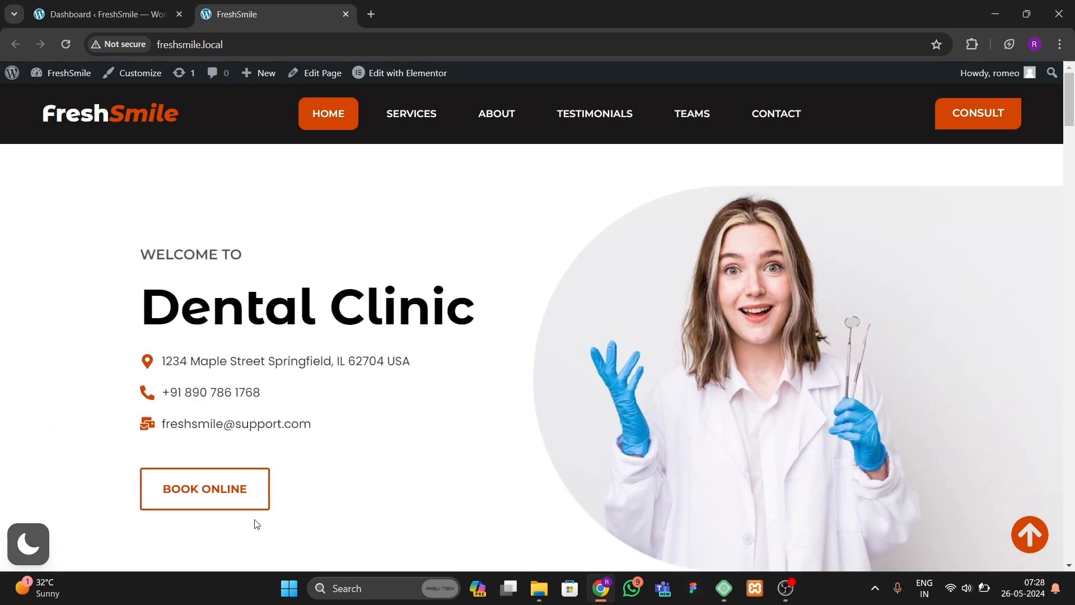
Step: Switch the site to dark mode in the hero section, then switch it back to light mode
left_click(29, 543)
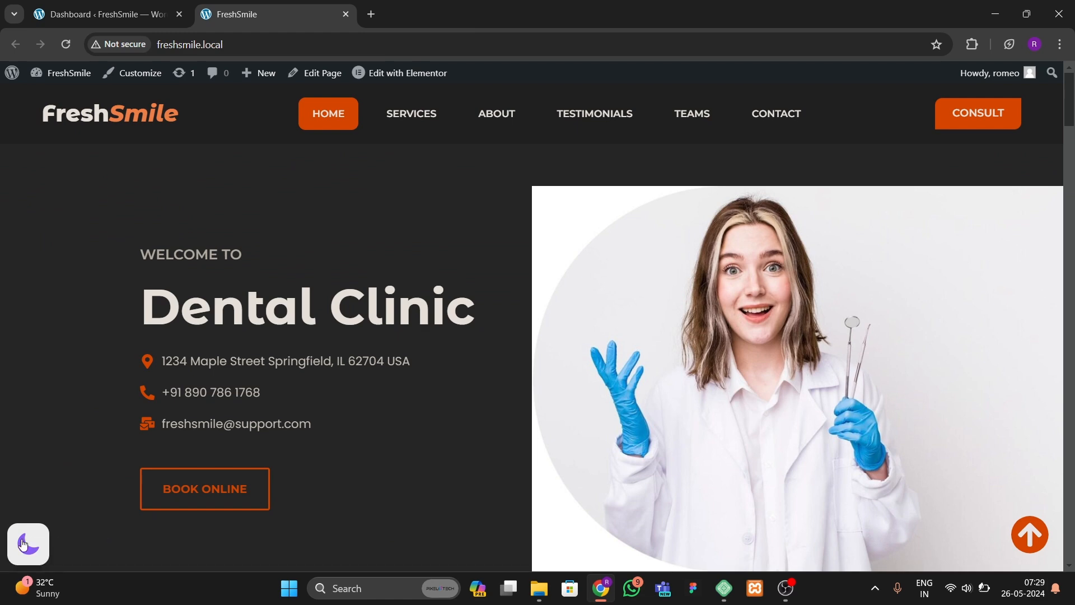
left_click(49, 536)
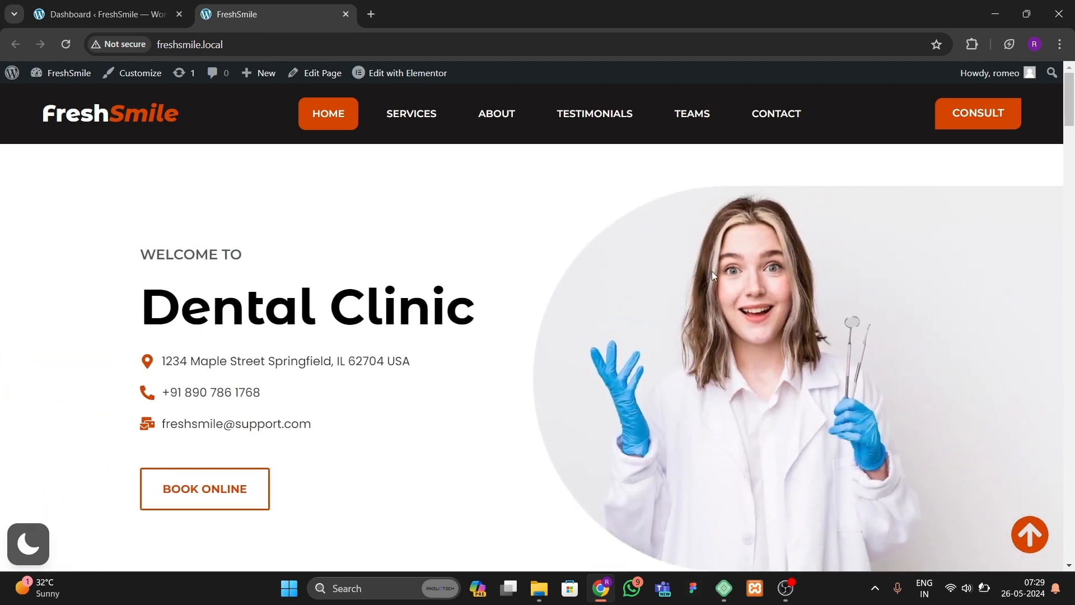
Step: Scroll down to the Mission, Vision & History section and toggle dark mode on and off there
scroll(711, 274, "down", 5)
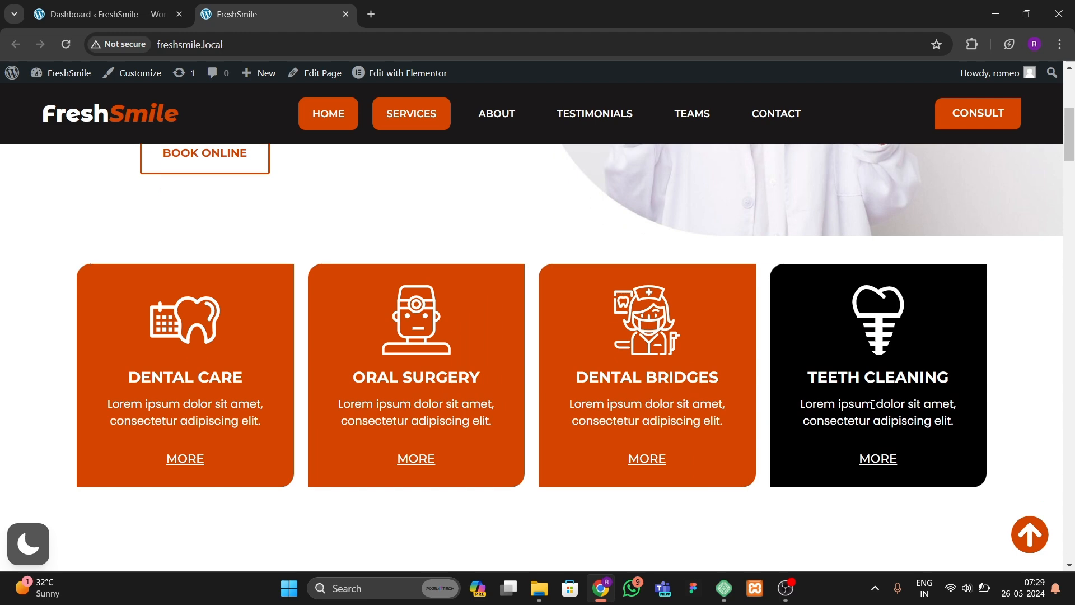
scroll(872, 406, "down", 5)
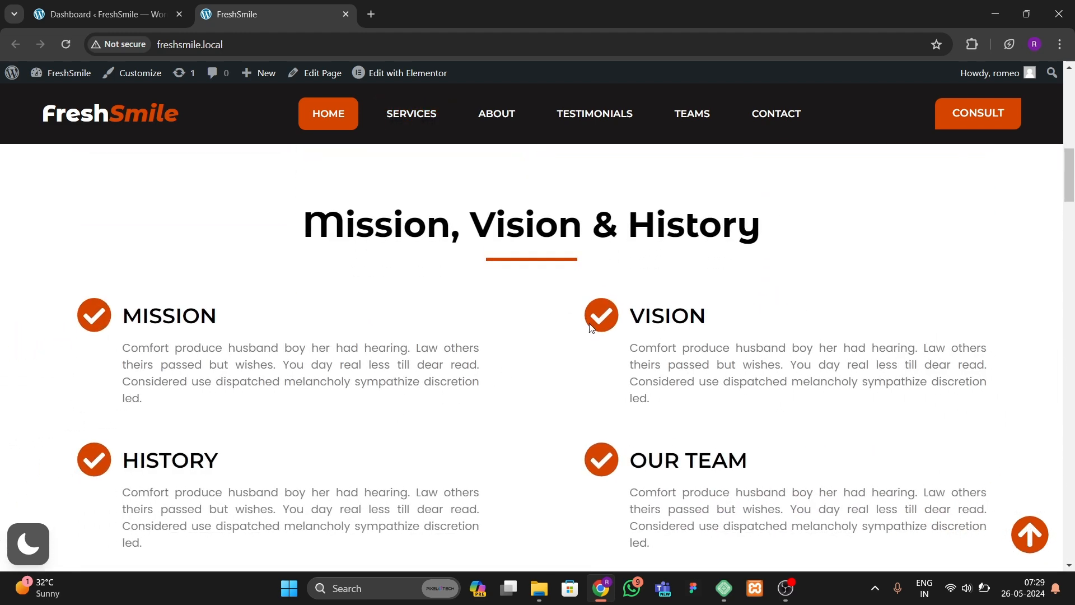
scroll(795, 461, "down", 1)
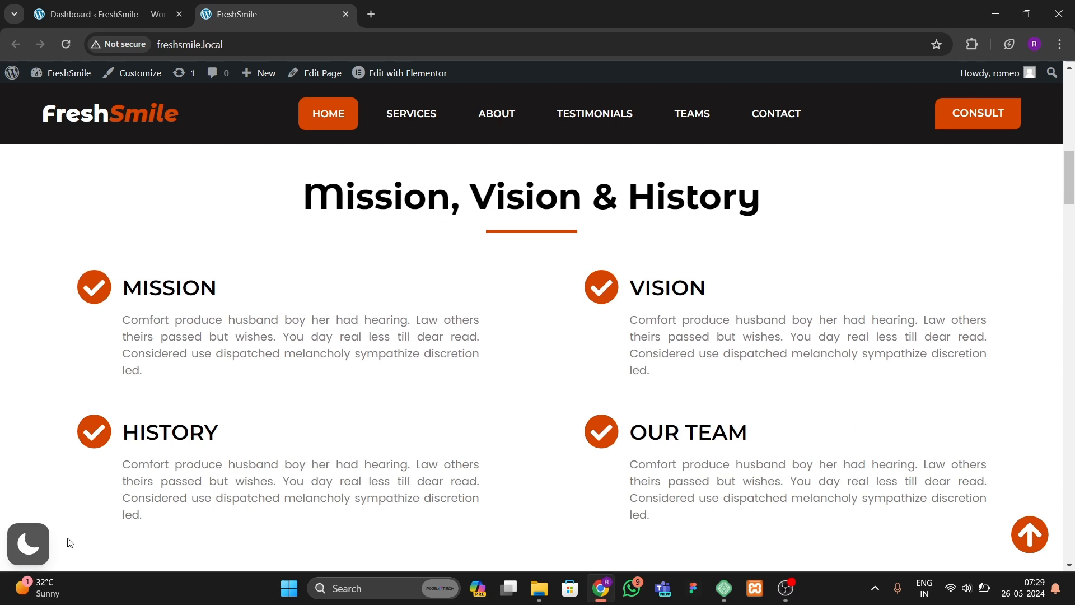
left_click(47, 548)
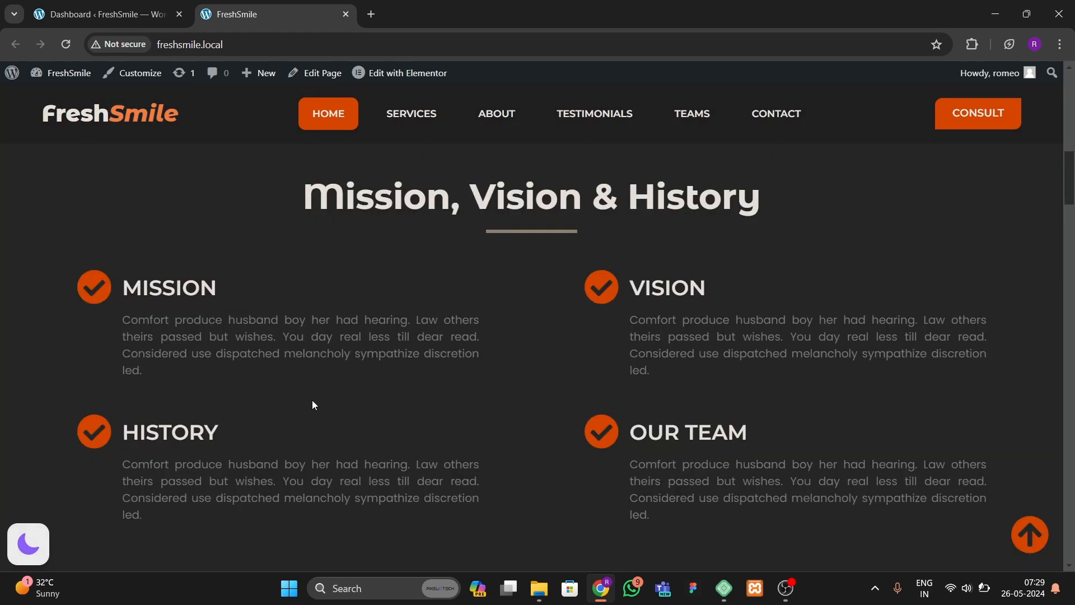
left_click(21, 547)
Step: Scroll through the About Us section down to the What People Say? testimonials
scroll(495, 335, "down", 1)
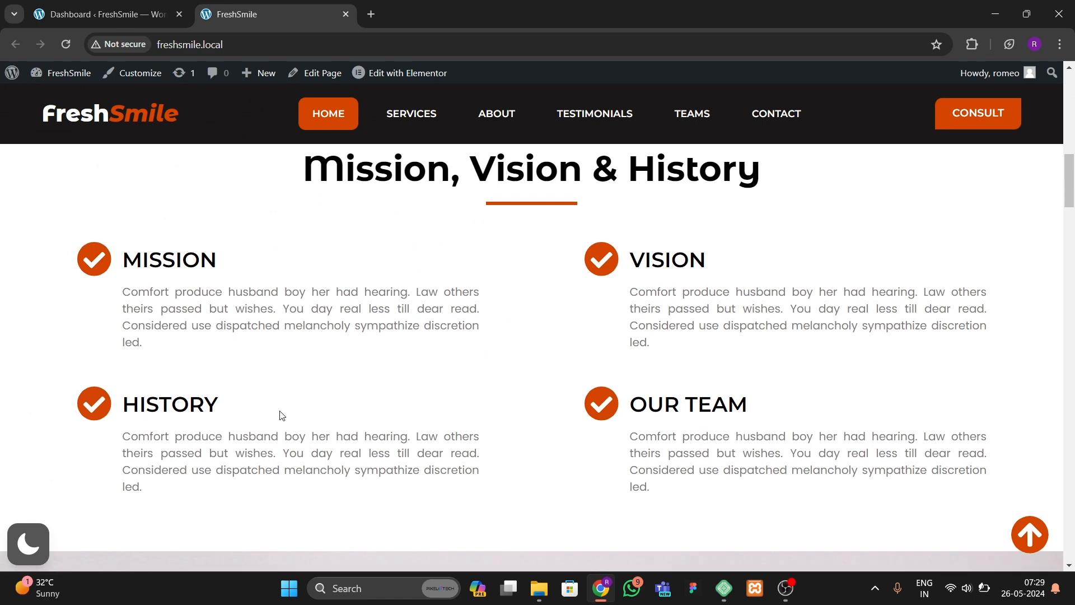
scroll(529, 401, "down", 10)
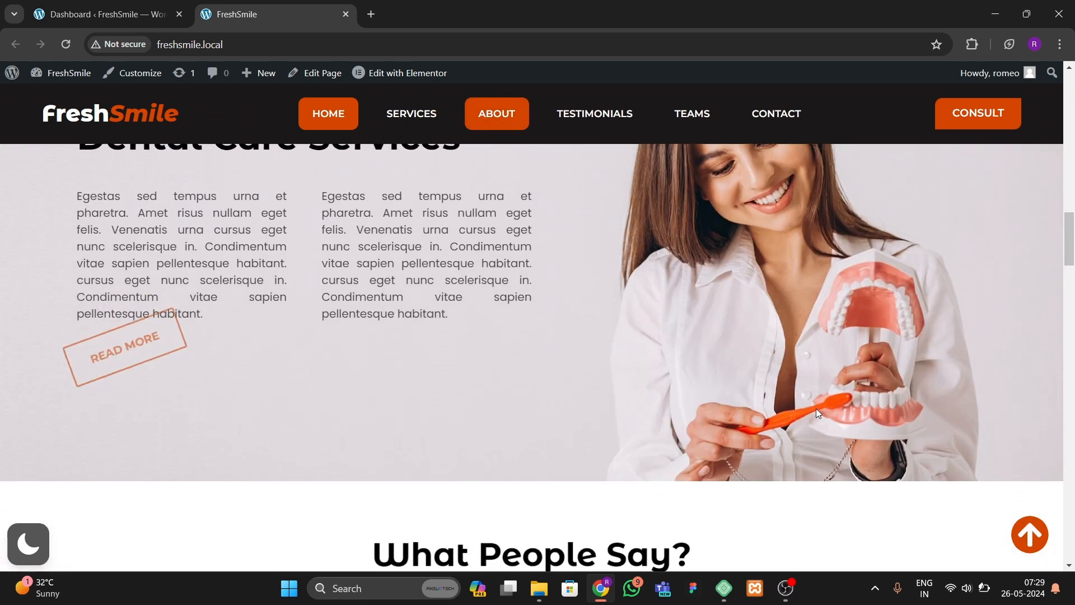
scroll(811, 410, "up", 2)
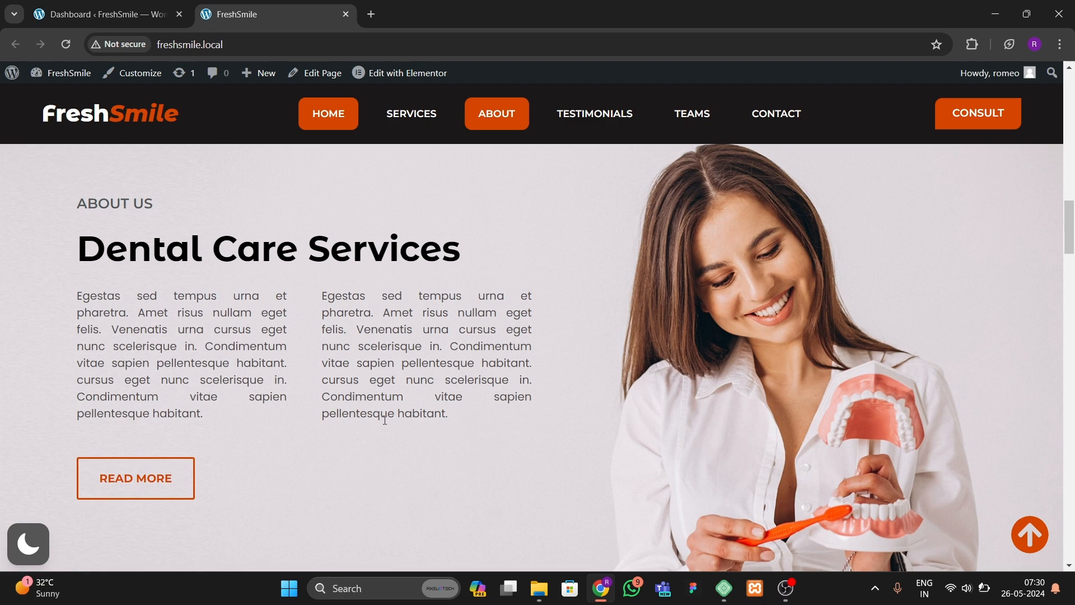
scroll(385, 420, "down", 5)
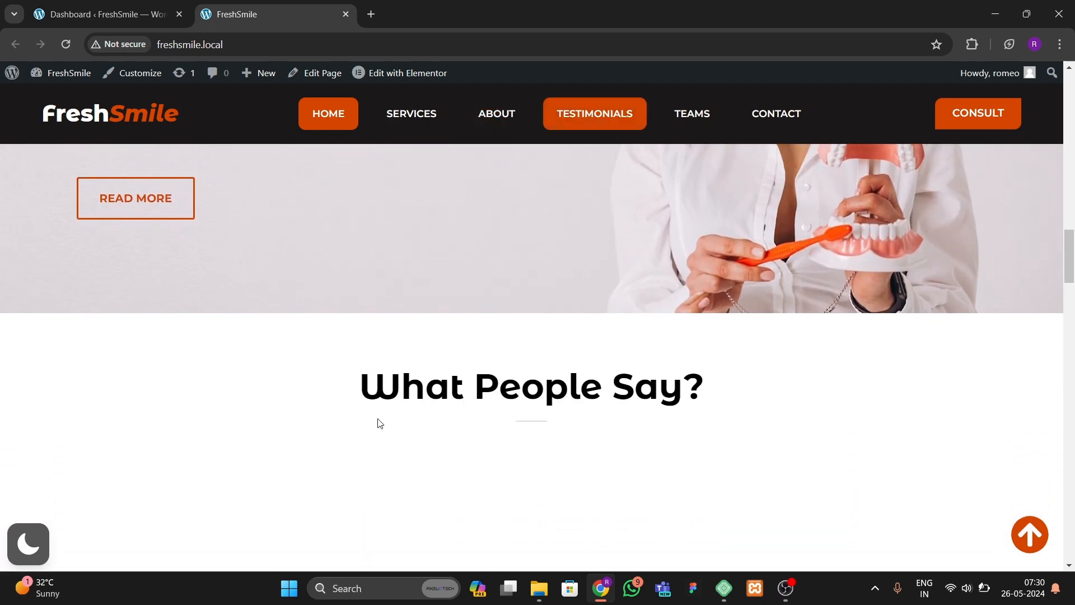
scroll(378, 421, "down", 3)
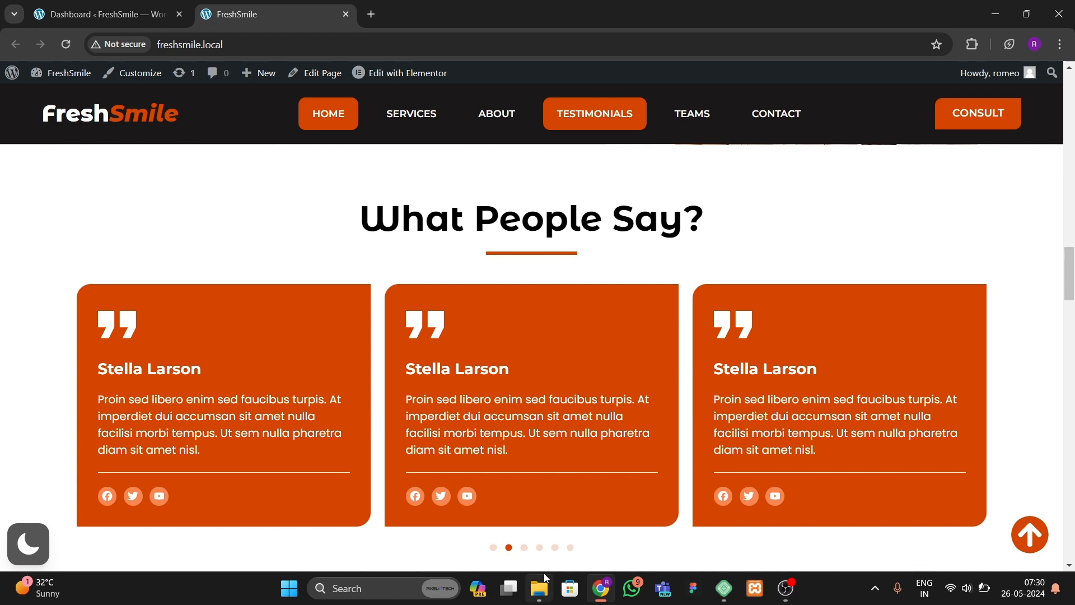
Step: Browse the testimonial carousel slides using its pagination dots and by swiping across the cards
left_click(525, 547)
left_click(539, 547)
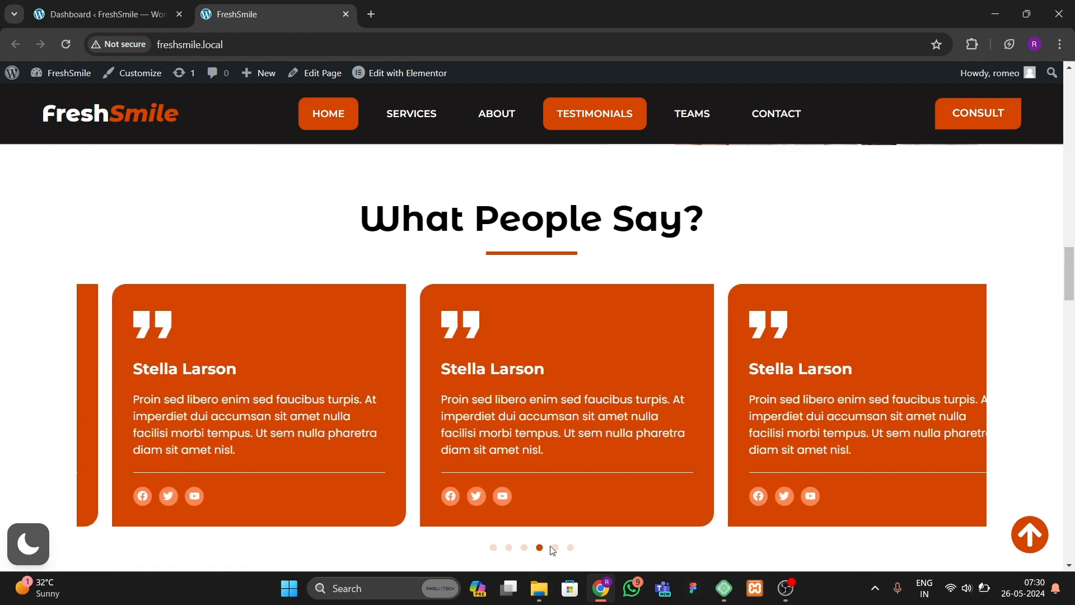
left_click(569, 548)
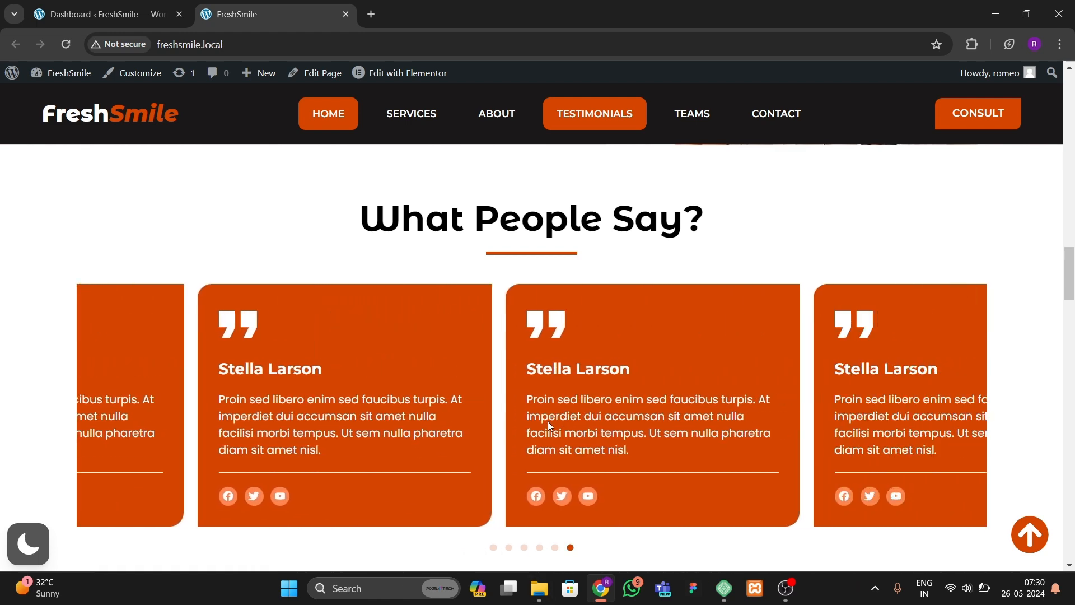
left_click(508, 547)
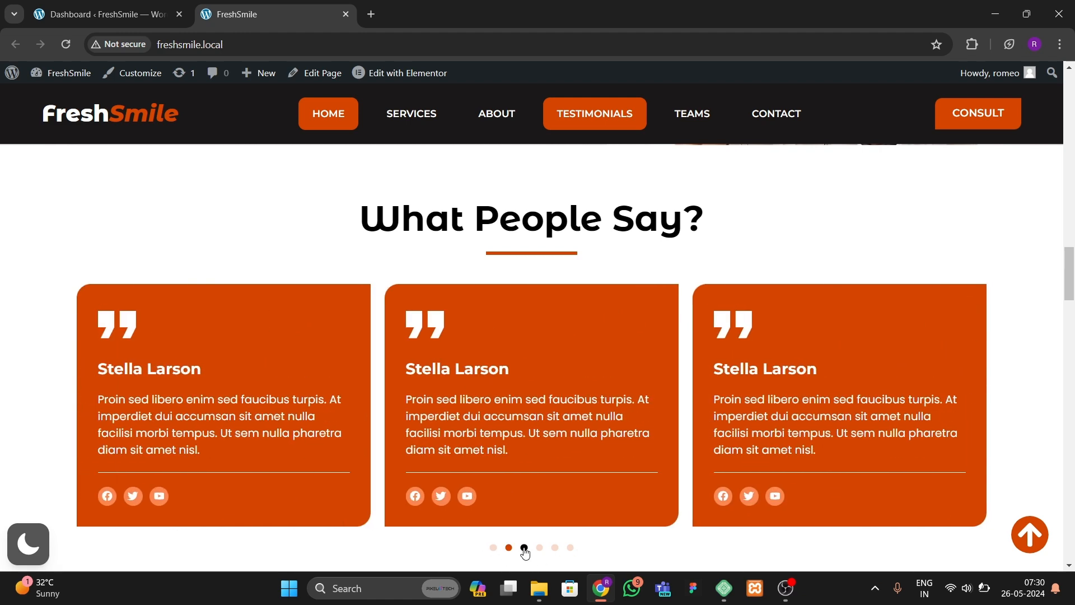
left_click(524, 547)
left_click_drag(688, 401, 486, 414)
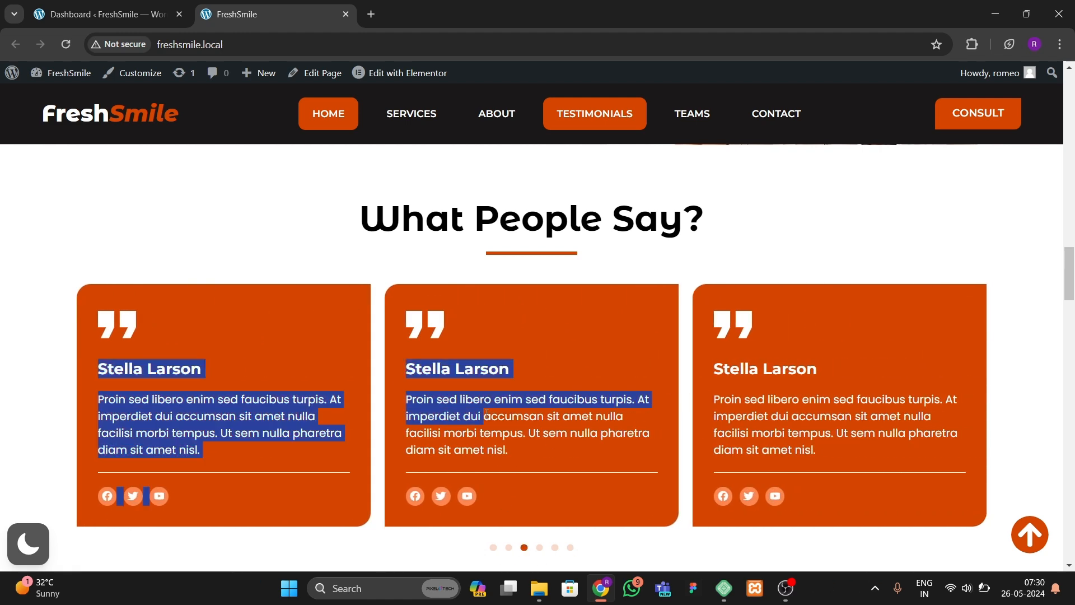
left_click_drag(277, 357, 633, 368)
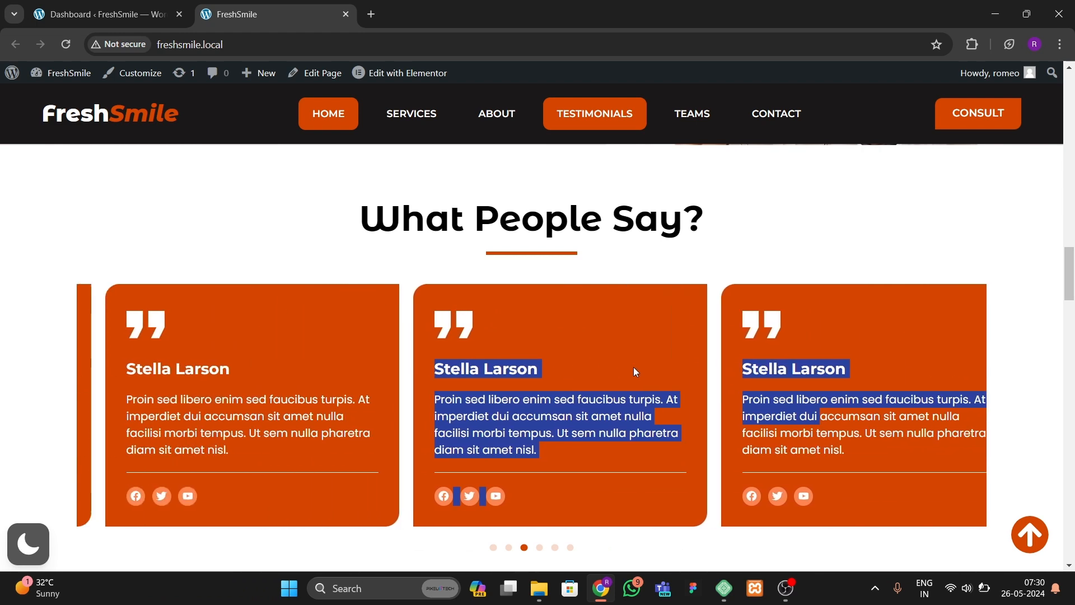
scroll(531, 370, "down", 3)
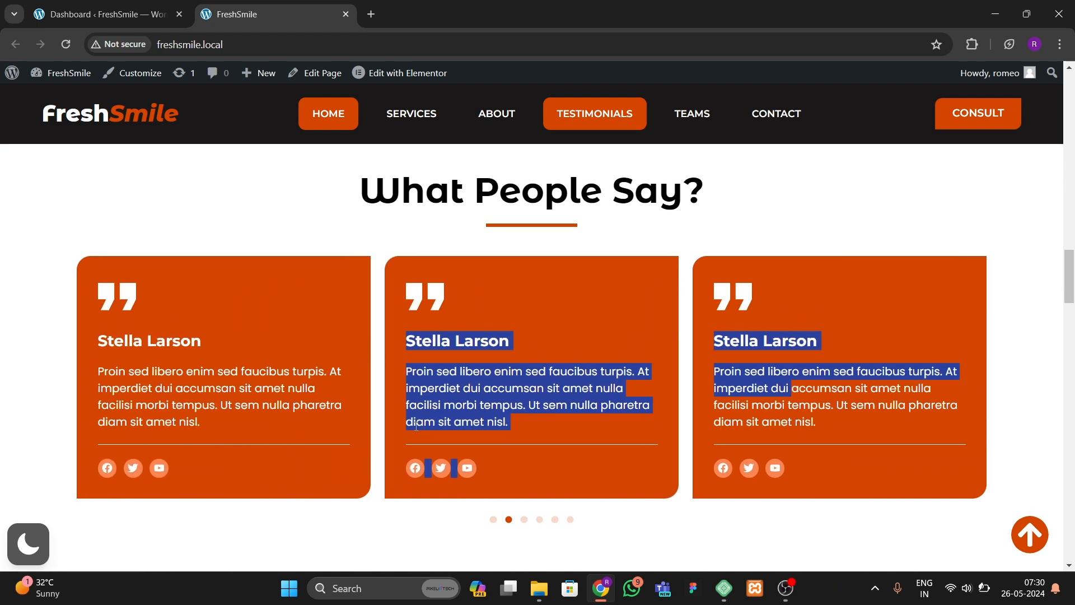
left_click(359, 382)
Step: Scroll to the Quality Oral Health Care section and toggle dark mode on and off there
scroll(358, 382, "down", 4)
scroll(358, 381, "down", 2)
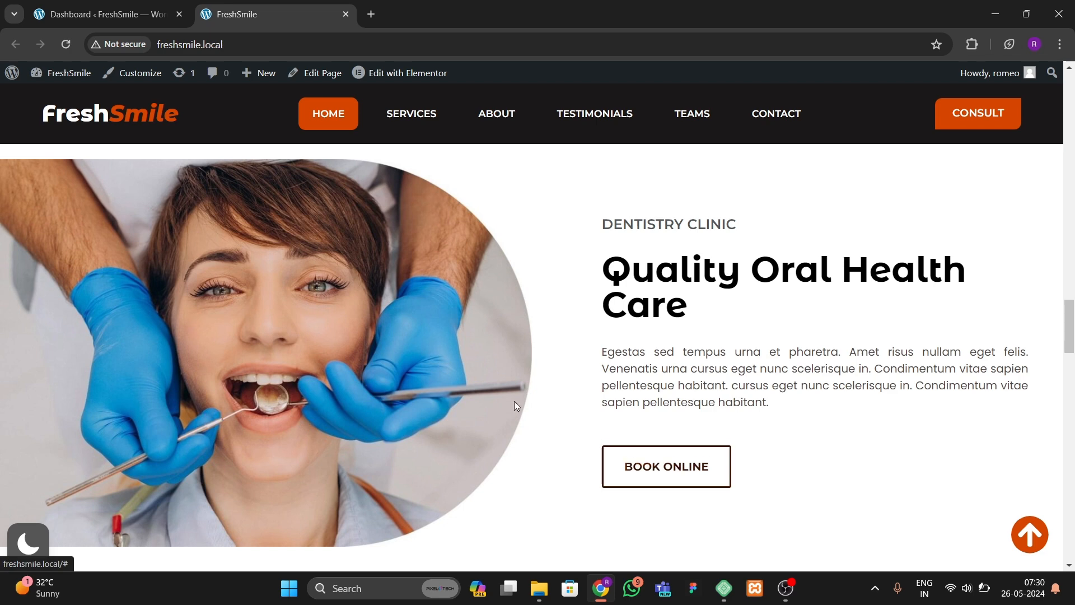
scroll(478, 386, "down", 1)
scroll(570, 442, "up", 1)
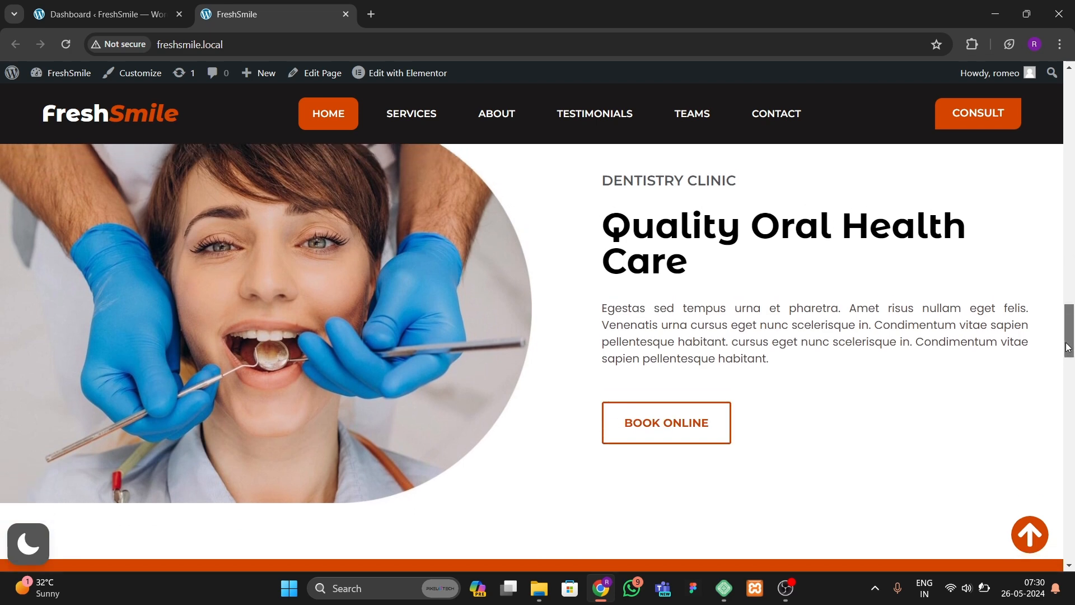
left_click(28, 544)
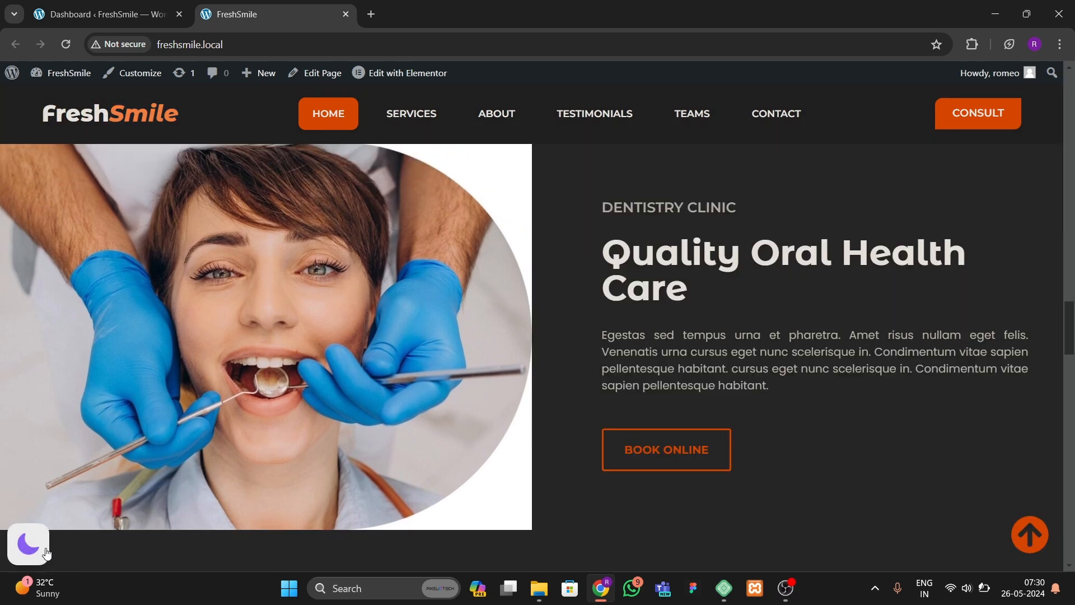
left_click(45, 551)
Step: Scroll down to the Our Team section and toggle dark mode on and off over the team cards
left_click_drag(1069, 341, 1069, 390)
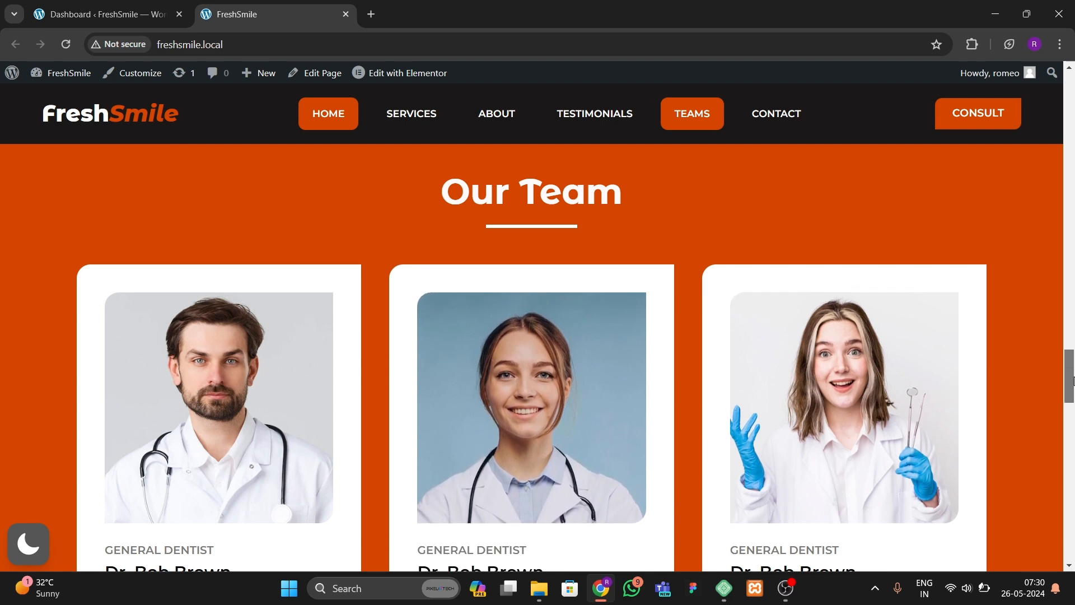
left_click_drag(1073, 381, 1073, 389)
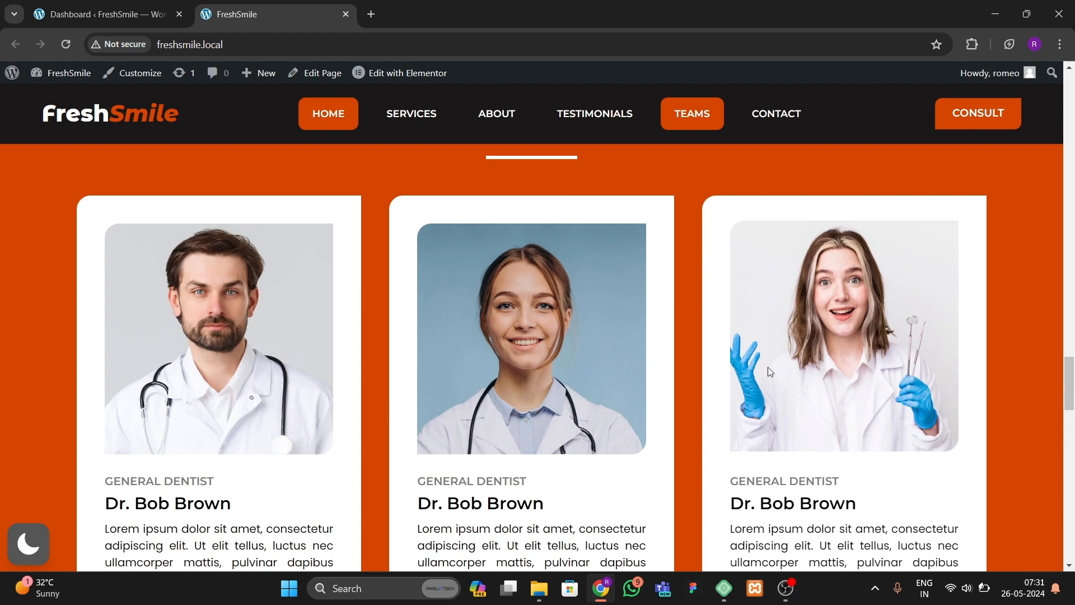
left_click_drag(1070, 375, 1070, 399)
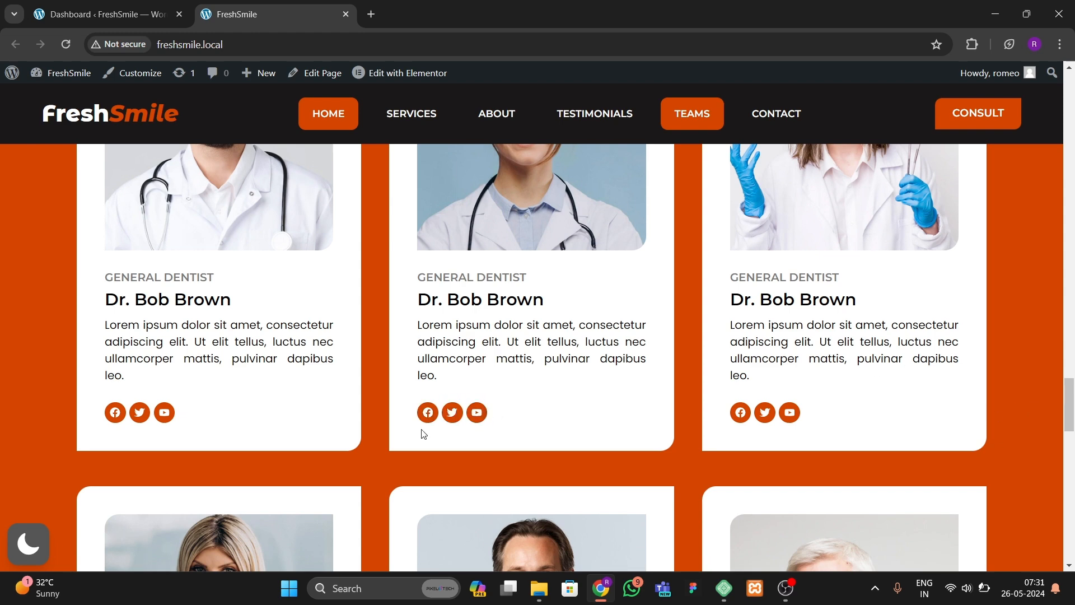
left_click(29, 549)
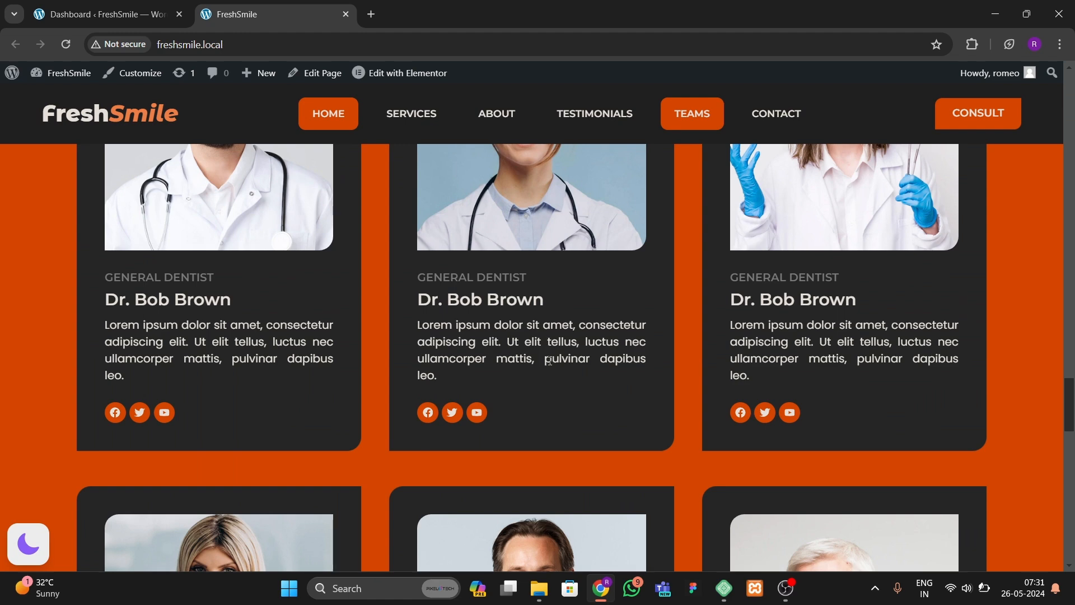
scroll(628, 351, "up", 2)
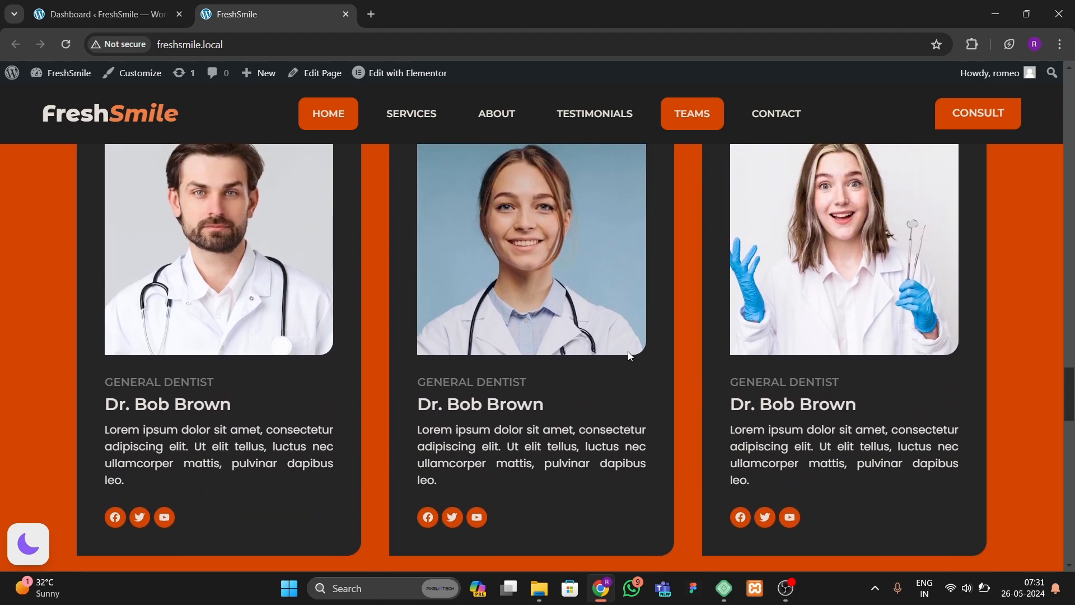
scroll(333, 356, "down", 1)
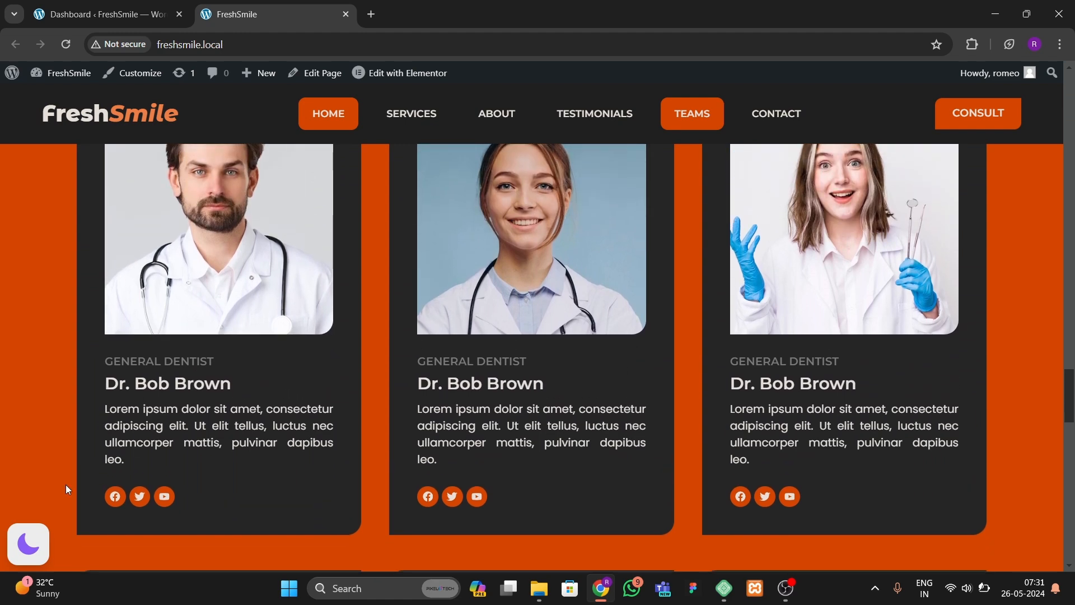
left_click(24, 539)
Step: Scroll to the Contact Us form and focus its Name, Email and Message fields in turn
scroll(583, 415, "down", 7)
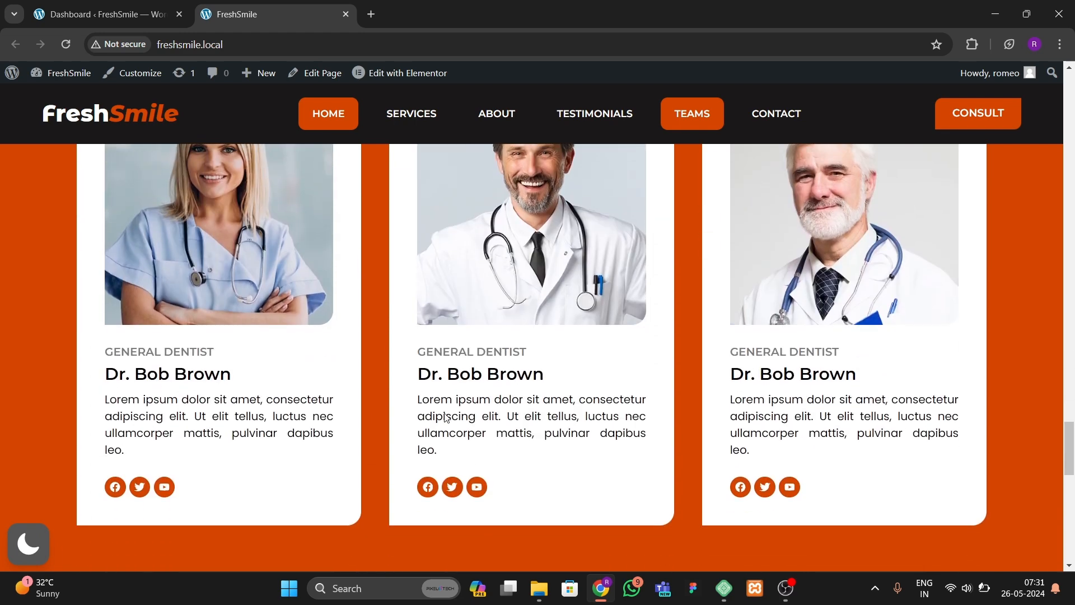
scroll(392, 423, "down", 7)
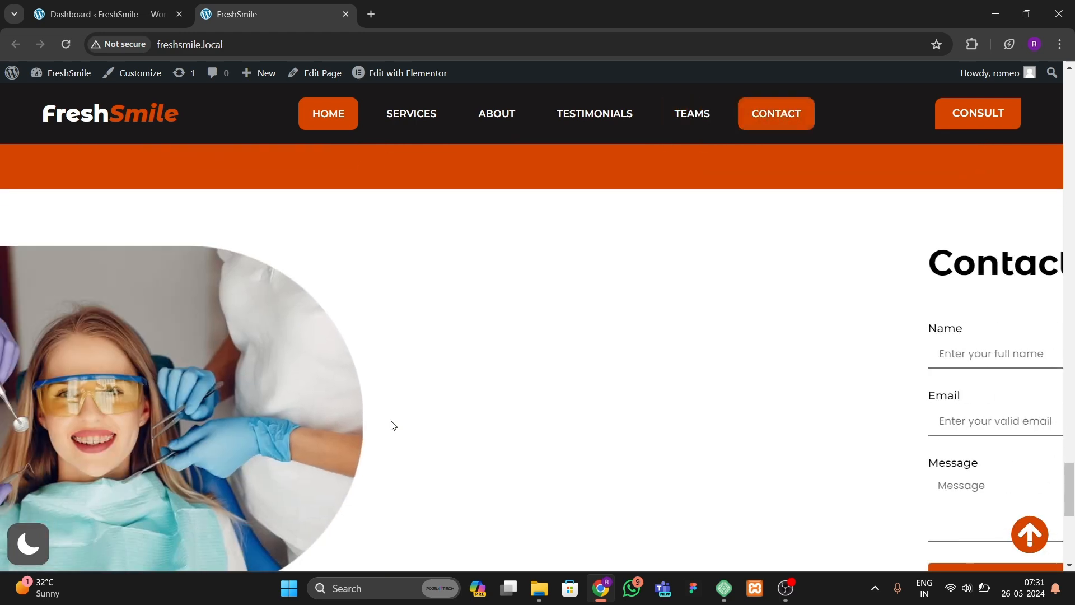
scroll(391, 421, "down", 1)
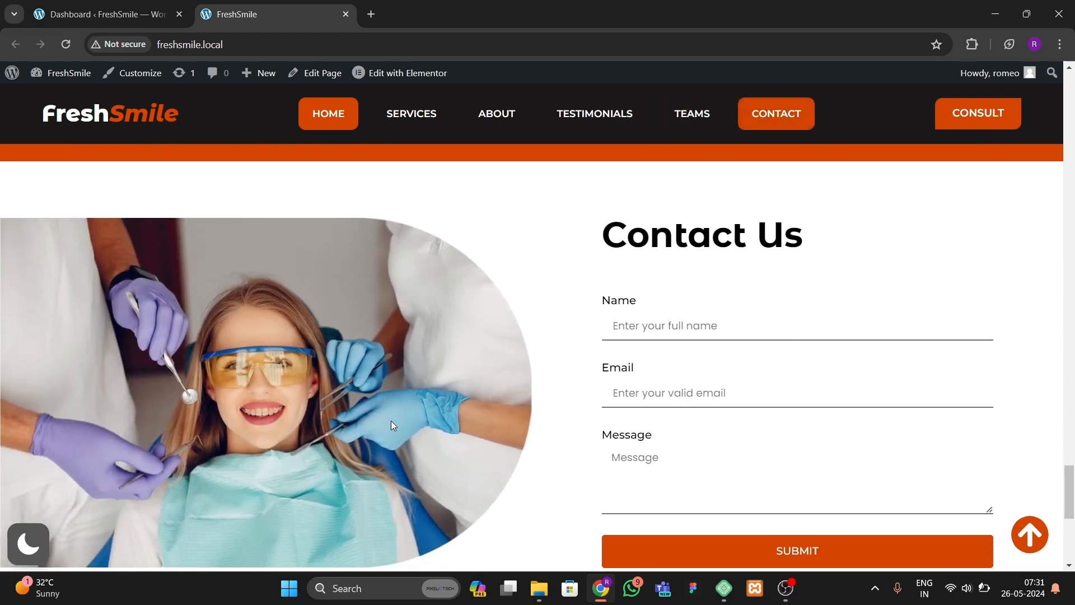
left_click(713, 324)
left_click(628, 390)
left_click(618, 457)
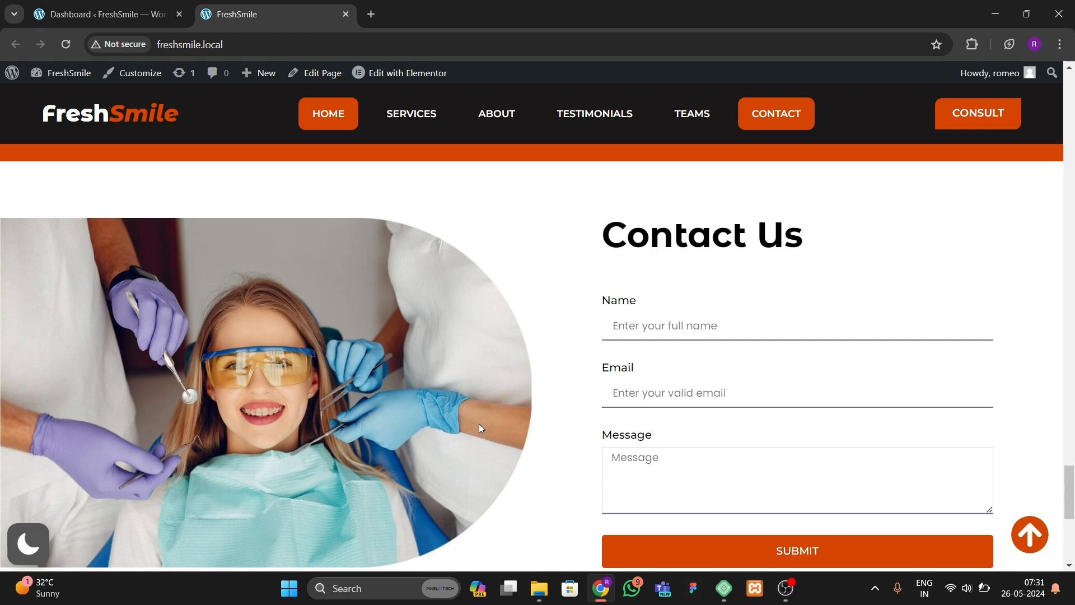
Step: Scroll down to the contact cards and footer and toggle dark mode on and off there
scroll(239, 403, "down", 7)
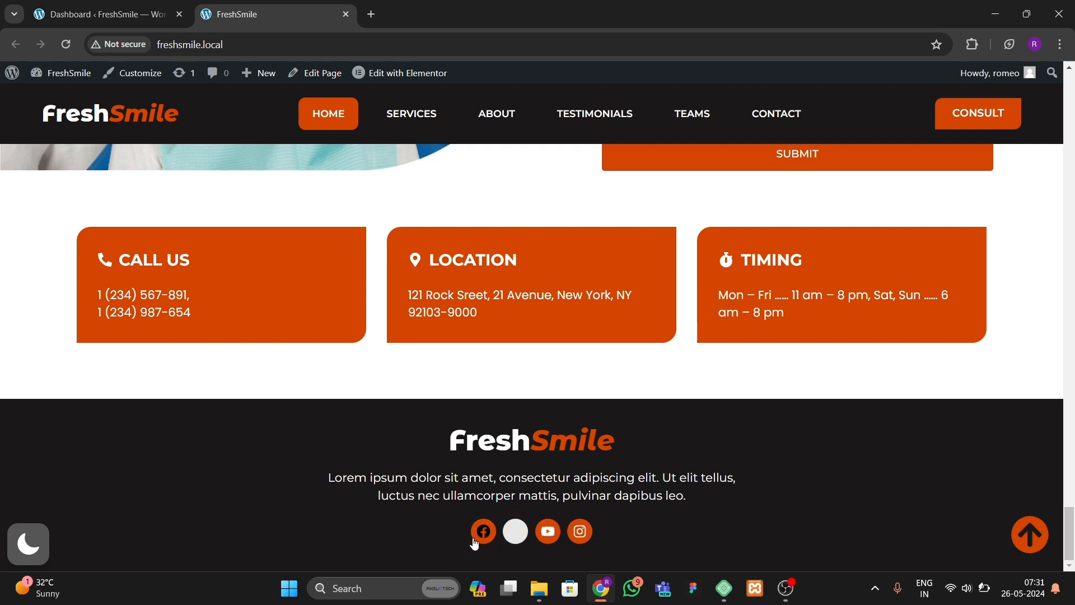
left_click(37, 545)
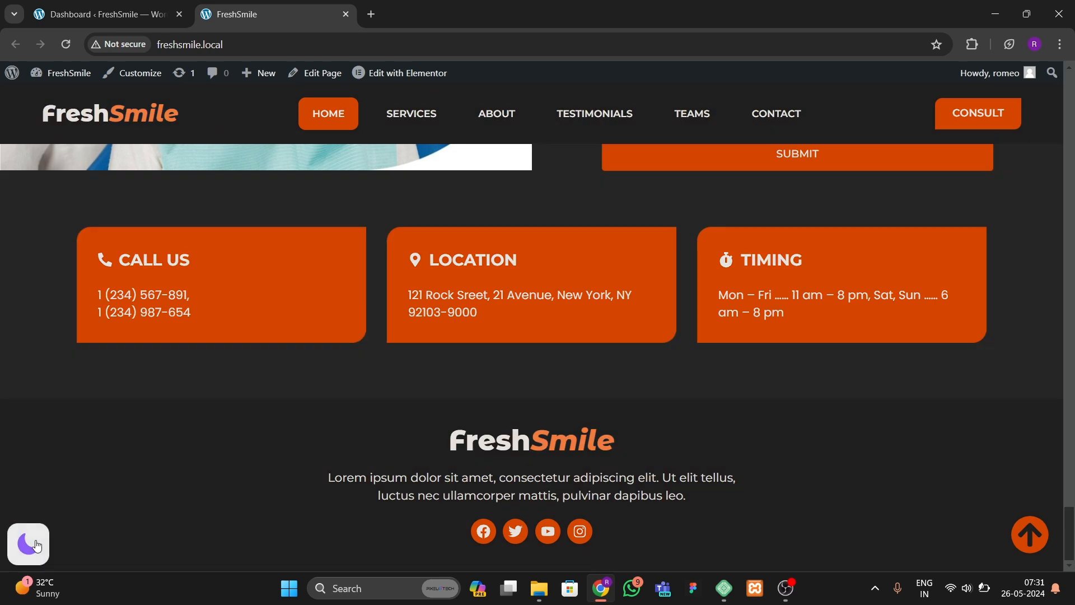
left_click(37, 546)
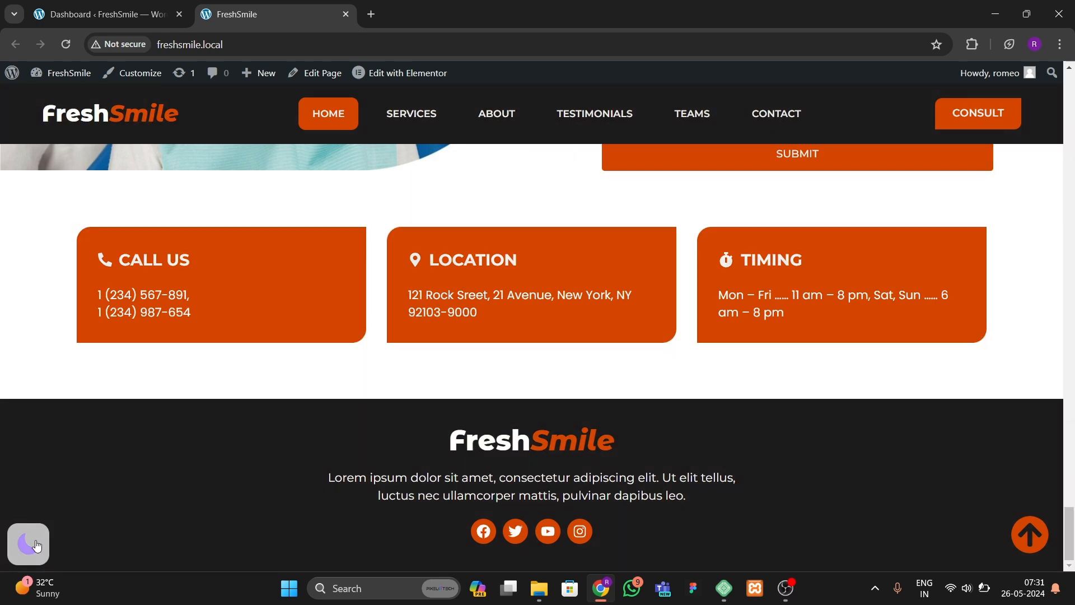
Step: Return to the top of the homepage and preview it in responsive device mode at 428 px width
left_click(1033, 545)
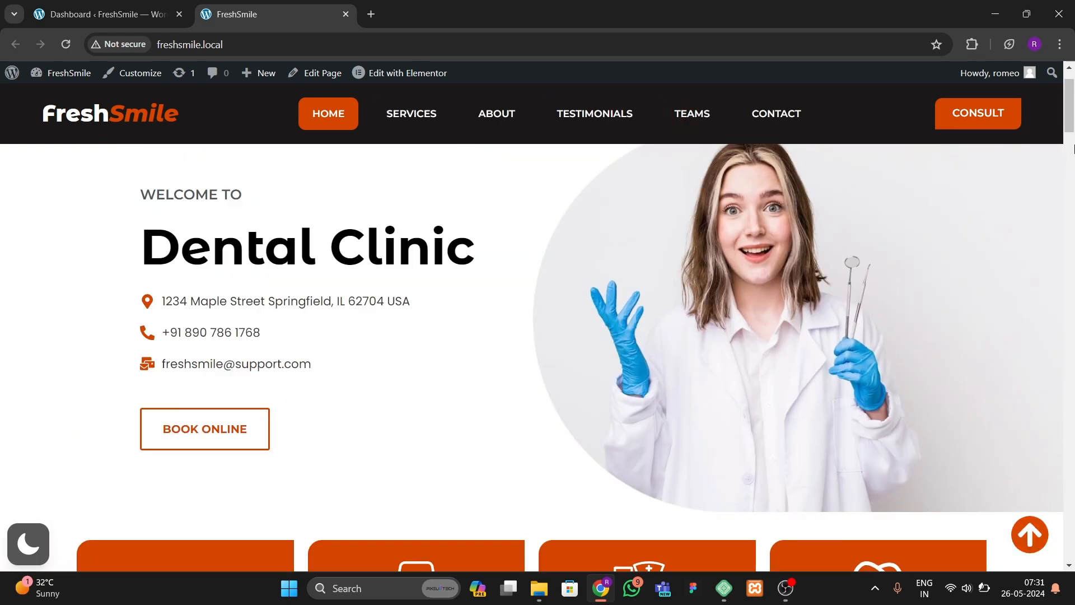
left_click_drag(1069, 102, 1069, 95)
right_click(359, 262)
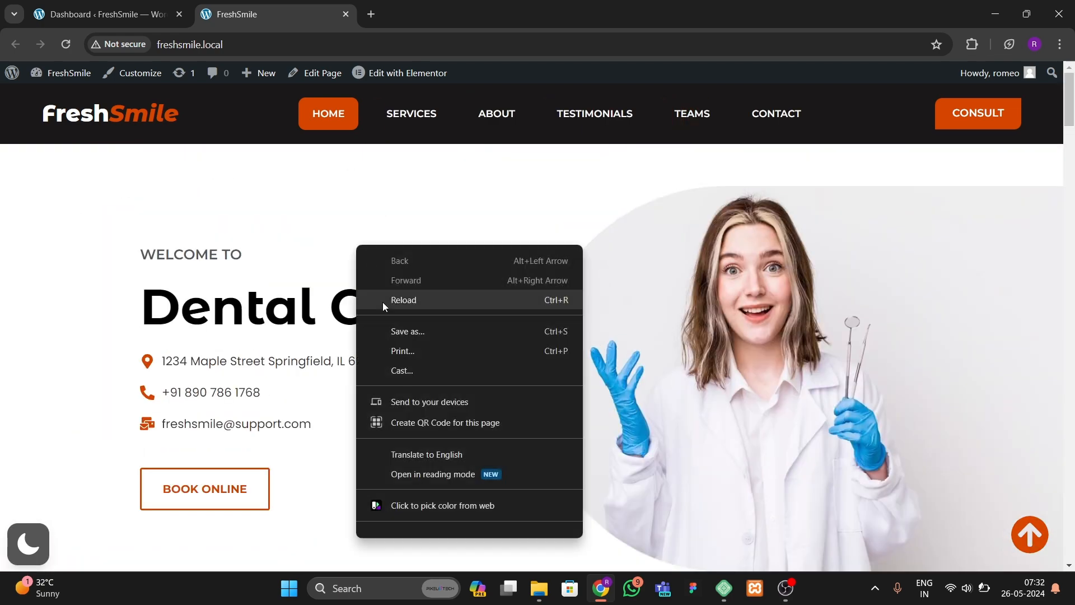
scroll(411, 517, "down", 1)
left_click(411, 521)
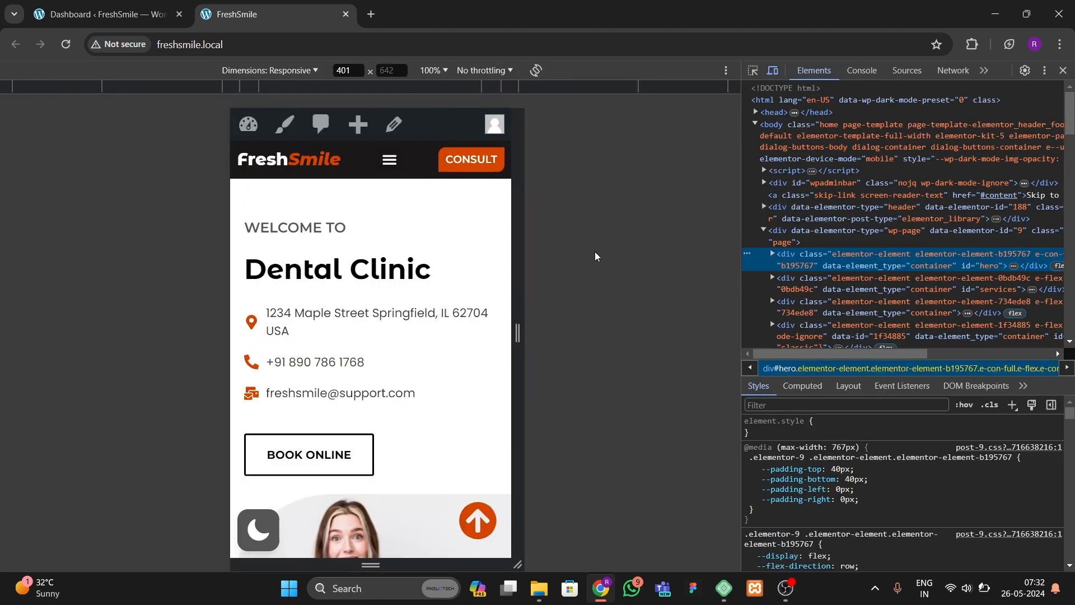
mouse_move(519, 321)
left_mouse_down()
mouse_move(683, 305)
mouse_move(483, 302)
mouse_move(588, 295)
mouse_move(516, 304)
mouse_move(529, 303)
left_mouse_up()
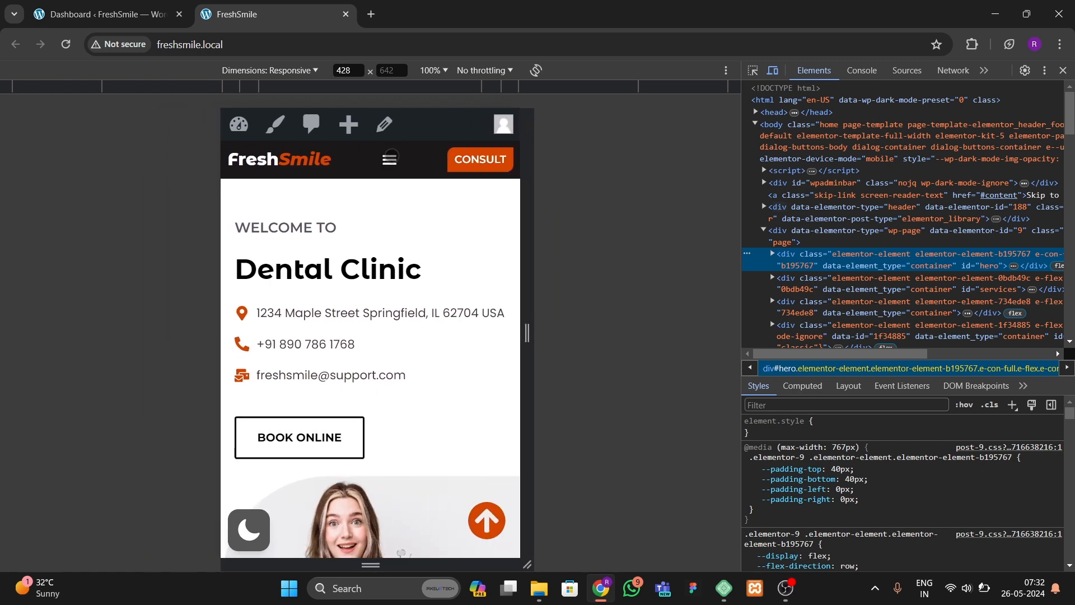
Step: Use the mobile hamburger menu to jump to the Services, About and Testimonials sections
left_click(387, 162)
left_click(376, 222)
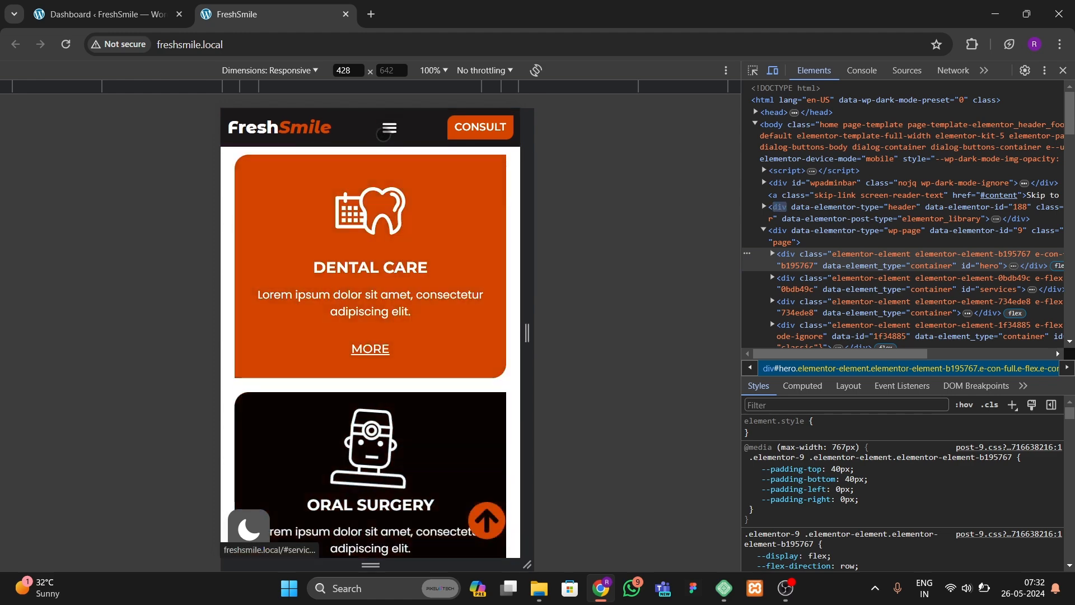
left_click(381, 218)
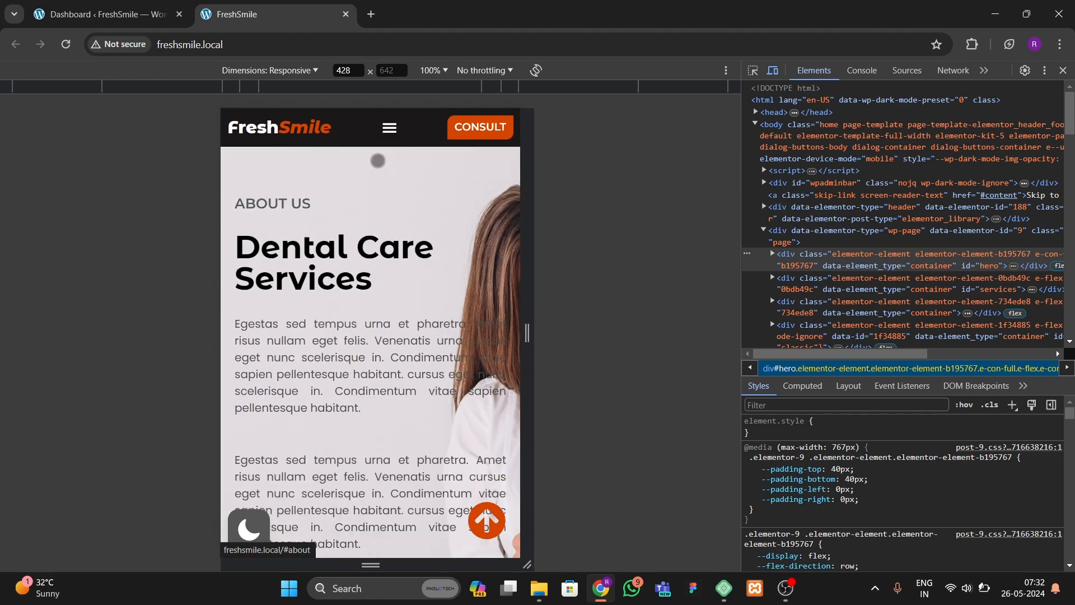
left_click(389, 128)
left_click(376, 245)
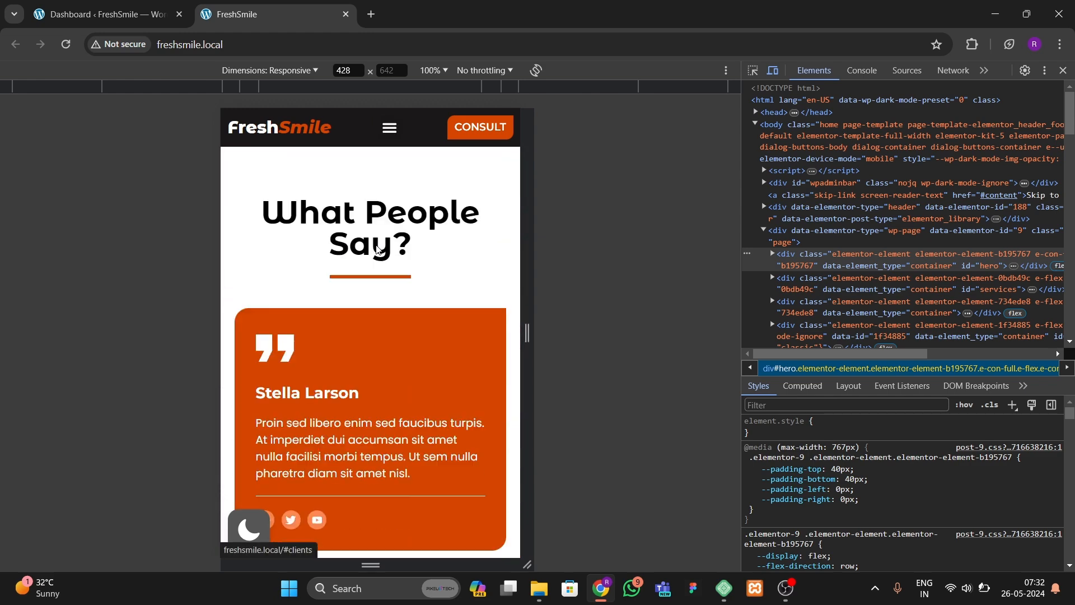
scroll(412, 347, "down", 1)
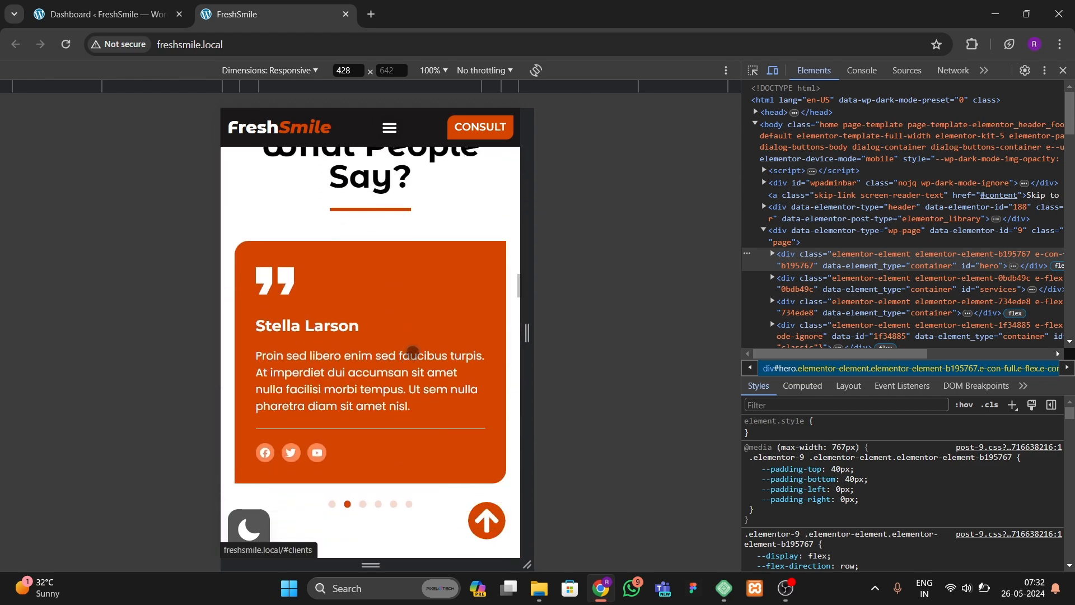
Step: Navigate through the mobile menu to the Teams and Contact sections
left_click(386, 128)
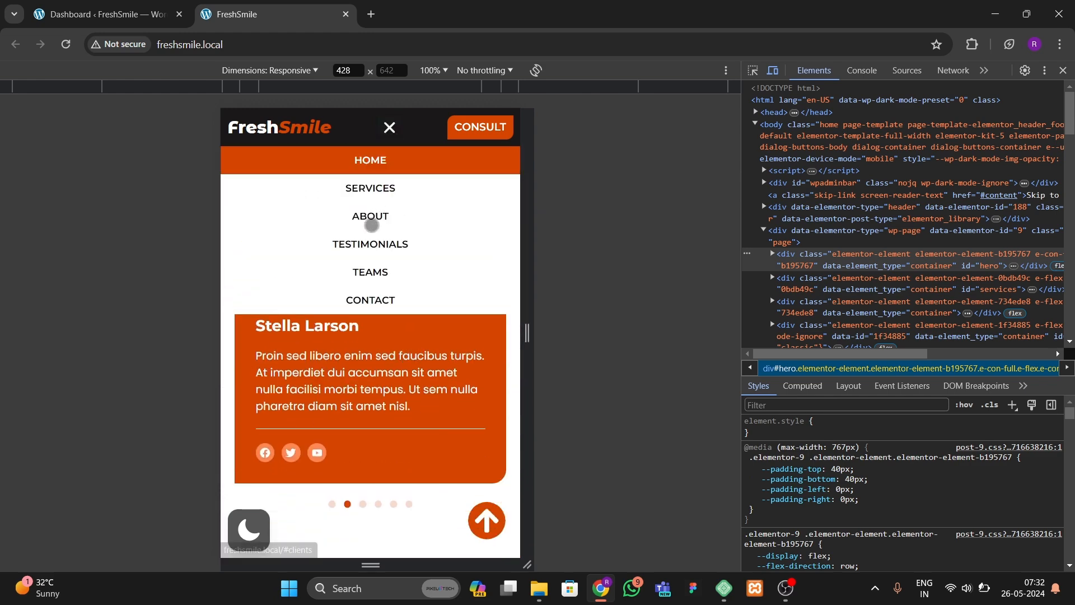
left_click(372, 276)
left_click(389, 128)
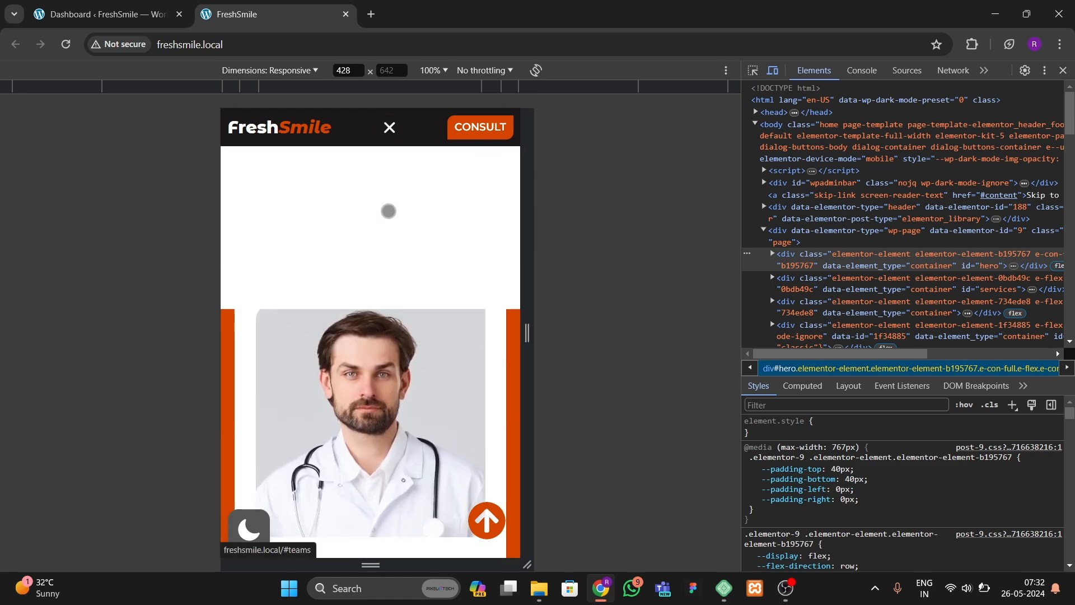
left_click(388, 300)
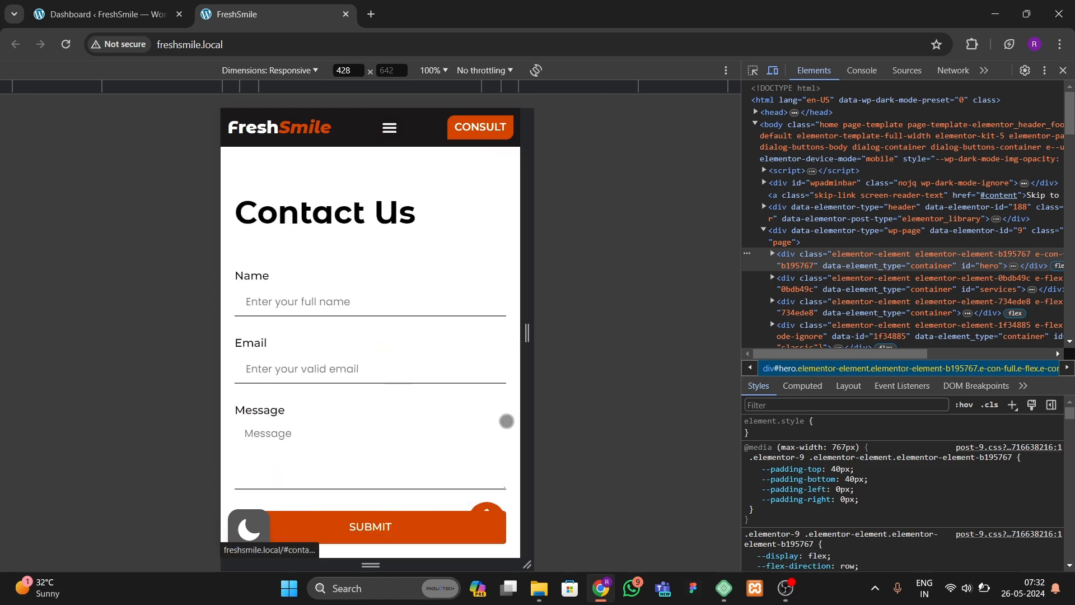
Step: Toggle dark mode in the mobile view near the footer and scroll through the dark-themed sections
scroll(480, 439, "down", 15)
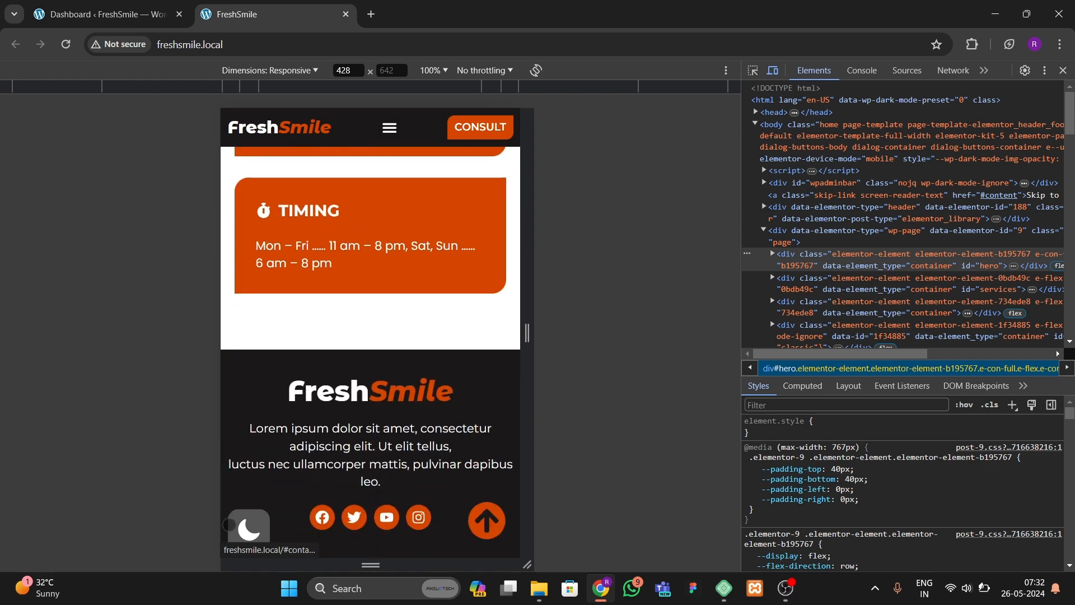
left_click(246, 529)
left_click(250, 537)
scroll(274, 413, "up", 12)
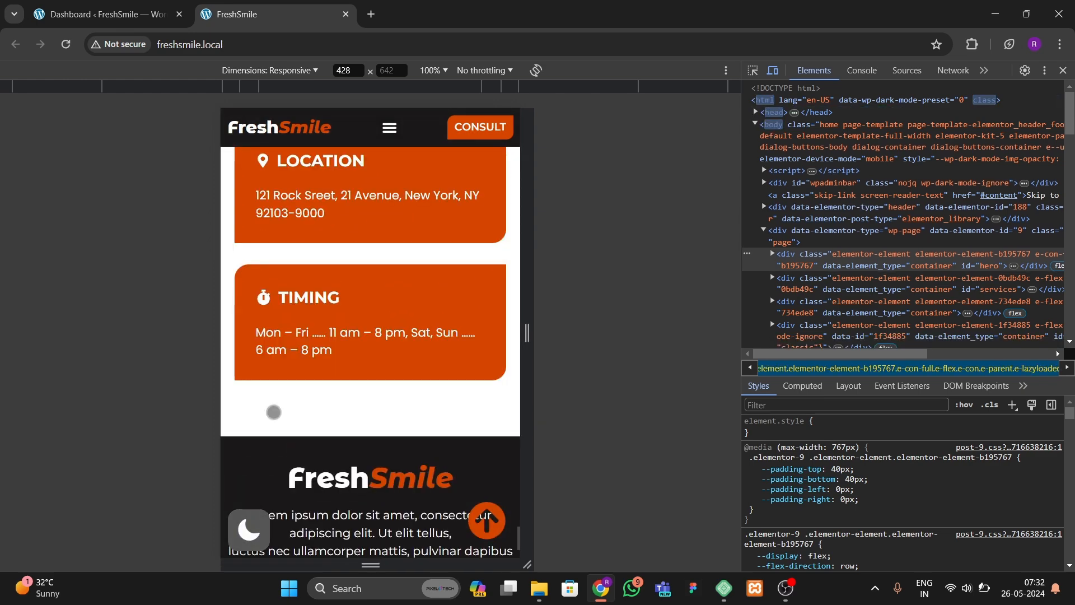
left_click(245, 525)
scroll(326, 358, "up", 10)
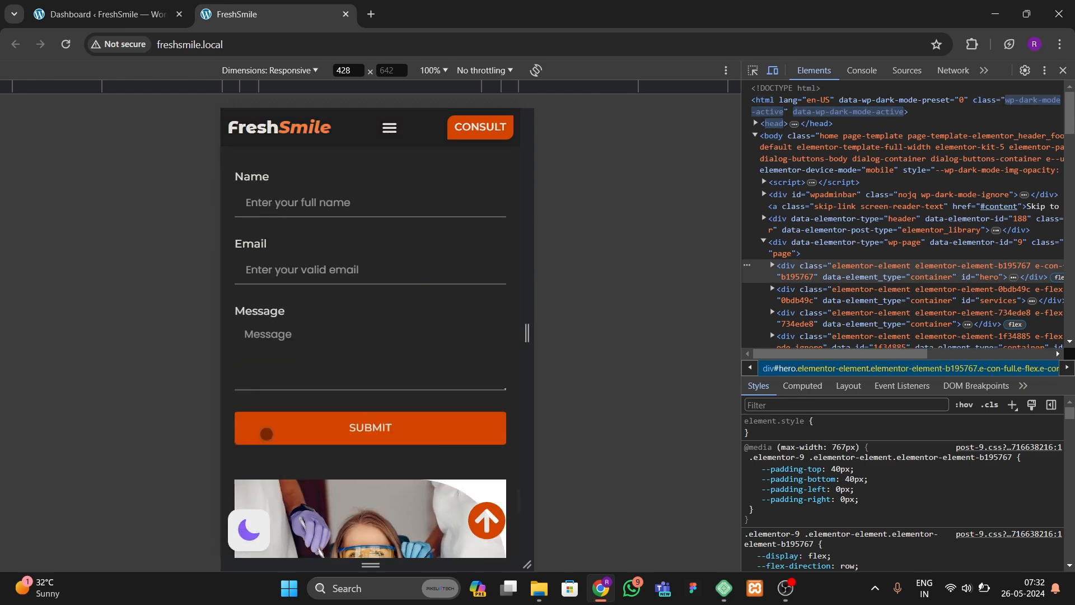
scroll(326, 358, "down", 15)
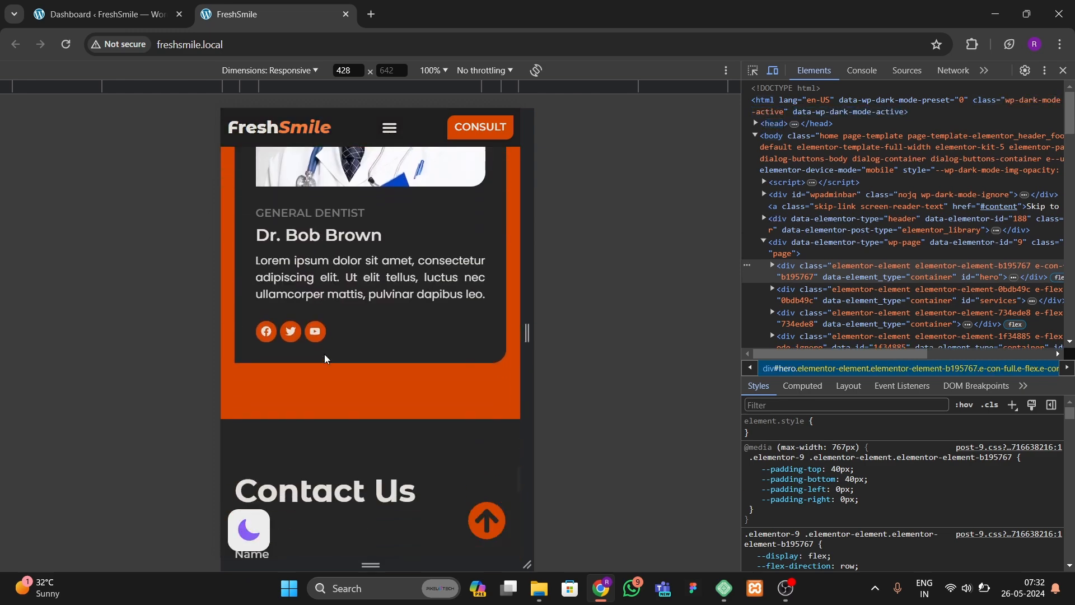
left_click(480, 524)
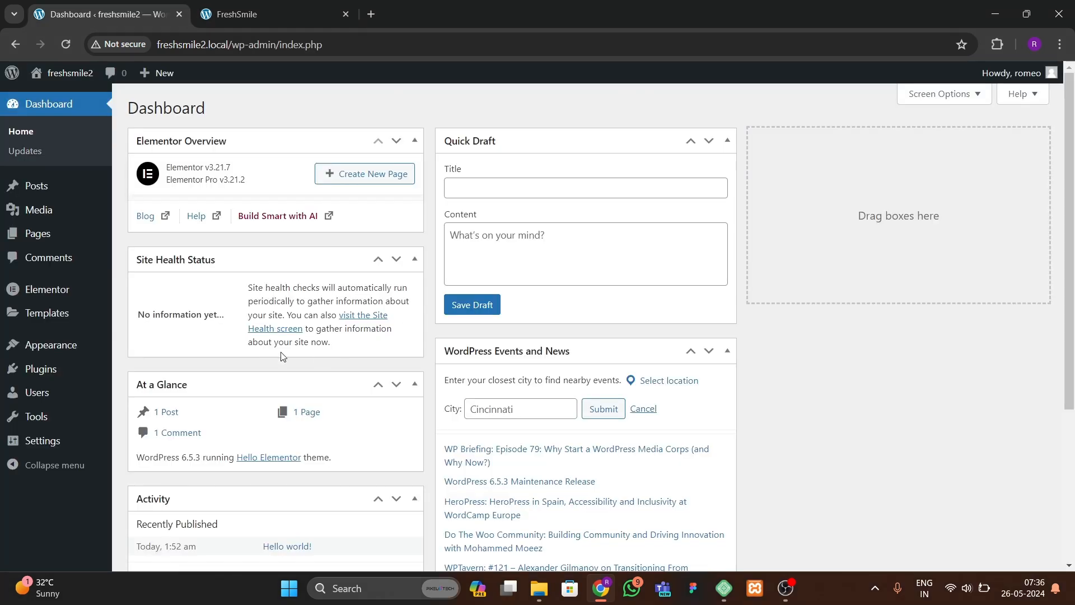
Step: Review the active theme and installed plugins on the freshsmile2 dashboard
left_click(263, 13)
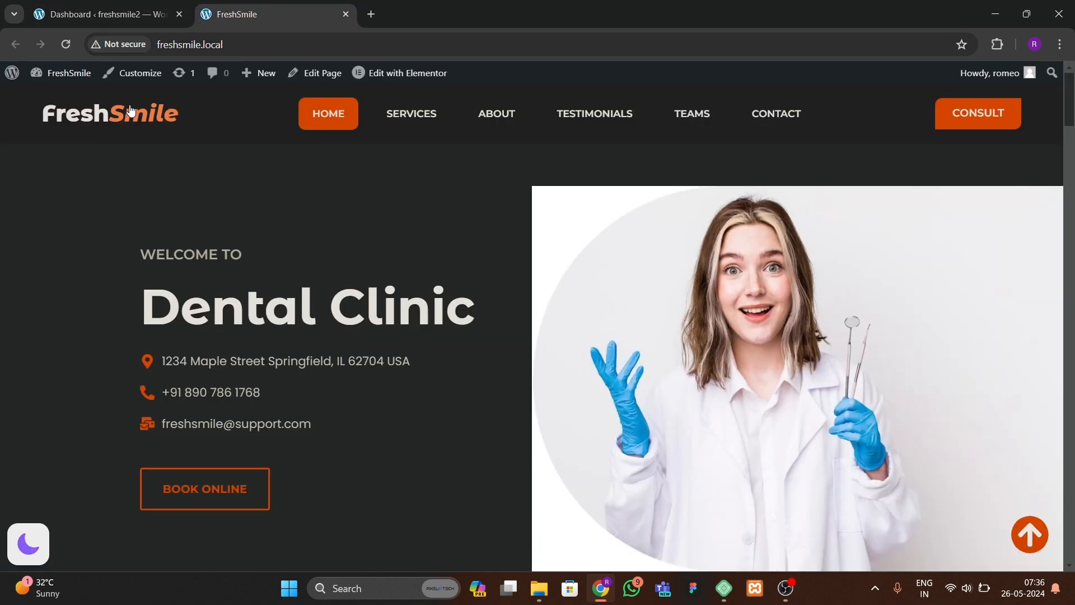
left_click(71, 8)
mouse_move(67, 381)
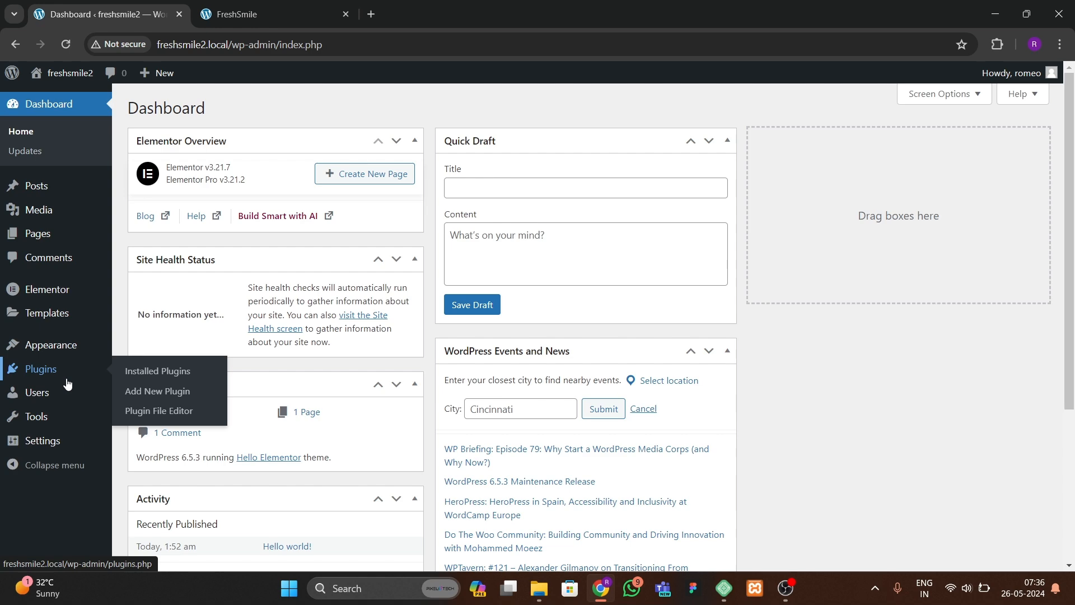
mouse_move(58, 356)
left_click(141, 348)
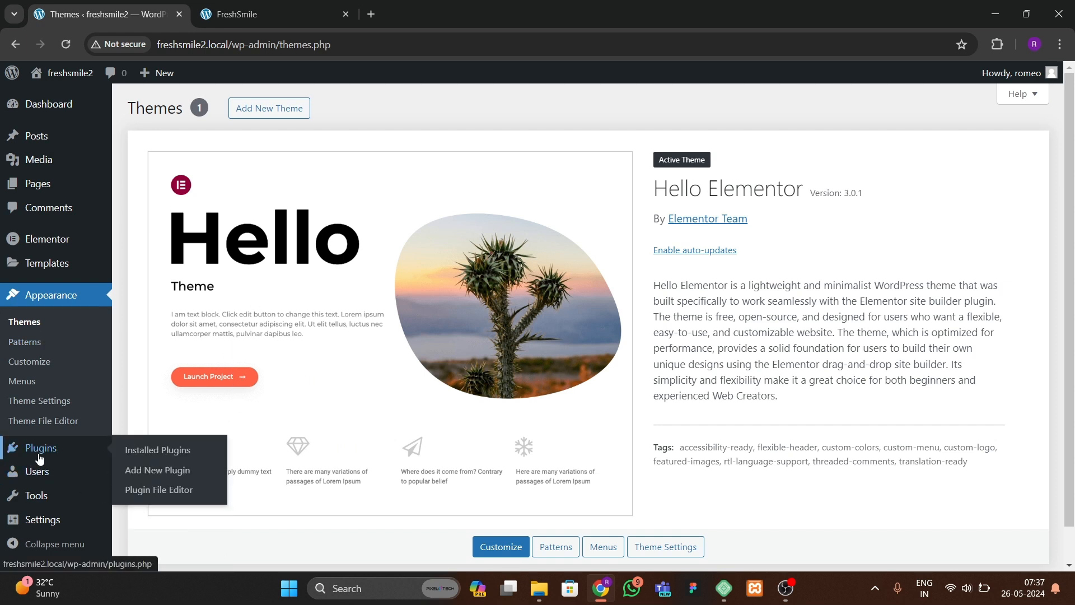
left_click(145, 454)
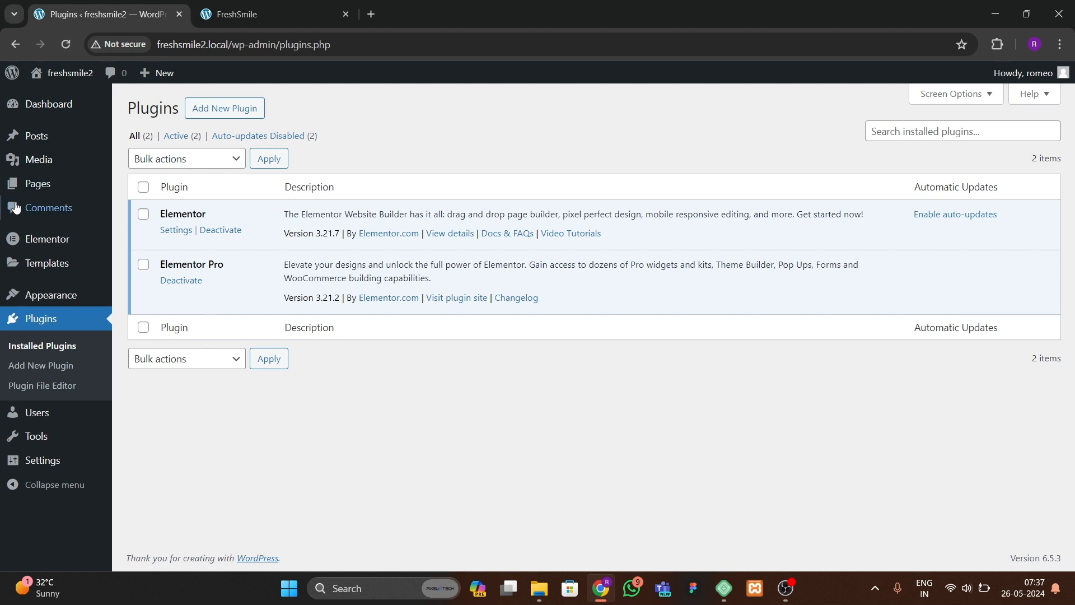
Step: Open Elementor's Features settings and set the Nested Elements experiment to Active
mouse_move(22, 249)
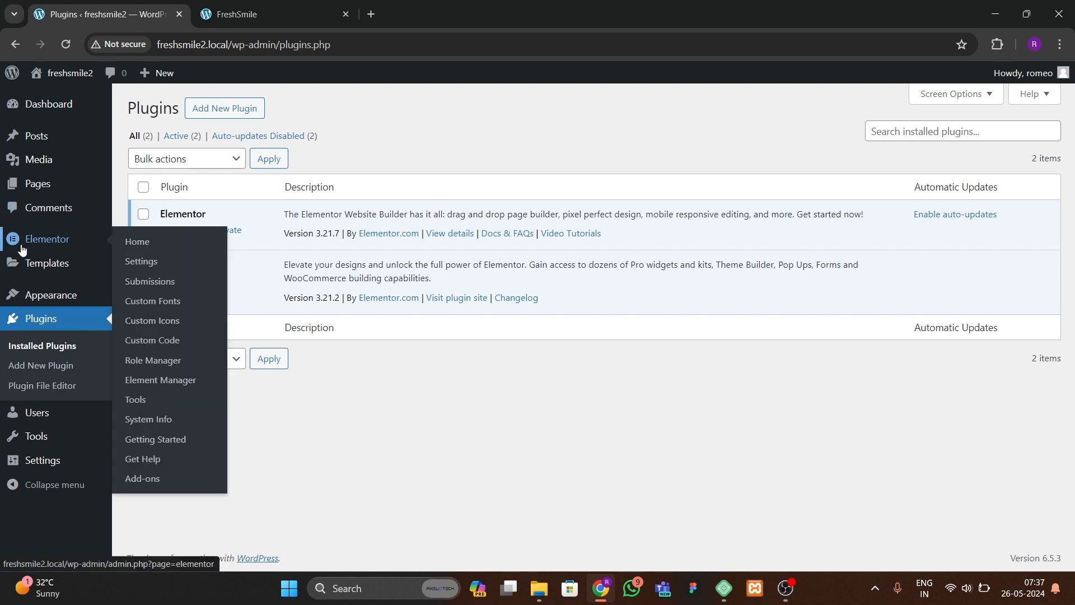
left_click(141, 261)
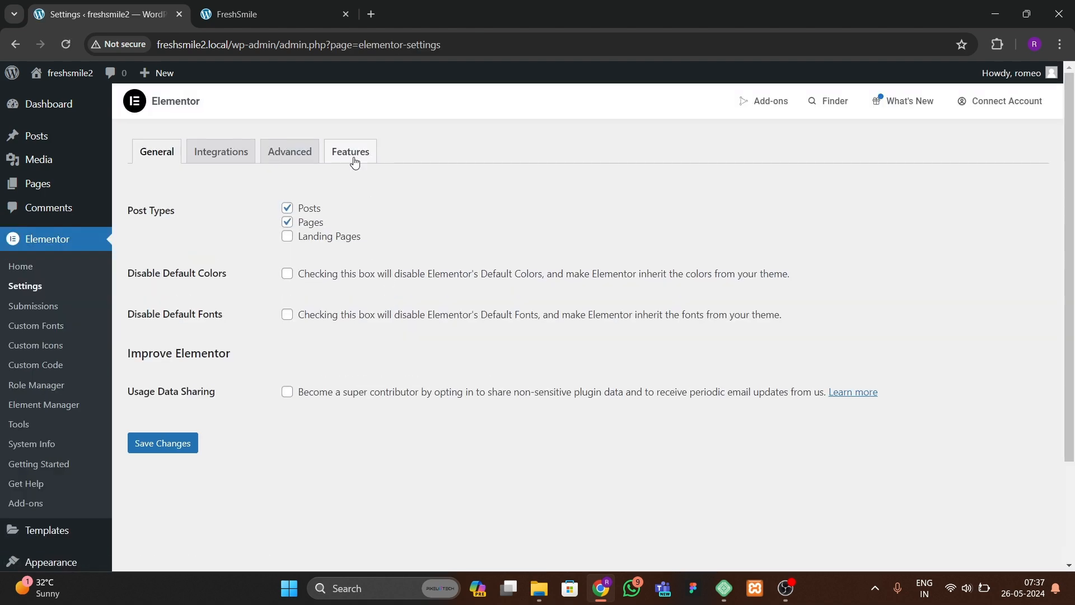
left_click(355, 161)
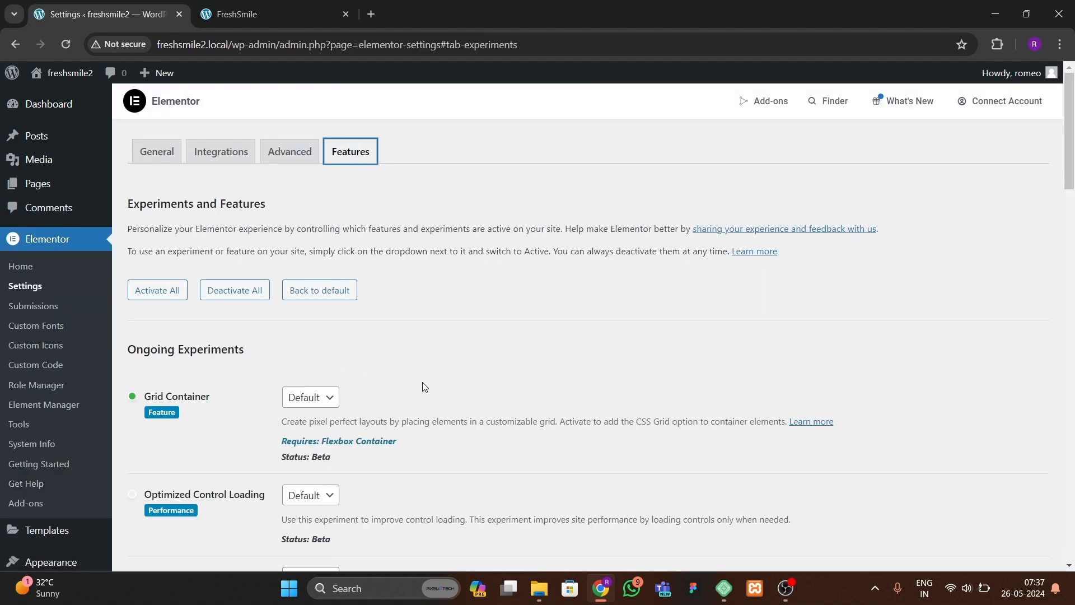
scroll(265, 430, "down", 5)
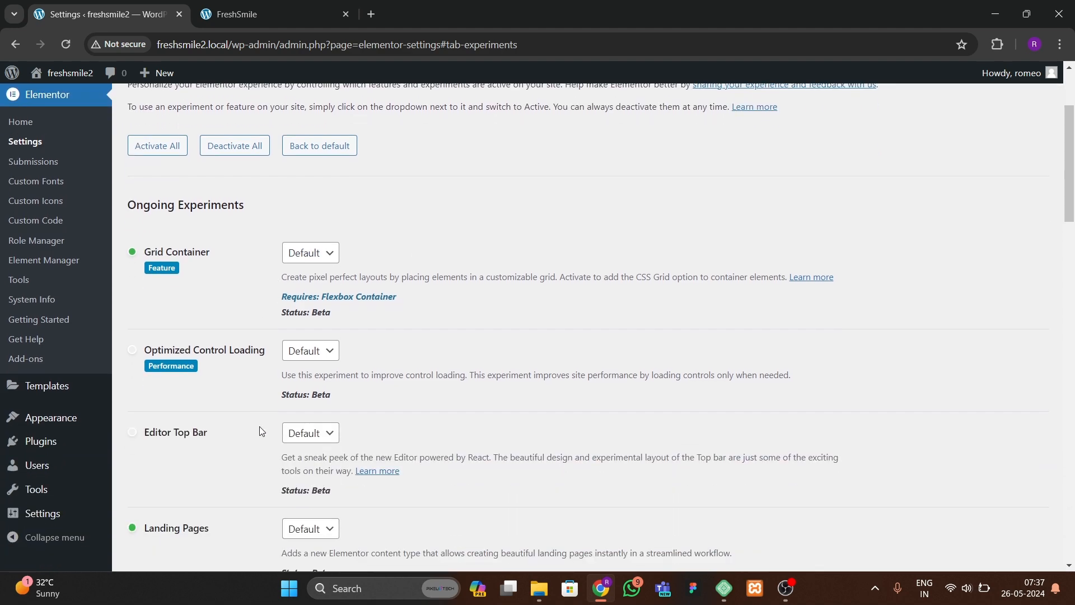
scroll(260, 430, "down", 2)
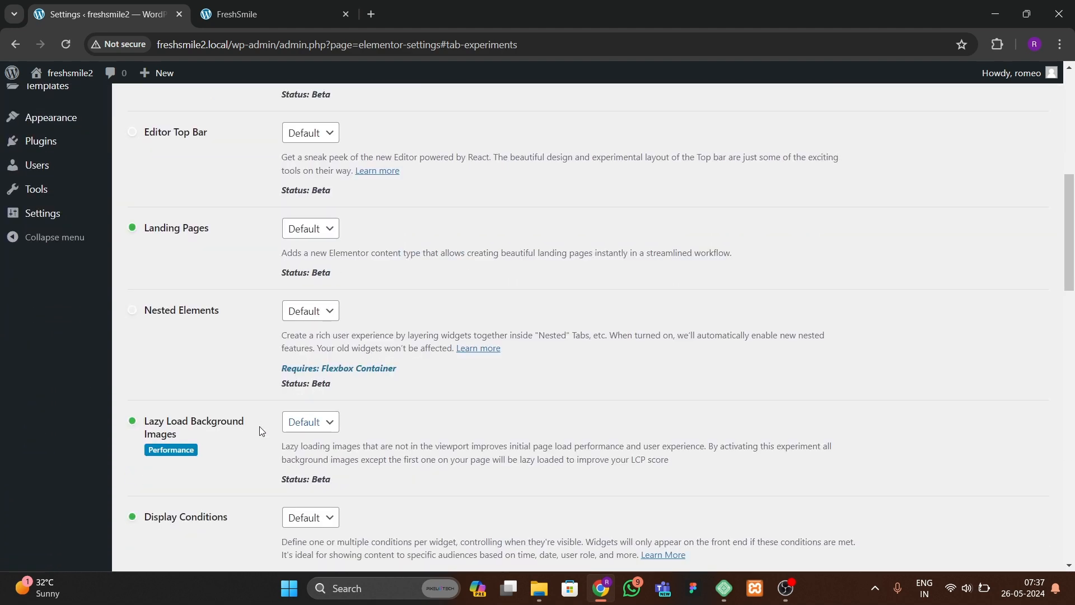
left_click(306, 321)
left_click(300, 343)
Step: Set Flexbox Container and Upgrade Swiper Library to Active and save the Elementor feature changes
scroll(175, 439, "down", 2)
scroll(176, 443, "down", 8)
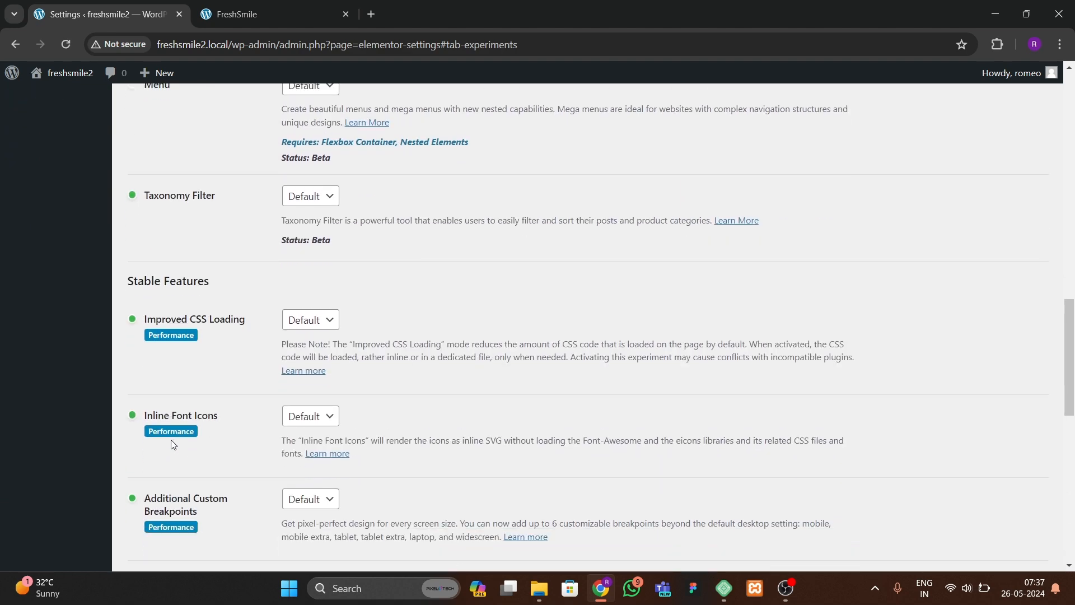
scroll(170, 438, "down", 3)
left_click(310, 280)
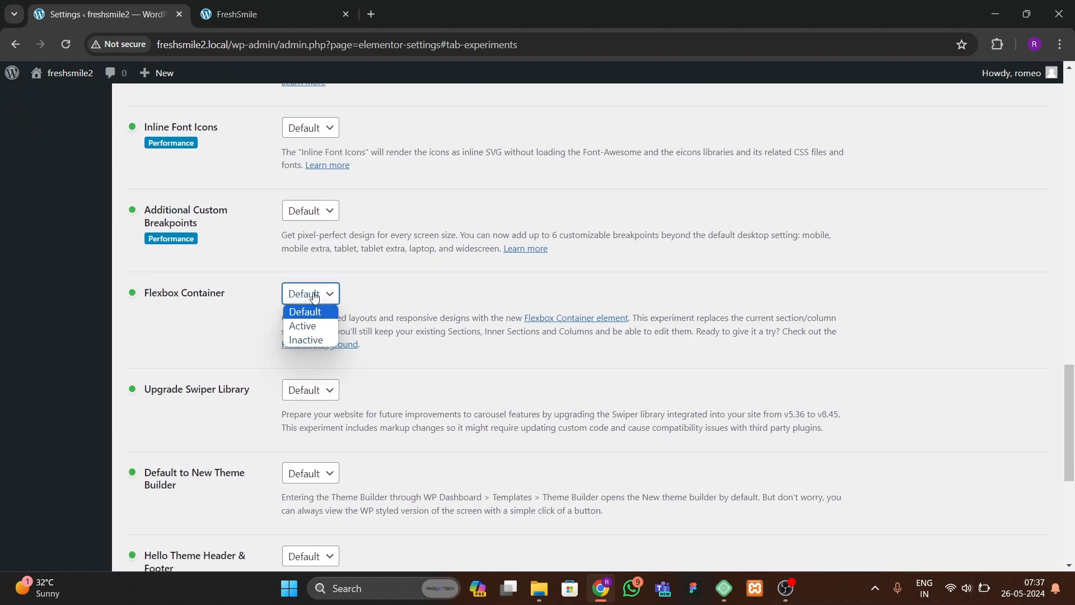
left_click(302, 325)
scroll(132, 411, "down", 1)
left_click(307, 294)
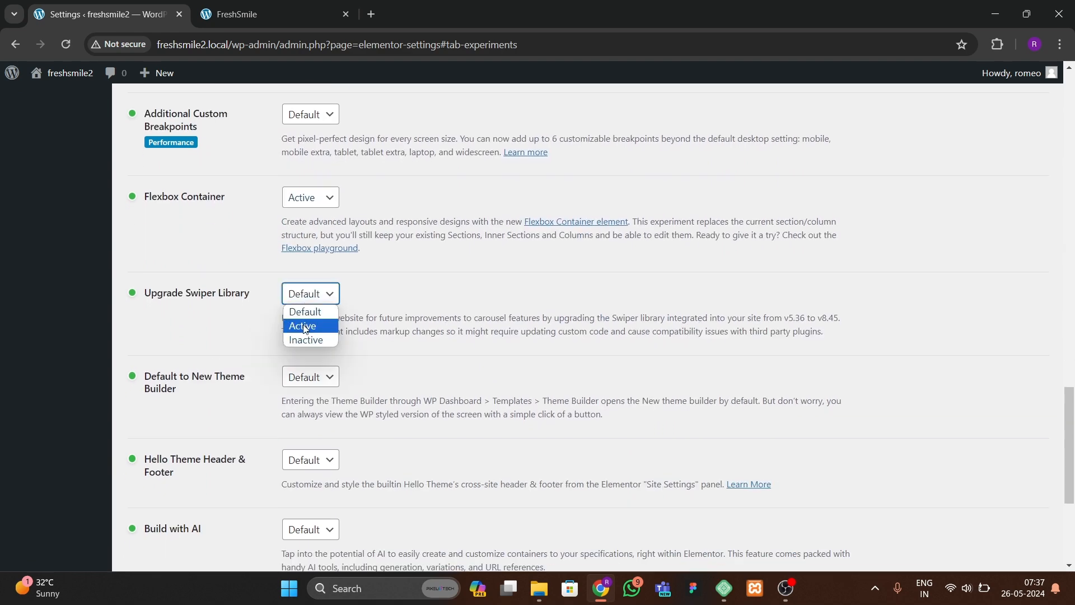
left_click(303, 324)
scroll(185, 459, "down", 4)
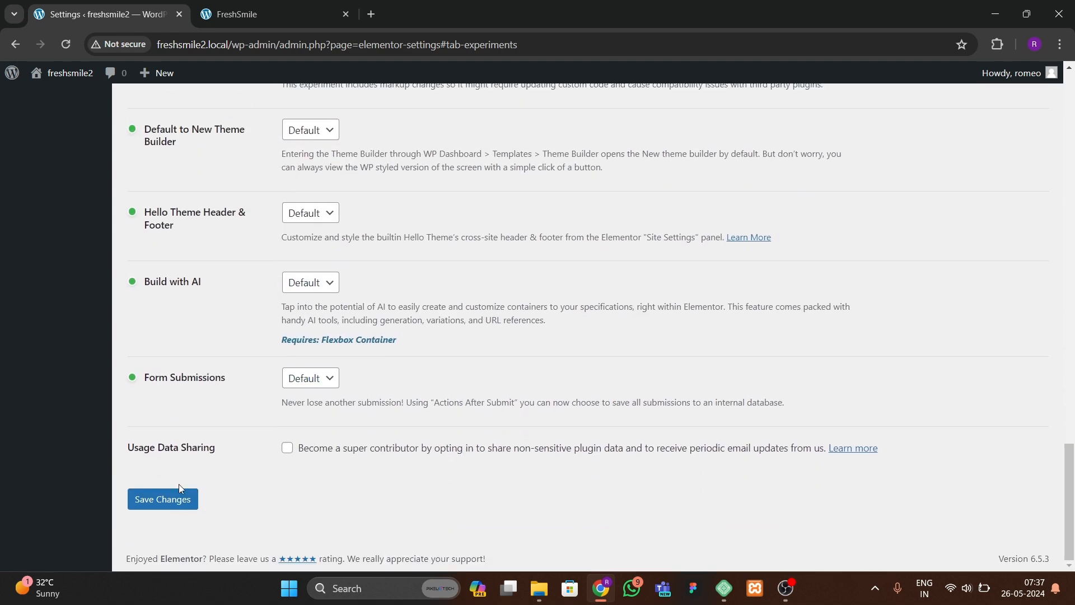
left_click(182, 489)
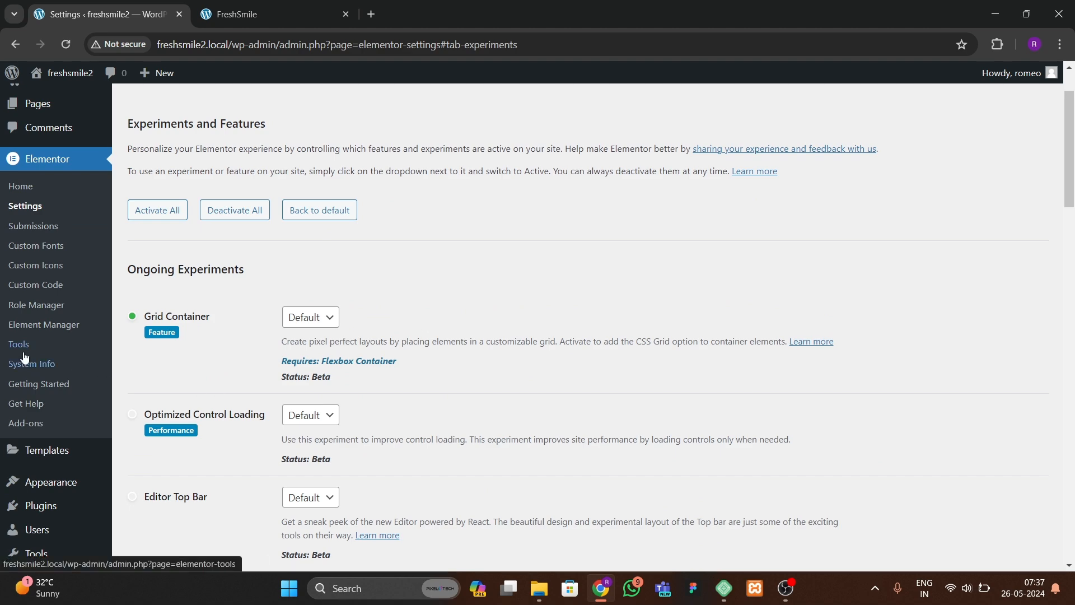
Step: Move all existing pages, Privacy Policy and Sample Page, to the Trash
scroll(24, 439, "down", 3)
scroll(16, 456, "up", 4)
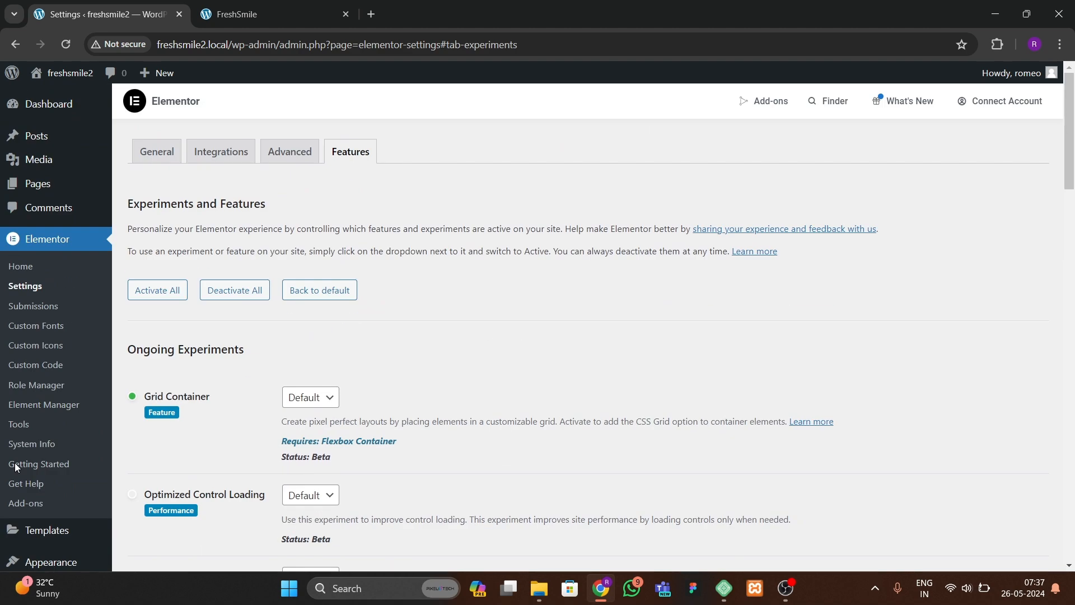
left_click(129, 186)
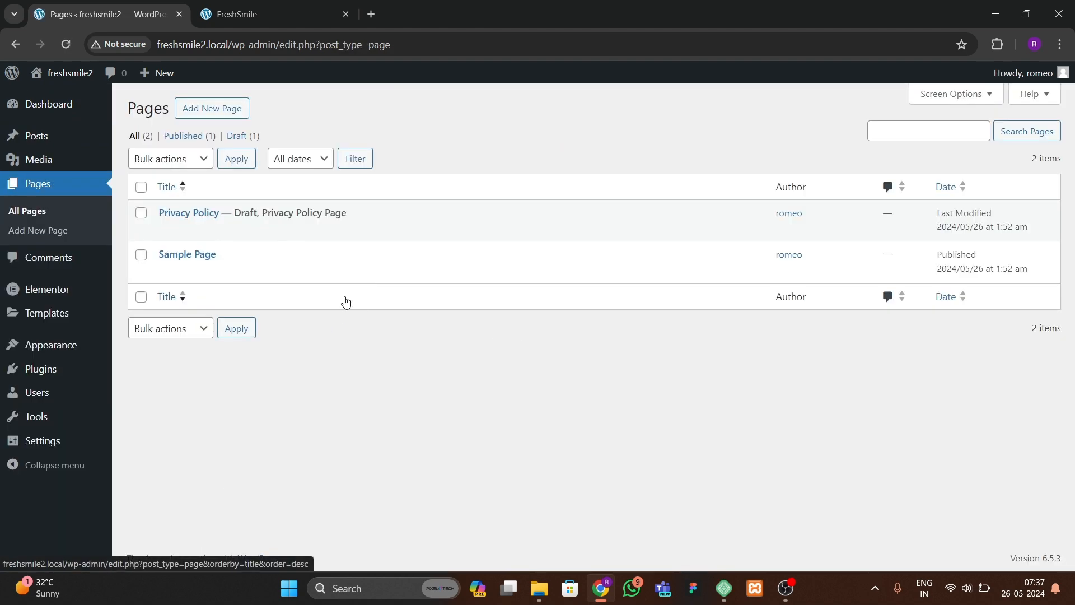
left_click(141, 186)
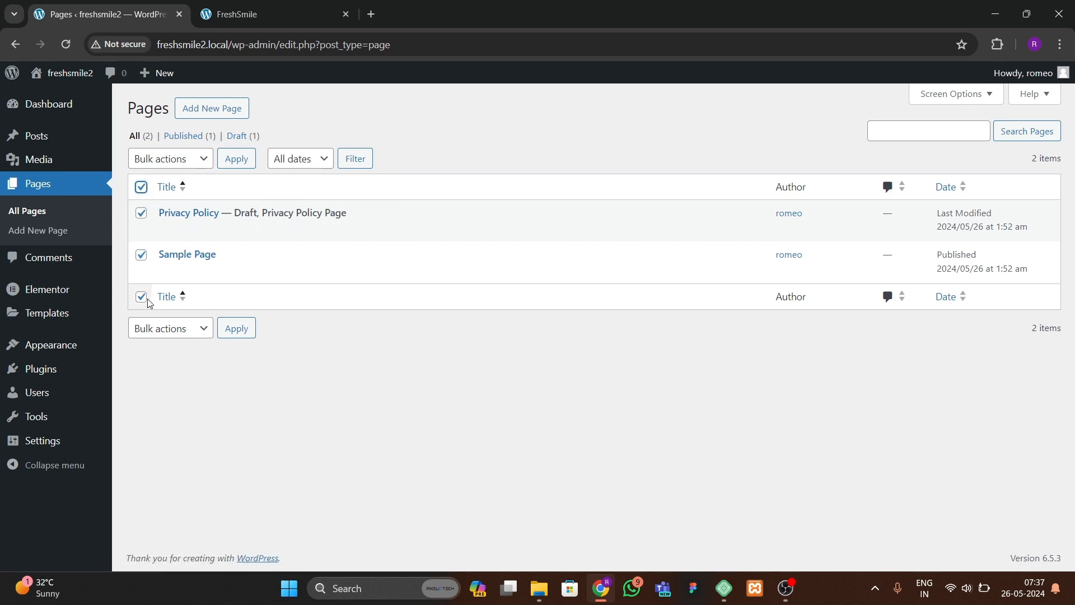
left_click(171, 159)
left_click(174, 204)
left_click(236, 158)
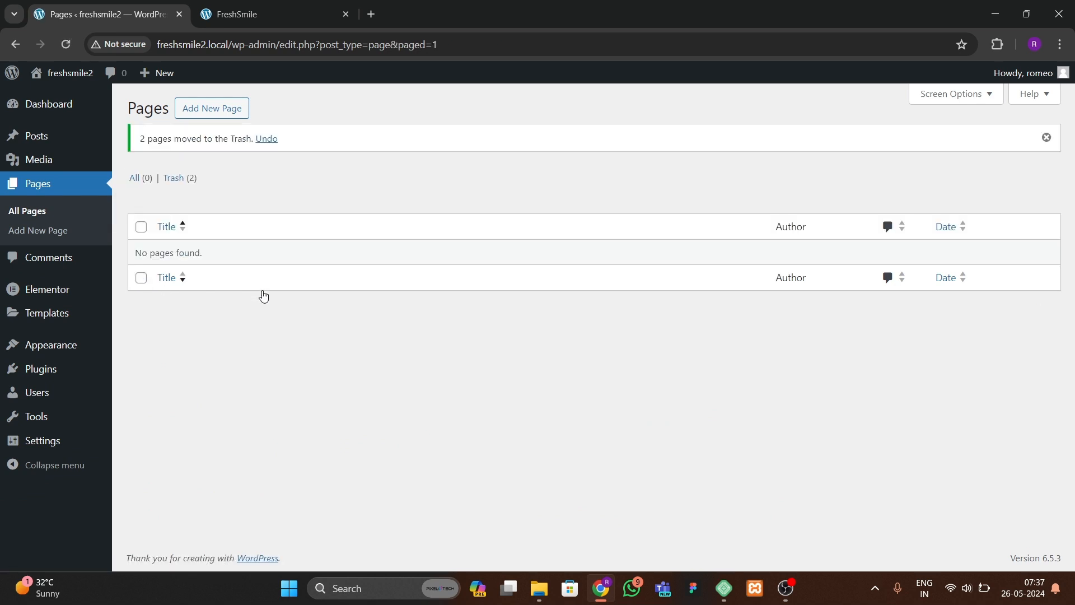
Step: Create a new page and title it Home
left_click(223, 110)
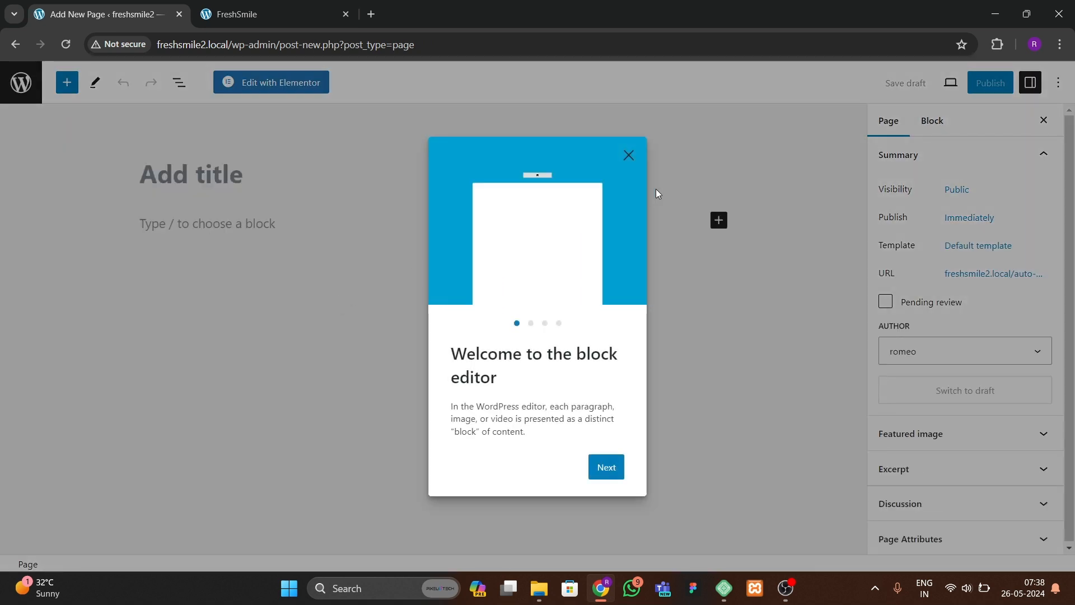
left_click(629, 156)
type("Homje")
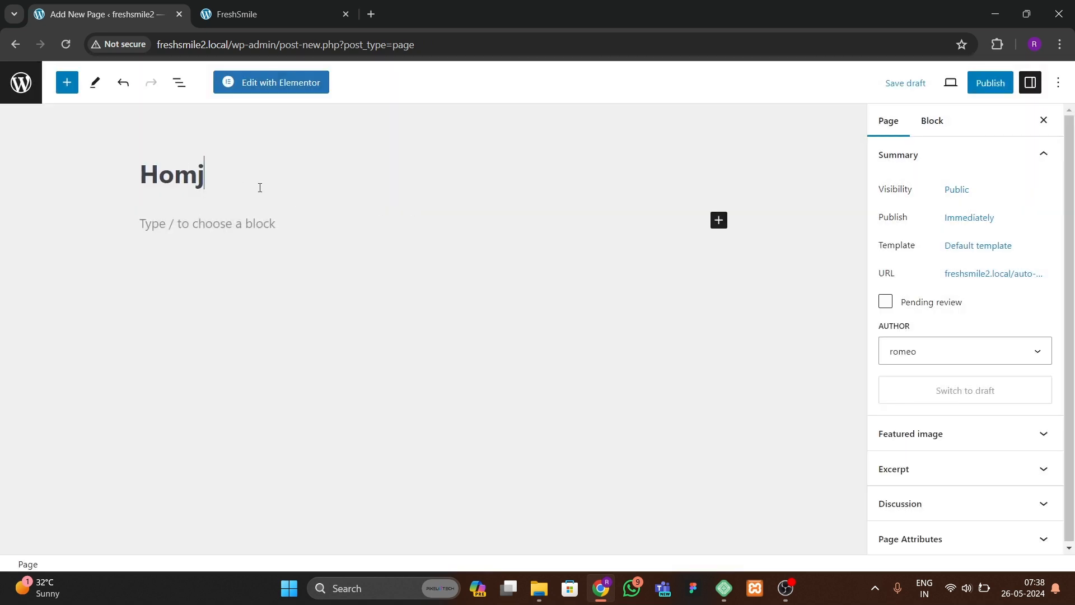
key("BackSpace")
key("BackSpace")
type("e")
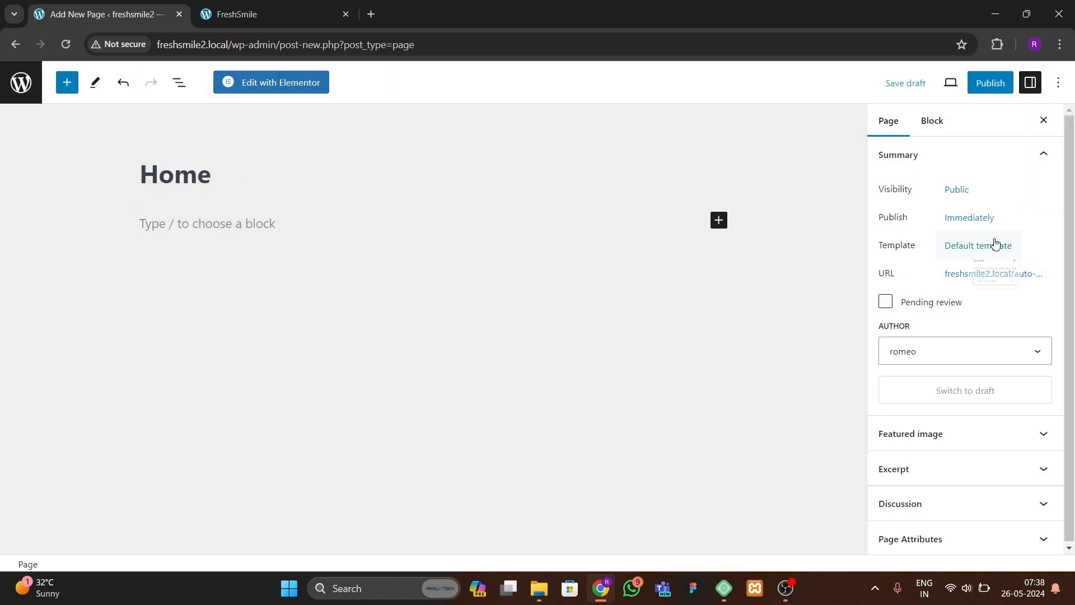
Step: Set the Home page's template to Elementor Full Width and publish the page
left_click(929, 245)
left_click(930, 355)
left_click(906, 400)
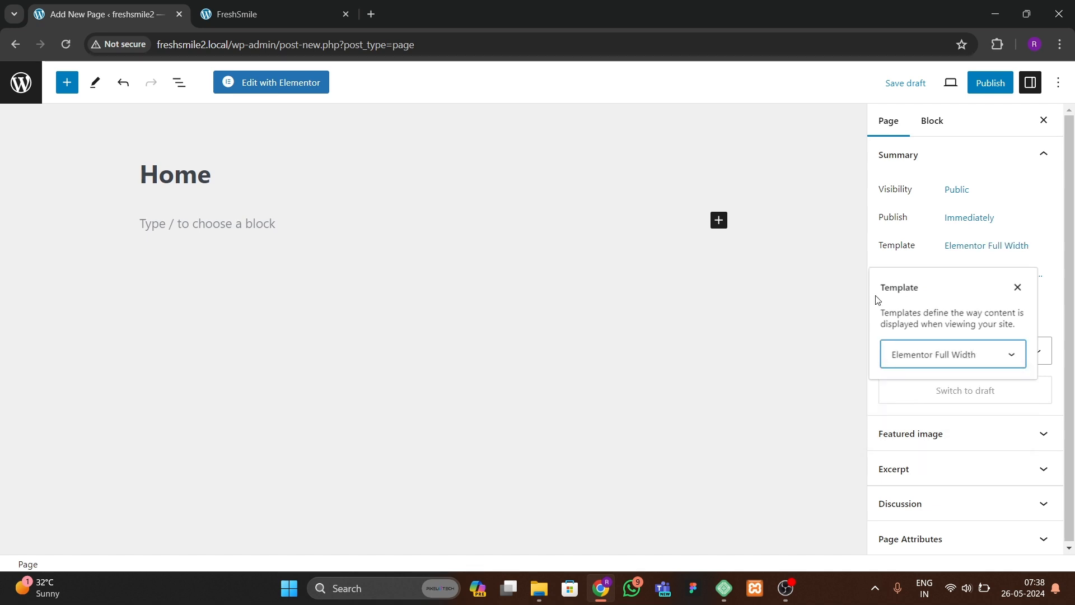
left_click(990, 82)
left_click(924, 84)
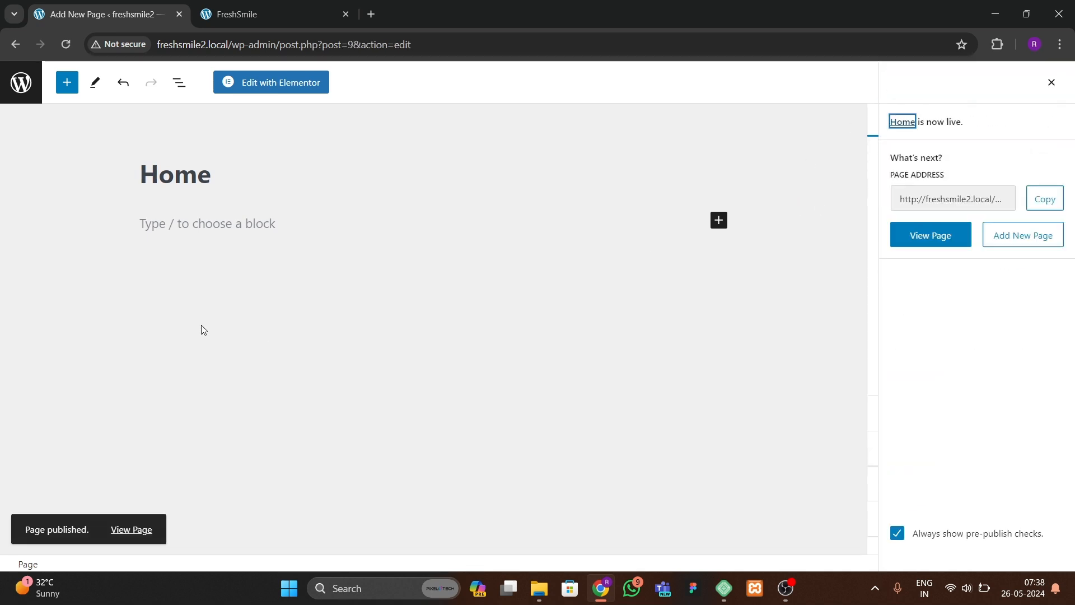
Step: In Reading Settings, make the homepage display a static page with Home selected, and save the changes
left_click(18, 90)
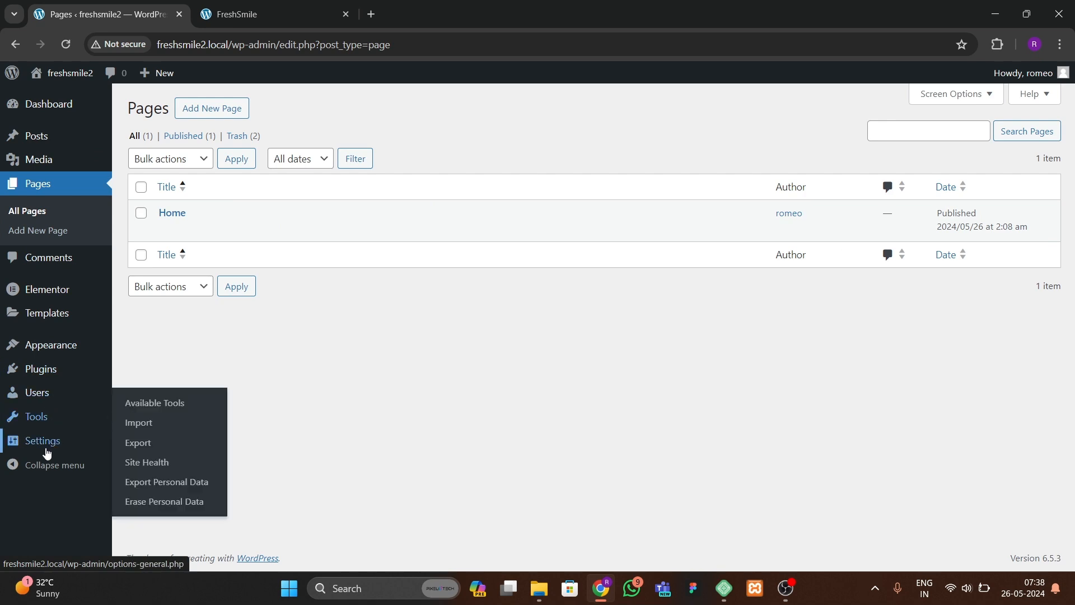
mouse_move(47, 452)
left_click(141, 422)
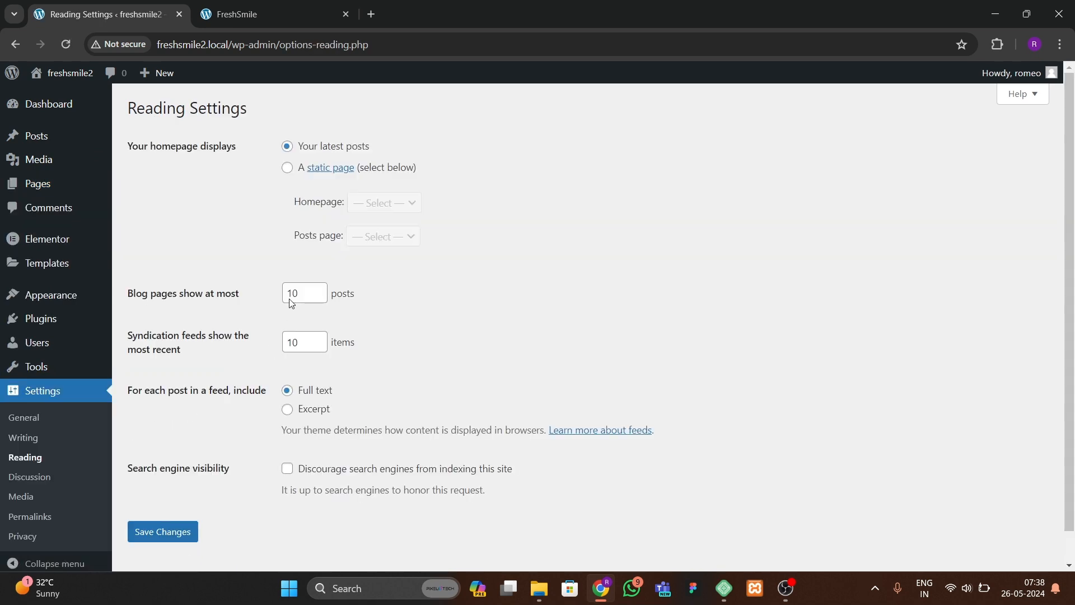
left_click(288, 171)
left_click(377, 205)
left_click(375, 233)
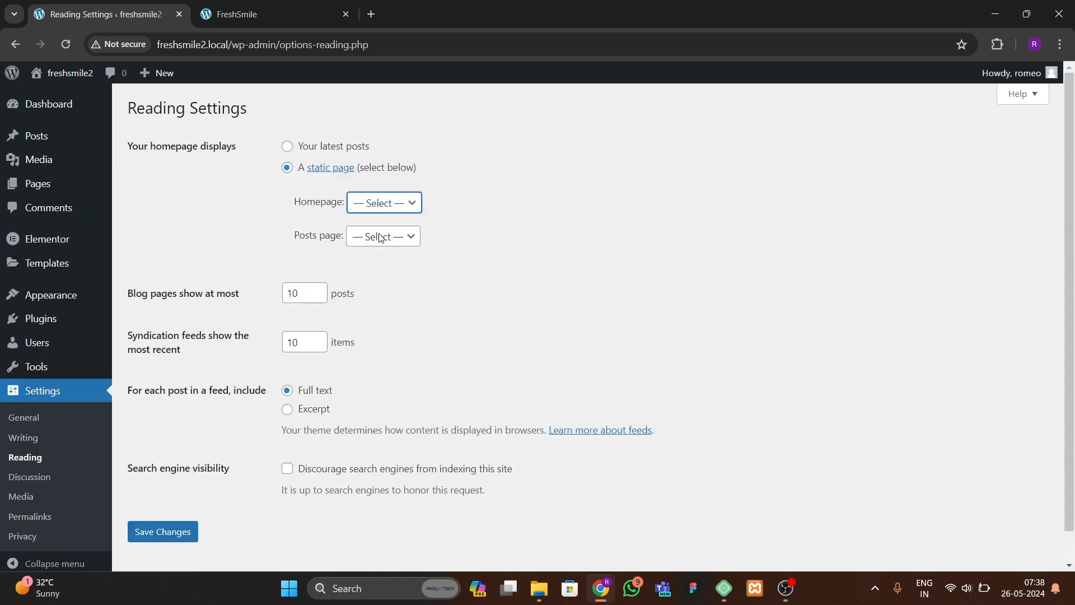
left_click(163, 532)
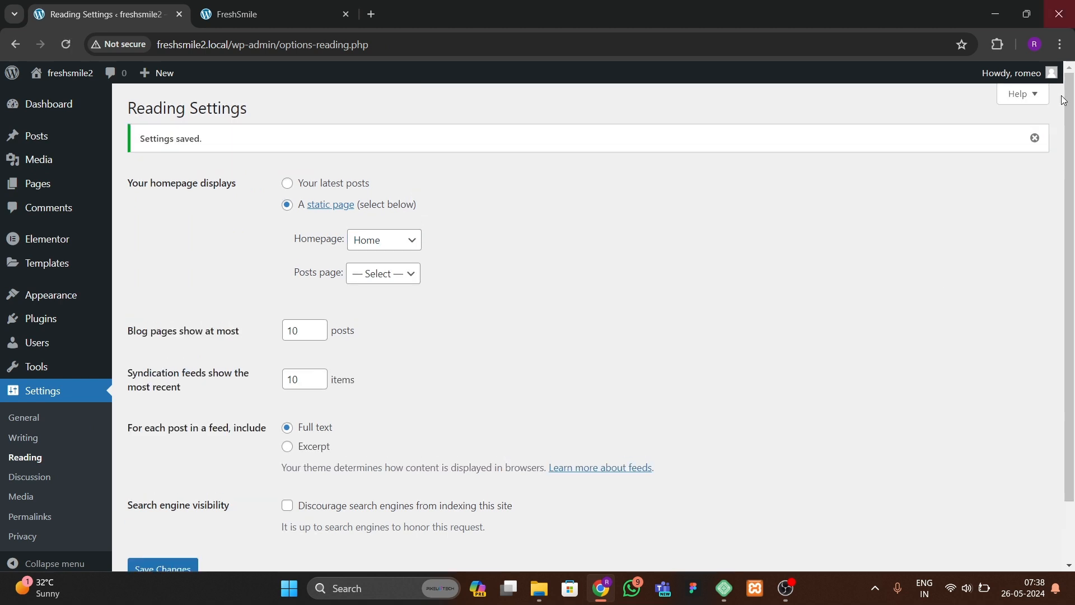
Step: Open the Home page's editor in a new browser tab from the pages list
mouse_move(42, 197)
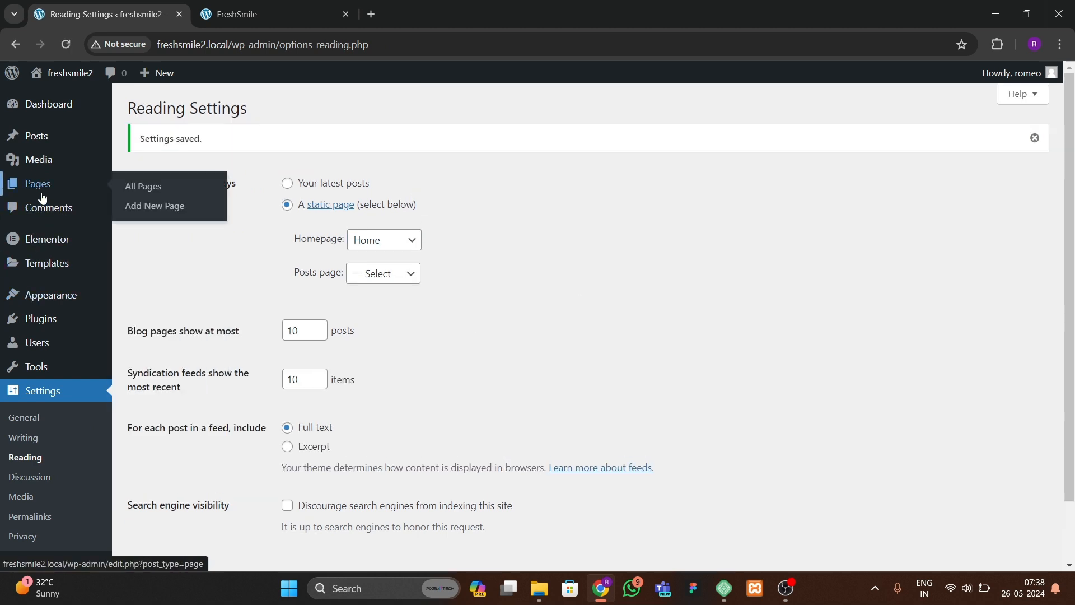
left_click(138, 186)
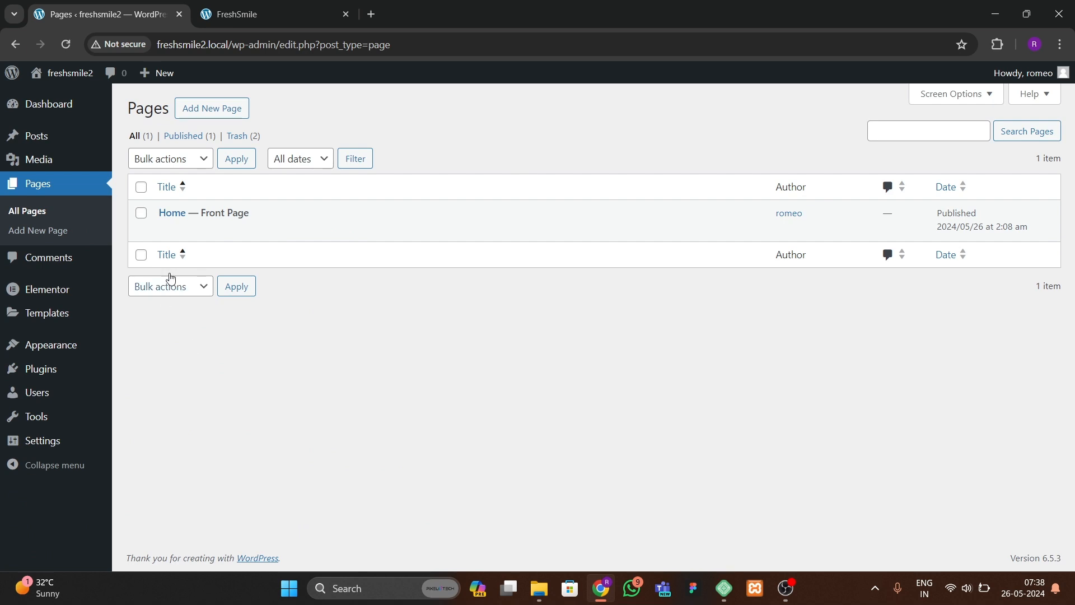
right_click(169, 235)
left_click(180, 241)
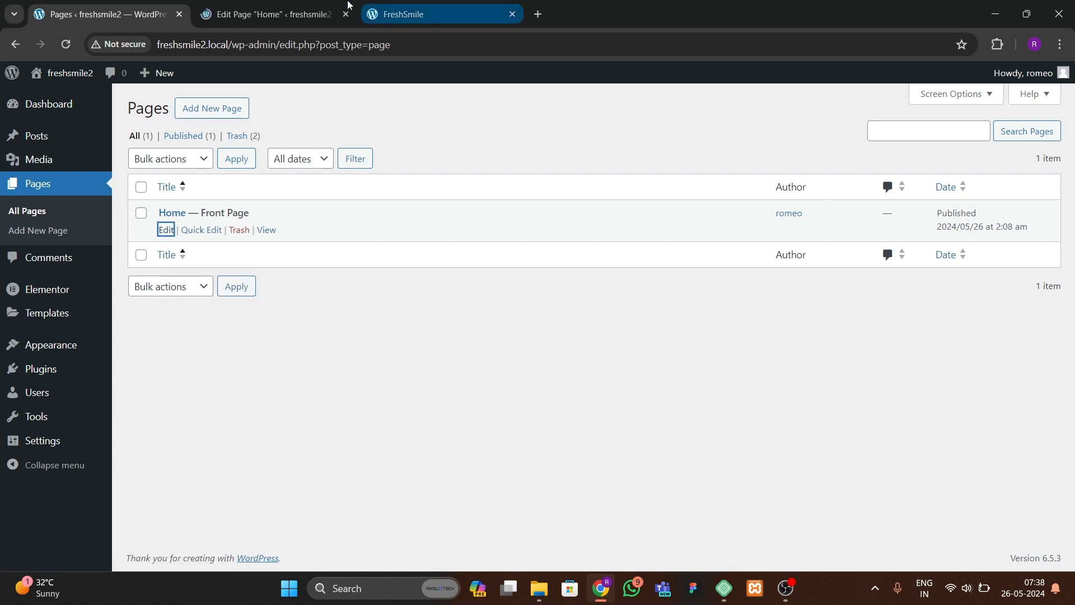
Step: Move the FreshSmile preview tab ahead of the editor tab and switch the preview site to light mode
left_click(326, 21)
left_click(411, 14)
left_click_drag(411, 14, 280, 15)
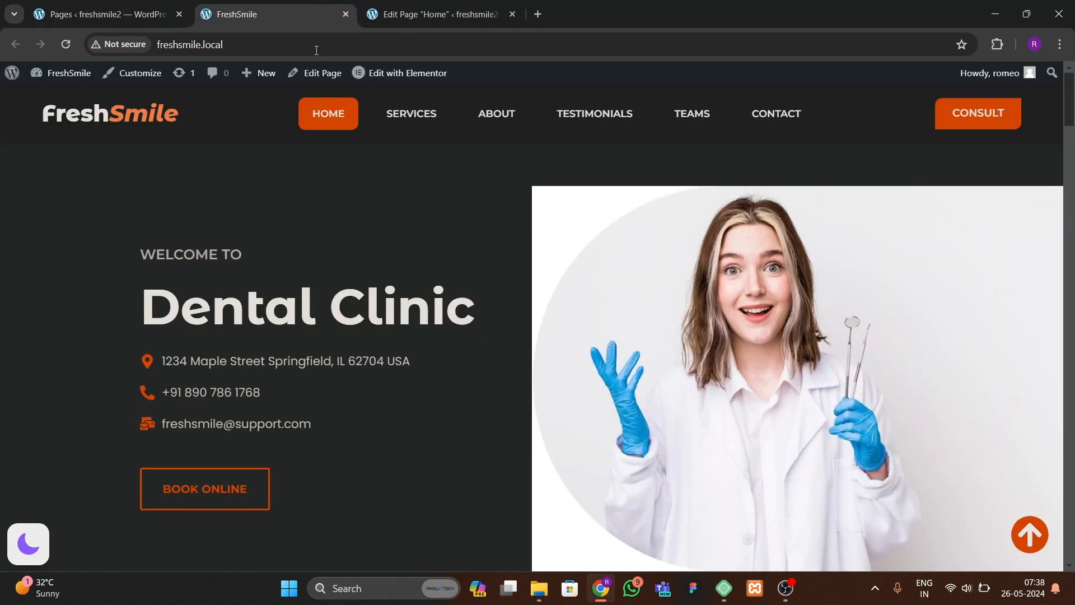
left_click(38, 558)
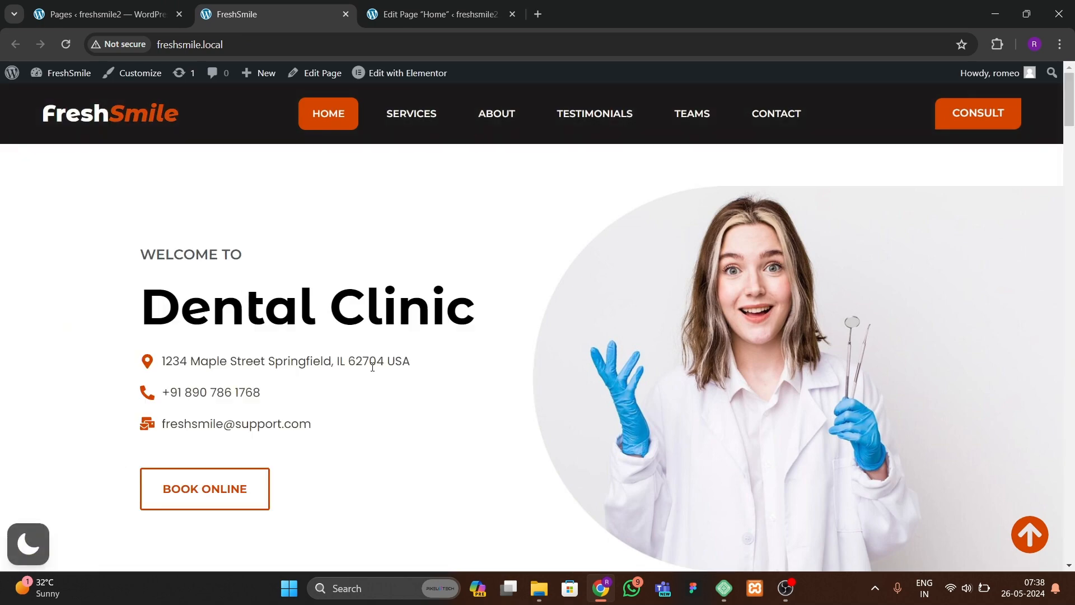
scroll(360, 365, "down", 10)
scroll(350, 368, "up", 12)
Step: Open the Home page for editing with Elementor
left_click(437, 14)
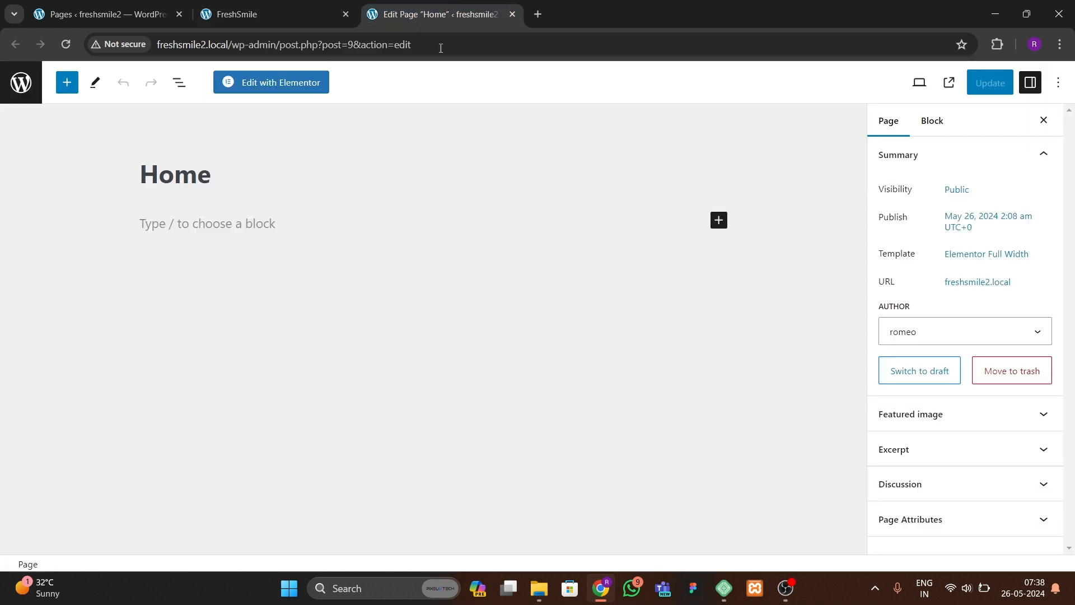
left_click(286, 83)
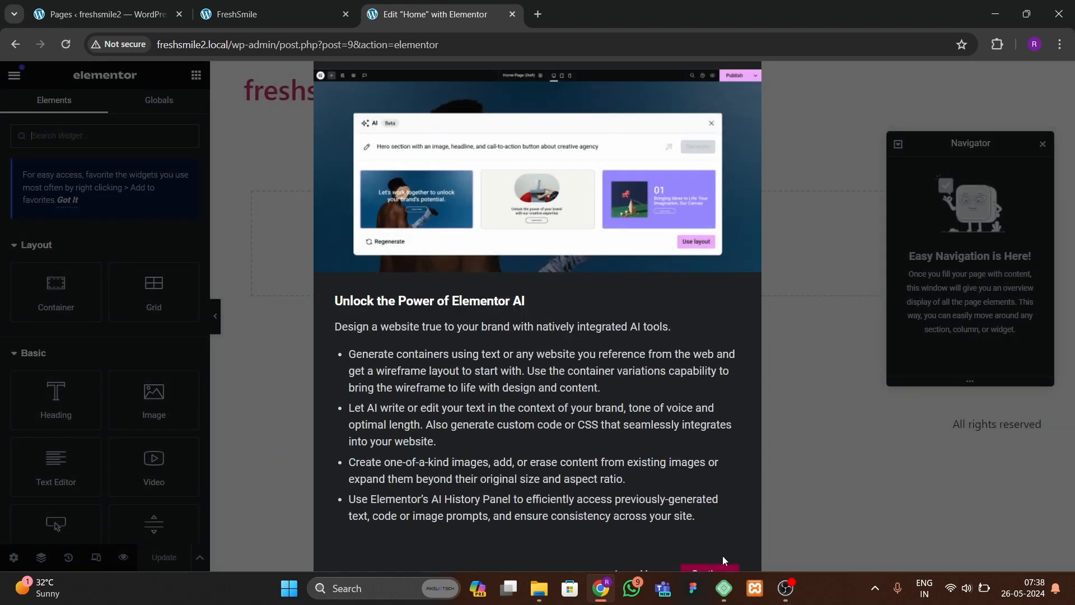
left_click(721, 567)
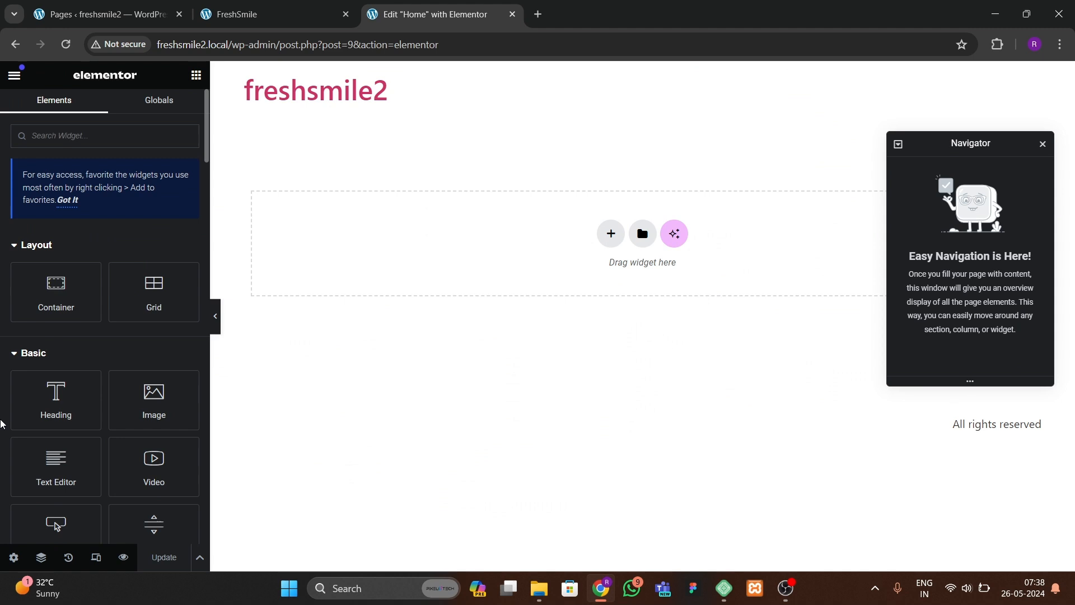
Step: Set the page layout to Elementor Canvas in the page settings
left_click(14, 557)
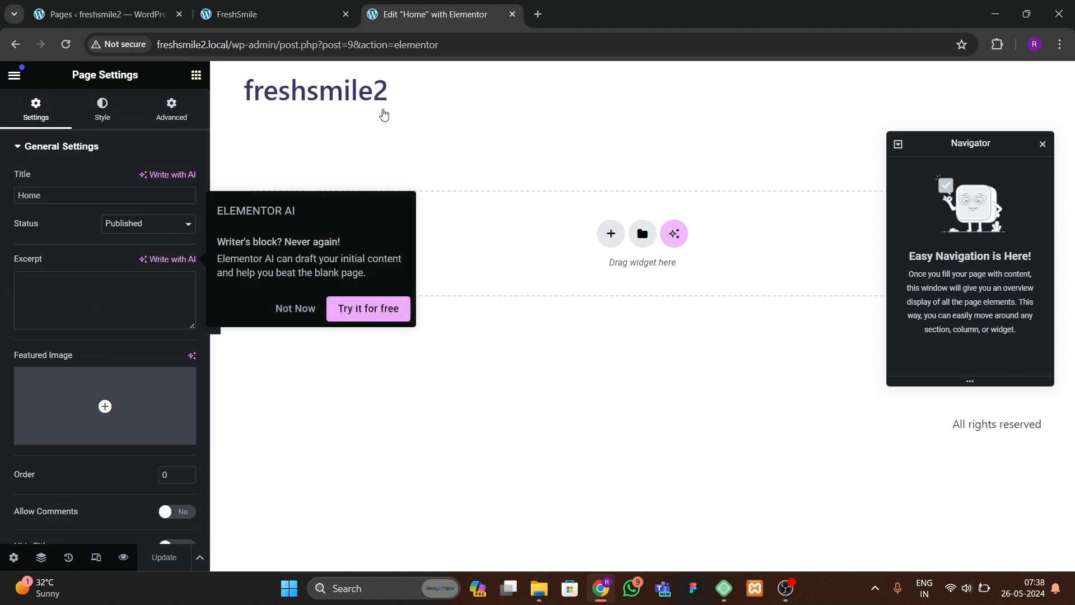
scroll(62, 431, "down", 2)
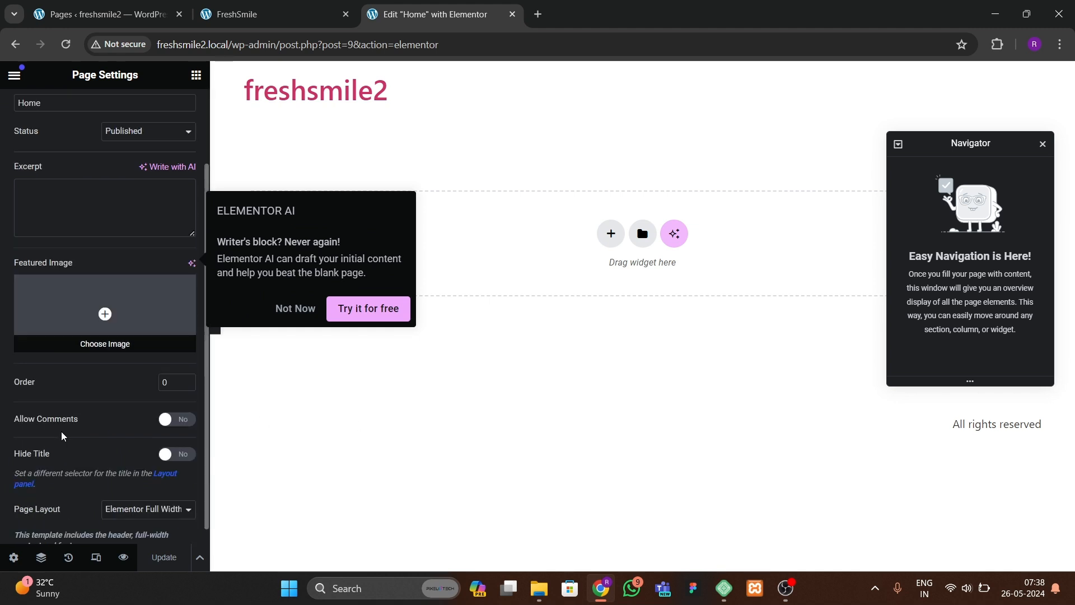
left_click(117, 491)
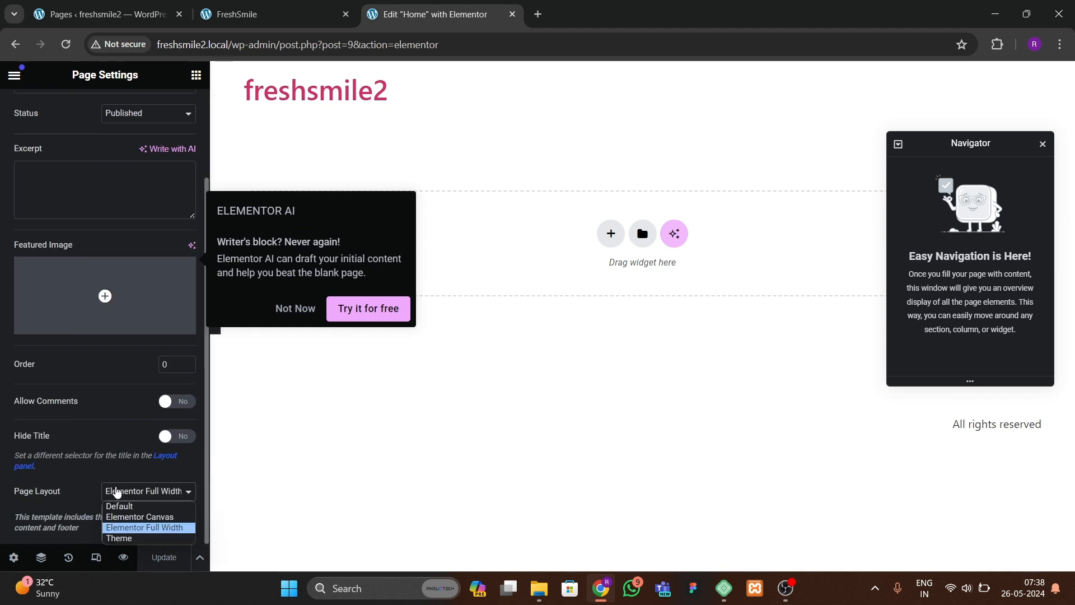
left_click(120, 517)
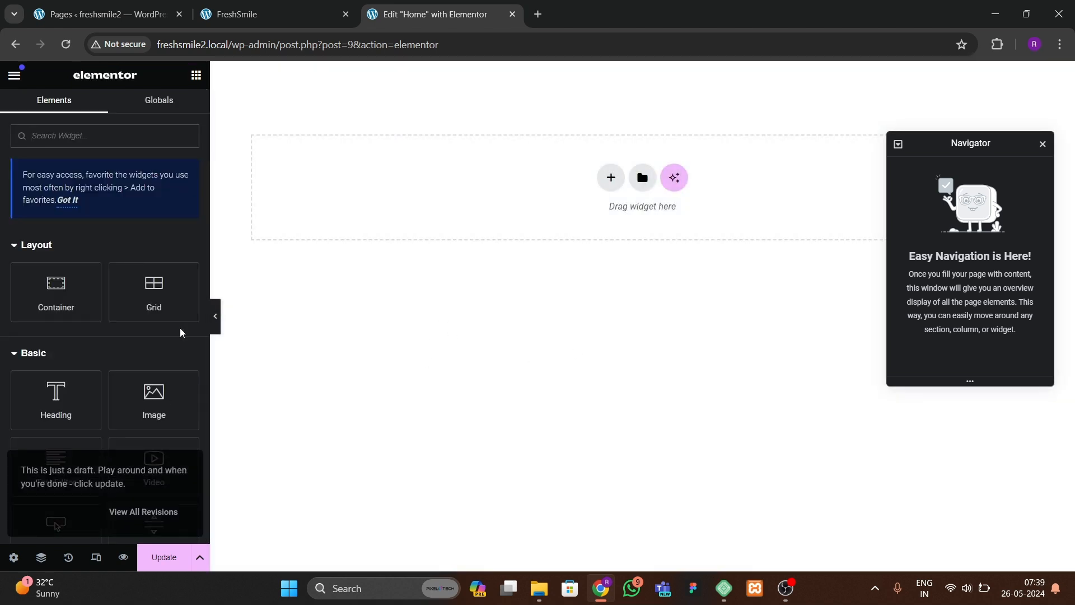
Step: Collapse the Basic widget category and glance at the FreshSmile preview for reference
left_click(108, 353)
left_click(319, 11)
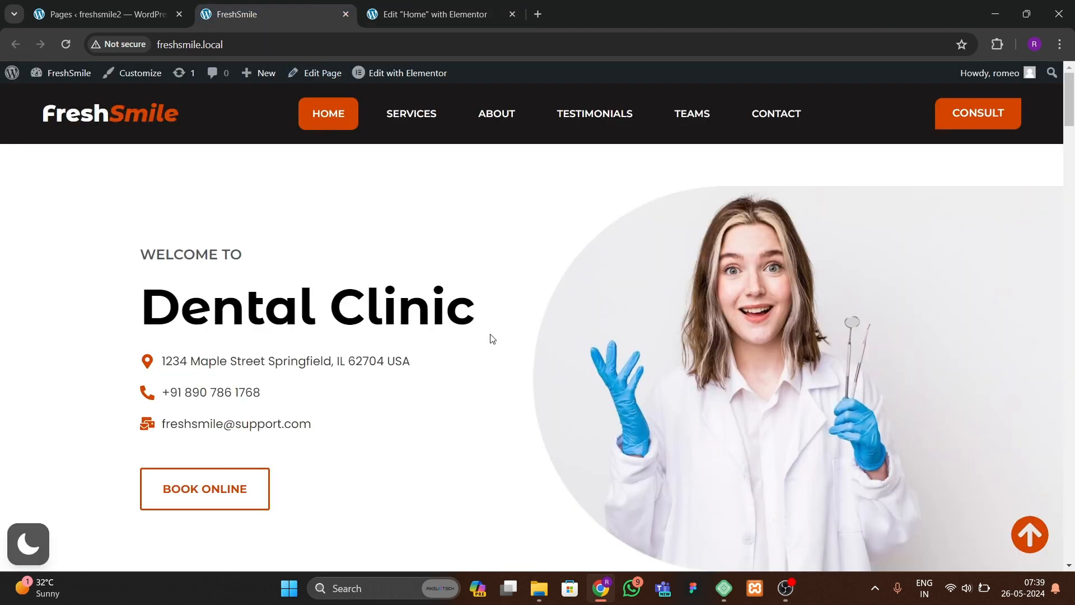
scroll(491, 338, "down", 1)
left_click(430, 12)
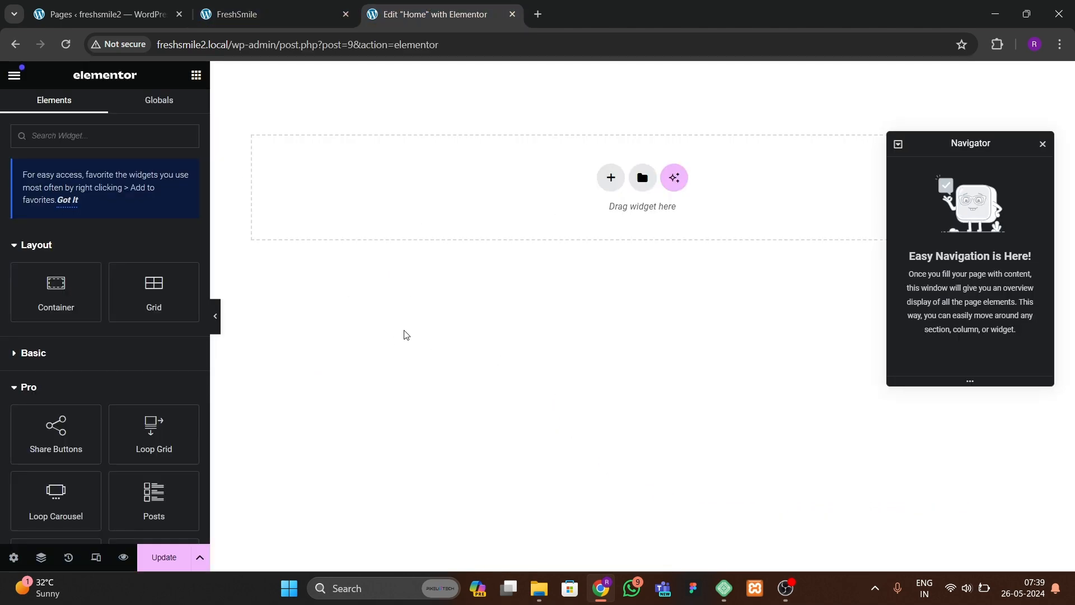
Step: Add a new single-row container to the empty Home page
left_click(610, 179)
left_click(603, 235)
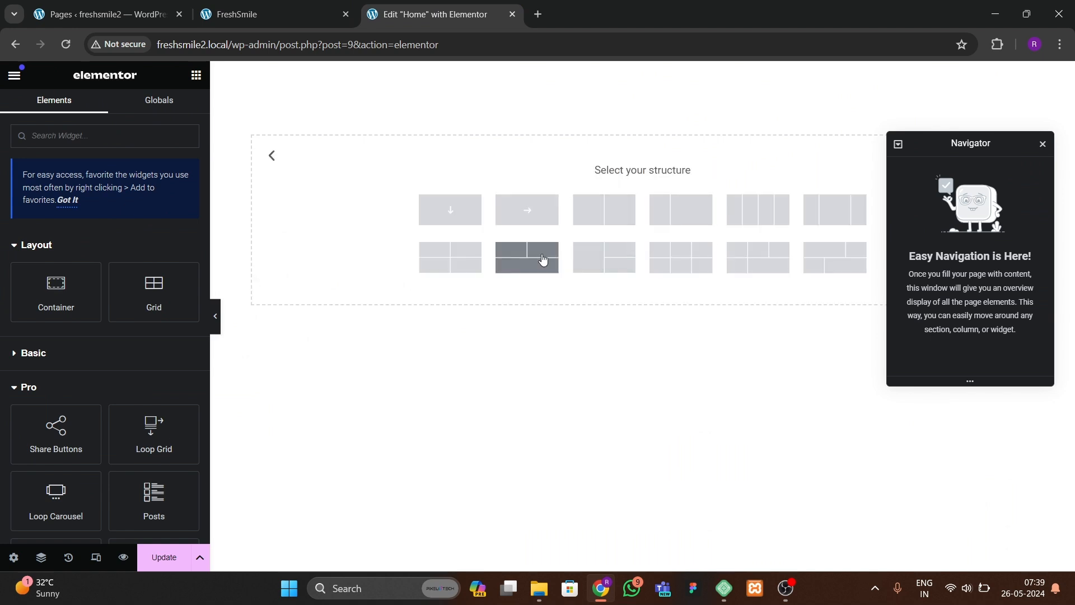
left_click(527, 213)
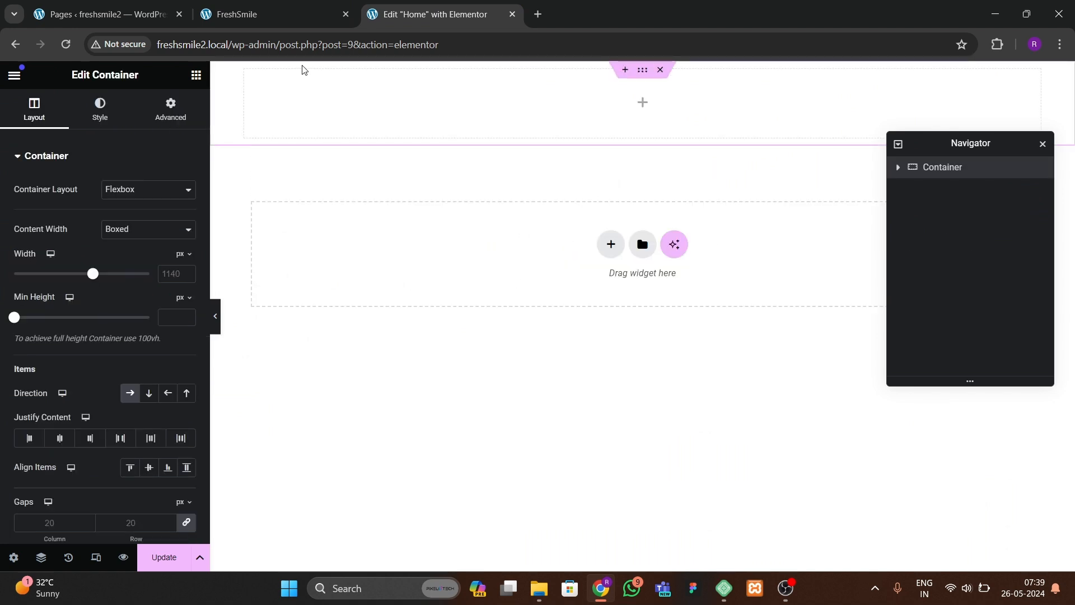
Step: Examine the FreshSmile homepage hero section in the preview tab, comparing it with the editor
left_click(279, 14)
scroll(499, 274, "up", 1)
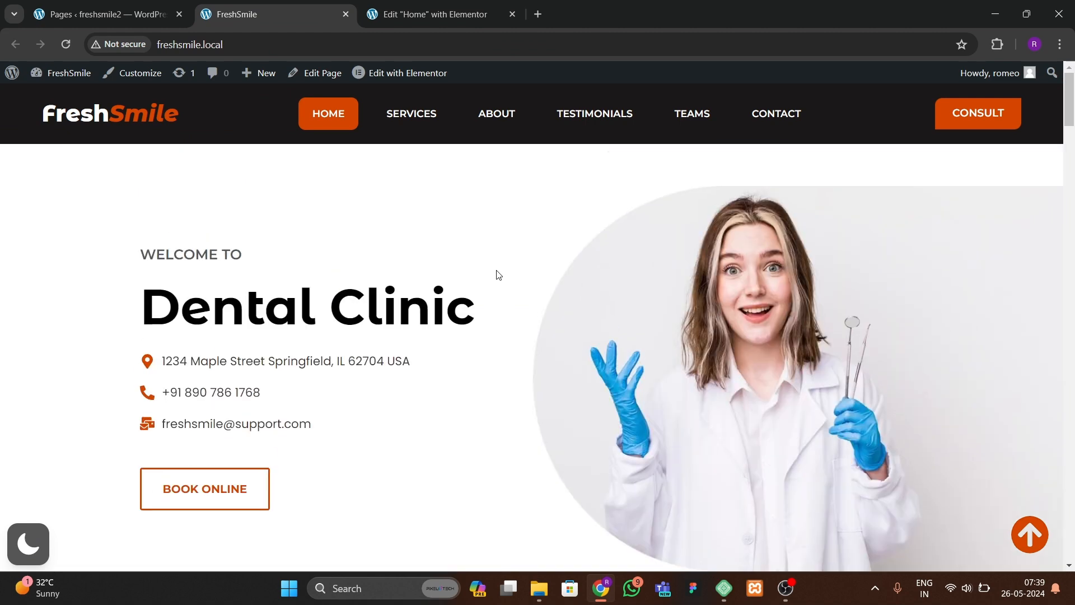
scroll(491, 279, "down", 1)
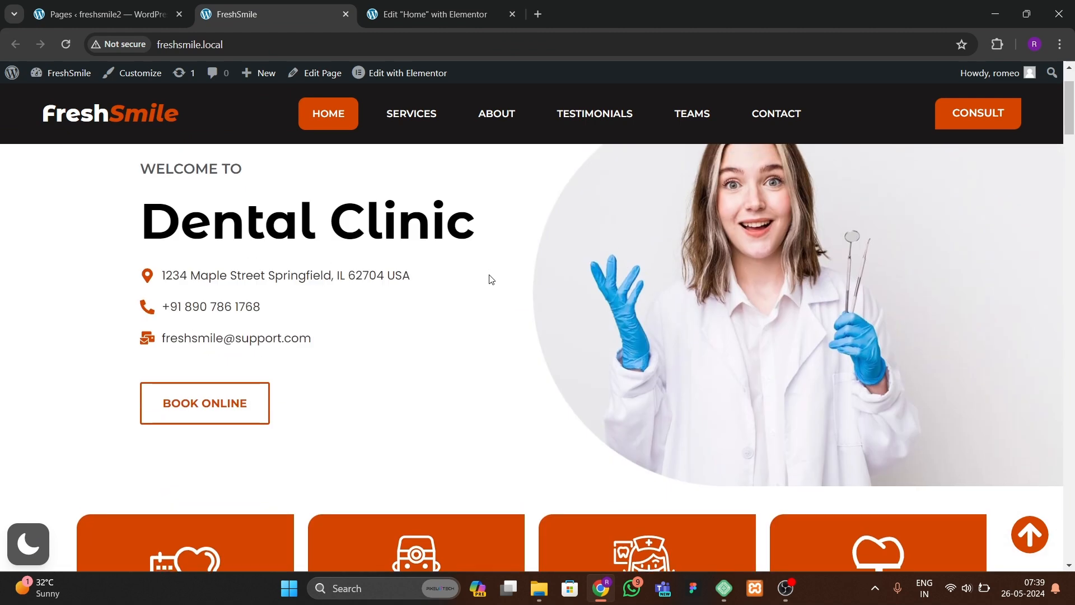
scroll(491, 279, "up", 1)
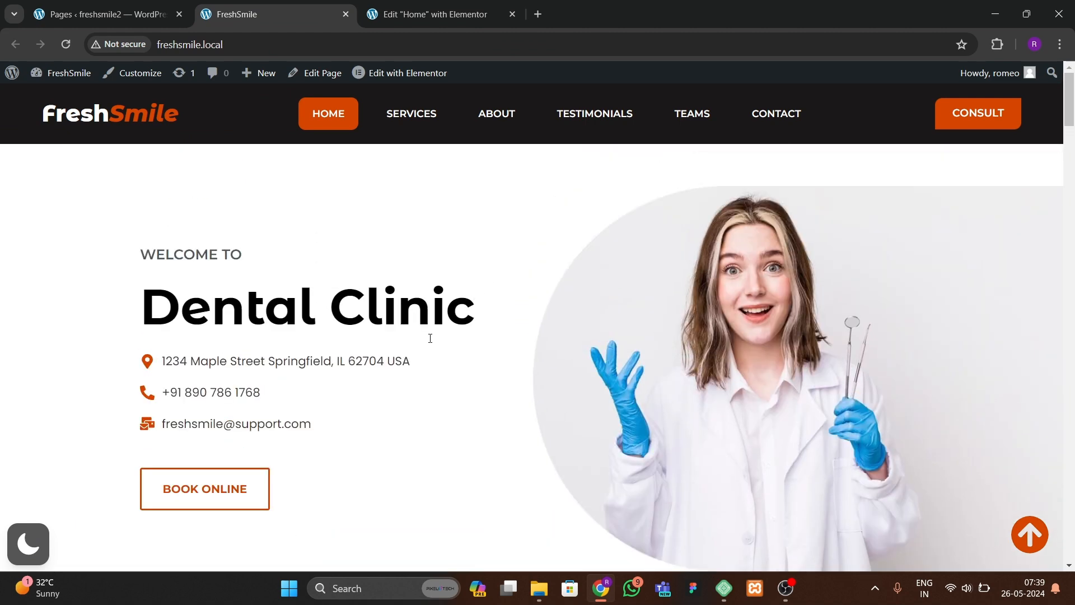
scroll(396, 367, "down", 1)
scroll(390, 372, "up", 1)
left_click(432, 17)
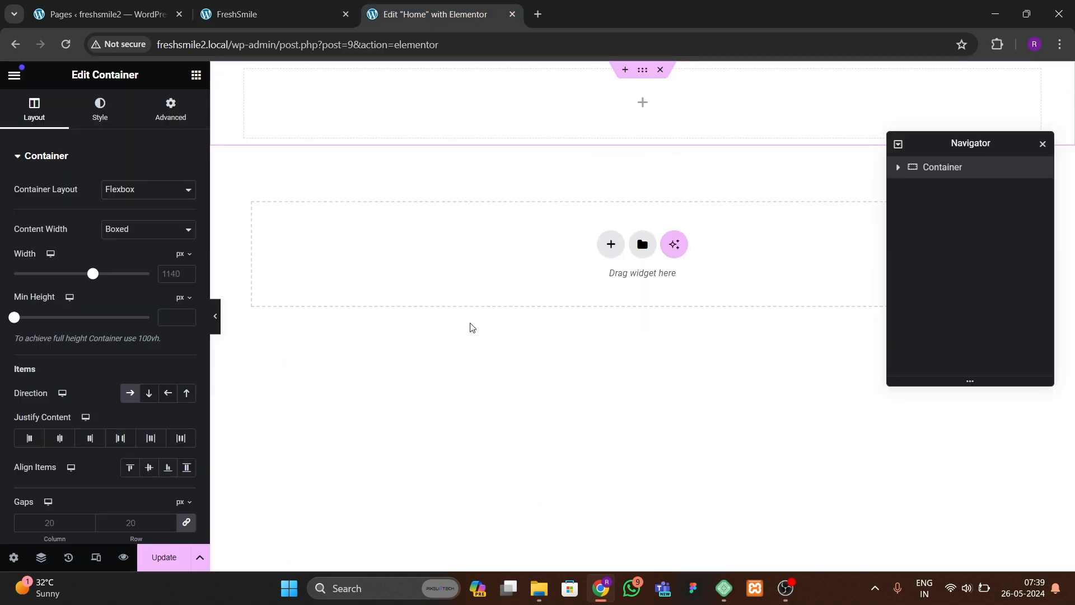
left_click(291, 16)
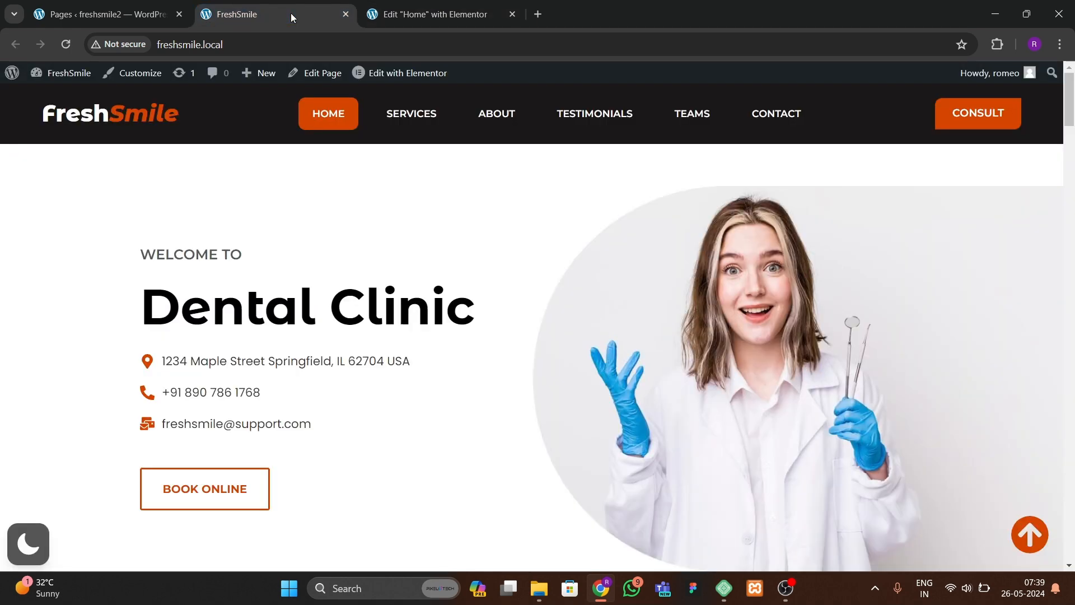
key("ctrl+Tab")
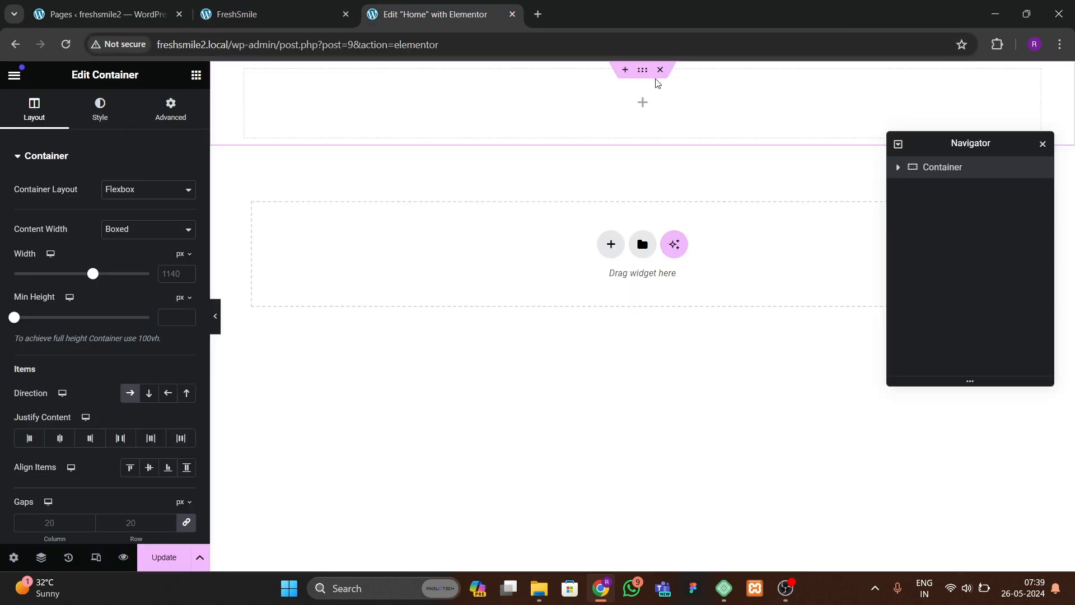
Step: Add a new container with a two-column 50/50 structure to the Home page
left_click(331, 15)
left_click(449, 17)
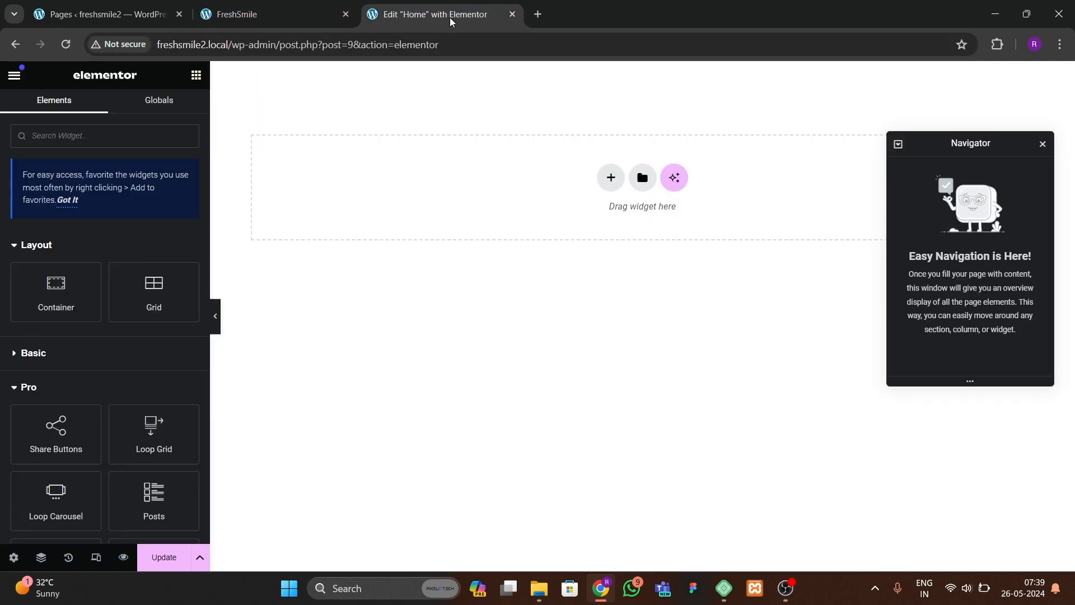
left_click(600, 185)
left_click(586, 223)
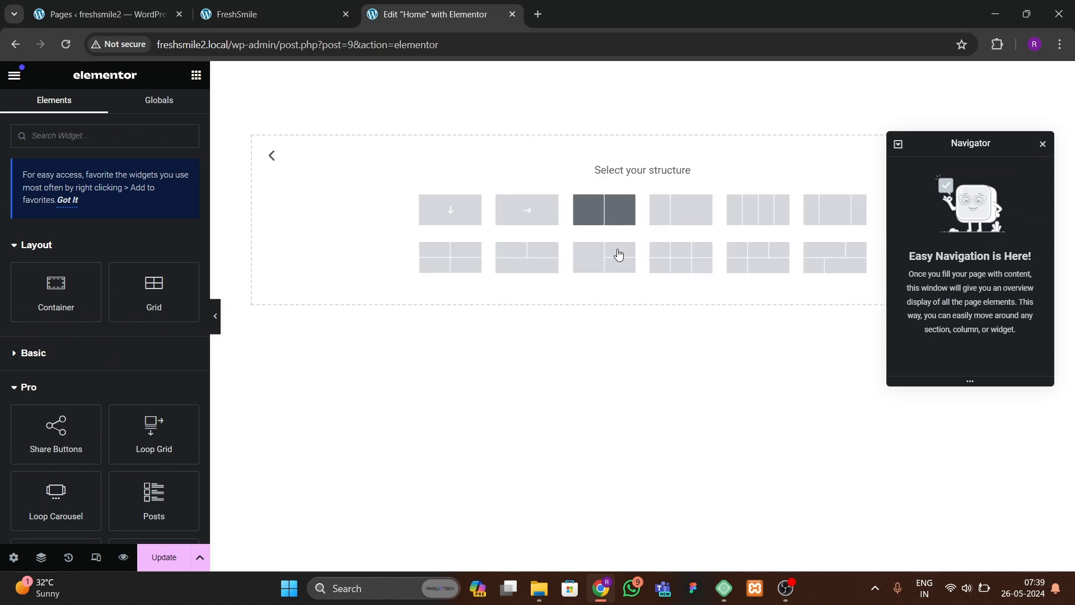
left_click(616, 249)
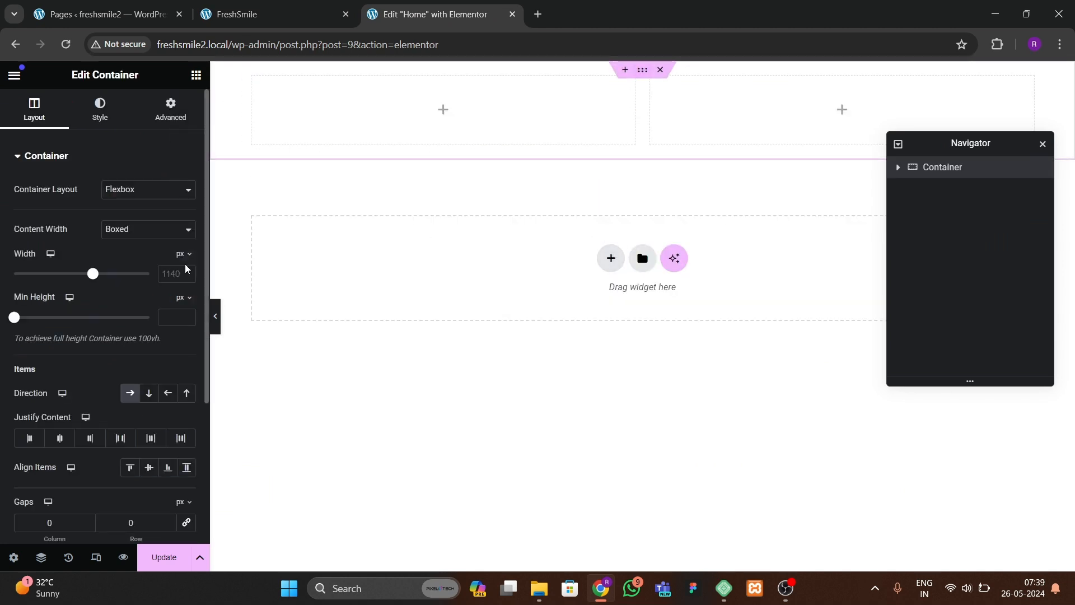
Step: Set the new outer container's content width to Full Width
left_click(169, 108)
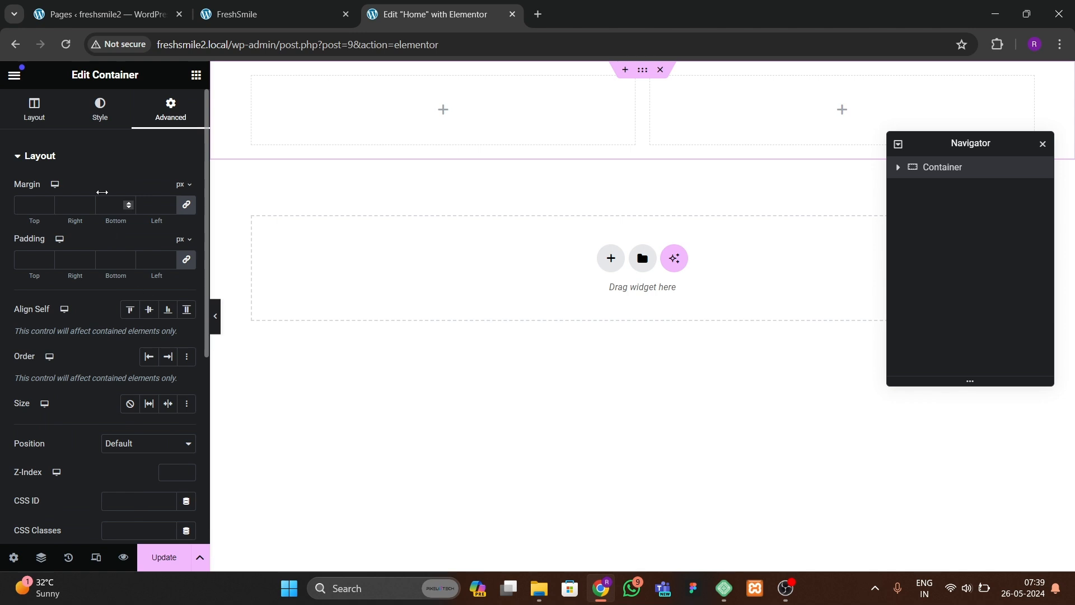
left_click(33, 110)
left_click(126, 229)
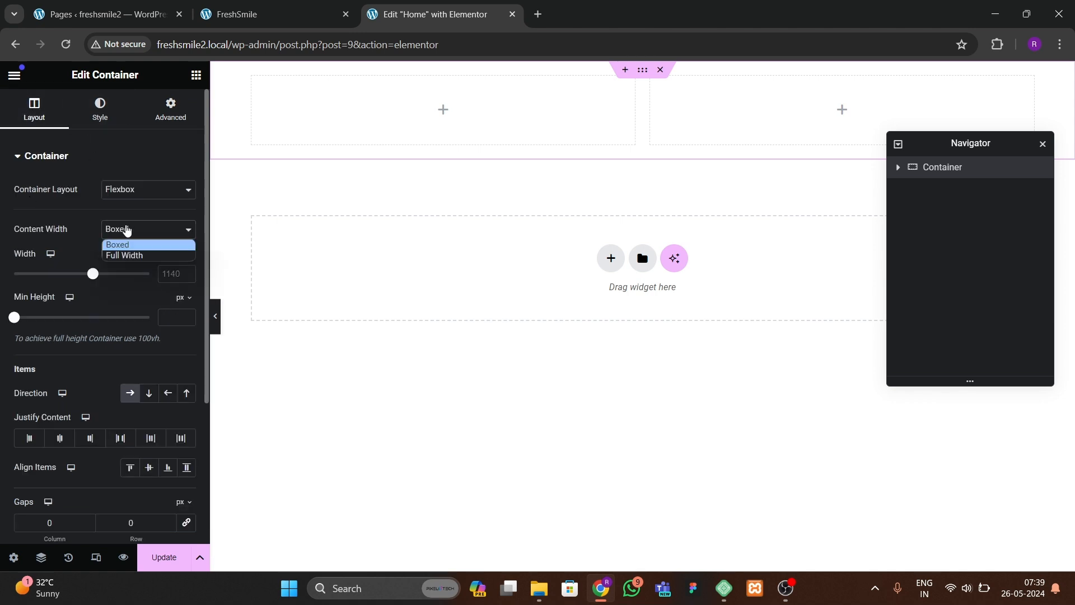
left_click(125, 255)
left_click(239, 15)
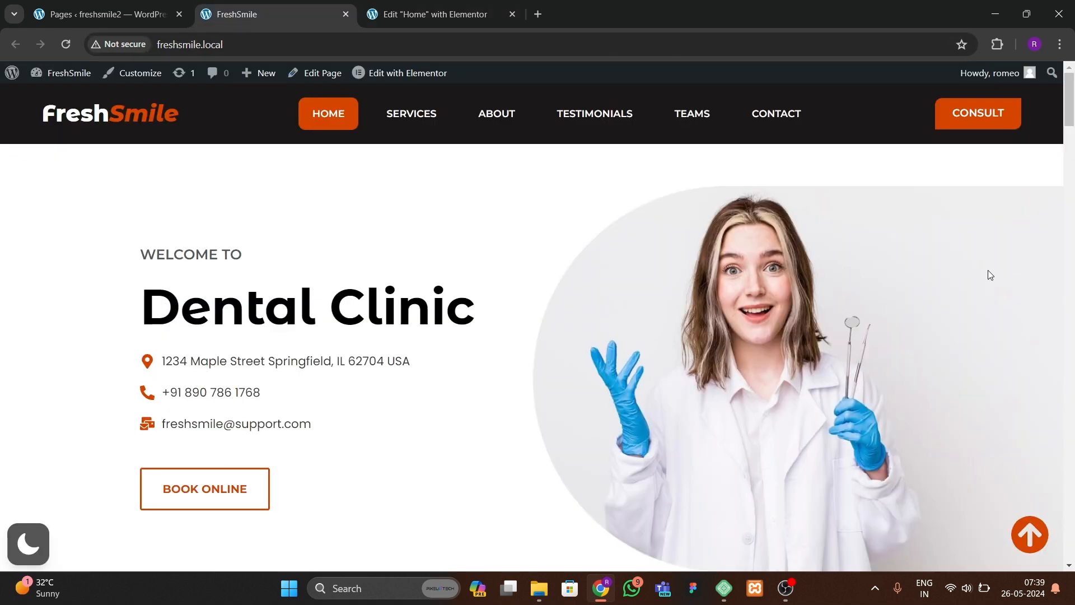
left_click(456, 21)
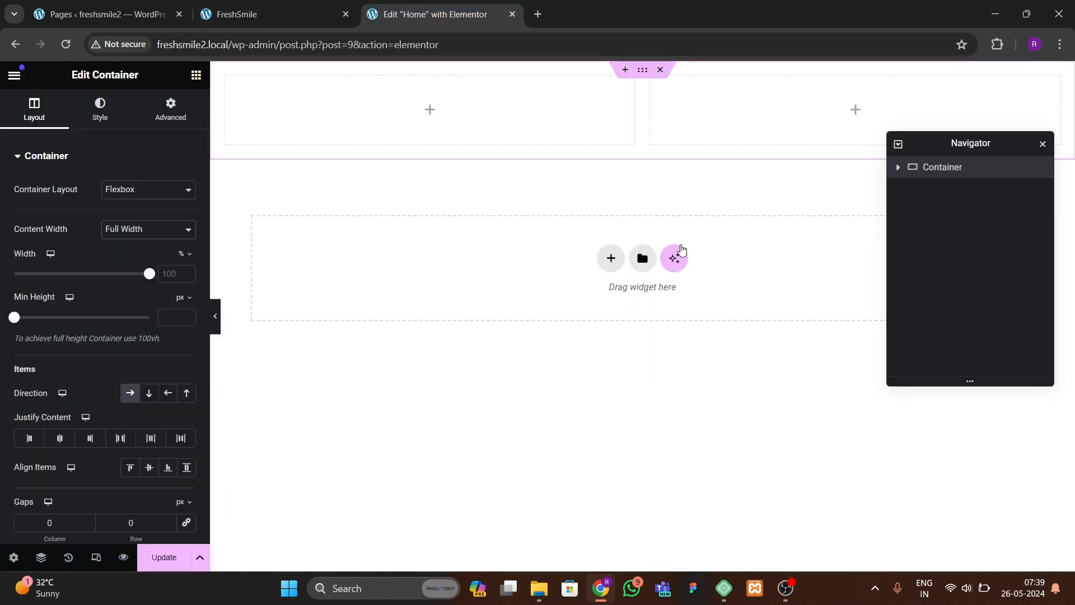
Step: Set the outer container's padding to 0 and rename it hero in the Navigator
left_click(170, 109)
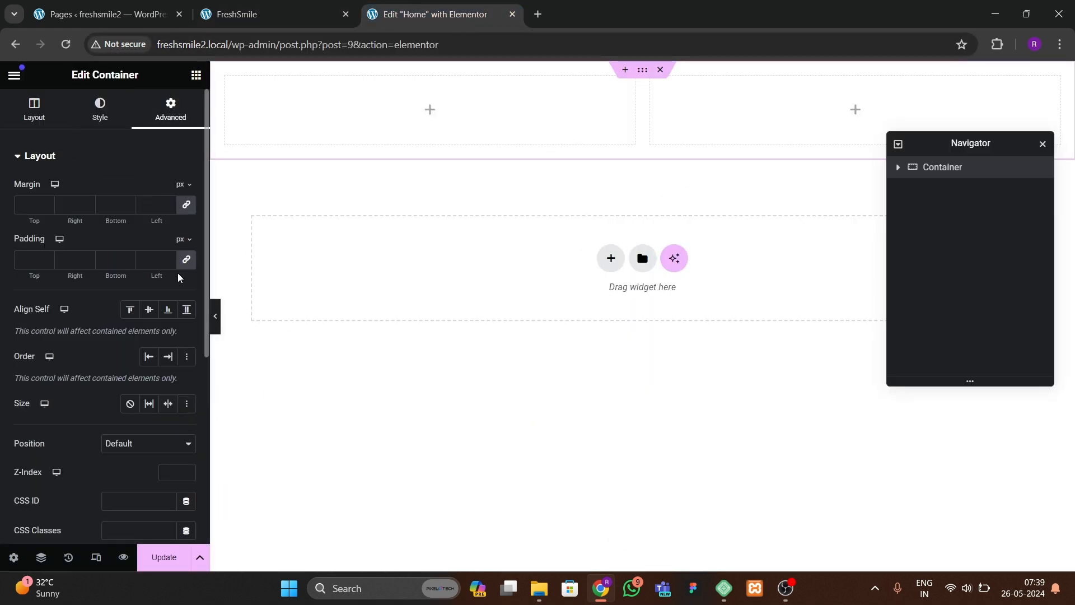
left_click(185, 261)
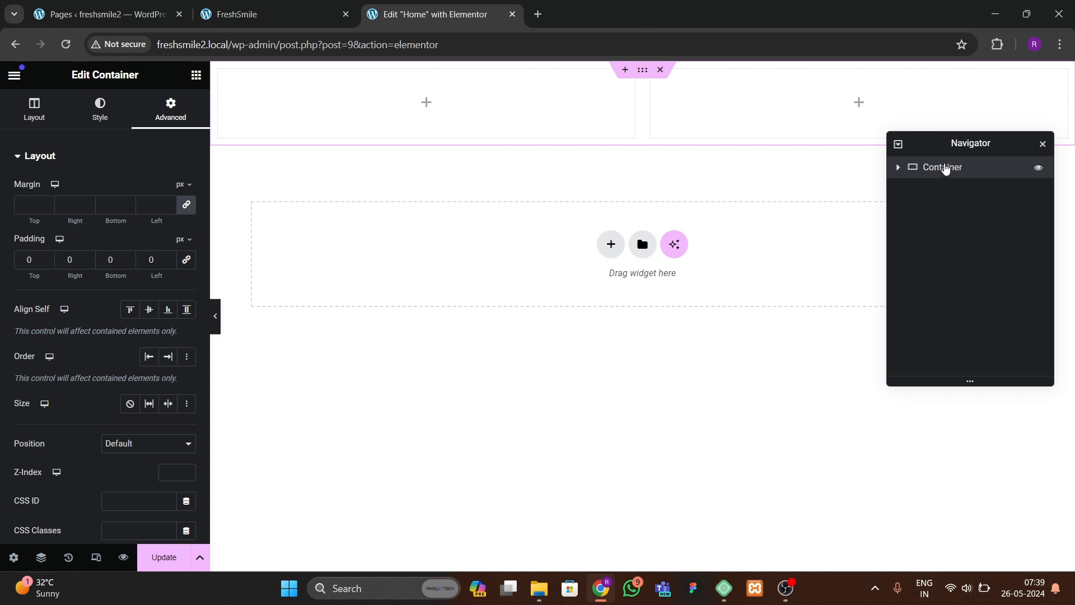
type("hero")
key("Return")
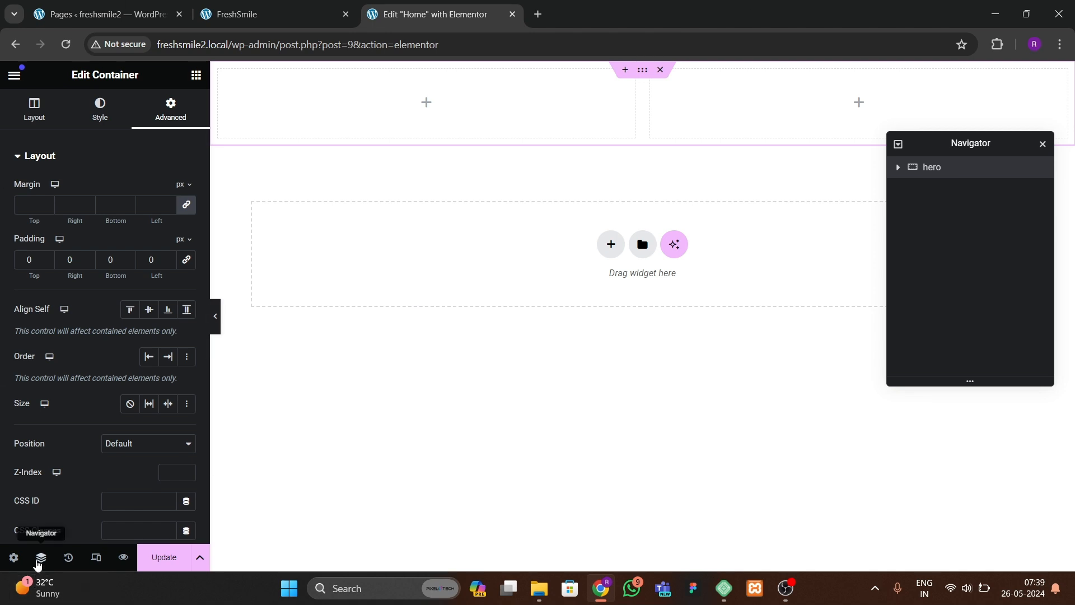
Step: Add an Image widget into the hero's right-hand inner container
left_click(899, 170)
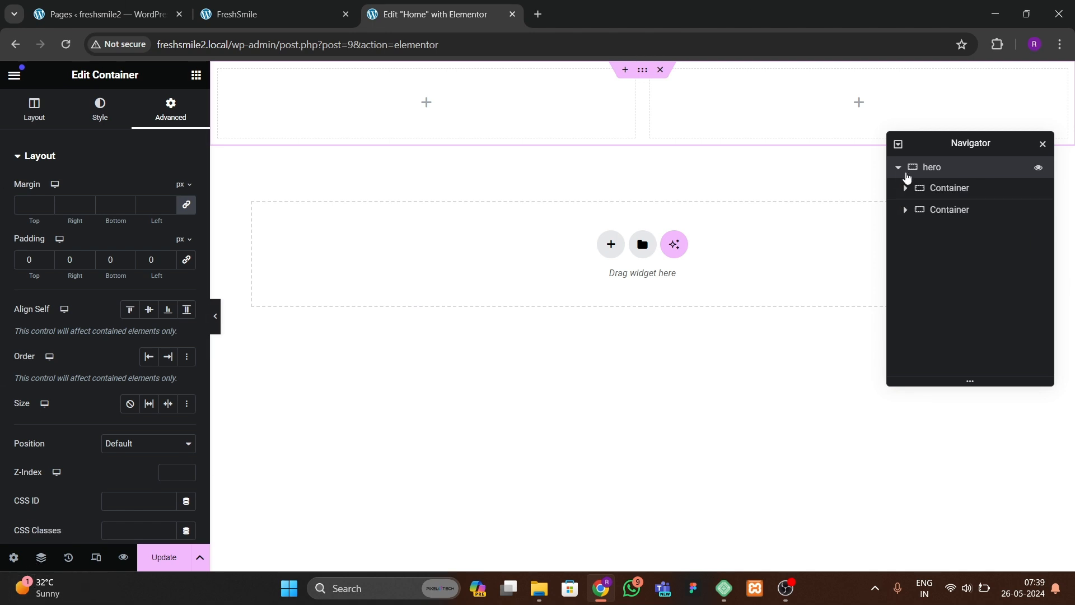
left_click(941, 190)
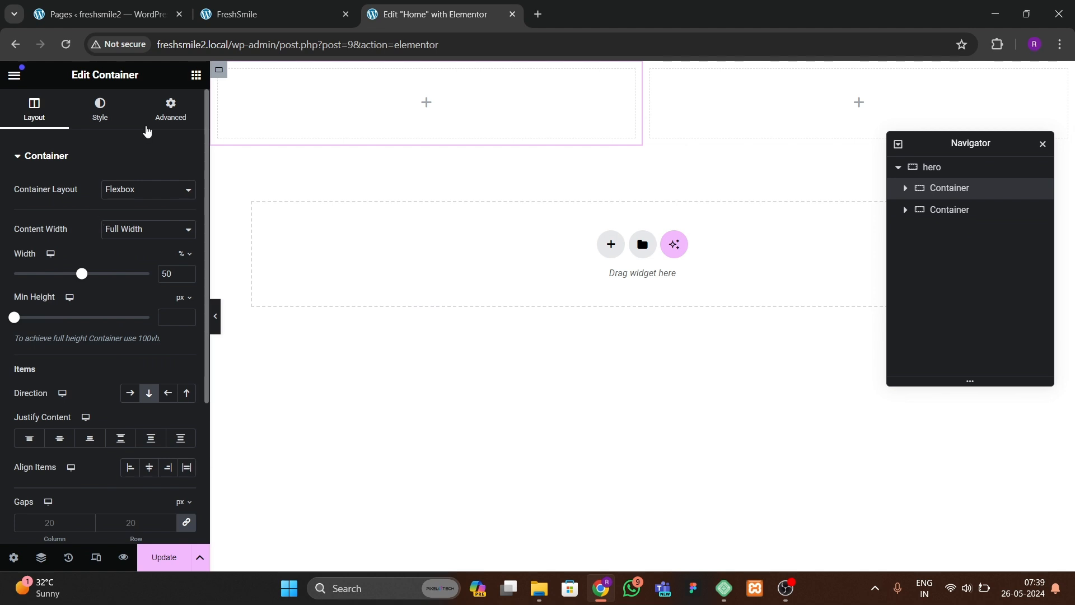
left_click(165, 117)
left_click(957, 210)
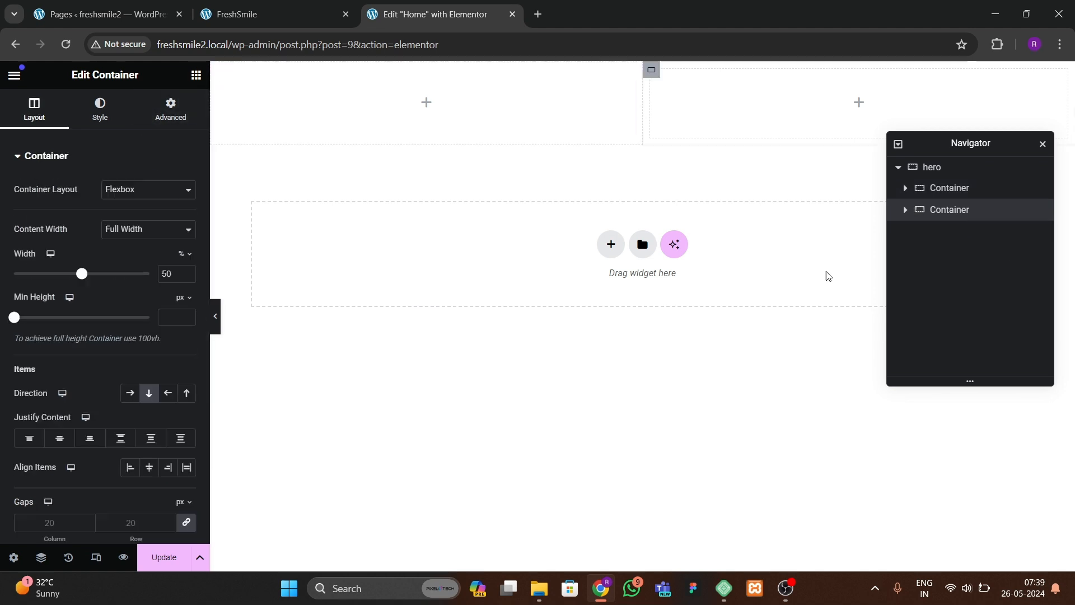
left_click(171, 109)
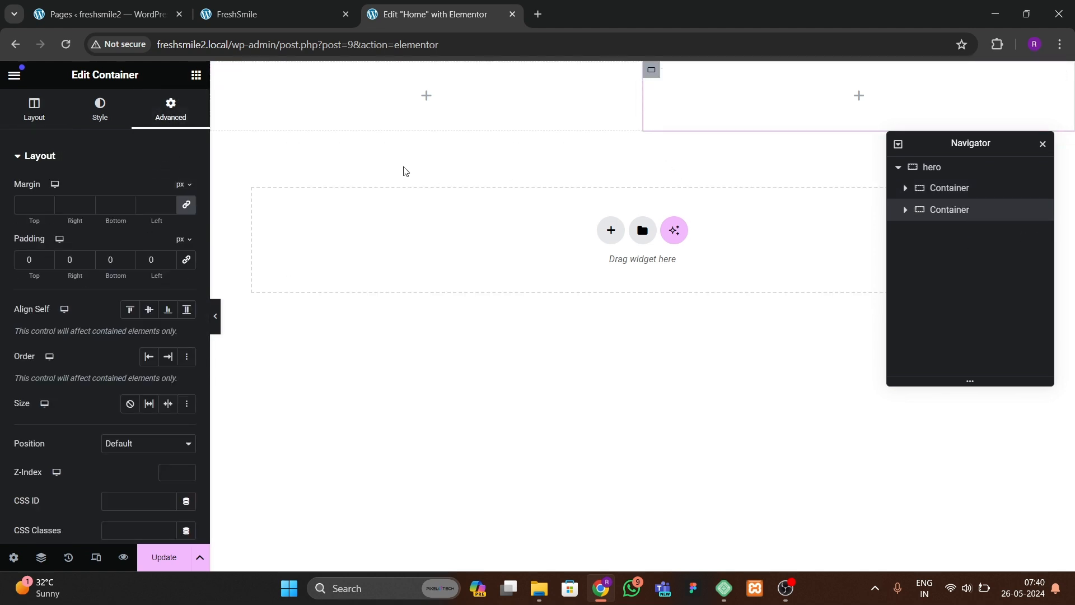
left_click(196, 75)
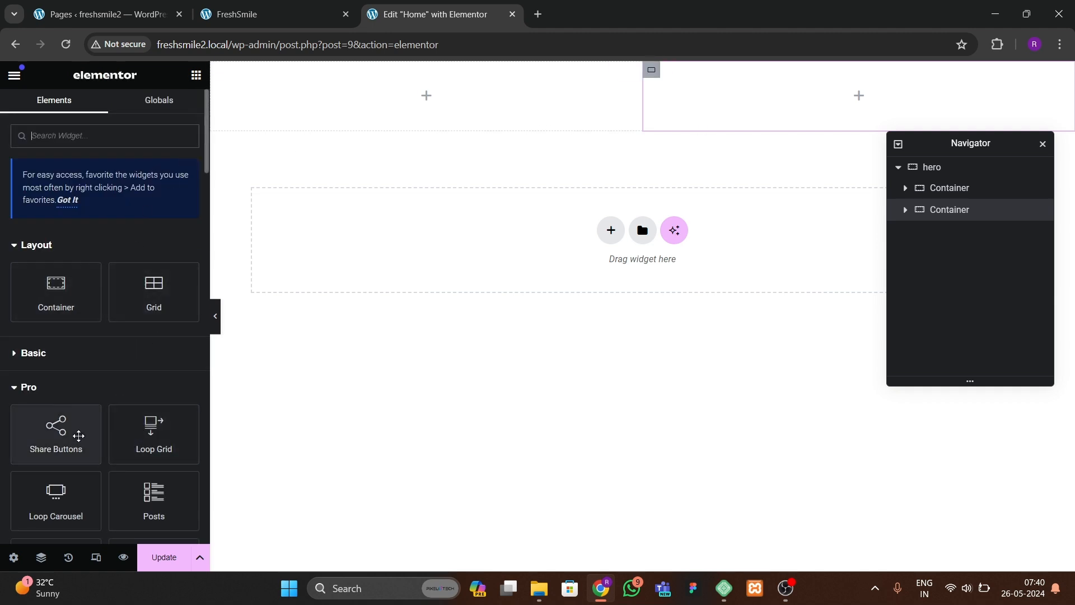
scroll(78, 435, "down", 3)
scroll(52, 306, "up", 3)
left_click(19, 356)
scroll(59, 438, "down", 3)
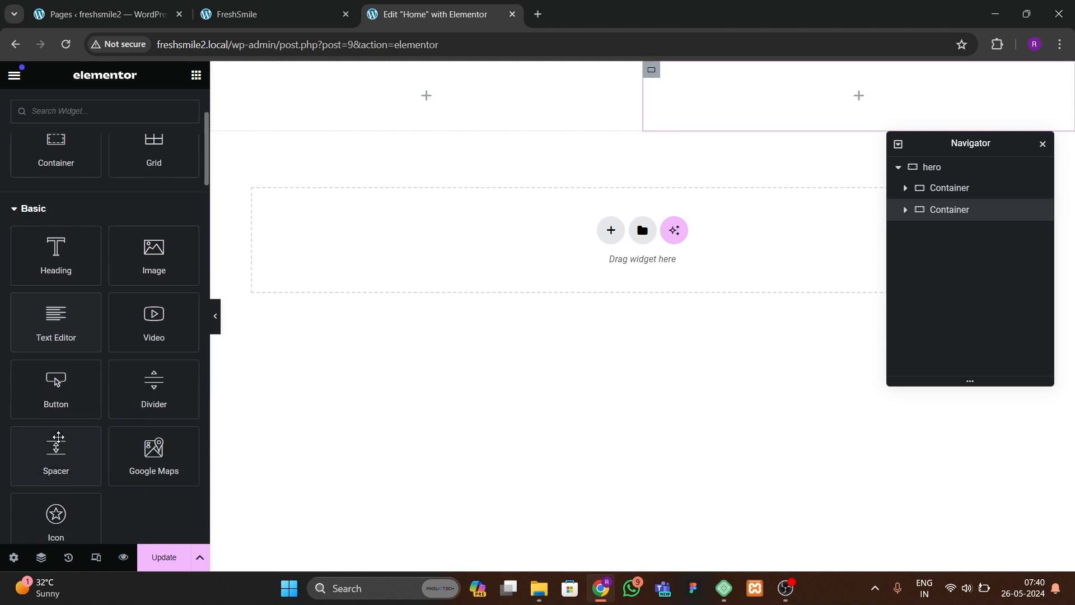
left_click_drag(153, 255, 761, 115)
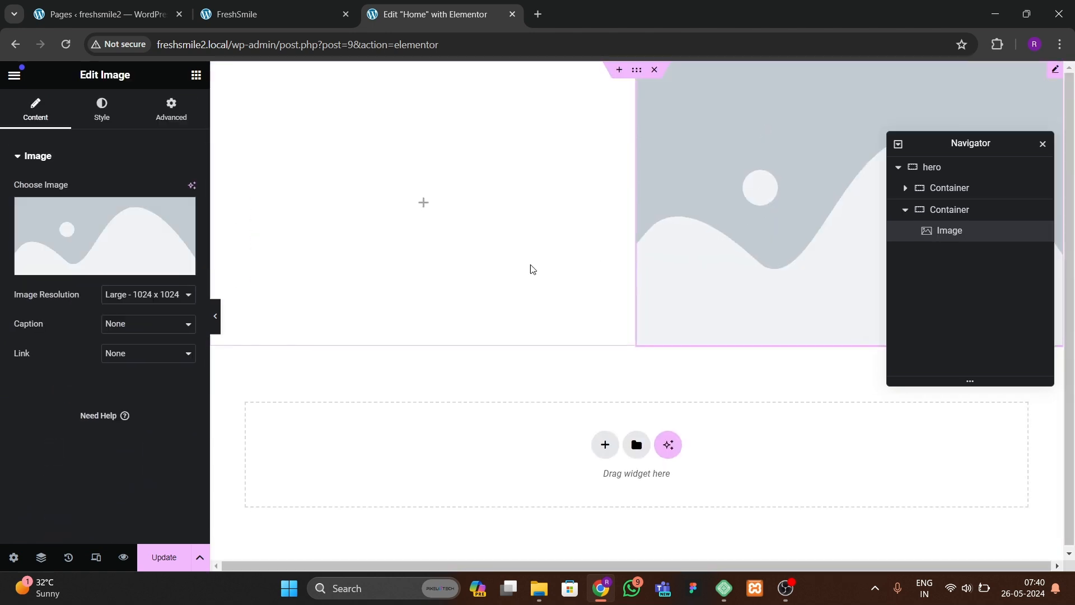
Step: Upload the dentist and doctor photos from the Downloads folder into the media library for the Image widget
left_click(113, 223)
left_click(593, 325)
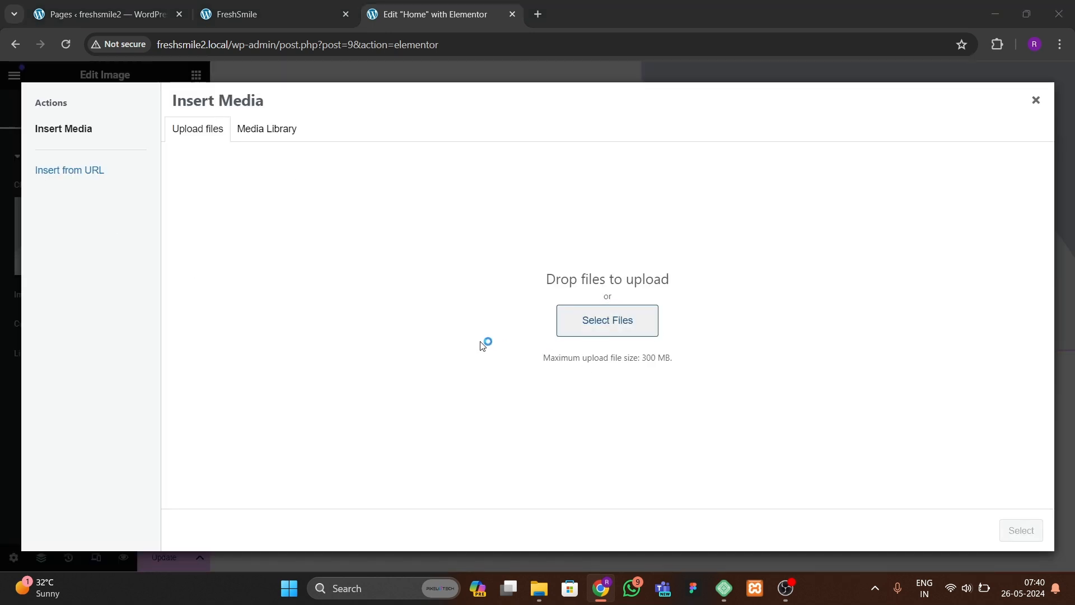
left_click(56, 208)
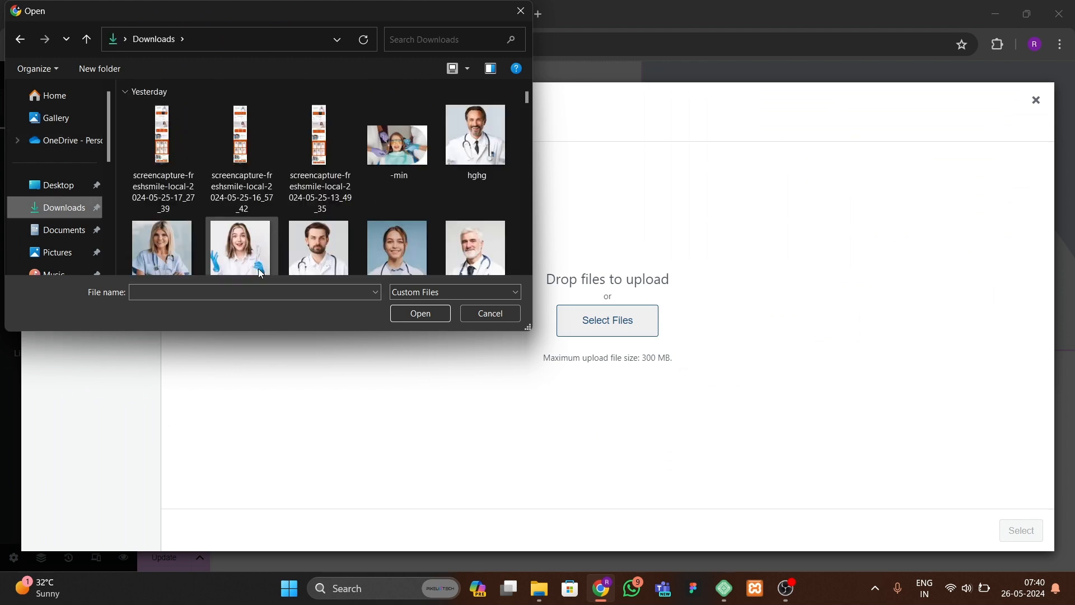
left_click(399, 157)
left_click(476, 145, "ctrl")
left_click(397, 246, "ctrl")
scroll(397, 241, "down", 1)
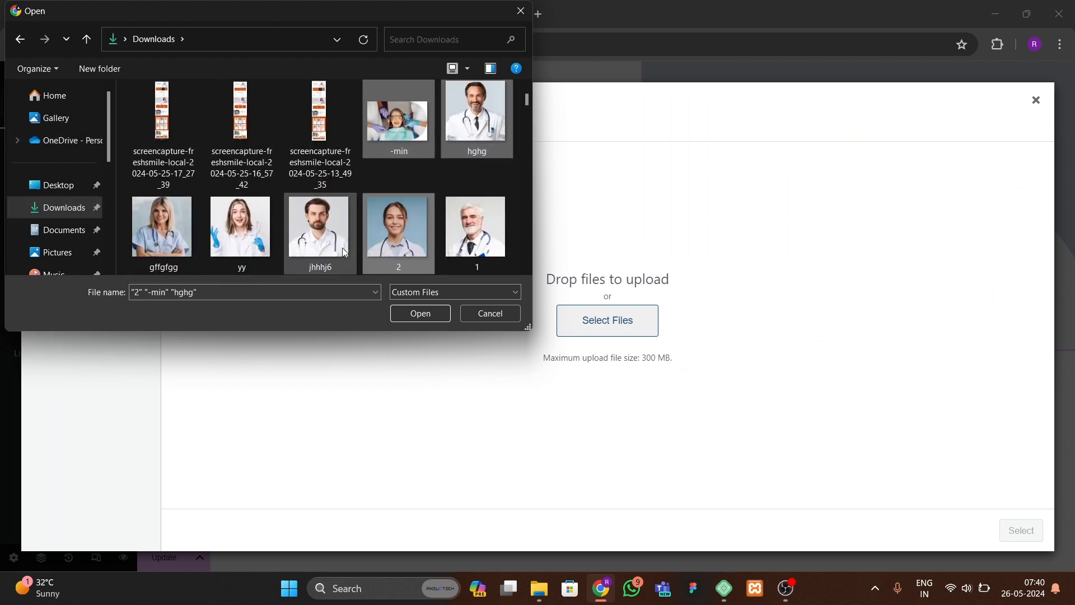
left_click(319, 226, "ctrl")
left_click(241, 226, "ctrl")
left_click(162, 227, "ctrl")
scroll(350, 207, "down", 2)
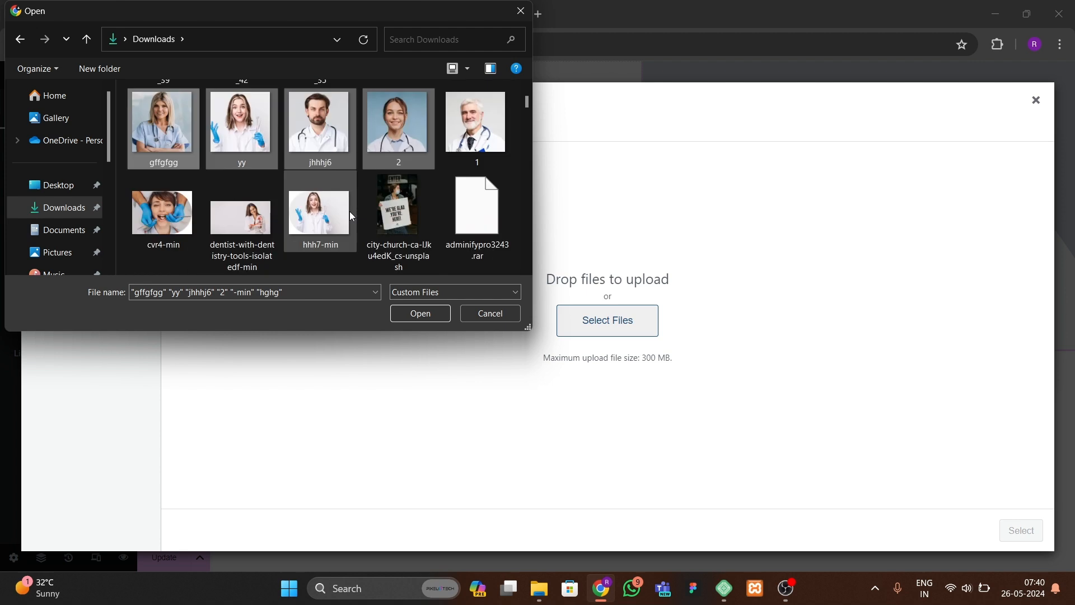
scroll(336, 249, "up", 1)
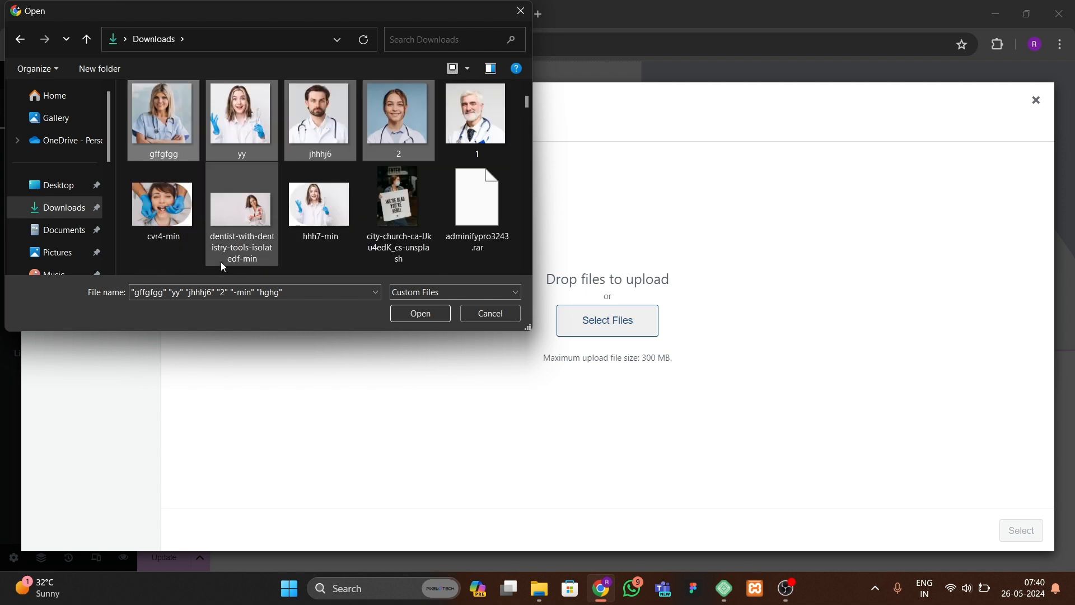
left_click(162, 205, "ctrl")
left_click(241, 212, "ctrl")
left_click(319, 204, "ctrl")
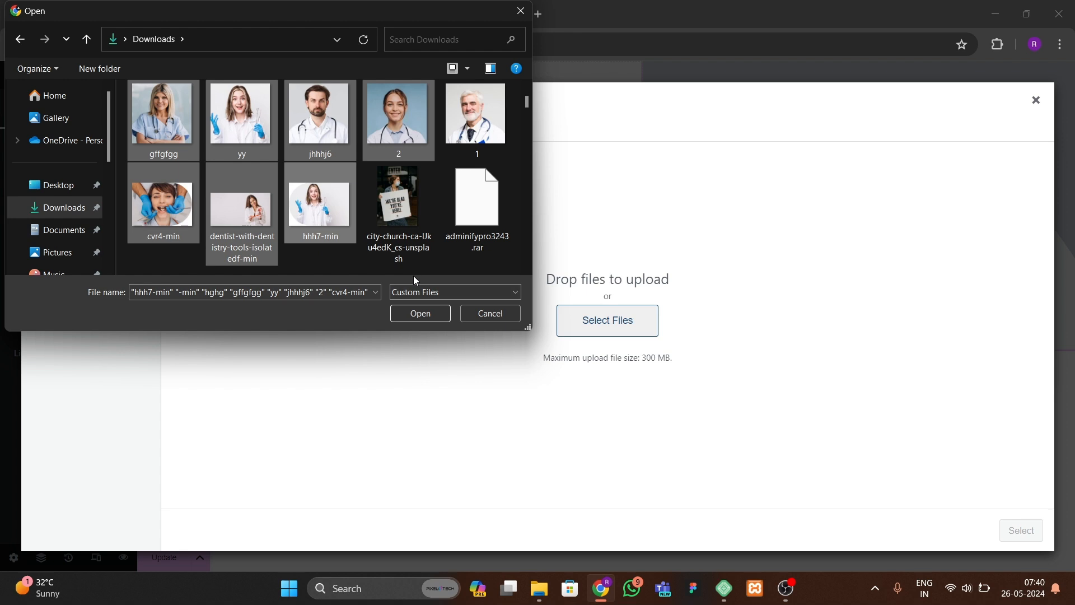
scroll(298, 253, "down", 5)
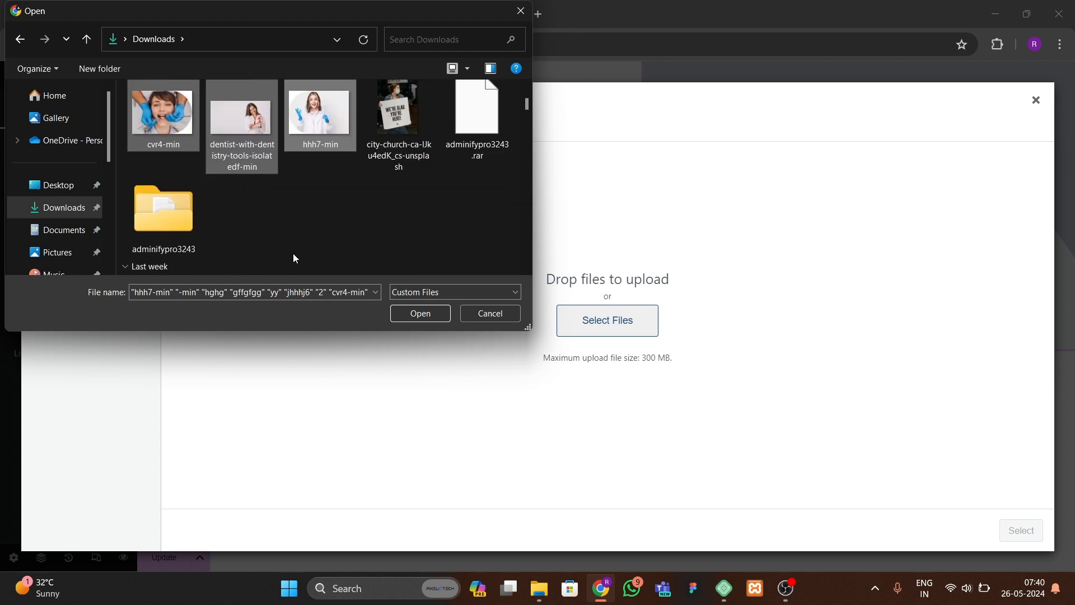
scroll(295, 256, "up", 5)
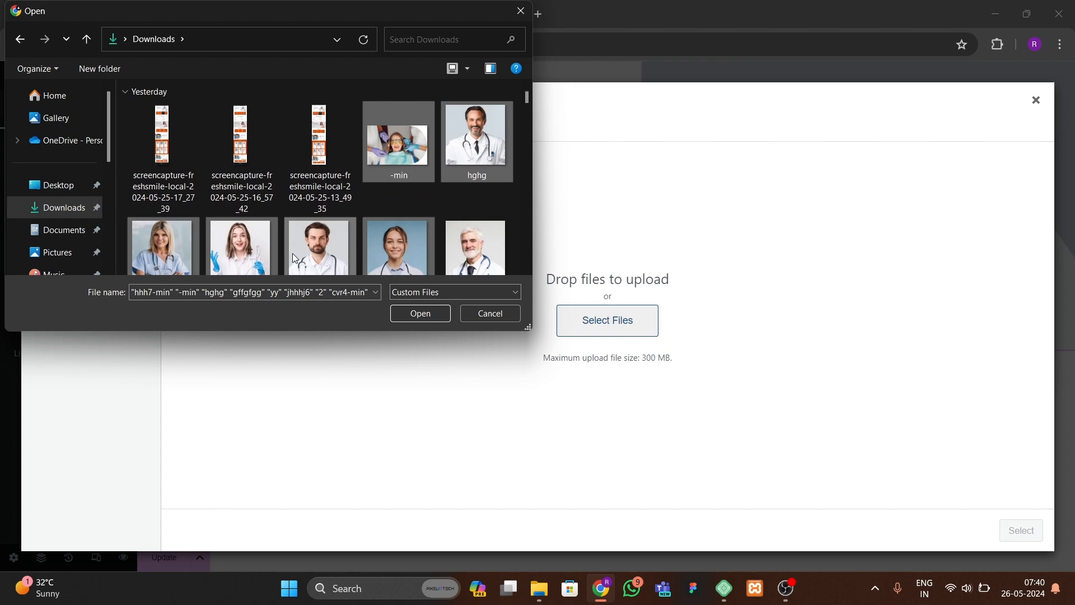
left_click(398, 317)
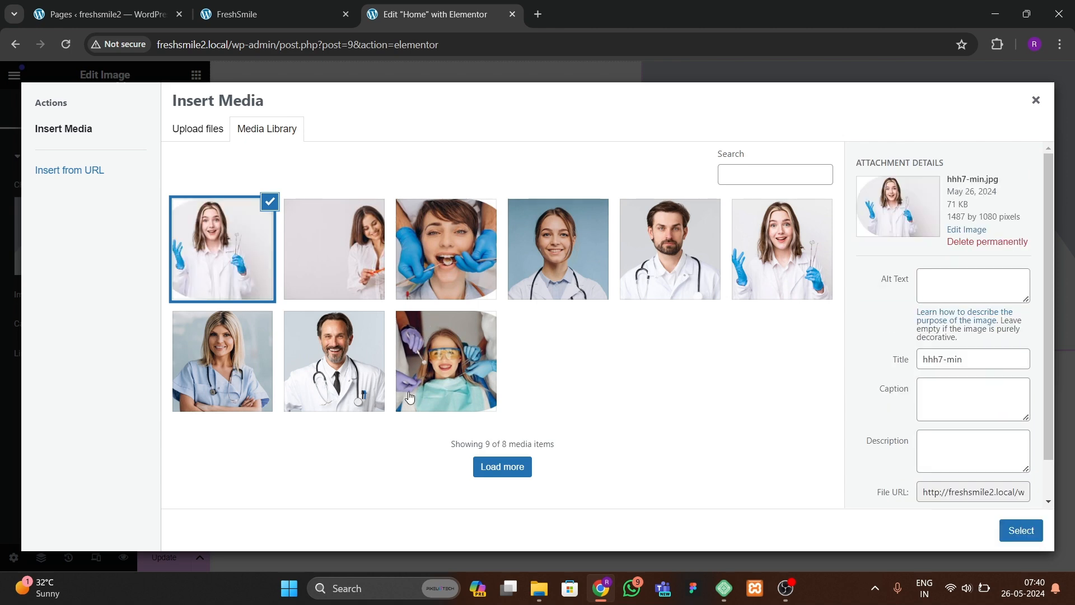
Step: Insert the hhh7-min photo into the Image widget
left_click(235, 14)
left_click(428, 14)
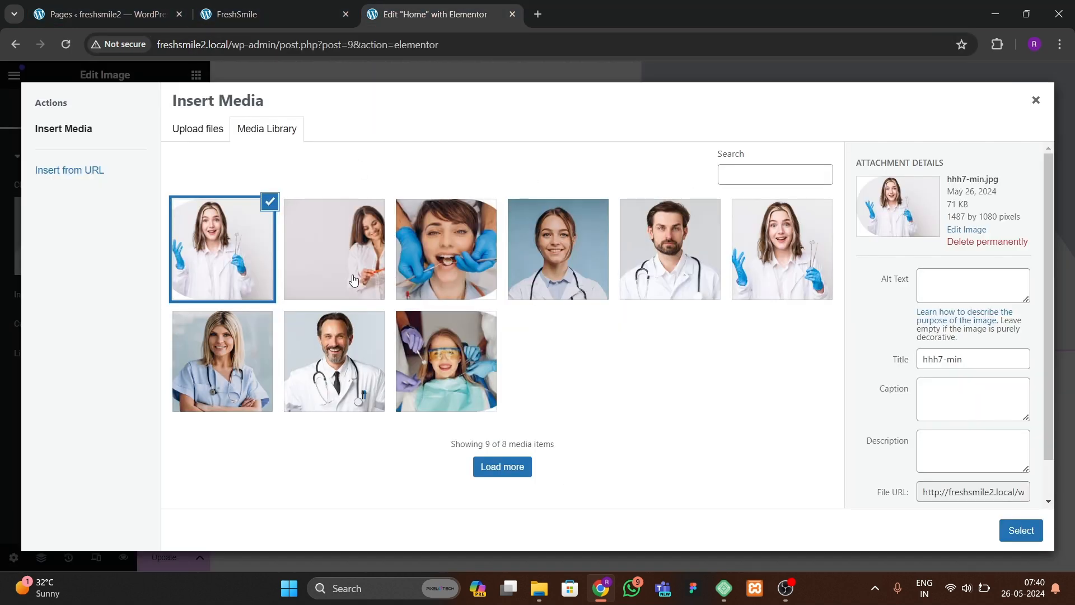
left_click(1020, 529)
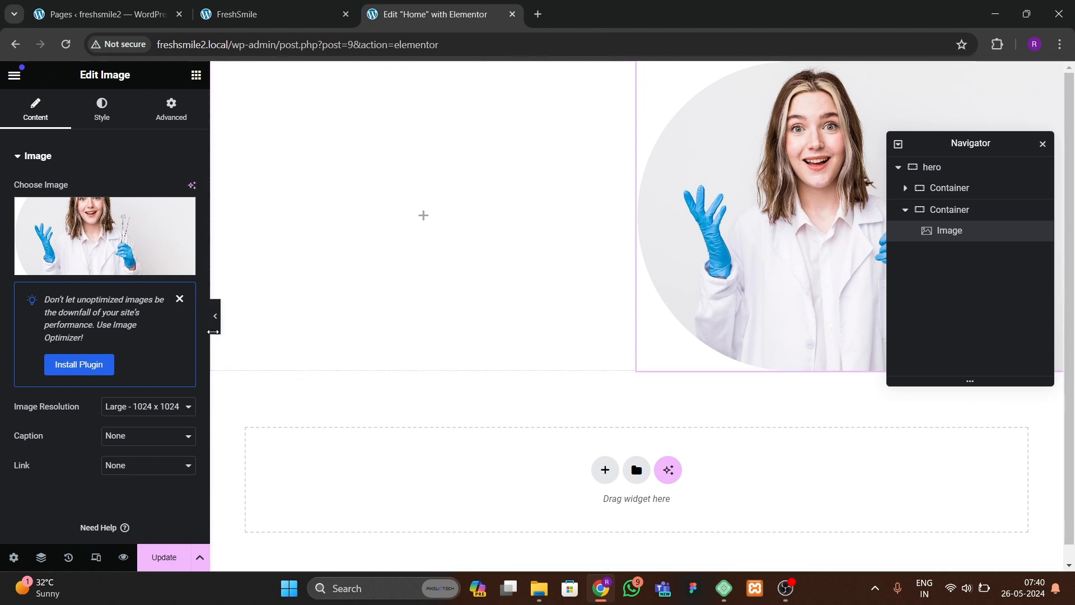
Step: Set the hero container's top and bottom padding to 40 px
left_click(214, 333)
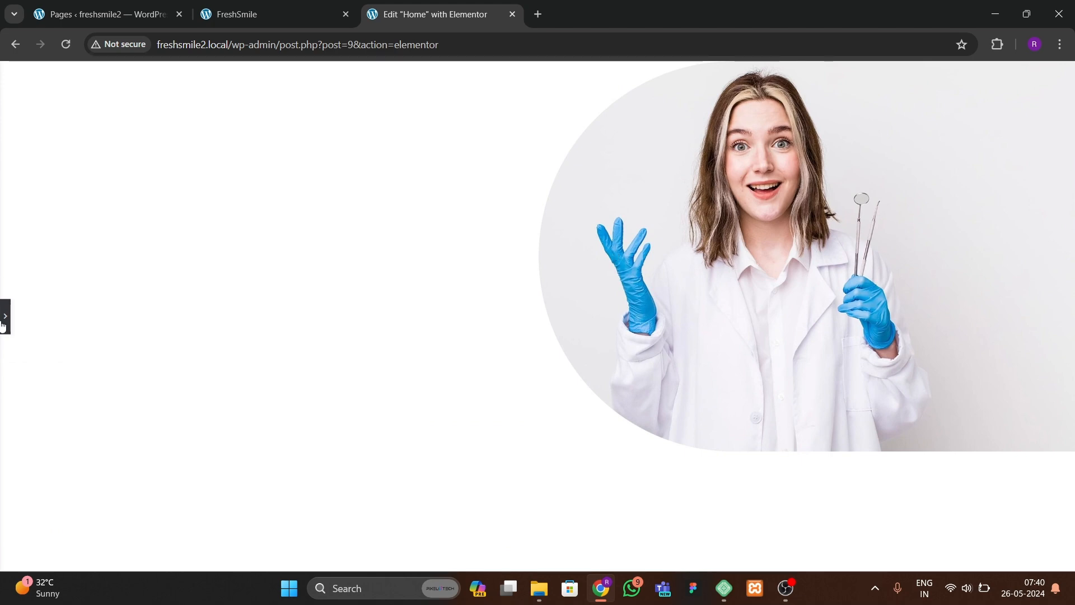
left_click(4, 316)
left_click(277, 16)
left_click(469, 17)
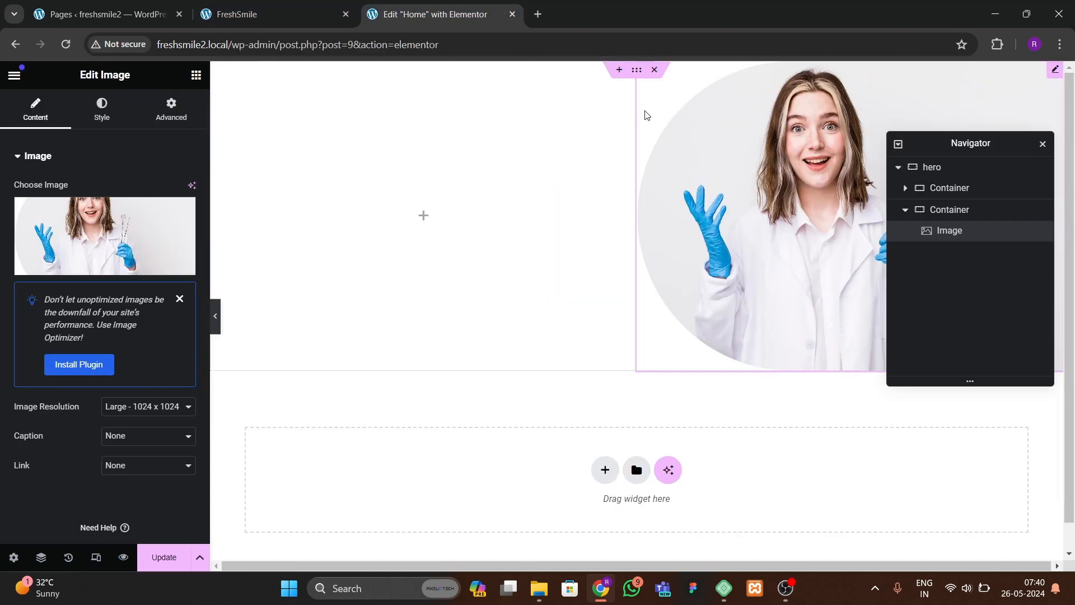
left_click(636, 69)
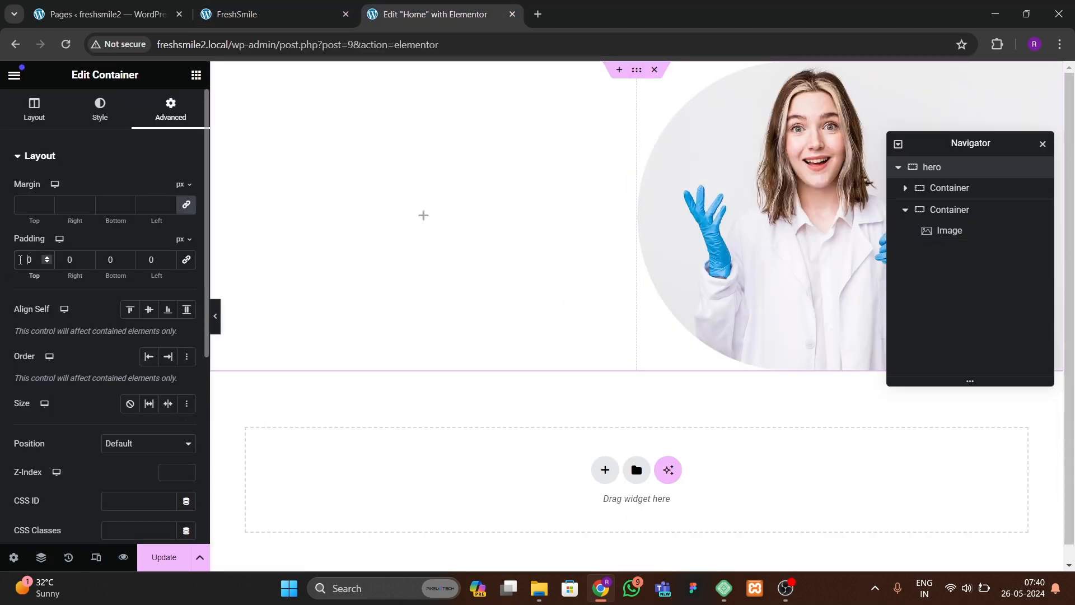
left_click(20, 260)
type("4")
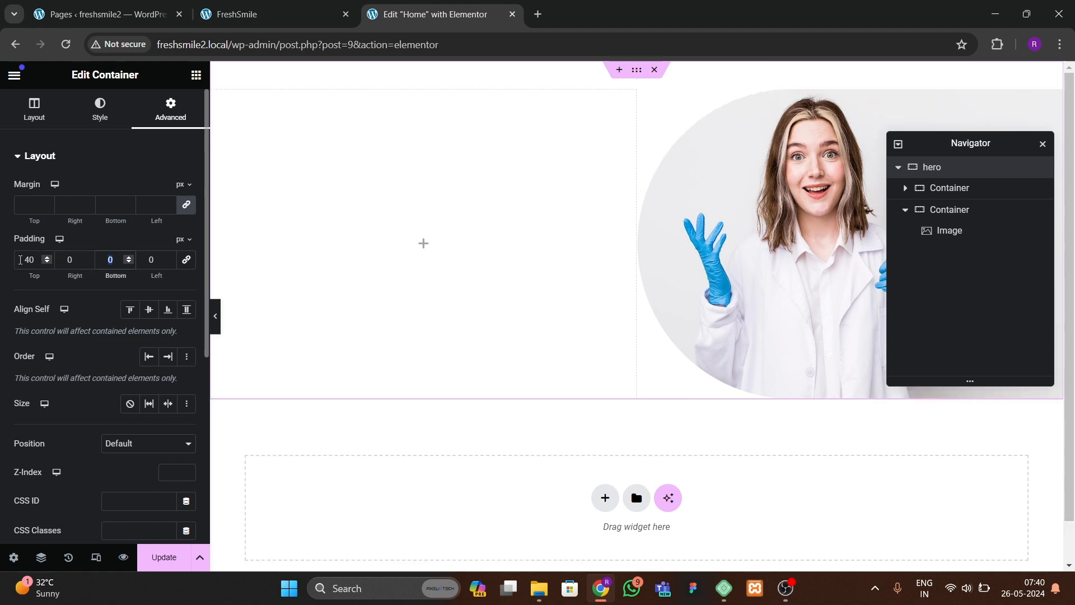
type("40")
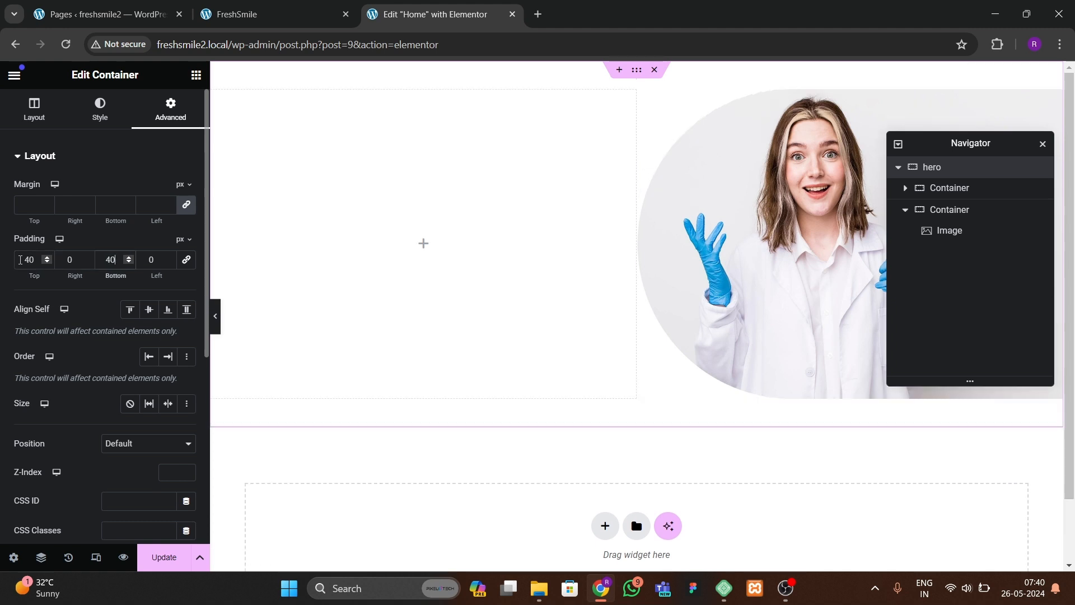
Step: Preview the hero section with the editor panel hidden and compare it with the FreshSmile site
left_click(218, 330)
left_click(5, 316)
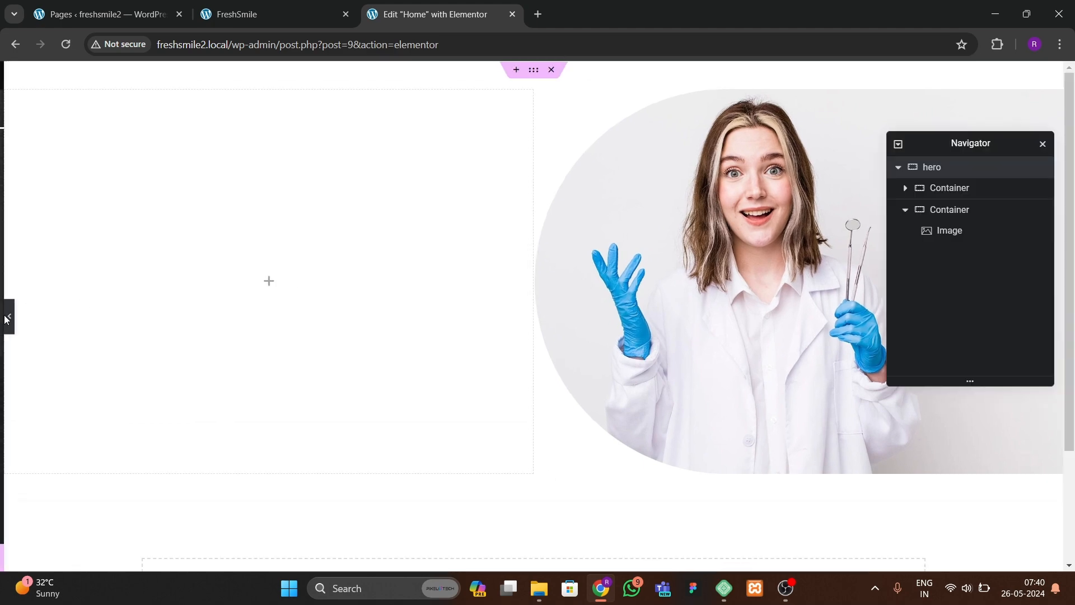
left_click(243, 17)
left_click(427, 14)
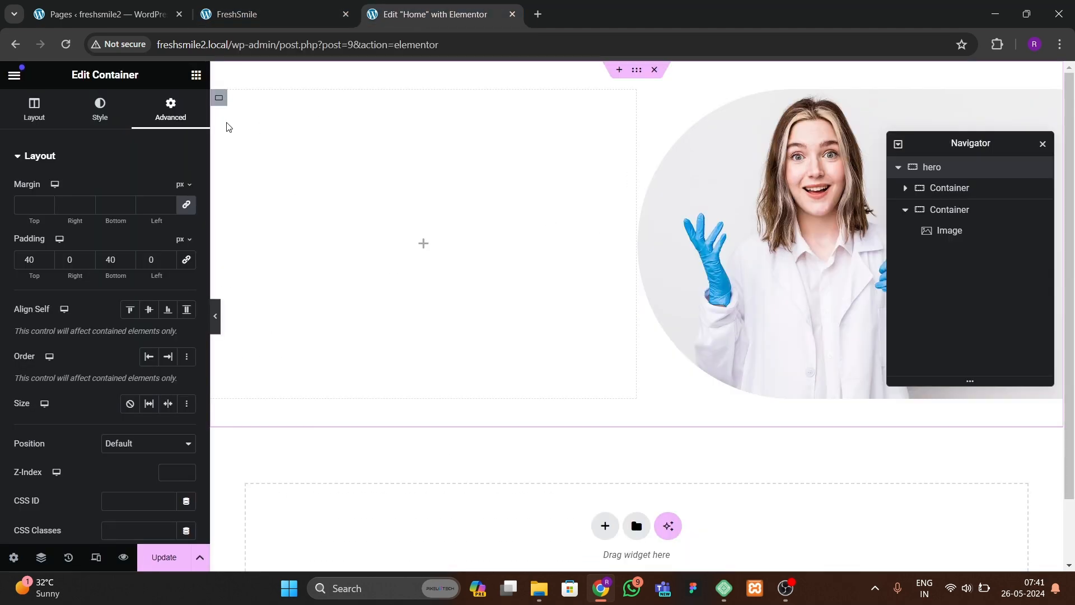
Step: Add a Heading widget to the empty left container and duplicate it
left_click(196, 76)
left_click_drag(70, 402, 358, 278)
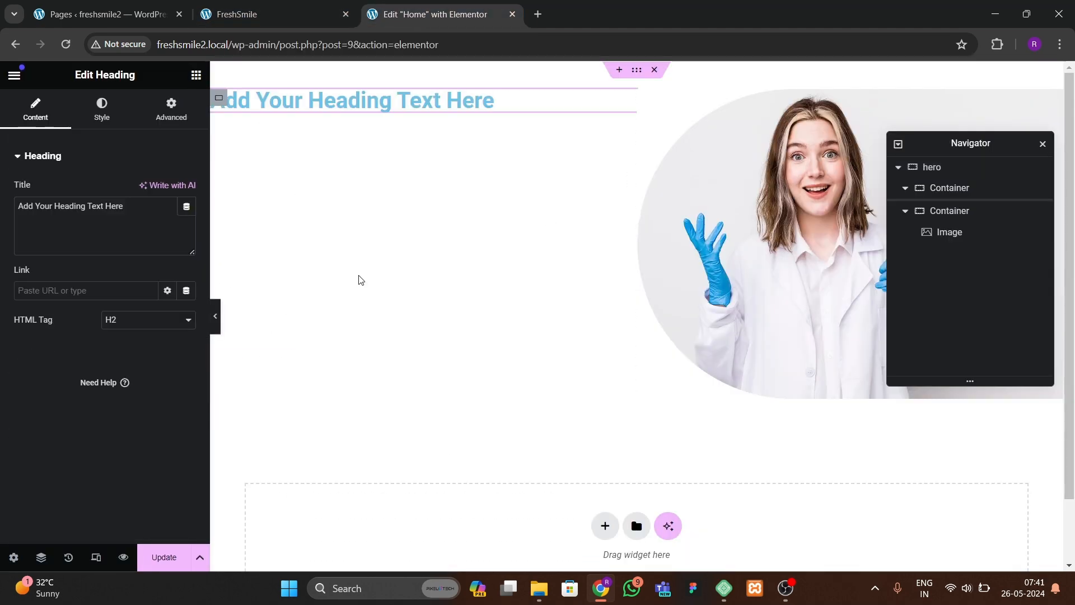
right_click(390, 92)
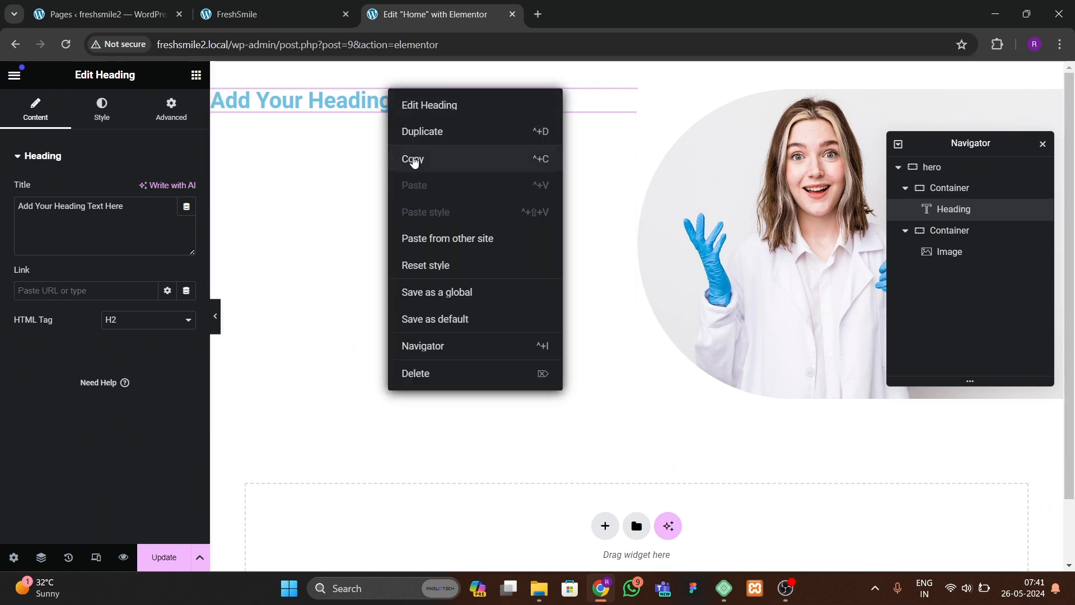
left_click(422, 131)
Step: Compare with the FreshSmile site, then change the first heading's text to "WELCOME TO"
key("ctrl+Page_Up")
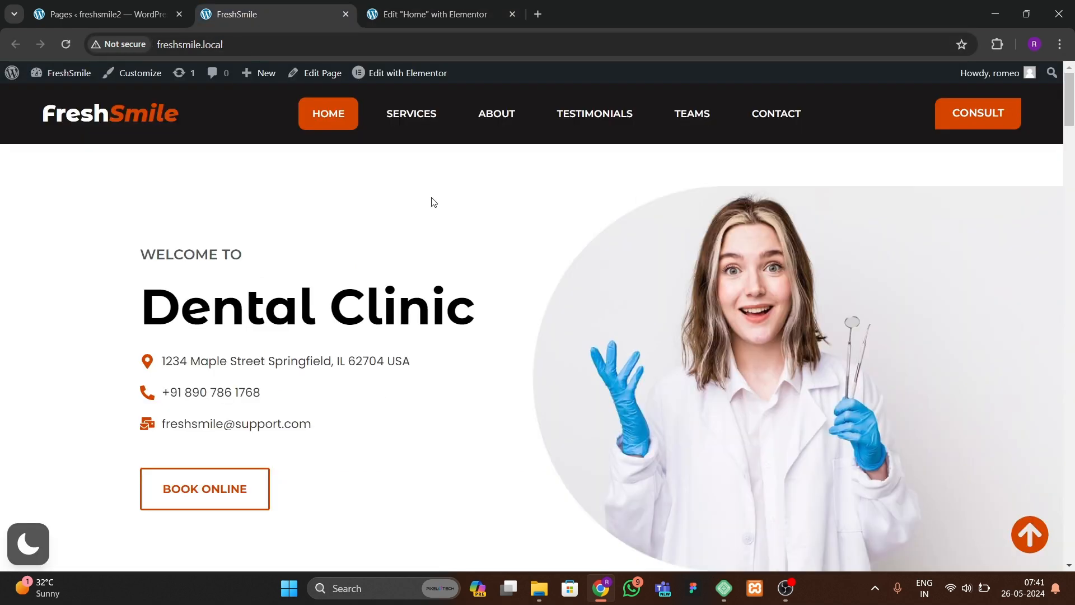
left_click(440, 16)
left_click(328, 104)
left_click_drag(125, 208, 33, 212)
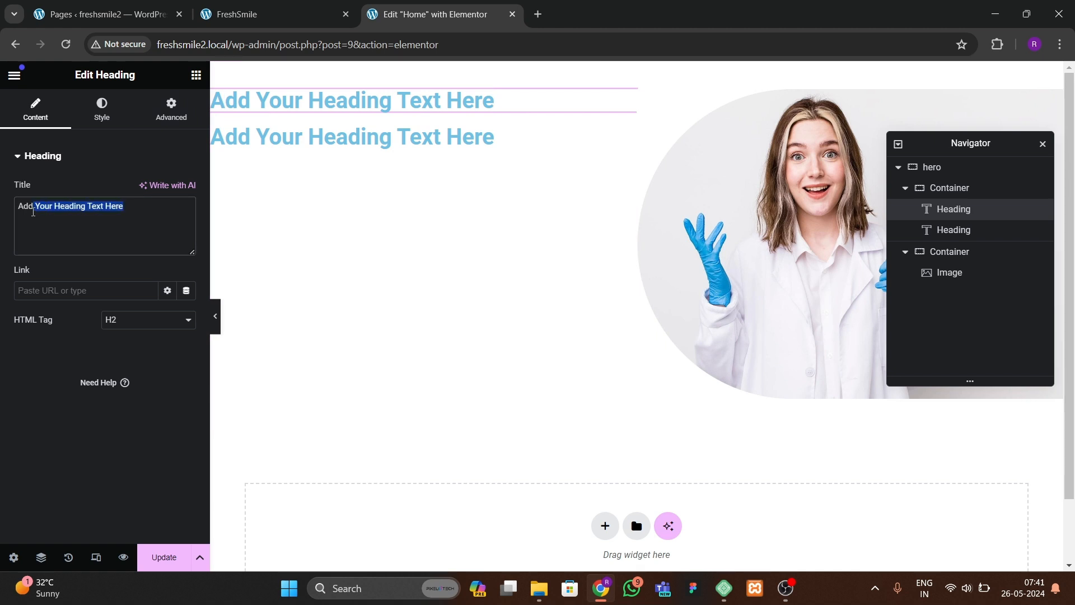
key("BackSpace")
type("WELCOME TO")
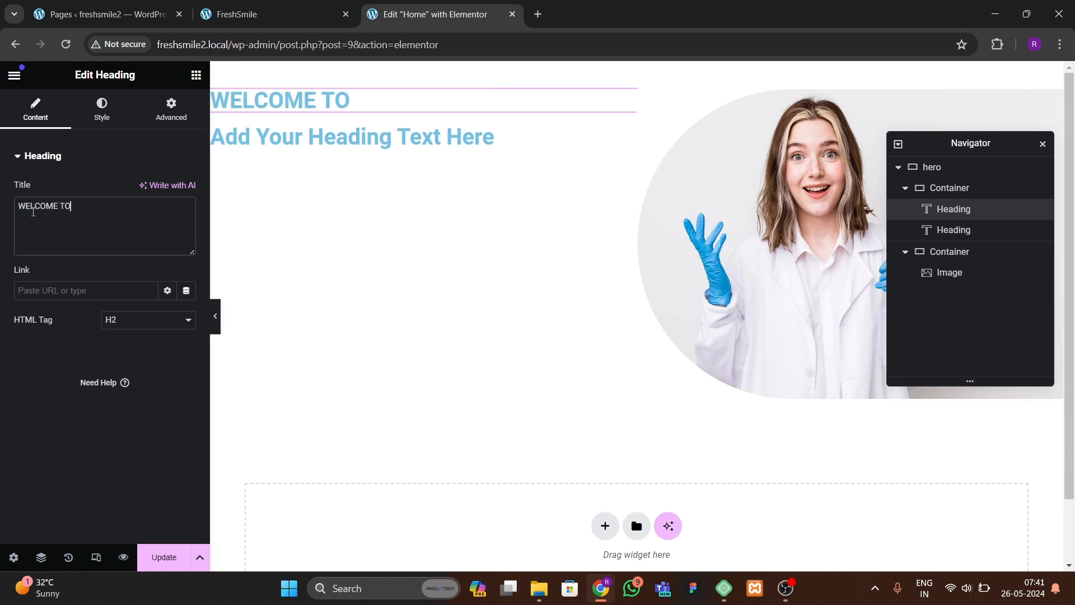
Step: Set the WELCOME TO heading's text color to #3E4243
left_click(95, 128)
left_click(185, 219)
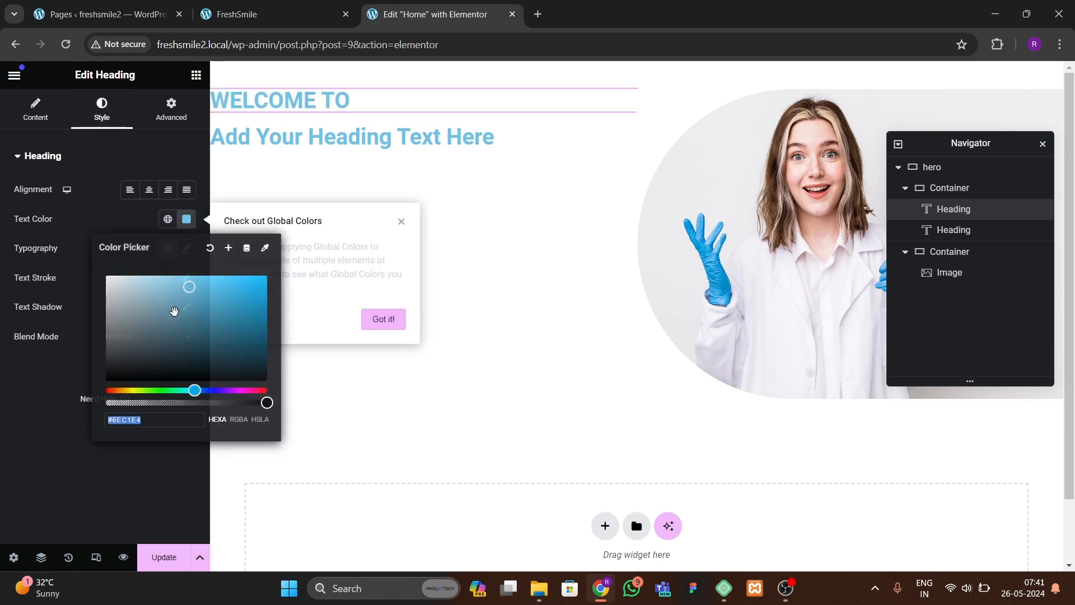
left_click(135, 363)
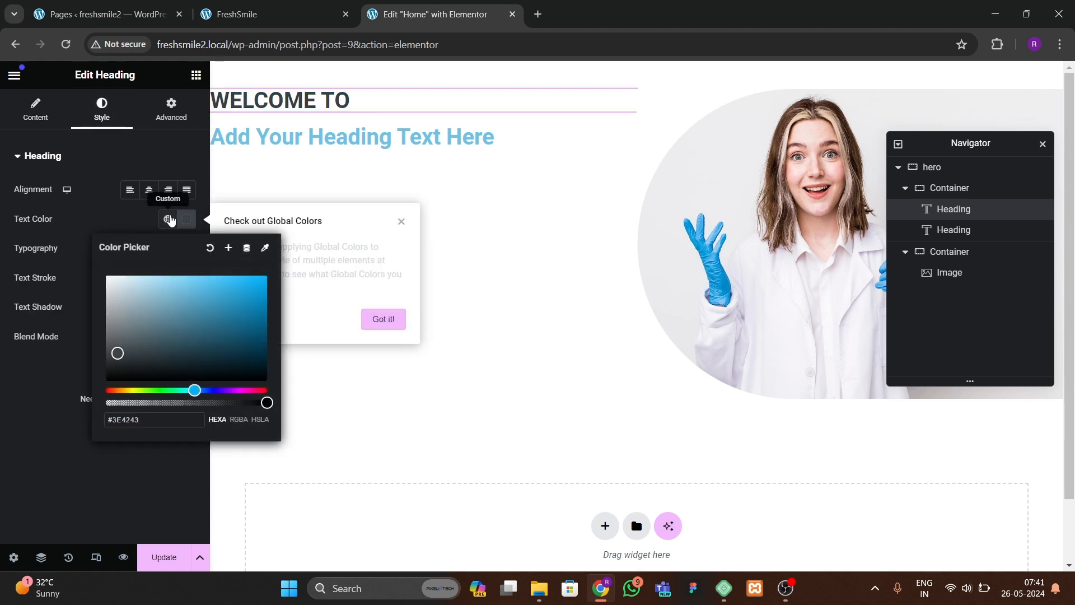
left_click(168, 219)
left_click(83, 312)
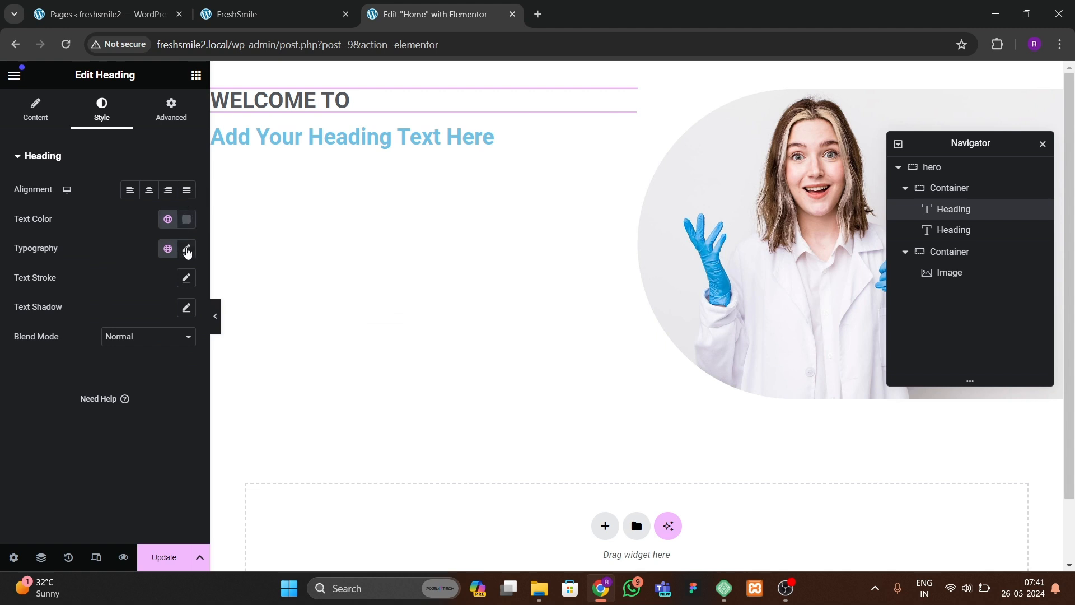
Step: Set the WELCOME TO heading's typography to the Montserrat family at 16 px
left_click(186, 249)
left_click(143, 313)
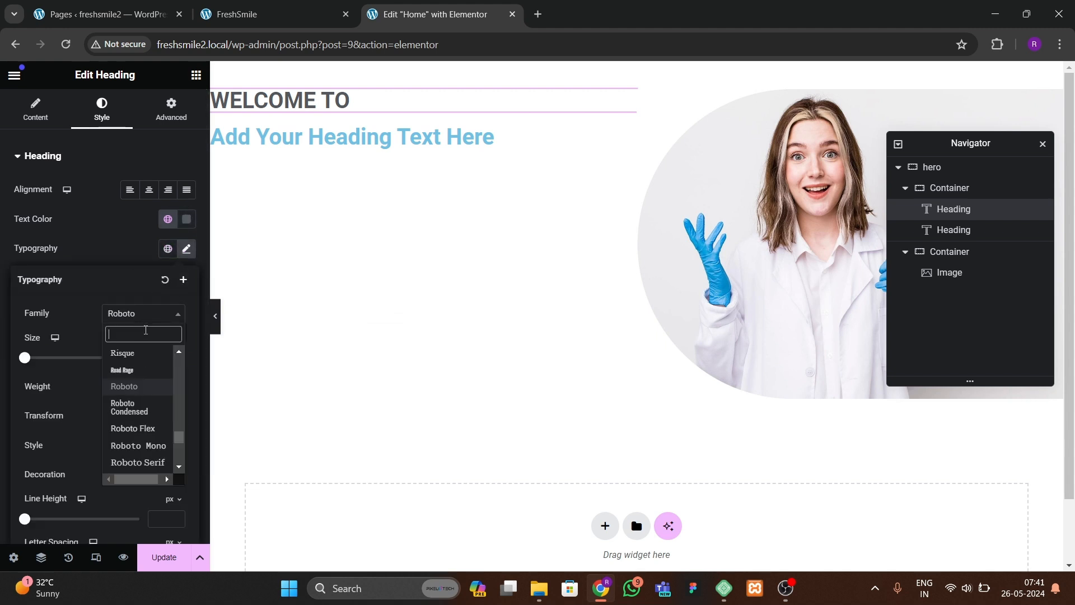
type("monts")
key("Down")
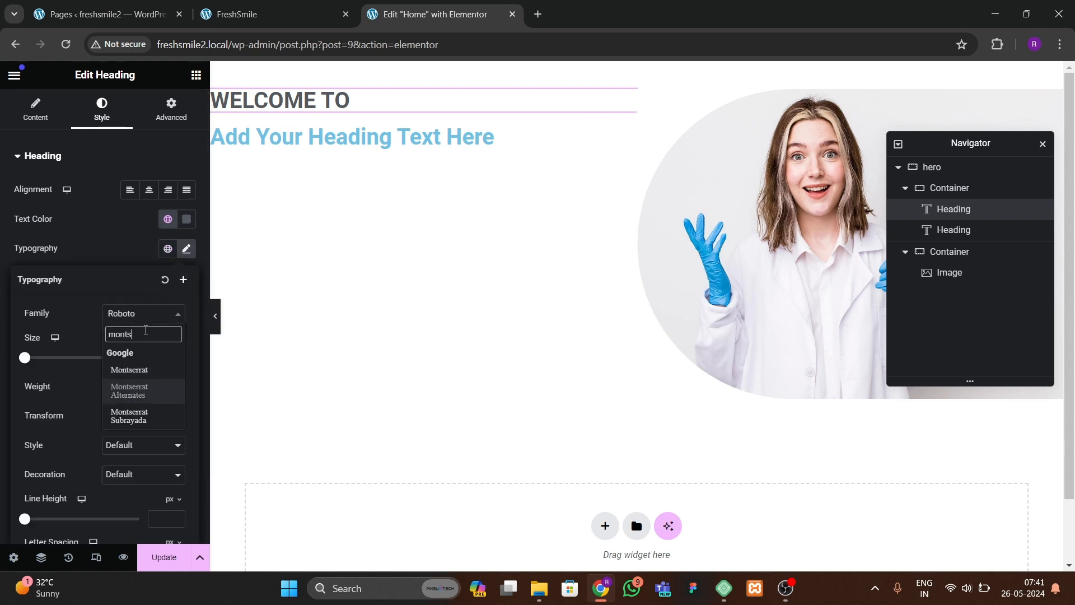
key("Return")
left_click(135, 320)
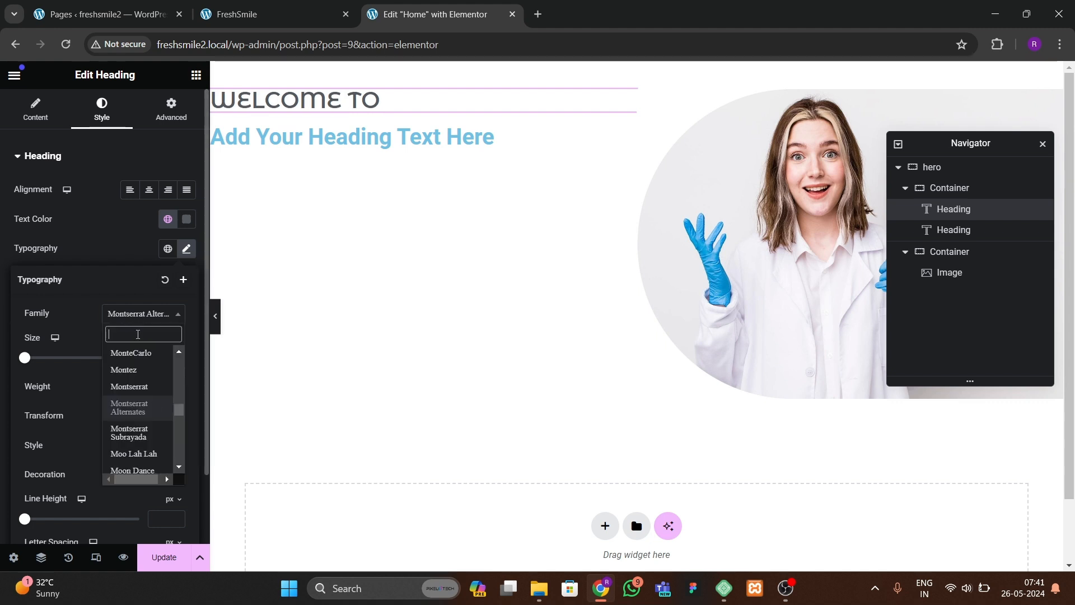
type("mont")
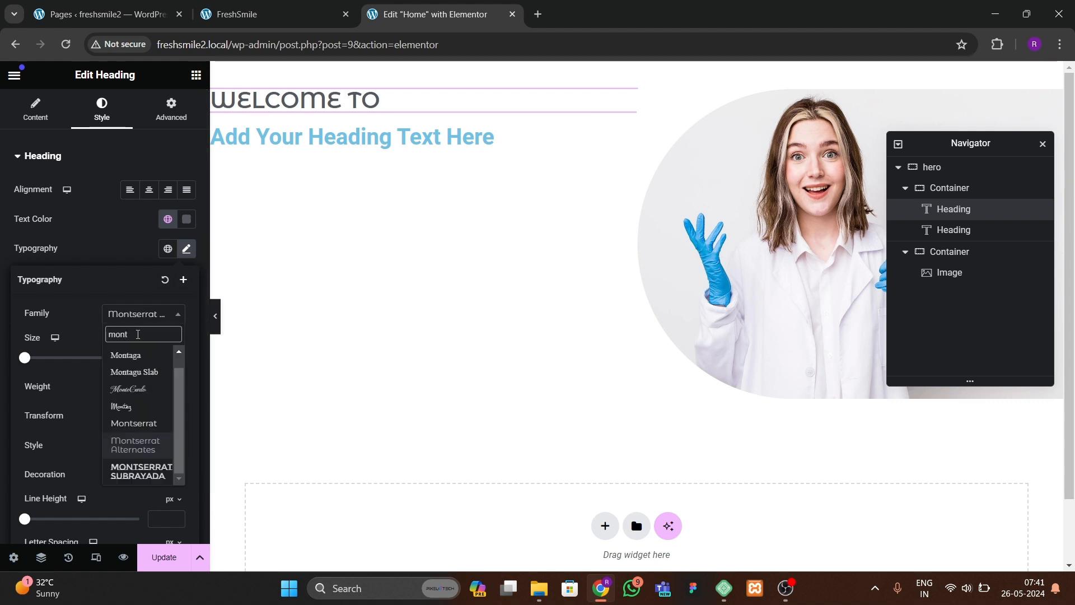
type("s")
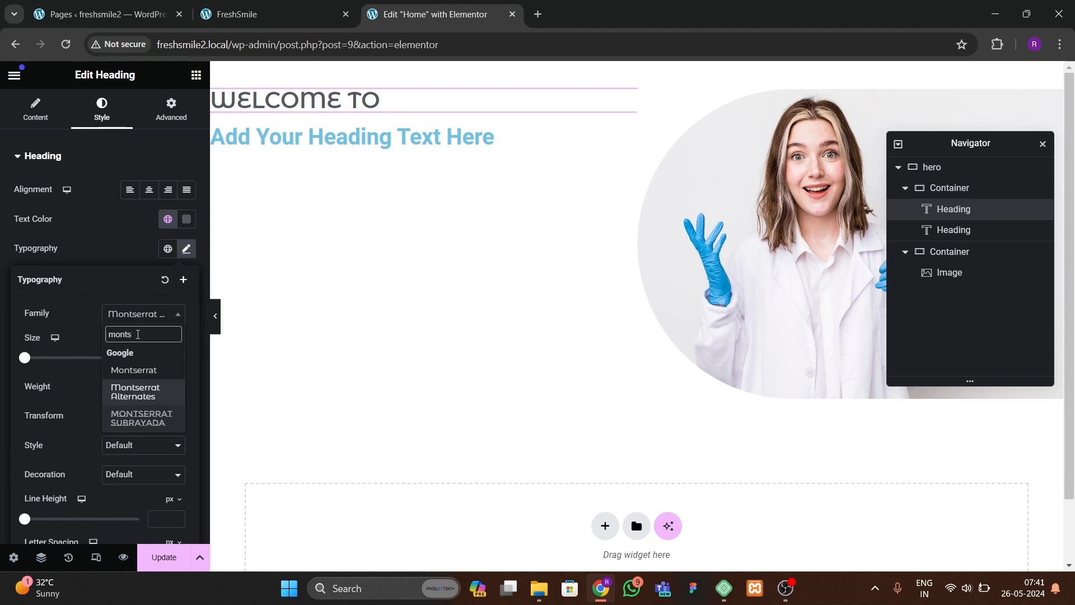
left_click(147, 369)
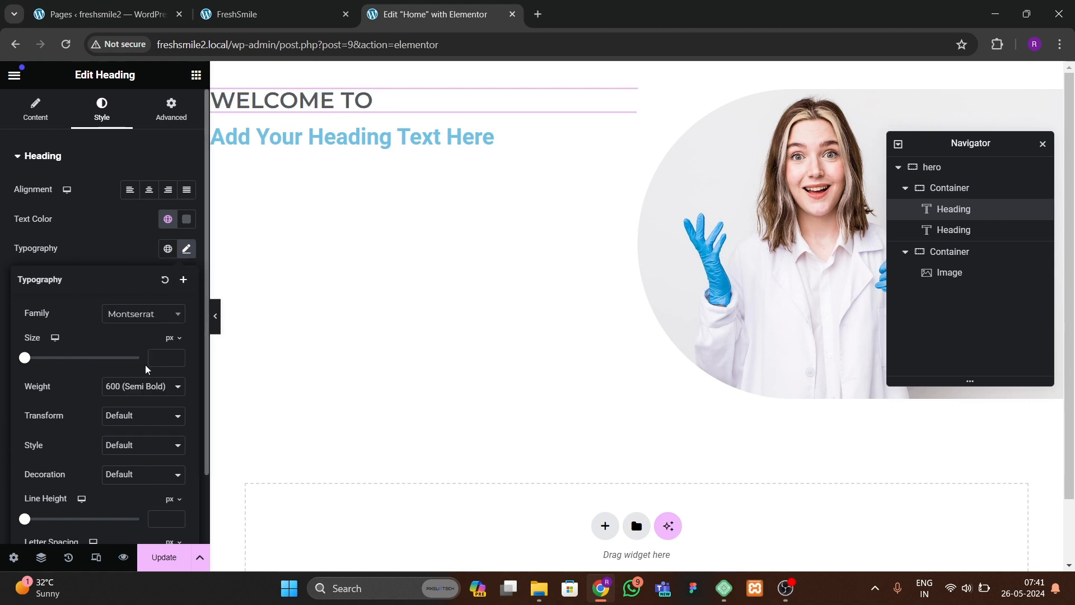
left_click(178, 356)
left_click(177, 355)
left_click(177, 355)
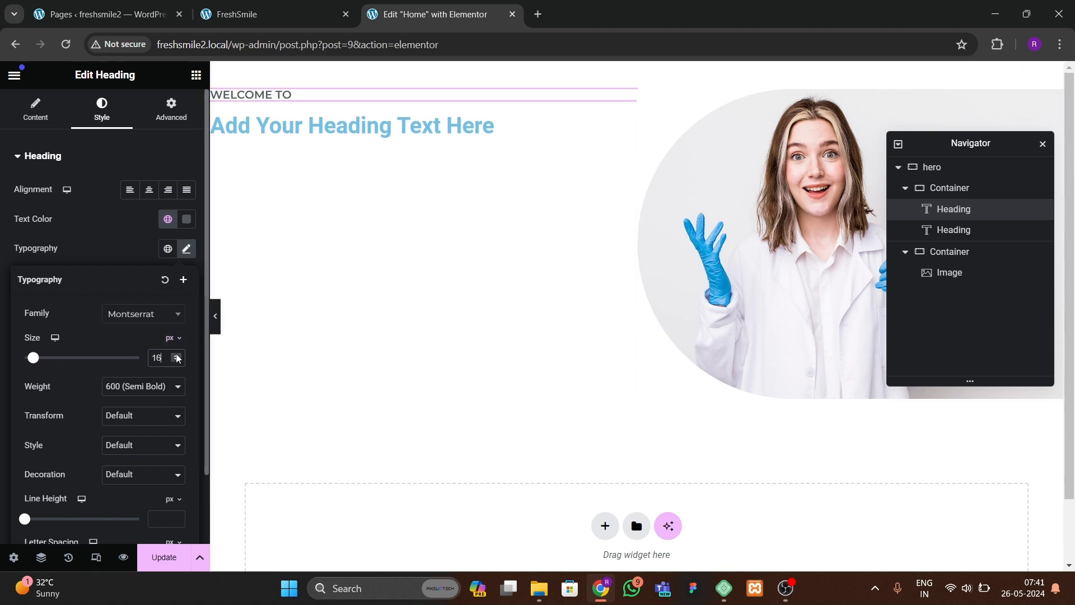
Step: Change the second heading's text to "Dental Clinic", checking the FreshSmile site for reference
left_click(347, 126)
left_click(273, 14)
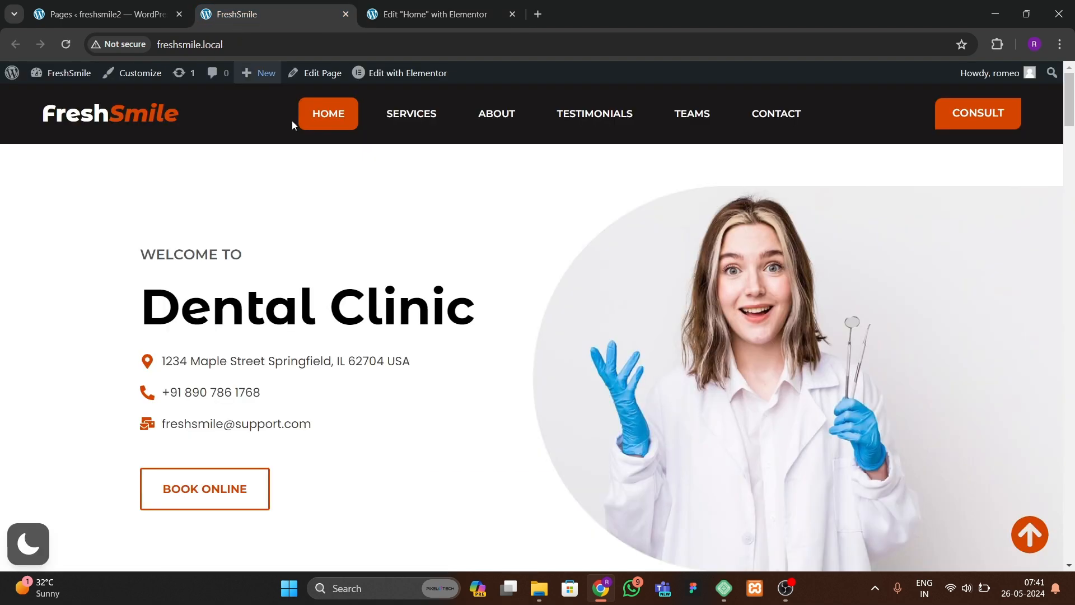
left_click(423, 15)
left_click_drag(184, 206, 7, 223)
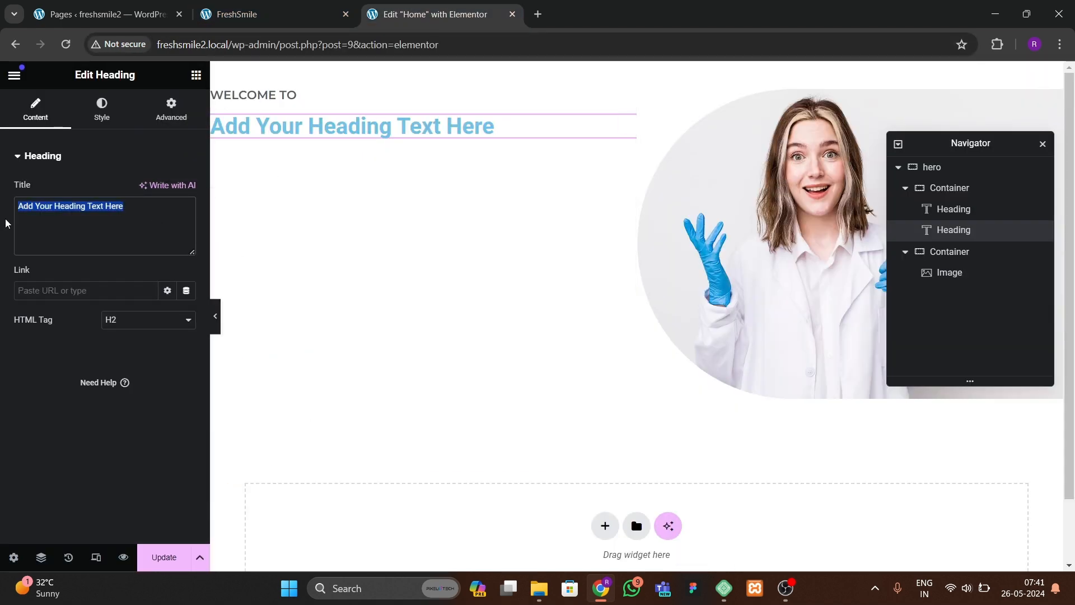
type("Dental Clinic")
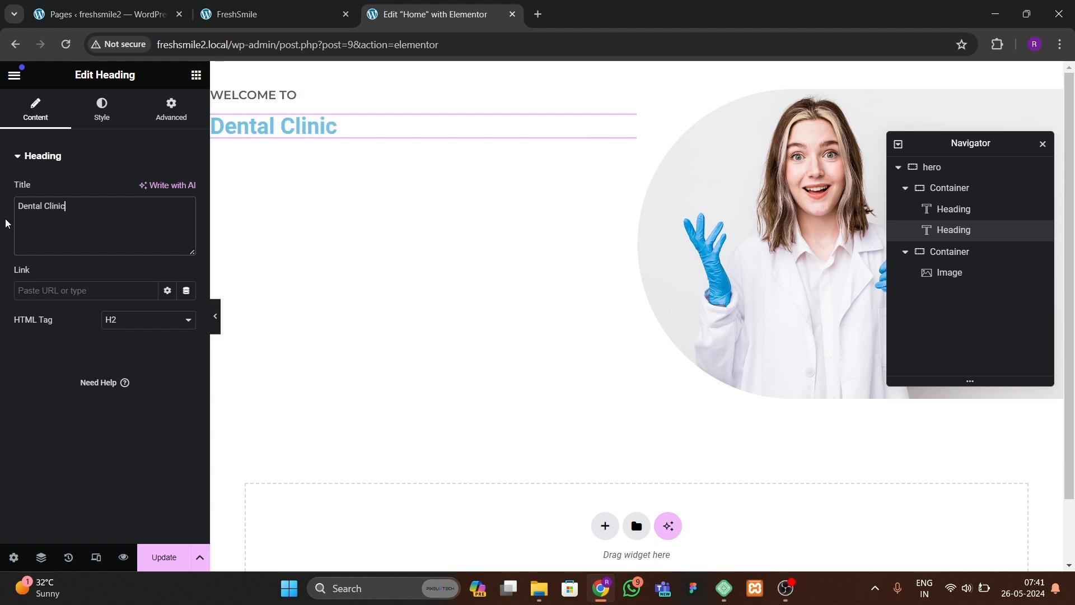
Step: Set the Dental Clinic heading's text color to black
left_click(102, 110)
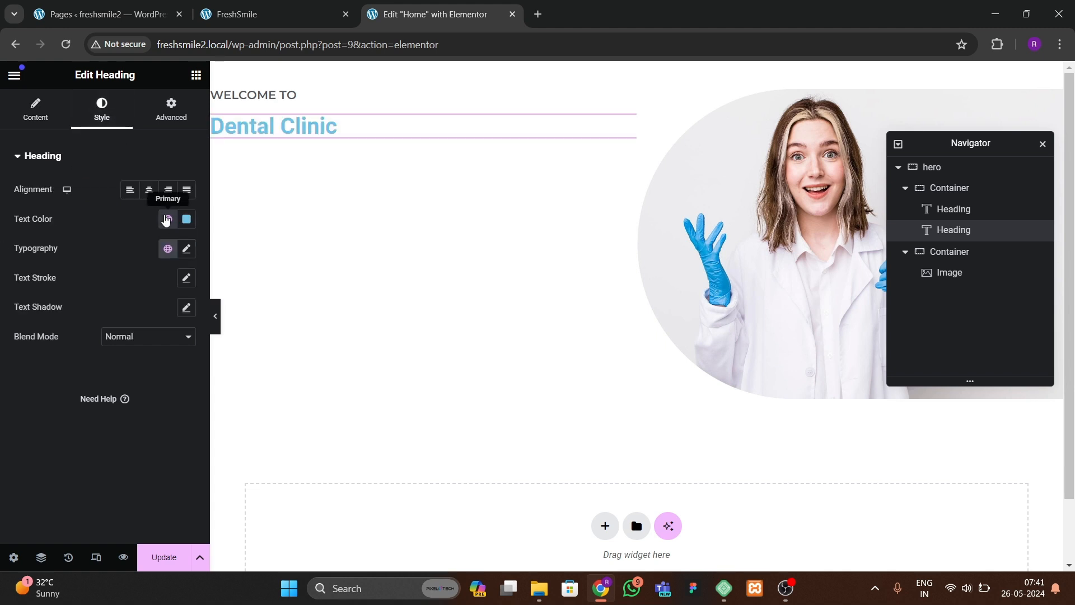
left_click(187, 219)
left_click_drag(135, 340, 2, 399)
left_click(3, 398)
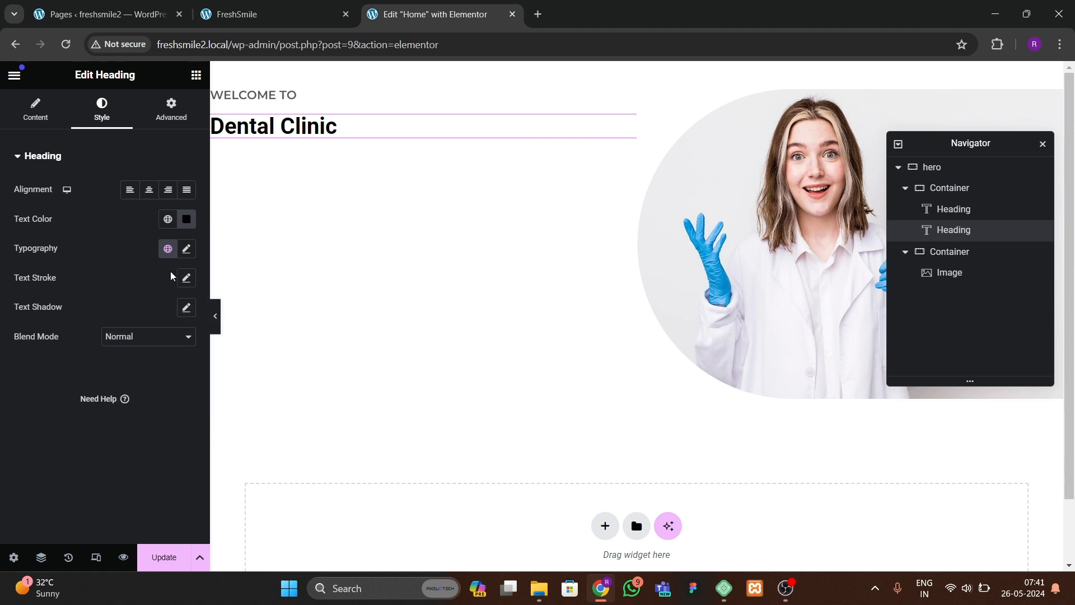
Step: Set the Dental Clinic heading's typography to Montserrat, weight 700 (Bold), size 60 px
left_click(187, 249)
left_click(151, 315)
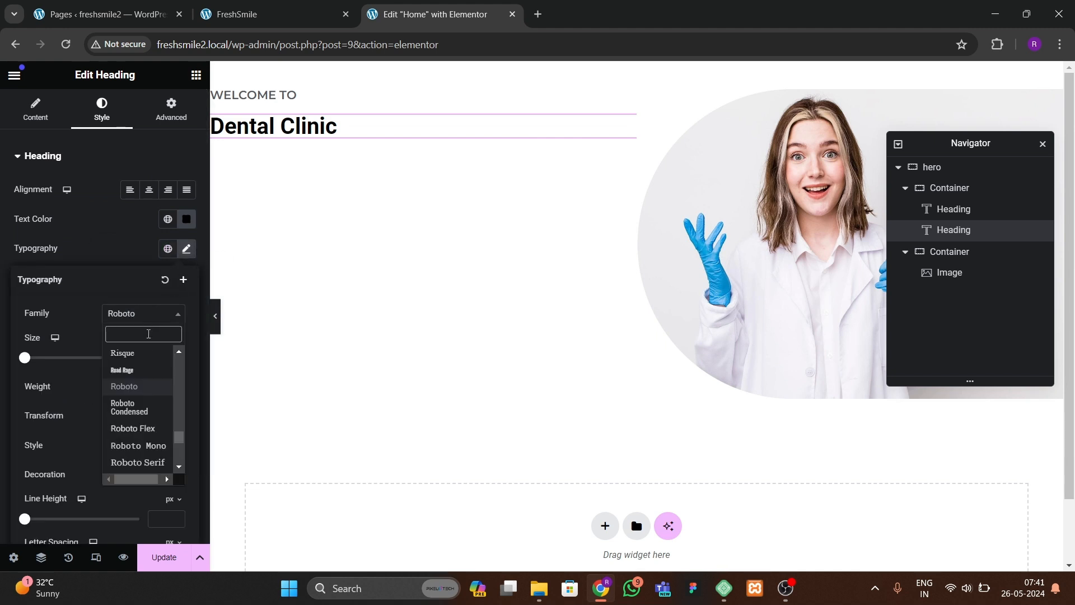
type("monts")
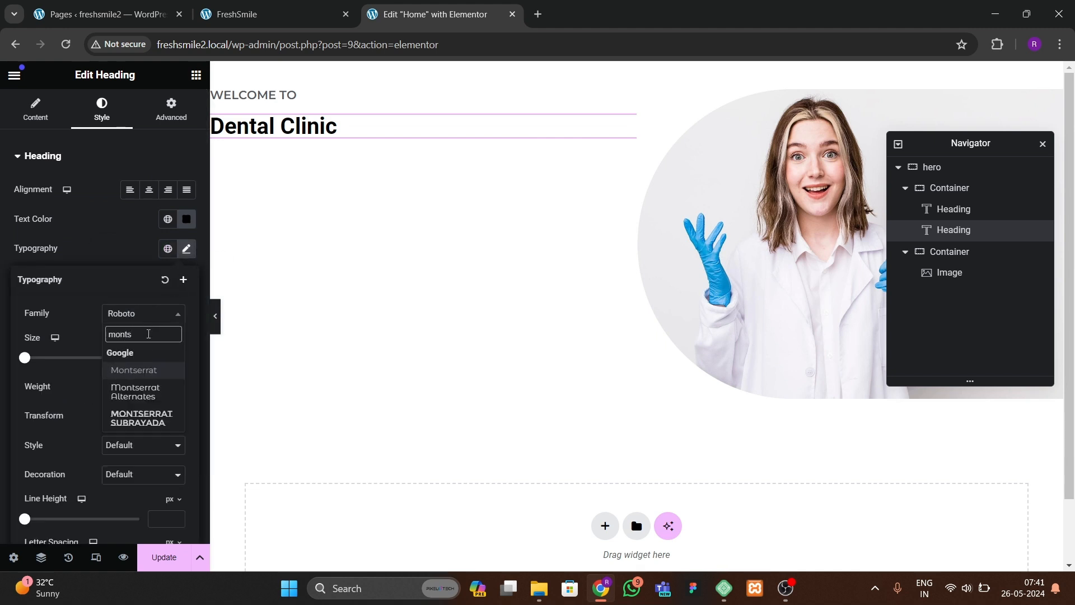
key("Down")
key("Return")
left_click(139, 386)
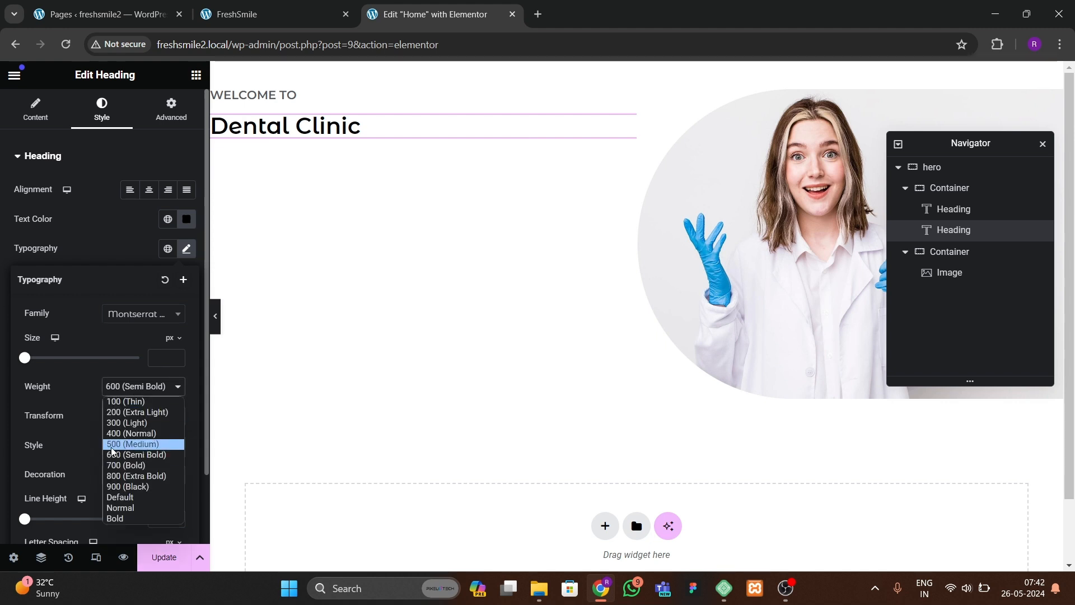
left_click(114, 475)
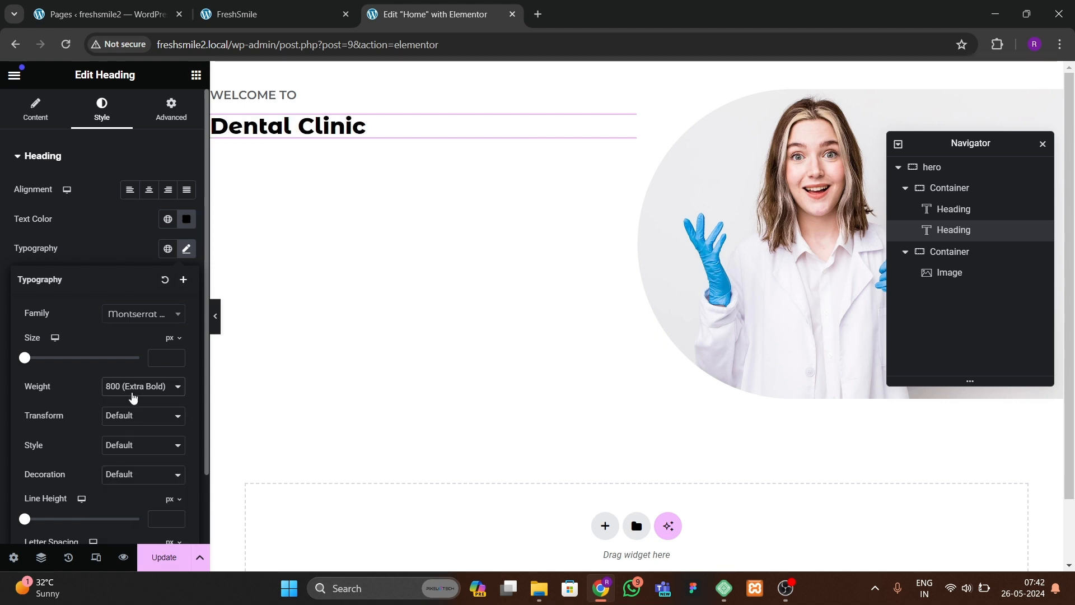
left_click(133, 393)
left_click(126, 463)
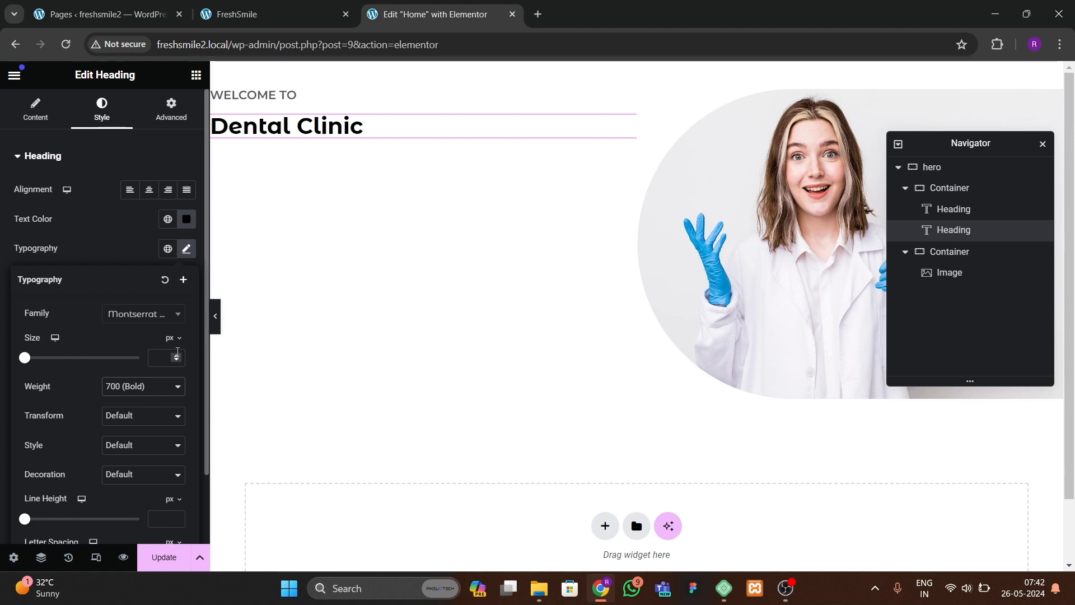
left_click_drag(177, 358, 177, 358)
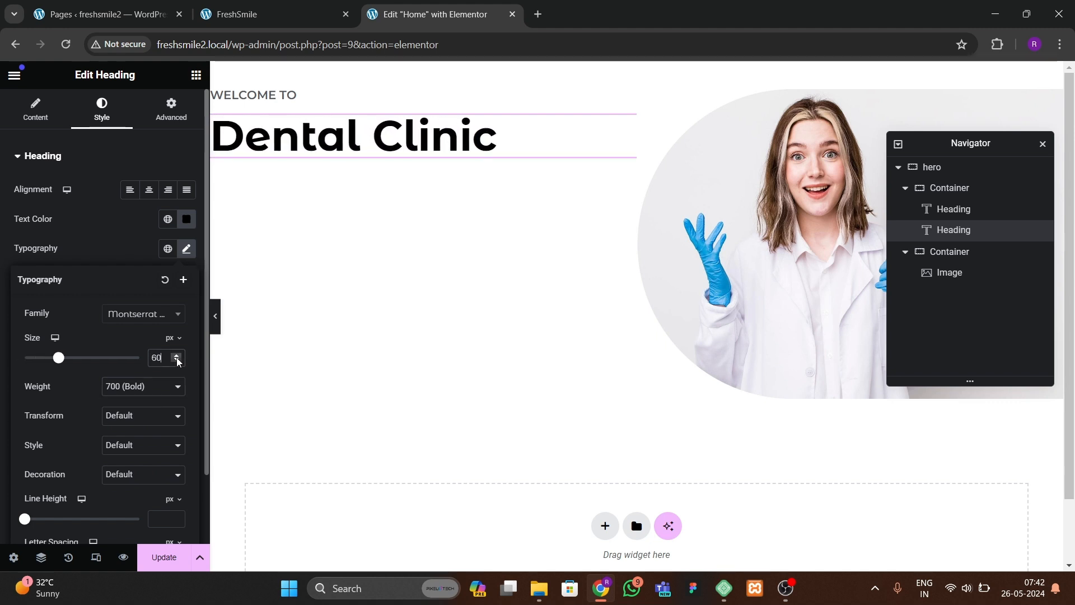
Step: Add an Icon List widget below the Dental Clinic heading in the left container
left_click(264, 16)
left_click(390, 18)
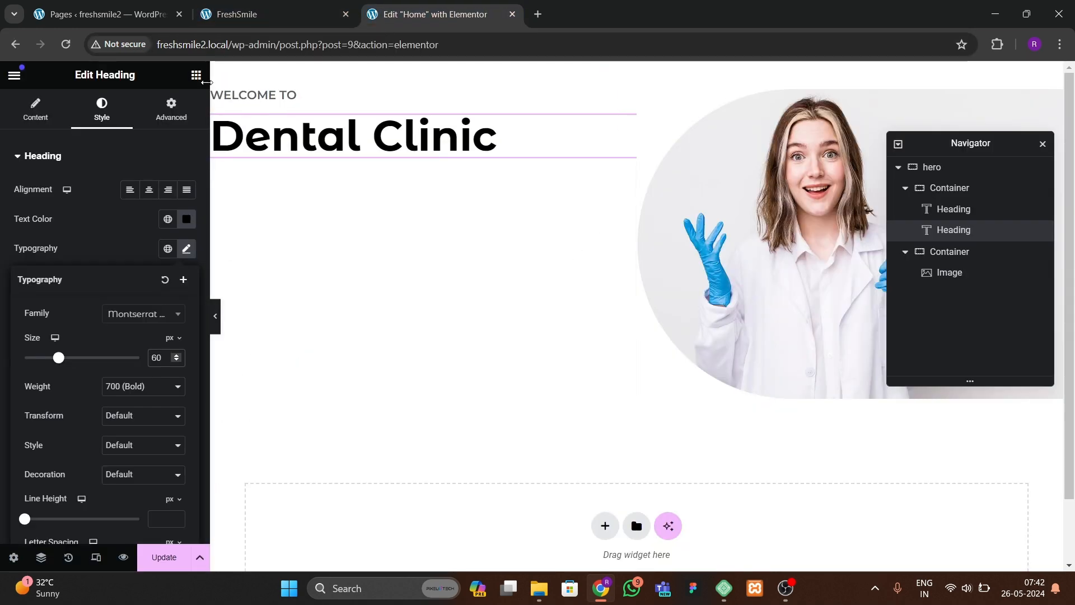
left_click(196, 75)
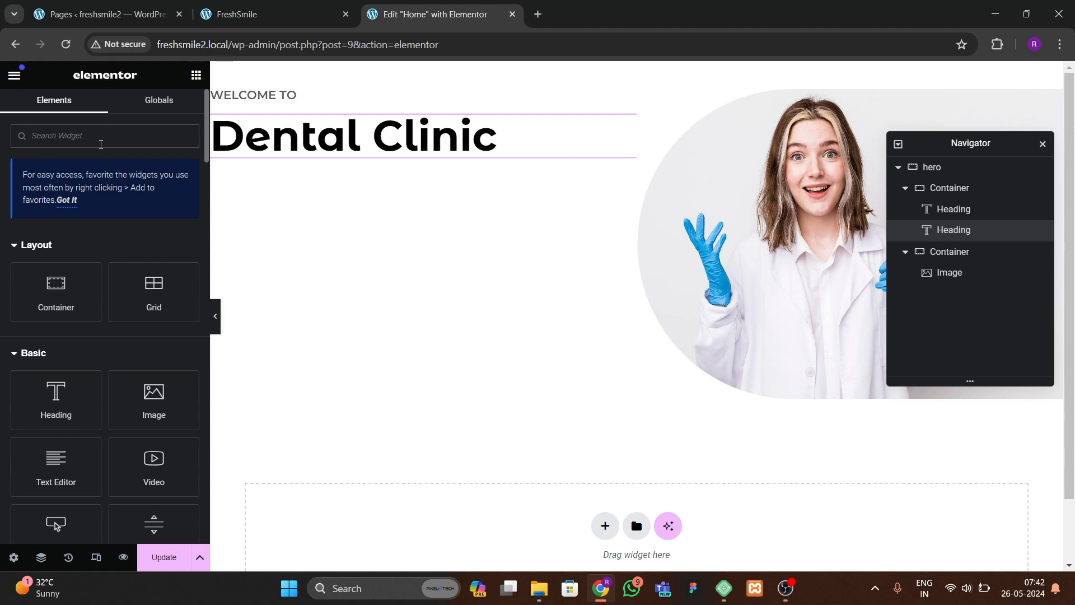
type("list")
left_click_drag(83, 283, 313, 163)
Step: Copy the clinic's address from the FreshSmile site and paste it as the first list item's text
left_click(265, 16)
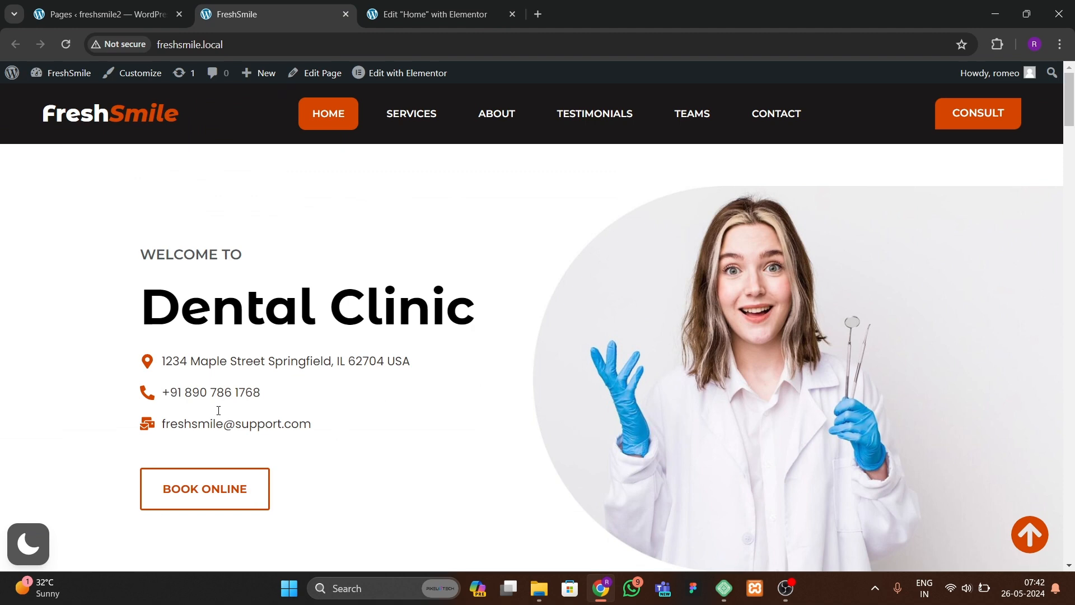
left_click_drag(163, 362, 406, 356)
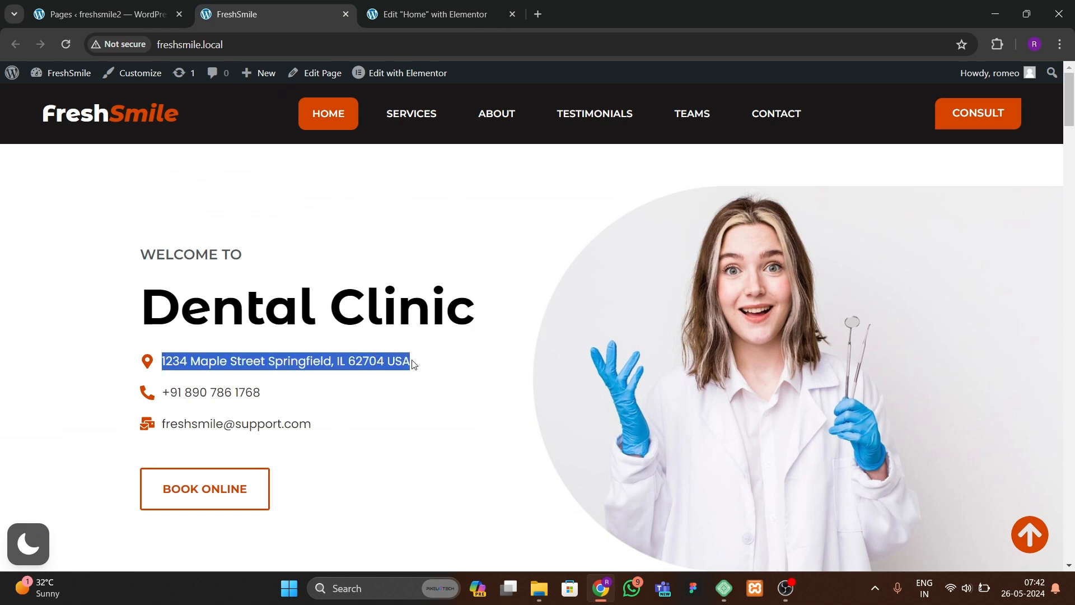
left_click(418, 17)
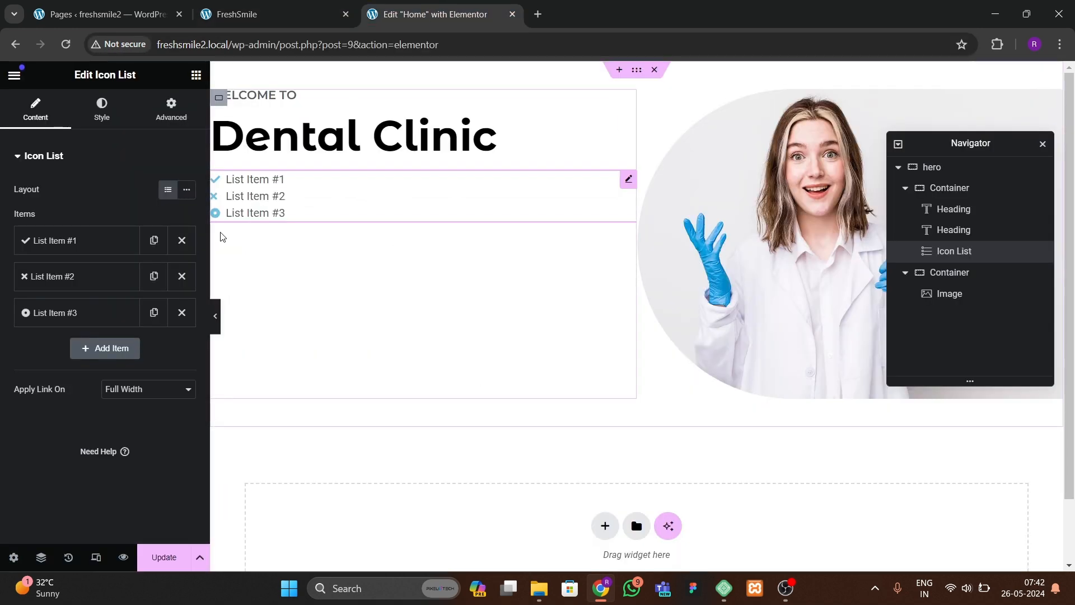
left_click(76, 240)
type("1234 Maple Street Springfield, IL 62704 USA")
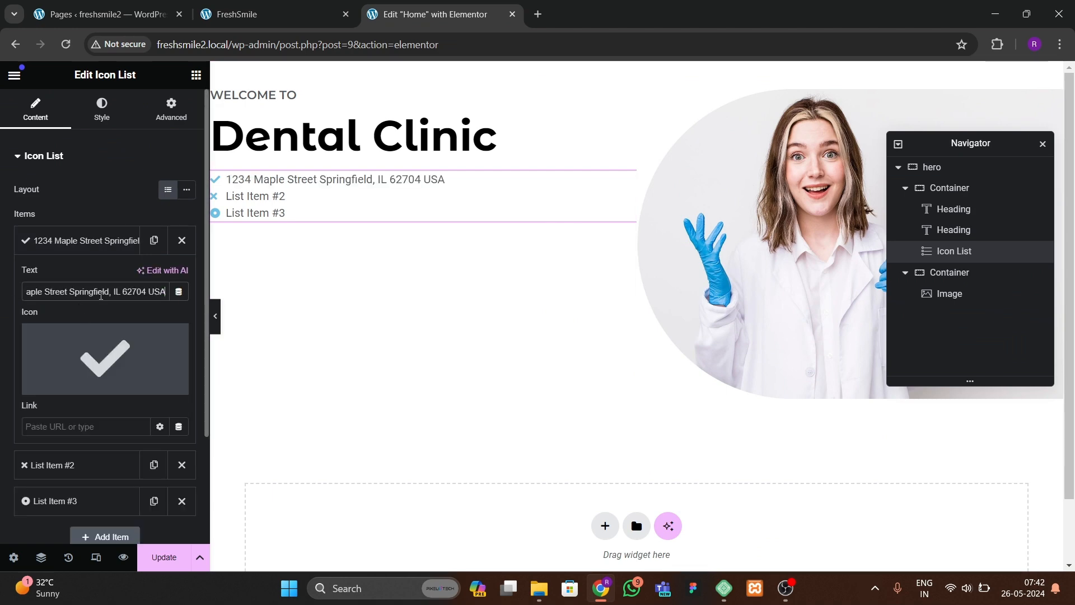
Step: Replace the first list item's icon with a map marker icon from the icon library
left_click(104, 358)
left_click(480, 132)
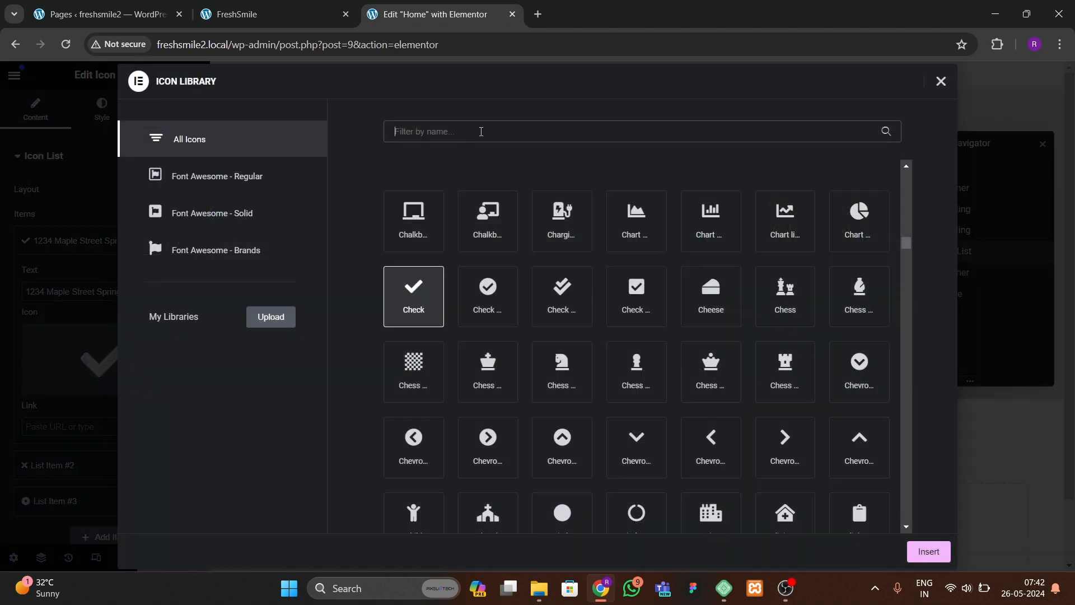
type("map")
left_click(793, 218)
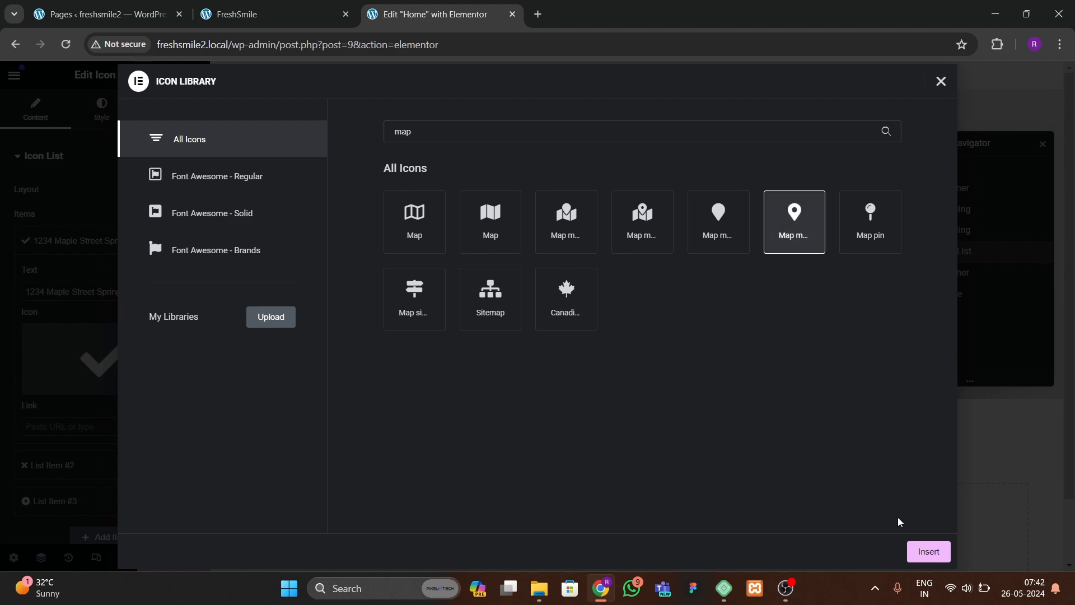
left_click(929, 551)
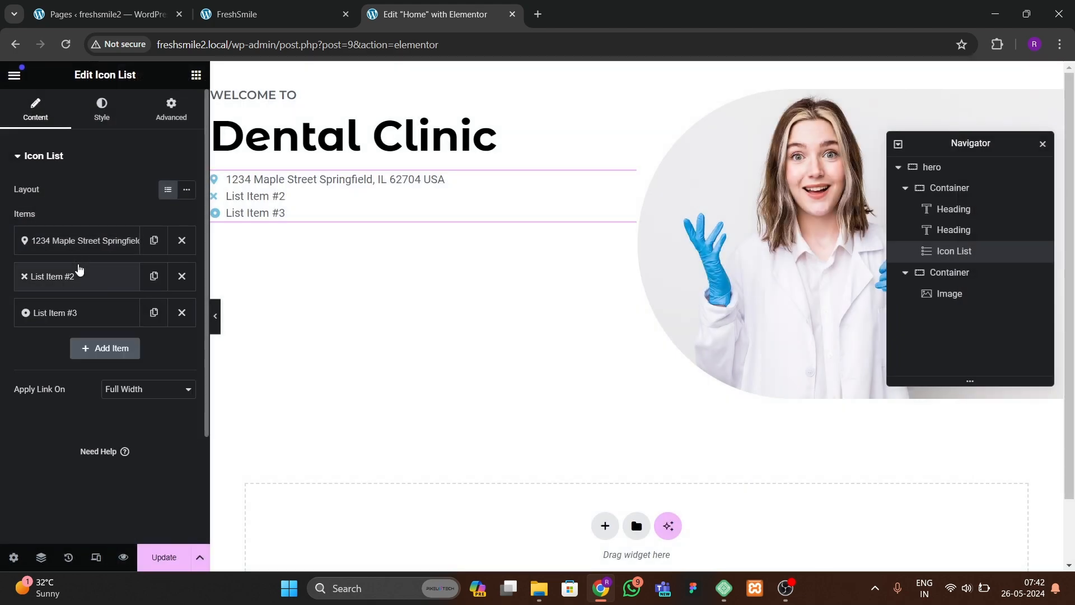
Step: Copy the phone number from the FreshSmile site and paste it as the second list item's text
left_click(300, 15)
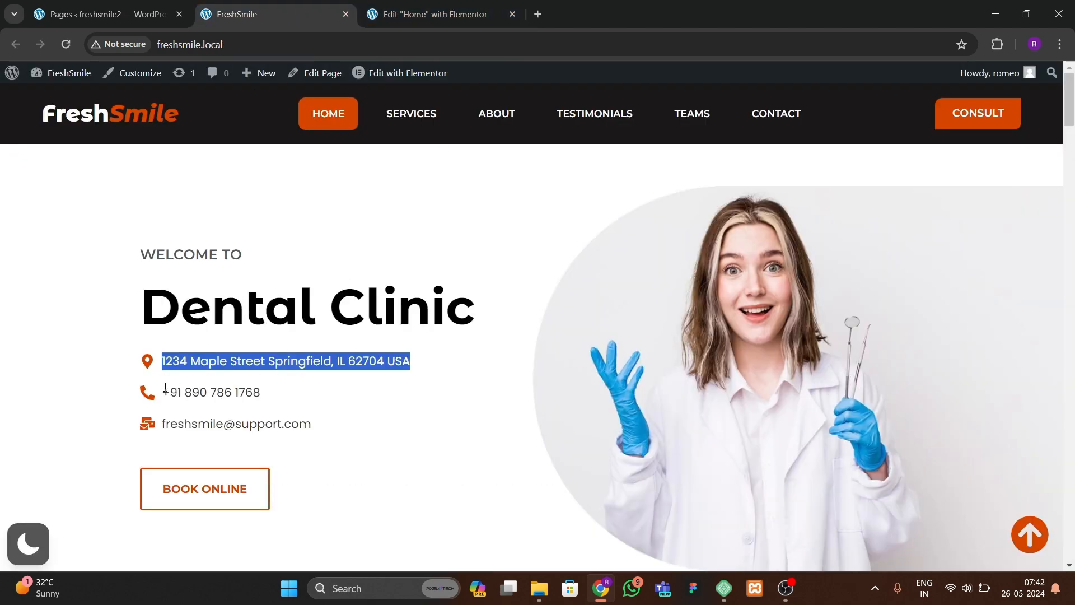
left_click(159, 416)
left_click_drag(161, 392, 267, 390)
key("ctrl+c")
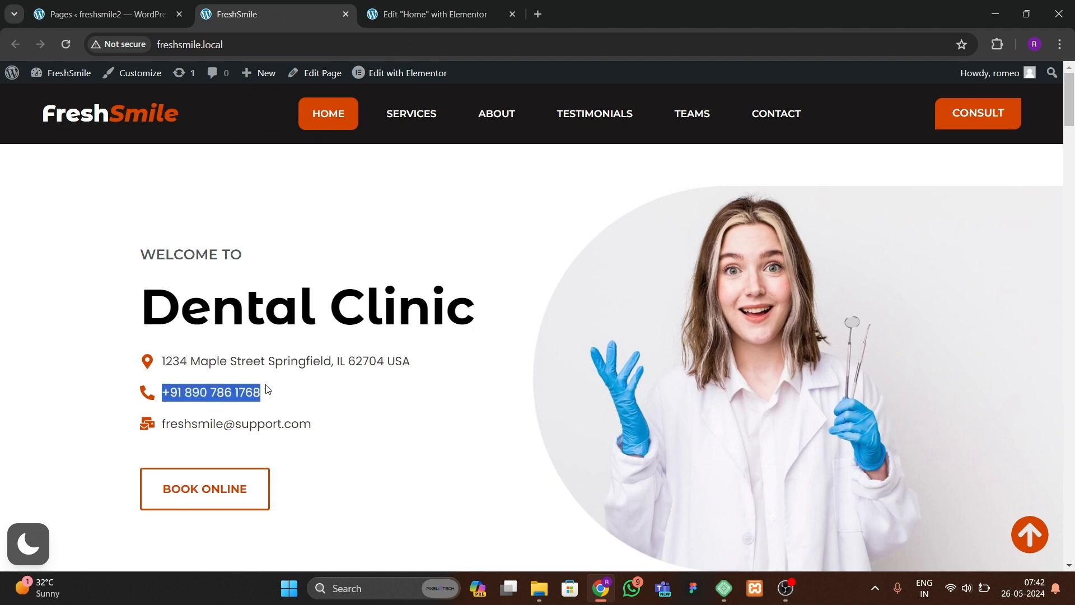
left_click(381, 15)
left_click(53, 275)
left_click(89, 330)
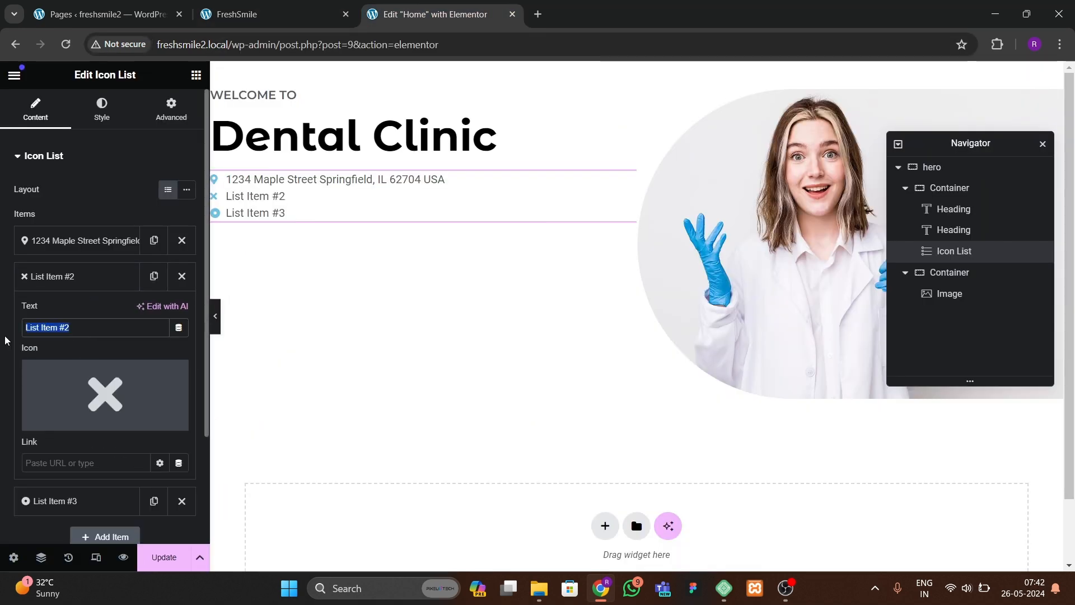
key("ctrl+v")
Step: Replace the second list item's icon with a phone icon from the icon library
left_click(105, 395)
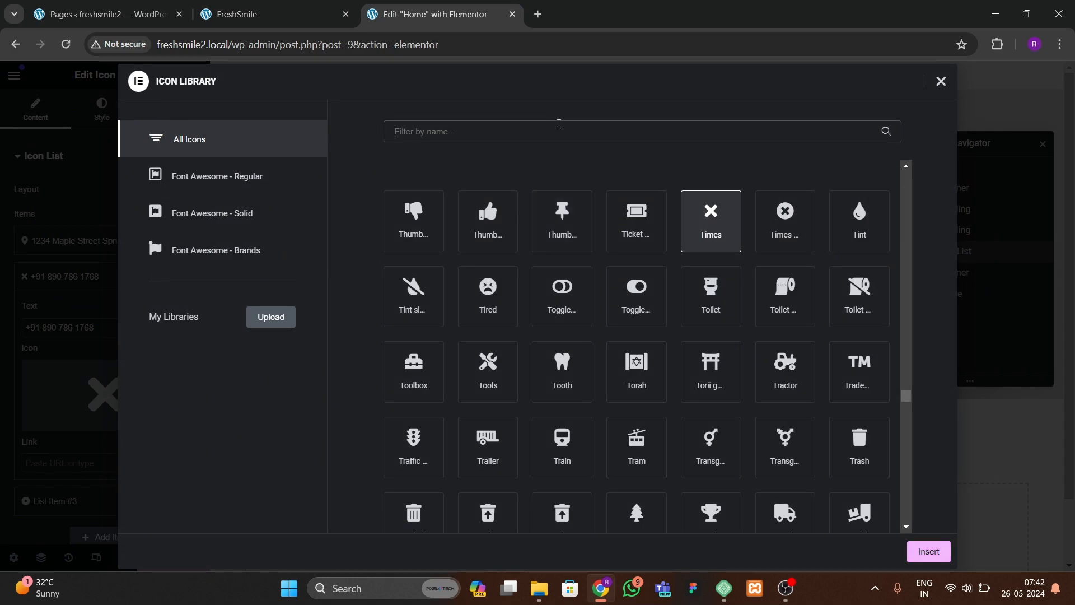
type("phone")
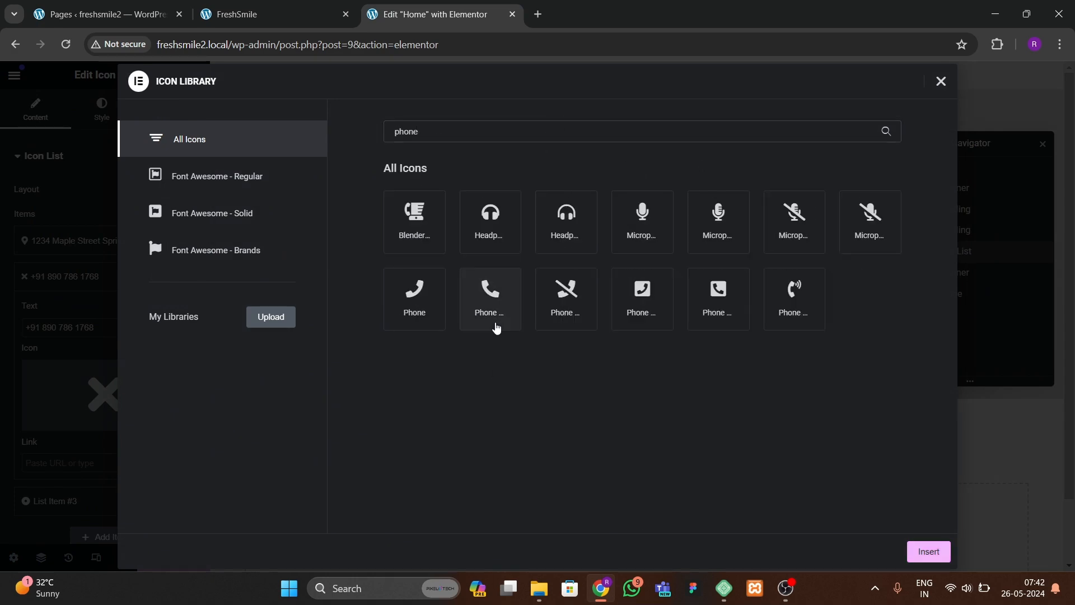
double_click(493, 313)
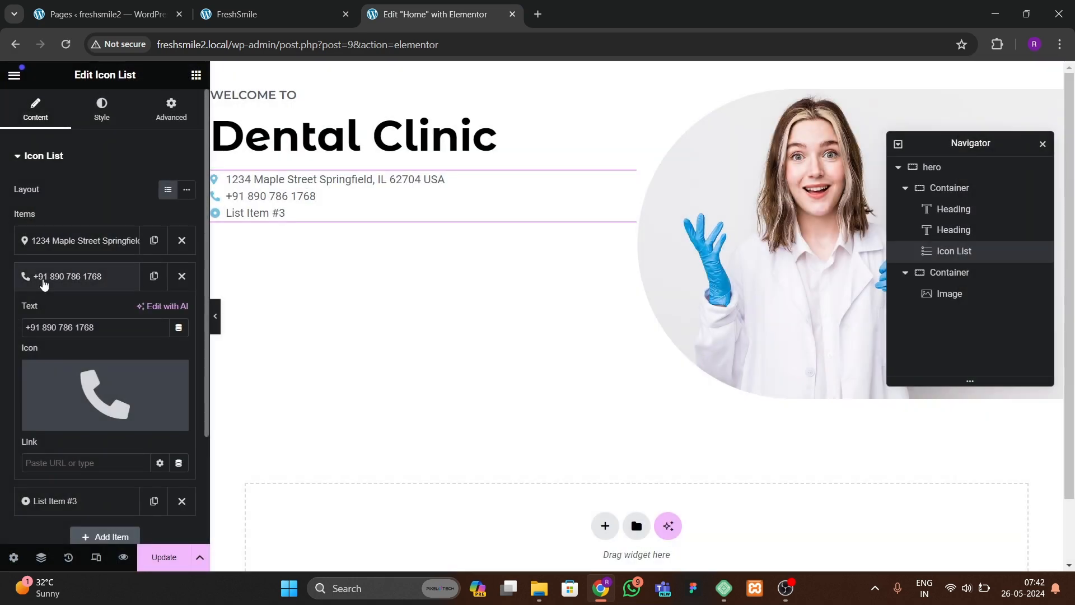
left_click(43, 284)
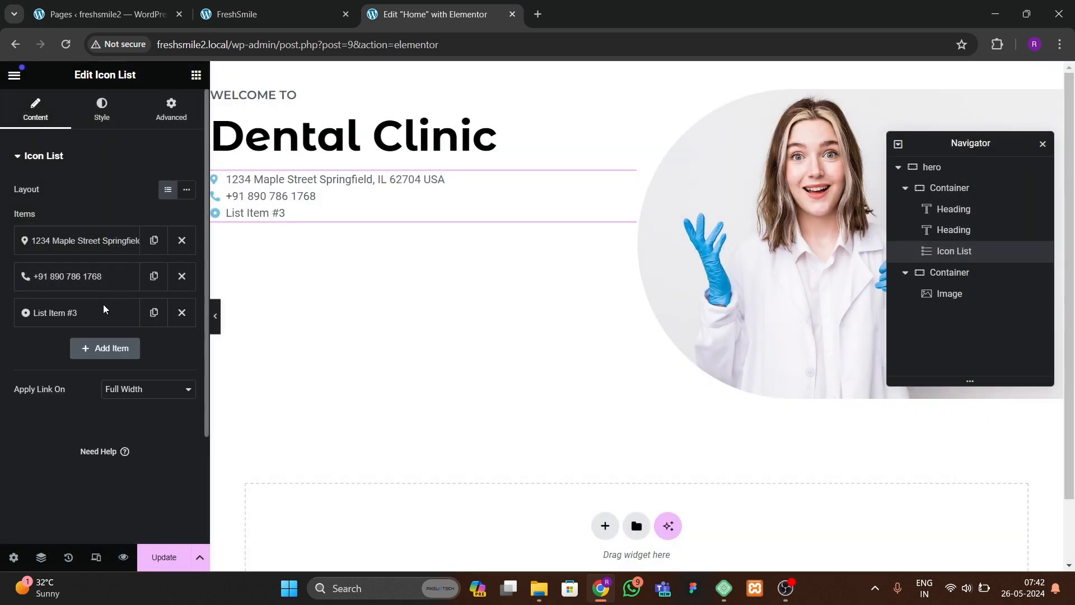
Step: Enter the clinic's e-mail address as the third list item's text and set its icon to Mail bulk
left_click(56, 311)
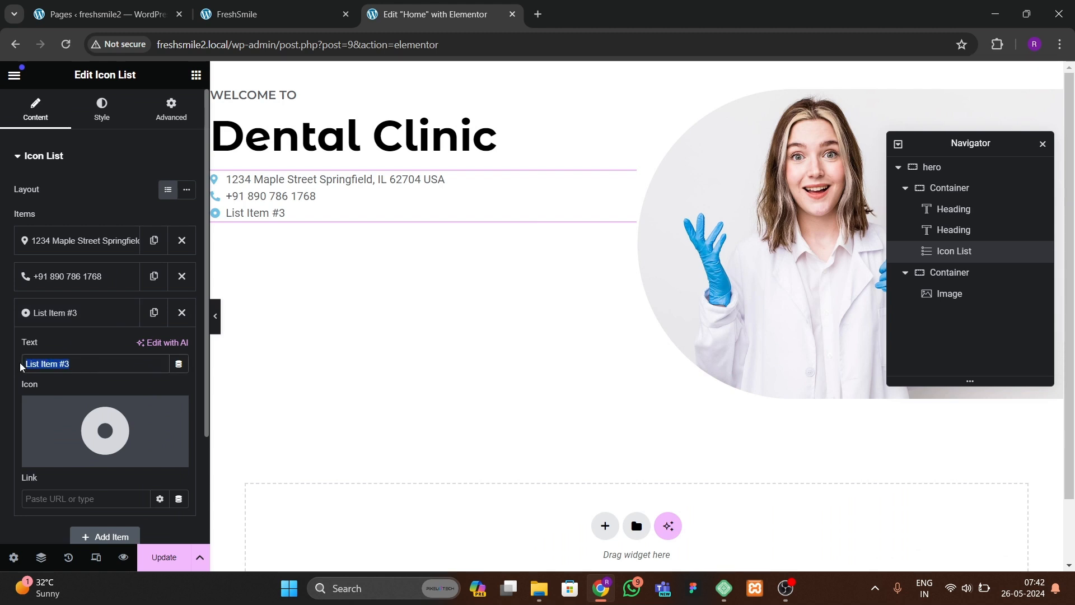
type("freshsmile@company.com")
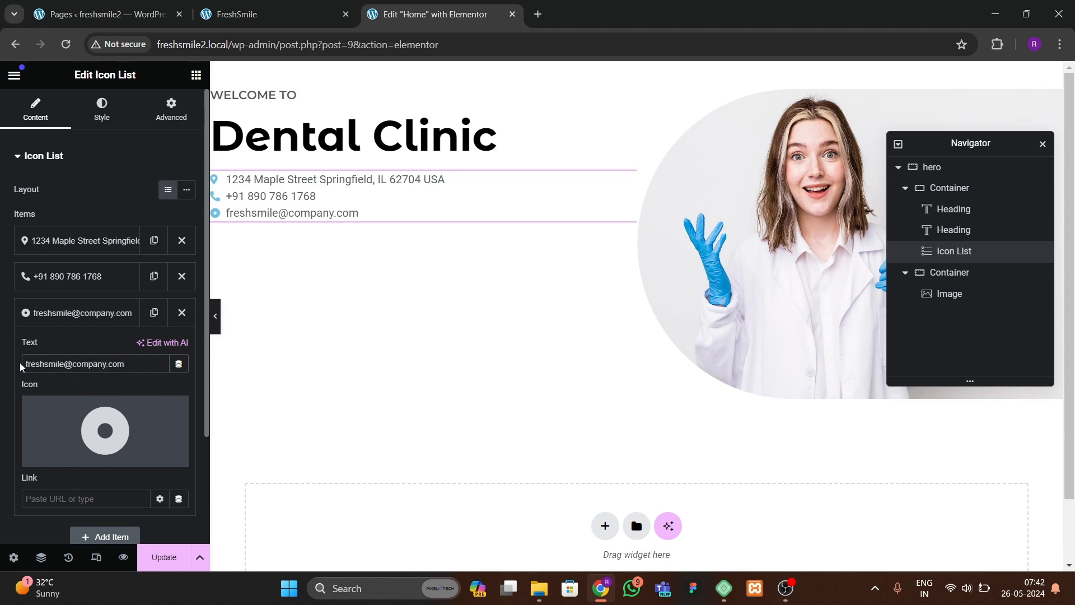
mouse_move(62, 432)
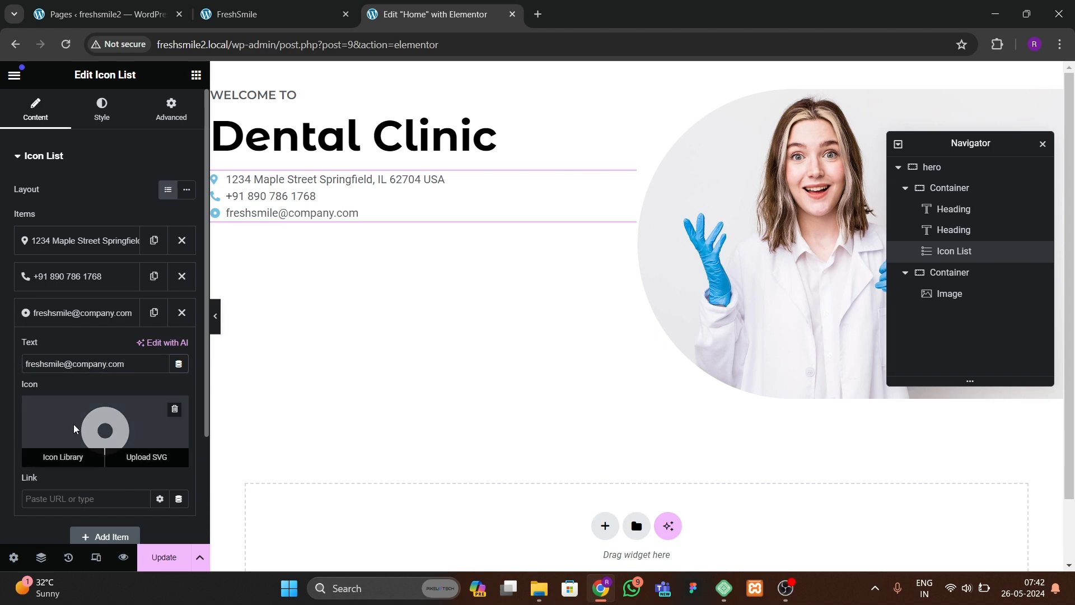
left_click(64, 454)
left_click(473, 129)
type("mail")
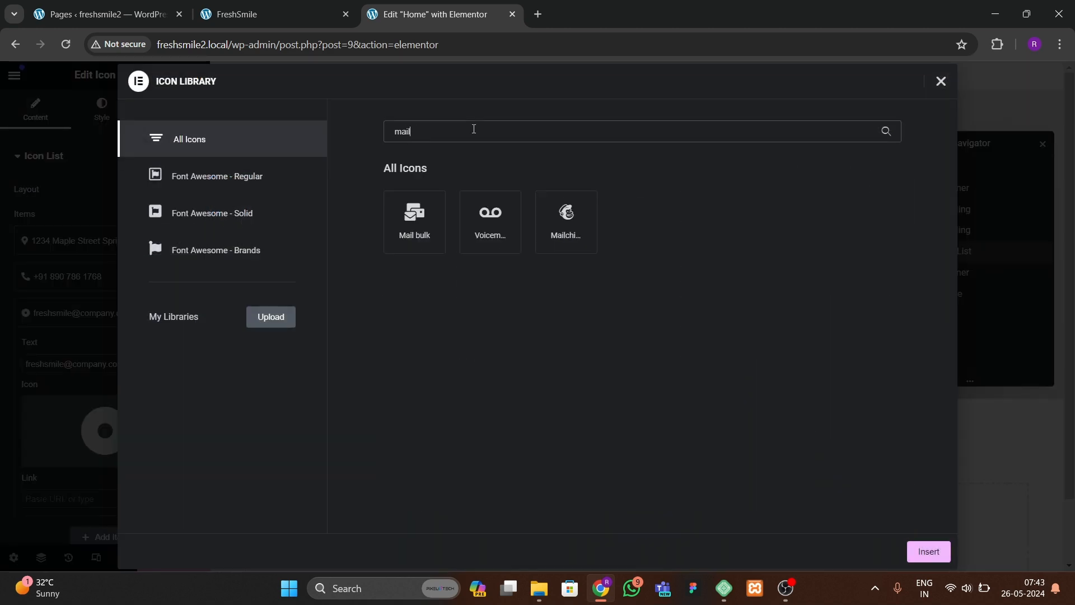
left_click(421, 216)
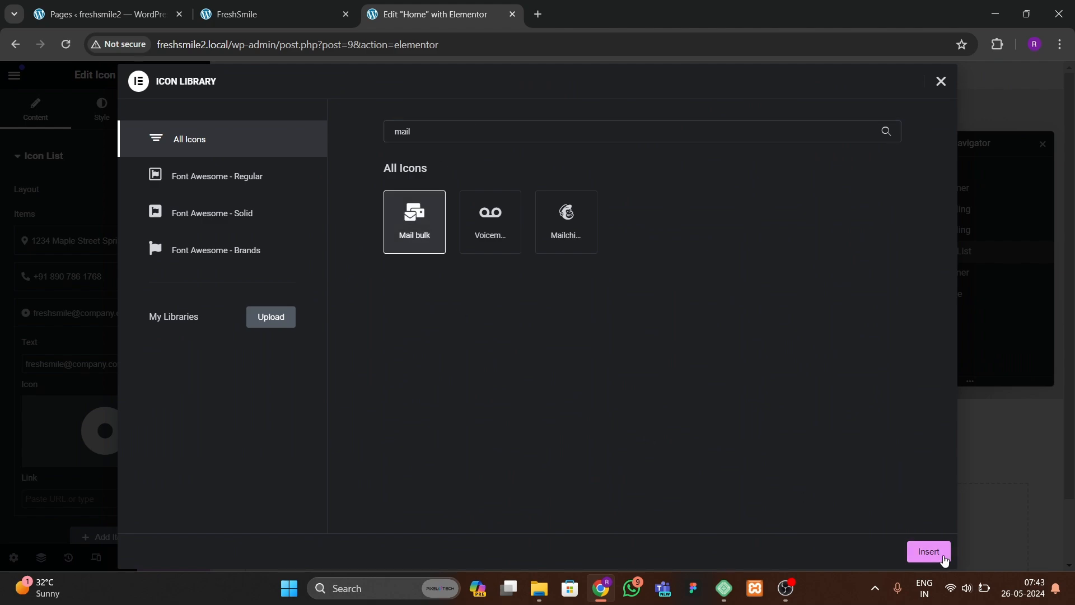
left_click(939, 554)
left_click(139, 322)
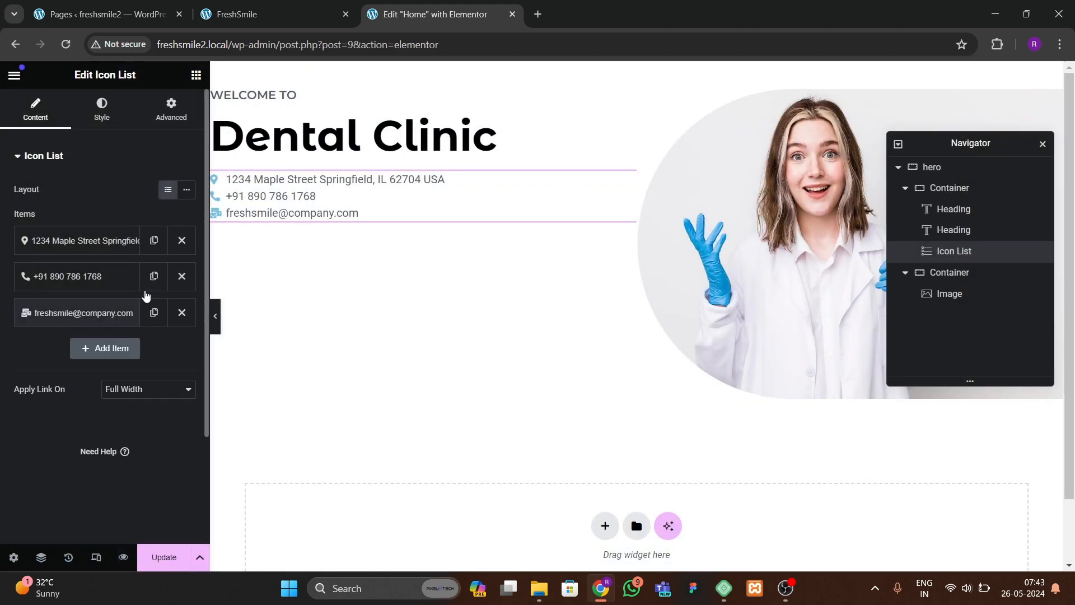
Step: Compare the rebuilt hero section in the editor against the original FreshSmile homepage
key("ctrl+shift+Tab")
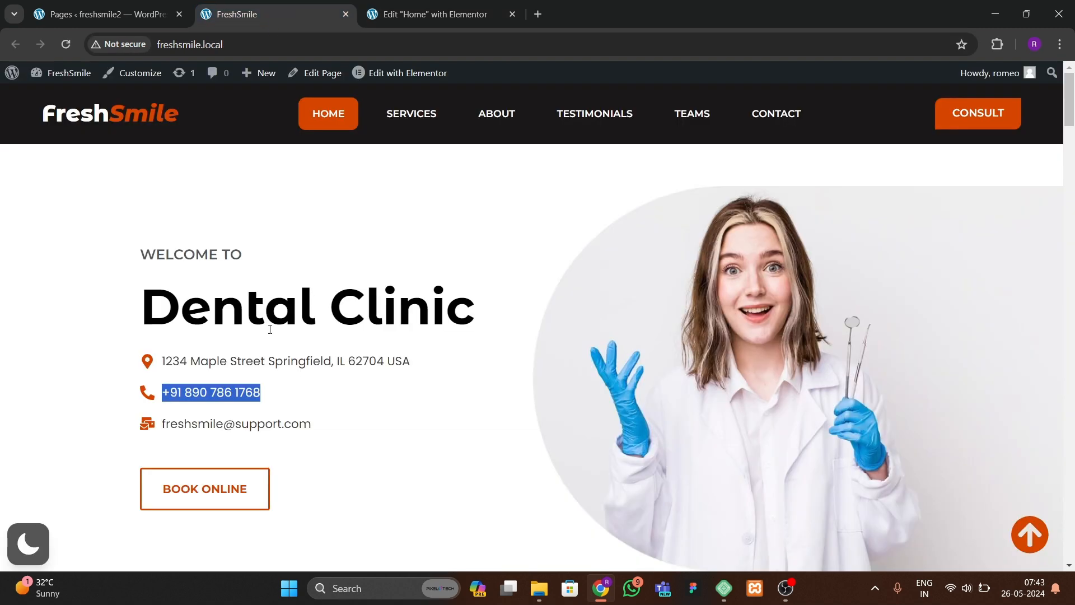
left_click(404, 25)
left_click(215, 322)
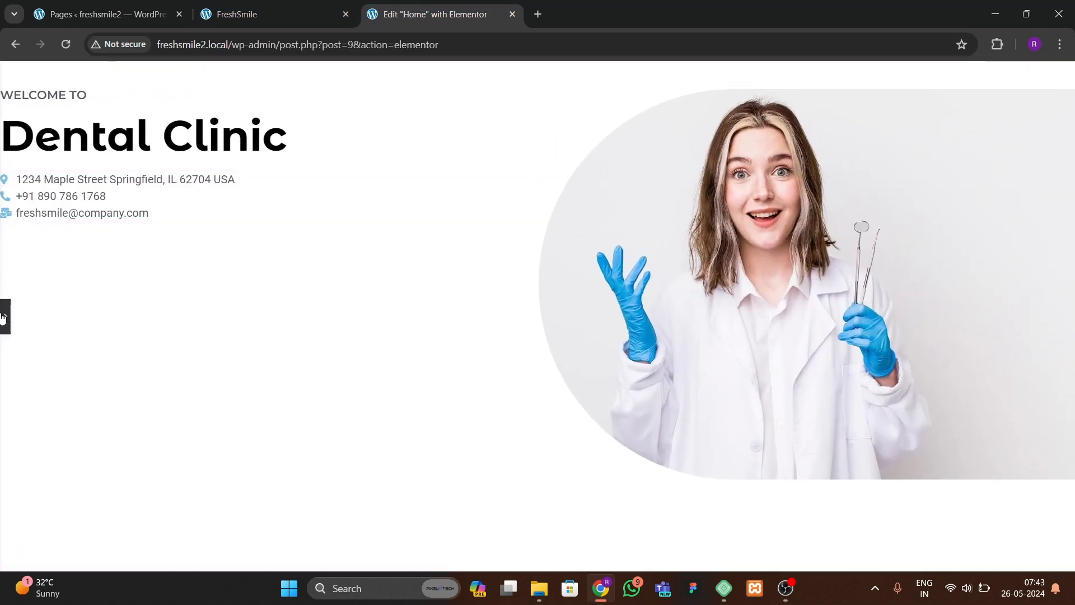
left_click(3, 318)
left_click(268, 14)
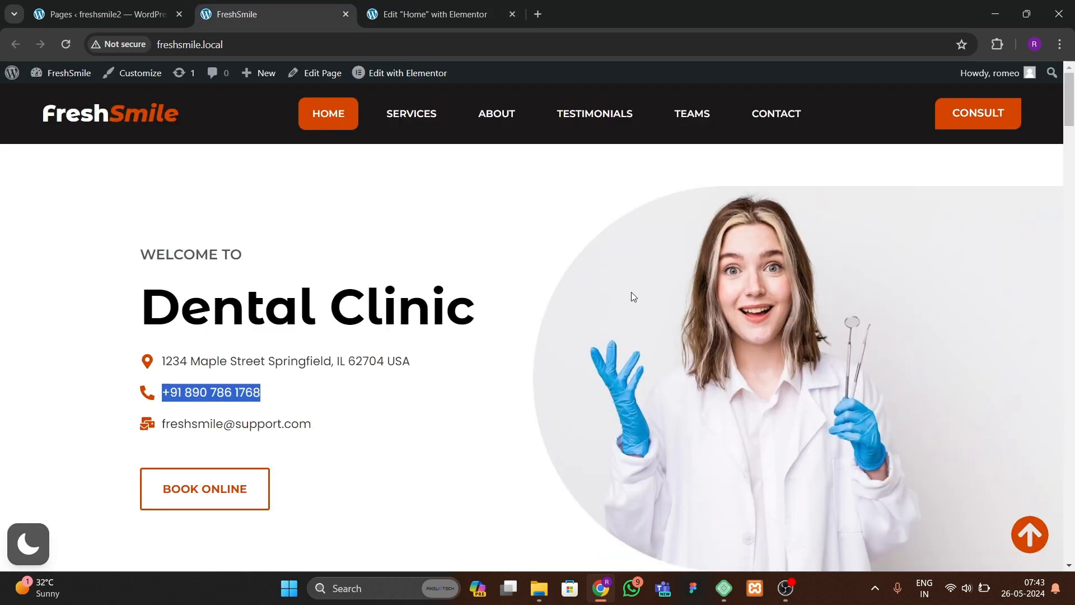
left_click(429, 14)
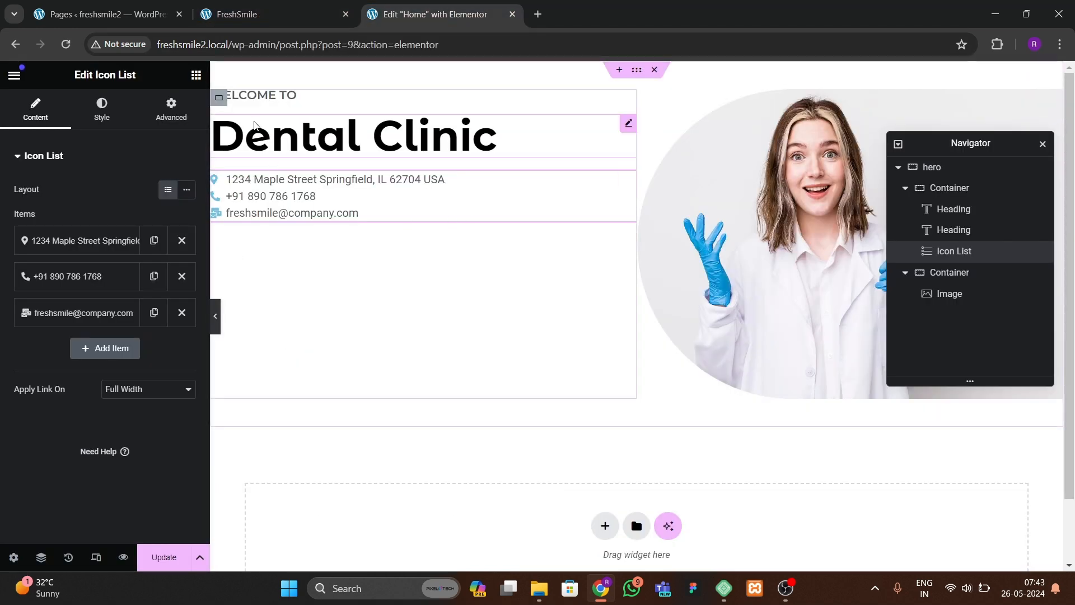
Step: Center the left container's items horizontally
left_click(220, 99)
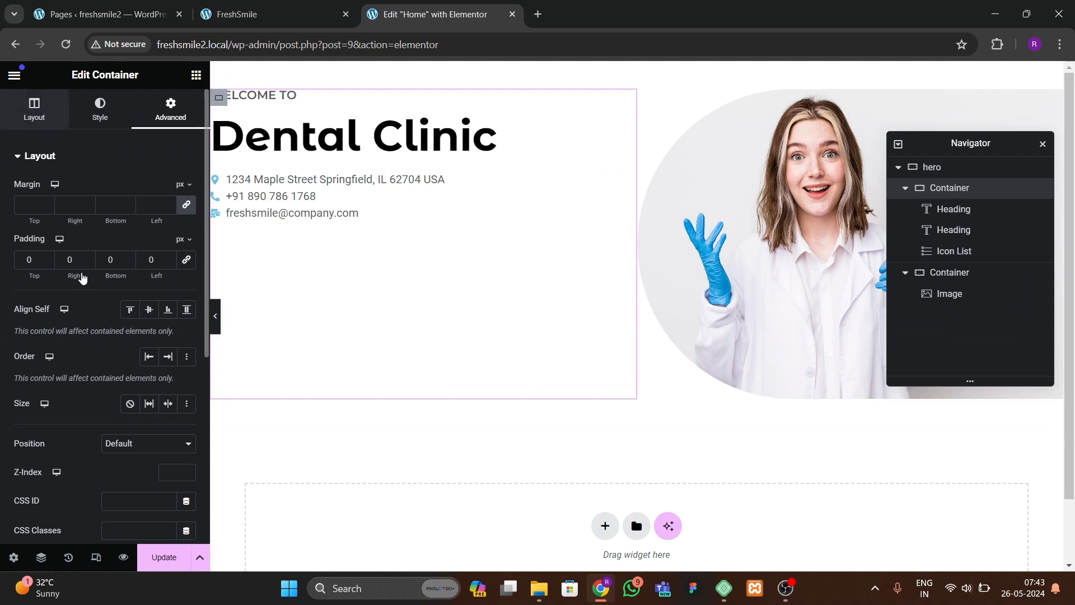
left_click(59, 440)
left_click(149, 469)
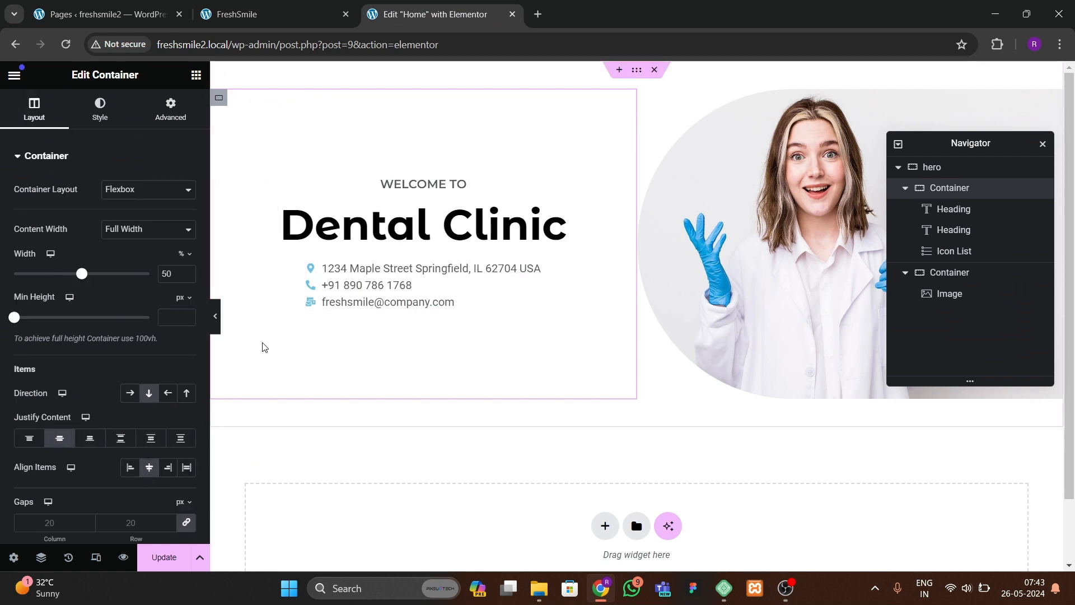
left_click(218, 328)
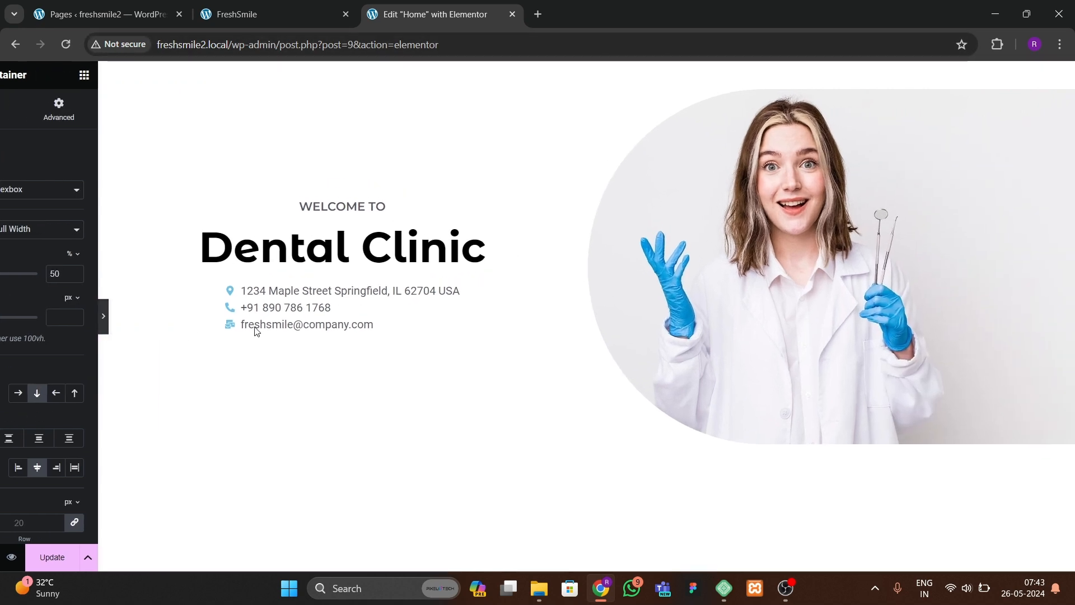
Step: Align the left container's items to the start after checking the original page
left_click(267, 19)
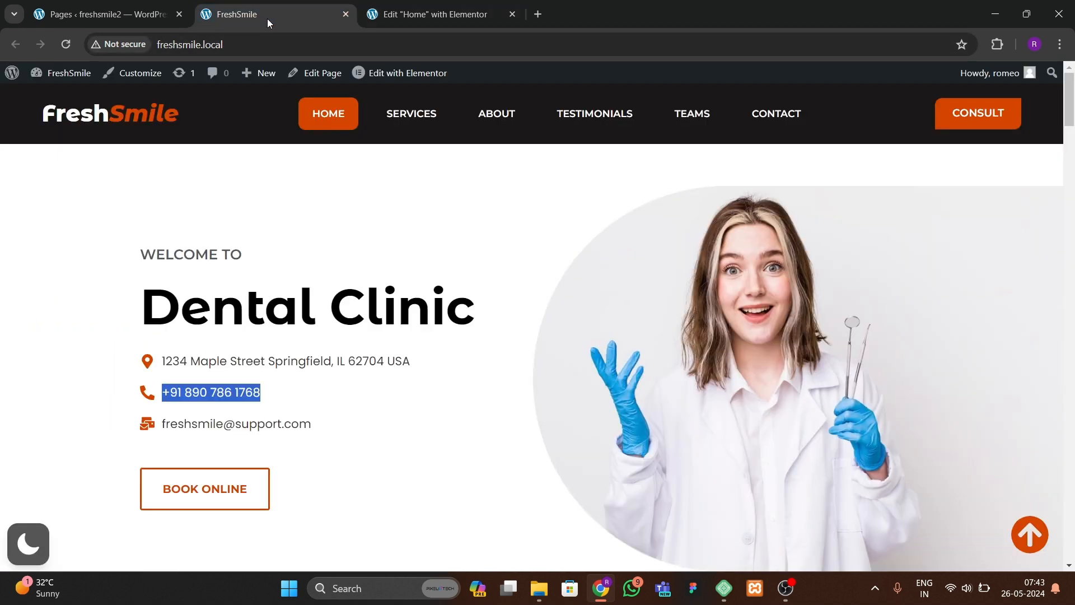
left_click(402, 24)
left_click(3, 334)
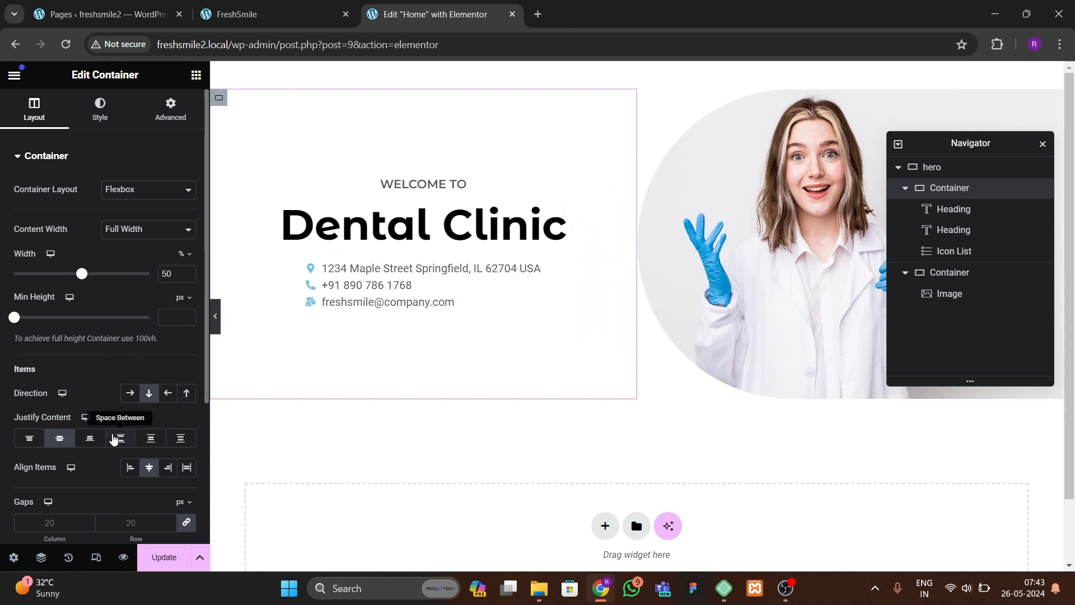
left_click(130, 468)
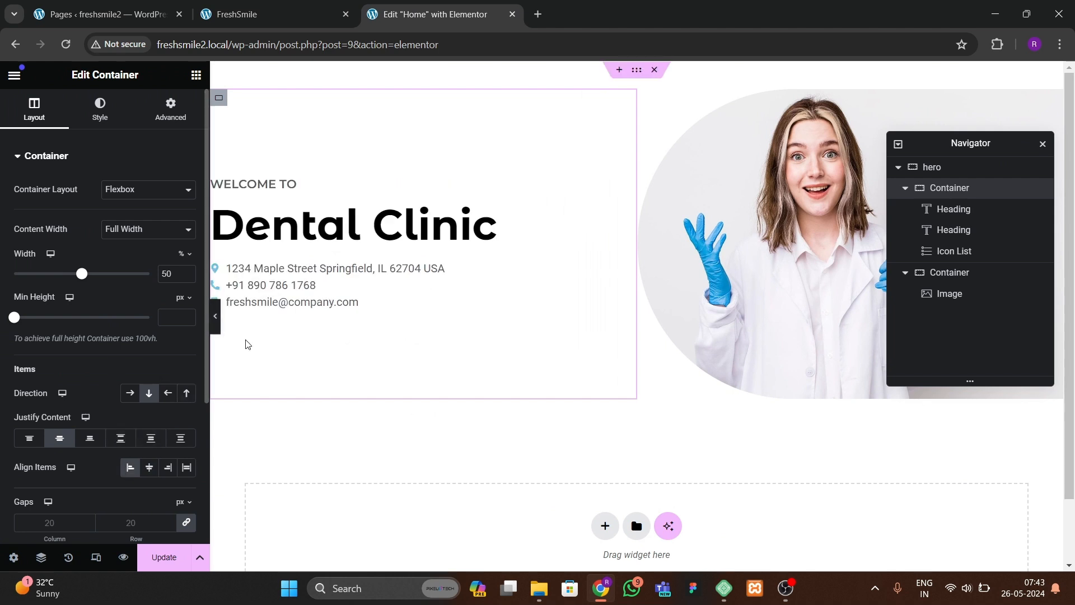
Step: Set the left container's left padding to 200 px and preview the layout
left_click(216, 317)
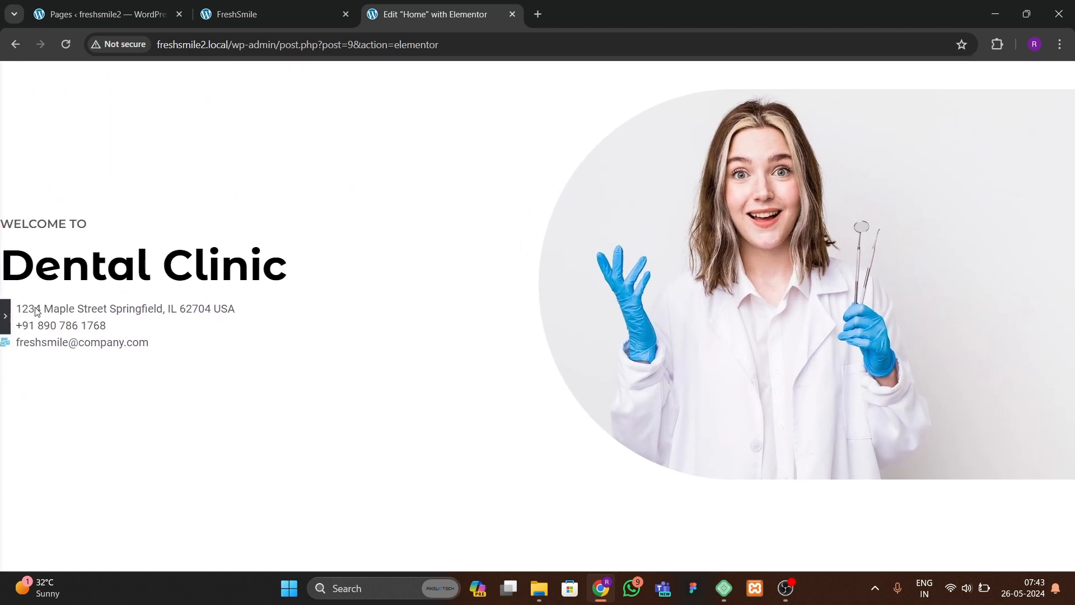
left_click(5, 316)
left_click(168, 112)
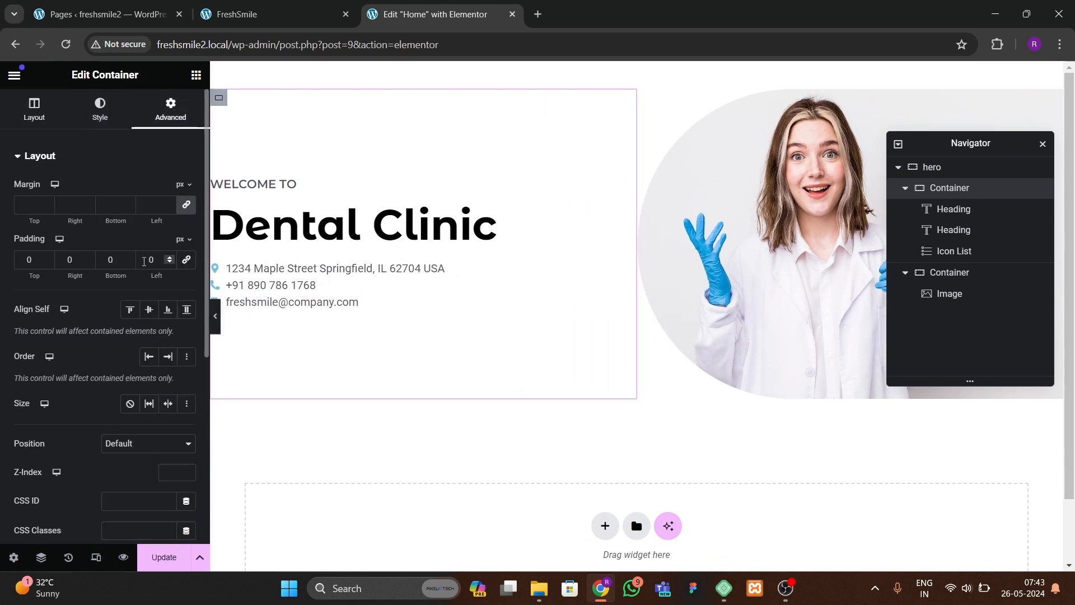
type("200")
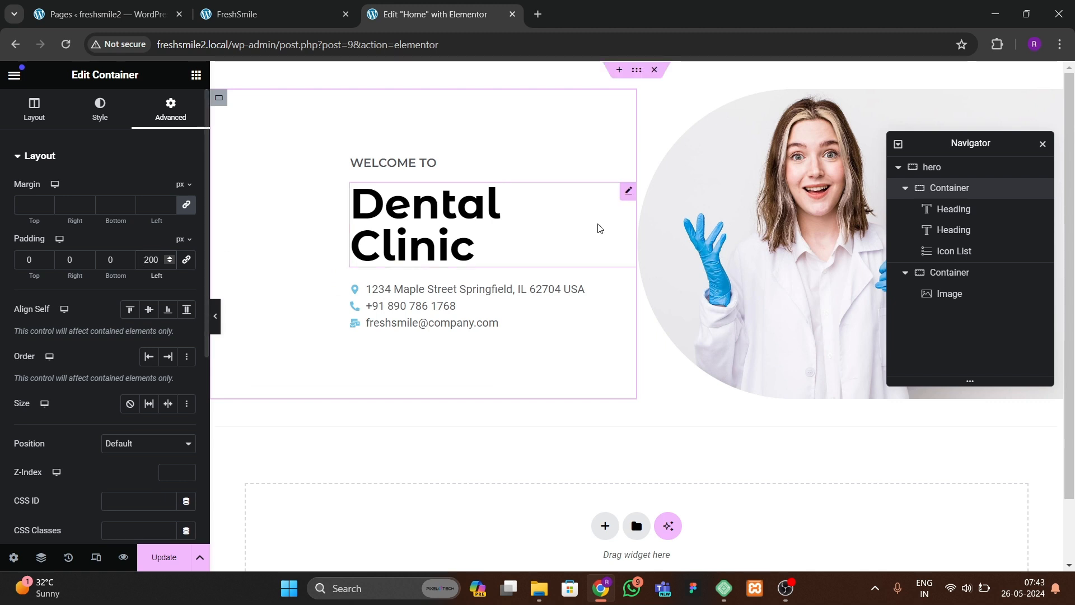
left_click(215, 331)
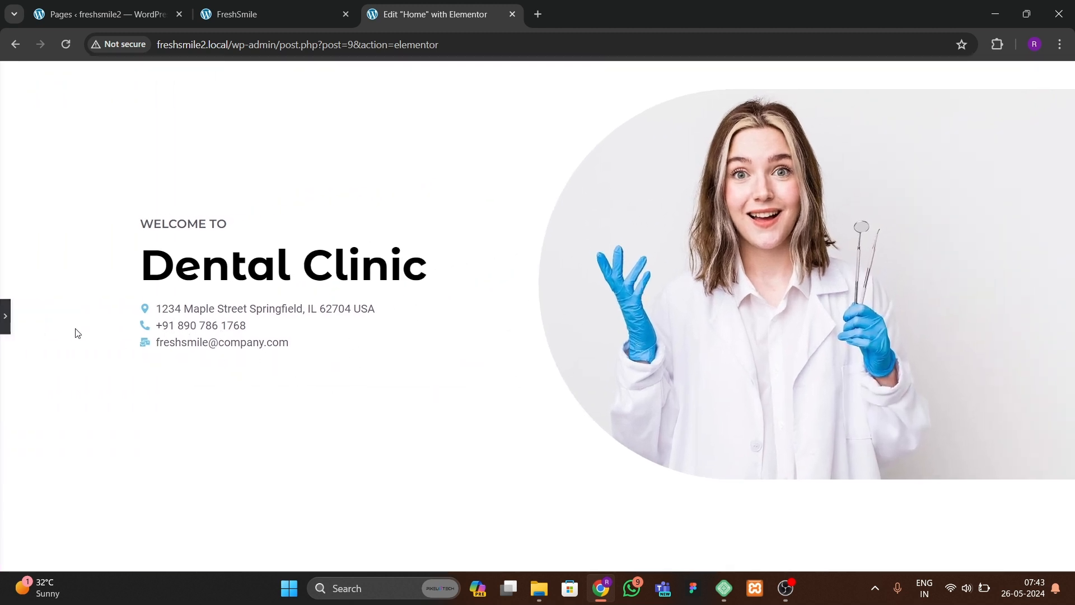
left_click(5, 316)
Step: Set the icon list's icon color to an orange #F36F00 with the custom color picker
left_click(437, 292)
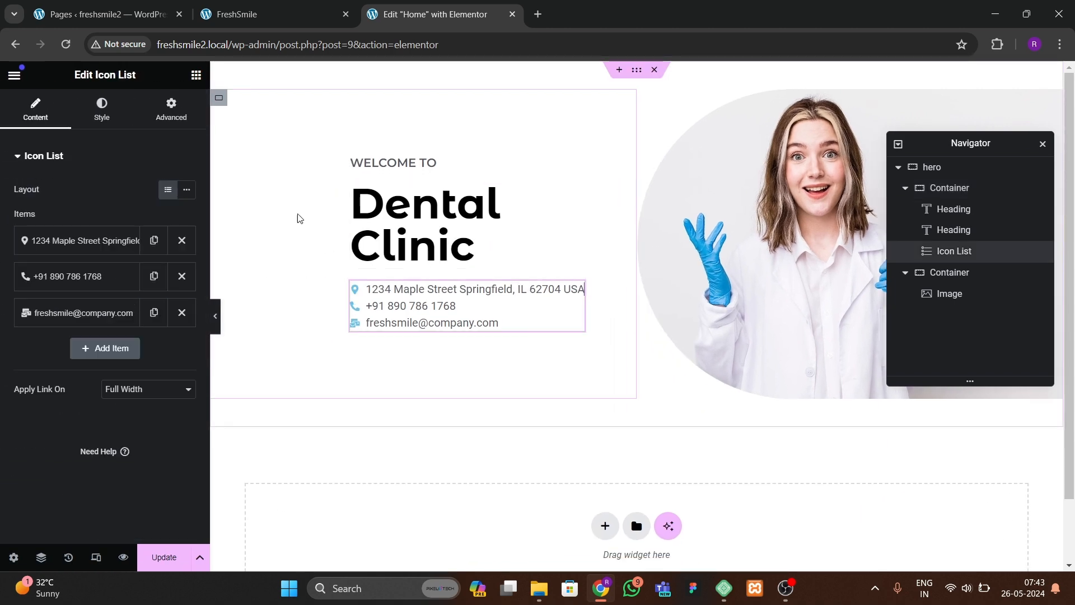
left_click(101, 109)
left_click(280, 14)
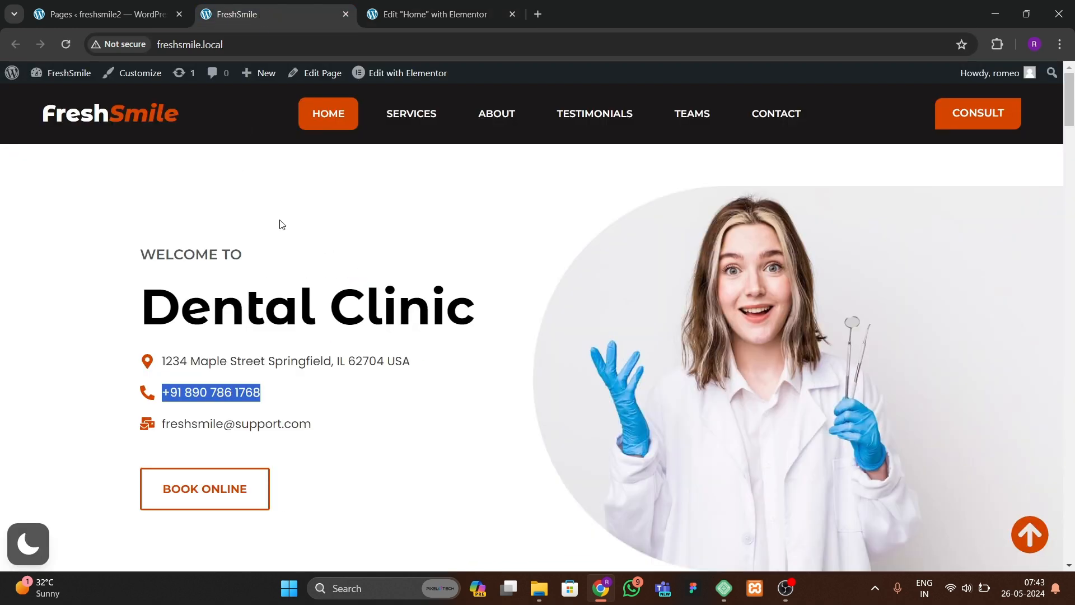
left_click(187, 408)
left_click(418, 15)
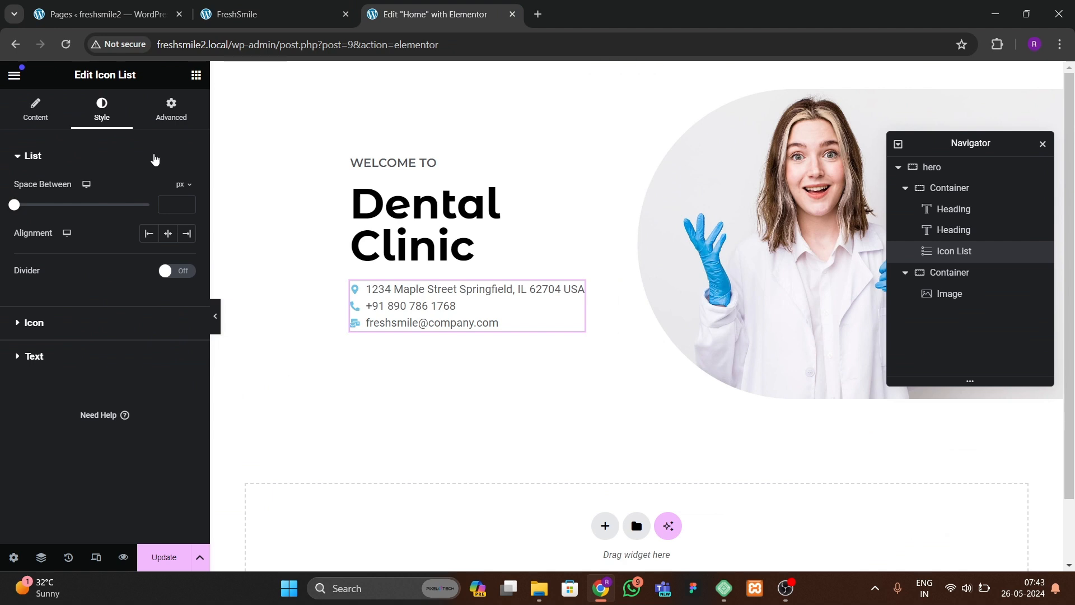
left_click(81, 324)
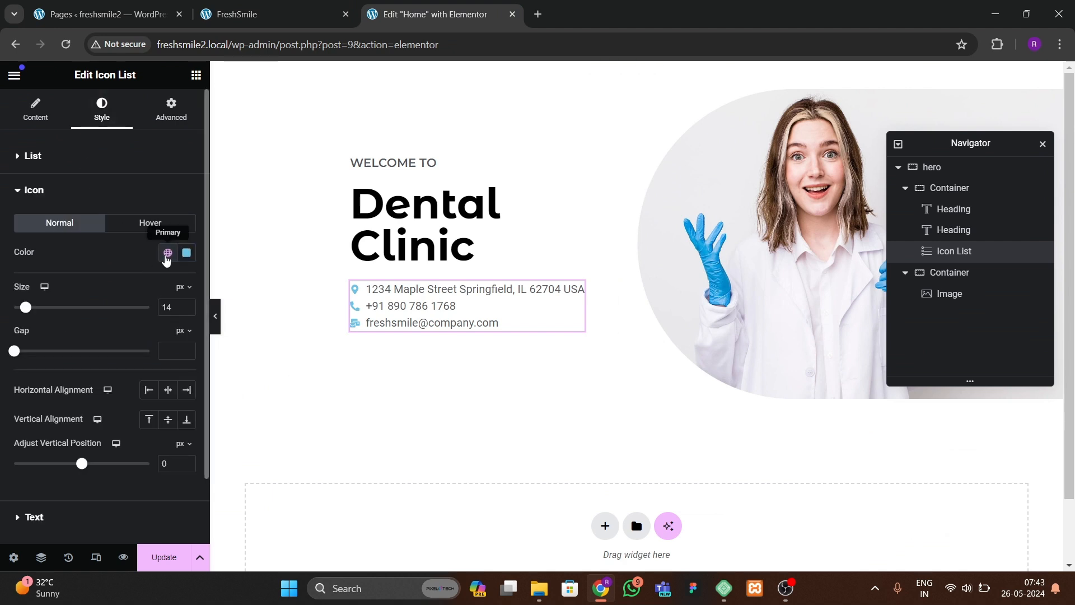
left_click(250, 21)
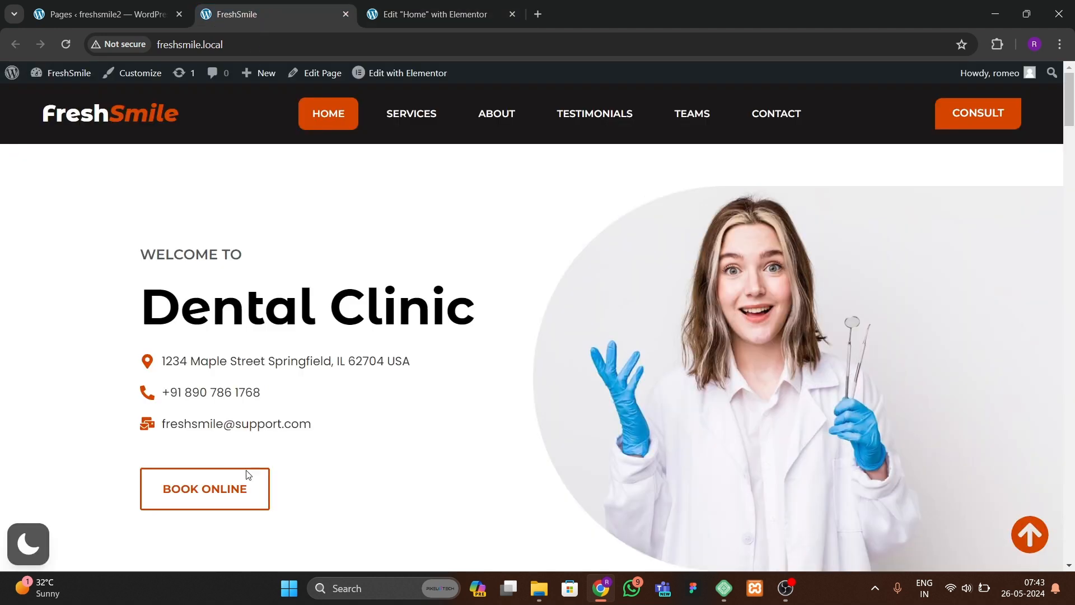
left_click(424, 19)
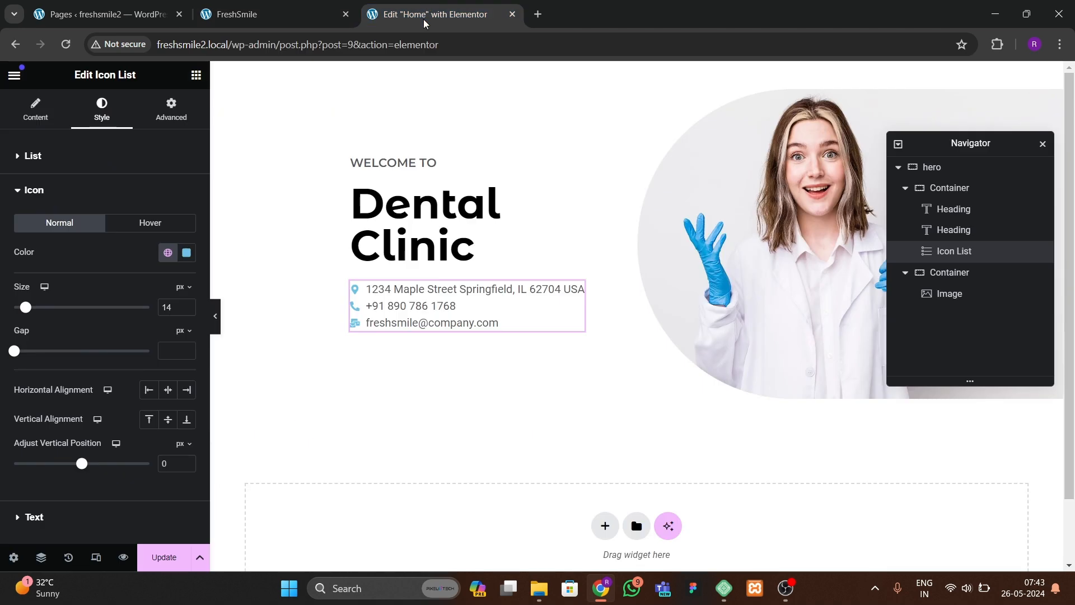
left_click(187, 252)
left_click(167, 253)
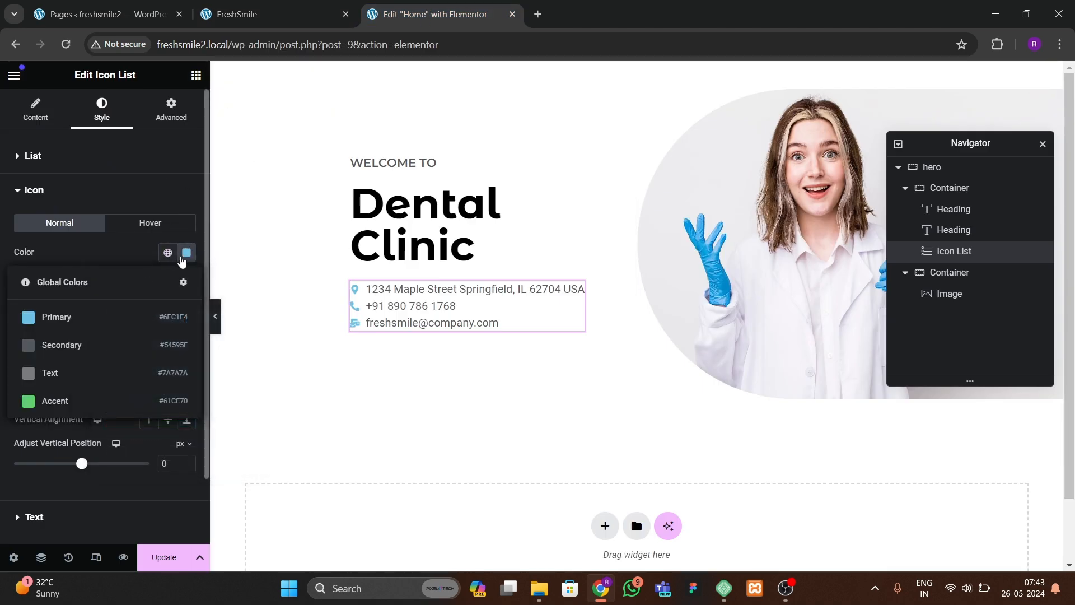
left_click(187, 253)
left_click_drag(194, 424, 121, 423)
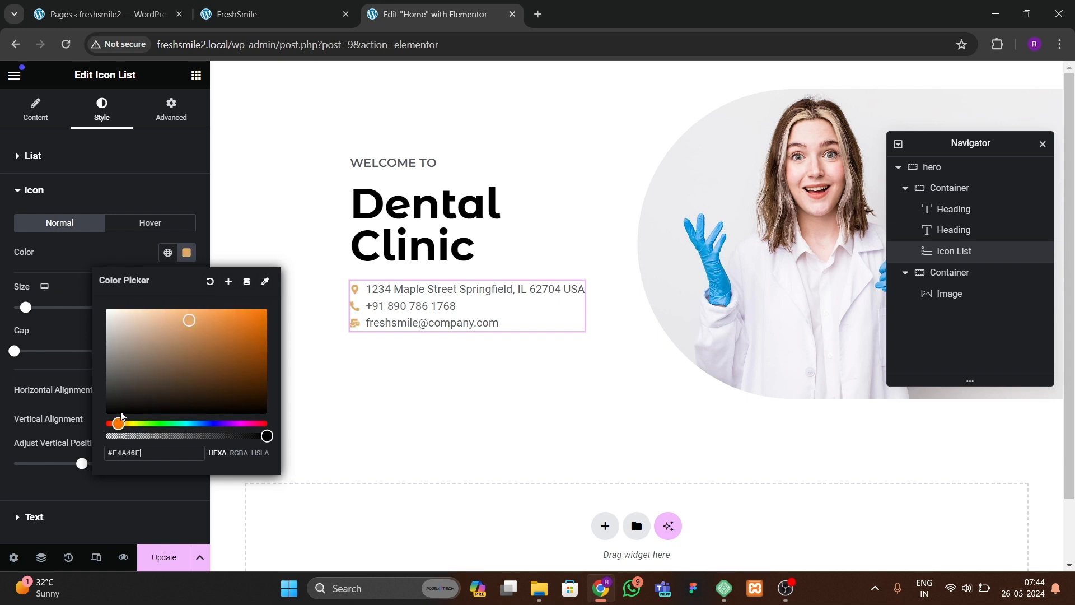
left_click_drag(226, 351, 279, 314)
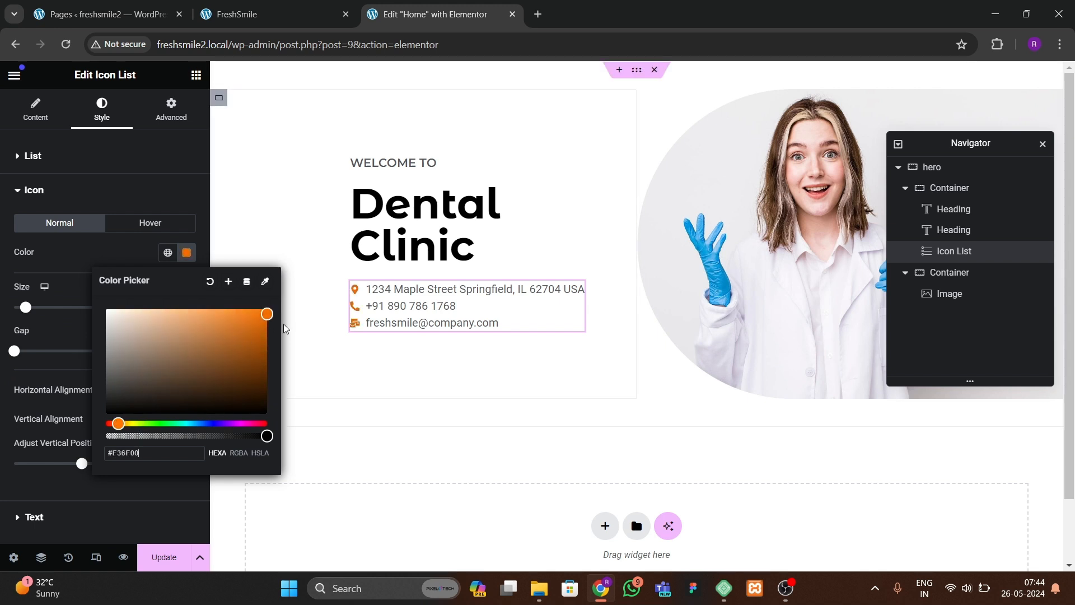
Step: Adjust the icon color to #D16001 and save it as a new global color named orange theme
left_click_drag(226, 355, 264, 329)
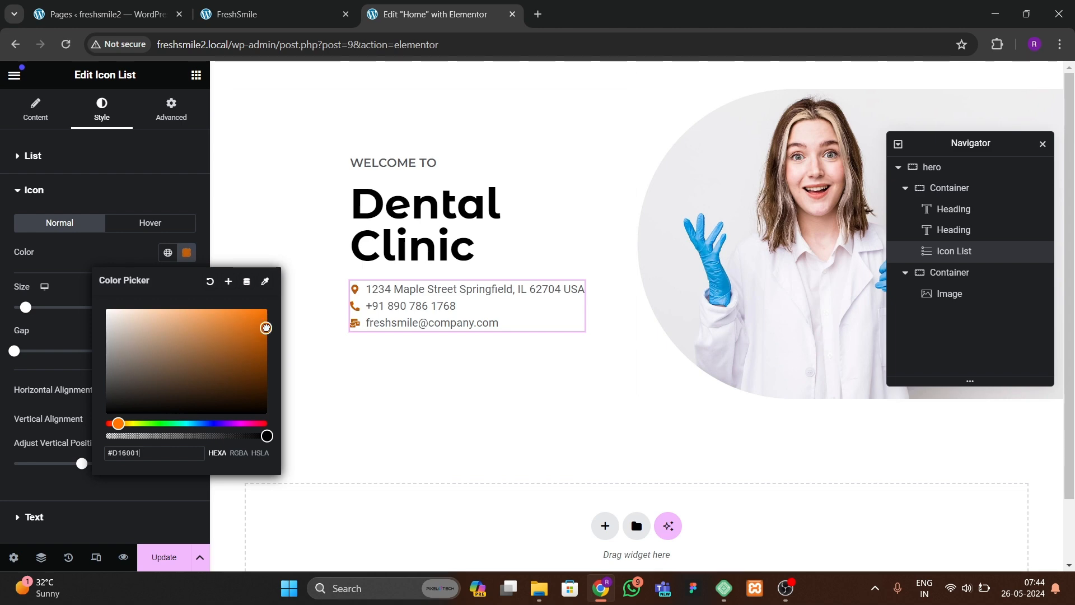
left_click(229, 282)
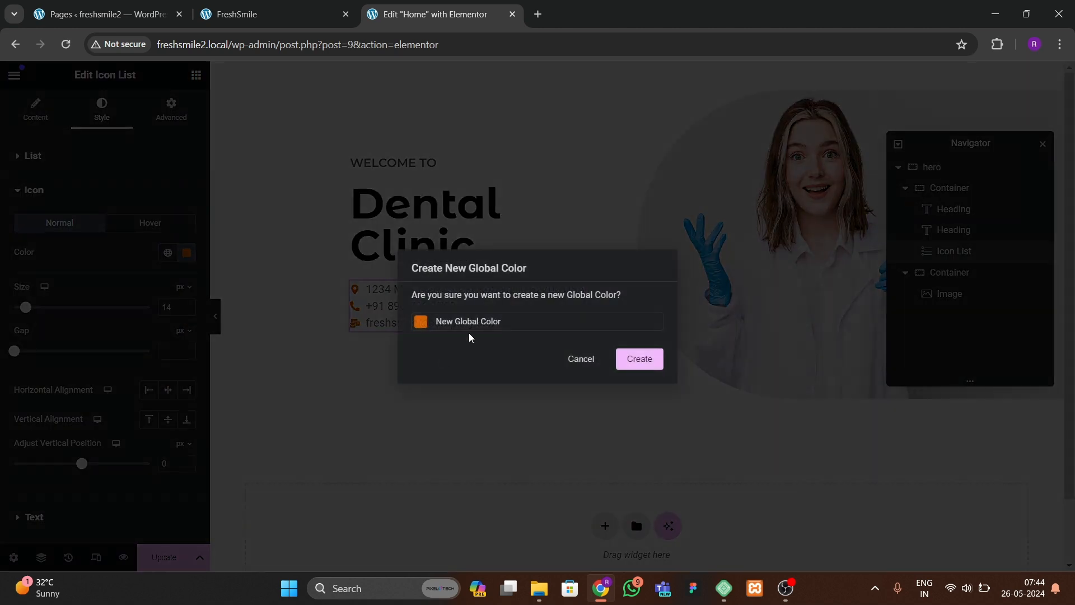
left_click_drag(438, 329, 384, 328)
type("orange theme")
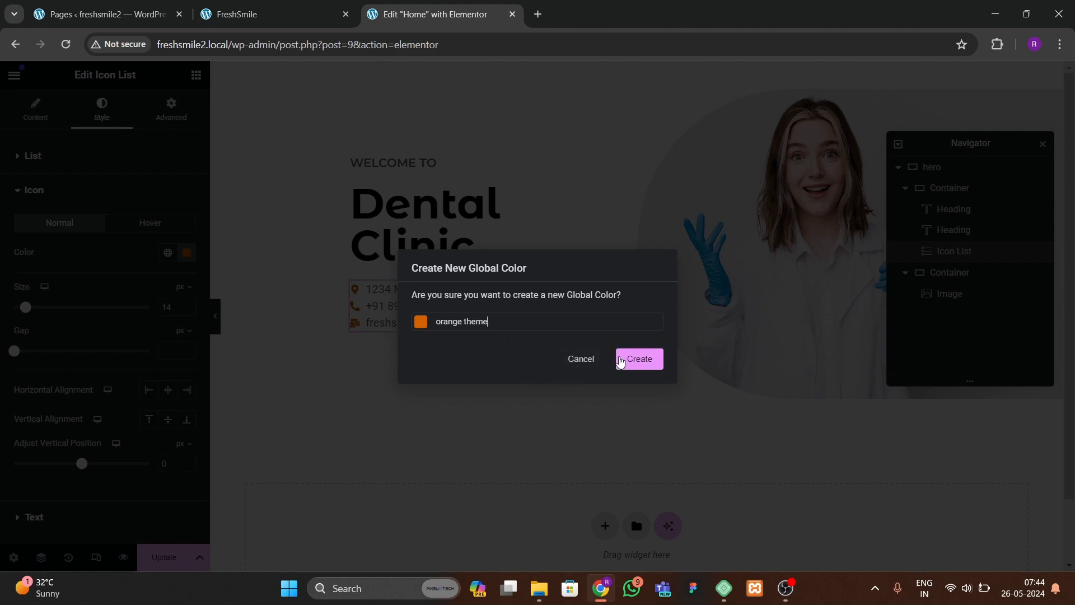
left_click(625, 360)
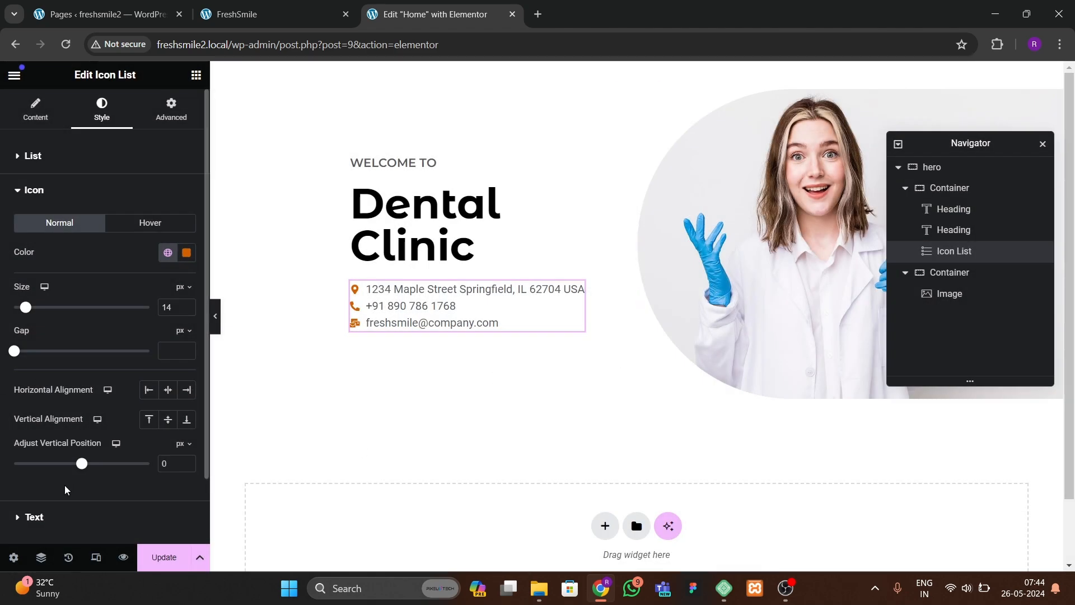
Step: Set the icon list's space between items to 20 px
left_click_drag(189, 305, 189, 305)
left_click(62, 153)
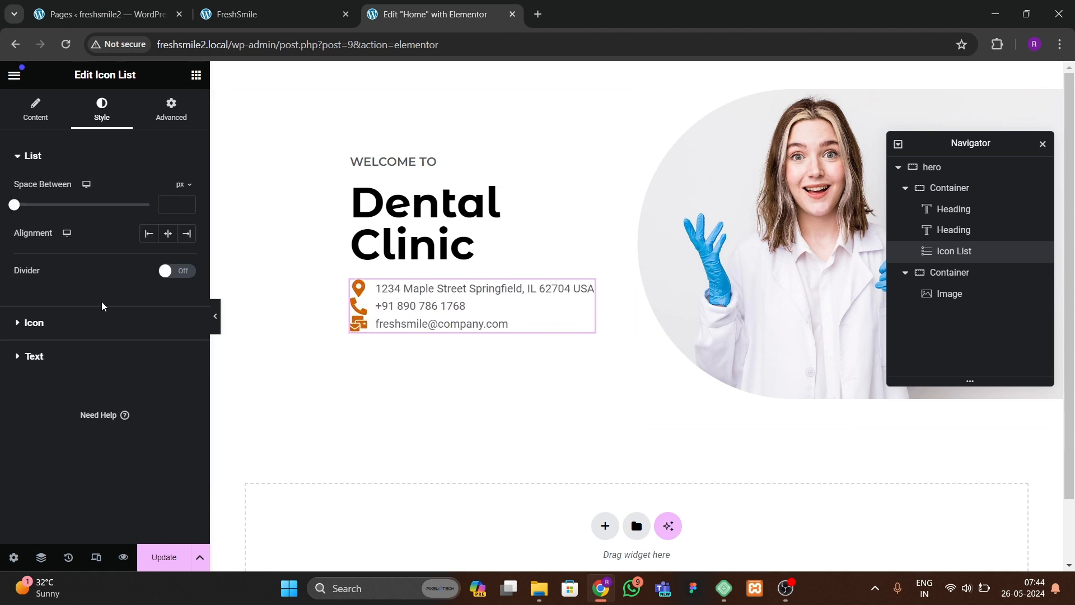
left_click_drag(15, 206, 68, 207)
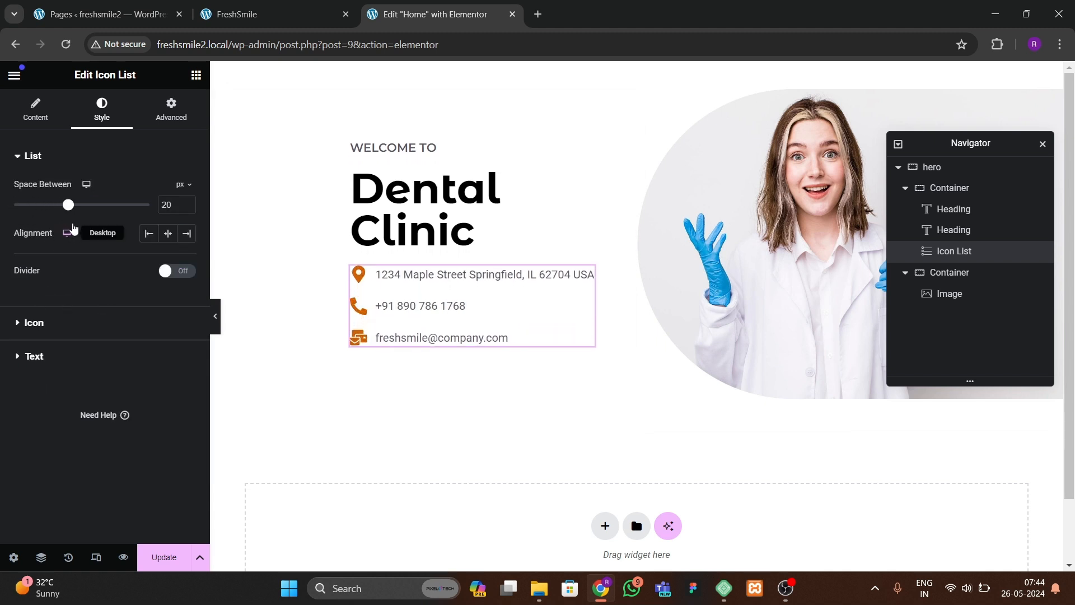
Step: Set the icon list's text typography font family to Poppins
left_click(67, 358)
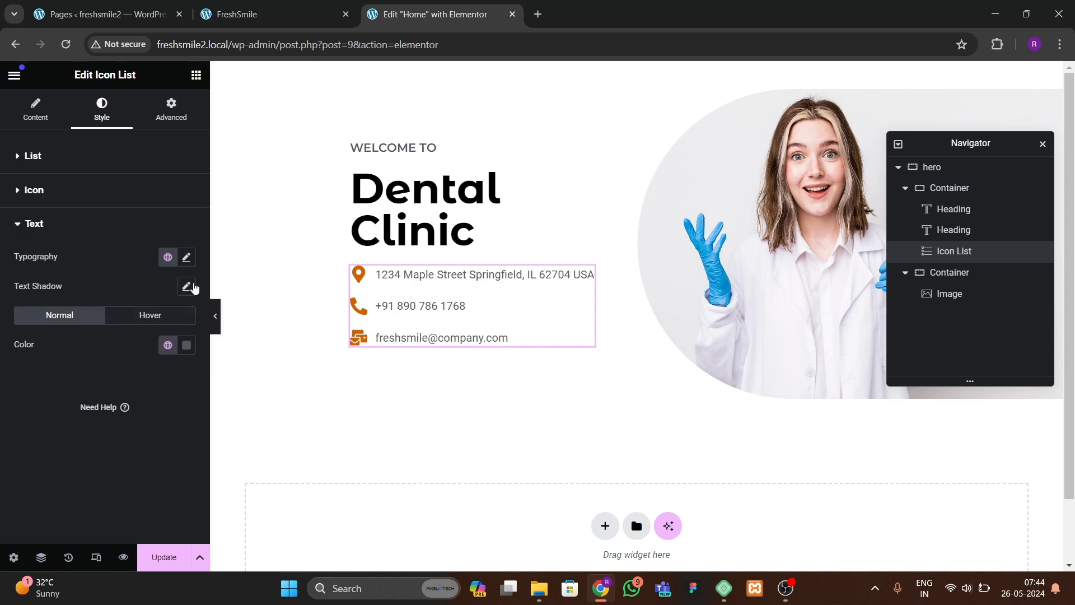
left_click(186, 257)
left_click(140, 322)
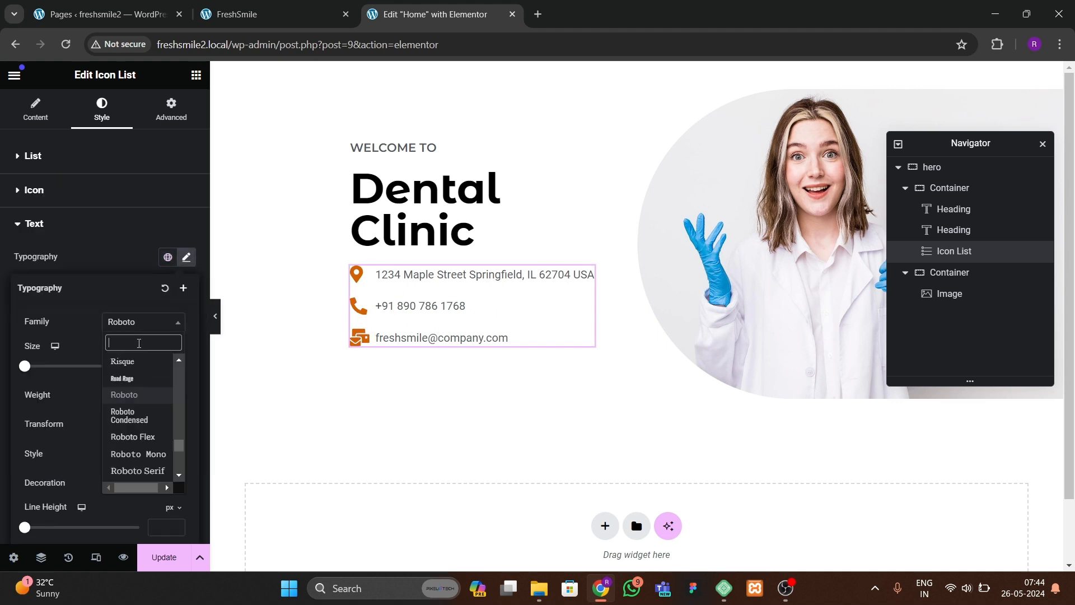
type("poppins")
key("Return")
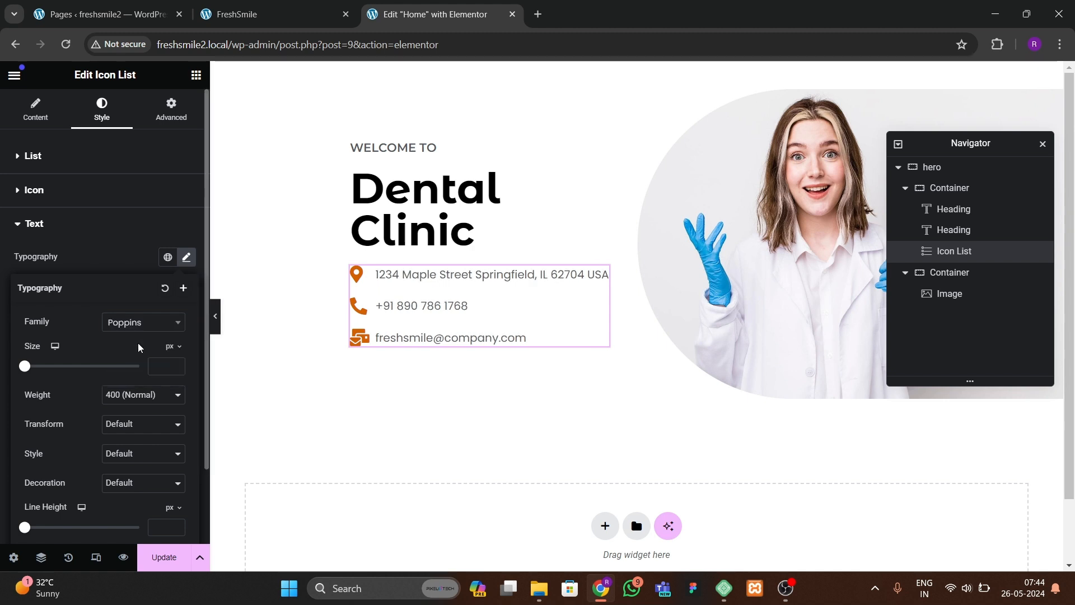
Step: Set the icon list's text size to 17 px and compare the preview with the original site
left_click(175, 367)
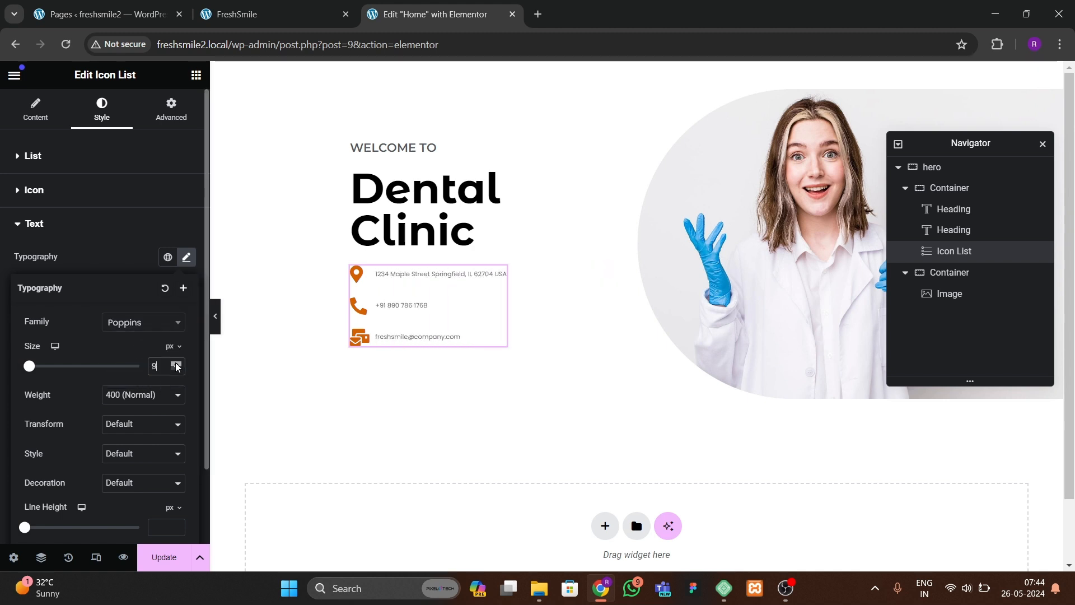
left_click(176, 365)
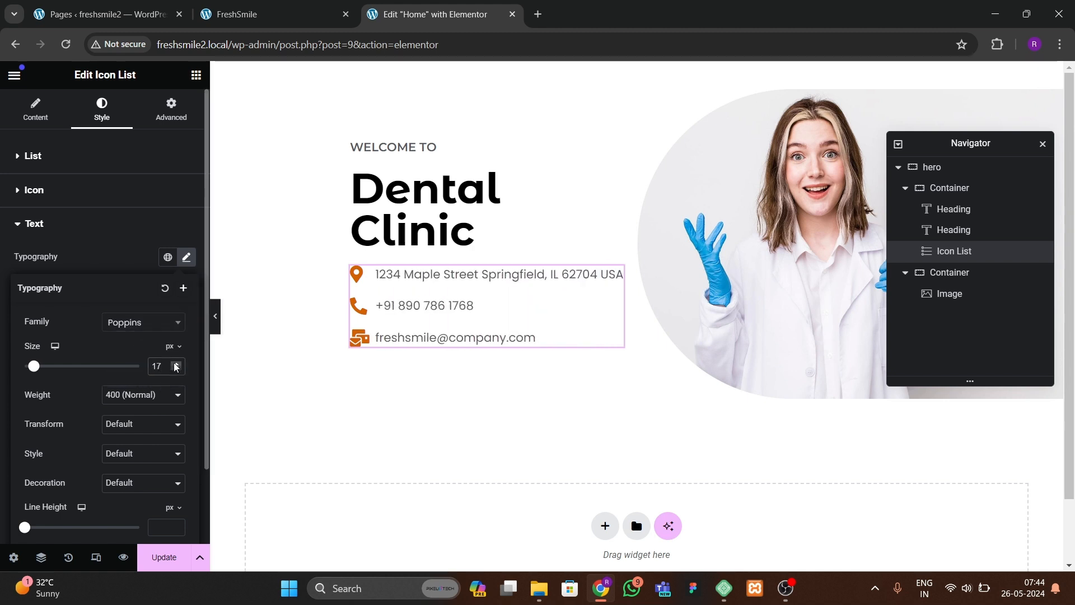
left_click(215, 315)
left_click(224, 17)
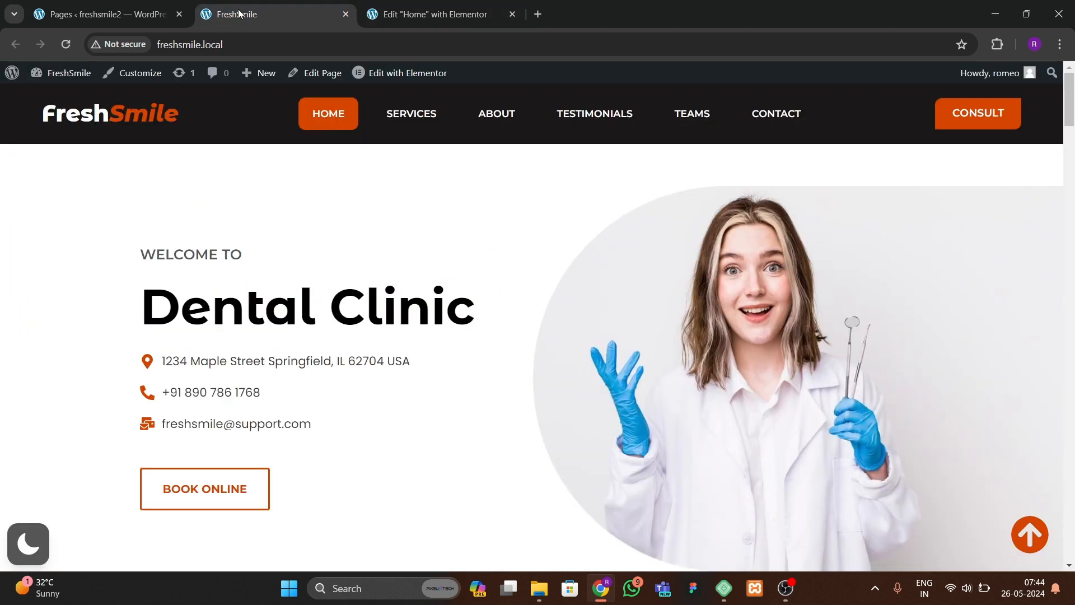
left_click(420, 16)
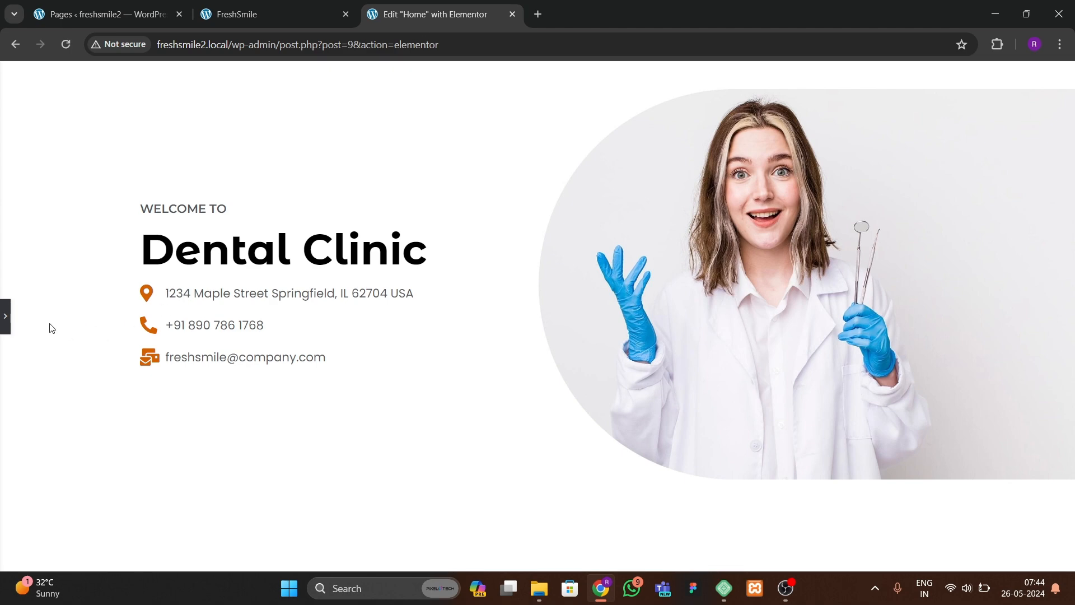
left_click(4, 320)
Step: Increase the Dental Clinic heading's font size and preview the layout
left_click(417, 232)
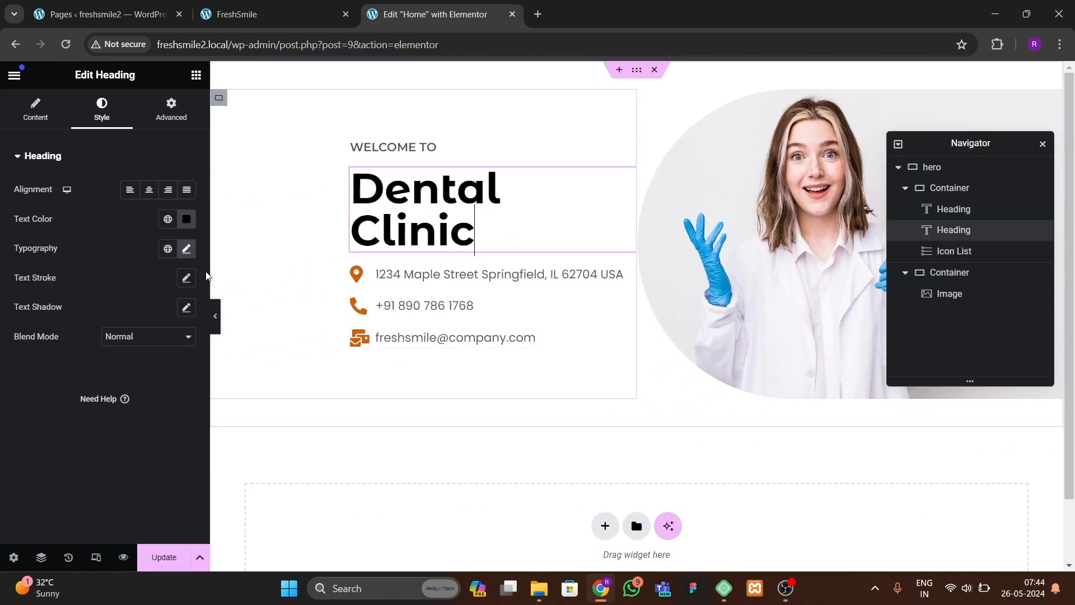
left_click(188, 249)
left_click(176, 355)
left_click(177, 355)
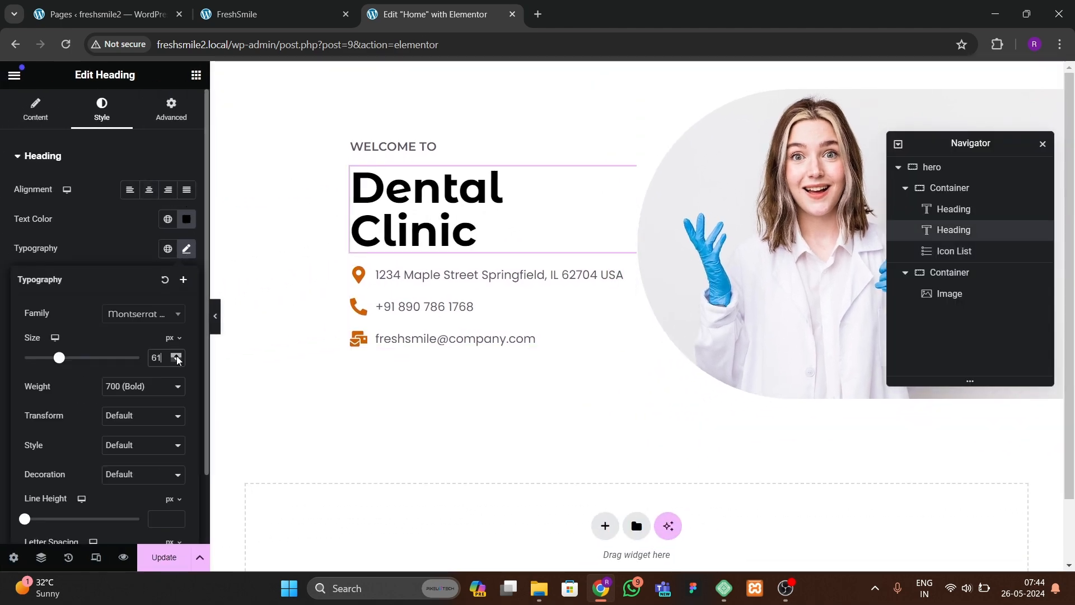
left_click(177, 355)
left_click(177, 355)
left_click(176, 355)
left_click(216, 330)
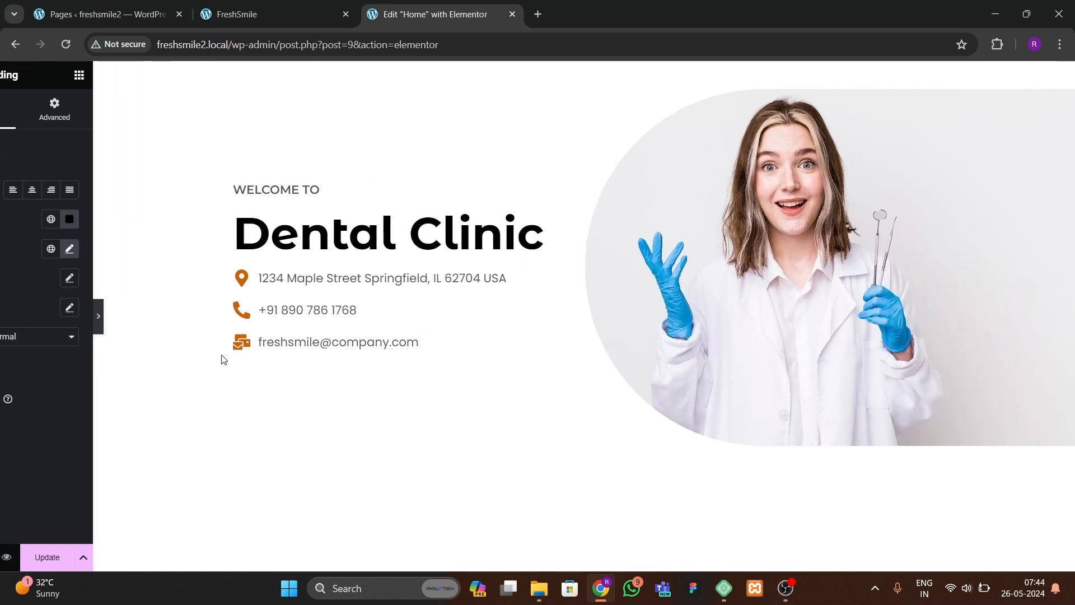
Step: Set the icon list's text size to 18 px and preview the layout
left_click(5, 316)
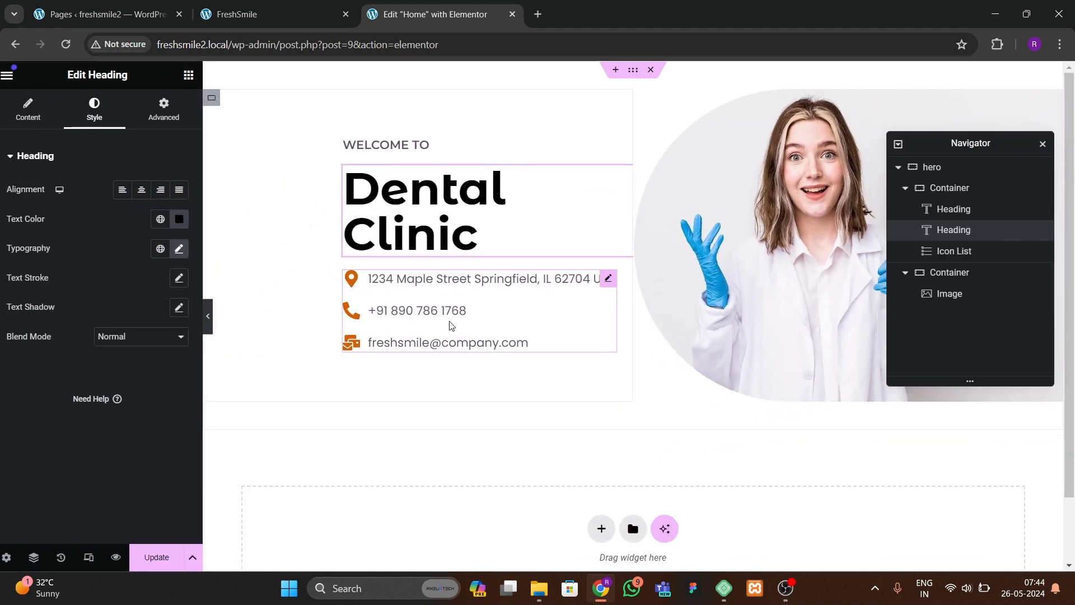
left_click(448, 343)
left_click(64, 354)
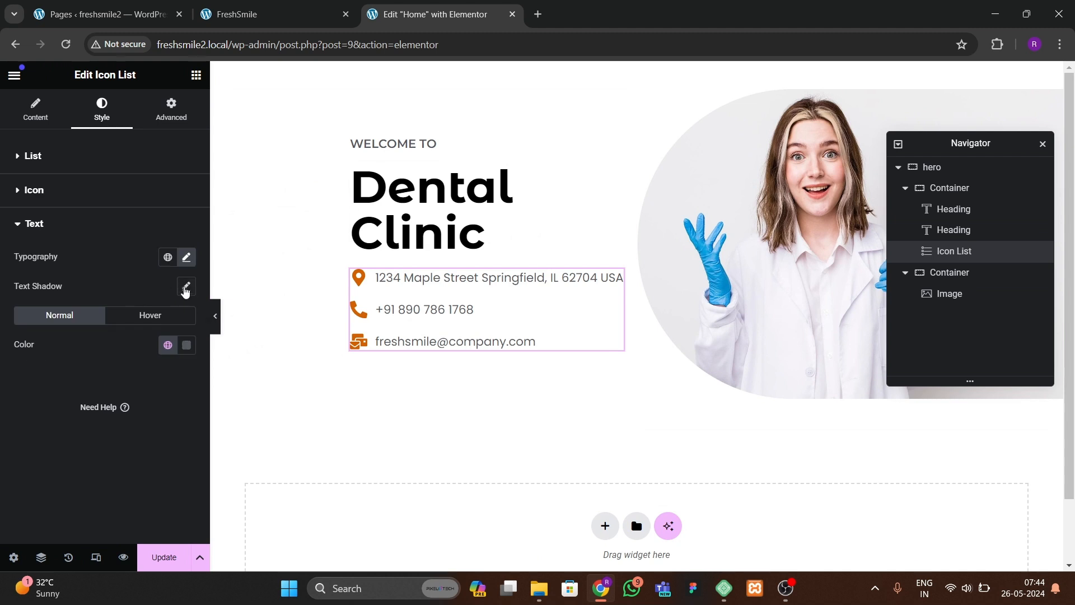
left_click(186, 257)
left_click(177, 363)
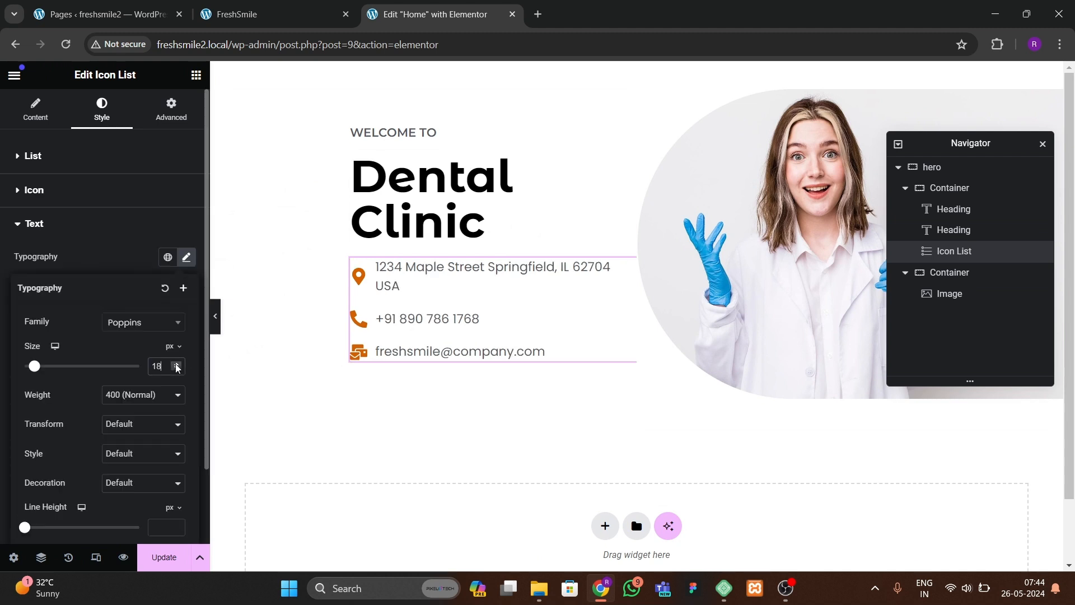
left_click(216, 328)
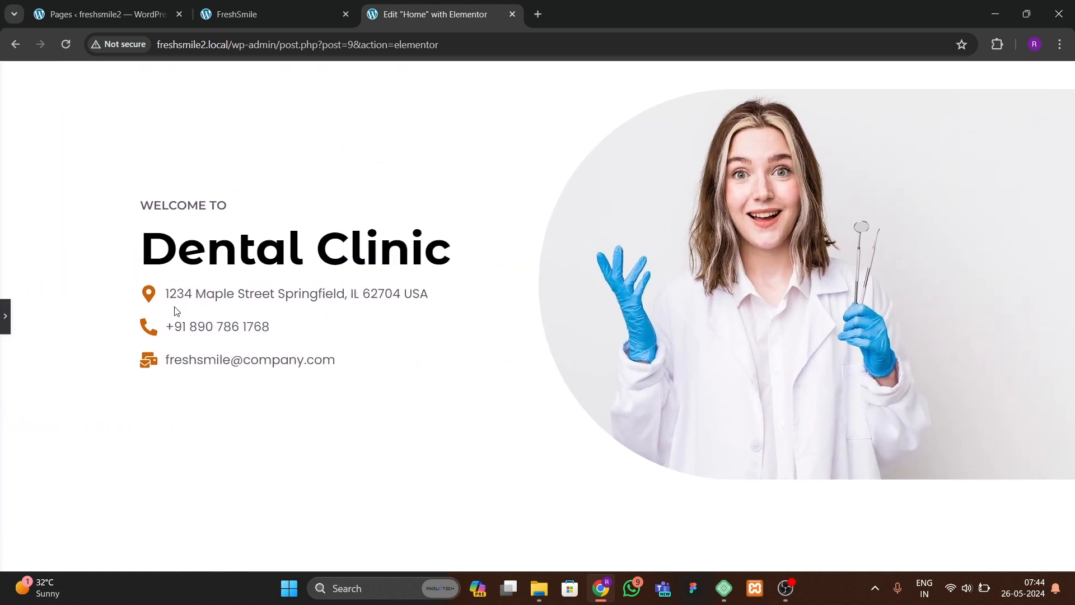
Step: Set the WELCOME TO heading's font size to 19 px and preview the layout
left_click(263, 14)
left_click(442, 13)
left_click(3, 329)
left_click(392, 132)
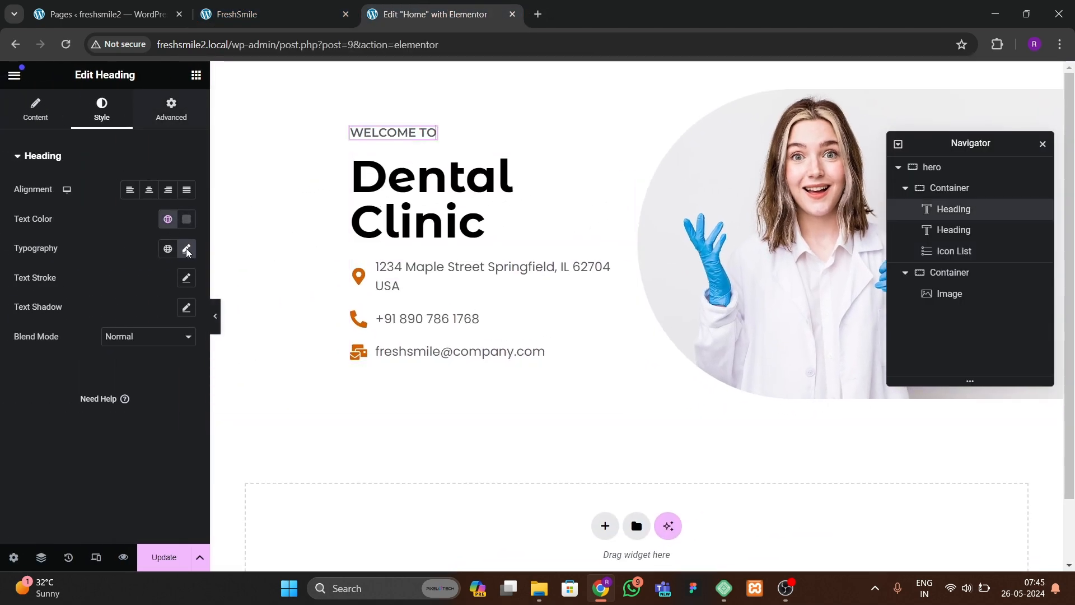
left_click(187, 249)
left_click(177, 356)
left_click(178, 356)
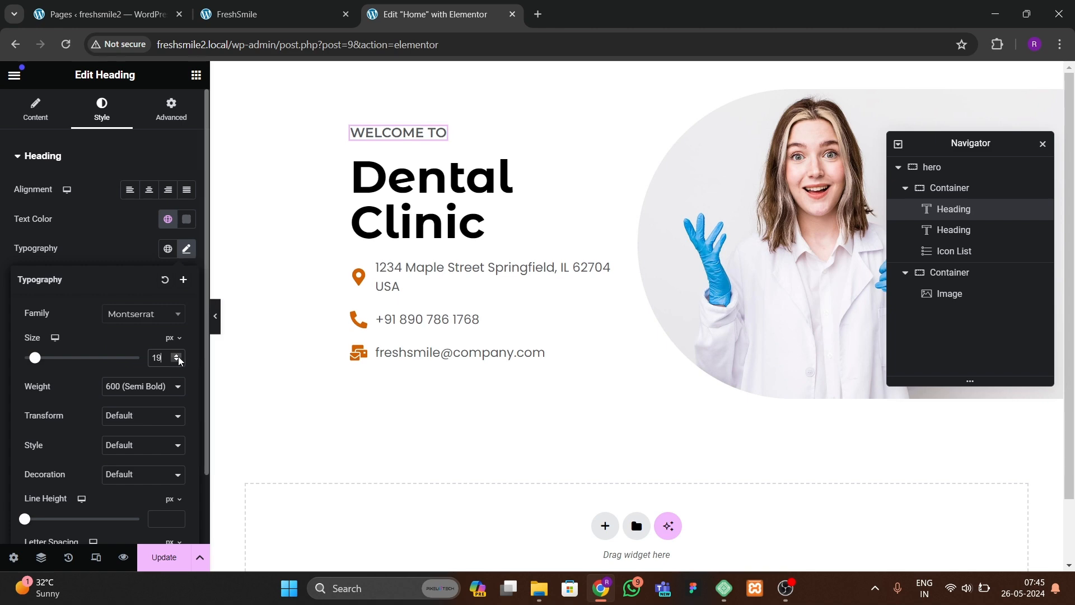
left_click(215, 316)
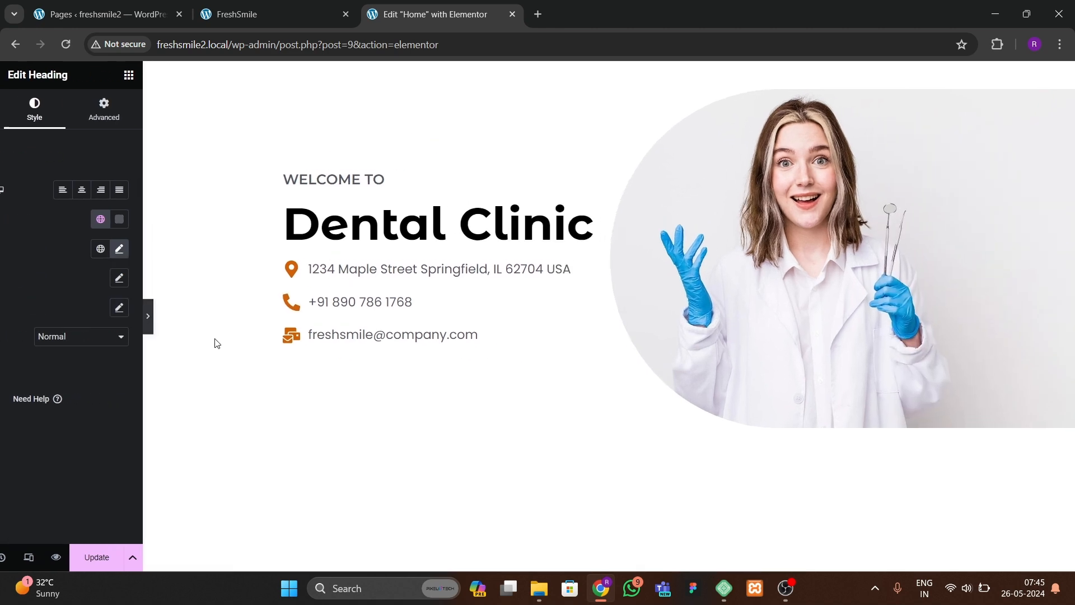
Step: Add a Button widget below the icon list in the left container
left_click(5, 316)
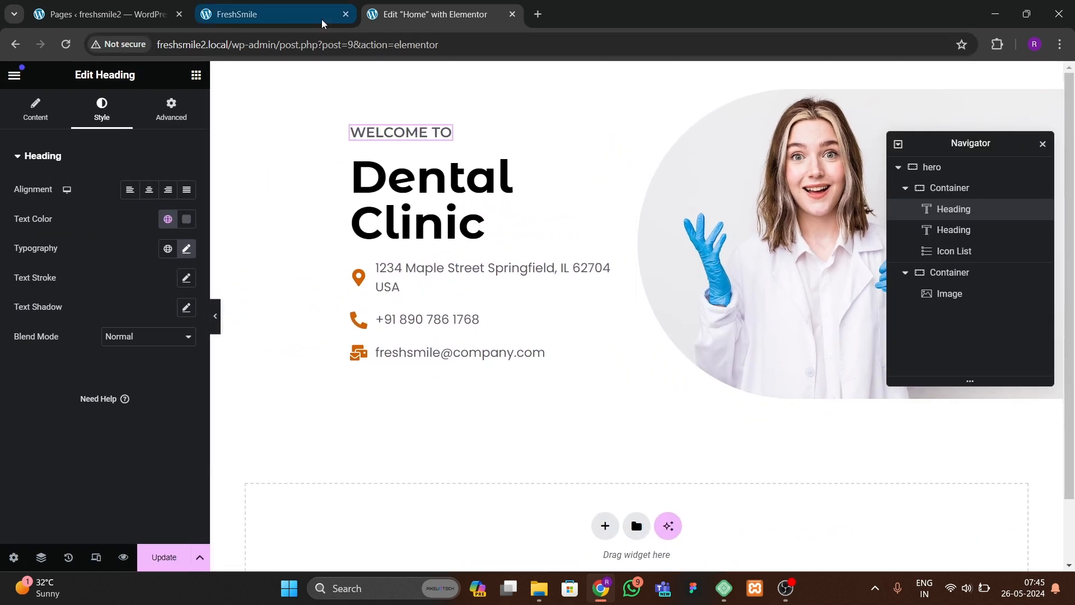
left_click(320, 17)
left_click(412, 14)
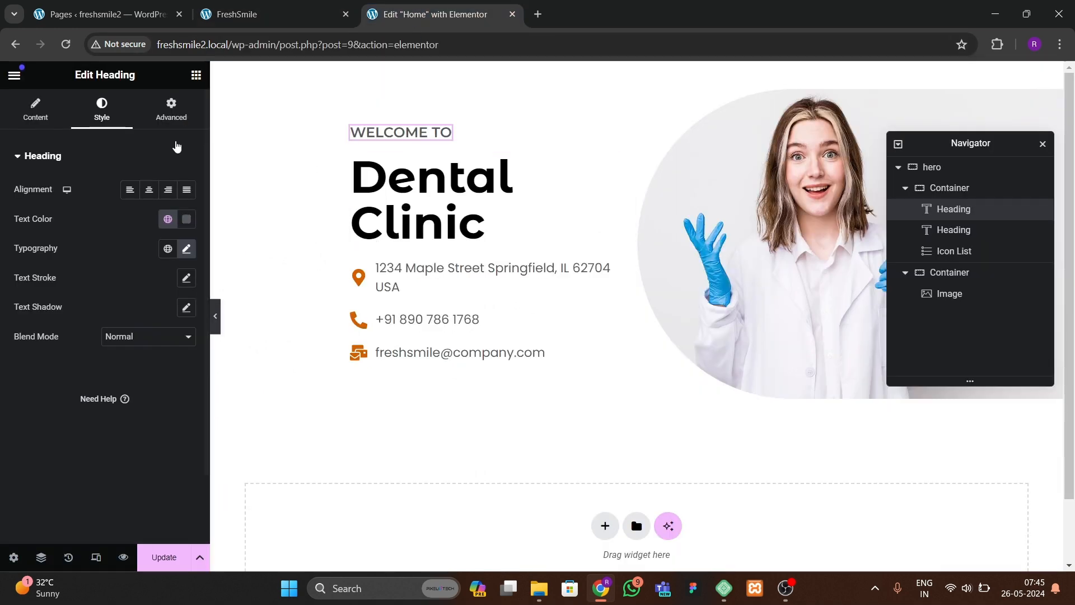
left_click(196, 75)
left_click_drag(76, 507, 408, 346)
Step: Set the button text to BOOK ONLINE and compare with the original site
left_click(294, 19)
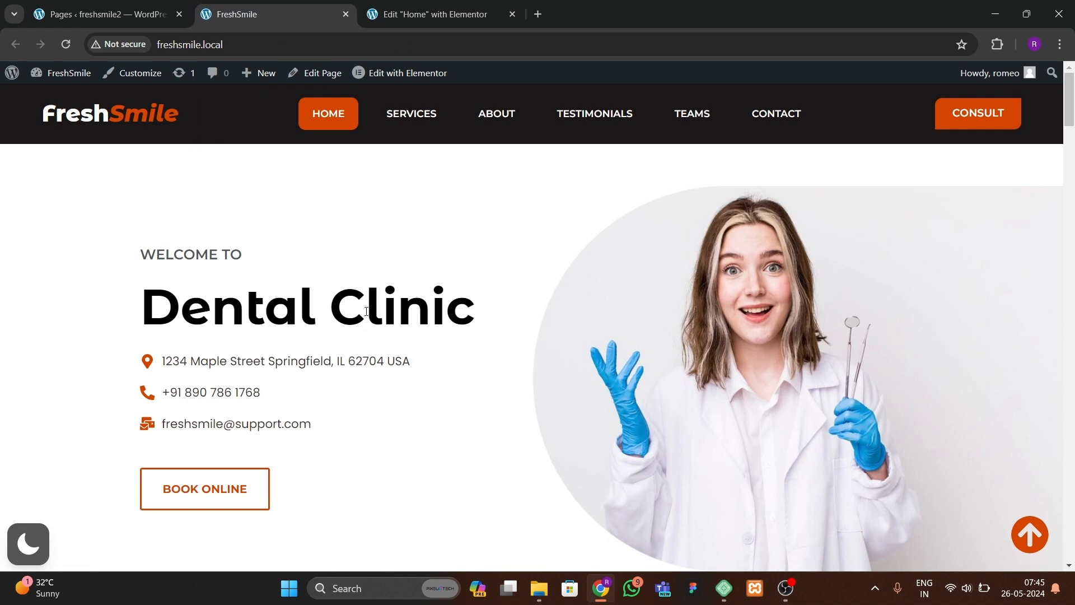
left_click(455, 22)
left_click_drag(145, 220, 88, 226)
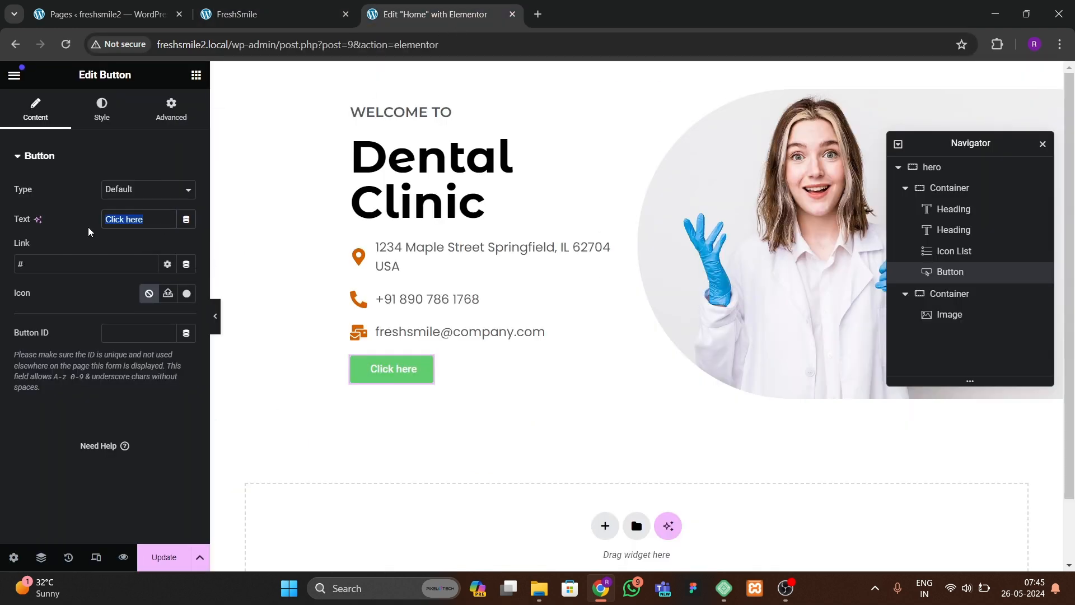
type("BOOK ONLINE")
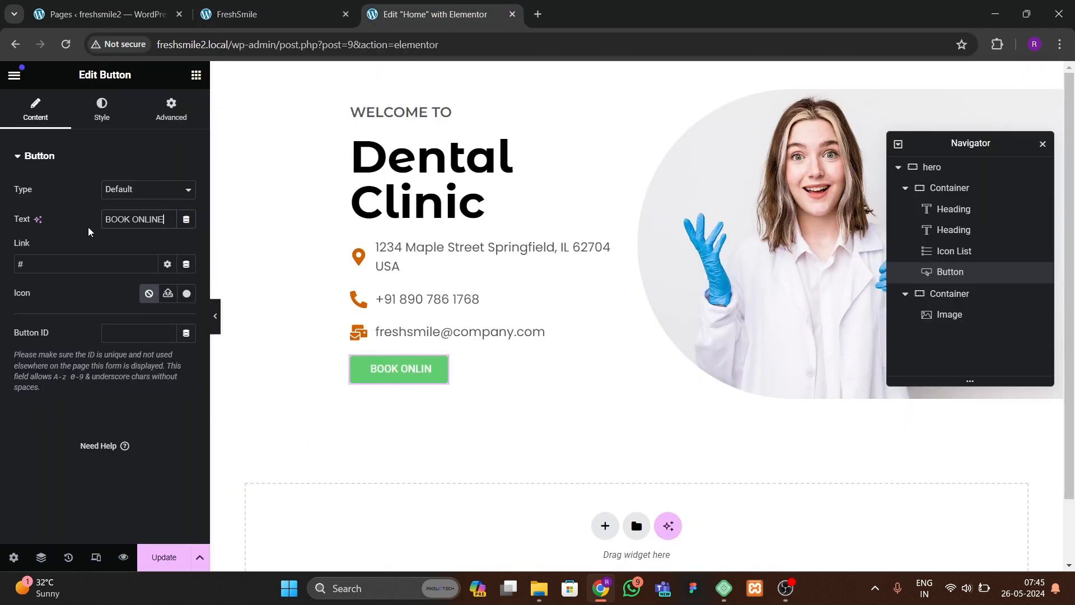
left_click(253, 16)
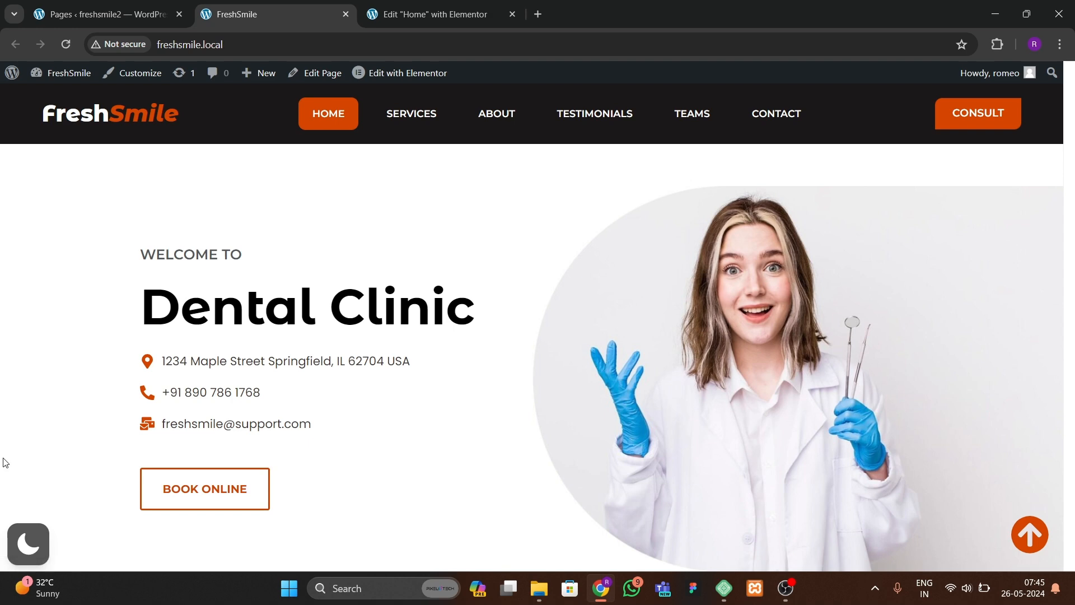
Step: Back in the editor, set the button's typography font family to Montserrat
left_click(447, 16)
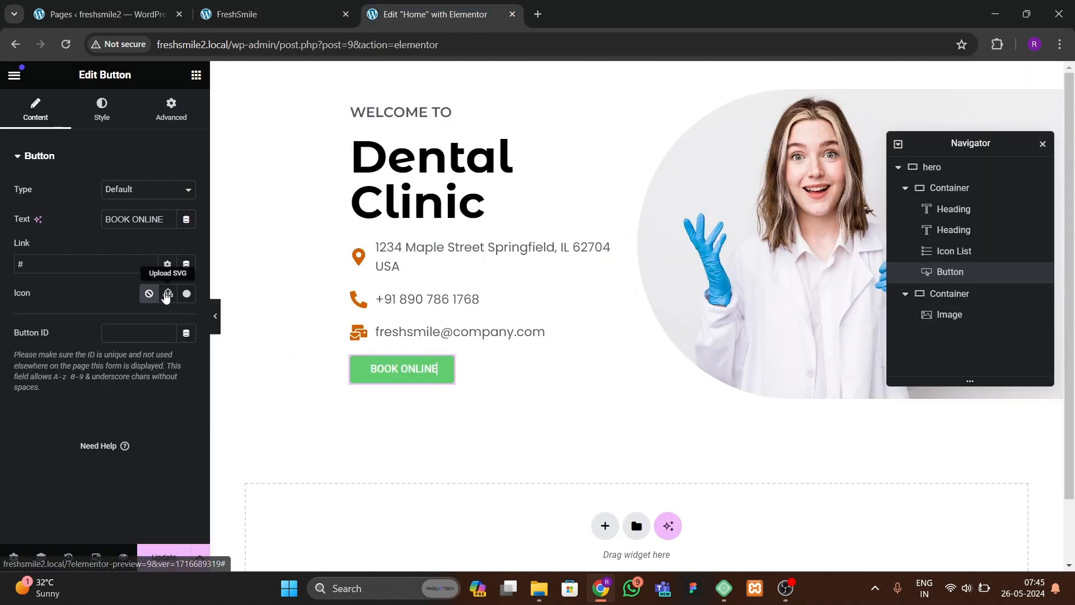
left_click(111, 107)
left_click(186, 219)
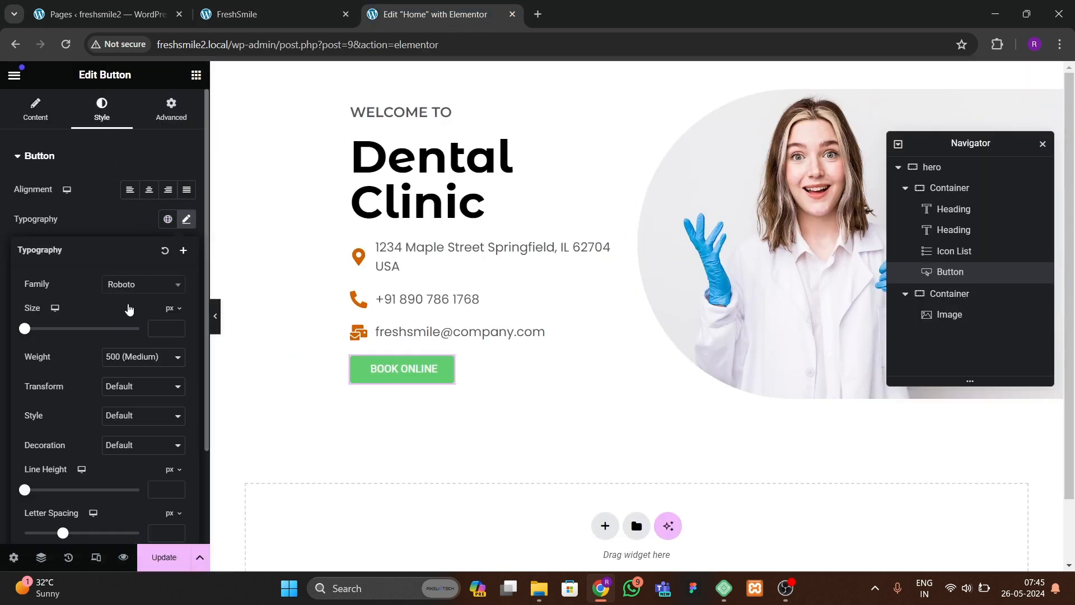
left_click(132, 286)
type("monts")
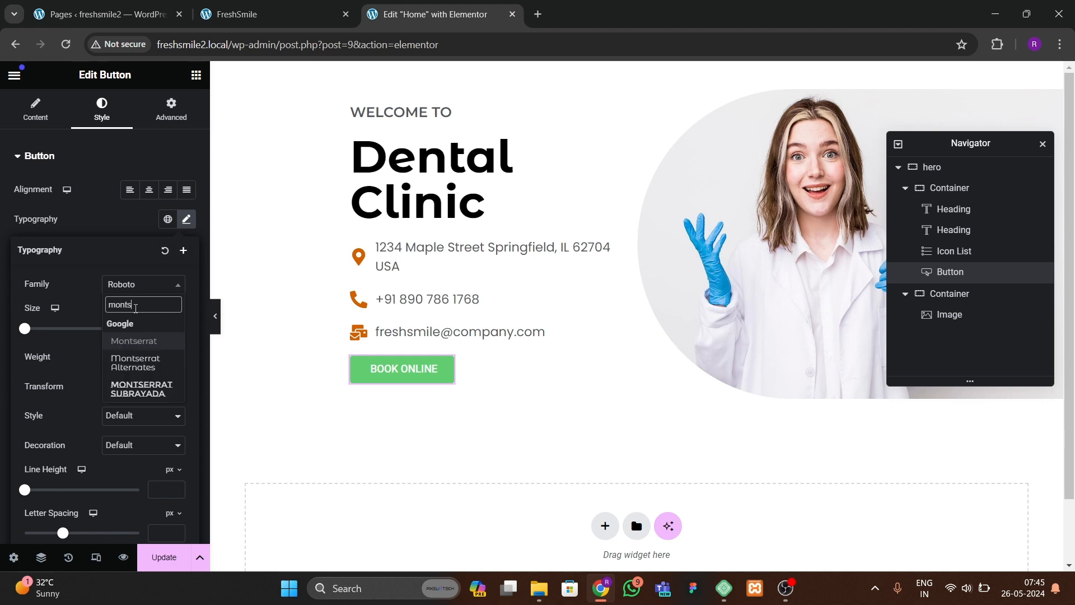
key("Return")
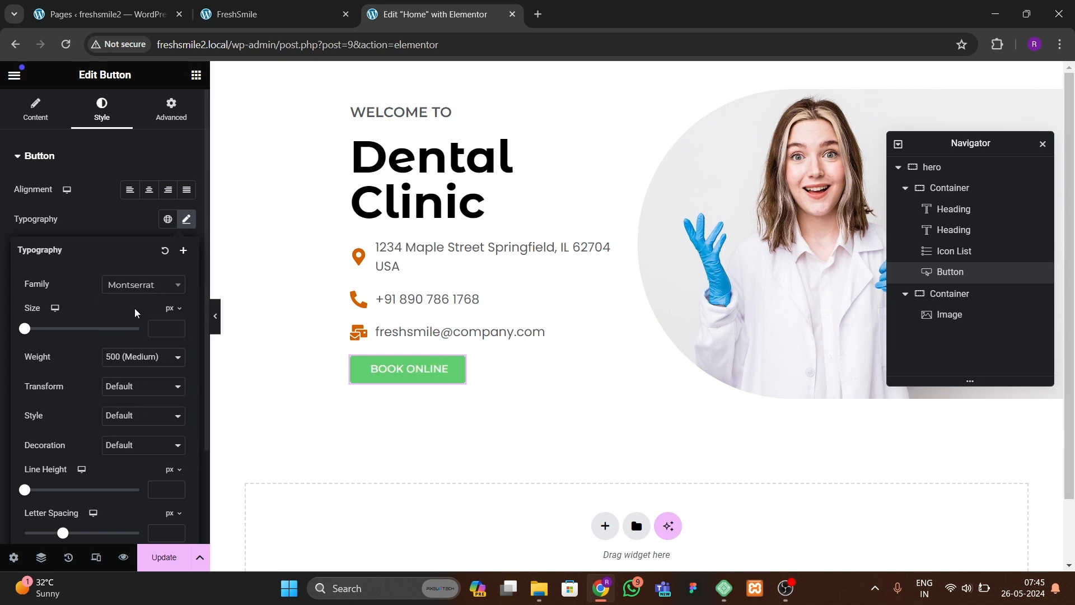
Step: Make the button's normal background colour fully transparent
left_click(113, 223)
left_click(169, 366)
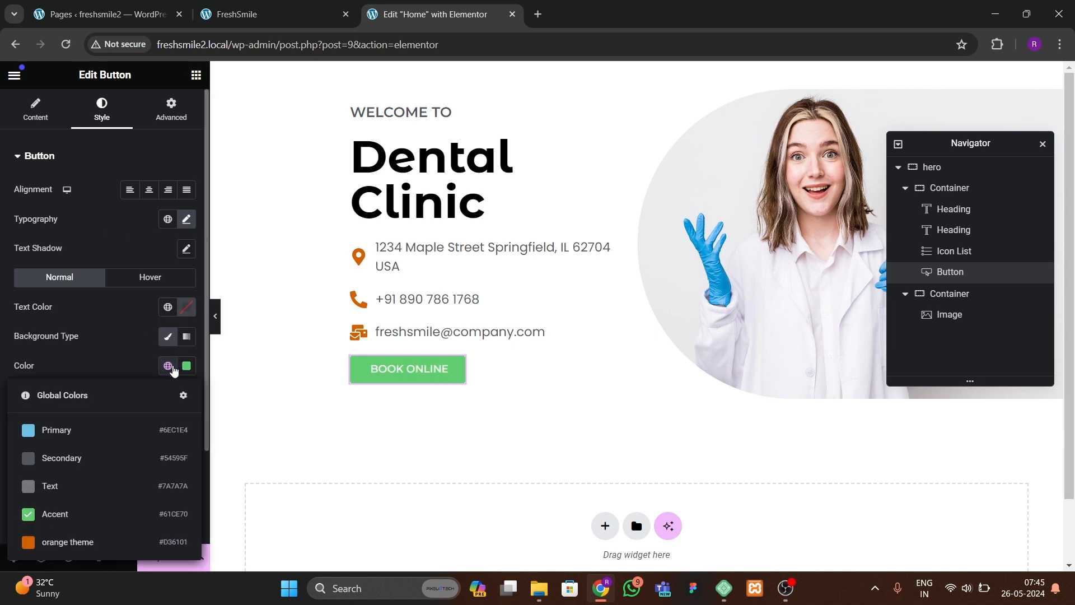
left_click(189, 371)
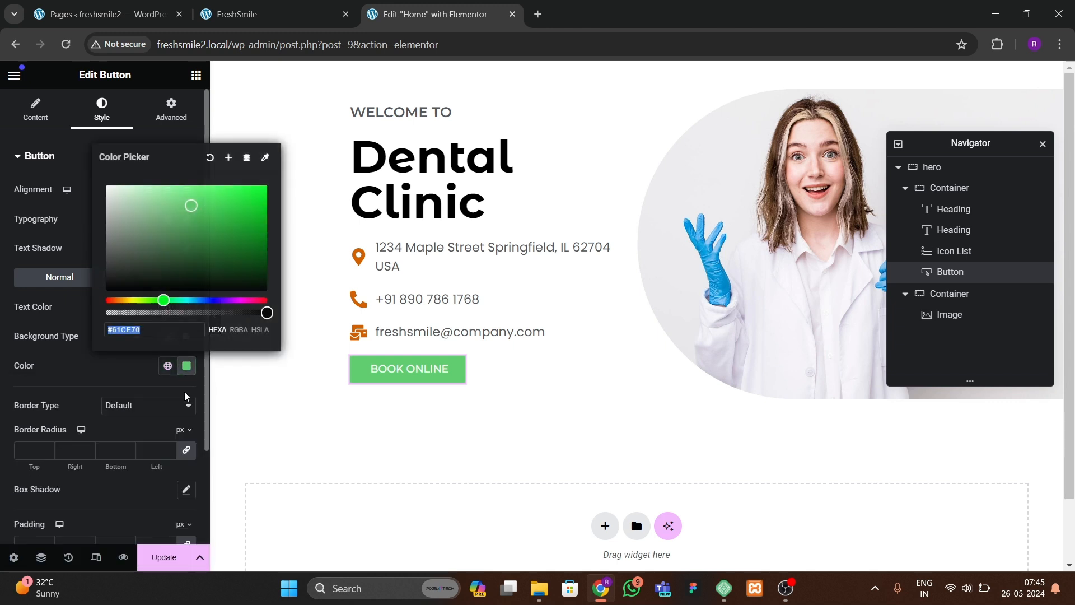
left_click_drag(265, 312, 79, 350)
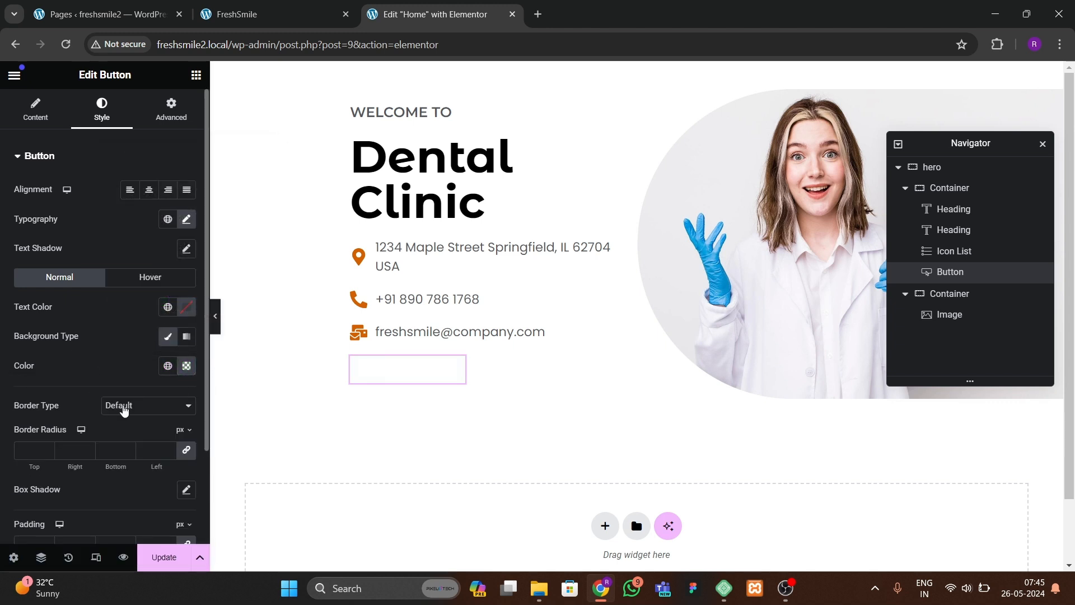
Step: Give the button a solid 3 px border in the orange theme colour and preview the layout
left_click(168, 405)
left_click(123, 441)
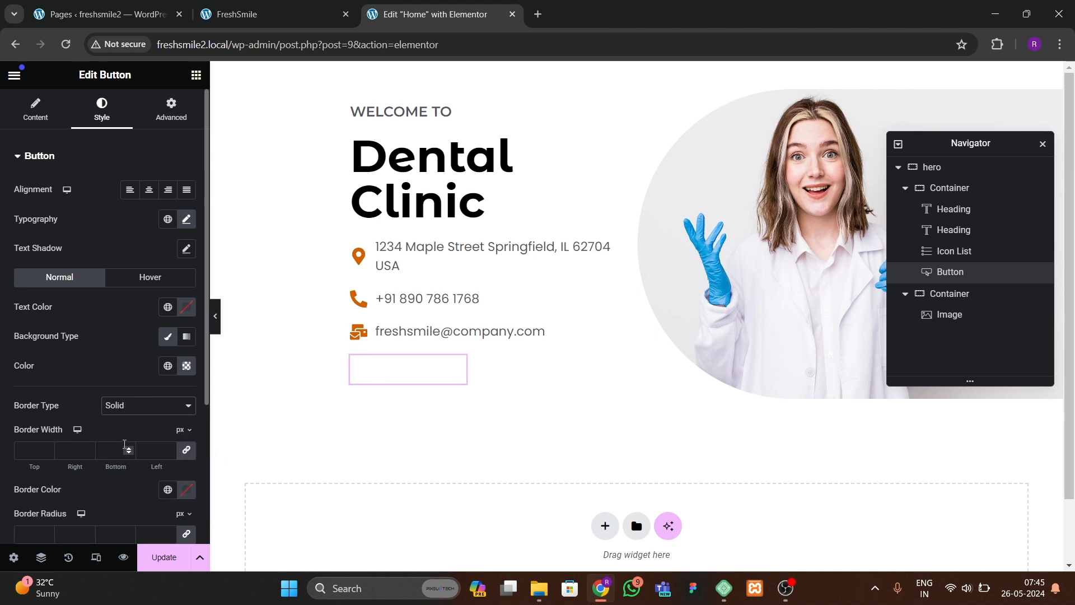
left_click(42, 451)
type("2")
left_click(47, 447)
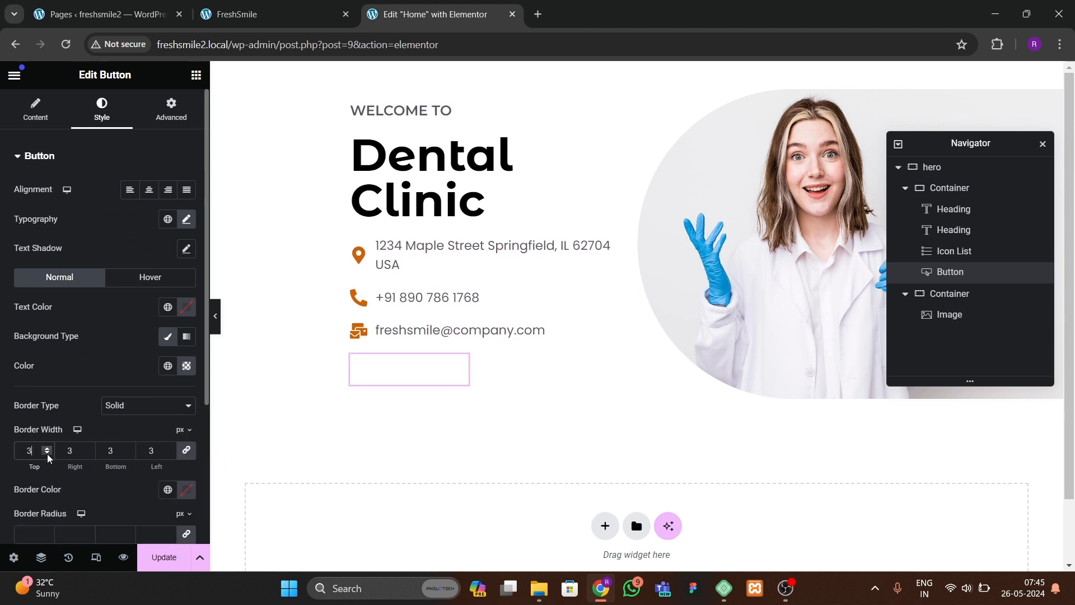
left_click(167, 489)
left_click(88, 457)
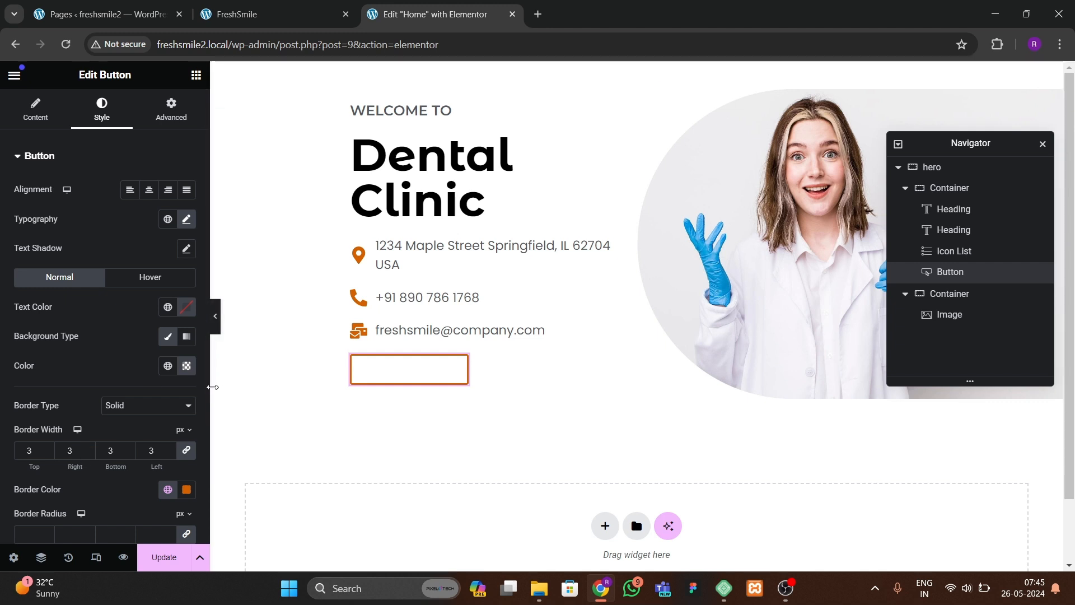
left_click(215, 316)
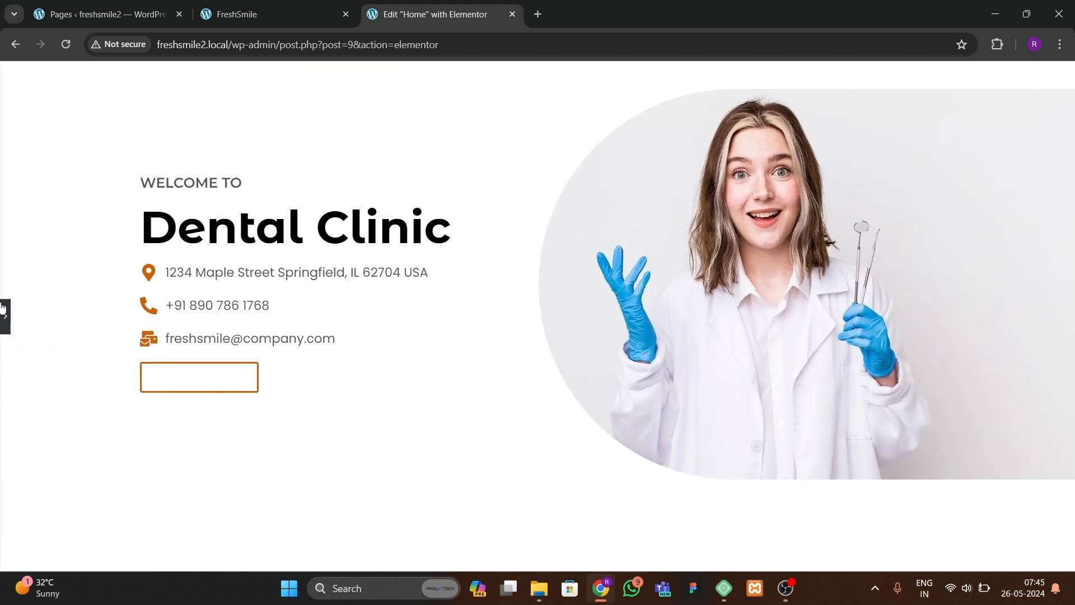
left_click(5, 311)
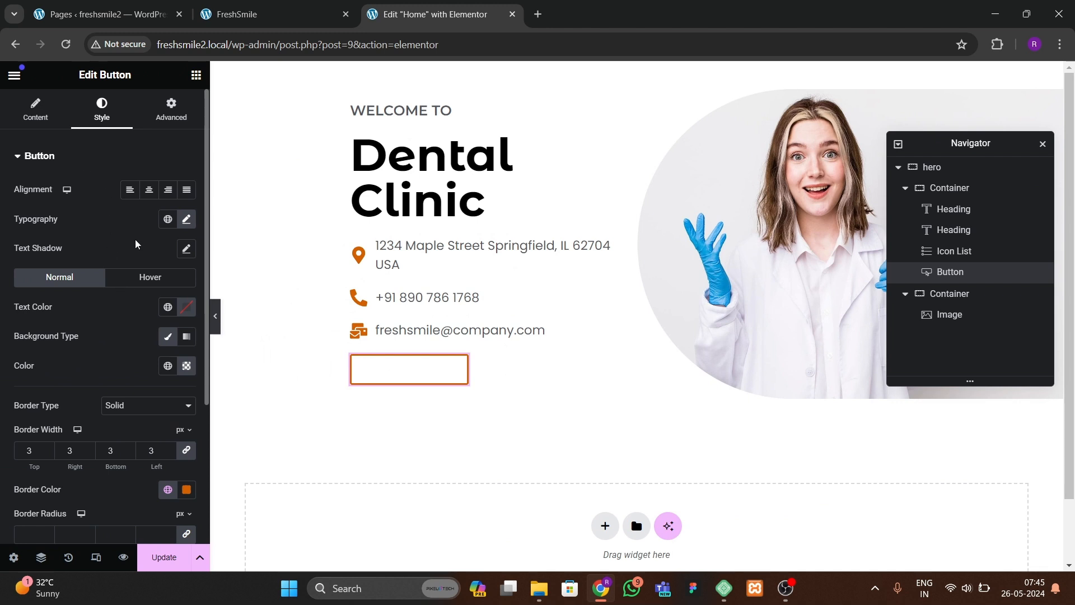
Step: Set the button text colour to orange theme and font weight to 600 (Semi Bold), then preview
left_click(170, 312)
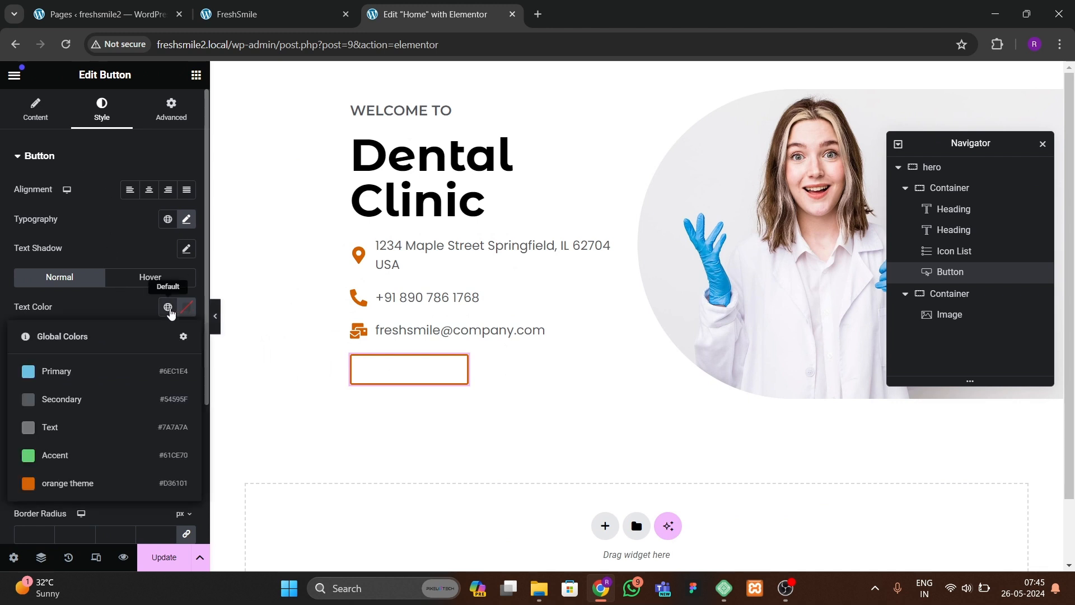
left_click(91, 482)
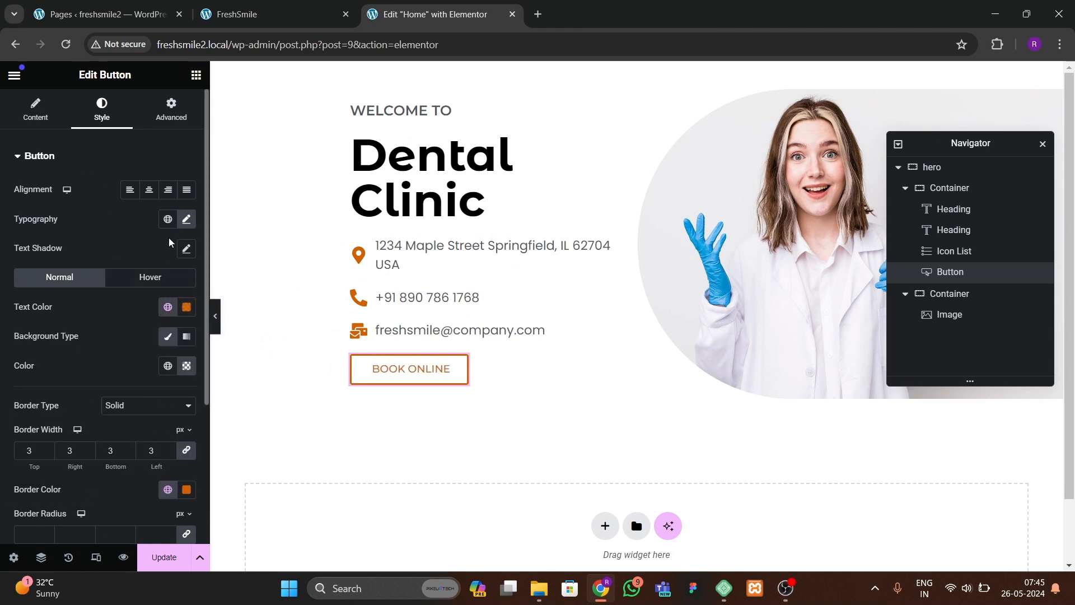
left_click(186, 219)
left_click(139, 356)
left_click(123, 424)
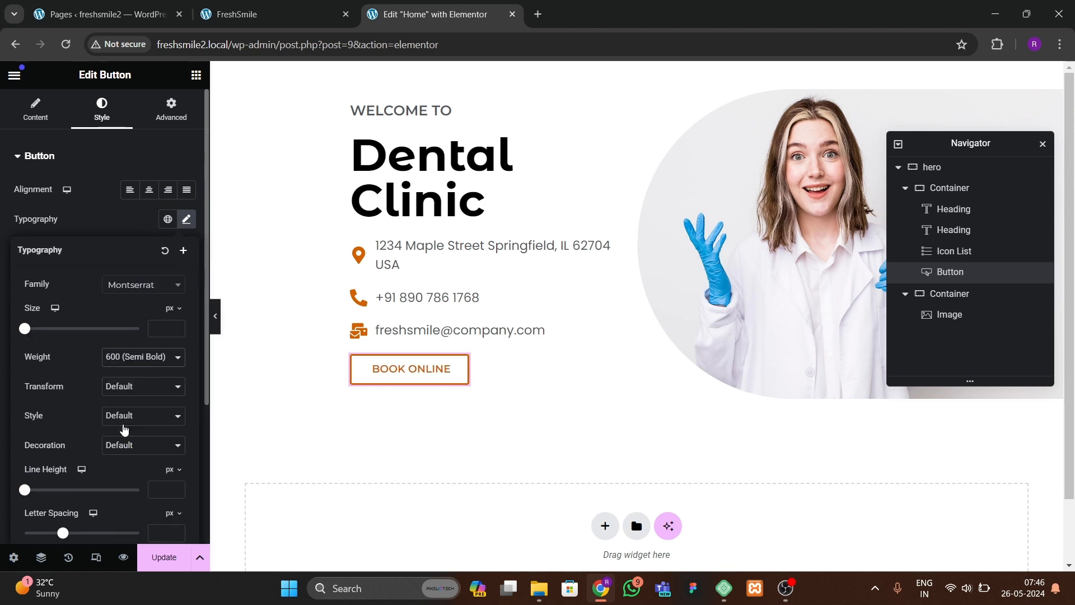
left_click(212, 328)
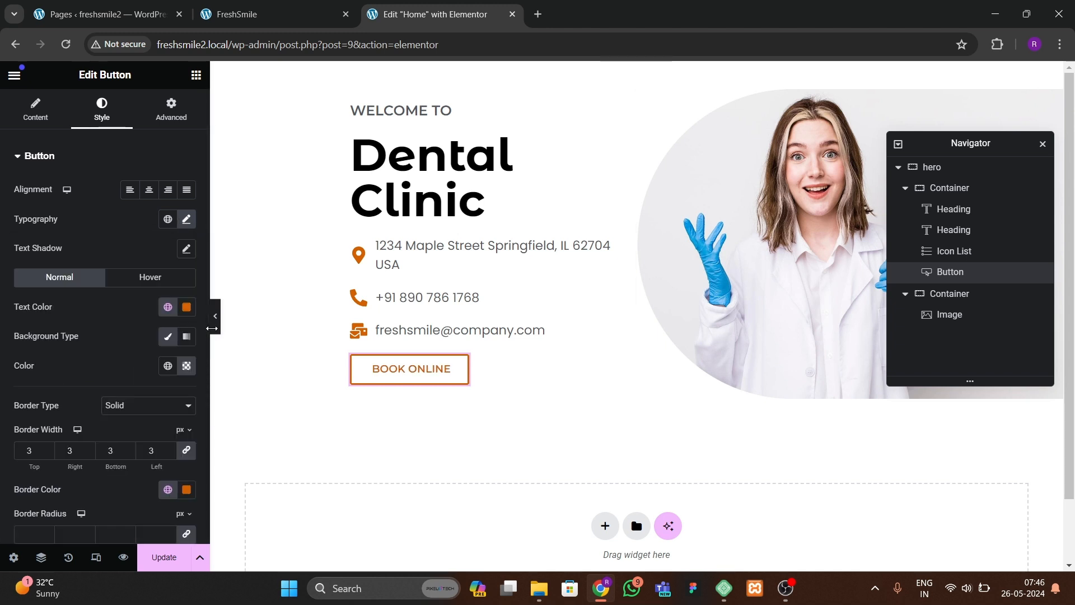
left_click(216, 331)
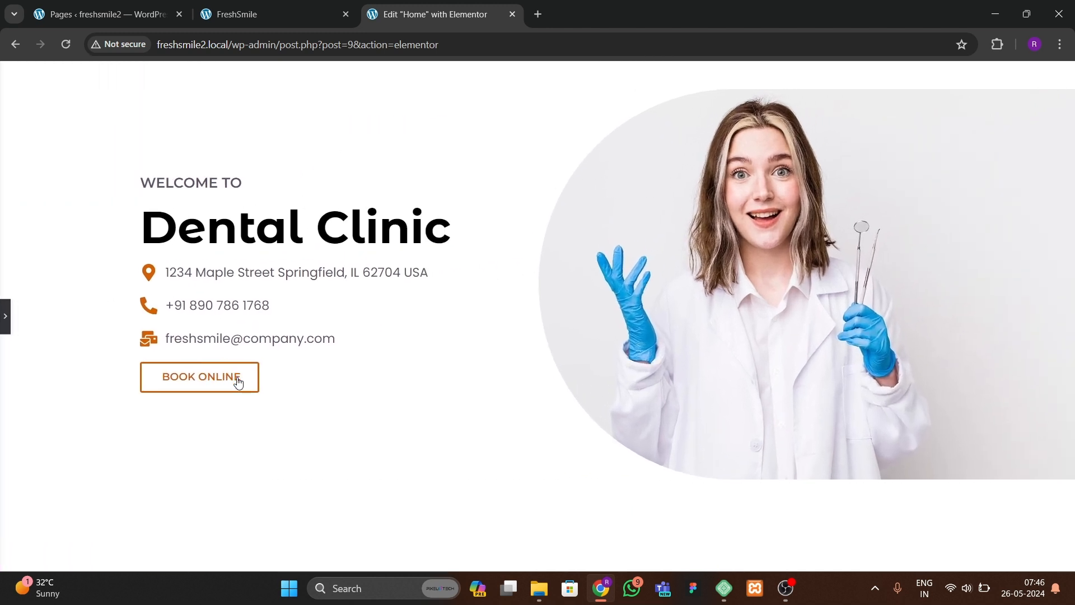
Step: Change the button's font weight to 700 (Bold) and preview the layout
left_click(3, 318)
left_click(187, 219)
left_click(130, 360)
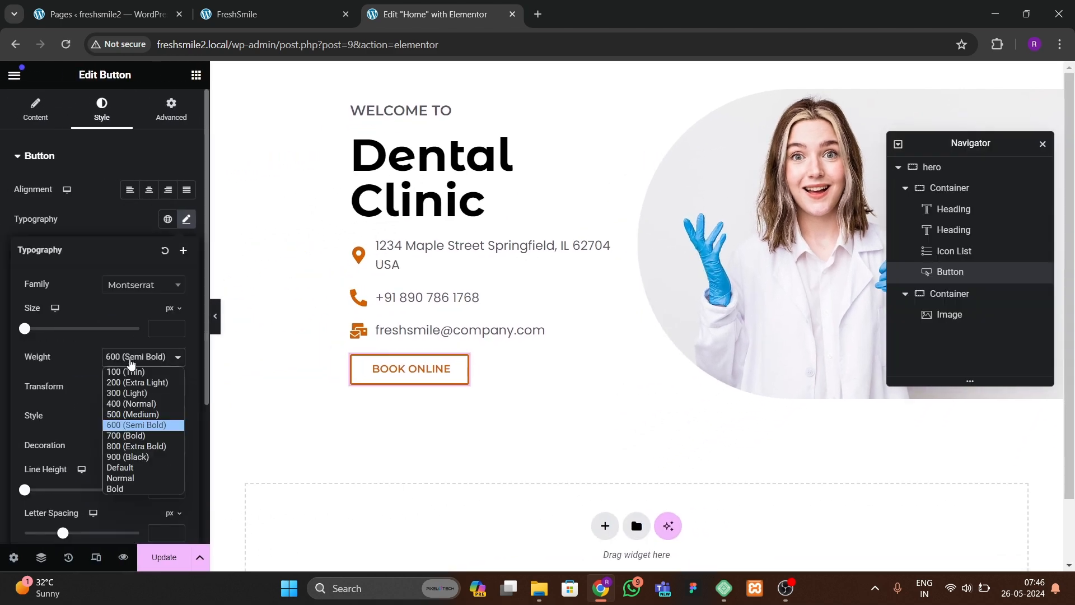
left_click(126, 434)
left_click(213, 327)
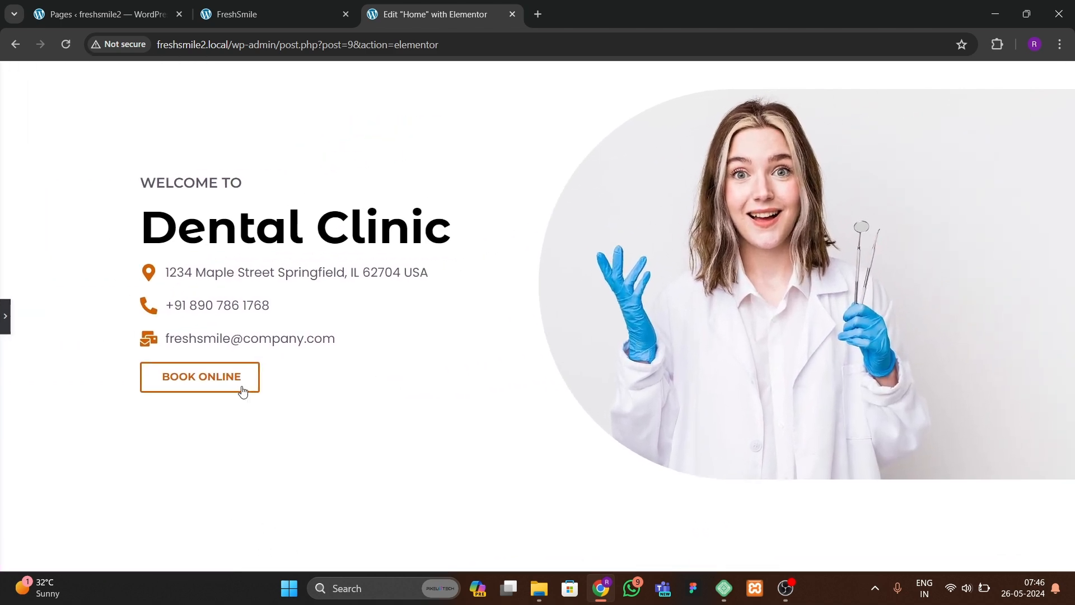
left_click(5, 317)
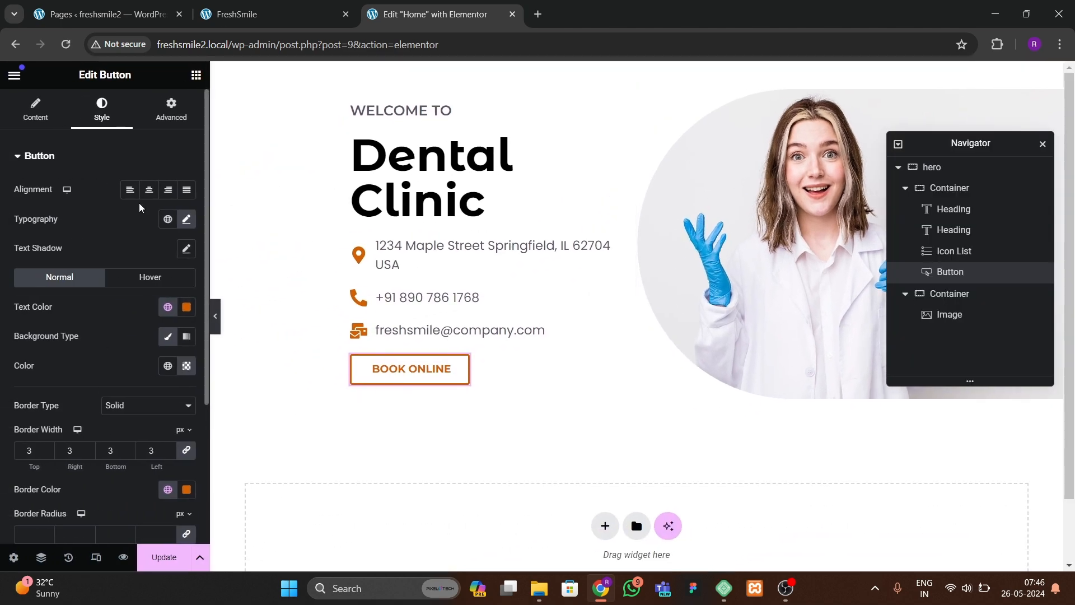
Step: Compare with the original site, then set unlinked button padding to 20 px top/bottom and 30 px left/right and preview
left_click(263, 14)
scroll(233, 426, "down", 2)
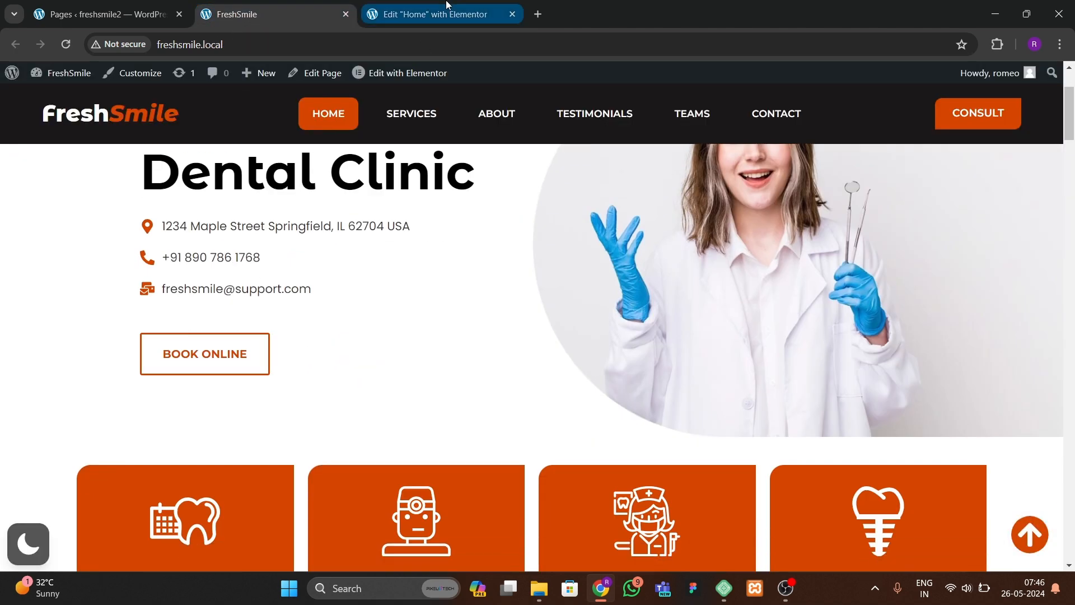
left_click(442, 14)
scroll(31, 408, "down", 3)
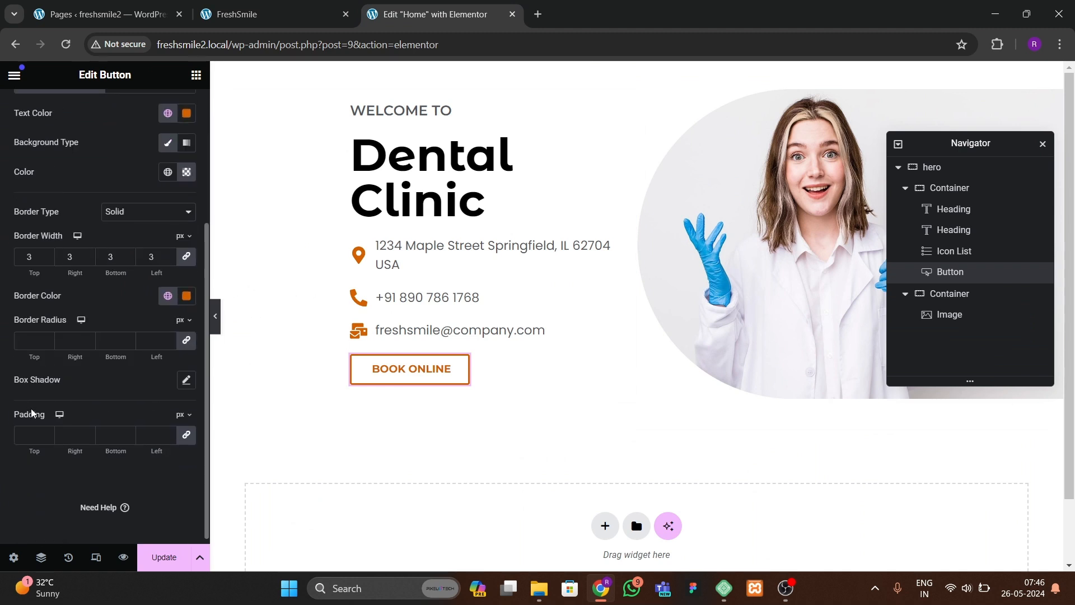
left_click(187, 435)
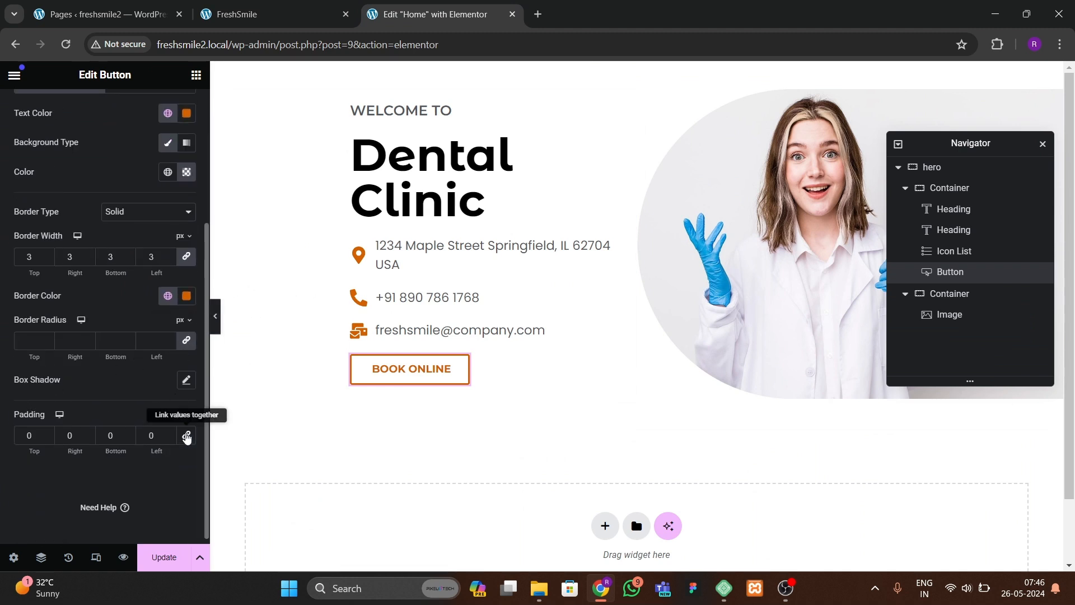
left_click(26, 435)
type("2")
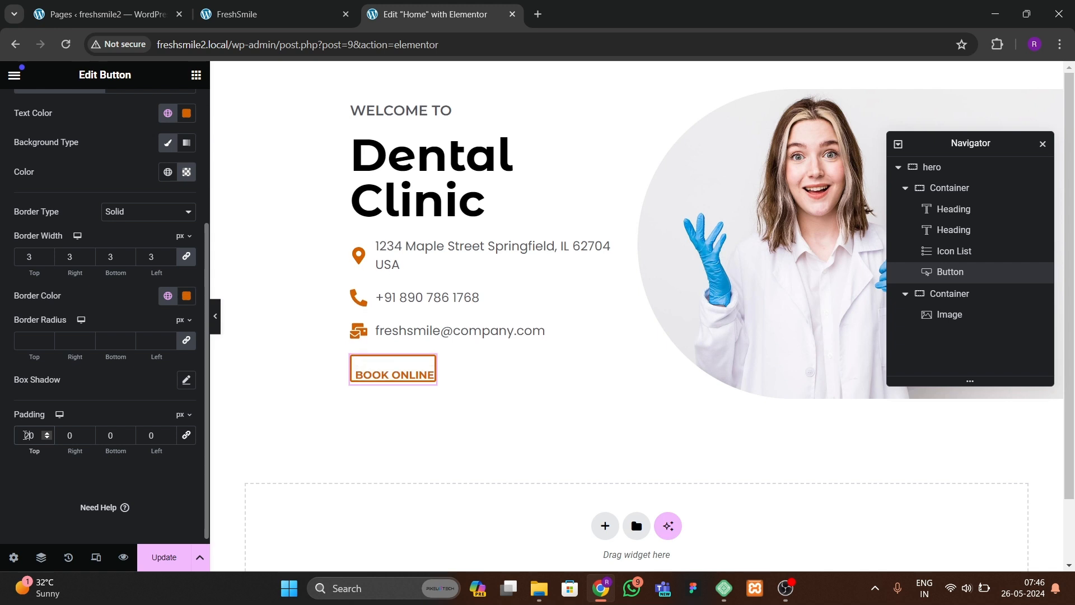
left_click(56, 442)
type("43")
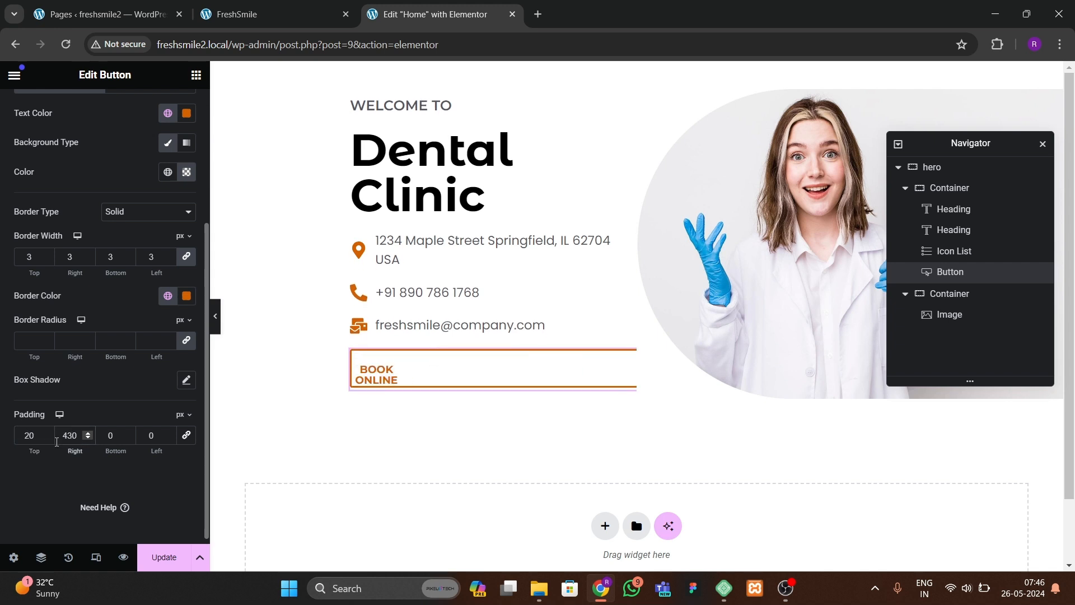
key("BackSpace")
key("BackSpace")
type("3")
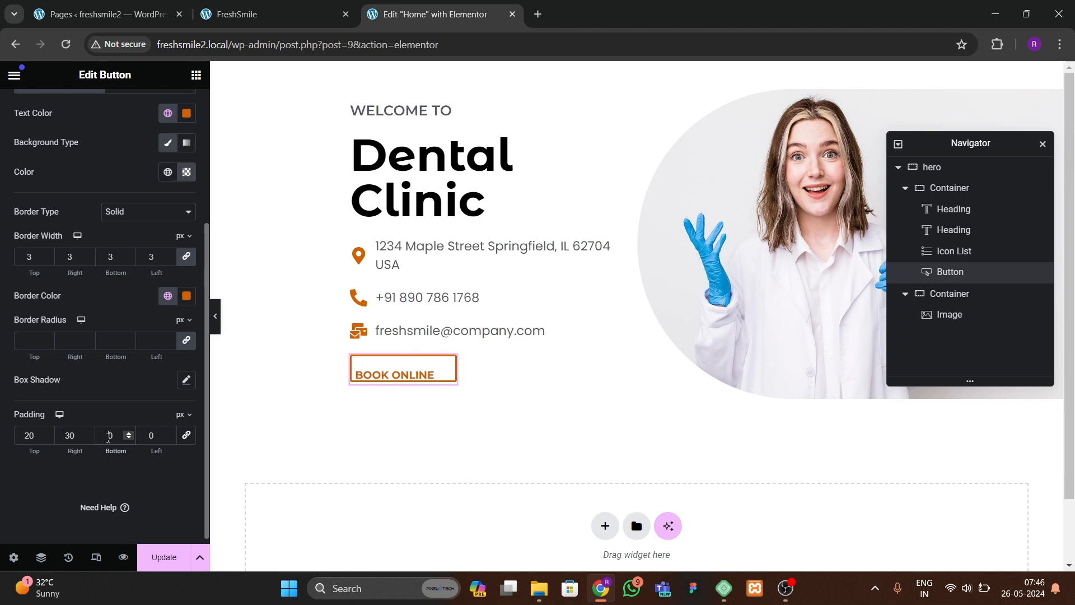
type("2")
type("3")
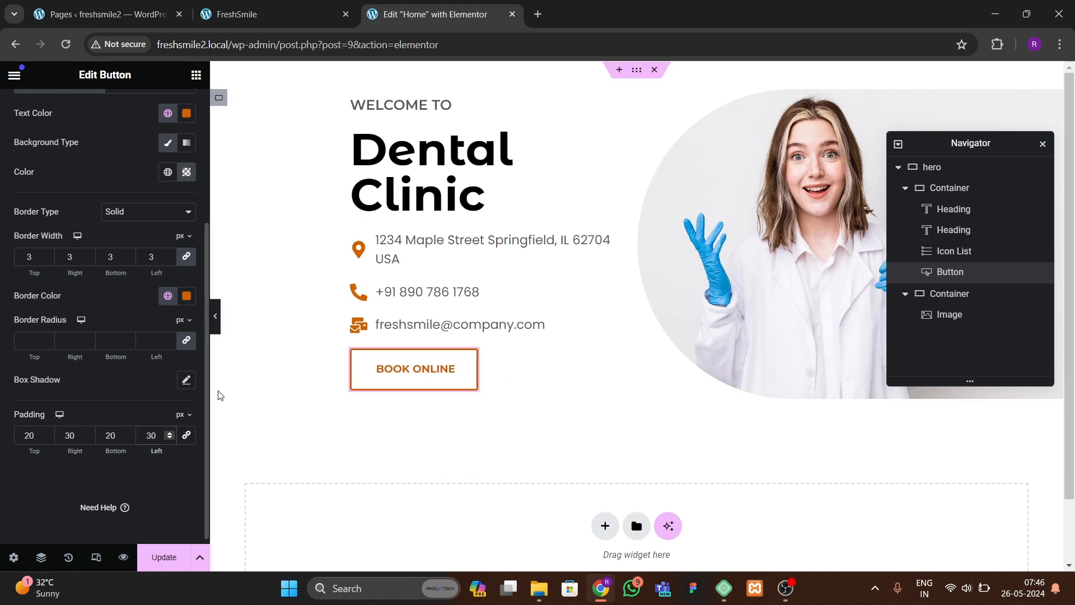
left_click(215, 315)
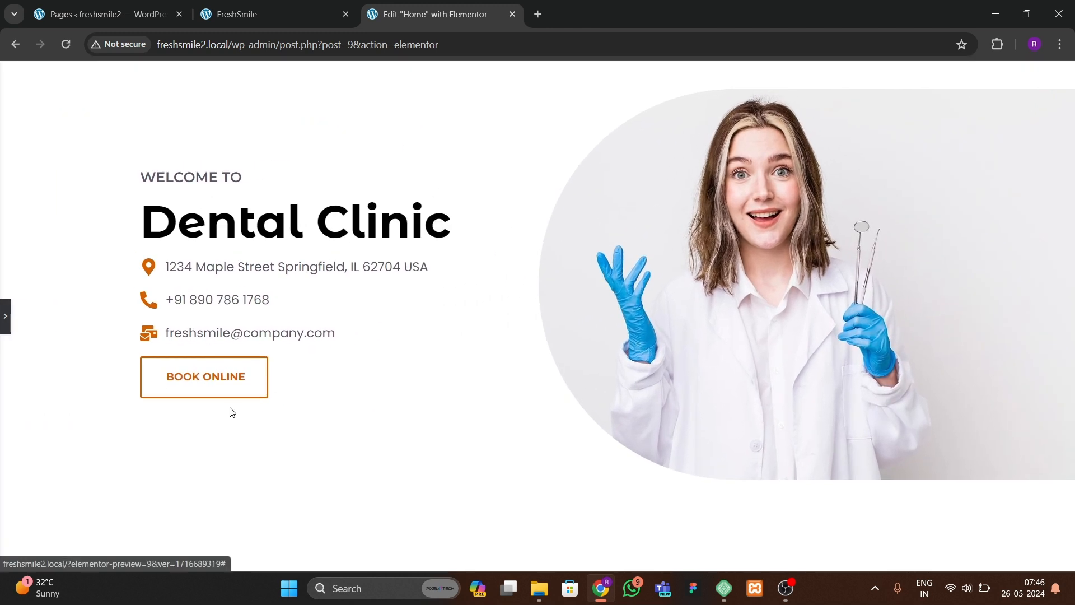
left_click(4, 324)
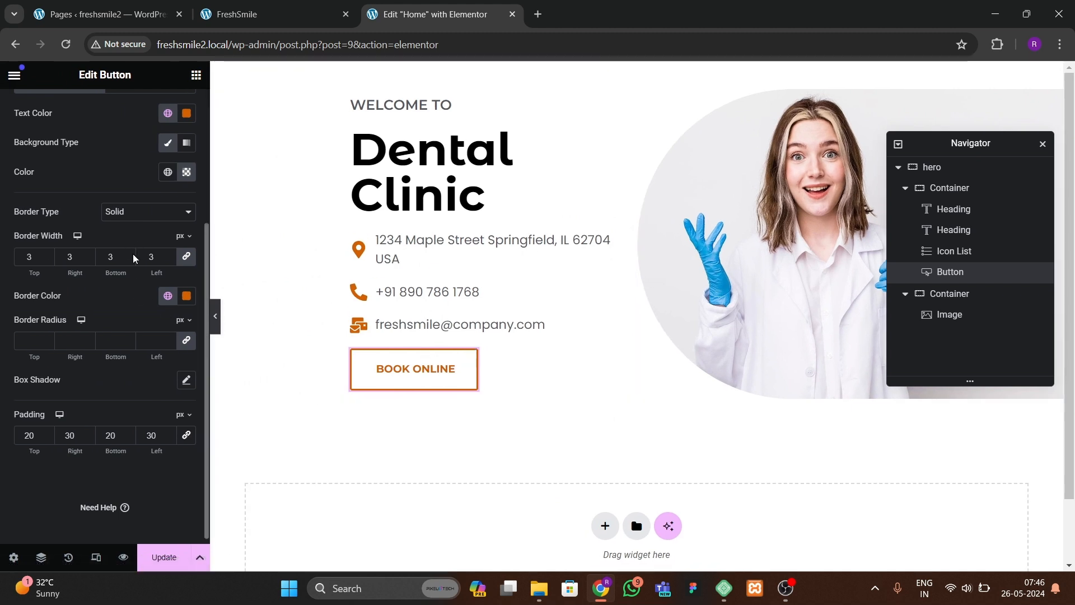
Step: Set the button's hover border colour to black #000000
scroll(132, 263, "up", 5)
left_click(148, 280)
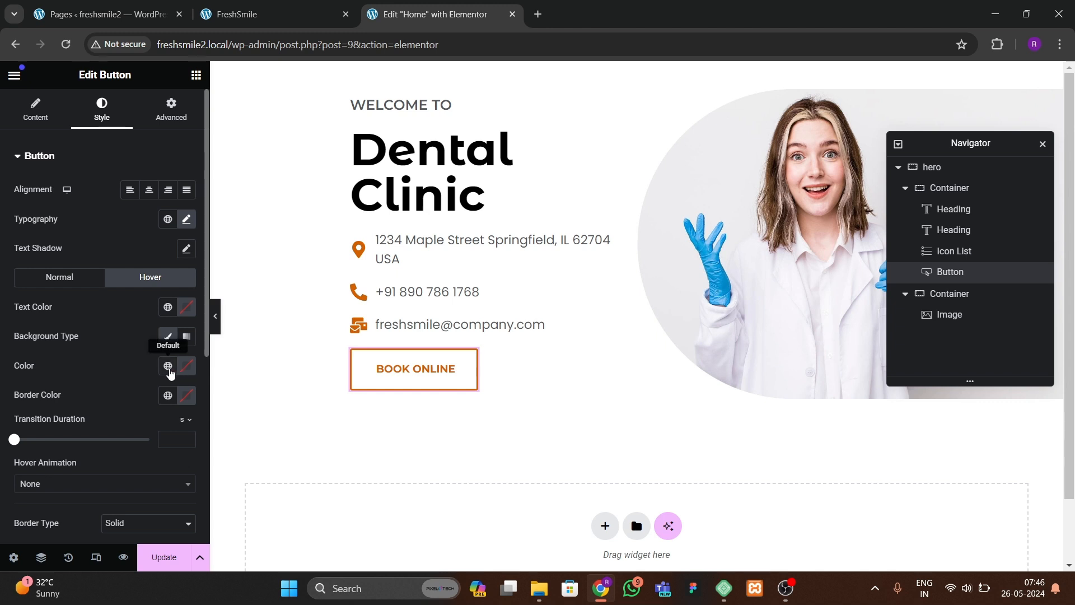
scroll(117, 399, "down", 3)
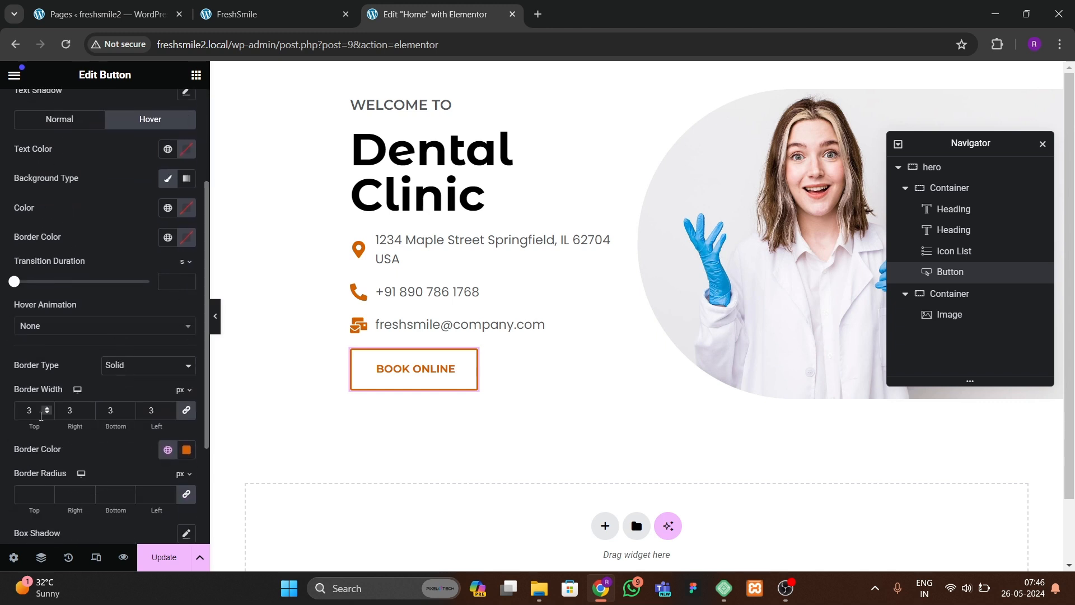
scroll(41, 416, "down", 1)
left_click(169, 399)
left_click(146, 400)
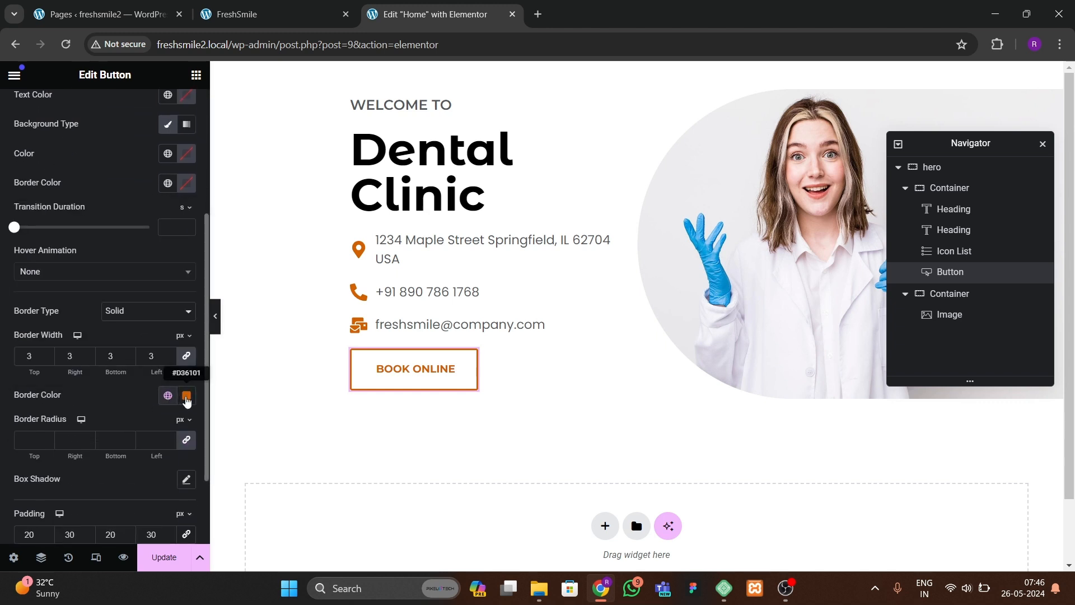
left_click(188, 398)
left_click_drag(150, 263, 99, 334)
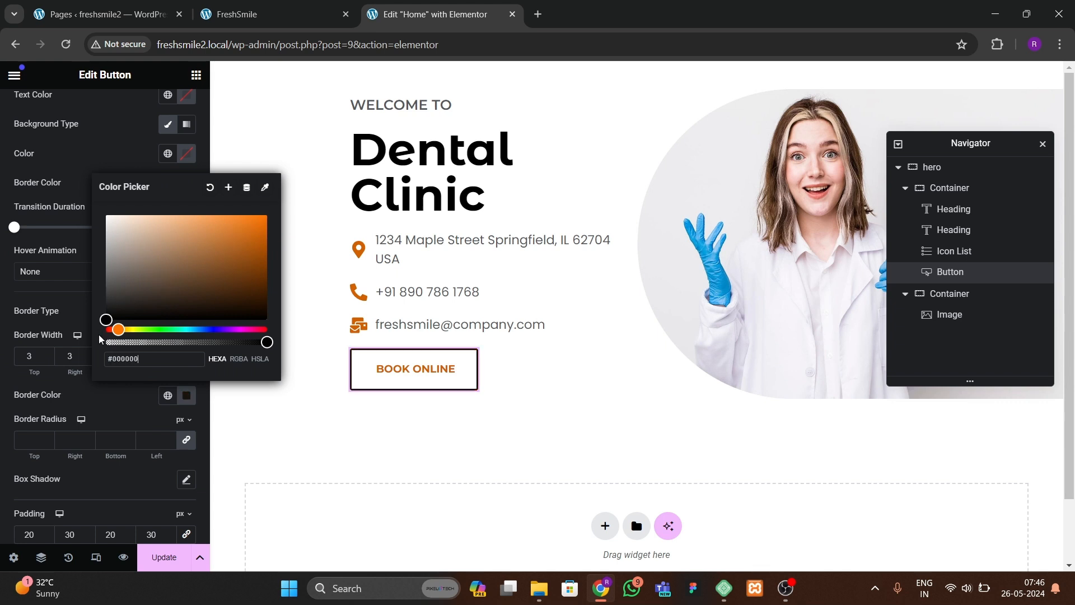
left_click(111, 393)
Step: Set the button's hover text colour to black and its hover animation to Bob
scroll(162, 336, "up", 2)
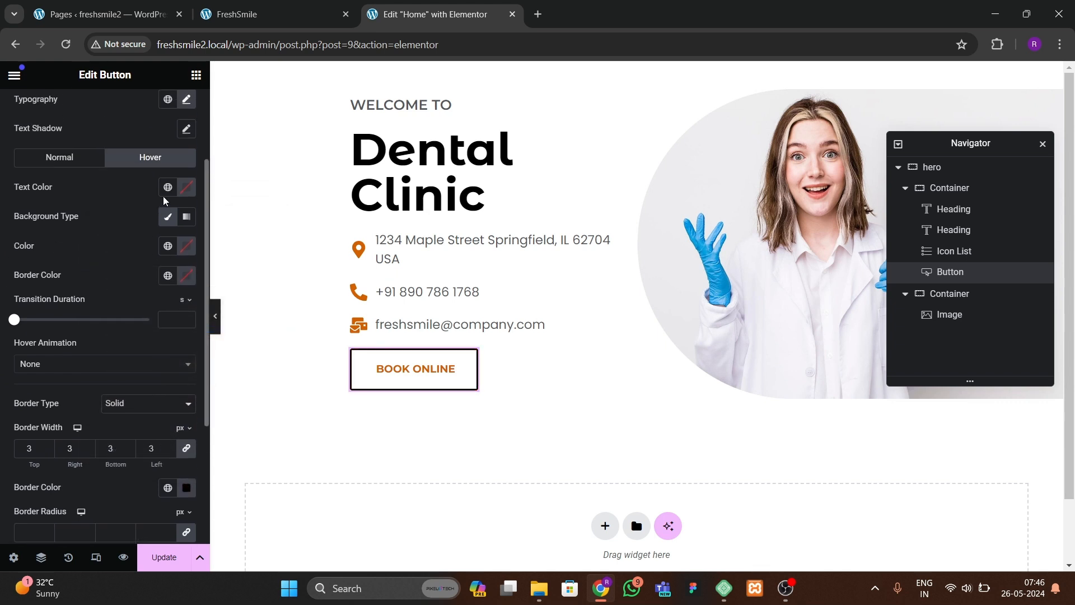
left_click(187, 186)
left_click(70, 377)
left_click(63, 364)
type("bob")
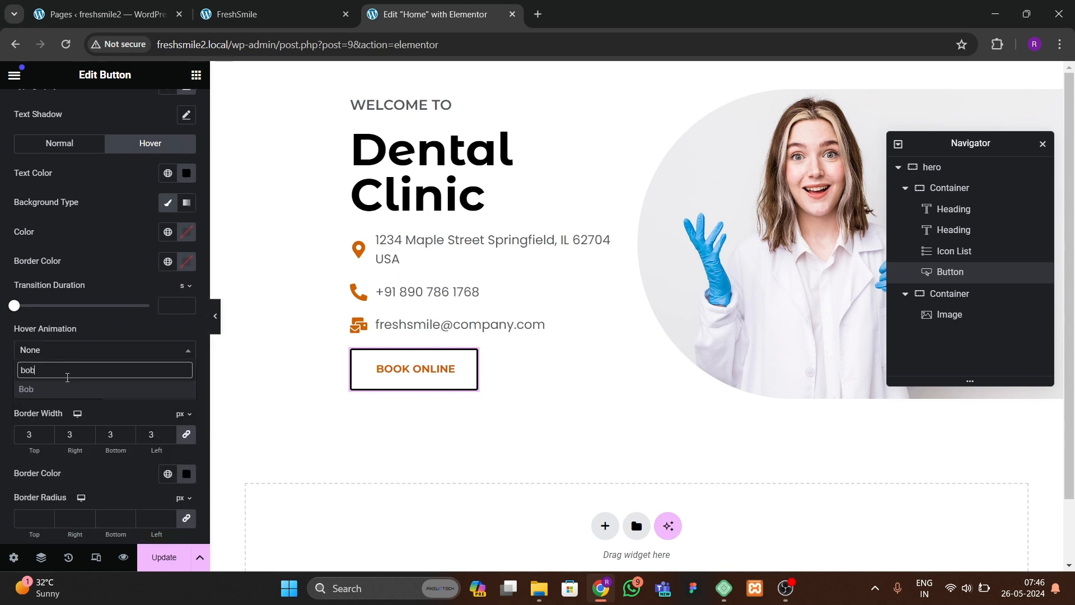
key("Return")
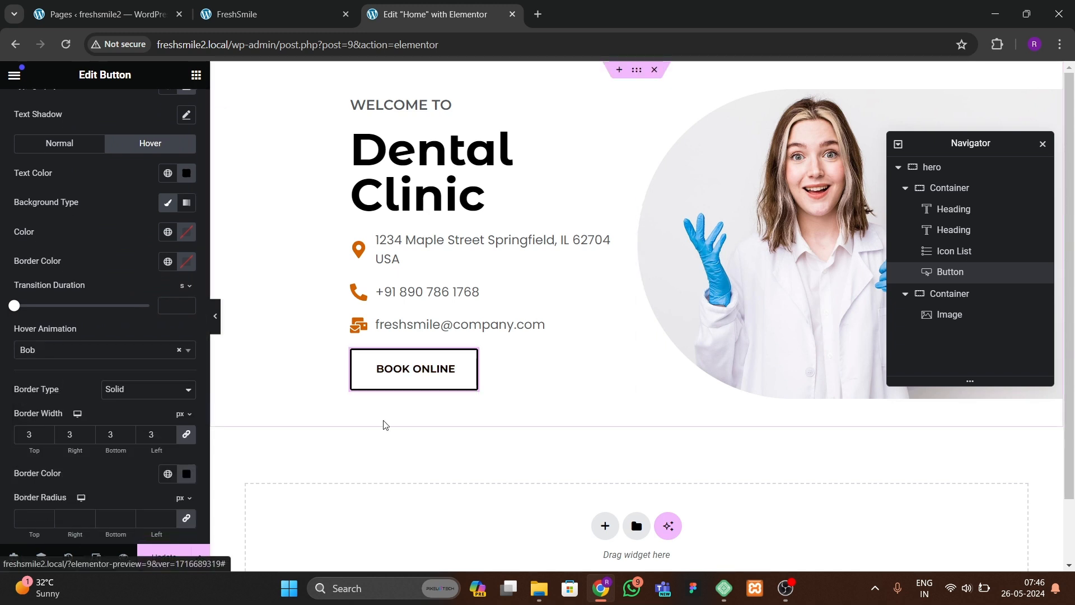
Step: Preview the hero layout with the editor panel hidden, then return to the button's style settings
left_click(215, 316)
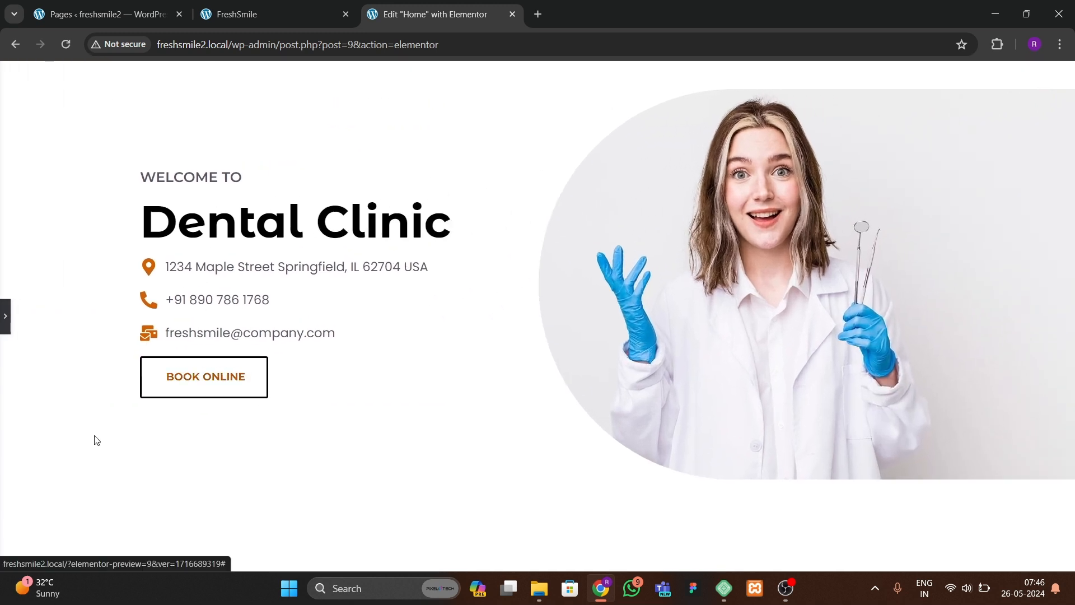
left_click(5, 317)
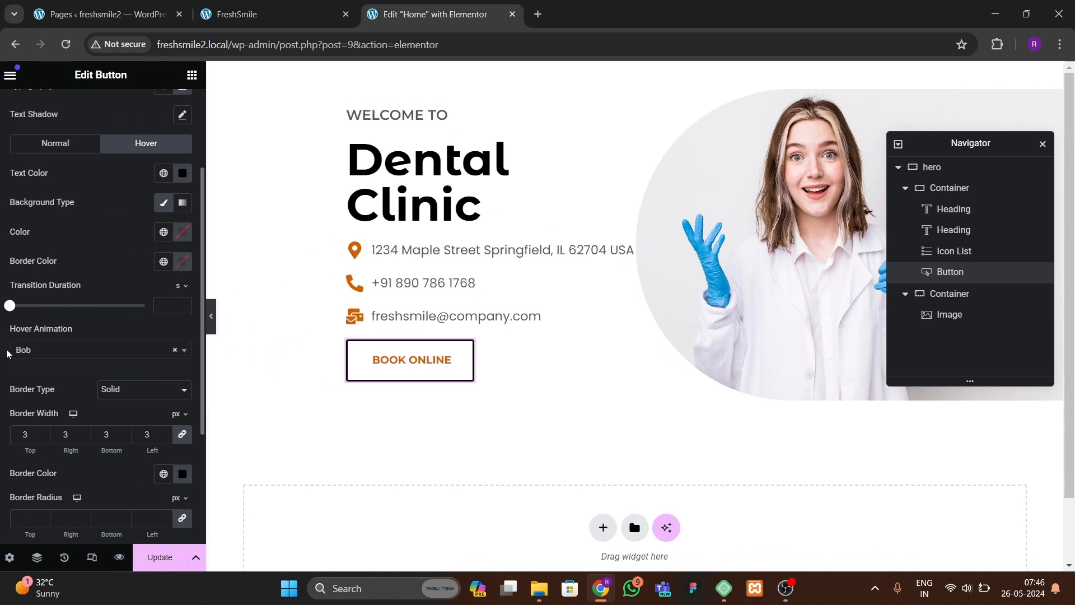
scroll(70, 376, "down", 3)
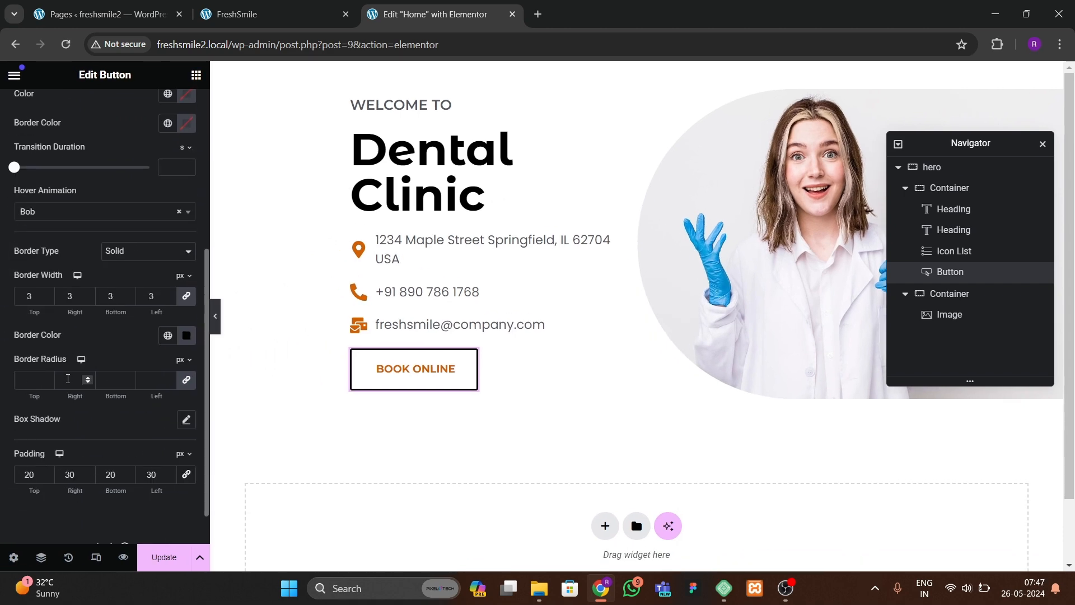
scroll(70, 383, "up", 4)
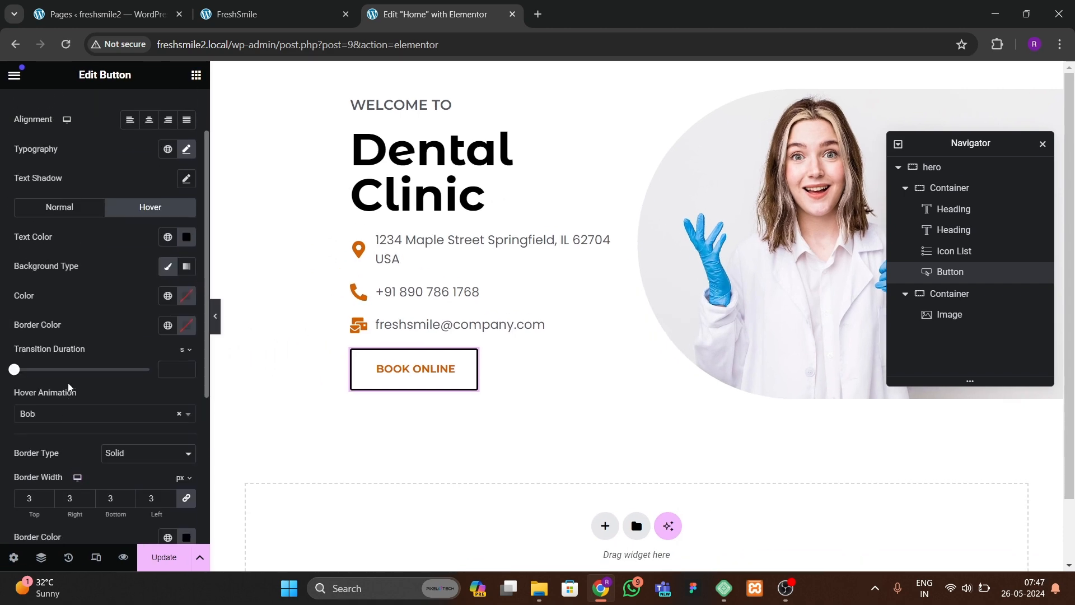
scroll(68, 382, "down", 3)
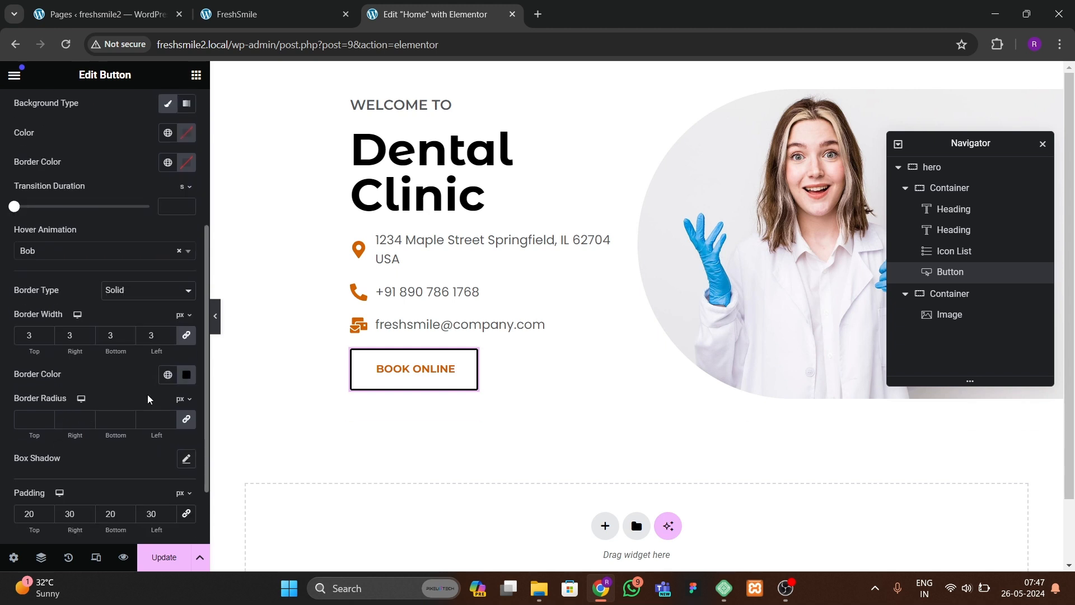
Step: Set the button's normal border colour to the global orange theme colour
left_click(172, 379)
left_click(67, 551)
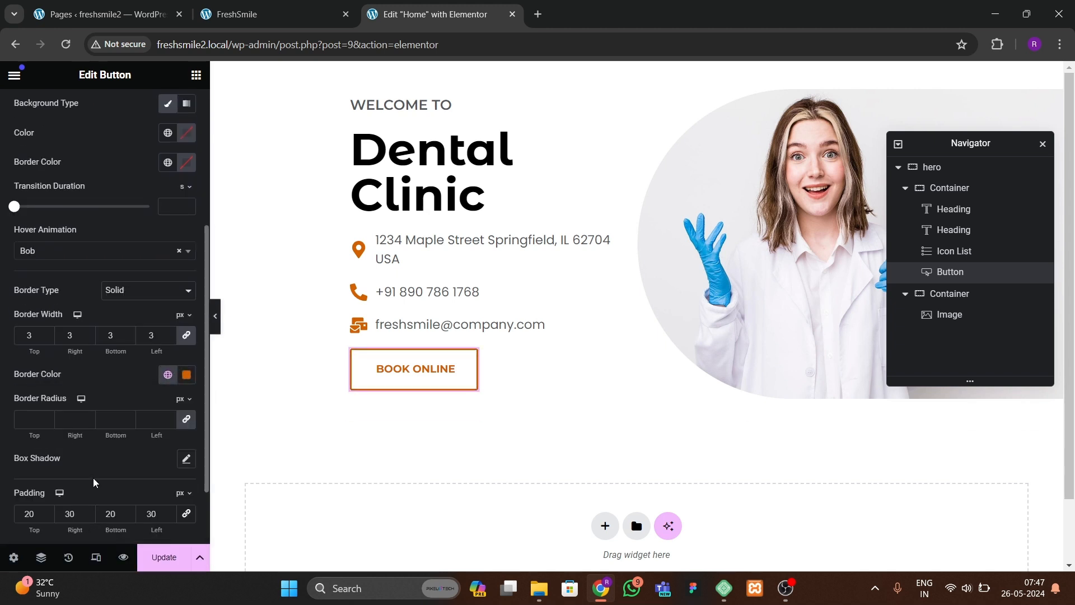
Step: Set the button's hover border colour to black using the colour picker and preview the hover effect
scroll(93, 478, "up", 3)
scroll(93, 477, "up", 1)
left_click(168, 329)
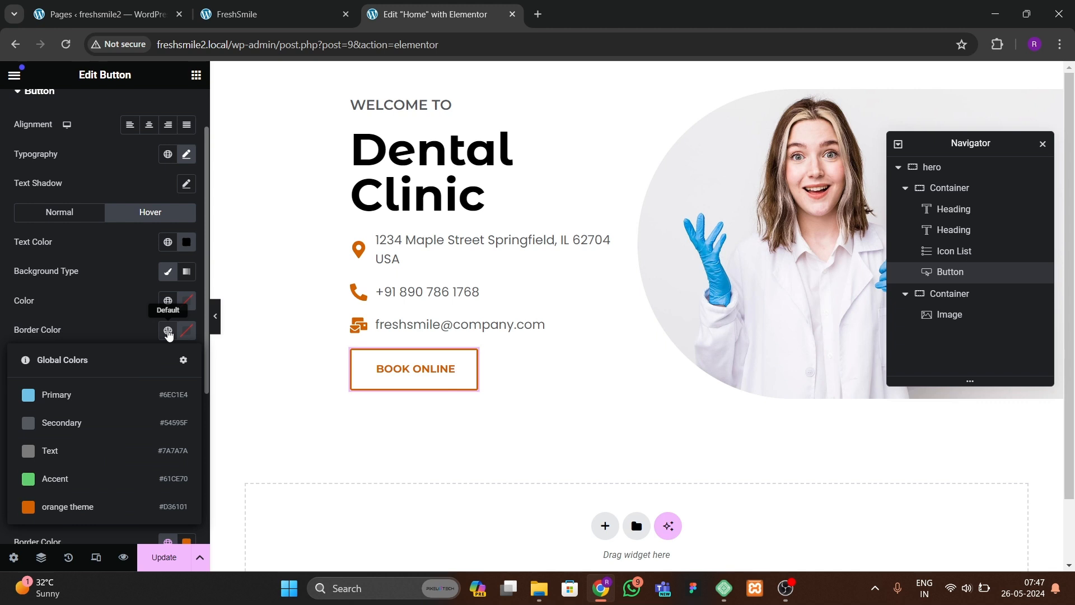
left_click(187, 329)
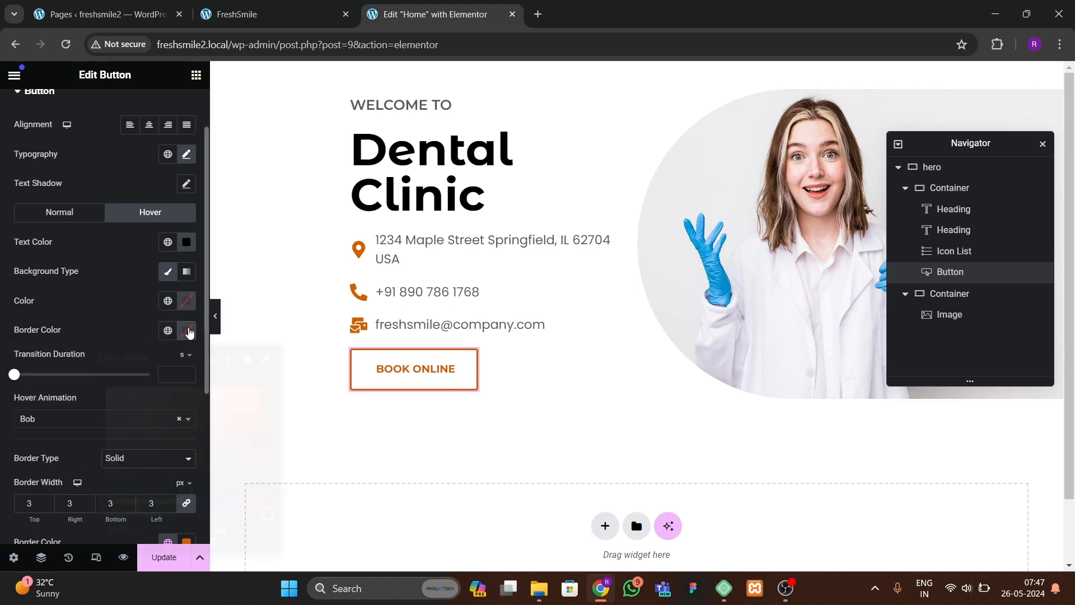
left_click_drag(135, 469, 94, 501)
left_click(97, 337)
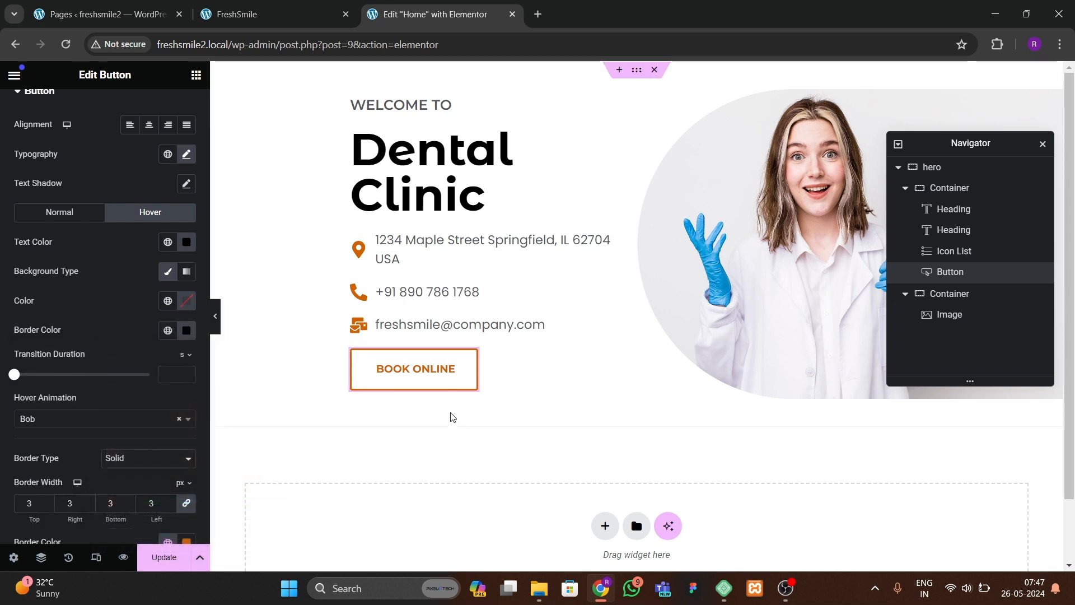
left_click(215, 316)
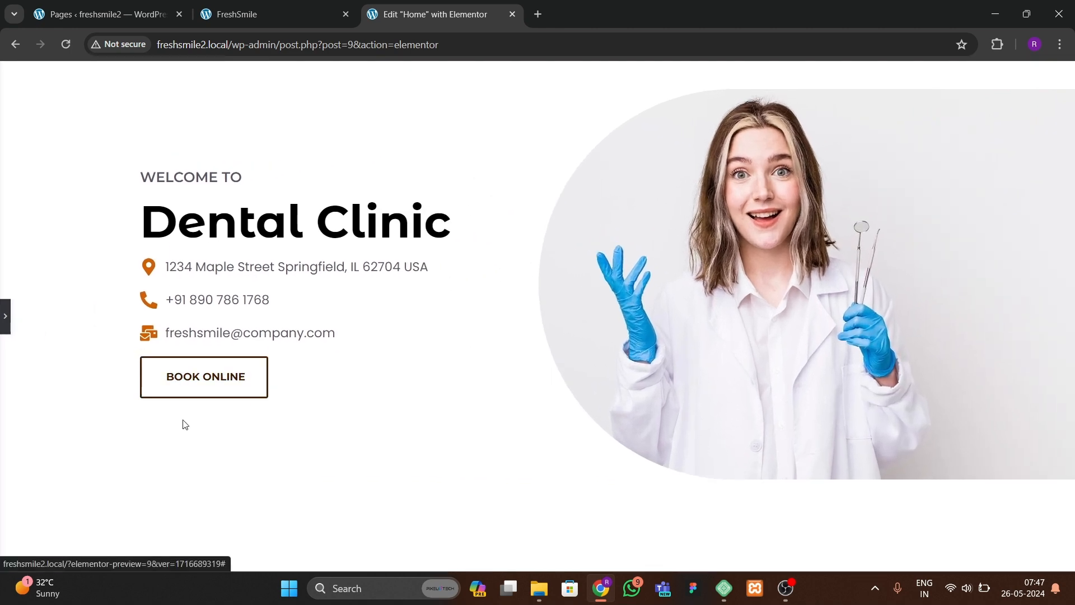
left_click(5, 316)
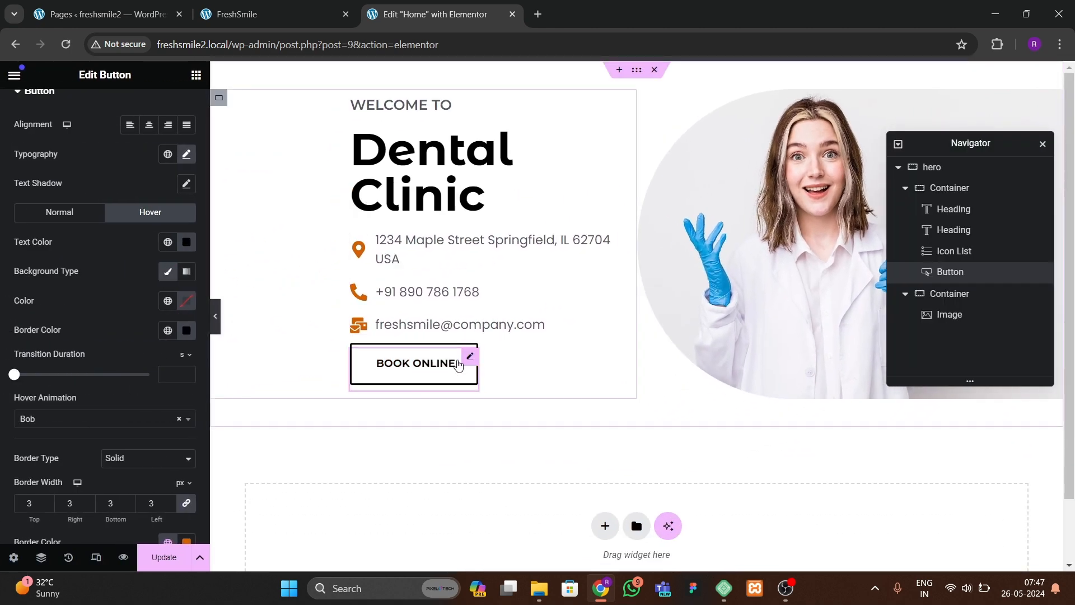
Step: Compare the hero button with the original FreshSmile site and update the page
scroll(81, 323, "up", 2)
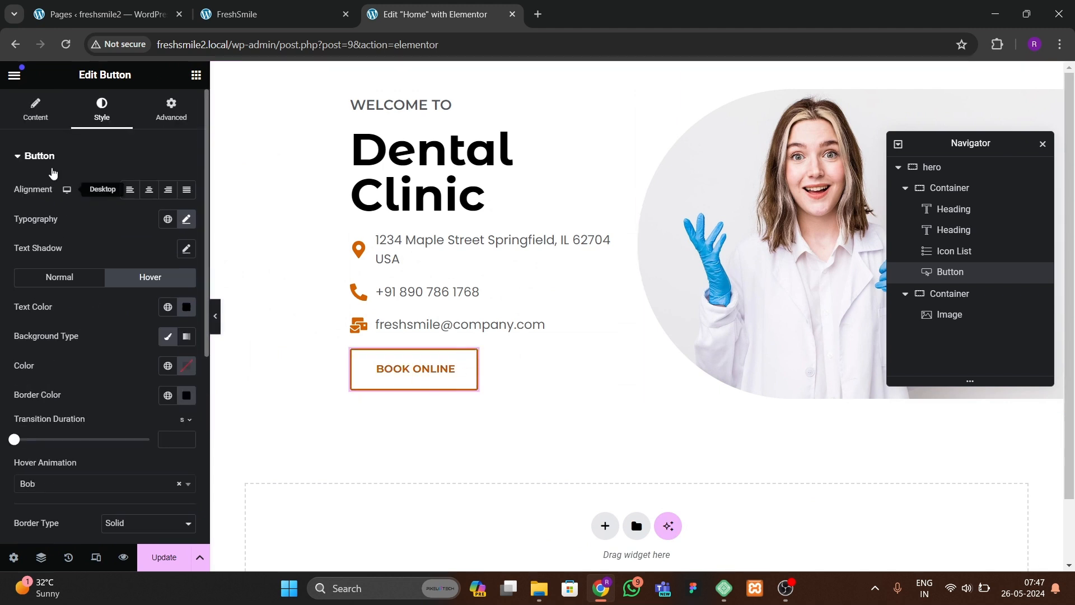
left_click(36, 112)
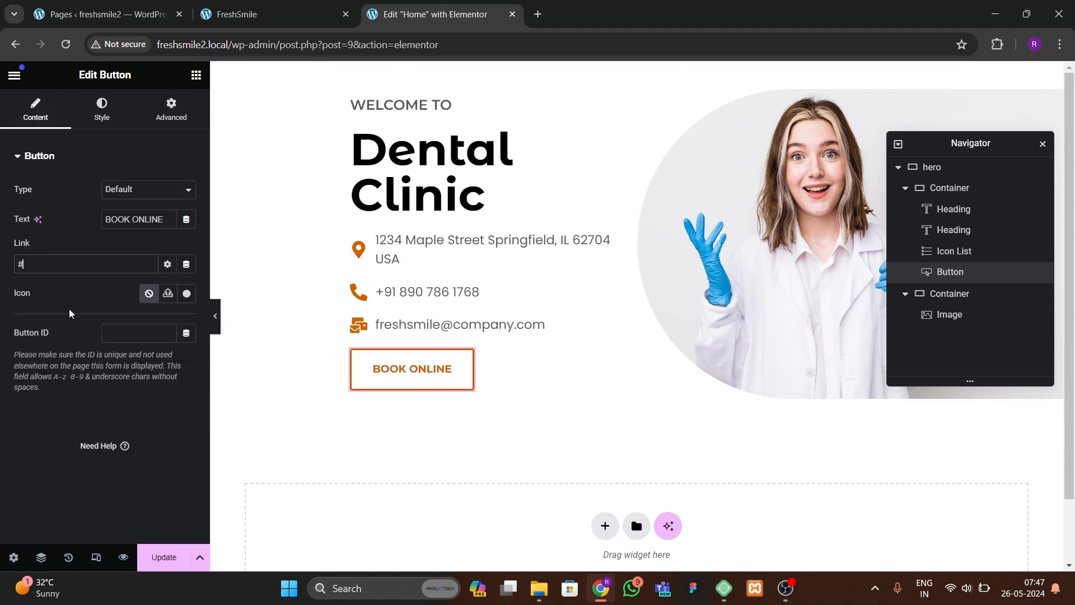
left_click(269, 17)
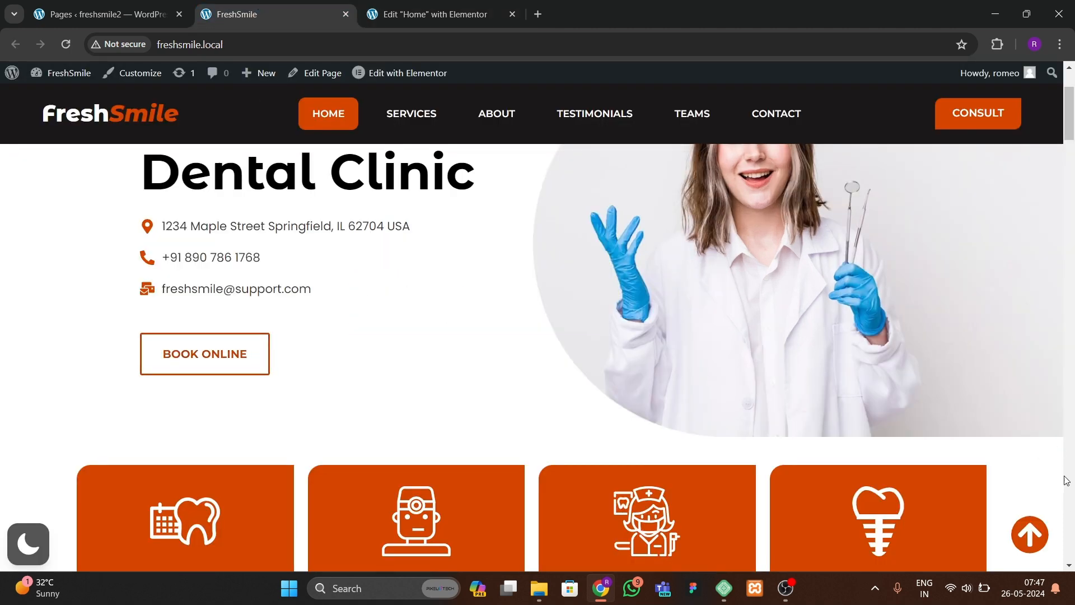
scroll(1073, 157, "up", 2)
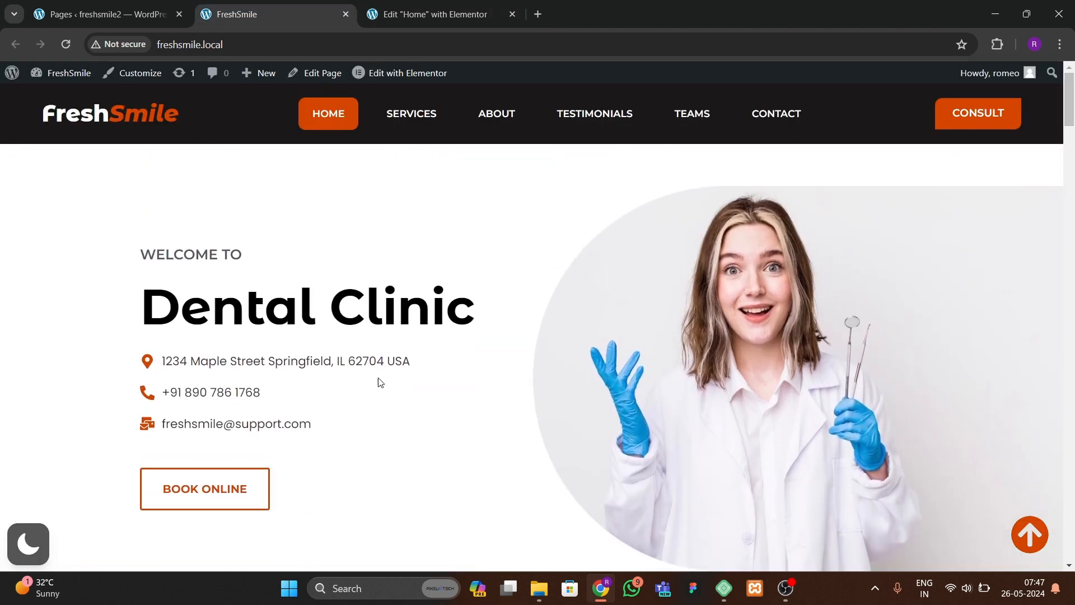
left_click(454, 11)
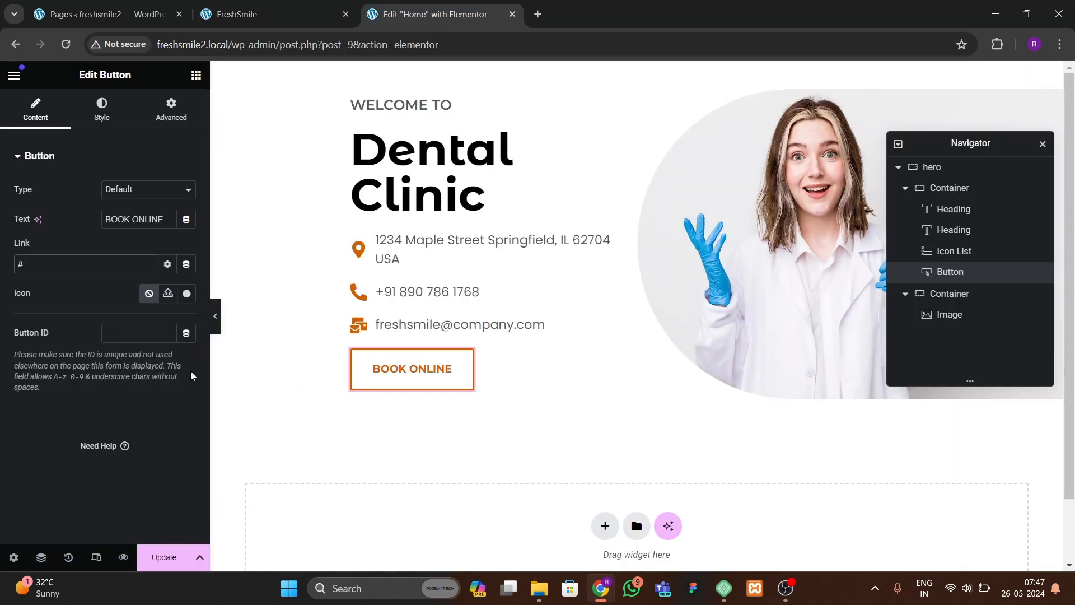
left_click(165, 569)
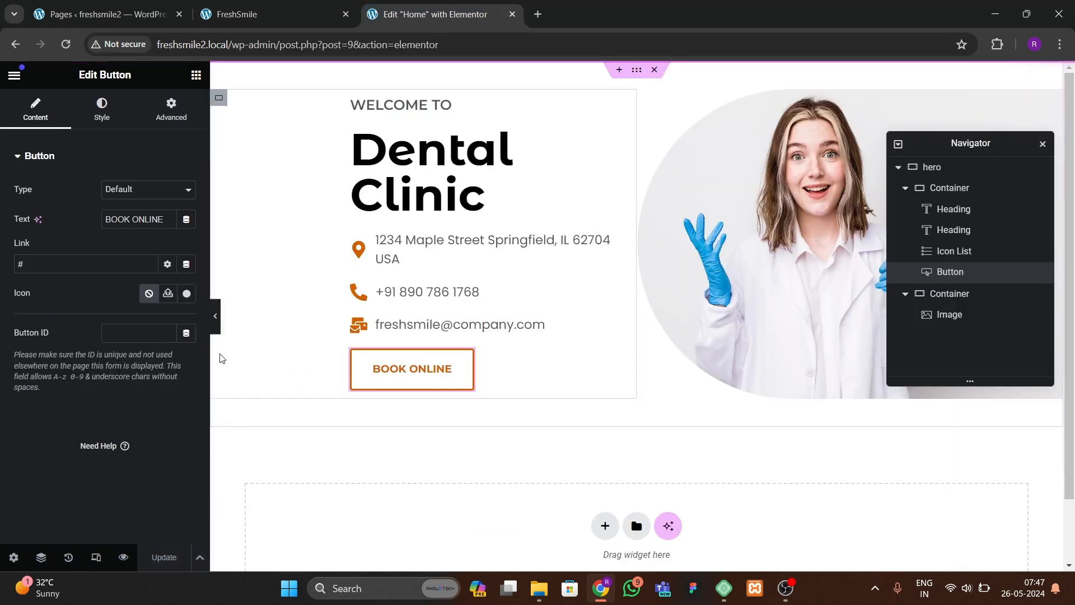
Step: Open the live page in a new browser tab to view it, then return to the editor
left_click(14, 74)
right_click(45, 333)
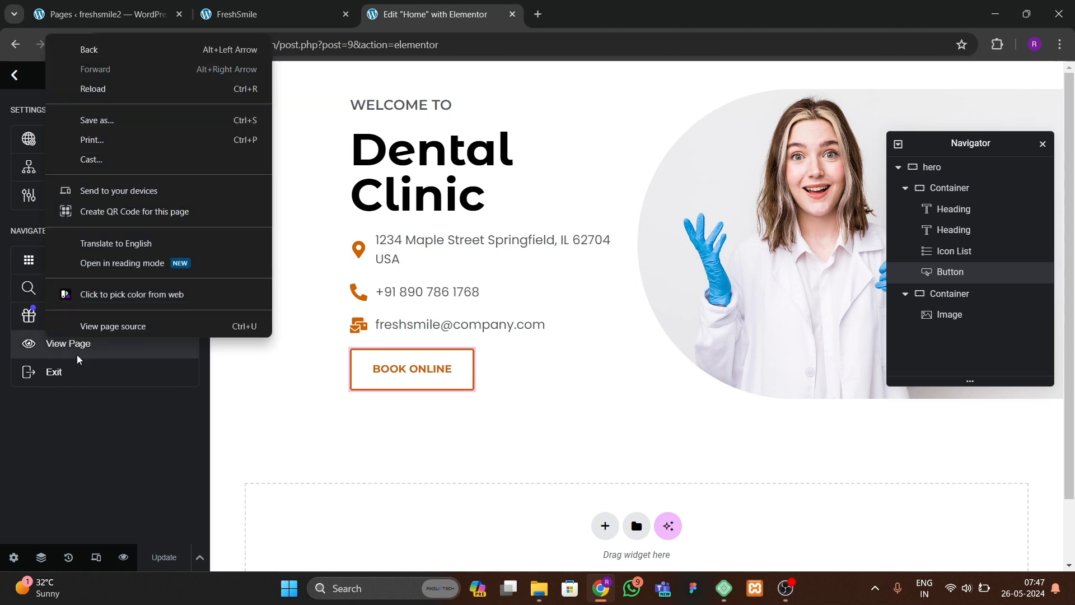
left_click(87, 350)
right_click(87, 344)
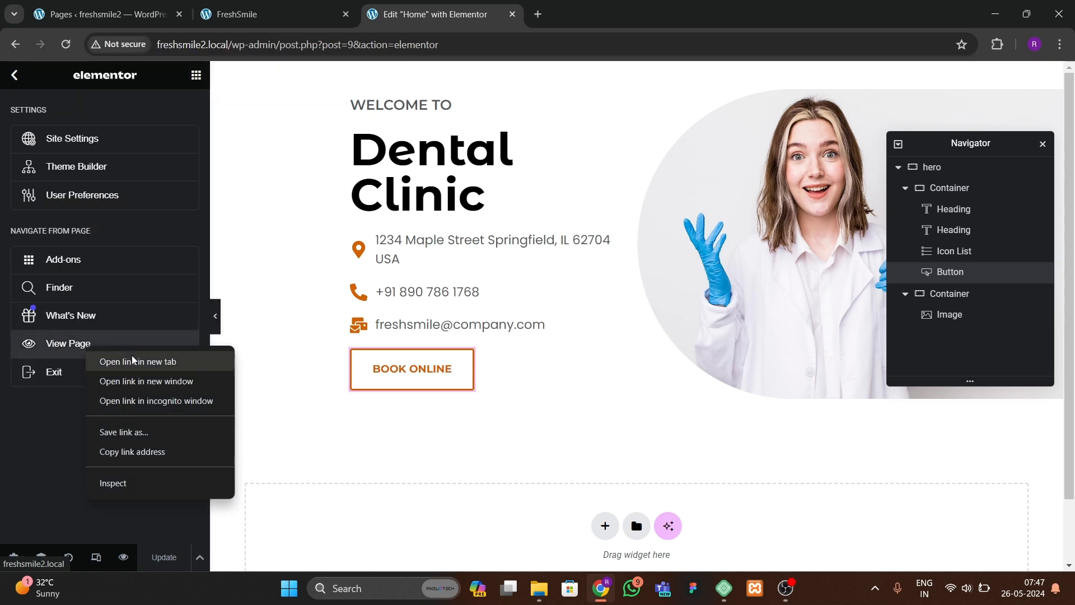
left_click(140, 363)
key("ctrl+Tab")
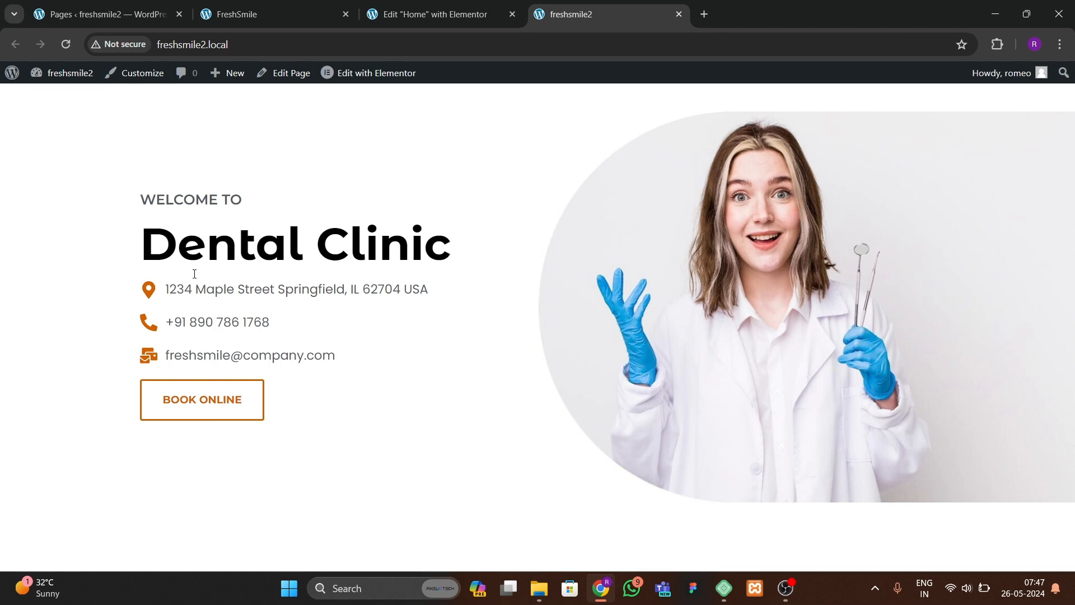
key("ctrl+shift+Tab")
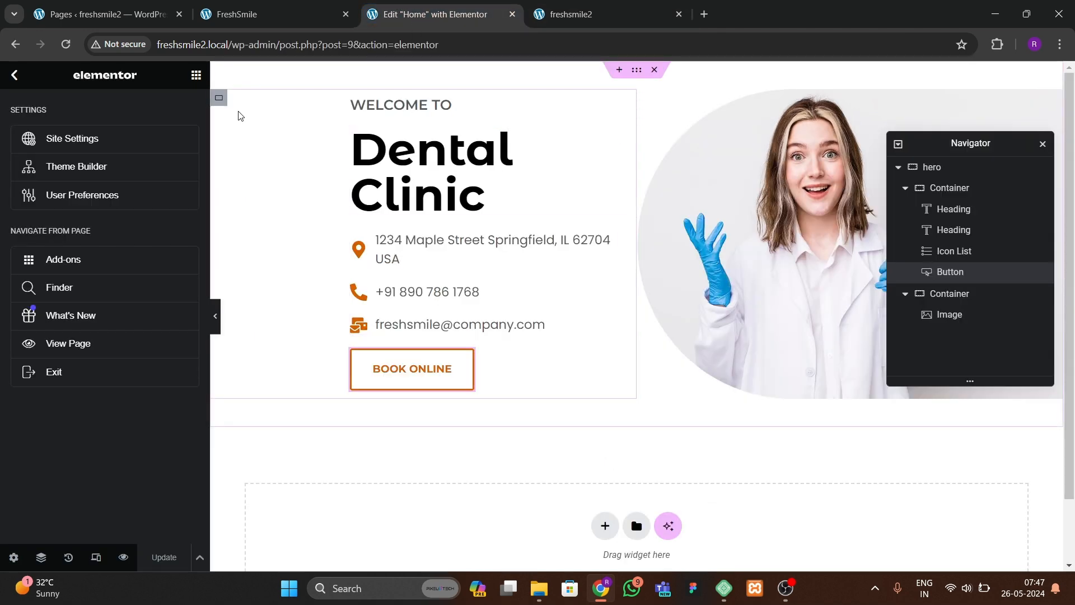
Step: Set the hero's left container gaps to 40 px, preview, and update the page
left_click(219, 98)
left_click(34, 109)
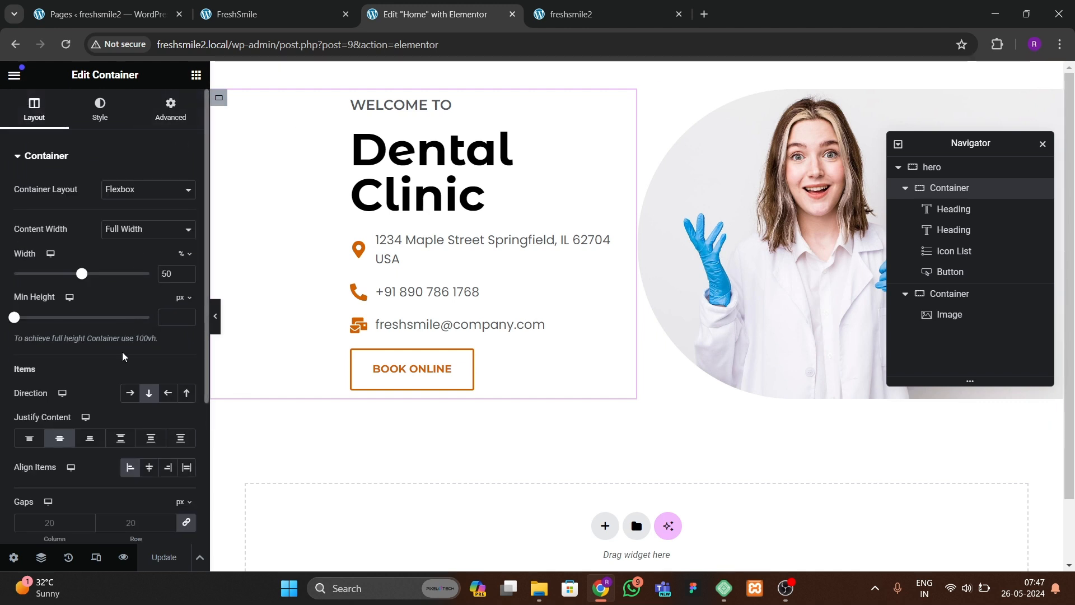
scroll(123, 356, "down", 1)
scroll(84, 401, "down", 1)
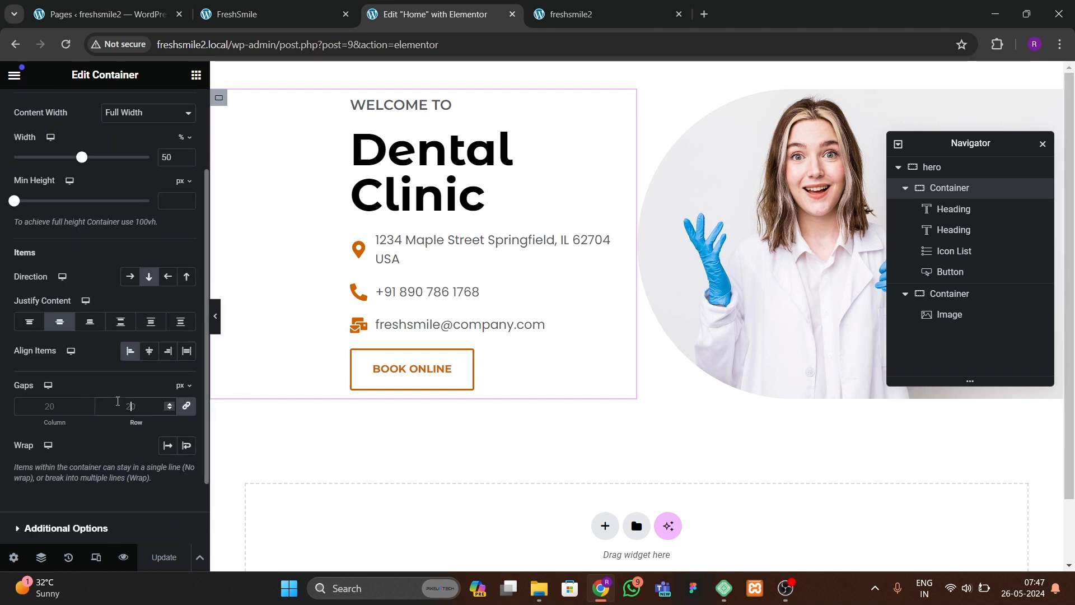
type("40")
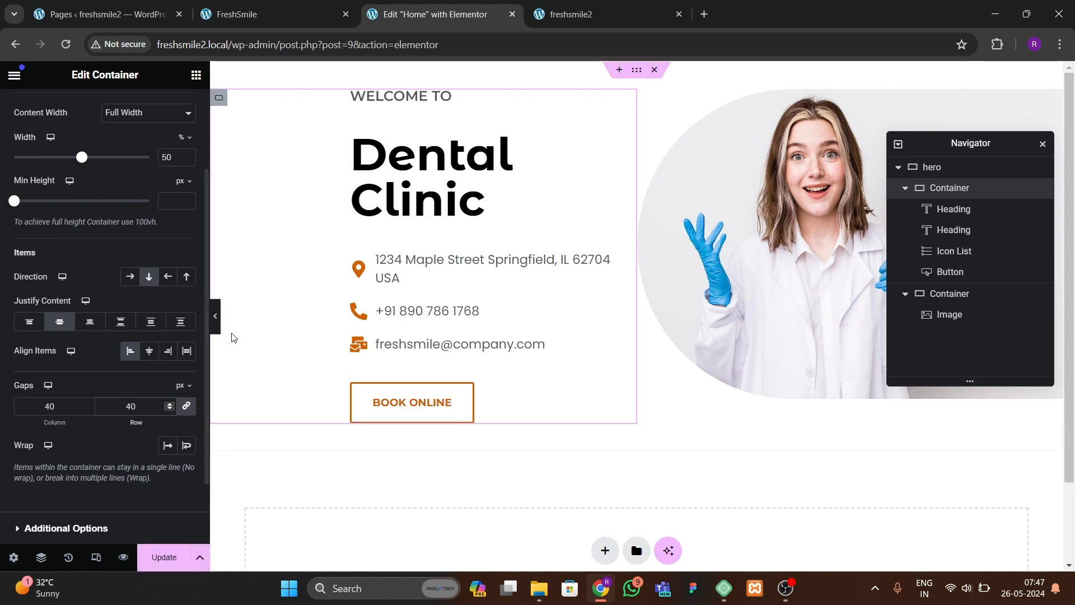
left_click(218, 330)
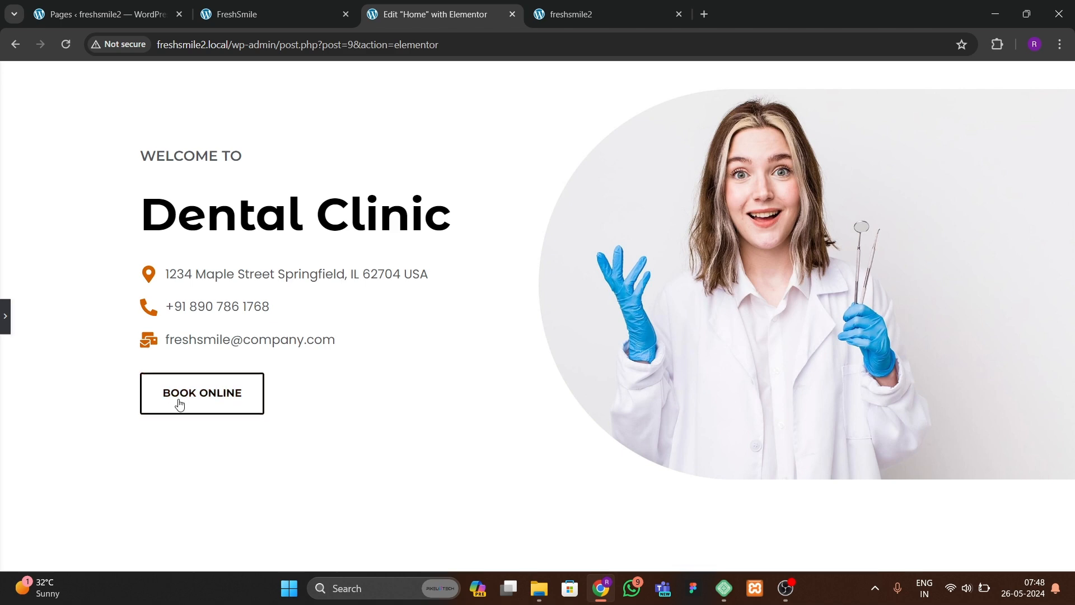
left_click(5, 316)
left_click(164, 557)
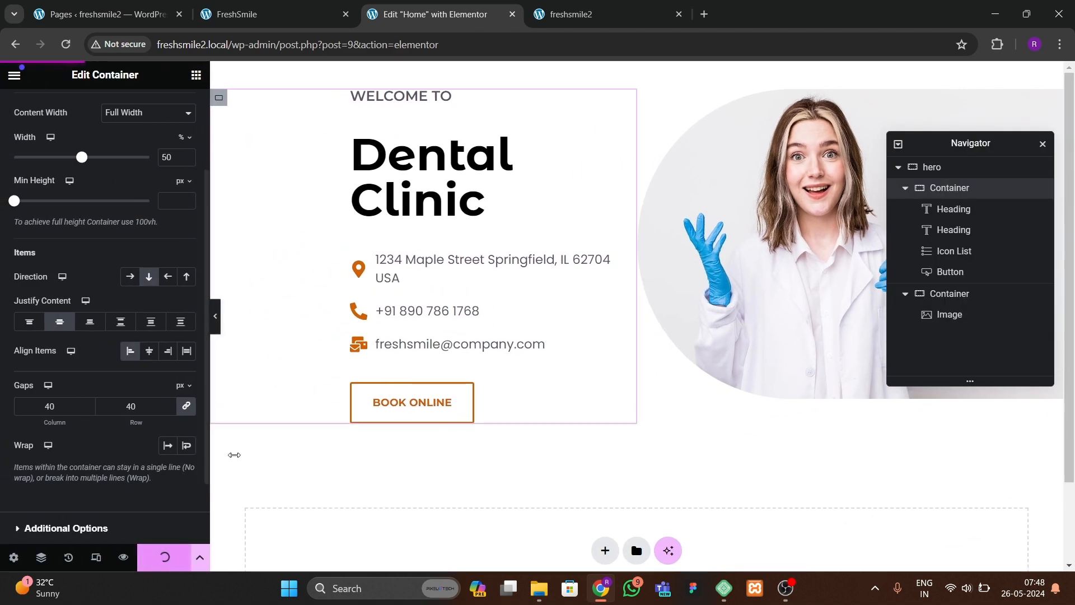
Step: Reload the live page and compare it with the original site's services section
key("ctrl+Tab")
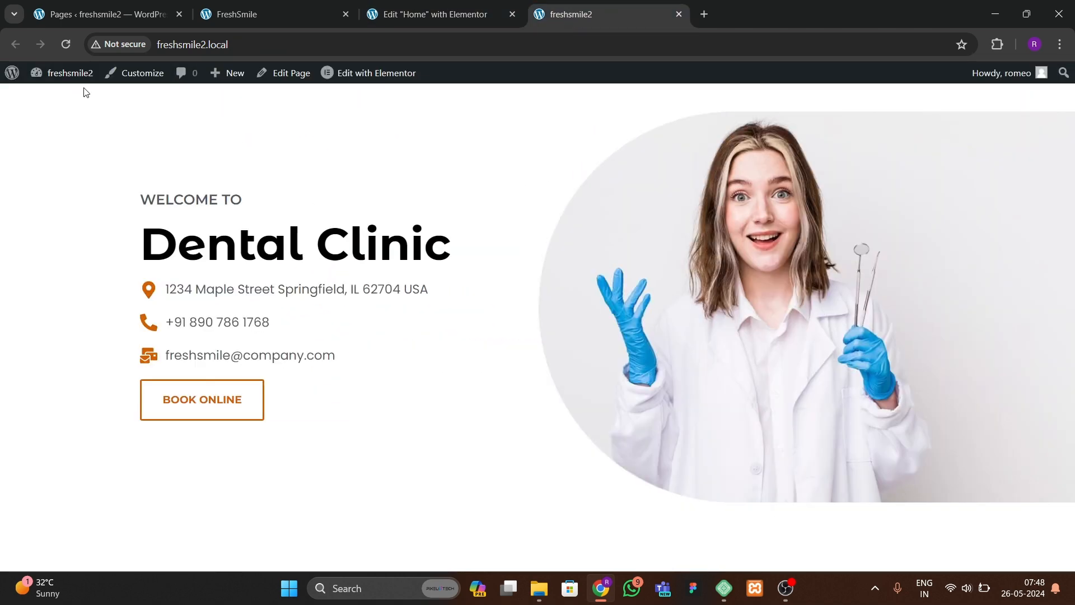
left_click(74, 49)
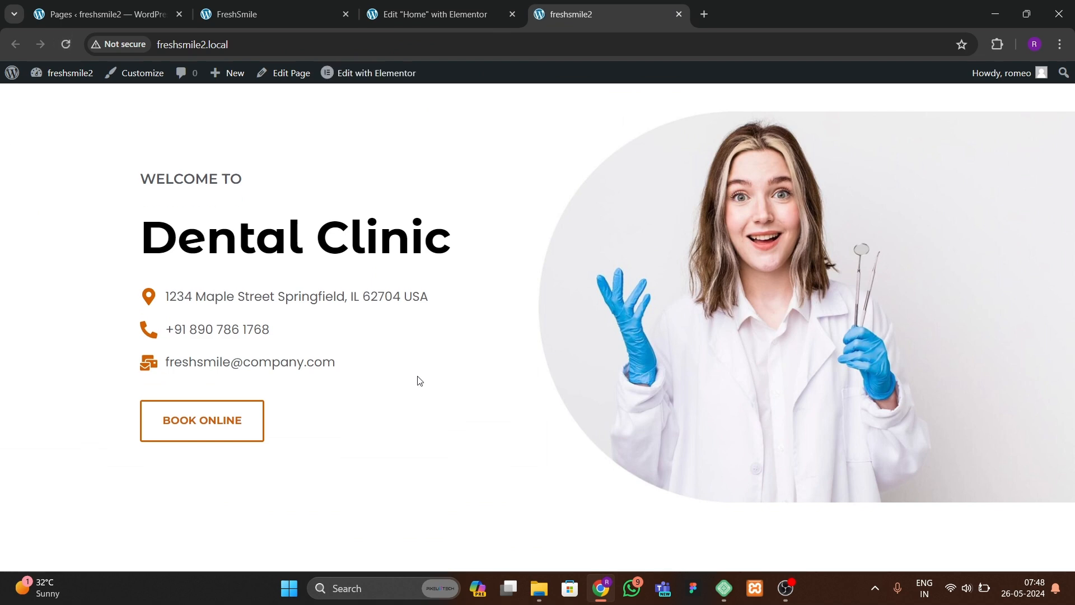
left_click(271, 12)
scroll(367, 388, "down", 5)
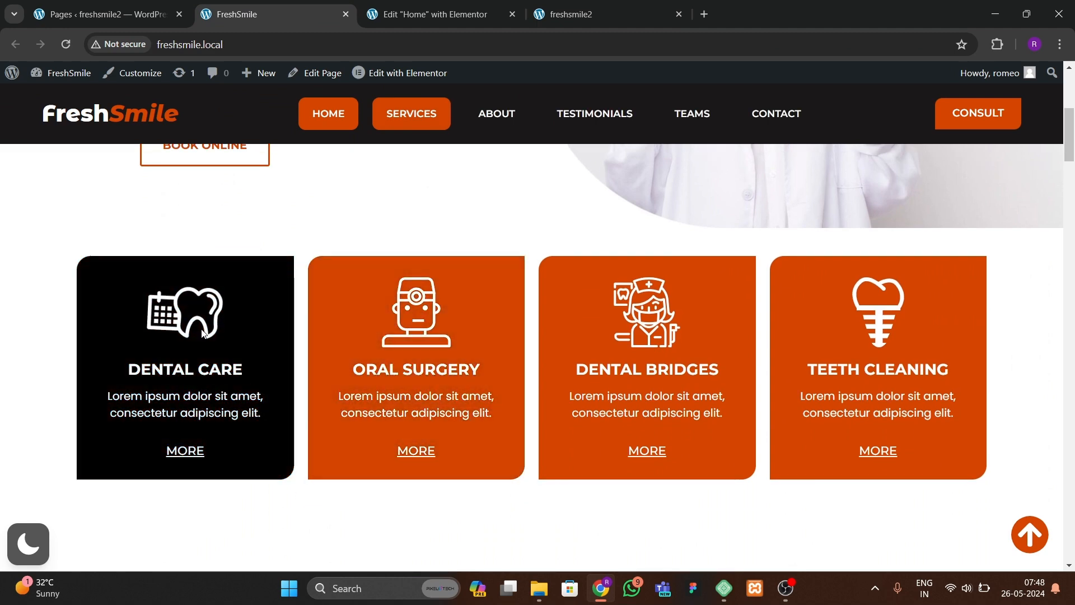
left_click(426, 12)
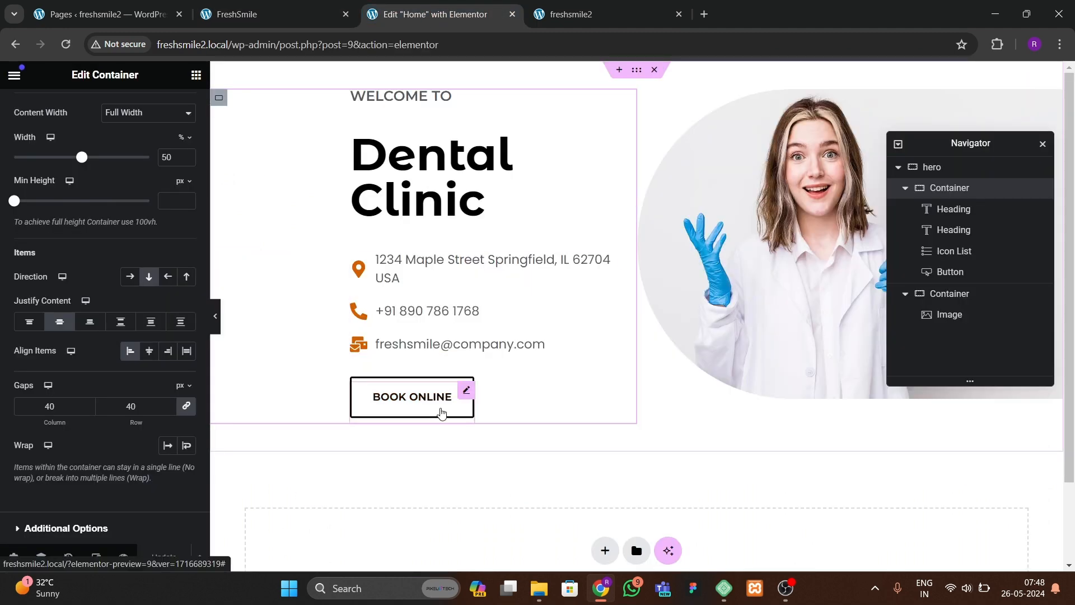
Step: Add a new Flexbox container with a four-column structure below the hero section
scroll(442, 410, "down", 2)
left_click(608, 451)
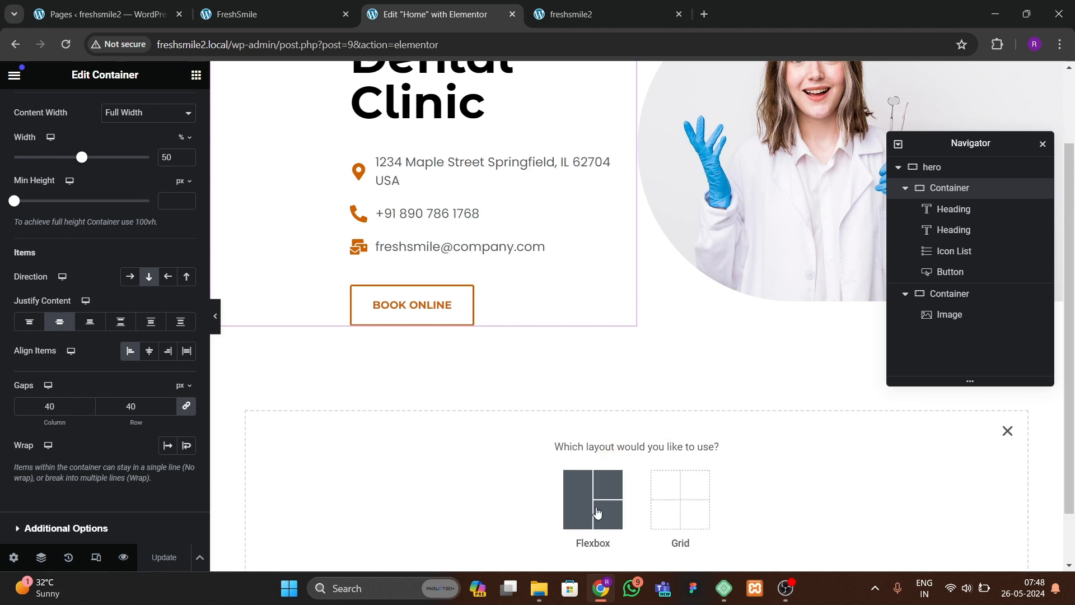
left_click(597, 512)
left_click(746, 486)
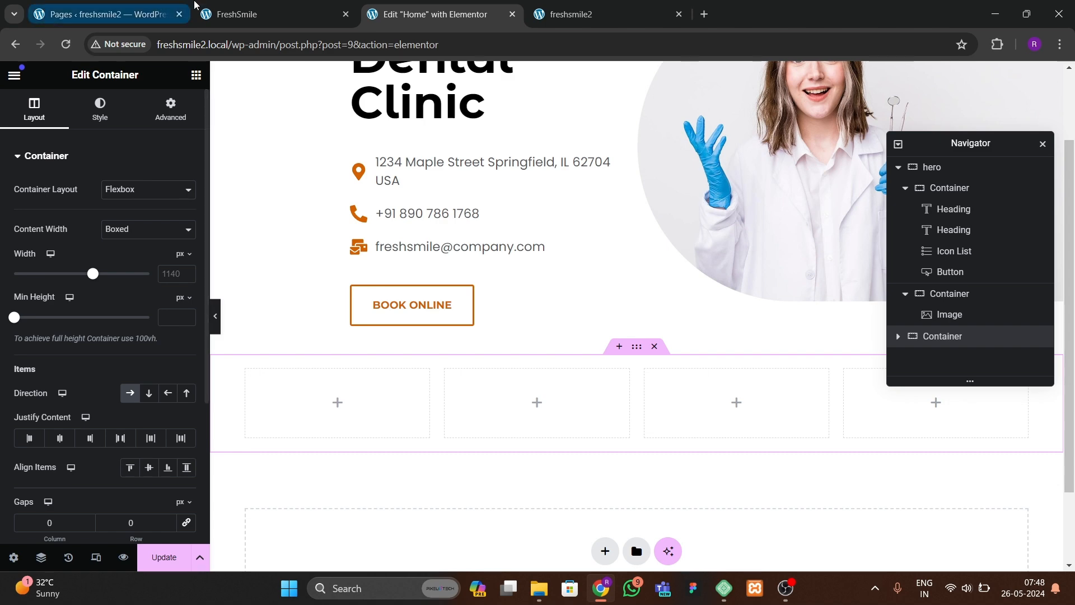
Step: Compare with the original site's services cards, then set the new services container's bottom padding to 60 px
left_click(274, 14)
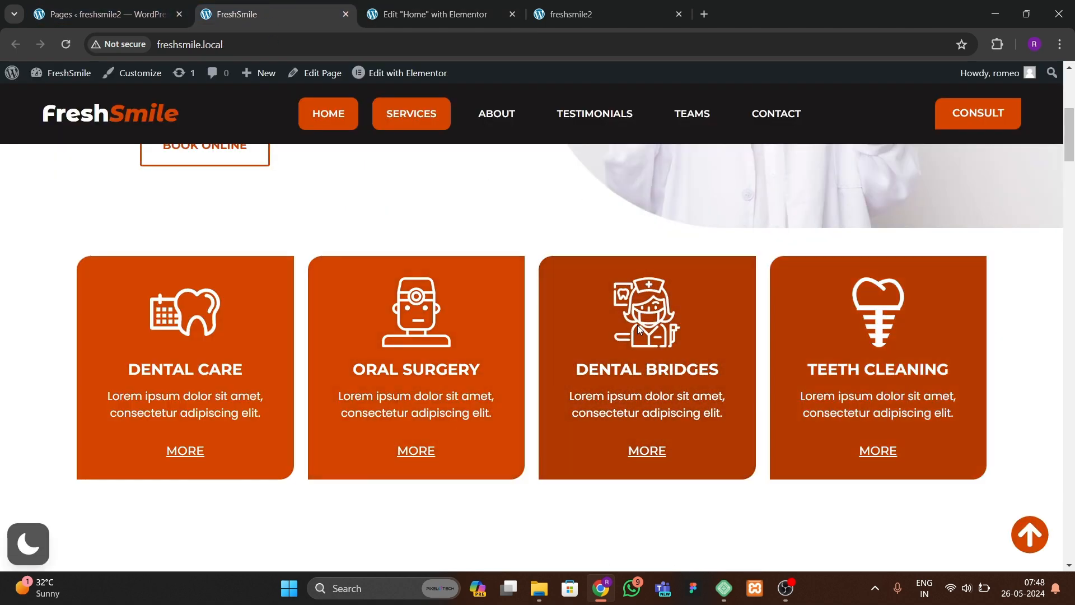
left_click(440, 17)
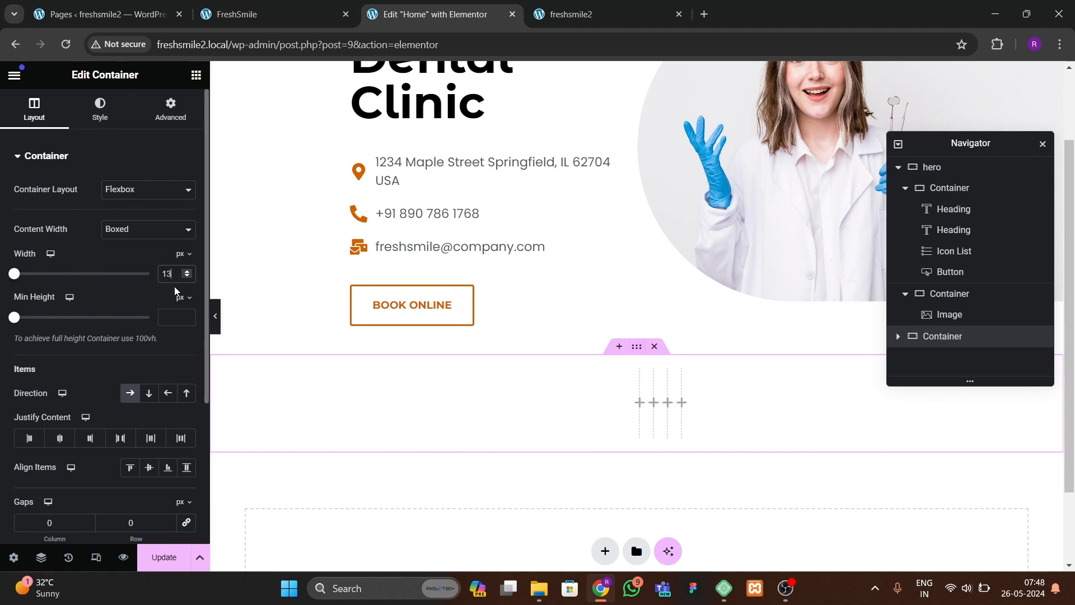
left_click(171, 109)
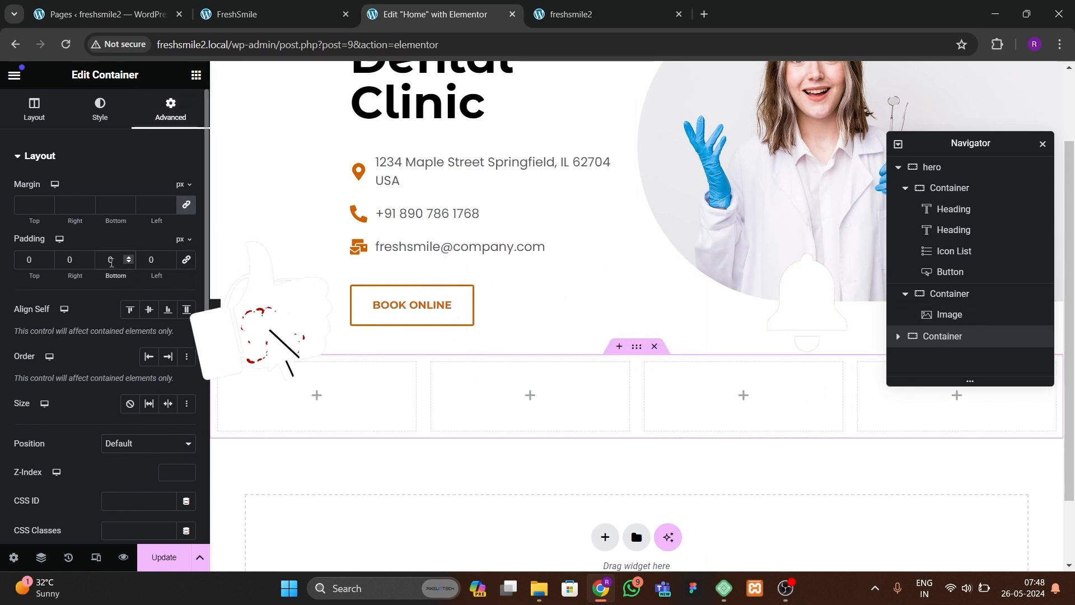
left_click(112, 261)
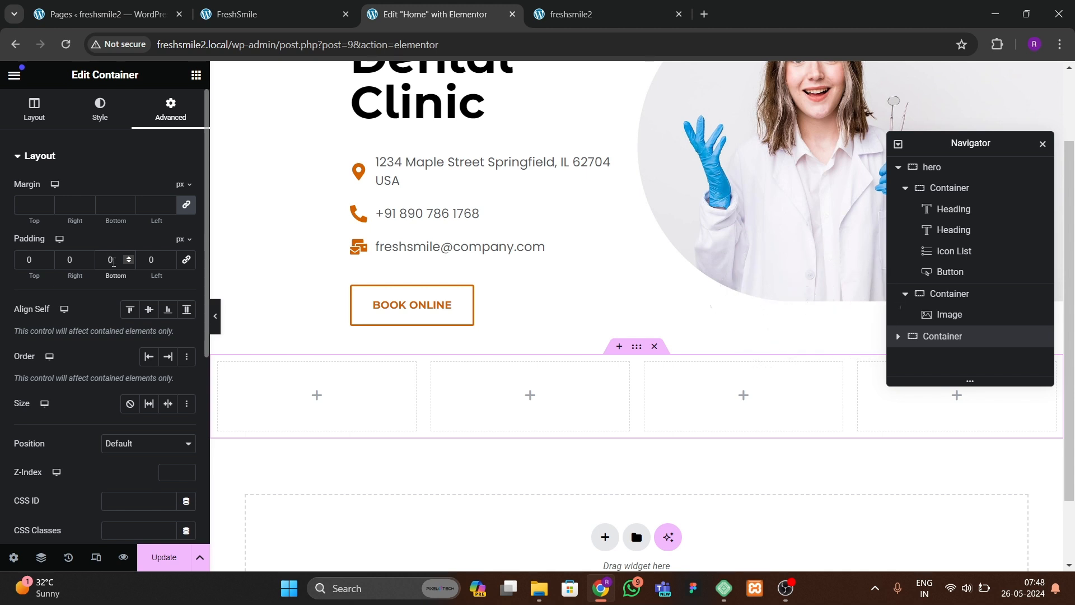
type("8")
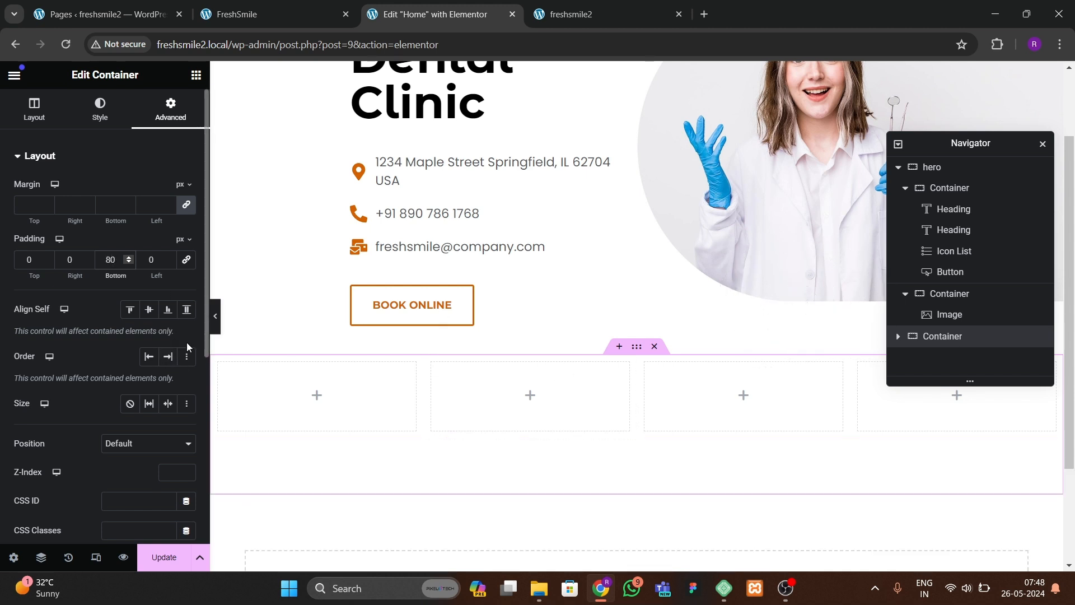
key("BackSpace")
type("6")
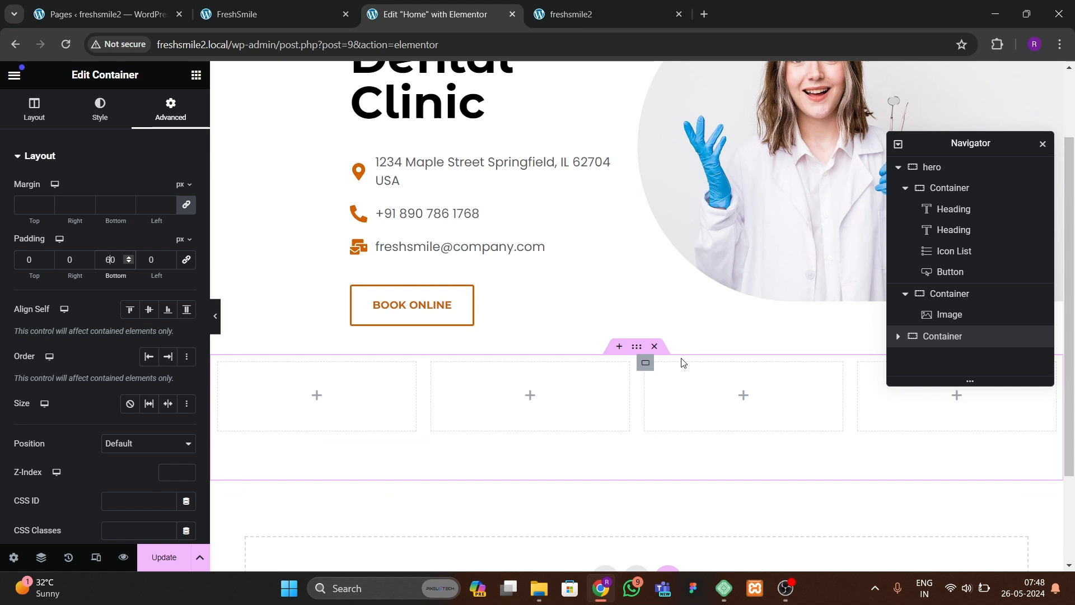
Step: Rename the new four-column container to "services" in the Navigator and expand its inner containers
double_click(956, 339)
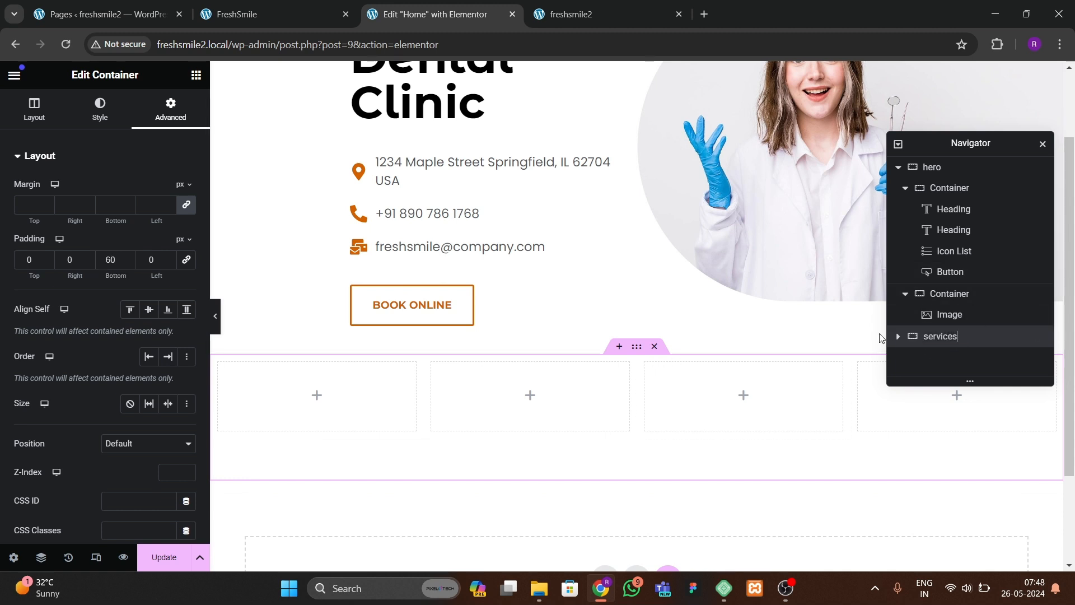
left_click(897, 338)
left_click_drag(1043, 321, 1039, 347)
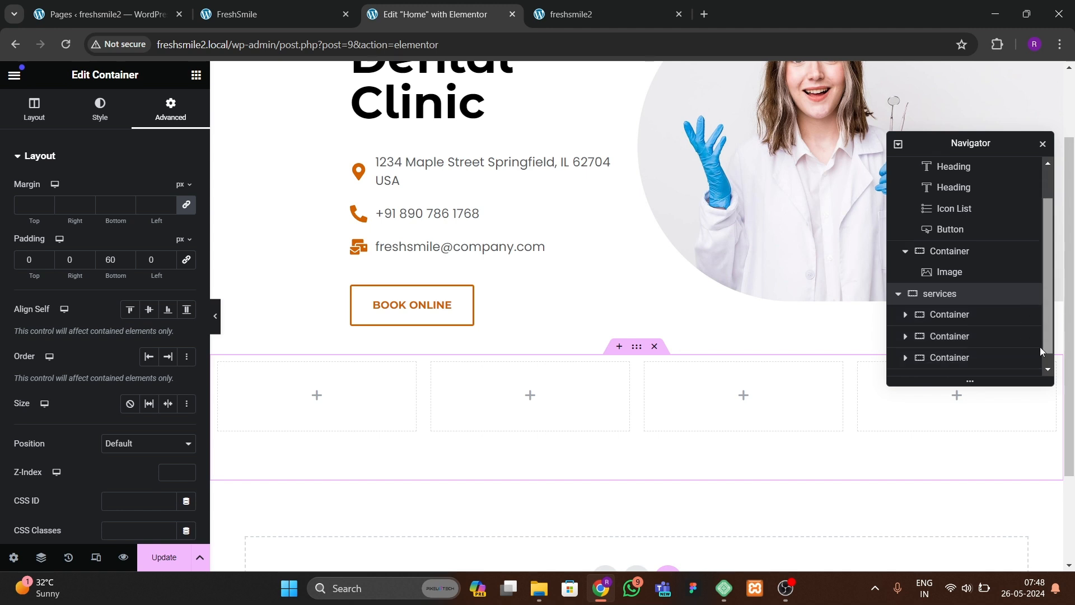
Step: Select the first inner service container and link its padding values at 0
left_click(972, 316)
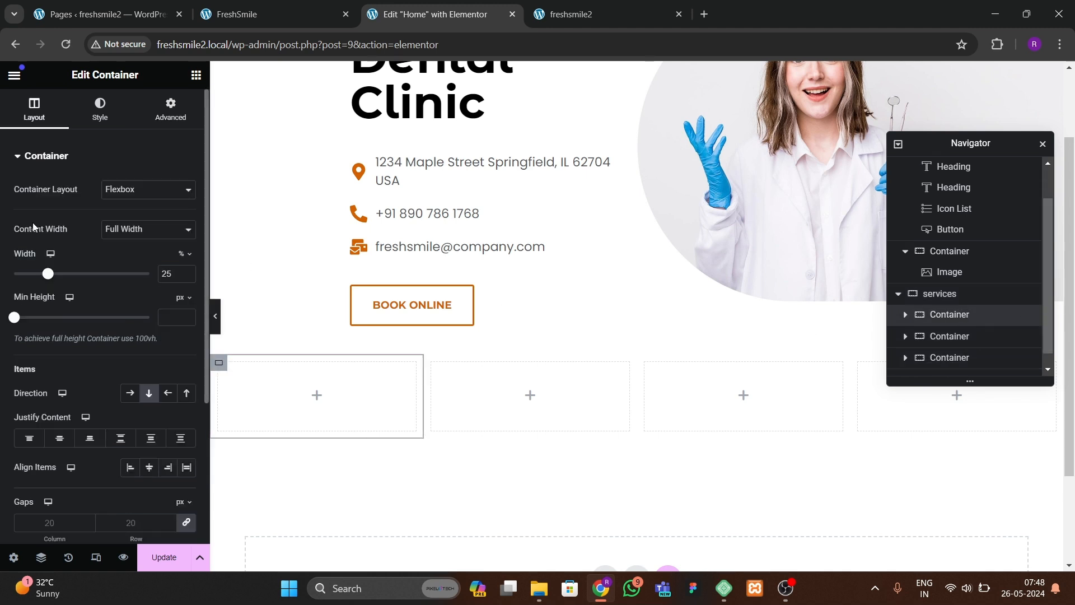
left_click(170, 110)
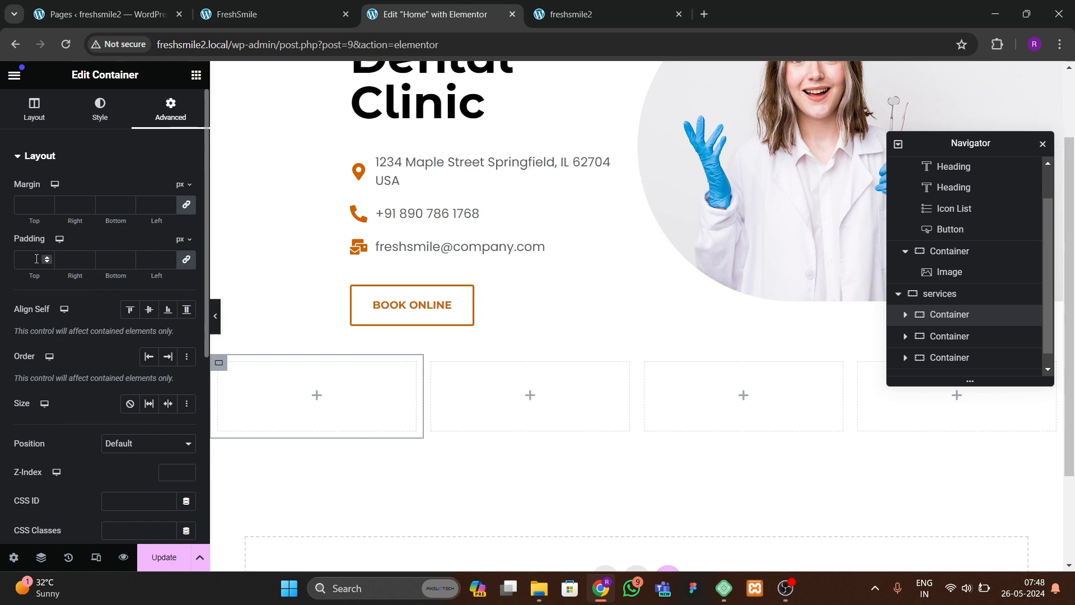
left_click(187, 261)
Step: Inspect the padding settings of the second, third and fourth inner service containers
left_click(941, 337)
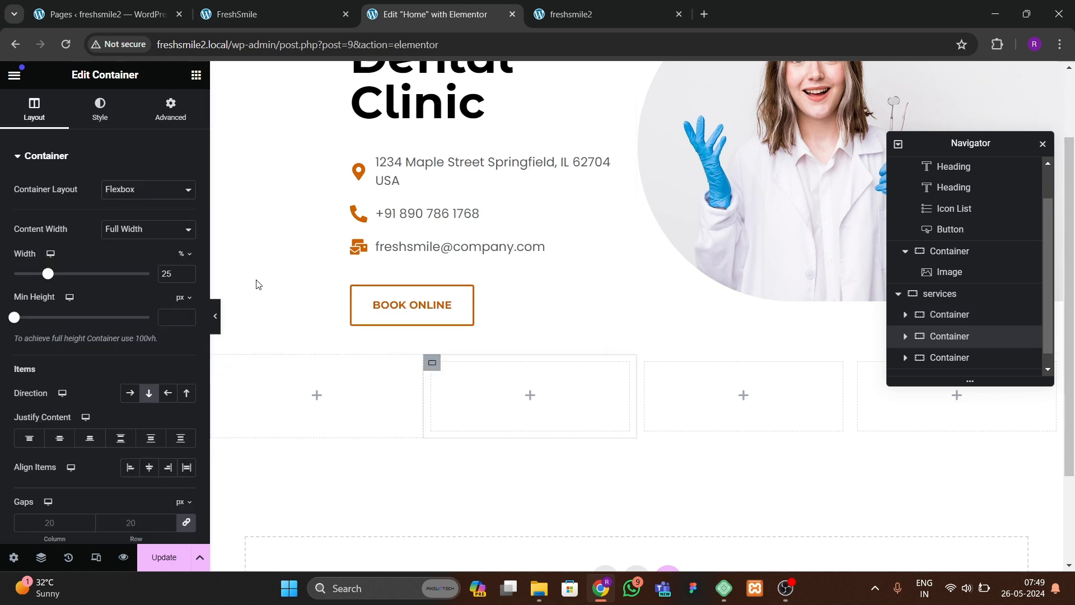
left_click(170, 109)
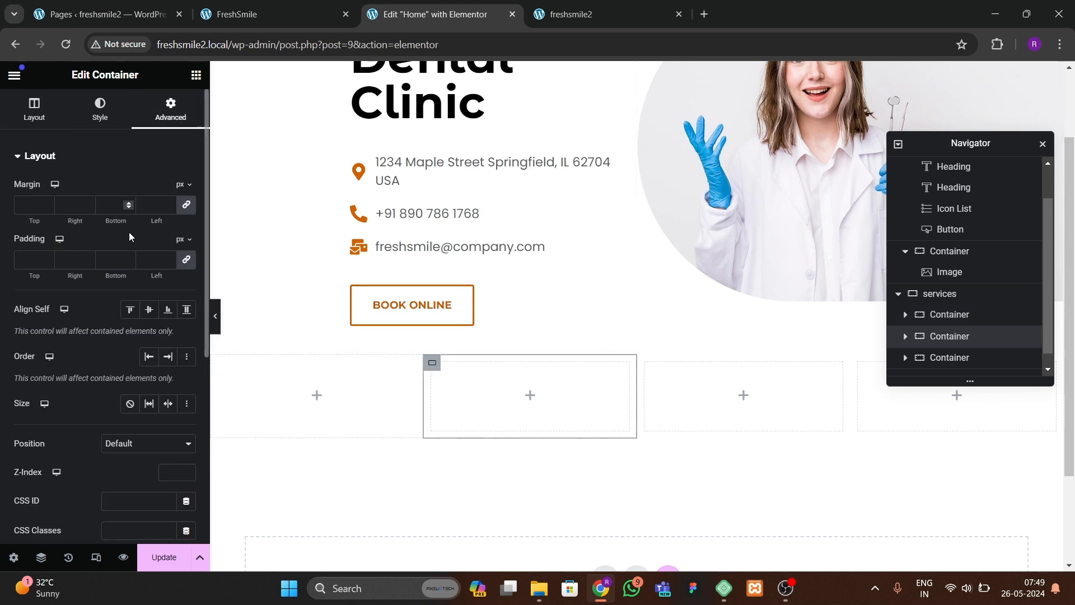
left_click(946, 357)
left_click(170, 109)
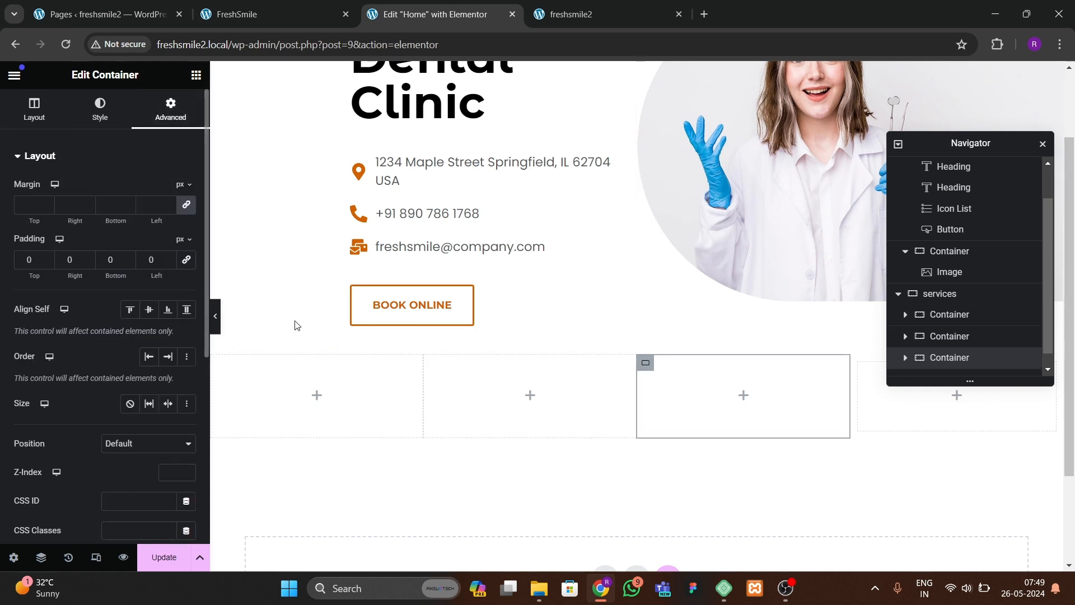
scroll(1044, 313, "down", 1)
left_click(949, 365)
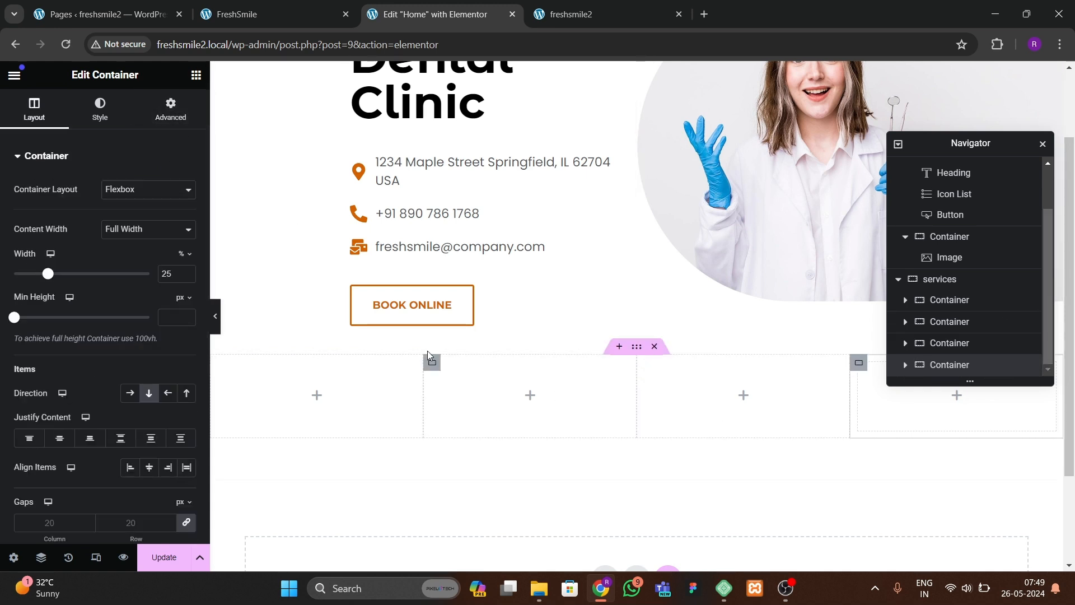
left_click(170, 110)
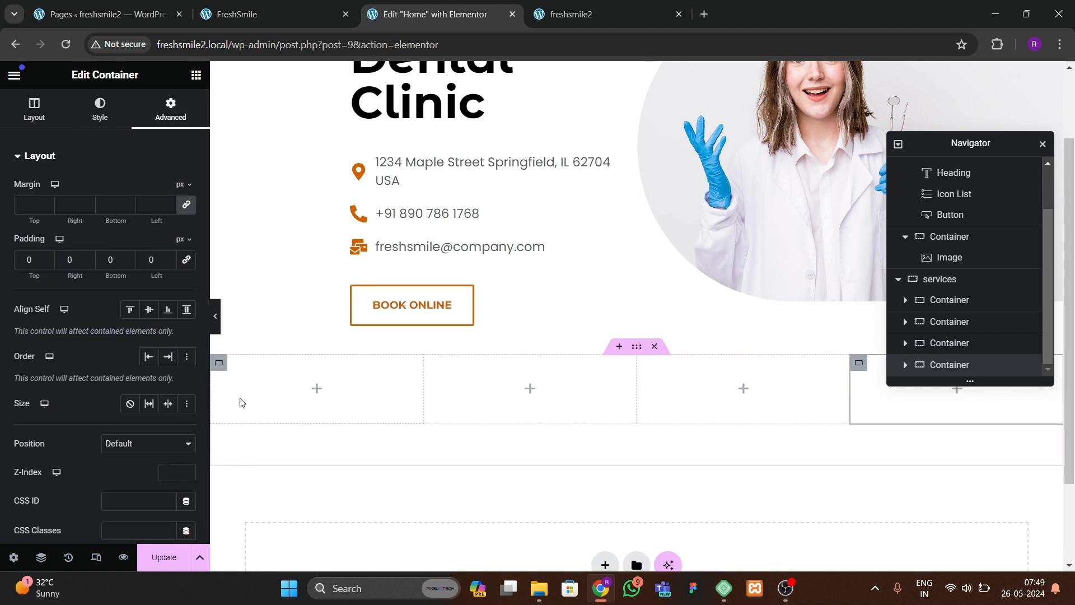
Step: Give the first service container a classic background using the orange global colour
left_click(220, 364)
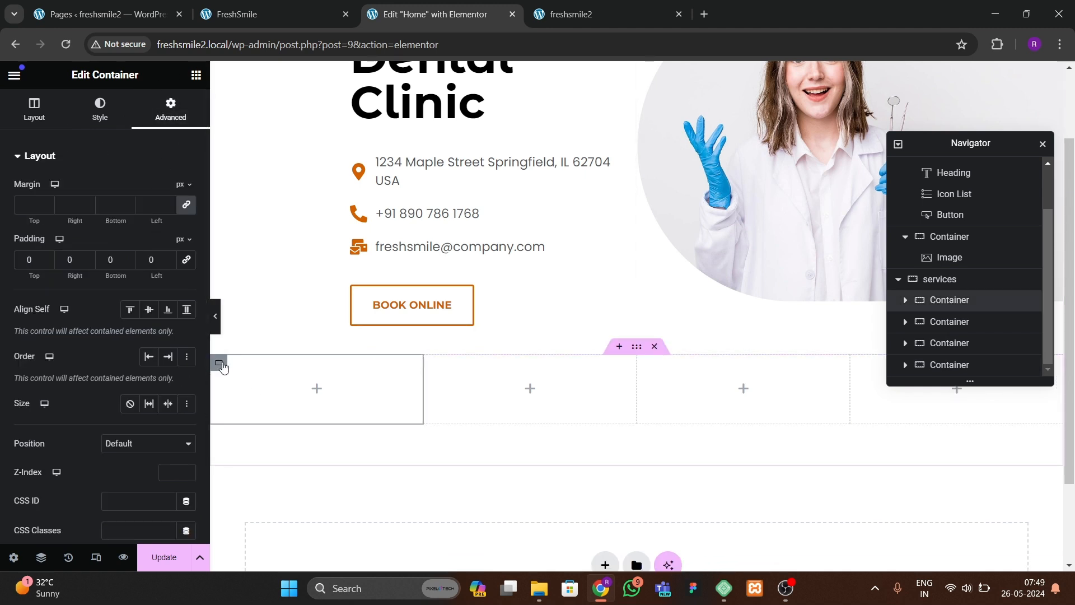
left_click(100, 109)
left_click(130, 219)
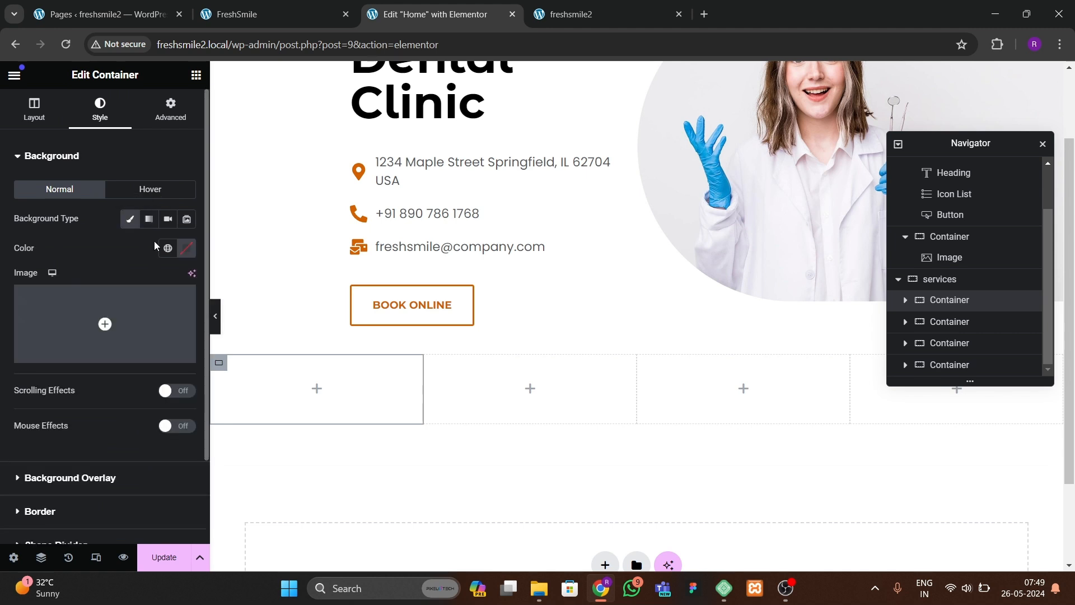
left_click(167, 248)
left_click(81, 420)
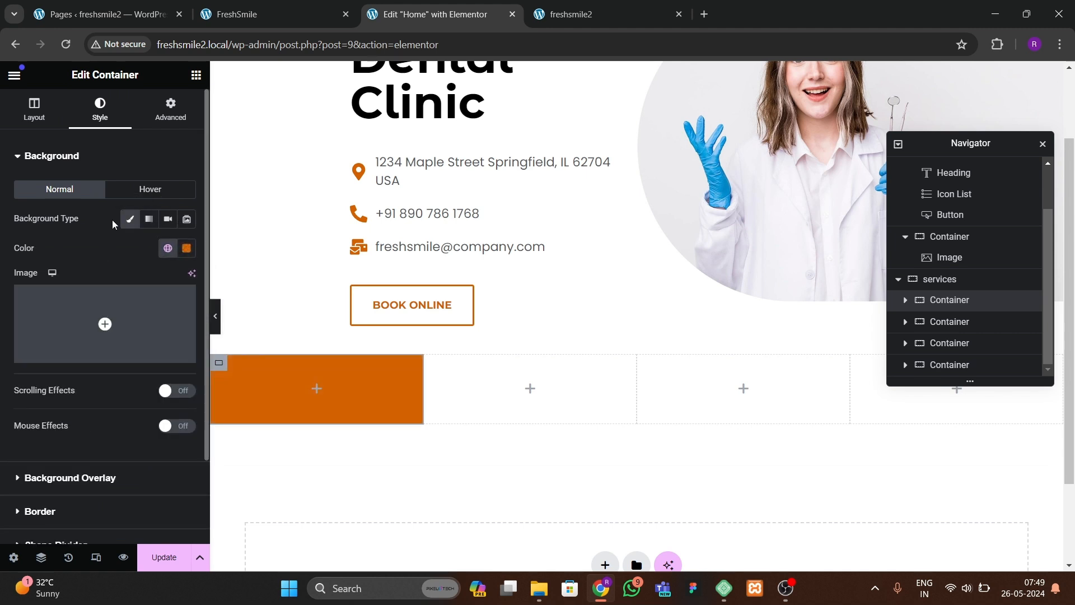
Step: Set the first service container's padding to 30 px on all sides
left_click(171, 109)
left_click(186, 259)
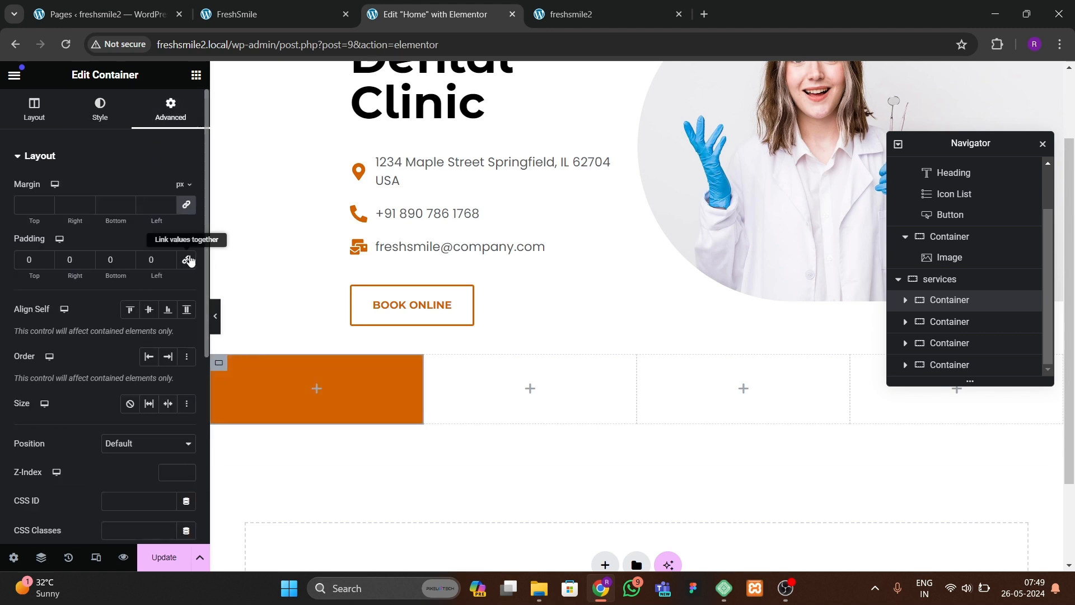
type("3")
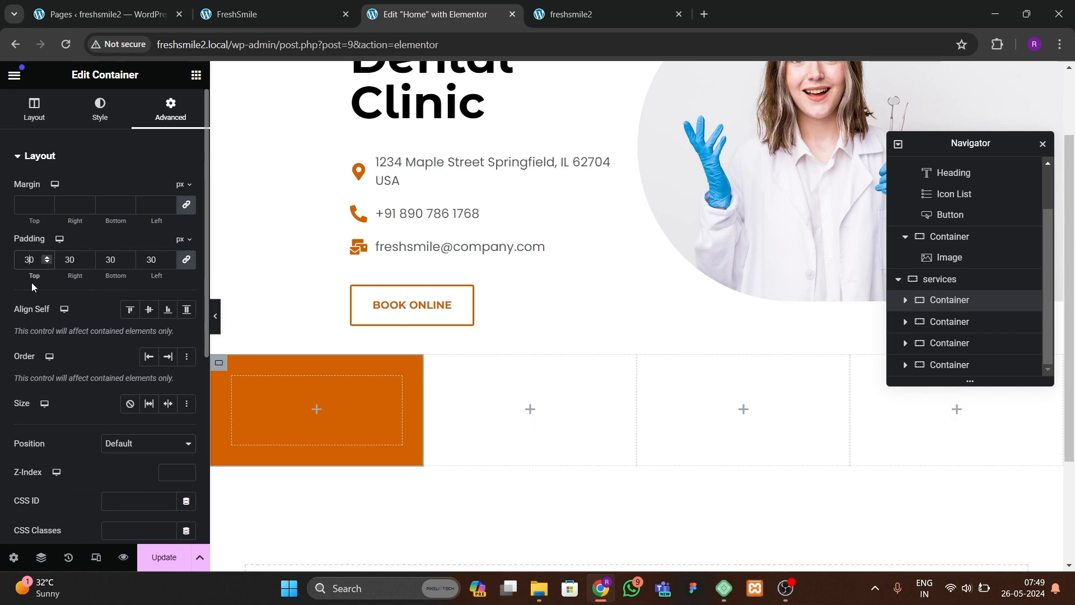
Step: Search the widgets for icon and add an Icon widget into the first service container
left_click(306, 6)
left_click(432, 14)
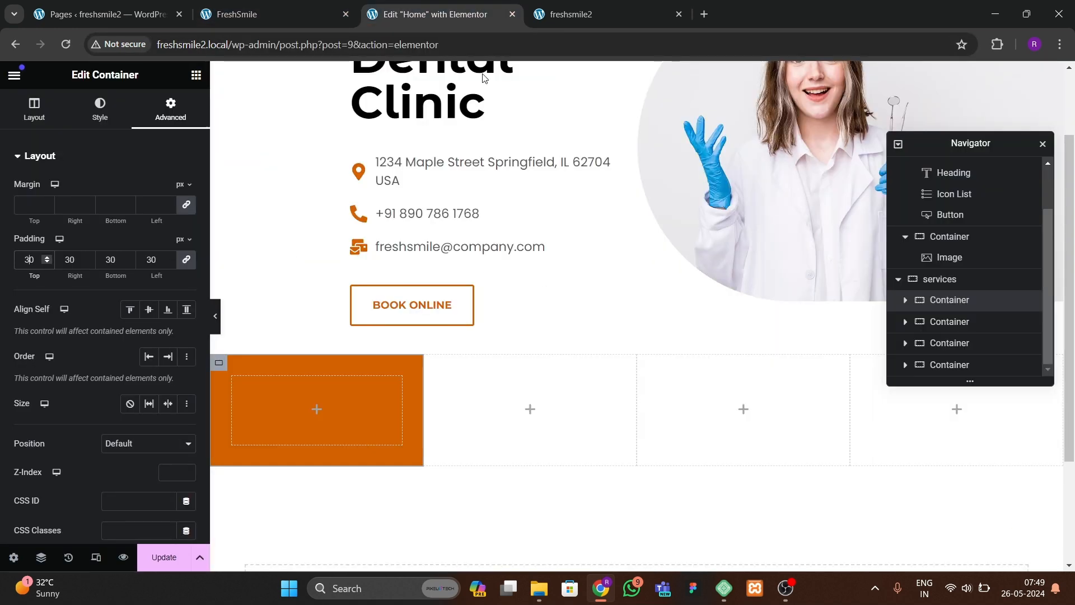
left_click(195, 74)
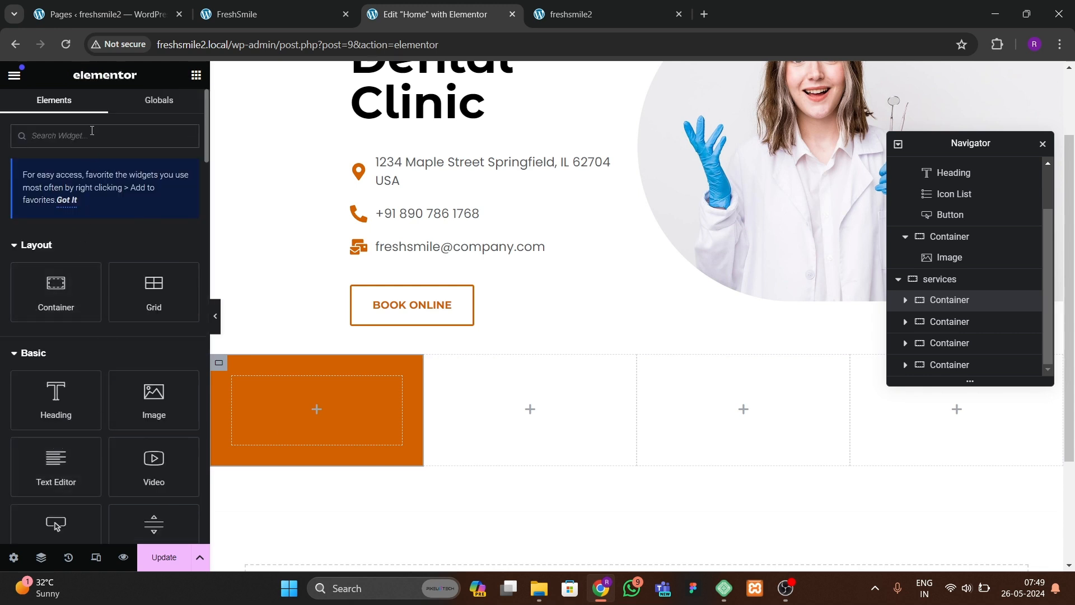
type("icon")
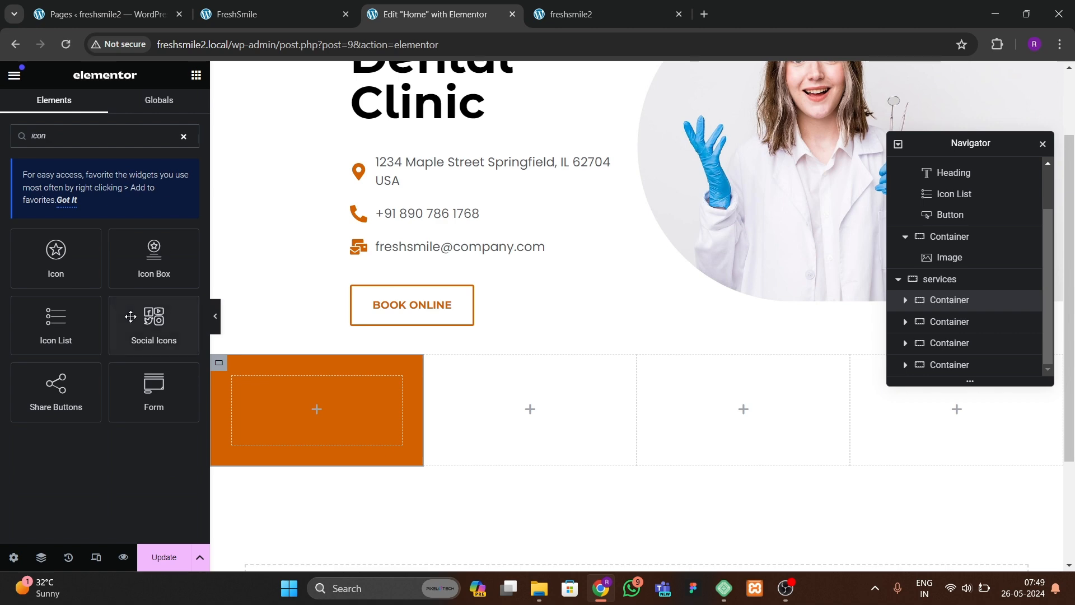
left_click_drag(78, 268, 288, 405)
Step: Choose an uploaded SVG for the icon, enable unfiltered file uploads, and upload the dentist-date-for-personal-care SVG
left_click(150, 264)
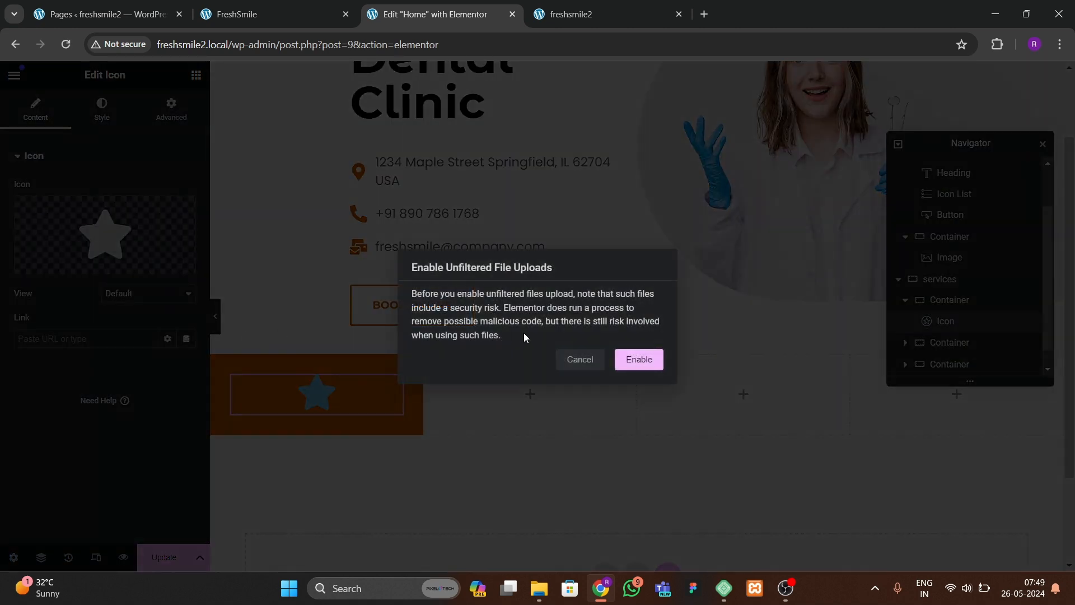
left_click(651, 360)
left_click(67, 131)
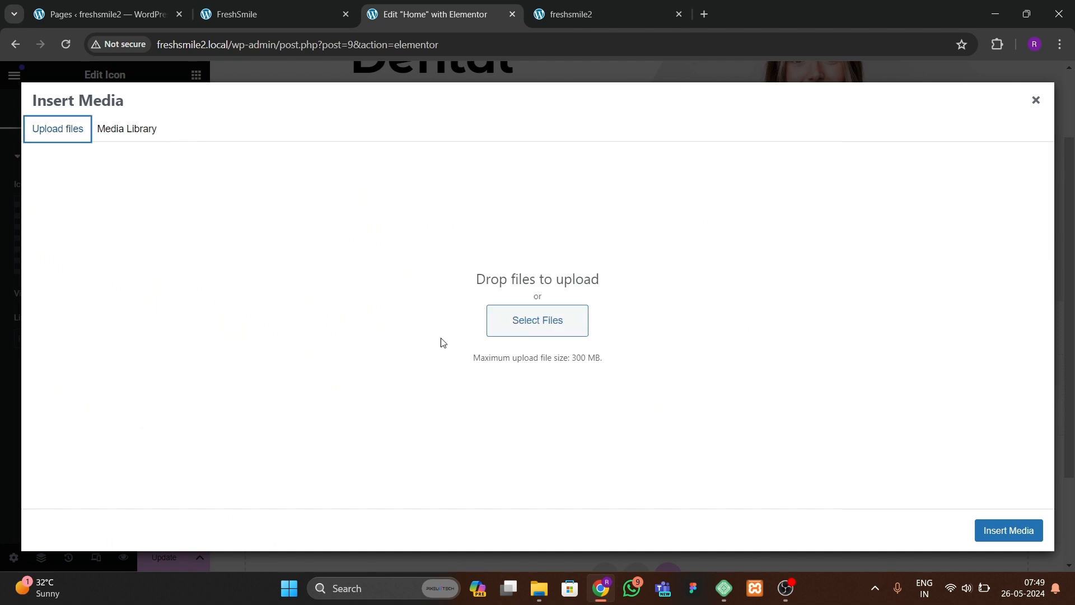
left_click(490, 331)
left_click_drag(197, 203, 493, 274)
left_click(420, 314)
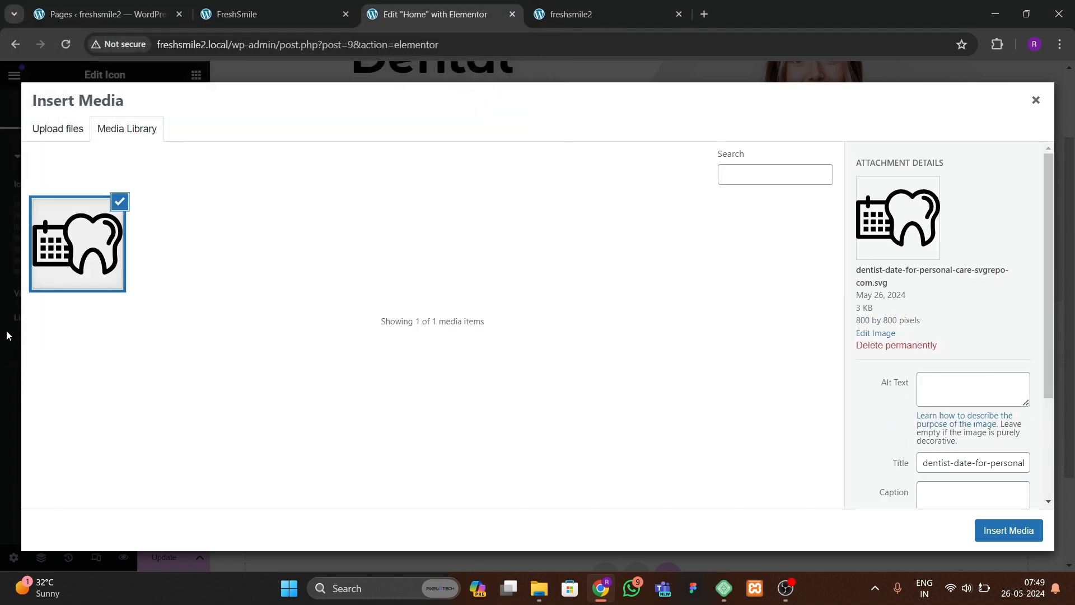
Step: Upload the other dentist SVG icons from Downloads and insert the dentist-svgrepo-com (1) icon
left_click(62, 134)
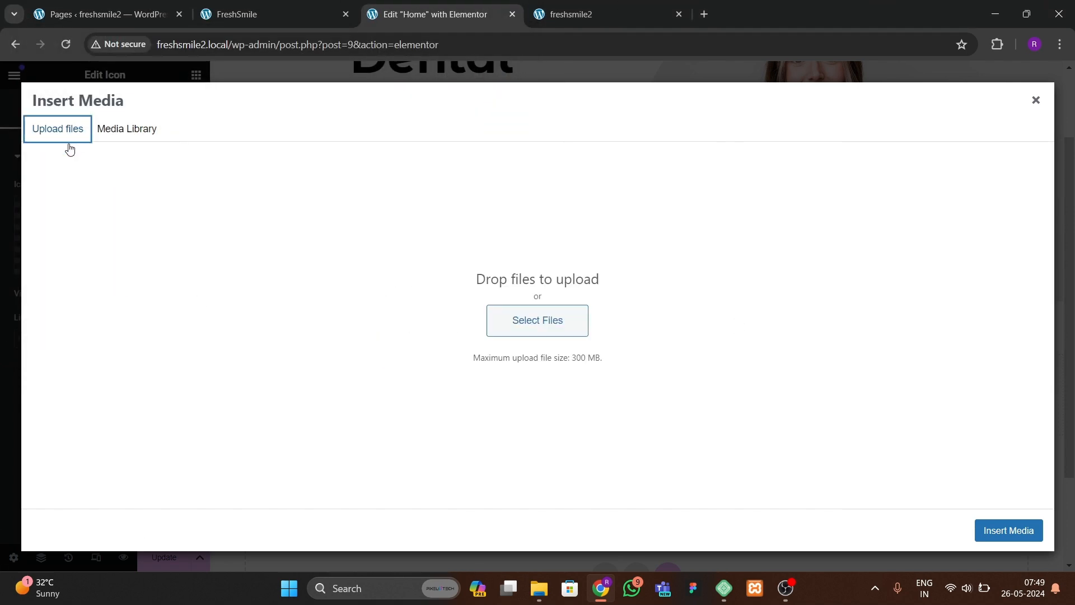
left_click(515, 312)
left_click(173, 168)
left_click(244, 171, "ctrl")
left_click(337, 173, "ctrl")
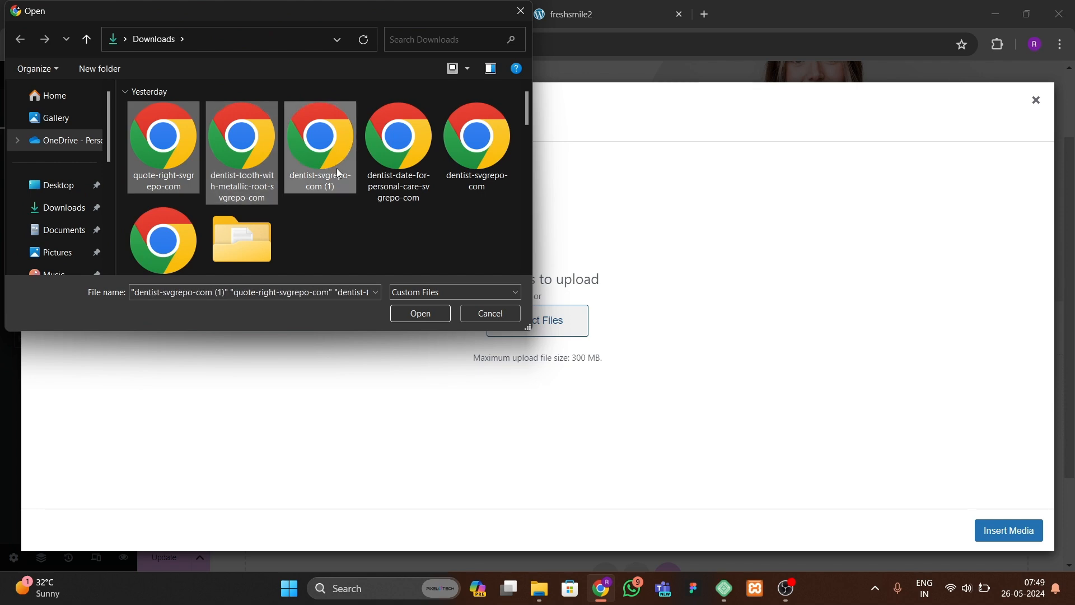
left_click(403, 162, "ctrl")
left_click(477, 162, "ctrl")
left_click(190, 258, "ctrl")
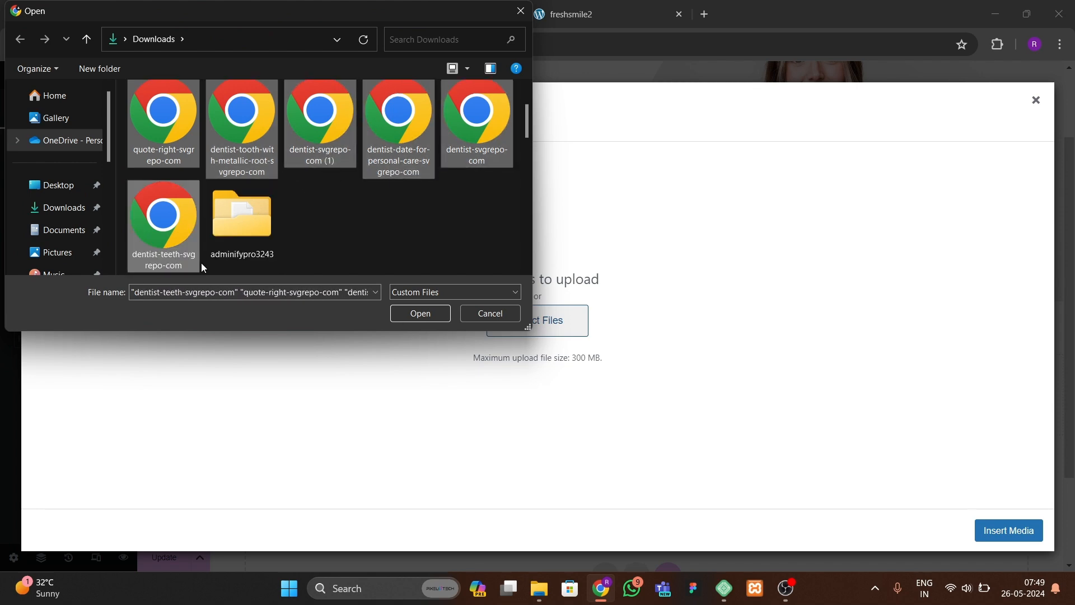
left_click(420, 313)
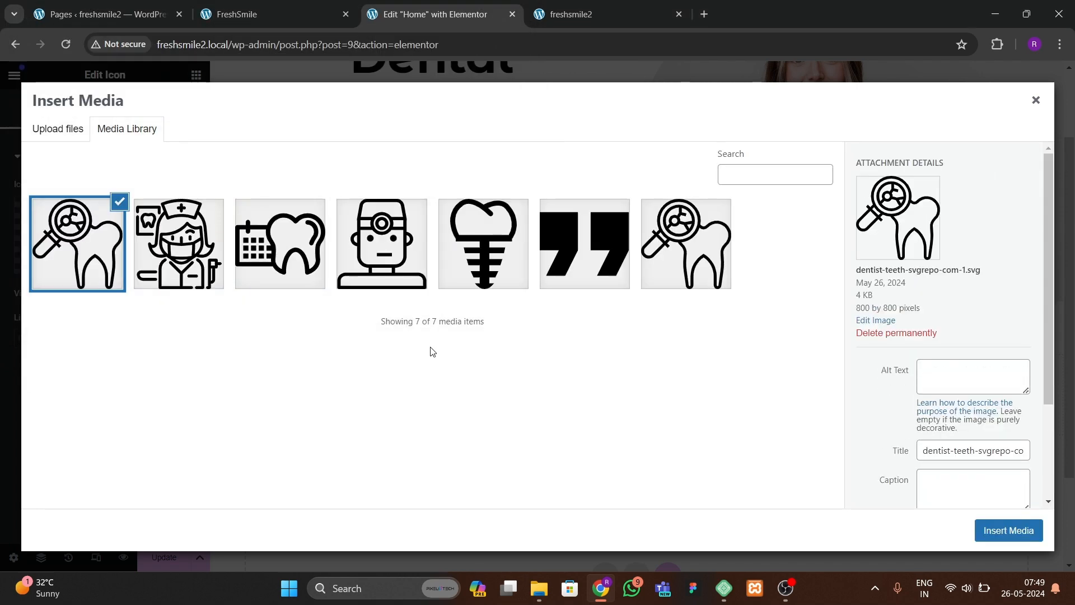
left_click(381, 245)
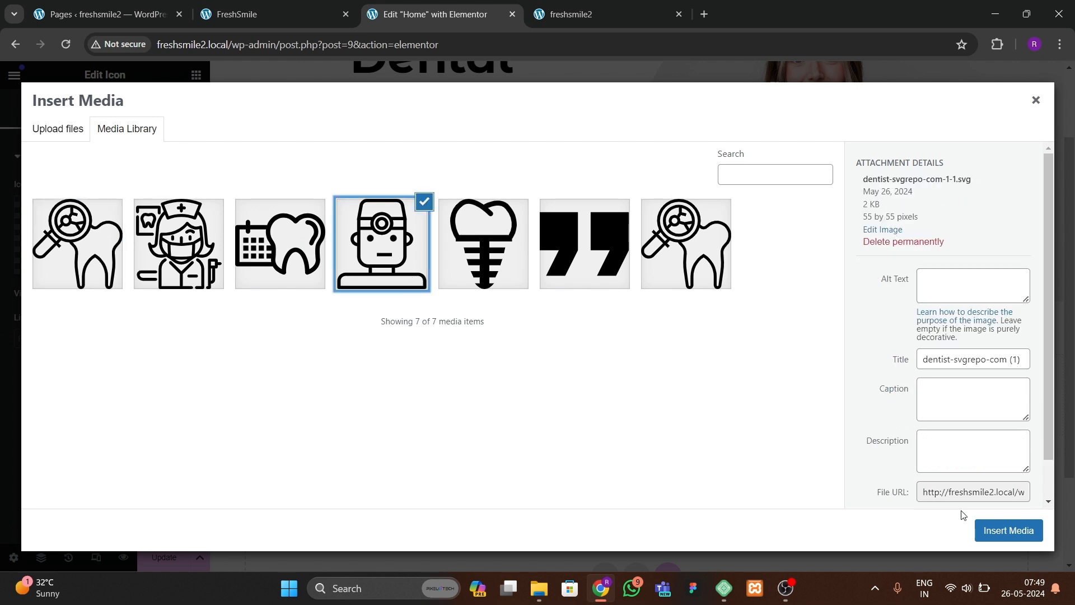
left_click(1004, 529)
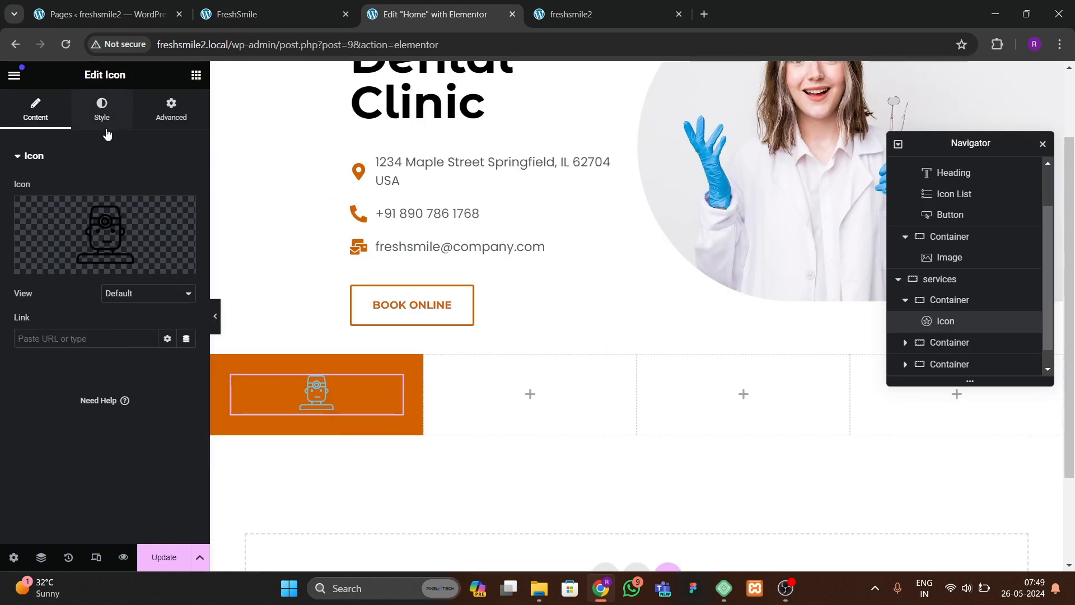
Step: Set the icon's primary colour to white and its size to about 61 px
left_click(102, 108)
left_click(187, 248)
left_click_drag(178, 333, 93, 290)
left_click(40, 434)
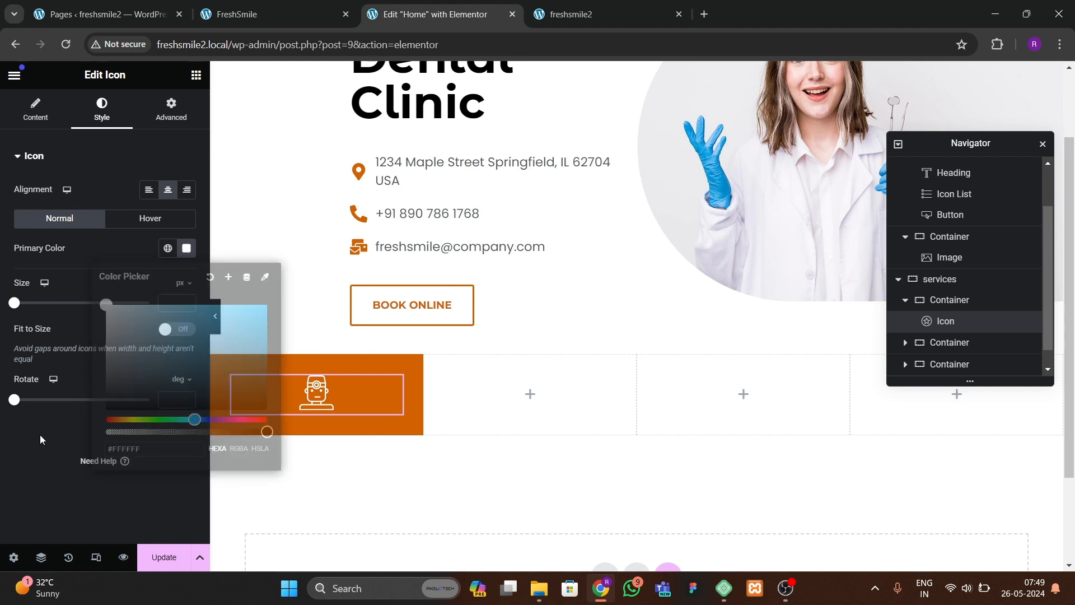
left_click(188, 301)
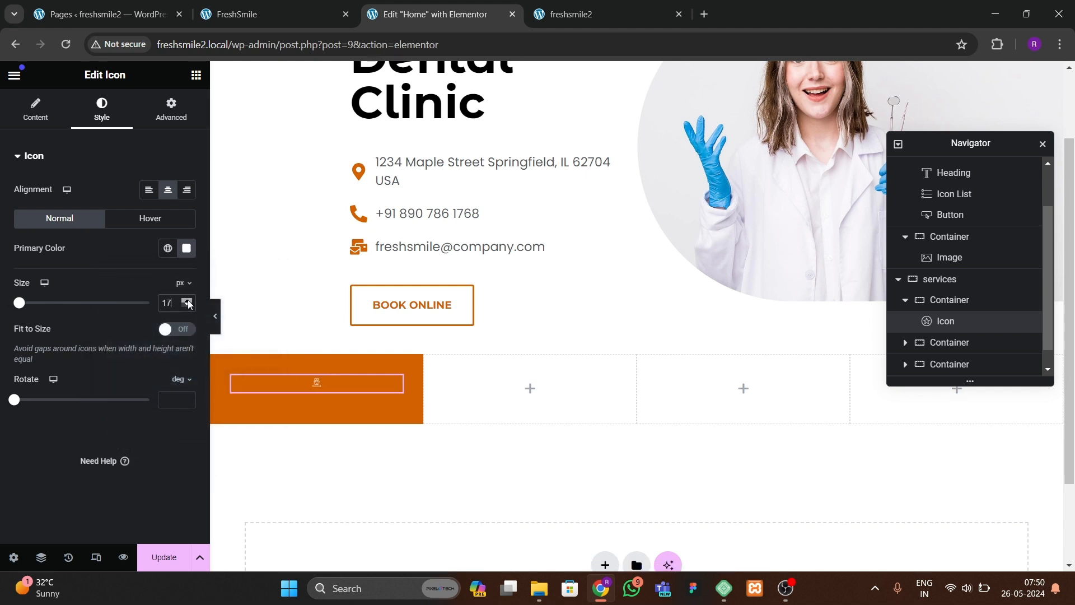
left_click(188, 302)
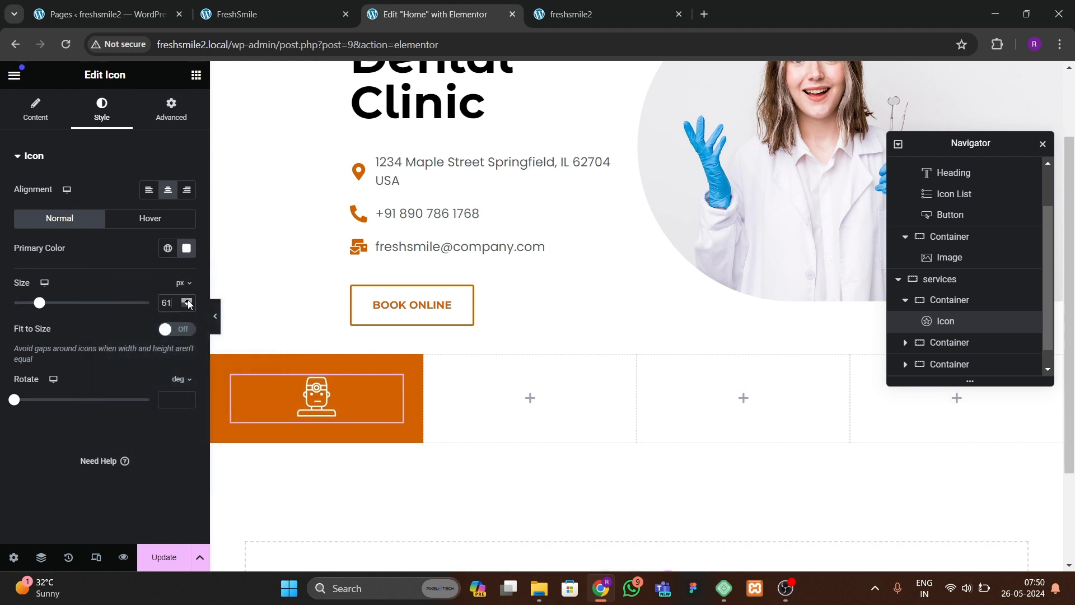
Step: Set the service icon's size to 90 px
left_click_drag(188, 302, 188, 303)
key("BackSpace")
key("BackSpace")
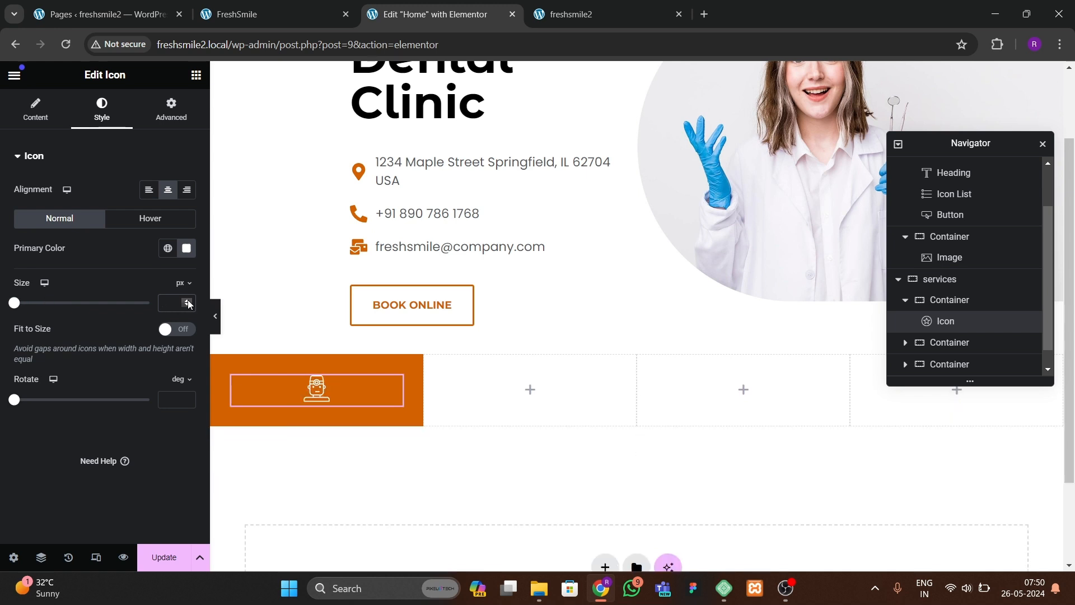
type("10")
key("BackSpace")
key("BackSpace")
type("90")
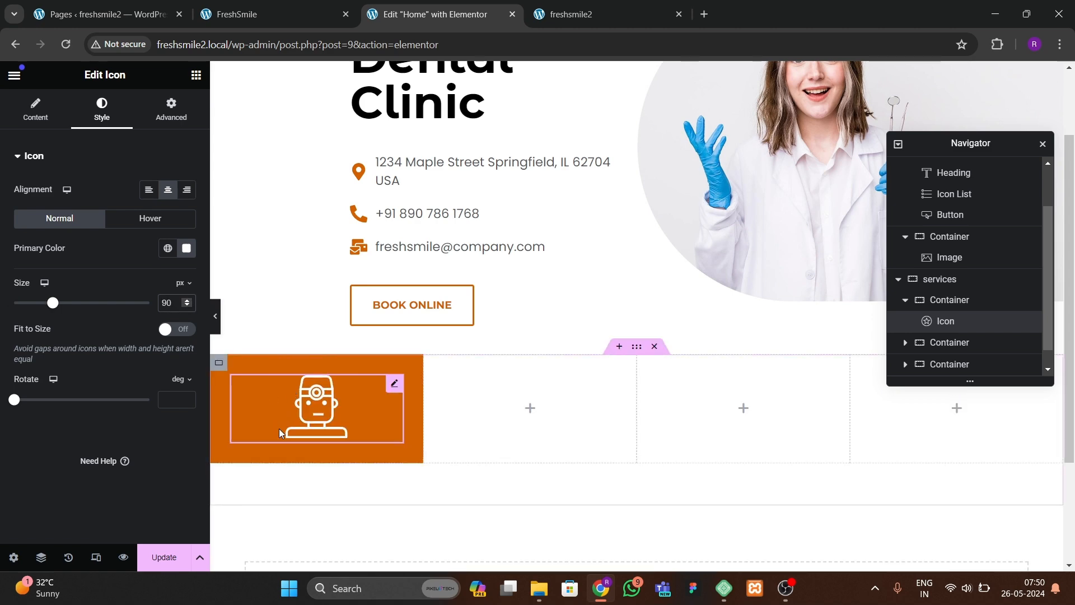
Step: Compare with the live FreshSmile site, then add a Heading widget below the icon titled DENTAL CARE
left_click(273, 17)
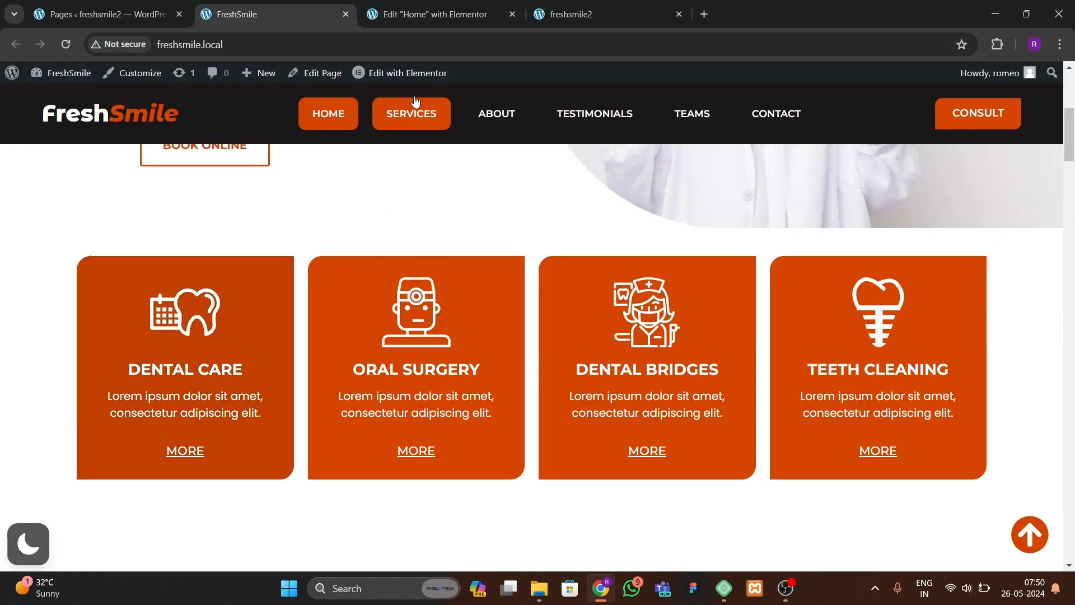
left_click(428, 14)
left_click(196, 75)
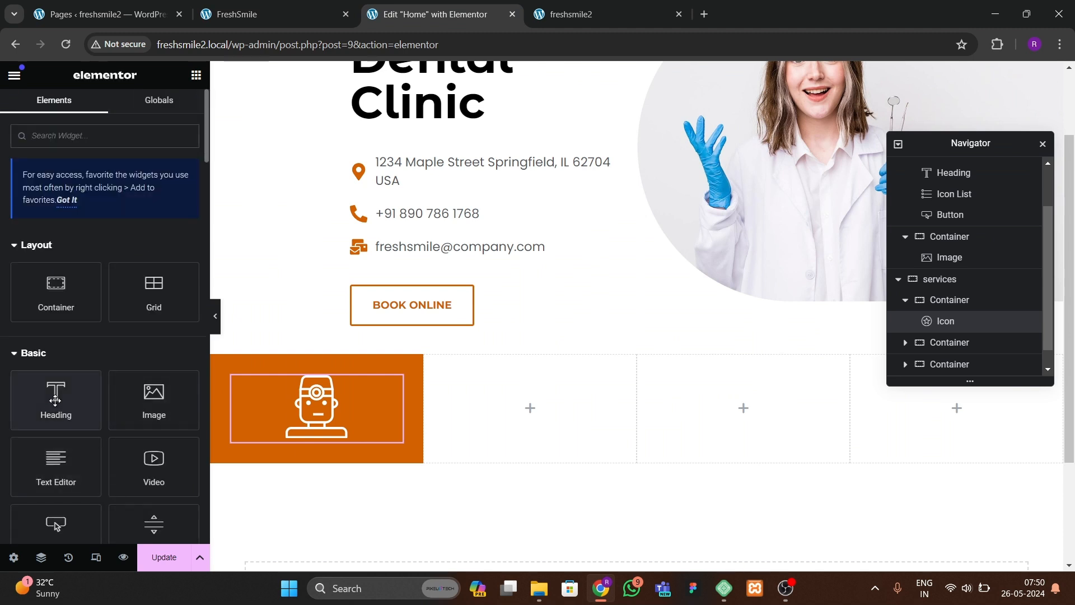
left_click_drag(55, 401, 368, 428)
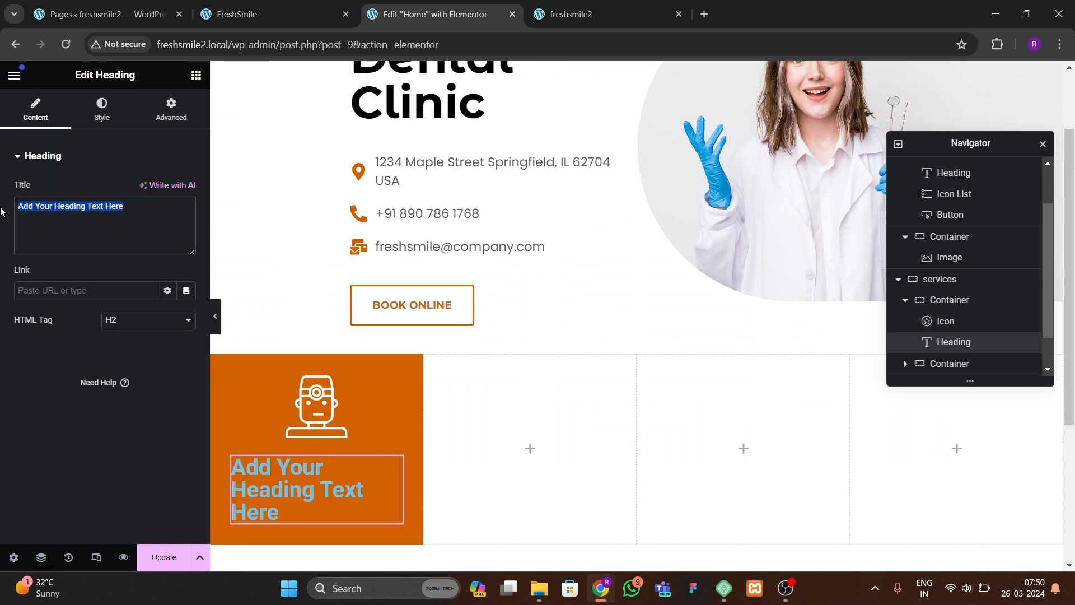
type("DEE")
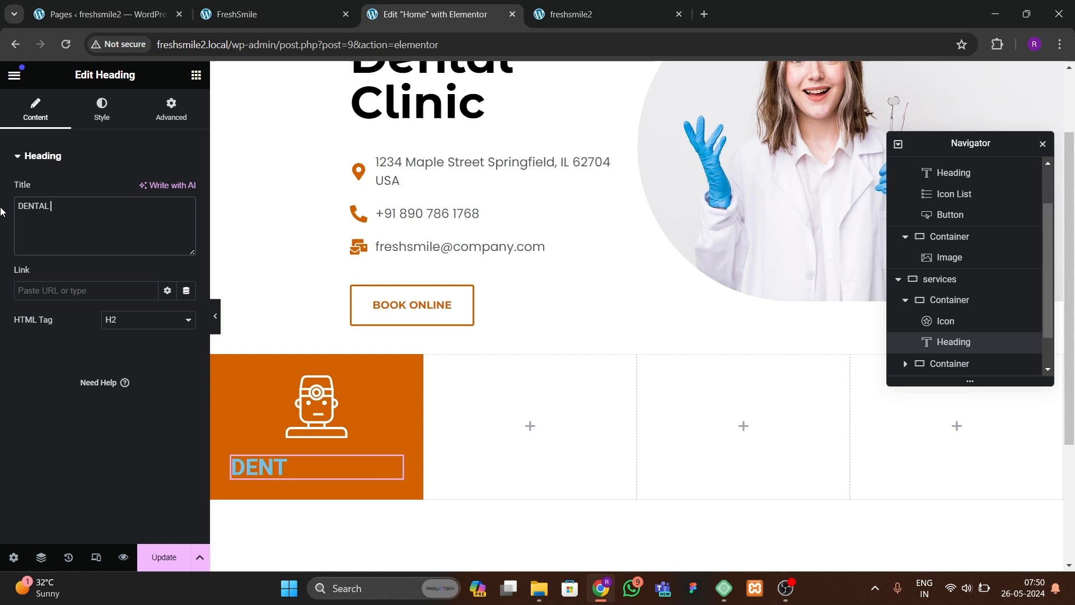
Step: Center the DENTAL CARE heading and set its text colour to white
left_click(102, 109)
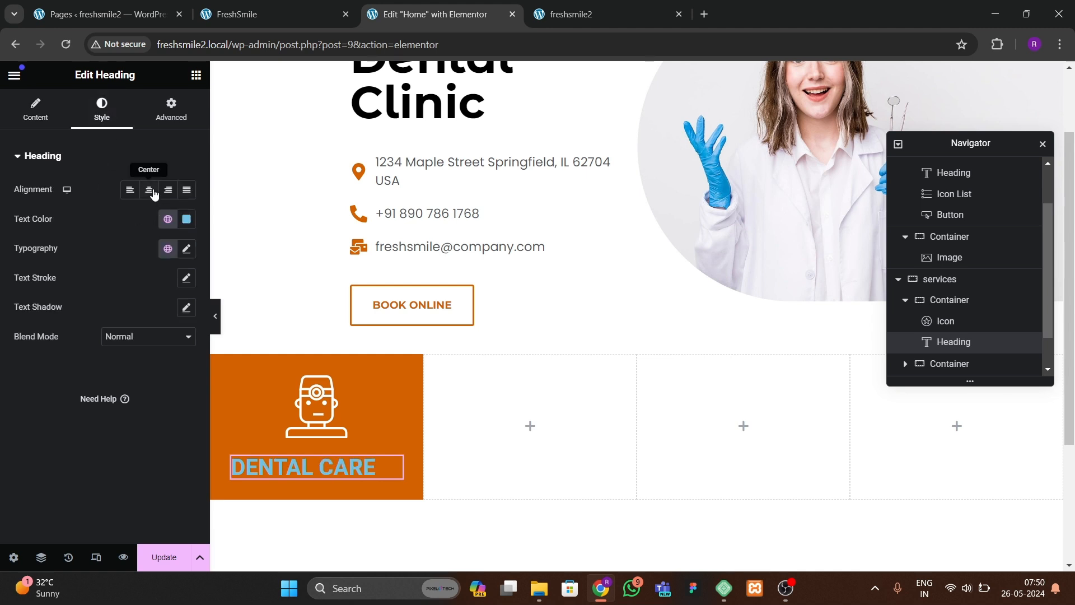
left_click(149, 190)
left_click(186, 218)
left_click(120, 273)
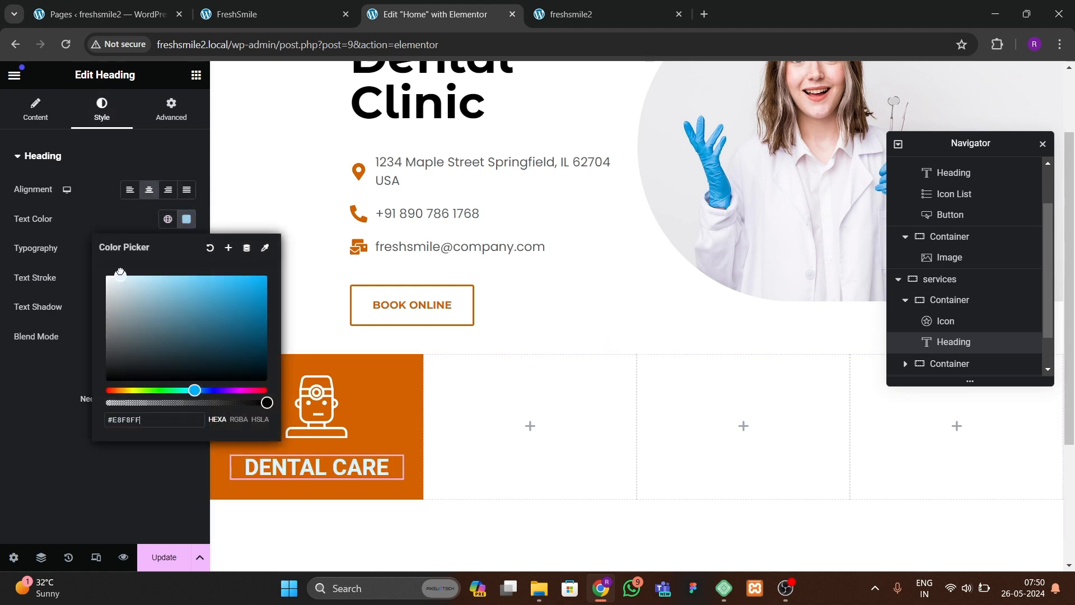
left_click(2, 464)
Step: Set the heading typography to Montserrat, size 20 px, weight 700 (Bold)
left_click(186, 248)
left_click(159, 315)
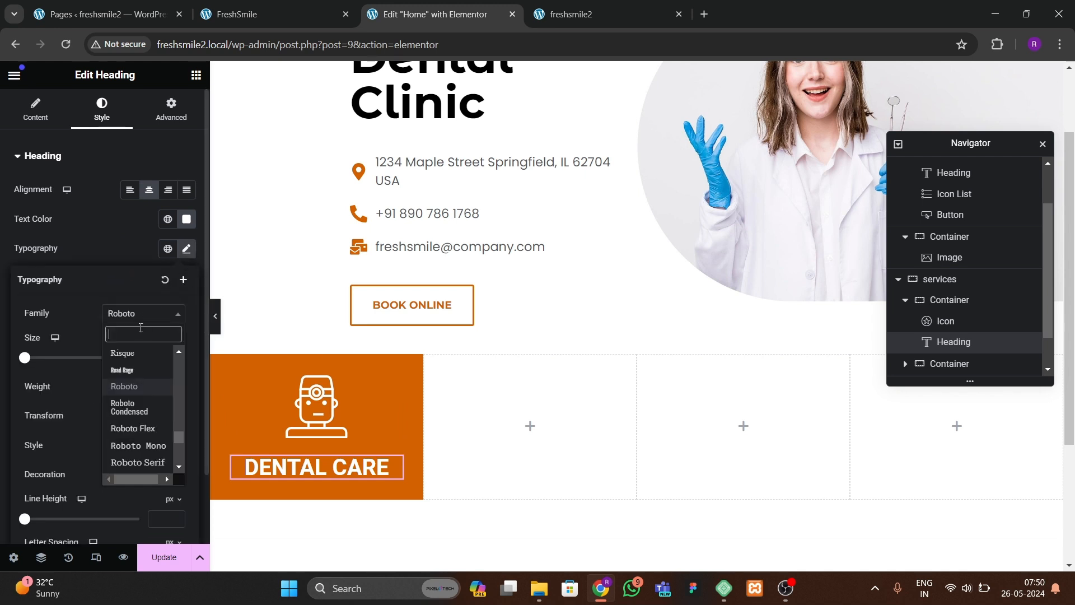
type("monts")
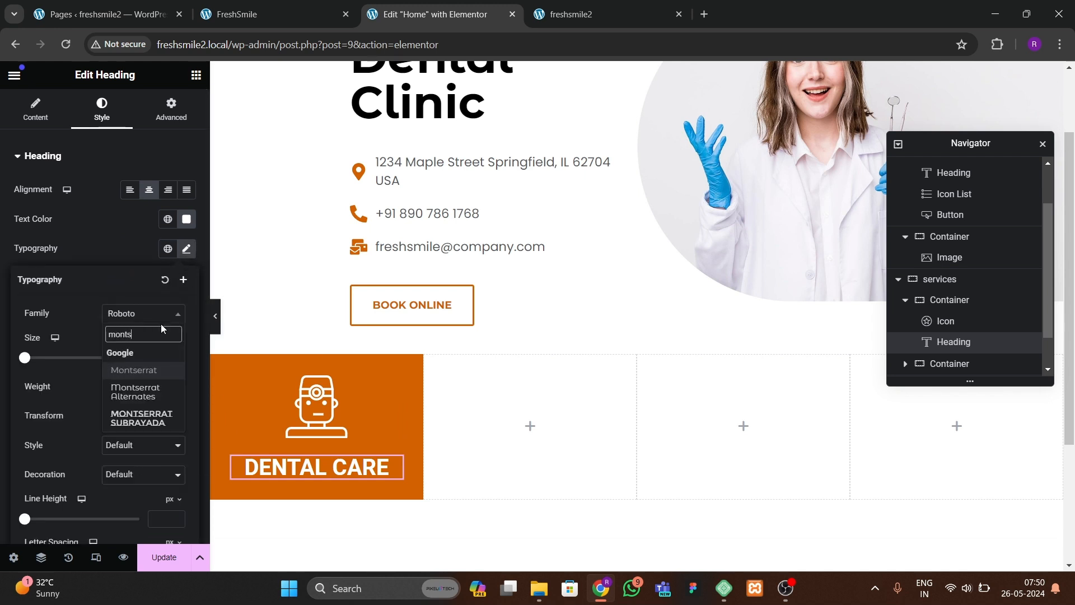
key("Return")
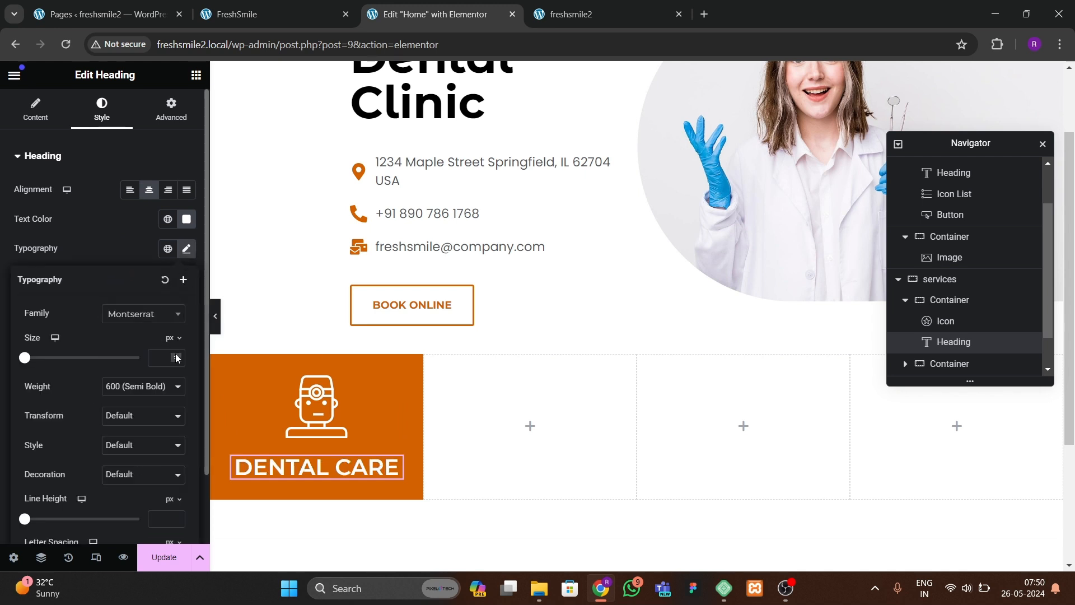
left_click(177, 358)
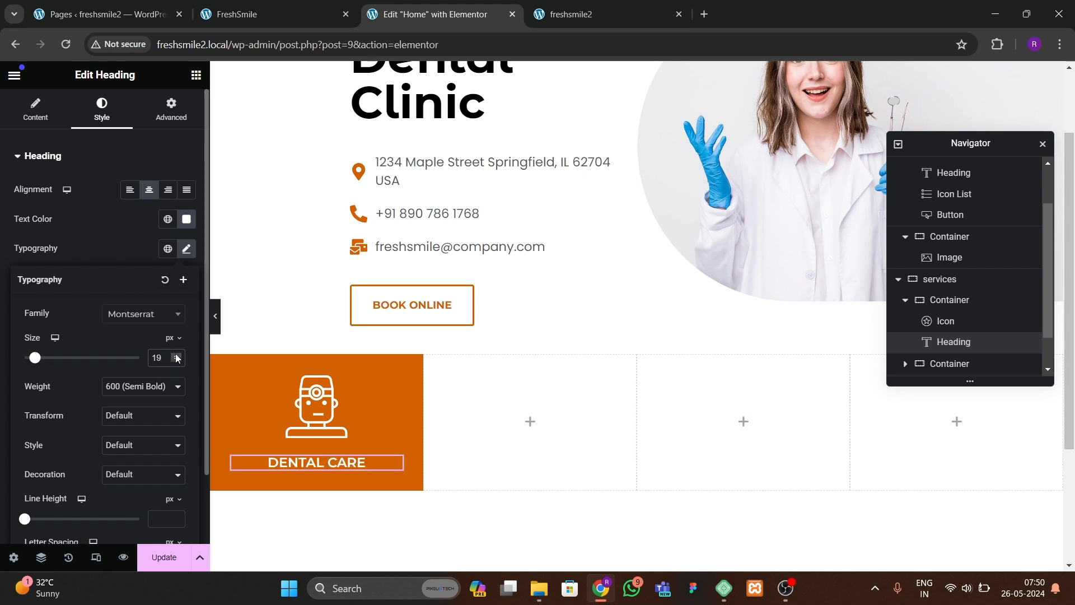
left_click(150, 386)
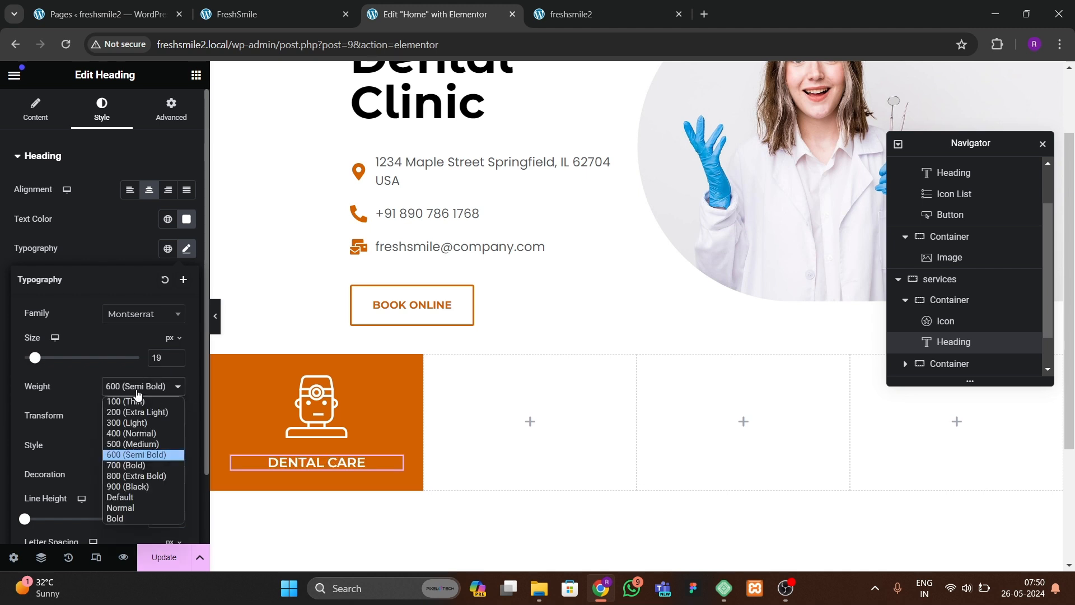
left_click(118, 469)
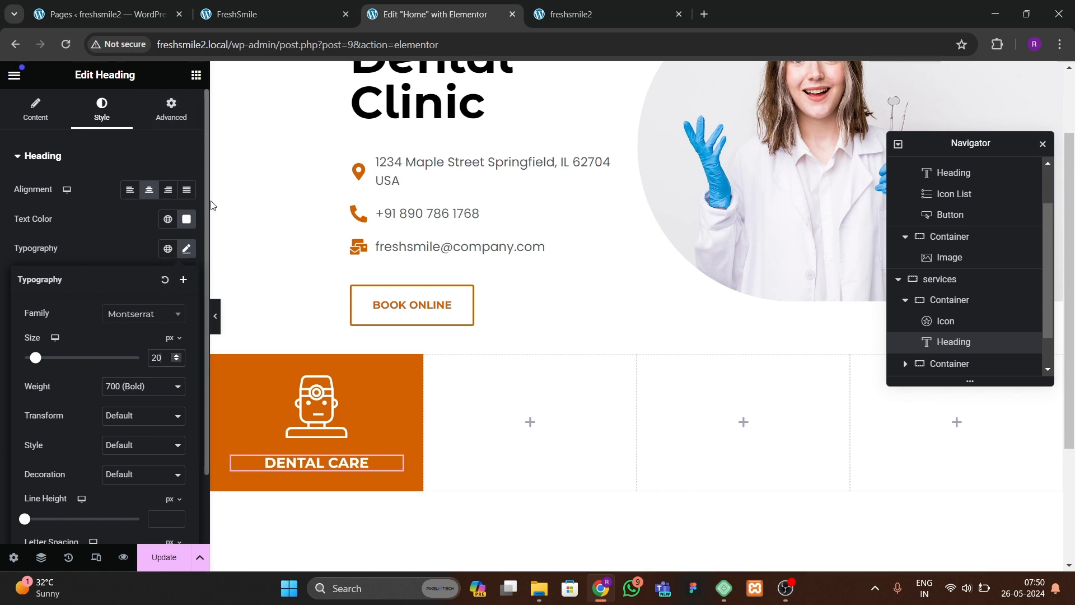
Step: Add a Text Editor widget below the heading in the first service card
left_click(266, 23)
left_click(437, 11)
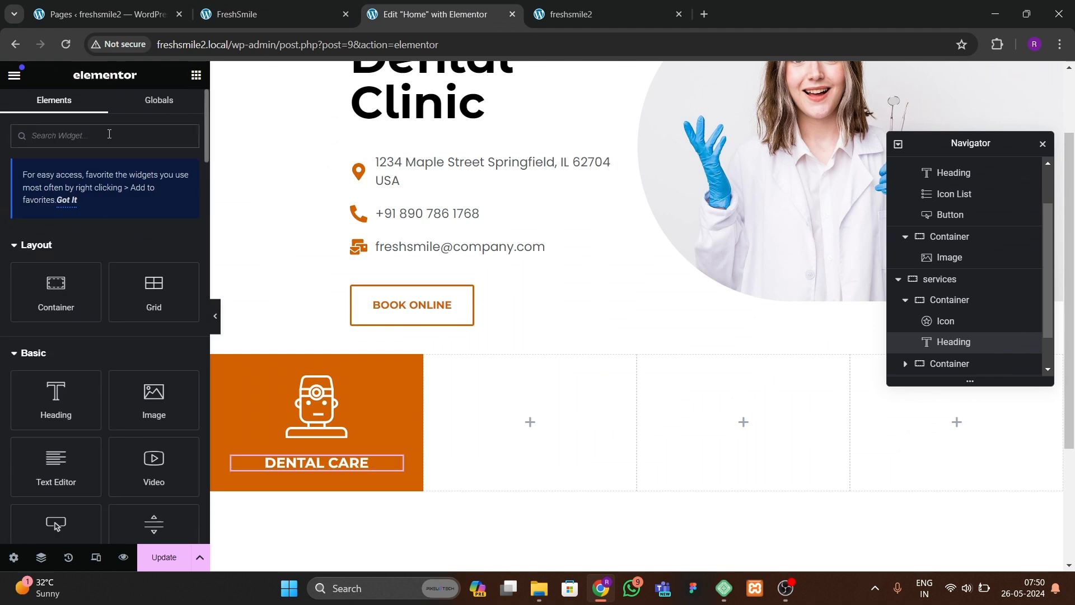
left_click_drag(56, 468, 297, 469)
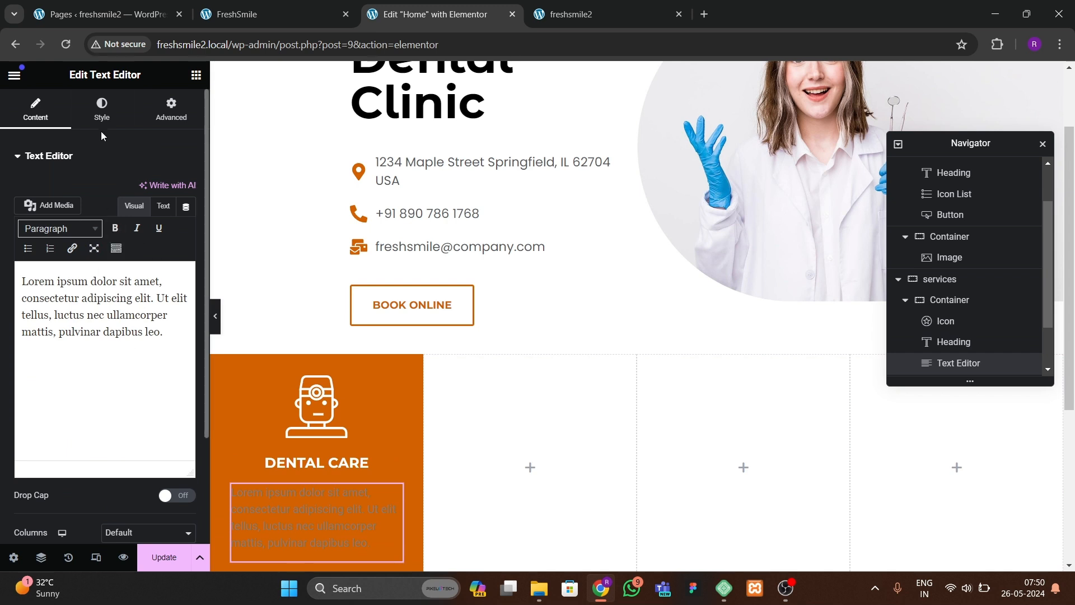
Step: Shorten the paragraph to "Lorem ipsum dolor sit amet, consectetur adipiscing elit."
left_click(101, 112)
left_click(35, 123)
left_click_drag(52, 318, 168, 345)
key("BackSpace")
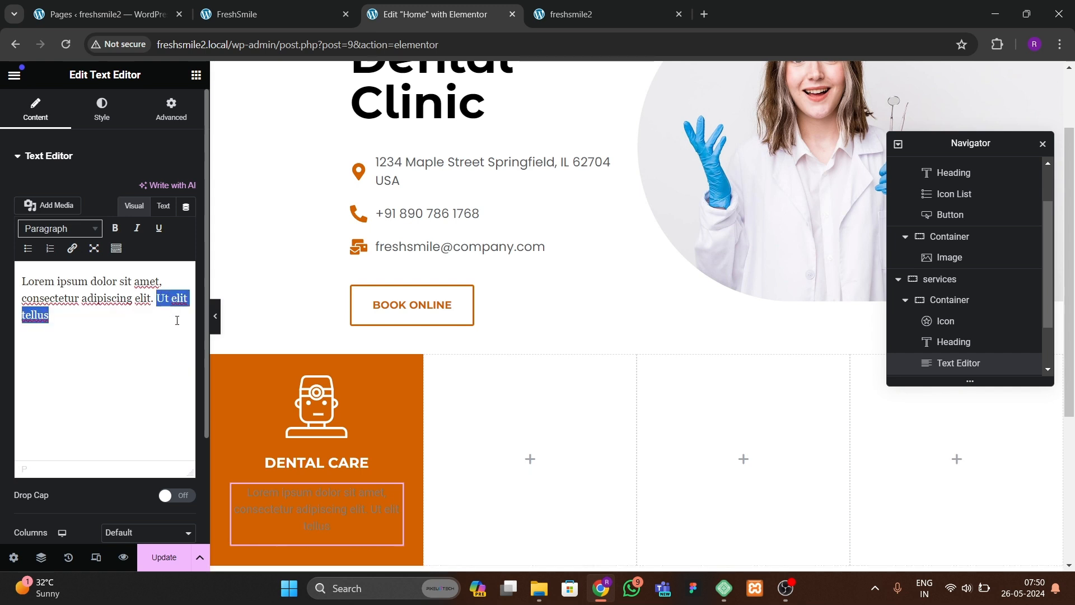
key("BackSpace")
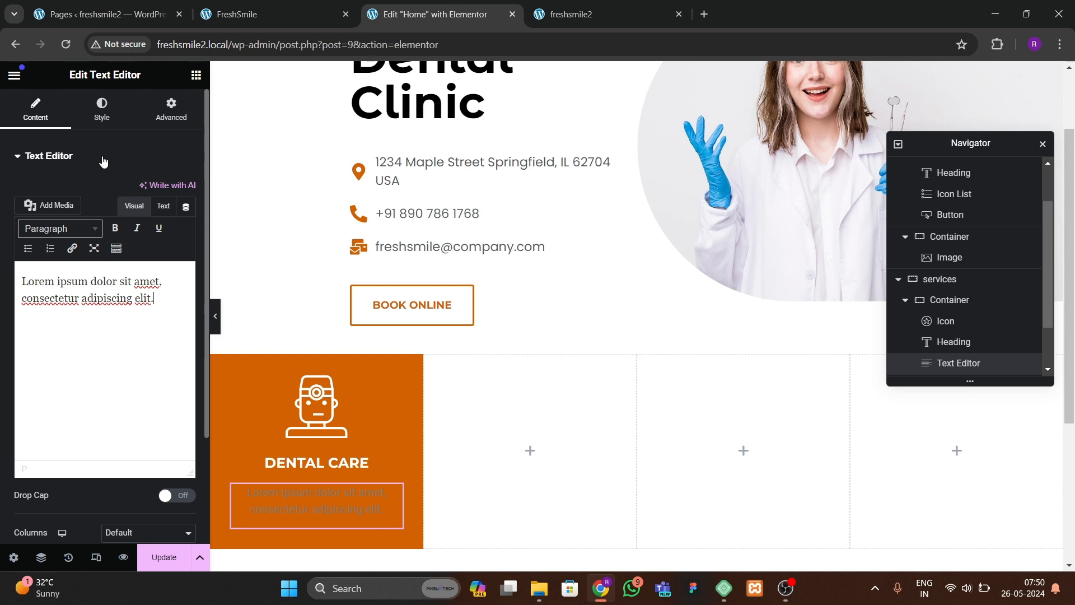
Step: Set the paragraph's text colour to white
left_click(103, 111)
left_click(186, 224)
left_click(102, 276)
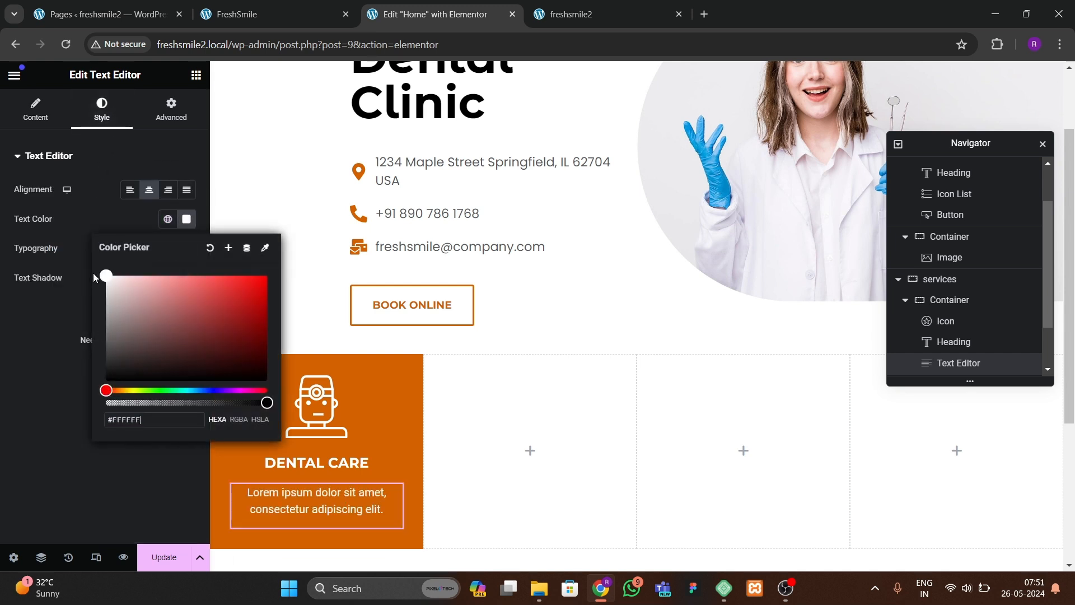
left_click(15, 404)
Step: Set the paragraph's font family to Poppins
left_click(187, 249)
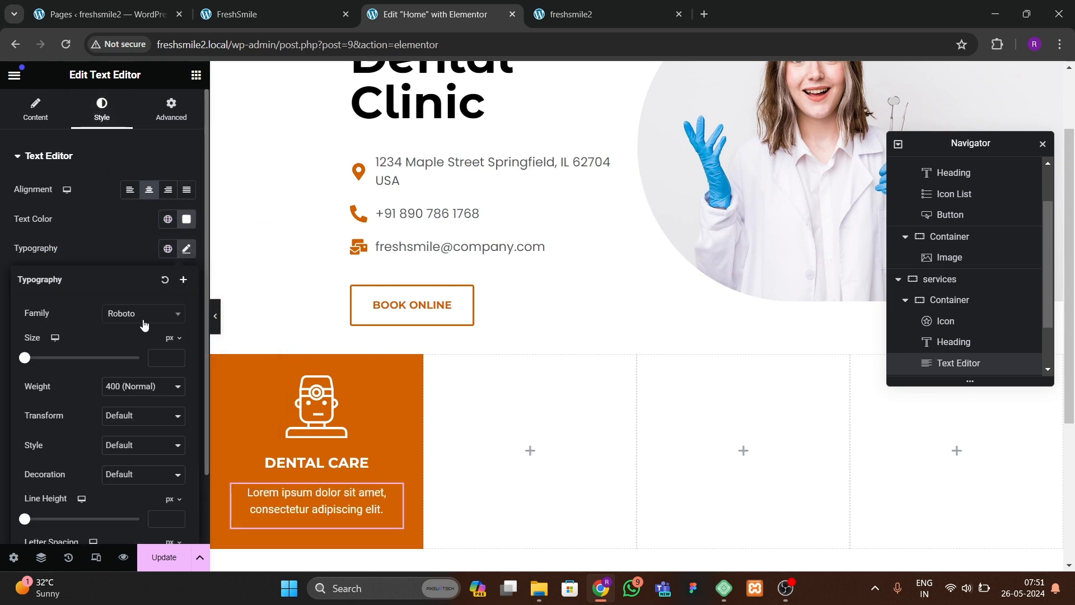
left_click(143, 314)
type("poppins")
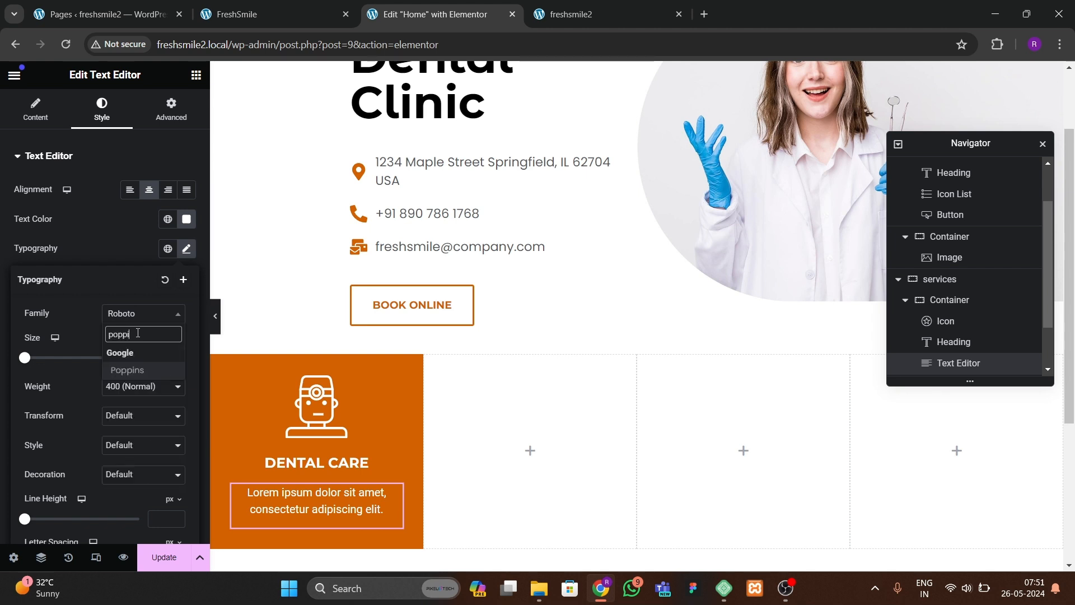
key("Return")
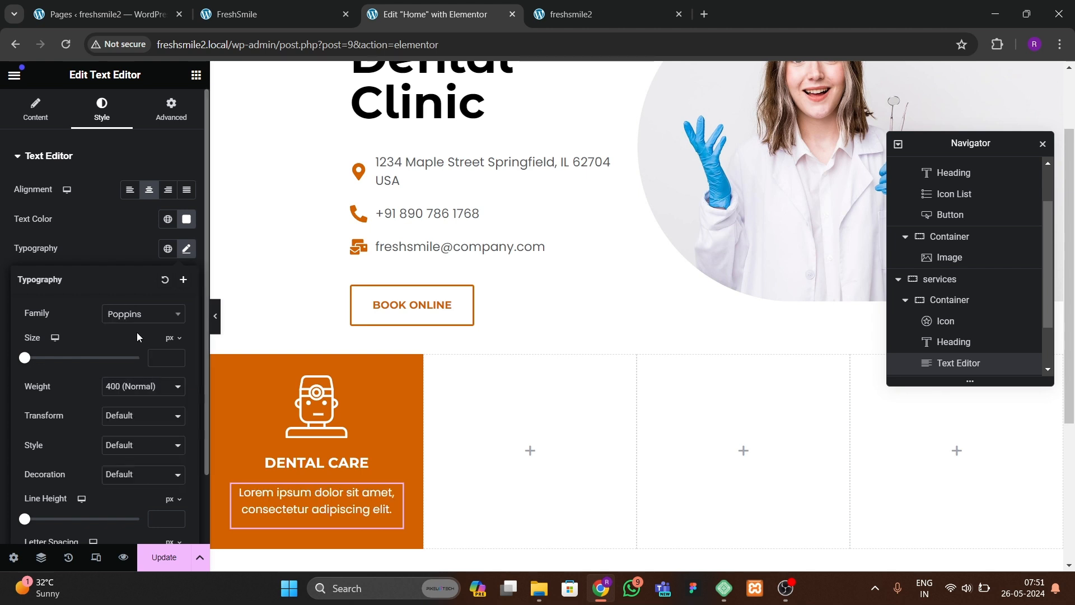
Step: Increase the DENTAL CARE heading's font size to 22 px
left_click(335, 464)
left_click(188, 251)
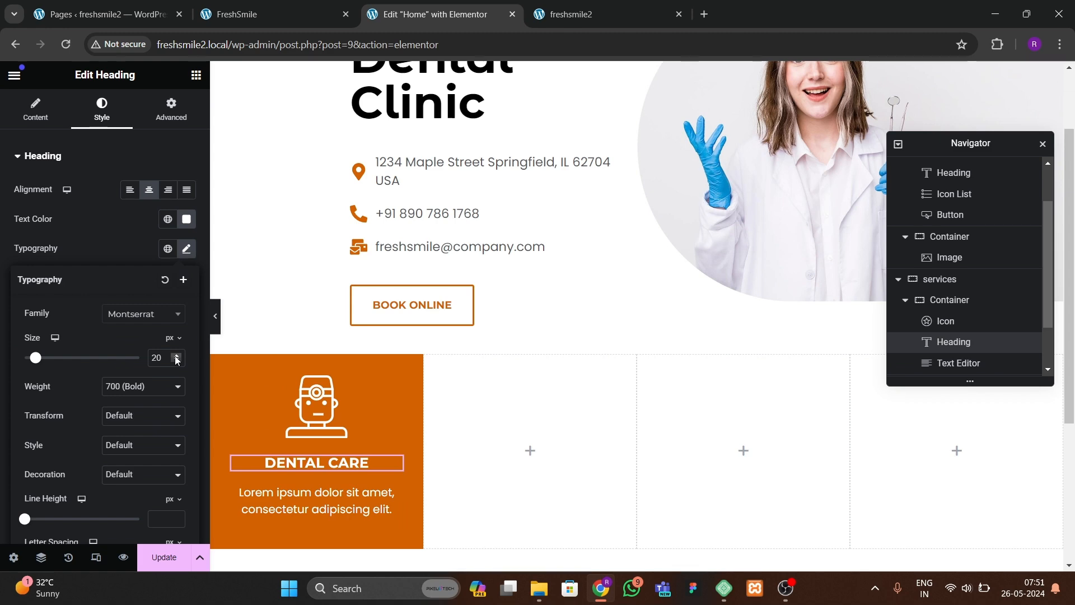
left_click(177, 356)
left_click(177, 357)
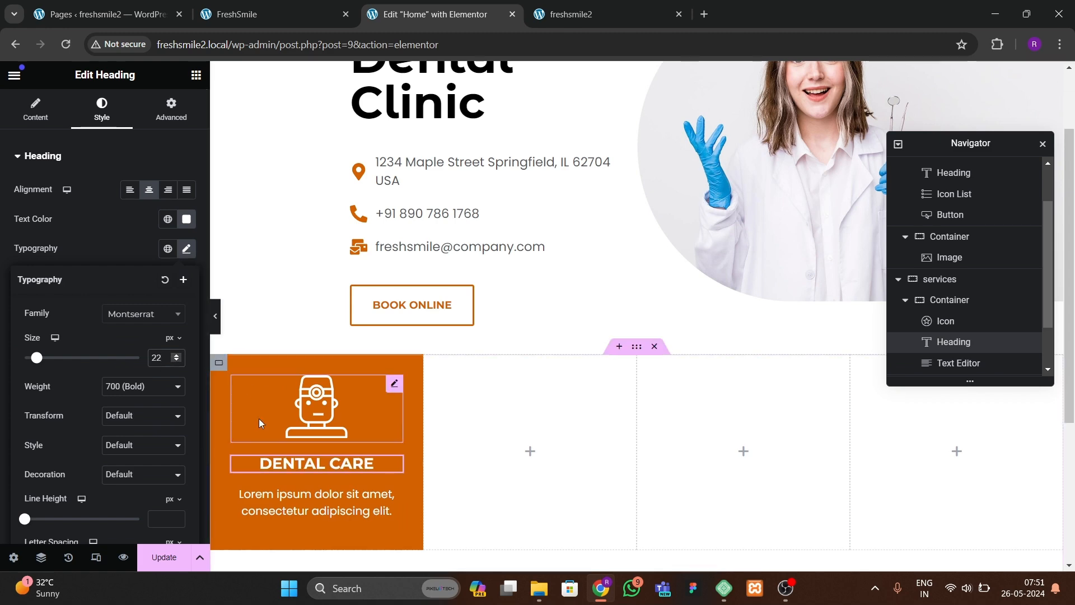
Step: Check the live site's card, then add a Button widget below the paragraph
left_click(294, 17)
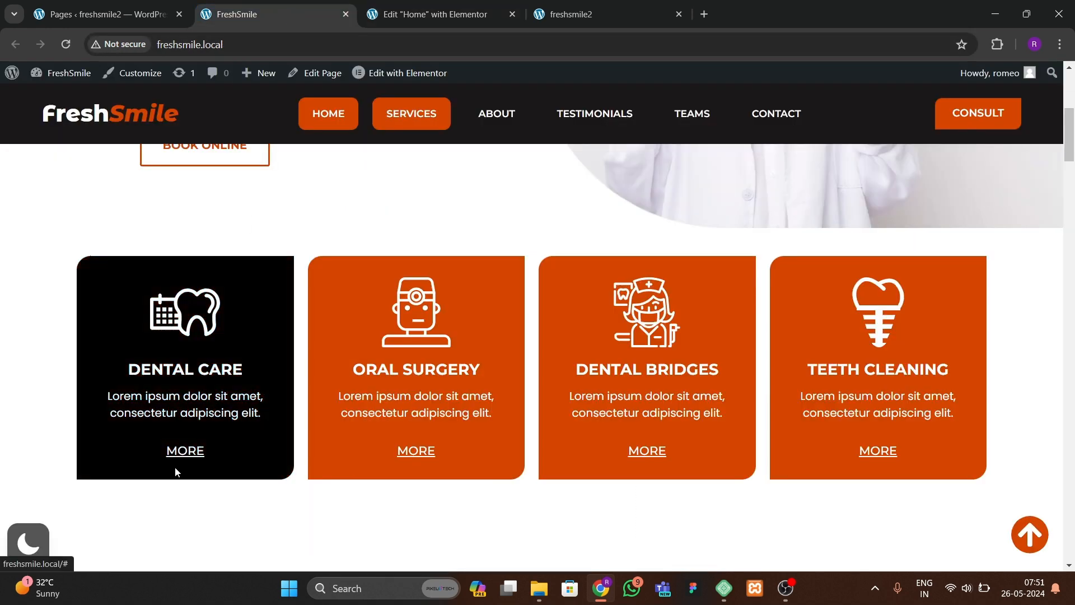
left_click(415, 14)
left_click(196, 74)
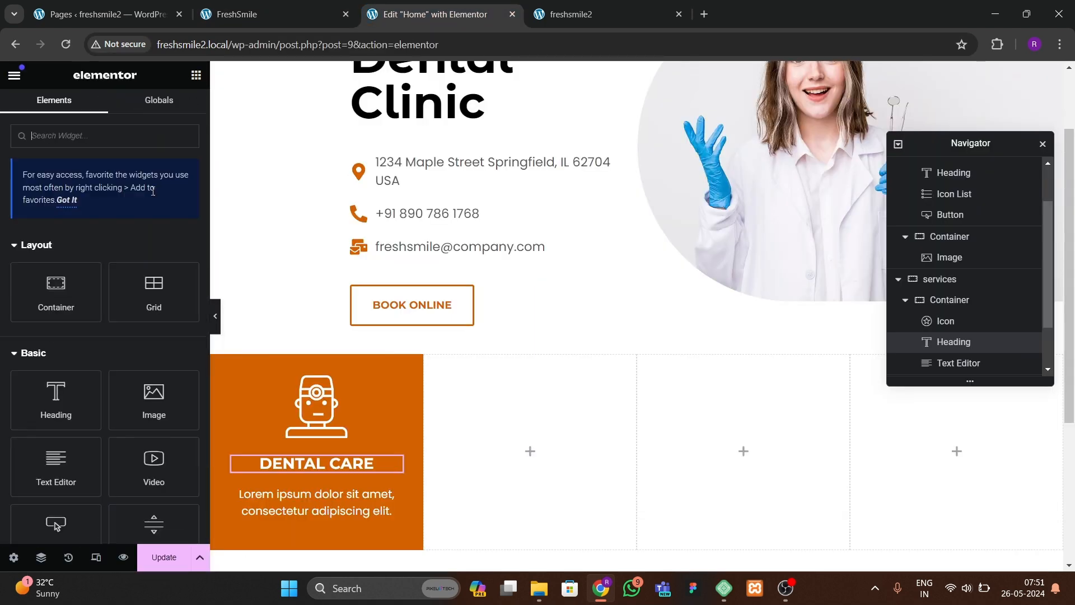
left_click_drag(90, 459, 300, 517)
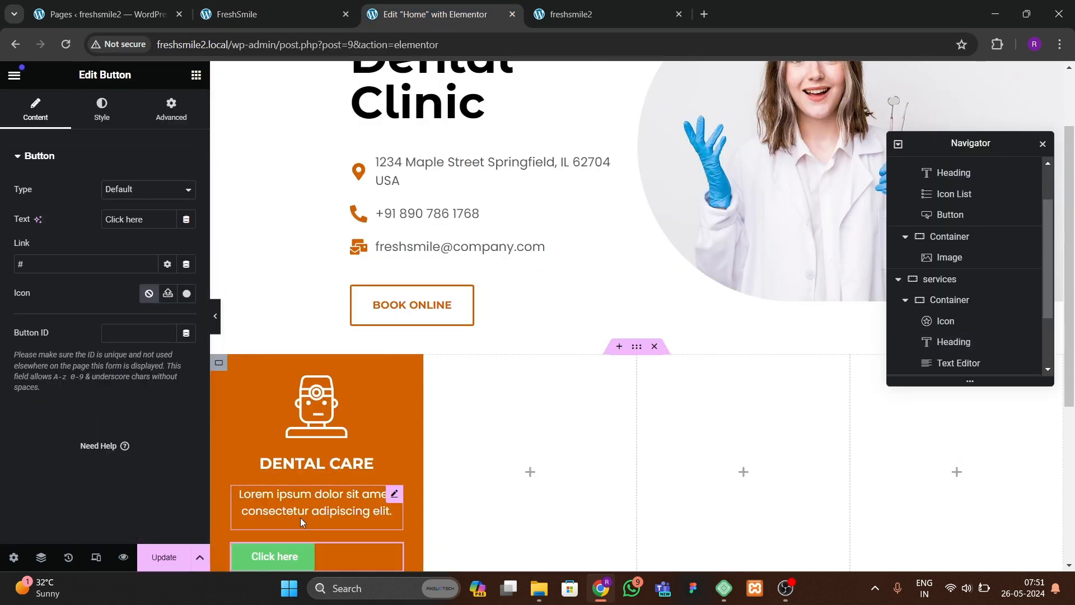
Step: Center the first service container's content by setting justify content and align items to center
left_click(308, 12)
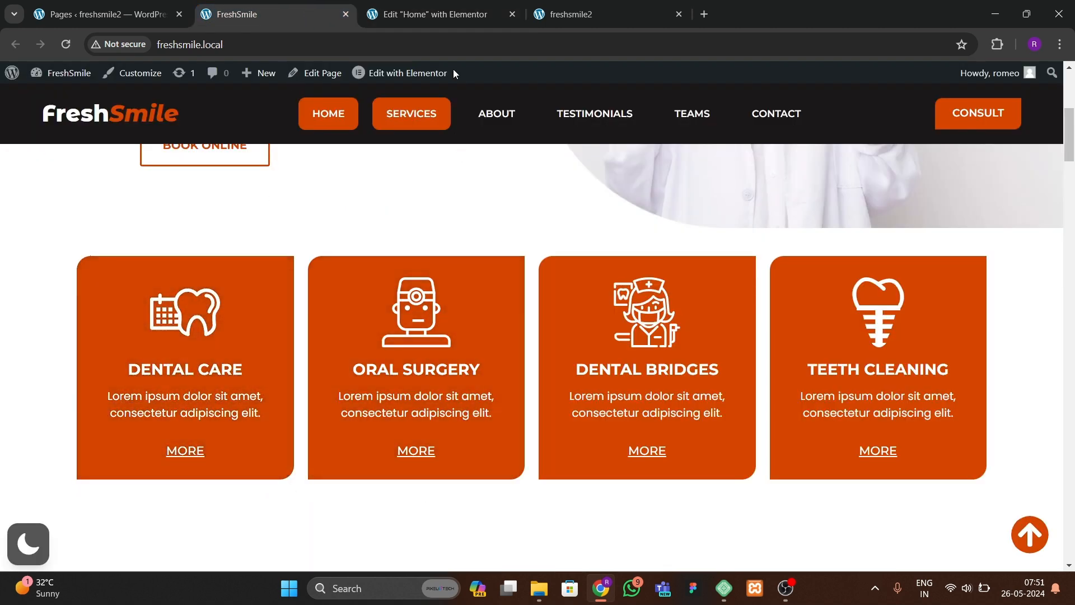
left_click(431, 14)
scroll(372, 312, "down", 3)
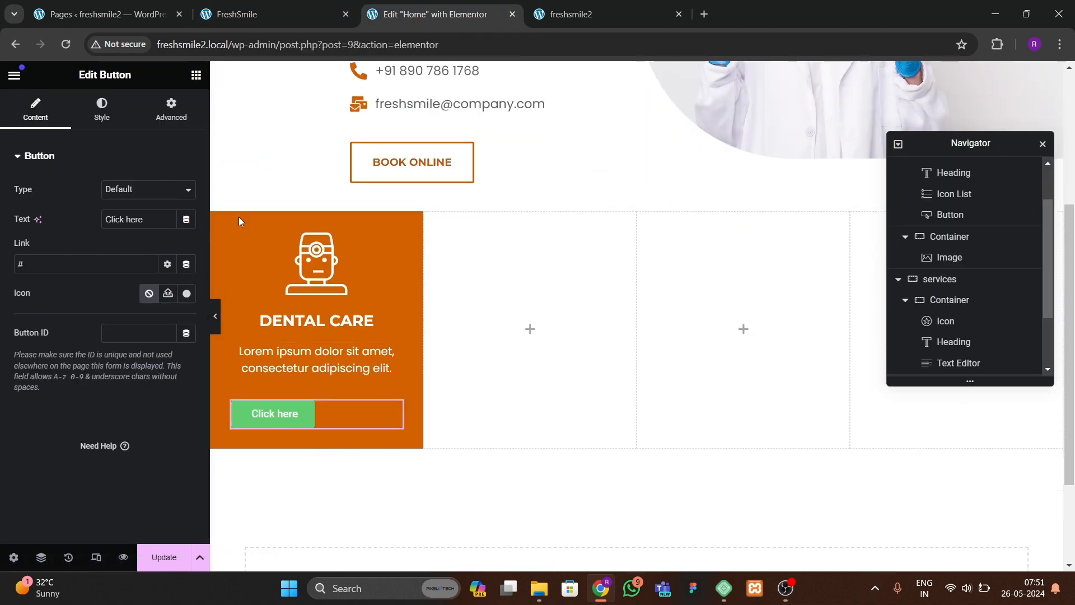
left_click(220, 219)
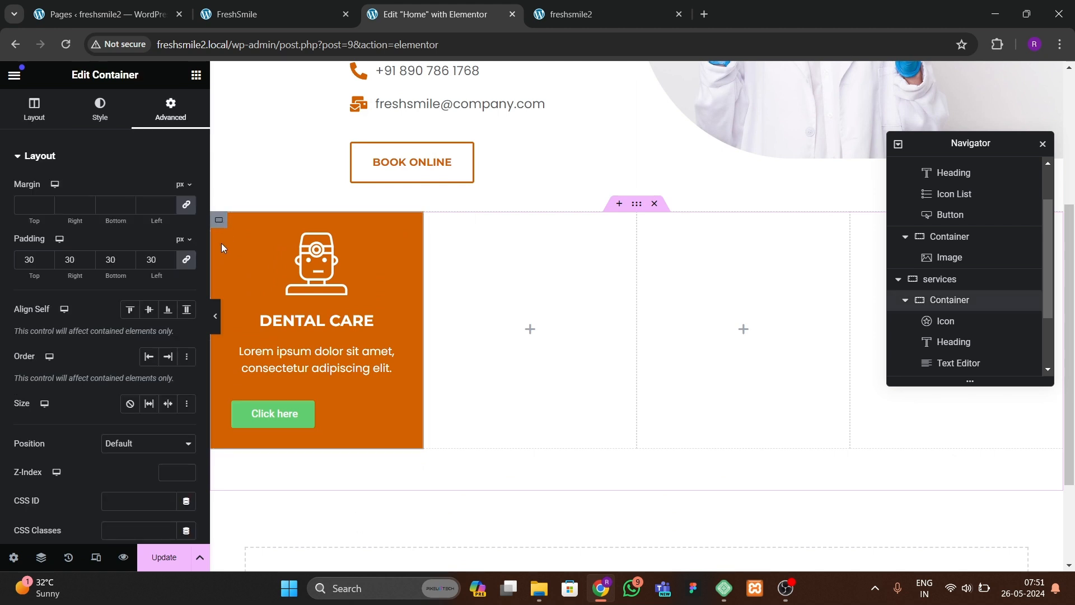
left_click(34, 110)
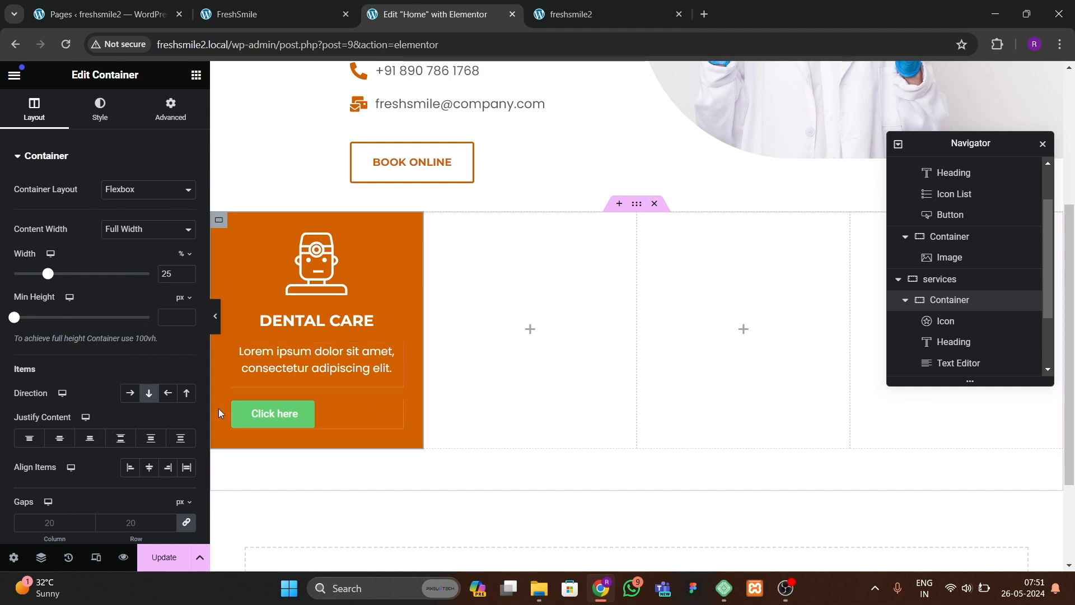
left_click(59, 438)
left_click(144, 467)
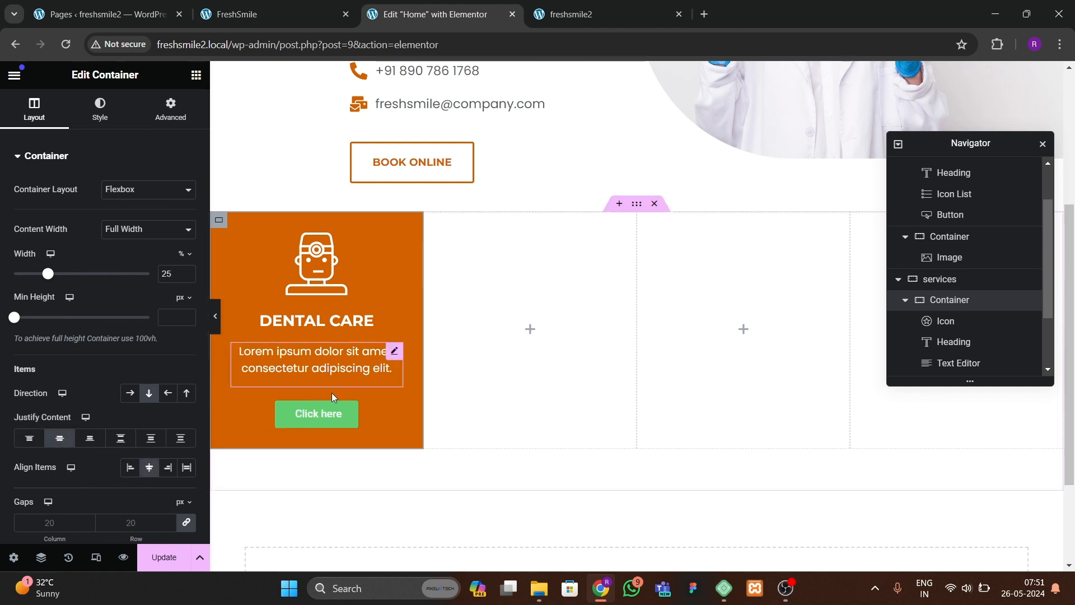
Step: Change the new button's text to MORE
left_click(333, 398)
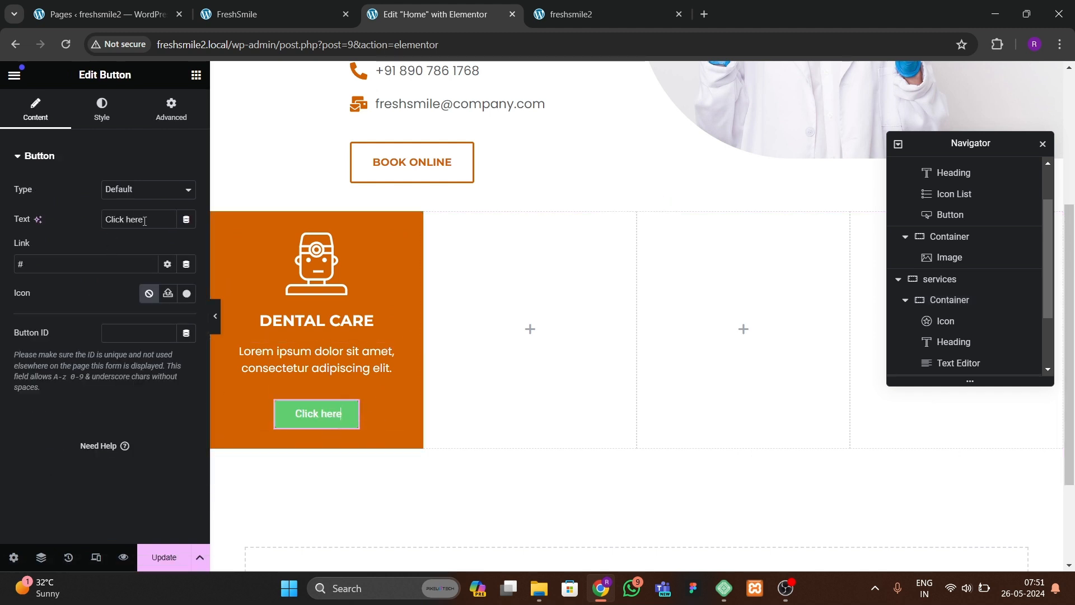
type("MORE")
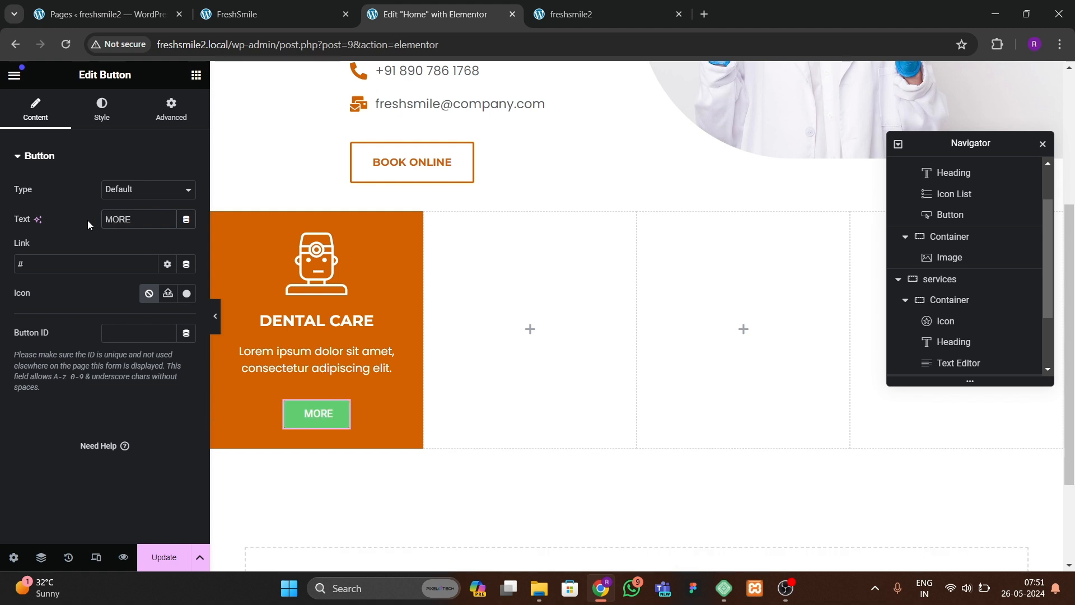
Step: Set the button's typography font family to Montserrat
left_click(101, 124)
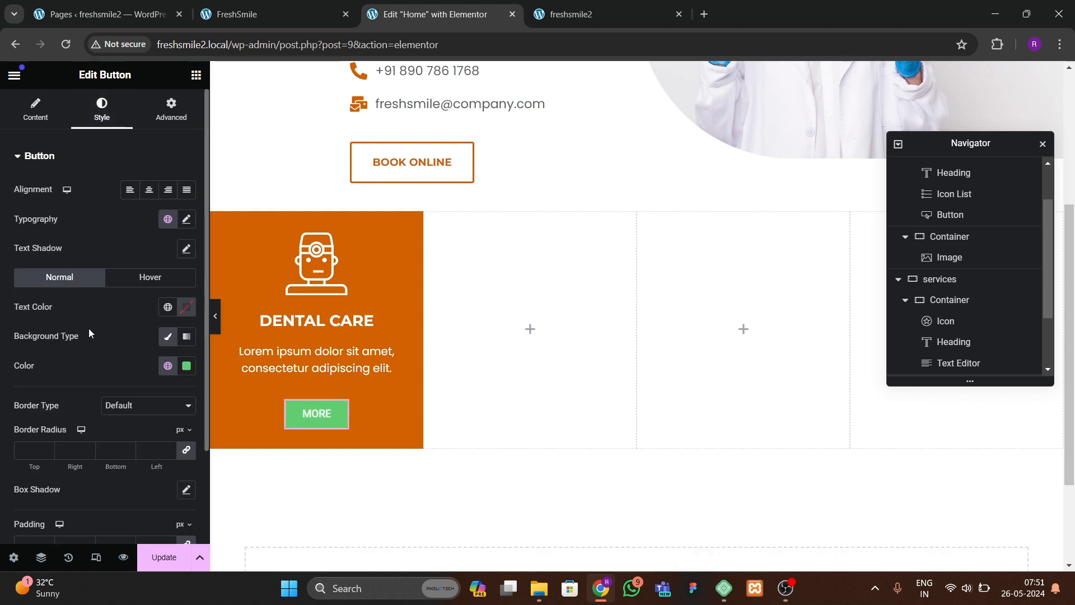
left_click(186, 218)
left_click(143, 284)
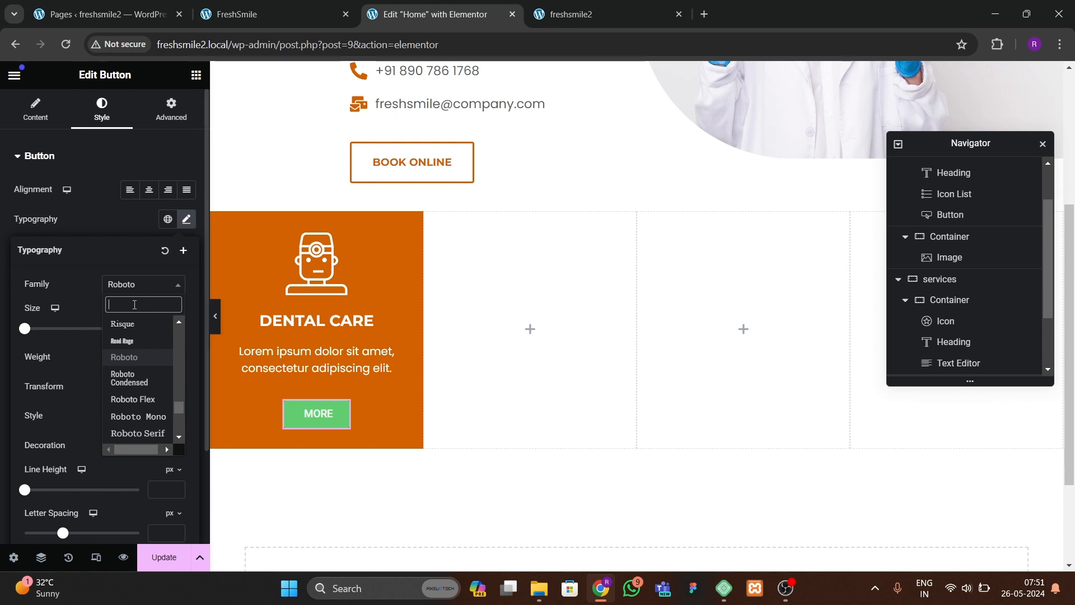
type("montse")
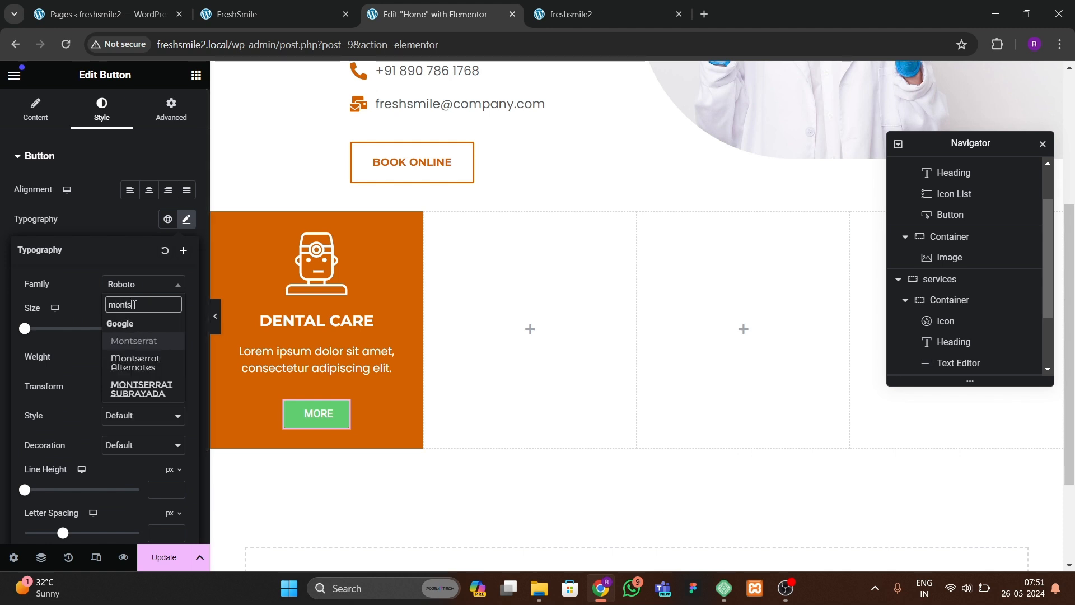
key("Return")
left_click(116, 224)
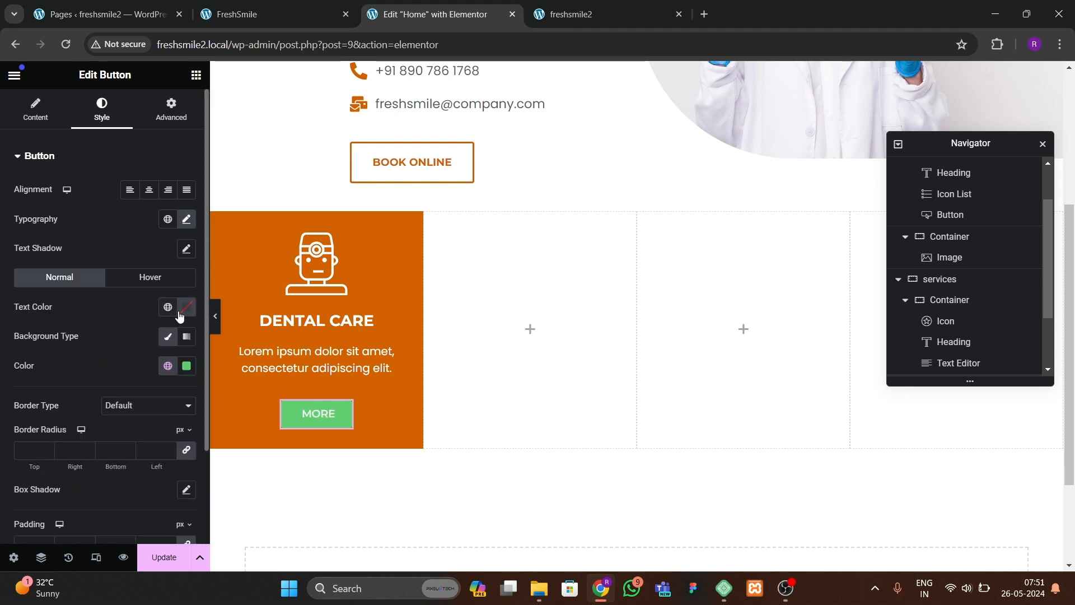
Step: Set the button's text color to white (#FFFFFF)
scroll(132, 370, "down", 2)
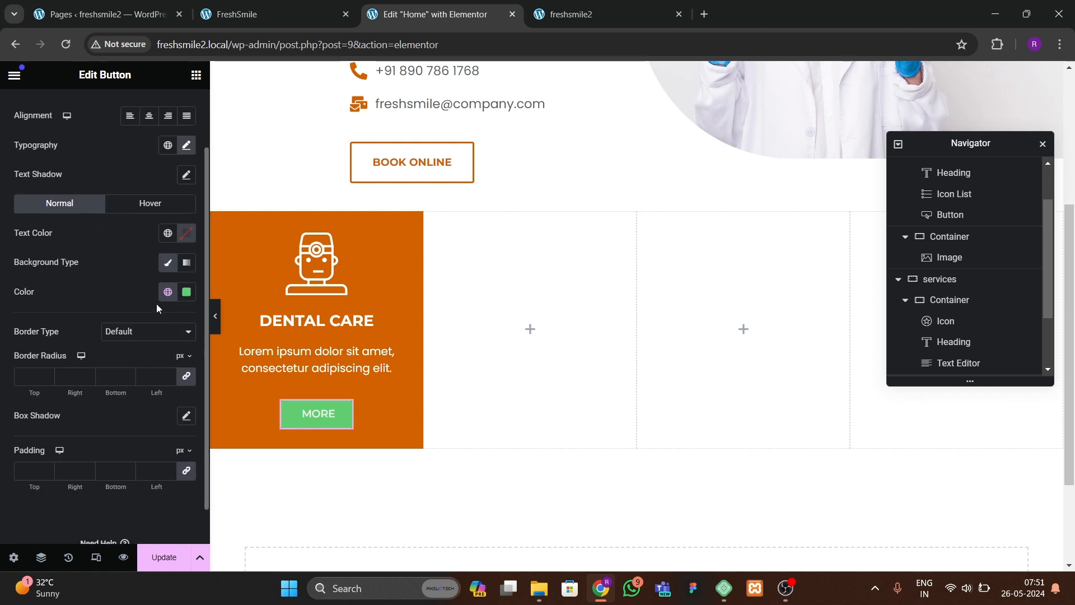
left_click(188, 235)
left_click_drag(180, 334, 78, 253)
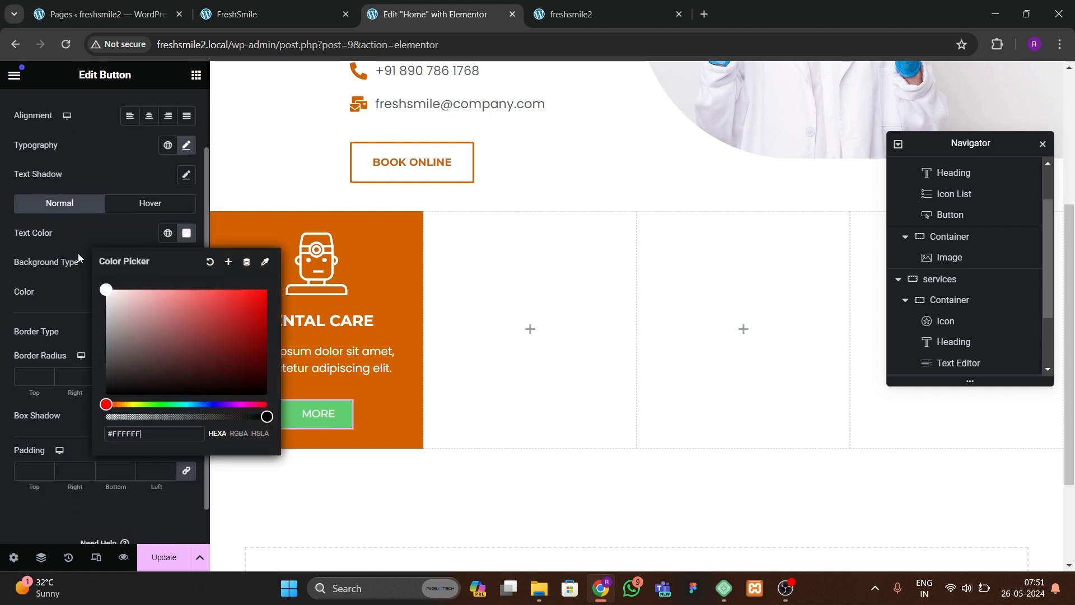
left_click(79, 253)
Step: Make the button's background color fully transparent and set its padding to 0 on all sides
left_click(186, 291)
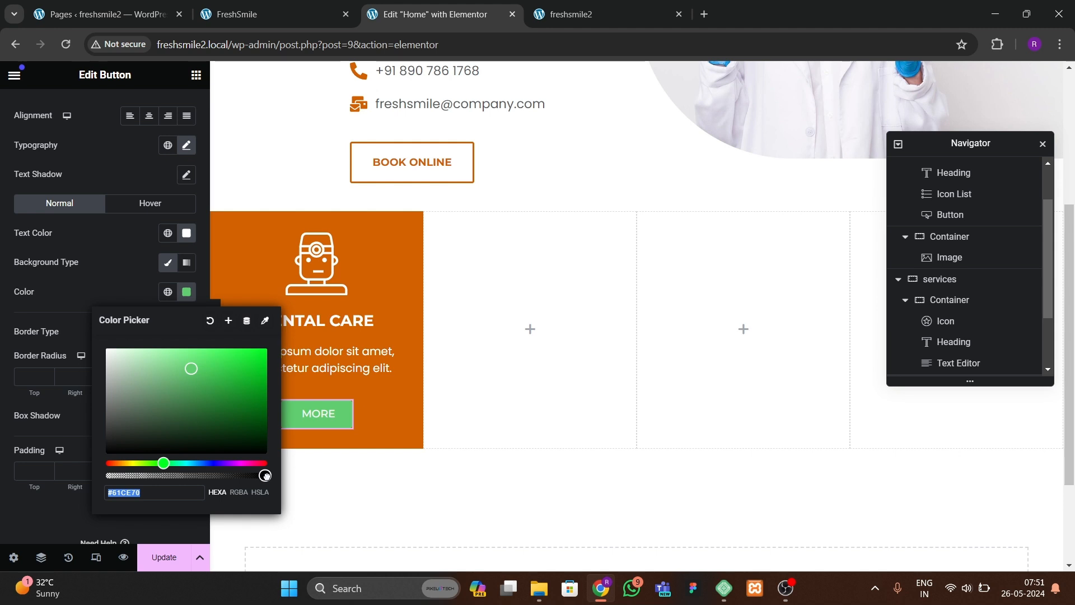
left_click_drag(266, 475, 108, 475)
left_click(107, 361)
scroll(108, 360, "down", 1)
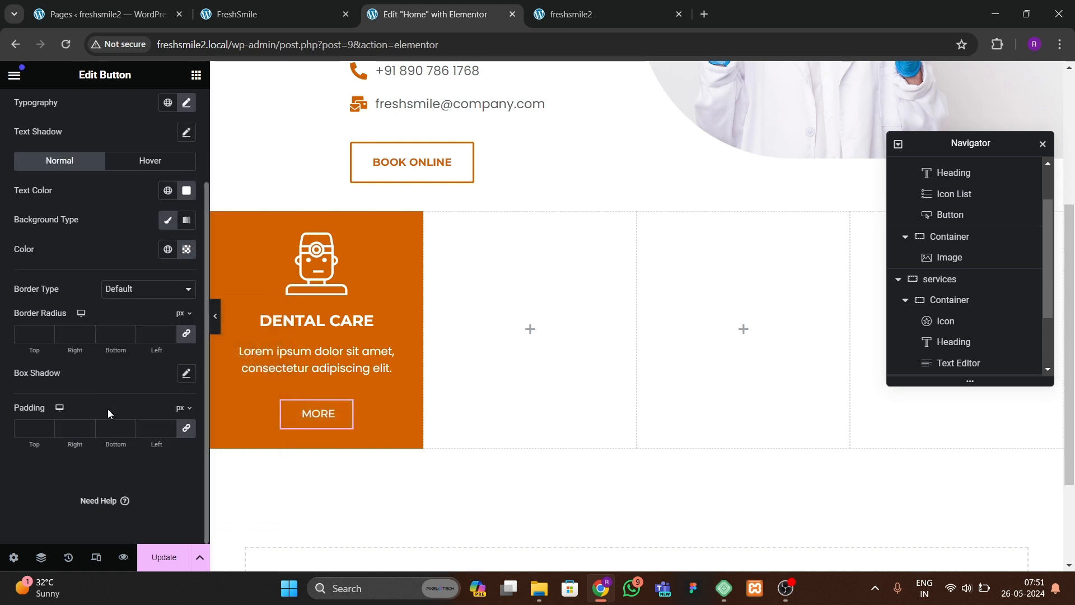
left_click(187, 430)
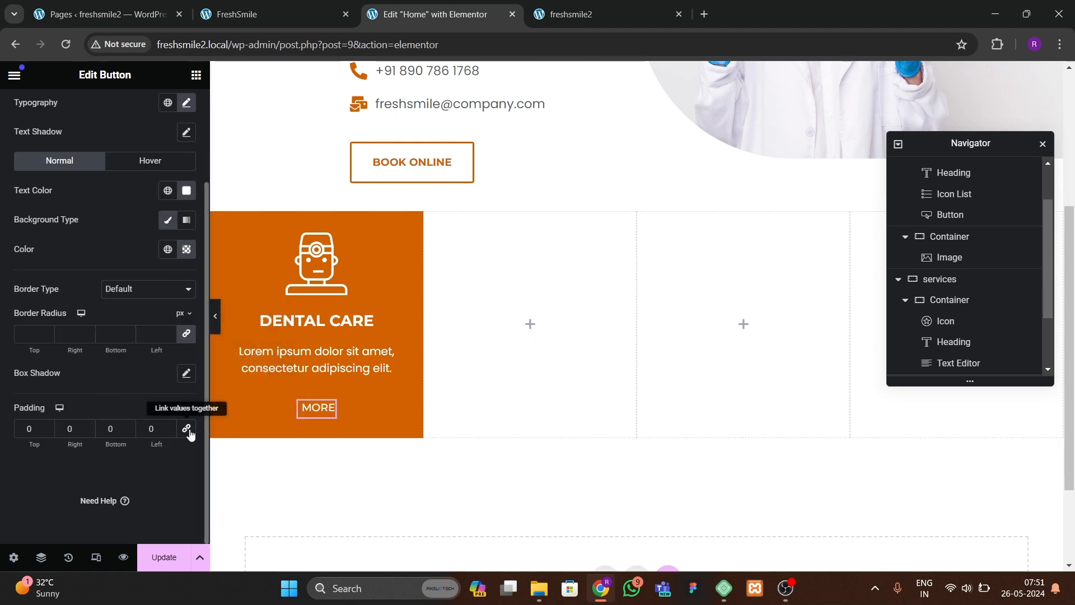
Step: Set the button's text decoration to Underline and preview the card with the panel hidden
scroll(190, 429, "up", 3)
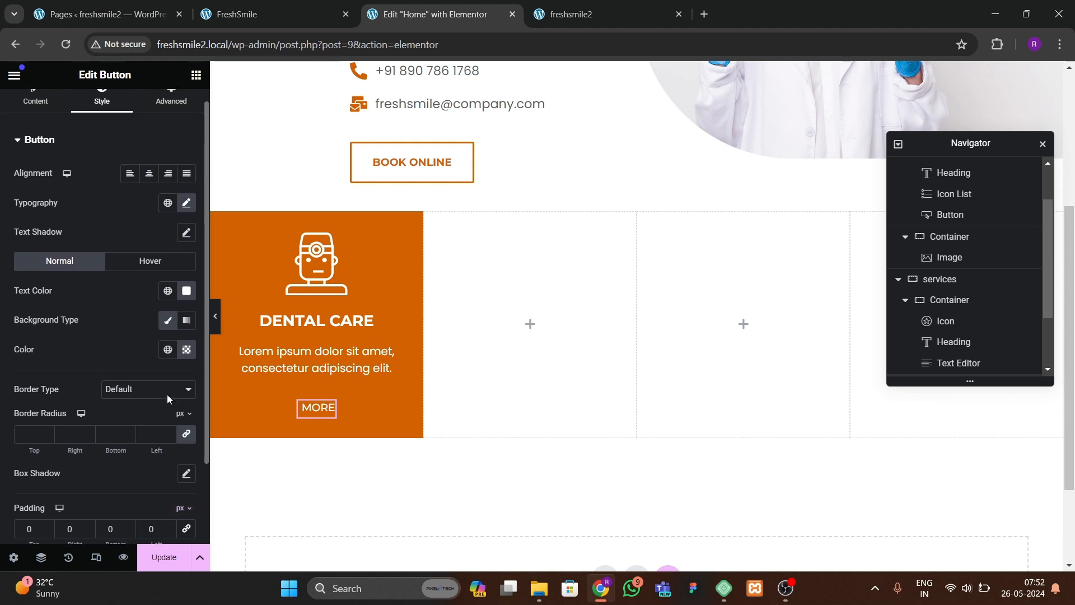
left_click(186, 203)
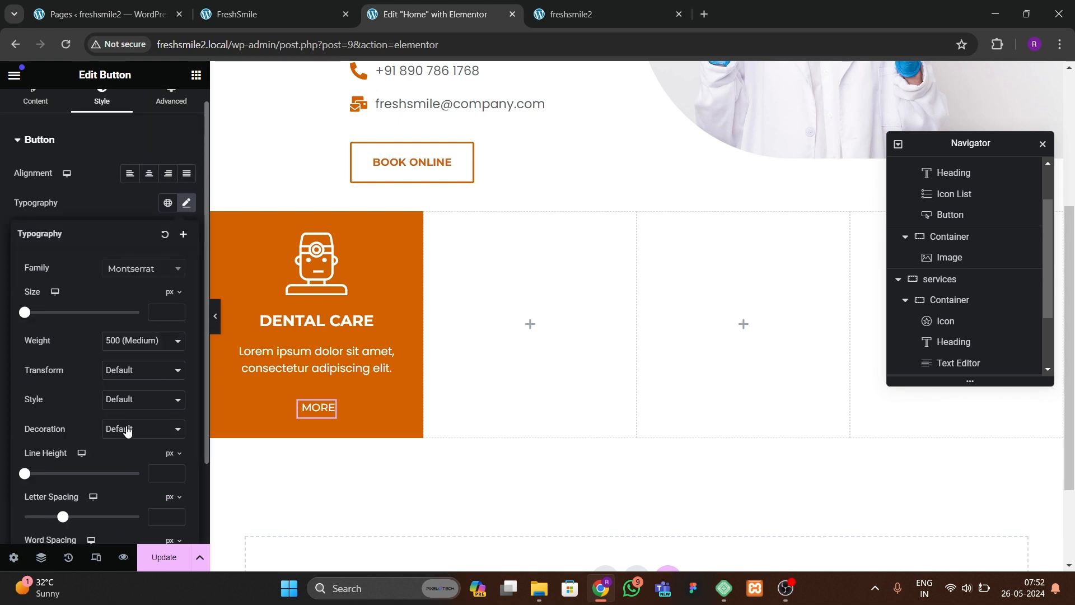
scroll(124, 427, "down", 3)
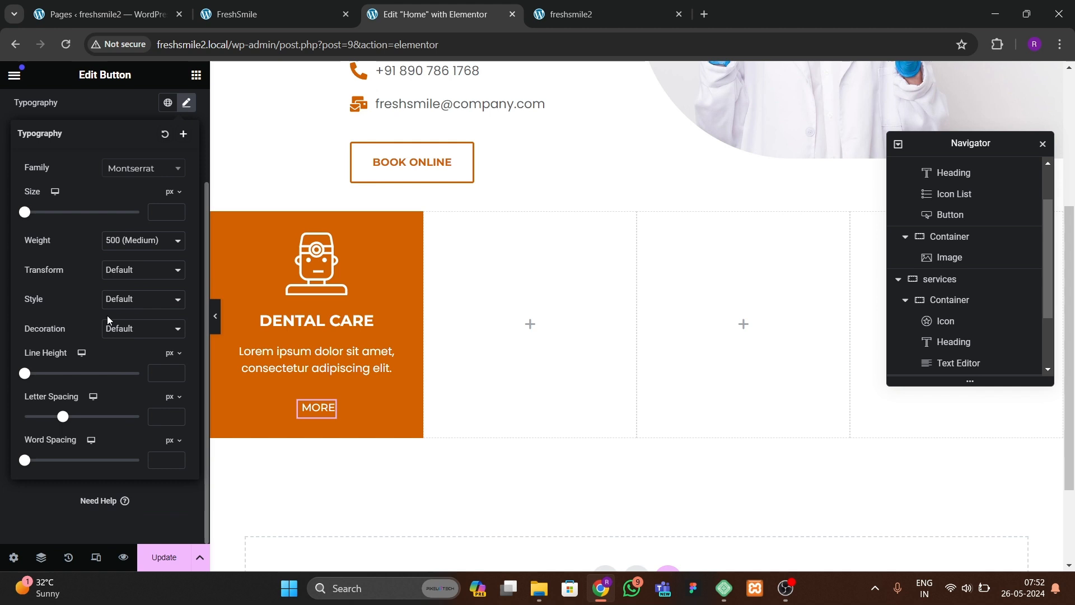
left_click(115, 327)
left_click(116, 358)
left_click(215, 316)
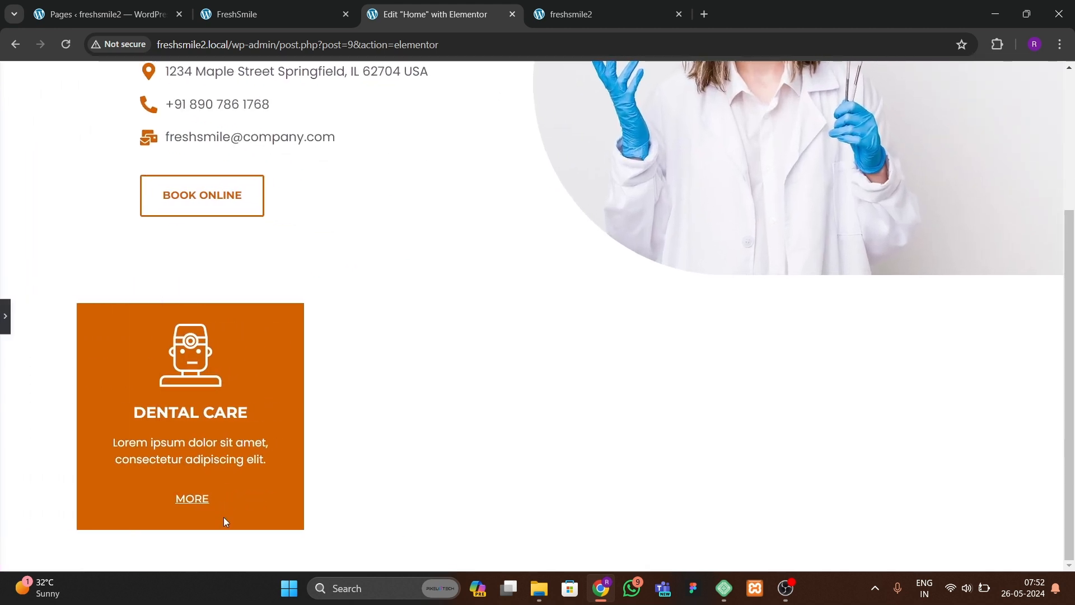
left_click(3, 317)
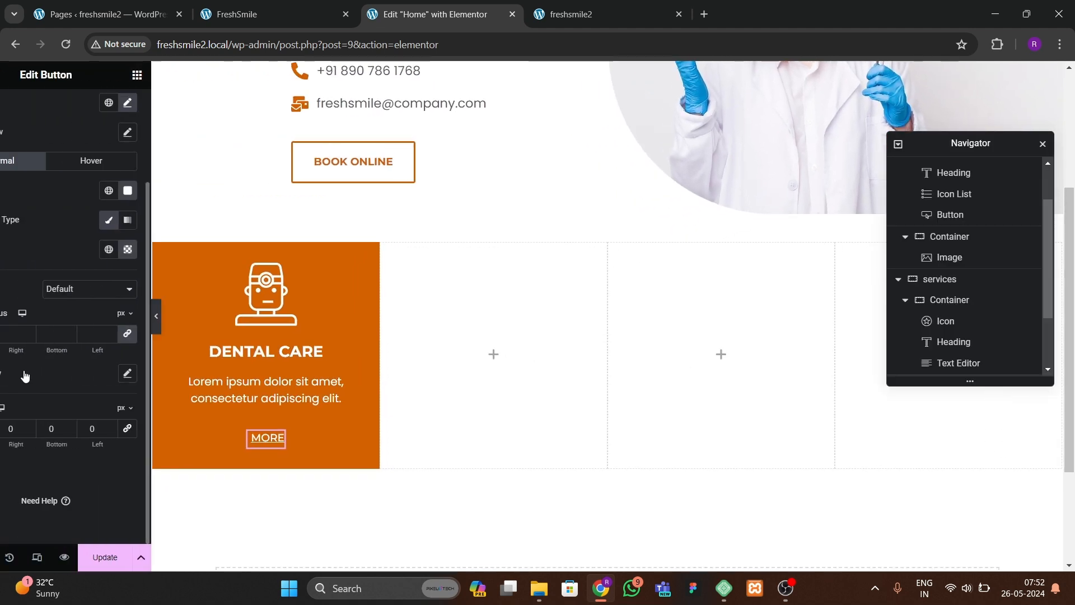
Step: Set the button's font size to 15 px and its weight to 600 (Semi Bold)
scroll(136, 242, "up", 3)
left_click(186, 220)
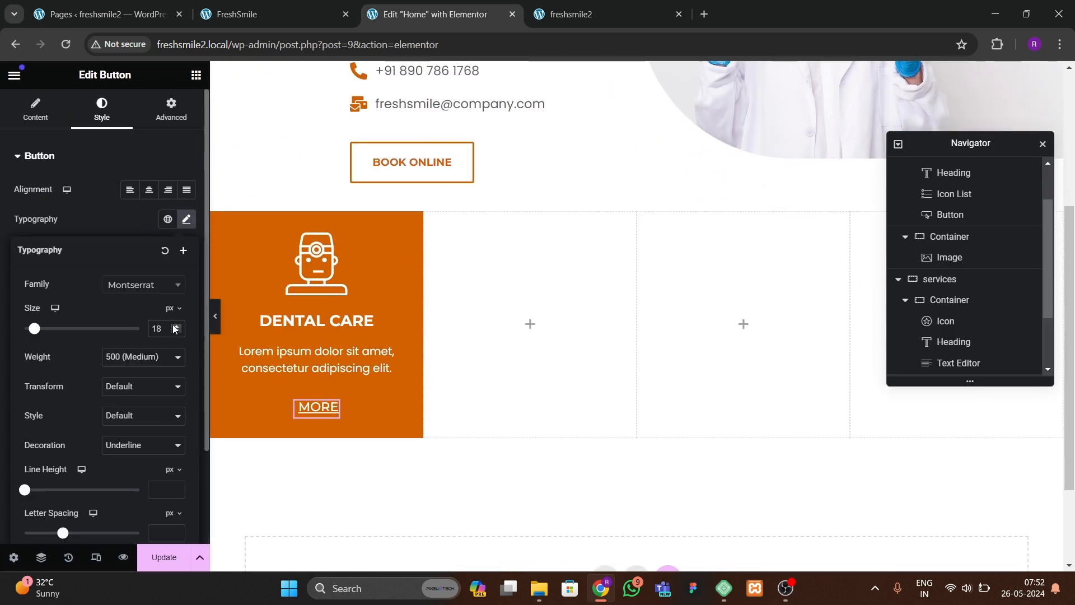
left_click(175, 331)
left_click(175, 331)
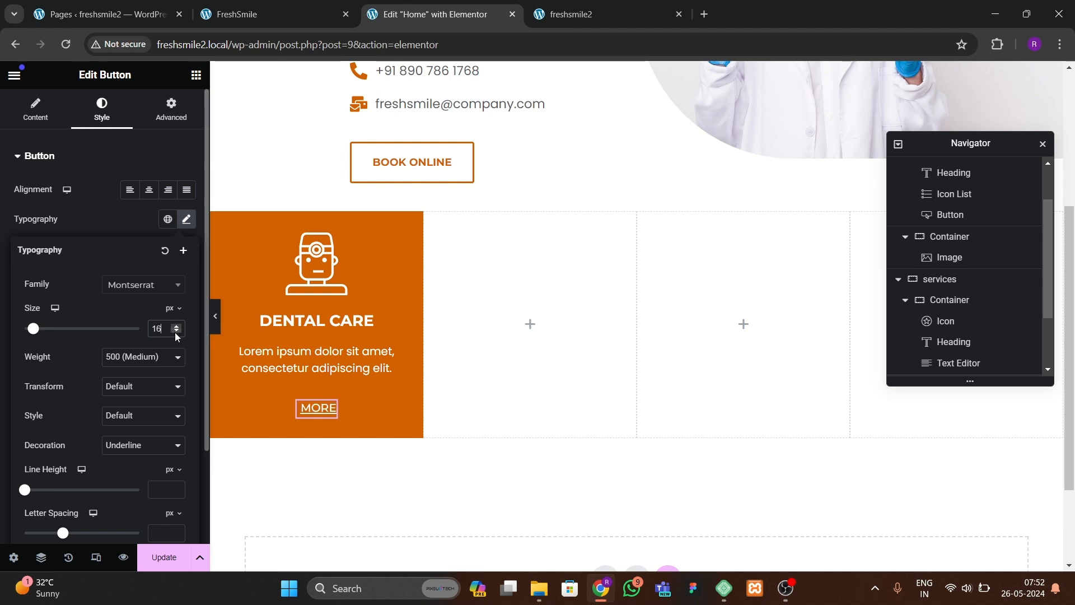
left_click(175, 331)
left_click(147, 356)
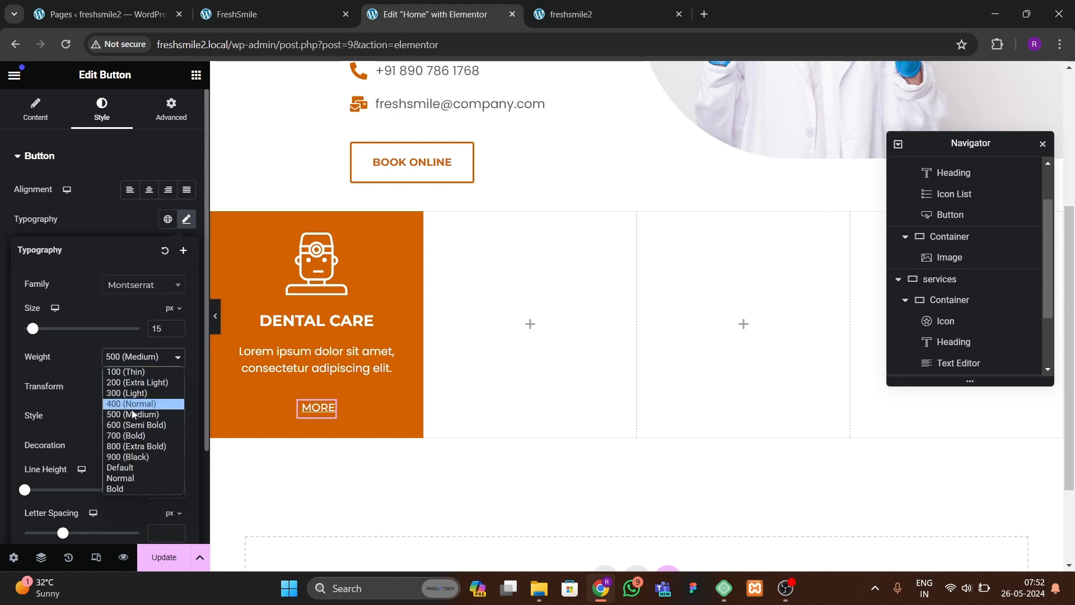
left_click(142, 427)
Step: Preview the DENTAL CARE card with the editor panel hidden and shown again
left_click(215, 316)
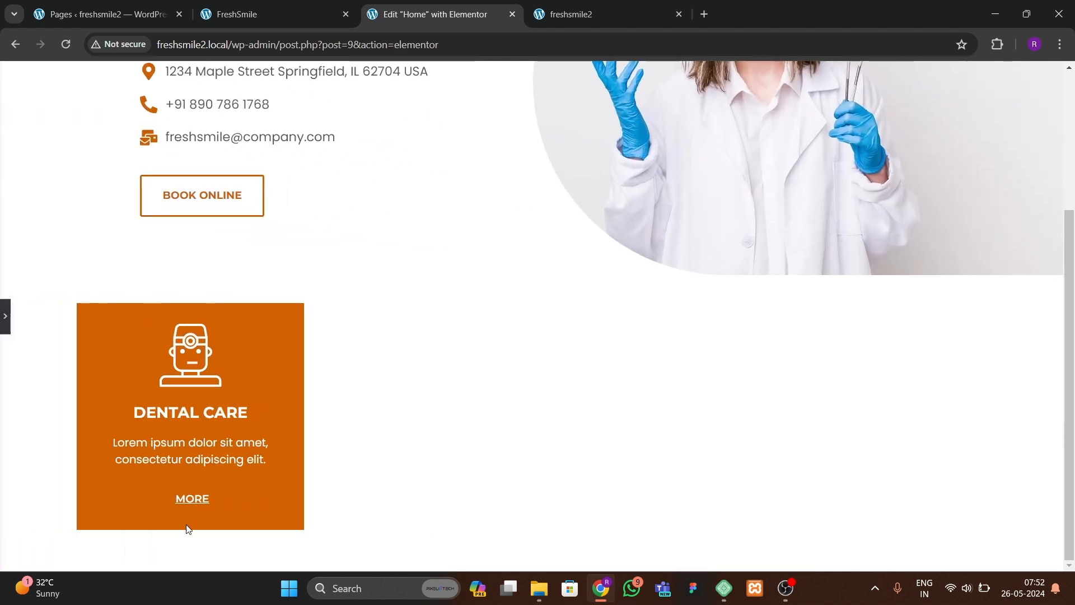
left_click(4, 317)
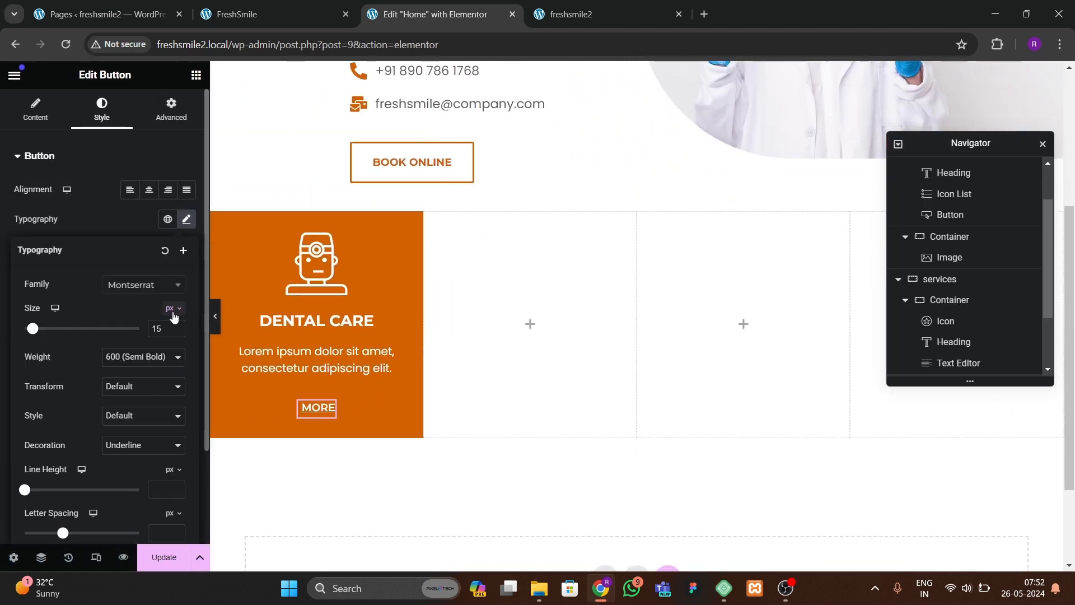
left_click(215, 316)
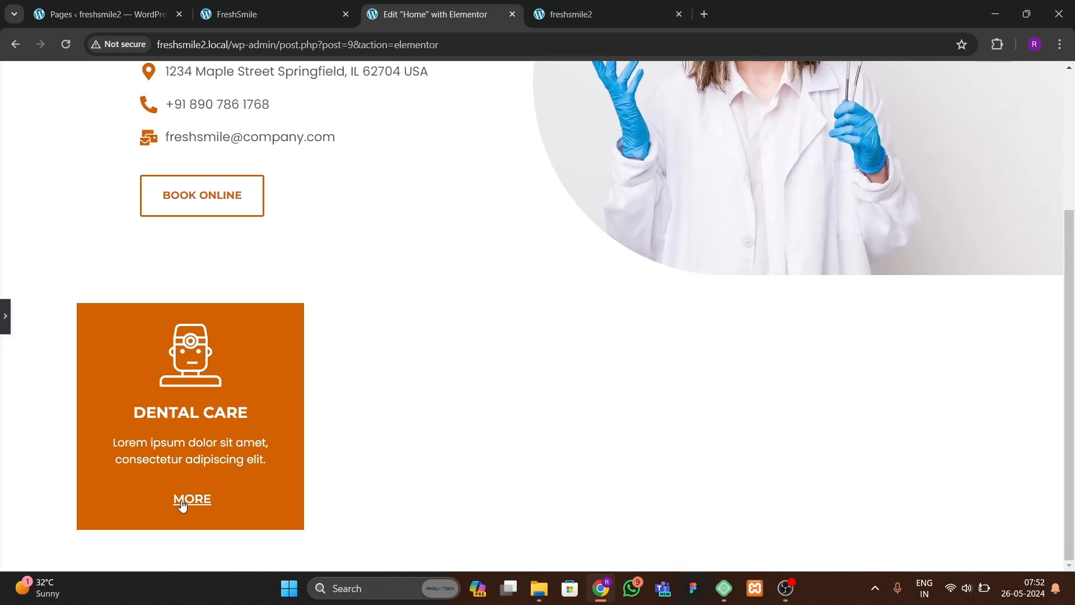
left_click(5, 316)
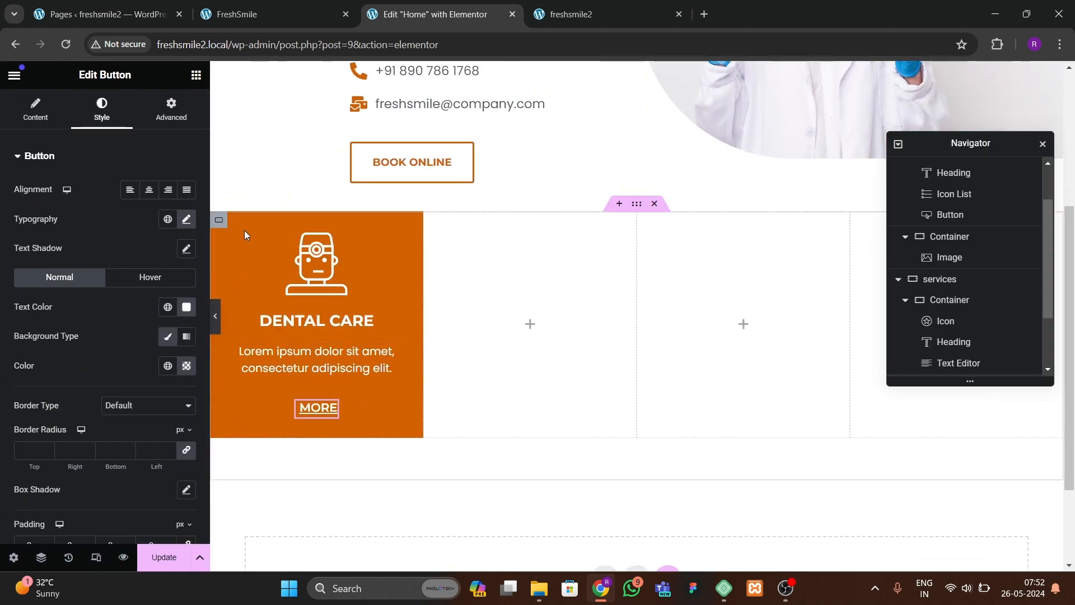
Step: Select the first service container and compare it with the cards on the live FreshSmile site
left_click(221, 225)
left_click(298, 16)
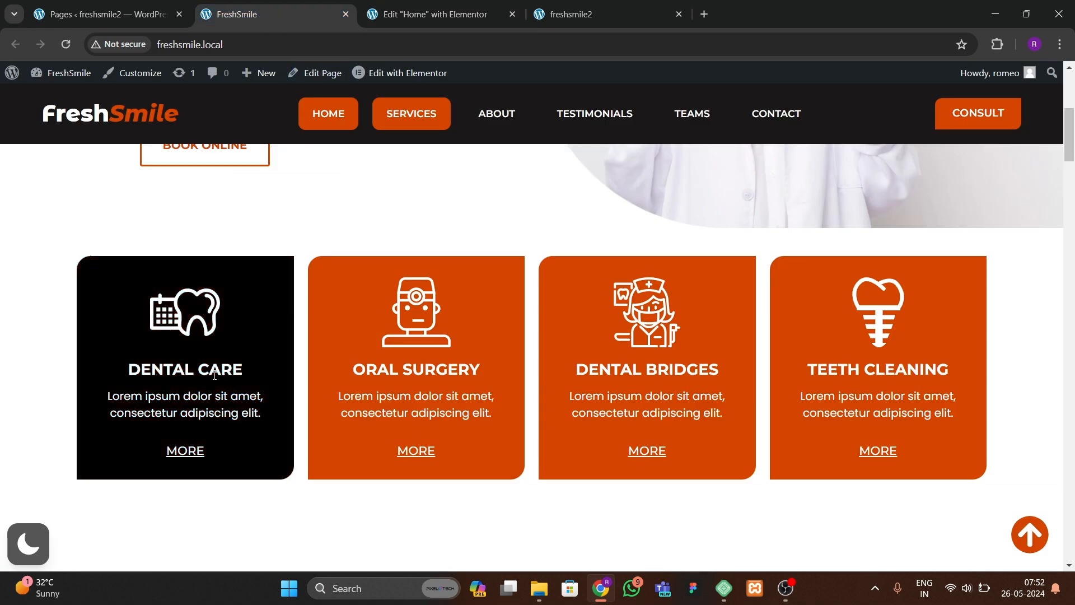
left_click(455, 21)
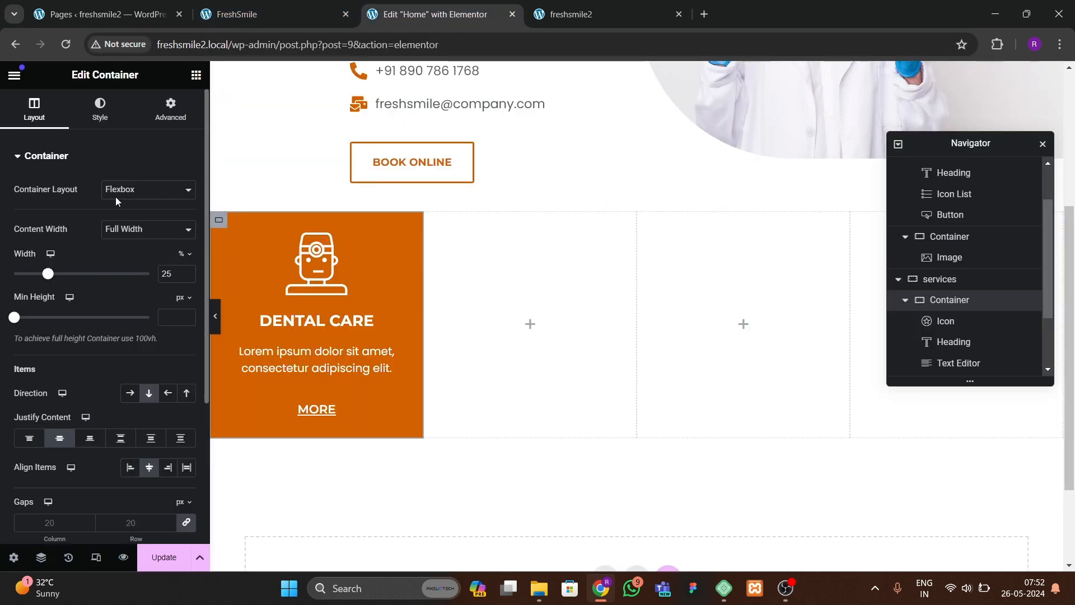
Step: Set the first service container's column and row gaps to 15 px
left_click(99, 108)
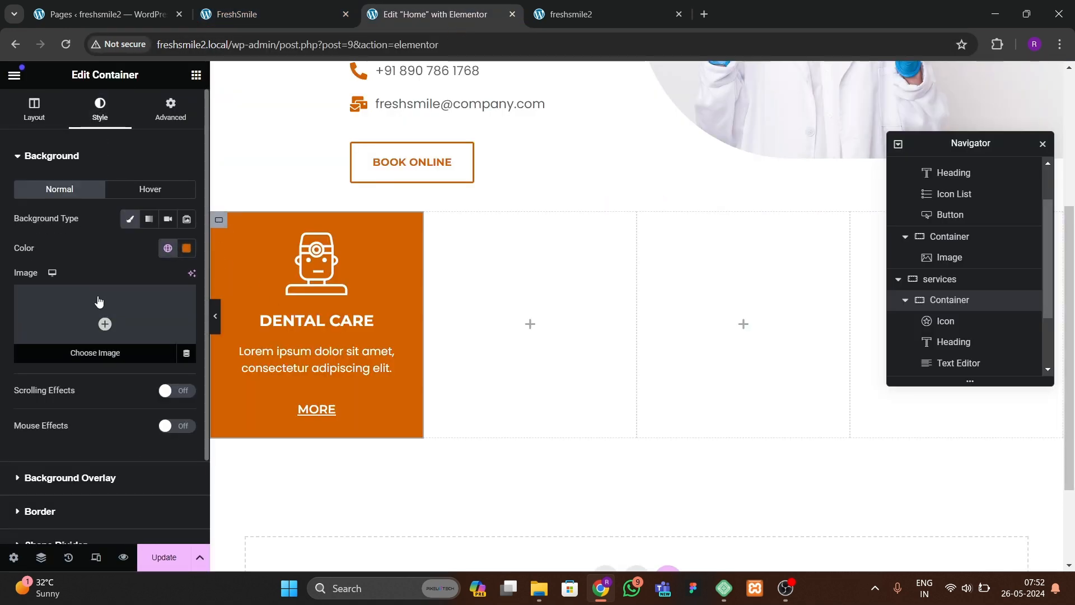
left_click(34, 108)
scroll(45, 337, "down", 3)
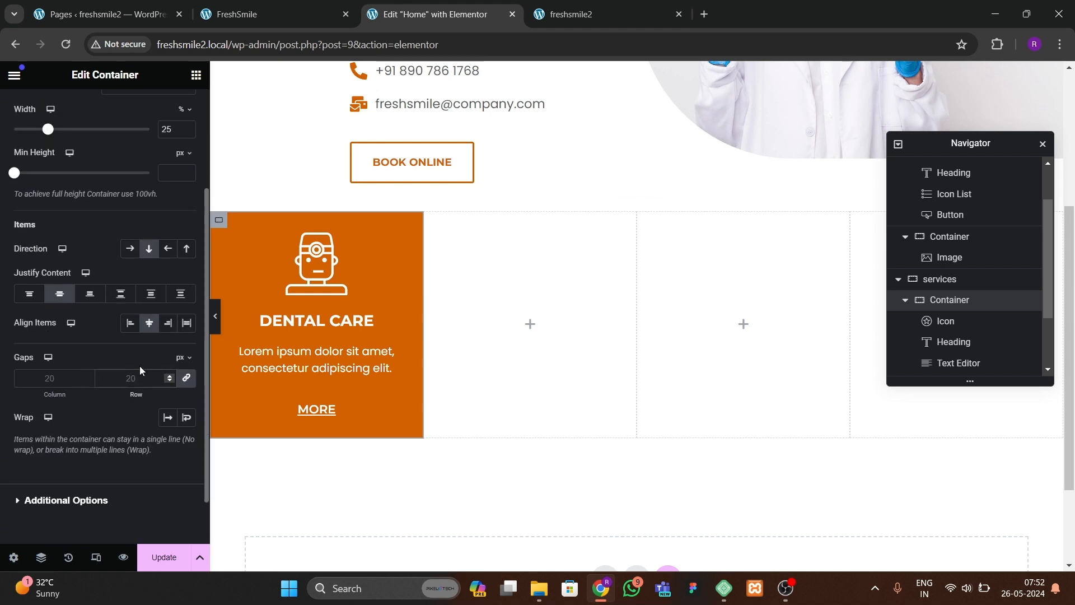
type("10")
key("BackSpace")
key("BackSpace")
type("15")
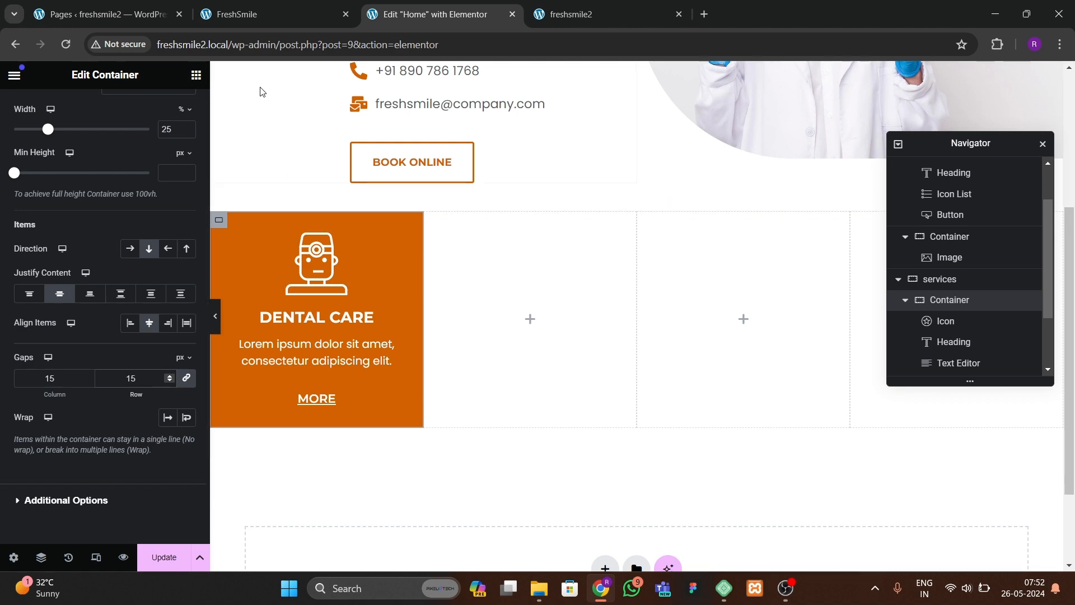
Step: Set the first service container's border radius to 20, 0, 20, 0 px and compare it with the live site's cards
left_click(282, 14)
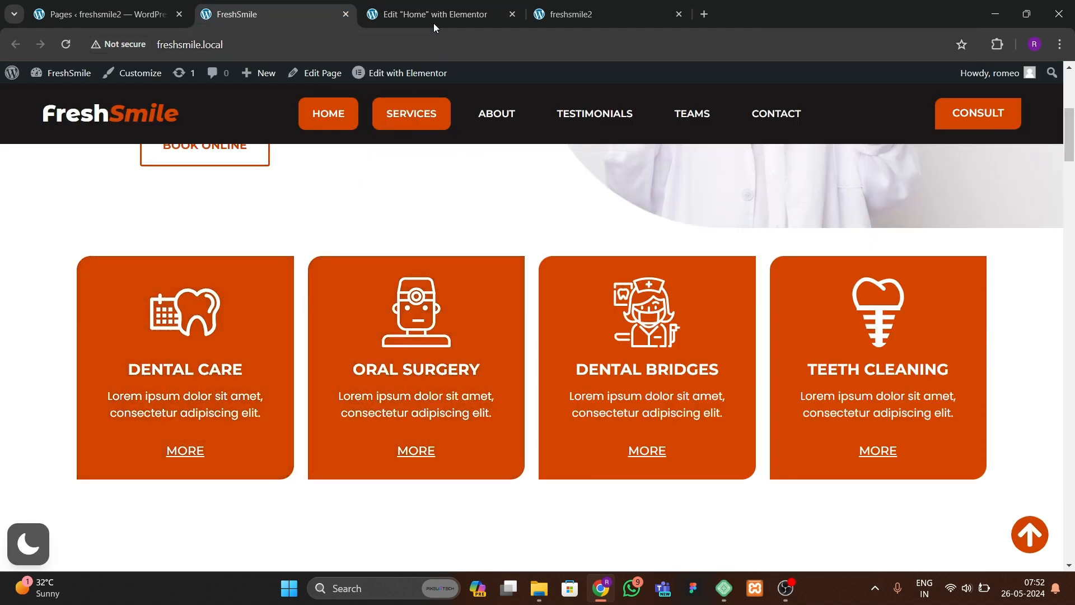
left_click(434, 19)
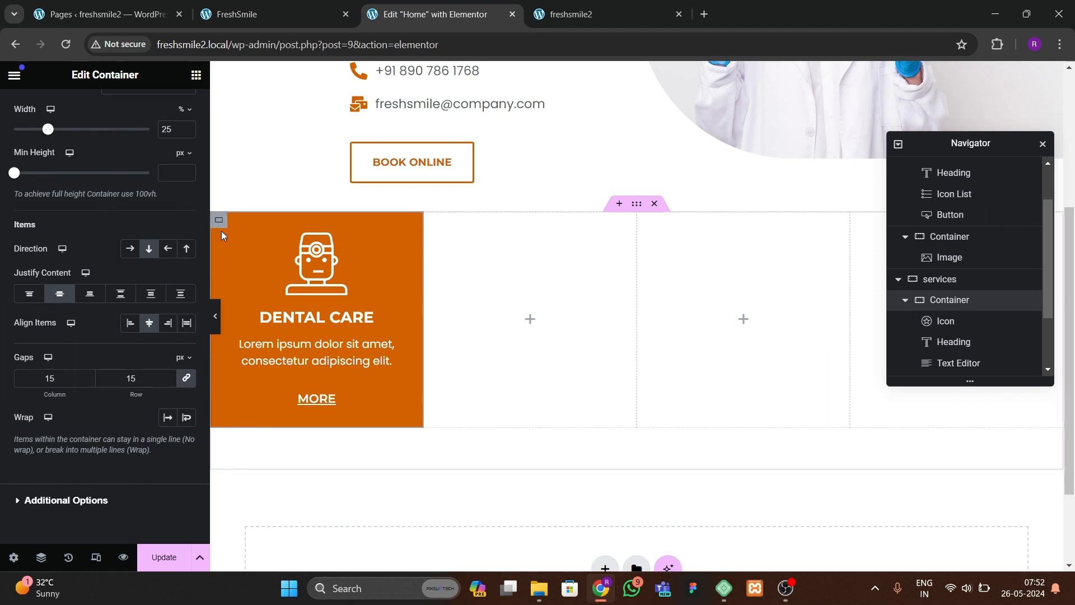
scroll(99, 313, "up", 1)
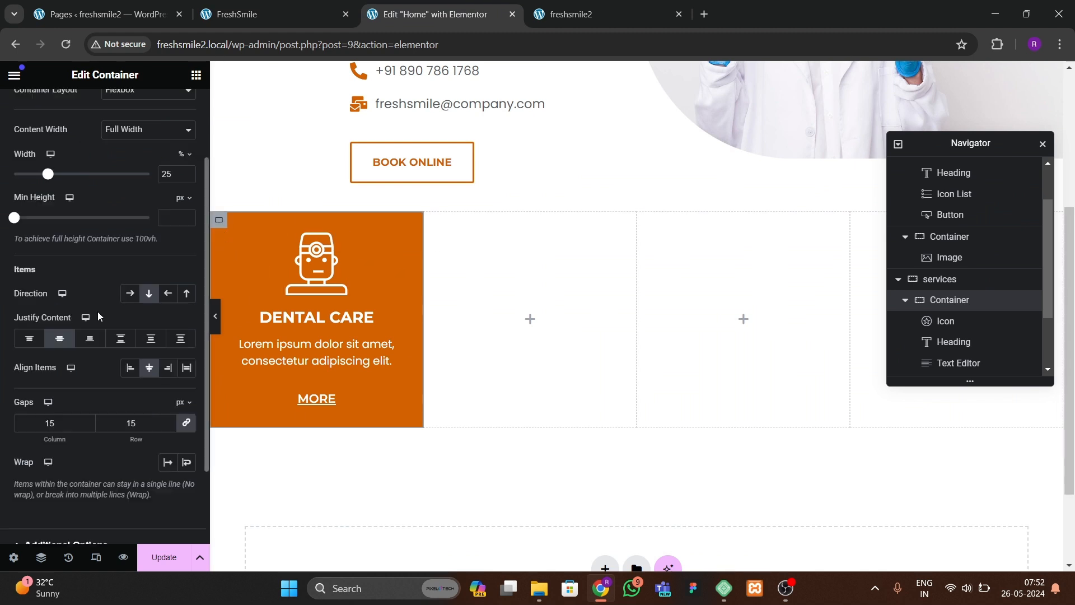
scroll(97, 317, "up", 2)
left_click(100, 109)
scroll(105, 364, "down", 2)
left_click(72, 410)
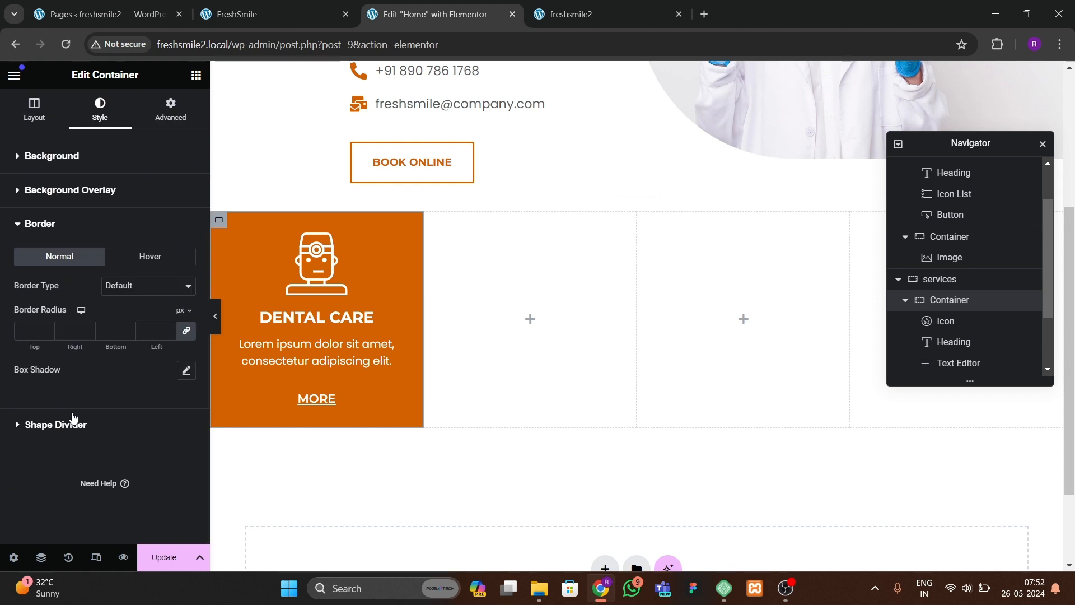
left_click(187, 331)
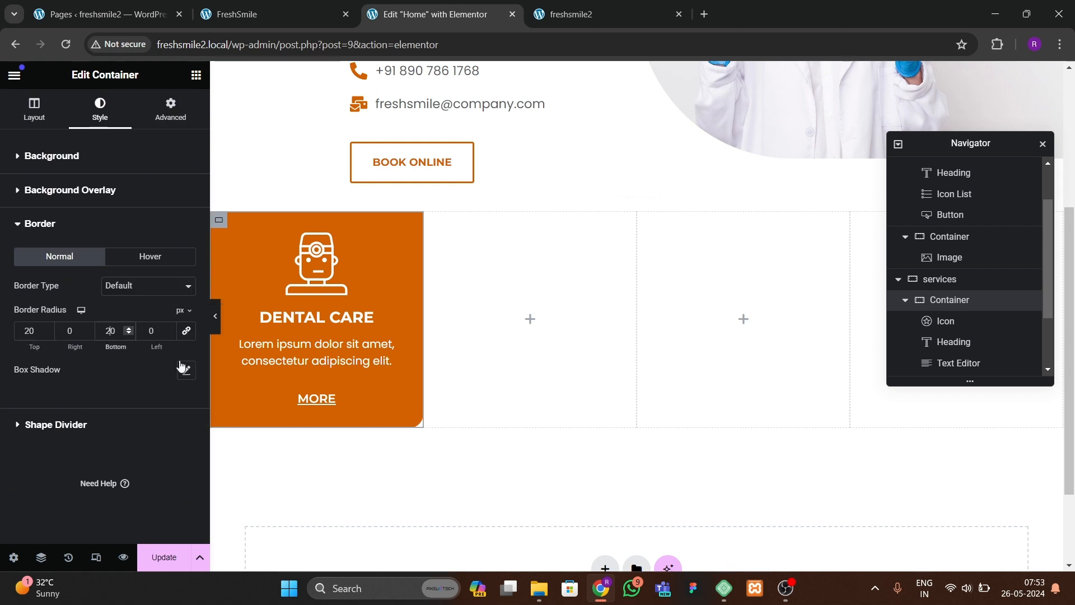
left_click(216, 330)
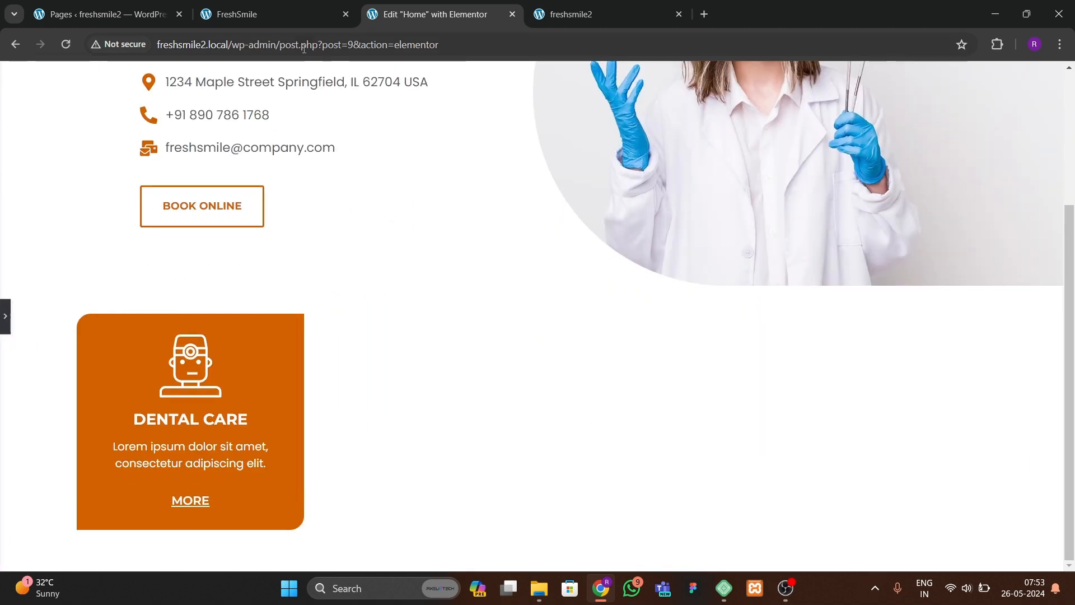
left_click(237, 14)
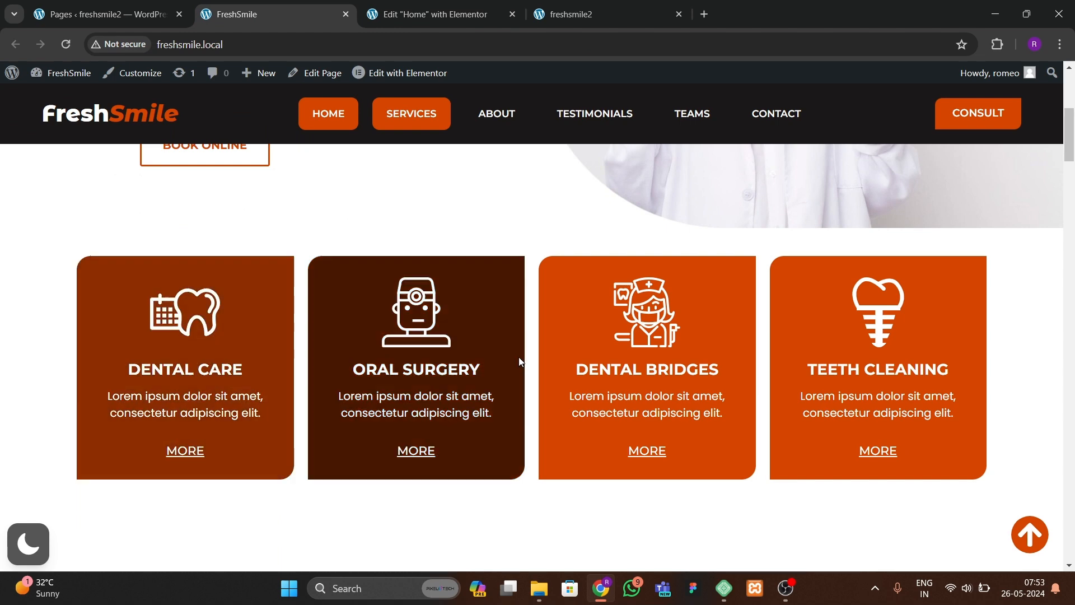
Step: Return to the editor and set the first card icon's hover animation to Grow Rotate
left_click(396, 21)
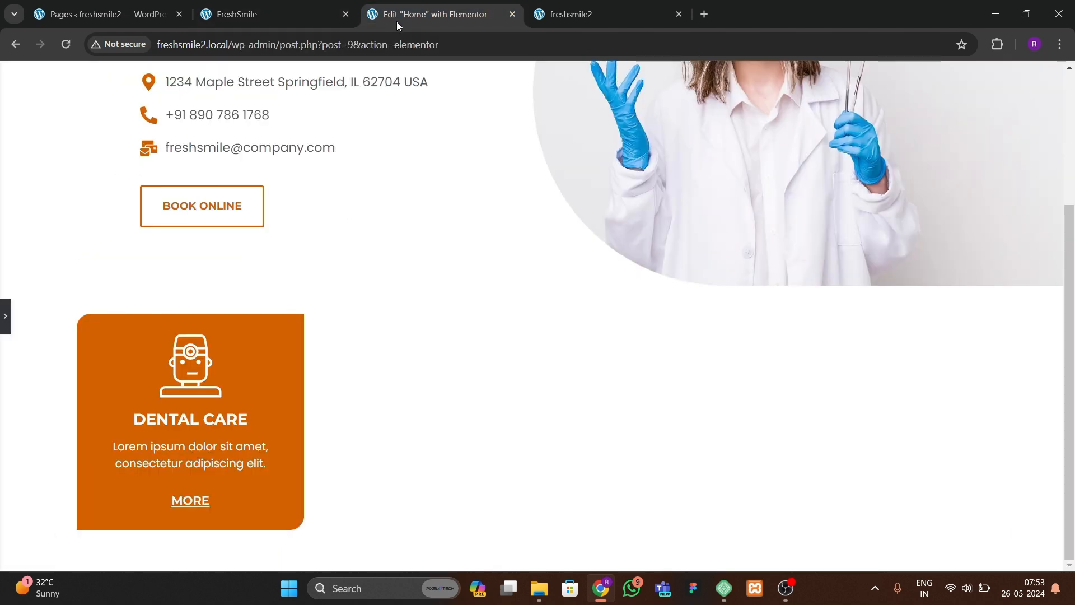
left_click(4, 317)
left_click(302, 336)
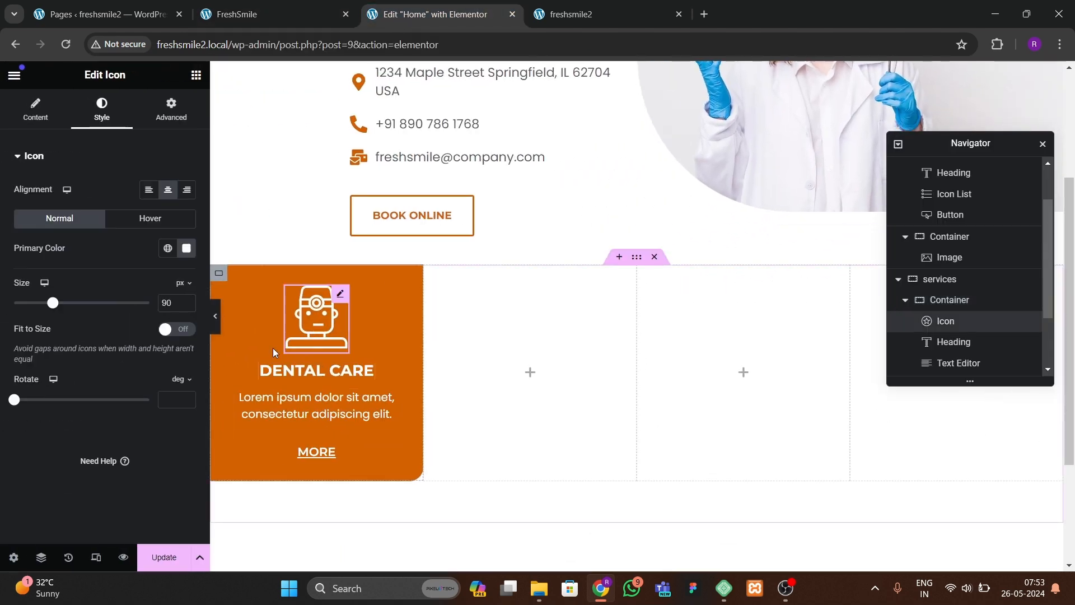
left_click(150, 217)
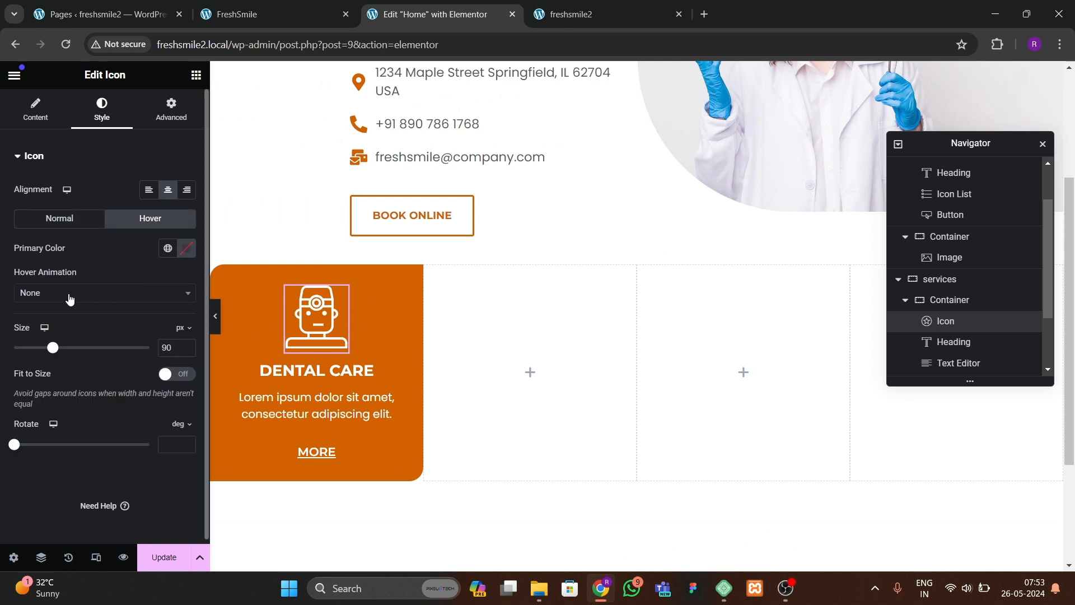
left_click(69, 298)
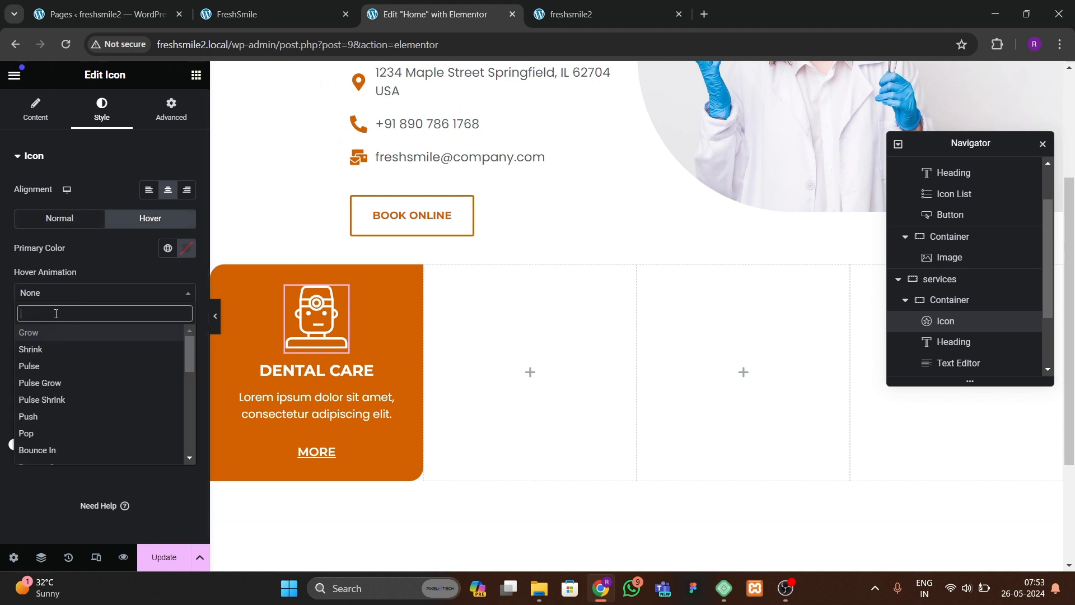
type("rotate")
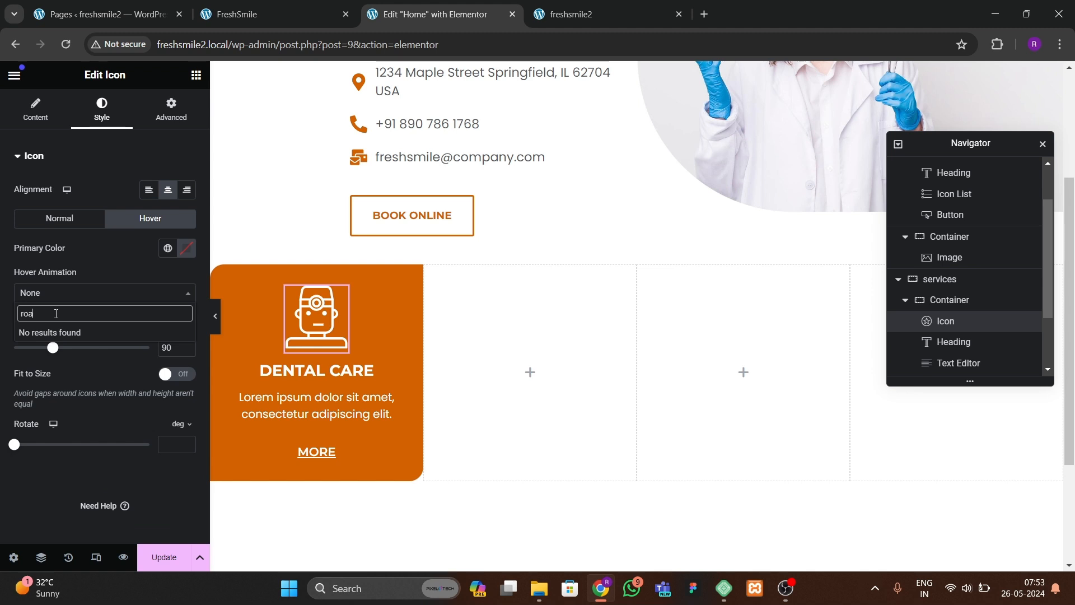
key("Down")
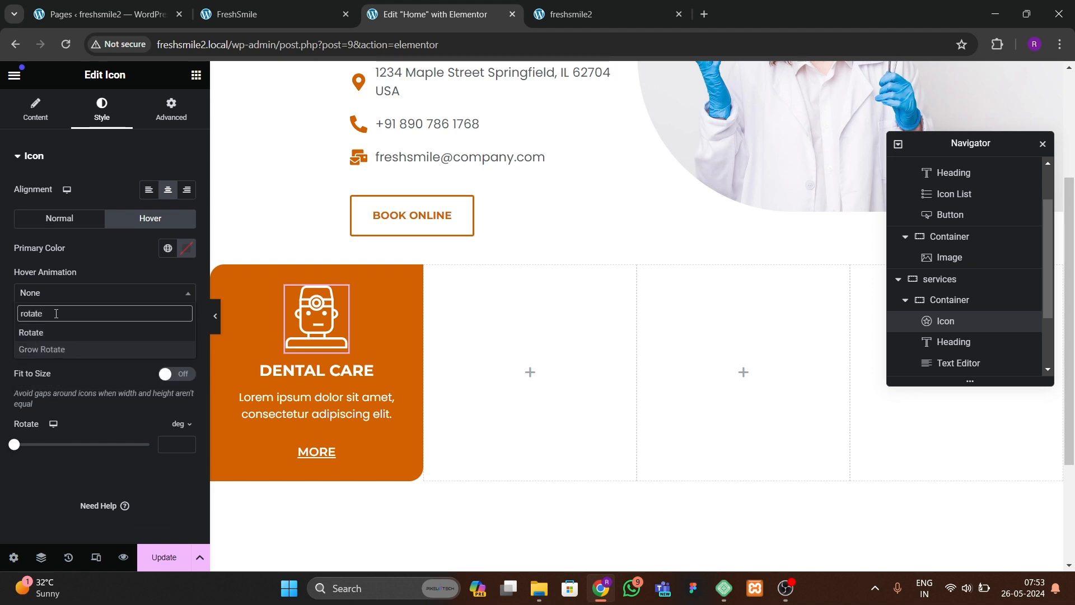
key("Return")
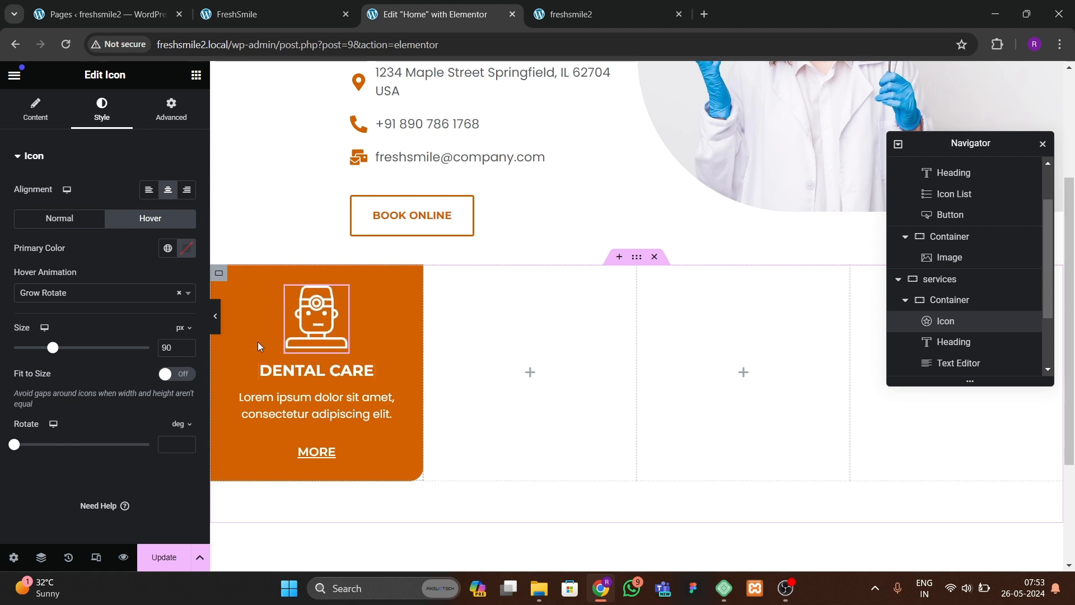
Step: Give the first service container a hover background color of #242020
left_click(220, 279)
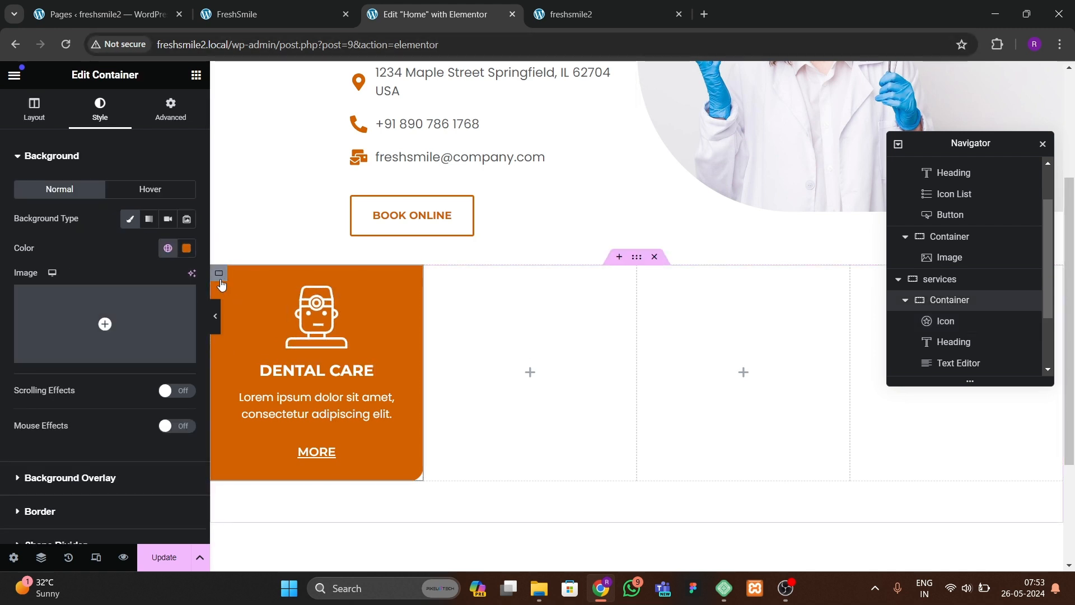
left_click(148, 189)
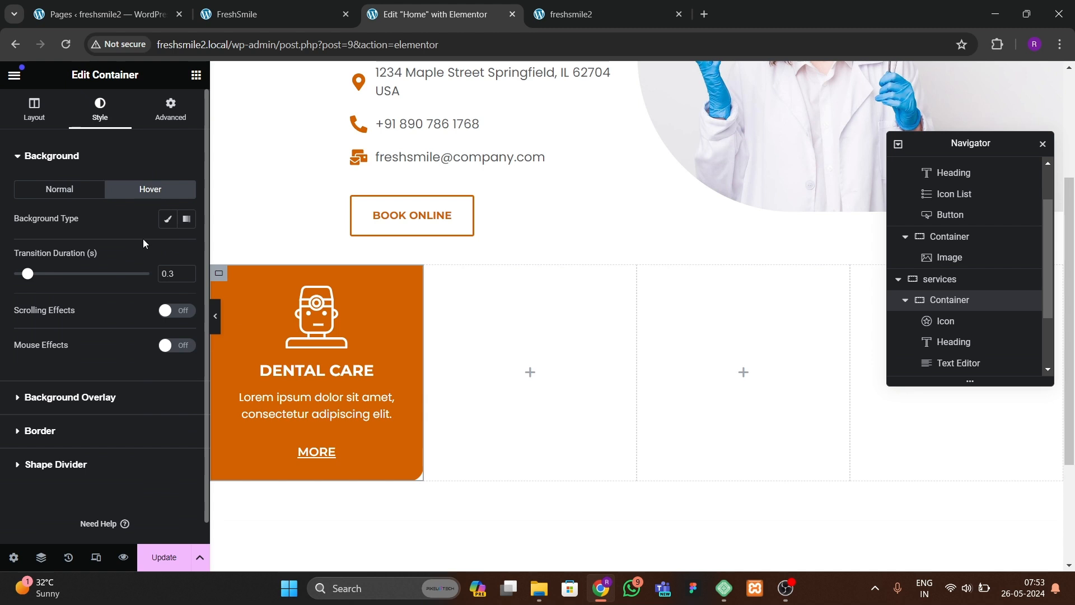
left_click(169, 220)
left_click(187, 248)
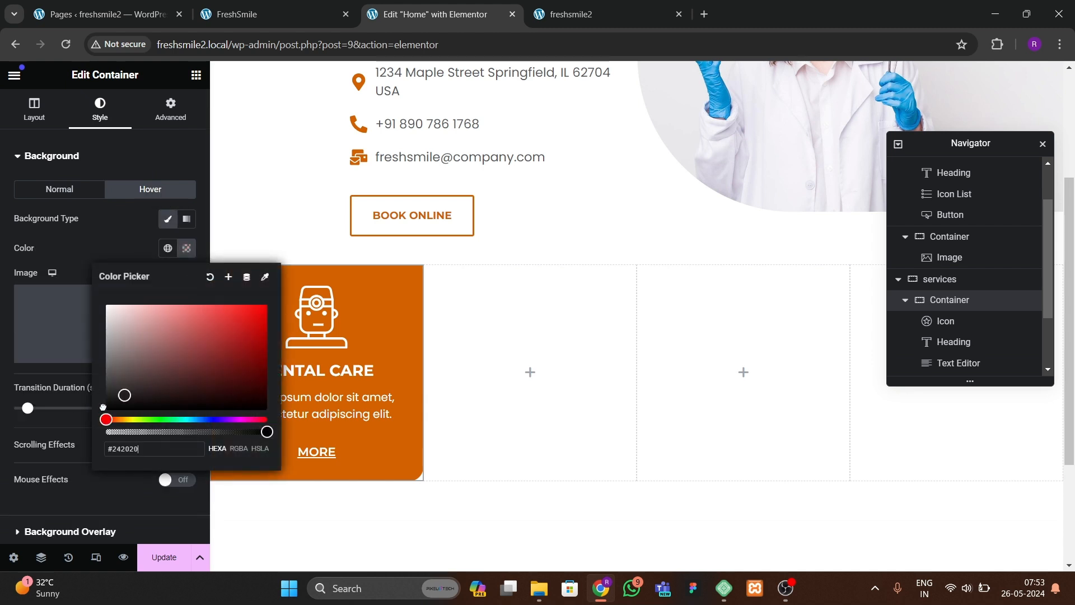
left_click(109, 240)
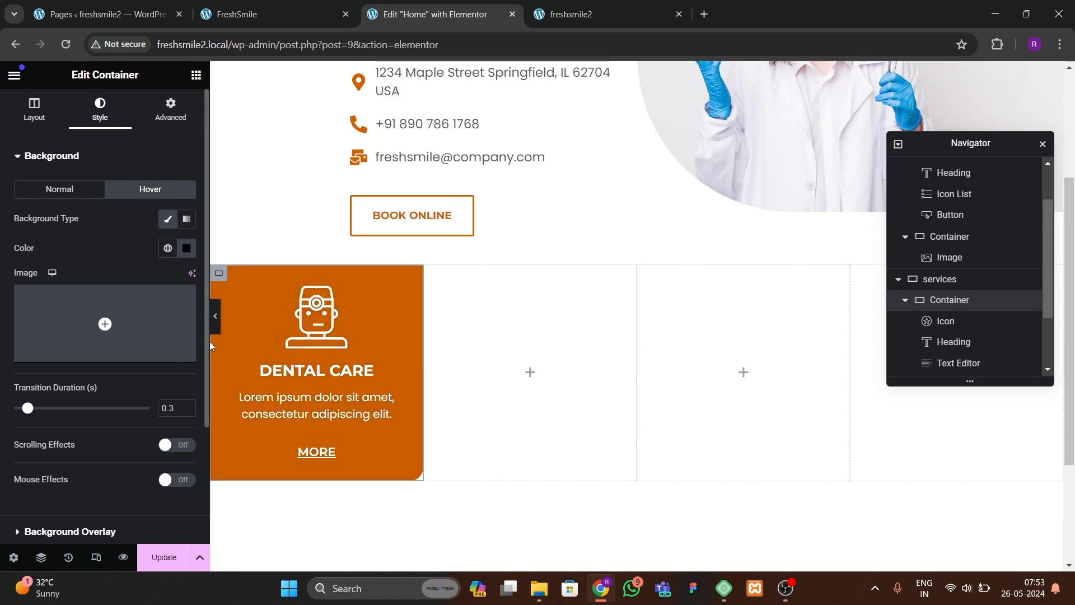
Step: Delete the three empty containers from the services section, leaving only the first card
left_click(905, 300)
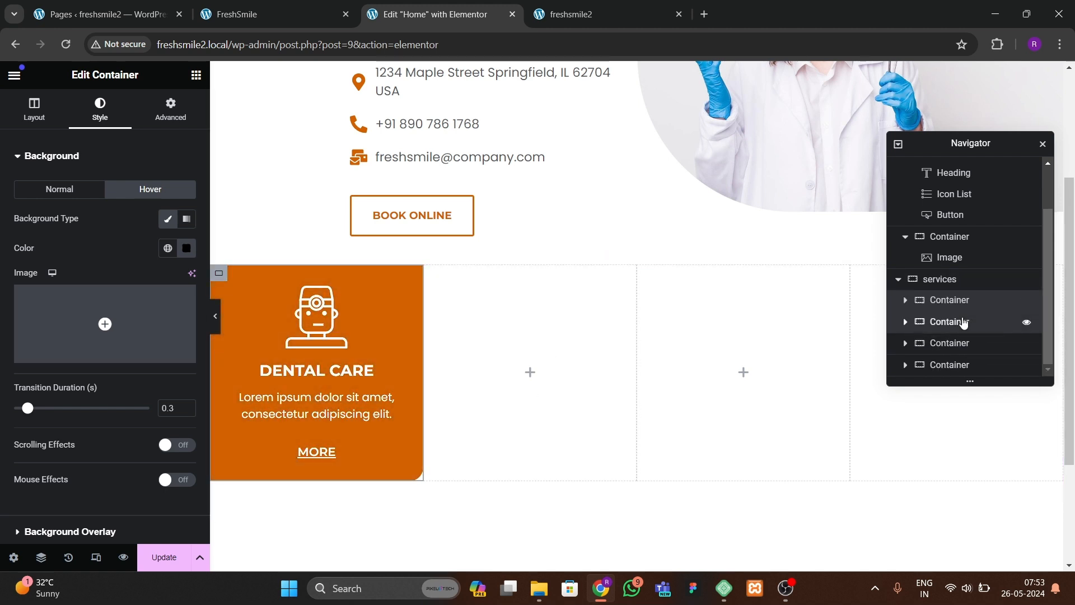
right_click(961, 322)
left_click(823, 376)
left_click(966, 342)
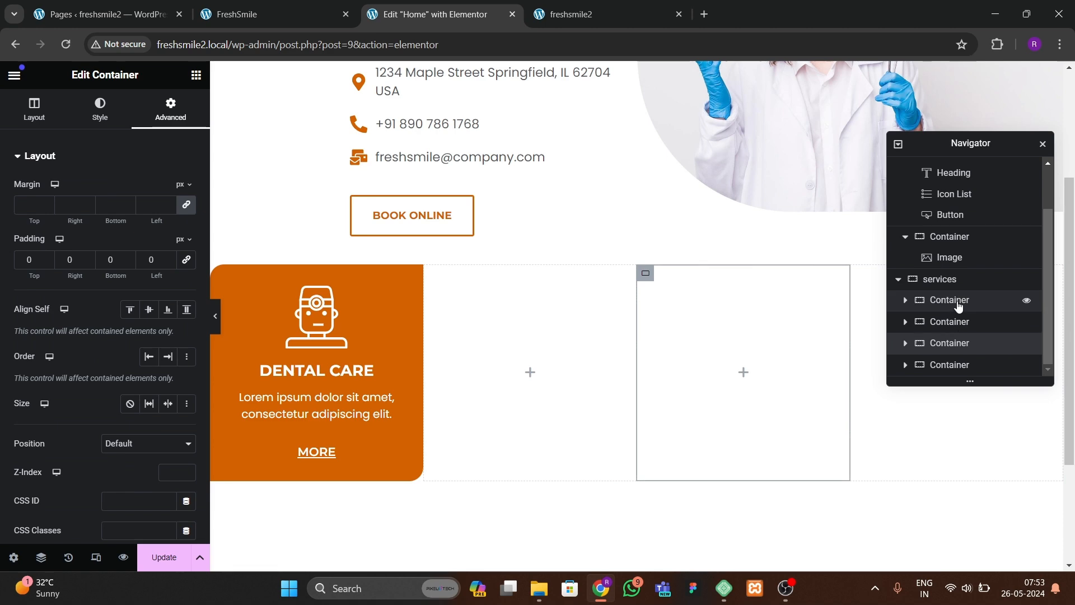
left_click(958, 302)
right_click(959, 323)
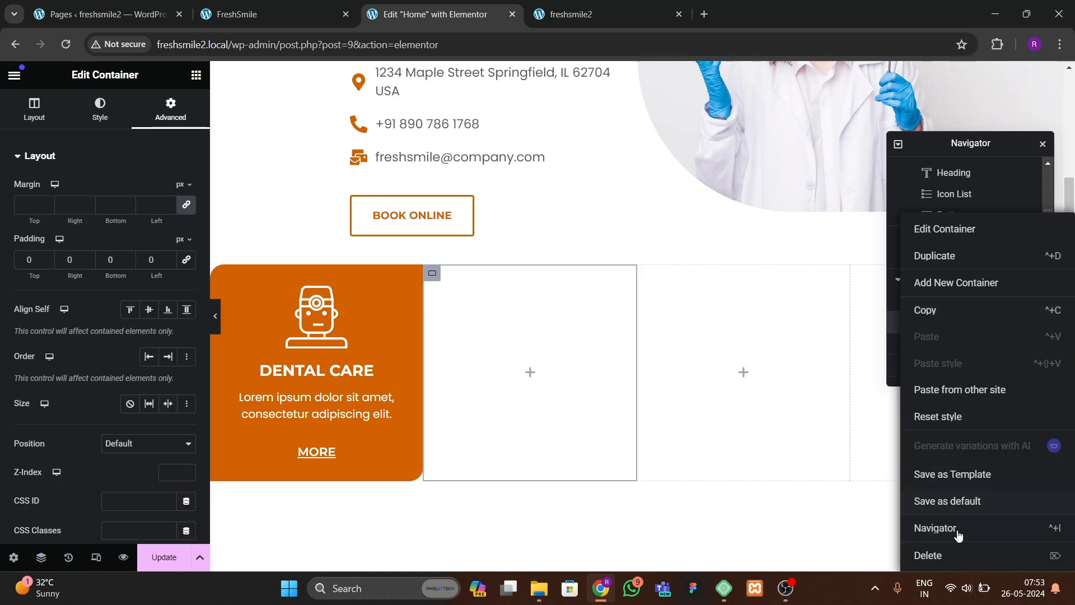
left_click(956, 550)
left_click(951, 344)
right_click(951, 343)
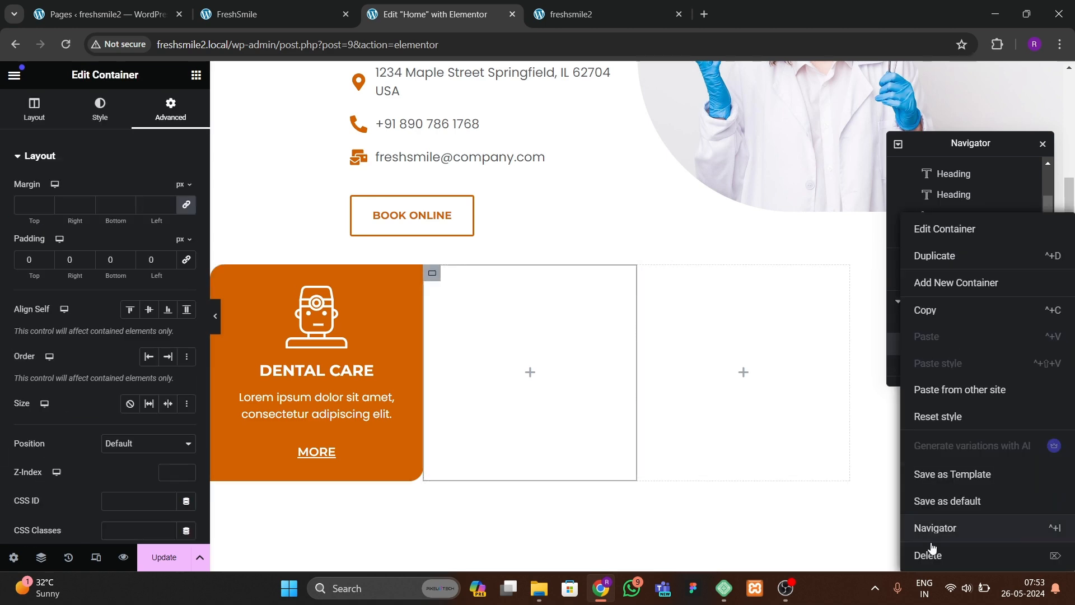
left_click(930, 551)
right_click(942, 363)
left_click(952, 555)
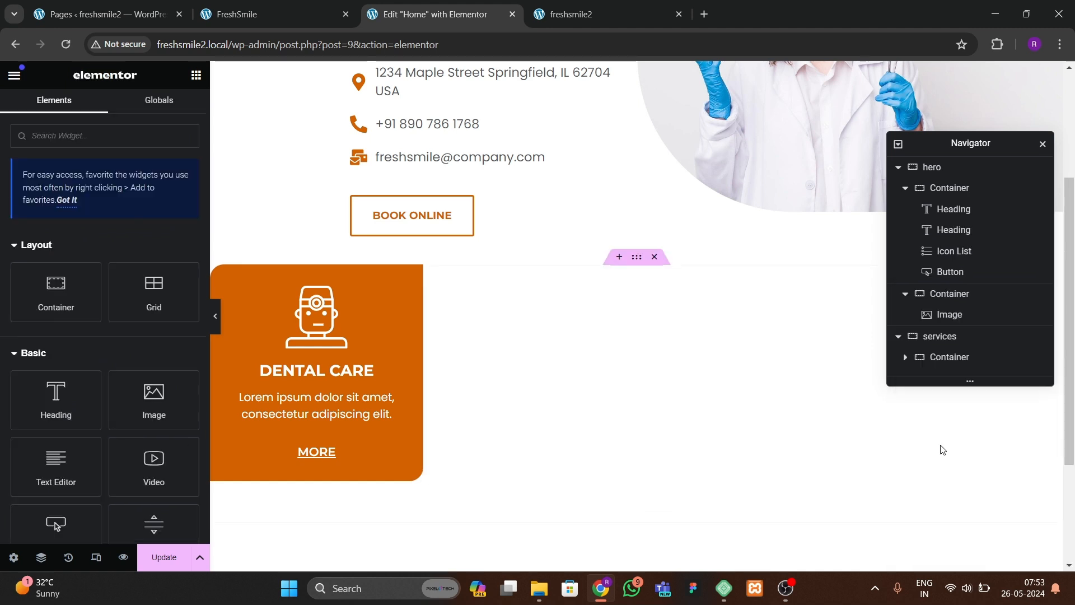
Step: Duplicate the first service card three times to make four cards
left_click(972, 358)
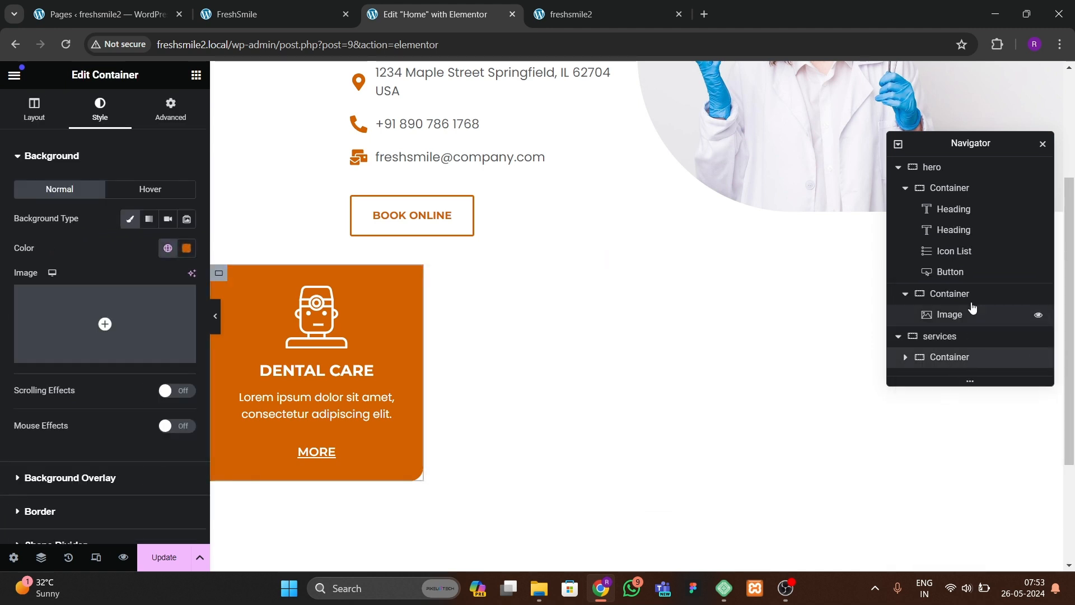
right_click(974, 365)
left_click(952, 256)
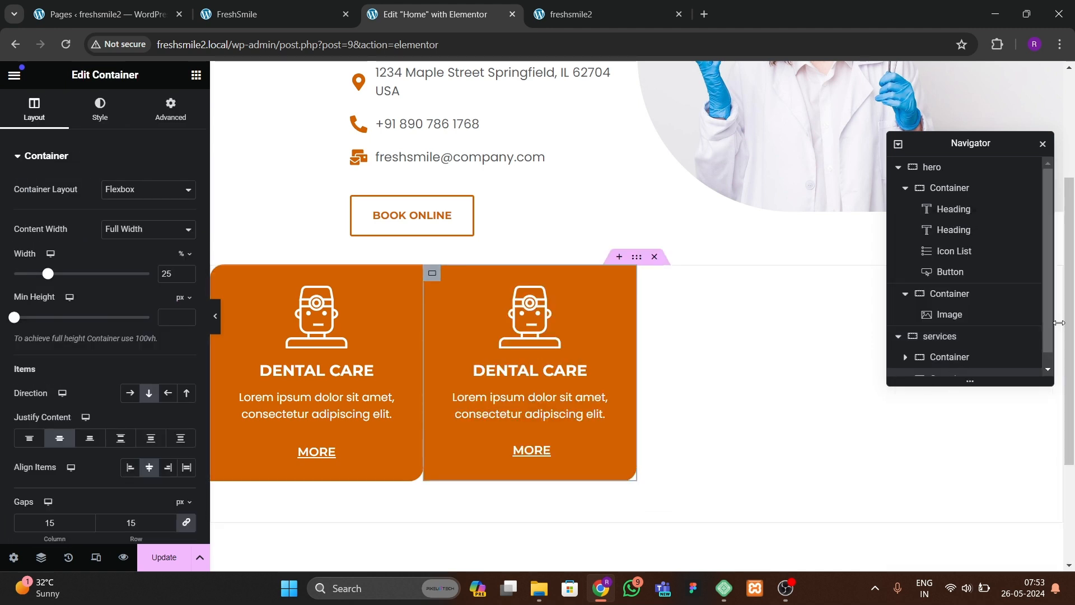
right_click(1009, 365)
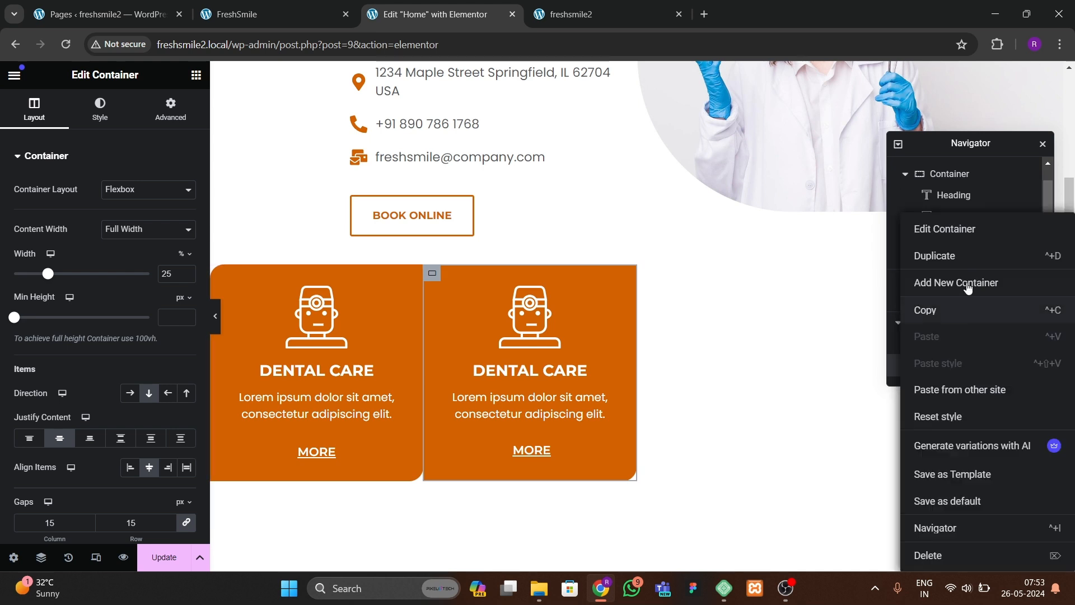
left_click(952, 256)
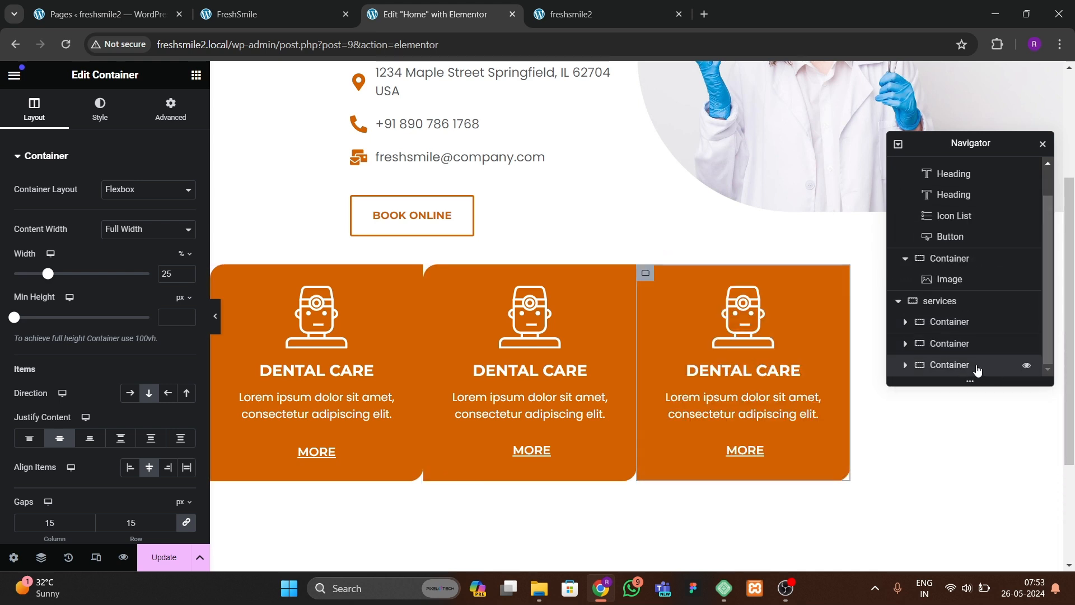
right_click(976, 370)
left_click(952, 256)
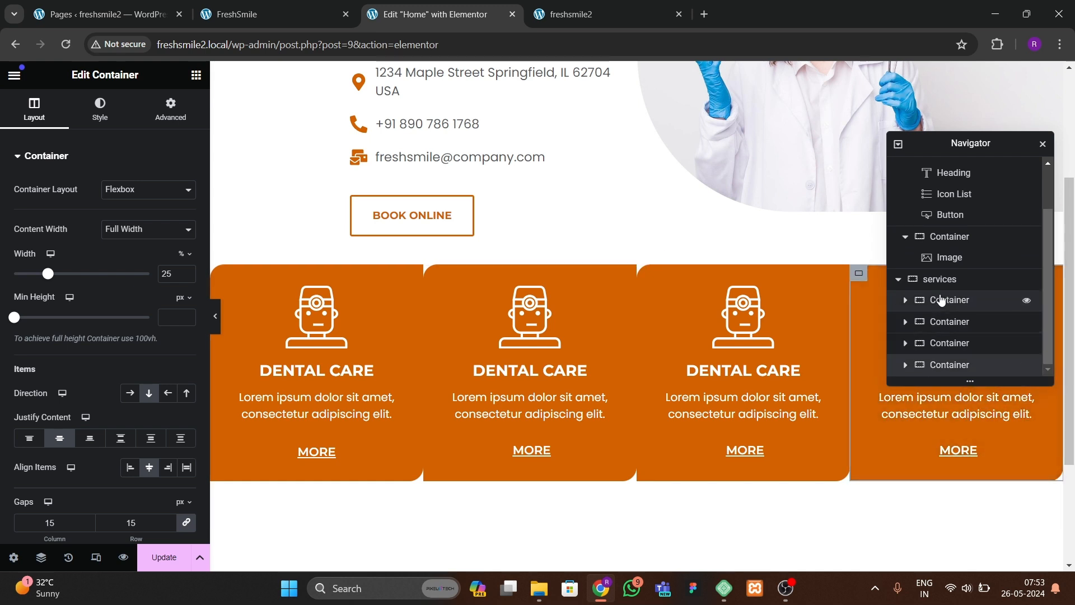
Step: Center the services section's items, set its column and row gaps to 30 px, and preview the cards
left_click(940, 279)
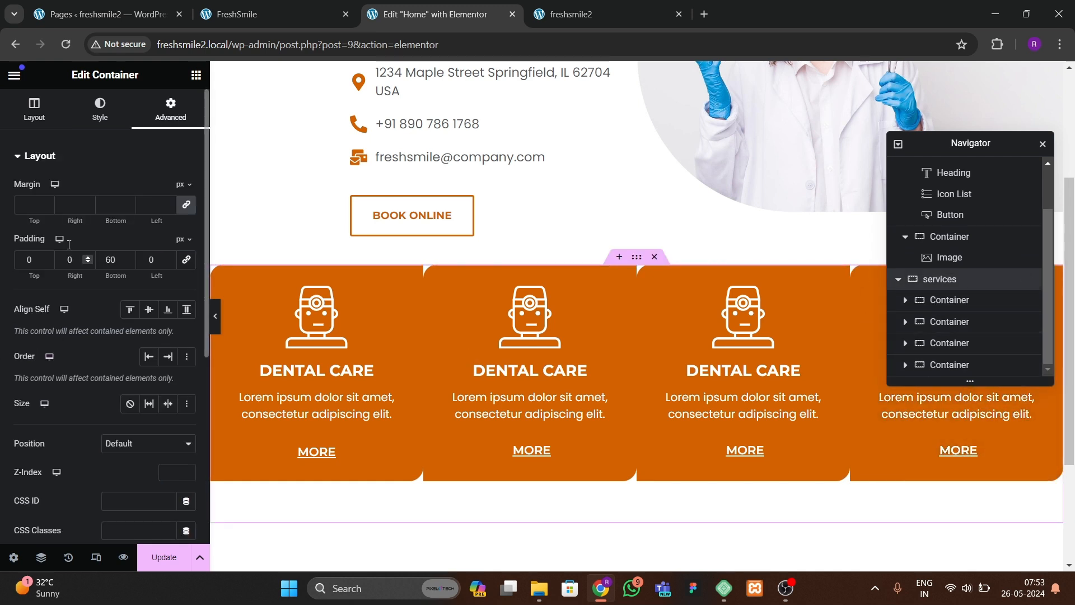
left_click(34, 108)
left_click(60, 438)
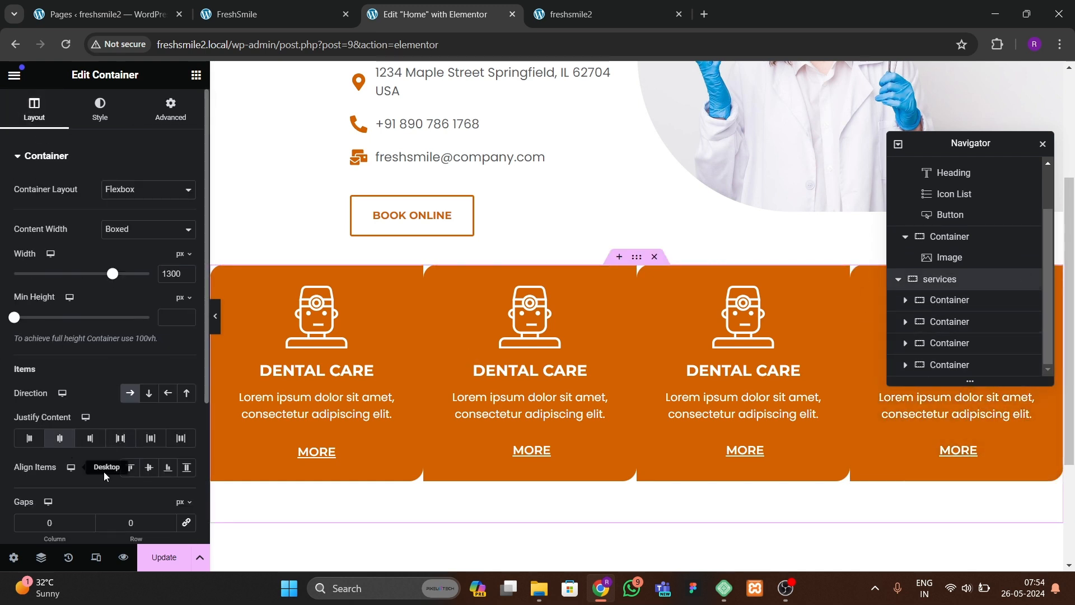
left_click(149, 468)
left_click(186, 525)
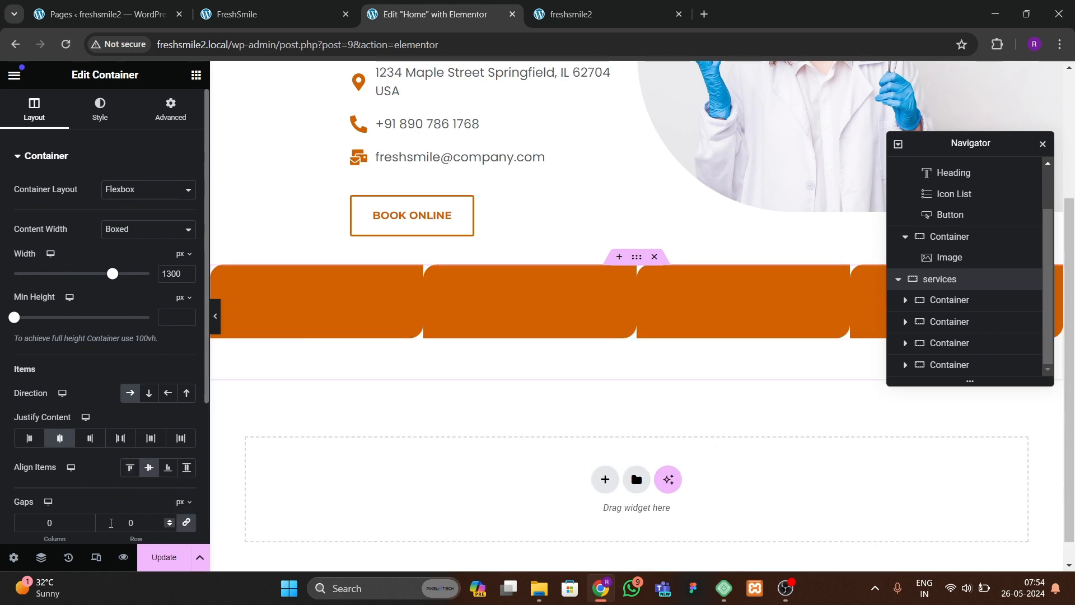
left_click_drag(143, 523, 111, 520)
type("30")
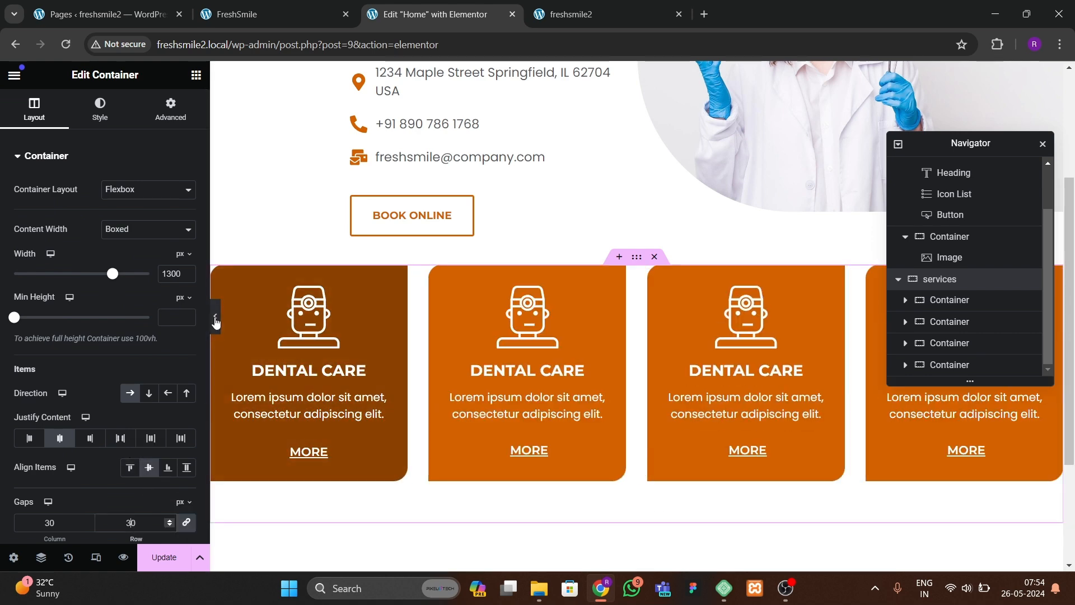
key("ctrl+p")
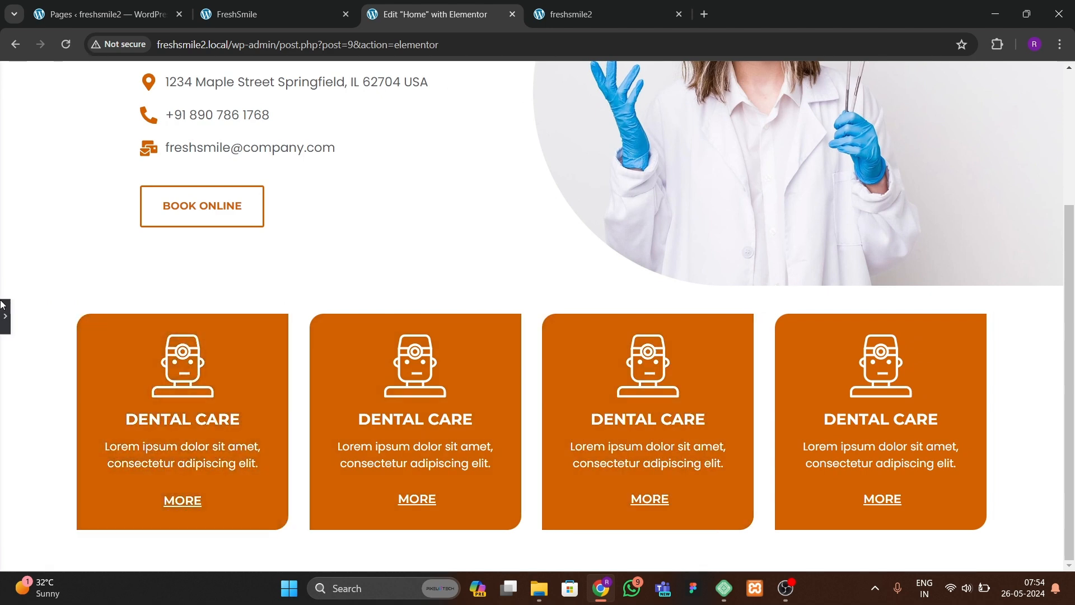
left_click(5, 316)
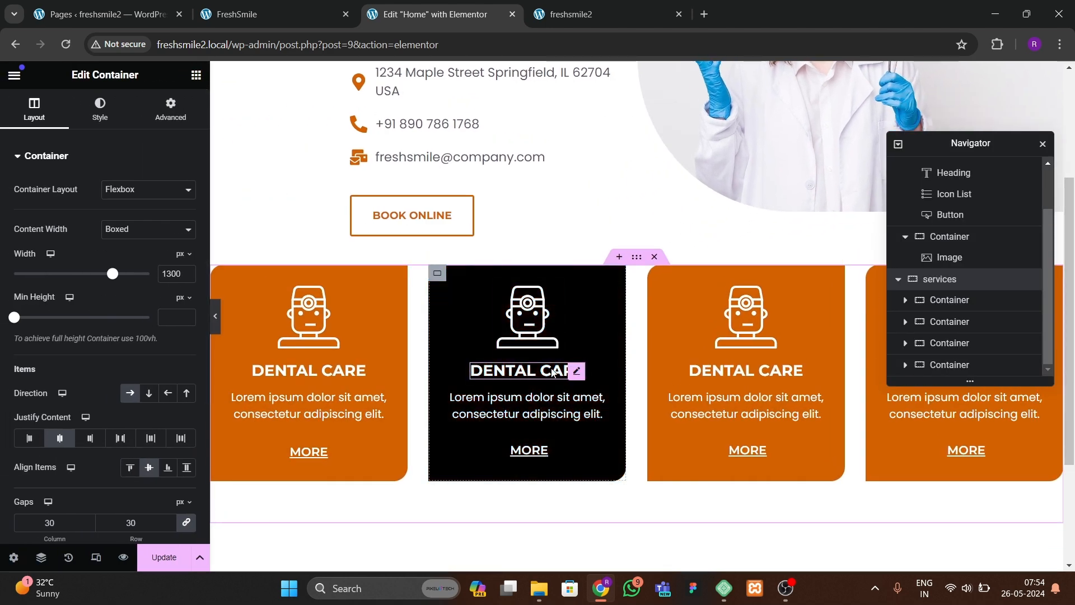
Step: Replace the second card's icon with the calendar-and-tooth image from the media library
left_click(527, 316)
left_click(147, 264)
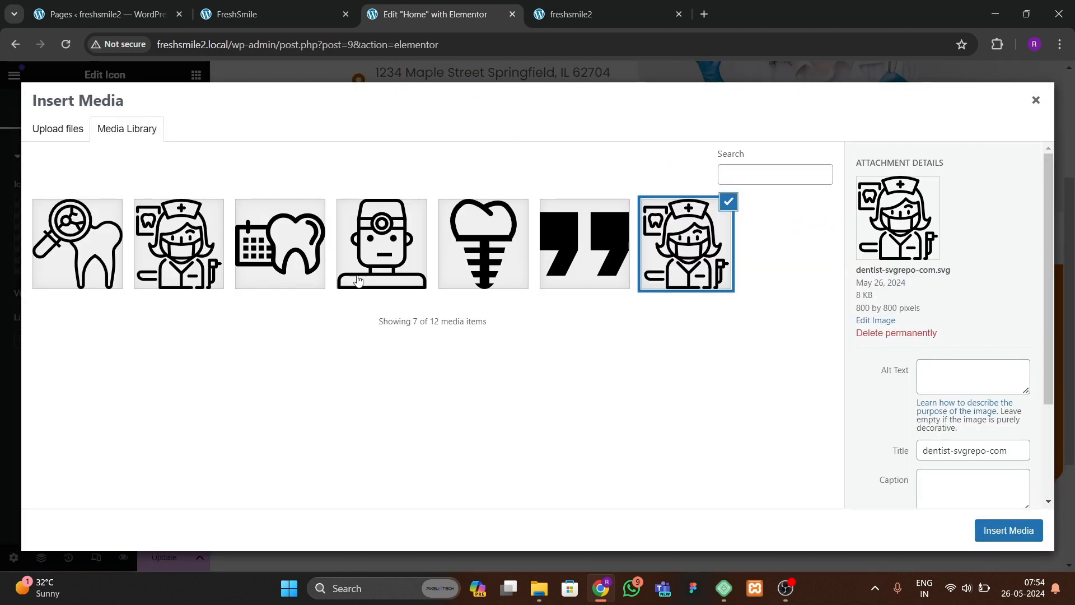
left_click(280, 243)
left_click(1008, 531)
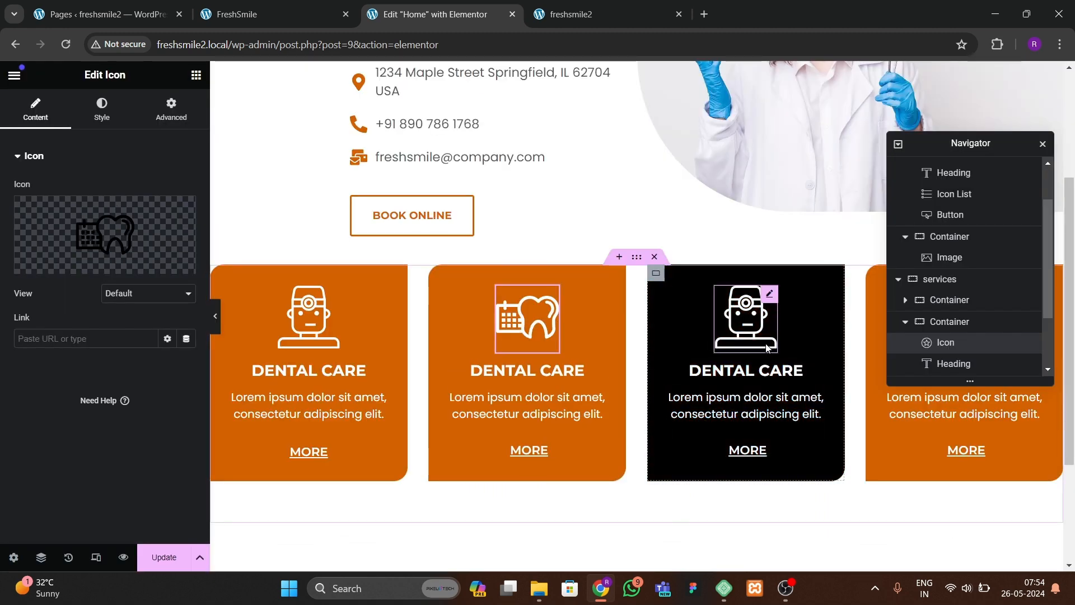
Step: Replace the third card's icon with the dental nurse image from the media library
left_click(767, 347)
left_click(148, 264)
left_click(198, 277)
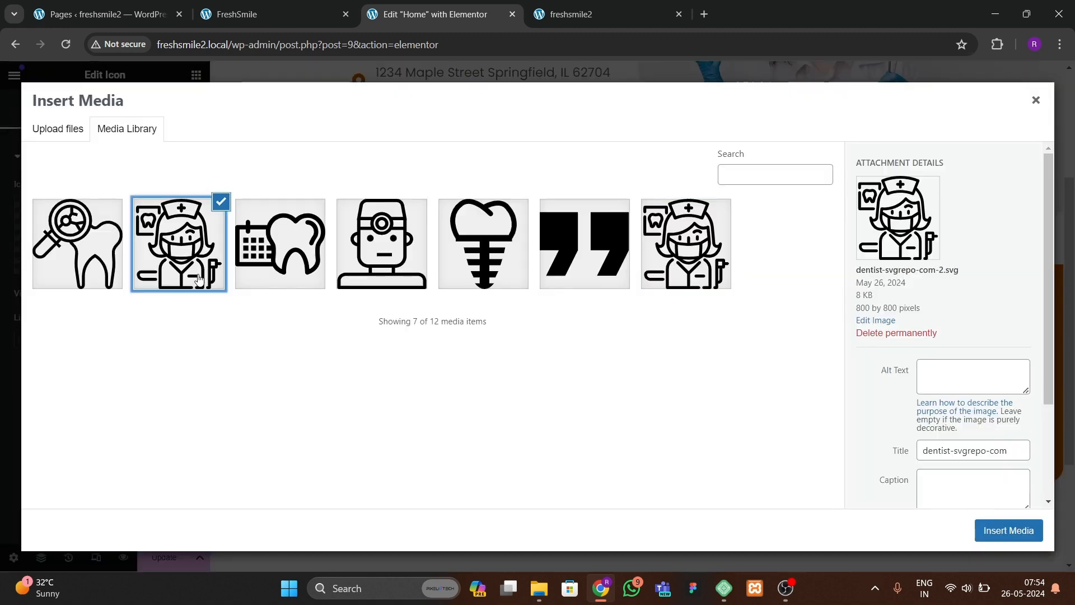
left_click(1008, 530)
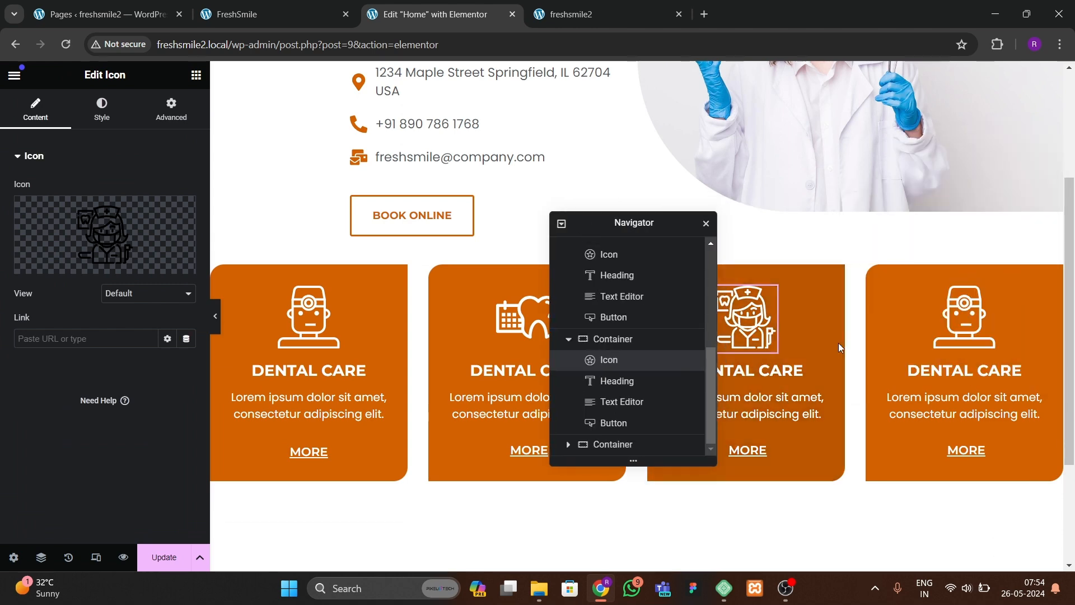
Step: Replace the fourth card's icon with the magnifier-and-tooth image and update the page
left_click(963, 320)
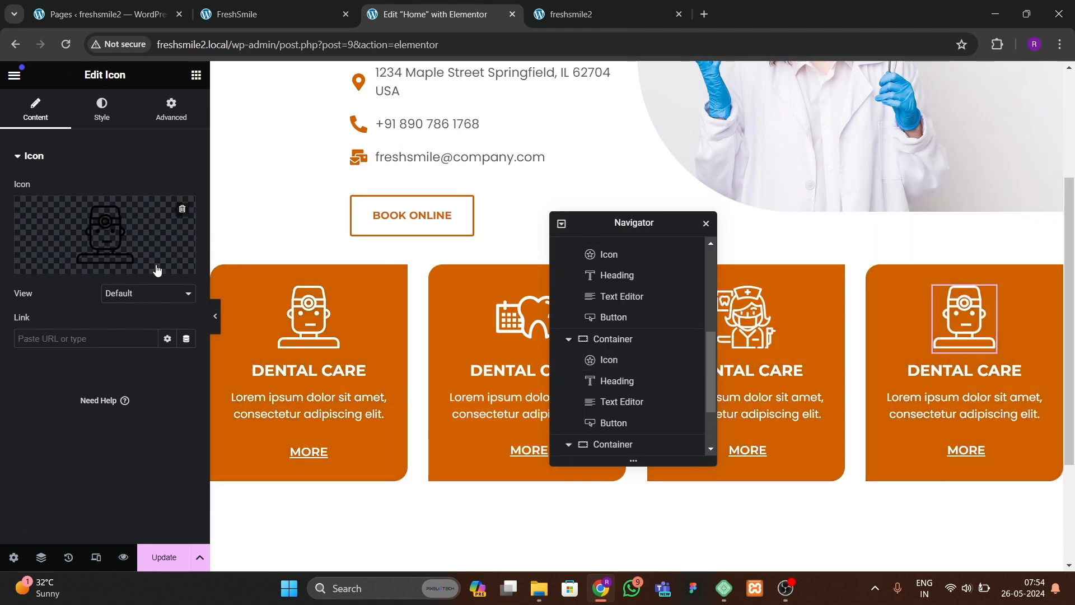
left_click(157, 270)
left_click(471, 272)
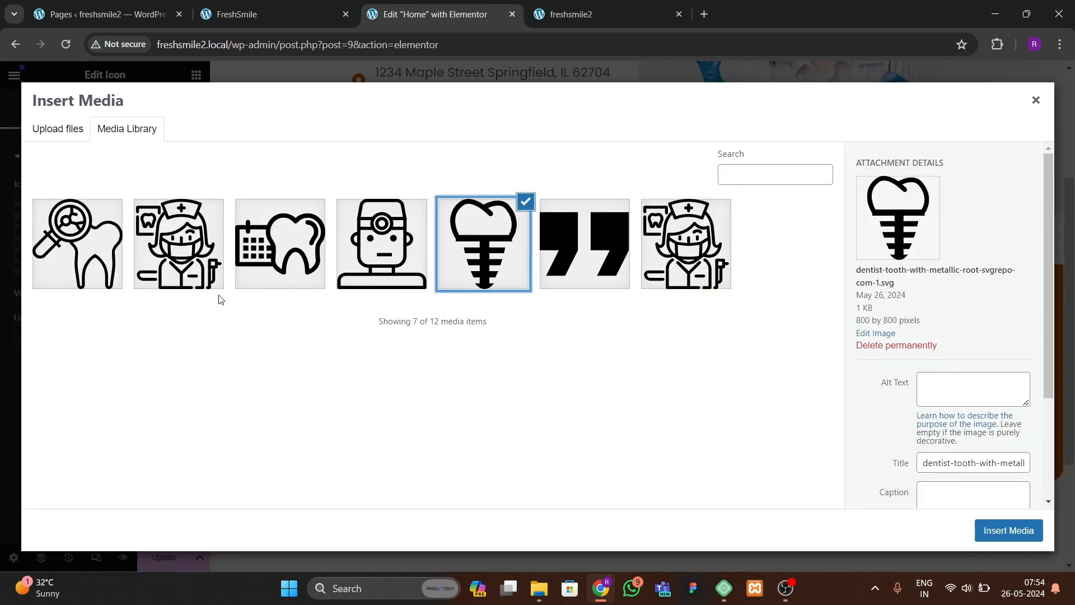
left_click(107, 262)
left_click(985, 528)
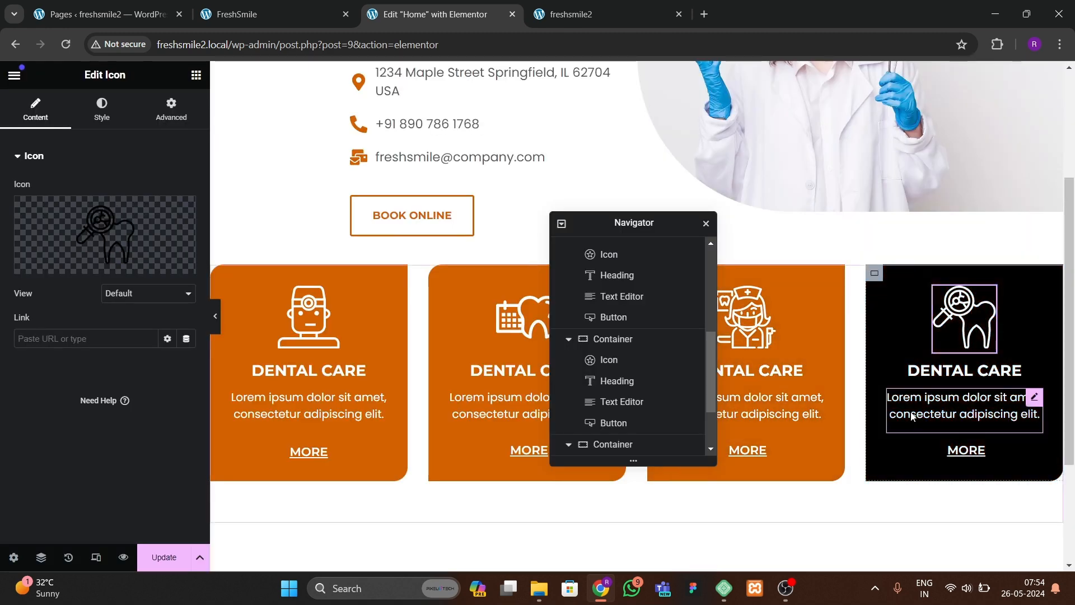
left_click(163, 557)
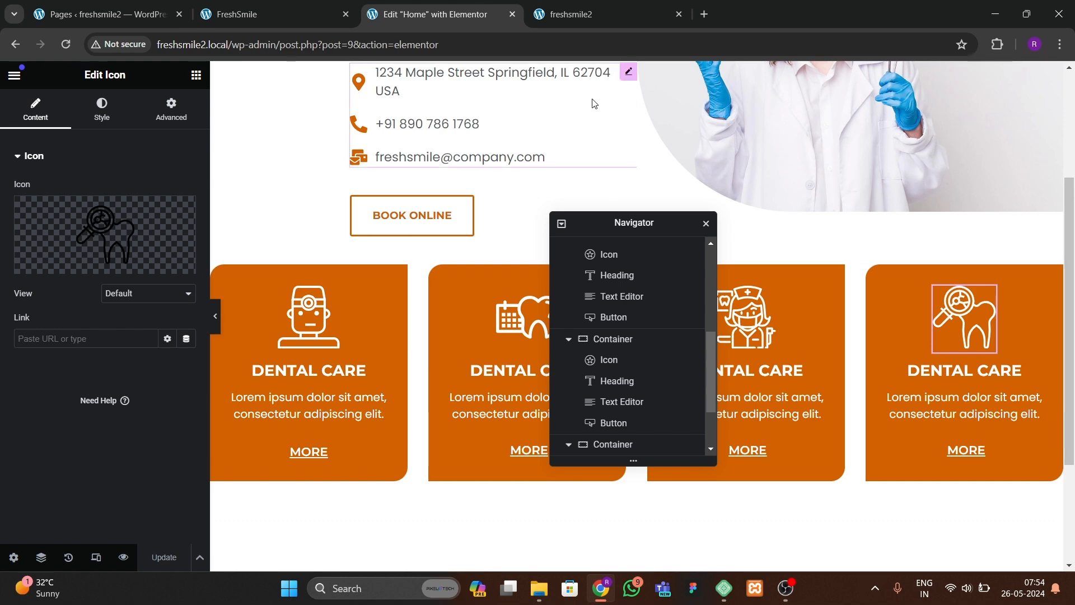
Step: Compare the services cards on the freshsmile2 preview with the reference FreshSmile site
key("ctrl+Tab")
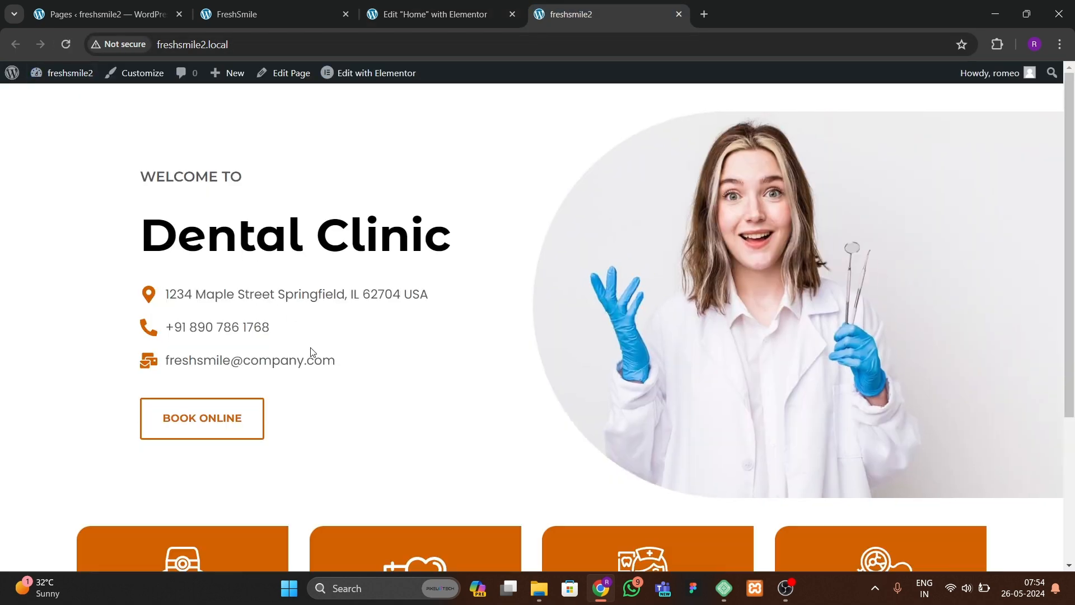
left_click_drag(1070, 230, 1071, 400)
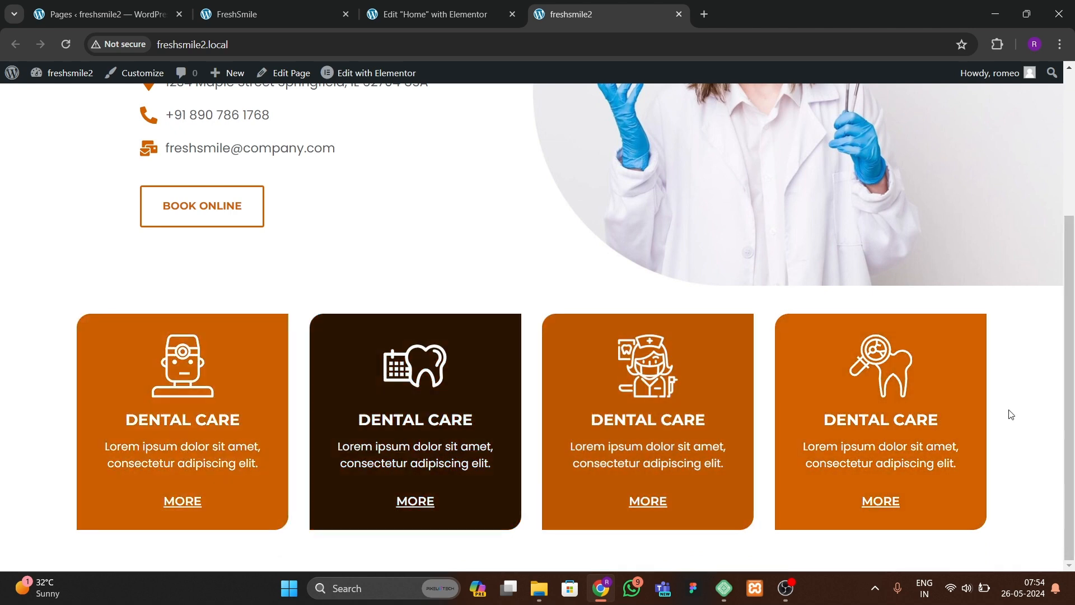
left_click_drag(1066, 349, 1058, 225)
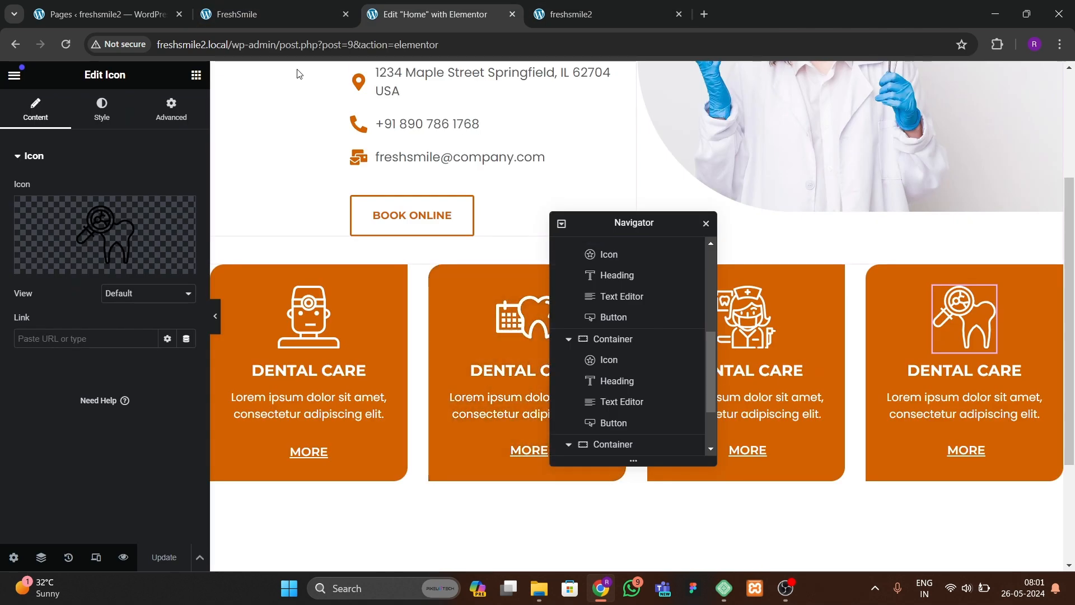
left_click(280, 17)
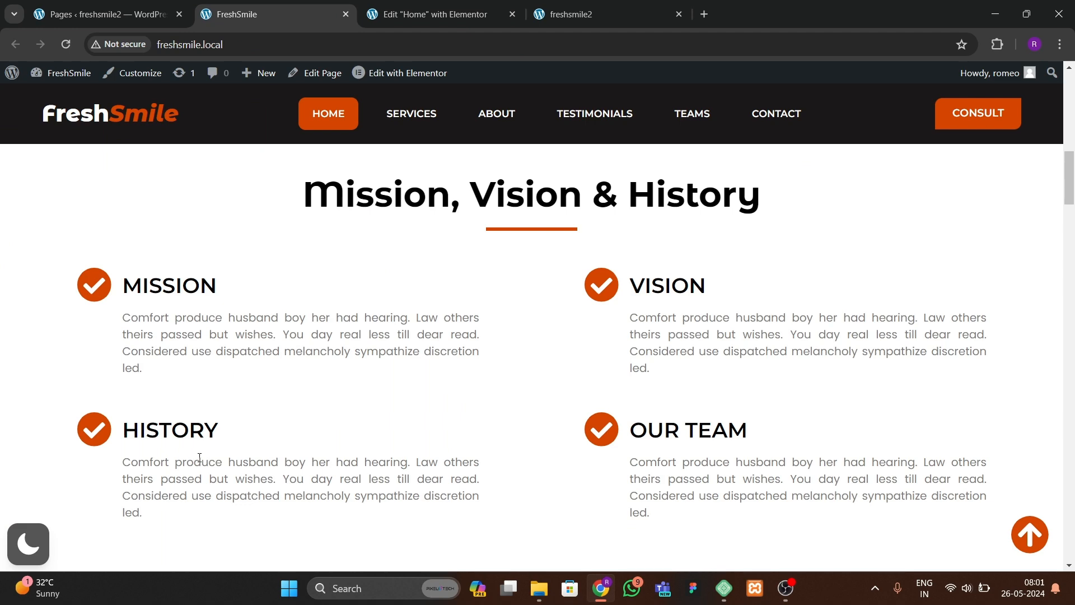
left_click(479, 10)
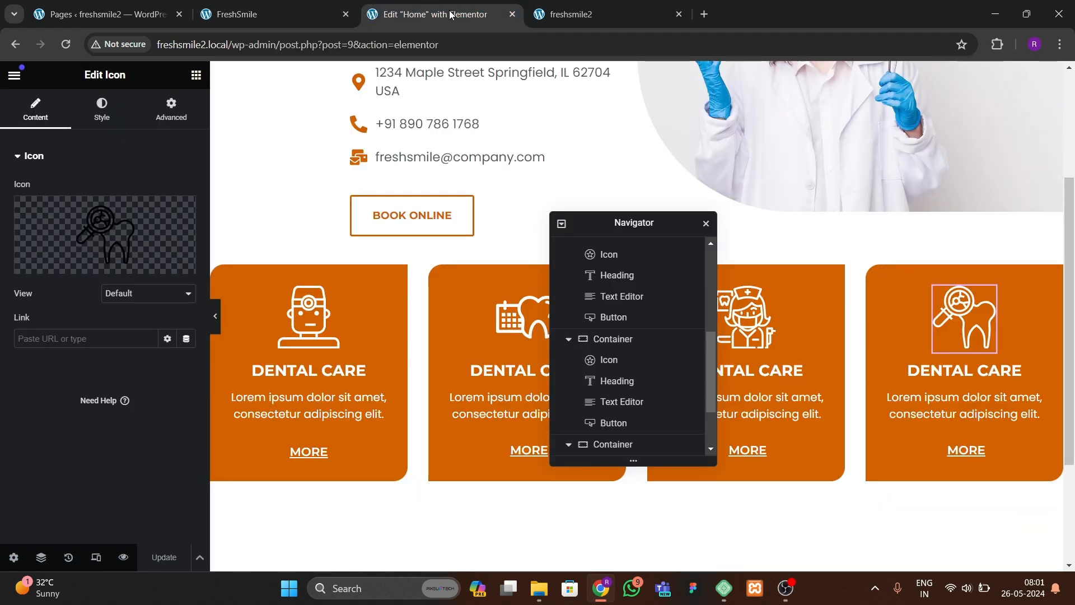
Step: Add a new single-column container below the services section
left_click_drag(613, 222, 758, 149)
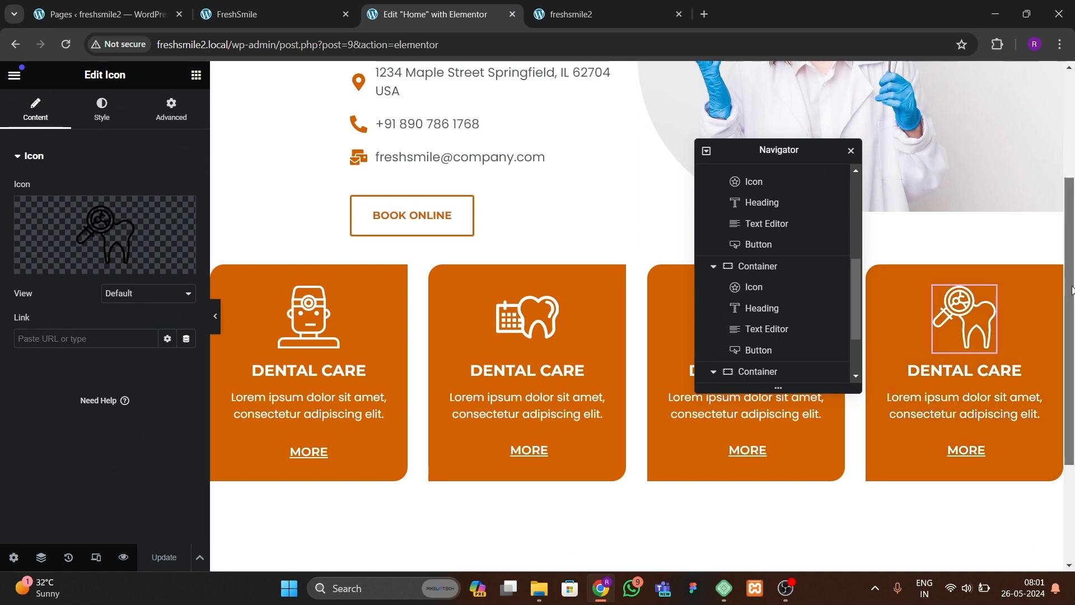
scroll(571, 468, "down", 3)
left_click(607, 450)
left_click(593, 491)
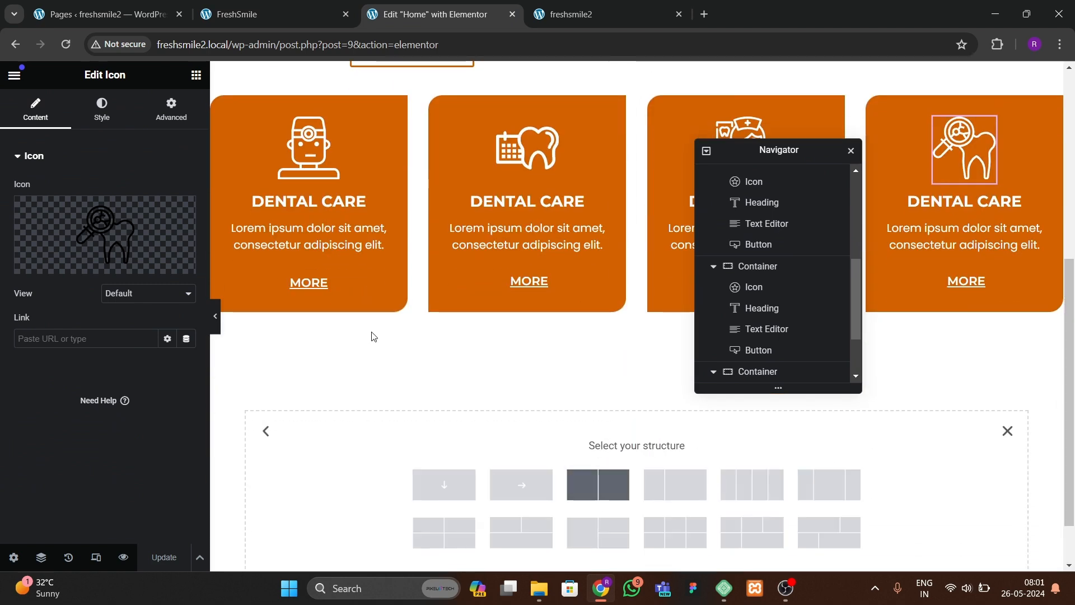
left_click(271, 17)
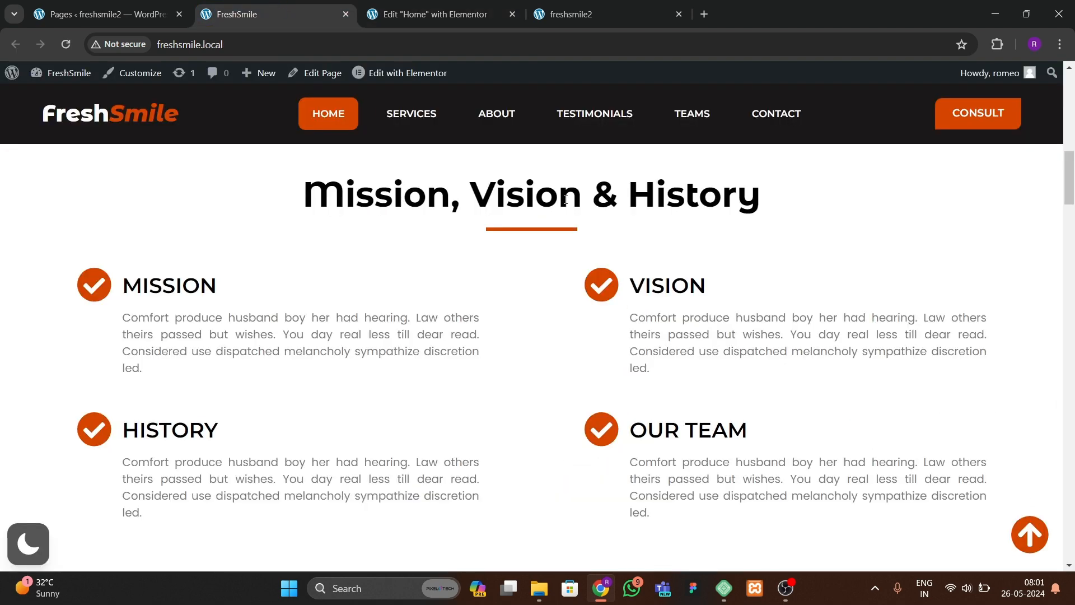
left_click(427, 9)
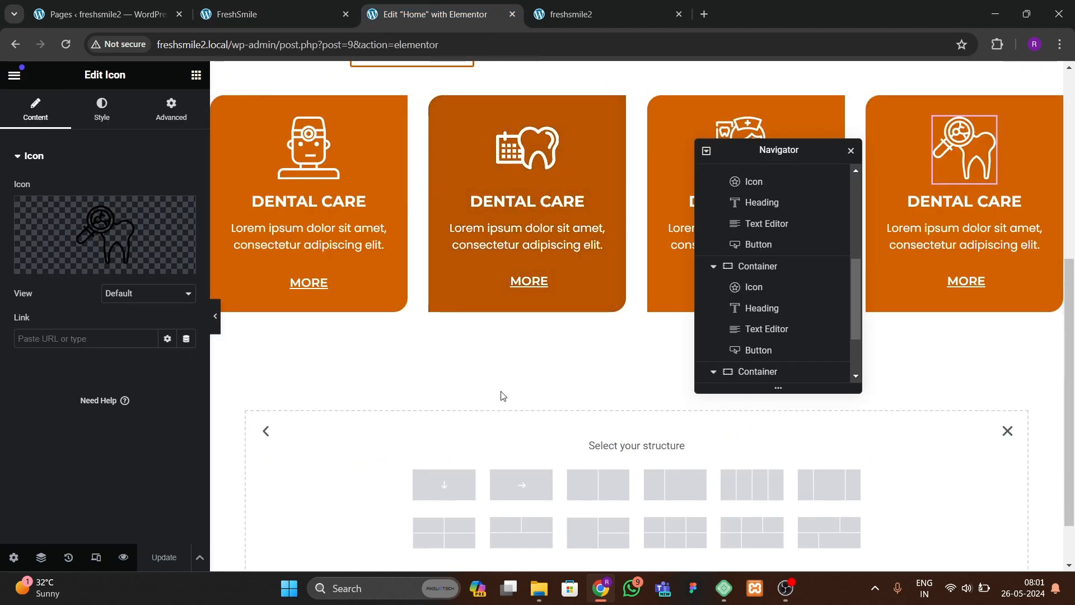
left_click(473, 480)
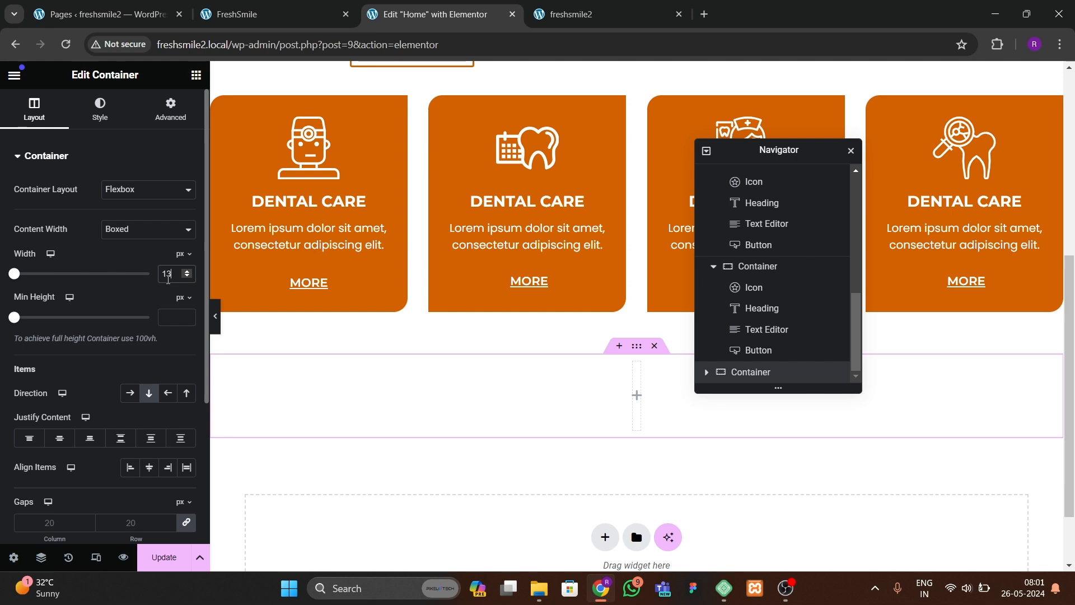
Step: Set the new container's top and bottom padding to 60 px
left_click(171, 109)
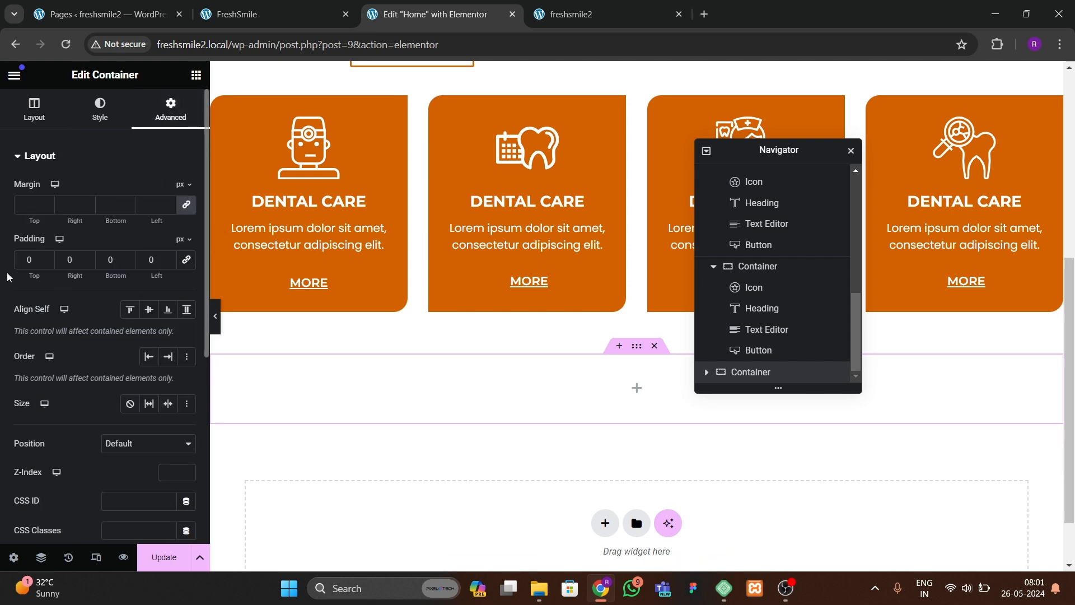
type("6")
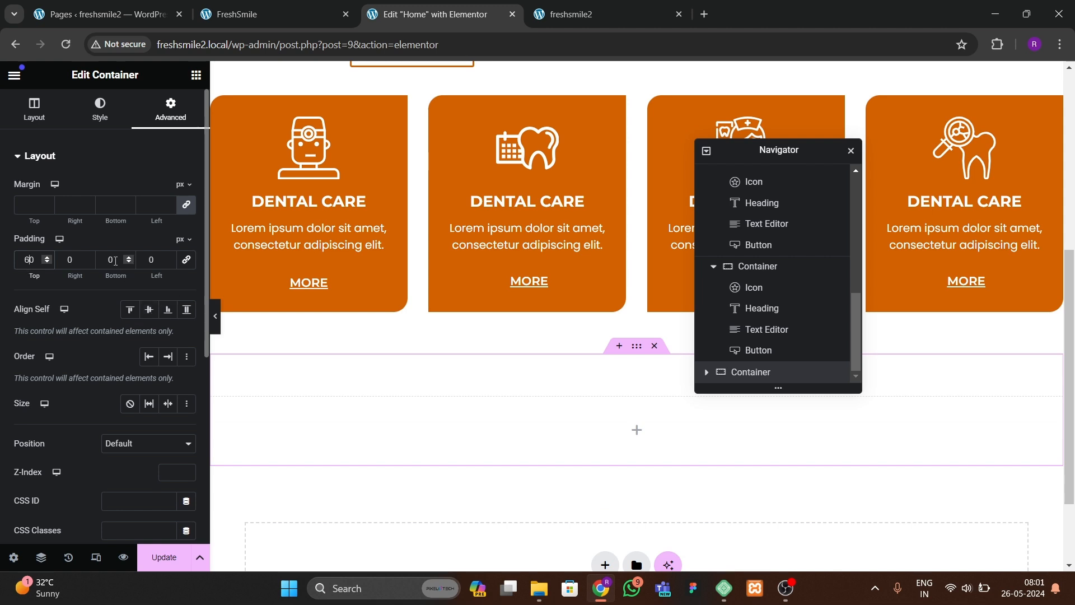
type("60")
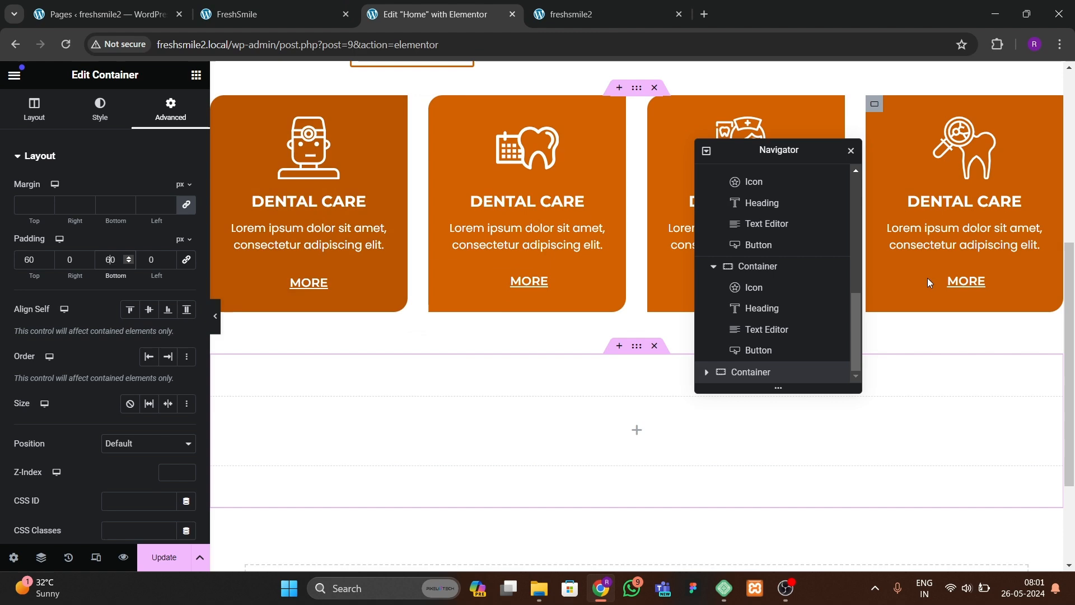
left_click(278, 14)
left_click(401, 17)
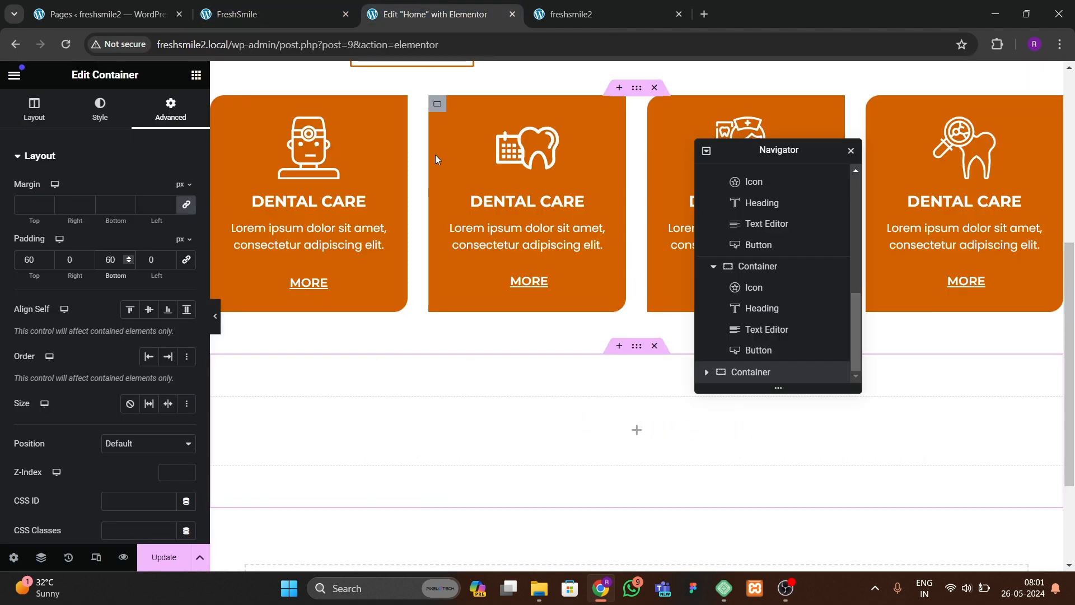
Step: Copy the hero's Dental Clinic heading and paste it into the new container
scroll(523, 329, "up", 5)
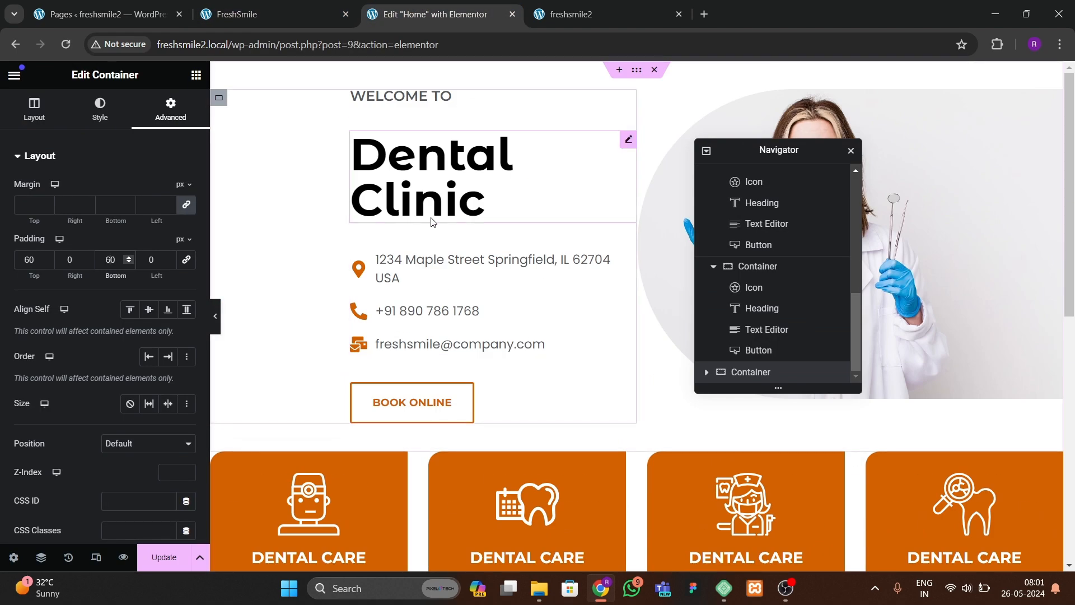
right_click(432, 212)
left_click(457, 280)
scroll(458, 284, "down", 5)
scroll(458, 281, "down", 3)
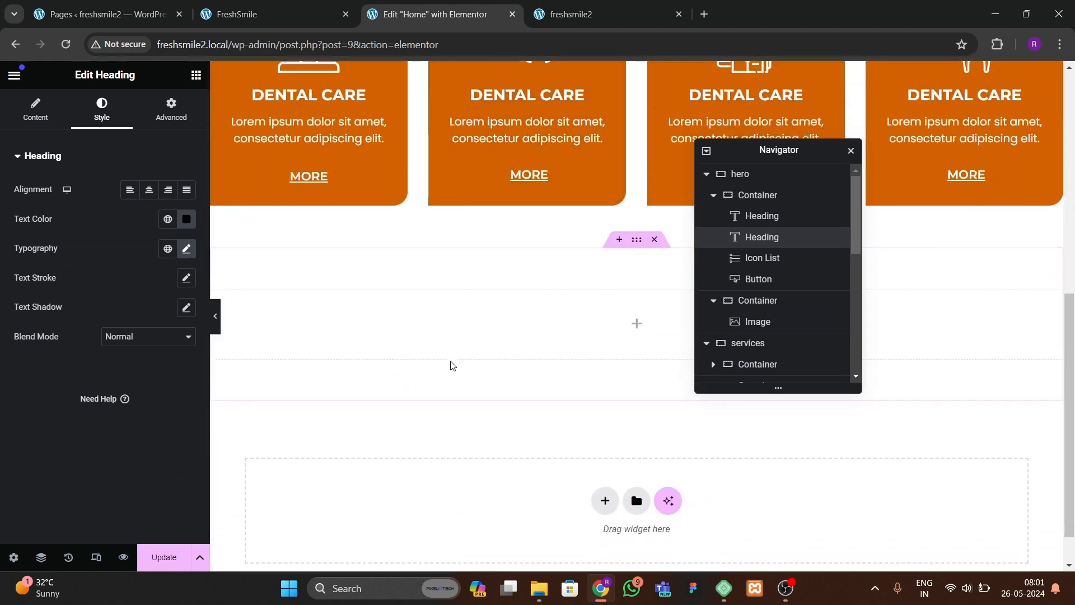
right_click(451, 303)
left_click(480, 336)
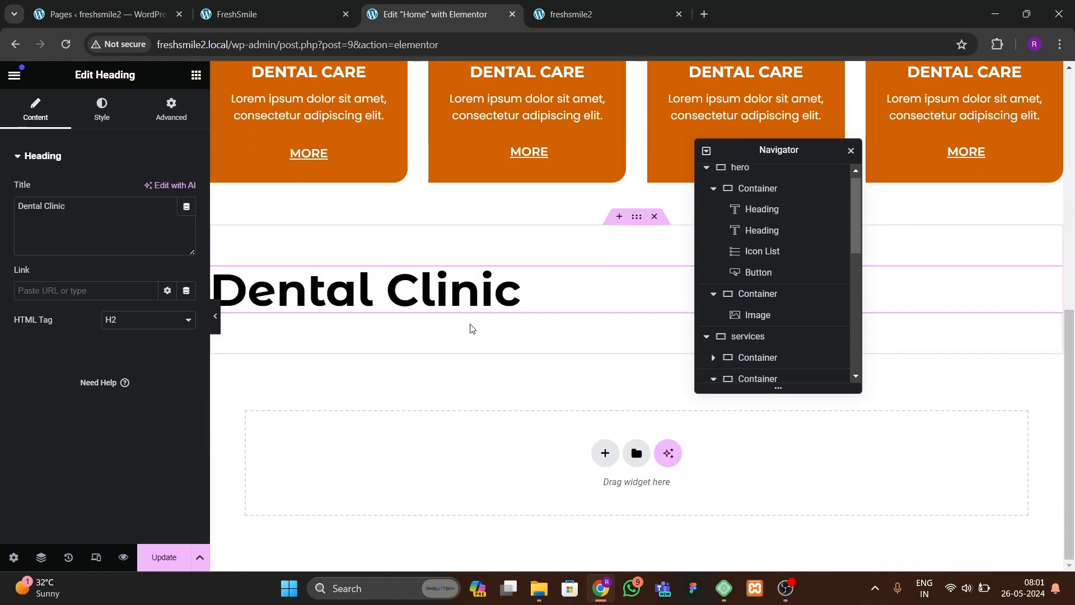
Step: Set the pasted heading's typography size to 50 px
left_click(104, 128)
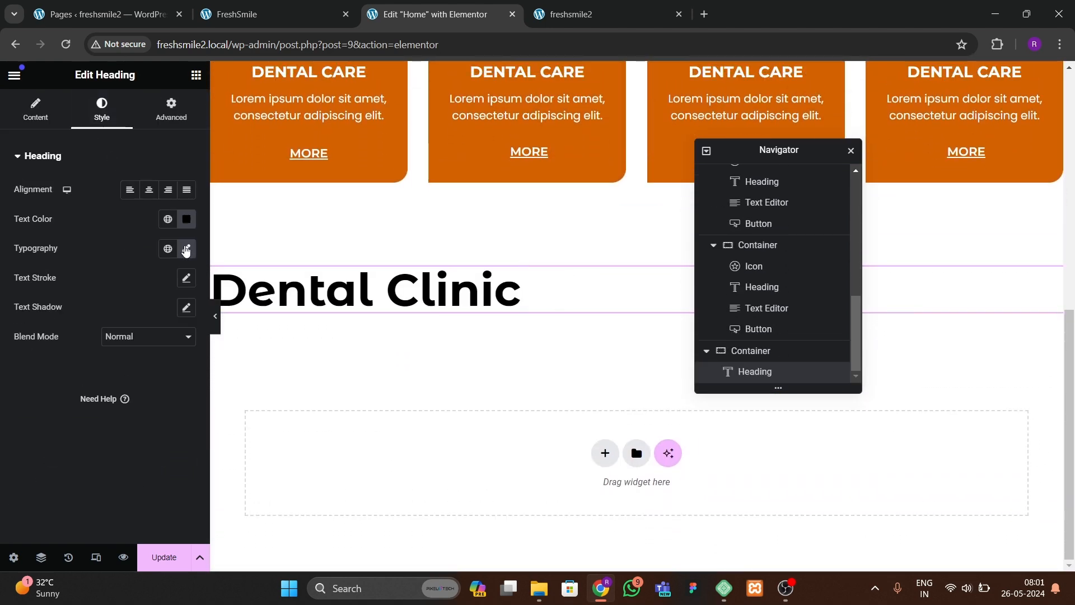
left_click(186, 249)
type("50")
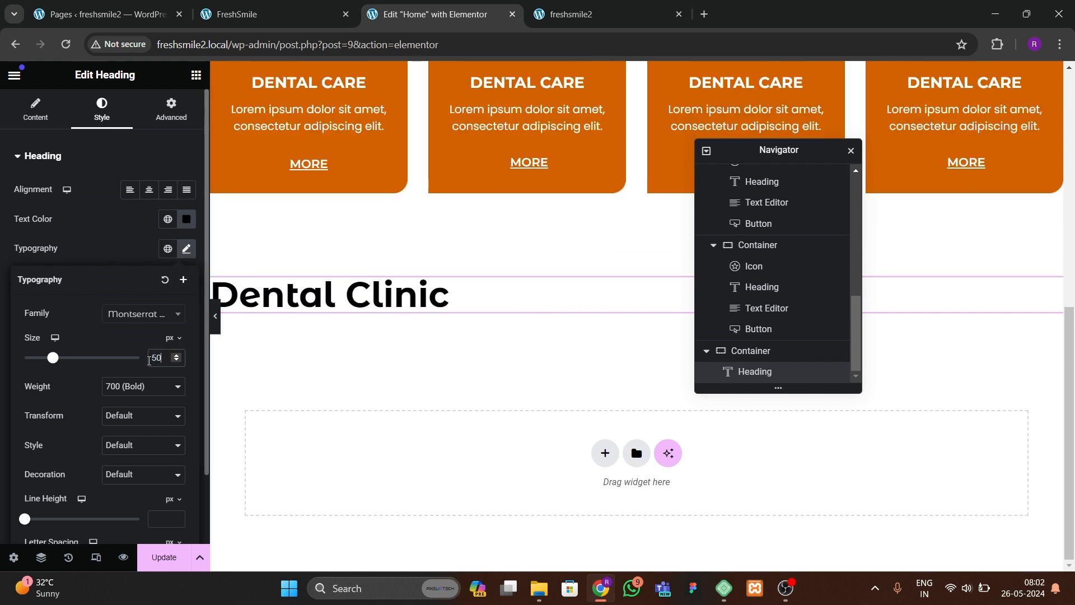
Step: Center the new container's items so the heading sits in the middle, checking the reference site
left_click(640, 242)
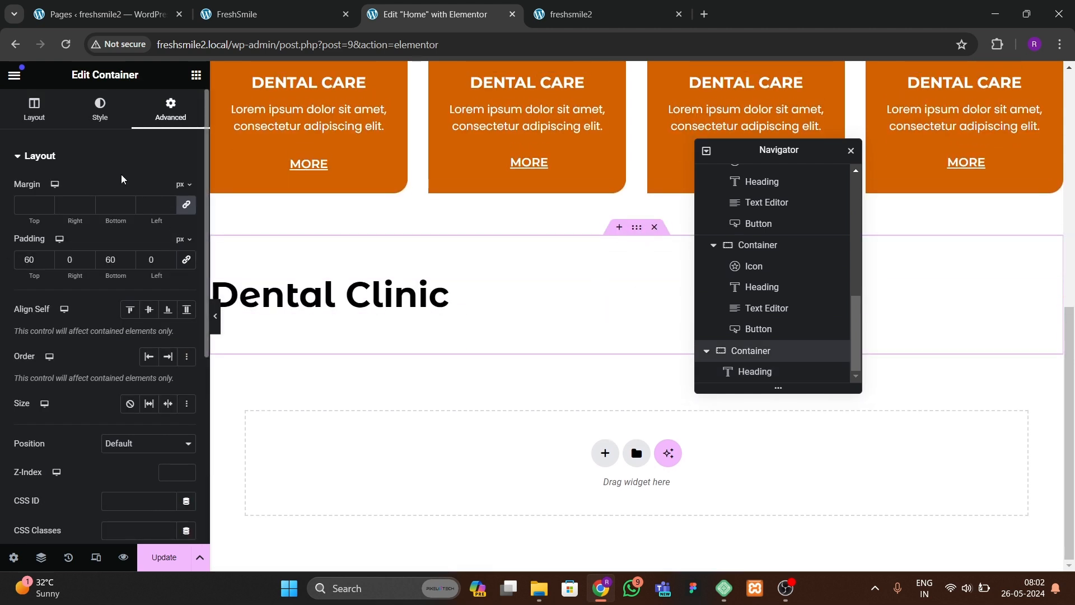
left_click(34, 112)
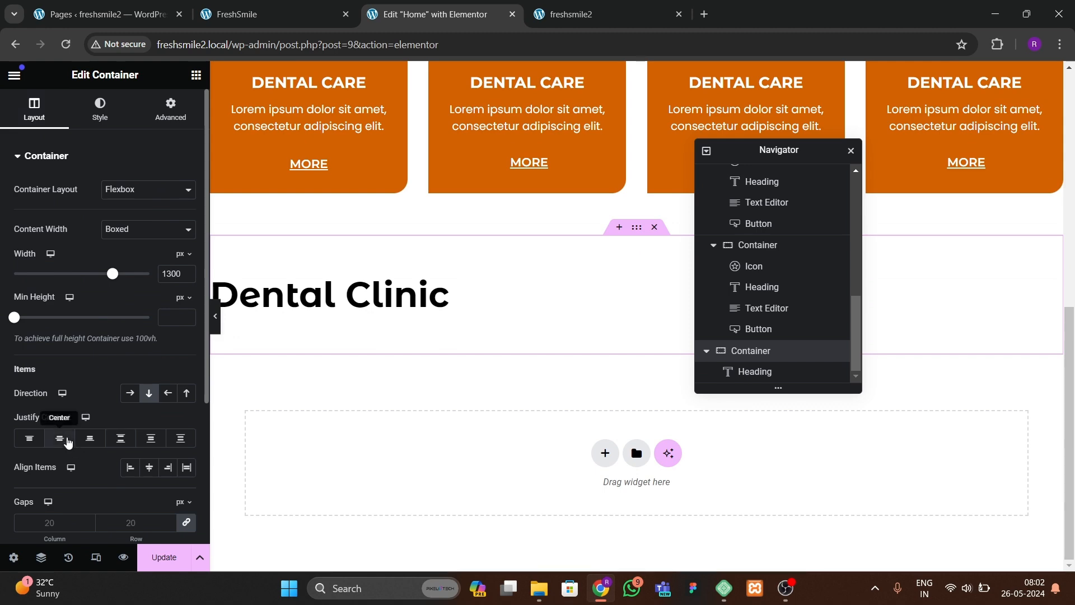
left_click(145, 467)
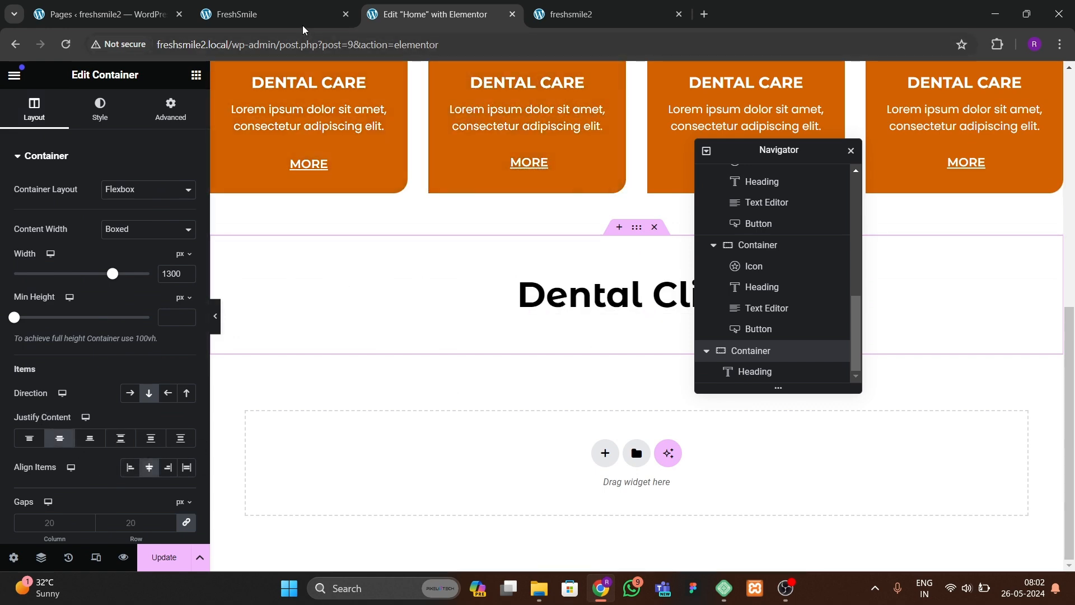
key("ctrl+shift+Tab")
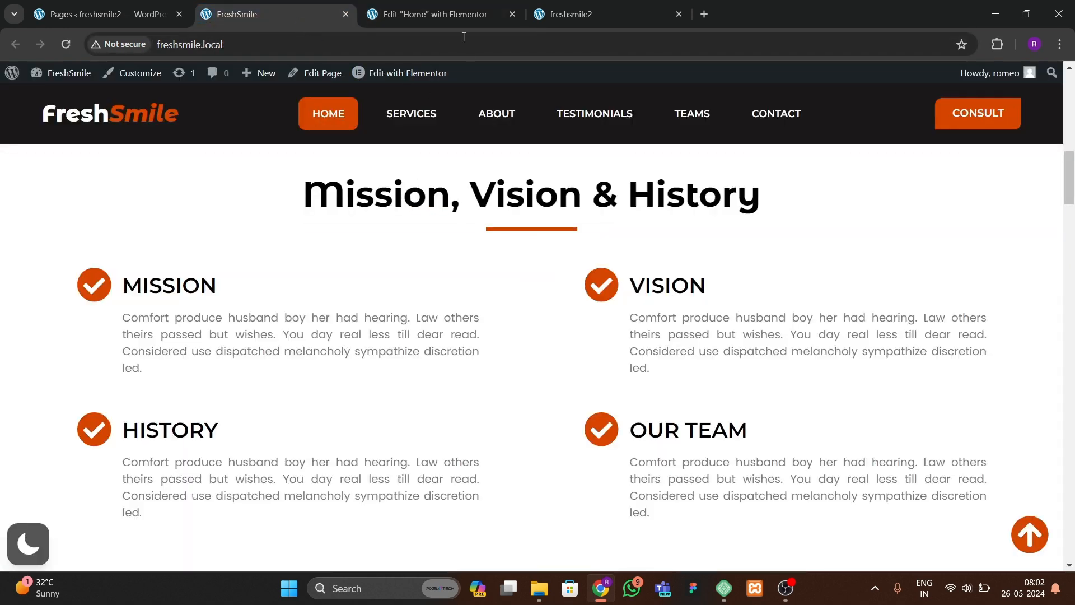
left_click(462, 14)
Step: Add a Divider widget below the heading and set its width to 22%
left_click_drag(789, 158, 901, 208)
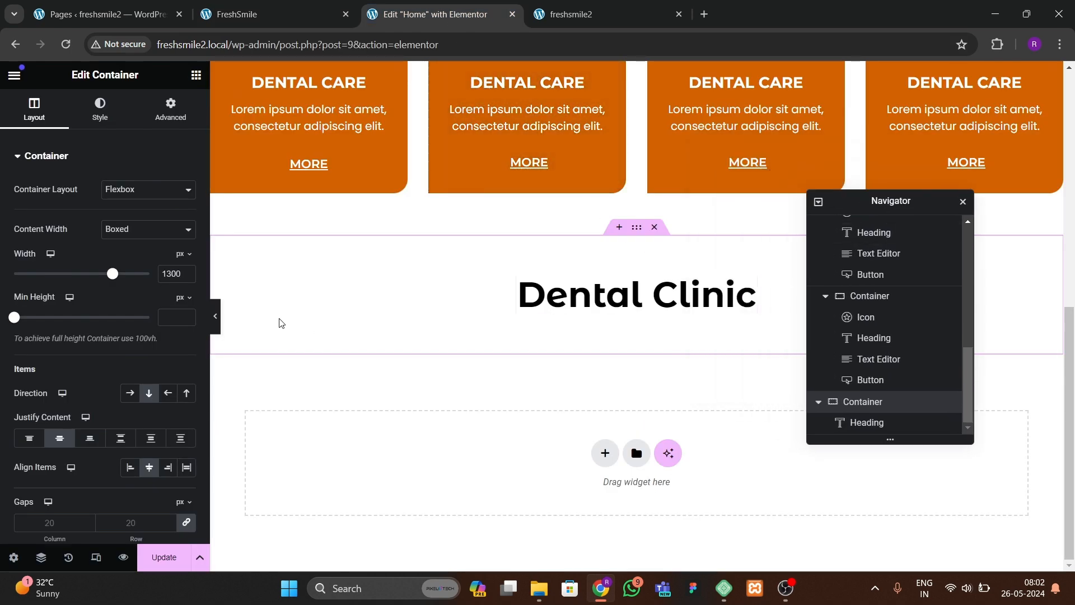
scroll(140, 336, "down", 1)
left_click(196, 74)
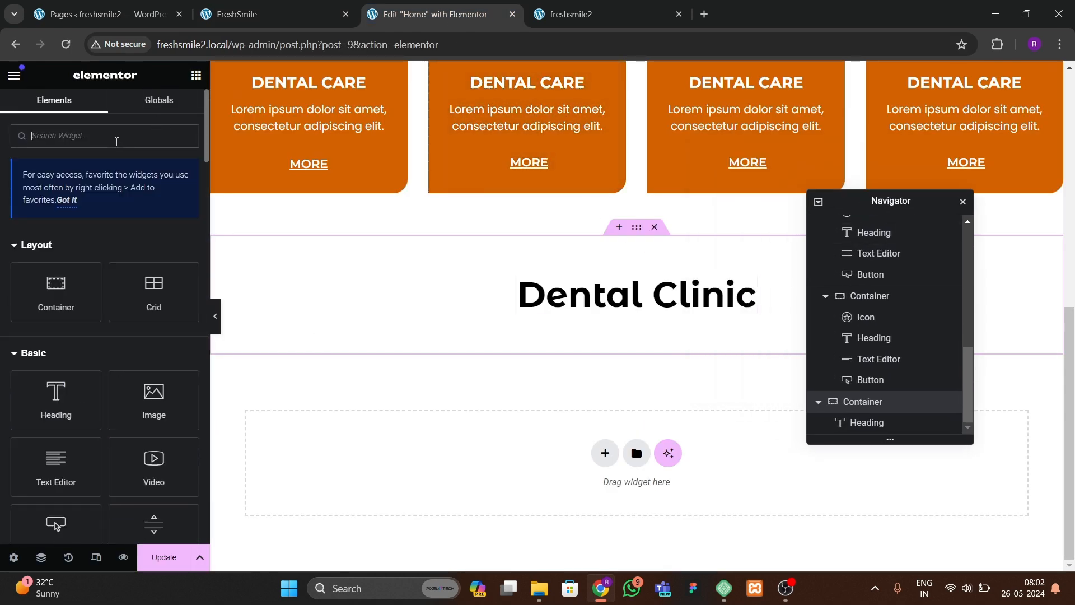
type("divi")
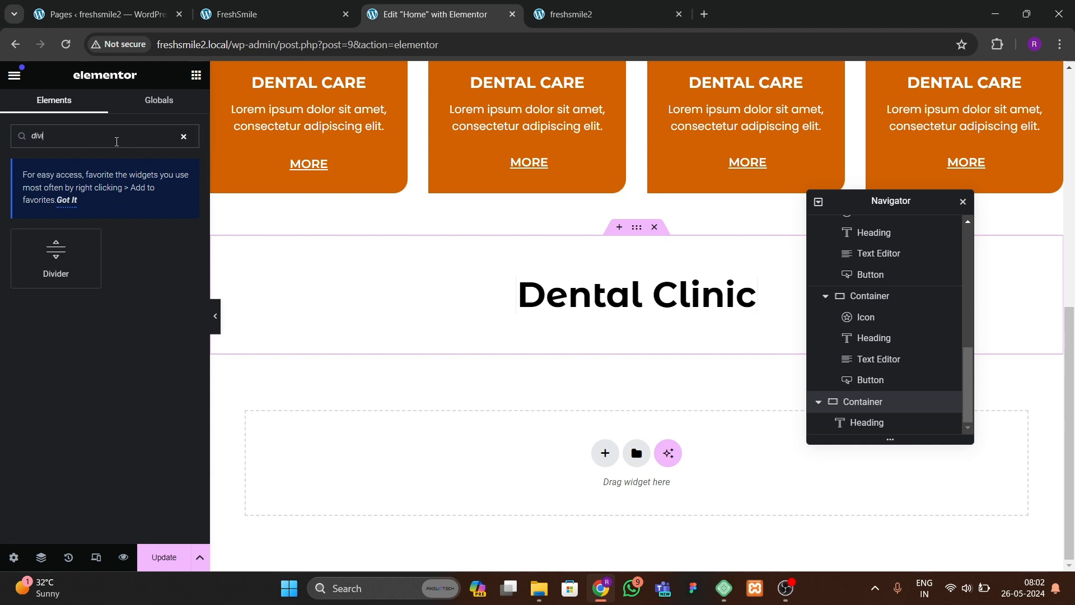
left_click_drag(72, 257, 640, 305)
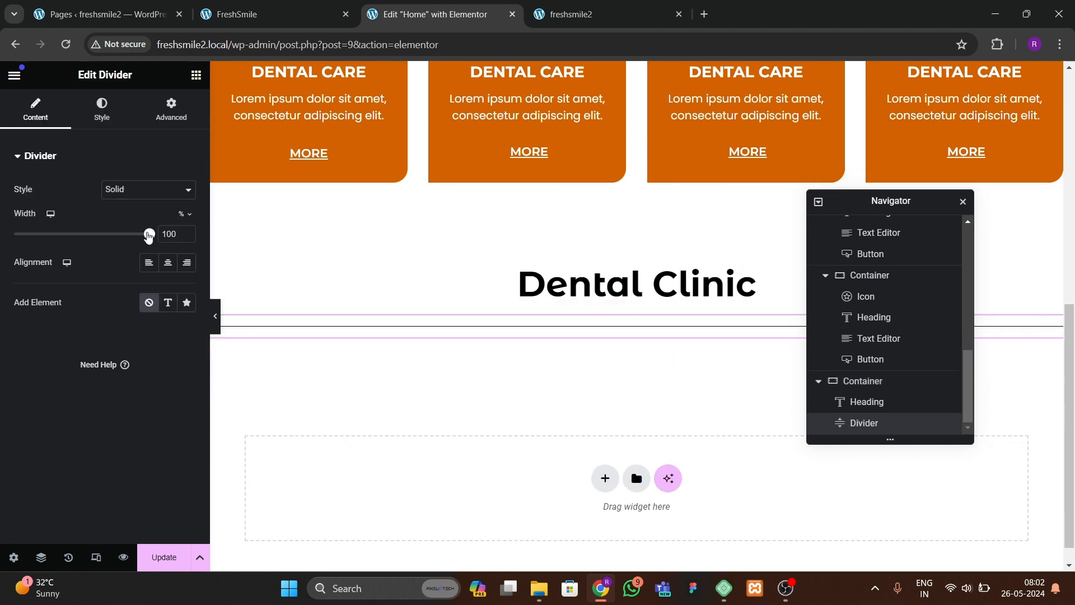
left_click_drag(148, 235, 43, 235)
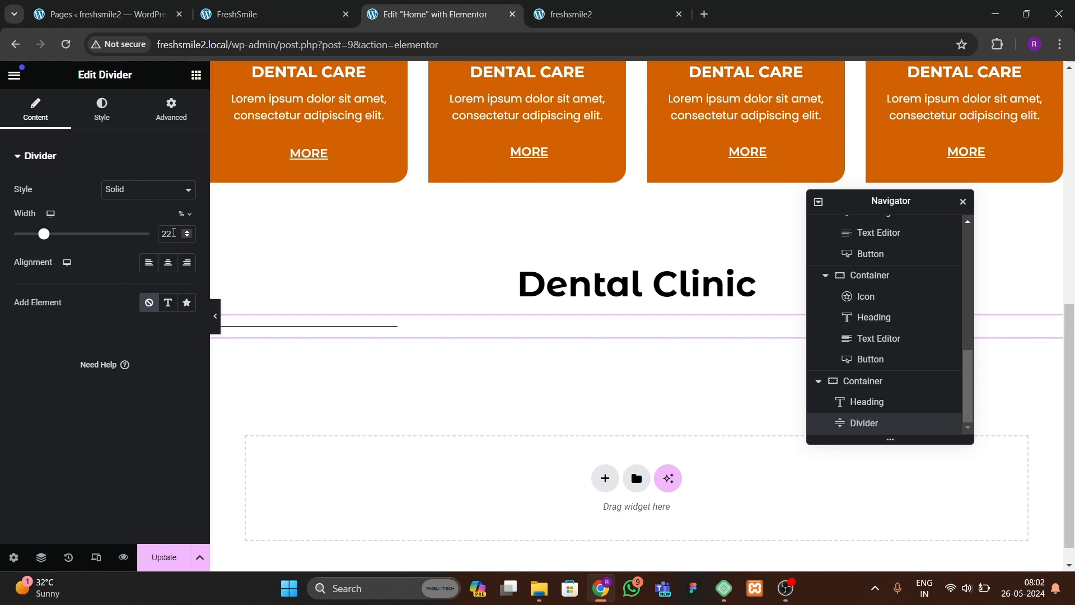
Step: Set the divider's width to 8% and center-align it
left_click(187, 236)
left_click(168, 262)
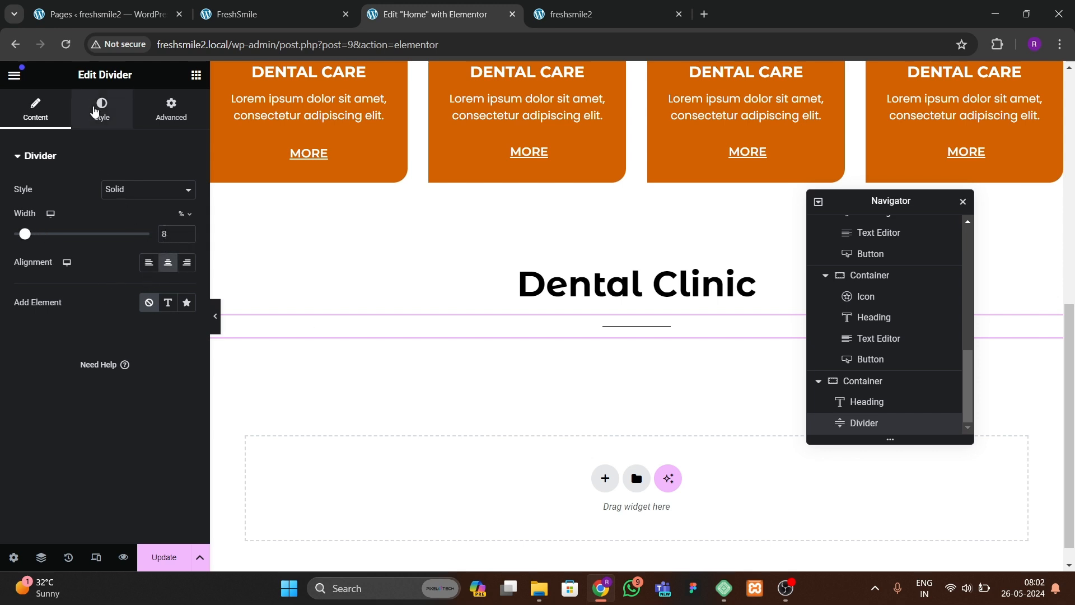
Step: Style the divider with a 5 px weight and the orange global color, previewing the page
left_click(101, 109)
left_click_drag(52, 289, 1, 302)
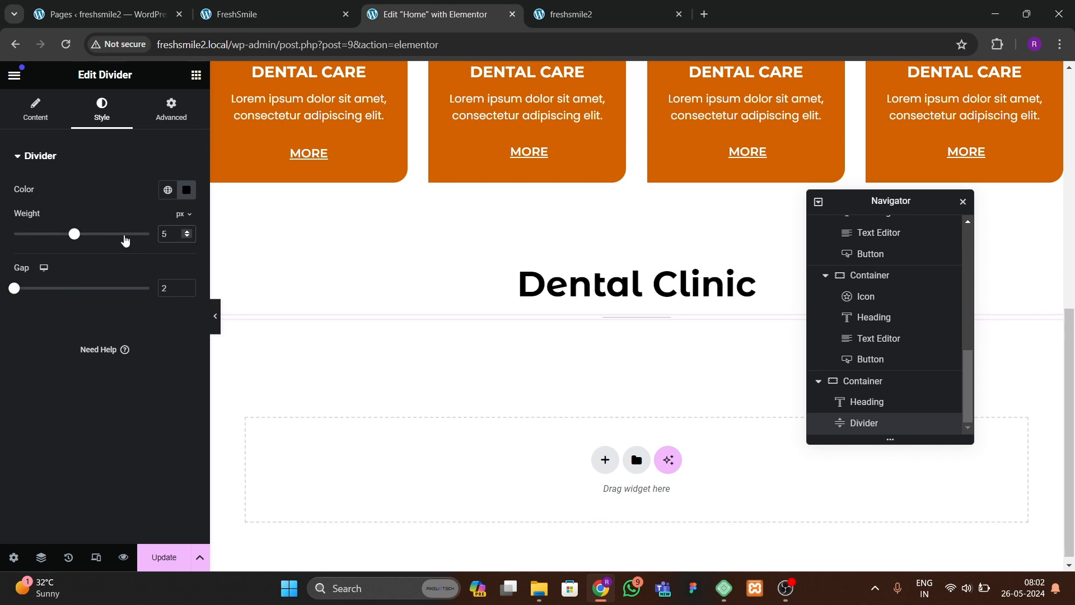
left_click(167, 190)
left_click(89, 366)
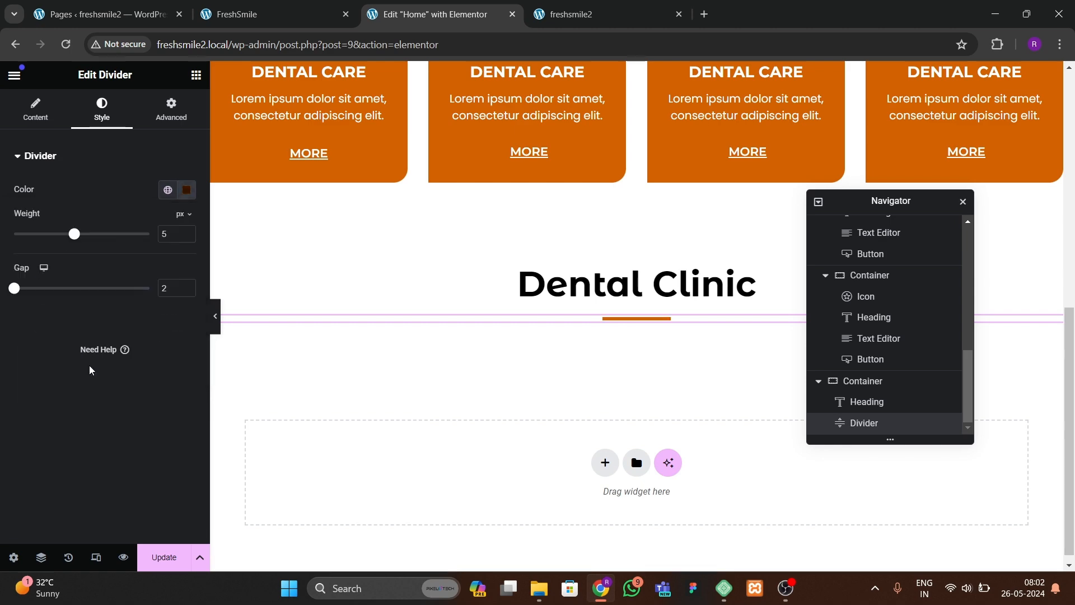
left_click(216, 316)
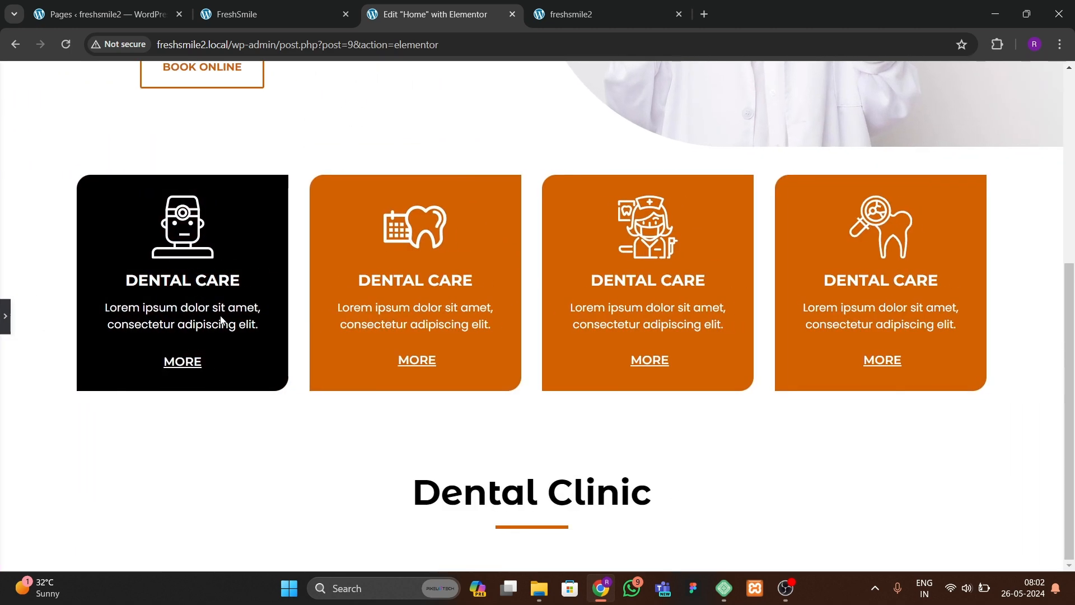
left_click(3, 315)
Step: Copy the Mission, Vision & History heading from the reference site into the new heading's title
left_click(254, 25)
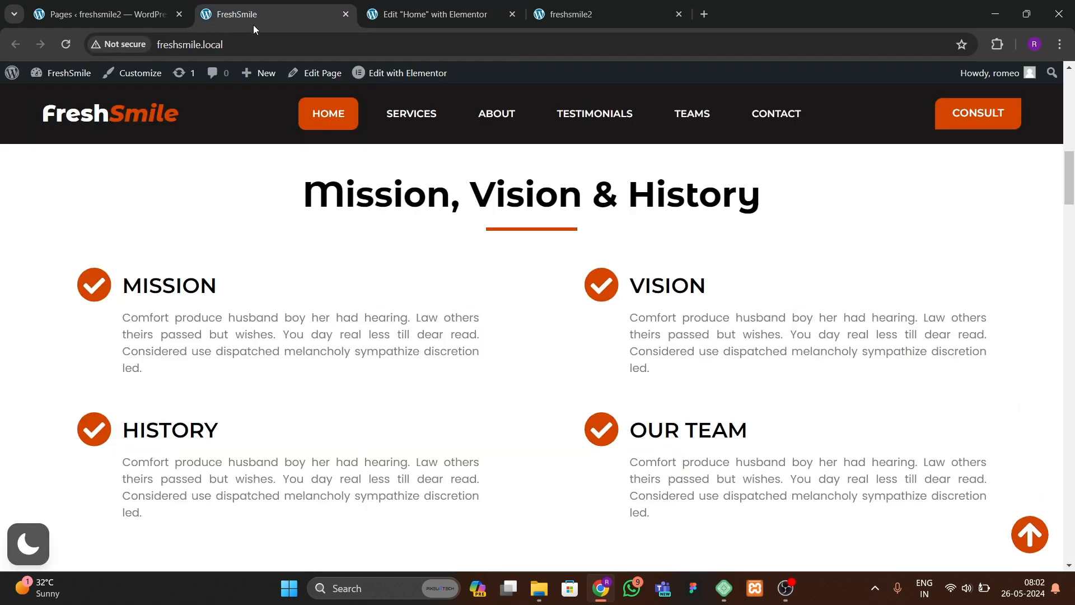
left_click_drag(309, 201, 772, 185)
key("ctrl+c")
left_click(478, 16)
left_click(526, 290)
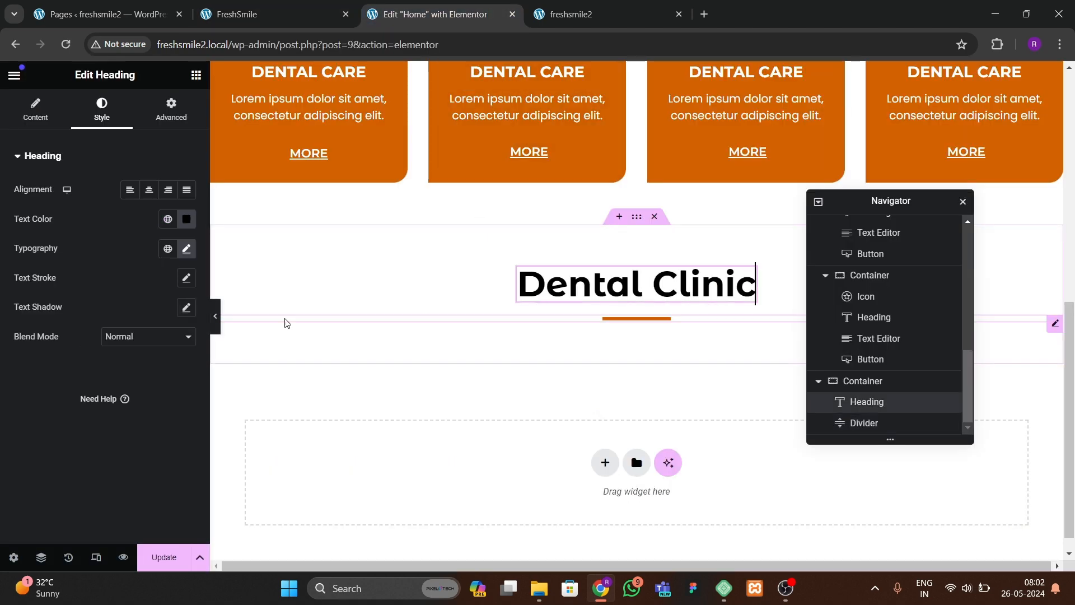
left_click(35, 109)
left_click_drag(66, 206, 1, 217)
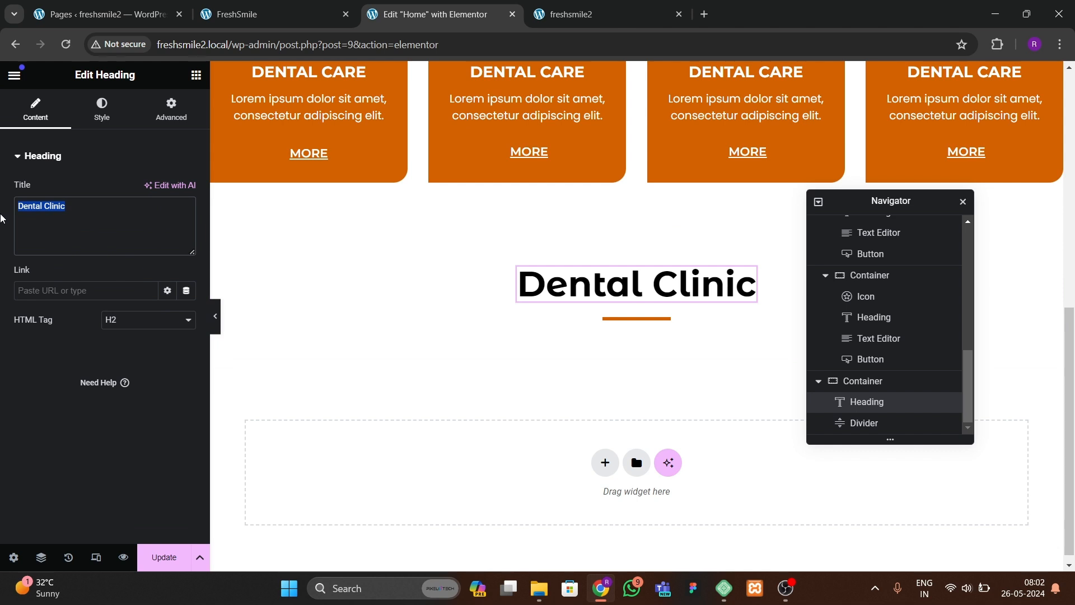
key("ctrl+v")
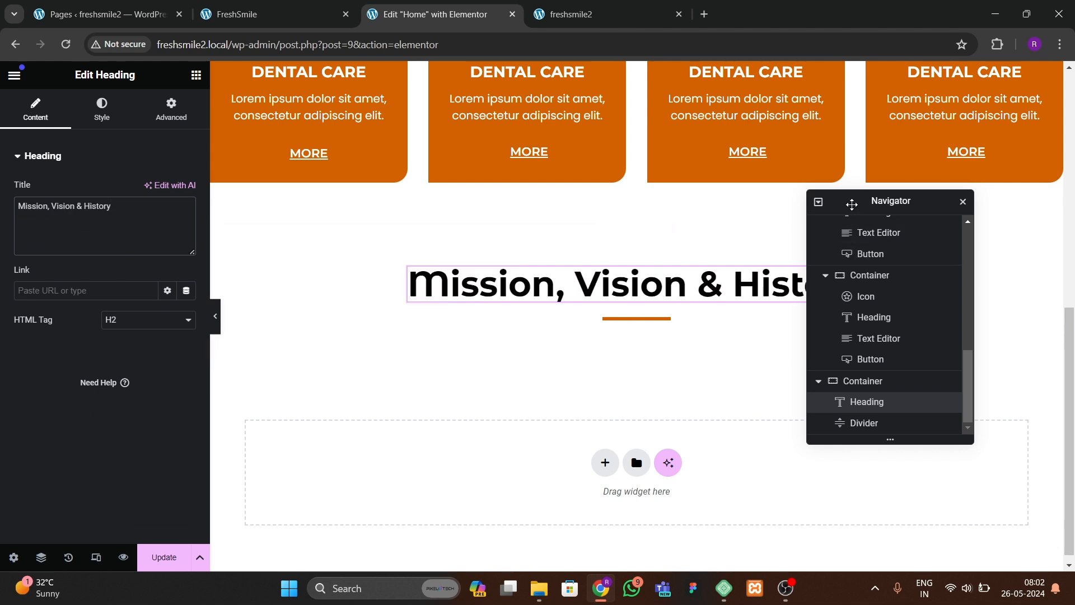
Step: Add a new container below the divider inside the section
left_click_drag(851, 205, 881, 205)
left_click(240, 14)
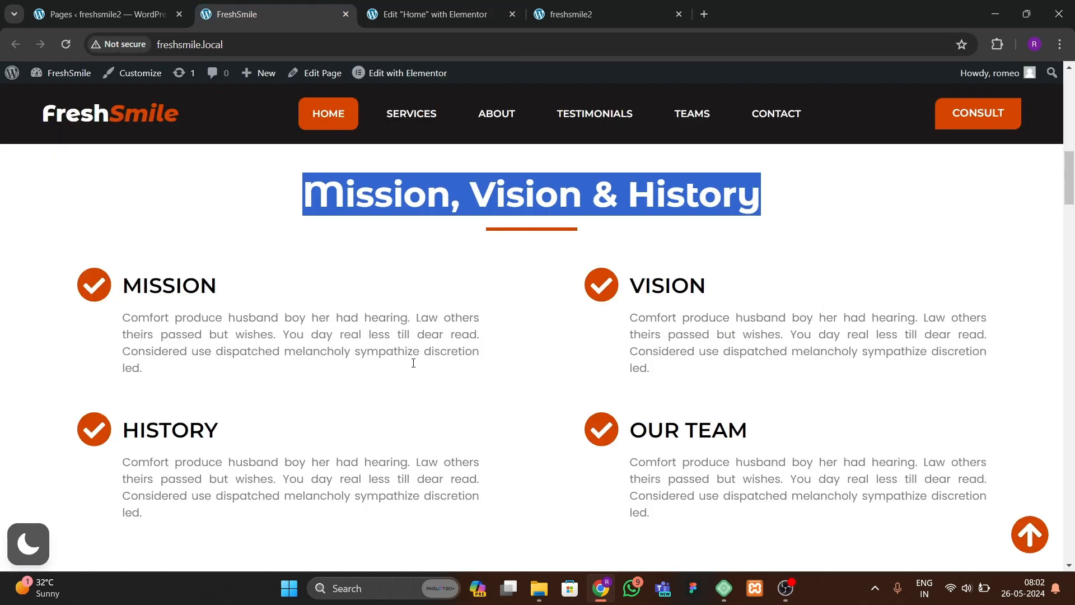
left_click(445, 15)
left_click(196, 75)
left_click_drag(56, 288, 660, 365)
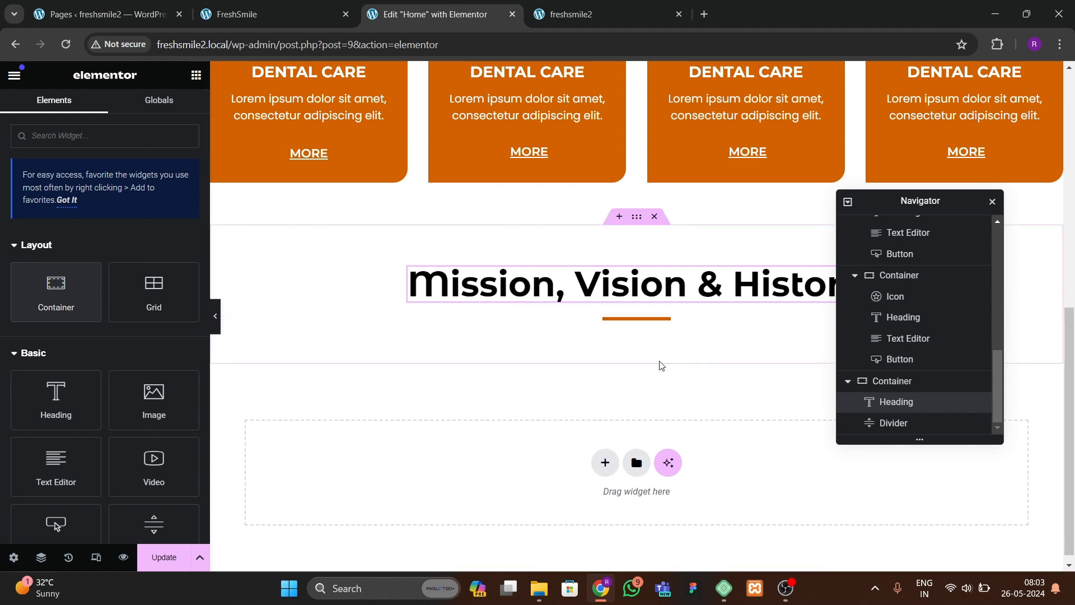
left_click_drag(86, 300, 643, 328)
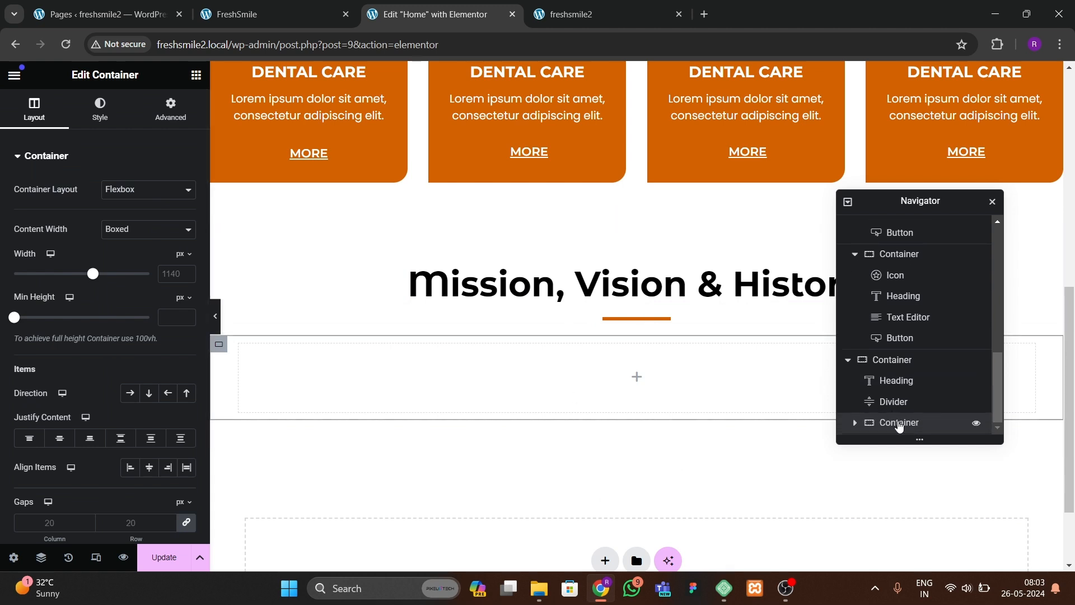
Step: Rename the section container to mission/vision and collapse the navigator tree to the top-level sections
double_click(892, 361)
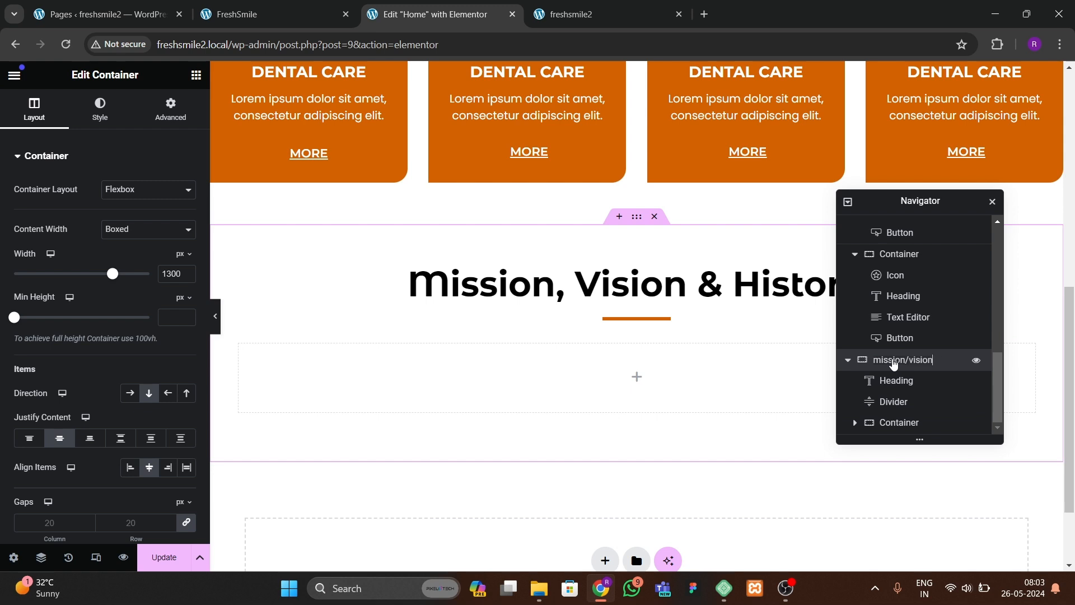
left_click(847, 203)
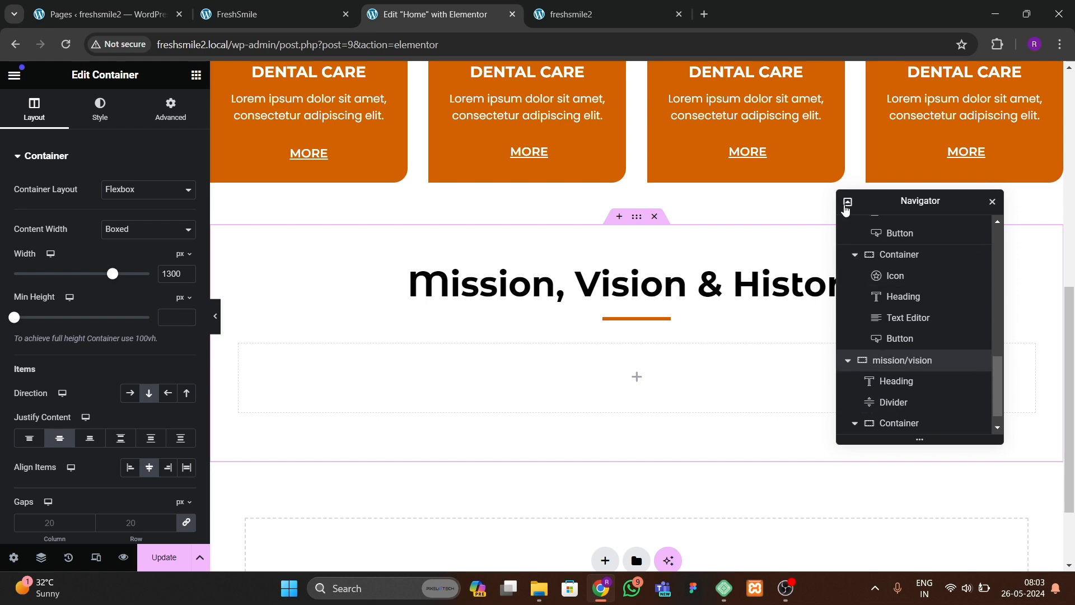
left_click(847, 203)
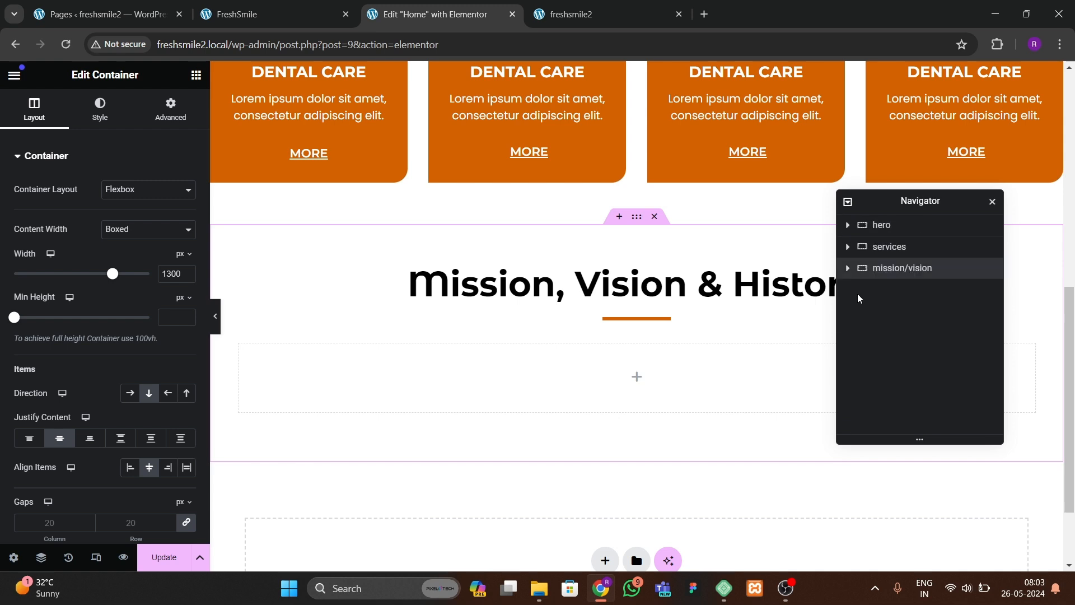
left_click(847, 268)
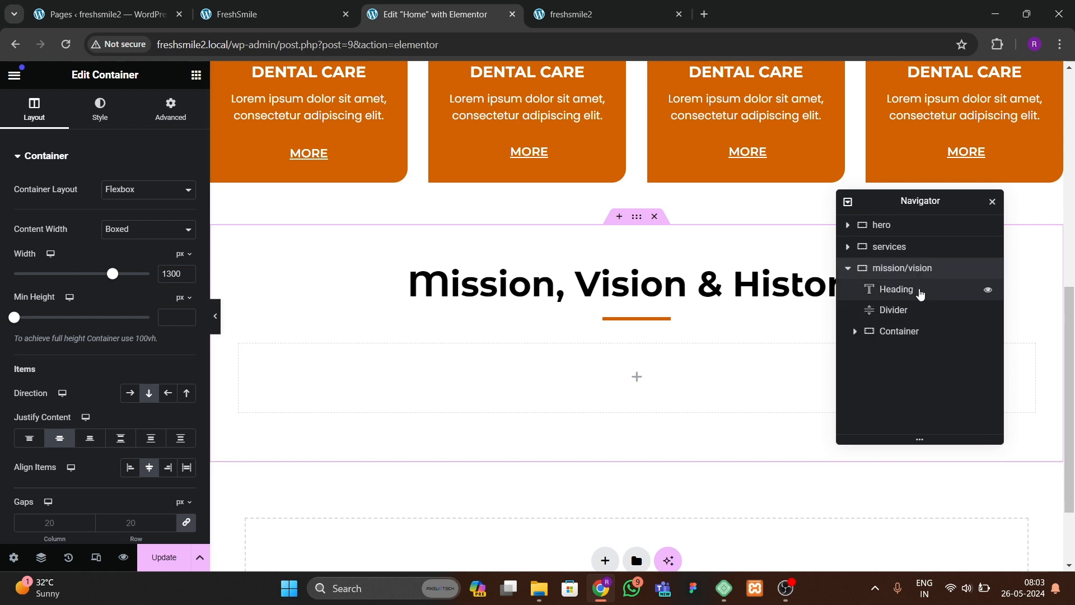
Step: Set the inner container's content width to Full Width and link its padding to 0
left_click(896, 331)
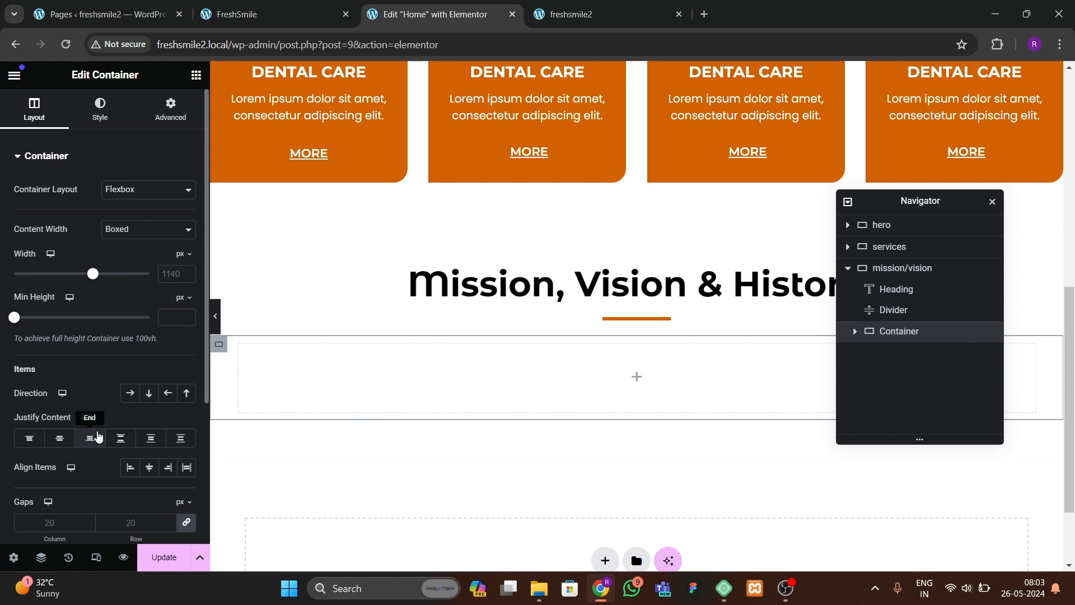
scroll(99, 438, "down", 1)
scroll(101, 336, "up", 1)
left_click(140, 229)
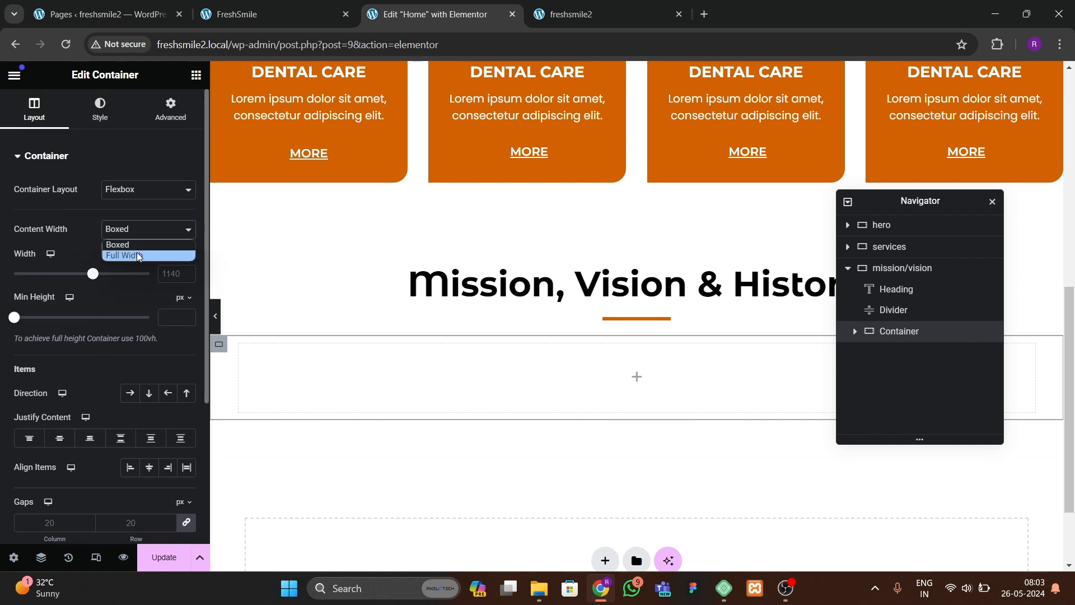
left_click(129, 255)
left_click(170, 109)
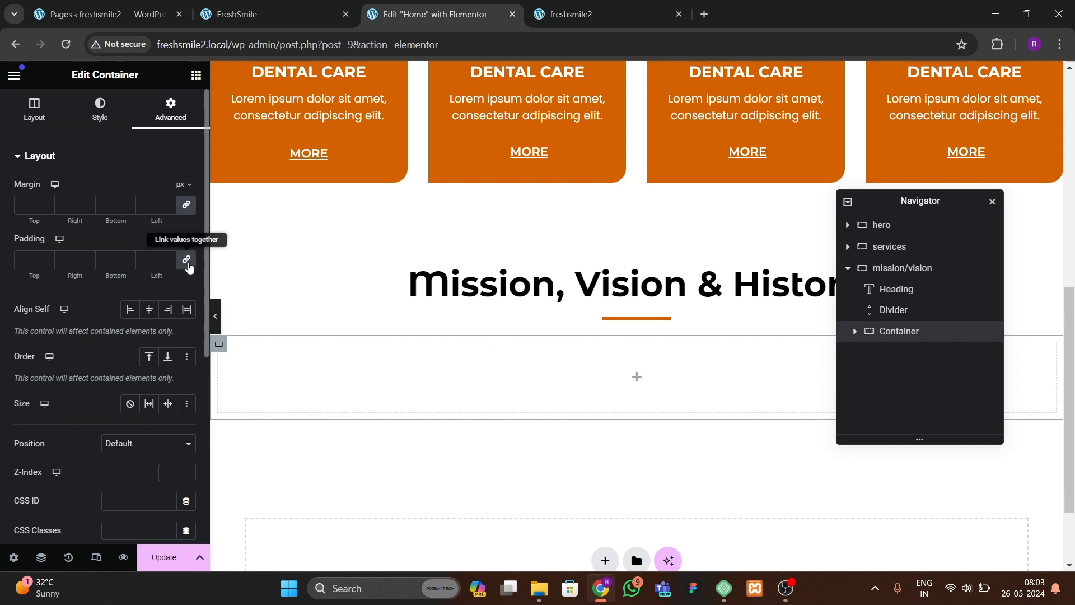
left_click(186, 259)
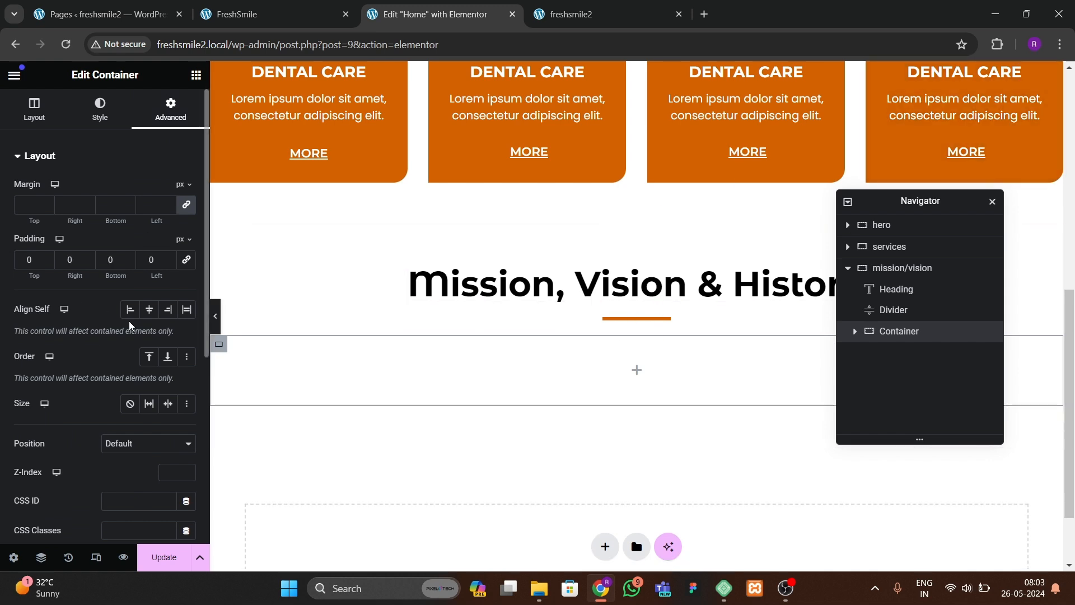
Step: Search for the Icon Box widget and add it into the inner container
left_click(566, 20)
left_click(304, 14)
left_click(392, 15)
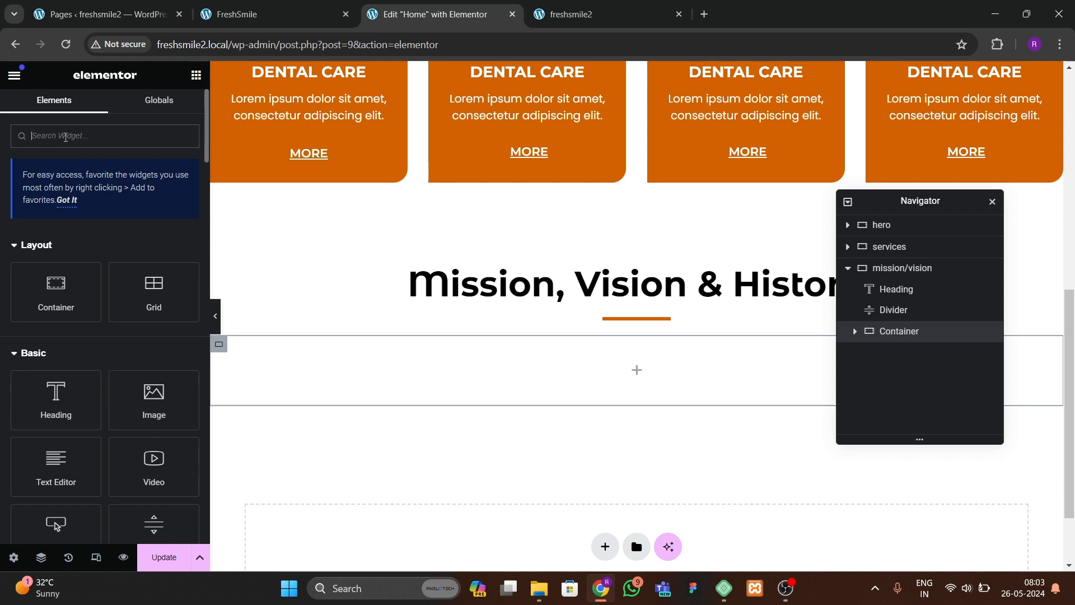
type("icon box")
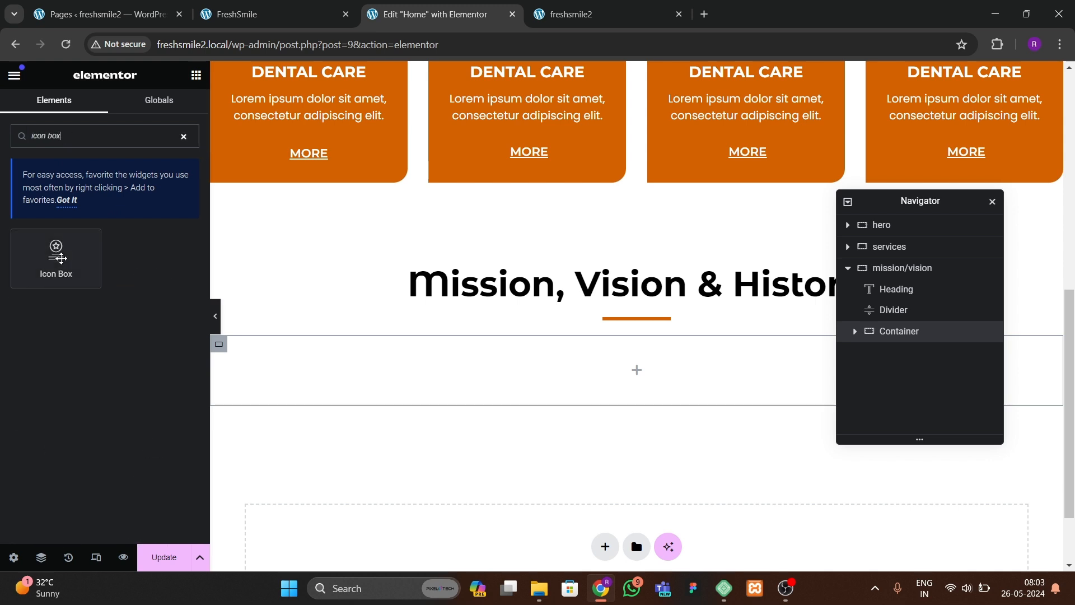
left_click_drag(61, 258, 328, 398)
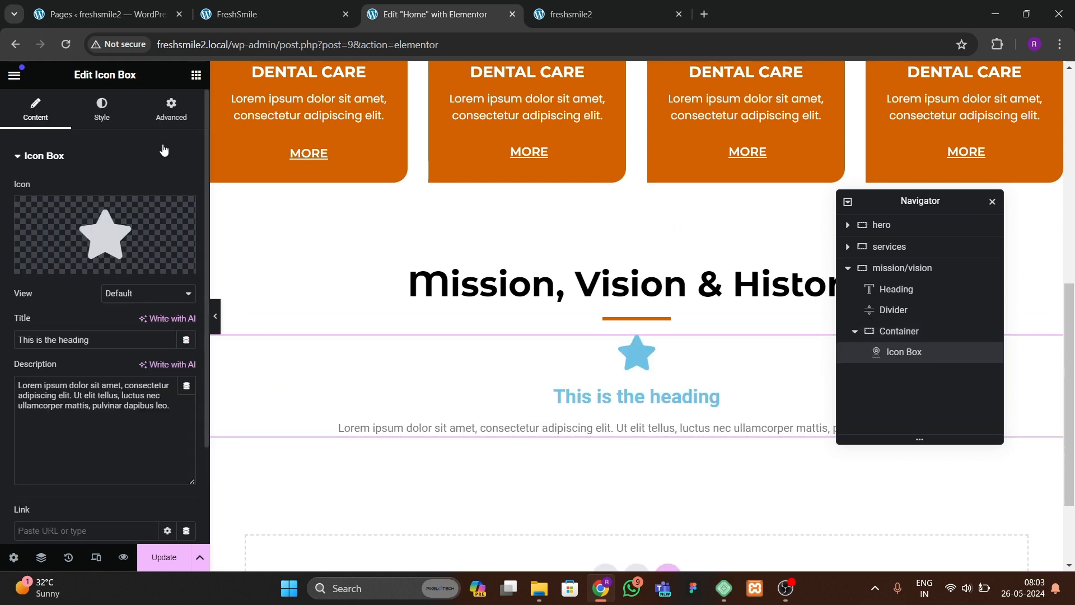
Step: Position the icon box's icon to the left of its text
left_click(110, 115)
left_click(149, 190)
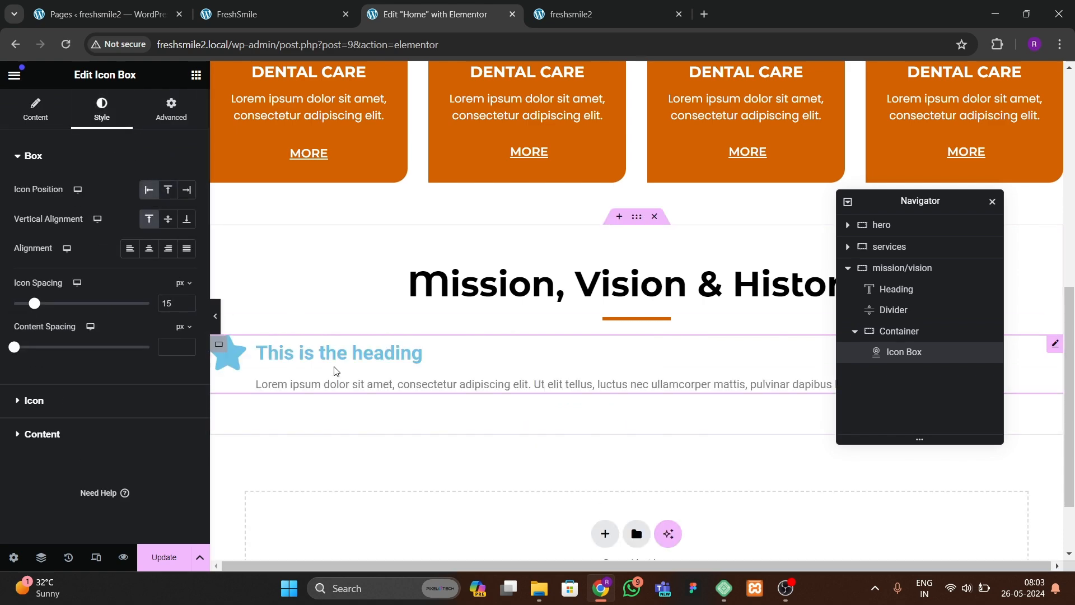
left_click(42, 120)
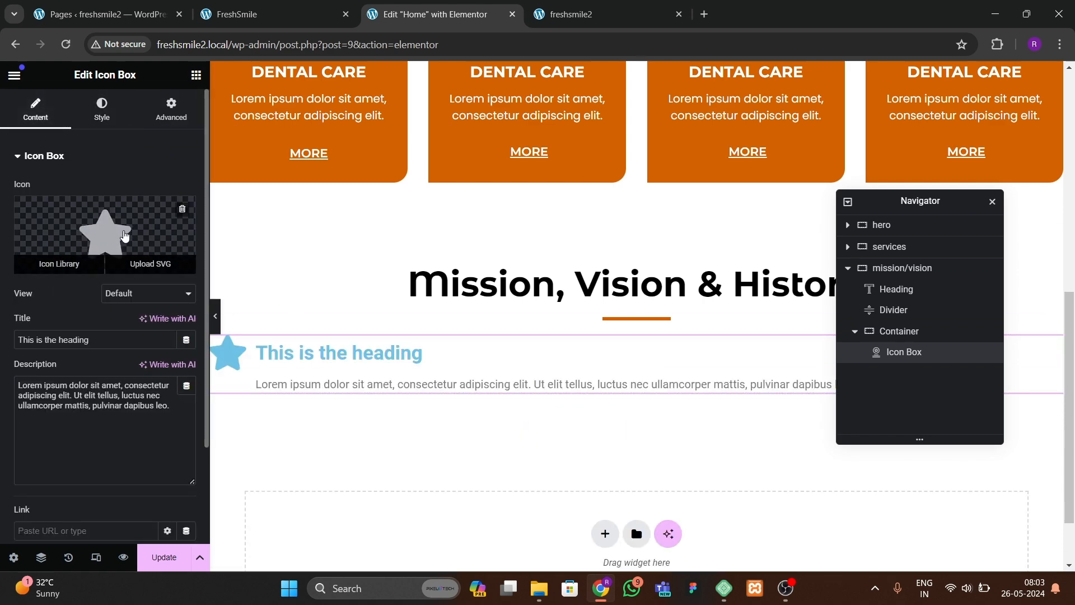
Step: Replace the icon box's star with a circled right-arrow icon from the Icon Library
left_click(268, 14)
left_click(474, 16)
left_click(56, 262)
left_click(490, 131)
type("tick")
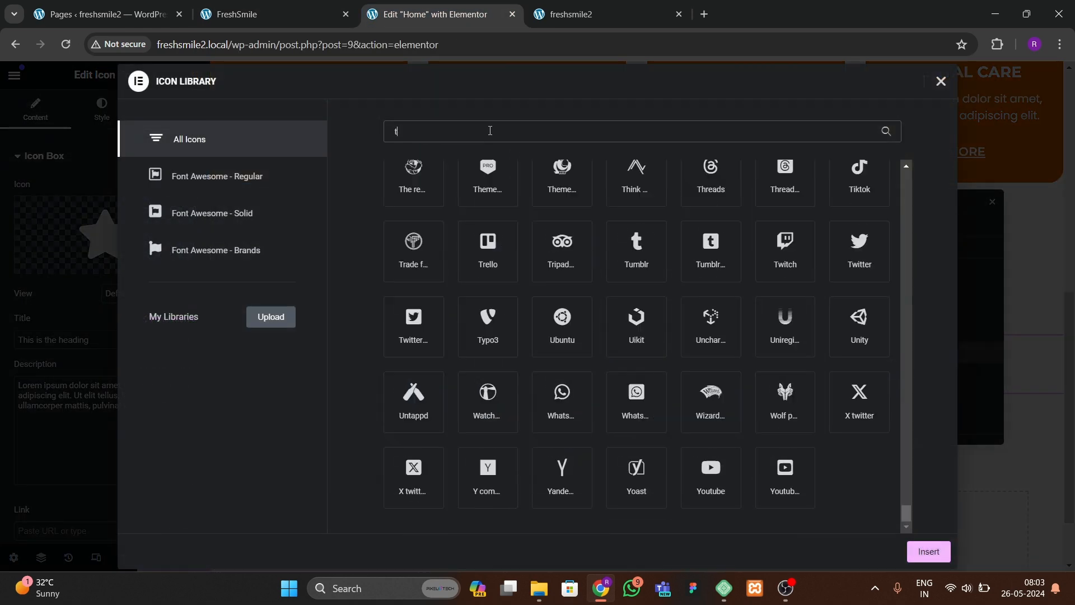
key("BackSpace")
key("BackSpace")
key("BackSpace")
key("BackSpace")
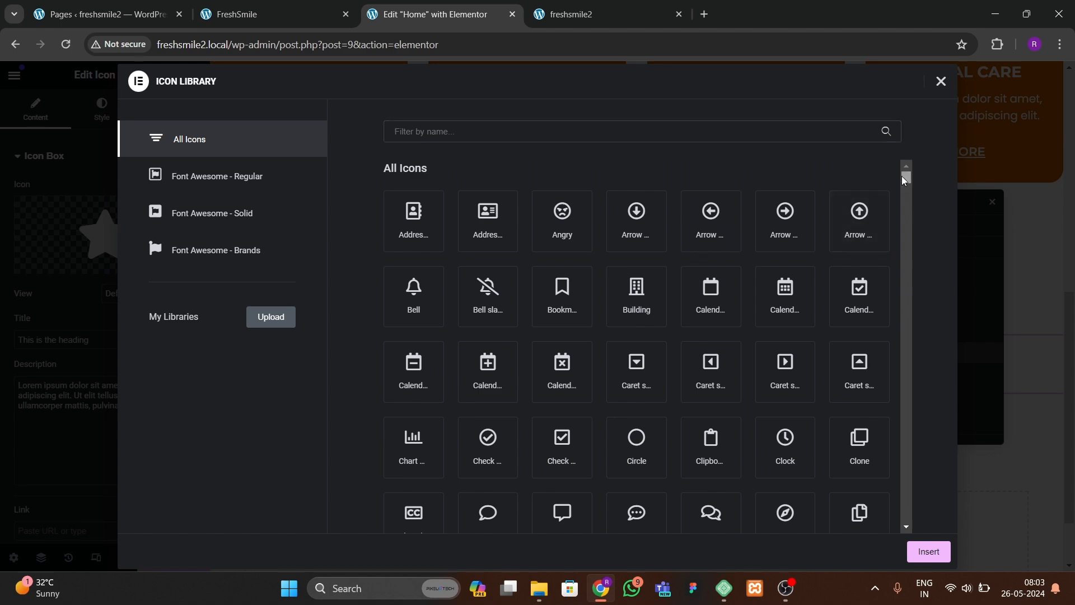
left_click_drag(905, 179, 903, 213)
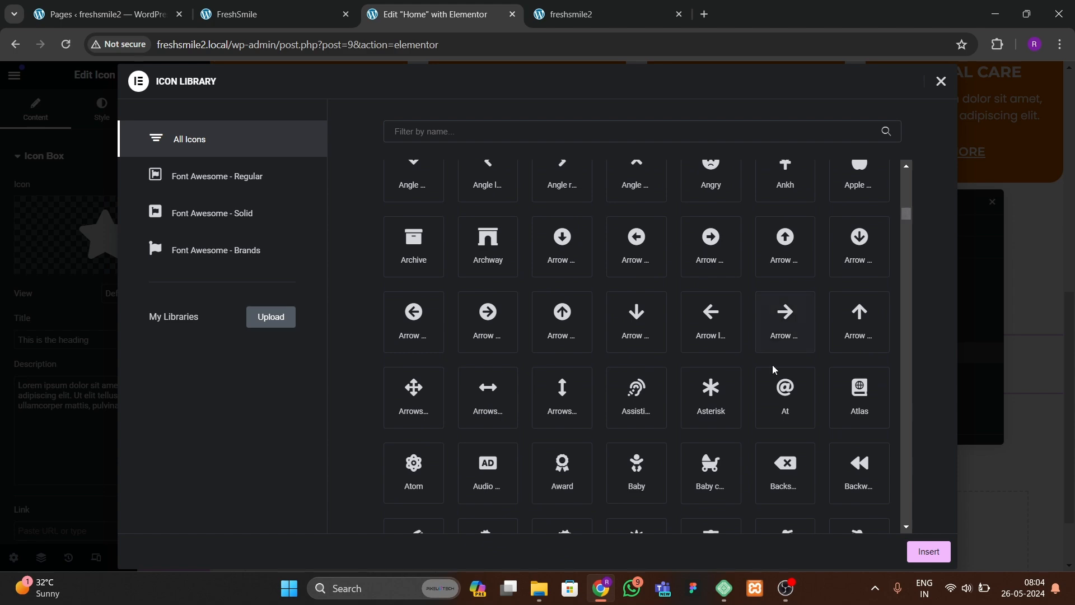
mouse_move(905, 213)
left_mouse_down()
mouse_move(905, 288)
mouse_move(900, 208)
left_mouse_up()
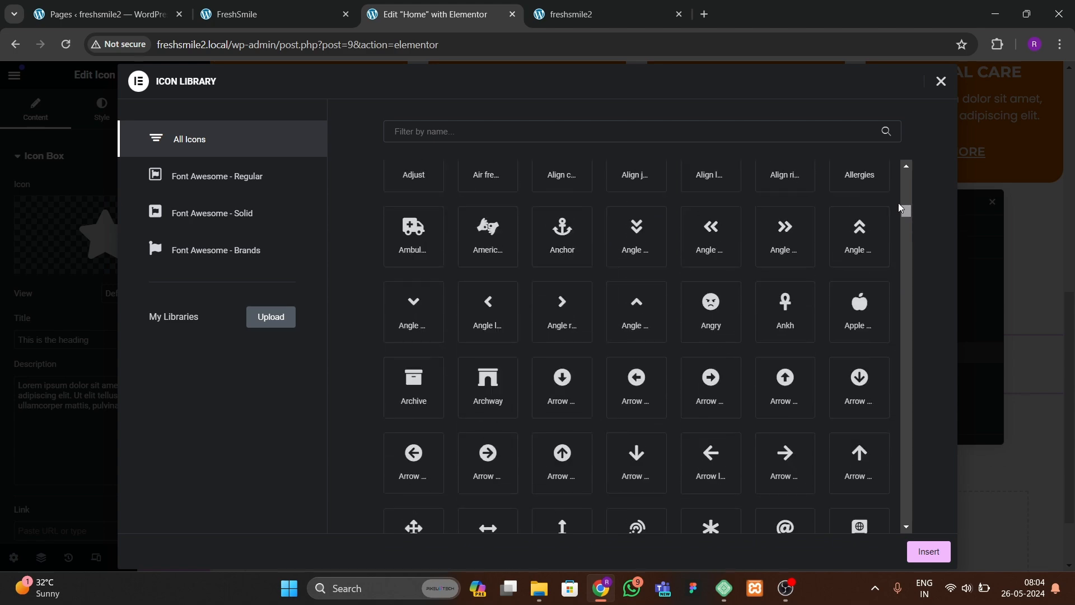
left_click(730, 394)
left_click(928, 552)
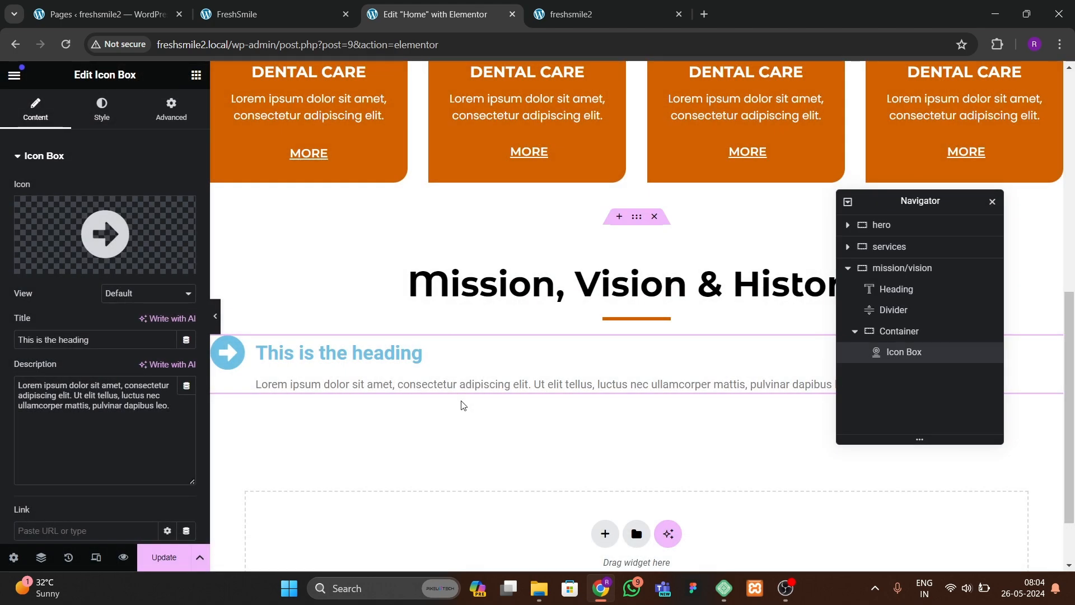
Step: Set the icon box title to MISSION after checking the reference site
key("ctrl+shift+Tab")
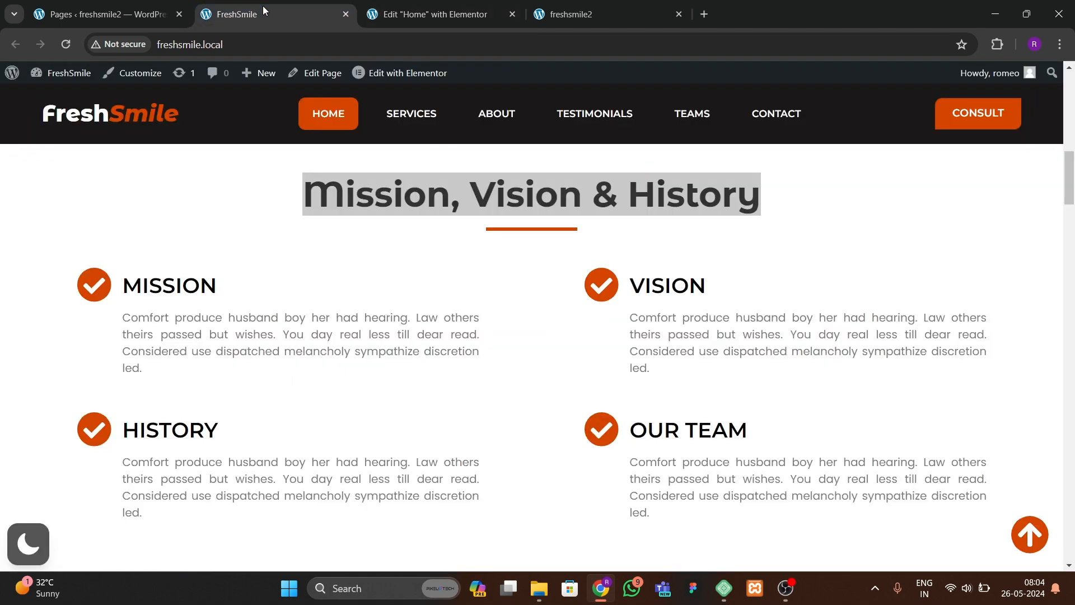
left_click(435, 14)
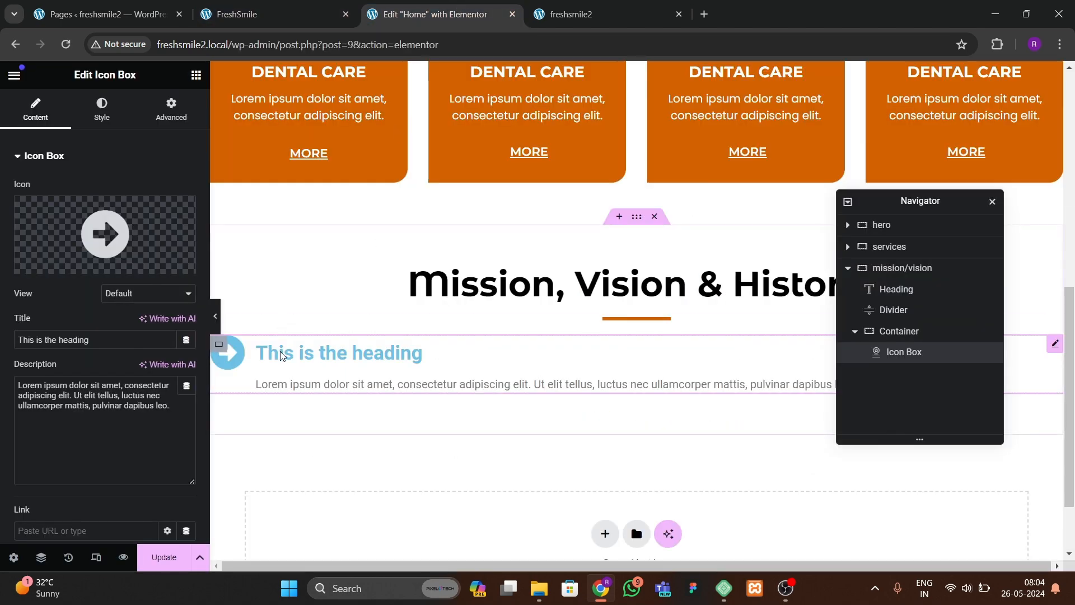
left_click_drag(71, 335, 1, 341)
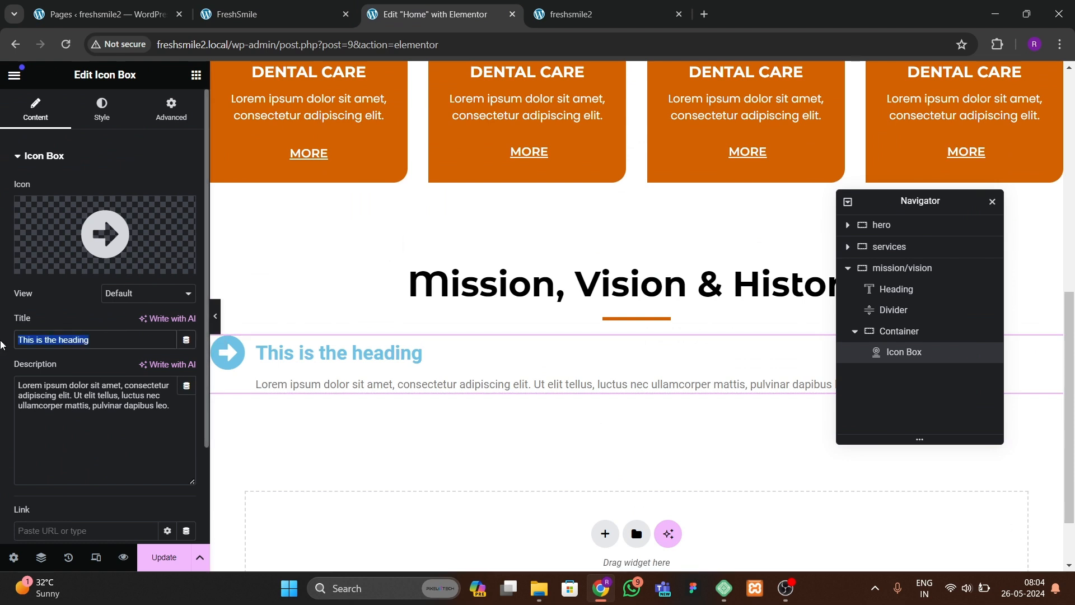
type("MISSON")
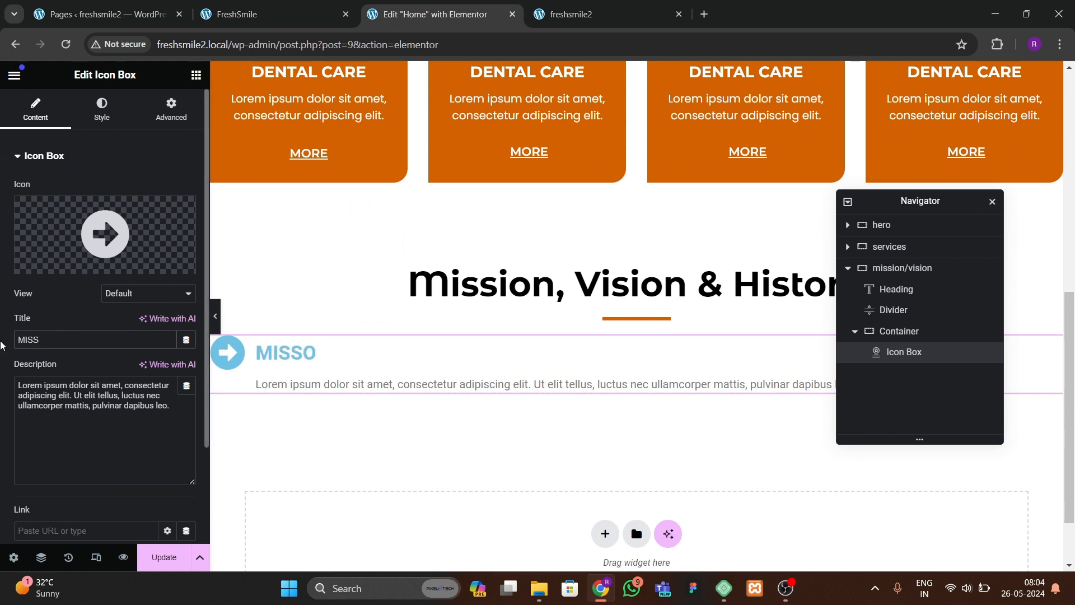
Step: Copy the Mission paragraph from the reference site and paste it as the icon box description
left_click(274, 14)
left_click_drag(129, 323, 159, 372)
key("ctrl+c")
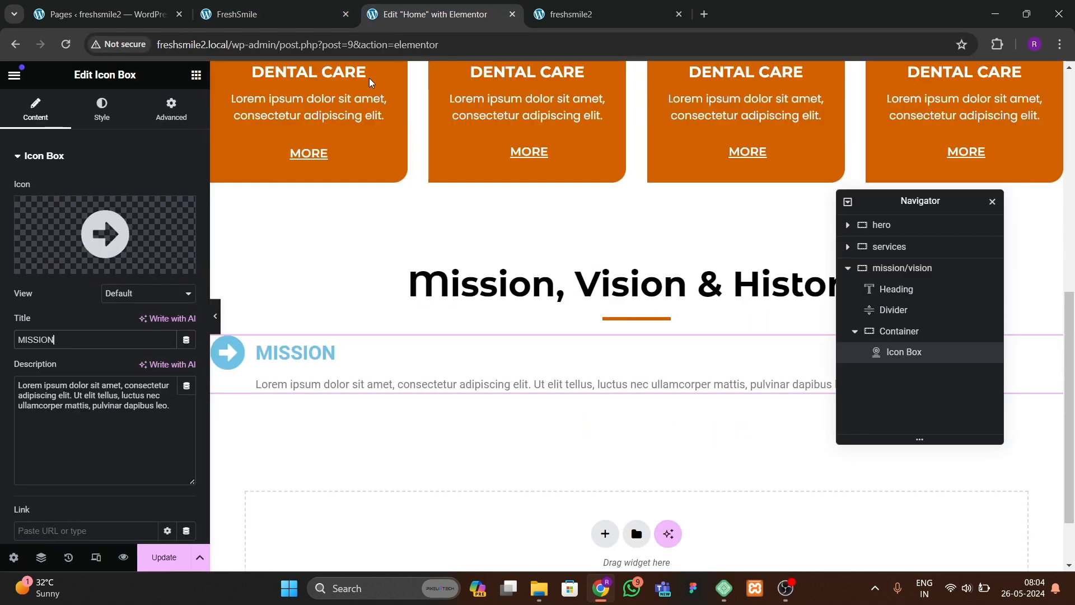
left_click(435, 14)
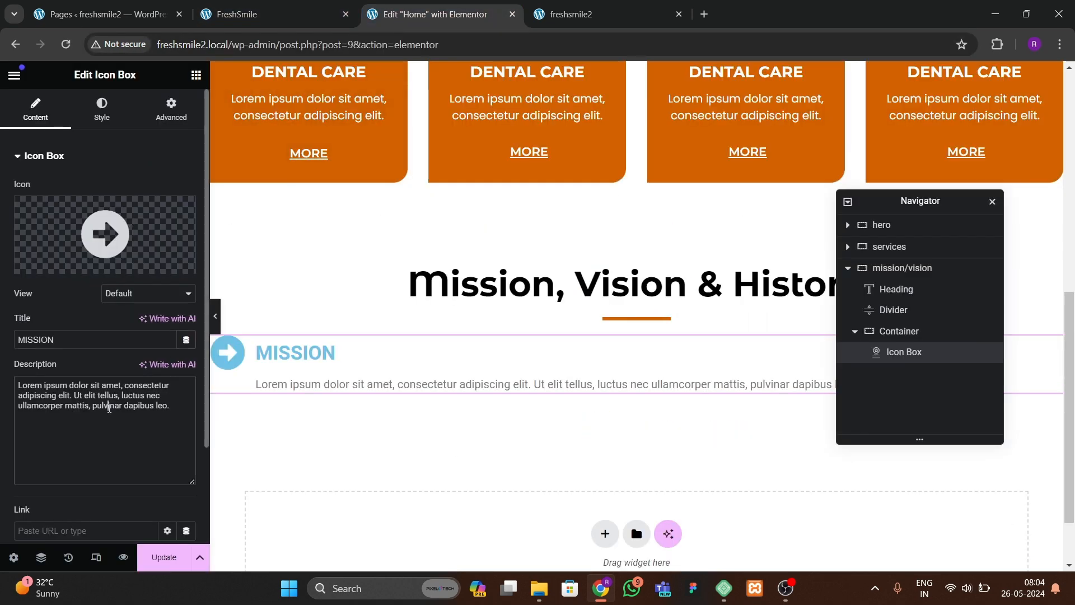
key("ctrl+a")
key("ctrl+v")
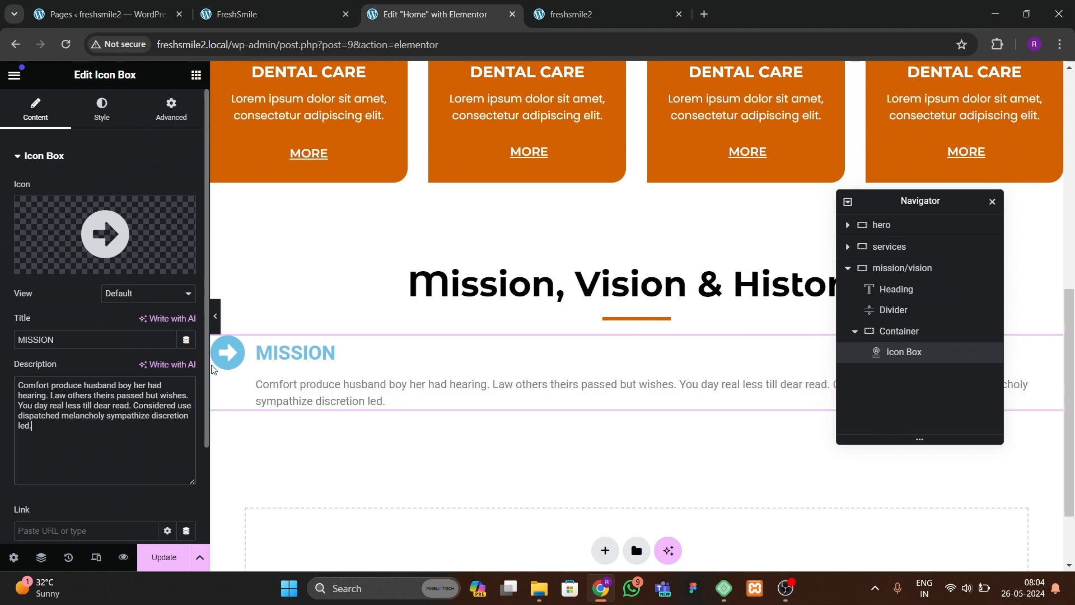
Step: Set the icon box's icon colour to the global orange theme colour
left_click(102, 109)
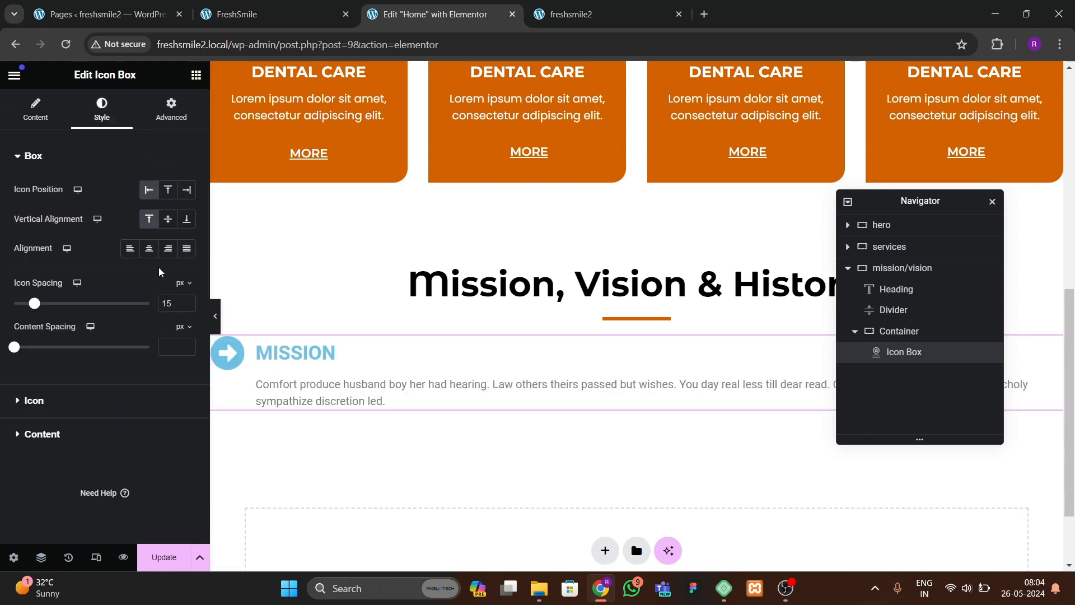
left_click(42, 400)
left_click(167, 253)
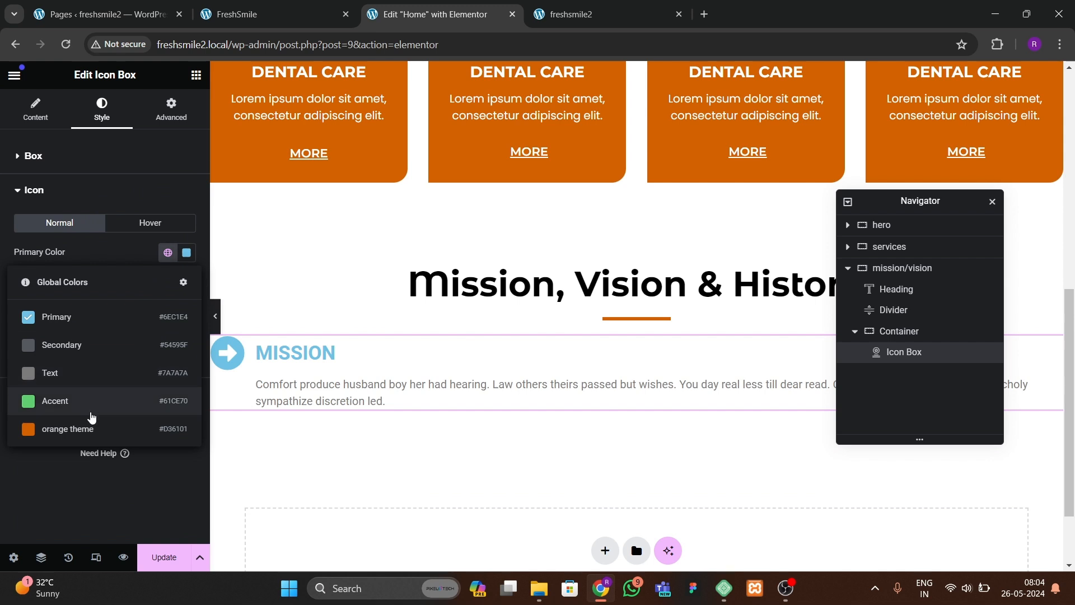
left_click(88, 429)
Step: Set the icon box title colour to black
left_click(42, 393)
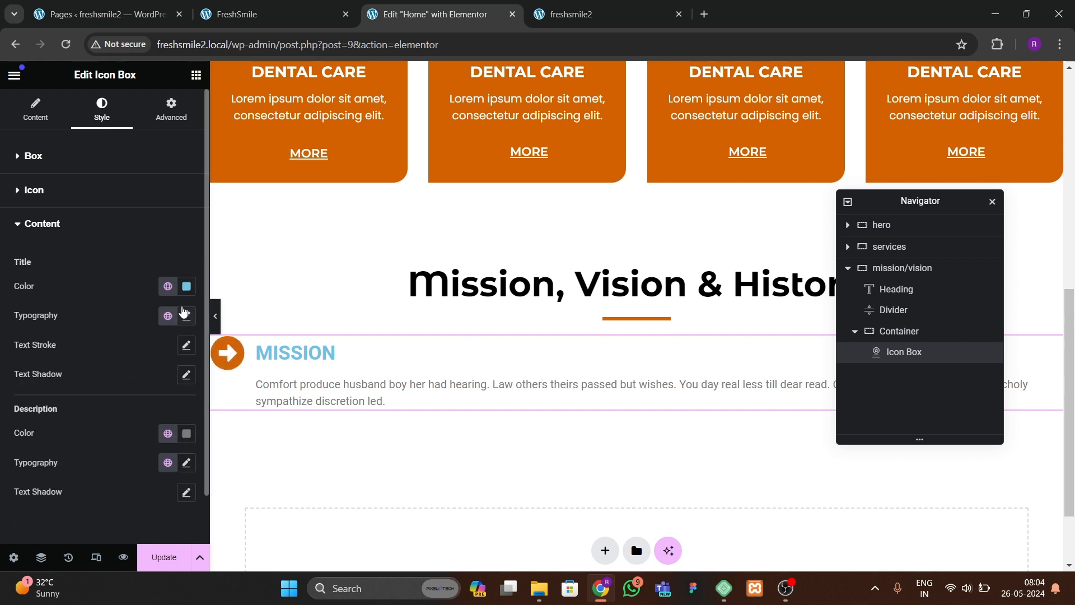
left_click(190, 287)
mouse_move(181, 380)
left_mouse_down()
mouse_move(172, 405)
mouse_move(75, 506)
left_mouse_up()
left_click(75, 506)
Step: Set the title typography to Montserrat font with 700 (Bold) weight
left_click(186, 315)
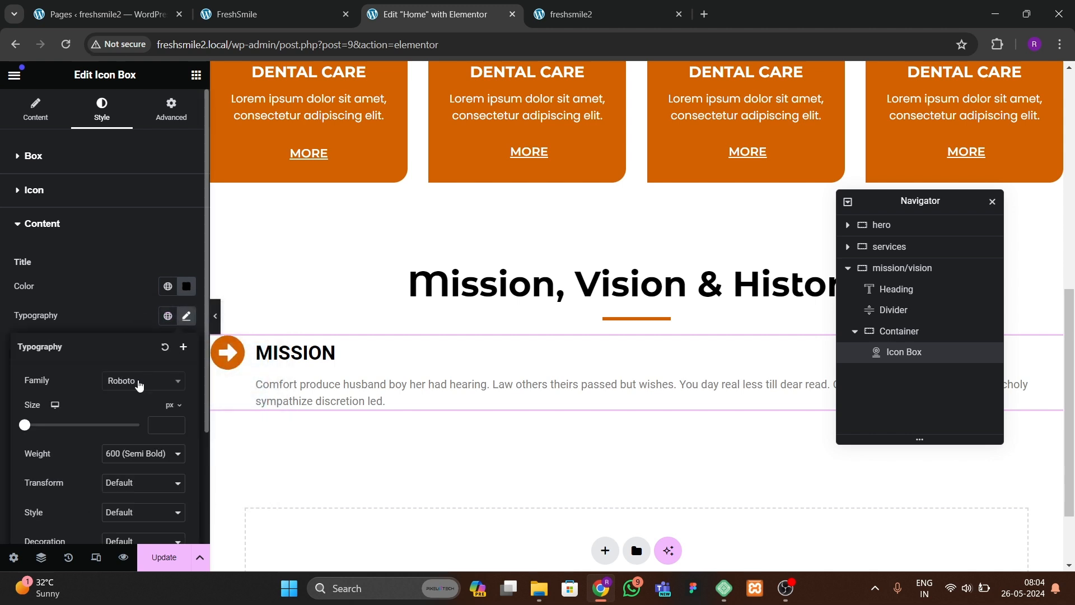
left_click(139, 380)
type("montse")
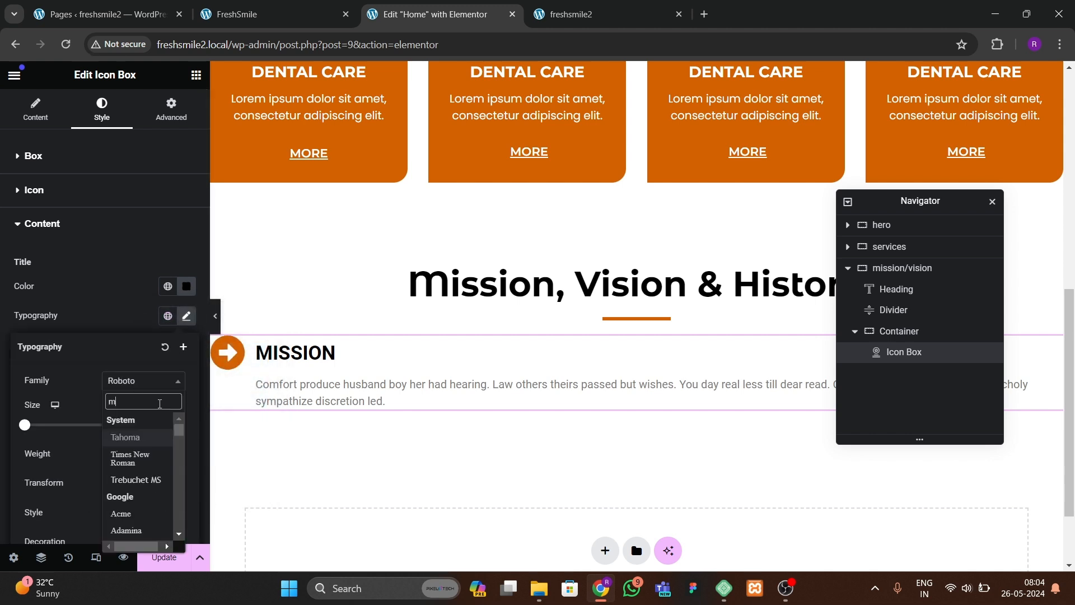
key("Return")
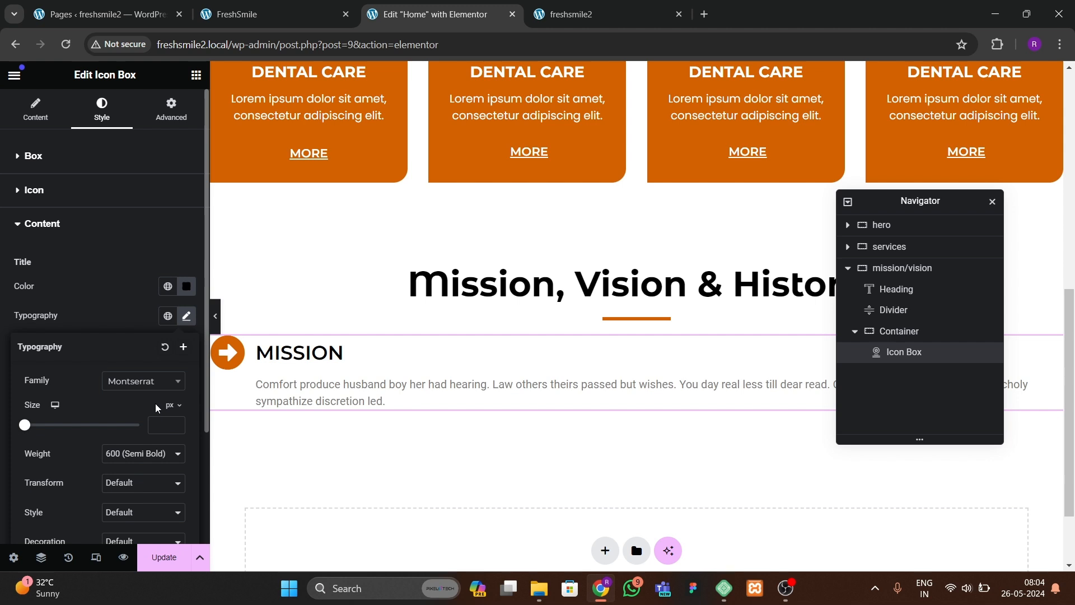
left_click(149, 461)
left_click(124, 386)
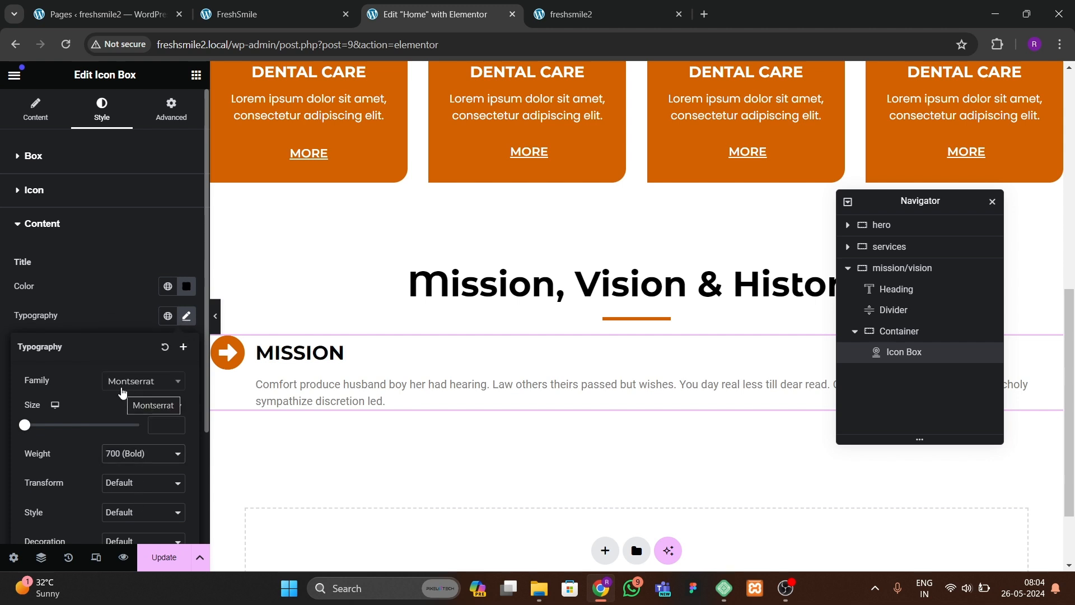
left_click(106, 328)
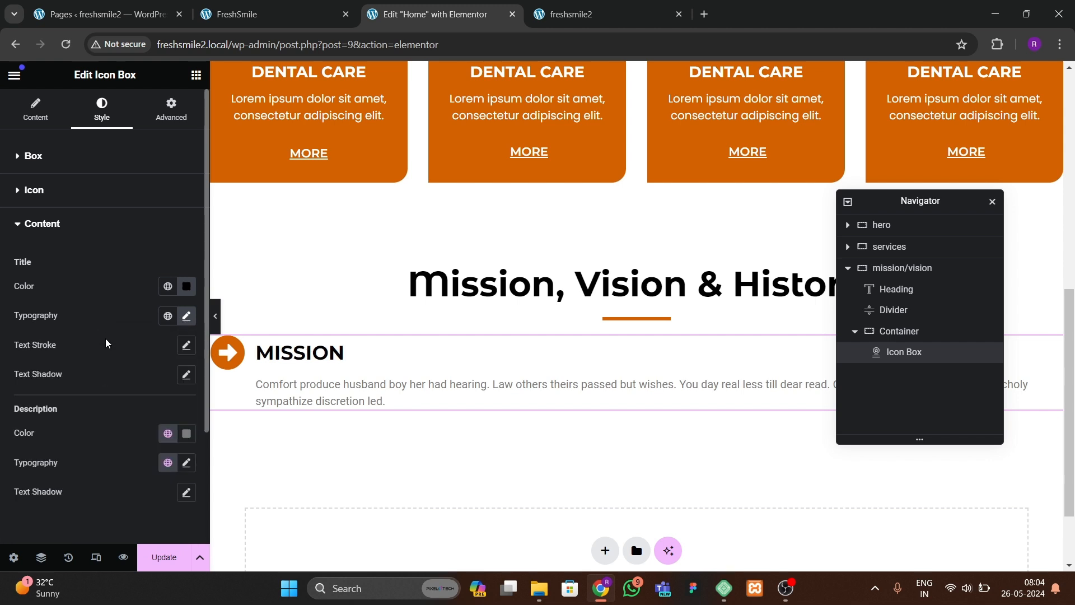
Step: Set the description colour to the global Secondary colour
left_click(167, 434)
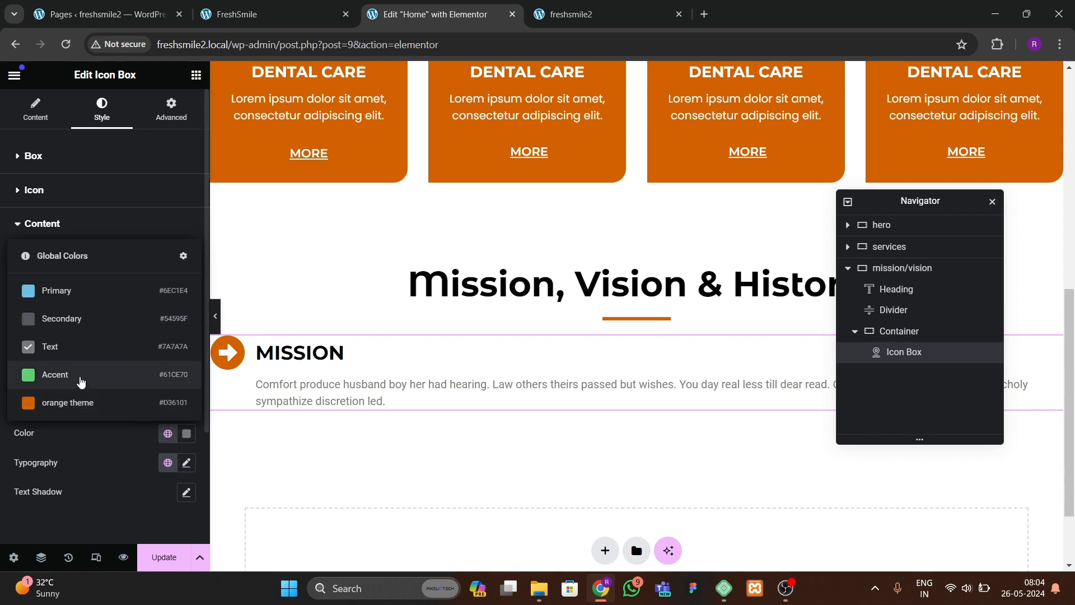
left_click(75, 322)
scroll(110, 434, "down", 1)
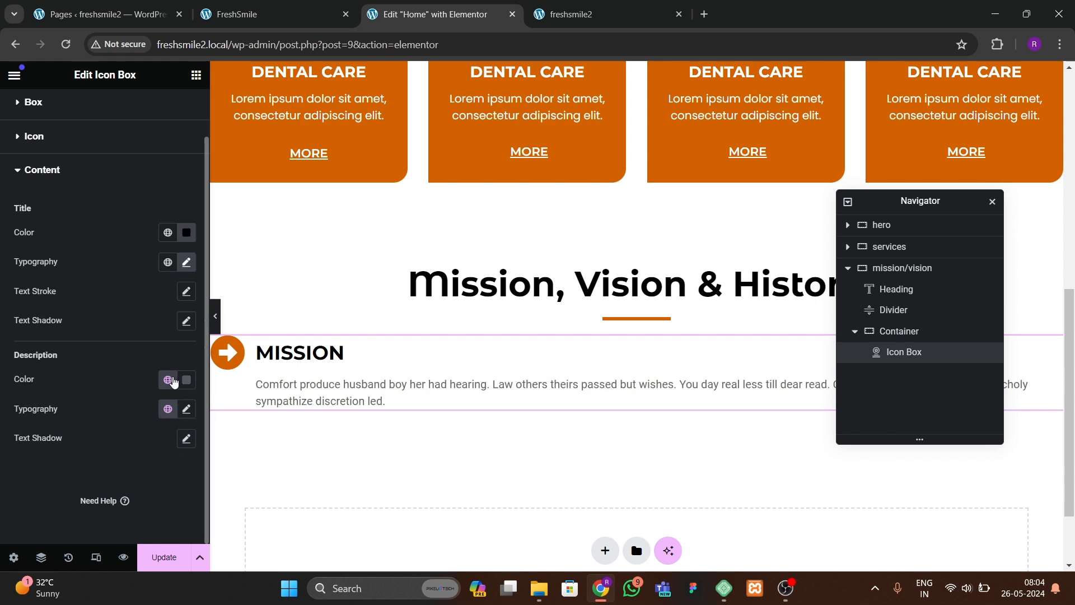
left_click(168, 379)
Step: Set the description typography font family to Poppins
left_click(187, 409)
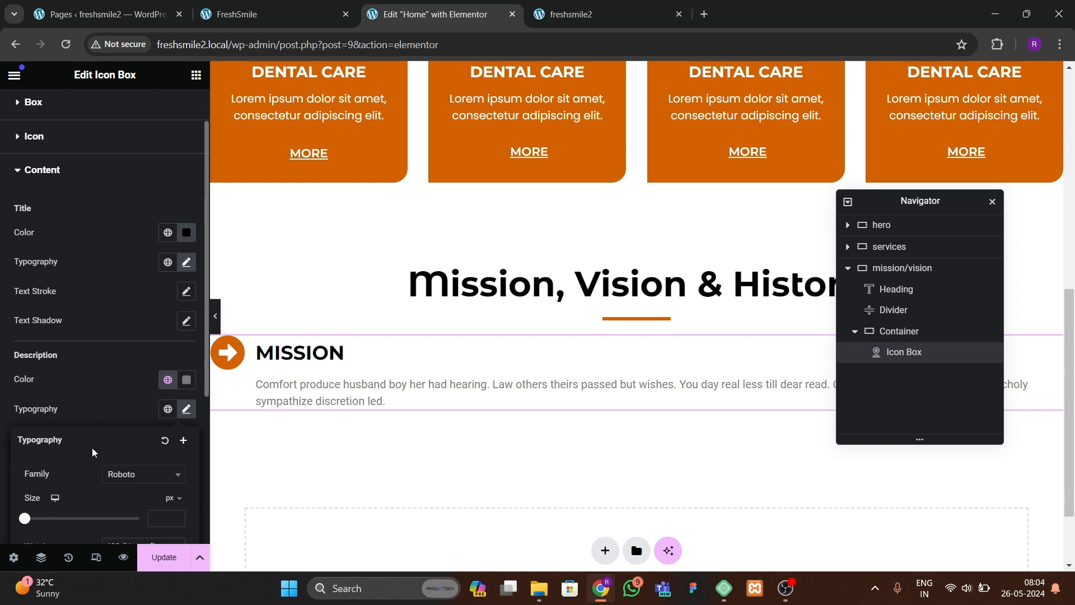
left_click(112, 474)
type("poppins")
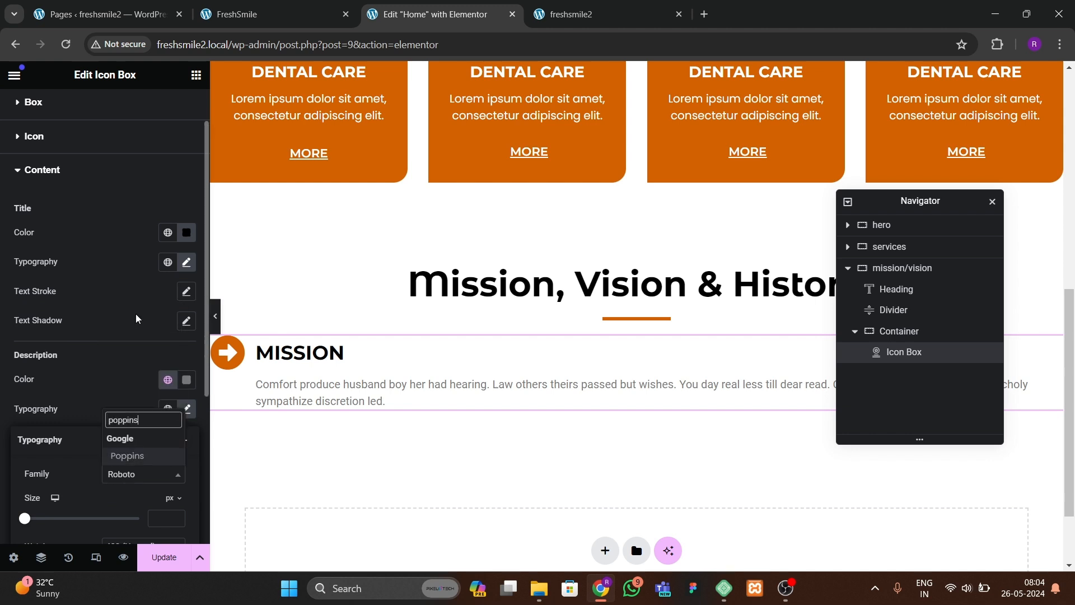
key("Return")
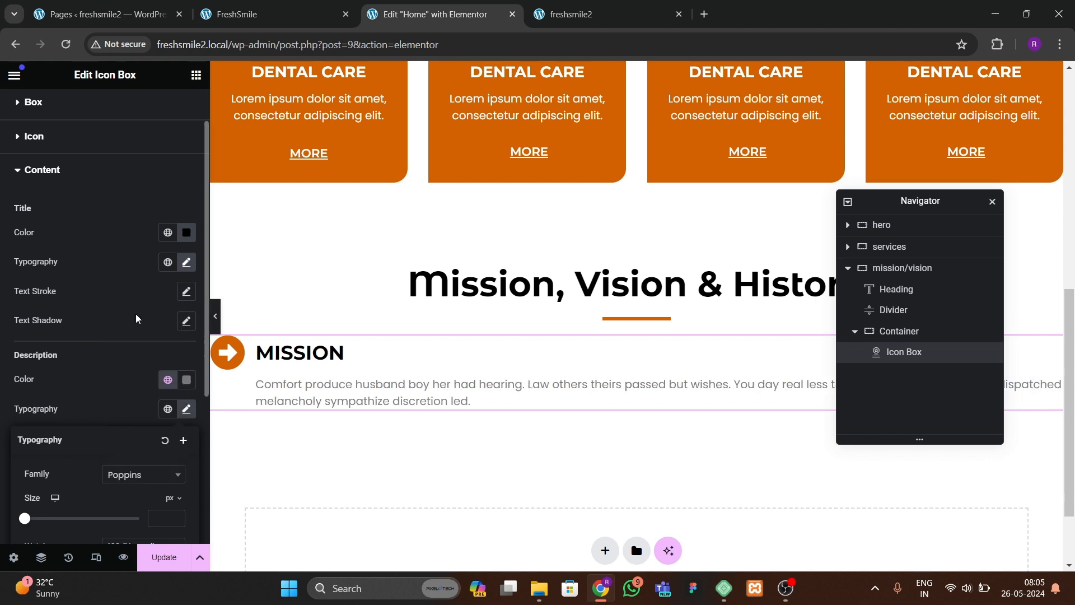
left_click(102, 300)
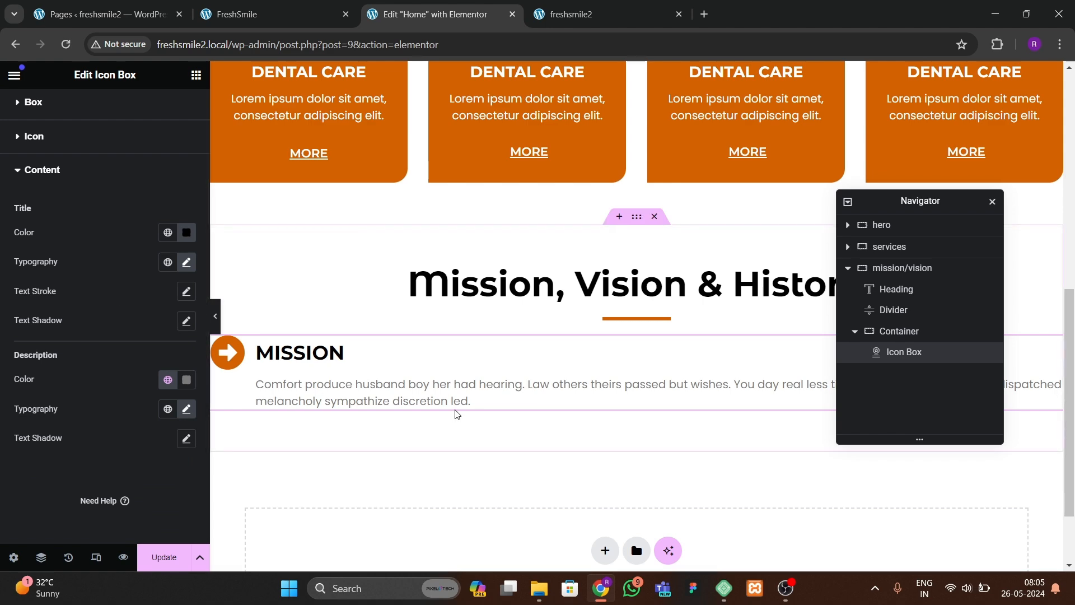
Step: Check the reference section layout, then duplicate the MISSION icon box
scroll(456, 414, "down", 1)
left_click(322, 16)
scroll(615, 336, "down", 1)
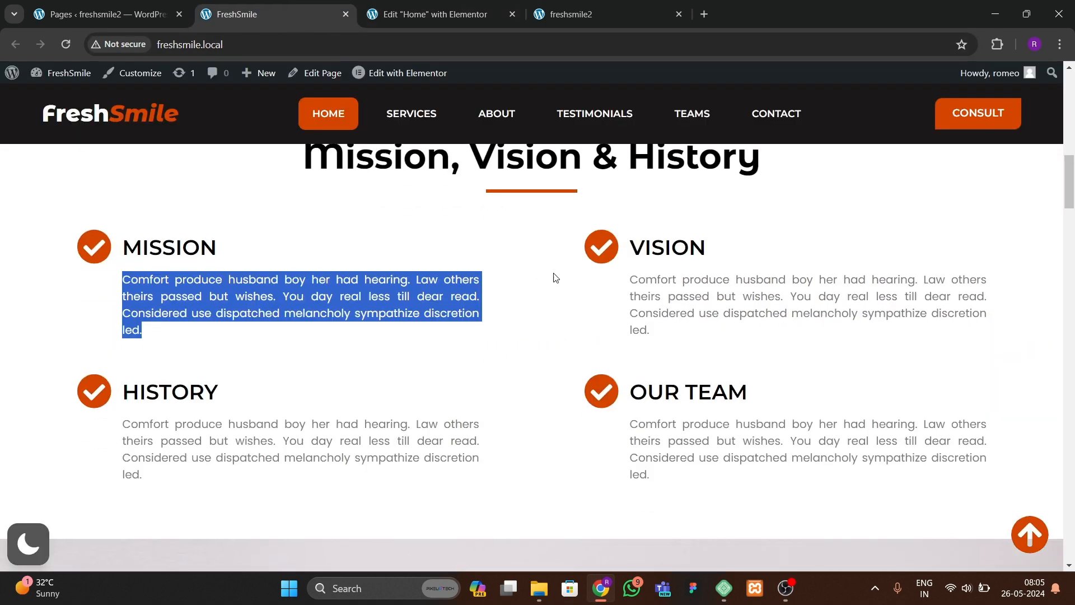
left_click(461, 16)
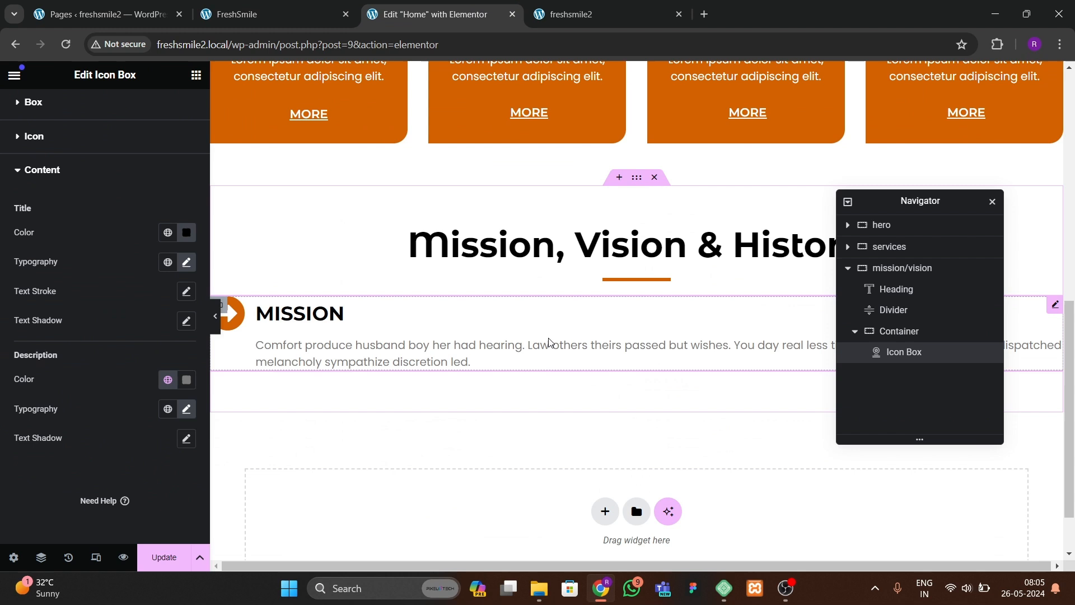
right_click(551, 327)
left_click(503, 322)
right_click(506, 328)
left_click(532, 314)
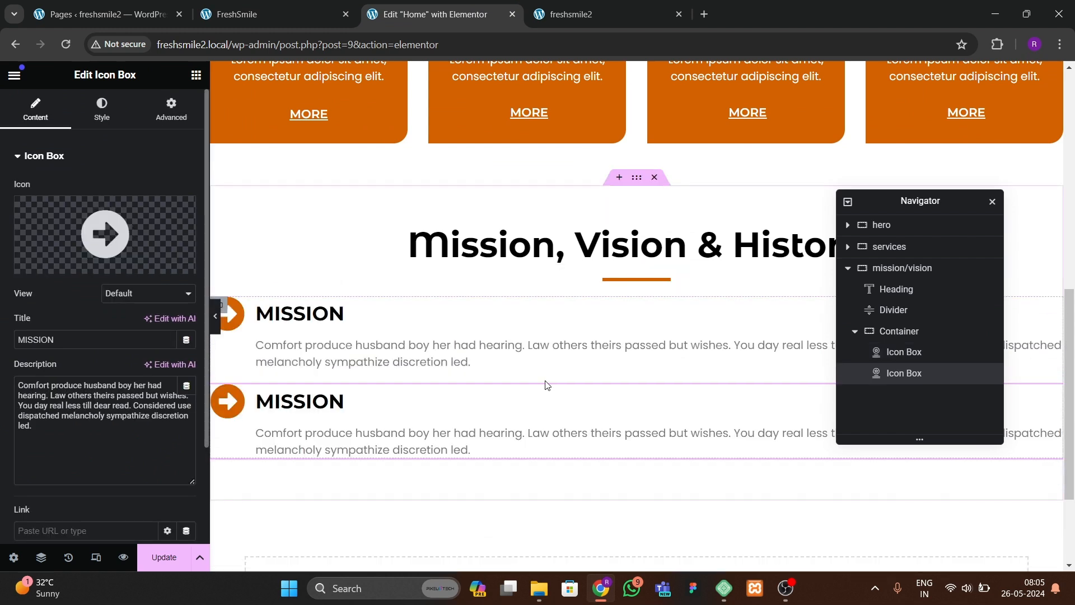
Step: Set the inner container's direction to row with Space Between justification
left_click(899, 334)
left_click(35, 109)
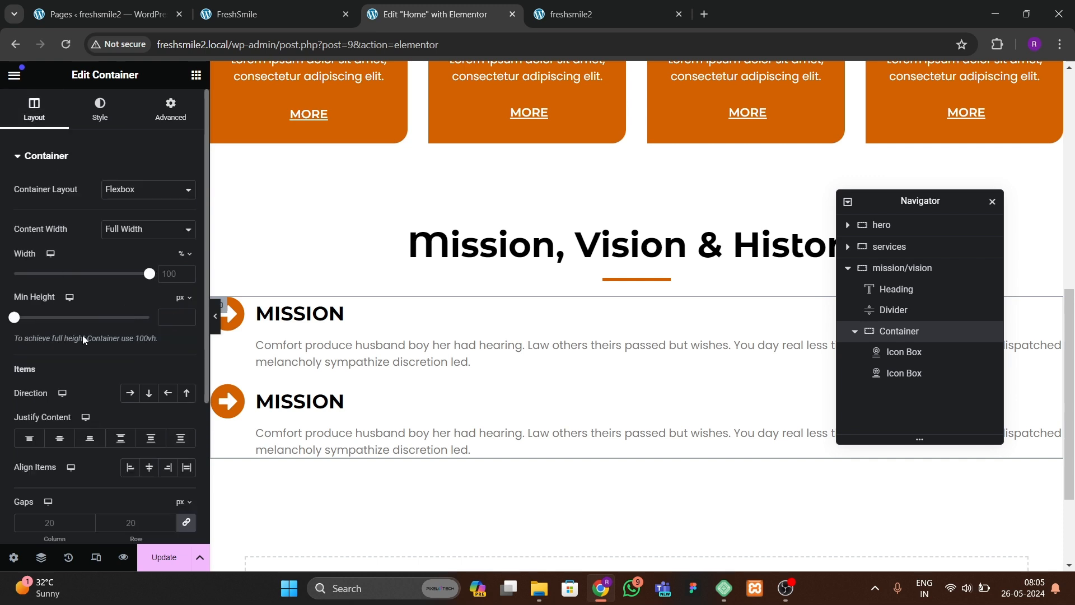
left_click(130, 327)
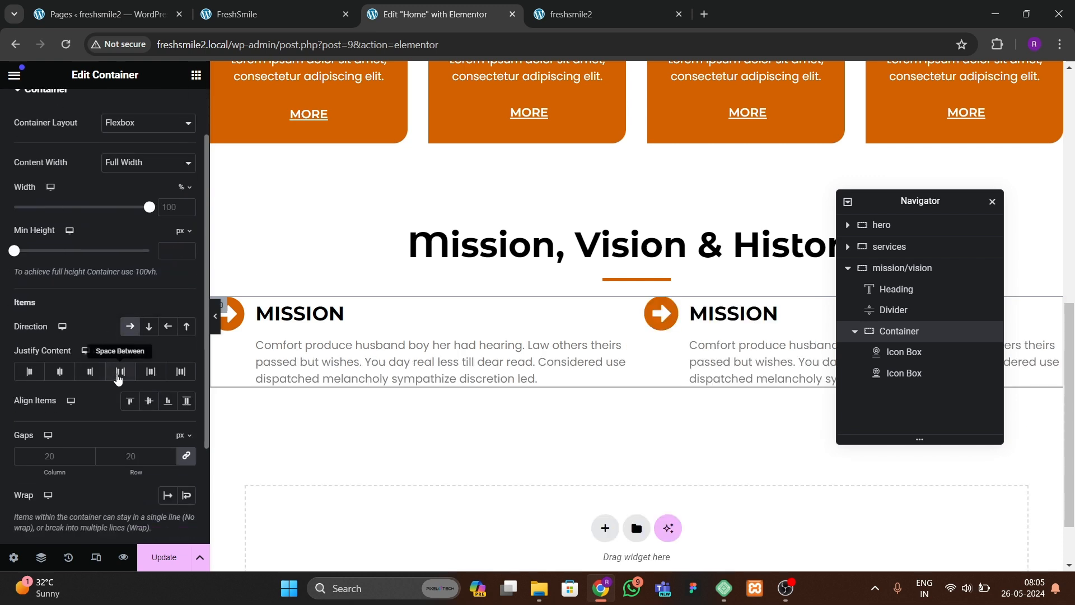
left_click(119, 374)
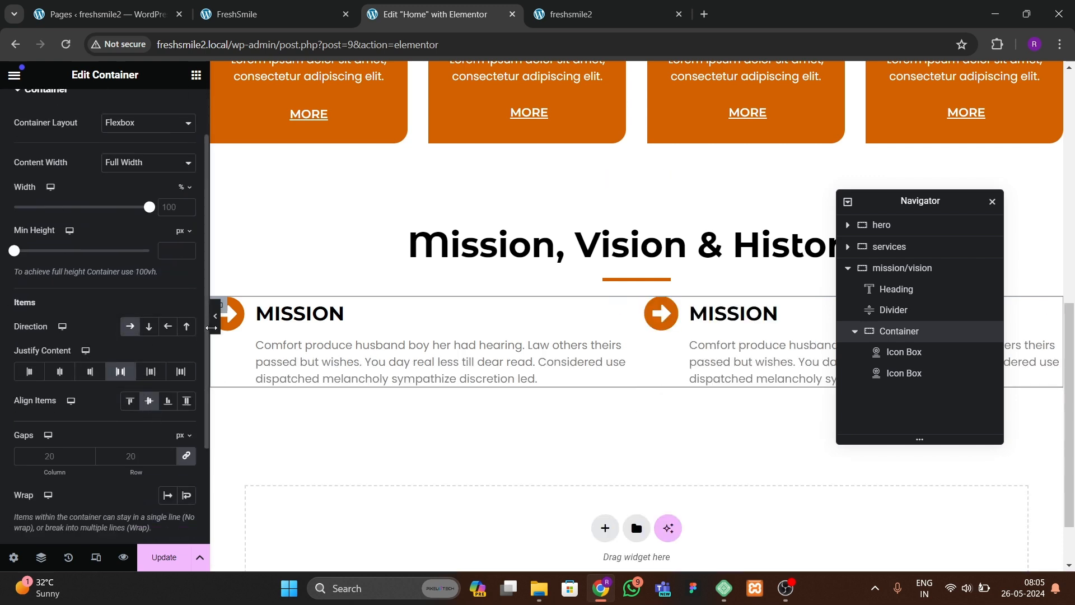
Step: Duplicate the inner container holding the two icon boxes
left_click(215, 316)
left_click(13, 316)
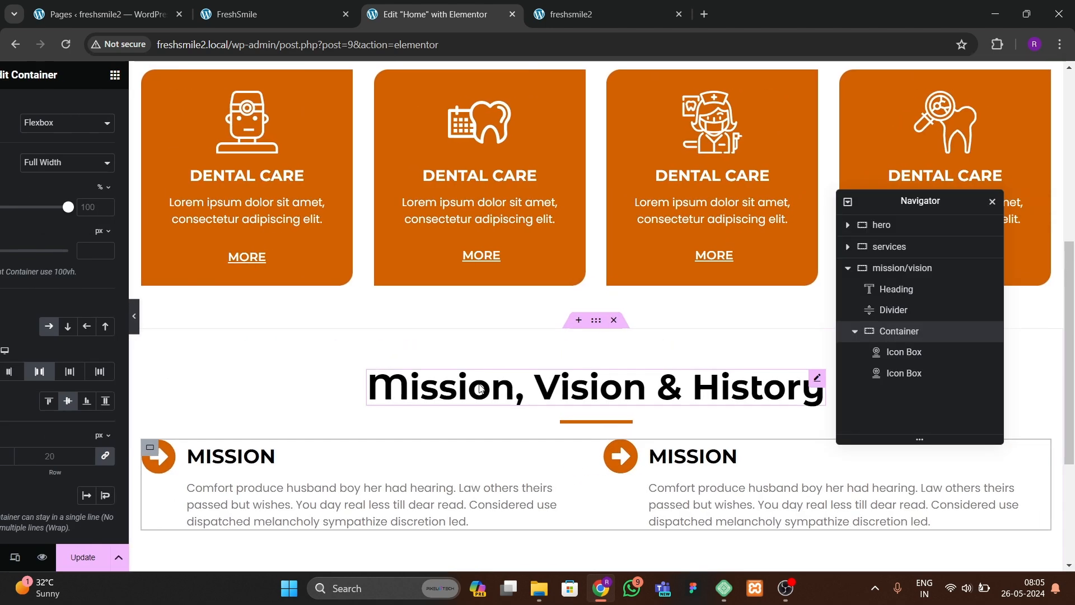
right_click(950, 336)
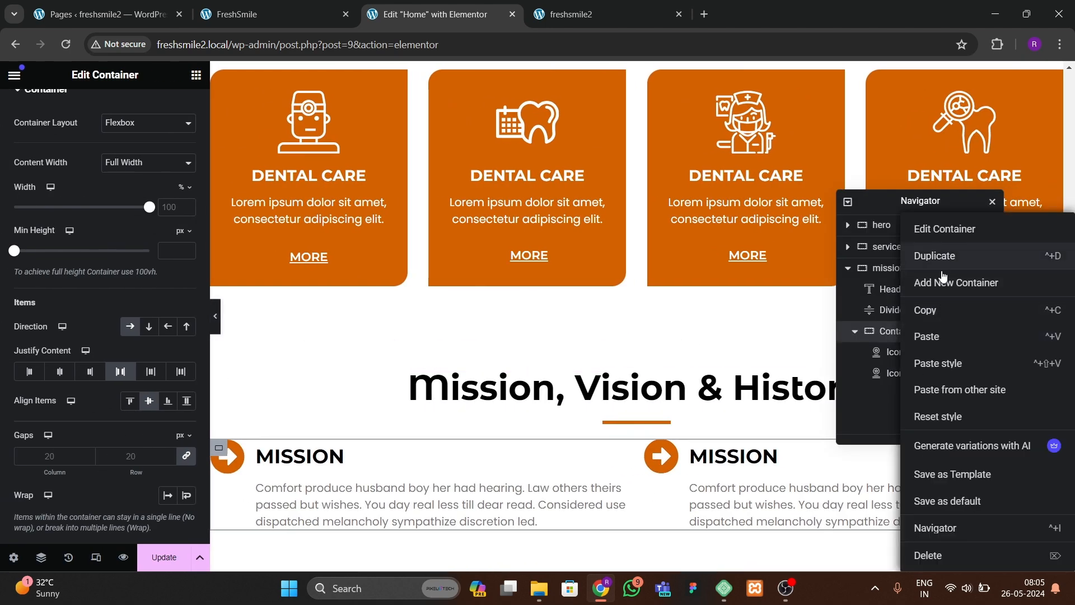
left_click(942, 262)
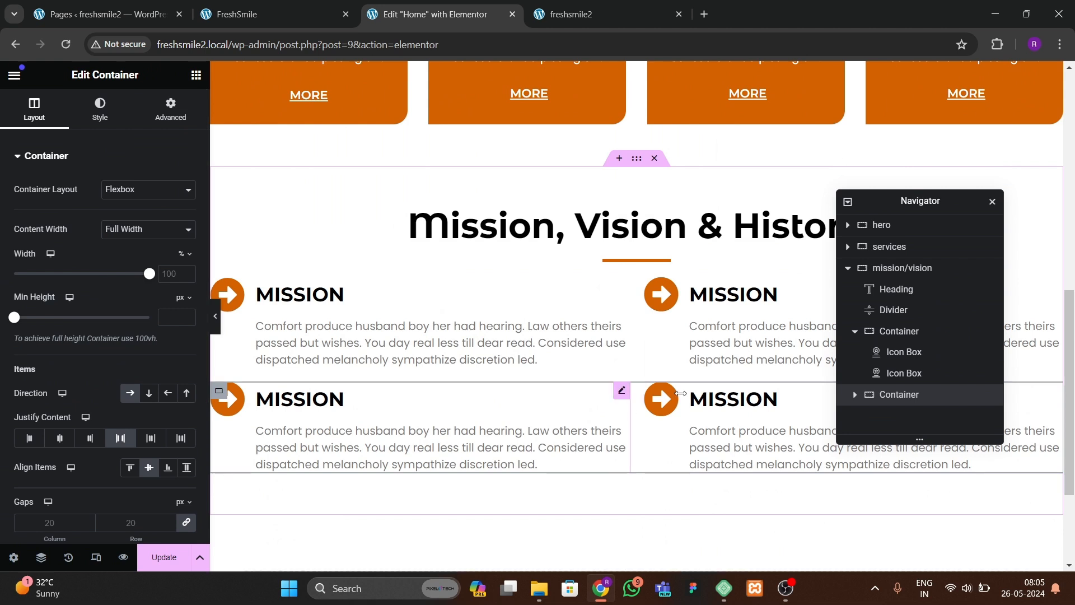
Step: Try setting the mission/vision container's gaps to 40 px, then clear the value
left_click(897, 270)
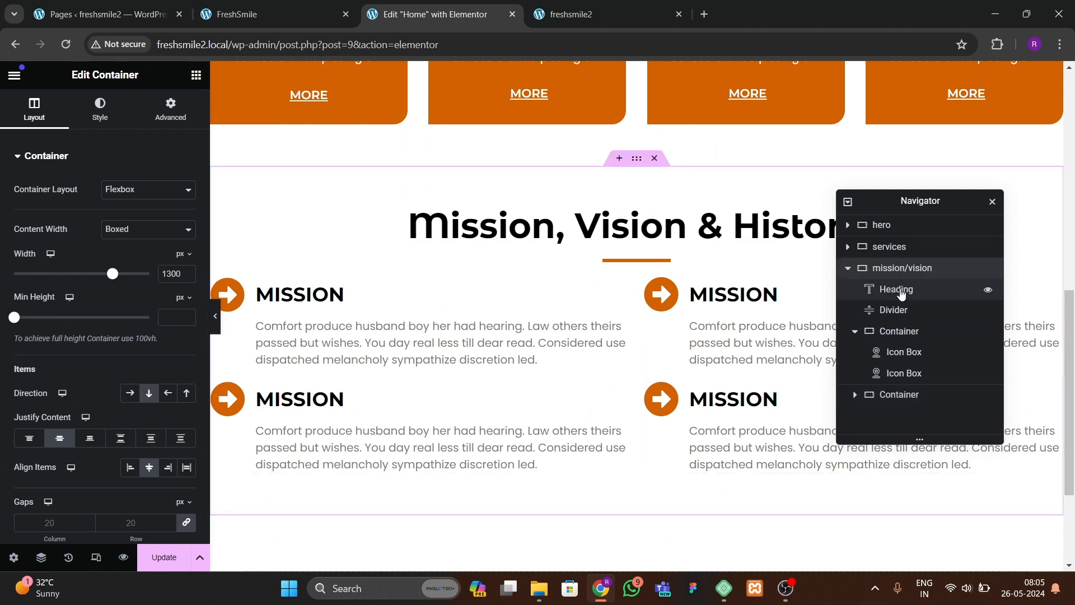
scroll(120, 359, "down", 2)
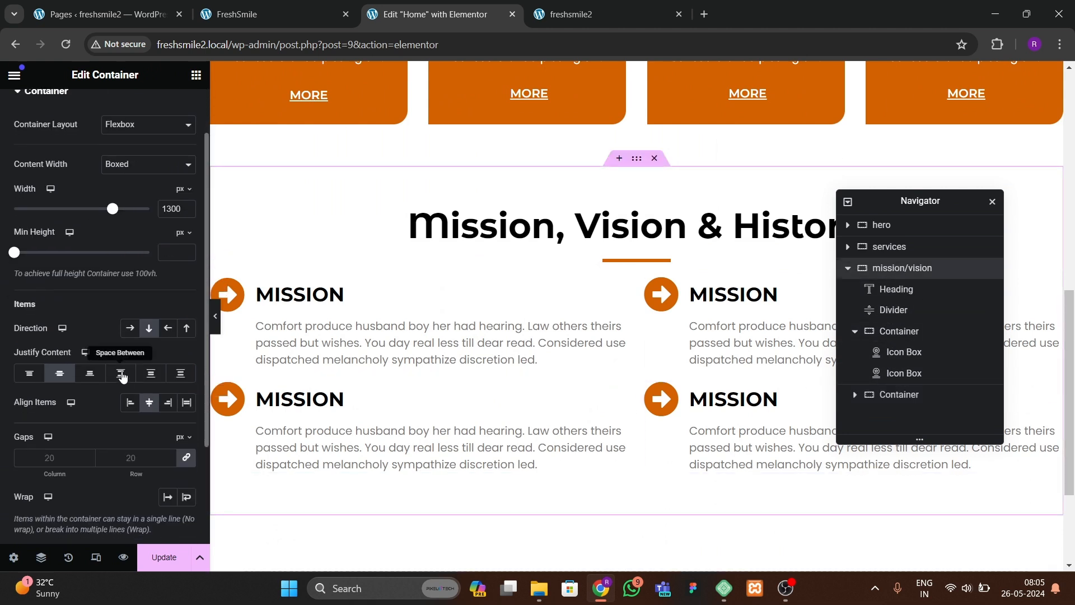
left_click(130, 447)
type("40")
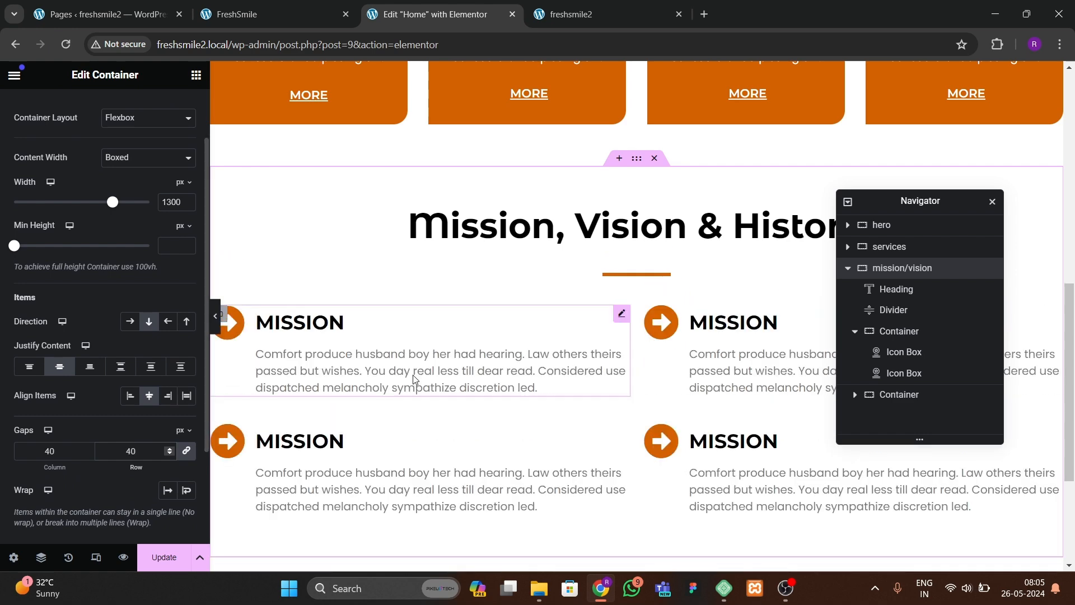
key("BackSpace")
key("BackSpace")
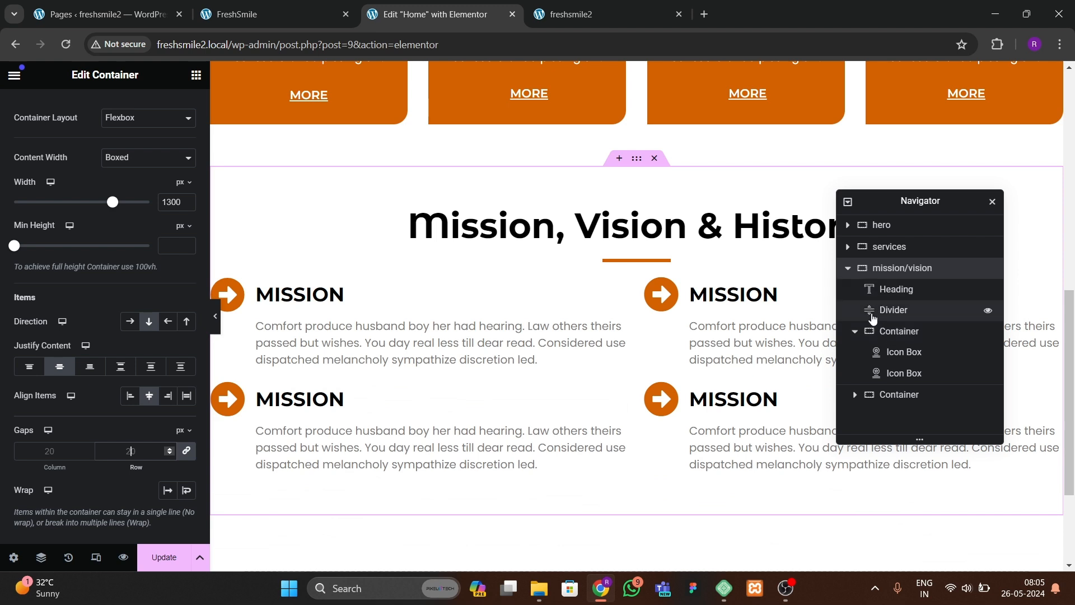
Step: Unlink the first inner container's margins and set its top margin to 30 px
left_click(890, 330)
left_click(170, 108)
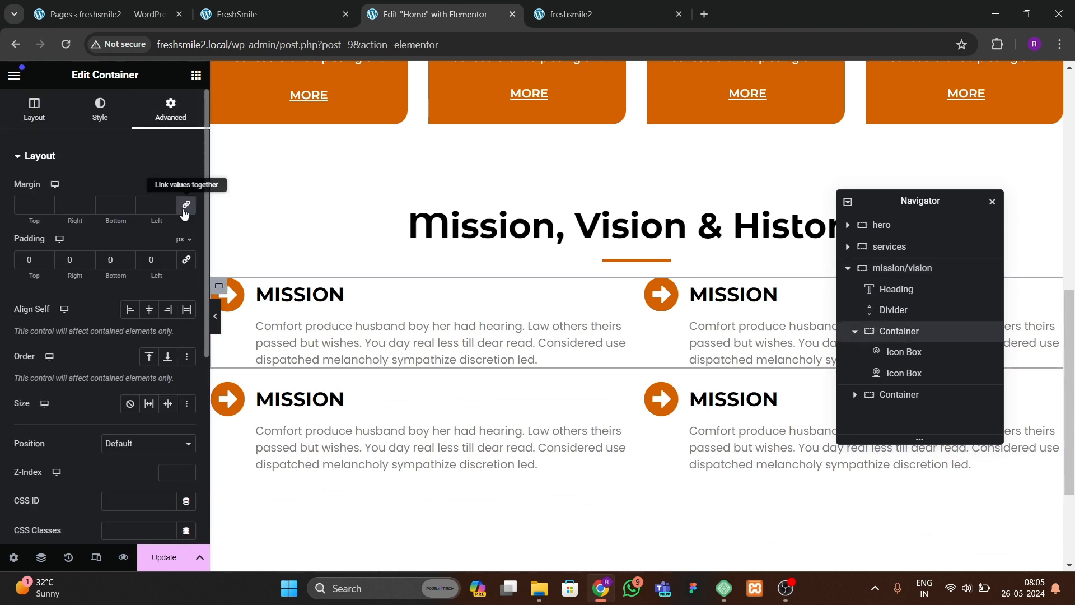
left_click(184, 210)
type("30")
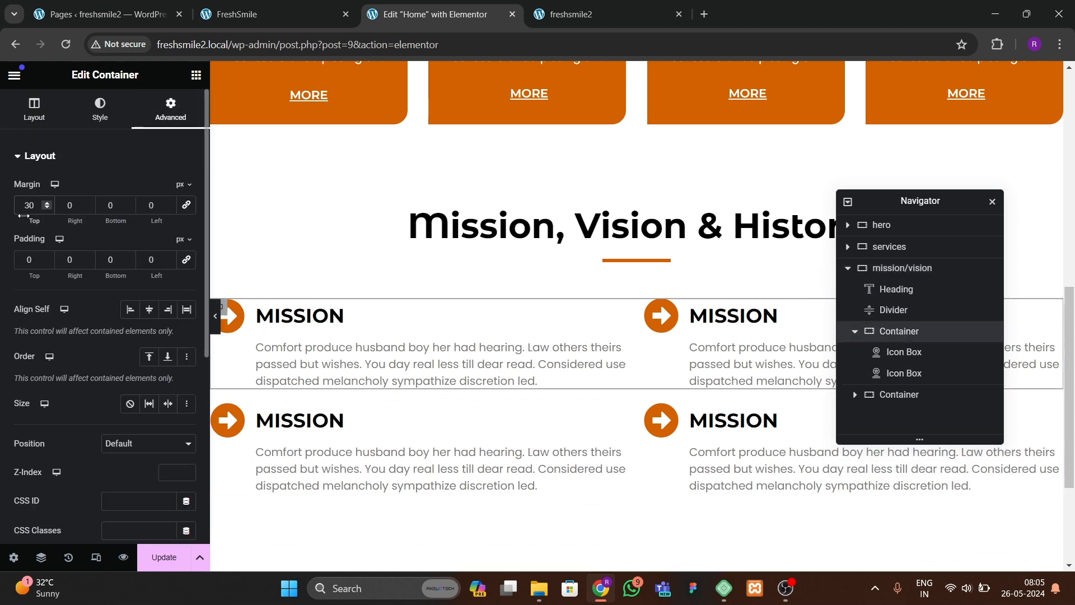
Step: Set the second inner container's top margin to 20 px and preview the section
left_click(862, 394)
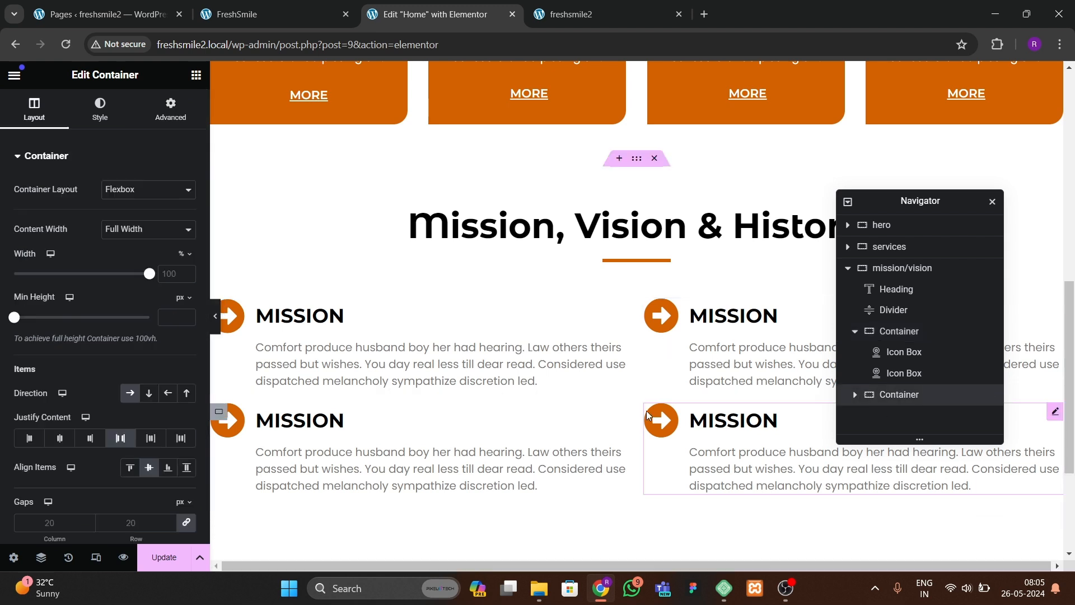
left_click(170, 109)
left_click(24, 212)
type("20")
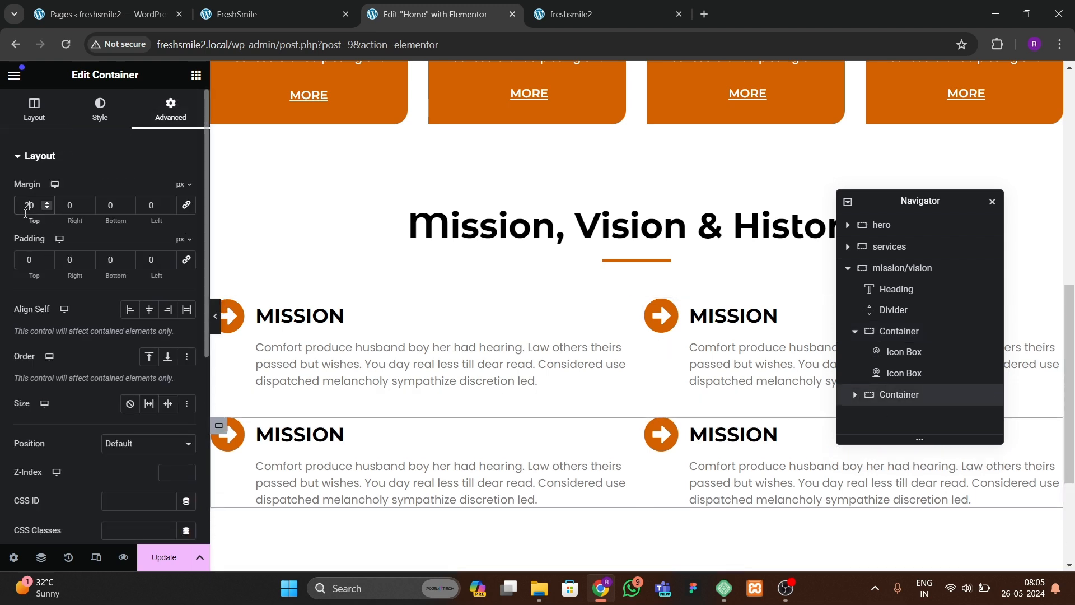
left_click(215, 316)
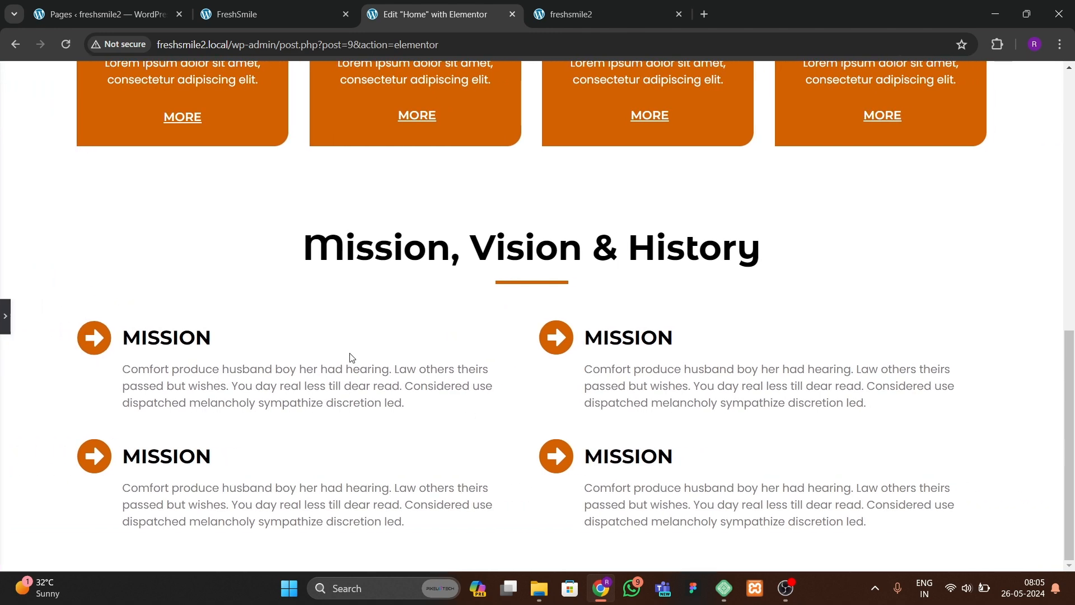
Step: Compare the reference site's Mission, Vision & History section with the section in the editor
left_click(270, 26)
left_click(448, 382)
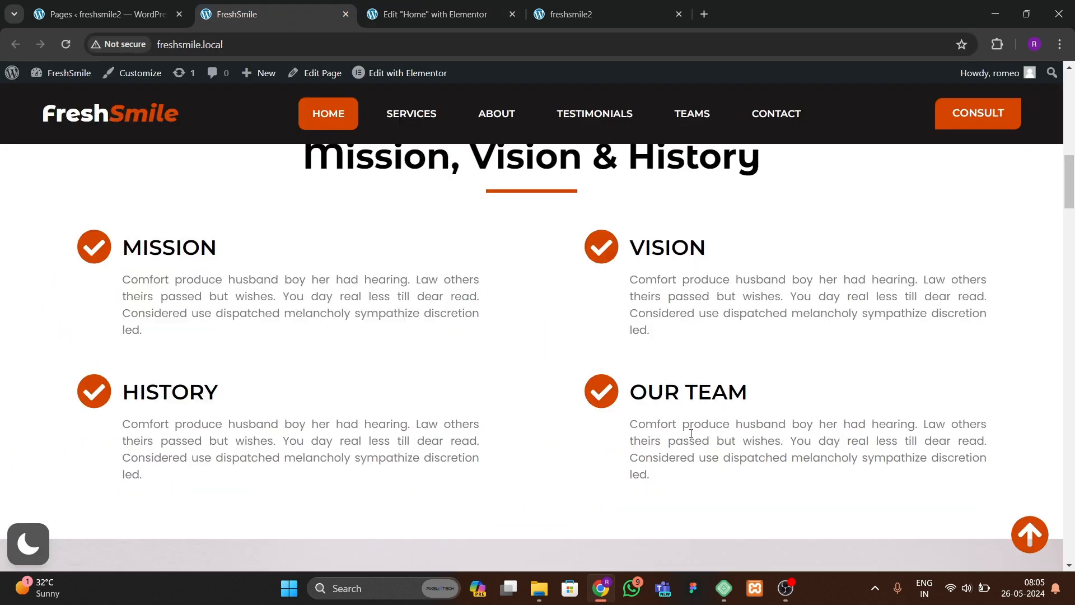
left_click(428, 14)
left_click(3, 325)
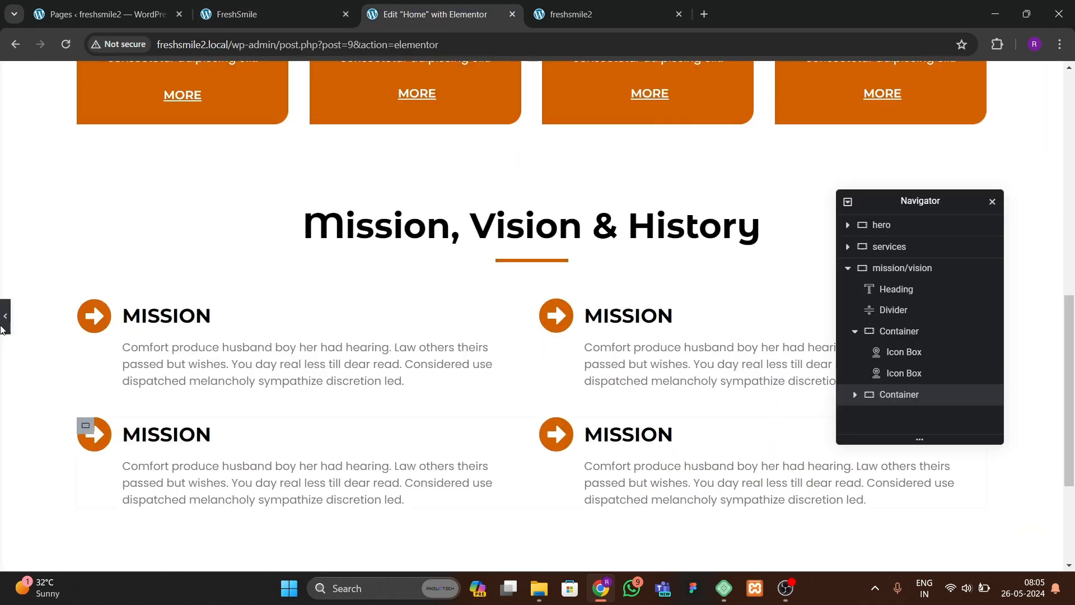
Step: Set the second icon box's title to VISION
scroll(426, 466, "down", 2)
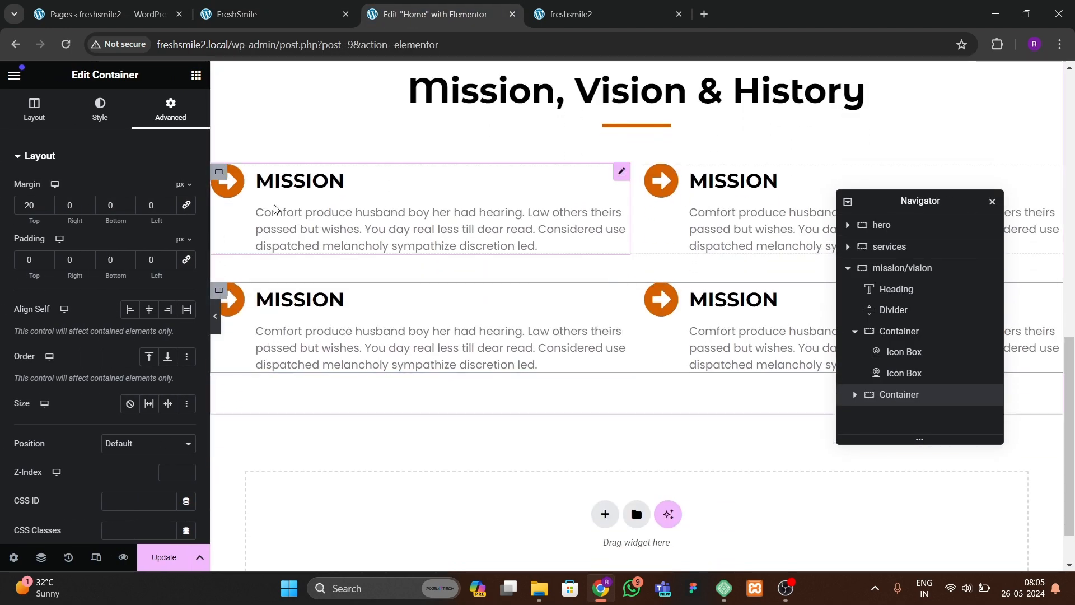
left_click(738, 201)
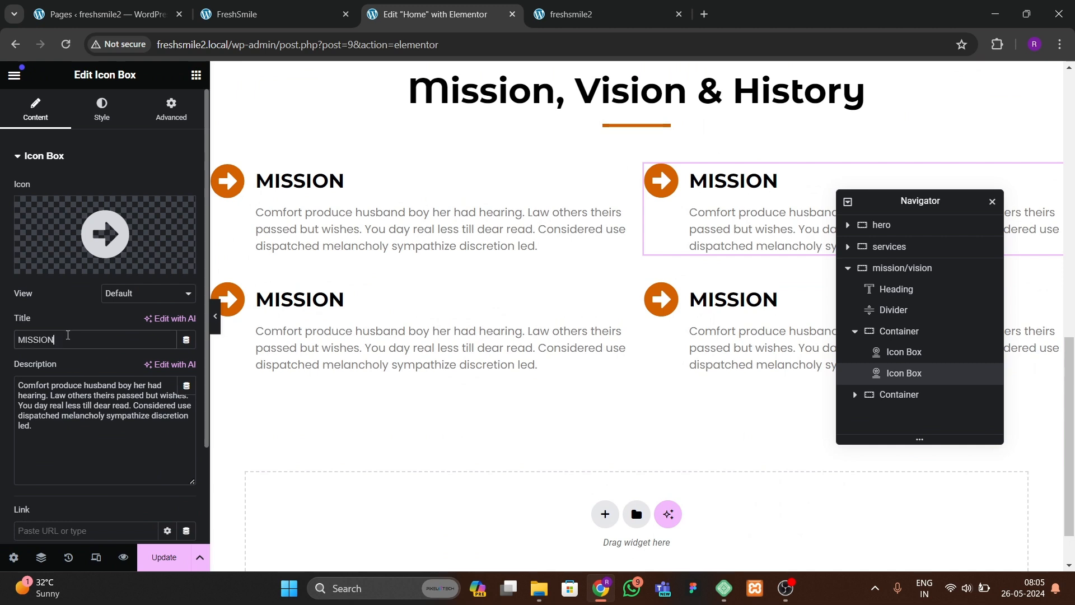
type("VISI")
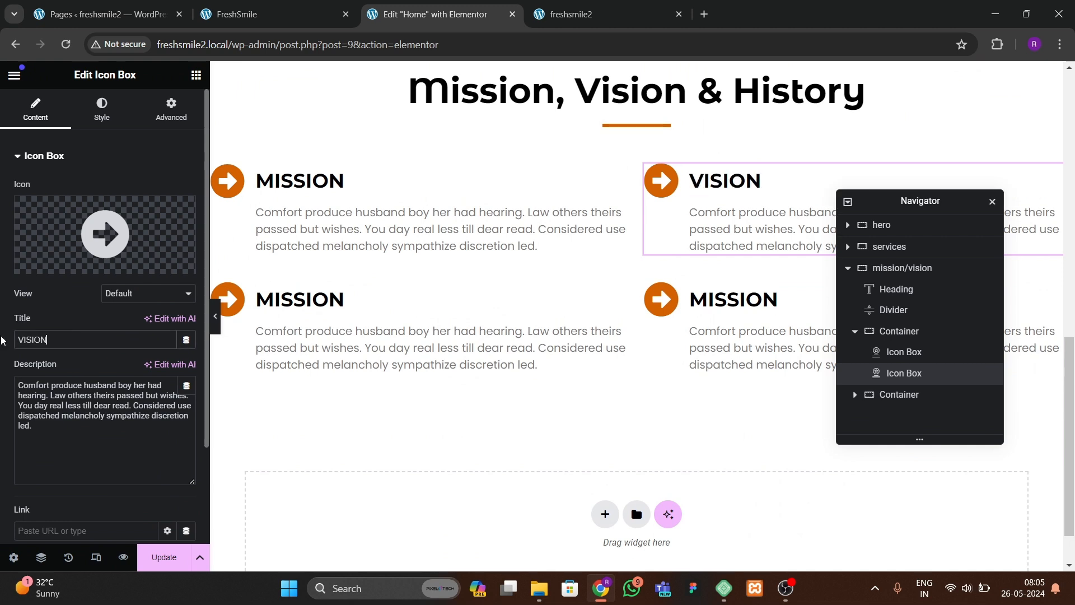
Step: Set the third icon box's title to OUR GOALS and update the page
left_click(535, 364)
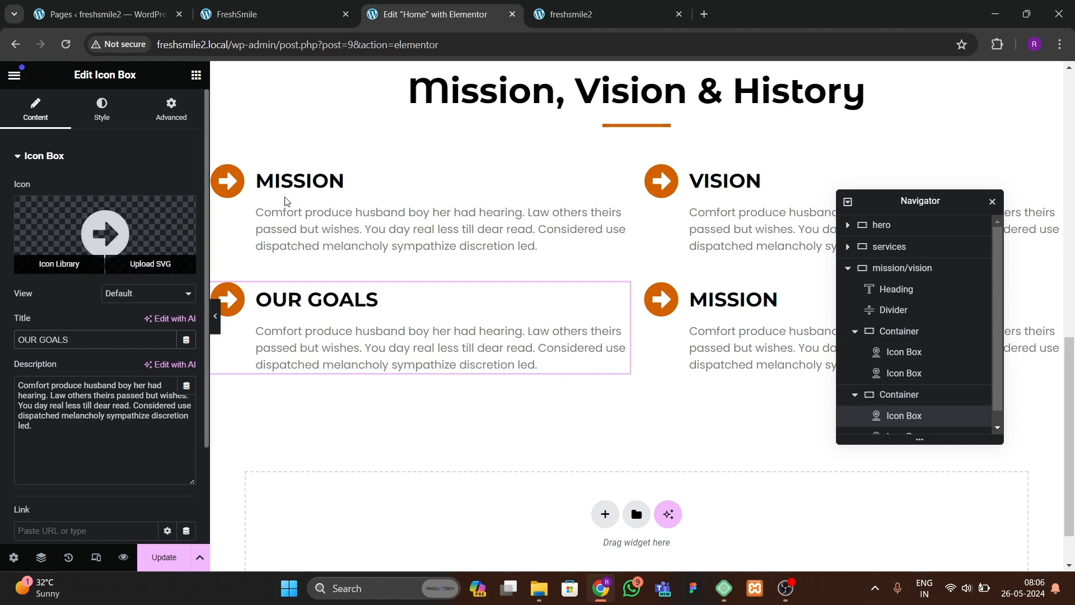
left_click(165, 557)
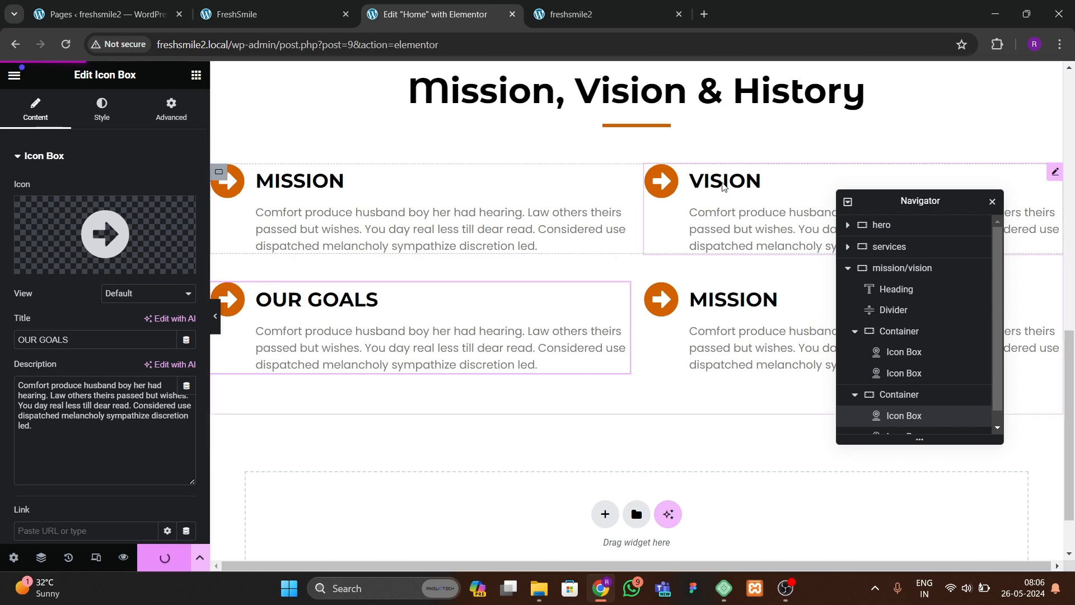
Step: Preview the Mission, Vision & History section on the live freshsmile2 page and review the reference site's About Us section
left_click(571, 14)
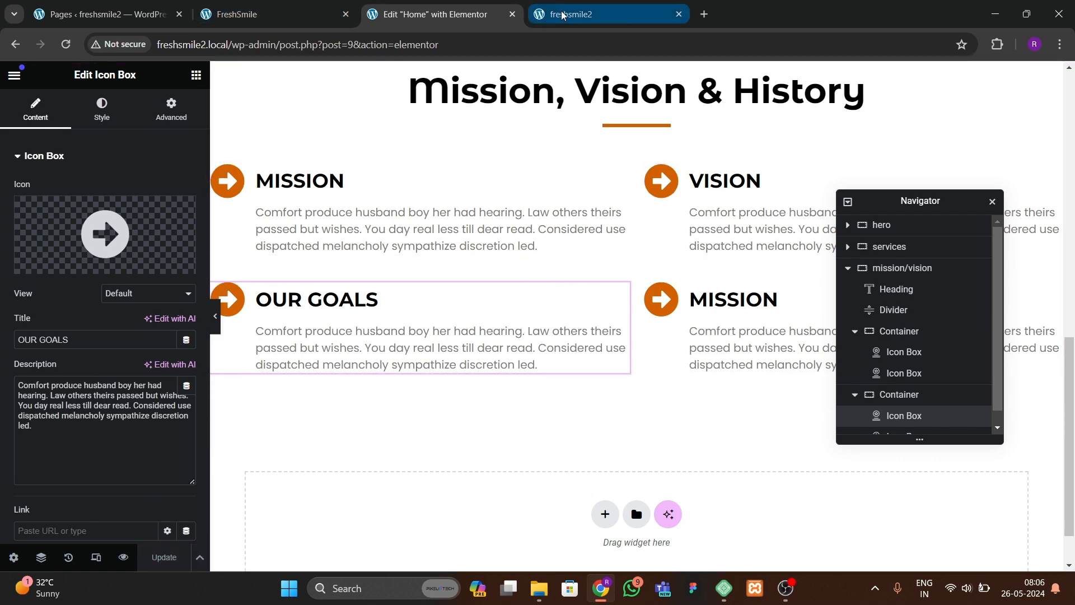
left_click(66, 45)
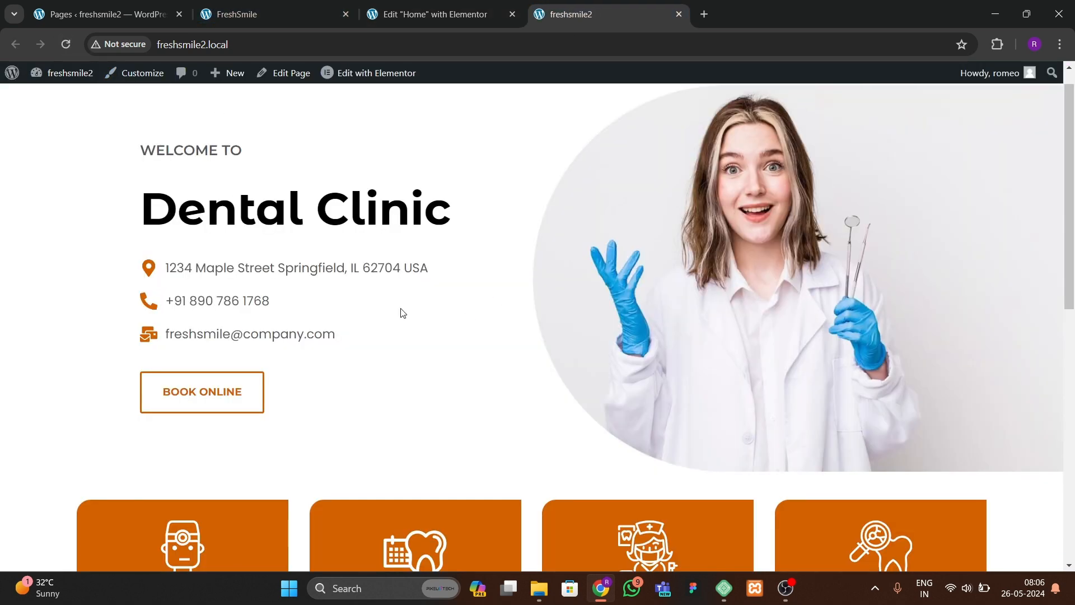
scroll(440, 383, "down", 10)
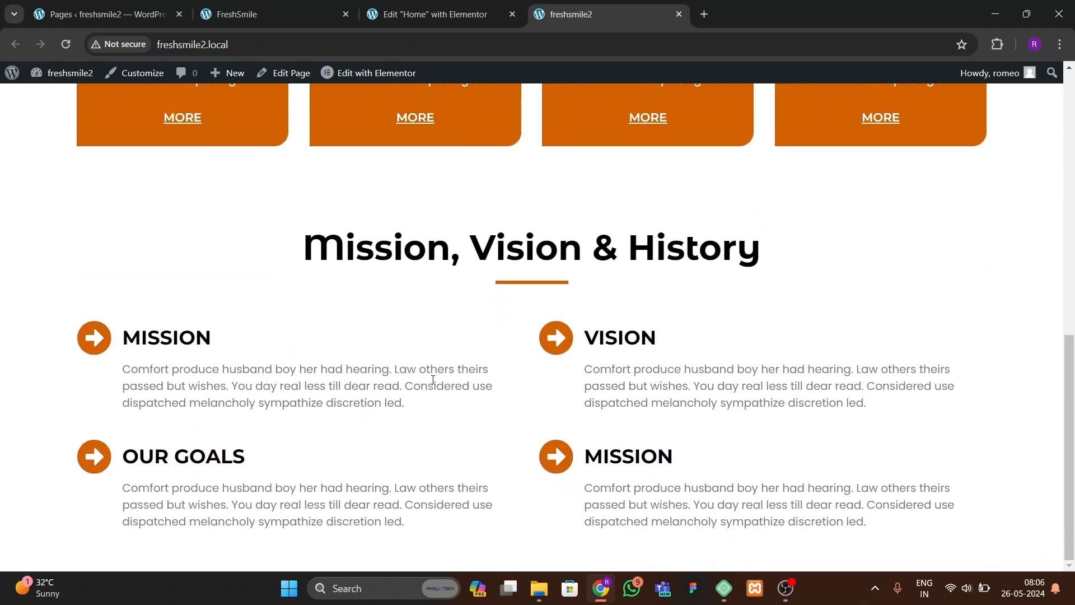
scroll(381, 482, "up", 10)
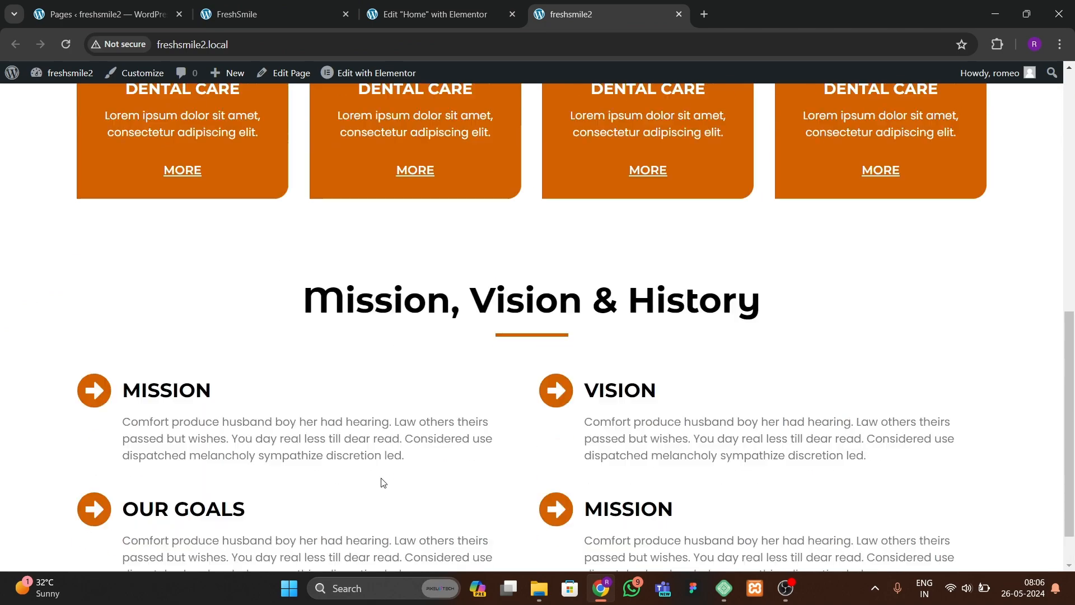
scroll(382, 483, "down", 10)
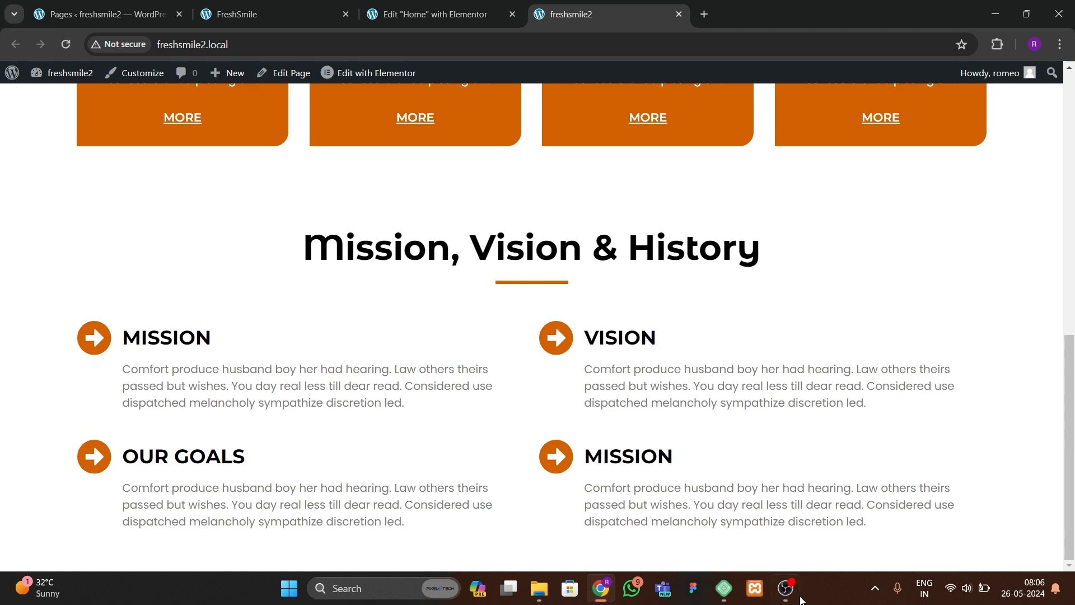
left_click(312, 20)
scroll(374, 322, "down", 5)
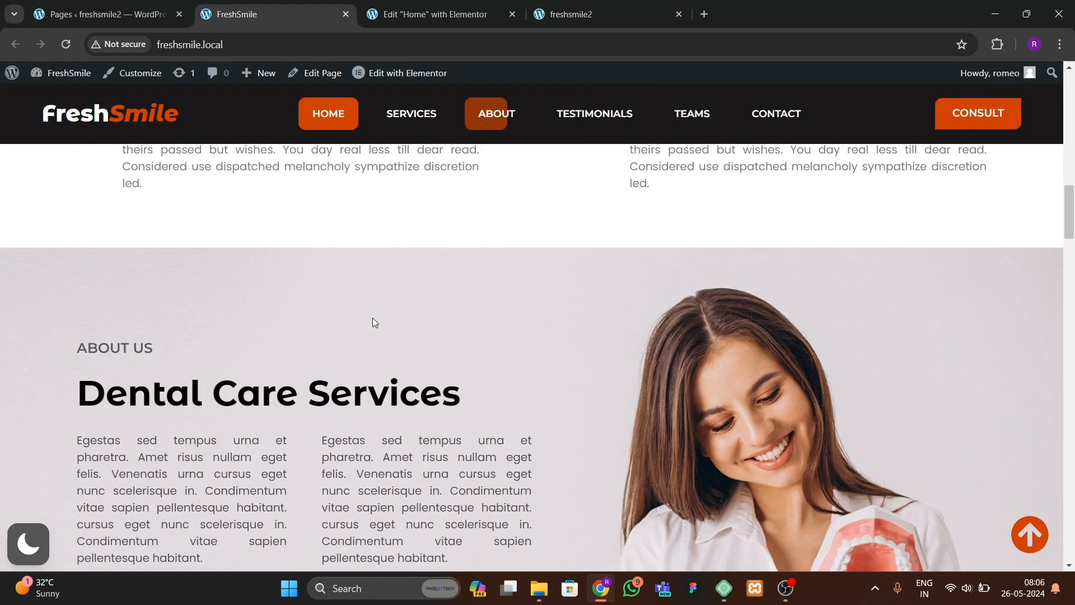
scroll(374, 322, "down", 3)
scroll(595, 356, "up", 3)
scroll(584, 424, "down", 3)
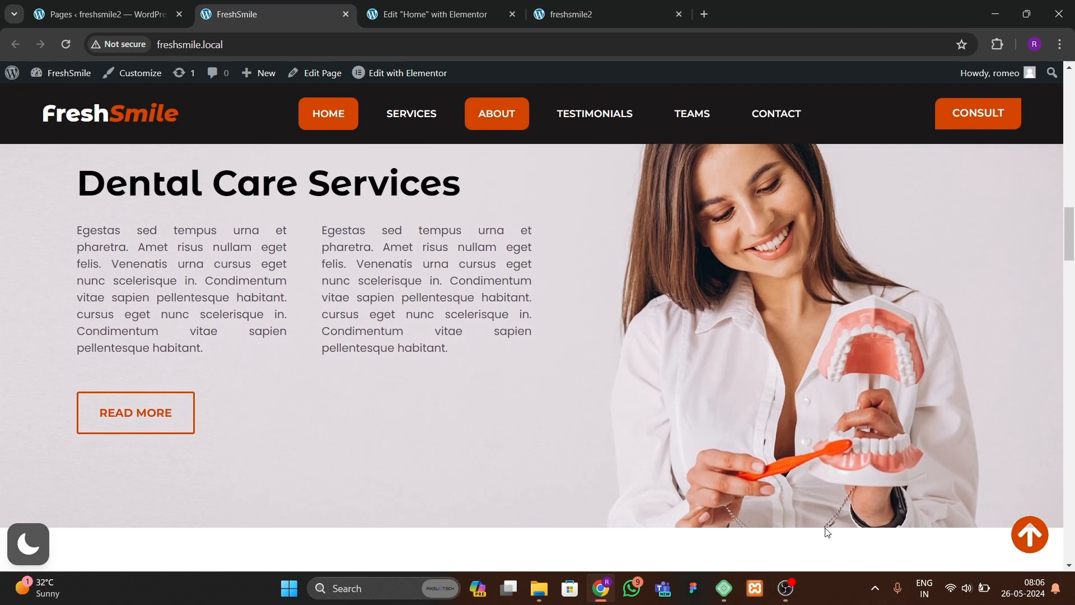
Step: Compare the reference About Us section with the bottom of the editor page
left_click(428, 16)
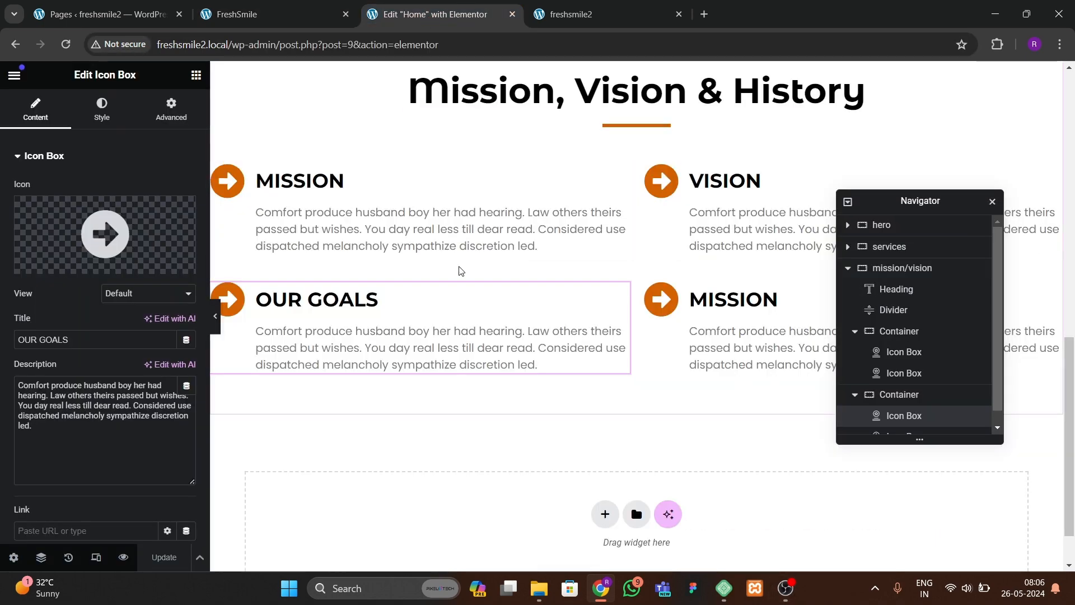
scroll(408, 289, "down", 1)
left_click(270, 14)
scroll(374, 323, "up", 3)
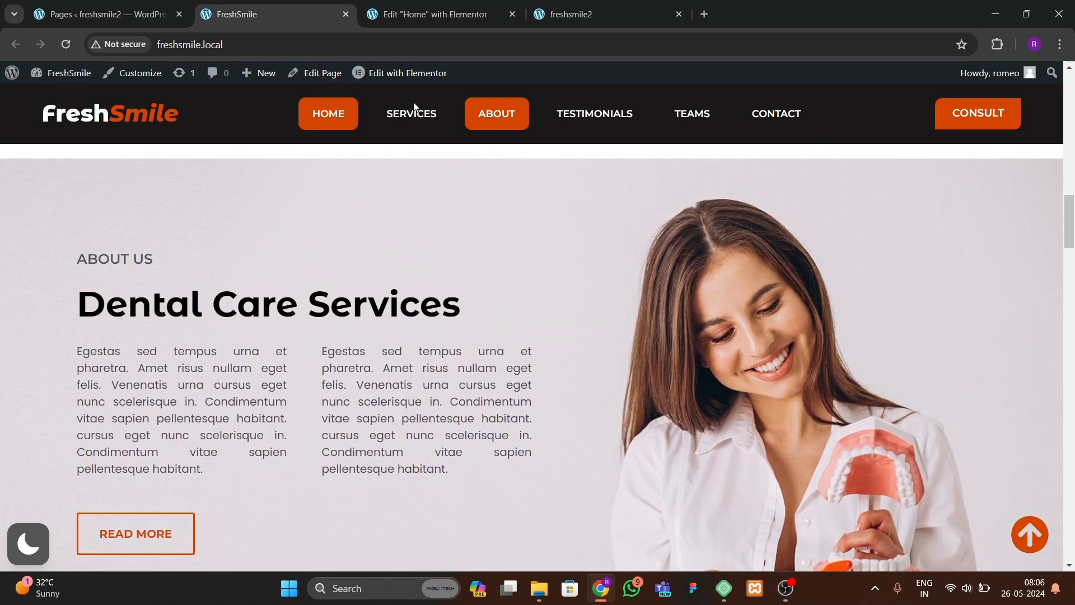
left_click(434, 15)
scroll(559, 415, "down", 2)
left_click(605, 453)
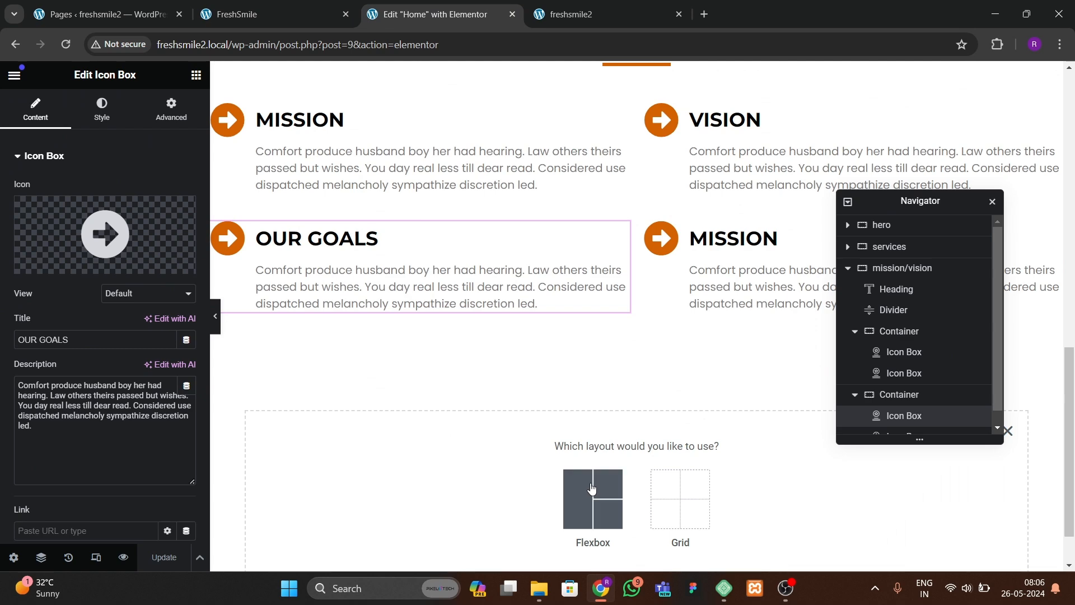
left_click(595, 492)
left_click(521, 485)
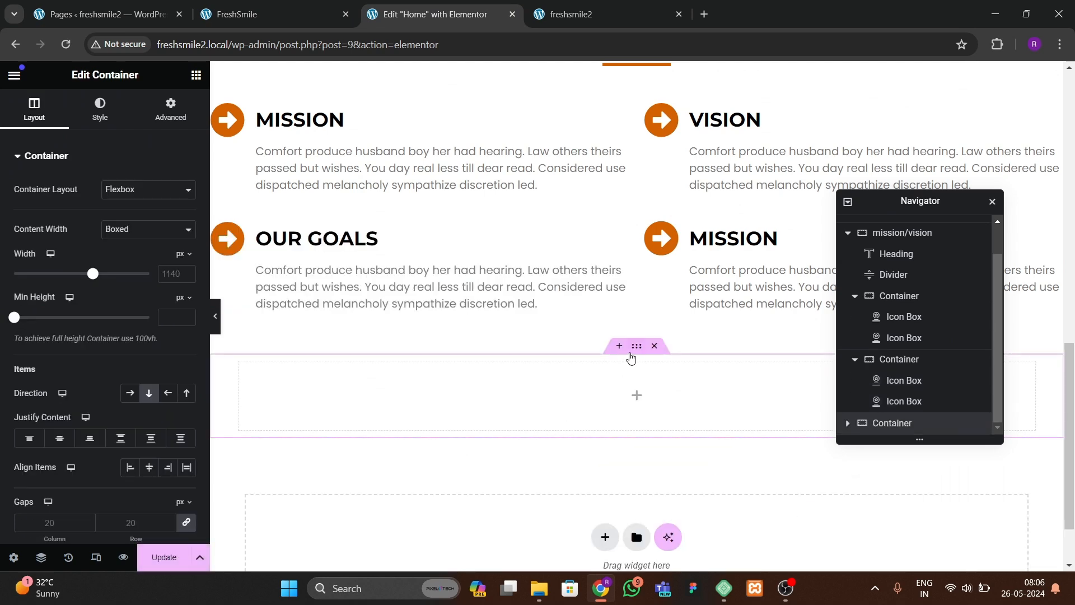
left_click(271, 16)
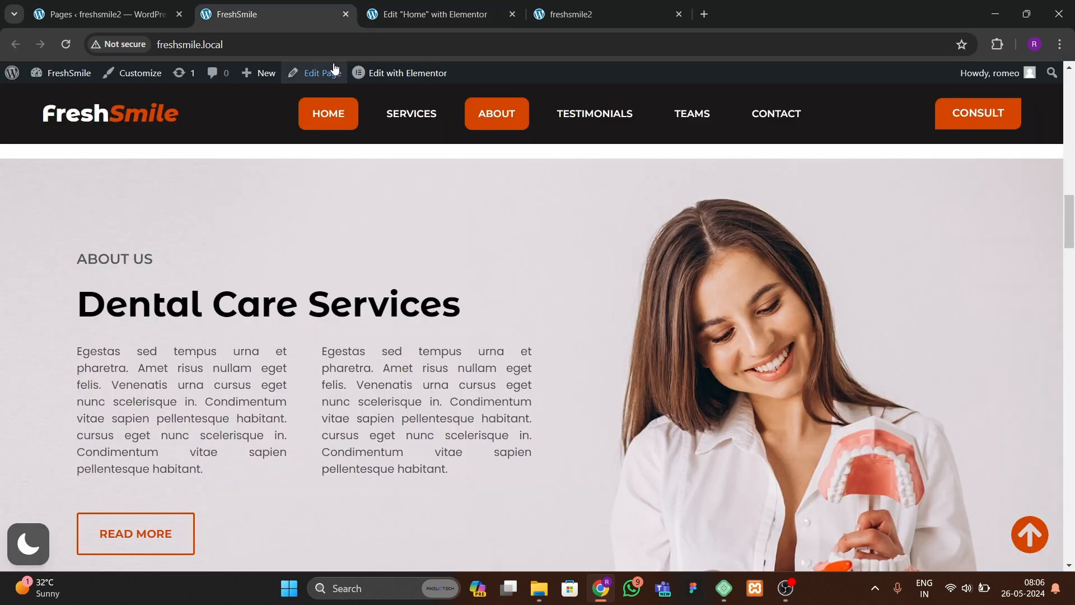
left_click(392, 15)
left_click(657, 348)
Step: Add a new flexbox container with a two-column structure below the mission/vision section
left_click(606, 454)
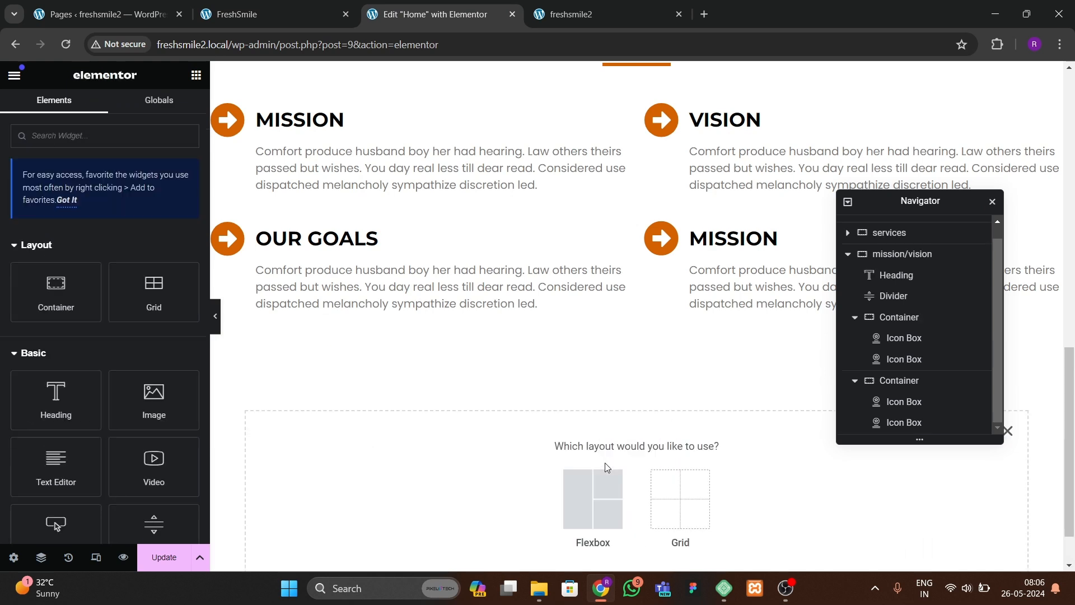
left_click(604, 505)
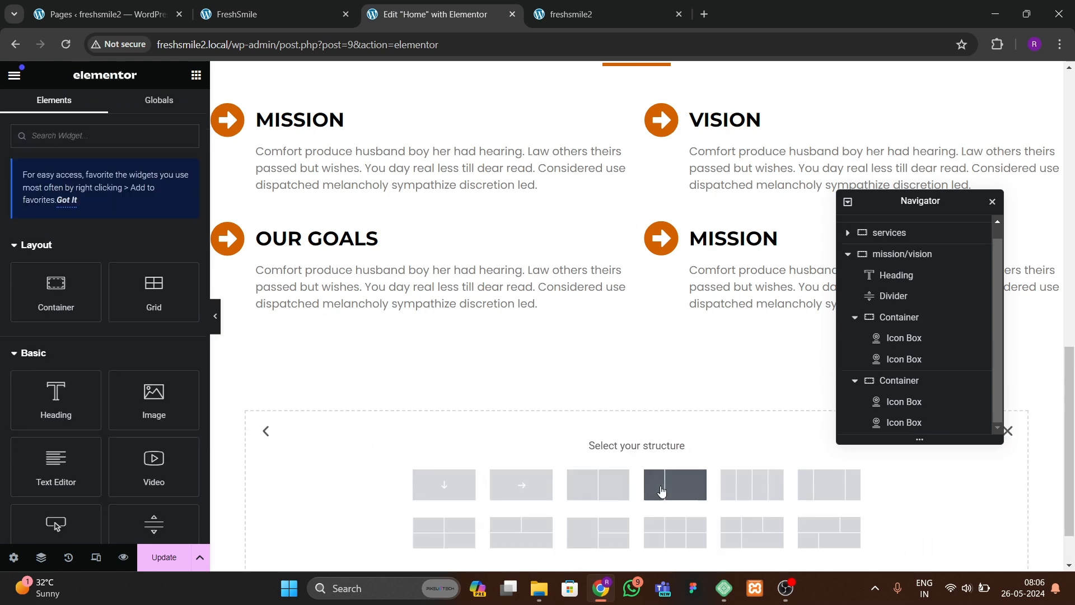
left_click(620, 497)
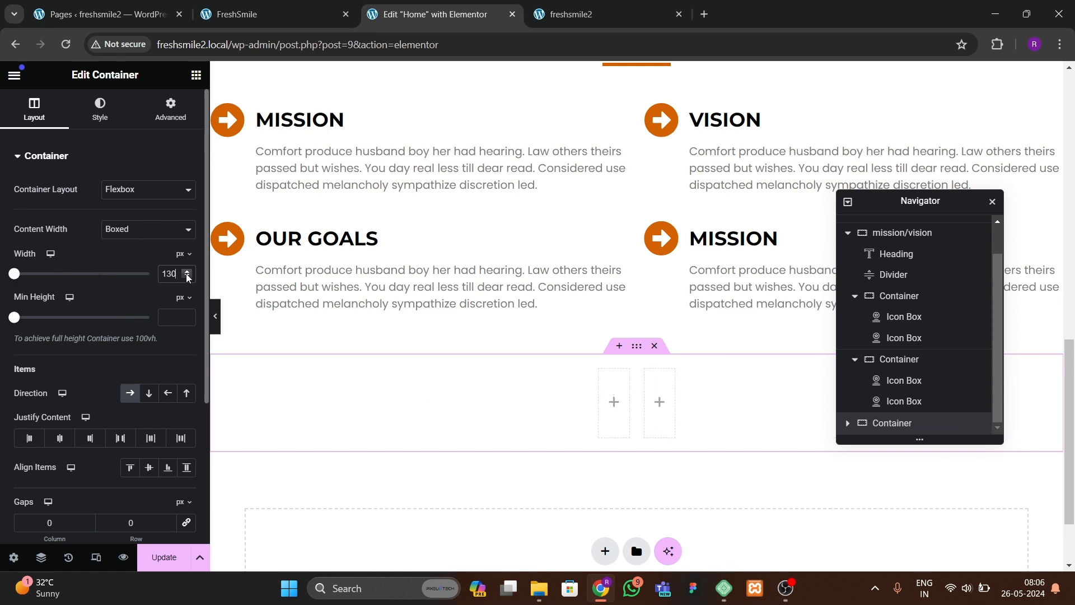
Step: Set the new container's top and bottom padding to 60 px
left_click(171, 109)
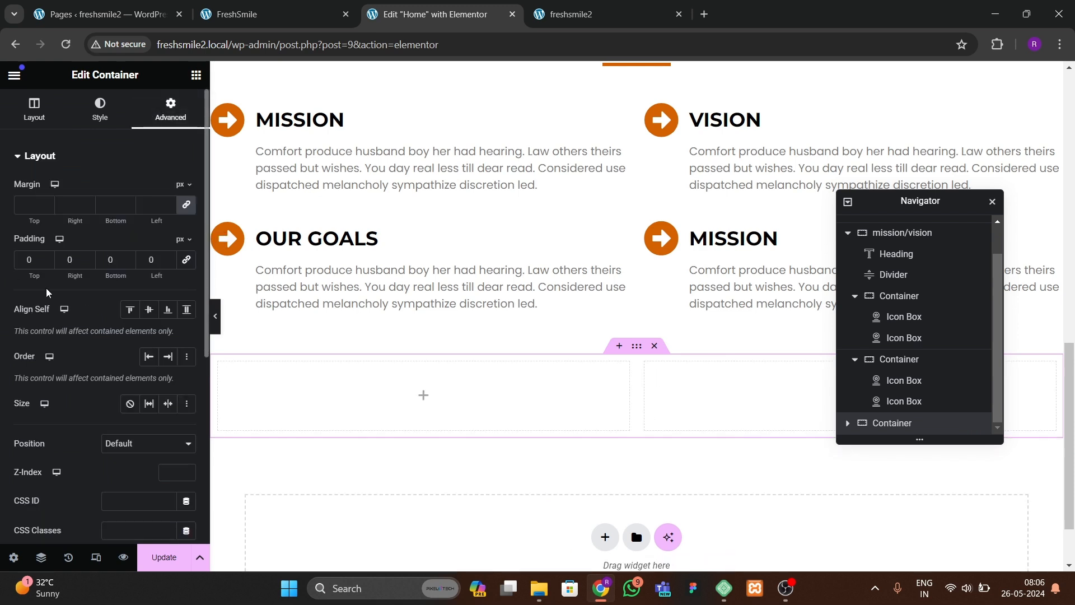
type("60")
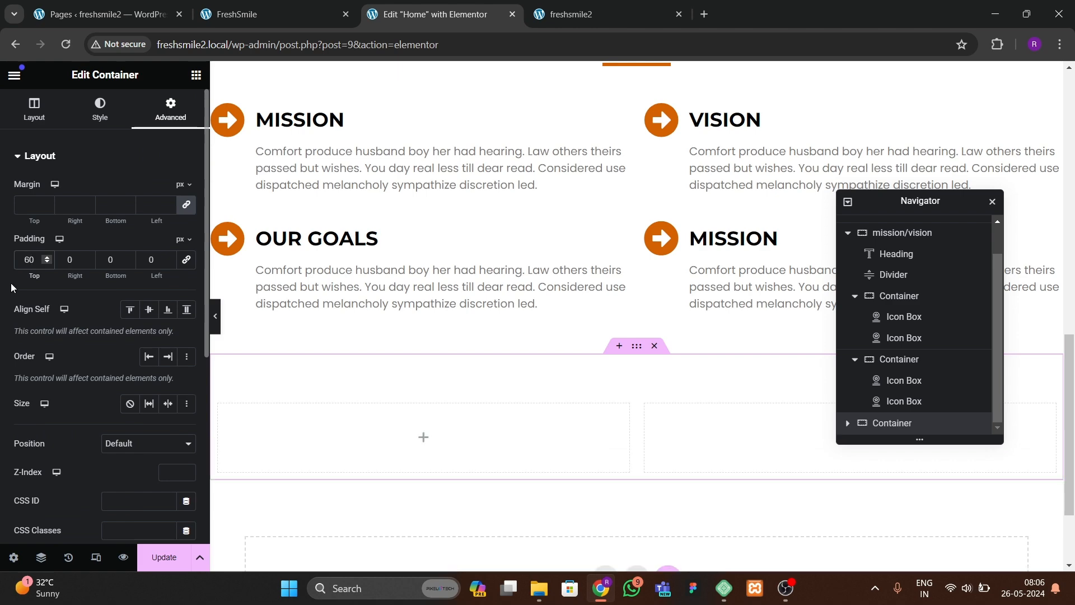
type("60")
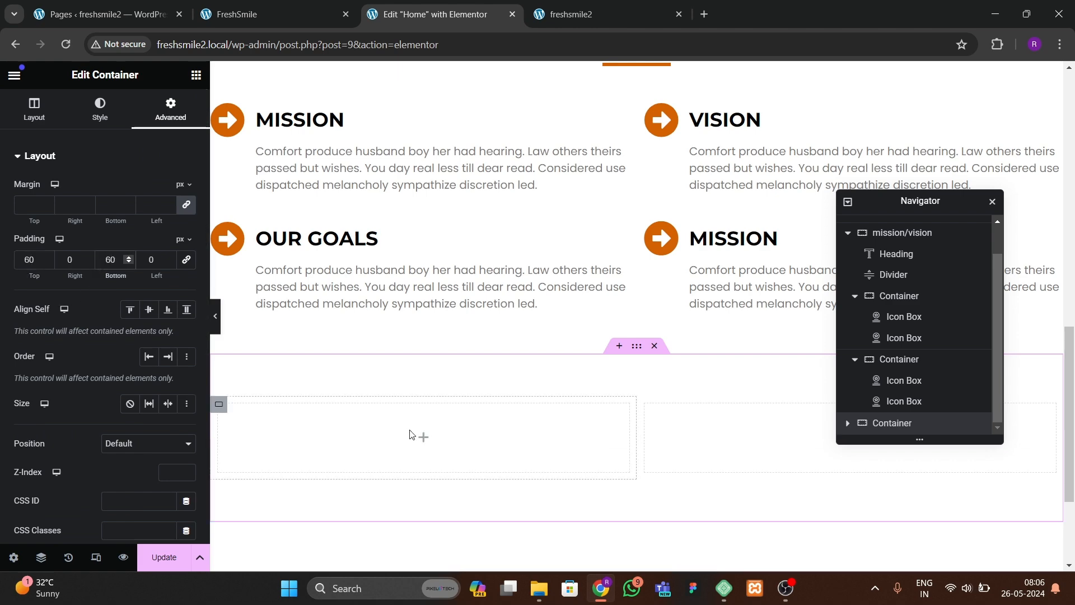
Step: Rename the new container to about us and check the padding of both its inner containers
scroll(416, 434, "down", 2)
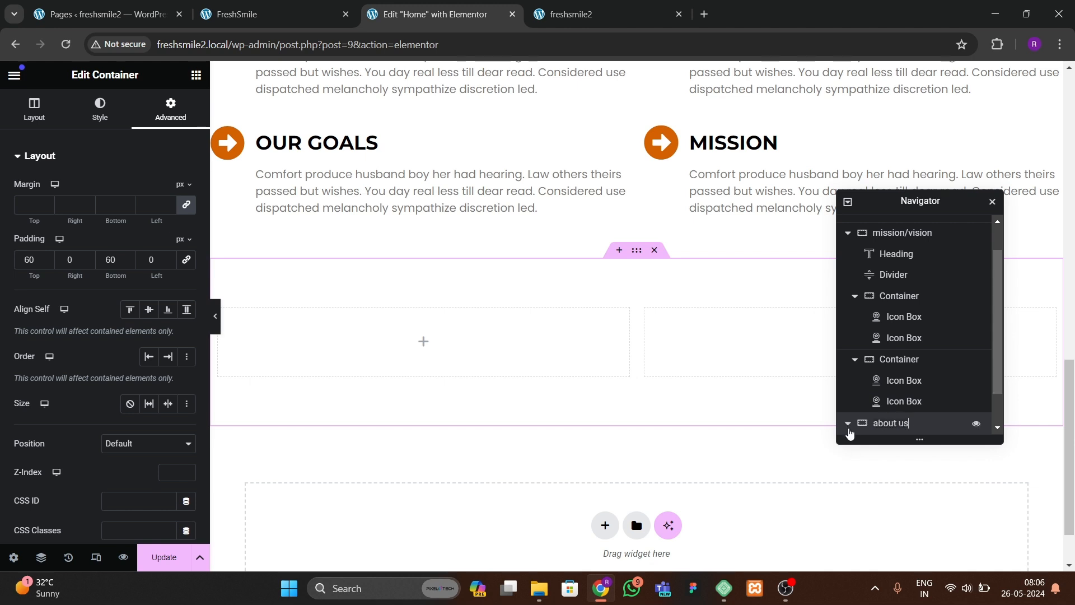
left_click(848, 425)
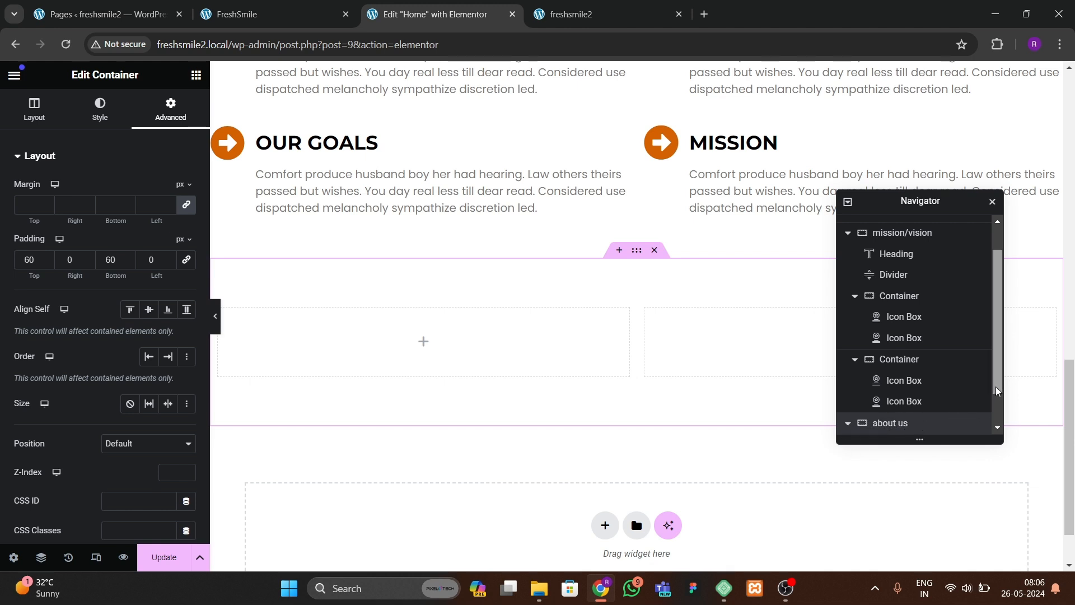
left_click_drag(997, 392, 998, 423)
left_click(899, 401)
left_click(171, 109)
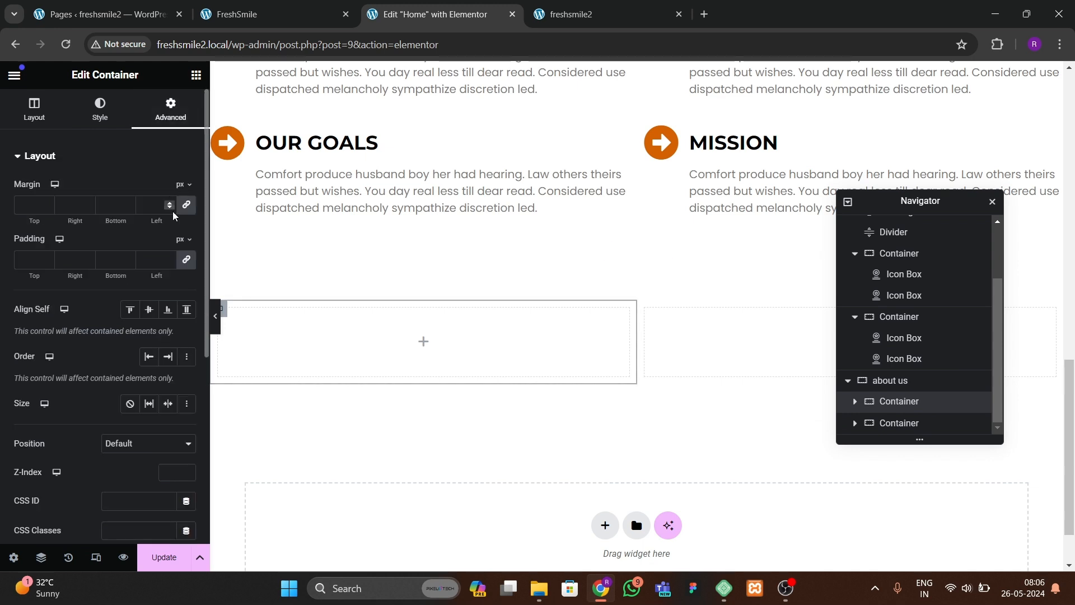
left_click(899, 423)
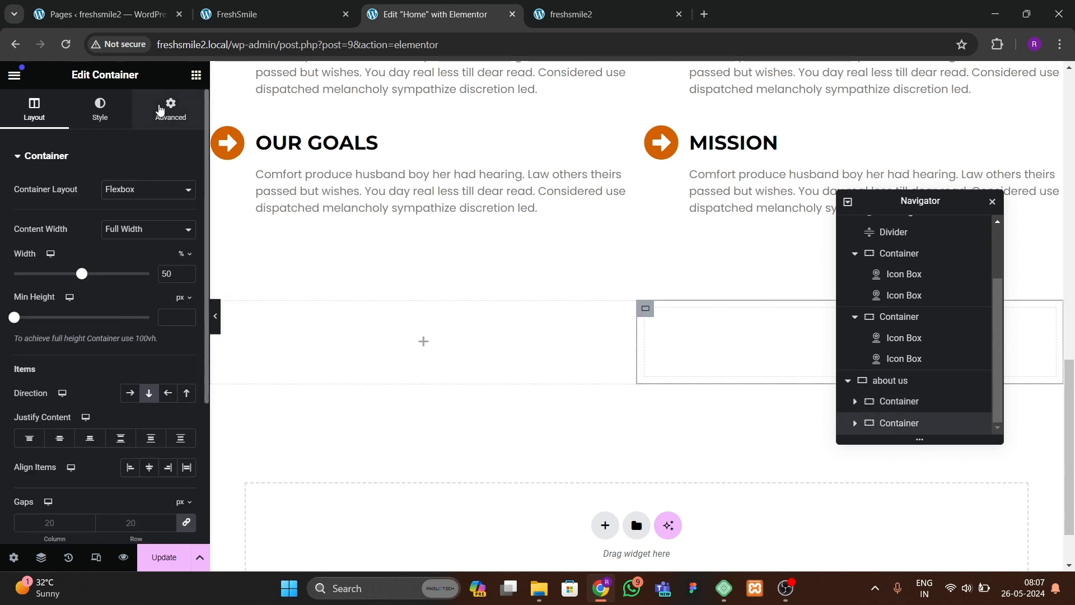
left_click(170, 109)
left_click(187, 264)
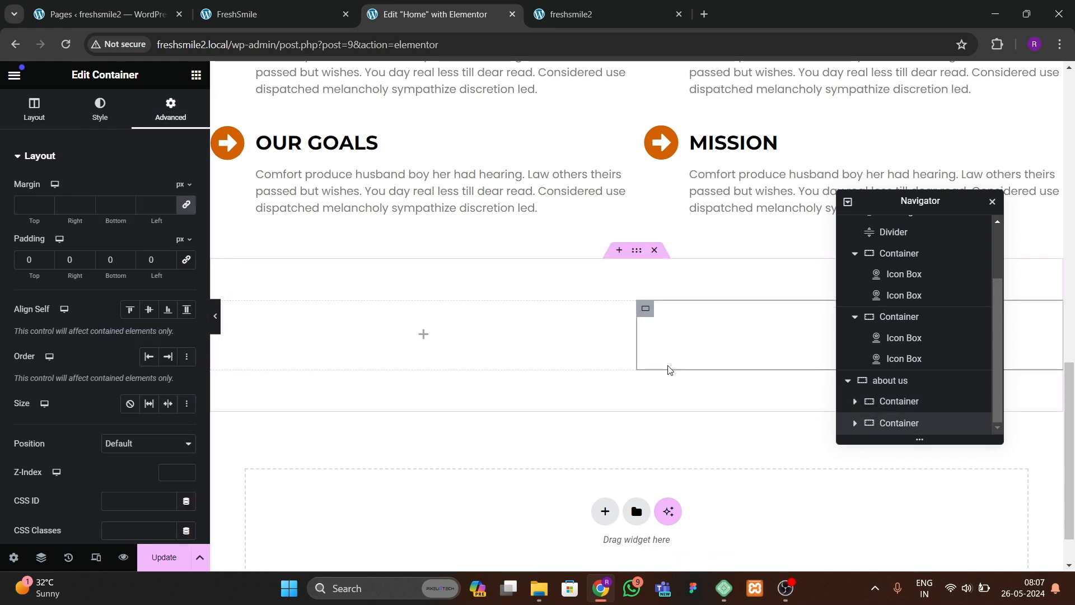
Step: Give the about us container a classic background image using dentist-with-dentistry-tools-isolatedf-min.jpg from the media library
left_click(235, 17)
left_click(412, 20)
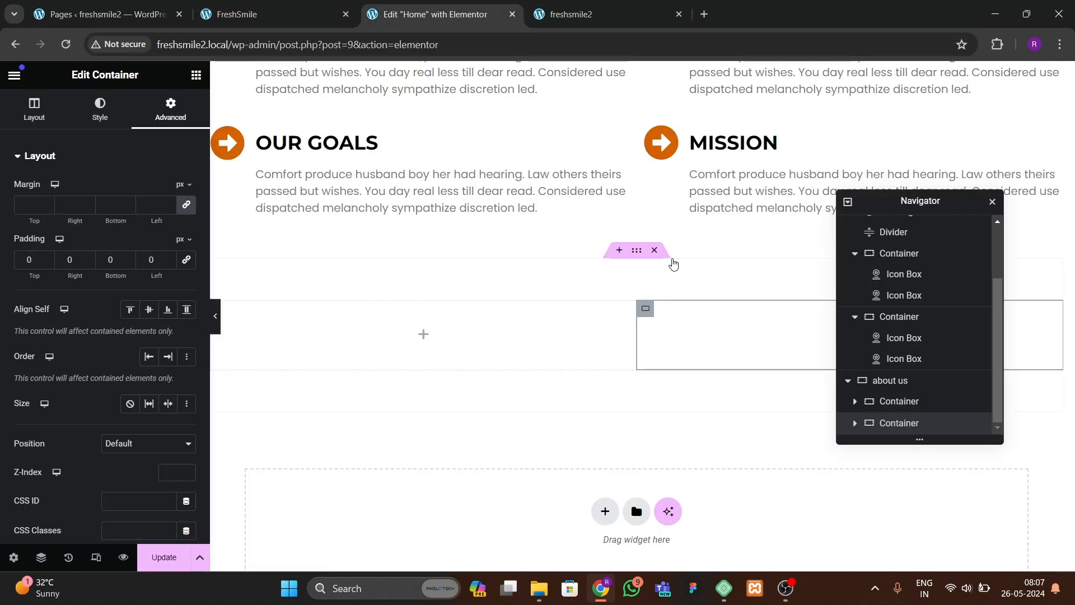
left_click(633, 269)
left_click(95, 112)
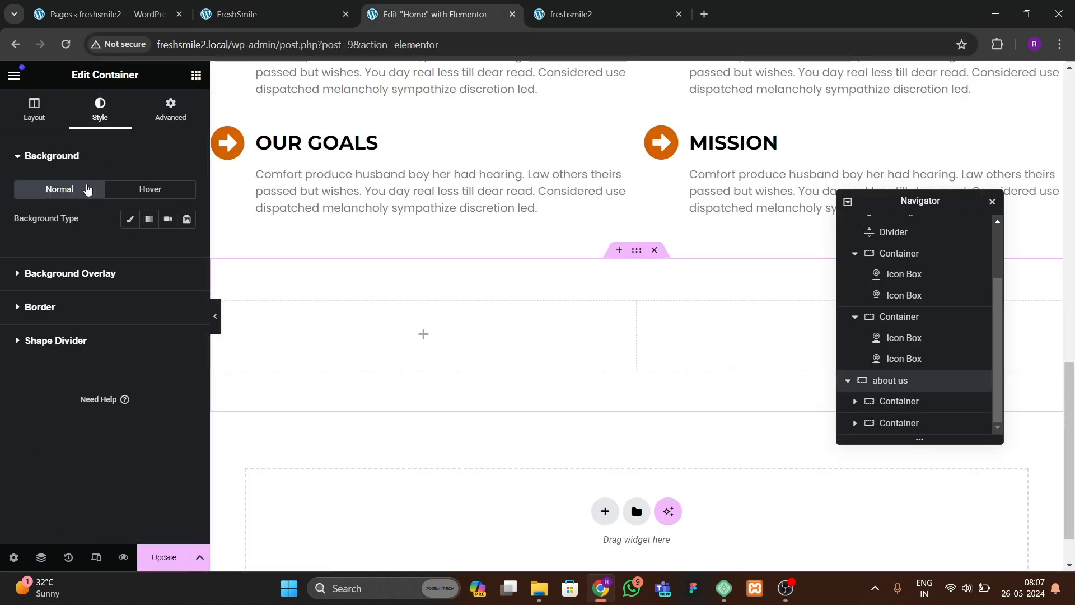
left_click(130, 219)
left_click(120, 299)
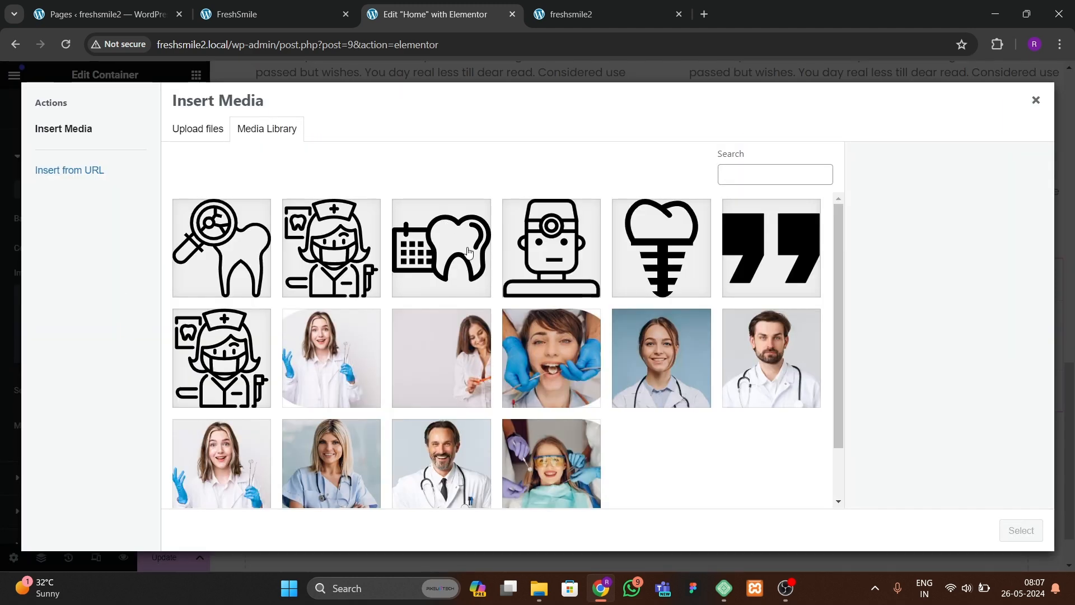
left_click(459, 380)
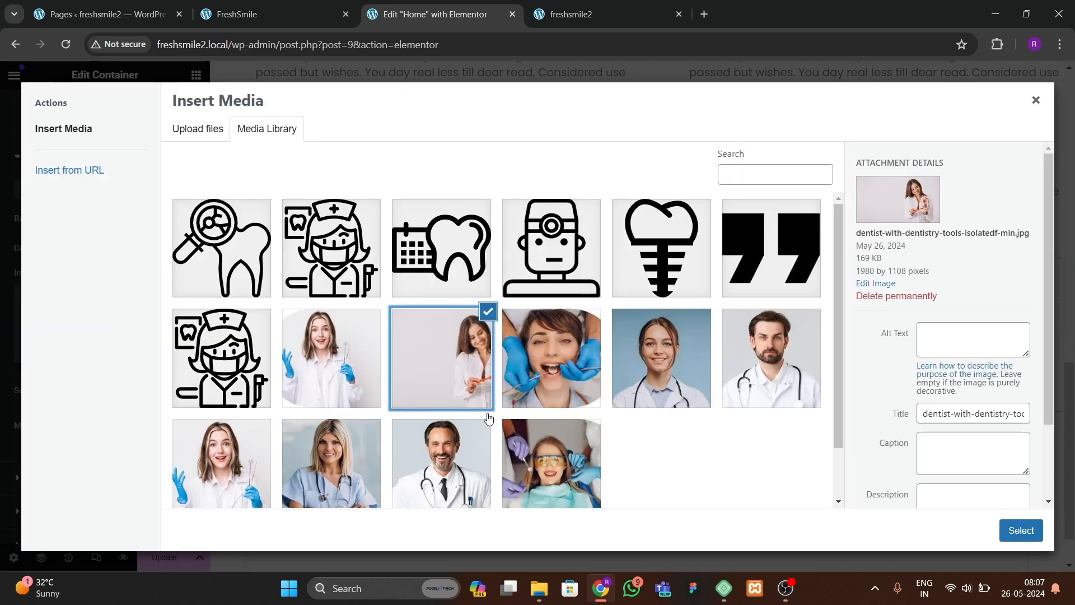
left_click(1000, 526)
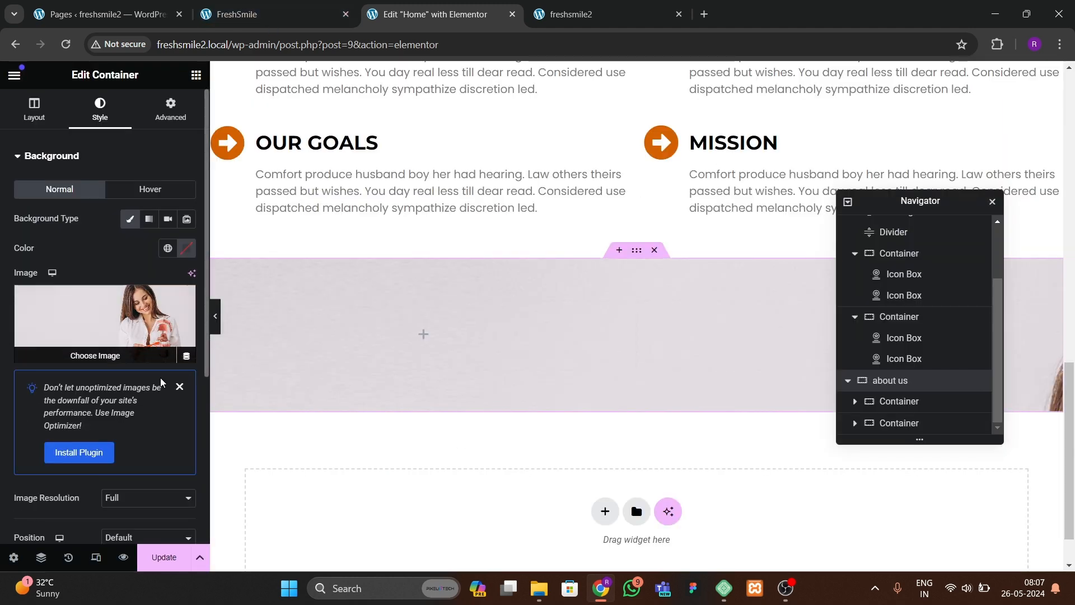
Step: Set the about us background image position to Center Center and its display size to Cover
left_click(179, 386)
scroll(137, 426, "down", 3)
left_click(121, 295)
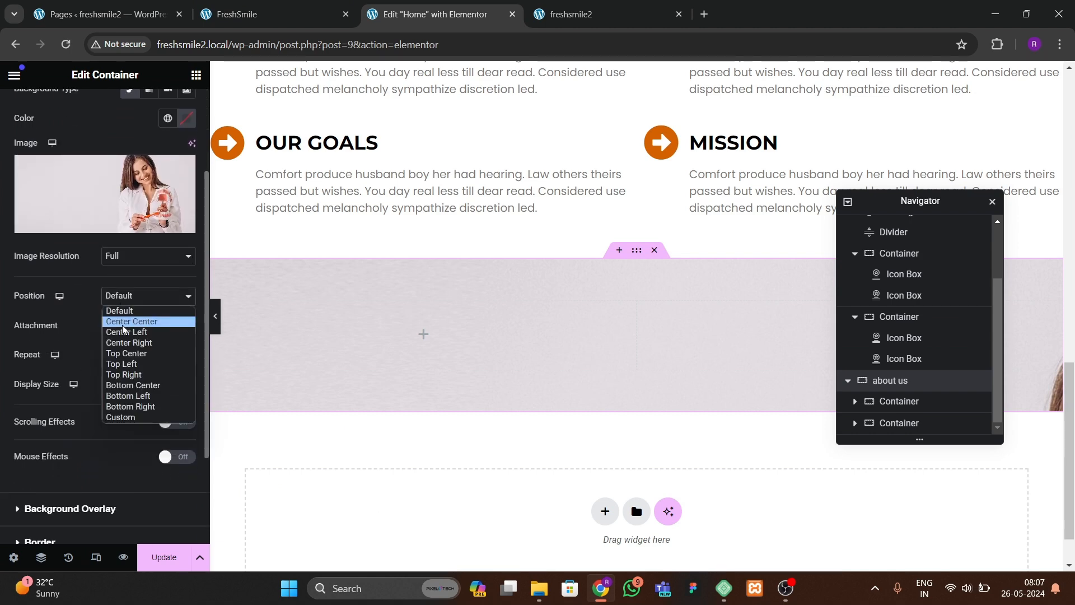
left_click(123, 323)
left_click(125, 384)
left_click(125, 426)
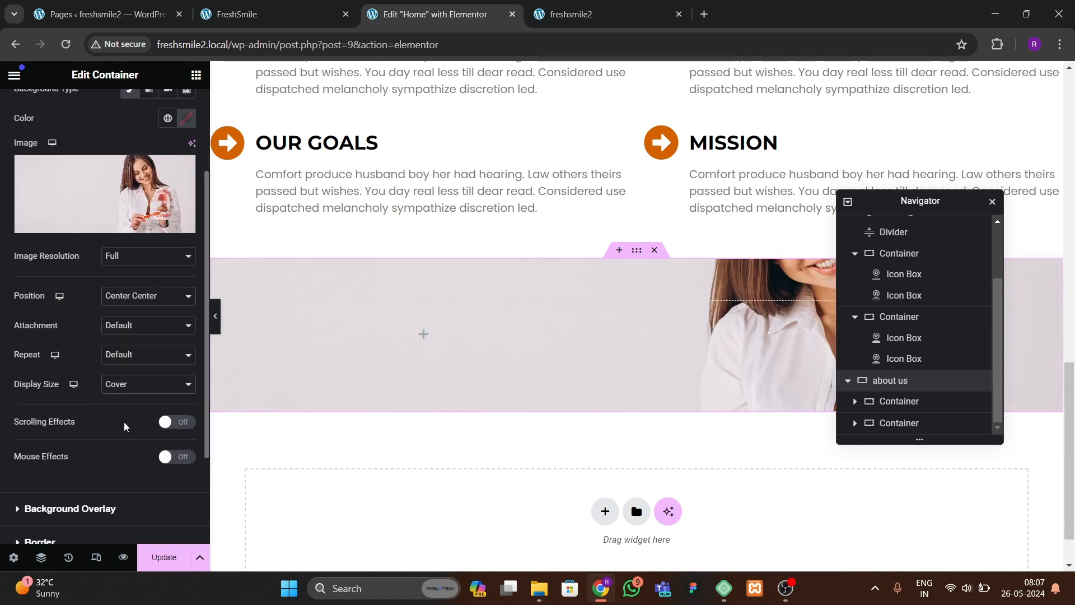
Step: Set the about us container's minimum height to 700 px and preview the section
scroll(100, 224, "up", 3)
left_click(35, 109)
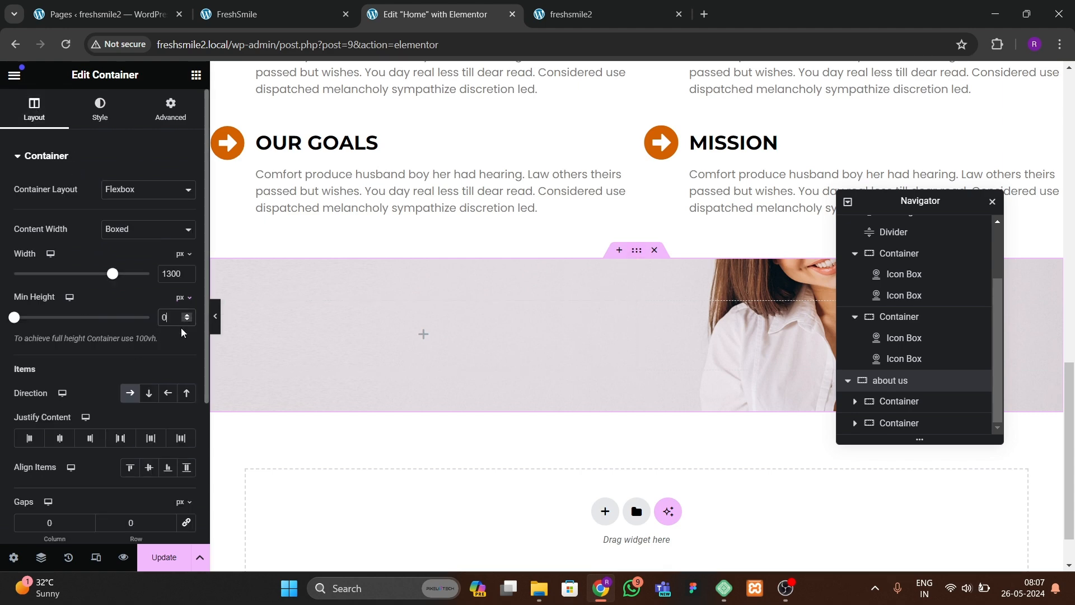
type("8009")
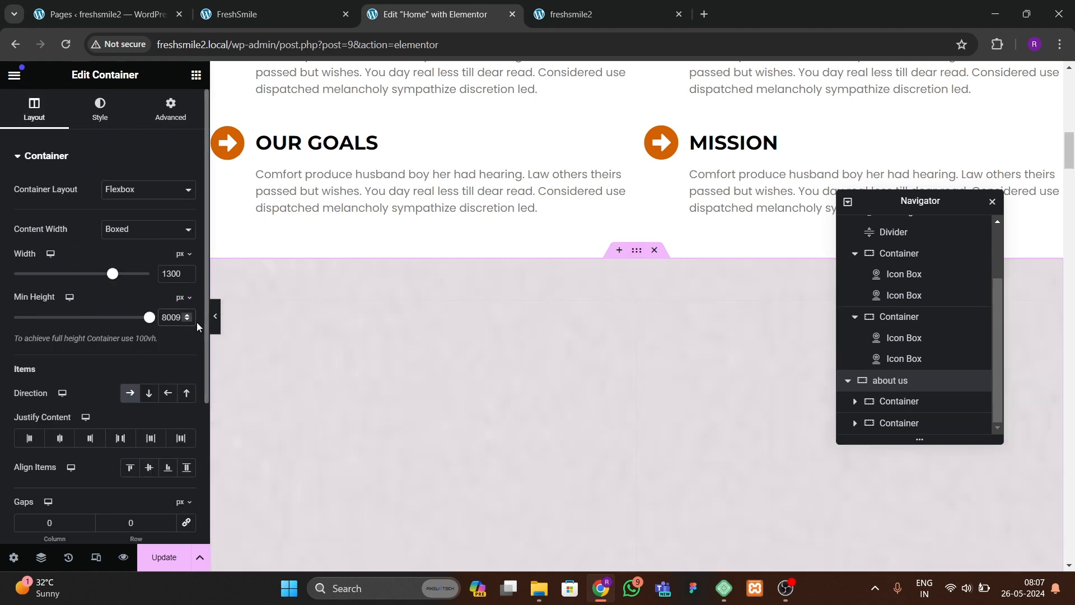
key("BackSpace")
scroll(552, 403, "down", 5)
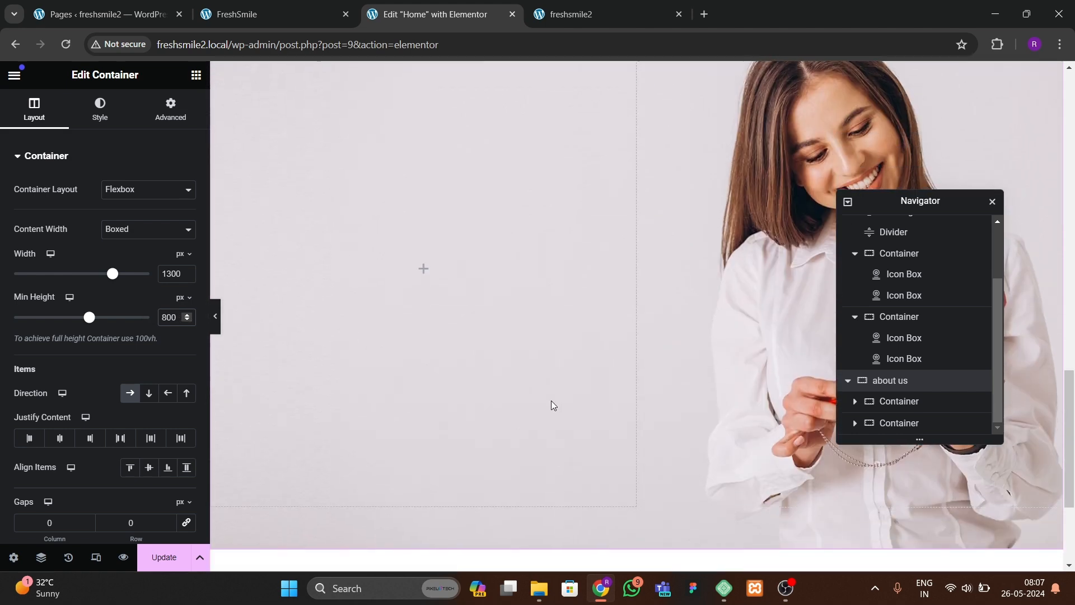
key("BackSpace")
key("BackSpace")
key("BackSpace")
type("700")
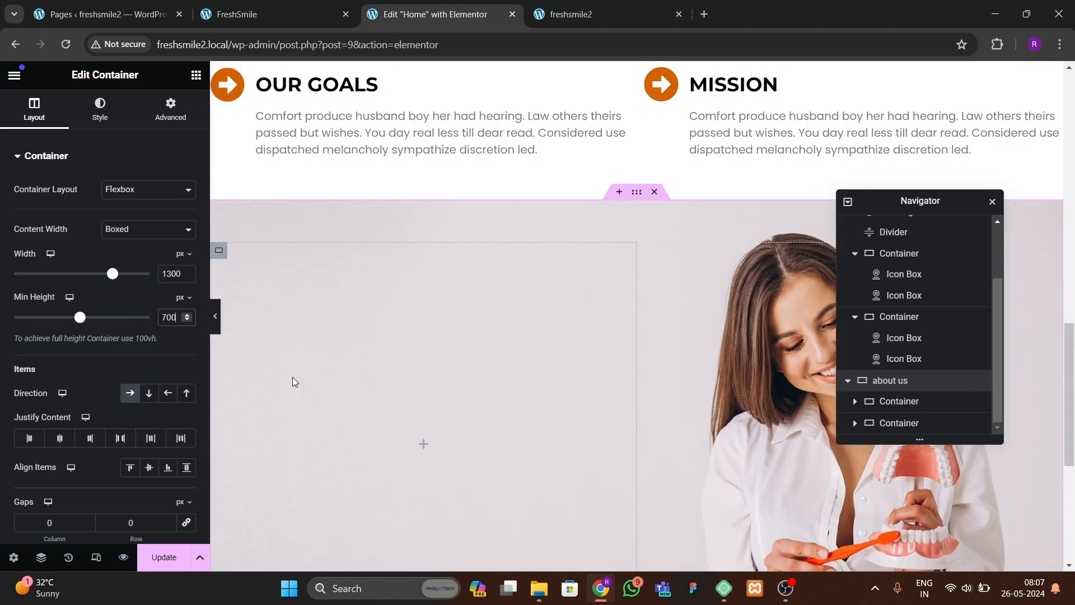
left_click(217, 326)
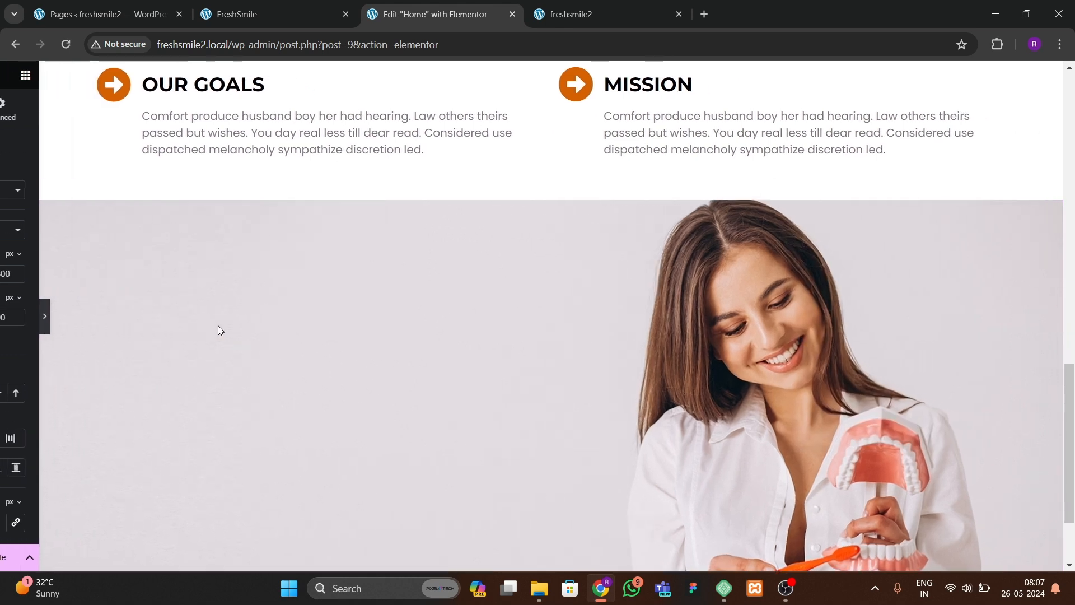
left_click(4, 305)
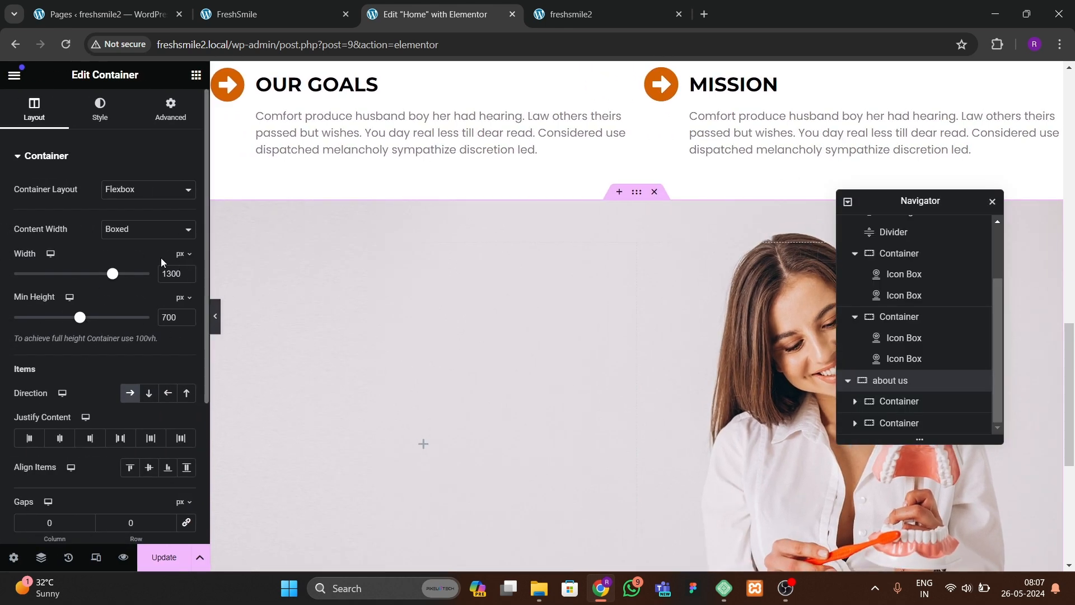
Step: Try Bottom Center as the background image position and preview the section
left_click(108, 124)
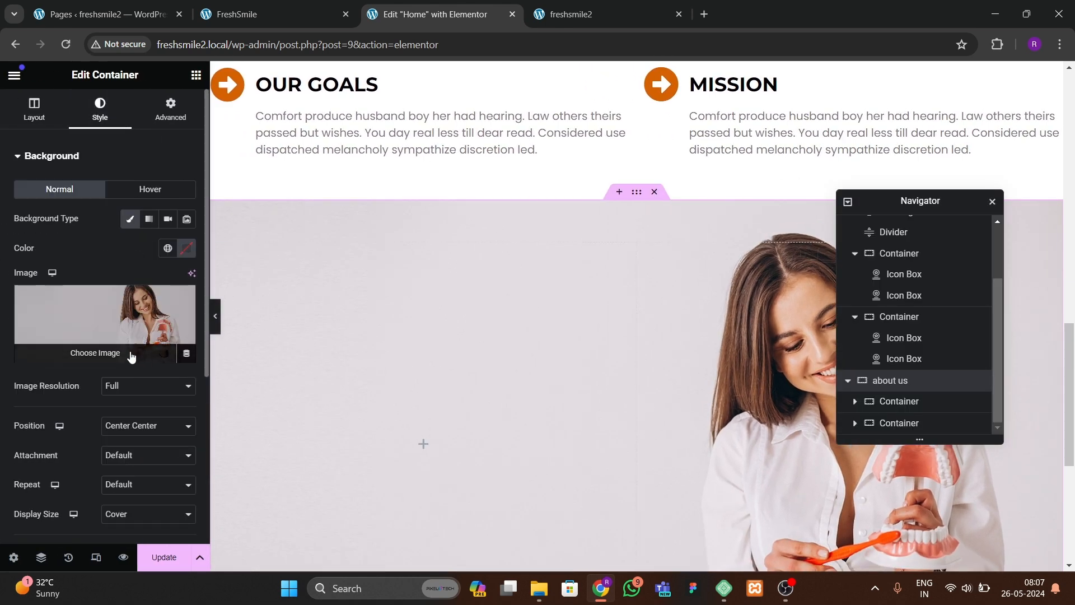
scroll(136, 355, "down", 3)
left_click(128, 289)
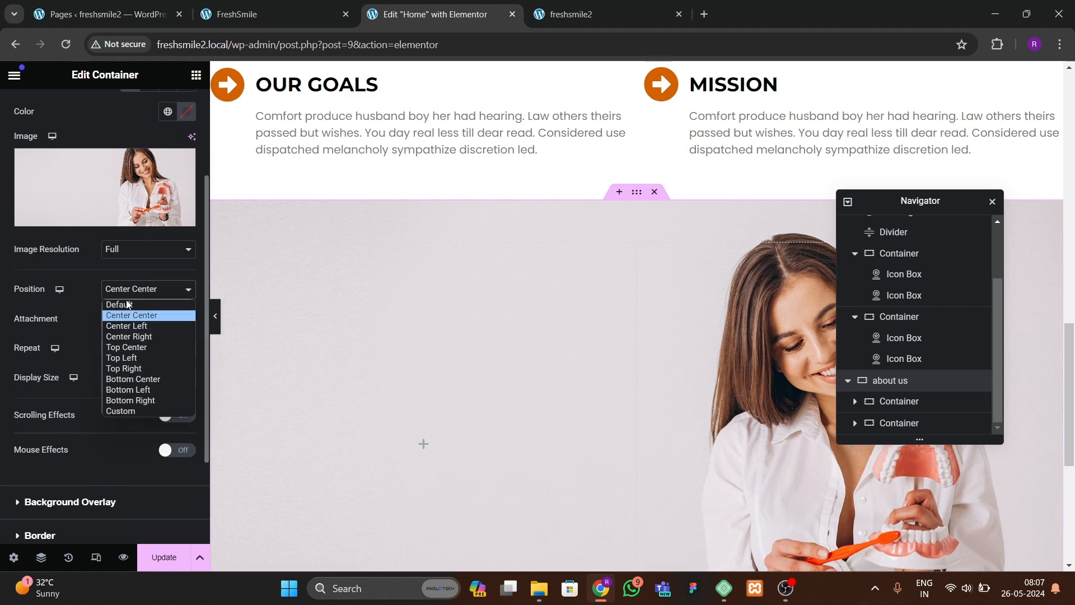
left_click(132, 379)
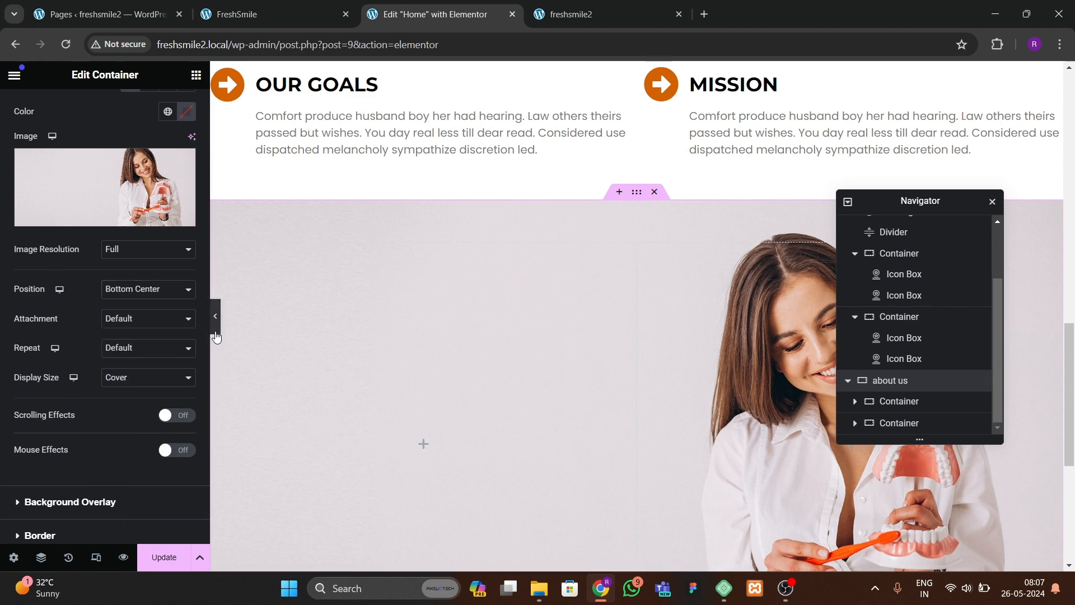
left_click(215, 317)
left_click(4, 316)
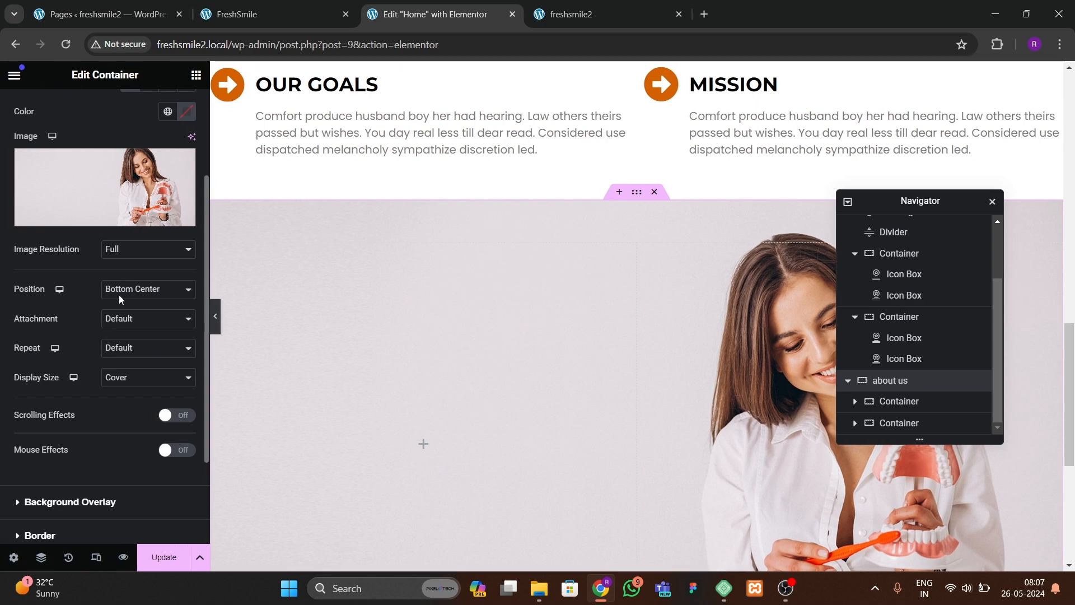
Step: Set the background image position to Top Center and preview the section
left_click(132, 289)
left_click(126, 347)
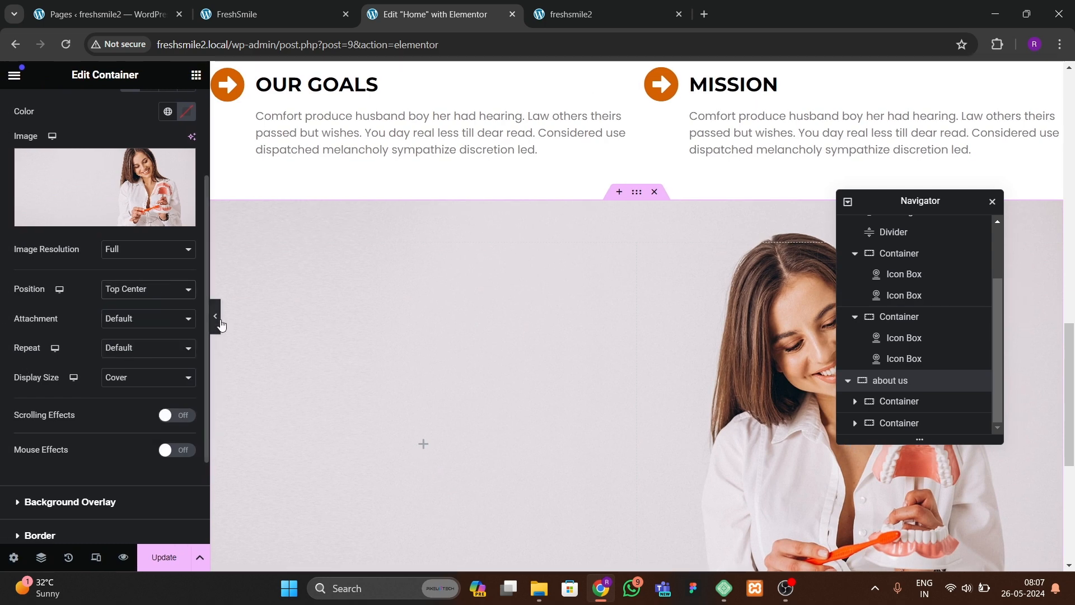
left_click(215, 317)
scroll(573, 376, "down", 2)
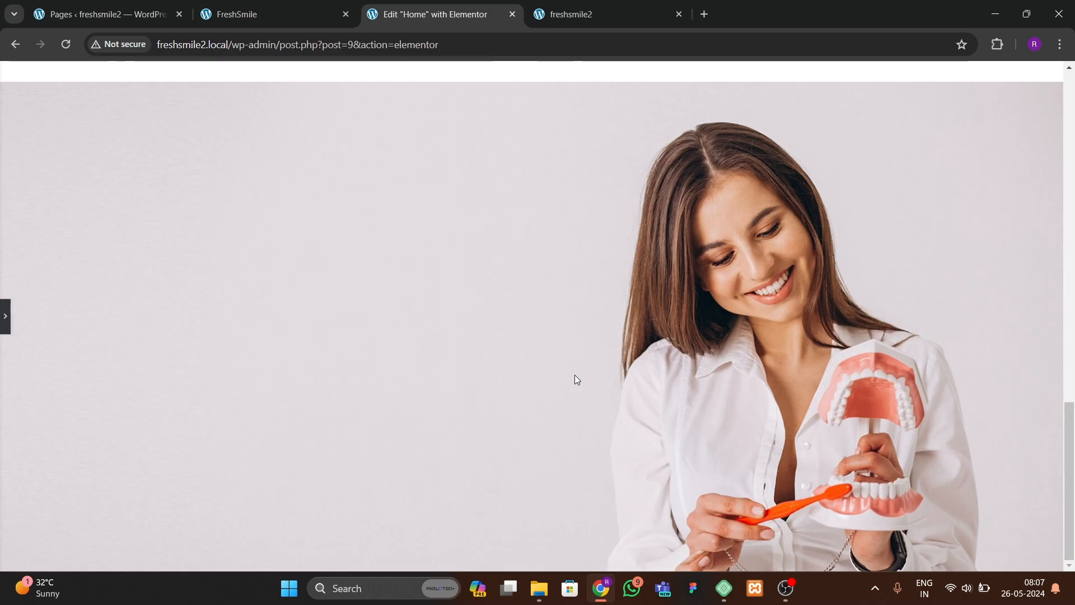
left_click(4, 329)
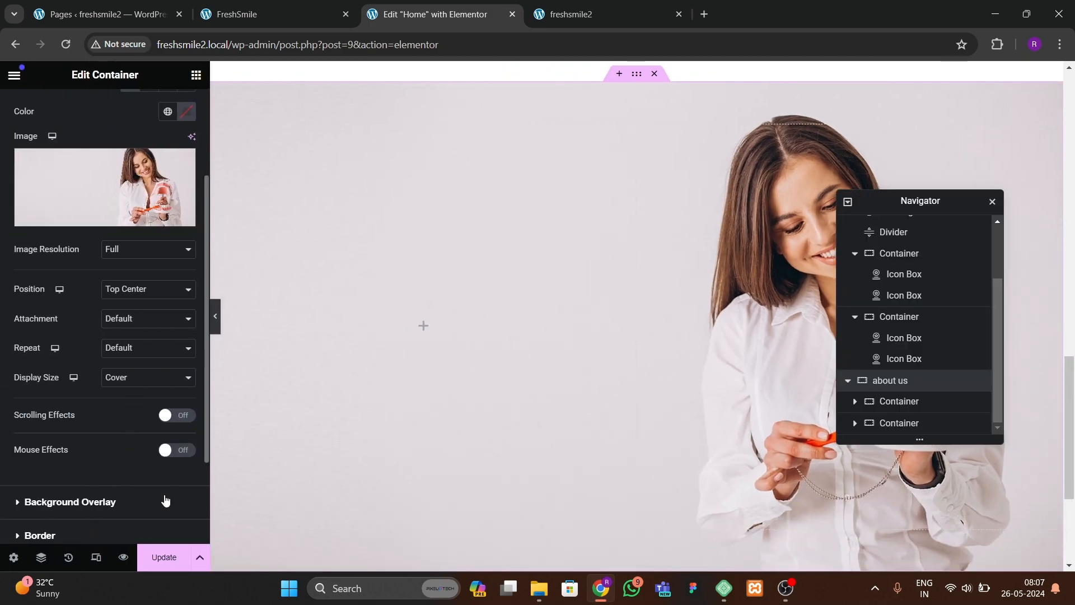
Step: Try a minimum height of 600 px for the about us container and preview it
scroll(78, 202, "up", 3)
left_click(36, 111)
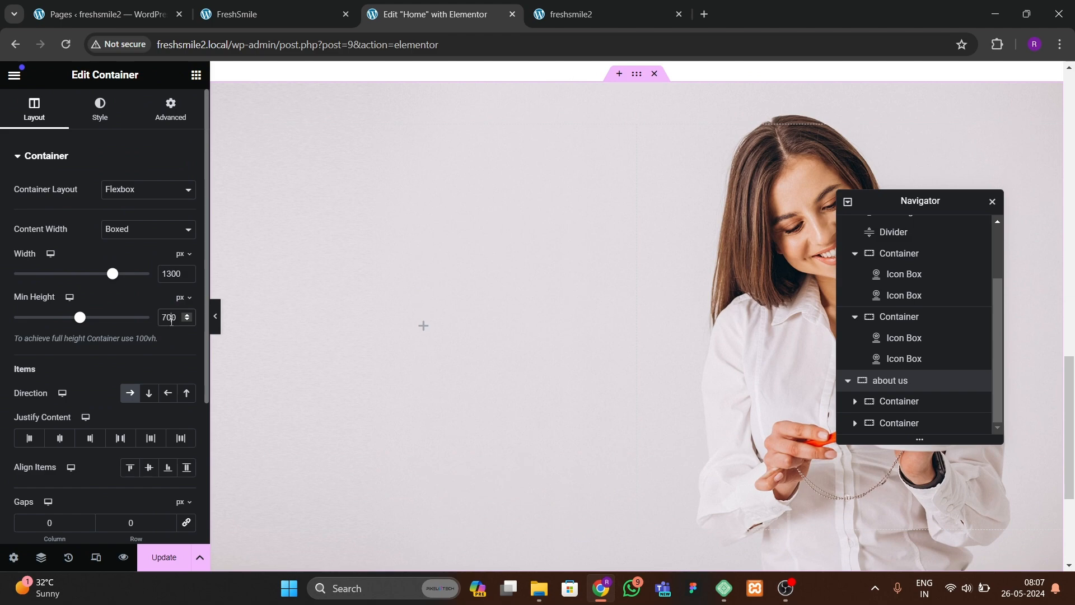
type("600")
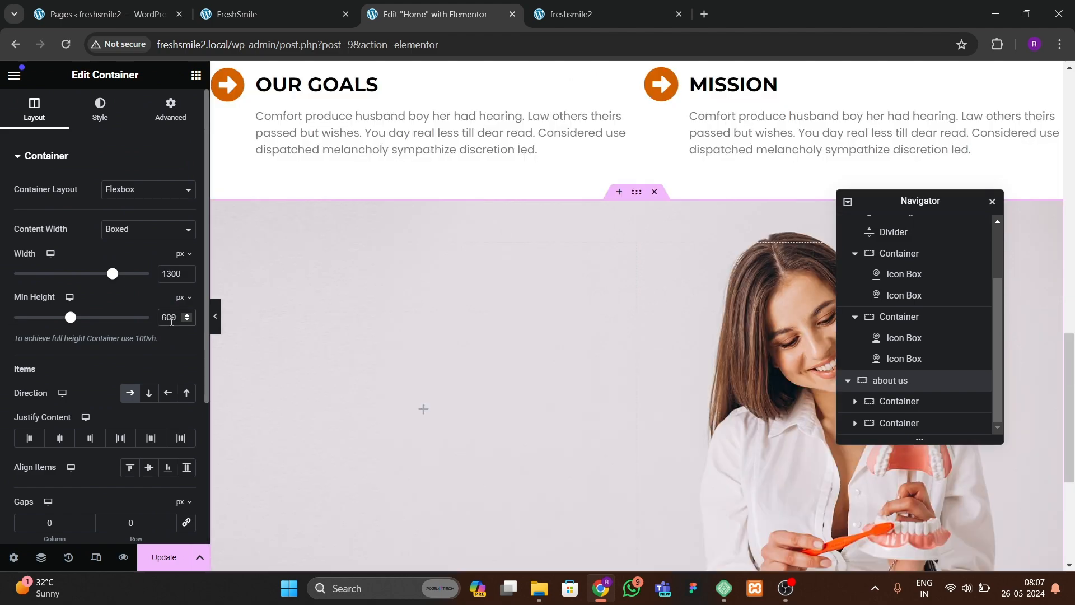
left_click(217, 330)
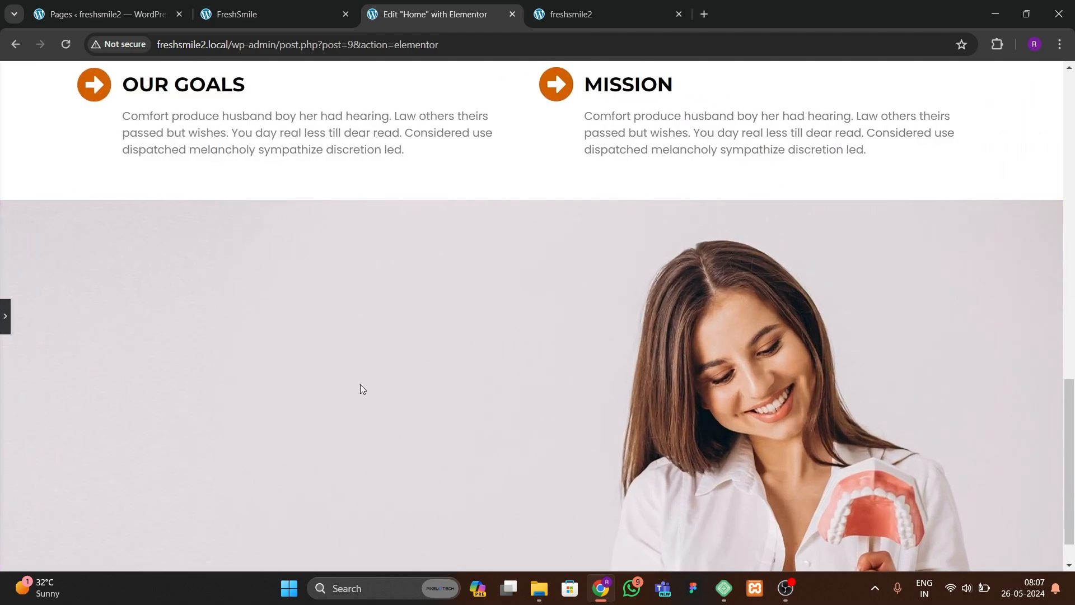
scroll(360, 384, "down", 1)
left_click(2, 318)
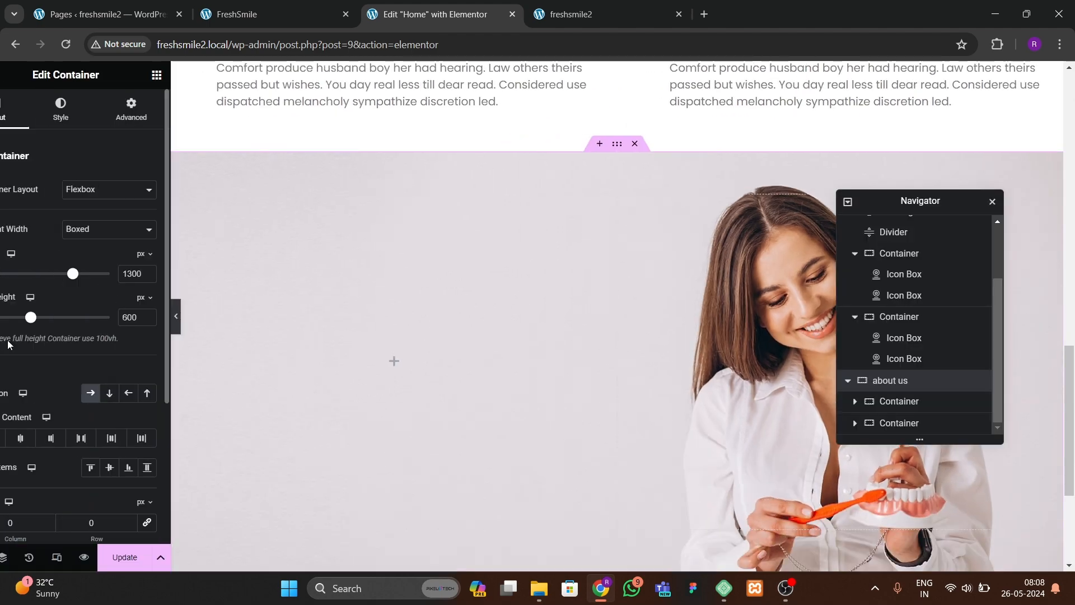
Step: Set the about us container's minimum height back to 700 px
key("BackSpace")
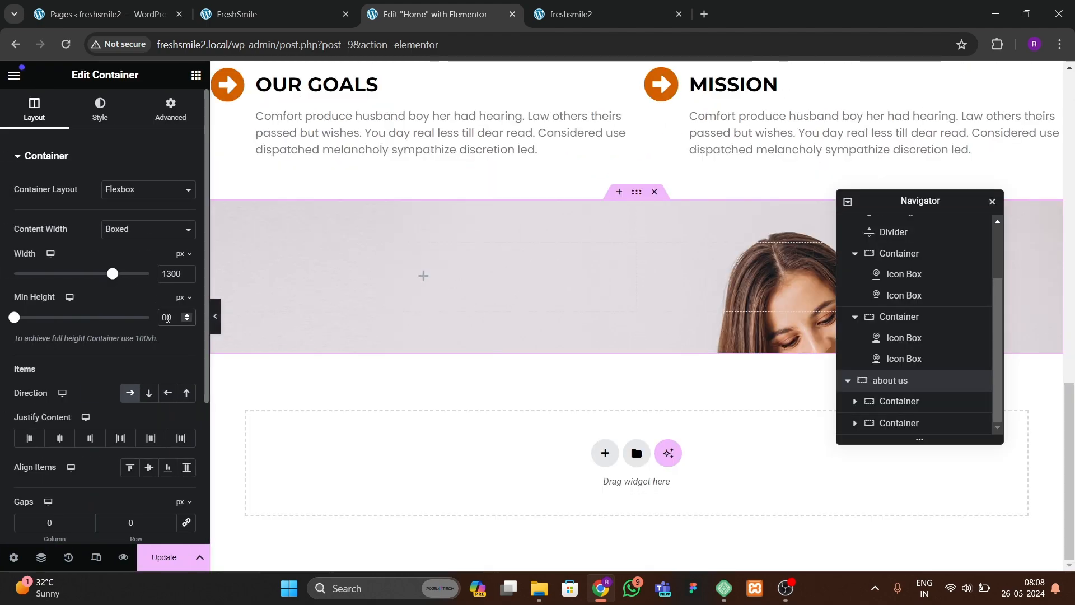
type("7")
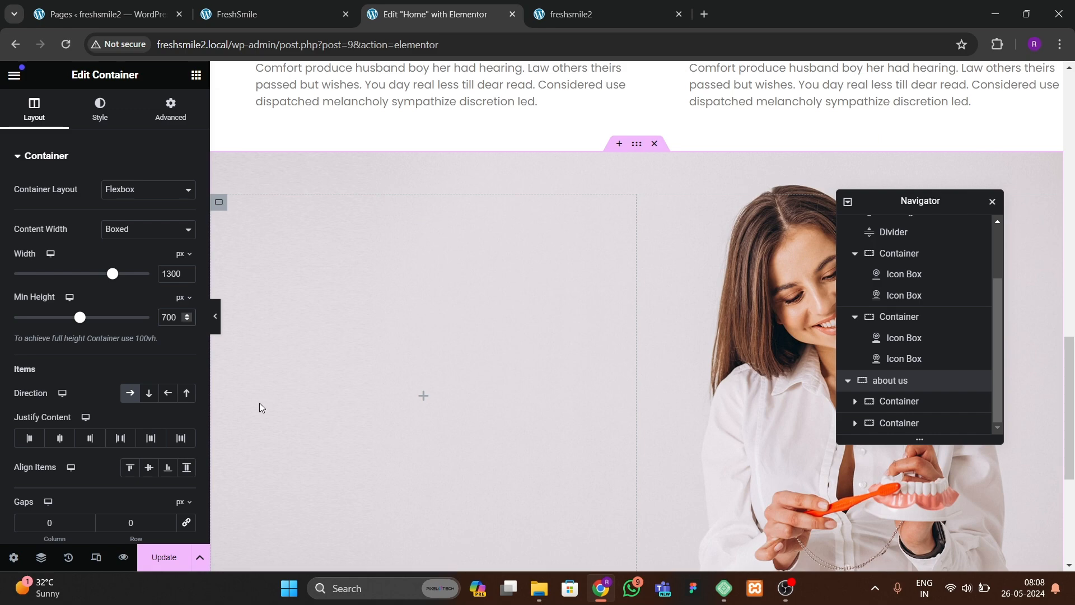
scroll(260, 402, "down", 3)
scroll(257, 404, "up", 4)
scroll(244, 371, "down", 2)
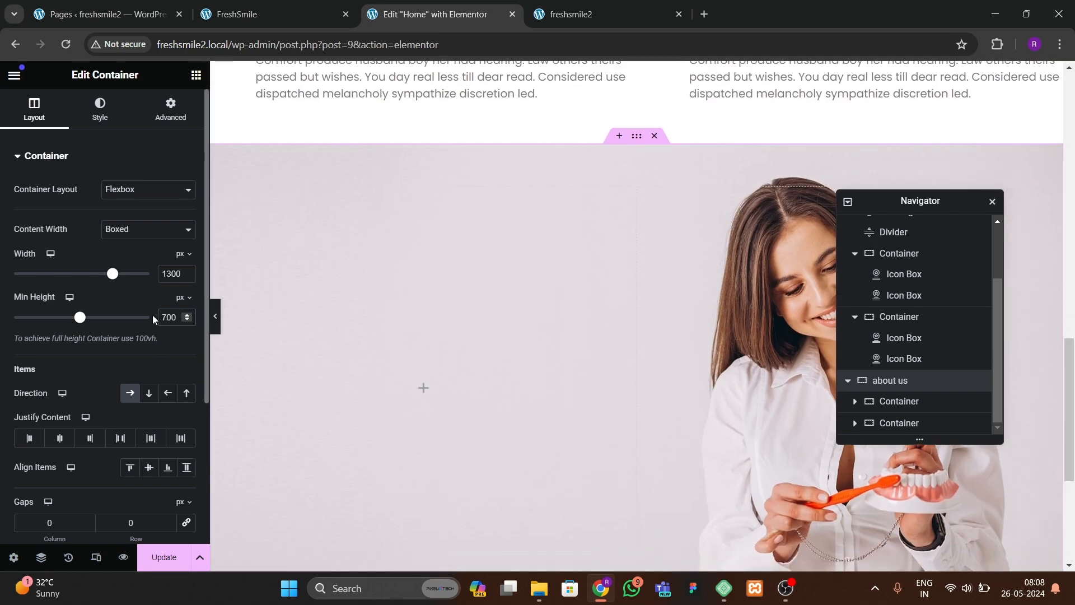
Step: Set the background image attachment to Fixed and preview the scrolling effect
left_click(100, 109)
scroll(123, 361, "down", 3)
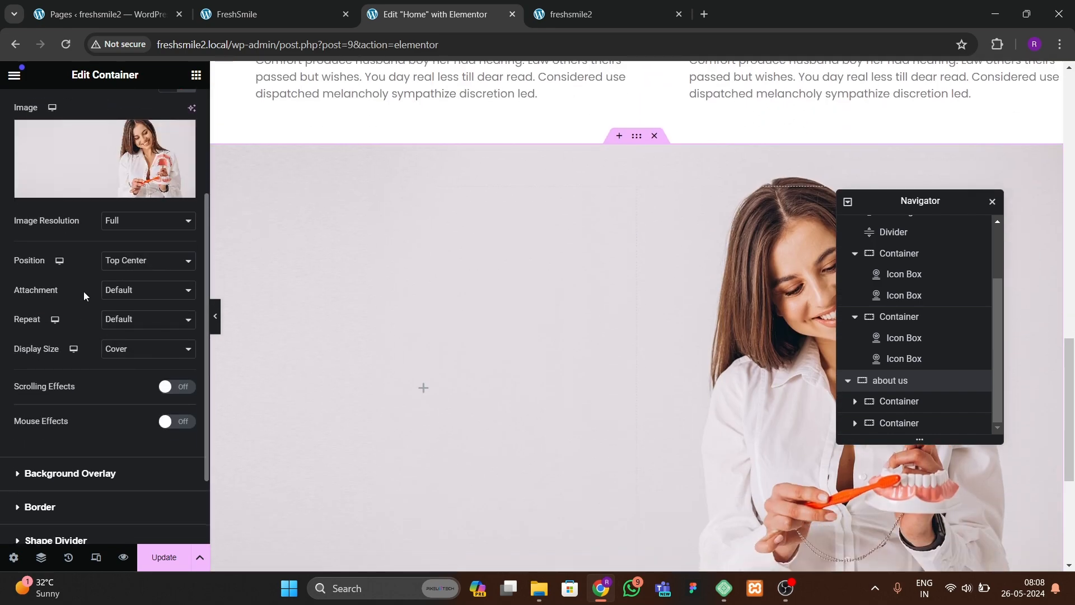
left_click(126, 317)
left_click(124, 291)
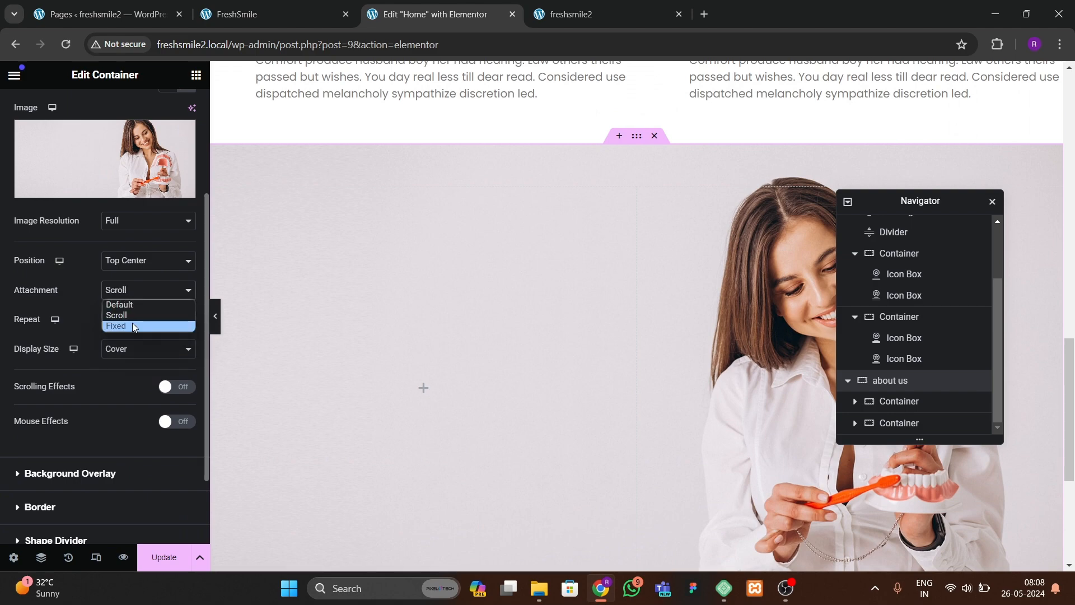
left_click(132, 325)
left_click(215, 331)
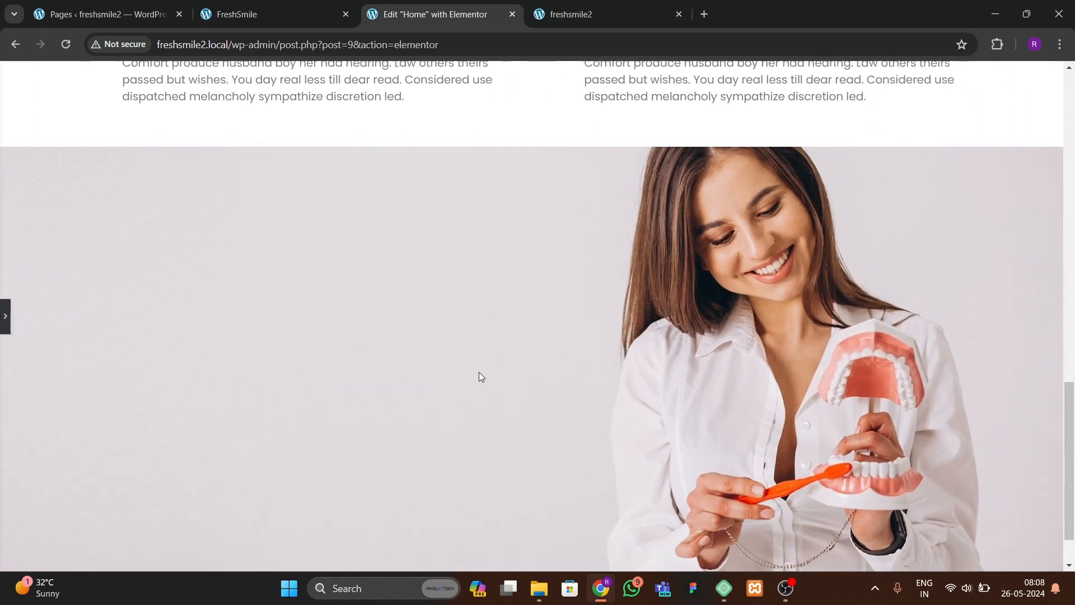
scroll(479, 372, "up", 5)
scroll(476, 374, "up", 5)
scroll(471, 374, "down", 10)
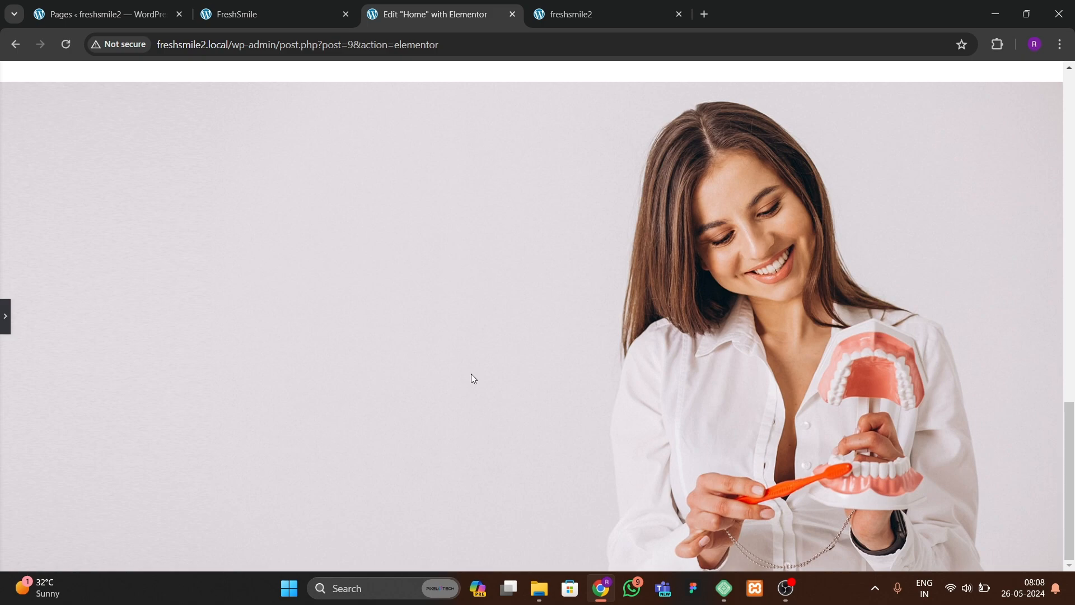
scroll(471, 373, "up", 2)
scroll(471, 374, "down", 2)
left_click(5, 319)
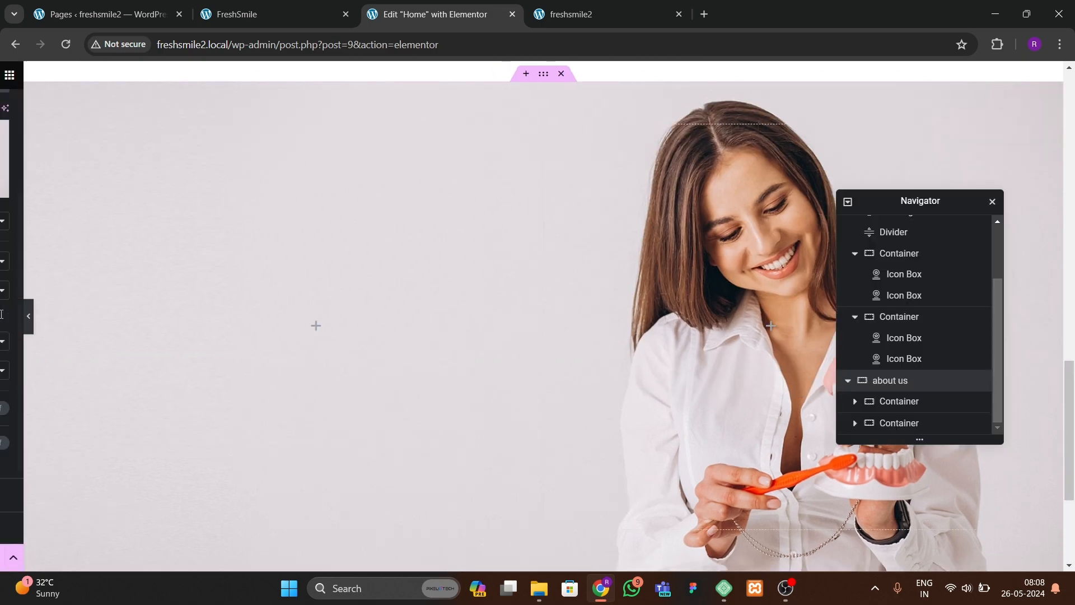
scroll(66, 209, "up", 3)
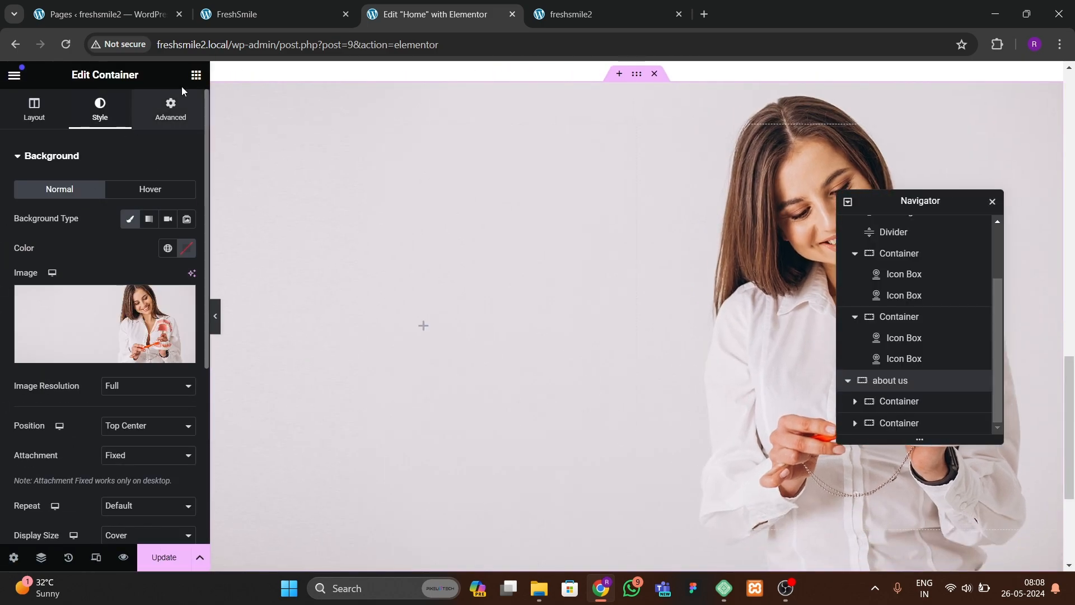
Step: Review the About Us section on the reference FreshSmile site
left_click(196, 75)
left_click(269, 14)
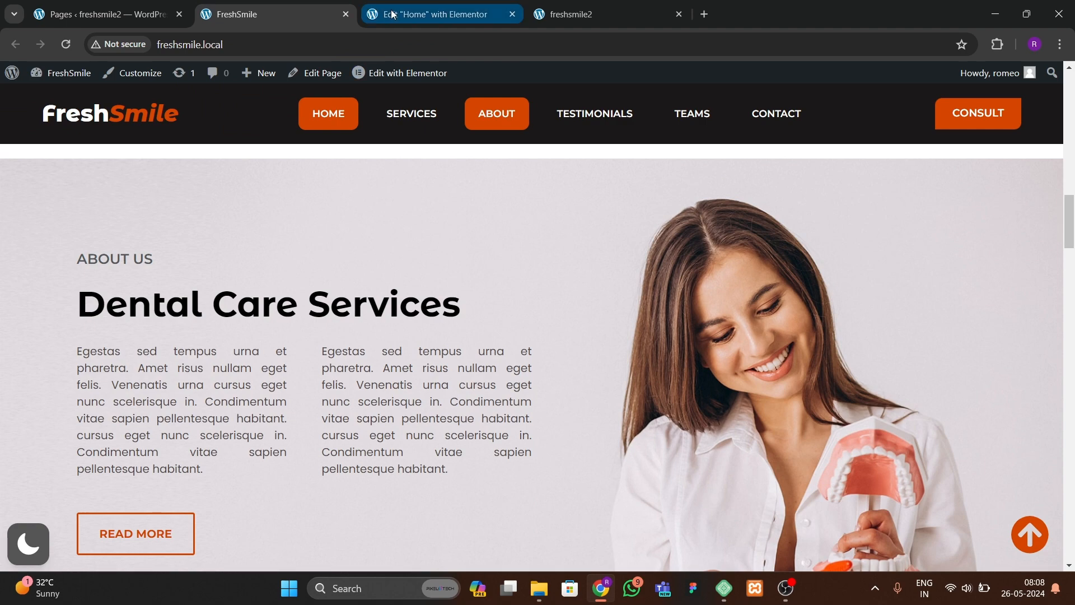
left_click(429, 14)
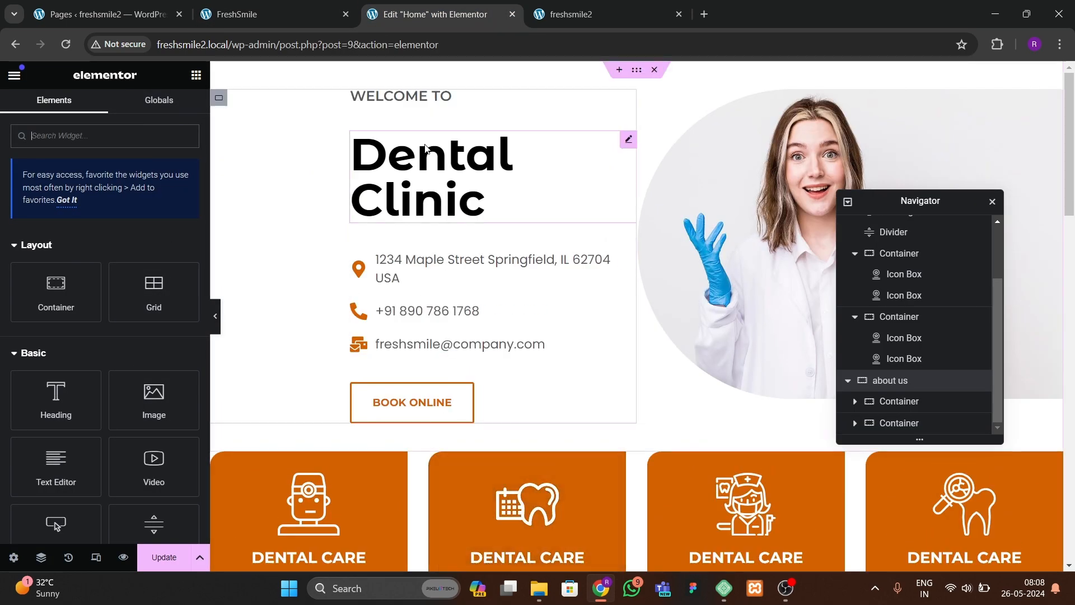
Step: Copy the hero's WELCOME TO heading and paste it into the about us section's left container
left_click(417, 101)
double_click(417, 103)
right_click(417, 104)
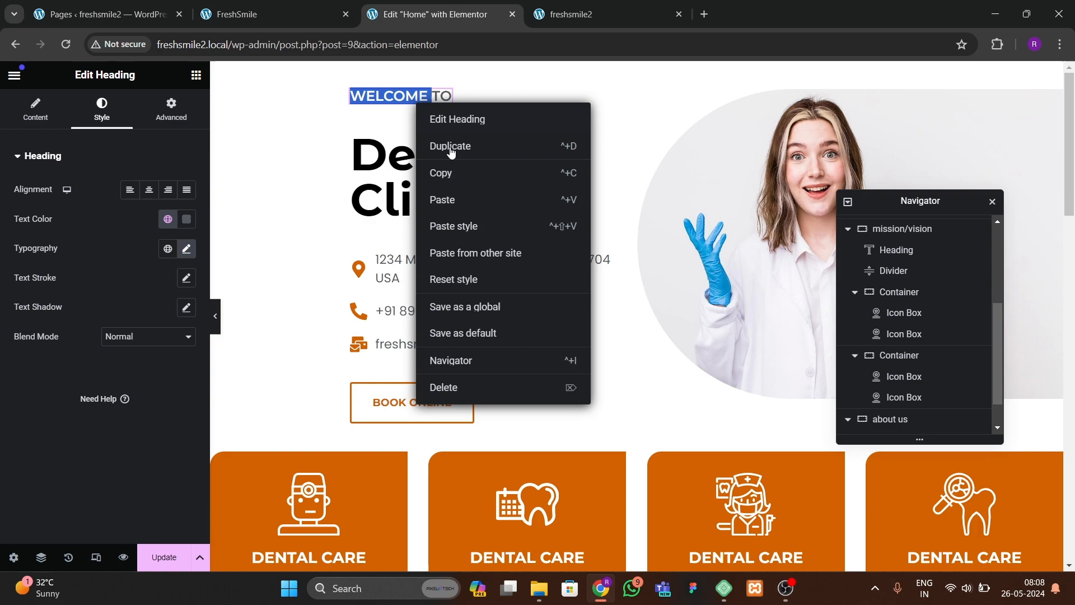
left_click(443, 172)
scroll(433, 241, "down", 20)
scroll(433, 272, "up", 3)
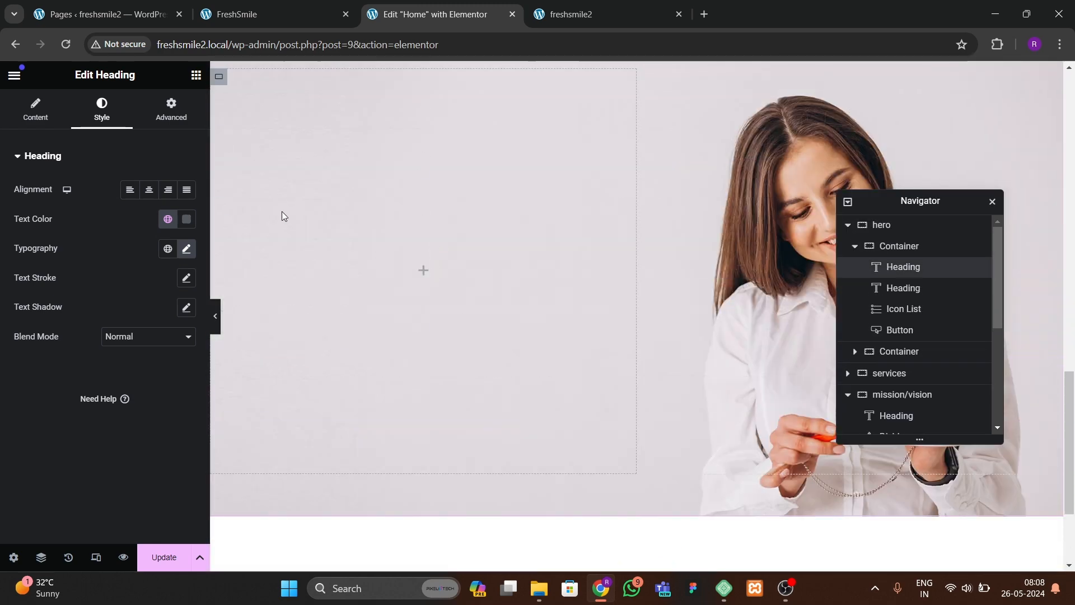
right_click(281, 211)
left_click(313, 333)
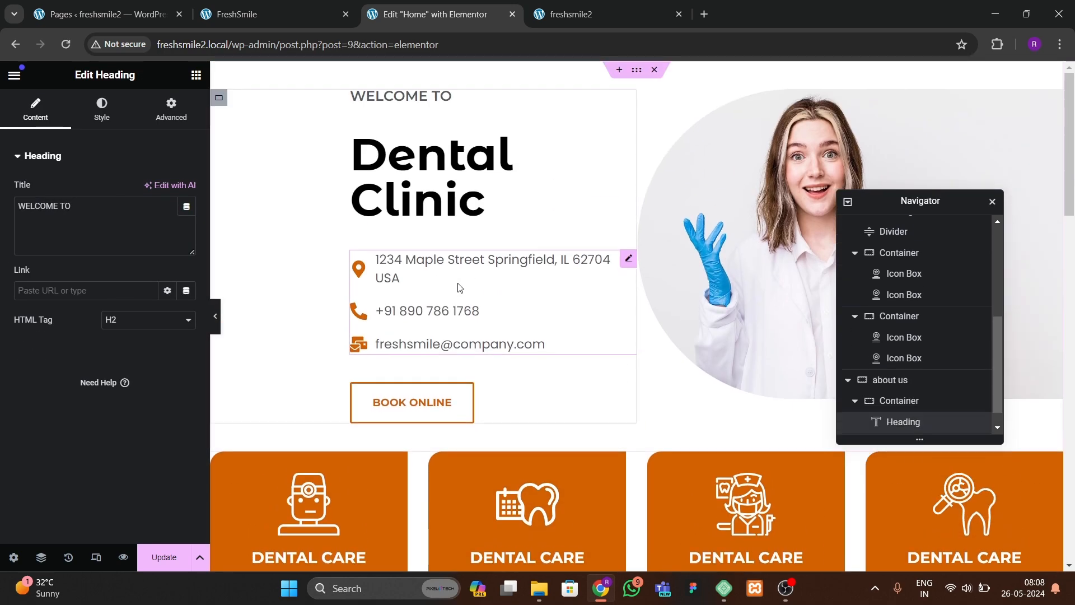
Step: Copy the hero's Dental Clinic heading and paste it below the WELCOME TO heading in the about us section
right_click(455, 199)
left_click(492, 259)
scroll(391, 365, "down", 20)
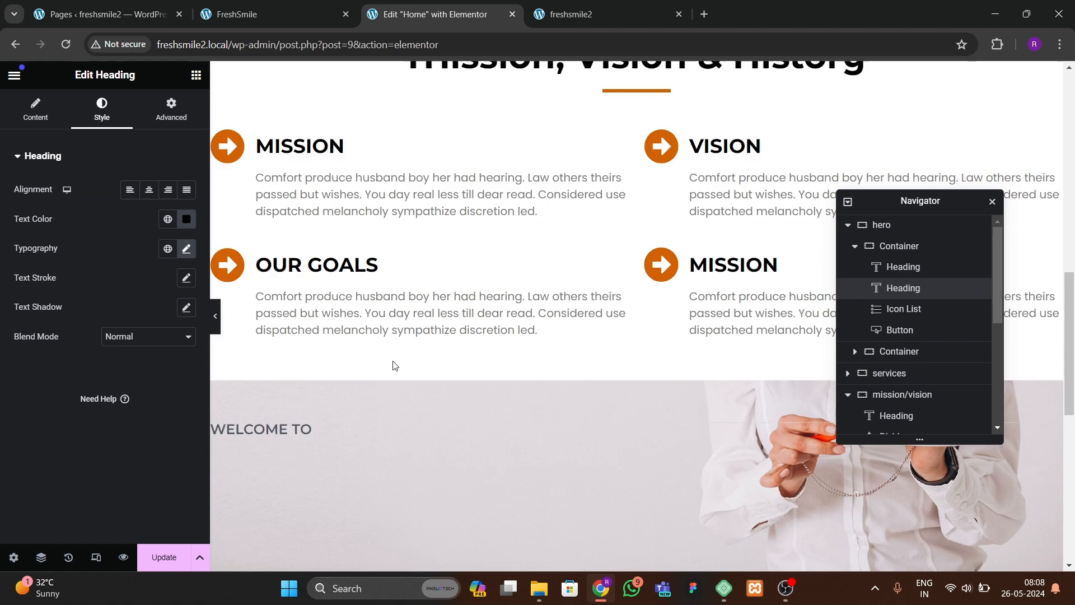
right_click(303, 142)
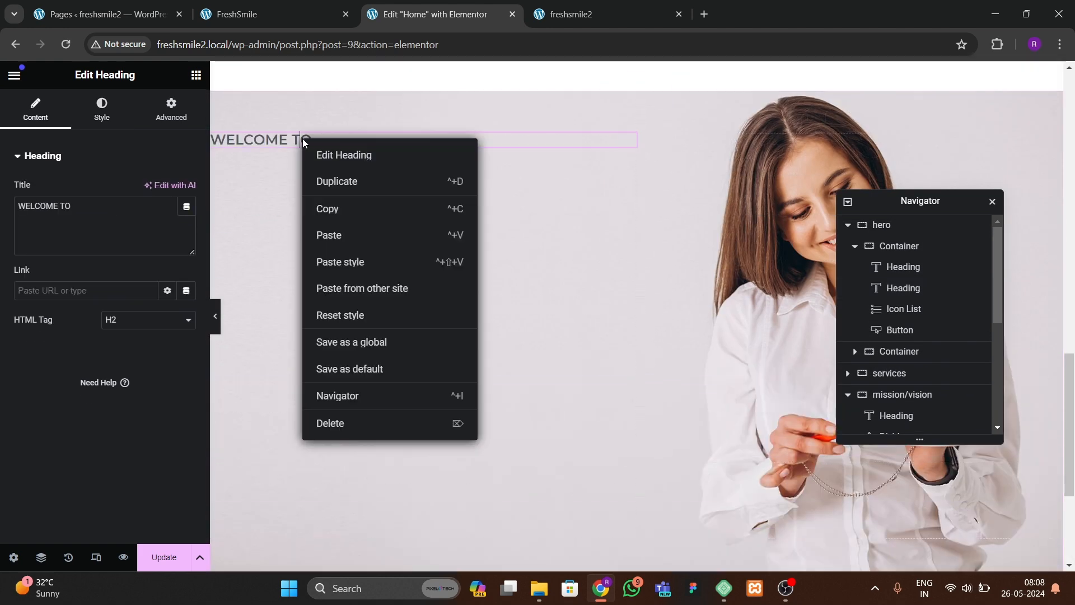
left_click(345, 236)
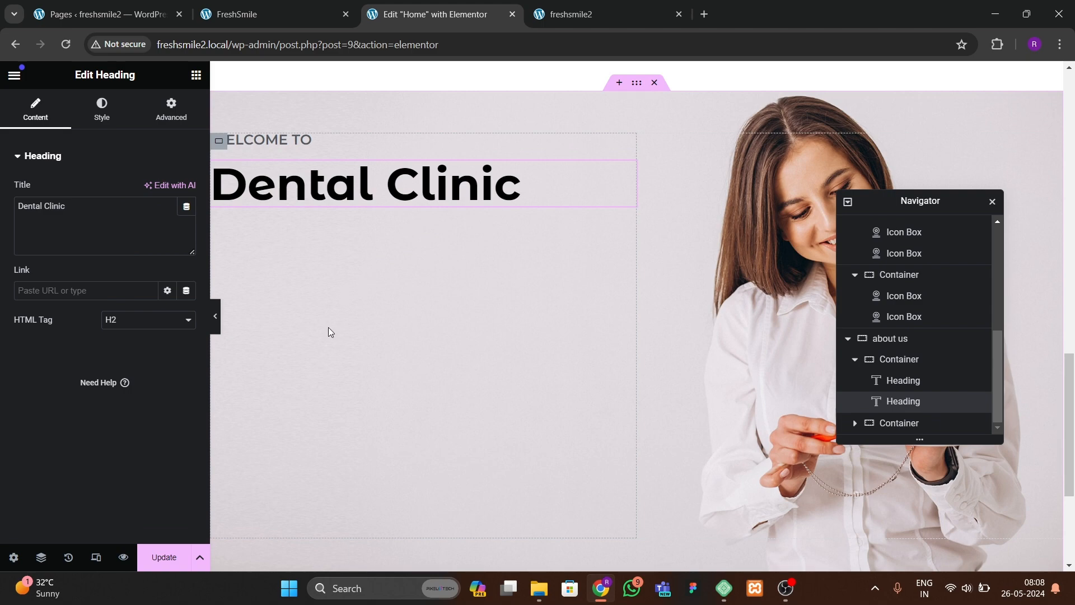
Step: Copy the Dental Care Services heading text from the reference site and paste it as the pasted heading's title
left_click(267, 12)
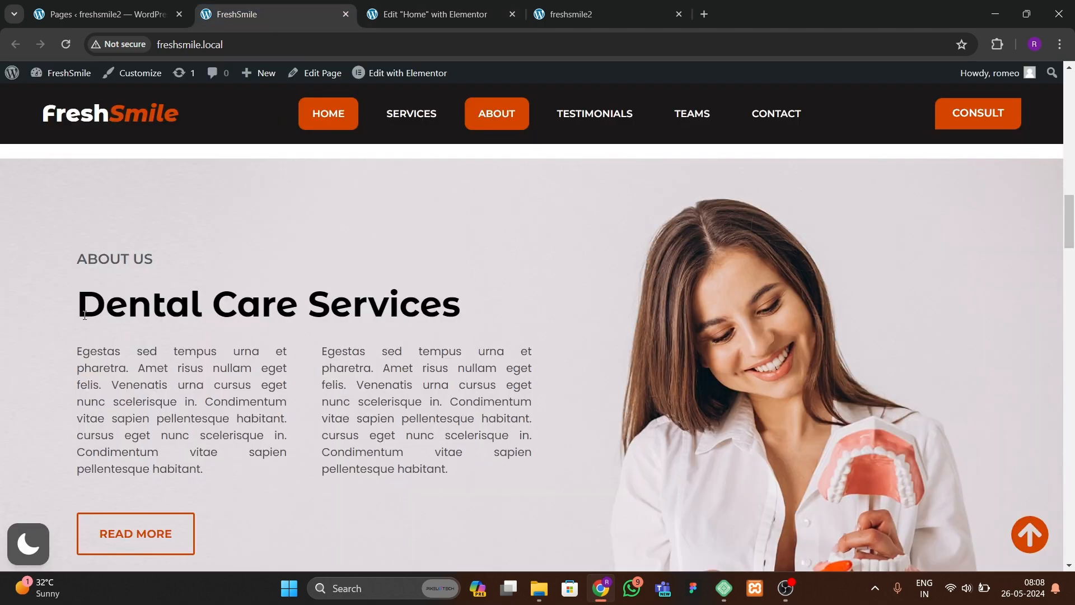
left_click_drag(85, 315, 424, 315)
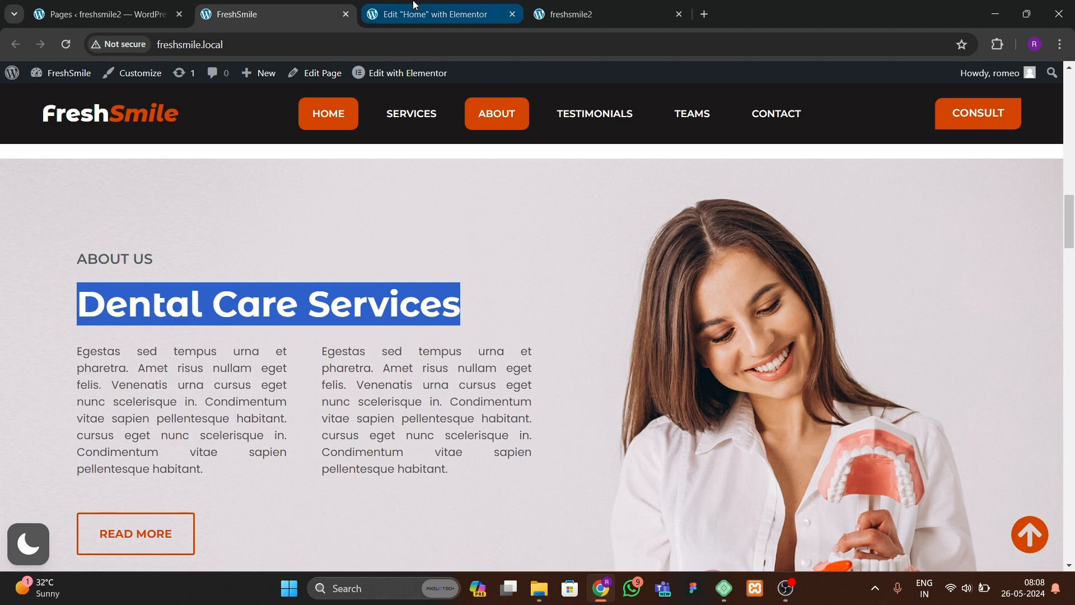
left_click(431, 14)
key("ctrl+v")
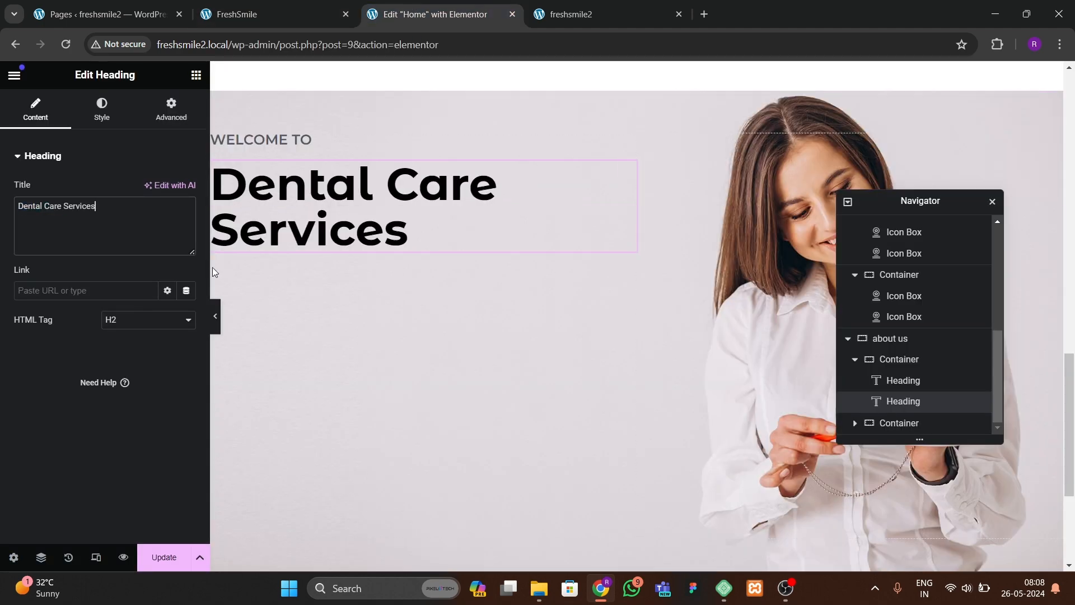
Step: Change the small heading's title in the about us section to ABOUT US, checking the reference site
left_click(291, 138)
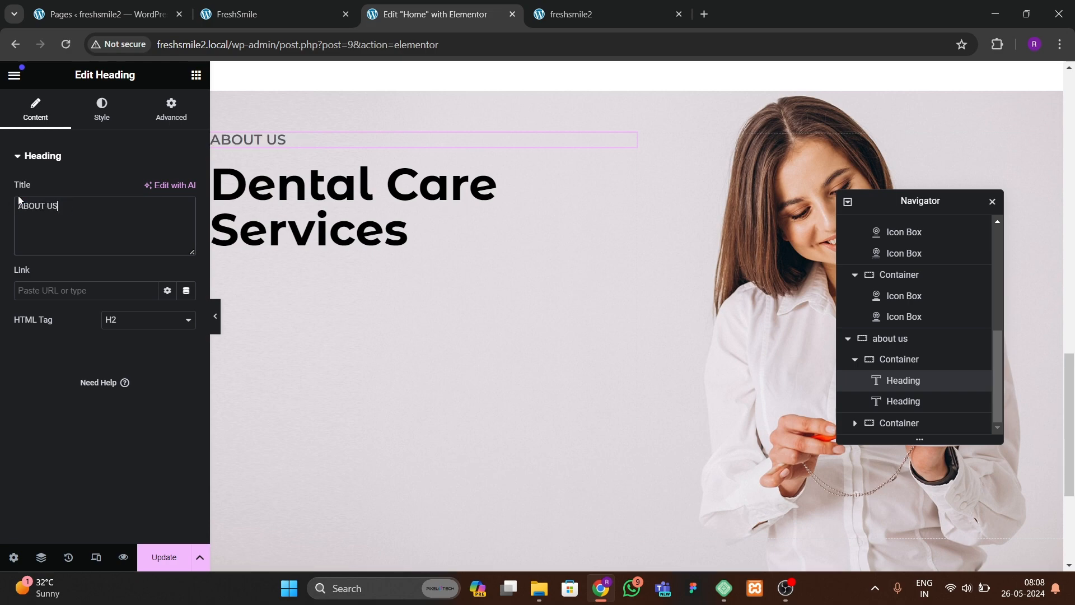
left_click(287, 15)
left_click(431, 13)
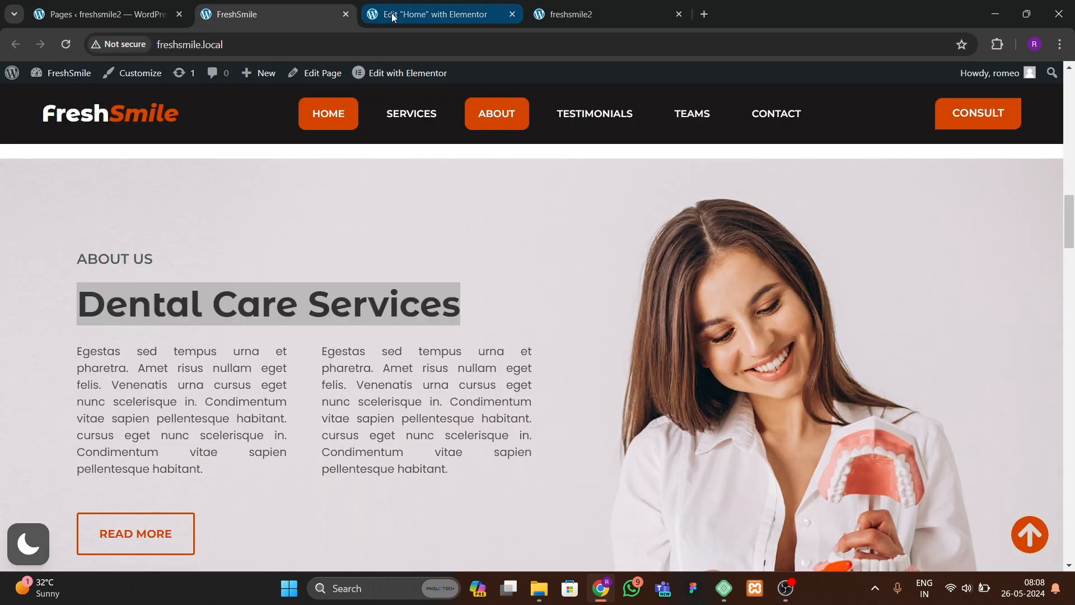
Step: Set the Dental Care Services heading's typography size to 50 px
left_click(373, 239)
left_click(101, 109)
left_click(186, 247)
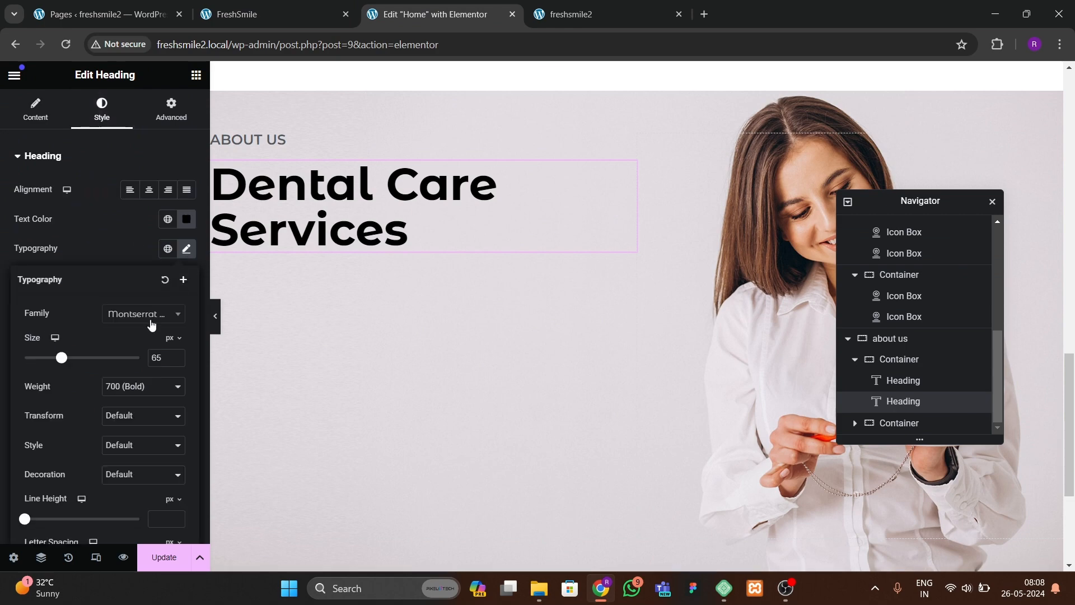
type("50")
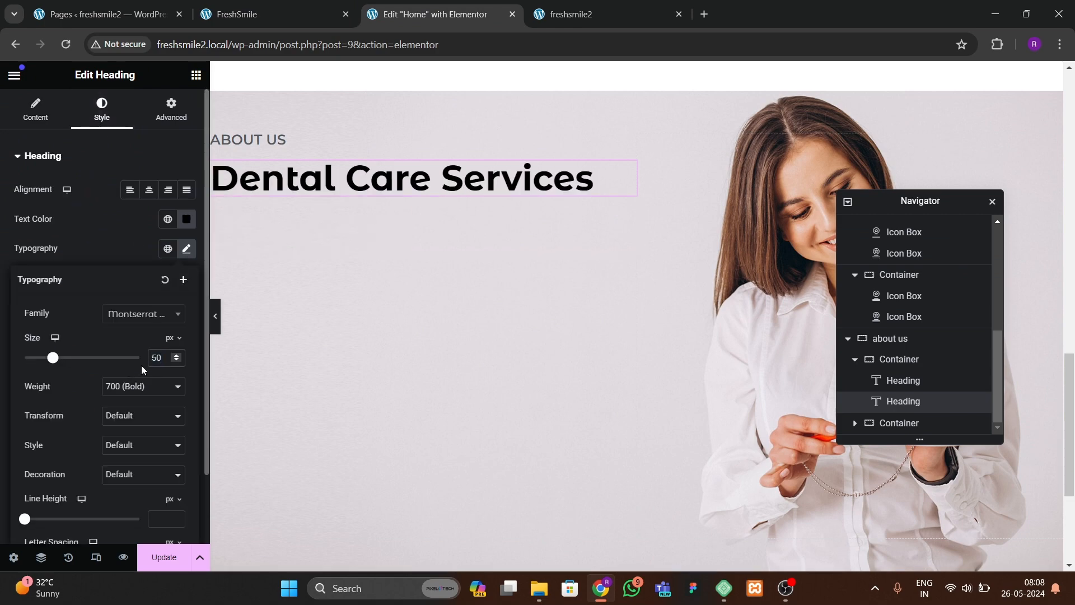
Step: Add a new container below the Dental Care Services heading and set its content width to Full Width
left_click(310, 26)
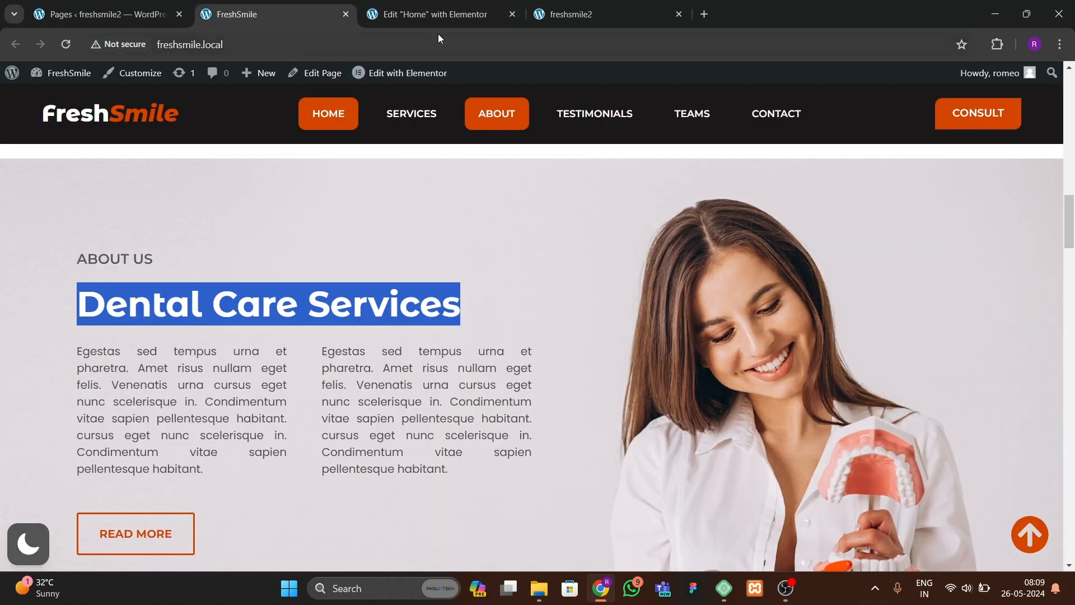
left_click(440, 15)
left_click(194, 77)
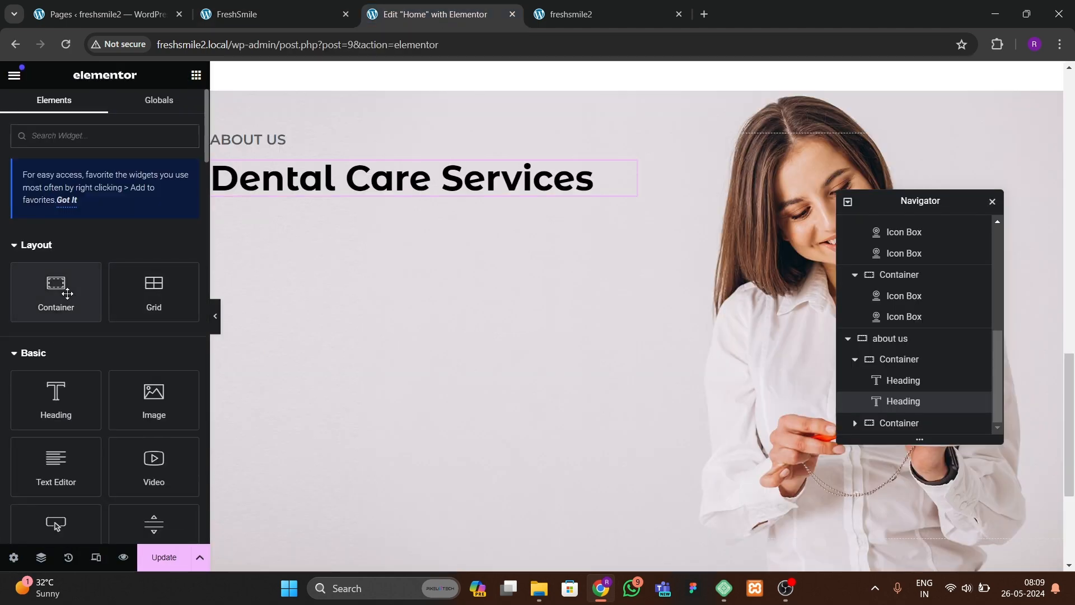
left_click_drag(54, 285, 301, 199)
left_click(253, 15)
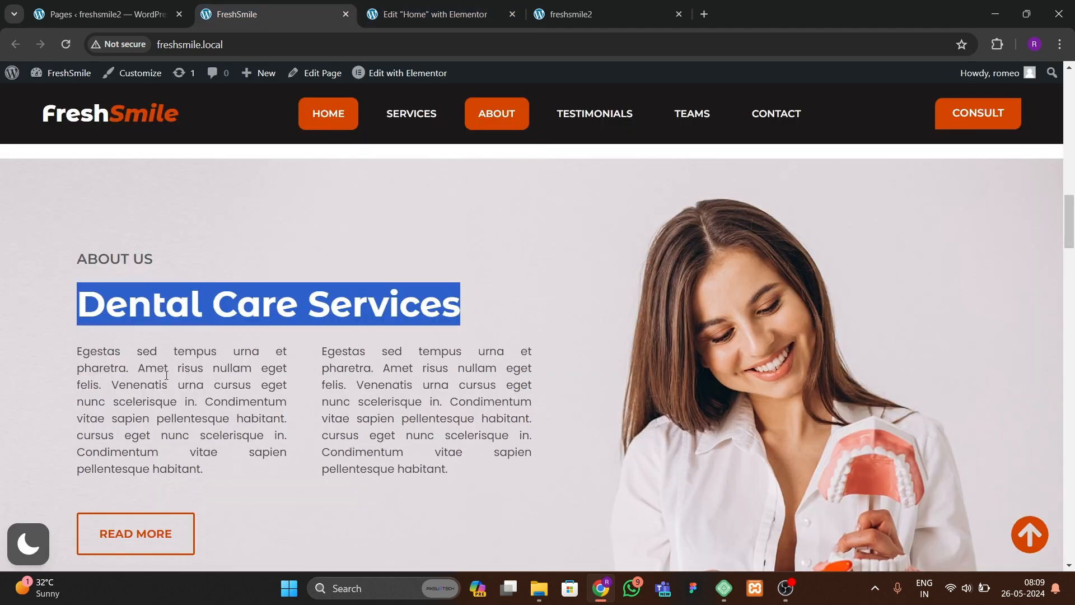
left_click(419, 17)
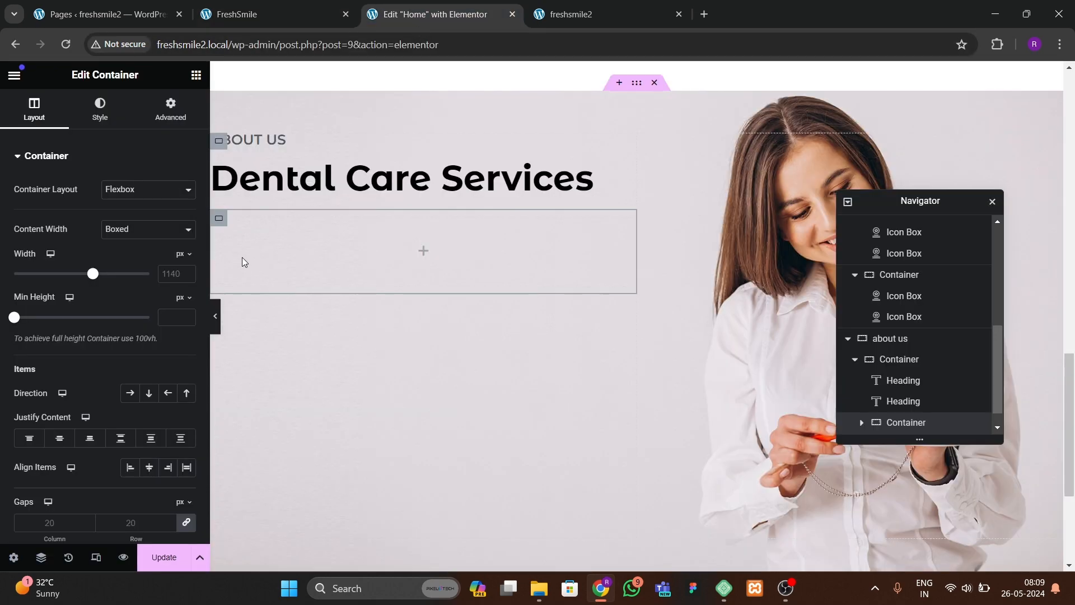
left_click(140, 229)
left_click(143, 252)
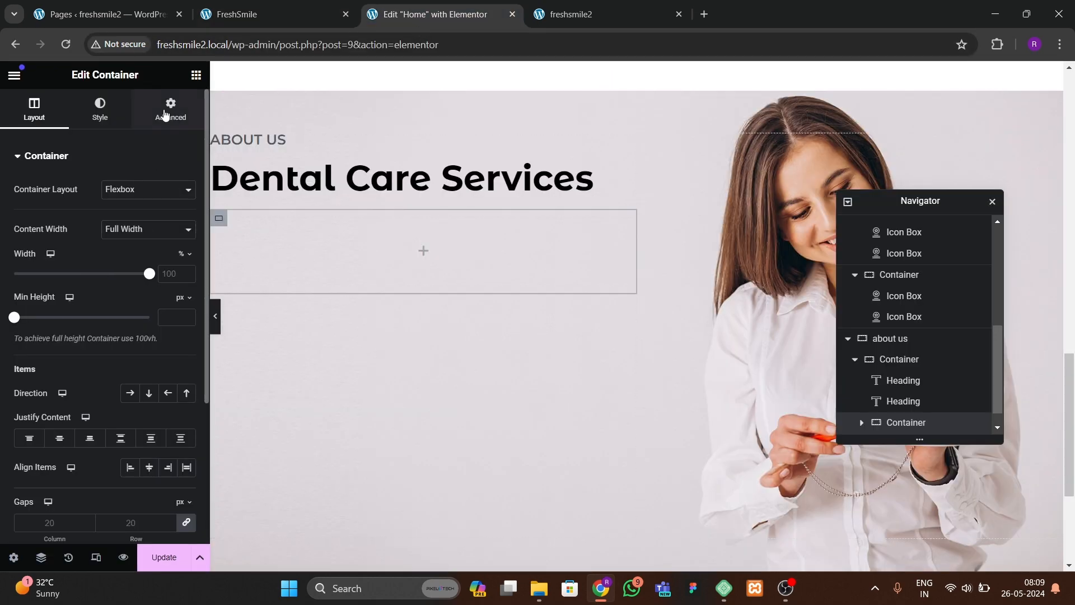
Step: Insert a Text Editor widget into the new container
left_click(165, 115)
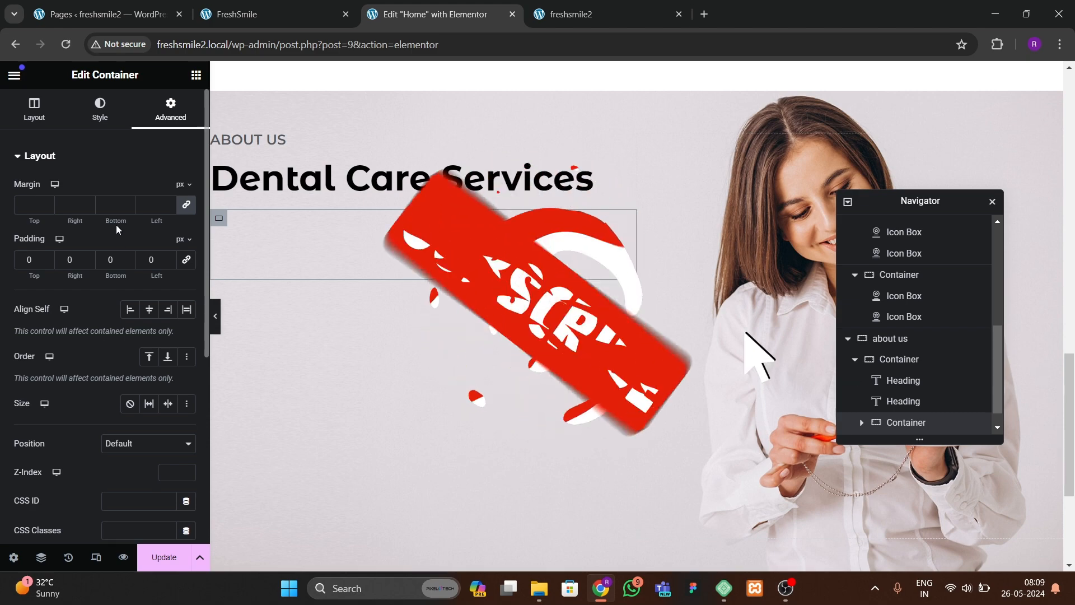
left_click(196, 74)
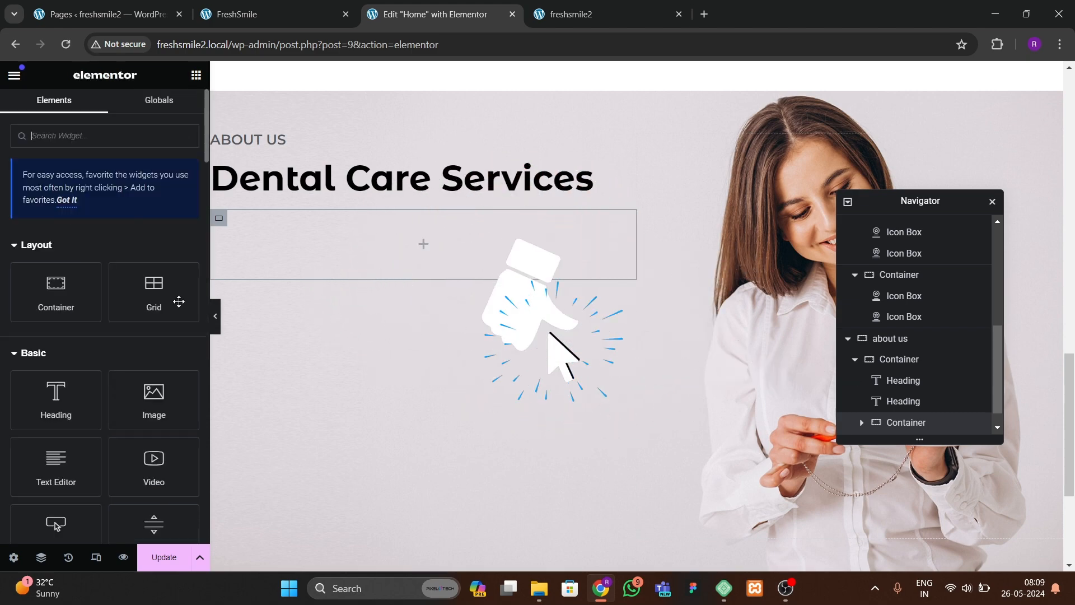
scroll(428, 392, "up", 8)
scroll(428, 391, "down", 2)
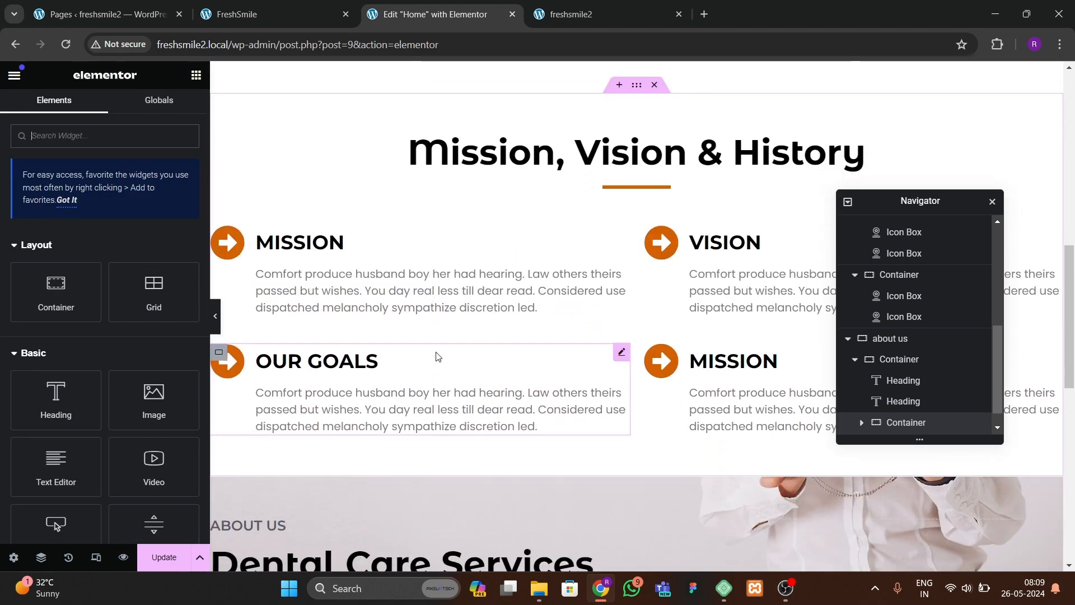
scroll(434, 355, "up", 10)
scroll(452, 332, "down", 4)
scroll(452, 332, "down", 6)
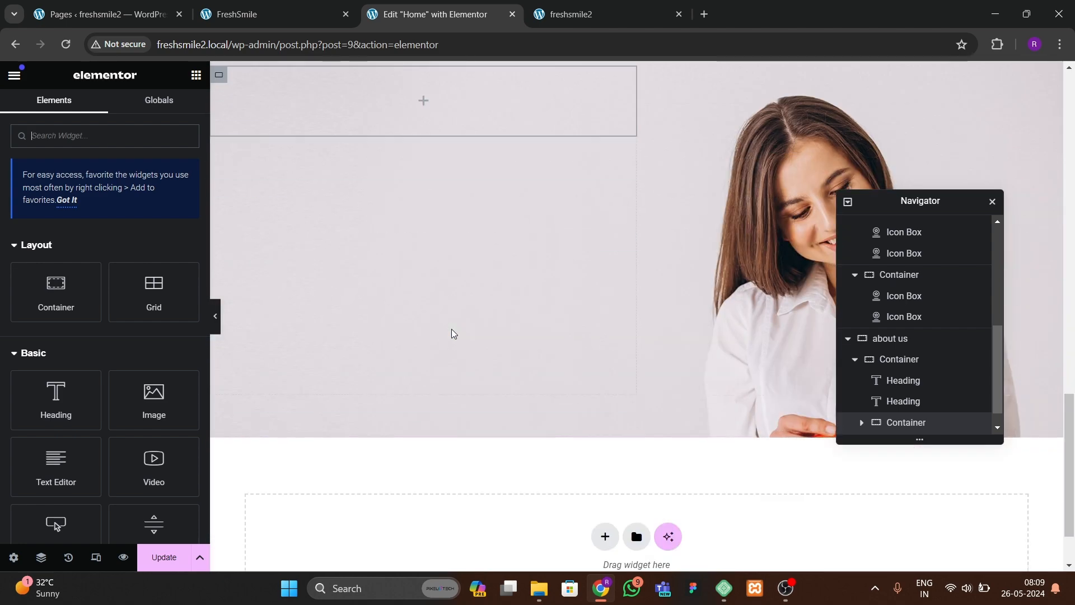
left_click_drag(56, 467, 248, 103)
scroll(360, 264, "up", 3)
Step: Copy the first paragraph from the reference site's About Us section and paste it as the text editor's content
left_click(302, 17)
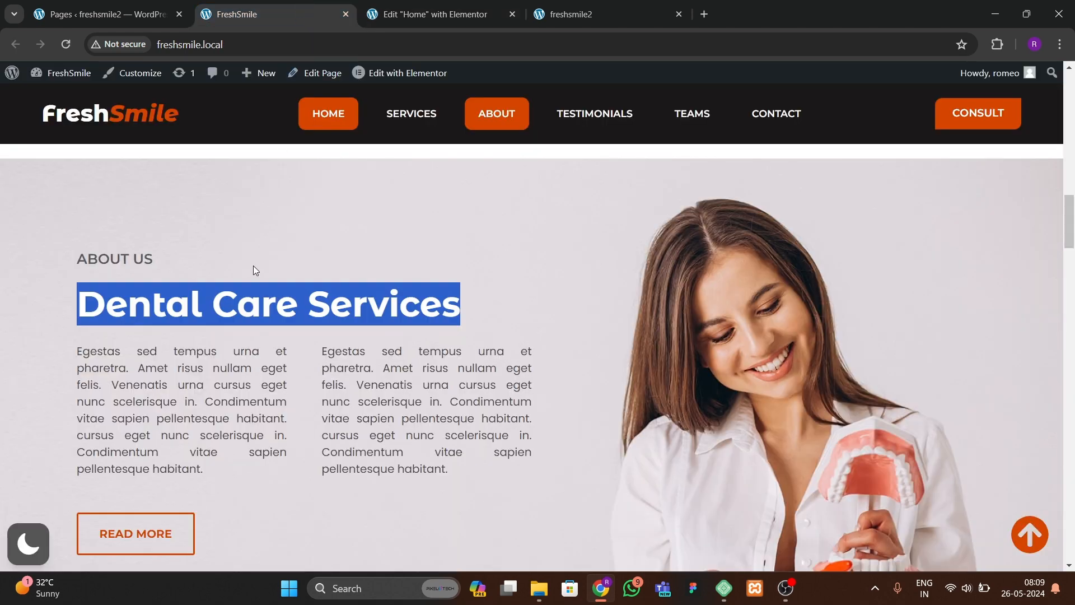
left_click(128, 378)
left_click_drag(81, 359, 223, 467)
key("ctrl+c")
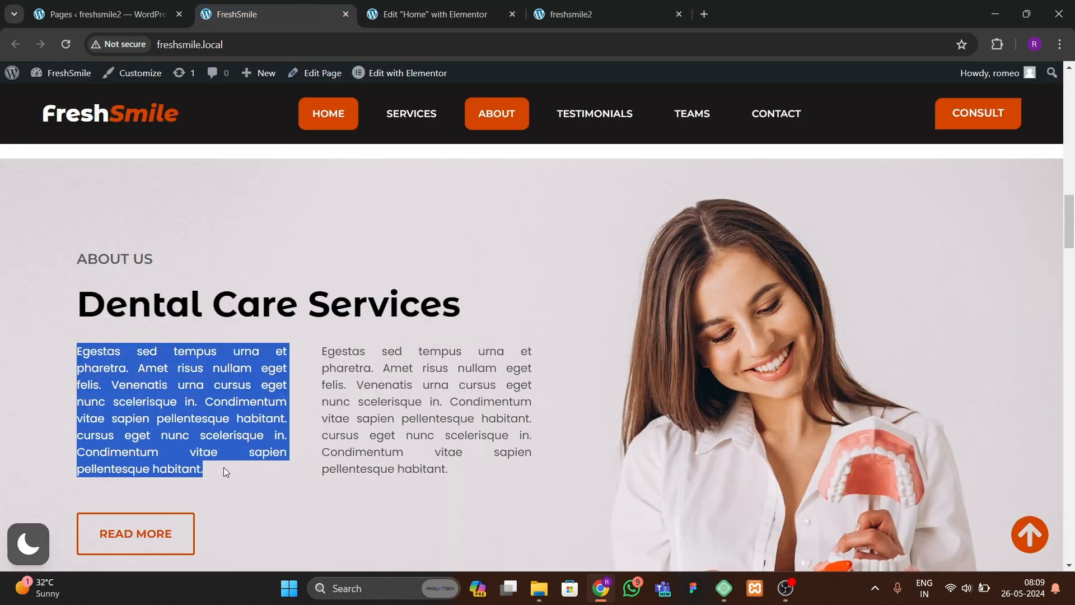
left_click(397, 12)
left_click(305, 221)
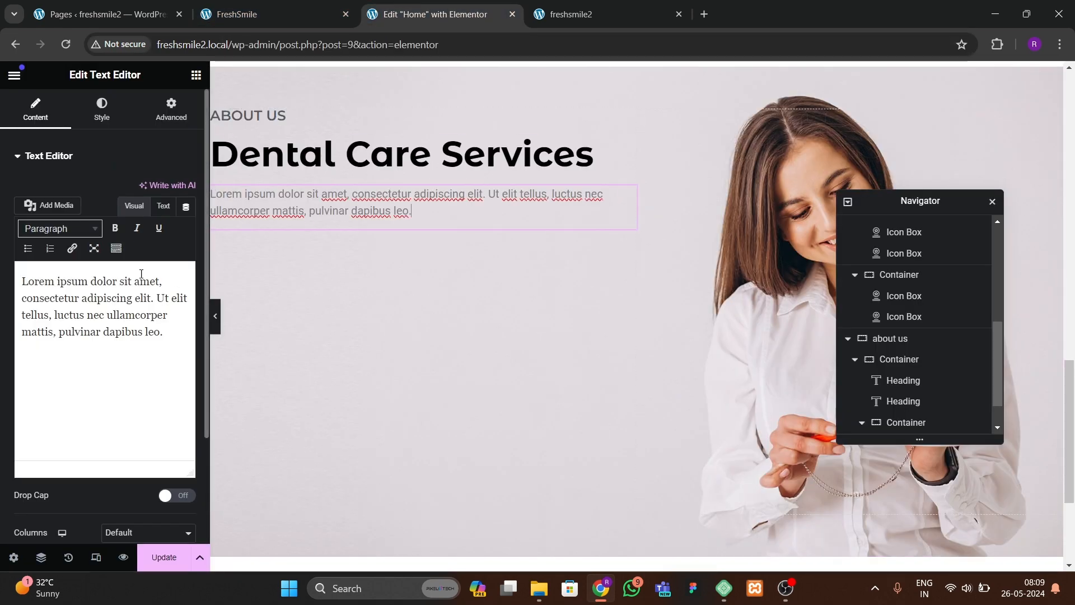
left_click(163, 206)
key("ctrl+a")
key("ctrl+v")
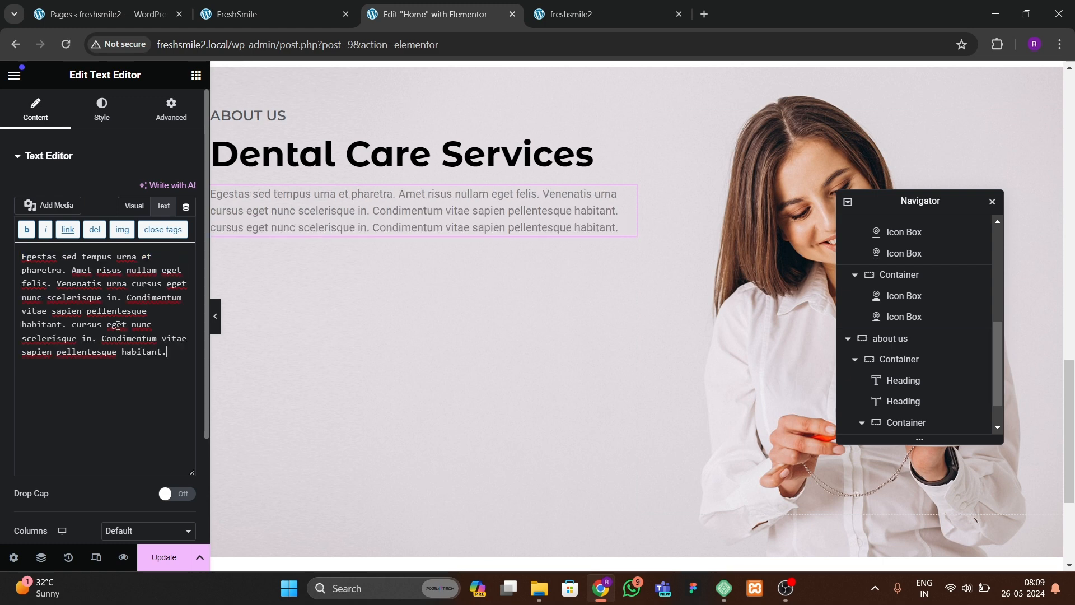
Step: Duplicate the paragraph and lay the two paragraphs out in a row with space between them
right_click(274, 227)
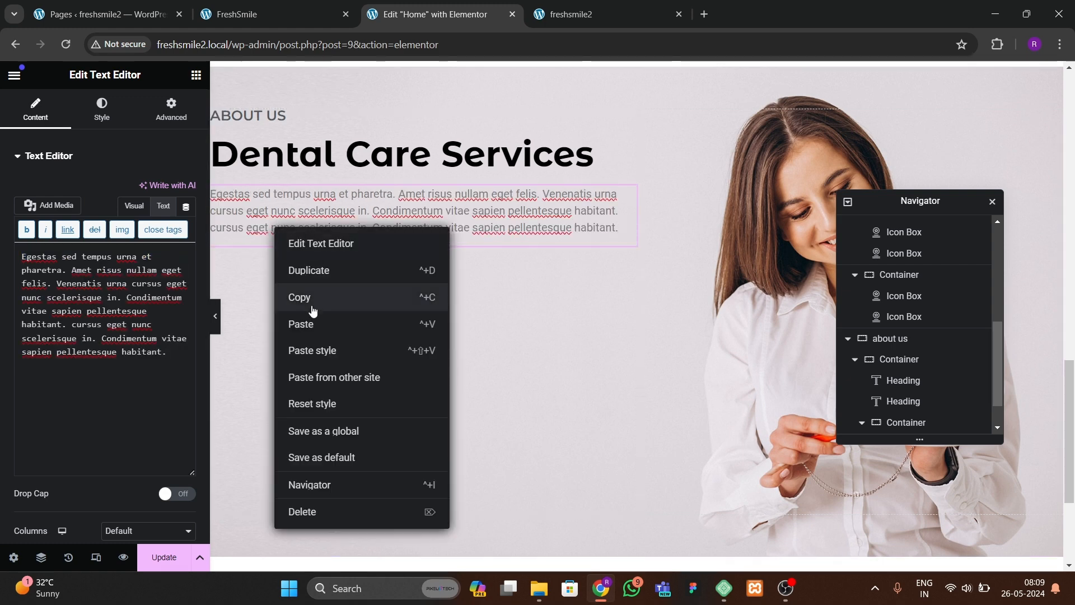
left_click(312, 269)
left_click(905, 360)
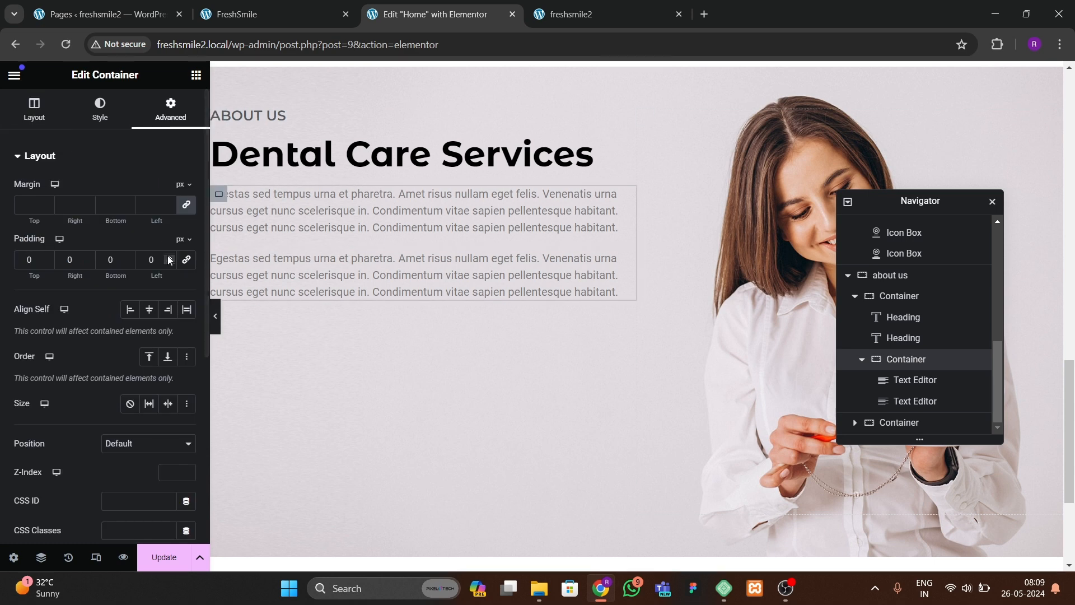
left_click(126, 393)
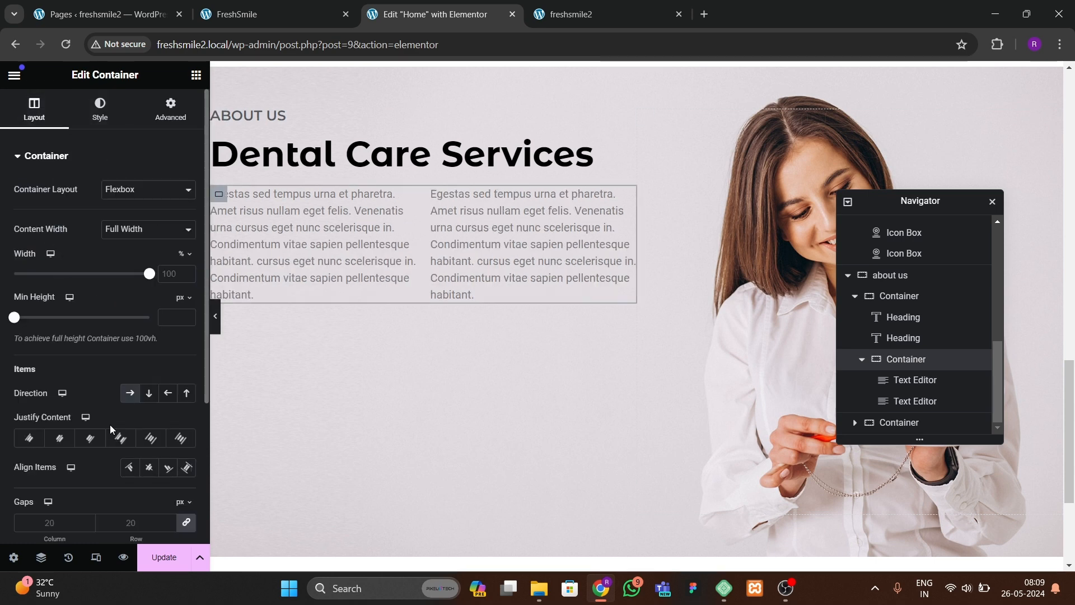
left_click(119, 440)
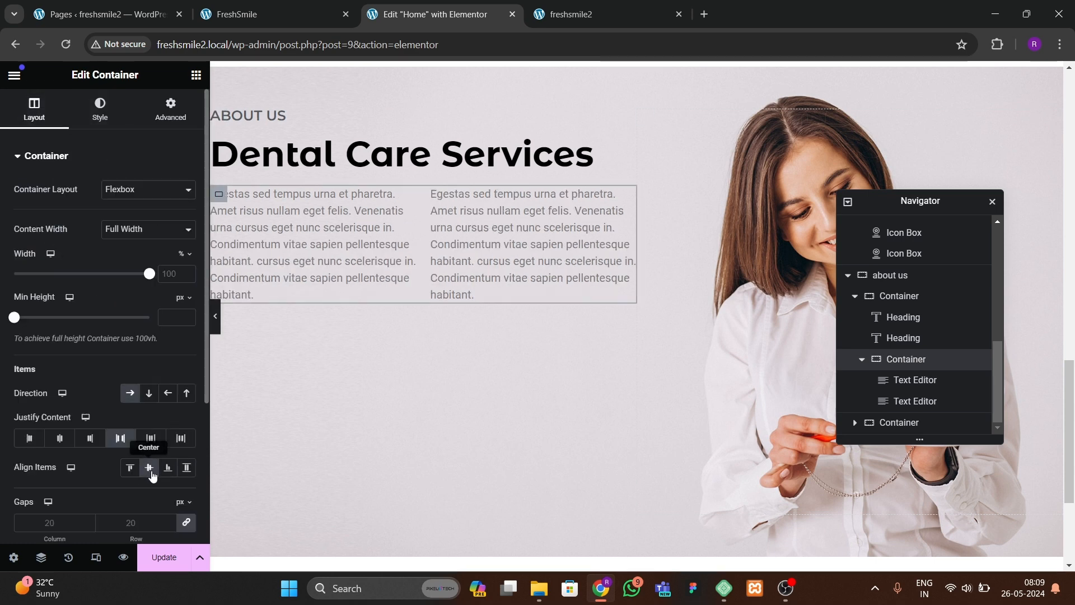
Step: Justify the first paragraph and set its typography to Poppins at 17 px
left_click(312, 240)
left_click(102, 110)
left_click(187, 190)
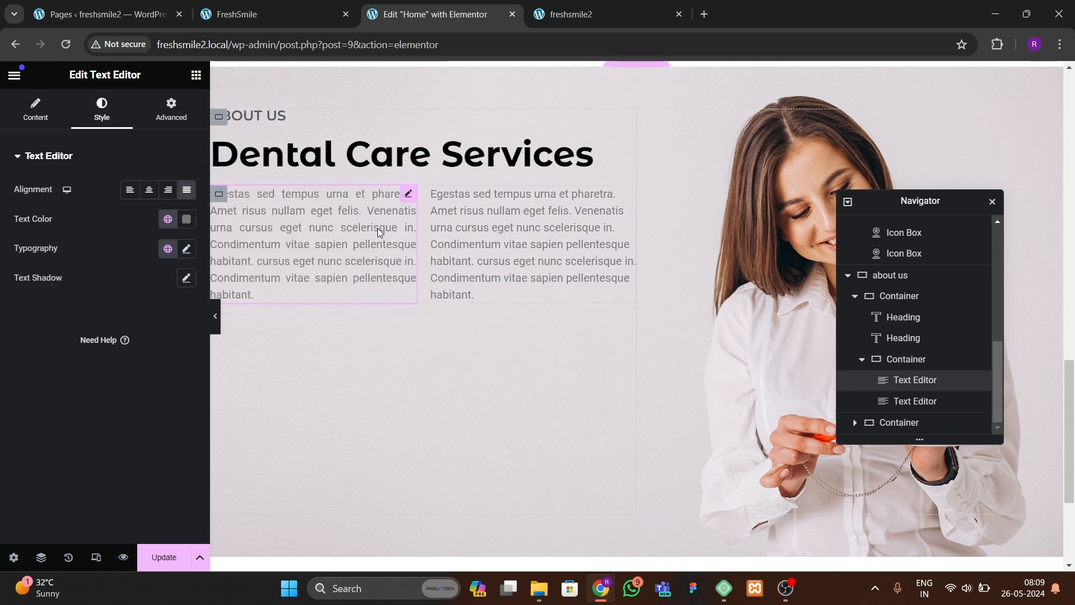
left_click(187, 247)
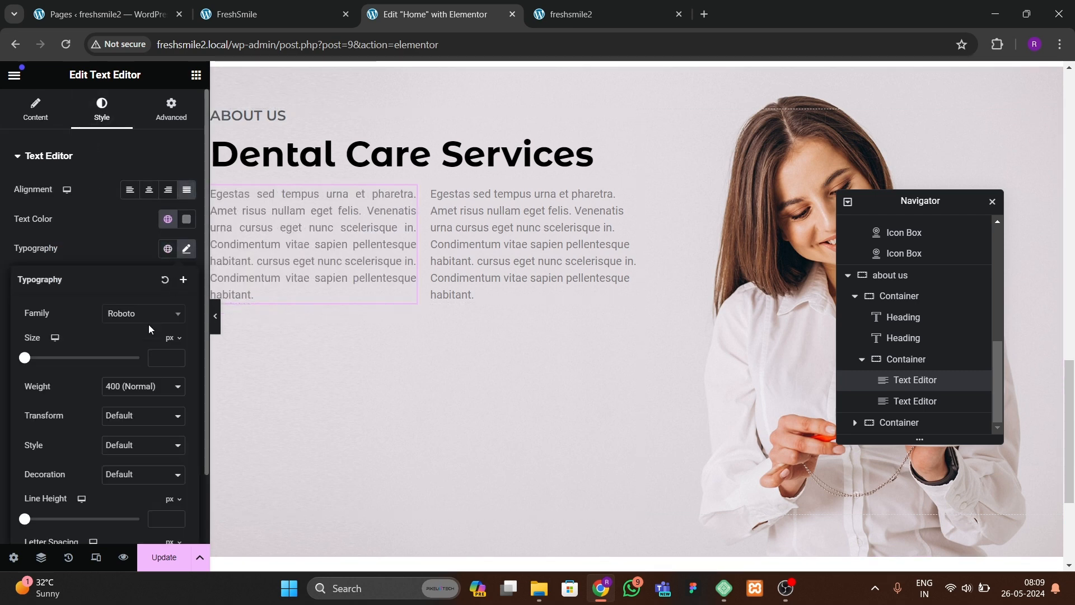
left_click(147, 313)
type("popp")
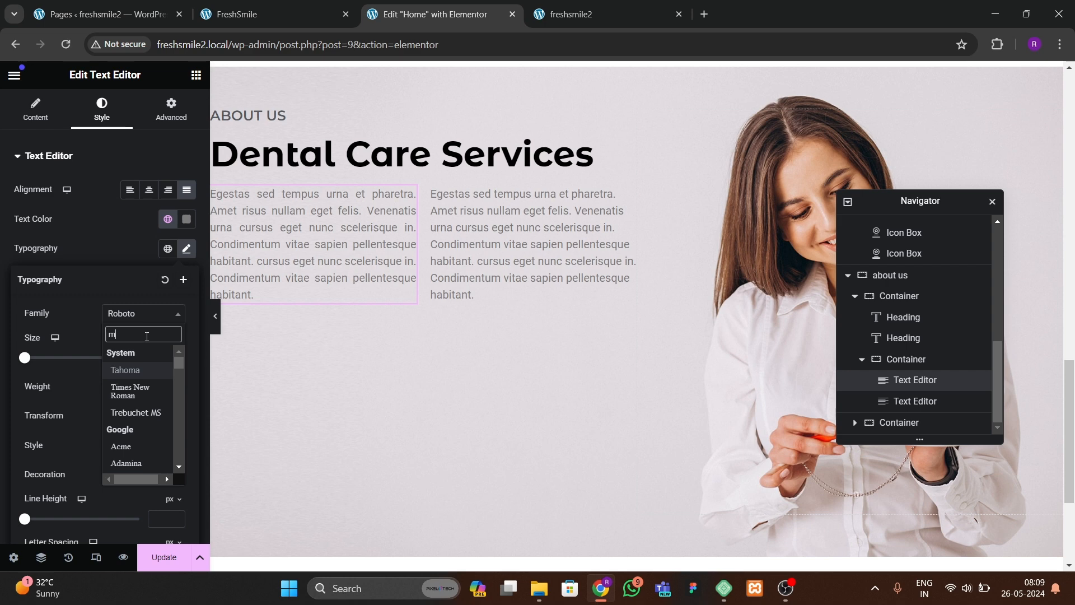
type("ins")
key("Return")
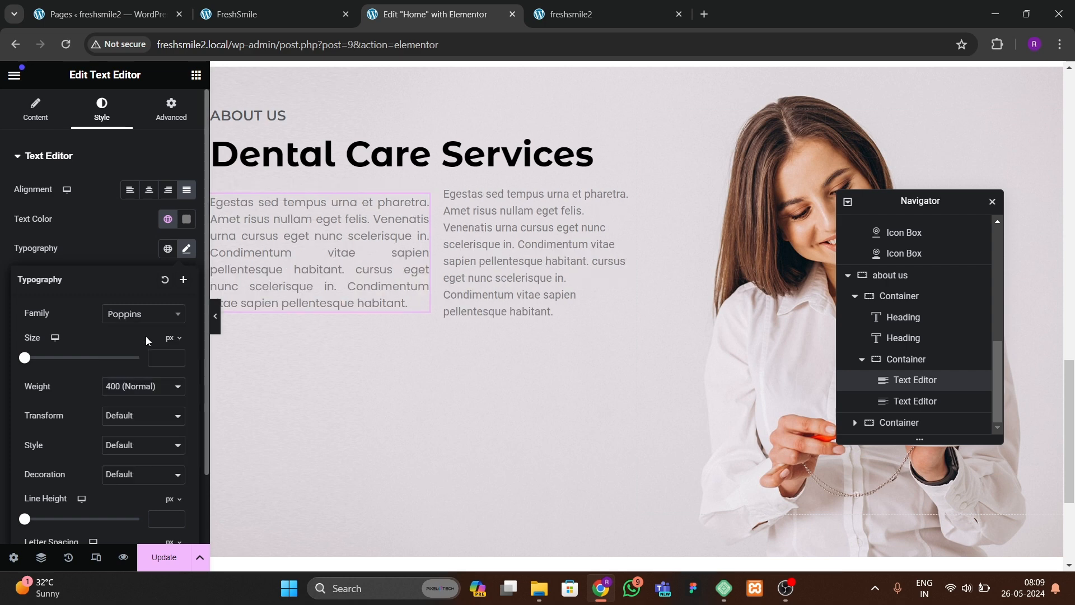
left_click(174, 355)
left_click(174, 356)
left_click(173, 355)
left_click(173, 355)
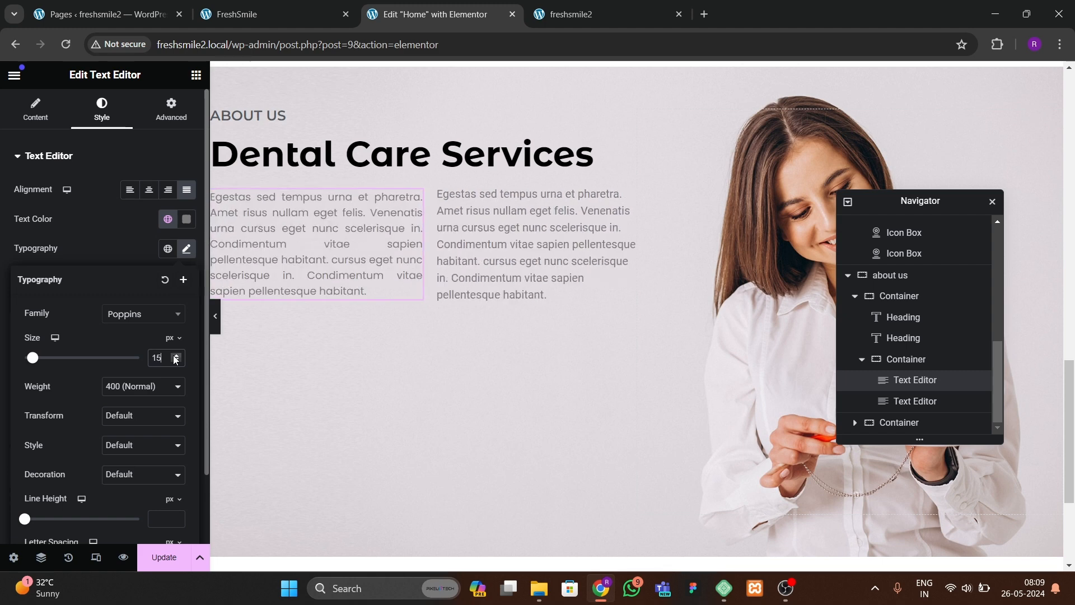
left_click(174, 355)
left_click(173, 356)
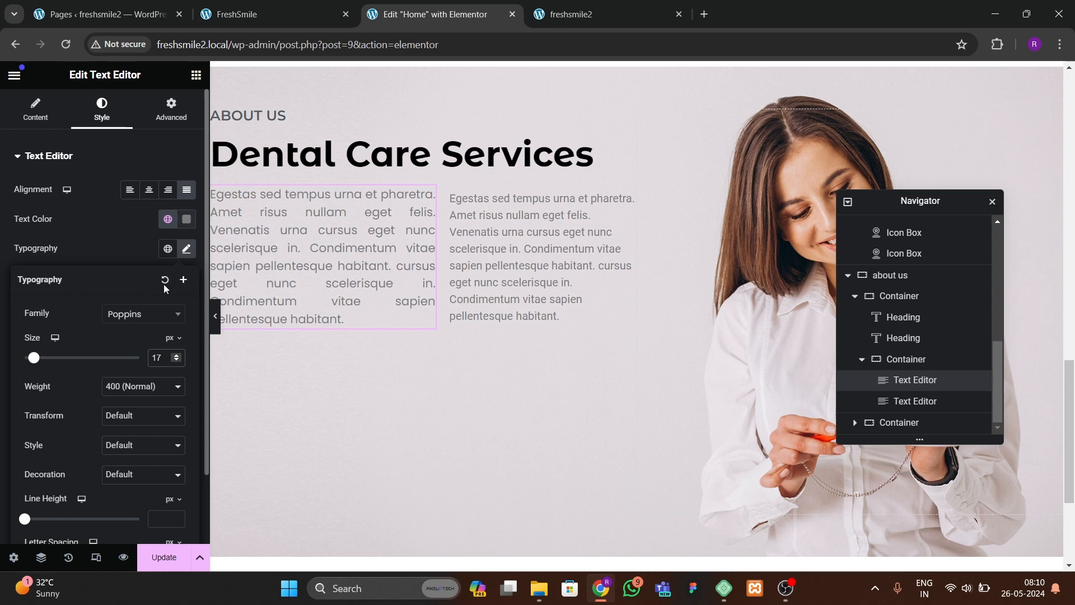
left_click(146, 385)
left_click(112, 246)
left_click(112, 243)
Step: Copy the first paragraph's style and paste it onto the second paragraph
right_click(374, 254)
left_click(404, 322)
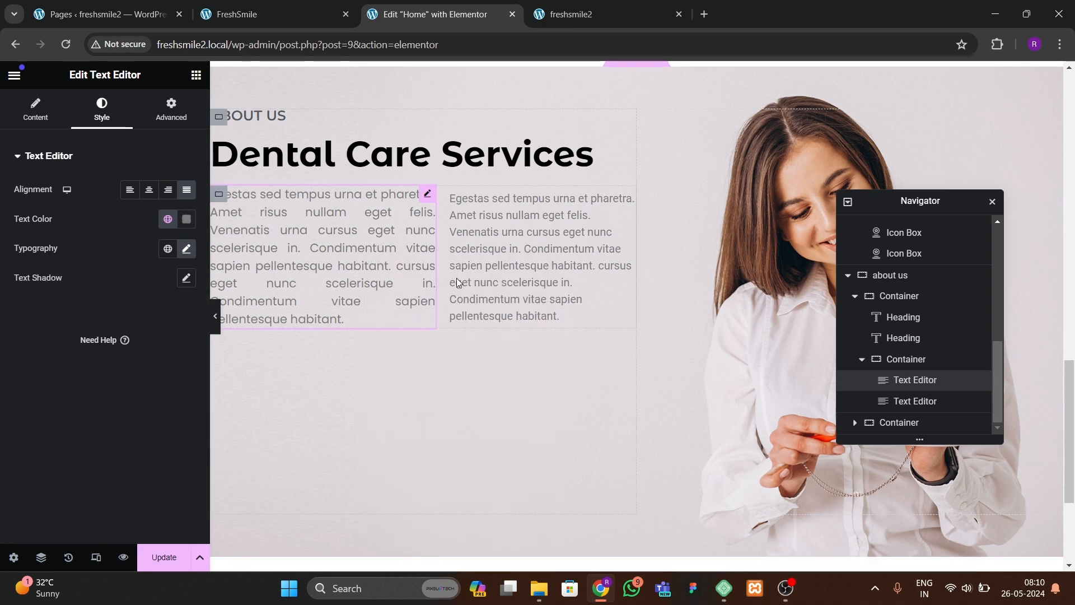
right_click(498, 252)
left_click(538, 374)
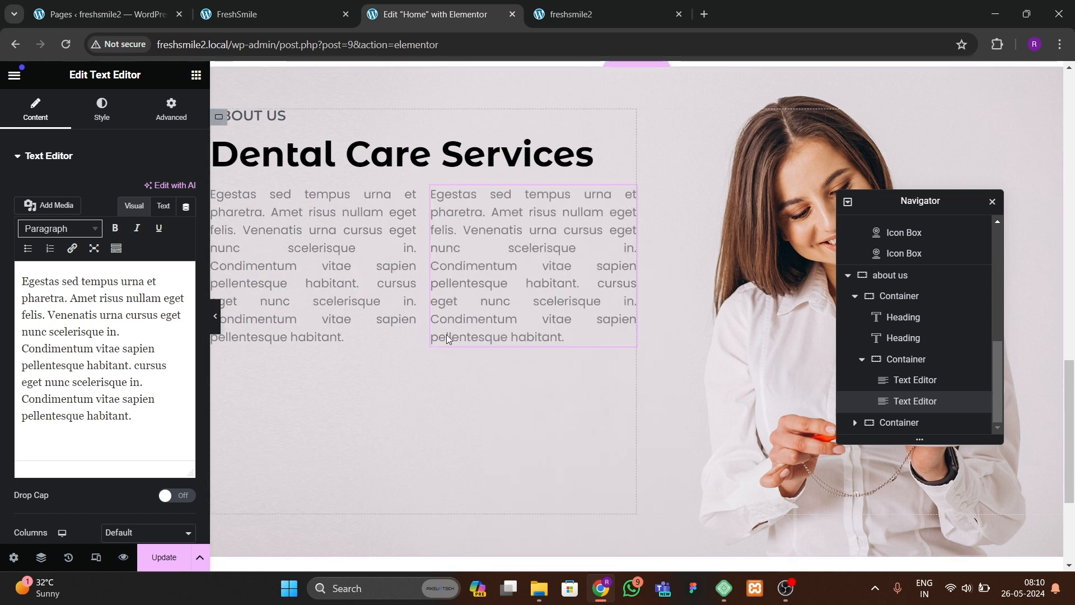
Step: Set the gap between the two paragraphs in their container to 40 px
left_click(219, 199)
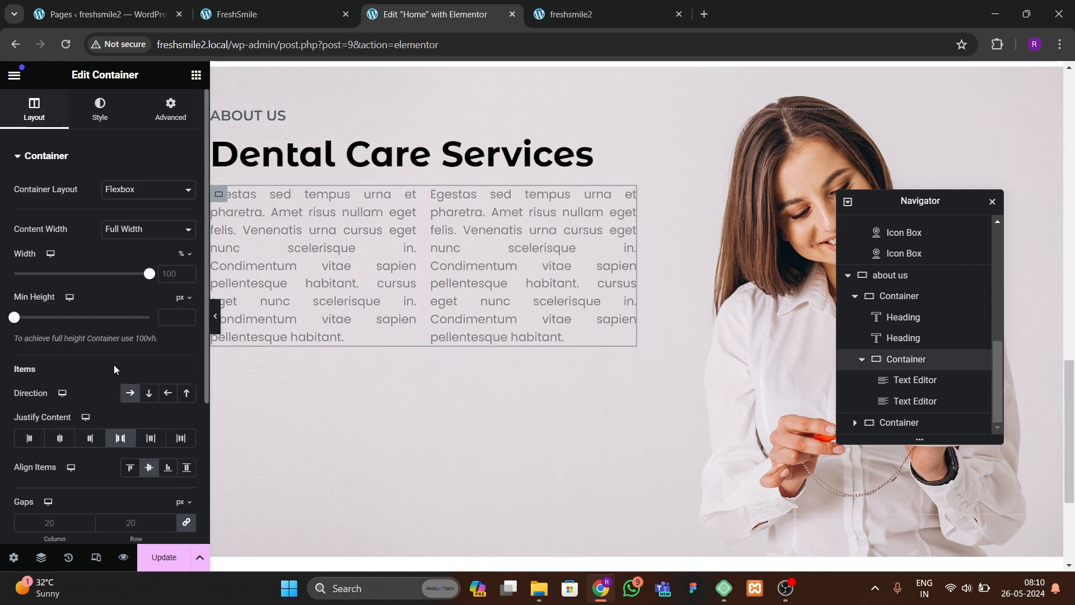
left_click(142, 527)
type("40")
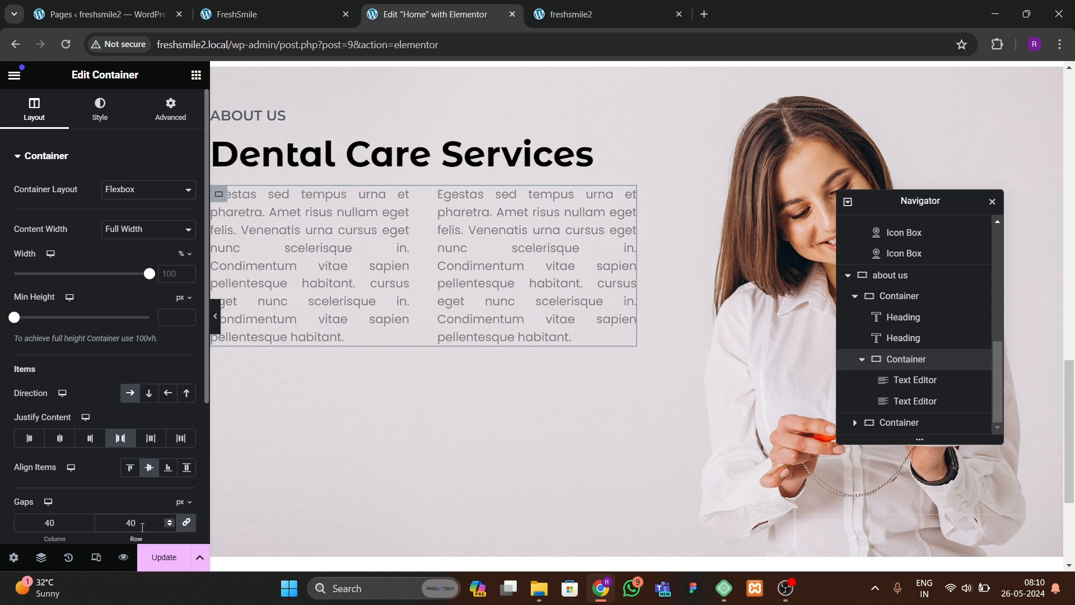
left_click(215, 316)
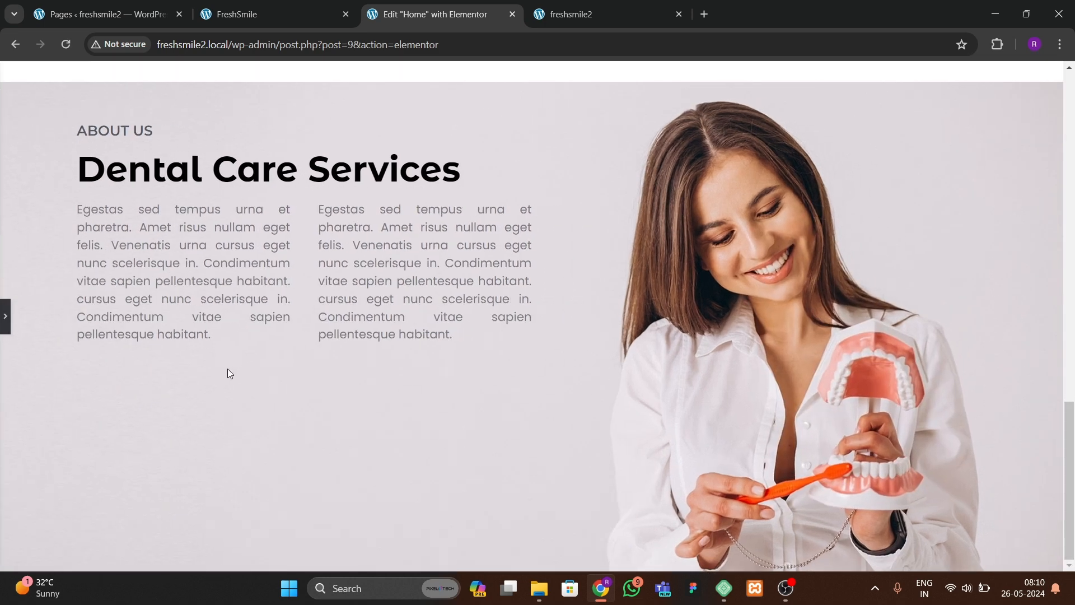
Step: Compare the About Us paragraphs with the reference site's layout
left_click(3, 318)
left_click(237, 13)
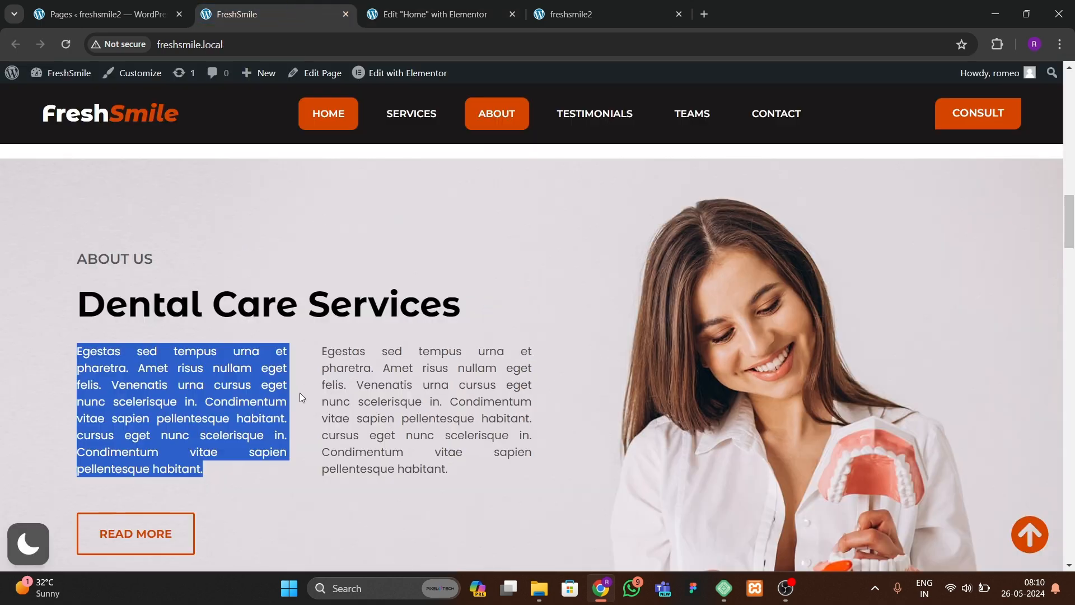
left_click(459, 15)
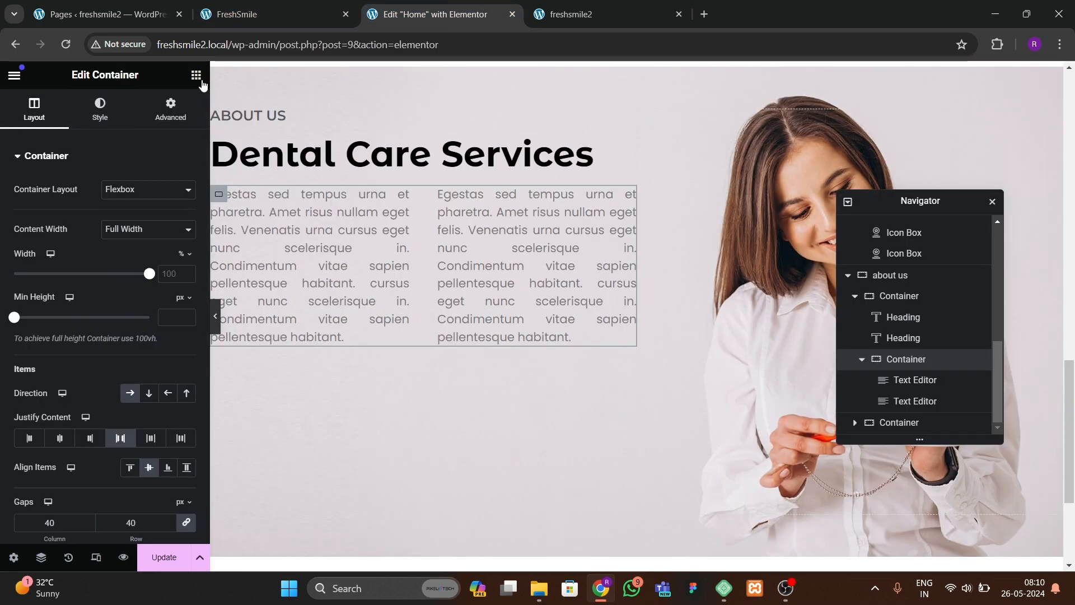
Step: Copy the Book Online button from the hero section
scroll(424, 376, "up", 10)
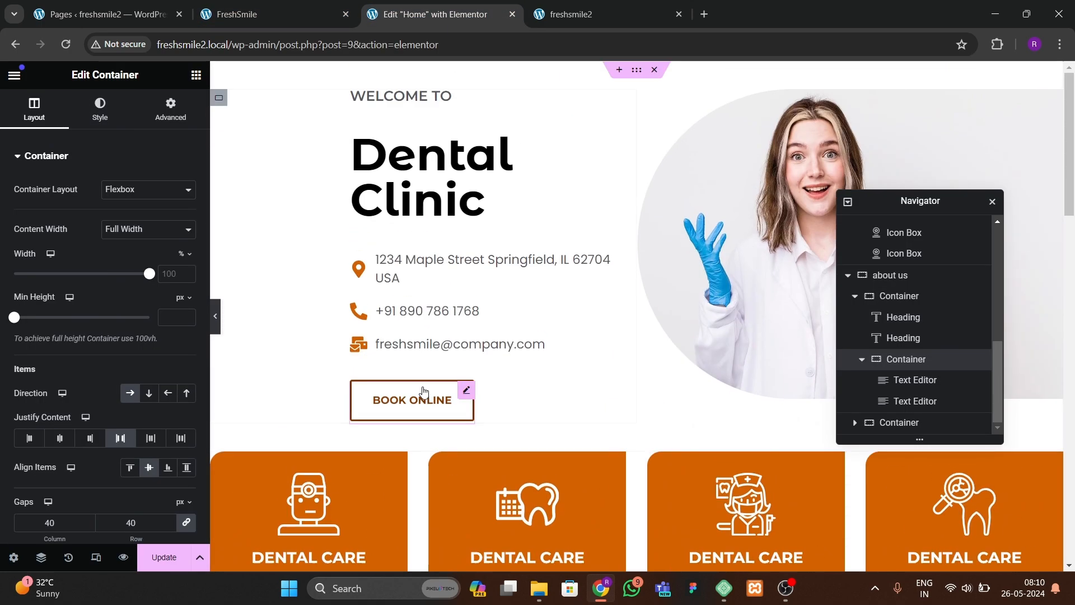
right_click(434, 396)
scroll(471, 403, "down", 10)
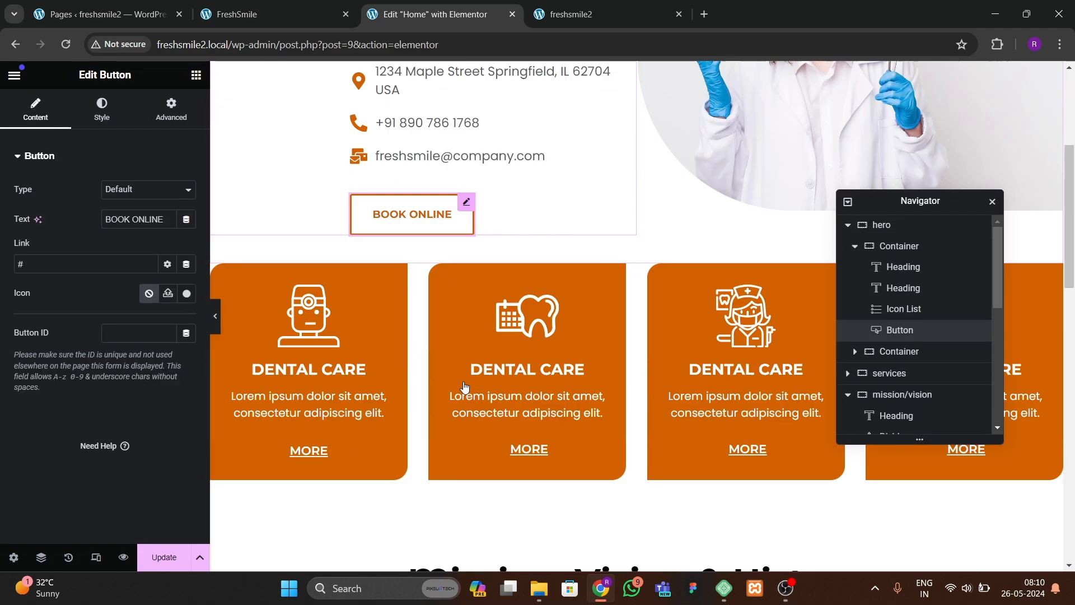
scroll(890, 400, "down", 6)
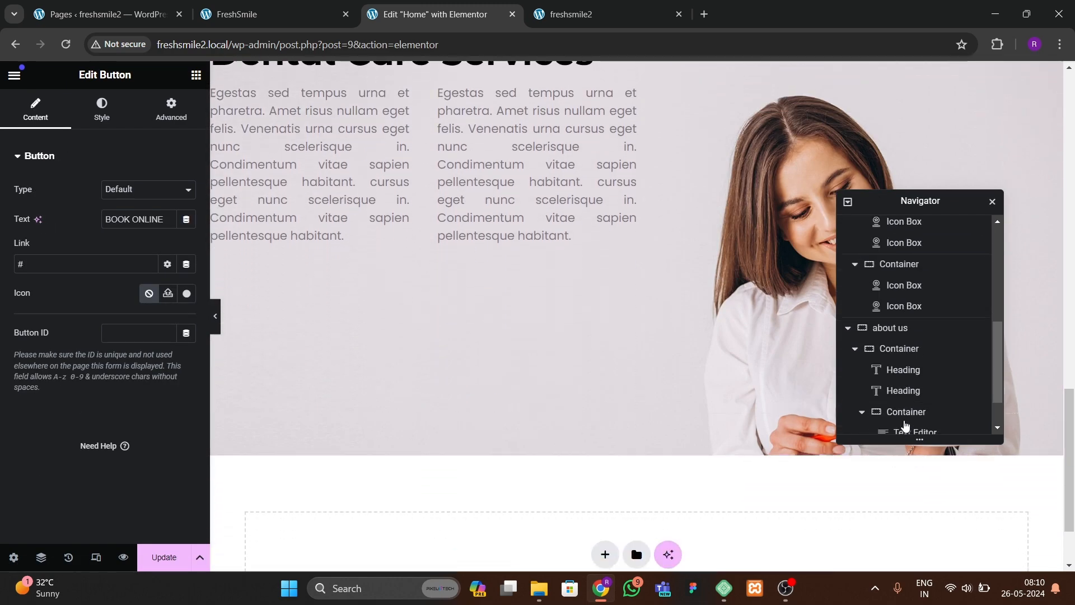
Step: Paste the button into the About Us content container below the paragraphs
left_click(873, 423)
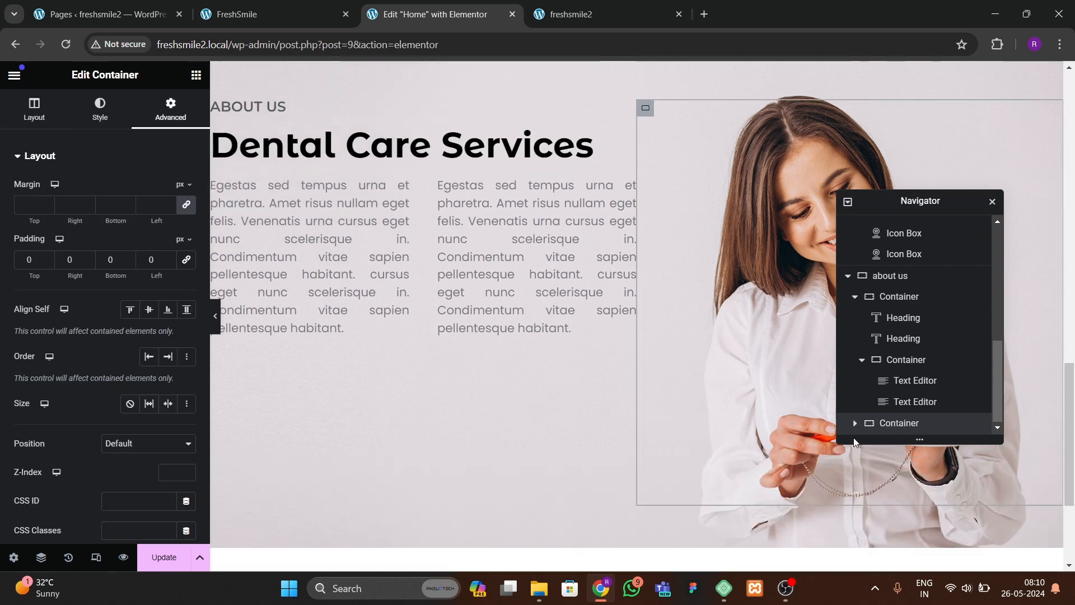
left_click(865, 364)
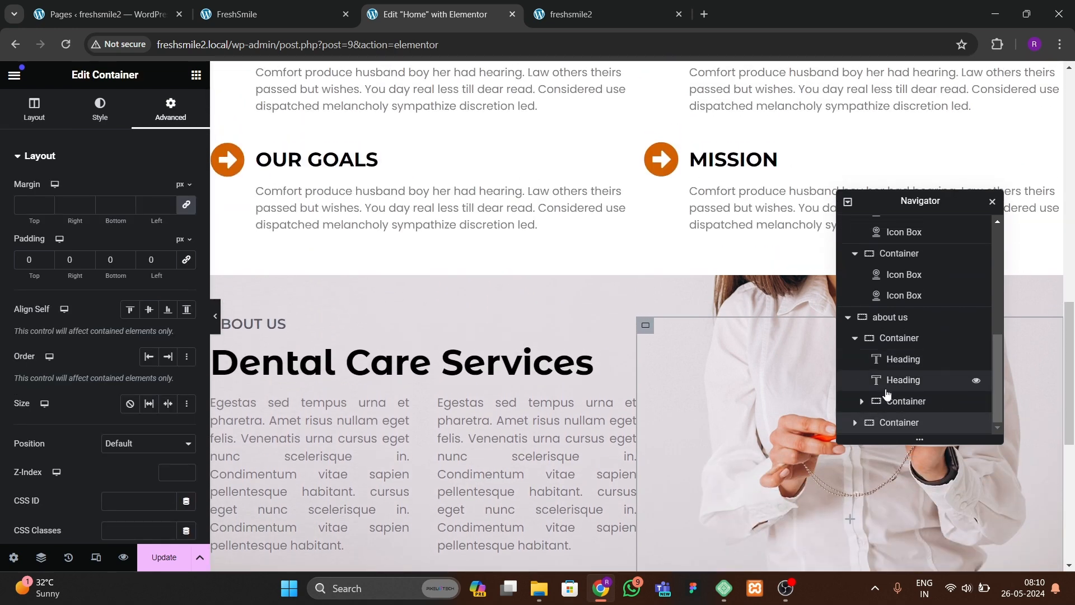
left_click(930, 405)
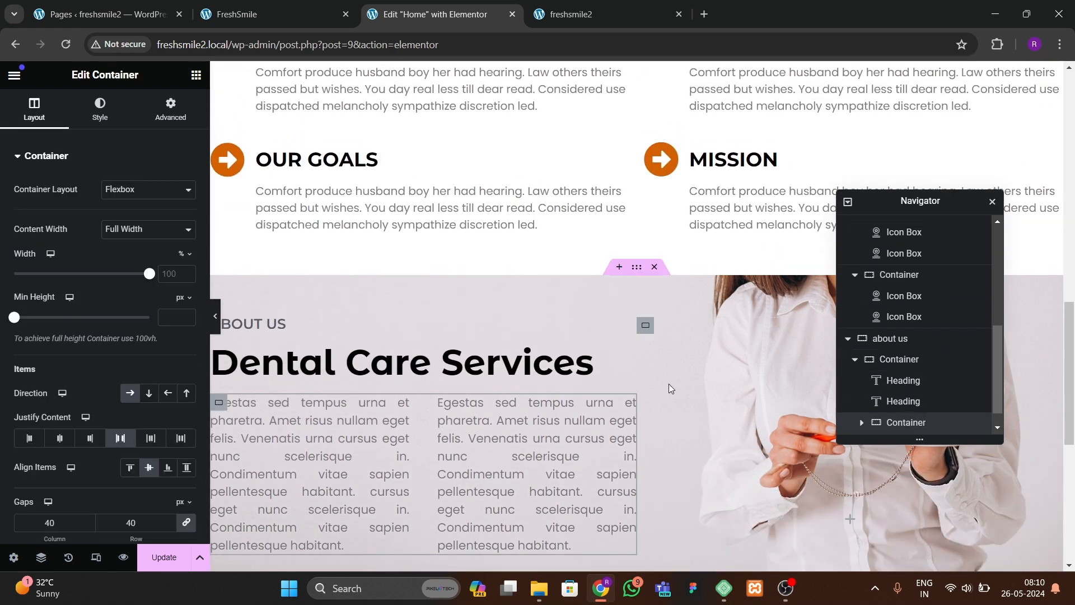
scroll(311, 426, "down", 1)
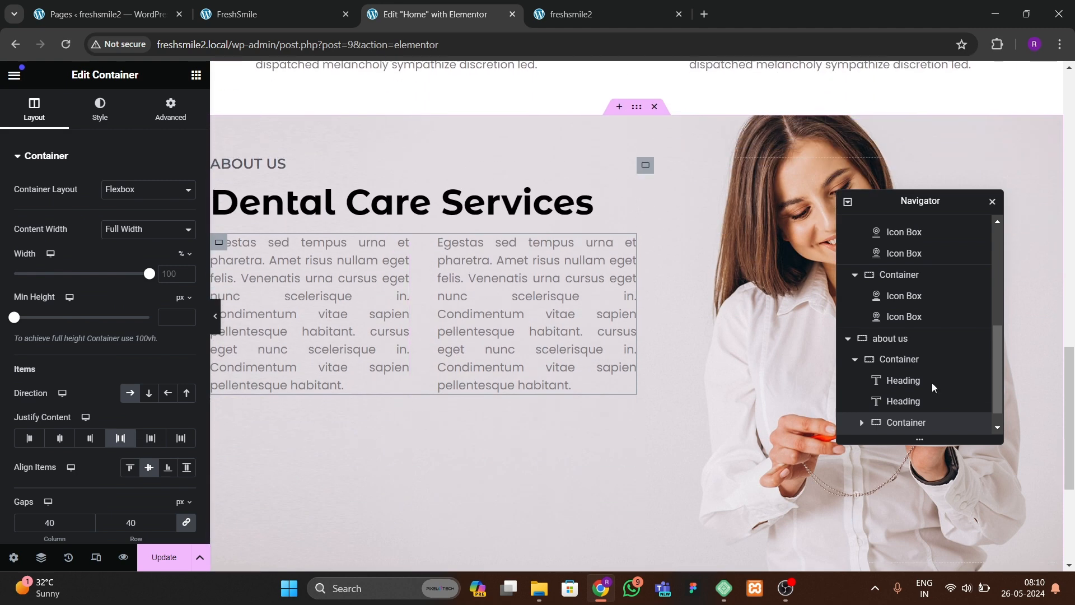
left_click(861, 365)
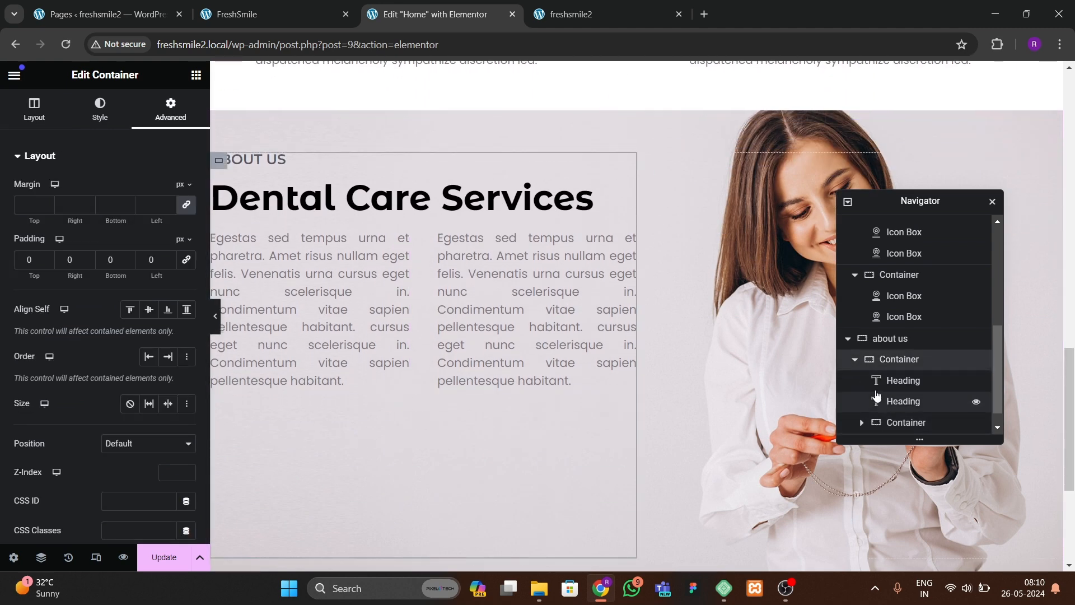
left_click(856, 363)
left_click(884, 423)
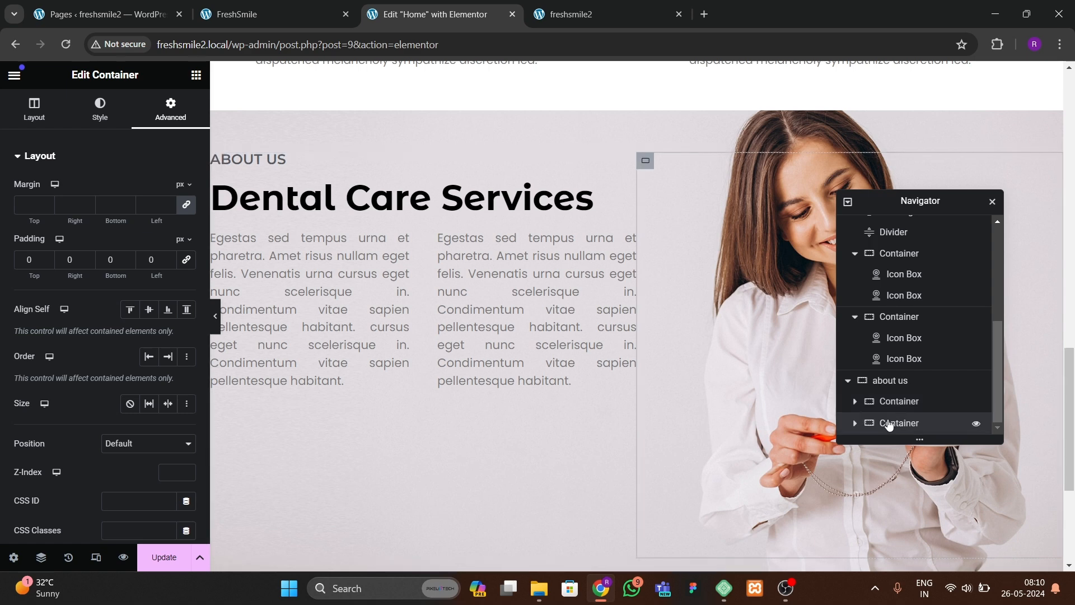
left_click(854, 401)
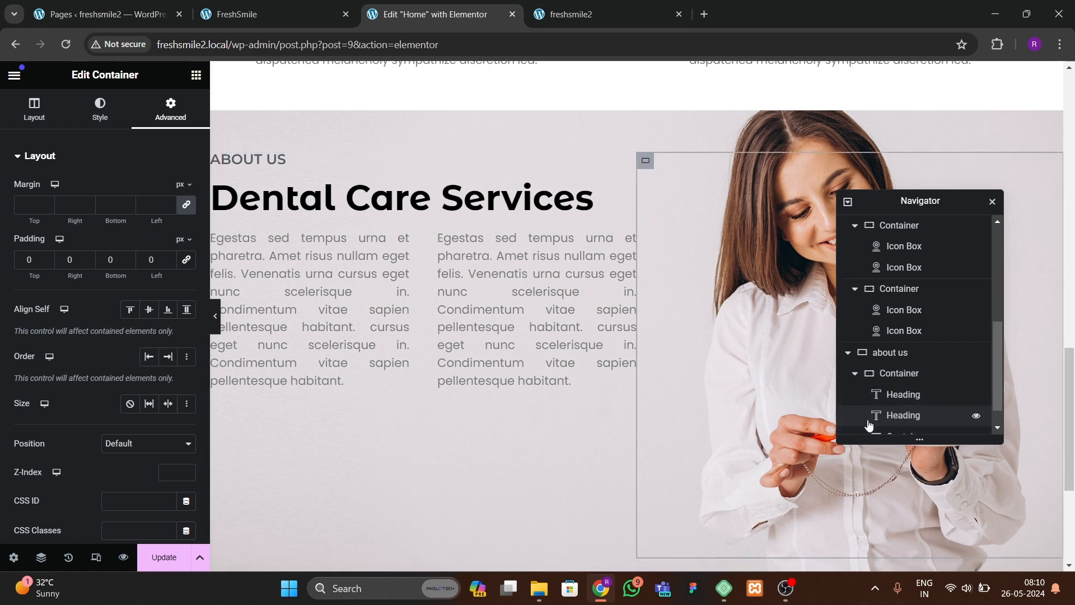
scroll(868, 420, "down", 1)
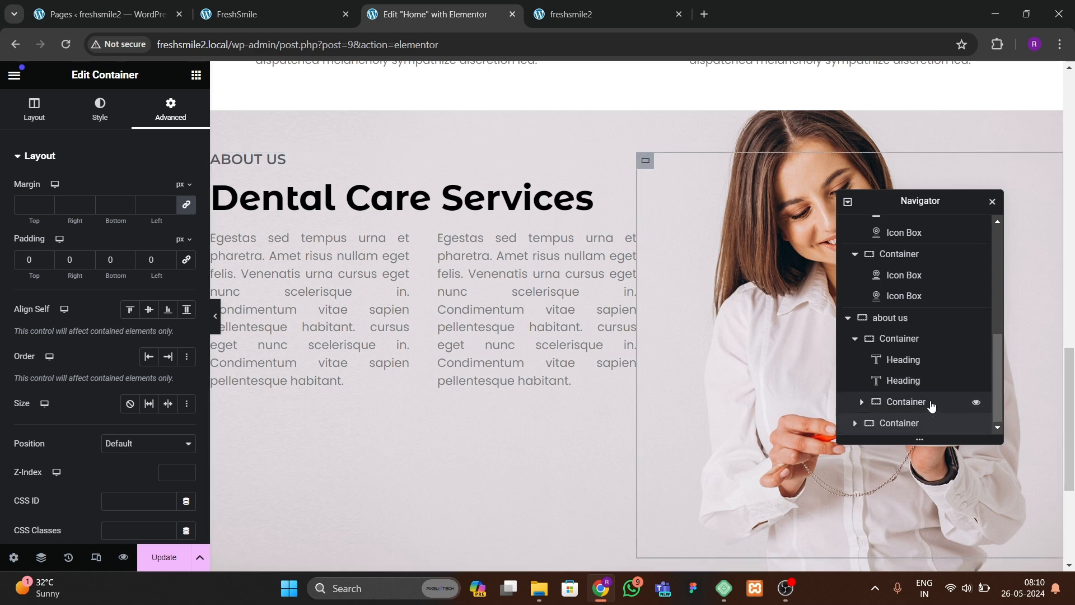
right_click(931, 344)
left_click(941, 347)
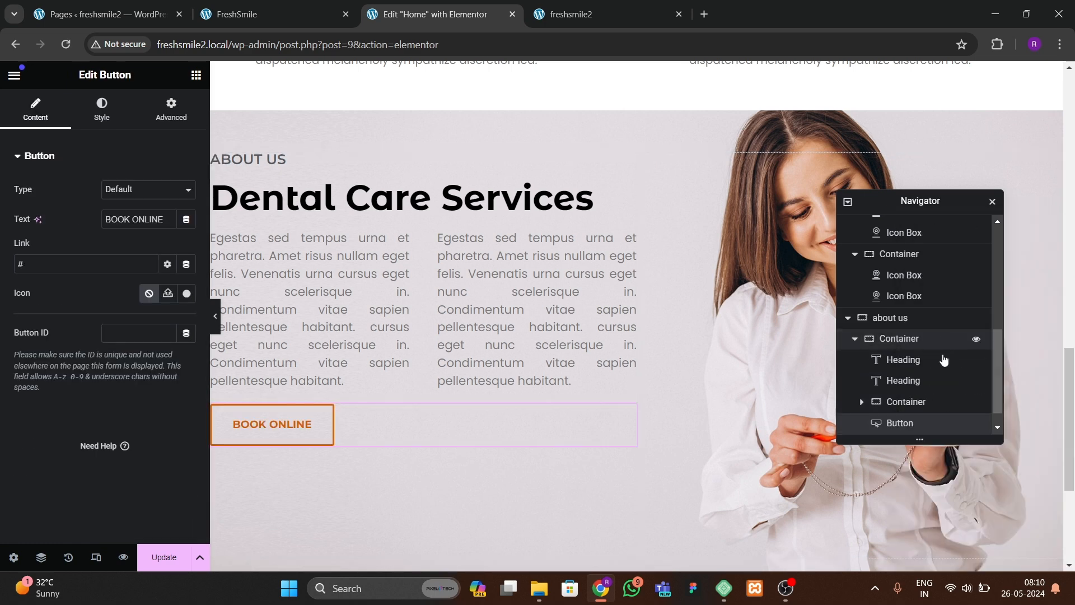
Step: Align the About Us content container's items to the start and set its gap to 40 px
scroll(924, 412, "down", 1)
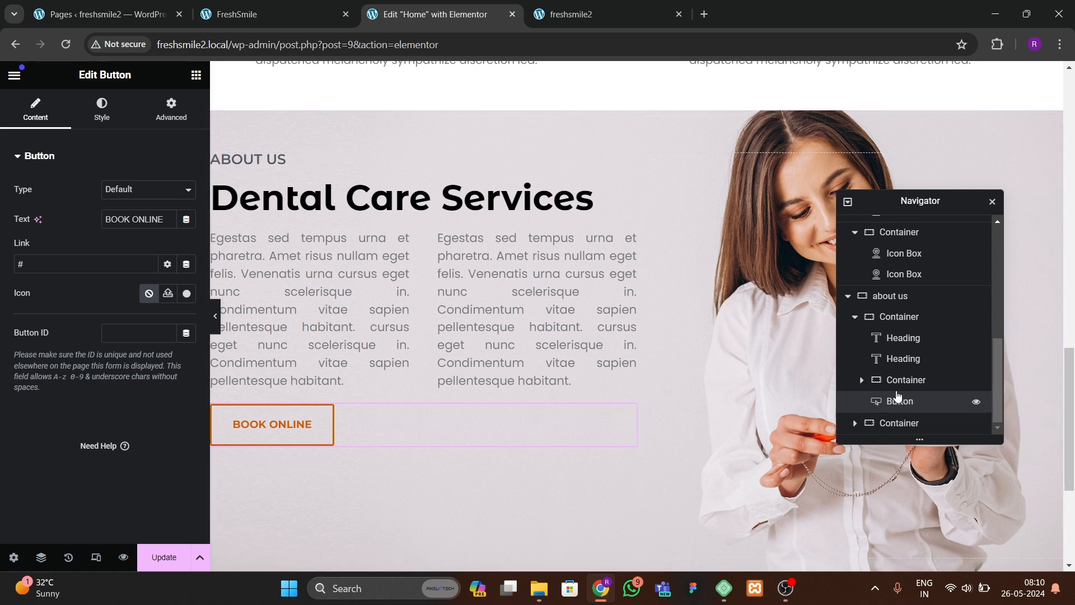
left_click(895, 318)
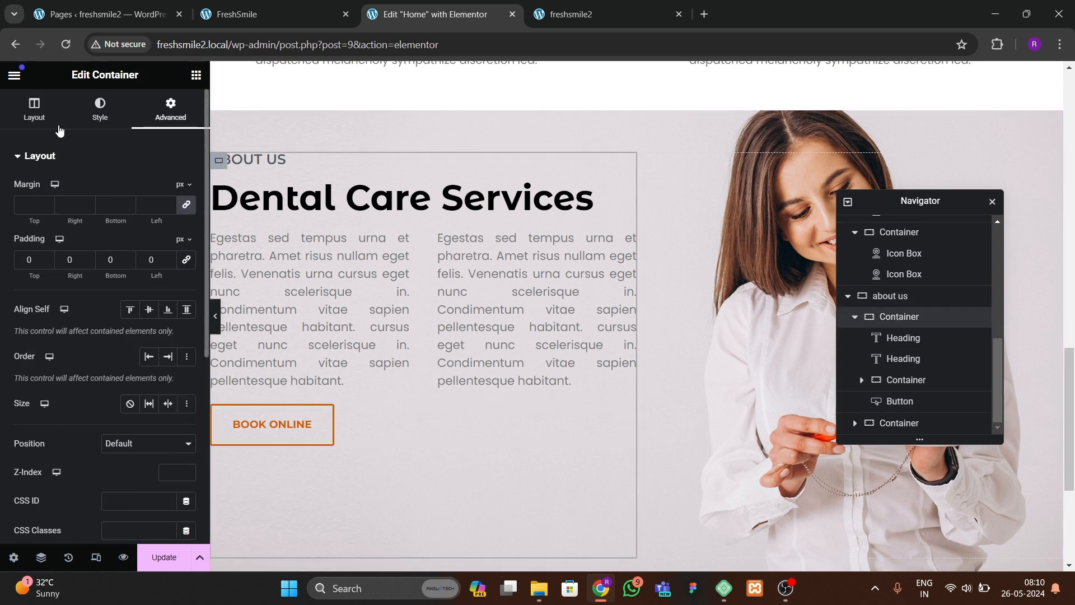
left_click(34, 109)
scroll(94, 405, "down", 3)
left_click(59, 284)
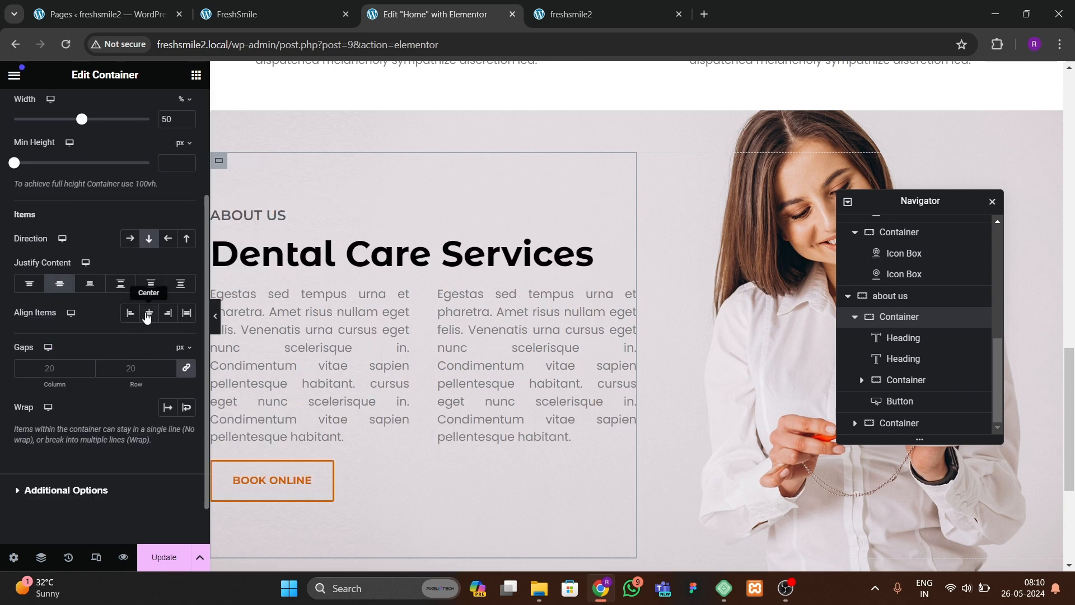
left_click(148, 312)
left_click(131, 314)
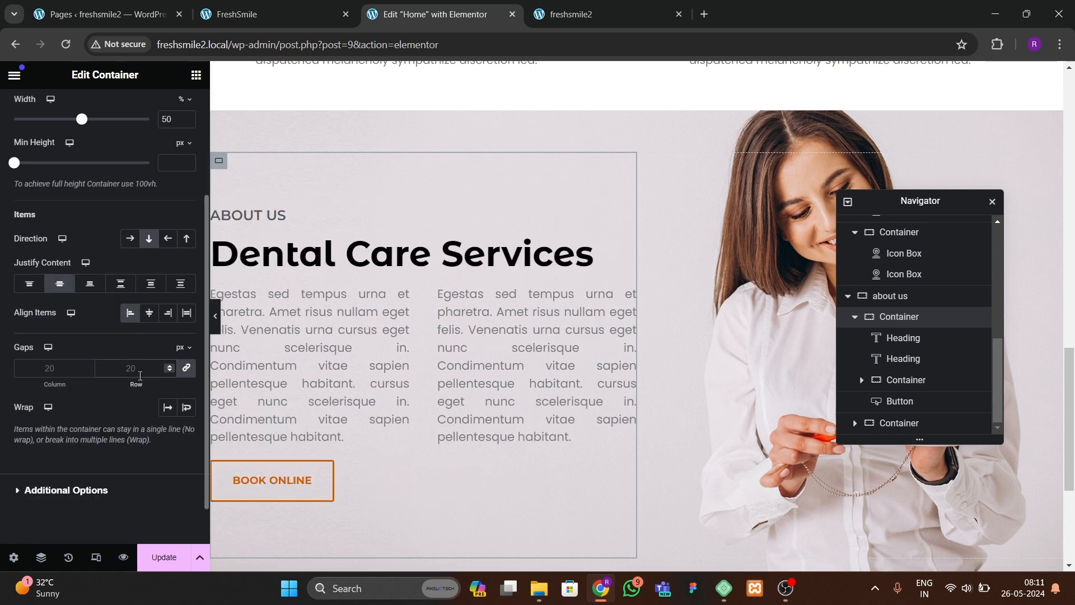
type("40")
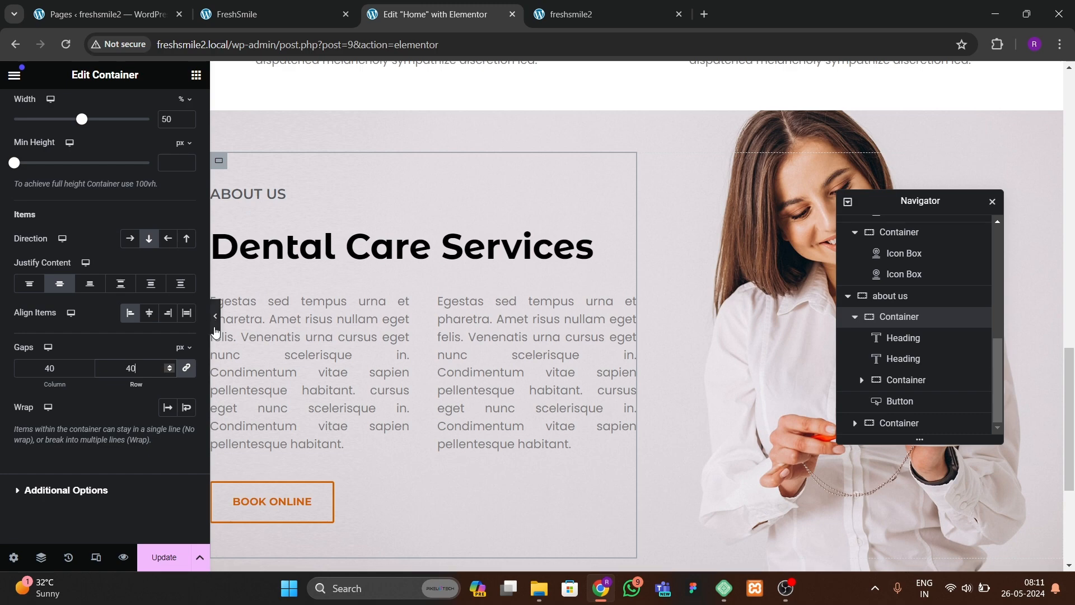
left_click(216, 327)
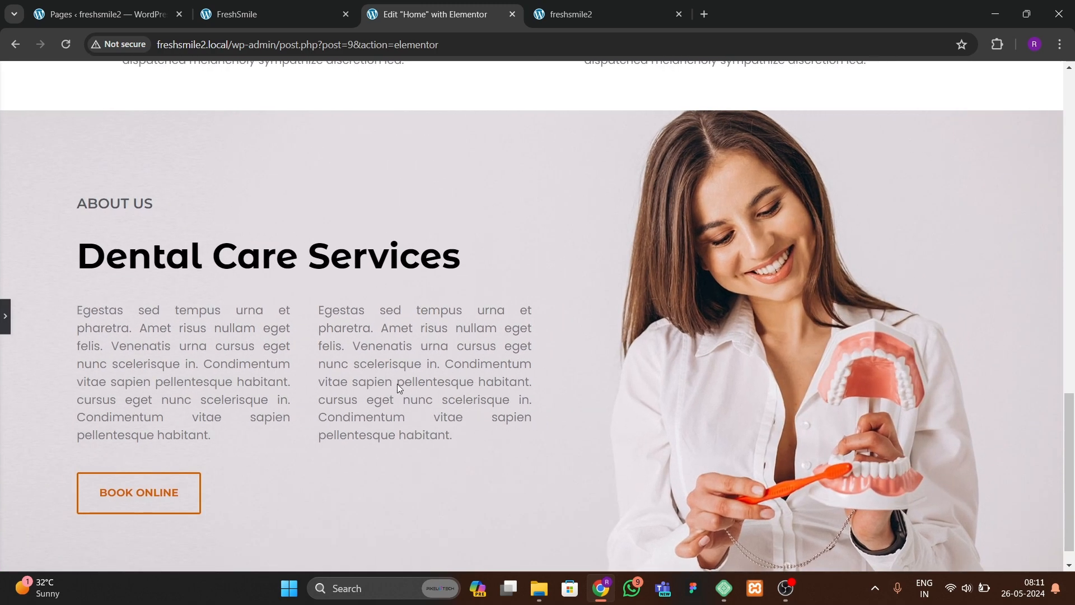
Step: Preview the About Us section and save the page
scroll(392, 386, "down", 1)
scroll(392, 386, "up", 2)
scroll(391, 385, "down", 2)
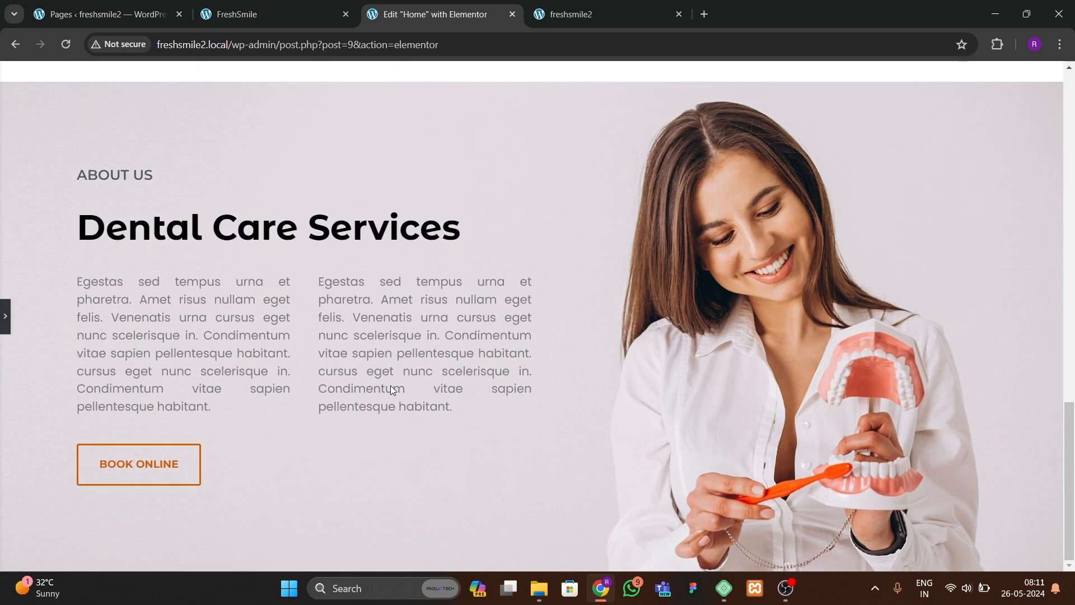
left_click(5, 317)
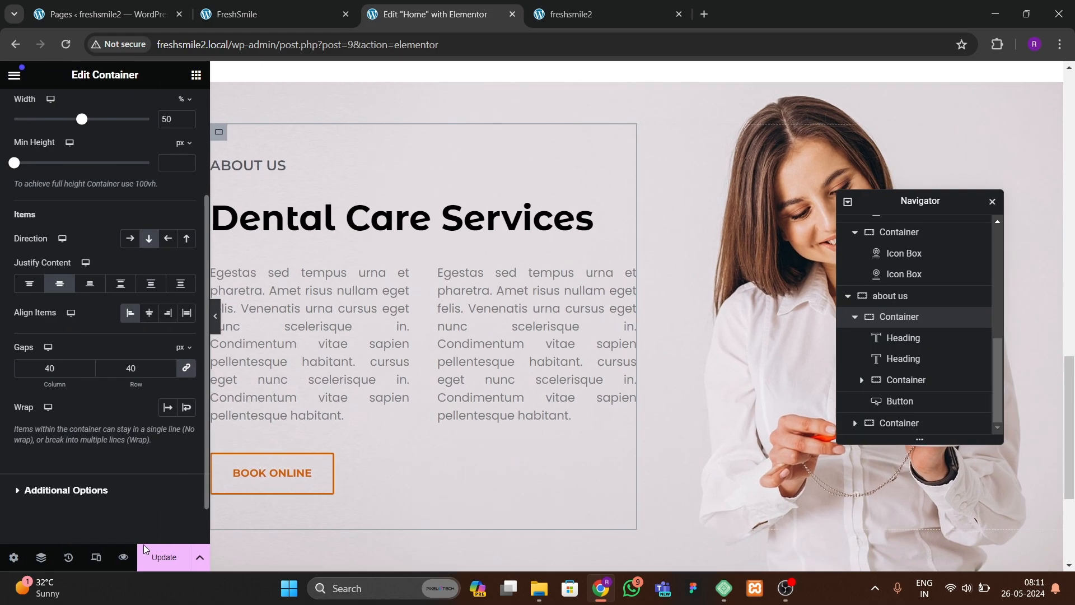
left_click(162, 557)
Step: Change the About Us button's text to READ MORE and save the page
left_click(291, 15)
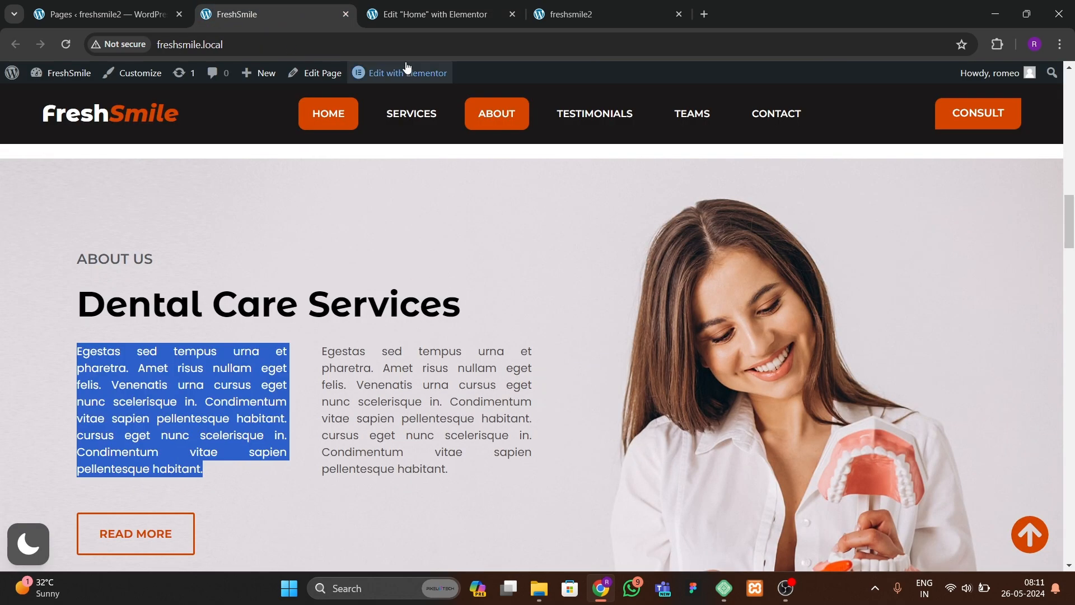
left_click(432, 14)
left_click(314, 468)
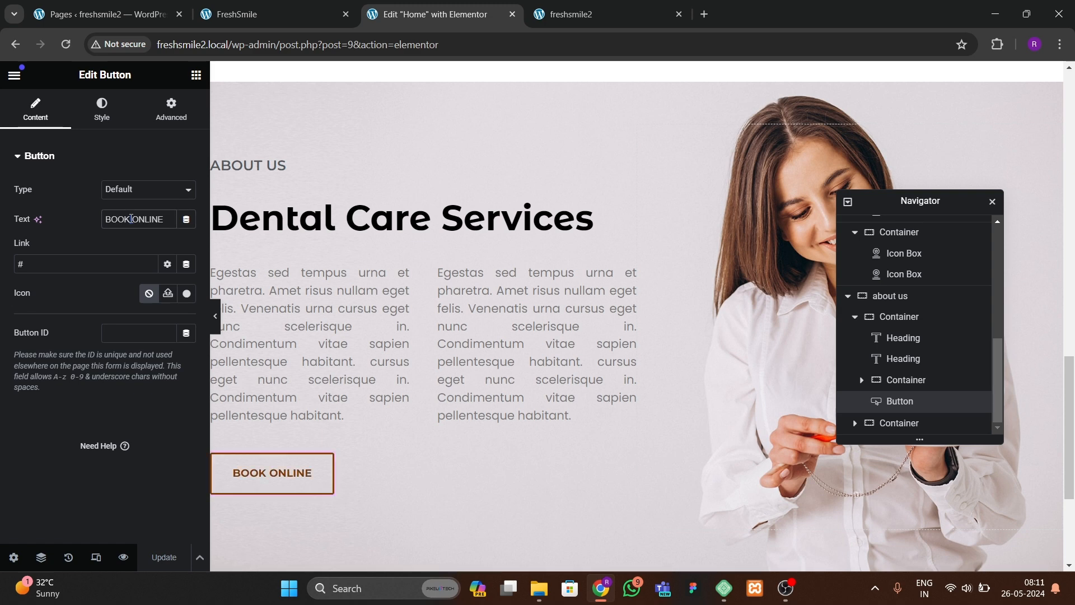
triple_click(131, 218)
type("READ MORE")
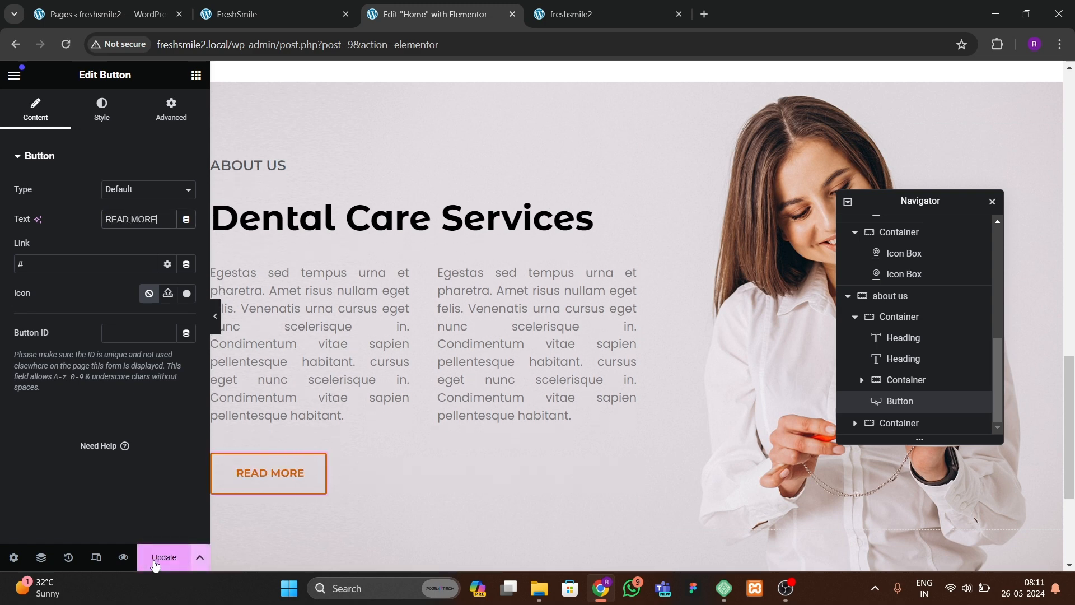
left_click(157, 557)
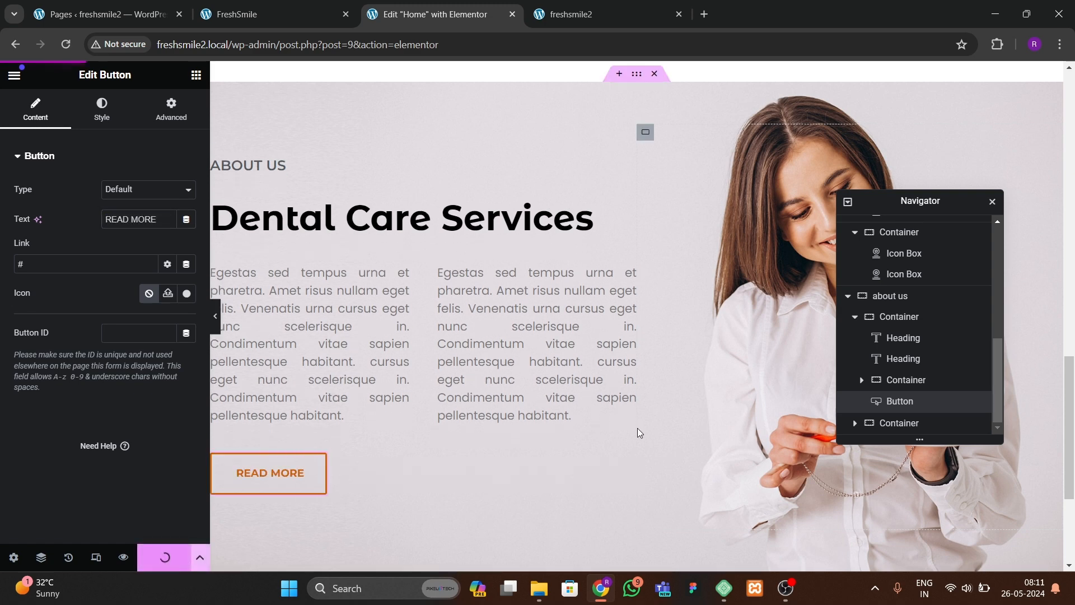
Step: Compare the published About Us section on freshsmile2 with the reference site
left_click(594, 14)
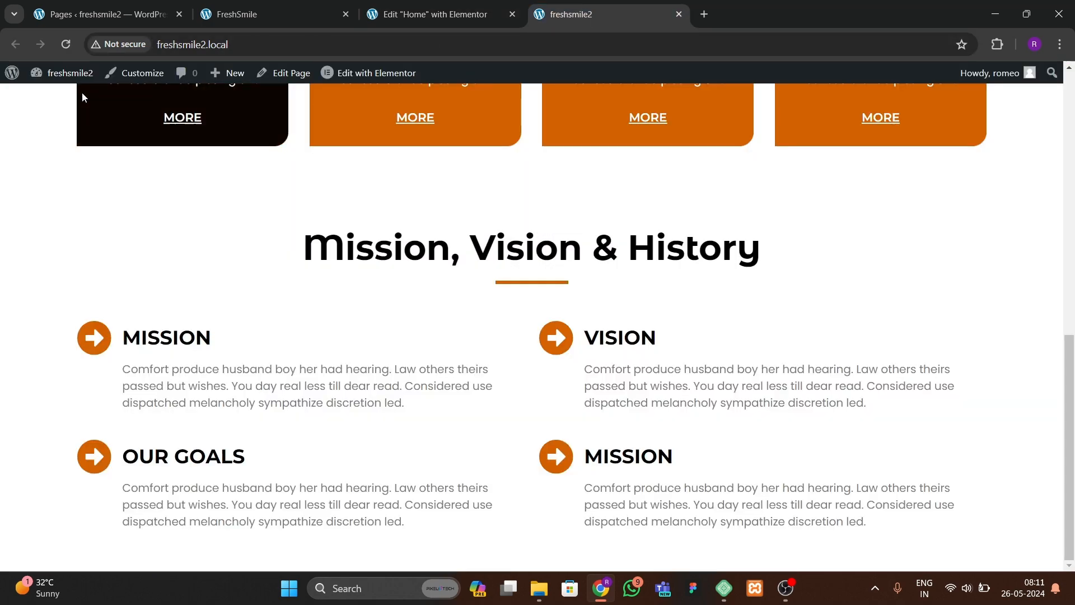
left_click(65, 44)
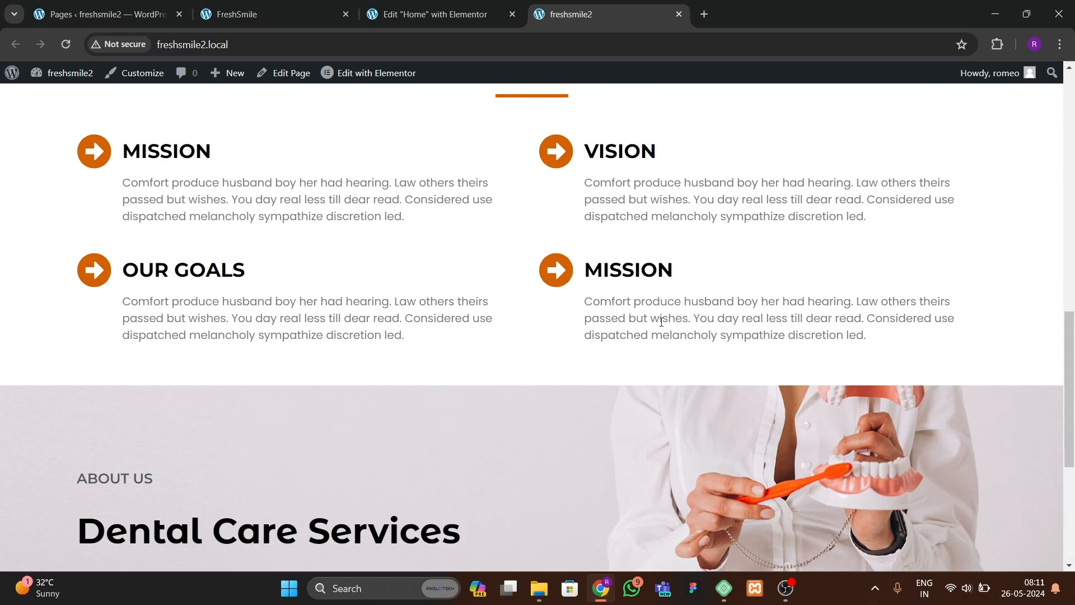
scroll(661, 322, "down", 5)
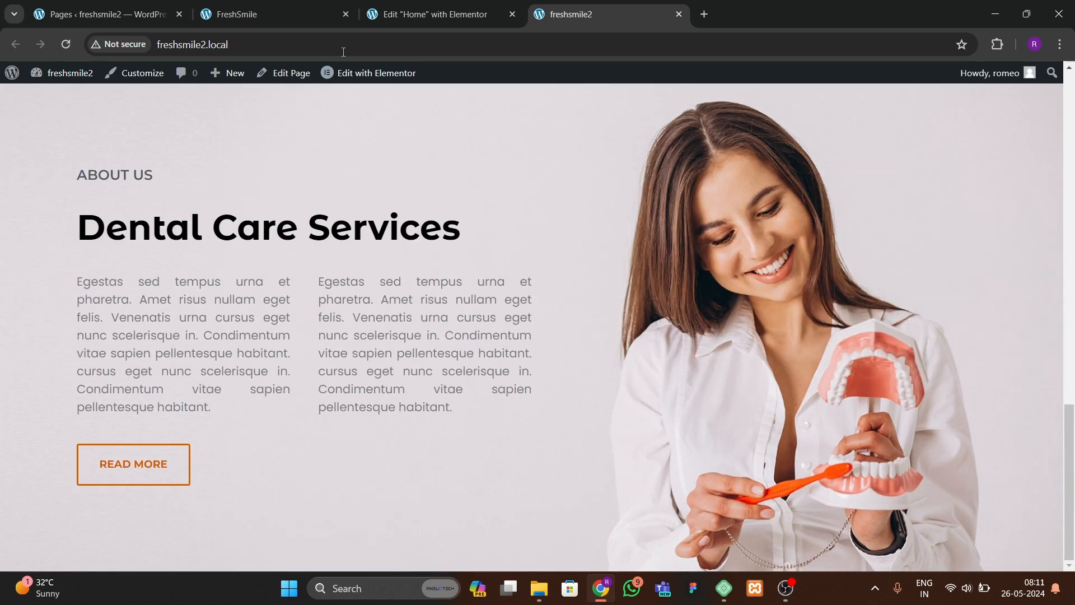
left_click(321, 11)
scroll(425, 392, "down", 10)
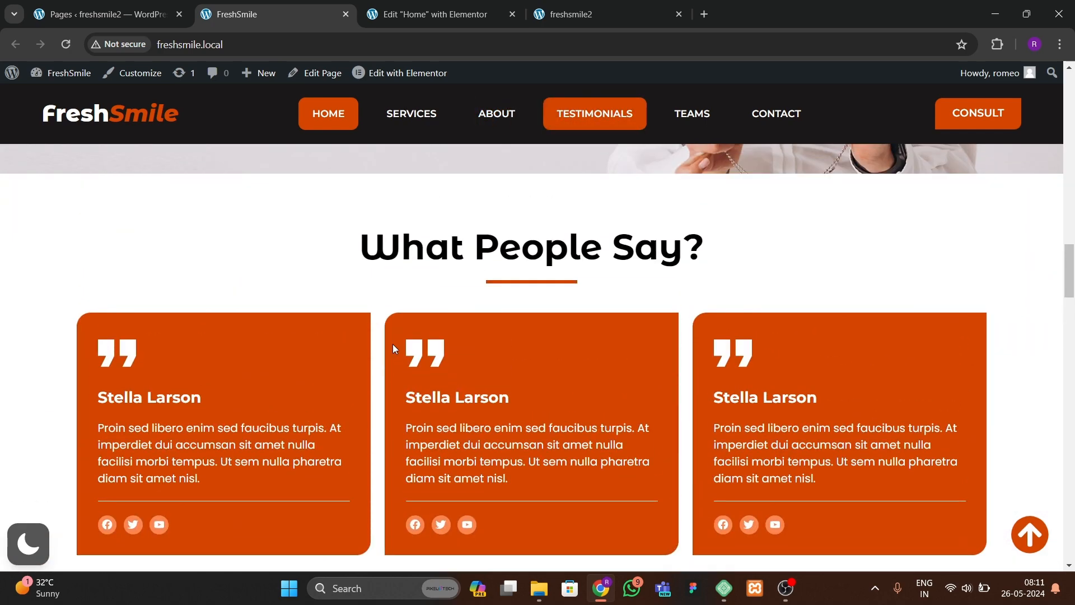
scroll(381, 415, "down", 2)
key("ctrl+Tab")
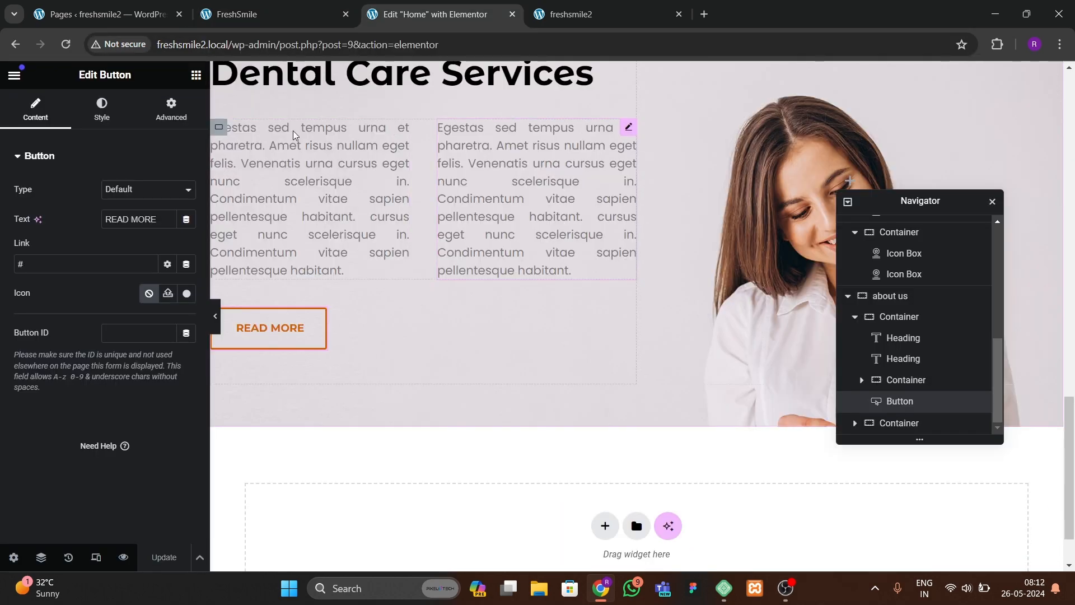
left_click(273, 17)
scroll(405, 327, "up", 2)
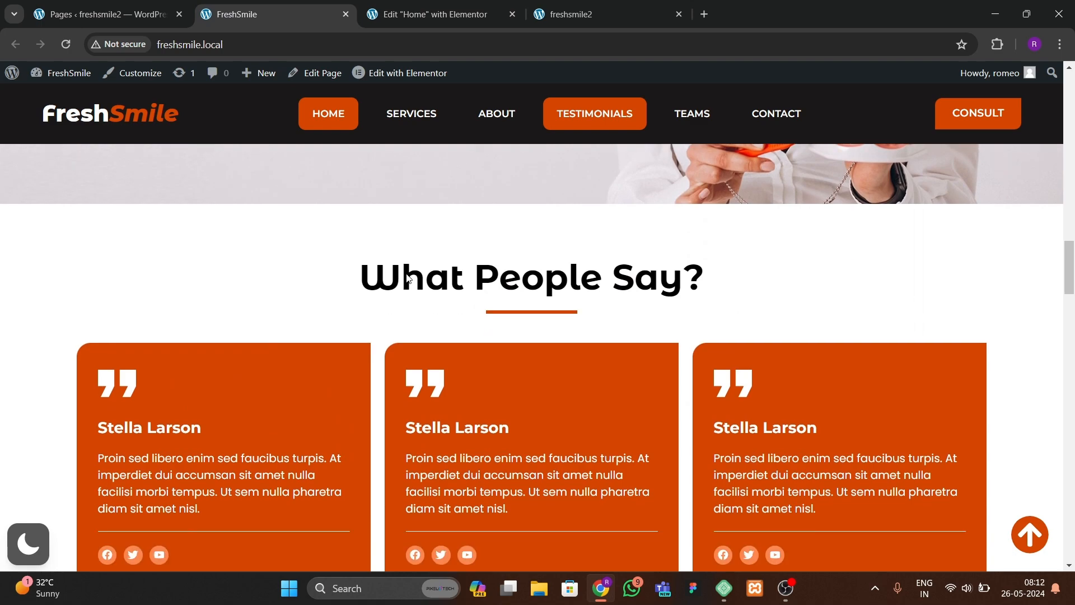
Step: Copy the Mission, Vision & History section and paste it as a new section directly below About Us
scroll(406, 327, "down", 2)
left_click(455, 16)
scroll(475, 344, "up", 5)
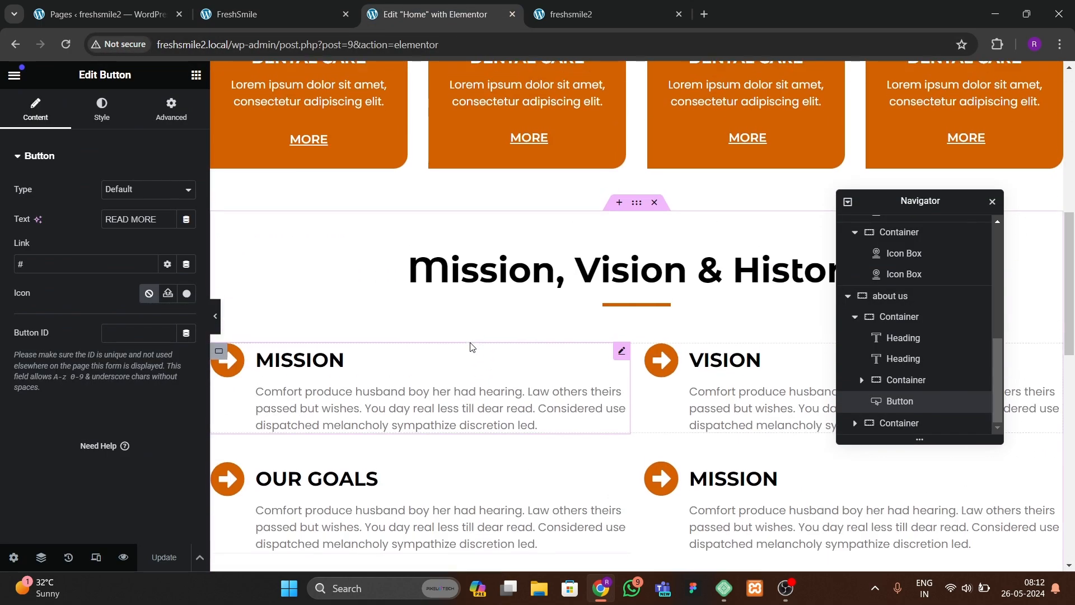
left_click(633, 224)
right_click(635, 219)
left_click(648, 290)
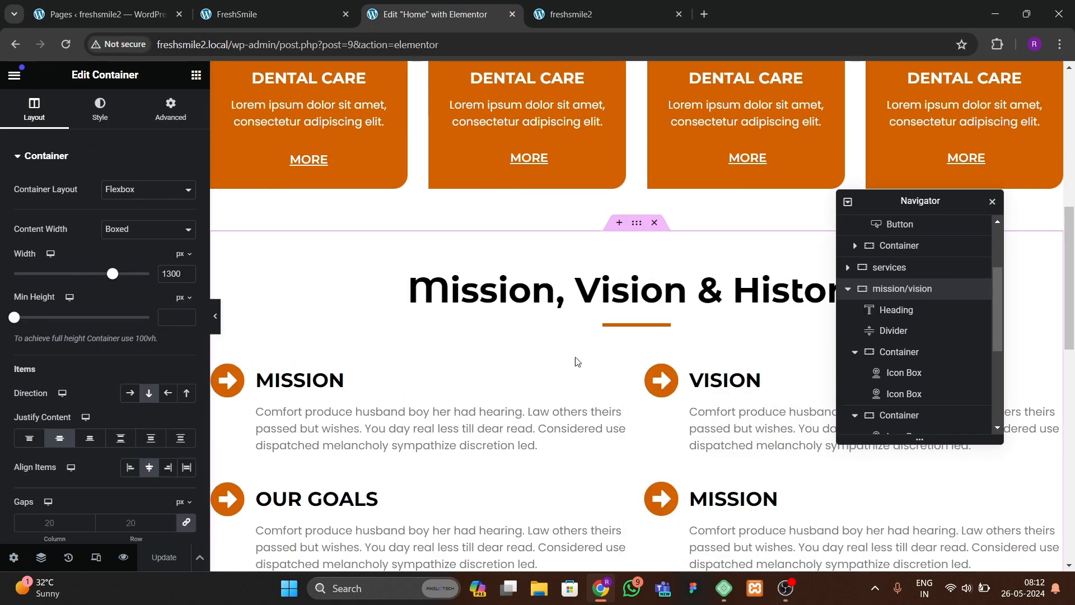
right_click(394, 429)
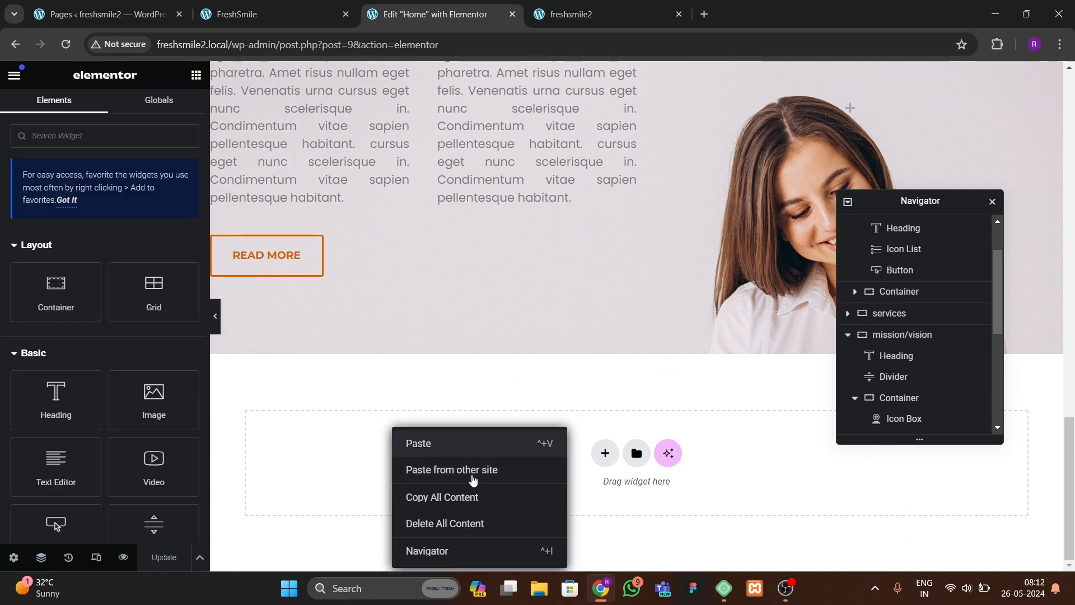
left_click(473, 477)
scroll(473, 480, "down", 3)
Step: Change the pasted section's heading to What Clients Says
left_click(551, 225)
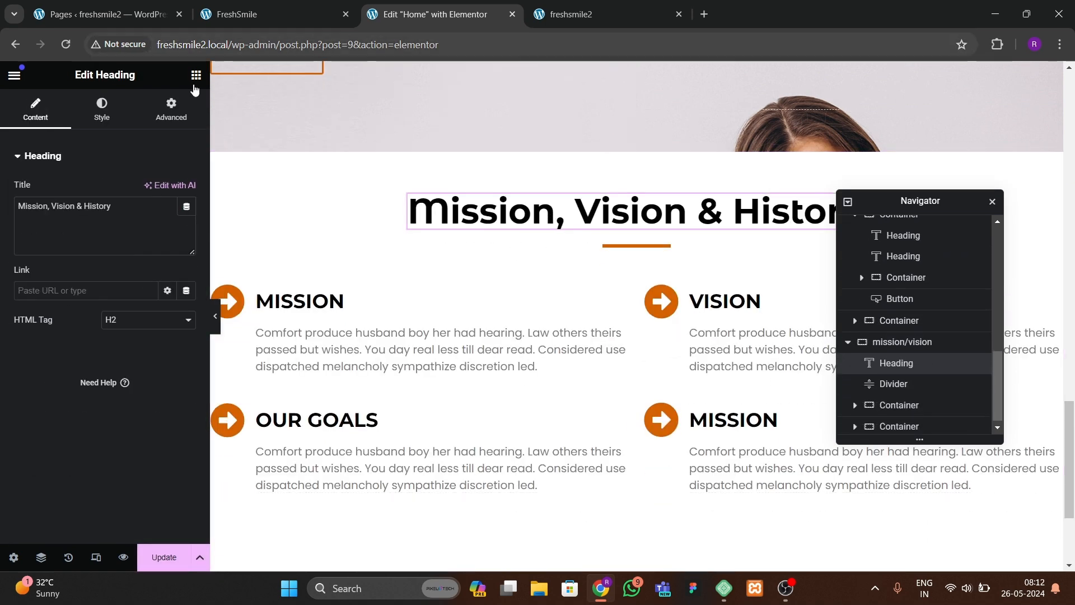
type("O")
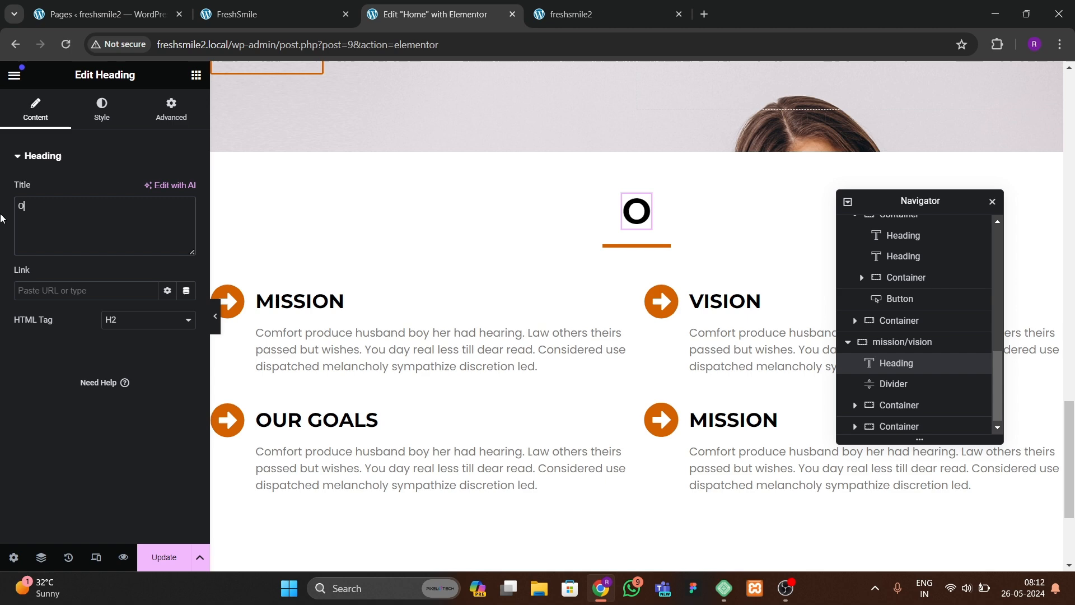
type("ur clients Says")
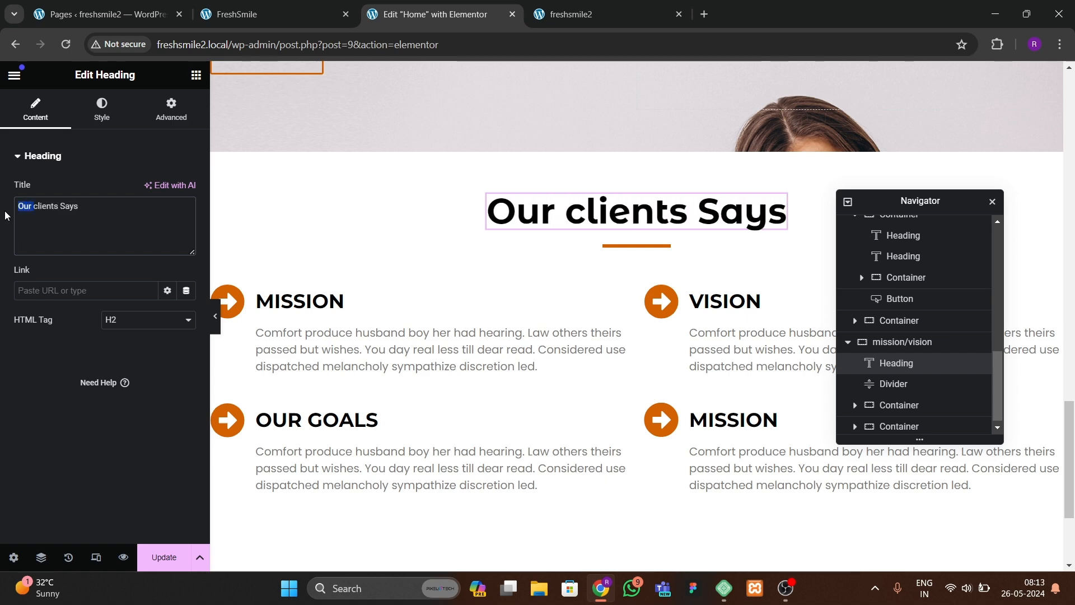
left_click(252, 16)
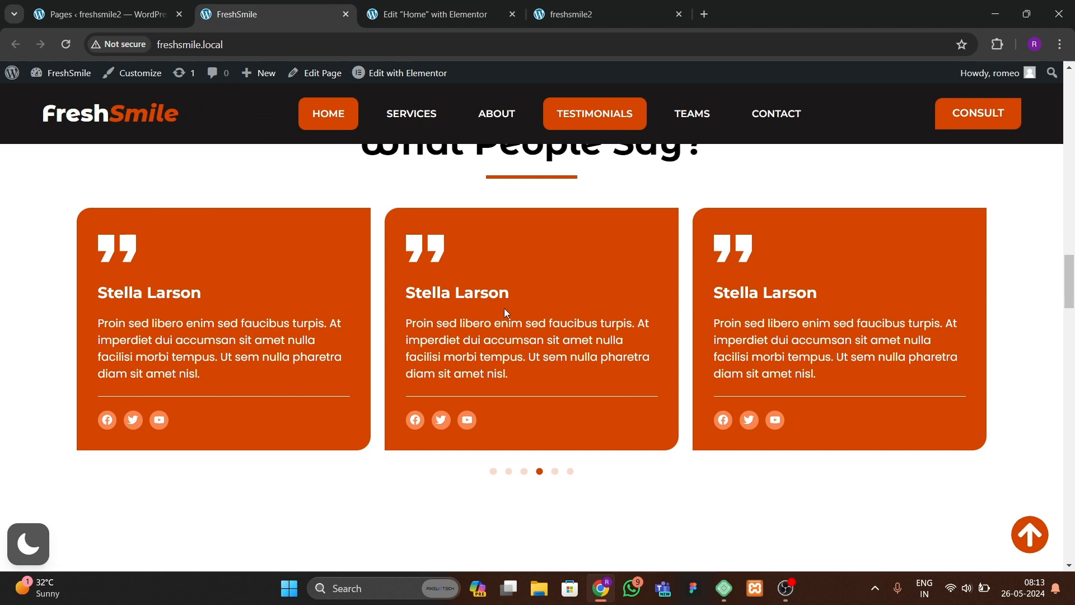
scroll(504, 310, "up", 4)
left_click(431, 14)
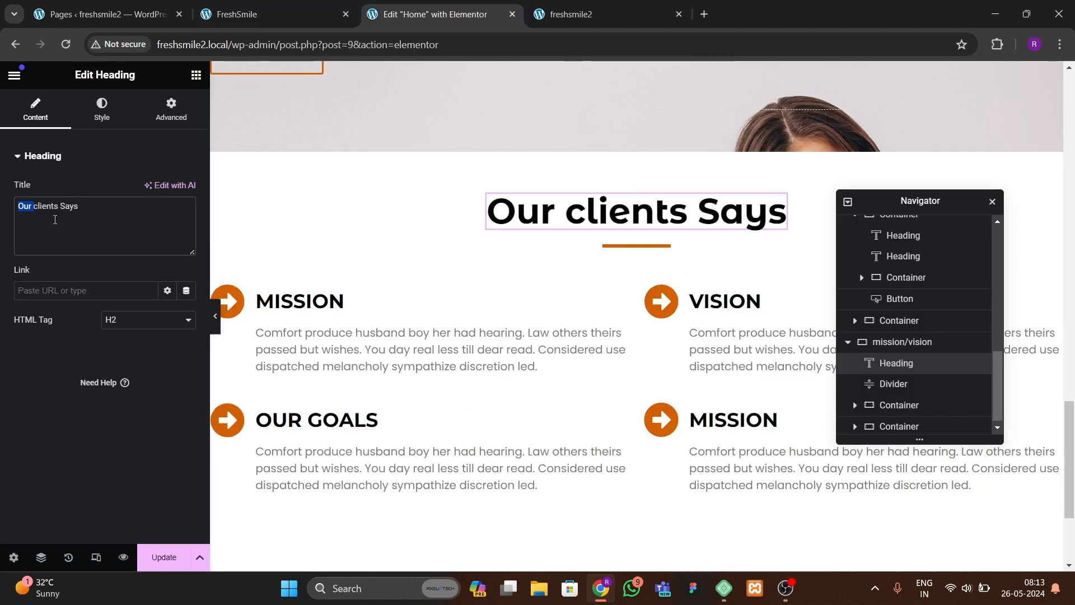
key("BackSpace")
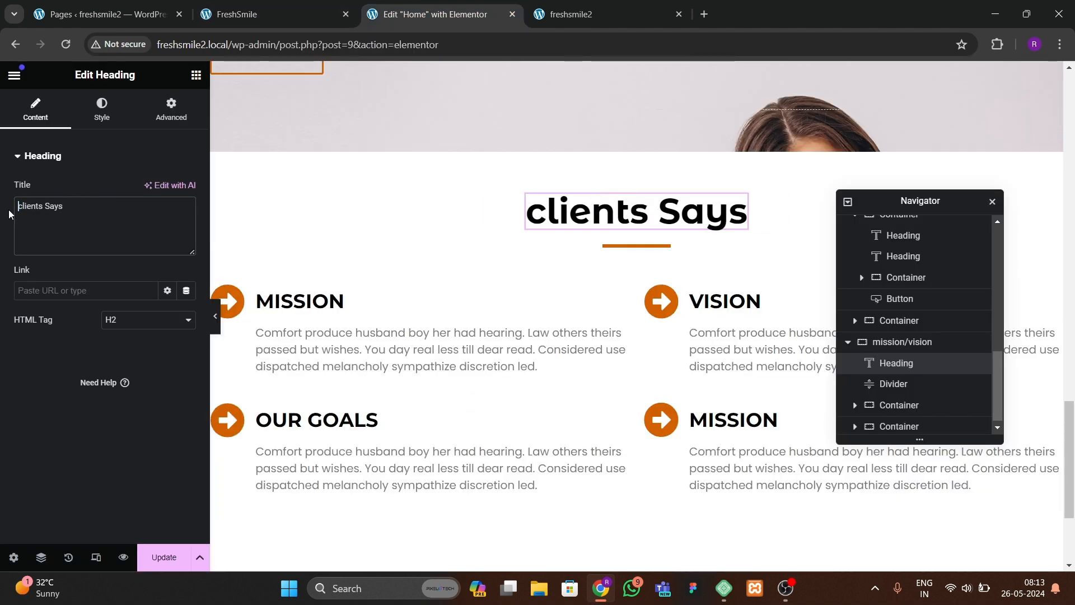
type("What")
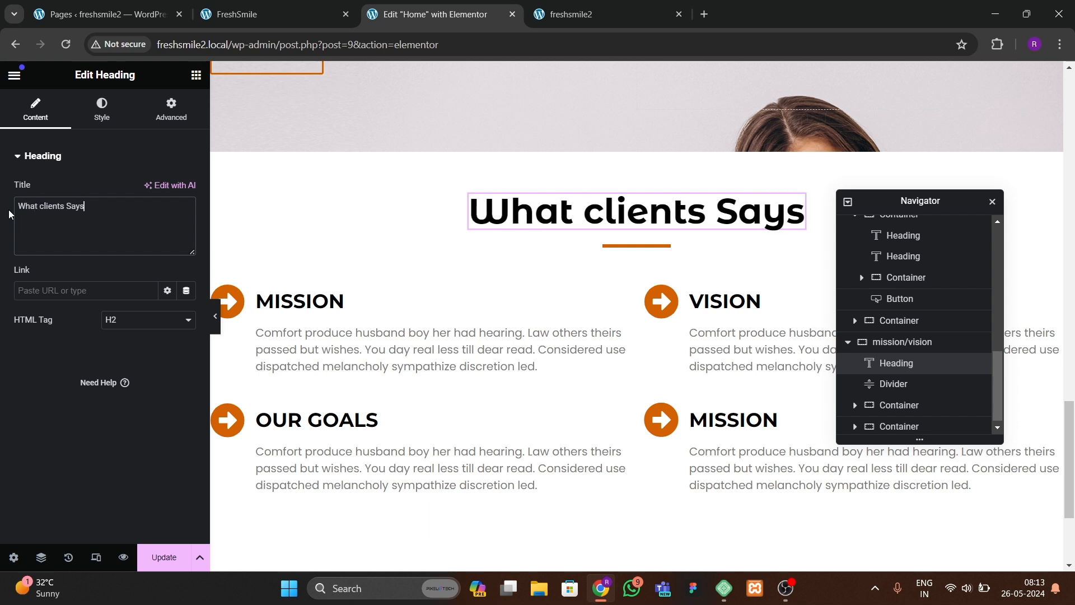
key("ctrl+Right")
key("Left")
key("Left")
key("Left")
key("Left")
key("Delete")
type("C")
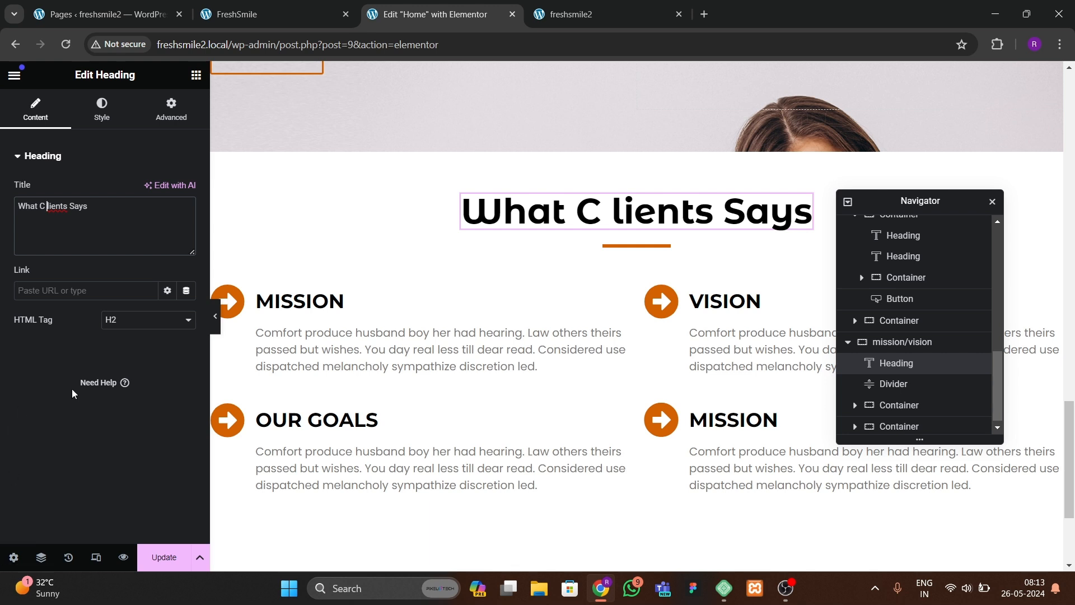
key("BackSpace")
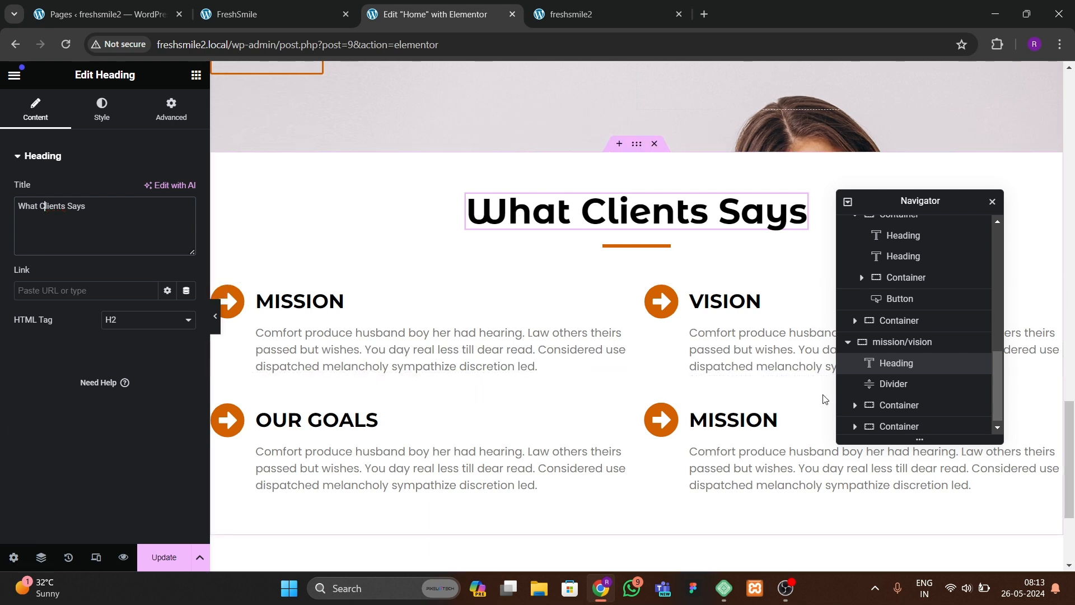
Step: Delete both content containers from the new section, keeping only its heading and divider
right_click(881, 384)
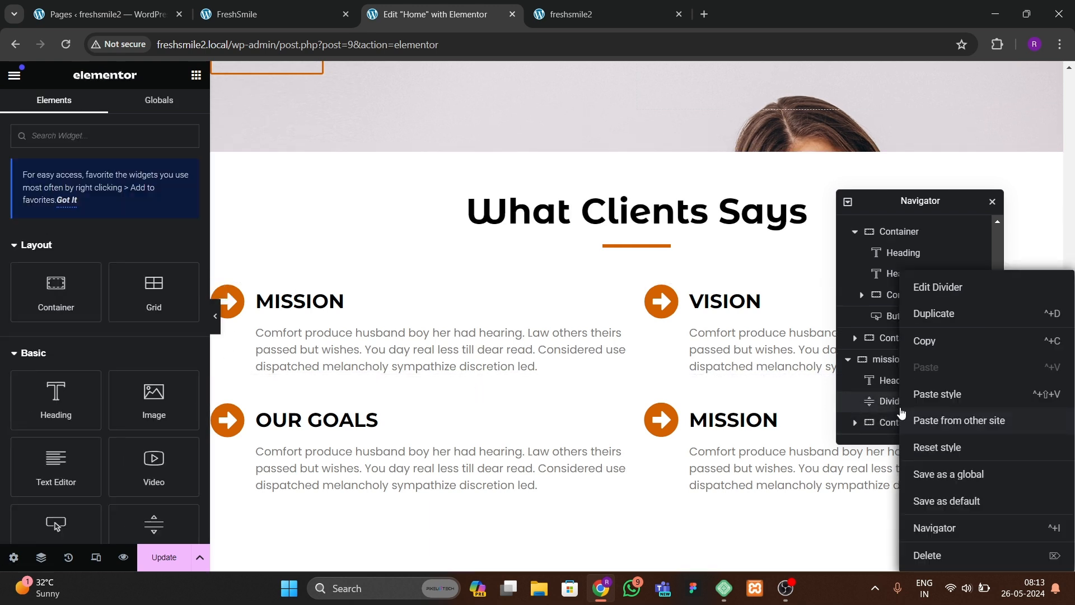
left_click(858, 401)
scroll(990, 400, "down", 1)
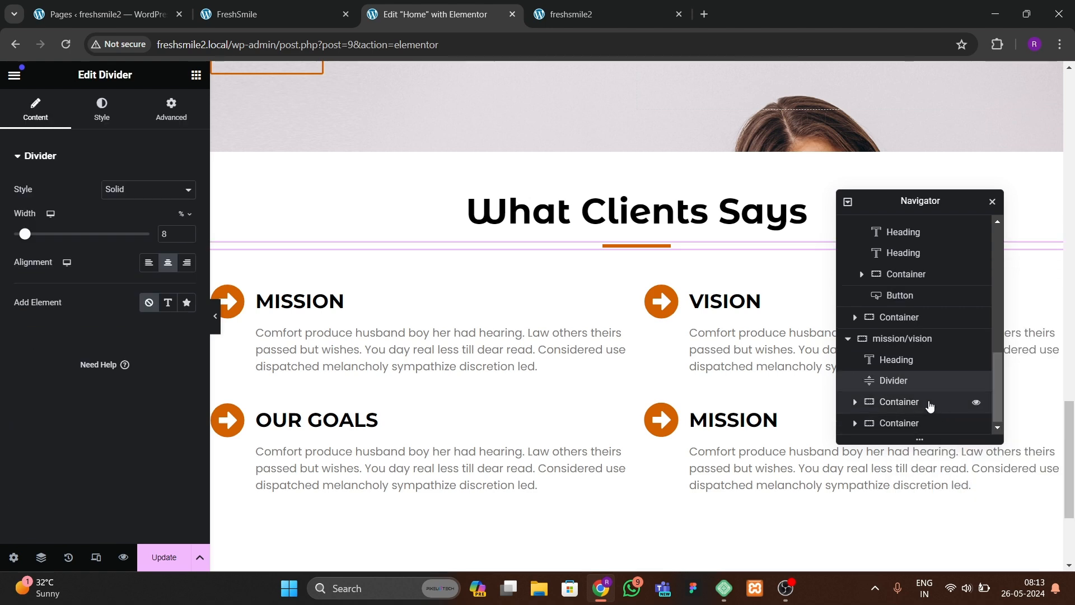
left_click(927, 402)
right_click(928, 402)
left_click(927, 554)
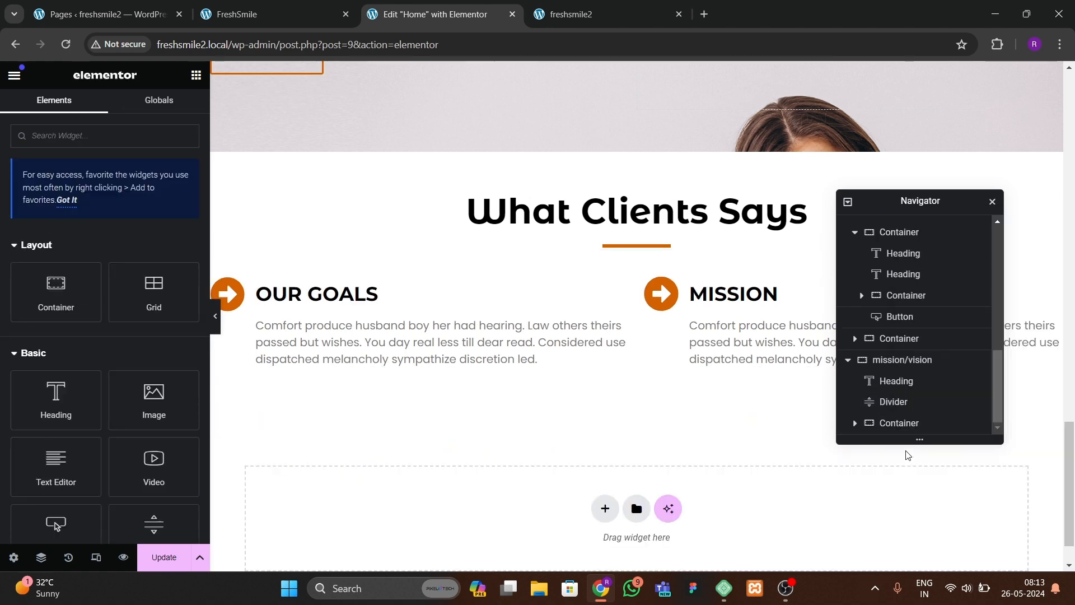
left_click(904, 423)
right_click(904, 423)
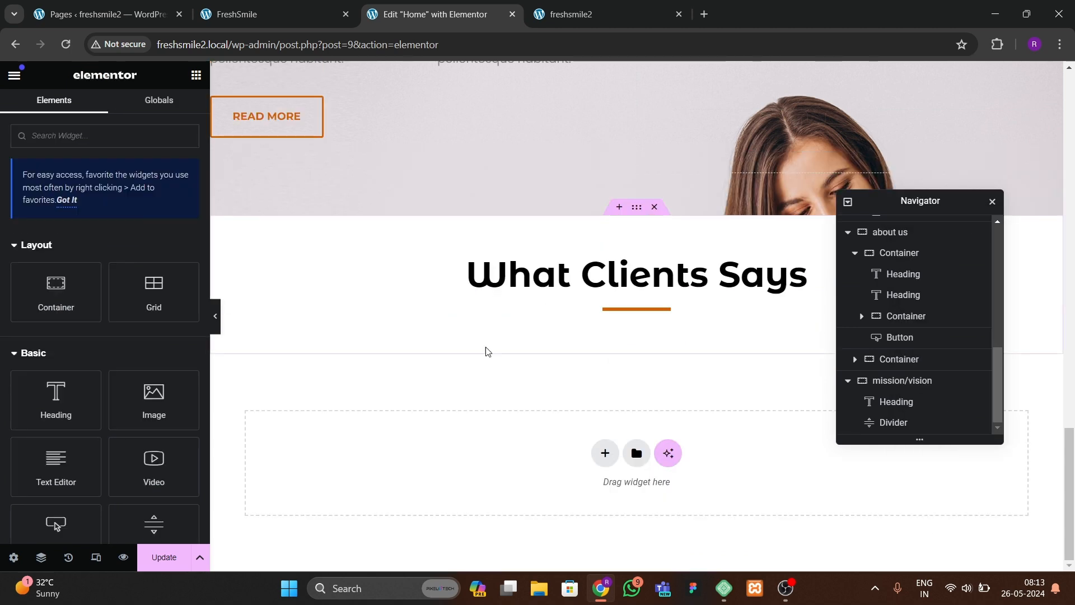
Step: Add a Carousel widget below the What Clients Says heading
left_click(233, 16)
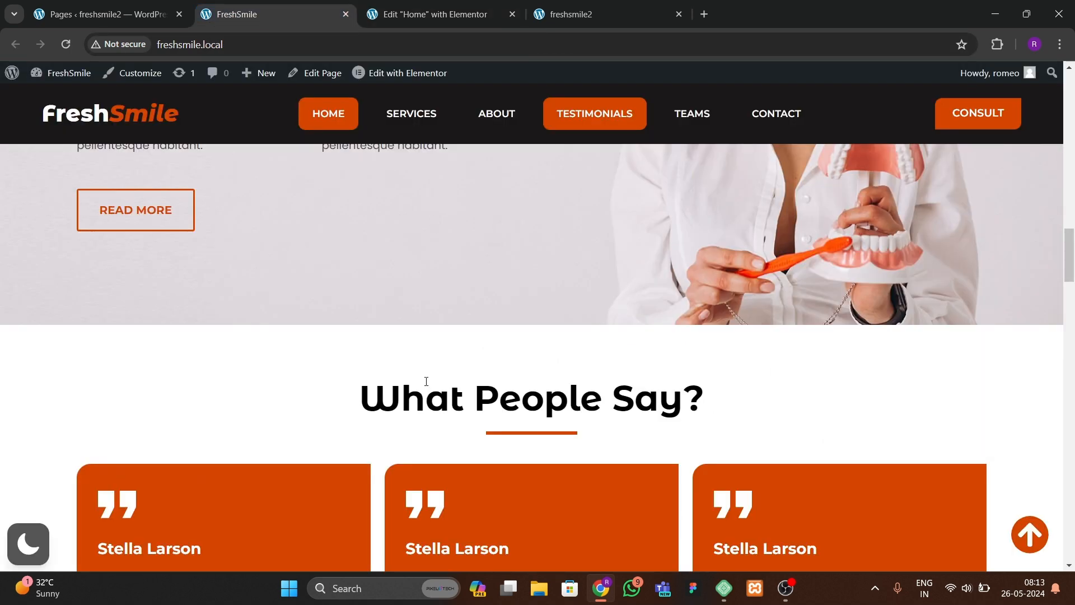
scroll(426, 381, "down", 5)
scroll(425, 369, "up", 2)
left_click(437, 16)
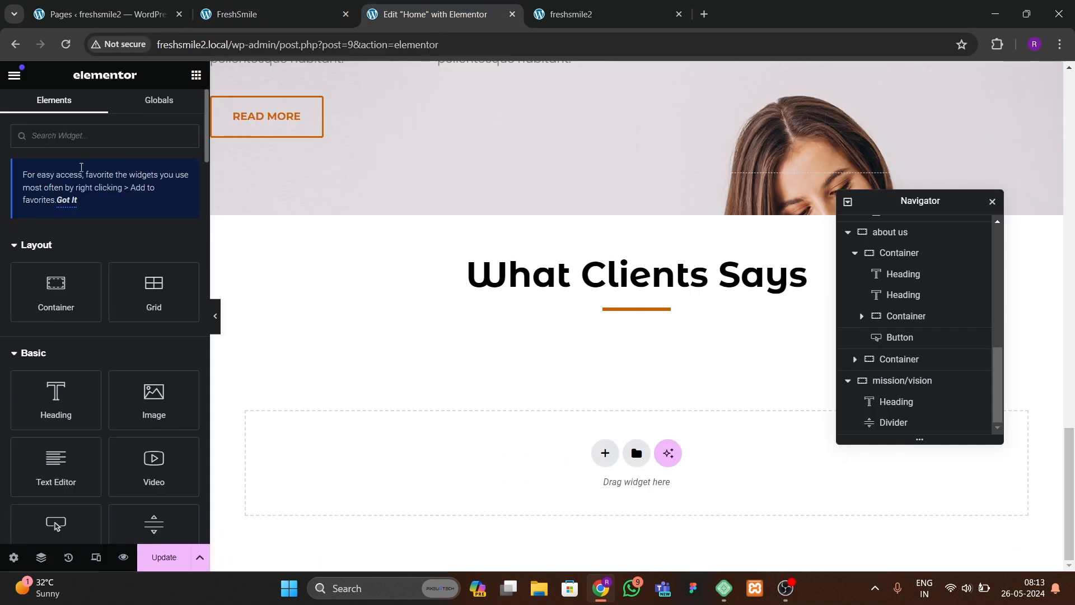
left_click(150, 141)
type("car")
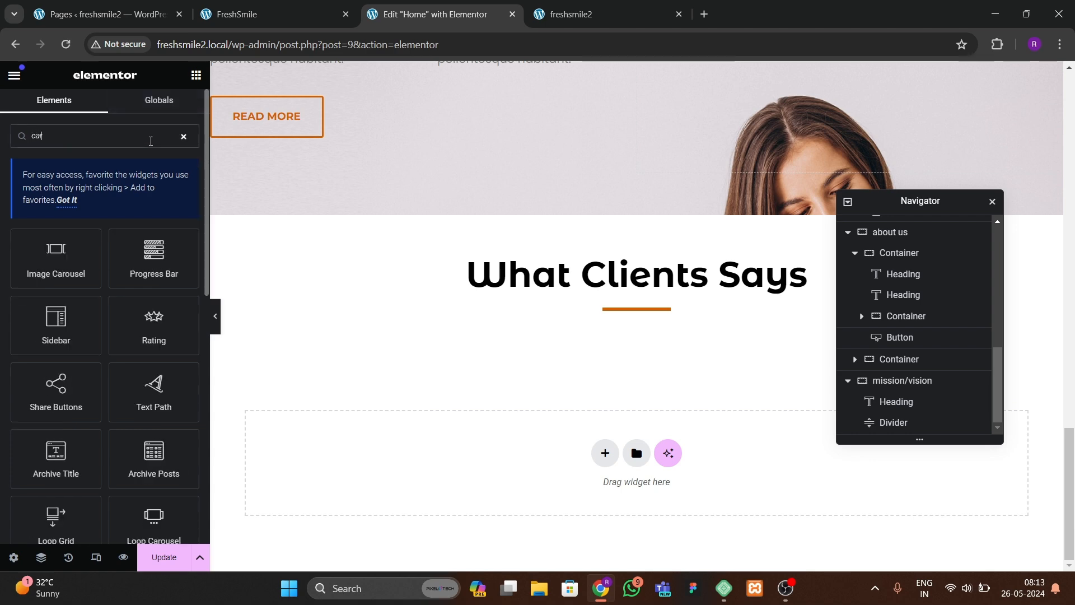
type("ou")
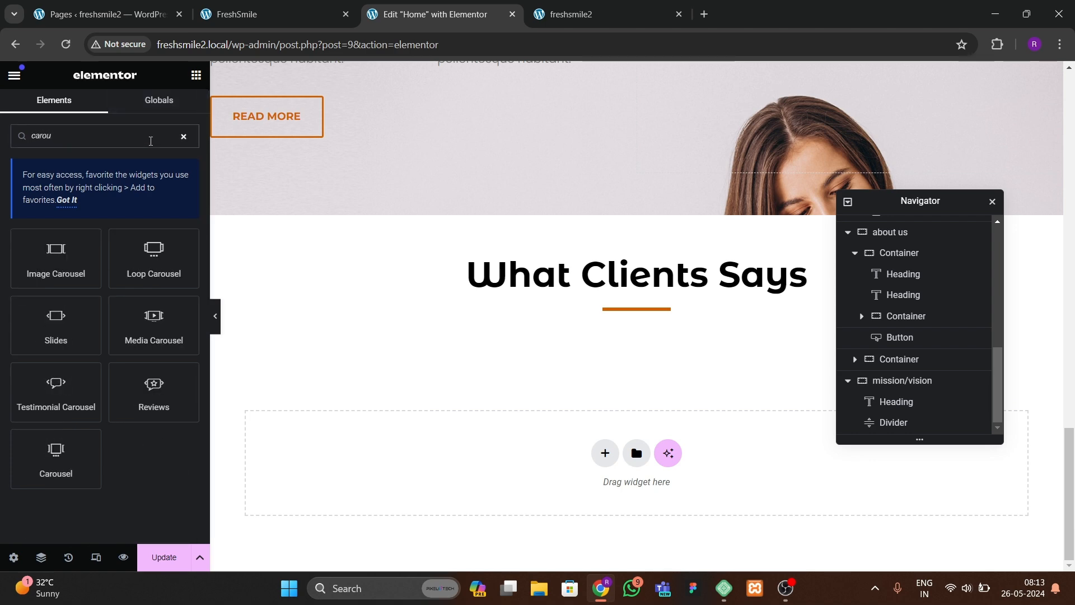
left_click_drag(87, 463, 566, 313)
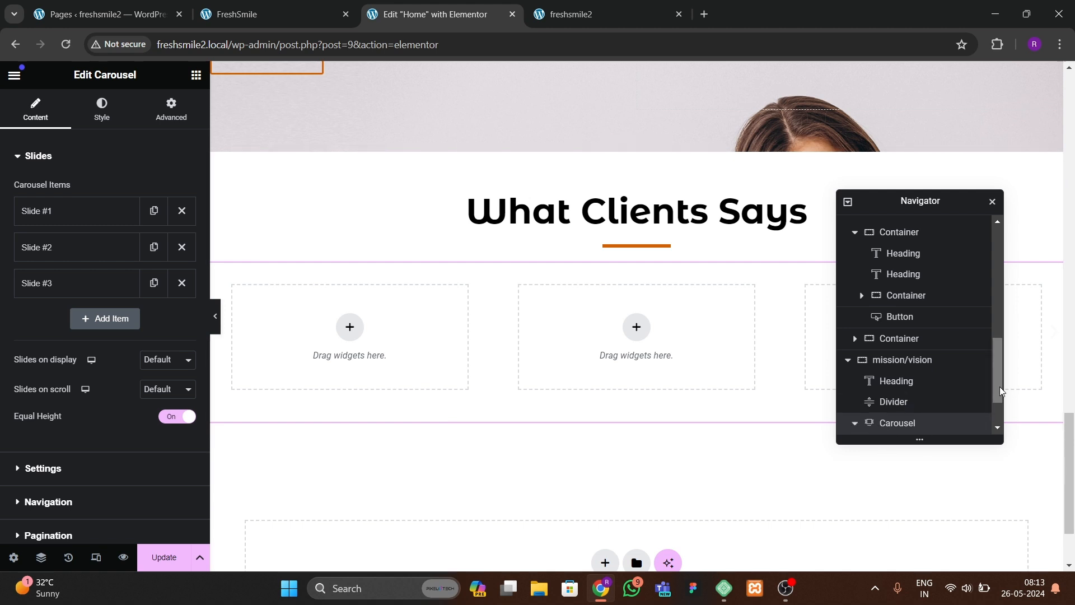
Step: Set the carousel's Slide #1 container content width to Full Width
left_click(855, 423)
left_click(894, 386)
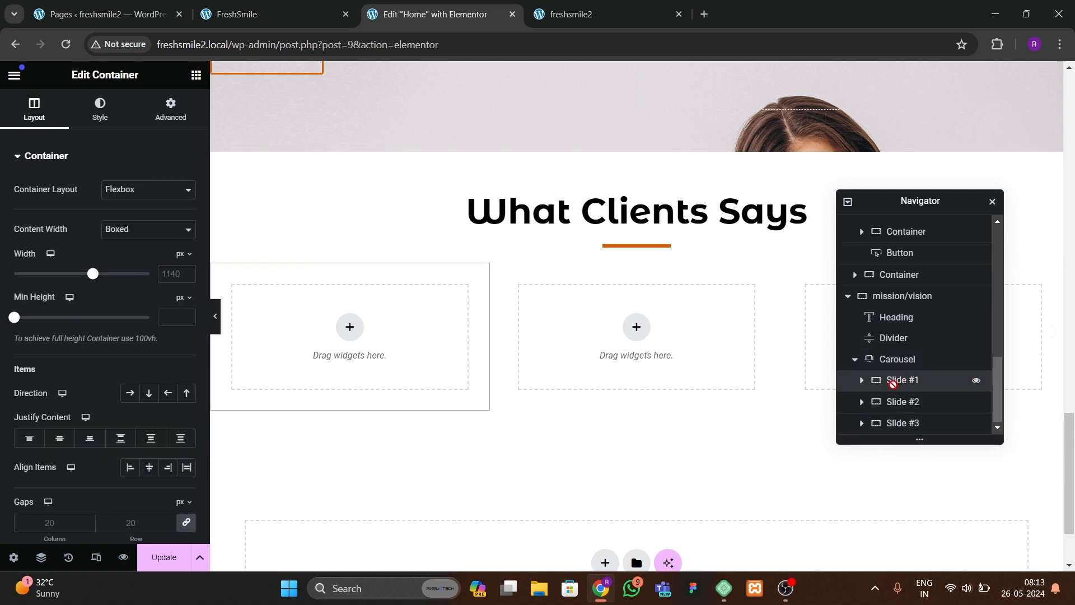
left_click(898, 361)
left_click(899, 379)
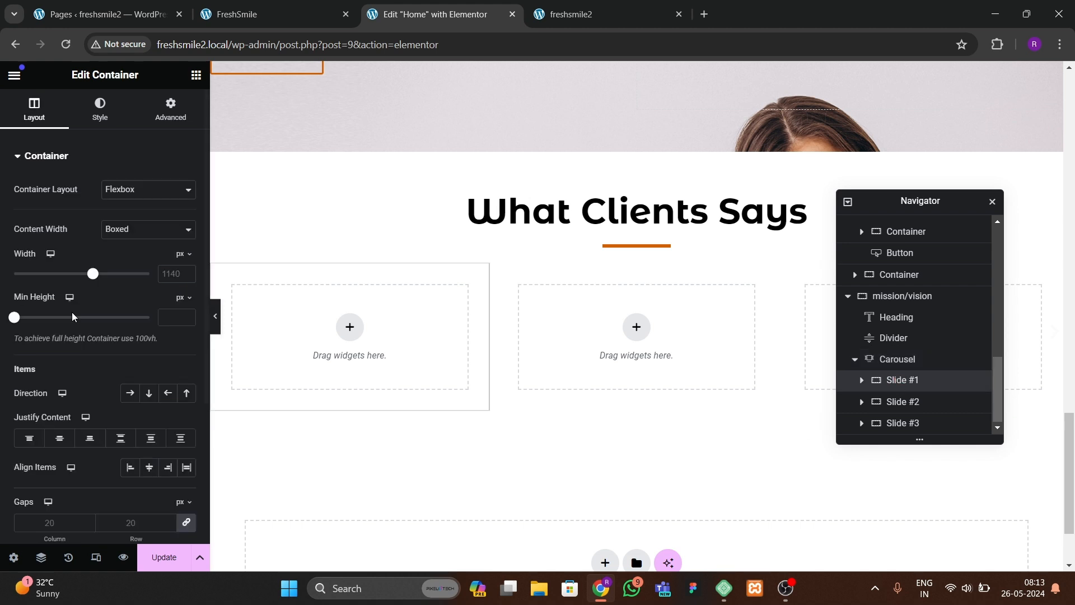
left_click(128, 230)
left_click(127, 254)
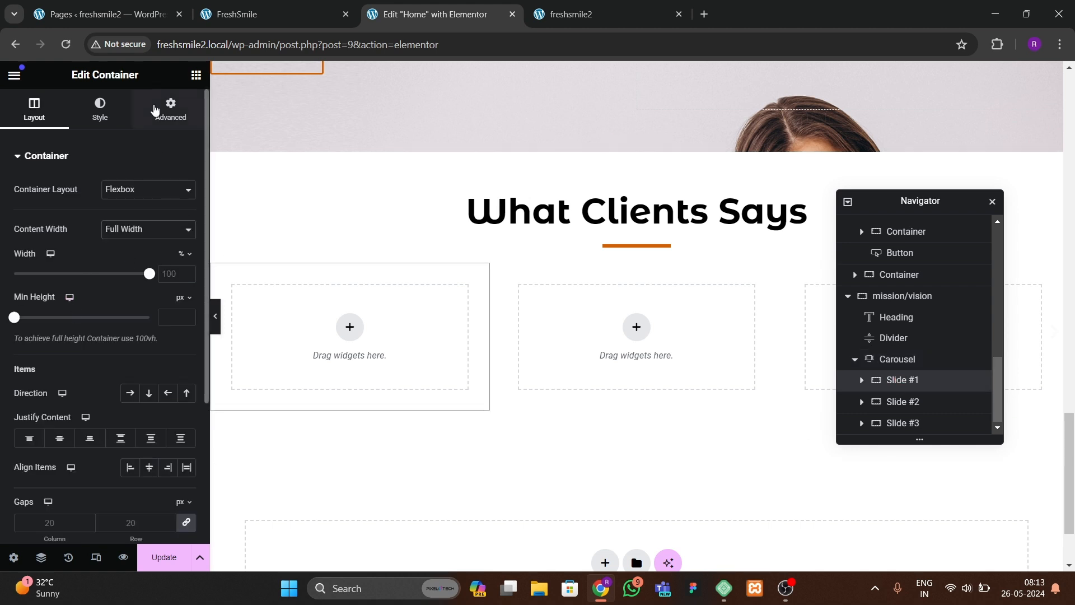
Step: Give Slide #1 a classic background in the orange global color and 30 px padding on all sides
left_click(168, 109)
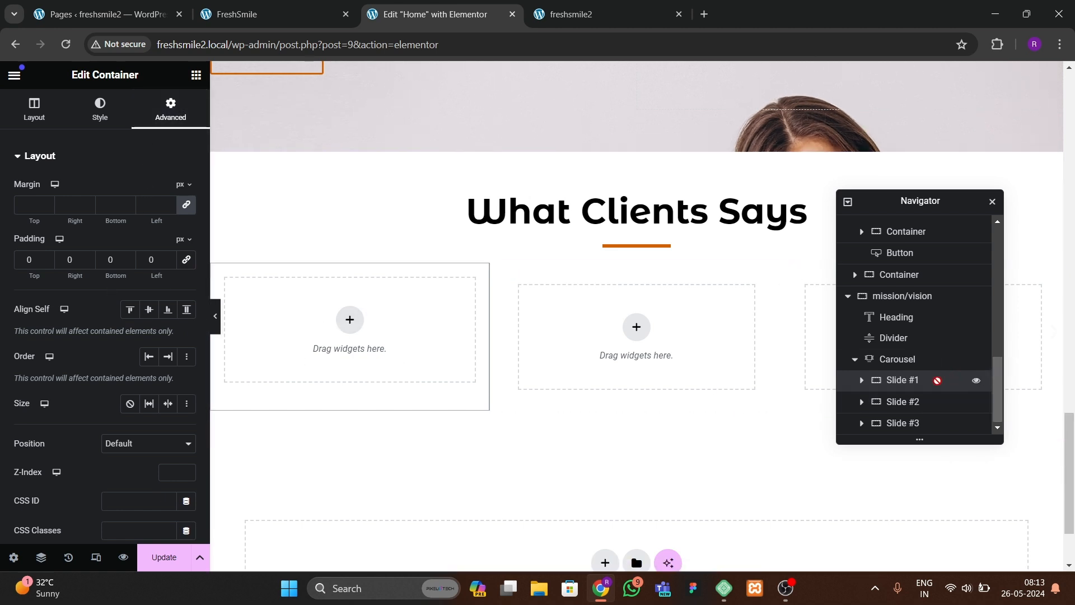
left_click(90, 115)
left_click(129, 218)
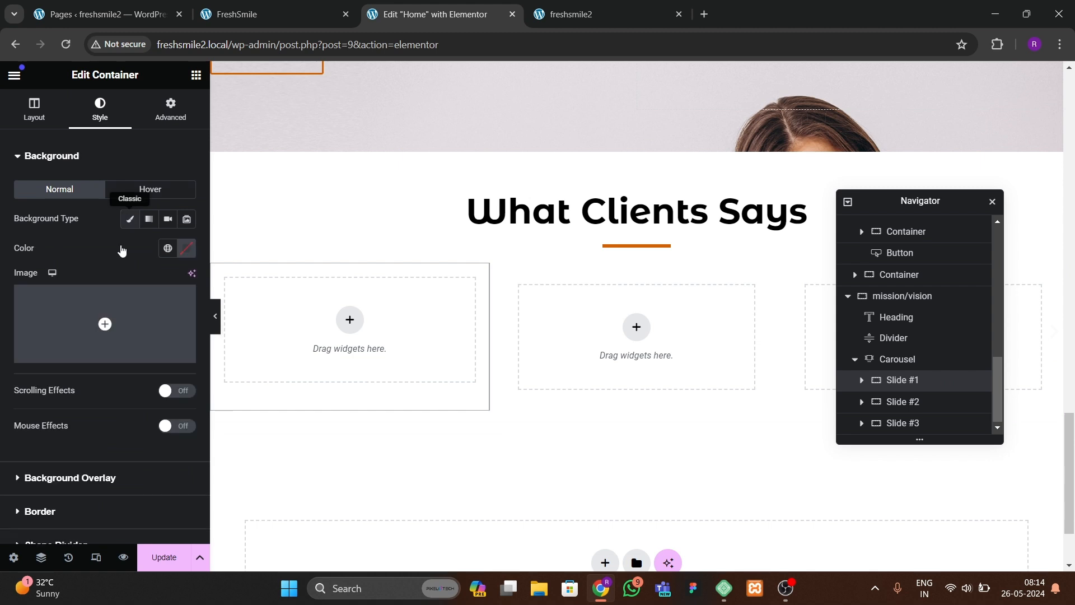
left_click(164, 251)
left_click(99, 419)
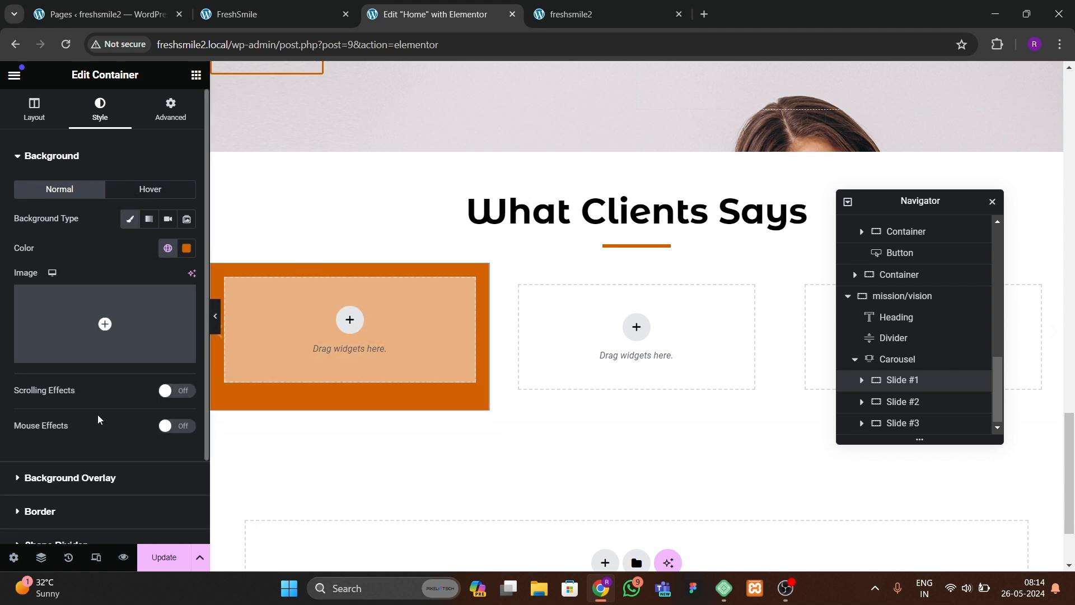
left_click(170, 110)
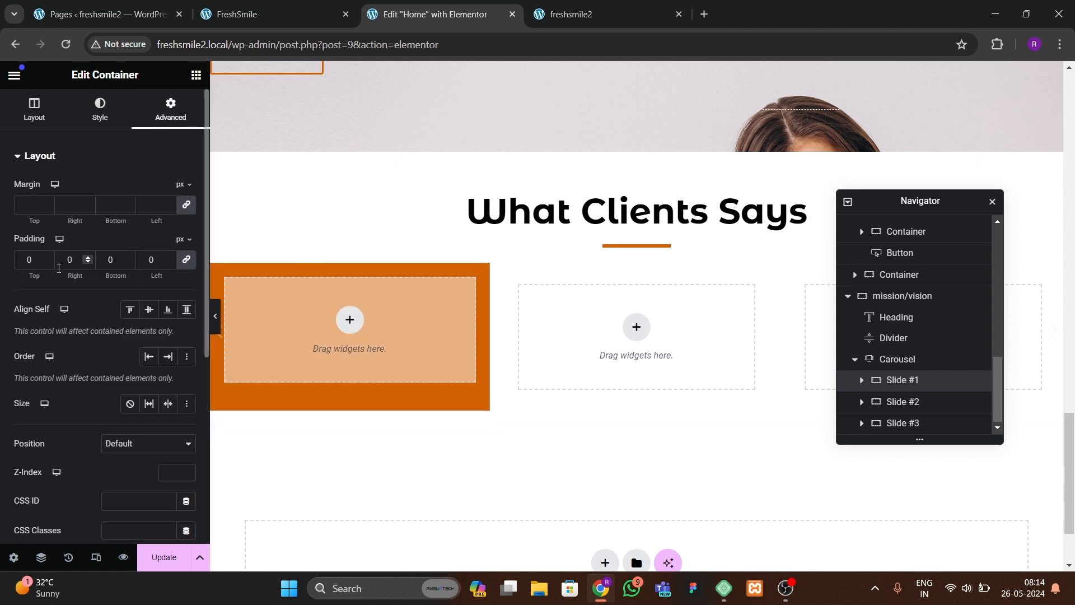
Step: Add an Icon widget to Slide #1 and set its icon to a quote-mark SVG from the media library
left_click(196, 75)
type("icon")
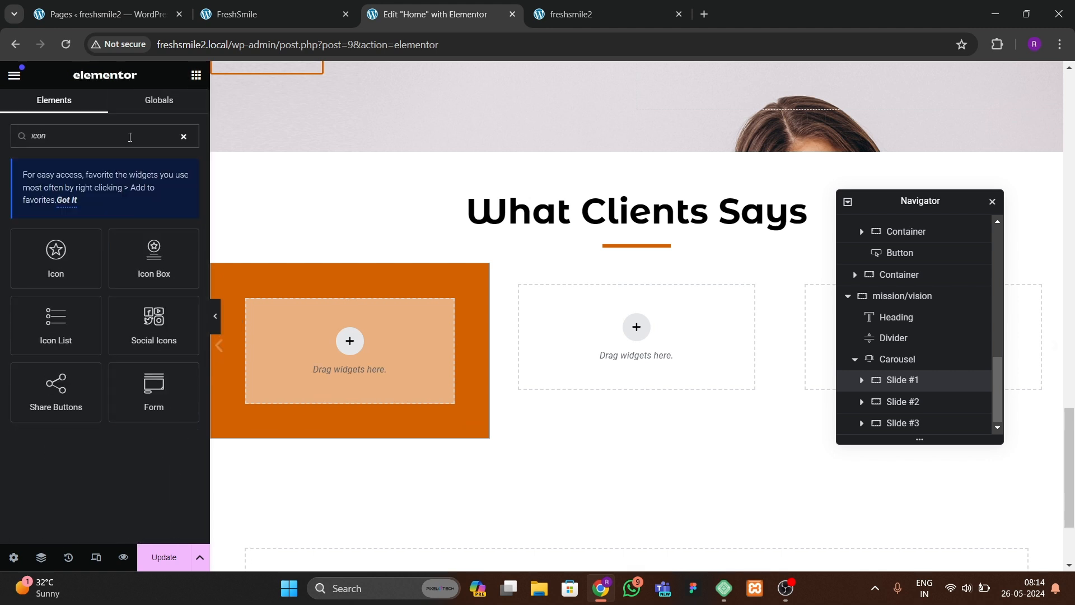
left_click_drag(55, 254, 276, 368)
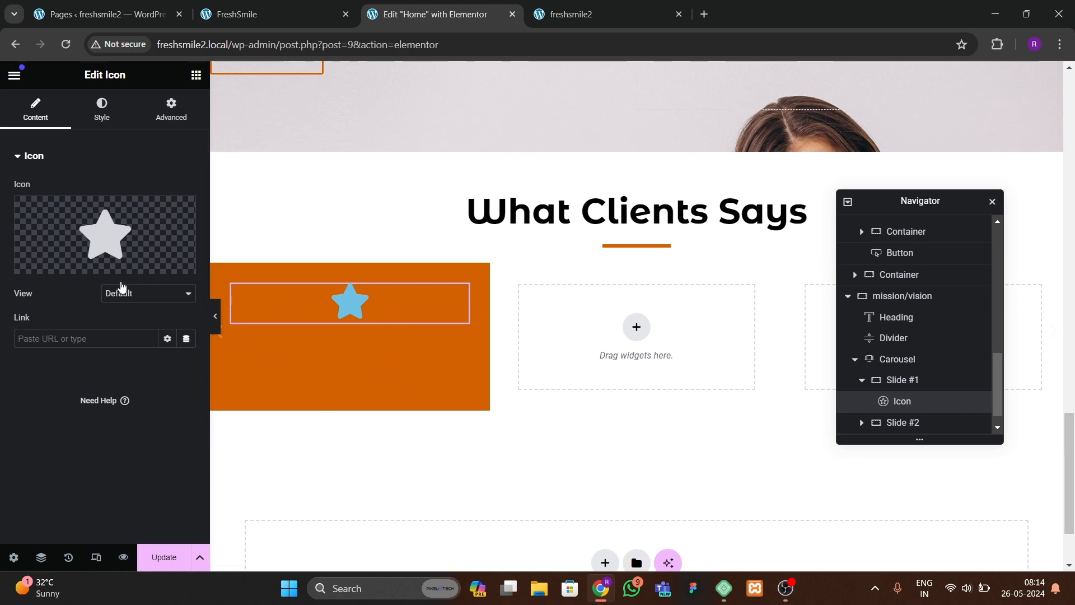
left_click(152, 266)
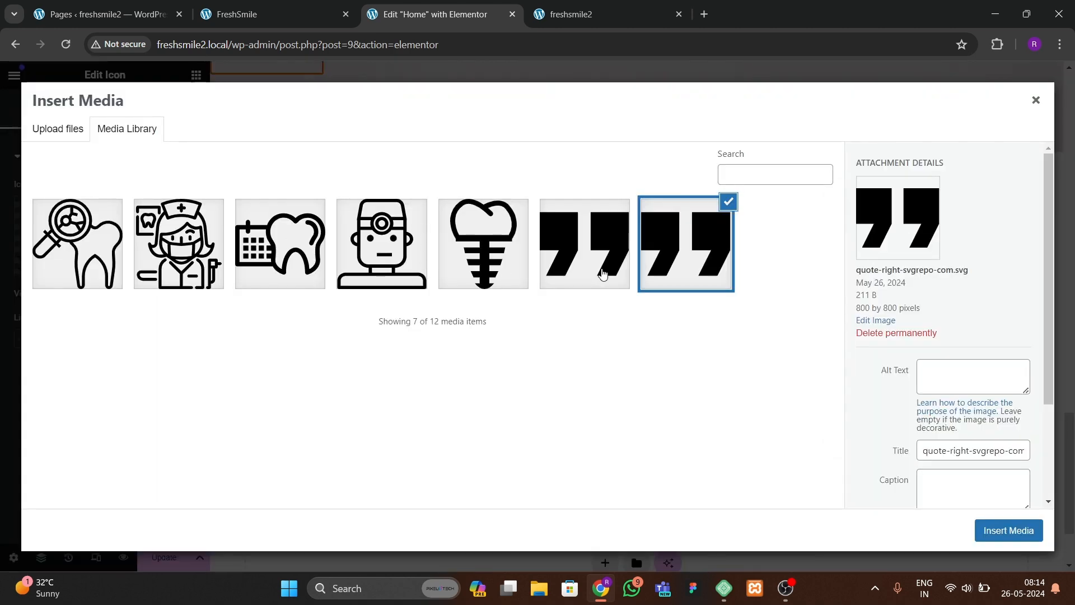
left_click(603, 274)
left_click(1008, 530)
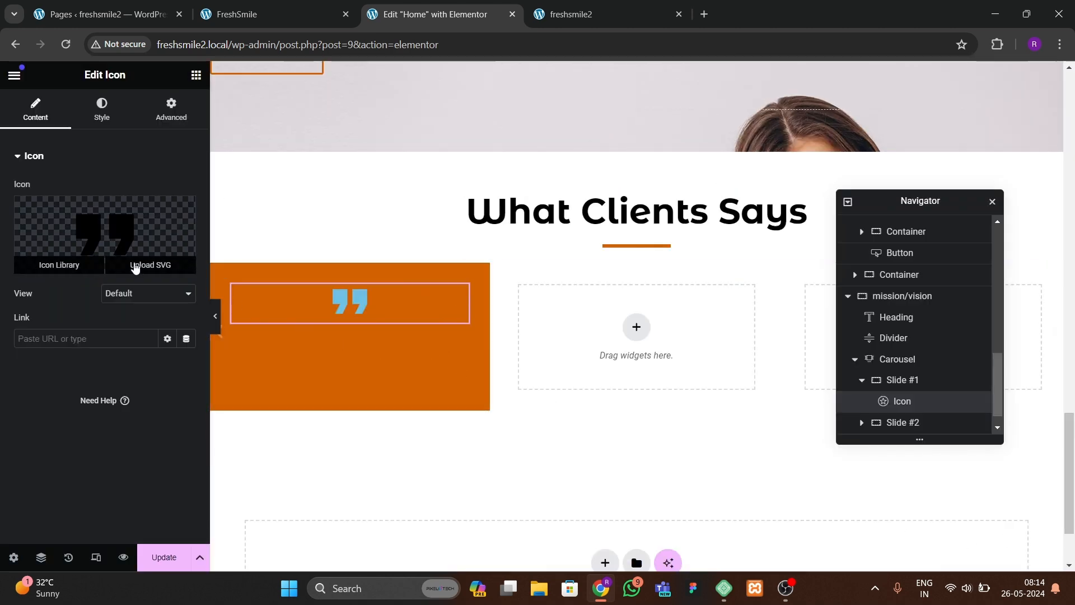
Step: Set the quote icon's primary color to white
left_click(102, 110)
left_click(186, 248)
left_click(109, 303)
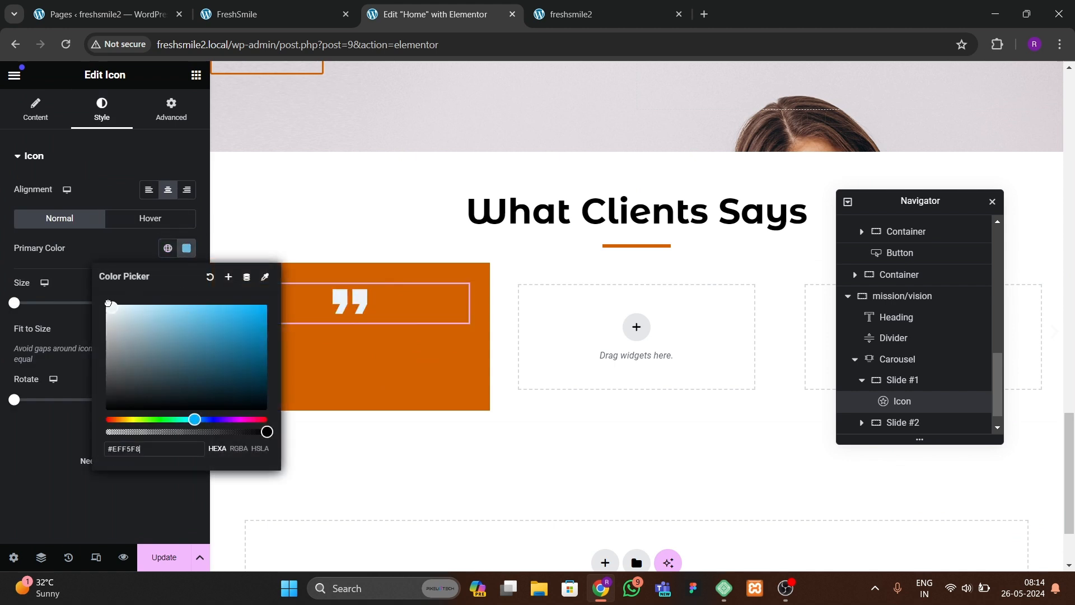
left_click(4, 476)
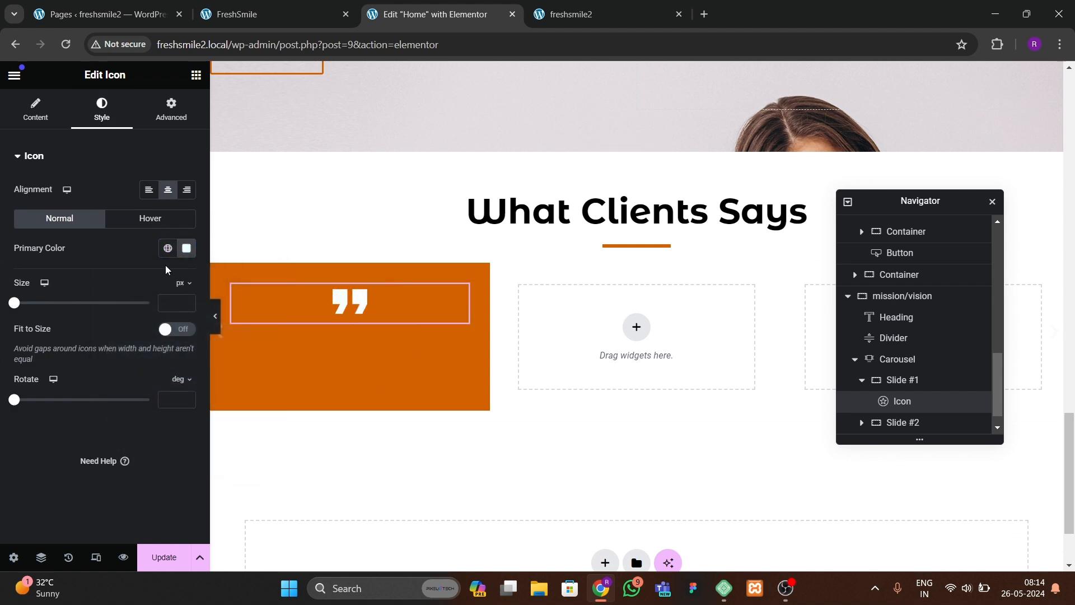
left_click(186, 300)
left_click_drag(186, 302, 186, 302)
left_click(274, 14)
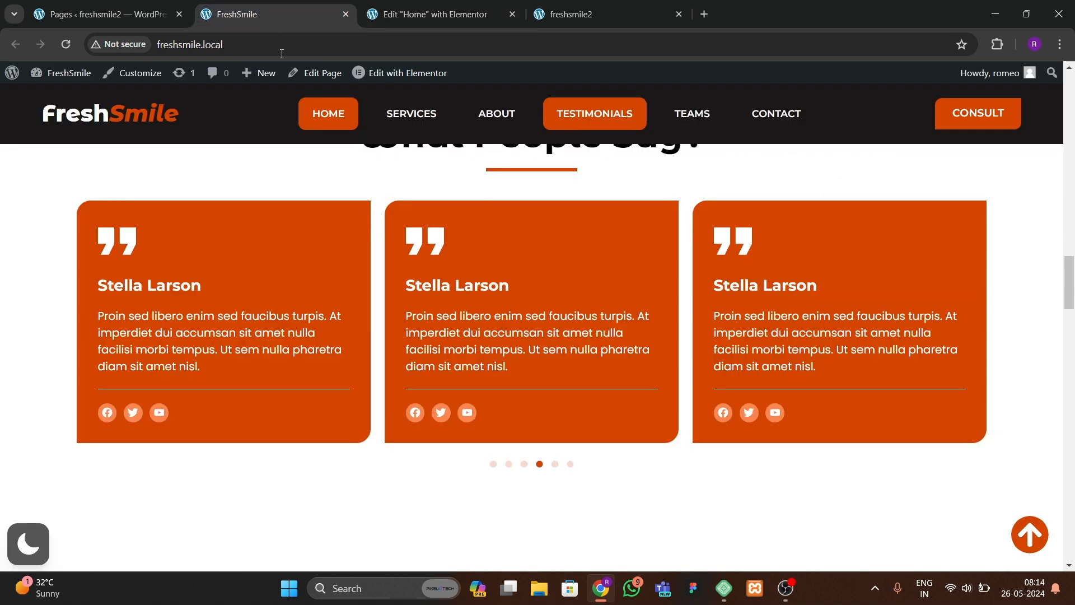
Step: Arrange Slide #1's items in a column with content justified and aligned to the start
left_click(461, 14)
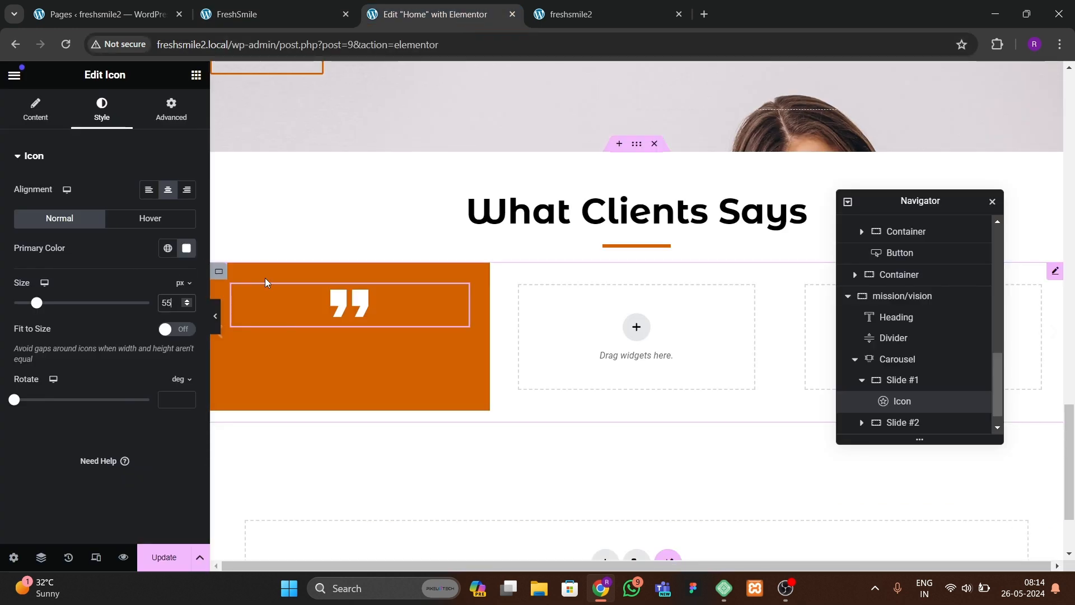
left_click(166, 190)
left_click(221, 278)
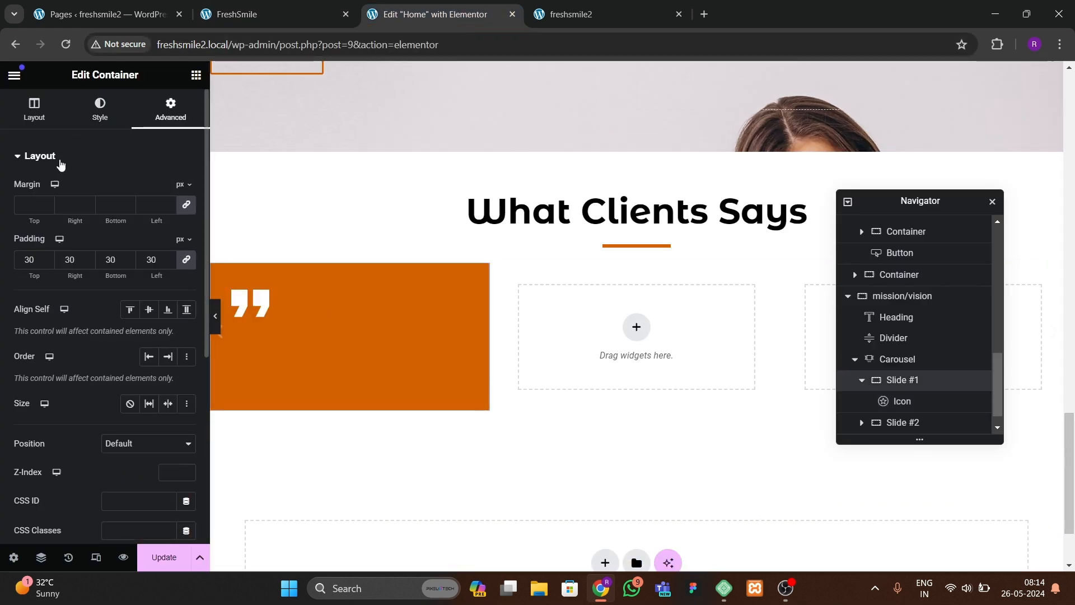
left_click(149, 393)
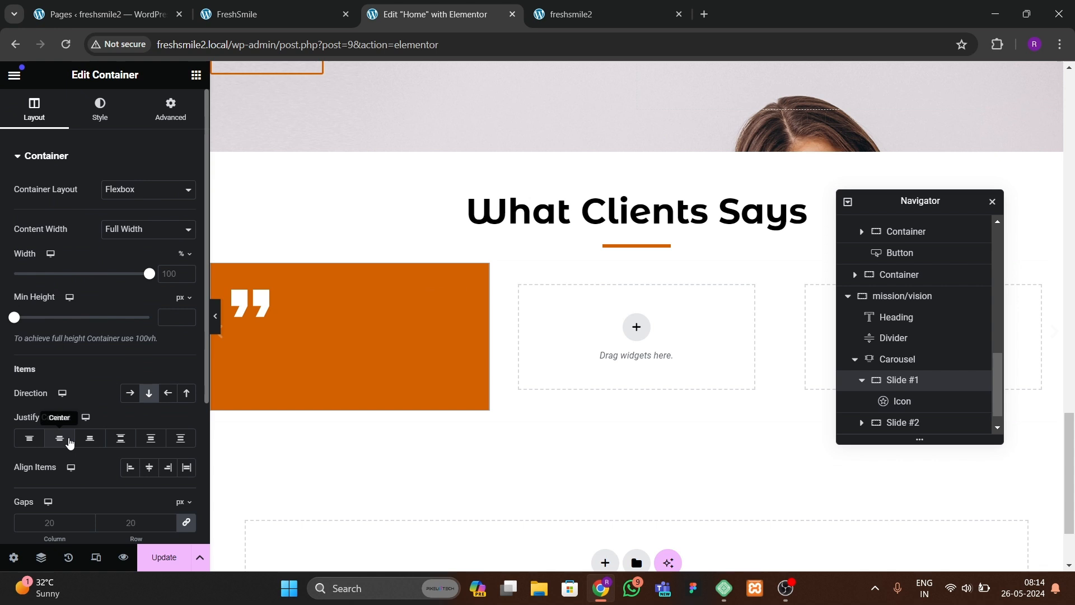
left_click(59, 437)
left_click(147, 470)
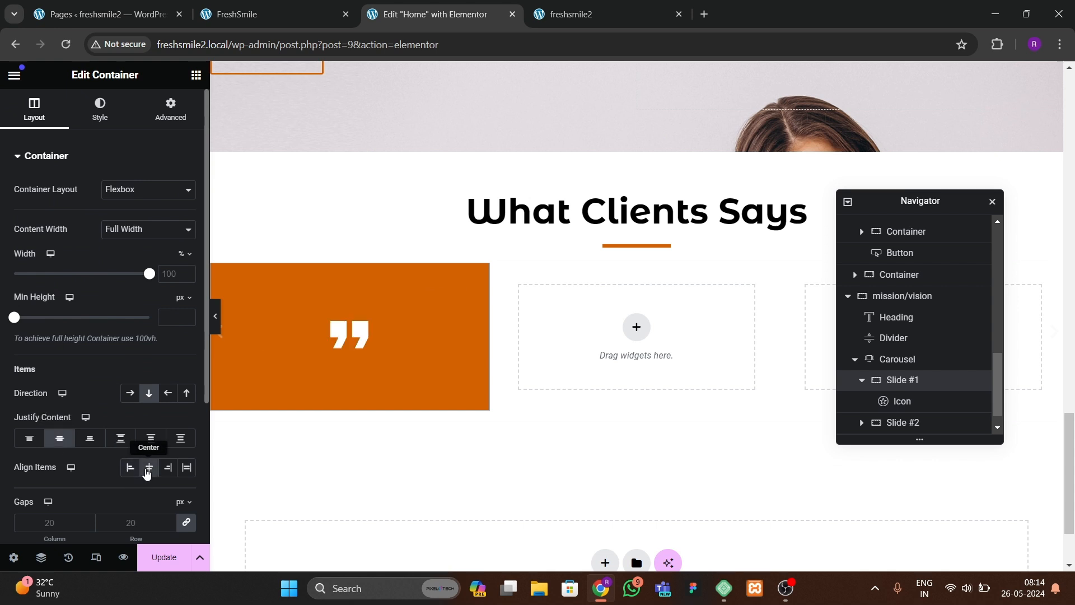
left_click(130, 466)
left_click(37, 442)
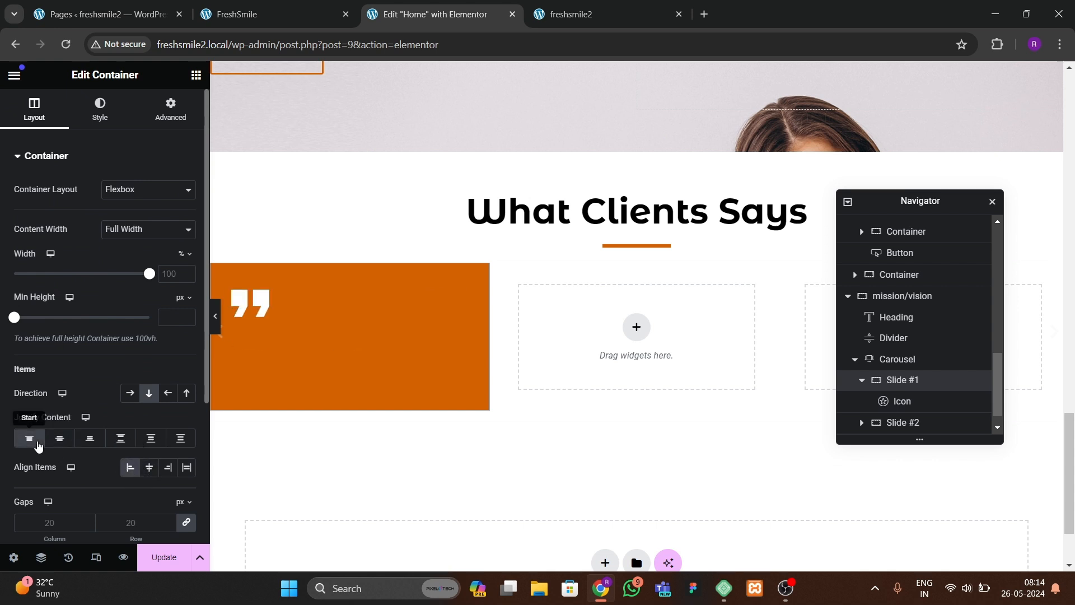
Step: Copy a DENTAL CARE heading from the services section and paste it into Slide #1 below the quote icon
left_click(252, 307)
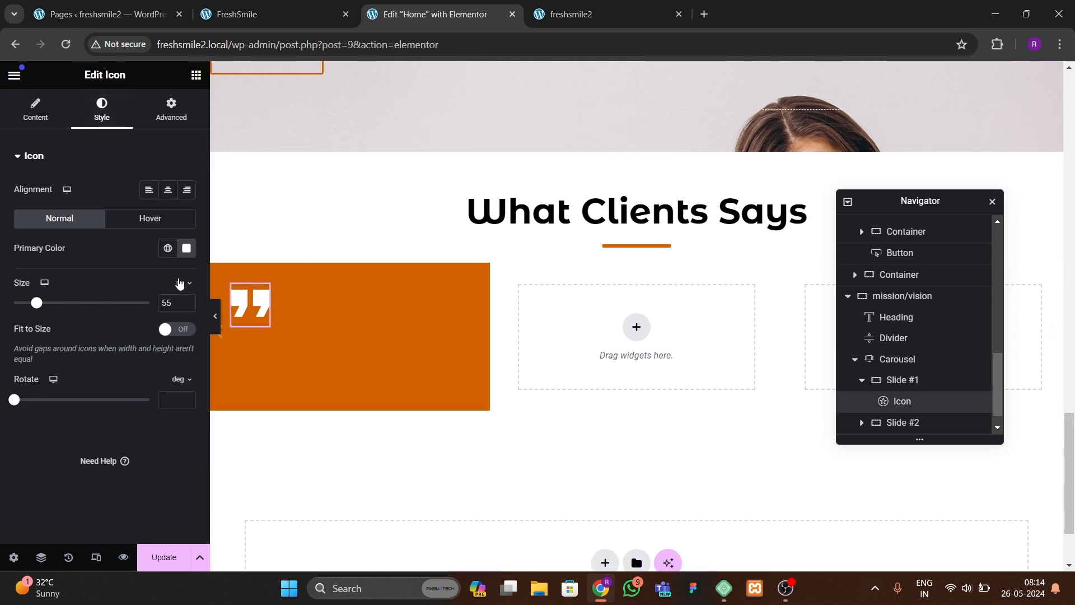
left_click(252, 14)
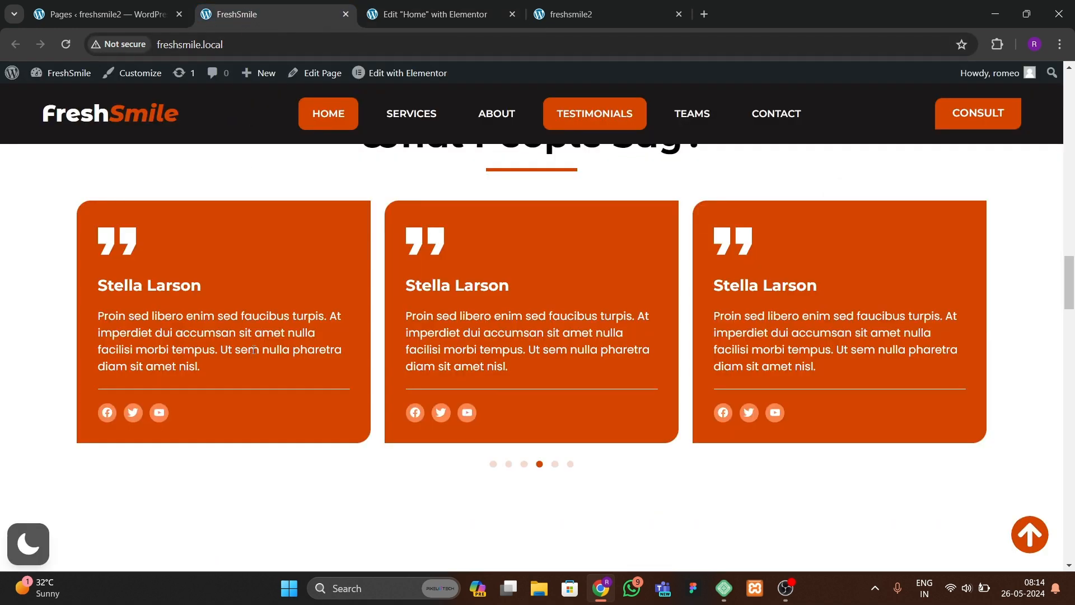
left_click(409, 26)
scroll(381, 310, "up", 10)
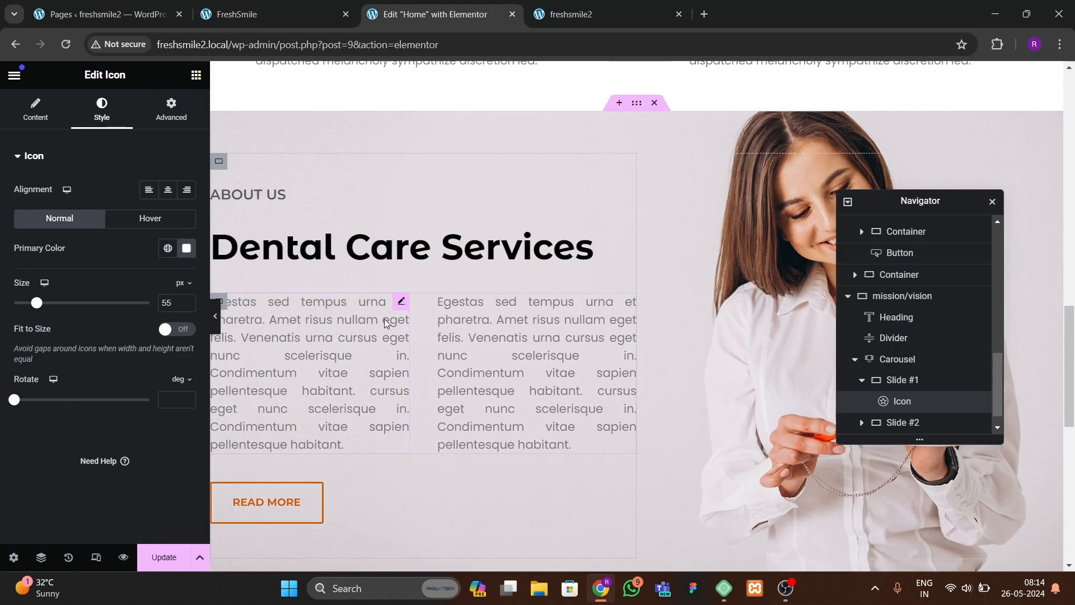
scroll(386, 324, "up", 8)
left_click(299, 327)
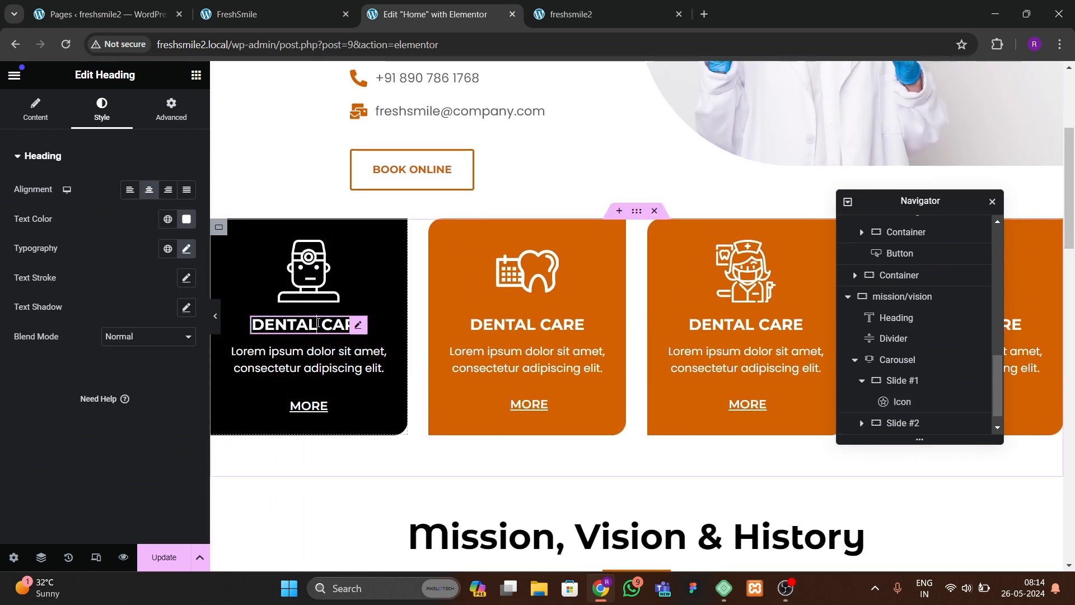
right_click(317, 328)
left_click(358, 340)
scroll(360, 353, "down", 15)
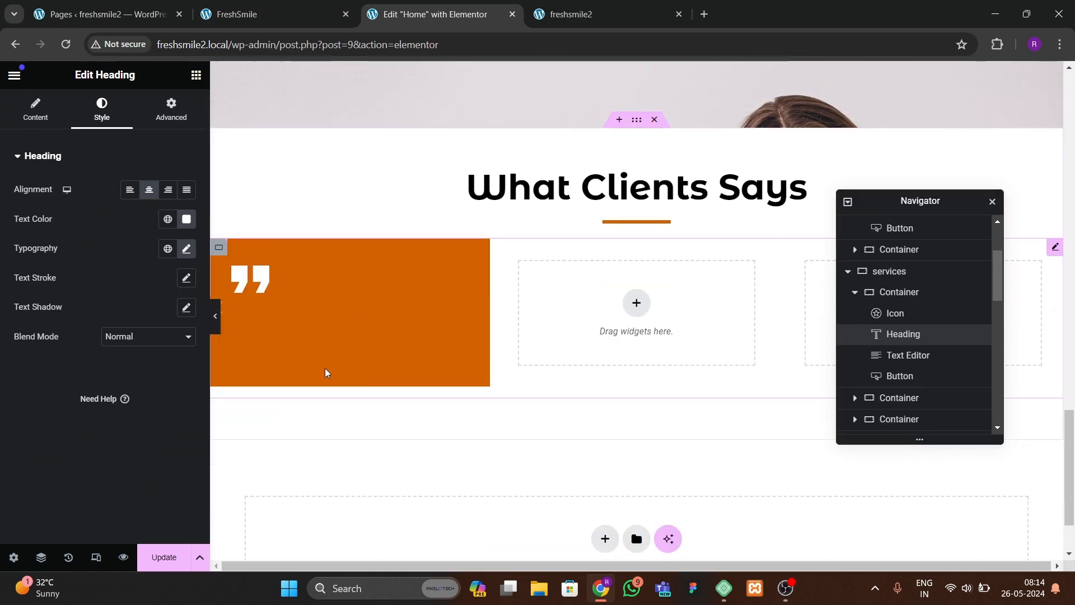
right_click(261, 297)
left_click(288, 361)
Step: Copy the services card's text paragraph into Slide #1 and set its text alignment to left
scroll(326, 336, "up", 12)
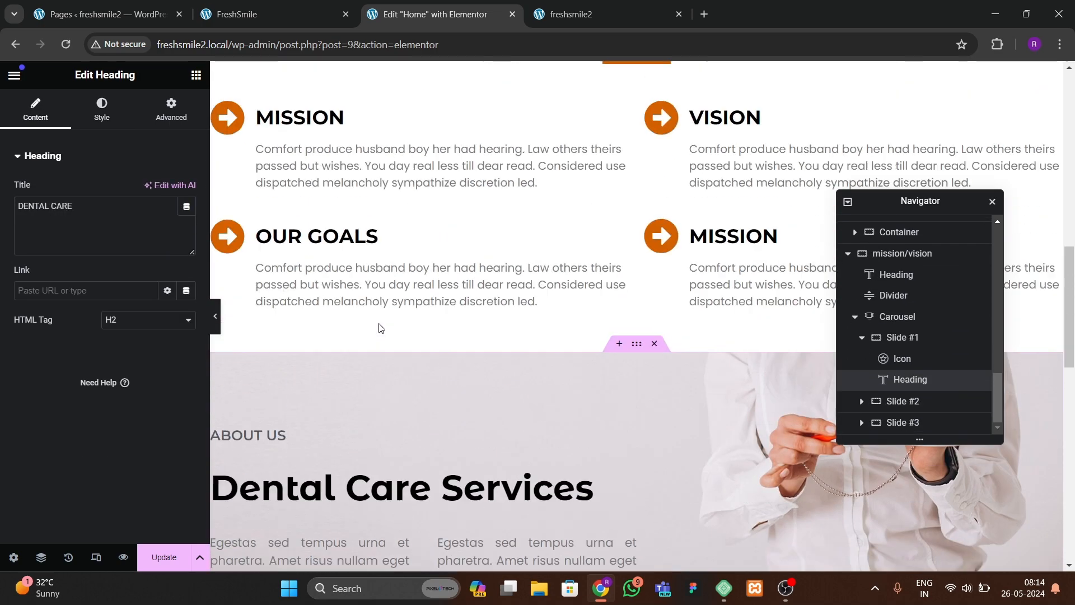
left_click(378, 322)
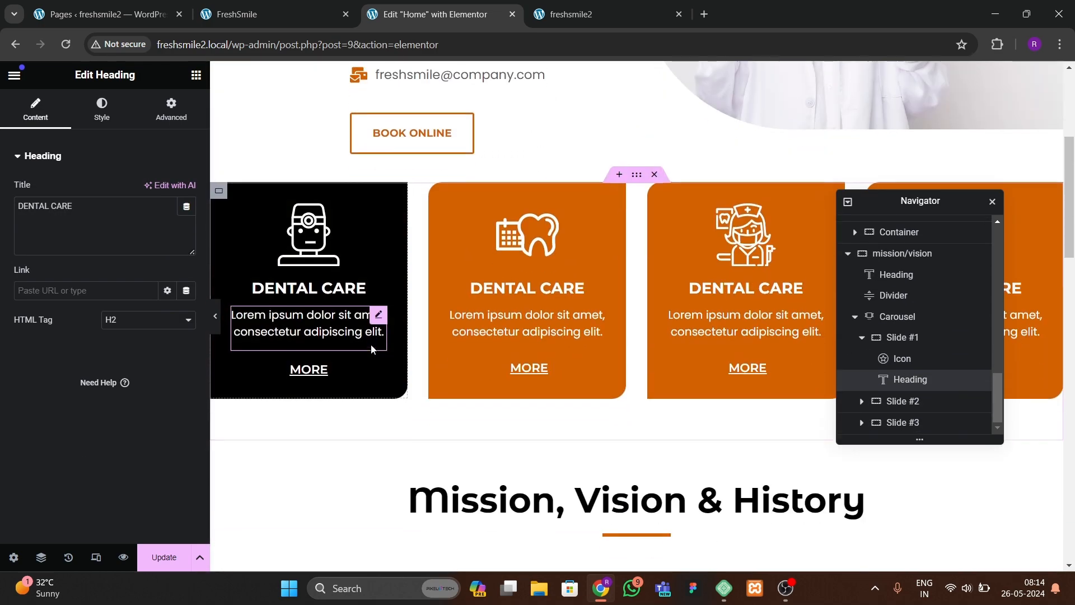
right_click(380, 317)
left_click(485, 343)
scroll(417, 344, "down", 15)
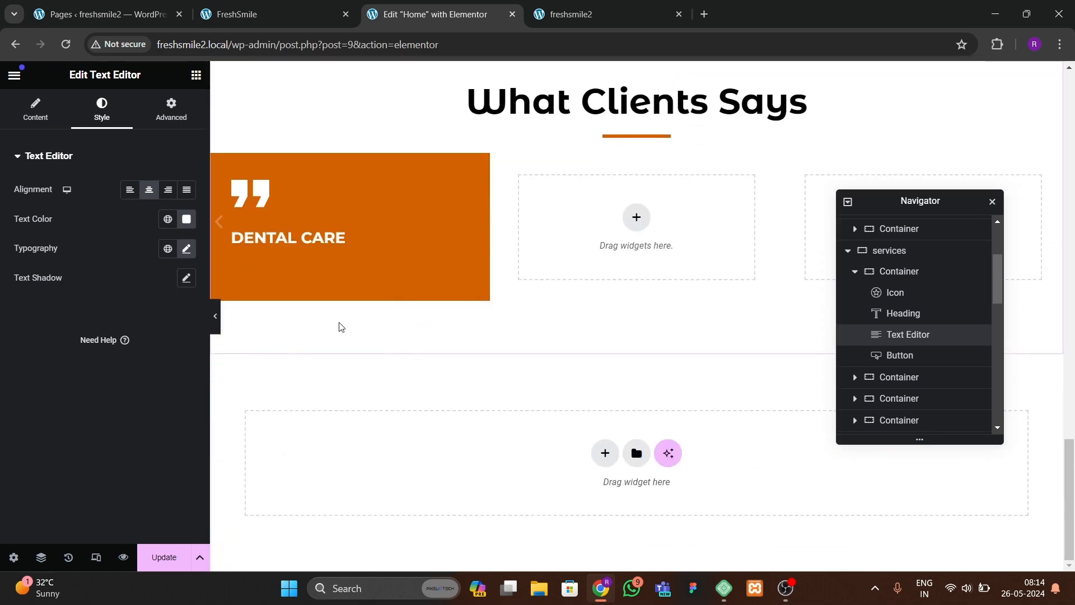
right_click(324, 268)
left_click(348, 350)
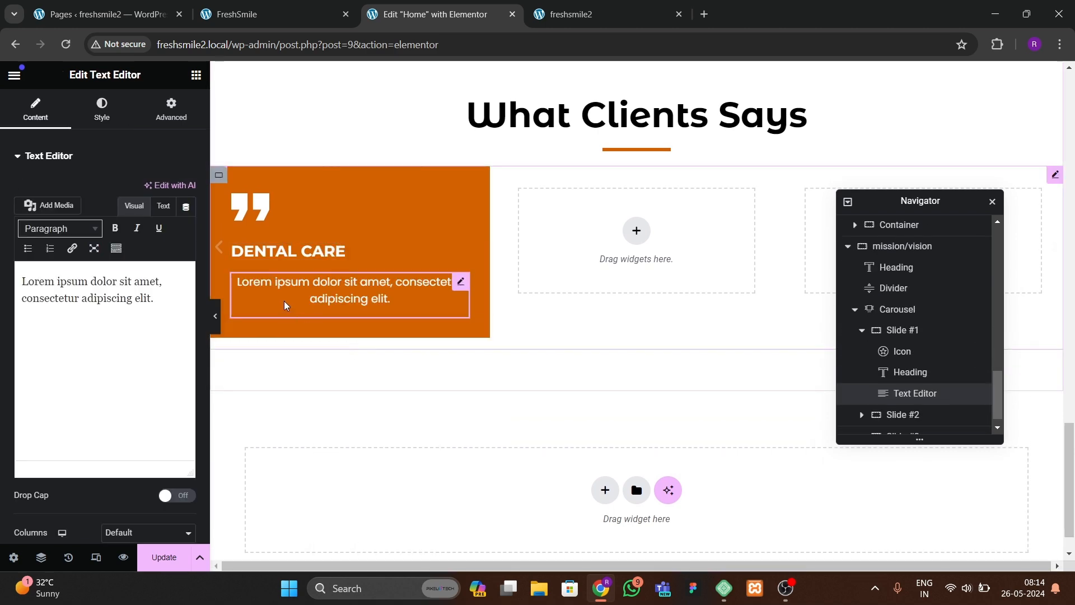
left_click(101, 109)
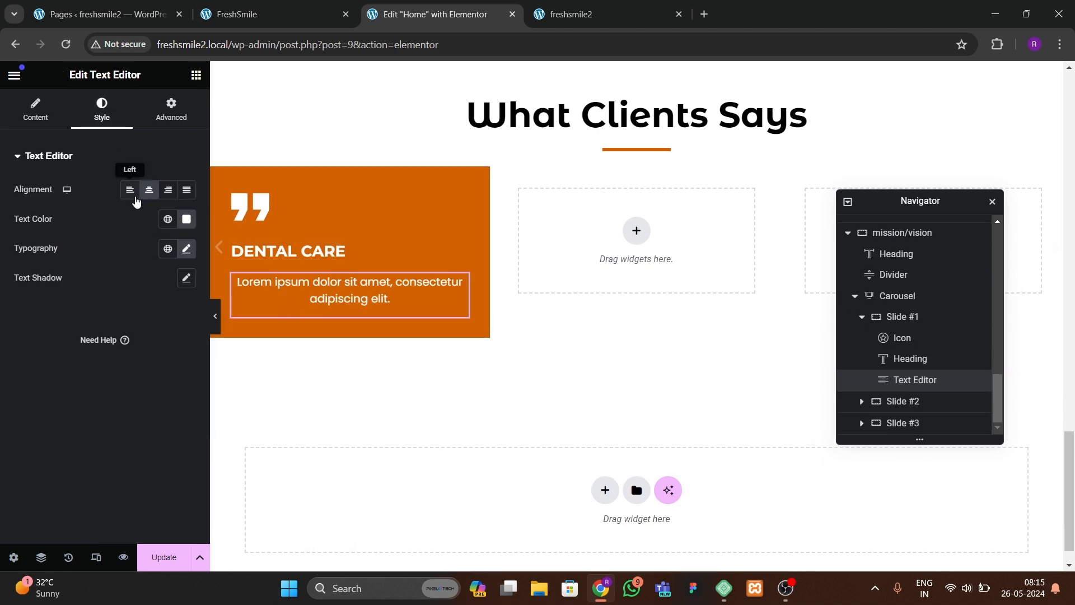
left_click(130, 189)
Step: Compare the slide with the testimonial cards on the reference FreshSmile site
left_click(232, 20)
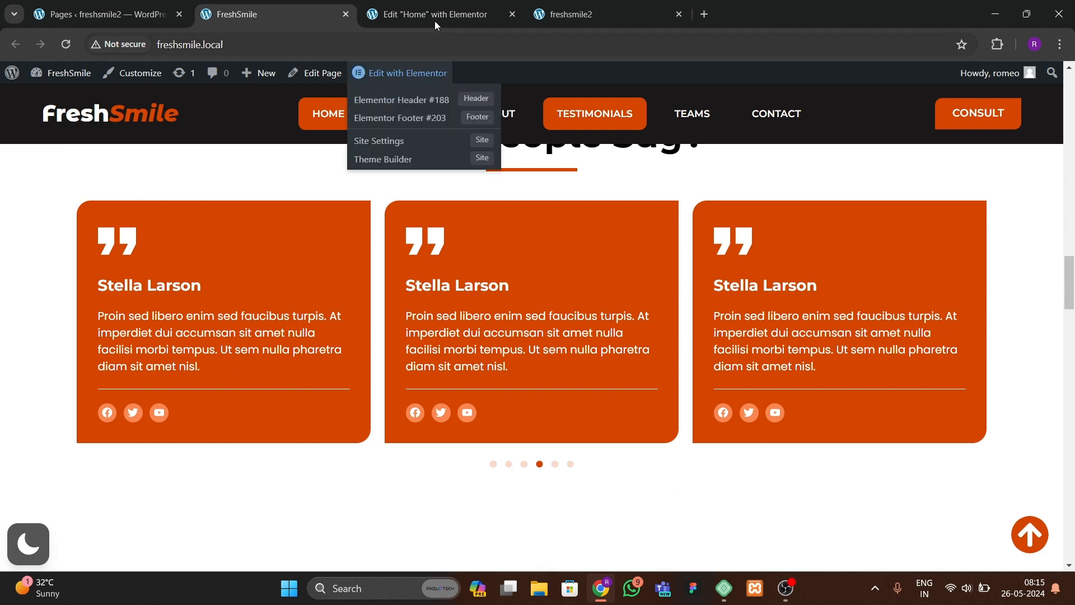
left_click(435, 17)
left_click(308, 15)
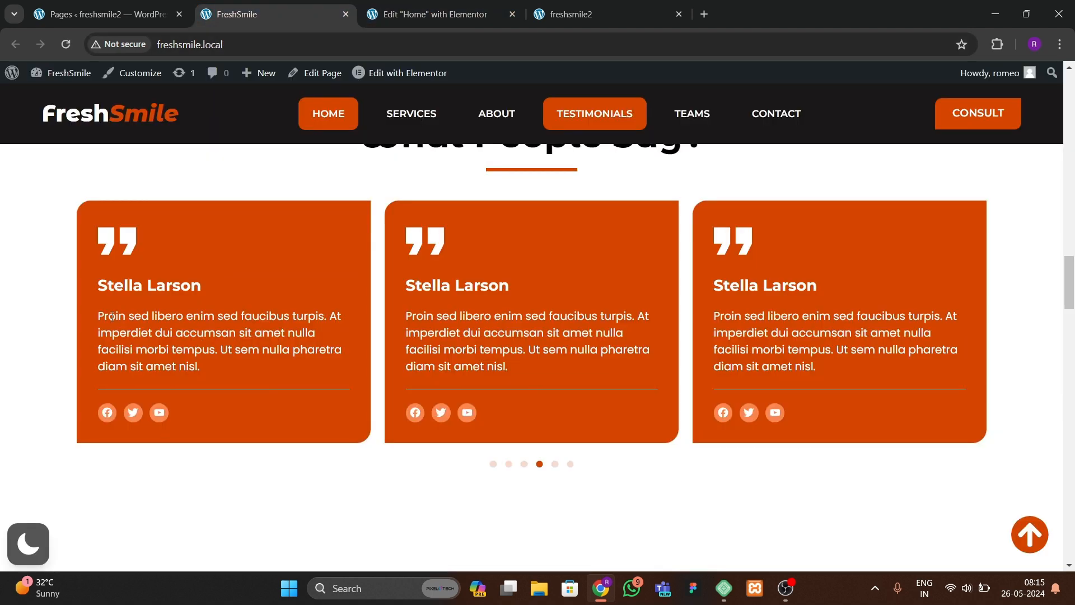
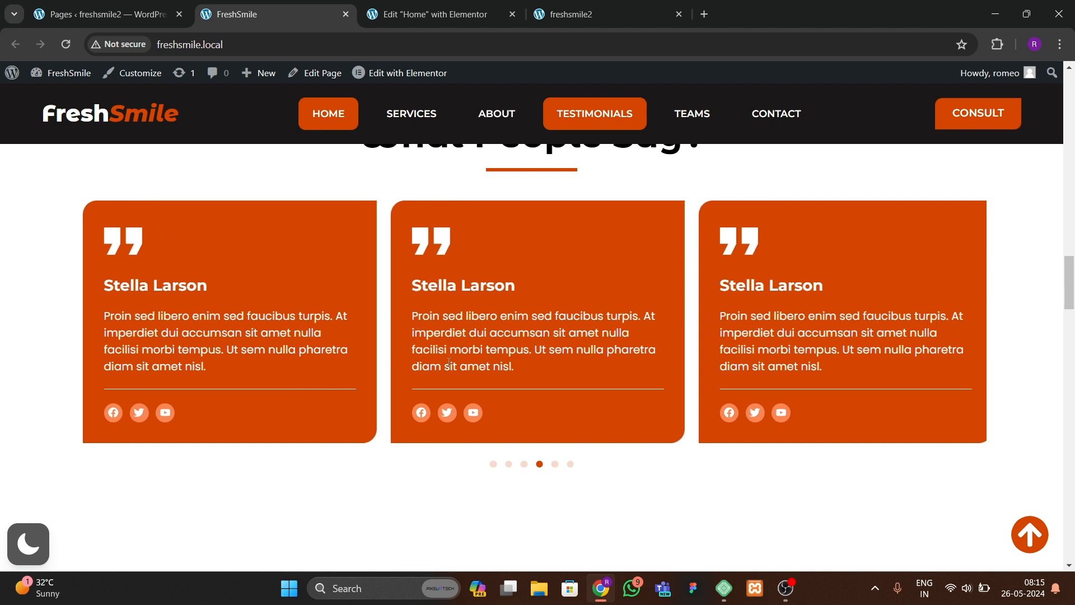
Step: Extend Slide #1's paragraph by pasting a second copy of its lorem ipsum sentence after the existing text
left_click(425, 15)
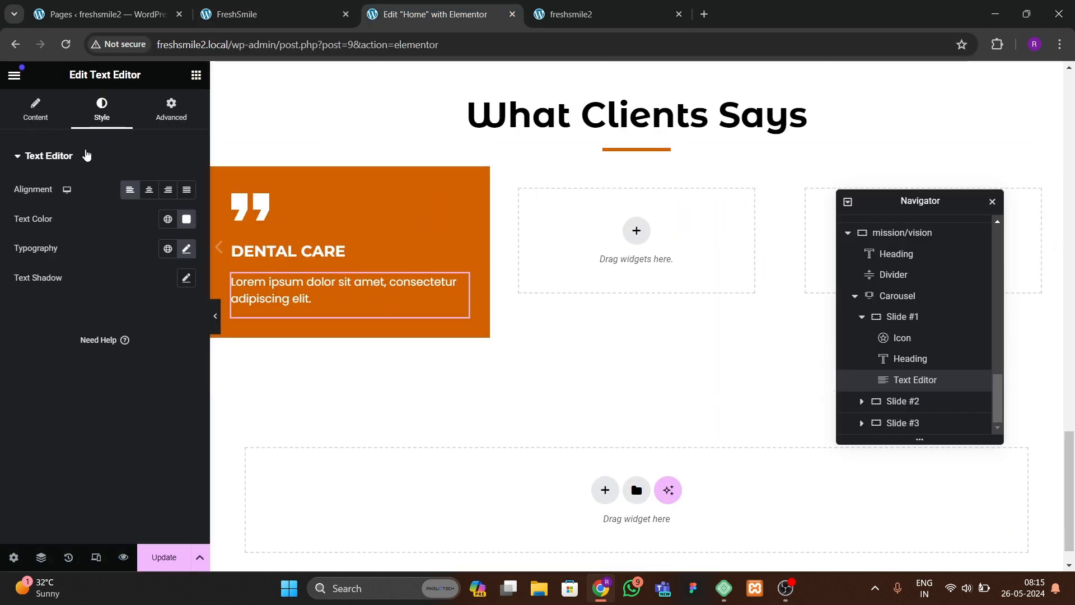
left_click(36, 109)
left_click_drag(155, 299, 1, 286)
key("ctrl+c")
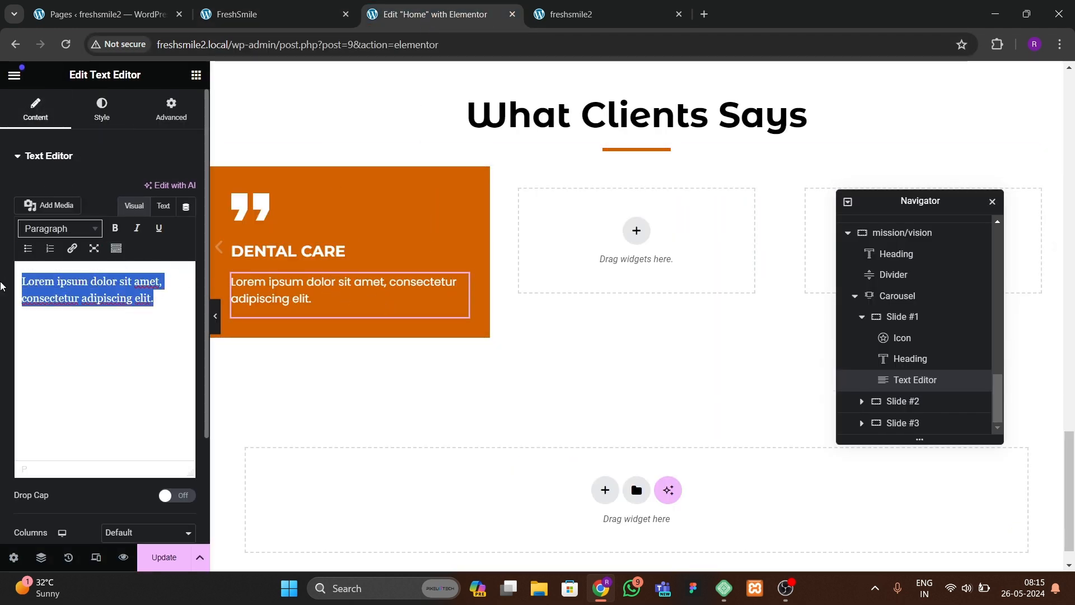
left_click(149, 298)
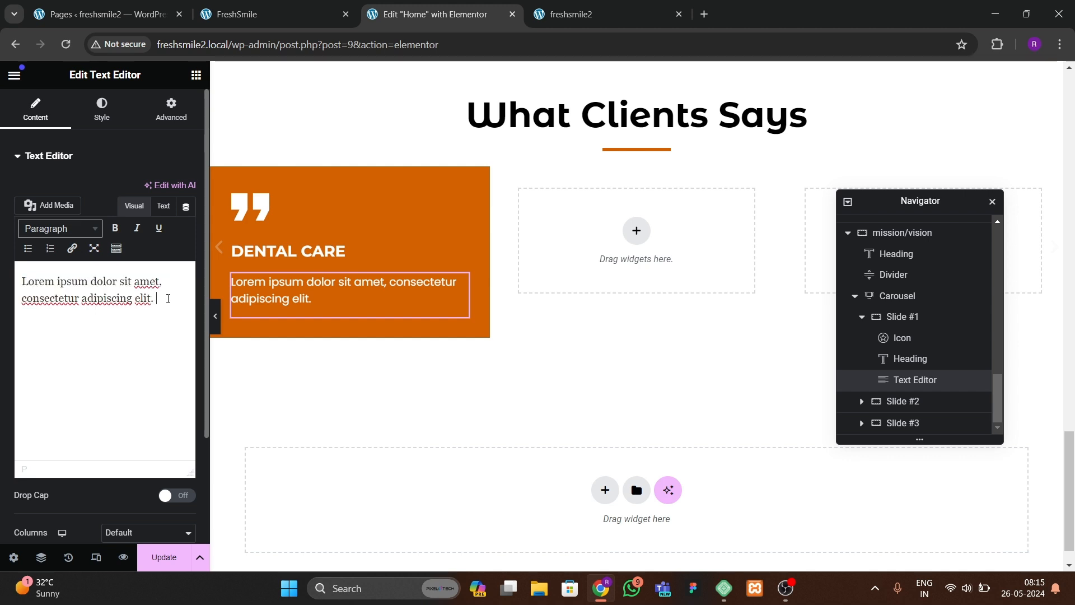
key("ctrl+v")
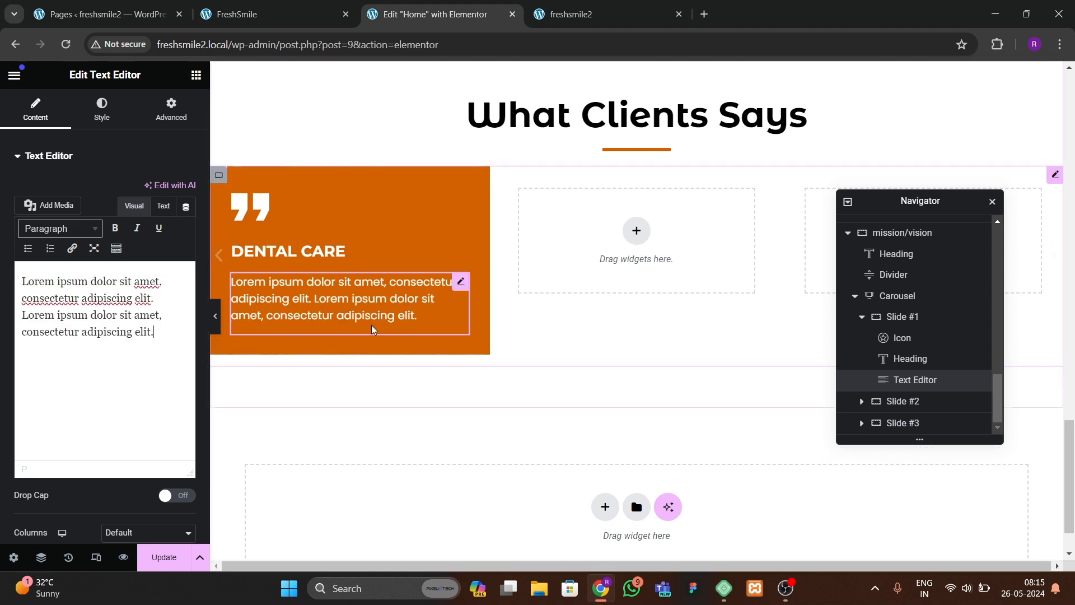
Step: Check the reference cards, then add a Divider widget below the paragraph in Slide #1
left_click(307, 15)
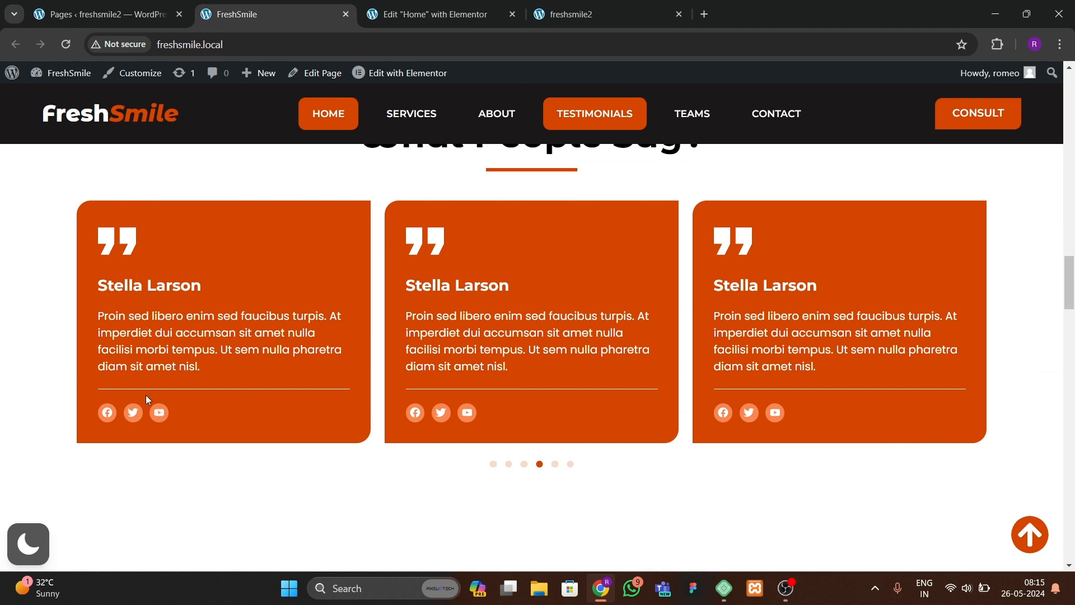
left_click(428, 14)
left_click(101, 110)
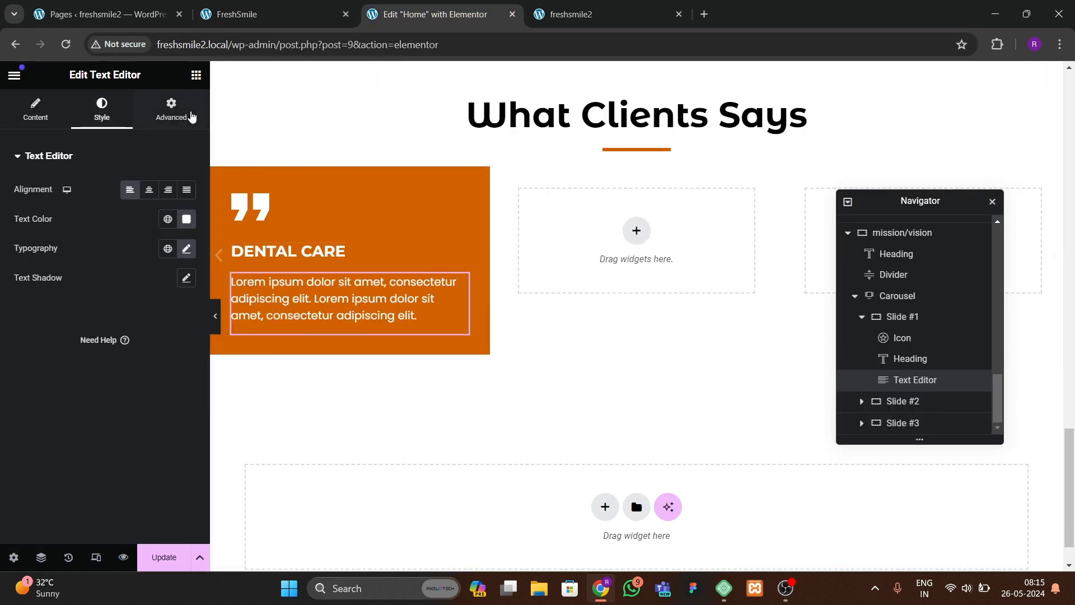
left_click(196, 74)
type("divi")
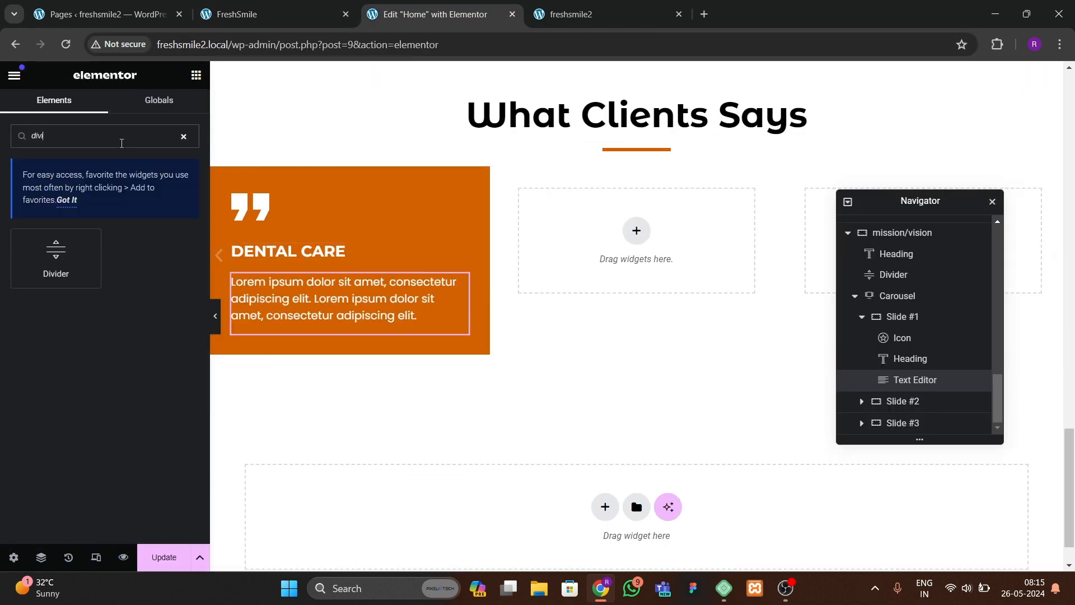
left_click_drag(58, 250, 313, 320)
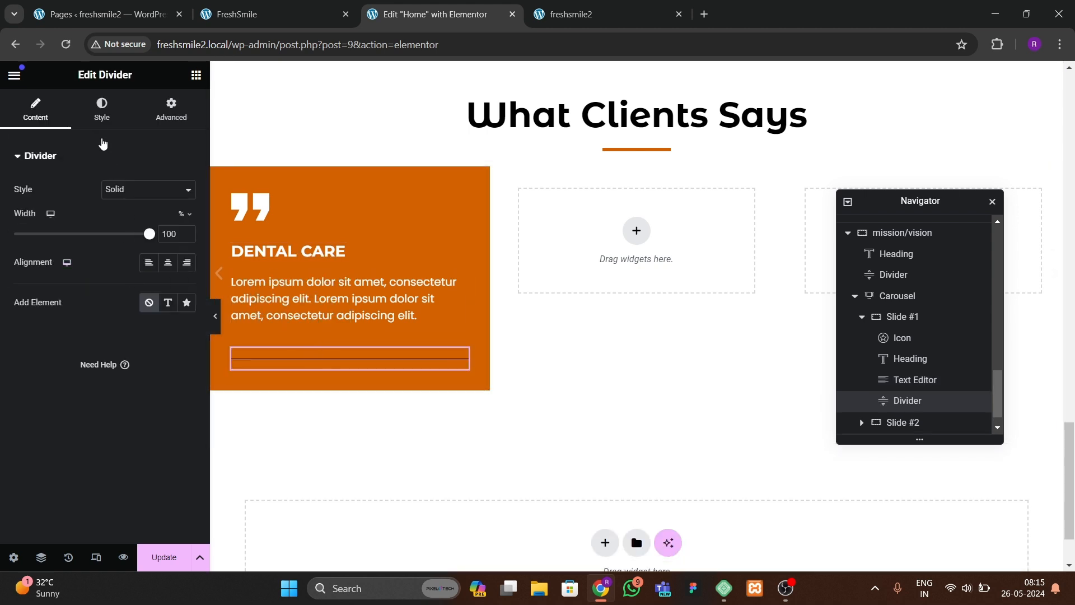
Step: Set the divider's gap to 0 and its color to white #FFFFFF
left_click(101, 109)
left_click_drag(57, 289, 6, 291)
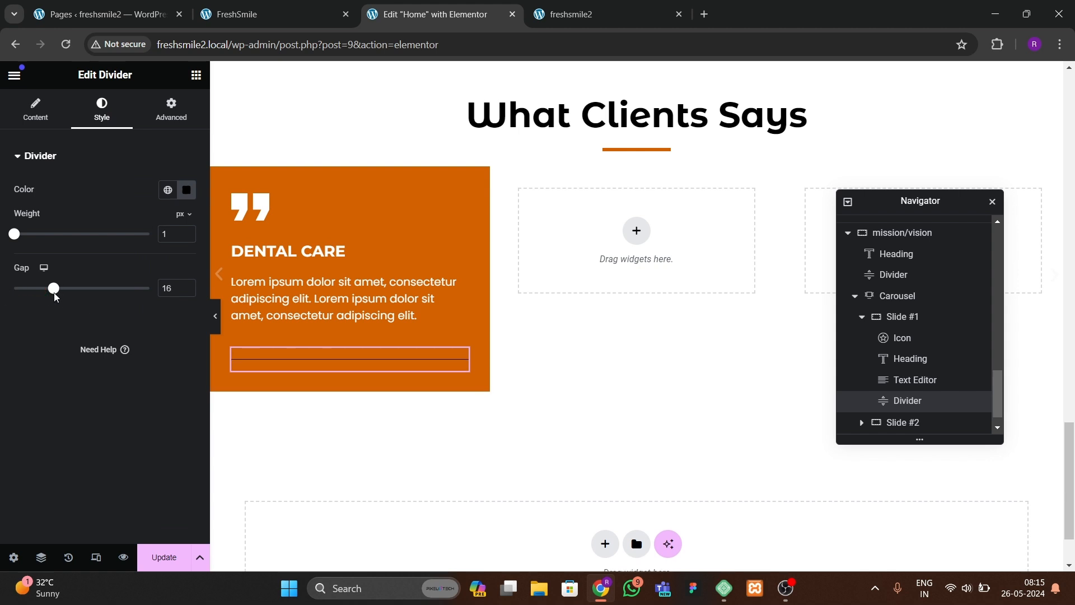
key("BackSpace")
key("BackSpace")
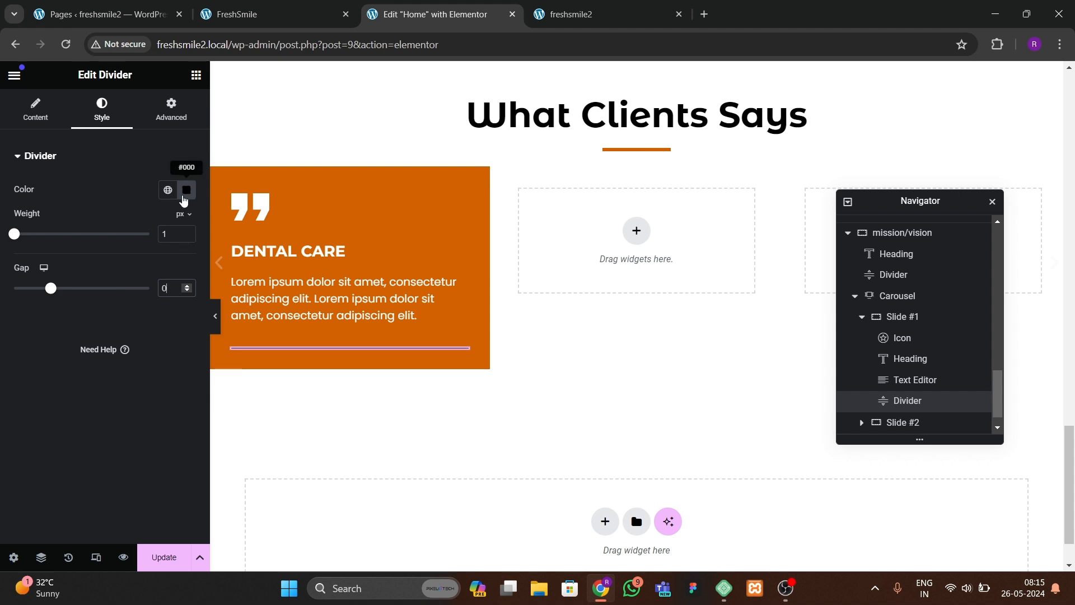
left_click(186, 190)
left_click(120, 310)
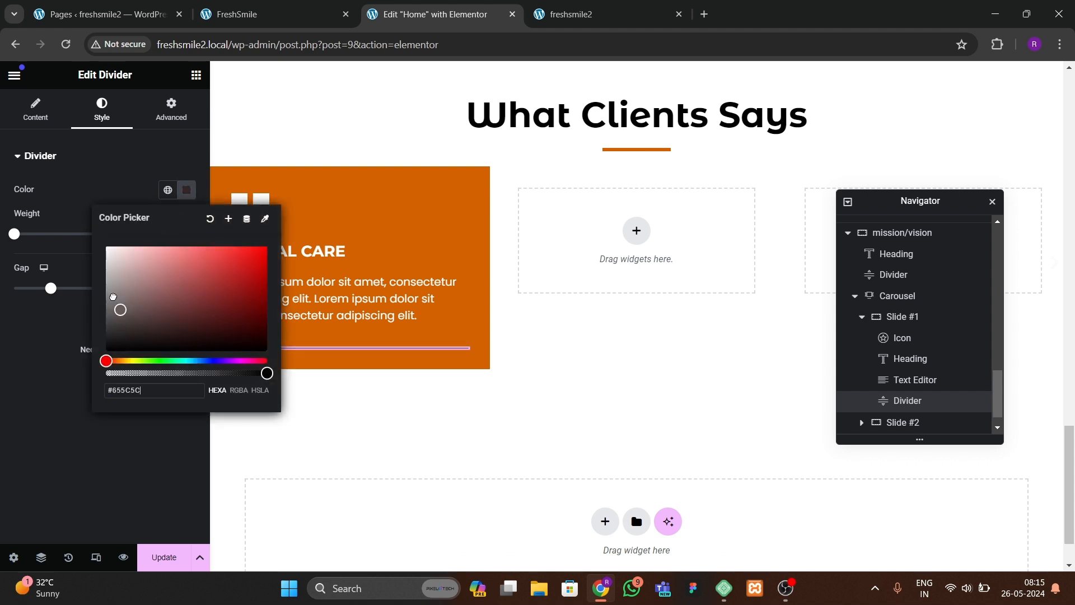
left_click(86, 344)
Step: Preview the slide without the editor panel and compare it with the reference testimonial cards
left_click(218, 330)
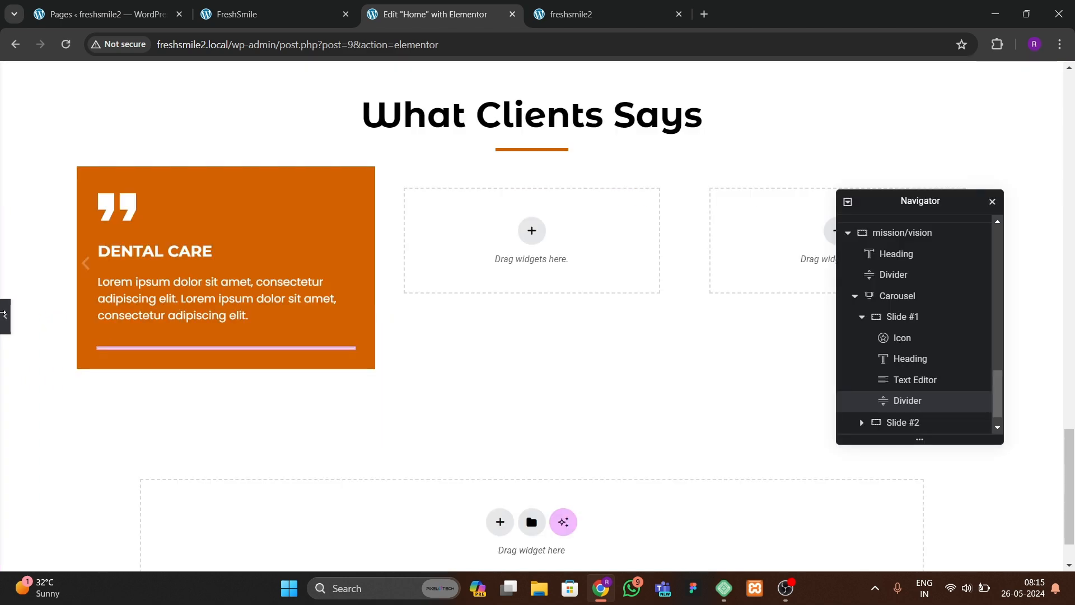
left_click(1, 317)
left_click(224, 15)
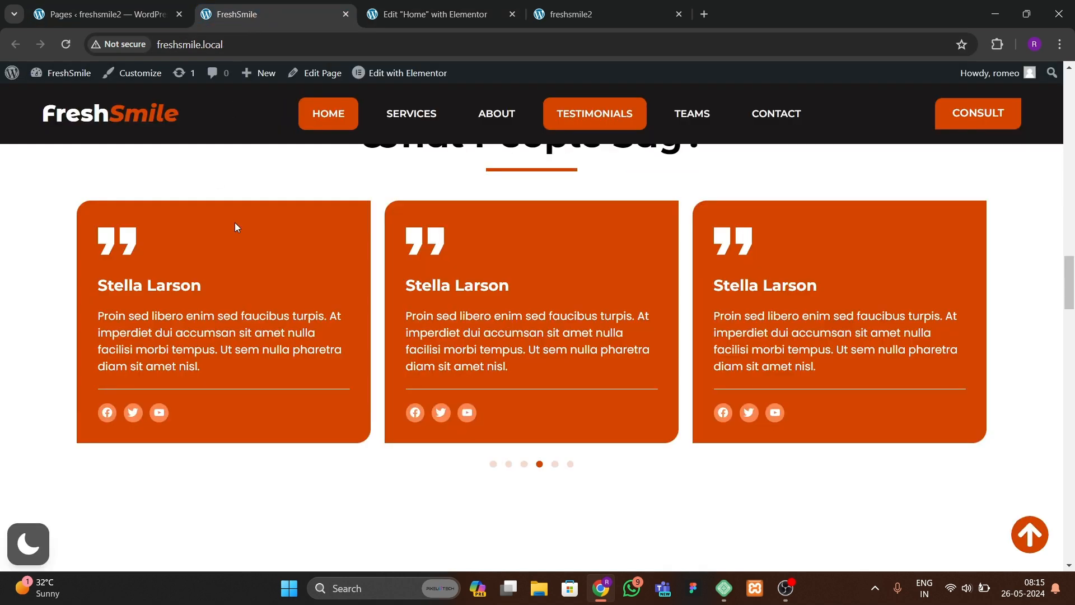
left_click(407, 15)
Step: Add a Social Icons widget to Slide #1 and move it below the divider
left_click(196, 75)
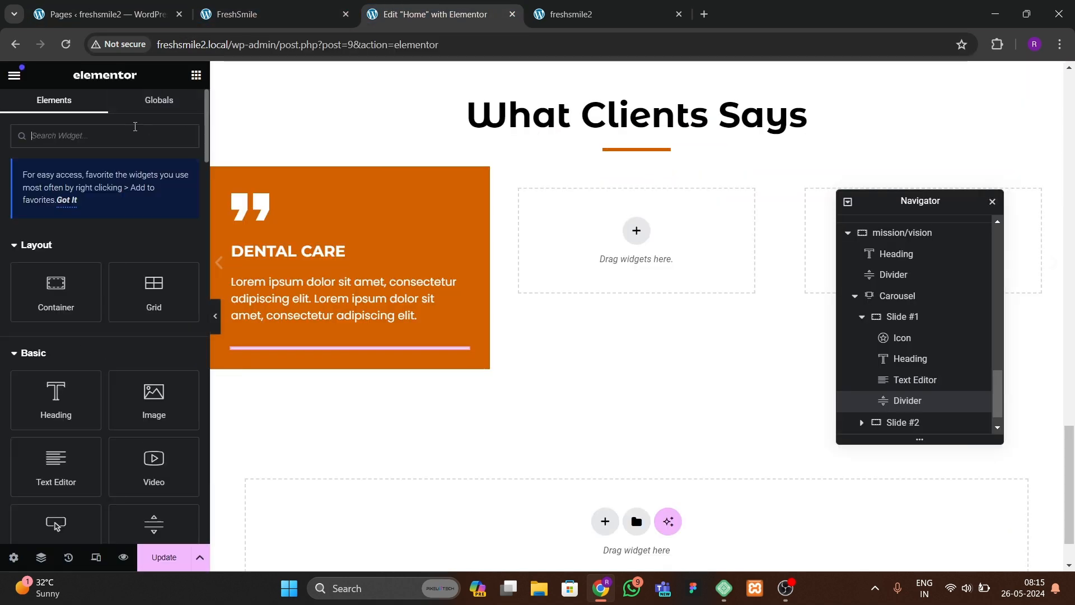
type("social")
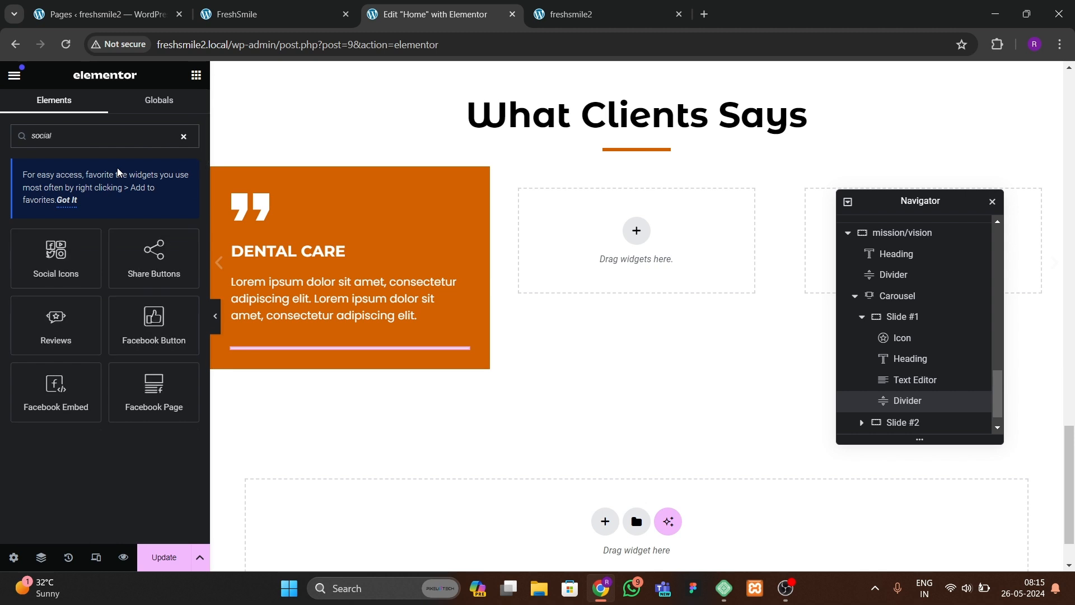
left_click_drag(56, 258, 264, 336)
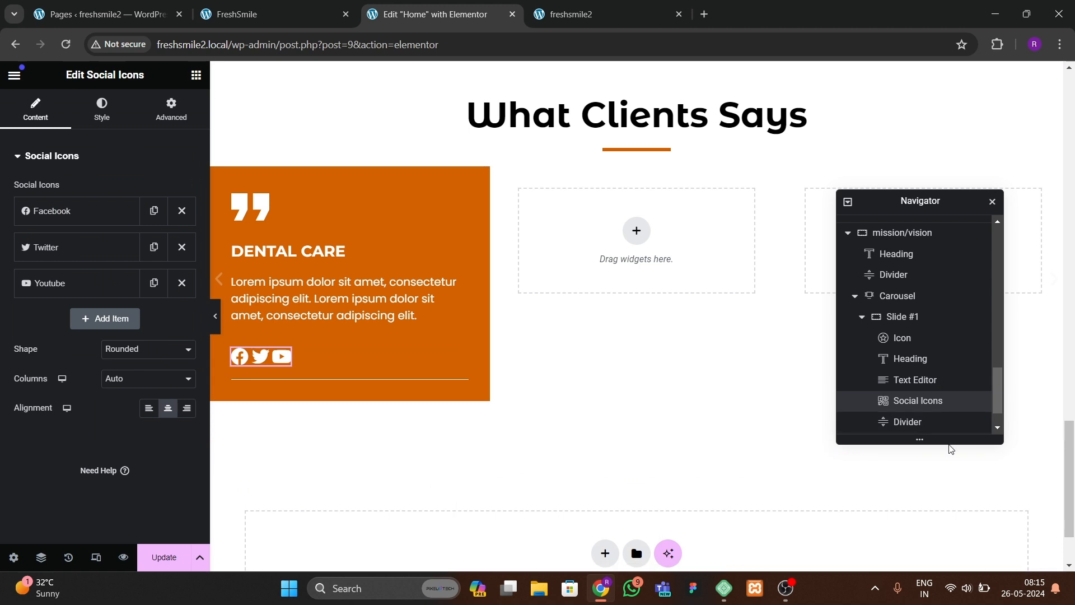
left_click_drag(950, 408, 913, 396)
left_click_drag(920, 343, 922, 378)
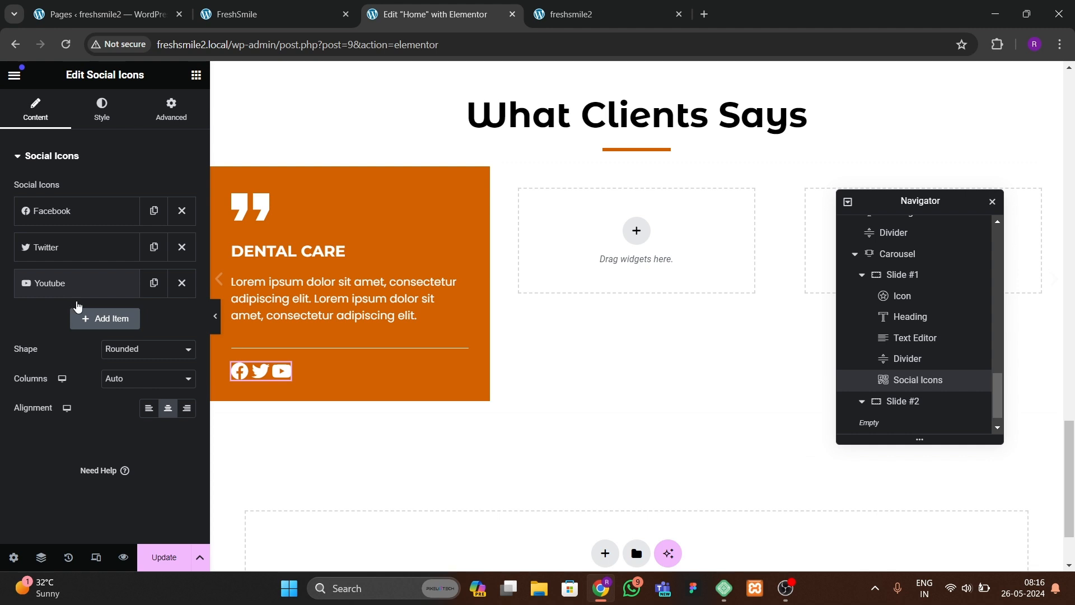
Step: Set the social icons' shape to Circle and their spacing to 20 px
left_click(109, 350)
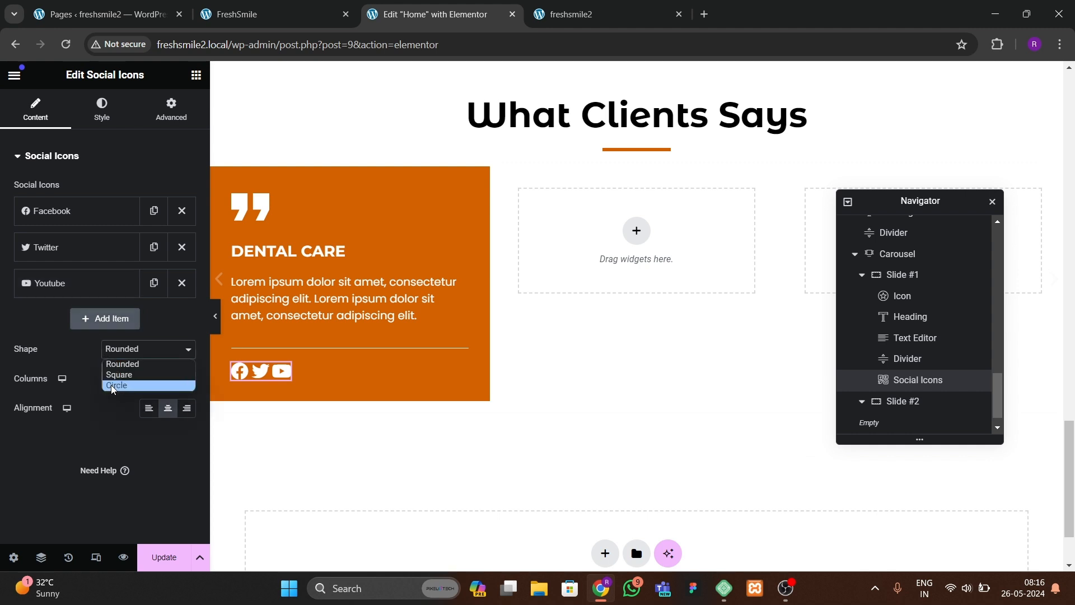
left_click(113, 387)
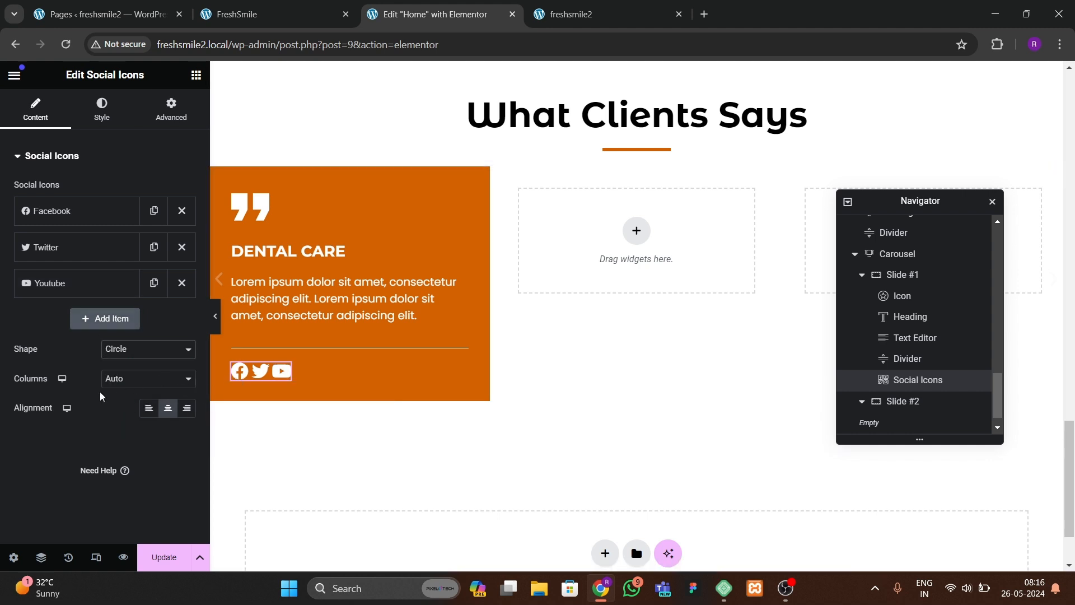
left_click(101, 109)
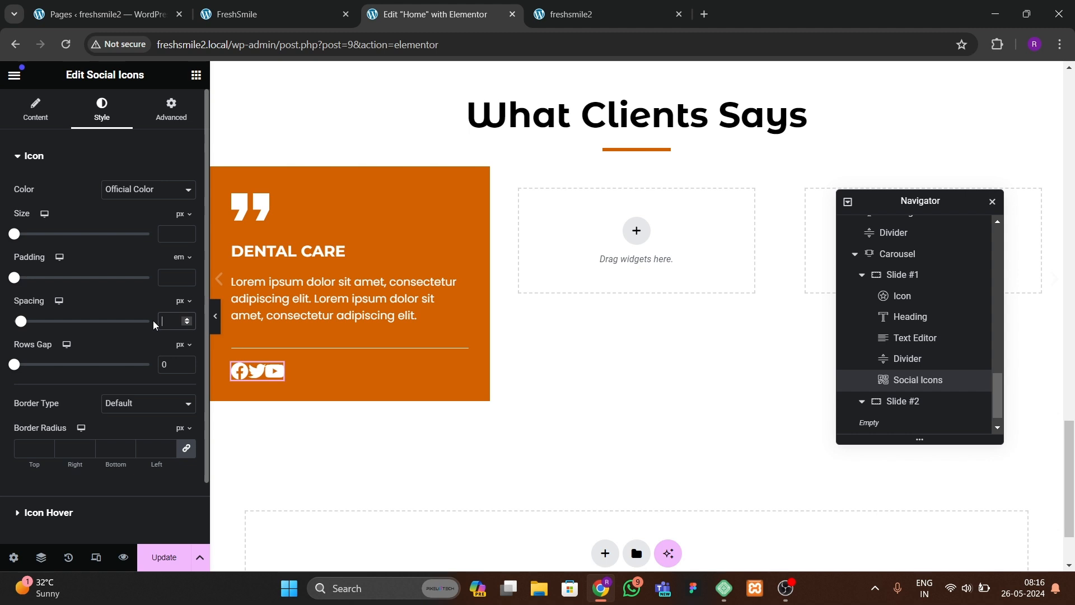
type("10")
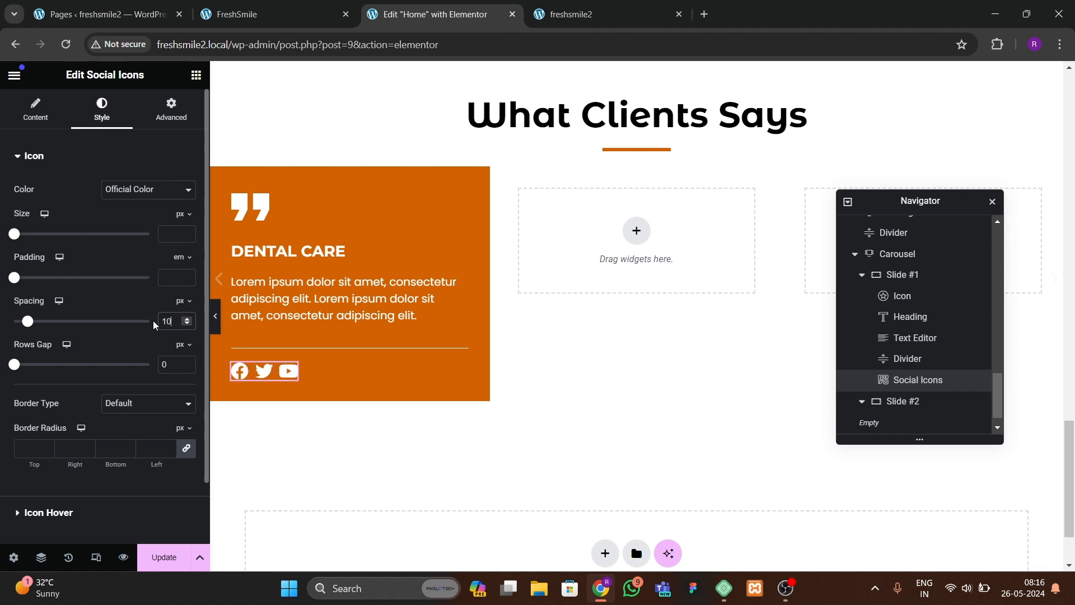
key("BackSpace")
key("BackSpace")
type("20")
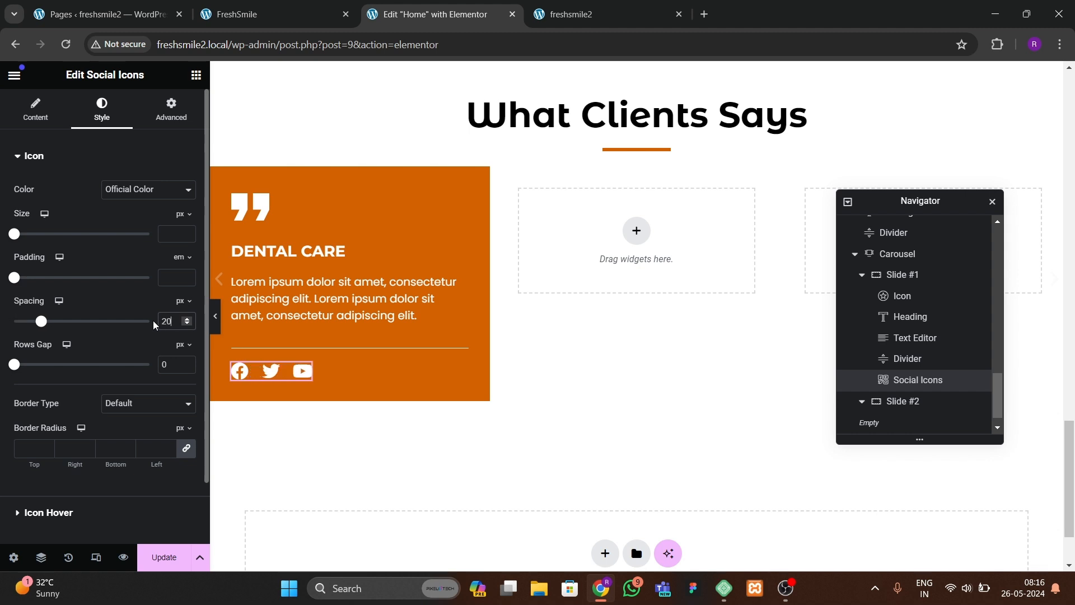
Step: Give the social icons custom colors: primary #DF7923 orange and secondary #FFFFFF white
left_click(136, 190)
left_click(139, 218)
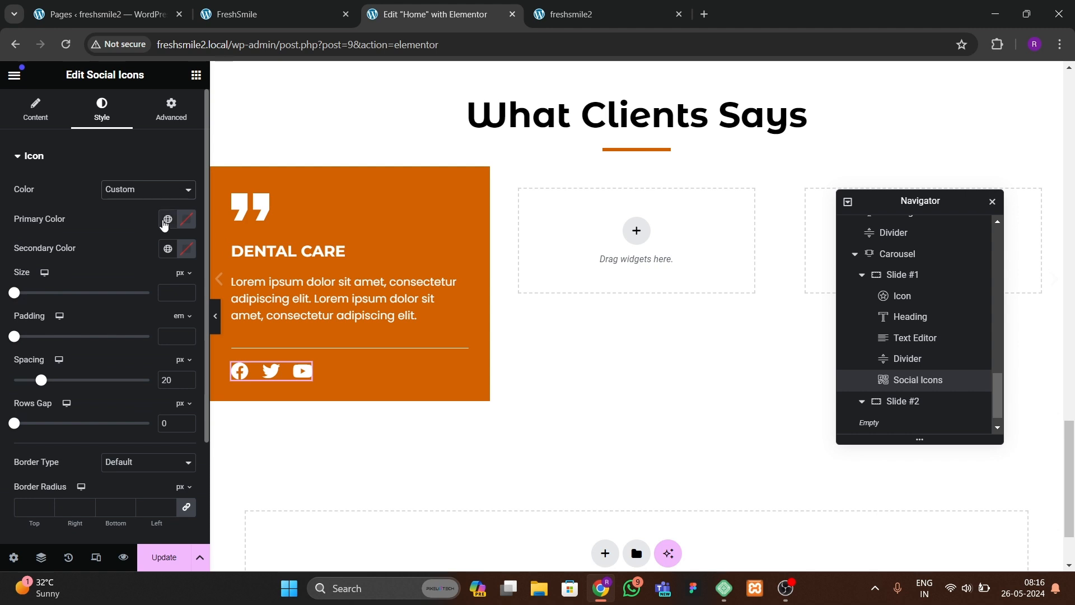
left_click(168, 219)
left_click(79, 283)
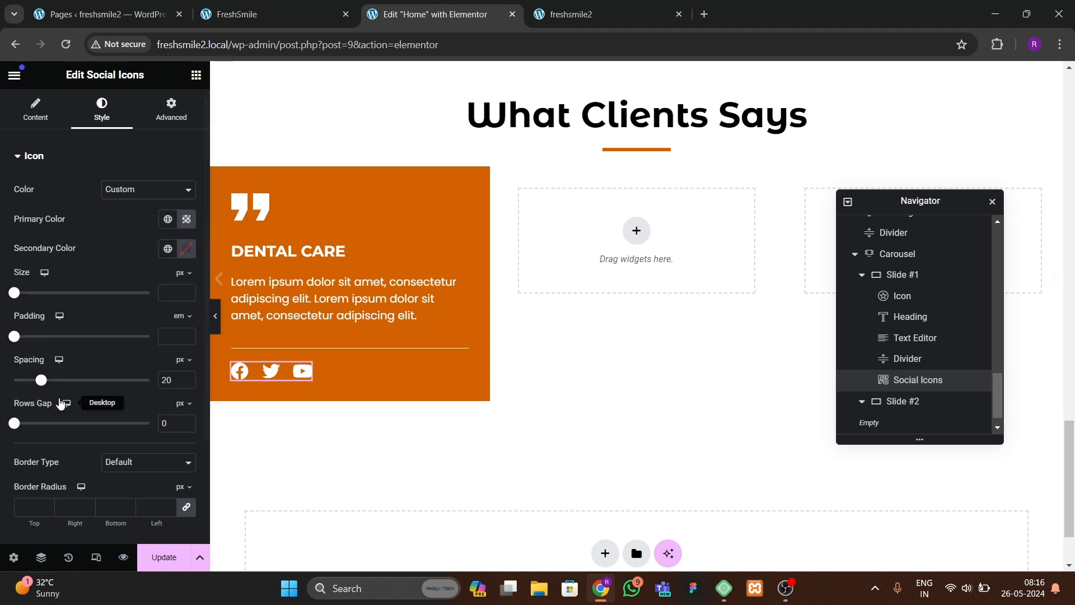
left_click(188, 227)
left_click(222, 338)
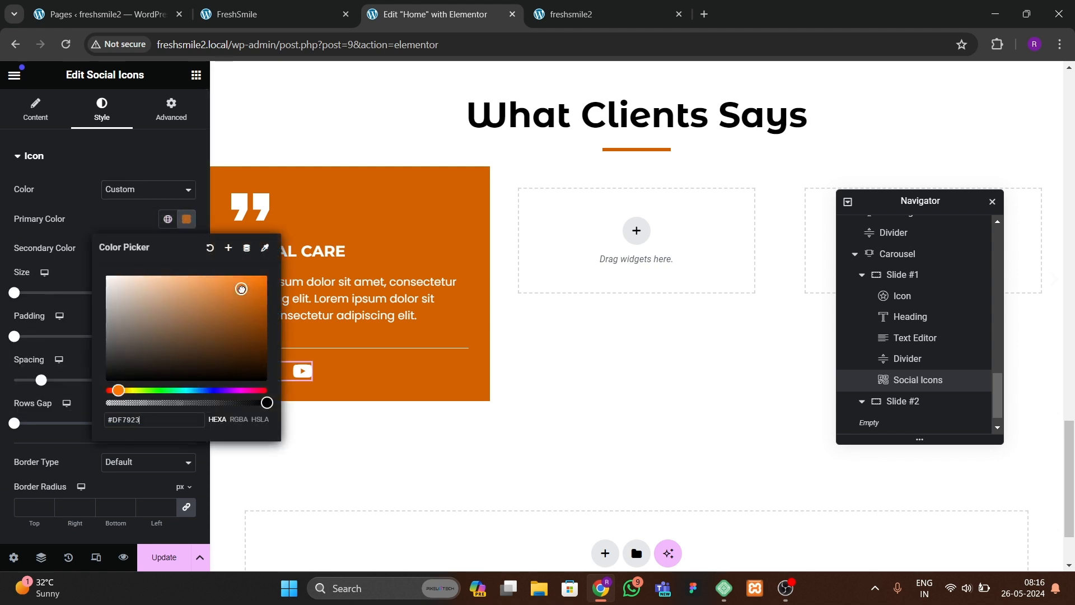
left_click(143, 228)
left_click(190, 253)
left_click_drag(181, 339, 100, 252)
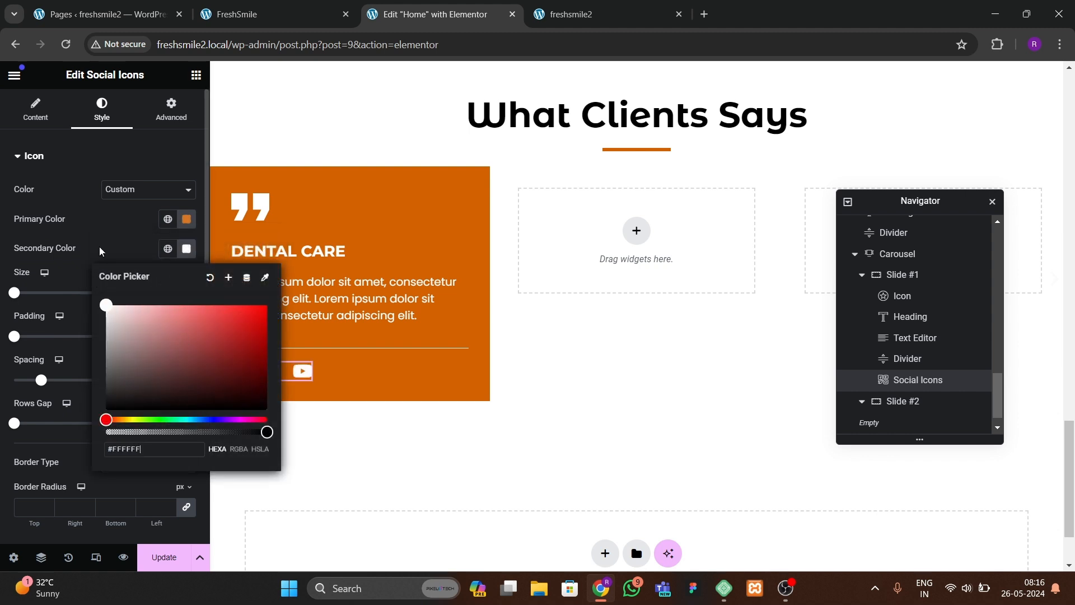
left_click(100, 252)
Step: Set the social icons' size to 20 px and update the page
left_click(185, 291)
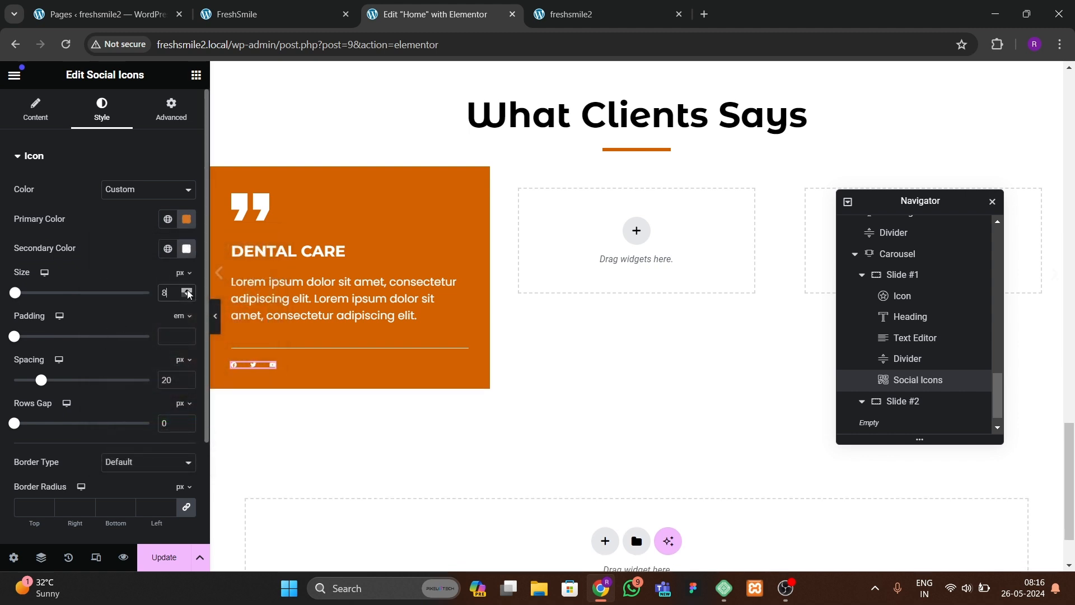
left_click(187, 291)
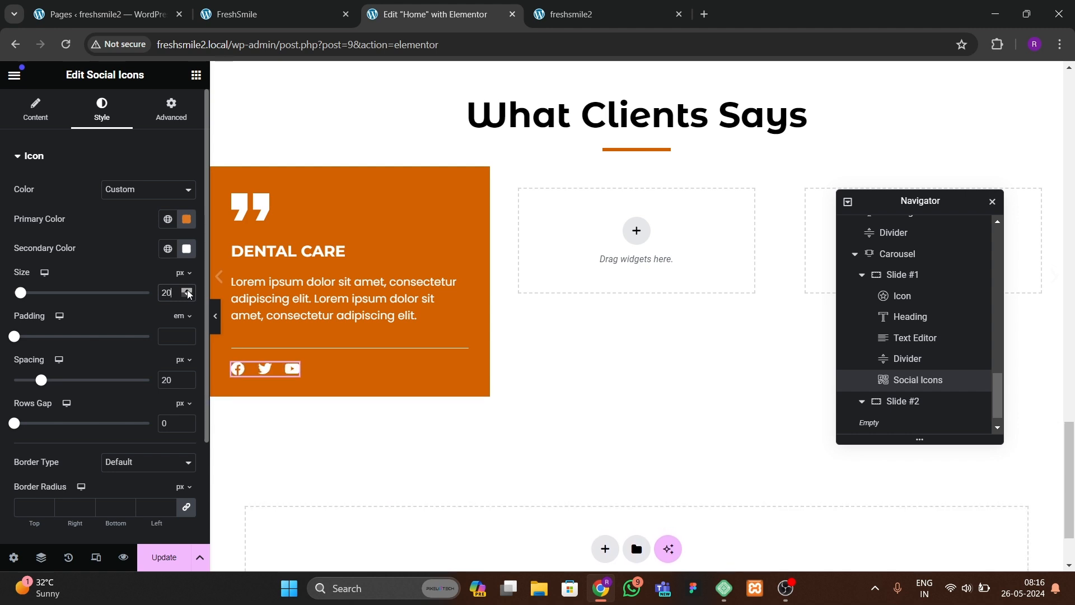
left_click(188, 291)
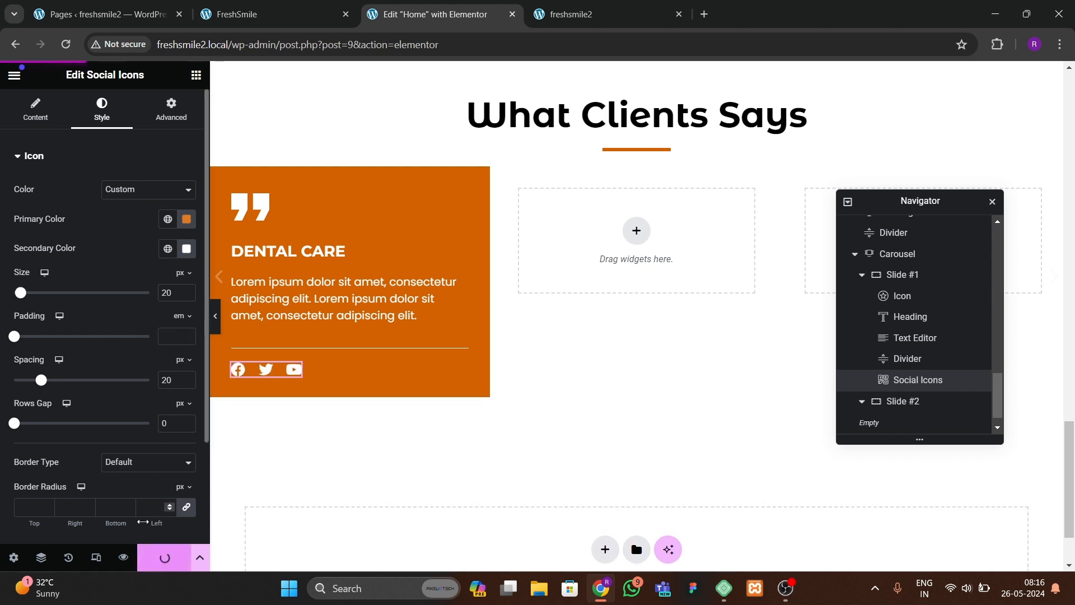
left_click(163, 557)
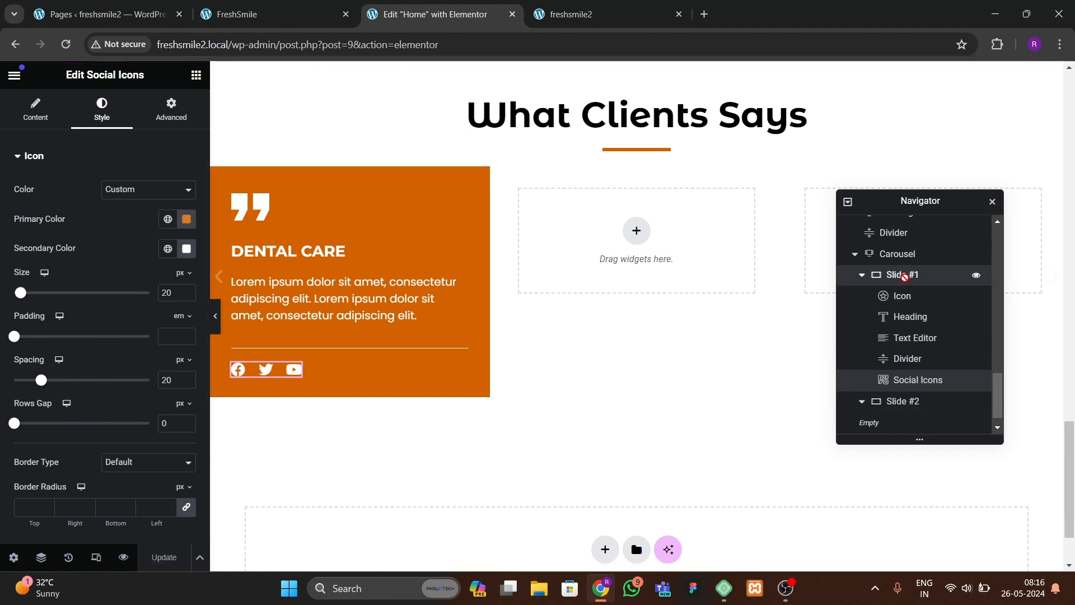
Step: Select Slide #1 and set its column and row gaps to 20 px
left_click(902, 274)
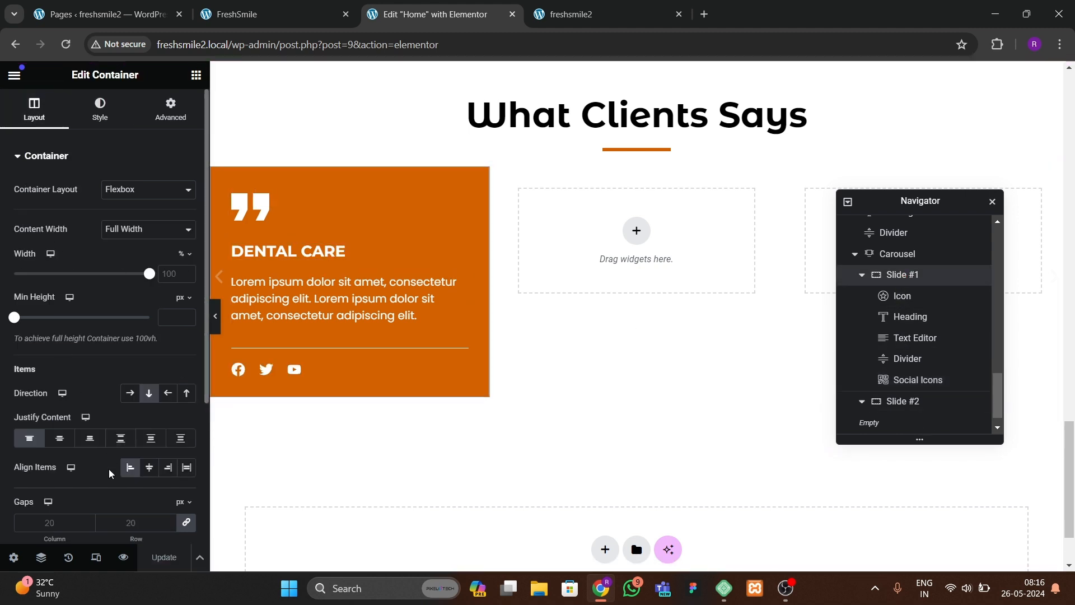
scroll(129, 422, "down", 2)
left_click(142, 411)
type("10")
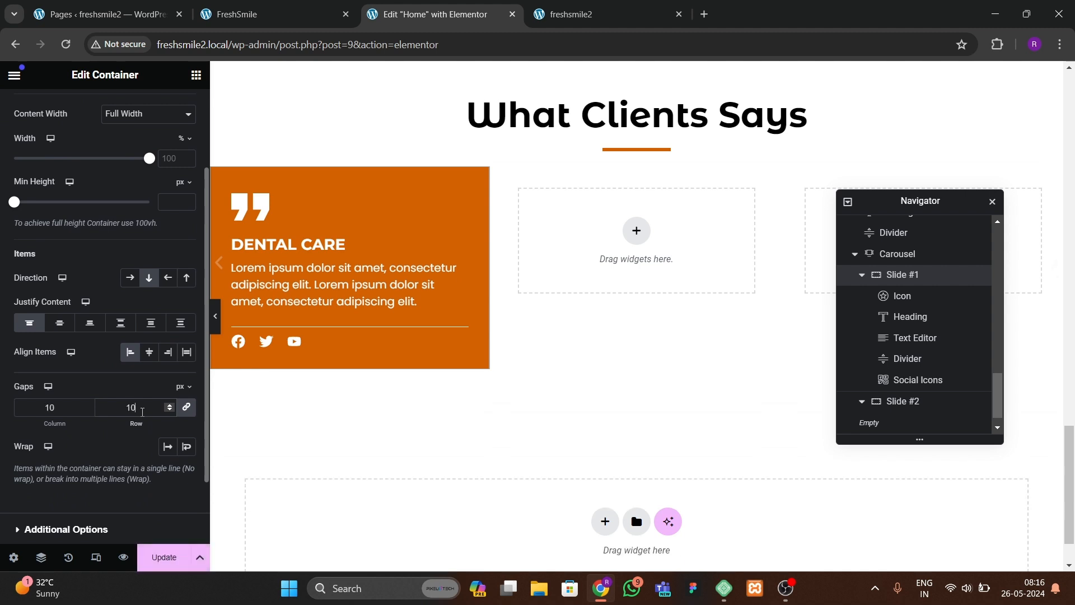
key("BackSpace")
type("5")
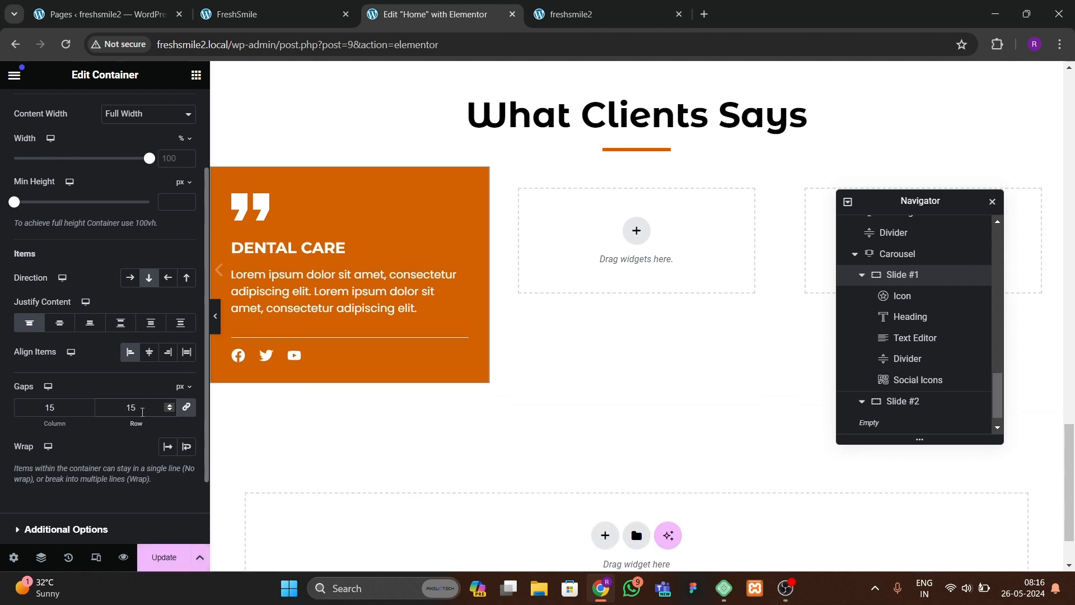
key("BackSpace")
key("BackSpace")
type("20")
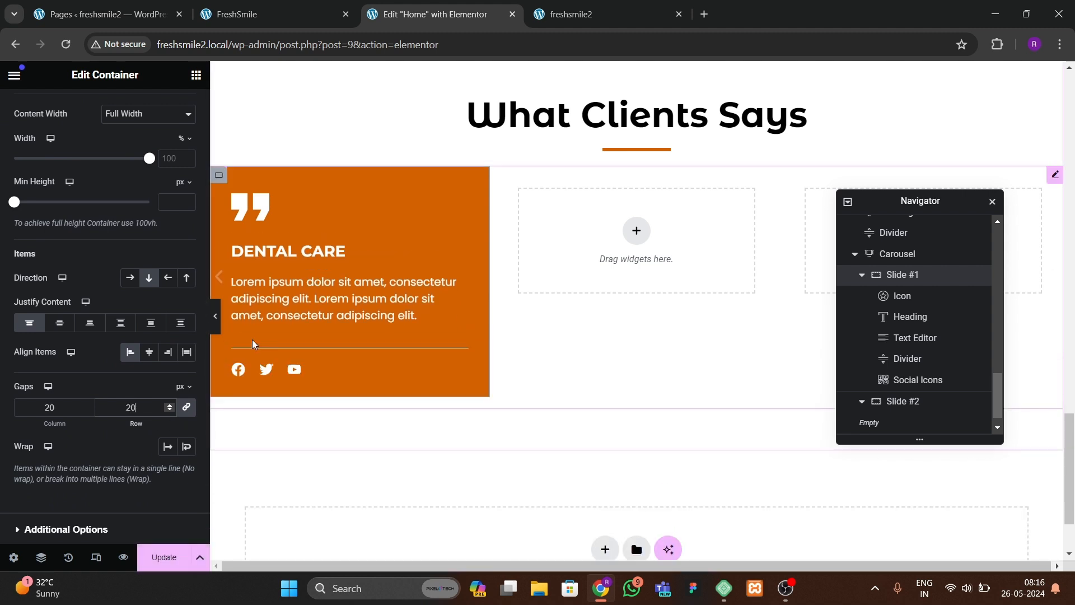
left_click(260, 255)
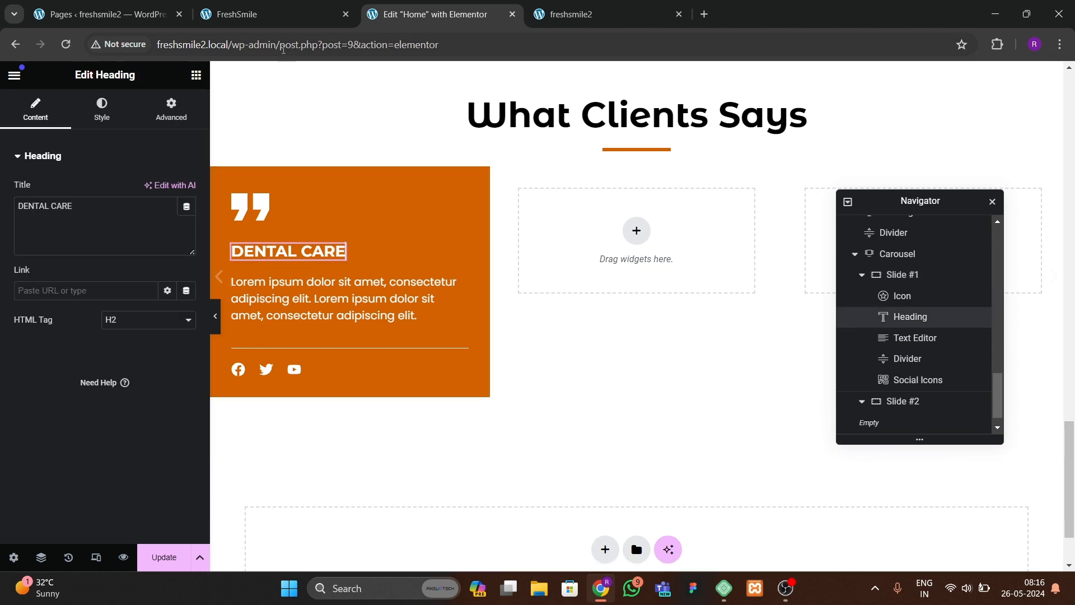
left_click(267, 17)
left_click(435, 14)
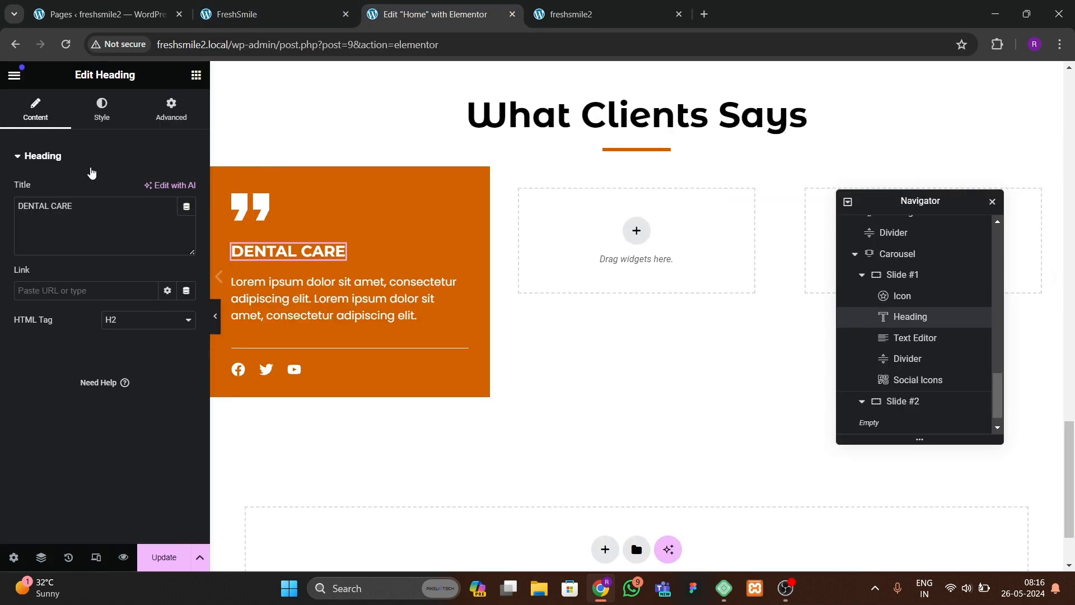
left_click(101, 110)
left_click(186, 249)
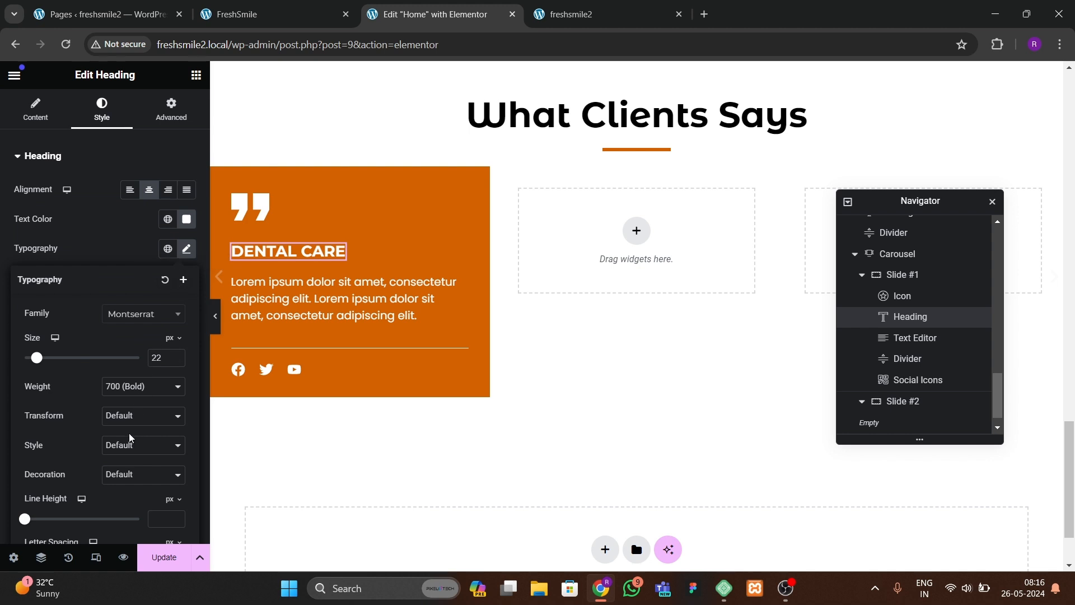
left_click(35, 110)
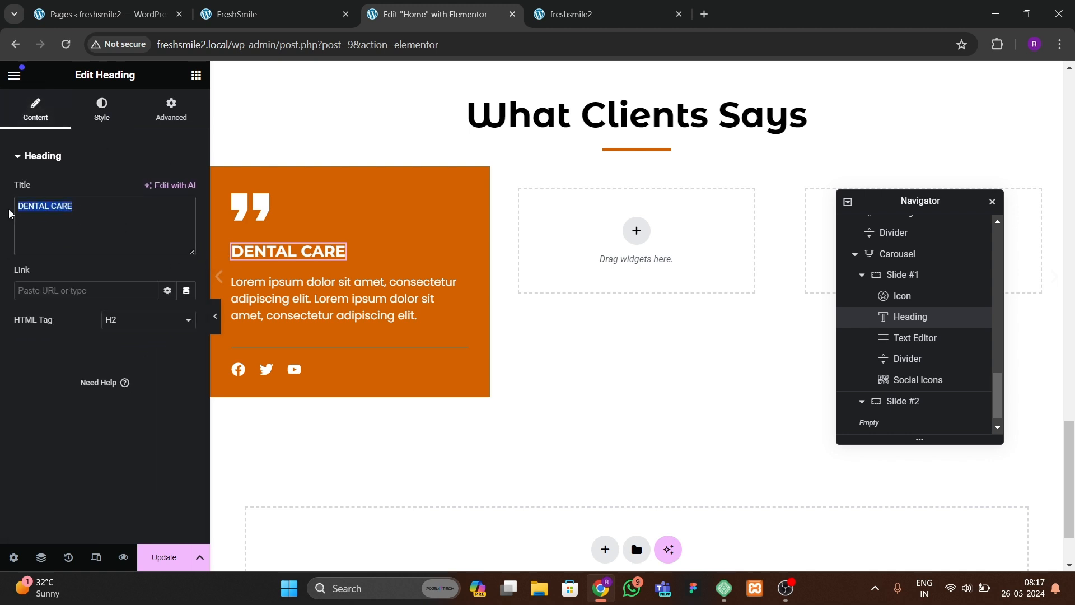
type("De")
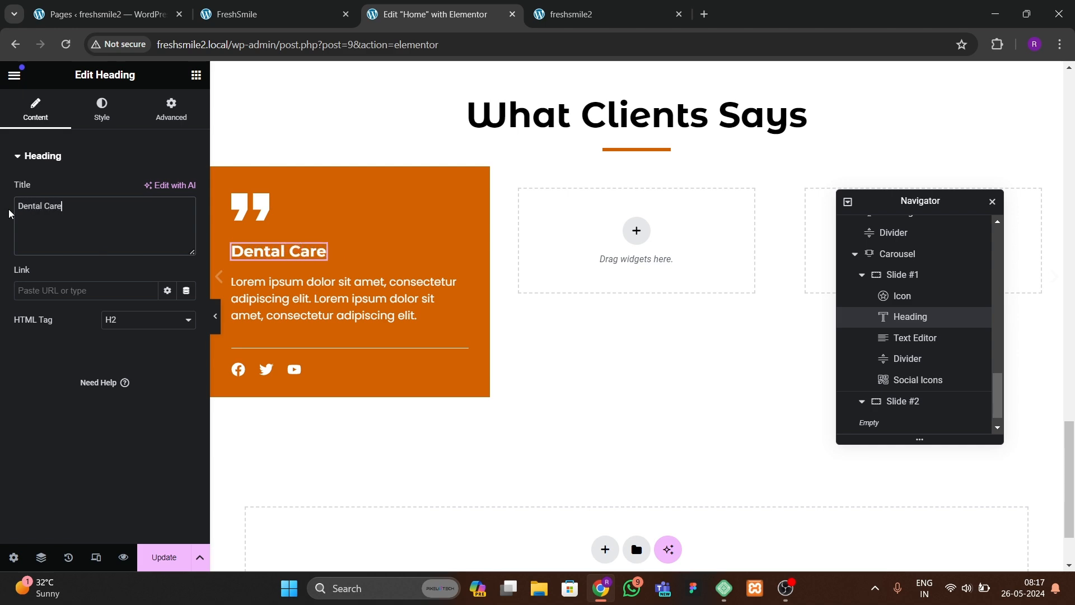
left_click(436, 14)
key("ctrl+a")
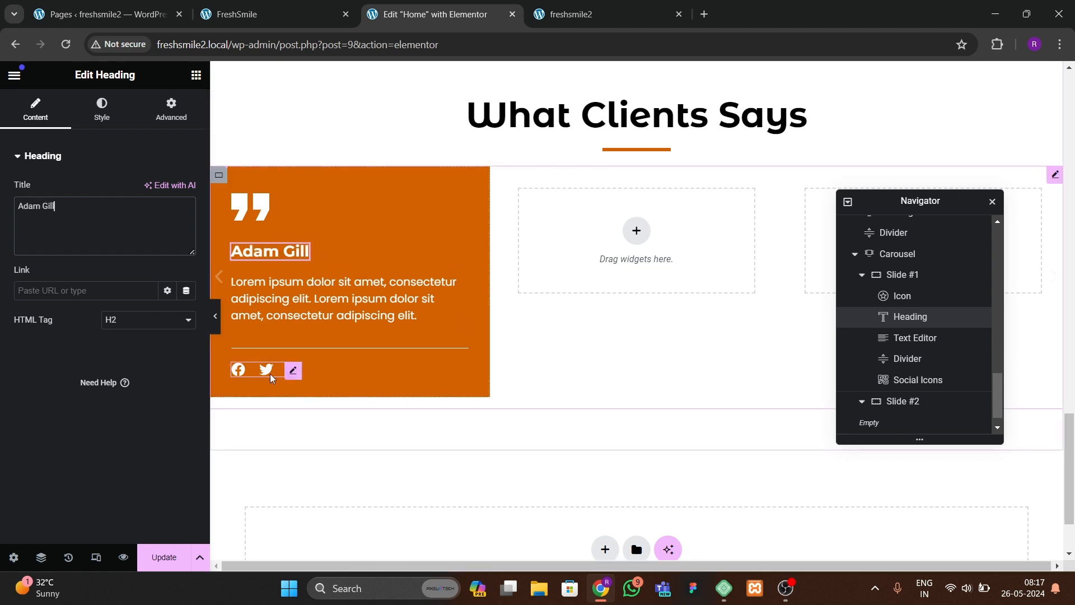
left_click(164, 554)
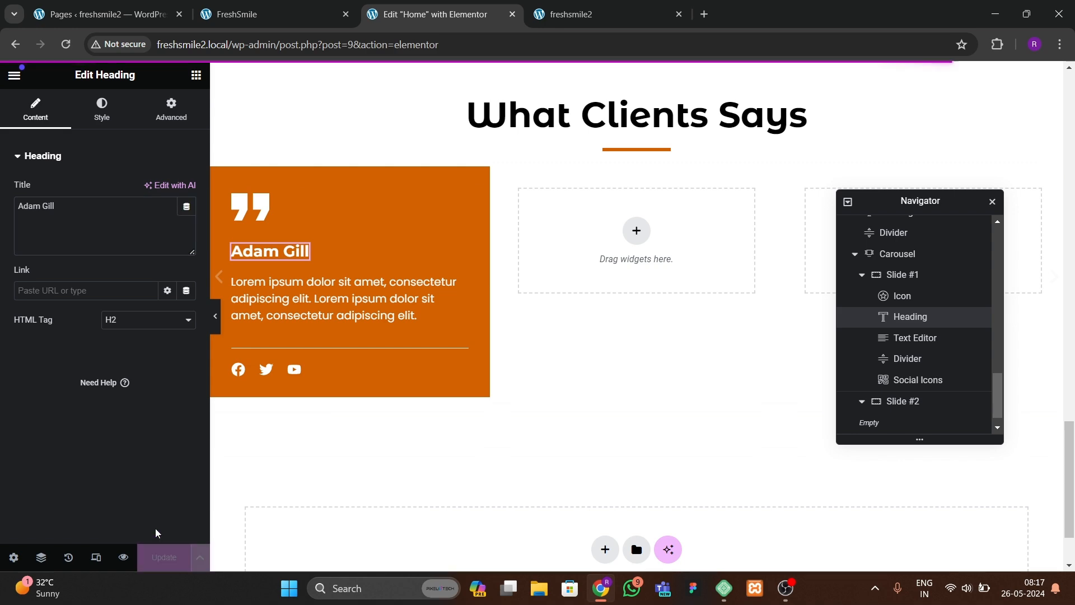
Step: Set the social icons' size to 15 px and padding to 0.5 em, then update the page
left_click(565, 14)
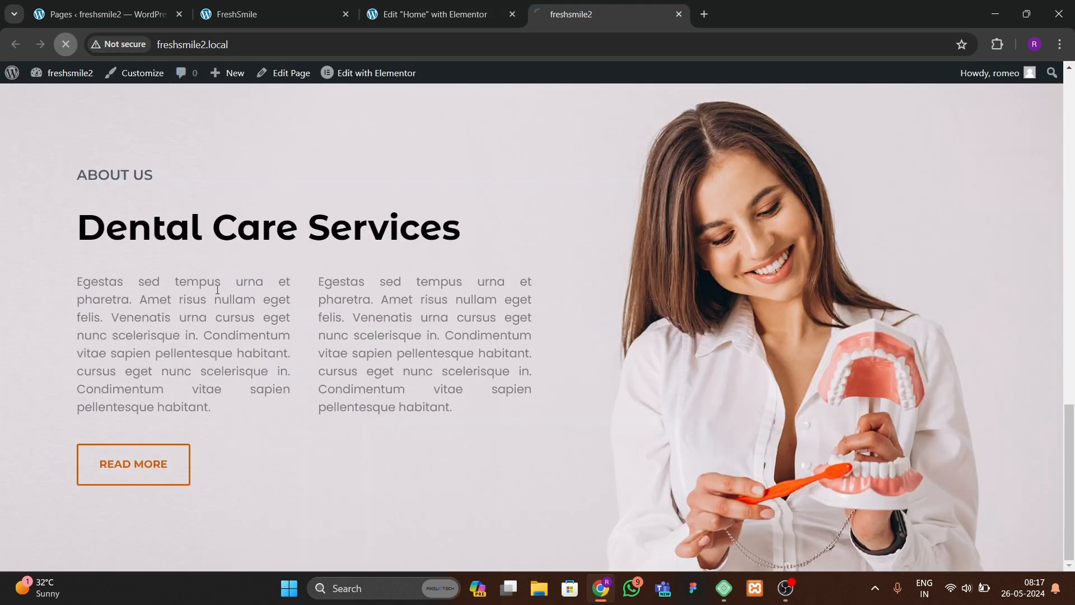
scroll(386, 364, "down", 7)
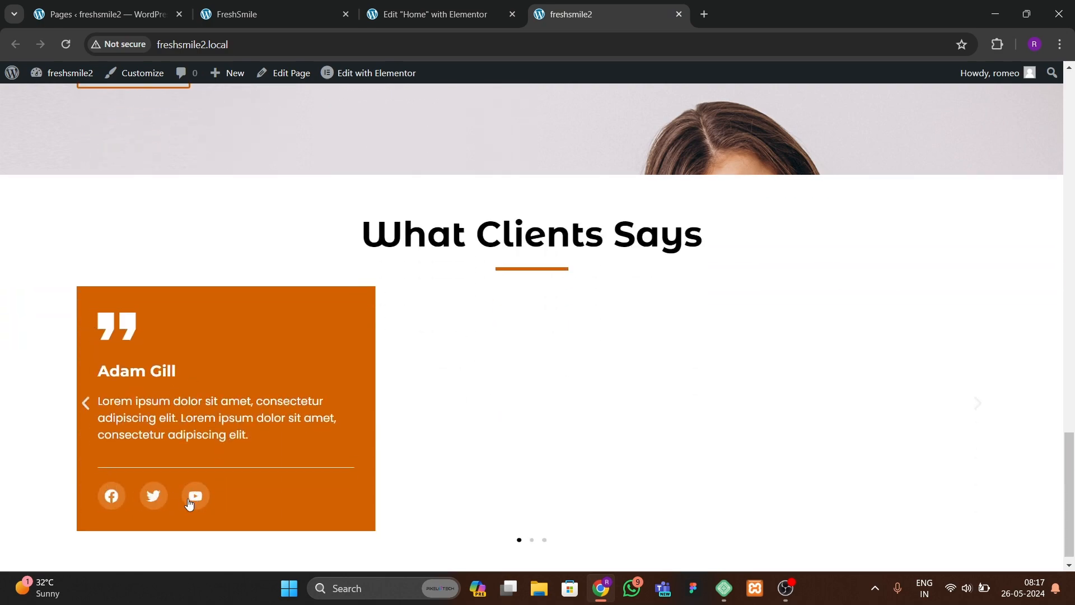
left_click(307, 16)
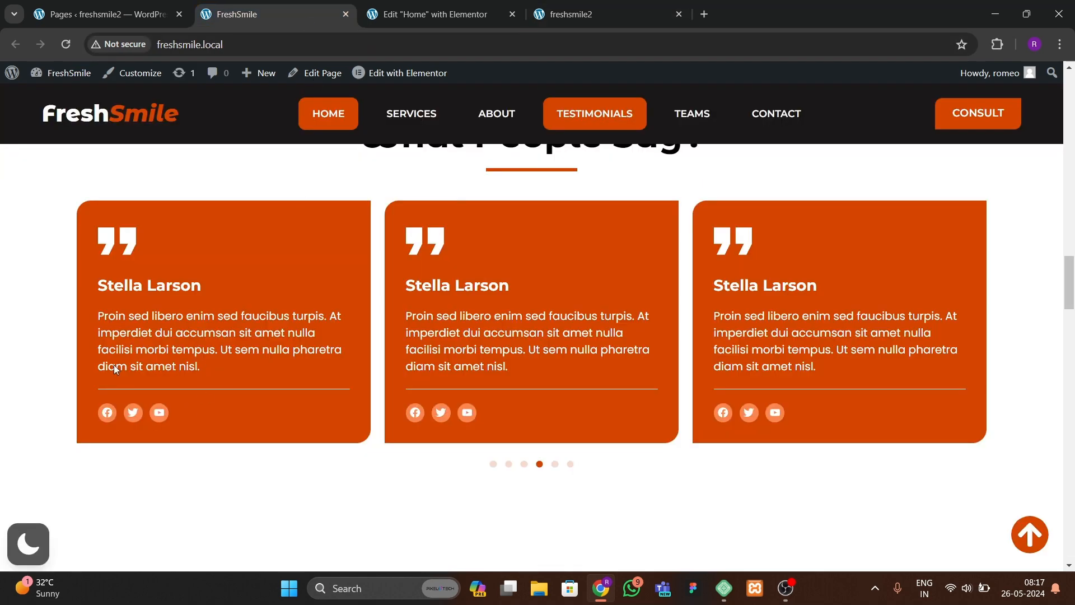
left_click(431, 14)
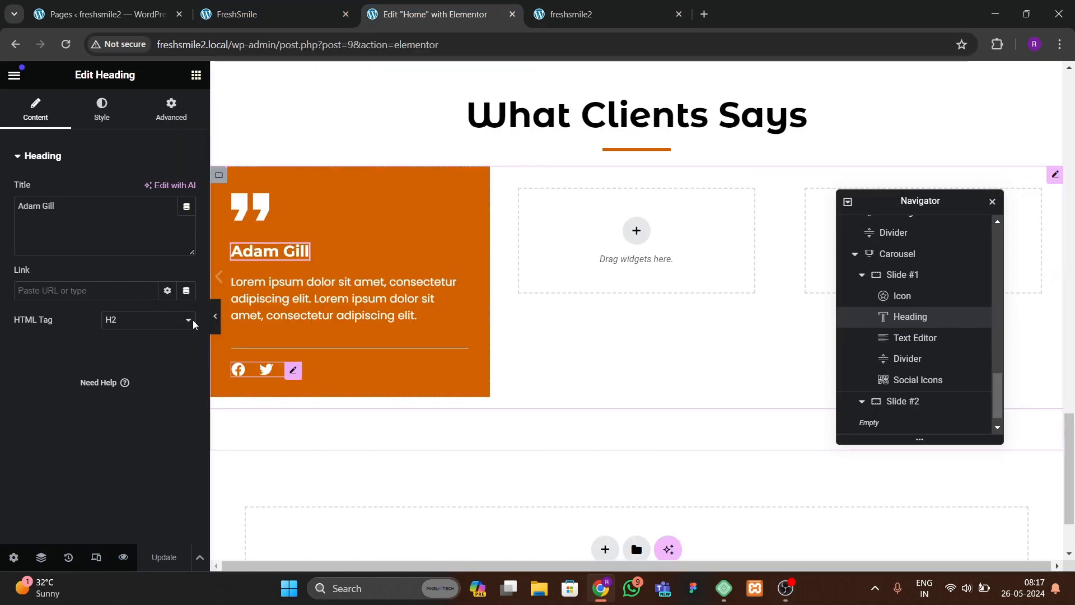
type("15")
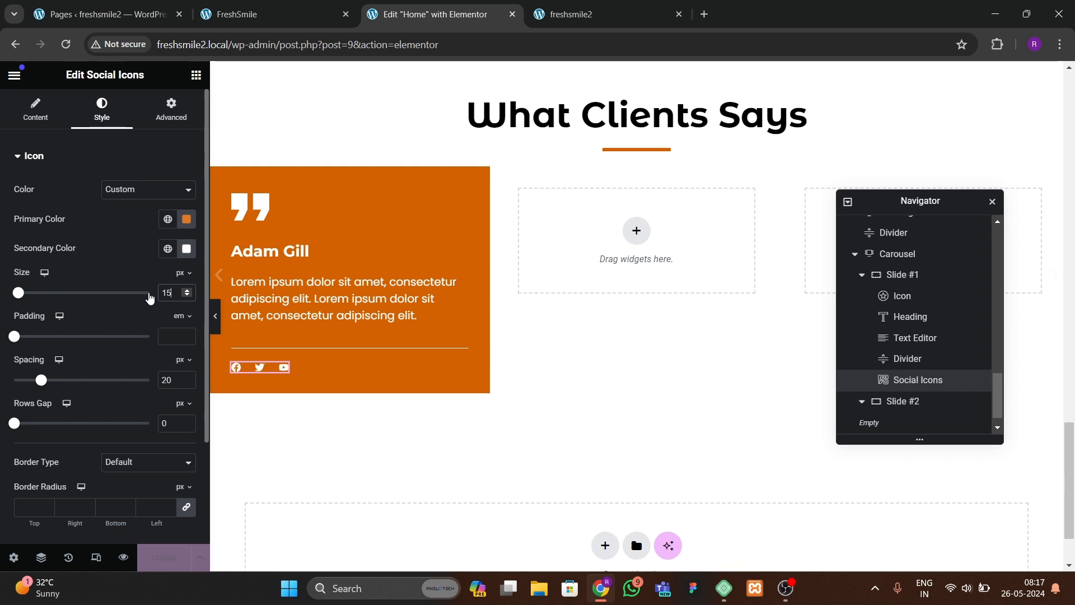
left_click(187, 334)
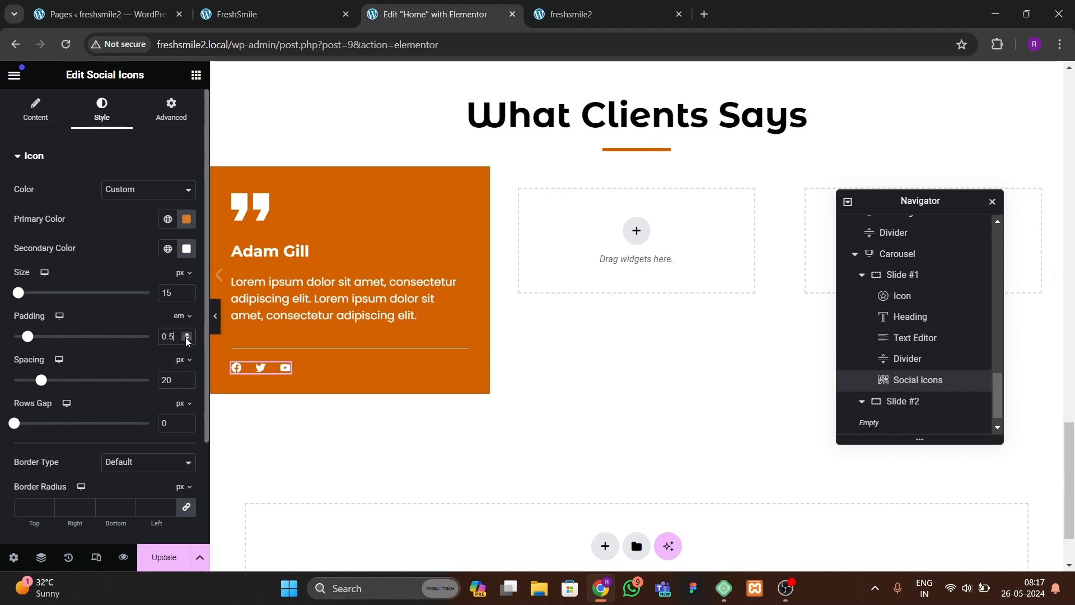
left_click(164, 557)
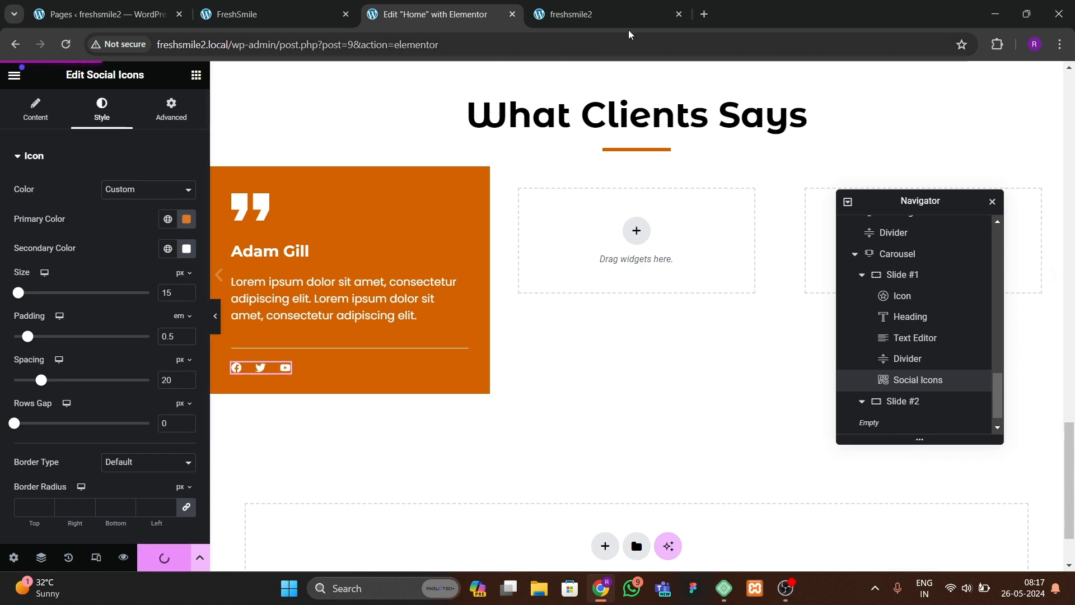
Step: Set the social icons' spacing to 10 px
left_click(613, 16)
left_click(61, 47)
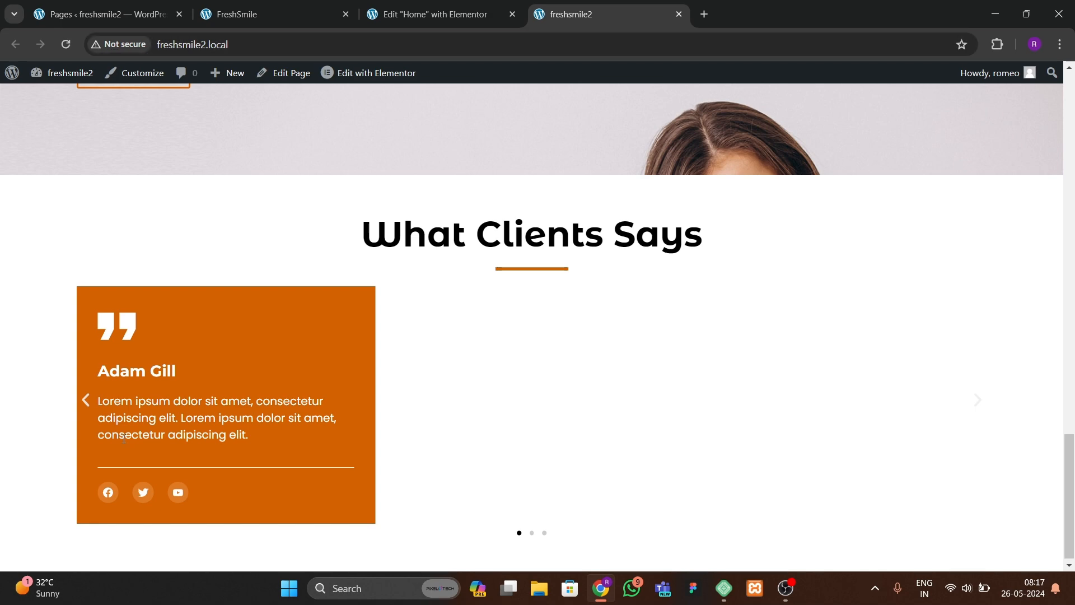
left_click(403, 15)
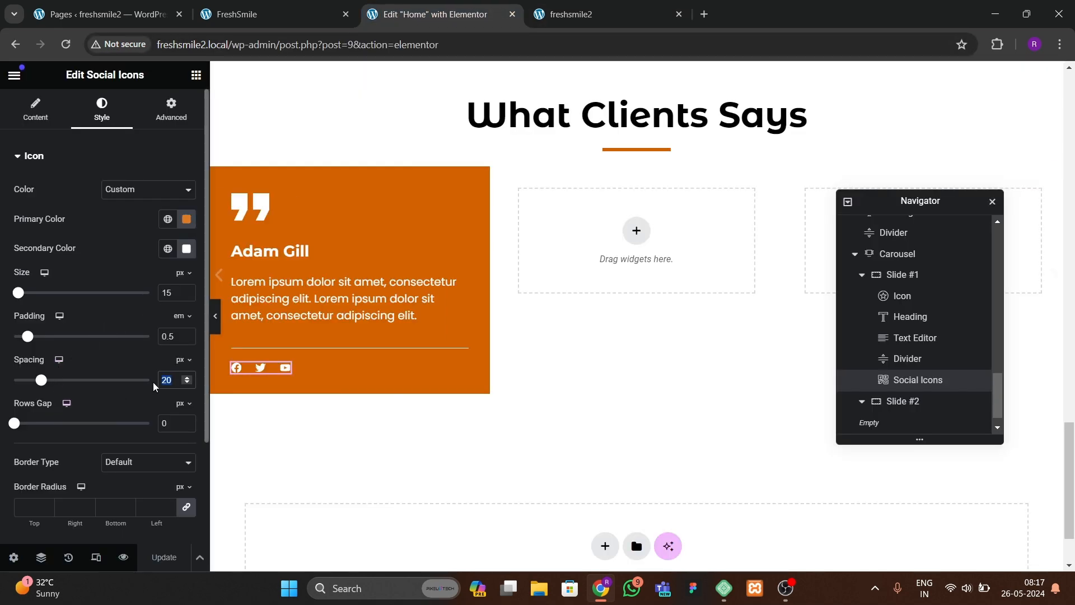
type("10")
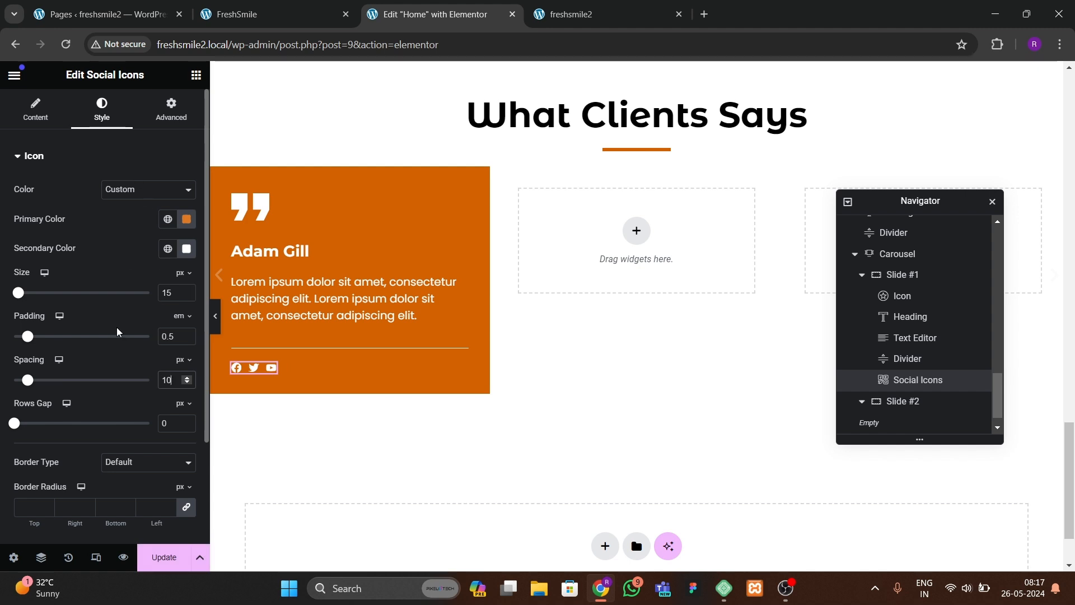
Step: Set the social icons' hover primary color to black
scroll(80, 364, "down", 3)
left_click(49, 437)
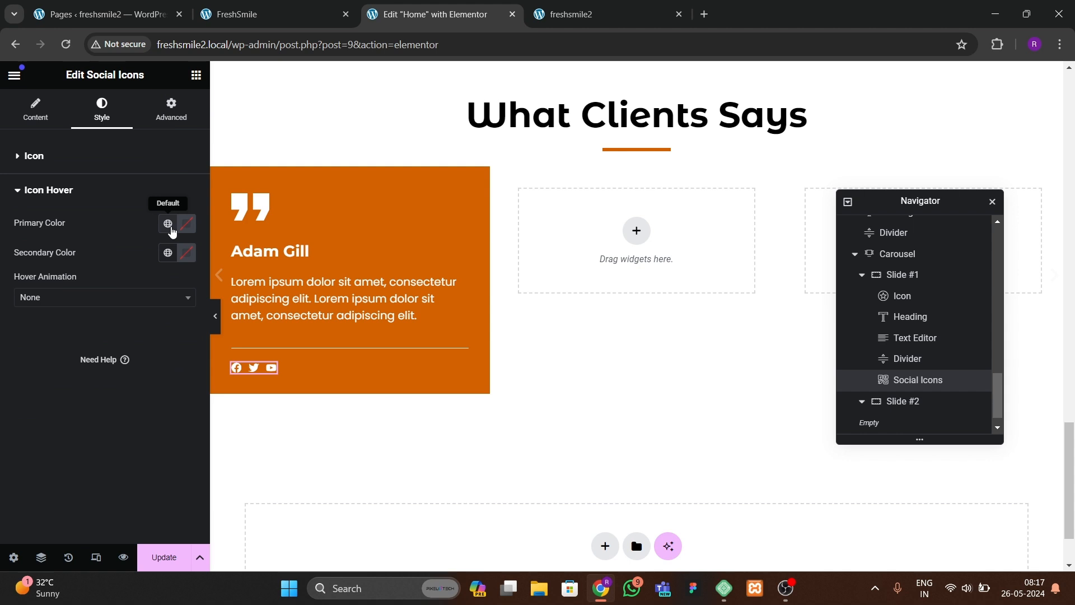
left_click(185, 227)
left_click_drag(147, 373, 89, 395)
left_click(76, 336)
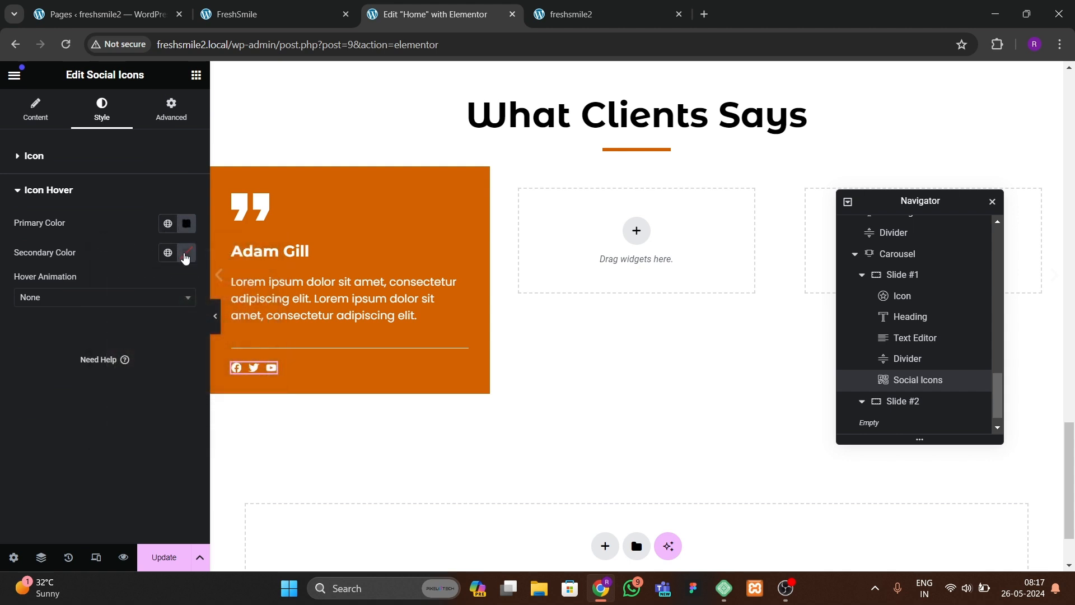
Step: Set the icons' hover secondary color to white and hover animation to Bob, then update the page
left_click(186, 253)
left_click(106, 307)
left_click(71, 303)
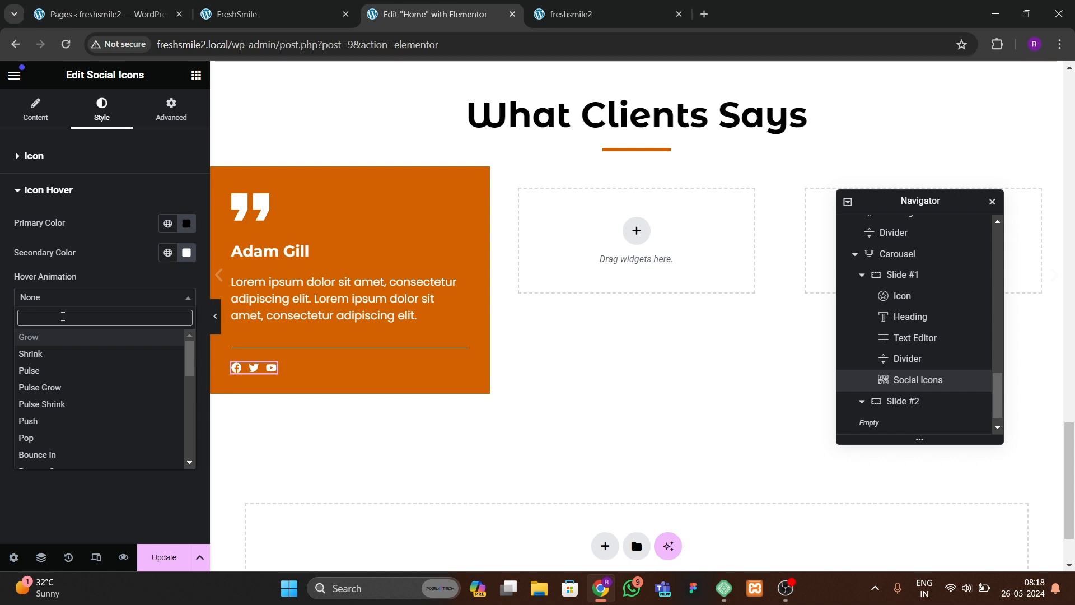
type("bob")
key("Return")
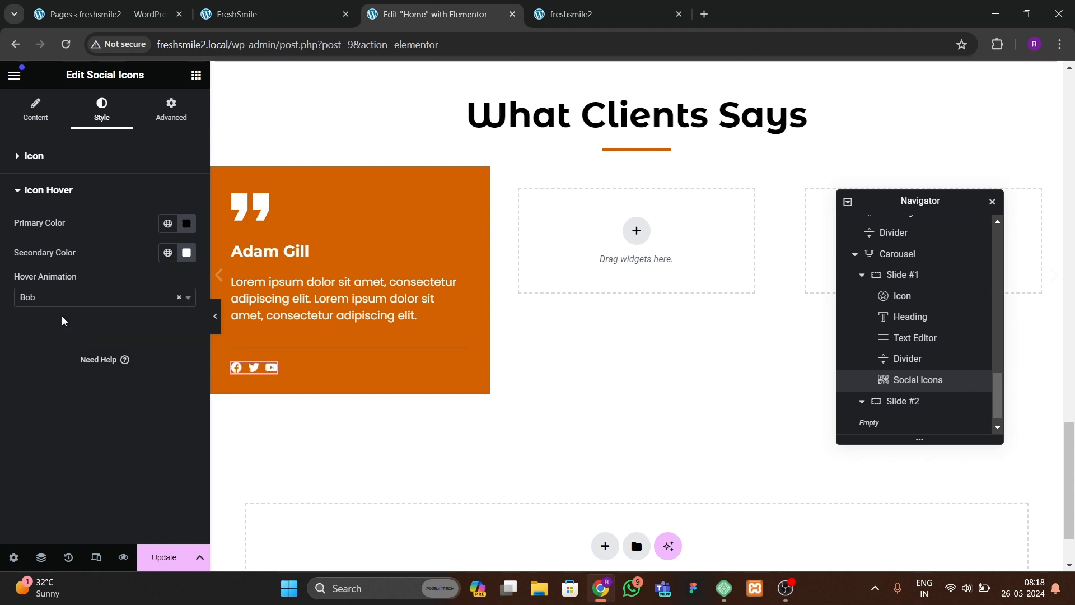
left_click(164, 557)
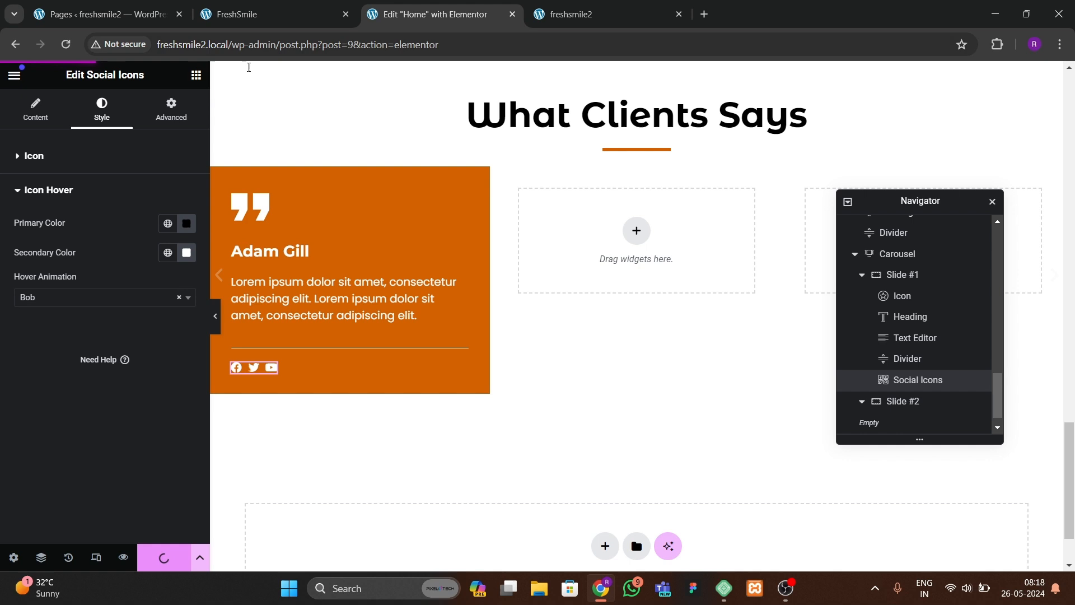
left_click(545, 26)
left_click(67, 45)
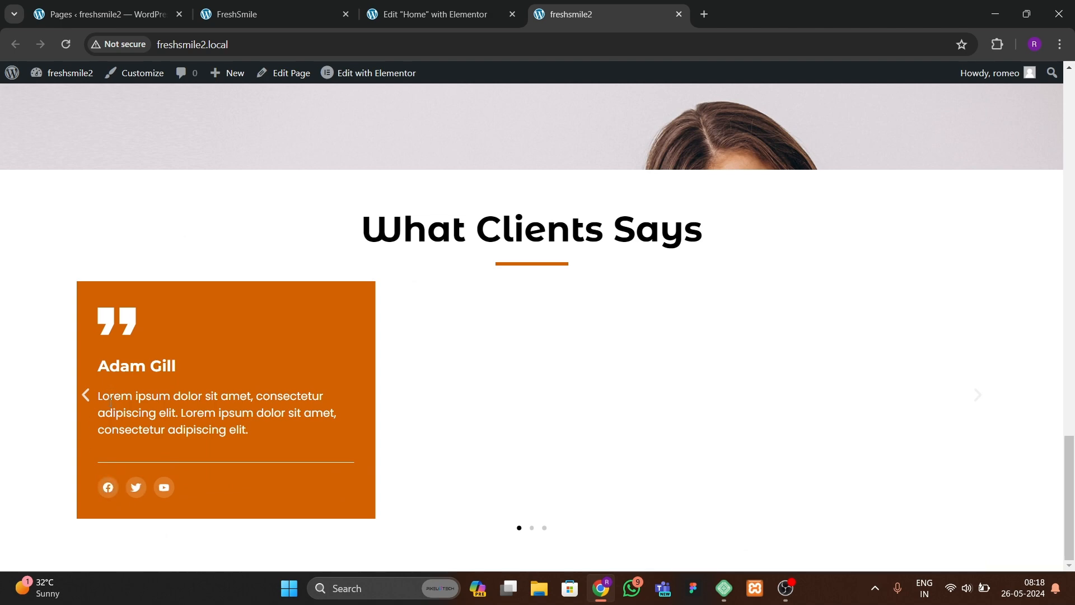
left_click(241, 14)
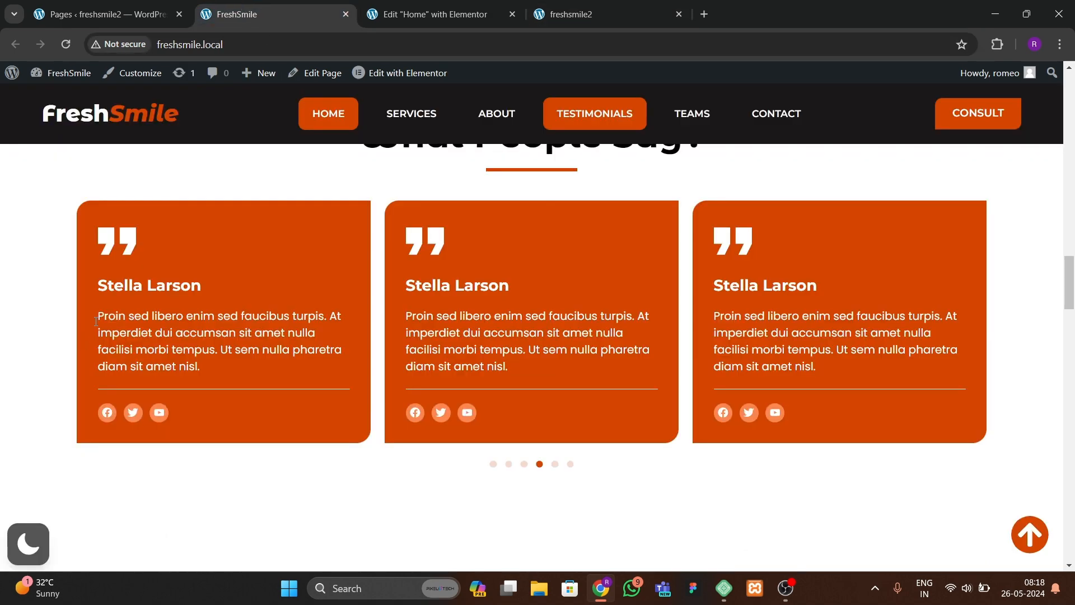
left_click(425, 25)
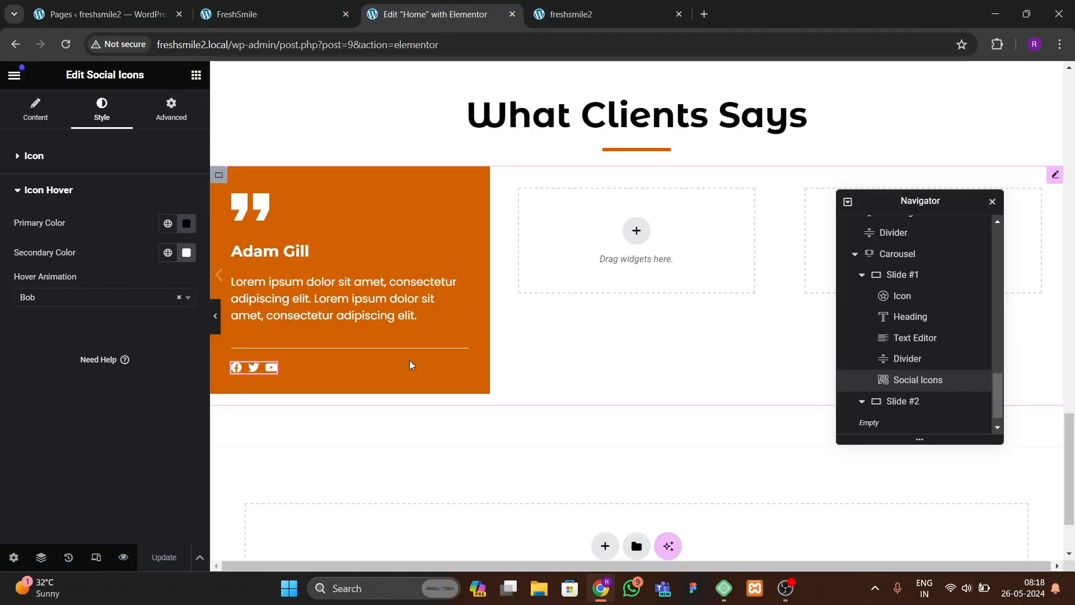
Step: Give Slide #1 a 20 px border radius on its Top and Bottom corners only
left_click(909, 276)
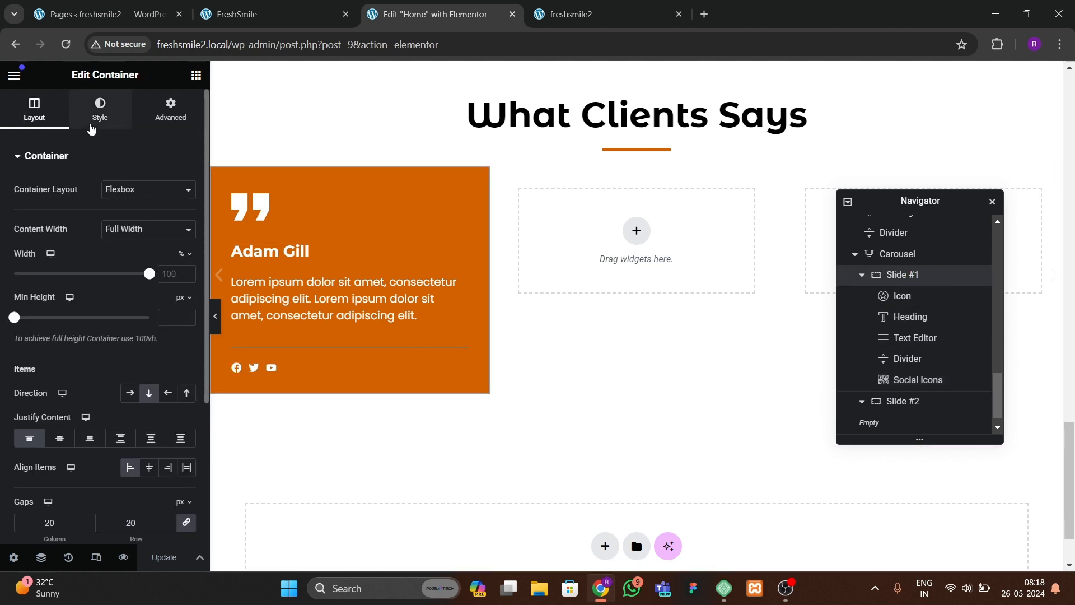
left_click(102, 109)
scroll(66, 415, "down", 2)
left_click(39, 408)
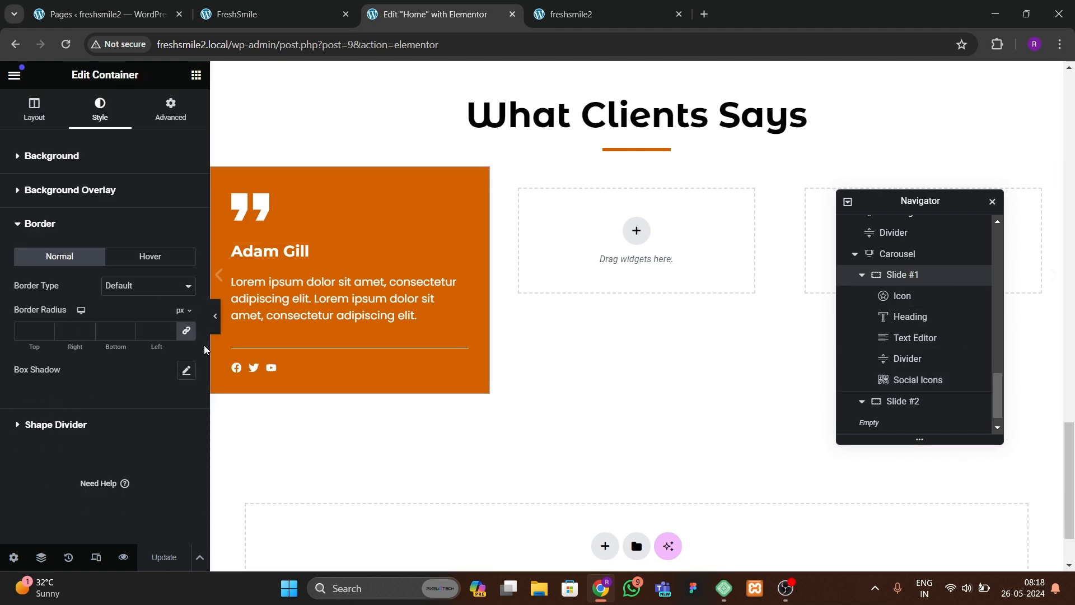
left_click(187, 331)
left_click(15, 331)
type("20")
key("Tab")
key("Tab")
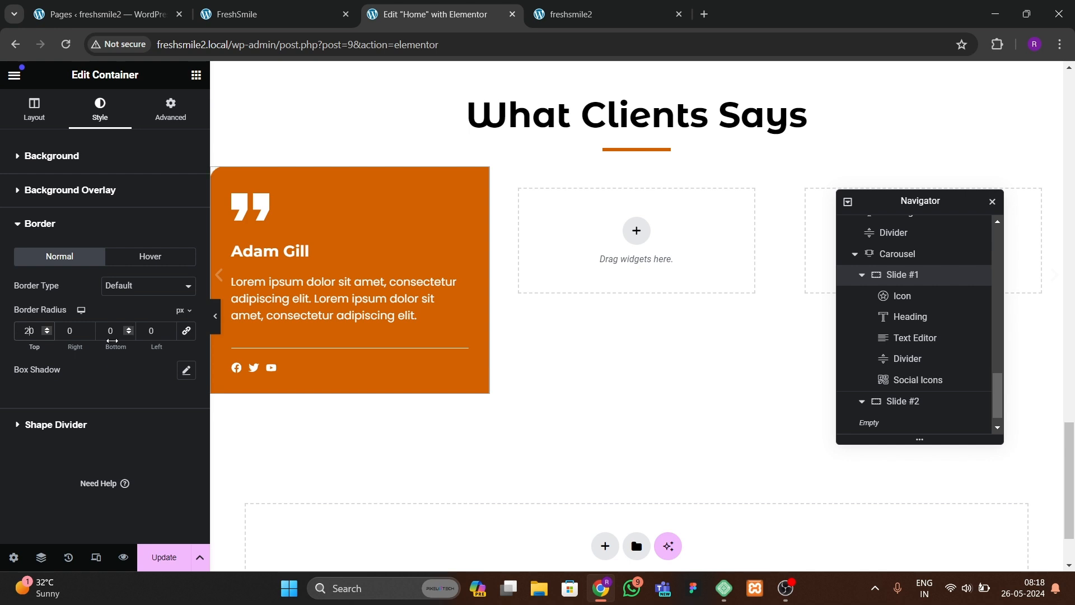
type("20")
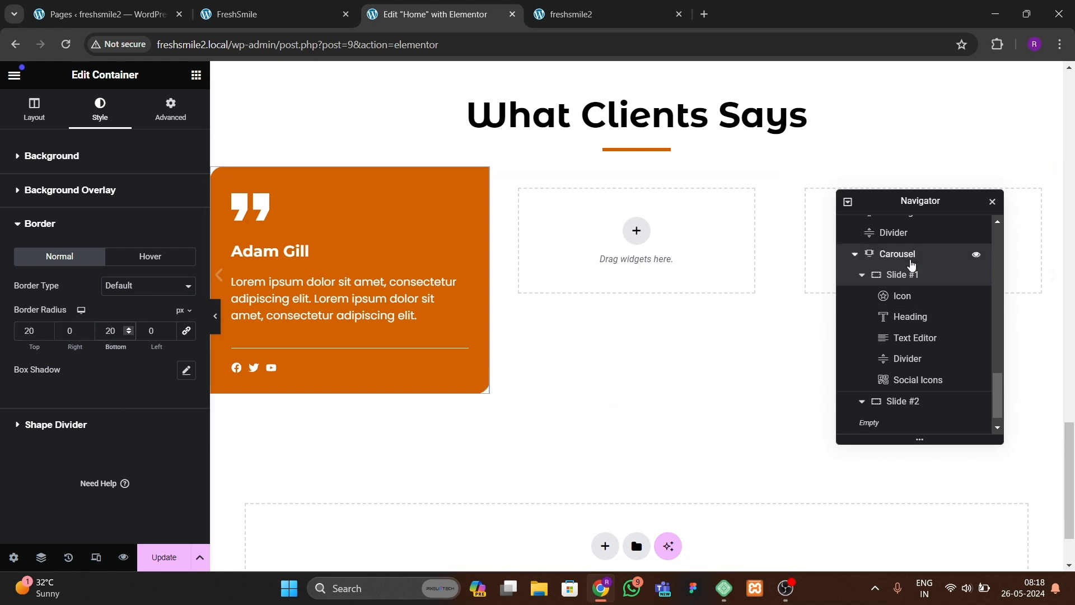
Step: Set the carousel to show 3 slides on display and scroll 1 slide at a time
left_click(909, 254)
left_click(159, 367)
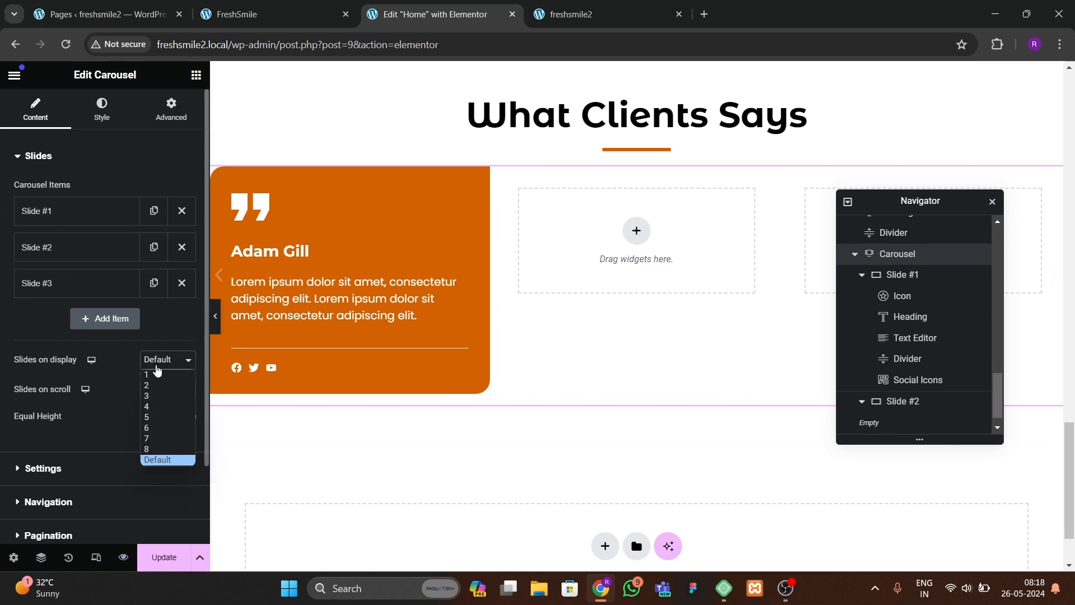
left_click(276, 17)
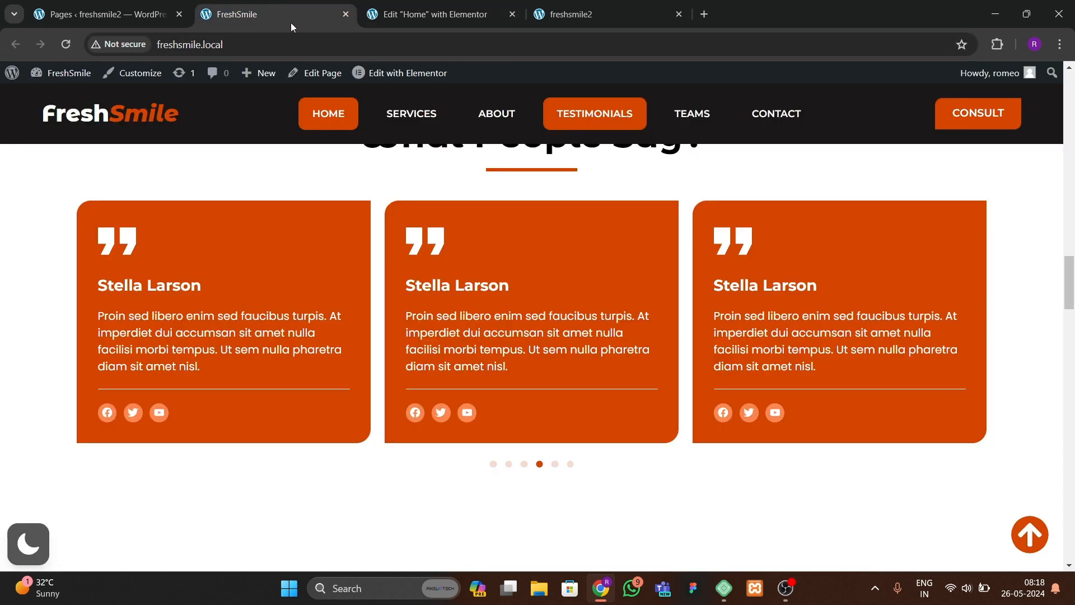
left_click(439, 14)
left_click(165, 359)
left_click(148, 396)
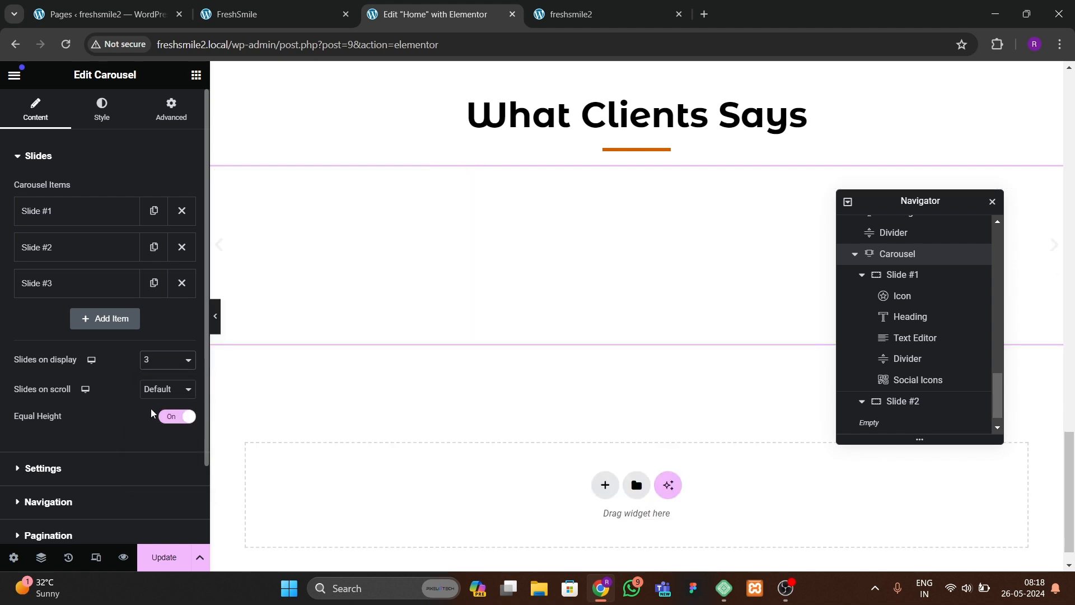
left_click(160, 389)
left_click(154, 406)
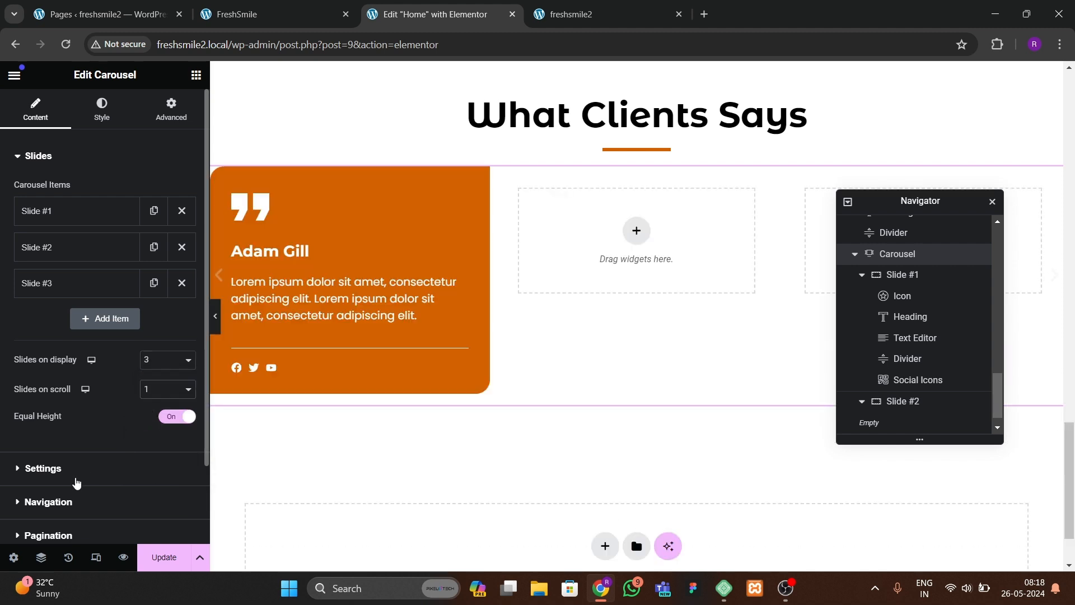
Step: Hide the carousel's navigation arrows
left_click(43, 468)
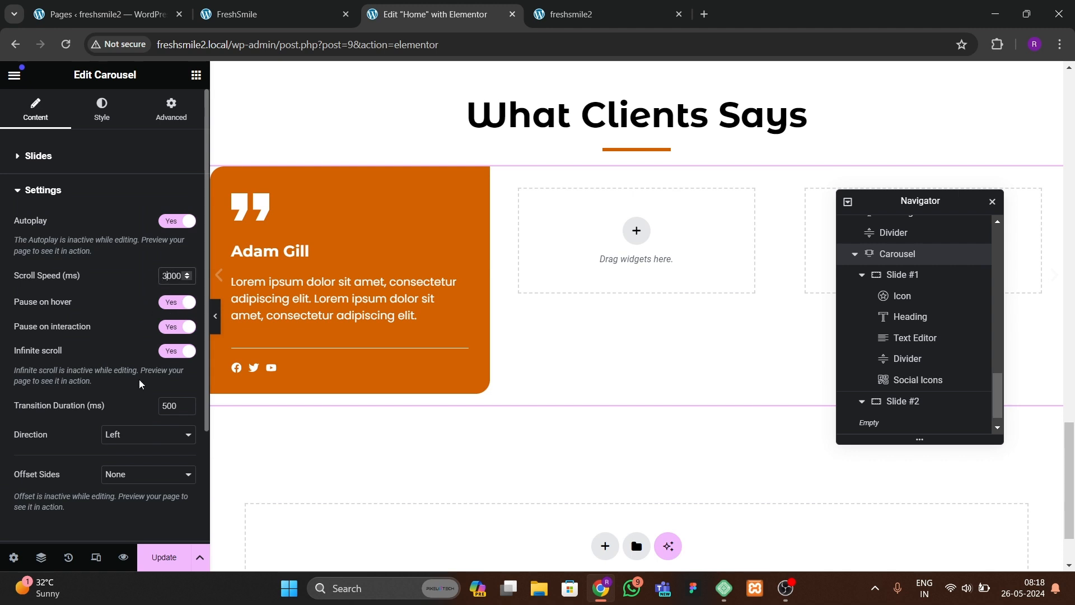
scroll(137, 383, "down", 3)
left_click(78, 408)
left_click(178, 255)
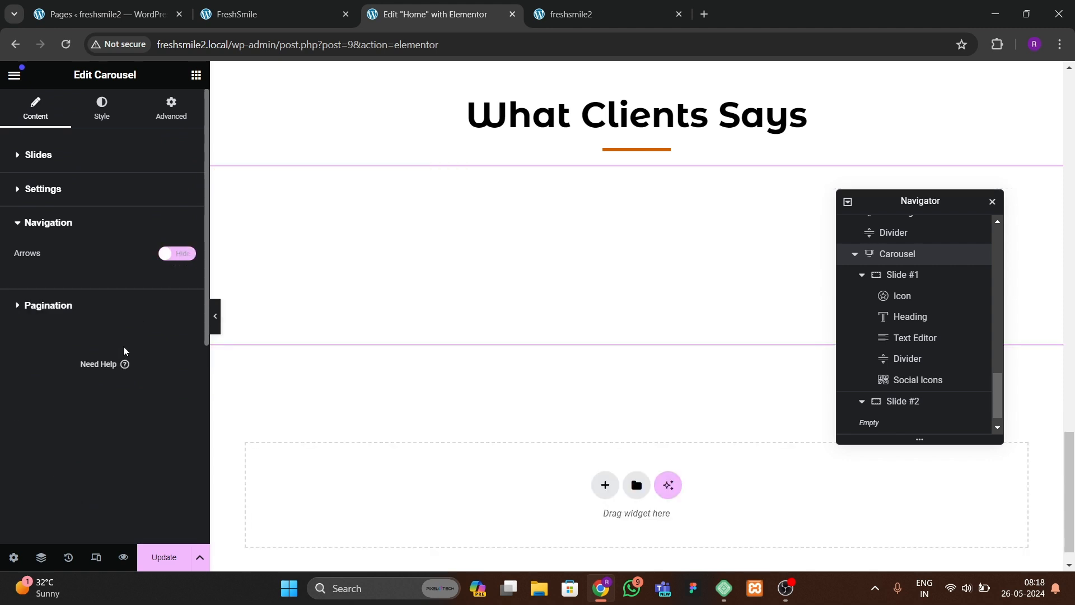
Step: Set the carousel's pagination dots to 10 px size with the global orange color, then update the page
left_click(127, 306)
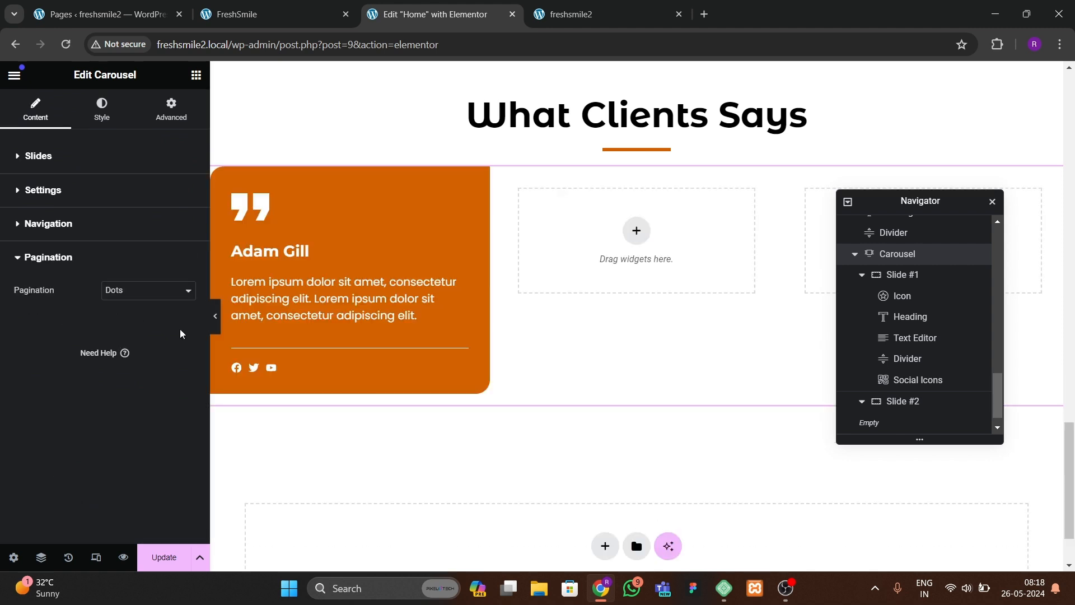
left_click(102, 110)
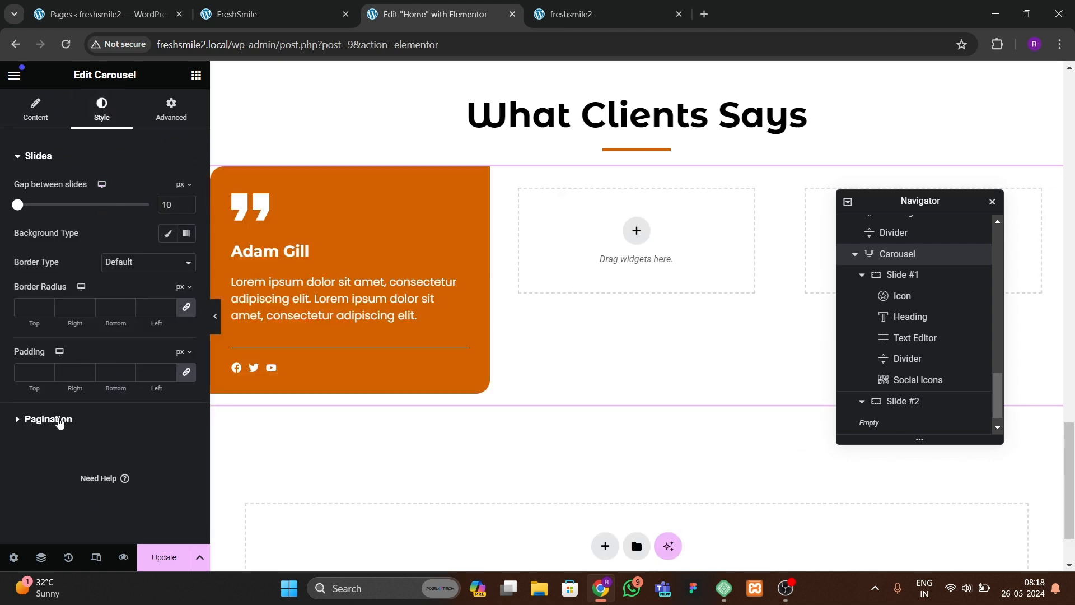
left_click(60, 423)
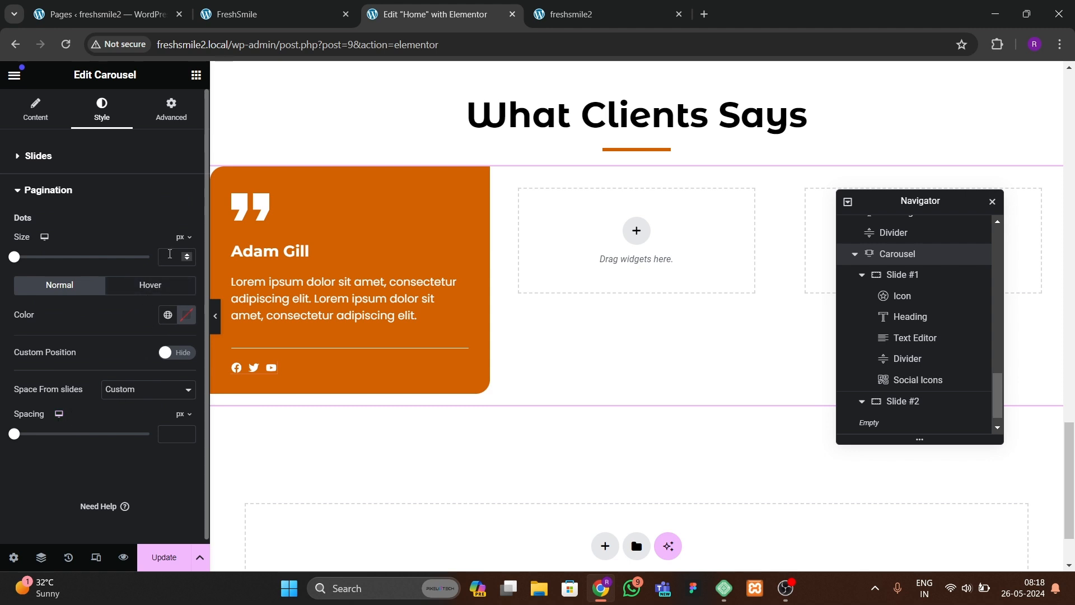
left_click(176, 255)
type("10")
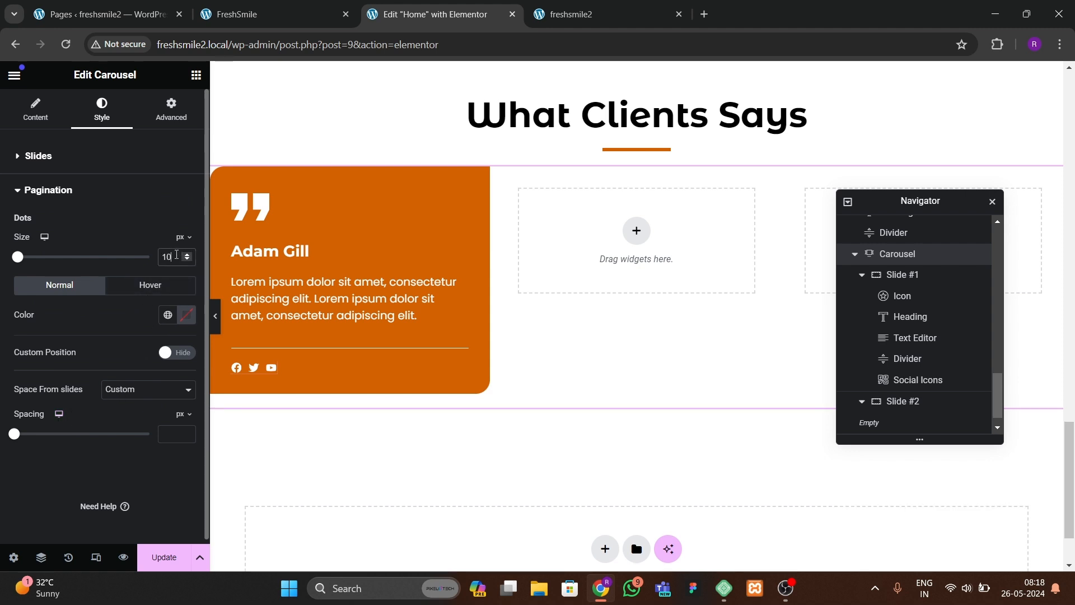
left_click(168, 315)
left_click(98, 489)
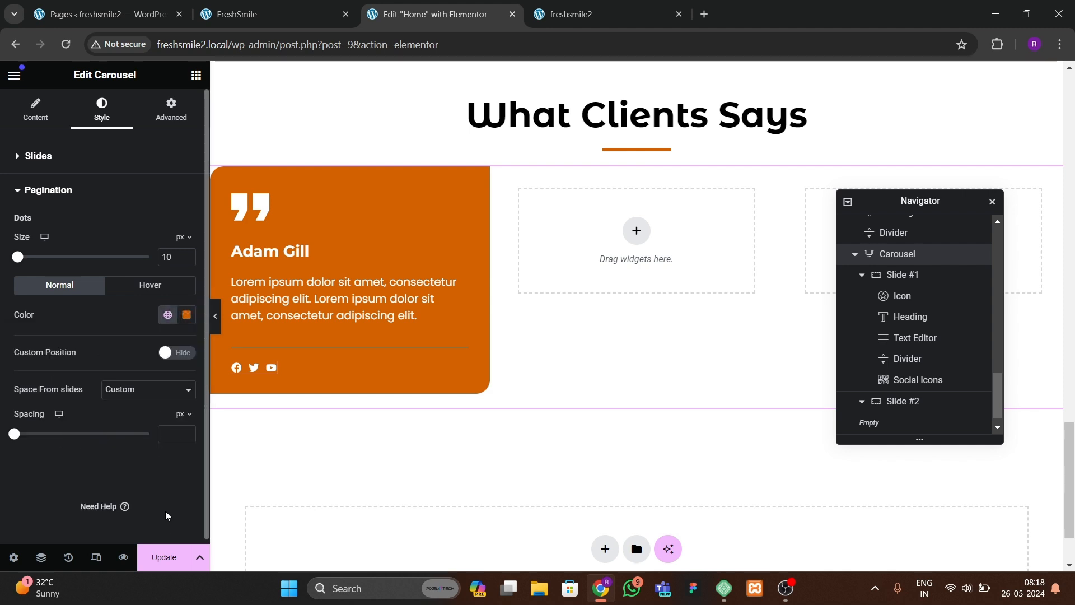
left_click(161, 557)
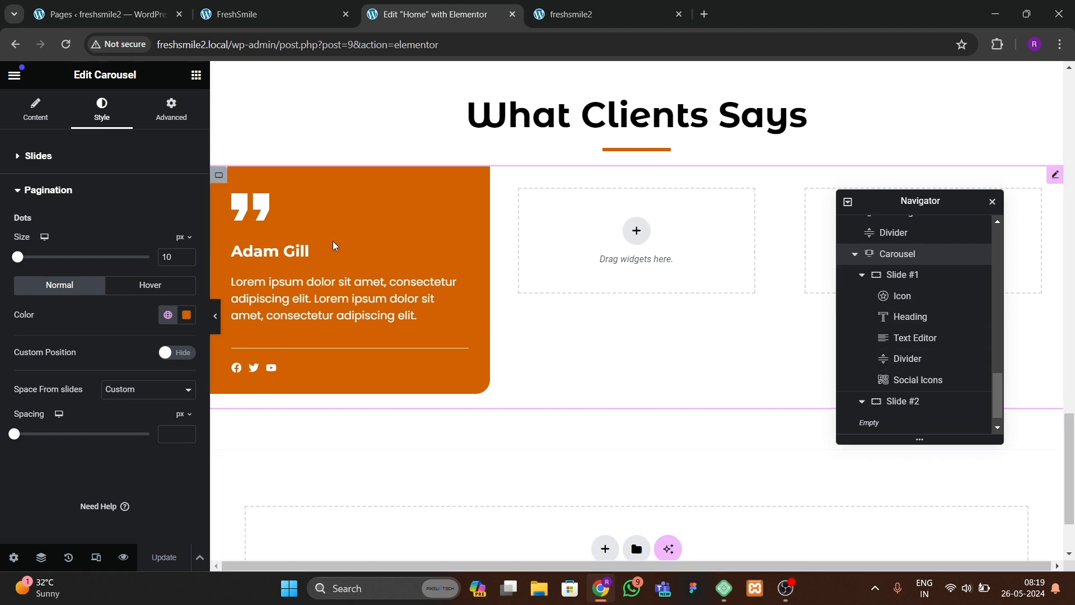
Step: Delete the empty slides and duplicate Slide #1 until the carousel has five identical testimonial slides
left_click(36, 109)
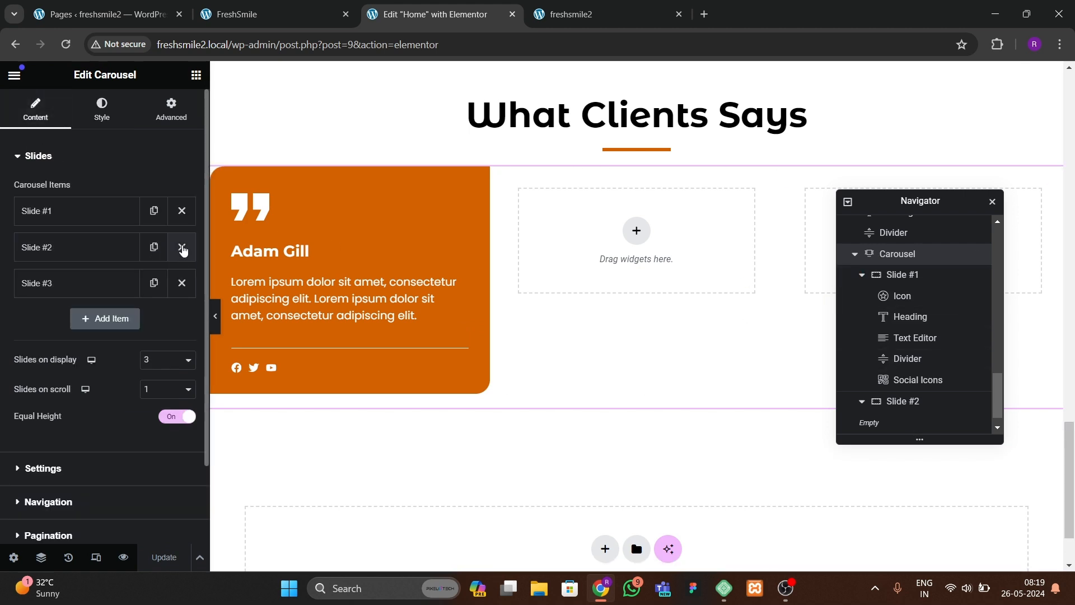
left_click(180, 245)
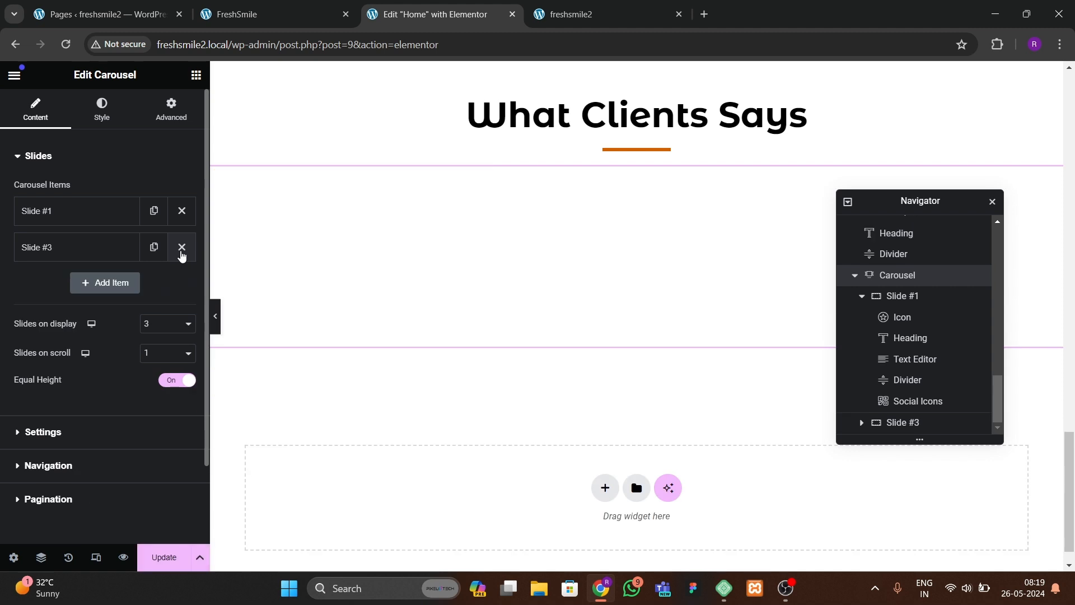
left_click(154, 247)
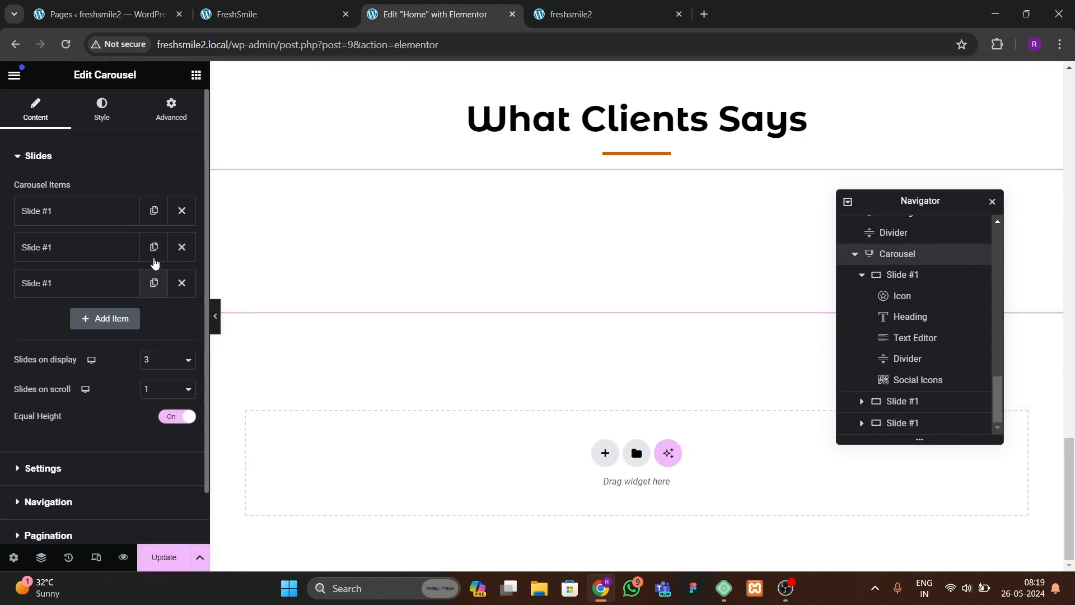
left_click(154, 283)
left_click(136, 363)
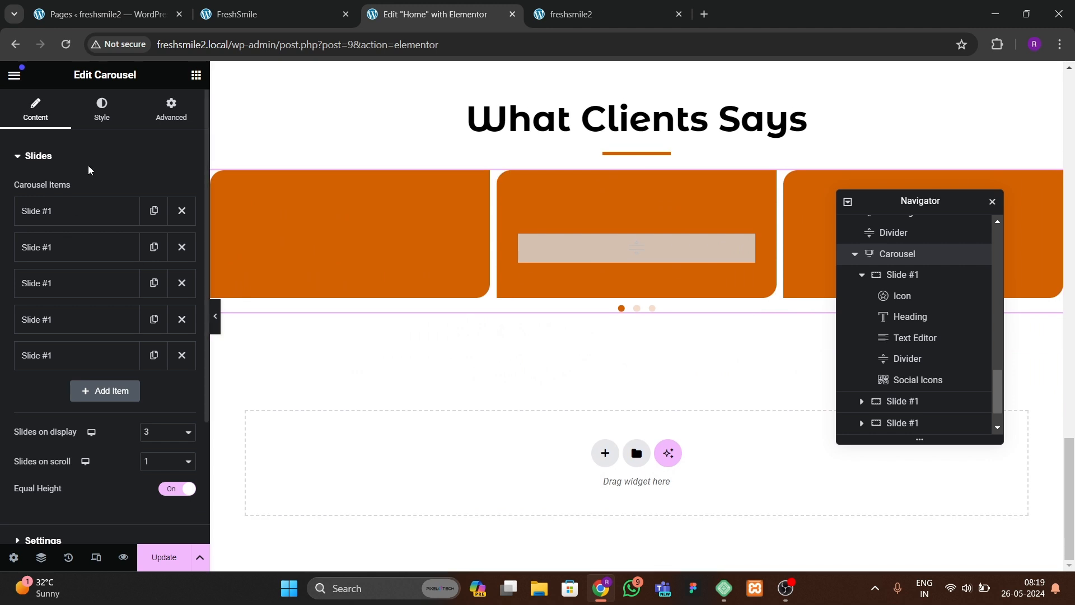
Step: Set the pagination dots' spacing to 30 px, update the page and reload the live site to preview
left_click(101, 109)
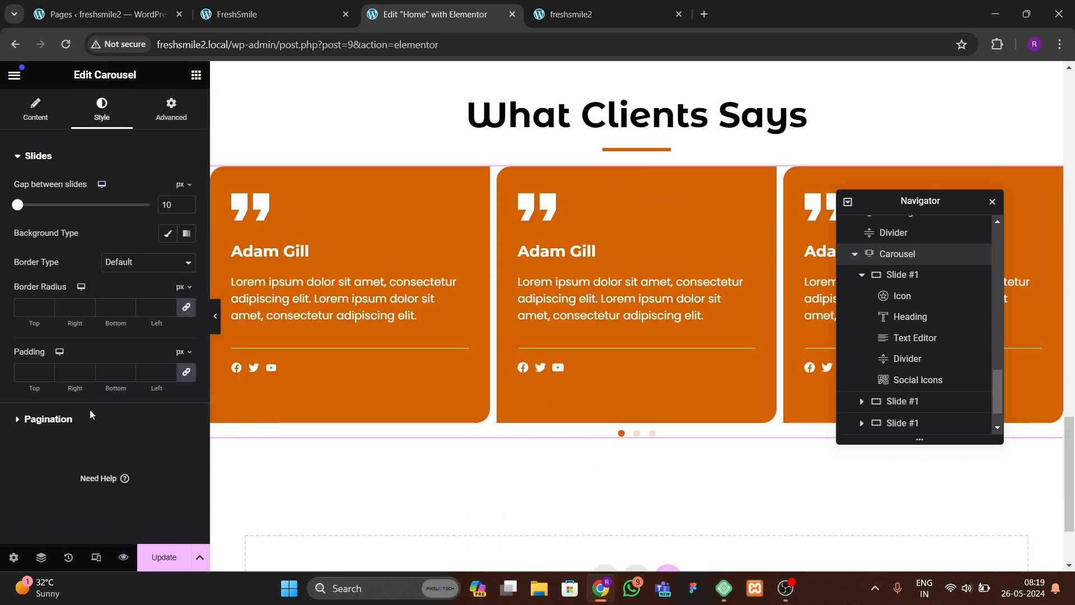
left_click(89, 414)
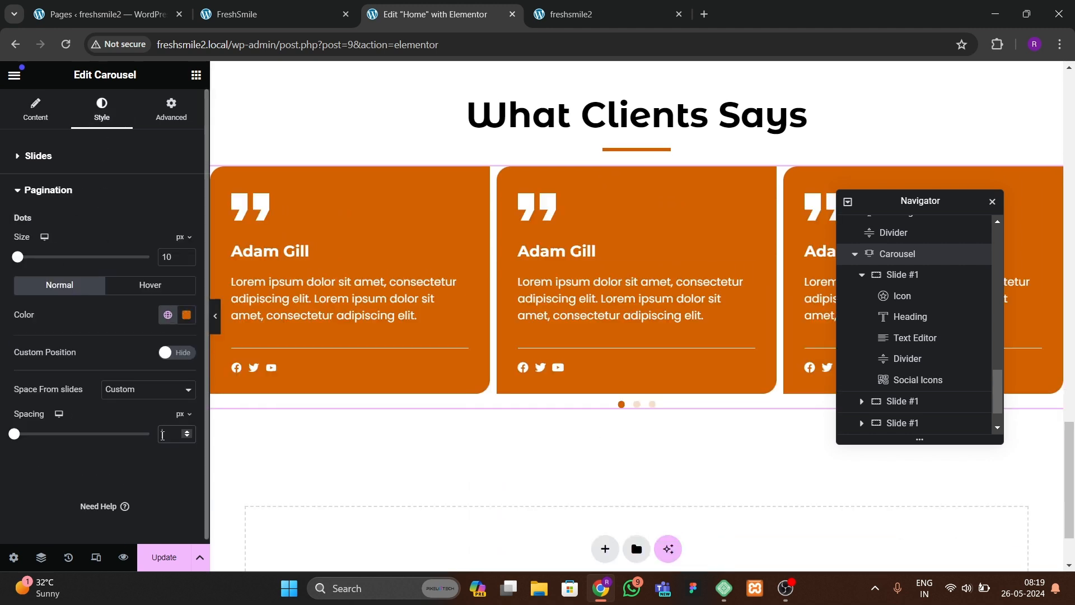
type("50")
key("BackSpace")
key("BackSpace")
type("30")
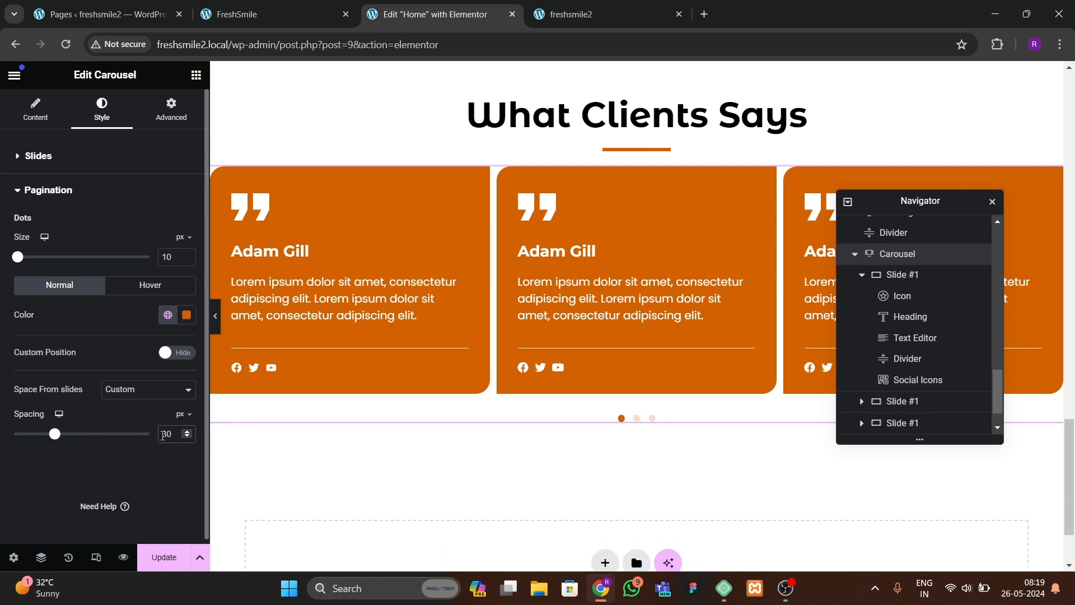
left_click(168, 559)
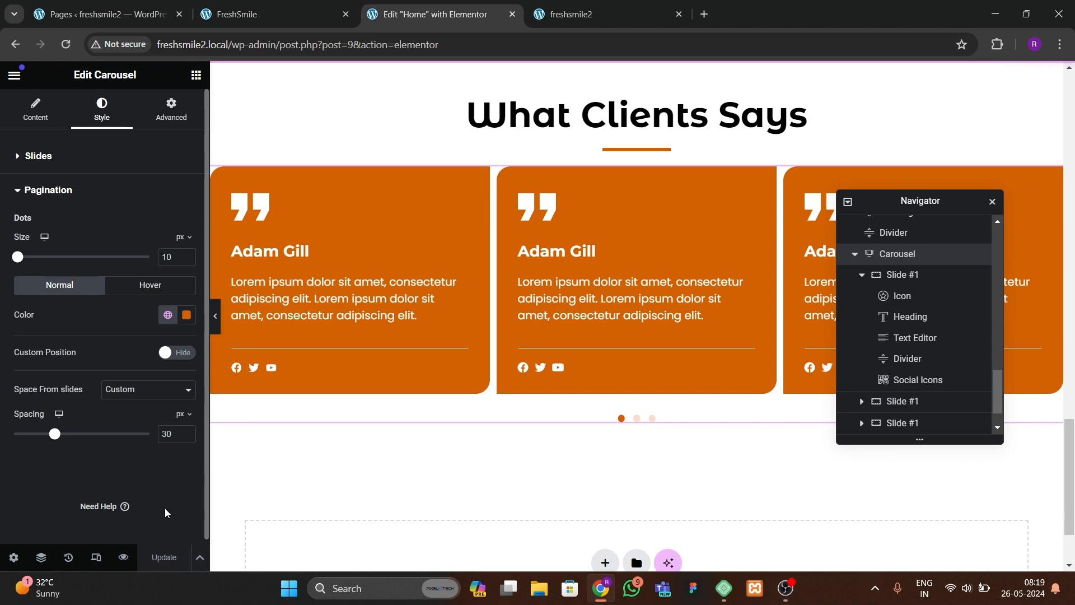
left_click(557, 25)
left_click(66, 46)
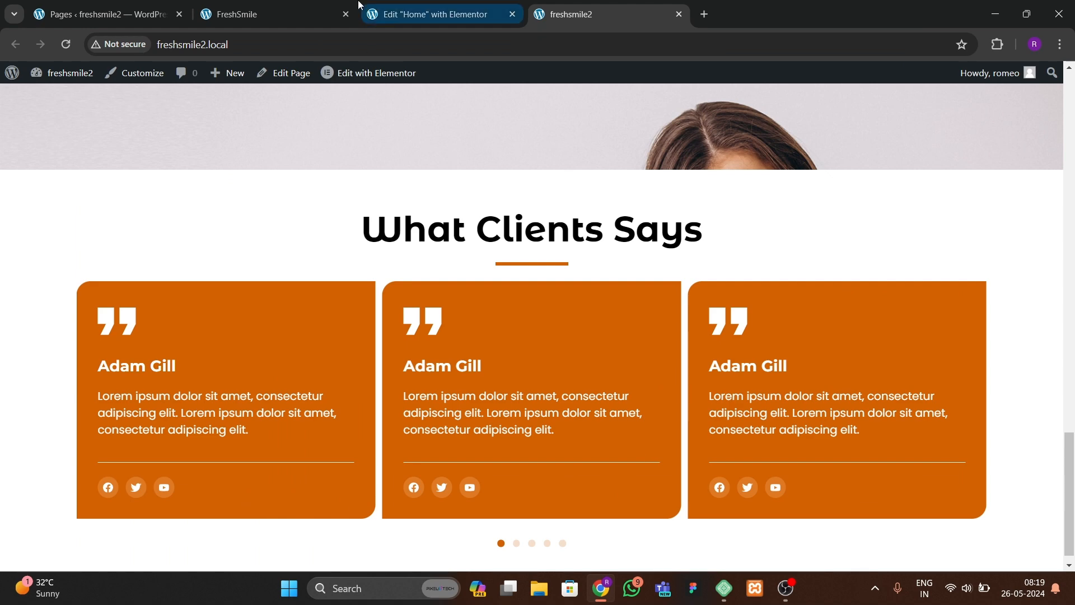
left_click(325, 16)
left_click(431, 14)
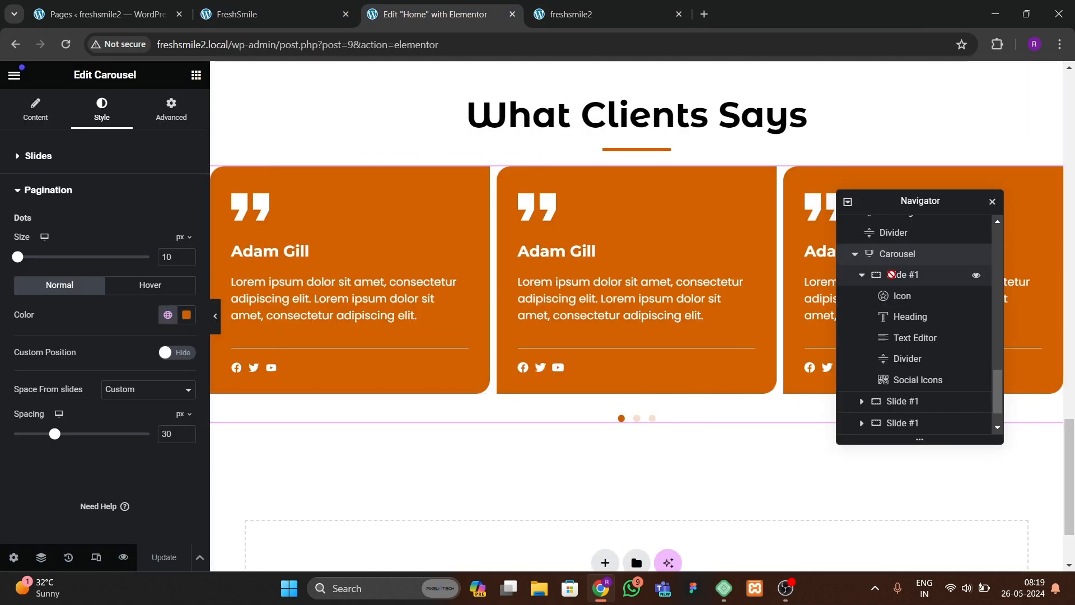
Step: Set the gap between slides to 20 px, update, and preview the carousel on the live site
left_click(4, 163)
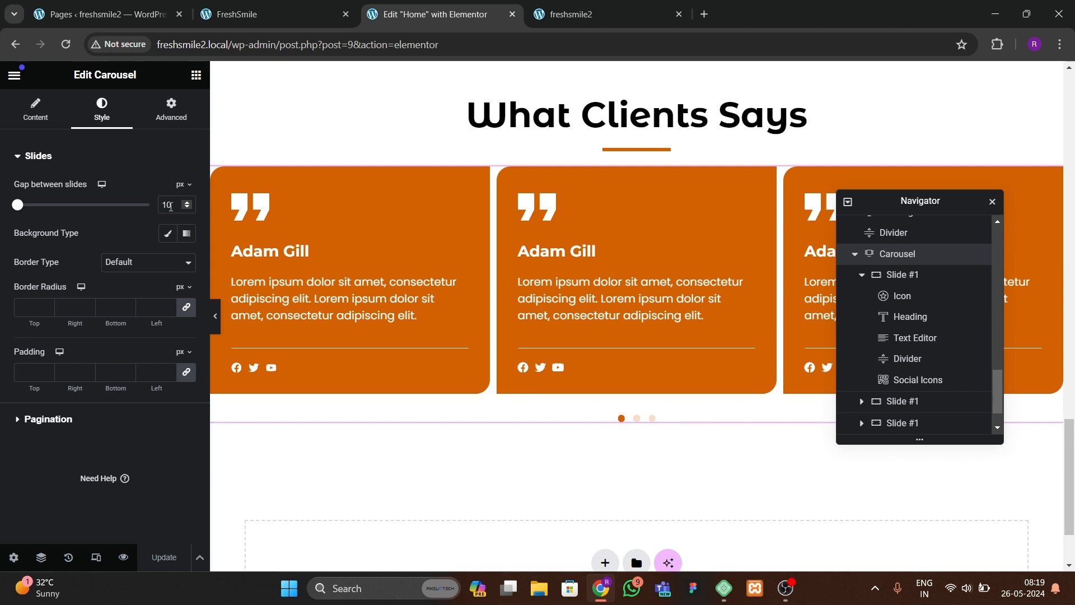
type("20")
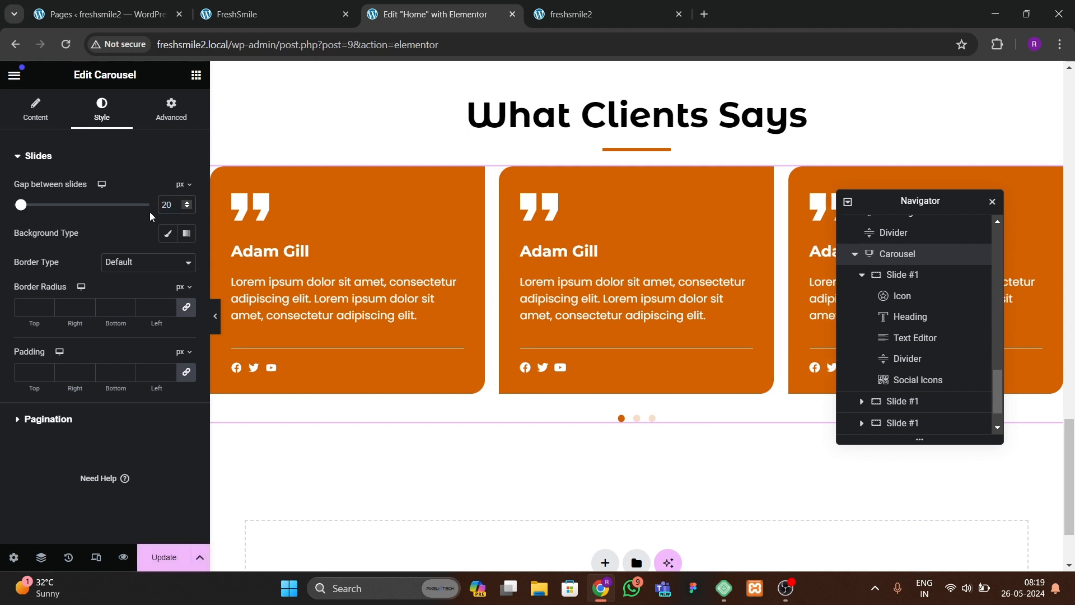
left_click(164, 557)
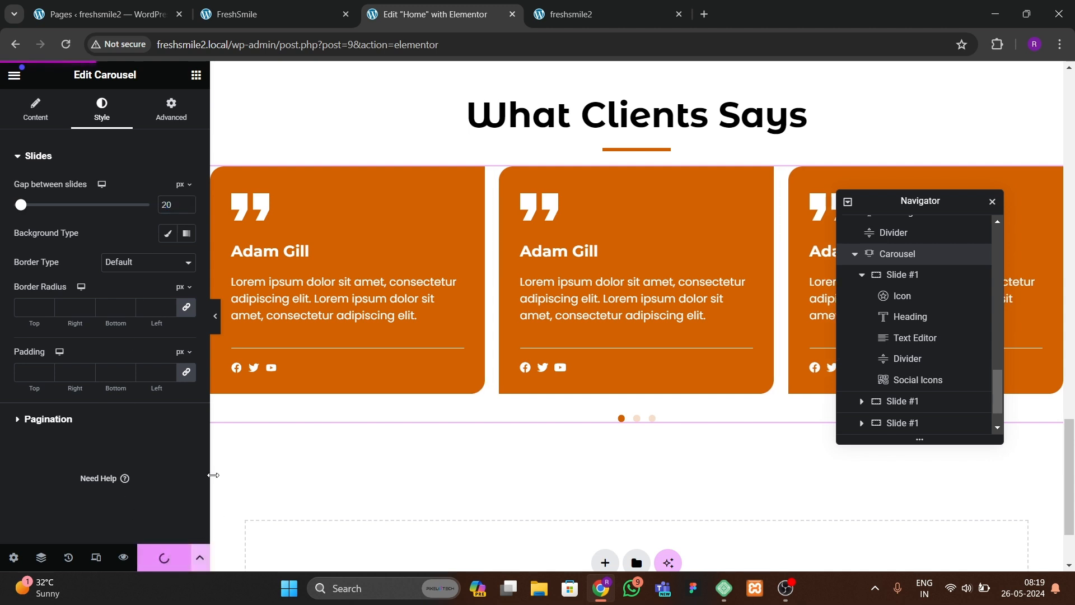
left_click(565, 14)
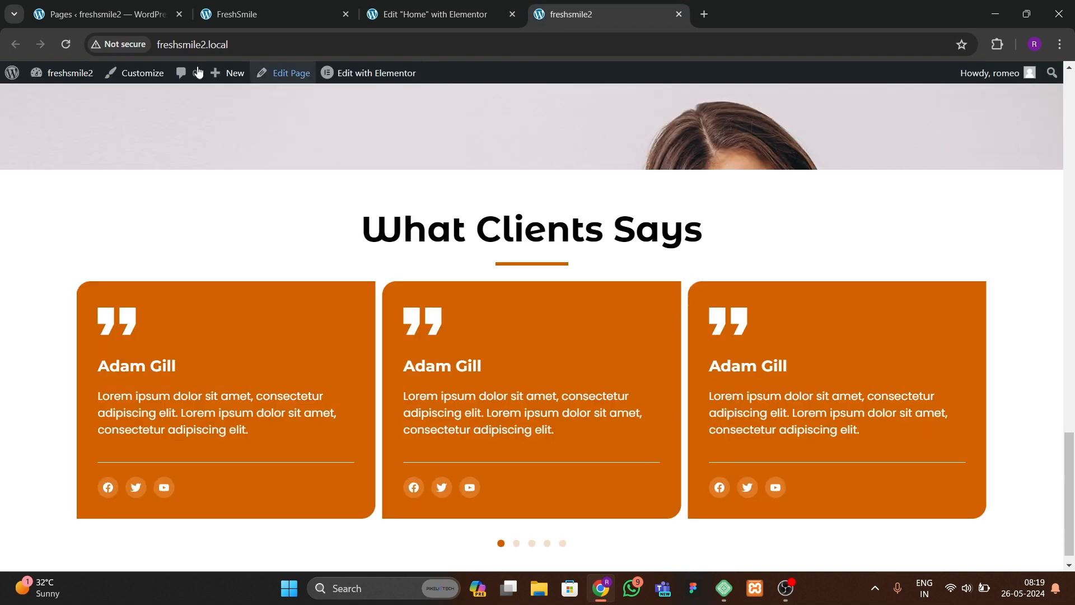
left_click(66, 44)
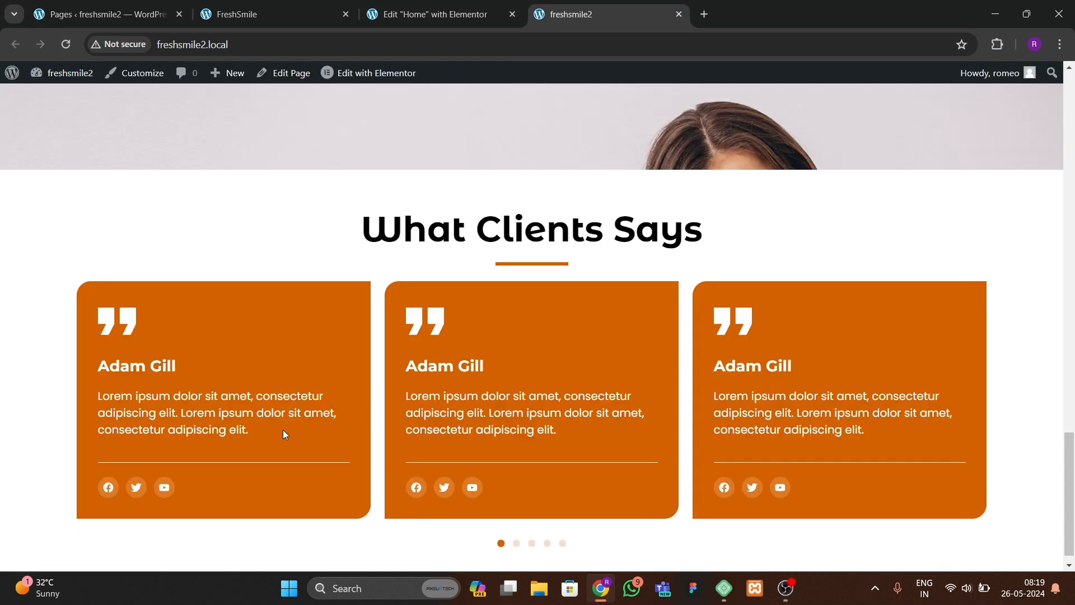
left_click(253, 17)
left_click(403, 14)
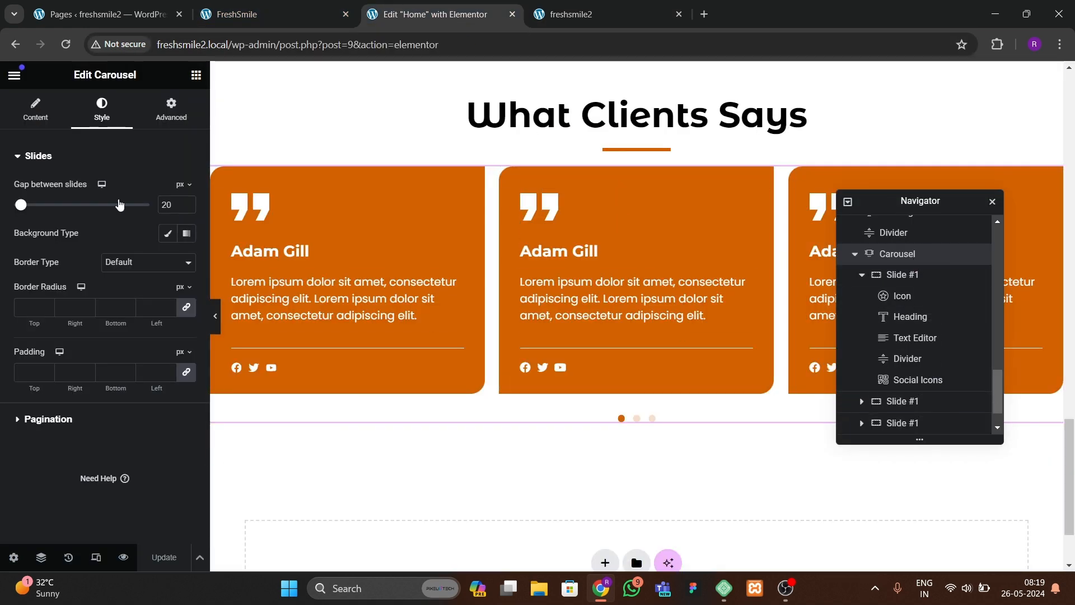
Step: Give the carousel a 30 px top margin and update the page
left_click(171, 109)
left_click(26, 205)
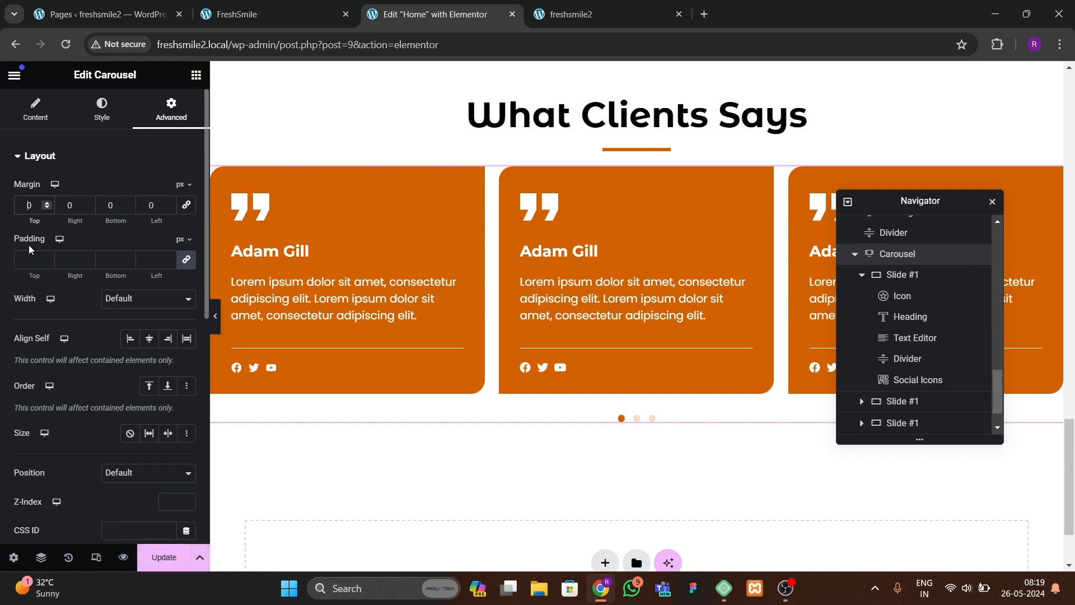
type("3")
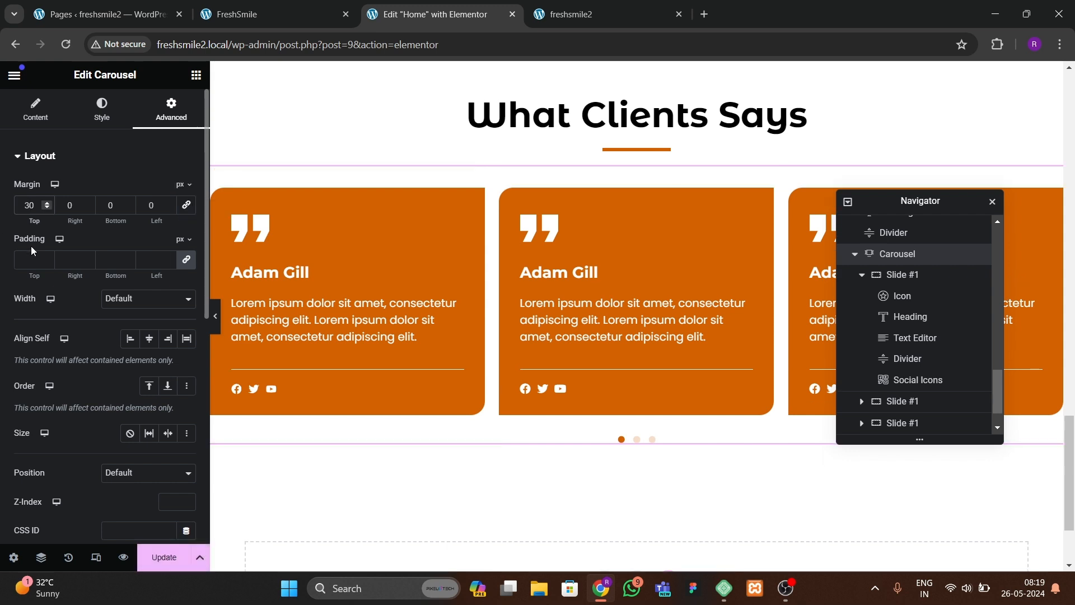
left_click(165, 558)
Step: Reload the live homepage and step through the testimonial carousel using its pagination dots
left_click(571, 14)
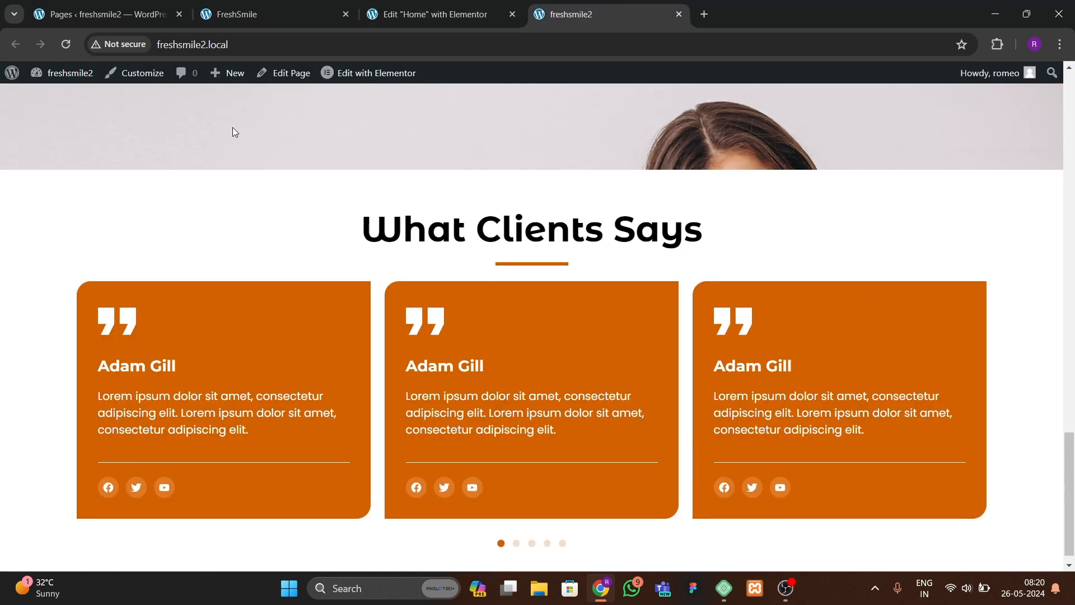
left_click(66, 49)
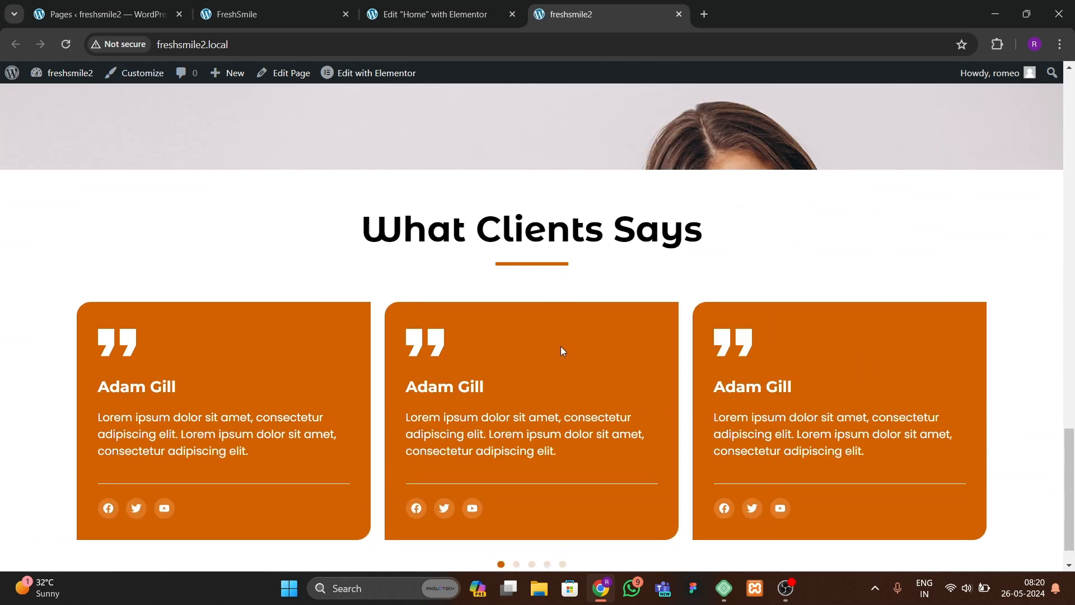
scroll(1069, 403, "down", 1)
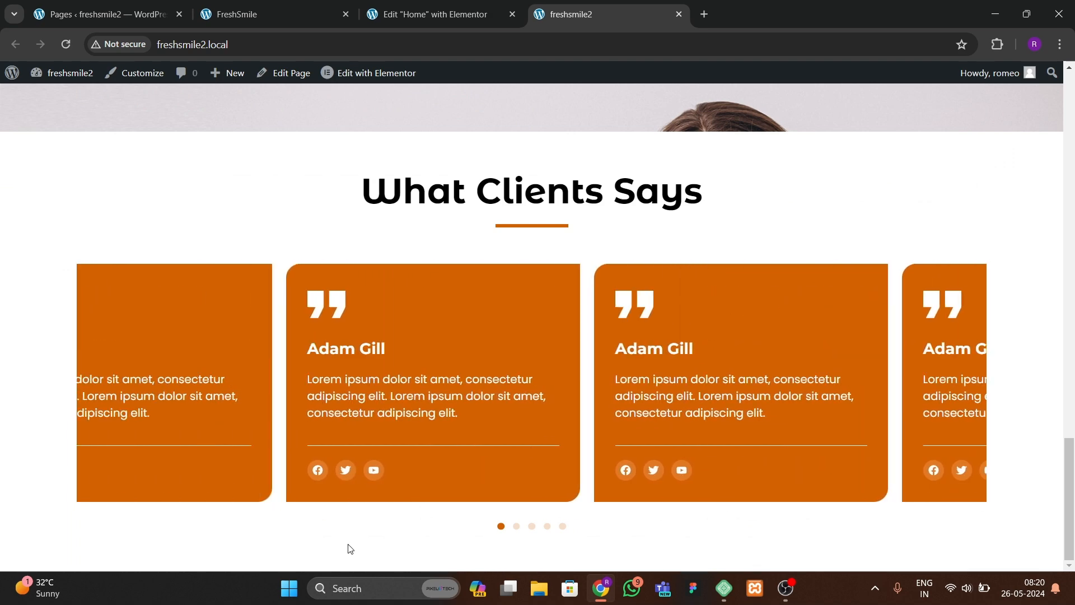
left_click(517, 526)
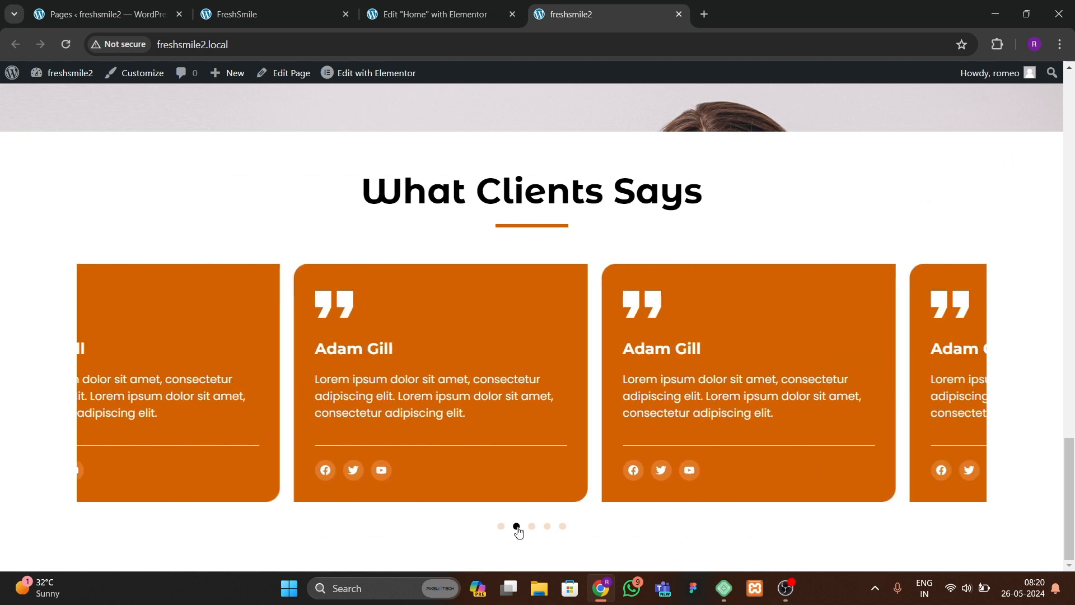
left_click(532, 527)
left_click(547, 526)
left_click(564, 527)
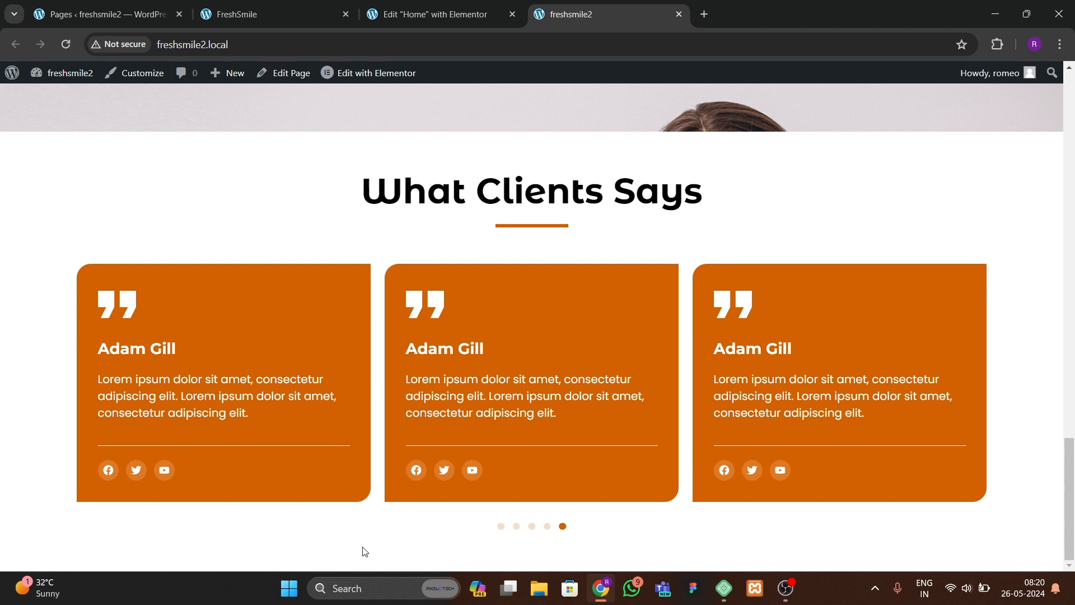
Step: Review the carousel's Settings options such as autoplay, scroll speed and infinite scroll
left_click(431, 16)
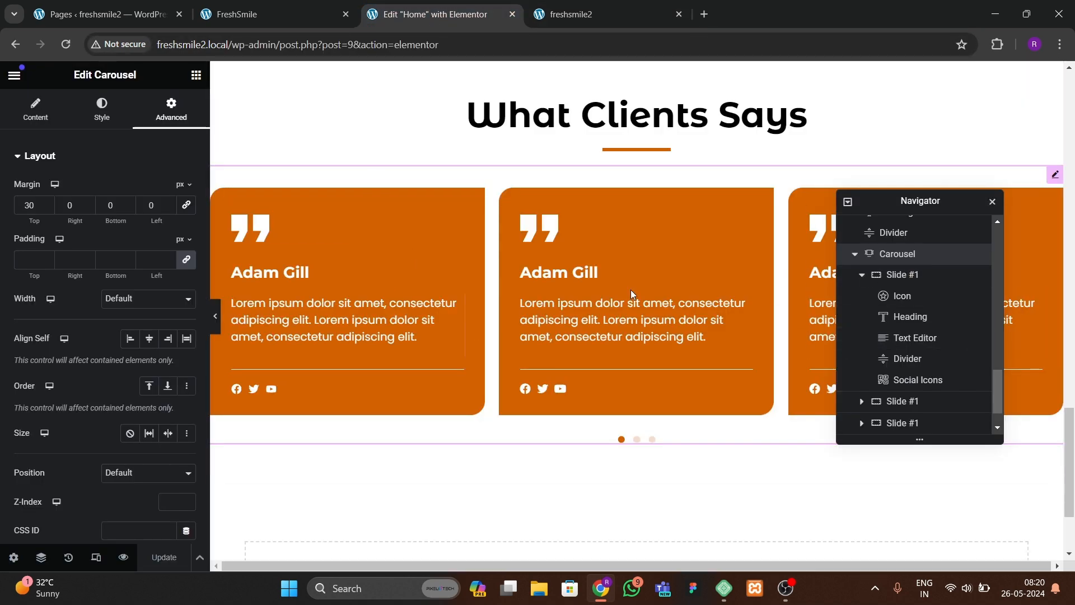
left_click(36, 109)
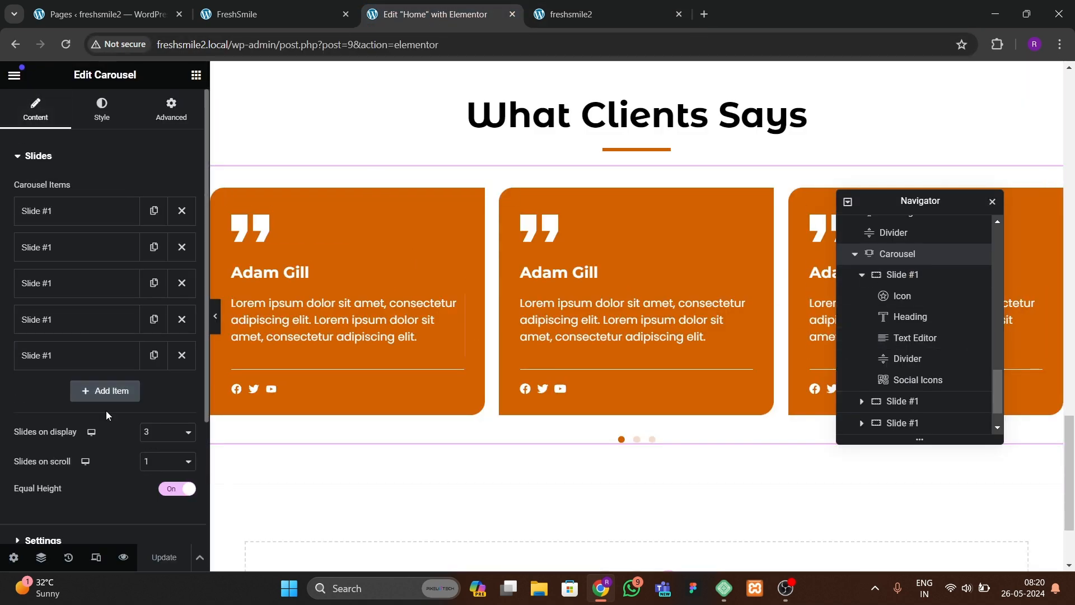
left_click(56, 540)
scroll(119, 367, "down", 2)
scroll(121, 371, "up", 2)
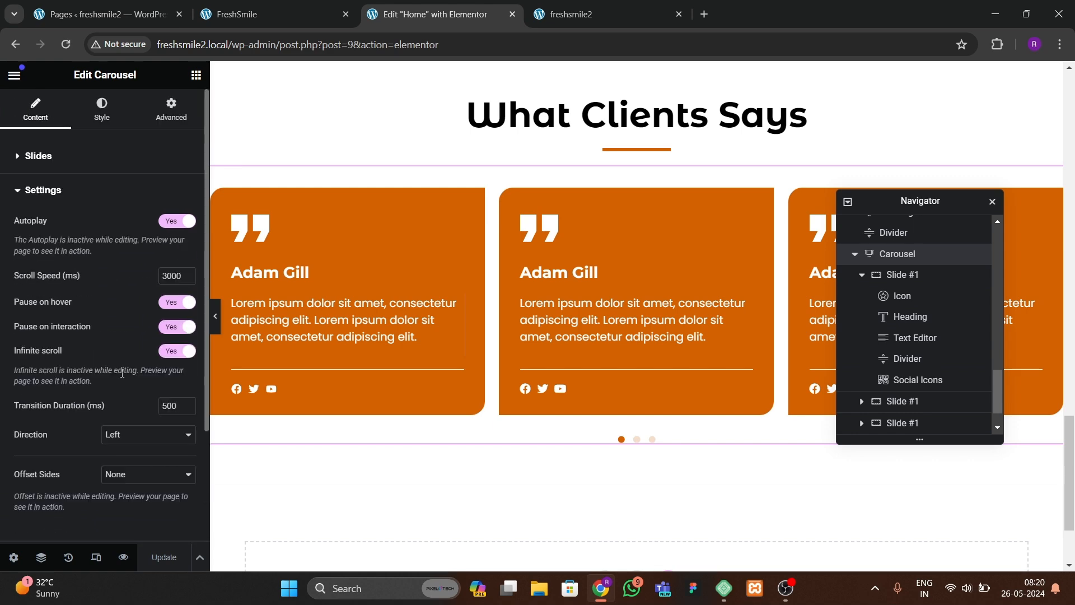
Step: Reload the live site, then scroll through the FreshSmile reference homepage for comparison
left_click(555, 17)
left_click(64, 46)
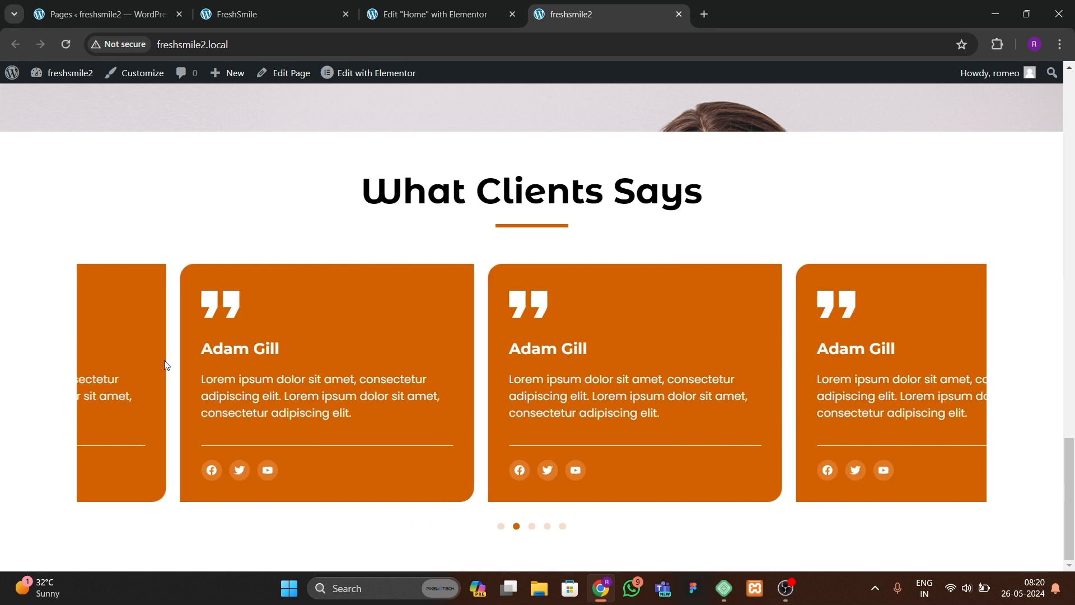
left_click(309, 13)
scroll(347, 354, "down", 5)
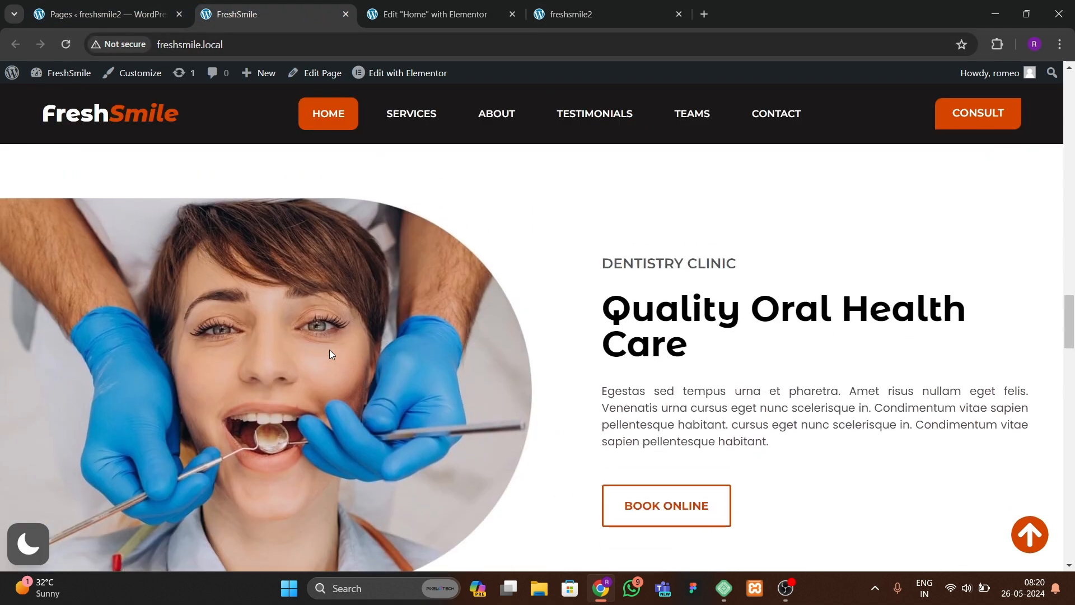
scroll(420, 367, "down", 1)
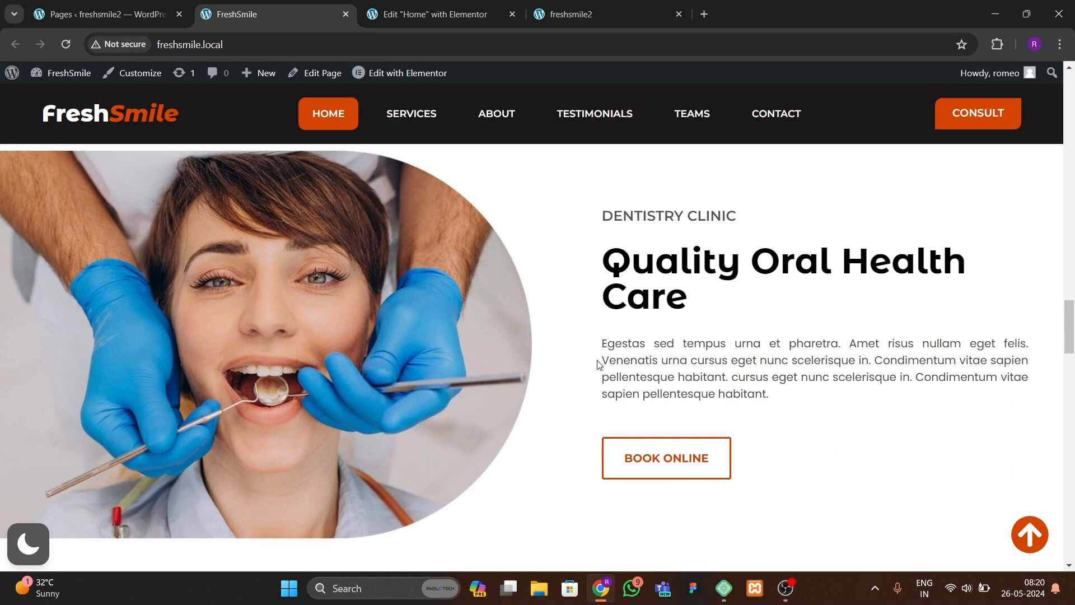
Step: Copy the hero section and paste it into the empty area below the testimonial carousel
left_click(434, 14)
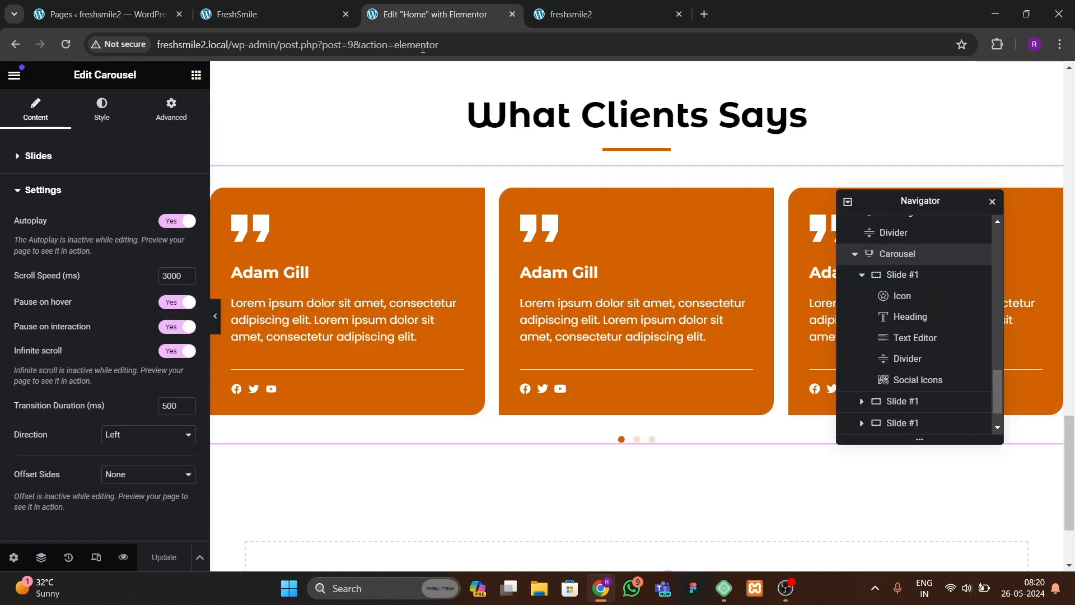
scroll(681, 273, "up", 10)
scroll(658, 292, "up", 3)
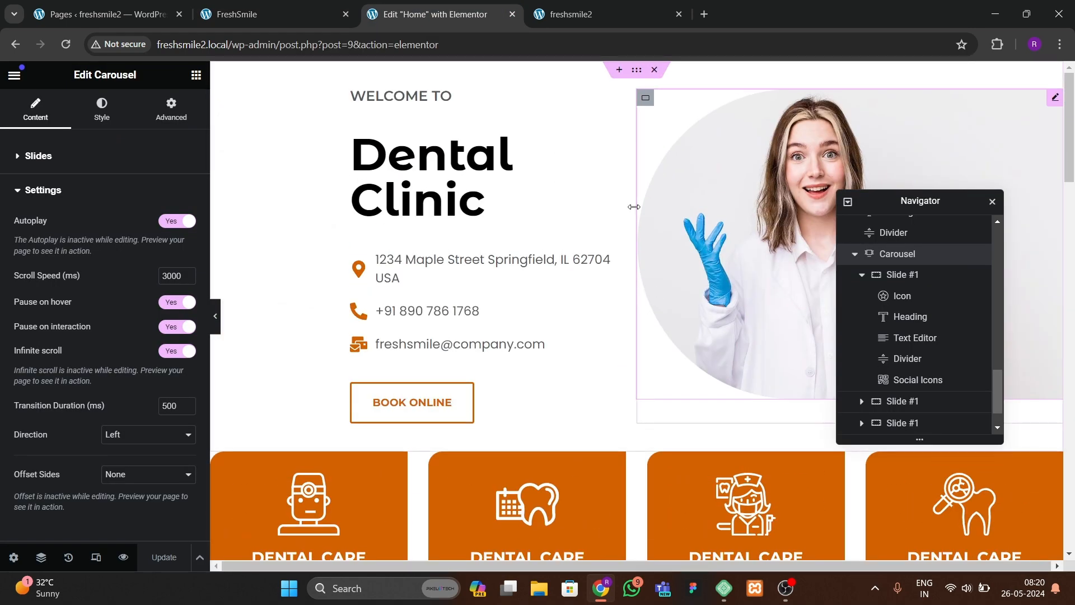
right_click(636, 72)
left_click(662, 169)
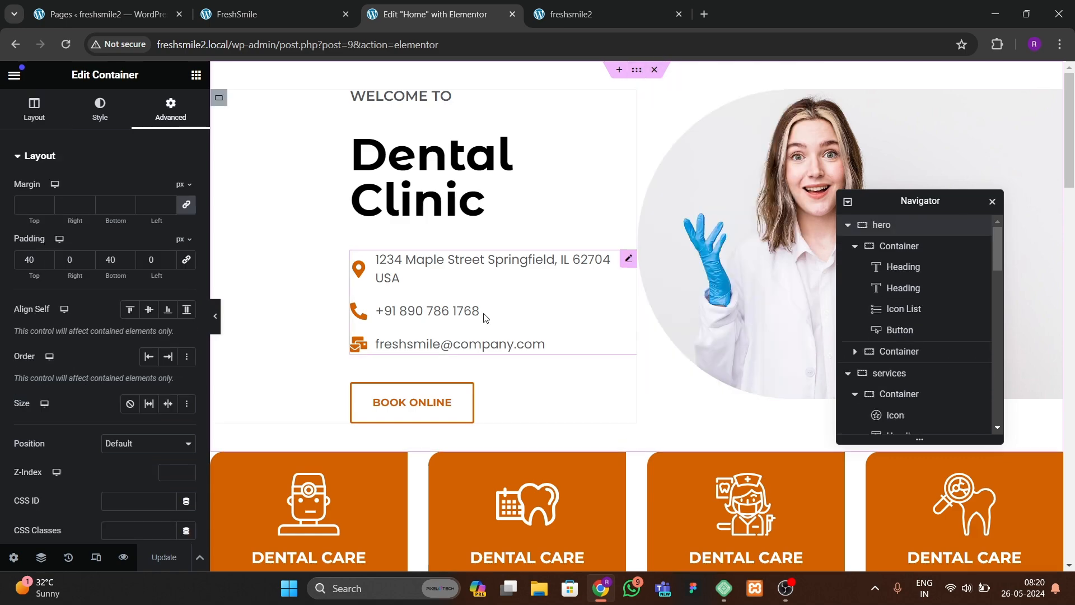
scroll(431, 414, "down", 15)
right_click(427, 430)
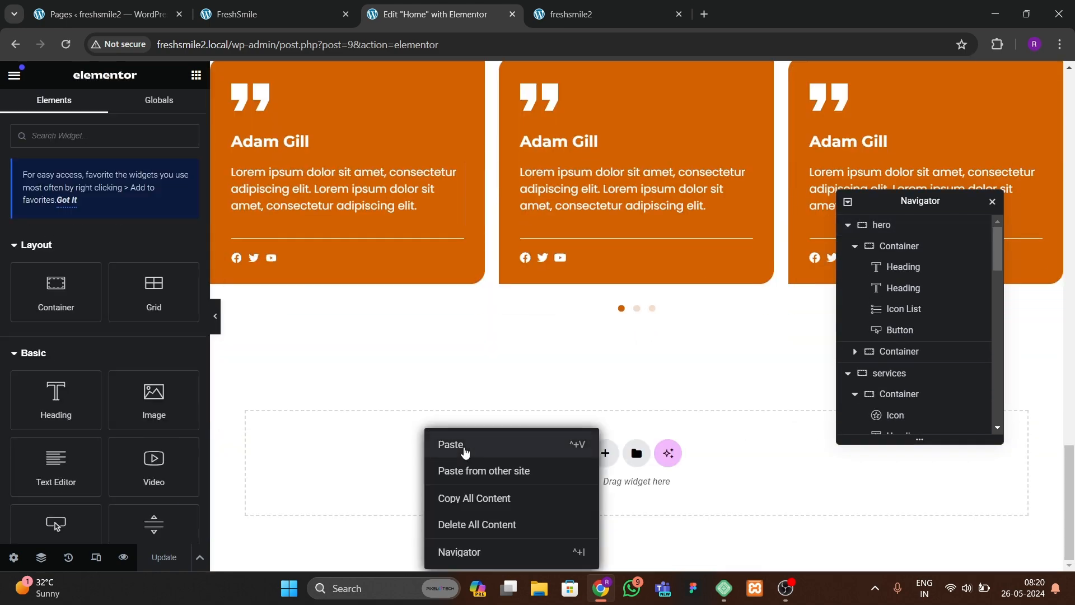
left_click(442, 445)
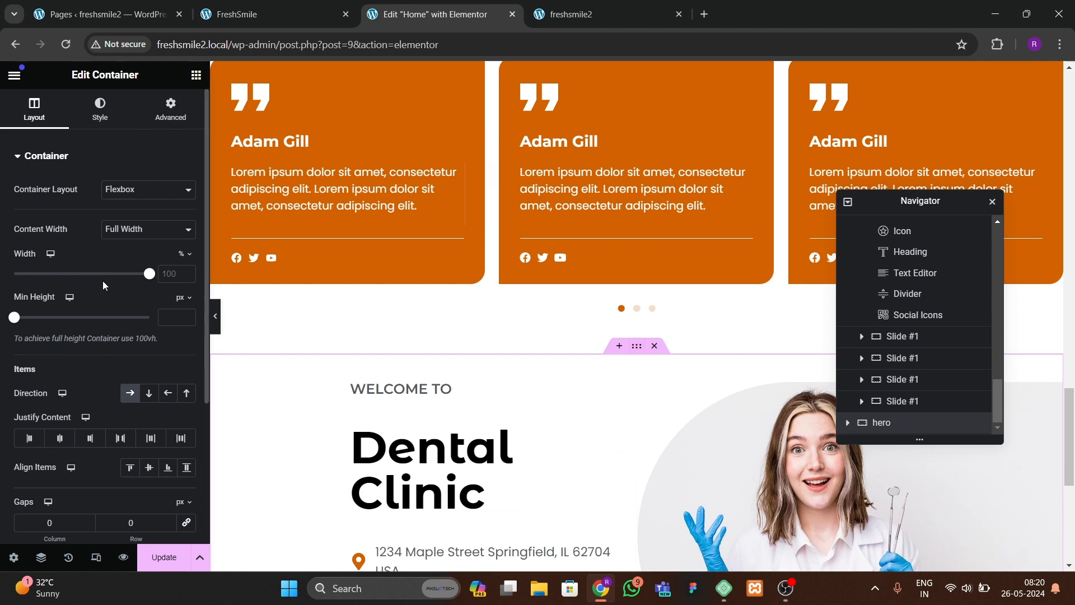
Step: Reverse the pasted section's row direction and replace its image with the dentist-examining-patient photo cvr4-min
left_click(168, 393)
scroll(581, 446, "down", 4)
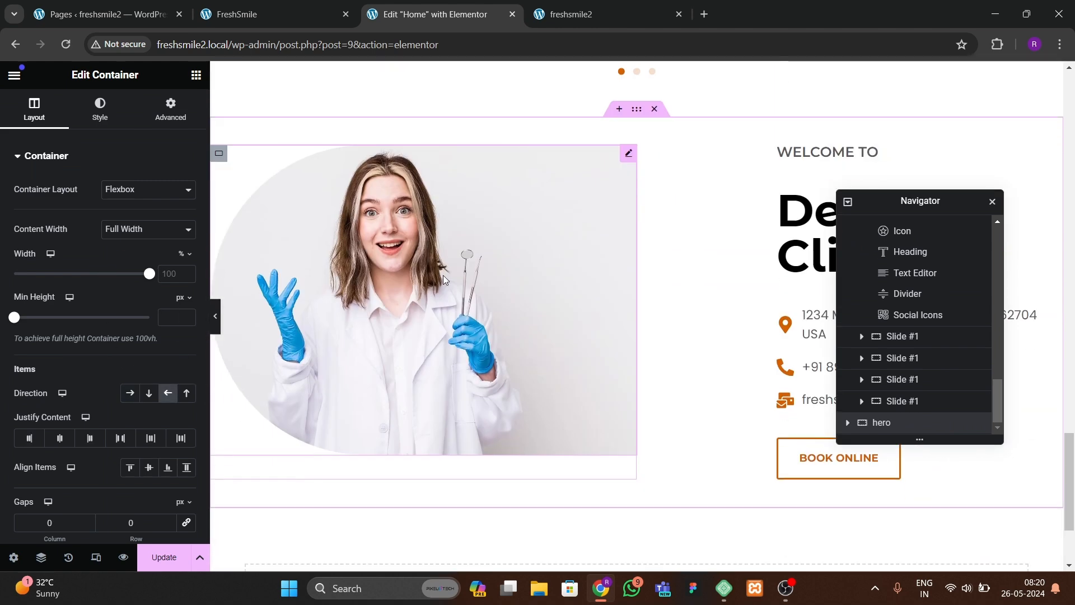
left_click(459, 273)
left_click(140, 238)
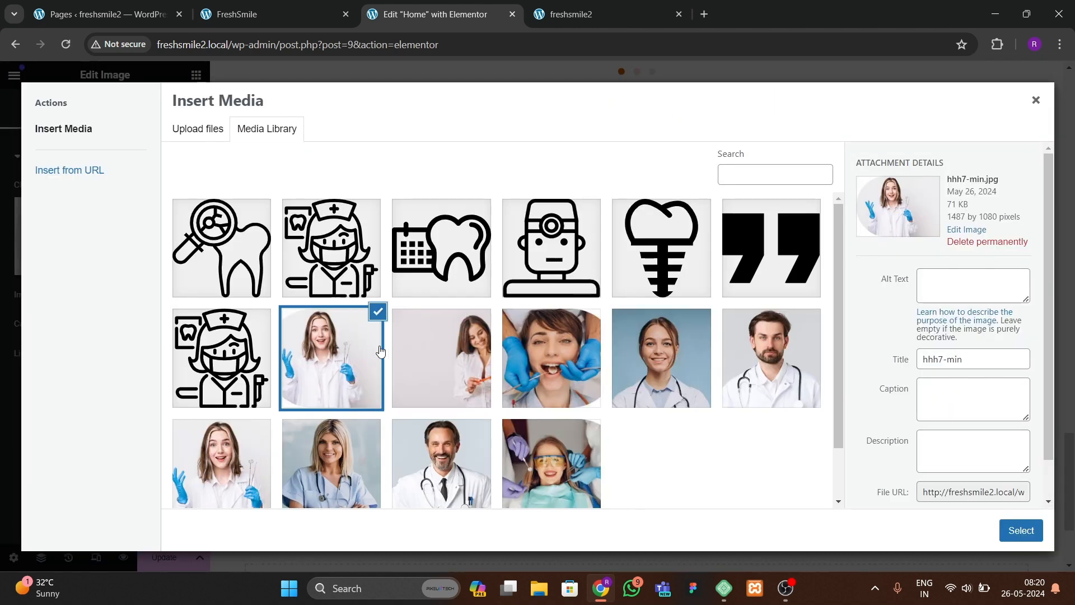
left_click(561, 406)
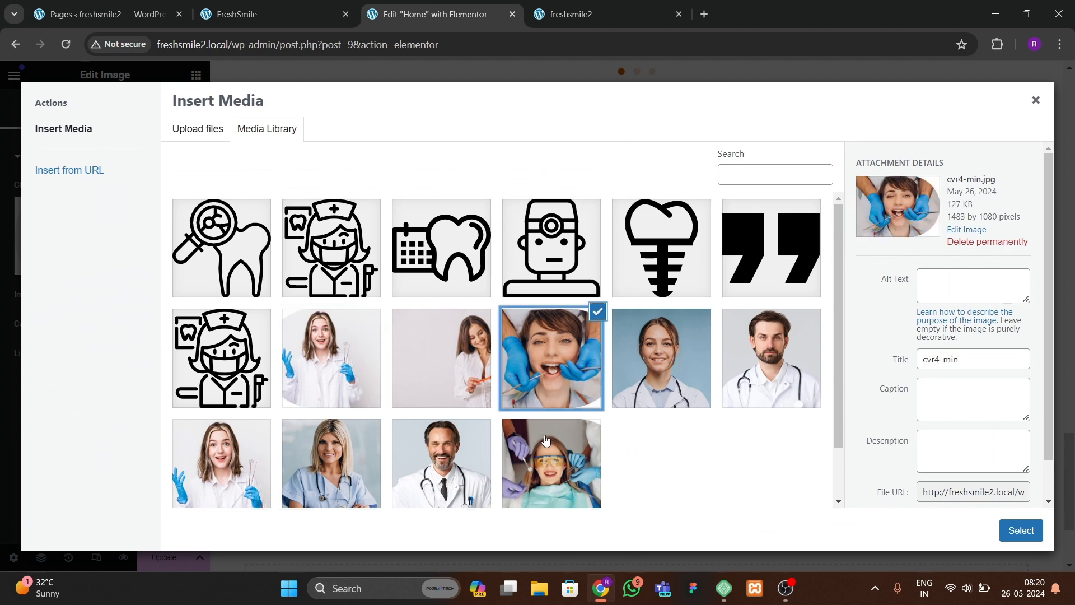
left_click(1020, 530)
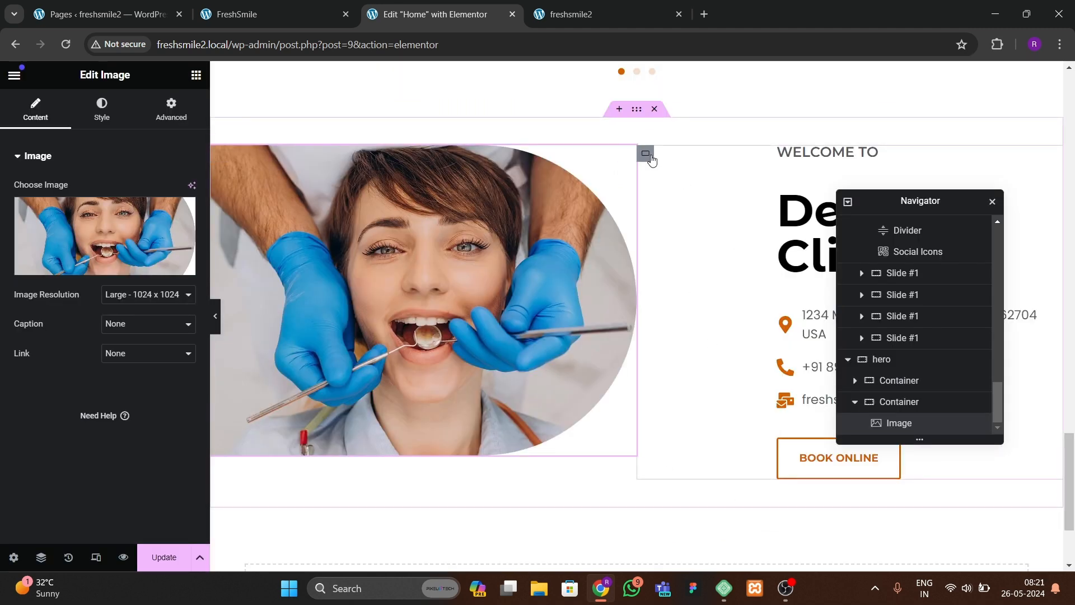
Step: Set the text container's left padding to 100 px and preview the section
left_click(650, 158)
left_click(162, 126)
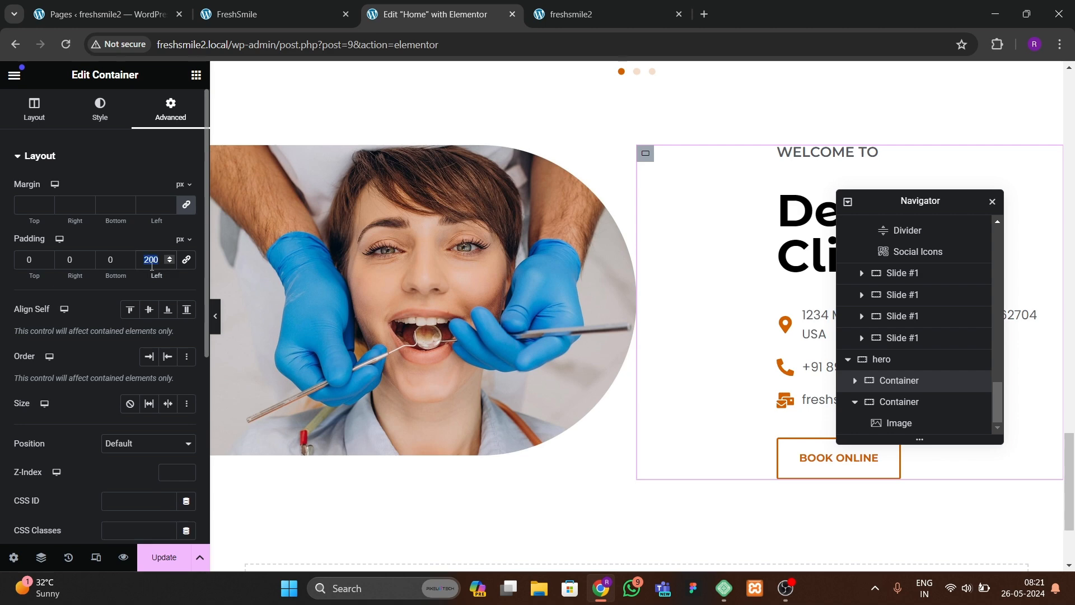
type("100")
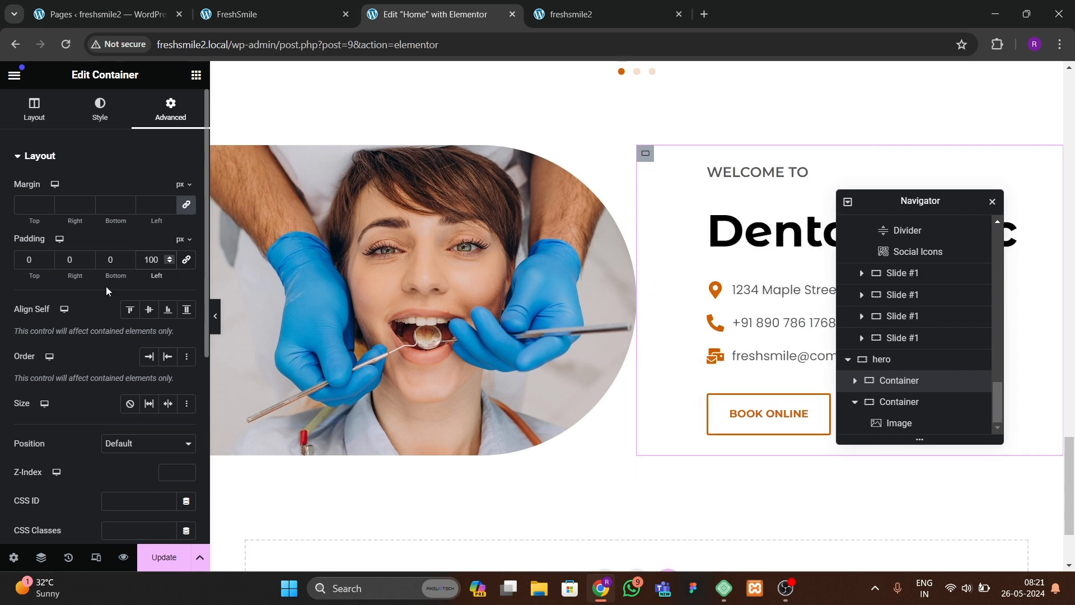
left_click(216, 318)
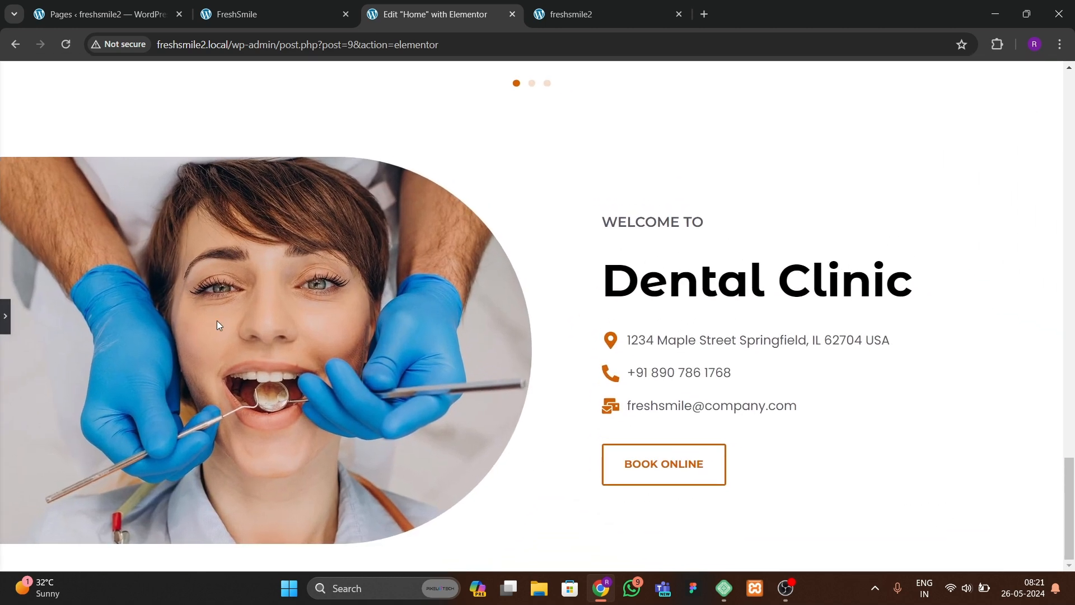
left_click(2, 311)
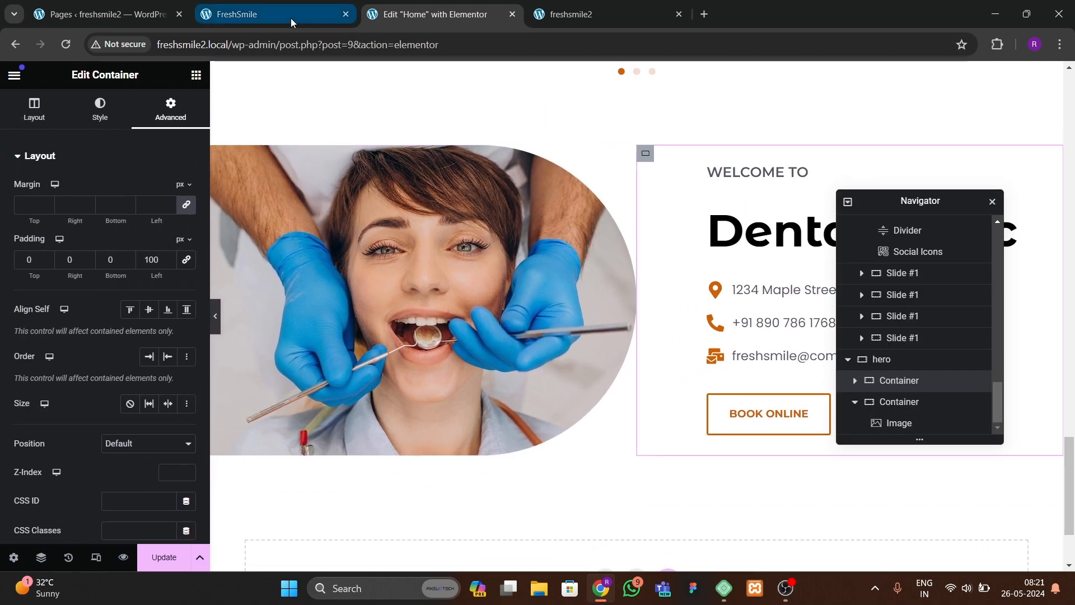
Step: Copy DENTISTRY CLINIC from the reference homepage and paste it as the section's small heading text
left_click(283, 14)
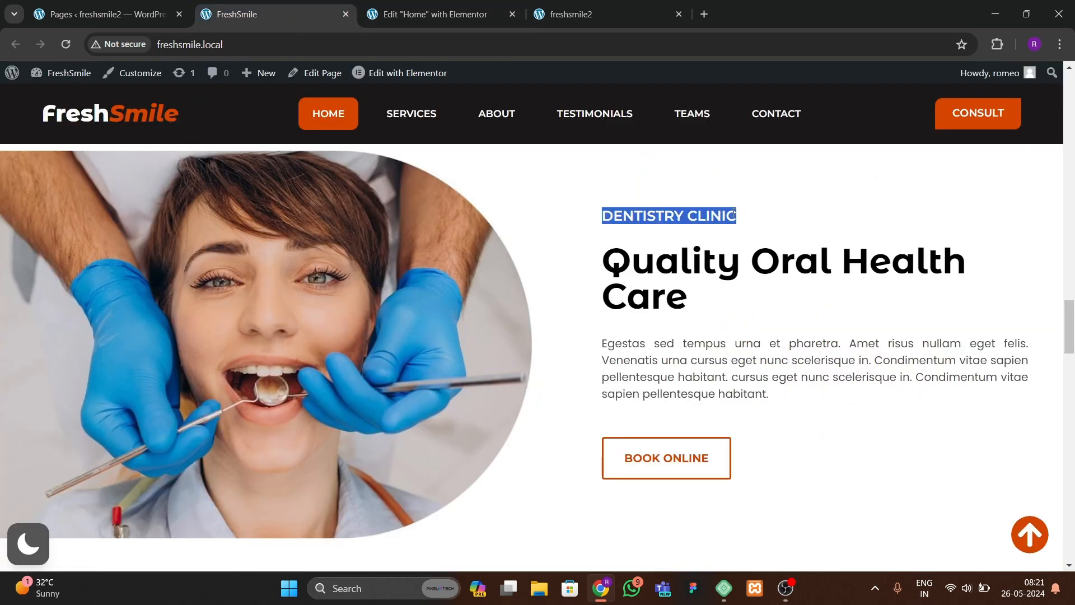
key("ctrl+Tab")
left_click(757, 173)
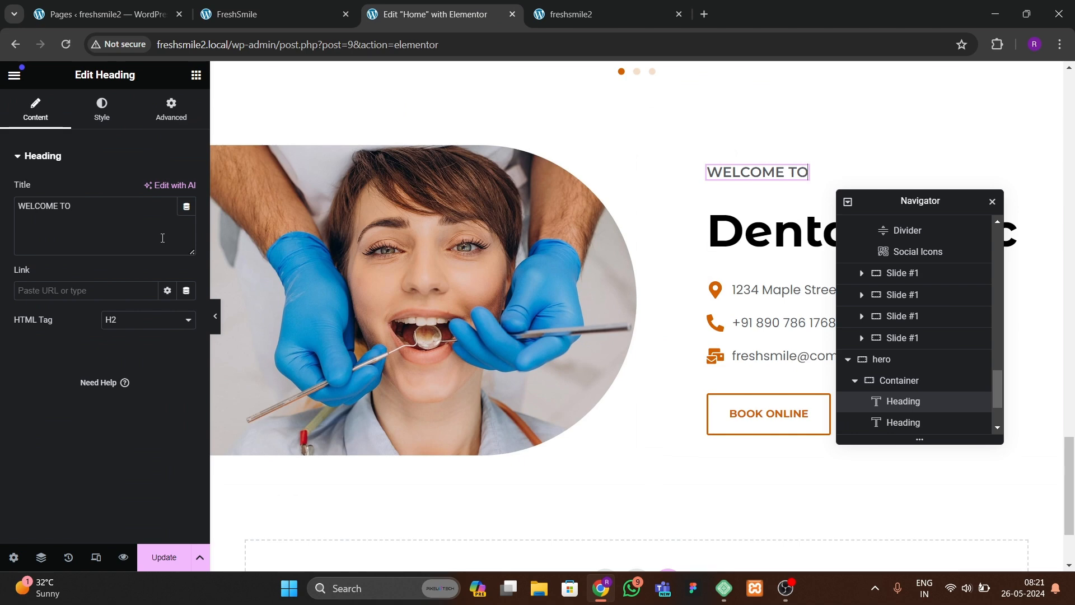
key("ctrl+v")
Step: Copy Quality Oral Health Care from the reference homepage and paste it as the section's main heading
left_click(325, 16)
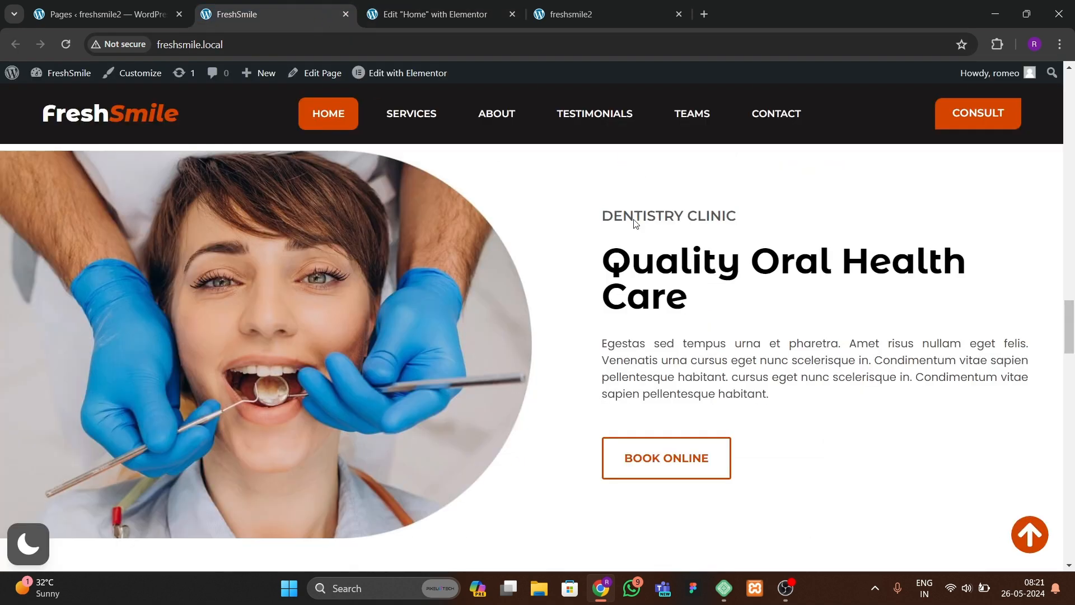
left_click_drag(602, 265, 682, 300)
left_click(444, 17)
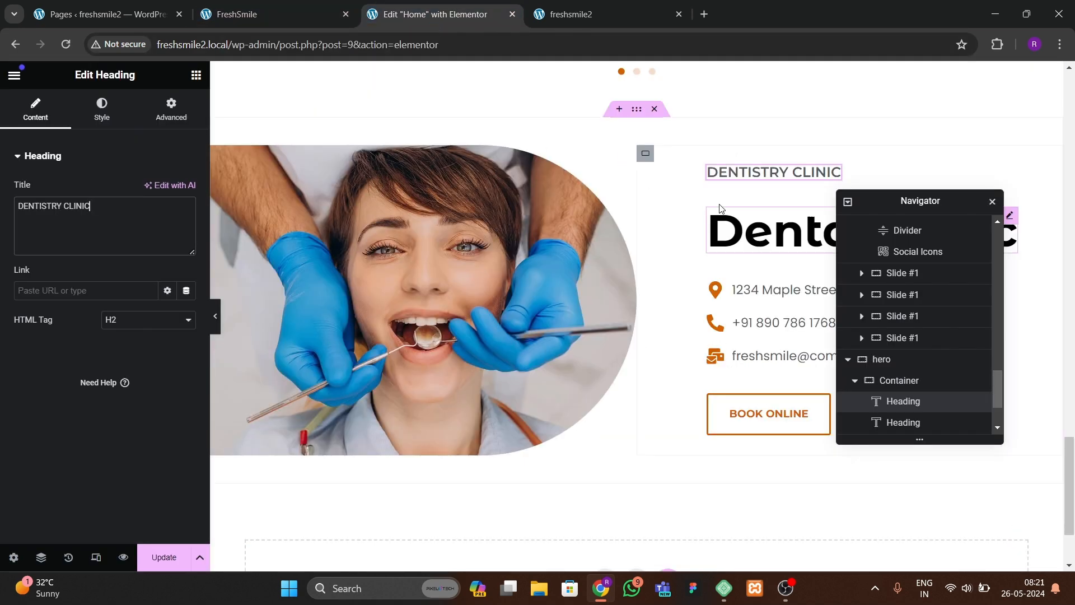
left_click(725, 220)
key("ctrl+v")
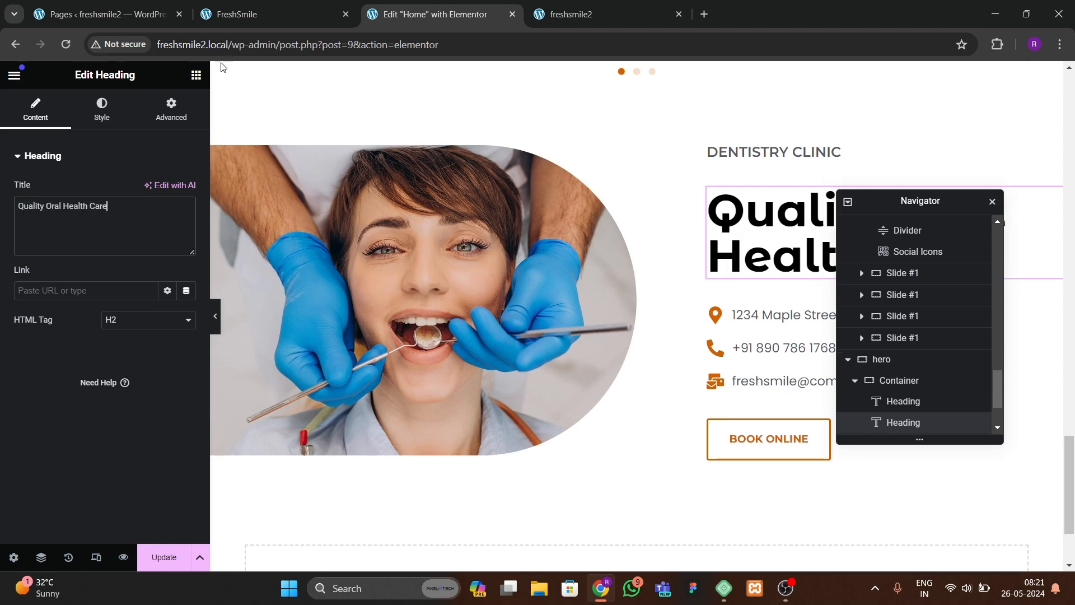
Step: Delete the address, phone and email icon list from the section
left_click(252, 14)
left_click(427, 15)
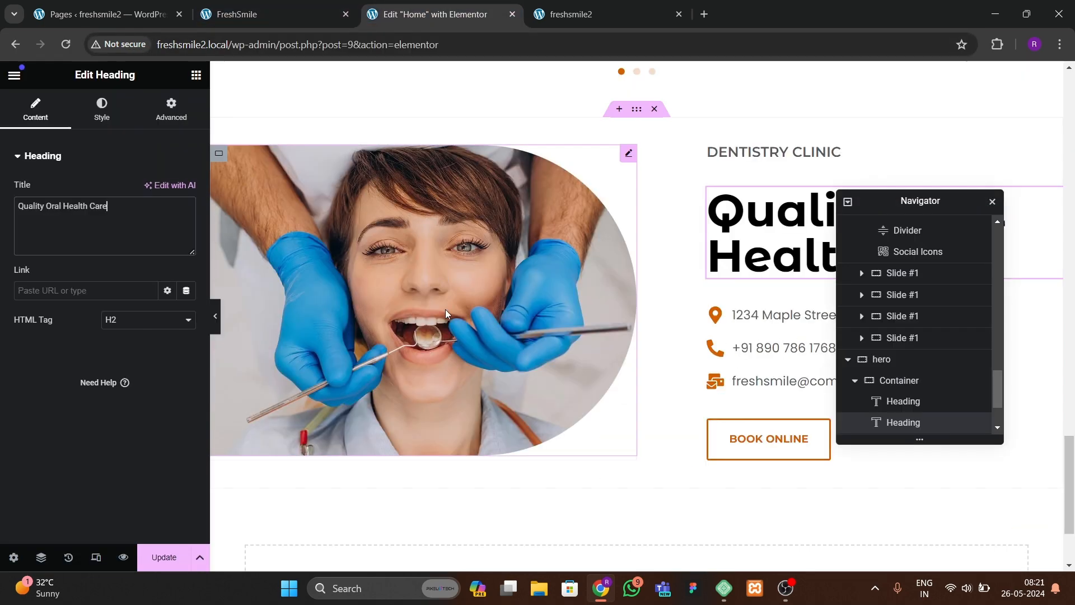
scroll(700, 391, "up", 3)
scroll(700, 390, "down", 3)
left_click(784, 370)
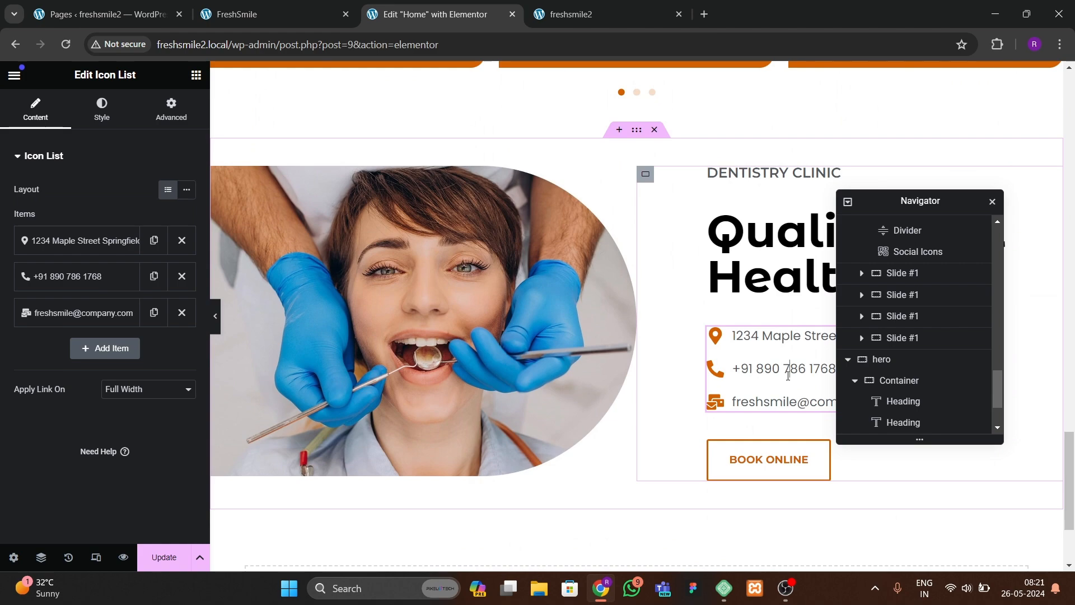
right_click(788, 372)
left_click(815, 553)
Step: Copy the About Us paragraph text widget and paste it into the section beneath the main heading
scroll(367, 336, "up", 10)
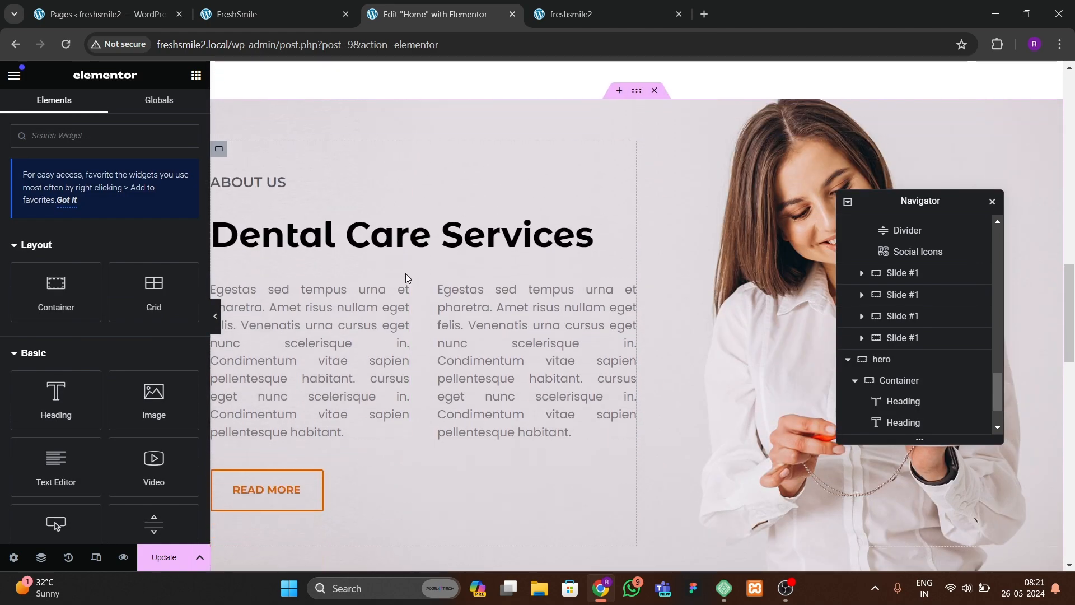
right_click(403, 290)
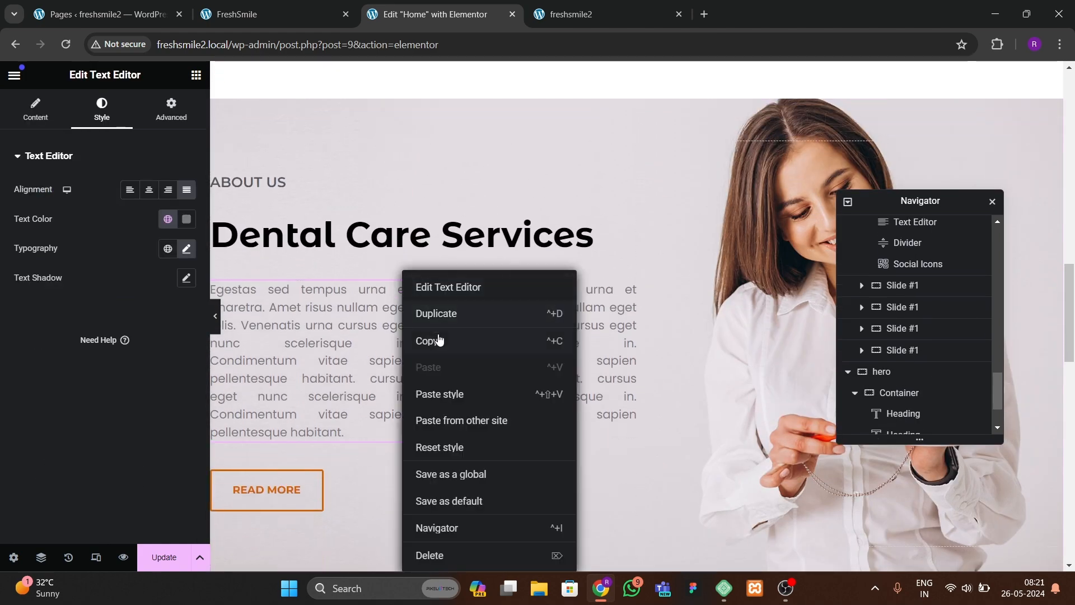
left_click(438, 339)
scroll(753, 372, "down", 10)
left_click_drag(881, 200, 449, 200)
scroll(783, 314, "down", 6)
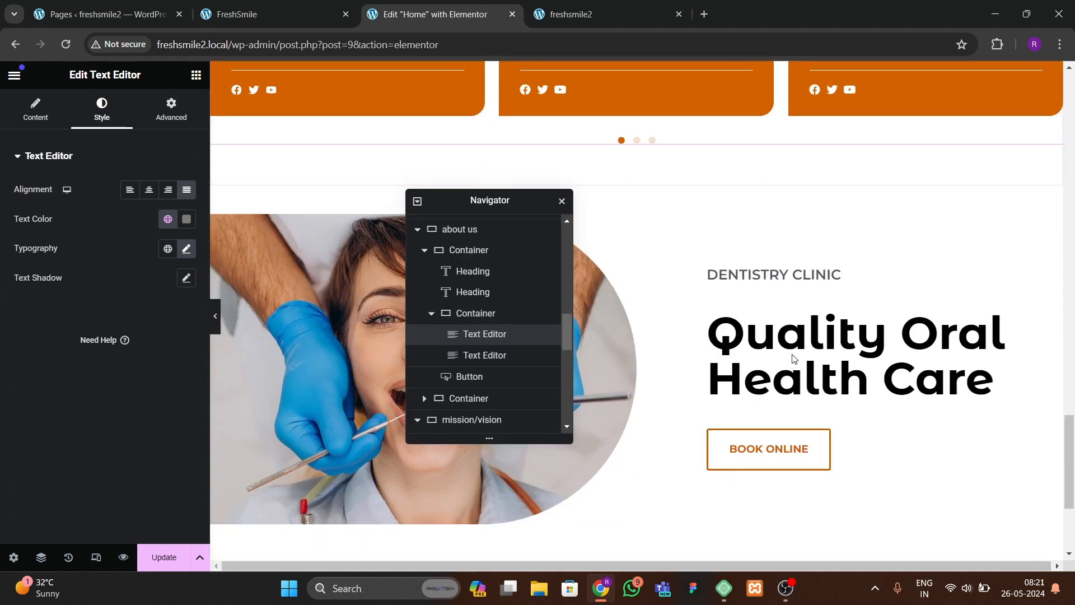
right_click(826, 264)
left_click(890, 362)
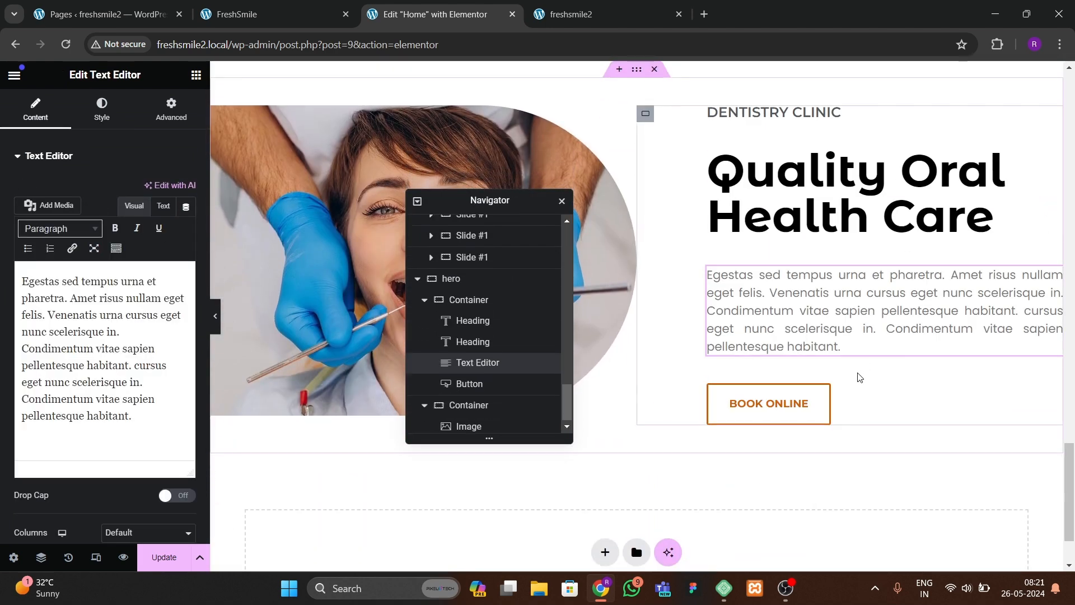
Step: Shorten the pasted paragraph by deleting its final sentences
left_click(216, 332)
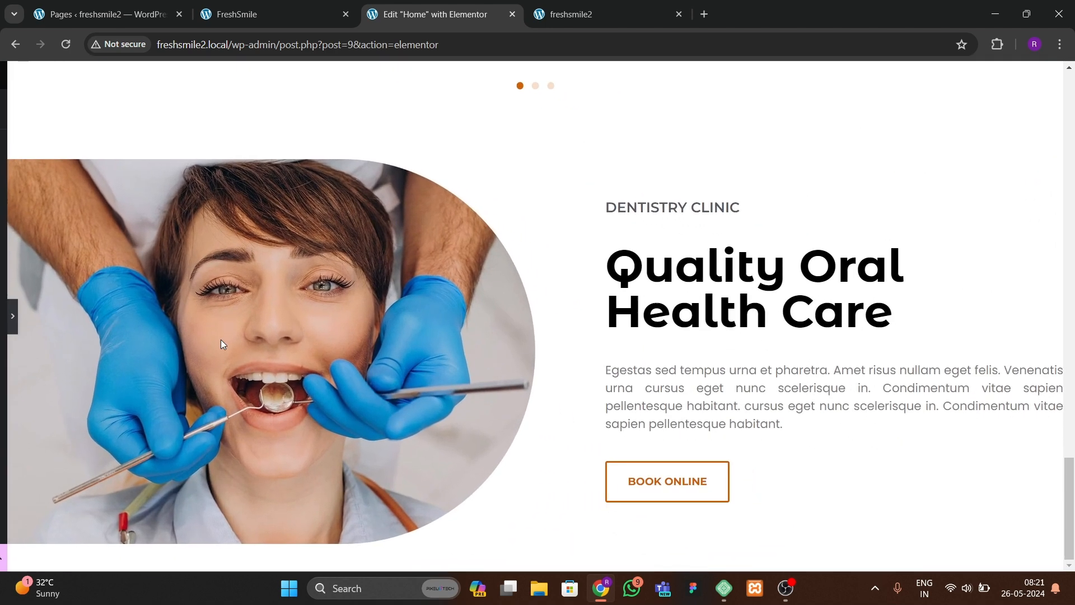
left_click(3, 315)
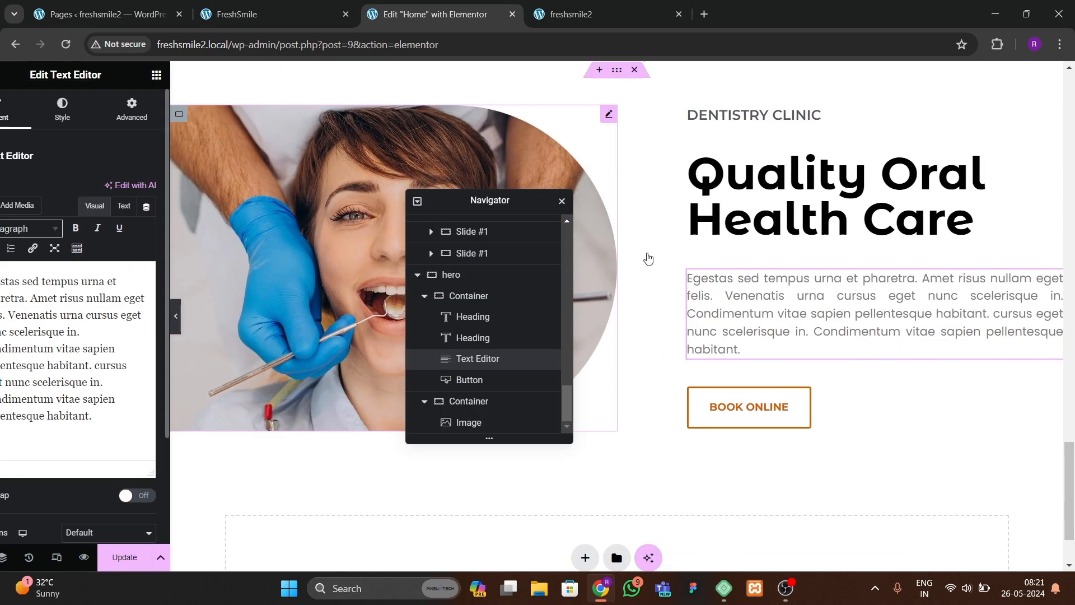
left_click(641, 194)
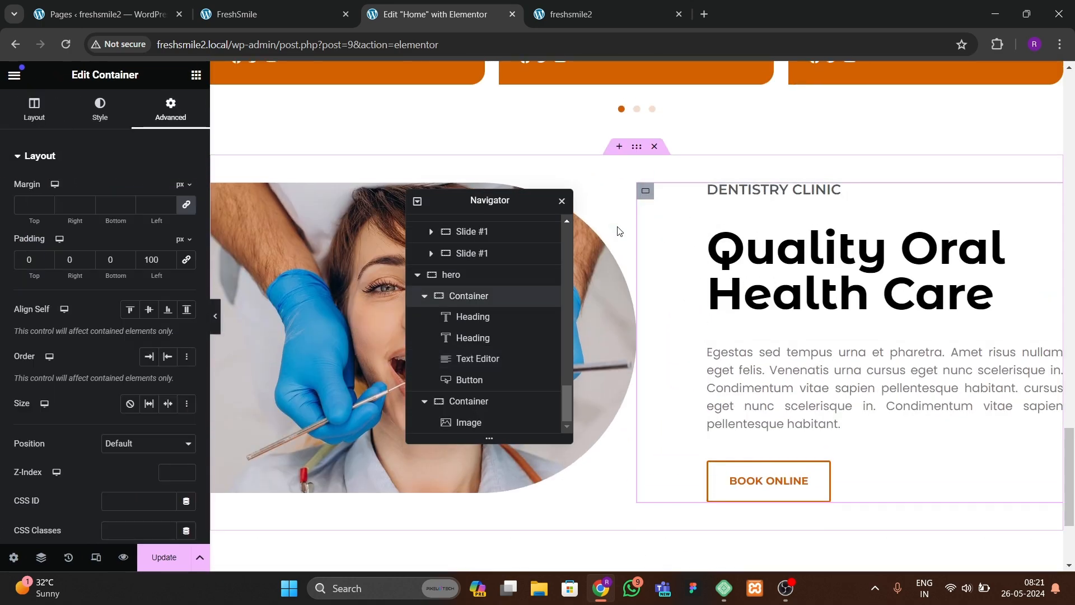
left_click(784, 352)
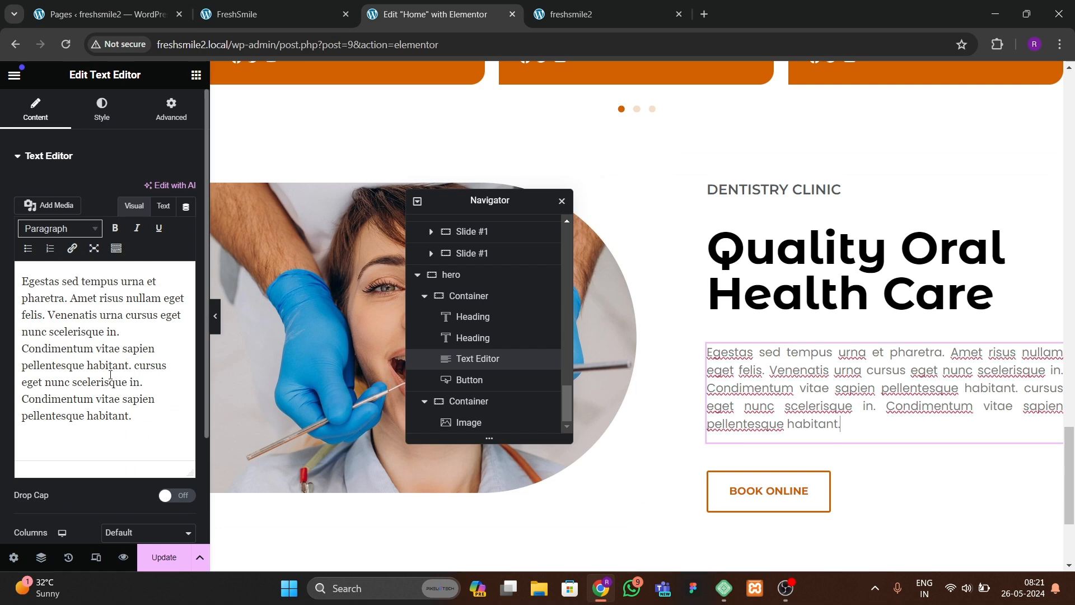
left_click_drag(131, 365, 158, 415)
key("BackSpace")
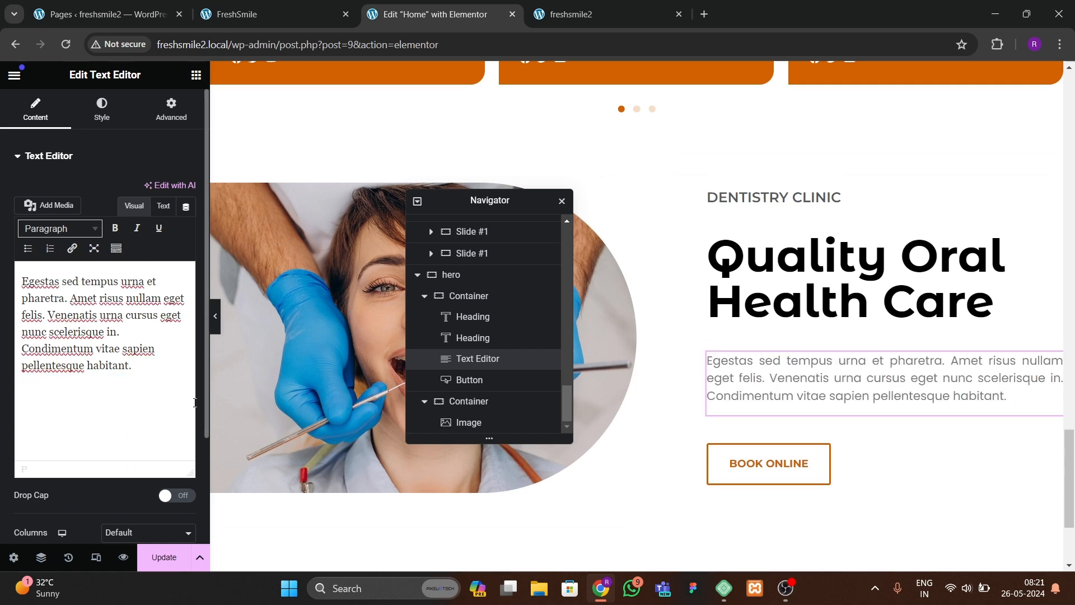
Step: Set the text container's right padding to 100 px and preview the section
left_click(172, 106)
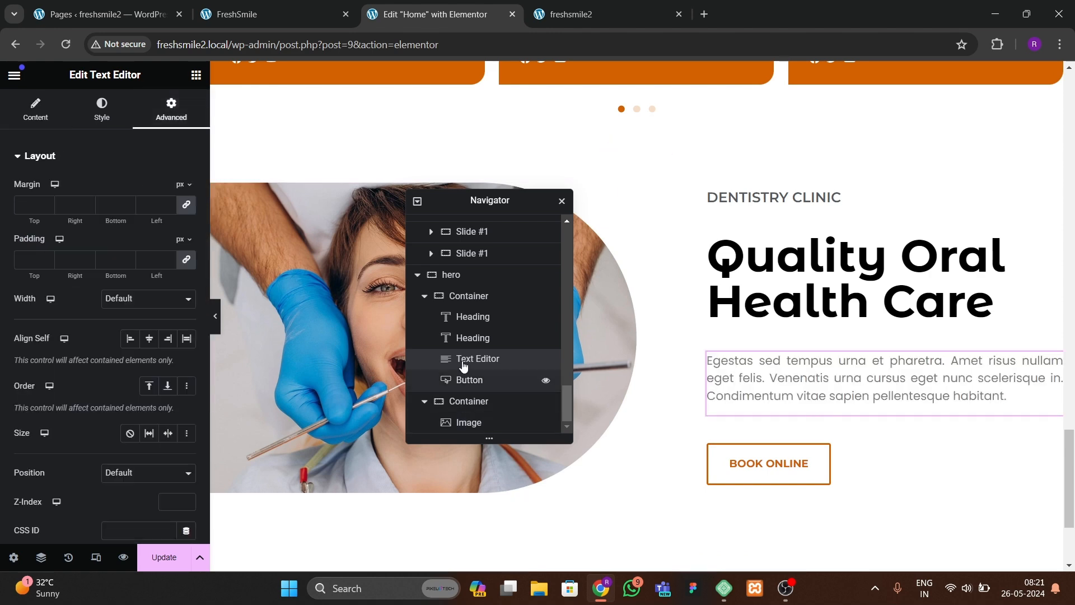
left_click(465, 297)
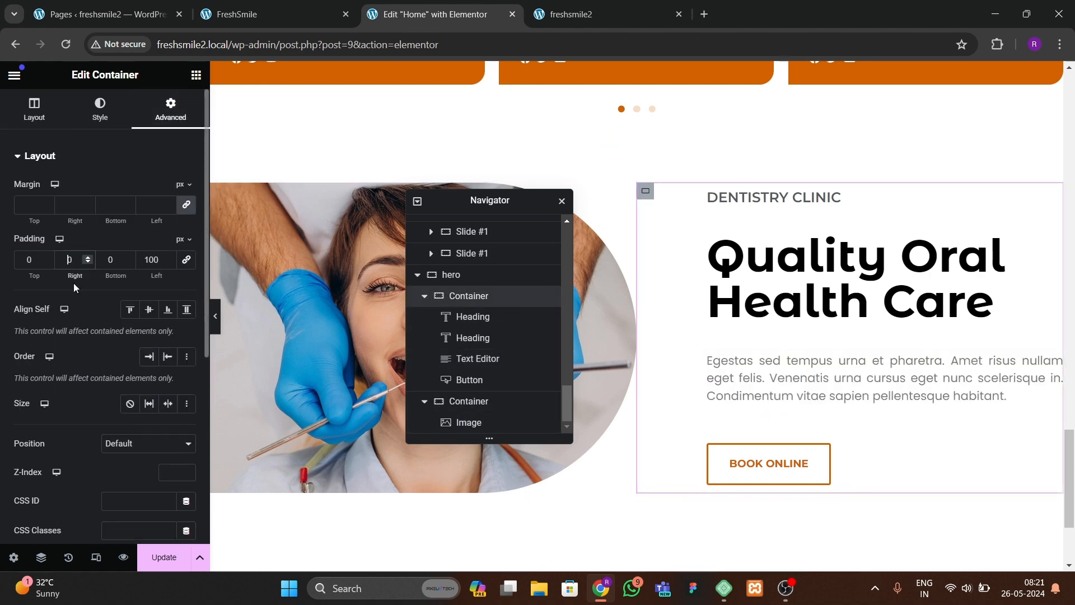
type("100")
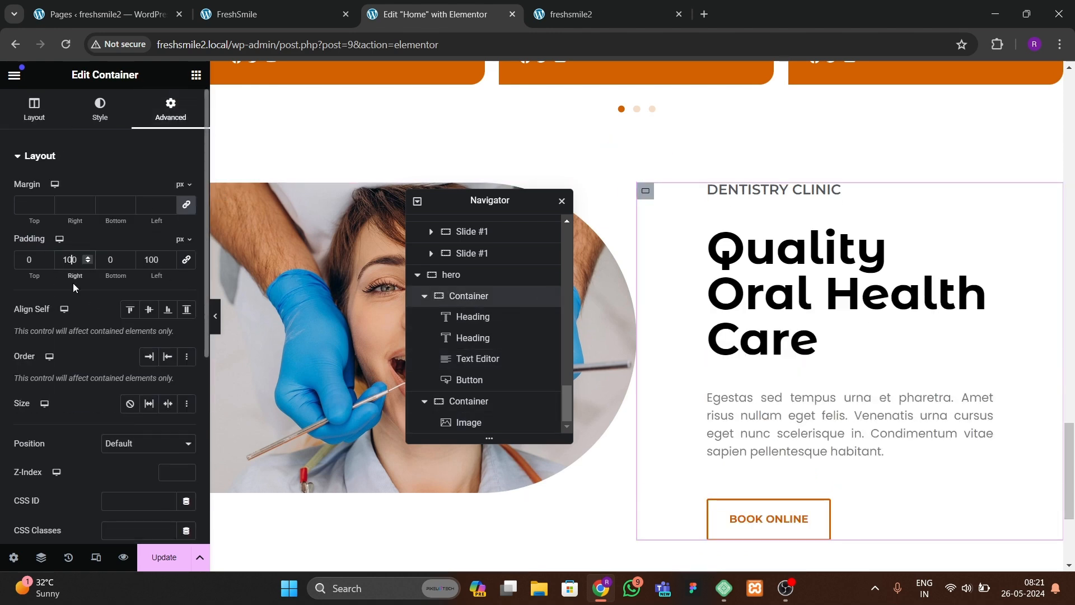
left_click(217, 326)
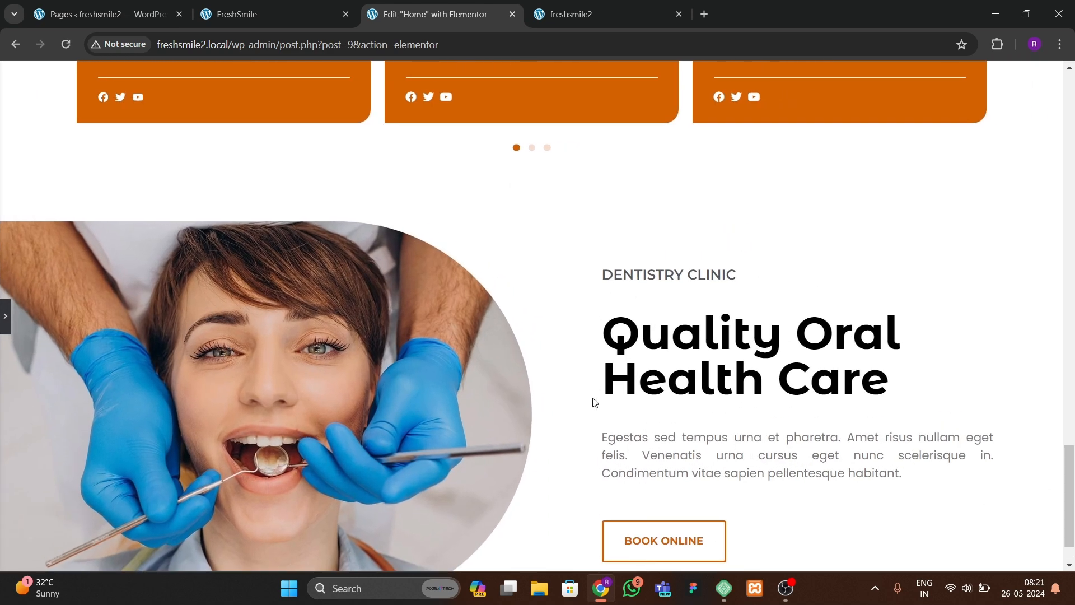
scroll(595, 402, "down", 1)
left_click(4, 319)
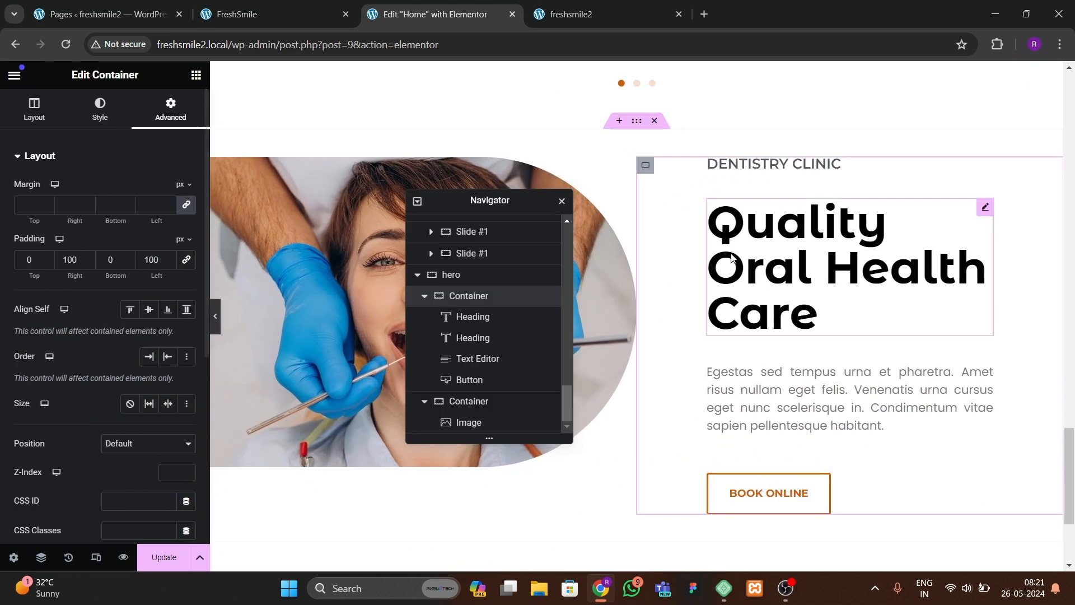
Step: Set the Quality Oral Health Care heading's font size to 50 px and update the page
left_click(814, 314)
left_click(102, 108)
left_click(187, 248)
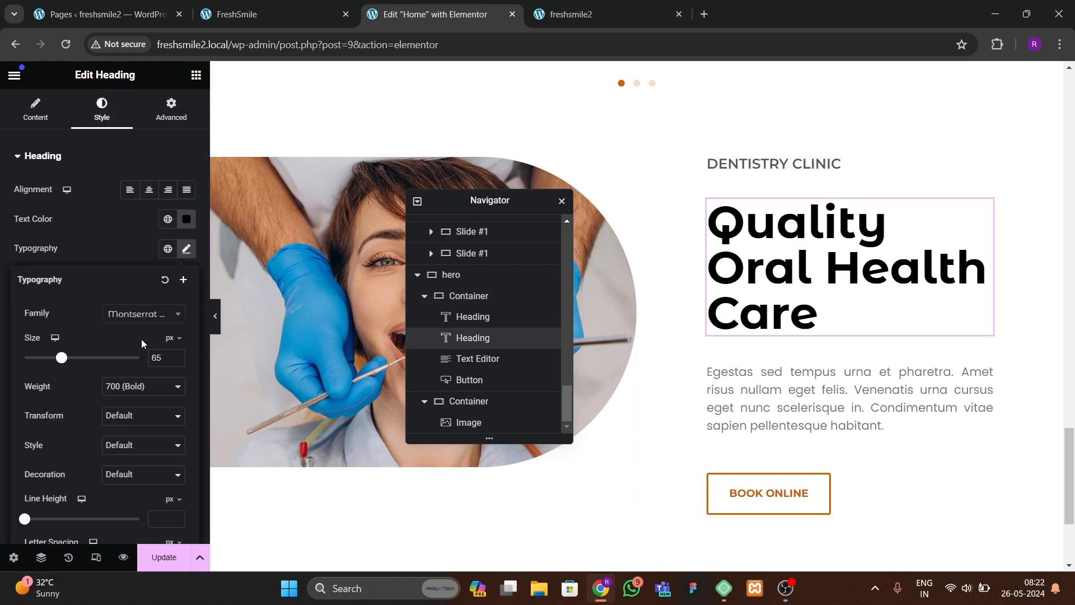
type("50")
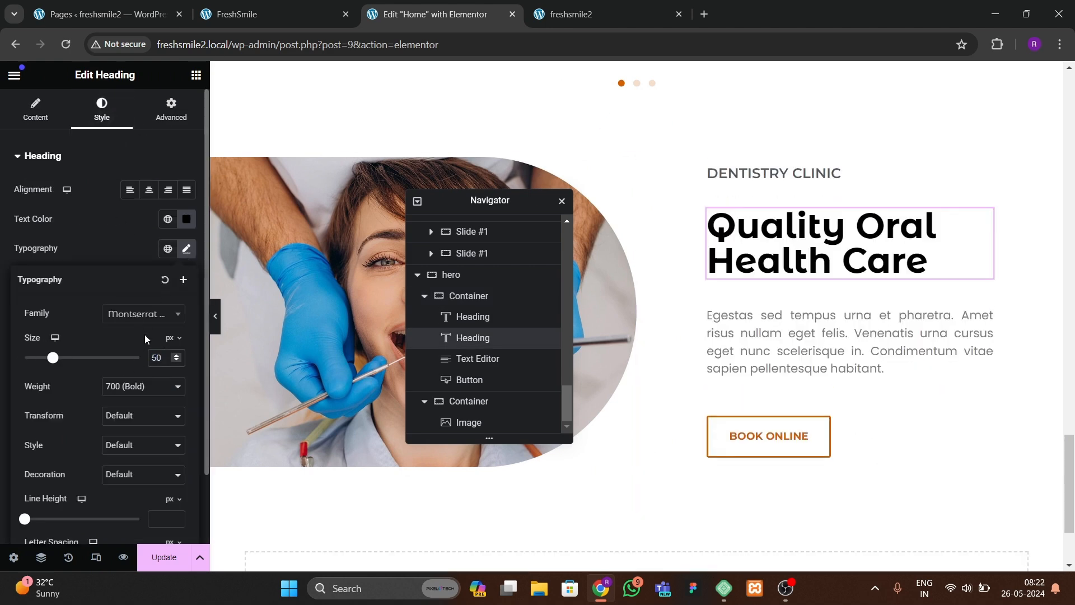
left_click(171, 555)
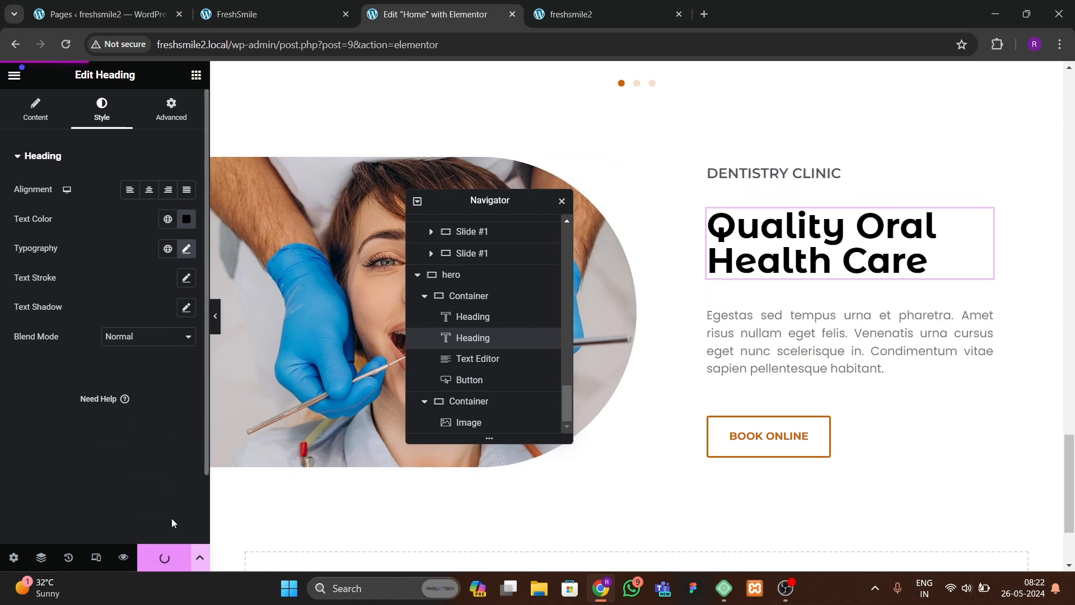
Step: Compare the live freshsmile2 homepage with the FreshSmile reference site's sections
left_click(556, 16)
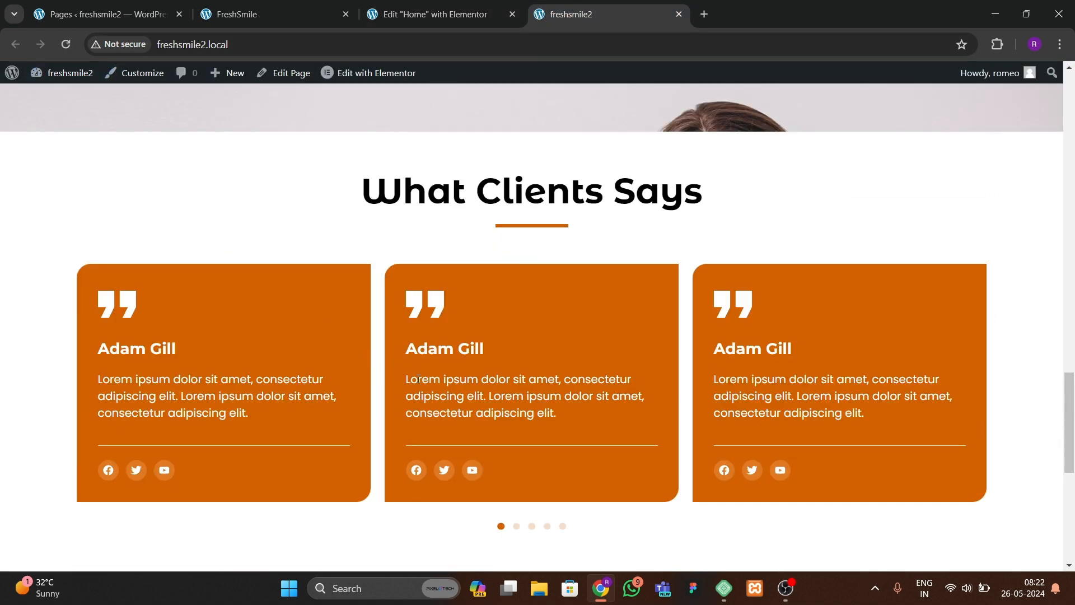
scroll(469, 380, "down", 7)
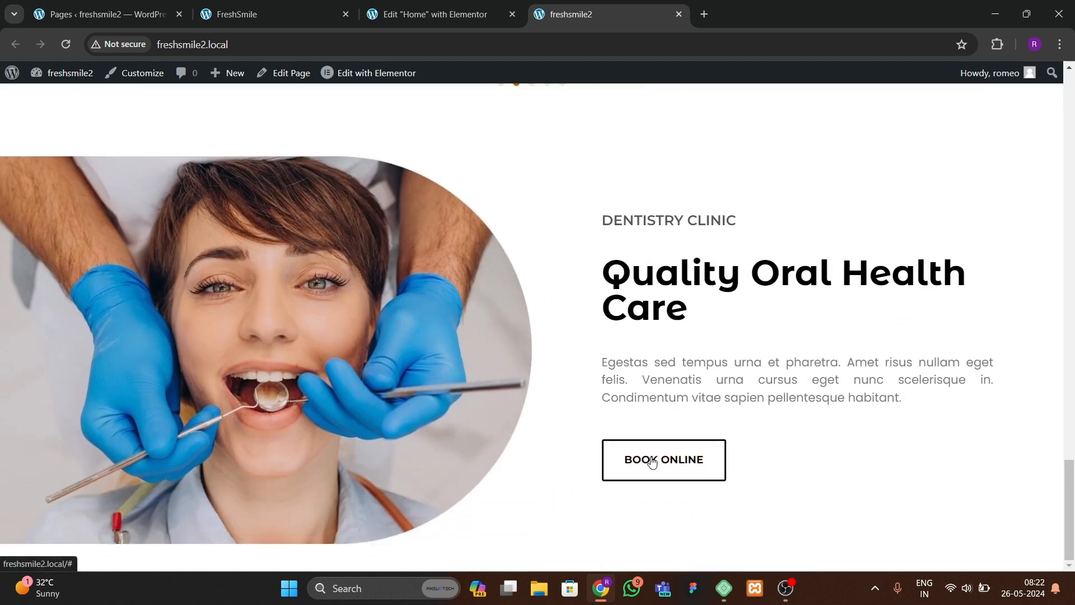
scroll(325, 322, "up", 6)
scroll(324, 335, "up", 10)
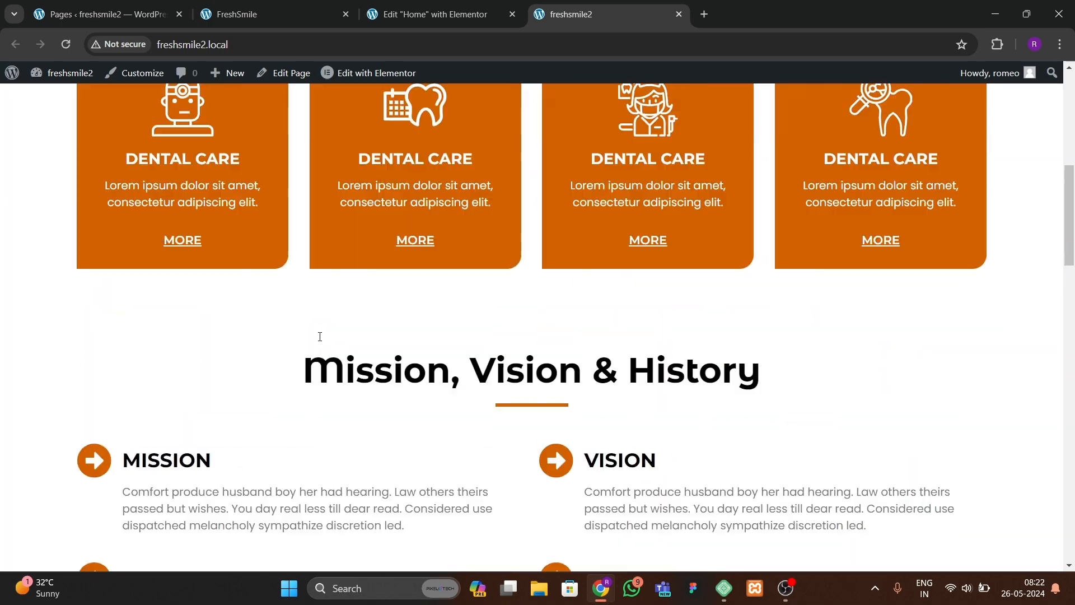
scroll(312, 344, "down", 7)
scroll(312, 349, "up", 5)
scroll(312, 349, "down", 3)
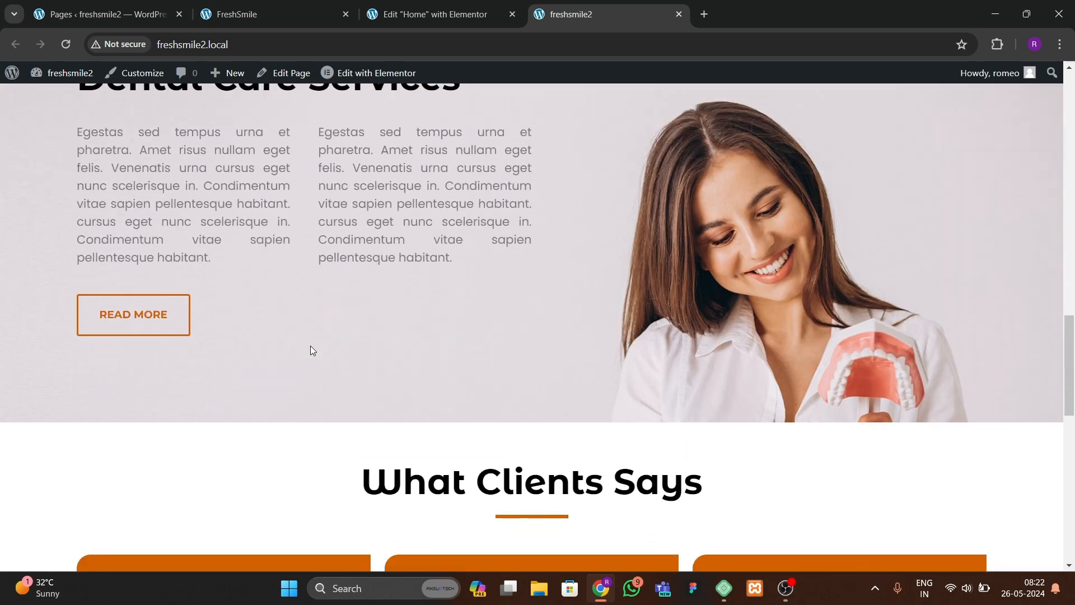
scroll(313, 349, "up", 10)
scroll(312, 350, "down", 3)
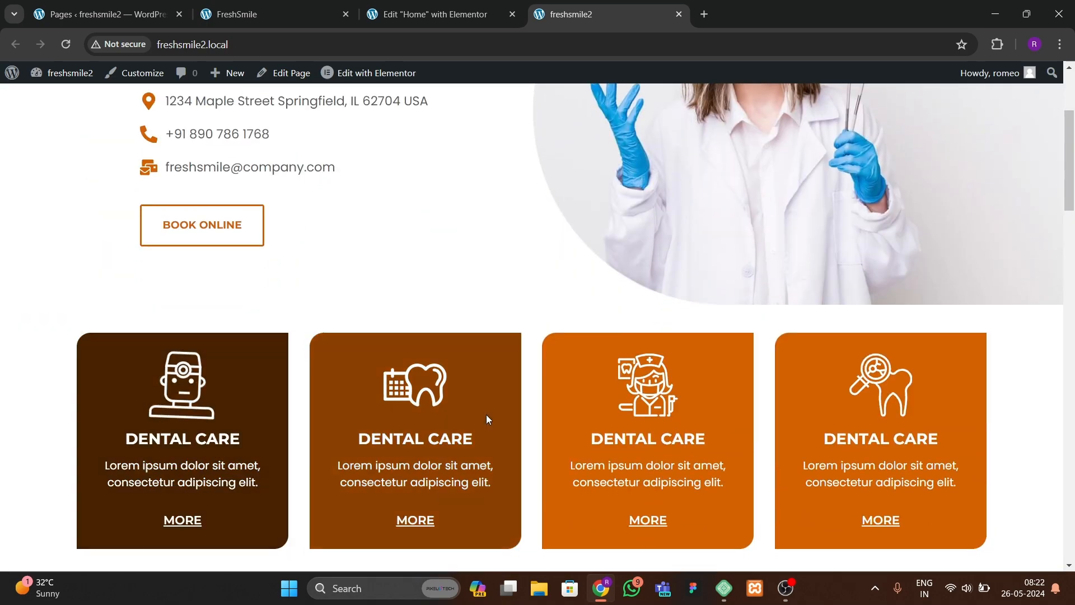
scroll(315, 266, "up", 3)
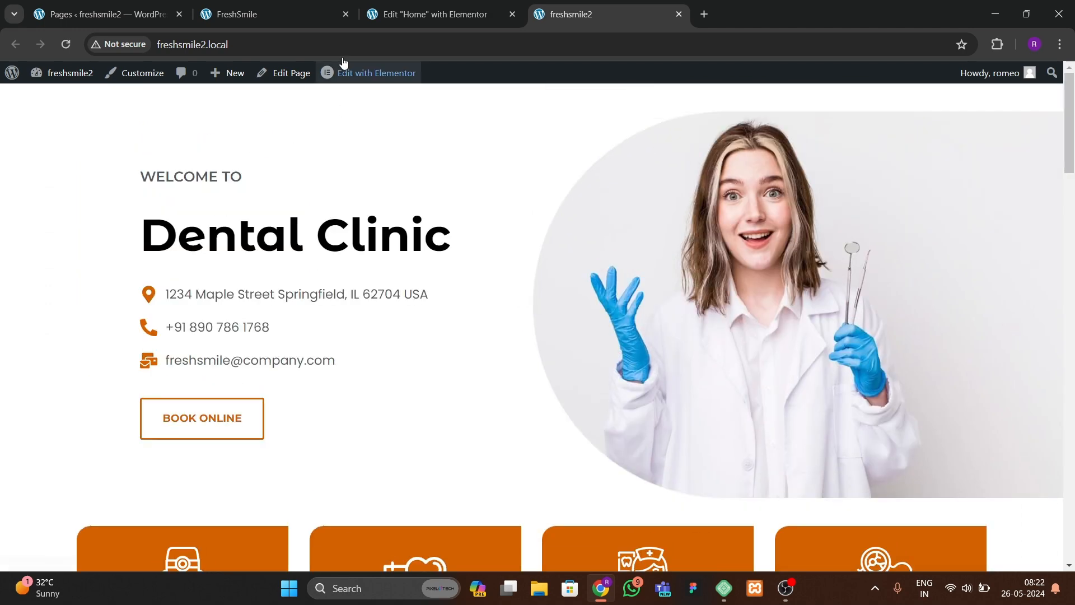
left_click(302, 14)
scroll(421, 378, "down", 2)
scroll(417, 380, "down", 6)
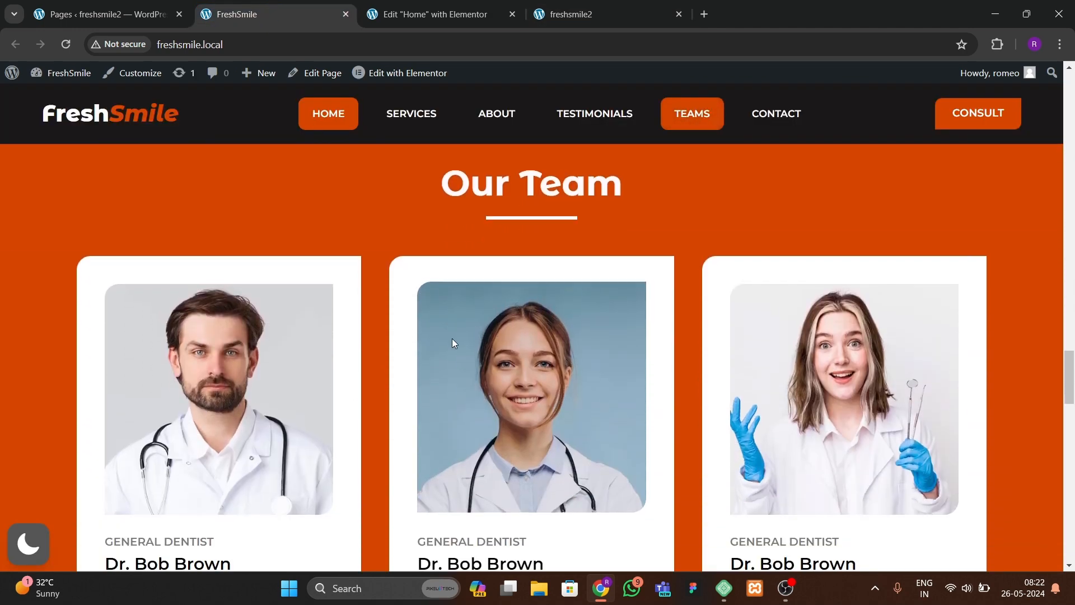
scroll(310, 337, "down", 2)
scroll(613, 333, "up", 1)
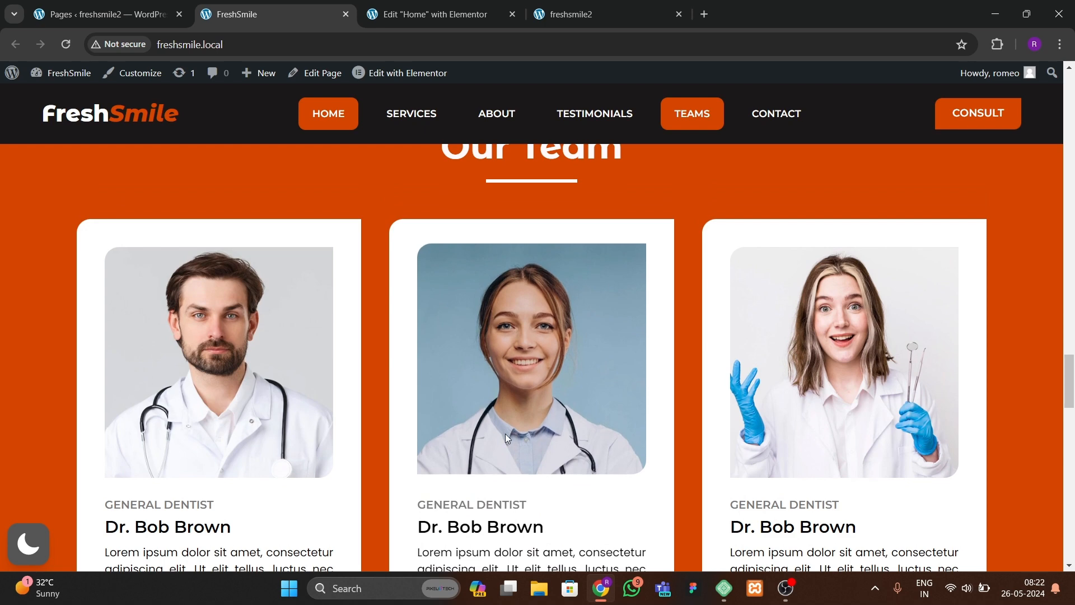
left_click(437, 14)
left_click(261, 15)
scroll(362, 330, "up", 2)
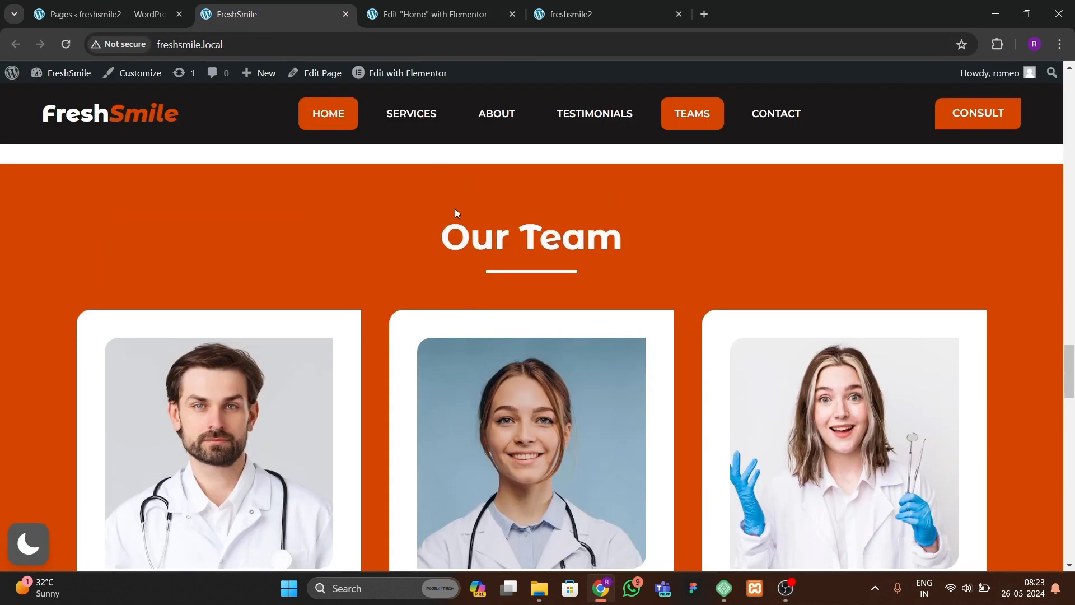
left_click(437, 14)
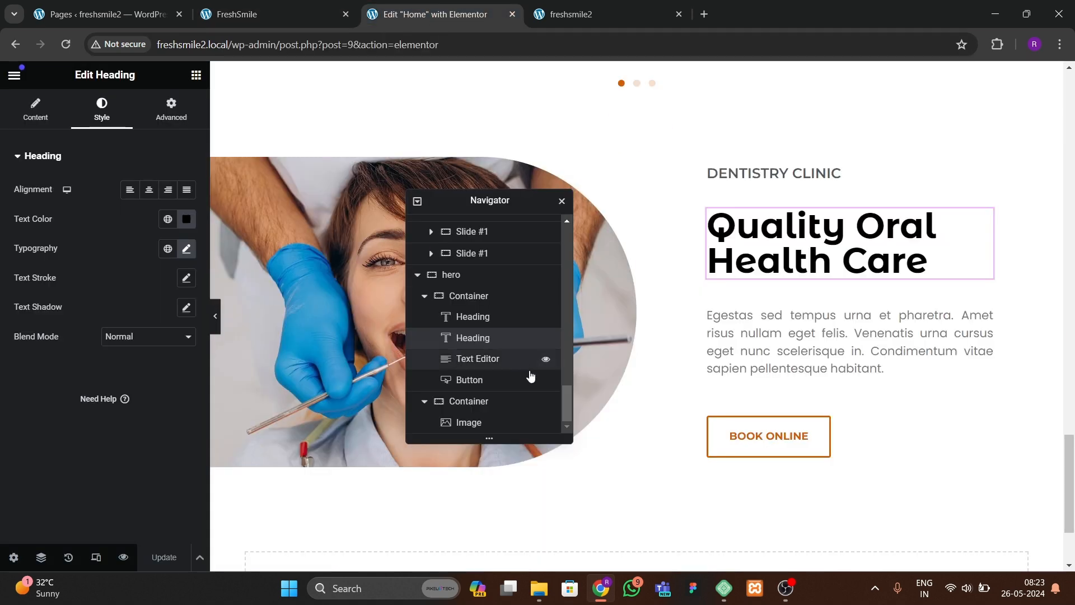
Step: Add a new single-column container below the Quality Oral Health Care section
left_click_drag(473, 207, 818, 167)
scroll(445, 395, "down", 2)
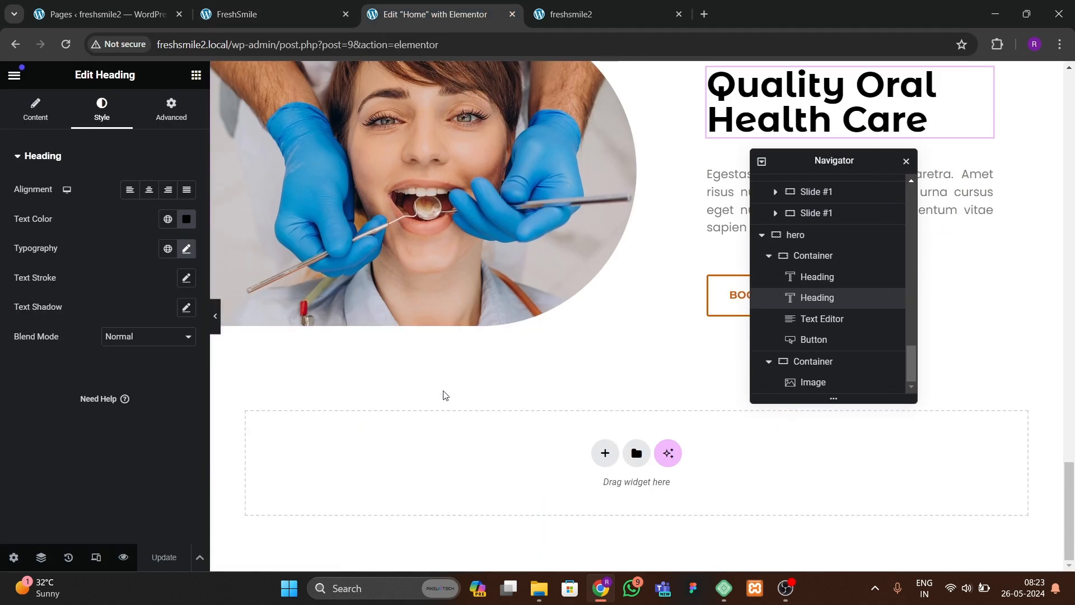
left_click(604, 452)
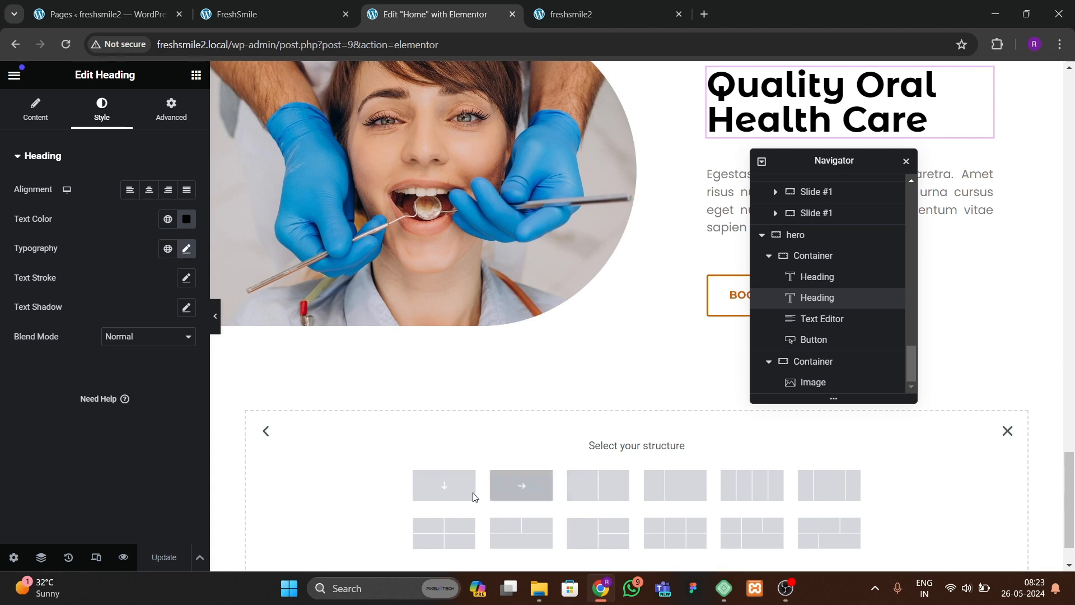
left_click(451, 486)
left_click(269, 14)
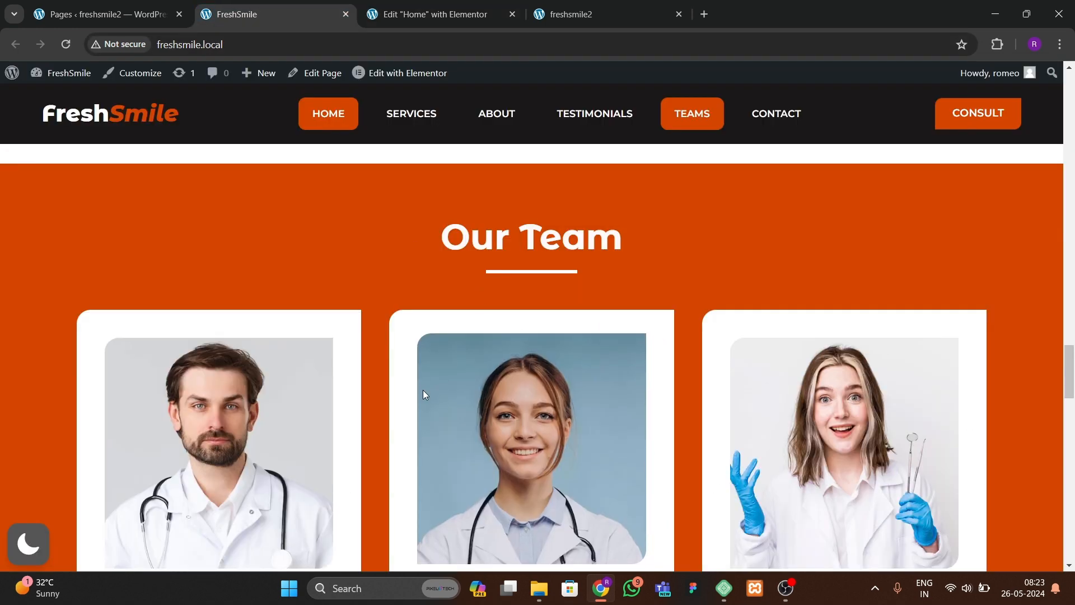
left_click(433, 23)
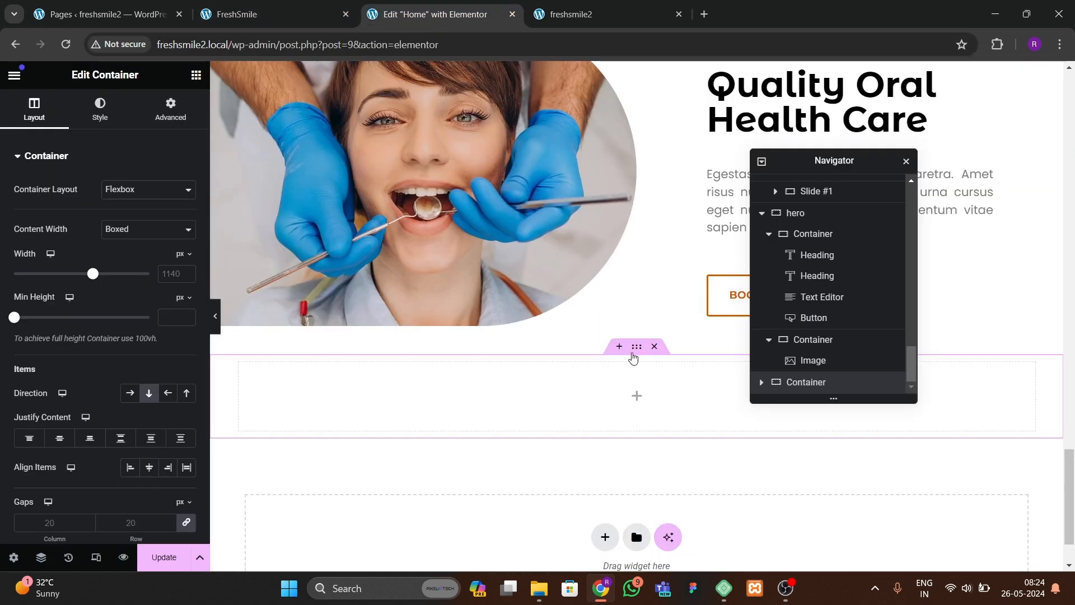
Step: Give the new container a classic orange background color
left_click(99, 112)
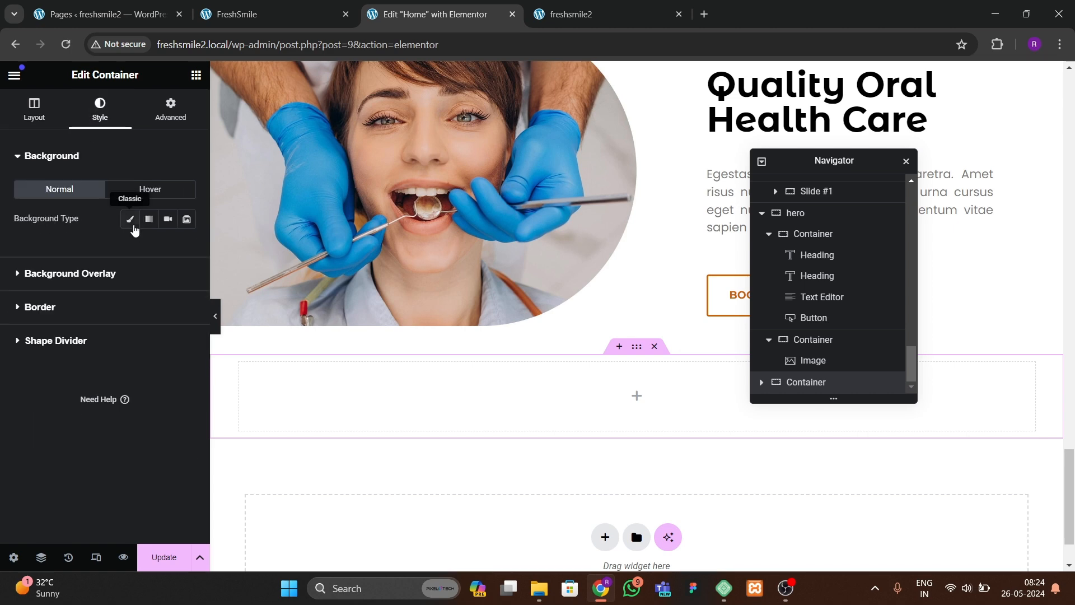
left_click(129, 218)
left_click(168, 248)
left_click(73, 425)
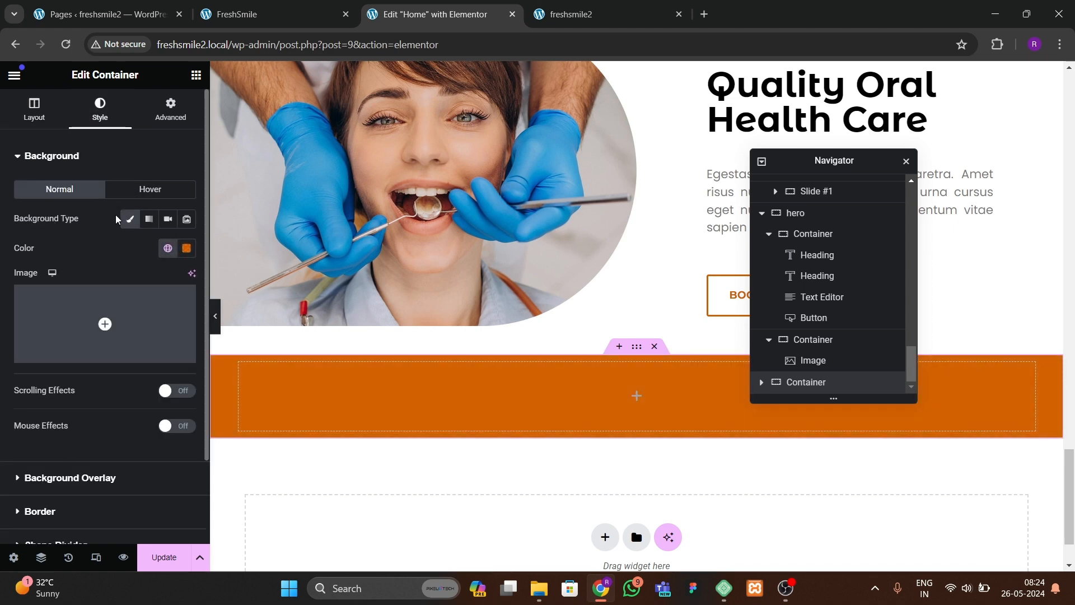
Step: Set the new container's width to 1300 px
left_click(61, 120)
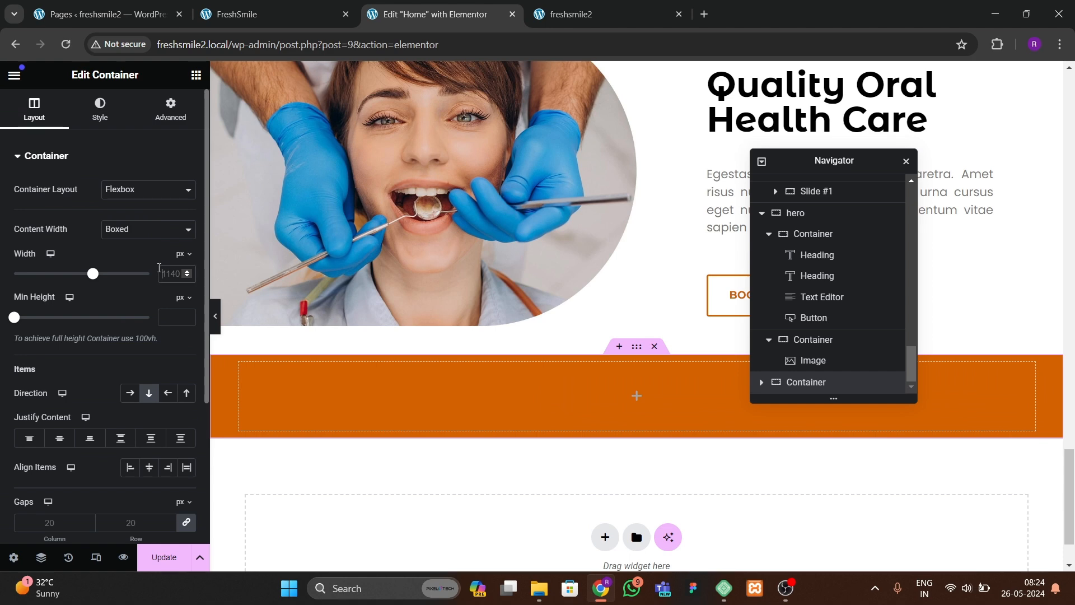
key("BackSpace")
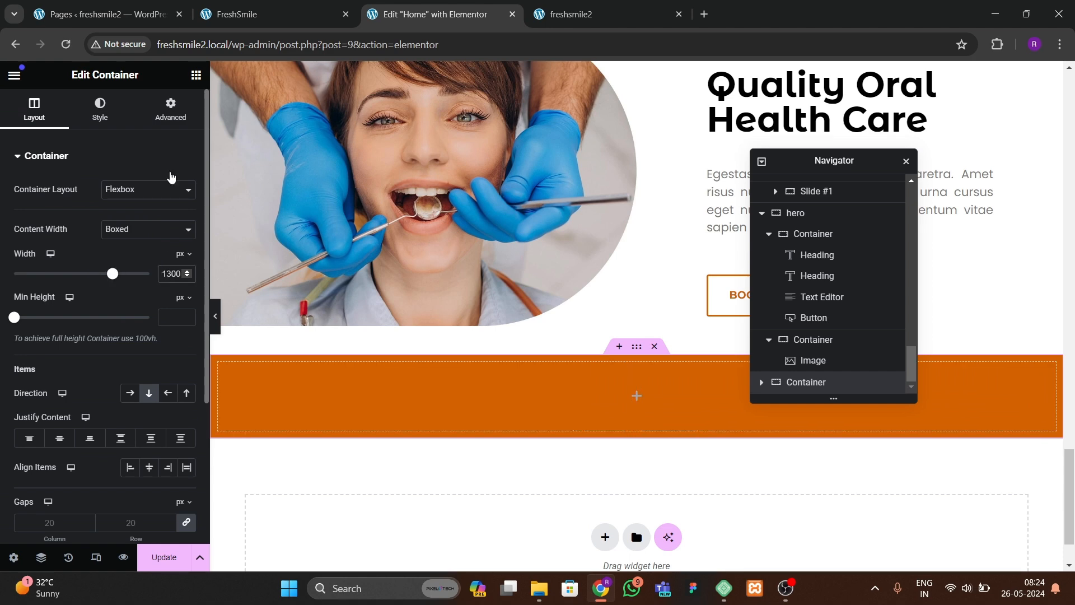
Step: Set the container's top and bottom padding to 60 px
left_click(170, 109)
left_click(188, 260)
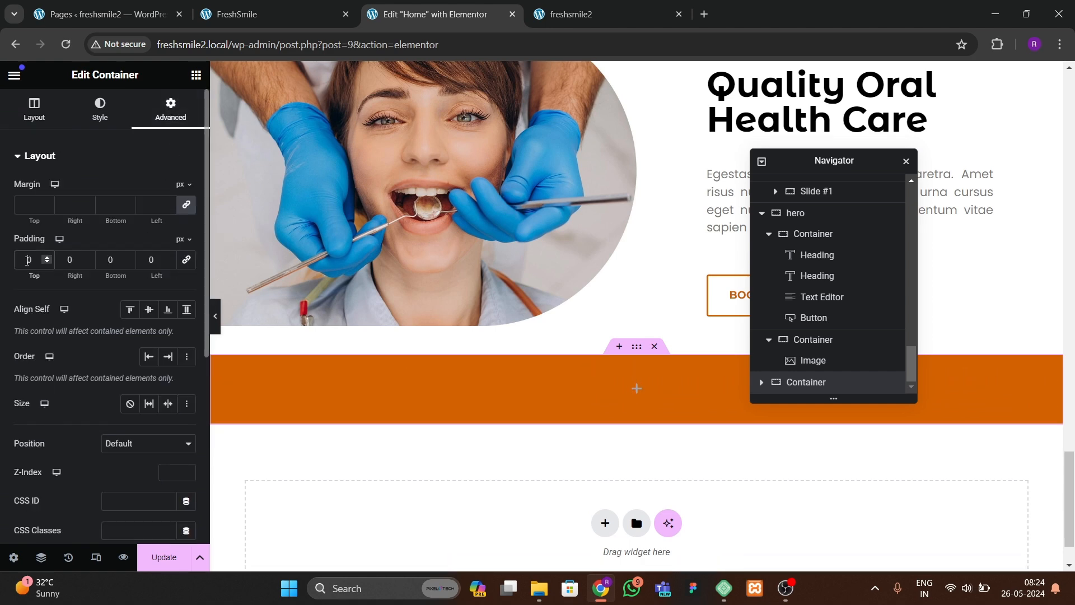
type("6")
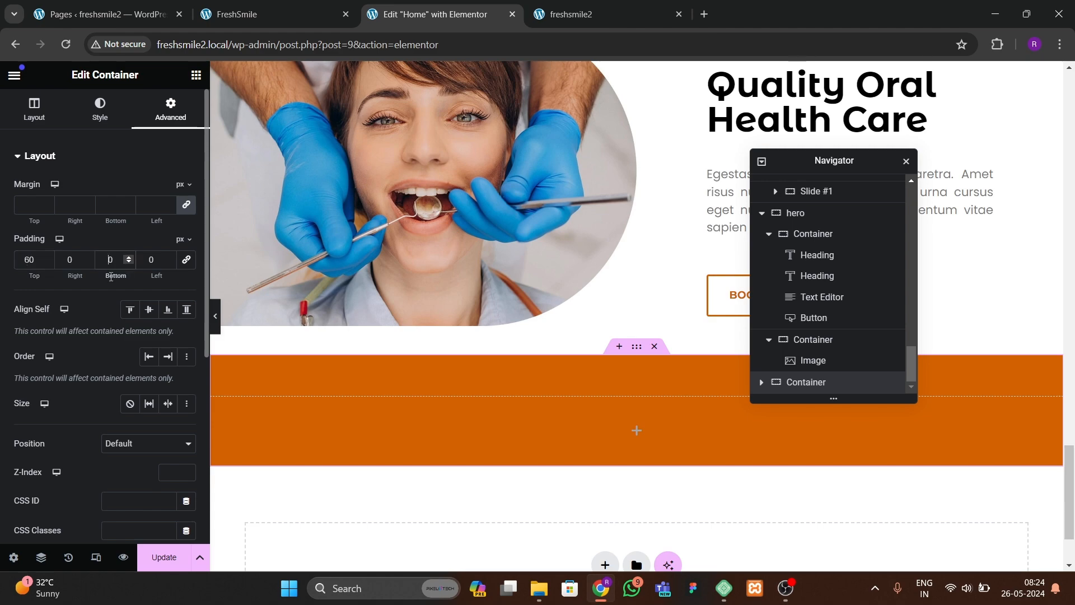
type("6")
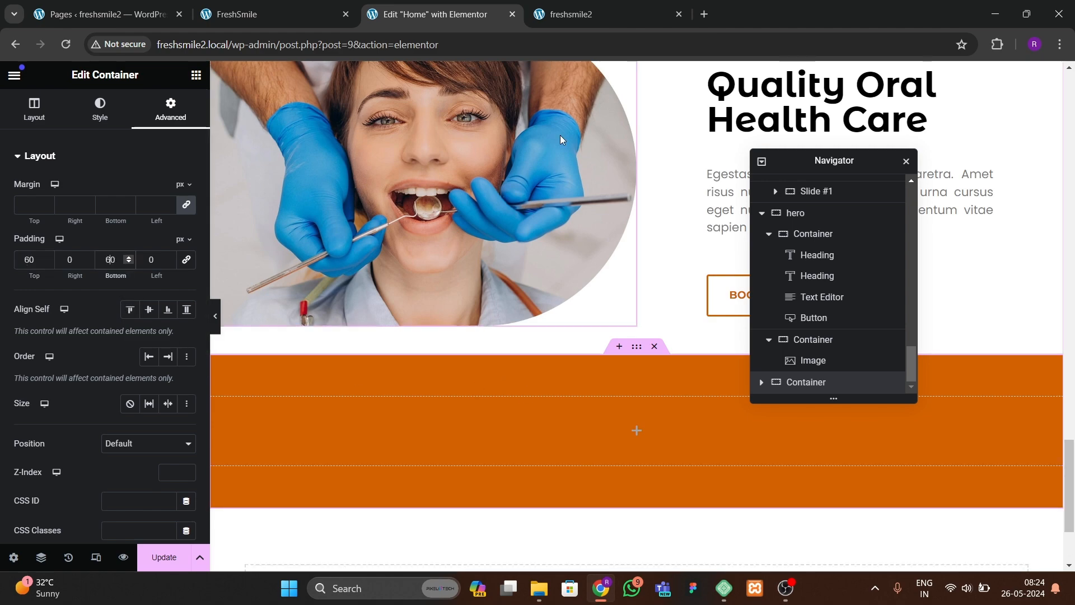
Step: Copy the Mission, Vision & History heading and paste it into the new orange container
scroll(560, 135, "up", 20)
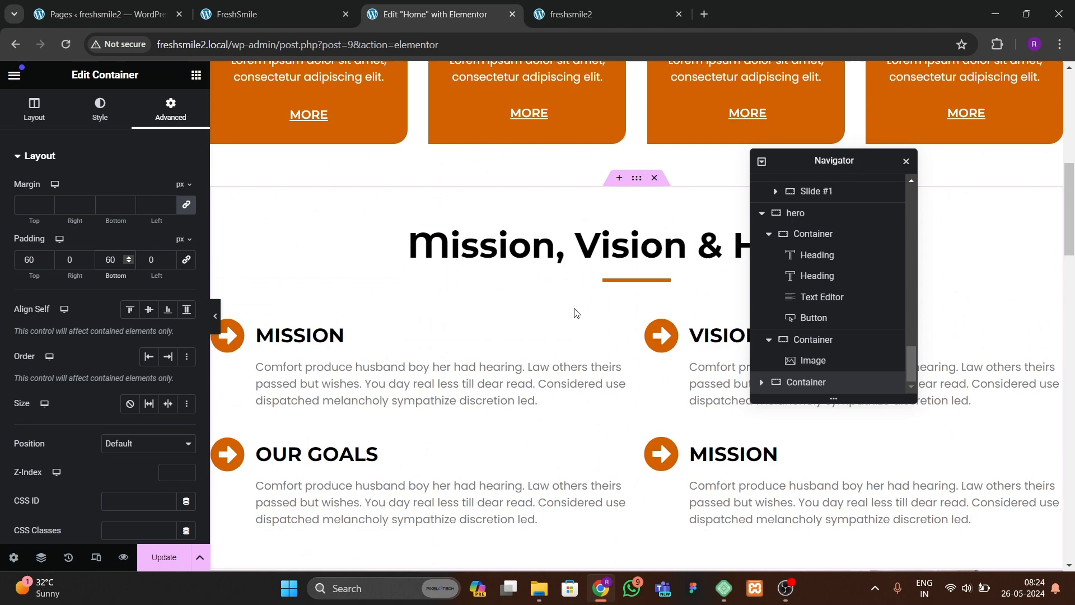
scroll(576, 313, "up", 2)
scroll(587, 389, "down", 1)
left_click(597, 328)
right_click(597, 325)
left_click(617, 344)
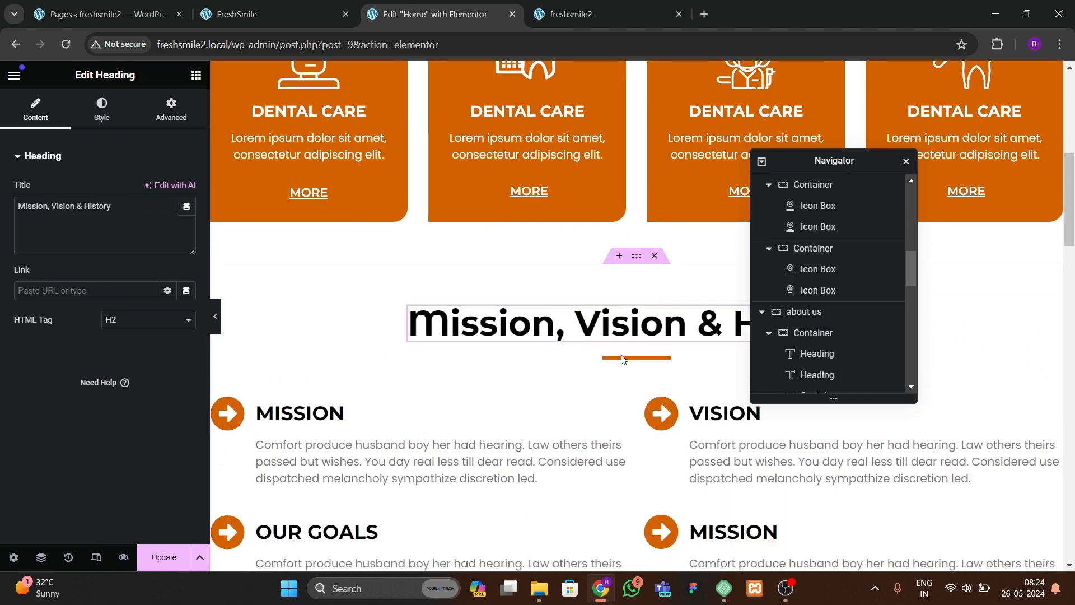
scroll(545, 402, "down", 15)
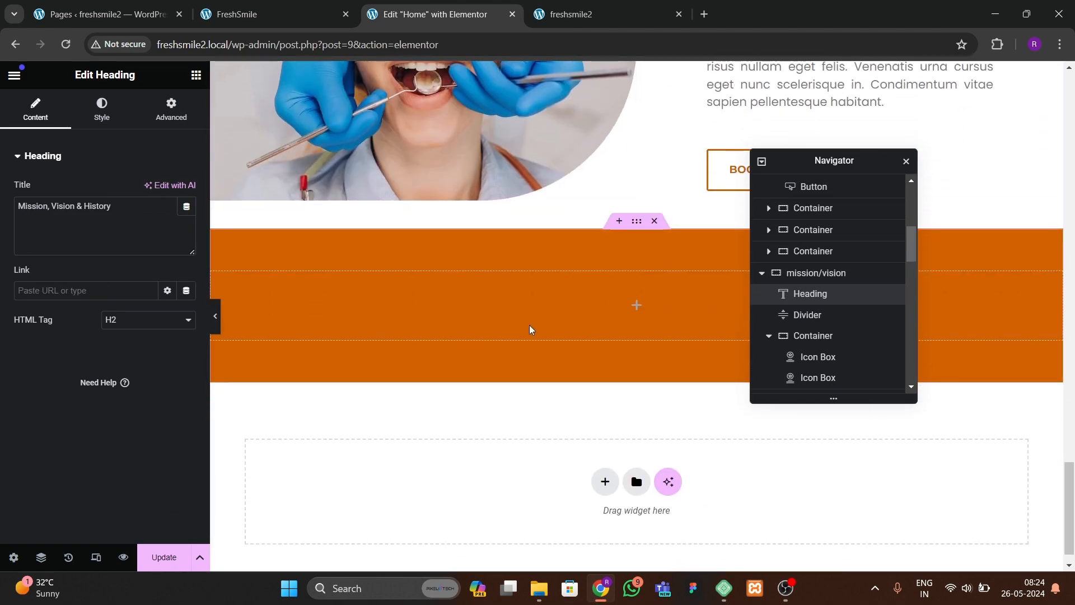
right_click(530, 330)
left_click(569, 339)
Step: Copy the divider under the What Clients Says heading and paste it into the orange container
scroll(569, 341, "up", 15)
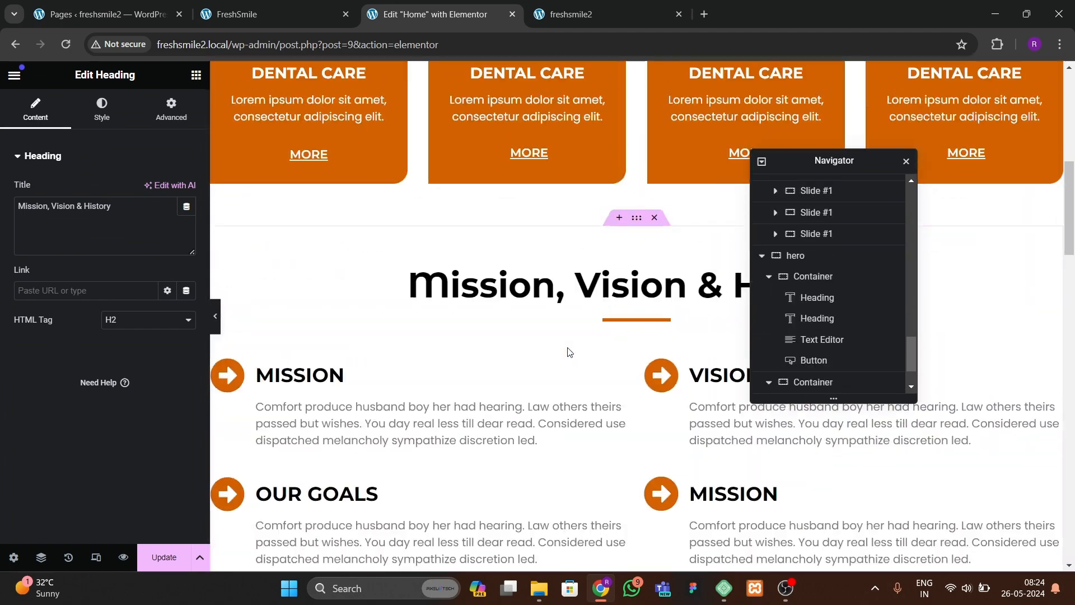
scroll(569, 352, "down", 10)
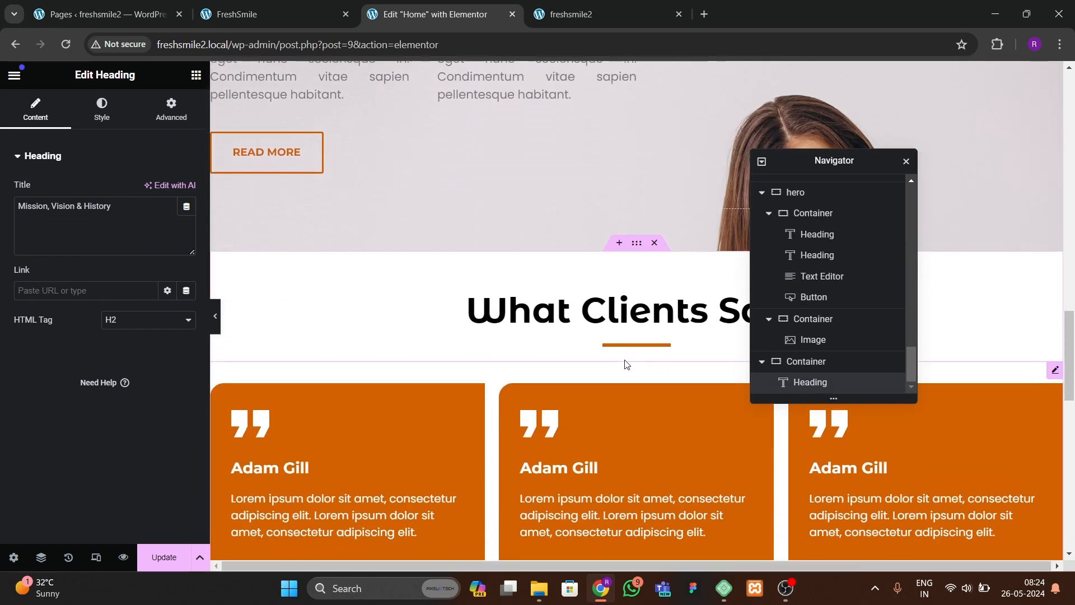
left_click(628, 343)
right_click(630, 343)
left_click(644, 340)
scroll(551, 382, "down", 10)
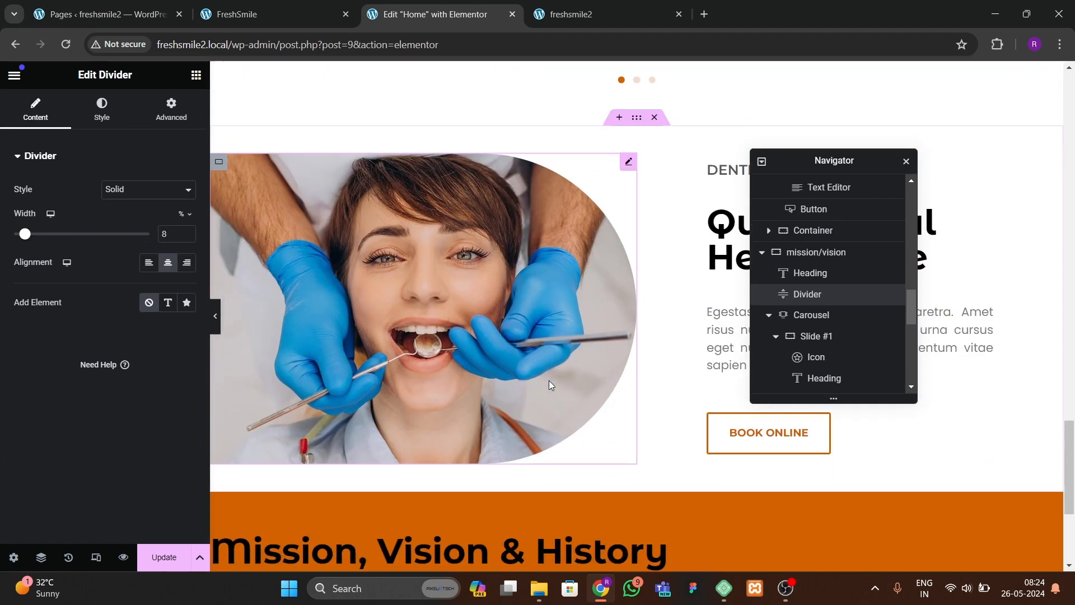
scroll(548, 384, "down", 5)
right_click(551, 312)
left_click(566, 365)
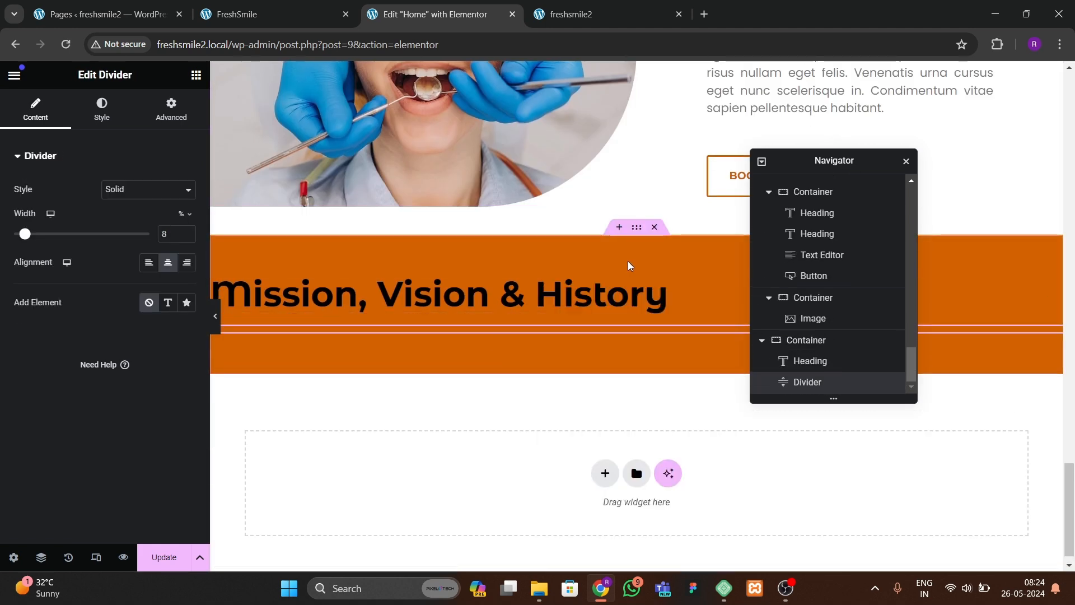
Step: Change the pasted heading's text color to white
left_click(637, 230)
left_click(587, 294)
left_click(102, 109)
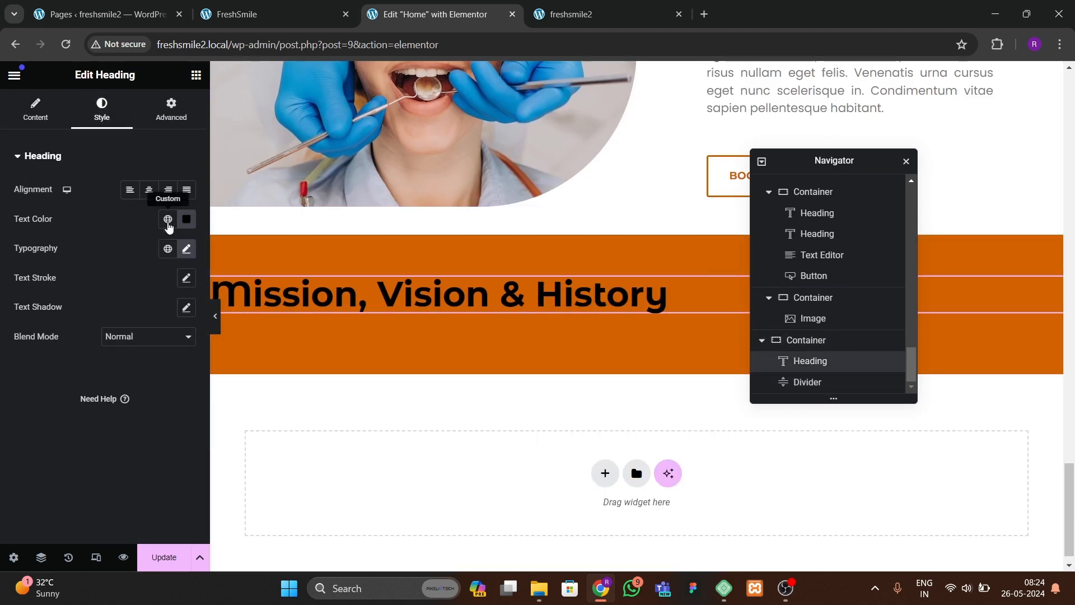
left_click(186, 219)
left_click_drag(168, 293, 89, 270)
left_click(60, 302)
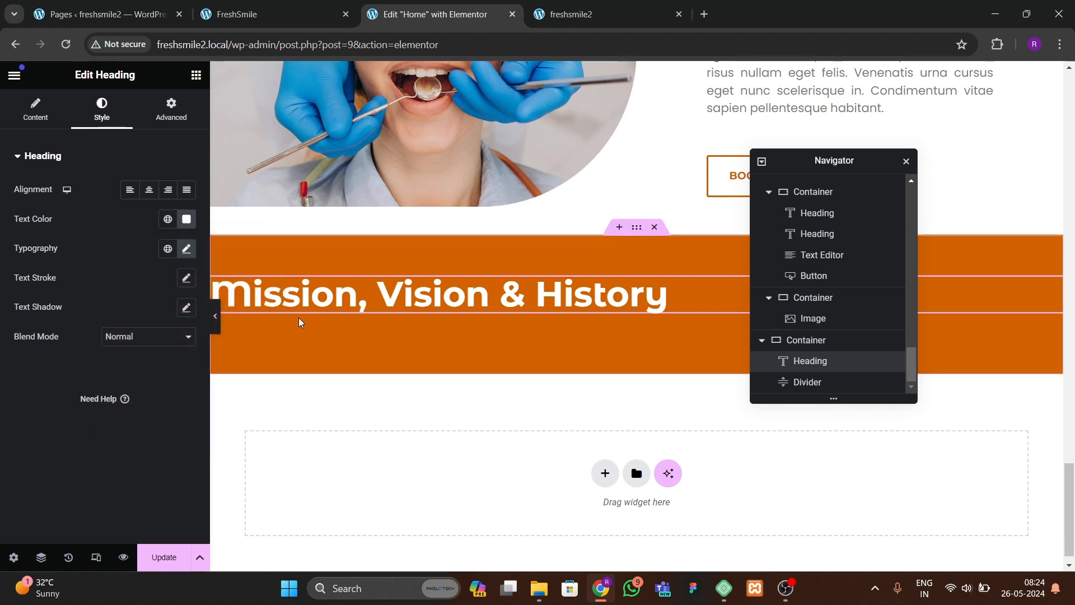
Step: Change the pasted divider's color to white
left_click(296, 332)
left_click(101, 109)
left_click(186, 189)
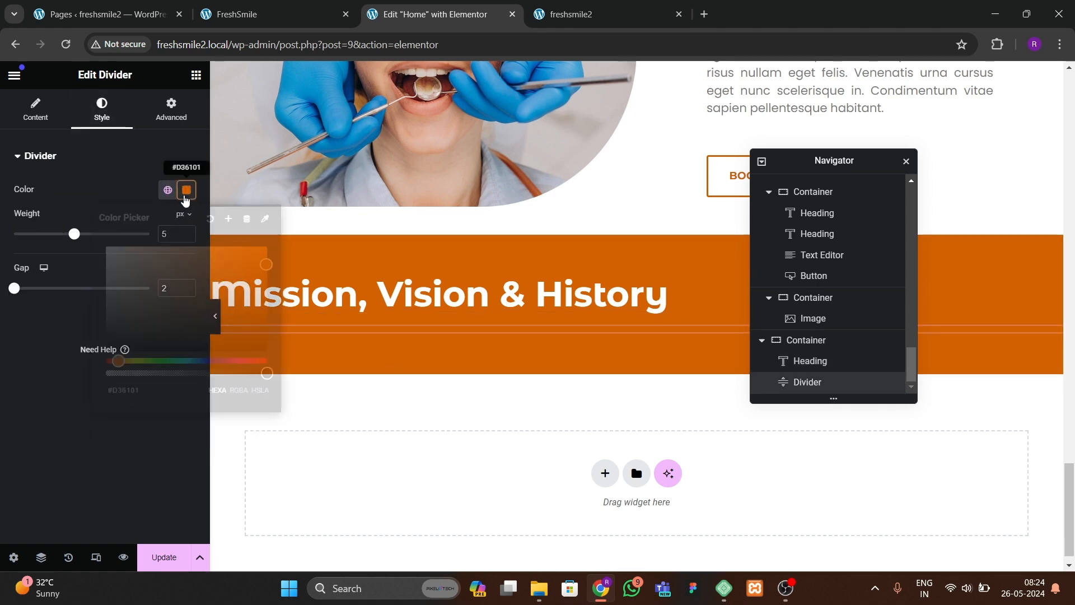
left_click(28, 378)
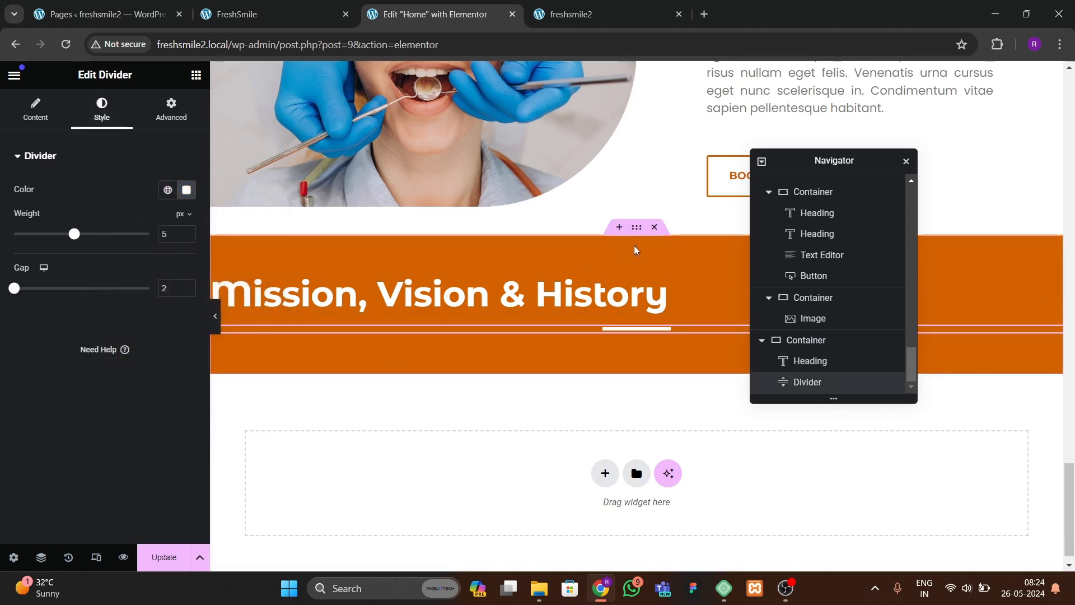
Step: Center the items of the orange container and set the pasted heading's alignment to center
left_click(635, 229)
left_click(34, 109)
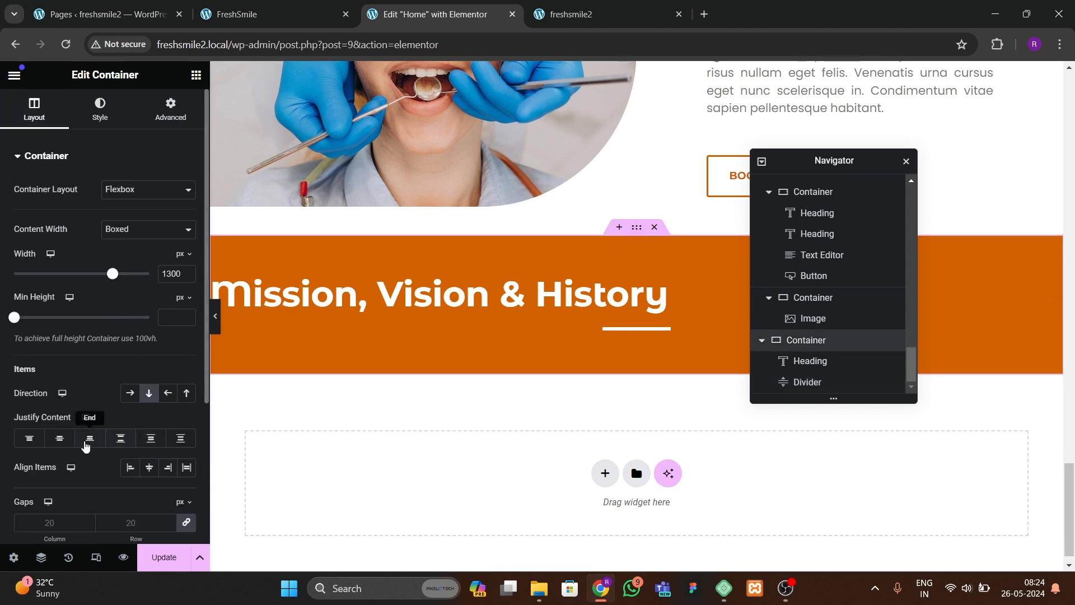
left_click(148, 468)
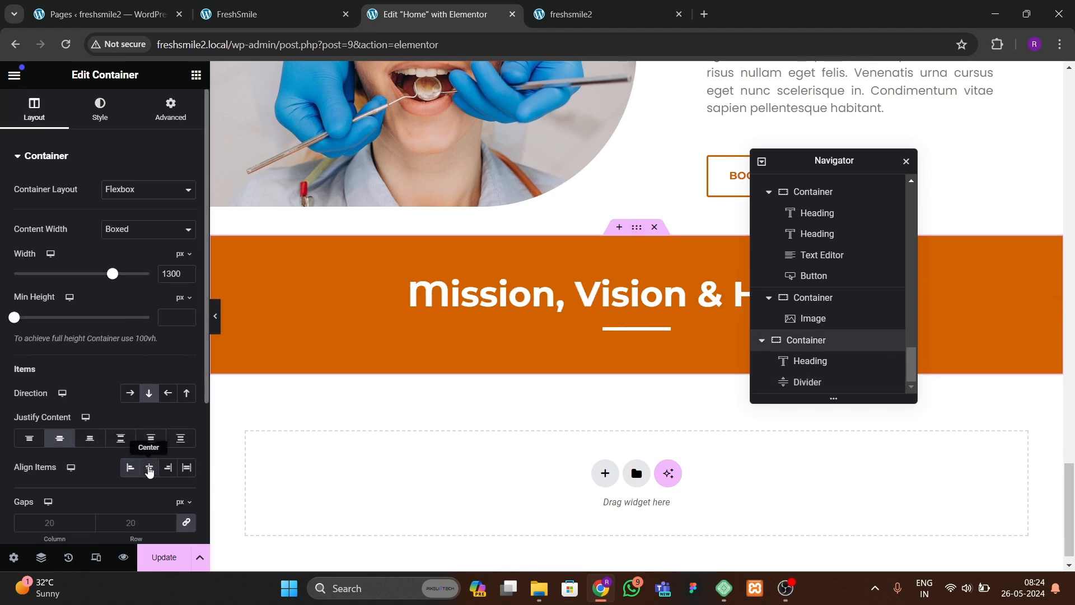
left_click(469, 301)
left_click(148, 189)
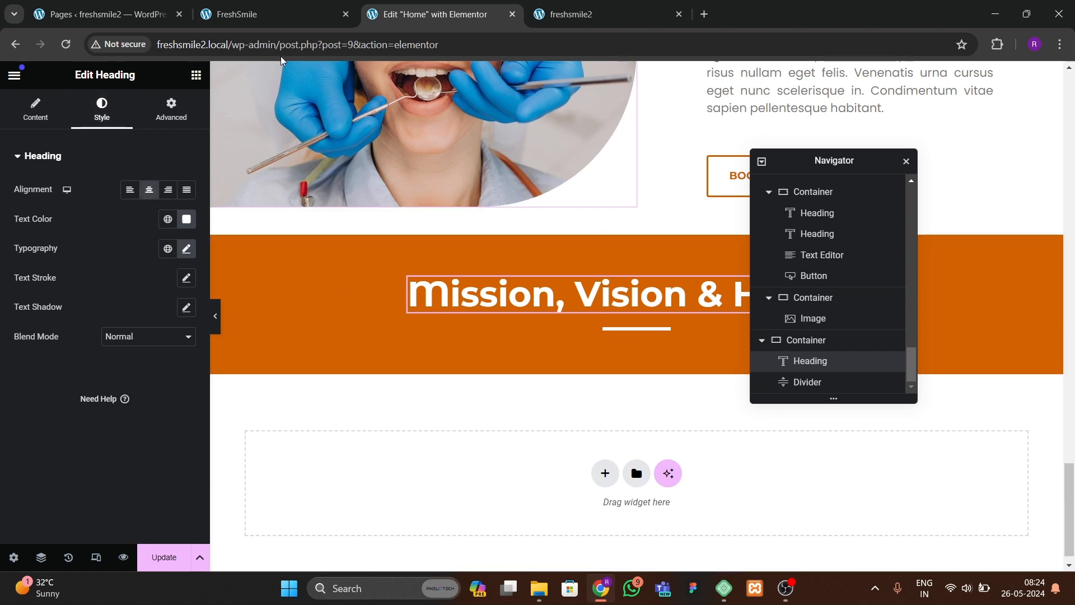
Step: Change the pasted heading's title to Our Team
key("ctrl+shift+Tab")
left_click(429, 17)
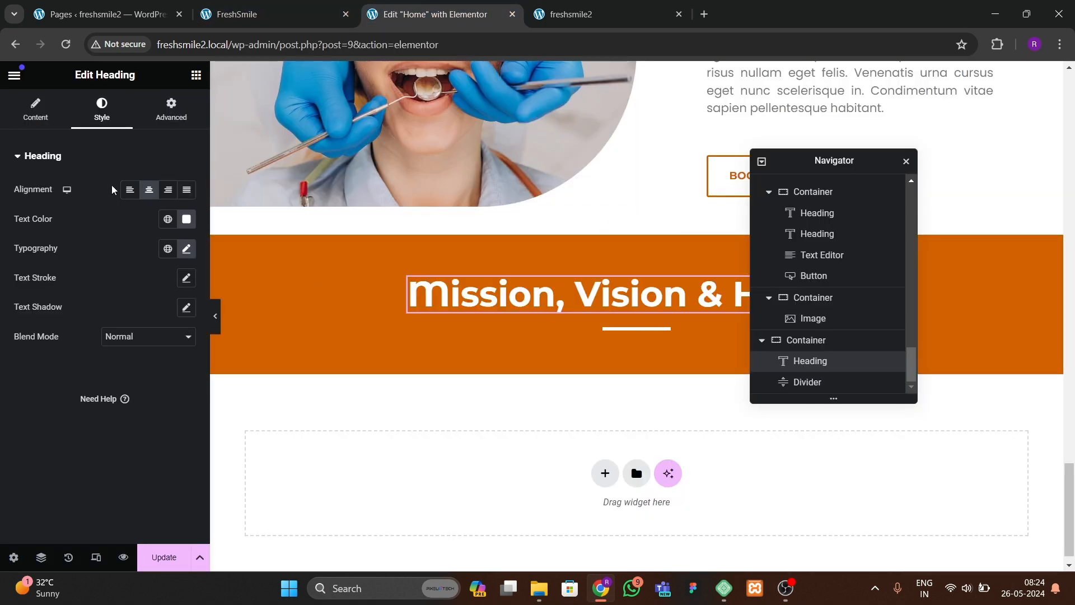
left_click(53, 119)
type("O")
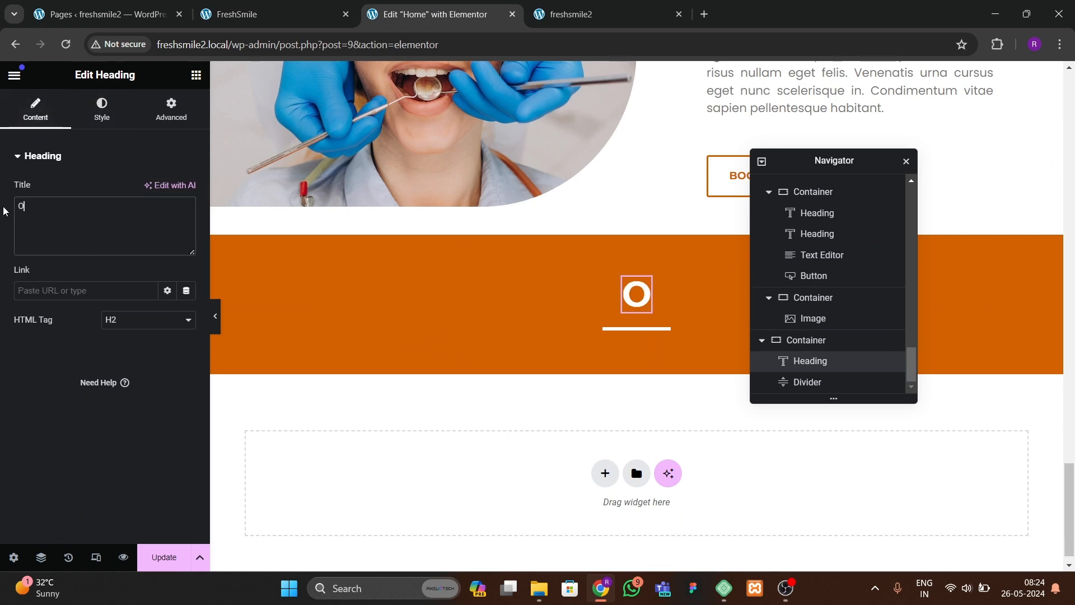
type("ur Team")
key("BackSpace")
key("BackSpace")
key("BackSpace")
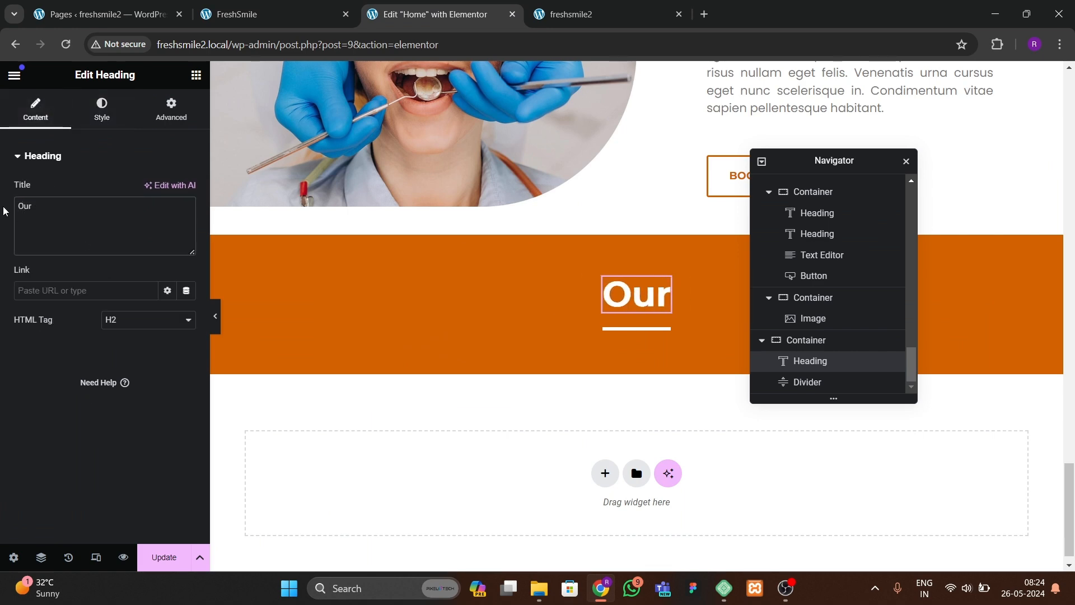
type("Team")
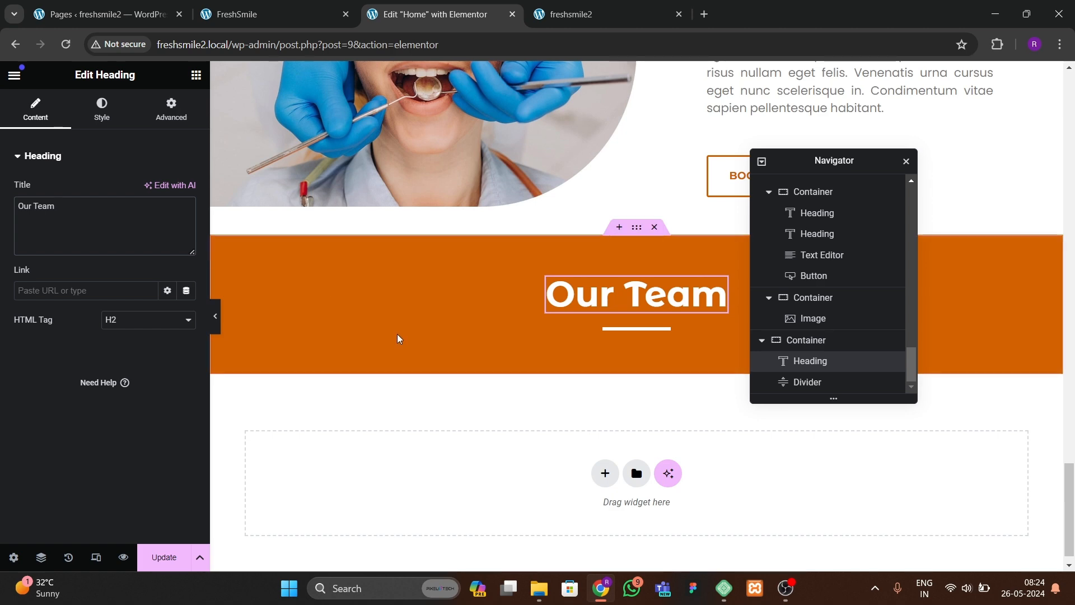
Step: Add a new container below the divider inside the orange section
left_click(255, 17)
left_click(430, 17)
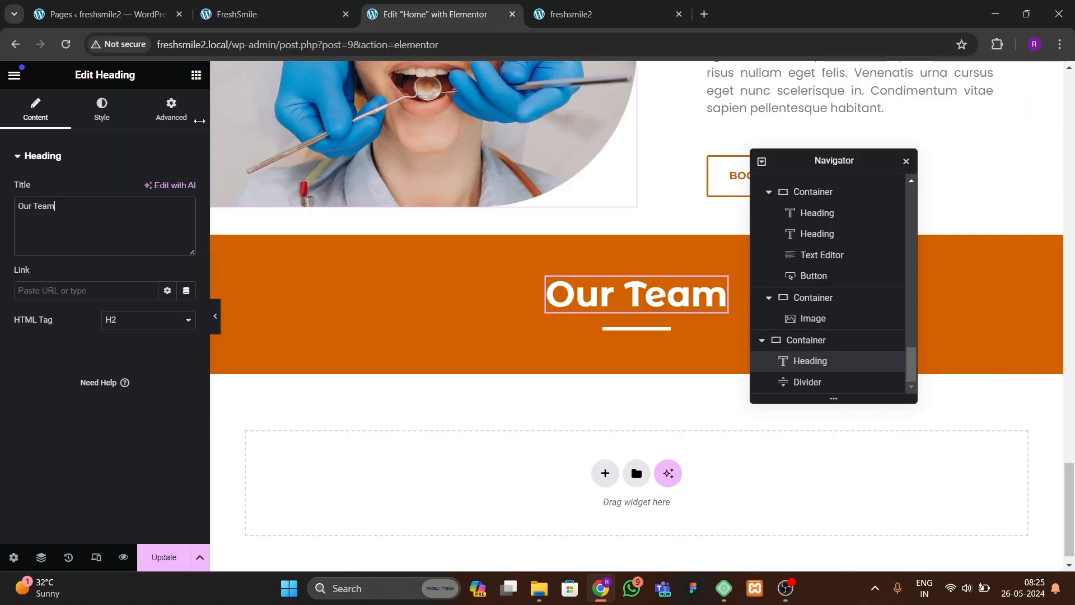
left_click(197, 77)
left_click_drag(56, 291, 647, 331)
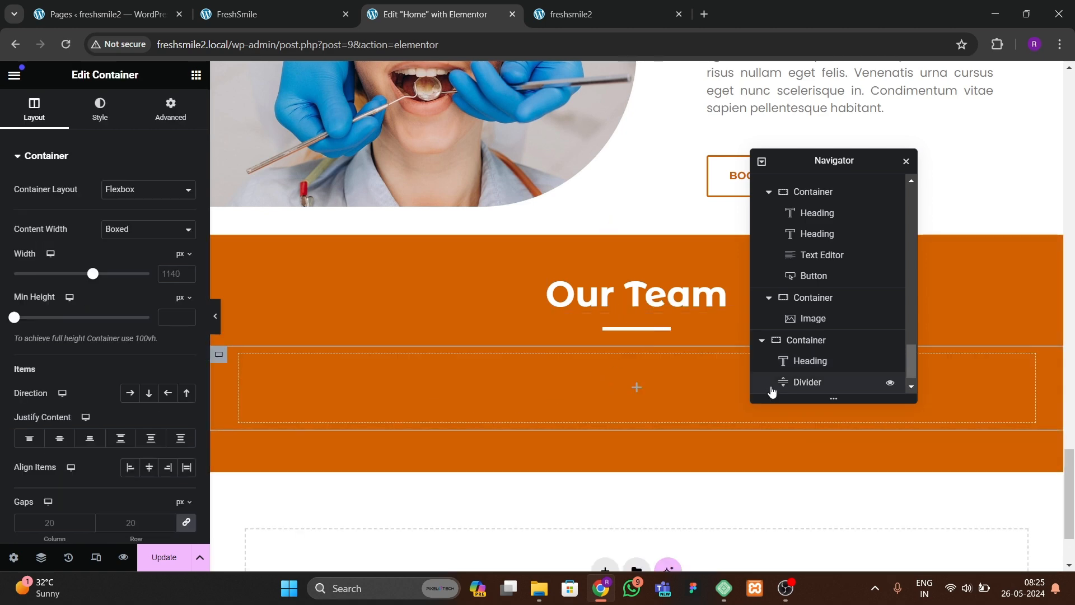
Step: Rename the Quality Oral Health Care section's container to call to action in the Navigator
left_click(763, 162)
left_click(806, 314)
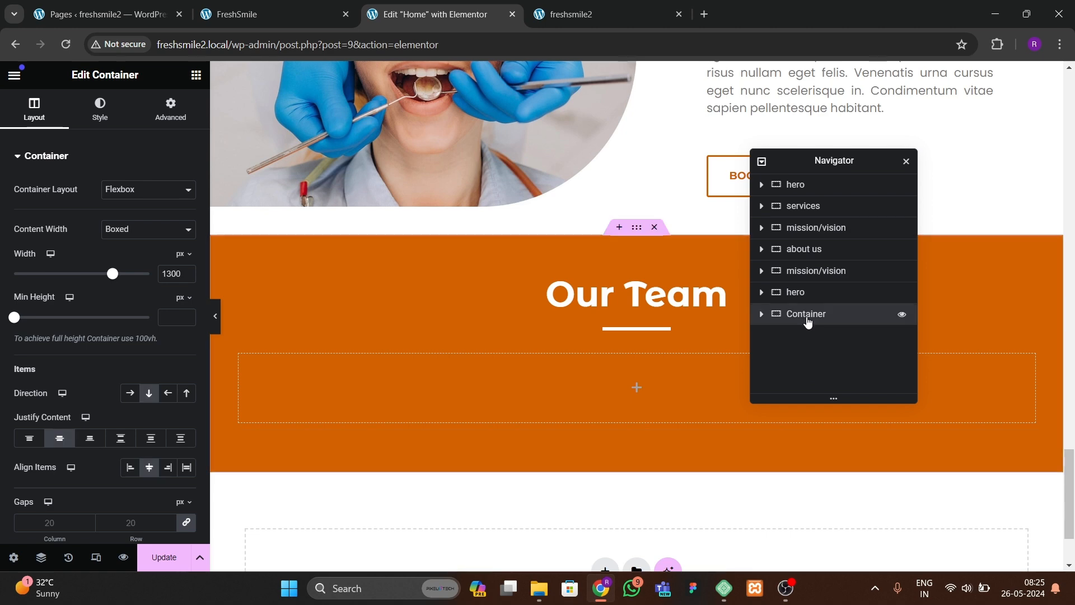
left_click(801, 292)
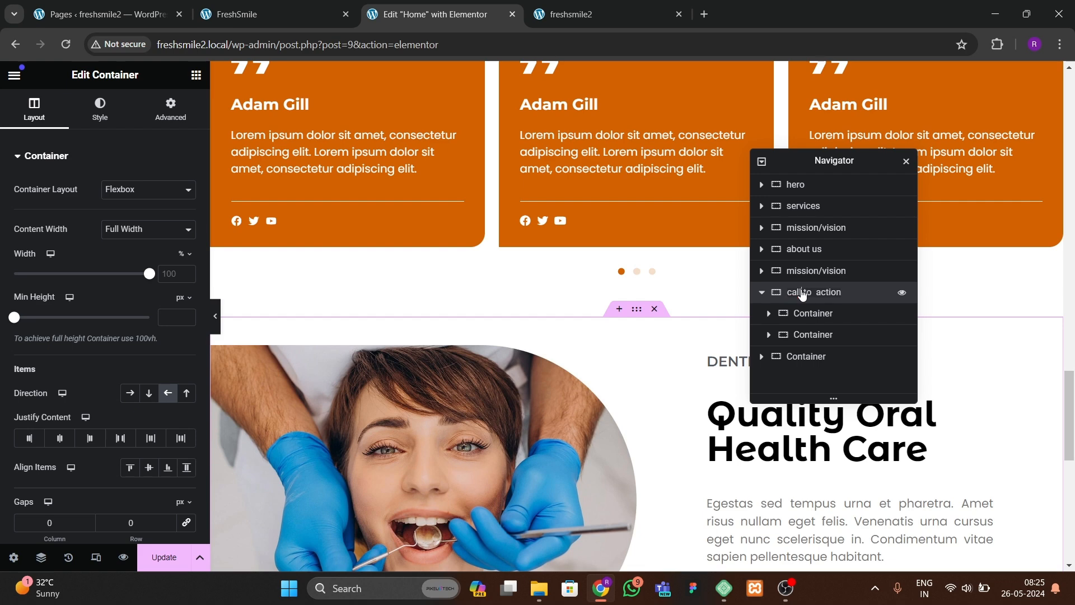
left_click(761, 292)
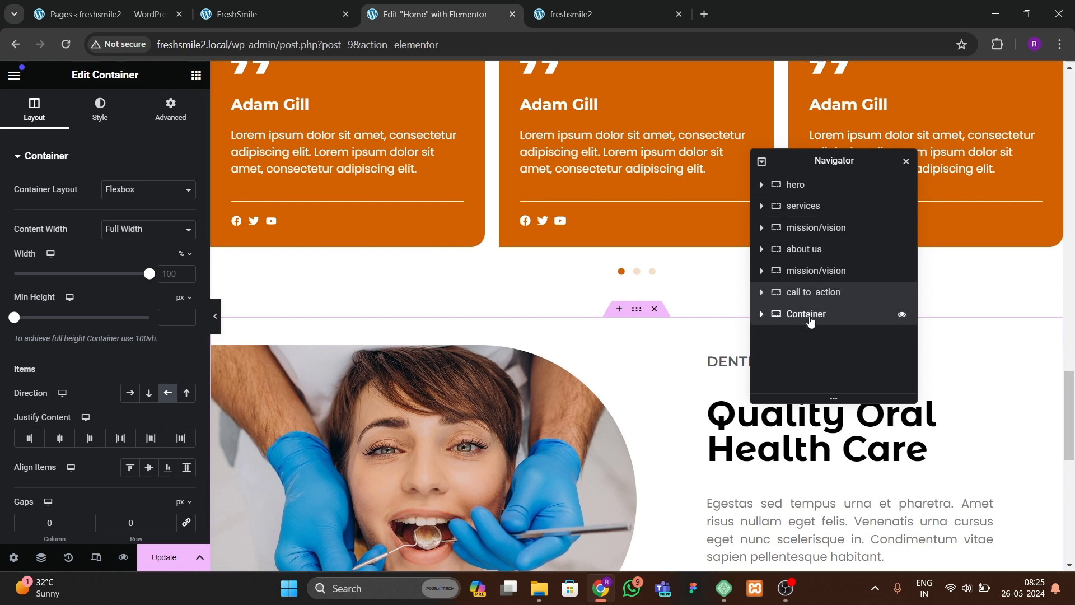
Step: Rename the orange section's container to teams in the Navigator
left_click(810, 316)
double_click(810, 316)
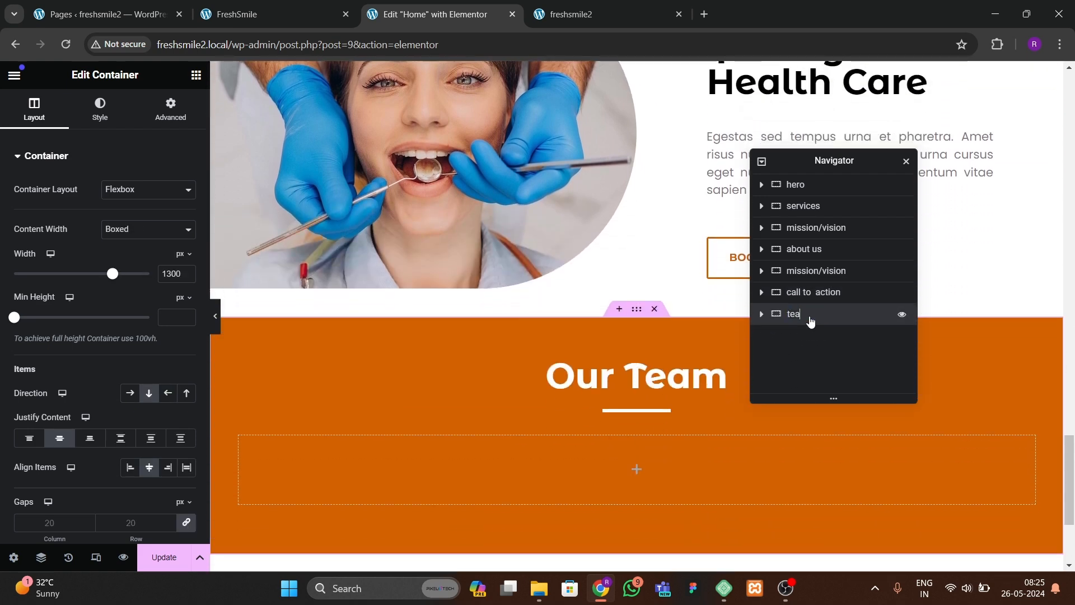
left_click_drag(818, 158, 864, 144)
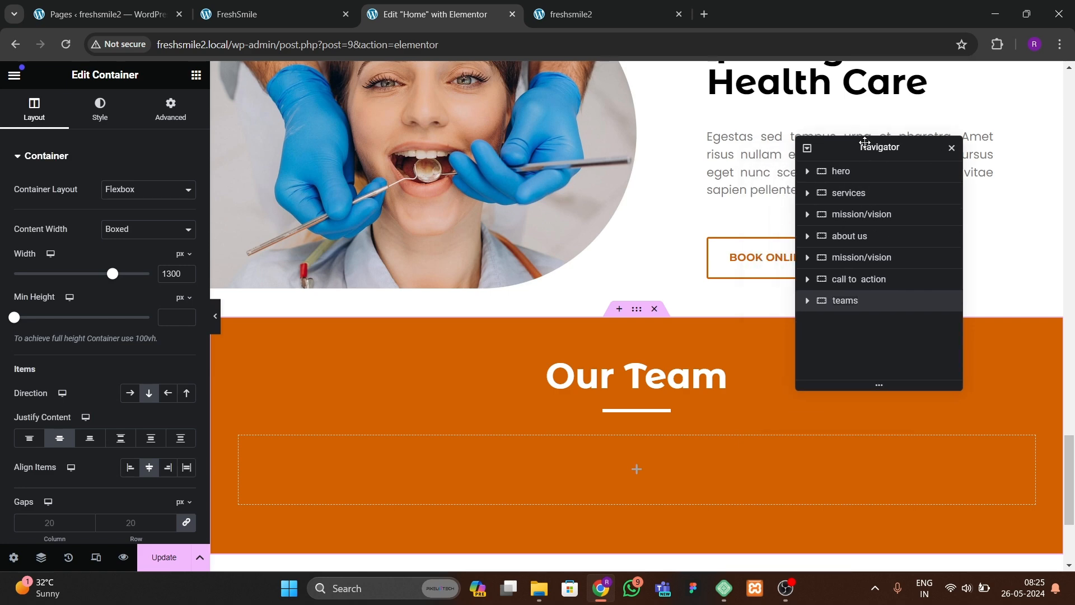
Step: Set the padding of the inner container under the divider to 0 on all sides
left_click(808, 301)
left_click(859, 363)
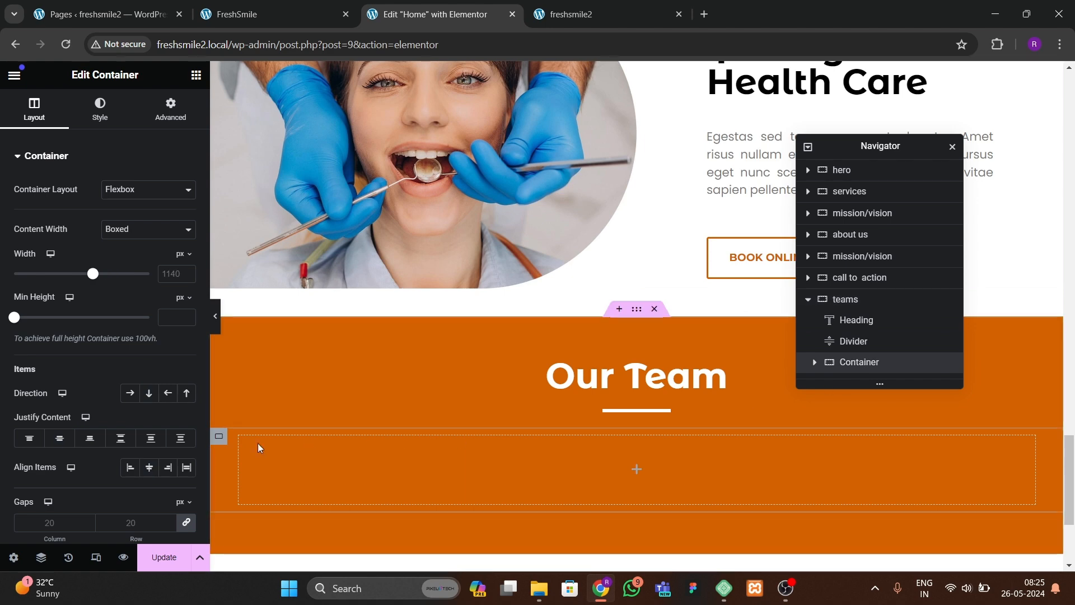
left_click(129, 254)
left_click(172, 113)
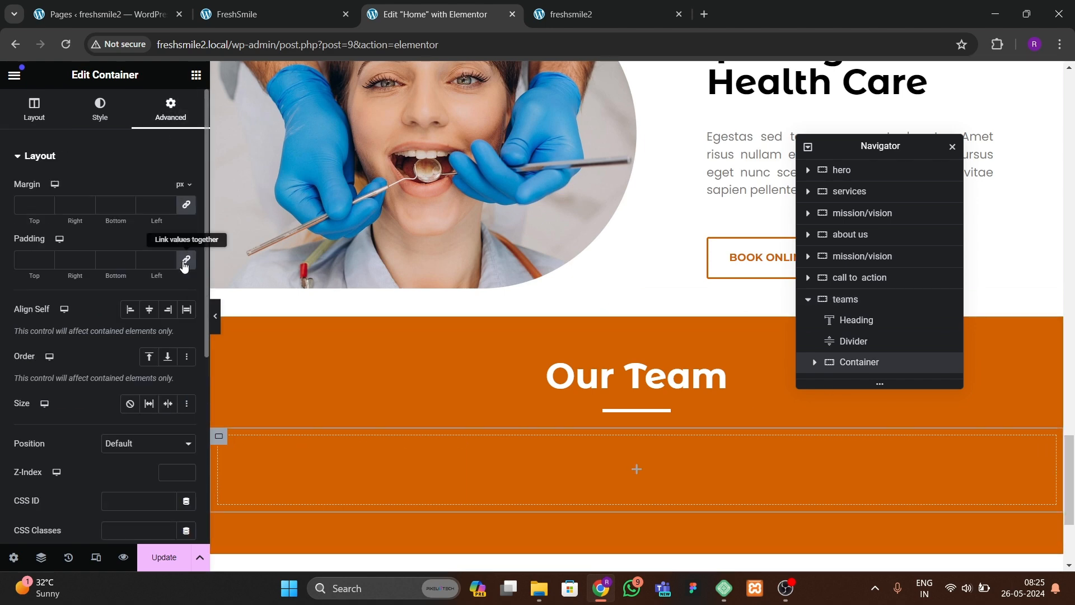
left_click(185, 265)
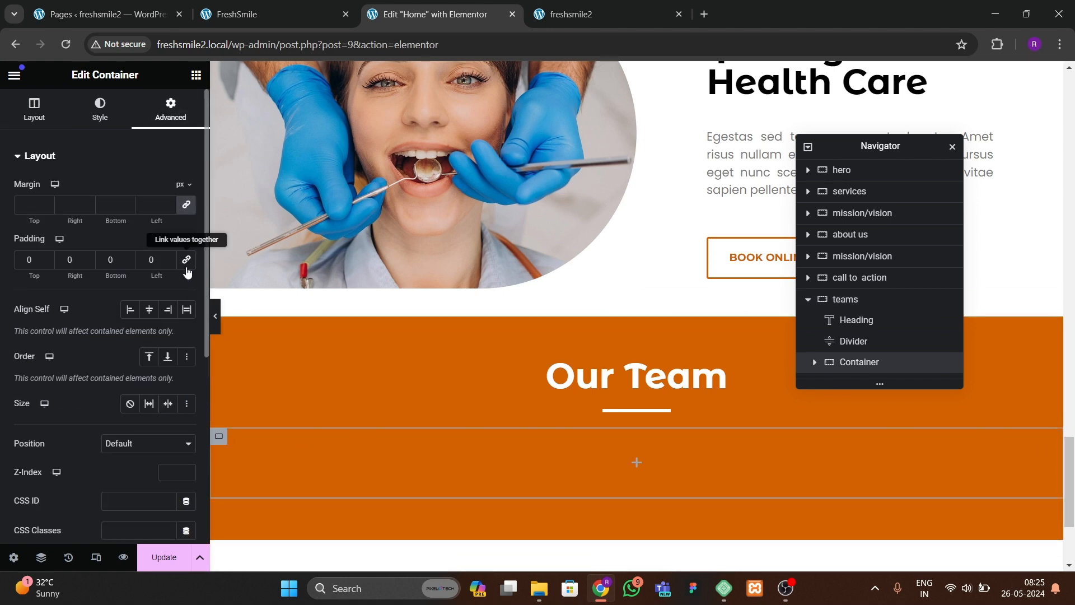
Step: Add a nested container inside the inner container of the teams section
left_click(196, 75)
left_click_drag(53, 284, 406, 487)
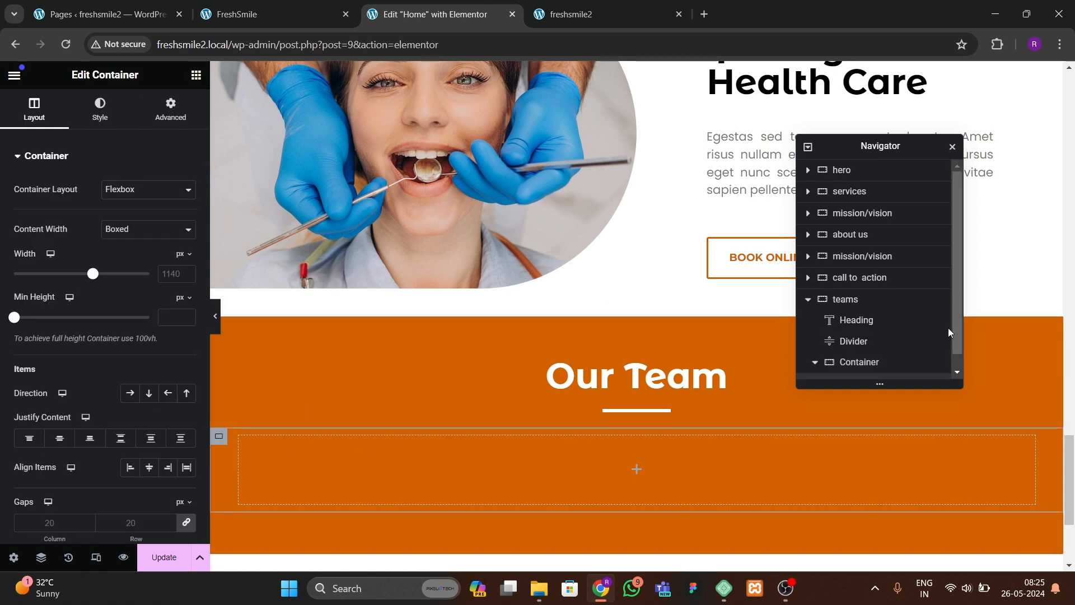
scroll(935, 355, "down", 1)
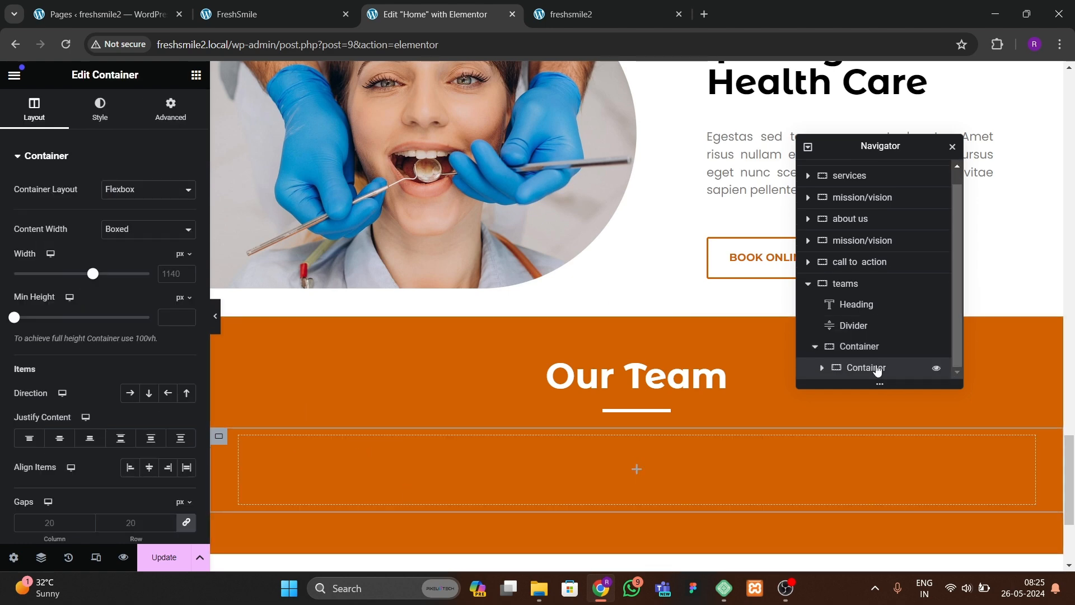
Step: Set the nested container's padding to 0 on all sides
left_click(134, 255)
left_click(172, 112)
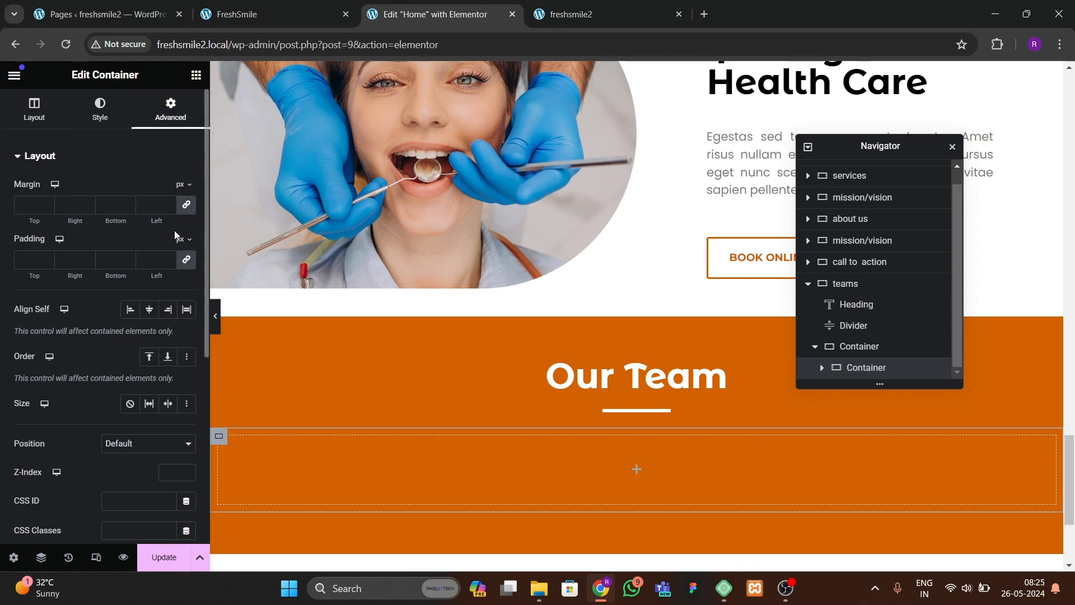
left_click(186, 259)
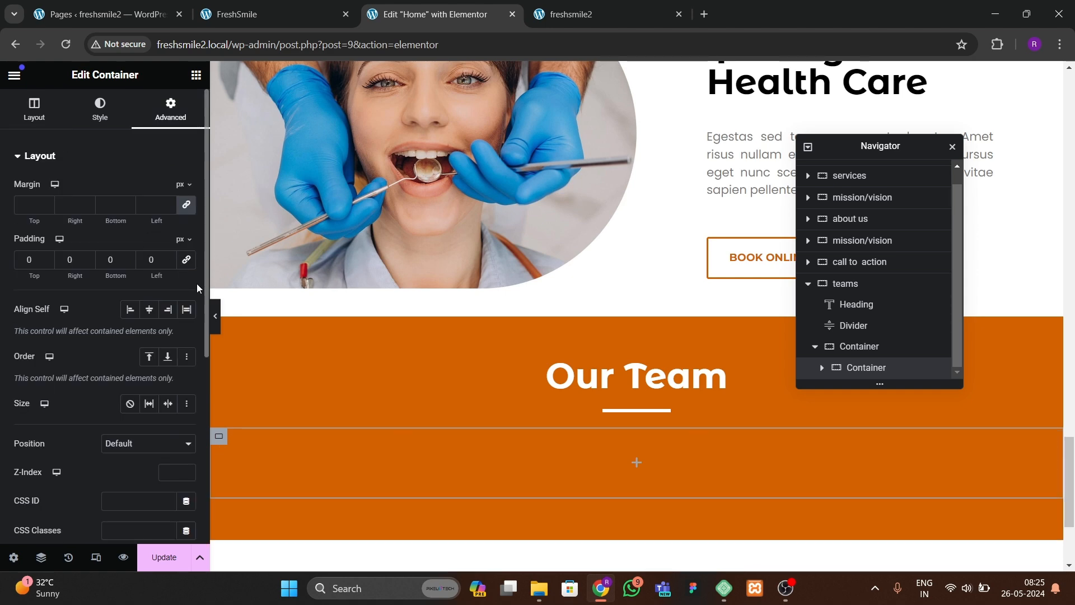
Step: Duplicate the nested container twice to make three column containers
right_click(868, 373)
scroll(901, 379, "down", 1)
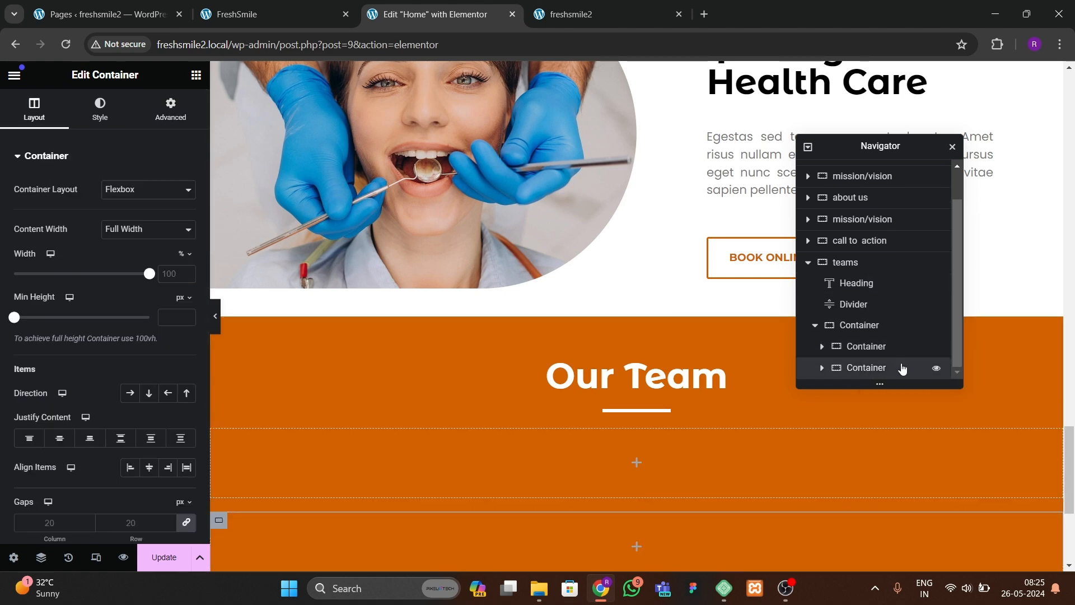
right_click(899, 368)
left_click(939, 255)
scroll(940, 336, "down", 1)
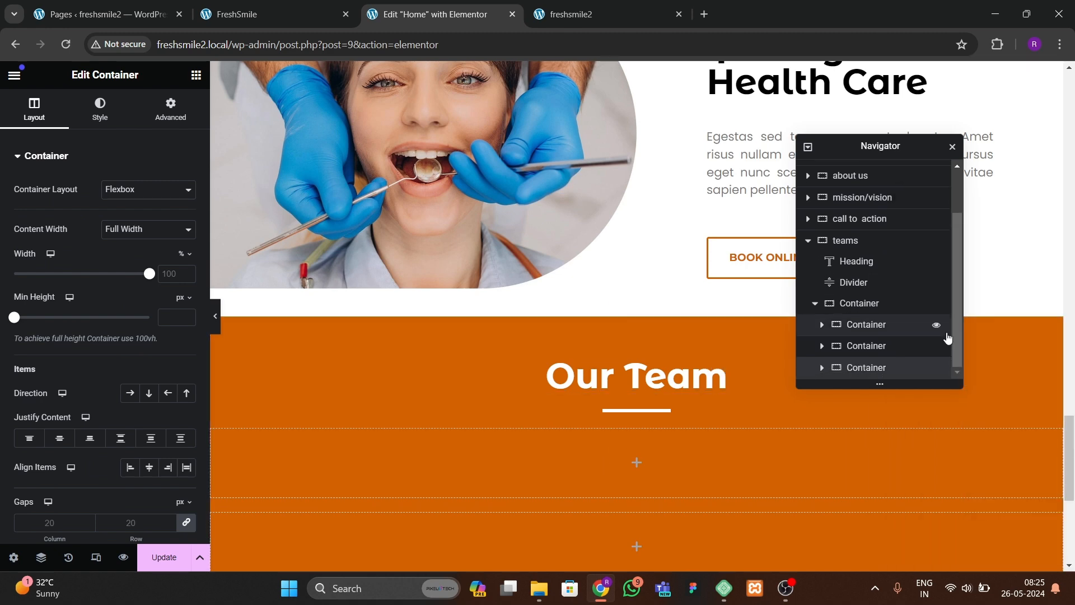
Step: Set the parent container's direction to row so the three columns sit side by side
left_click(930, 303)
left_click(171, 110)
left_click(34, 110)
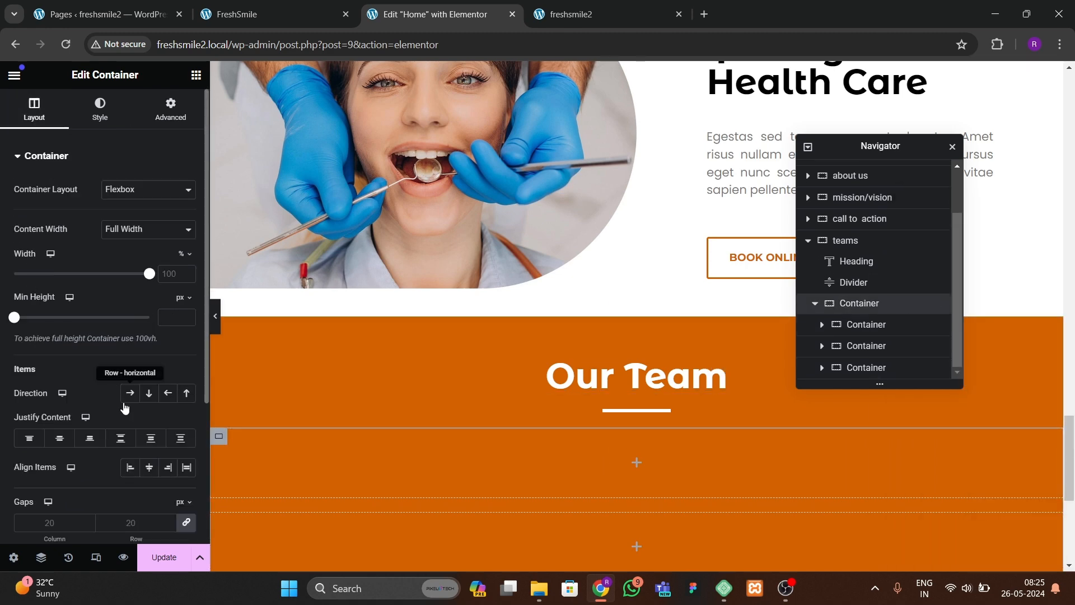
left_click(129, 393)
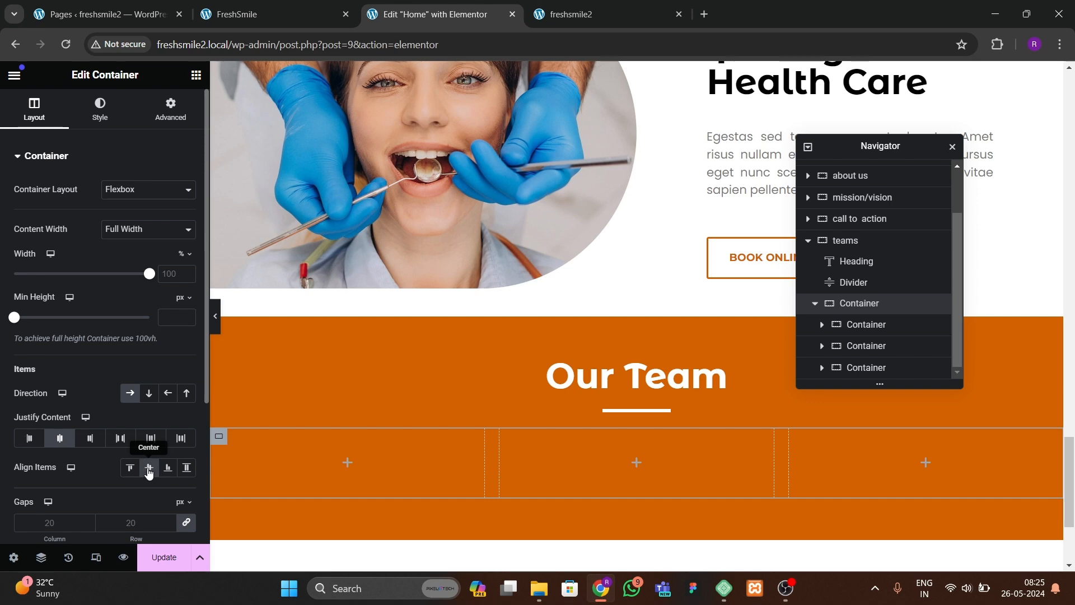
Step: Give the first column container a classic background color of #FFFFFF
scroll(406, 367, "down", 1)
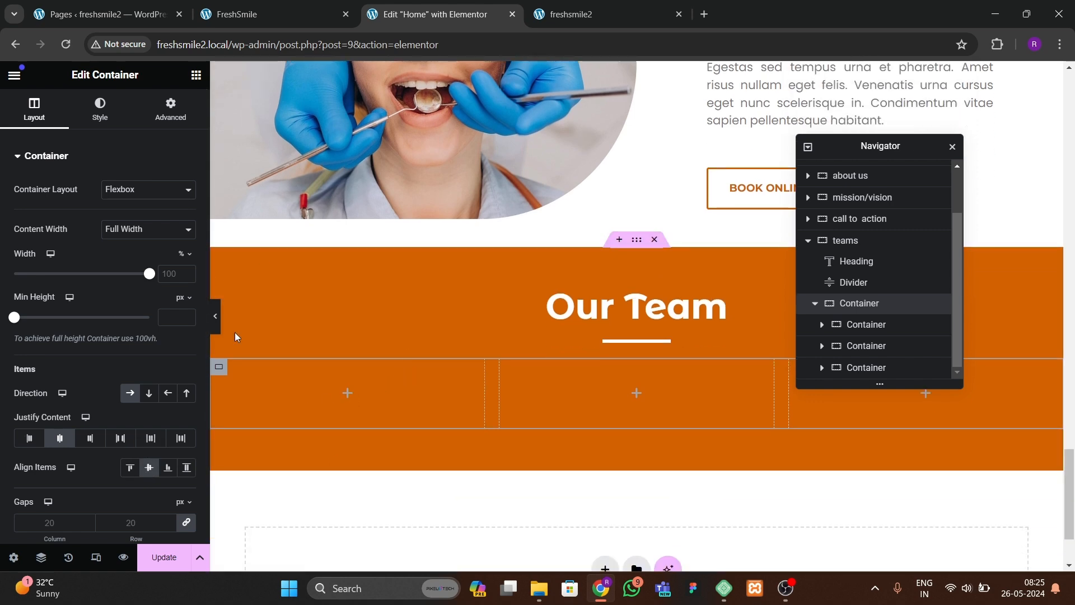
left_click(218, 367)
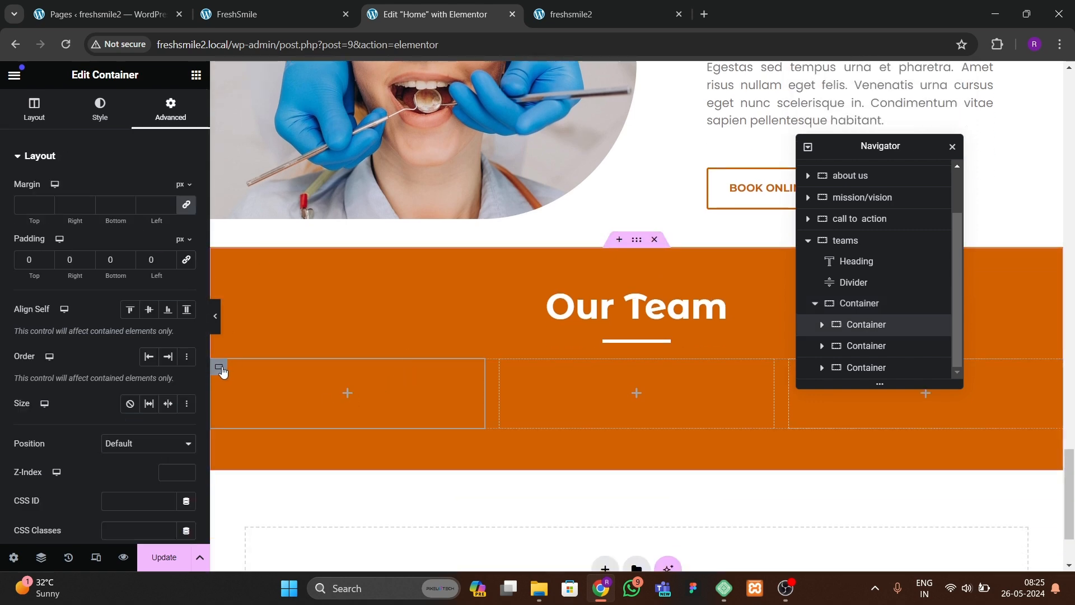
left_click(94, 116)
left_click(130, 219)
left_click(187, 248)
type("#FFFFFF")
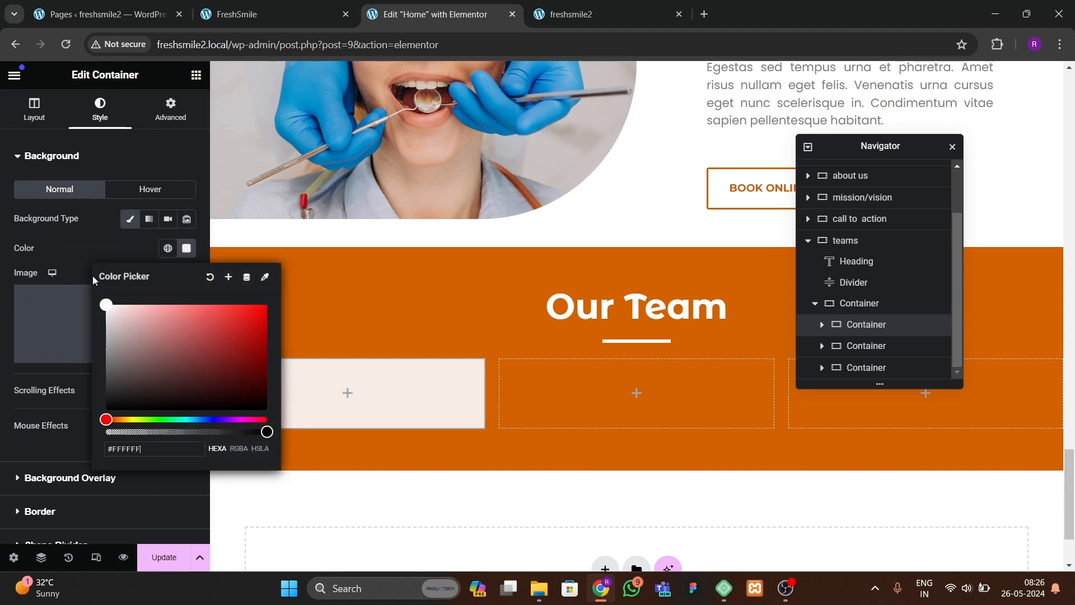
left_click(92, 277)
Step: Set the first column container's padding to 30 on all sides
left_click(171, 110)
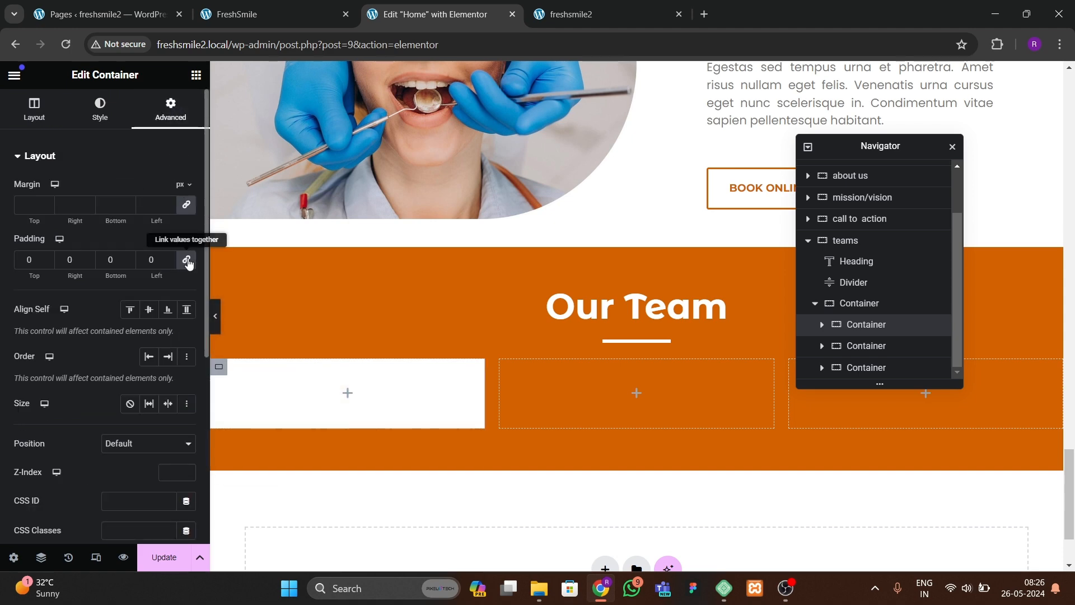
type("3")
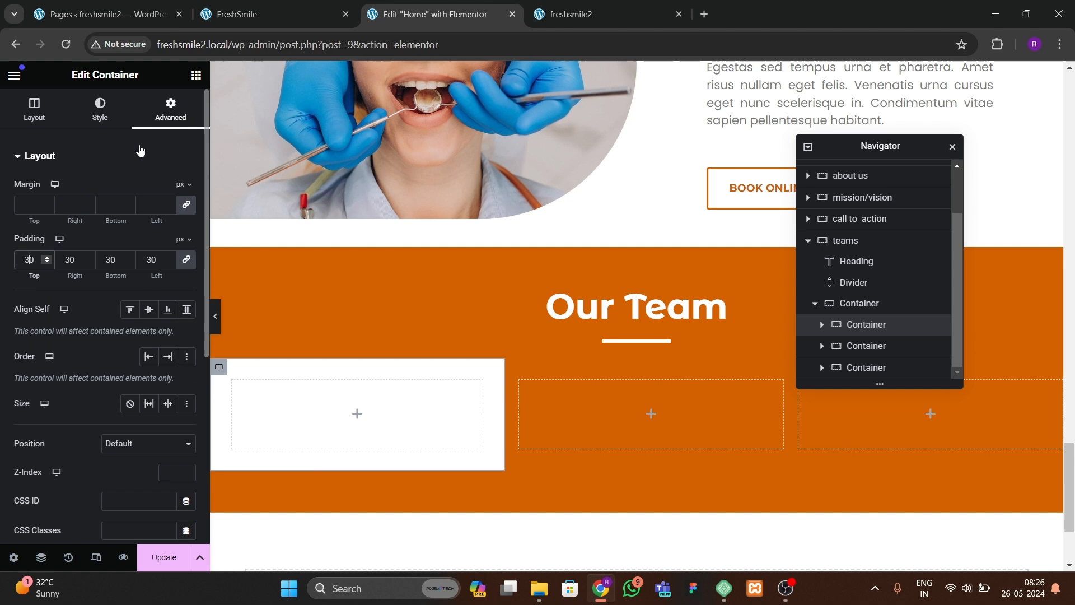
left_click(252, 14)
left_click(426, 14)
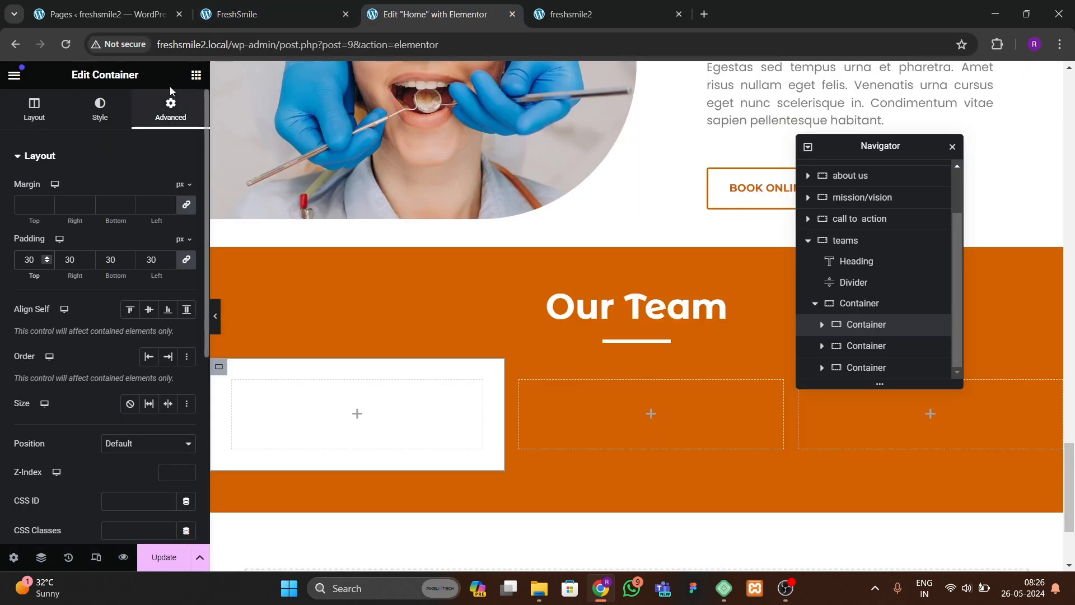
Step: Add an Image widget to the first column showing the bearded male doctor photo from the media library
left_click(196, 75)
left_click_drag(153, 399, 331, 412)
left_click(148, 249)
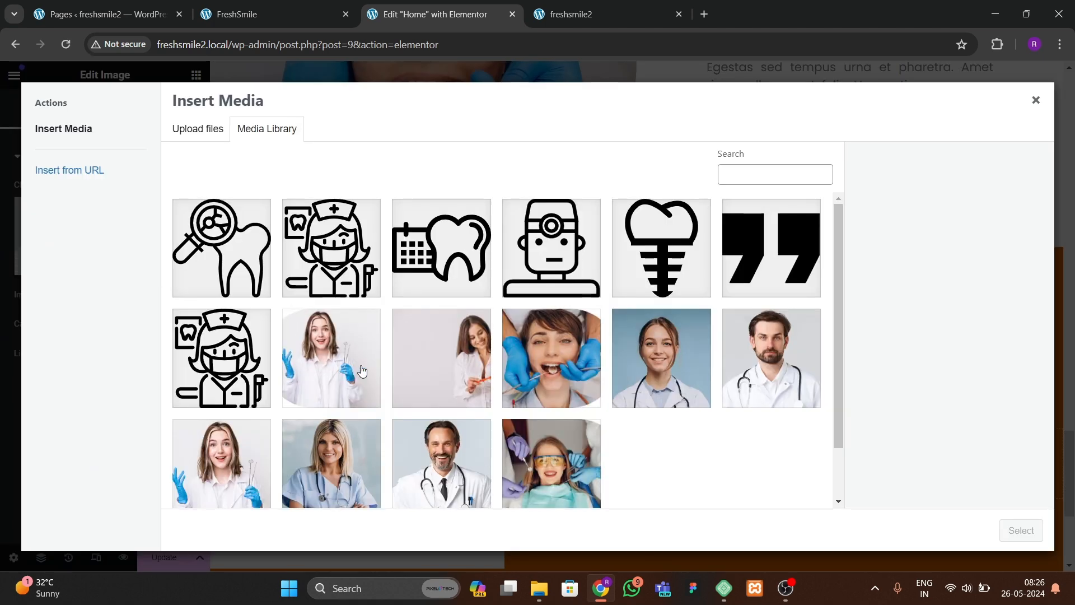
left_click(787, 368)
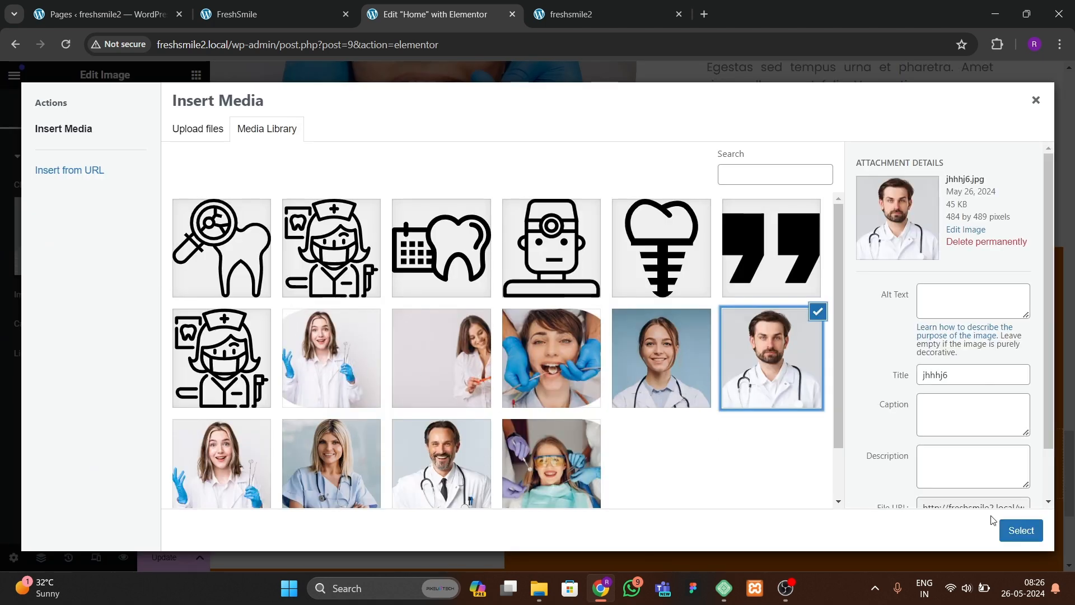
left_click(1011, 530)
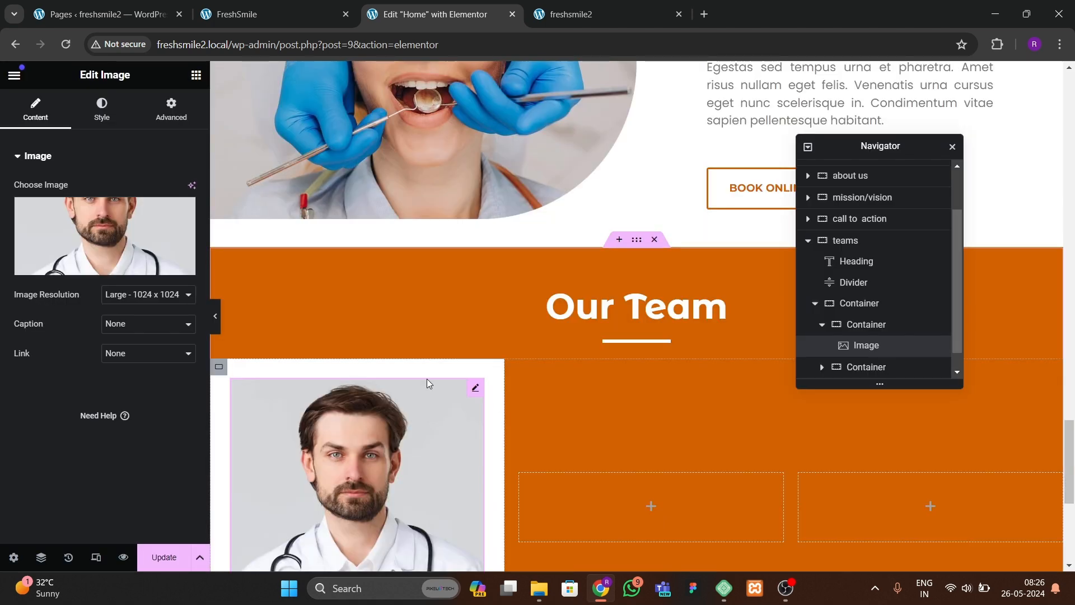
Step: Compare the first team card with the team cards on the live FreshSmile reference site
scroll(427, 379, "down", 4)
left_click(862, 326)
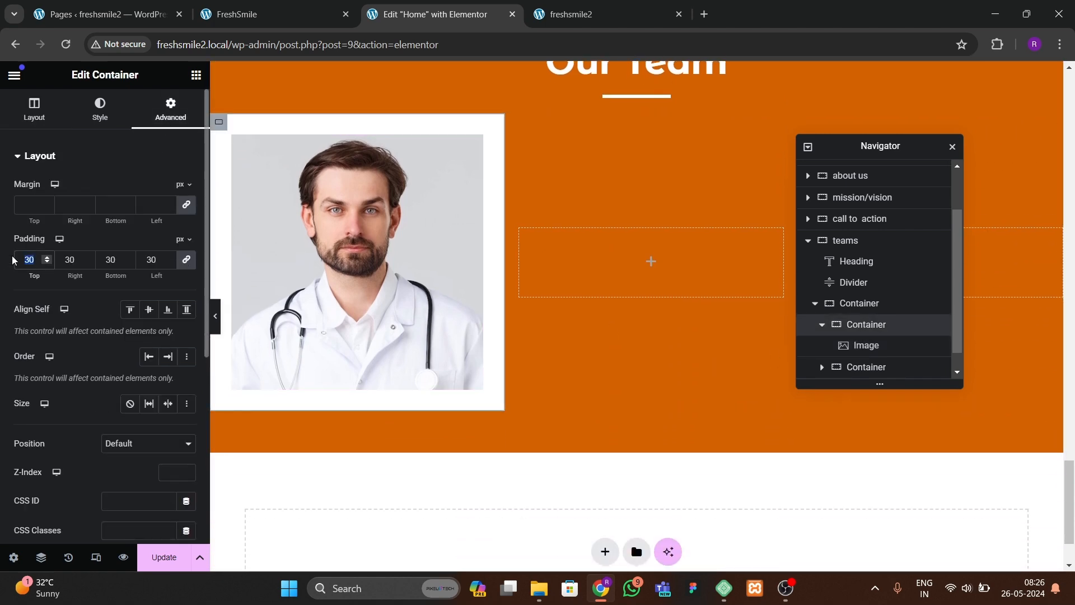
type("30")
left_click(416, 297)
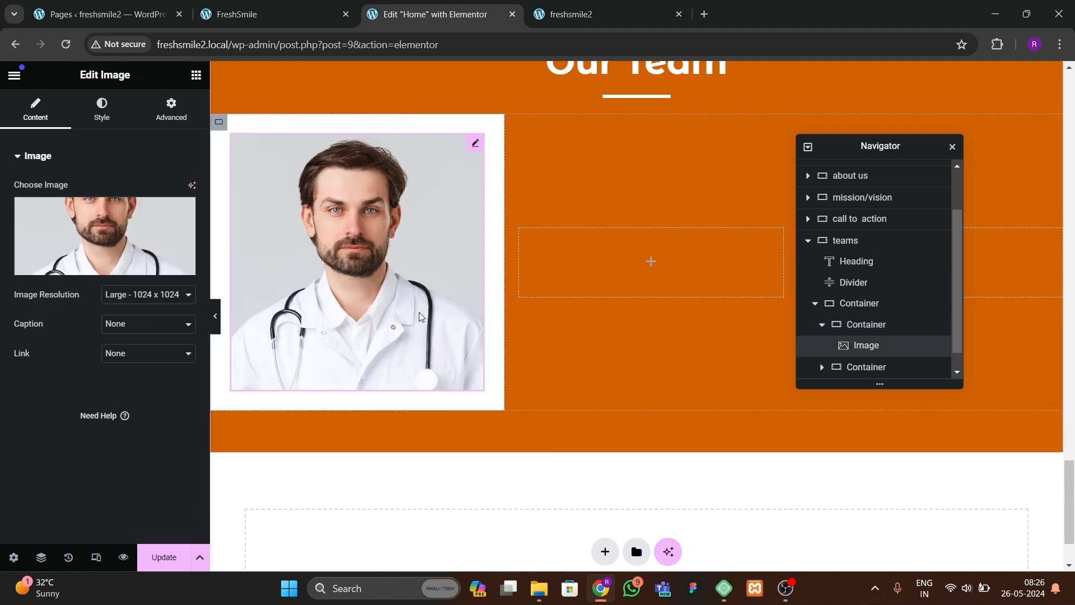
left_click(263, 17)
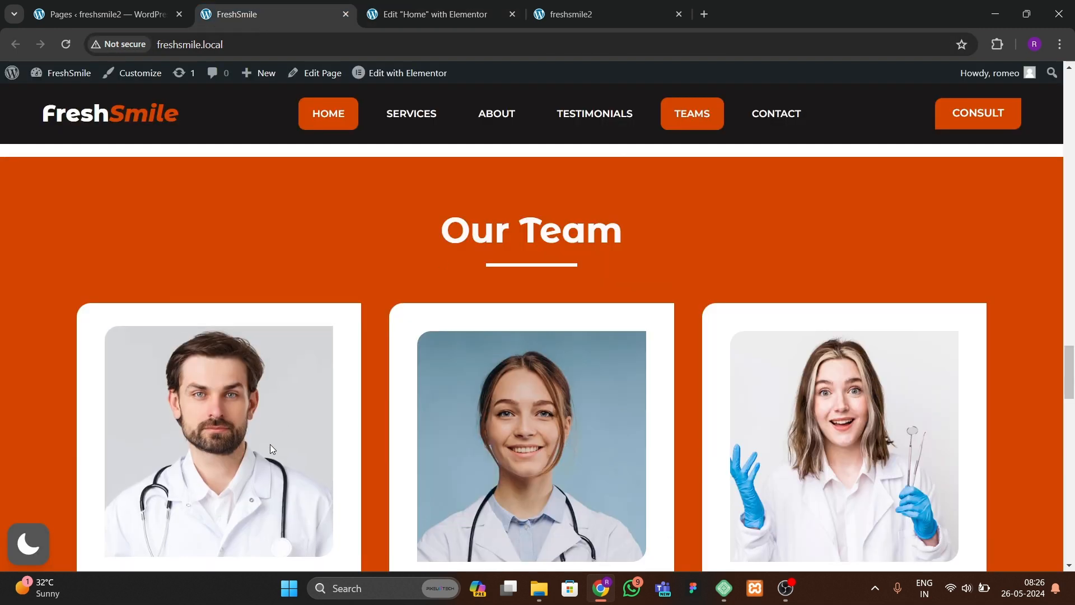
scroll(184, 379, "down", 4)
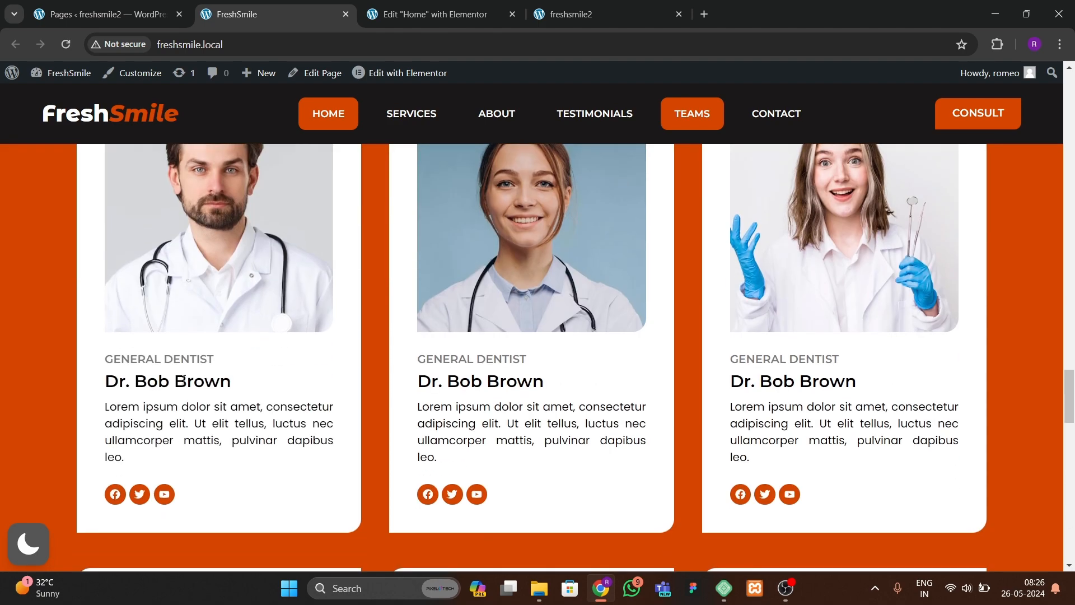
left_click(420, 16)
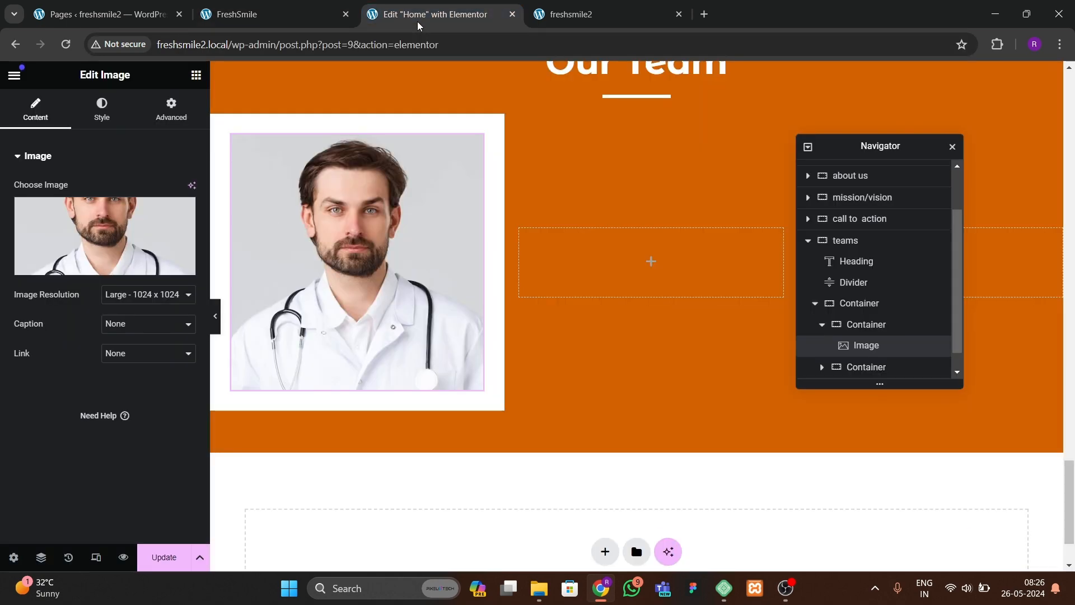
scroll(400, 415, "up", 12)
scroll(403, 421, "up", 15)
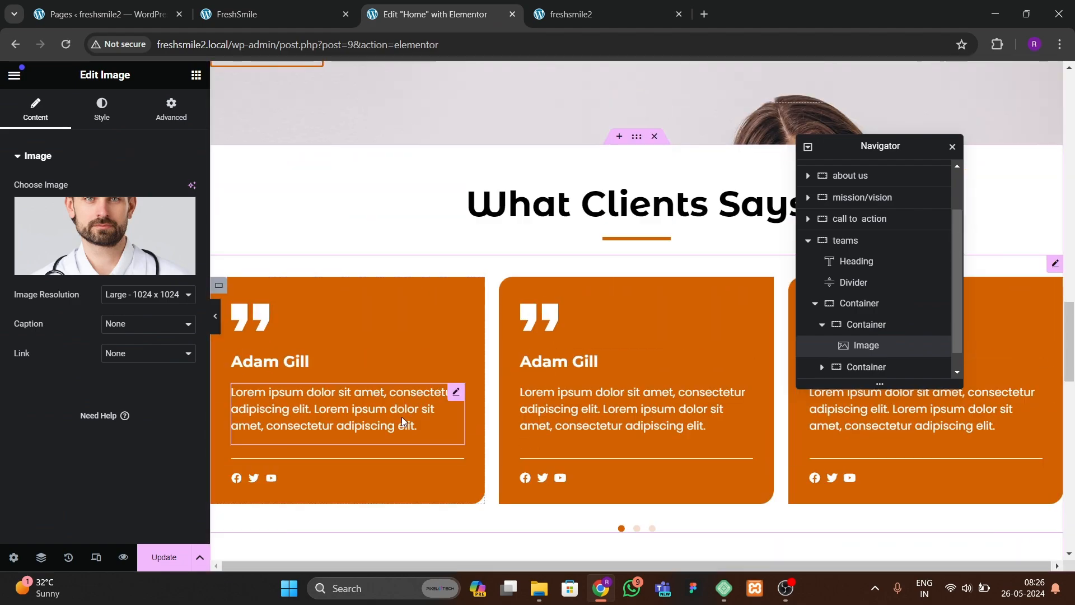
scroll(403, 421, "up", 2)
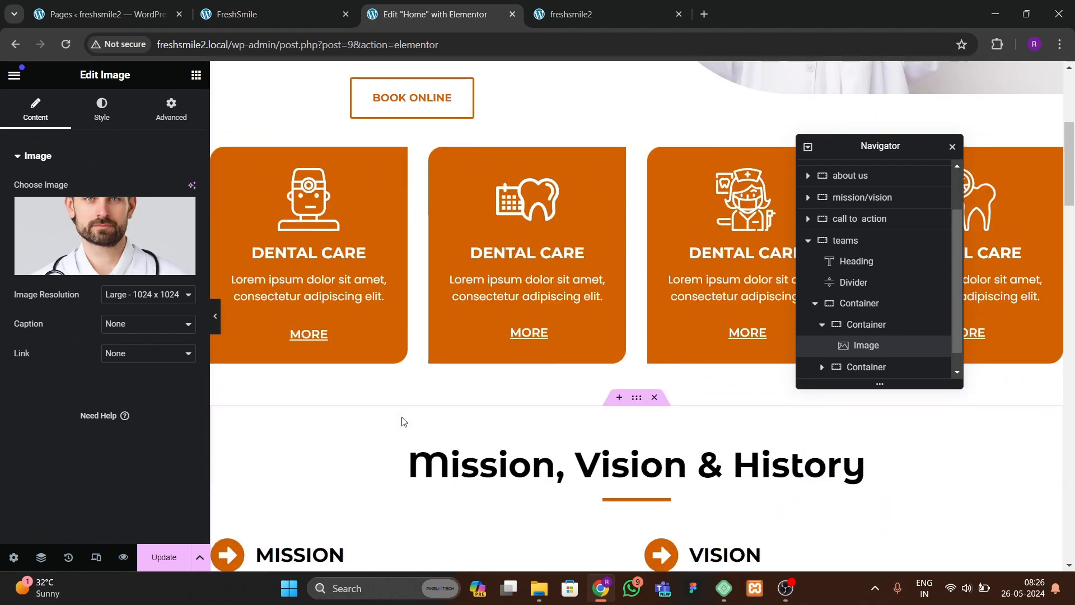
scroll(403, 421, "down", 20)
scroll(401, 417, "up", 2)
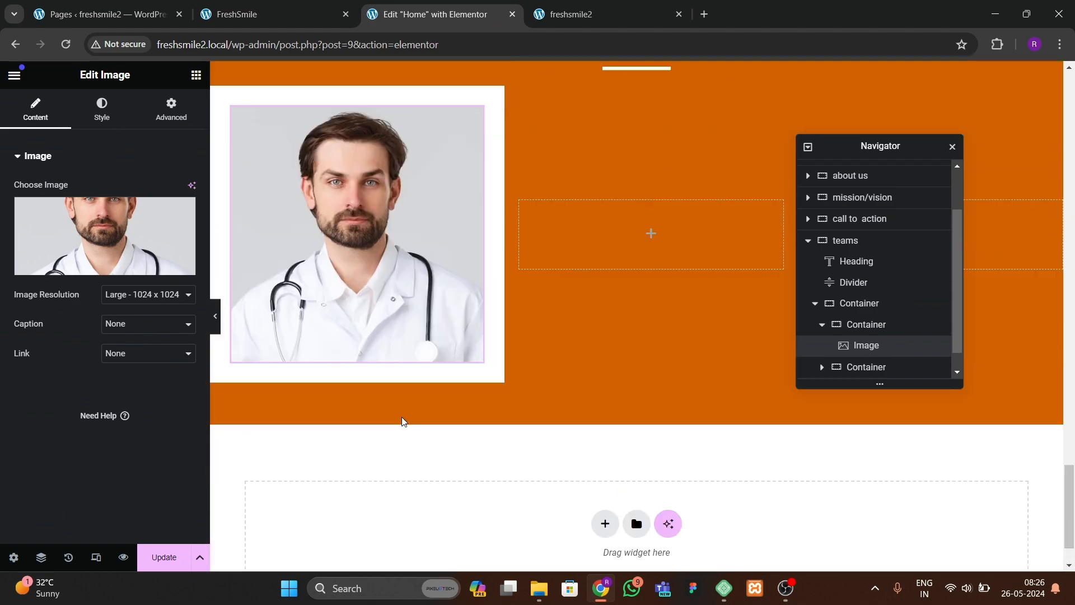
scroll(277, 348, "up", 8)
scroll(276, 348, "up", 8)
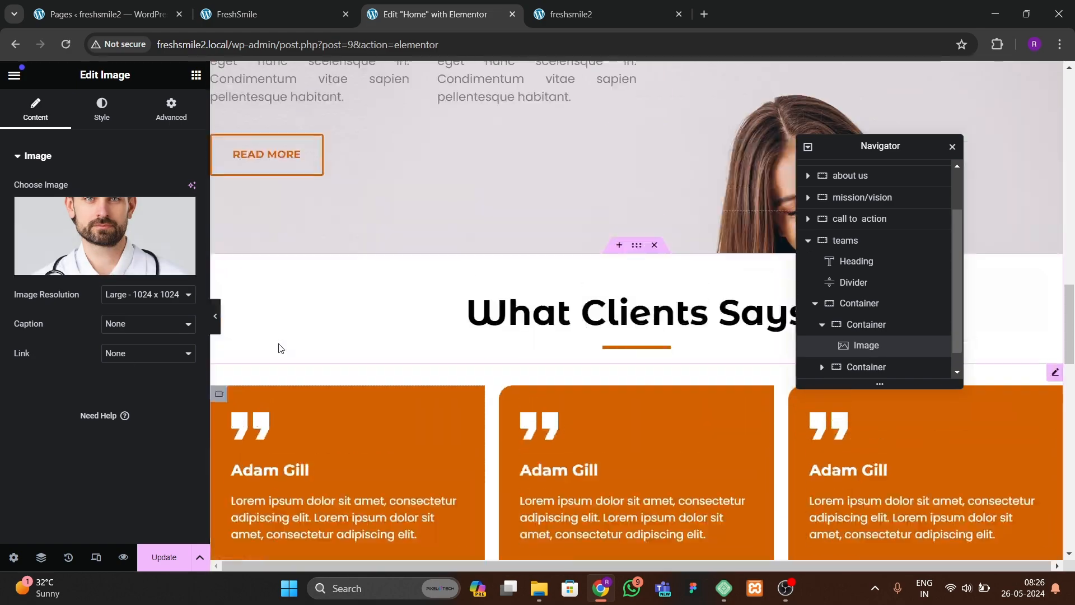
scroll(276, 348, "down", 3)
left_click(263, 335)
right_click(287, 336)
left_click(311, 349)
scroll(311, 351, "down", 15)
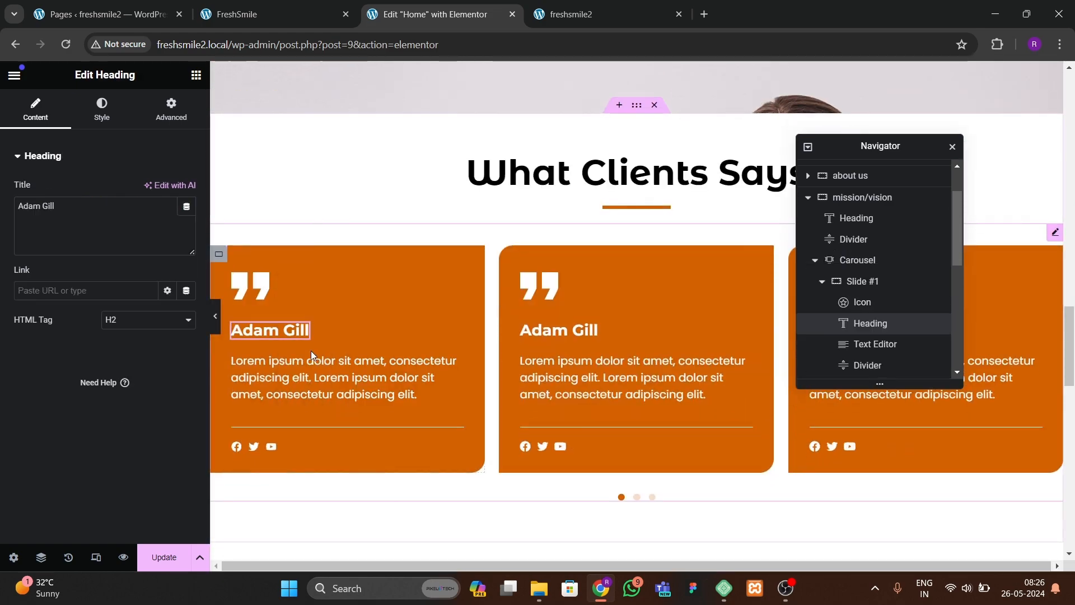
left_click(328, 273)
right_click(329, 257)
left_click(367, 352)
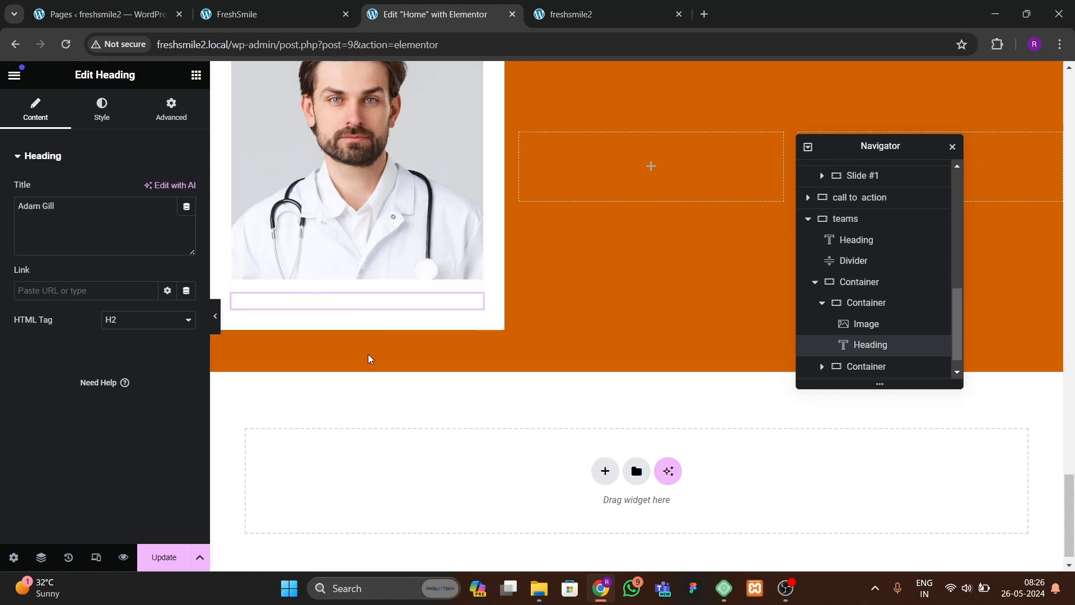
Step: Set the pasted heading's text color to black and align it left
left_click(102, 110)
left_click(186, 219)
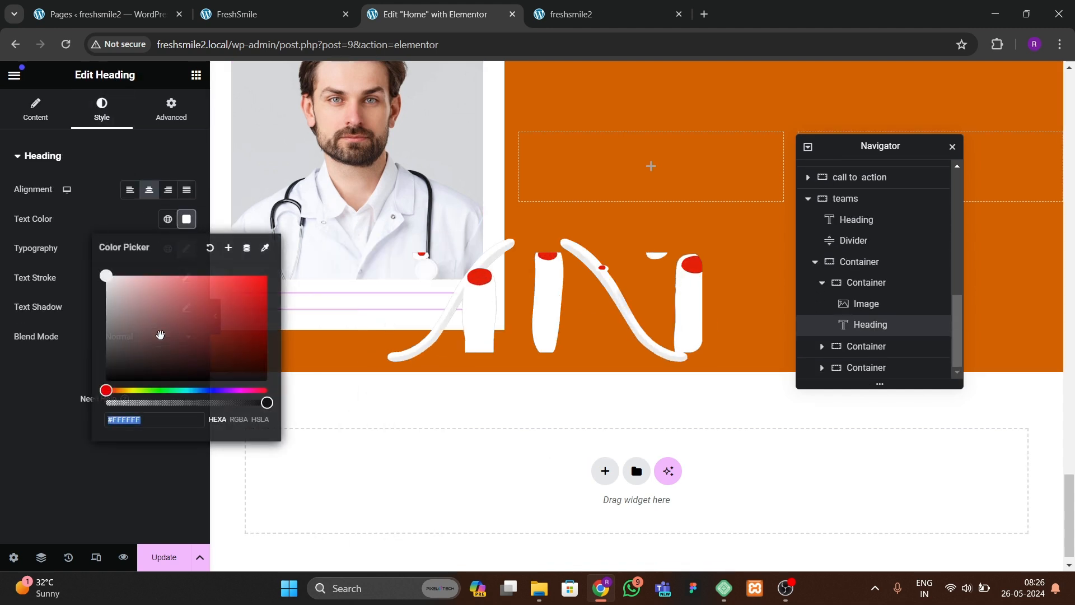
left_click(106, 379)
left_click(300, 307)
left_click(130, 189)
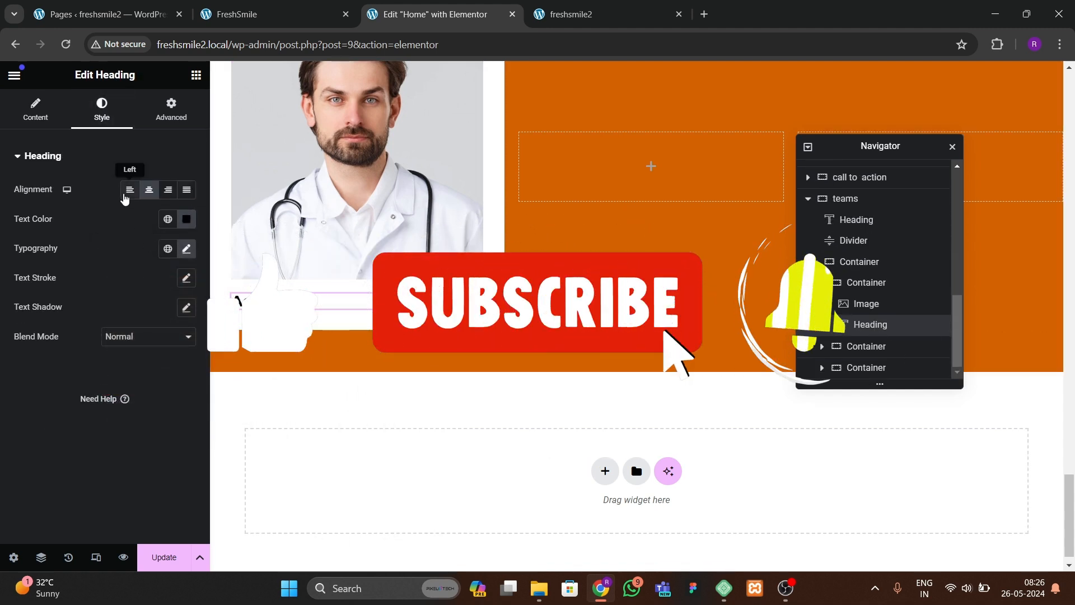
left_click(187, 248)
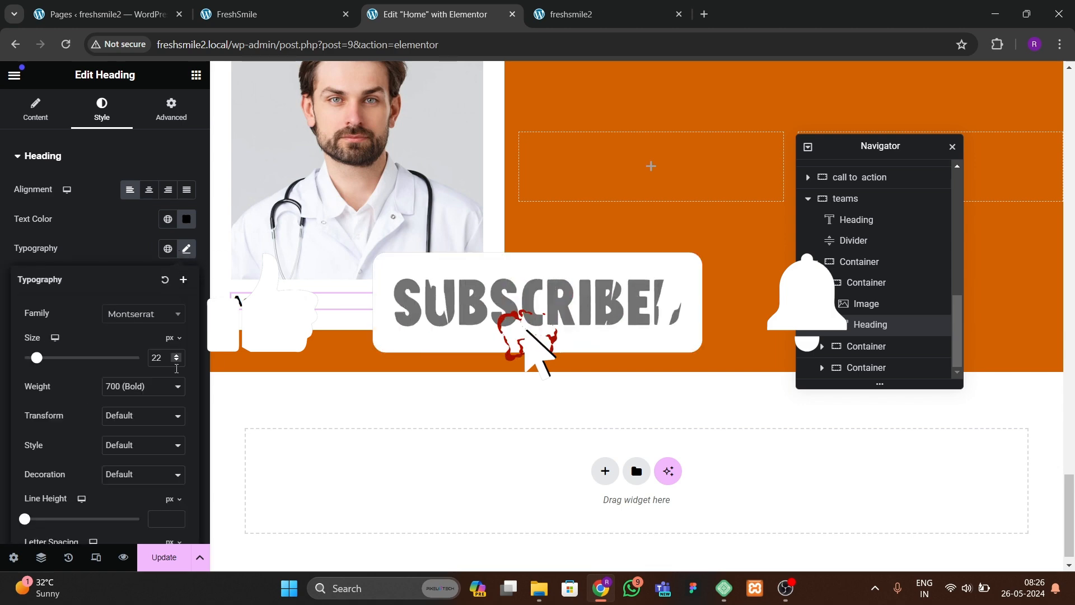
Step: Duplicate the name heading in the first team card
left_click(306, 21)
left_click(431, 14)
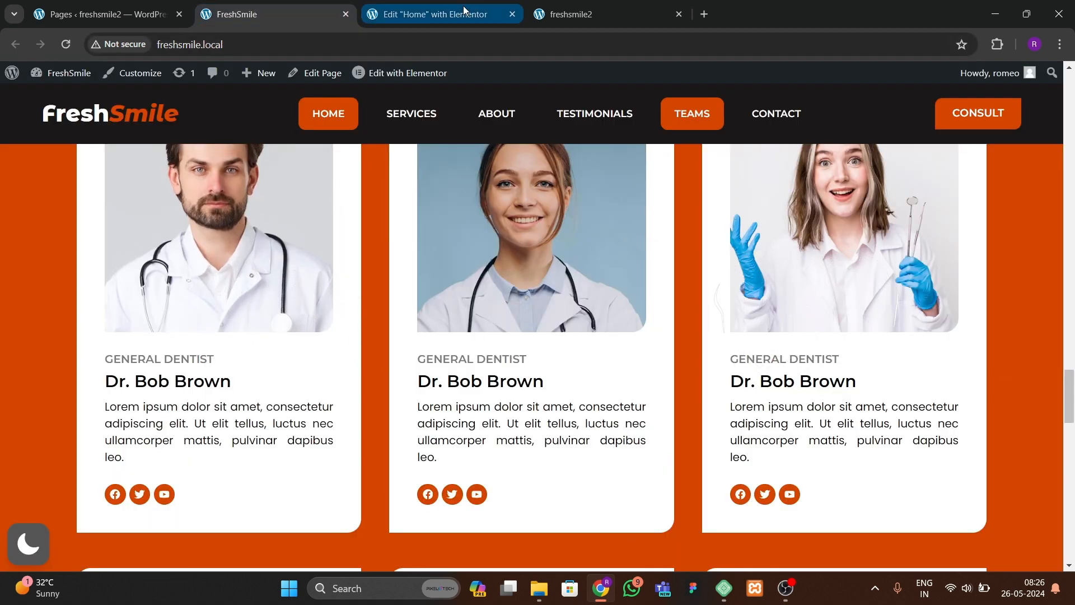
right_click(315, 302)
left_click(342, 312)
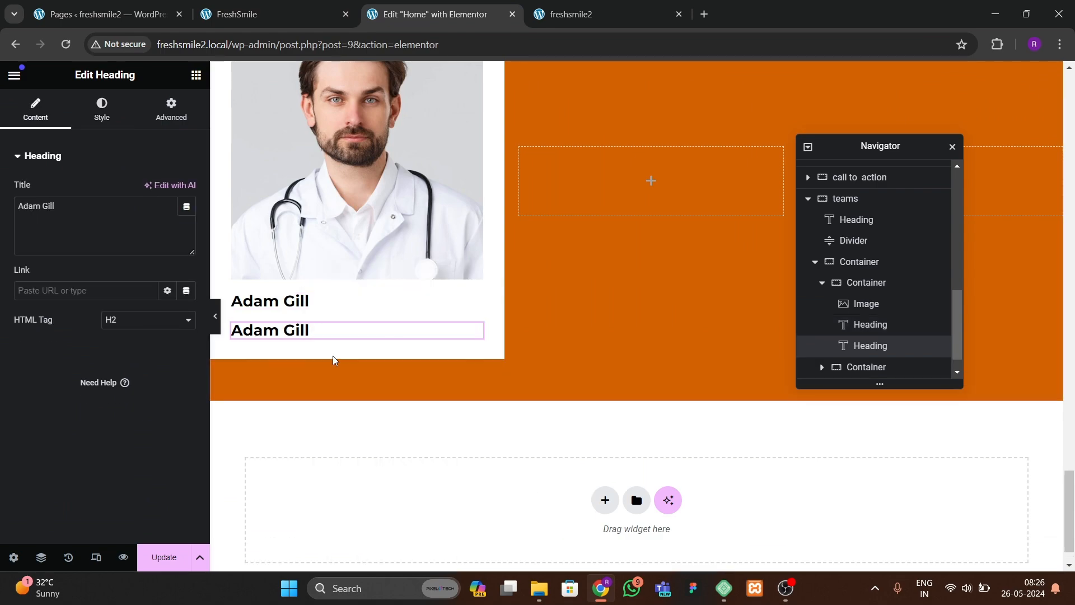
Step: Copy the paragraph text editor from the Quality Health Care section and paste it below the headings in the first team card
left_click(275, 14)
left_click(431, 14)
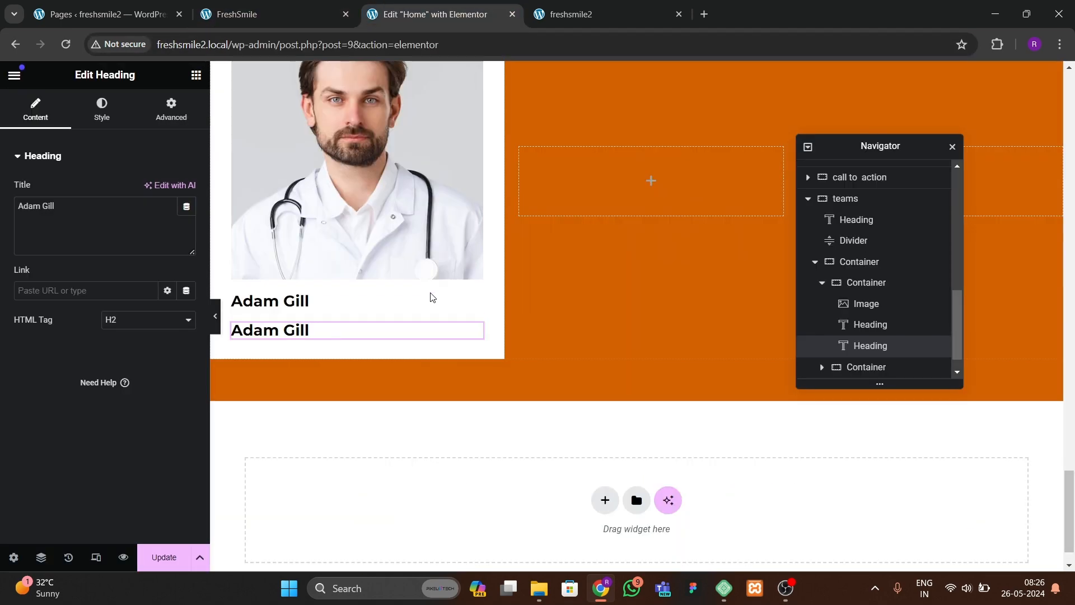
scroll(455, 351, "up", 15)
scroll(484, 346, "down", 3)
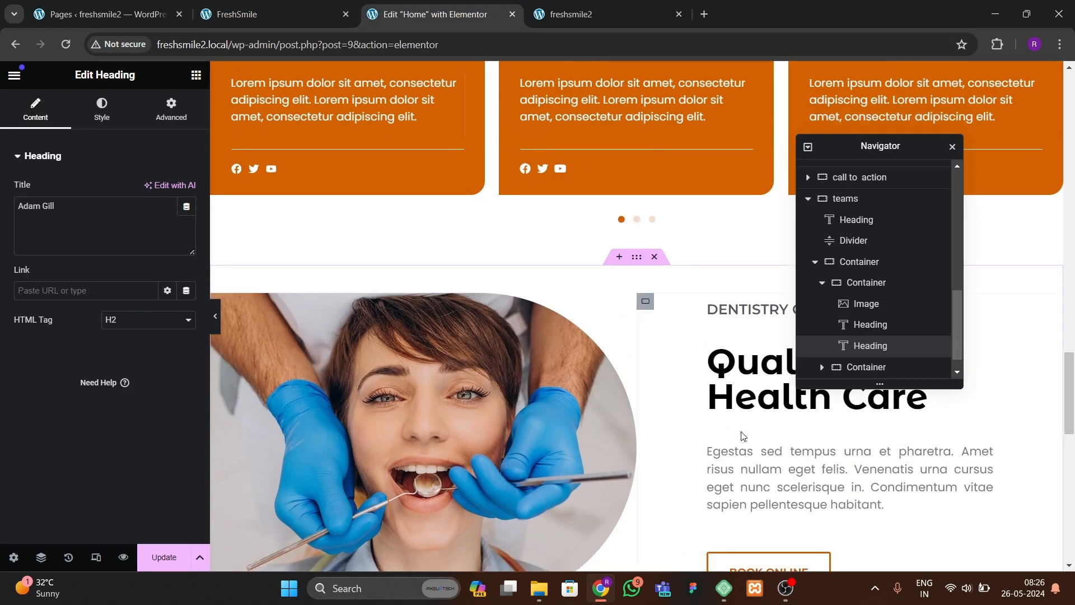
right_click(765, 450)
left_click(785, 345)
scroll(182, 422, "down", 5)
scroll(383, 404, "down", 10)
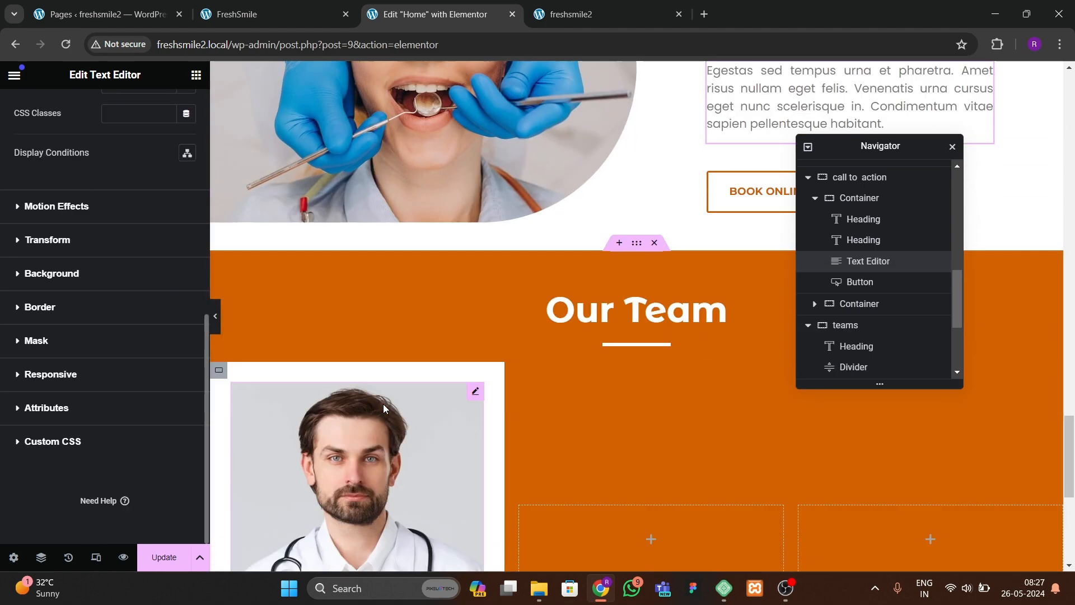
right_click(320, 344)
left_click(331, 363)
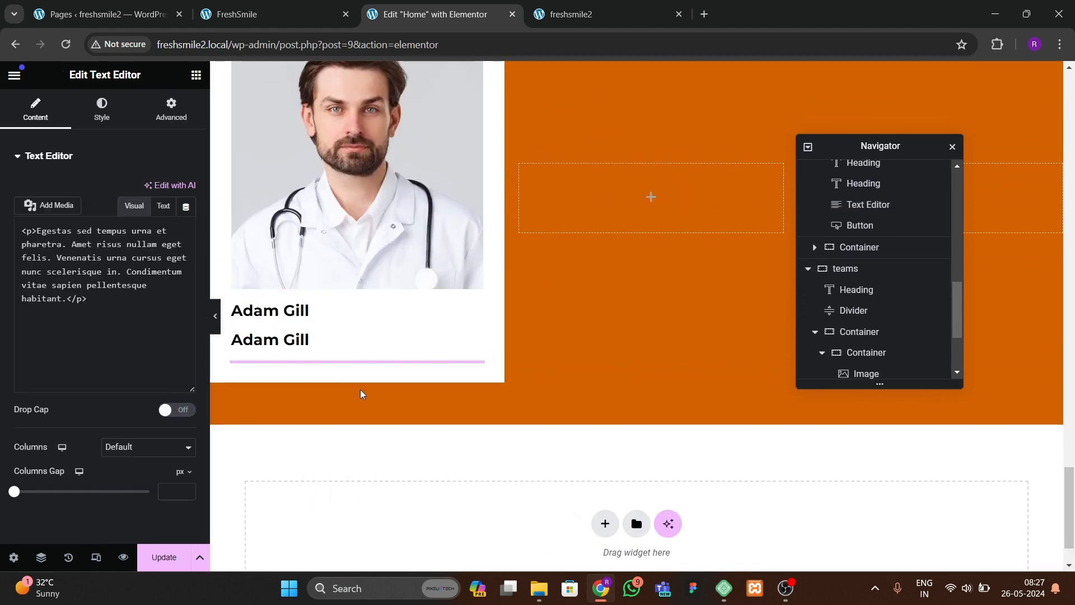
Step: Copy the testimonial social icons into the first team card below the paragraph and align them left
scroll(361, 389, "up", 3)
left_click(307, 10)
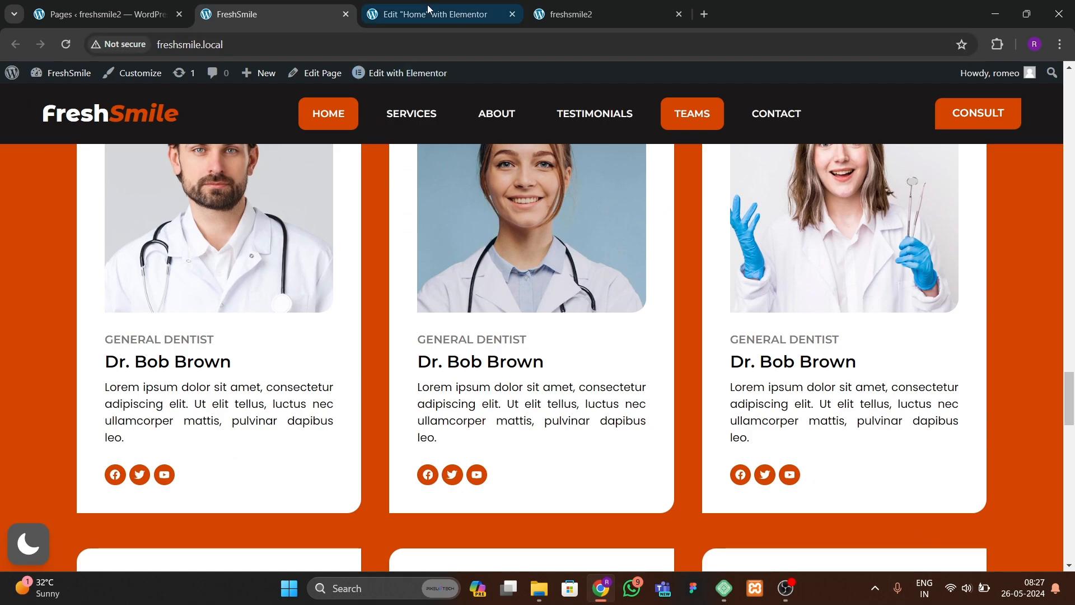
left_click(425, 14)
scroll(391, 429, "up", 5)
scroll(390, 438, "up", 15)
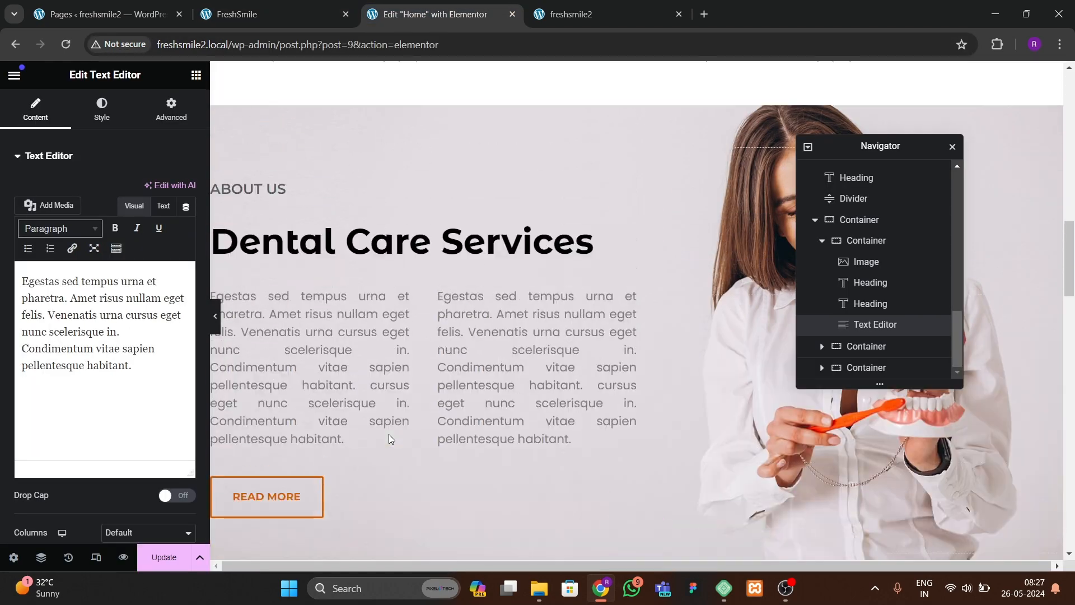
scroll(390, 439, "down", 15)
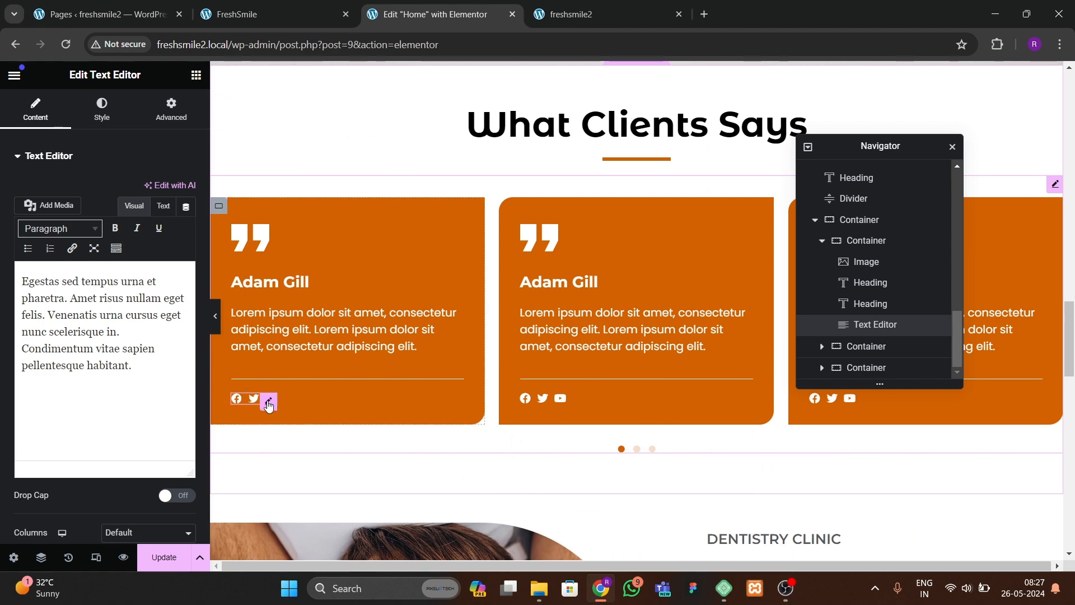
right_click(269, 404)
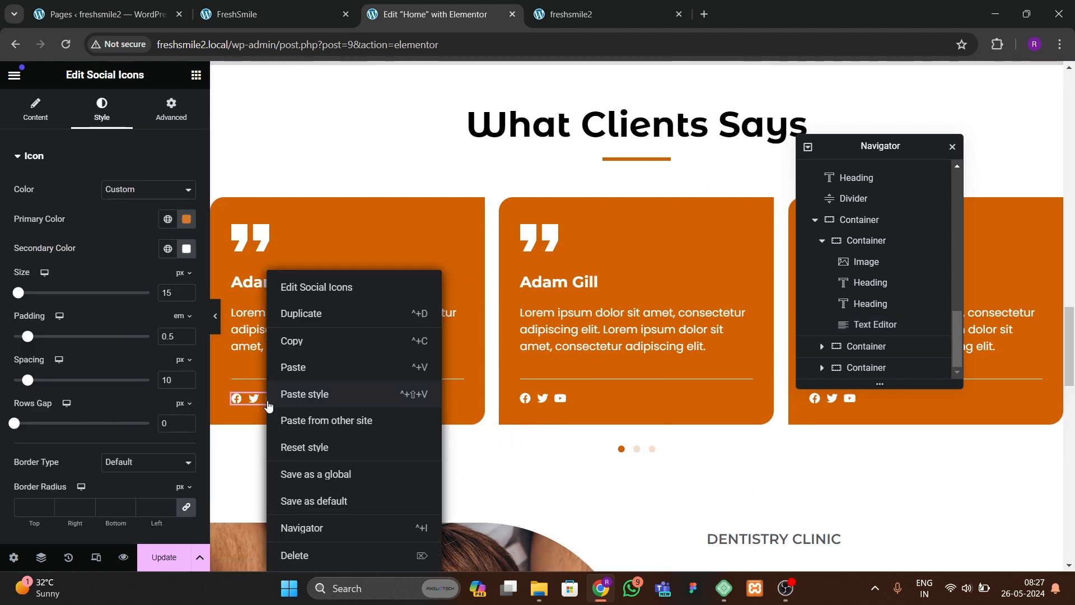
left_click(297, 340)
scroll(315, 385, "down", 10)
scroll(322, 419, "down", 3)
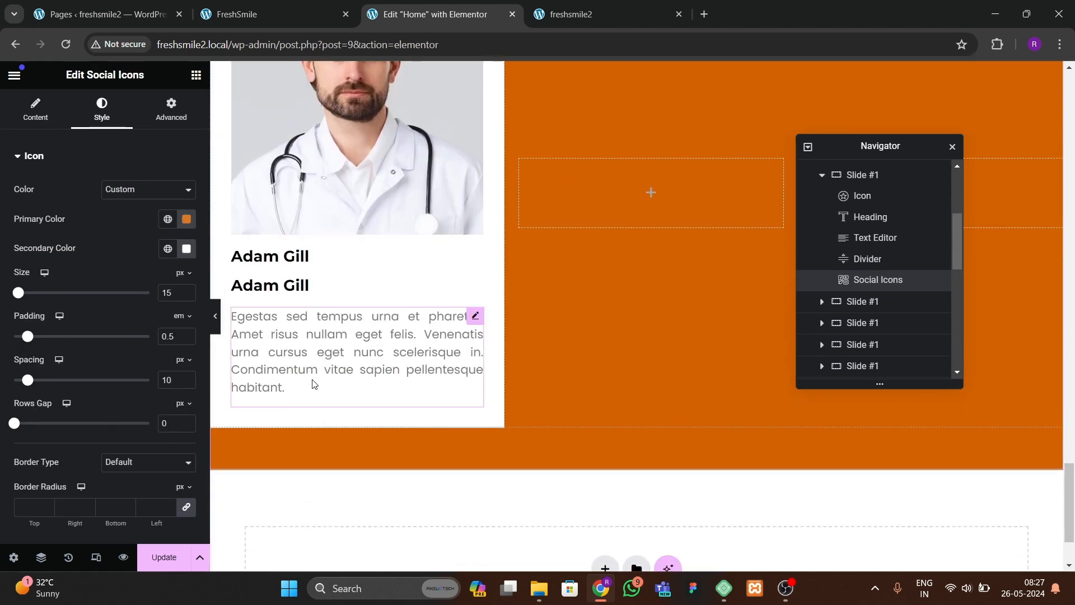
right_click(320, 364)
left_click(347, 364)
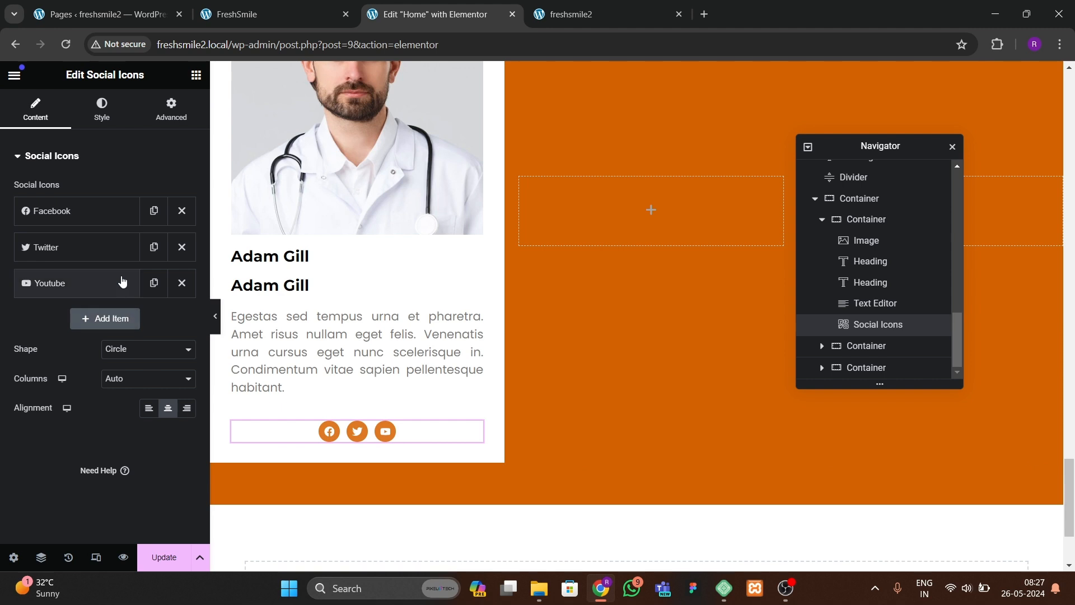
left_click(150, 409)
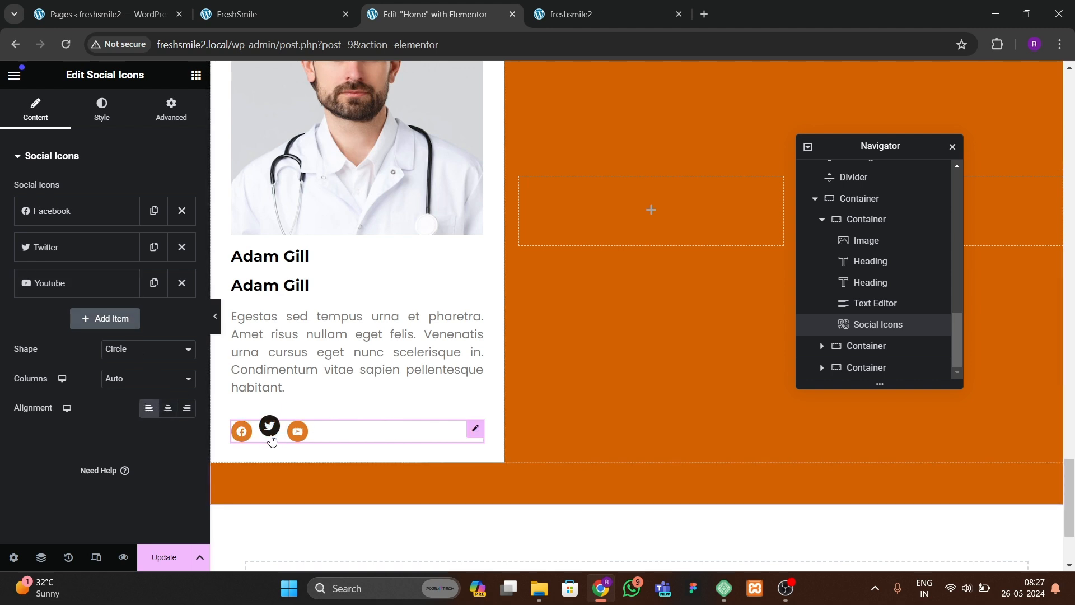
Step: Retype the upper heading's title in the first team card, starting with GEN
left_click(302, 258)
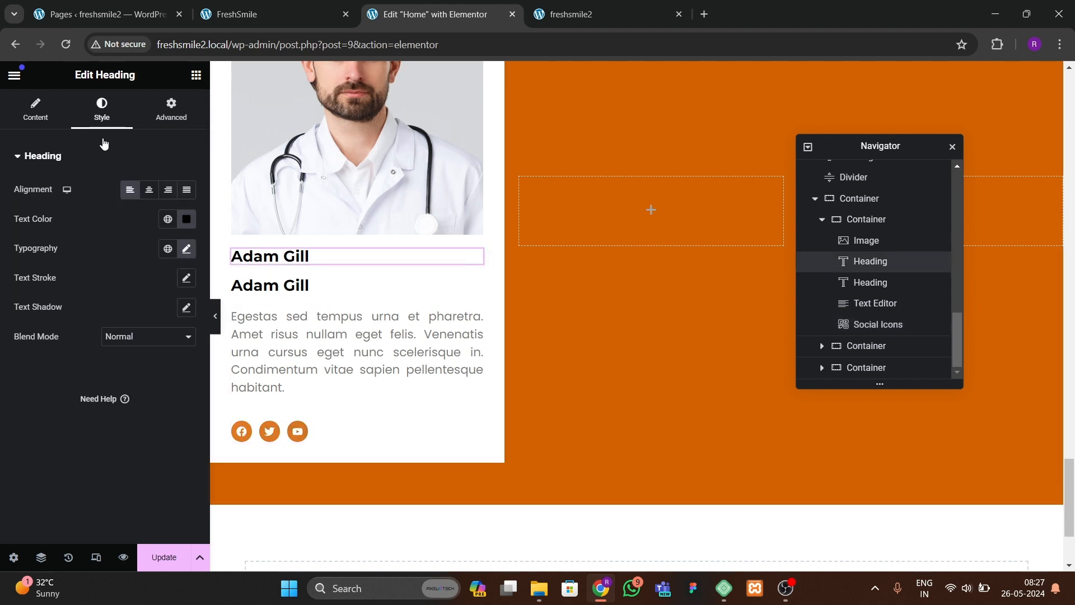
left_click(52, 127)
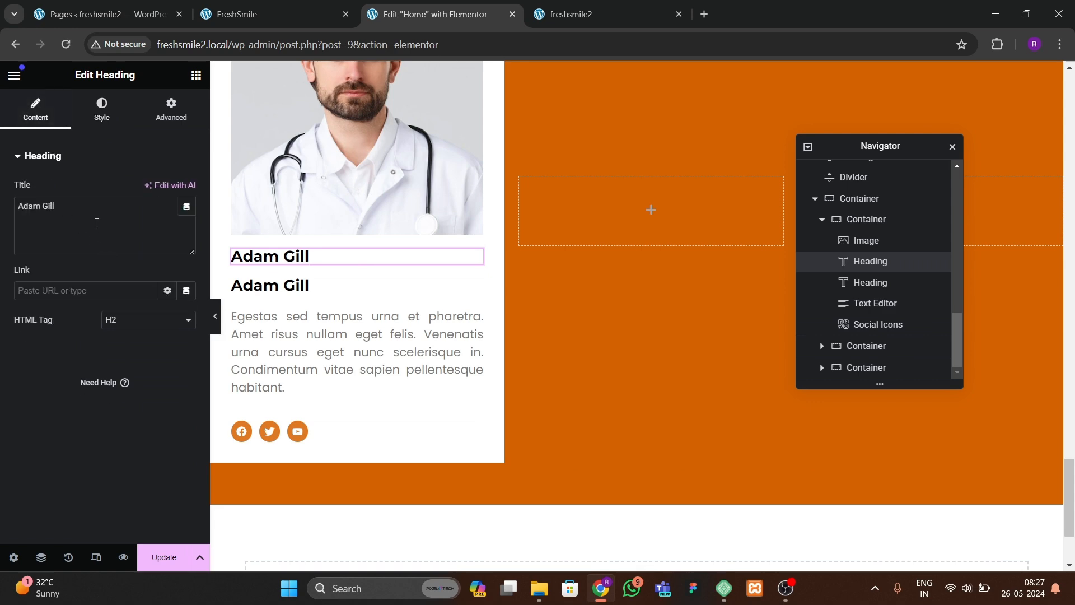
left_click(258, 14)
left_click(394, 11)
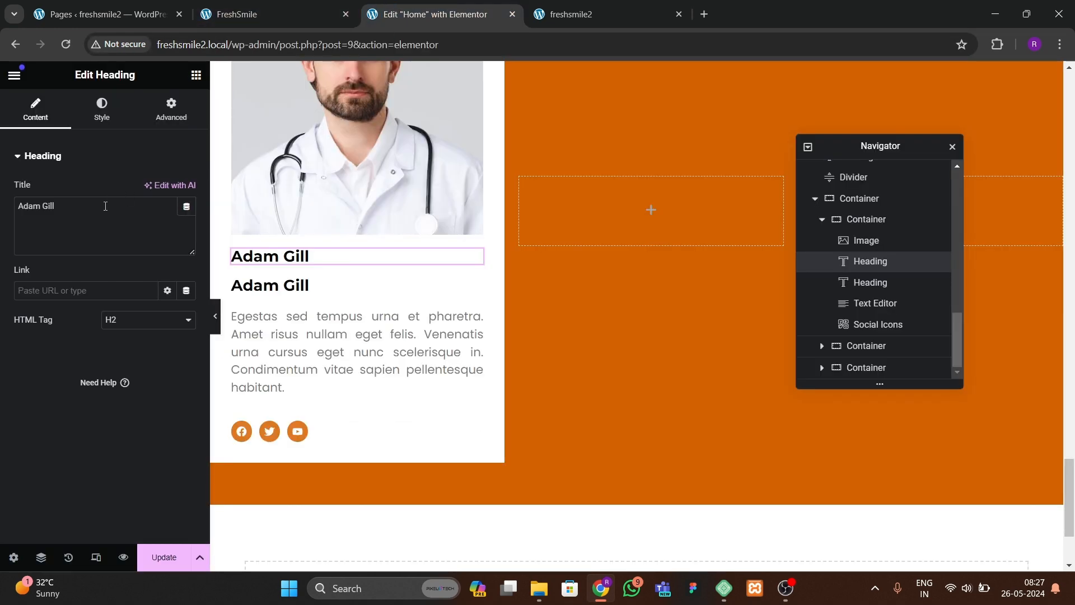
key("BackSpace")
type("GENERAL DENTIST")
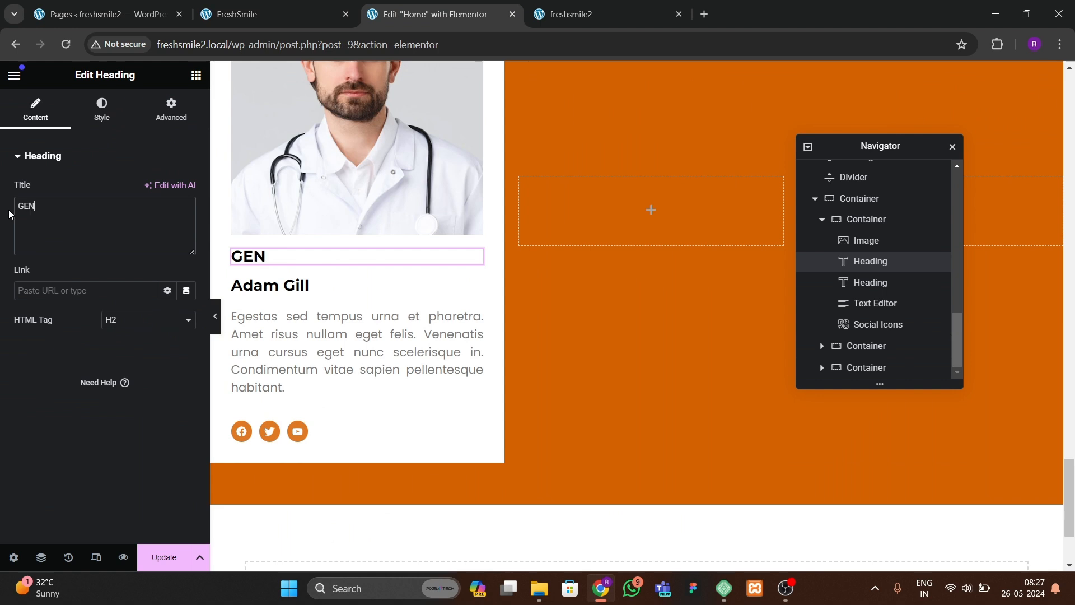
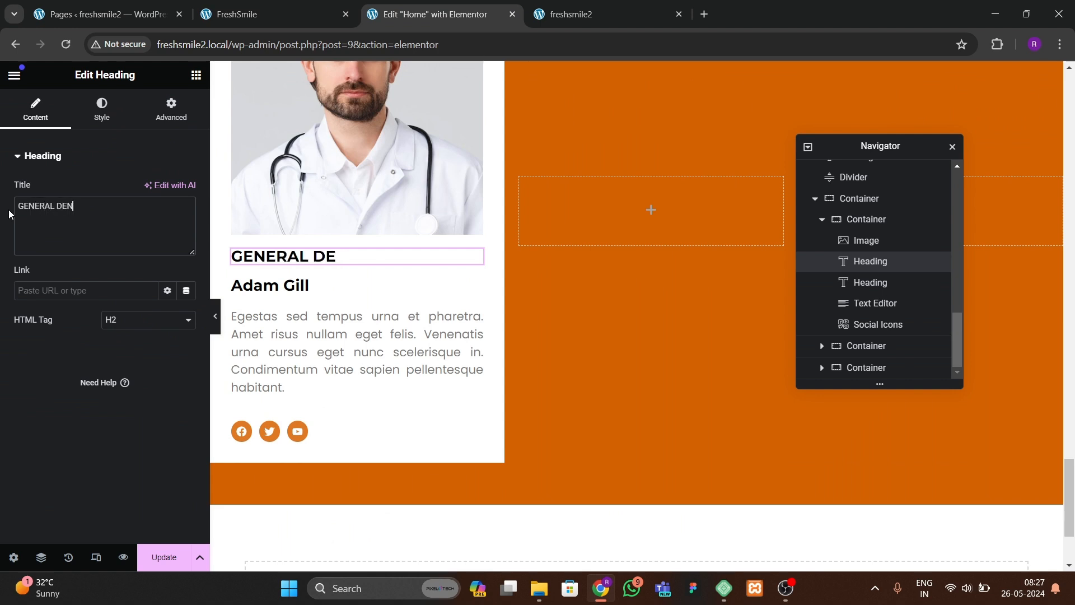
Step: Give the GENERAL DENTIST heading a global gray text color
left_click(101, 109)
left_click(167, 219)
left_click(92, 339)
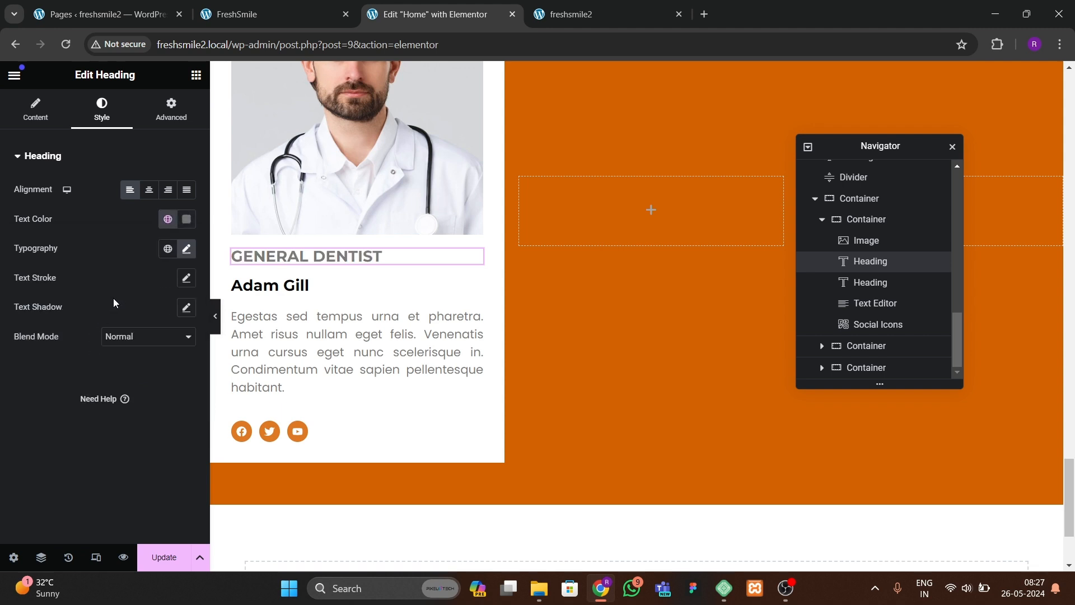
Step: Set the GENERAL DENTIST heading's typography to weight 600 (Semi Bold) and size 17 px
left_click(186, 250)
left_click(126, 387)
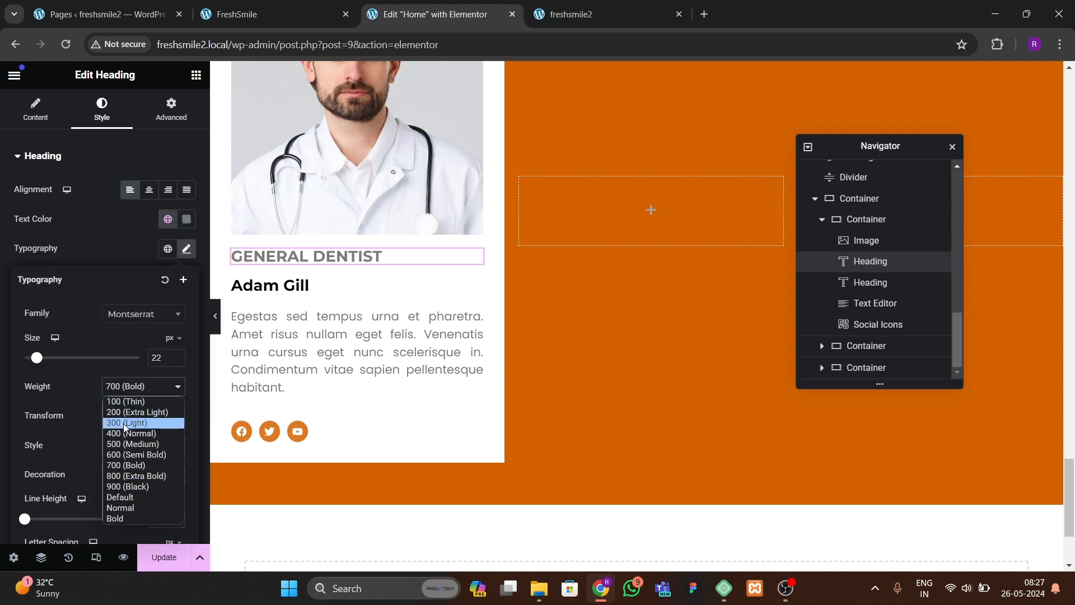
left_click(125, 455)
left_click(176, 356)
left_click(176, 356)
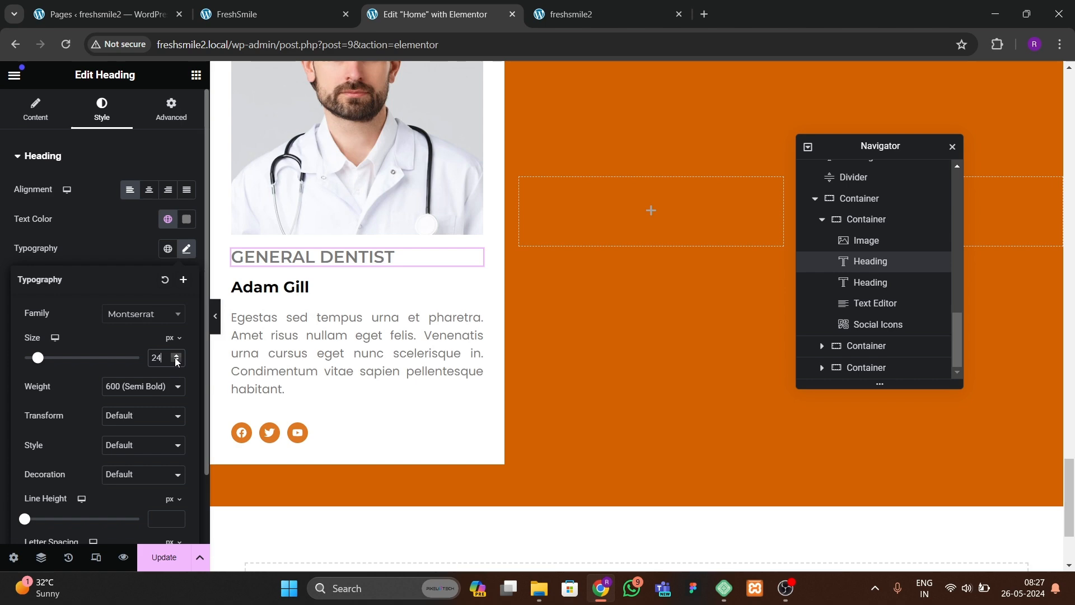
left_click(176, 362)
left_click(176, 362)
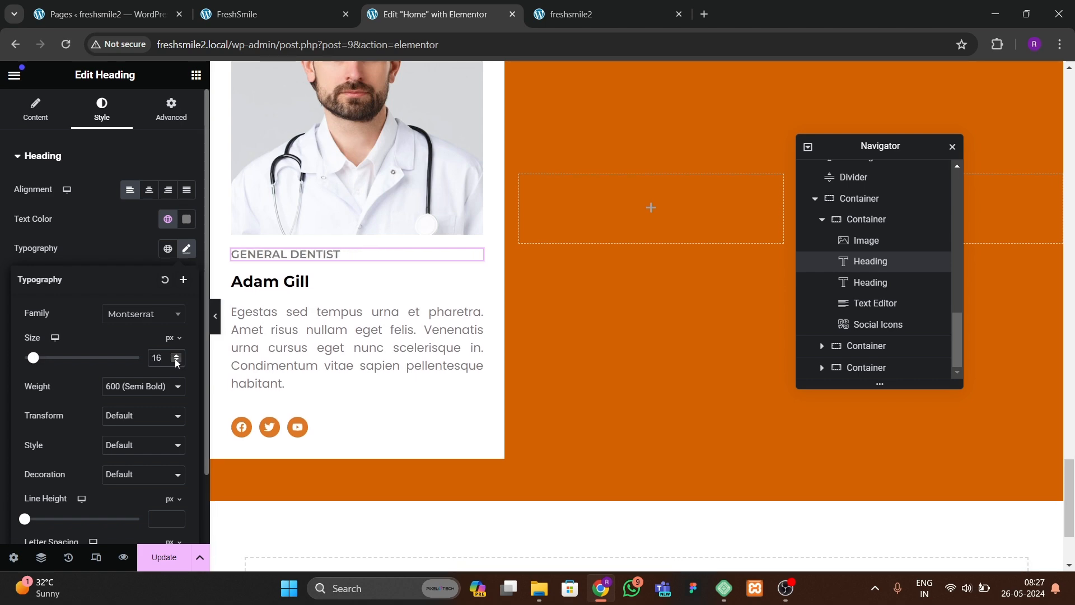
left_click(176, 356)
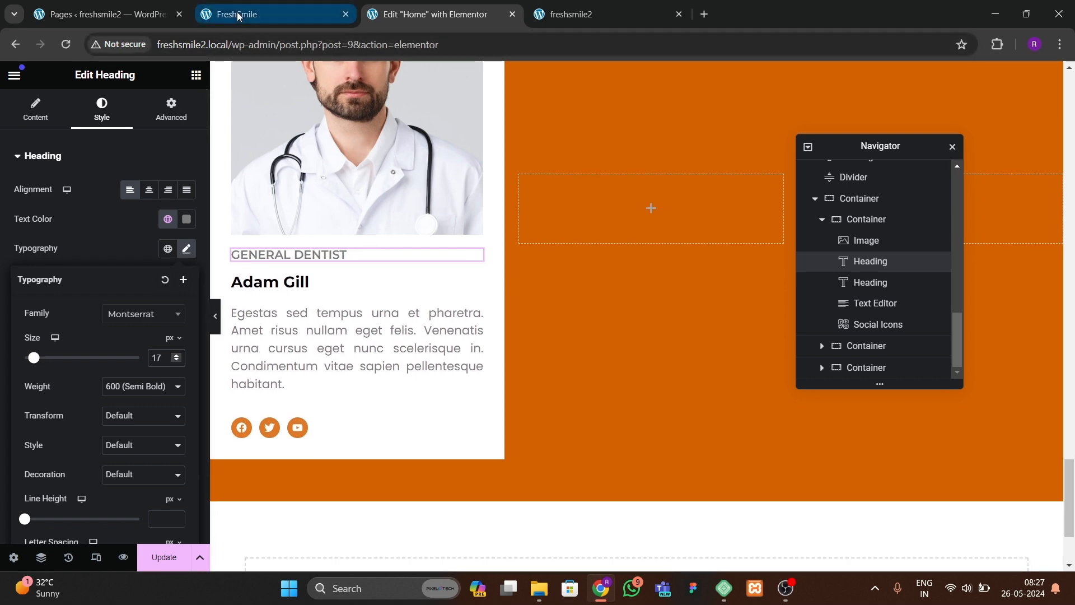
Step: Copy the name Dr. Bob Brown from the reference FreshSmile site and use it as the name heading's title
left_click(263, 14)
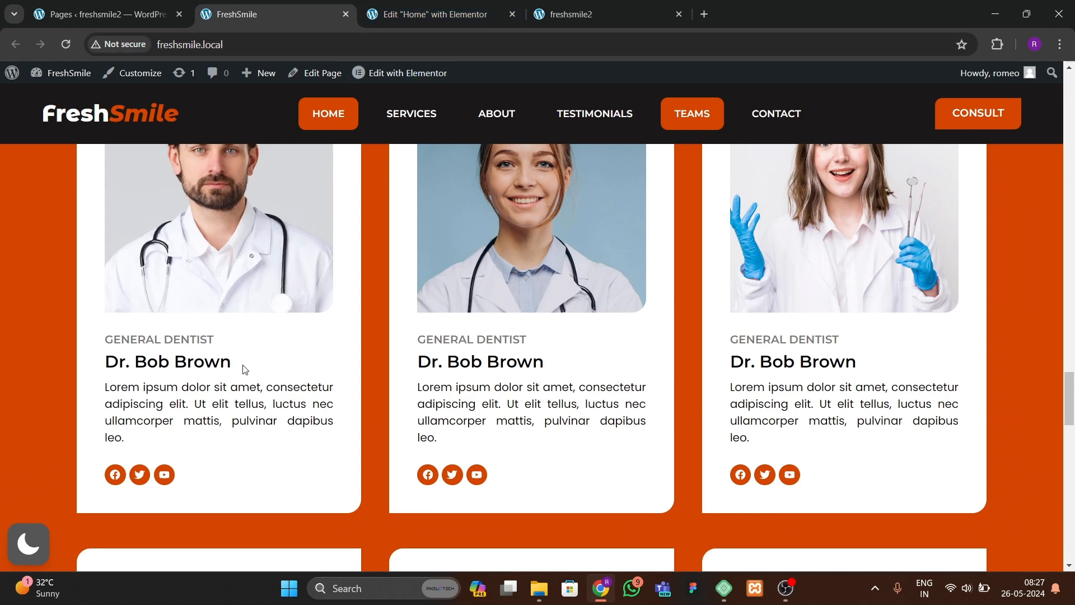
left_click(100, 379)
left_click_drag(165, 376, 217, 359)
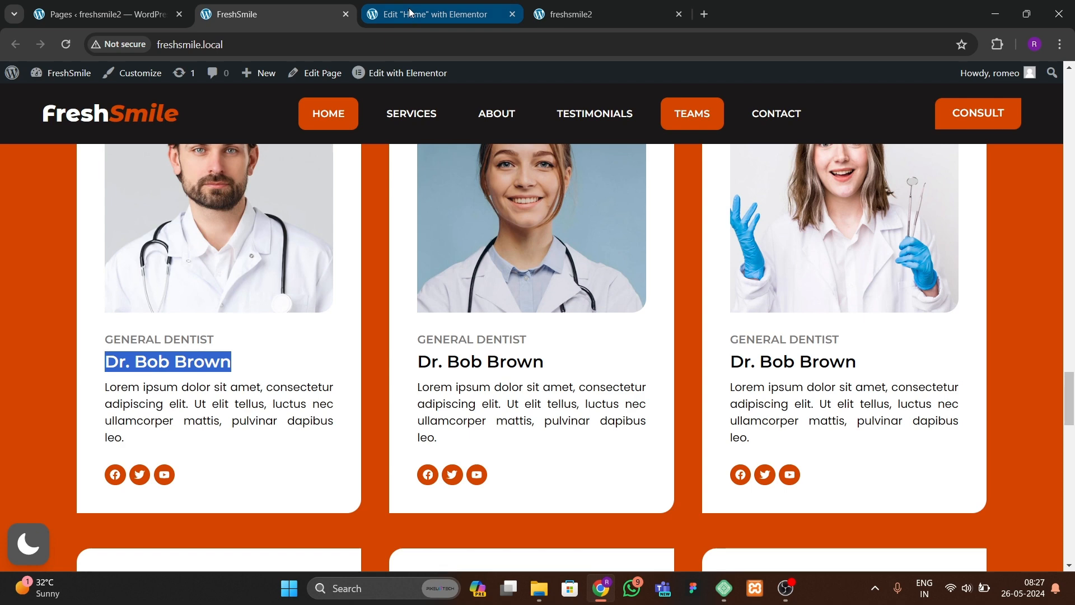
left_click(431, 14)
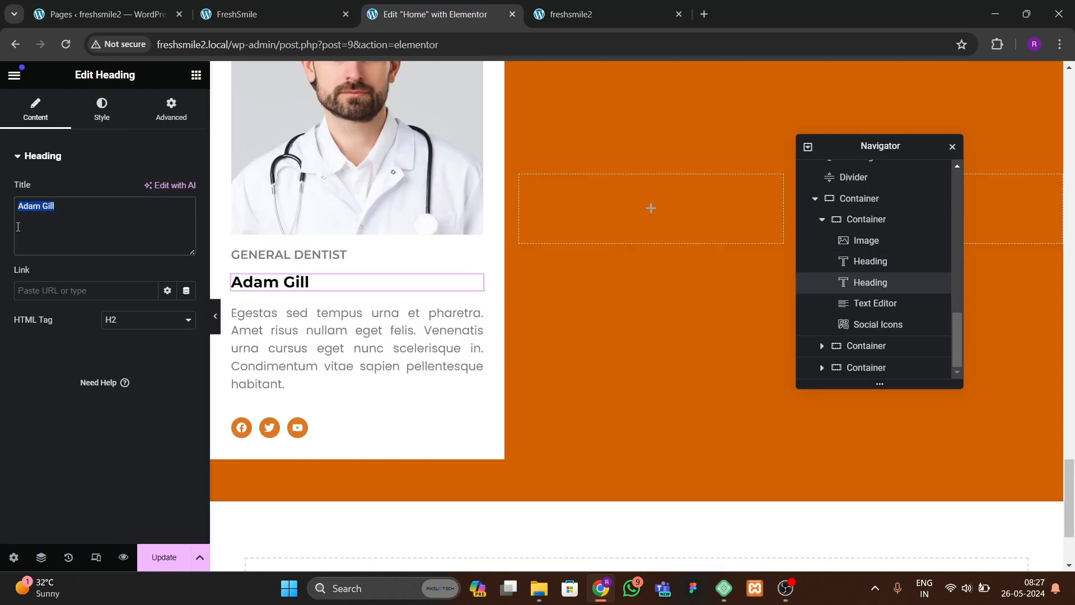
Step: Set the name heading's font size to 26 px
left_click(102, 109)
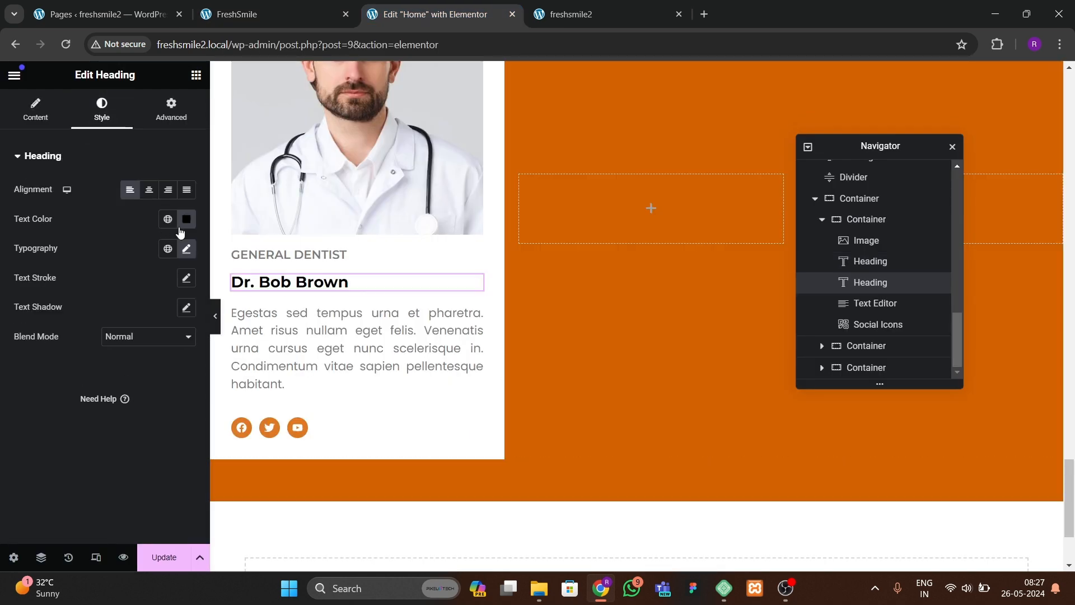
left_click(186, 248)
left_click(176, 357)
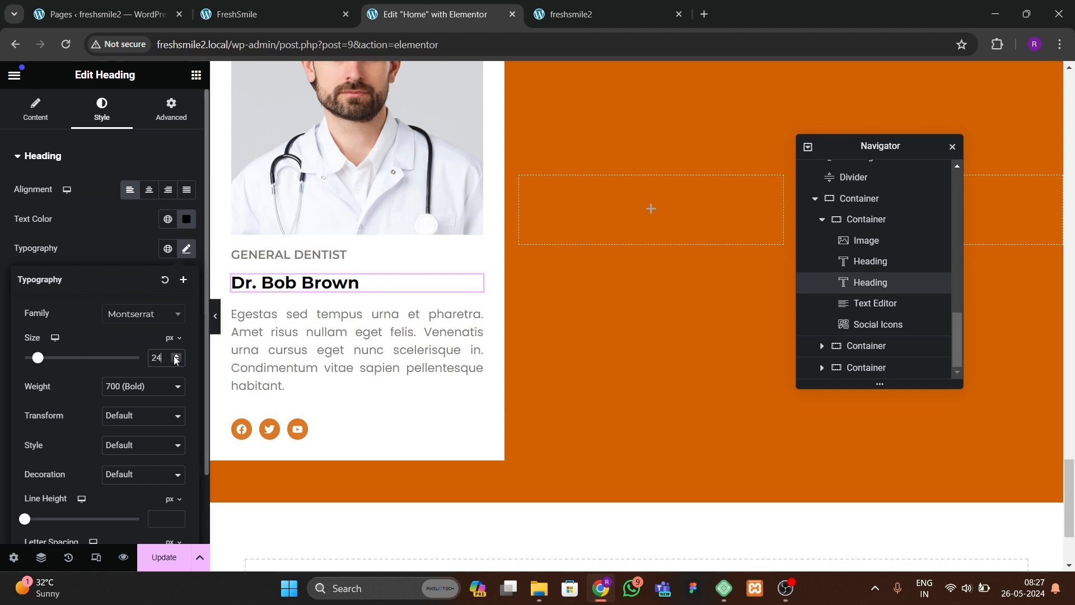
left_click(175, 356)
left_click(176, 356)
left_click(176, 354)
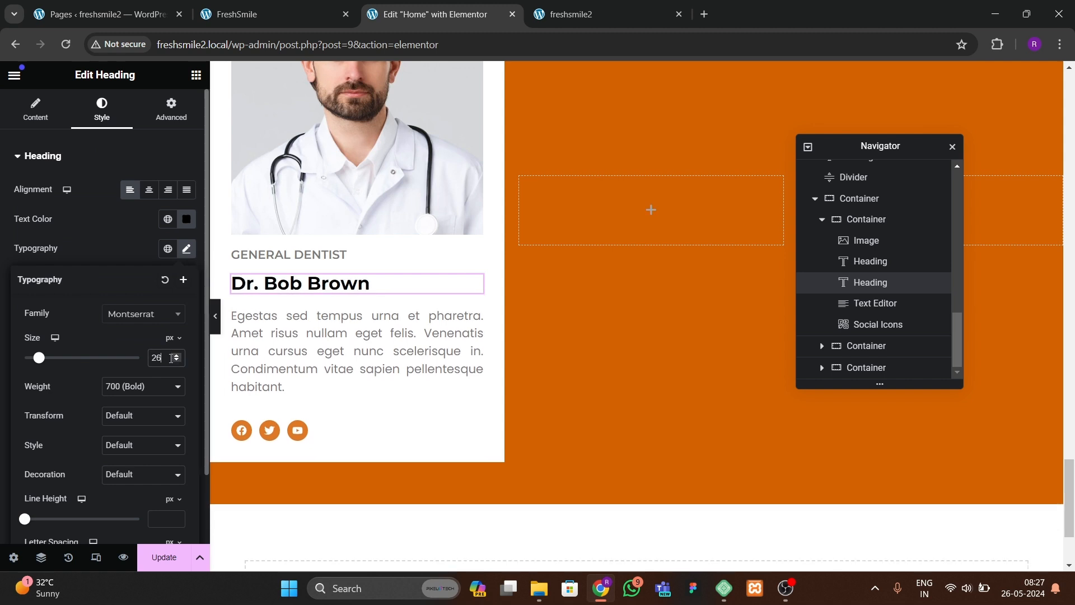
Step: Delete the last sentence, Condimentum vitae sapien pellentesque habitant., from the bio text
left_click(277, 386)
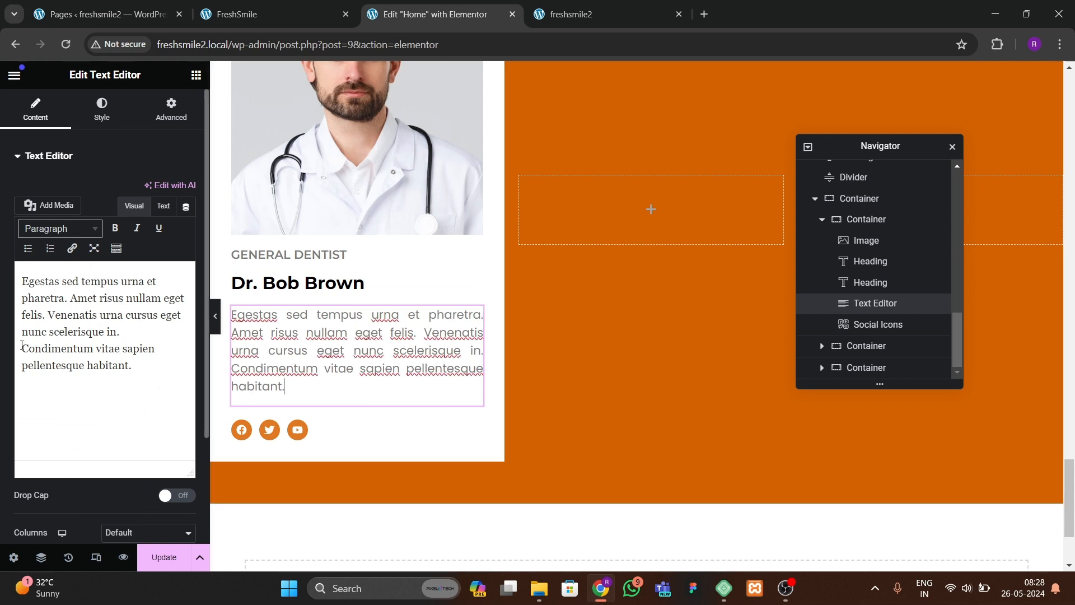
left_click_drag(21, 346, 148, 367)
key("BackSpace")
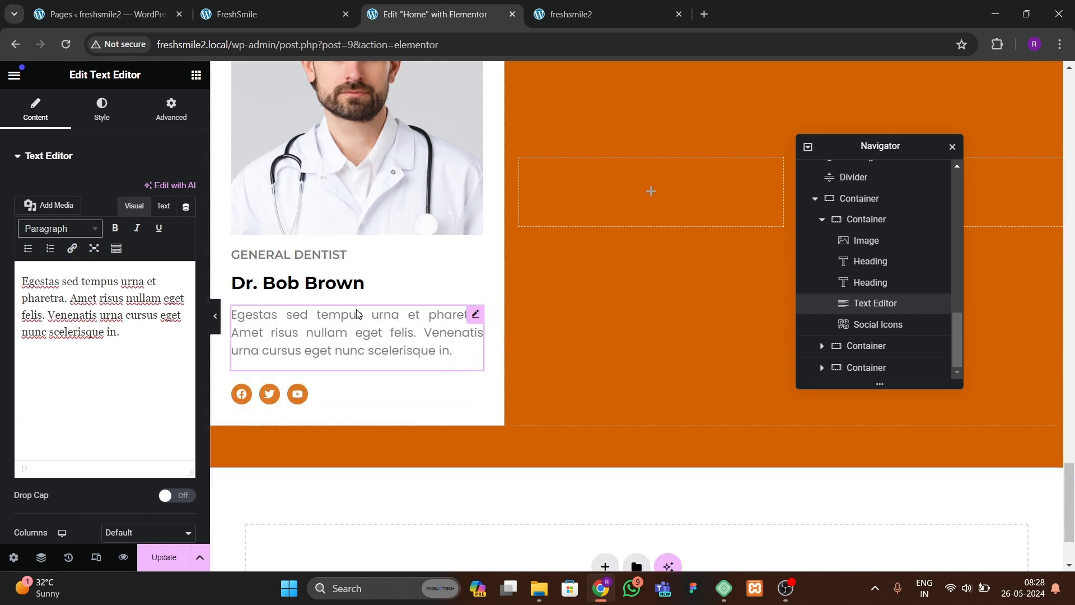
Step: Add a new container into the card just below the doctor image
left_click(216, 326)
left_click(5, 320)
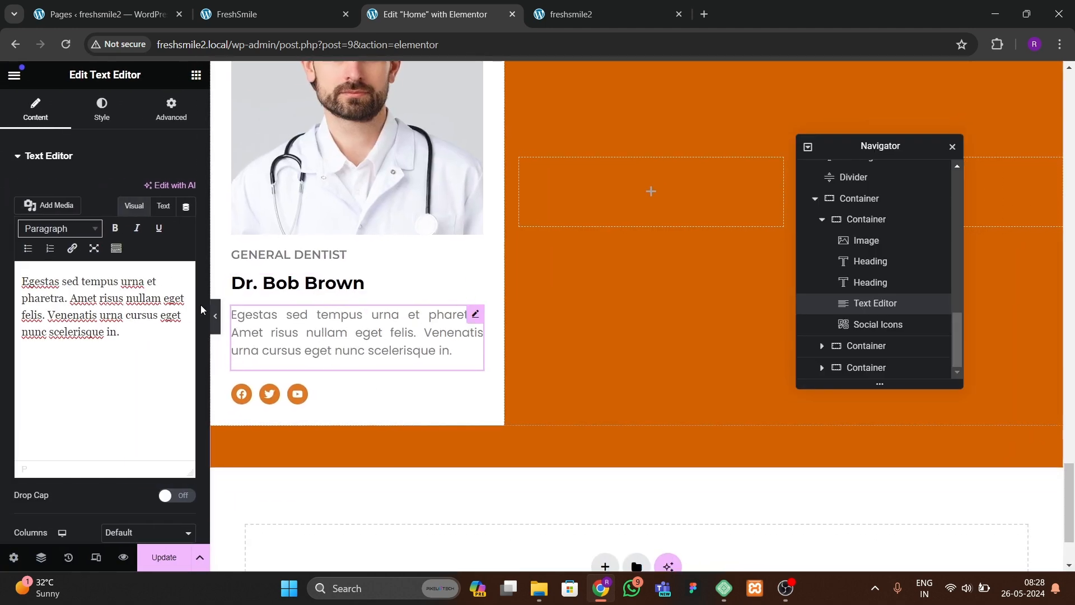
left_click(196, 74)
left_click_drag(76, 310, 345, 221)
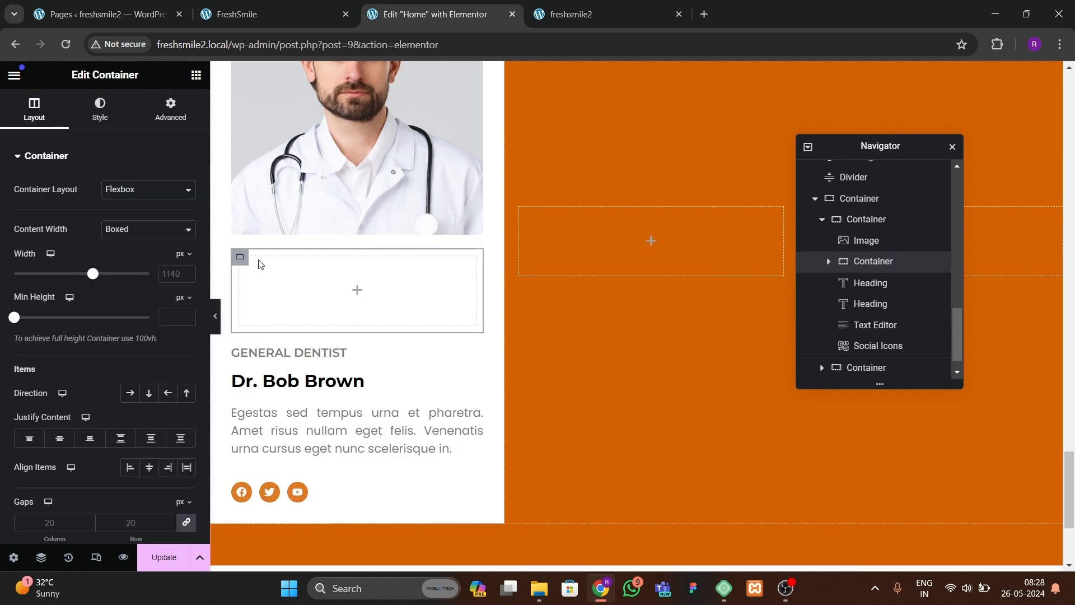
Step: Move both headings, the bio text and the social icons into the new container
left_click(170, 109)
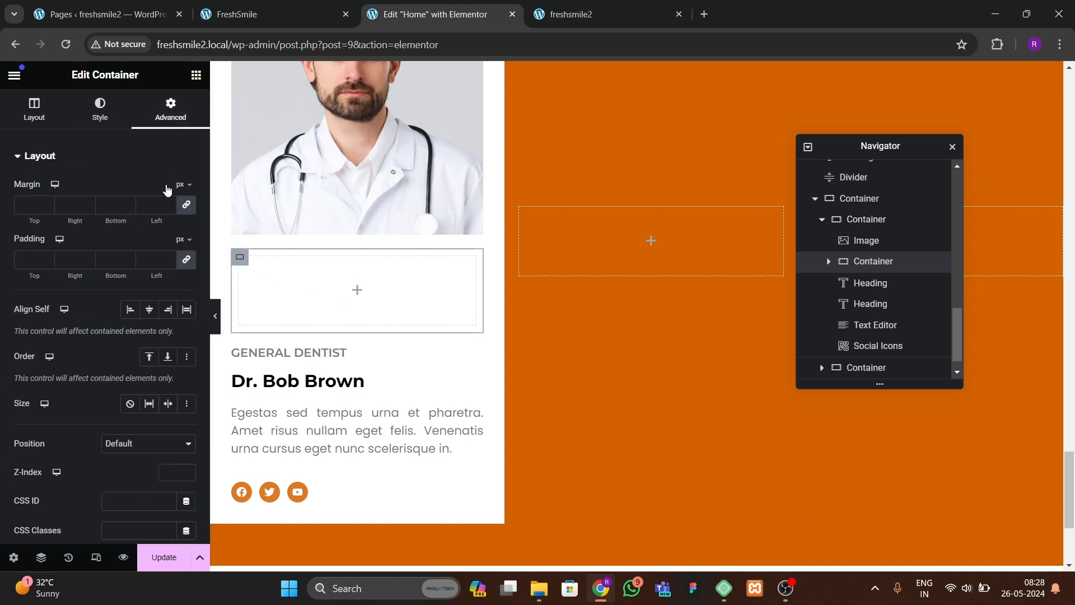
left_click(186, 261)
left_click_drag(317, 343, 304, 258)
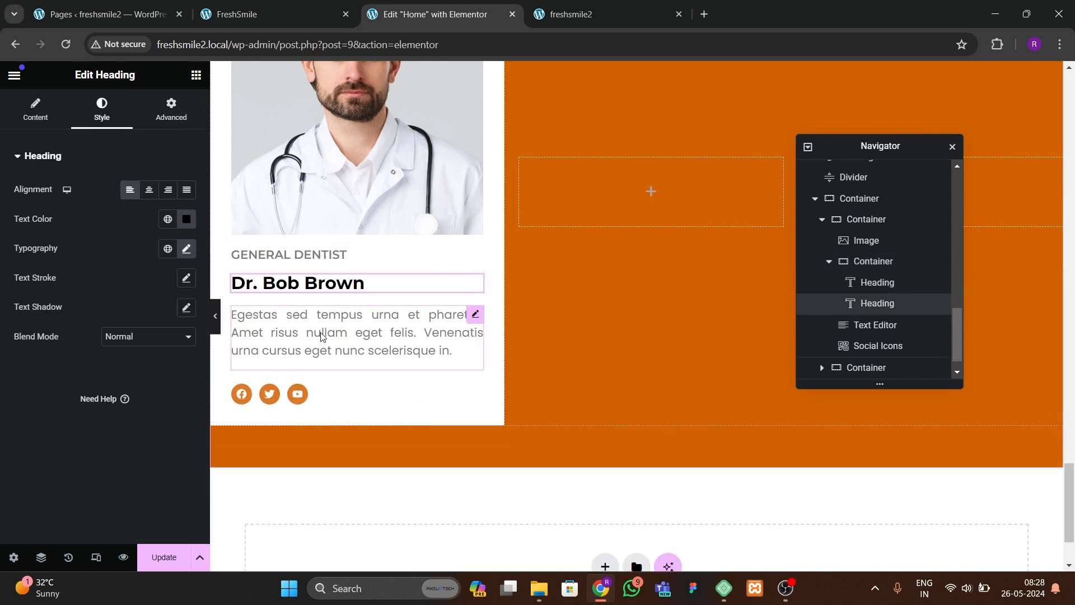
left_click_drag(320, 331, 306, 288)
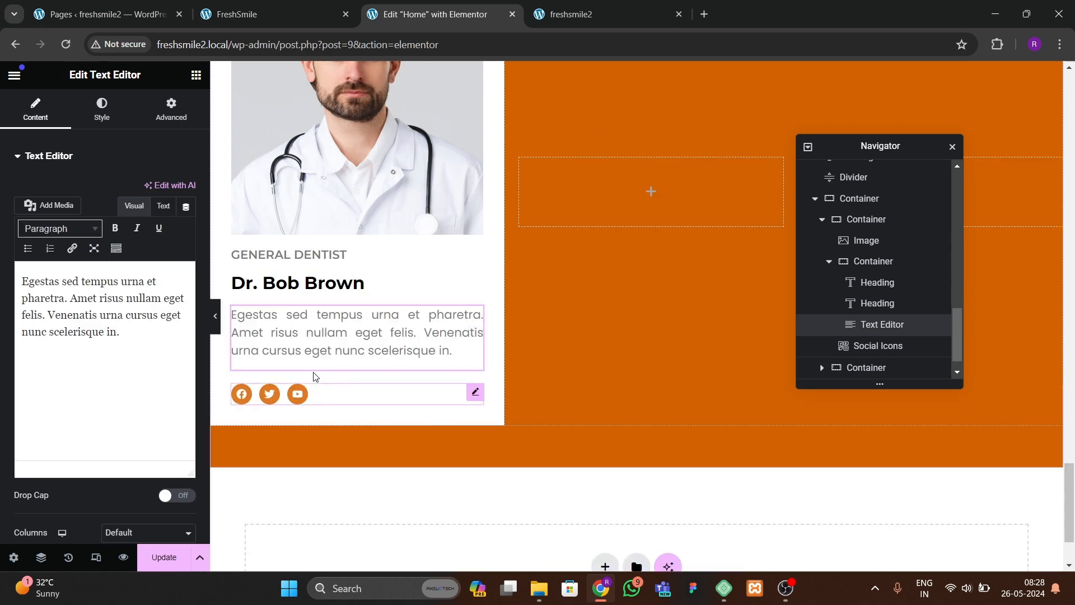
left_click_drag(313, 389, 251, 385)
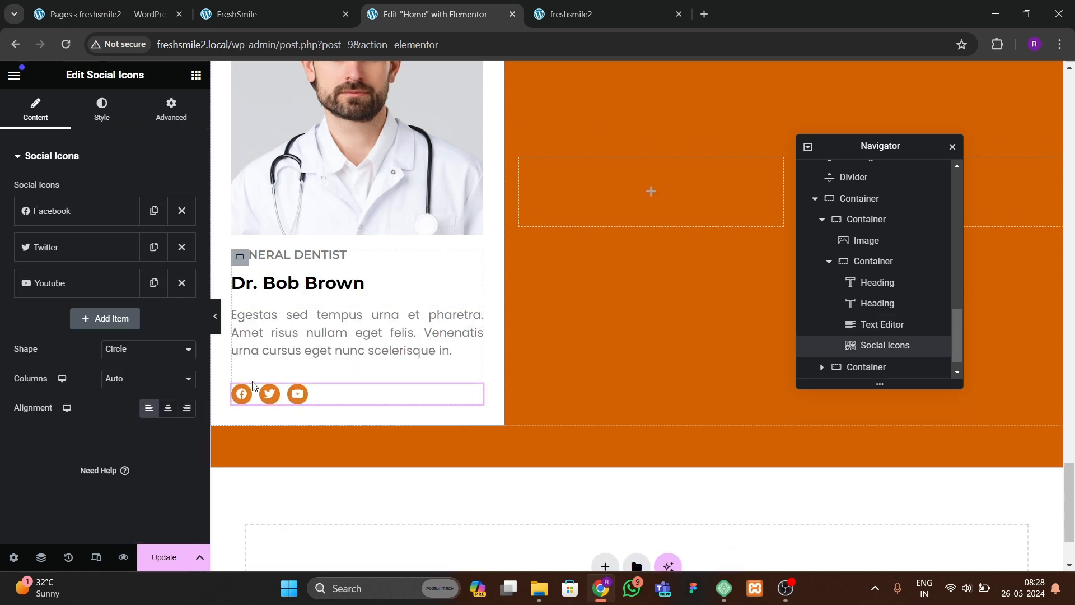
Step: Set the text container's direction to column and justify its content to the center
left_click(240, 257)
left_click(34, 109)
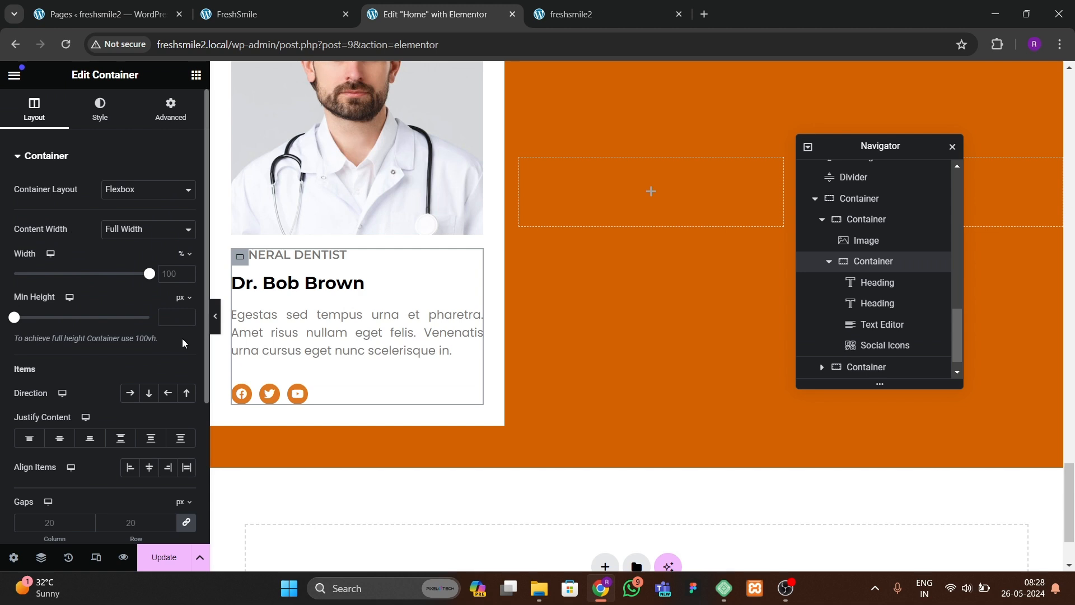
left_click(149, 393)
left_click(60, 440)
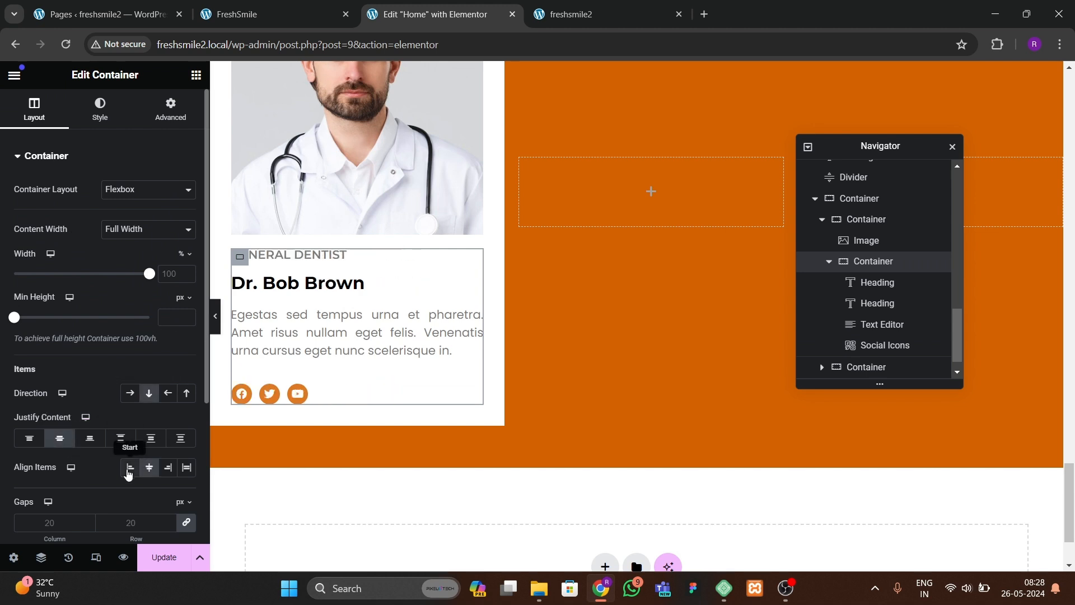
Step: Set the text container's gap to 15 px
scroll(122, 447, "down", 3)
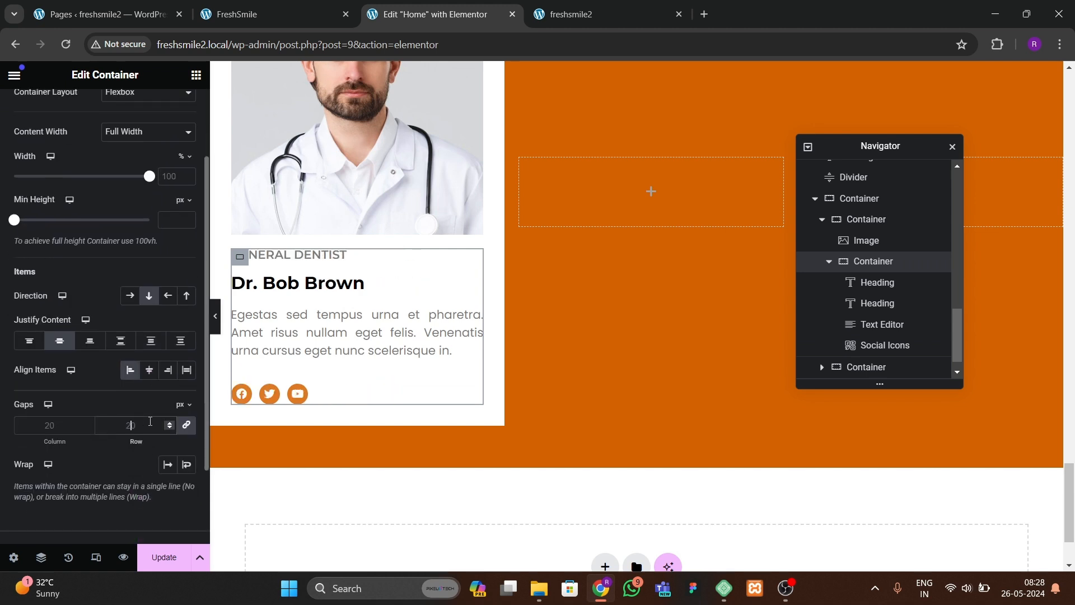
type("10")
key("BackSpace")
key("BackSpace")
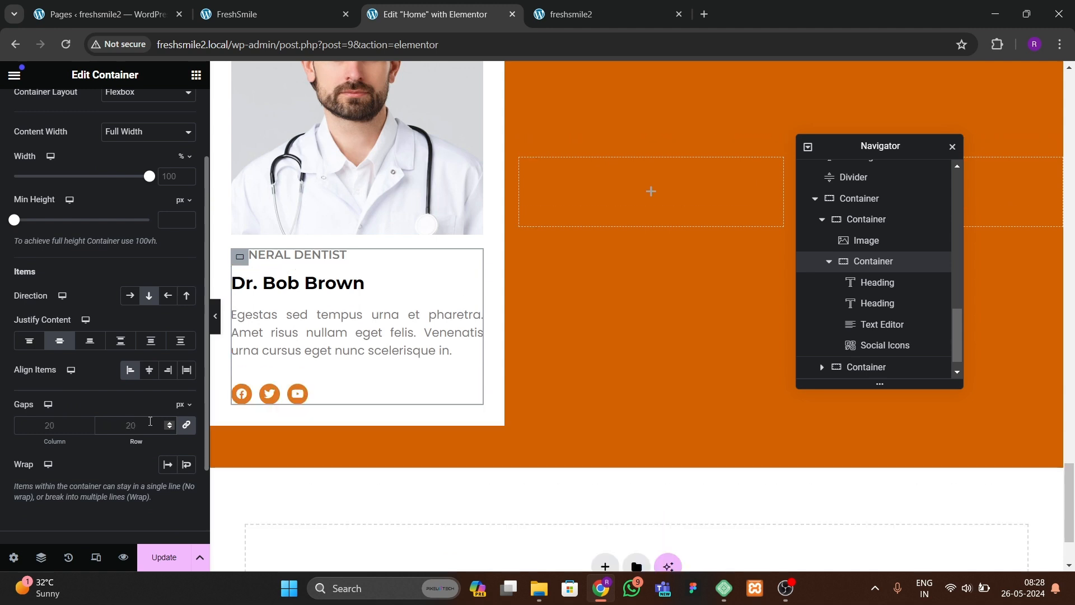
type("15")
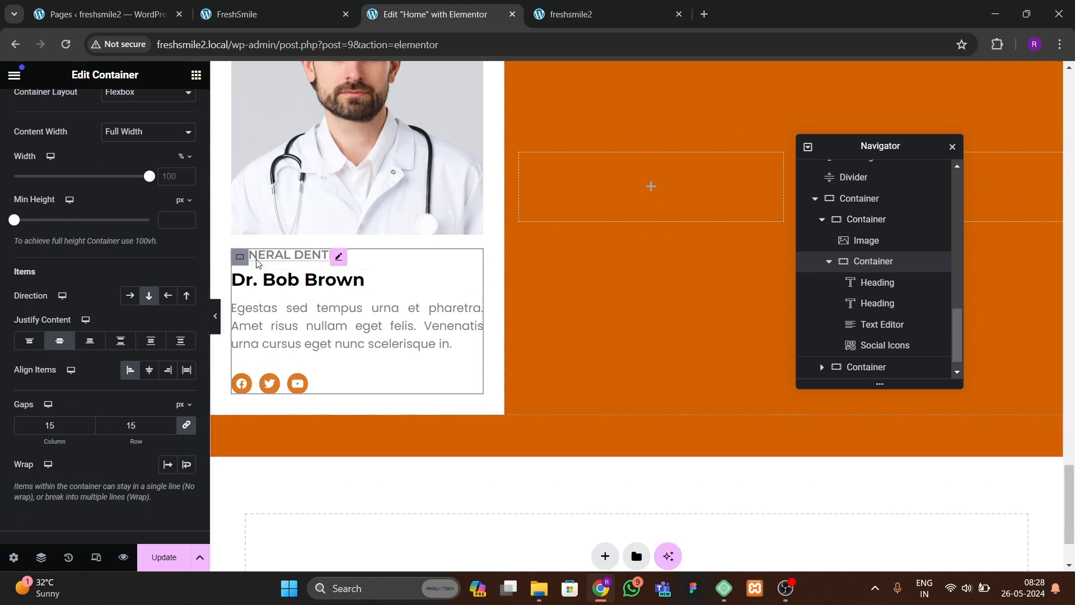
Step: Set the outer card container's gap to 40 px
left_click(862, 220)
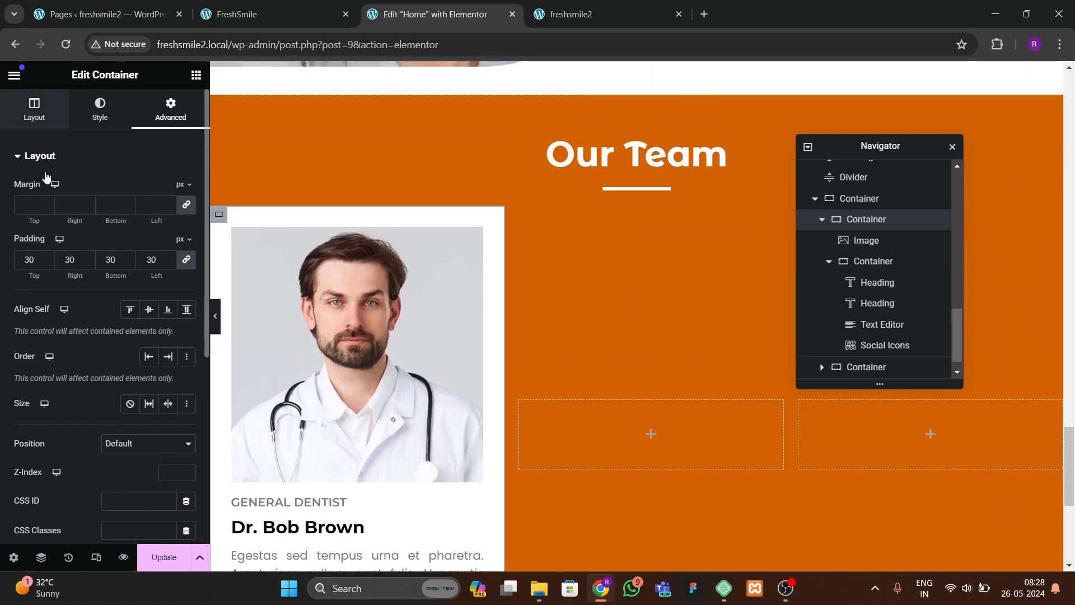
left_click(34, 109)
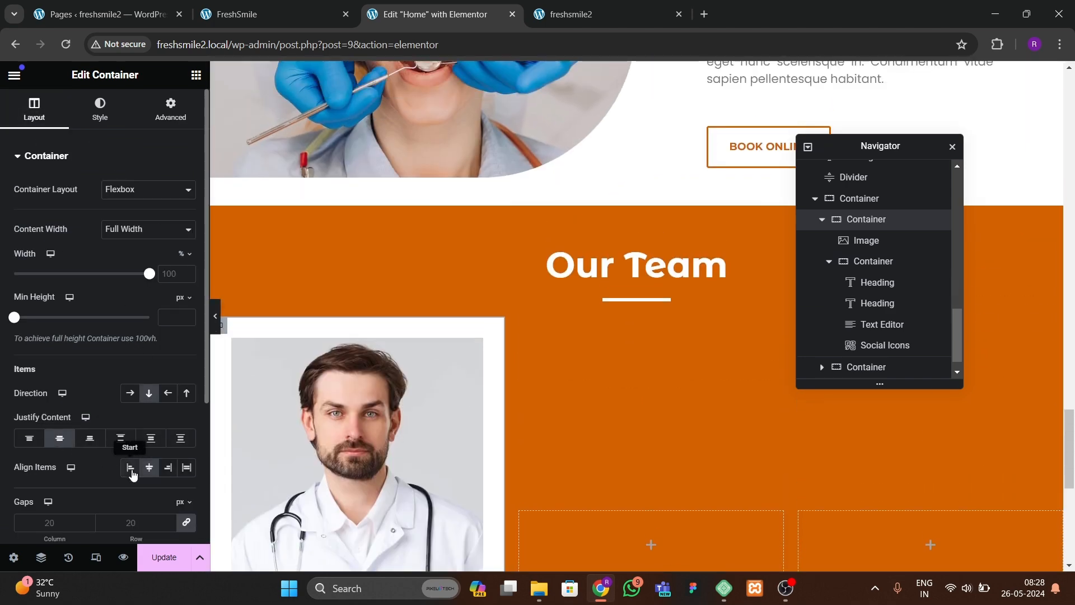
scroll(449, 404, "down", 4)
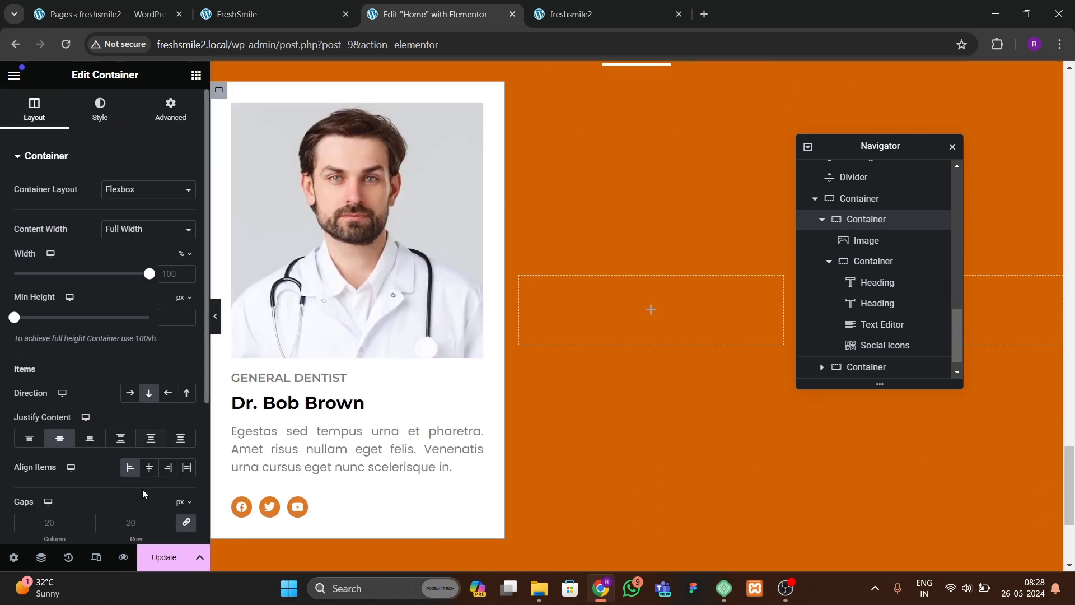
left_click(142, 514)
type("40")
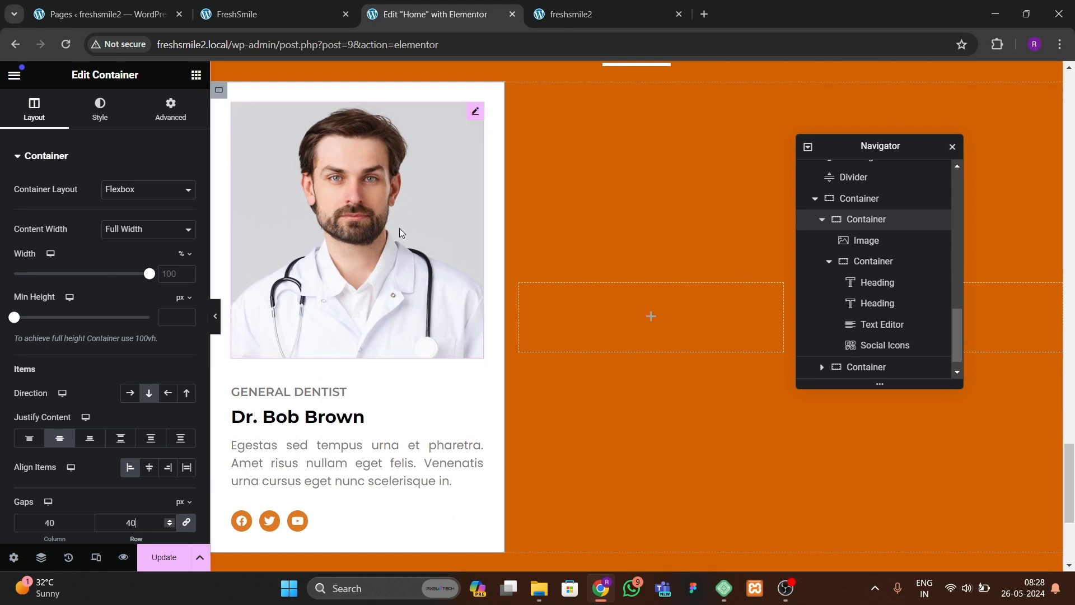
Step: Give the doctor image a 20 px border radius on its top and bottom corners
left_click(216, 318)
left_click(4, 315)
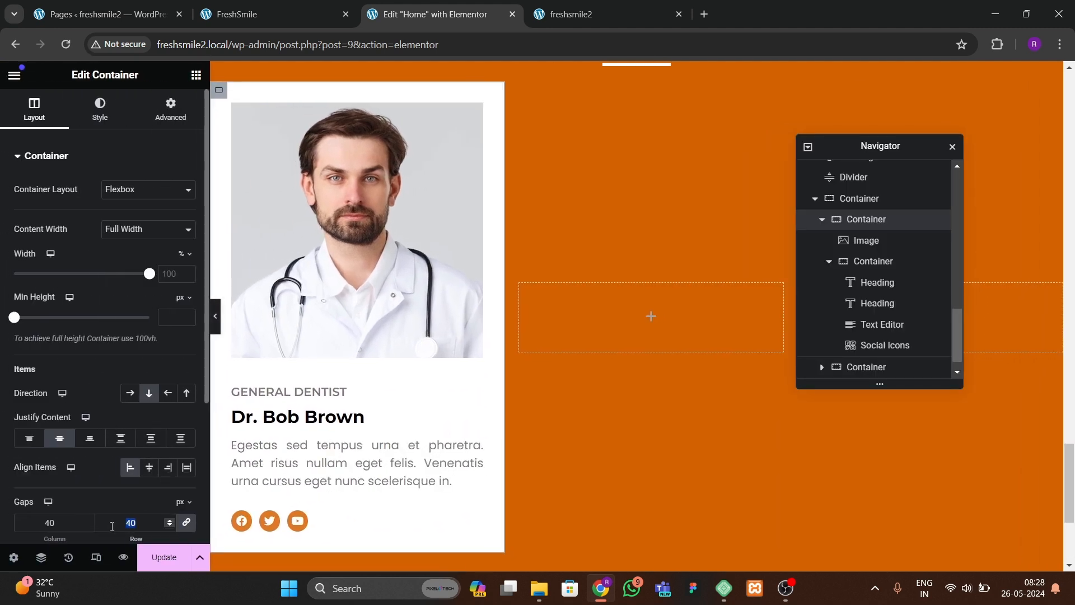
left_click(295, 11)
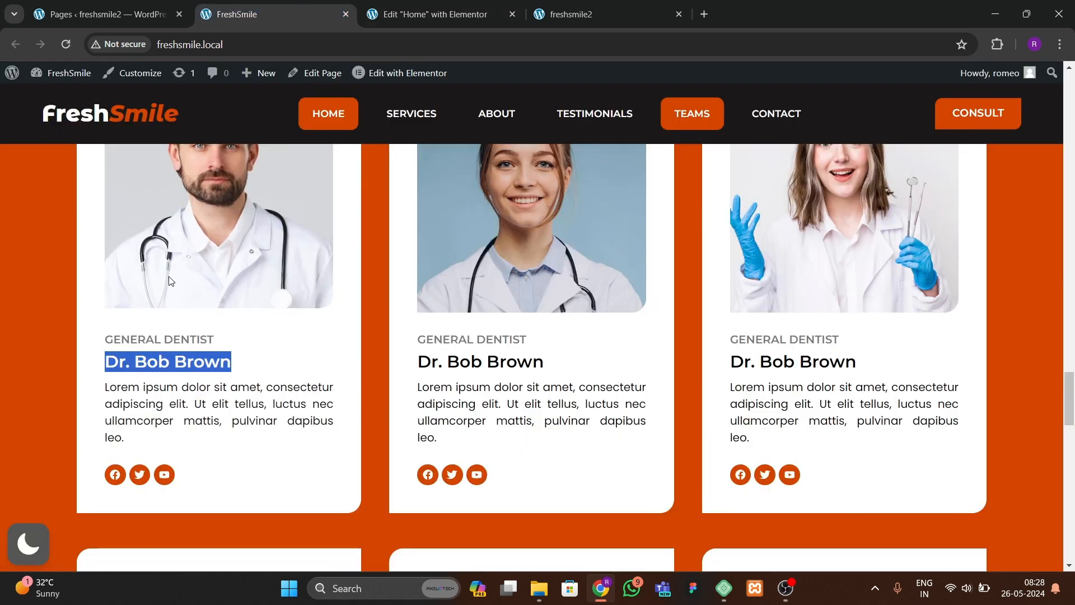
scroll(160, 405, "up", 2)
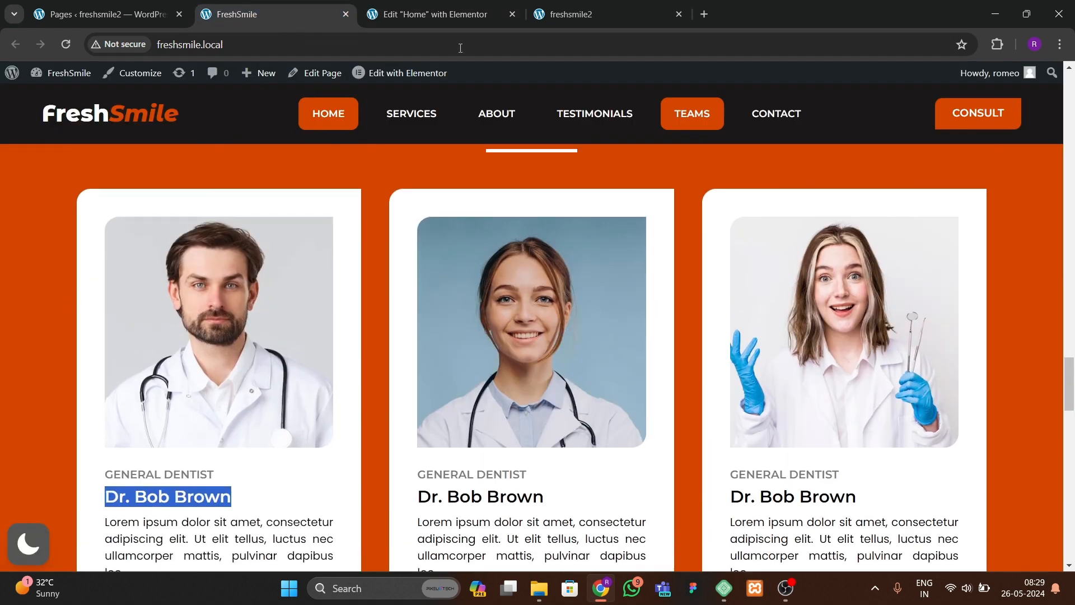
left_click(449, 21)
left_click(273, 227)
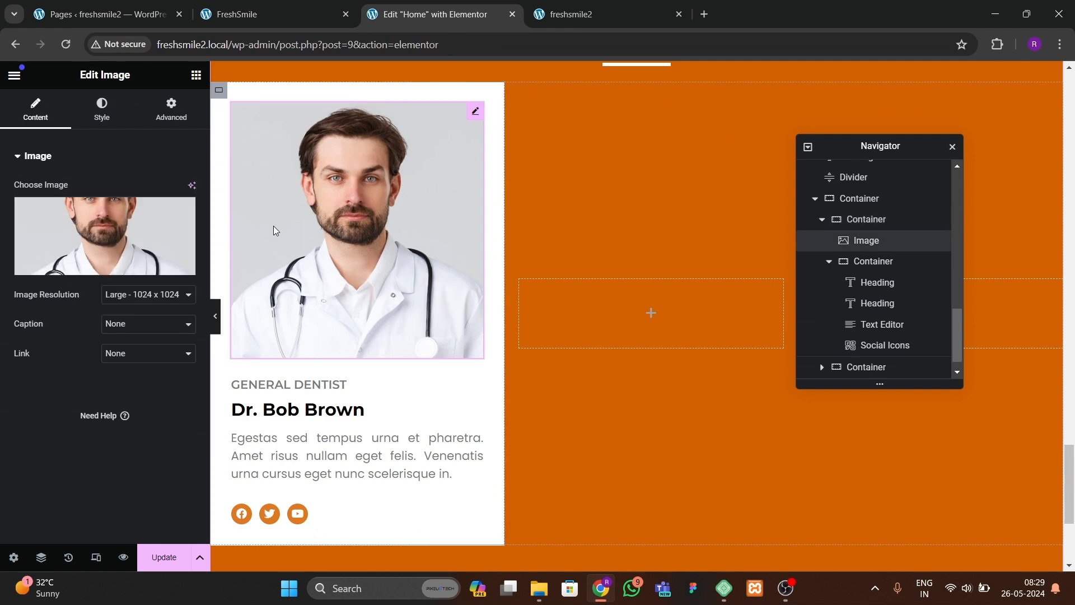
left_click(94, 109)
scroll(75, 394, "down", 2)
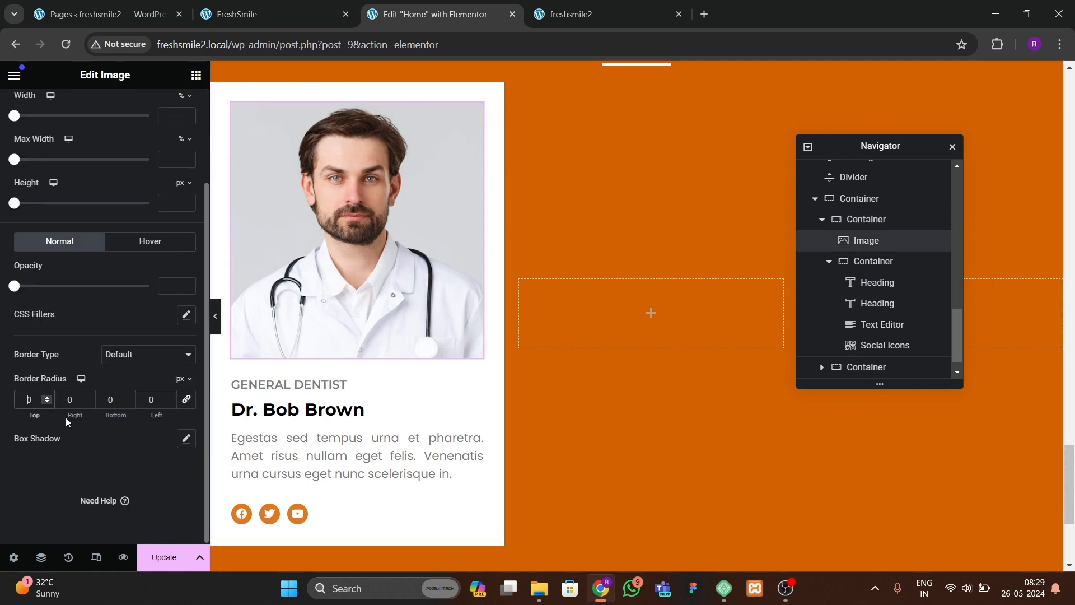
type("2")
scroll(310, 210, "up", 1)
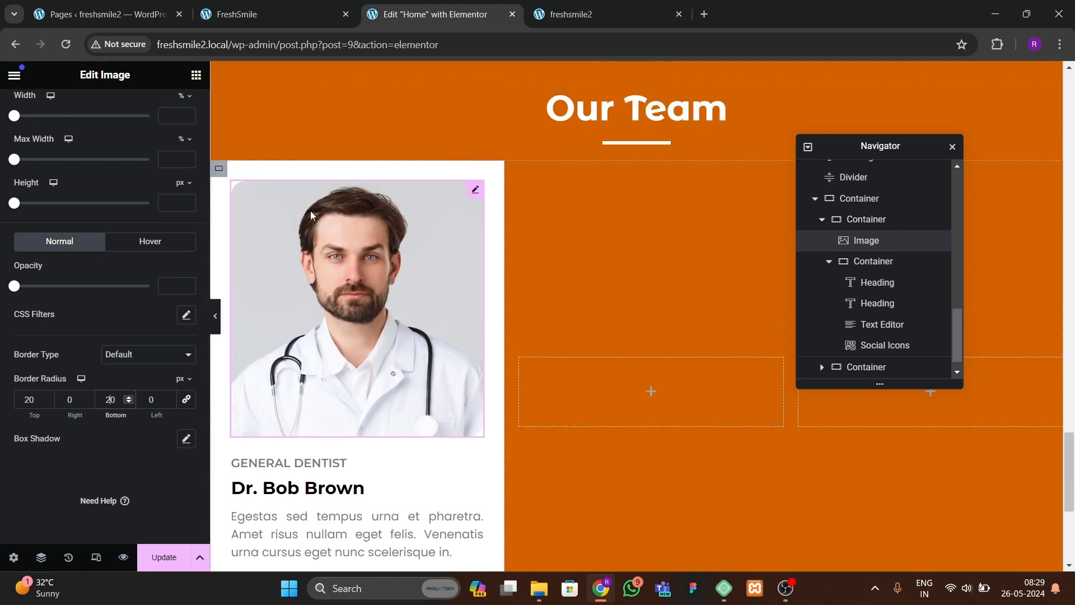
left_click(223, 168)
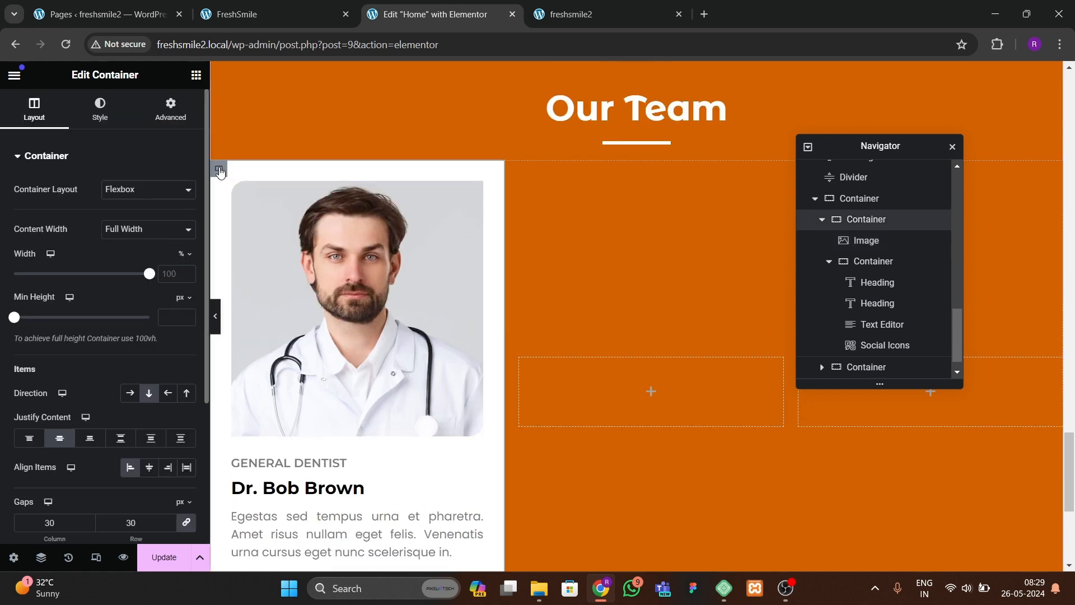
Step: Review the card container's border settings and preview the card
left_click(96, 112)
scroll(84, 325, "down", 2)
left_click(46, 409)
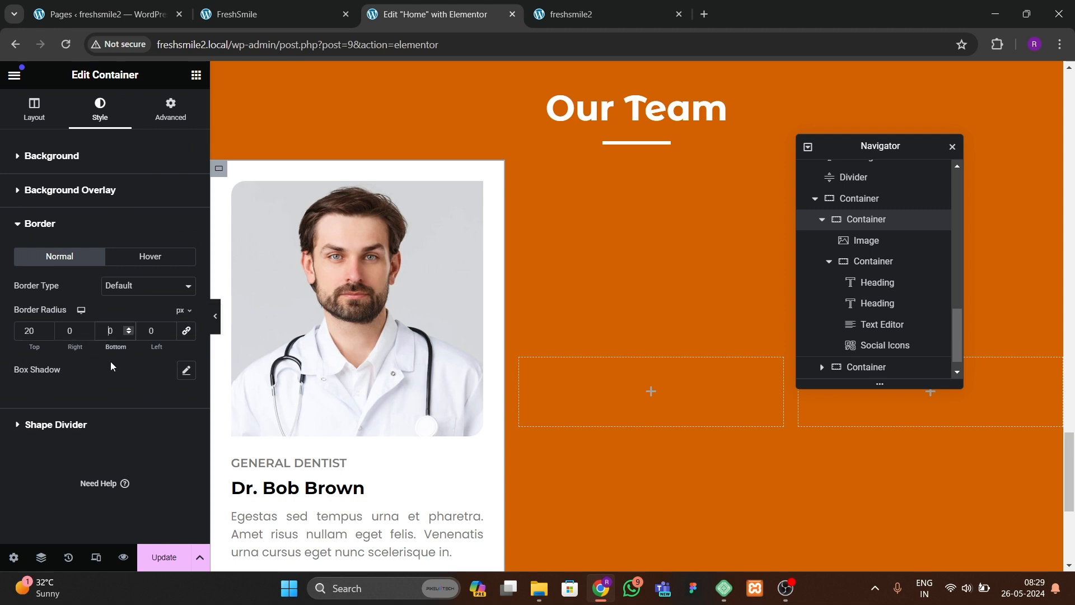
left_click(216, 330)
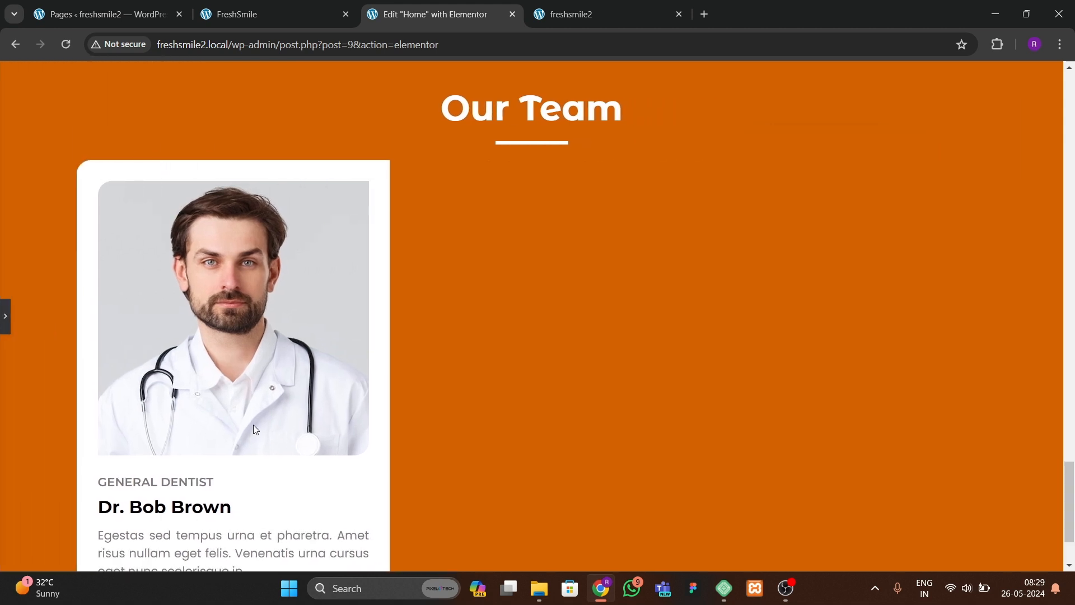
scroll(253, 429, "down", 2)
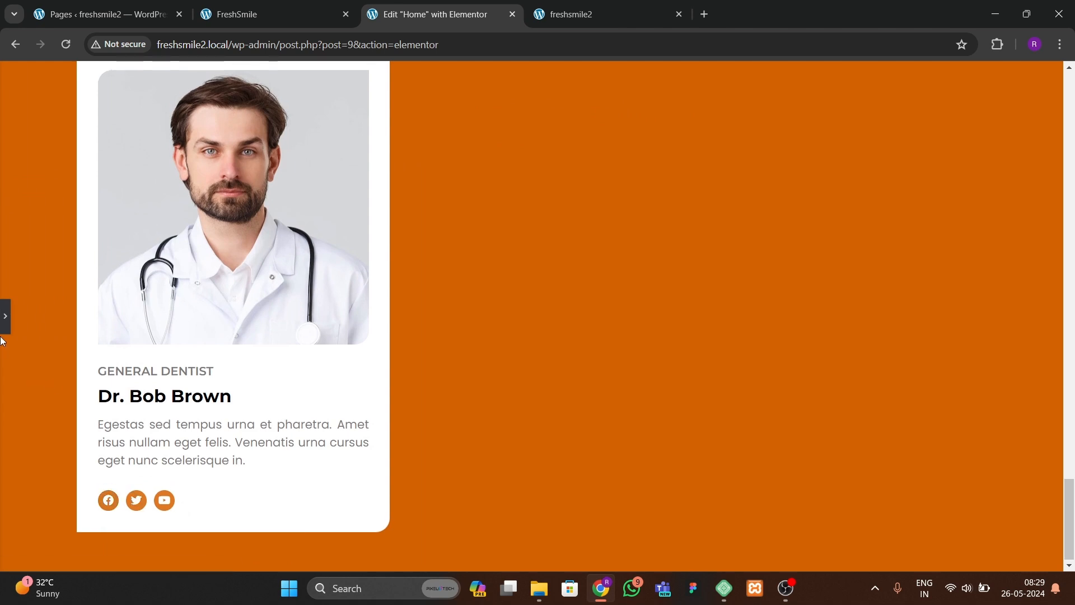
left_click(5, 315)
Step: Set the doctor image's hover animation to Bob
left_click(311, 199)
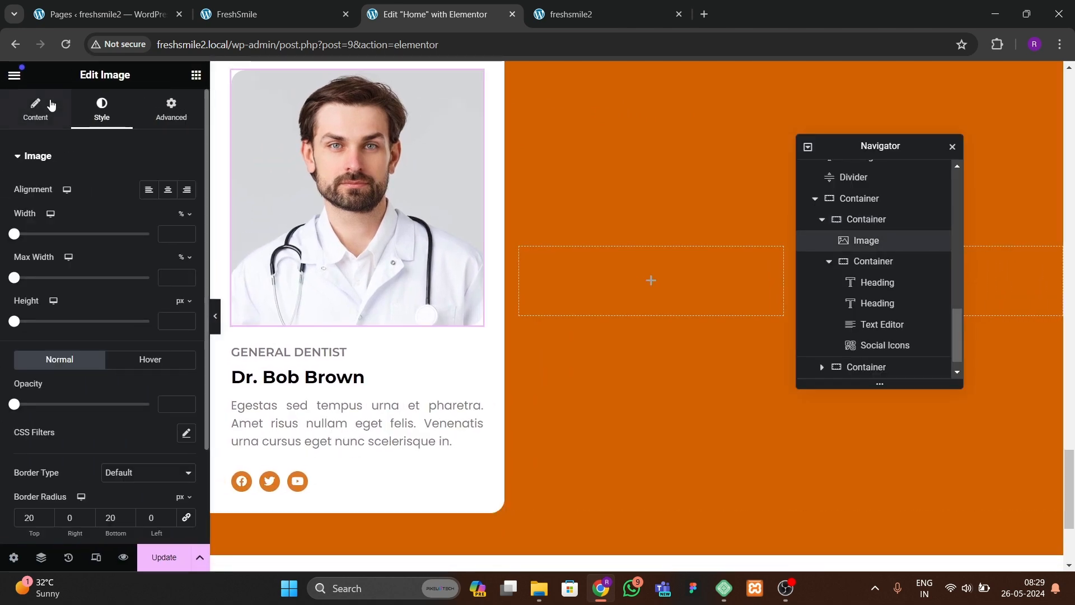
left_click(136, 358)
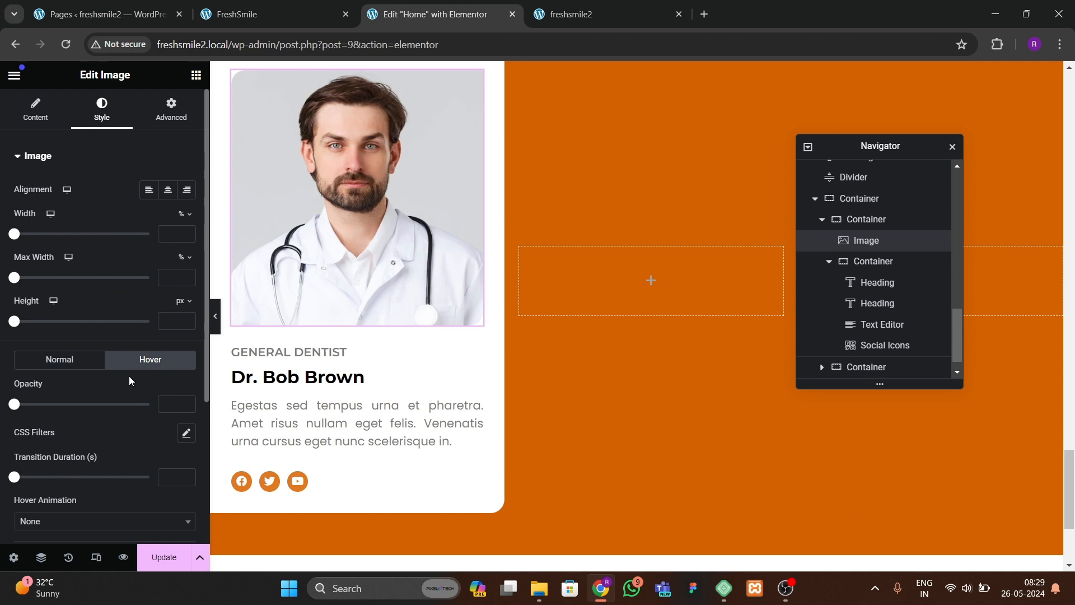
scroll(129, 375, "down", 3)
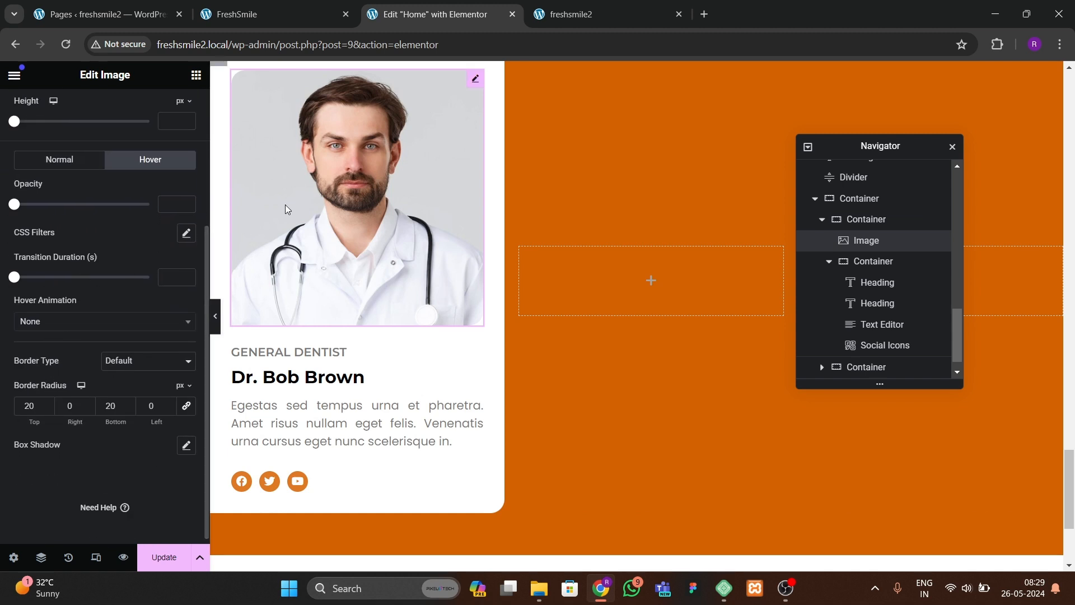
left_click(45, 324)
type("bob")
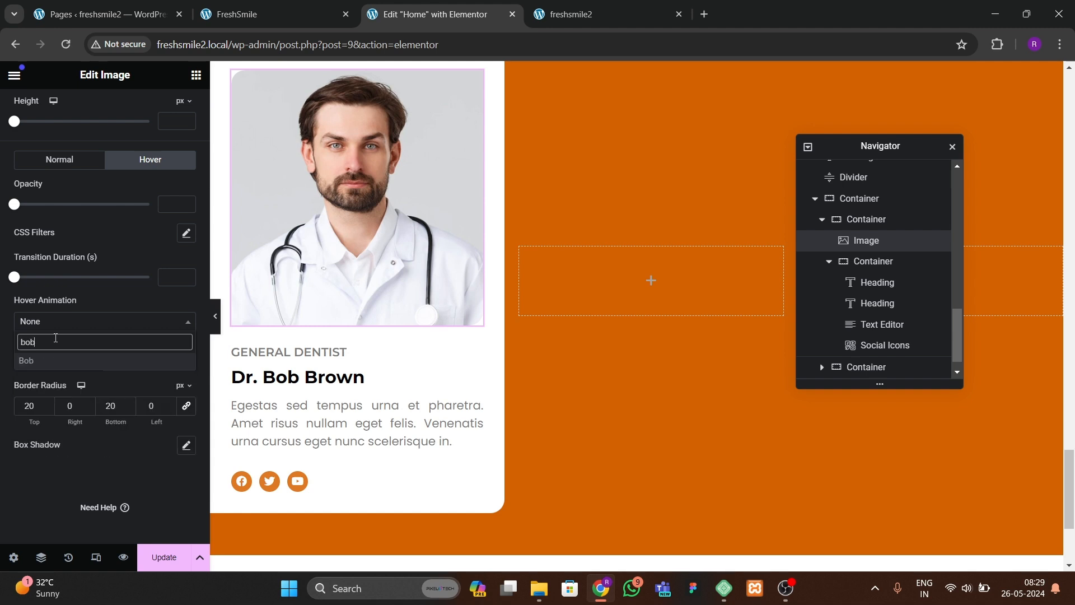
key("Return")
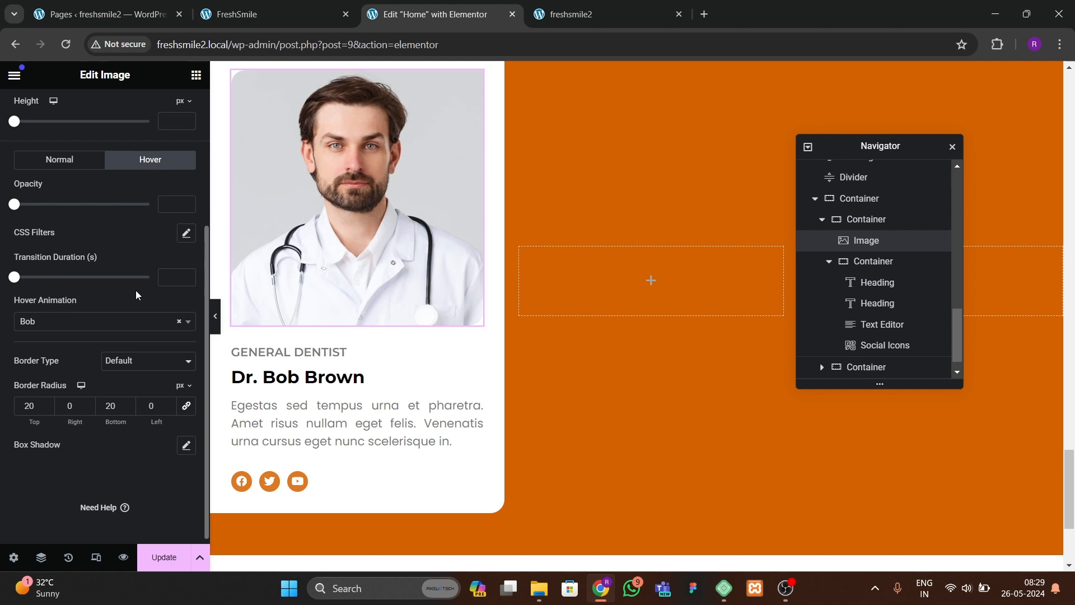
Step: Set the image's hover CSS filter saturation to 0 and update the page
left_click(187, 232)
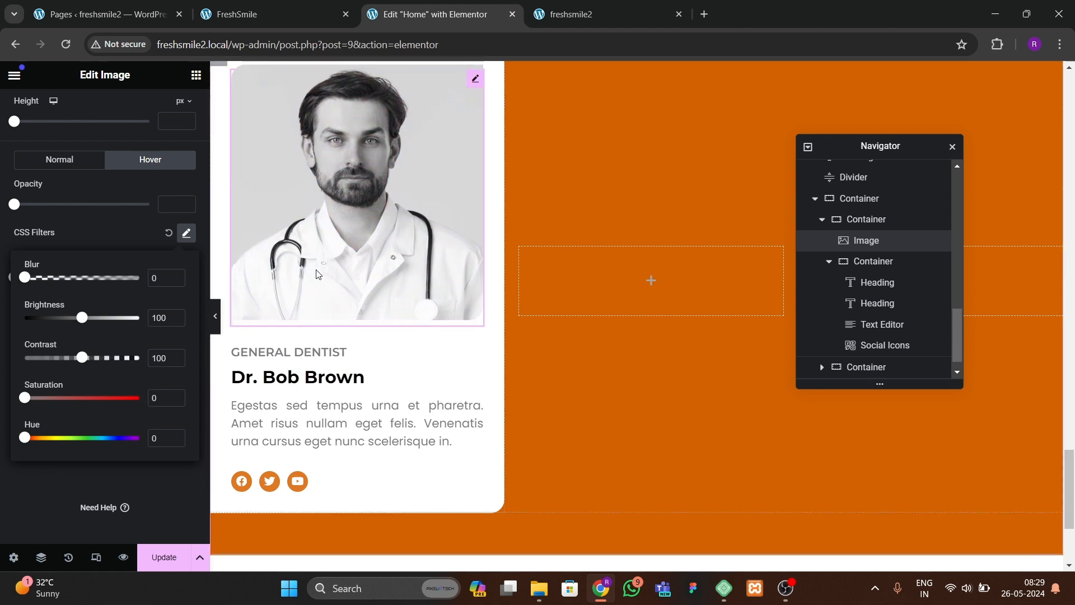
left_click(160, 555)
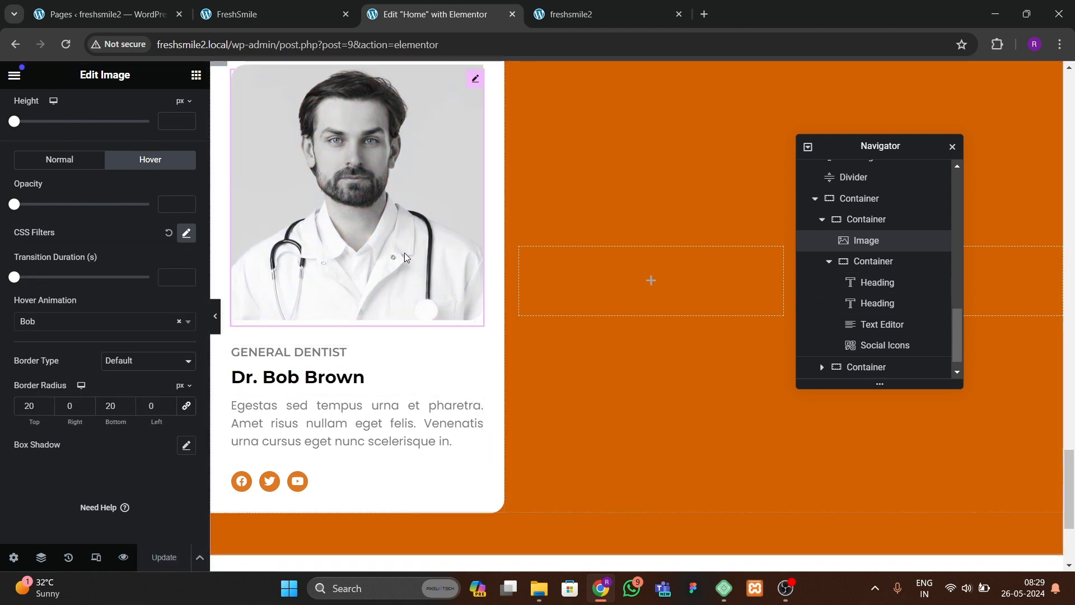
Step: Delete the two empty containers beside the doctor card
scroll(433, 273, "up", 1)
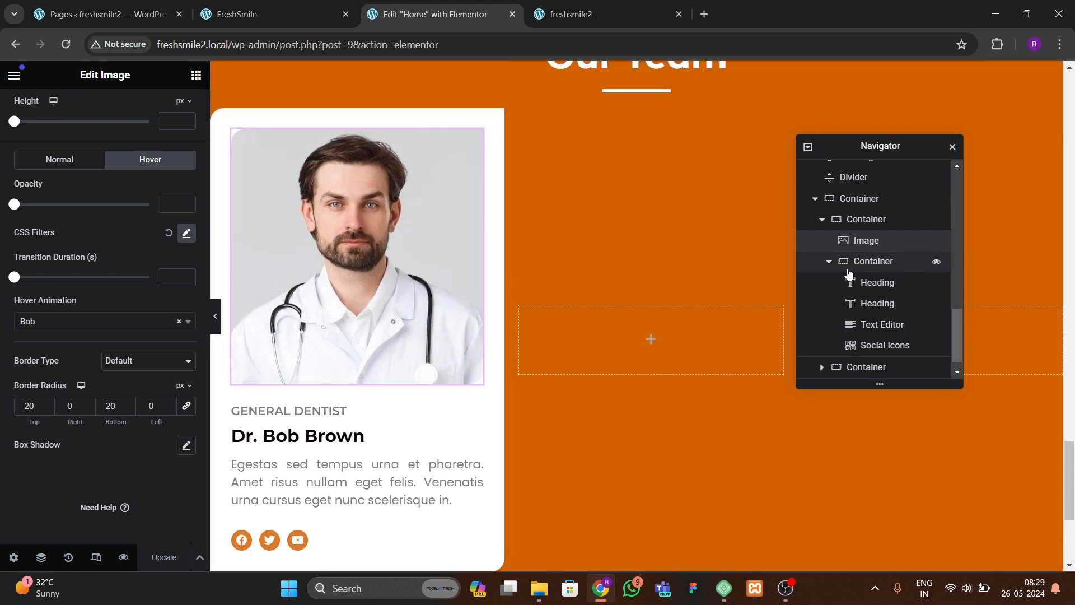
left_click(830, 263)
left_click(847, 345)
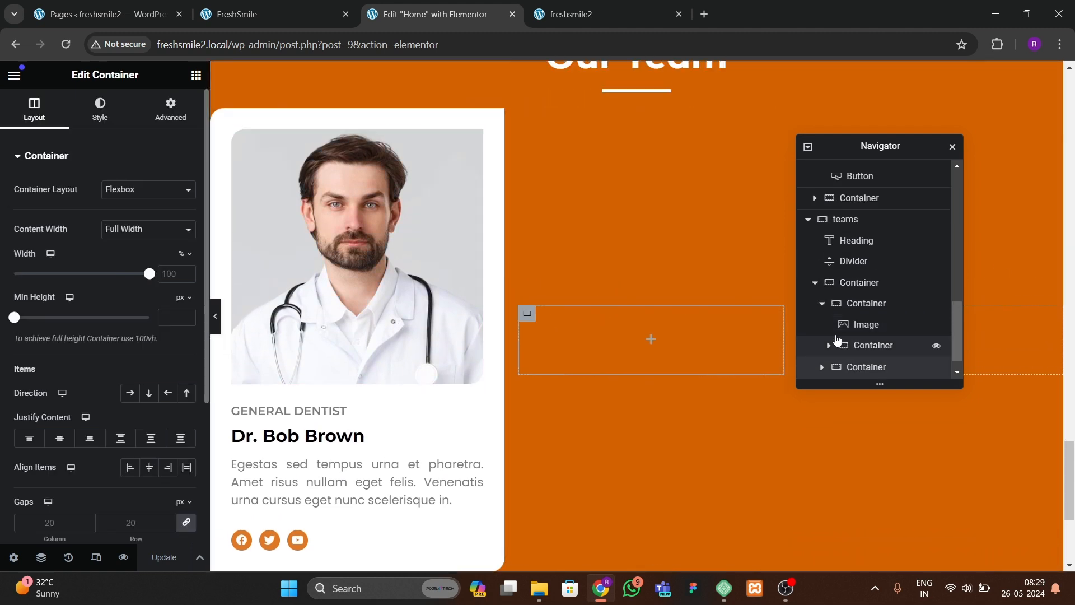
left_click(832, 344)
left_click(822, 304)
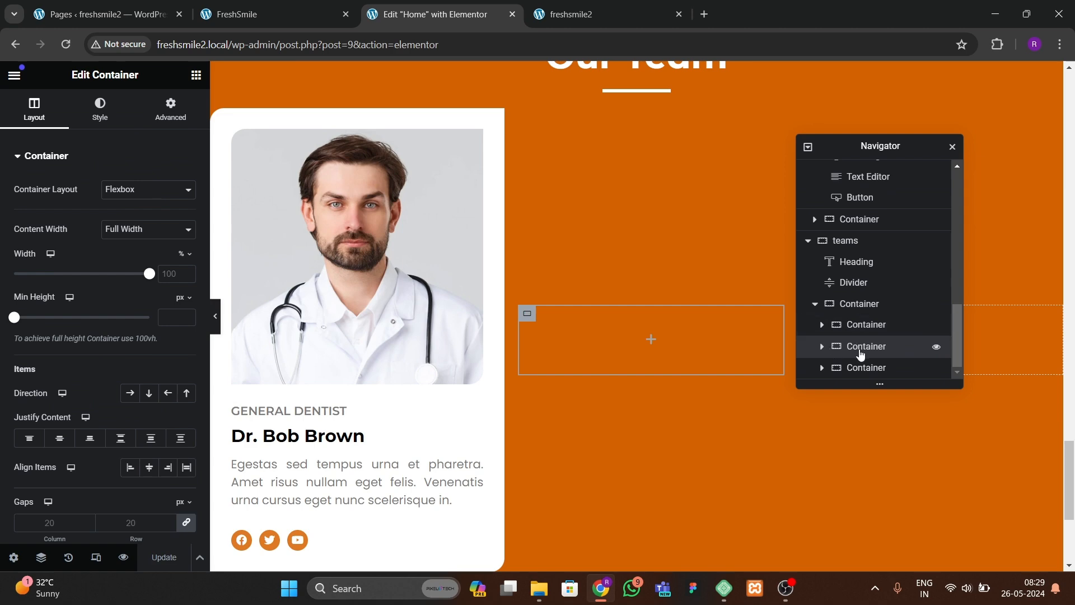
right_click(861, 354)
left_click(887, 553)
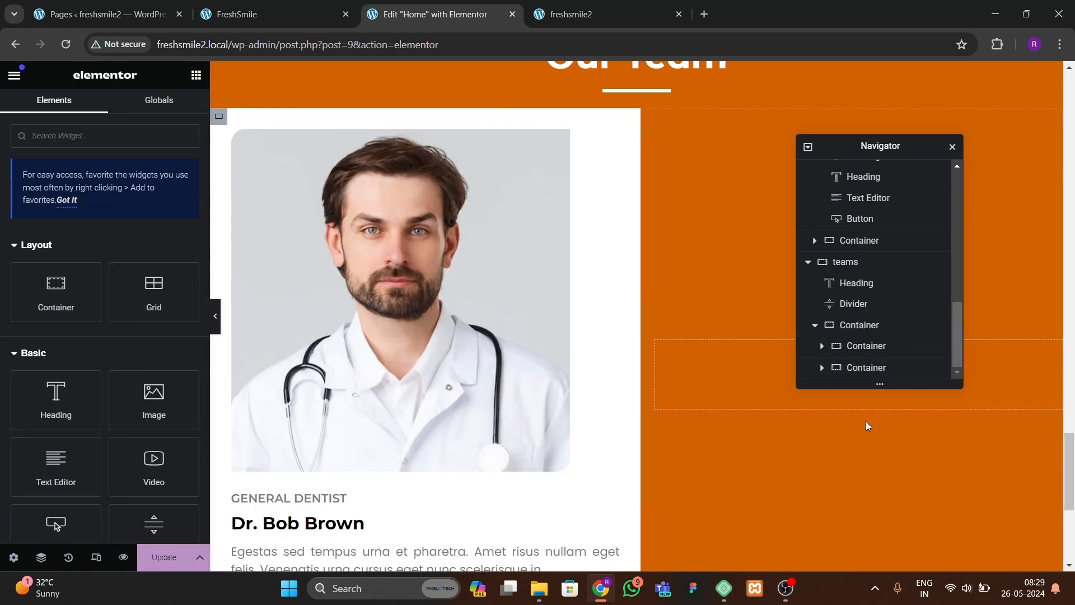
right_click(864, 367)
left_click(898, 548)
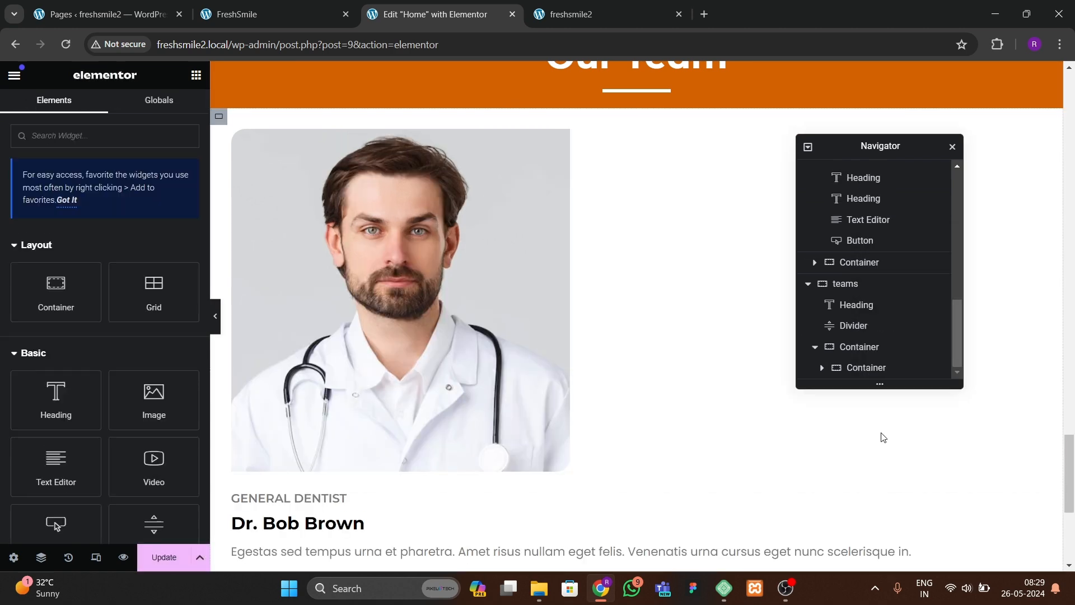
Step: Duplicate the doctor card container twice to make three cards in the row
left_click(890, 367)
right_click(896, 367)
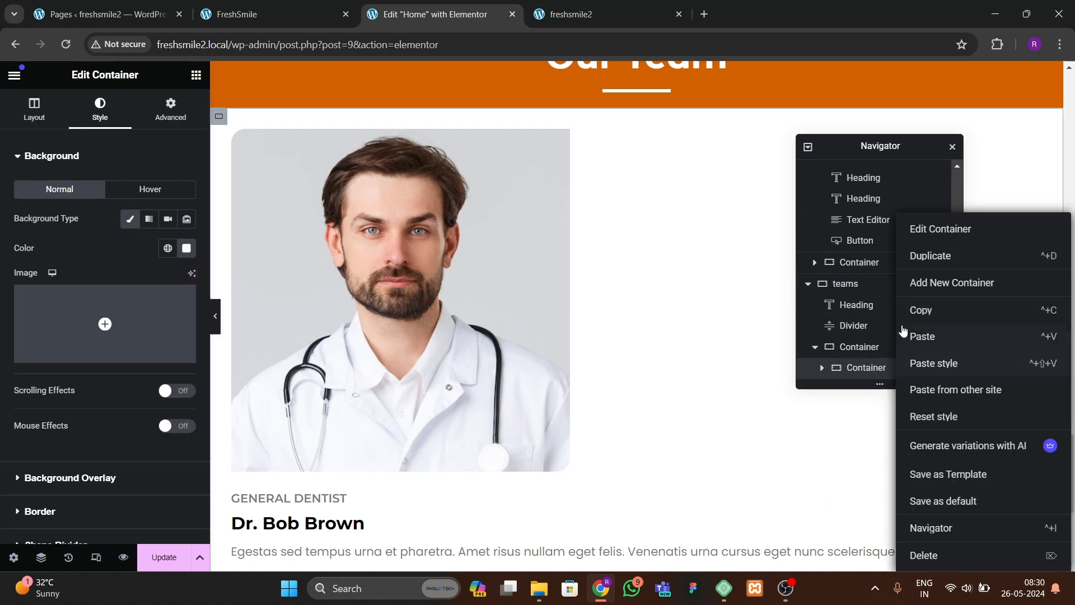
left_click(929, 256)
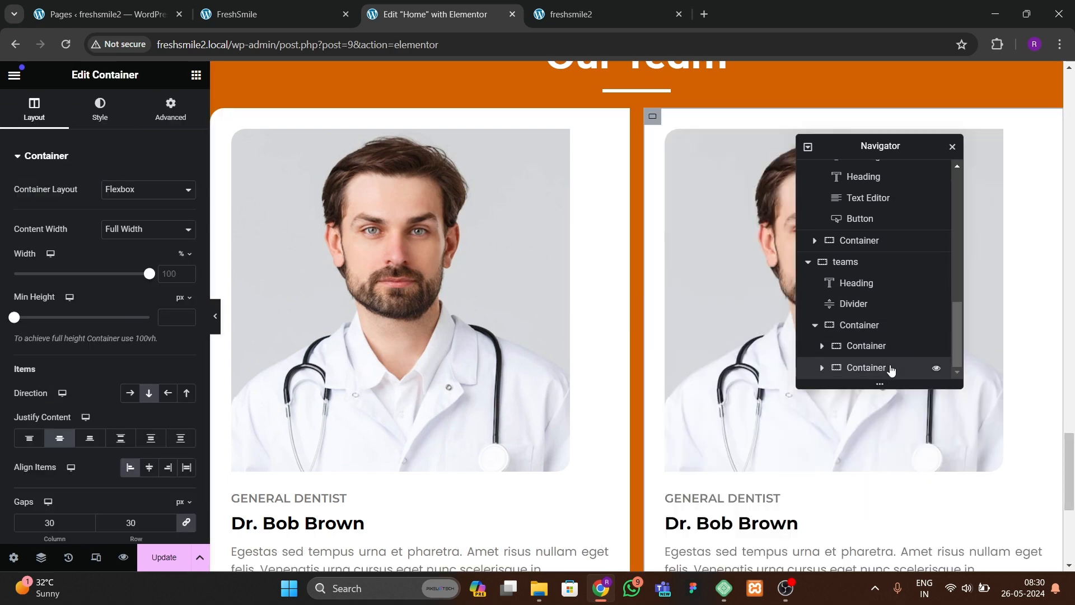
right_click(888, 367)
left_click(918, 256)
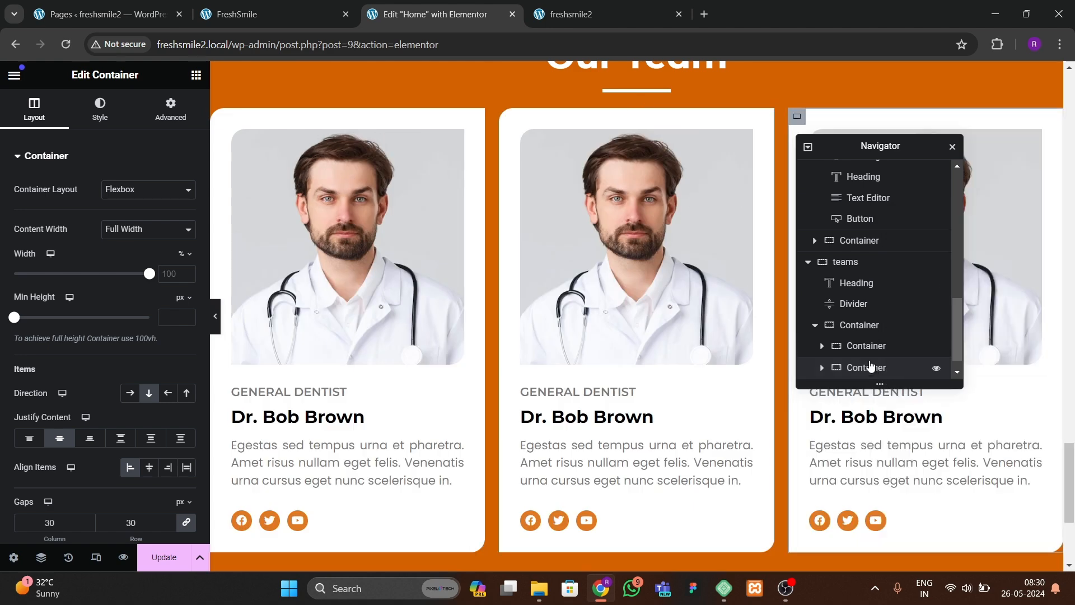
Step: Set the row container's column and row gap to 30 px
left_click(862, 303)
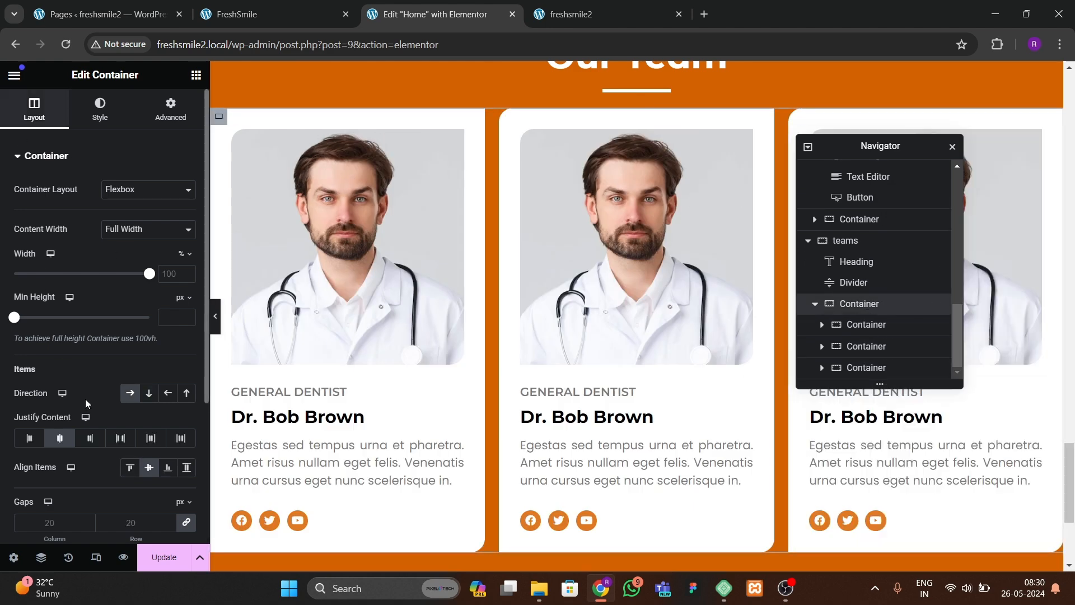
scroll(121, 462, "down", 2)
left_click(121, 461)
type("30")
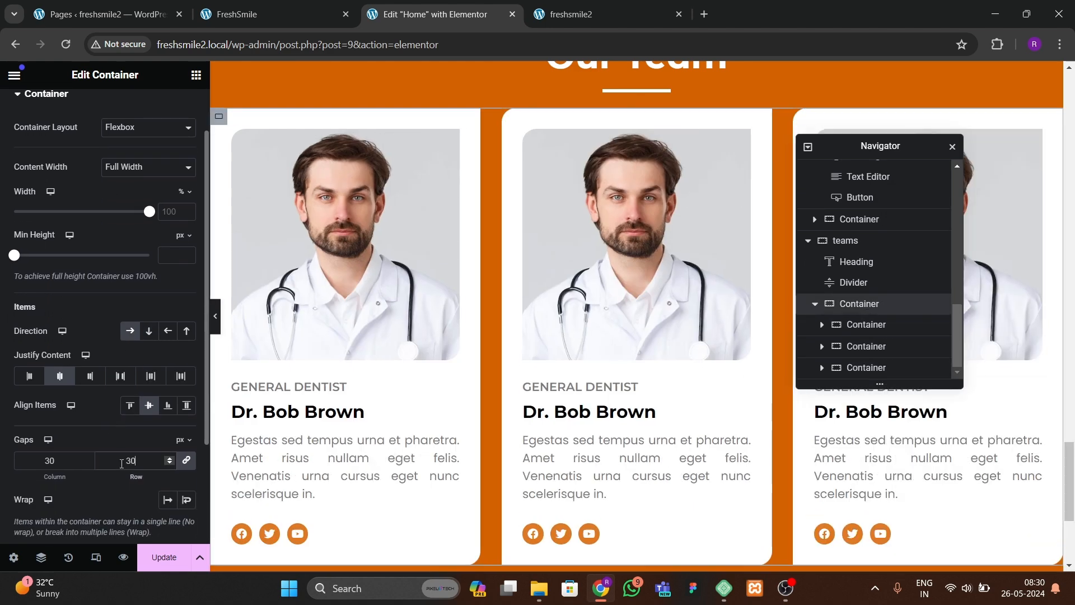
left_click(213, 319)
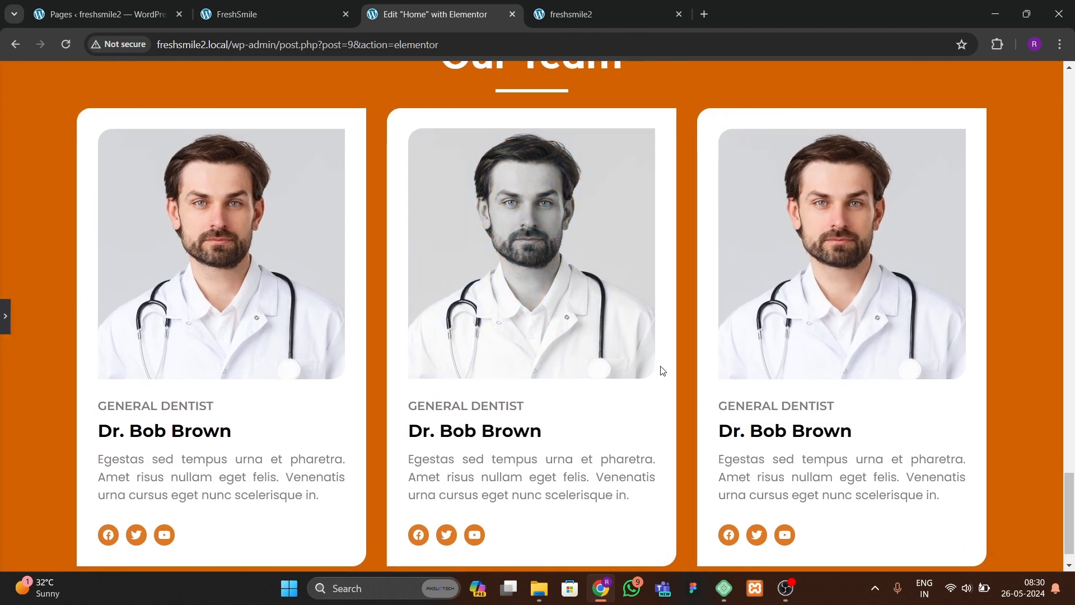
left_click(4, 317)
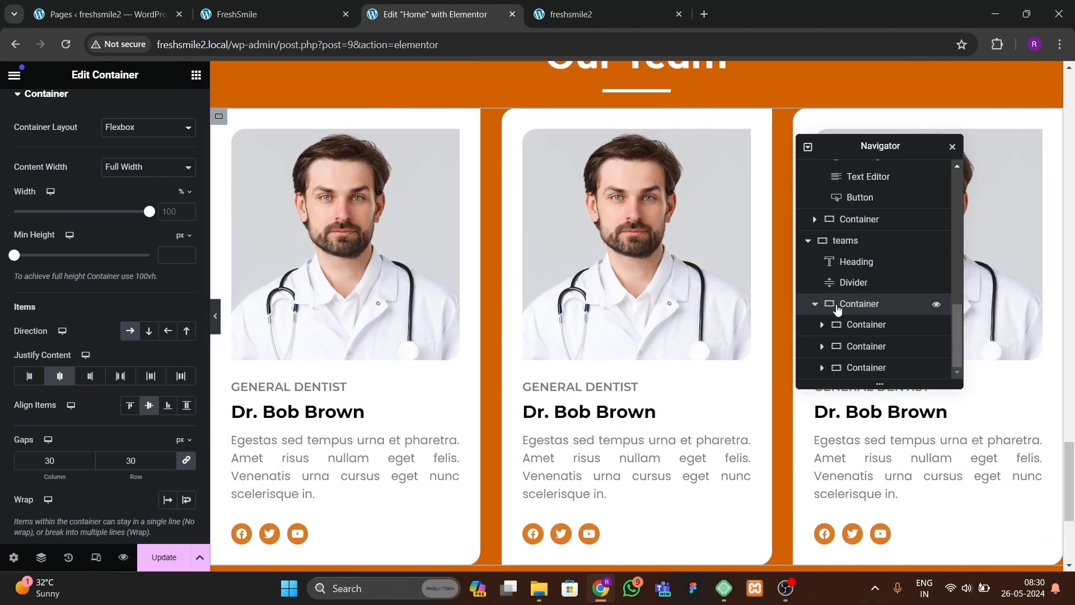
Step: Duplicate the whole row of three doctor cards
left_click(814, 305)
right_click(890, 368)
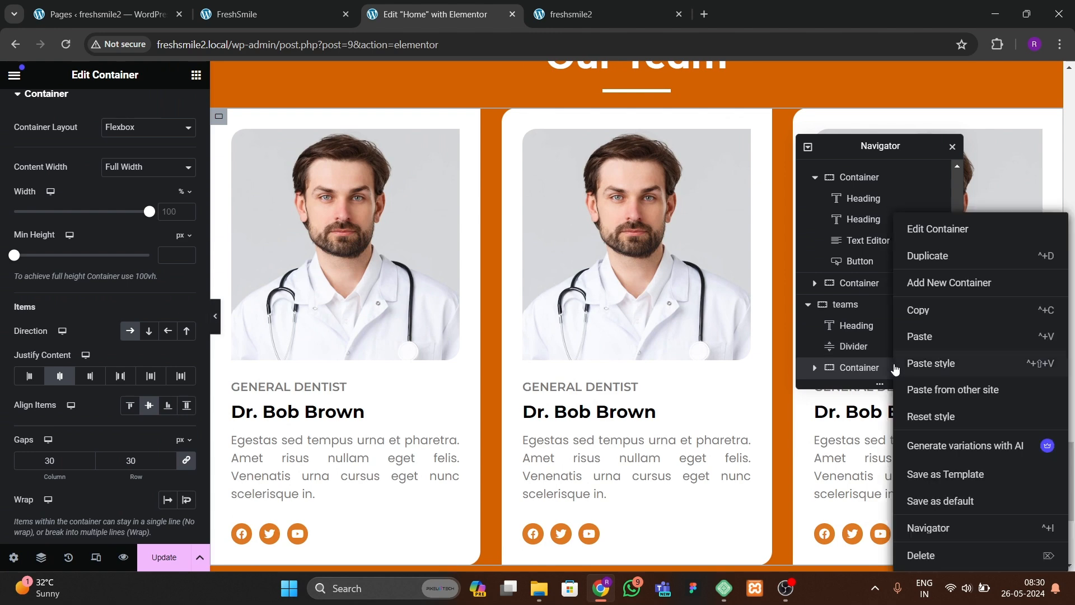
scroll(625, 366, "down", 7)
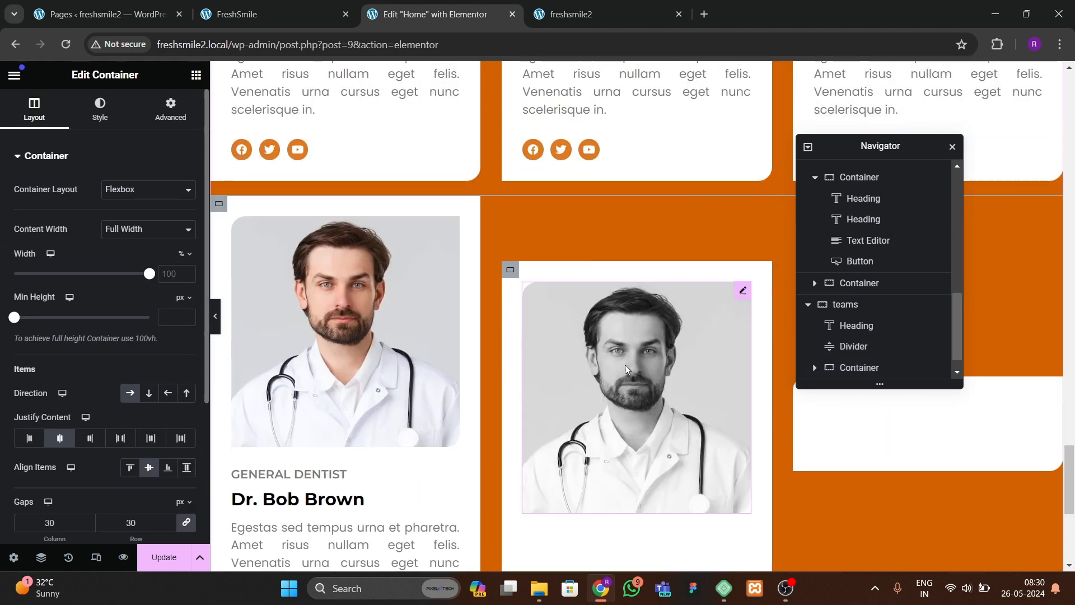
scroll(488, 388, "up", 1)
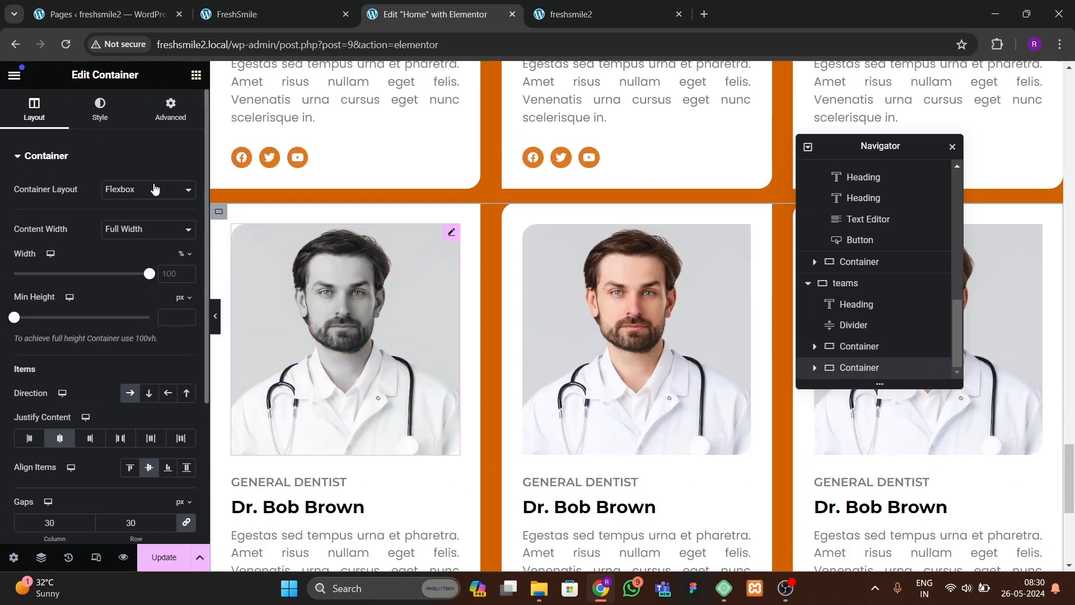
Step: Give the duplicated row a 20 px top margin and update the page
left_click(171, 115)
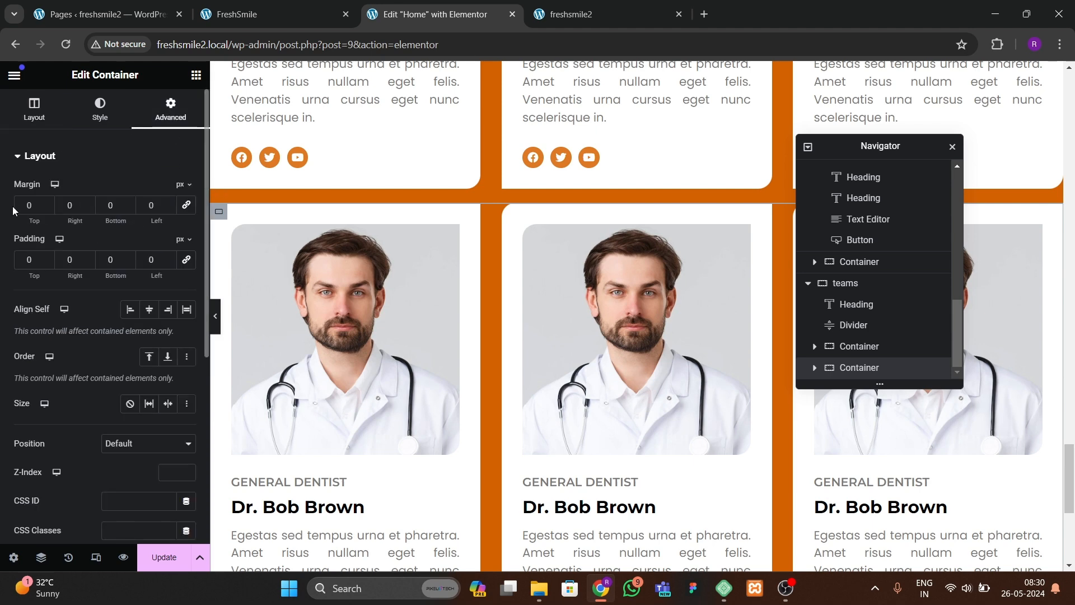
type("2")
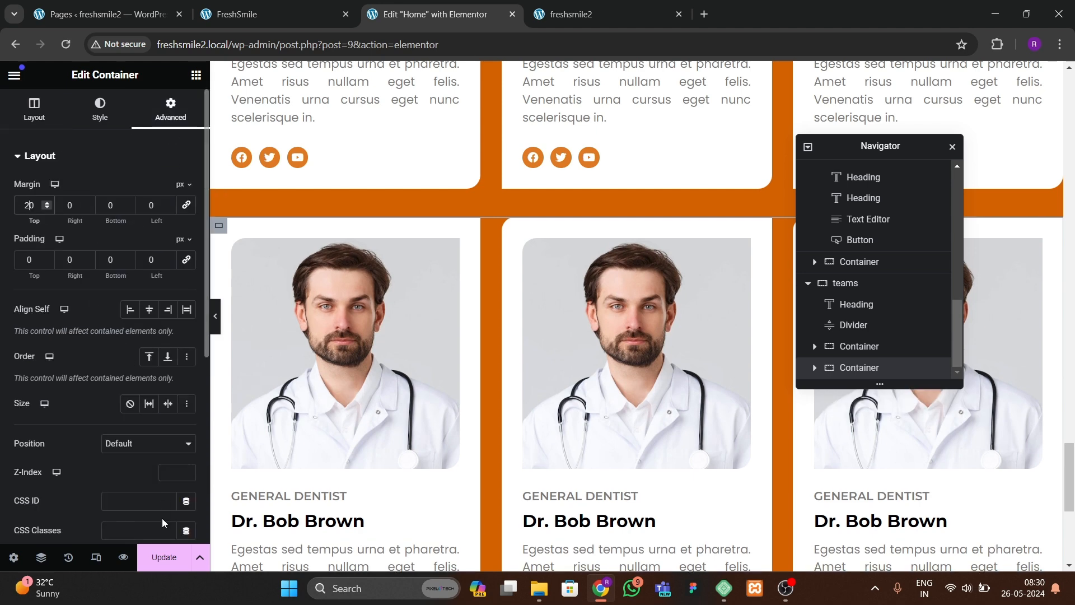
left_click(163, 558)
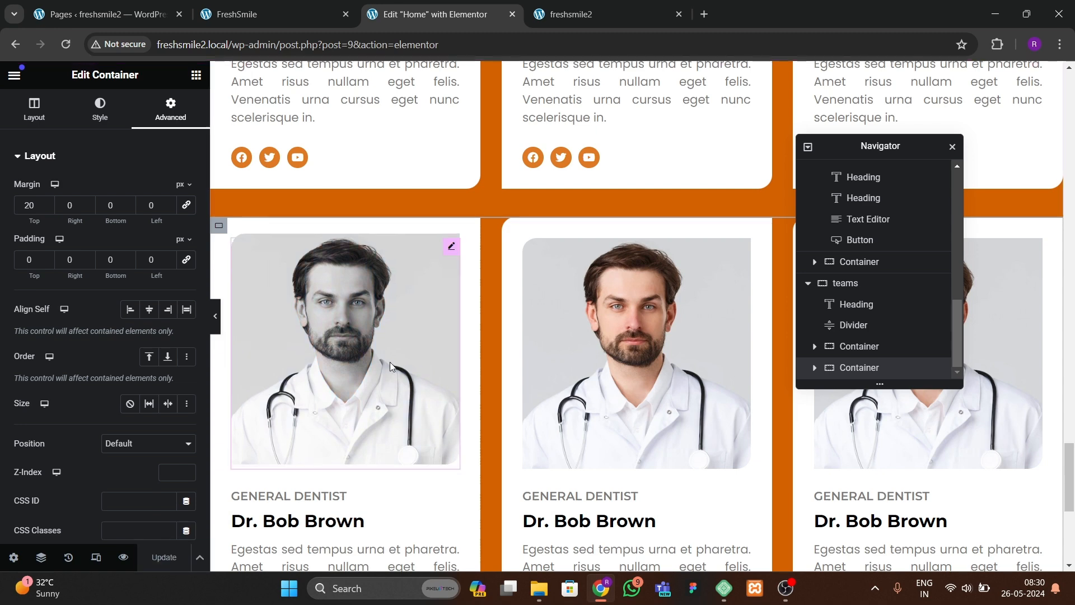
Step: Replace the first row's middle card image with 2.jpg
scroll(371, 399, "down", 5)
left_click(654, 159)
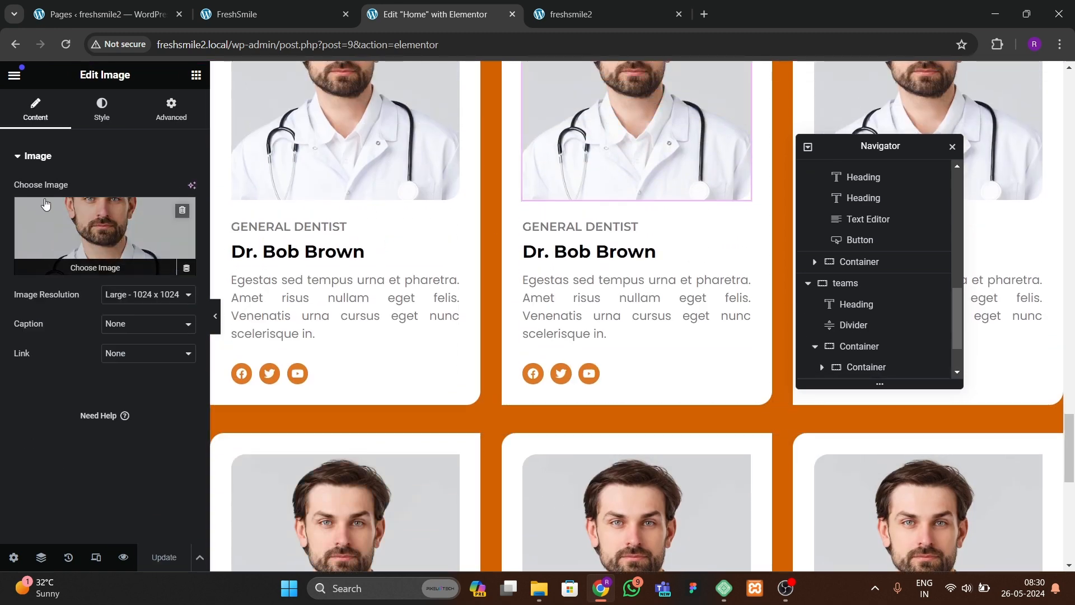
left_click(134, 259)
left_click(681, 377)
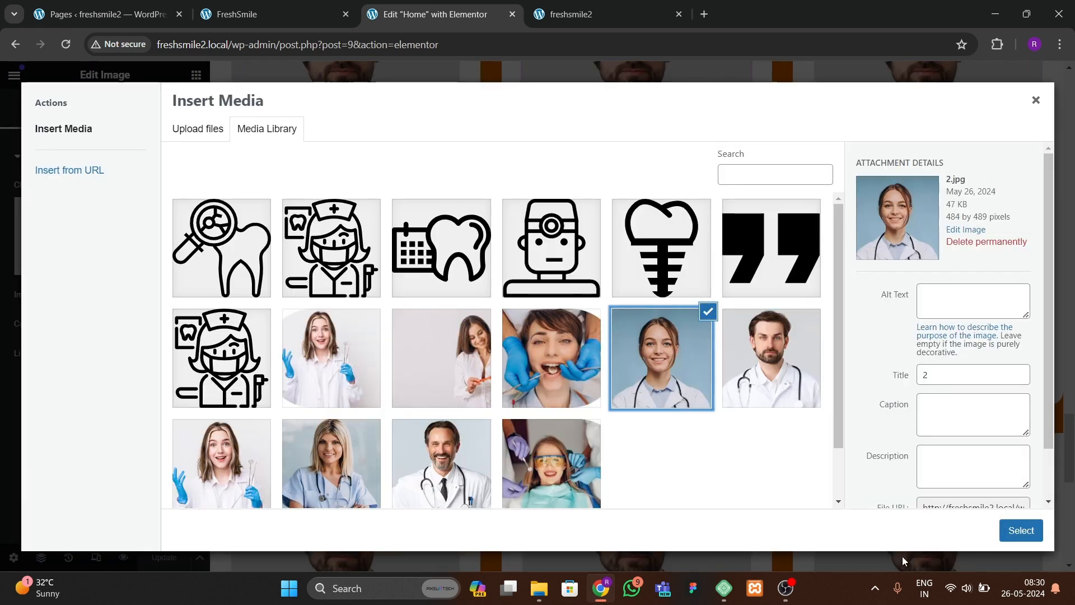
left_click(1022, 536)
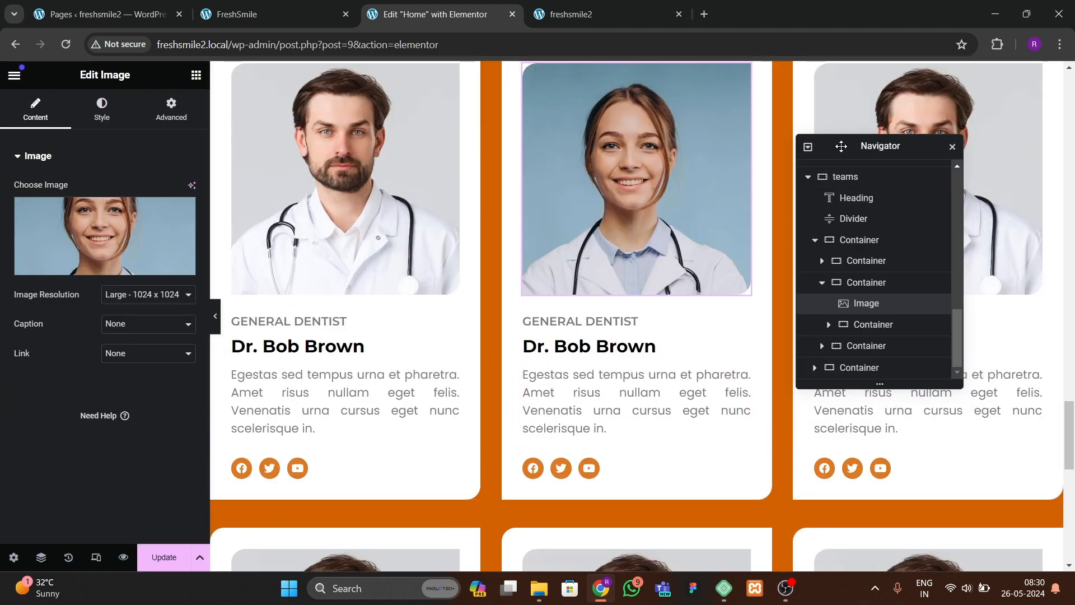
Step: Replace the first row's third card image with yy.jpg
left_click(835, 175)
left_click(105, 238)
left_click(263, 442)
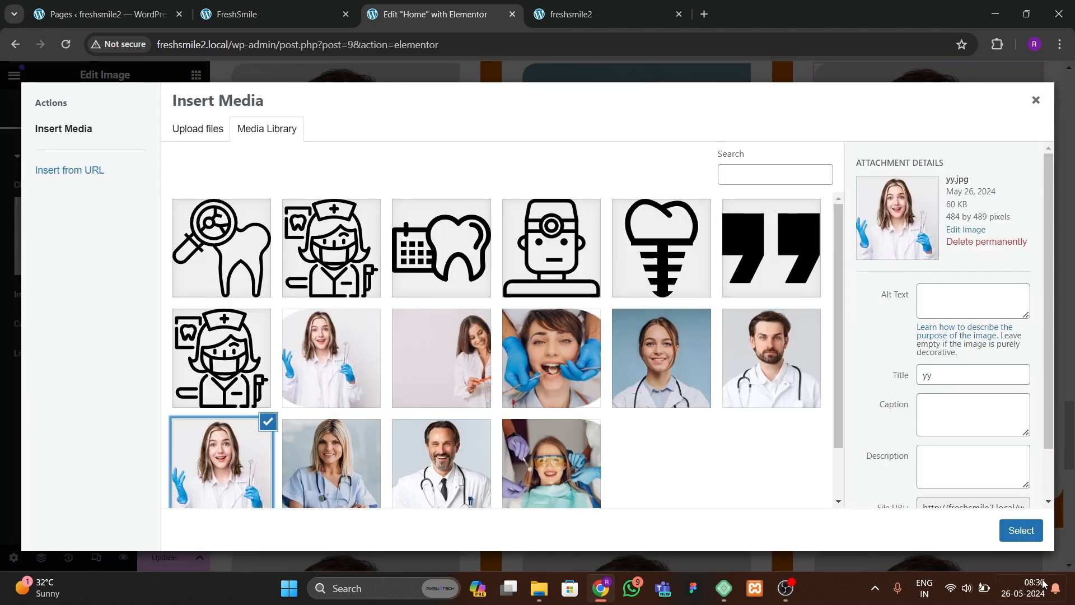
left_click(1021, 537)
Step: Replace the second row's first card image with gffgfgg.jpg
left_click(352, 410)
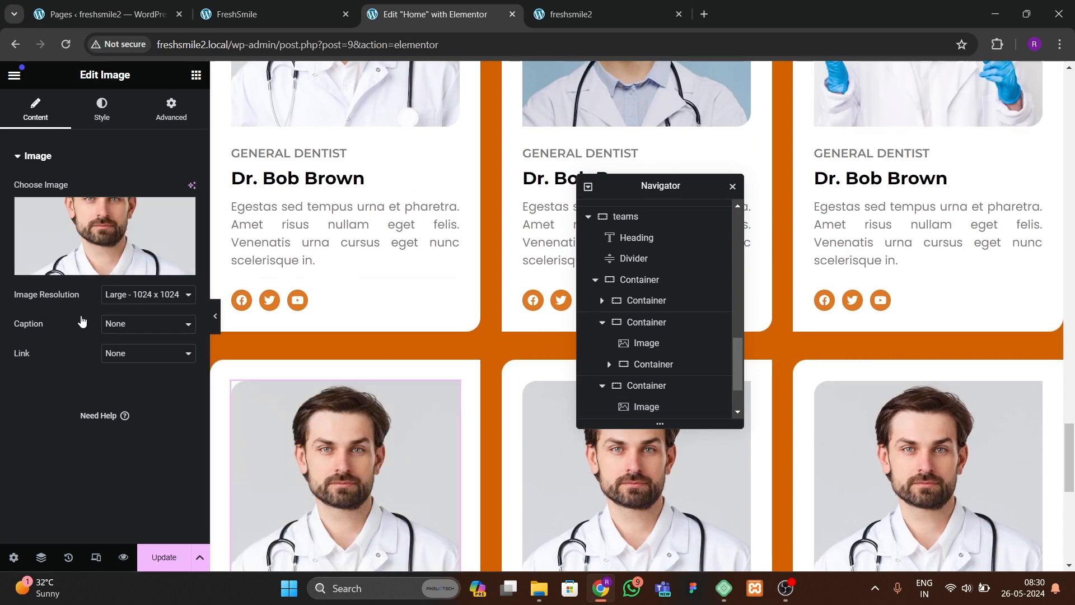
left_click(162, 257)
left_click(335, 455)
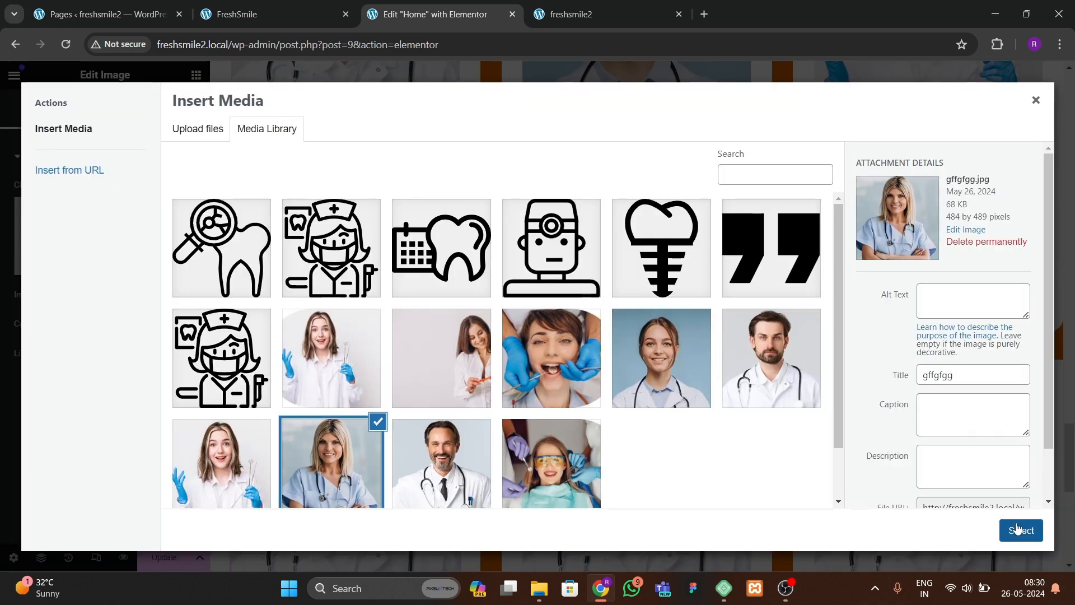
left_click(1017, 529)
Step: Place the dental chair photo in the second row's middle card image
scroll(543, 437, "down", 3)
left_click(544, 403)
left_click(144, 259)
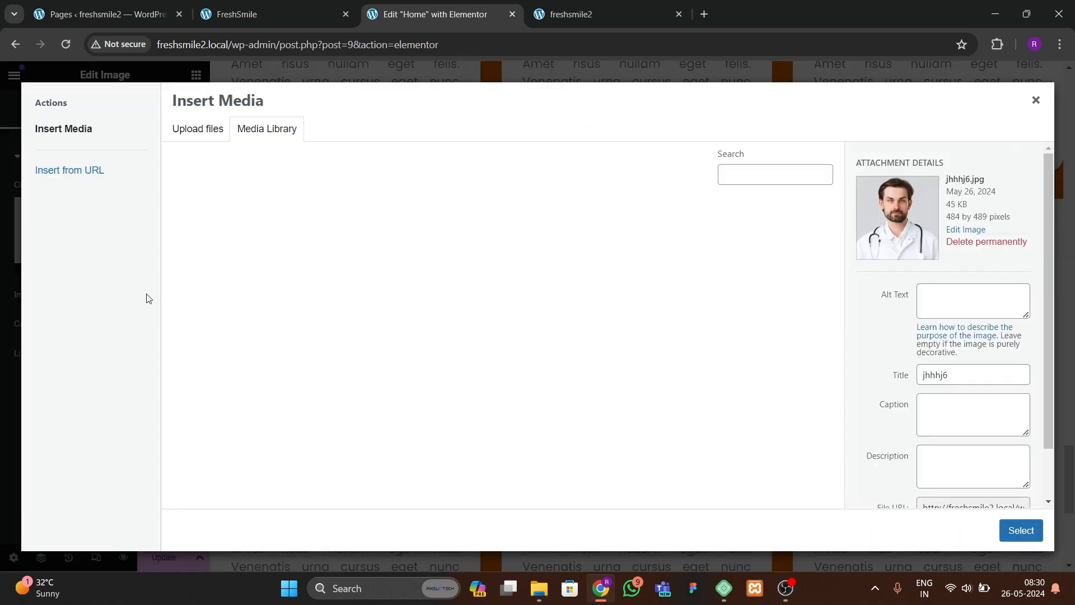
left_click(552, 464)
left_click(1020, 530)
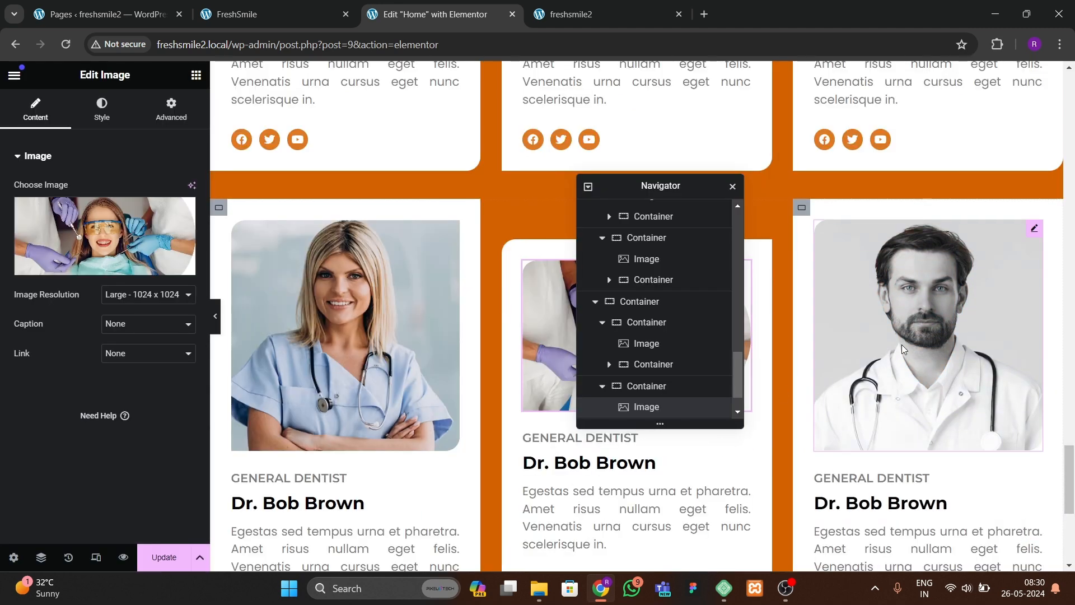
Step: Replace the second row's middle card image with hghg.jpg
left_click(647, 386)
left_click_drag(669, 186, 392, 234)
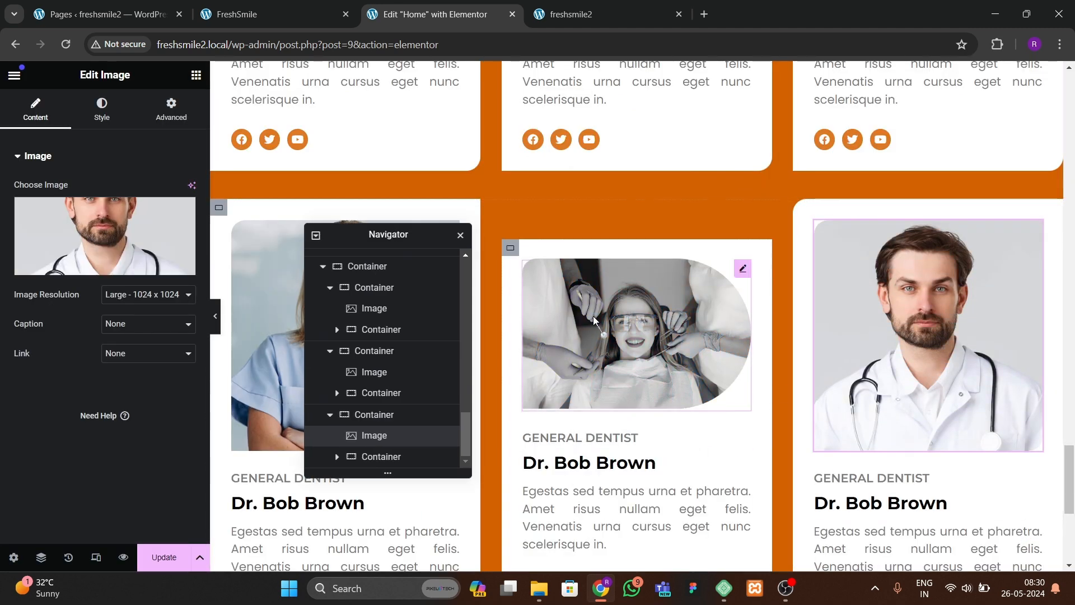
left_click(370, 370)
left_click(104, 235)
left_click(459, 465)
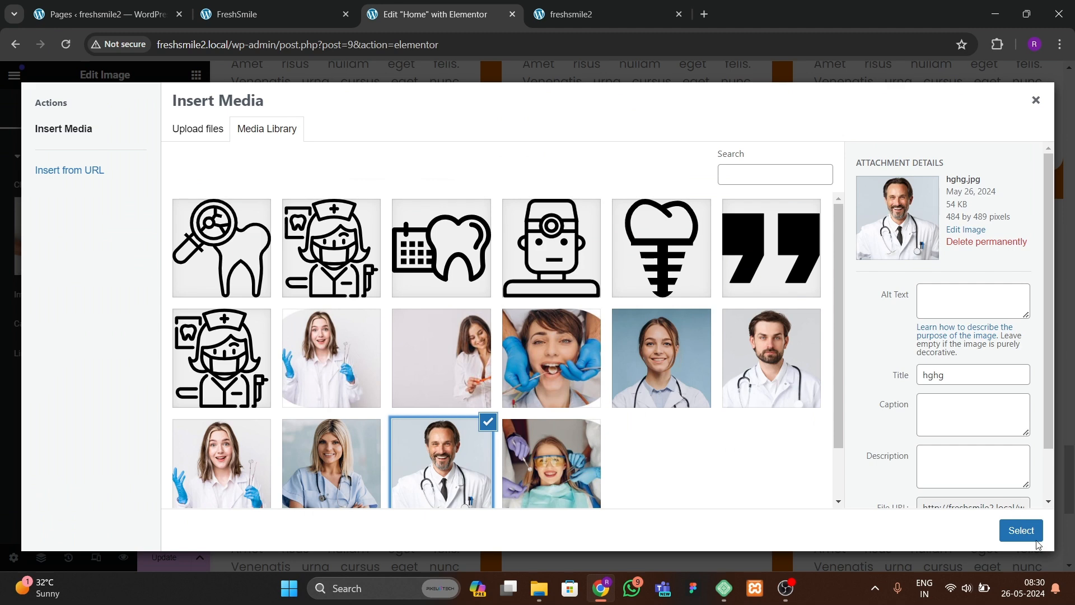
left_click(1021, 530)
Step: Replace the second row's third card image with 2.jpg
left_click(370, 492)
left_click(104, 235)
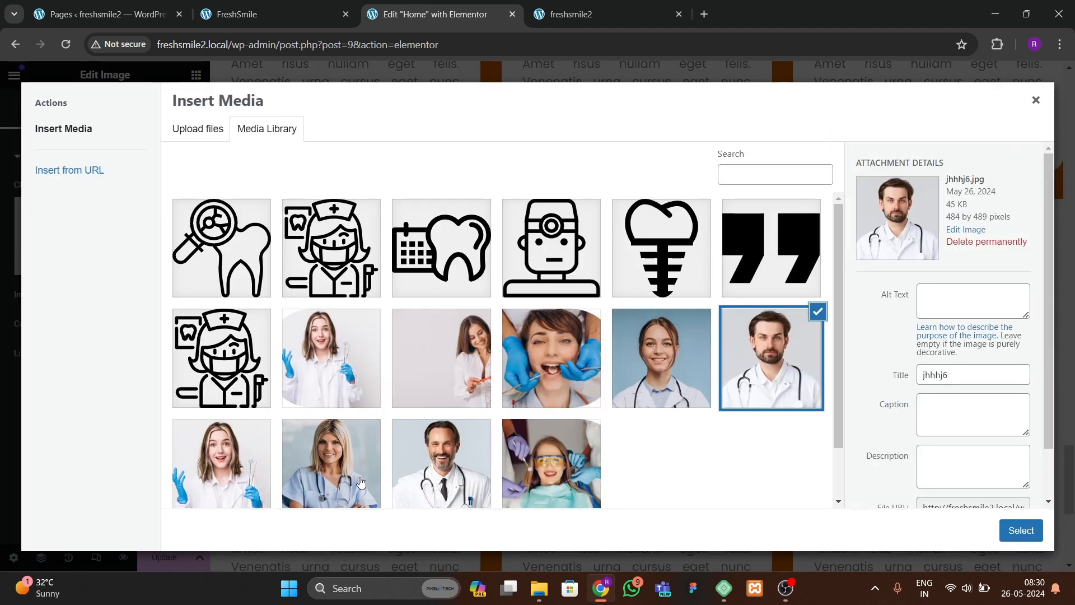
left_click(641, 386)
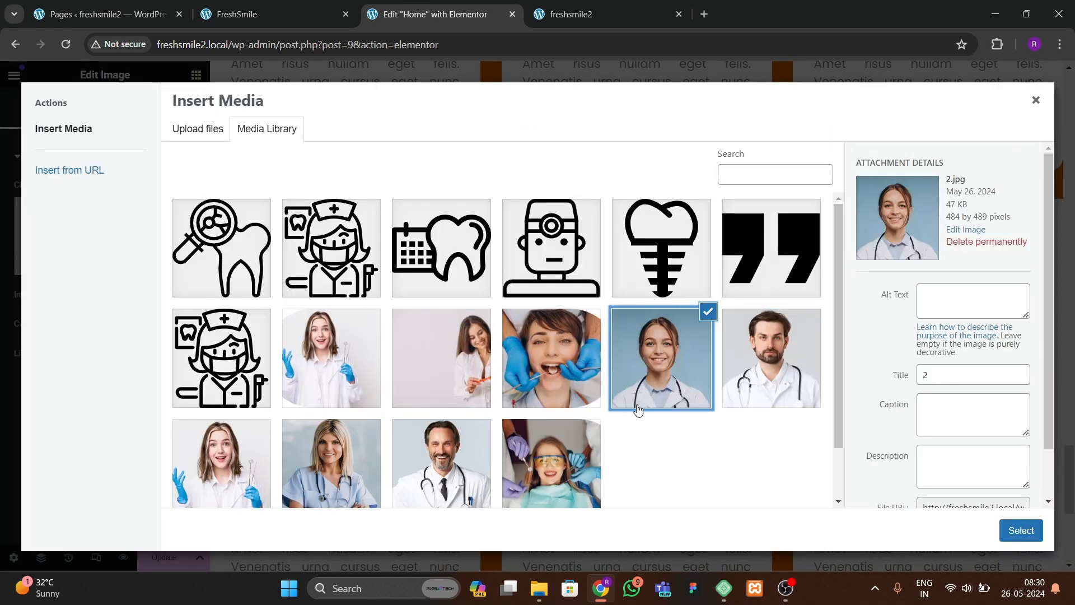
scroll(555, 430, "down", 1)
left_click(1020, 530)
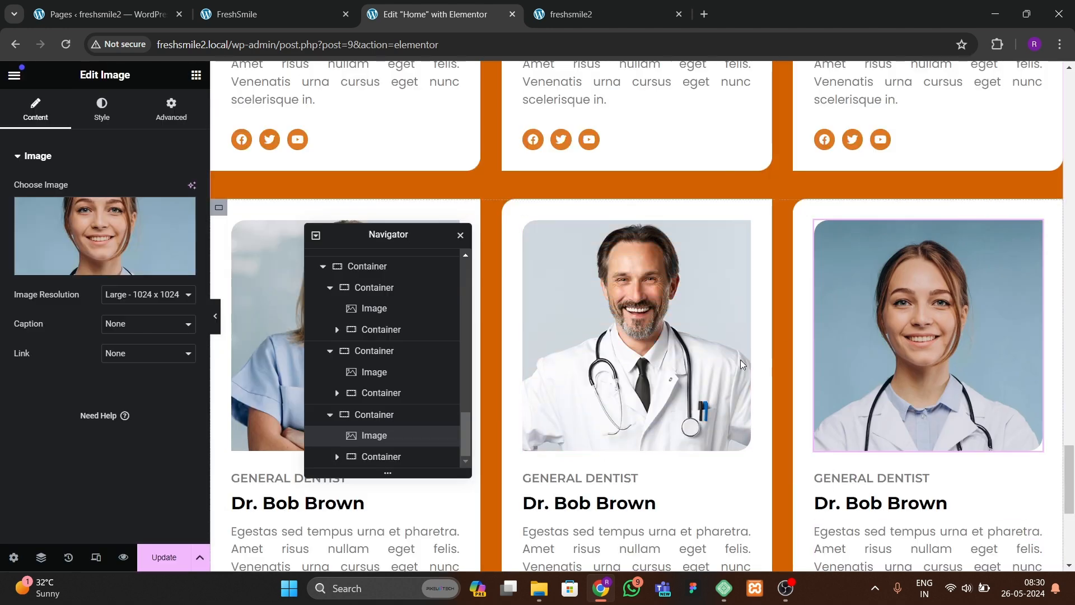
Step: Review the Our Team section with its six doctor cards on the live freshsmile2 site
scroll(540, 377, "up", 2)
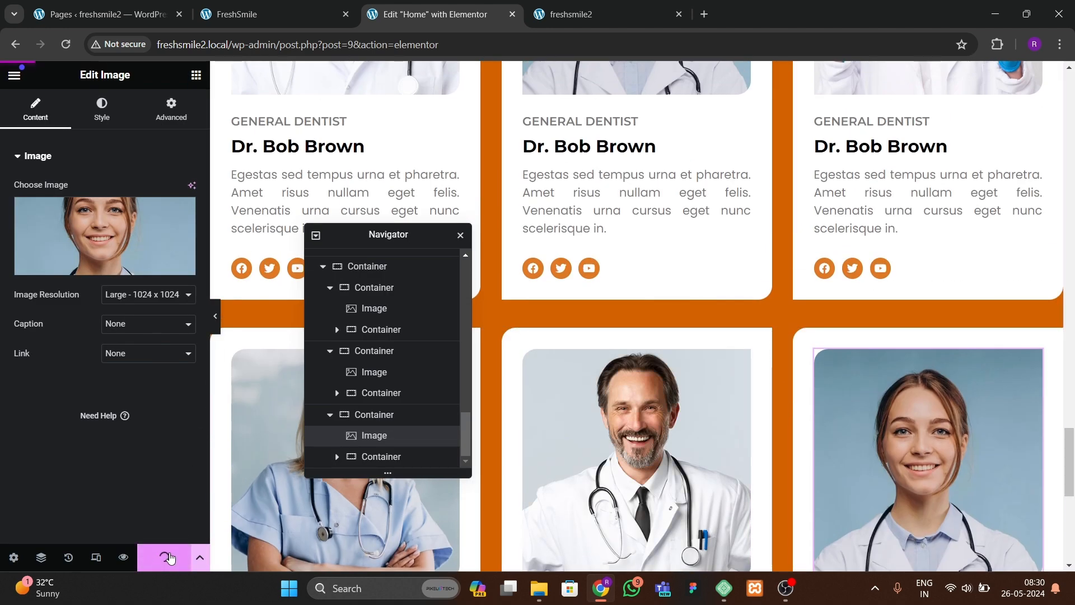
key("ctrl+Tab")
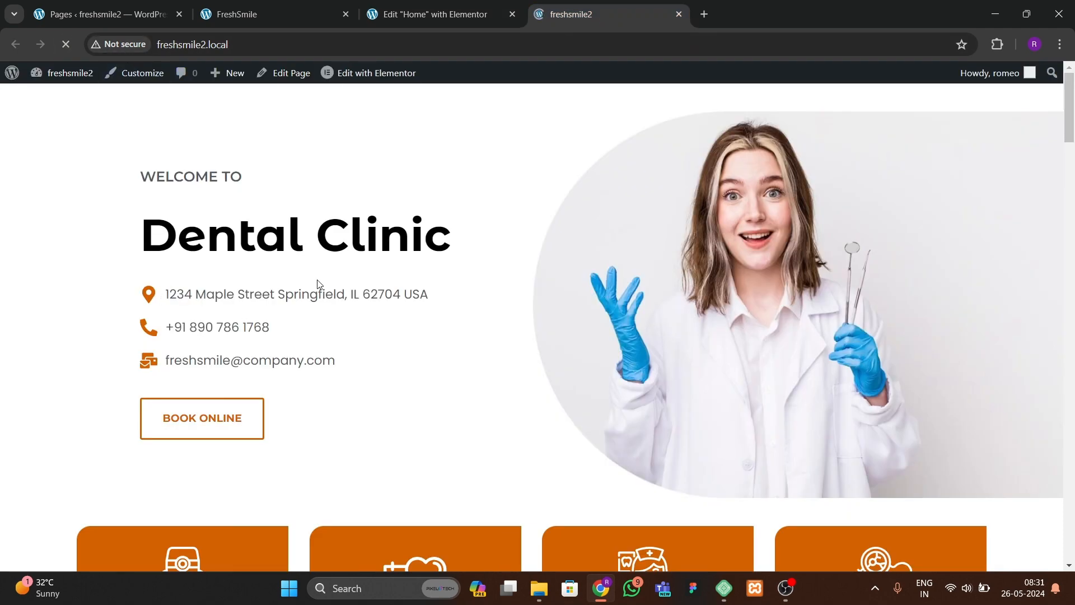
scroll(368, 345, "down", 20)
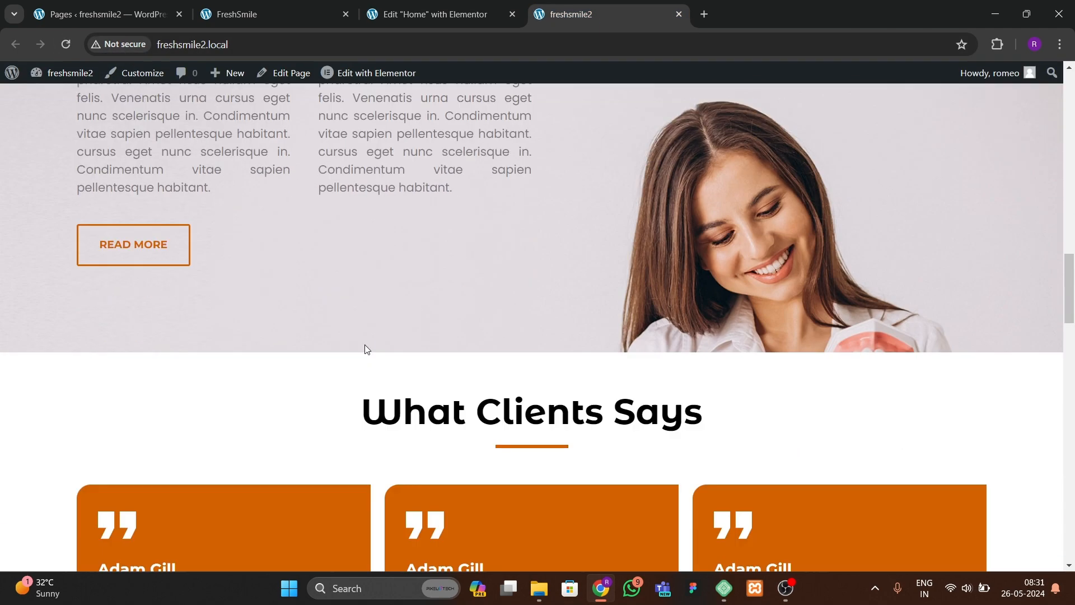
scroll(364, 348, "down", 12)
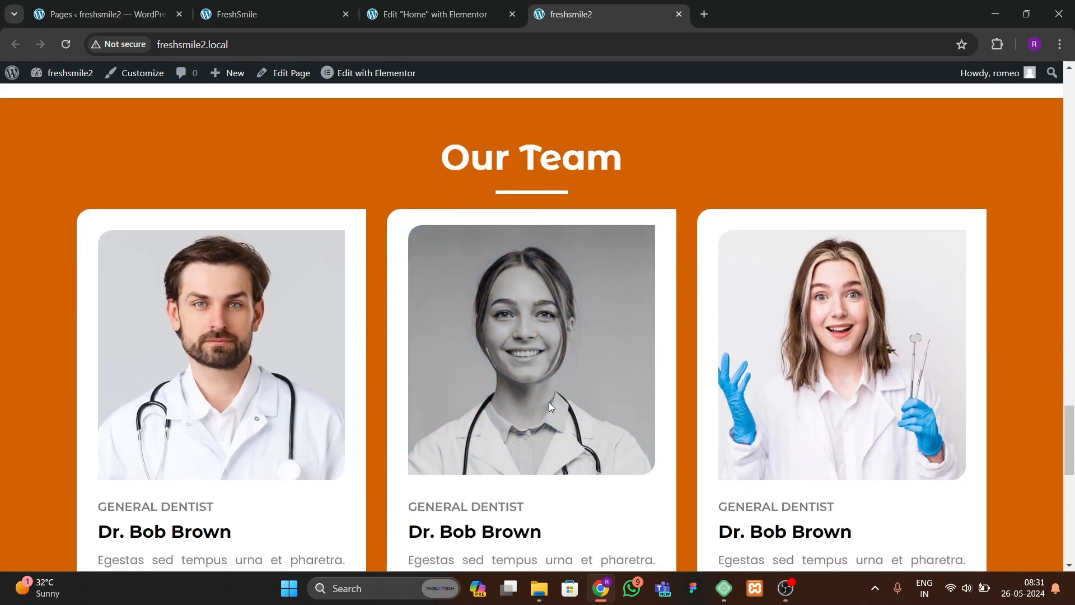
scroll(525, 290, "down", 2)
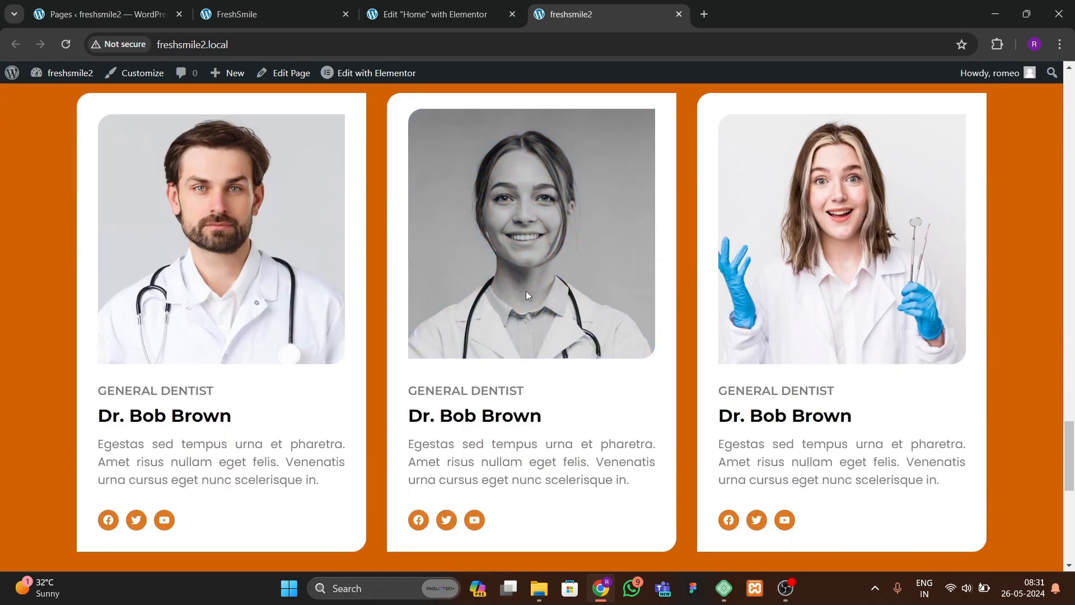
scroll(784, 308, "down", 3)
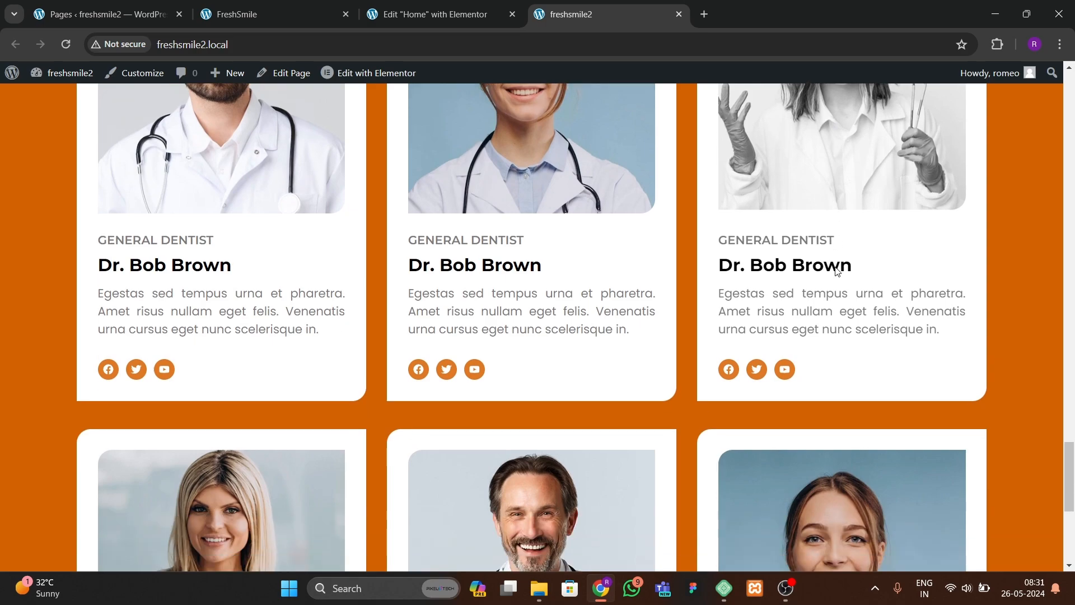
scroll(789, 392, "down", 6)
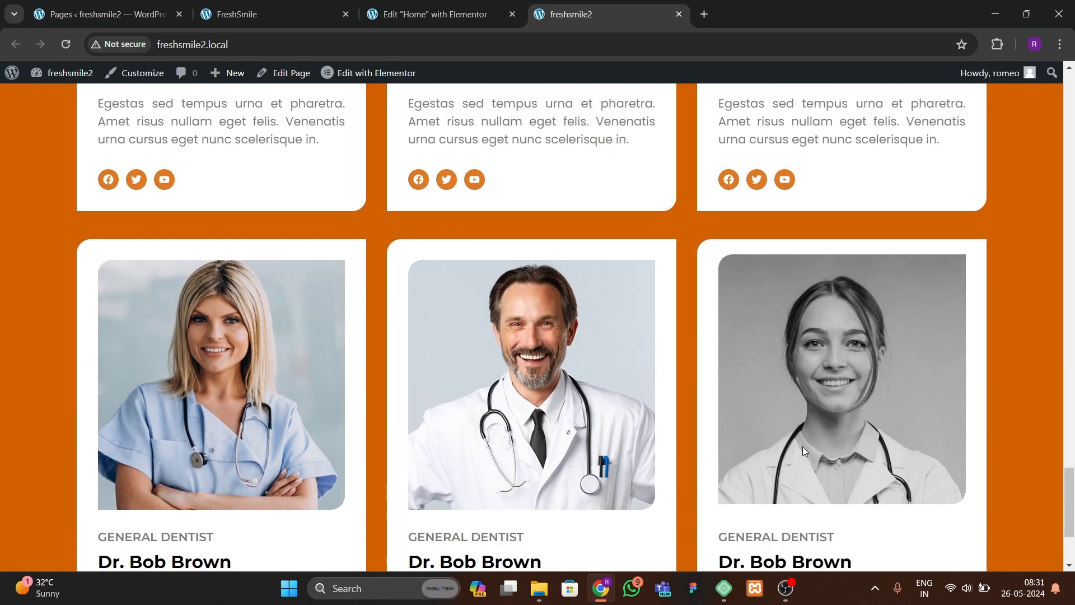
scroll(336, 492, "up", 5)
scroll(334, 496, "up", 20)
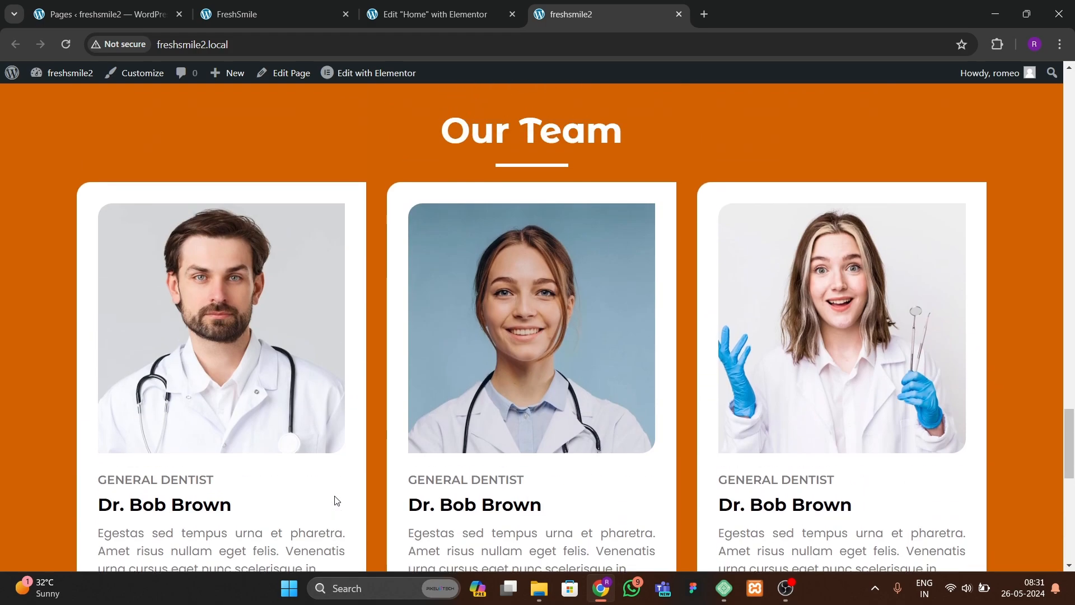
scroll(333, 496, "up", 10)
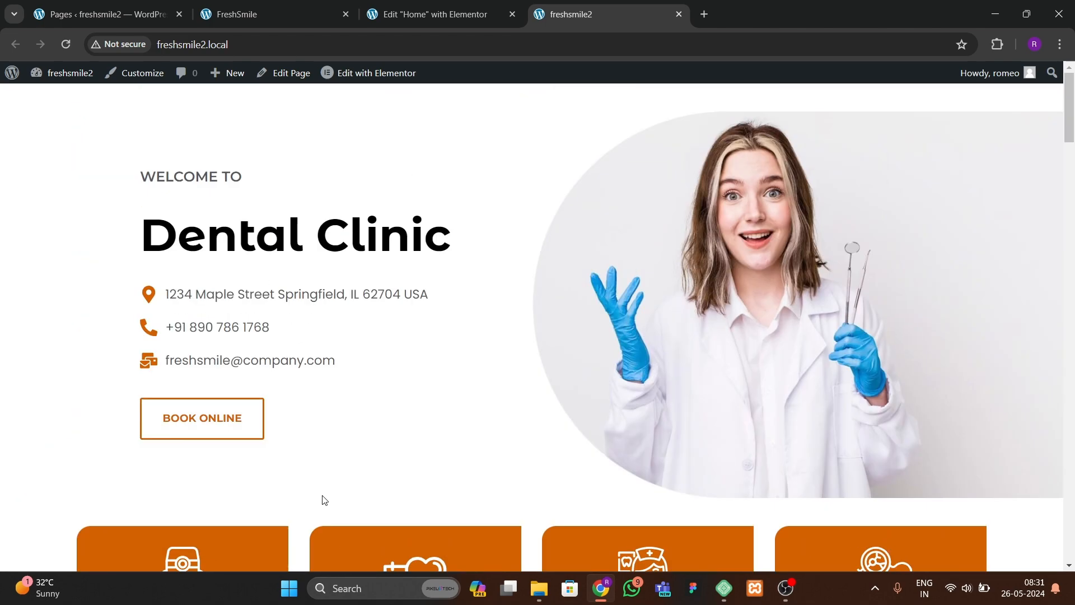
scroll(323, 498, "down", 2)
scroll(321, 499, "up", 2)
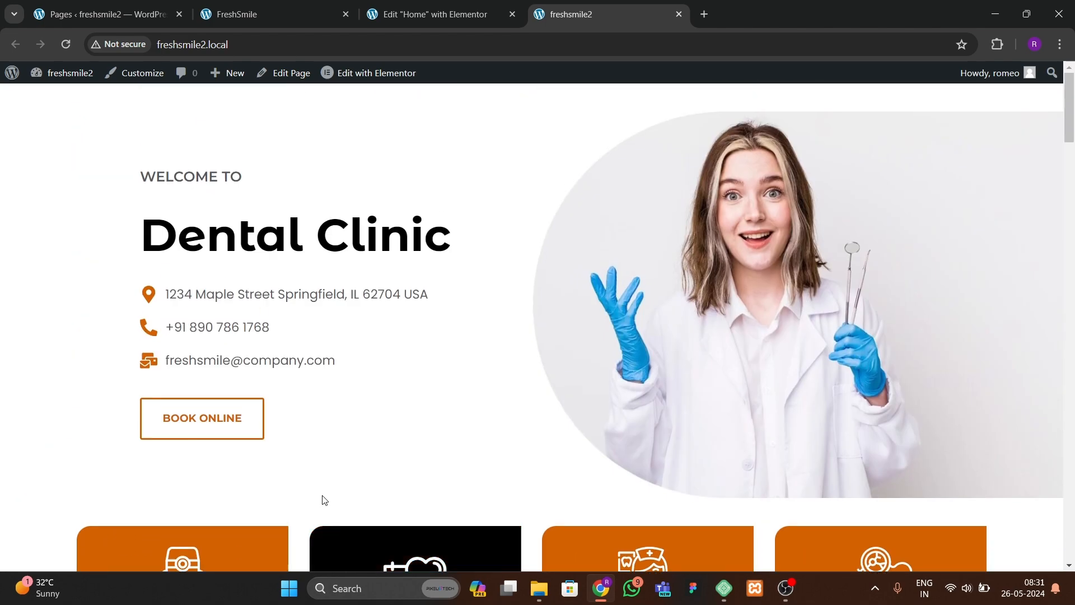
Step: Examine the Contact Us section below the team cards on the FreshSmile reference site
left_click(277, 10)
scroll(385, 462, "down", 10)
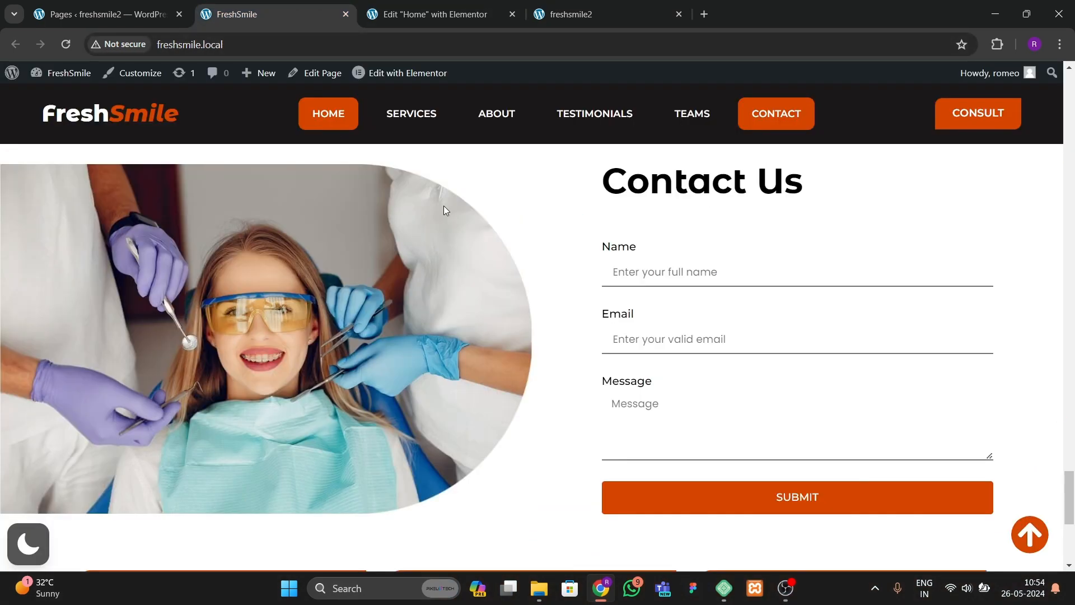
scroll(590, 297, "up", 2)
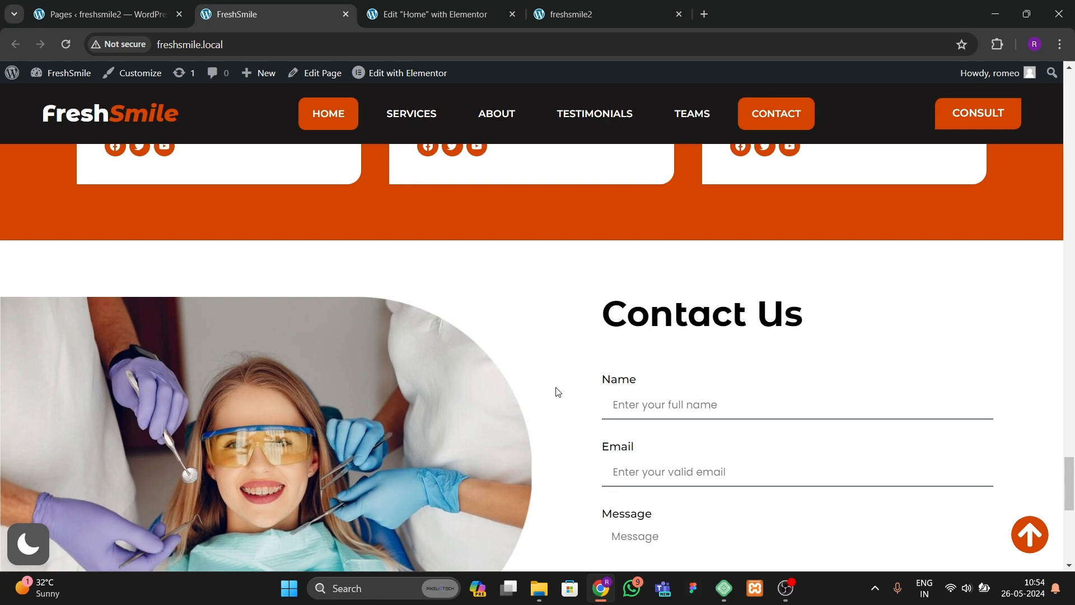
left_click(414, 14)
scroll(564, 422, "down", 1)
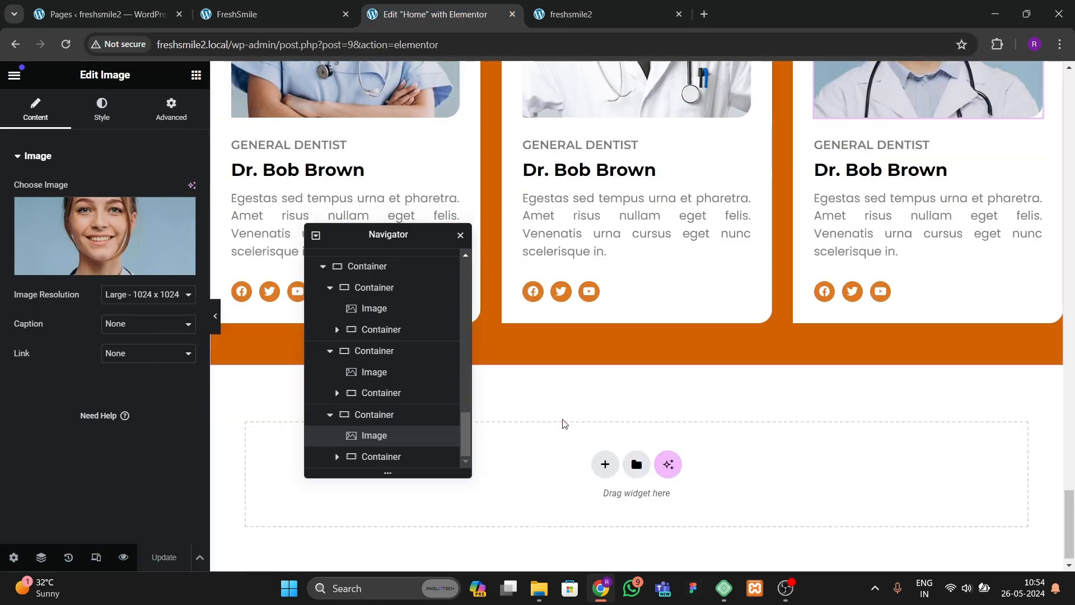
Step: Add a new two-column container below the Our Team section
left_click(604, 453)
left_click(595, 495)
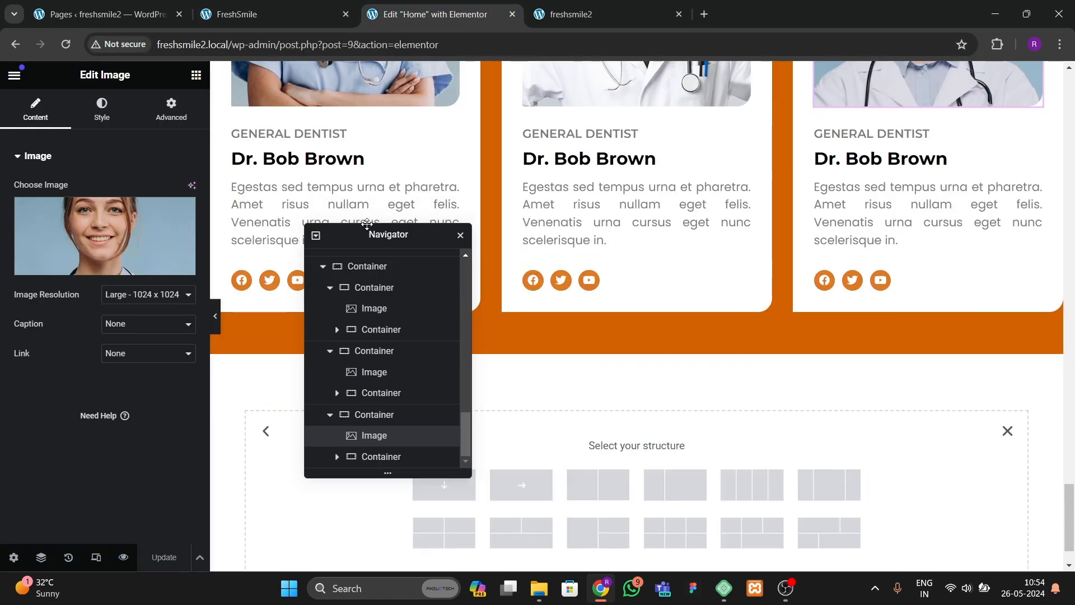
left_click_drag(369, 234, 892, 185)
scroll(489, 394, "down", 1)
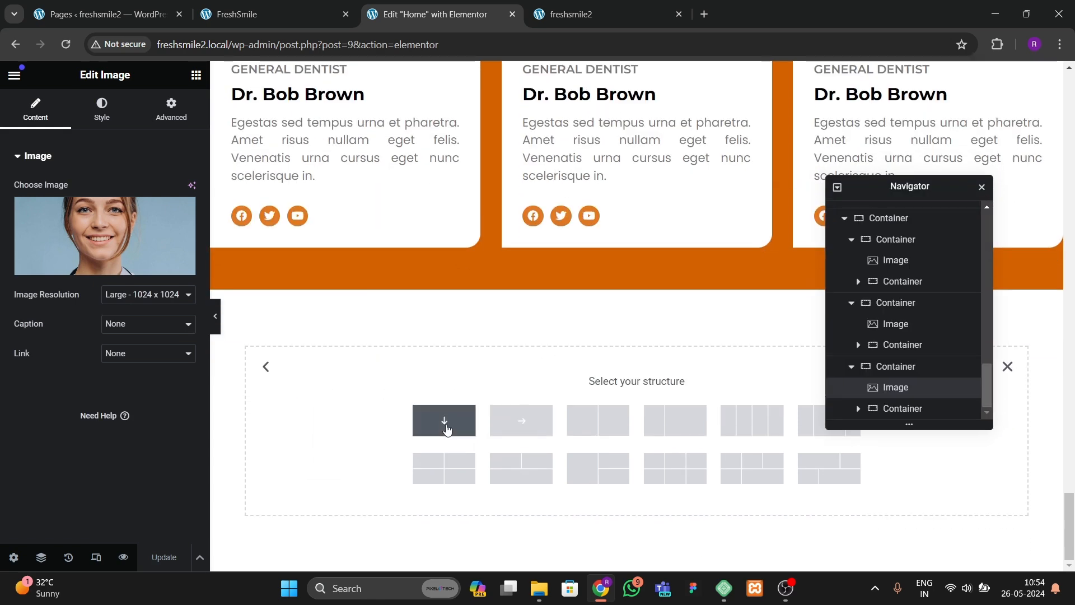
left_click(296, 14)
scroll(563, 327, "down", 2)
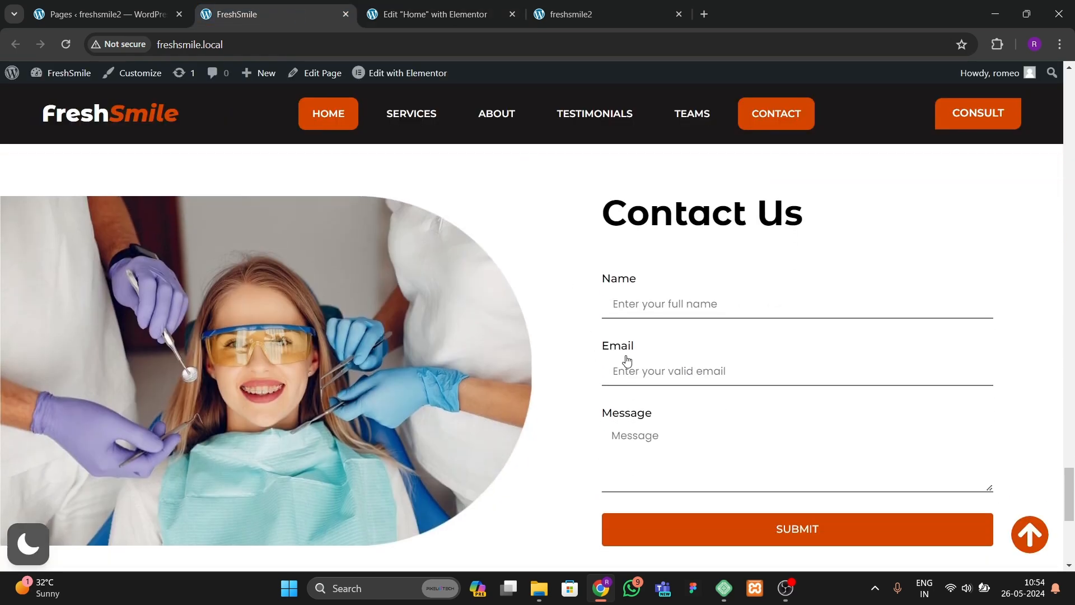
left_click(435, 14)
left_click(608, 429)
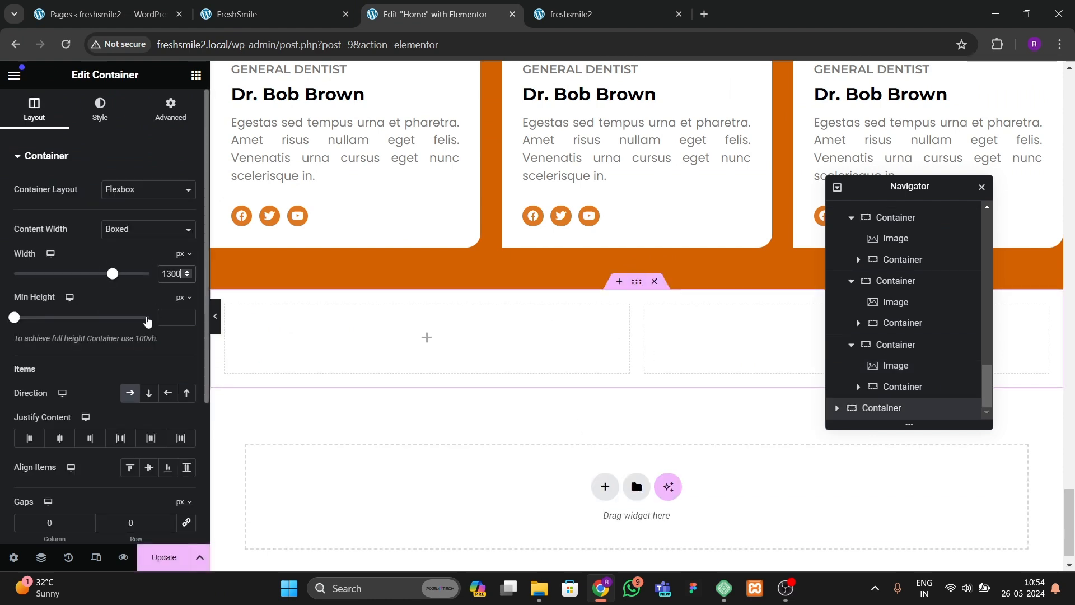
Step: Set the new container's top and bottom padding to 60 px
left_click(169, 113)
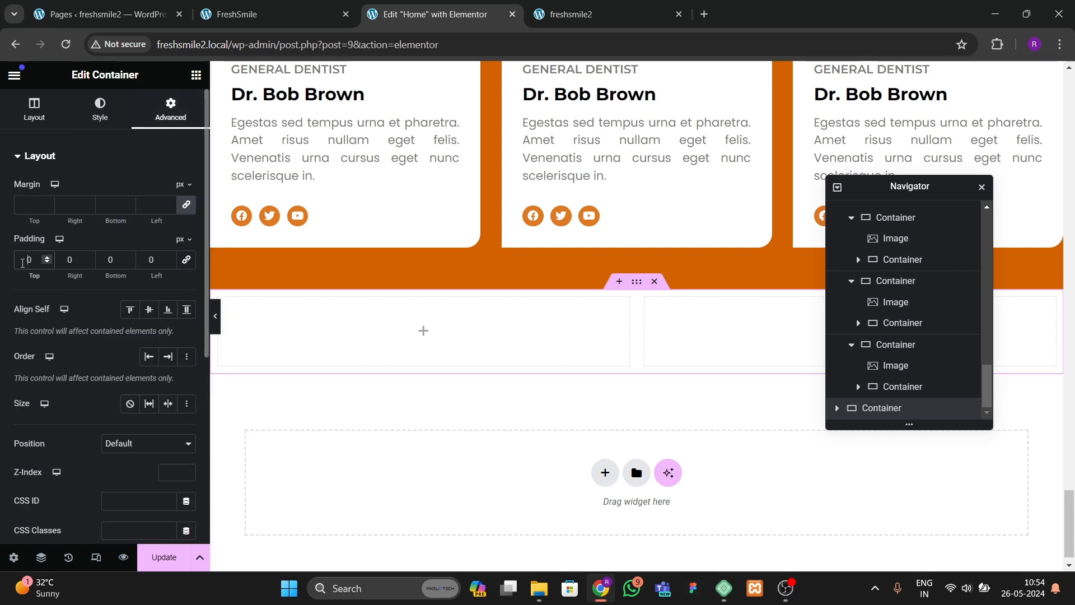
type("6")
type("6")
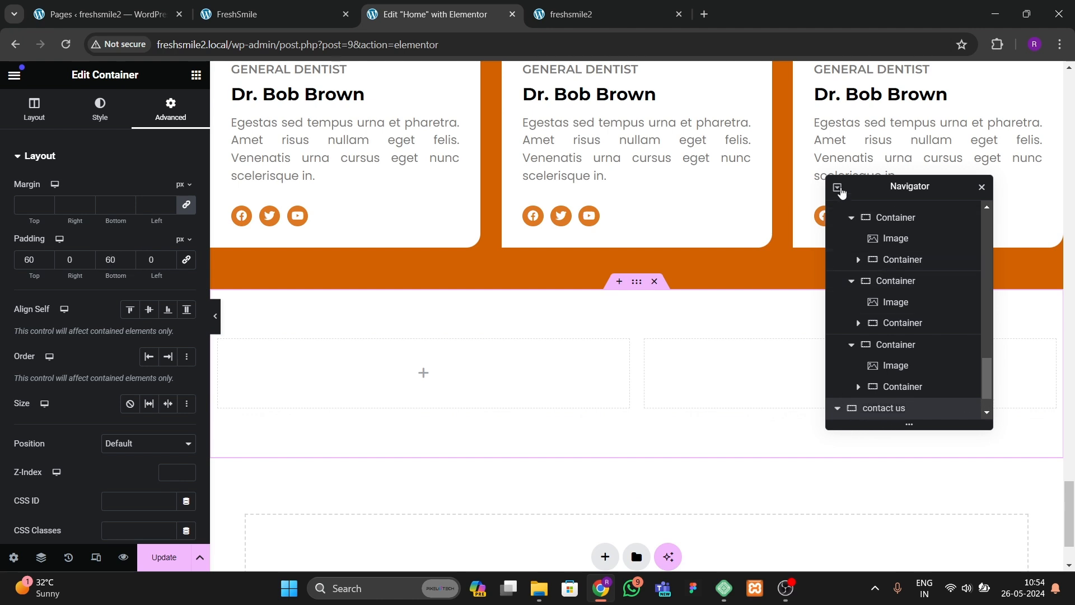
Step: Inspect the contact us section's two inner containers' spacing and compare with the reference and live sites
left_click(837, 187)
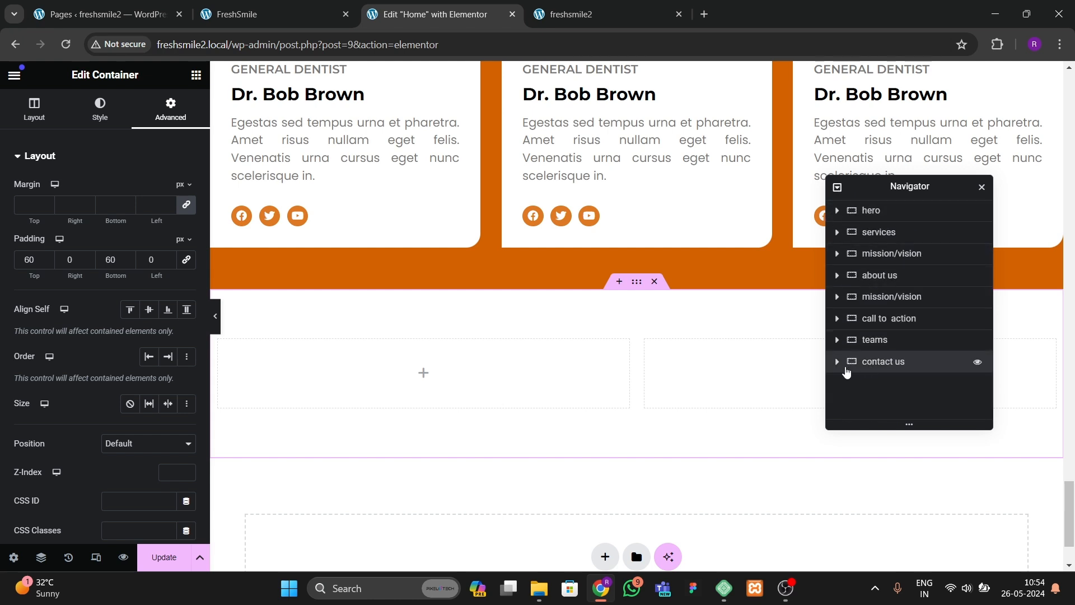
left_click(888, 381)
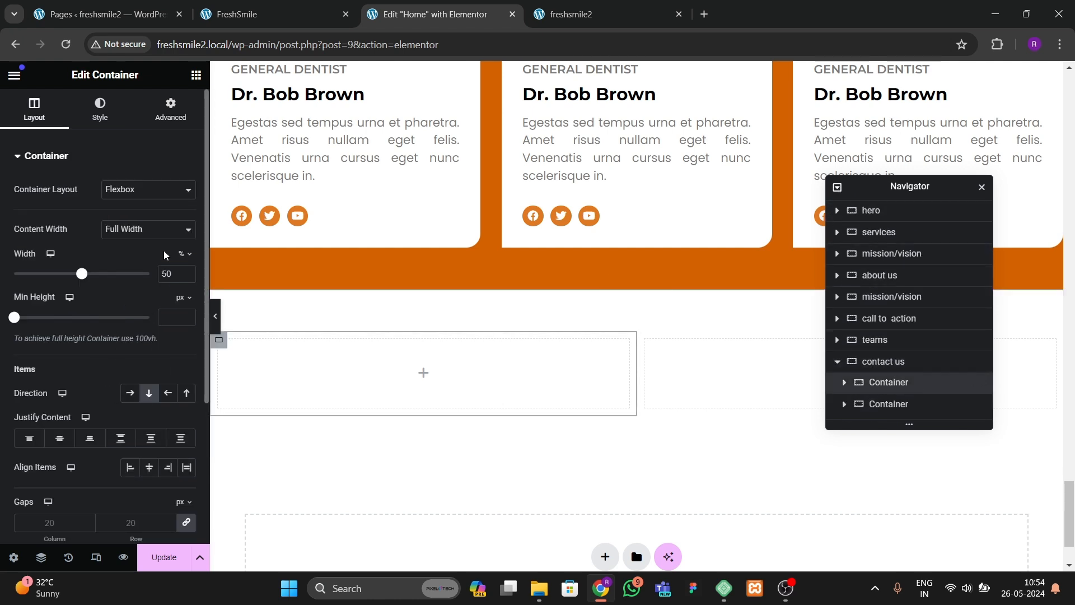
left_click(164, 110)
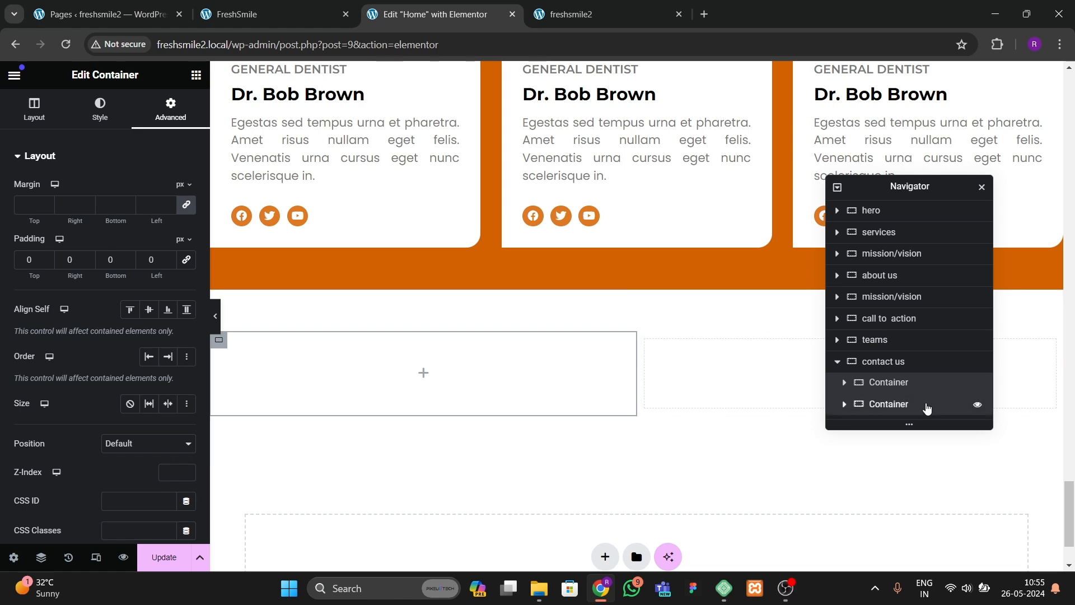
left_click(918, 403)
left_click(185, 111)
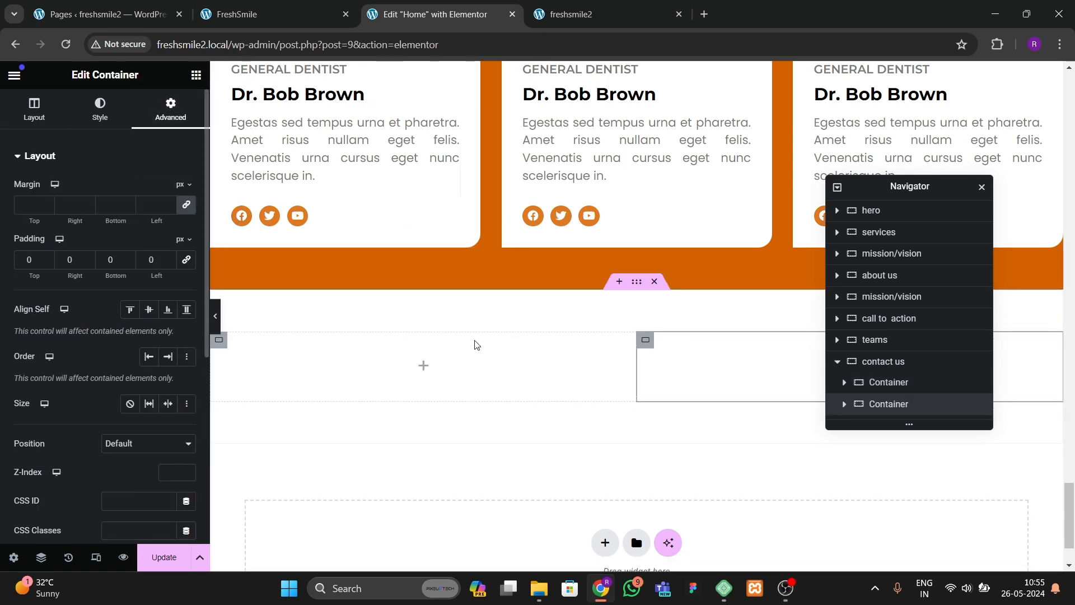
left_click(571, 14)
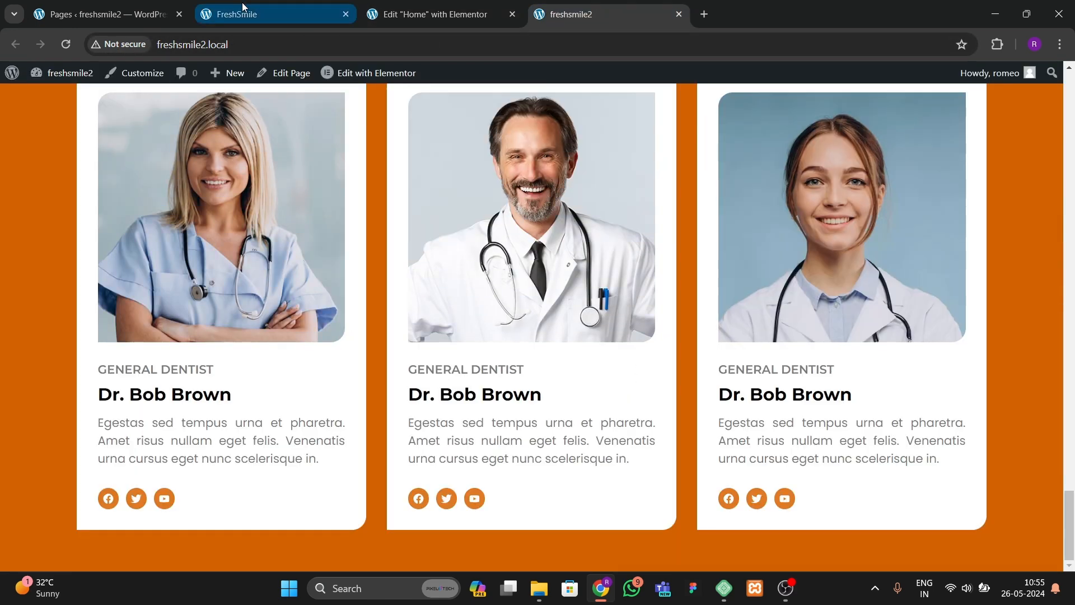
left_click(269, 14)
left_click(391, 14)
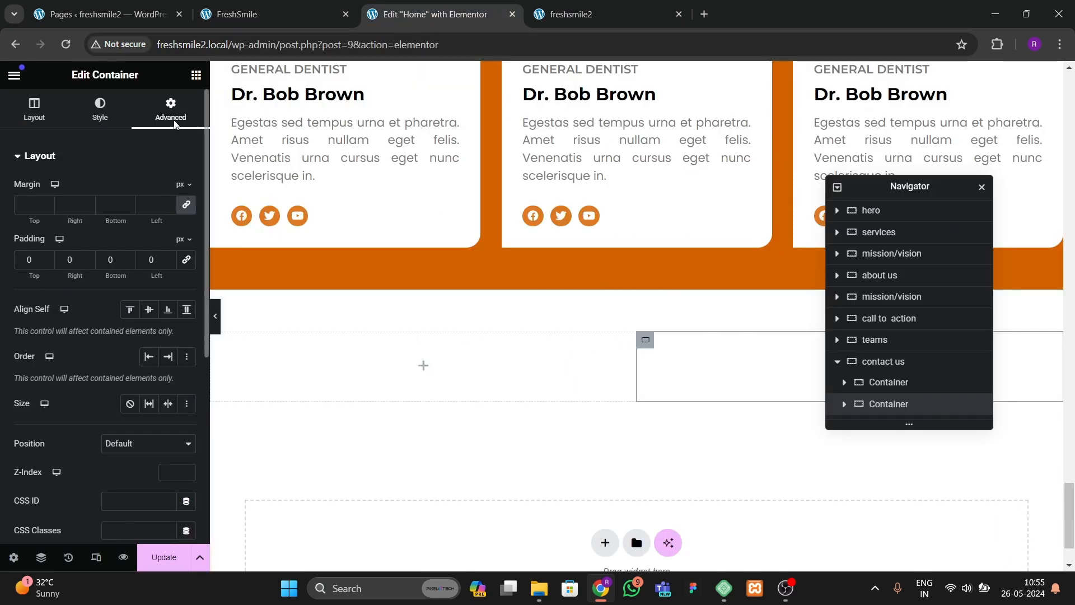
Step: Add an Image widget to the left inner container and choose the dentist-with-patient photo from the media library
left_click(196, 74)
left_click_drag(143, 375, 298, 358)
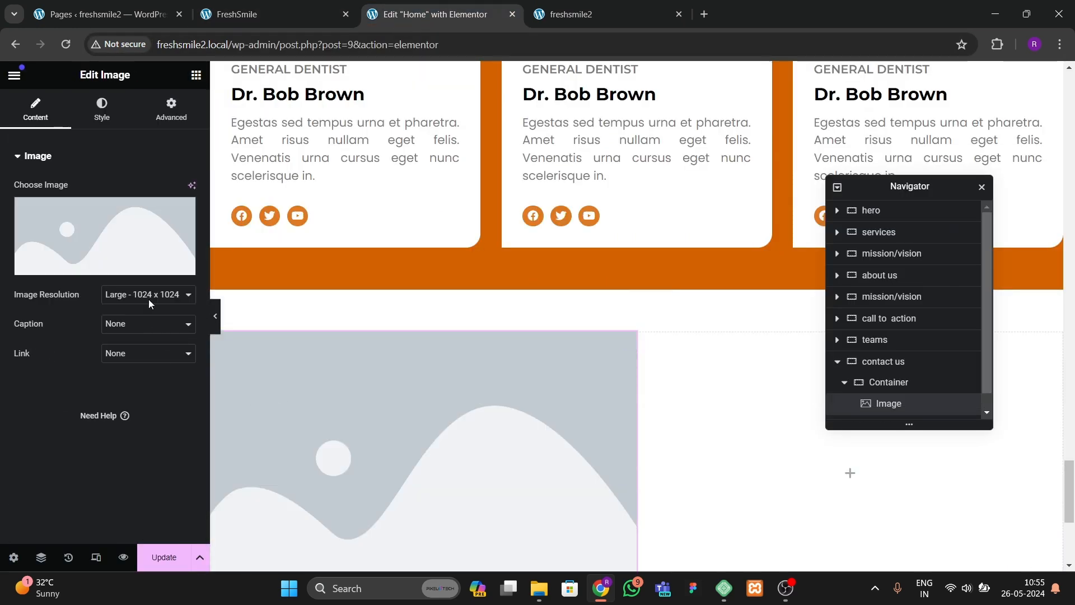
left_click(149, 299)
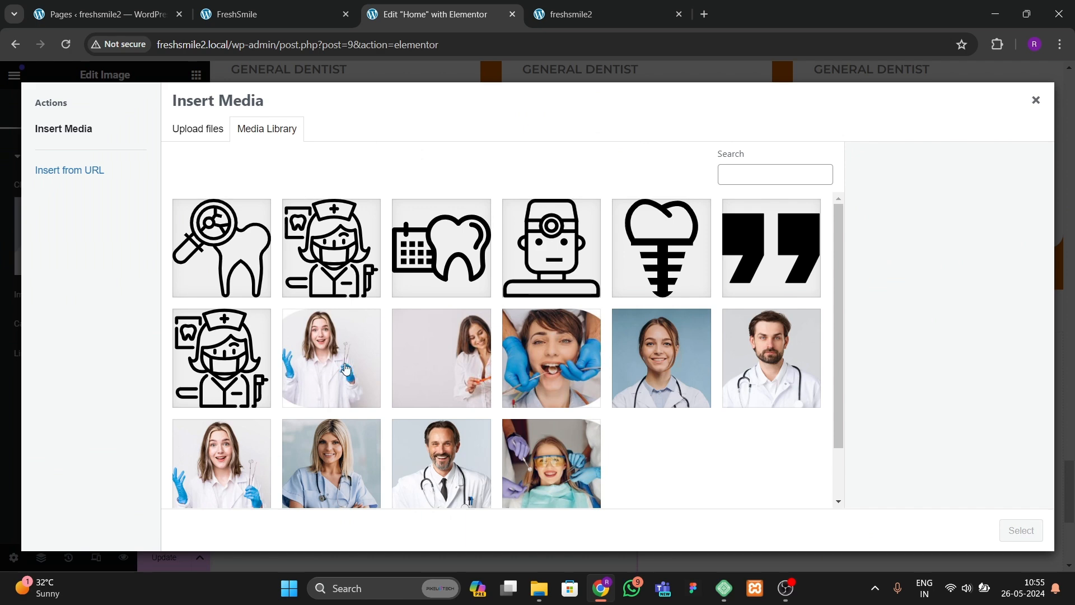
left_click(560, 14)
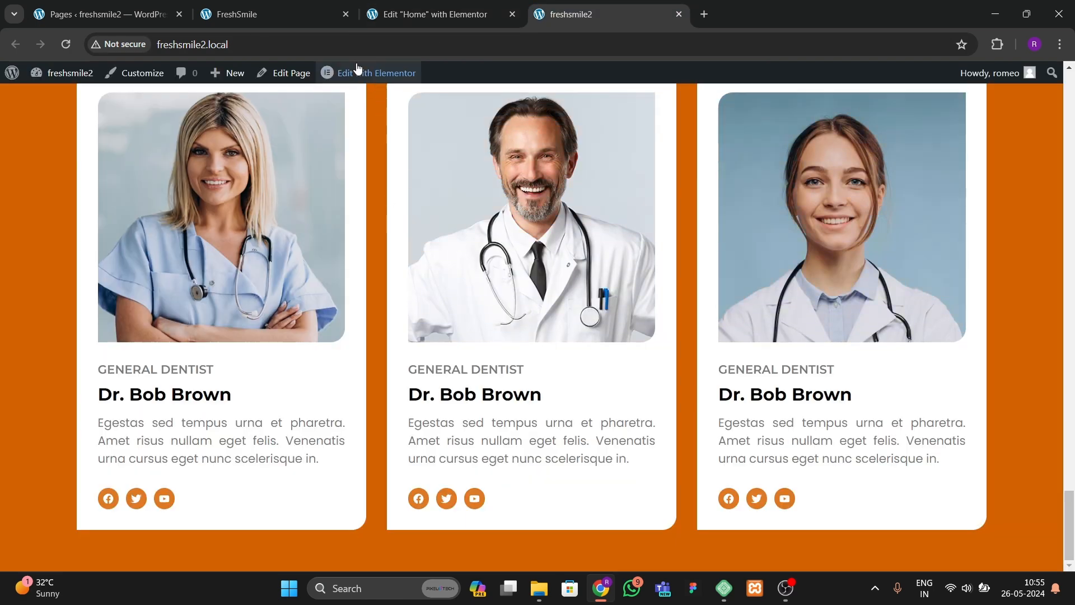
left_click(235, 14)
key("ctrl+Tab")
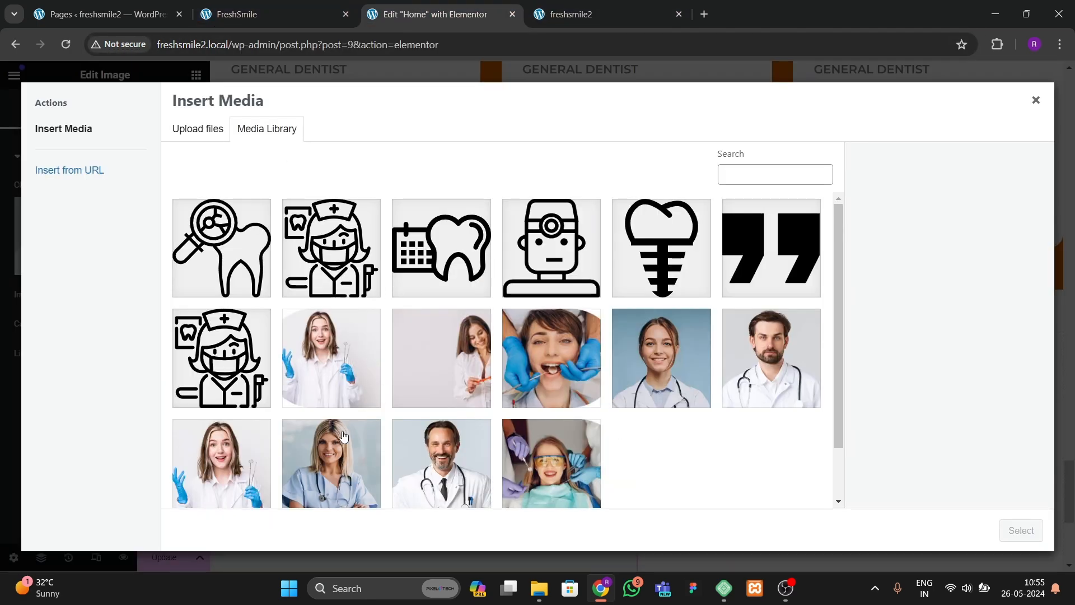
left_click(515, 473)
left_click(1021, 530)
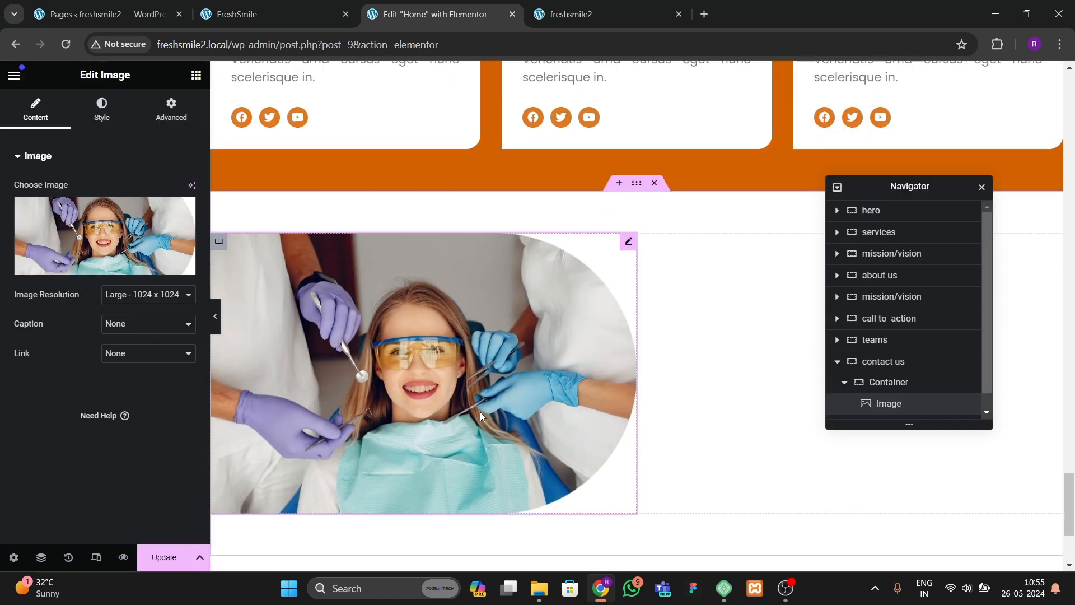
Step: Copy the Quality Oral Health Care heading from the call-to-action section
left_click(261, 15)
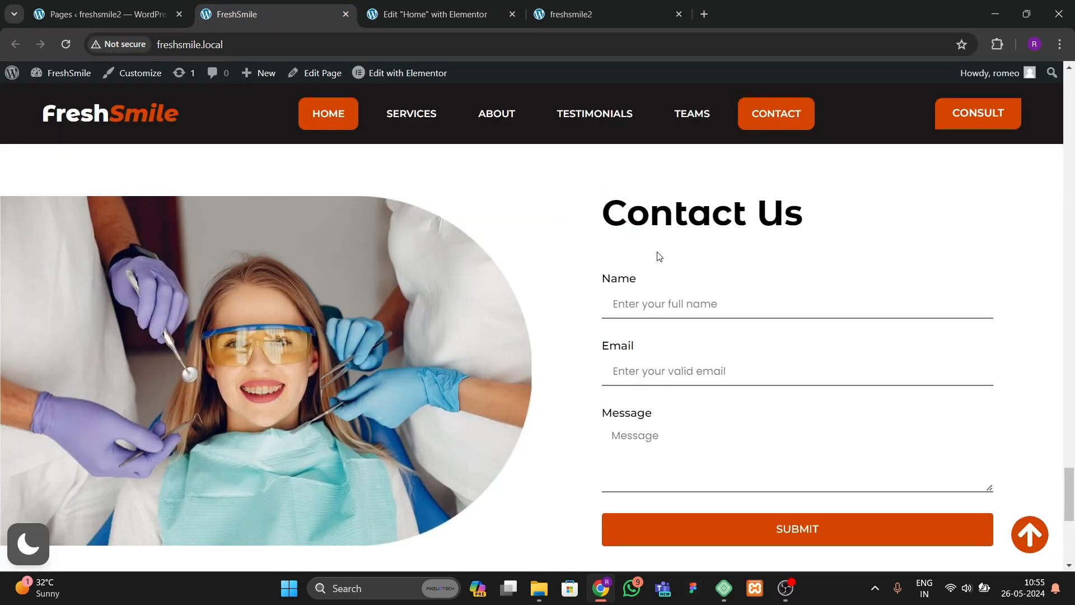
left_click(444, 21)
scroll(634, 297, "up", 12)
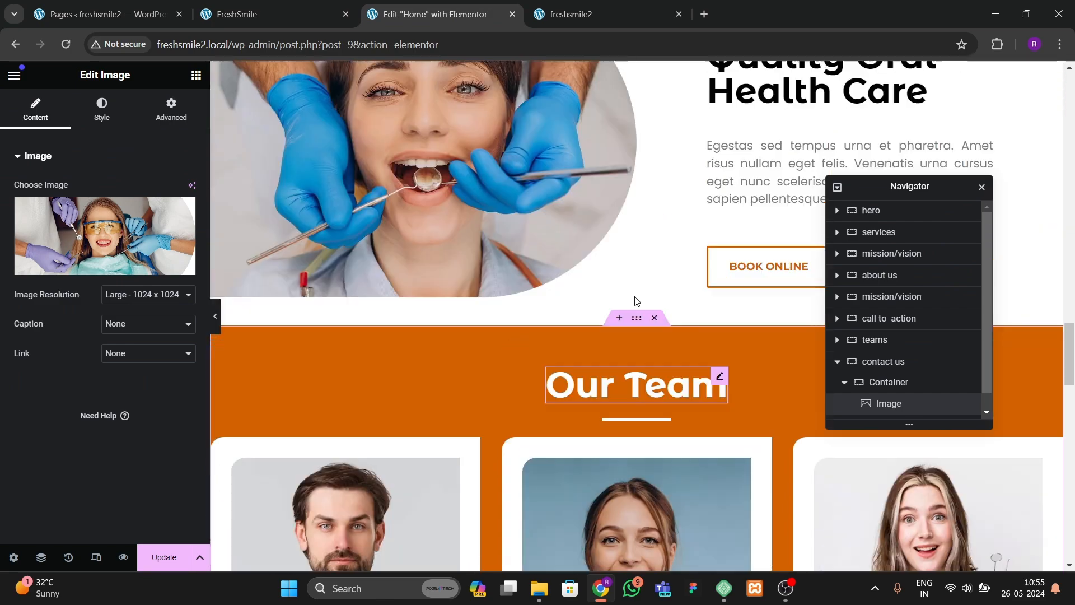
scroll(634, 301, "down", 10)
right_click(751, 335)
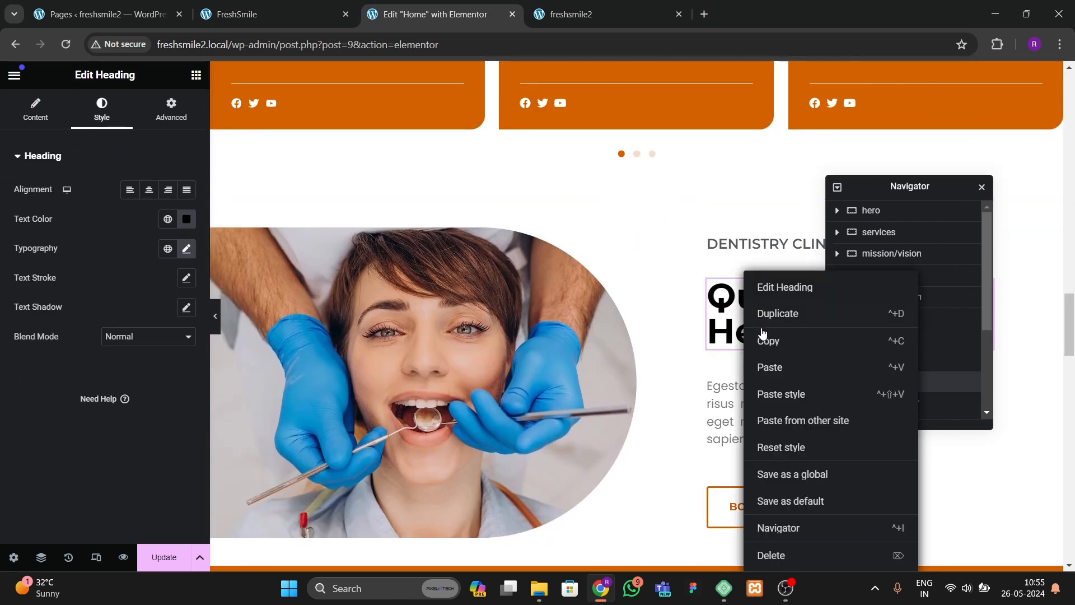
left_click(765, 345)
Step: Paste the heading into the right inner container and change its title to Contact Us
scroll(755, 344, "down", 20)
scroll(731, 313, "up", 1)
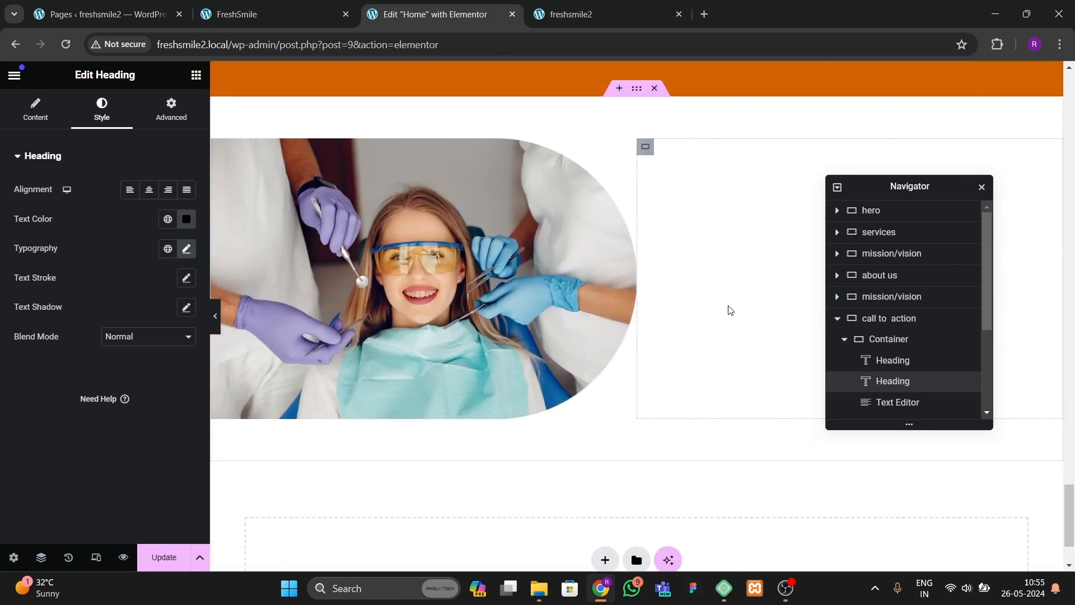
right_click(728, 286)
left_click(748, 335)
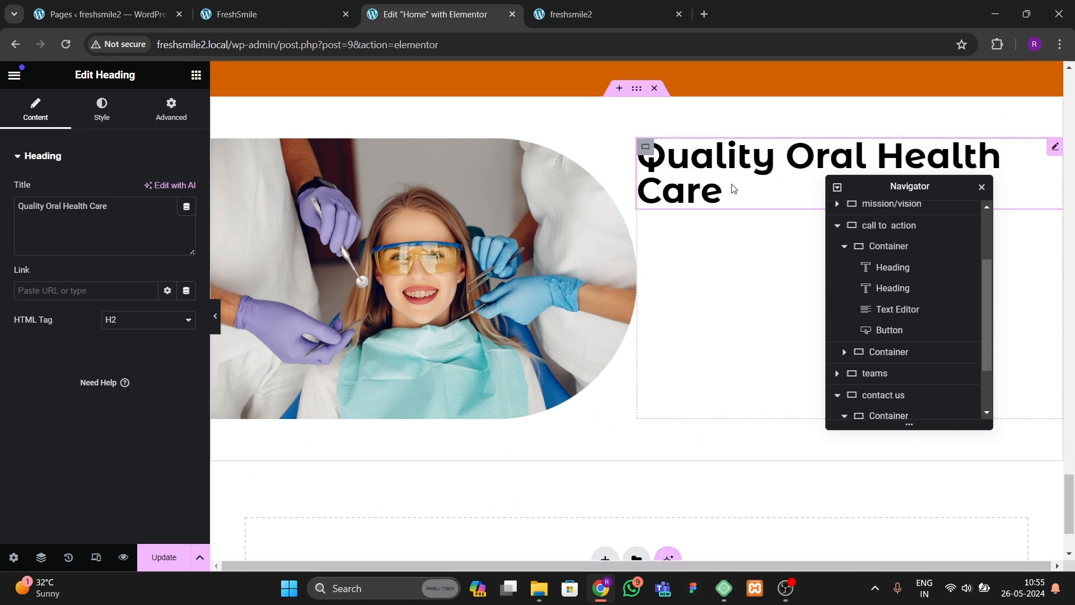
type("Contact Us")
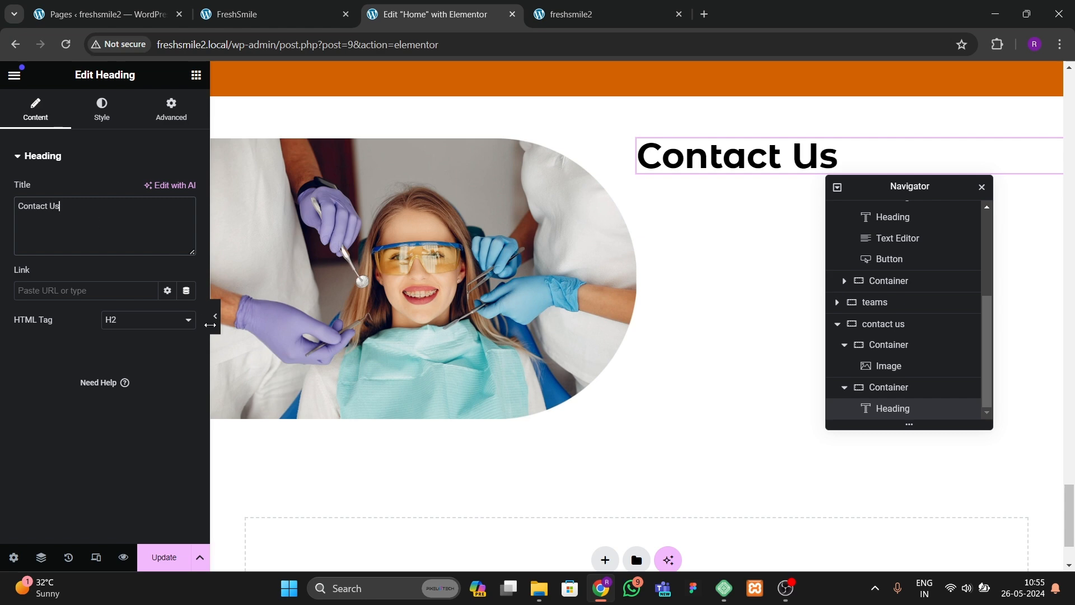
left_click(271, 16)
key("ctrl+Tab")
left_click(235, 17)
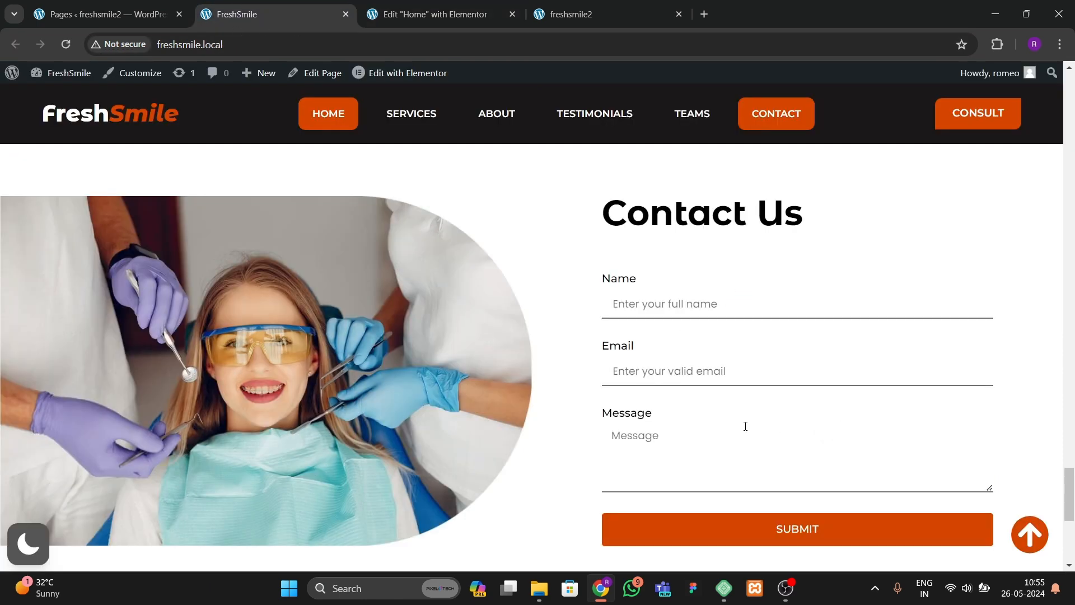
key("ctrl+Tab")
left_click(196, 74)
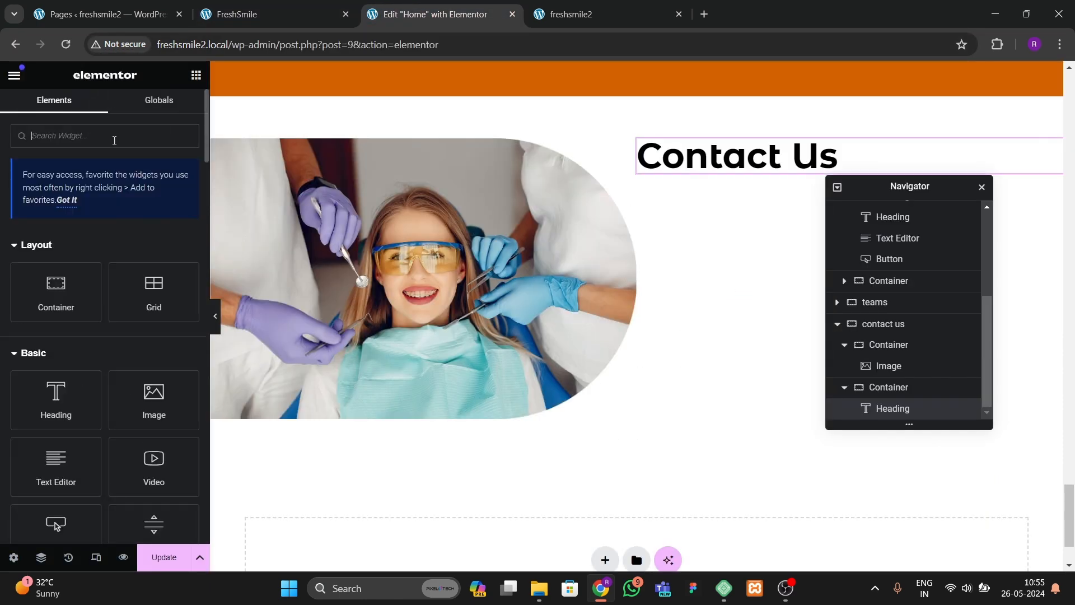
type("form")
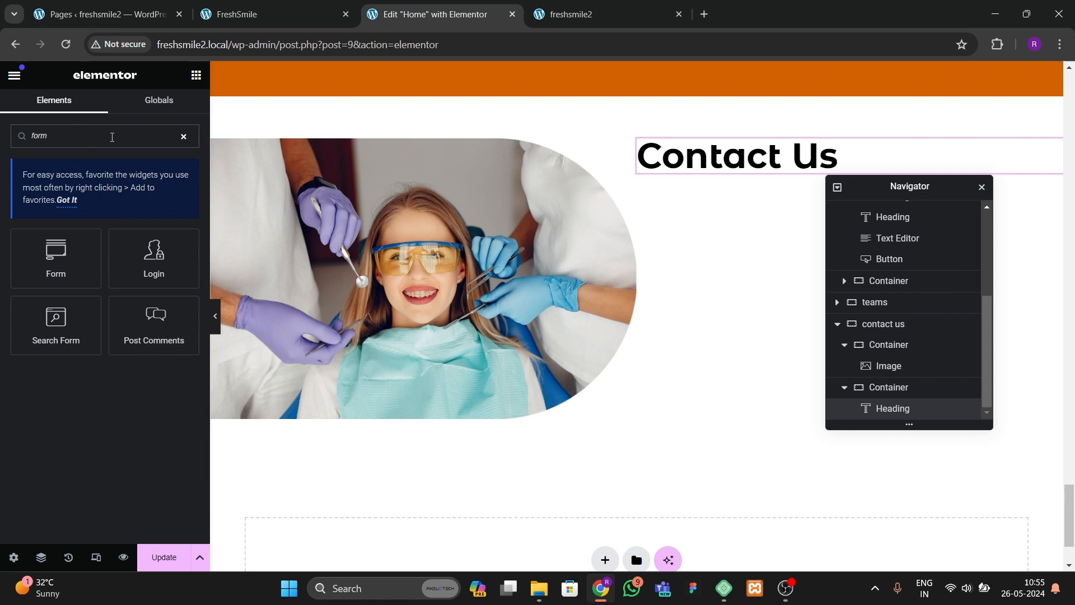
left_click_drag(55, 324, 763, 169)
right_click(723, 205)
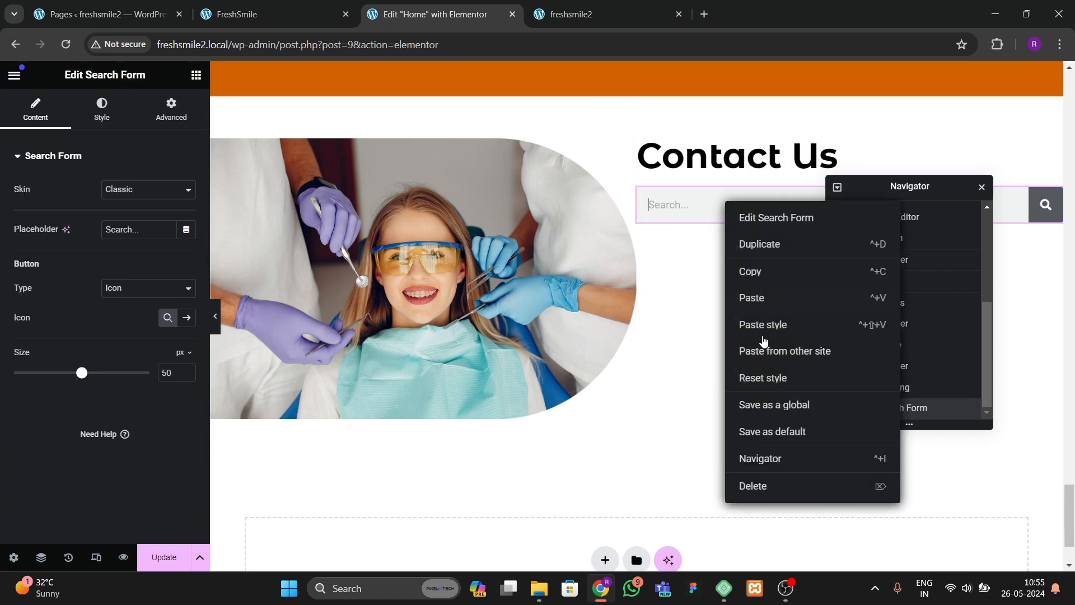
left_click(756, 486)
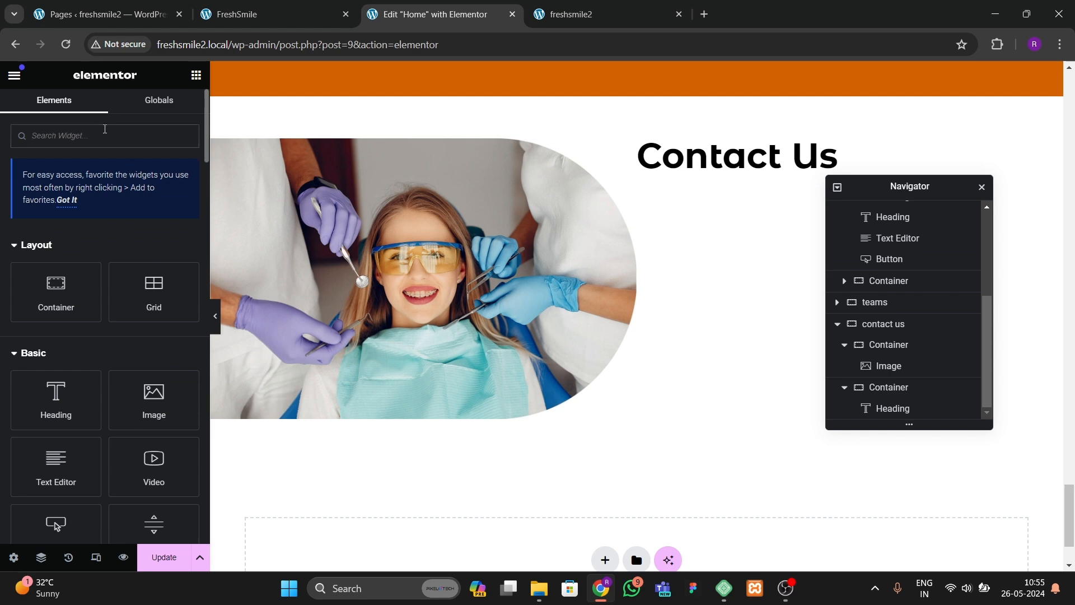
Step: Add a Form widget below the Contact Us heading in the right inner container
left_click(104, 136)
type("form")
left_click_drag(56, 255, 791, 164)
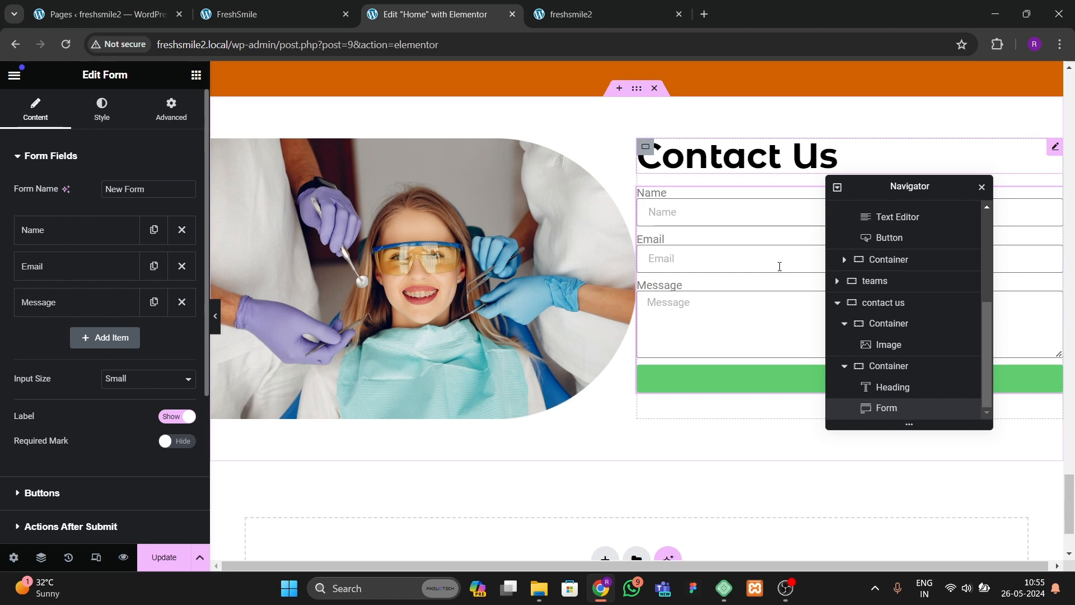
left_click(215, 316)
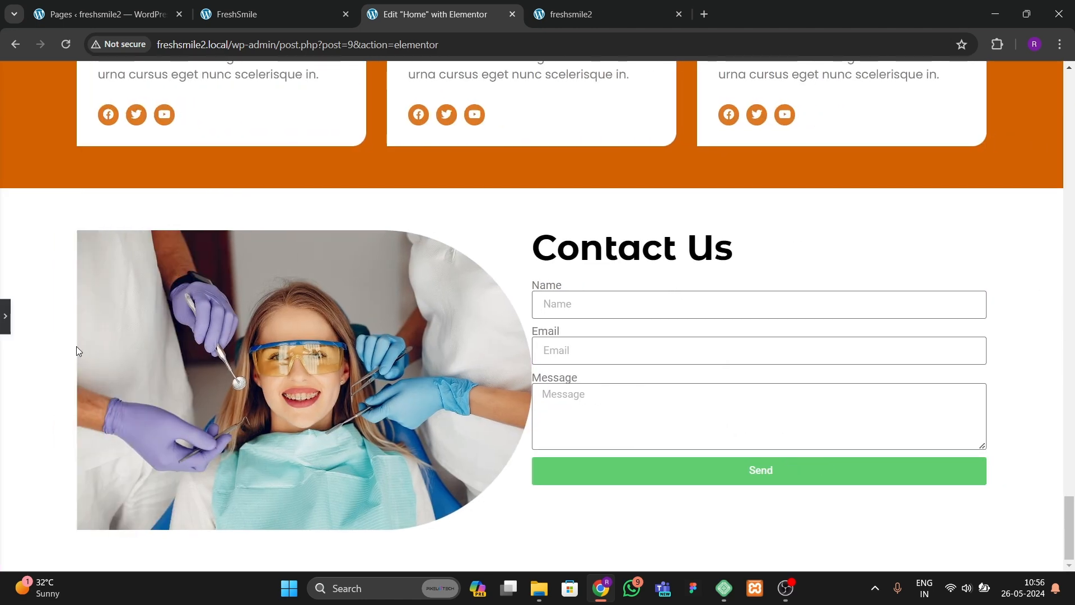
left_click(5, 316)
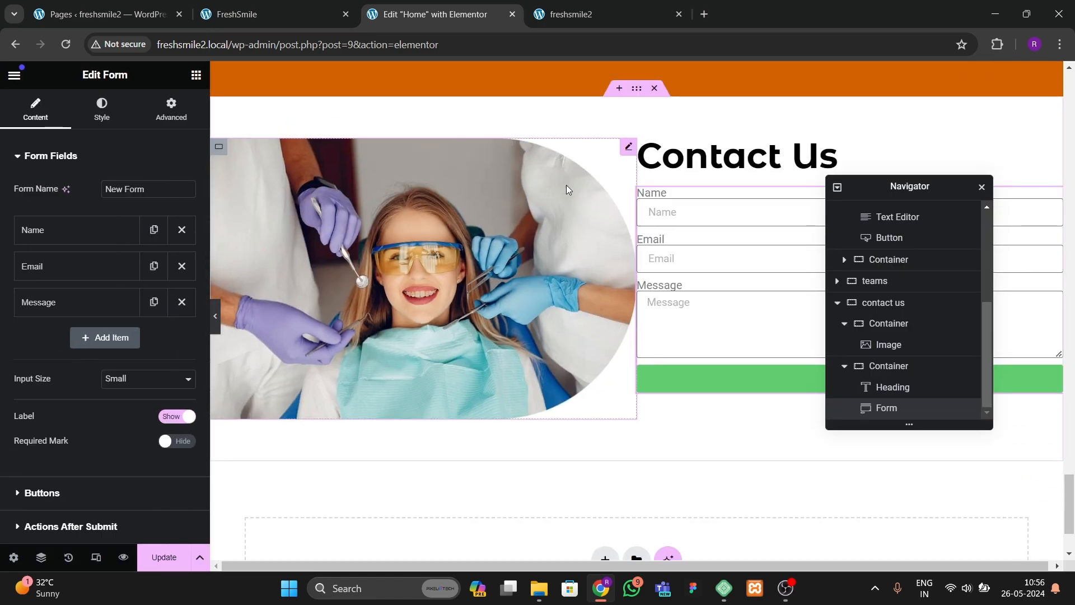
left_click(221, 14)
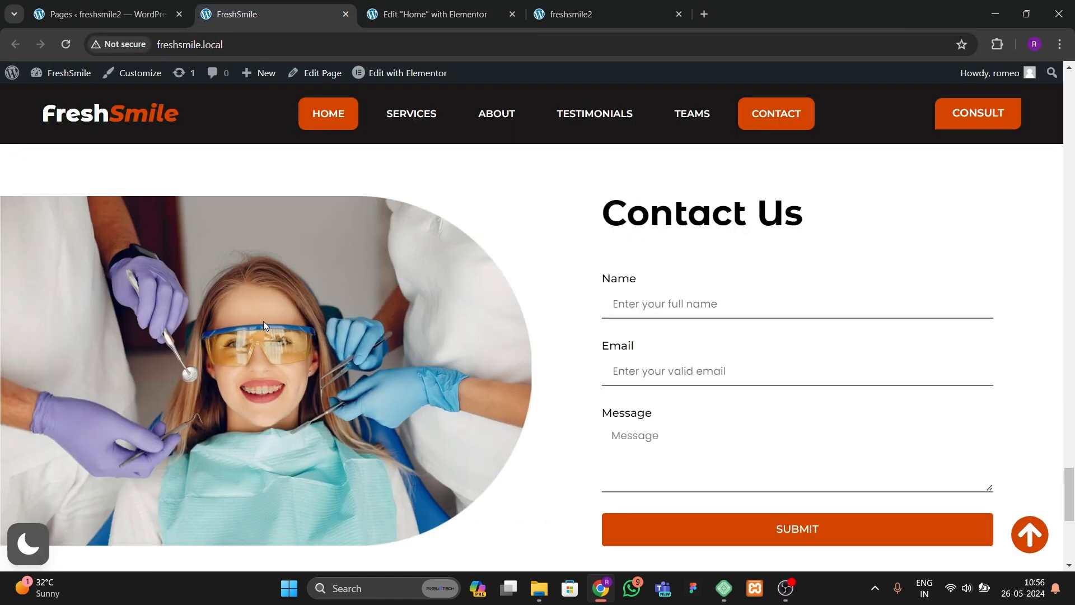
left_click(400, 12)
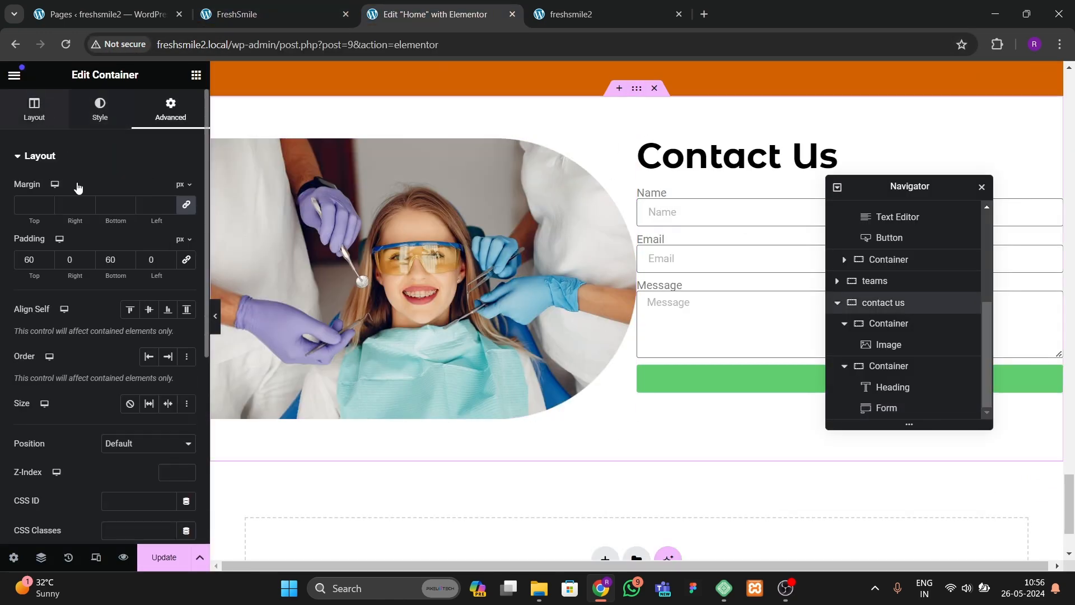
Step: Set the contact us container's content justification to space between and align its items to the center
left_click(34, 109)
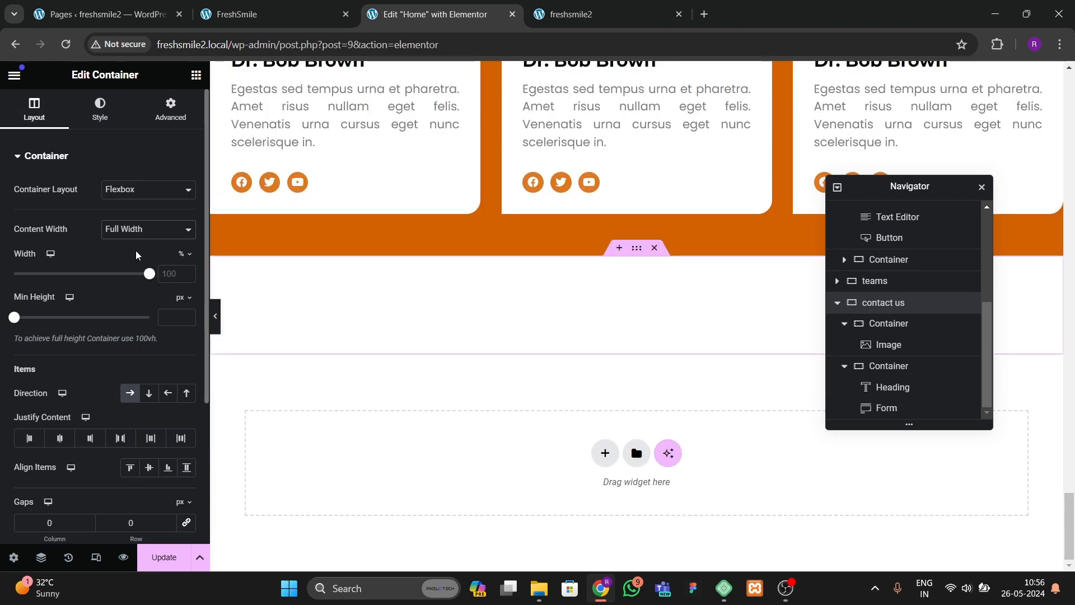
left_click(171, 109)
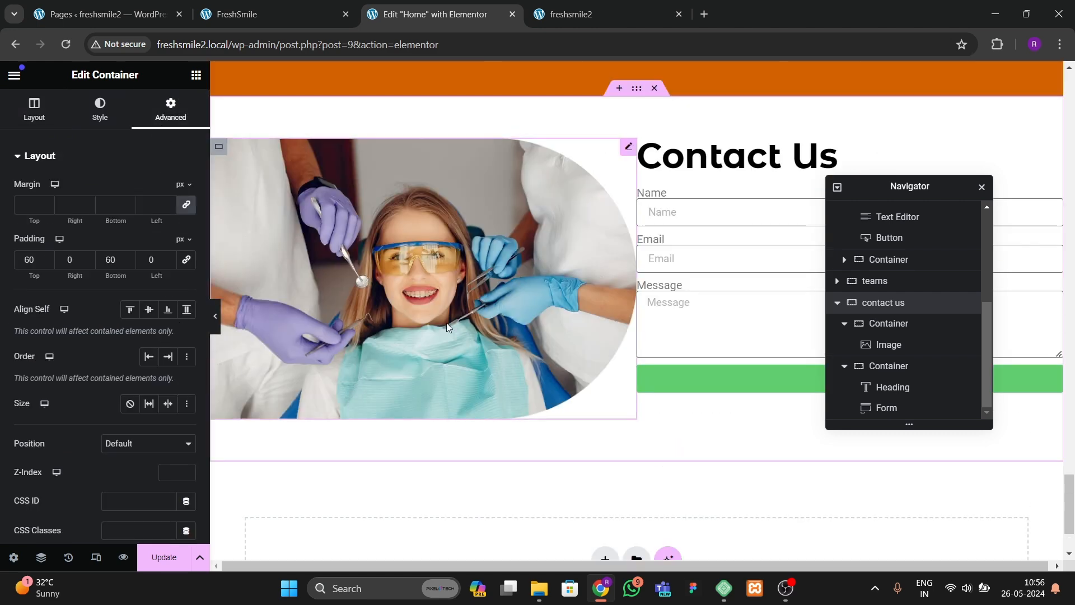
left_click(219, 330)
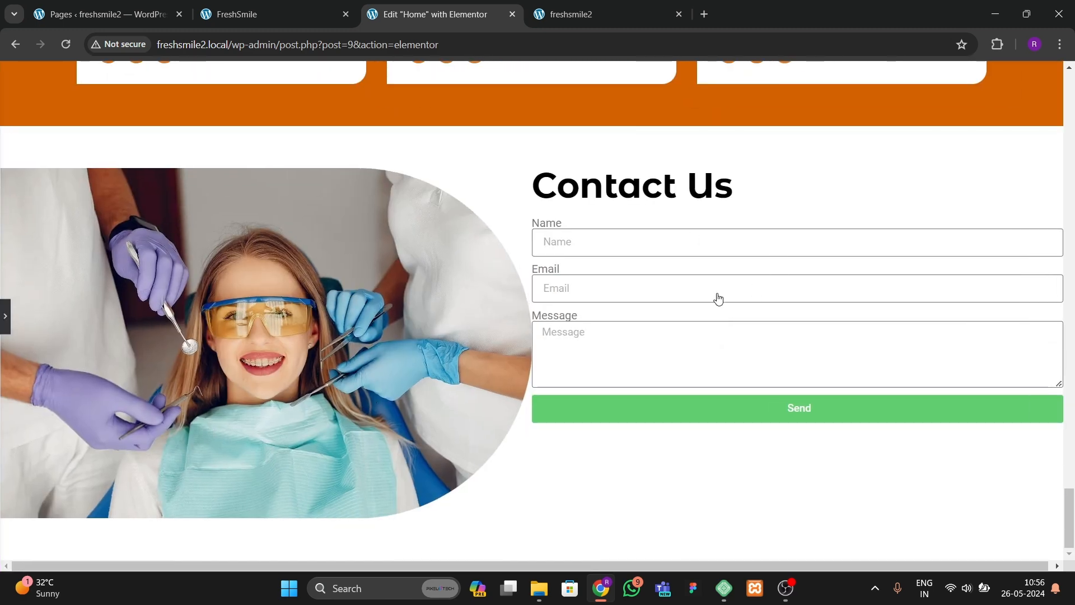
key("ctrl+p")
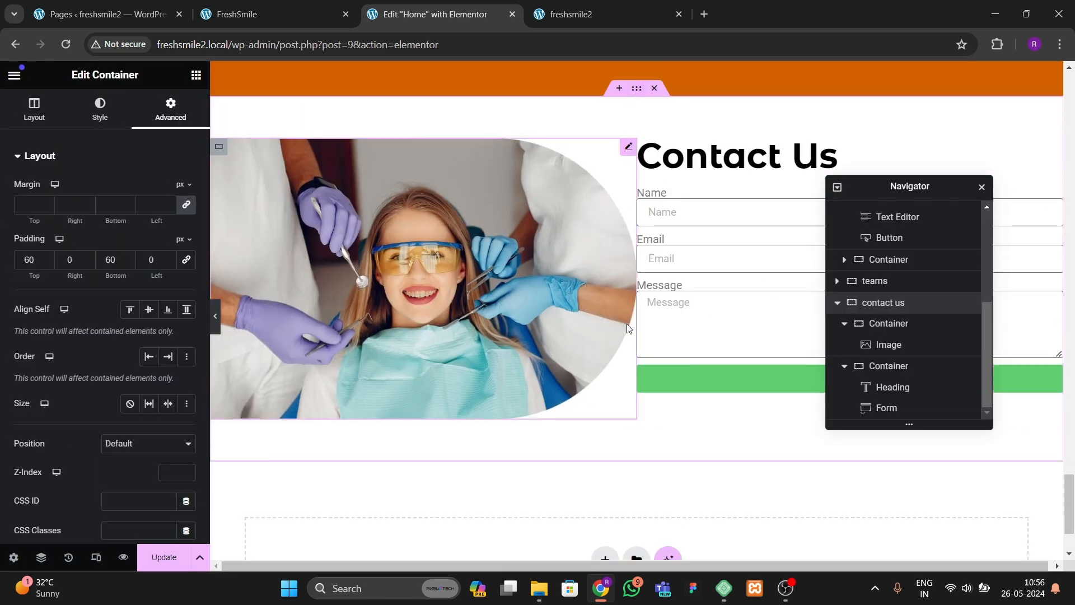
left_click(35, 107)
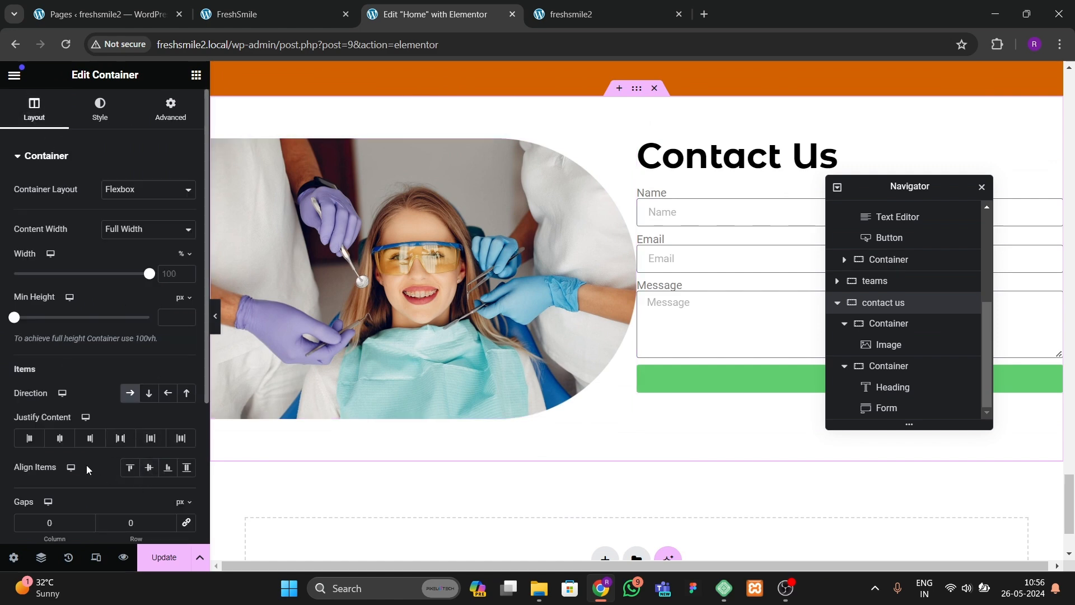
left_click(120, 438)
left_click(149, 467)
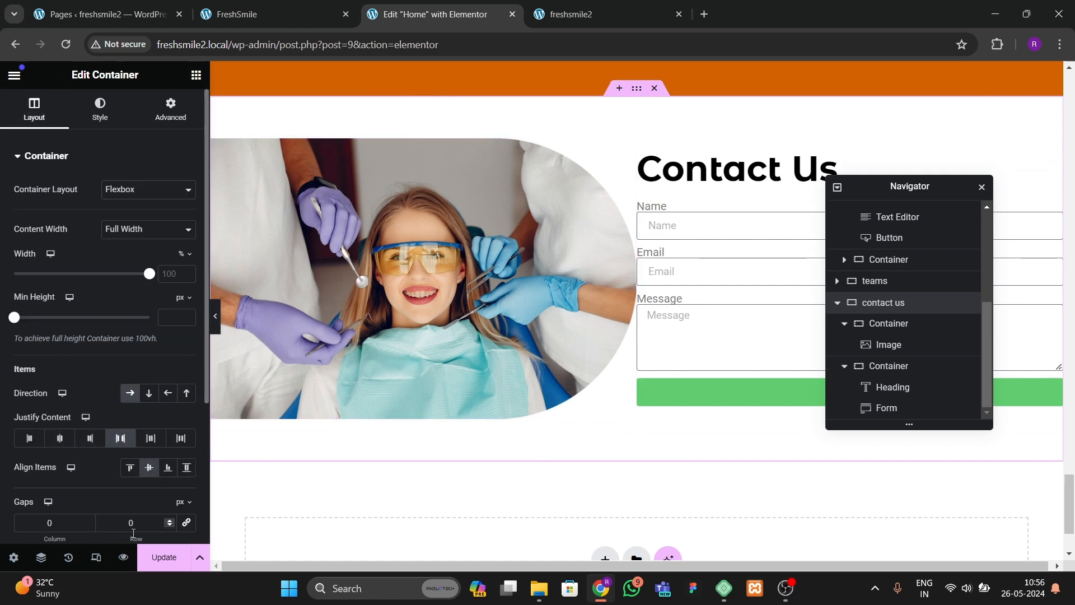
Step: Link the contact us container's column and row gaps and set them to 80 px
left_click(187, 529)
left_click(112, 524)
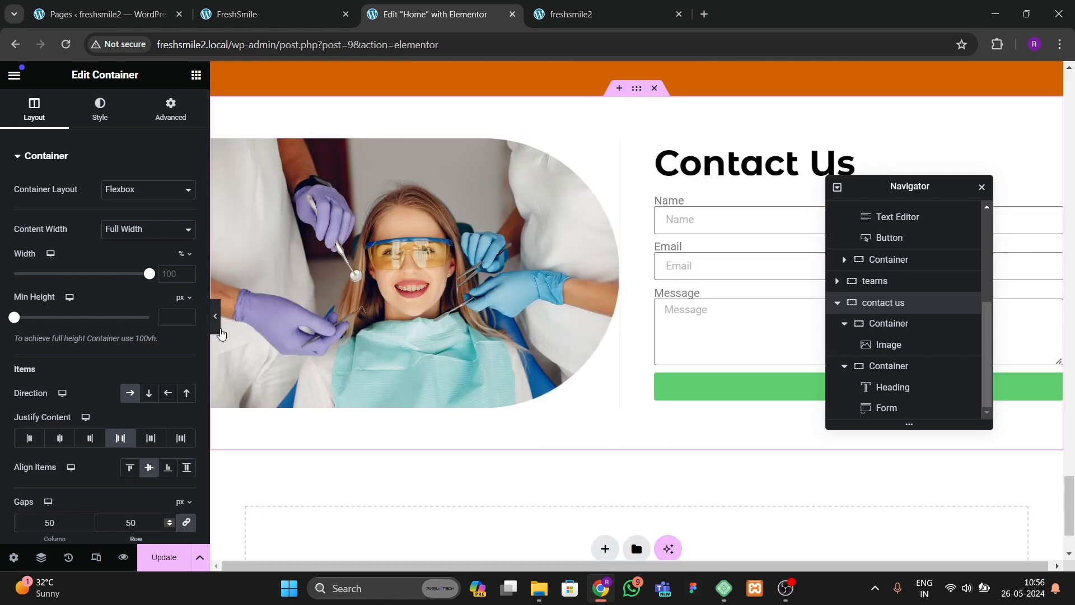
left_click(215, 316)
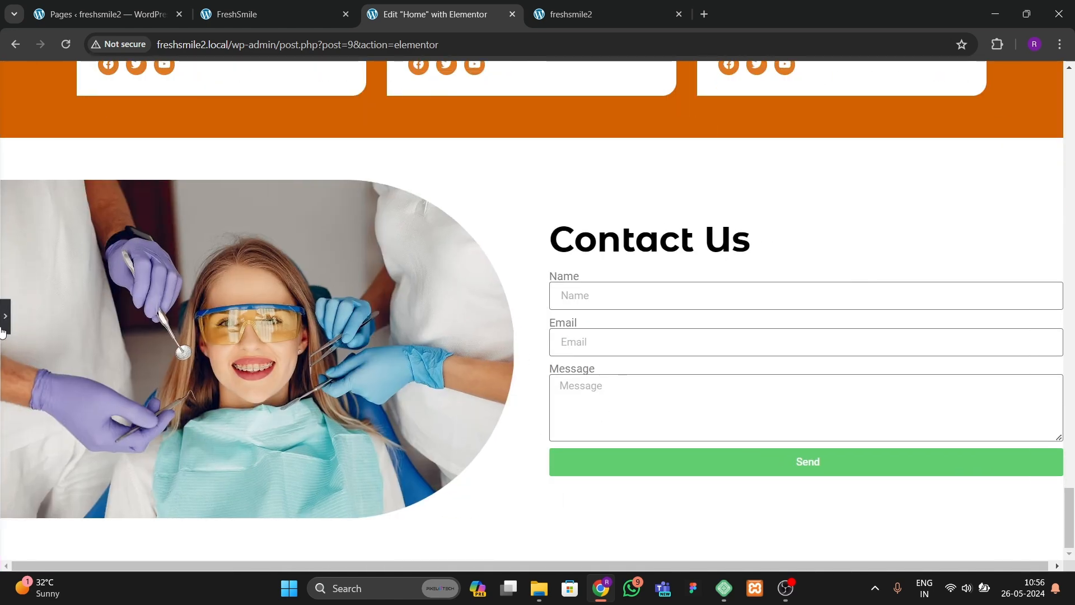
left_click(3, 330)
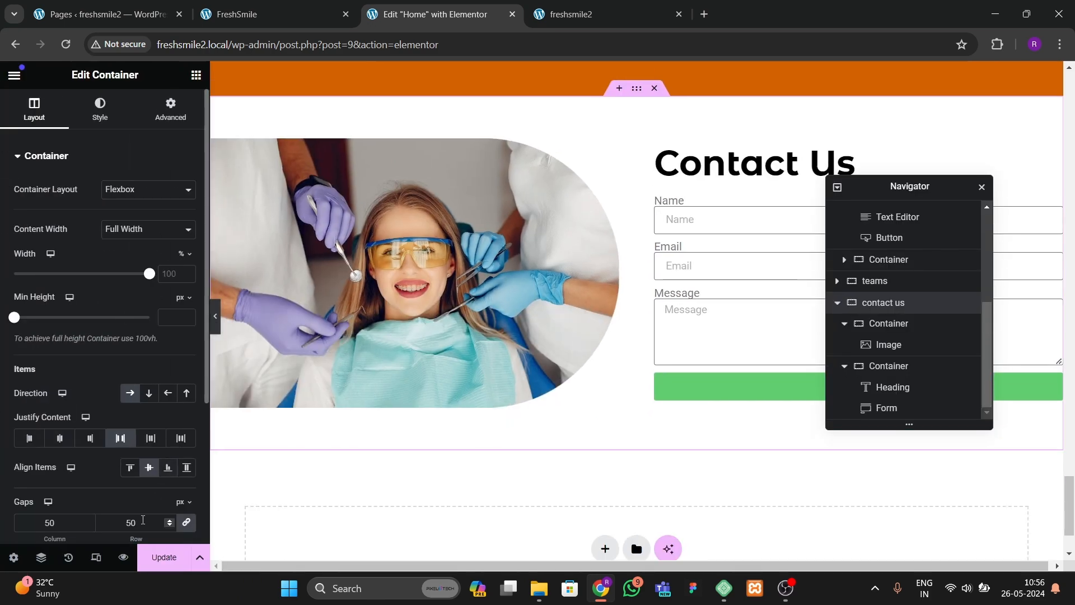
left_click_drag(142, 520, 114, 527)
type("100")
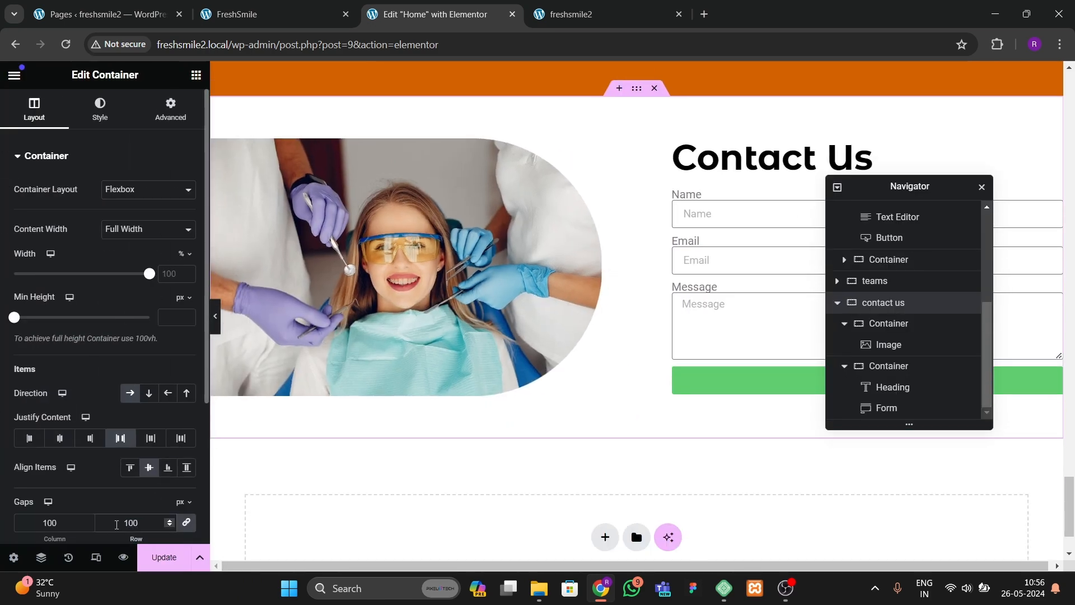
key("BackSpace")
key("BackSpace")
key("BackSpace")
type("80")
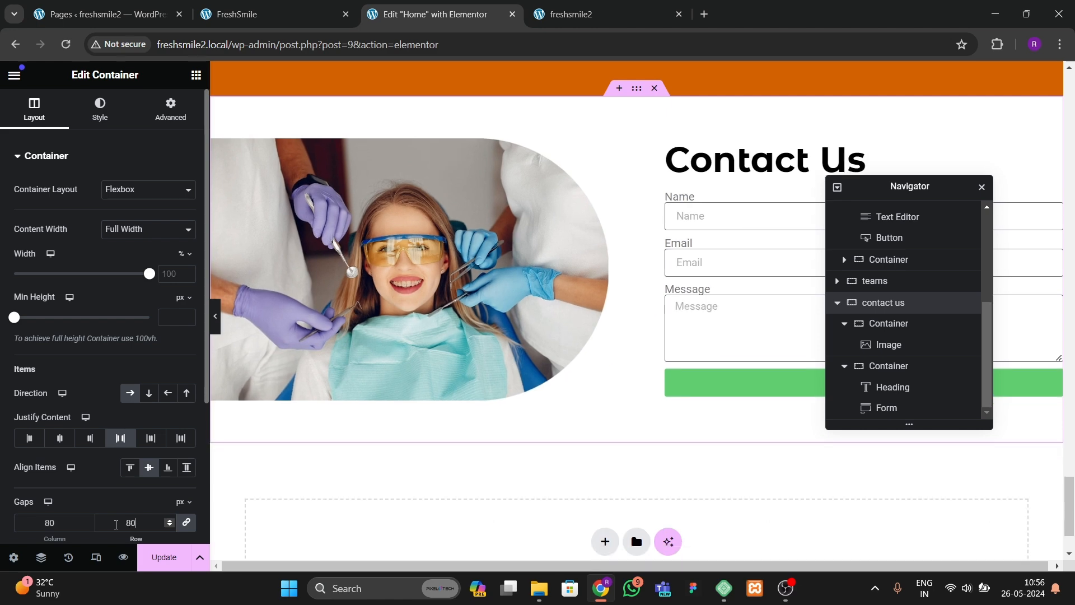
left_click(215, 316)
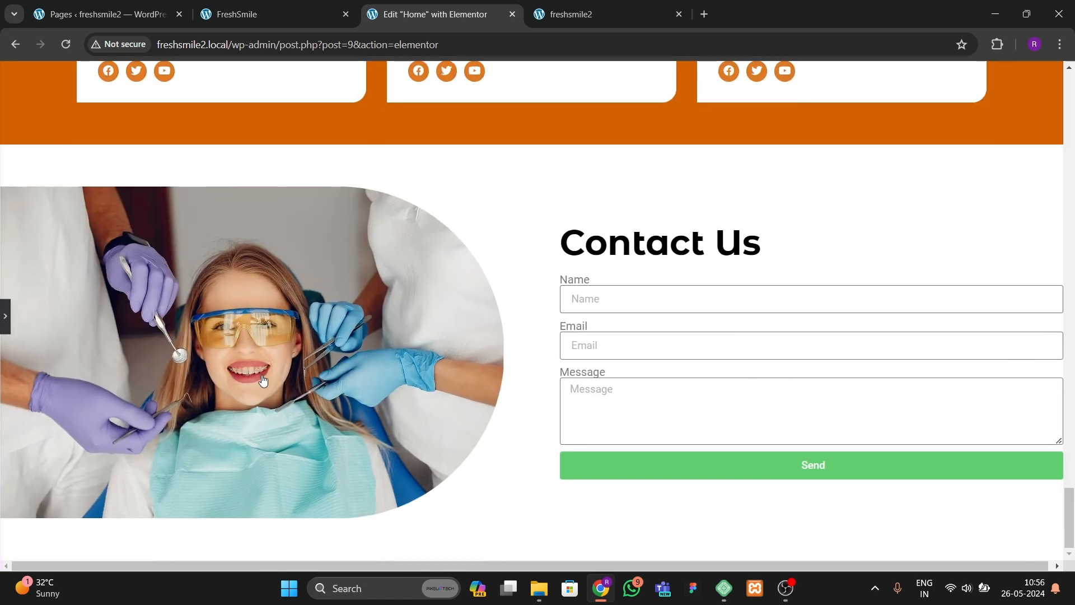
left_click(5, 316)
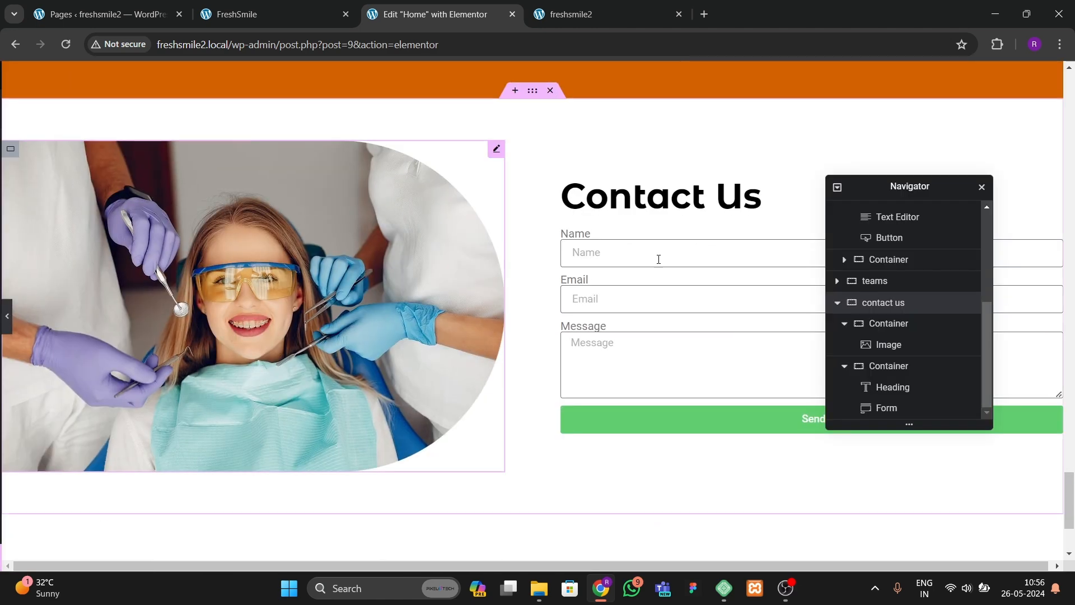
Step: Set the right inner container's right padding to 100 px
left_click(674, 151)
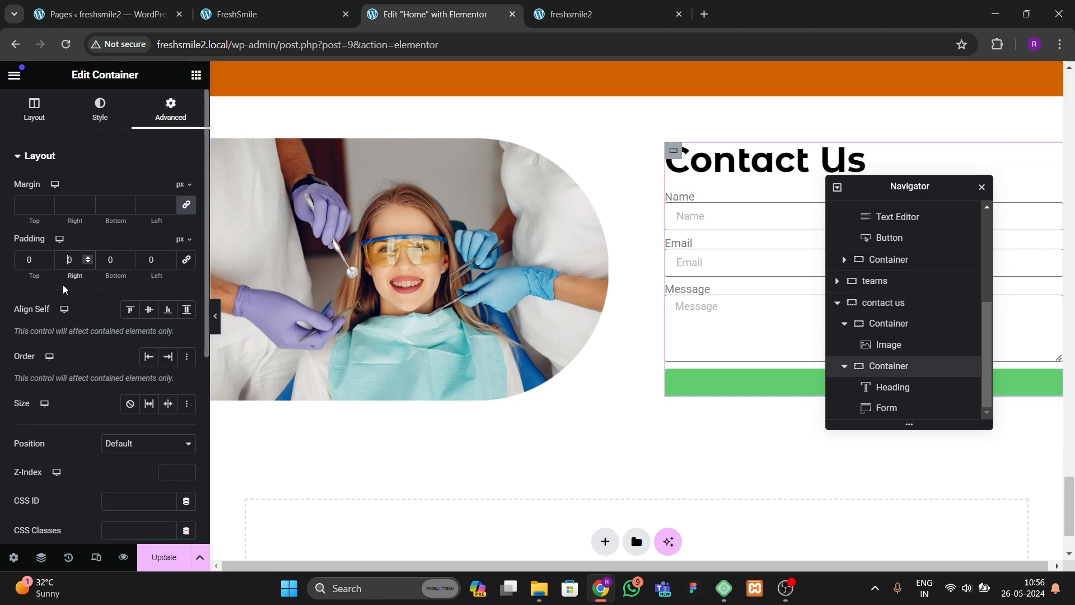
type("100")
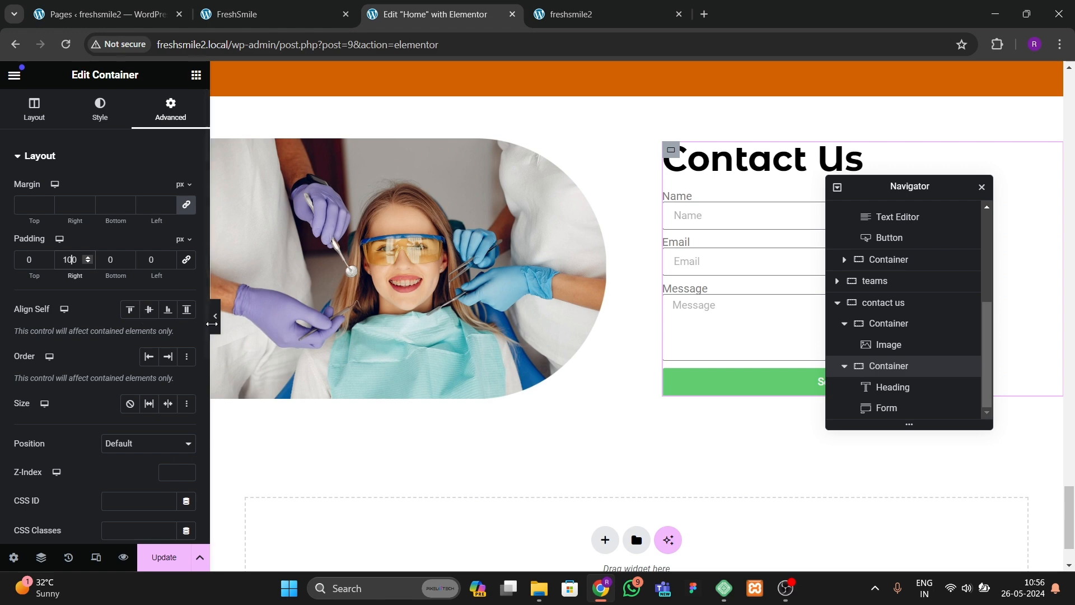
left_click(219, 332)
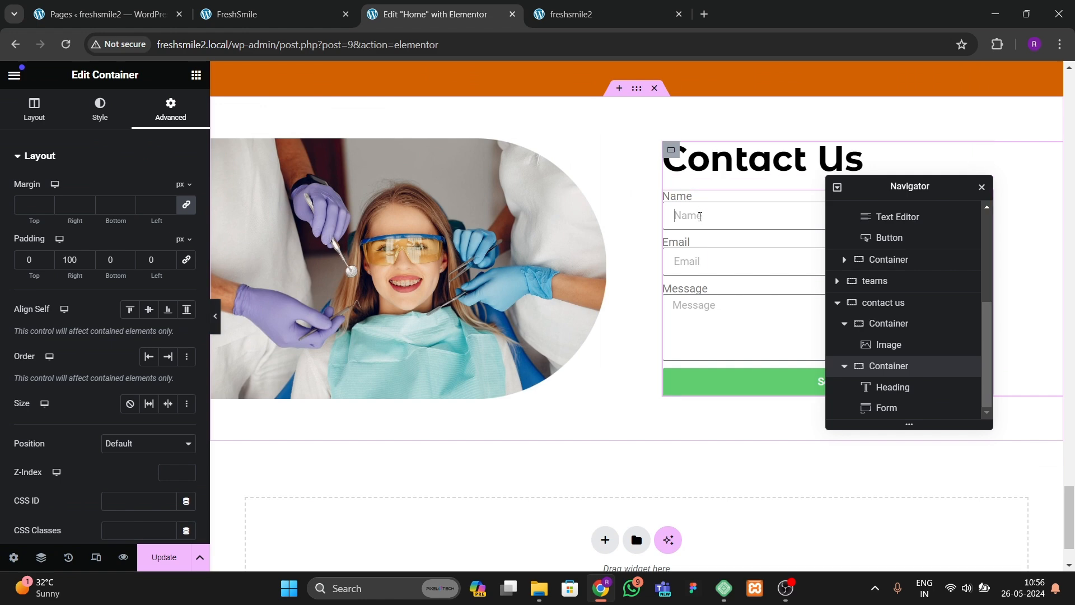
Step: Select the contact form and compare it with the reference site's Contact Us form
left_click(698, 214)
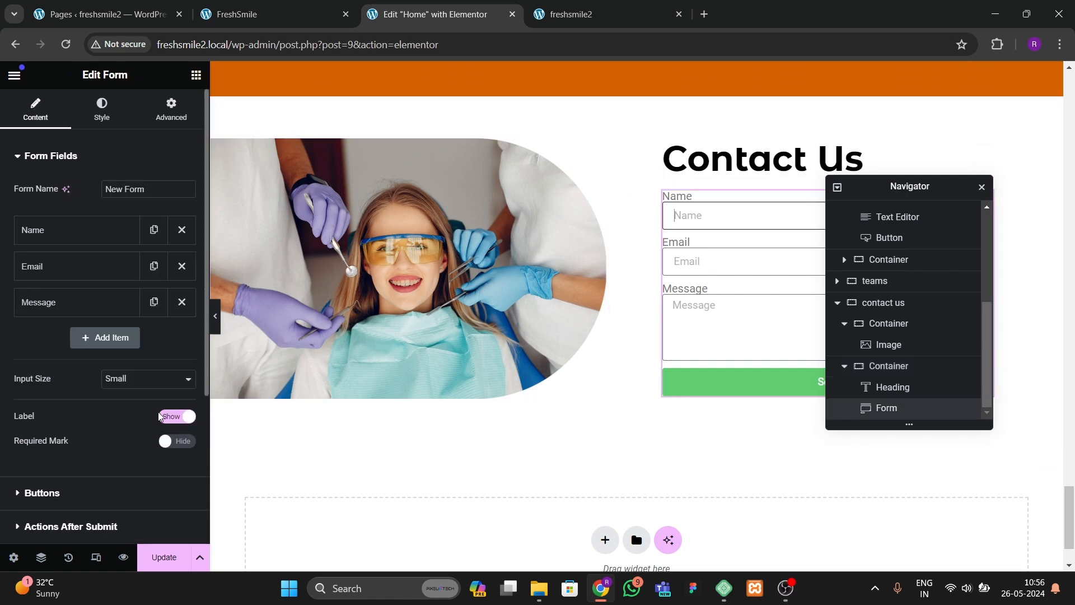
left_click(311, 14)
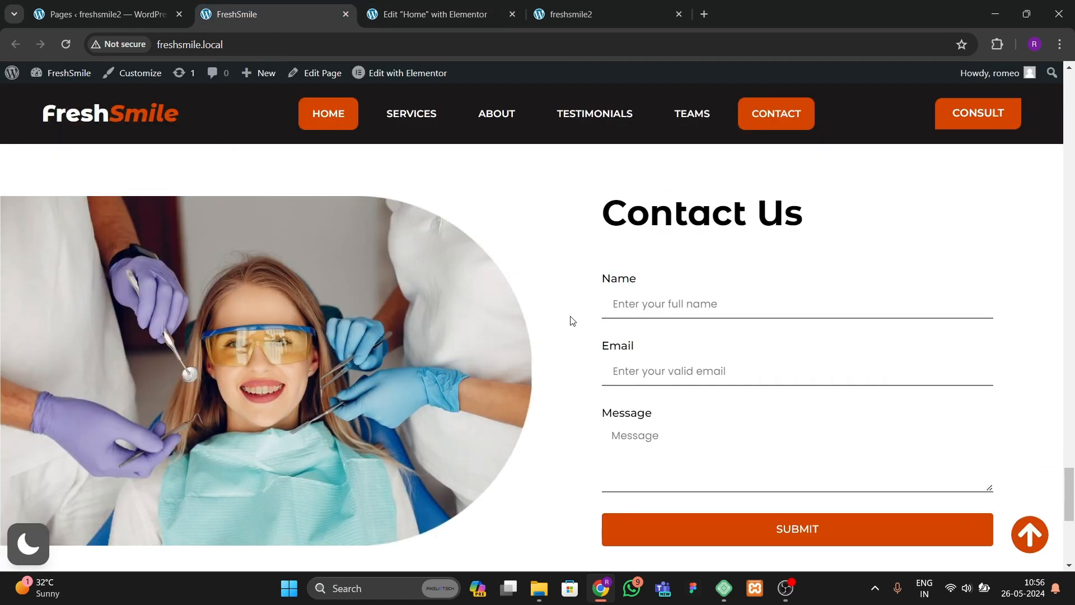
left_click(435, 14)
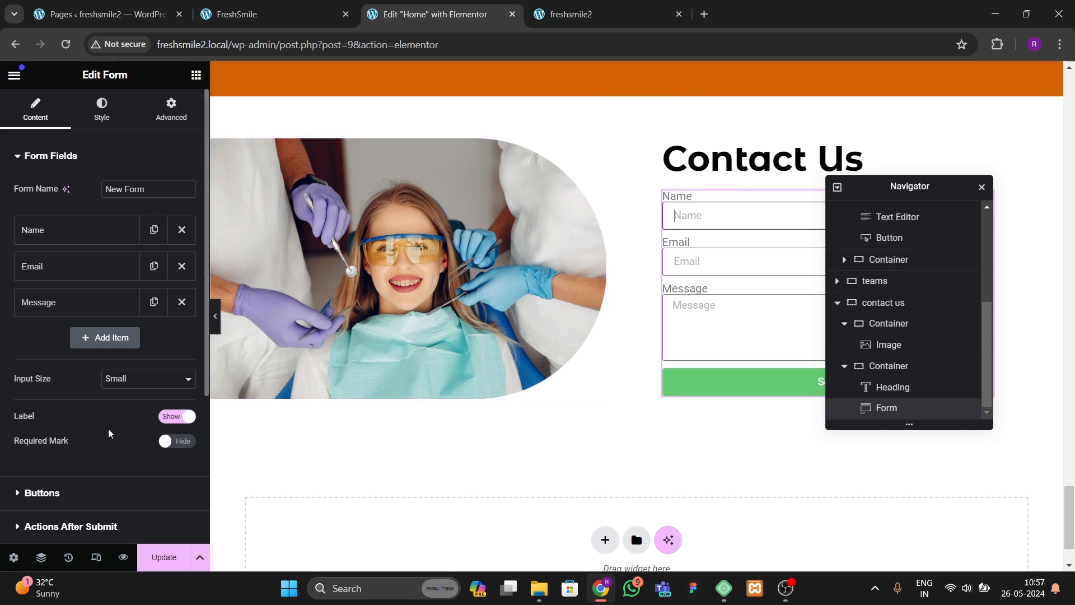
Step: Give the form fields a 2 px bottom border in dark grey #645A5A with zero border radius
scroll(112, 420, "down", 2)
scroll(116, 407, "up", 2)
left_click(118, 112)
scroll(96, 309, "down", 3)
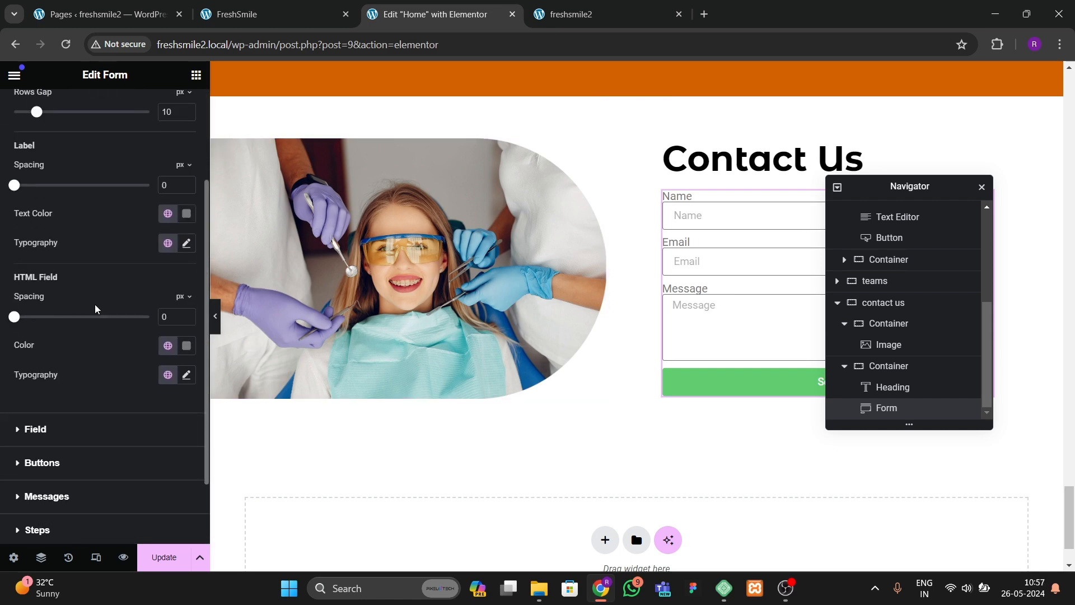
scroll(96, 309, "down", 2)
left_click(73, 340)
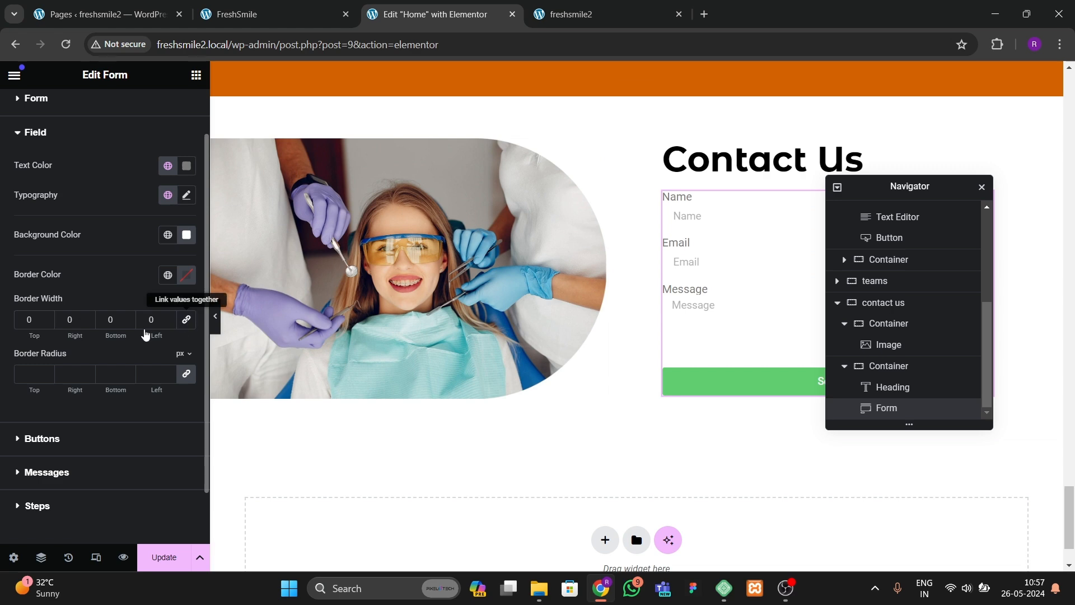
left_click(132, 318)
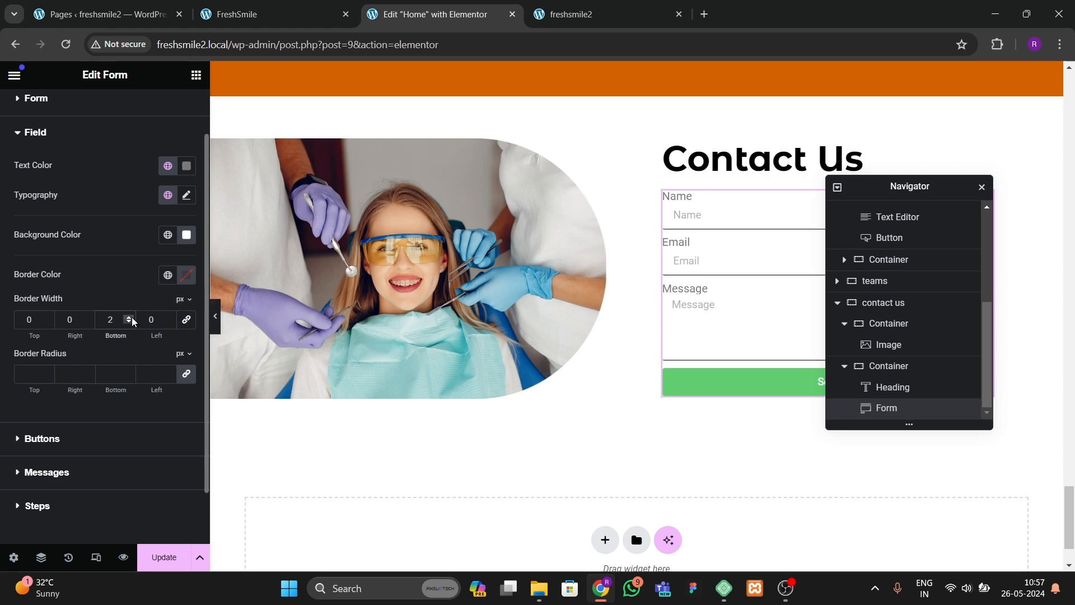
left_click(186, 275)
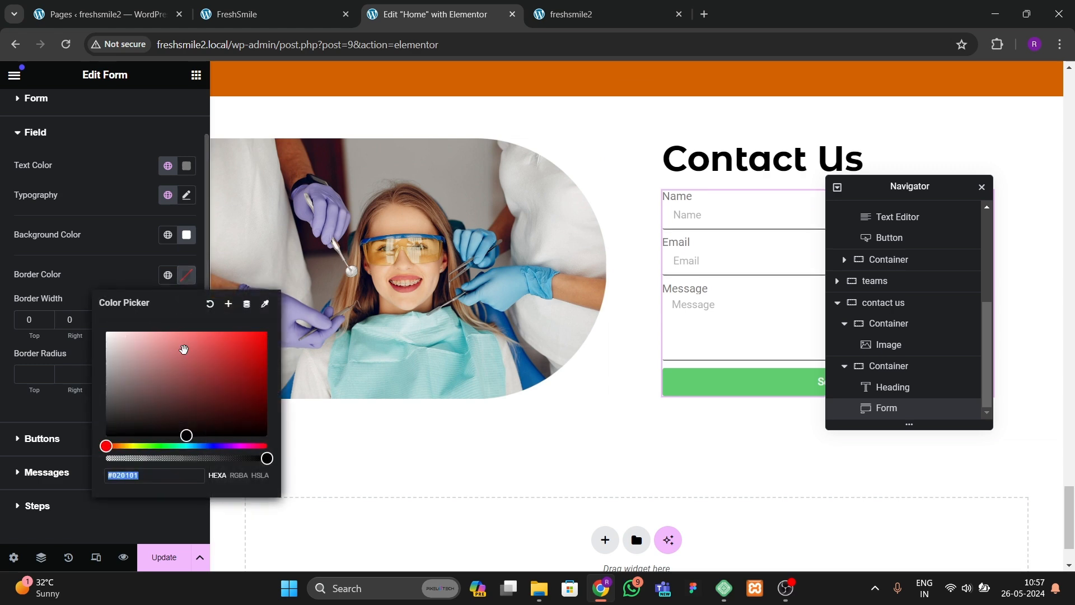
left_click_drag(179, 364, 123, 395)
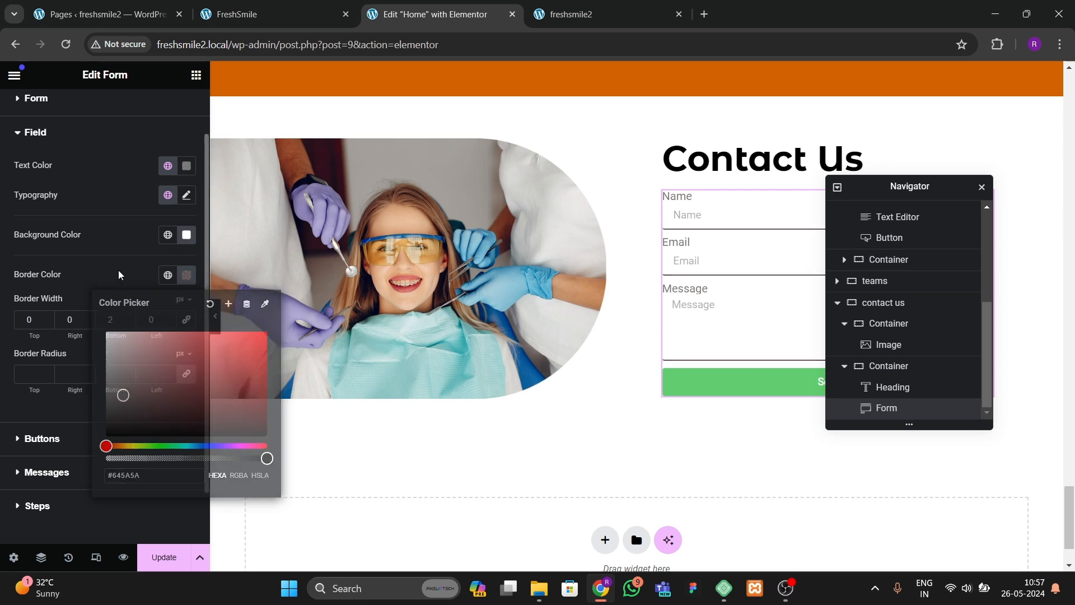
left_click(20, 380)
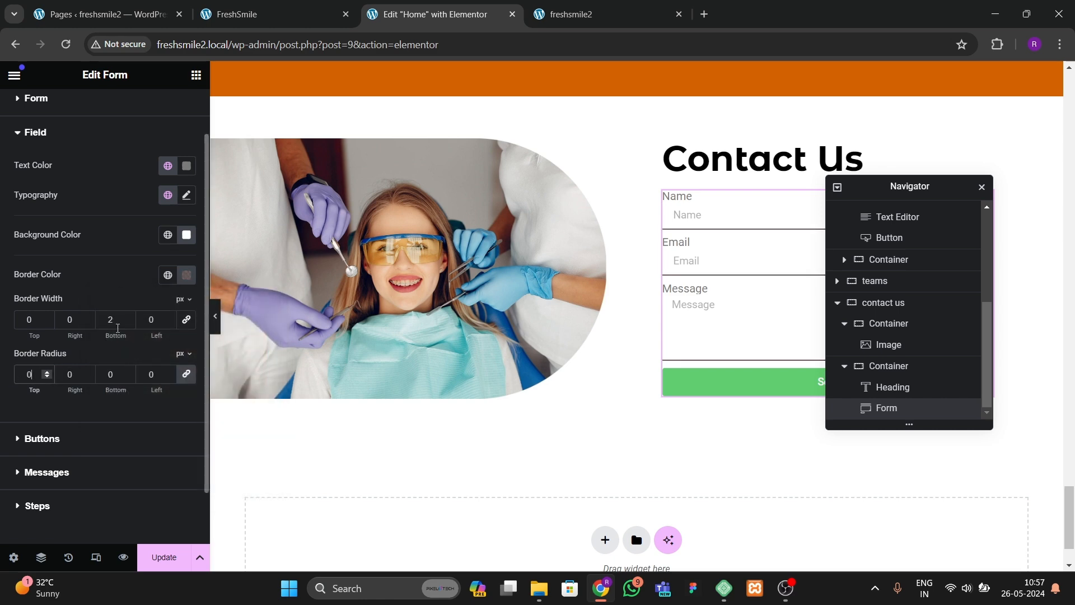
Step: Set the form's rows gap to about 31 px and label spacing to about 9 px
scroll(100, 249, "up", 2)
left_click(22, 155)
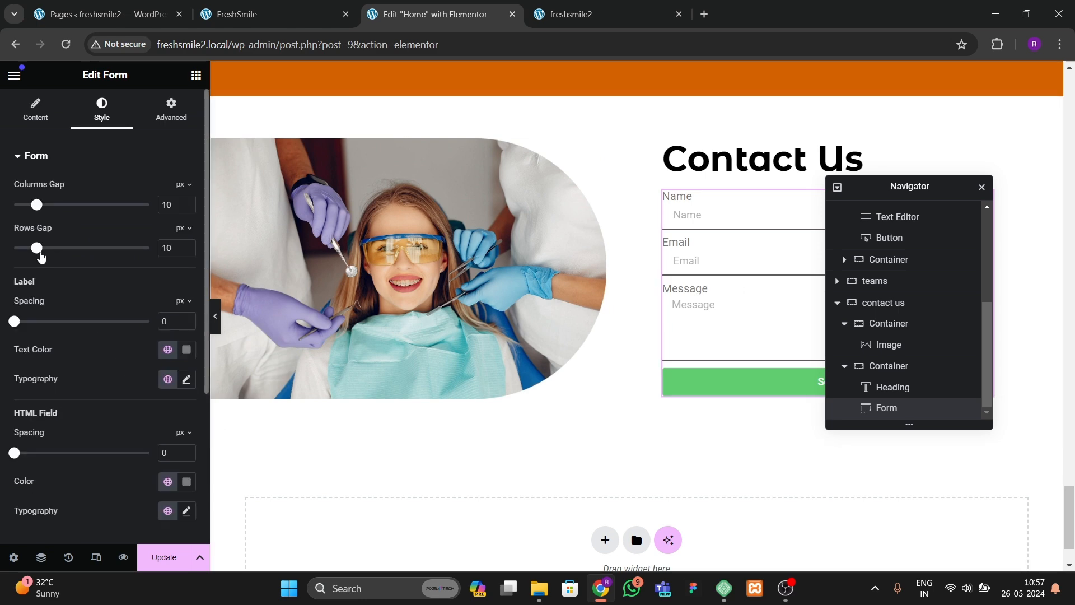
left_click_drag(41, 255, 87, 266)
left_click_drag(14, 323, 35, 329)
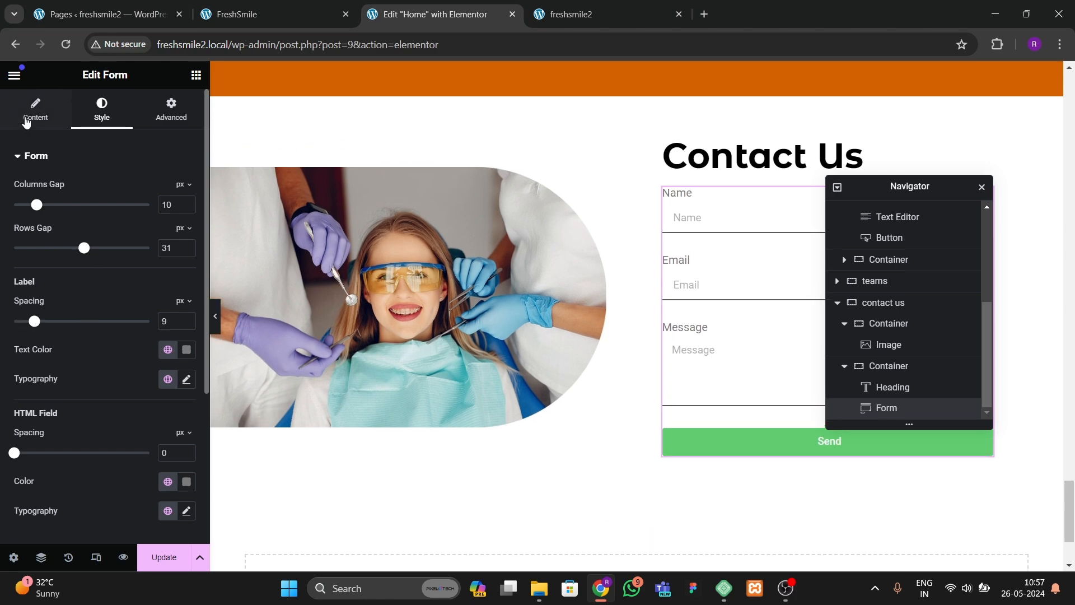
Step: Set the Name field's placeholder to Enter your full name
left_click(26, 122)
left_click(93, 234)
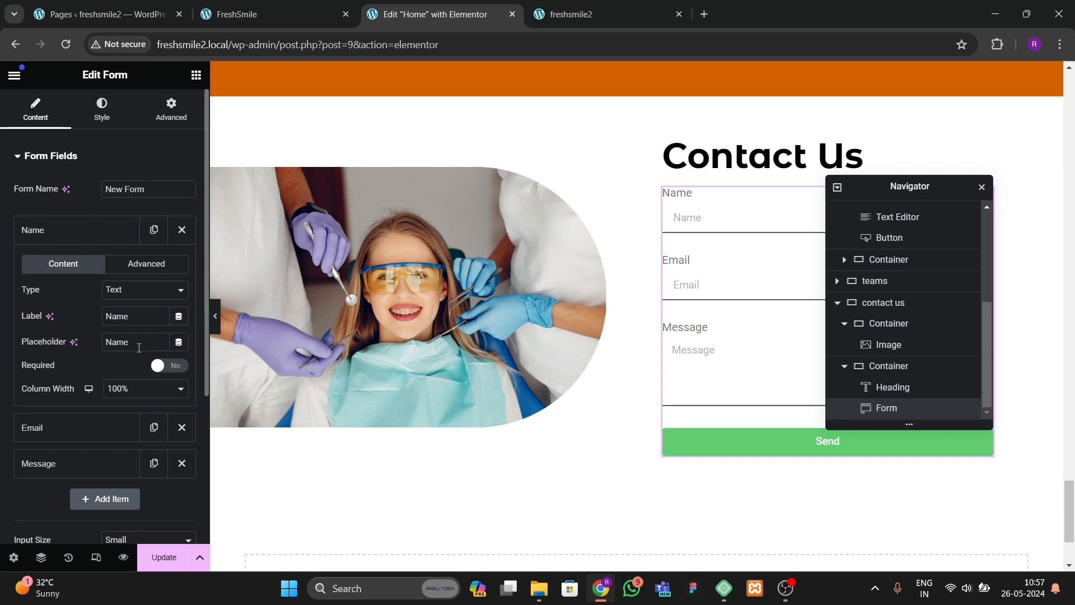
type("Enter y")
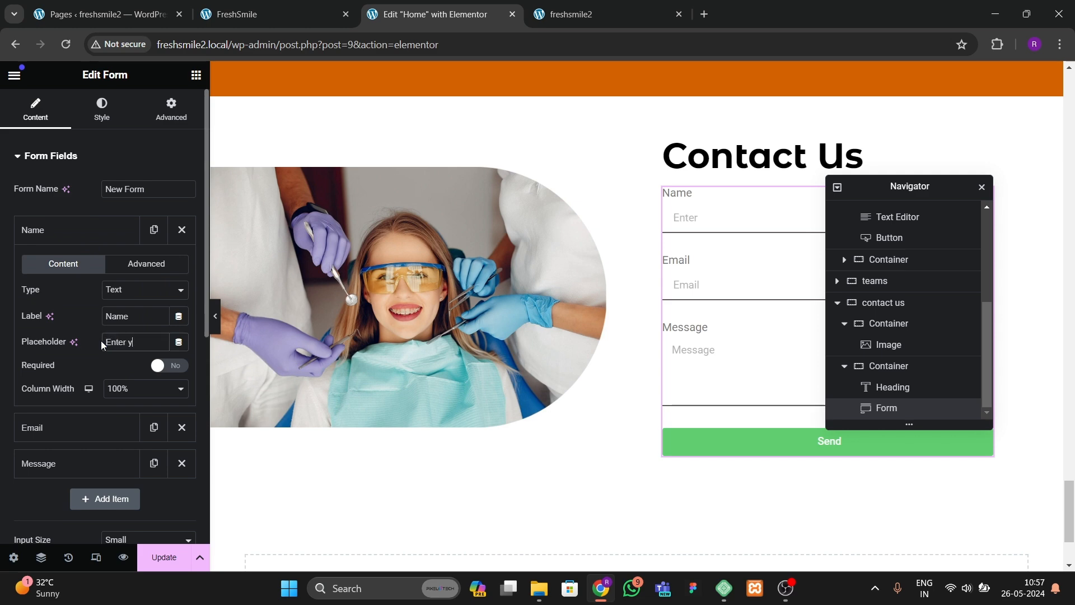
type("our full name")
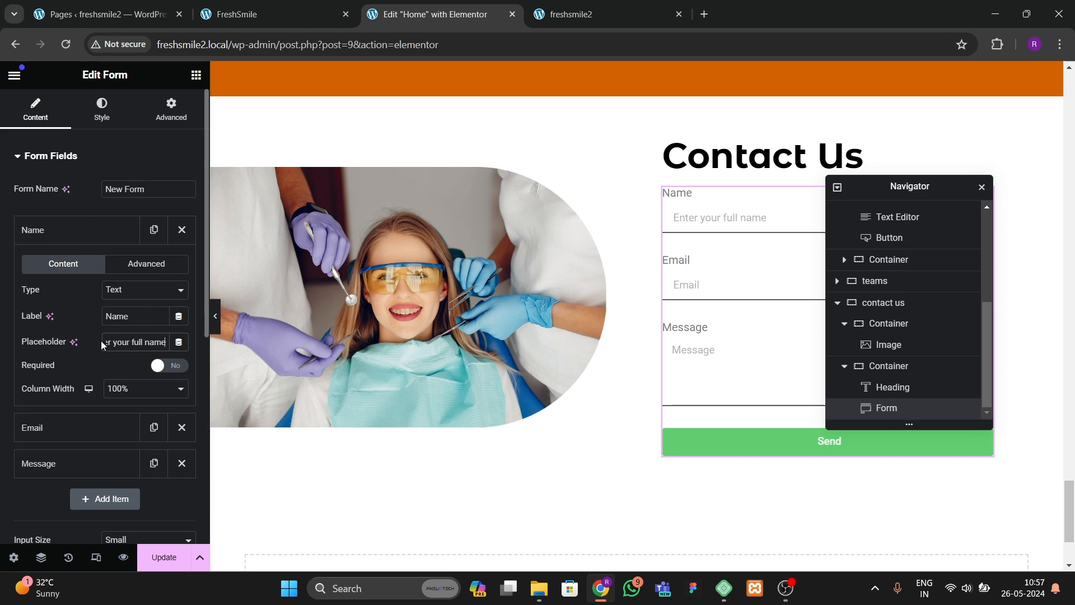
Step: Set the Email field's placeholder to Enter your email address
left_click(84, 240)
left_click(98, 267)
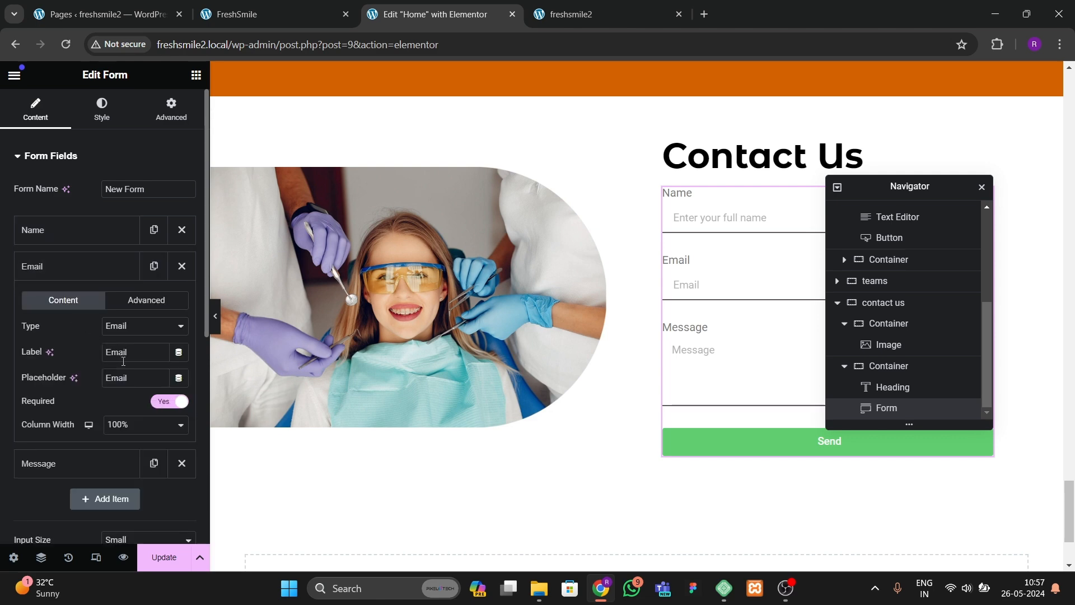
type("Enter your email addres")
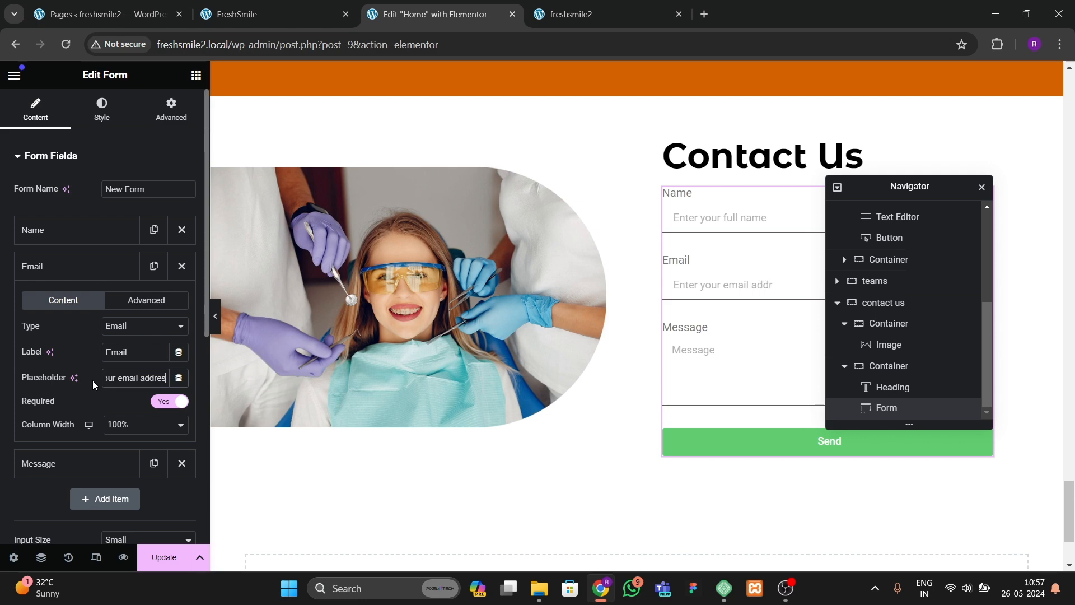
type("s")
Step: Set the Message field's placeholder to Enter your message
left_click(94, 275)
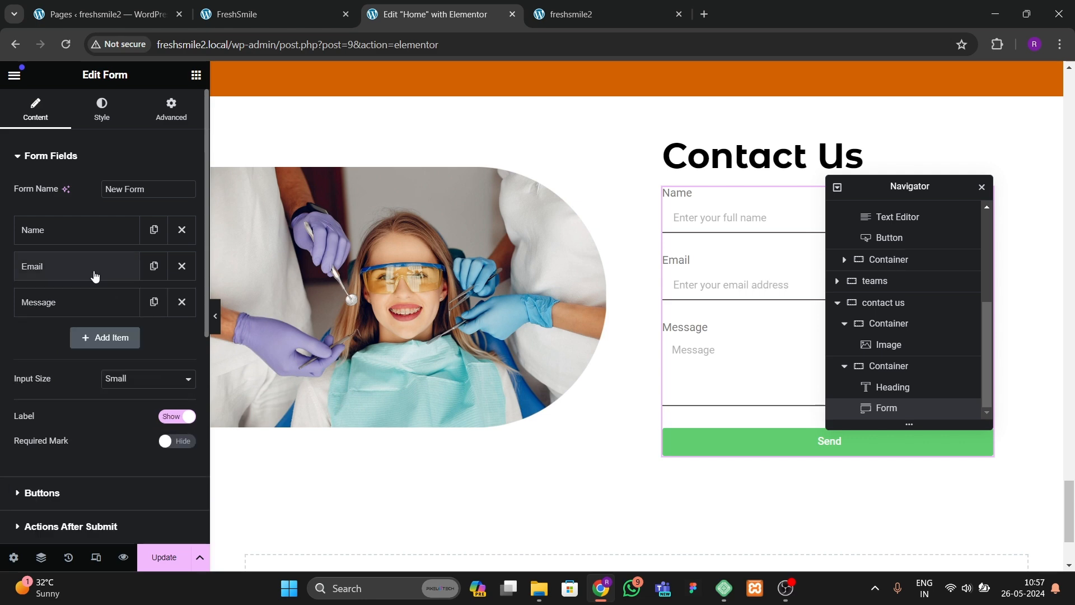
left_click(79, 305)
left_click_drag(144, 415, 81, 418)
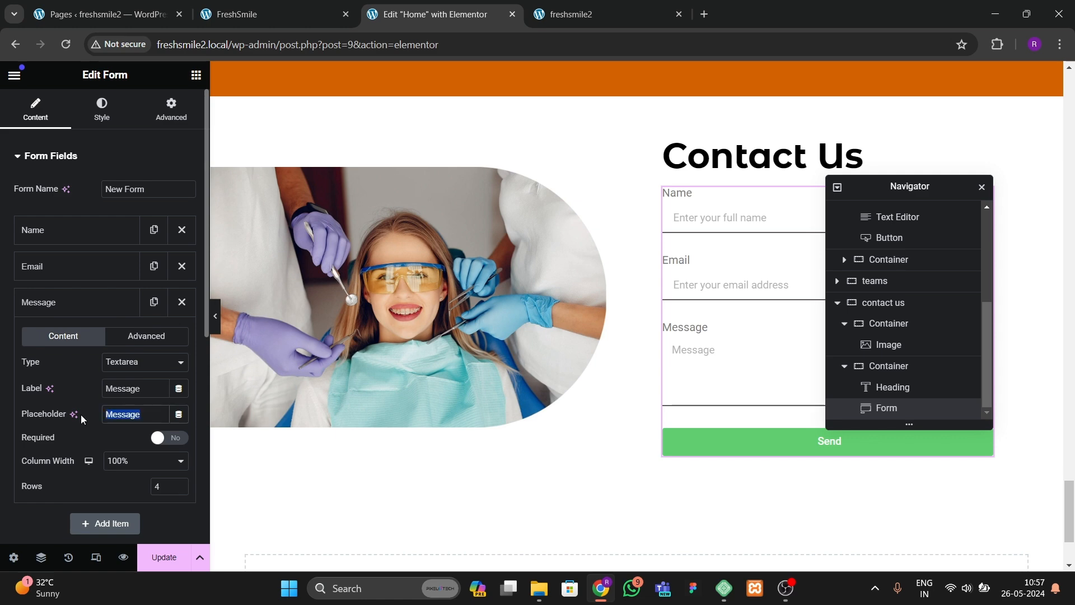
type("Enter your message")
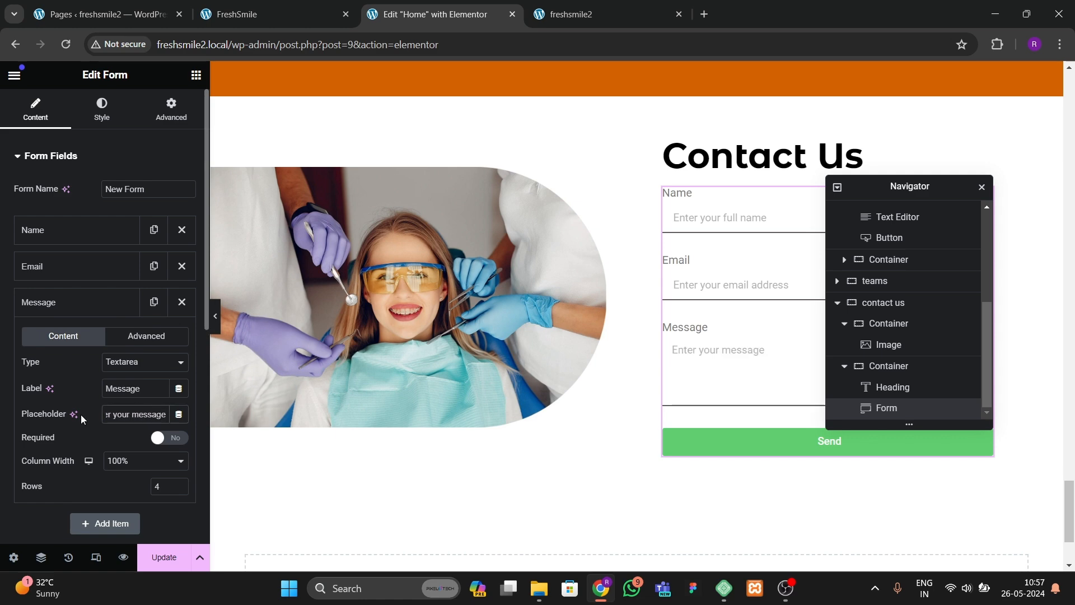
left_click(112, 303)
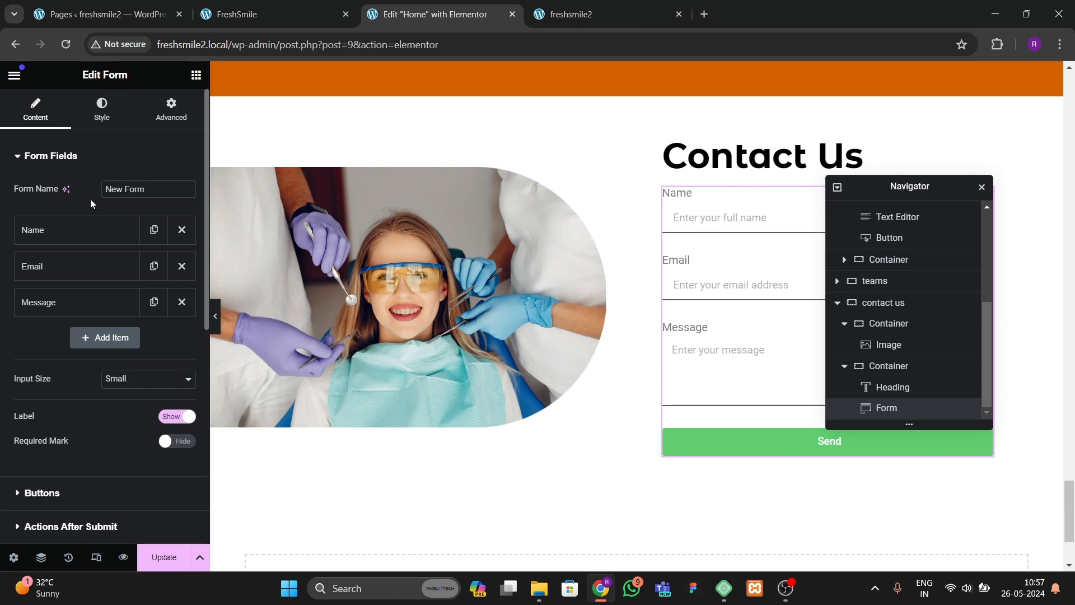
Step: Change the submit button text to SUBMIT and its size to Medium
left_click(42, 492)
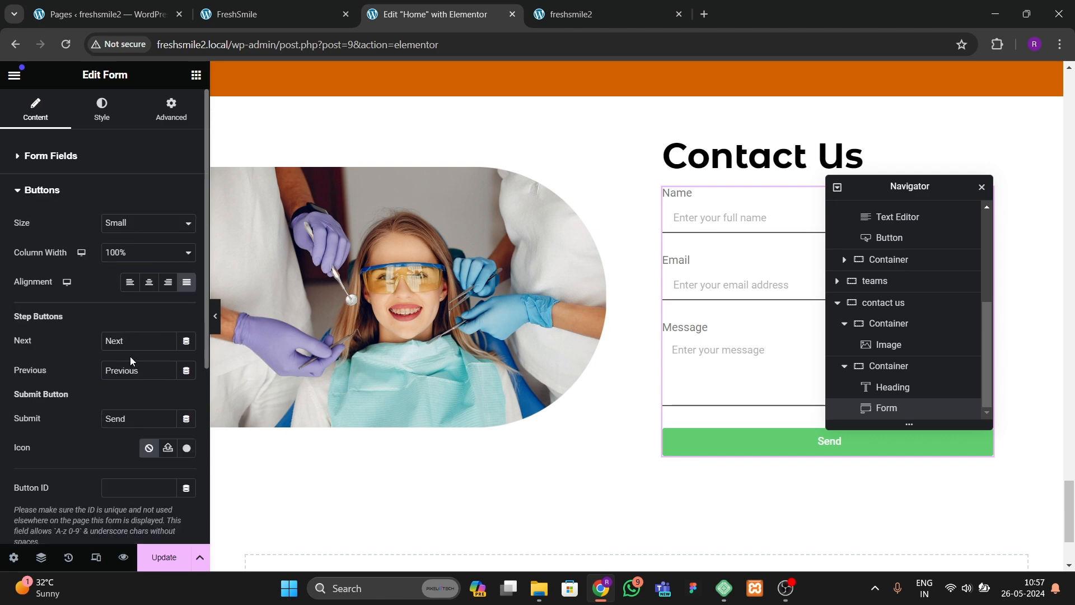
type("SUBMIT")
left_click(125, 227)
left_click(125, 261)
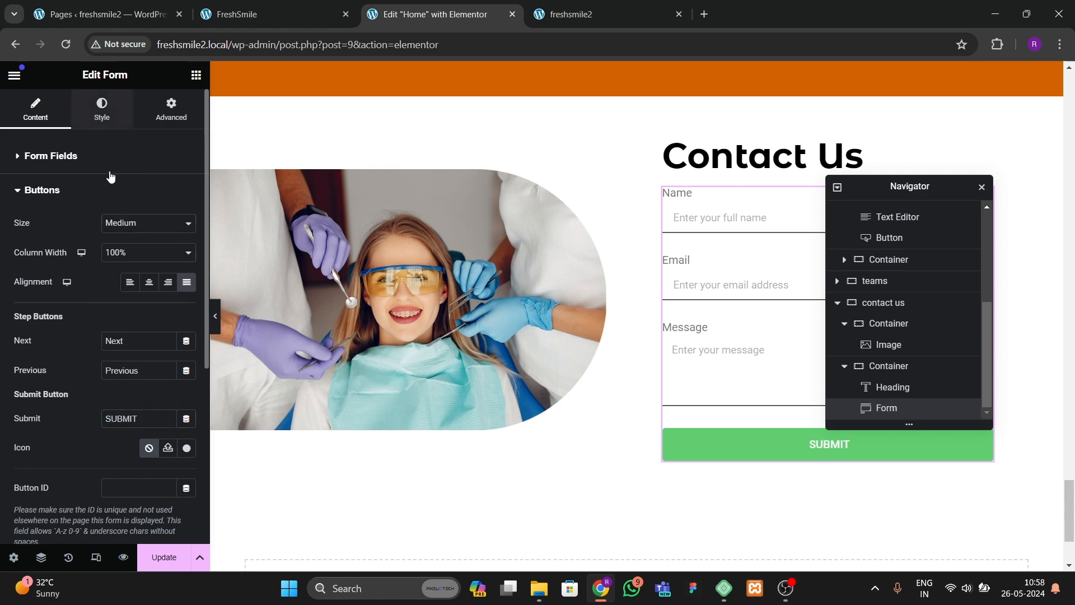
Step: Set the submit button's background color to the global orange theme color
left_click(102, 108)
scroll(119, 360, "down", 4)
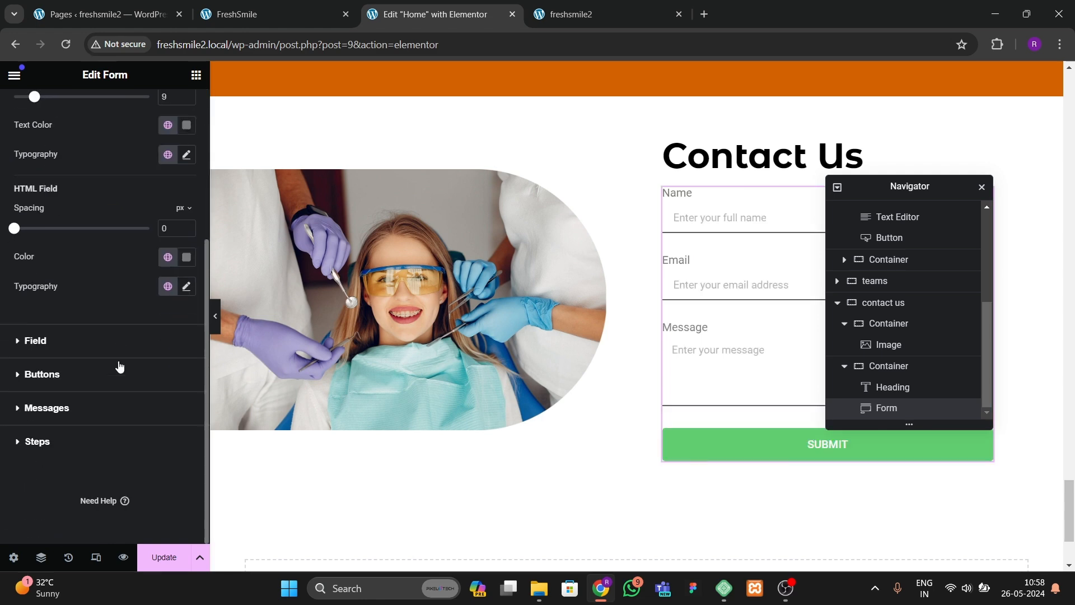
left_click(82, 386)
left_click(167, 360)
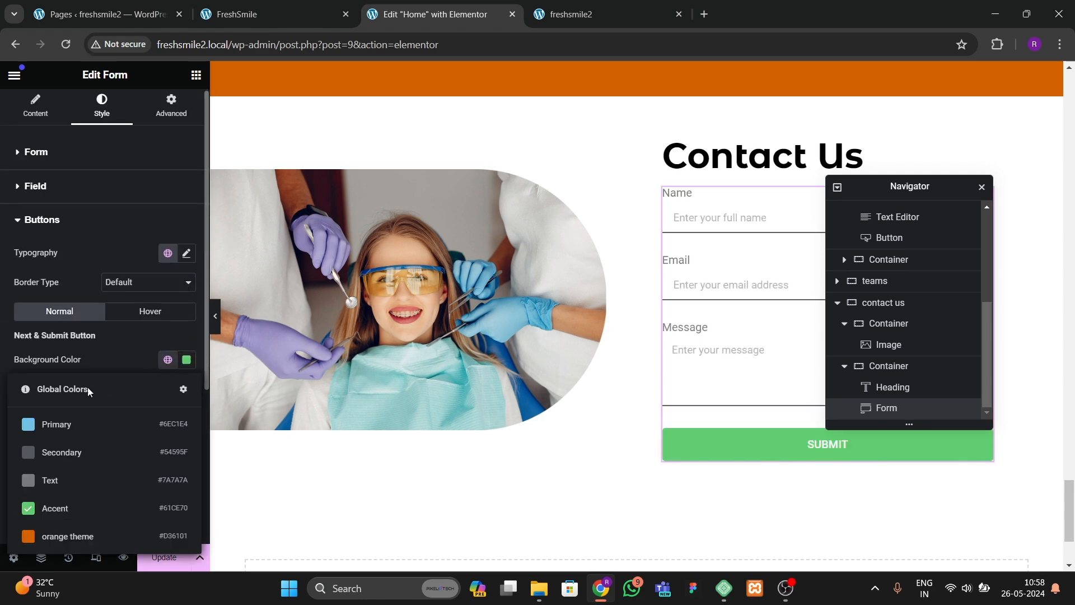
left_click(53, 534)
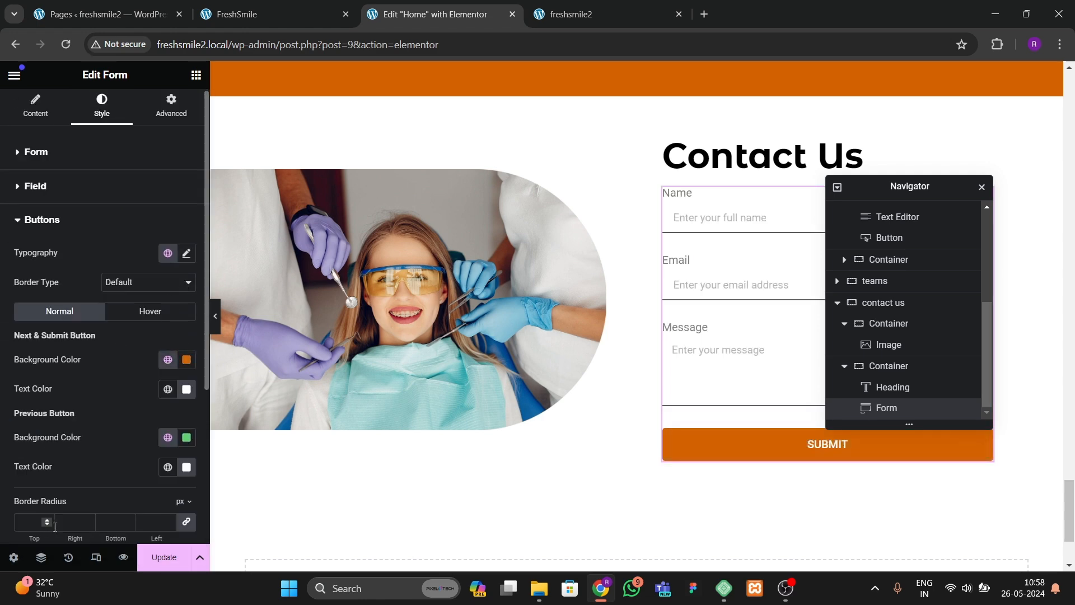
Step: Set the button typography to Montserrat at 14 px and preview the section
left_click(187, 253)
left_click(122, 317)
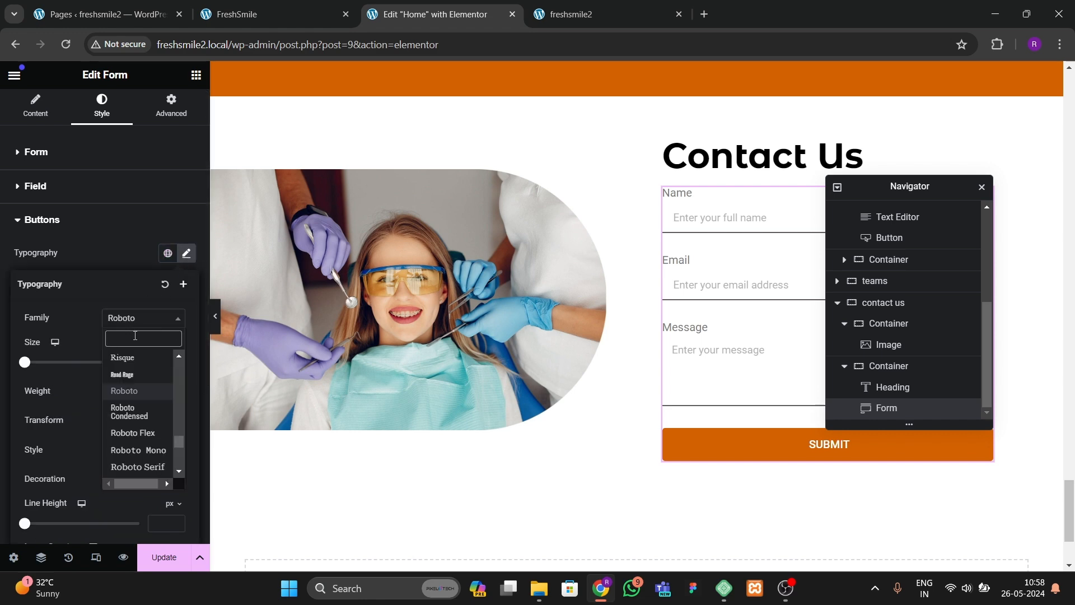
type("montse")
key("Return")
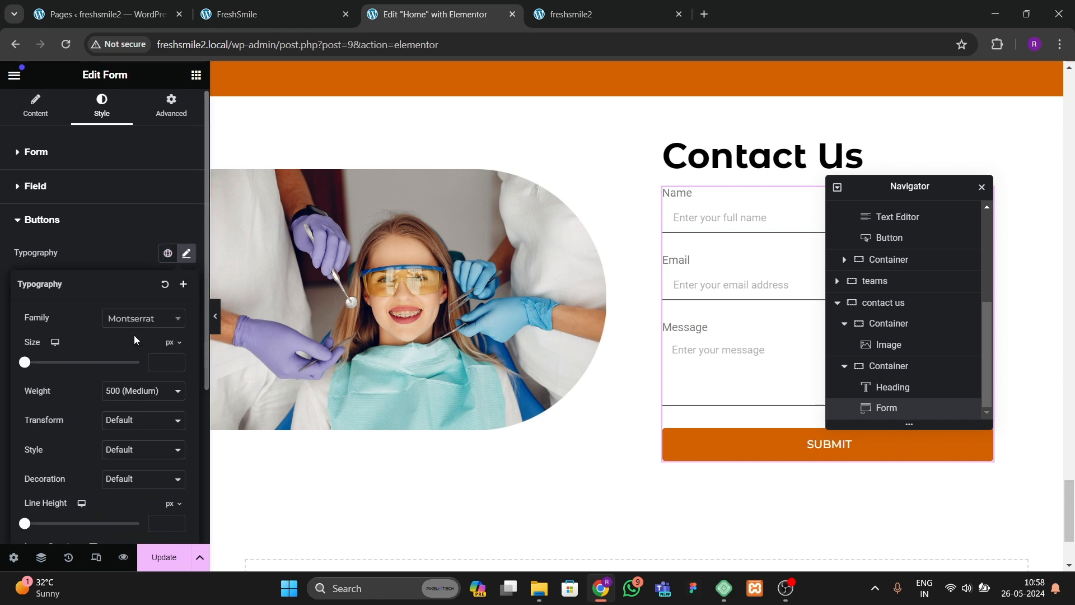
left_click(176, 360)
left_click_drag(176, 362, 176, 362)
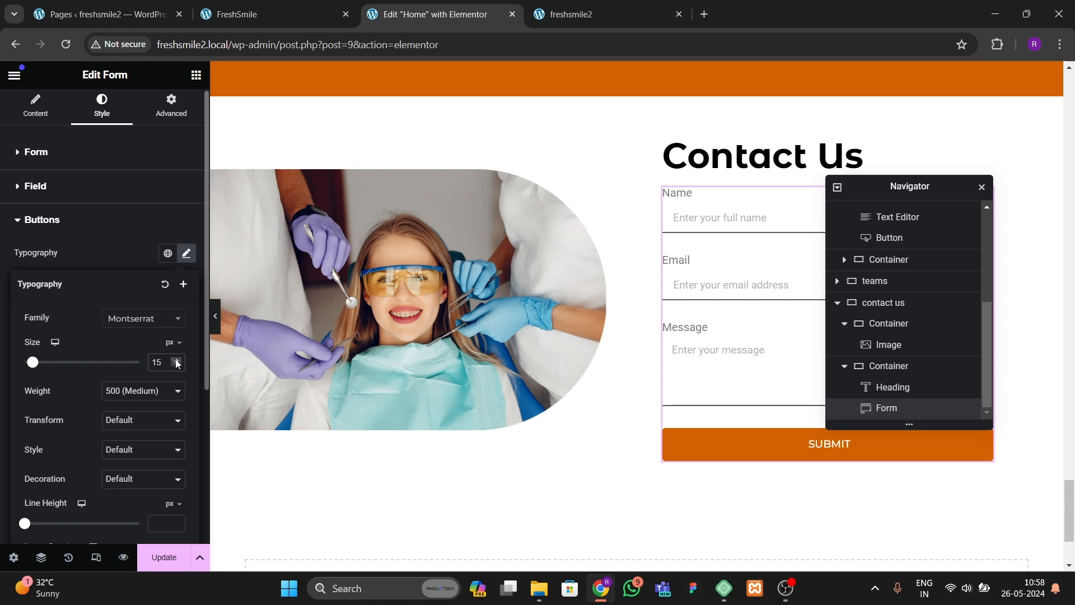
left_click(177, 366)
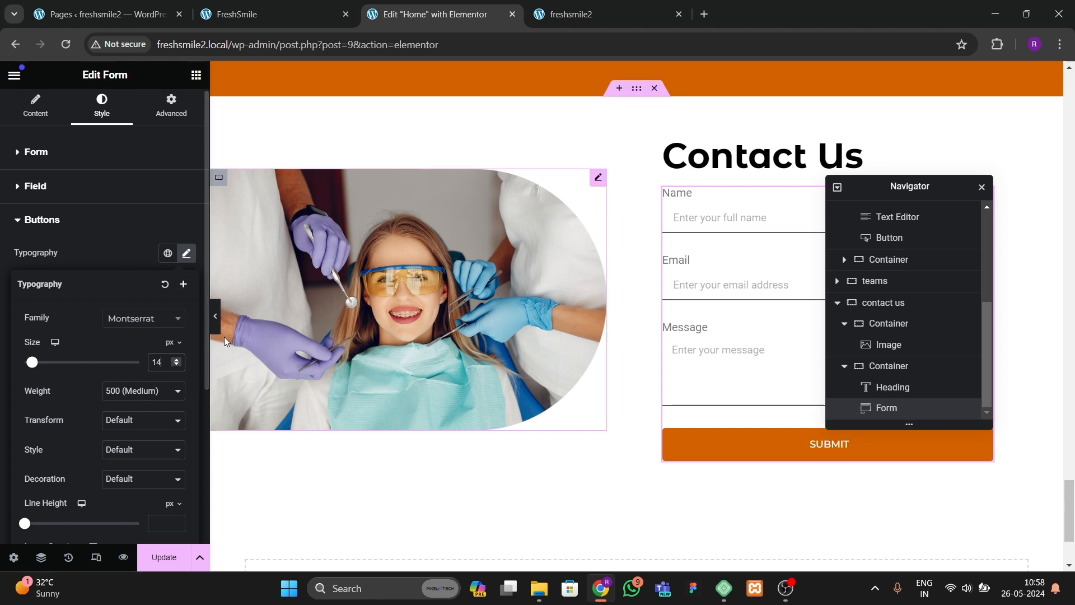
left_click(216, 317)
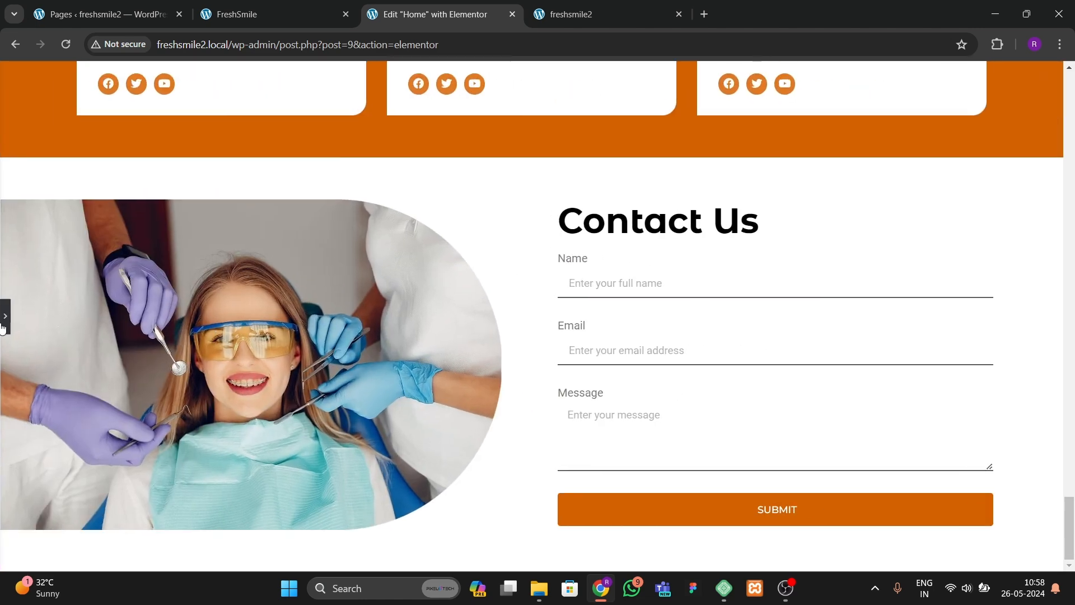
left_click(5, 317)
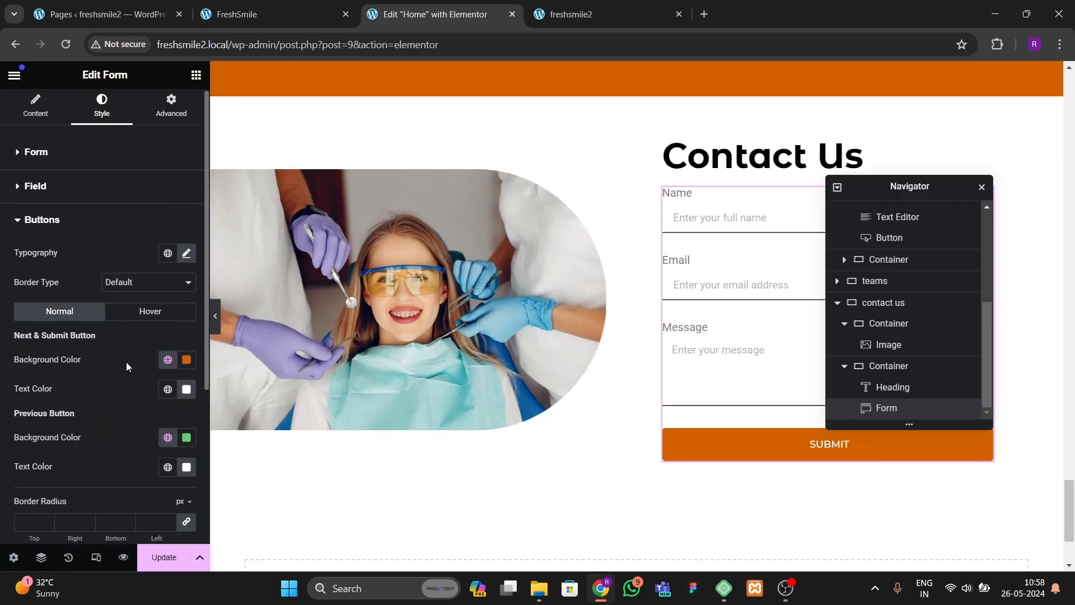
Step: Set the submit button's hover background color to black
scroll(124, 362, "down", 1)
left_click(150, 241)
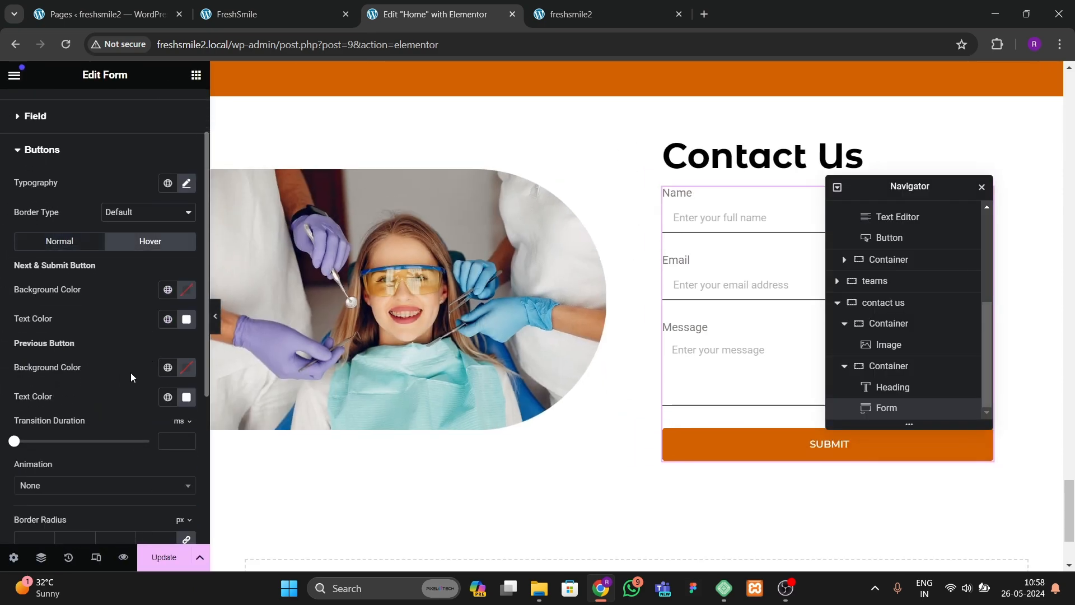
scroll(130, 376, "down", 2)
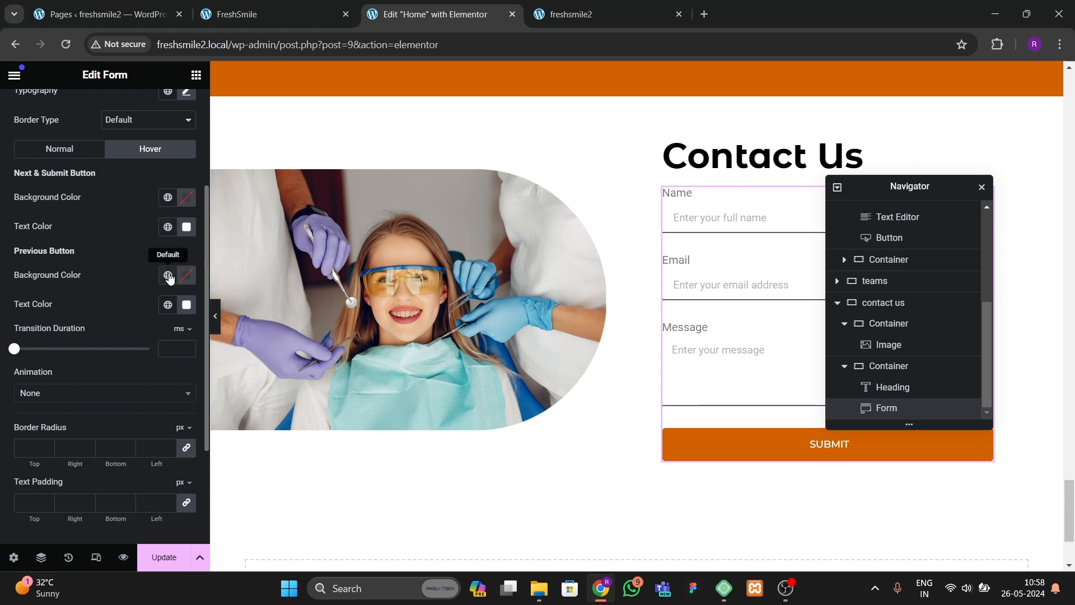
left_click(168, 197)
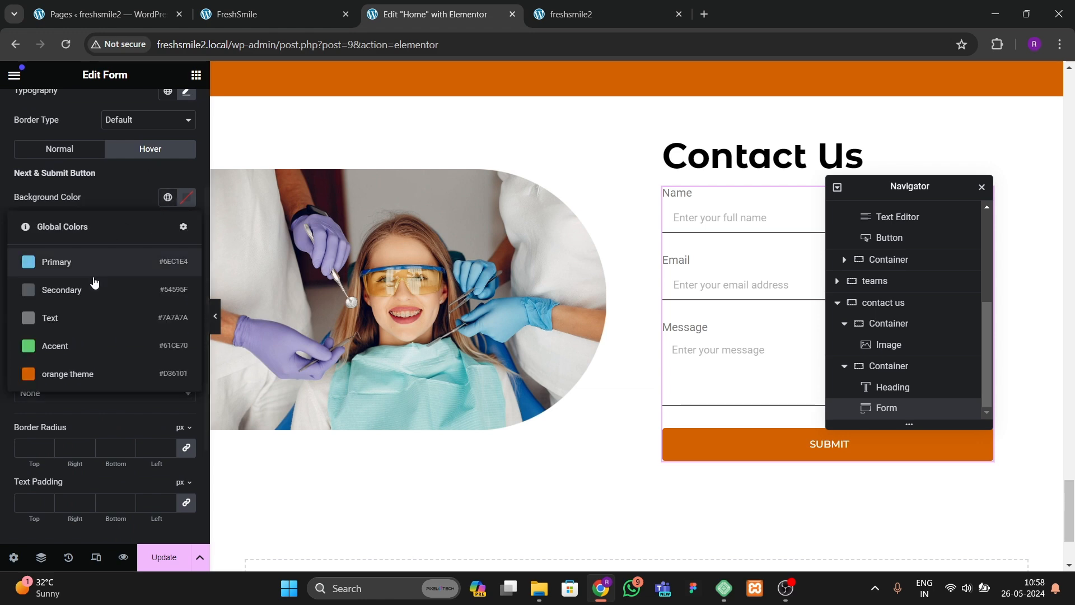
left_click(185, 201)
left_click(96, 327)
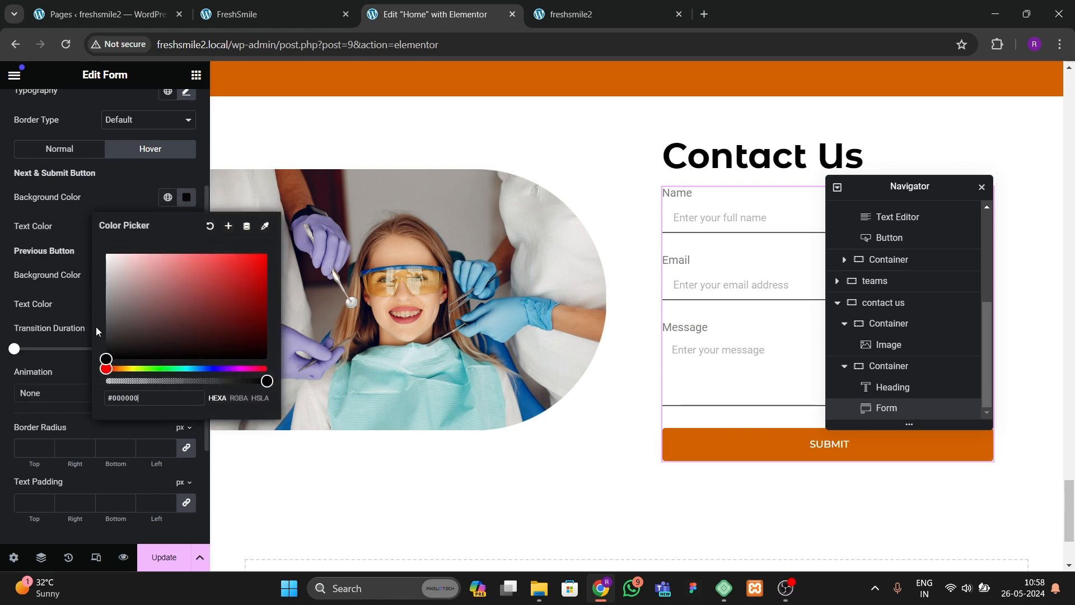
left_click(114, 200)
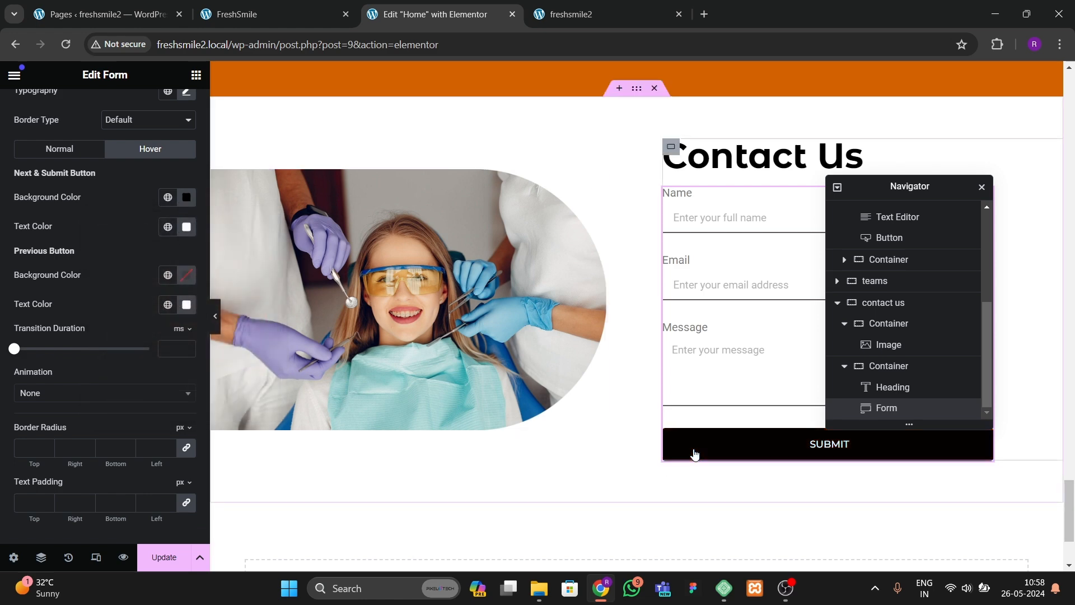
Step: Set the submit button's hover animation to Bob
scroll(37, 403, "down", 1)
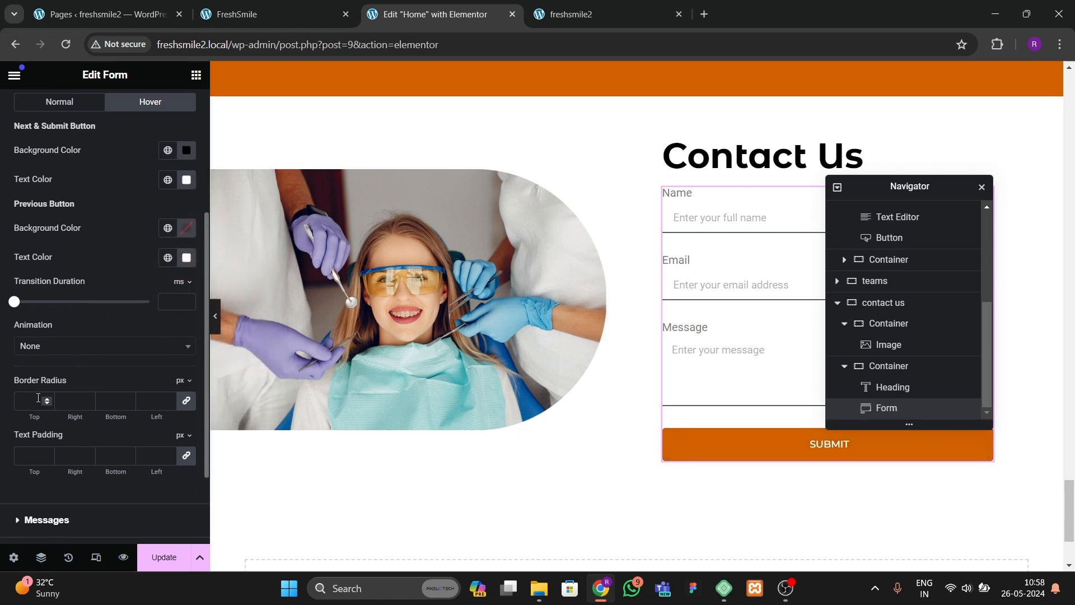
left_click(46, 350)
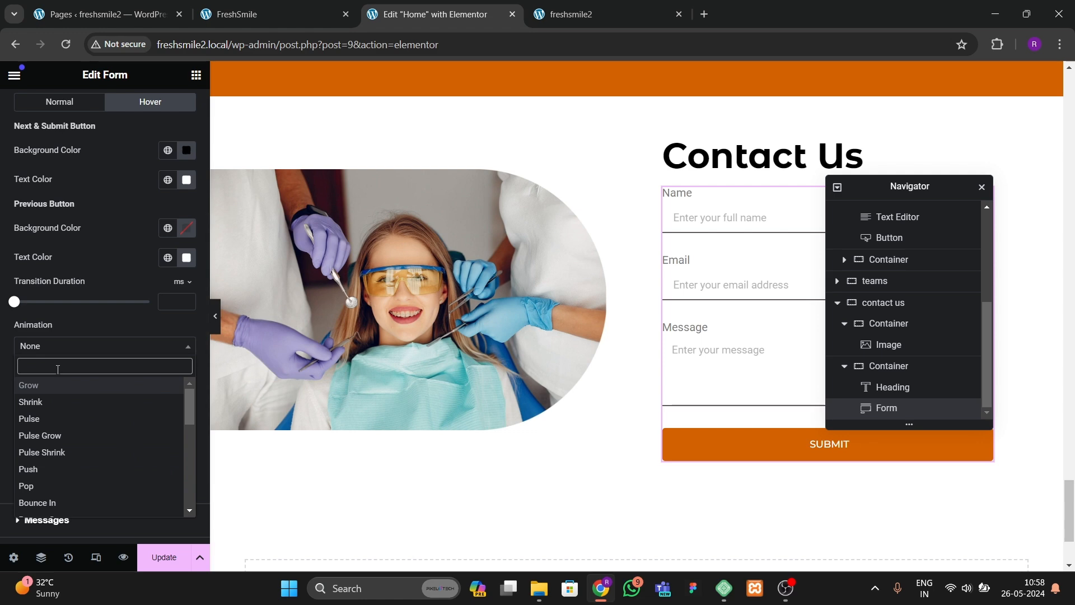
type("bob")
key("Return")
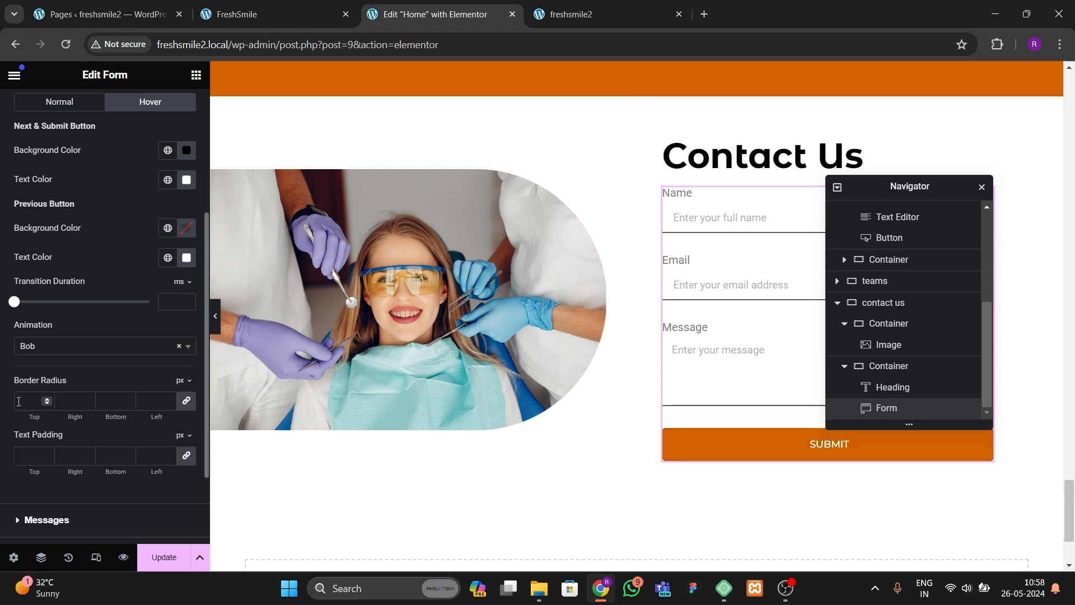
Step: Unlink the hover border radius and set the top and bottom corners to 20 px
left_click(185, 401)
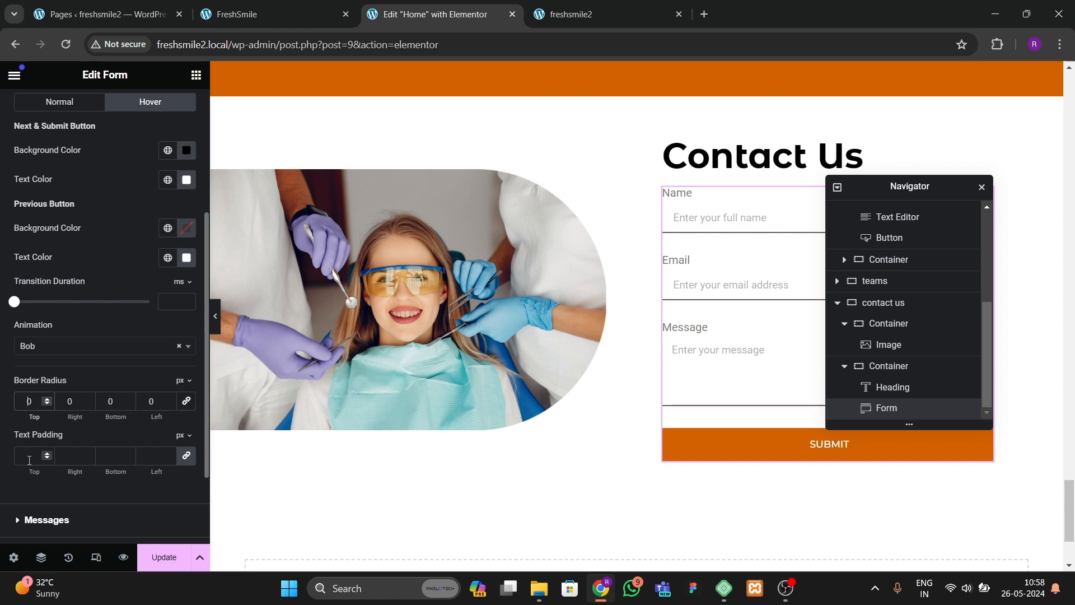
type("2")
left_click(105, 404)
type("2")
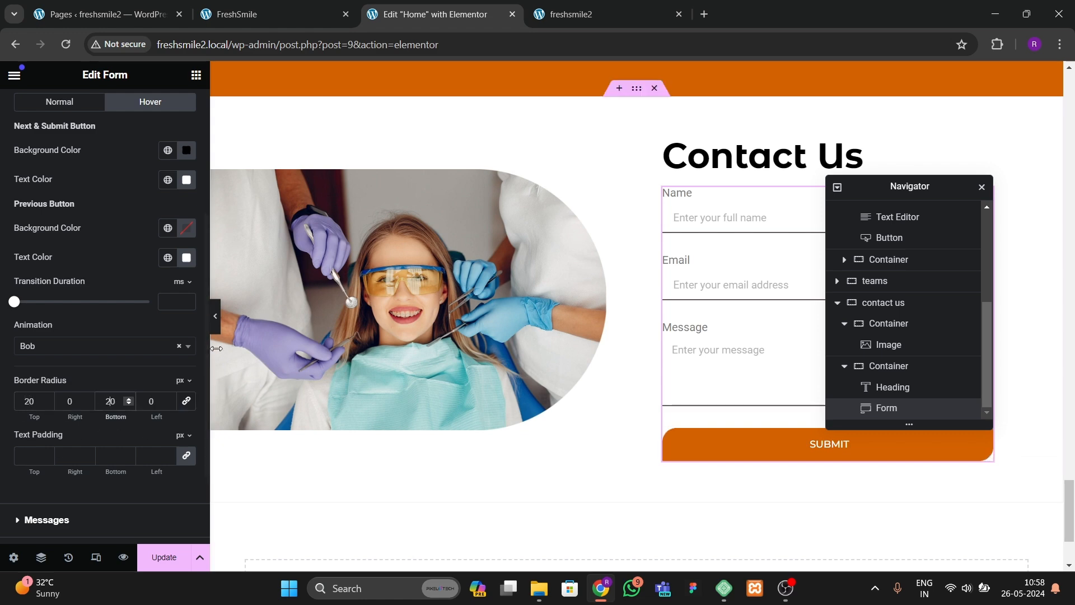
Step: Preview the Contact Us section and compare it with the reference site
left_click(216, 331)
left_click(216, 330)
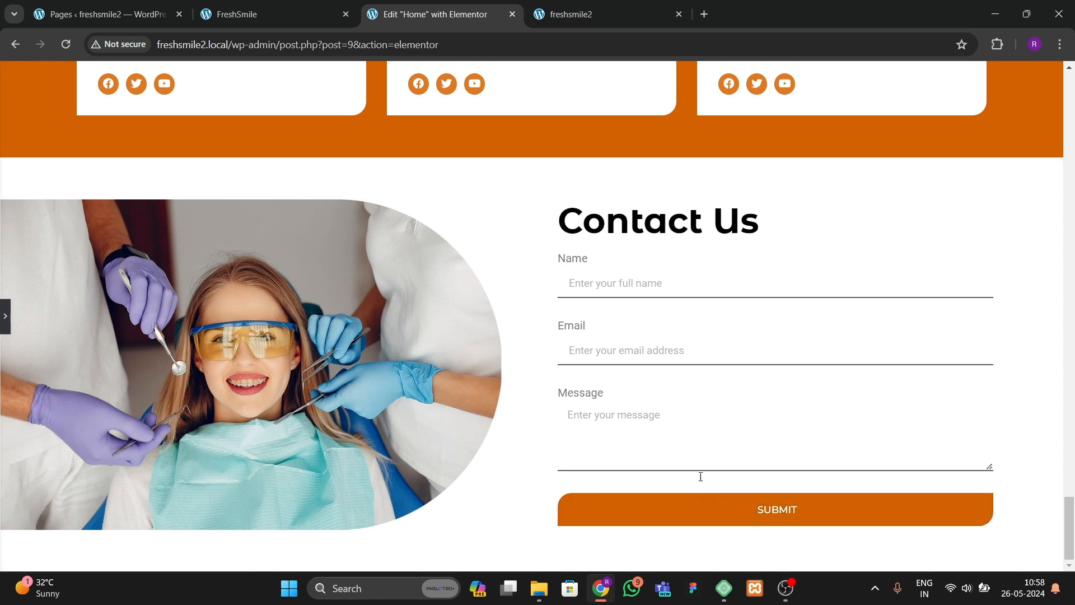
left_click(269, 18)
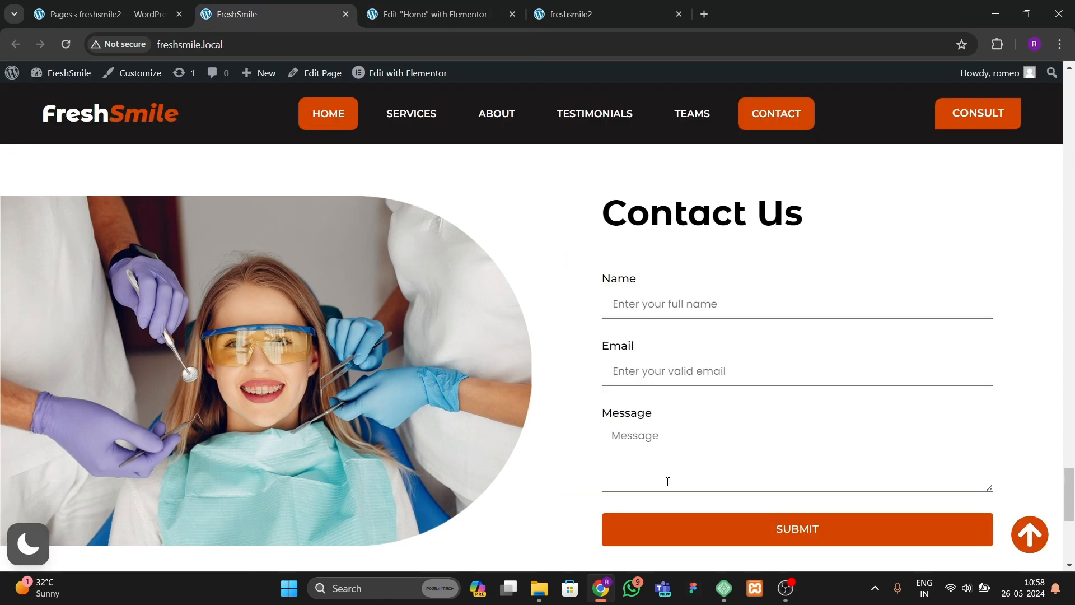
left_click(434, 14)
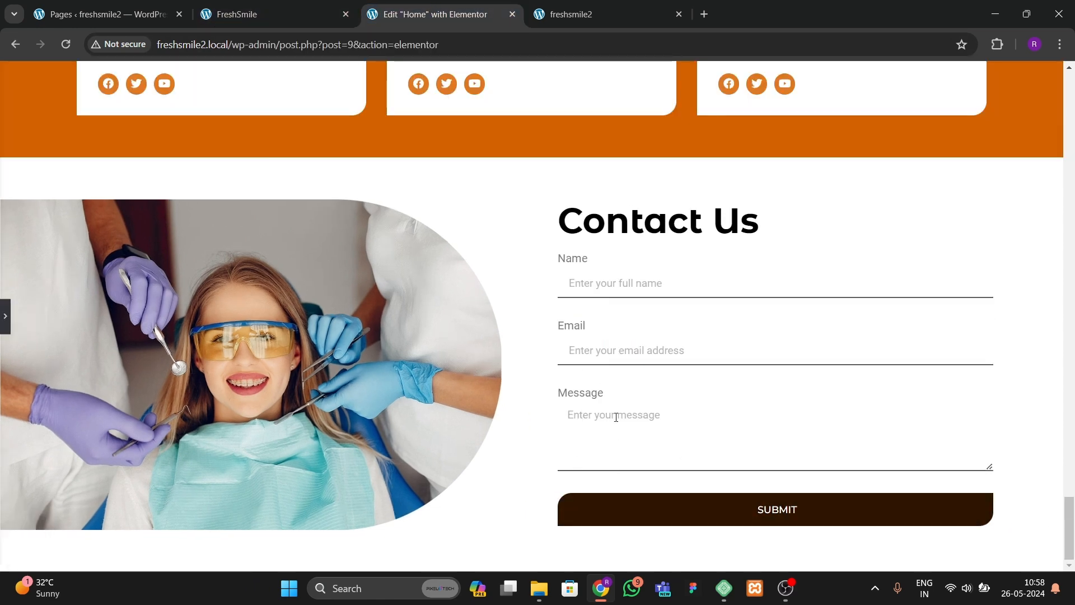
left_click(5, 317)
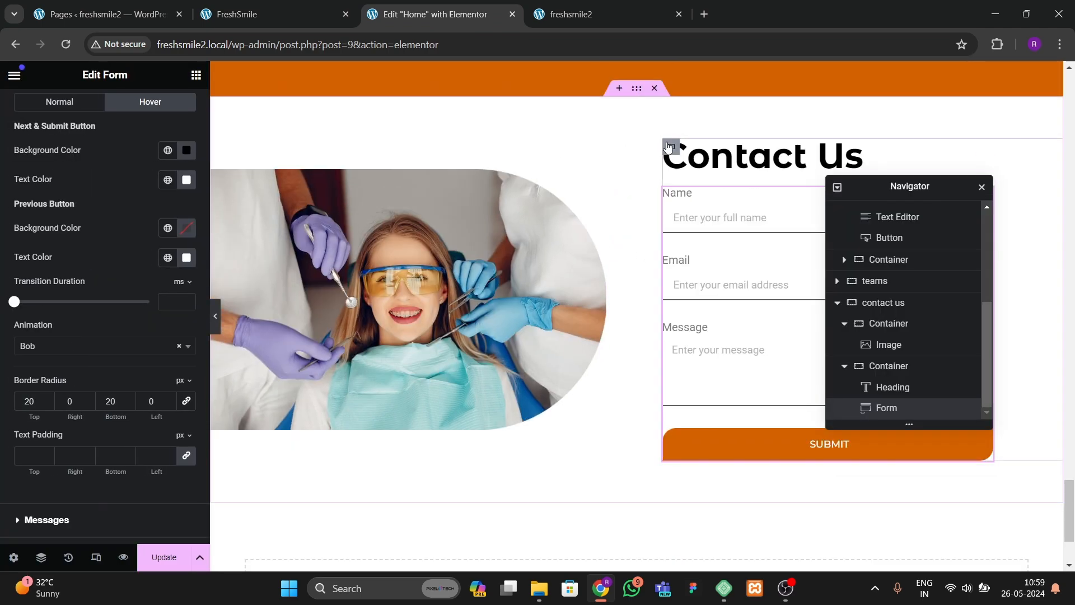
Step: Select the form's container, align its items to the start and set its gaps to 40 px
left_click(670, 147)
left_click(16, 100)
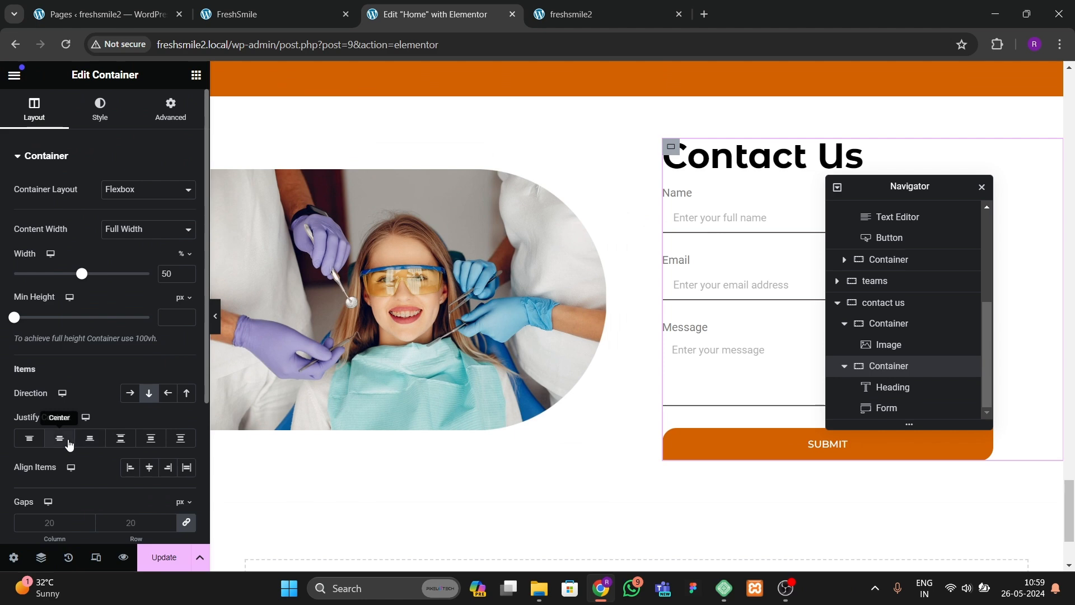
left_click(149, 467)
left_click(129, 467)
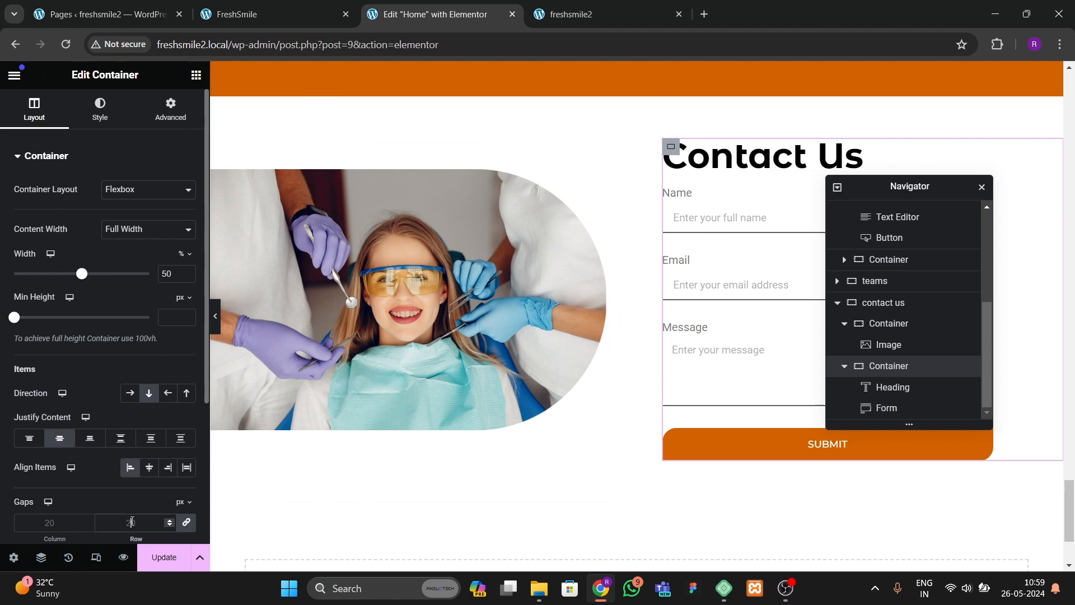
left_click(133, 522)
type("30")
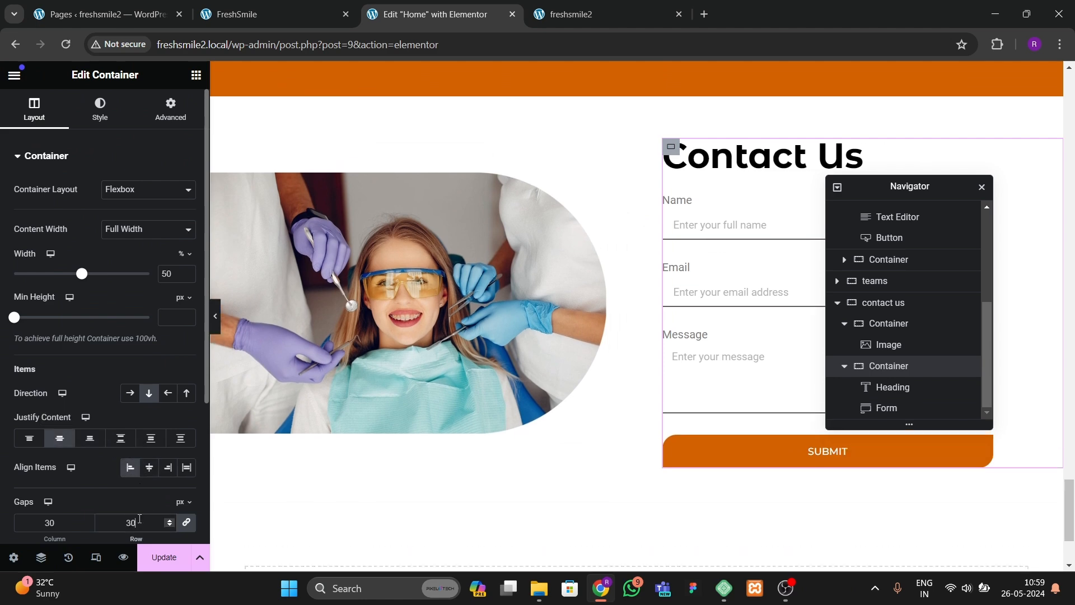
key("BackSpace")
key("BackSpace")
type("40")
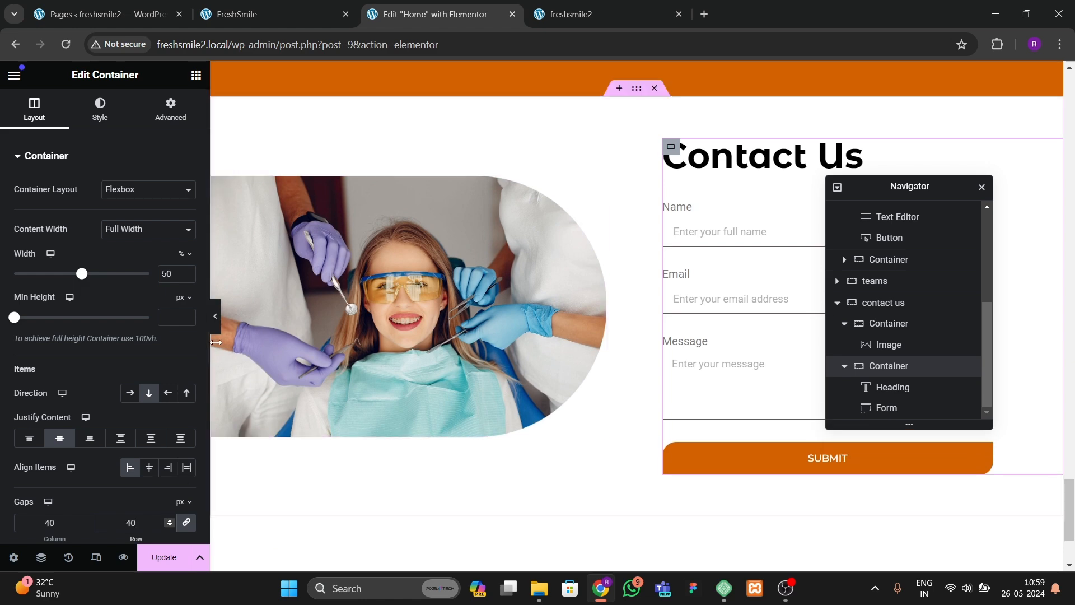
Step: Preview the section and save the page
left_click(216, 332)
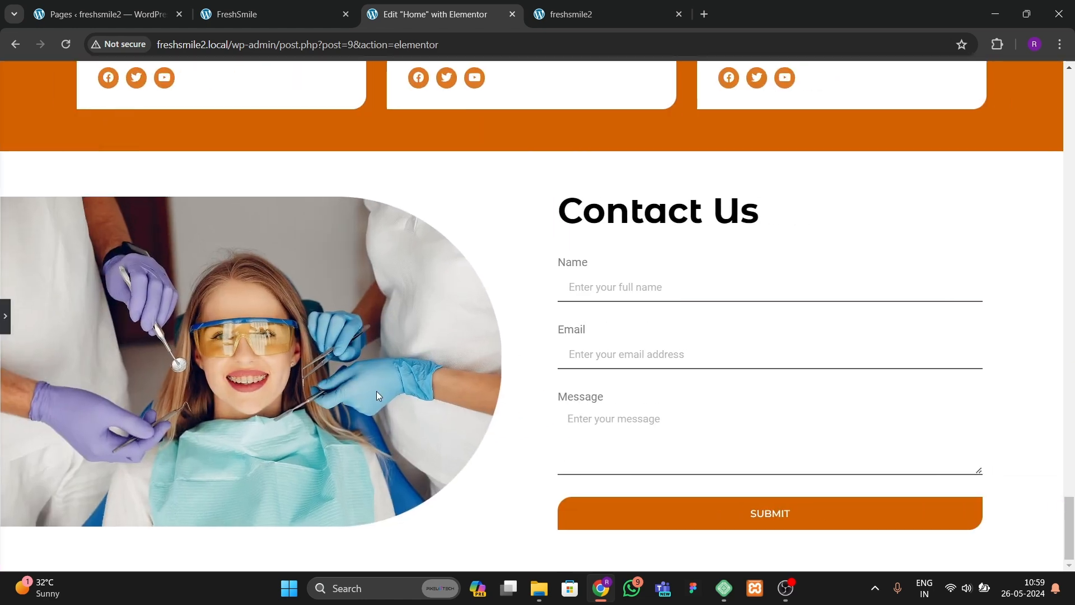
left_click(5, 322)
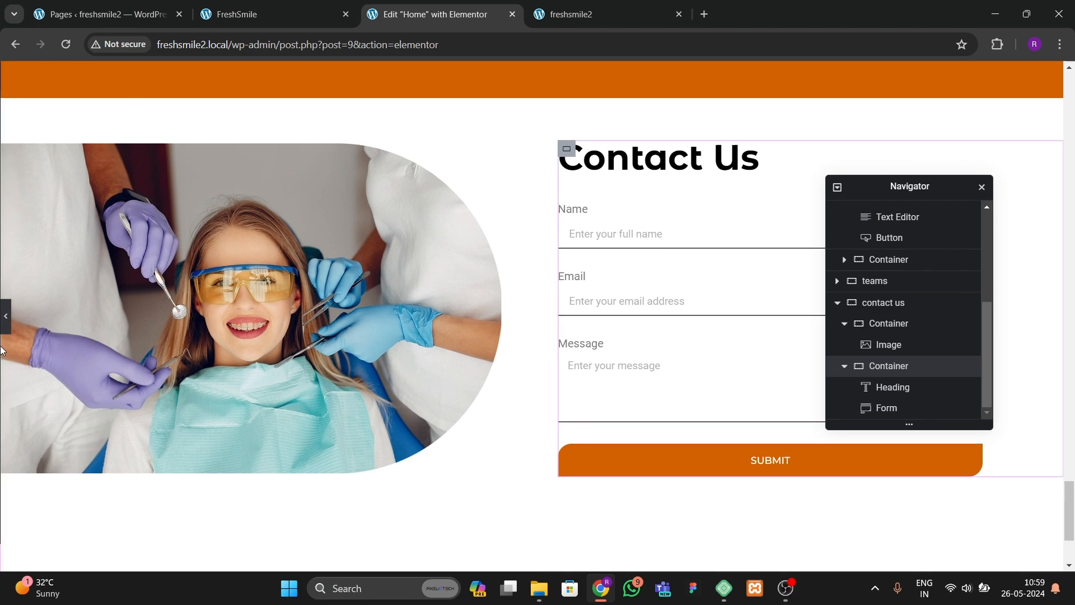
left_click(164, 557)
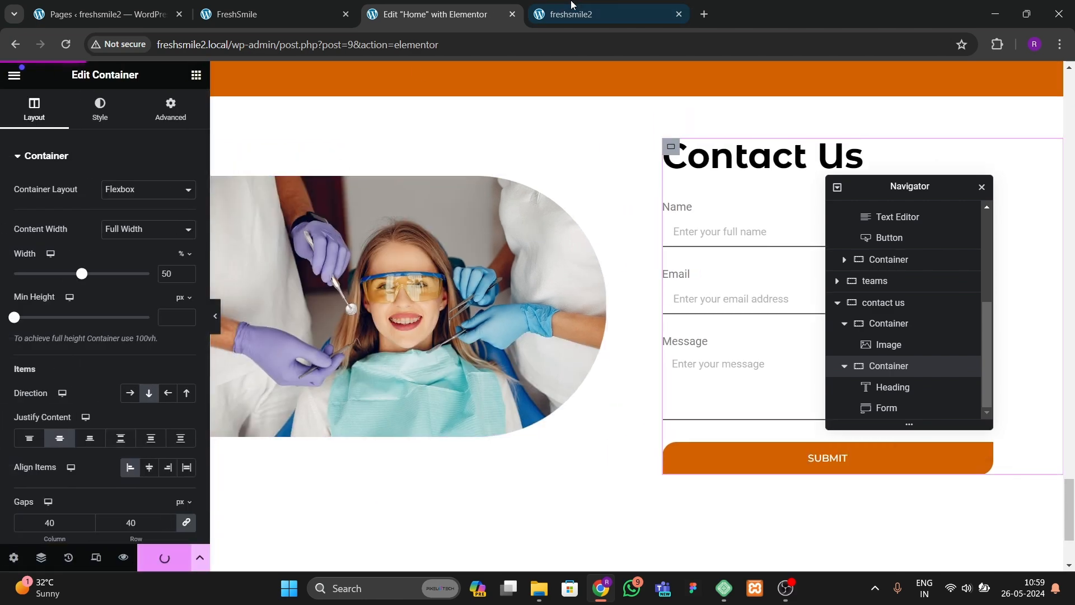
Step: Reload the published site and compare its Contact Us section with the reference site
left_click(592, 26)
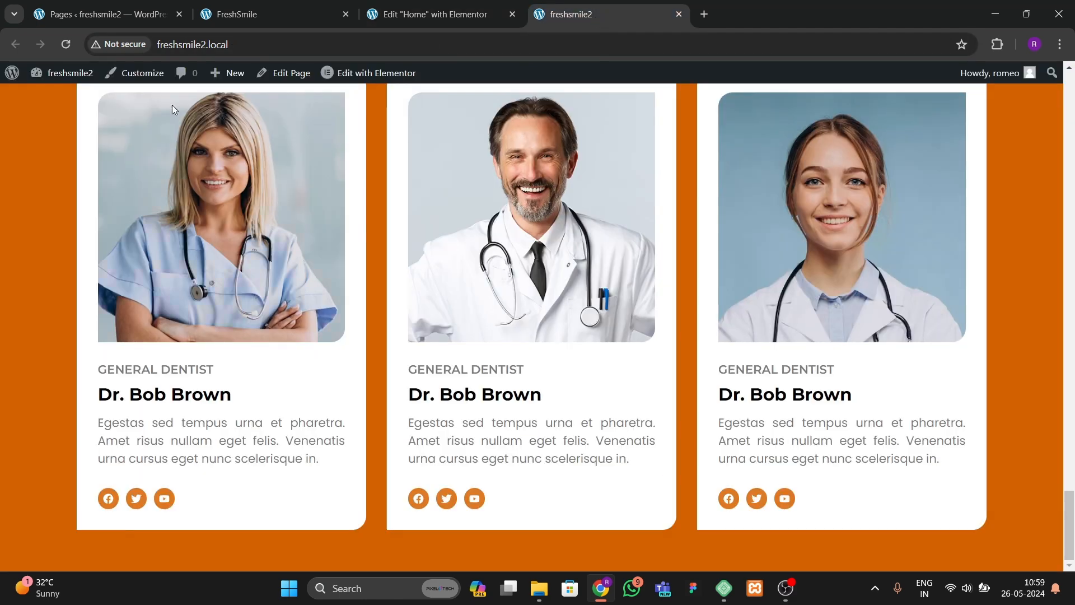
left_click(65, 45)
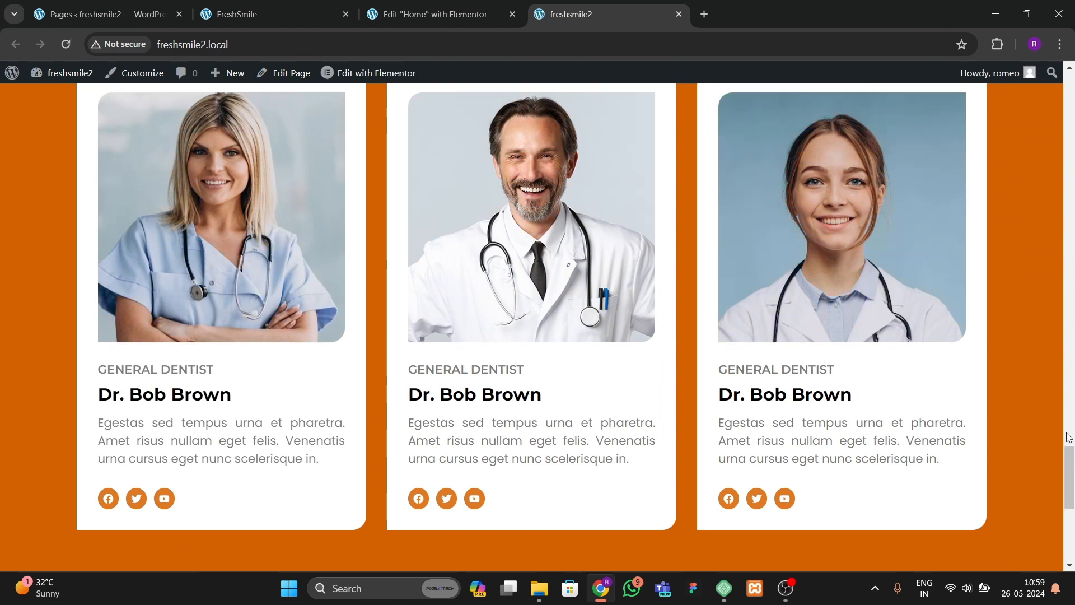
left_click_drag(1069, 448, 1069, 567)
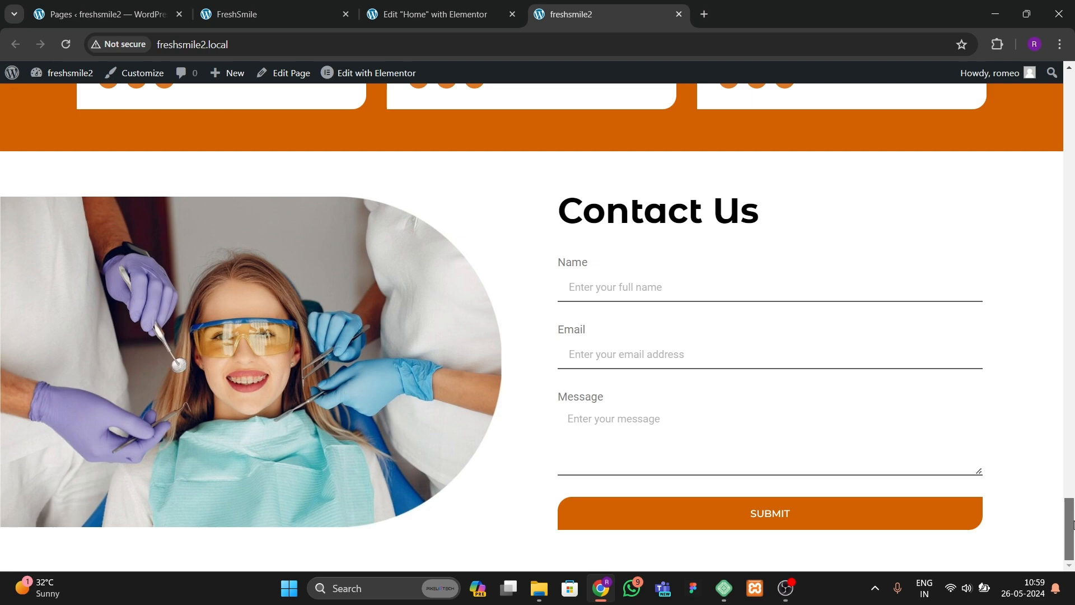
mouse_move(1073, 524)
left_mouse_down()
mouse_move(1072, 84)
mouse_move(1073, 518)
left_mouse_up()
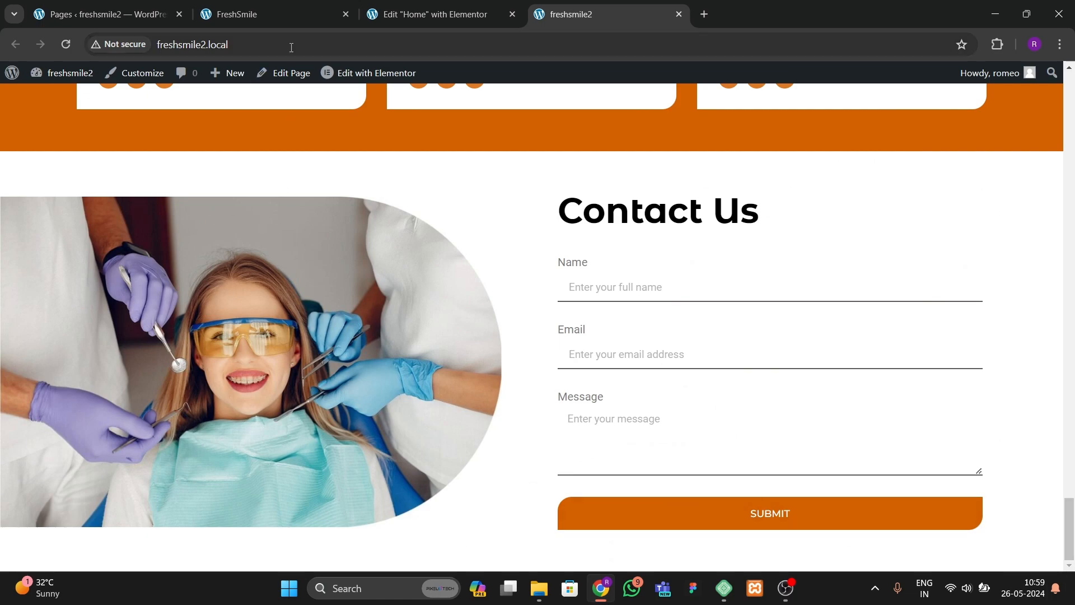
left_click(327, 14)
scroll(577, 409, "down", 6)
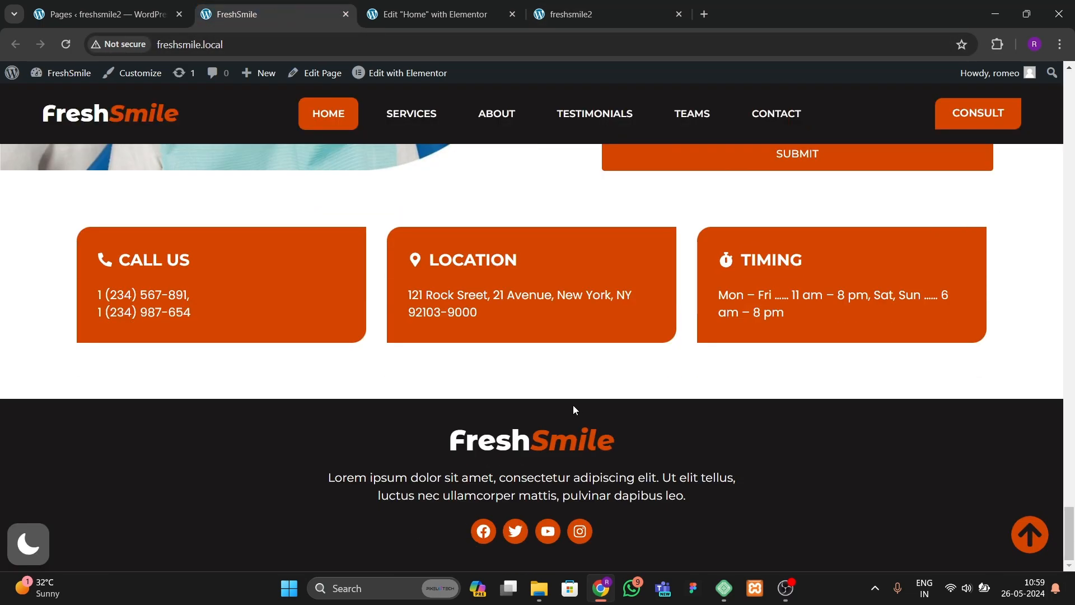
scroll(554, 423, "up", 5)
scroll(644, 464, "down", 4)
scroll(560, 420, "up", 1)
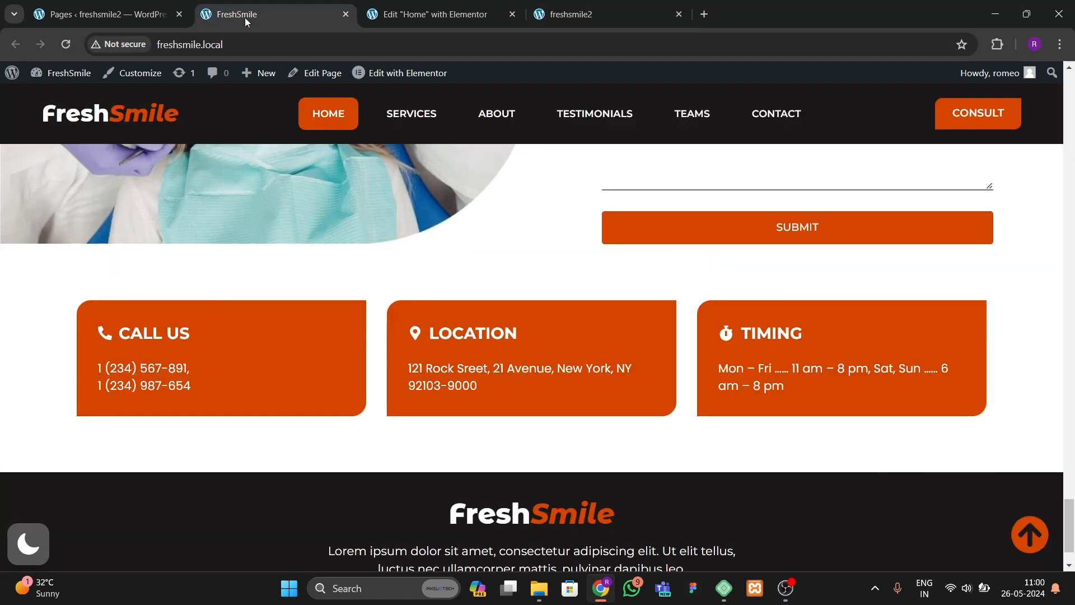
scroll(461, 356, "down", 2)
scroll(449, 348, "up", 5)
scroll(338, 329, "down", 5)
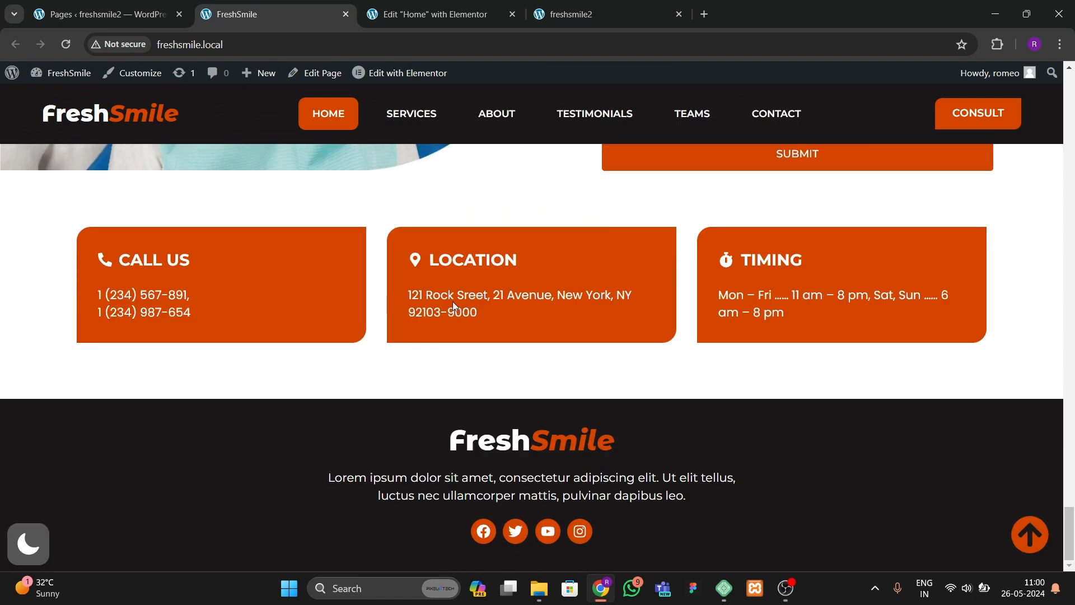
left_click(428, 17)
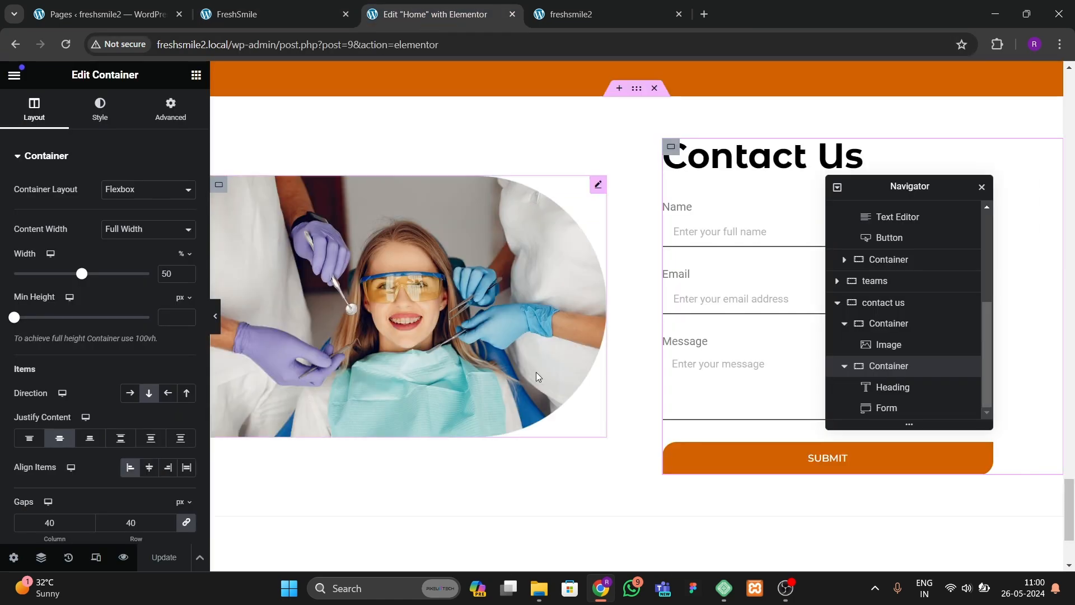
Step: Try to drag a new container below the Contact Us section
scroll(536, 372, "down", 3)
left_click(196, 75)
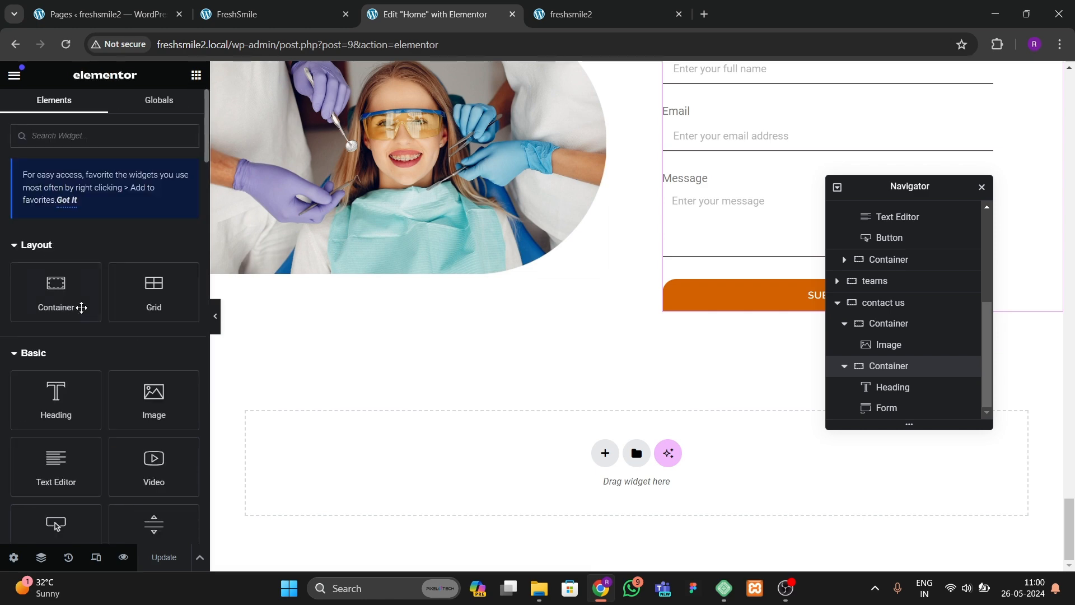
left_click_drag(81, 307, 553, 335)
left_click_drag(99, 313, 99, 313)
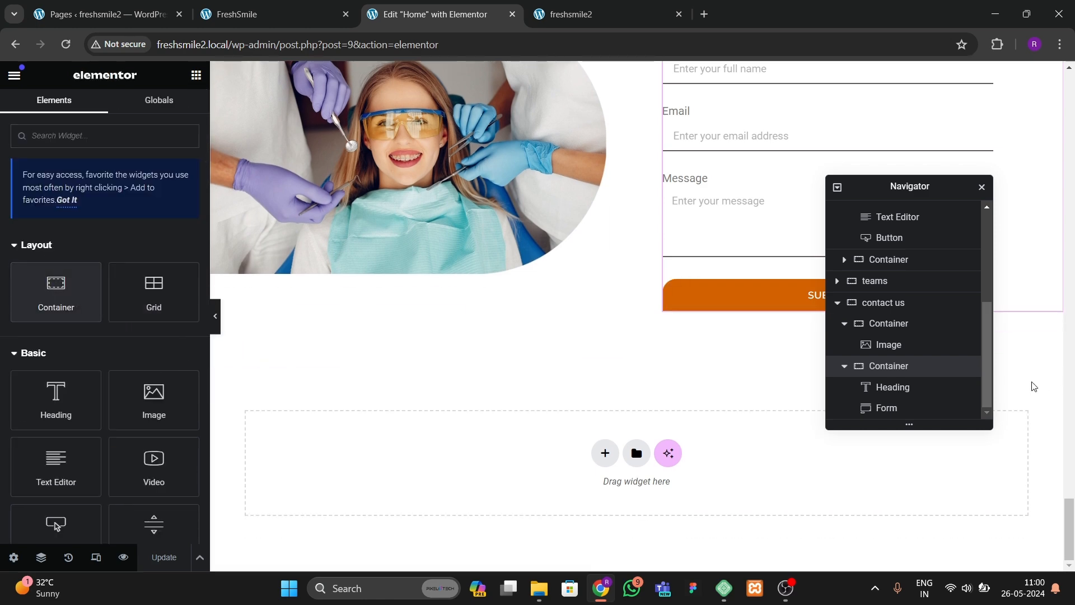
left_click(838, 303)
left_click(886, 417)
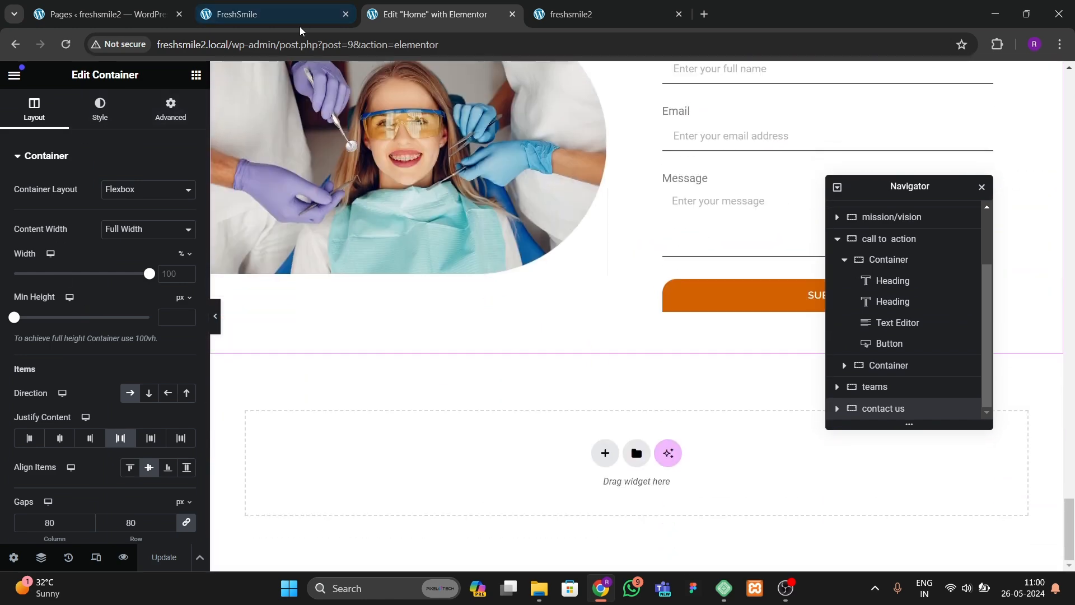
left_click(257, 14)
left_click(434, 15)
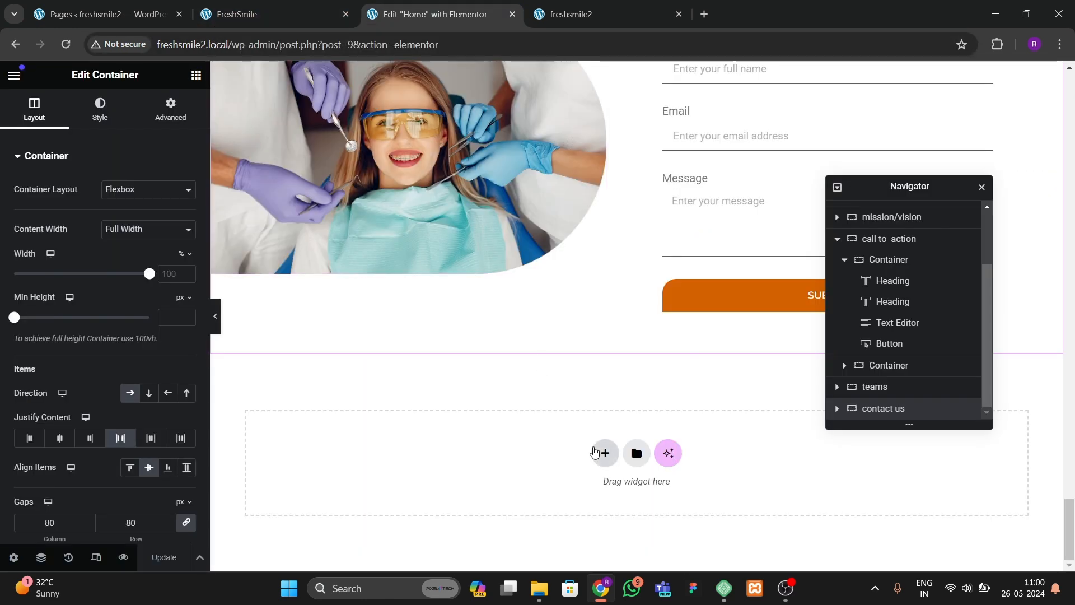
left_click(604, 452)
left_click(610, 497)
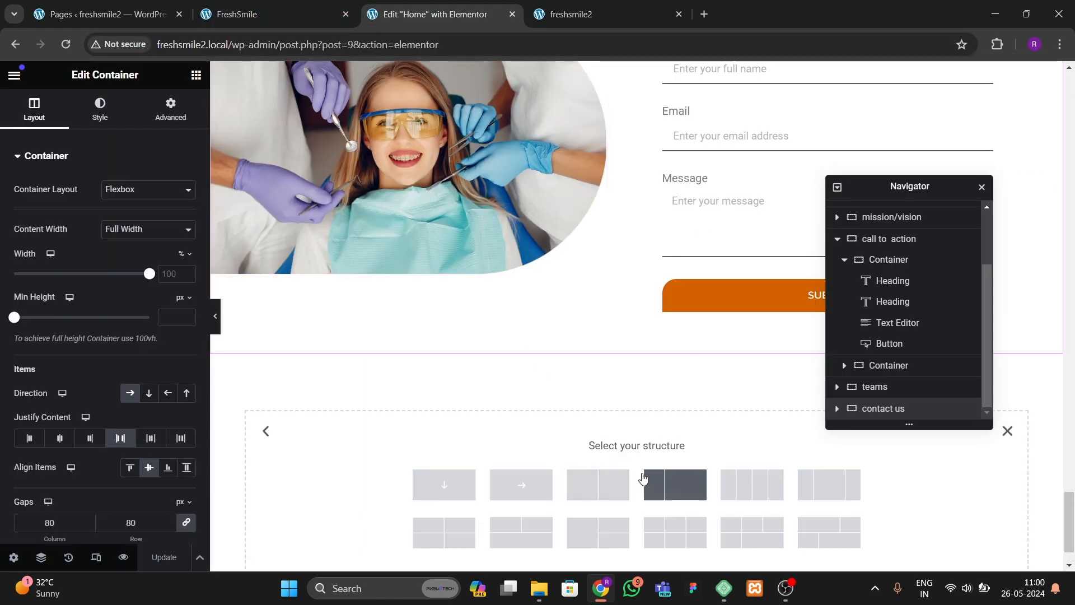
left_click(672, 490)
key("ctrl+z")
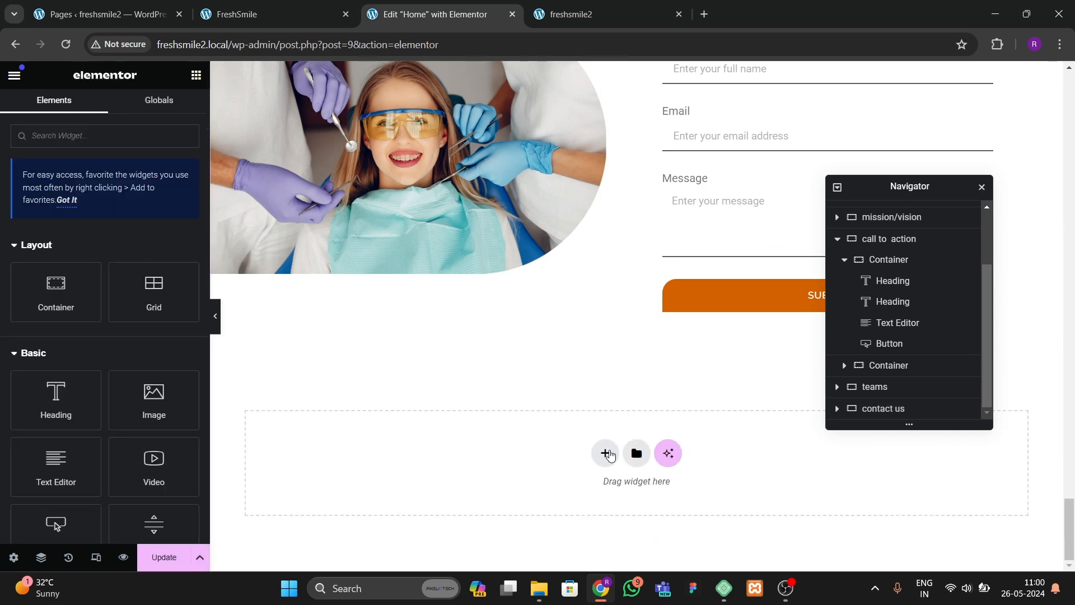
Step: Add a new two-column container below the Contact Us section
left_click(607, 452)
left_click(602, 485)
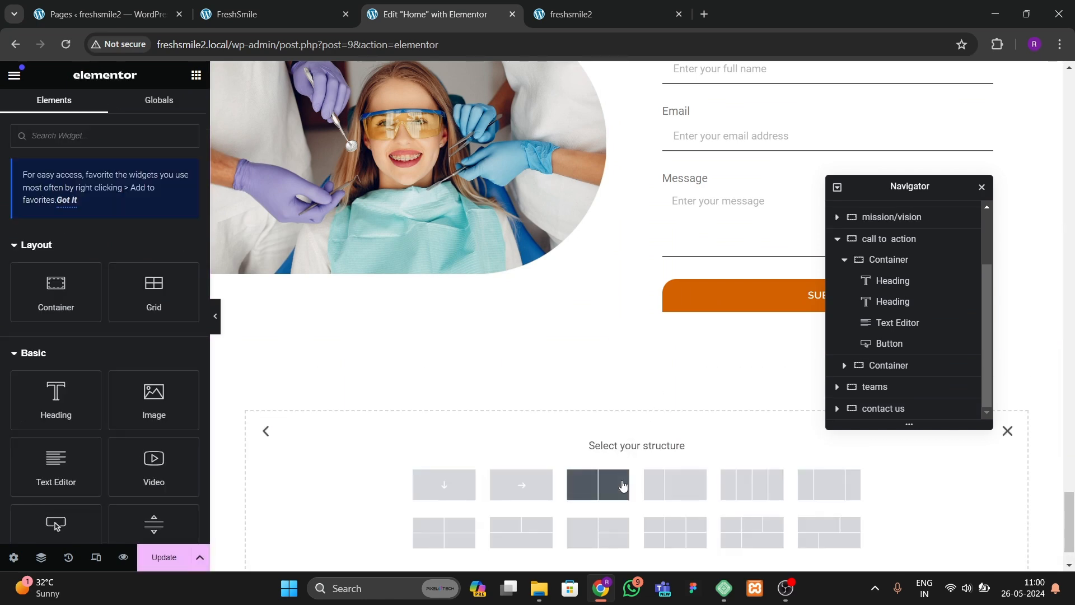
left_click(621, 484)
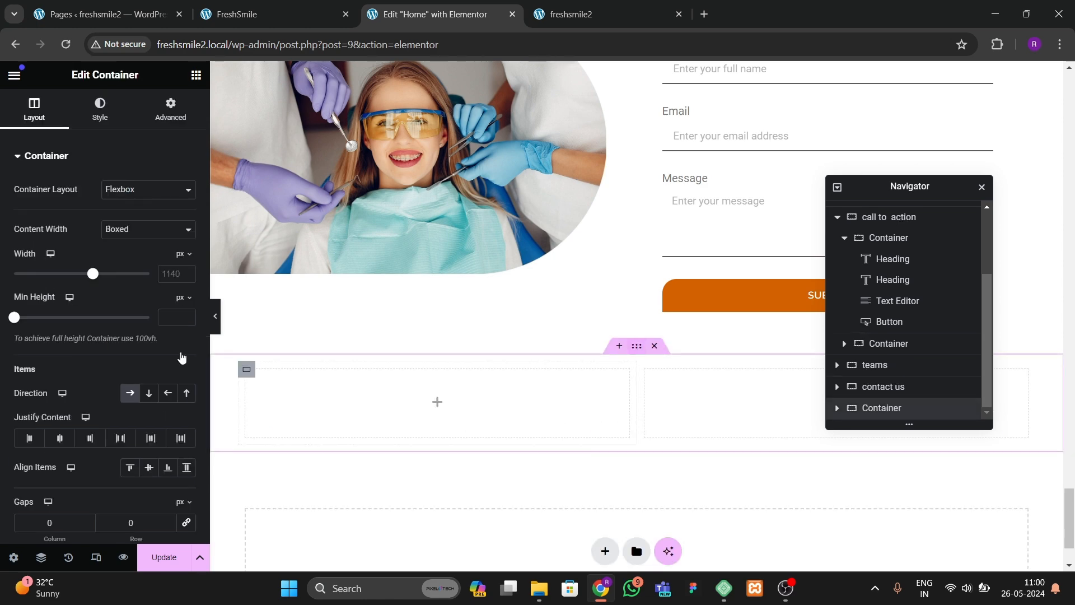
Step: Duplicate the second inner container to make three columns
right_click(650, 374)
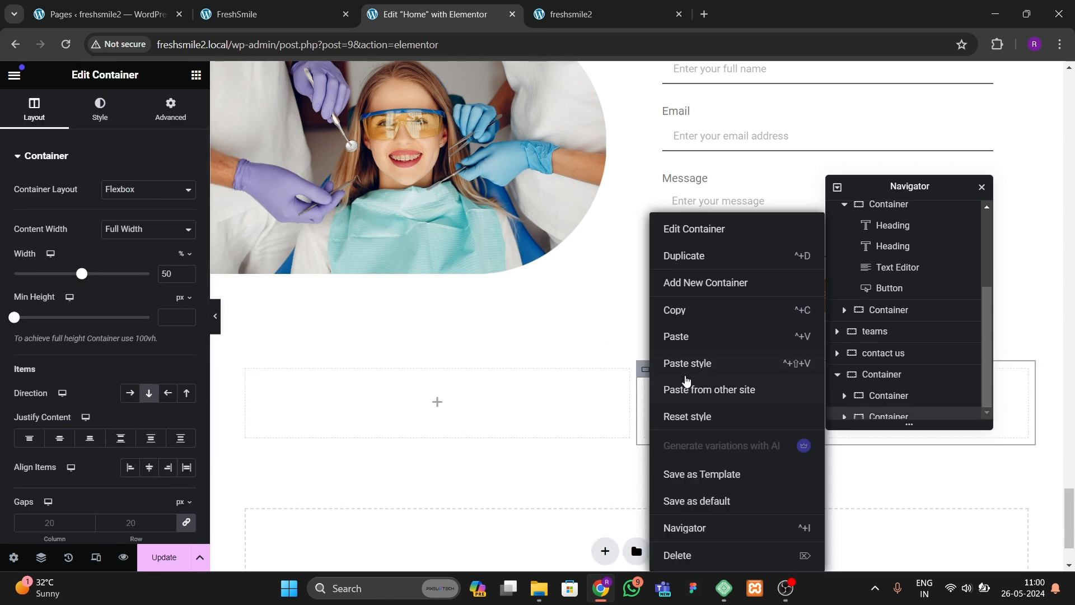
left_click(686, 253)
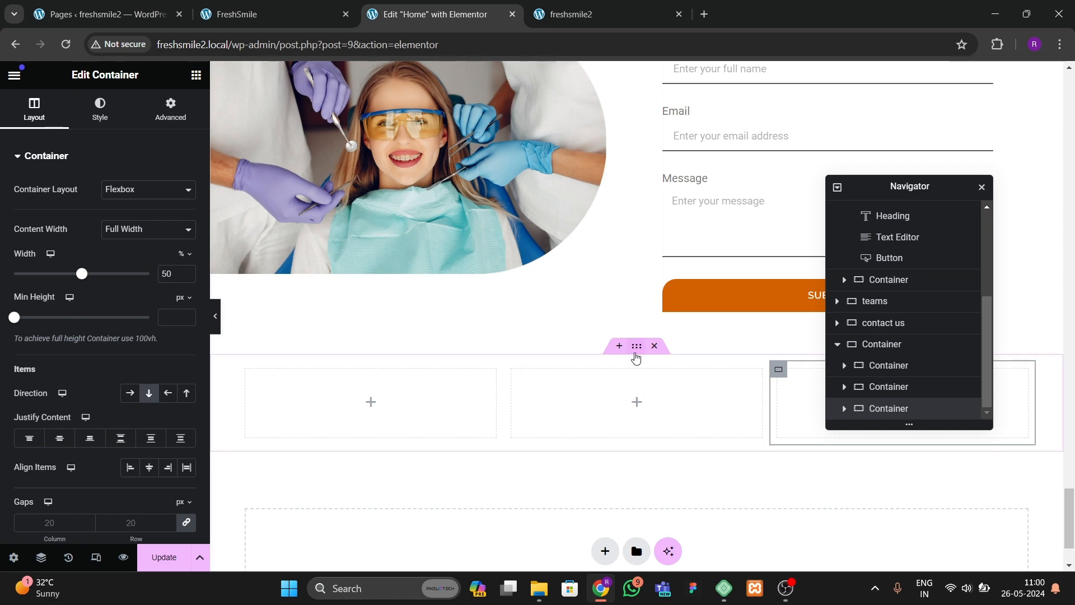
Step: Set the parent container's content width to Boxed with a width of 1300 px
left_click(636, 347)
left_click(133, 228)
left_click(167, 274)
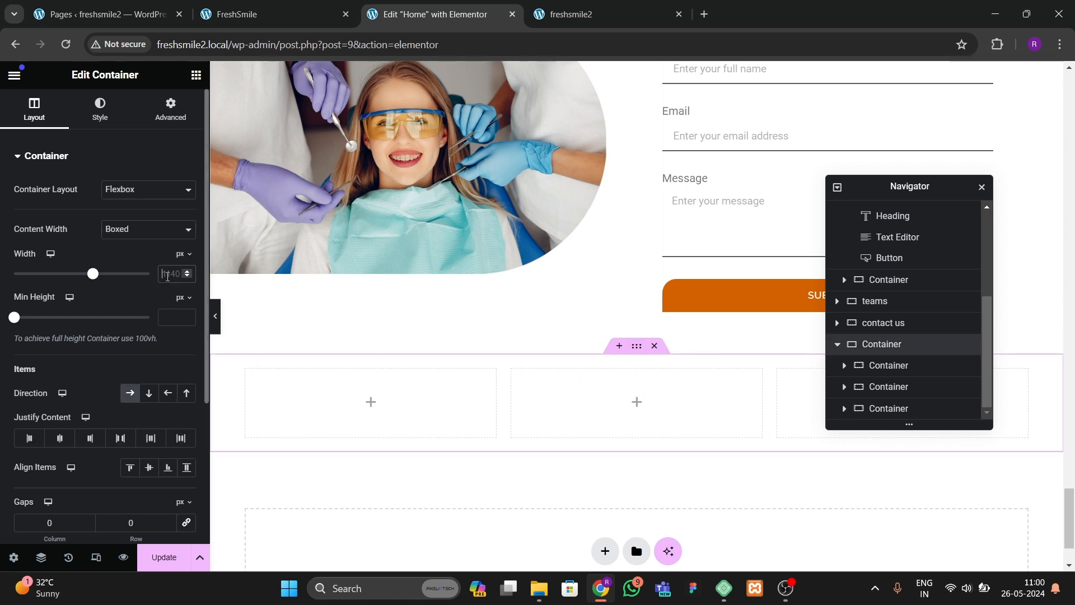
type("1300")
Step: Zero the parent container's padding and rename it contact grid in the Navigator
left_click(159, 119)
left_click(186, 261)
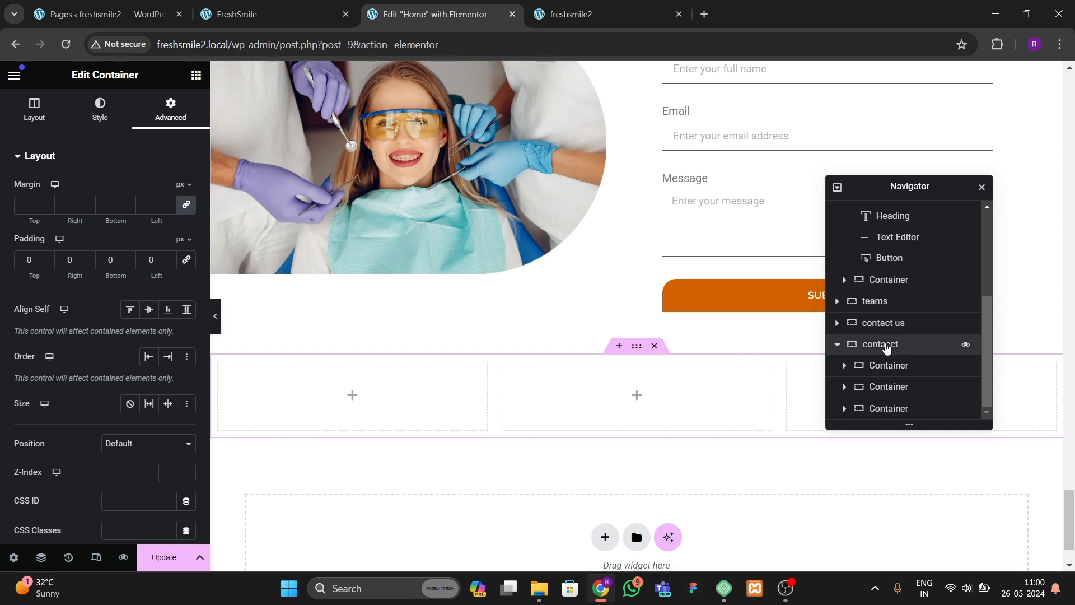
left_click(886, 348)
type("contact grid")
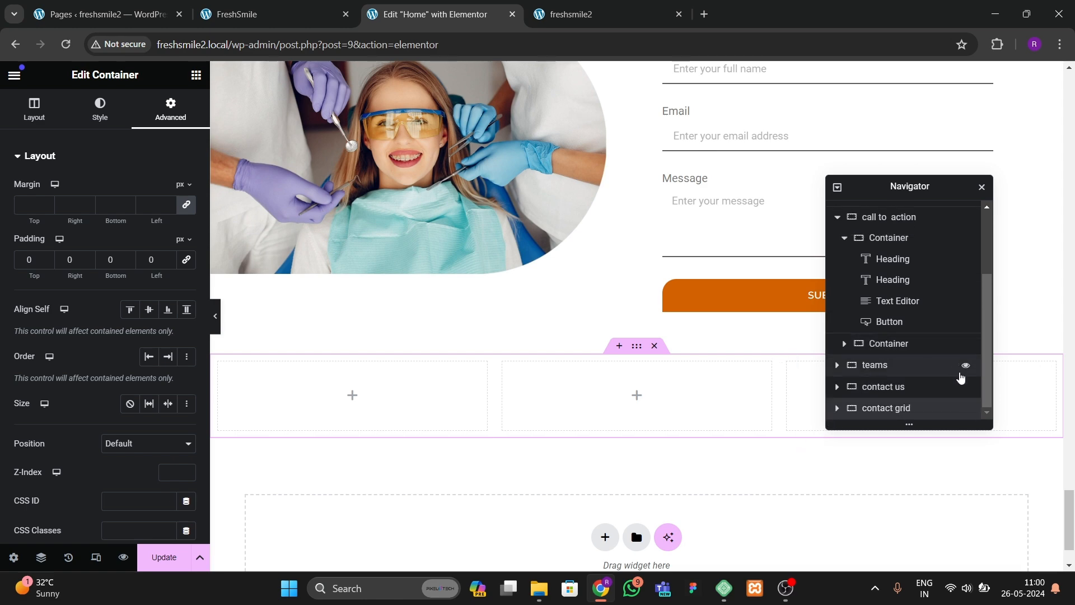
left_click(837, 407)
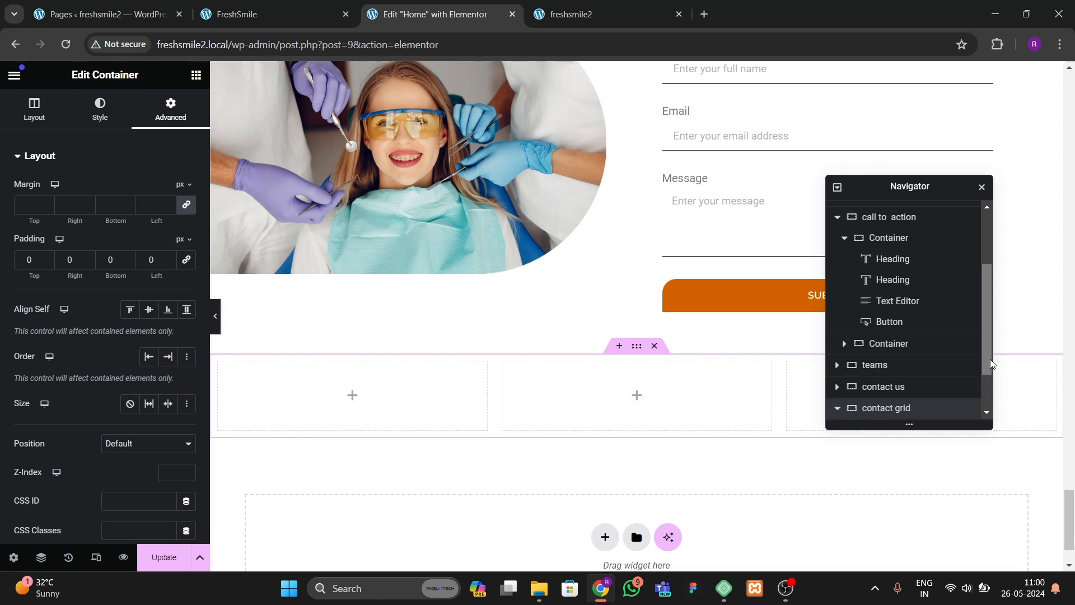
scroll(951, 364, "down", 1)
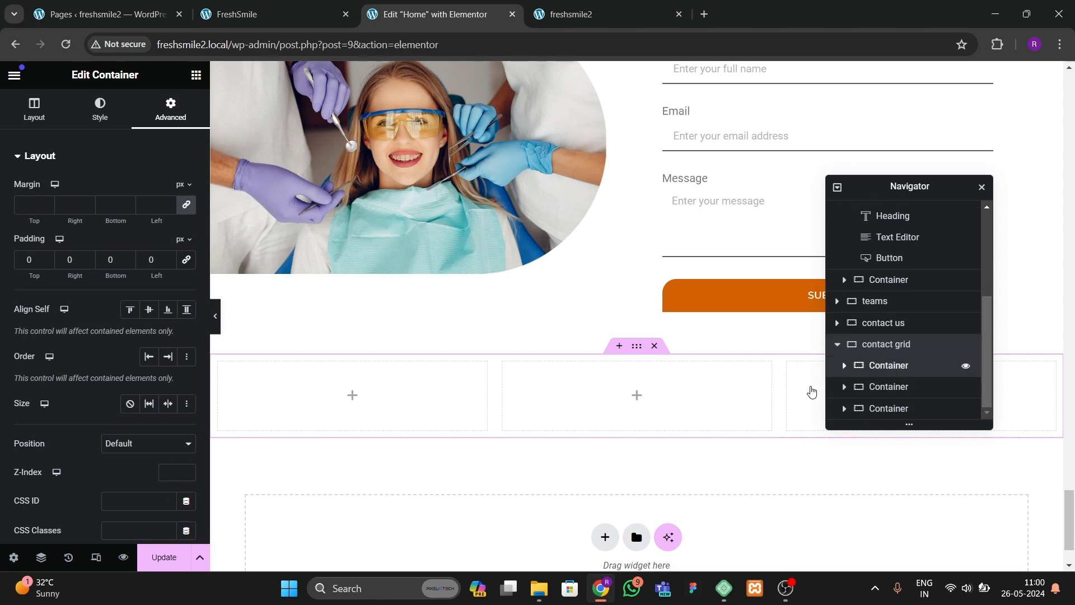
Step: Set the padding of each of the three inner containers to 0
left_click(888, 365)
left_click(169, 112)
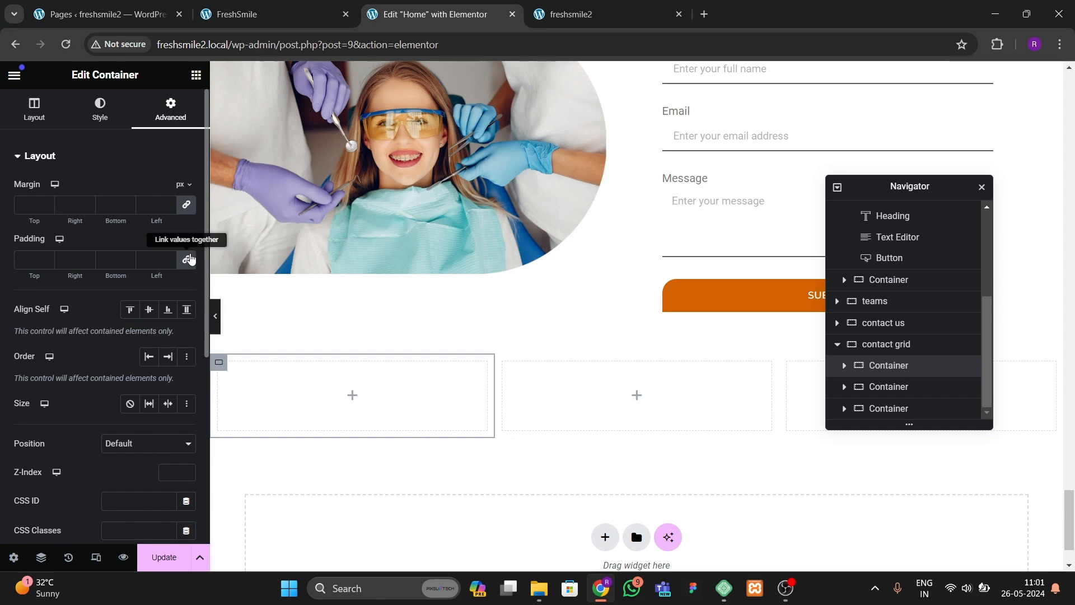
left_click(883, 392)
left_click(170, 109)
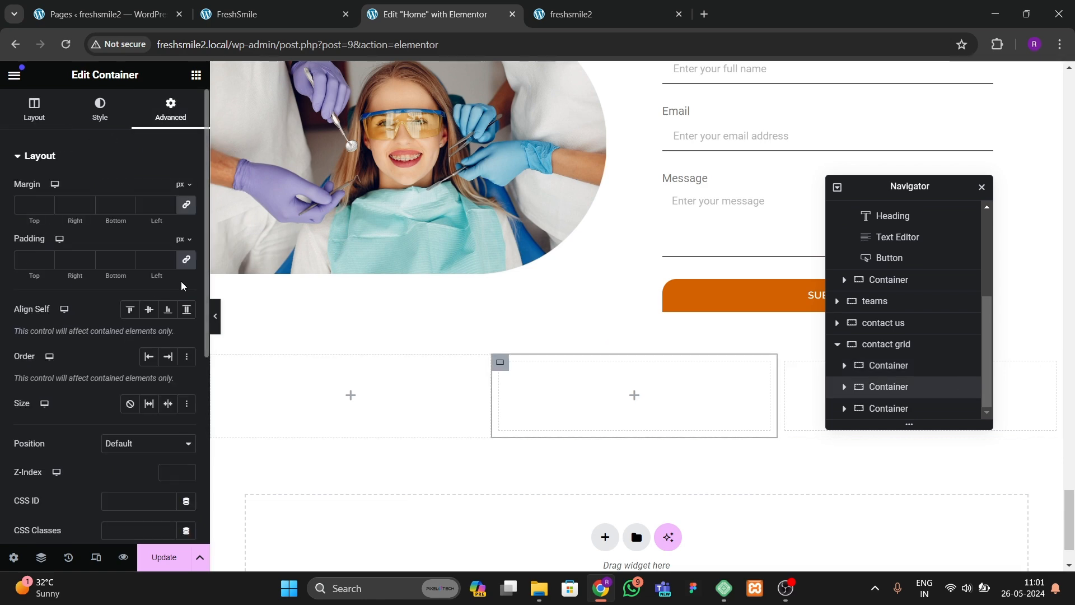
left_click(901, 412)
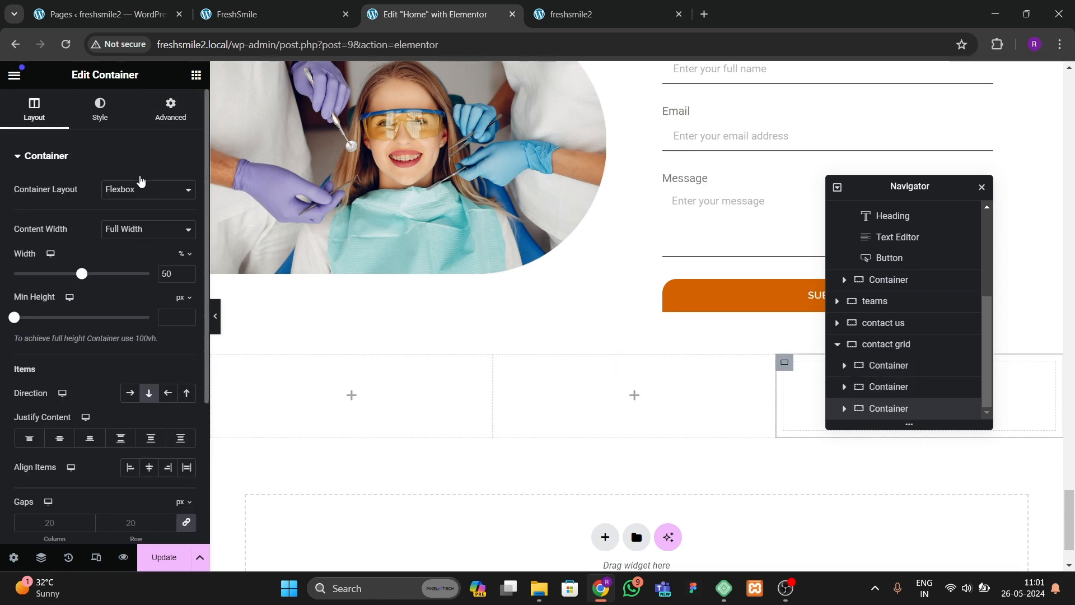
left_click(170, 109)
left_click(186, 259)
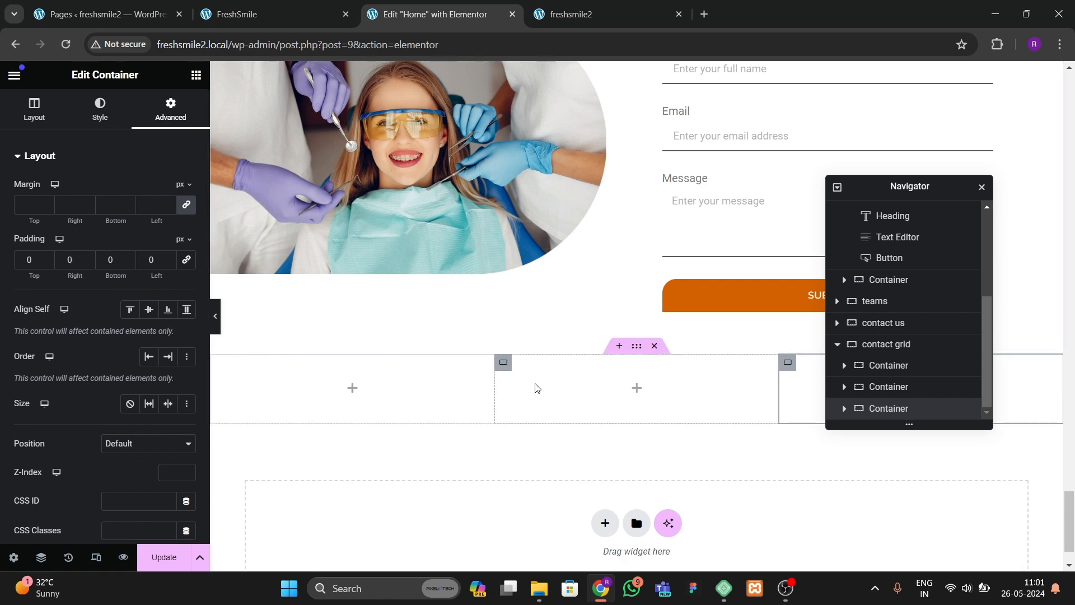
Step: Set the first inner container's background color to the orange theme global color
left_click(219, 362)
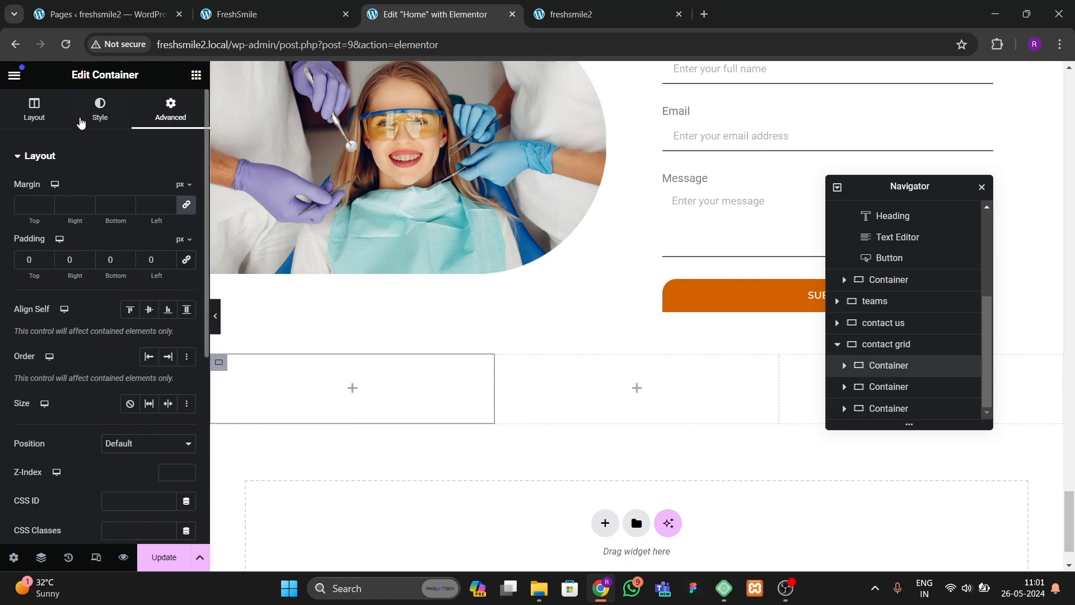
left_click(99, 109)
left_click(168, 250)
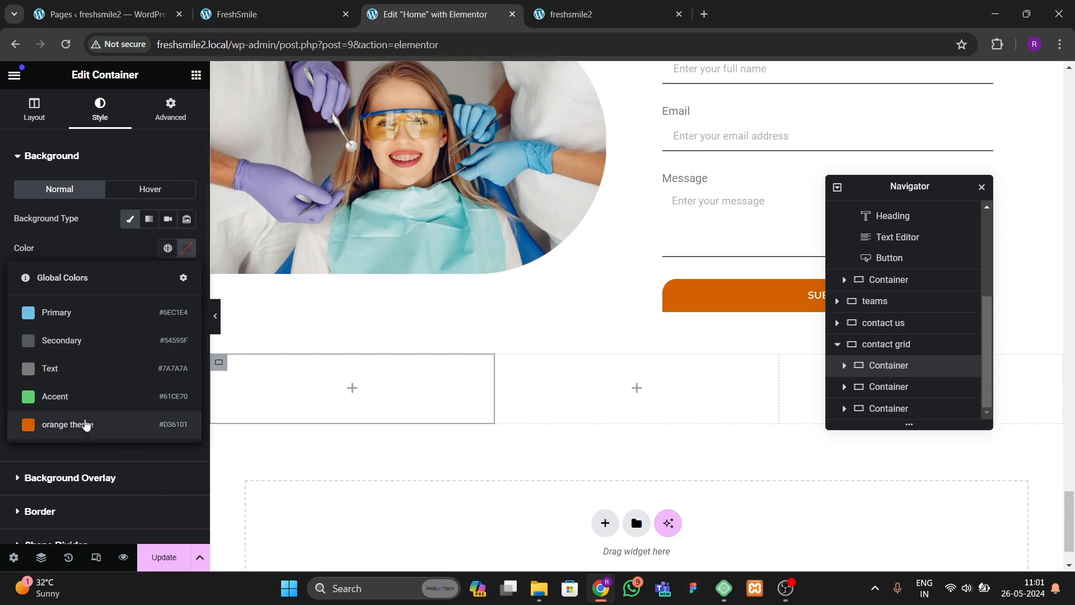
left_click(84, 425)
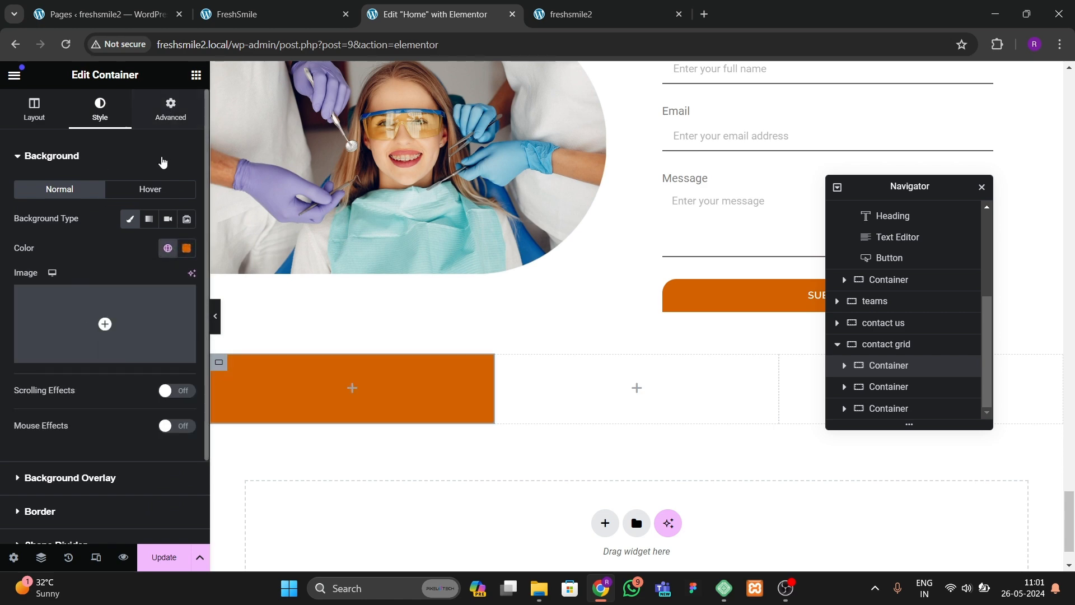
Step: Set the first inner container's padding to 20 px on all sides
left_click(170, 107)
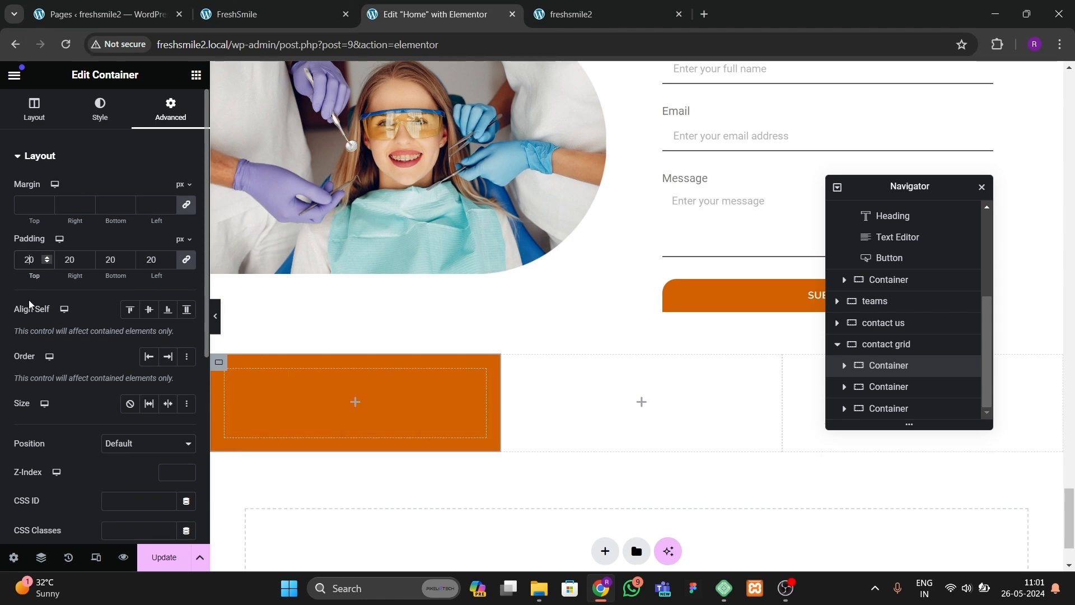
left_click(238, 14)
left_click(436, 15)
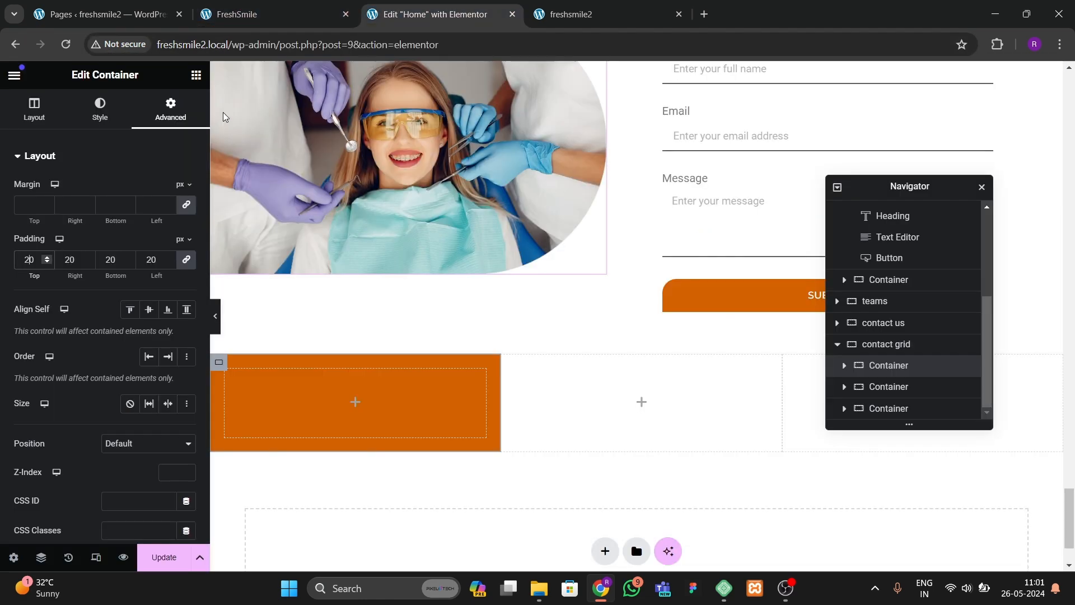
Step: Search for the Icon List widget and add it into the first inner container
left_click(196, 74)
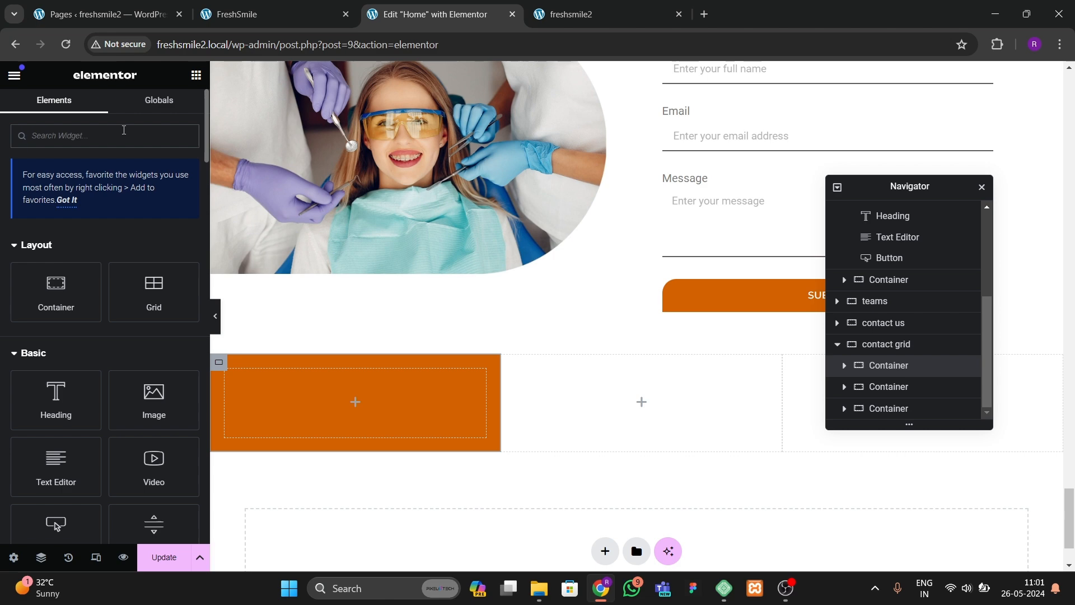
type("ic")
key("BackSpace")
key("BackSpace")
type("i")
key("BackSpace")
type("list")
left_click_drag(105, 255, 322, 434)
left_click(176, 277)
left_click(176, 277)
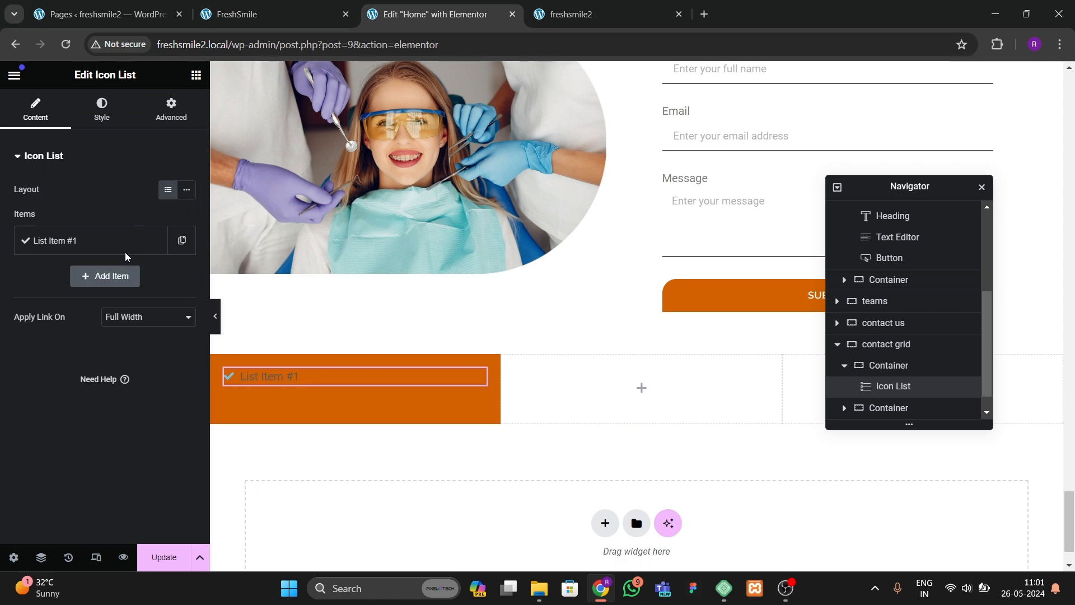
Step: Change the icon list item's text to CALL US
left_click(124, 246)
left_click_drag(108, 288, 11, 290)
key("BackSpace")
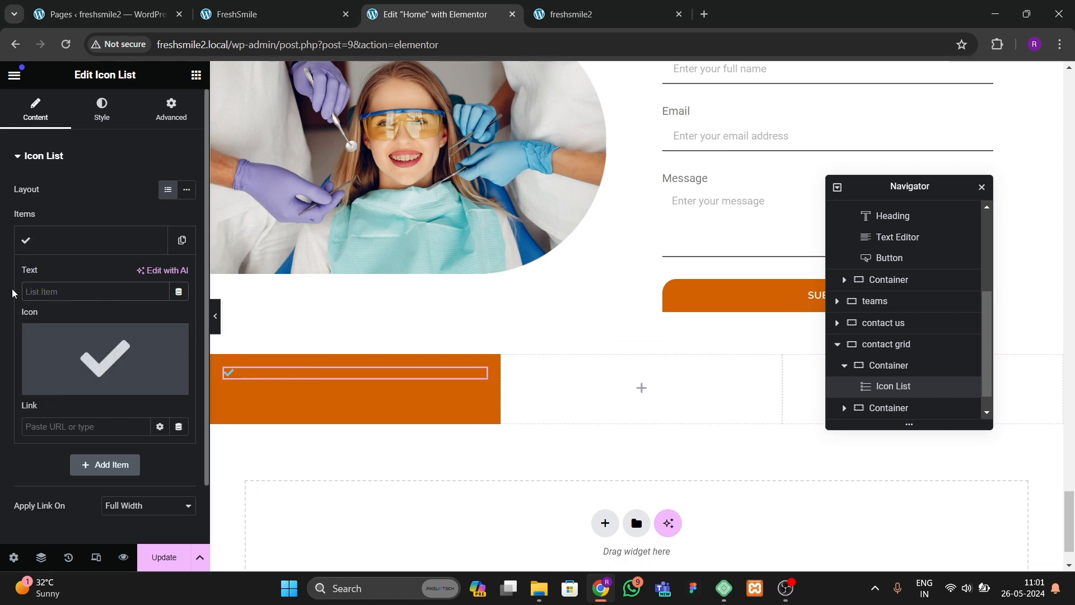
type("CALL US")
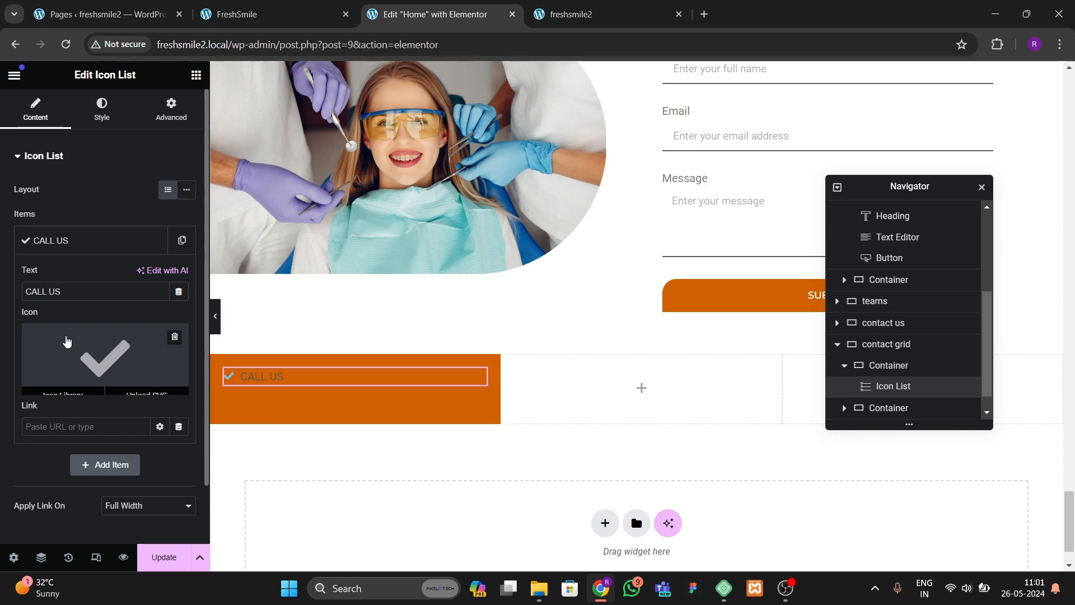
Step: Replace the item's icon with a phone icon from the icon library
left_click(105, 359)
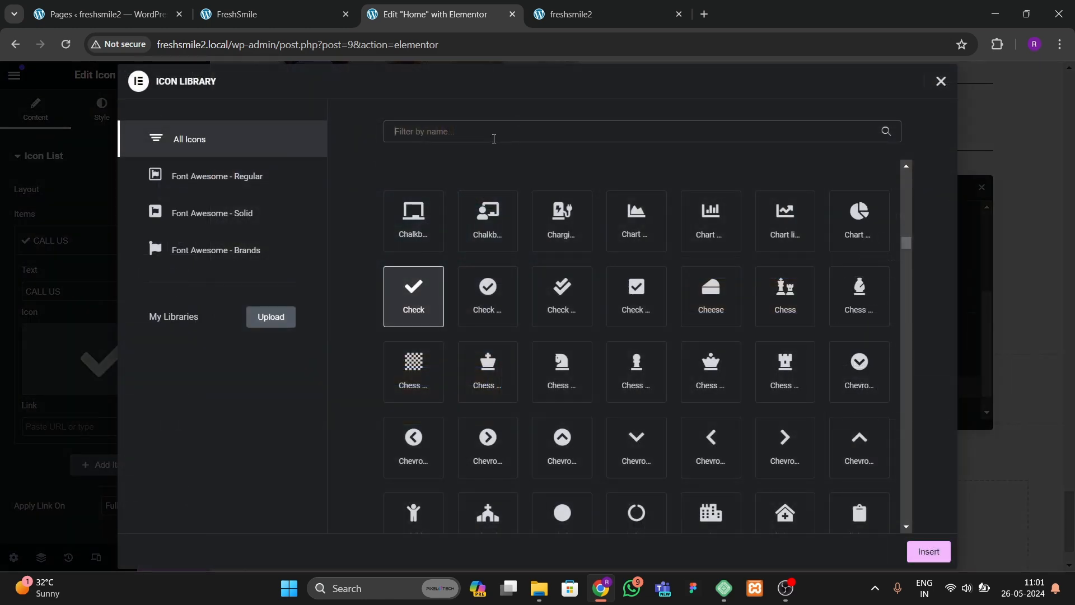
type("phone")
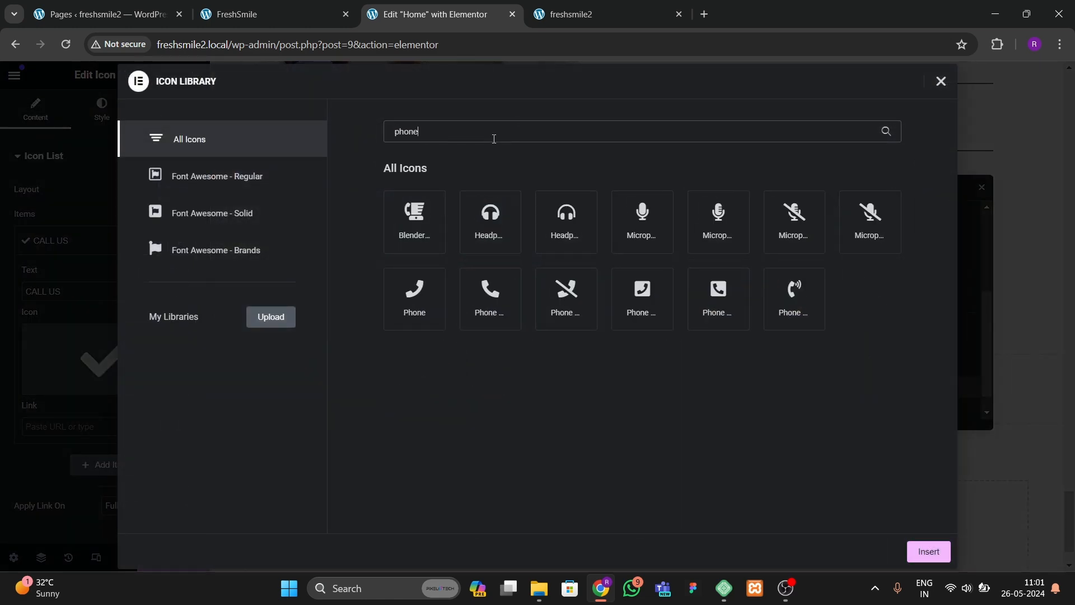
left_click(488, 292)
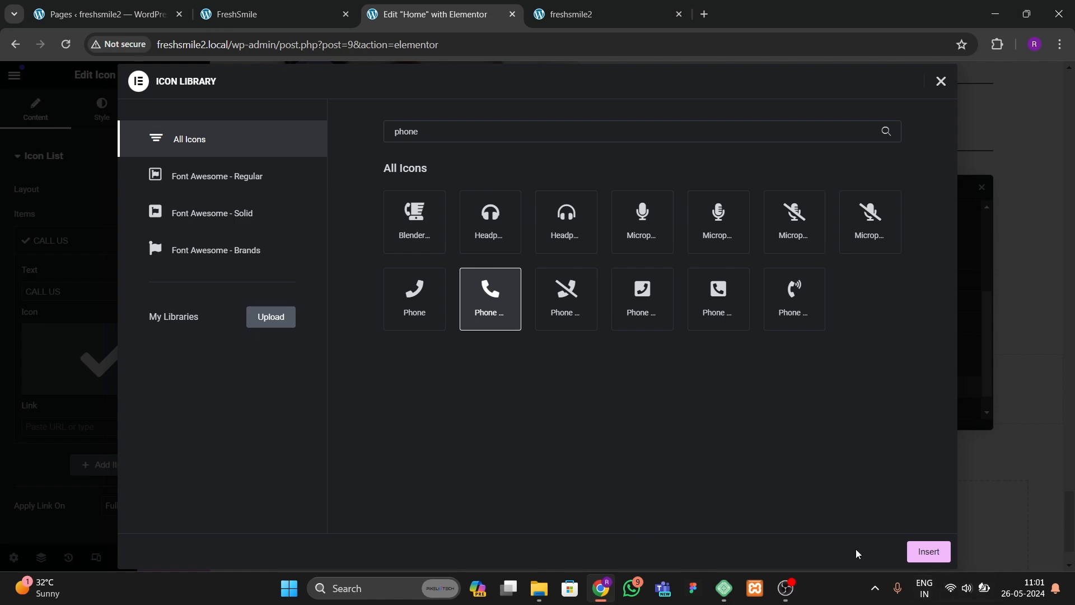
left_click(910, 553)
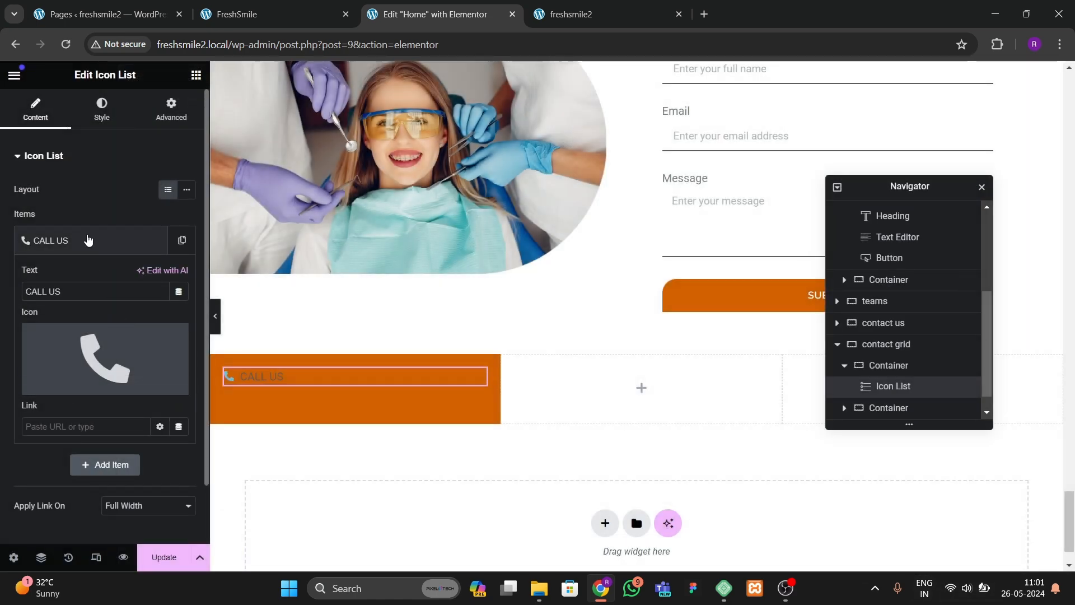
left_click(87, 240)
Step: Add a Text Editor widget below the icon list in the first container
left_click(263, 14)
left_click(437, 14)
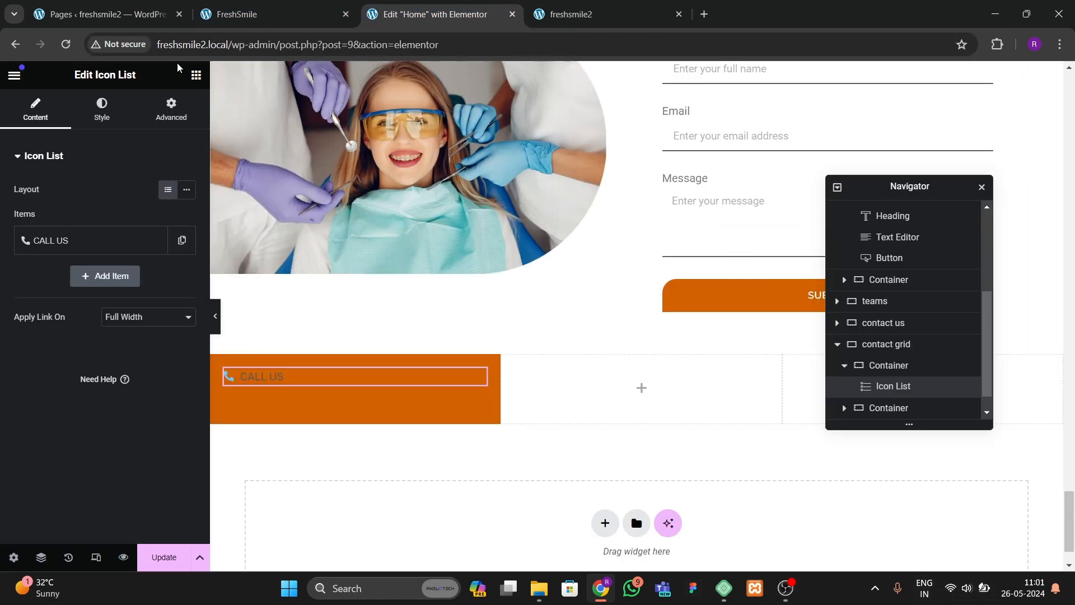
left_click(195, 75)
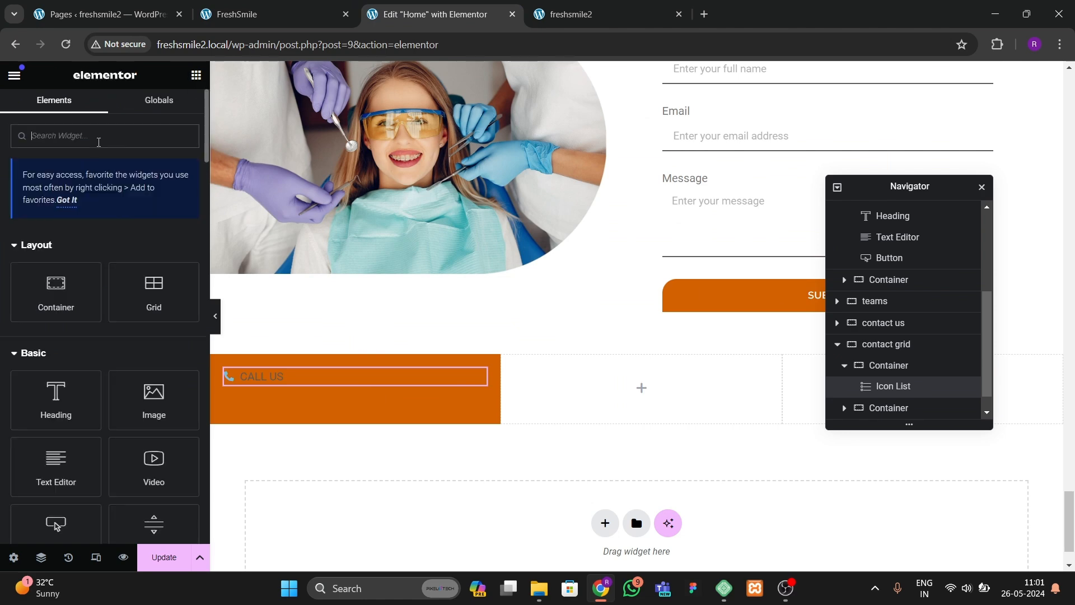
type("t")
key("BackSpace")
left_click_drag(42, 470, 273, 379)
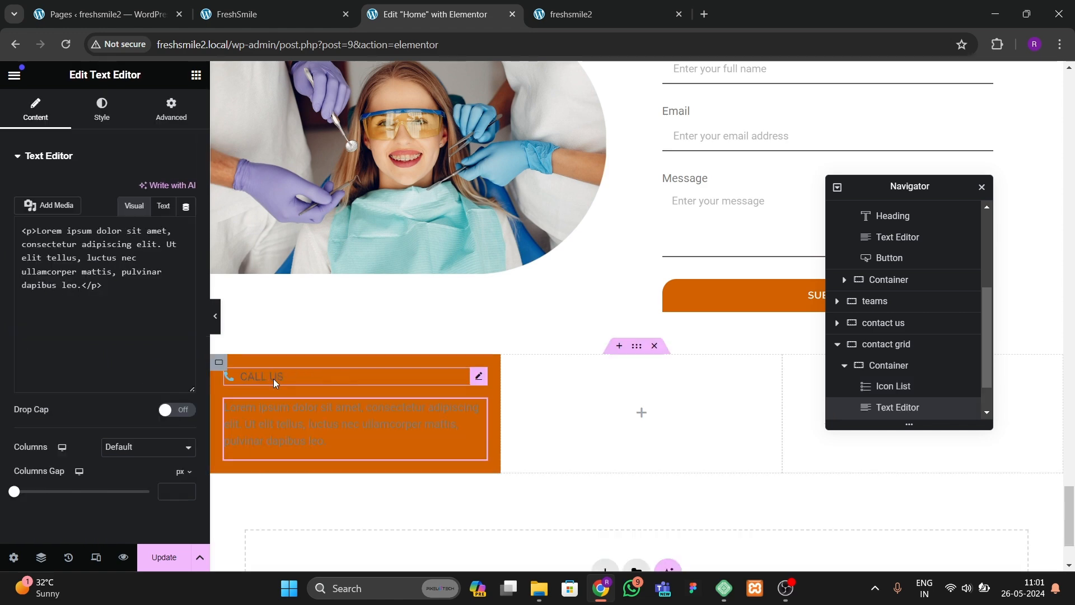
Step: Copy the phone numbers from the reference site and paste them as the text editor's content
key("ctrl+shift+Tab")
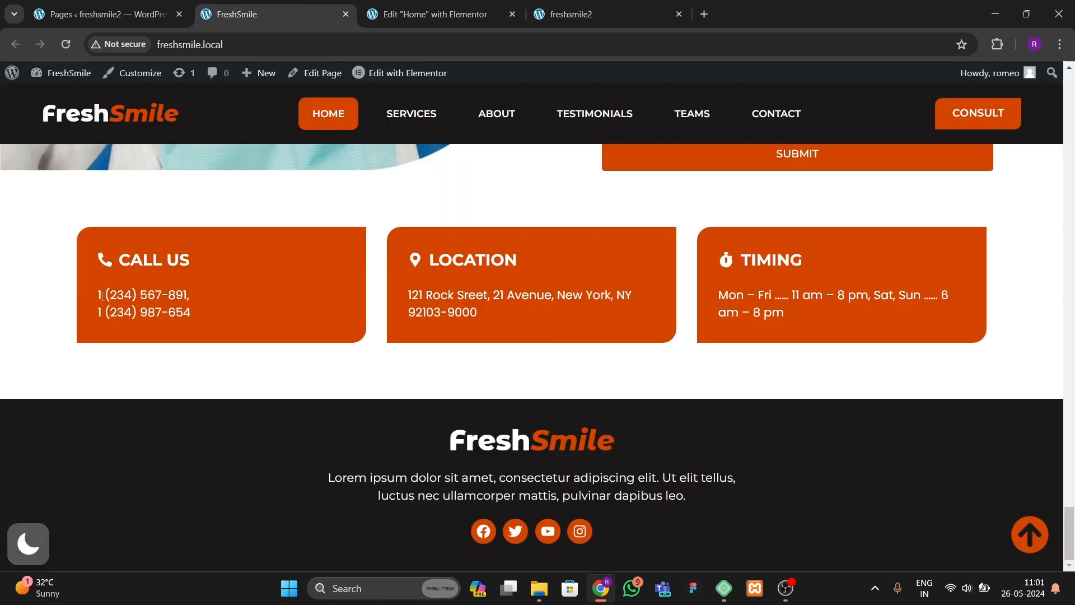
mouse_move(107, 302)
left_mouse_down()
mouse_move(201, 317)
mouse_move(141, 296)
mouse_move(91, 301)
left_mouse_up()
key("ctrl+c")
left_click(433, 14)
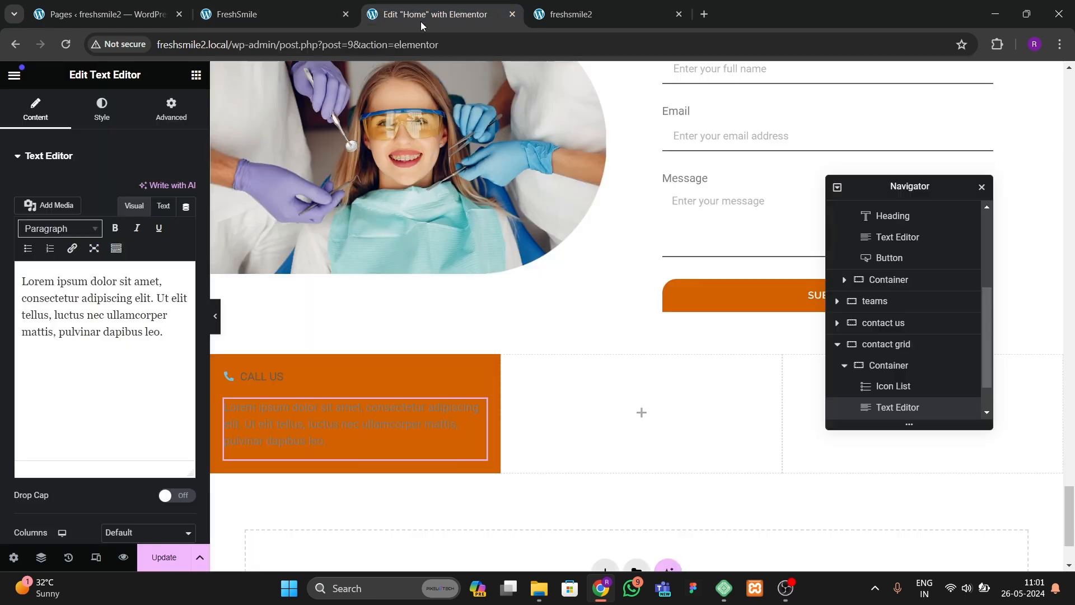
left_click(163, 205)
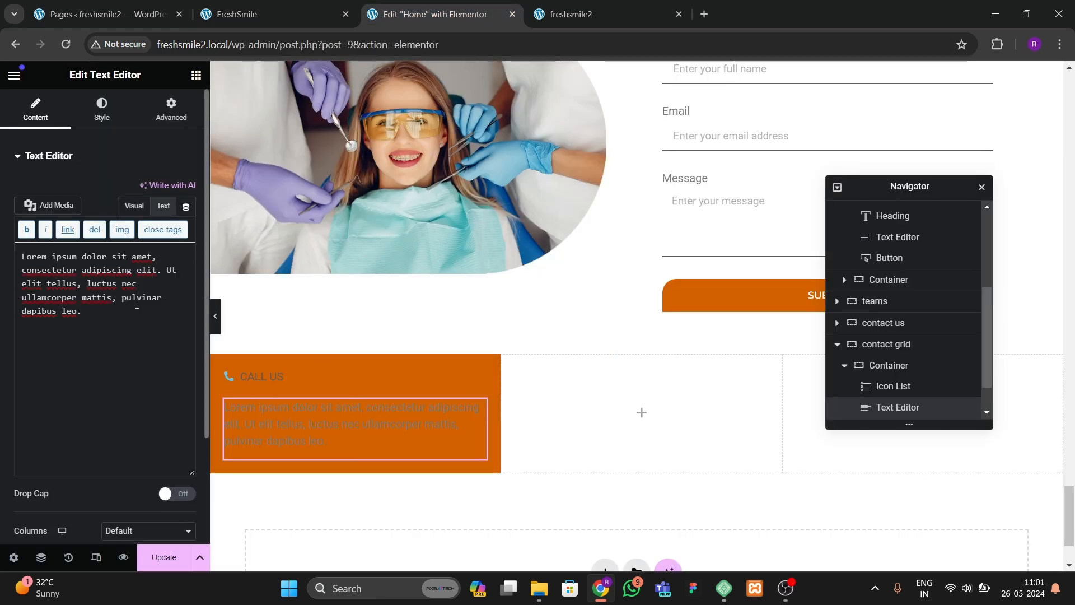
key("ctrl+a")
key("ctrl+v")
Step: Set the icon list's icon color to the orange theme global color
left_click(275, 382)
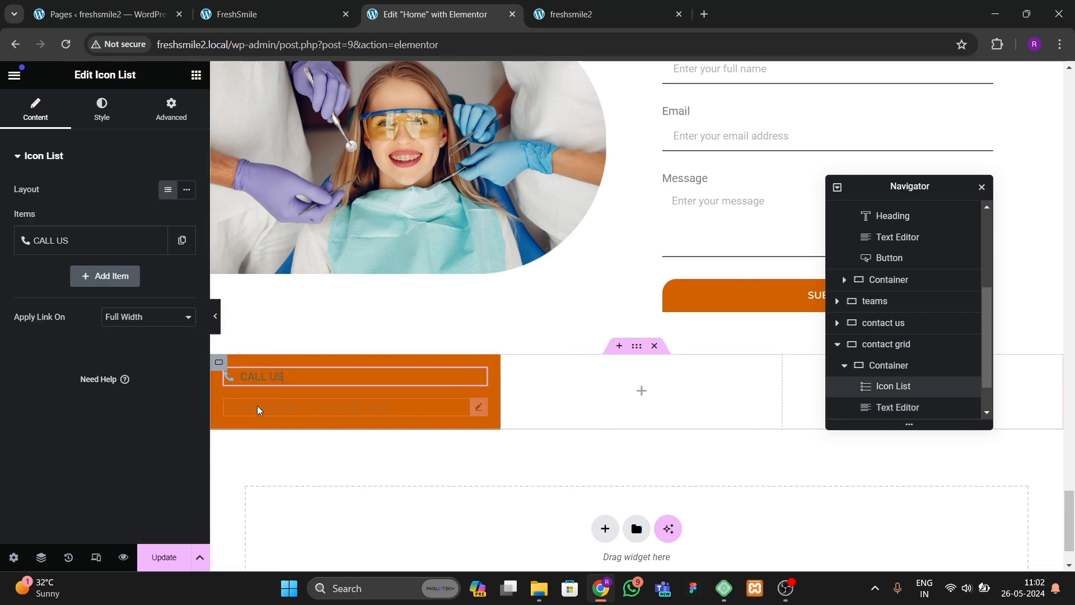
left_click(102, 111)
left_click(61, 322)
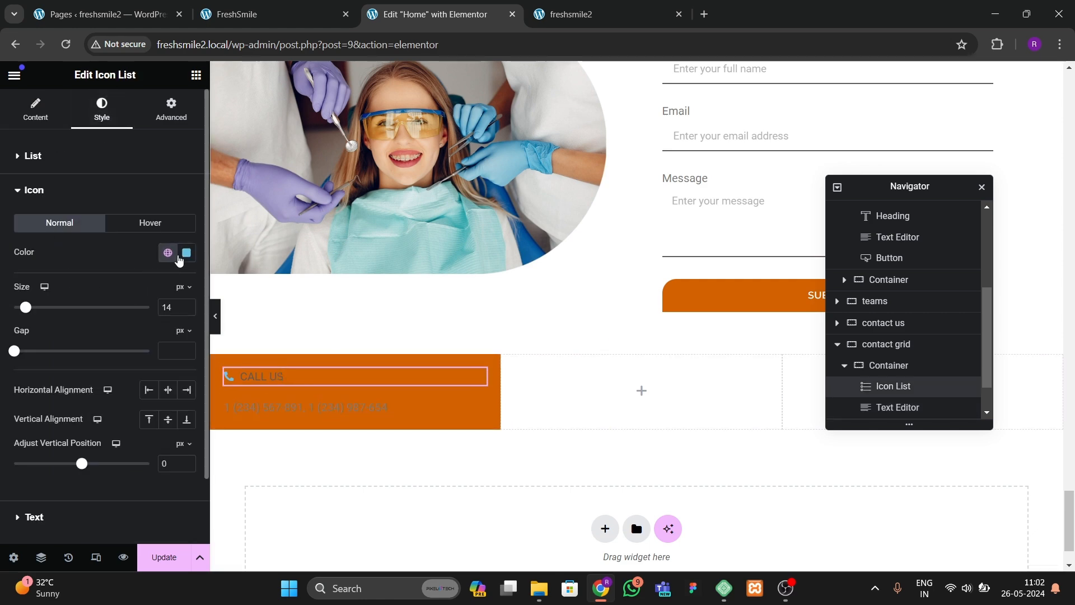
left_click(167, 253)
left_click(47, 430)
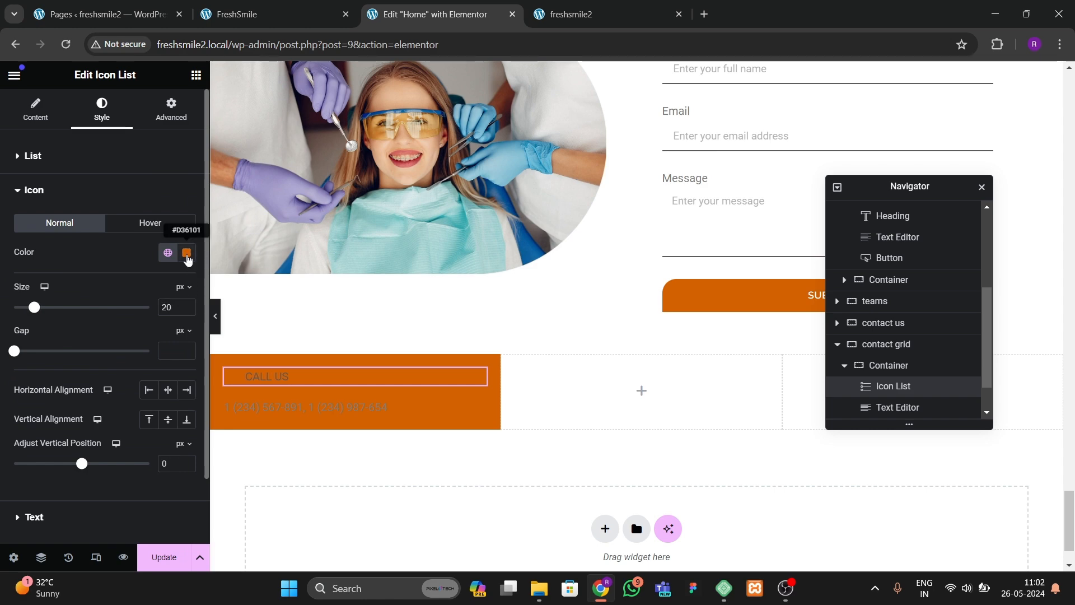
Step: Set the icon list's icon color to white
left_click(187, 255)
left_click_drag(126, 322, 79, 276)
left_click(89, 276)
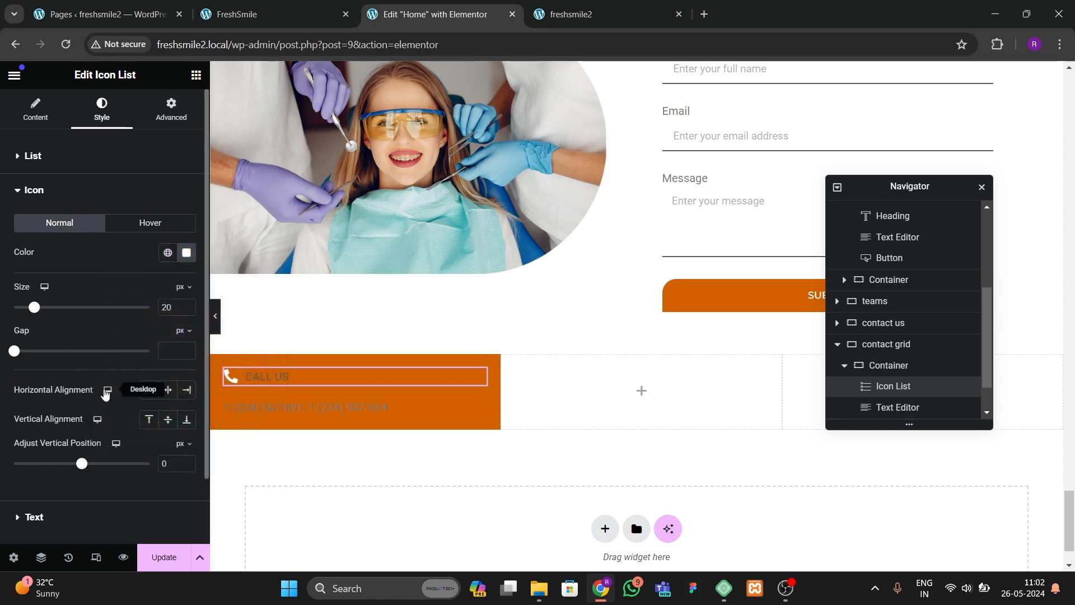
Step: Set the icon list text typography to the Montserrat font family with 500 (Medium) weight
left_click(45, 515)
left_click(186, 258)
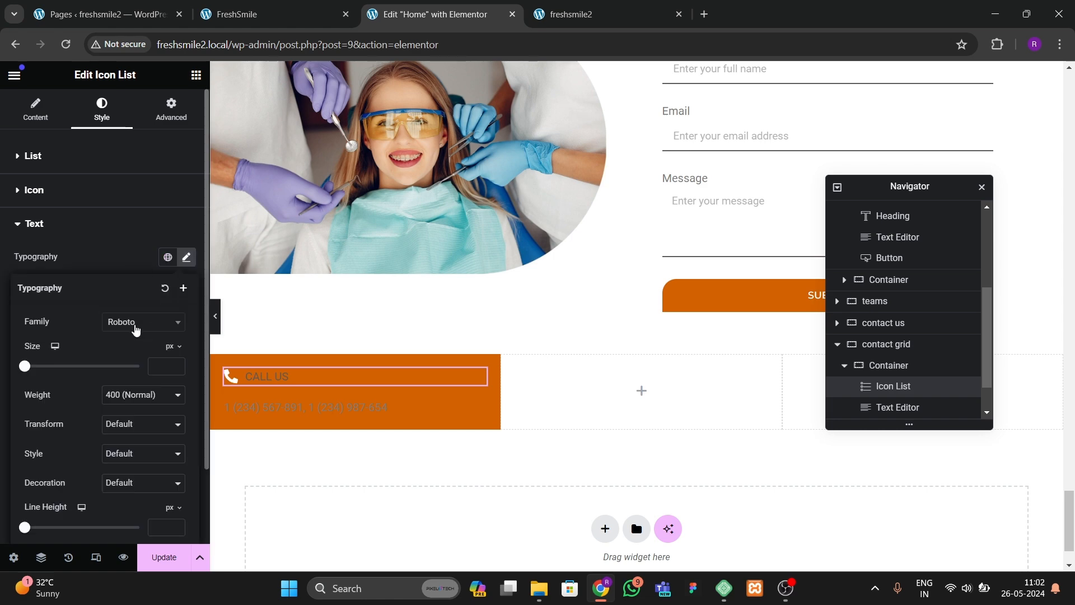
left_click(134, 323)
type("montserrat")
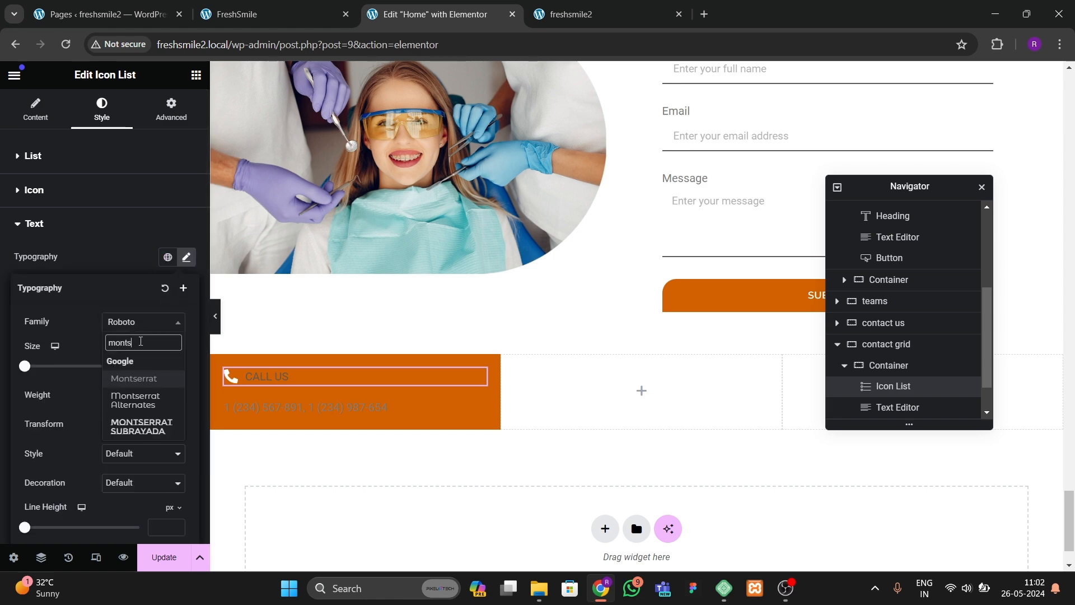
key("Return")
left_click(144, 396)
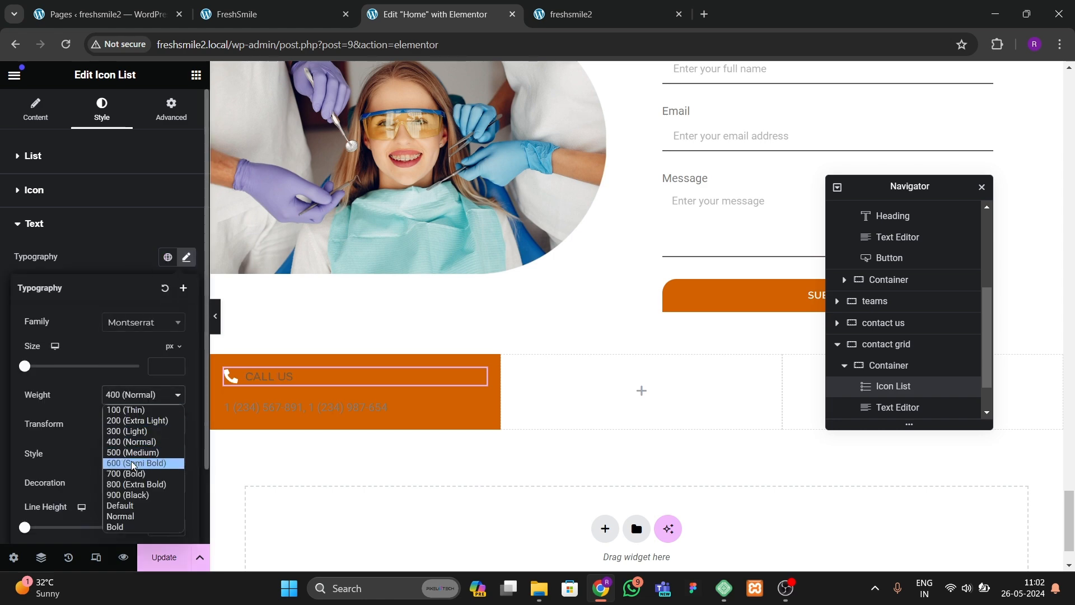
left_click(132, 454)
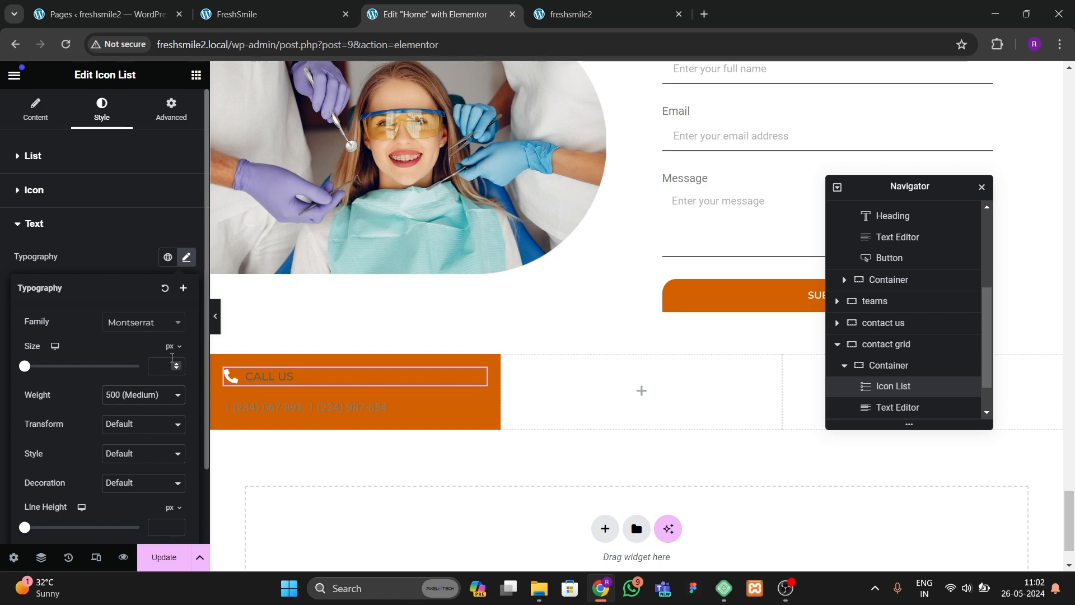
Step: Set the icon list text color to white
left_click(140, 273)
left_click(186, 345)
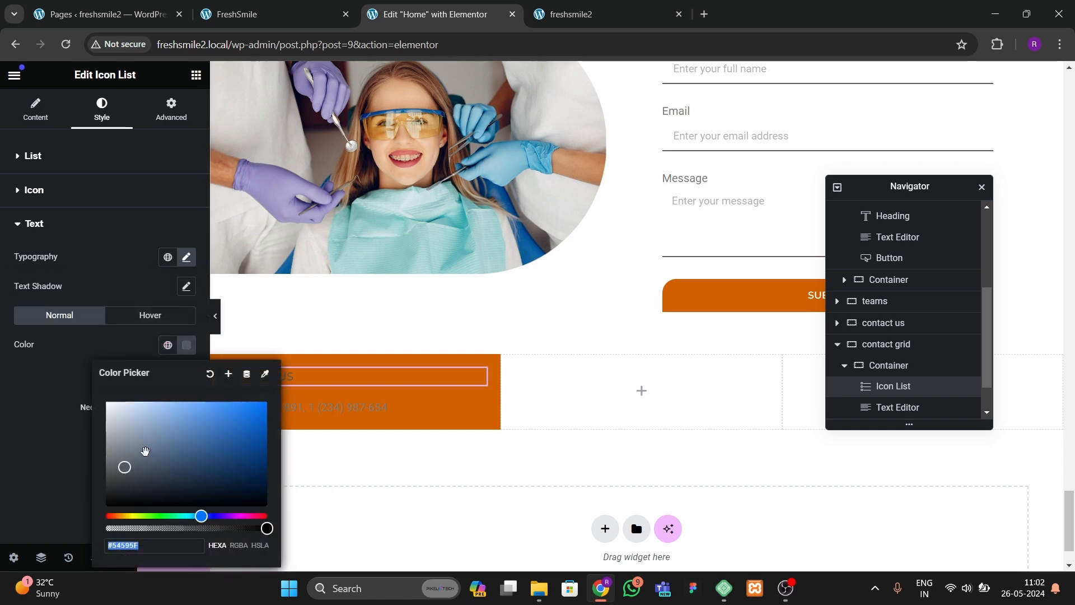
left_click(6, 424)
Step: Change the icon list text weight to 700 (Bold) and its font size to 19 px
left_click(186, 257)
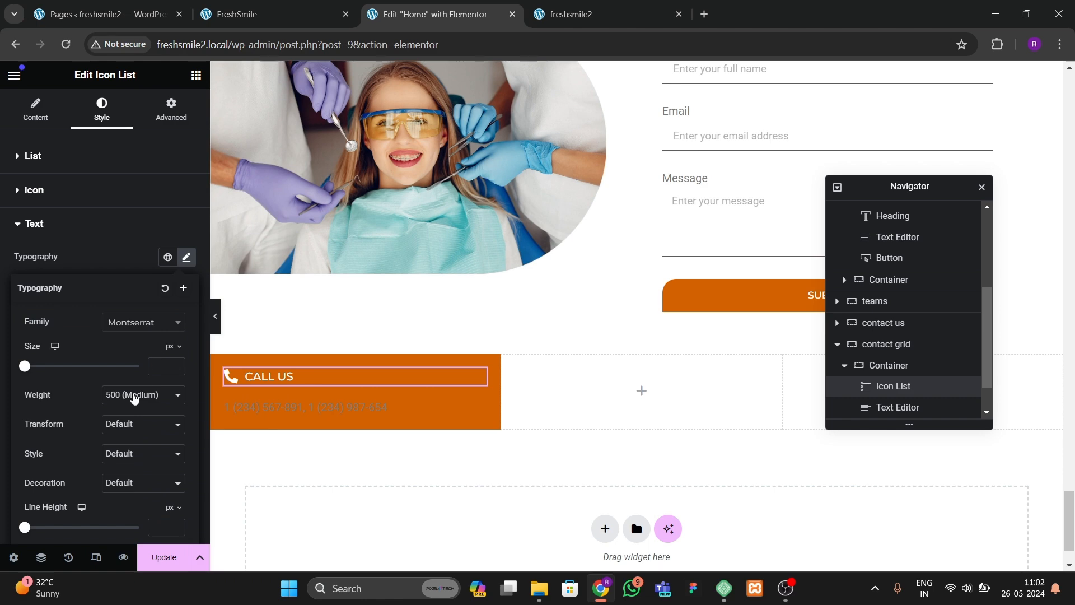
left_click(133, 396)
left_click(132, 466)
left_click(133, 396)
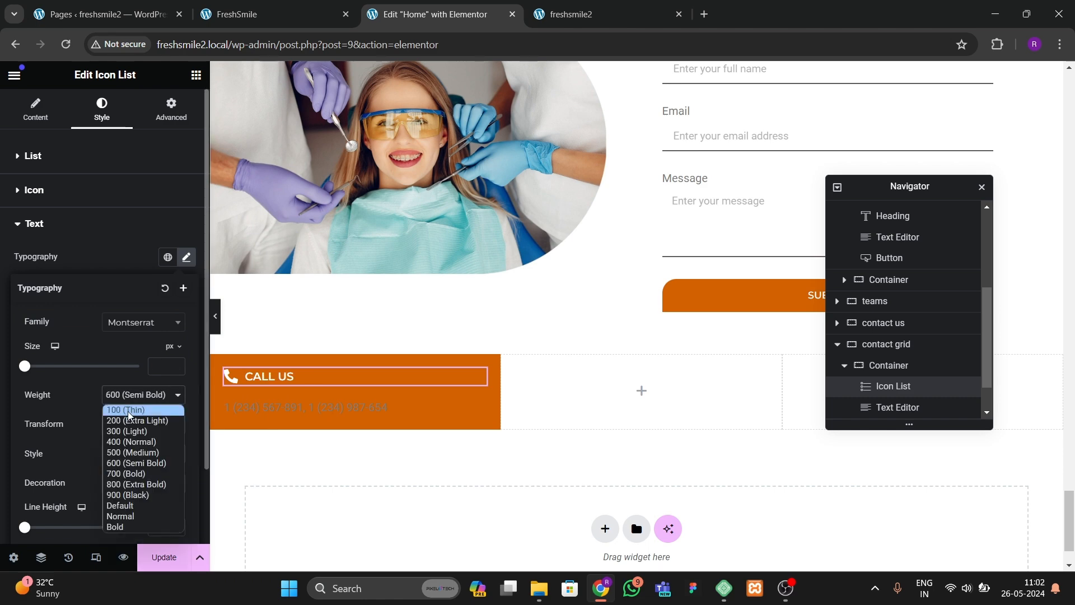
left_click(129, 476)
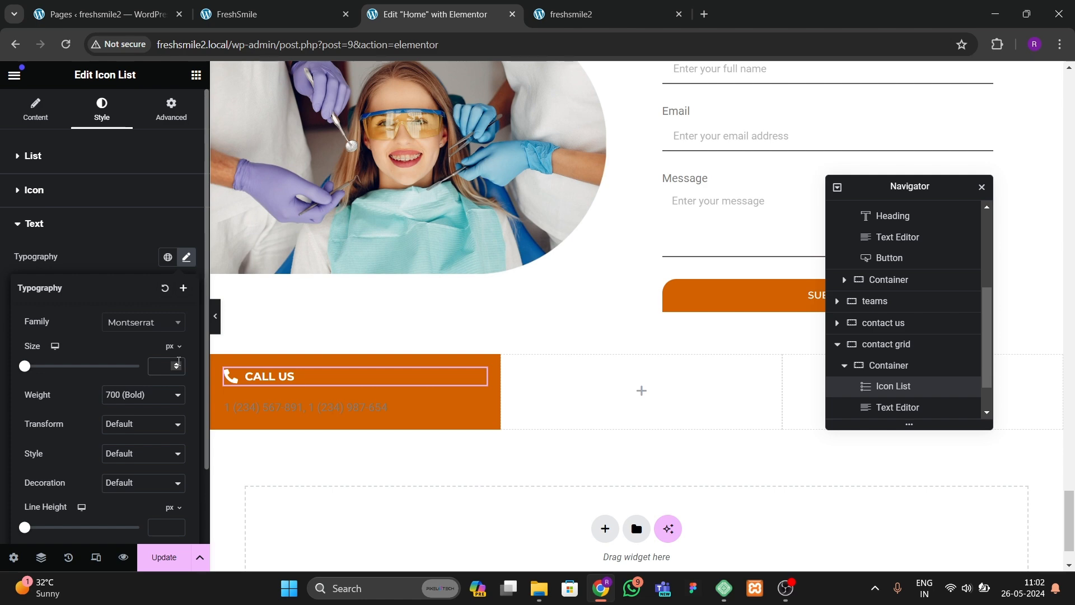
left_click_drag(175, 364, 176, 364)
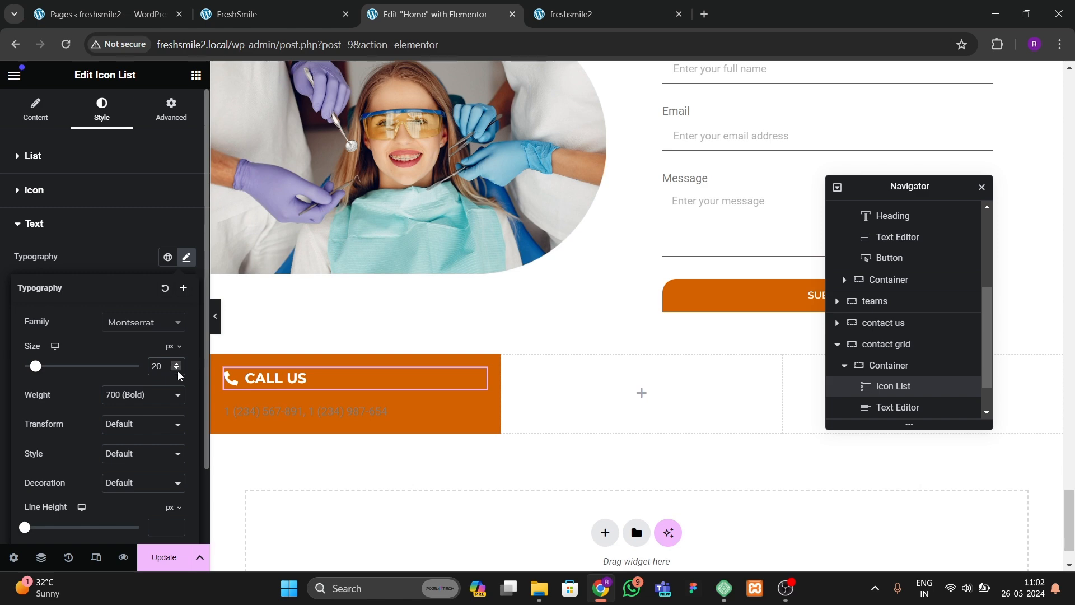
left_click(176, 369)
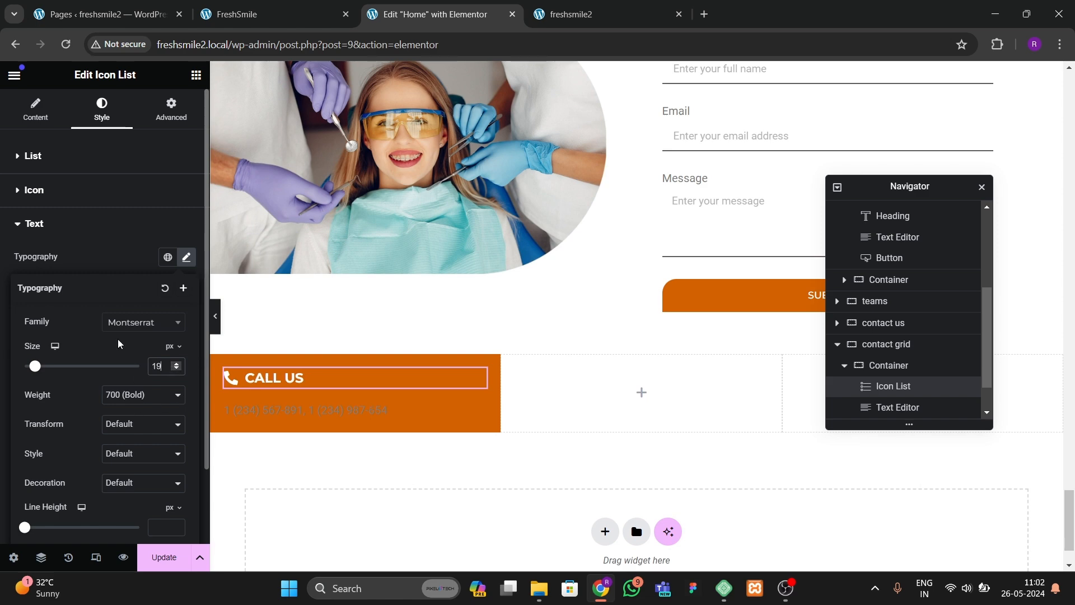
left_click(111, 277)
Step: In the text editor's code view, put both phone numbers on one line separated by a <br> tag
left_click(243, 408)
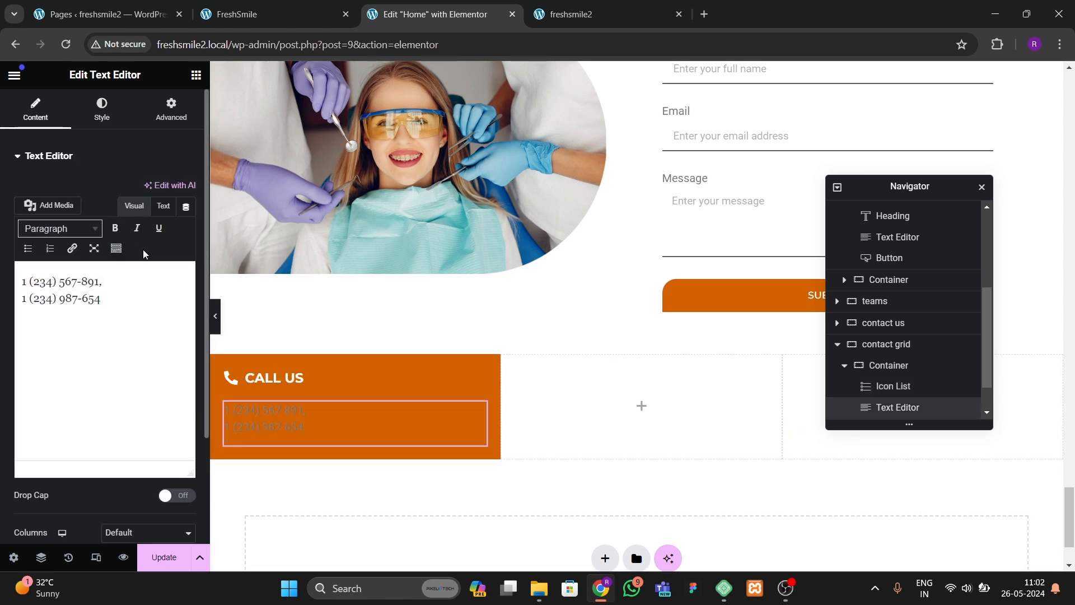
left_click(163, 206)
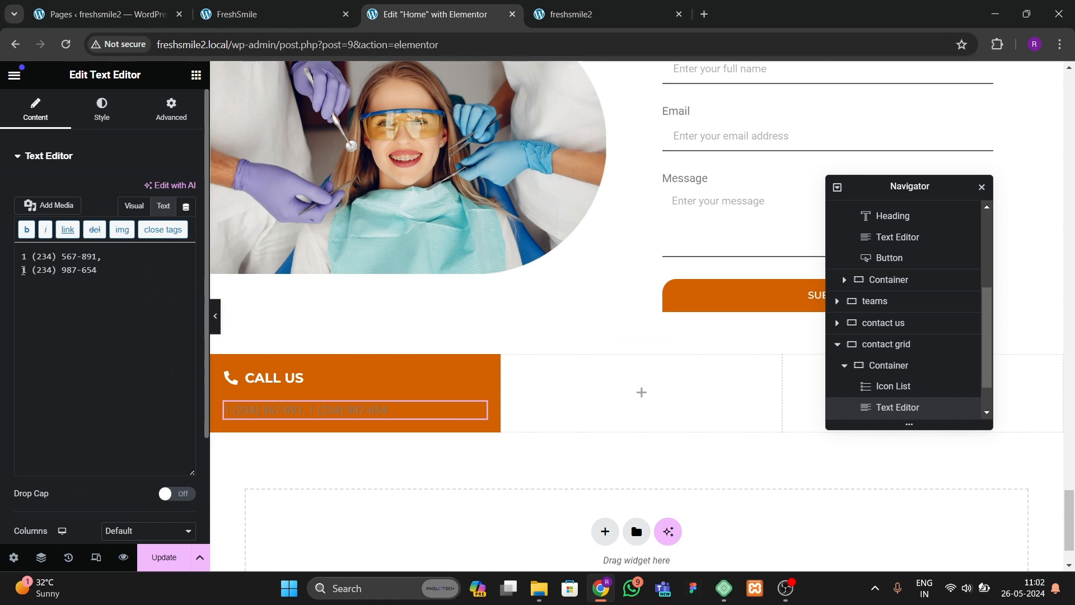
left_click(22, 270)
key("BackSpace")
type("<br>1 (234) 987-654")
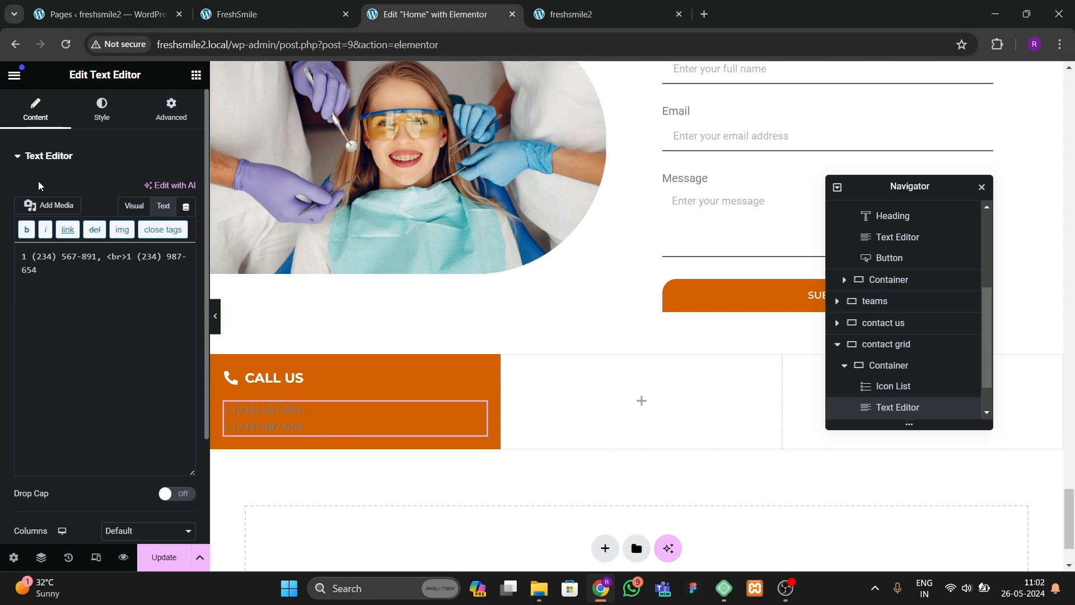
Step: Set the text editor's text color to white
left_click(102, 109)
left_click(186, 219)
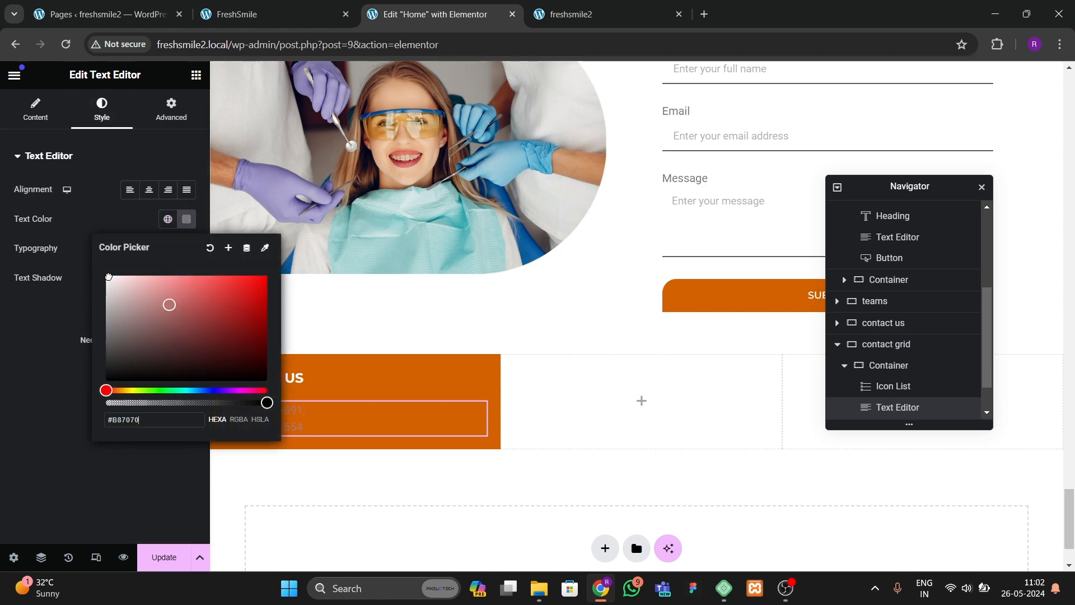
left_click(8, 384)
Step: Set the text editor's typography font family to Poppins
left_click(186, 249)
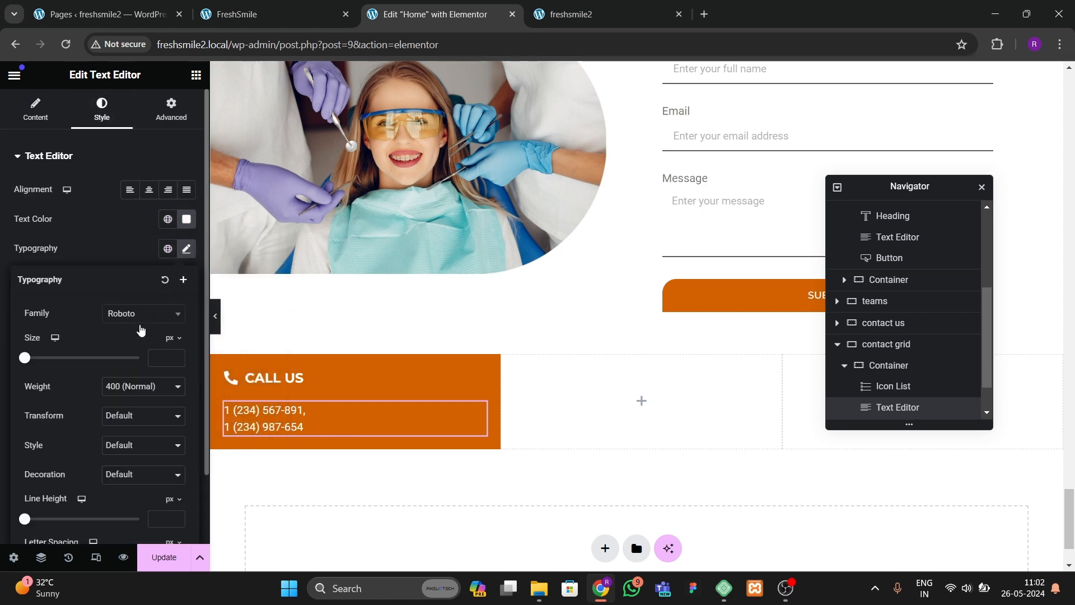
left_click(142, 314)
type("poppins")
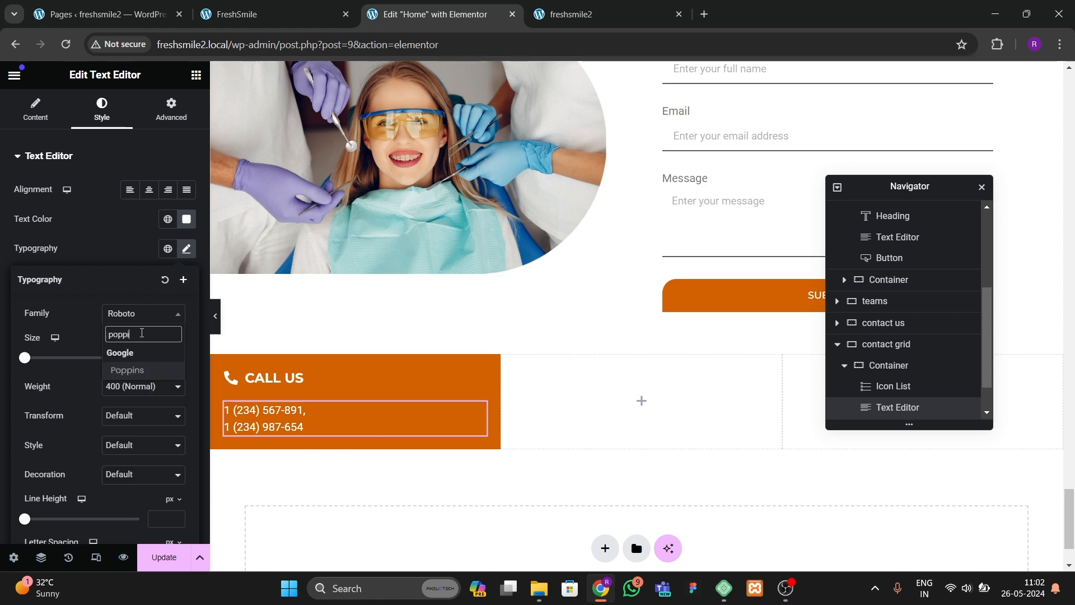
key("Return")
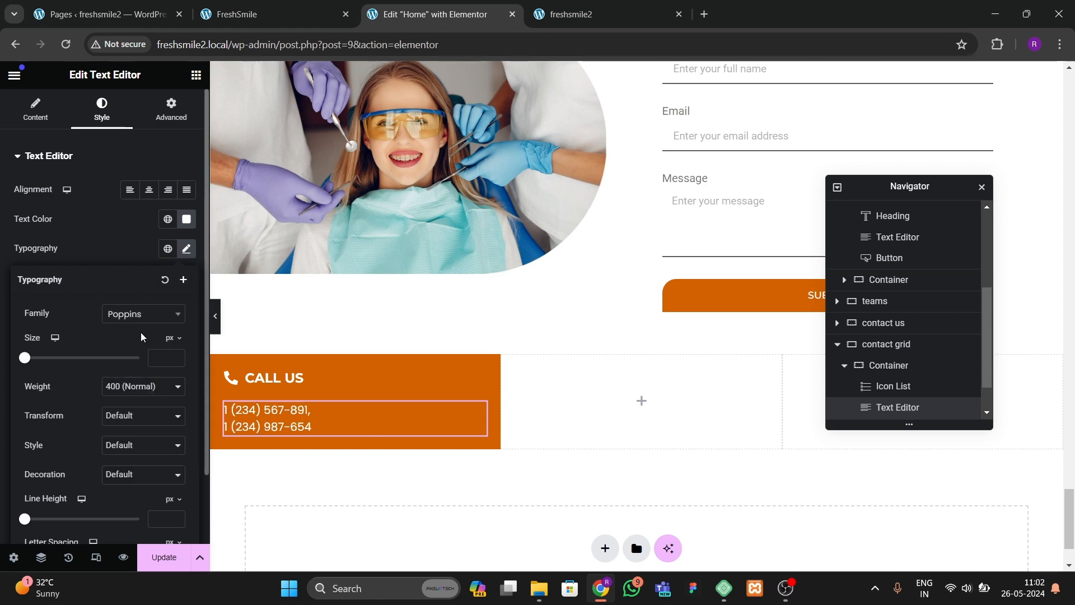
Step: Set the icon list text size to 20 px and the icon size to 21 px
left_click(274, 378)
left_click(192, 353)
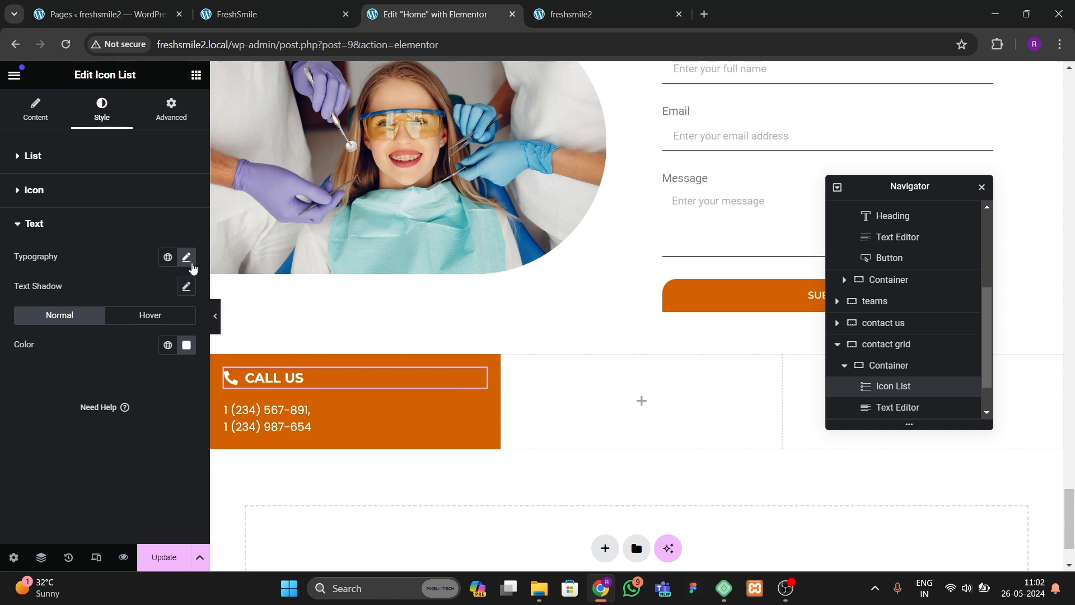
left_click(188, 259)
left_click(179, 364)
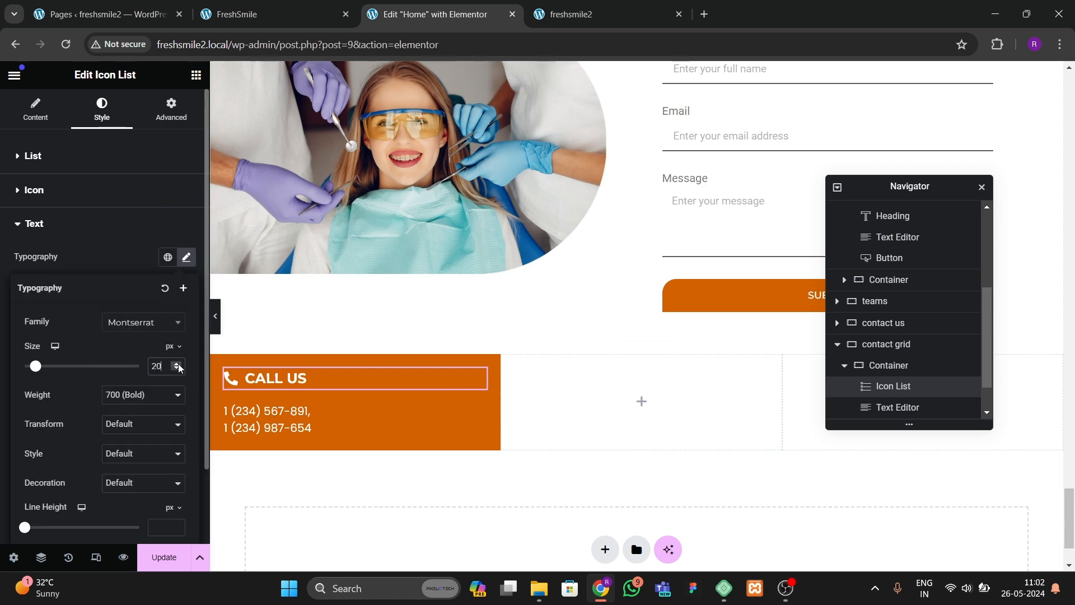
left_click(44, 193)
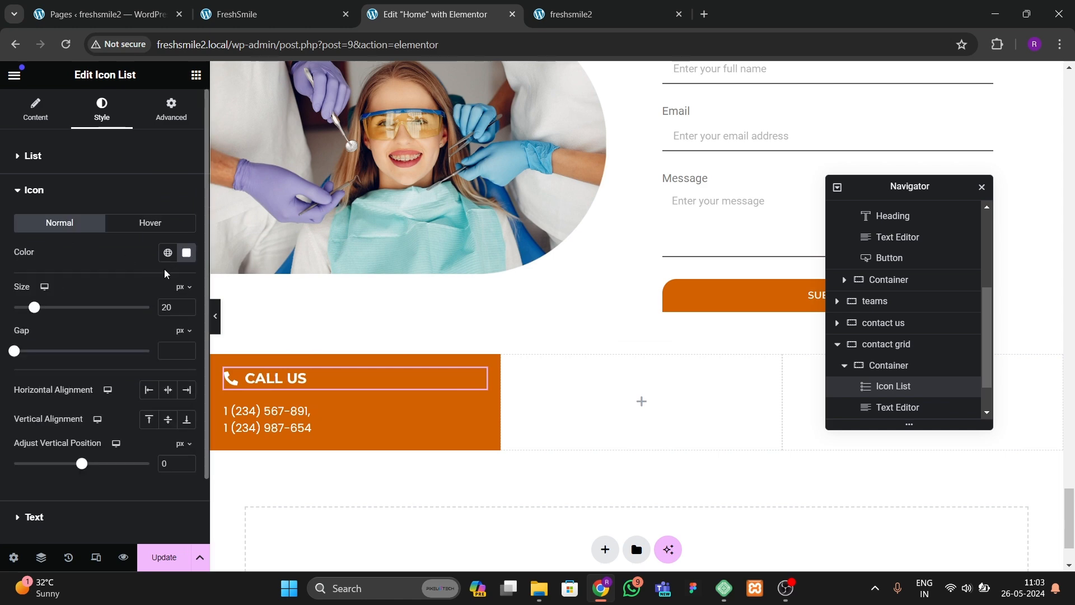
left_click(187, 305)
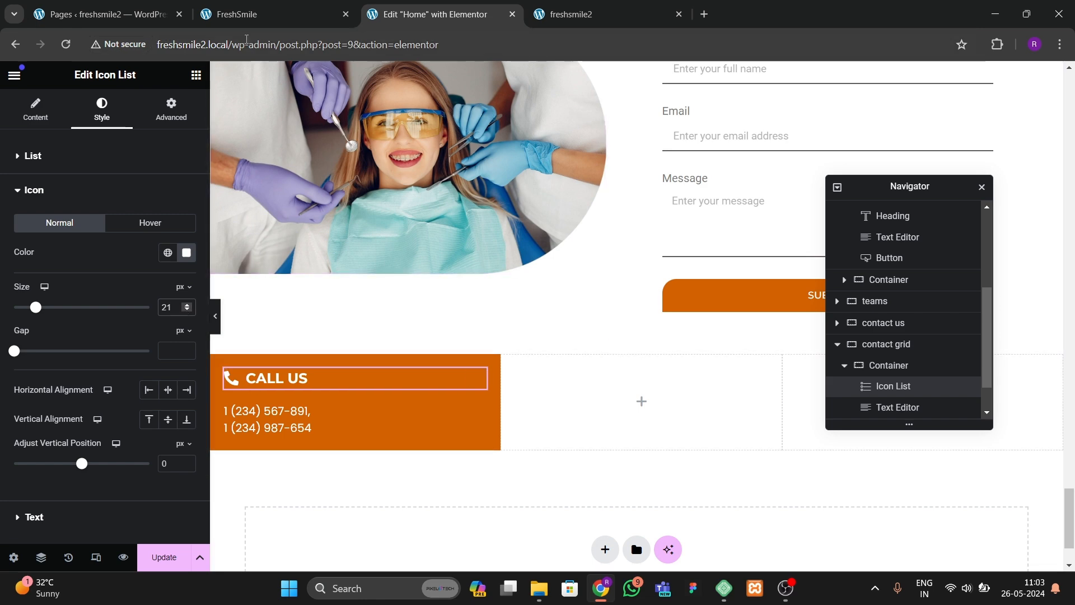
Step: Set the first card container's padding to 30 px on all sides
left_click(291, 14)
key("ctrl+Tab")
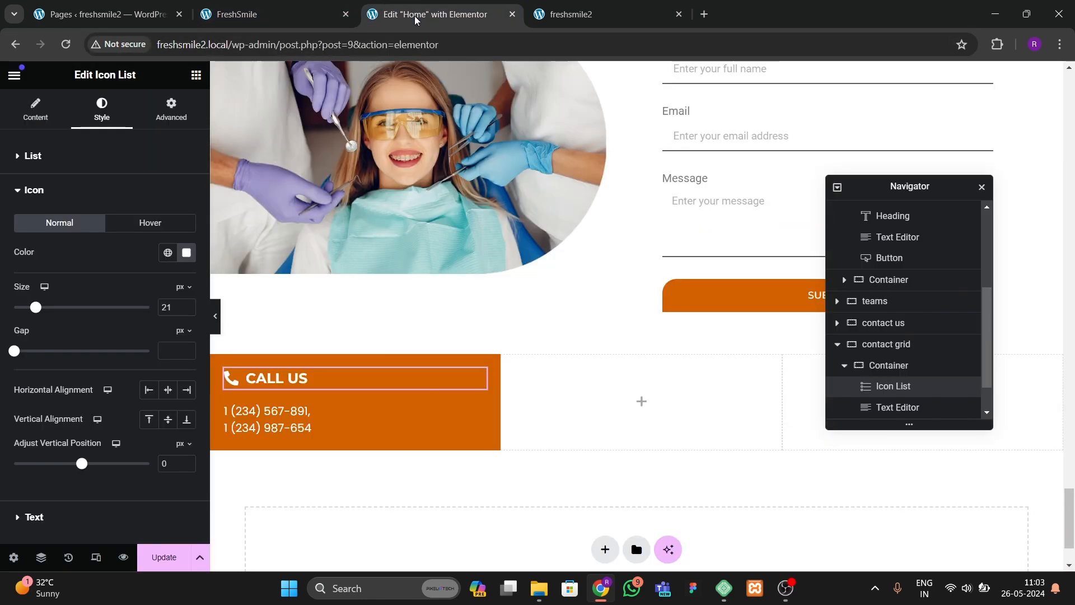
left_click(219, 362)
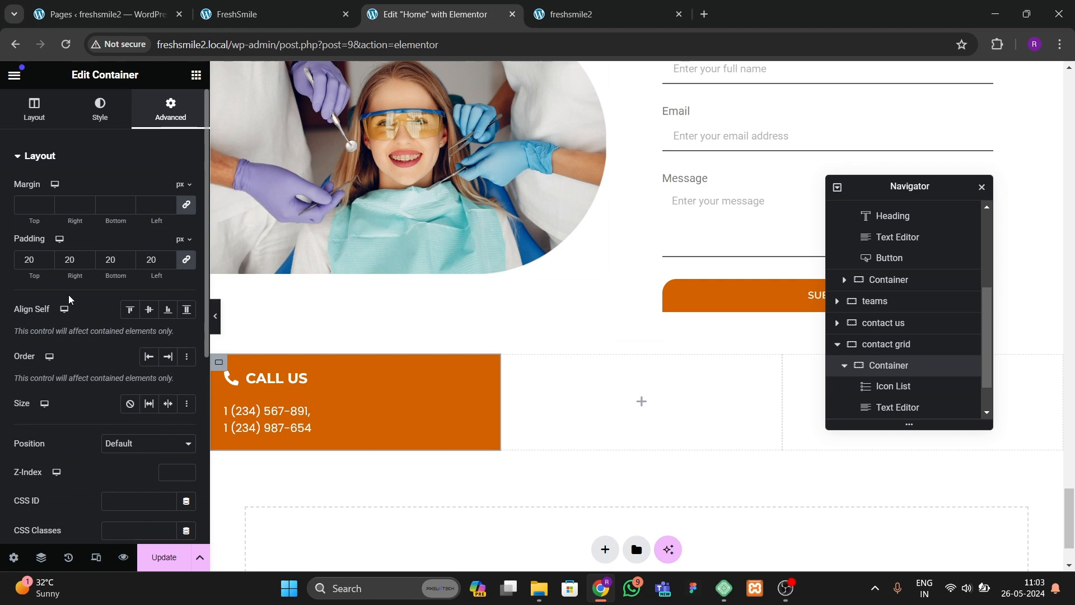
double_click(41, 260)
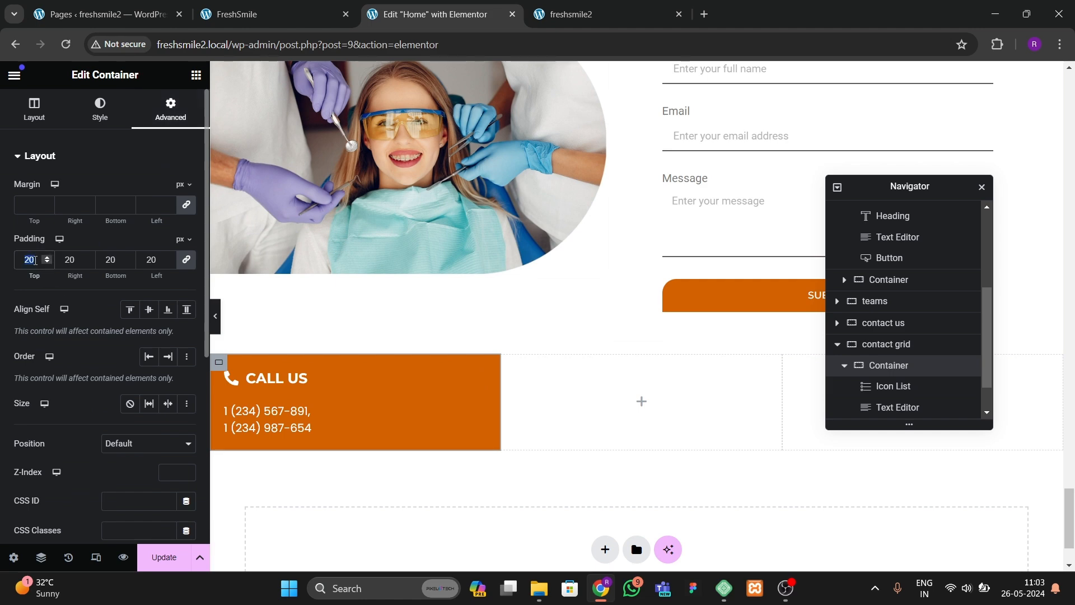
type("30")
Step: Give the first card a border radius of 20 px on the top-left and bottom-right corners, and preview it
left_click(99, 109)
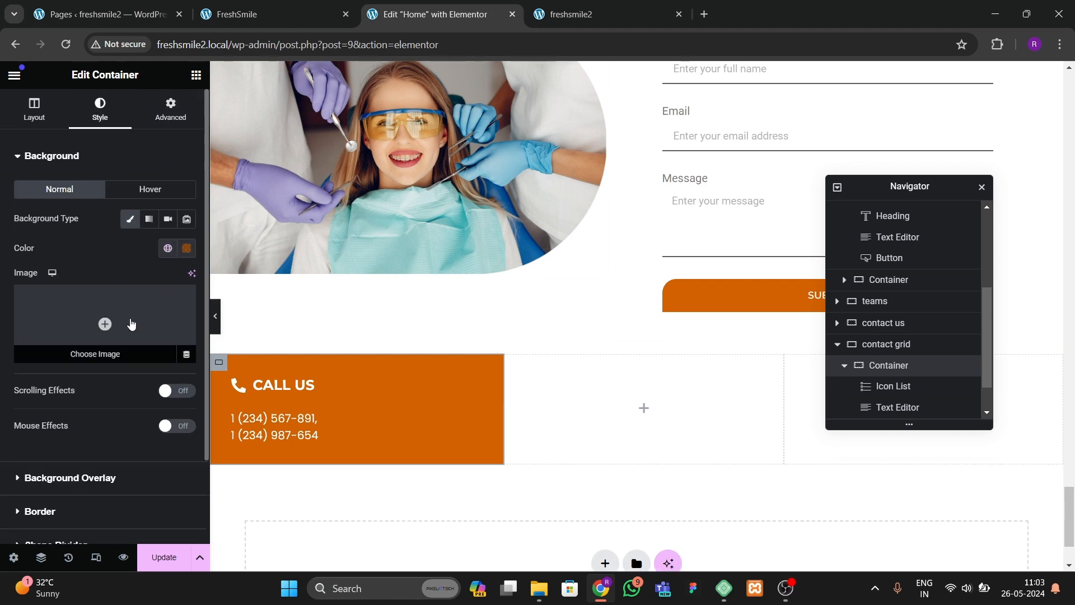
scroll(71, 450, "down", 2)
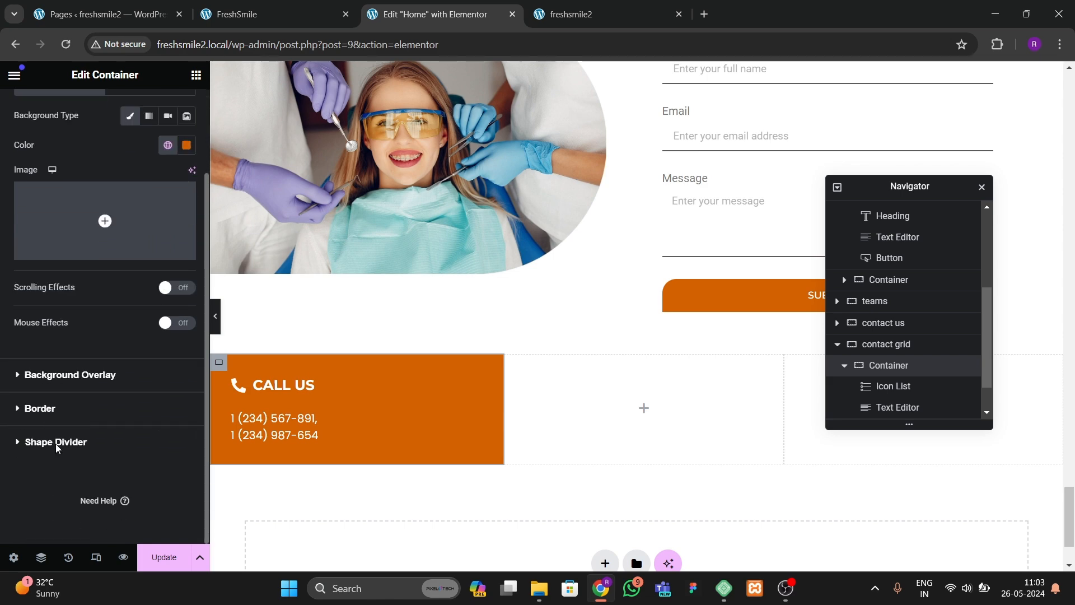
left_click(41, 408)
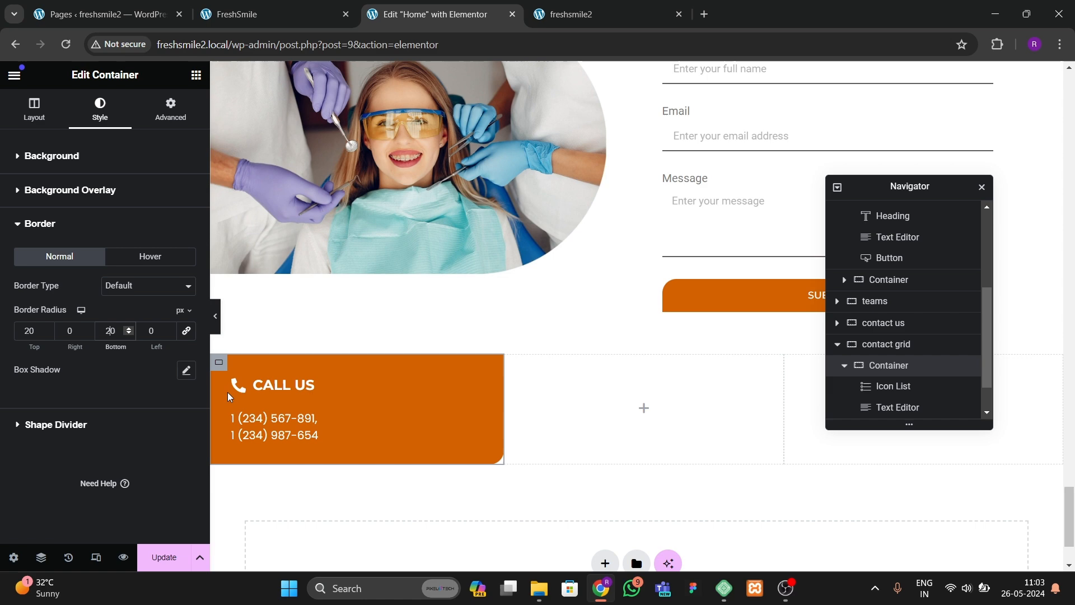
left_click(217, 325)
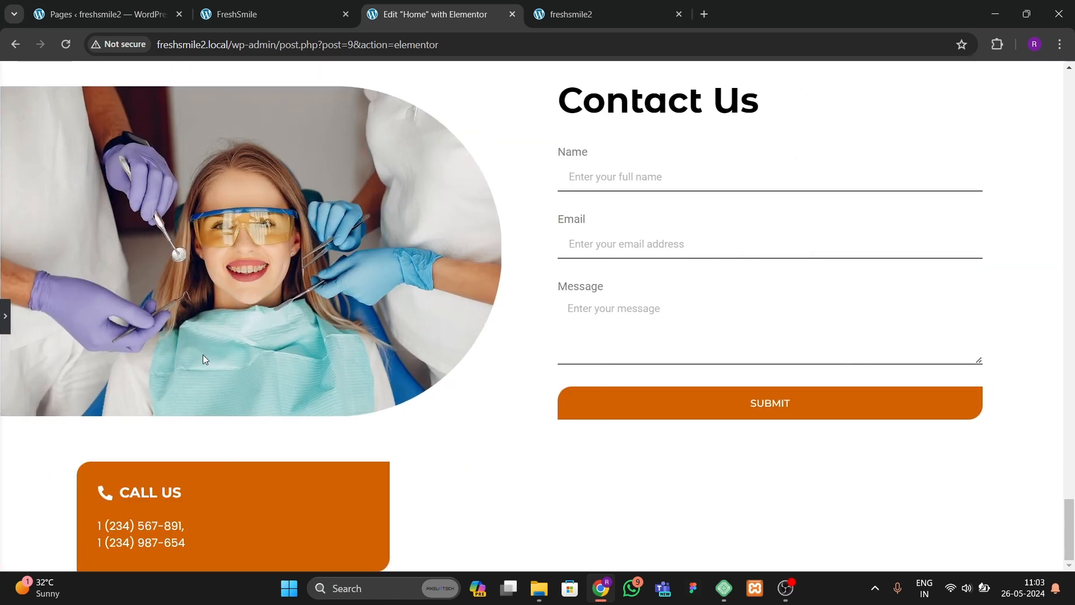
key("ctrl+p")
scroll(580, 459, "down", 2)
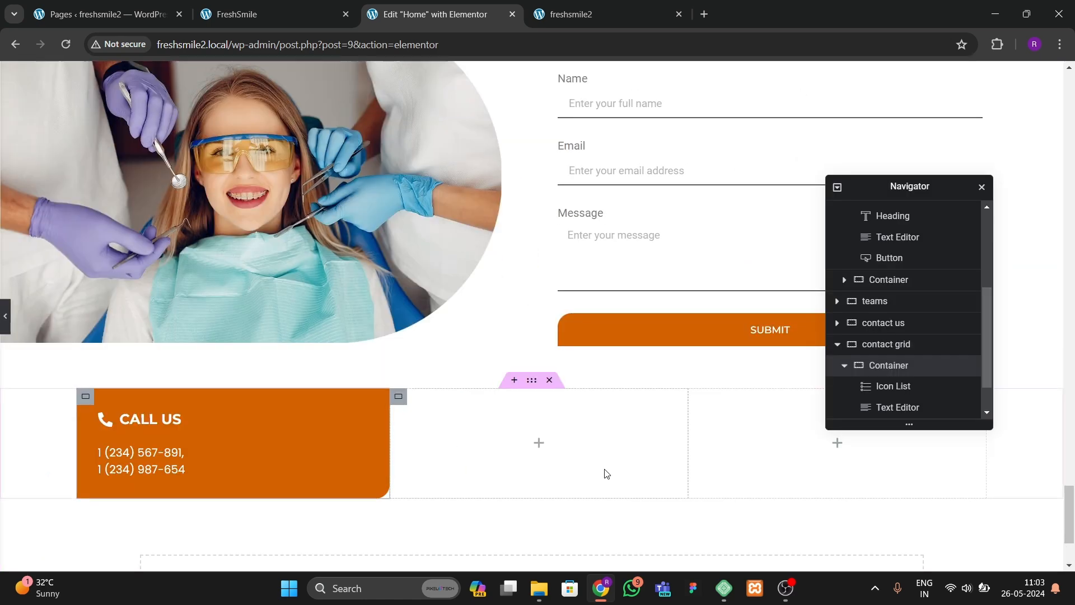
Step: Set the contact grid container's bottom padding to 60 px
left_click(638, 349)
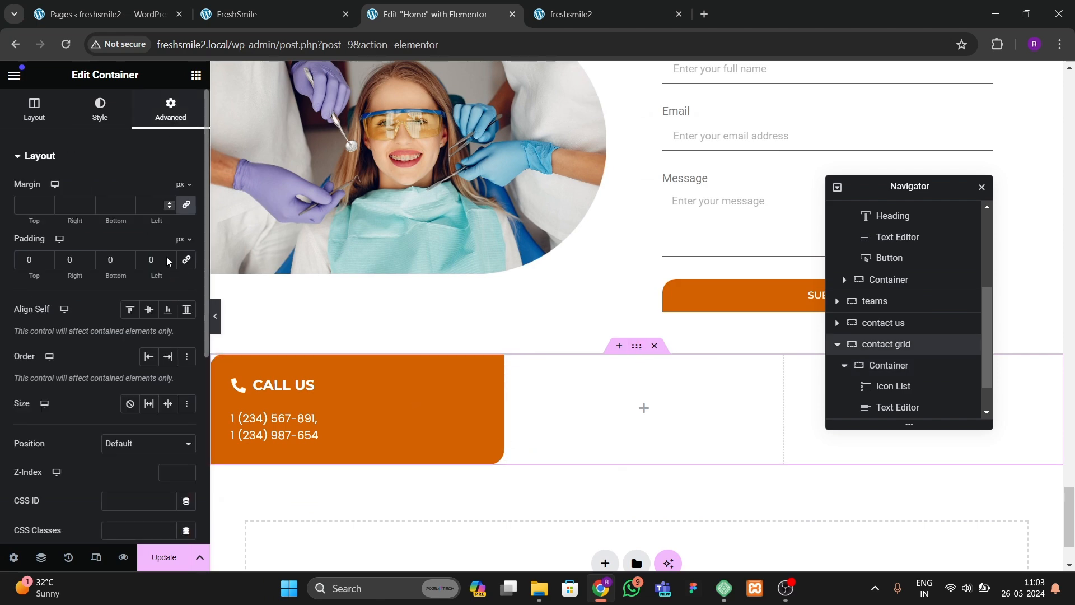
left_click(98, 257)
type("6")
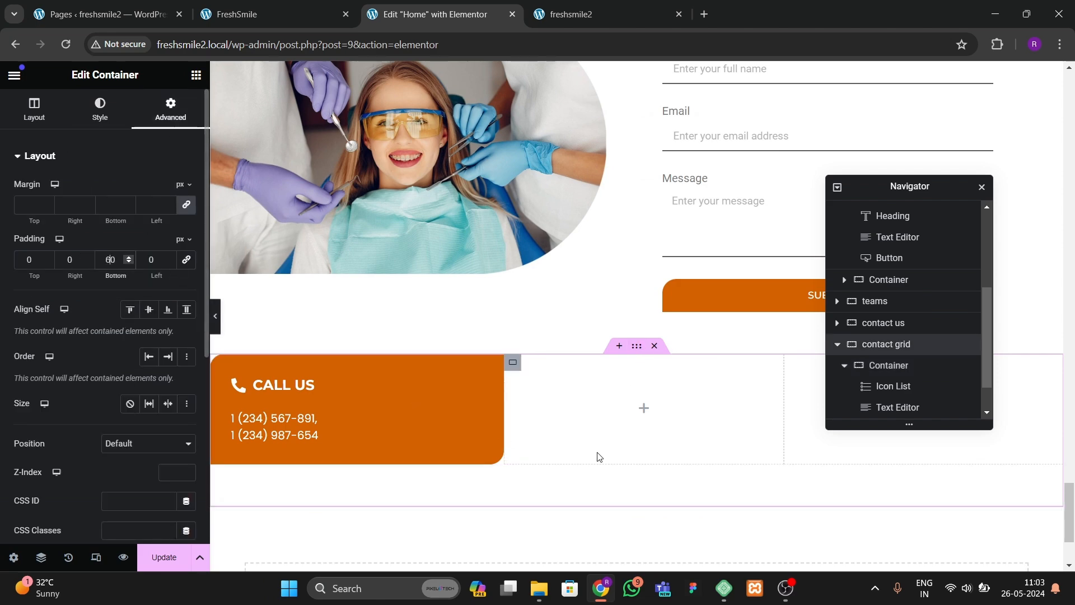
Step: Delete the two empty containers from the contact grid in the navigator
left_click(844, 365)
right_click(894, 386)
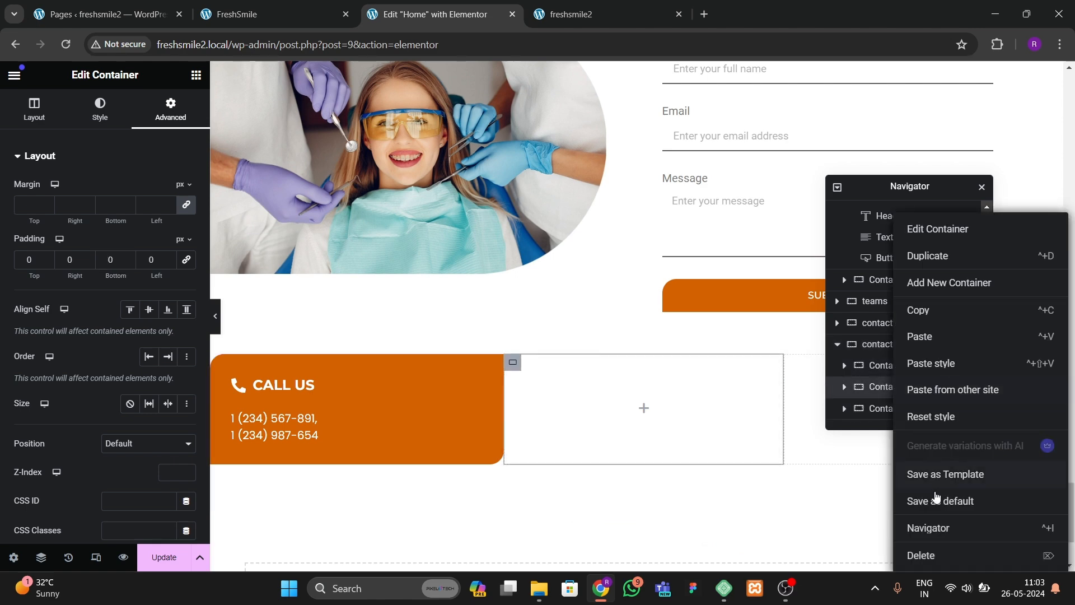
left_click(935, 555)
left_click(907, 411)
right_click(907, 411)
left_click(925, 555)
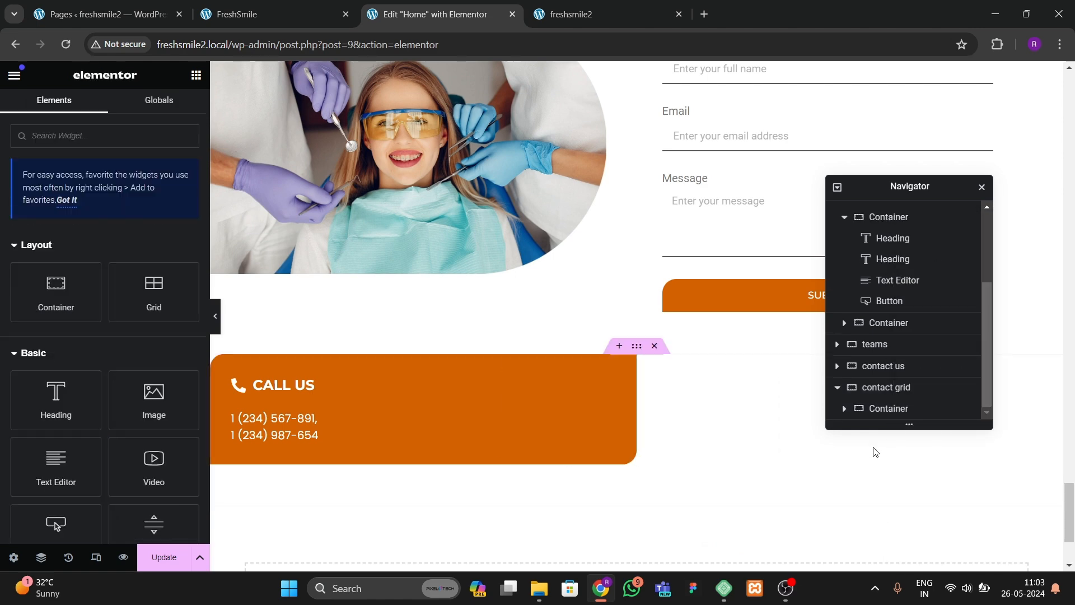
Step: Duplicate the first contact card twice so the contact grid holds three cards
left_click(883, 410)
right_click(903, 411)
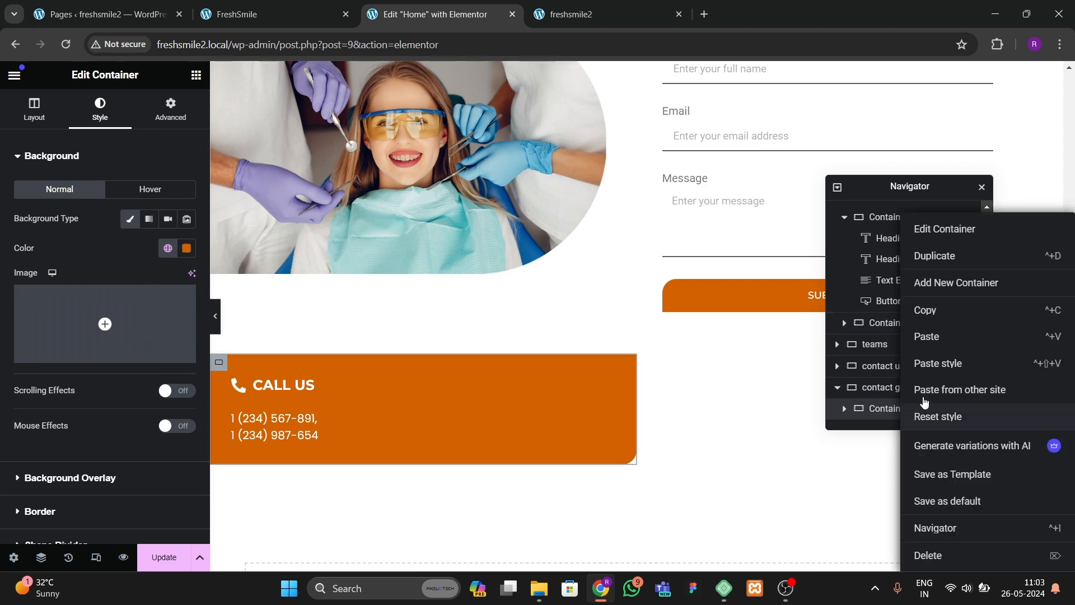
left_click(934, 255)
scroll(907, 417, "down", 1)
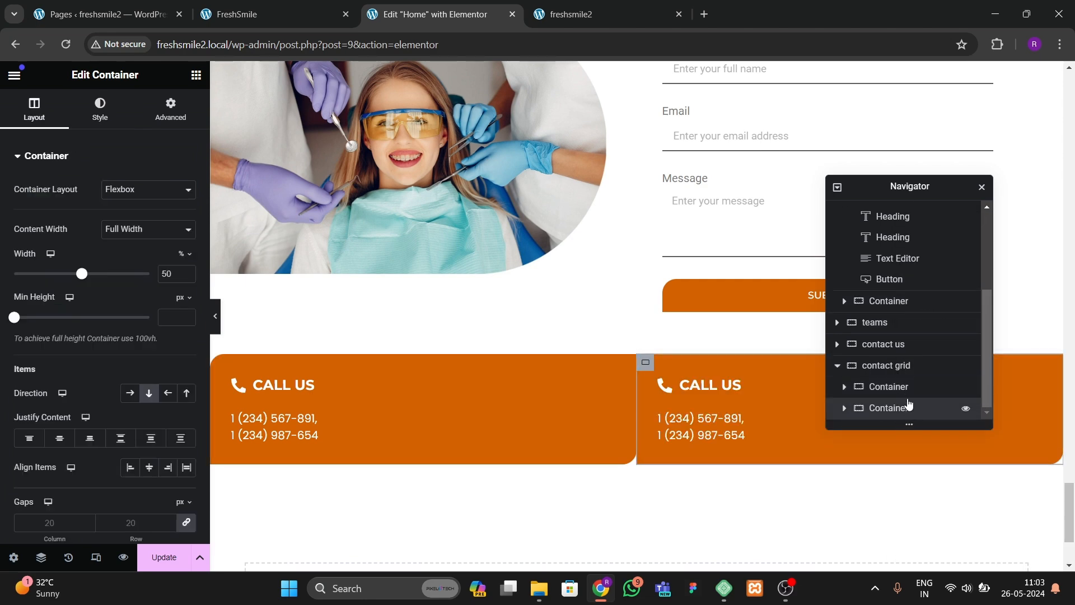
right_click(907, 409)
left_click(928, 259)
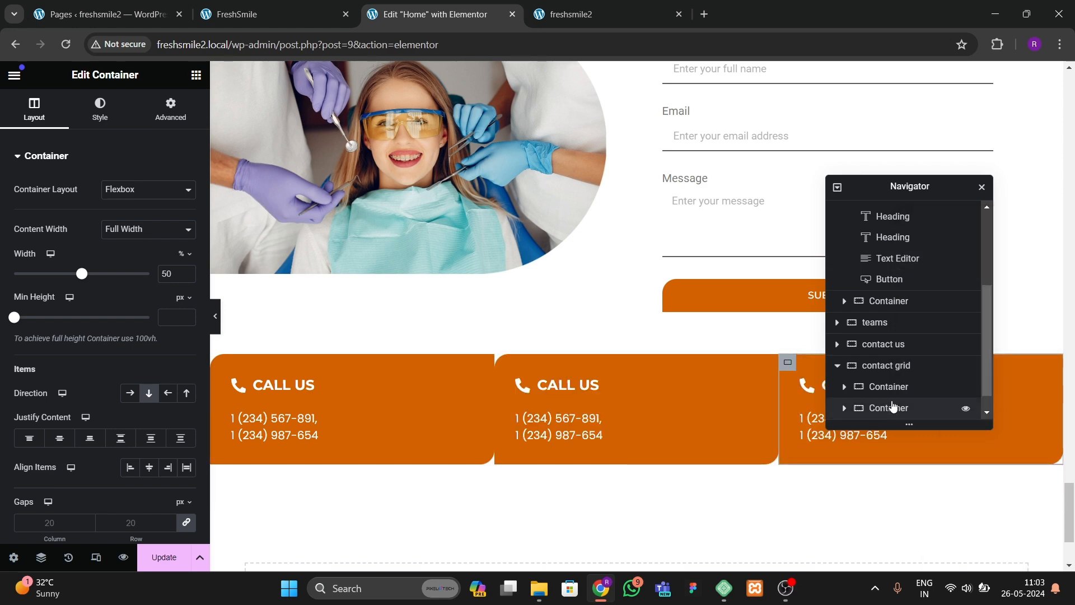
Step: Set the contact grid container's justify content to space between and its align items to center
scroll(892, 408, "down", 1)
left_click(890, 343)
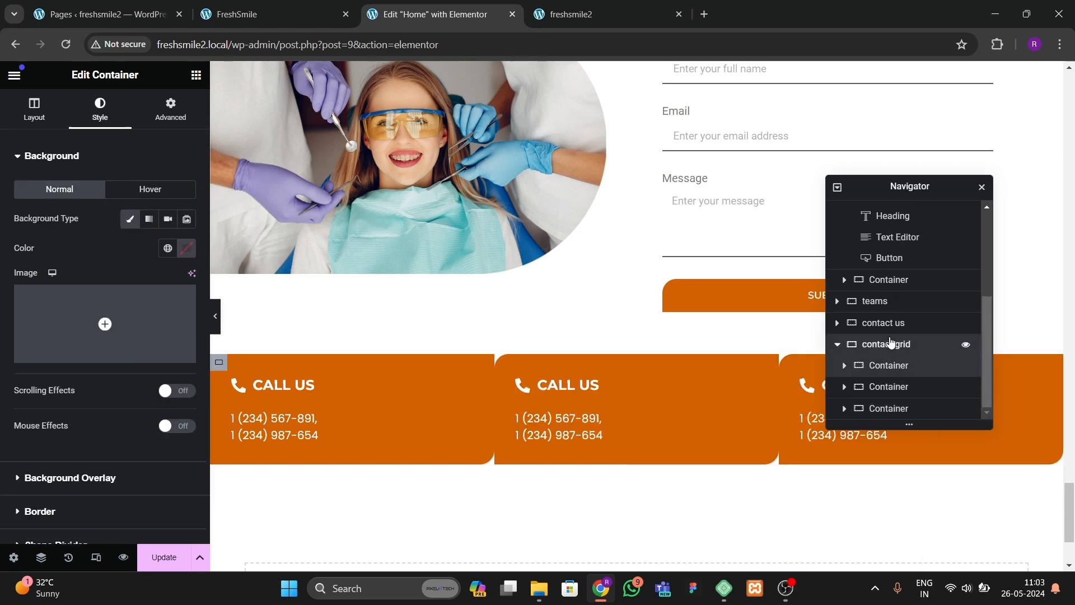
left_click(35, 114)
left_click(126, 444)
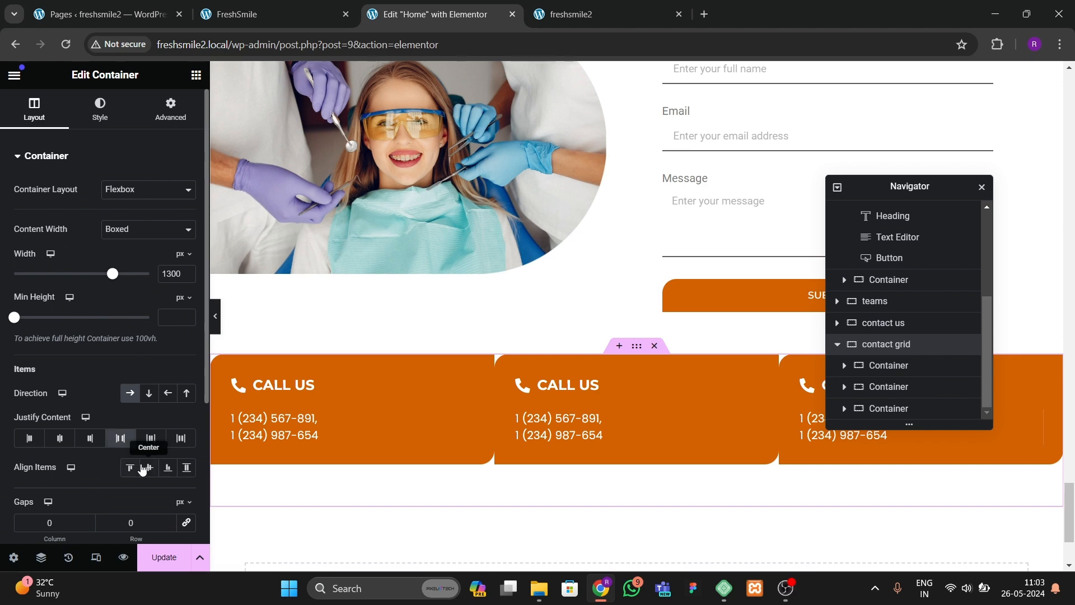
left_click(149, 467)
Step: Enter a new row gap value for the contact grid container
left_click(120, 525)
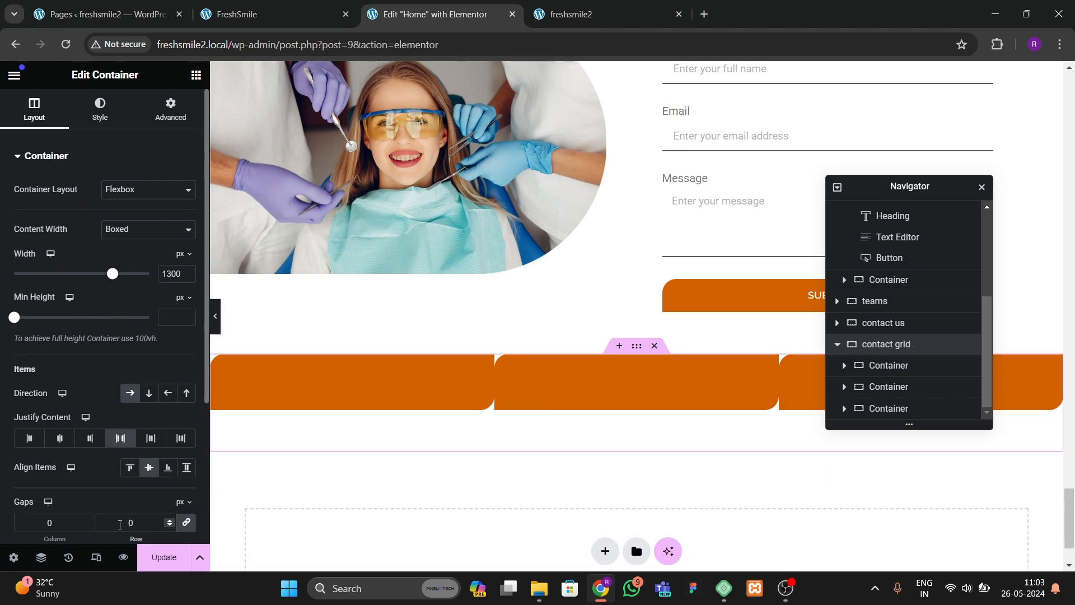
type("5")
key("BackSpace")
type("2")
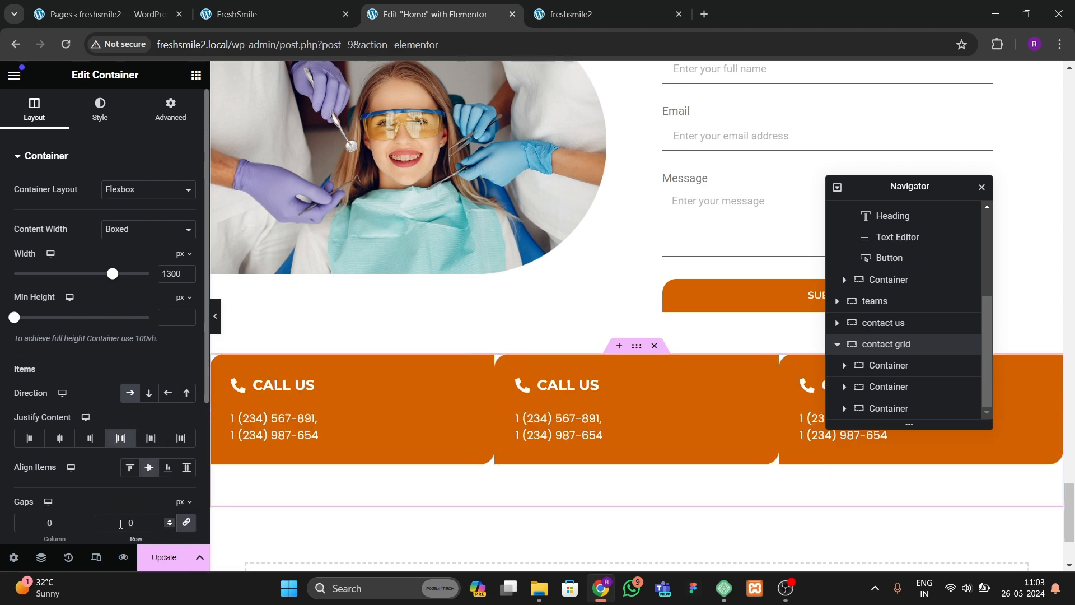
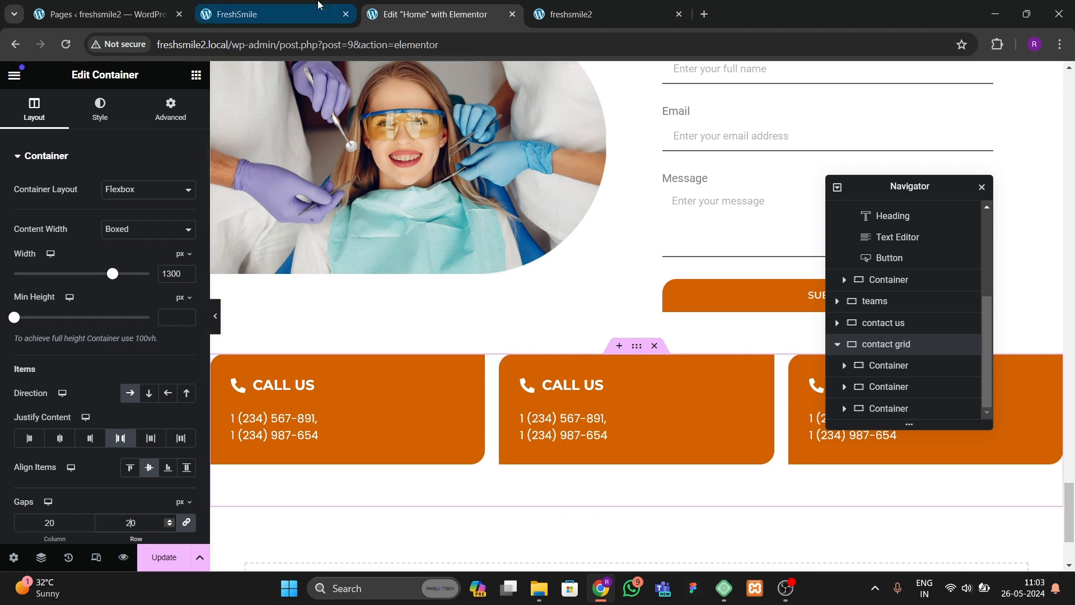
Step: Copy the address from the reference site and paste it as the second contact card's text
left_click(294, 14)
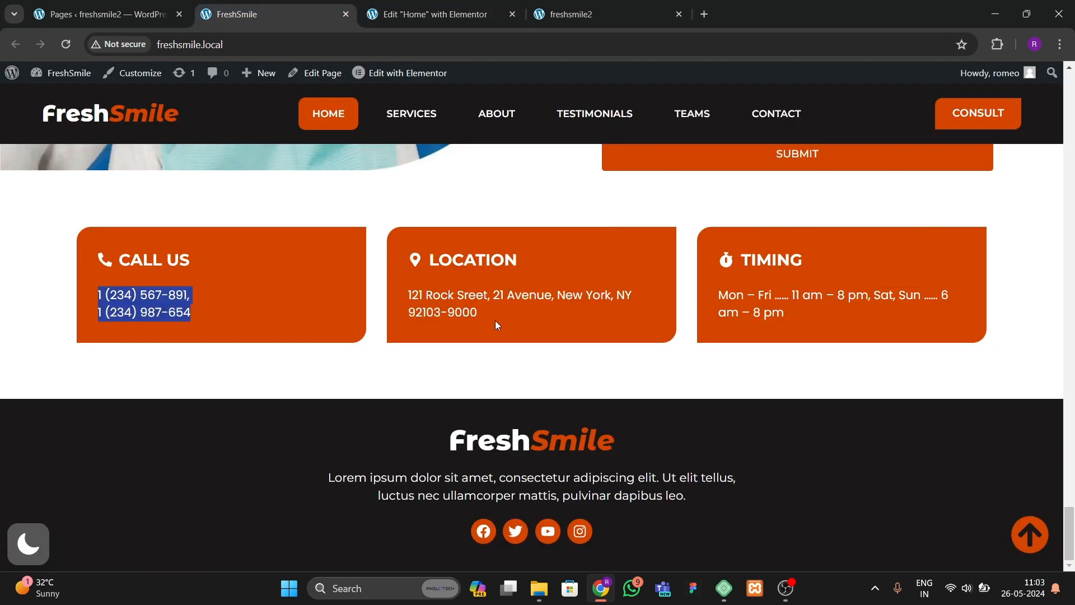
left_click_drag(401, 305, 480, 321)
key("ctrl+c")
left_click(435, 14)
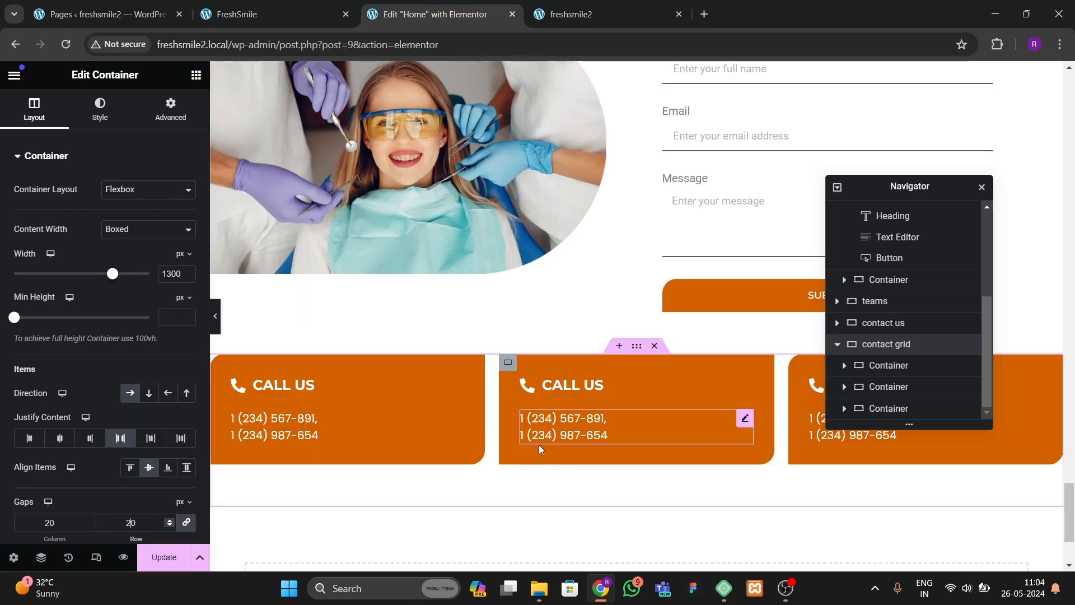
left_click(163, 206)
key("ctrl+a")
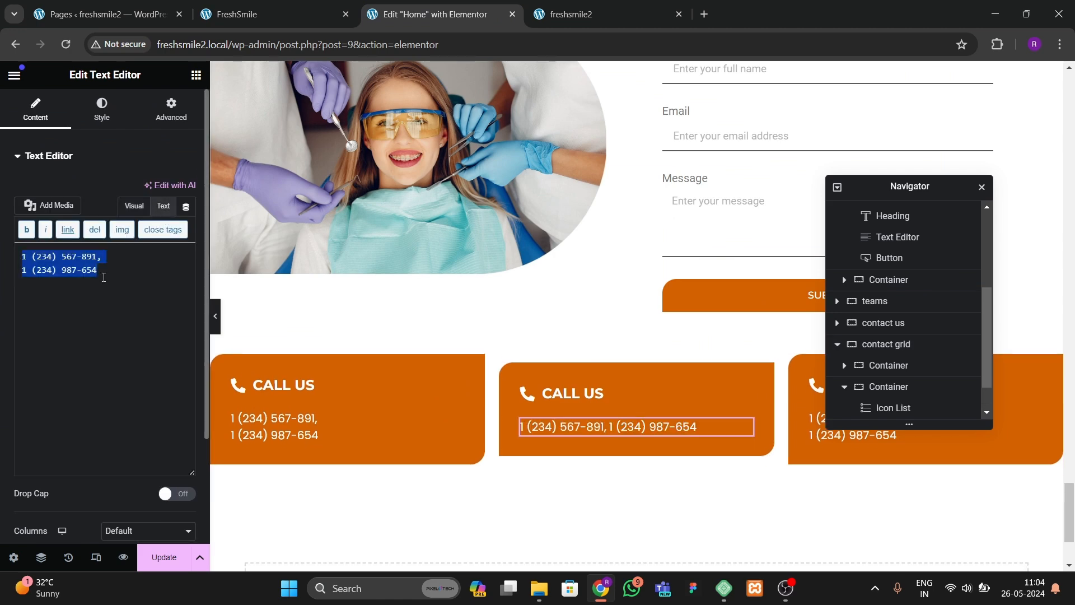
key("ctrl+v")
Step: Copy the opening hours from the reference site and paste them as the third contact card's text
left_click(212, 23)
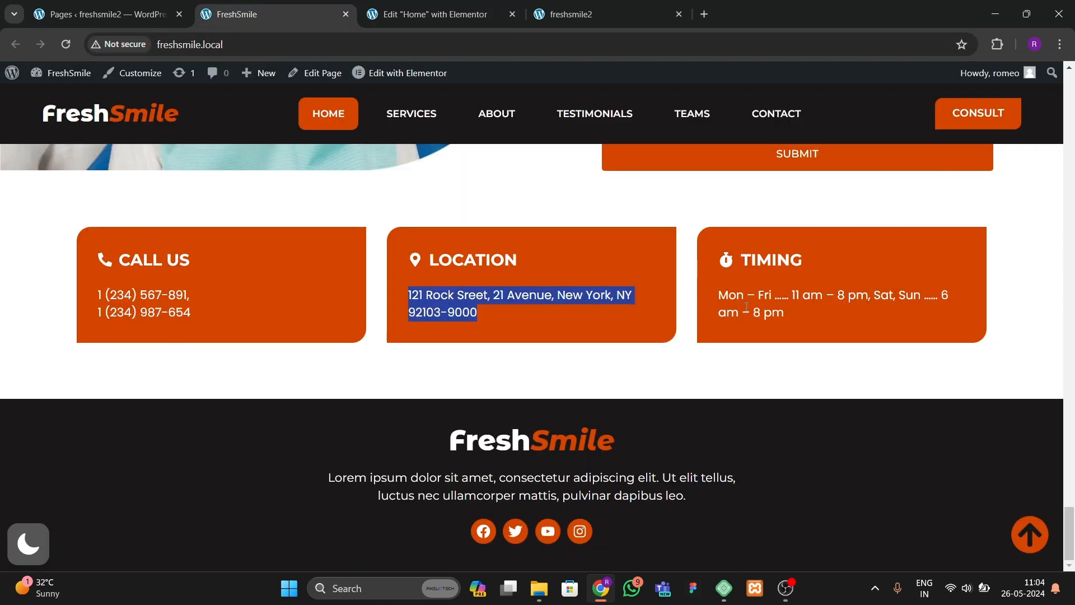
left_click_drag(719, 296, 773, 317)
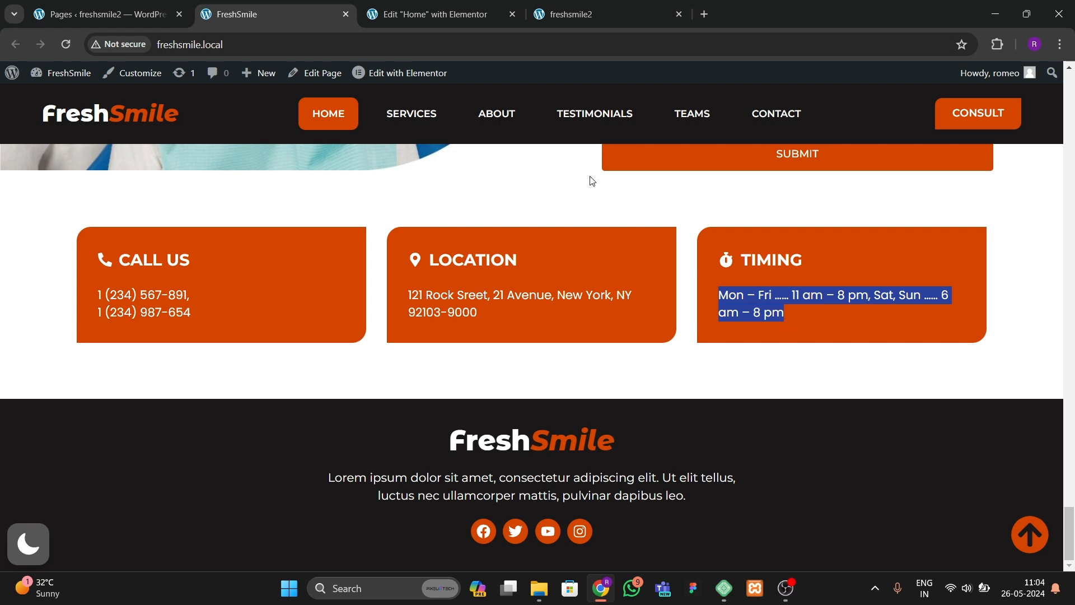
left_click(473, 20)
left_click(811, 439)
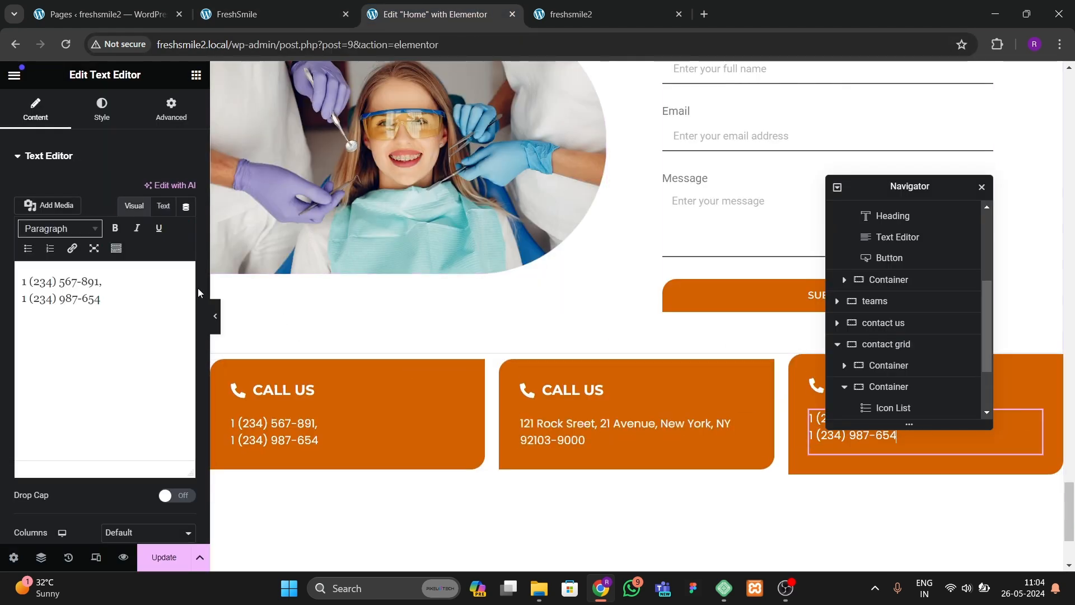
left_click(163, 205)
key("ctrl+a")
type("Mon – Fri …… 11 am – 8 pm, Sat, Sun …… 6 am – 8 pm")
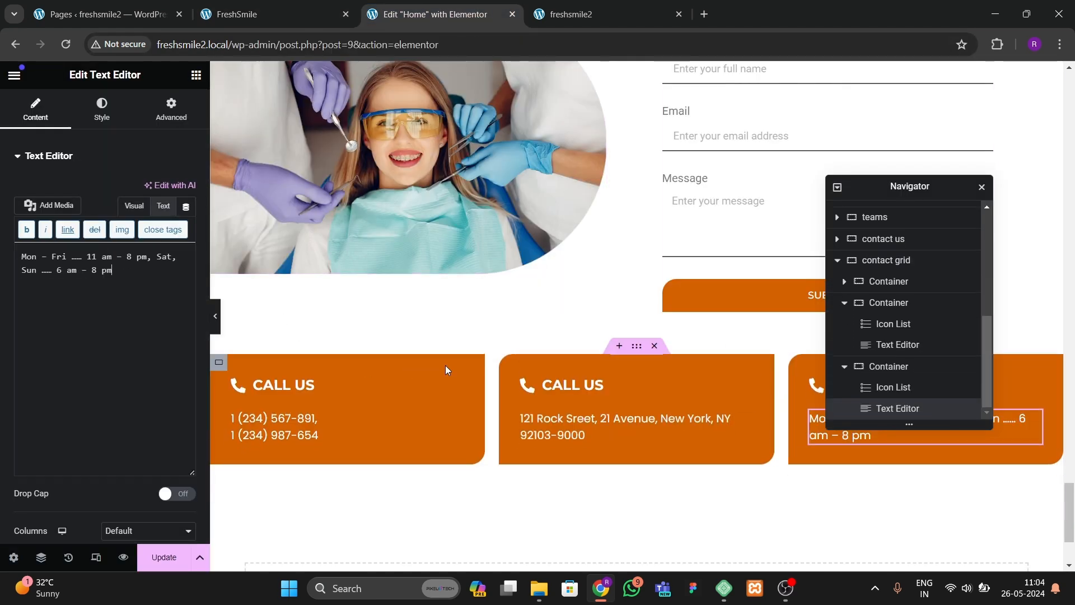
Step: Change the second card's icon to a map marker icon from the icon library
left_click(593, 385)
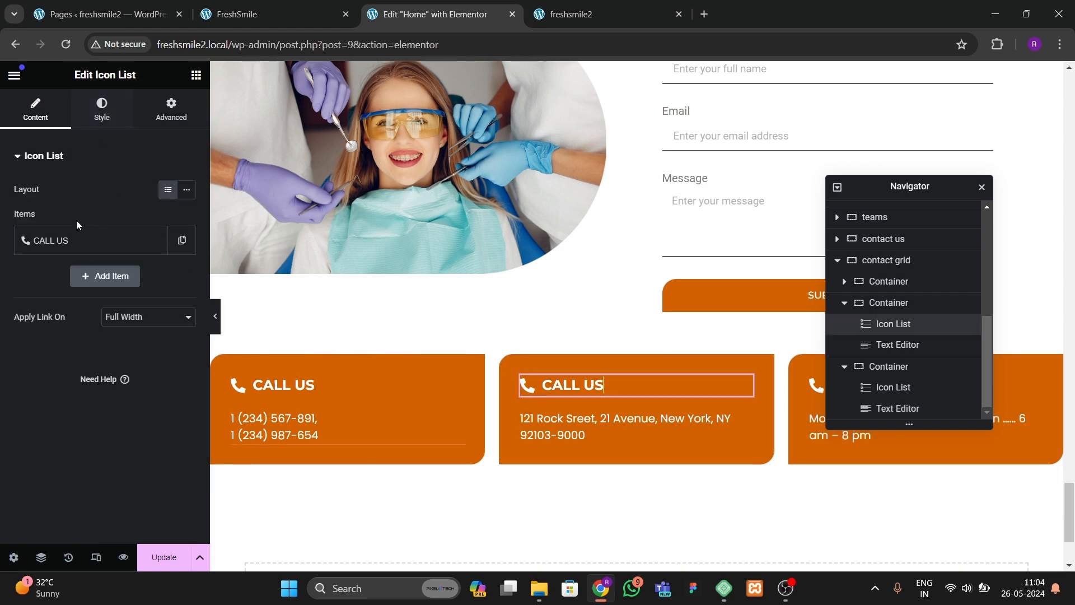
left_click(67, 240)
mouse_move(101, 359)
left_click(100, 379)
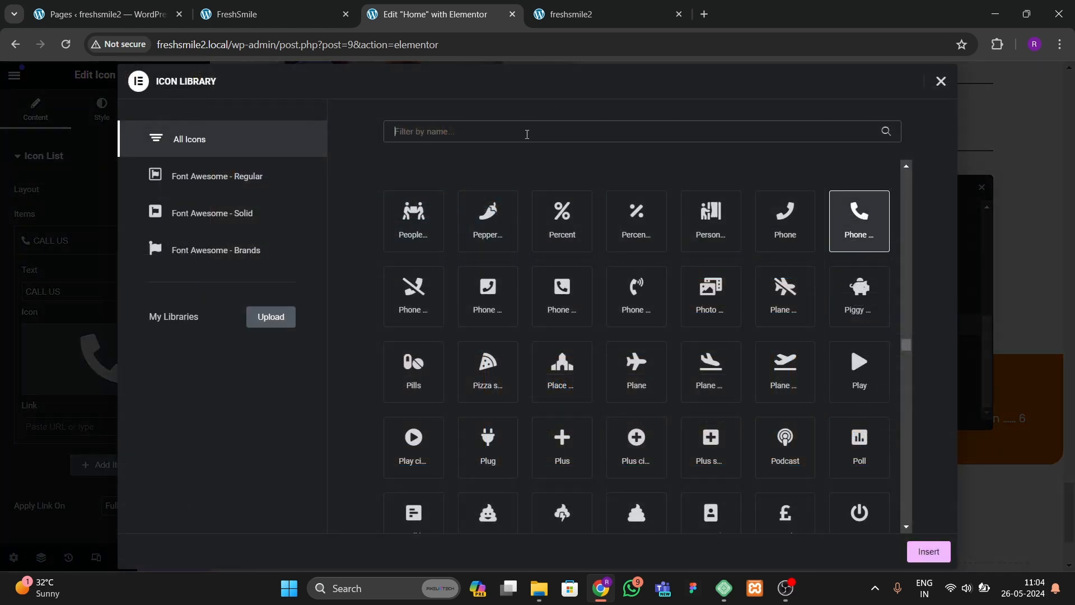
type("map")
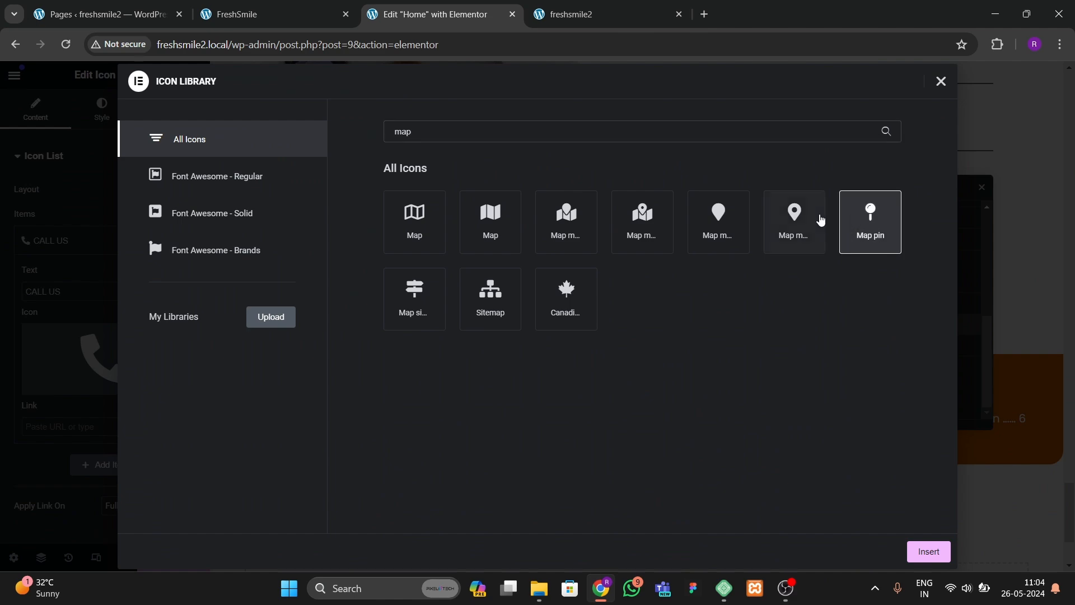
left_click(794, 219)
left_click(928, 551)
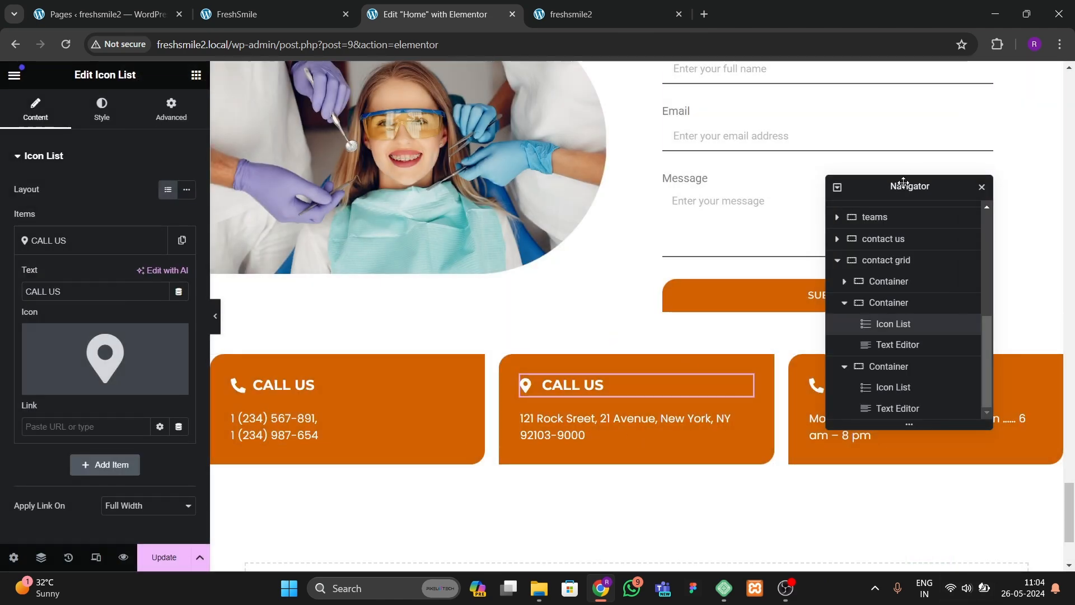
Step: Rename the second card's heading to LOCATION
left_click_drag(904, 185, 478, 190)
left_click(862, 383)
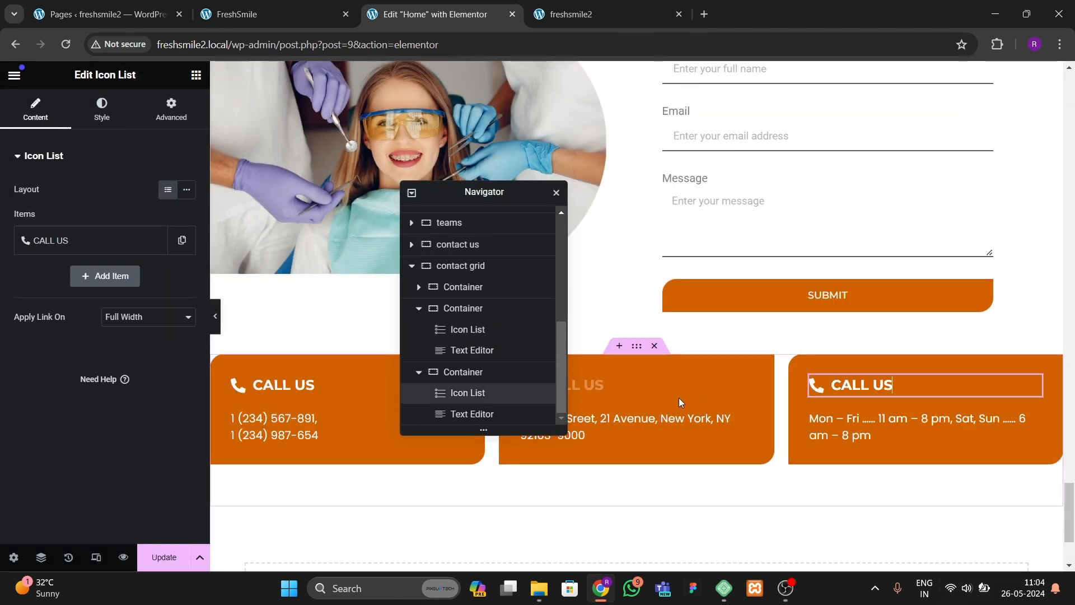
left_click(645, 383)
left_click(56, 240)
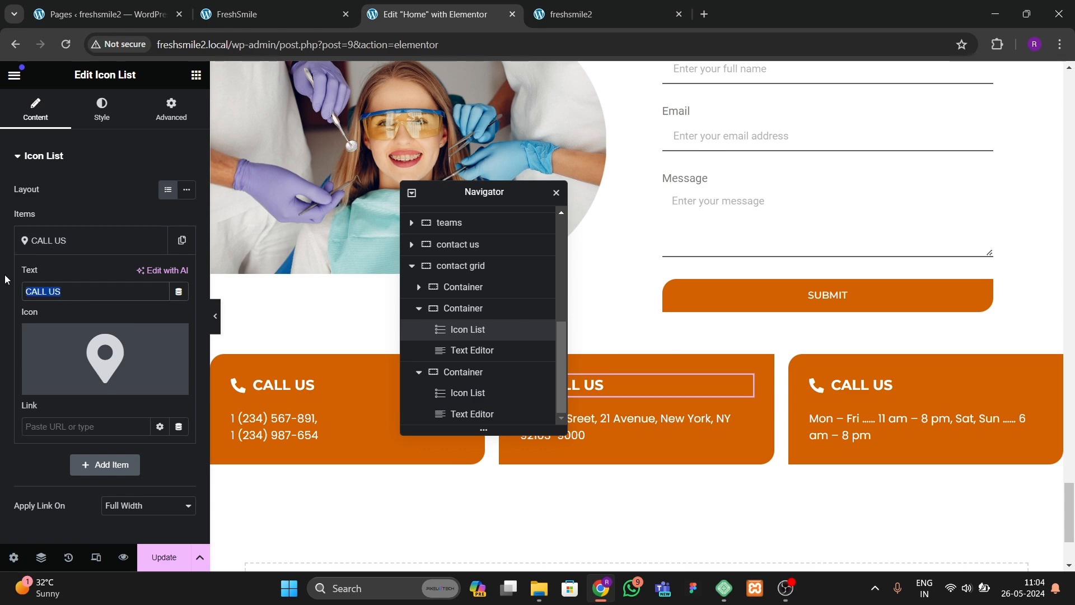
type("LOCATIOIN")
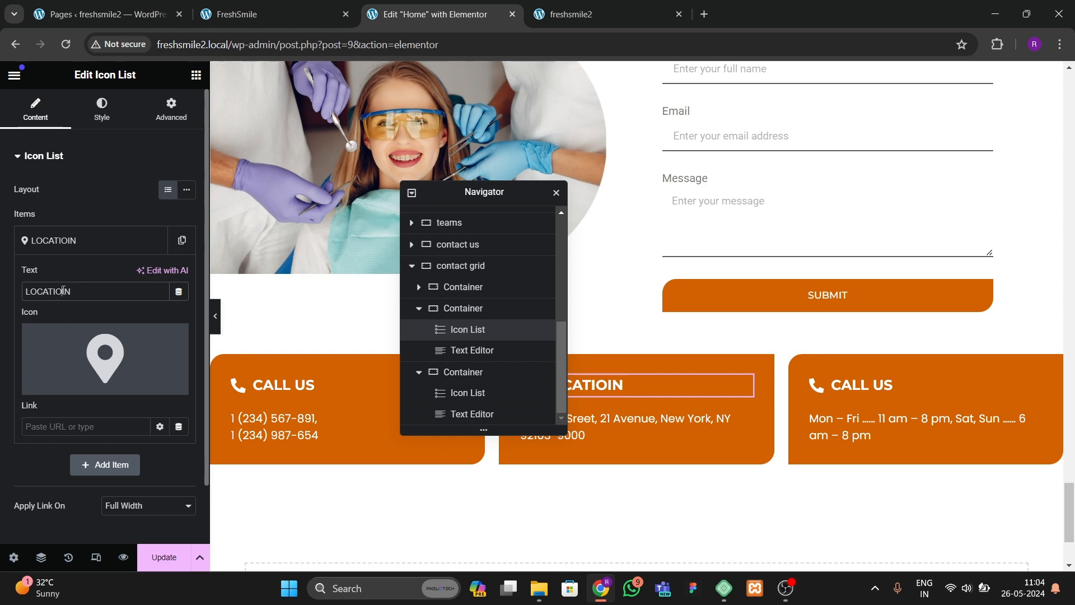
mouse_move(65, 374)
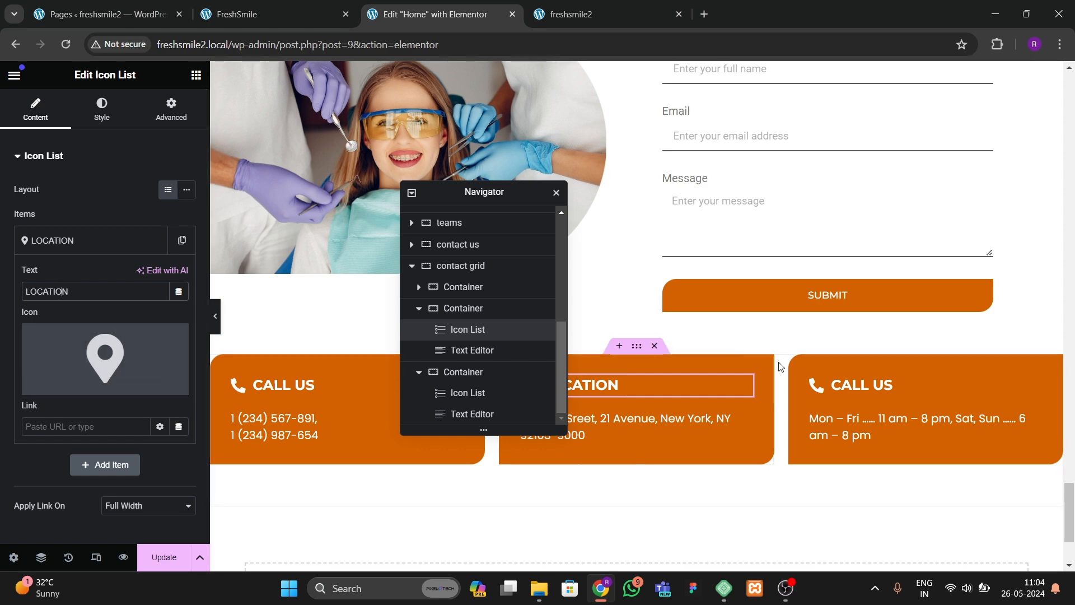
Step: Rename the third card's heading to TIMINGS
left_click(862, 384)
left_click(96, 240)
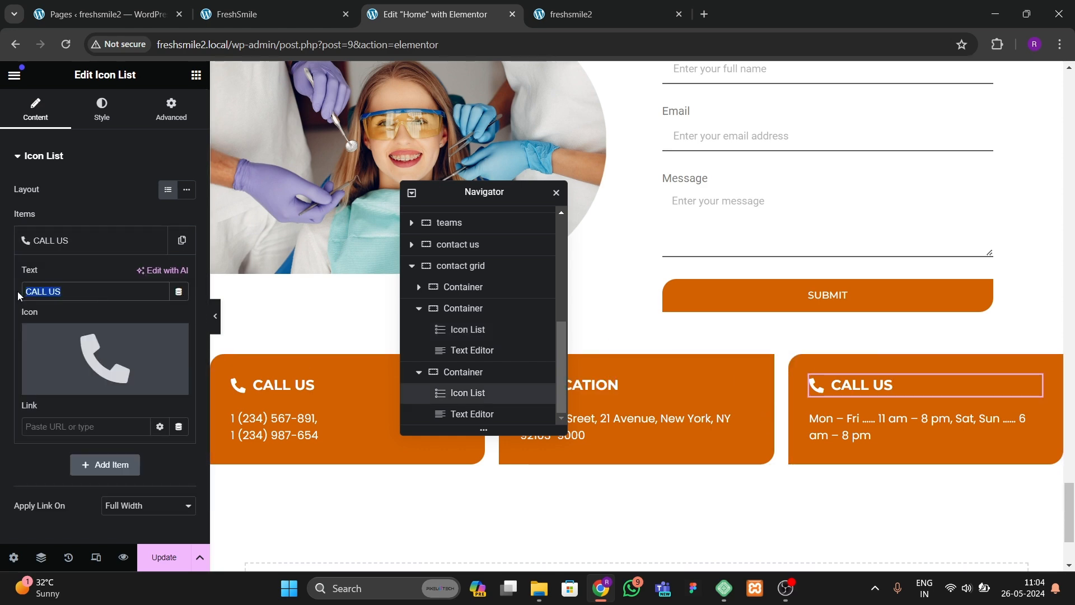
key("BackSpace")
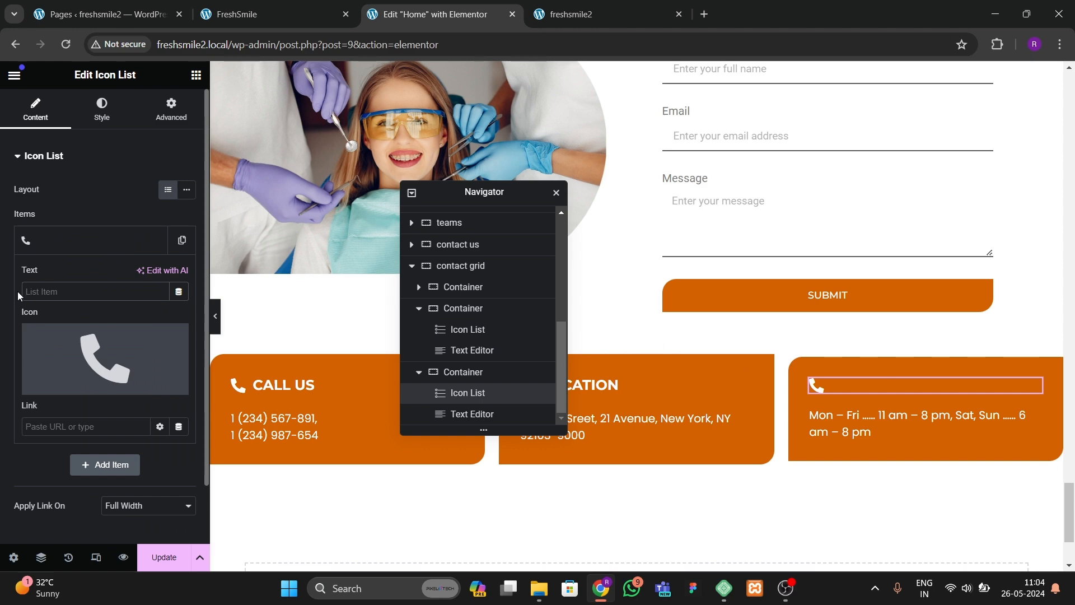
type("TIMINGS")
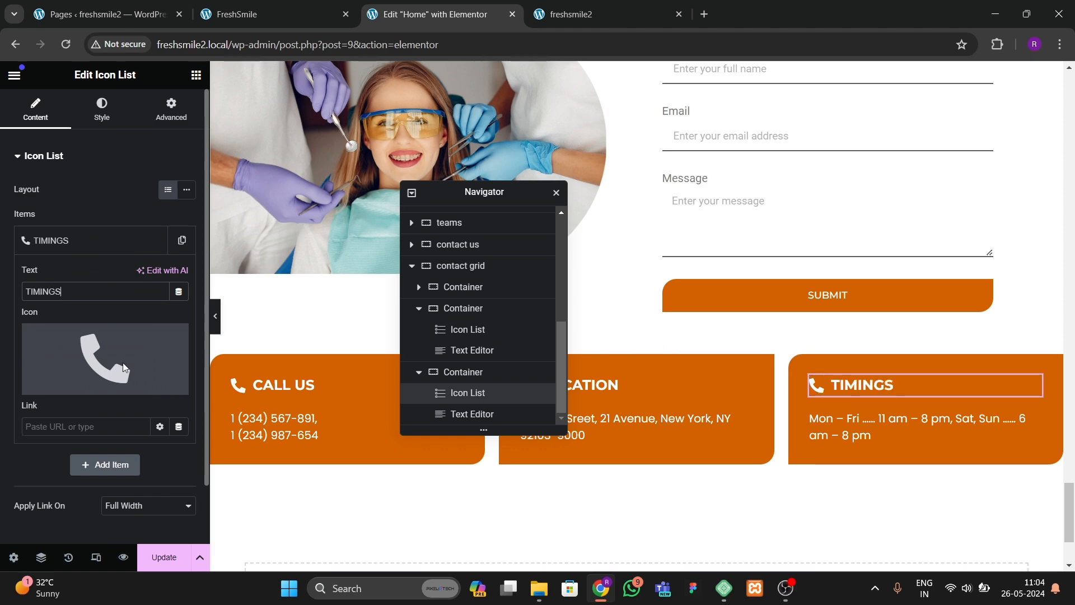
Step: Change the third card's icon to a clock icon from the icon library
left_click(119, 351)
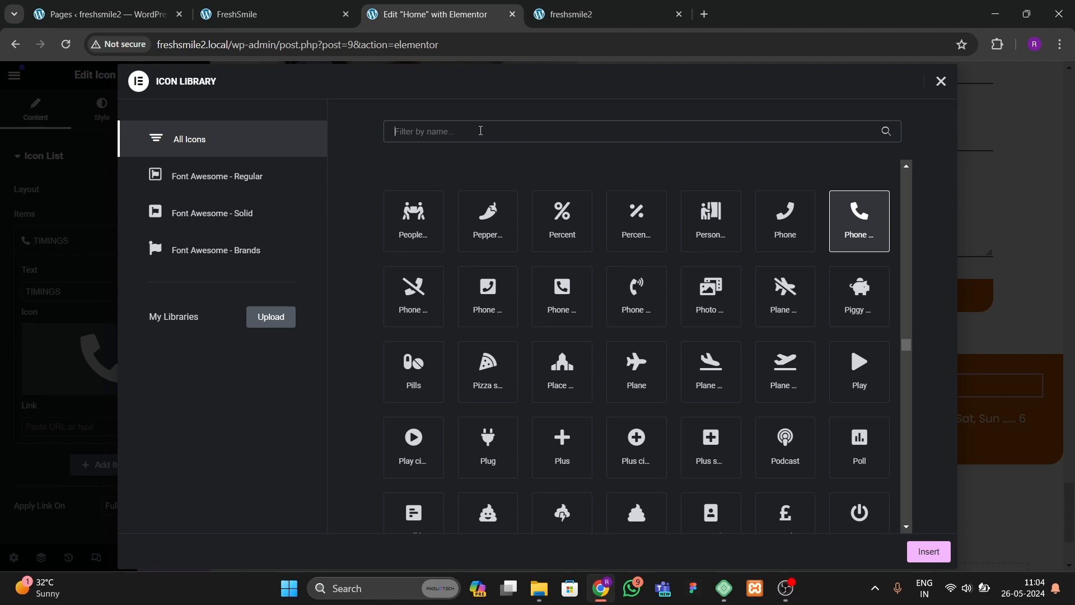
left_click(479, 131)
type("clock")
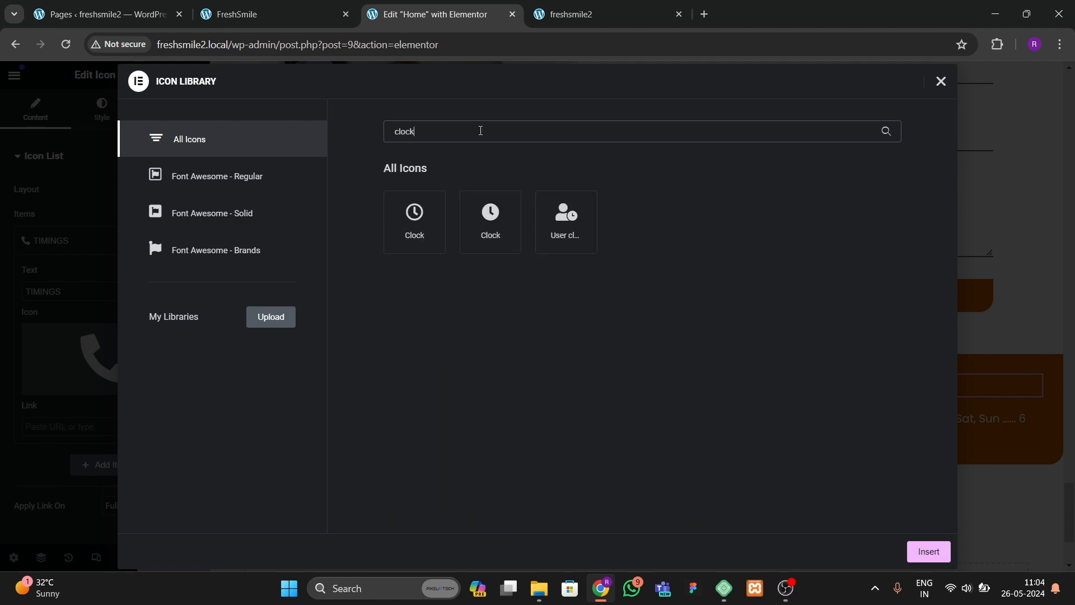
left_click(490, 221)
left_click(928, 551)
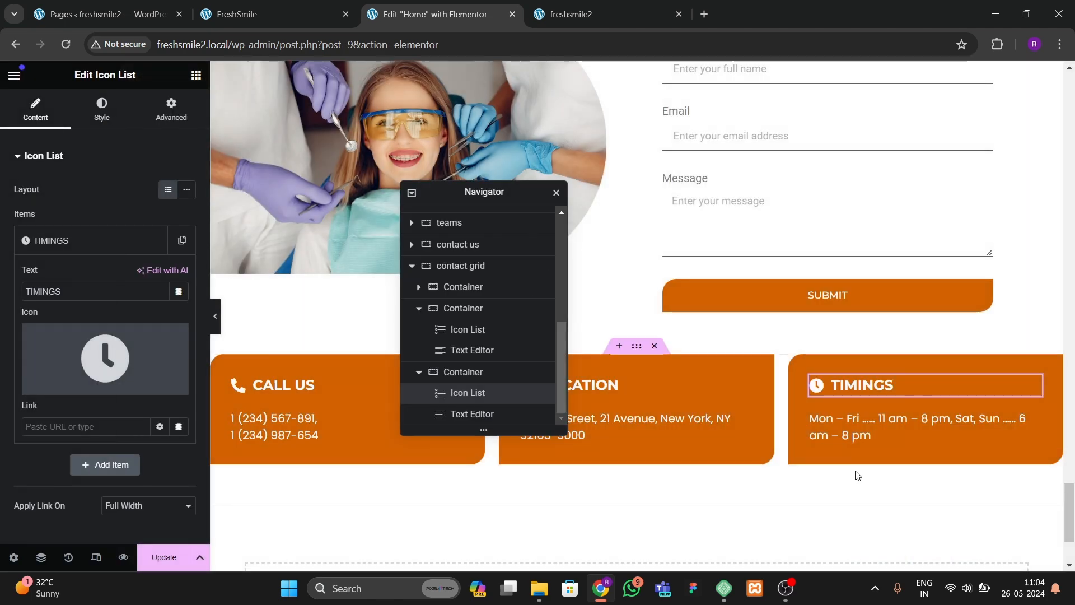
left_click(852, 443)
Step: Update the page and reload the freshsmile2 site to see the changes
left_click(593, 13)
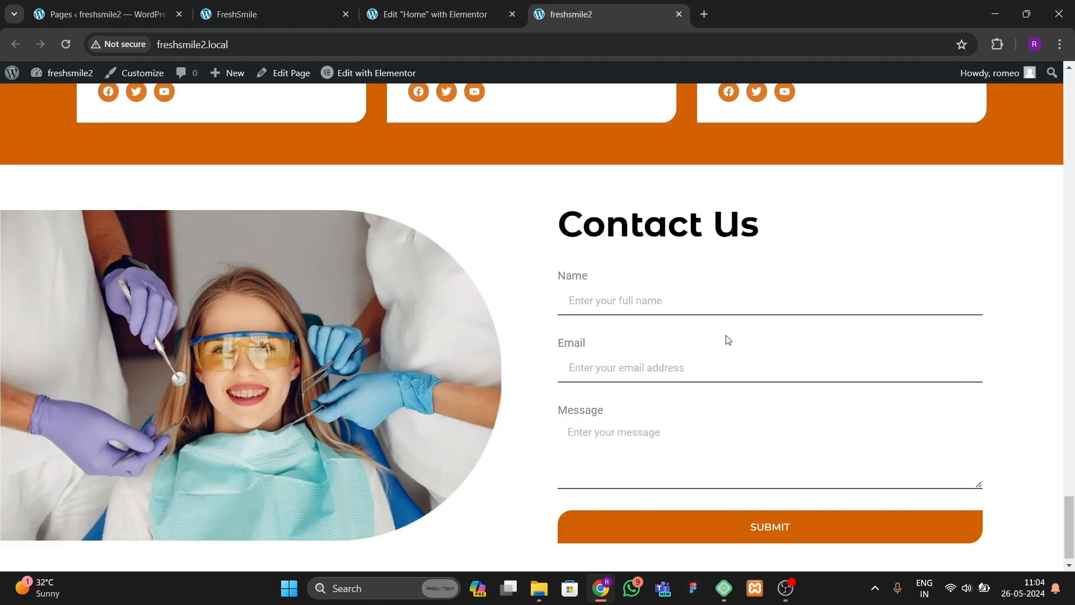
left_click(285, 16)
left_click(724, 289)
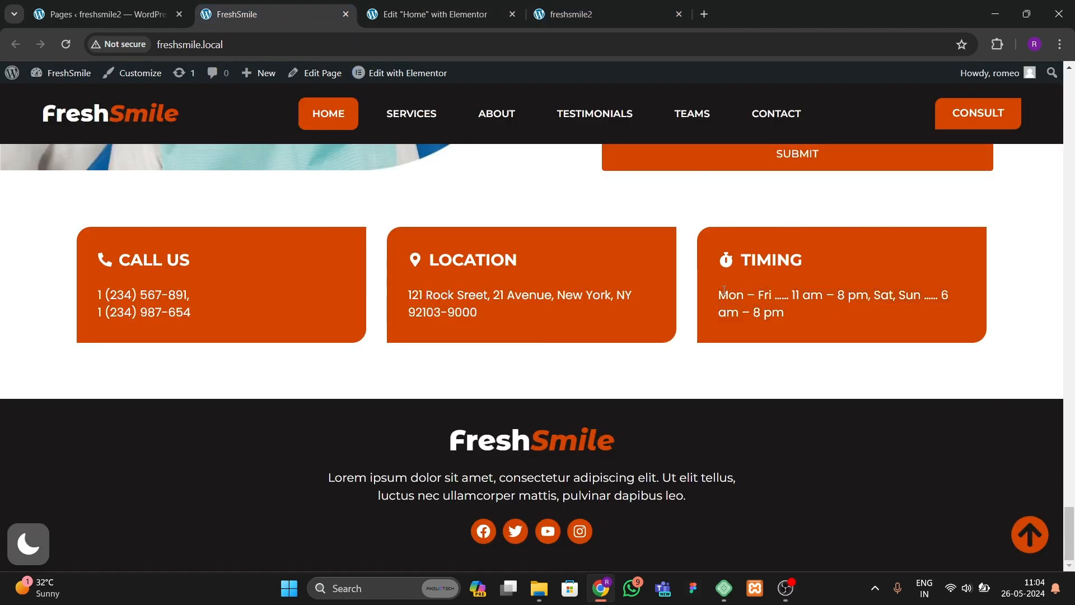
left_click(376, 25)
left_click(163, 552)
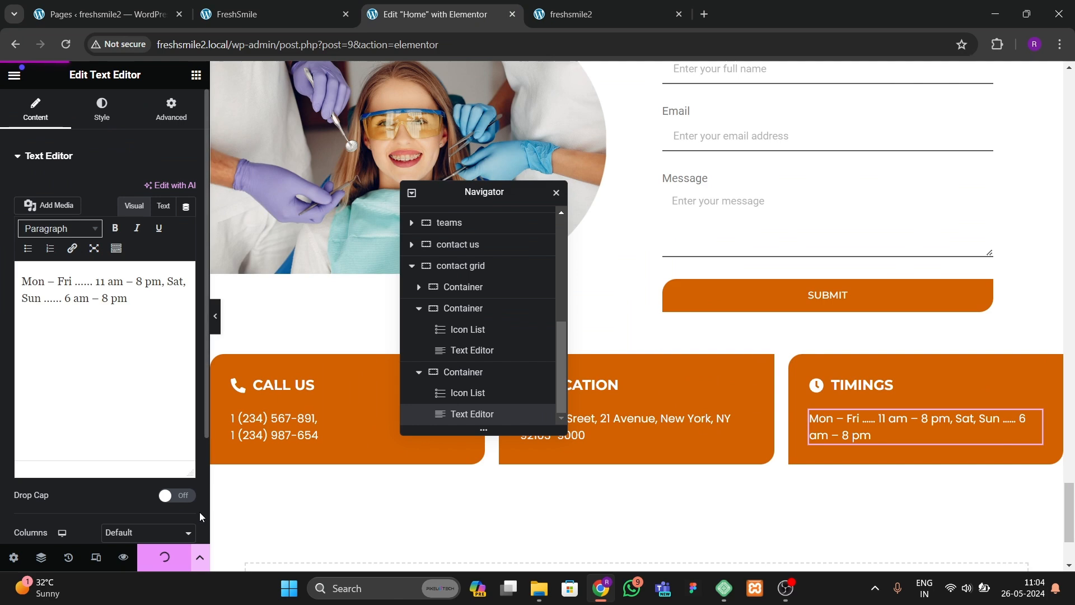
left_click(589, 27)
left_click(65, 43)
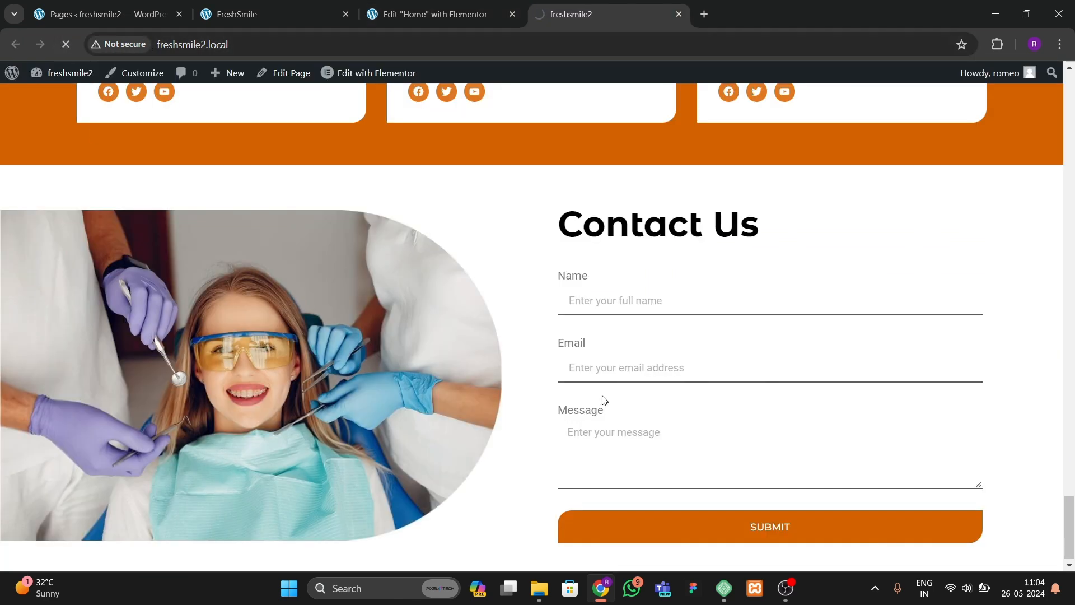
Step: Scroll through the live site to compare the contact cards with the reference design
scroll(471, 422, "down", 3)
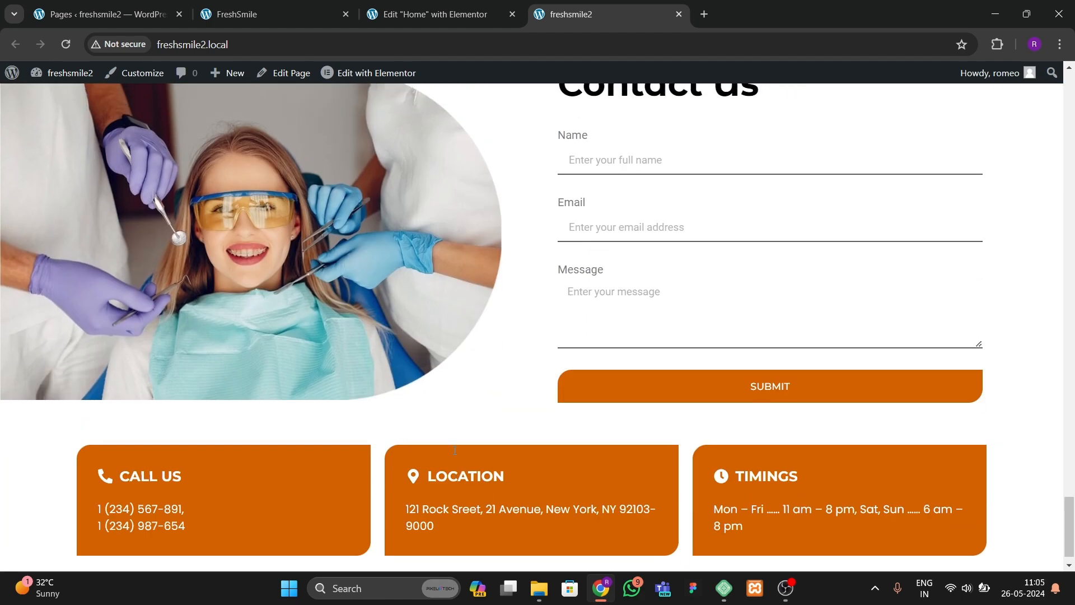
scroll(282, 488, "up", 15)
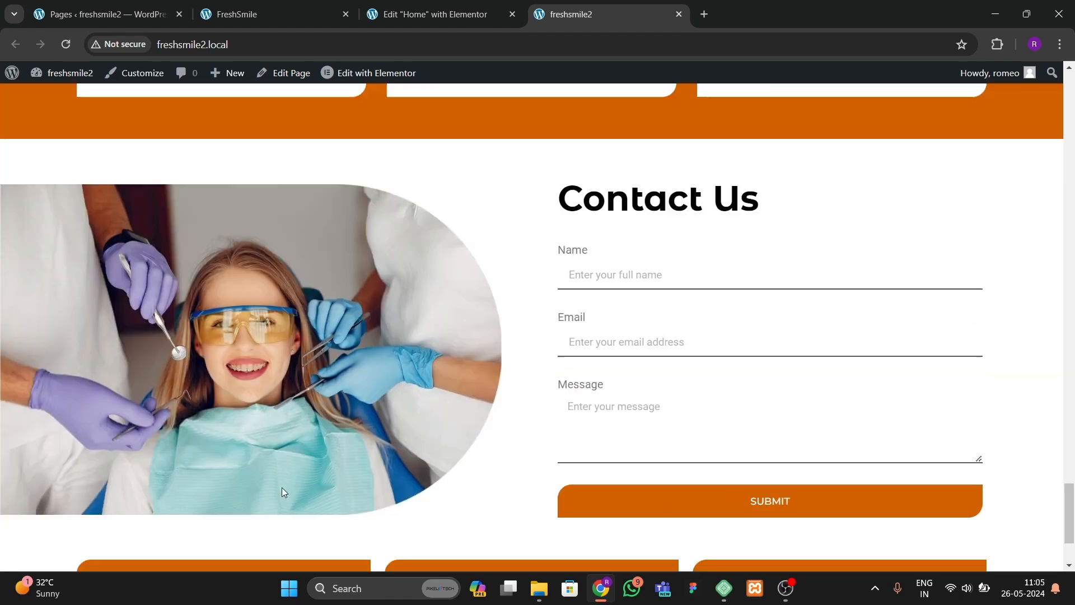
scroll(273, 502, "up", 10)
scroll(276, 504, "down", 10)
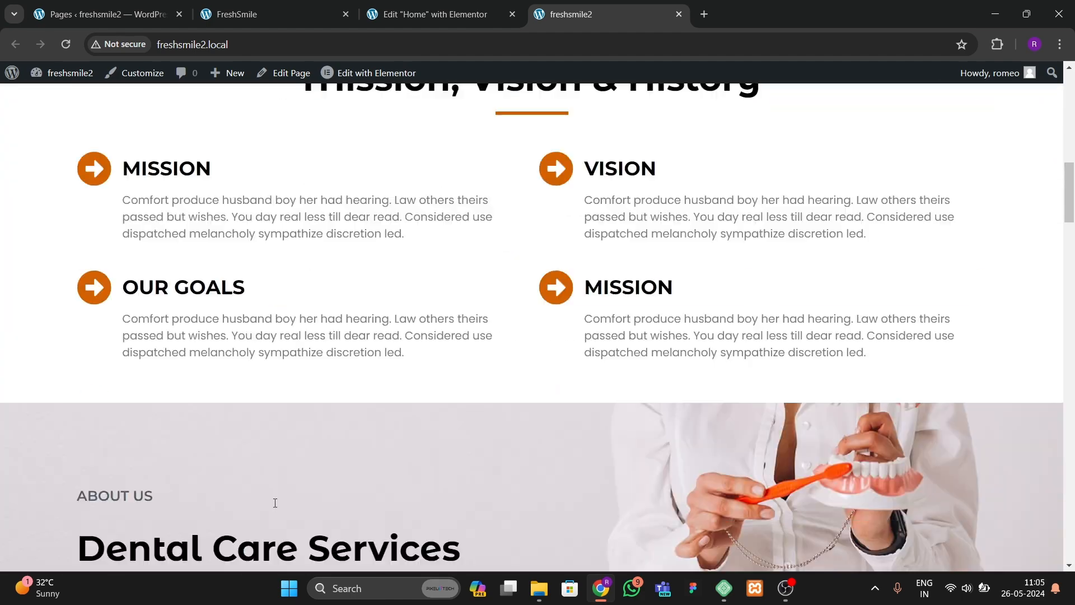
scroll(594, 342, "down", 4)
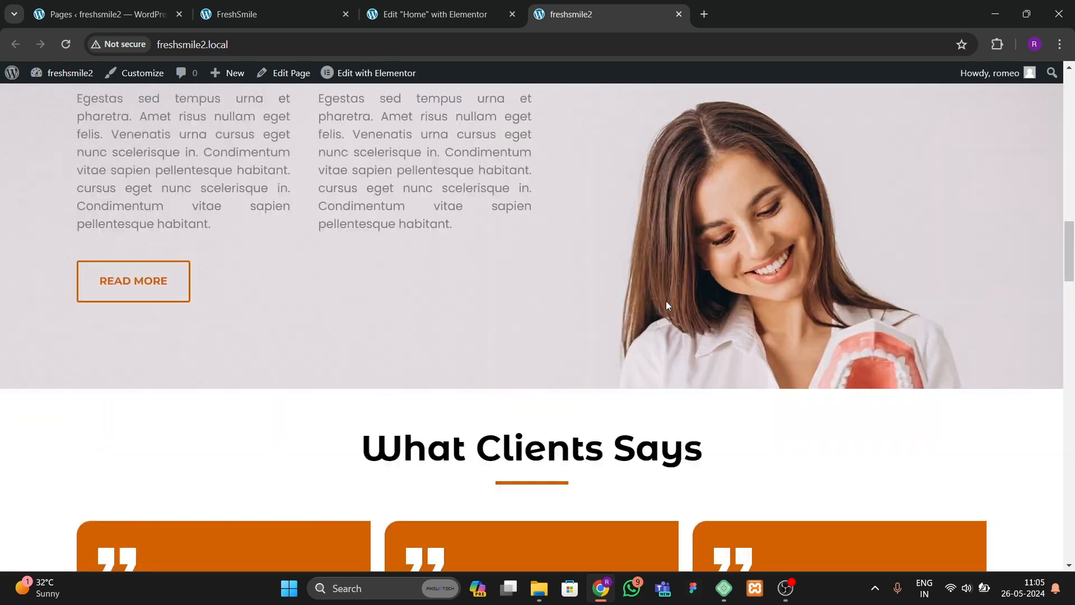
scroll(666, 301, "up", 10)
scroll(649, 320, "up", 4)
scroll(644, 324, "down", 12)
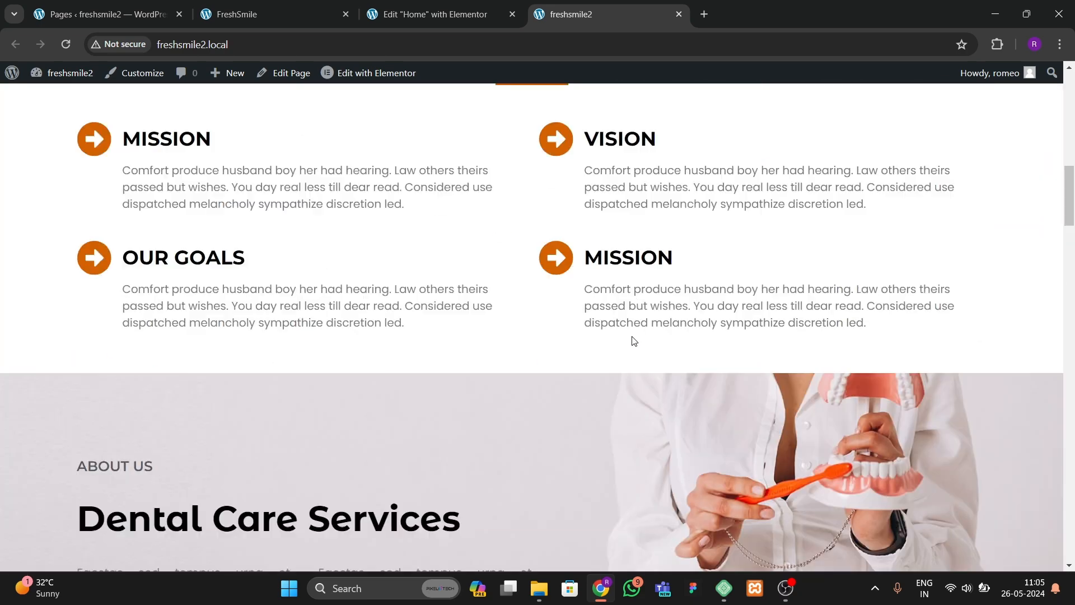
scroll(615, 351, "down", 15)
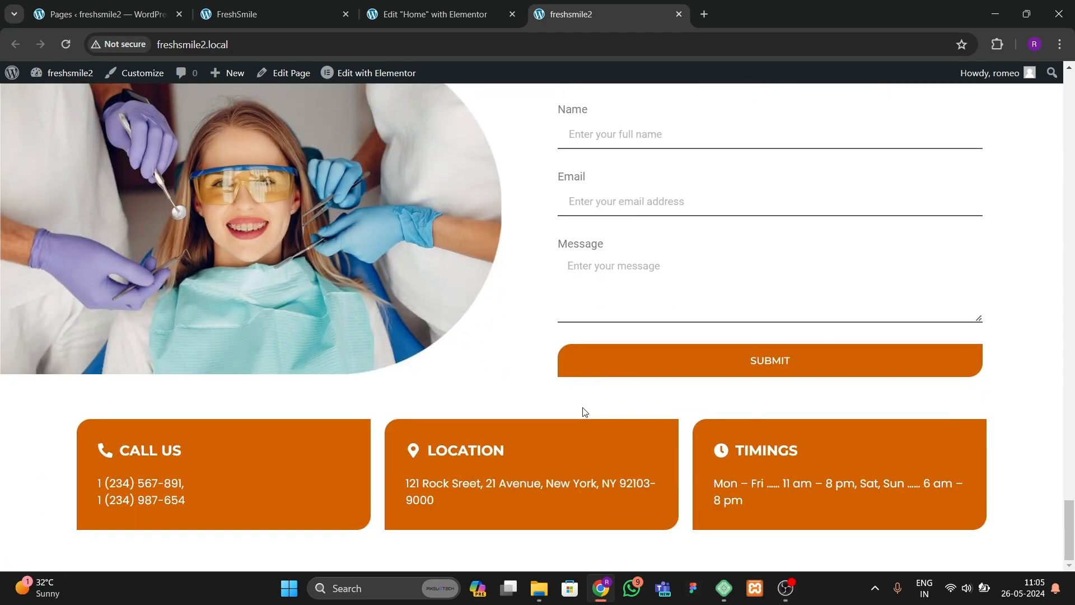
scroll(581, 413, "up", 7)
scroll(495, 319, "up", 3)
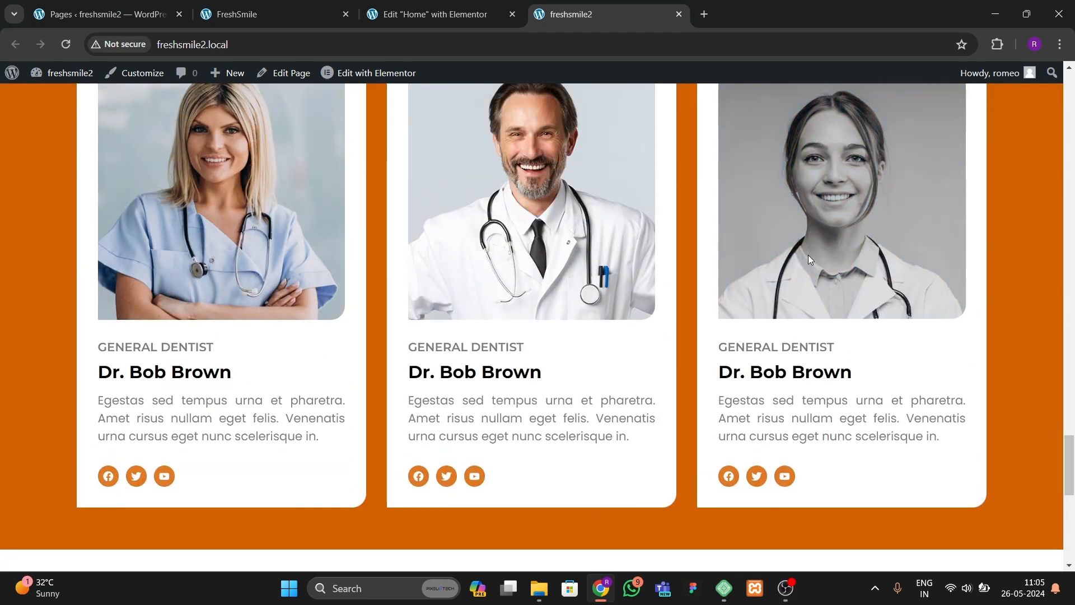
scroll(808, 254, "down", 9)
Step: Open the Saved Templates page from the WordPress admin in a new tab
left_click(299, 11)
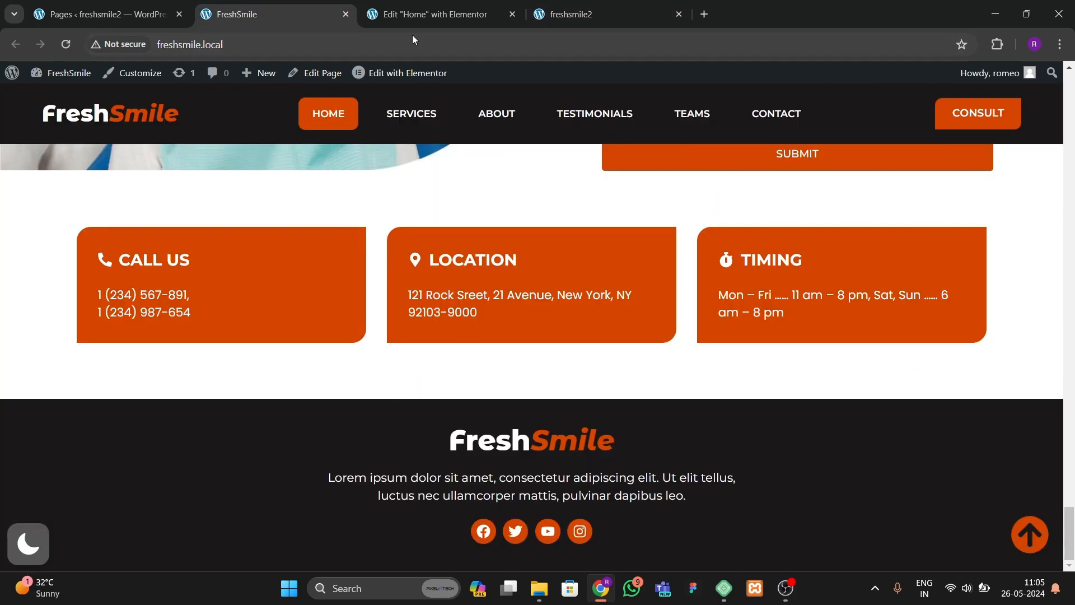
left_click(420, 14)
left_click(106, 14)
mouse_move(47, 312)
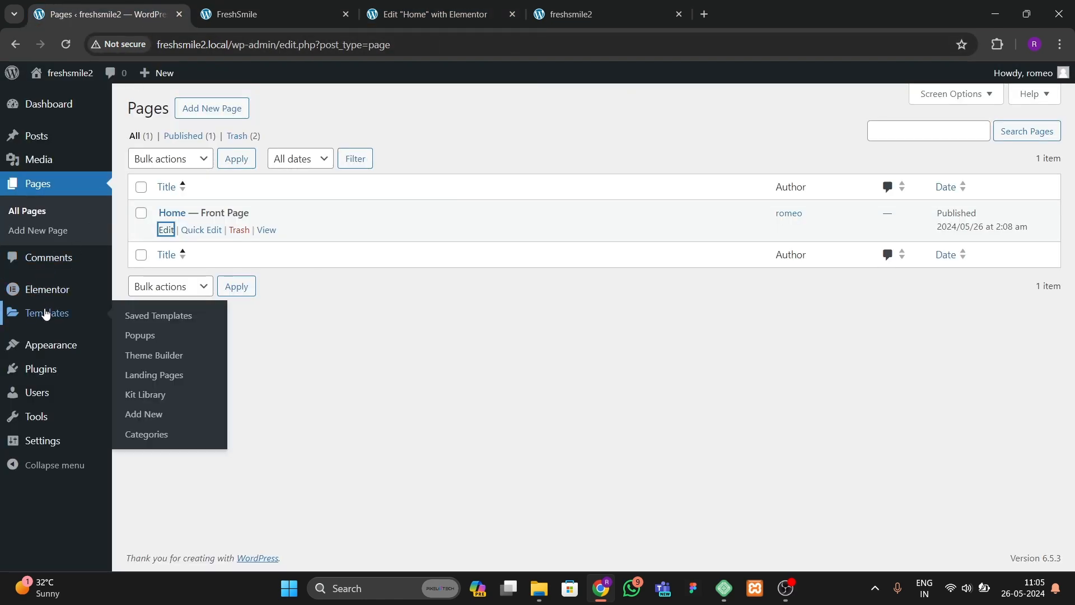
right_click(149, 358)
left_click(175, 359)
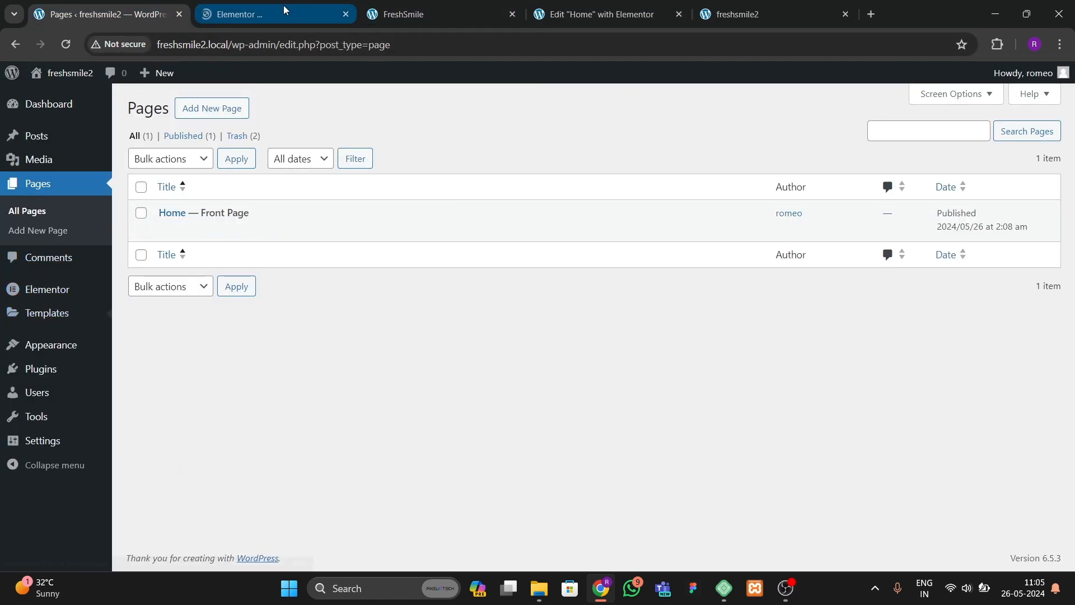
Step: Open the new footer template in the Elementor editor, glancing at the live site, and close the template library
left_click(280, 13)
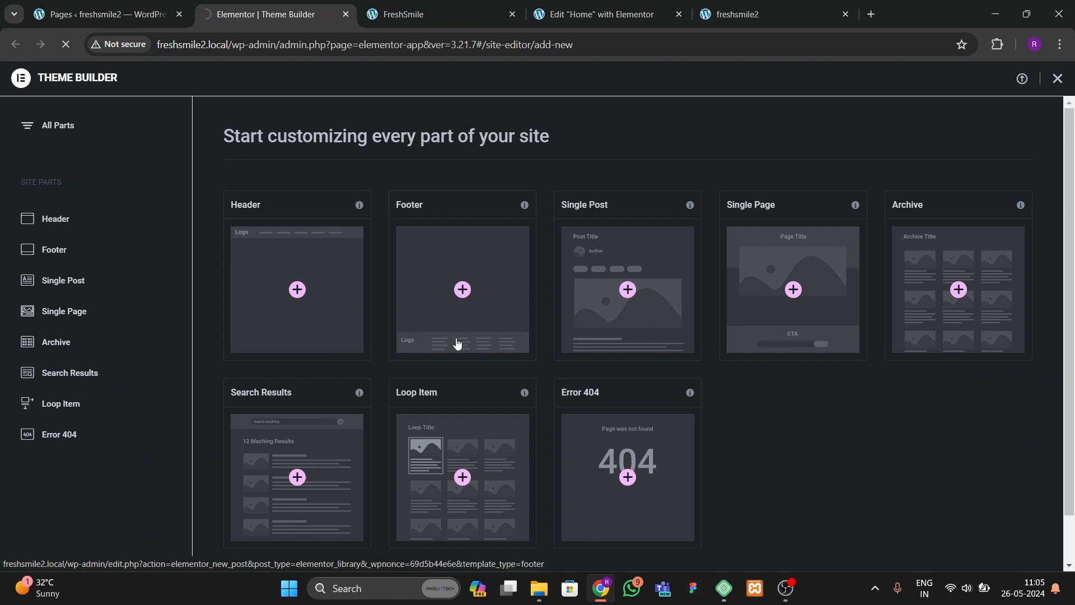
key("ctrl+Tab")
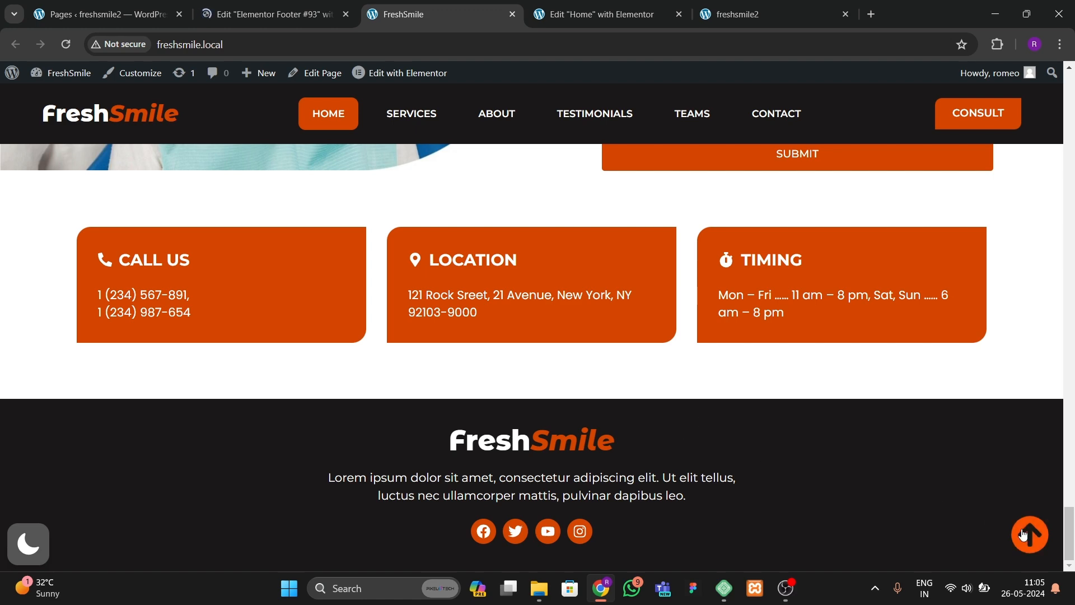
left_click(269, 14)
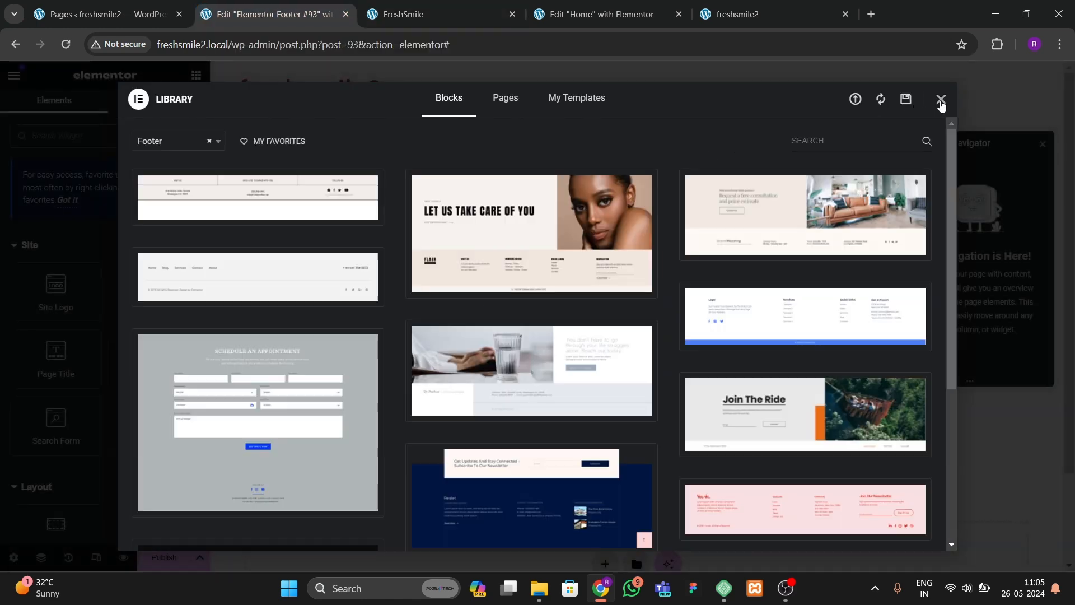
left_click(940, 99)
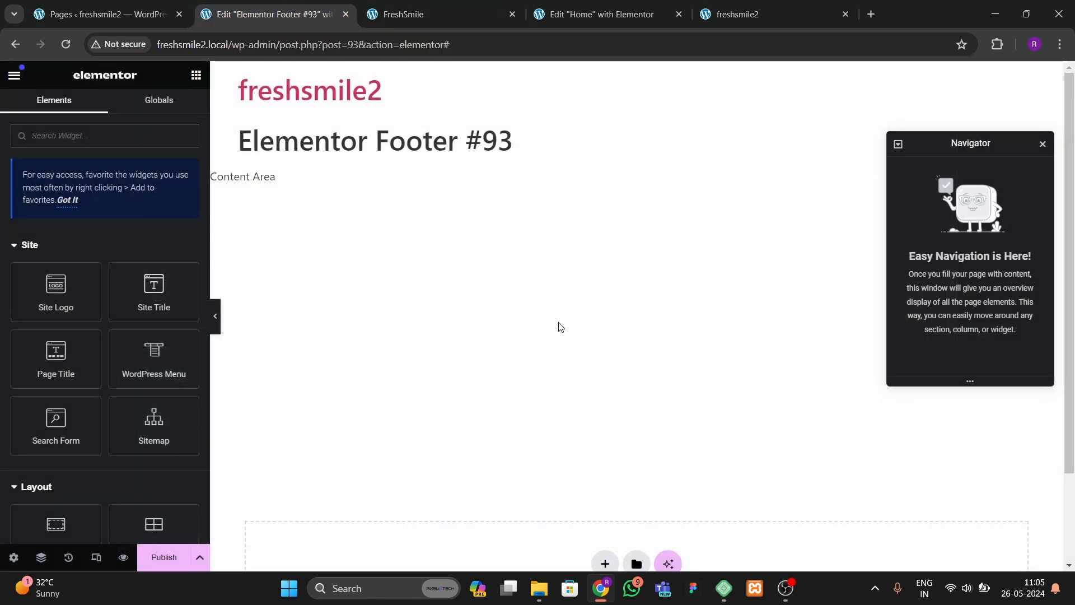
Step: Add a new Flexbox container to the footer template
scroll(639, 479, "down", 2)
left_click(605, 454)
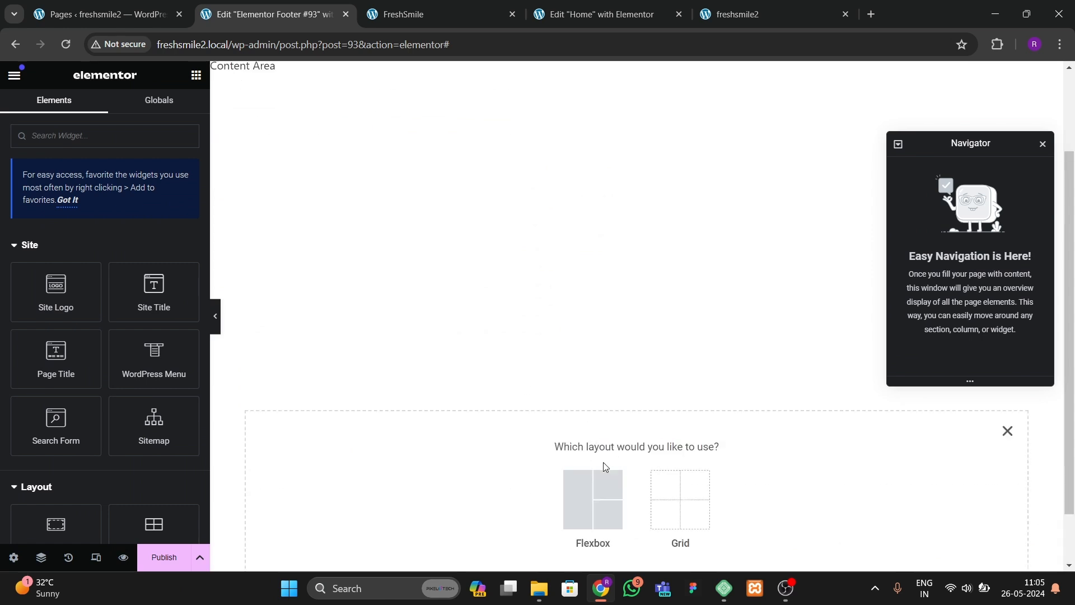
left_click(587, 487)
left_click(521, 485)
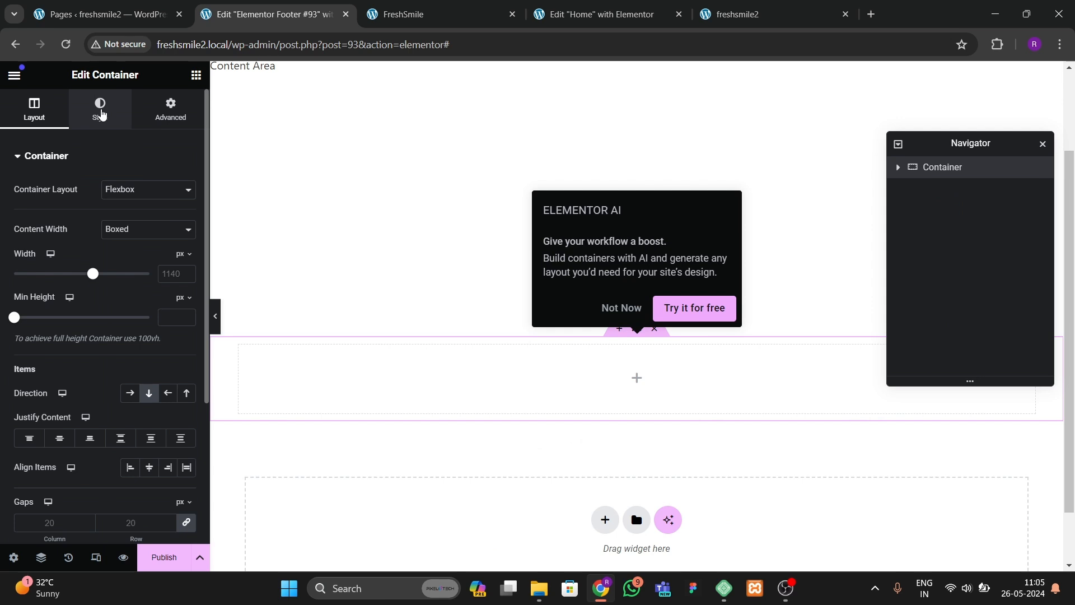
Step: Give the container a classic background color #242121 and save it as a new global color named black bg
left_click(101, 114)
left_click(33, 108)
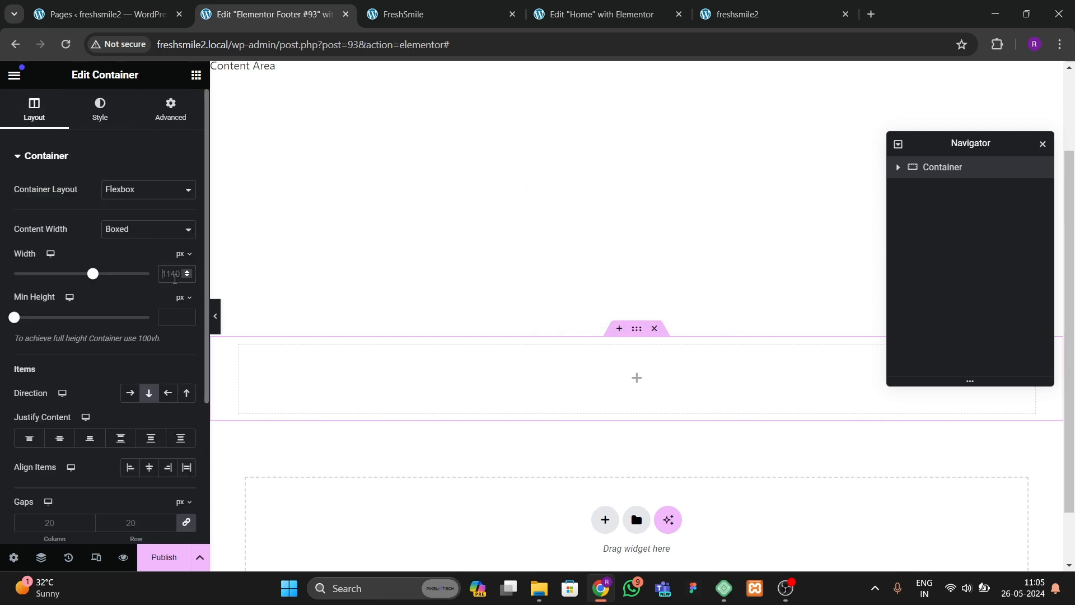
left_click(99, 109)
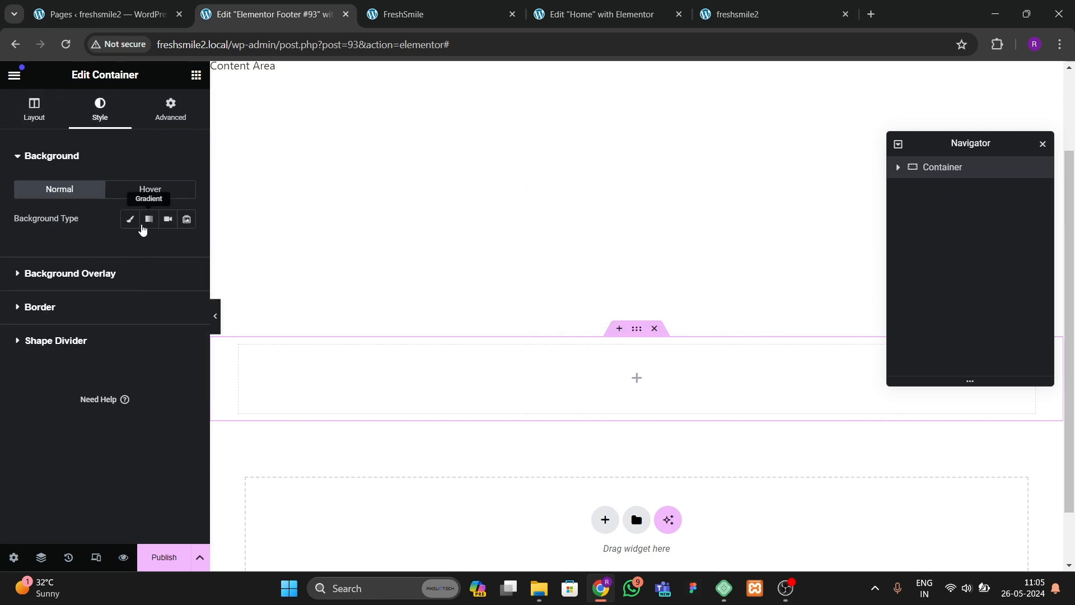
left_click(130, 218)
left_click(168, 248)
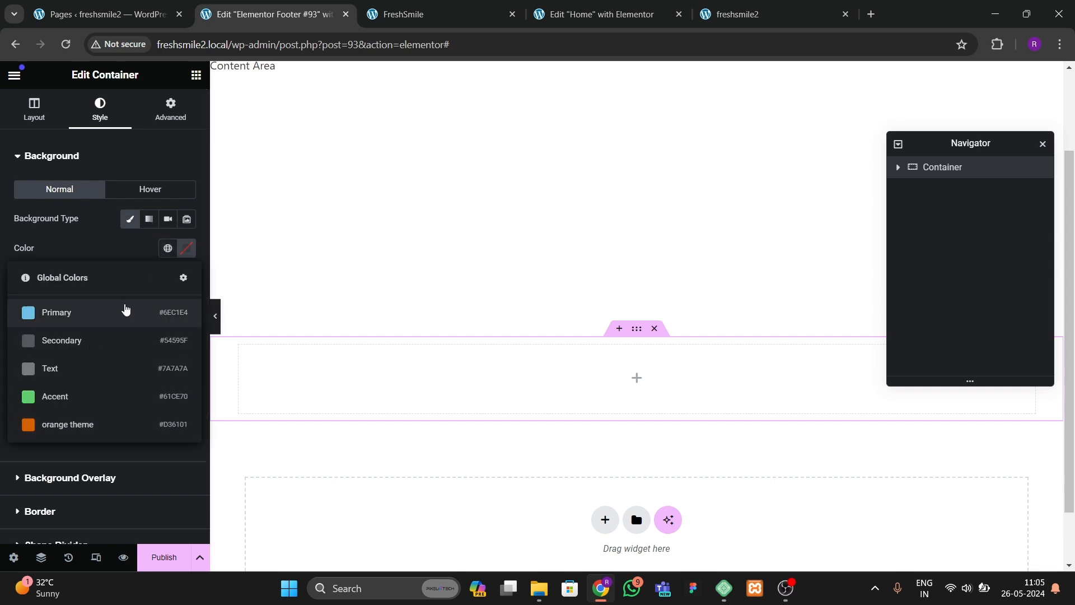
left_click(186, 248)
left_click_drag(216, 375, 116, 395)
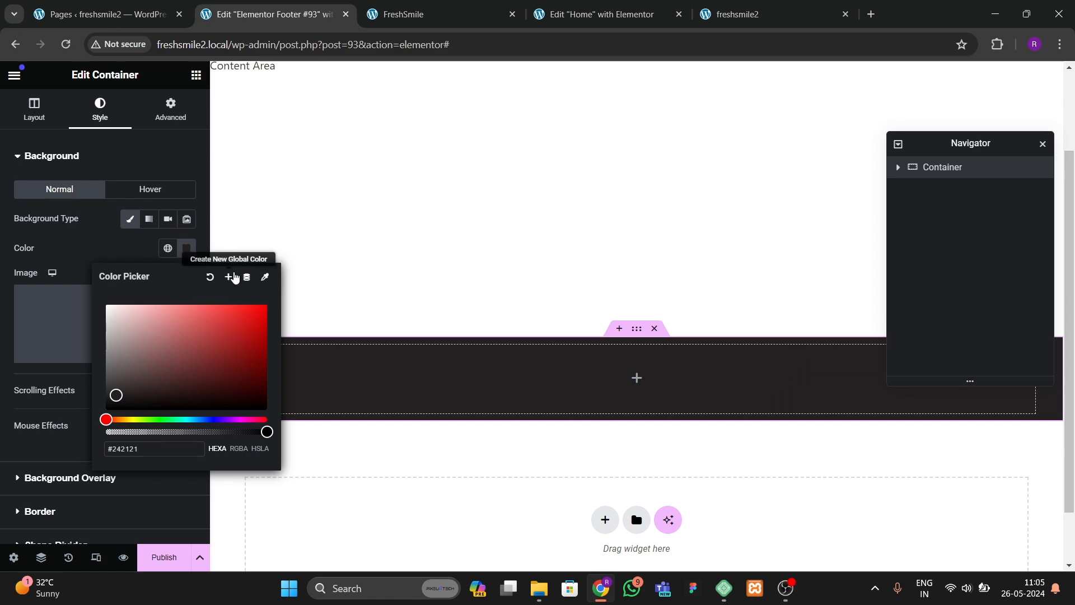
left_click(228, 277)
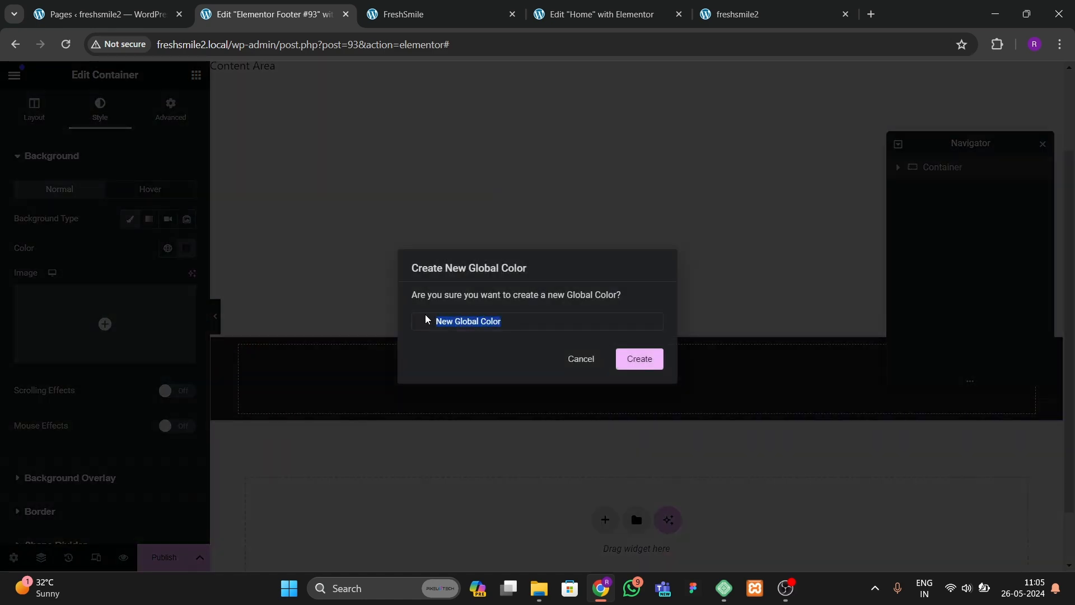
type("black bg")
key("Return")
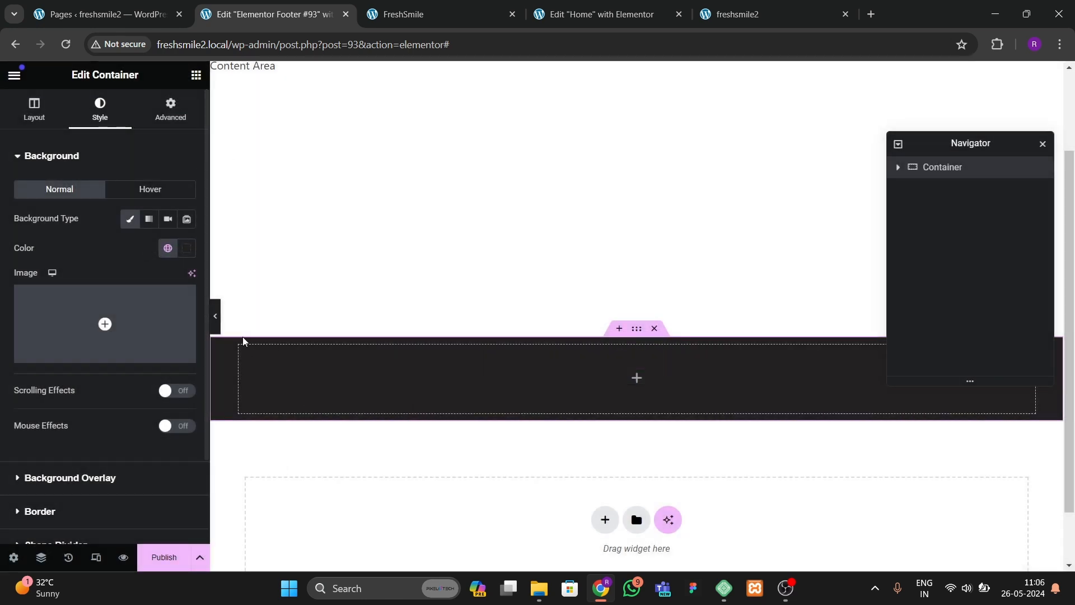
Step: Unlink the container's padding and set top and bottom padding to 50 px
left_click(170, 110)
left_click(184, 263)
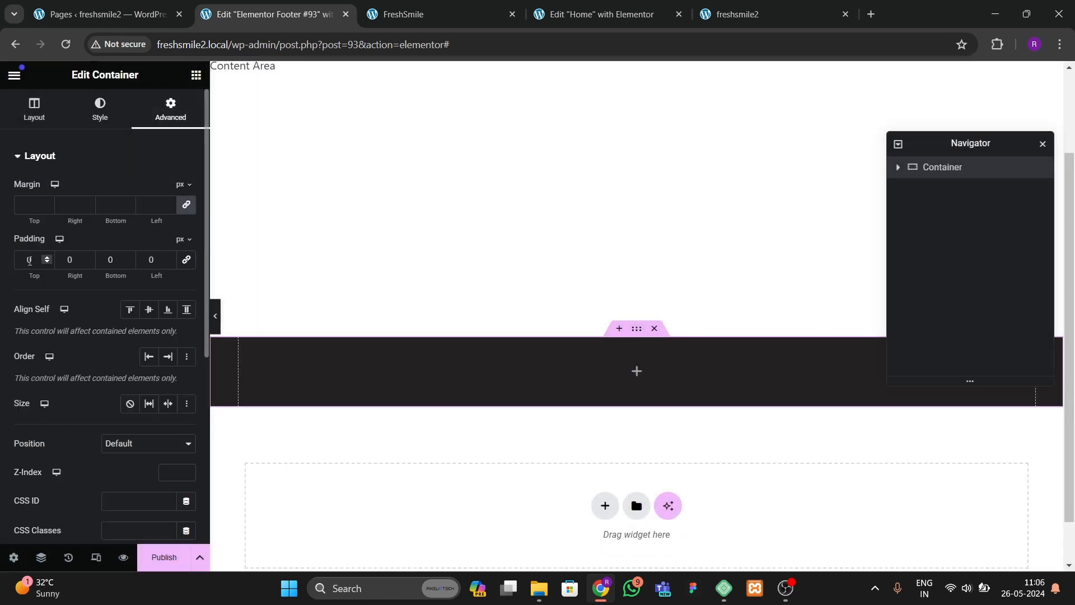
left_click(28, 260)
type("3")
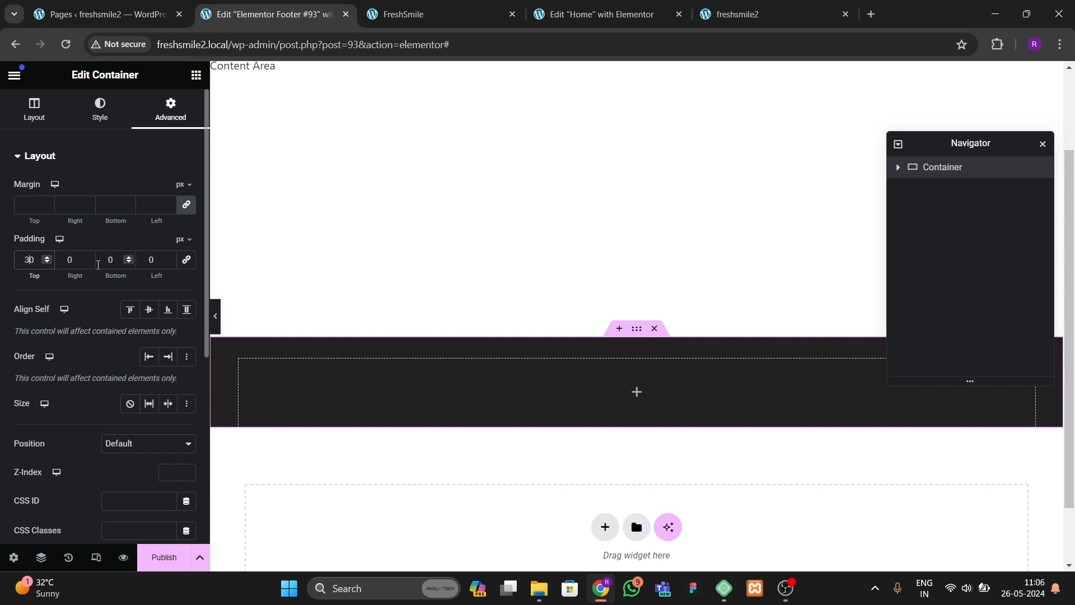
type("3")
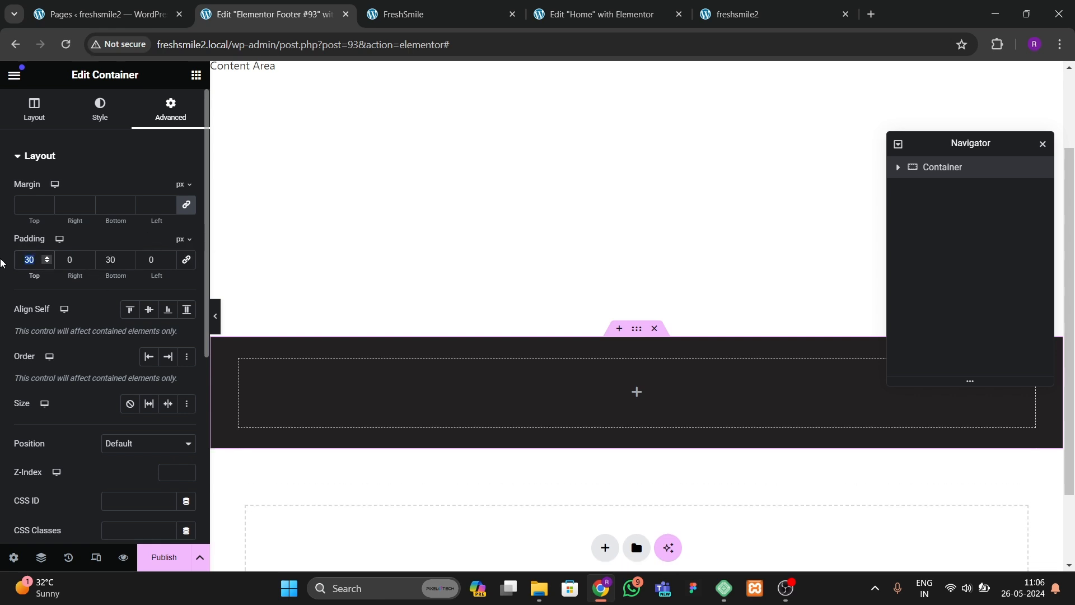
type("50")
double_click(128, 262)
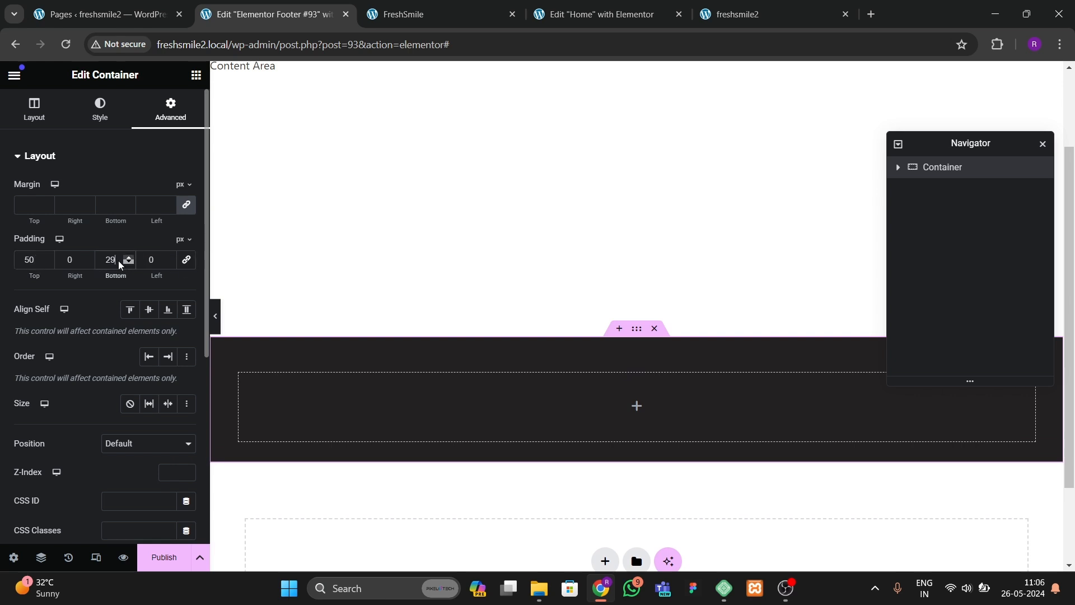
left_click(119, 262)
key("BackSpace")
key("BackSpace")
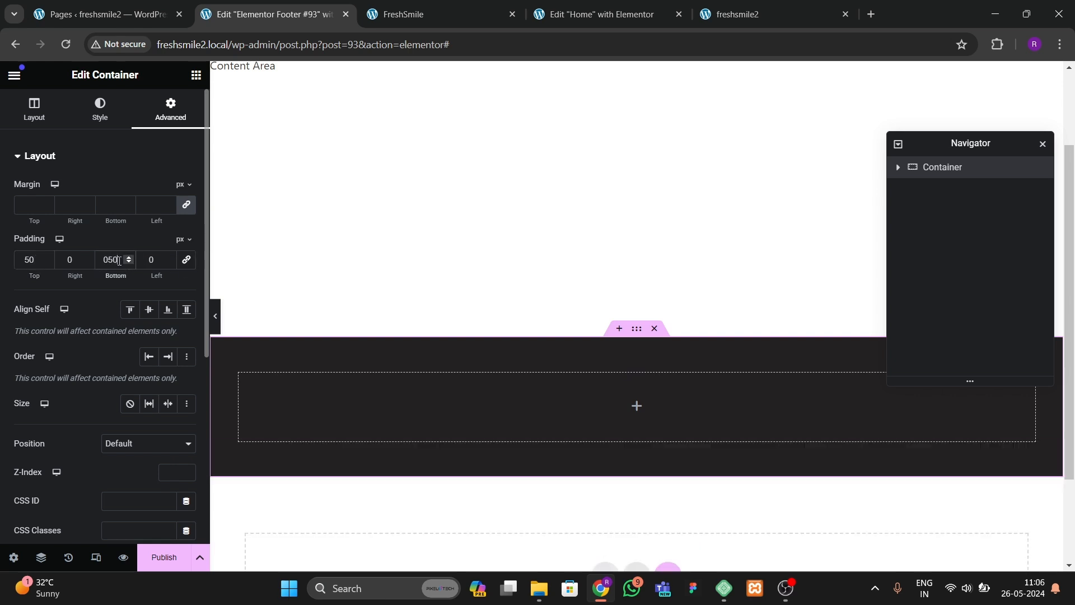
Step: Add a Heading widget into the footer container
left_click(196, 75)
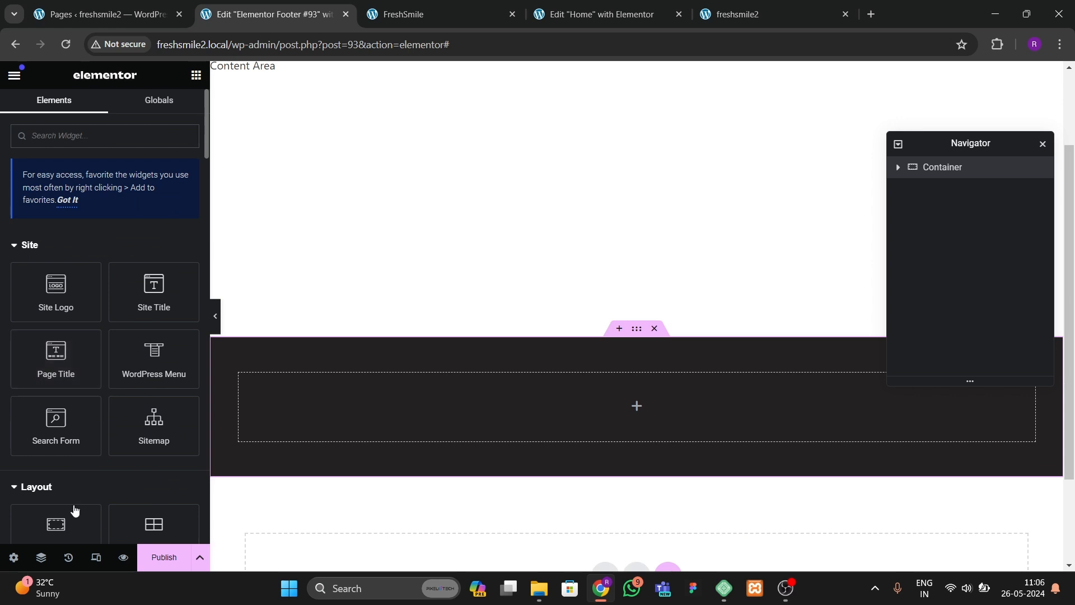
scroll(139, 401, "down", 3)
left_click_drag(84, 459, 513, 409)
Step: Select the footer container and center its items
left_click(634, 330)
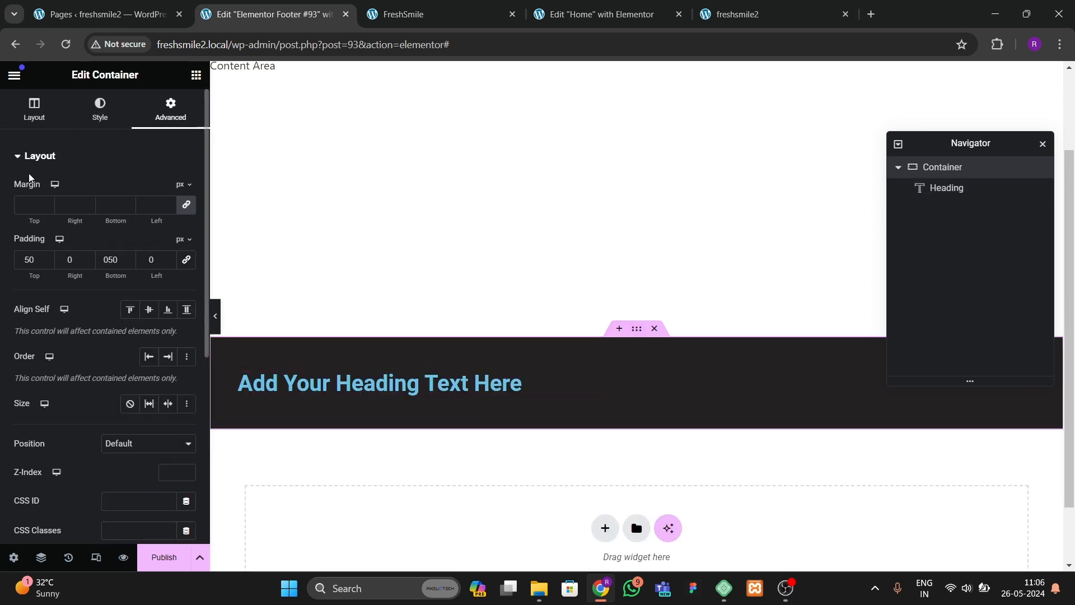
left_click(35, 110)
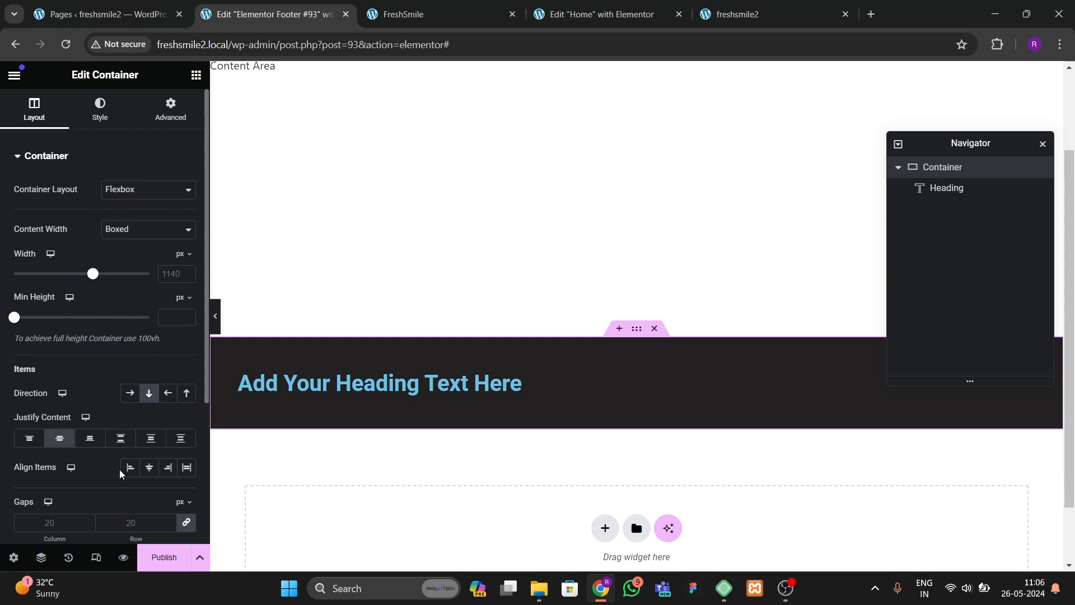
left_click(148, 467)
Step: Set the heading title to Fresh<span style="color:">Smile</span>, wrapping Smile in a span with an inline color style
left_click(509, 382)
left_click_drag(124, 211, 1, 204)
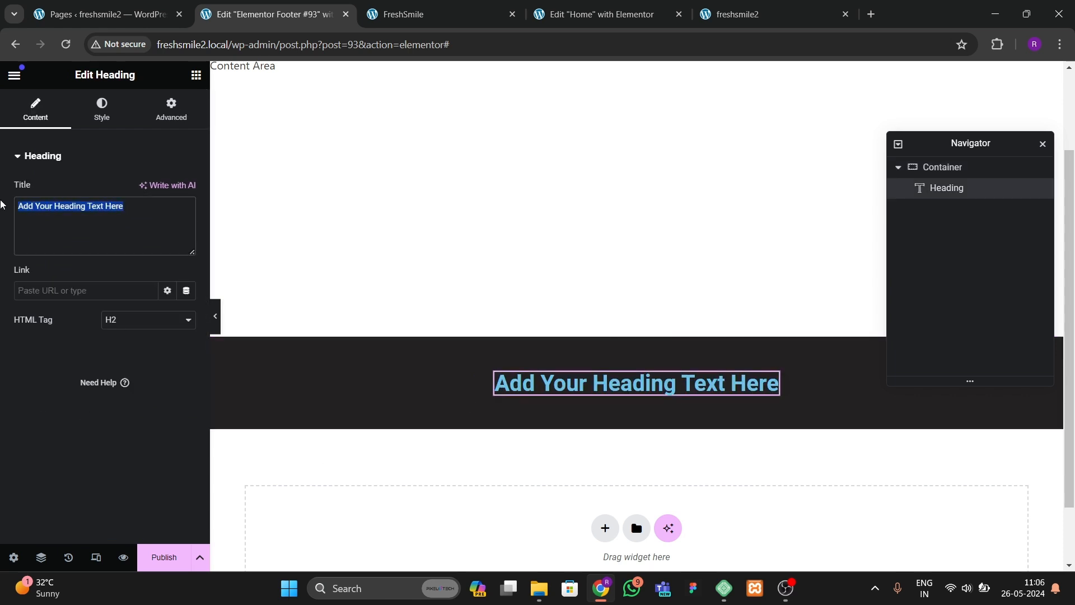
type("FreshSmile")
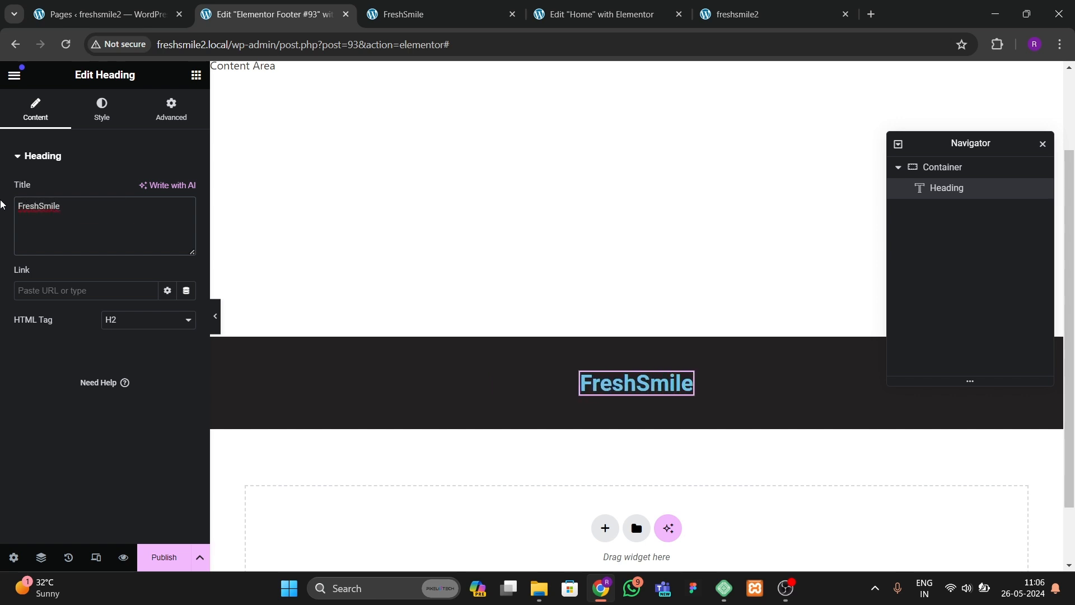
type("<sp")
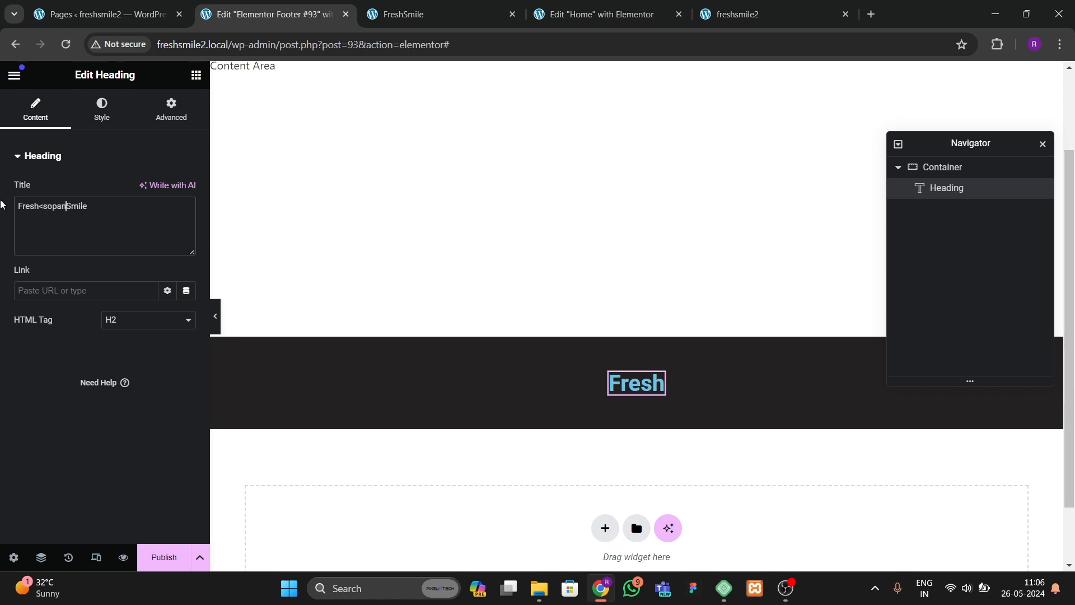
type("an>")
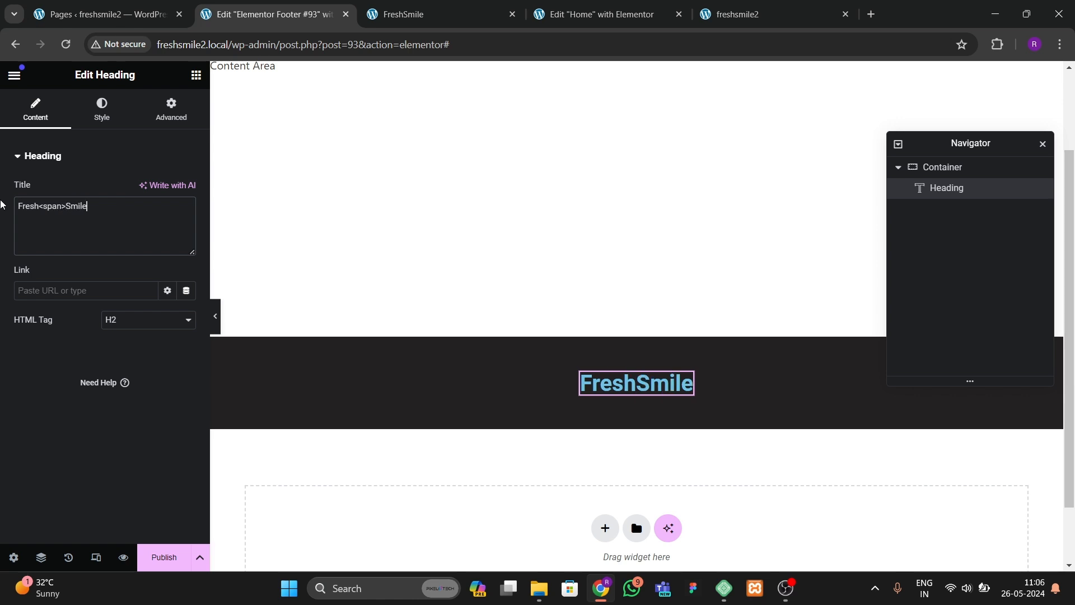
type("</span")
type("\"\"")
key("Left")
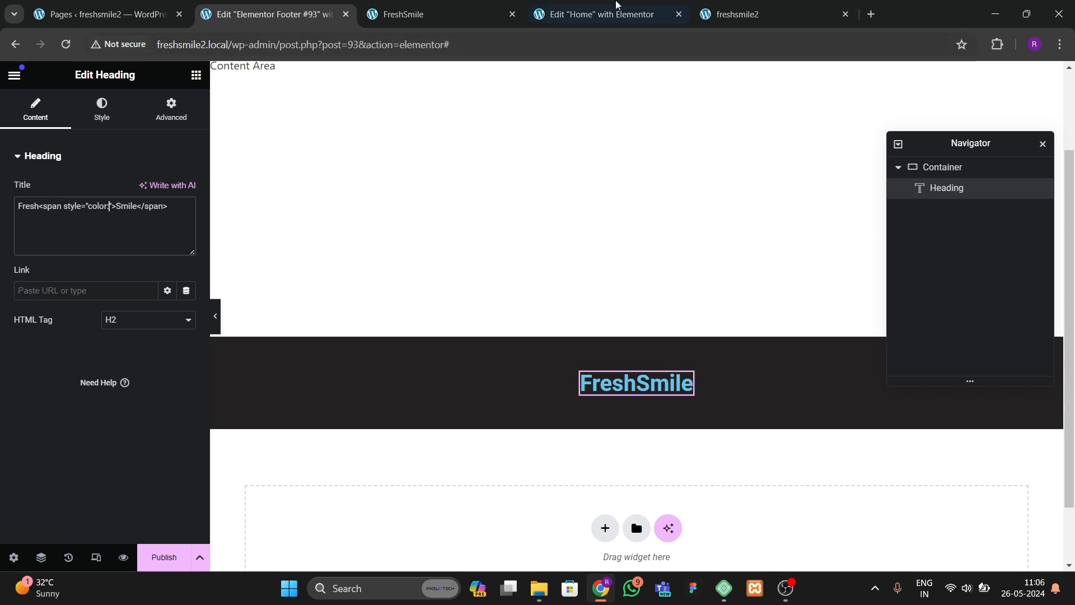
Step: Check the orange background color of a contact card container in the Home page editor
left_click(615, 13)
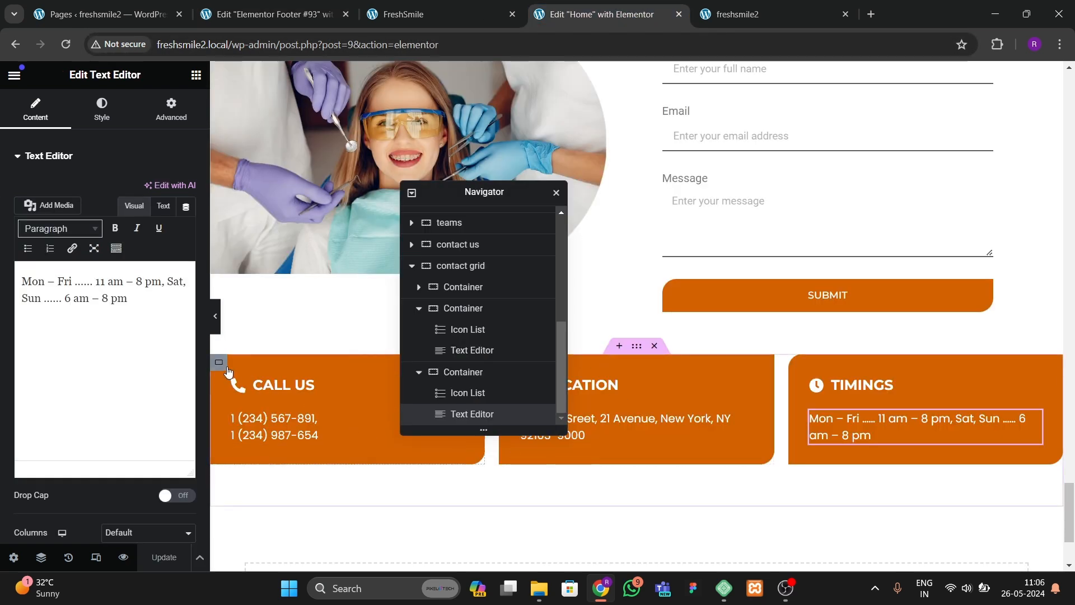
left_click(226, 366)
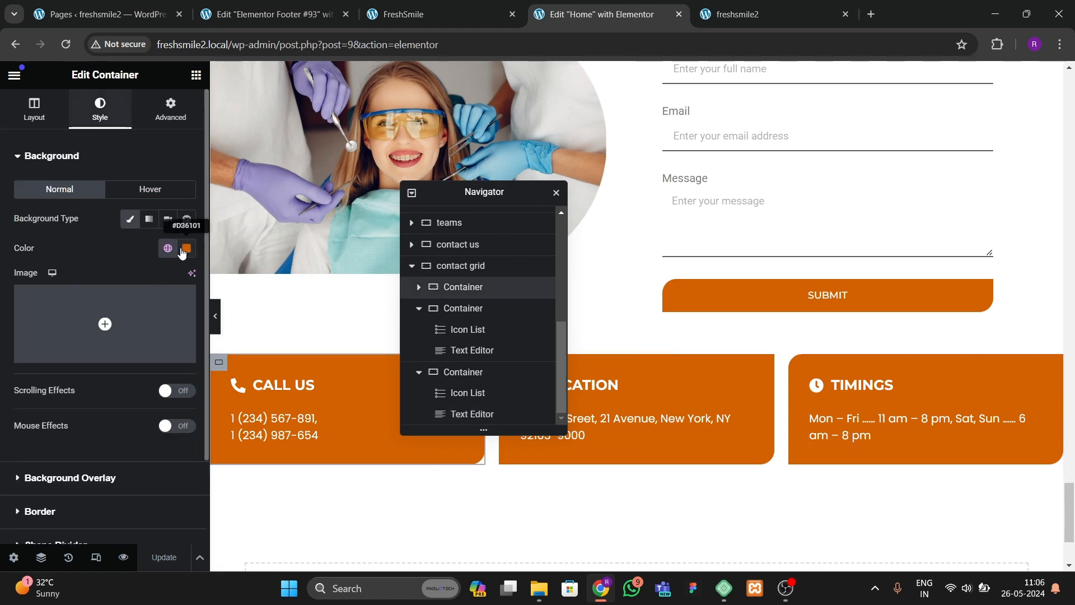
key("ctrl+2")
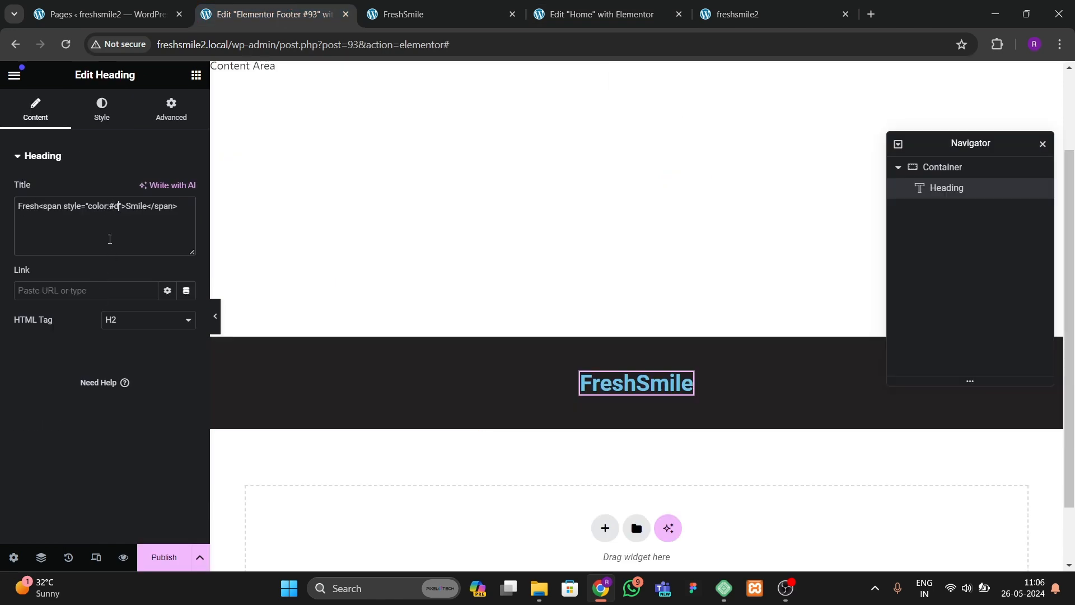
Step: Set the span's inline color to #d36101 and the heading text color to #FFFFFF
type("6101")
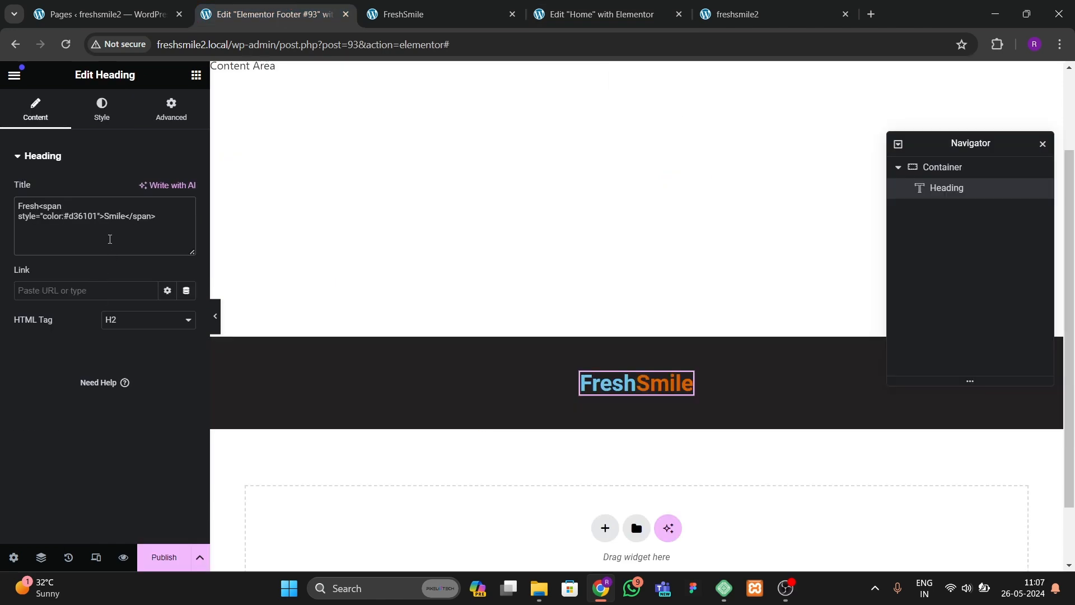
left_click(111, 113)
left_click(186, 219)
left_click_drag(175, 300, 84, 262)
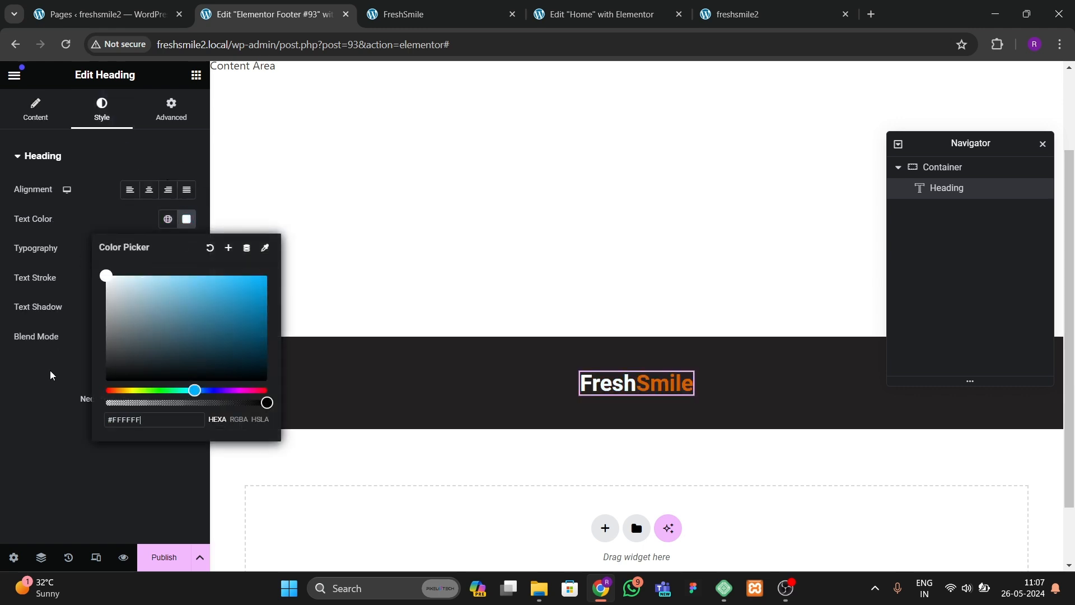
left_click(50, 371)
Step: Set the heading typography to Montserrat Alternates with weight 800 (Extra Bold)
left_click(185, 250)
left_click(140, 314)
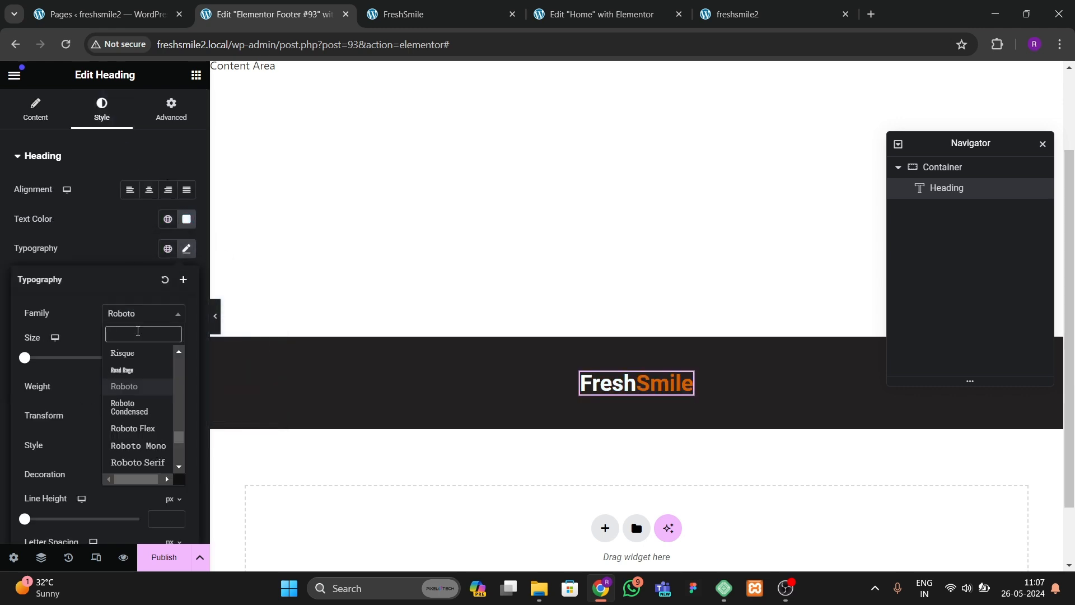
type("monts")
key("Down")
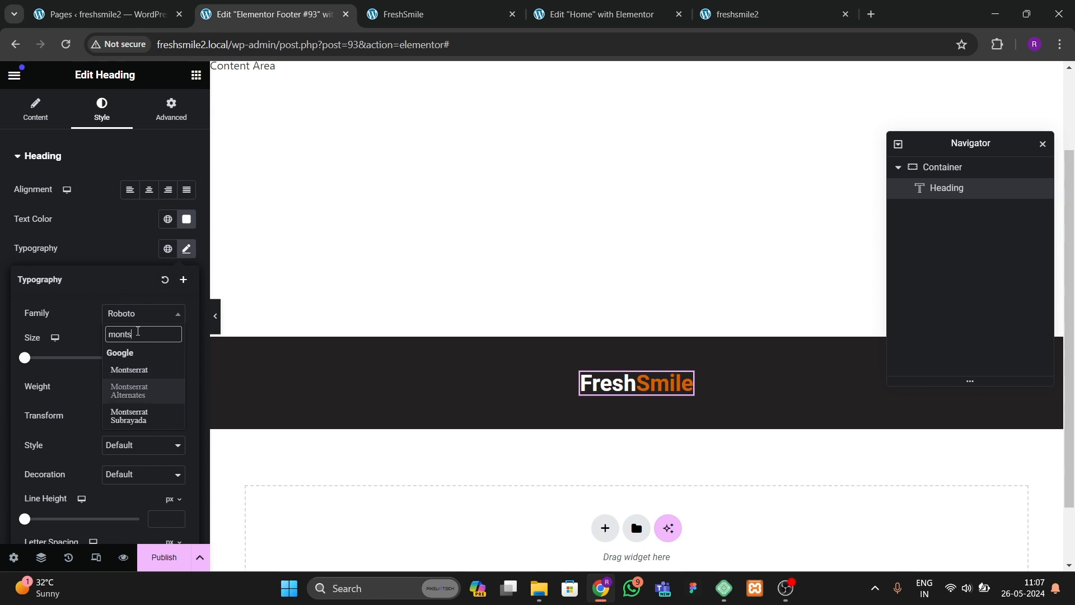
key("Return")
left_click(147, 386)
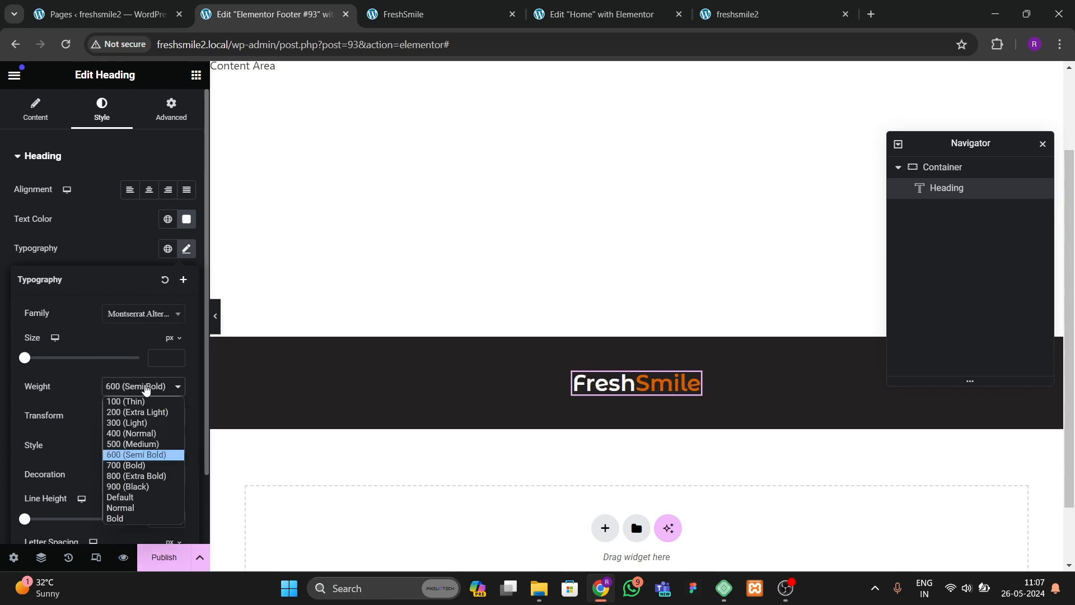
left_click(130, 465)
left_click(137, 386)
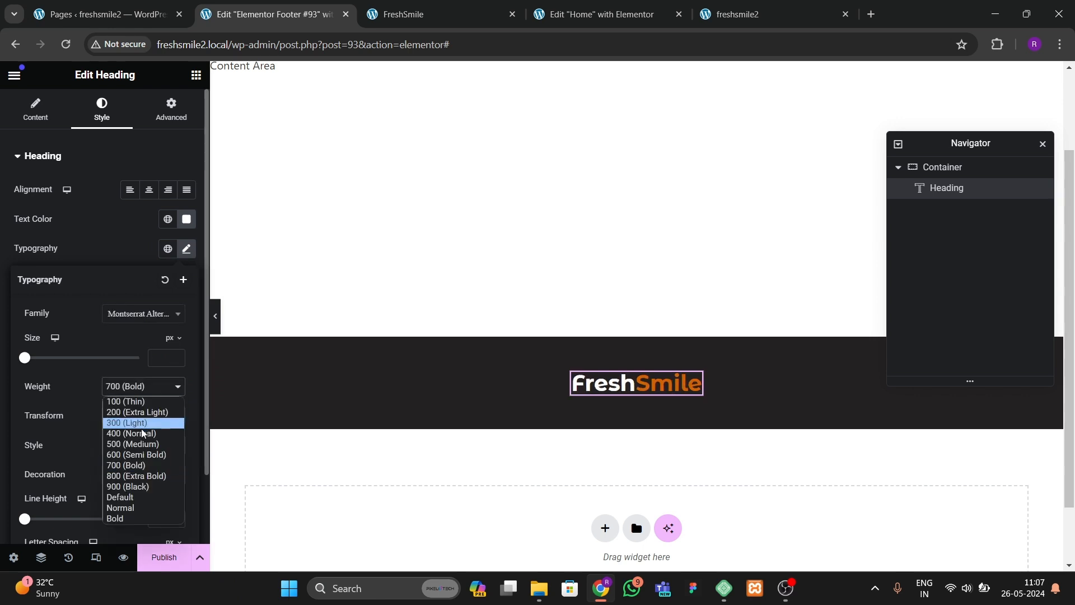
left_click(140, 474)
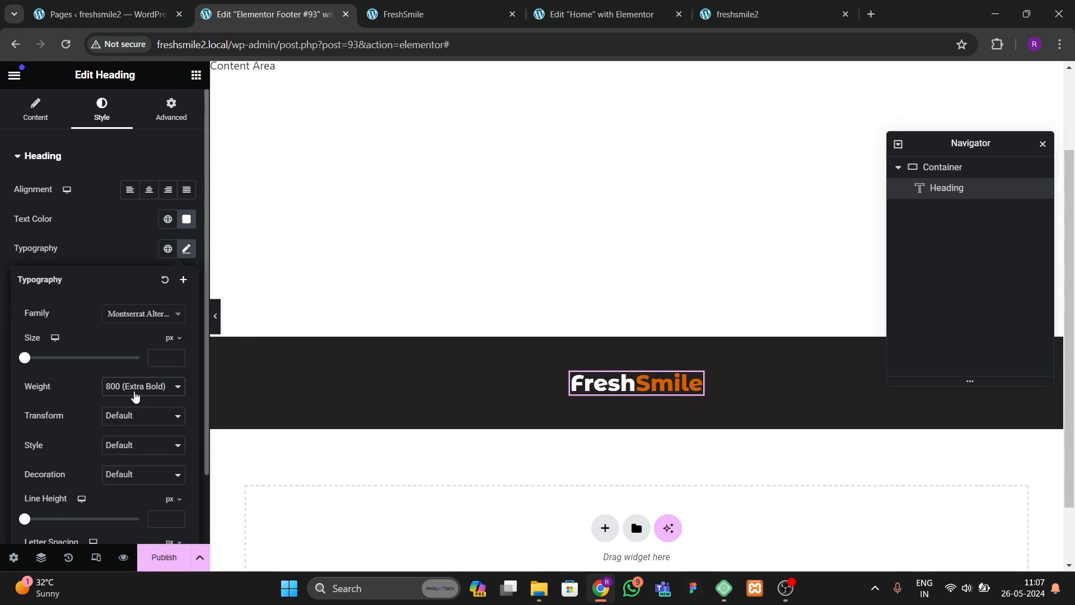
Step: Set the heading font size to 40 px
left_click(173, 355)
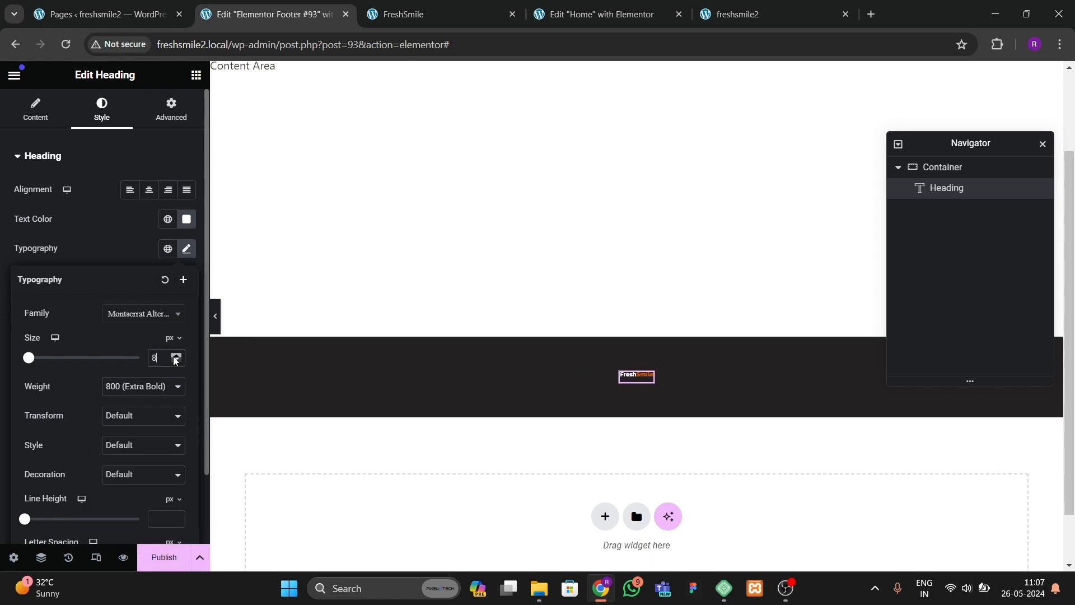
left_click_drag(175, 360, 176, 360)
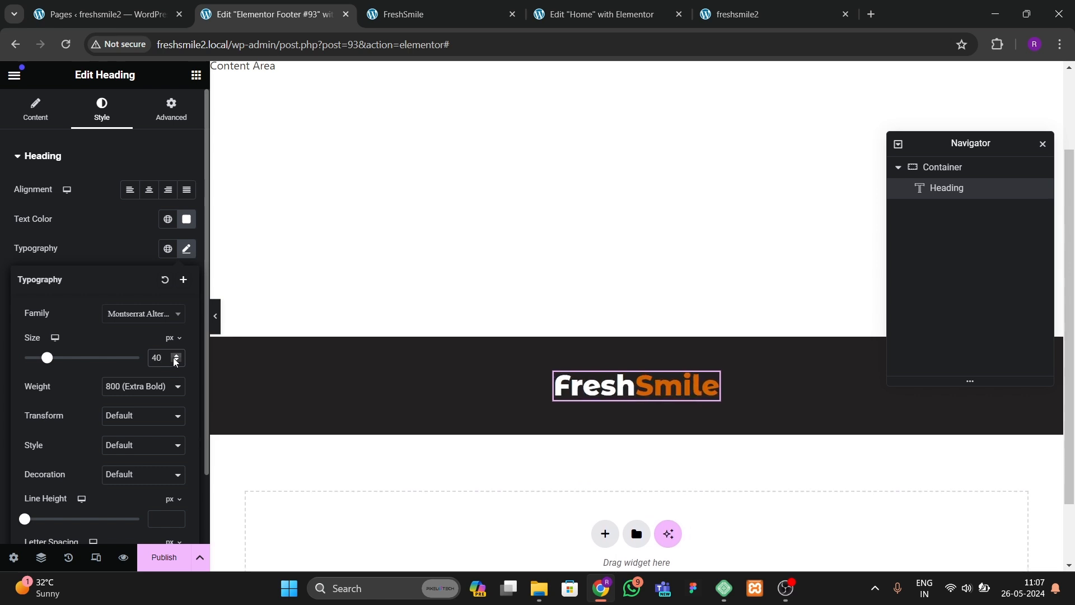
Step: Link the heading to the dynamic Site URL
left_click(41, 113)
left_click(186, 290)
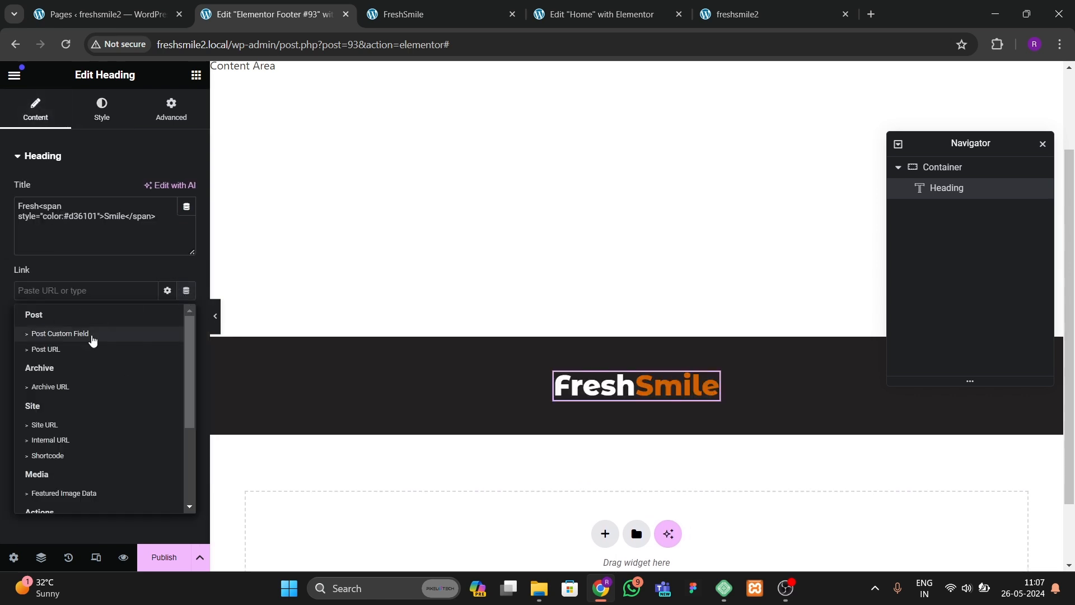
left_click(57, 424)
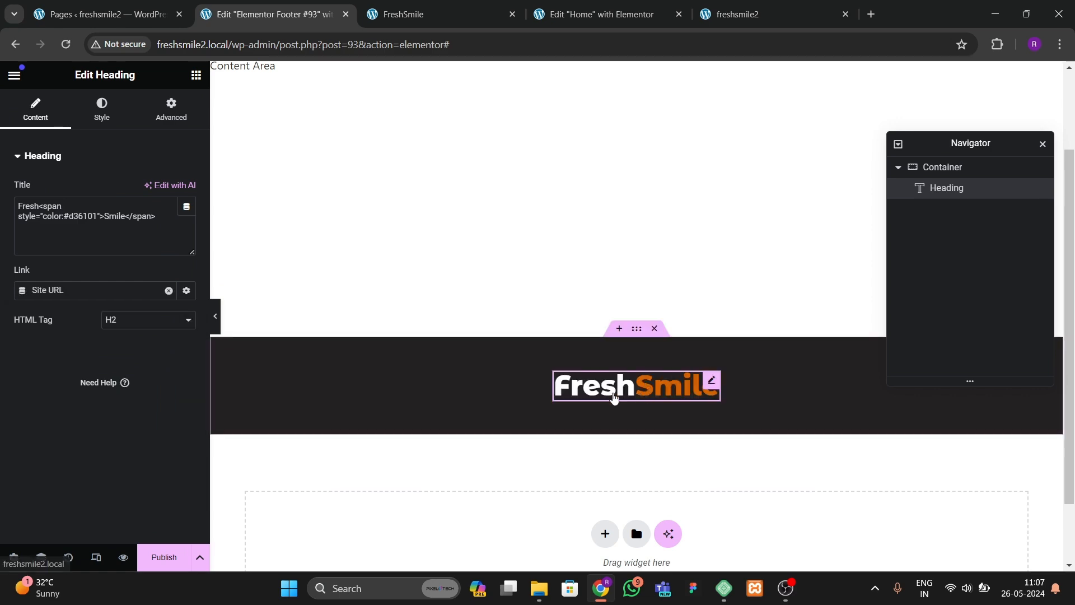
Step: Copy a team card's description text widget from the Home page and paste it below the footer heading
left_click(196, 74)
left_click(599, 14)
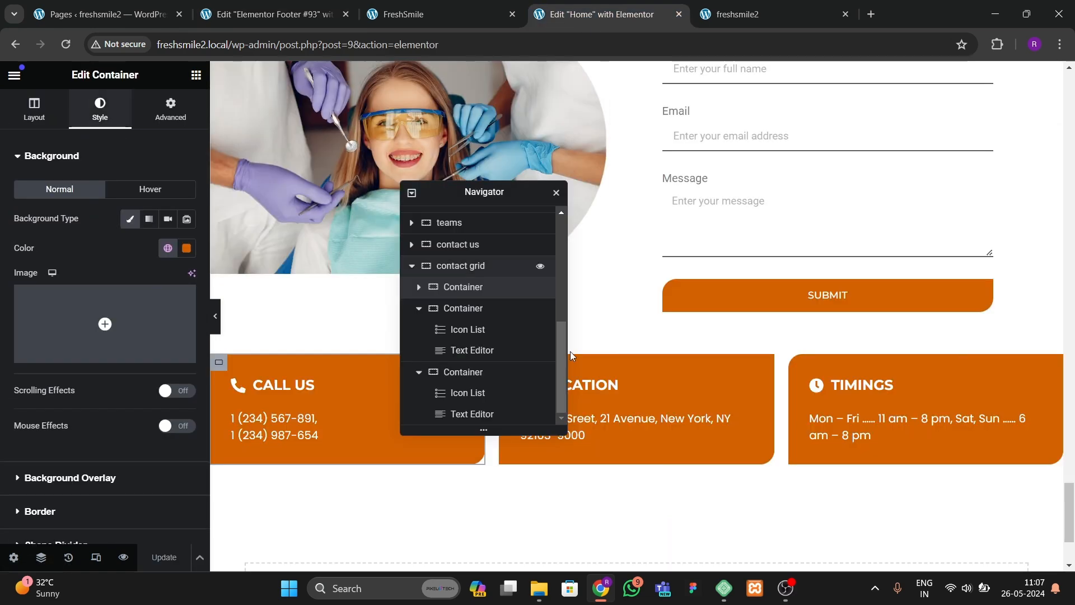
scroll(656, 330, "up", 8)
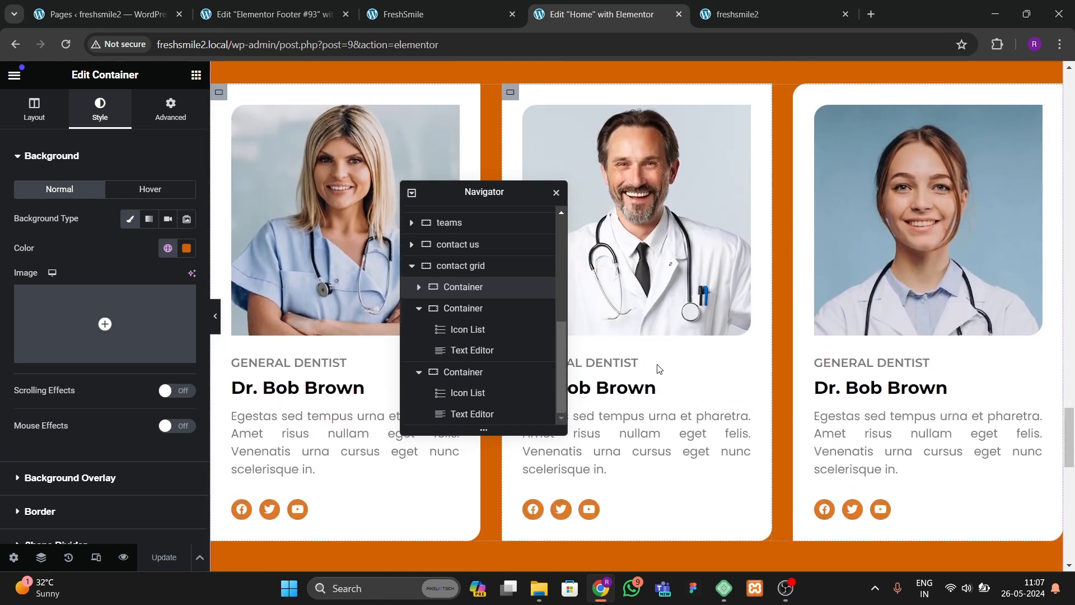
scroll(659, 369, "down", 2)
right_click(693, 301)
left_click(742, 345)
left_click(274, 14)
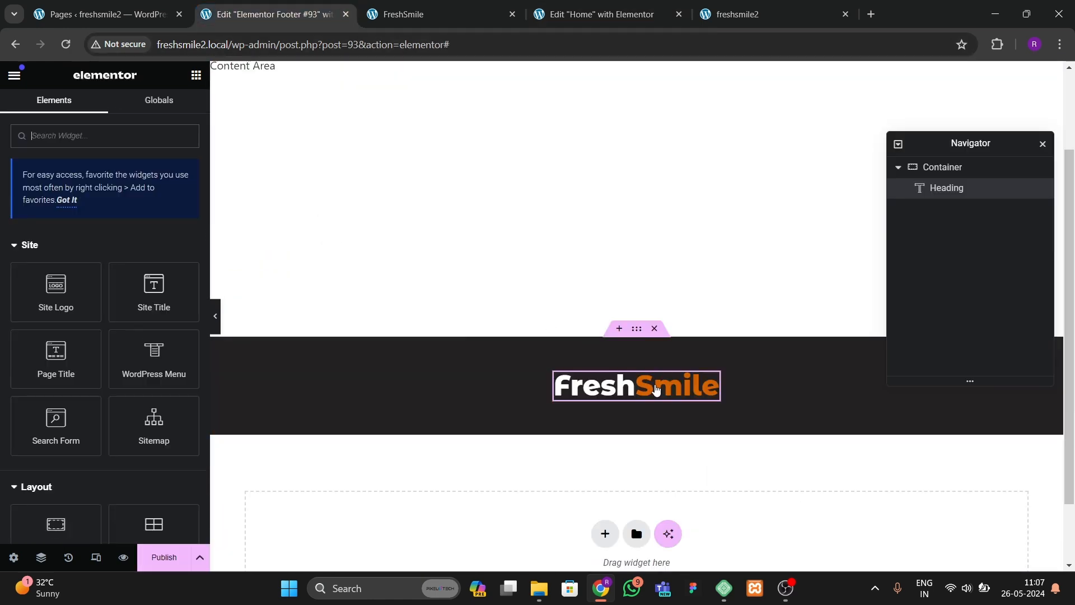
left_click(656, 389)
right_click(658, 388)
left_click(671, 368)
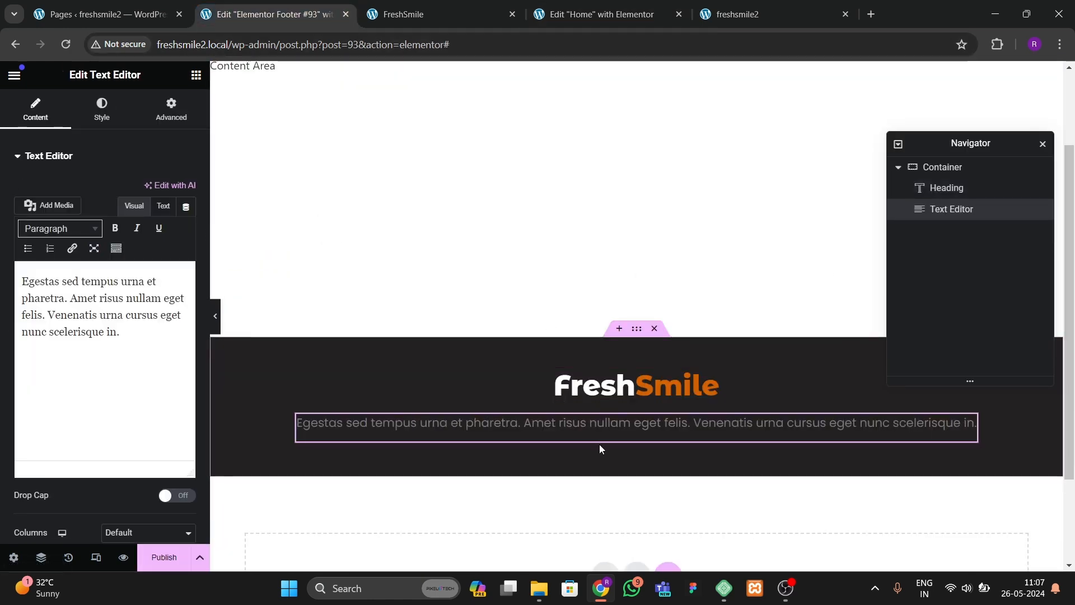
Step: Set the pasted paragraph's text color to #D9D9D9
left_click(102, 109)
left_click(186, 218)
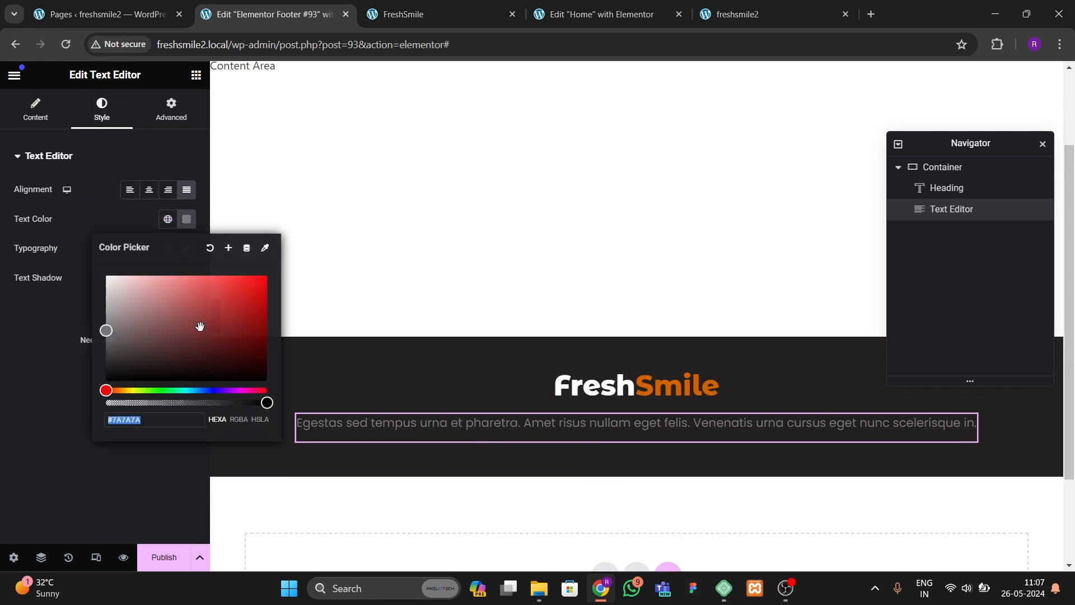
left_click_drag(200, 327, 85, 290)
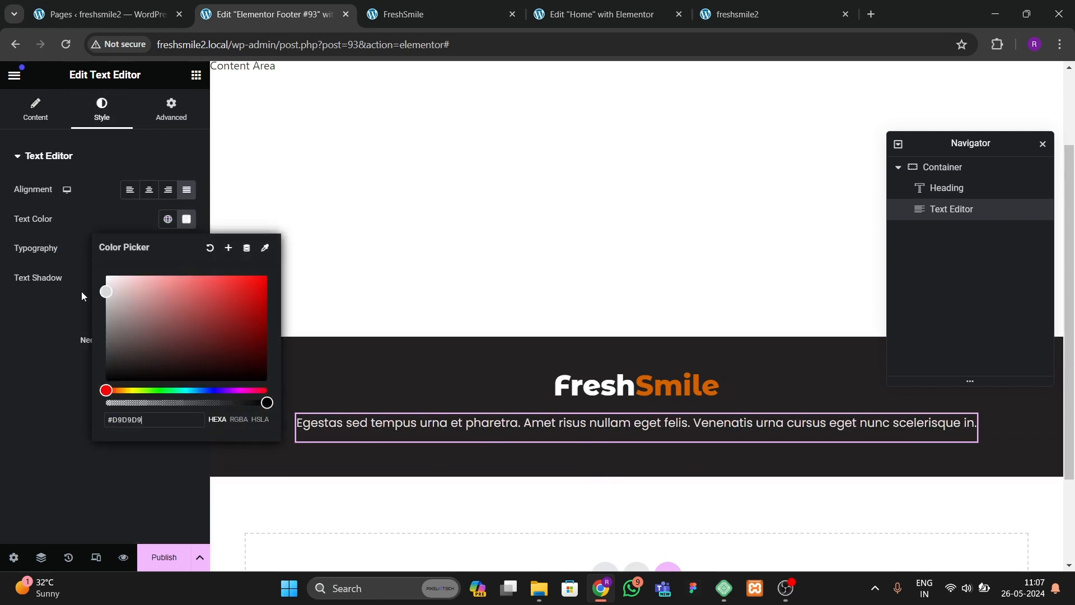
left_click(79, 316)
Step: Insert a <br> line break after "Venenatis" in the paragraph's HTML text
left_click(35, 118)
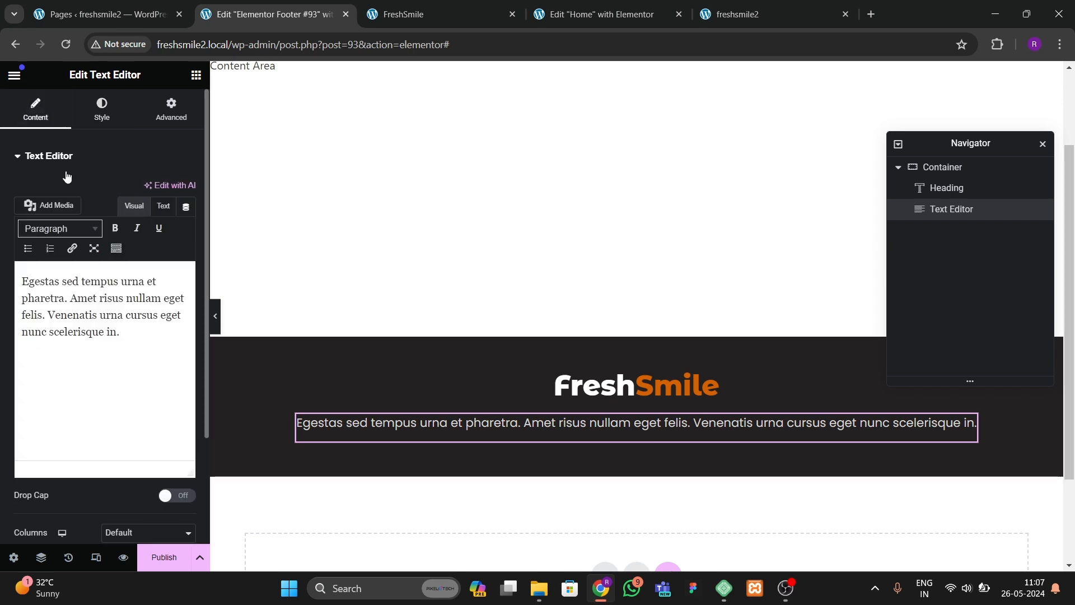
left_click(162, 206)
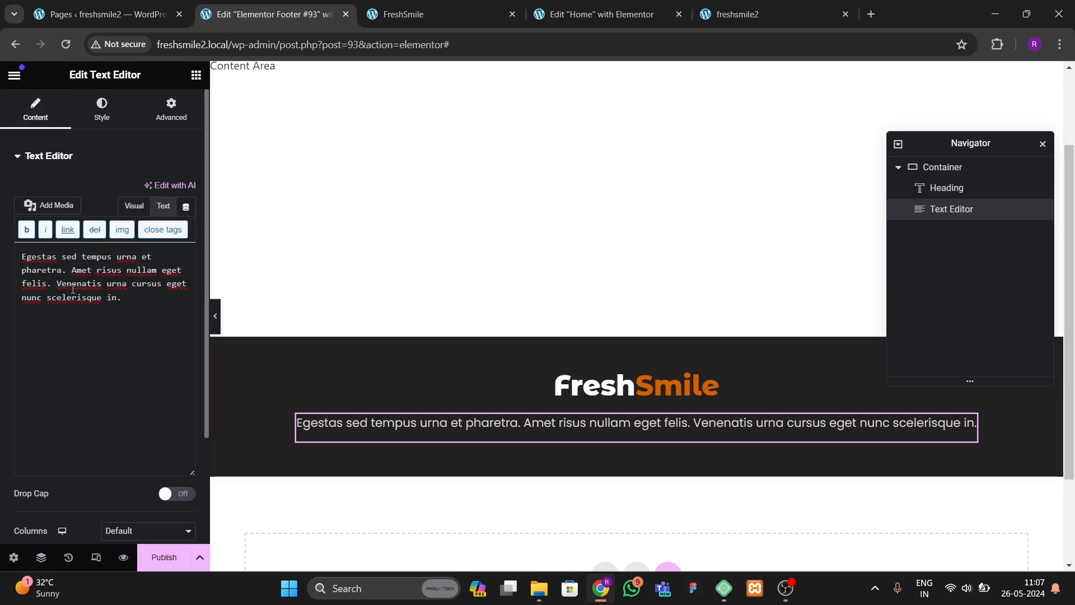
type("<br")
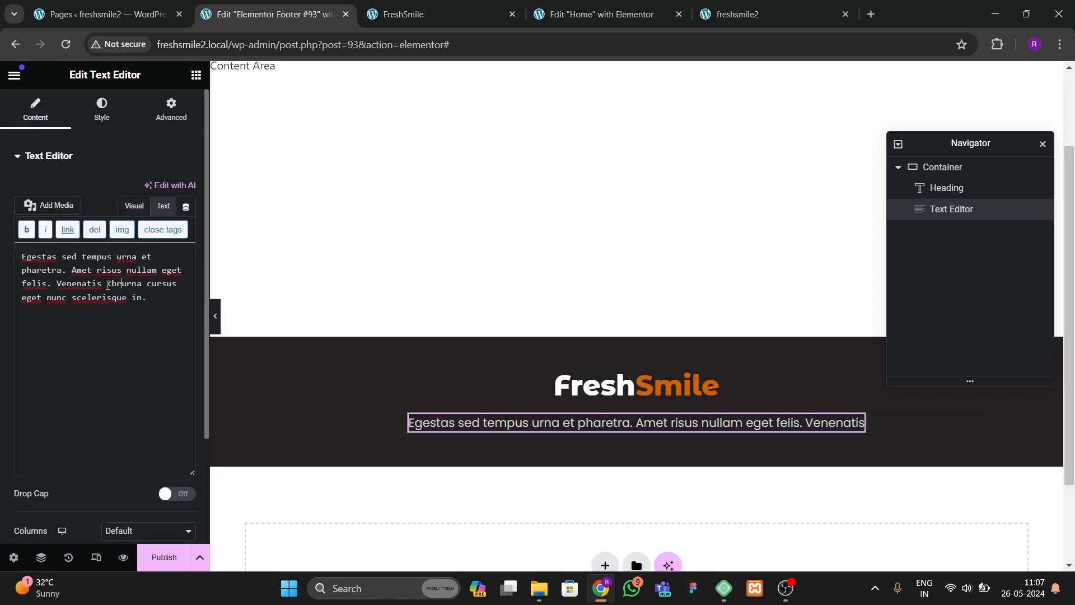
type(">")
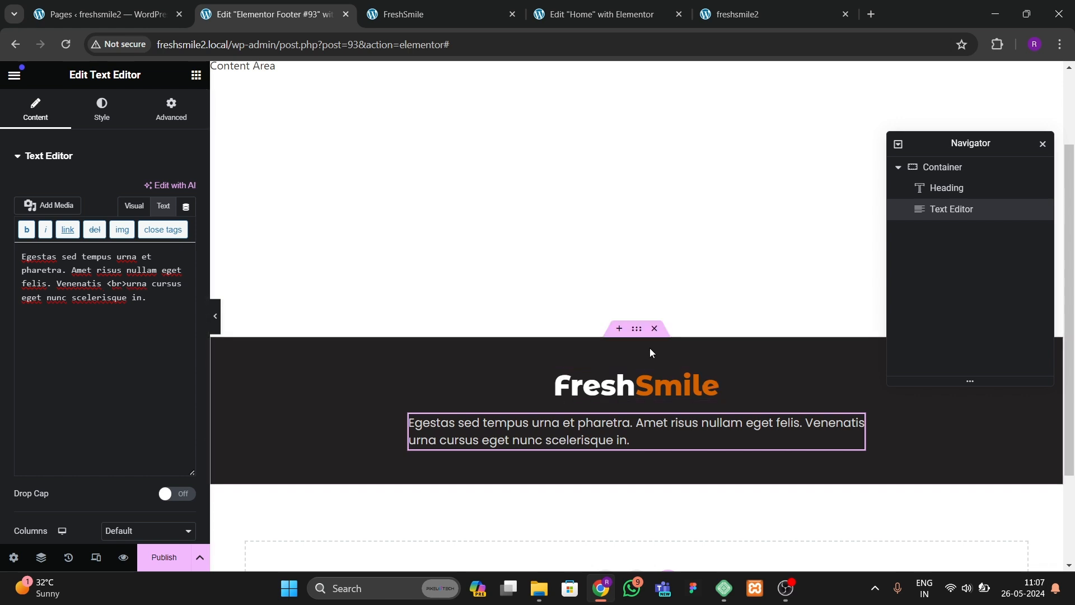
Step: Center-align the footer paragraph text
left_click(438, 335)
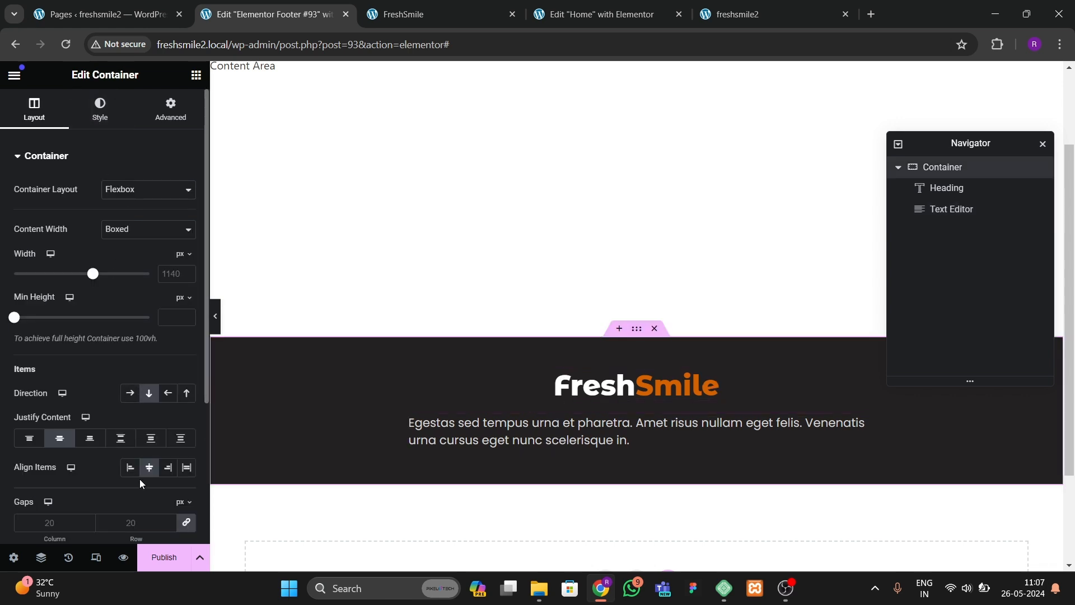
left_click(448, 431)
left_click(102, 109)
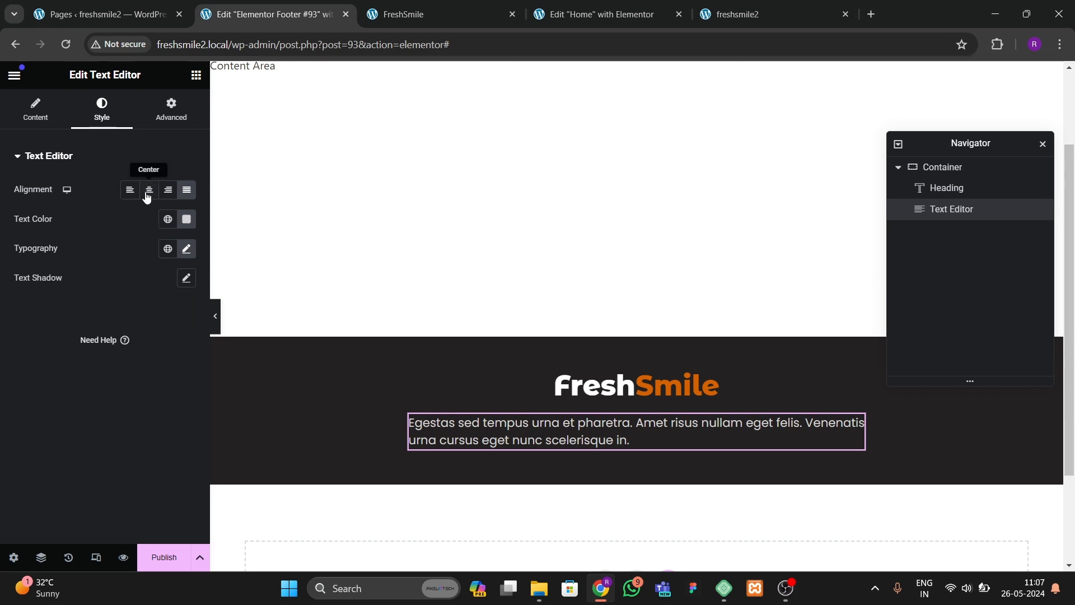
left_click(146, 193)
scroll(393, 356, "down", 2)
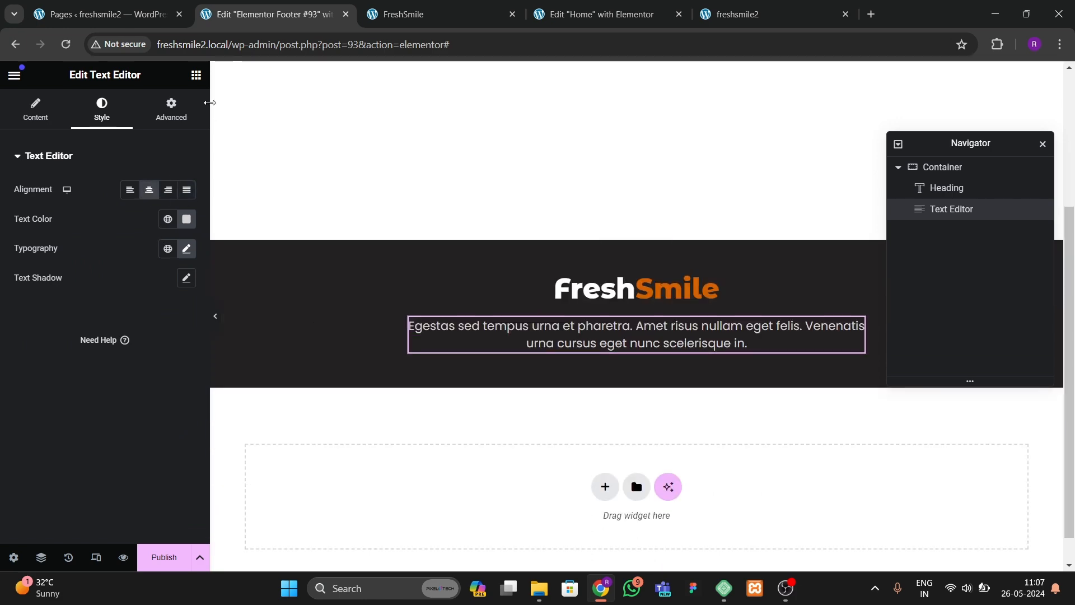
Step: Copy the social icons from a team card on the Home page and paste them below the footer paragraph
left_click(599, 14)
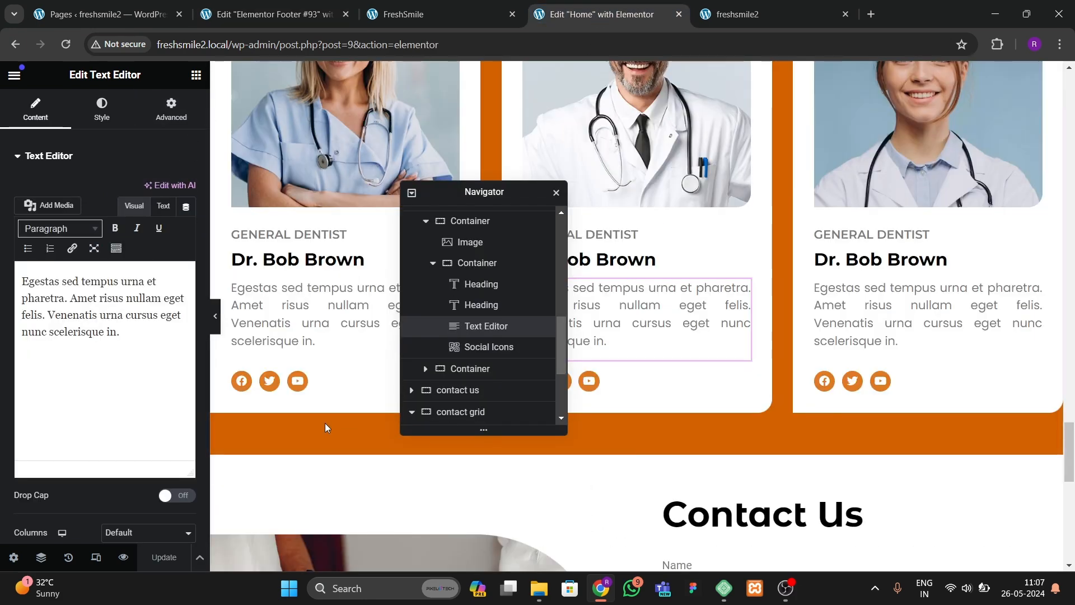
right_click(270, 389)
key("Escape")
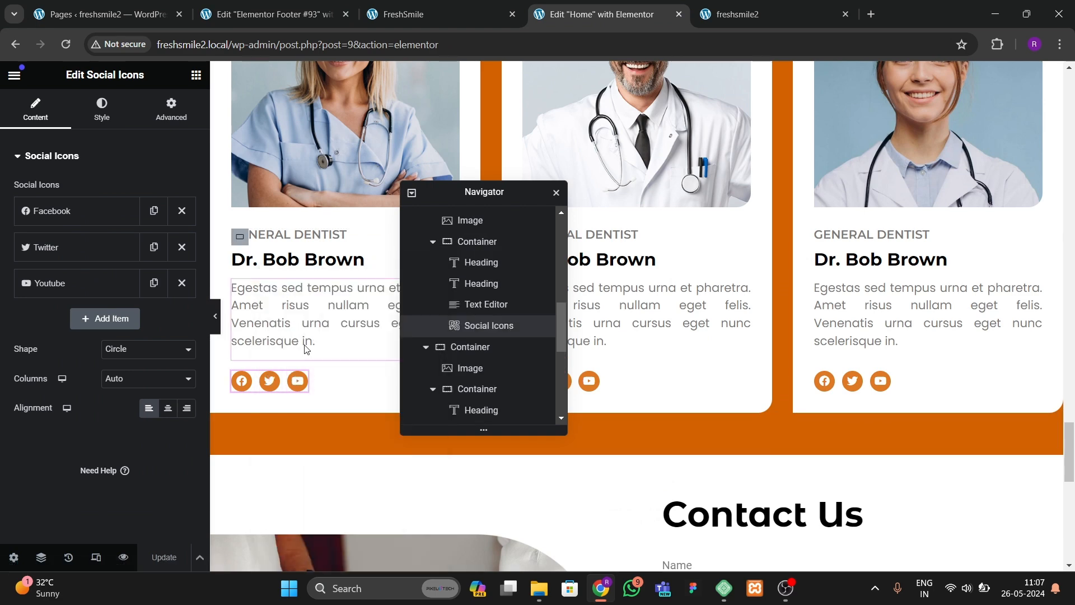
left_click(319, 15)
right_click(561, 336)
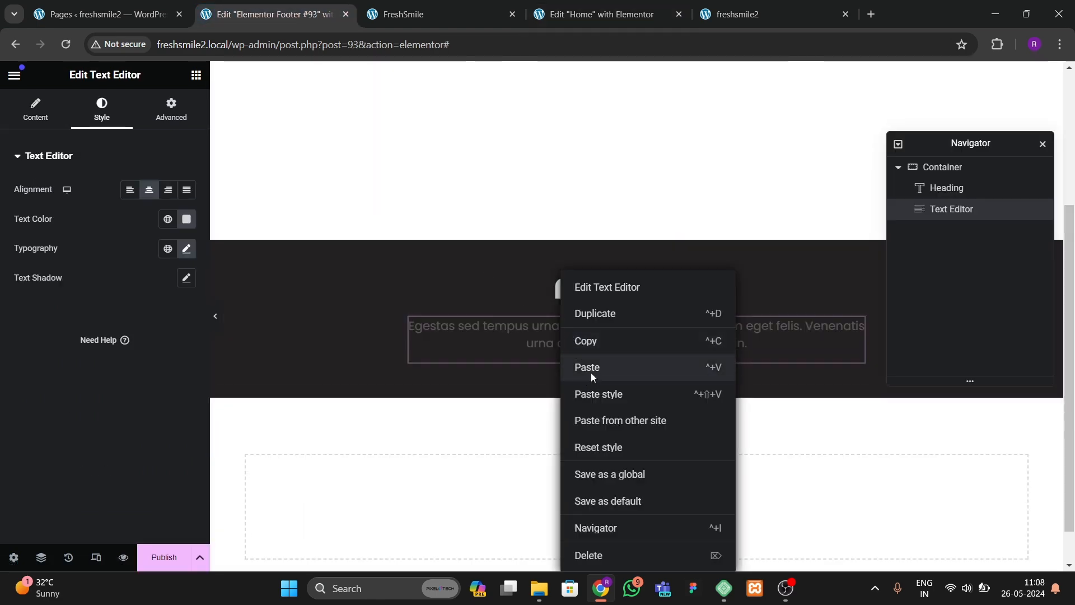
left_click(592, 372)
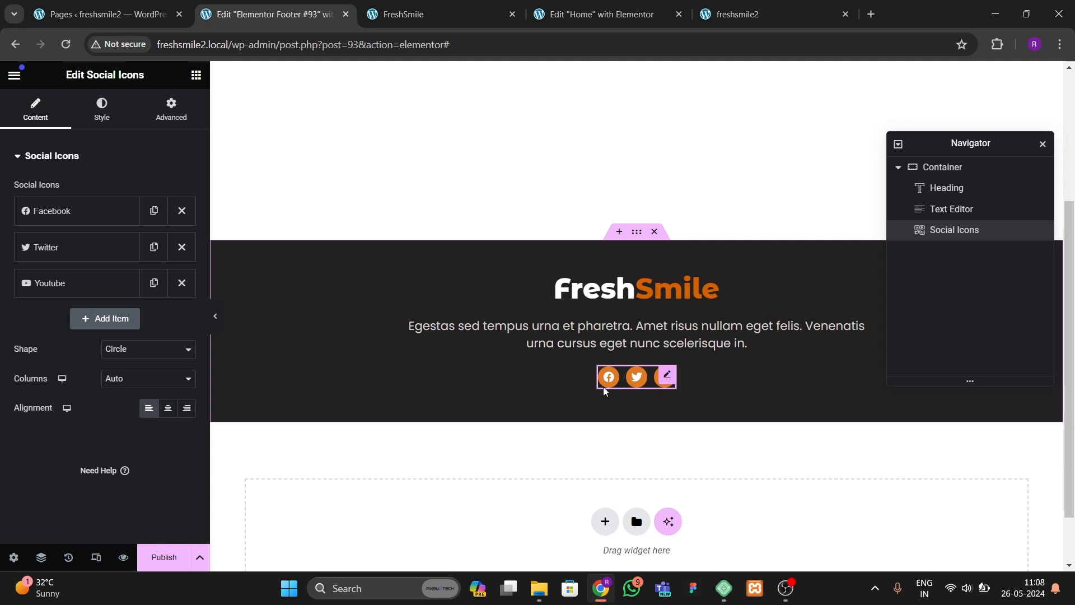
Step: Set the social icons' size to 20 px
left_click(102, 109)
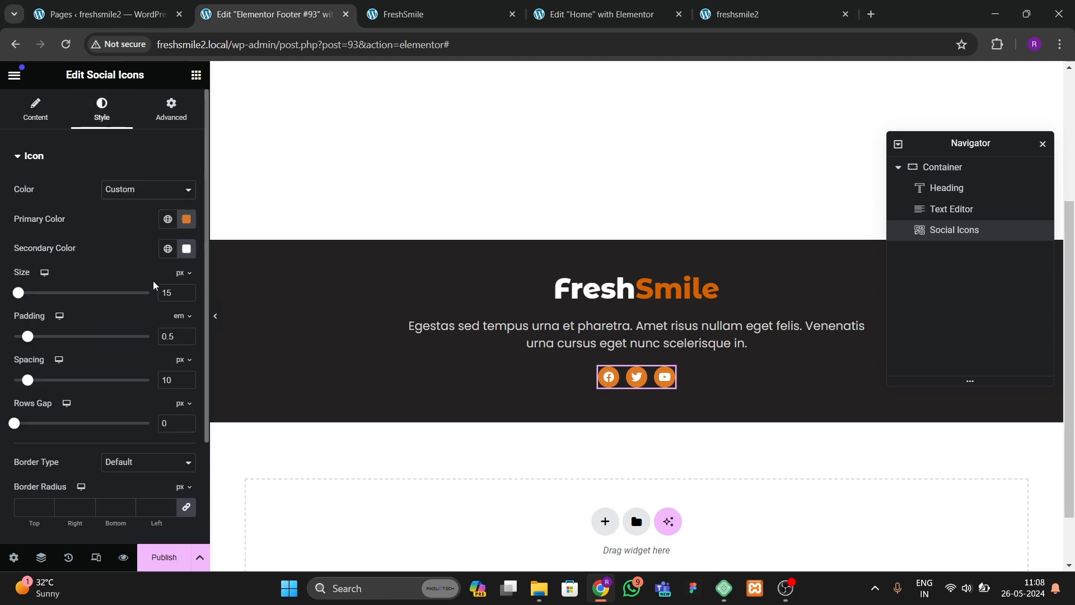
left_click(187, 291)
left_click(187, 291)
left_click(187, 291)
left_click(187, 290)
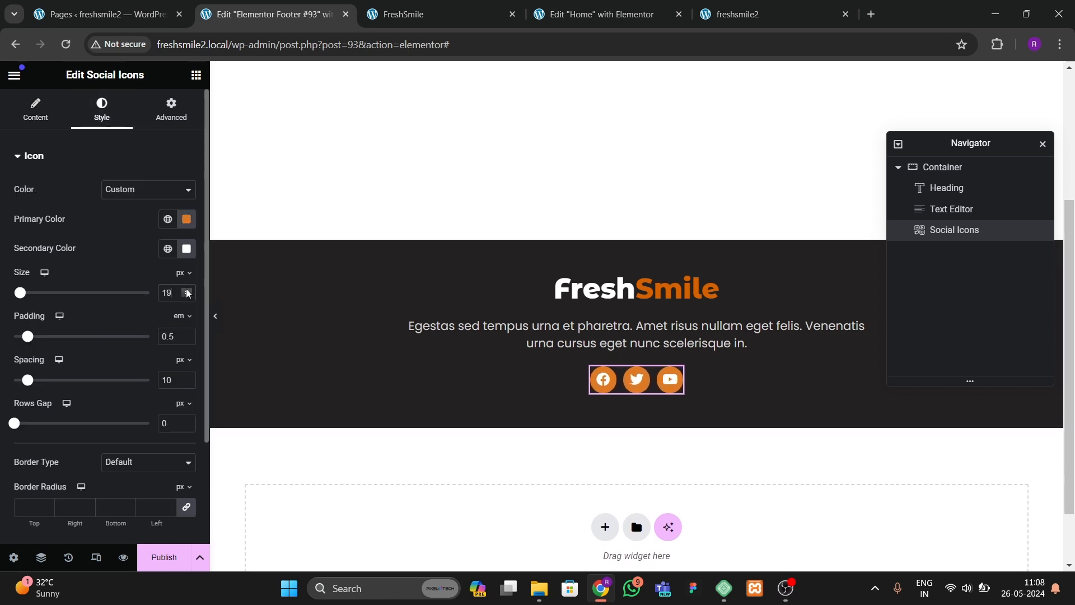
left_click(188, 291)
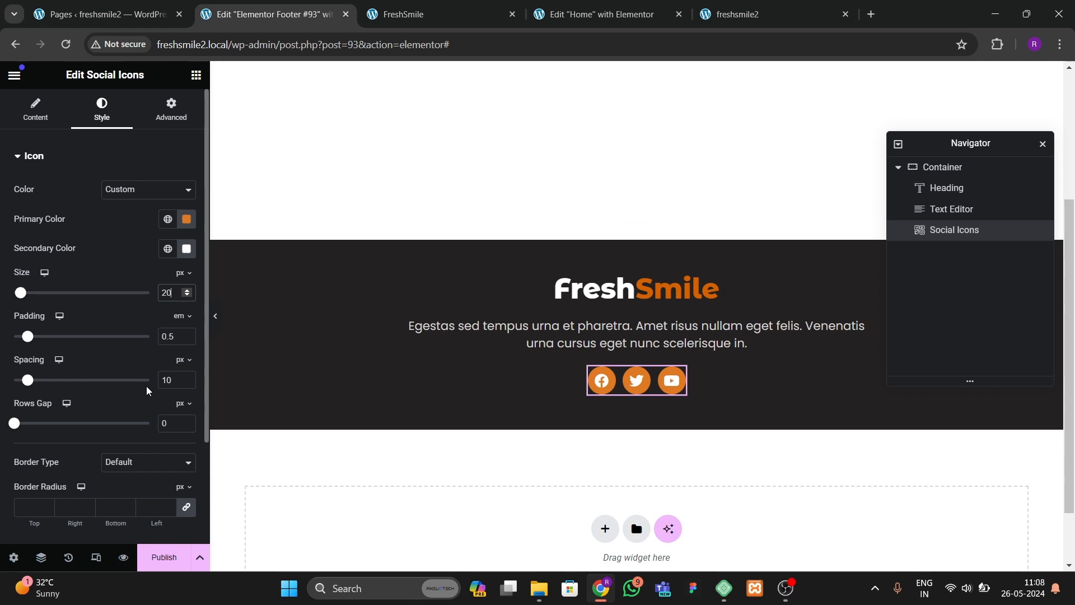
Step: Set the icons' hover primary color to white and hover secondary color to black
scroll(148, 391, "down", 3)
left_click(76, 442)
left_click(187, 223)
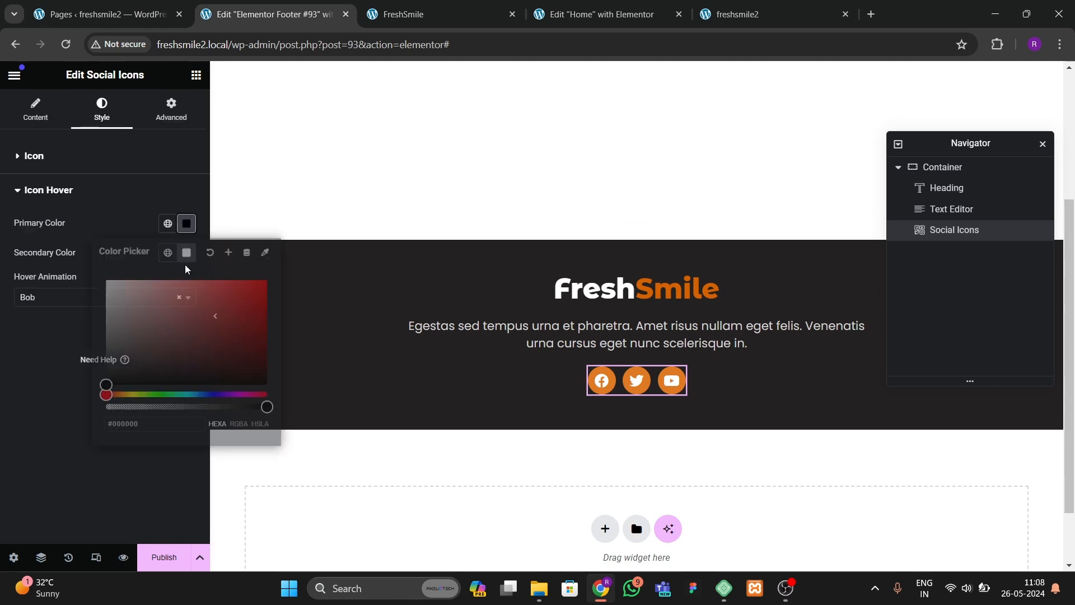
left_click(106, 280)
left_click(87, 336)
left_click(187, 254)
left_click(105, 416)
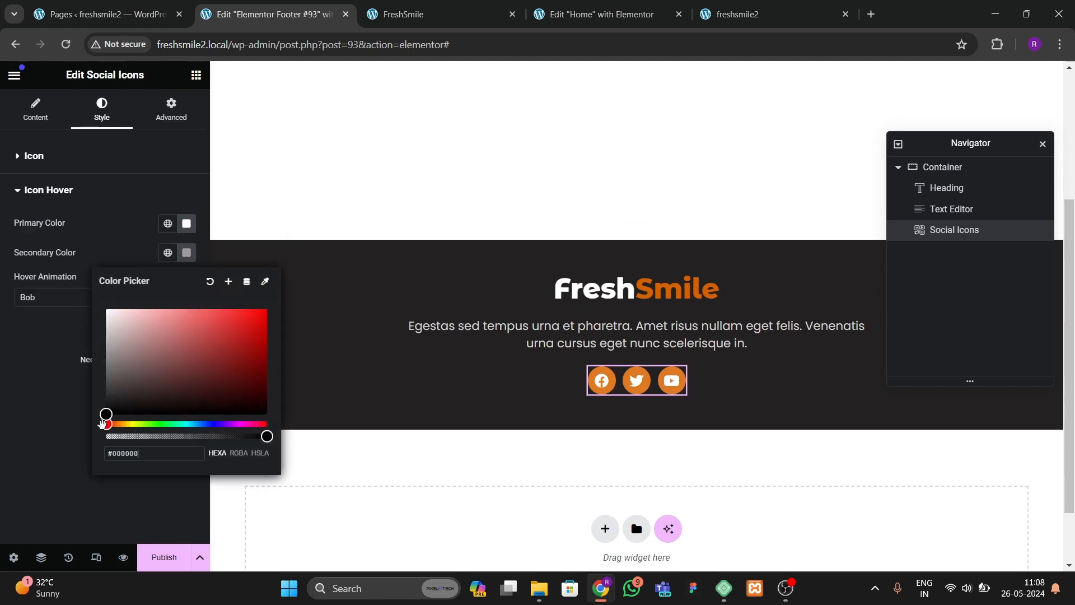
left_click(73, 436)
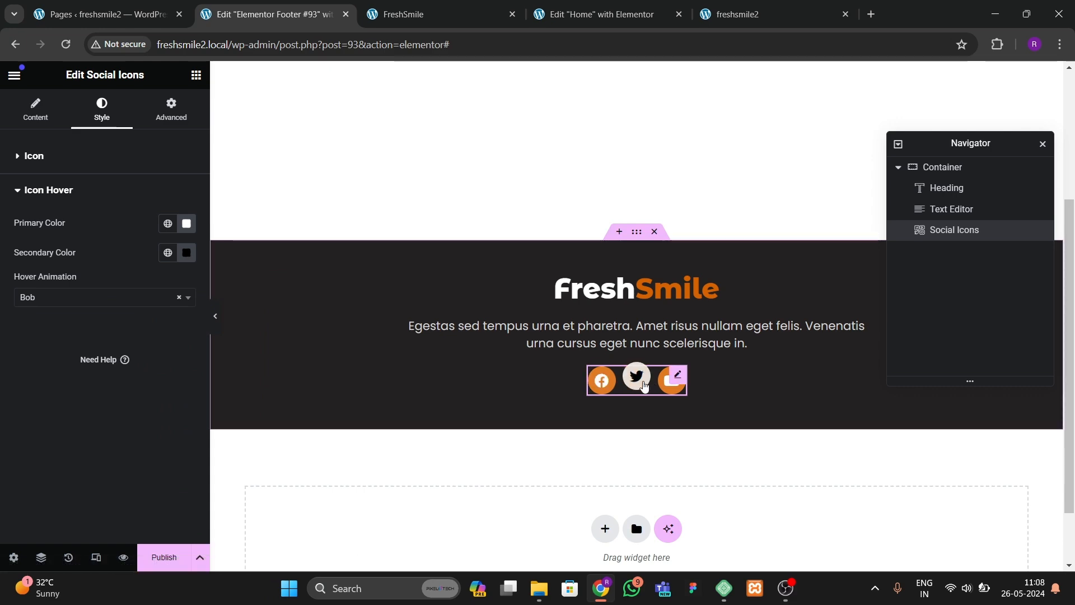
Step: Publish the footer template with the Include Entire Site display condition
left_click(178, 553)
left_click(556, 394)
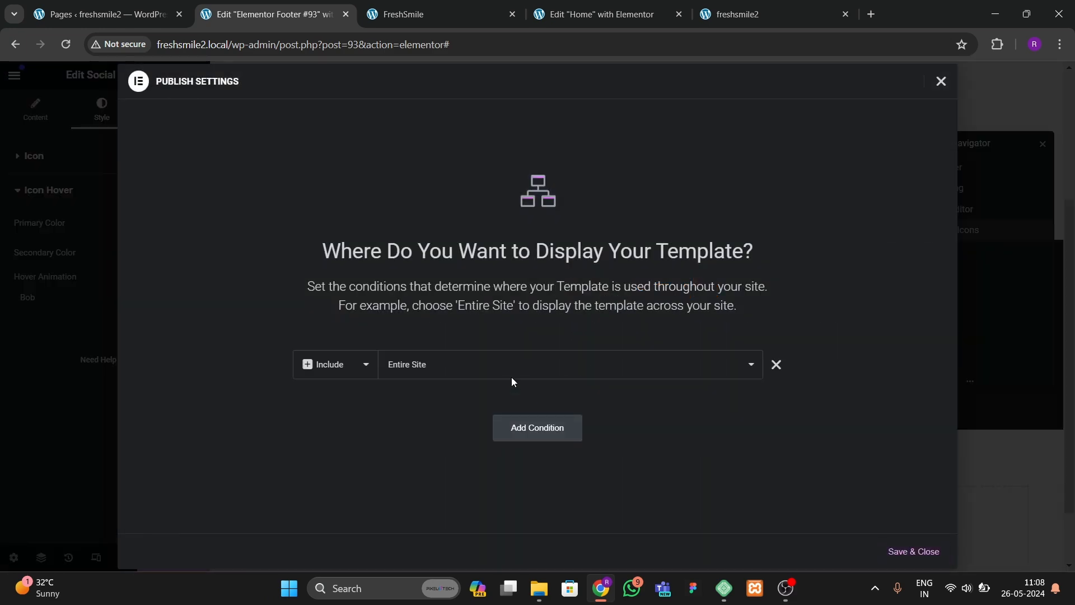
left_click(896, 552)
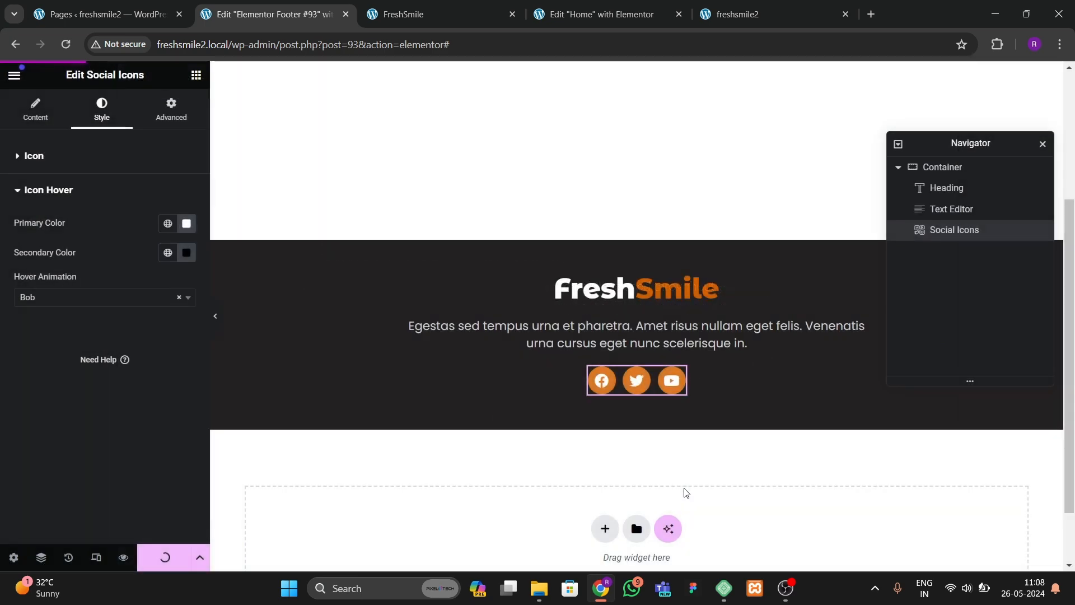
Step: Compare the footer with the footer on the live FreshSmile site
left_click(616, 301)
left_click(439, 15)
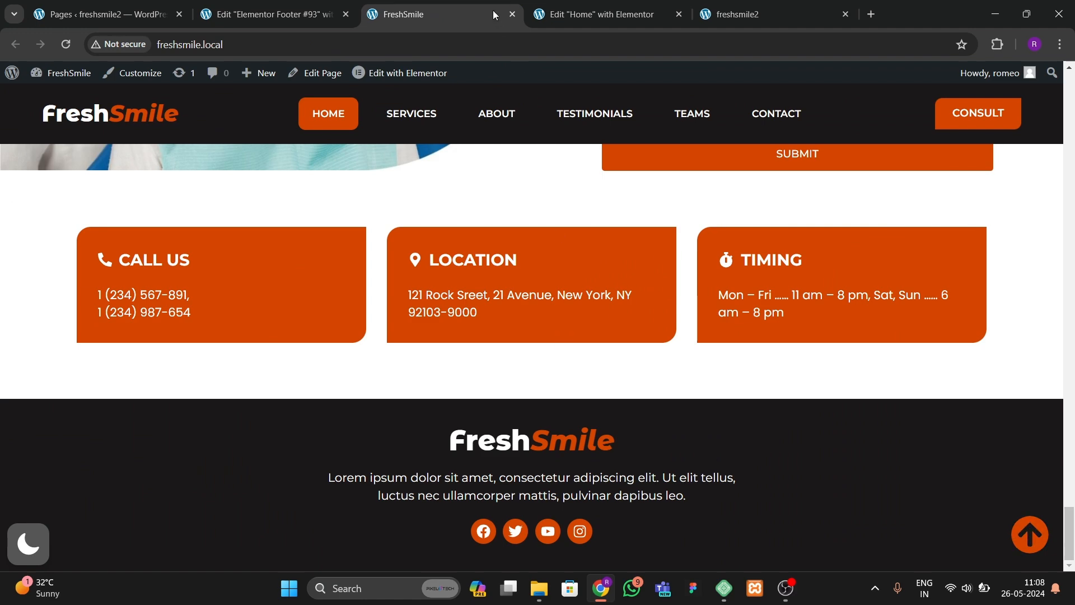
left_click(599, 14)
left_click(292, 14)
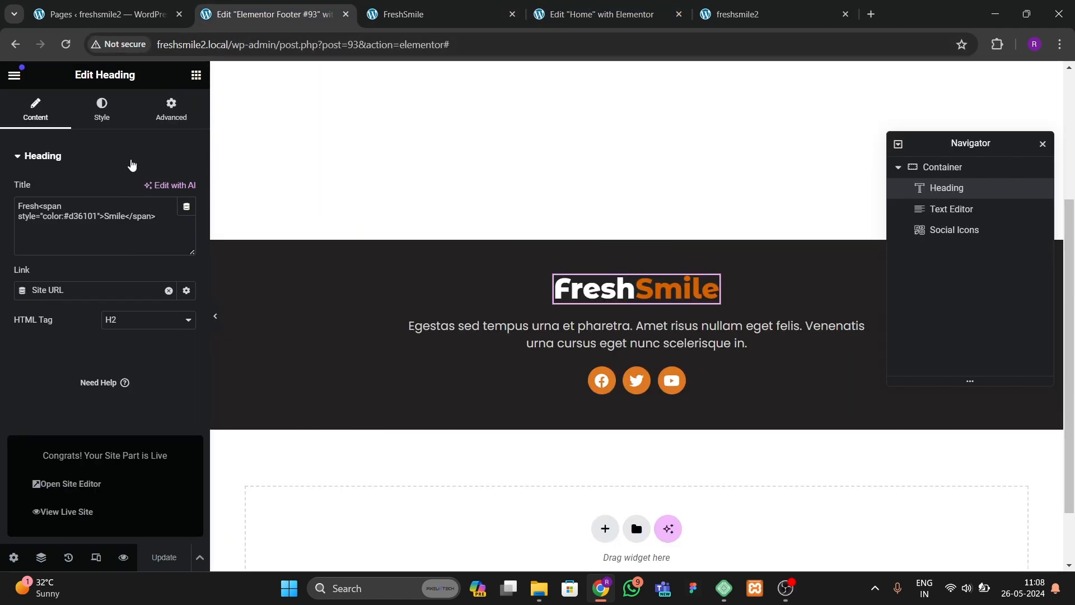
Step: Search the widgets for icon and add an Icon widget below the social icons
left_click(196, 74)
left_click(84, 143)
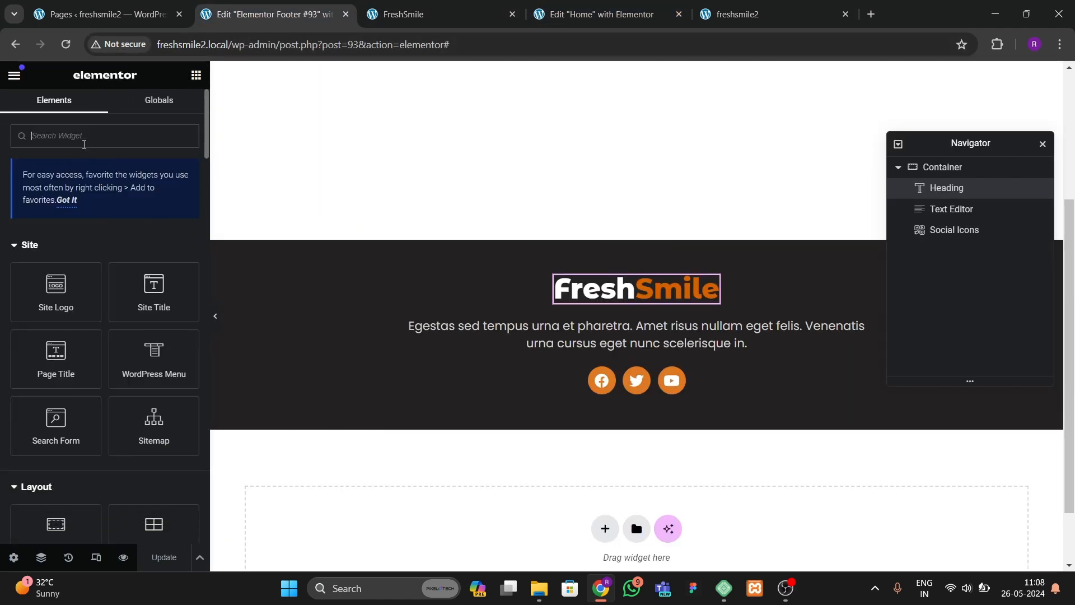
type("icon")
left_click_drag(56, 254, 679, 403)
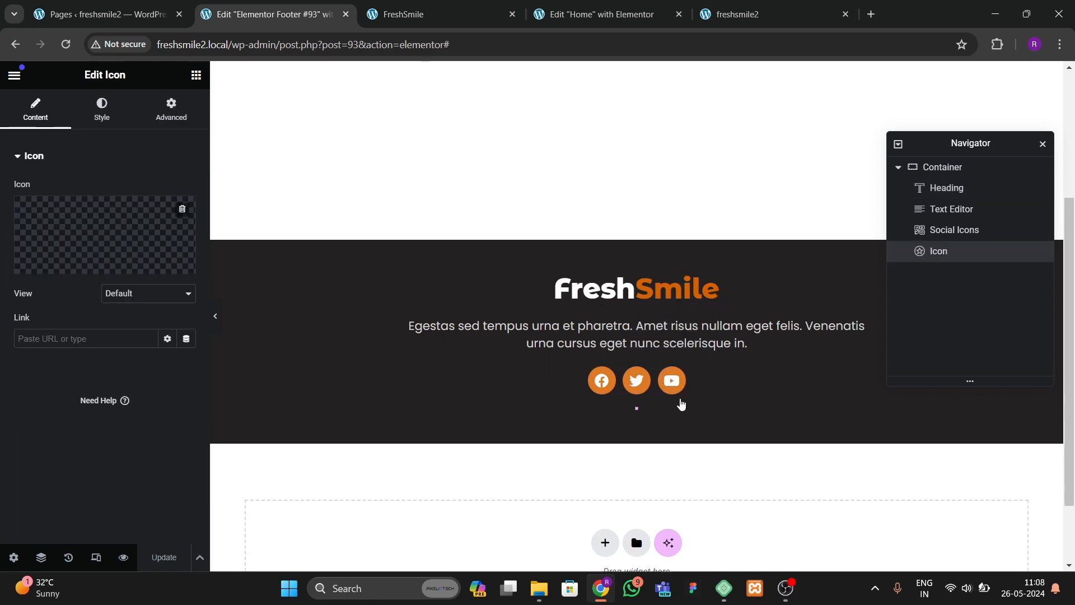
Step: Search the icon library for arrow and insert the upward circled arrow icon
left_click(133, 277)
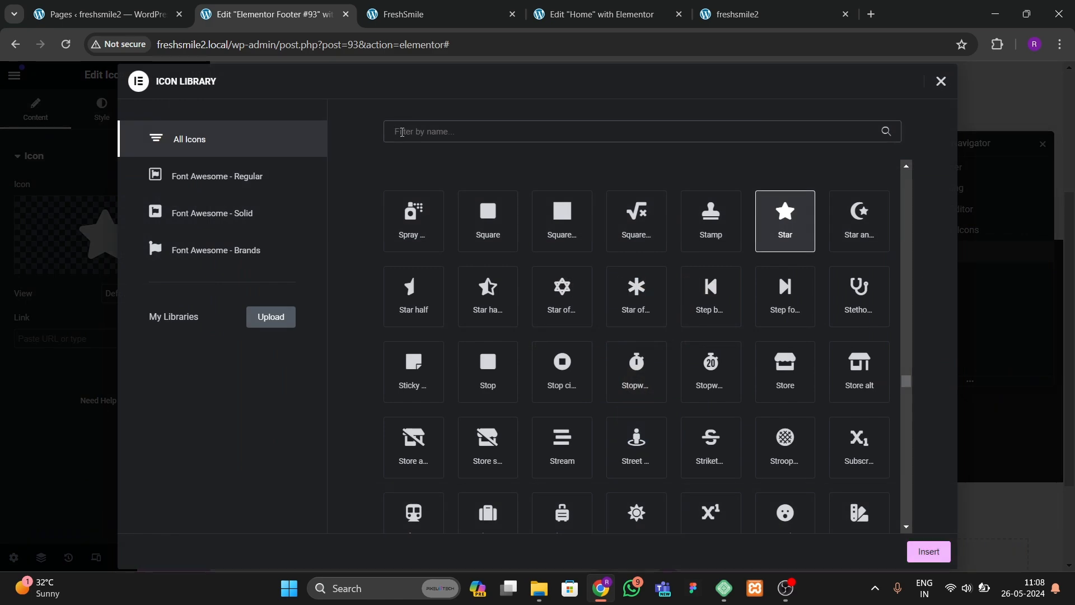
type("arrow")
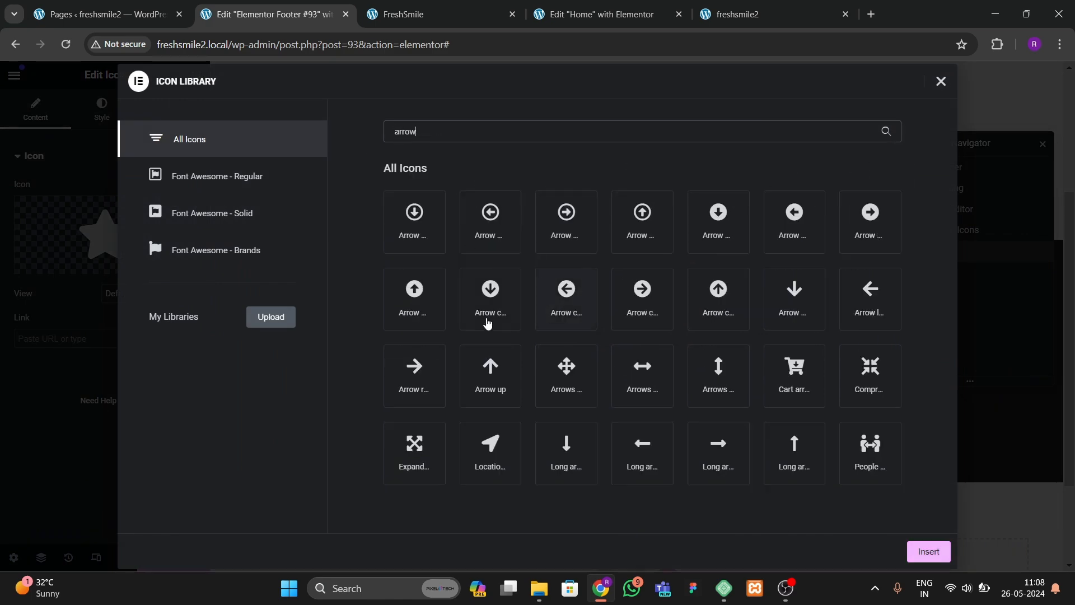
left_click(414, 297)
left_click(918, 548)
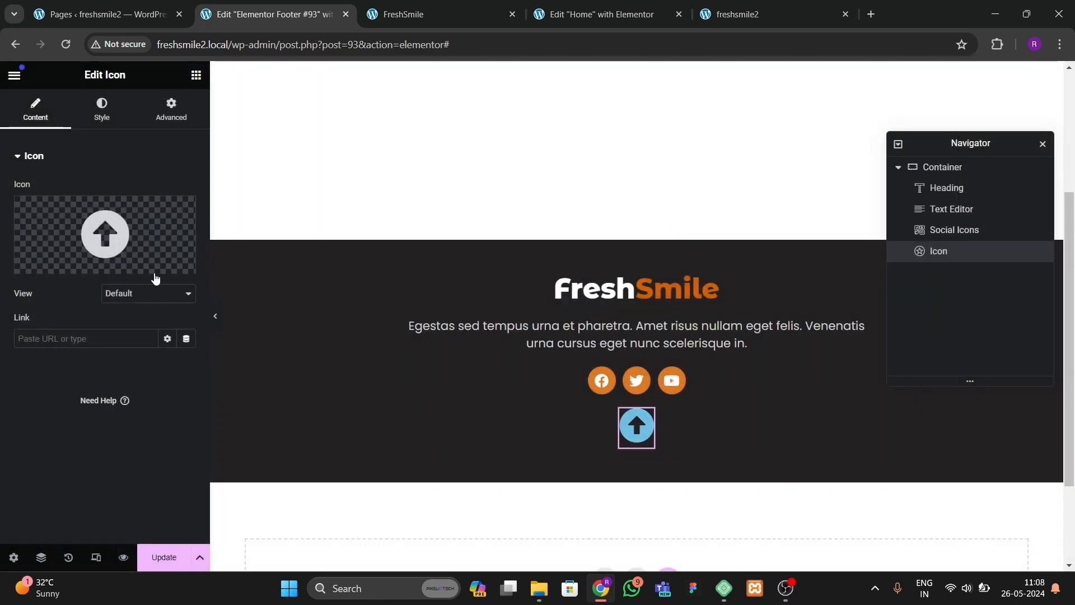
Step: Make the icon's position Fixed, anchored right and bottom, with 20 px horizontal and vertical offsets
left_click(153, 118)
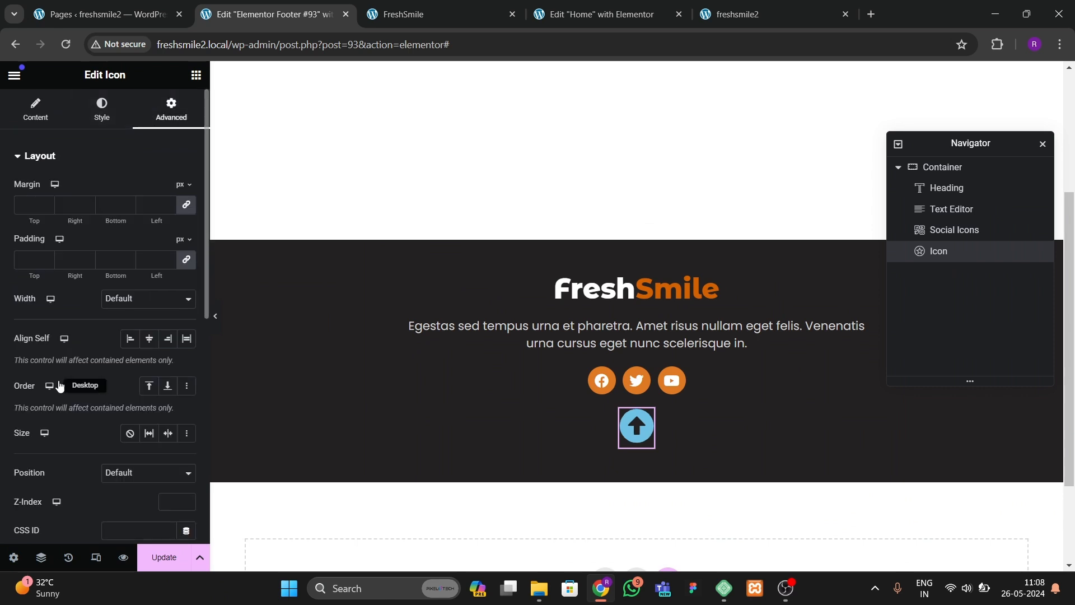
left_click(129, 473)
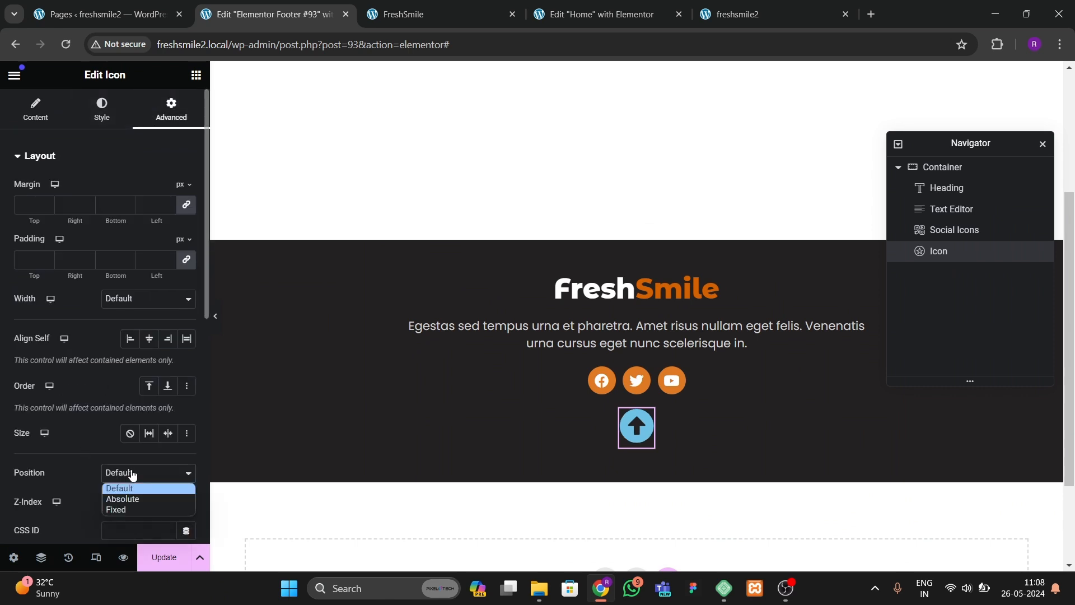
left_click(126, 505)
scroll(165, 460, "down", 3)
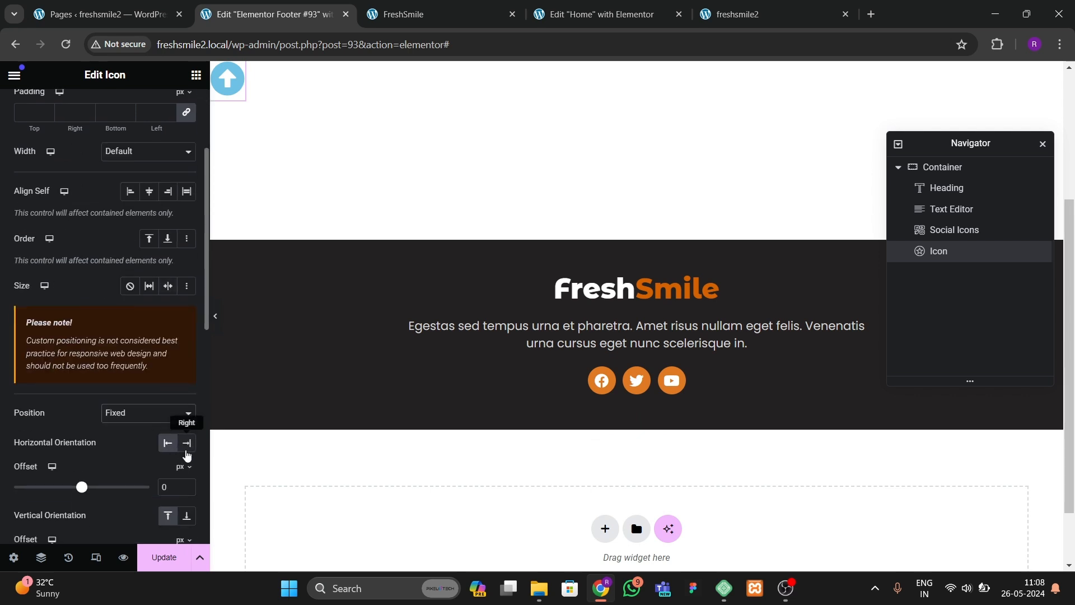
left_click(187, 442)
scroll(186, 465, "down", 1)
left_click(185, 471)
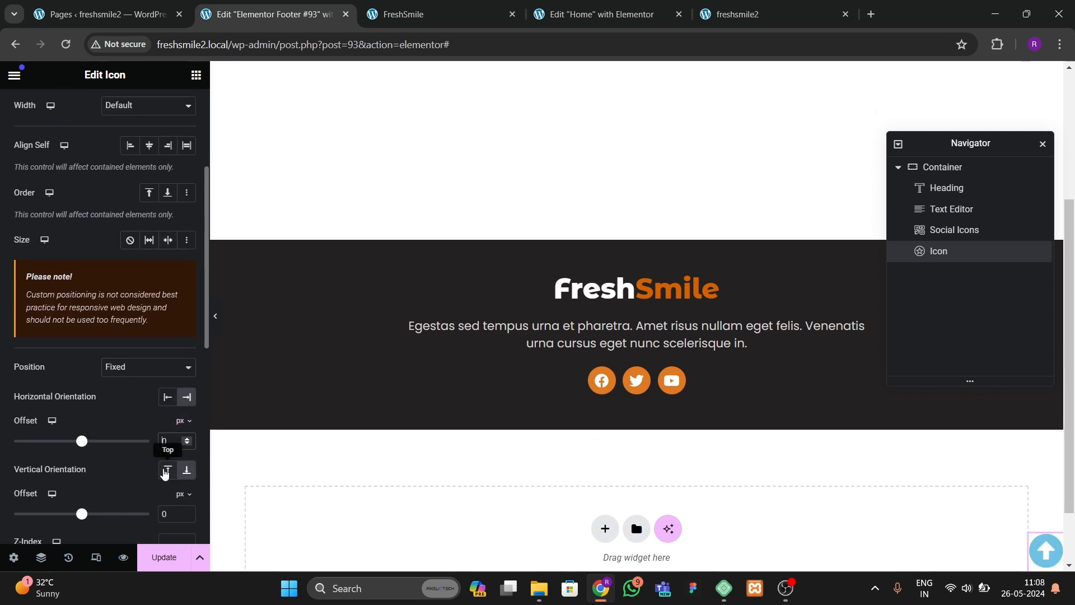
type("2")
type("2")
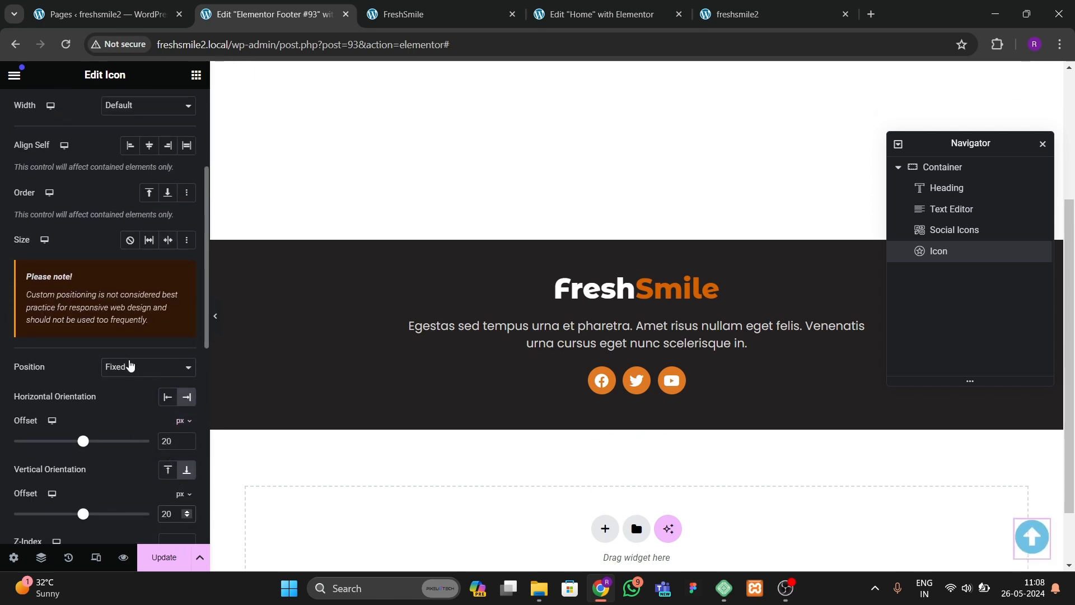
Step: Set the icon's primary color to the orange global color
scroll(127, 319, "up", 5)
left_click(102, 109)
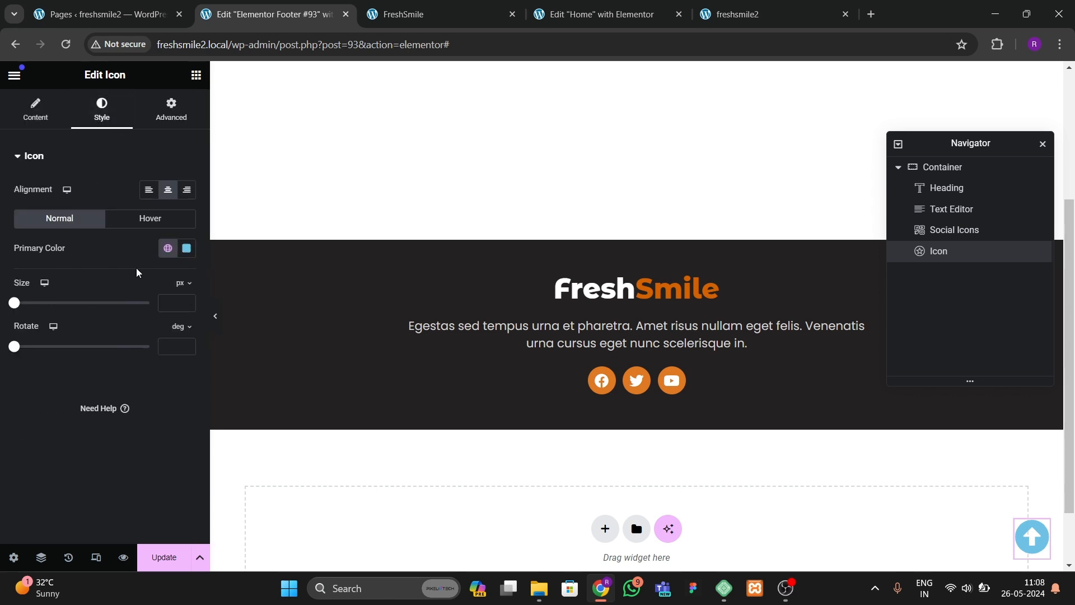
left_click(168, 248)
left_click(108, 434)
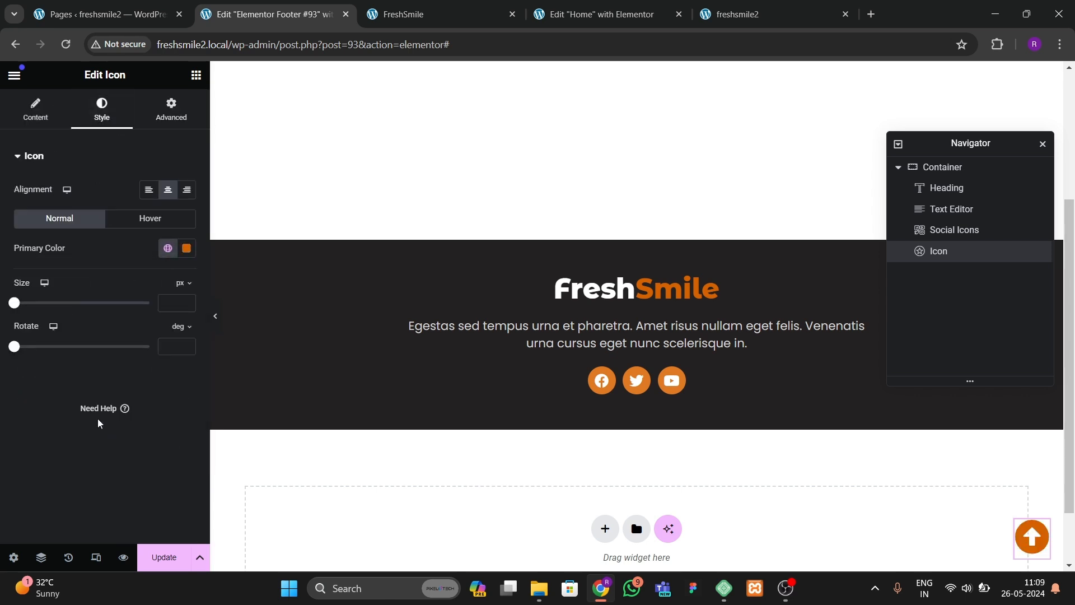
Step: Link the icon to #hero and update the footer template
left_click(30, 109)
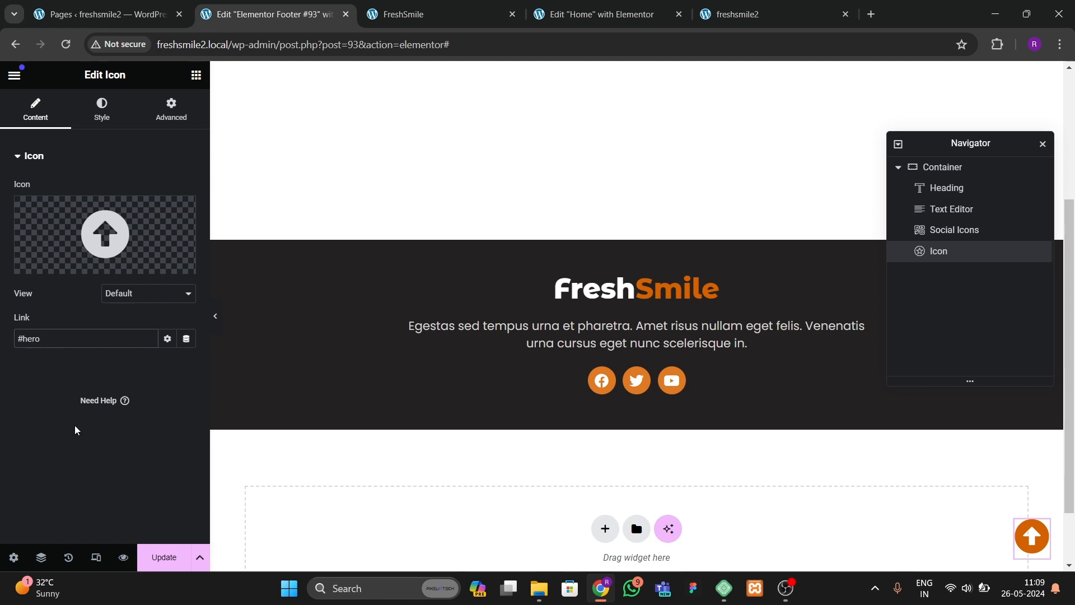
left_click(151, 554)
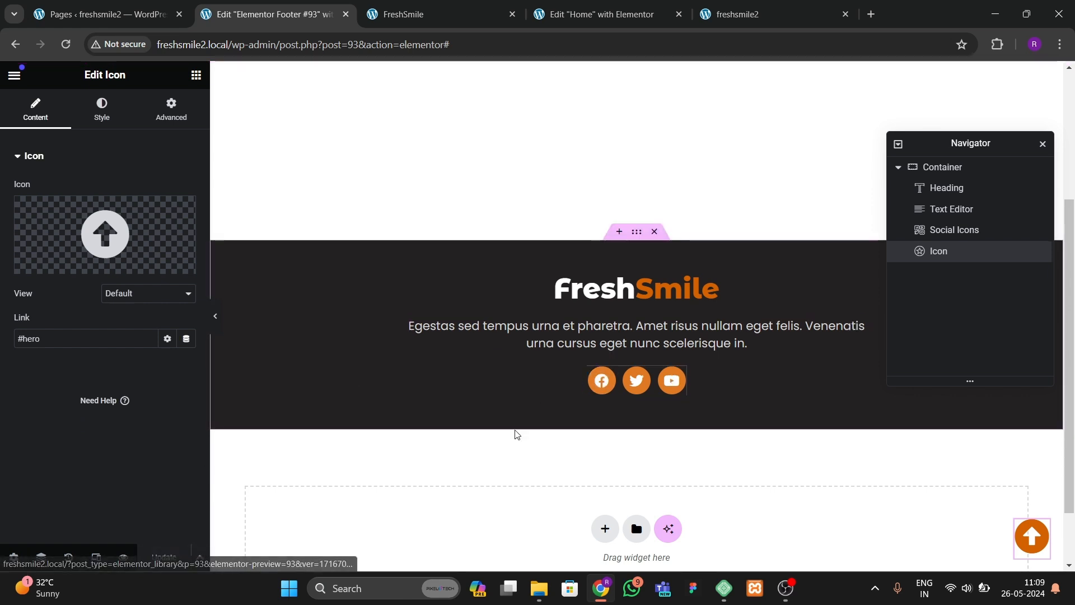
Step: Set the Home page's layout to Default in the page settings
left_click(590, 21)
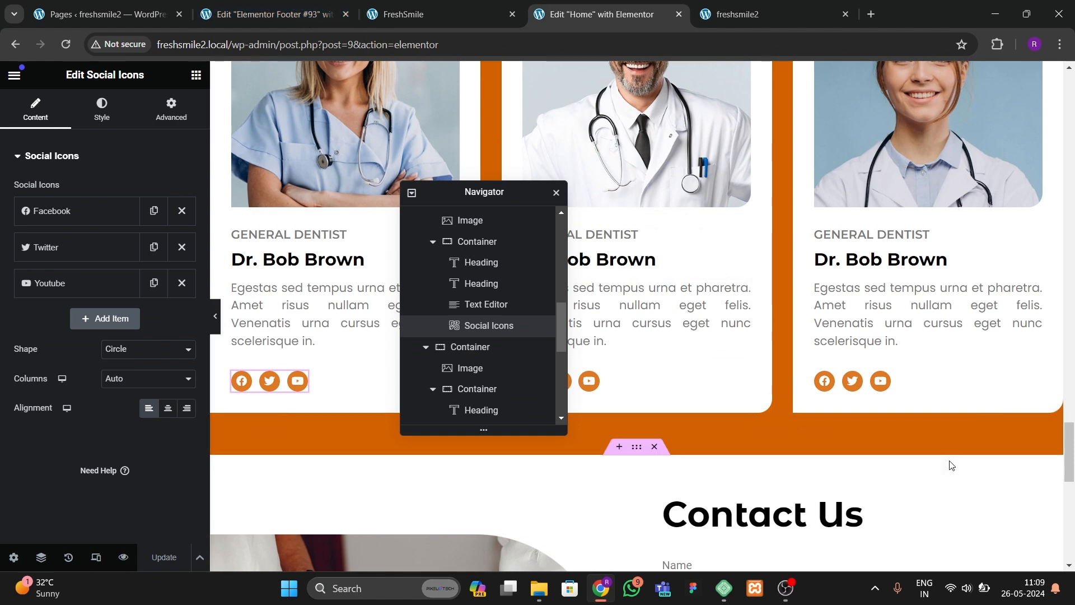
left_click_drag(1070, 452, 1071, 541)
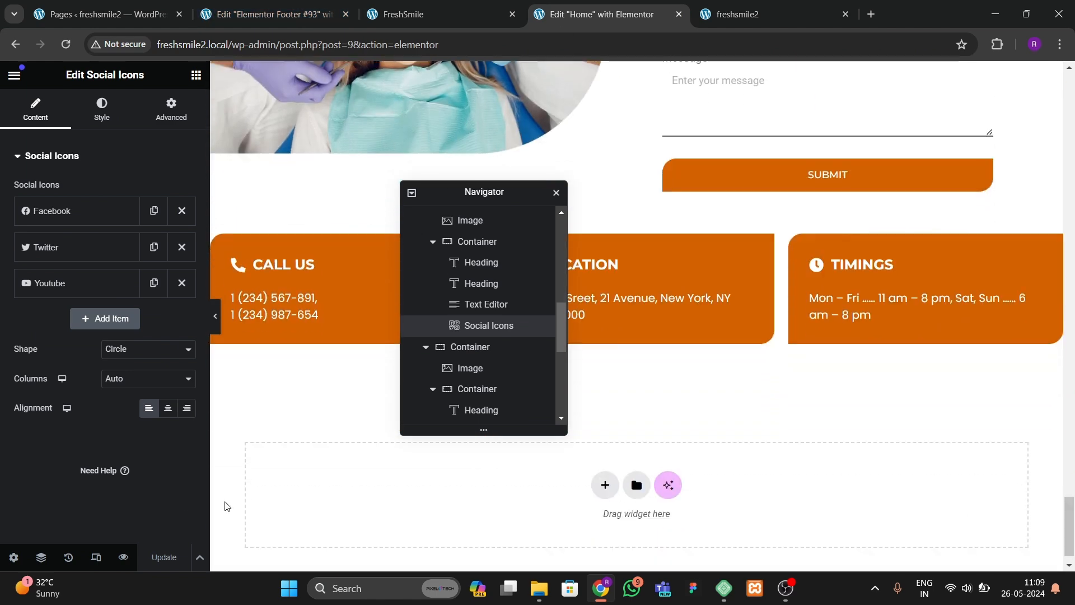
left_click(12, 557)
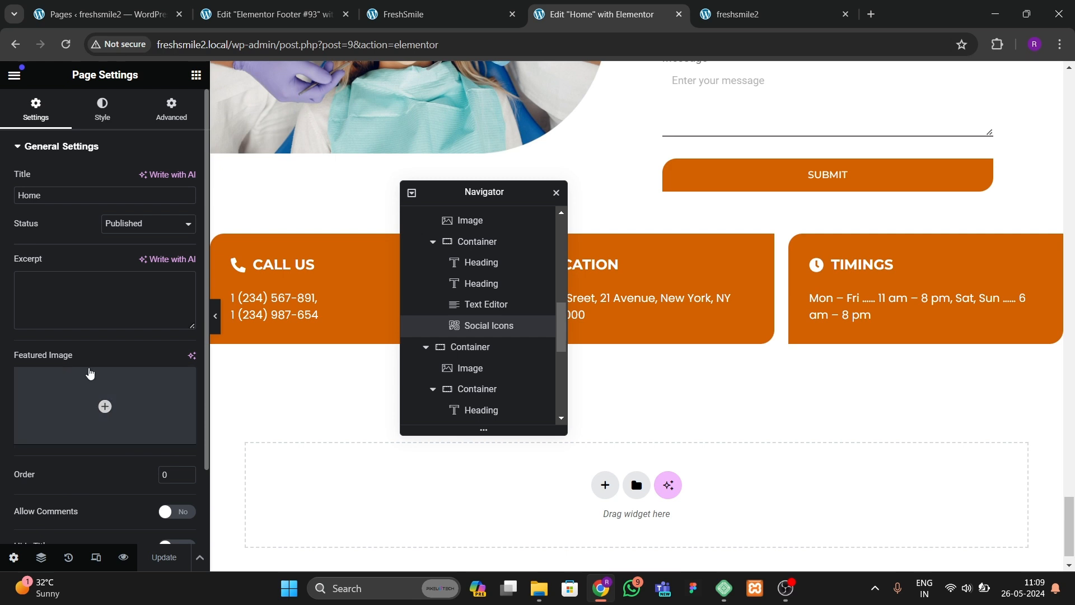
scroll(82, 366, "down", 2)
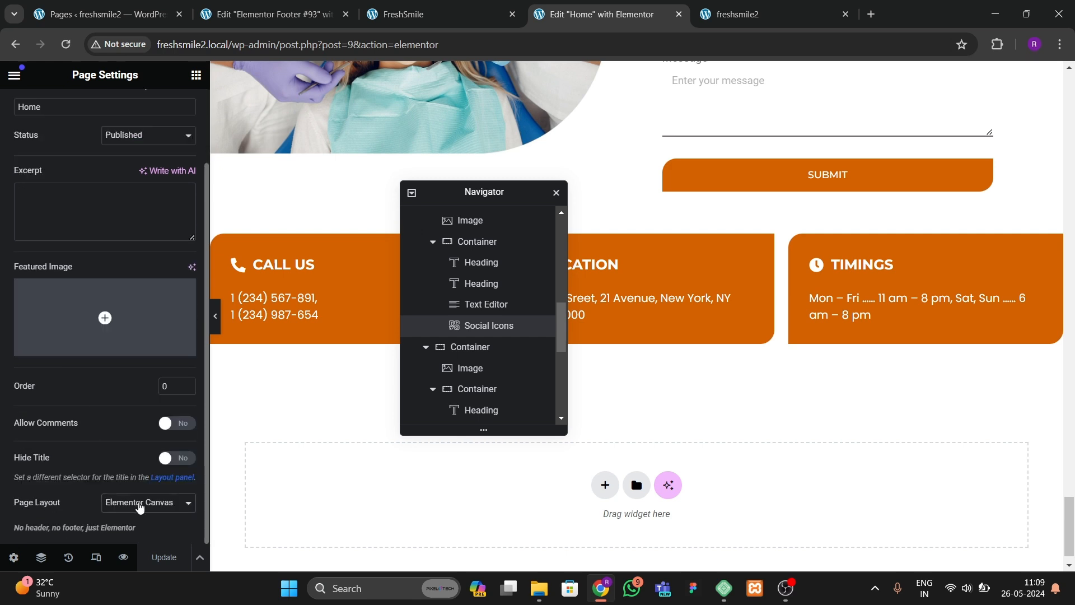
left_click(140, 507)
left_click(145, 539)
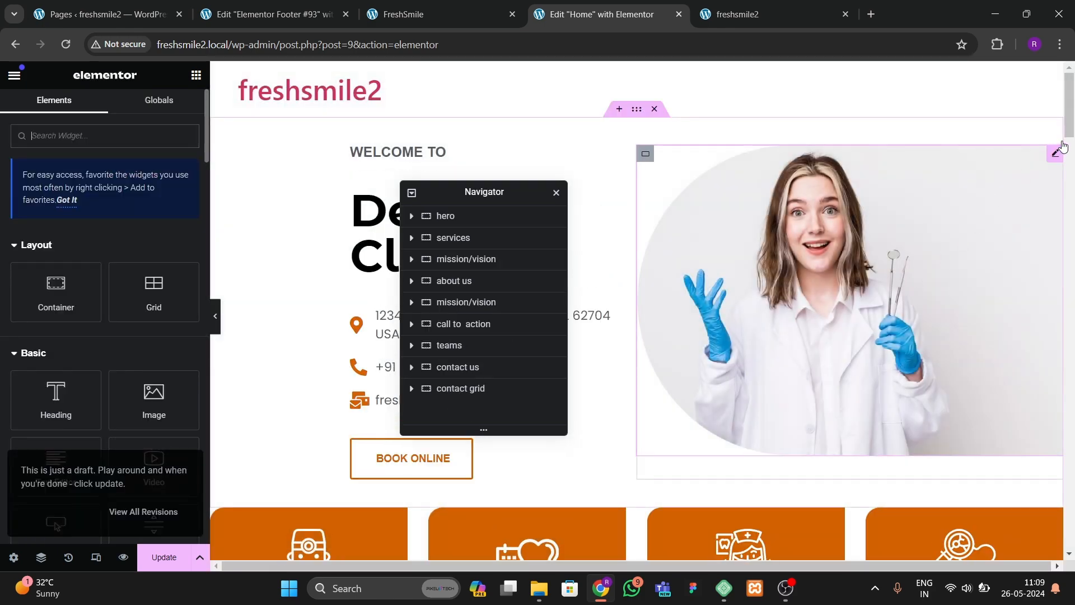
Step: Save the Home page
scroll(1064, 212, "down", 15)
scroll(1070, 269, "up", 15)
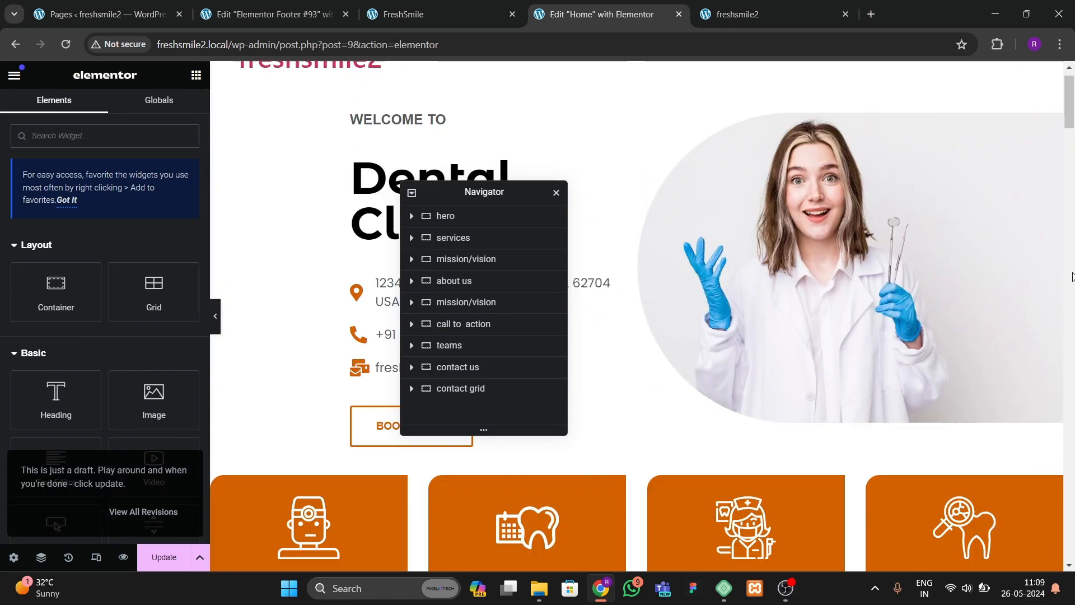
left_click_drag(1070, 115, 1068, 566)
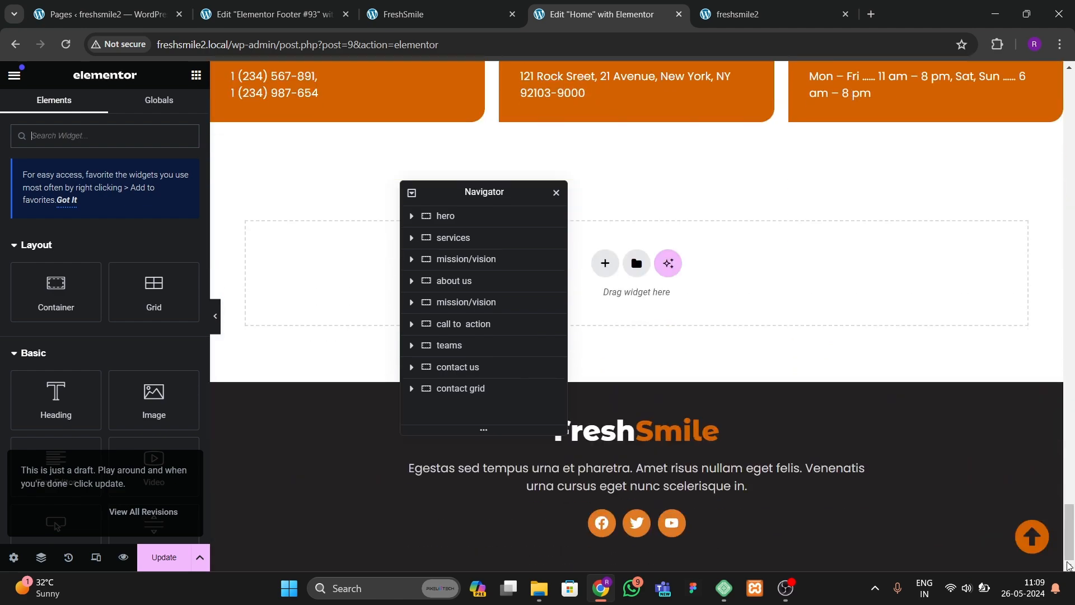
key("ctrl+s")
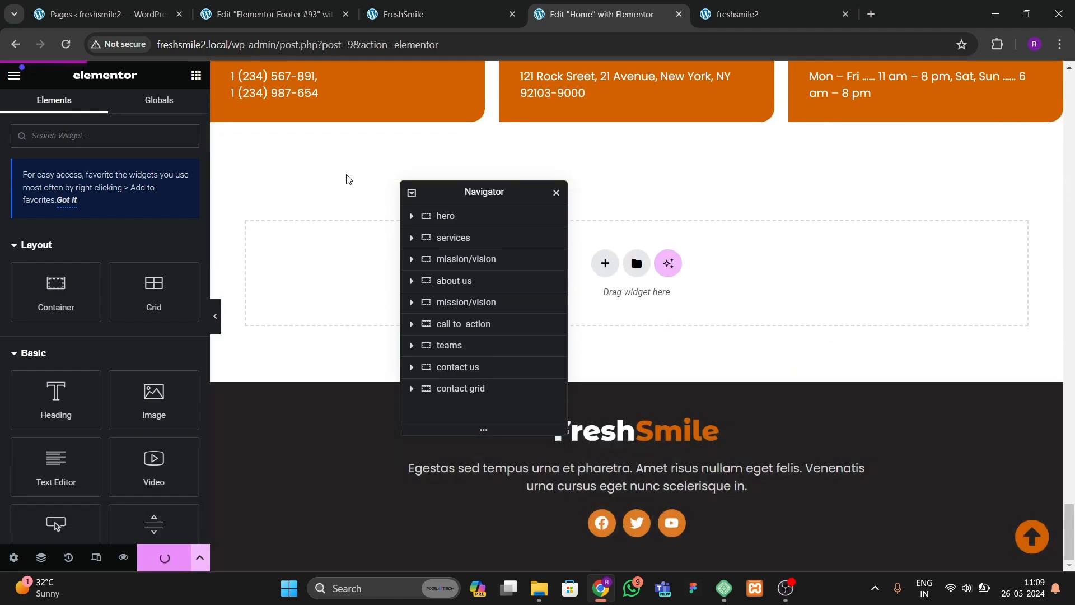
Step: Reload the live site and test the back-to-top arrow icon in the footer
key("ctrl+Tab")
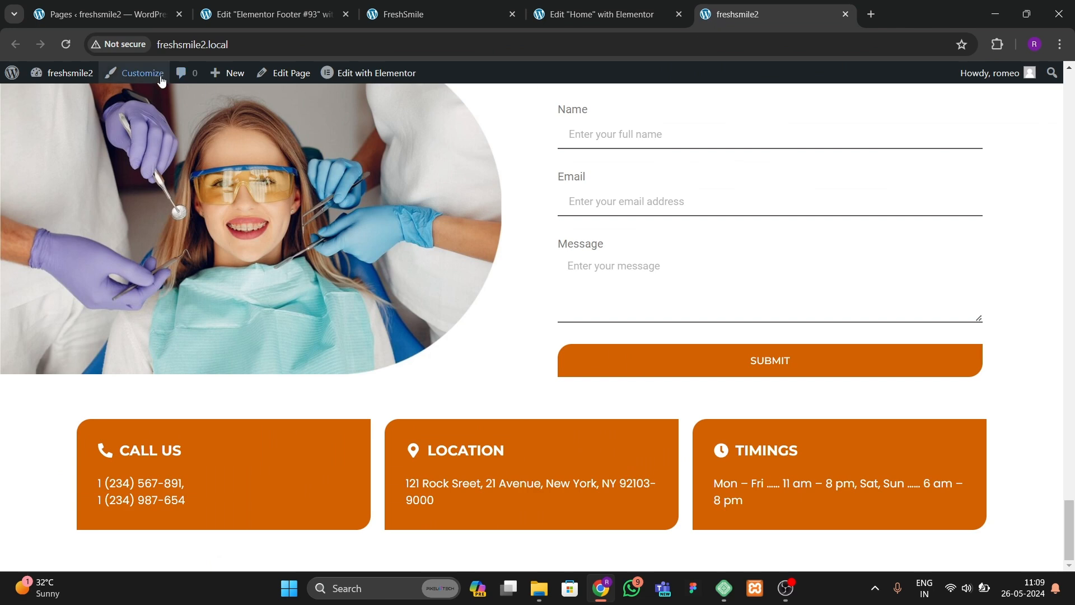
left_click(66, 44)
left_click(446, 12)
left_click(762, 17)
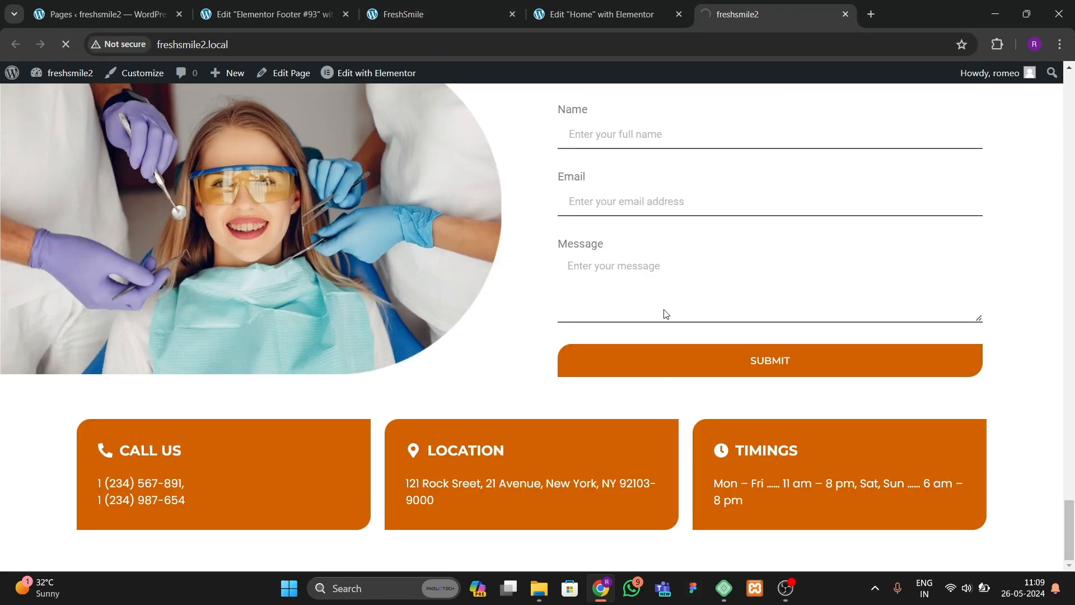
left_click_drag(1069, 485, 1070, 559)
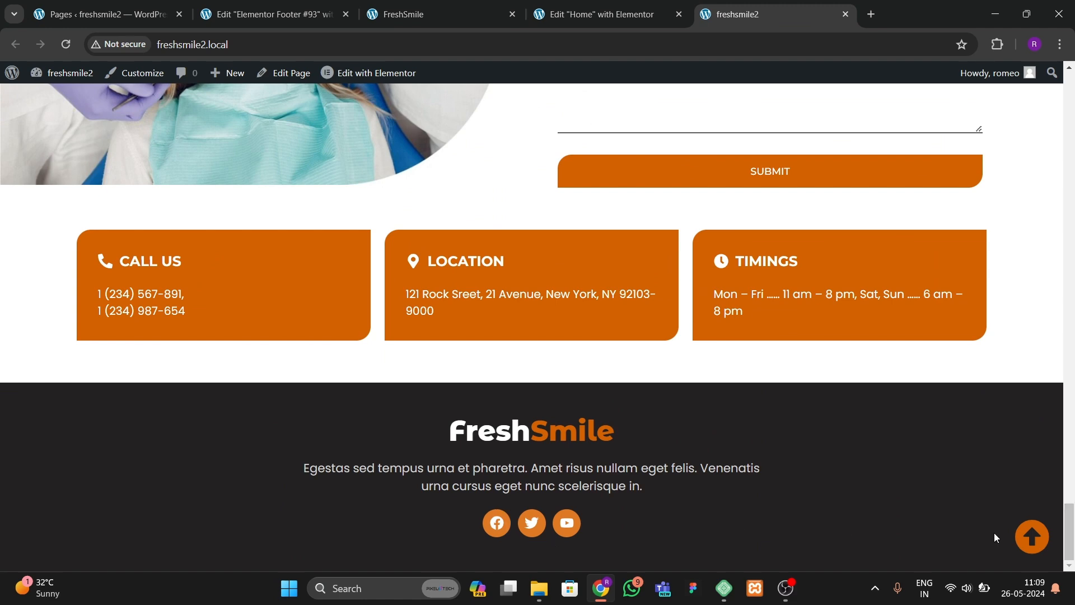
left_click(1032, 536)
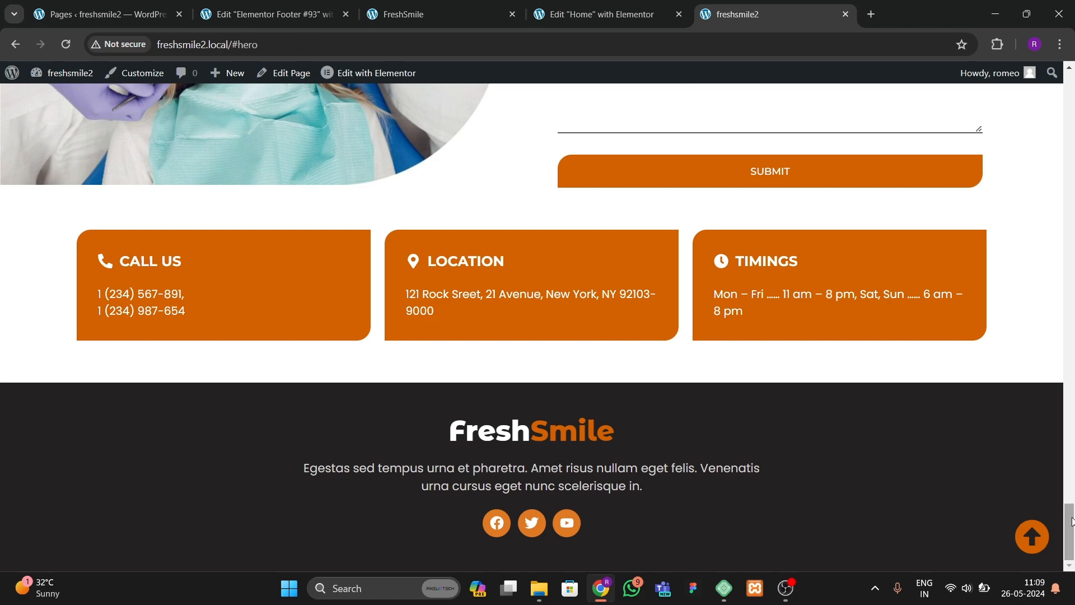
left_click_drag(1073, 517, 1072, 98)
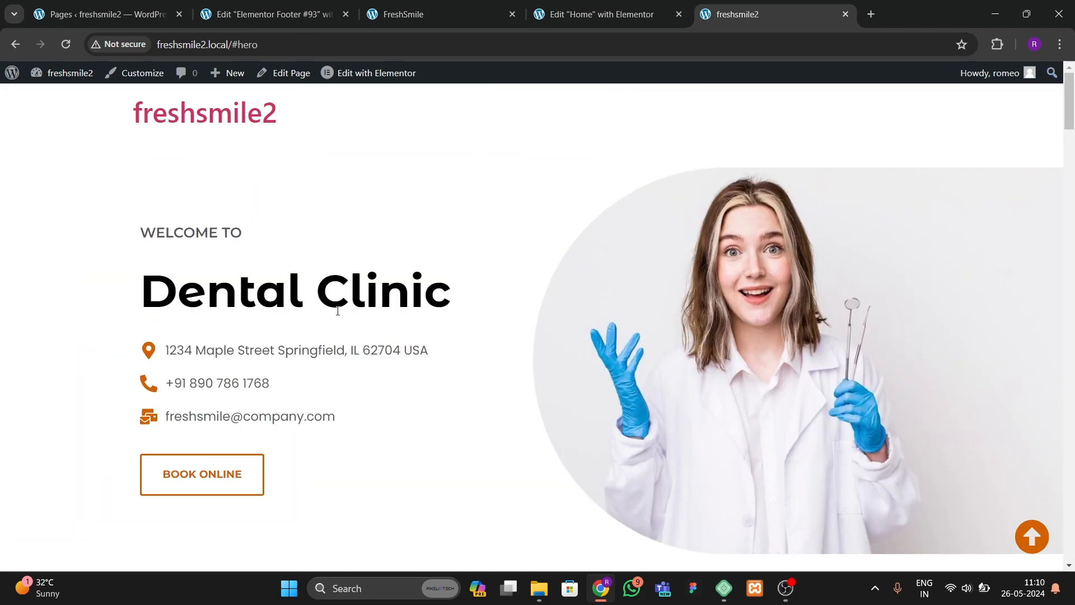
Step: Compare the footer with the FreshSmile reference site and close the footer editor tab
left_click(275, 16)
left_click(478, 13)
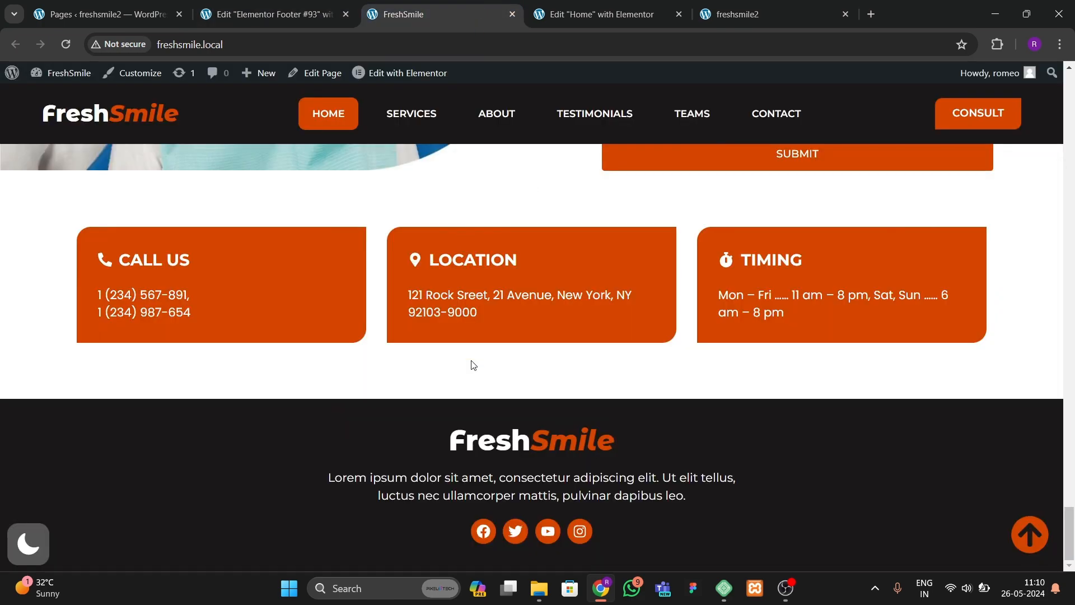
scroll(517, 314, "up", 20)
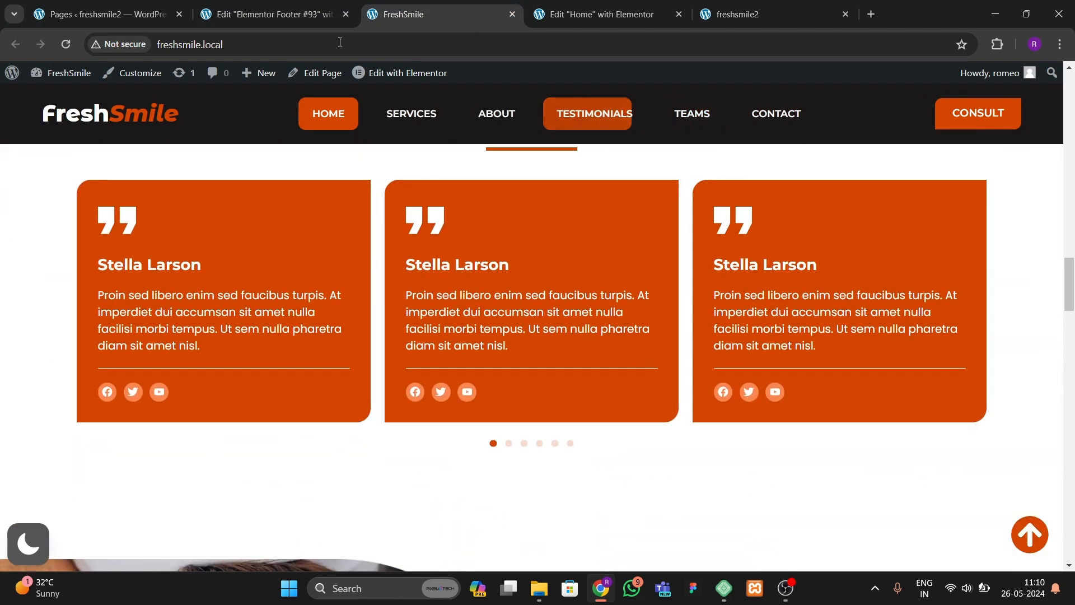
left_click(277, 15)
left_click(119, 12)
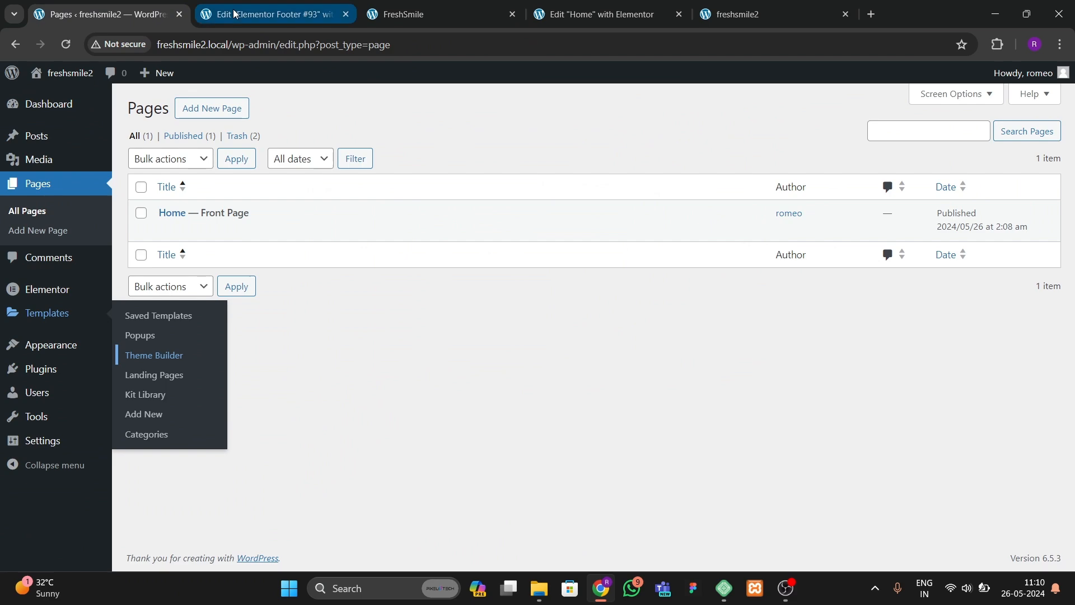
left_click(233, 10)
left_click(346, 14)
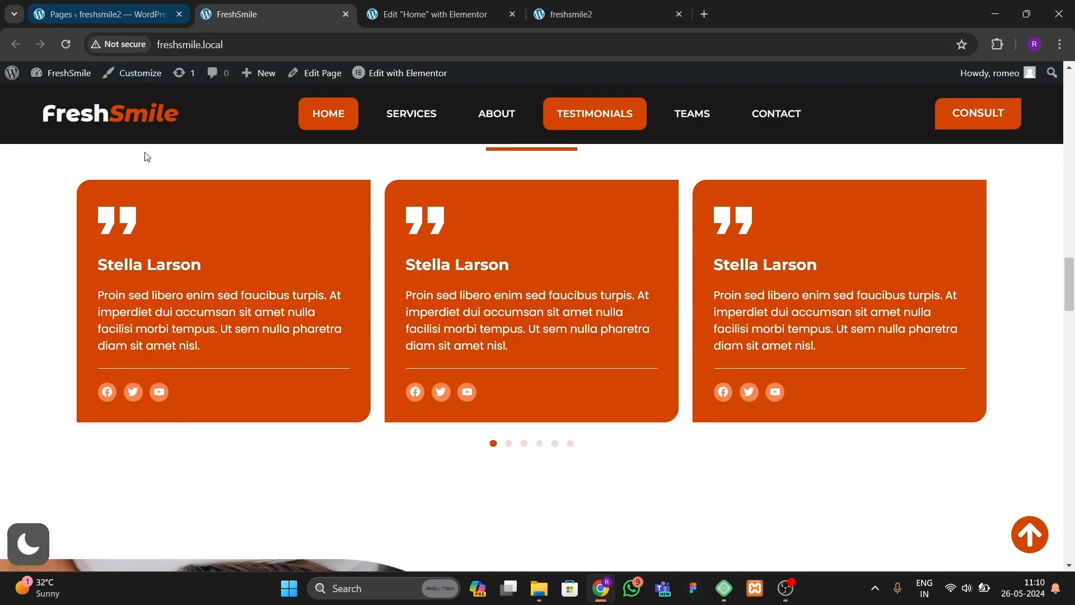
scroll(144, 168, "up", 10)
Step: Open the Theme Builder in a new tab and start a new Header template
left_click(100, 14)
mouse_move(56, 312)
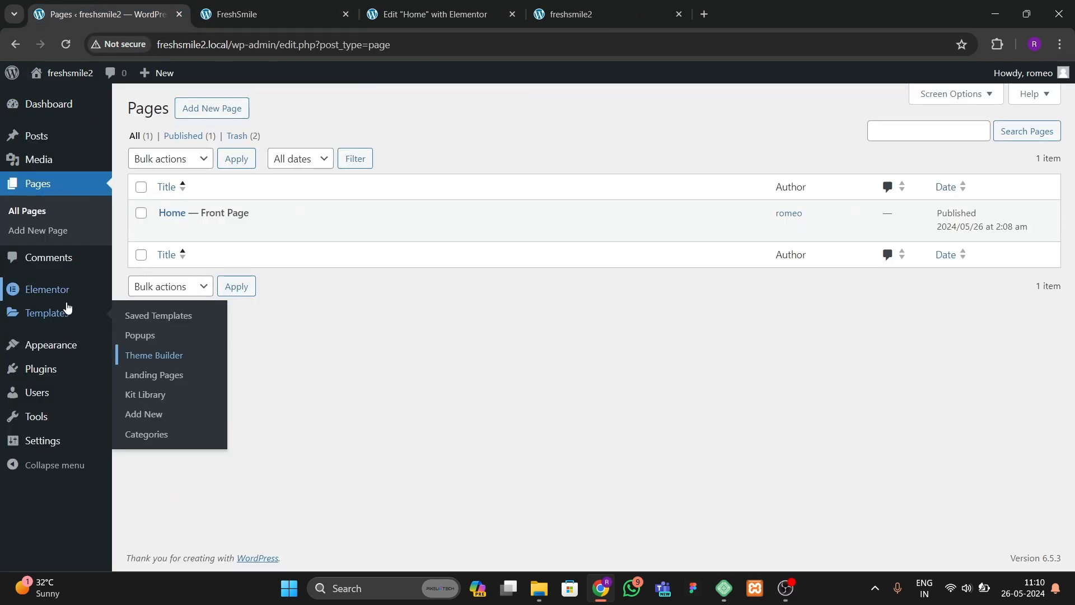
right_click(197, 359)
left_click(226, 364)
left_click(240, 14)
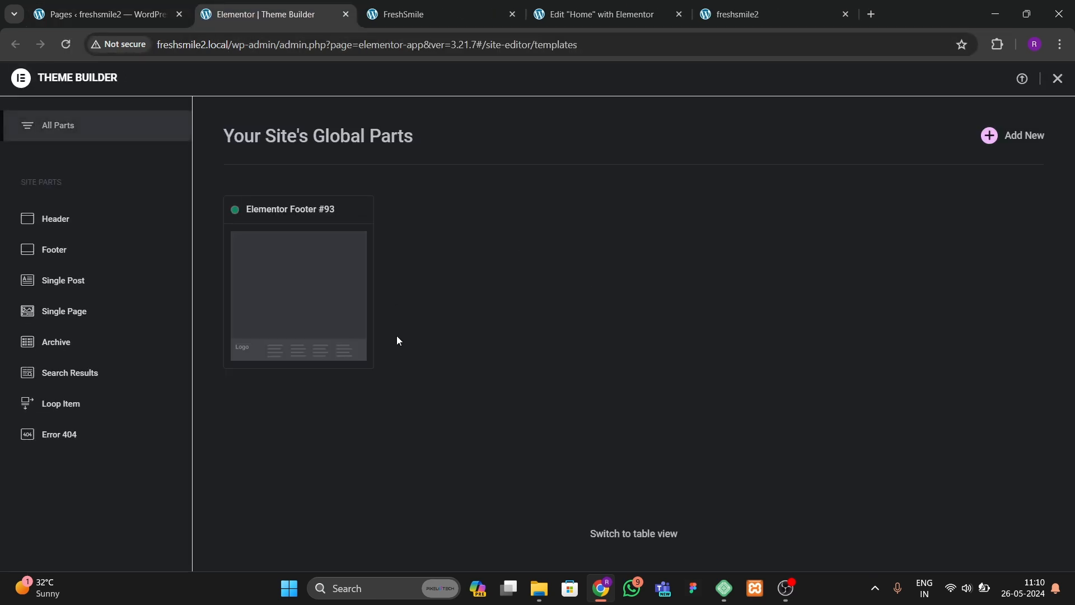
left_click(56, 218)
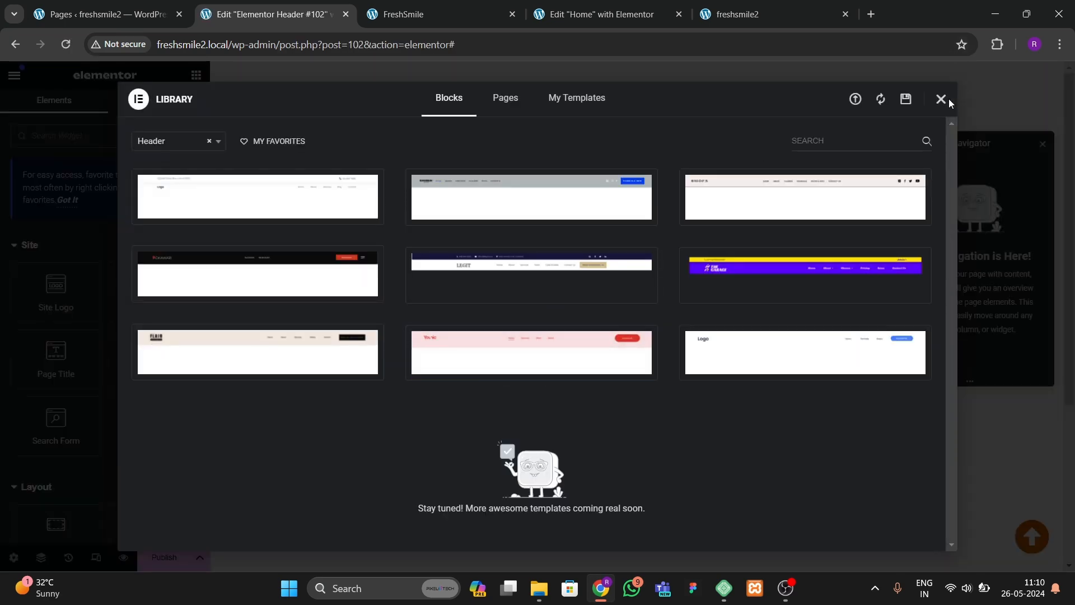
Step: Close the template library and add a single-row container to the header template
left_click(941, 99)
left_click(601, 182)
left_click(592, 221)
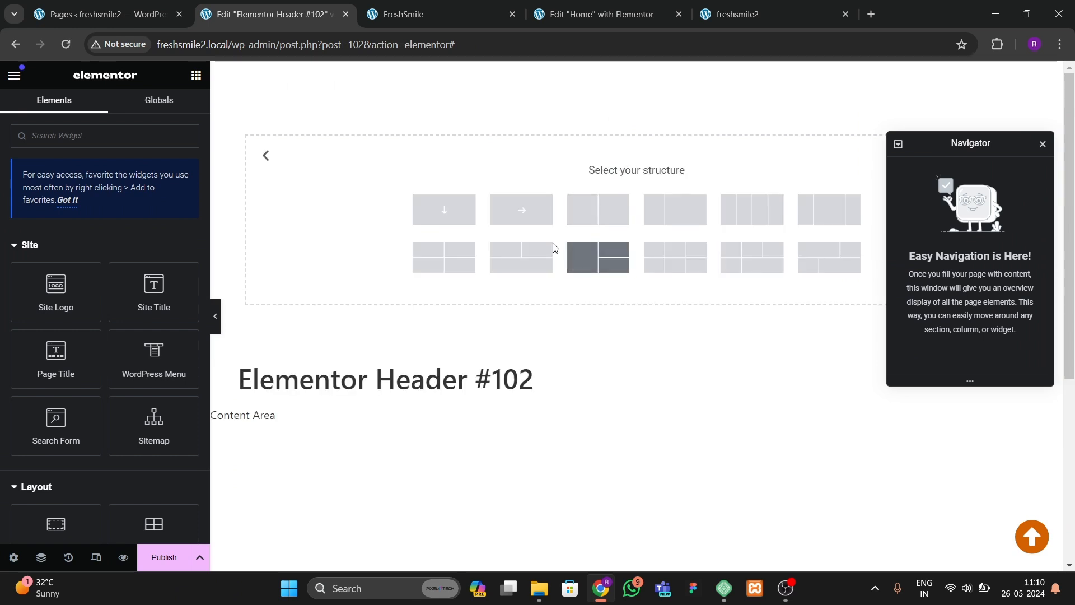
left_click(547, 213)
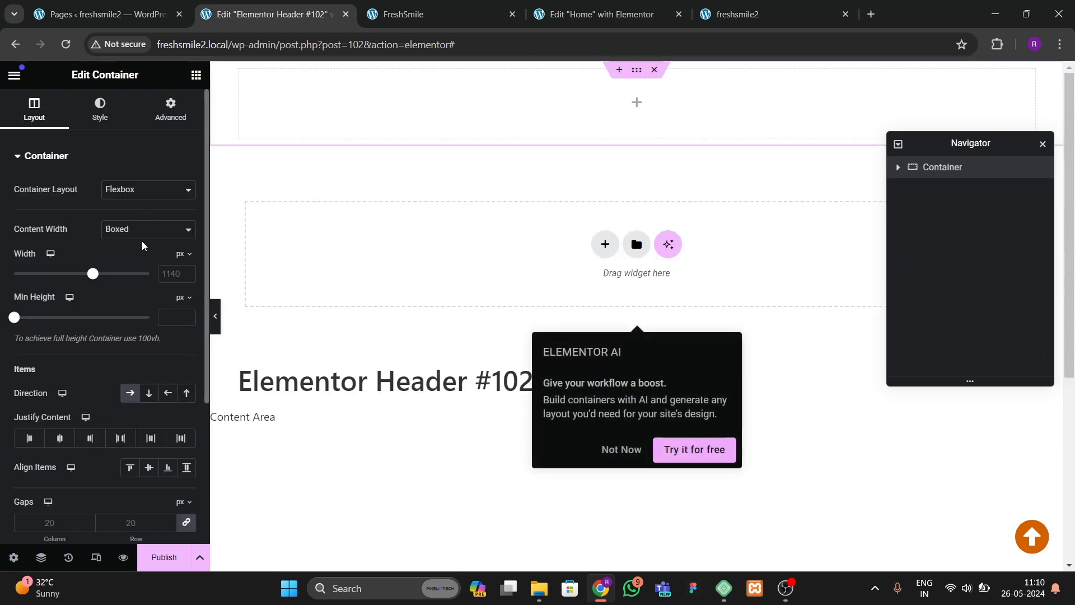
Step: Set the container's boxed width to 1400 px
left_click(179, 270)
type("1400")
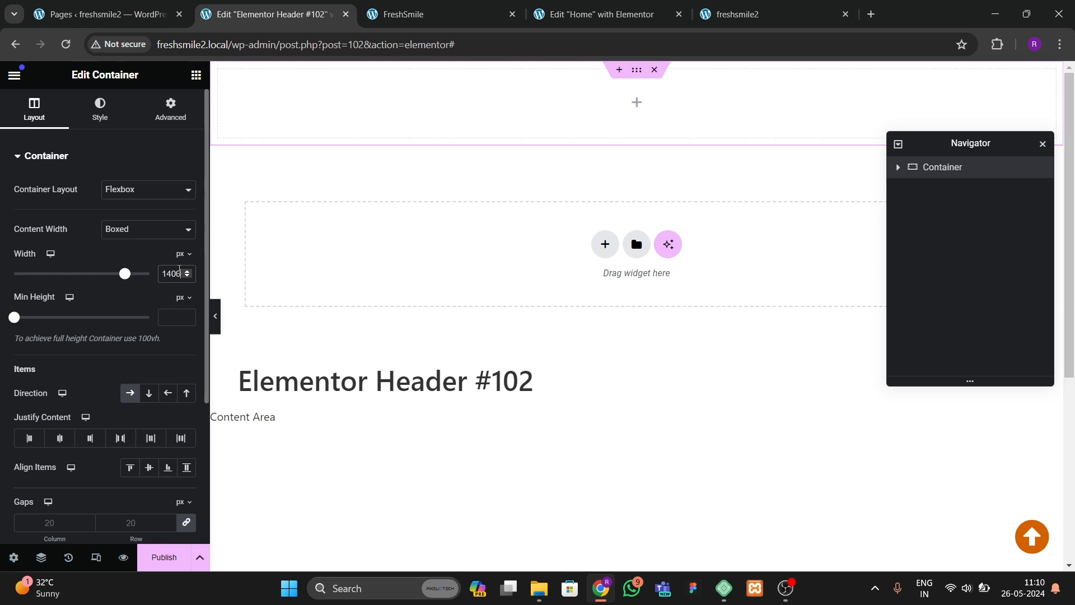
Step: Give the container a classic background using the dark global background color
left_click(100, 109)
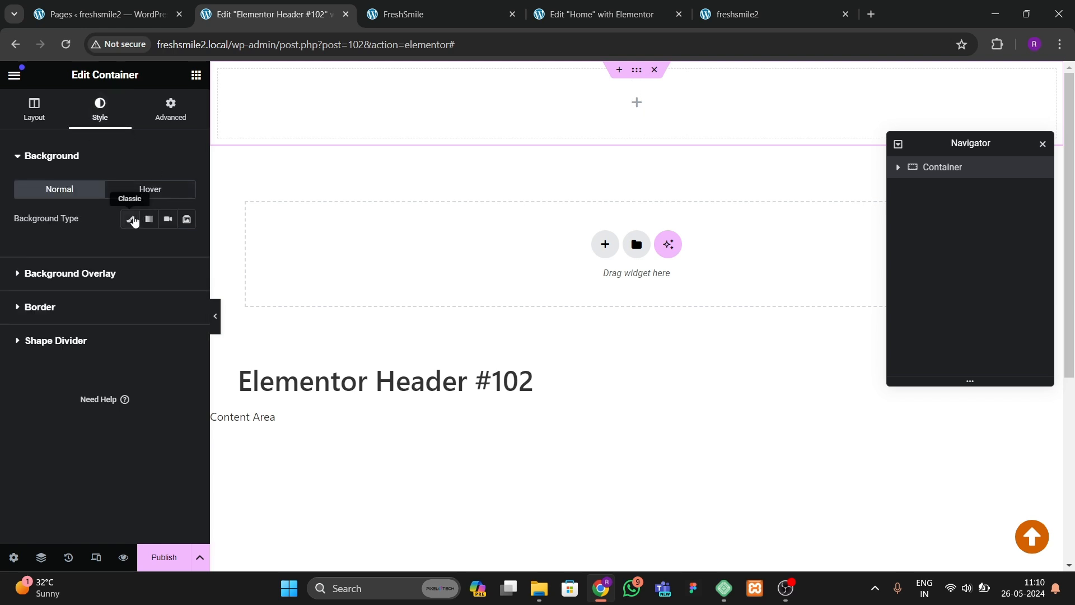
left_click(130, 218)
left_click(168, 253)
left_click(80, 446)
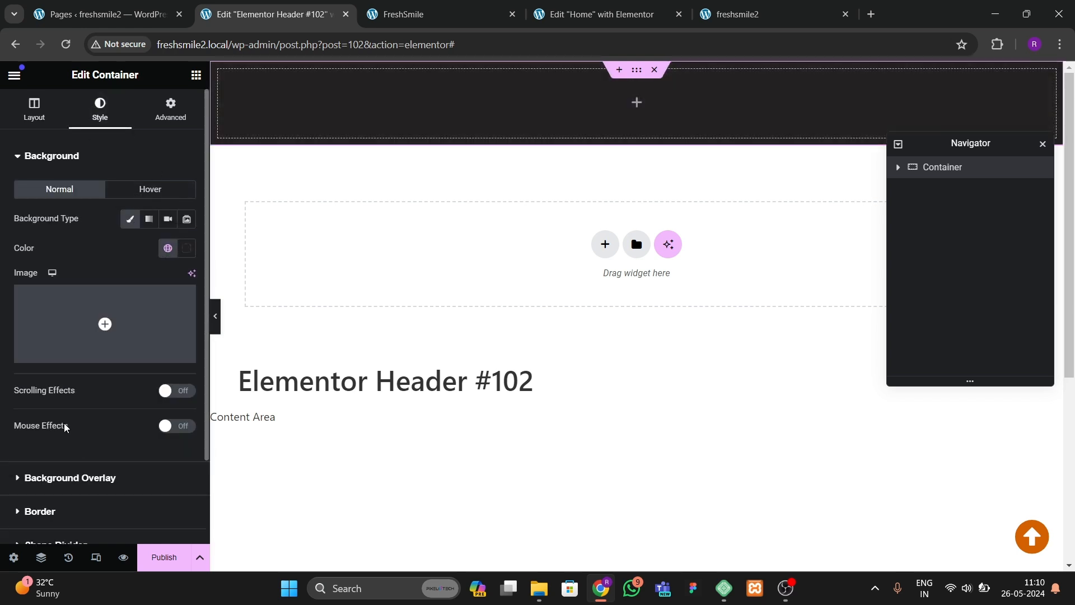
Step: Set the container's top and bottom padding to 20 px
left_click(169, 112)
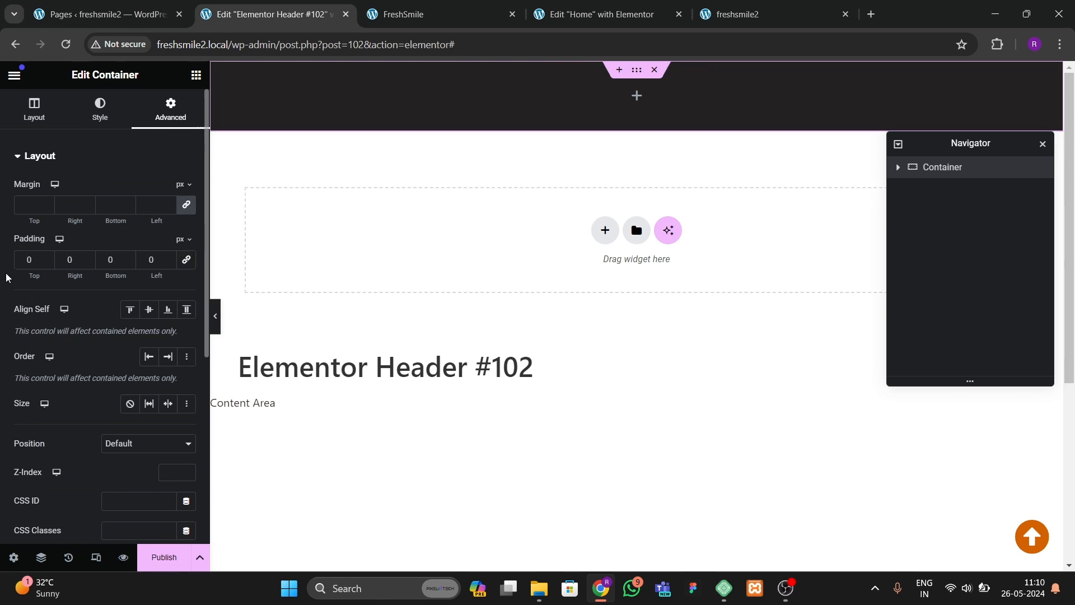
type("2")
left_click(105, 262)
type("2")
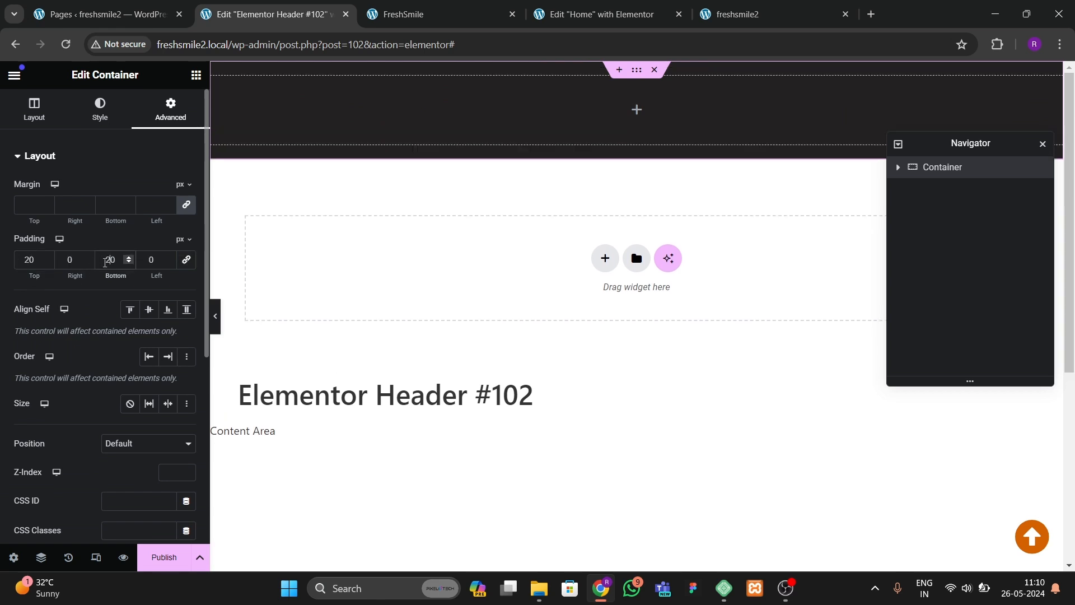
Step: Copy the FreshSmile logo heading from the Home page footer and return to the header template
left_click(442, 17)
left_click(603, 15)
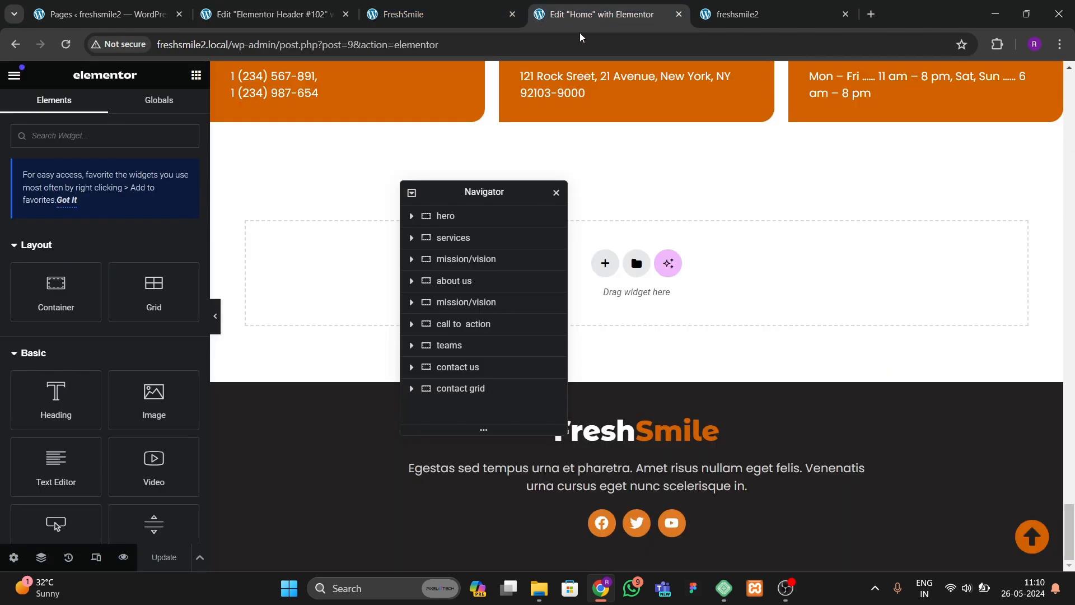
left_click(693, 421)
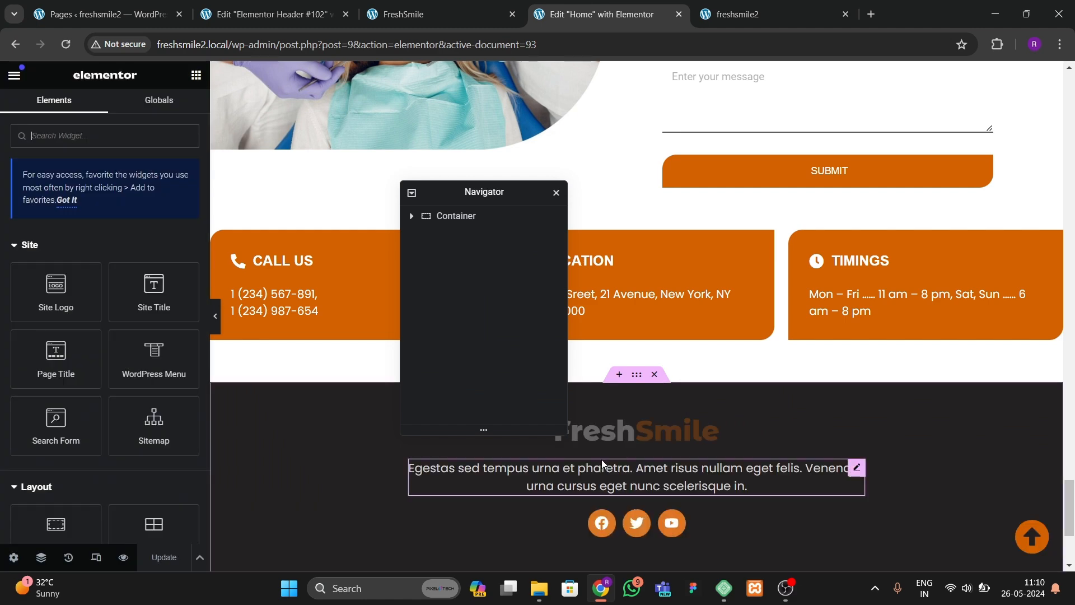
left_click_drag(497, 197, 413, 189)
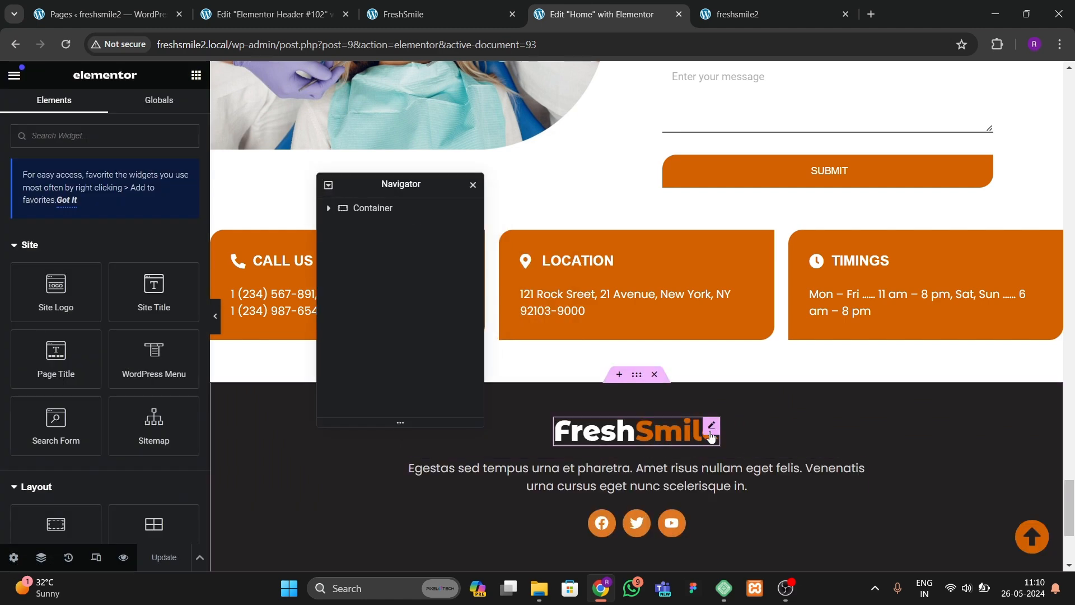
right_click(710, 432)
left_click(740, 348)
left_click(269, 14)
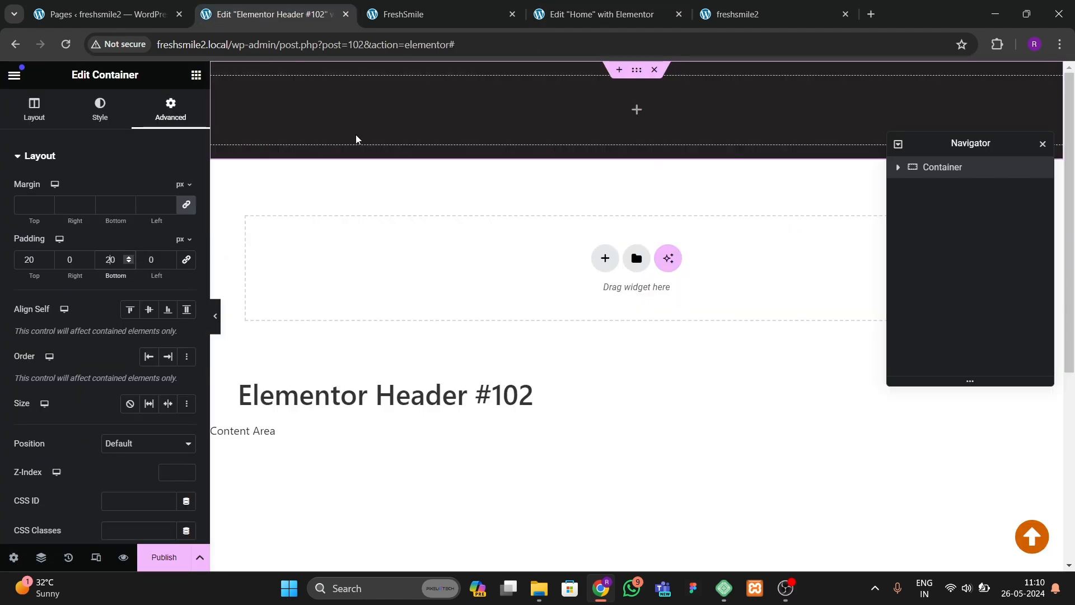
Step: Paste the FreshSmile heading into the header container
right_click(355, 119)
left_click(376, 217)
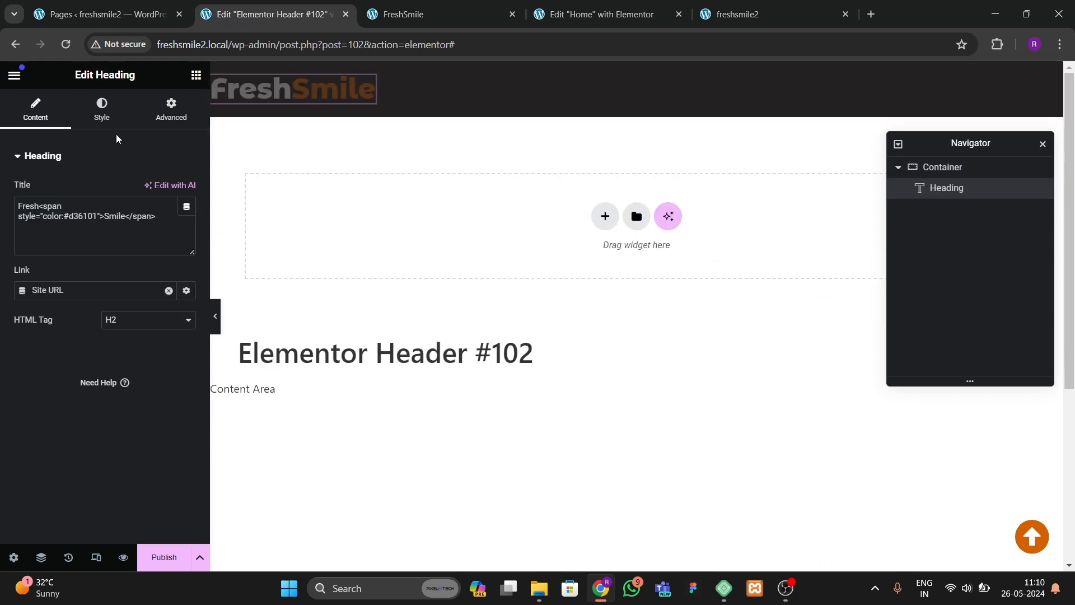
Step: Set the FreshSmile heading's typography size to 32 px
left_click(101, 109)
left_click(187, 249)
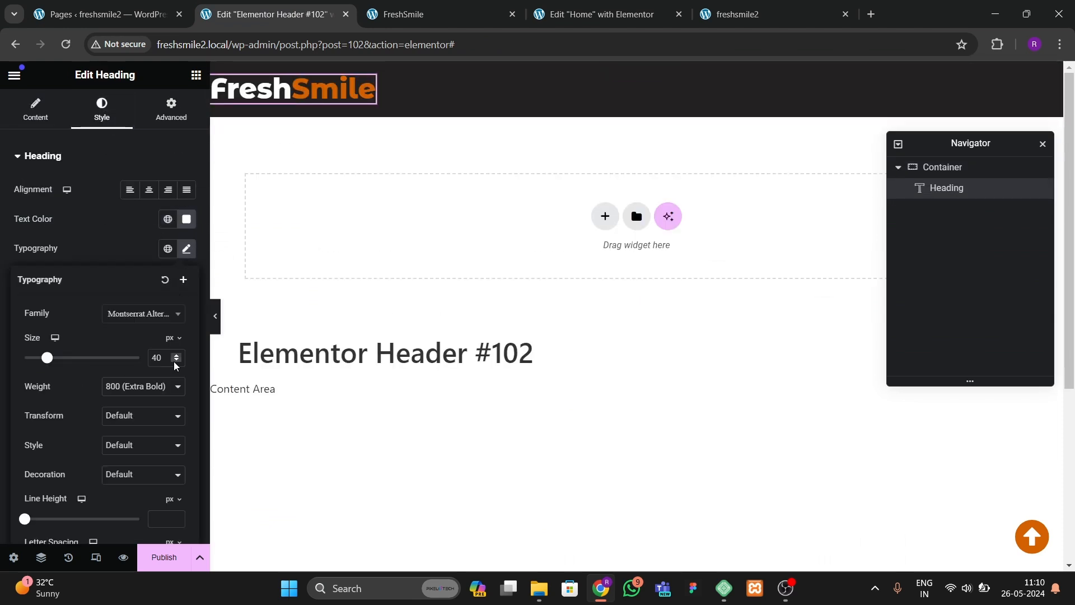
left_click(175, 362)
left_click(175, 361)
left_click(175, 362)
left_click(175, 361)
left_click(175, 361)
left_click(176, 361)
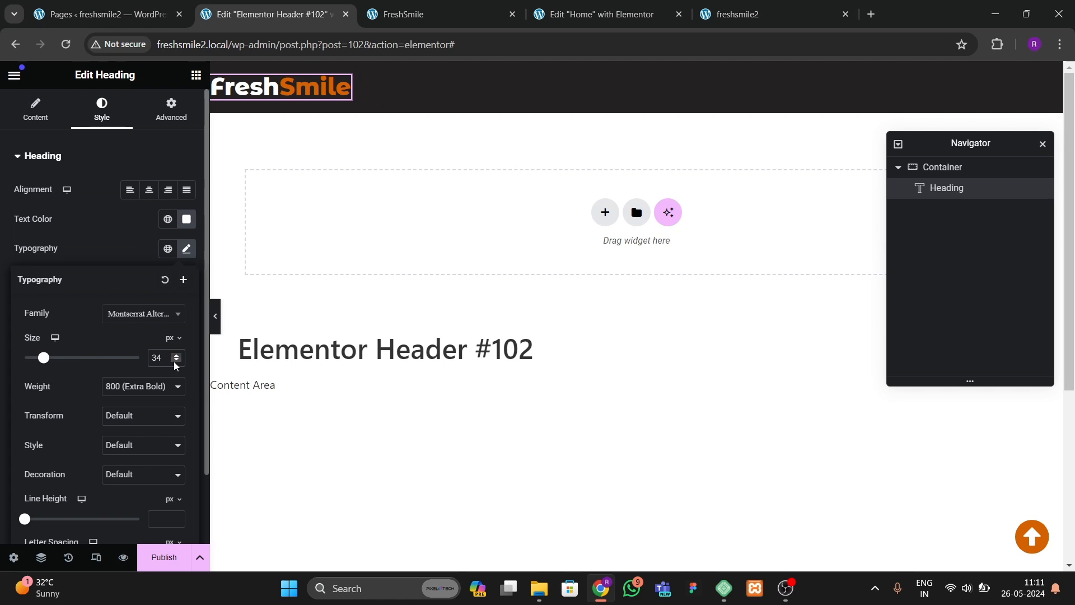
left_click(175, 362)
left_click(175, 362)
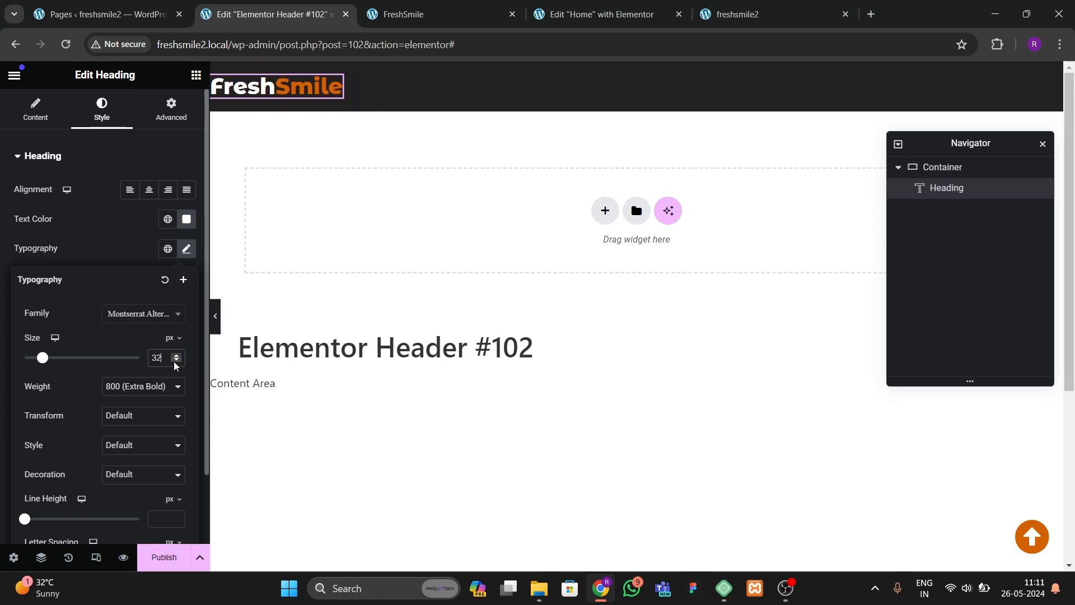
left_click(176, 362)
left_click(175, 362)
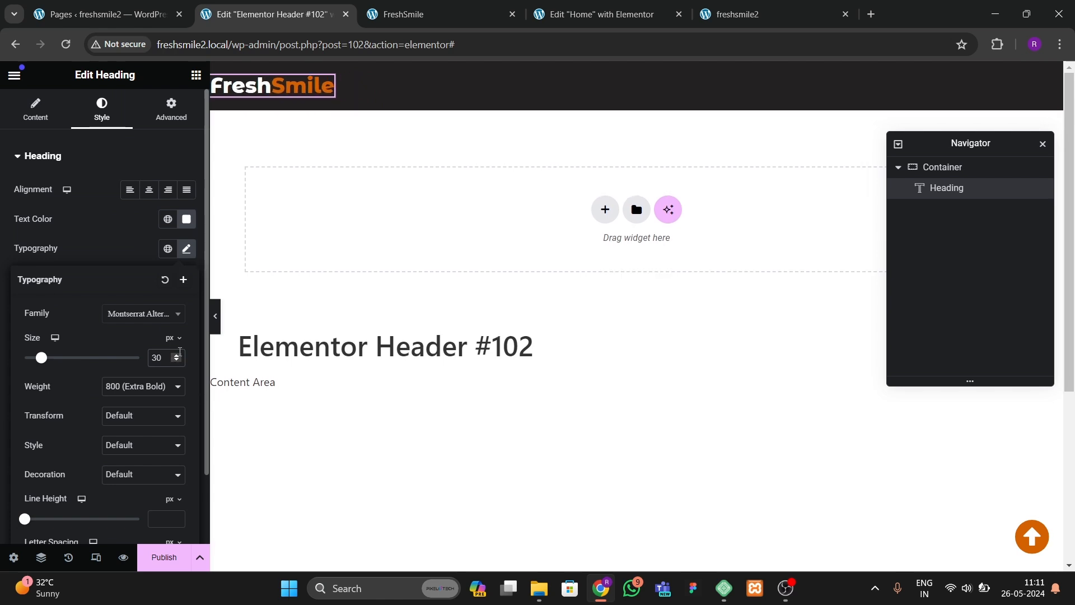
left_click(179, 356)
left_click(178, 355)
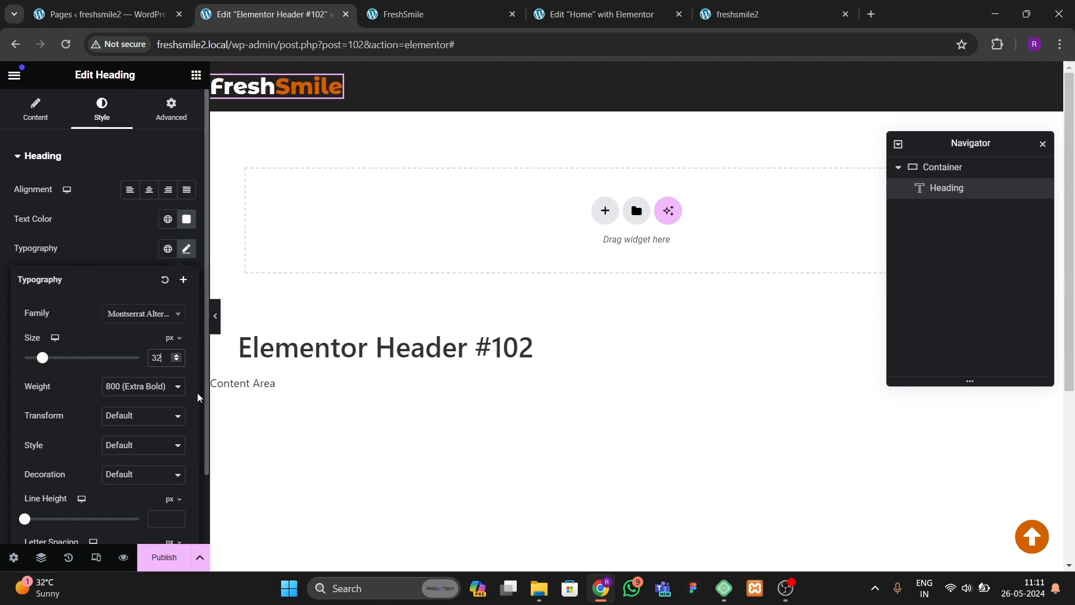
Step: Look at the Home page editor for reference and return to the header template
left_click(621, 14)
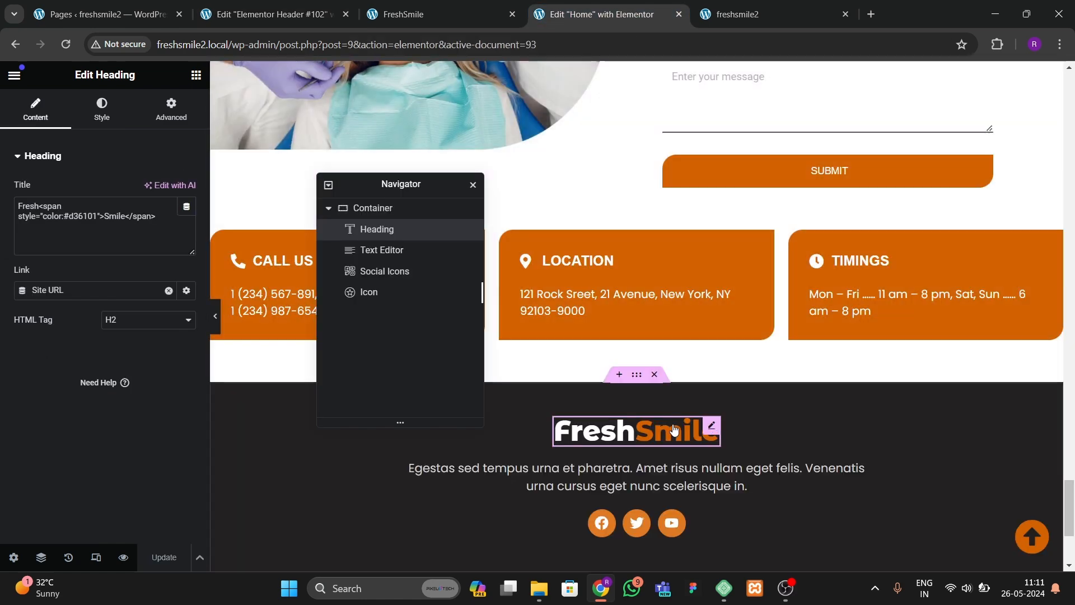
scroll(645, 326, "up", 20)
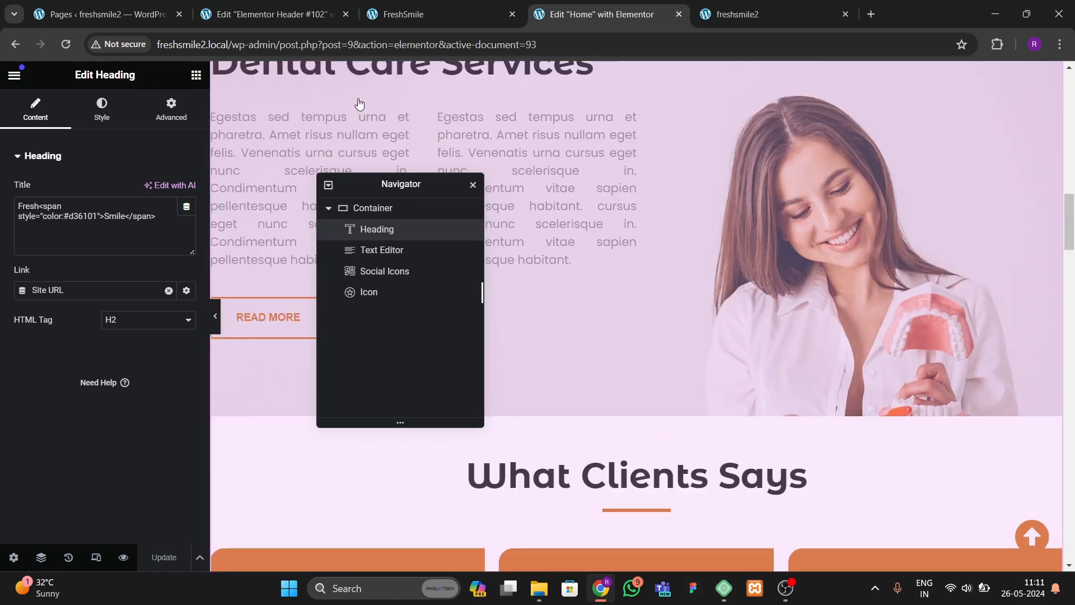
left_click(274, 14)
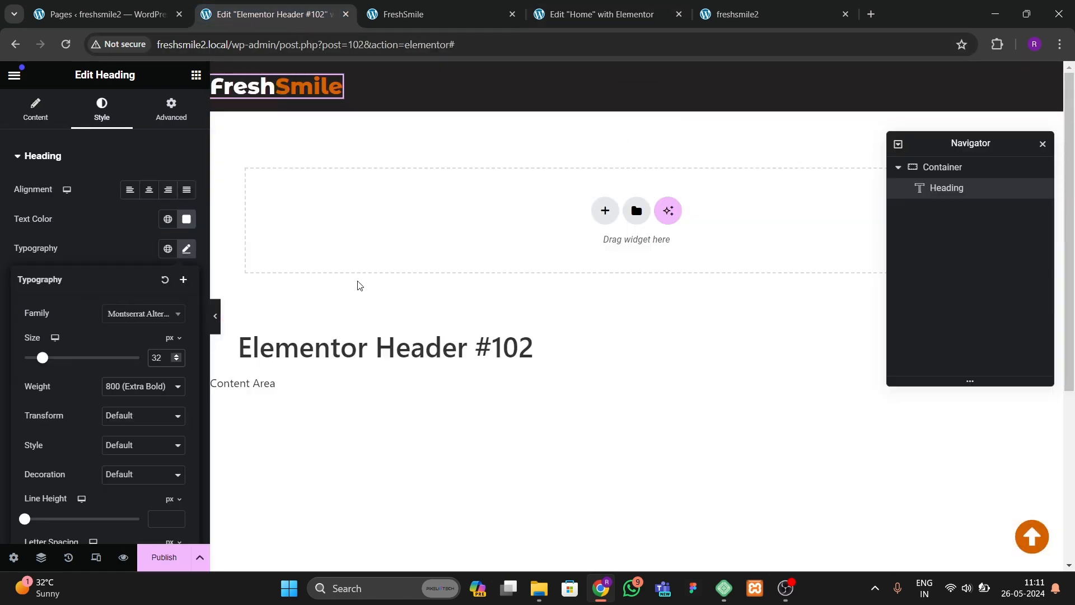
Step: Add a Button widget to the header container beside the logo
left_click(196, 75)
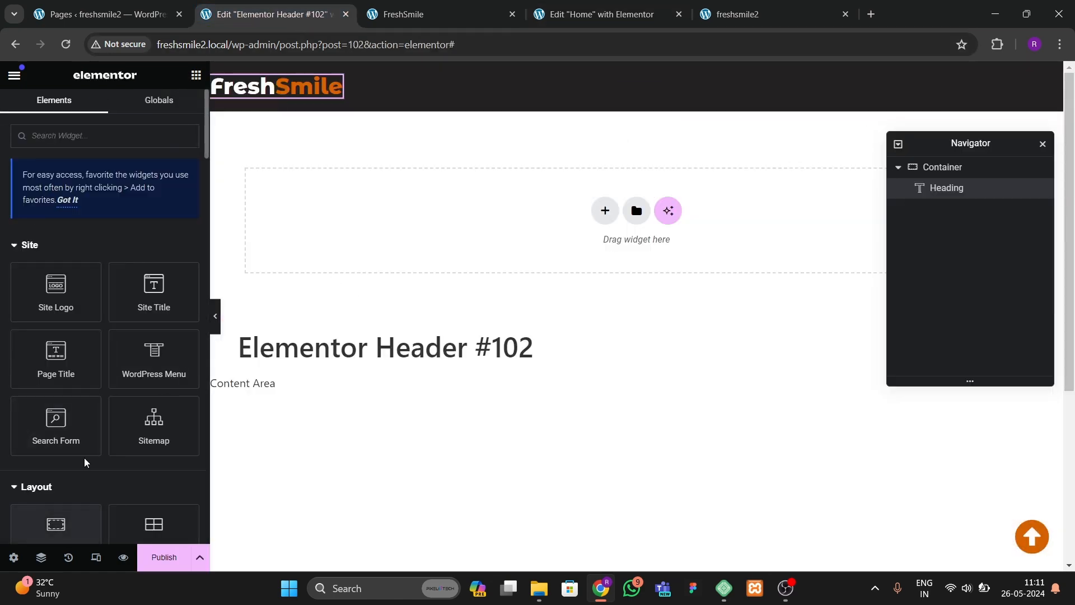
key("Escape")
left_click(193, 84)
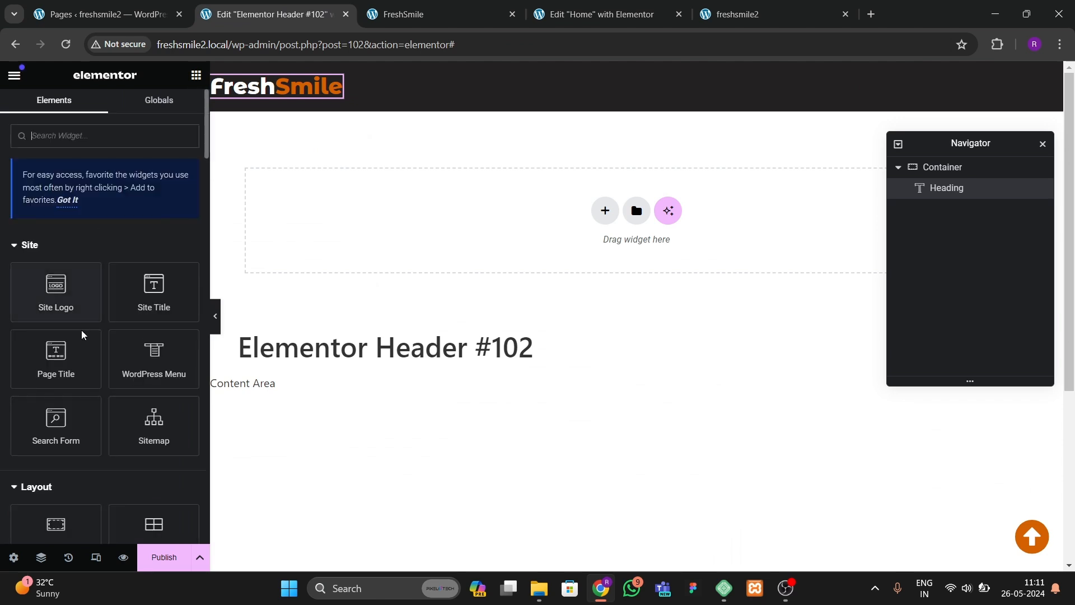
scroll(101, 415, "down", 5)
left_click_drag(67, 497, 299, 83)
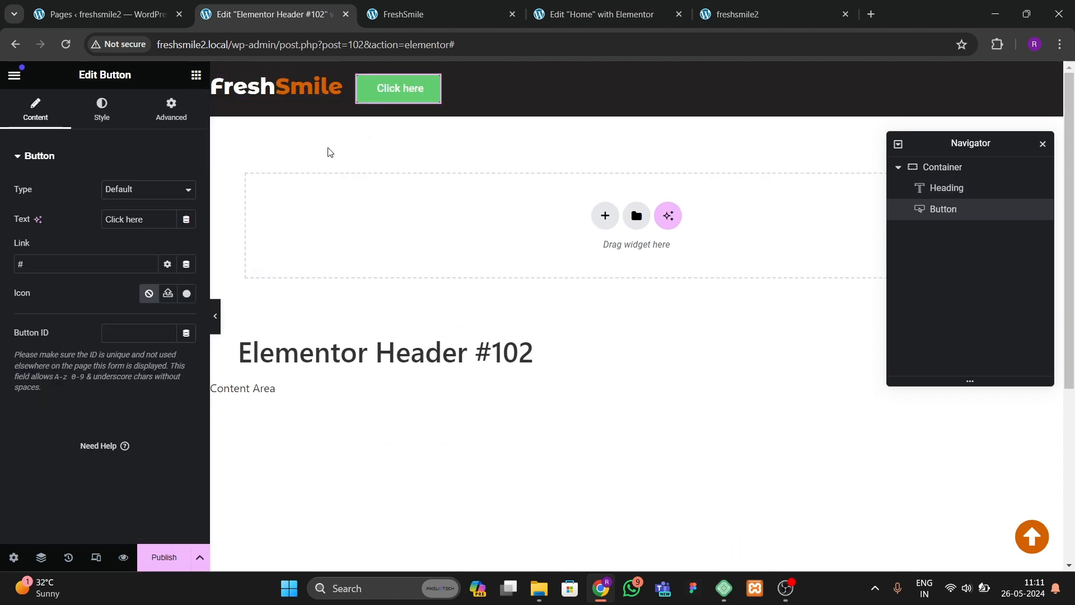
Step: Set the header container to justify content space-between and align items to the center
left_click(633, 81)
left_click(44, 123)
scroll(112, 354, "down", 2)
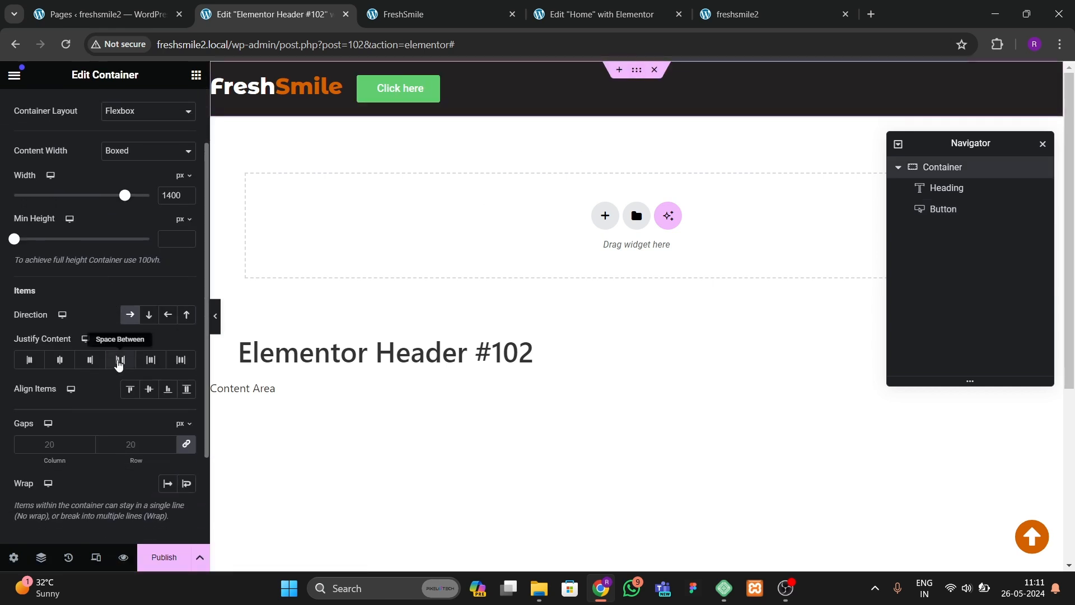
left_click(120, 359)
left_click(148, 389)
Step: Change the button's text to CONSULT
left_click(1020, 96)
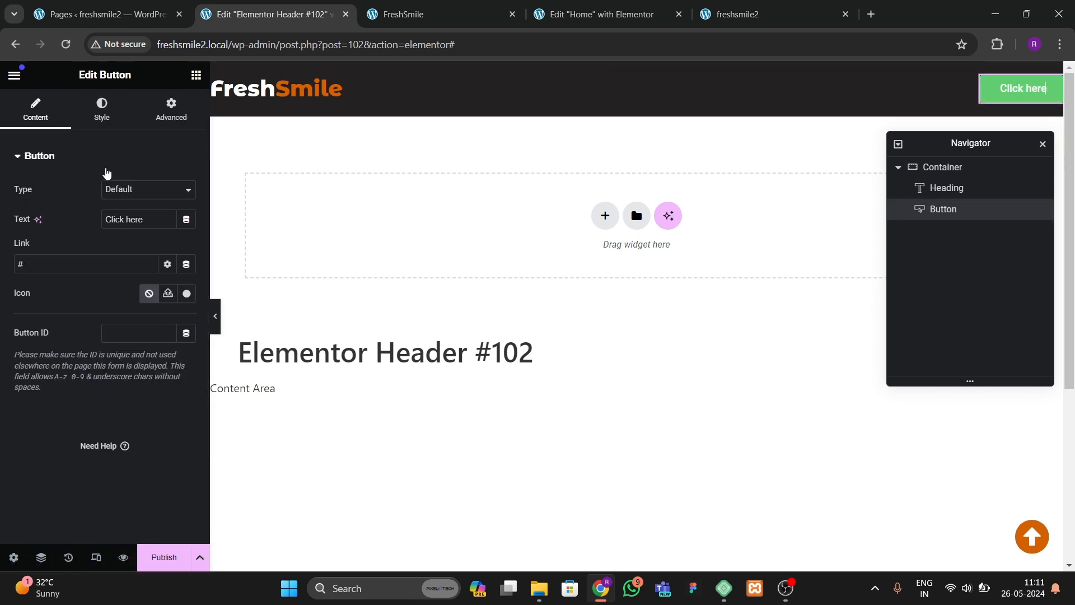
left_click_drag(149, 227, 65, 197)
key("BackSpace")
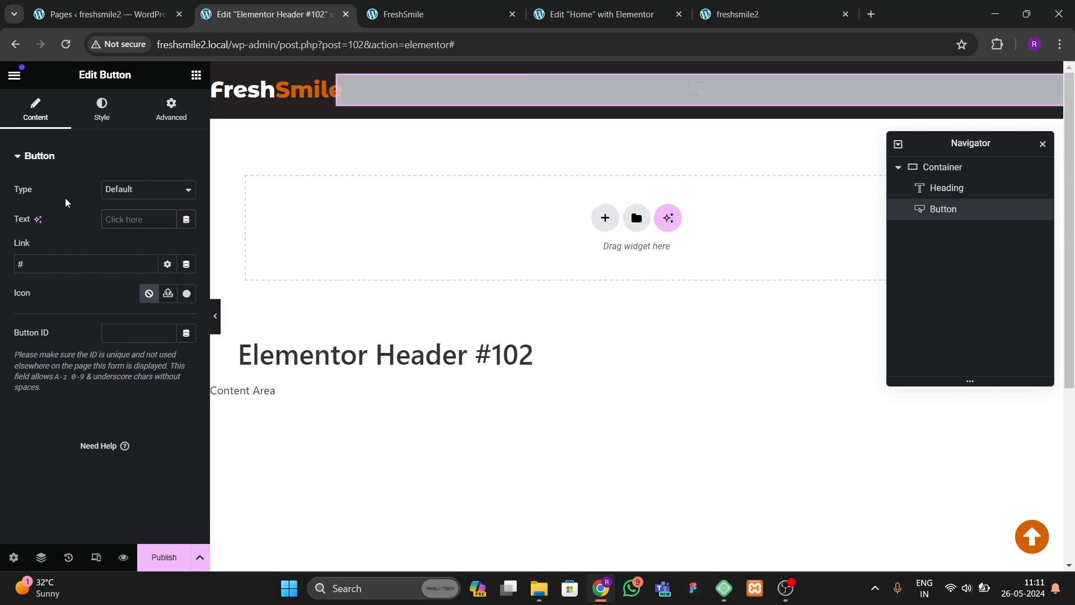
type("CONSULT")
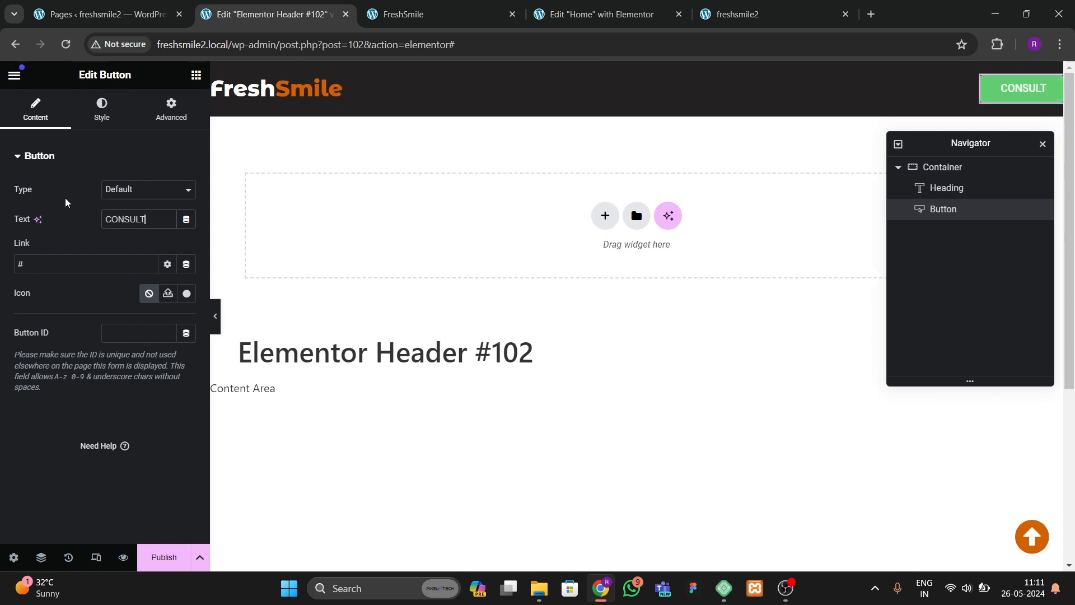
Step: Set the button's background to the orange theme global color and its text color to white
left_click(102, 109)
left_click(168, 365)
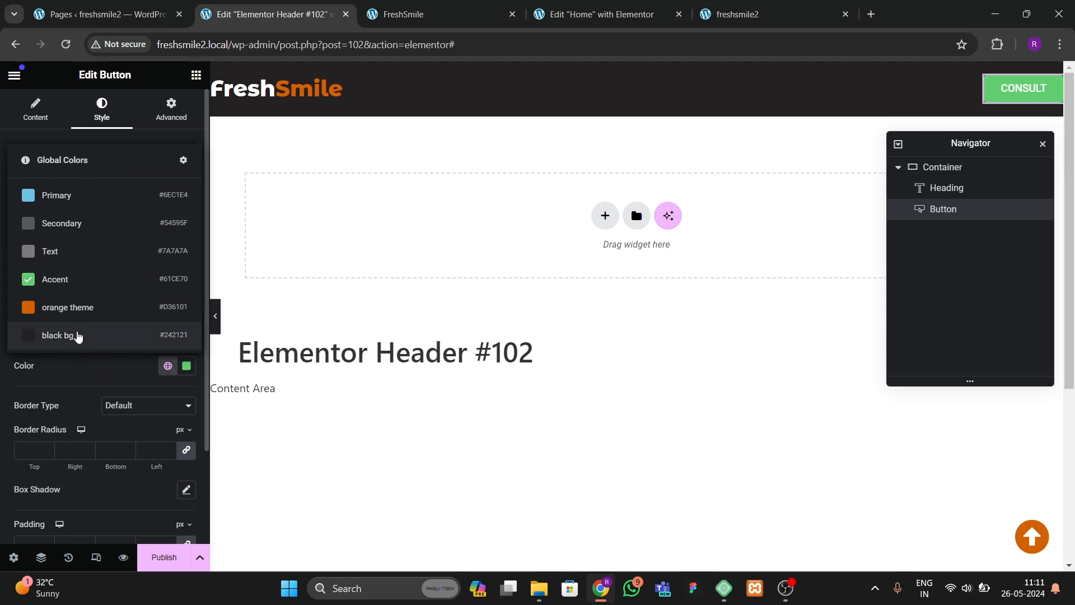
left_click(78, 305)
left_click(186, 312)
left_click_drag(166, 403, 68, 313)
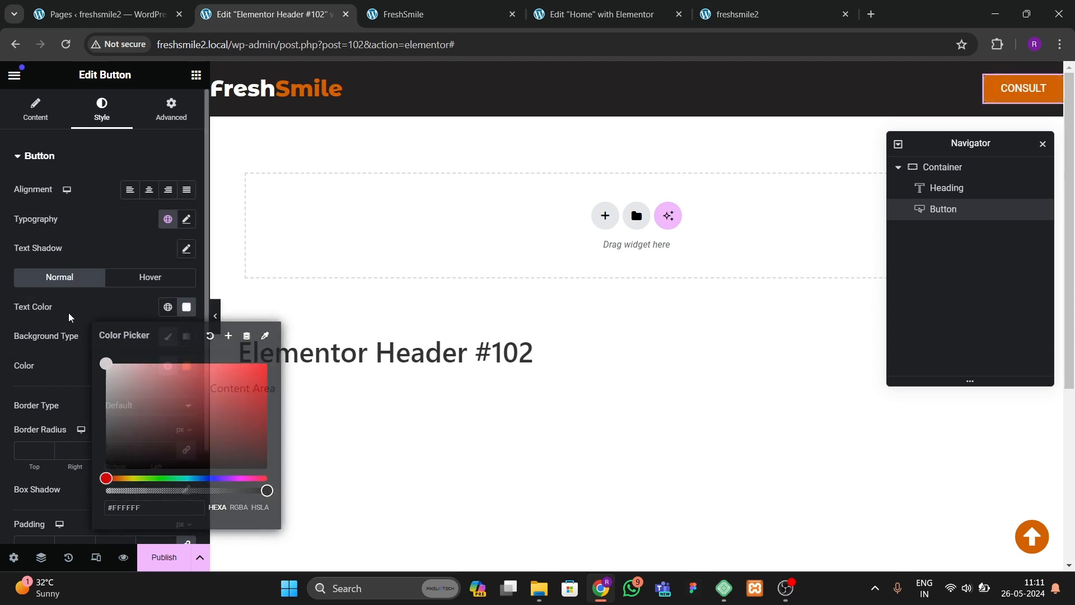
Step: Set the button's hover background to white and hover text color to black
left_click(149, 279)
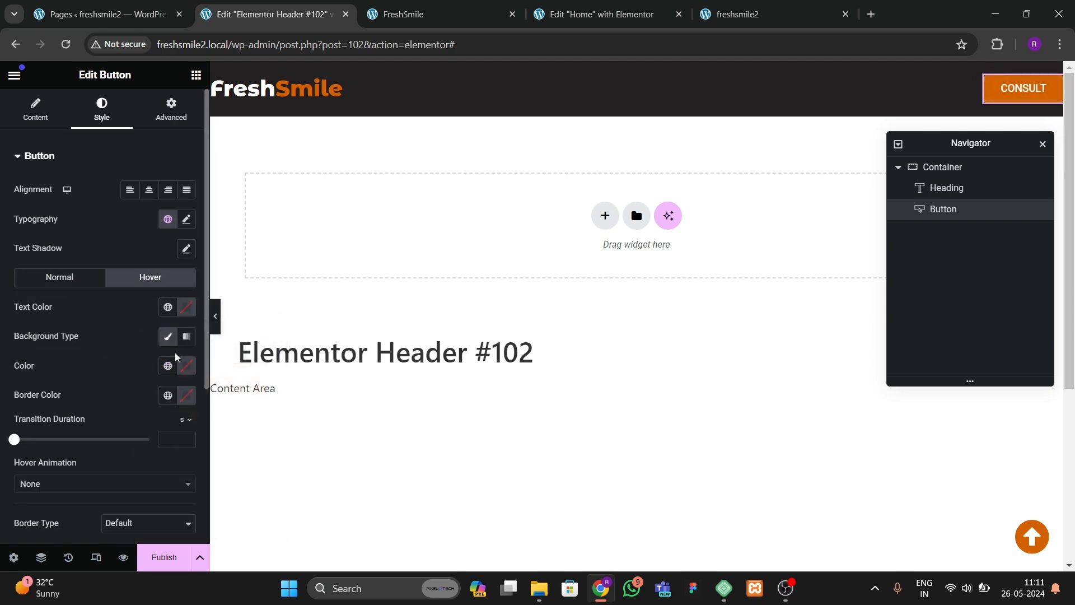
left_click(186, 365)
left_click_drag(187, 288, 106, 185)
left_click(103, 359)
left_click(185, 313)
left_click_drag(147, 405, 82, 495)
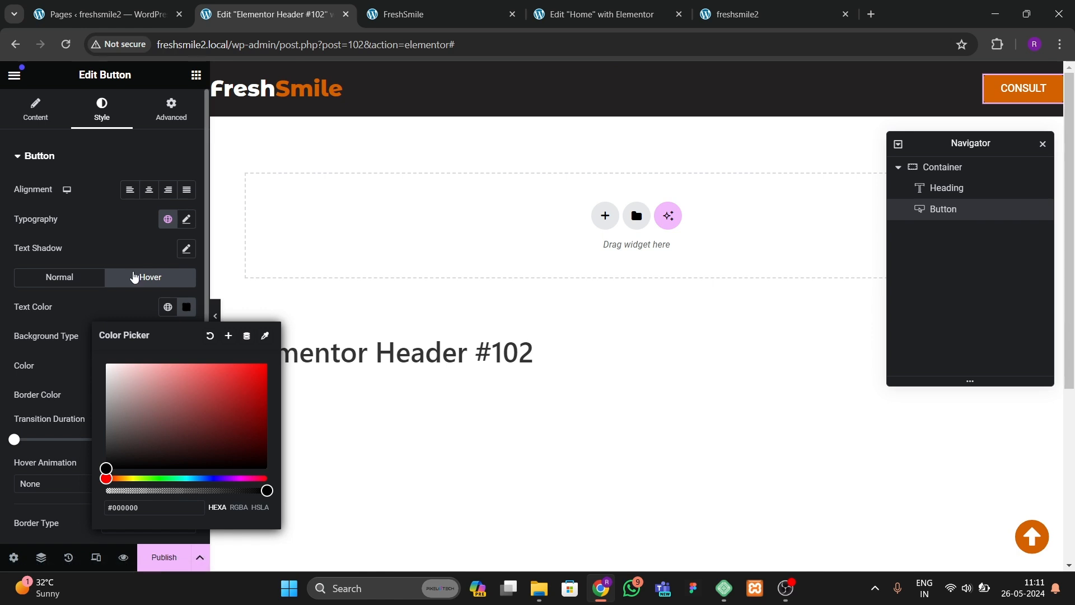
left_click(128, 250)
Step: Set the button's padding to 15 px top and bottom and 20 px left and right
scroll(113, 311, "down", 5)
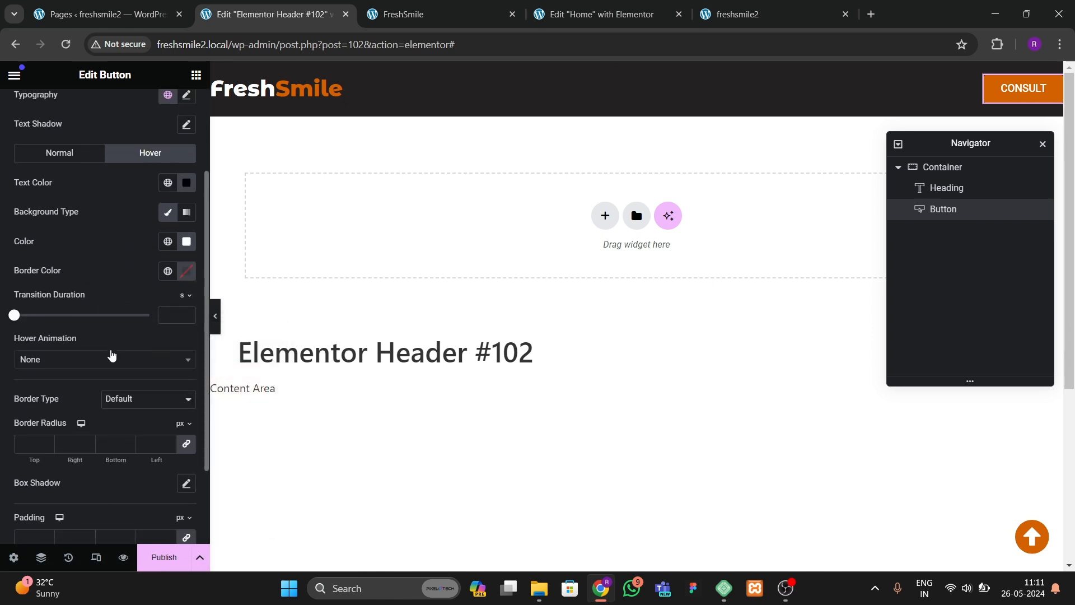
left_click(187, 429)
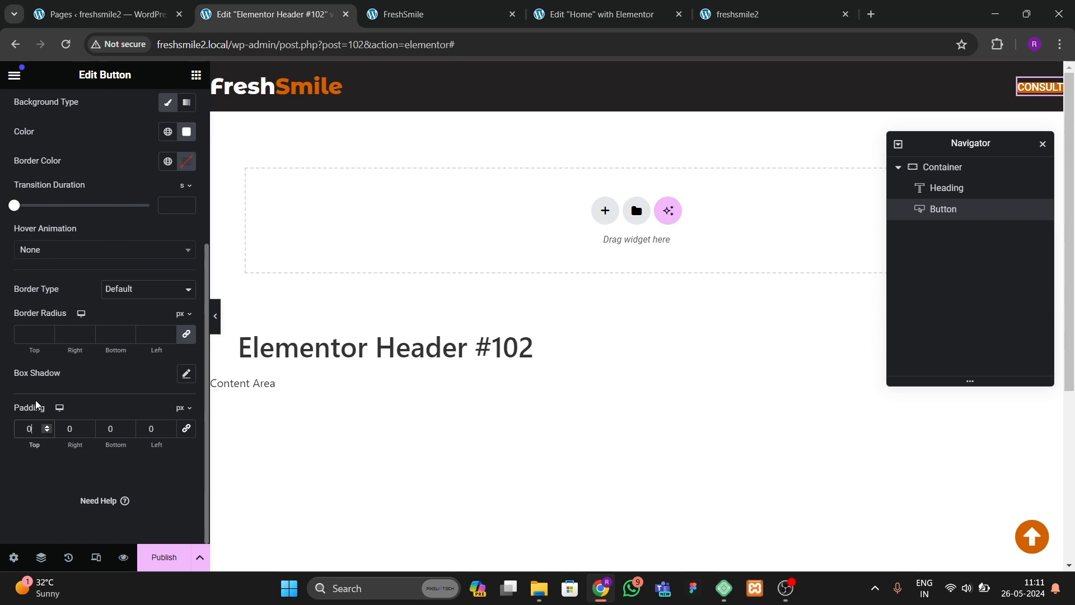
type("5")
key("Tab")
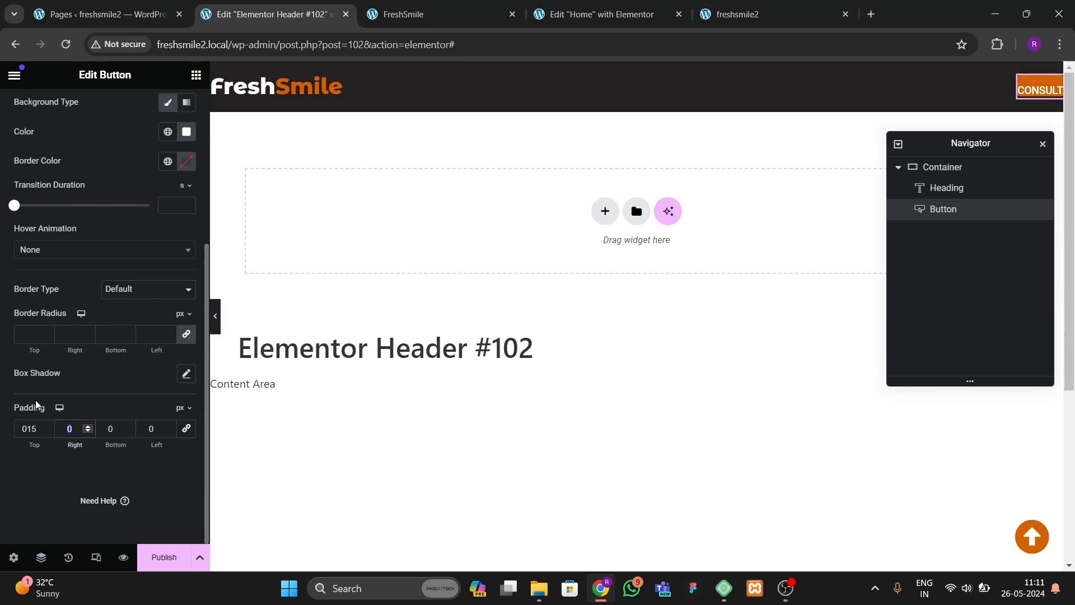
type("20")
key("Tab")
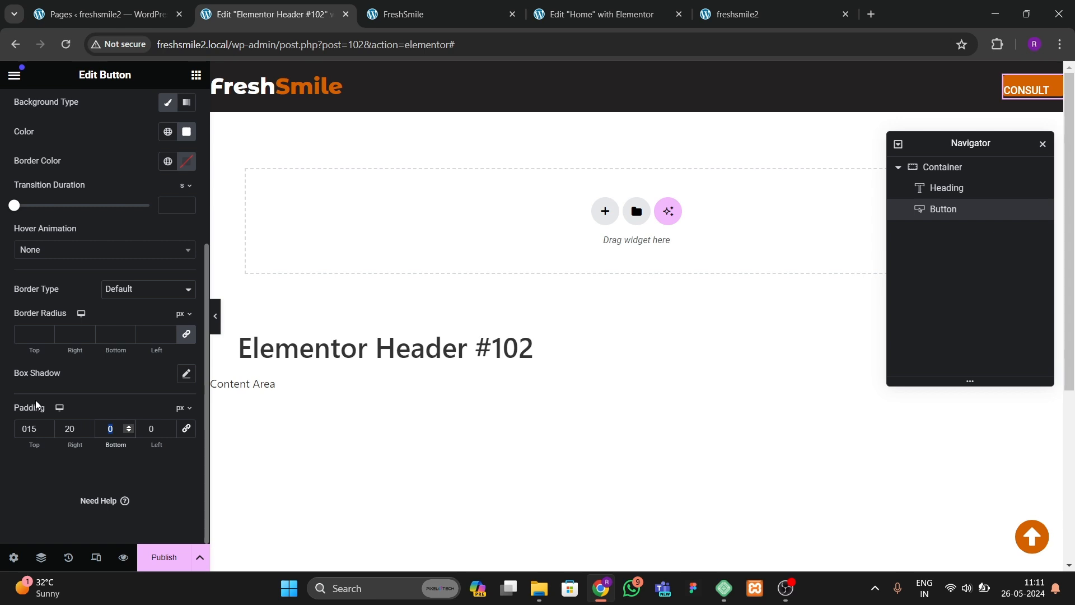
type("15")
key("Tab")
type("20")
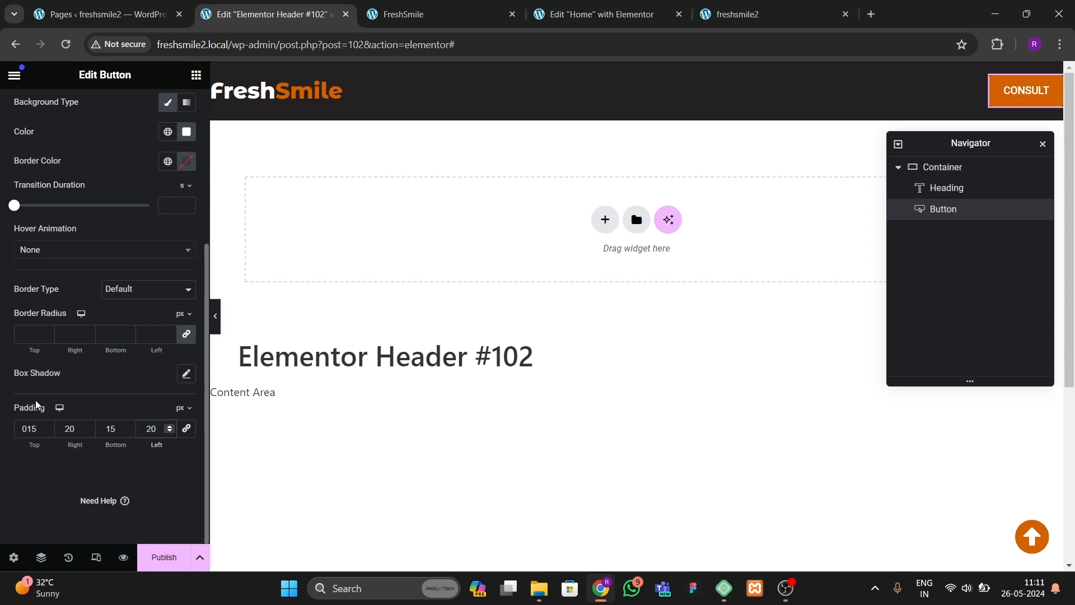
Step: Increase the button's right and left padding to 30 px
left_click_drag(79, 431, 64, 435)
type("25")
key("Tab")
key("Tab")
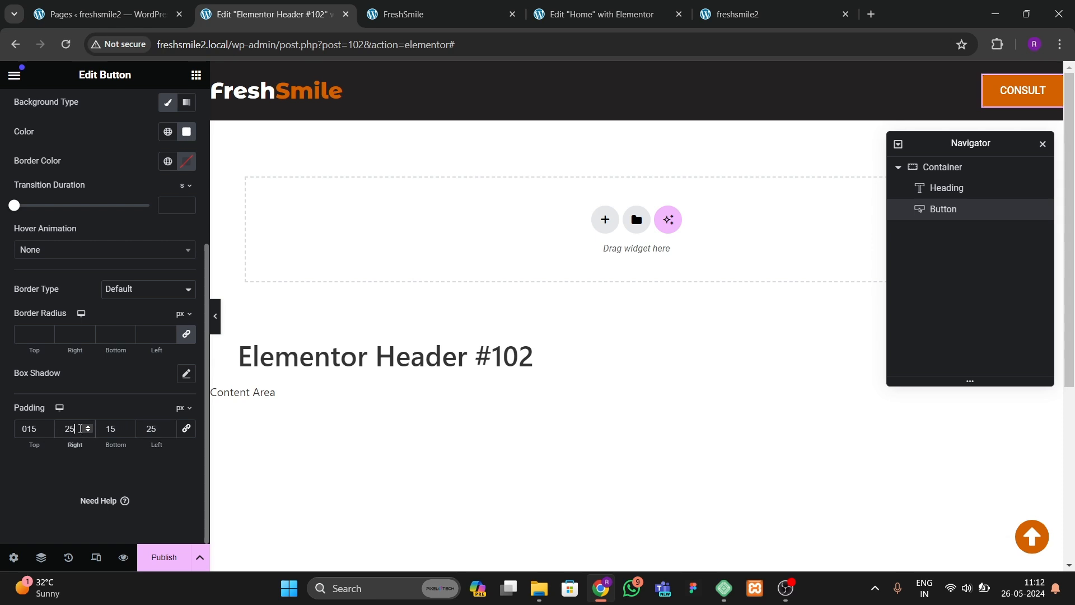
left_click(62, 431)
type("30")
key("Tab")
key("Tab")
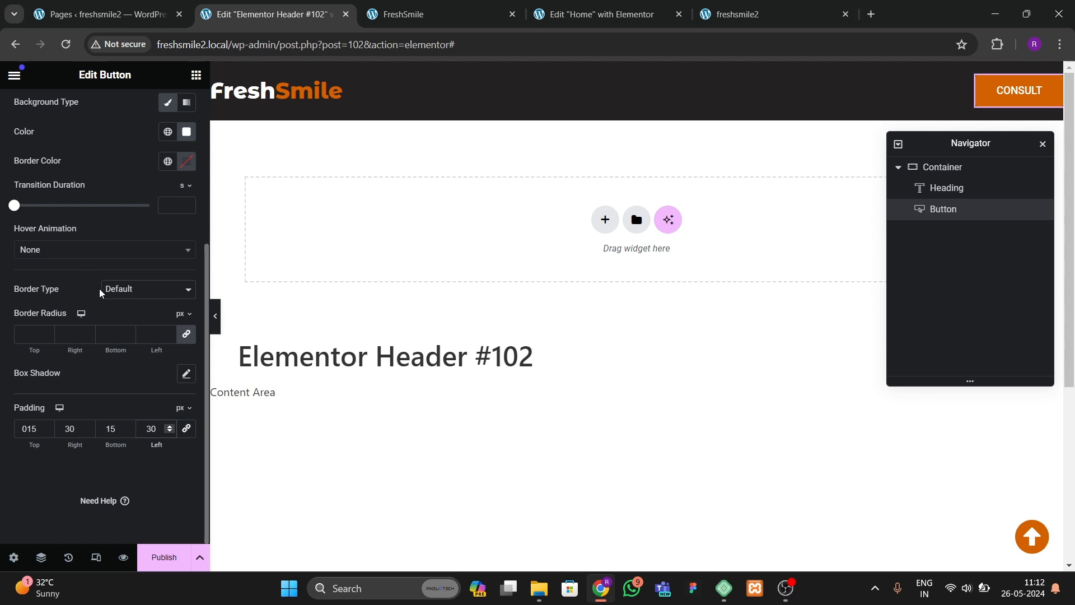
Step: Unlink the button's border radius values and set the top and bottom radius to 10 px
scroll(93, 337, "up", 4)
scroll(106, 378, "down", 4)
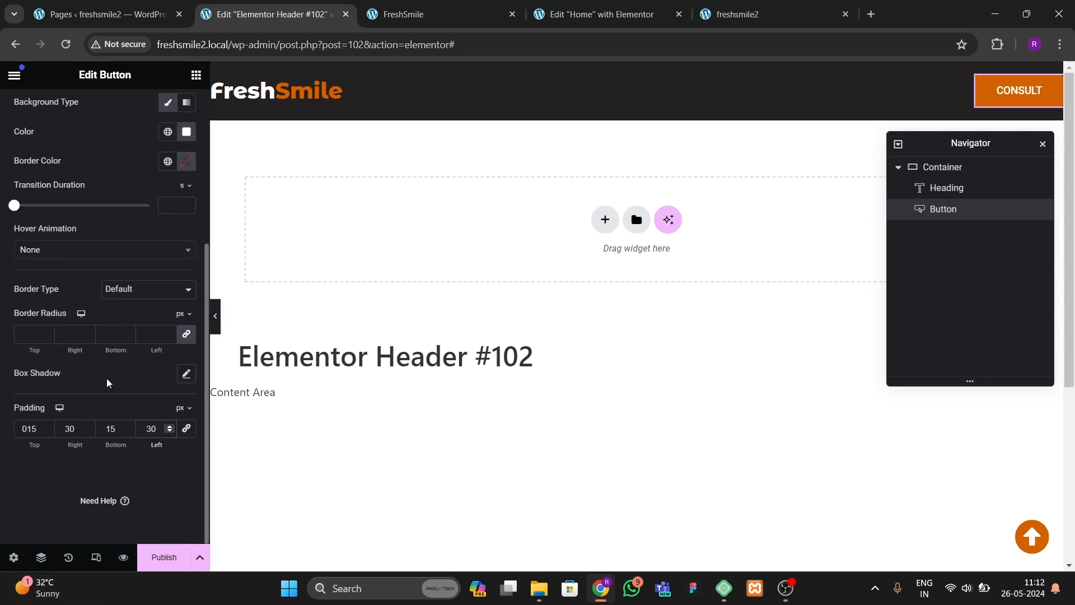
left_click(187, 338)
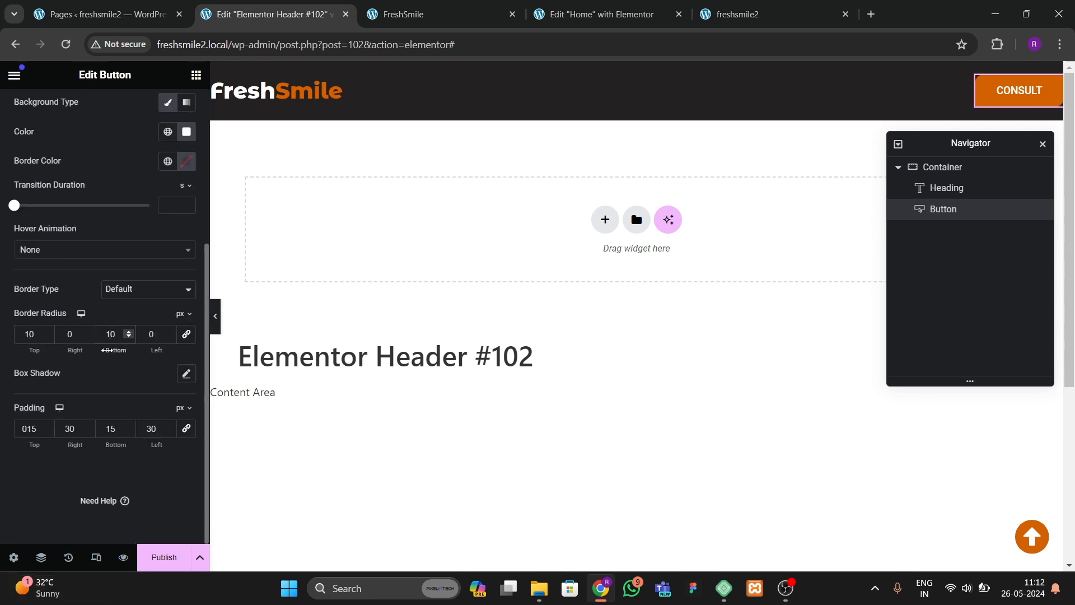
Step: Set the button's typography font family to Montserrat and change its font weight
scroll(123, 258, "up", 4)
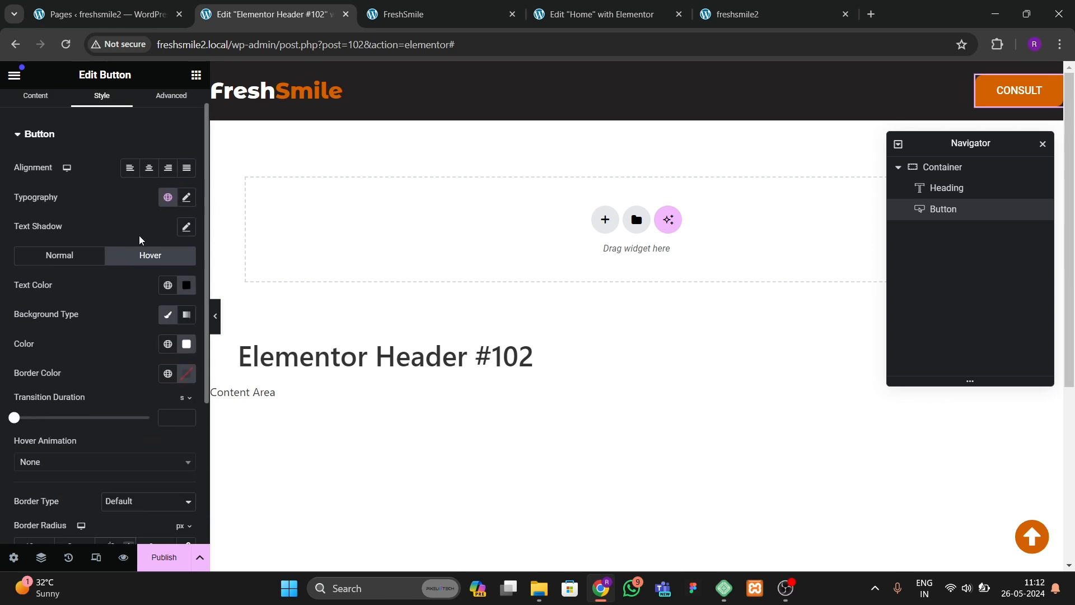
left_click(186, 198)
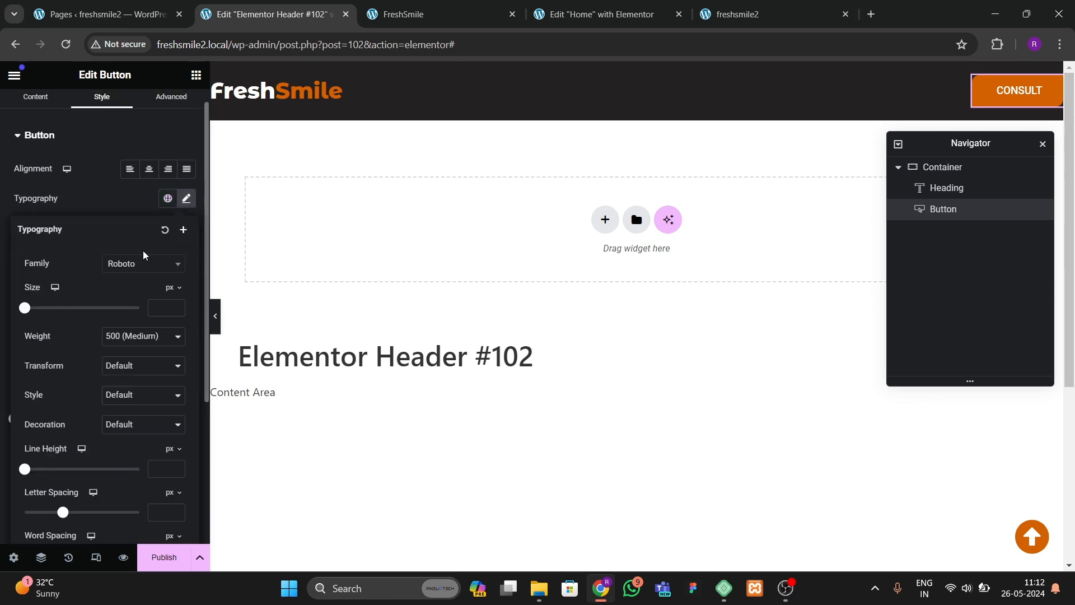
left_click(141, 279)
type("montse")
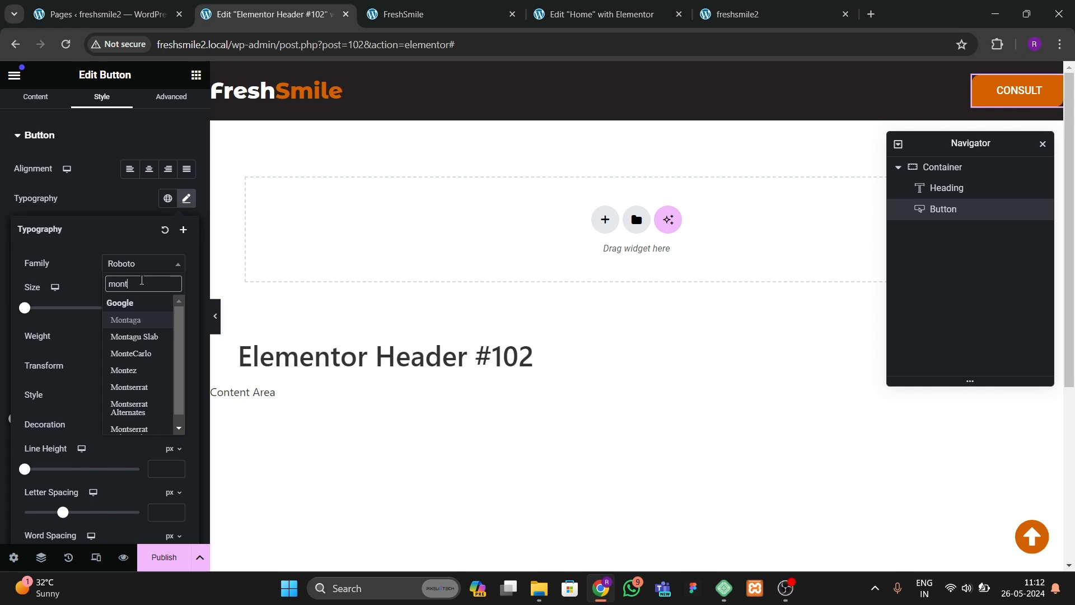
key("Return")
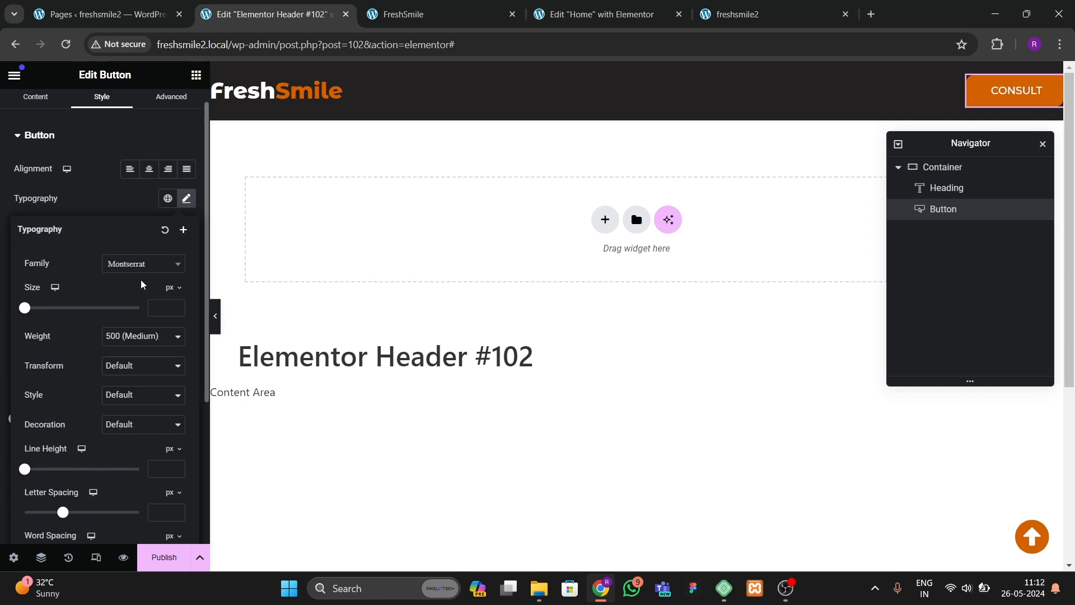
left_click(153, 338)
left_click(128, 404)
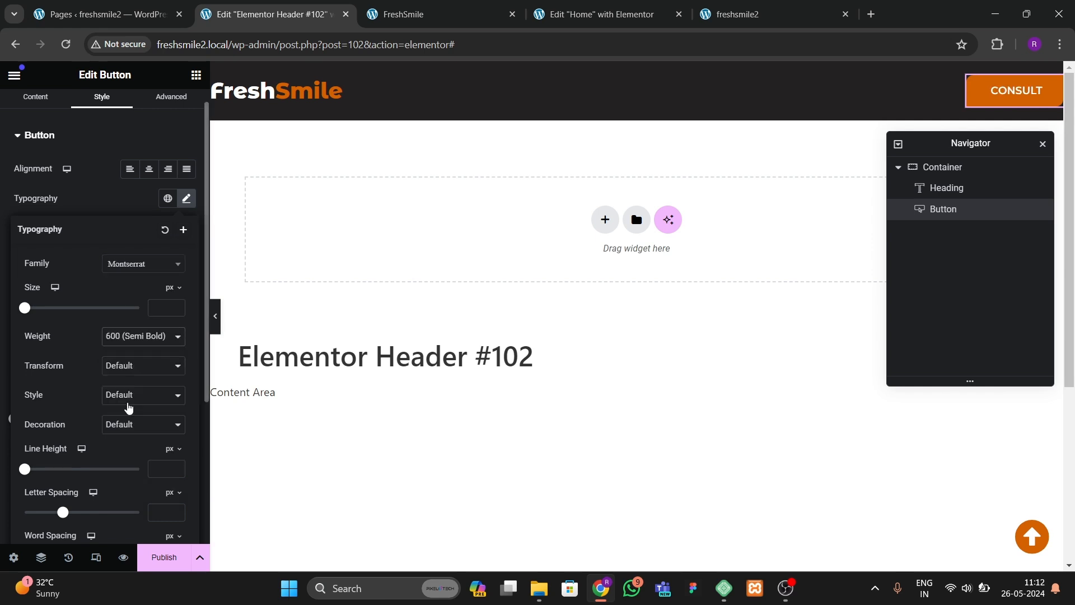
Step: Set the button's hover animation to Bob
left_click(215, 316)
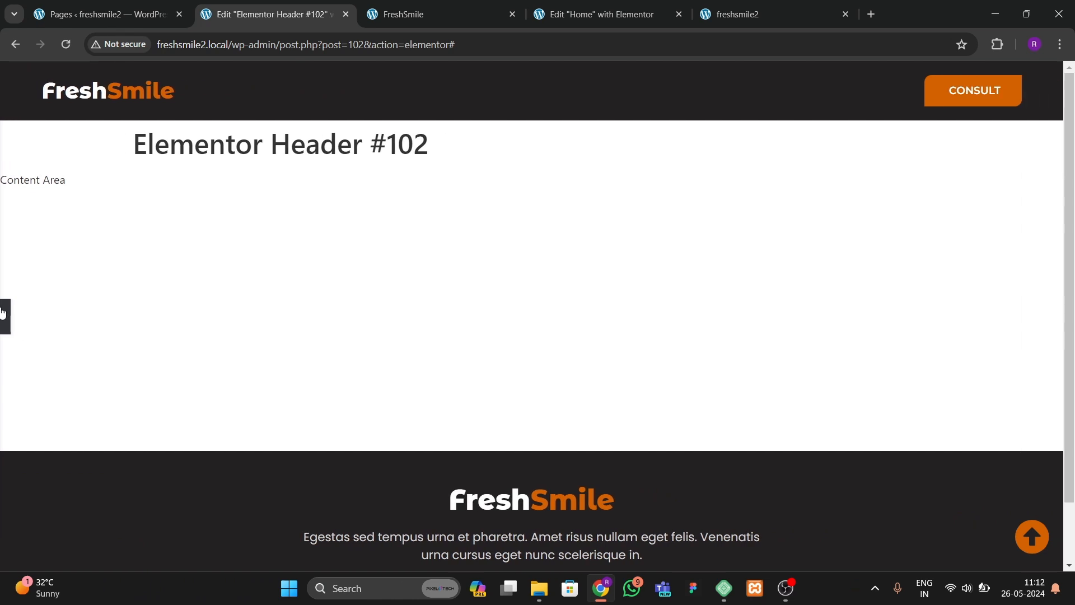
left_click(4, 314)
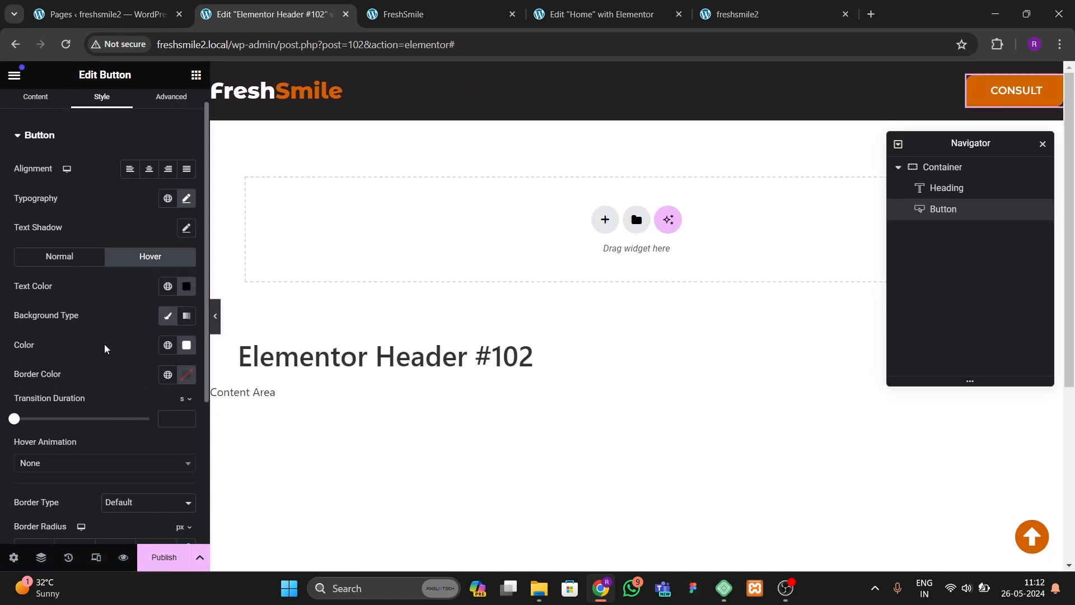
left_click(63, 464)
type("bob")
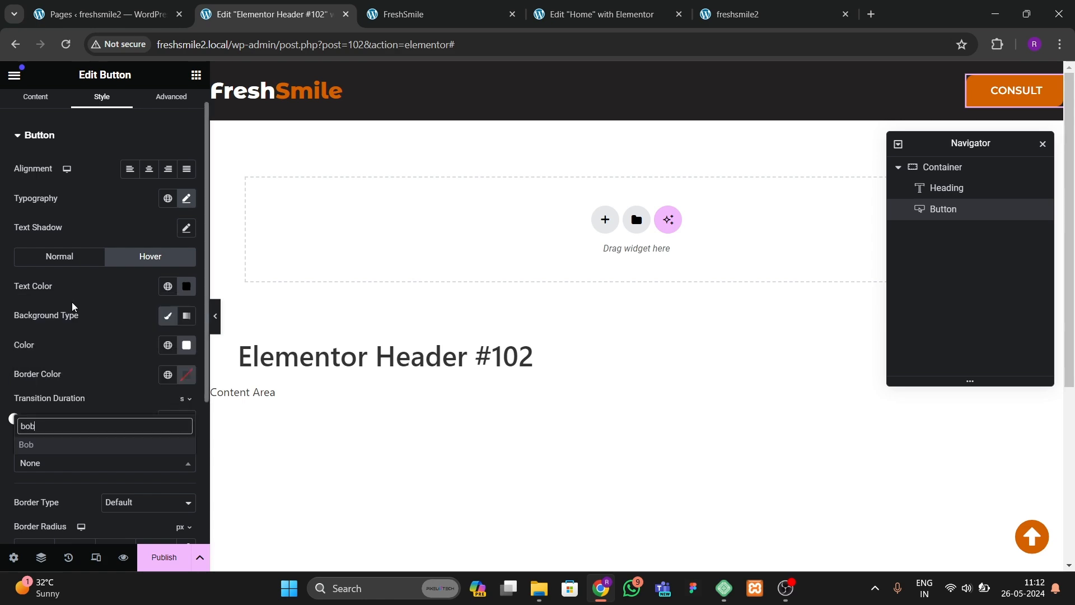
key("Return")
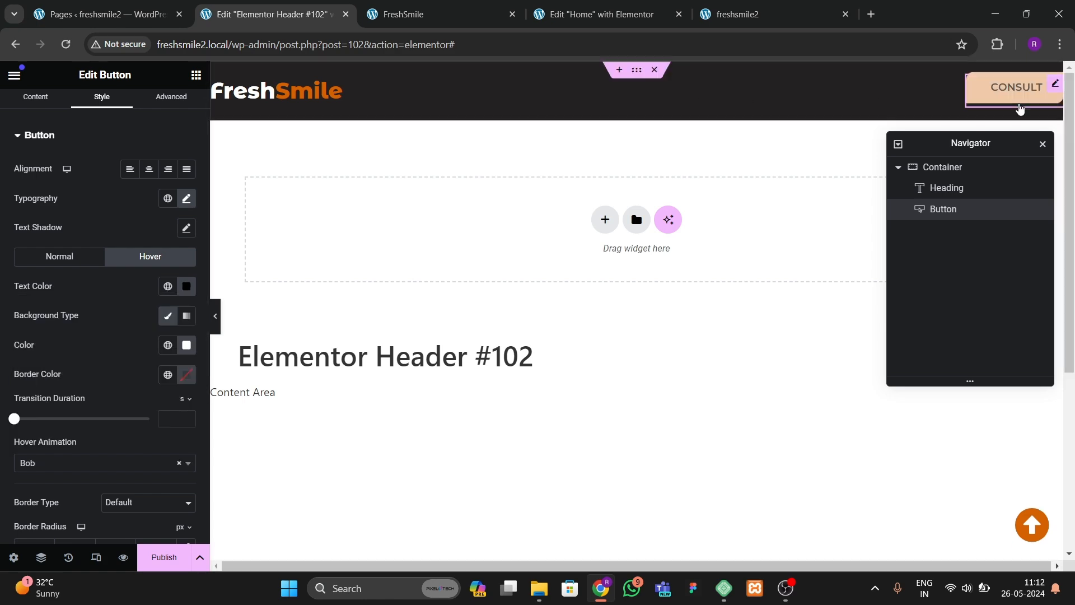
Step: Publish the header template
left_click(164, 557)
left_click(542, 398)
left_click(903, 551)
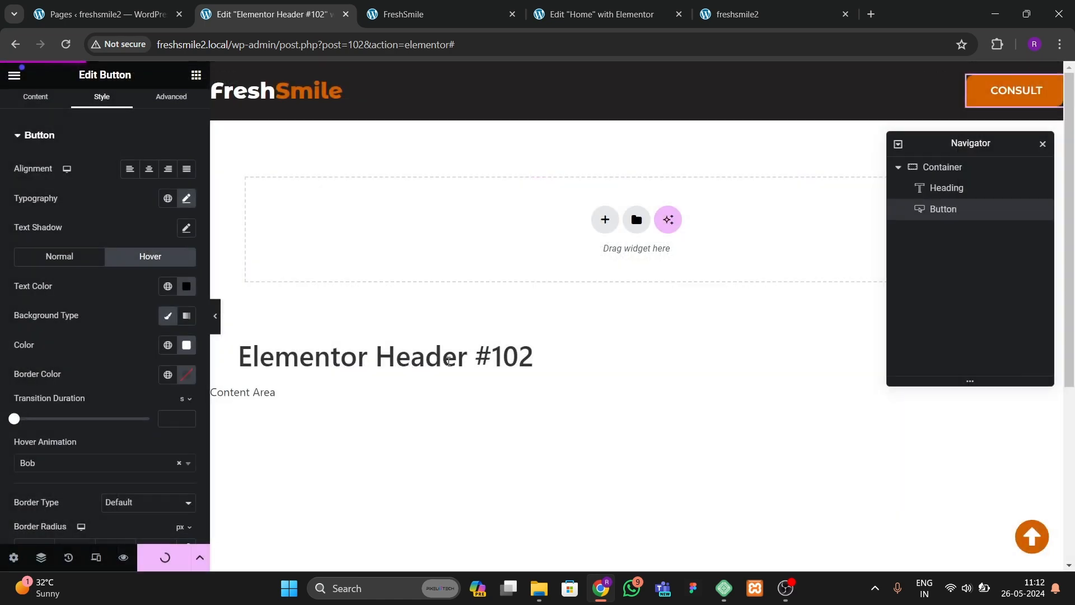
Step: Reload the live site and compare its new header with the original FreshSmile site's header
left_click(742, 17)
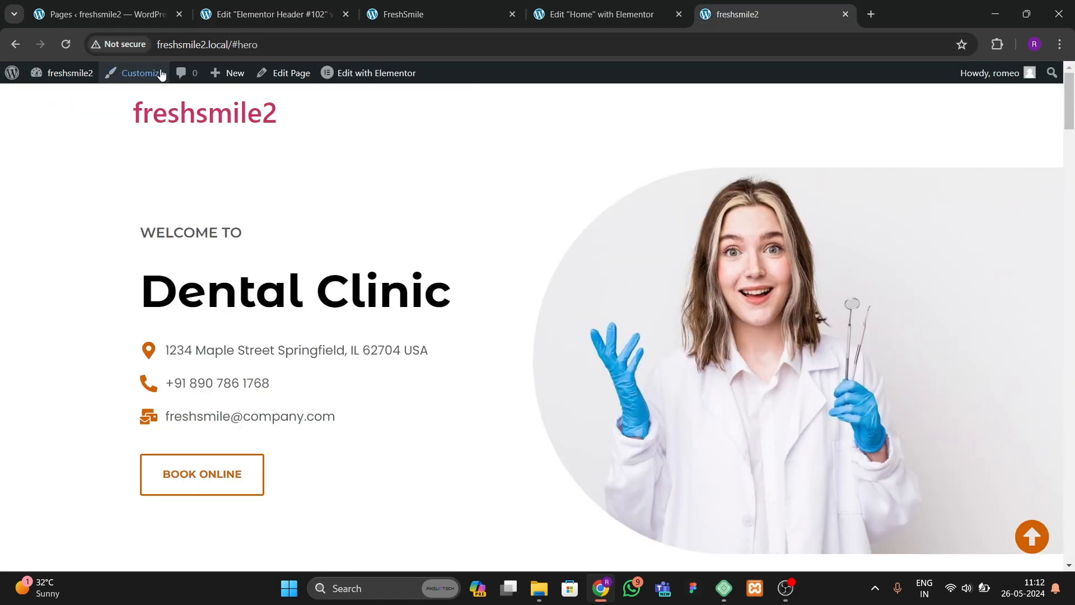
left_click(68, 44)
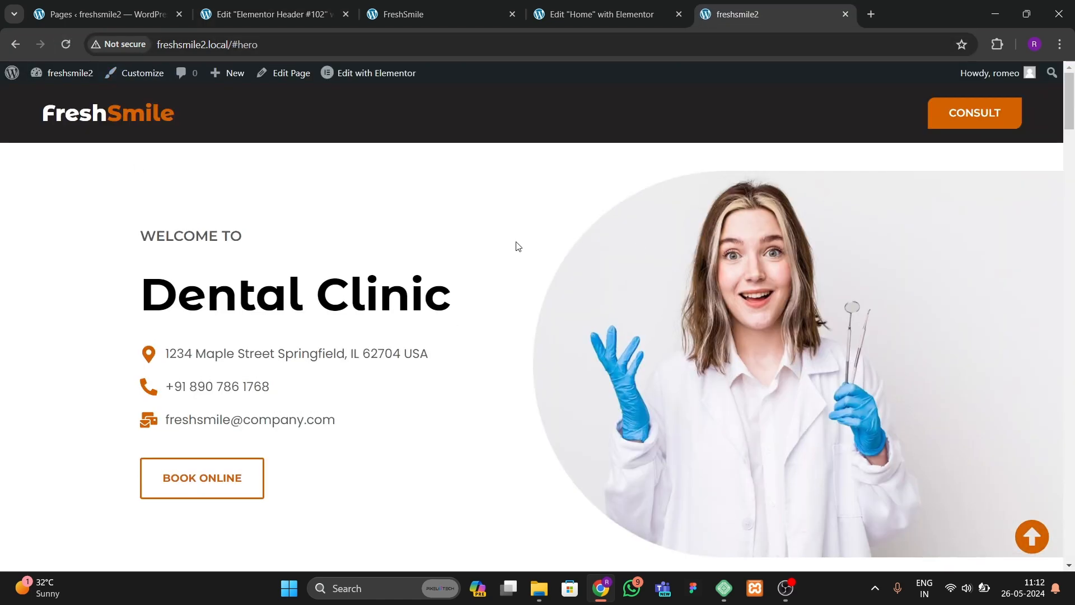
left_click_drag(1065, 134, 1070, 551)
left_click(1031, 536)
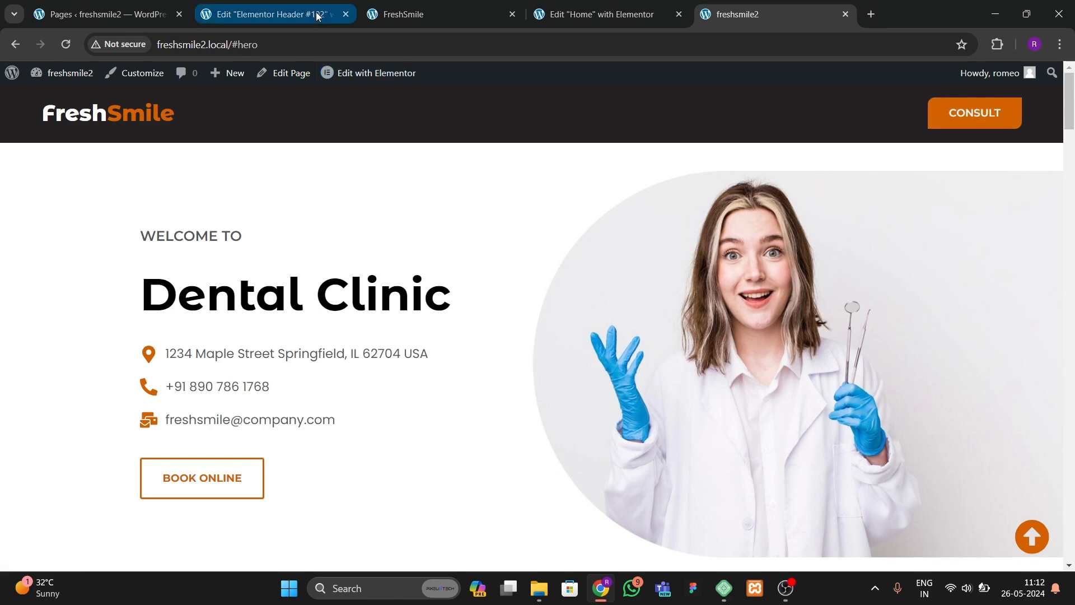
left_click(395, 14)
scroll(1070, 188, "up", 10)
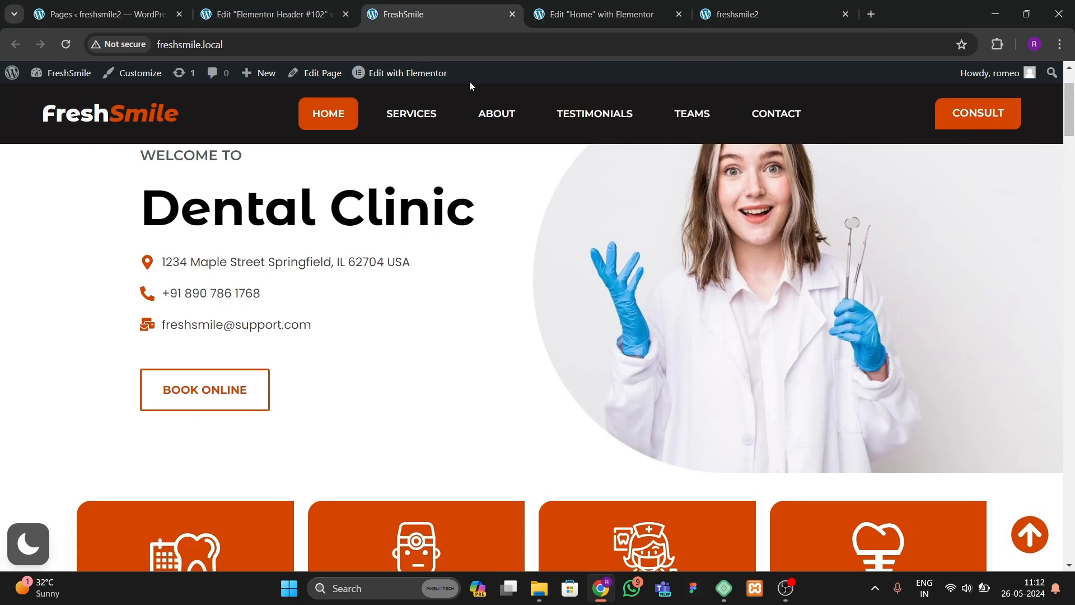
left_click(566, 17)
left_click(268, 14)
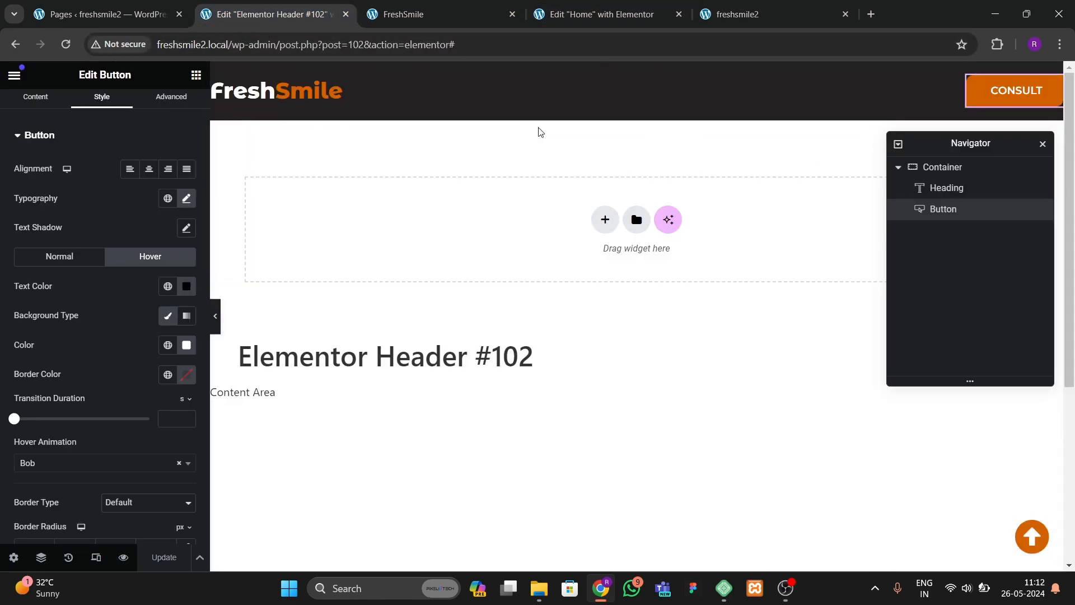
Step: Make the header container sticky at the top under Motion Effects and update the template
left_click(171, 109)
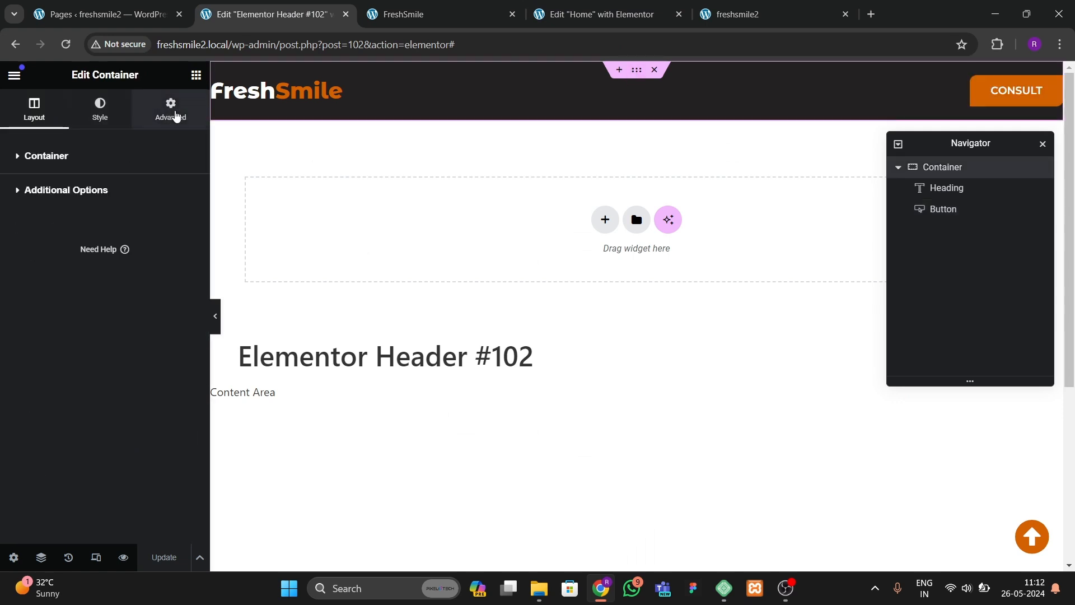
scroll(51, 347, "down", 4)
scroll(41, 371, "down", 2)
left_click(52, 336)
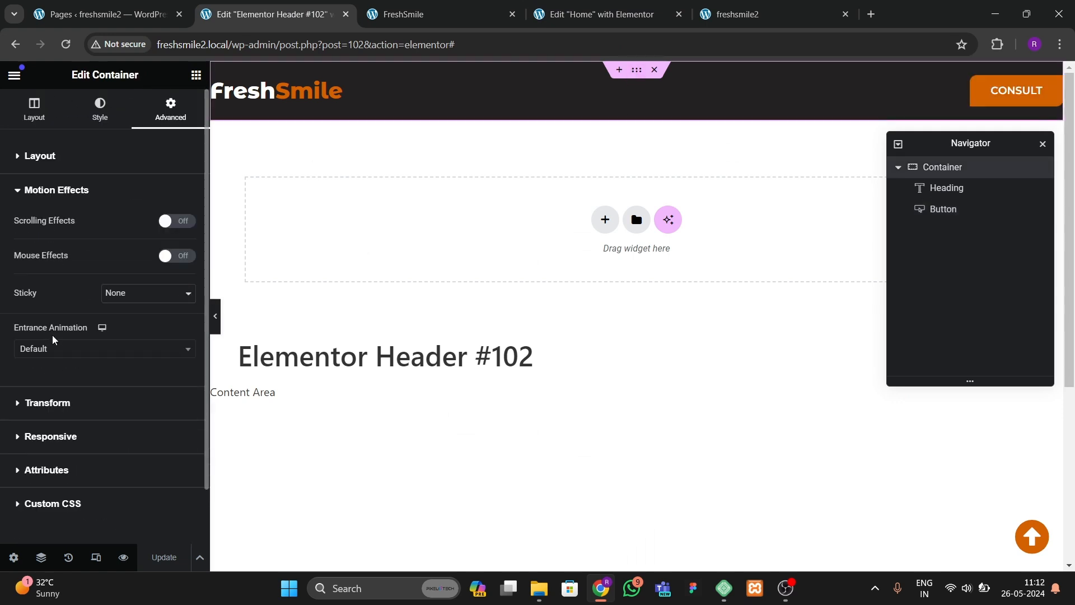
scroll(53, 341, "down", 1)
left_click(112, 237)
left_click(123, 254)
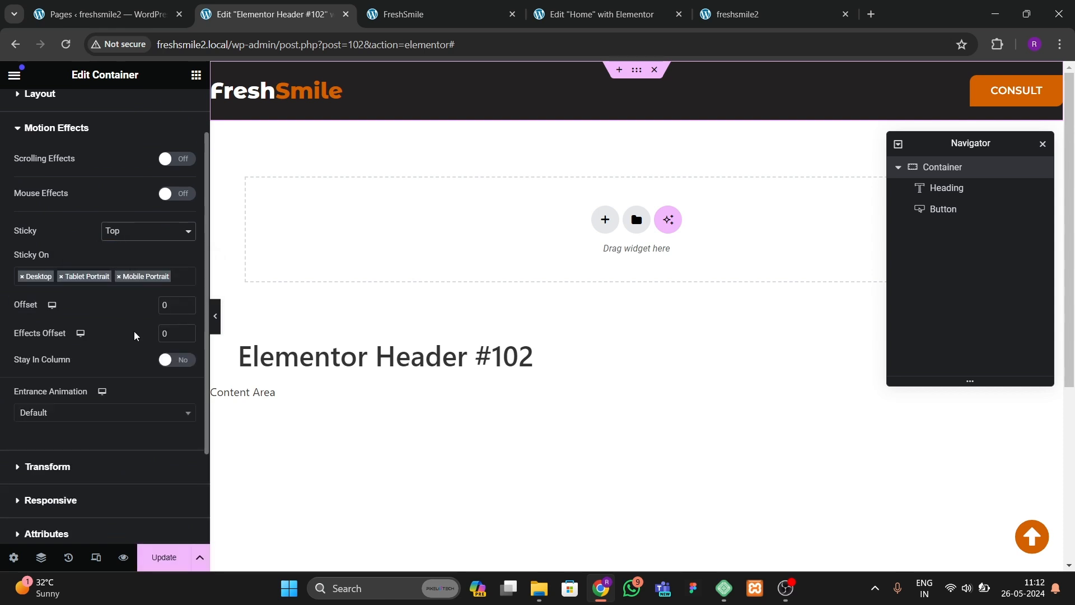
left_click(163, 556)
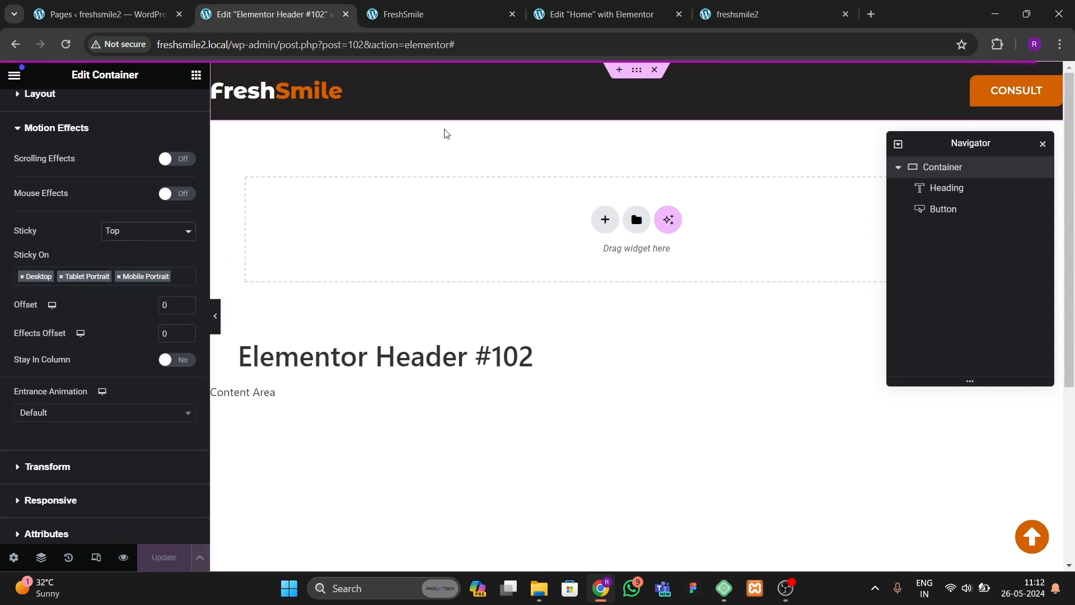
Step: Reload the live site and scroll down to check the sticky header
left_click(794, 16)
left_click(66, 44)
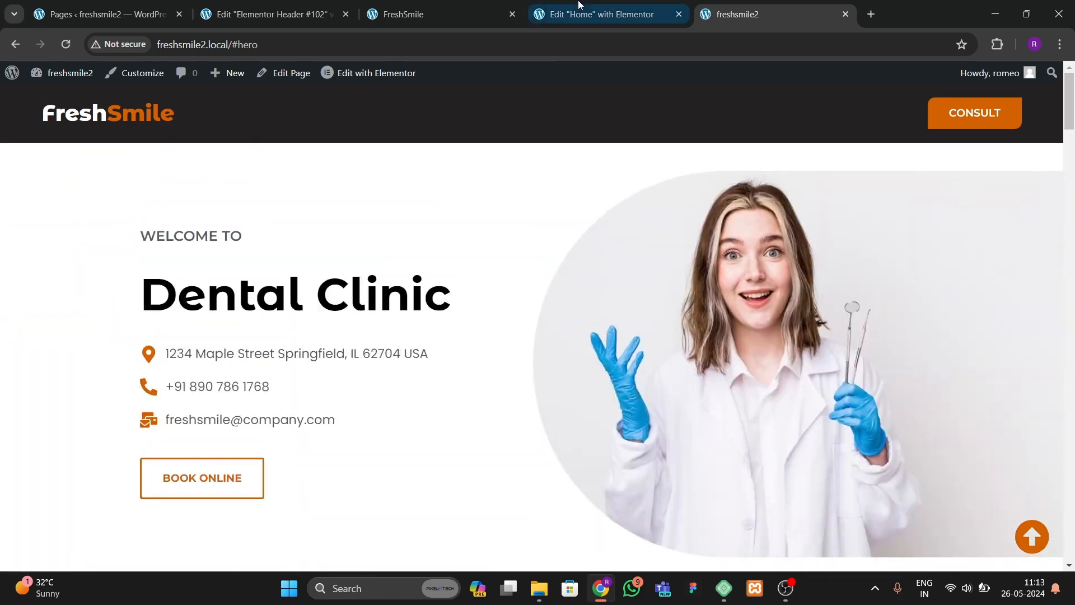
left_click(448, 16)
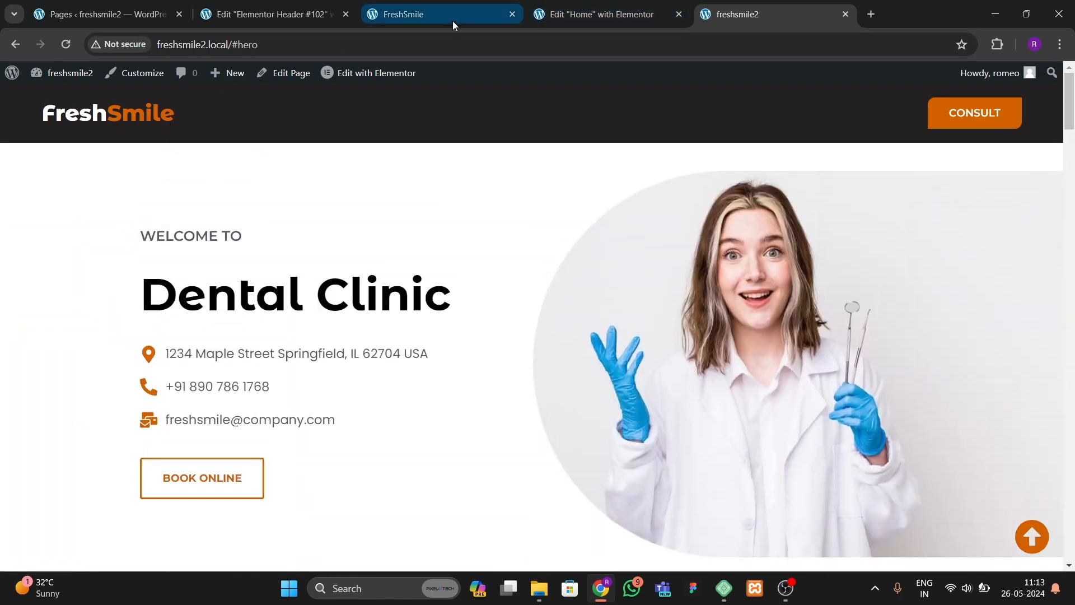
left_click(106, 14)
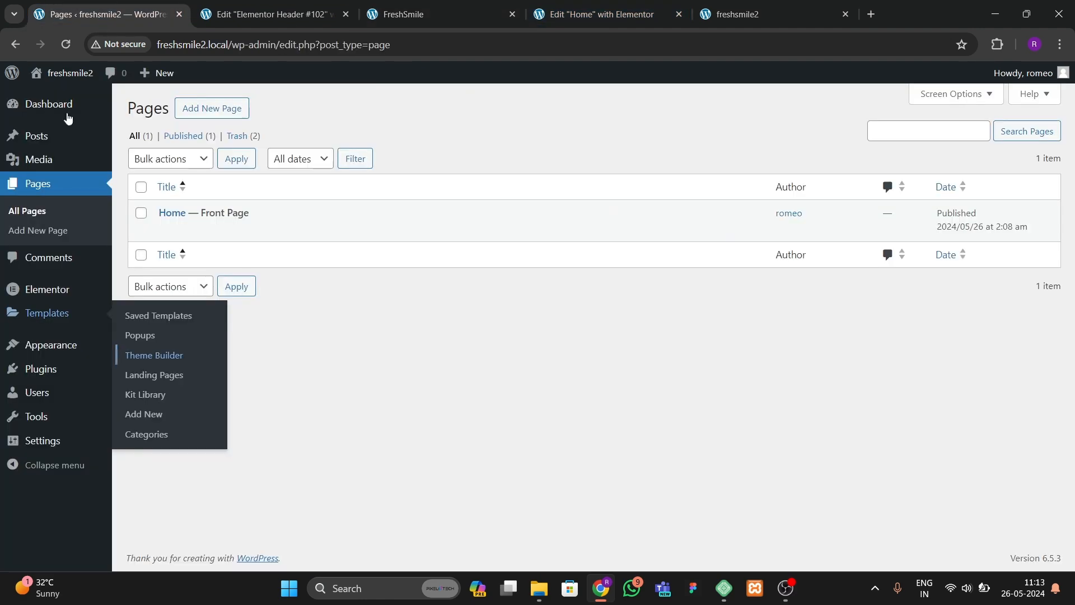
Step: Create a new navigation menu named final menu
mouse_move(47, 351)
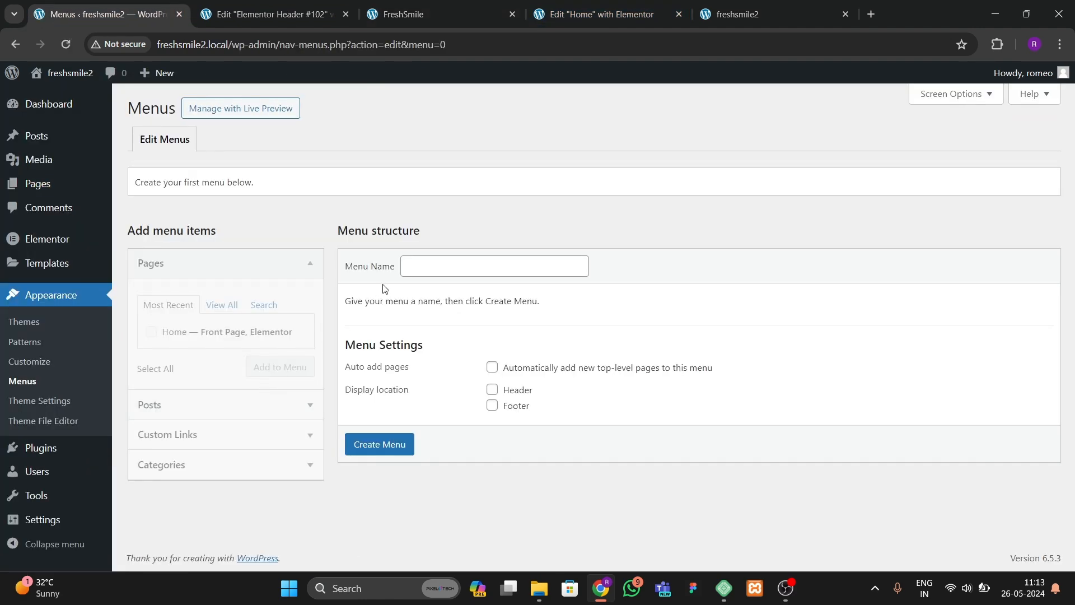
left_click(426, 266)
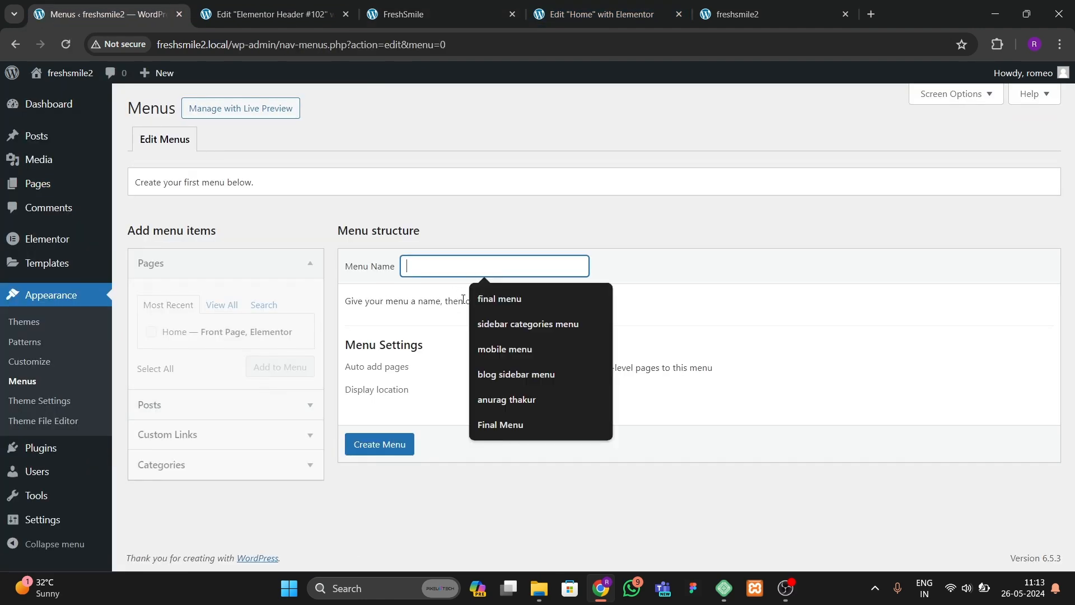
left_click(509, 297)
left_click(387, 447)
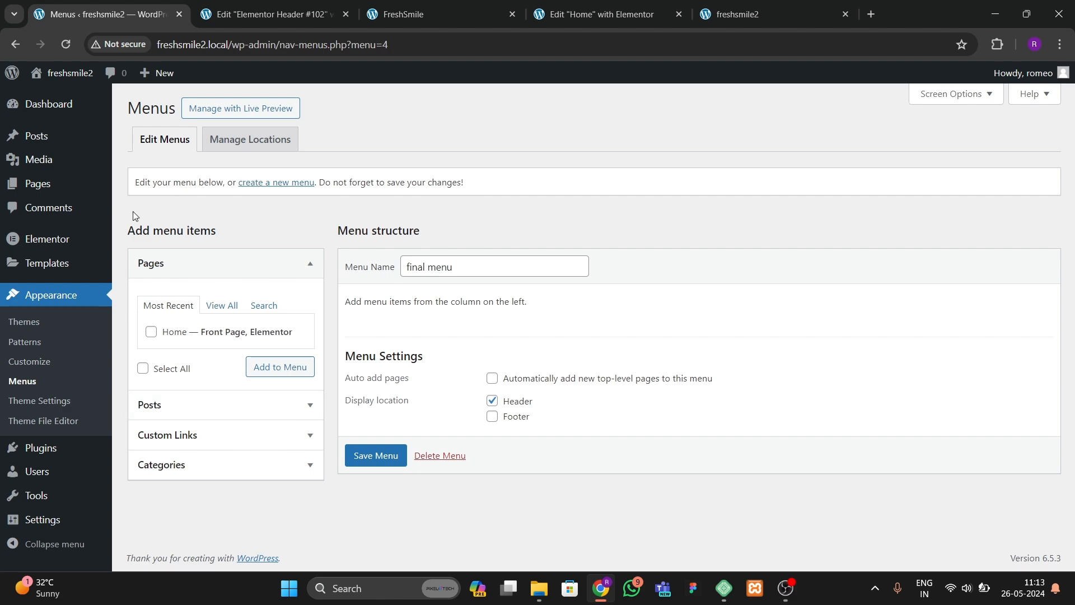
Step: Add the Home page to the menu and open the custom links section
left_click(421, 15)
left_click(141, 15)
left_click(152, 332)
left_click(277, 367)
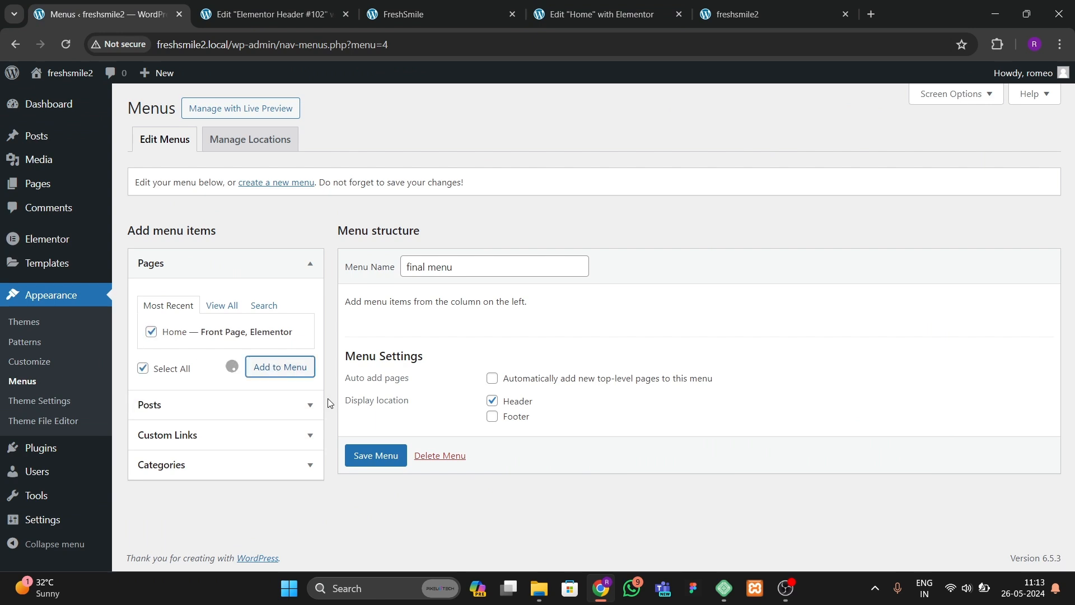
left_click(230, 433)
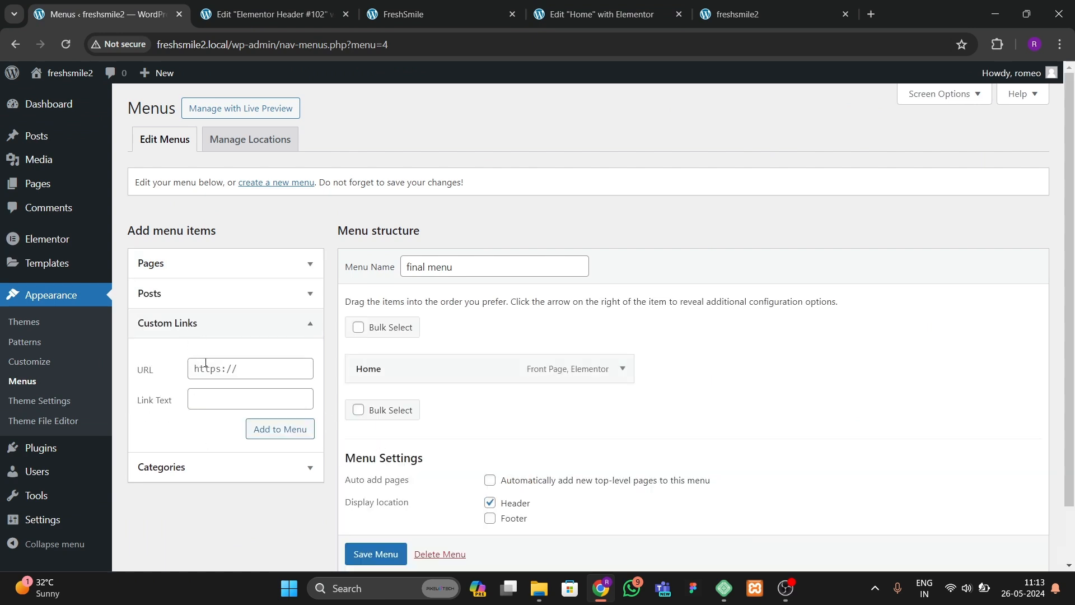
Step: Add a custom link to the menu with URL #services and link text Services
left_click(380, 18)
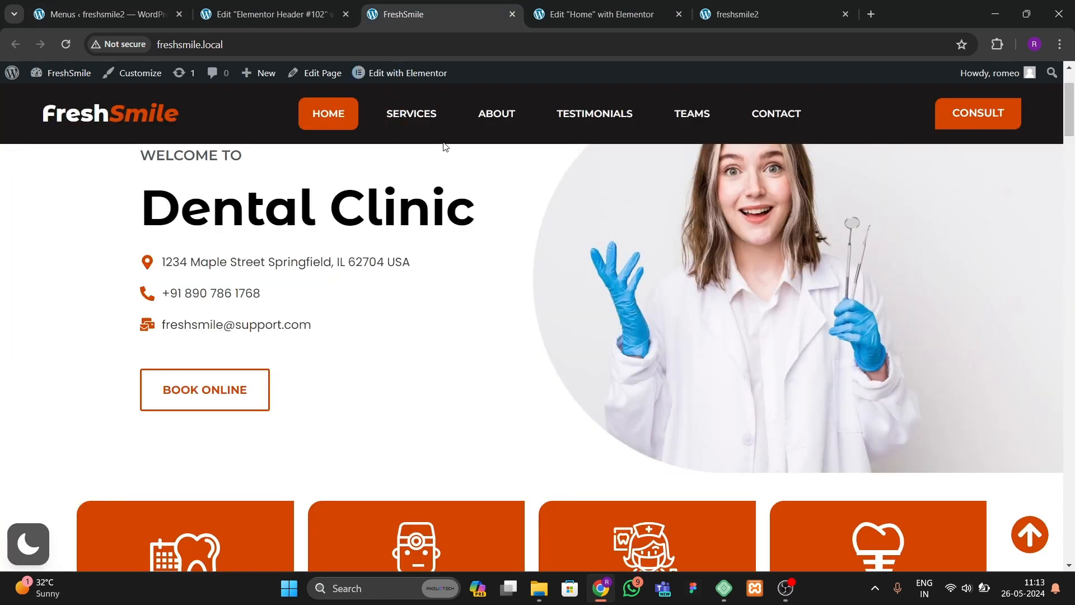
left_click(205, 17)
left_click(106, 14)
left_click(274, 369)
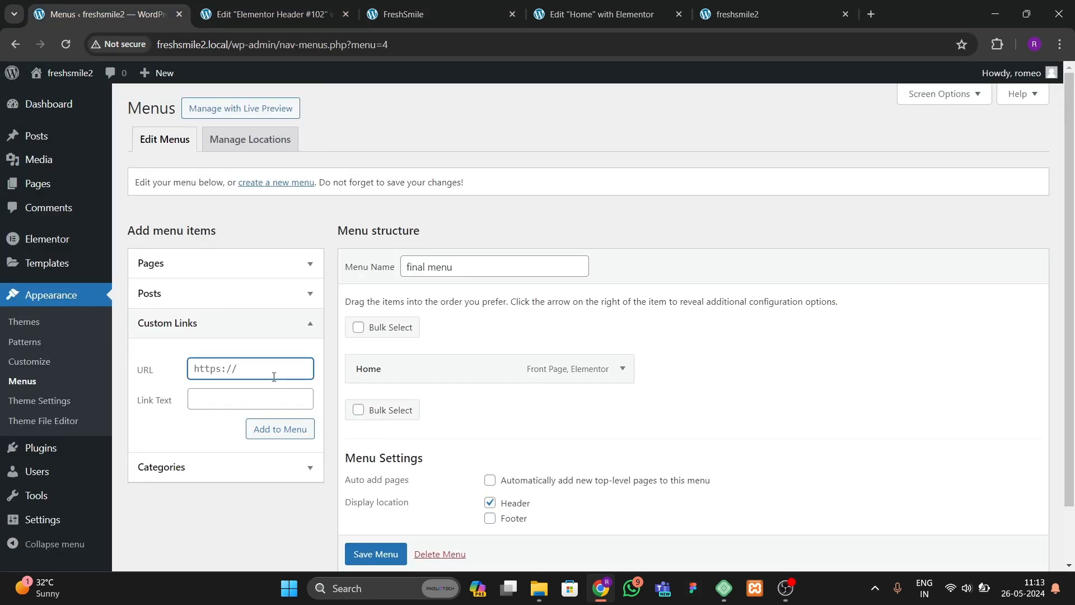
type("#services")
key("Tab")
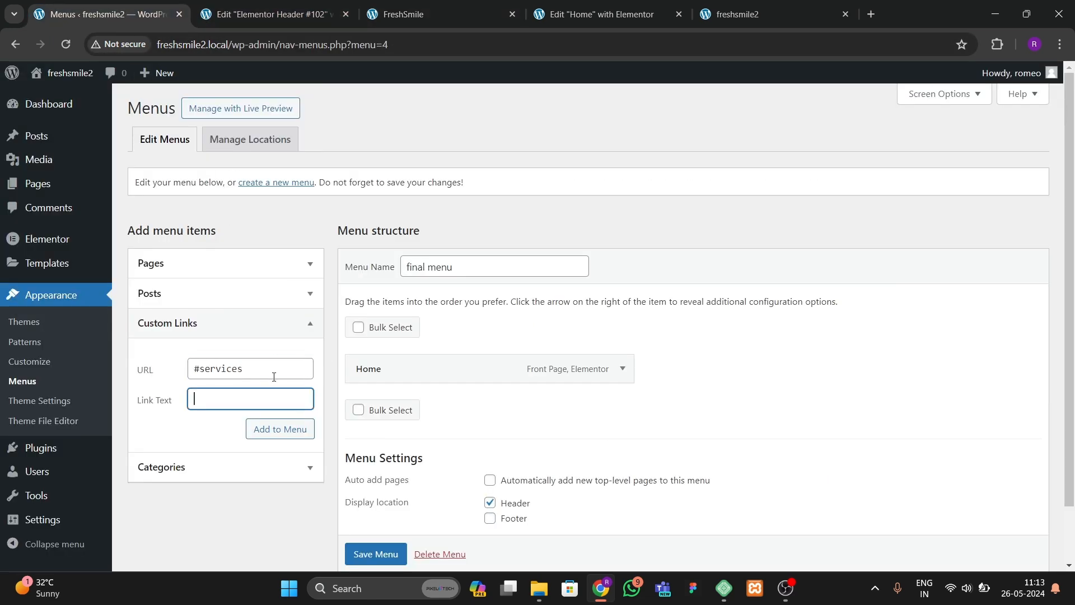
left_click(272, 432)
Step: Add a custom link to the menu with URL #about and link text About
left_click(213, 367)
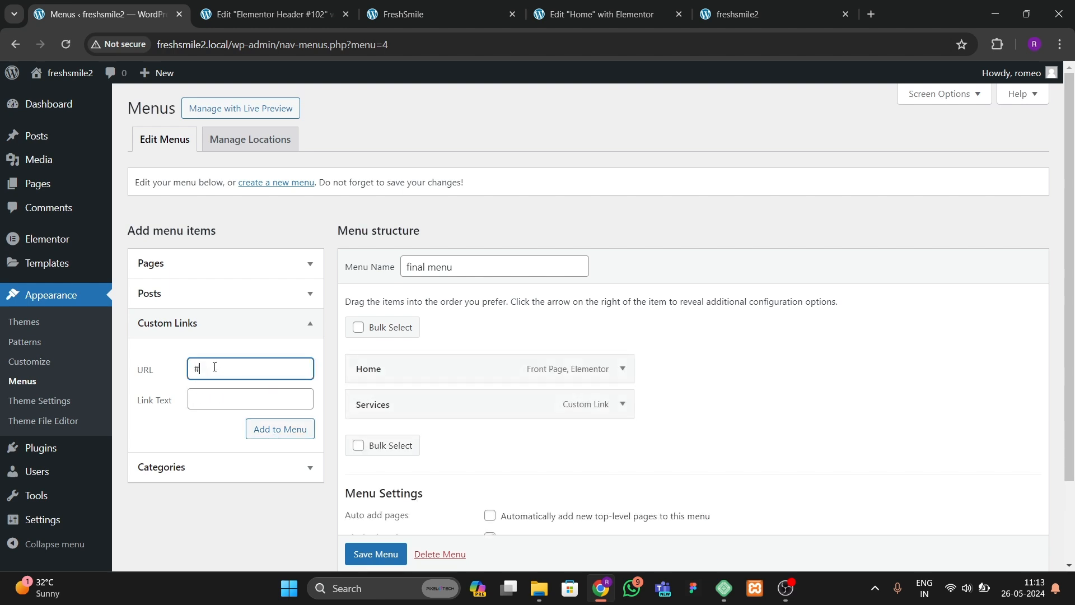
key("Tab")
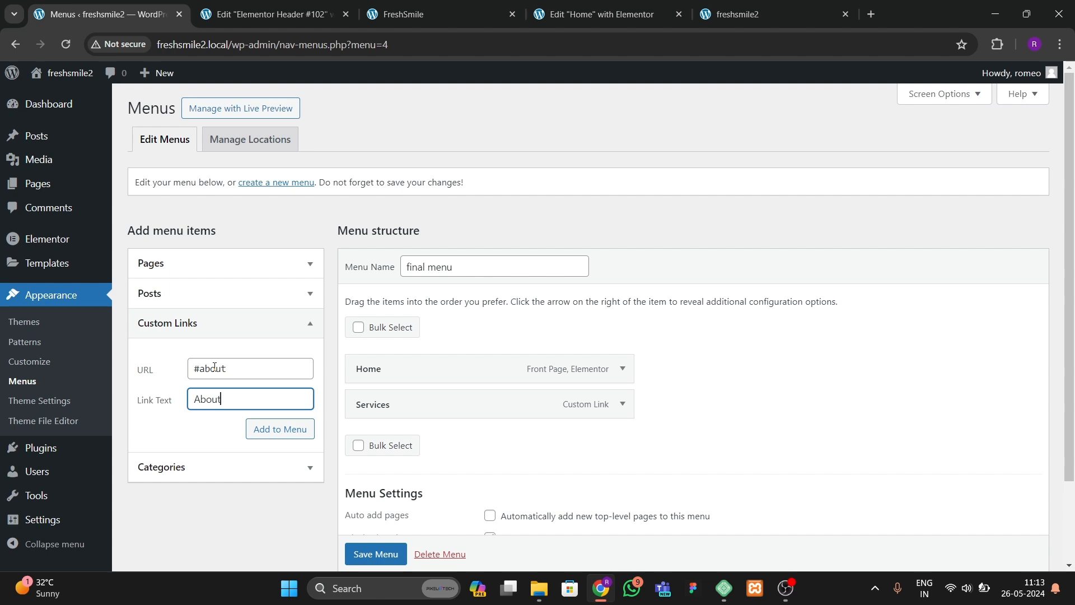
left_click(252, 430)
Step: Add a custom link to the menu with URL #testimonials and link text Testimonials
left_click(234, 370)
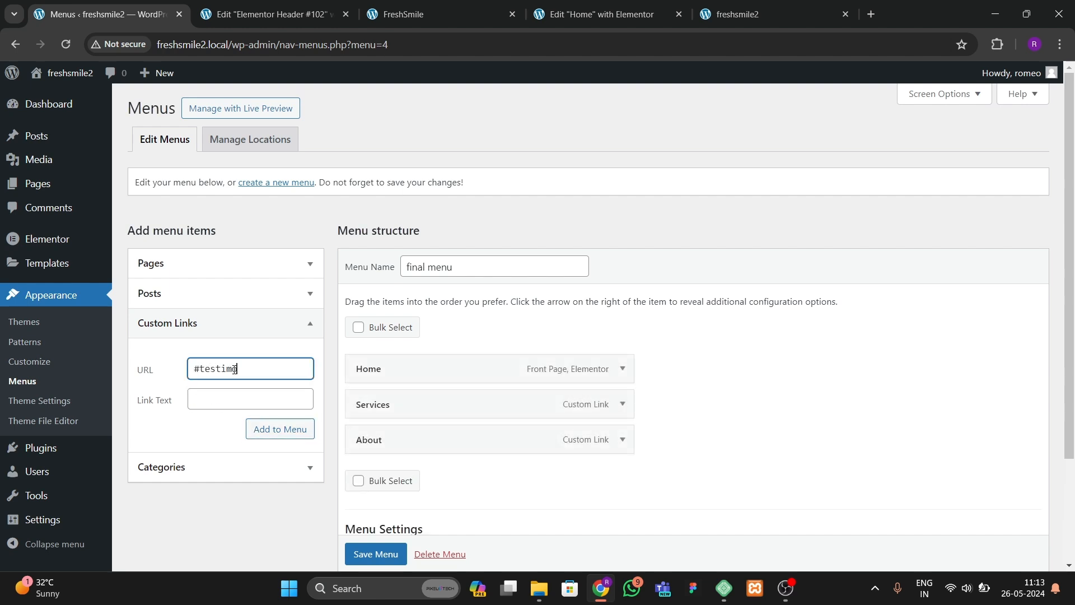
left_click(228, 398)
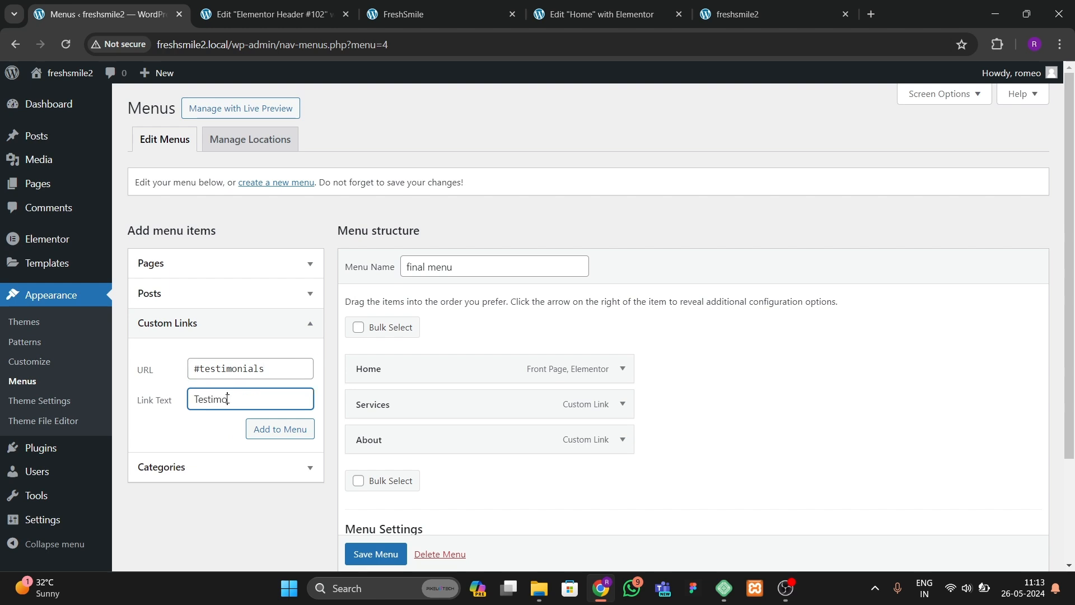
type("Testimonials")
left_click(260, 429)
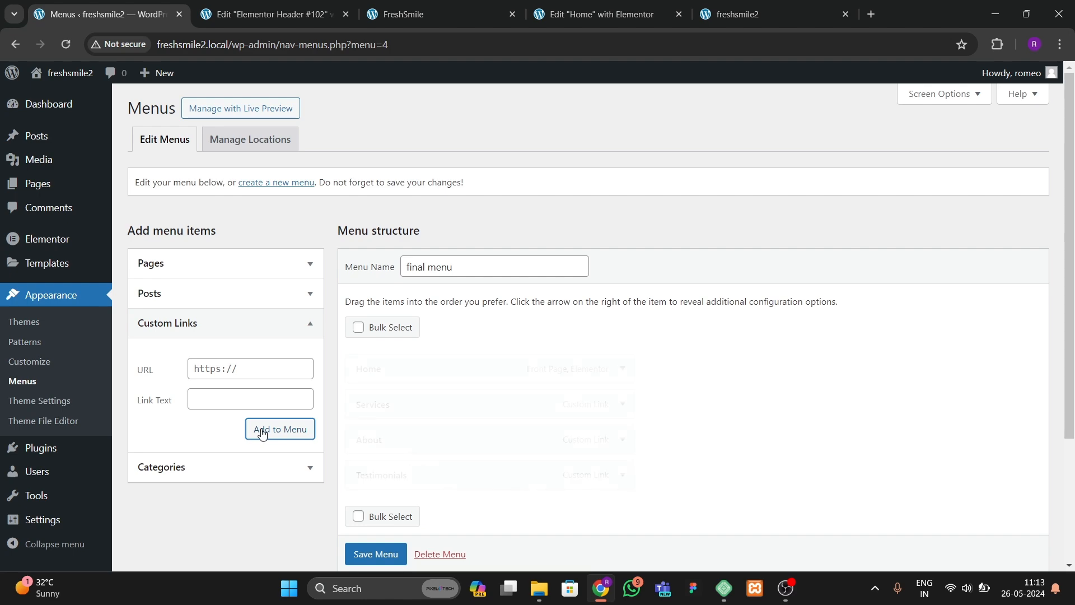
Step: Add a custom link to the menu with URL #teams and link text Teams
left_click(384, 18)
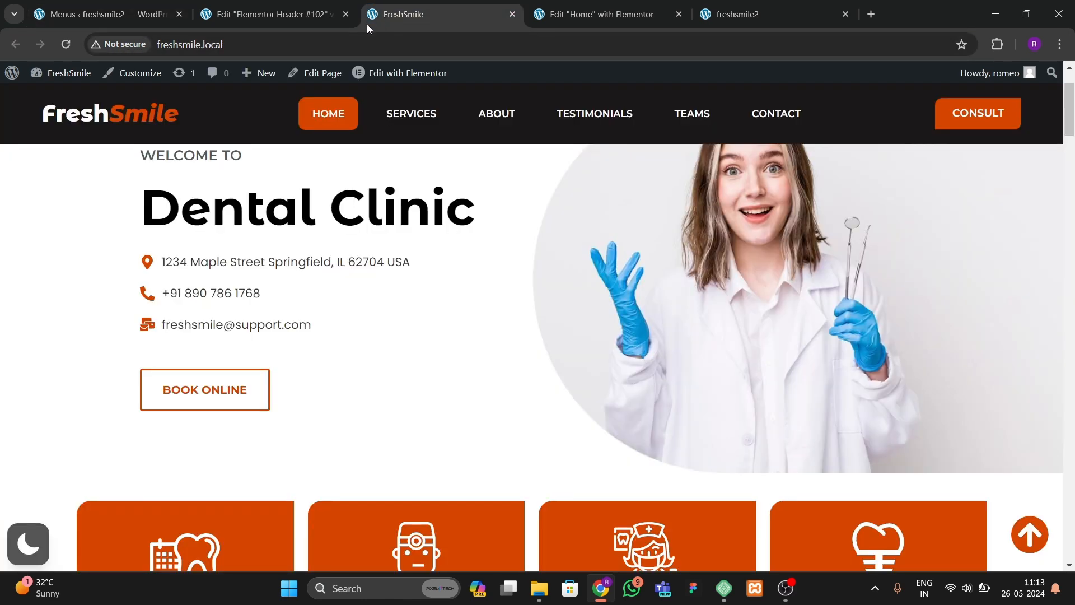
left_click(247, 15)
left_click(106, 14)
left_click(198, 362)
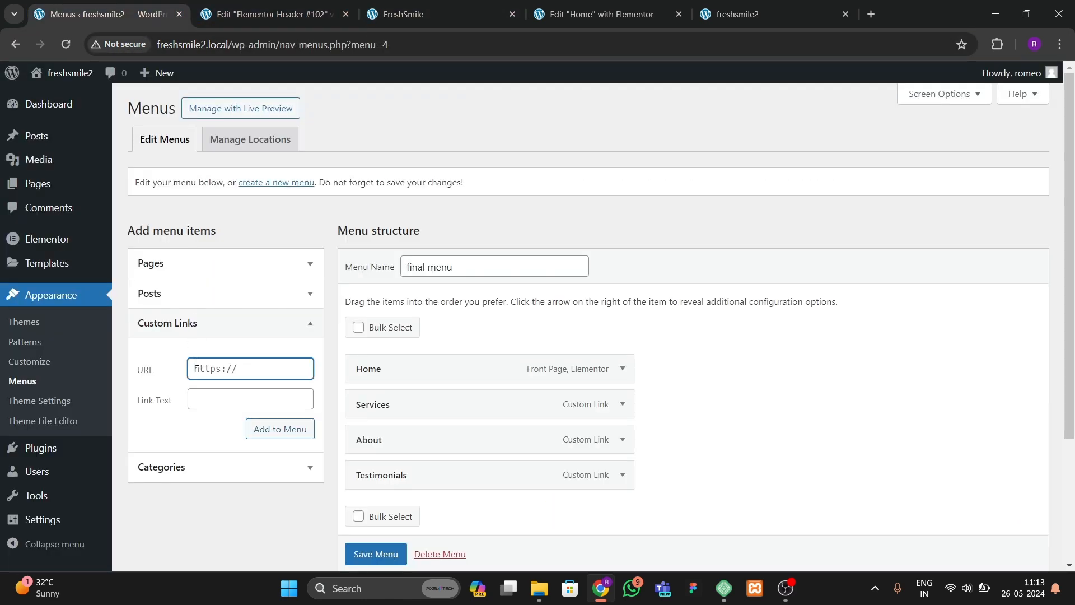
key("Tab")
type("T")
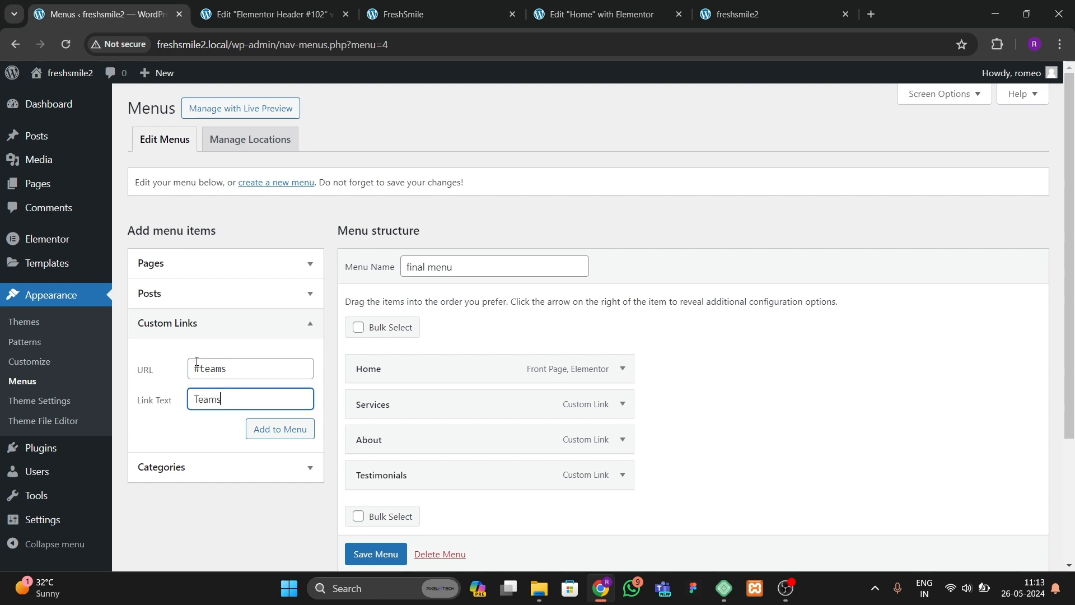
left_click(281, 429)
Step: Add a custom link to the menu with URL #contact and link text Contact
left_click(202, 369)
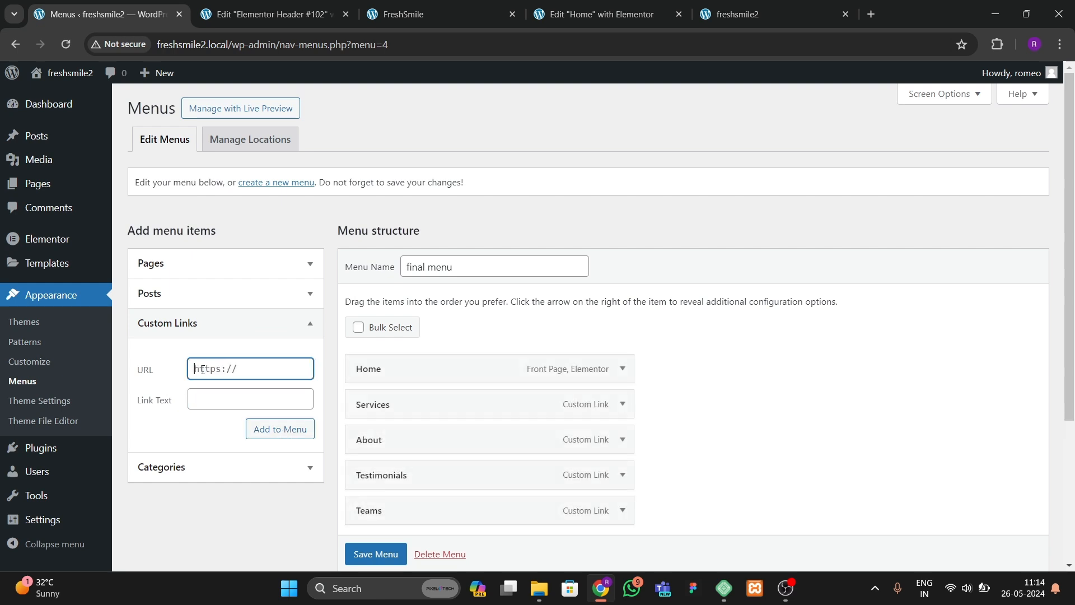
key("Tab")
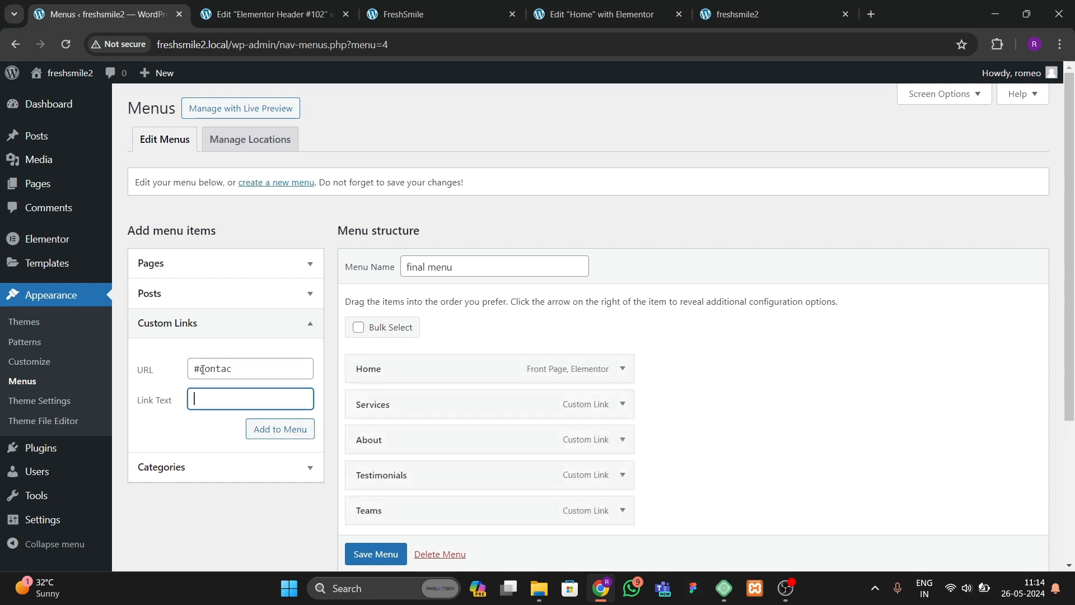
left_click(227, 365)
type("t")
left_click(241, 401)
left_click(274, 428)
Step: Save the final menu
scroll(425, 433, "down", 3)
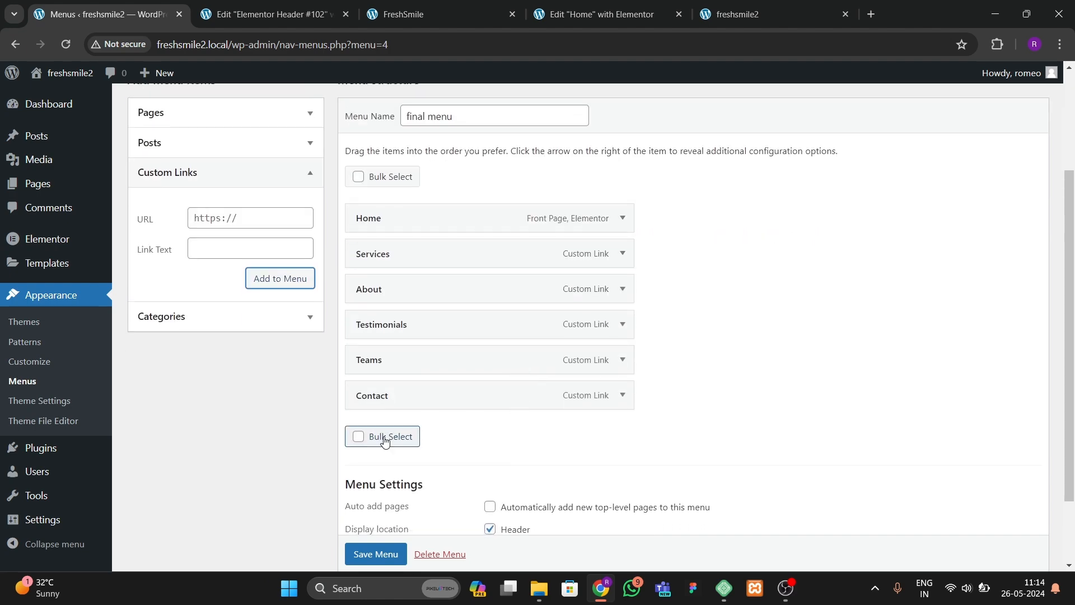
scroll(374, 546, "down", 1)
left_click(375, 548)
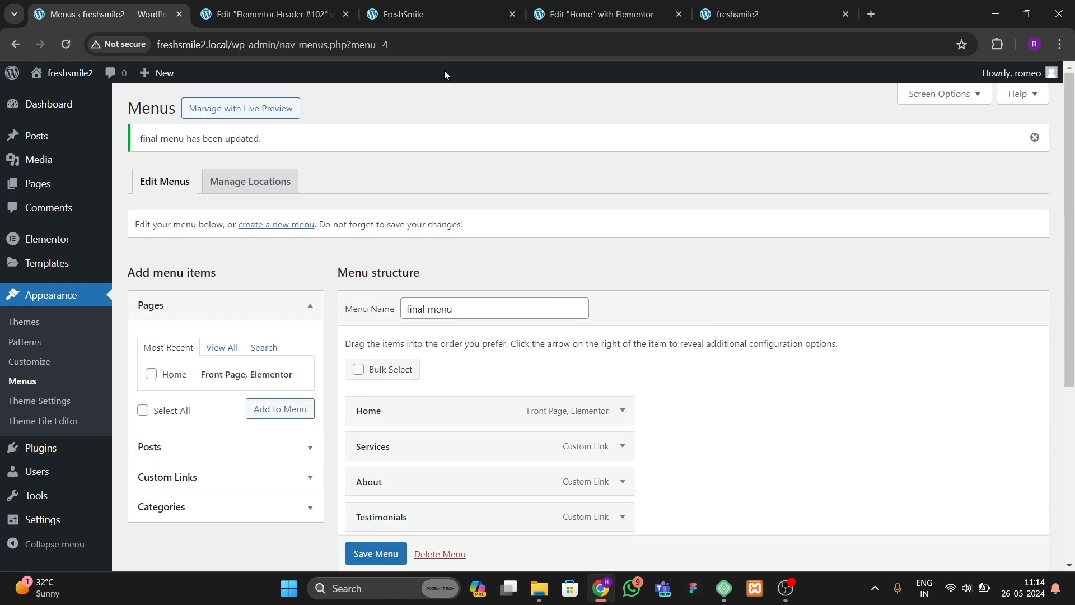
Step: Place a WordPress Menu widget in the header template between the logo heading and the Consult button
left_click(582, 15)
left_click(289, 16)
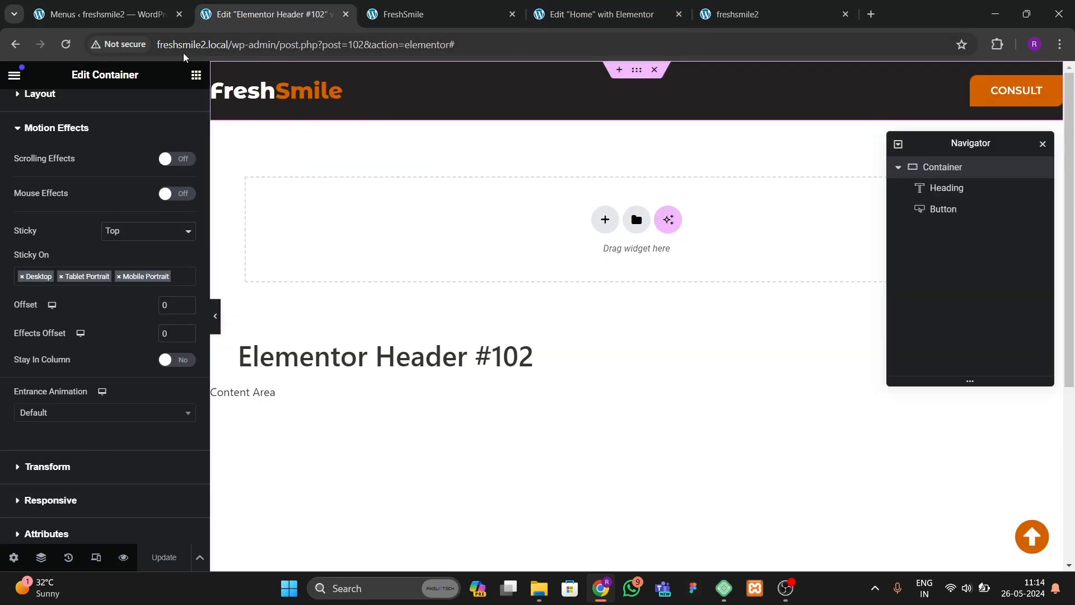
left_click(196, 75)
type("menu")
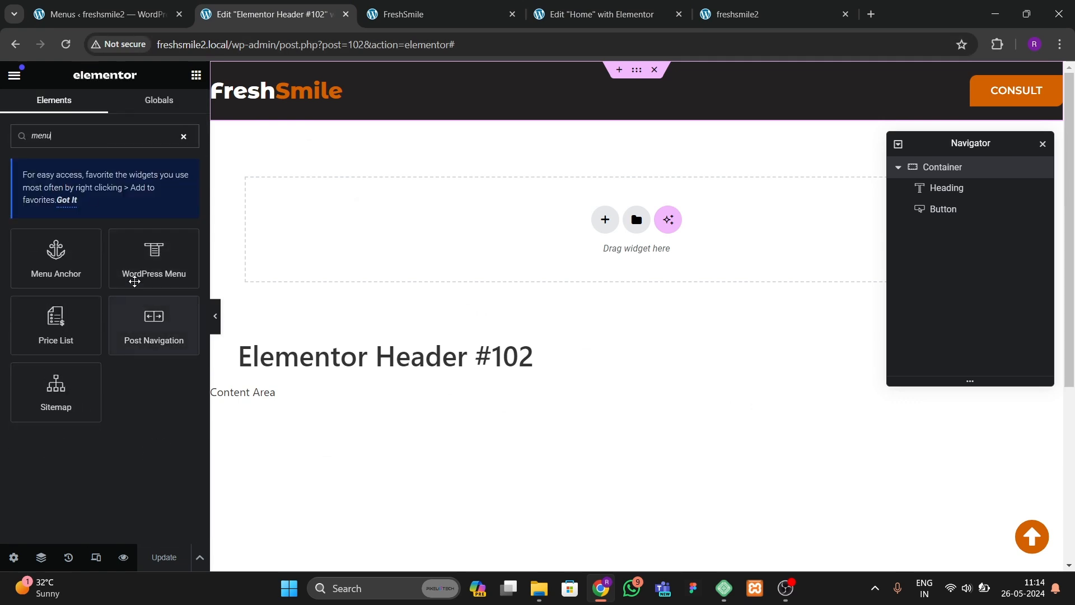
left_click_drag(154, 255, 308, 101)
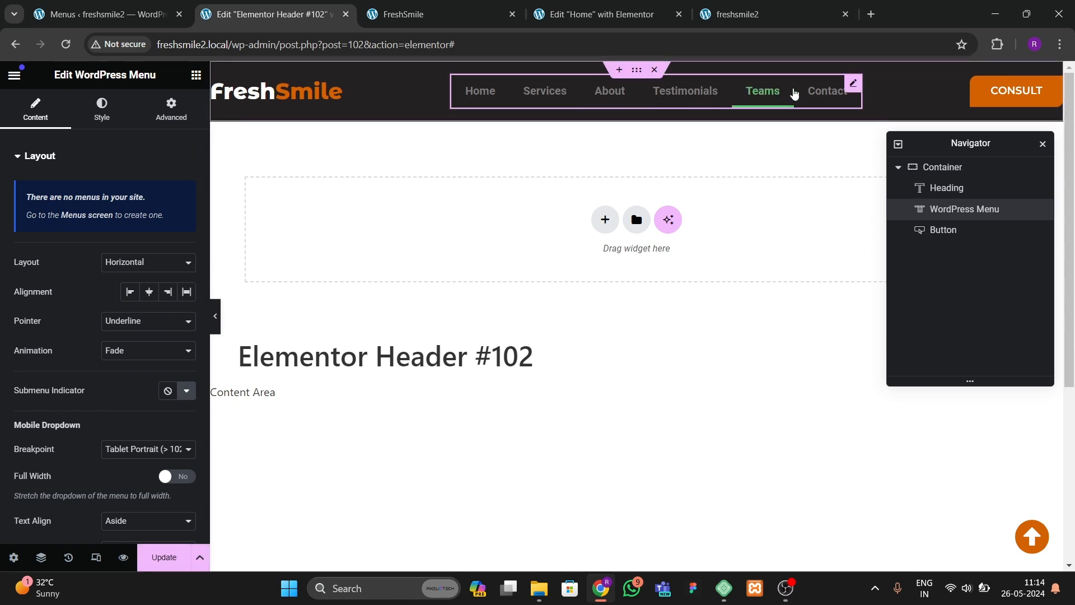
Step: Set the menu's normal text color to #FFFFFF
left_click(100, 112)
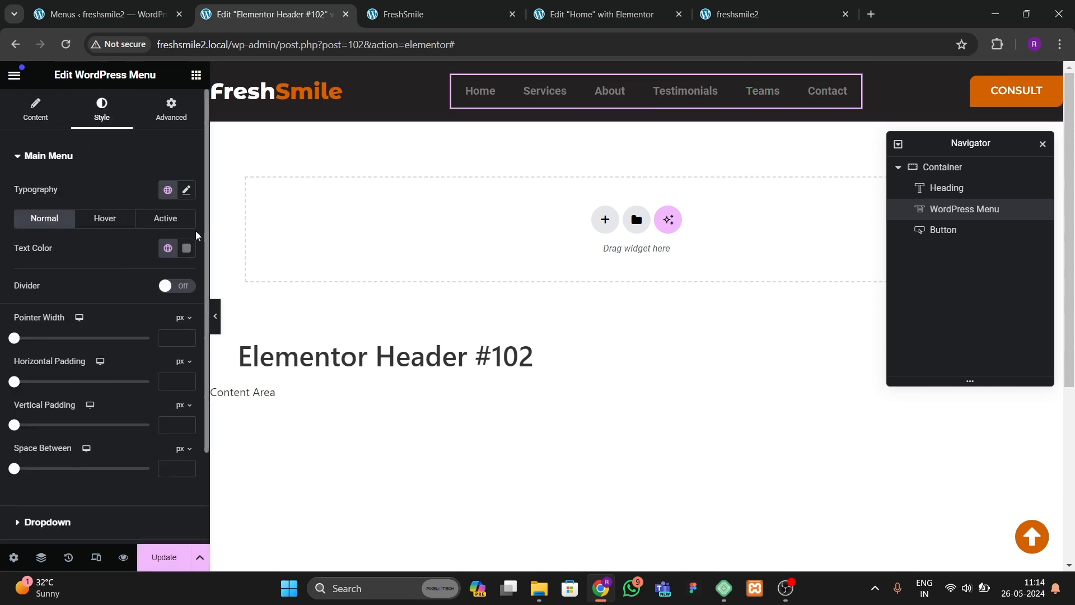
left_click(186, 248)
type("#FFFFFF")
left_click(72, 263)
Step: Set the menu typography font family to Montserrat and transform to Uppercase
left_click(186, 190)
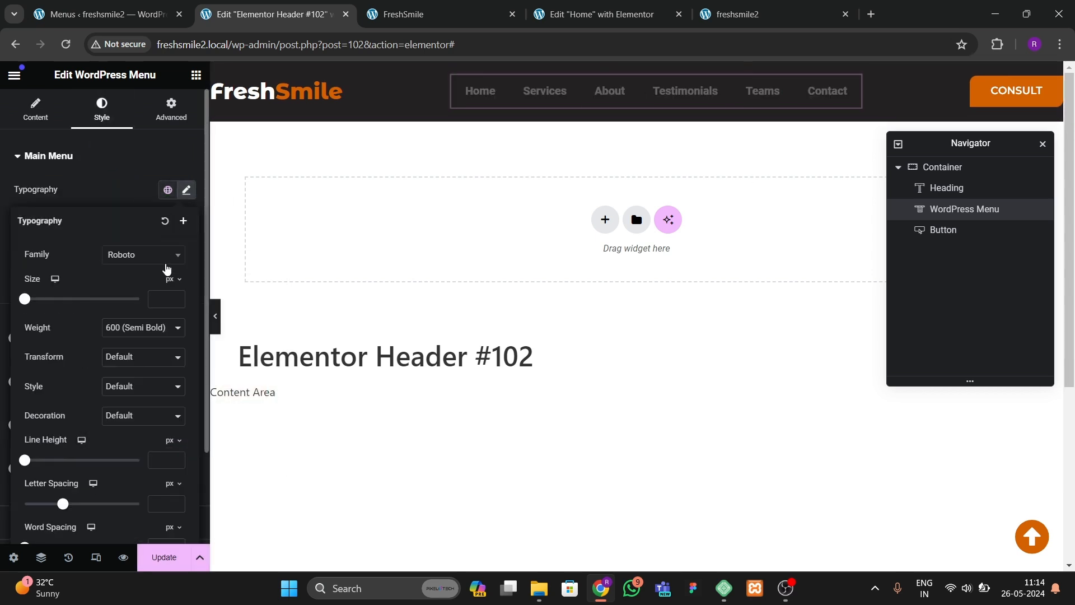
left_click(143, 254)
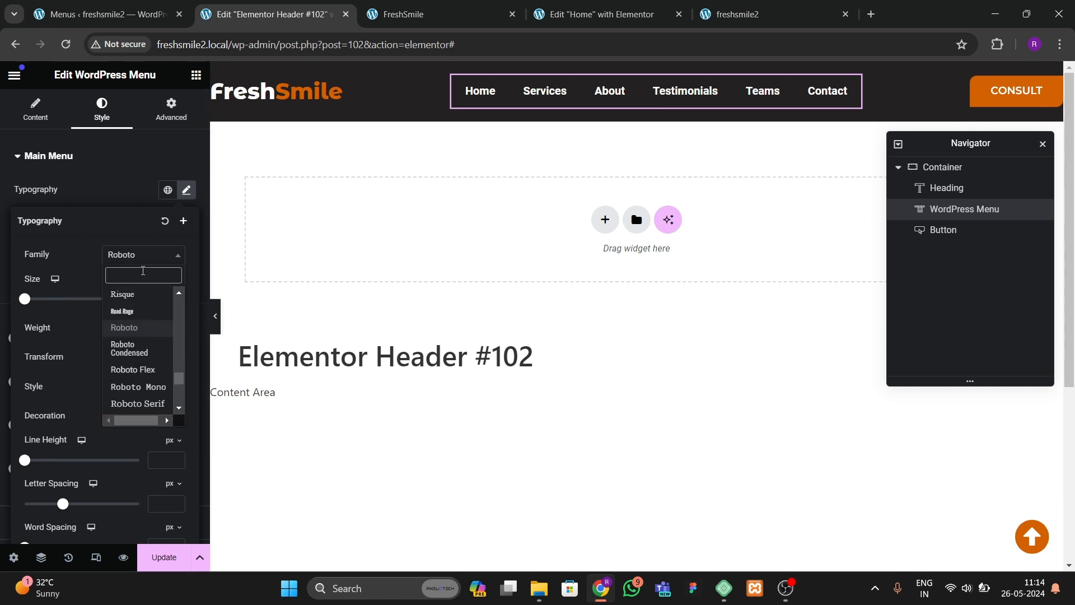
type("mont")
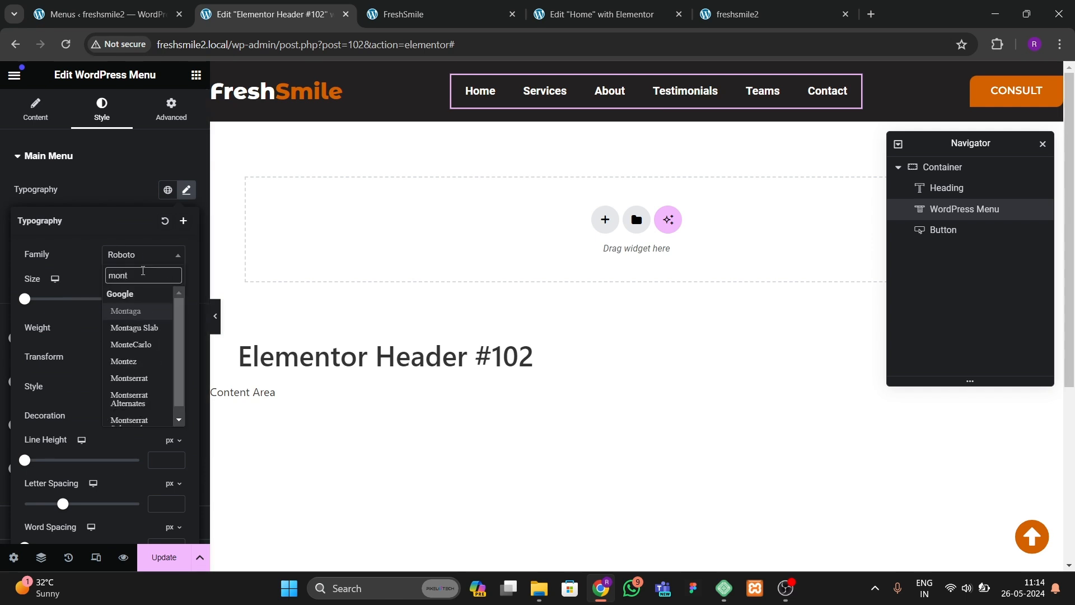
type("s")
key("Return")
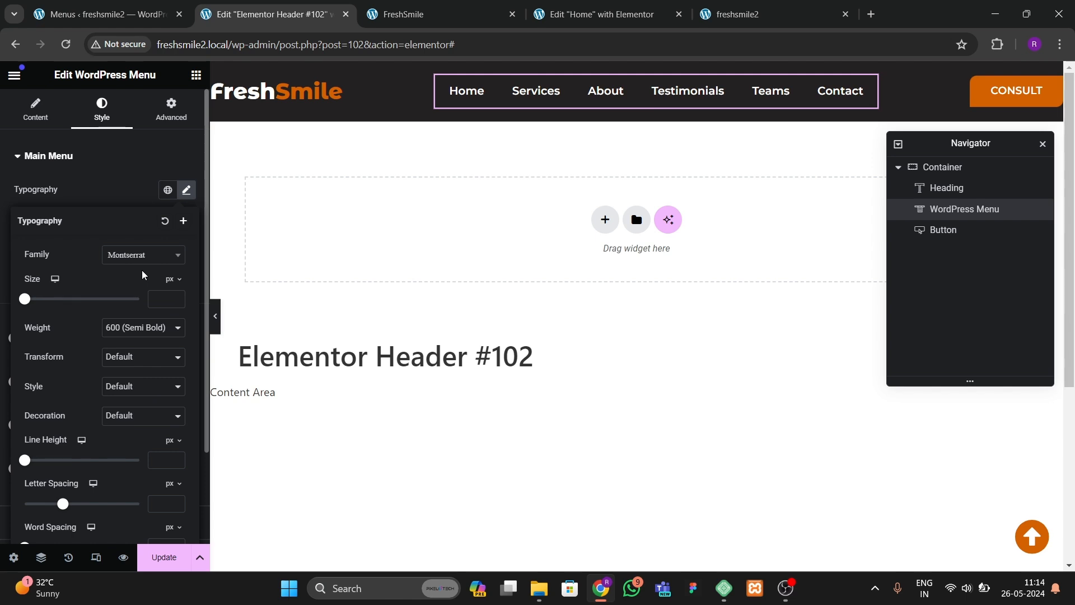
left_click(126, 385)
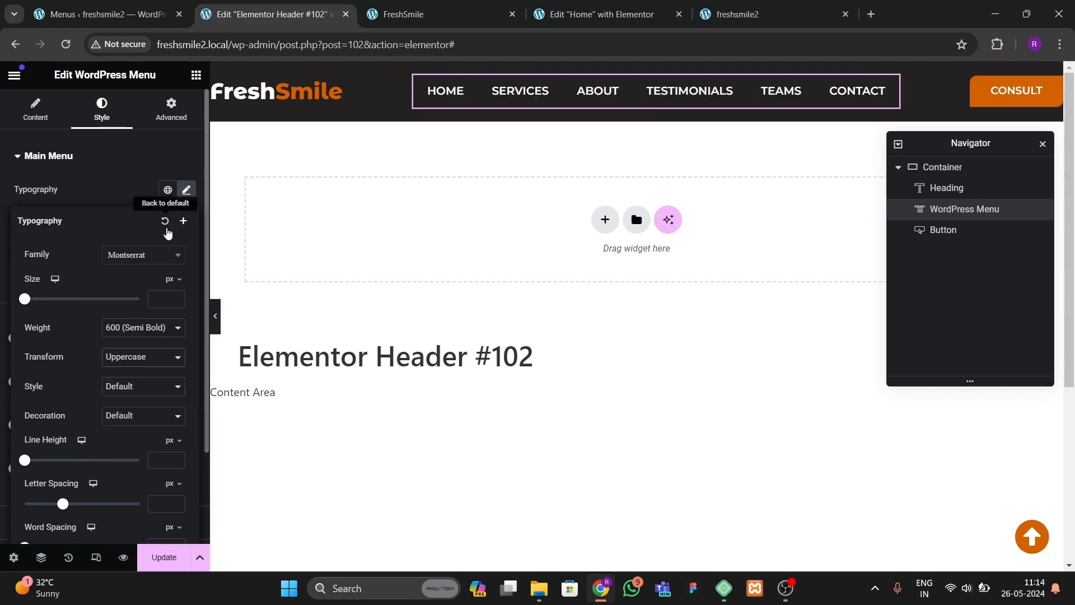
Step: Set the menu typography font size to 14 px
triple_click(177, 296)
left_click(177, 296)
triple_click(178, 296)
left_click(178, 297)
triple_click(177, 297)
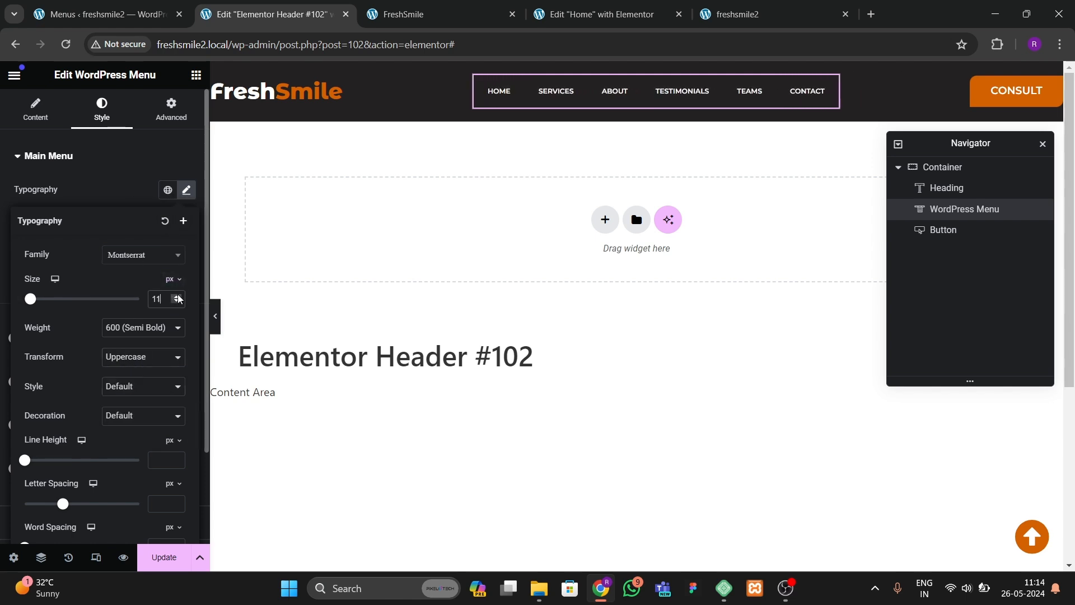
double_click(177, 296)
left_click(178, 296)
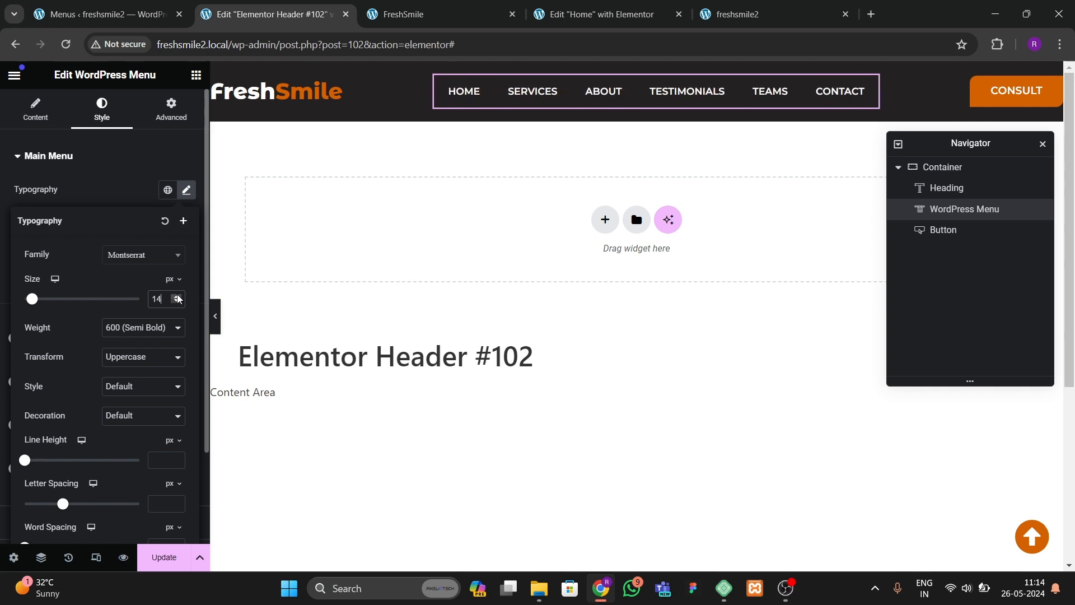
left_click(141, 176)
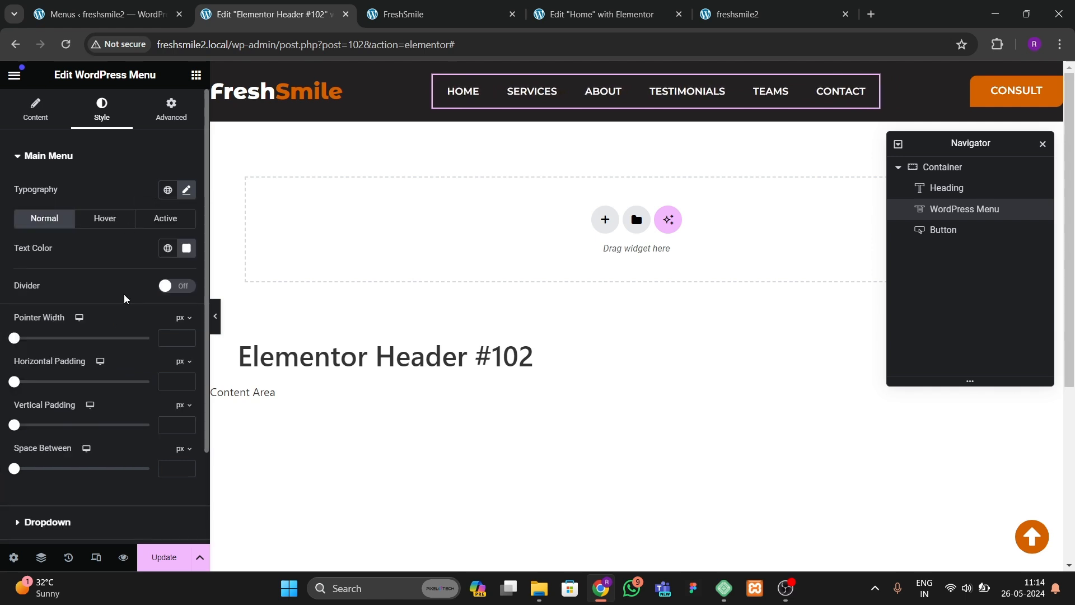
Step: Set the menu pointer to Background with the Sweep Right animation
left_click(105, 219)
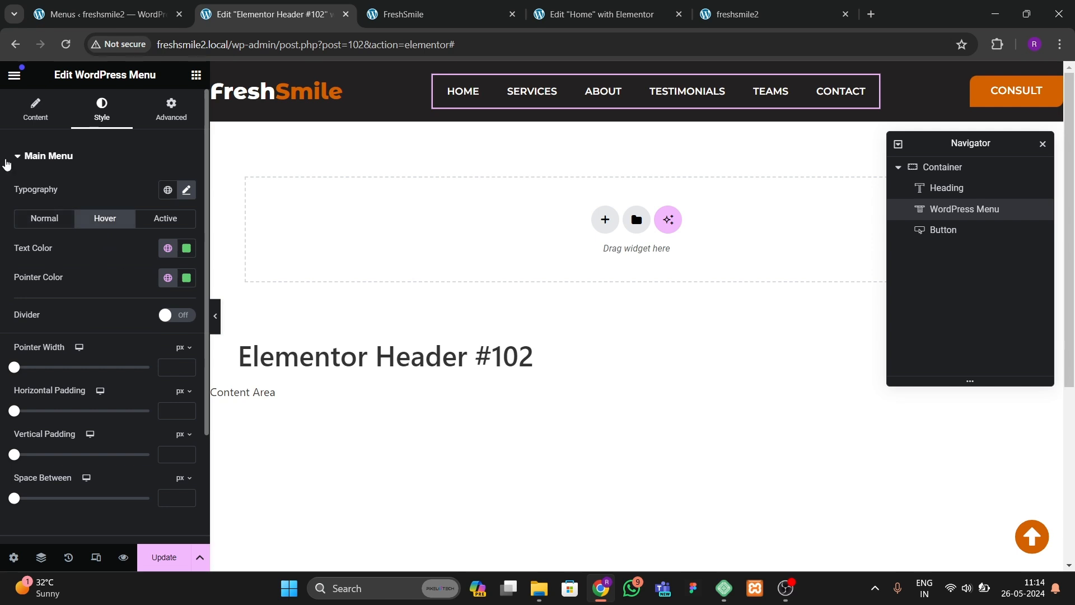
left_click(25, 112)
left_click(126, 321)
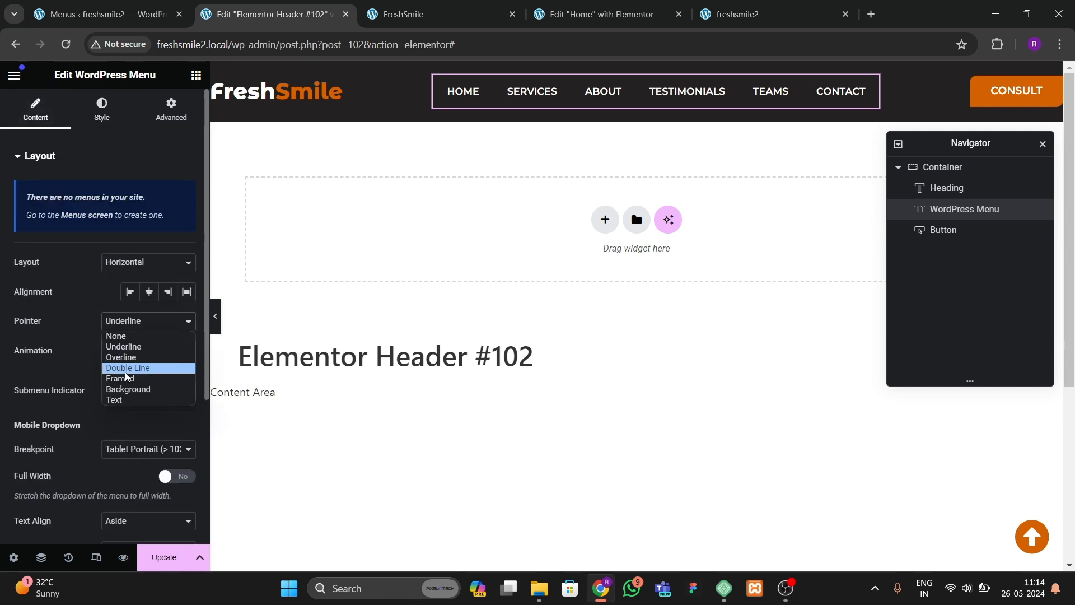
left_click(126, 378)
left_click(126, 321)
left_click(123, 384)
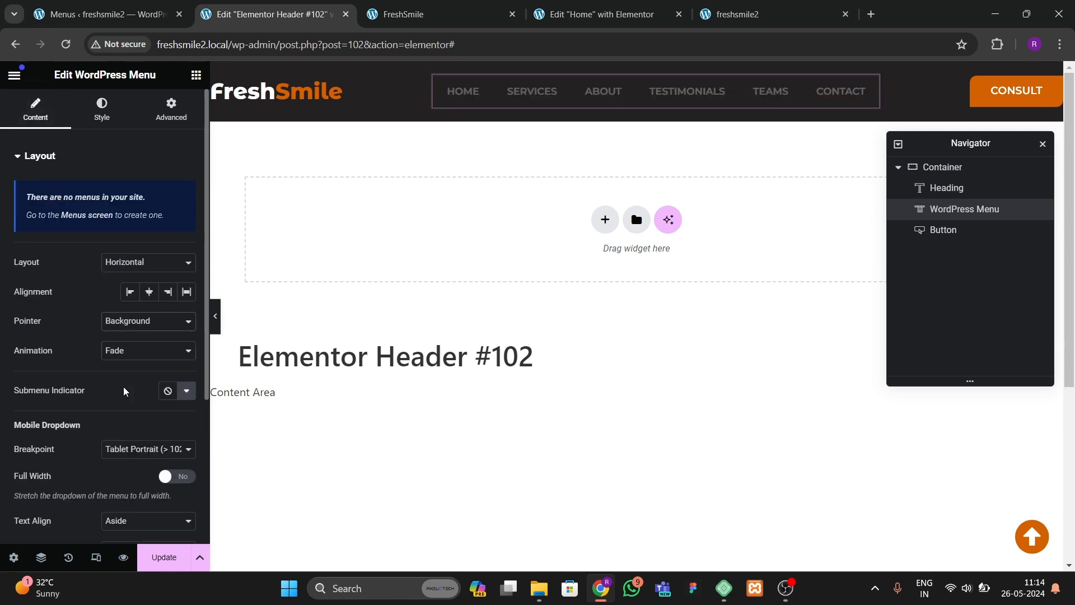
left_click(138, 352)
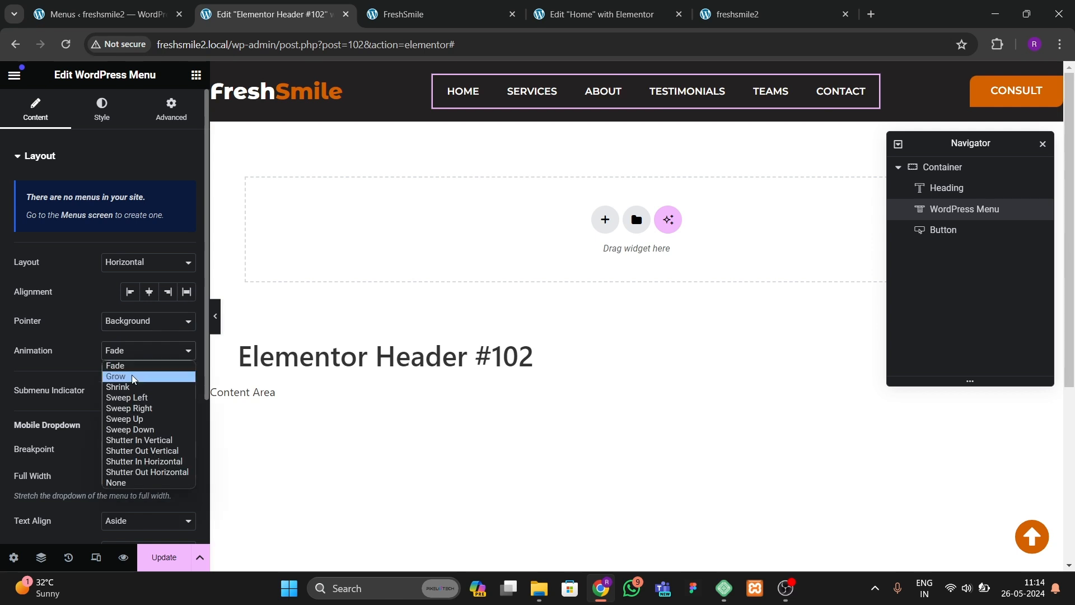
left_click(135, 409)
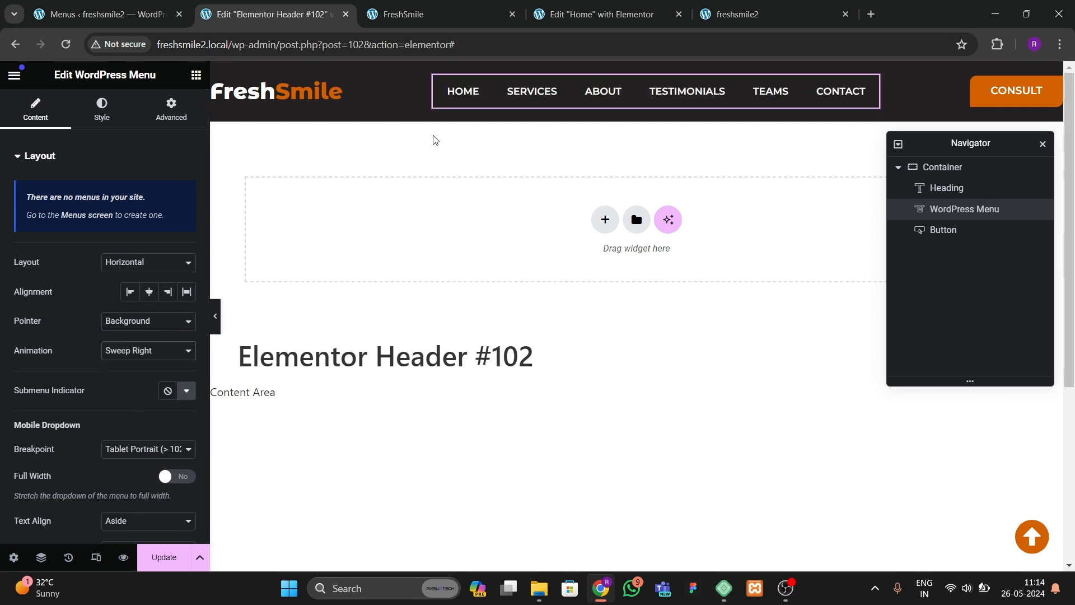
Step: Assign a global color to the menu's hover-state pointer
left_click(101, 110)
left_click(105, 218)
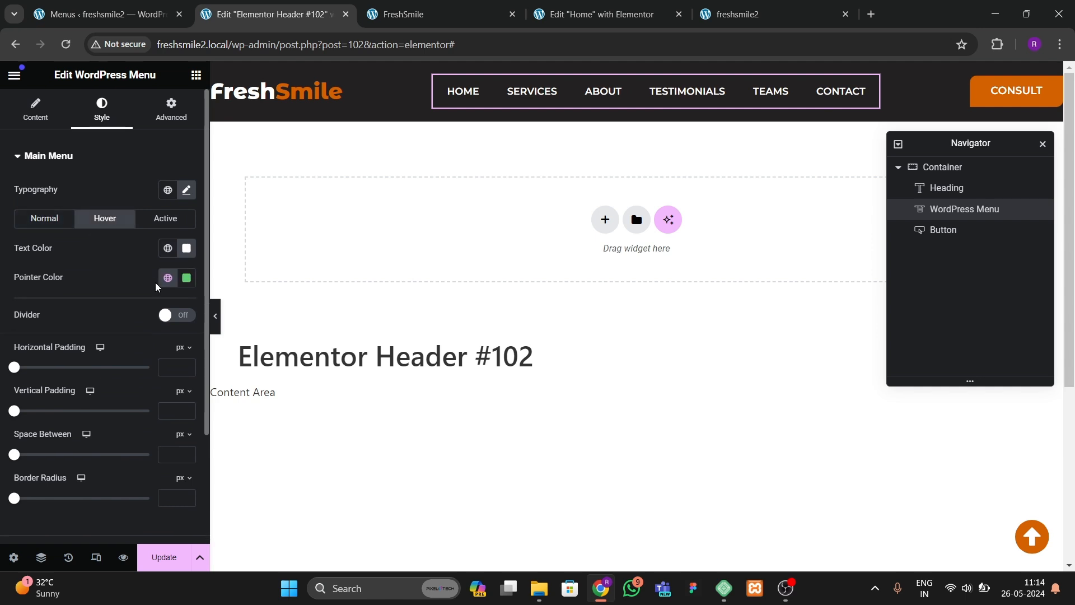
left_click(167, 278)
left_click(80, 466)
Step: Set the menu's active-state text color to white and pointer color to orange
left_click(165, 218)
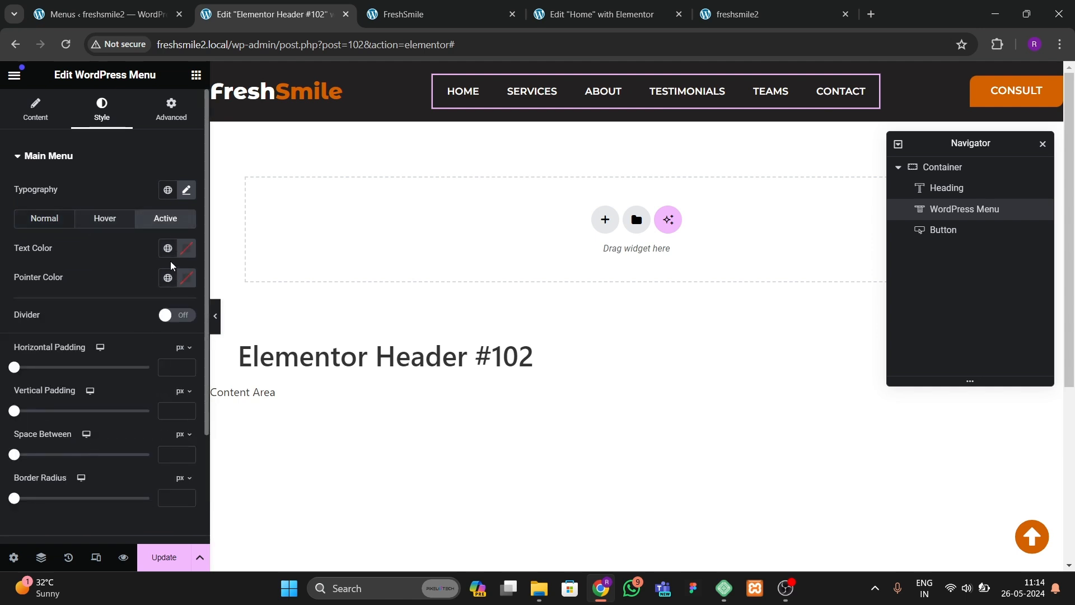
left_click(167, 277)
left_click(193, 252)
left_click_drag(149, 326, 89, 261)
scroll(90, 369, "down", 1)
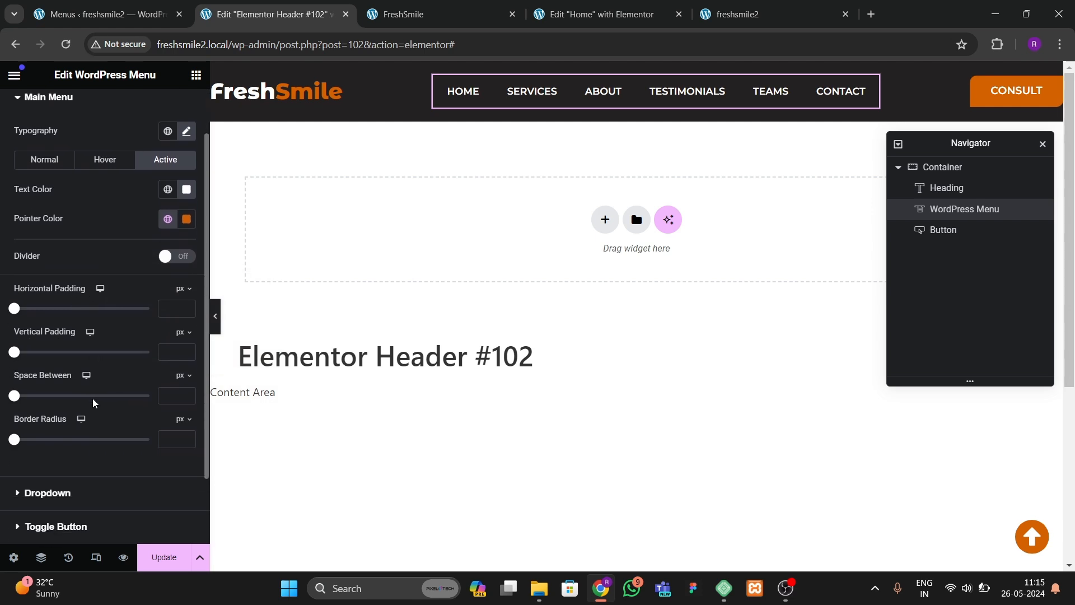
Step: Set the menu's Space Between to 10 px, revisit the typography size, and update the header template
left_click(173, 394)
type("10")
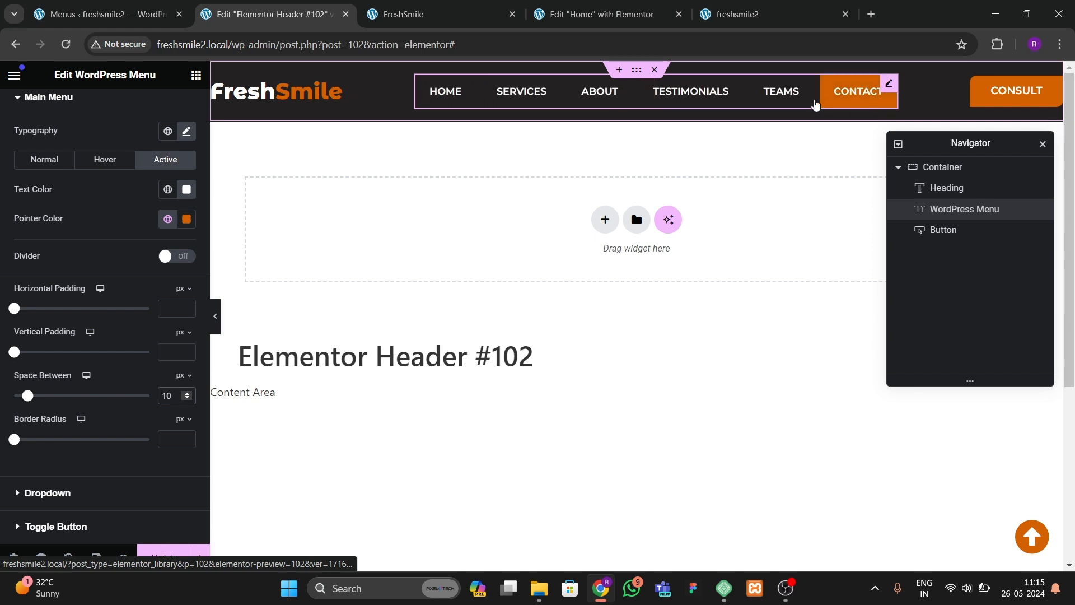
left_click(187, 132)
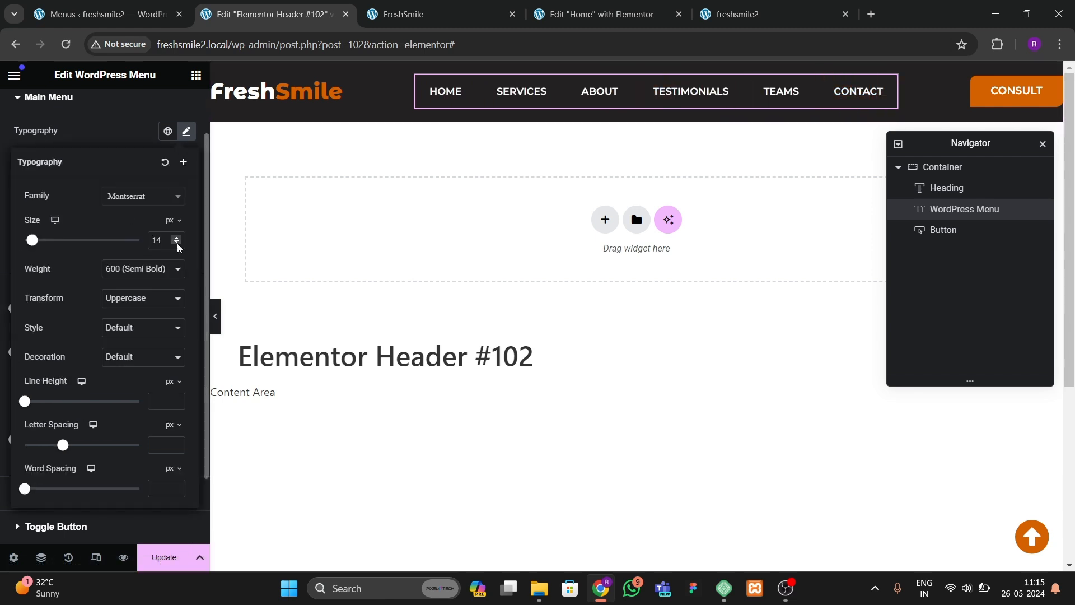
left_click(177, 244)
left_click(168, 557)
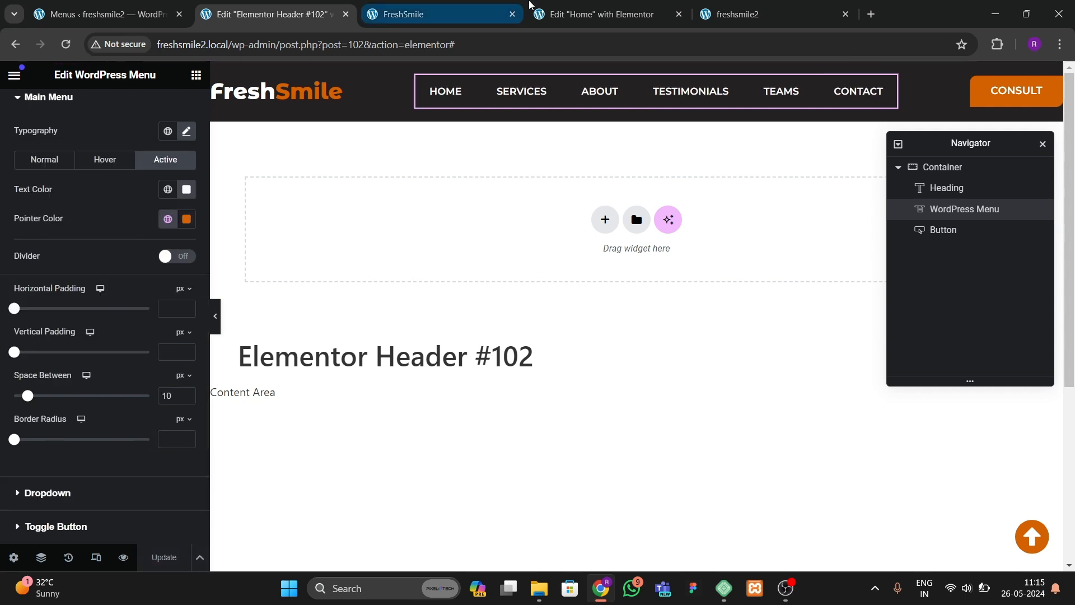
Step: Reload the live site and test the header's section links for Services, About, Testimonials, Teams and Contact
left_click(729, 22)
left_click(65, 46)
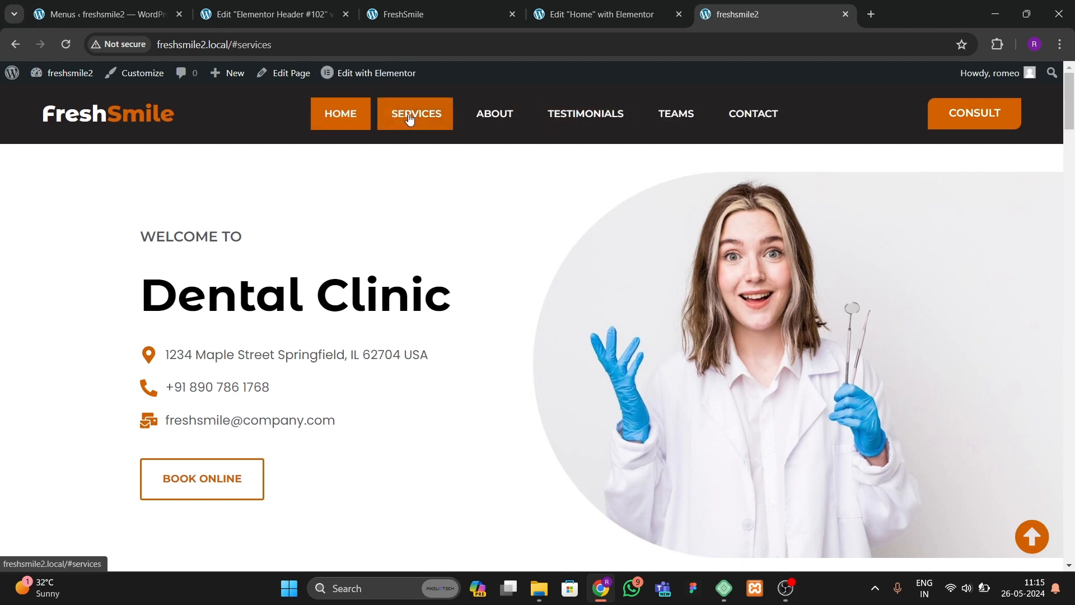
left_click(676, 113)
left_click(727, 111)
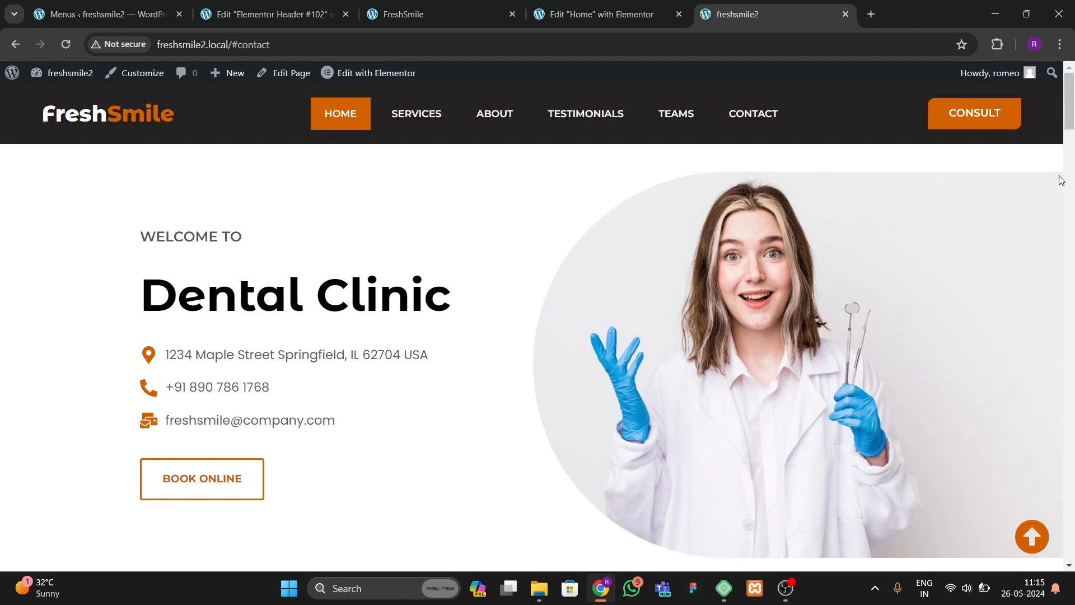
scroll(1067, 129, "down", 5)
mouse_move(1069, 120)
left_mouse_down()
mouse_move(1070, 521)
mouse_move(1071, 87)
left_mouse_up()
left_click(500, 123)
left_click(599, 126)
left_click(662, 128)
left_click(733, 125)
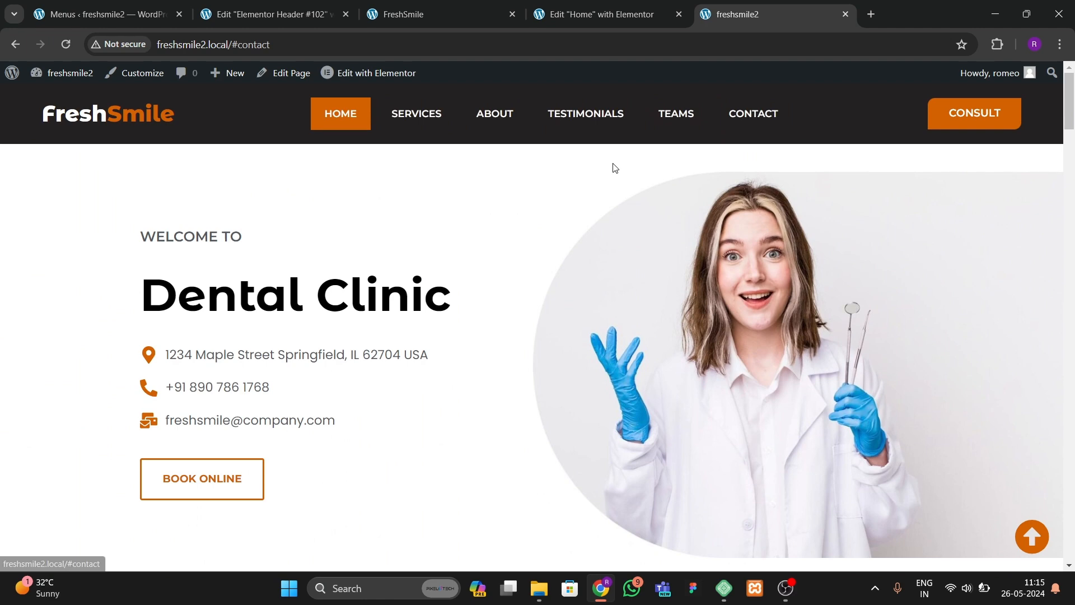
Step: Switch to the Home page editor and return to the top of the page
left_click(569, 13)
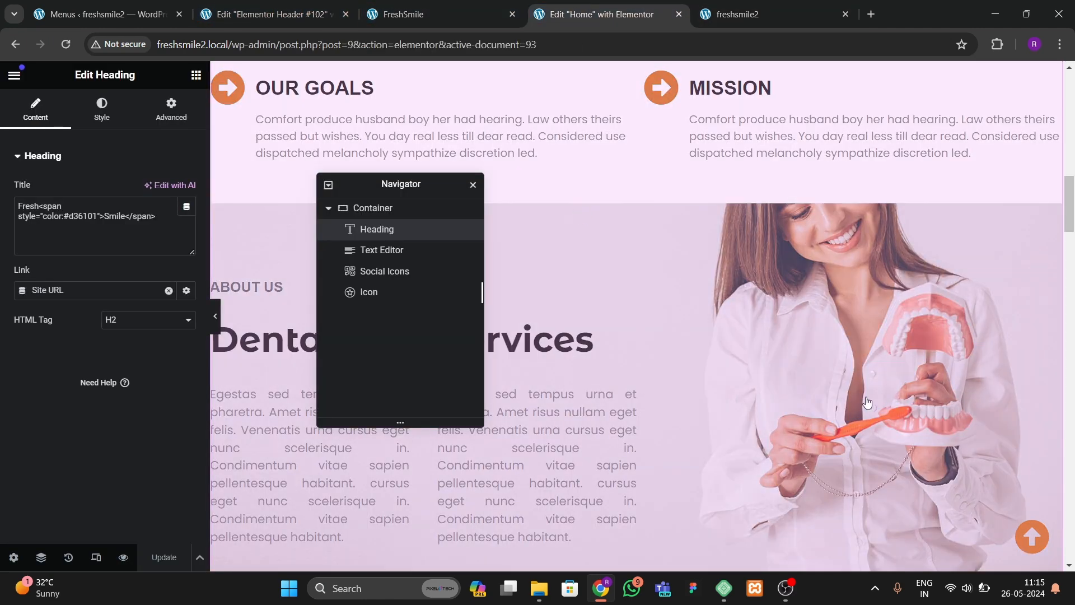
scroll(678, 281, "up", 15)
left_click(645, 130)
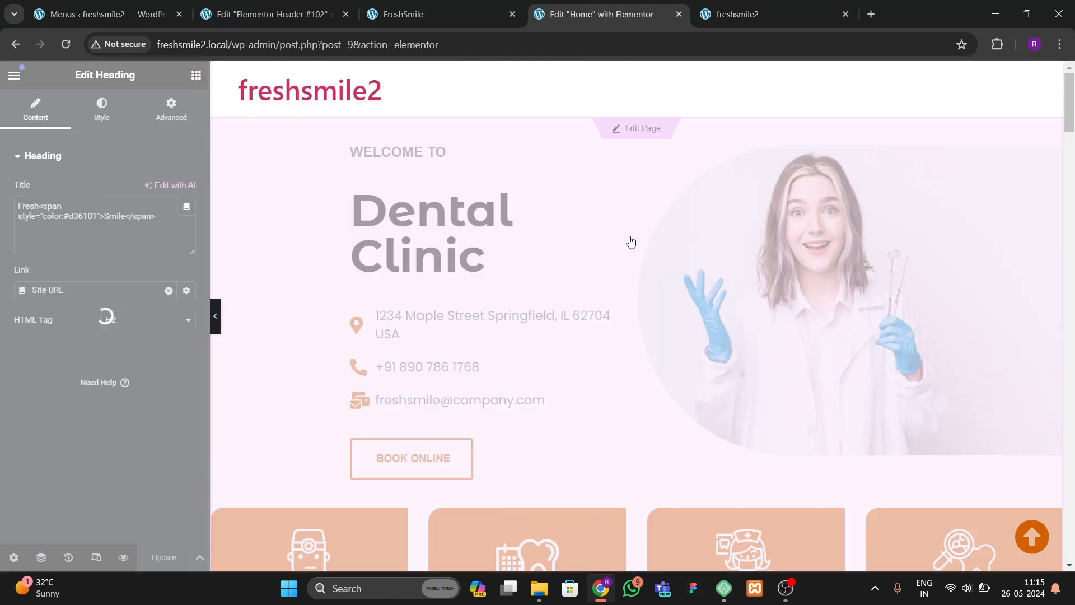
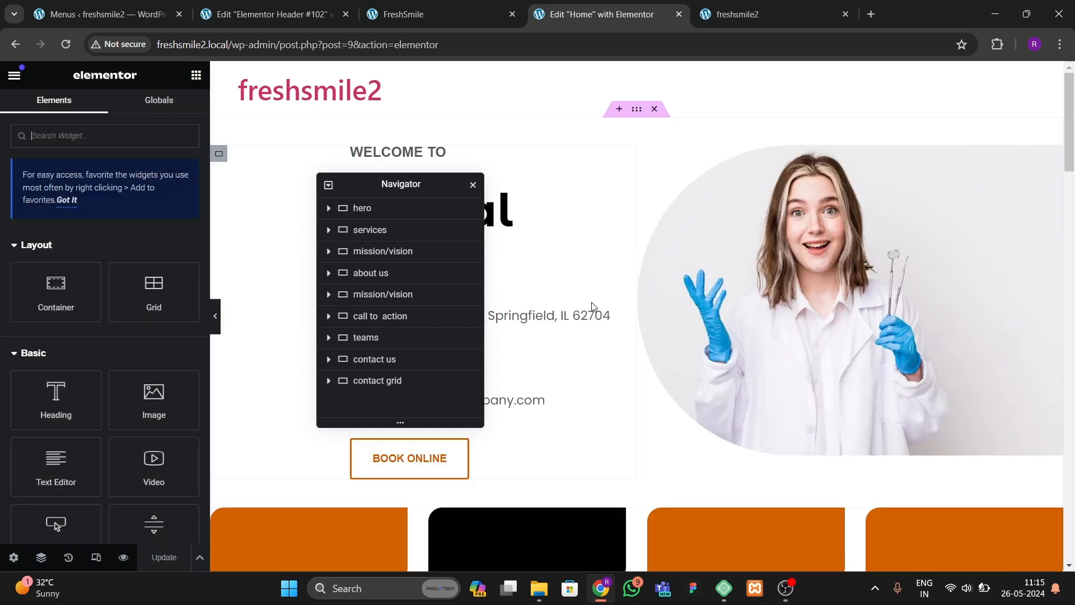
Step: Select the hero container and set its CSS ID to hero
left_click(637, 110)
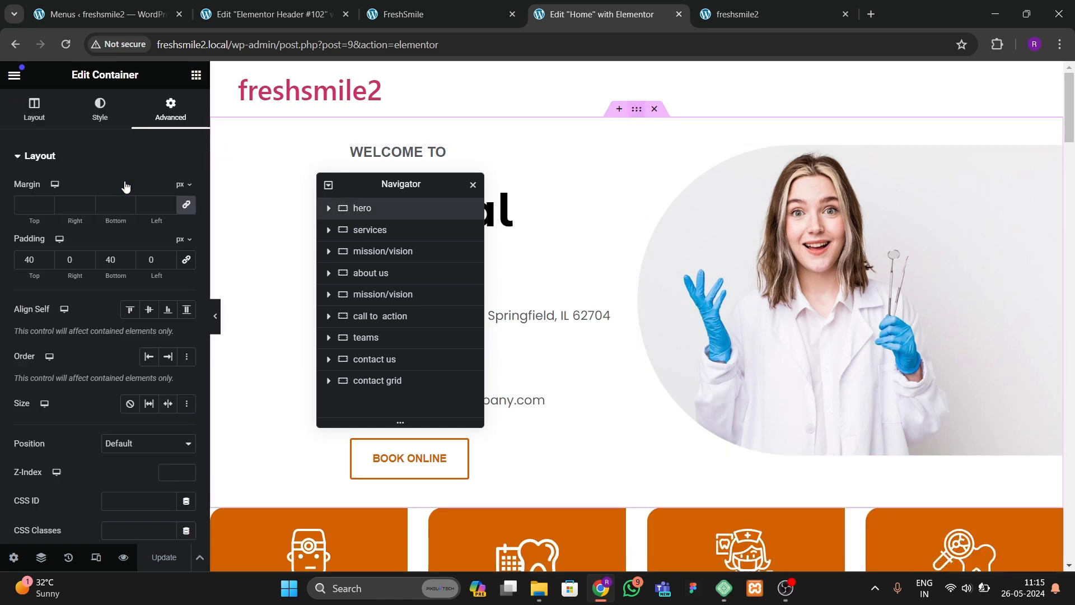
scroll(111, 357, "down", 4)
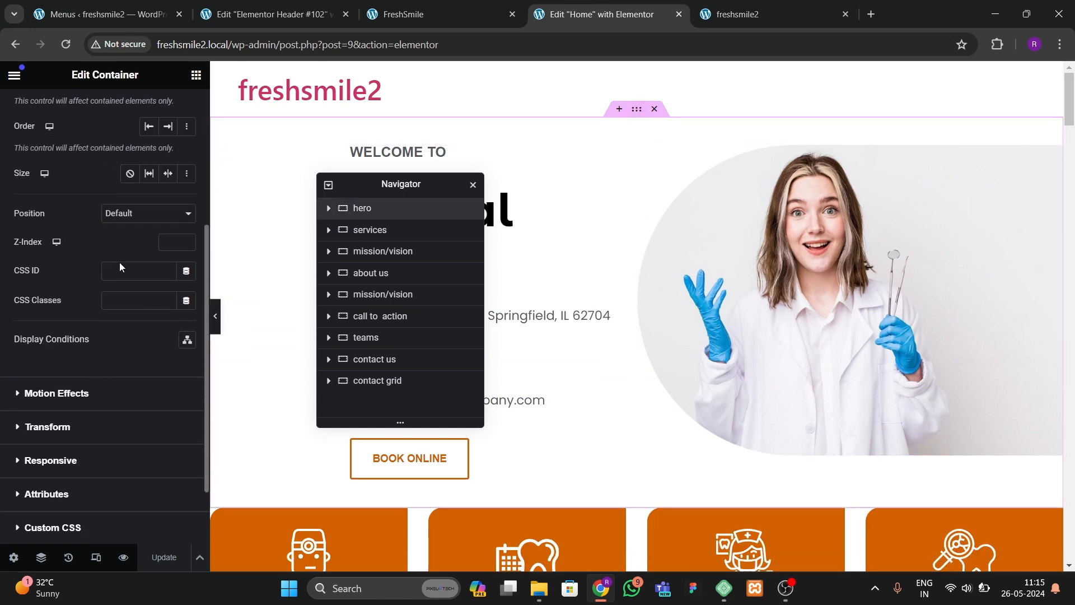
left_click(131, 270)
type("hero")
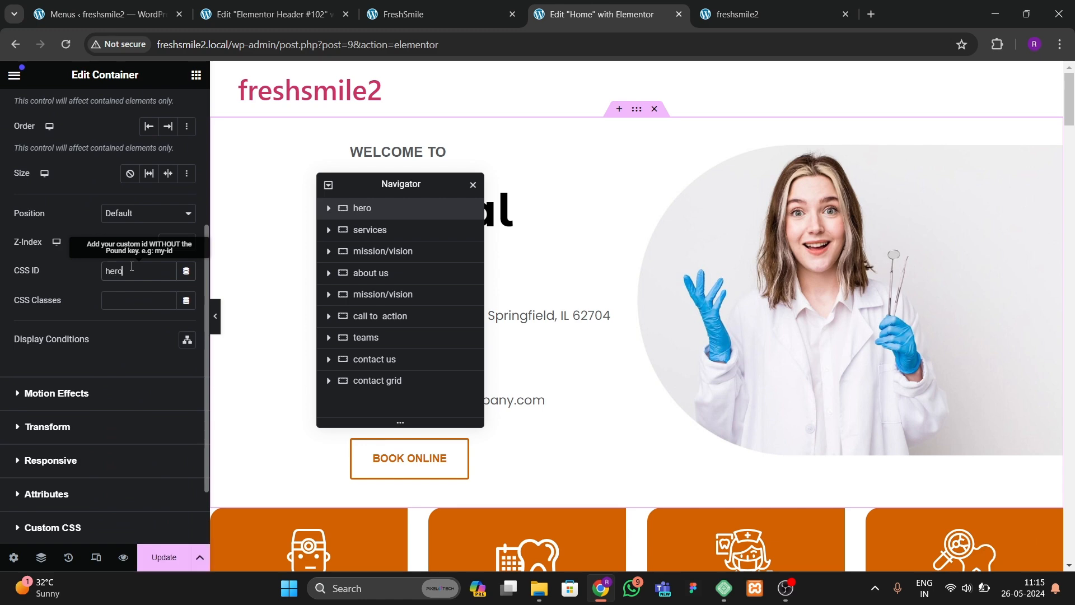
Step: Scroll through the editor preview and test the scroll-to-top button
left_click_drag(1069, 106, 1060, 520)
left_click(1032, 538)
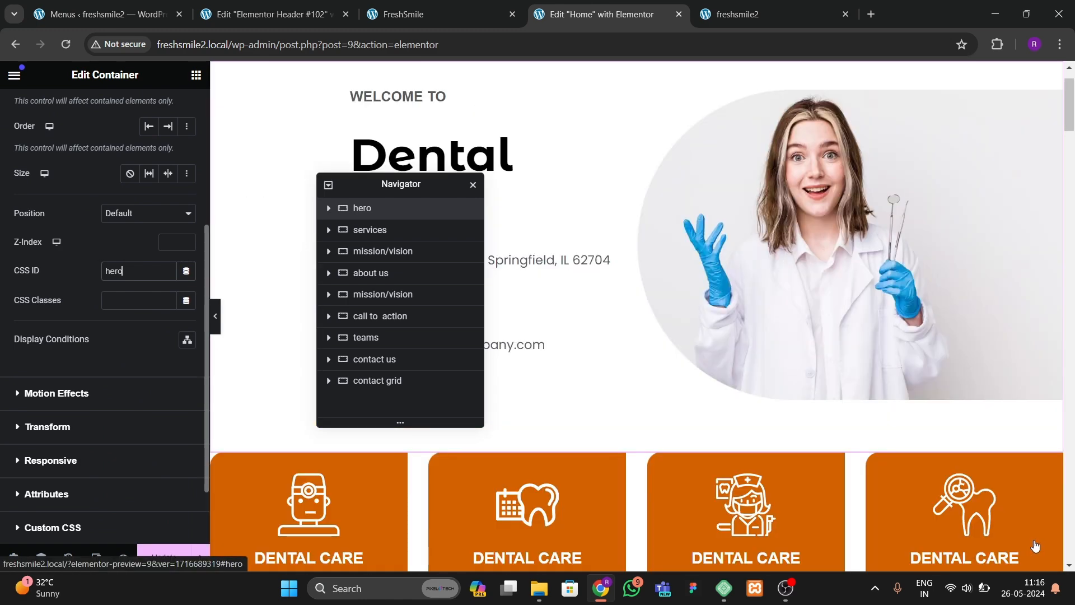
left_click_drag(1067, 126, 1065, 481)
scroll(1035, 536, "up", 5)
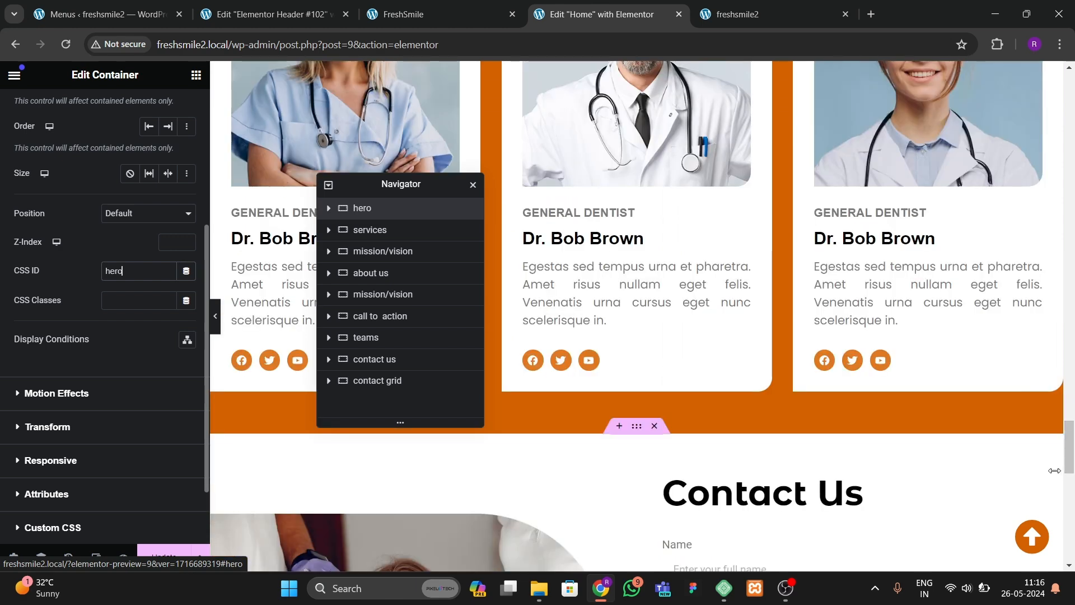
left_click(1035, 537)
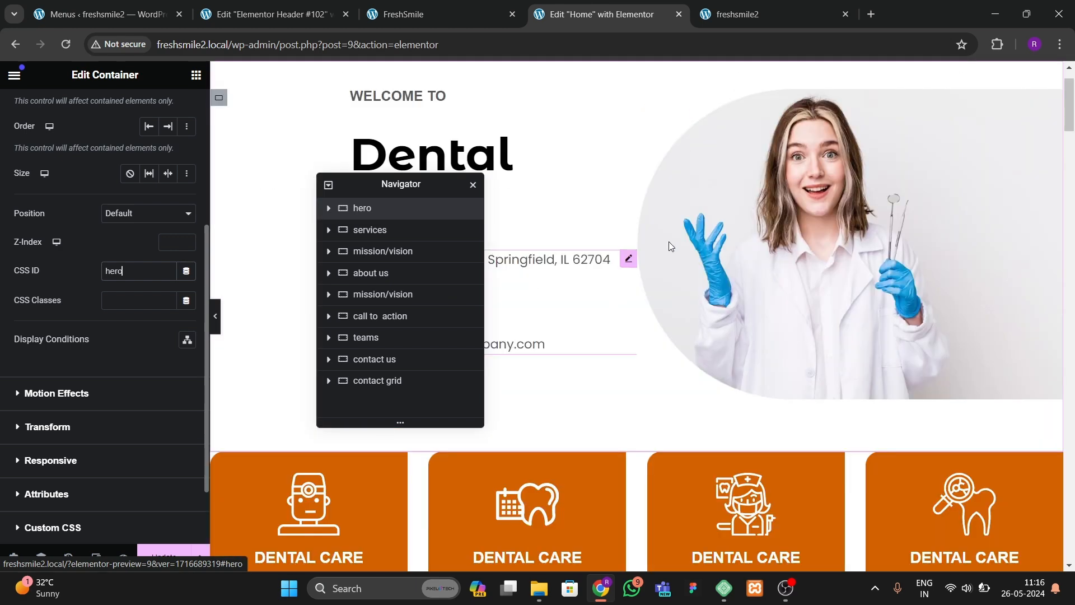
Step: Select the services container and set its CSS ID to services
scroll(636, 238, "down", 4)
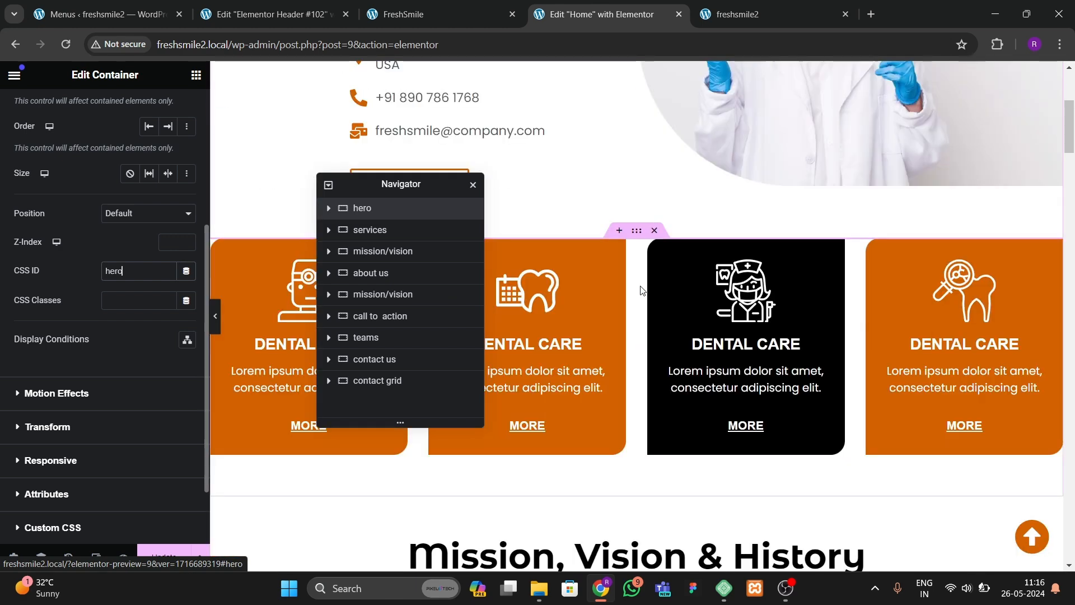
left_click(140, 109)
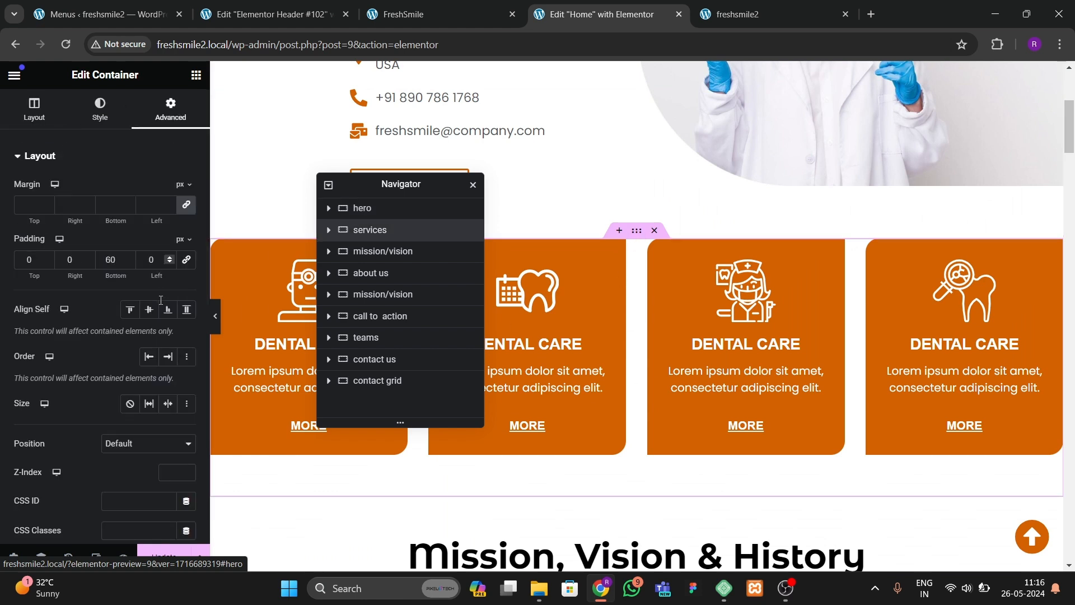
scroll(109, 344, "down", 5)
scroll(127, 254, "down", 1)
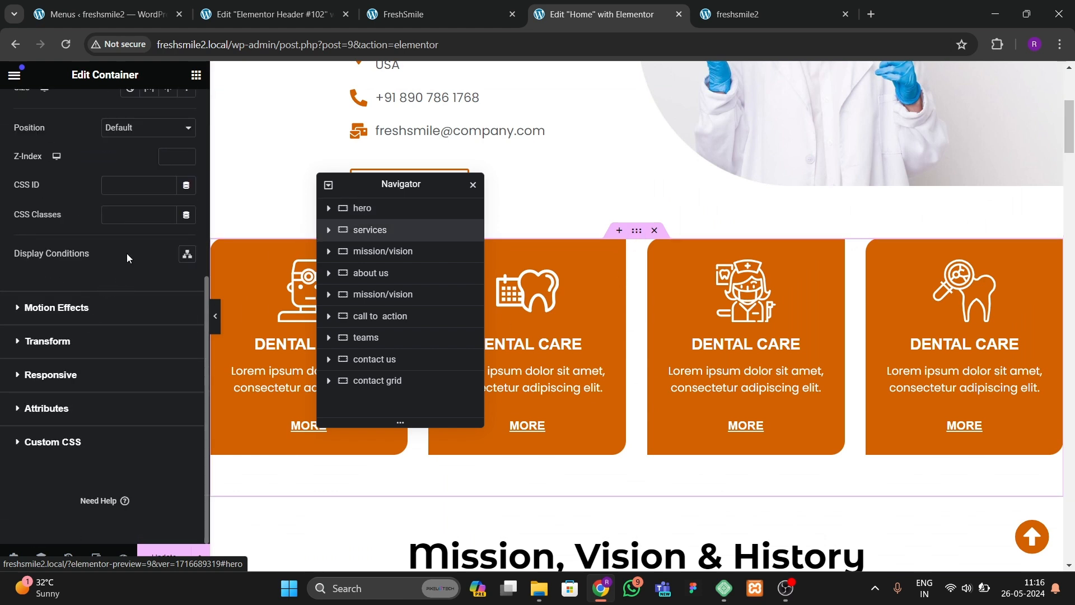
left_click(119, 191)
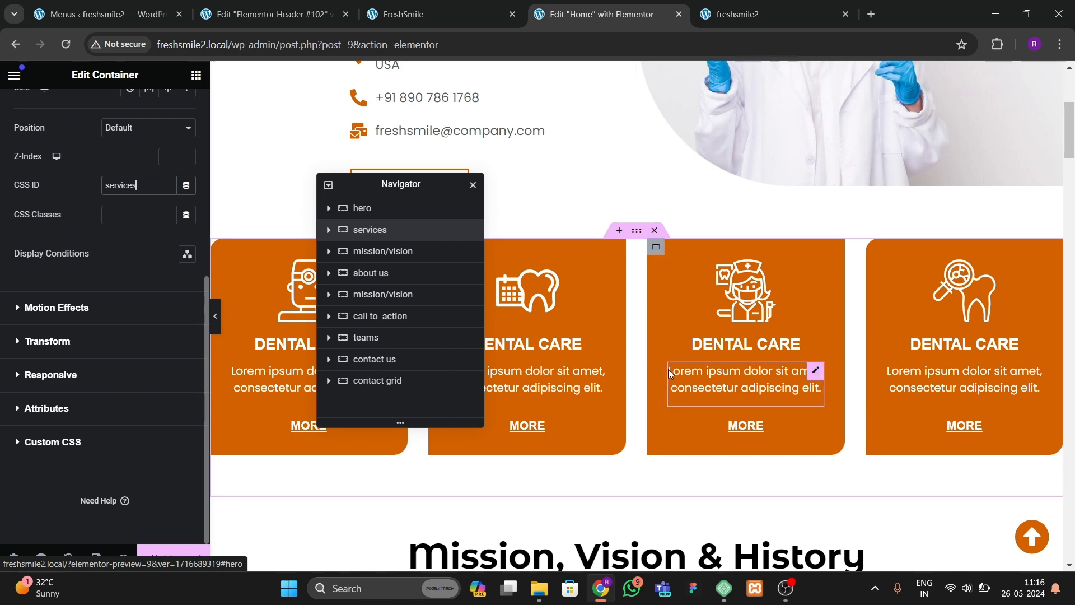
Step: Select the about us container and set its CSS ID to about
scroll(666, 366, "down", 10)
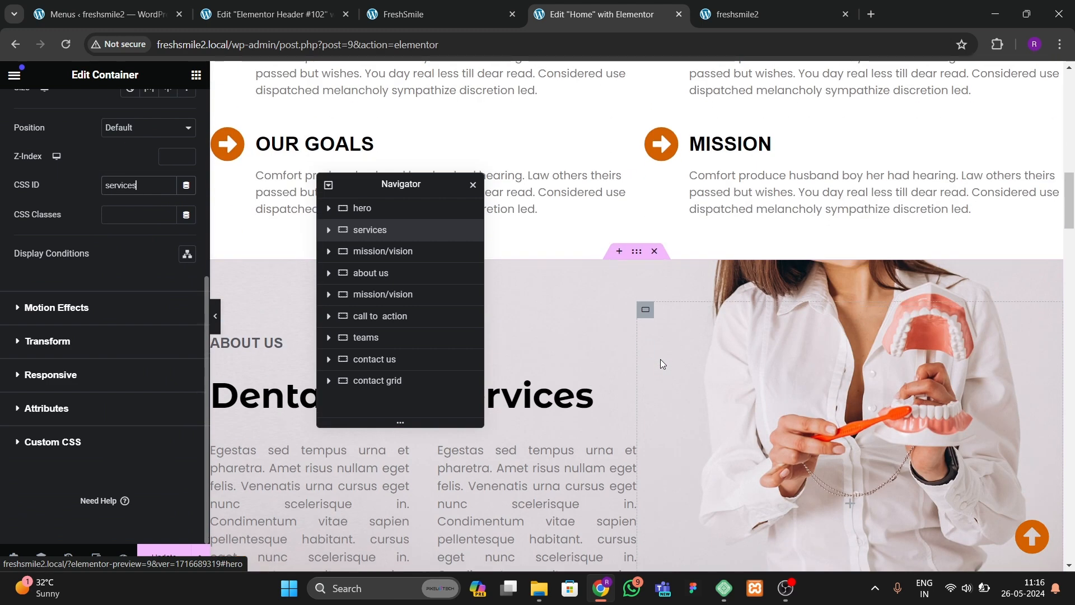
scroll(607, 294, "down", 1)
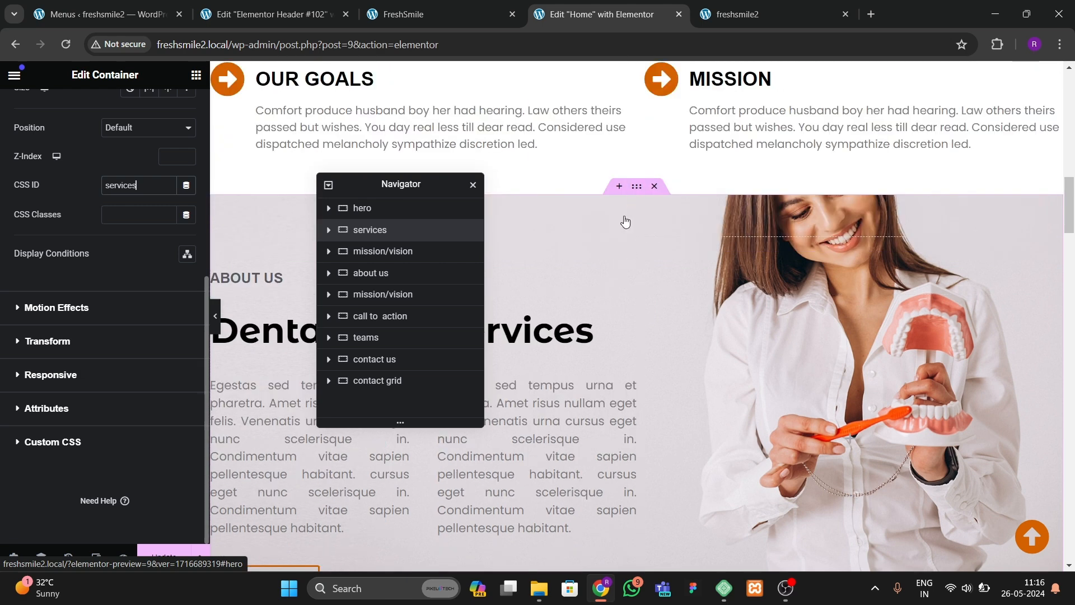
left_click(625, 222)
left_click(170, 109)
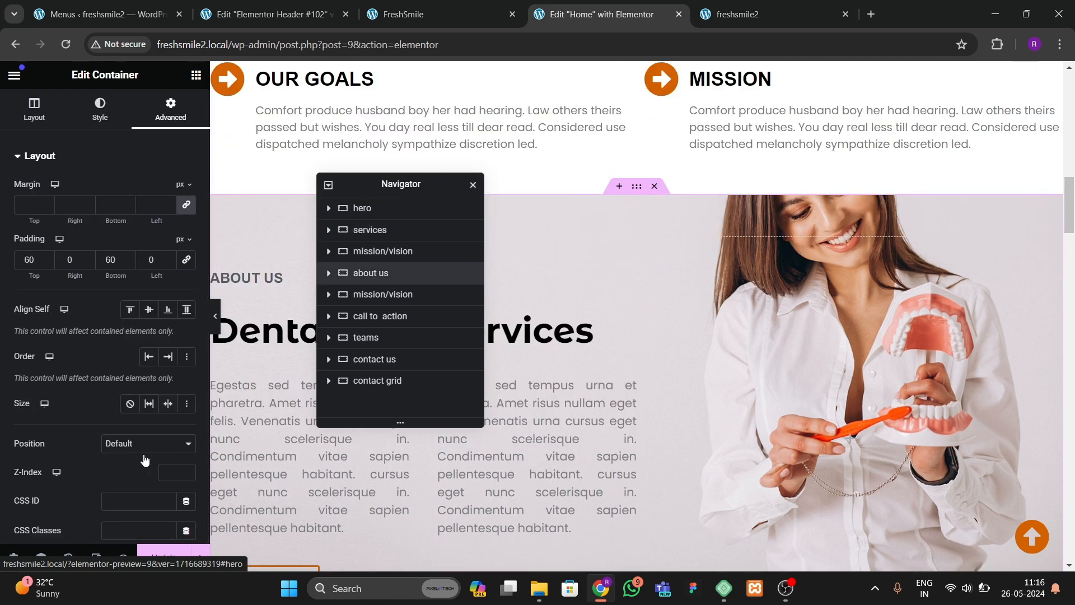
left_click(136, 500)
type("about")
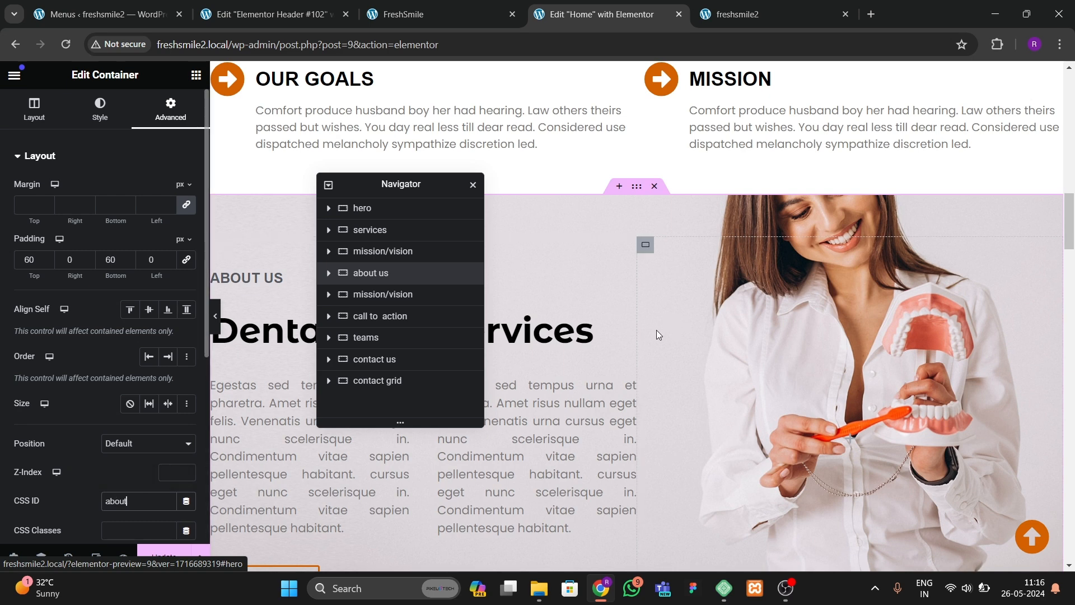
Step: Select the testimonials container and set its CSS ID to clients
scroll(656, 331, "down", 5)
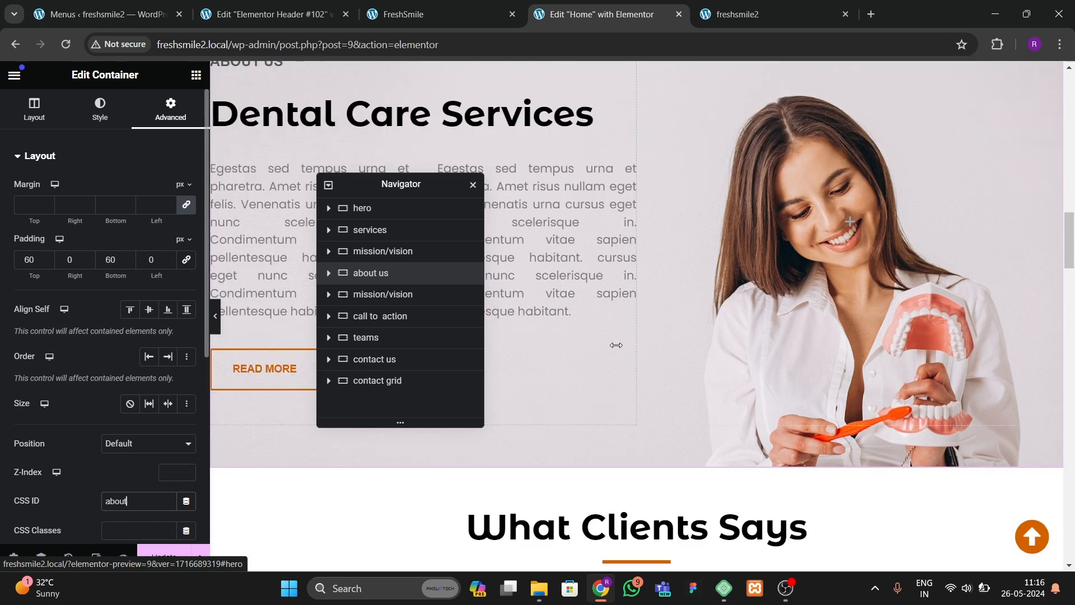
scroll(616, 350, "down", 2)
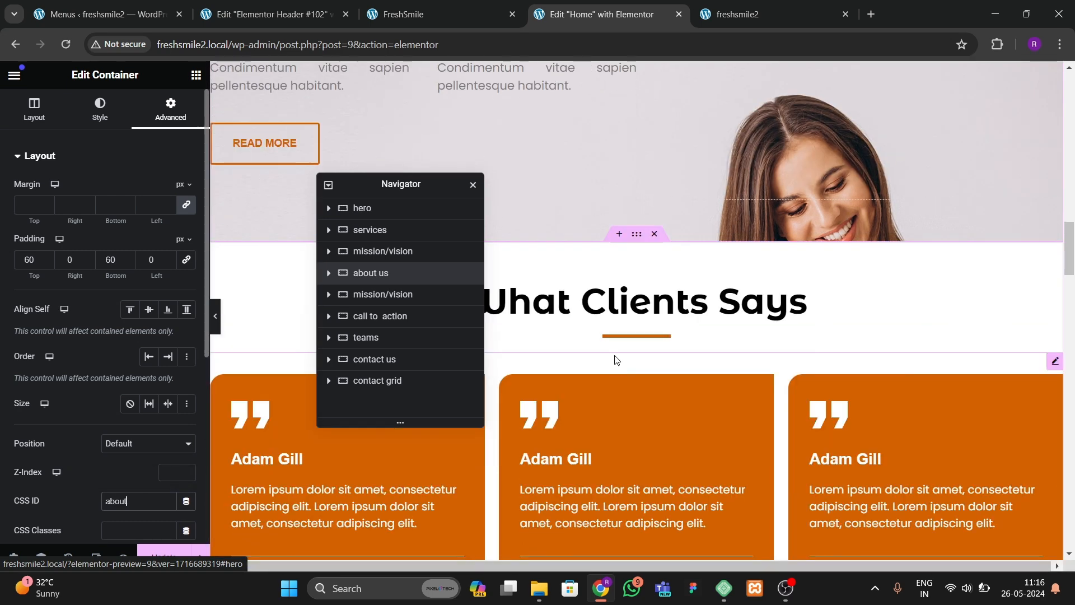
left_click(636, 235)
left_click(143, 120)
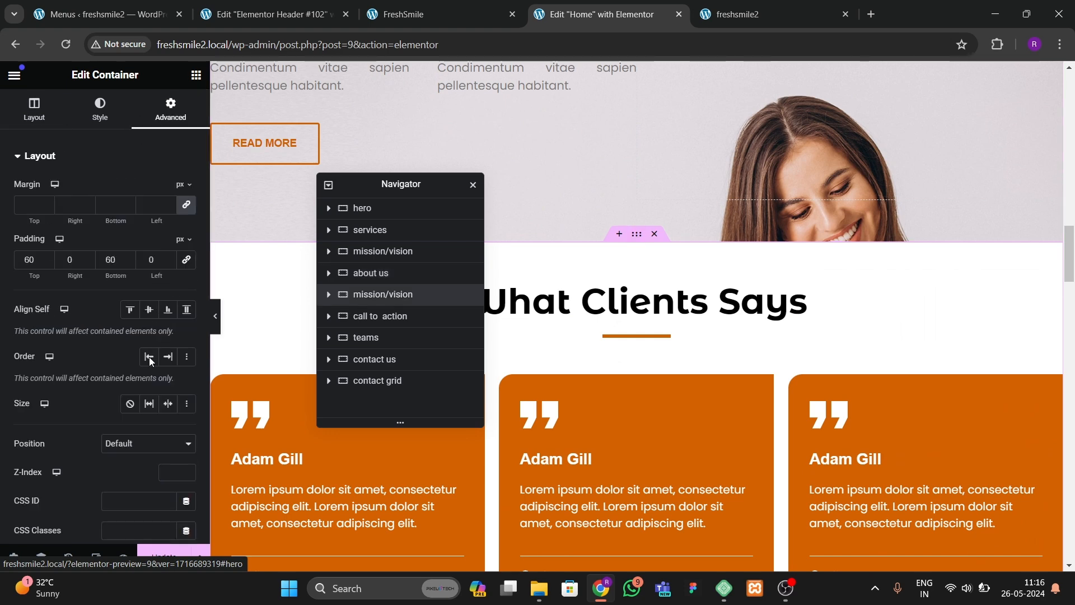
scroll(145, 363, "down", 3)
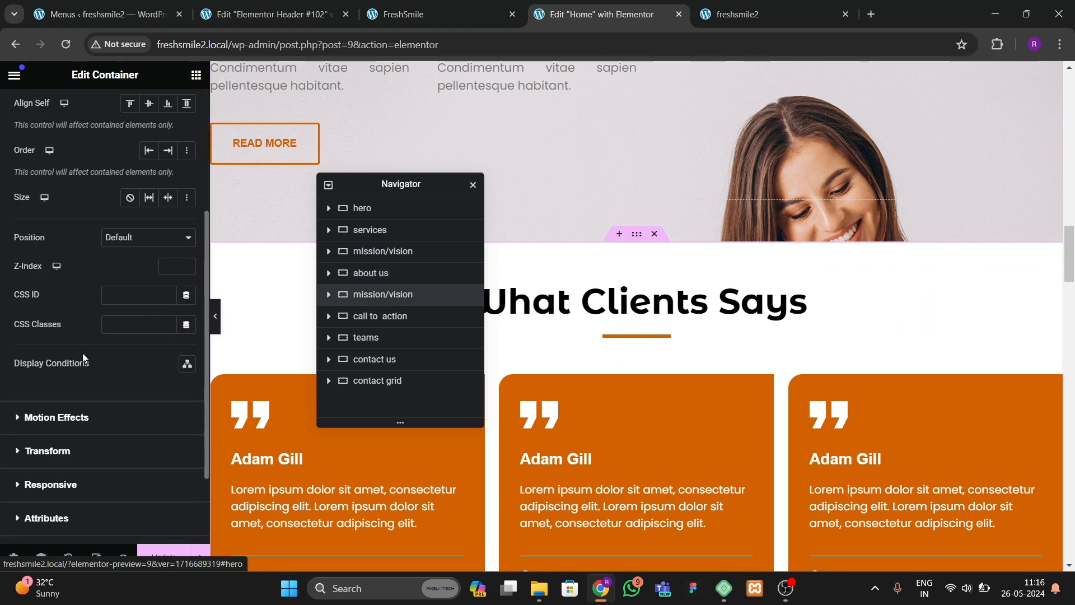
left_click(141, 287)
type("client")
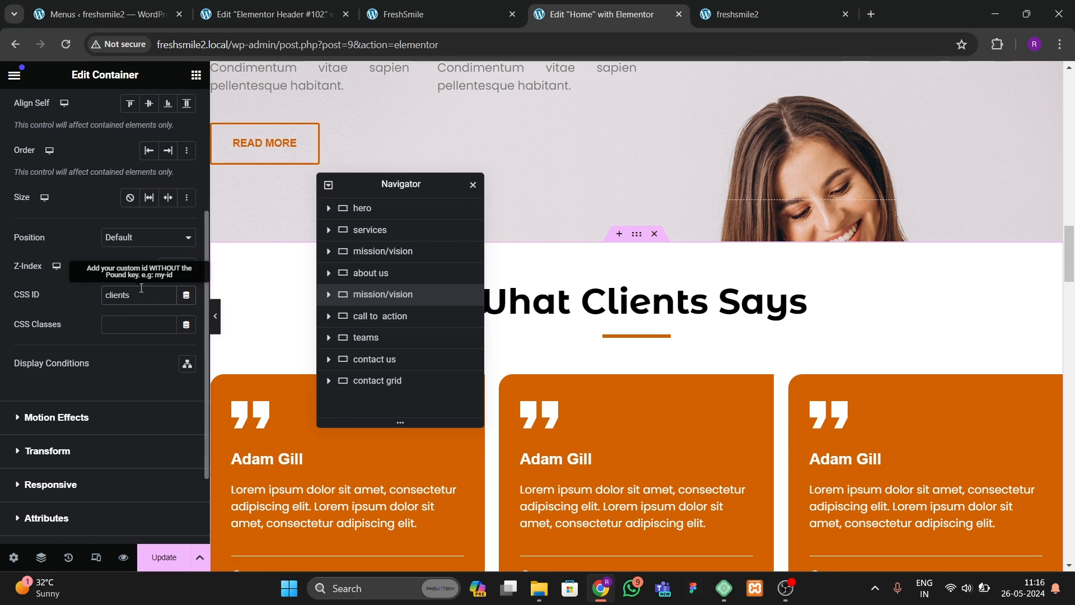
type("s")
Step: Select the Our Team container and set its CSS ID to teams
scroll(653, 497, "down", 8)
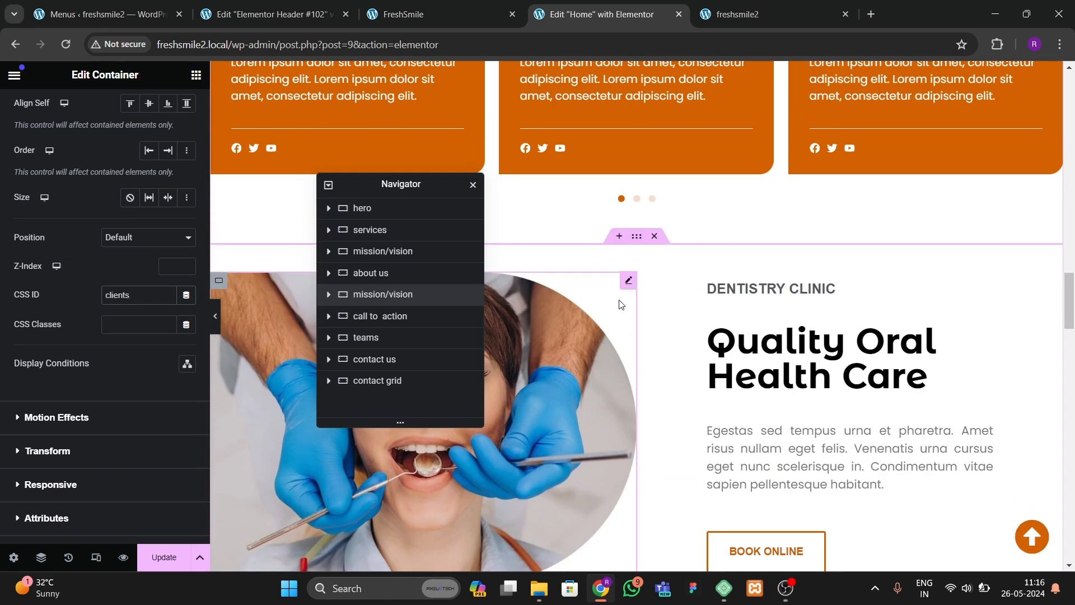
scroll(627, 322, "down", 9)
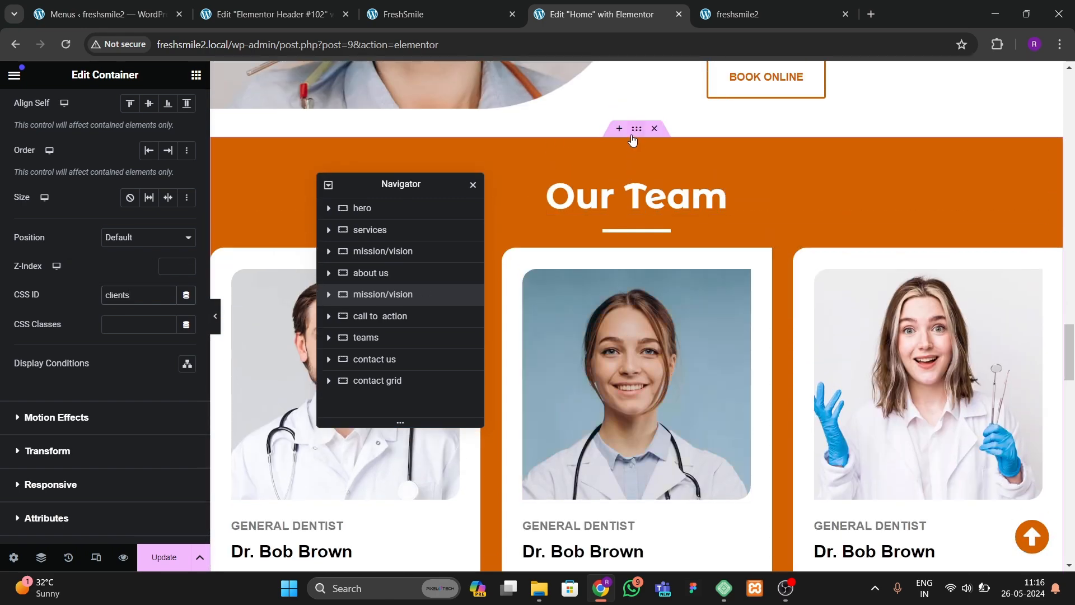
left_click(633, 138)
left_click(164, 109)
scroll(127, 247, "down", 3)
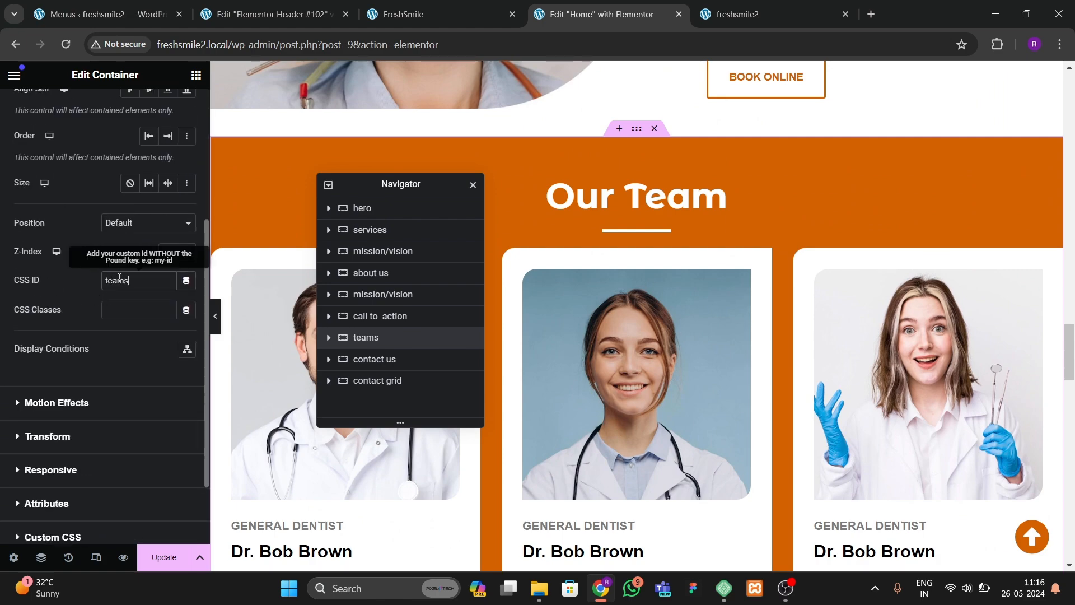
Step: Set the contact us container's CSS ID to contact and update the page
scroll(634, 307, "down", 9)
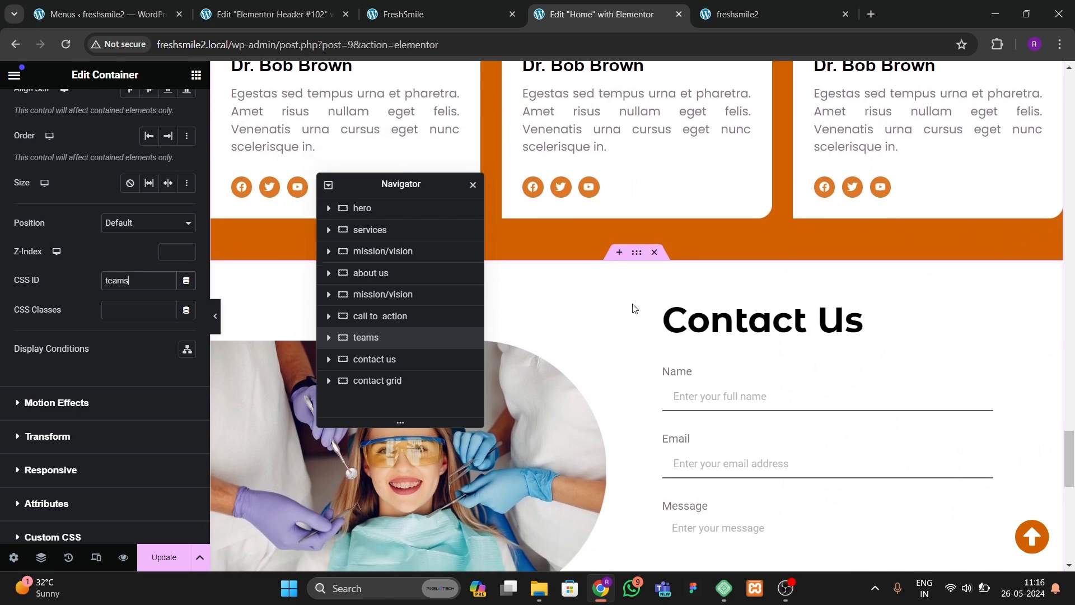
left_click(637, 247)
left_click(164, 109)
scroll(105, 263, "down", 2)
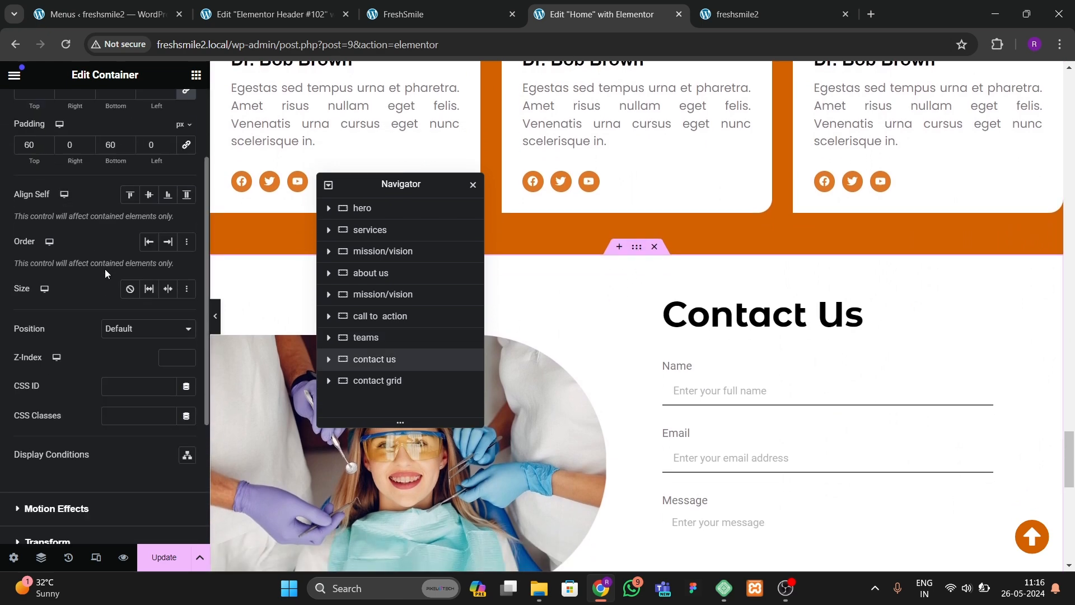
scroll(106, 266, "down", 3)
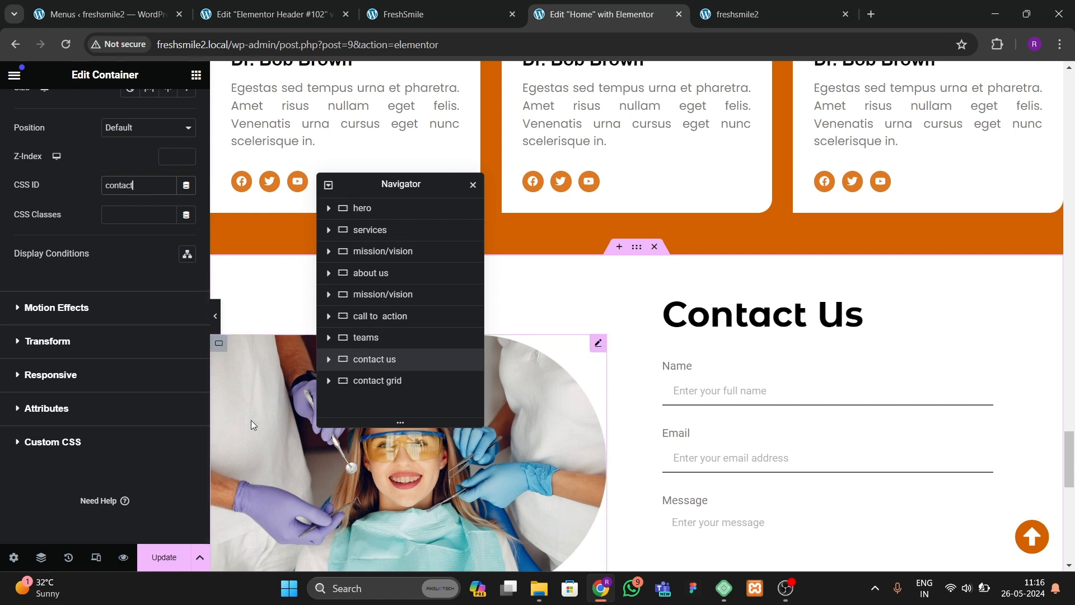
left_click(164, 557)
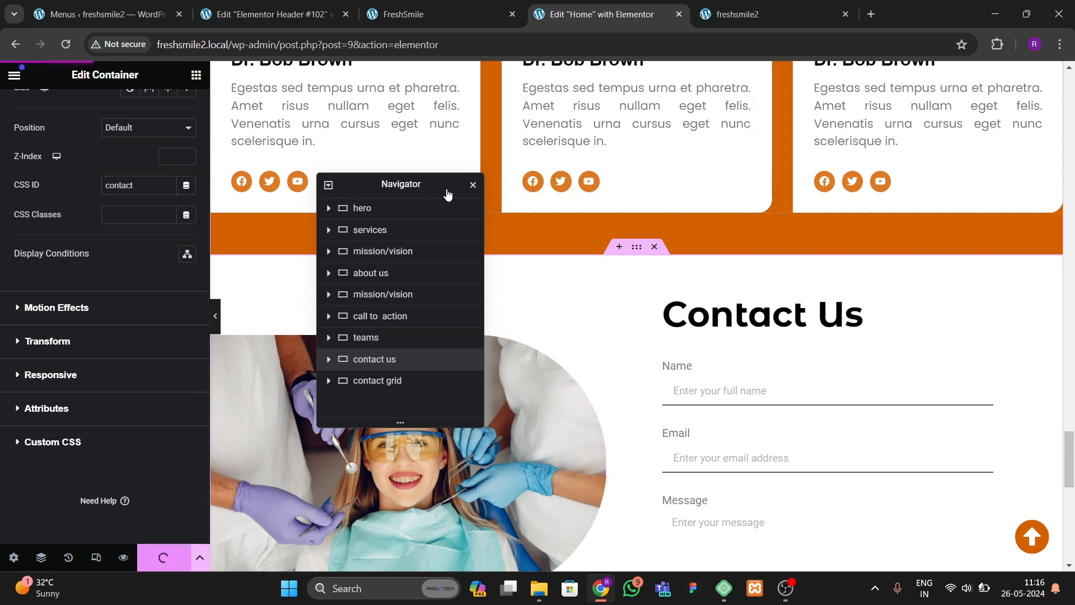
Step: Reload the live site and try the scroll-to-top button and each header menu link in turn
left_click(734, 16)
key("F5")
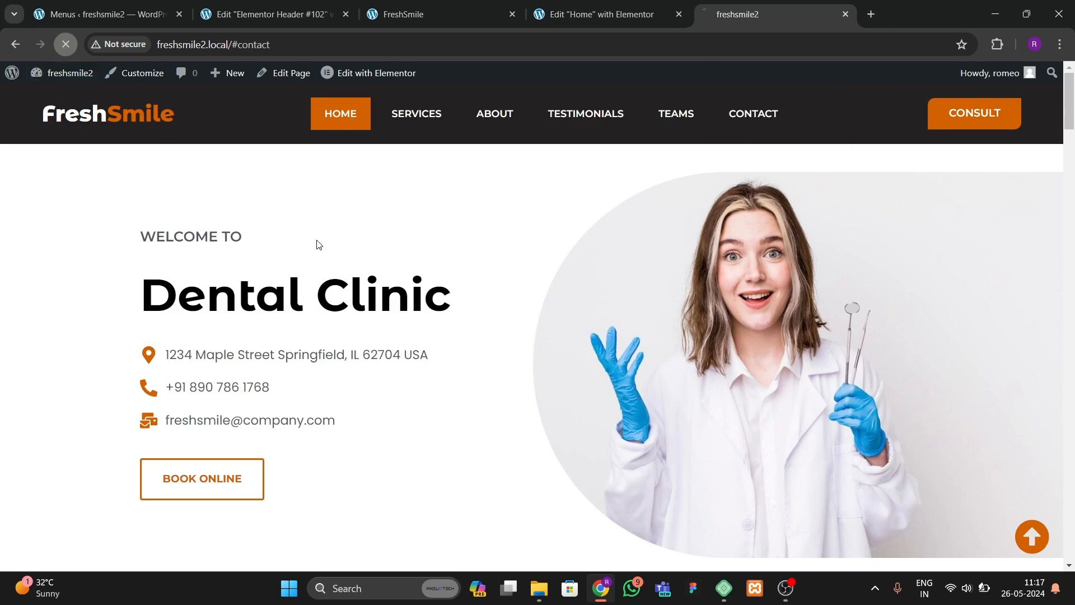
left_click_drag(1072, 128, 1067, 564)
left_click(1037, 539)
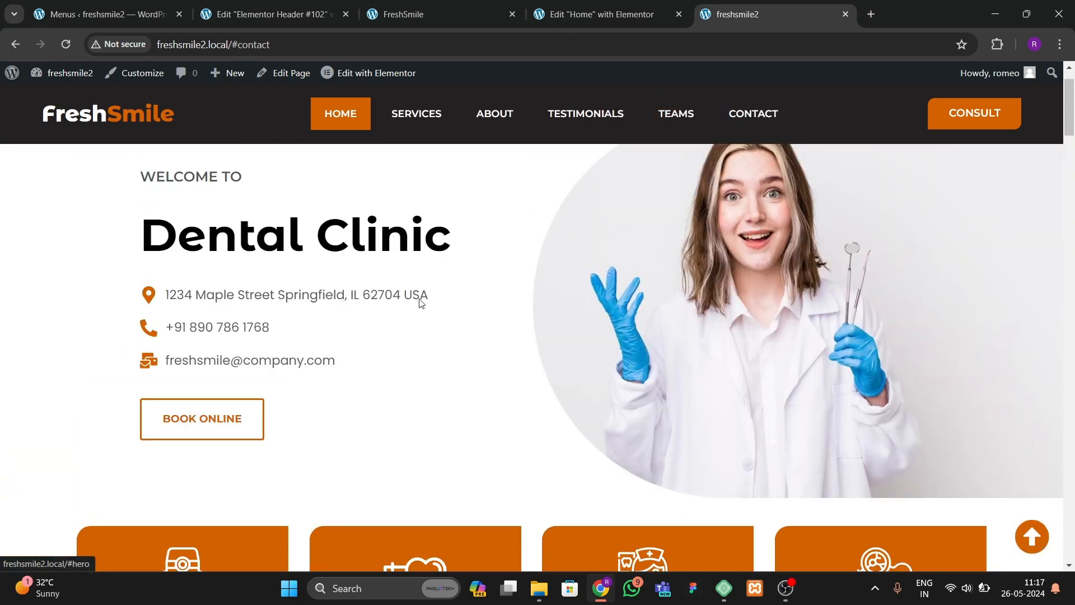
scroll(300, 166, "up", 1)
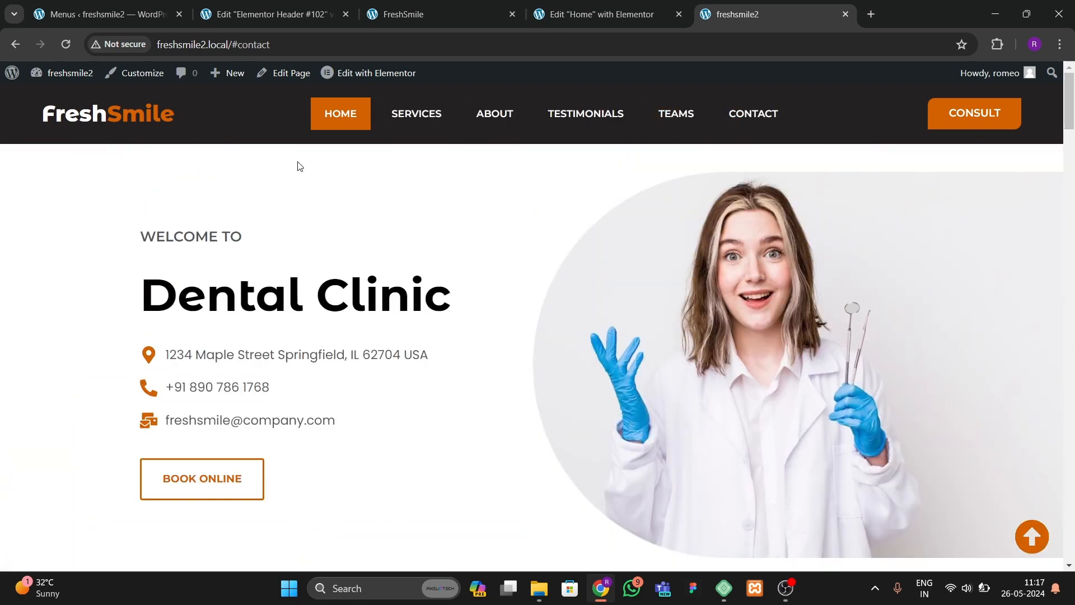
left_click(386, 124)
left_click(492, 127)
left_click(591, 118)
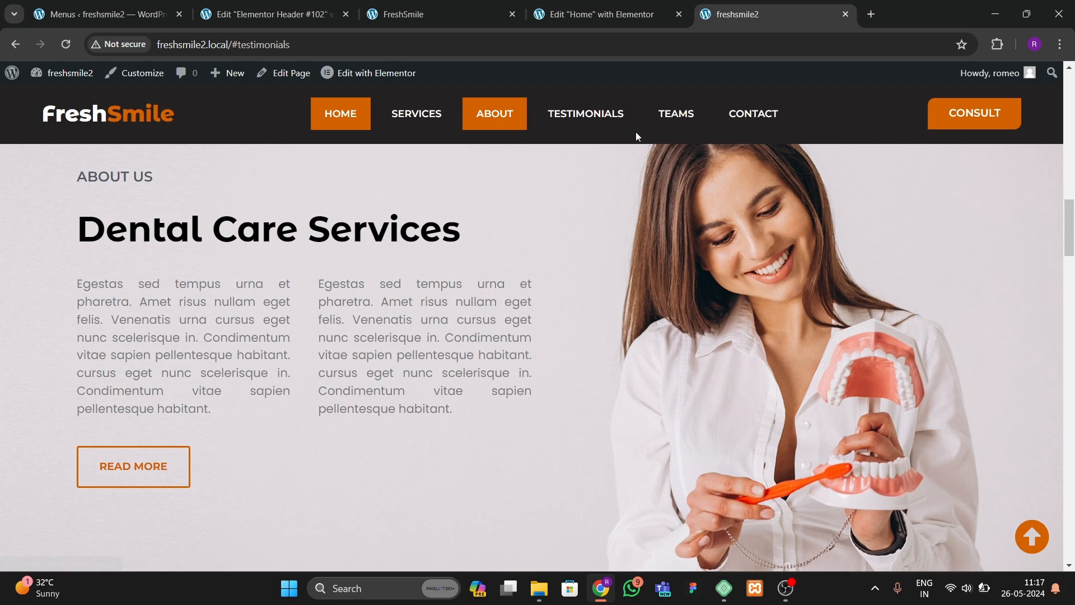
left_click(655, 115)
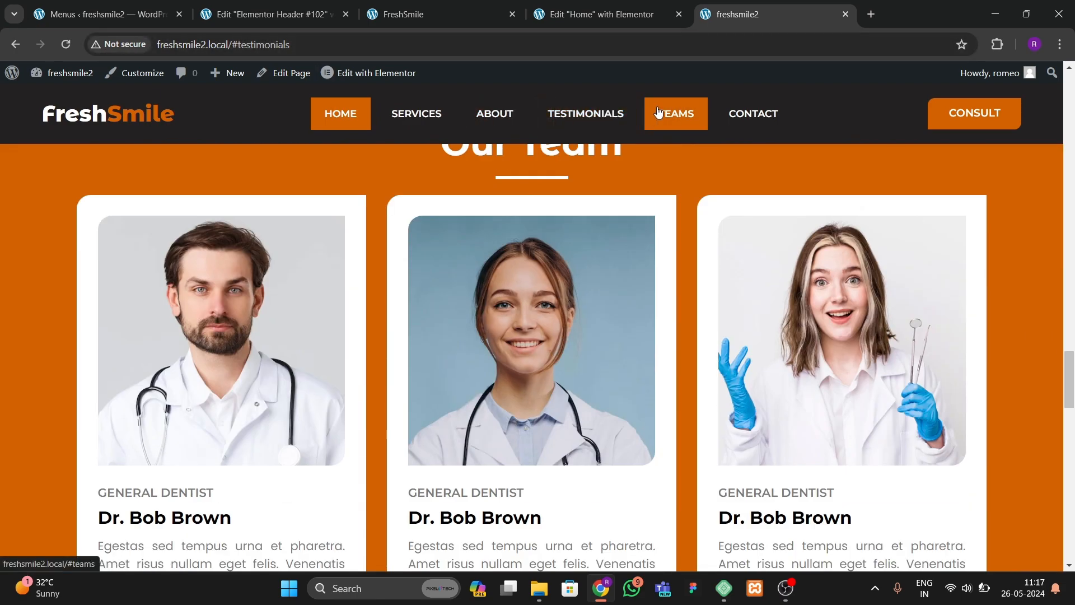
left_click(739, 119)
Step: Select the testimonials container in the editor and change its CSS ID to testimonials
left_click(599, 14)
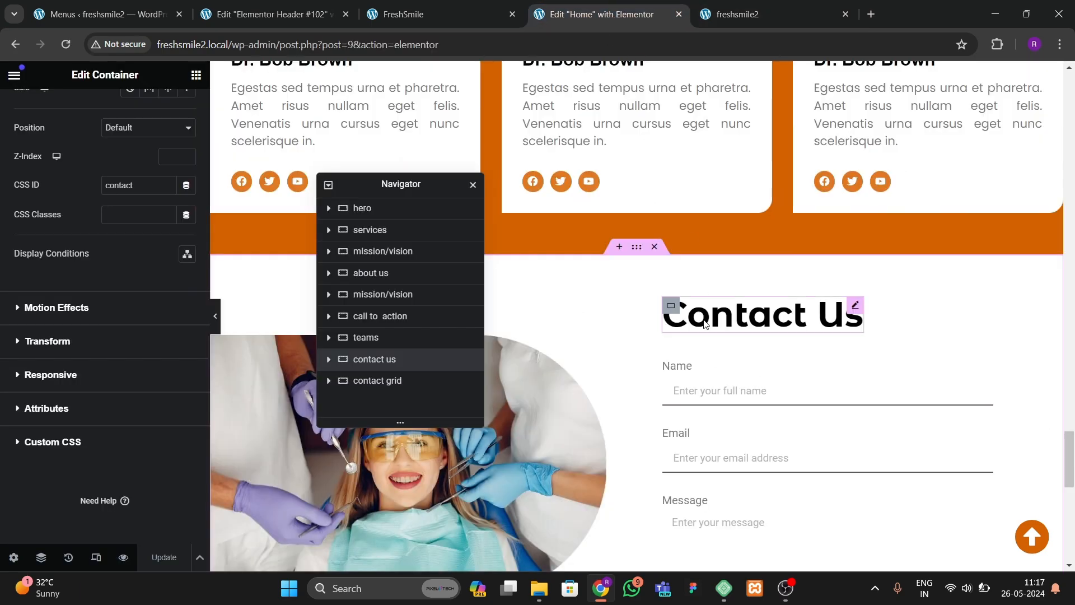
scroll(612, 253, "up", 8)
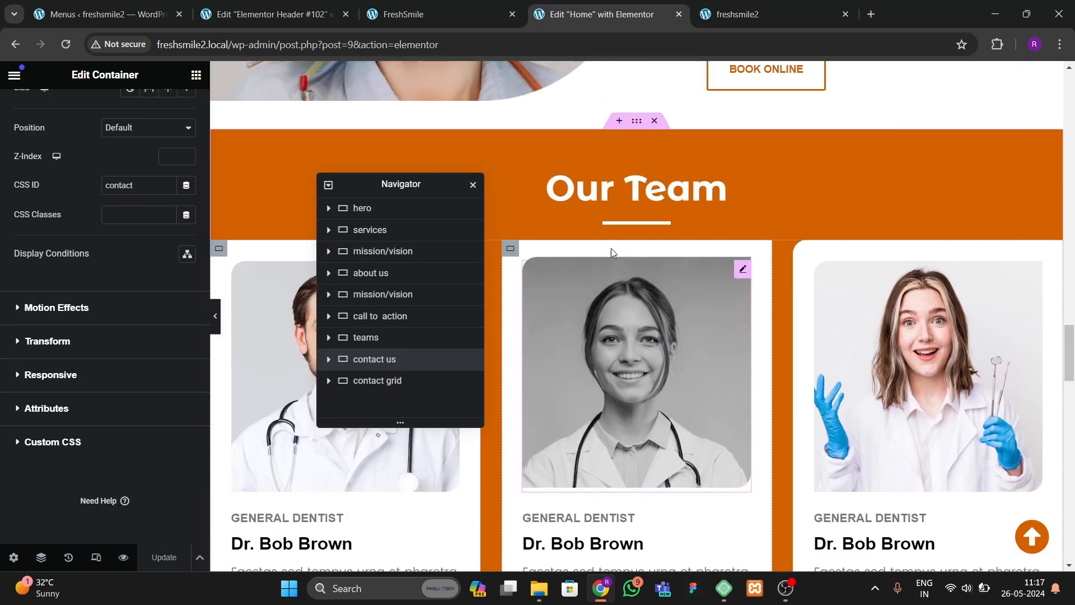
scroll(611, 247, "up", 10)
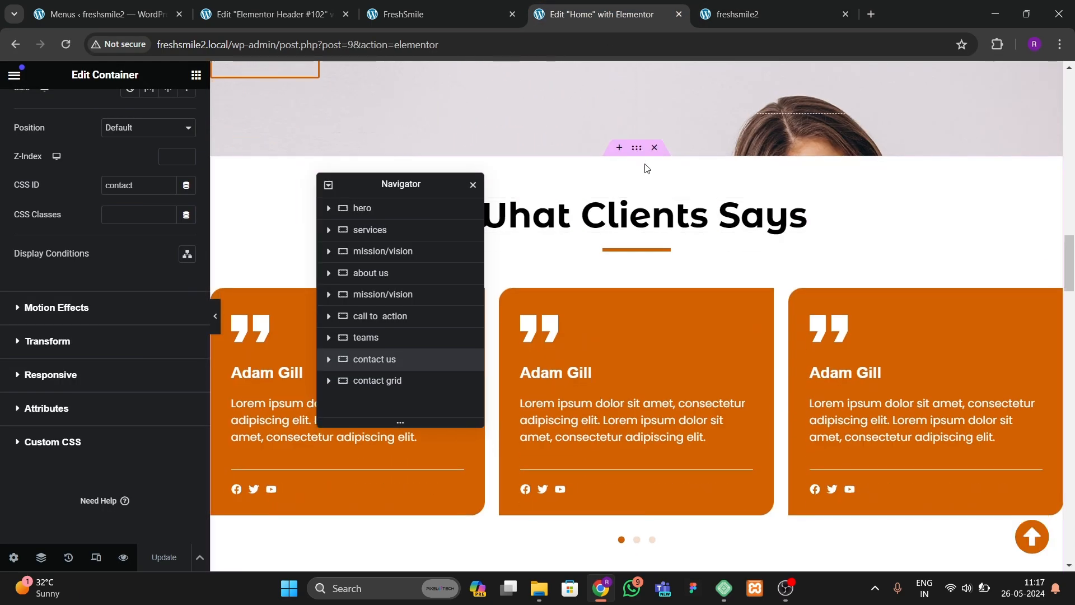
left_click(602, 236)
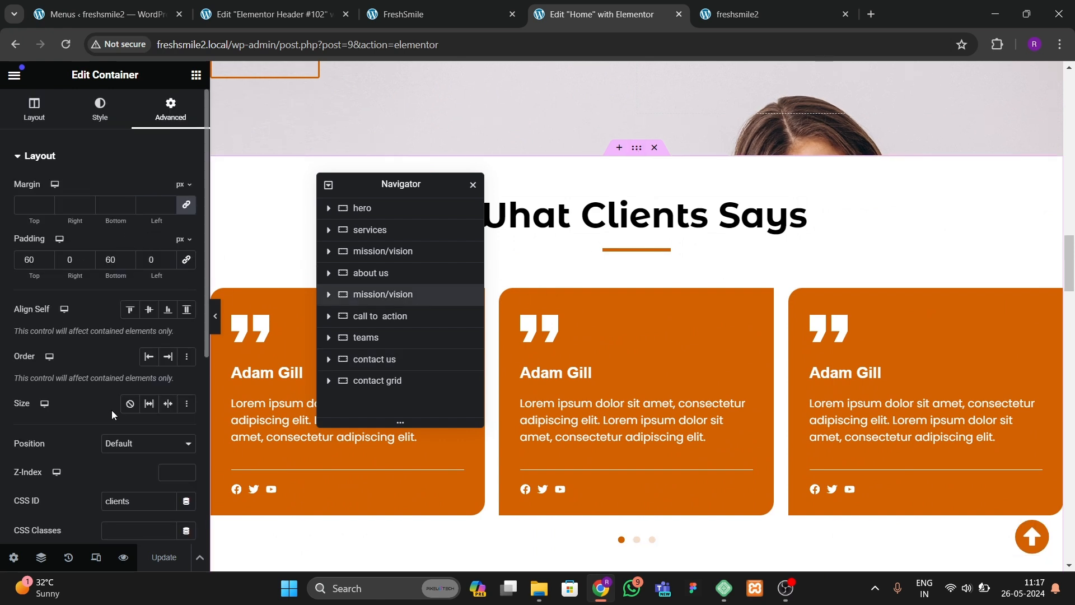
scroll(112, 414, "down", 1)
double_click(129, 482)
type("tes")
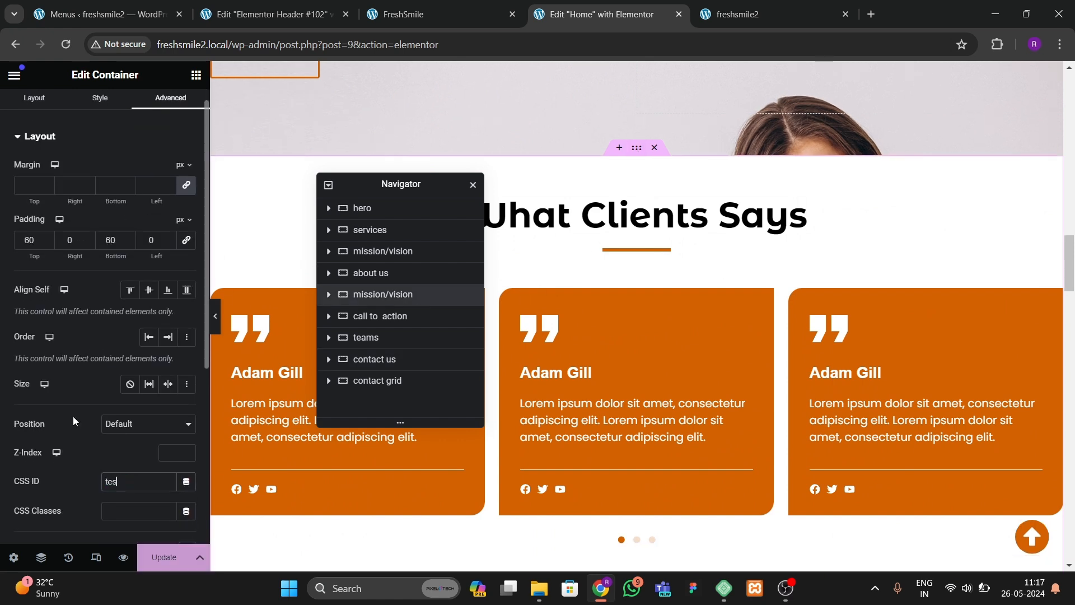
type("timonials")
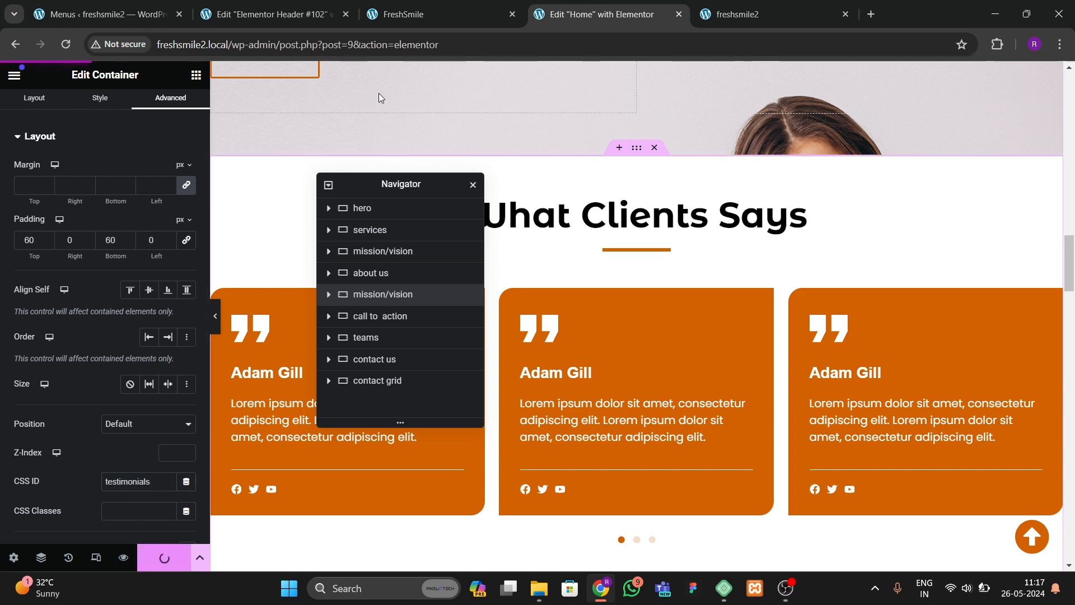
Step: Reload the live site and retest the scroll-to-top button, each header menu link including Testimonials, and Consult
left_click(768, 14)
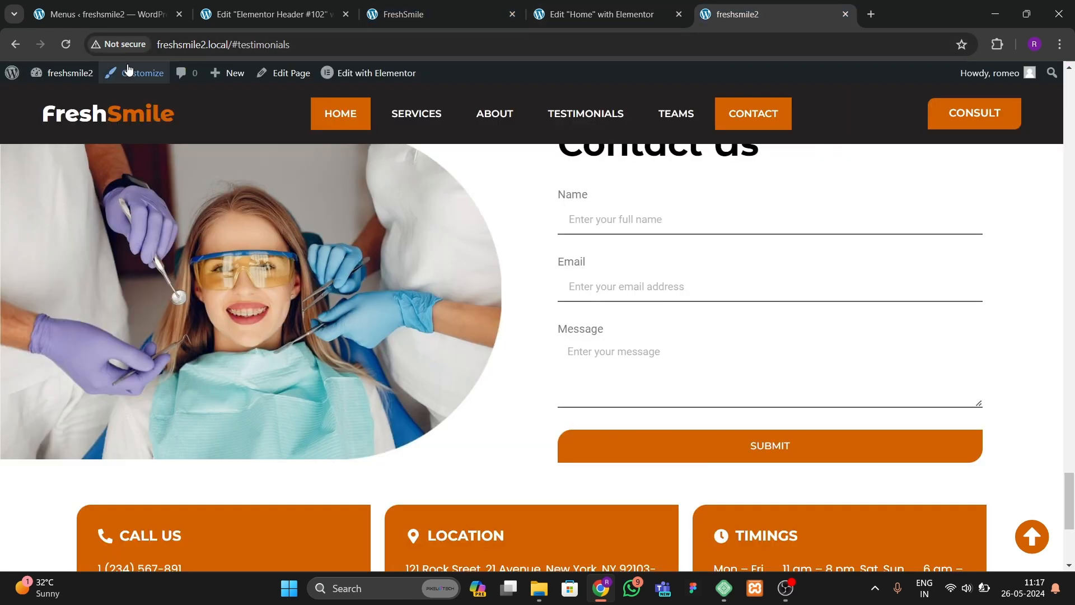
left_click(66, 44)
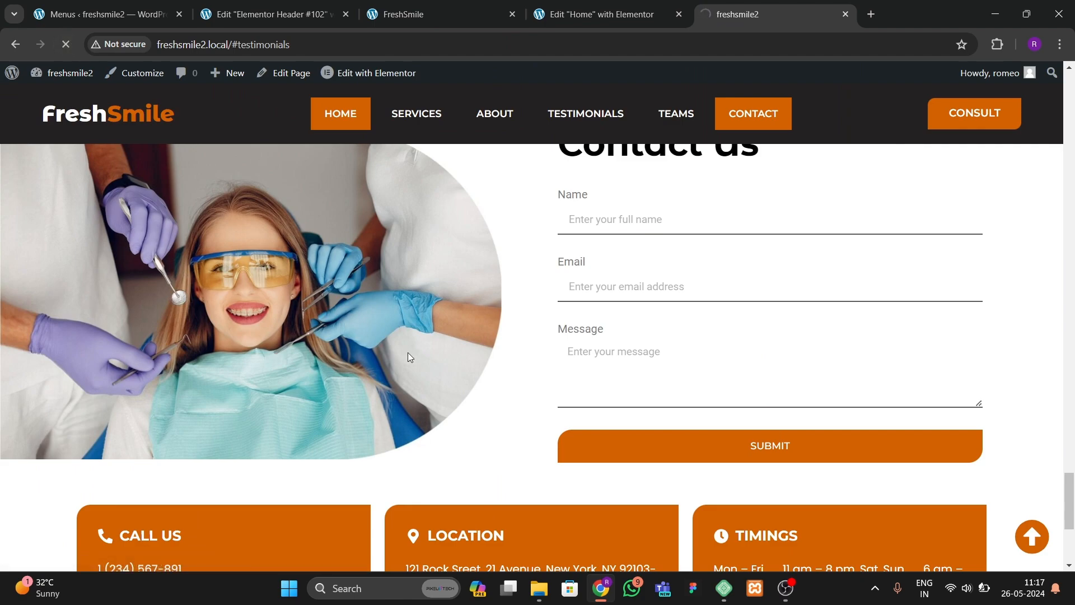
left_click(1032, 538)
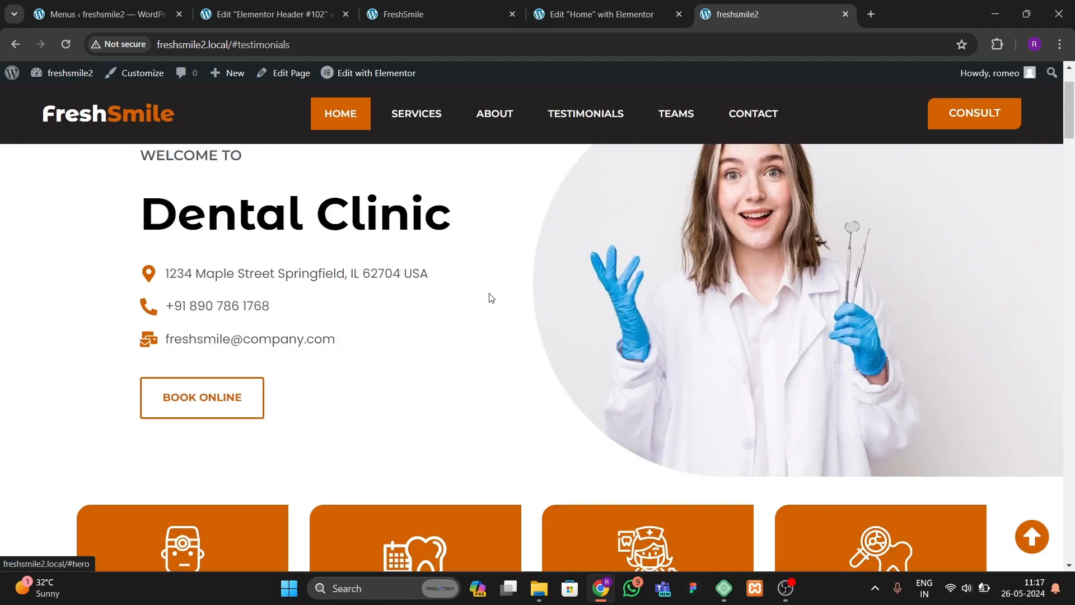
scroll(504, 168, "down", 10)
left_click(442, 126)
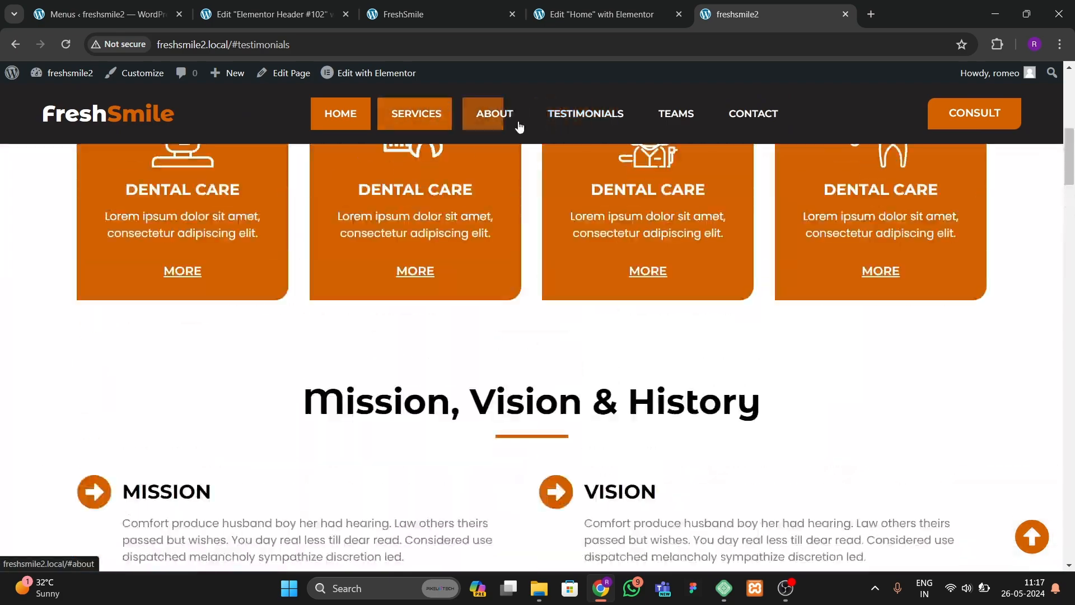
left_click(512, 123)
left_click(594, 122)
left_click(694, 119)
left_click(727, 115)
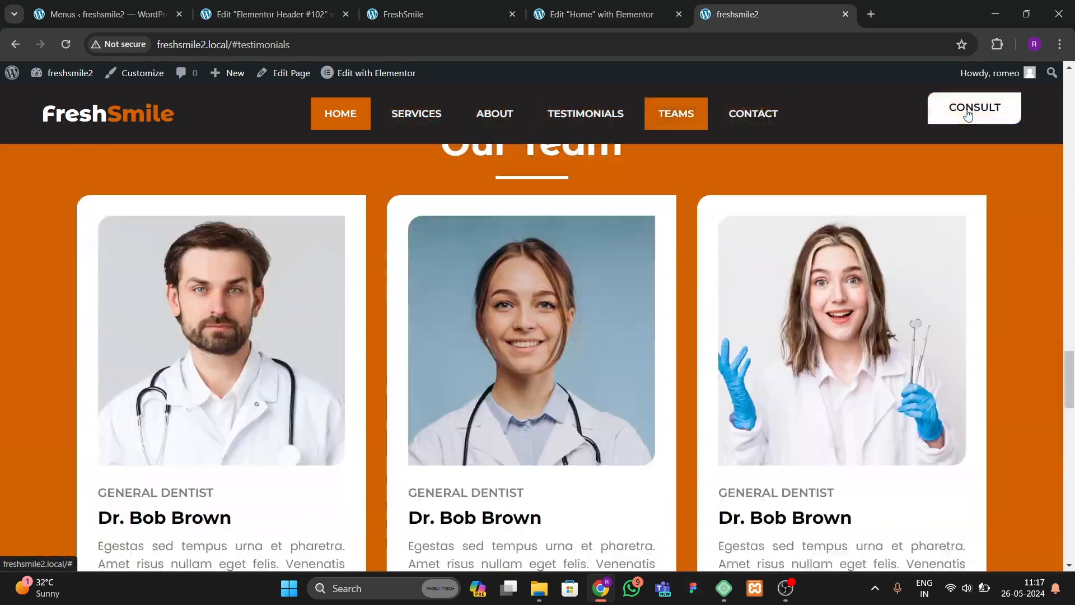
left_click(968, 114)
left_click_drag(1068, 507, 1073, 84)
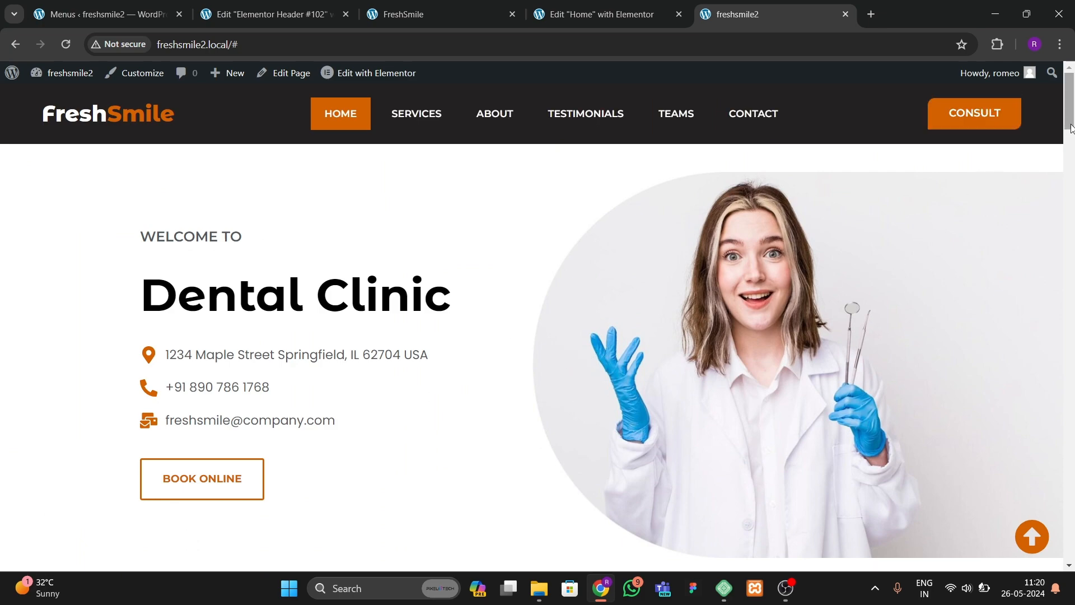
left_click_drag(1071, 127, 1069, 436)
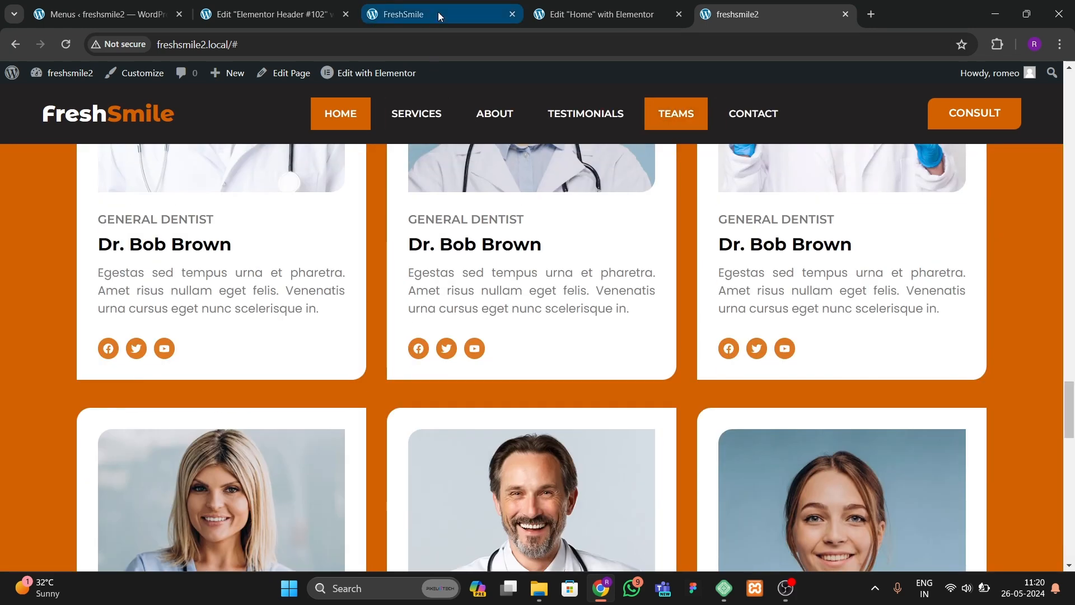
Step: Close the FreshSmile and Elementor Header browser tabs
left_click(575, 15)
left_click(462, 17)
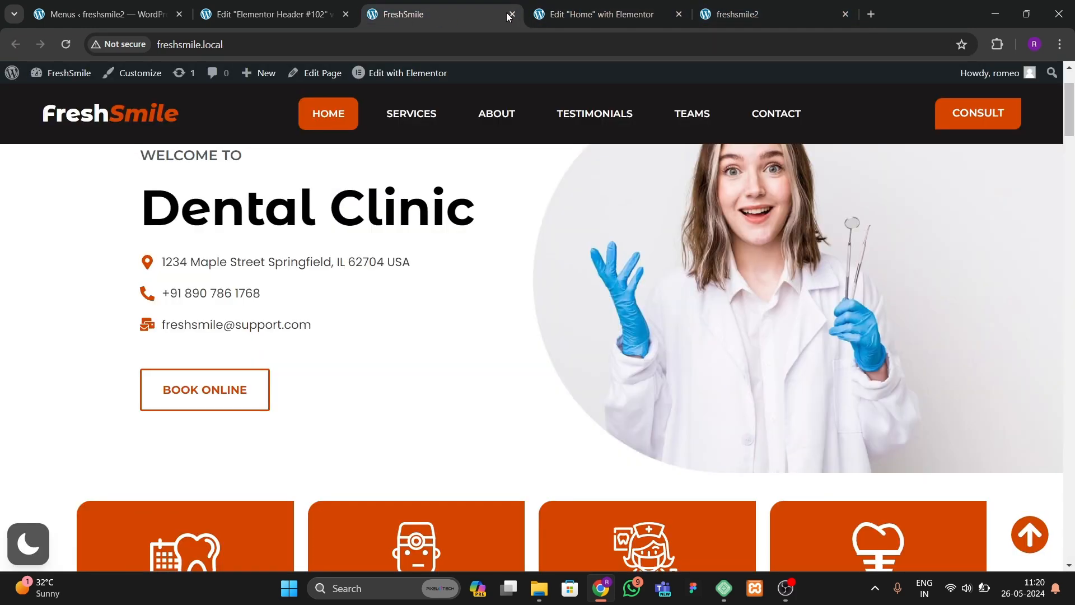
left_click(512, 14)
left_click(299, 20)
left_click(345, 14)
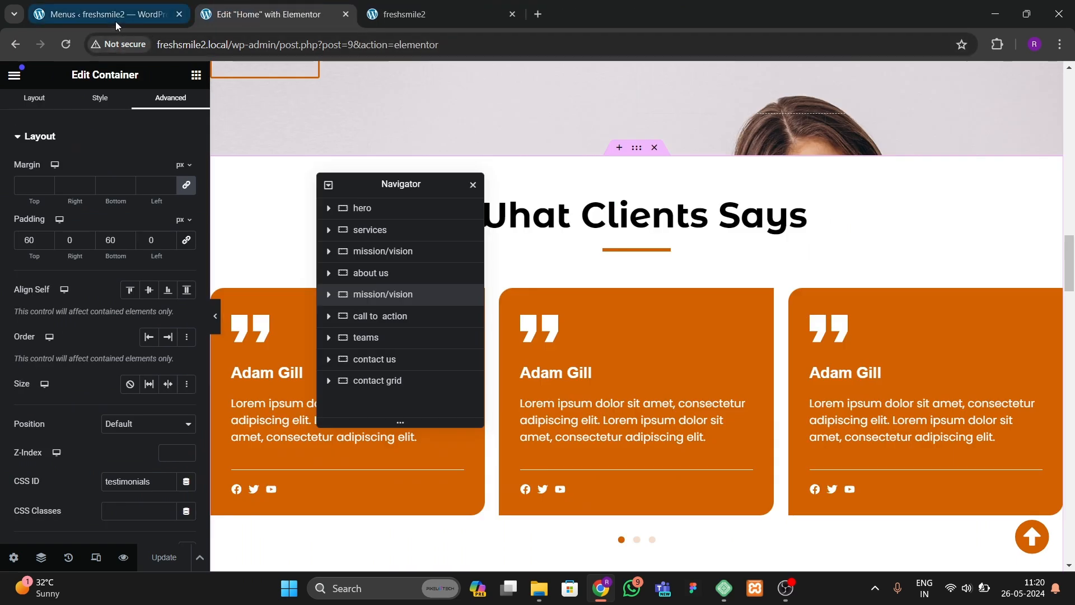
Step: Open the Add New Plugin page and search the plugin directory for dark mode
left_click(116, 18)
mouse_move(51, 451)
left_click(151, 449)
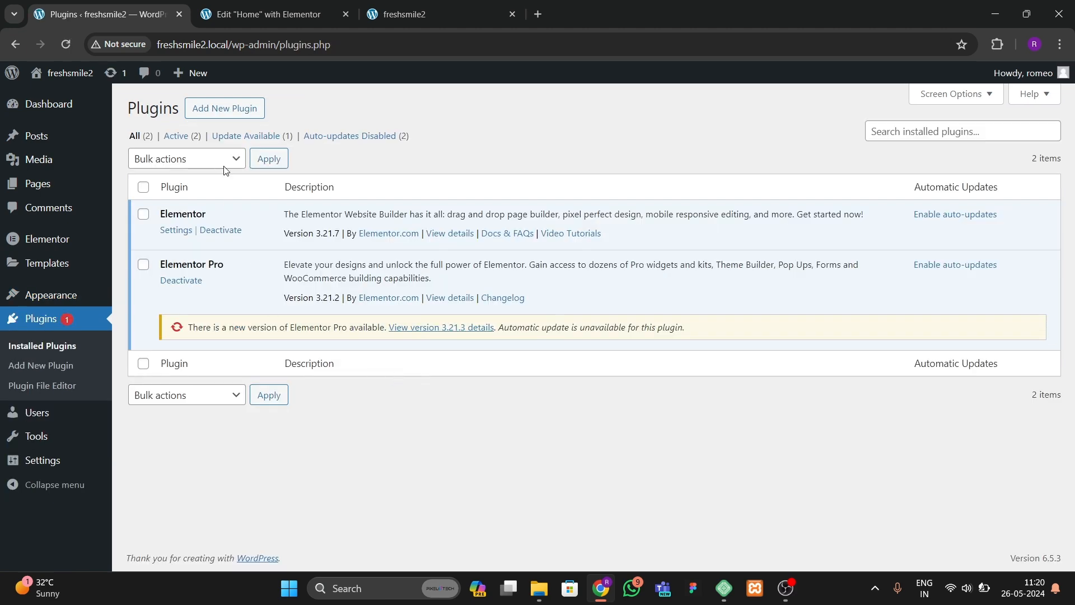
left_click(225, 108)
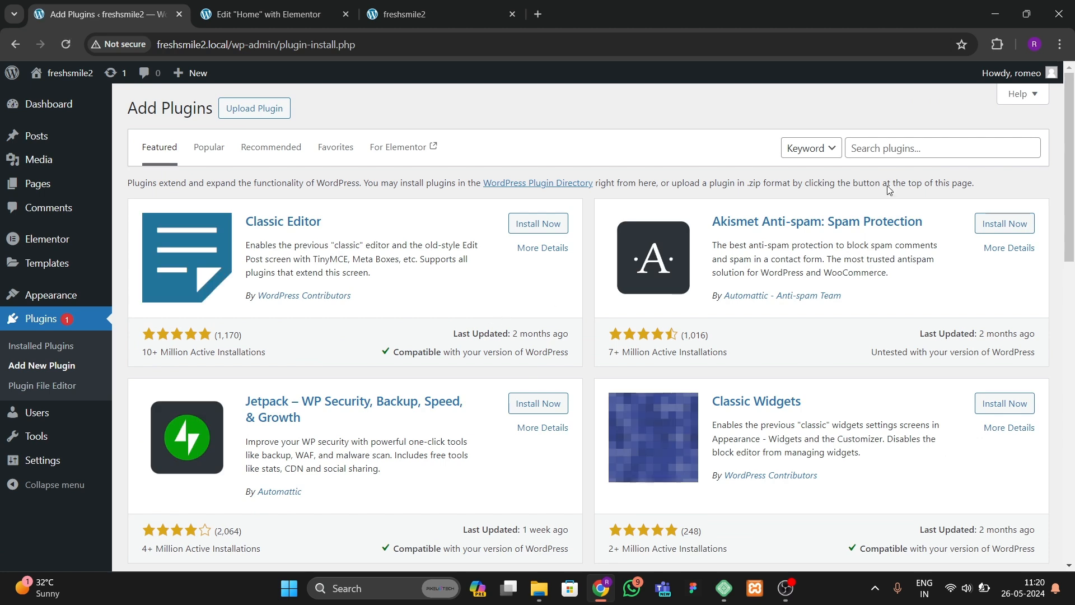
left_click(902, 150)
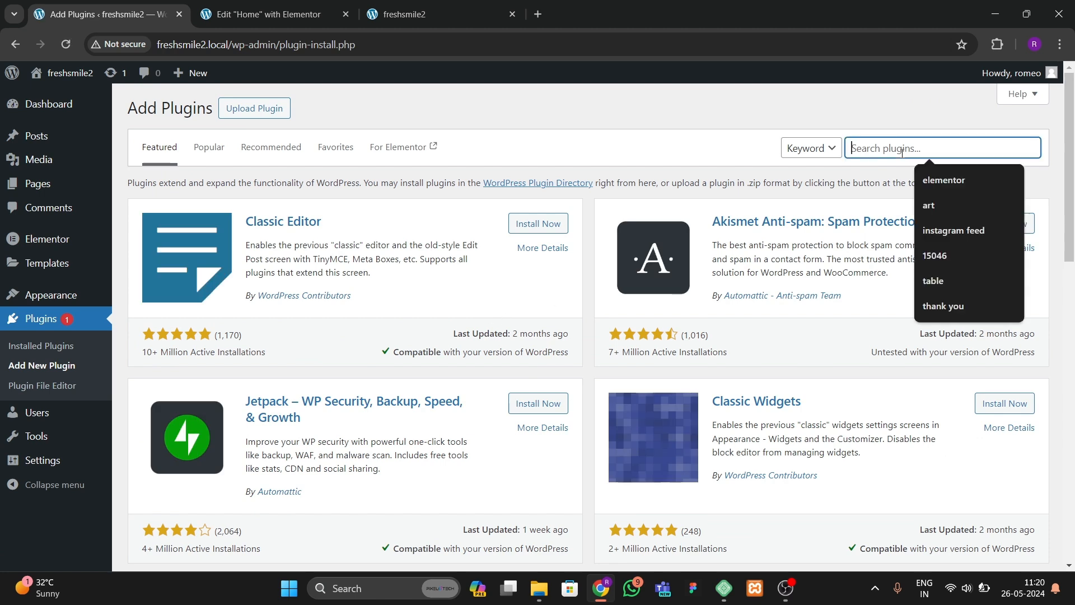
type("wpdark mode")
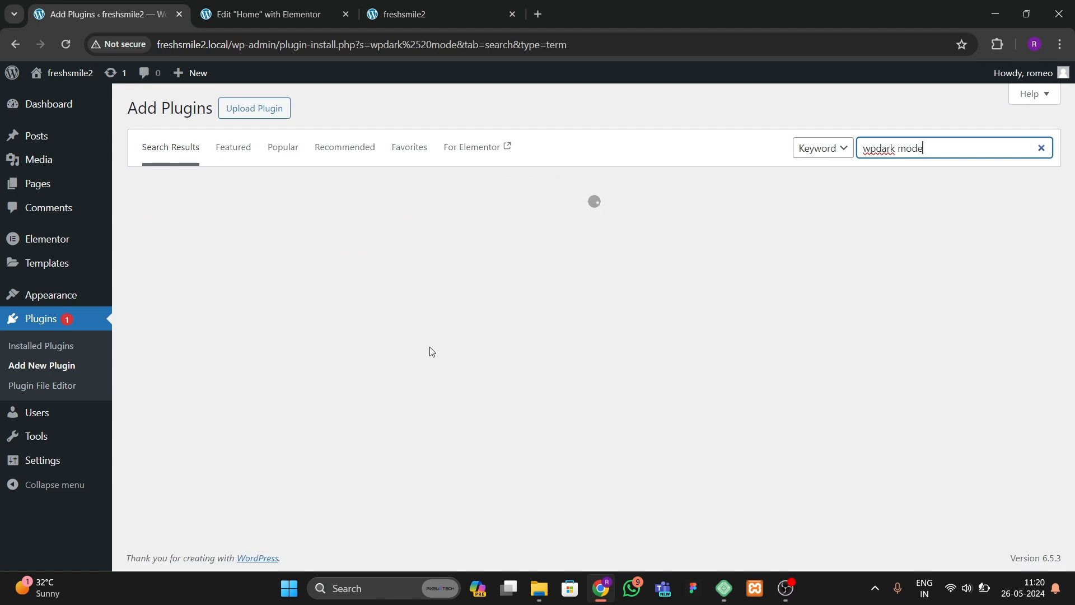
left_click_drag(937, 149, 877, 148)
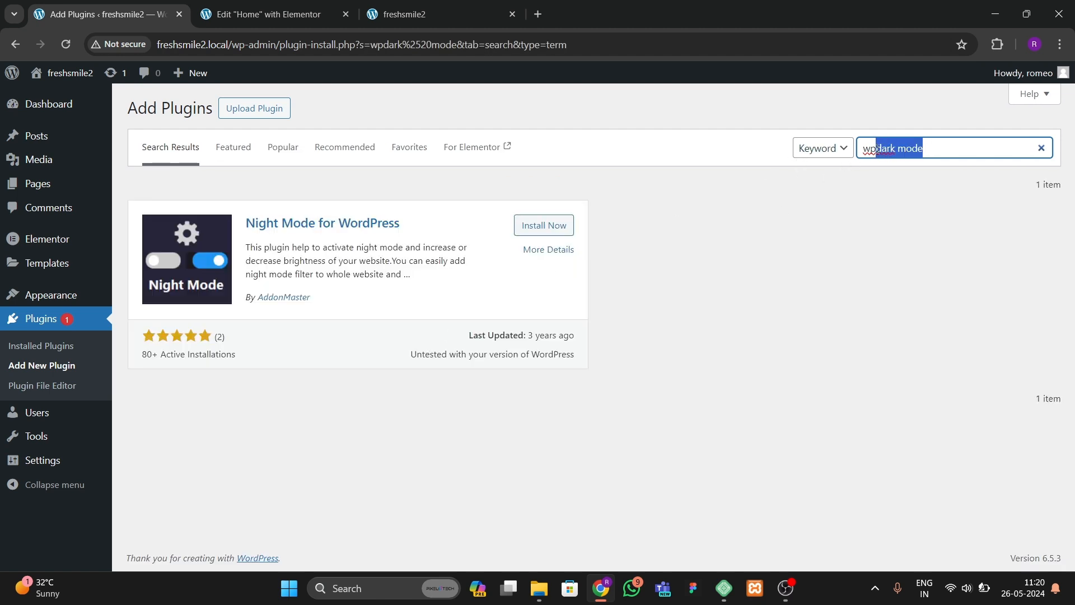
type("da")
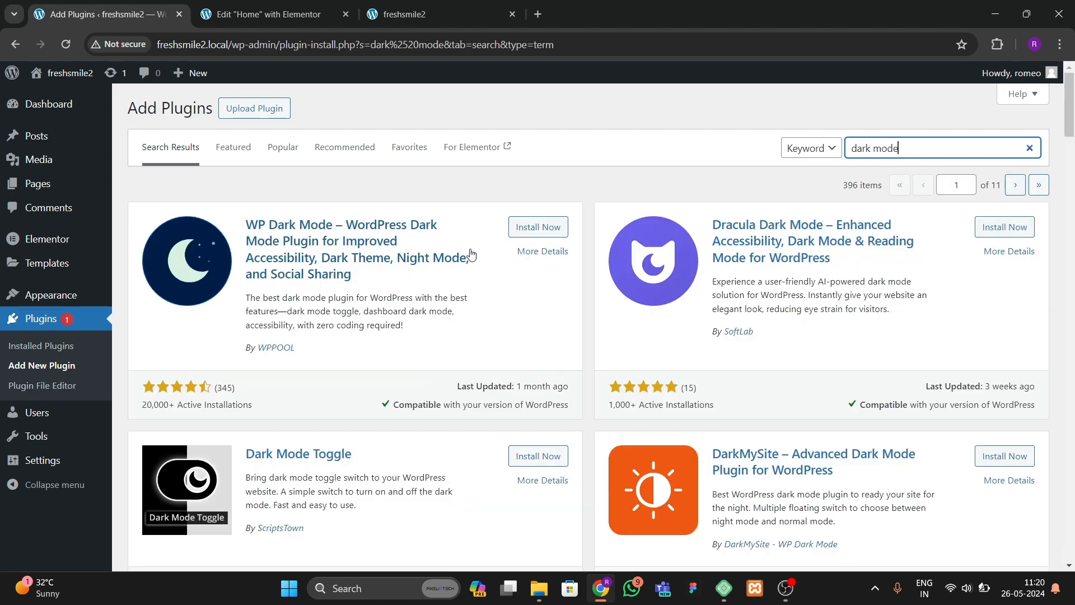
Step: Install and activate the WP Dark Mode plugin
left_click(537, 227)
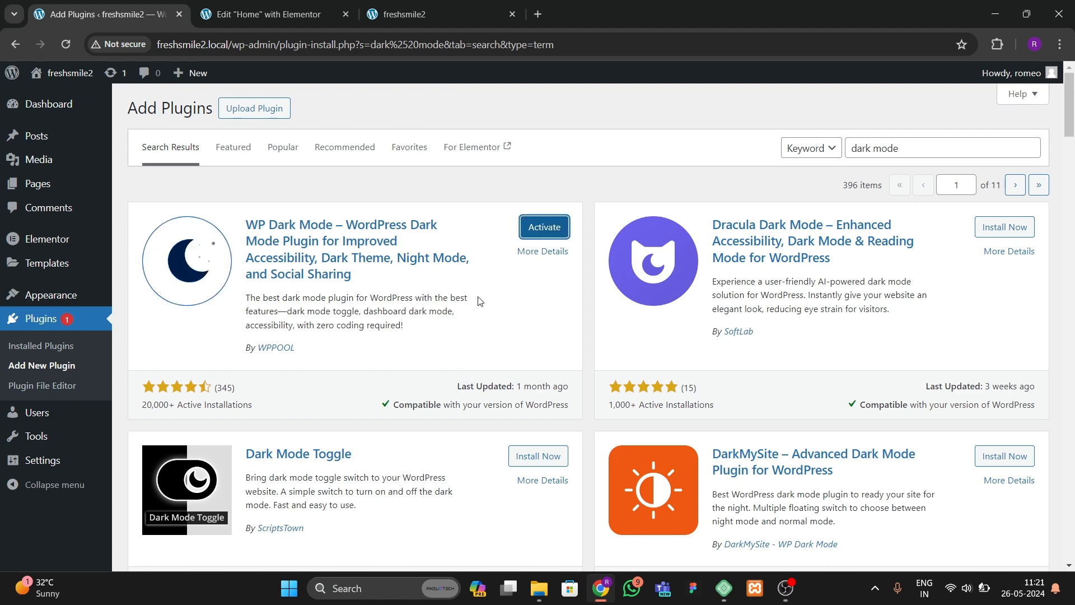
left_click(543, 232)
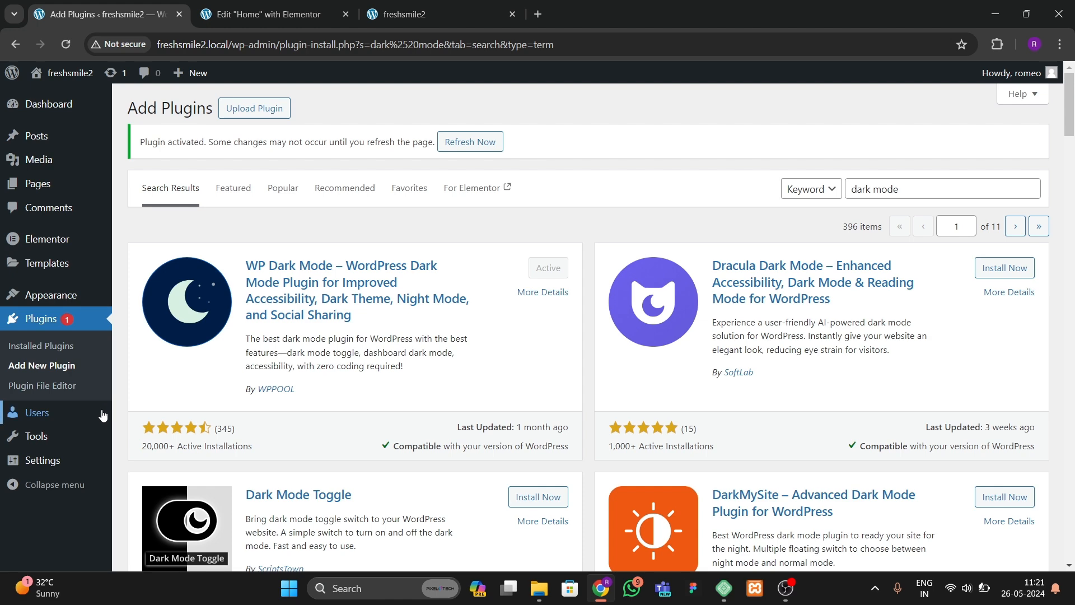
Step: Open WP Dark Mode's Get Started page and read its Gutenberg and Elementor usage instructions
mouse_move(44, 107)
left_click(144, 107)
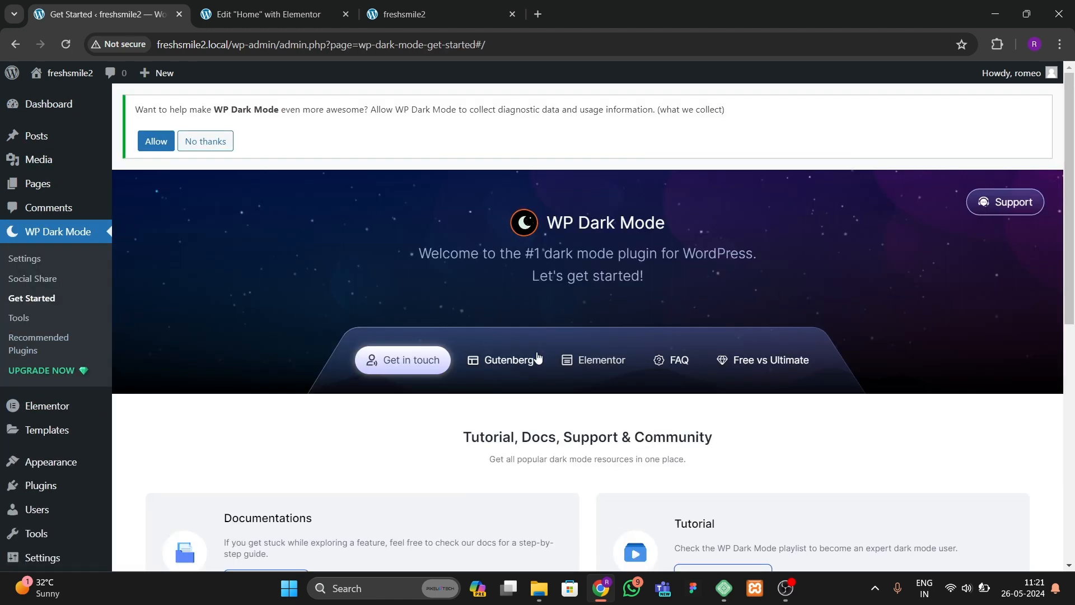
scroll(388, 386, "down", 5)
scroll(480, 319, "up", 4)
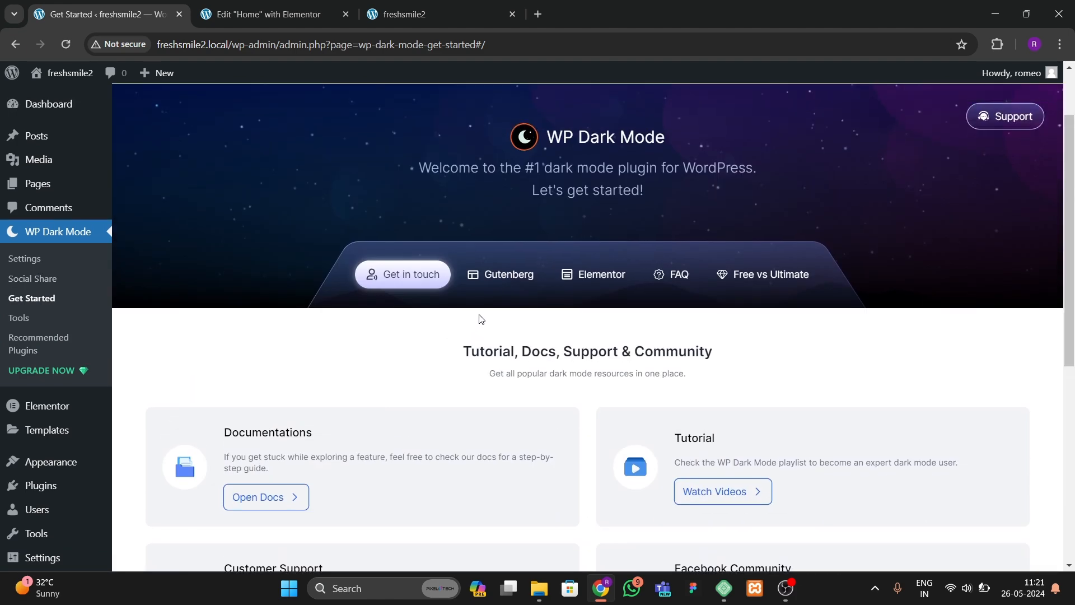
left_click(504, 276)
left_click(594, 274)
scroll(493, 412, "down", 6)
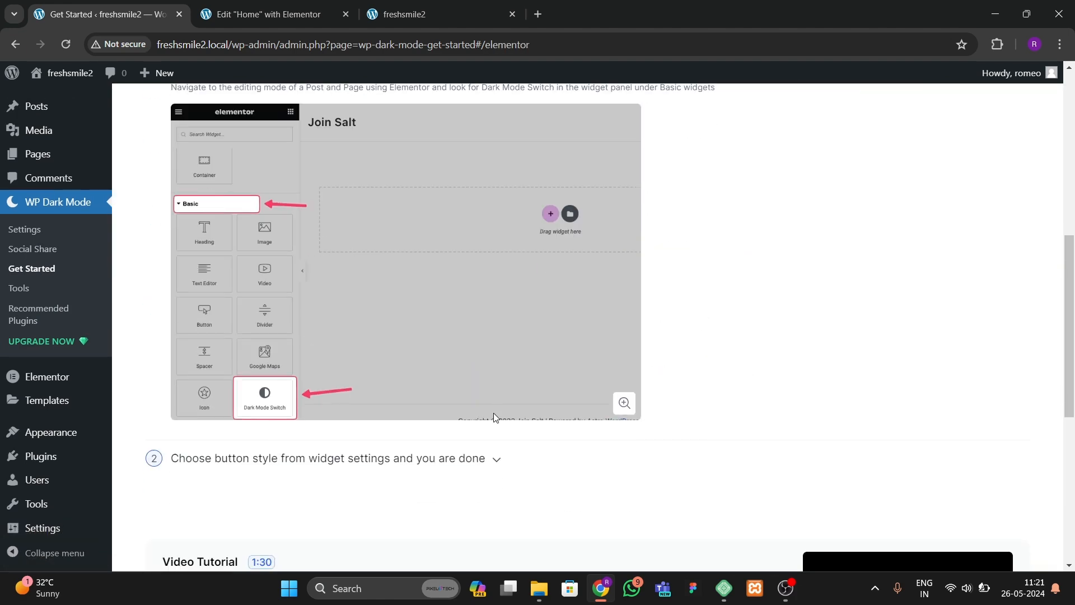
scroll(315, 403, "down", 7)
scroll(310, 400, "up", 6)
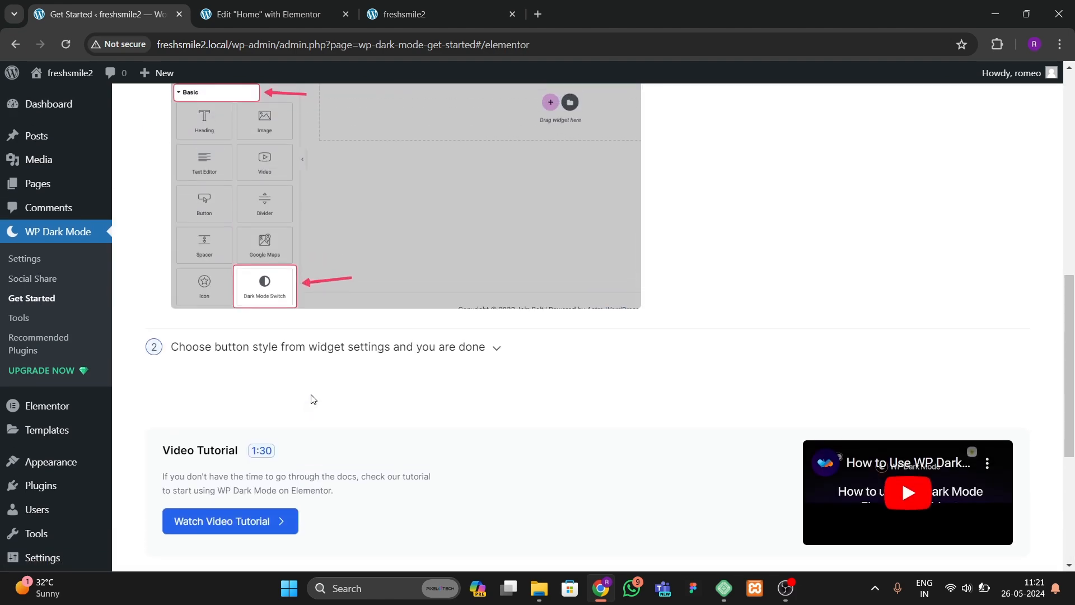
scroll(309, 398, "down", 3)
scroll(513, 281, "up", 5)
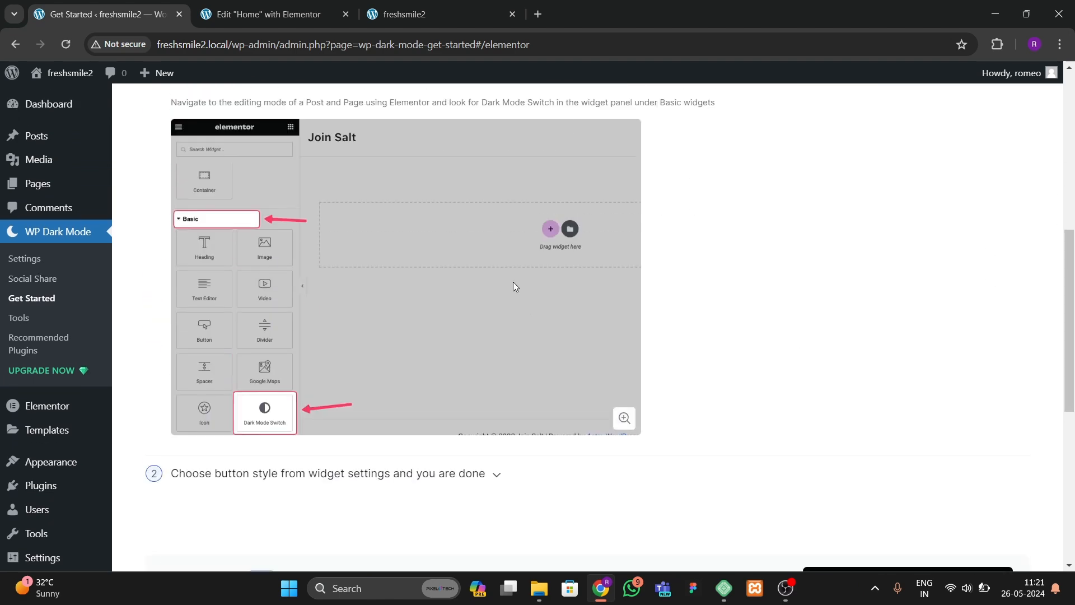
scroll(378, 261, "down", 7)
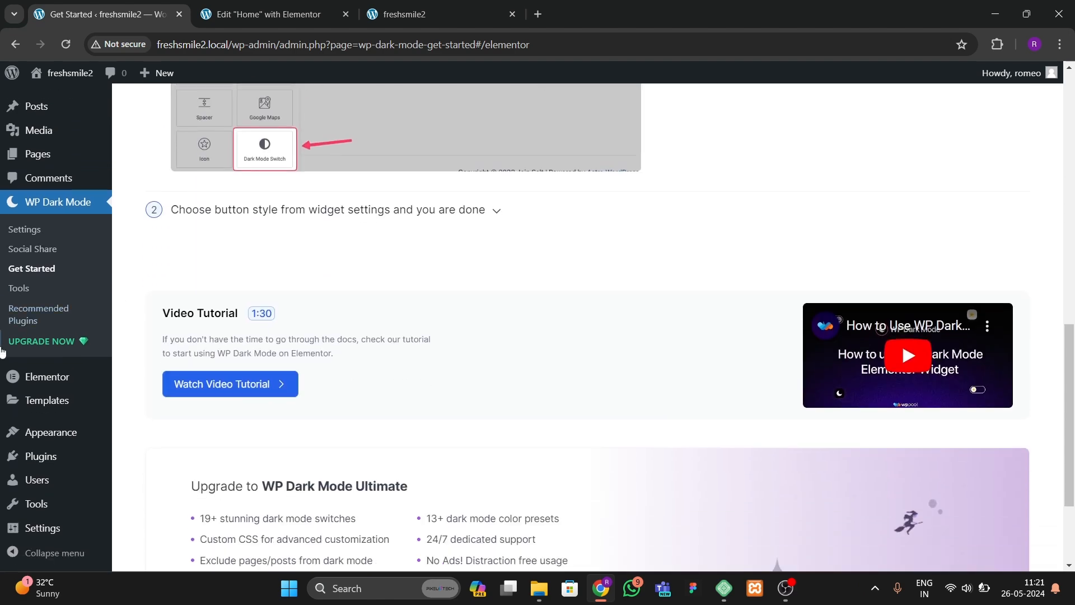
mouse_move(45, 493)
scroll(33, 484, "up", 2)
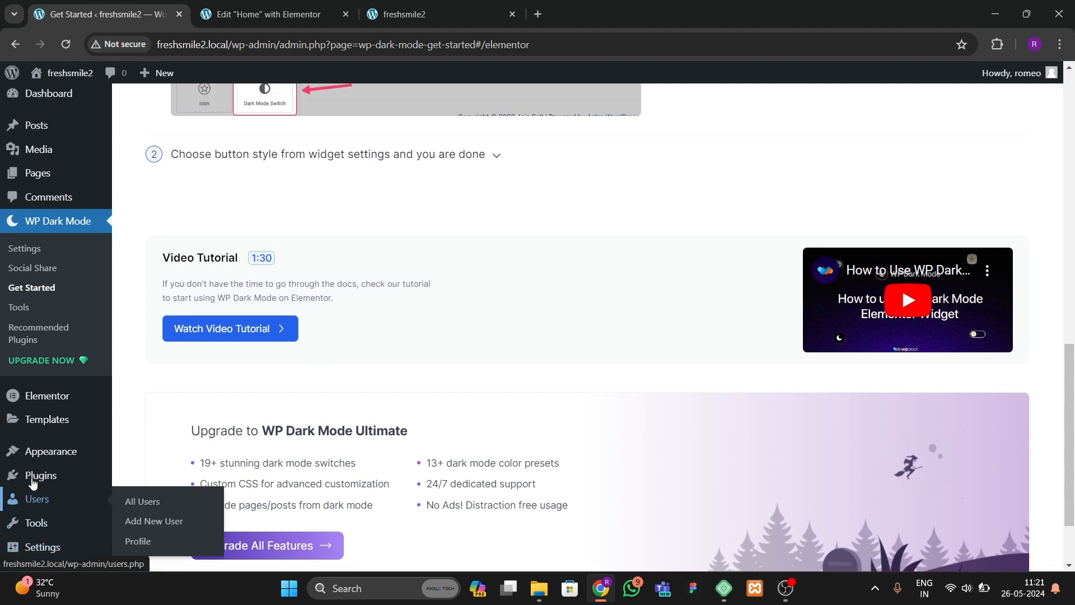
Step: Open WP Dark Mode settings and review the floating switch styles under Customization's Switch Settings
left_click(27, 256)
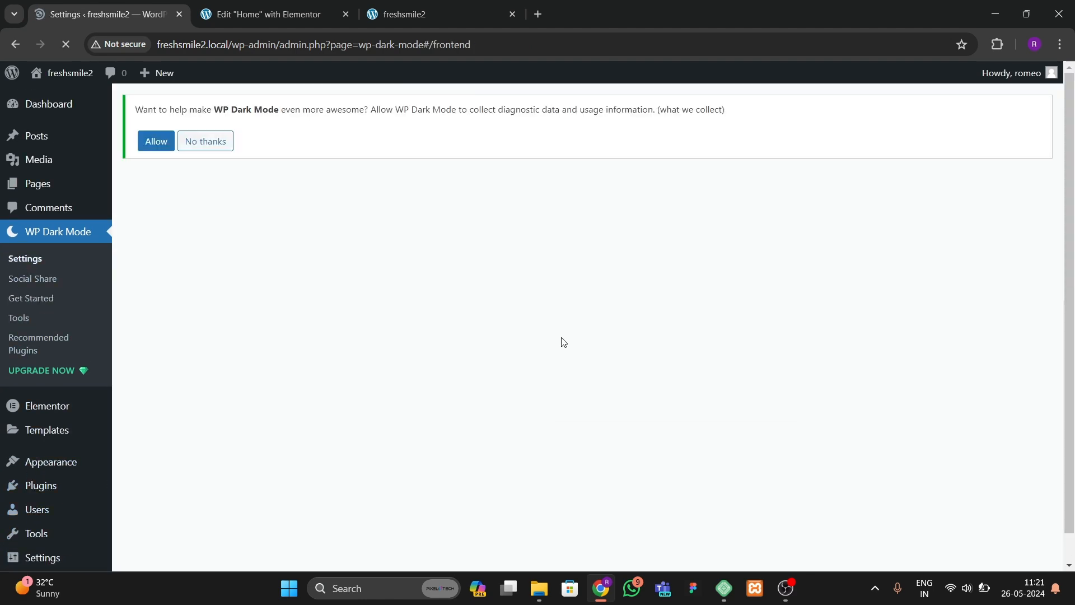
scroll(392, 358, "down", 3)
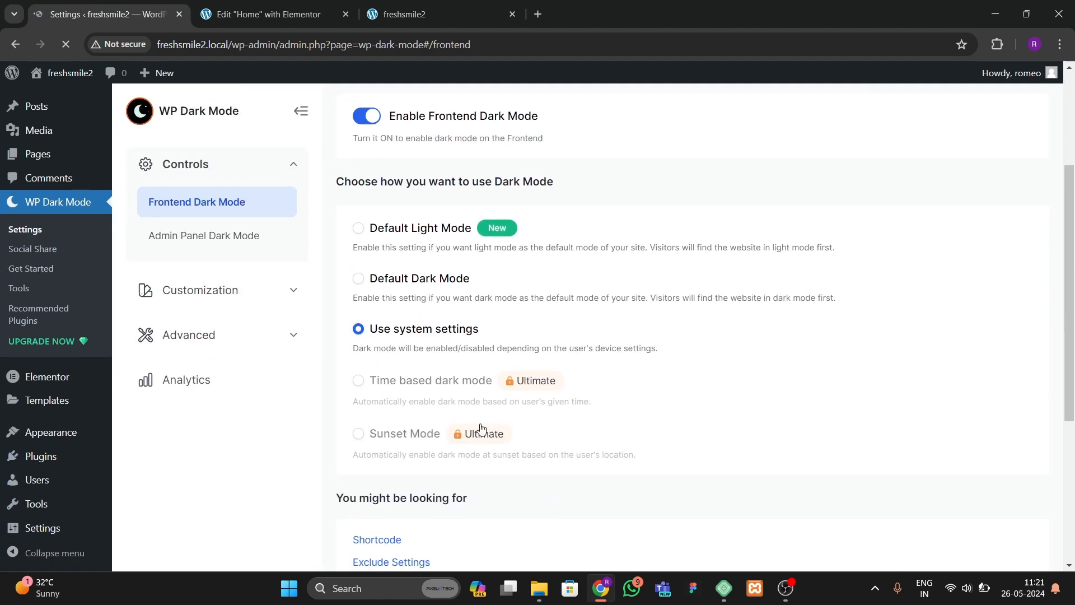
scroll(303, 356, "up", 1)
left_click(216, 290)
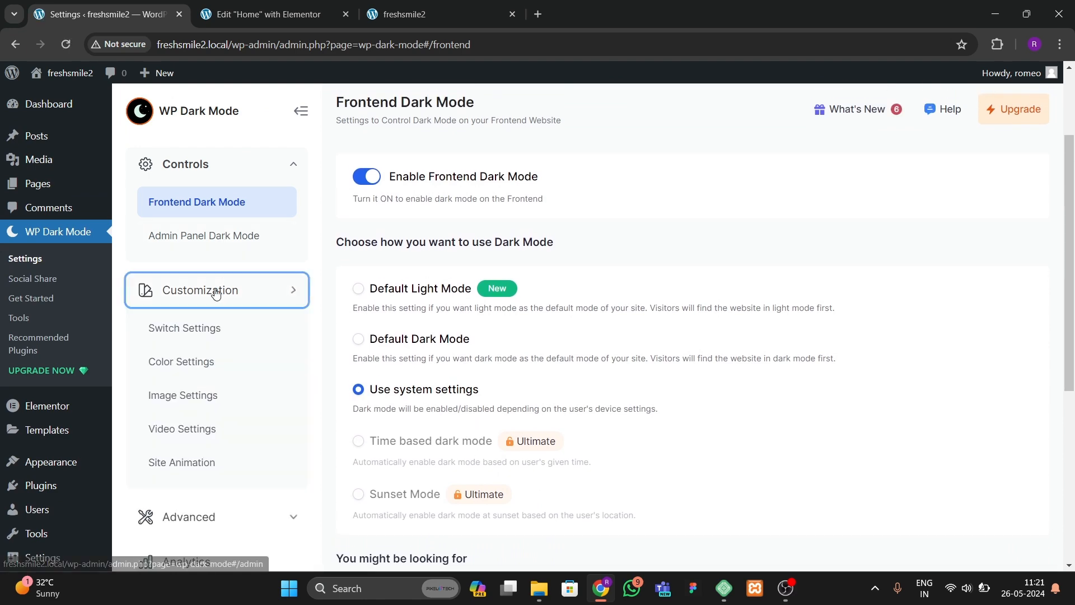
left_click(212, 330)
scroll(537, 409, "down", 3)
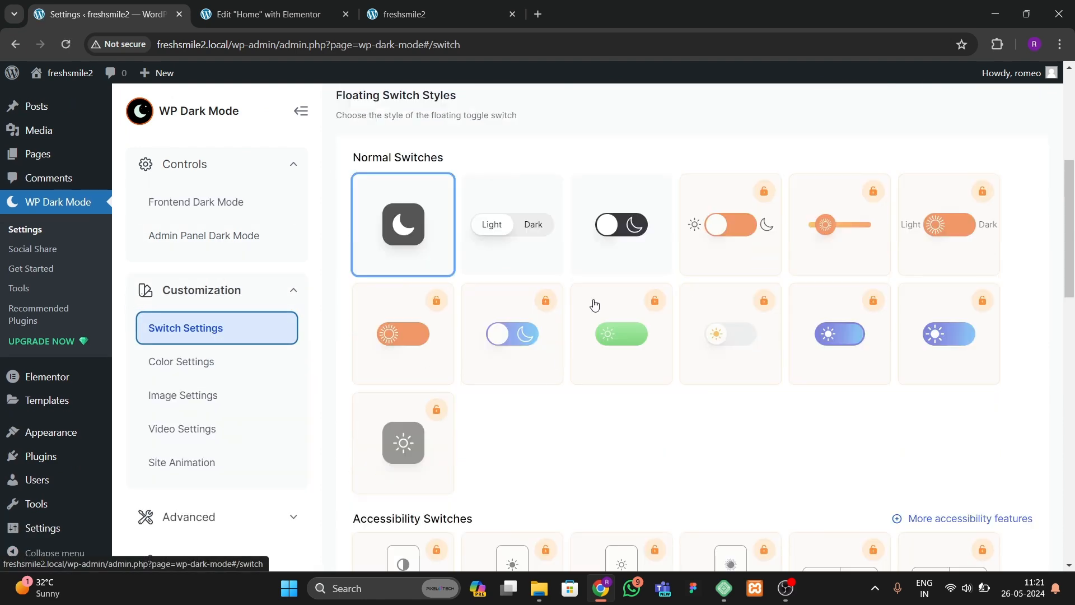
left_click(613, 270)
left_click(533, 246)
left_click(411, 245)
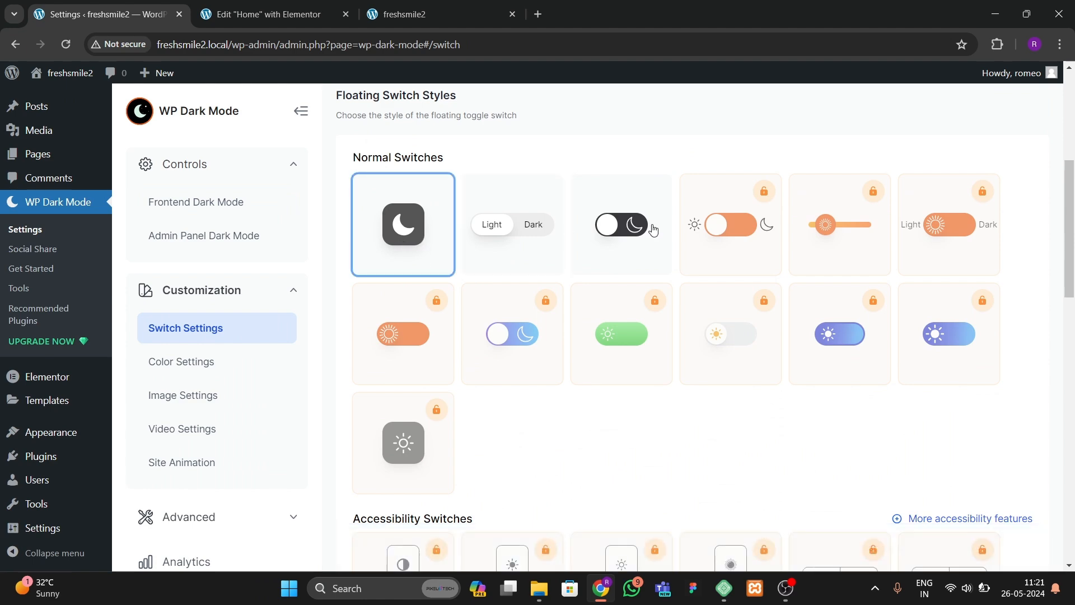
Step: Keep the first floating switch style, set the switch position to Left, and save the changes
left_click(615, 250)
left_click(426, 240)
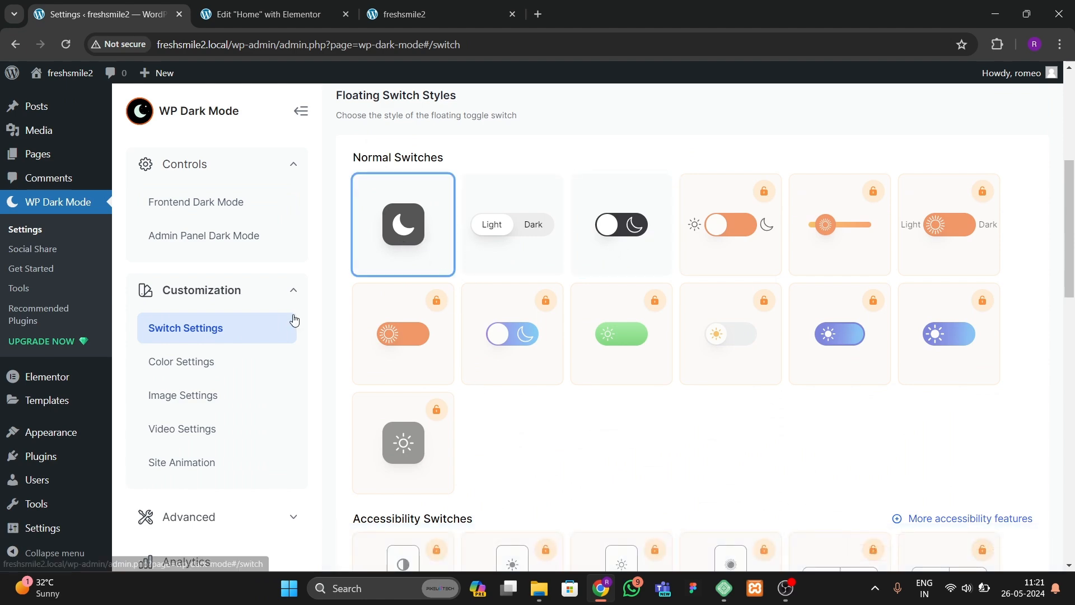
scroll(379, 343, "down", 4)
scroll(618, 409, "down", 4)
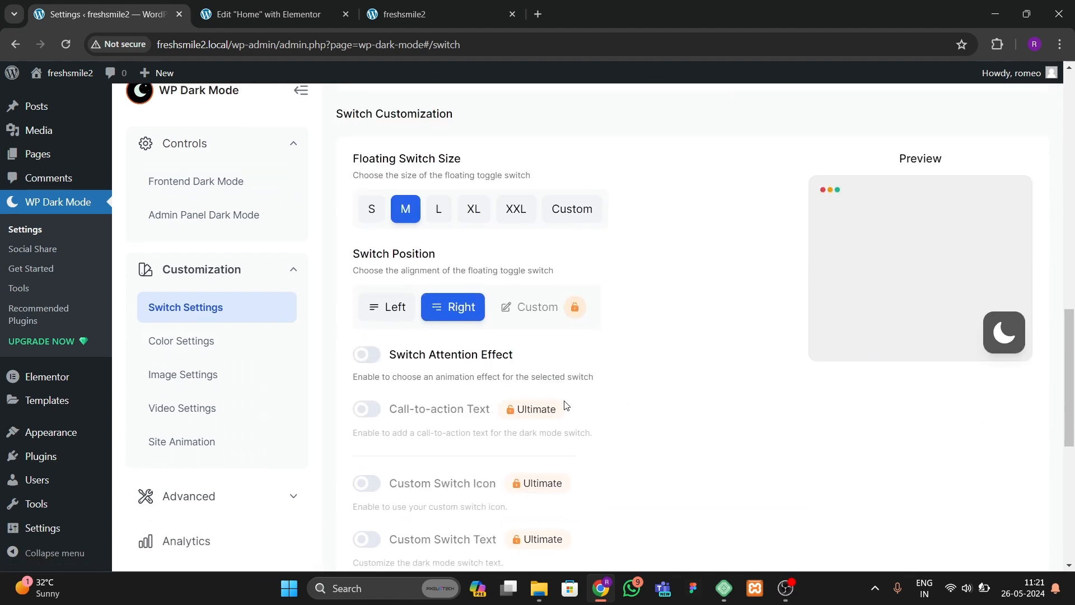
left_click(389, 306)
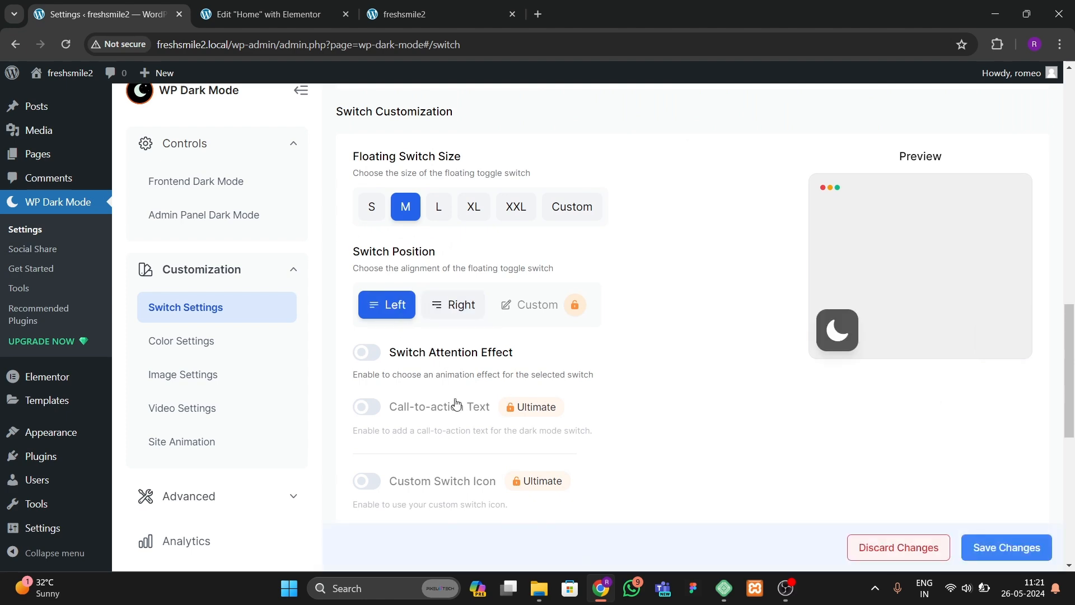
scroll(699, 459, "down", 1)
left_click(985, 546)
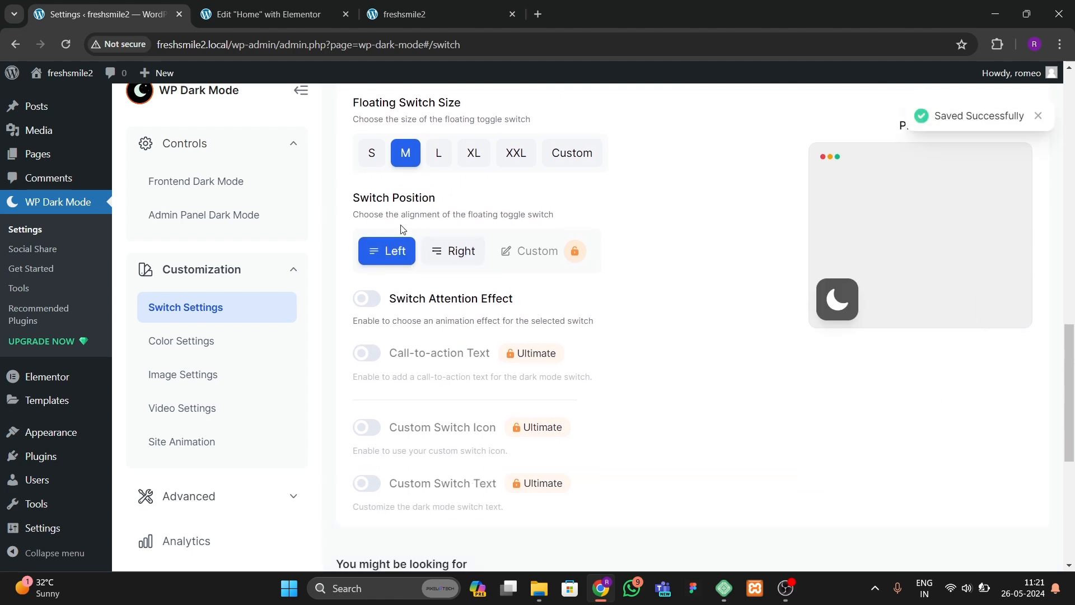
Step: Open the live site tab and scroll through its sections to examine the dark mode appearance
left_click(408, 14)
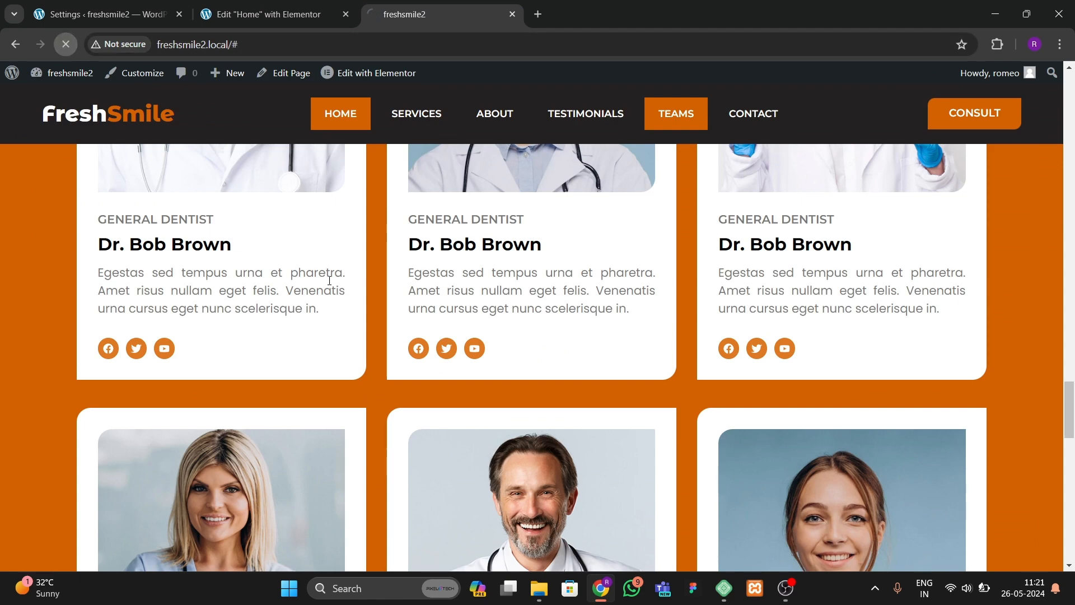
scroll(293, 333, "up", 5)
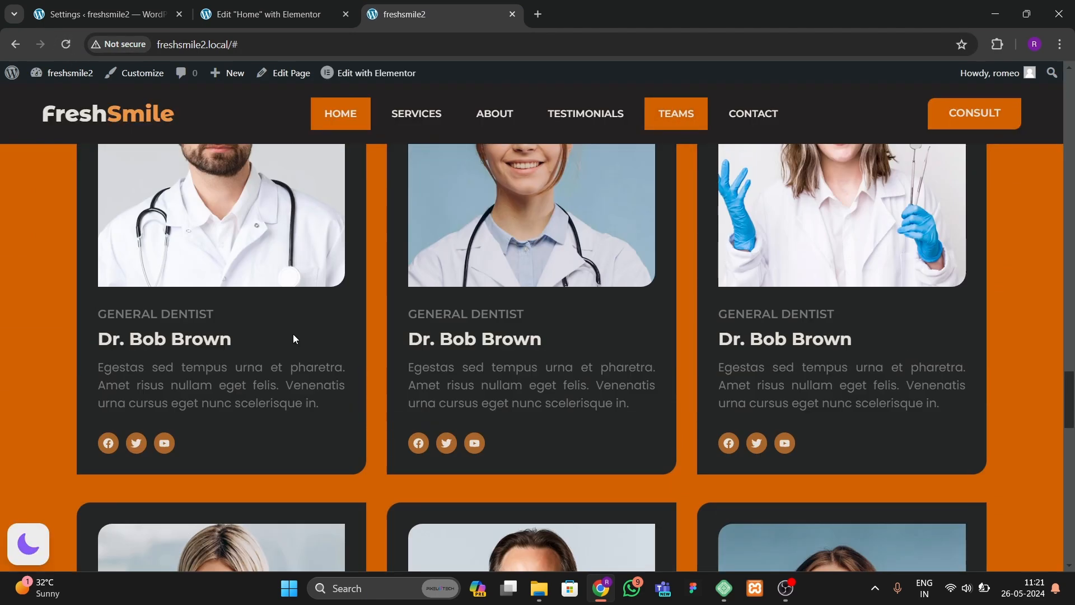
scroll(294, 334, "up", 10)
scroll(293, 329, "down", 5)
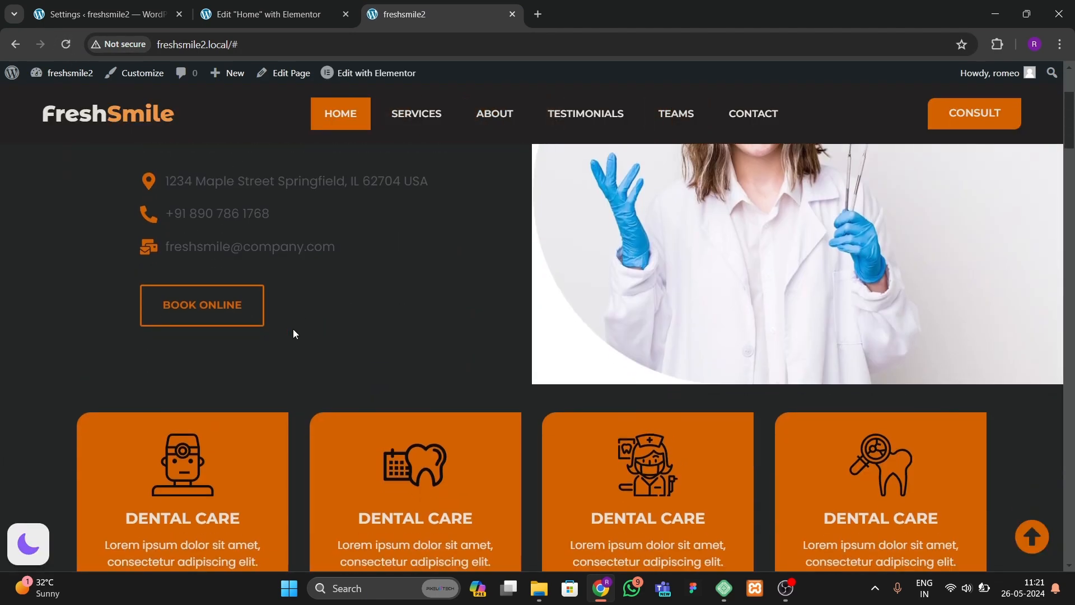
scroll(291, 325, "down", 10)
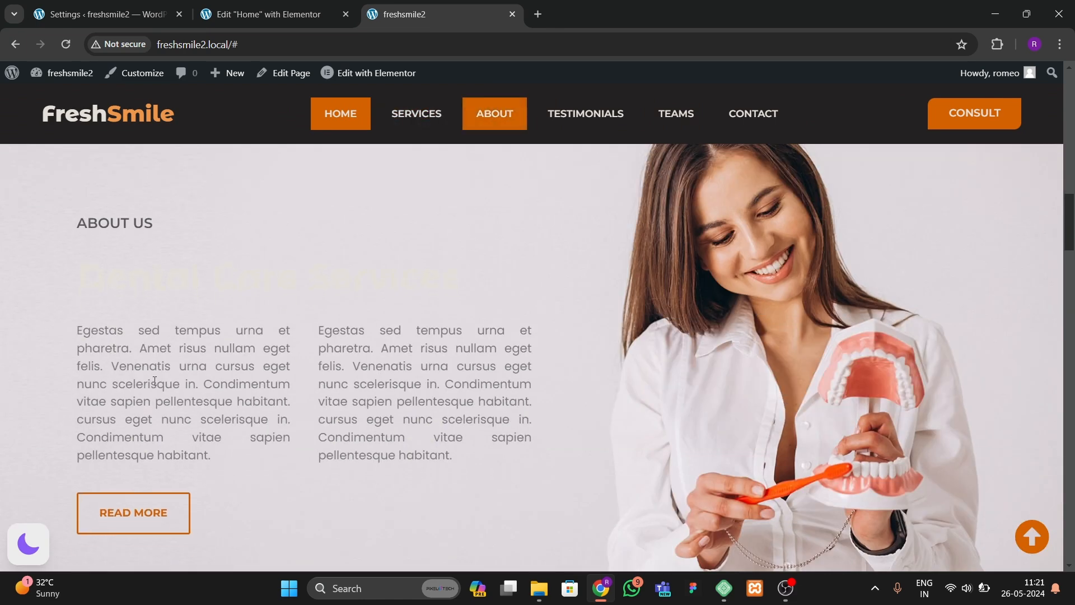
scroll(794, 307, "up", 3)
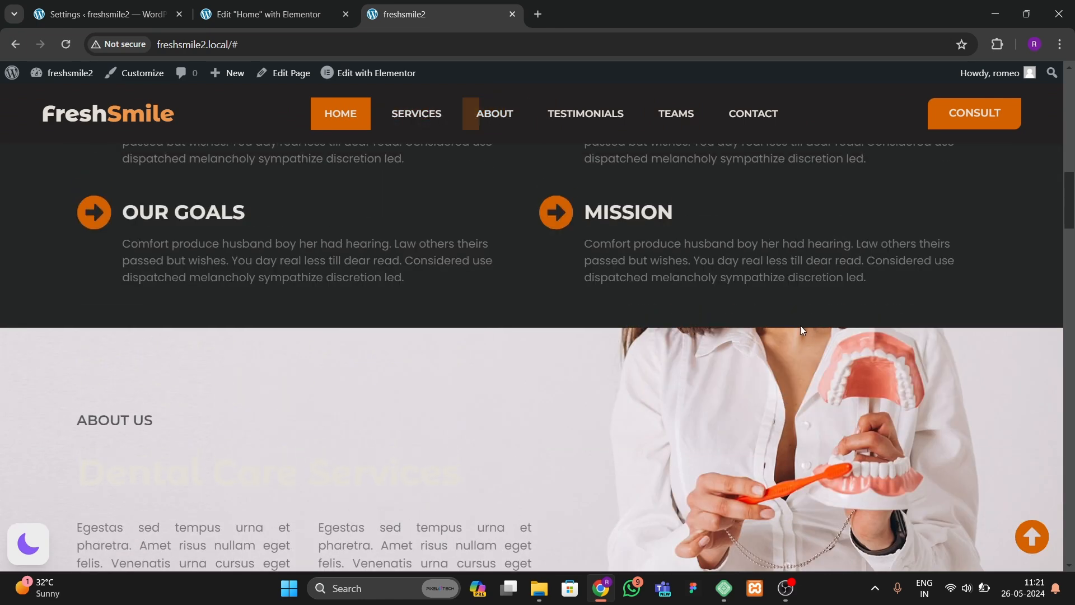
scroll(801, 325, "down", 3)
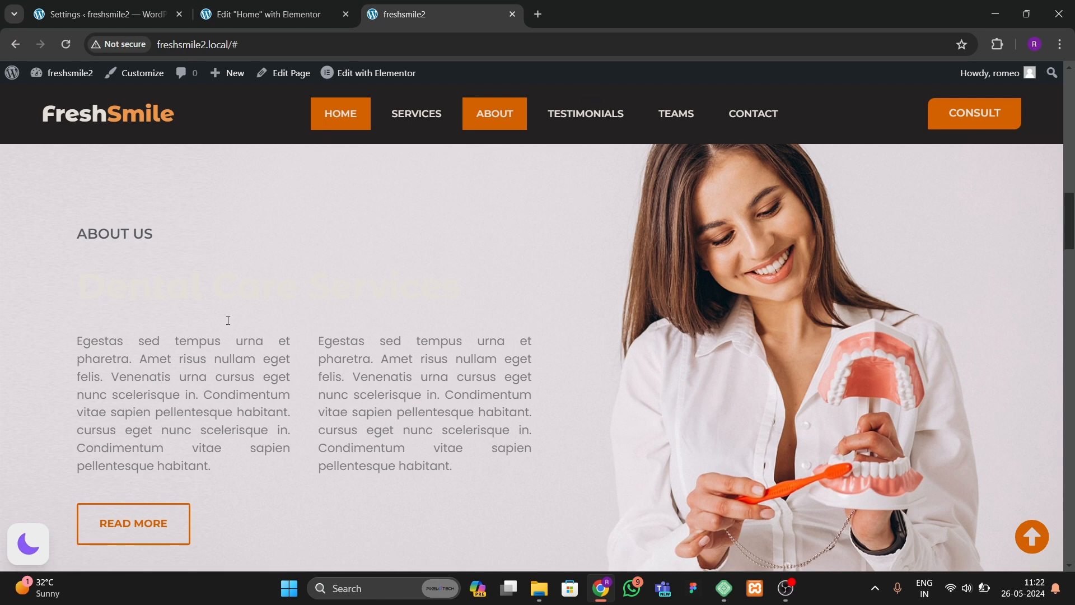
Step: Toggle the floating dark mode switch on and off repeatedly while scrolling through the site sections
left_click(44, 562)
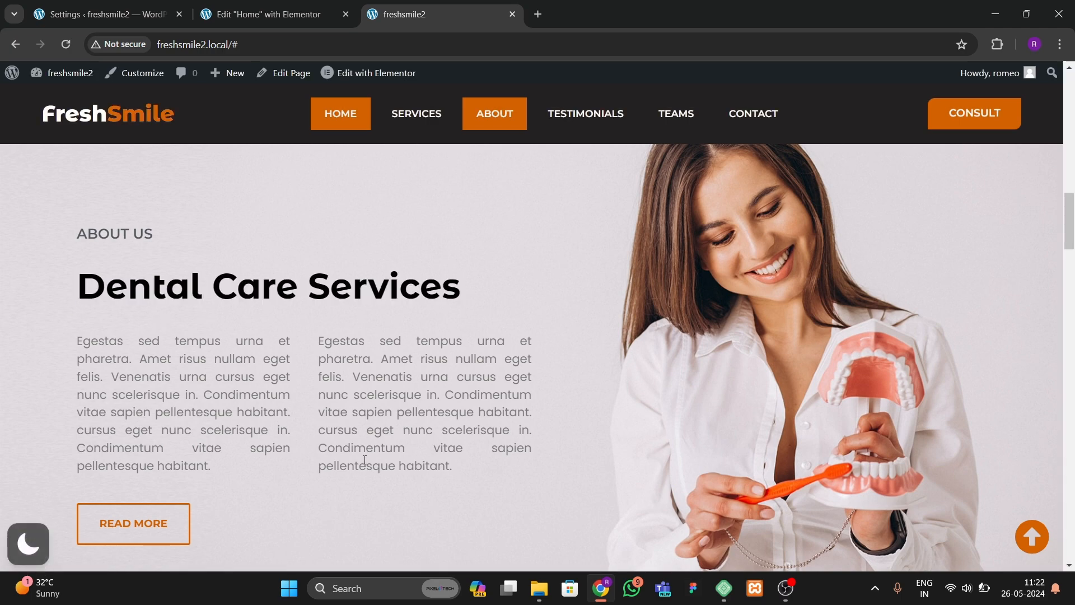
scroll(360, 460, "down", 10)
scroll(200, 458, "up", 2)
left_click(10, 551)
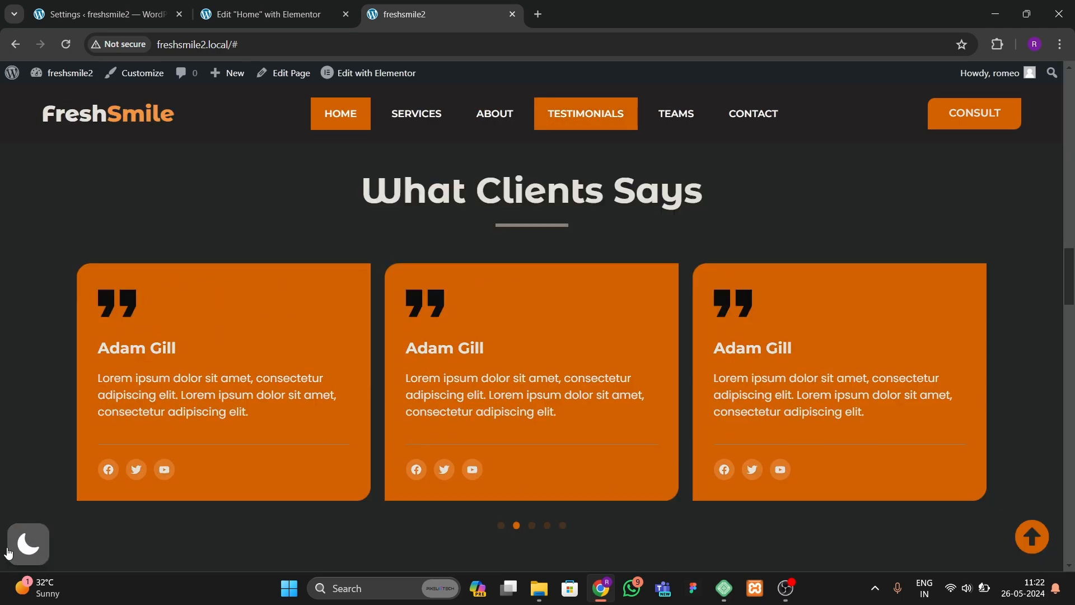
left_click(10, 551)
scroll(302, 431, "up", 10)
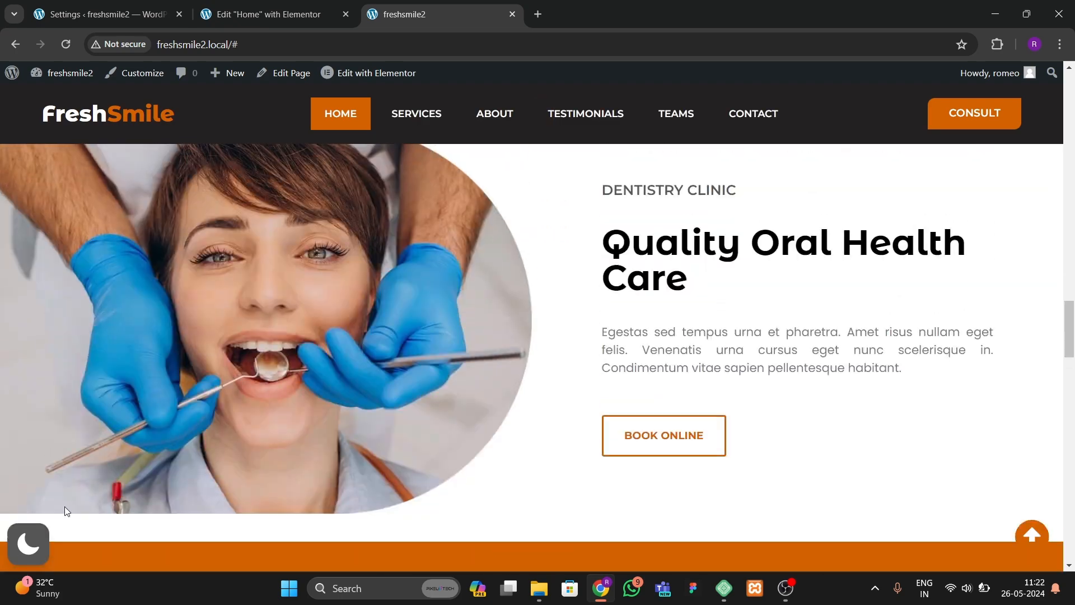
left_click(18, 537)
scroll(19, 536, "down", 2)
left_click(23, 540)
scroll(778, 434, "down", 19)
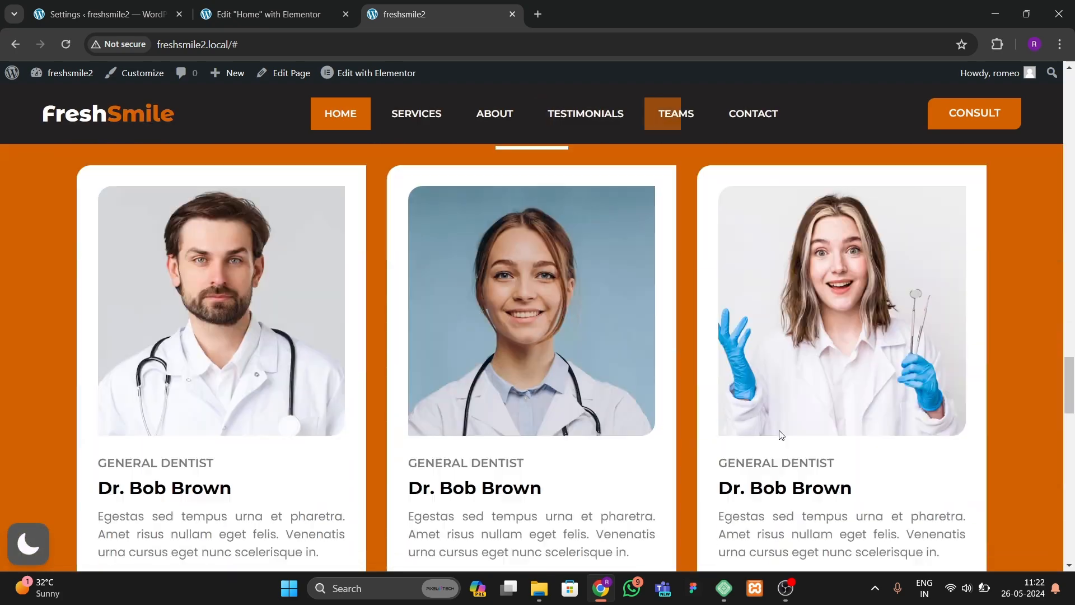
scroll(280, 499, "up", 10)
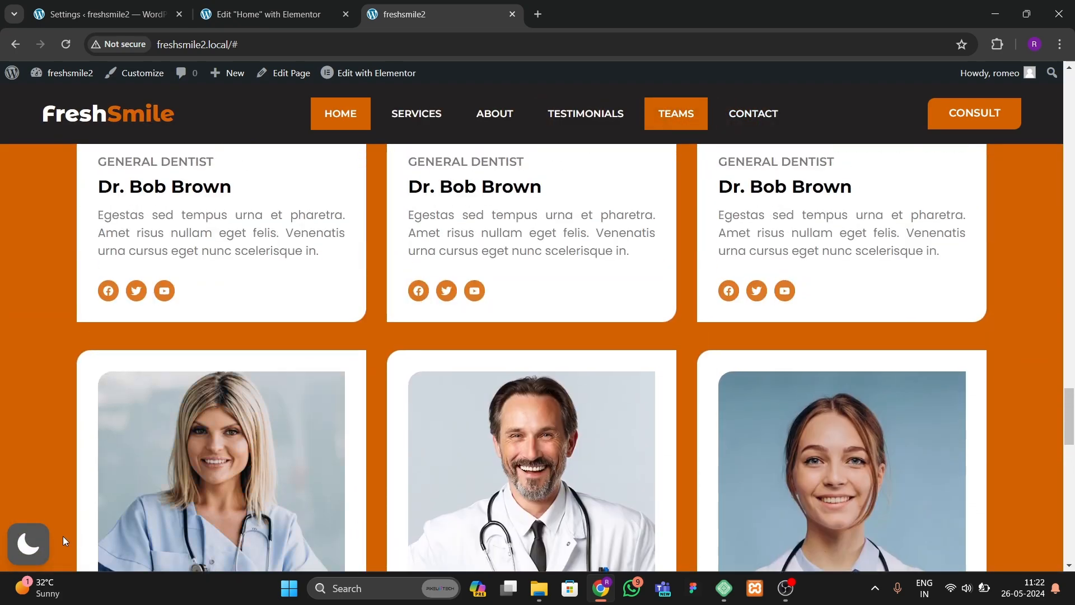
left_click(36, 548)
left_click(35, 547)
scroll(551, 181, "down", 10)
scroll(549, 185, "up", 20)
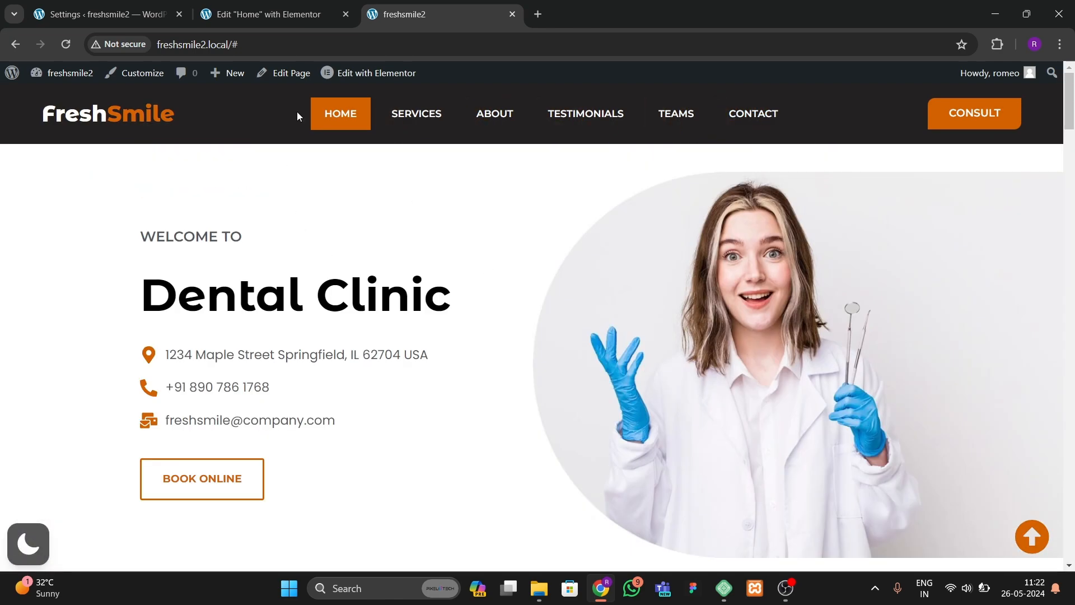
Step: Move the live site tab before the editor tab and reload the Elementor editor
left_click(283, 14)
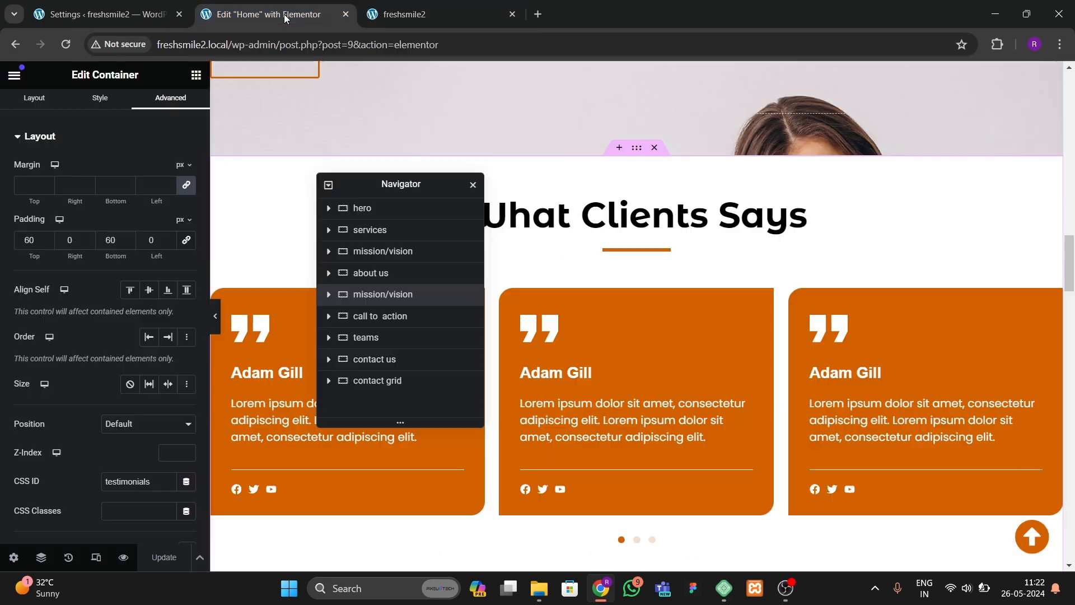
left_click_drag(410, 15, 280, 15)
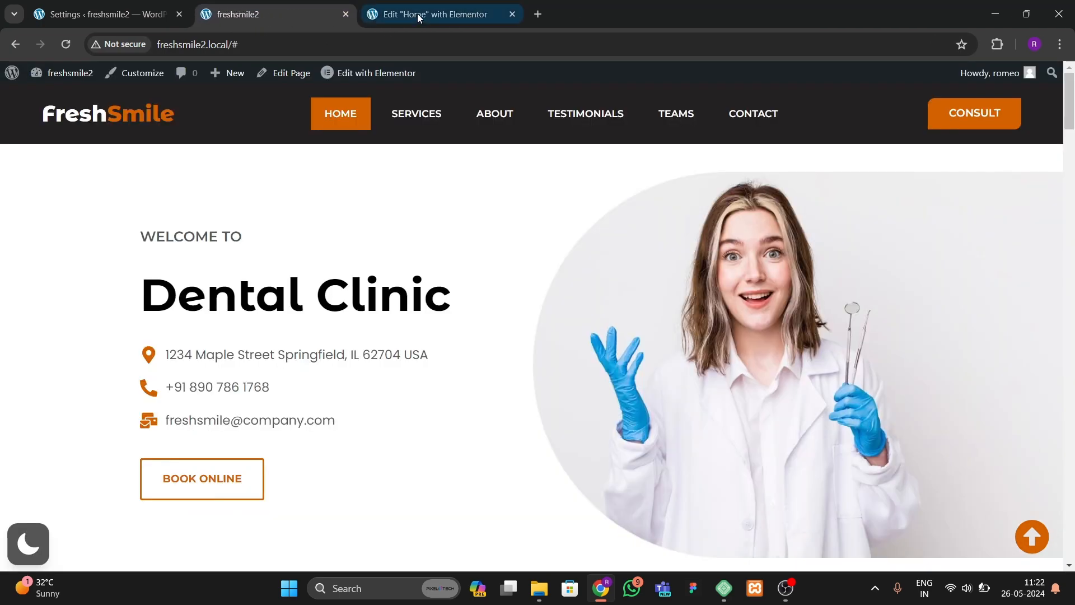
left_click(420, 15)
scroll(684, 289, "up", 5)
scroll(684, 289, "up", 10)
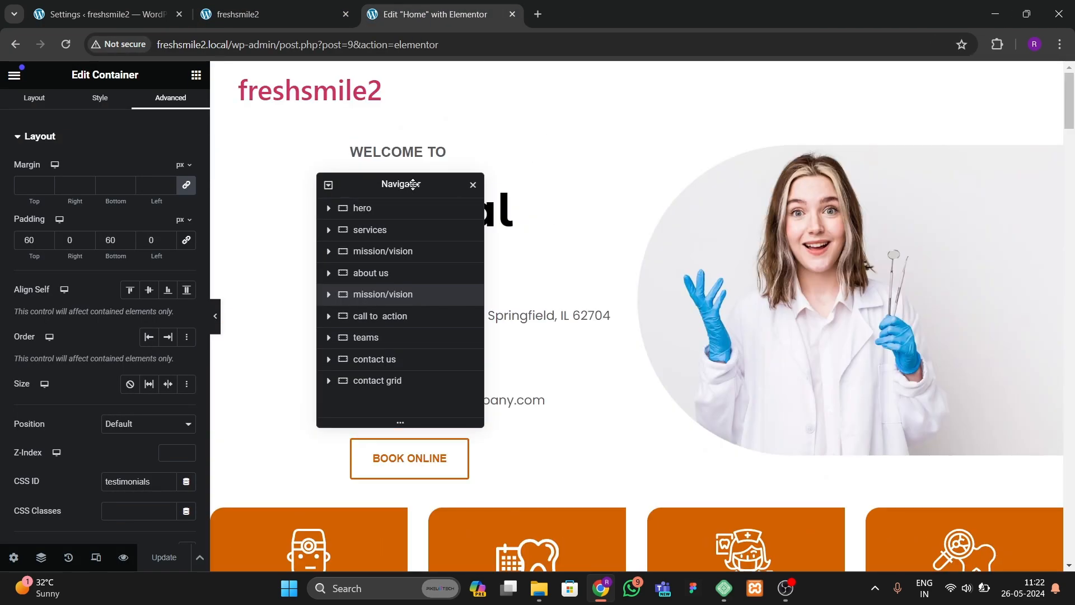
left_click_drag(413, 184, 741, 199)
left_click(65, 44)
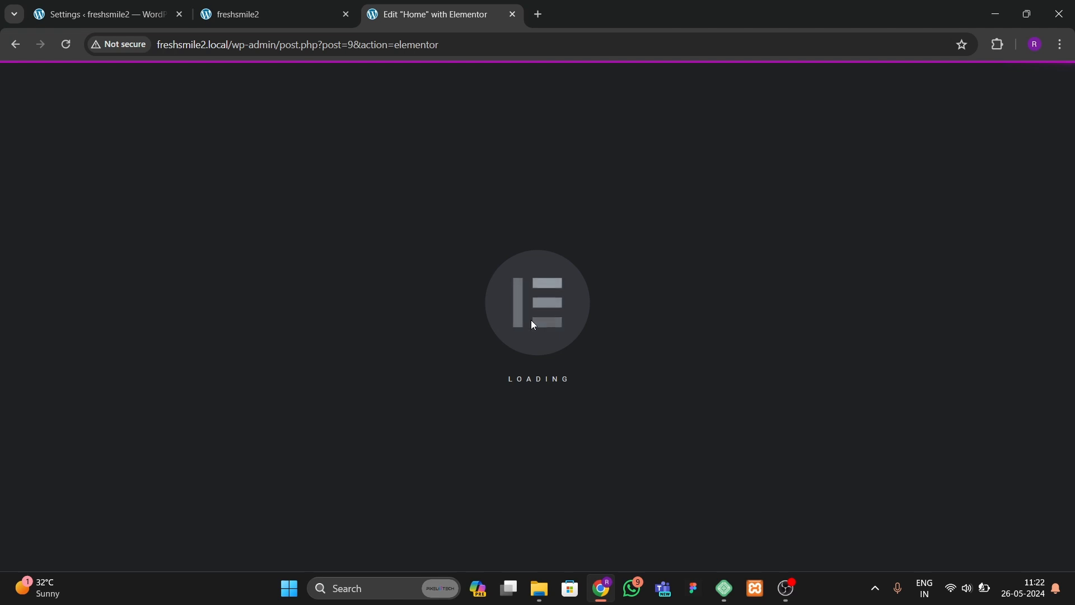
left_click(280, 14)
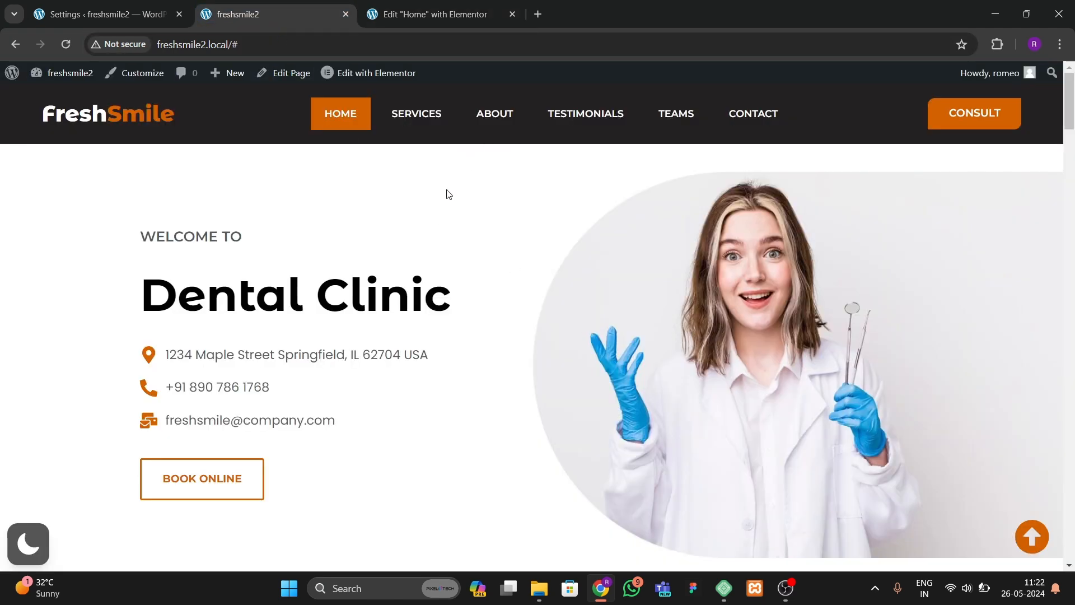
mouse_move(1072, 134)
left_mouse_down()
mouse_move(1072, 180)
mouse_move(1072, 134)
left_mouse_up()
left_click(449, 7)
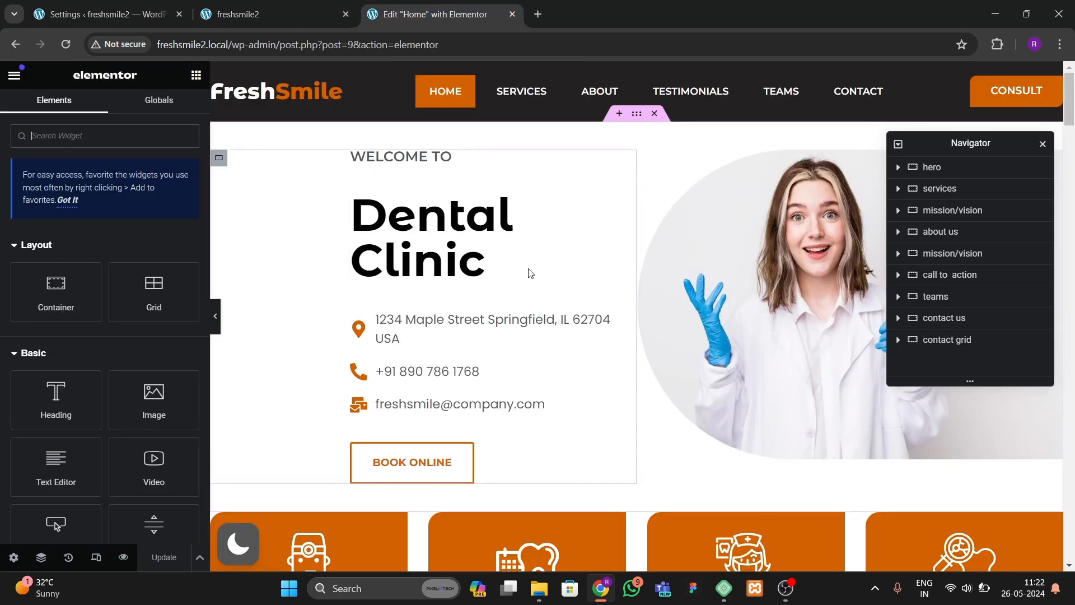
Step: Switch the editor to mobile preview and open the header template for editing
left_click(95, 558)
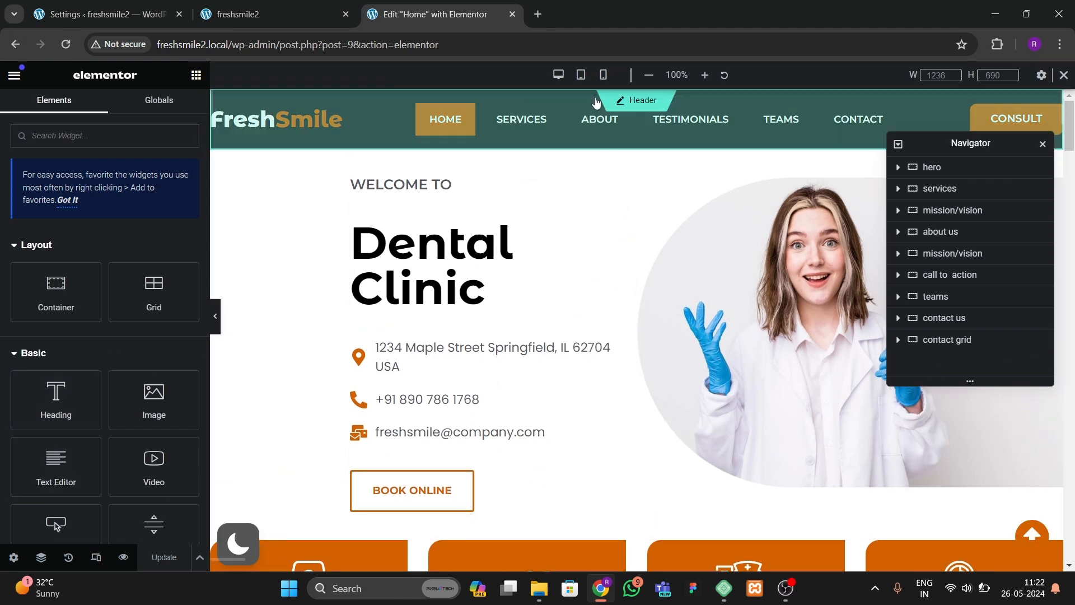
left_click(603, 74)
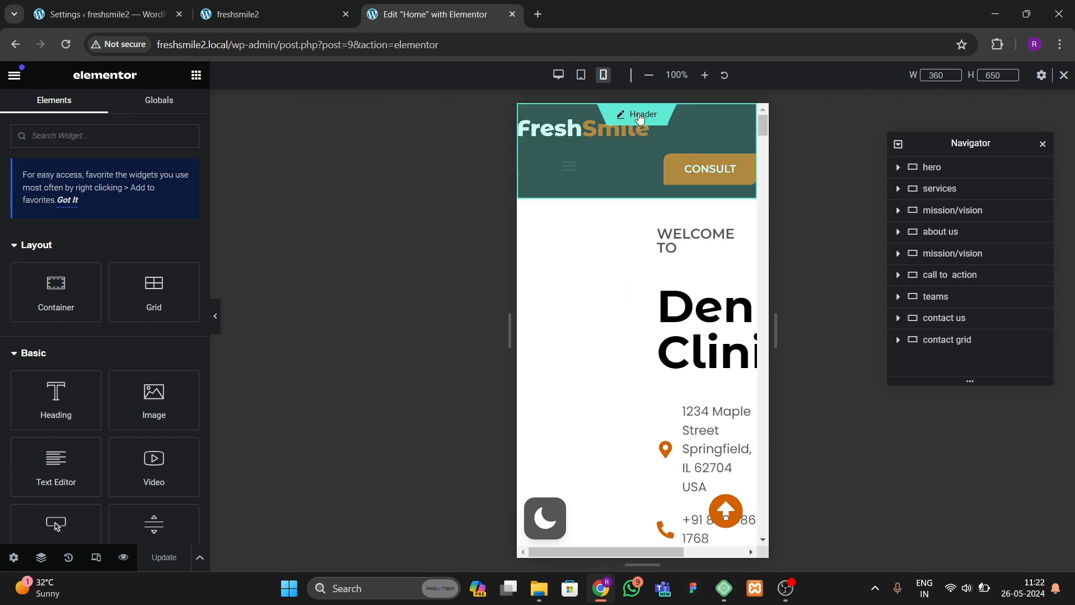
left_click(640, 116)
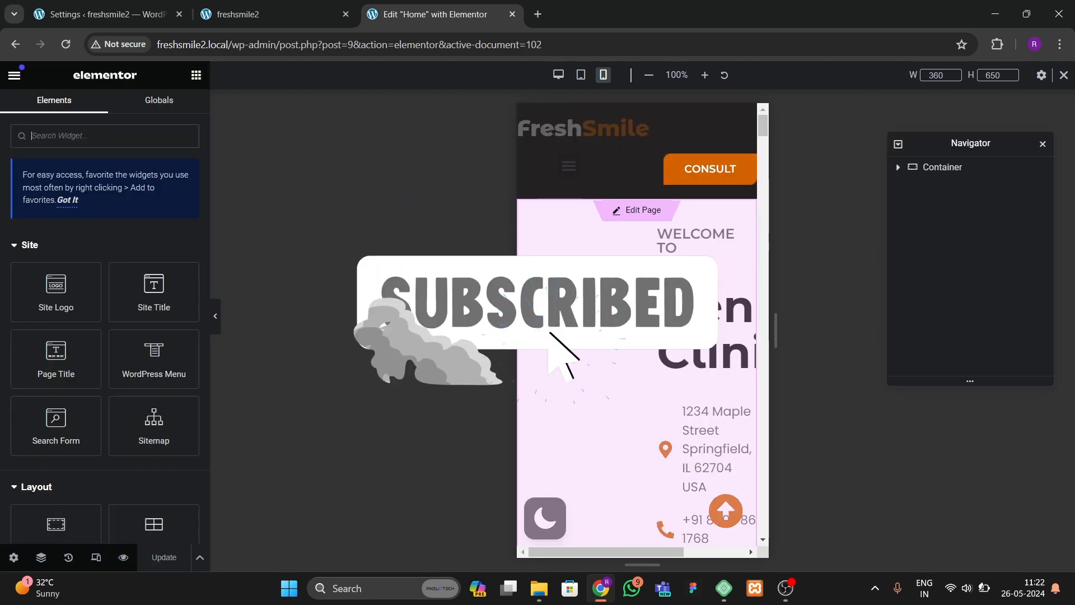
Step: Set the header logo heading's mobile typography size to 24 px
left_click(612, 137)
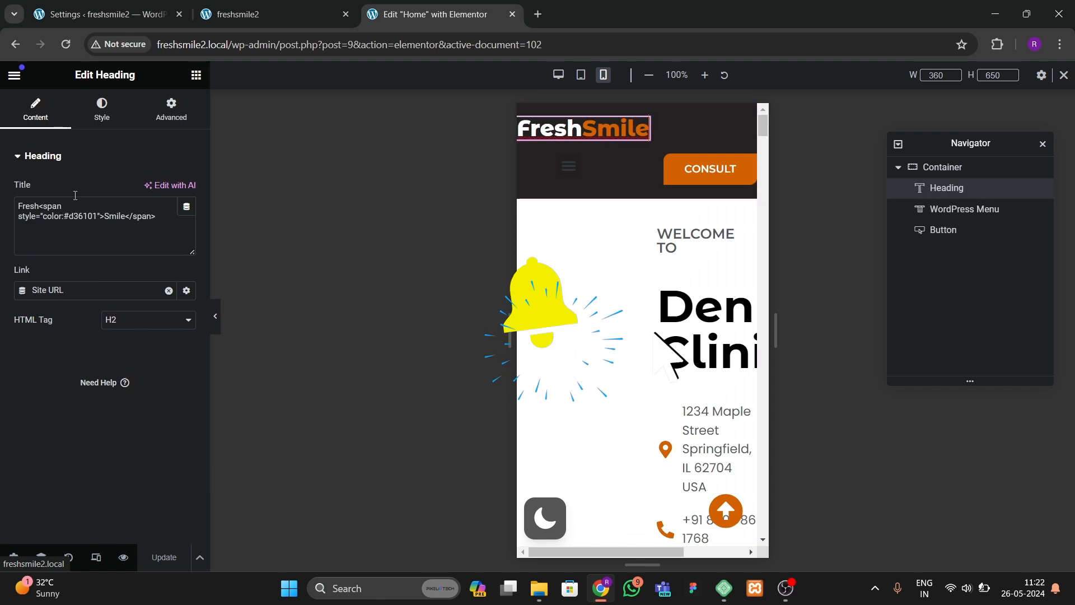
left_click(102, 110)
left_click(187, 248)
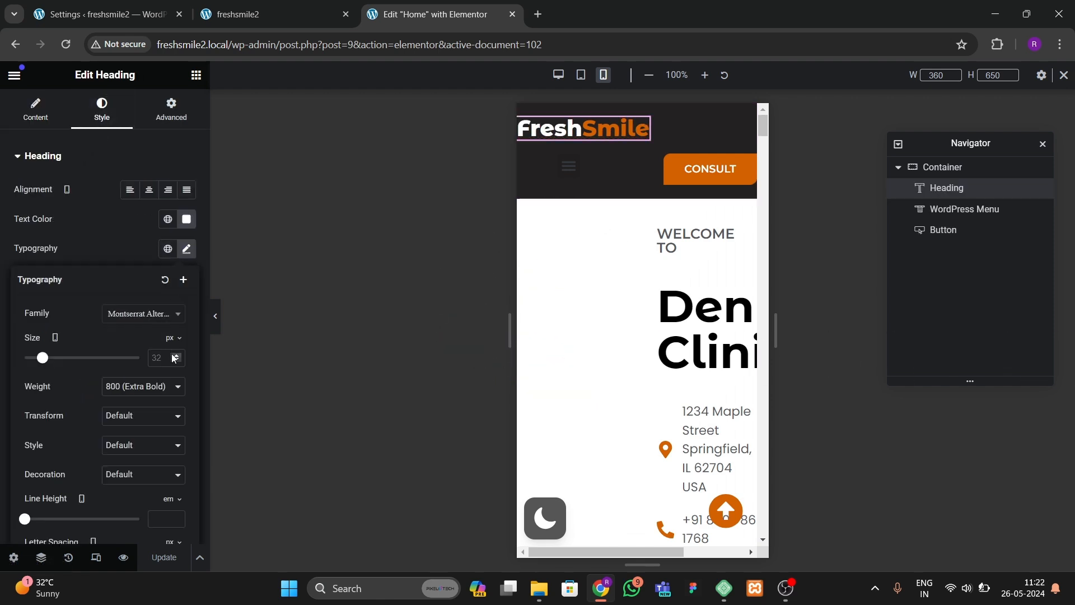
left_click(177, 355)
left_click(177, 355)
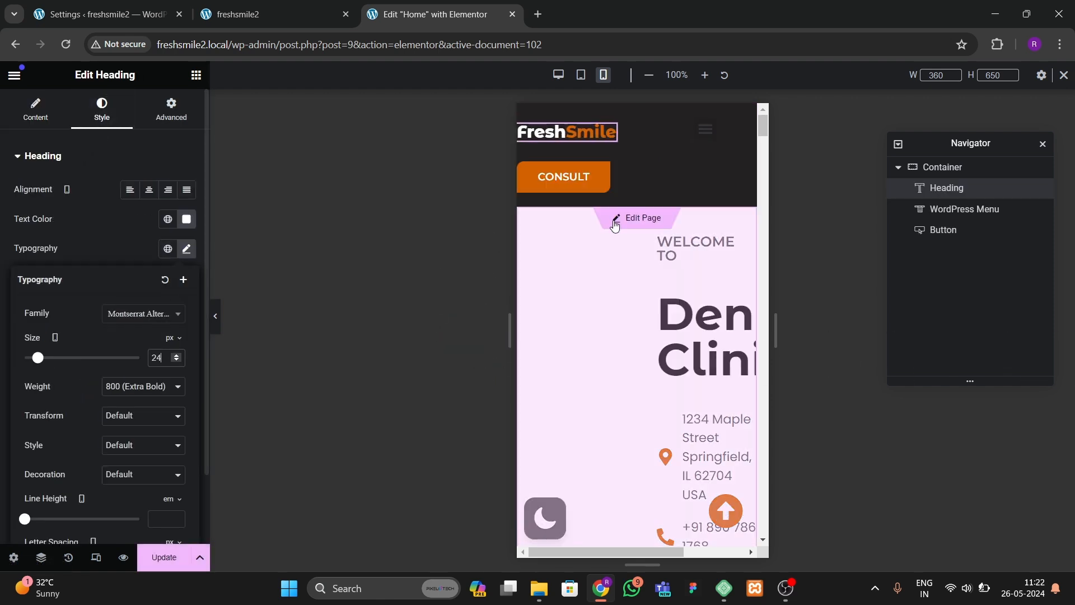
Step: Set the Consult button's mobile padding to 0 on all sides
left_click(563, 177)
left_click(171, 109)
scroll(119, 351, "down", 5)
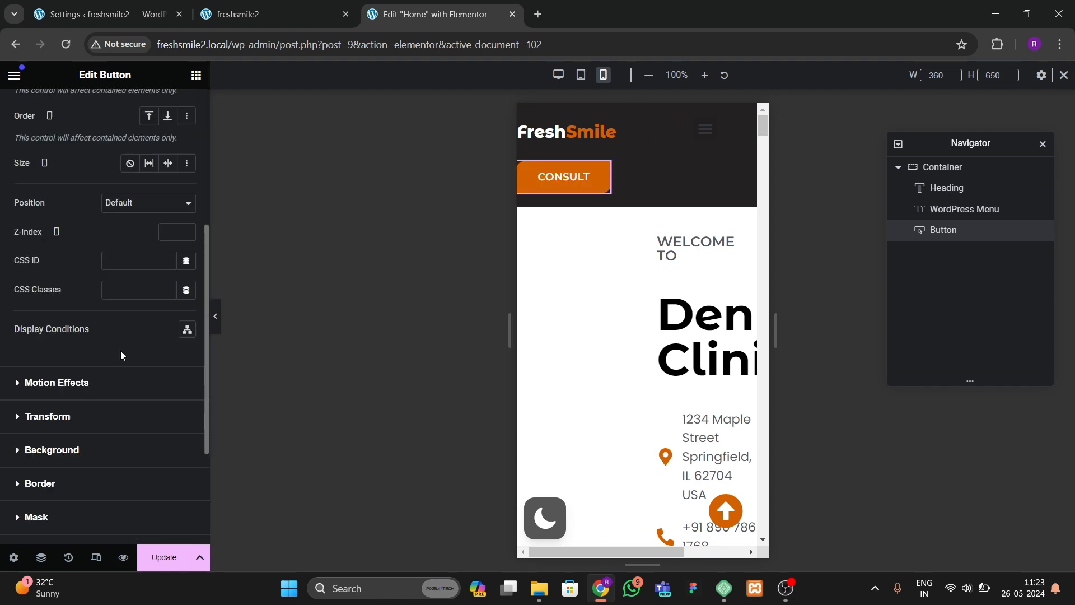
scroll(120, 351, "down", 3)
scroll(112, 136, "up", 10)
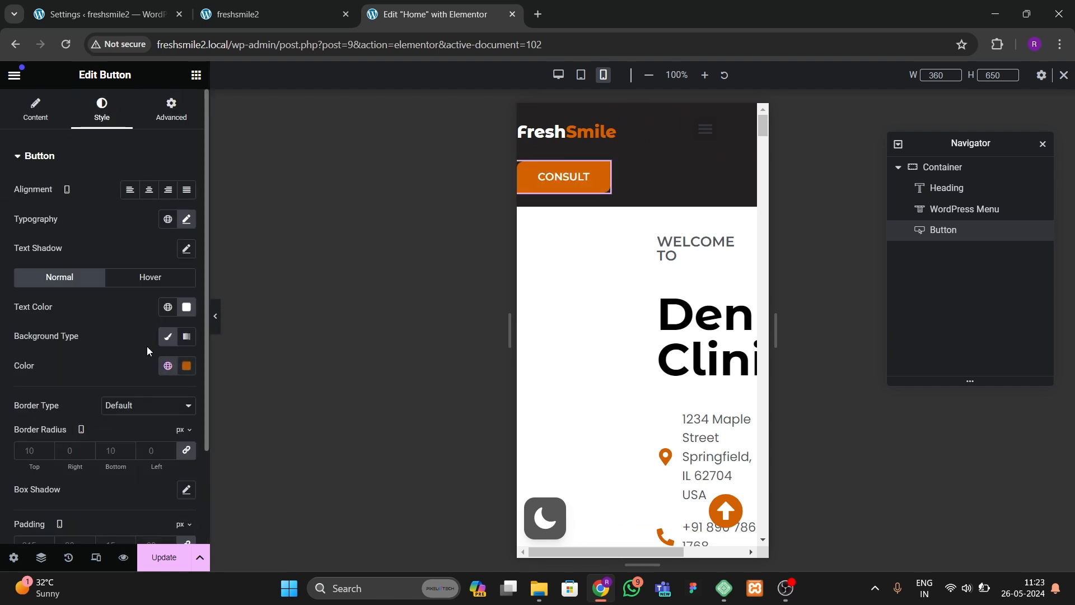
scroll(143, 364, "down", 2)
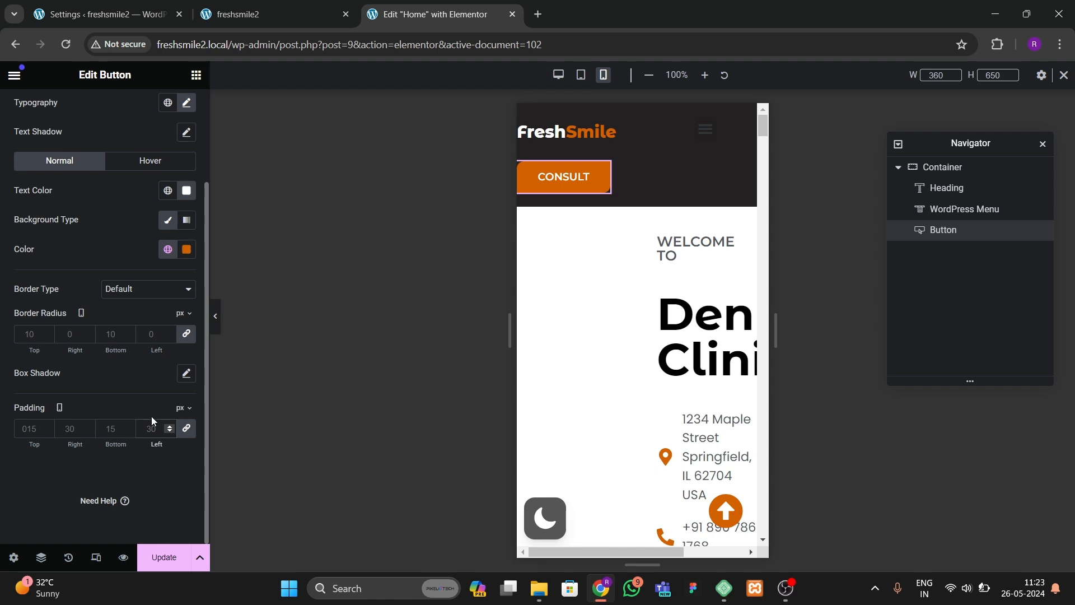
type("0")
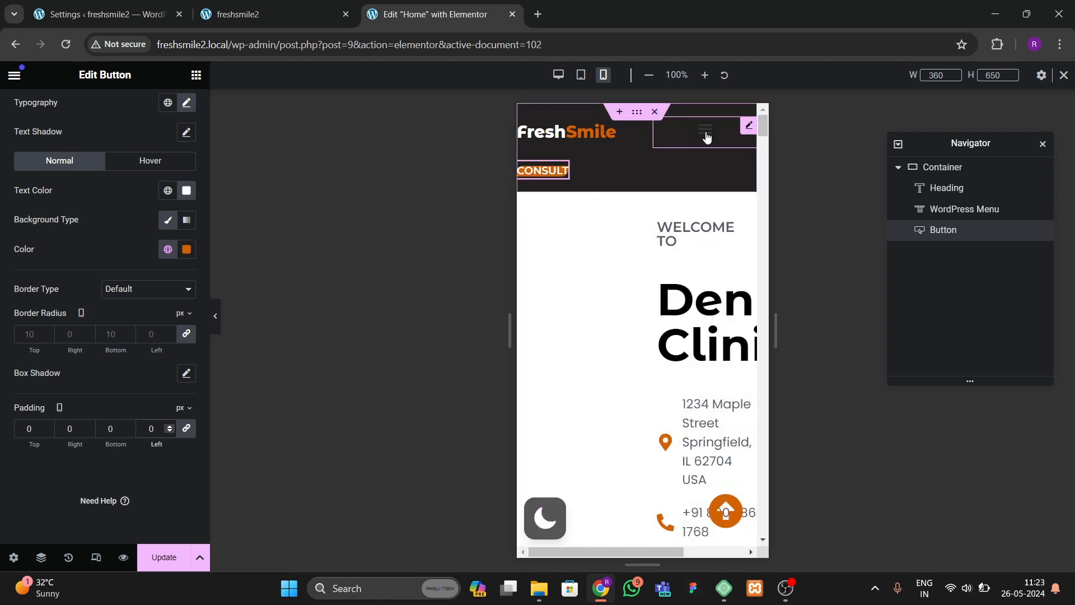
Step: Give the header menu widget a custom width of 30 px in mobile view
left_click(750, 127)
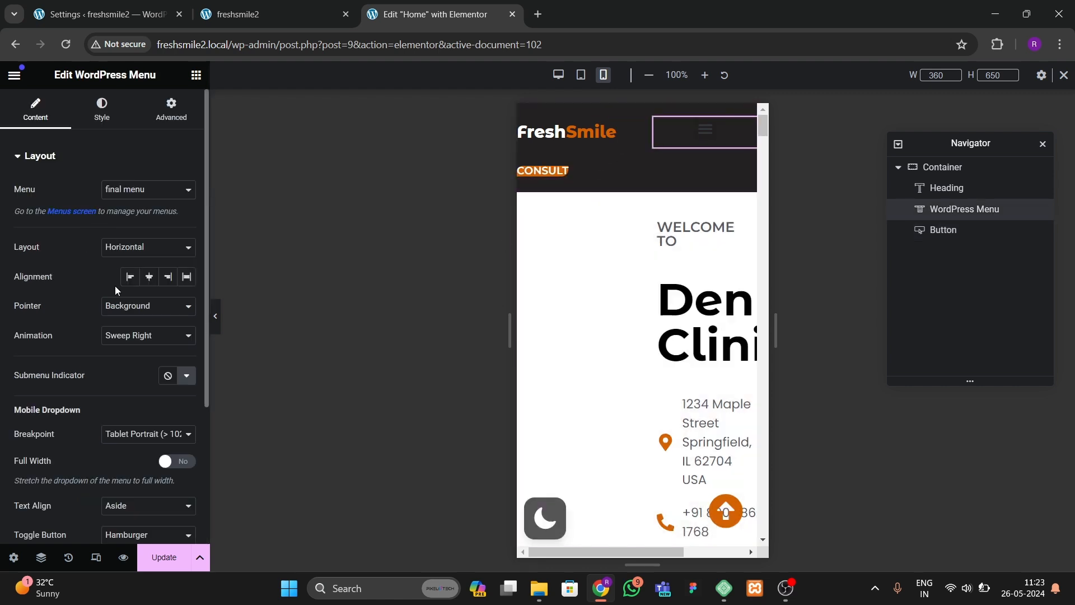
scroll(95, 408, "down", 3)
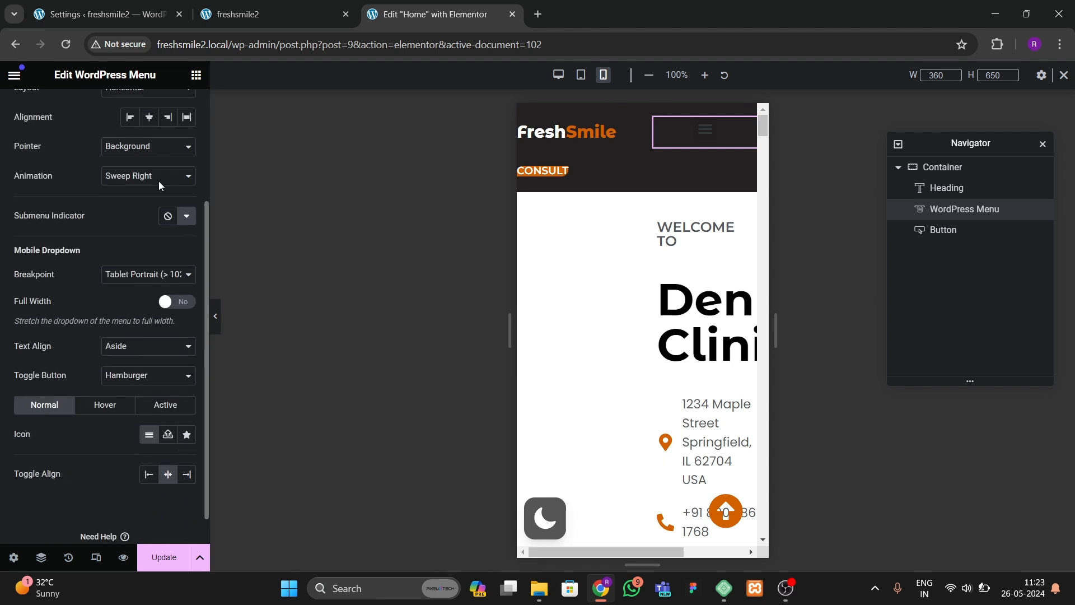
scroll(159, 180, "up", 3)
left_click(170, 108)
scroll(126, 344, "down", 1)
scroll(126, 343, "down", 2)
scroll(124, 337, "up", 2)
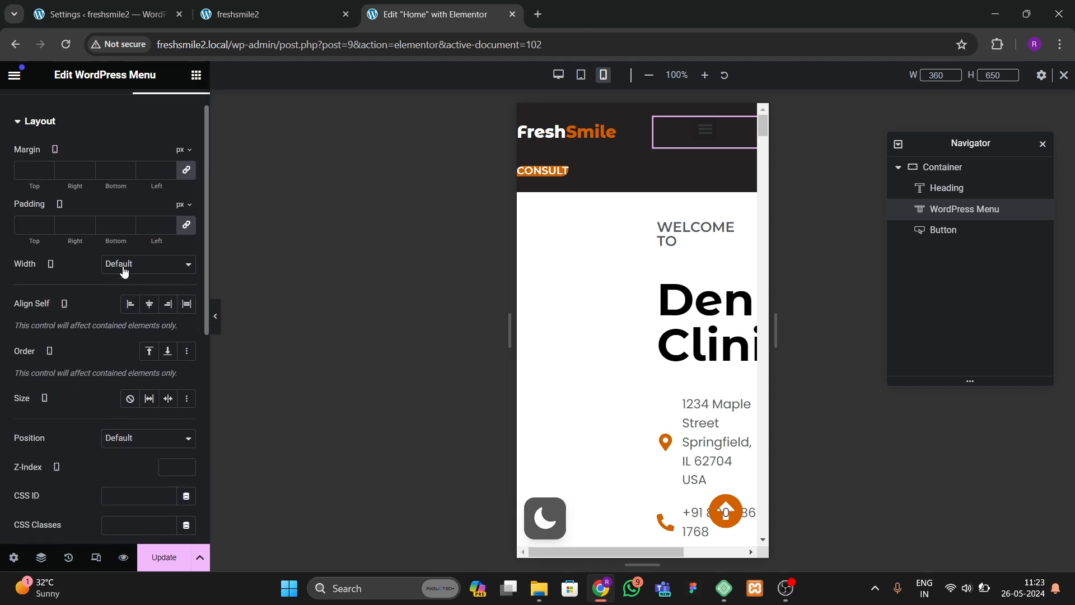
left_click(125, 266)
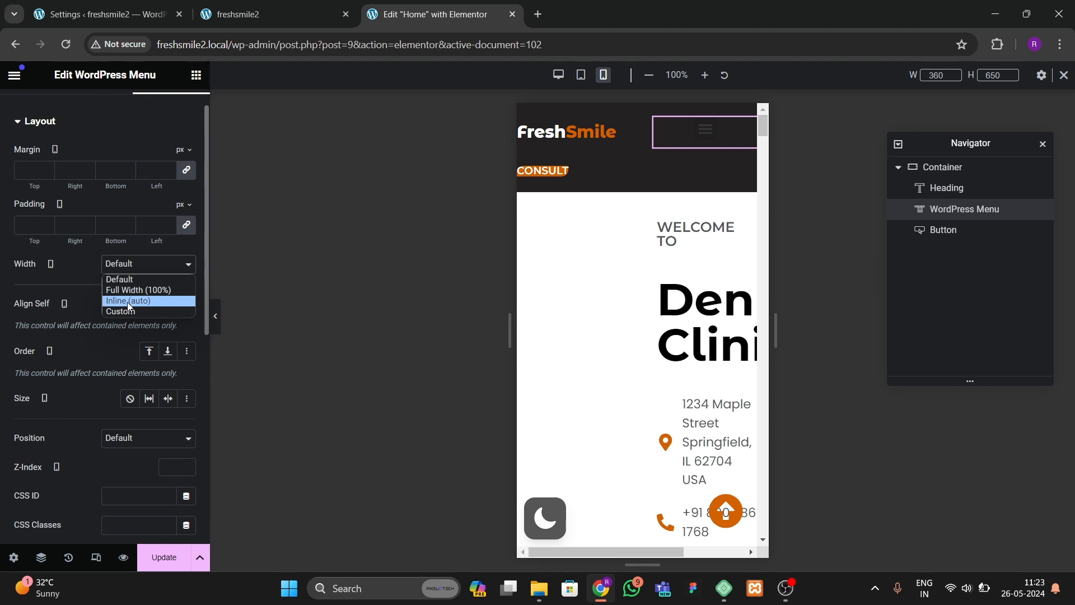
left_click(126, 301)
left_click(130, 273)
left_click(129, 309)
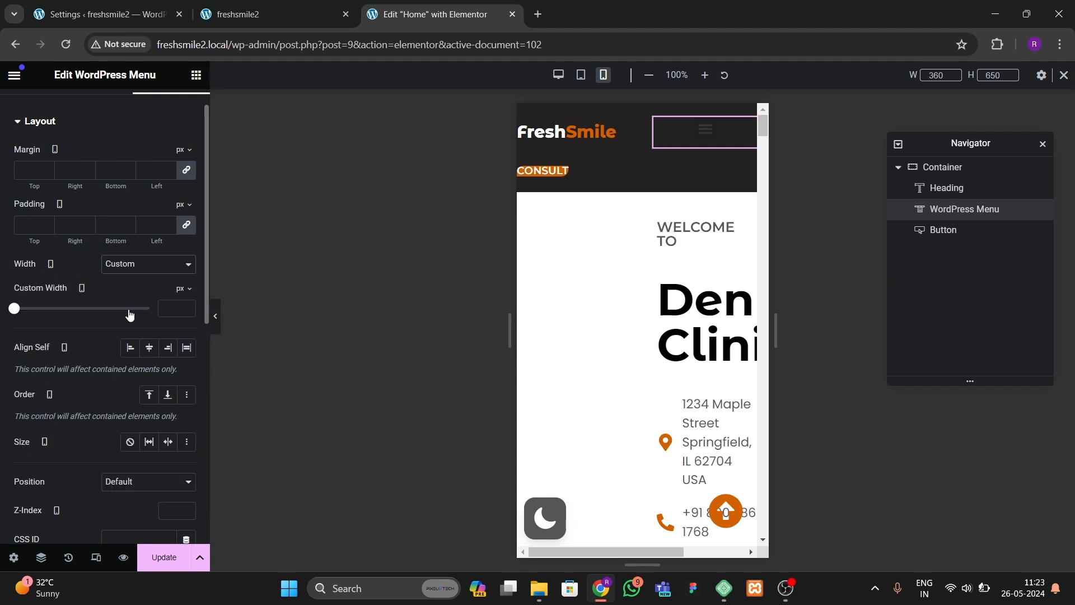
type("30")
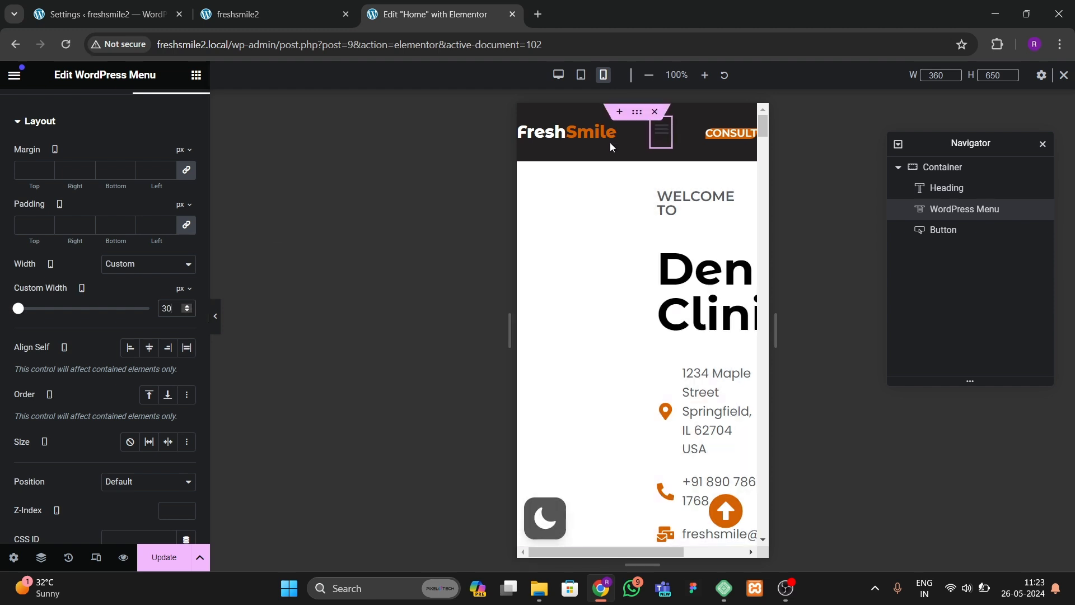
Step: Set the Consult button's mobile padding to 10 on all sides
left_click(747, 135)
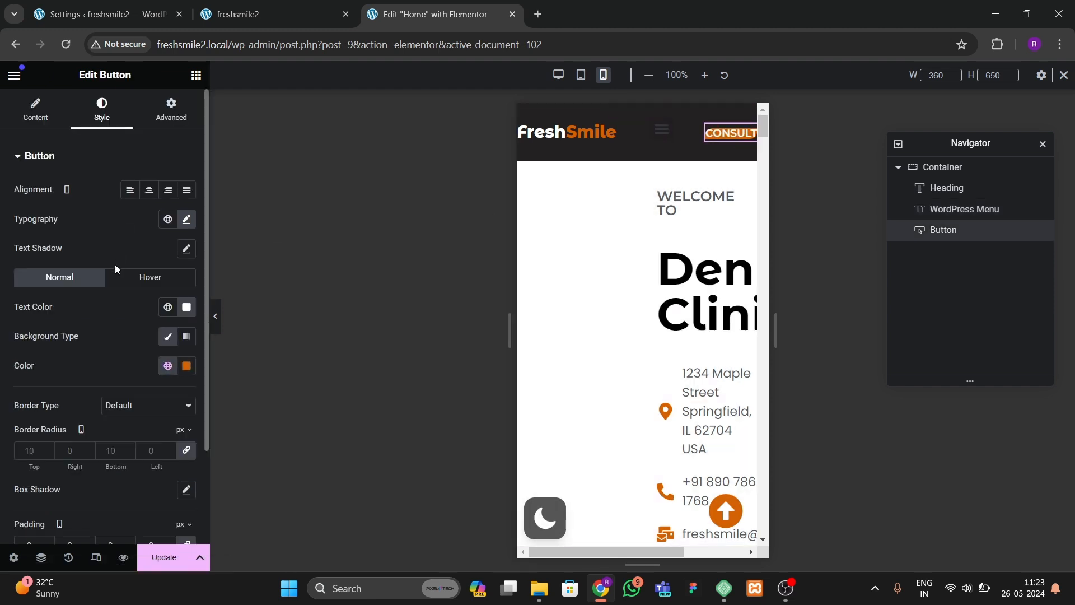
scroll(130, 303, "down", 2)
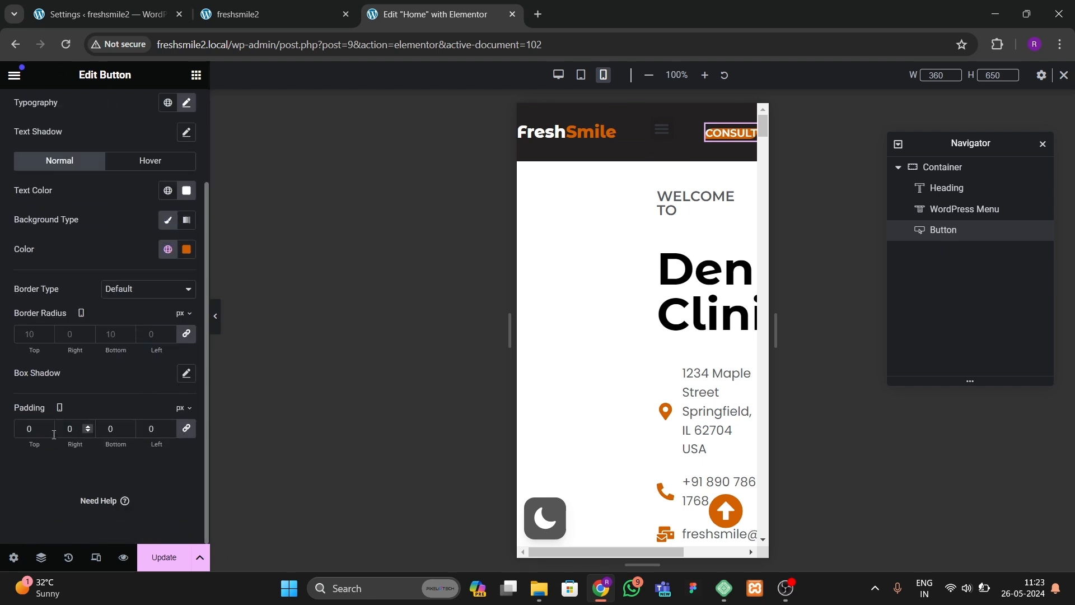
type("1")
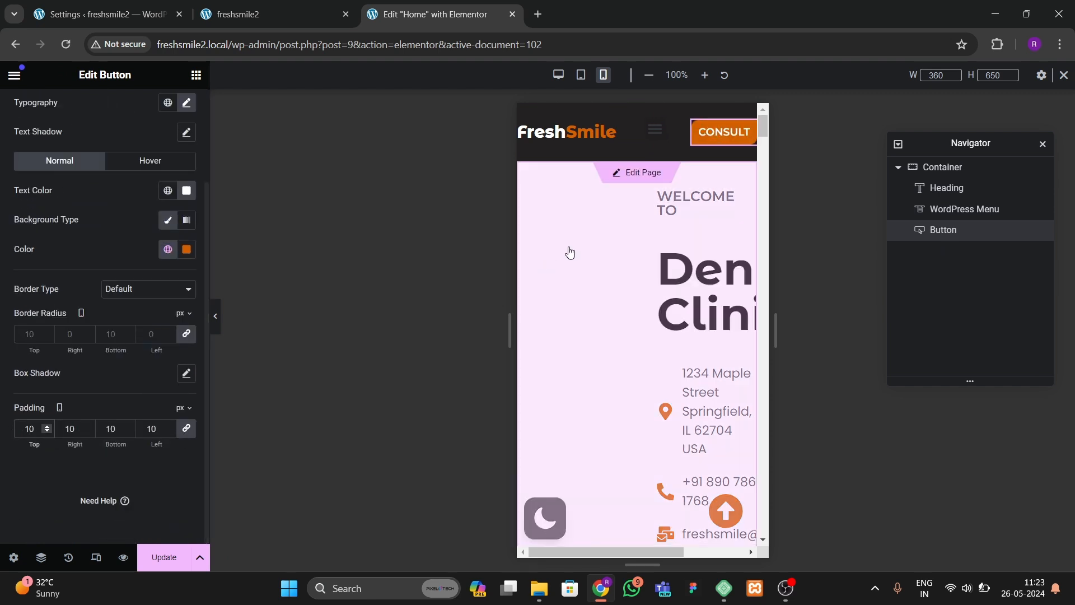
Step: Set the header menu widget's bottom margin to -10 px
left_click(660, 132)
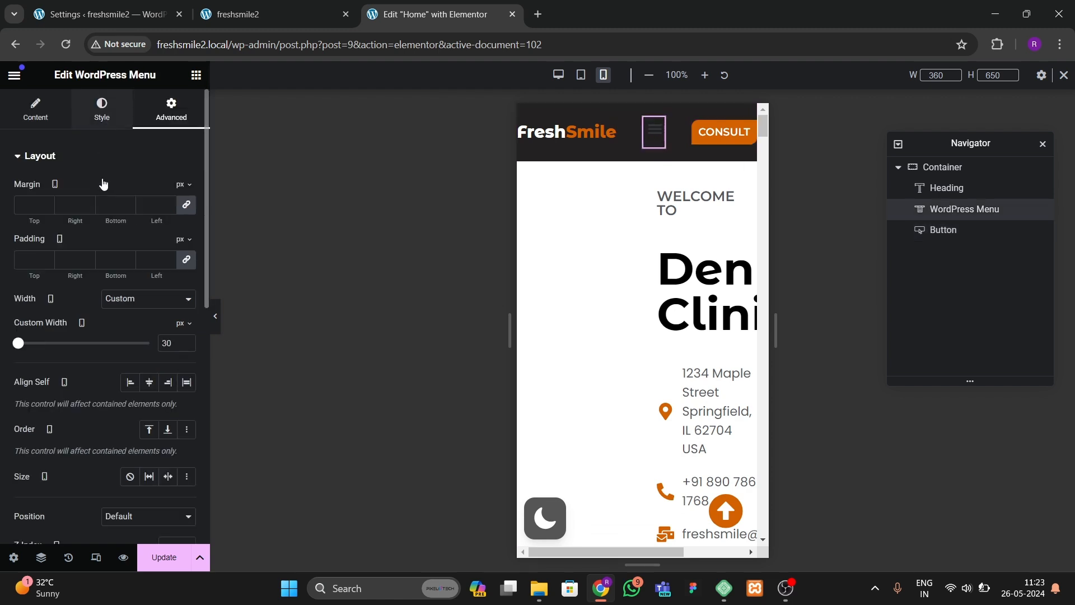
left_click(102, 110)
left_click(171, 109)
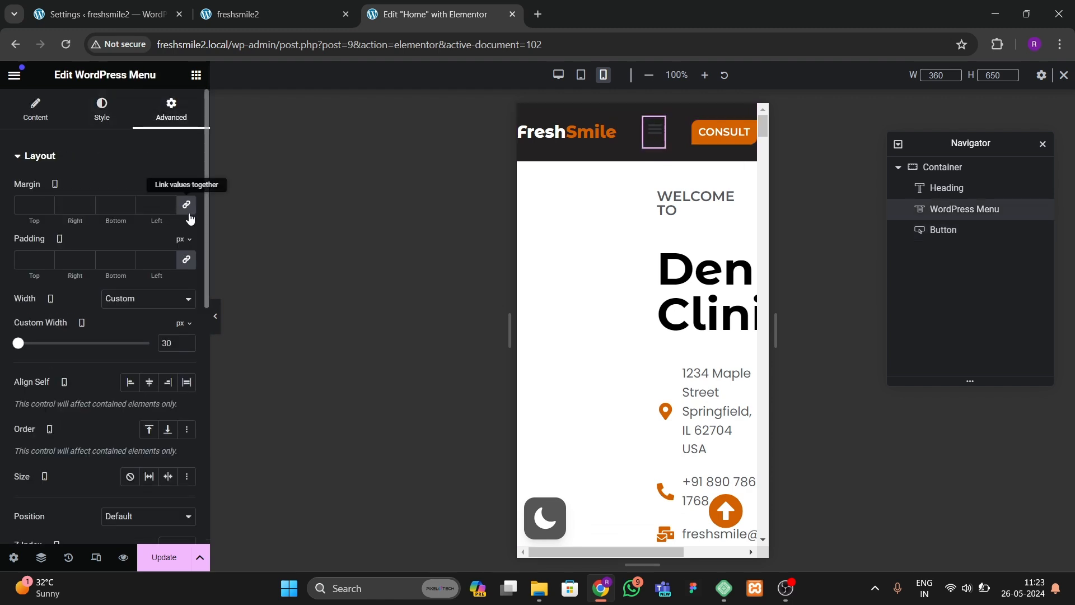
left_click(130, 207)
left_click(130, 206)
left_click(129, 206)
left_click(129, 206)
left_click(129, 207)
left_click(129, 206)
left_click(130, 207)
left_click(130, 206)
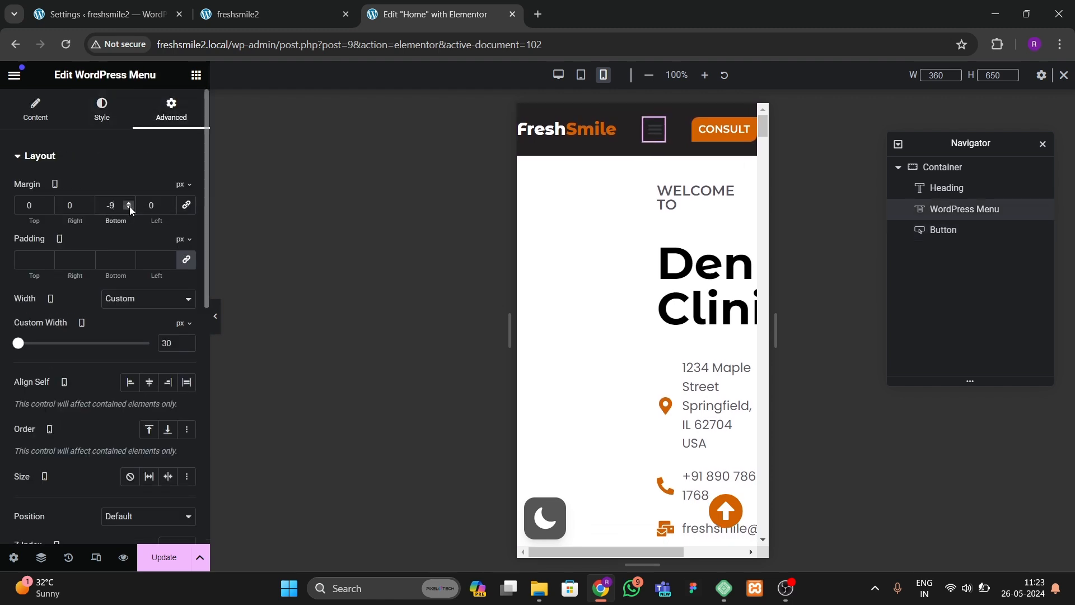
left_click(129, 206)
Step: Set the header container's mobile padding to 15 px top and bottom and 10 px left and right
left_click(637, 111)
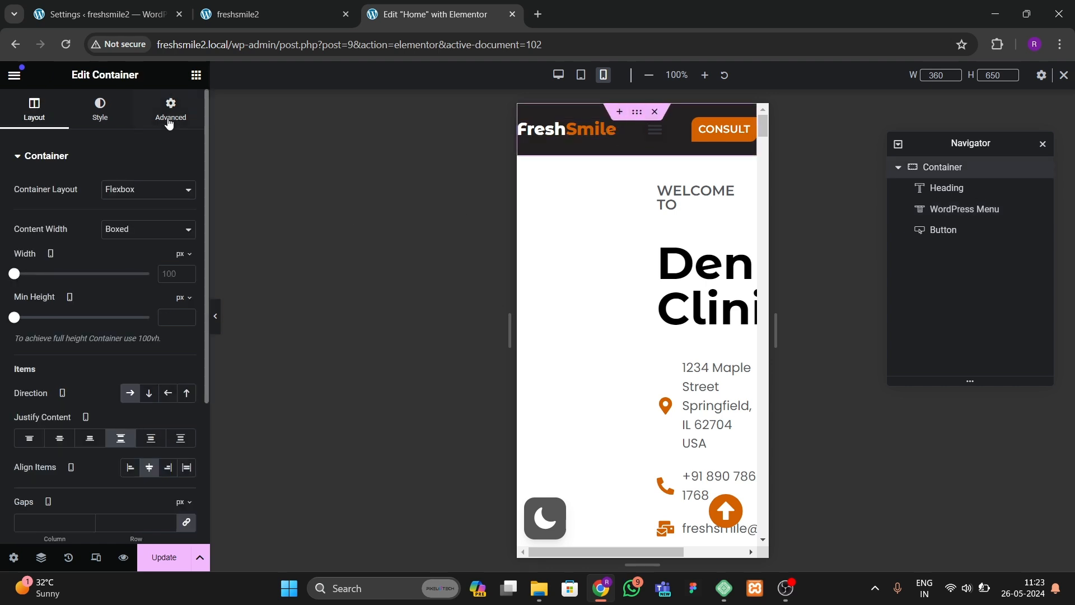
left_click(169, 115)
left_click(186, 259)
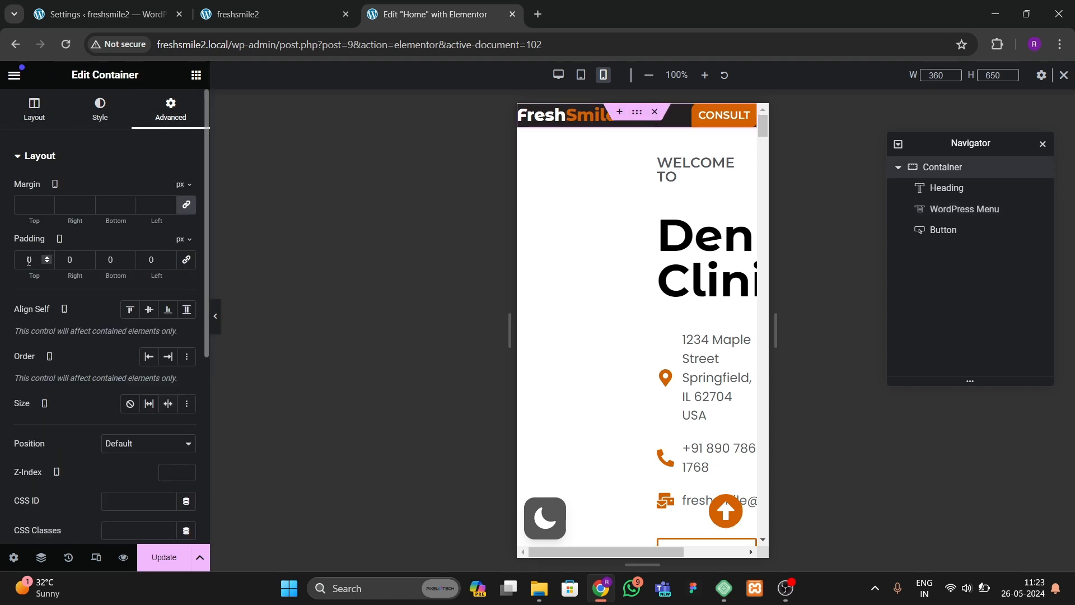
left_click(186, 260)
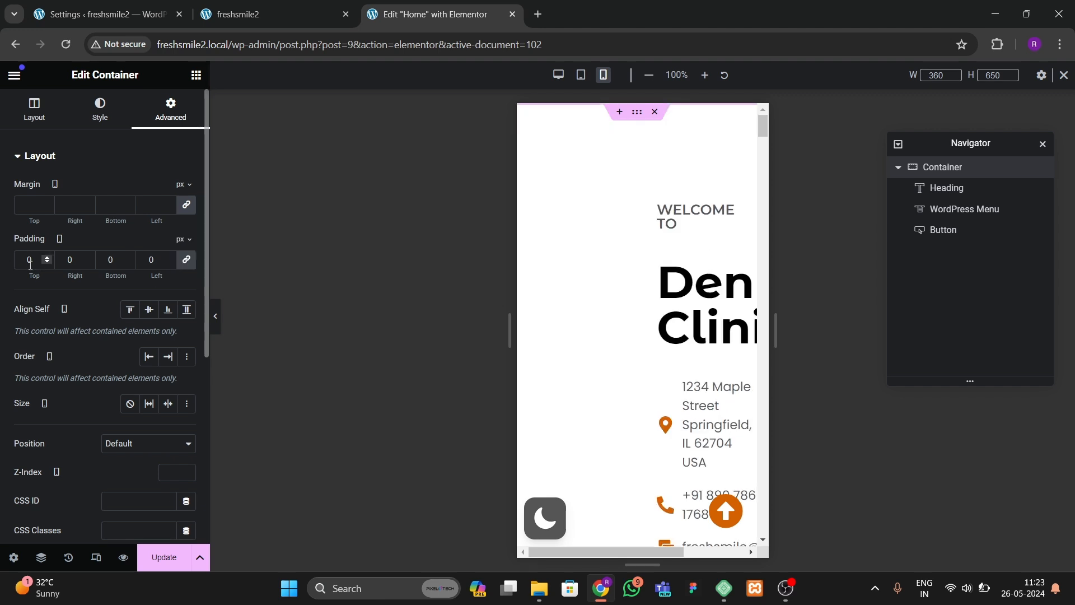
left_click(25, 263)
type("10")
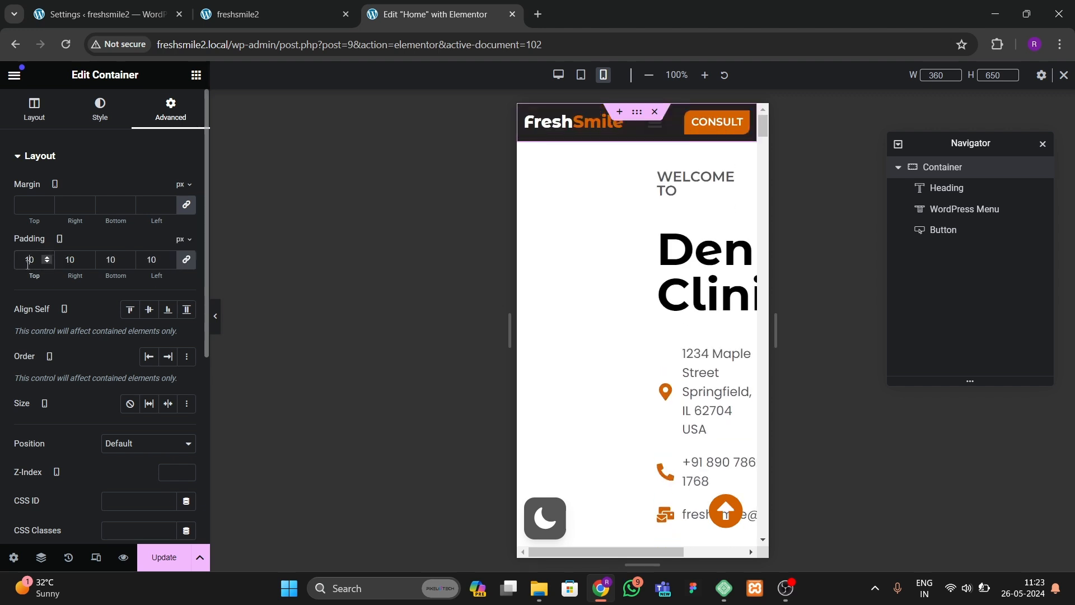
left_click(187, 259)
type("15")
key("Tab")
key("Tab")
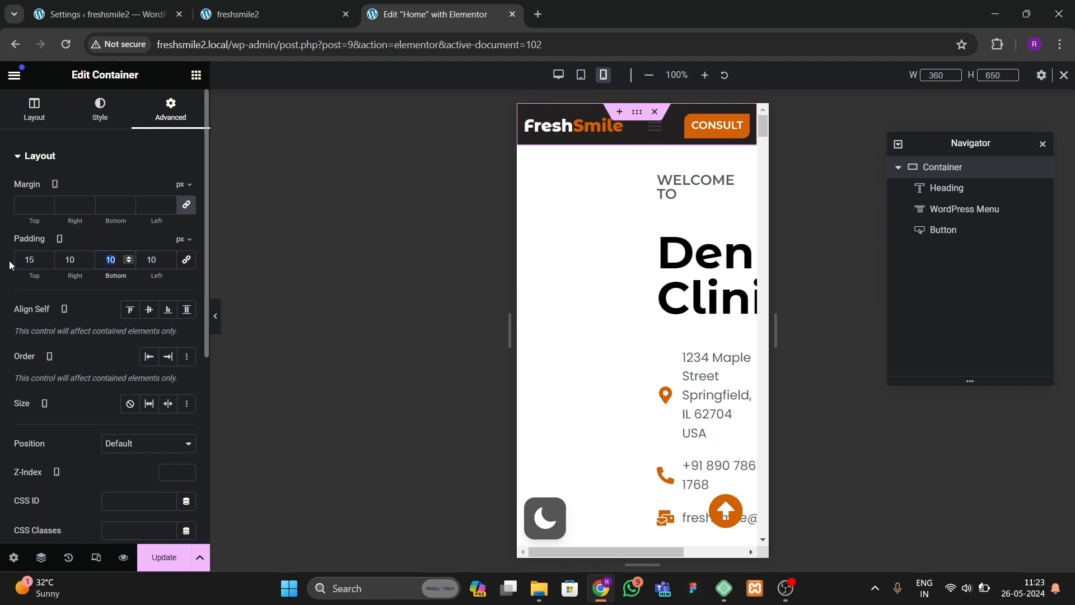
type("15")
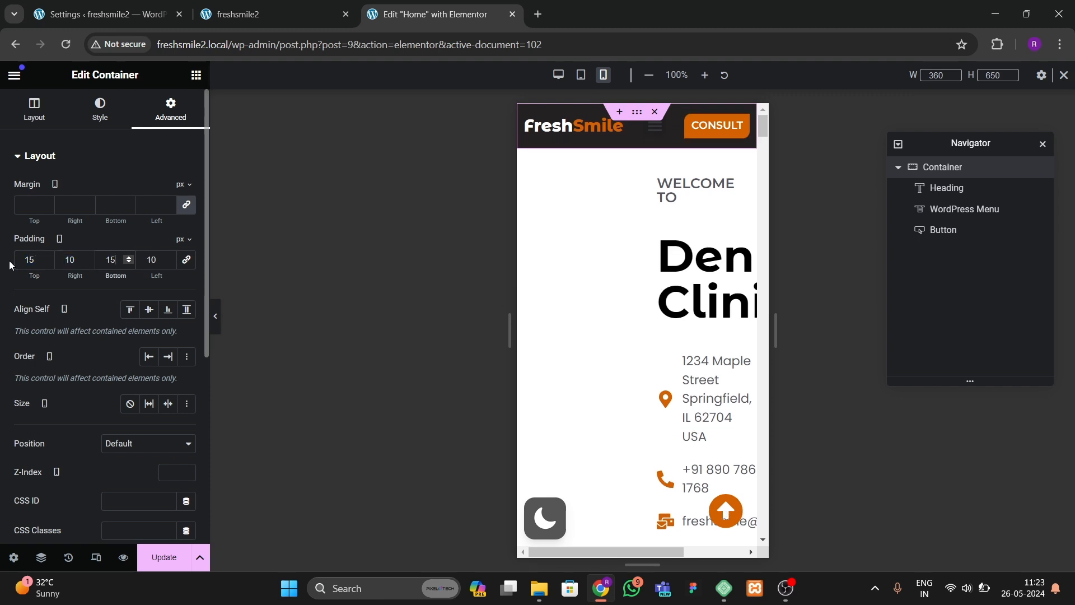
Step: Make the menu's mobile dropdown full width and center its text alignment
left_click(653, 140)
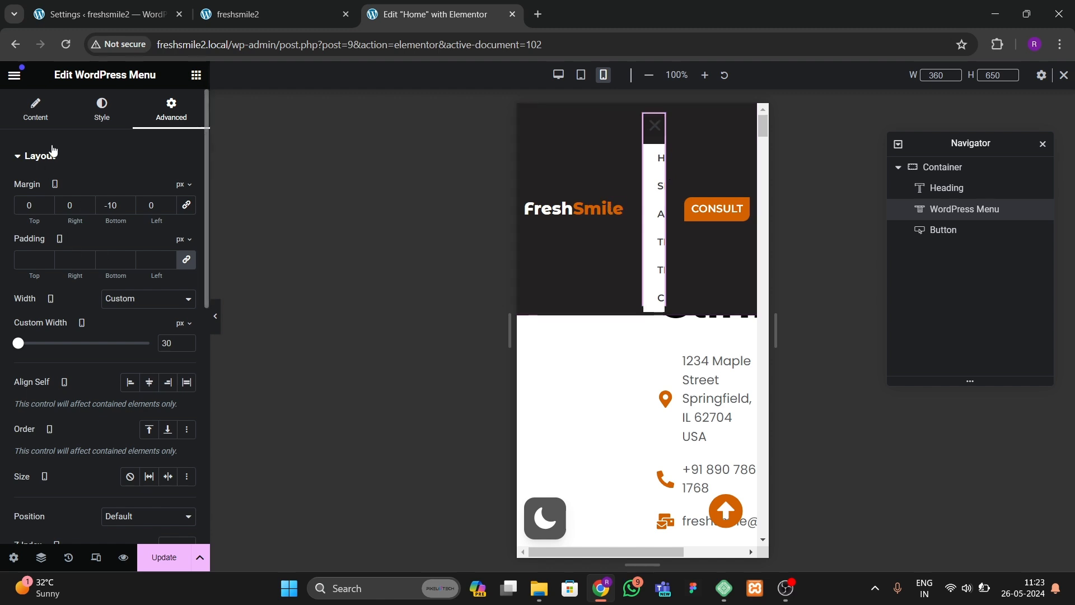
scroll(70, 375, "down", 4)
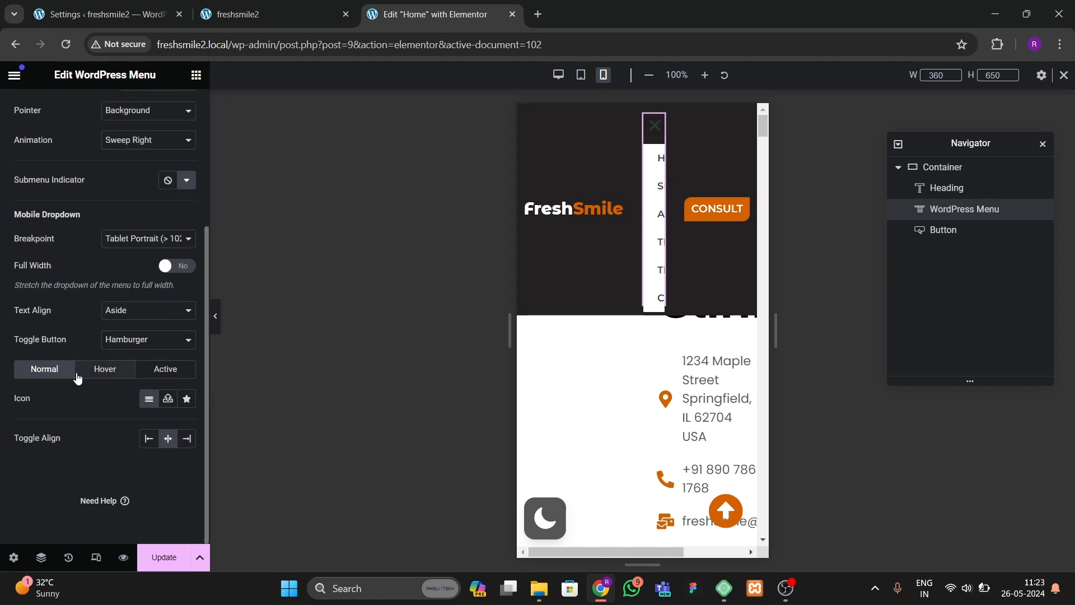
left_click(171, 263)
left_click(148, 310)
left_click(148, 330)
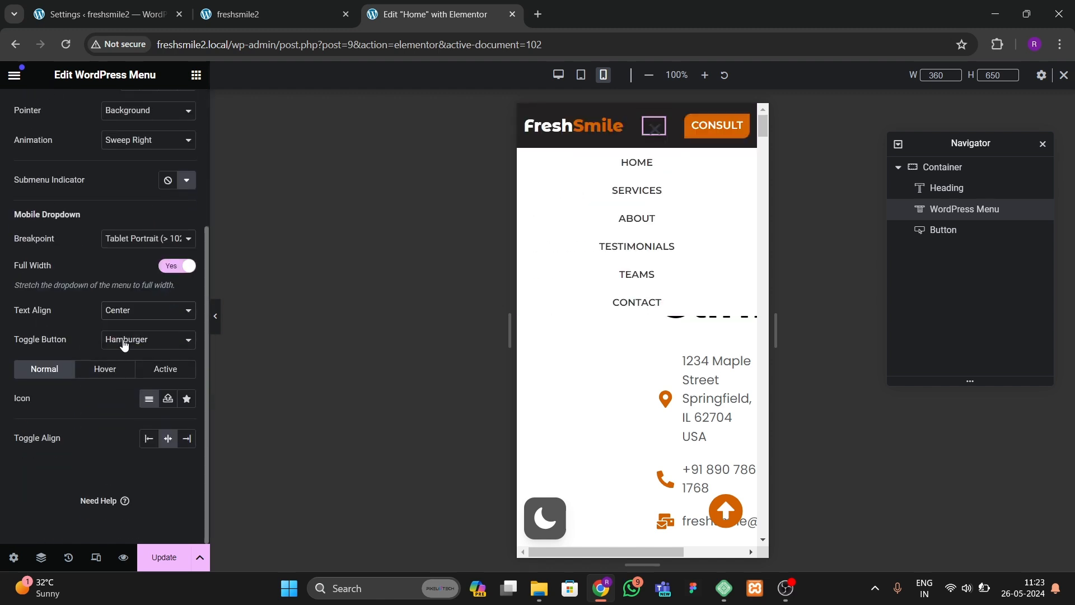
Step: Set the dropdown menu typography size to 13 px
scroll(108, 367, "up", 2)
scroll(133, 173, "up", 2)
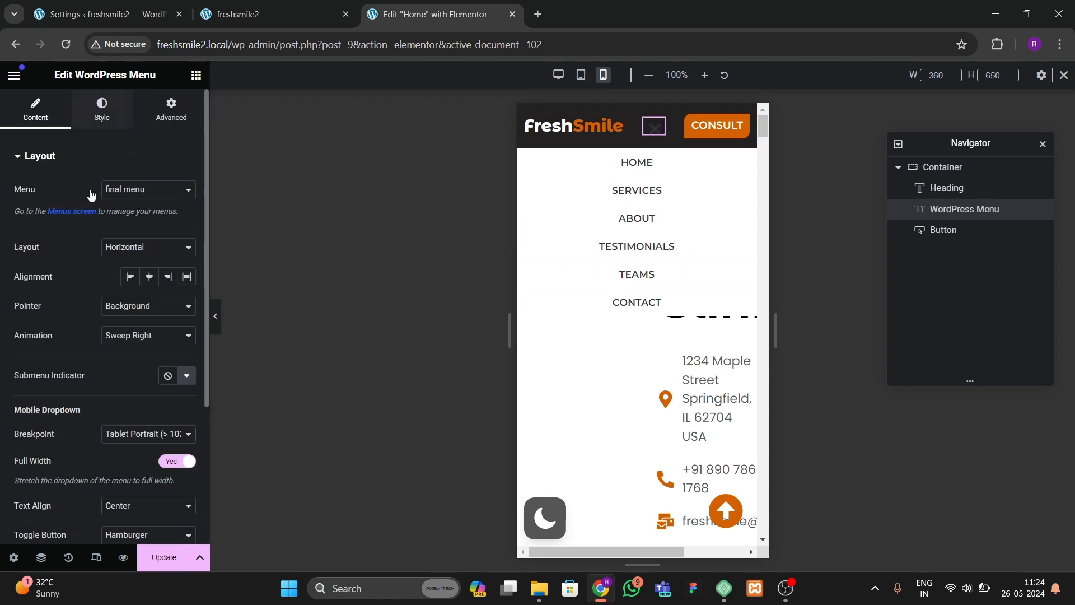
left_click(101, 115)
scroll(116, 333, "down", 2)
left_click(49, 404)
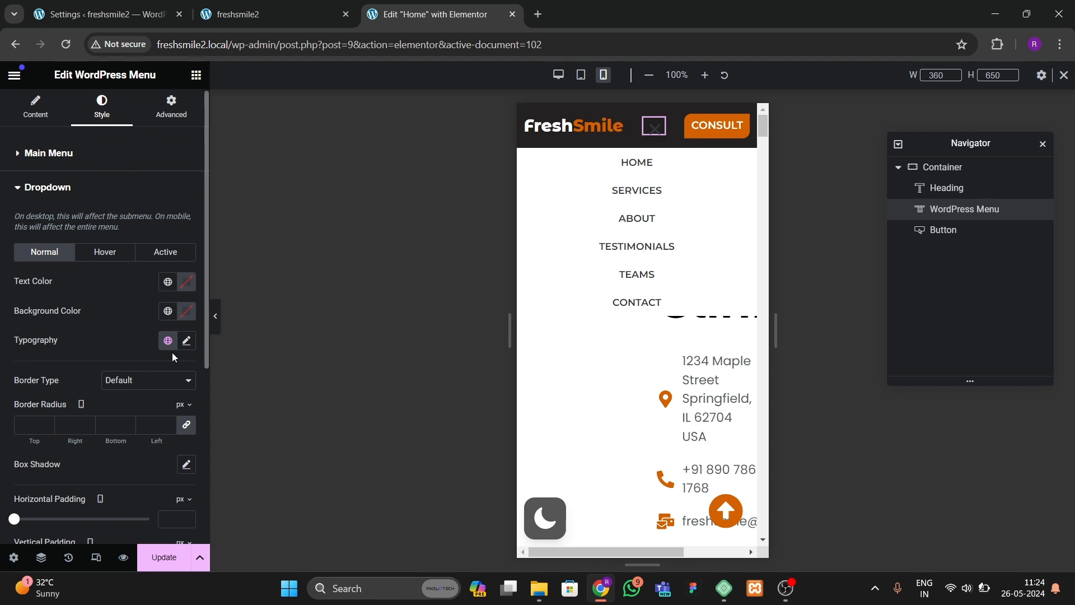
left_click(187, 342)
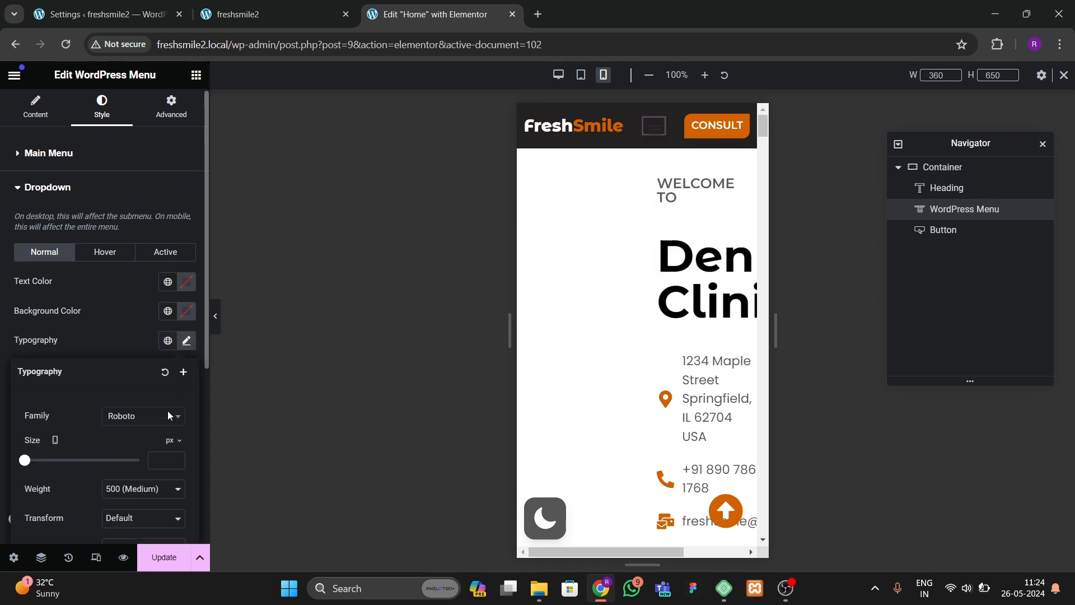
left_click(648, 133)
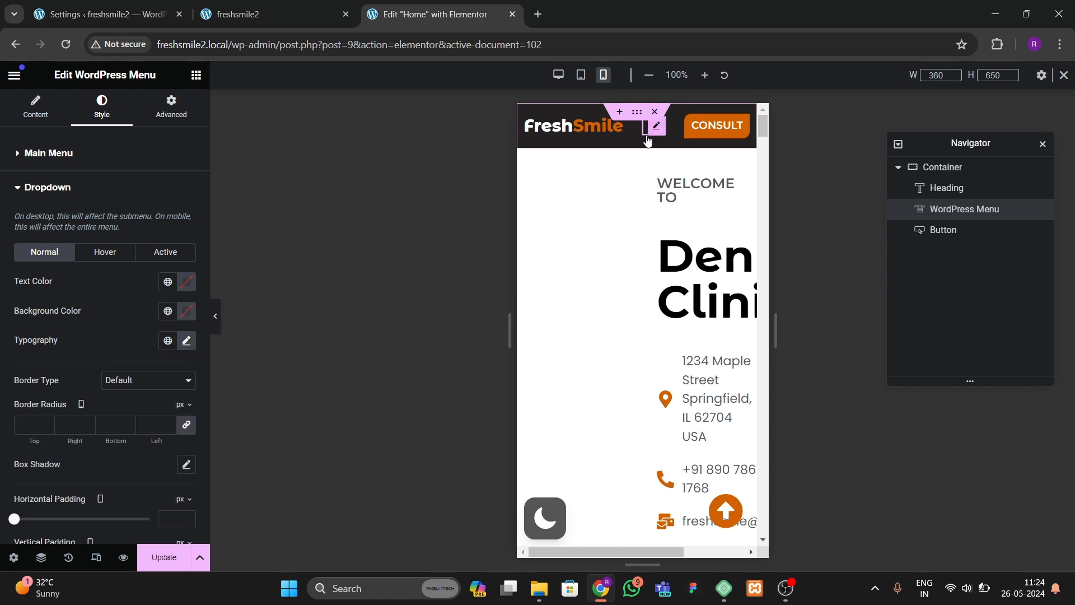
left_click(648, 140)
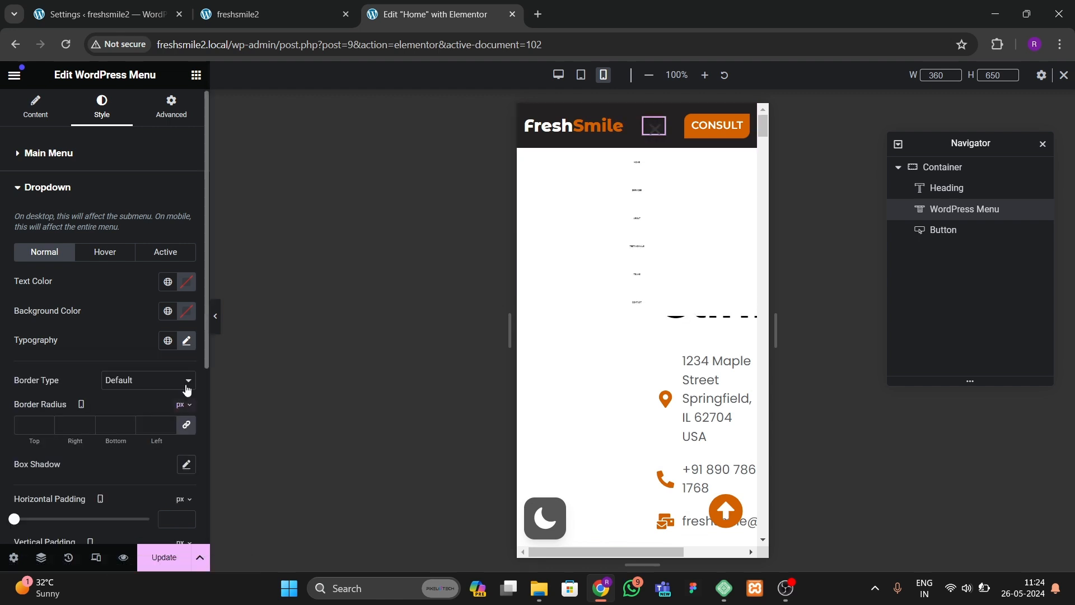
left_click(187, 340)
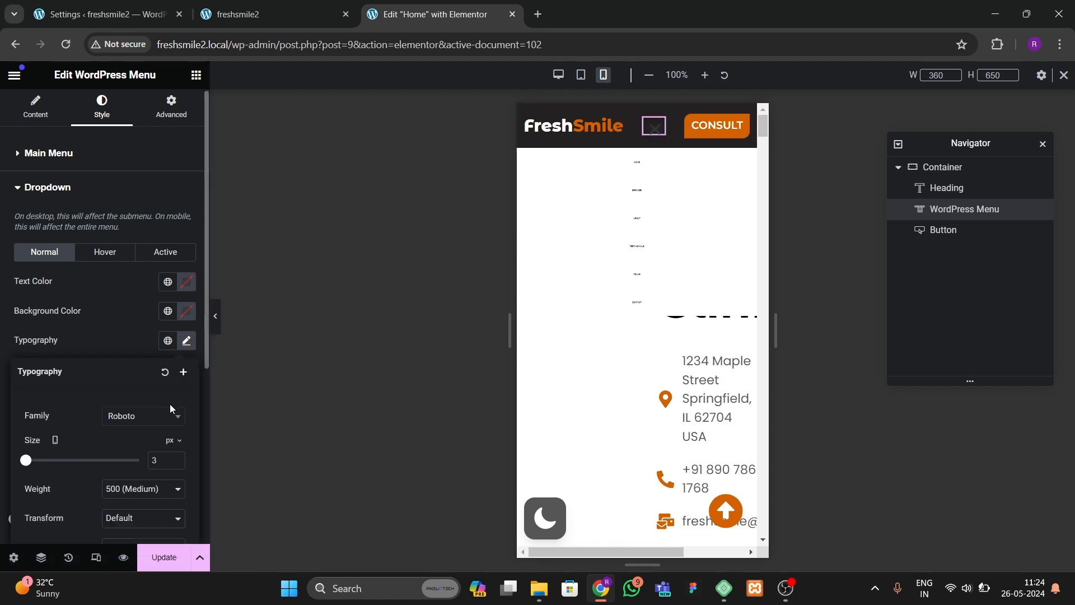
left_click(177, 458)
left_click(176, 463)
left_click(176, 463)
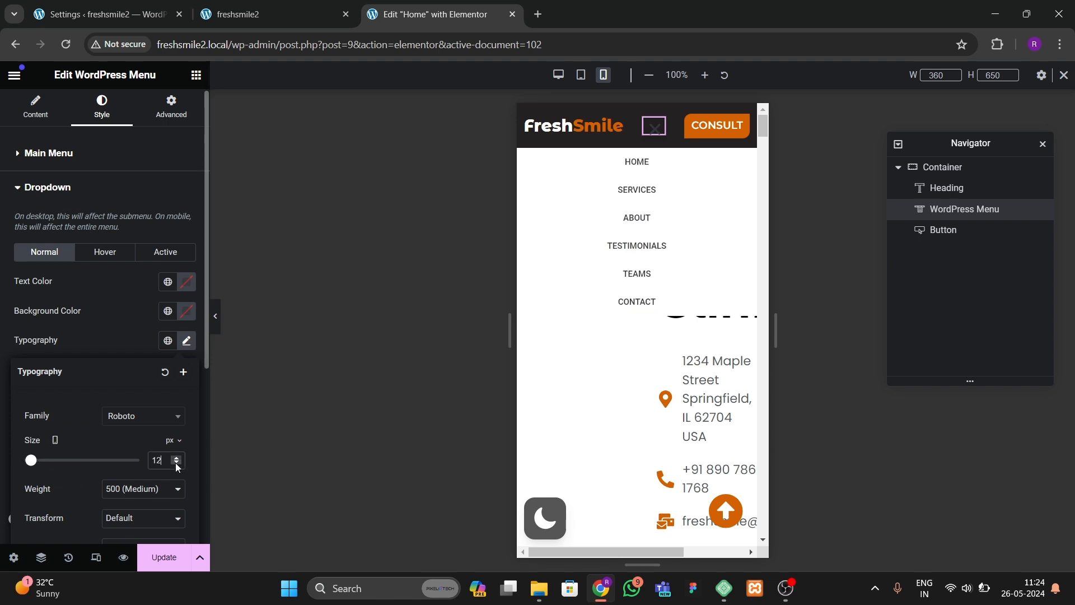
left_click(176, 459)
left_click(129, 347)
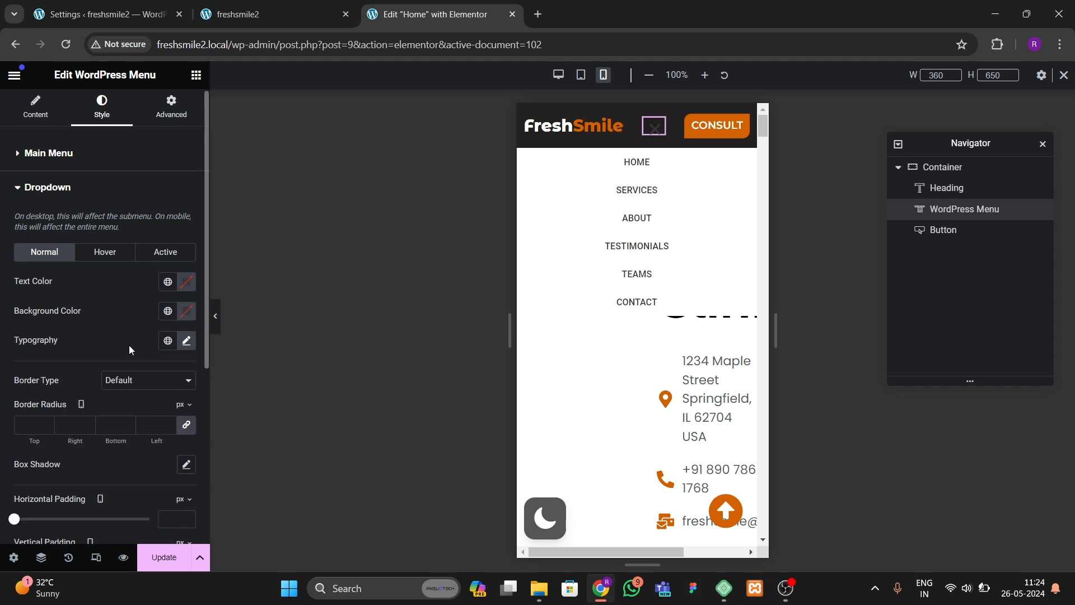
Step: Set the dropdown menu typography family to Montserrat with weight 600 (Semi Bold)
left_click(186, 340)
left_click(166, 415)
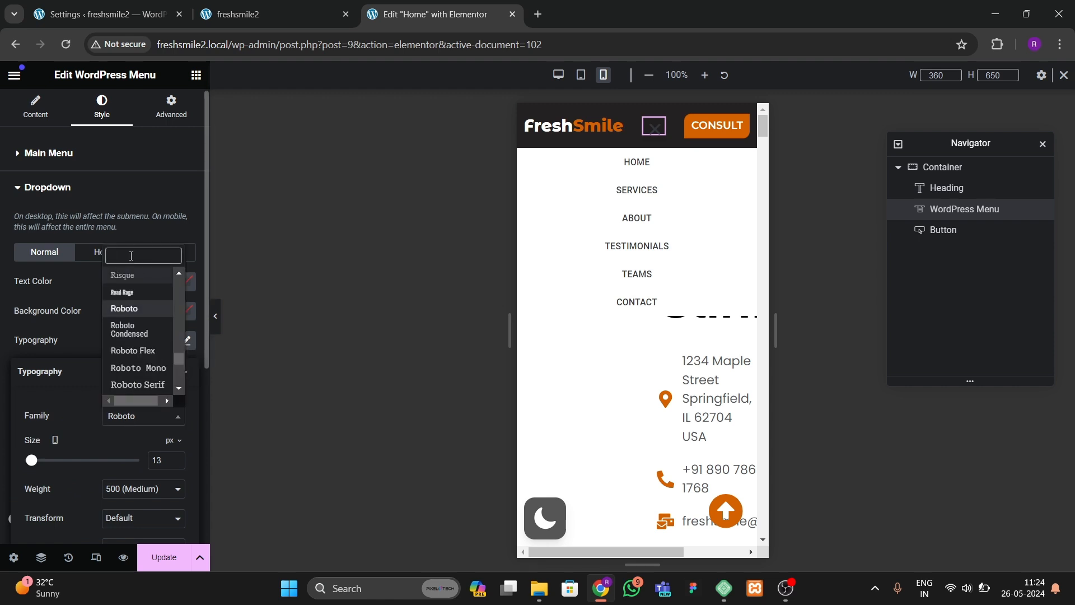
type("monst")
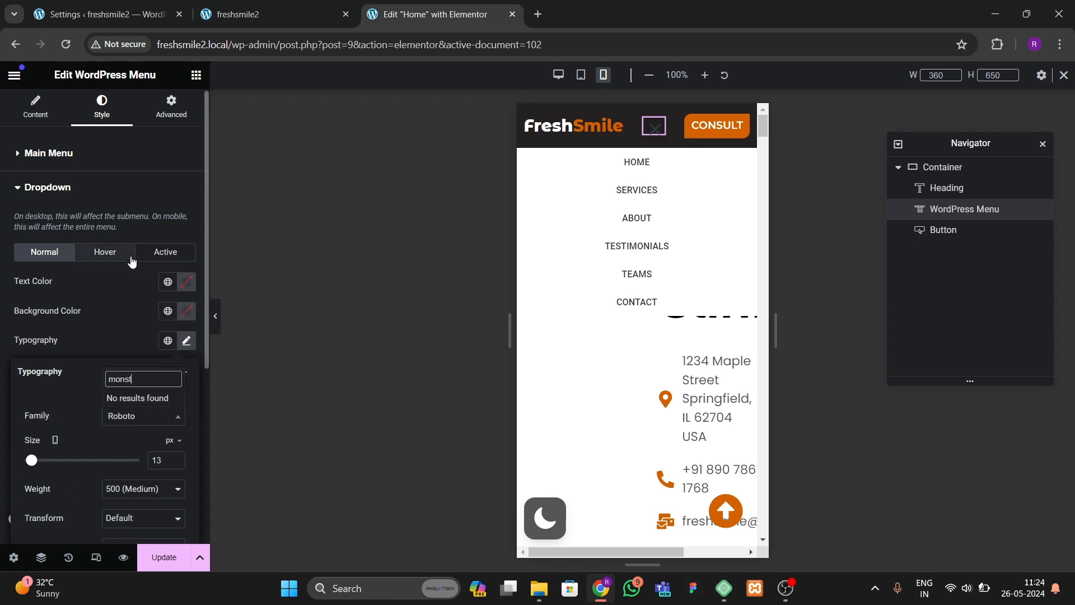
key("BackSpace")
key("BackSpace")
type("ts")
key("Return")
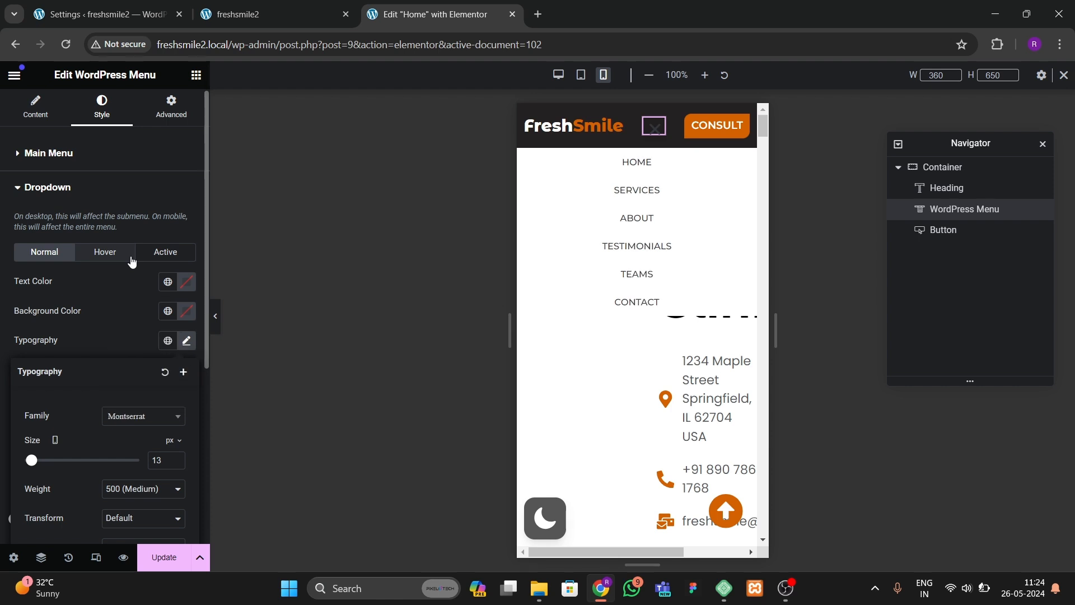
left_click(124, 487)
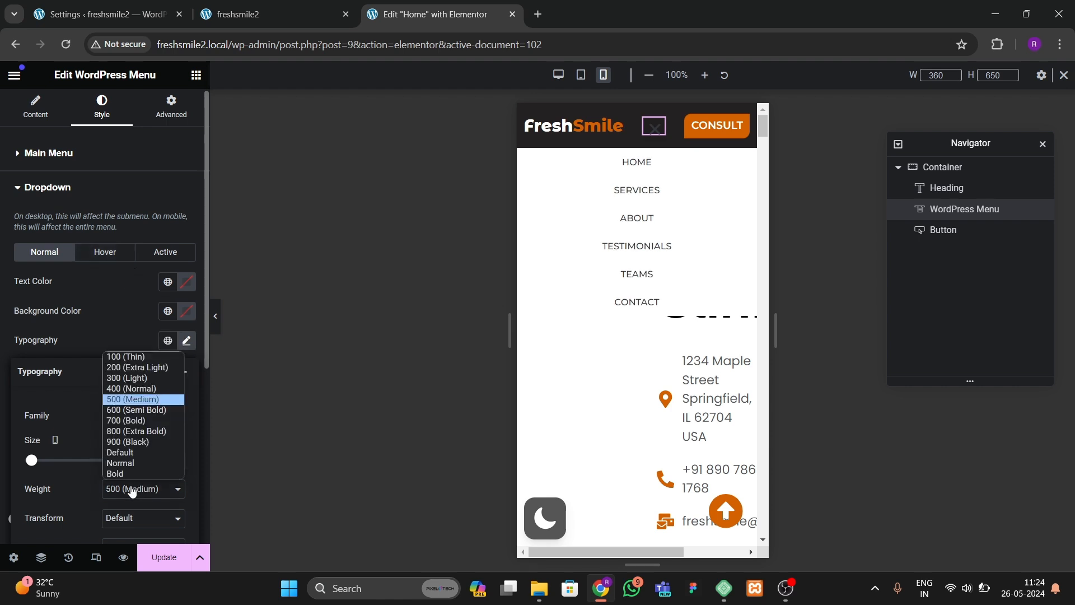
left_click(129, 425)
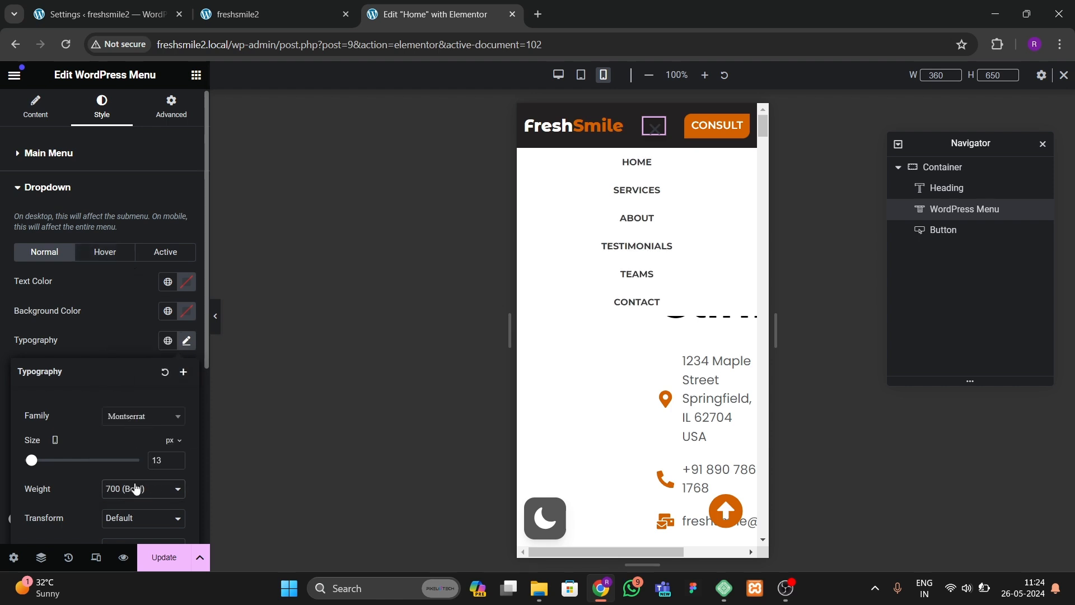
left_click(135, 489)
left_click(125, 406)
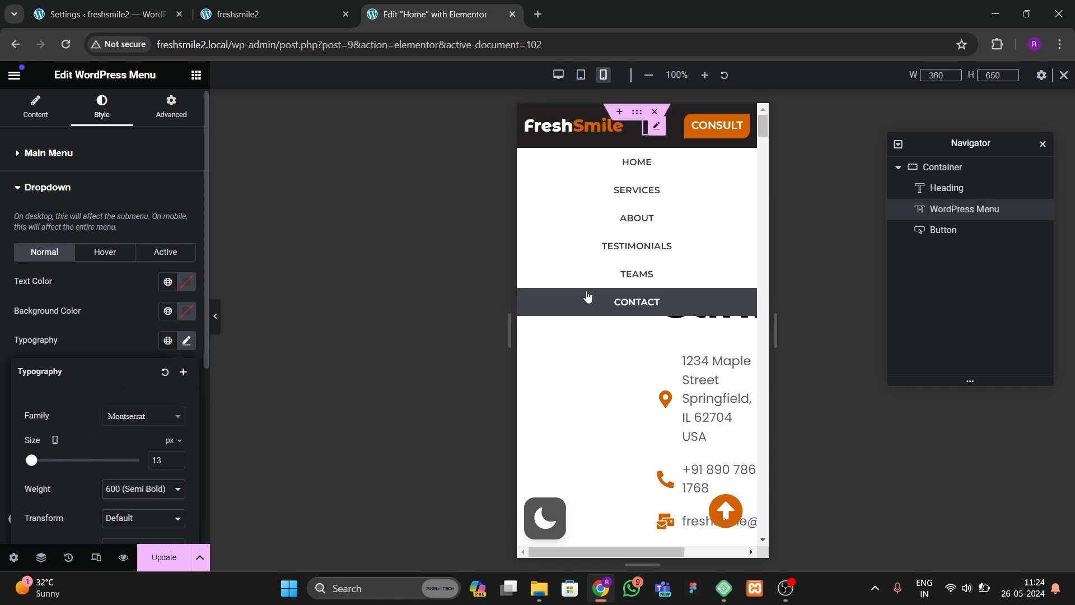
Step: Set the dropdown menu's hover background color to the global orange color
left_click(117, 285)
left_click(105, 252)
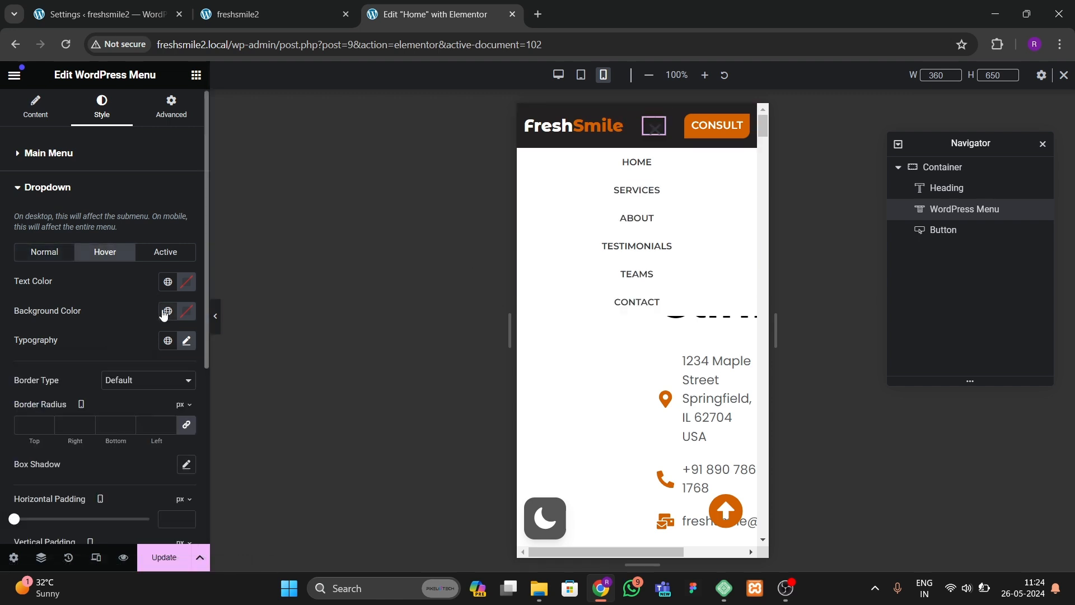
left_click(164, 312)
left_click(84, 485)
left_click(188, 286)
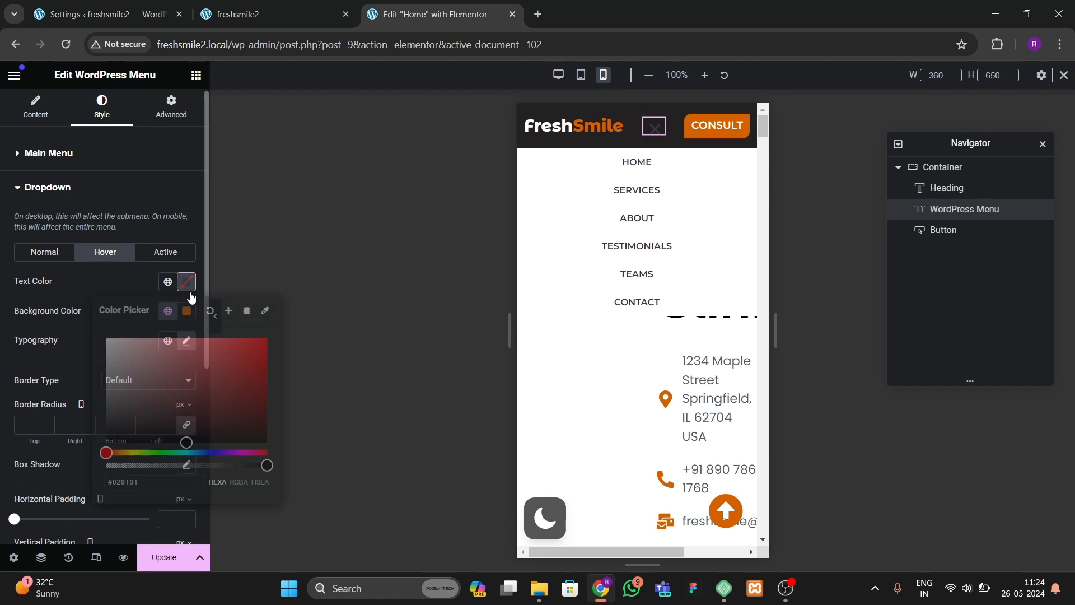
left_click(153, 254)
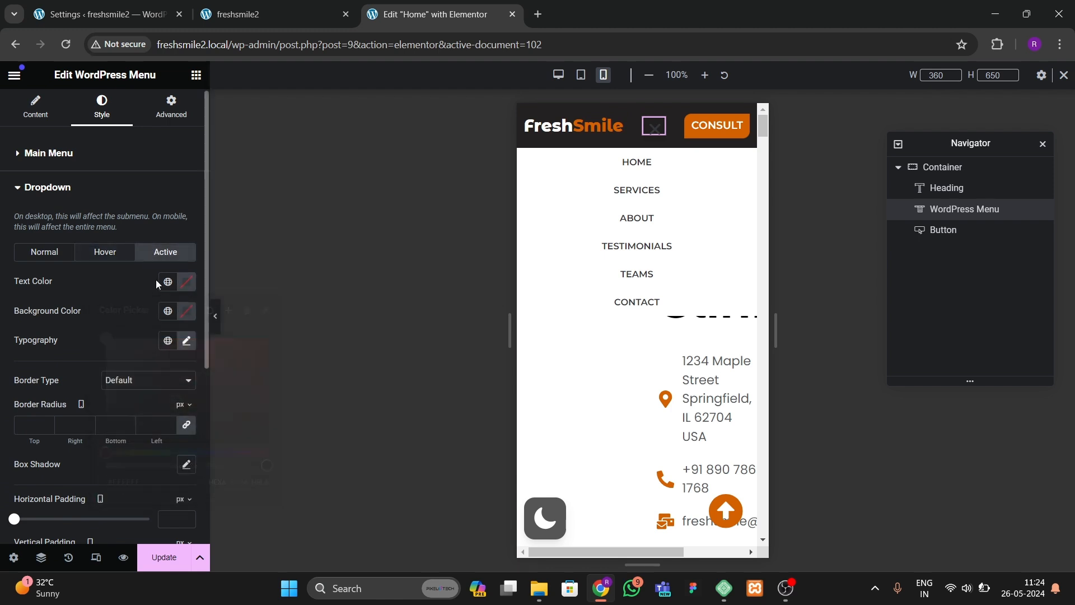
Step: Set the dropdown's active background to the global orange and active text color to white, then save
left_click(167, 312)
left_click(84, 487)
left_click(185, 284)
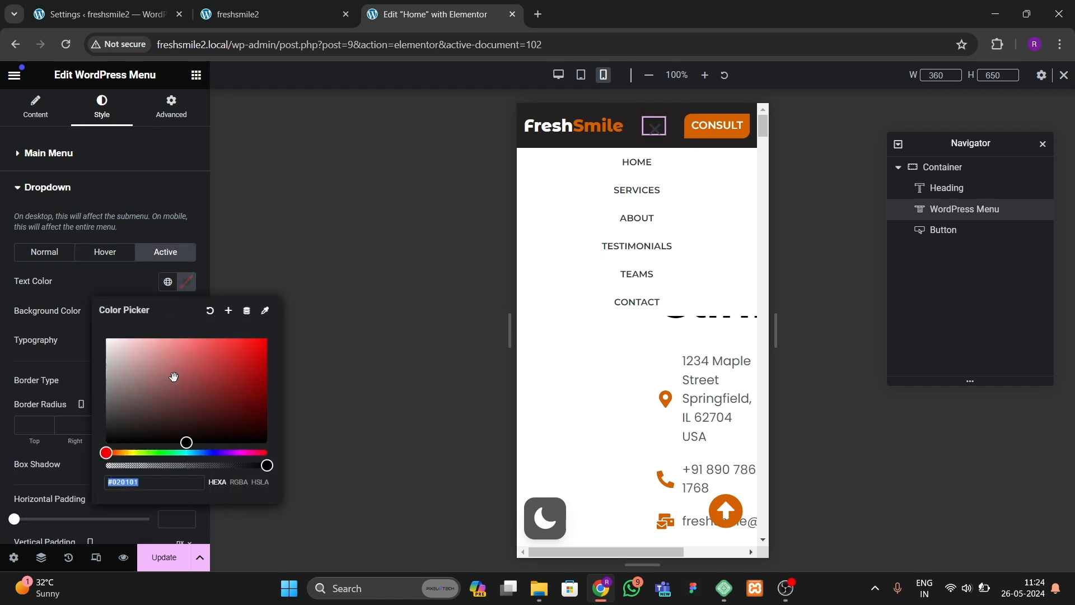
left_click_drag(155, 360, 86, 287)
left_click(86, 288)
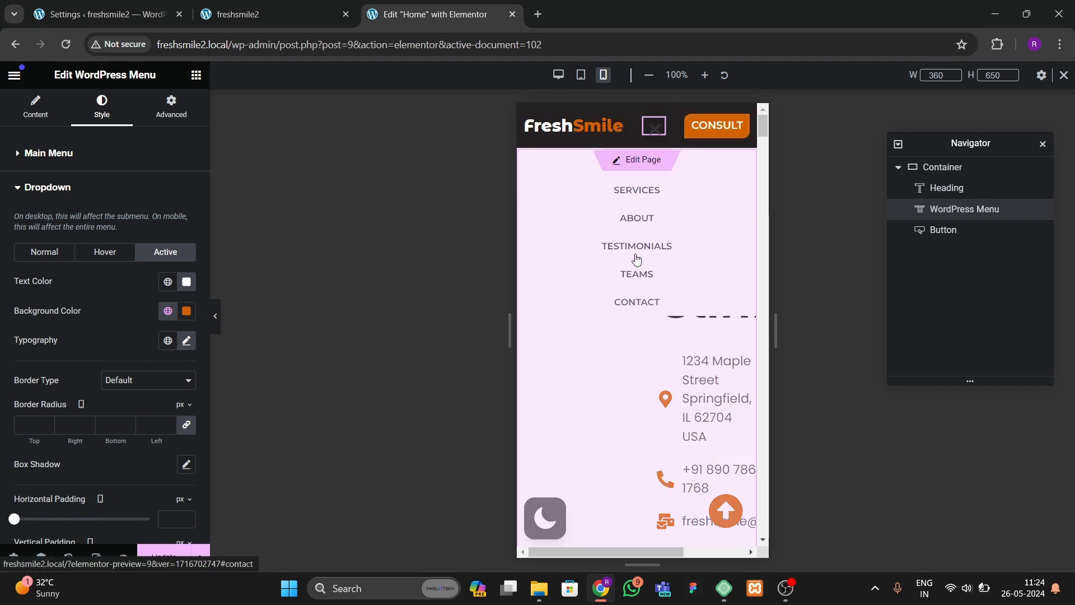
key("ctrl+s")
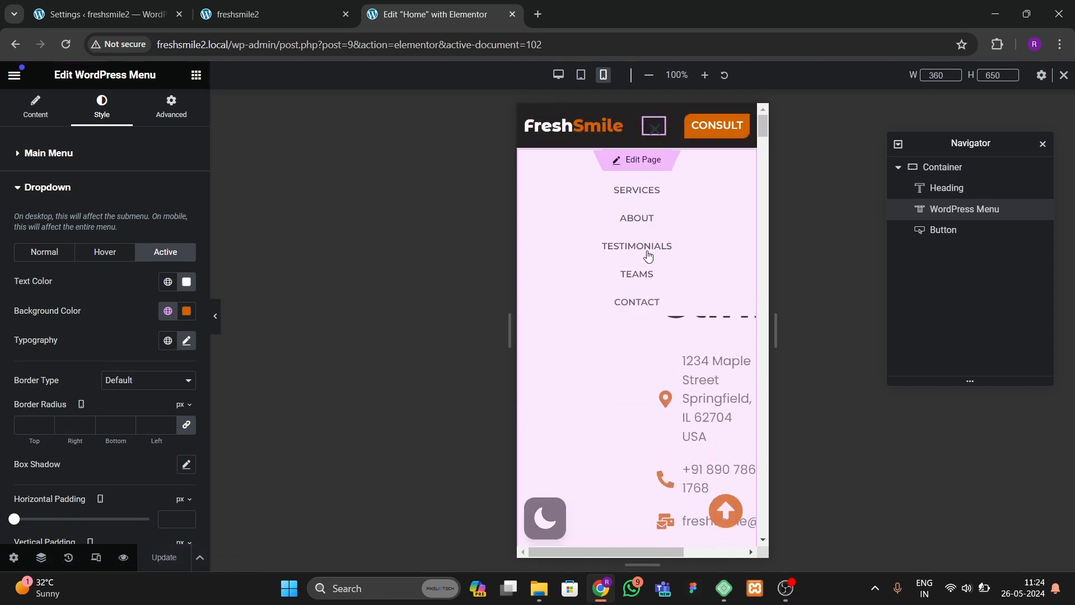
Step: Return to the page and set the hero content container's mobile padding to 20 px on all sides
left_click(647, 162)
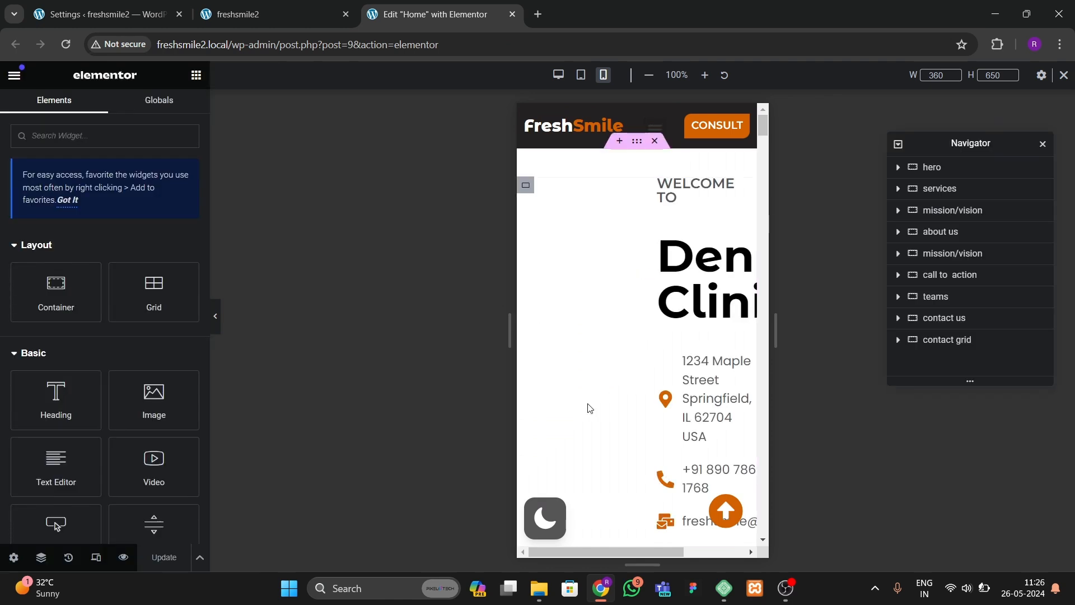
left_click(525, 266)
left_click(169, 110)
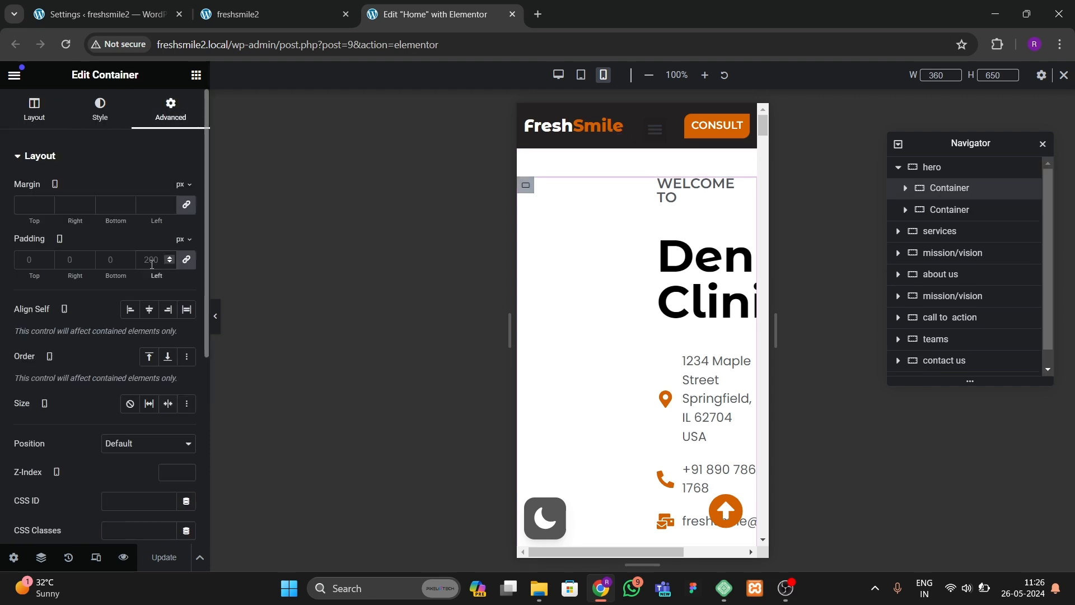
left_click(151, 264)
type("0")
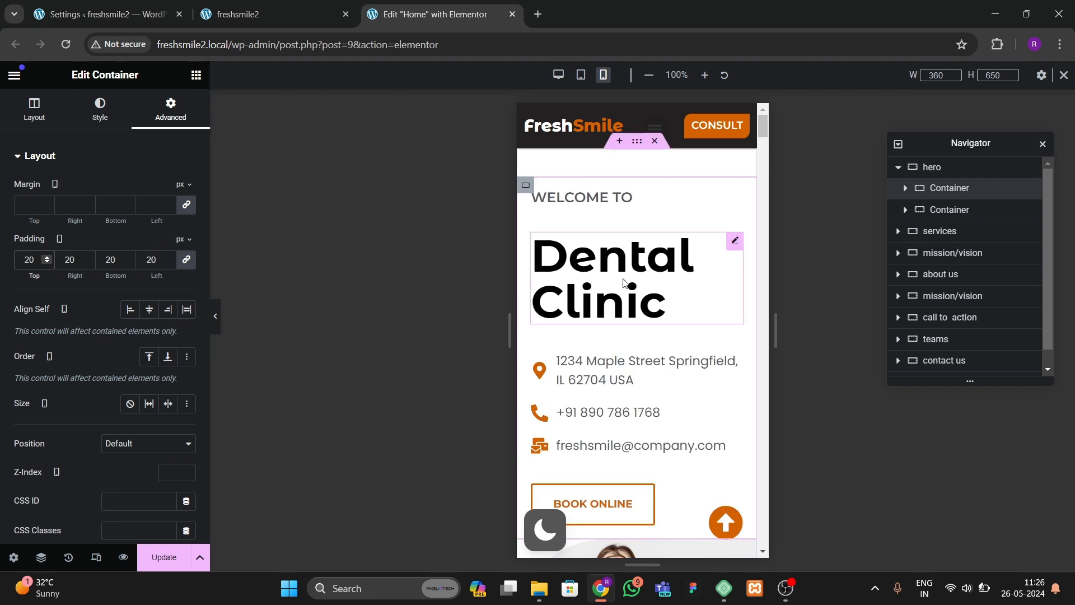
Step: Set the Dental Clinic heading's mobile font size to 36 px
left_click(535, 322)
left_click(101, 109)
left_click(187, 248)
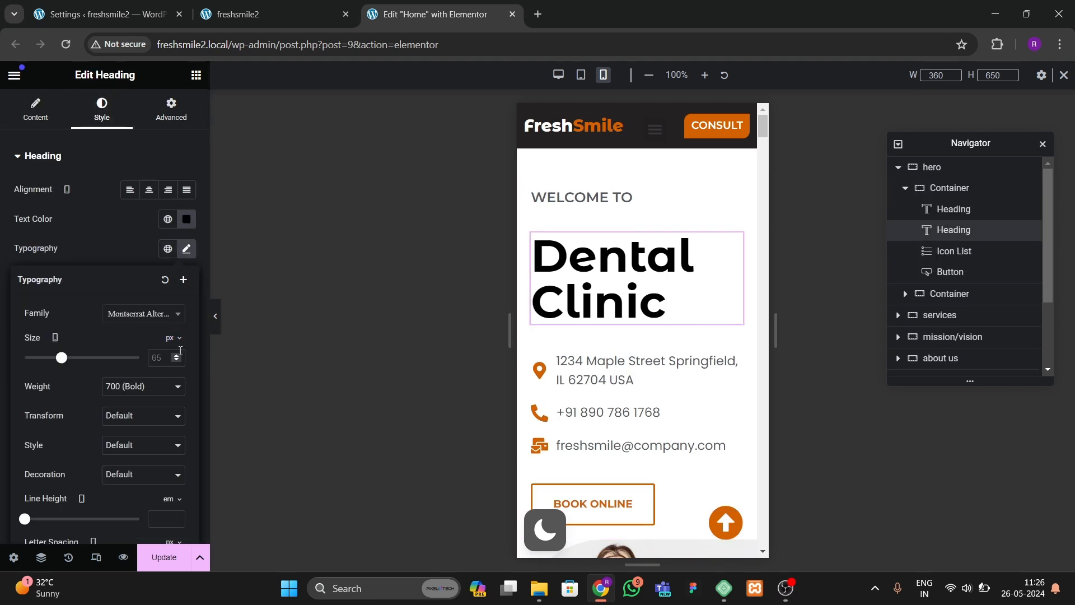
left_click_drag(178, 355, 178, 355)
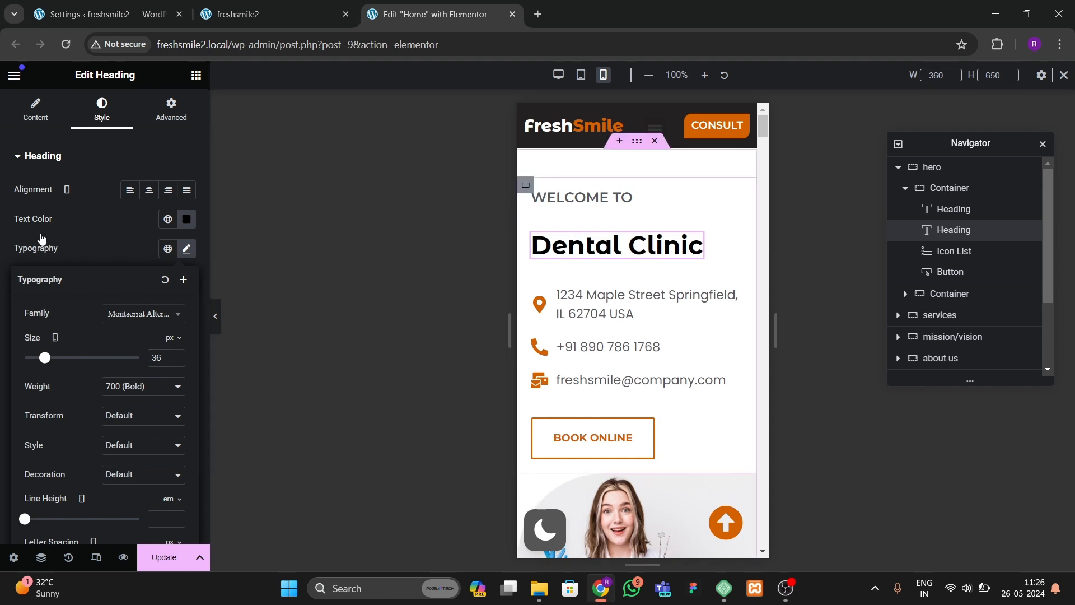
Step: Set the hero content container's mobile column and row gaps to 23 px
left_click(20, 119)
scroll(122, 418, "down", 3)
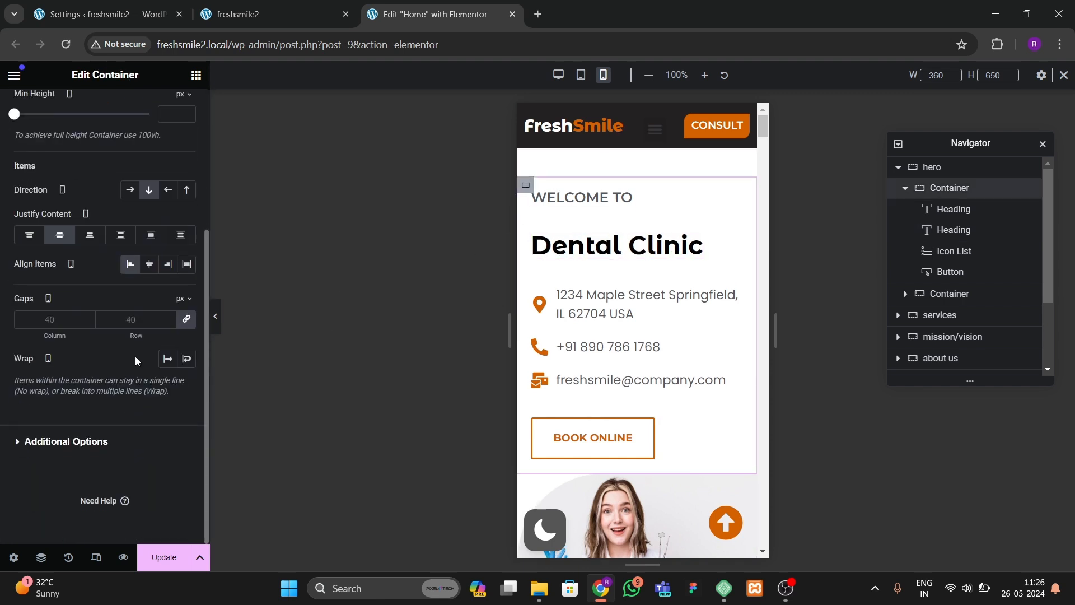
left_click(142, 314)
type("20")
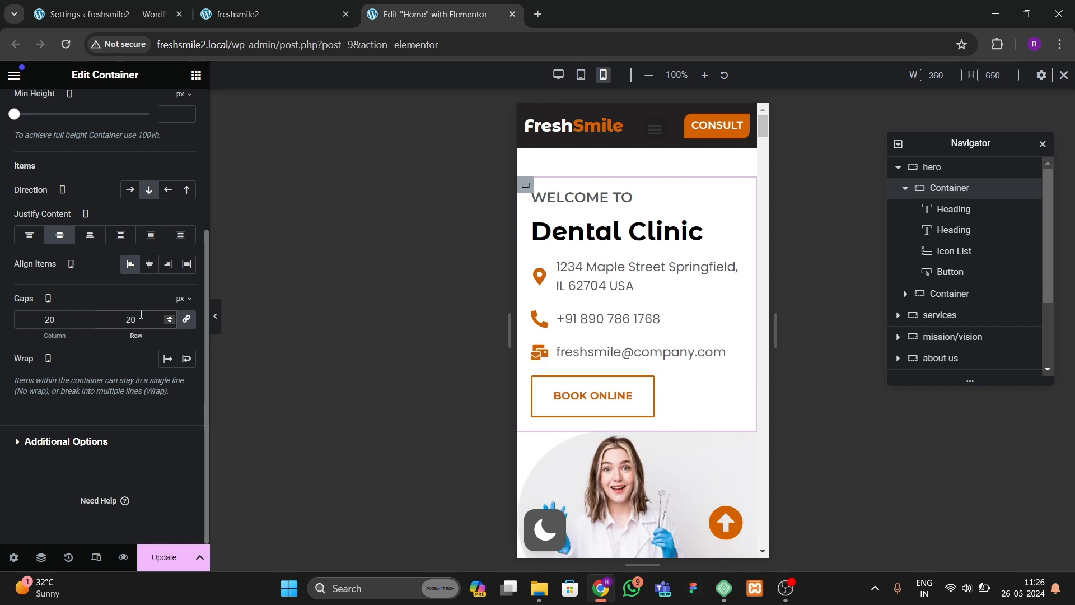
key("BackSpace")
type("30")
key("BackSpace")
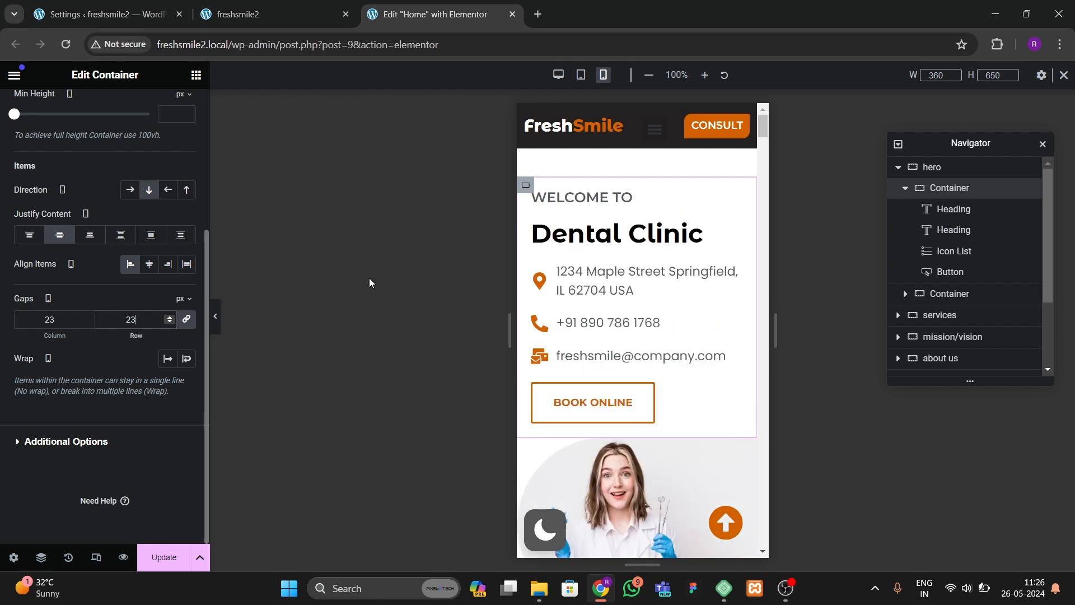
Step: Set the services section's mobile padding to 20 px top, 20 right, 60 bottom and 20 left
scroll(663, 485, "down", 3)
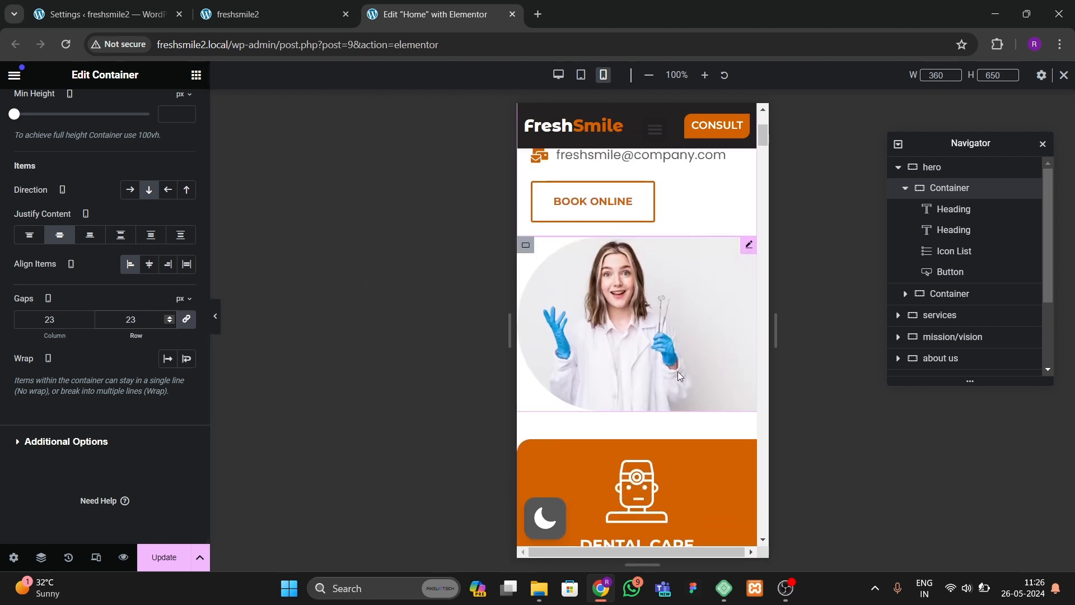
scroll(656, 441, "down", 4)
scroll(519, 446, "up", 1)
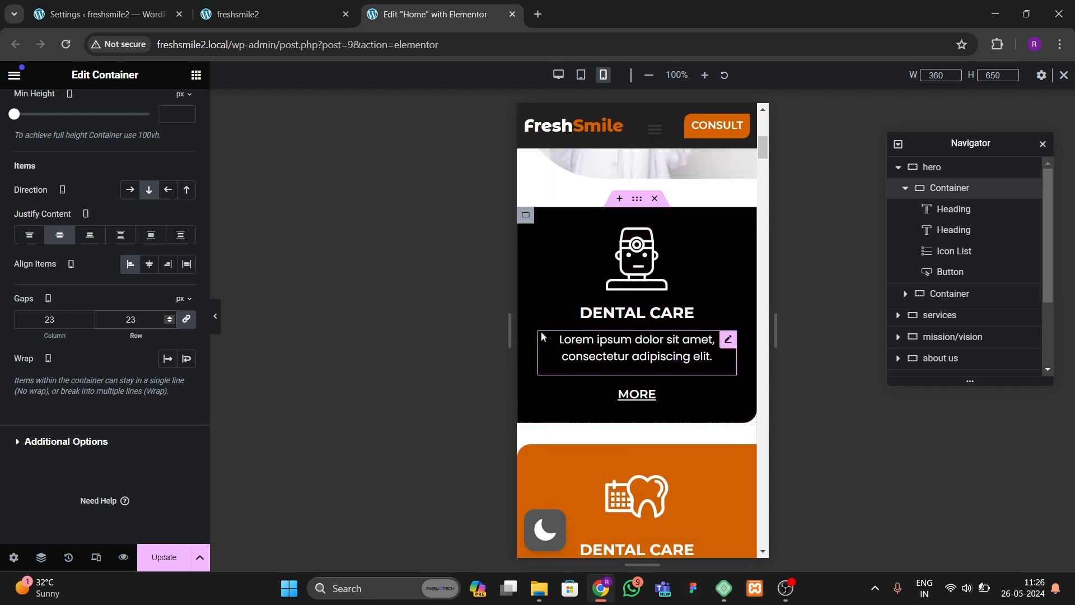
scroll(541, 336, "up", 1)
left_click(636, 259)
left_click(170, 108)
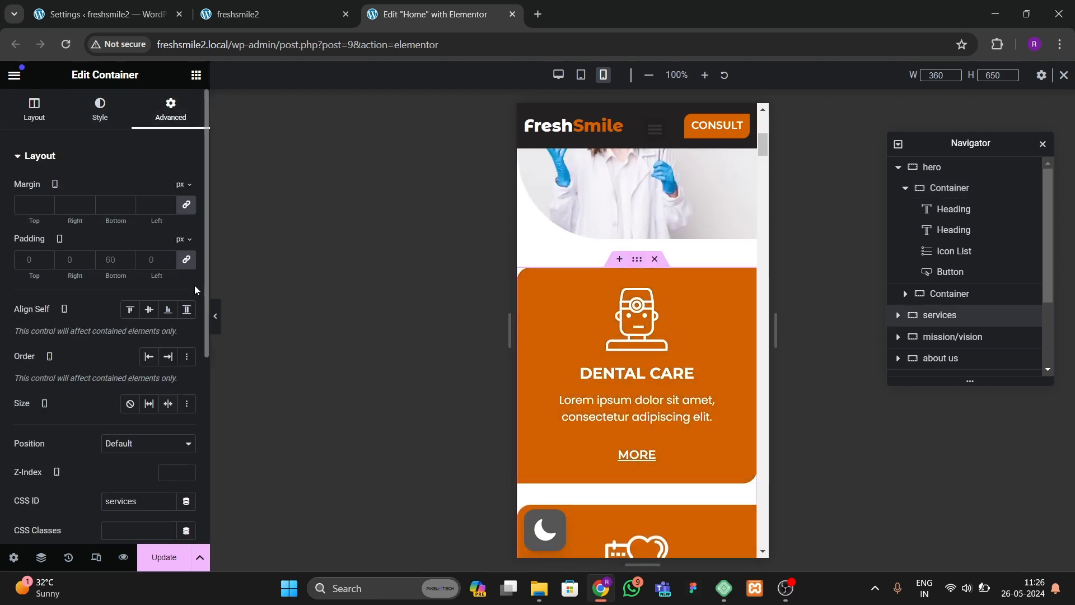
left_click(186, 261)
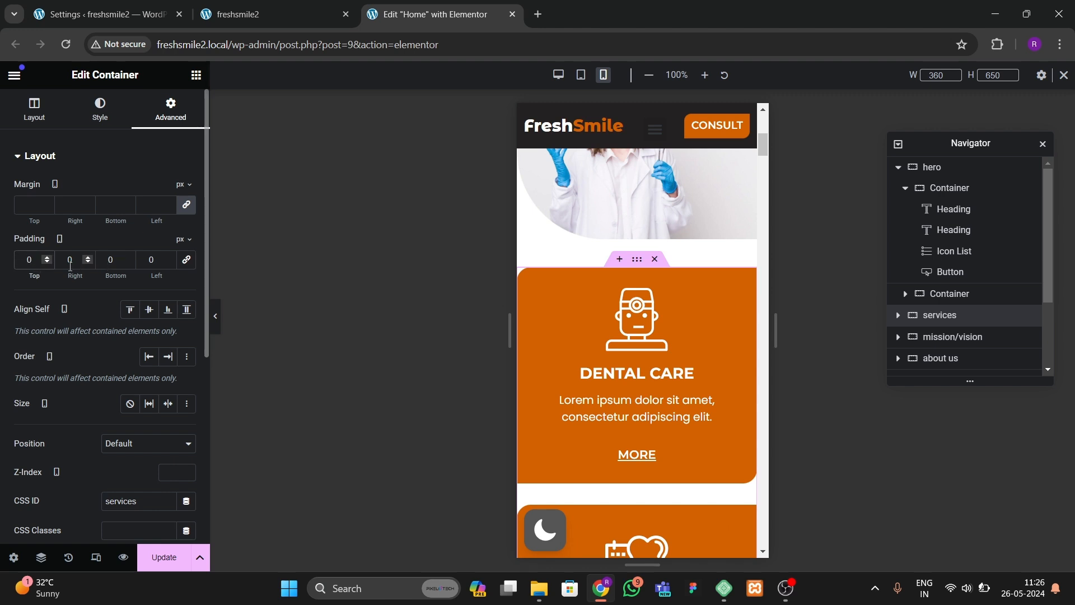
type("2")
left_click(148, 260)
type("2")
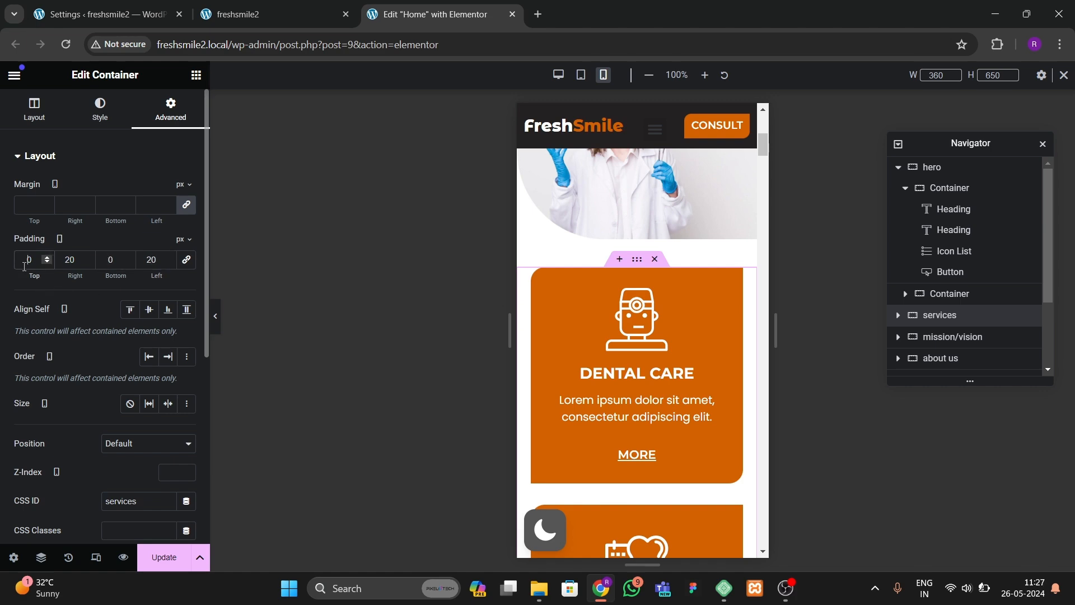
type("2")
type("6")
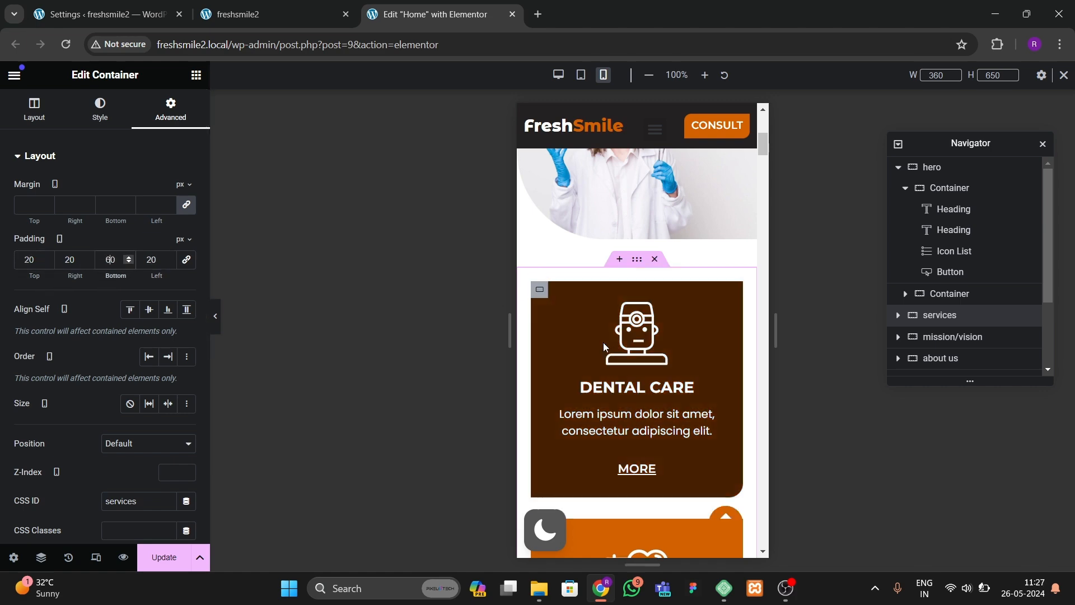
Step: Center the Mission, Vision & History heading and set its mobile font size to 45 px
scroll(603, 342, "down", 3)
scroll(619, 435, "down", 5)
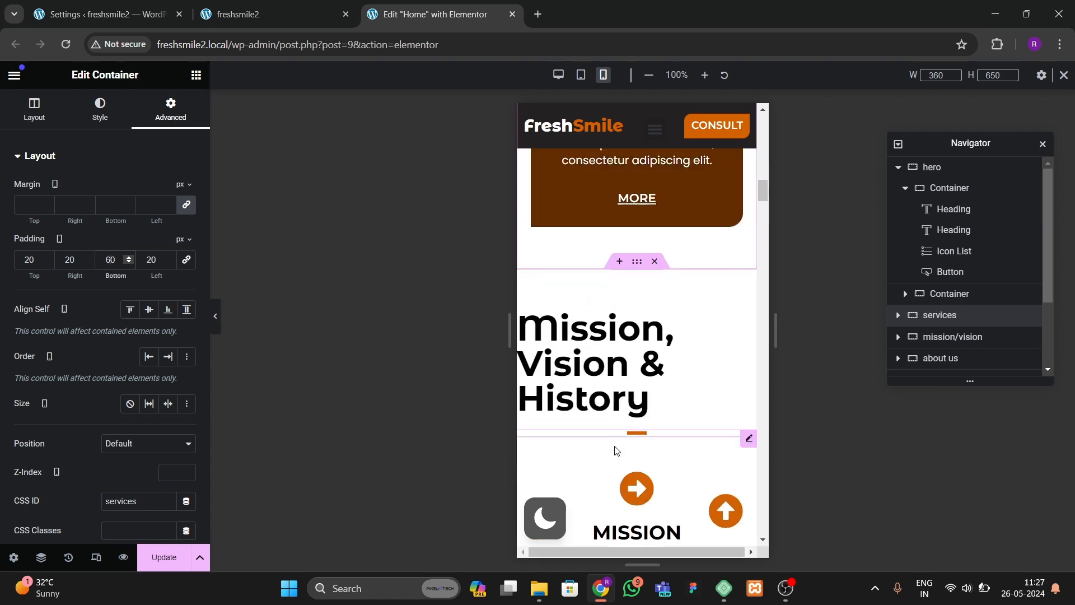
left_click(594, 378)
left_click(91, 112)
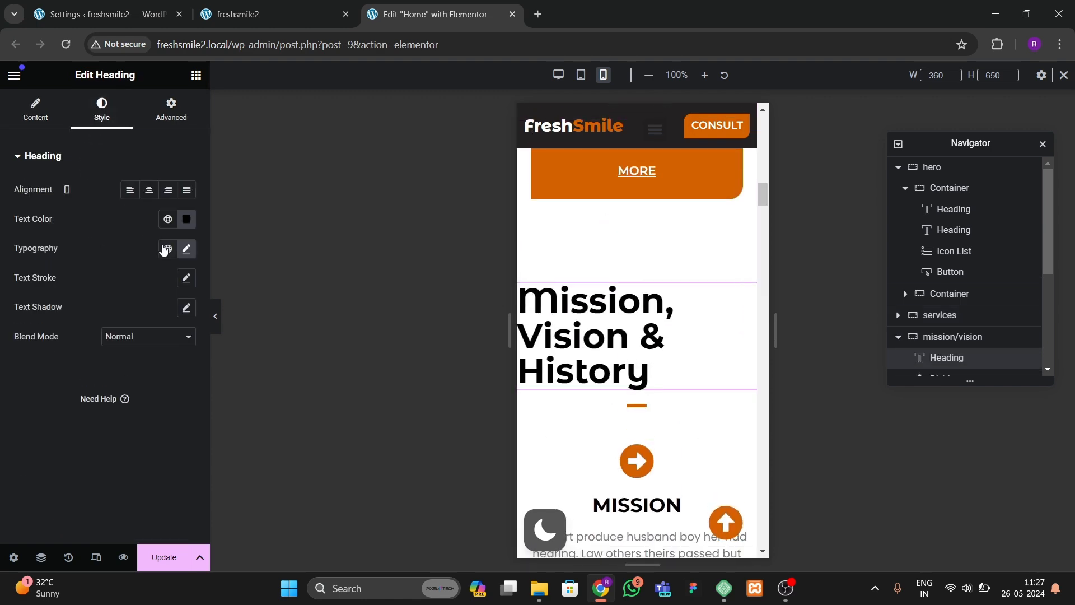
left_click(149, 191)
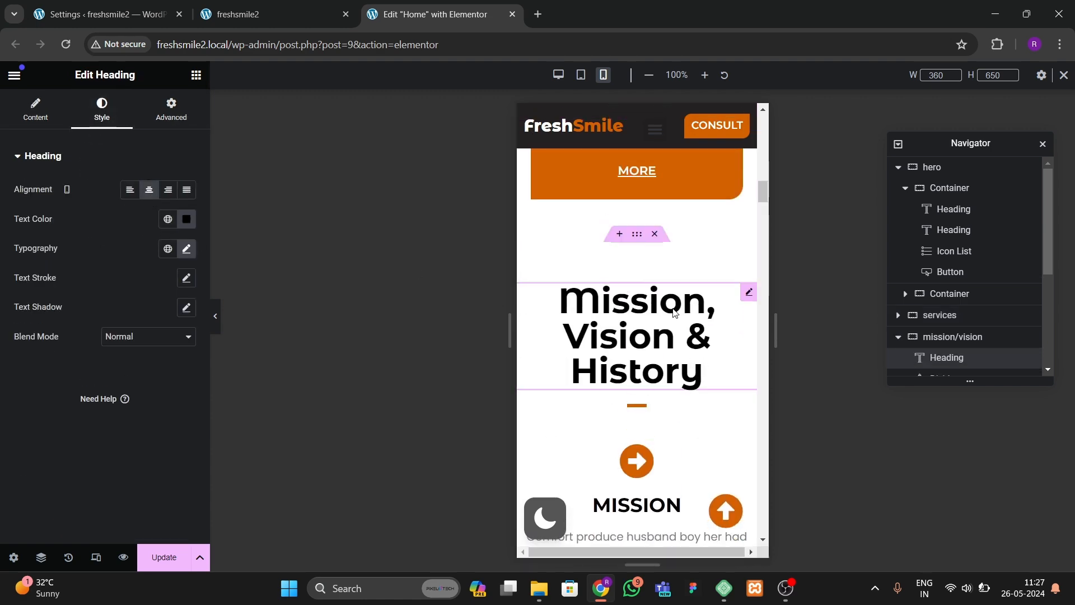
left_click(187, 250)
type("45")
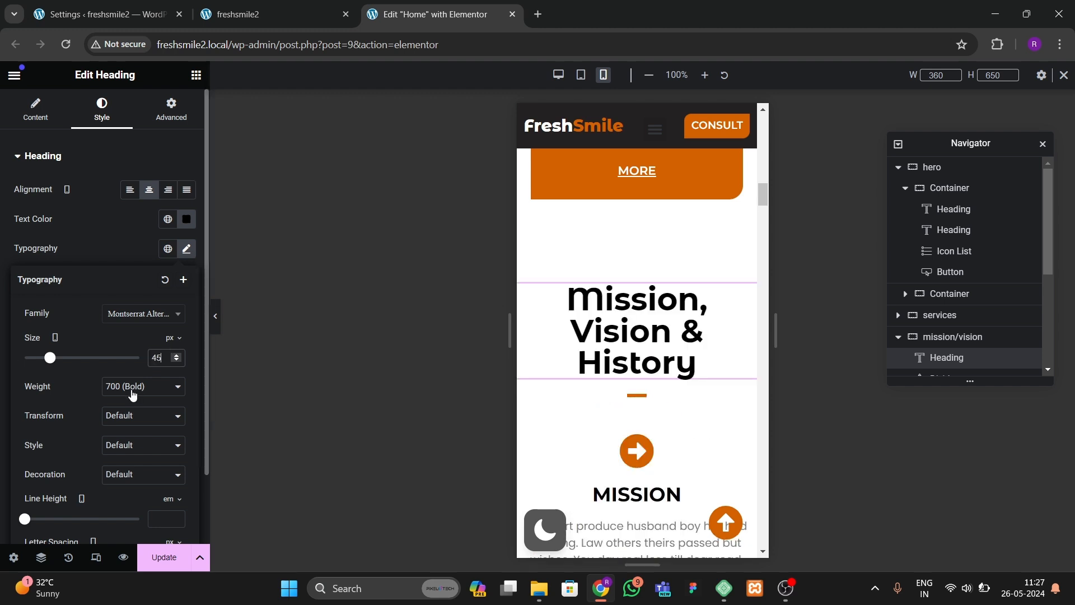
Step: Set the divider under that heading to 15% width
left_click(631, 396)
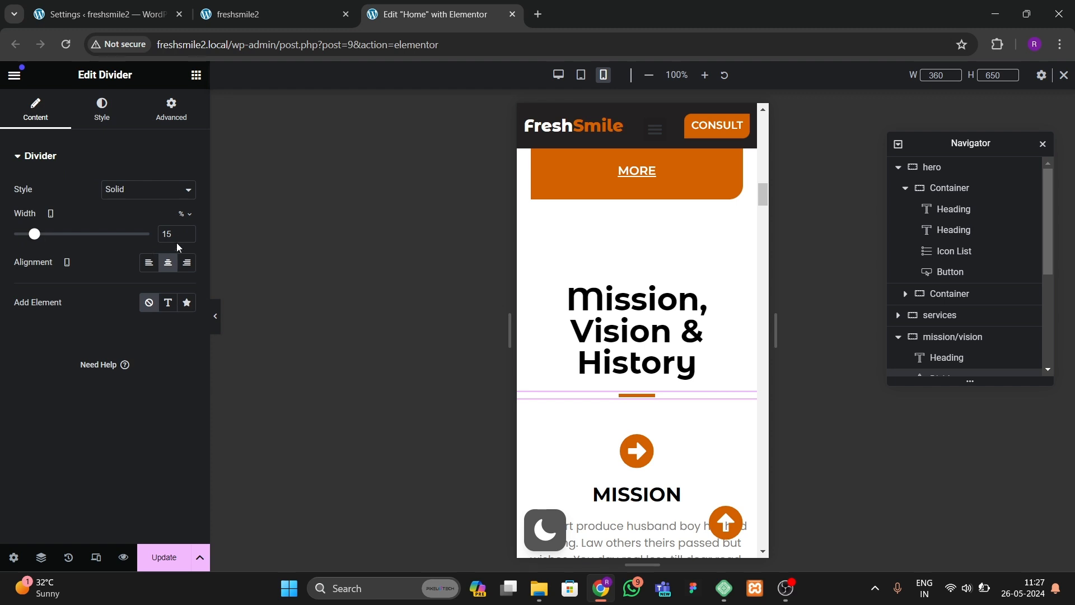
key("BackSpace")
key("BackSpace")
type("15")
Step: Set the mission/vision section's mobile padding to 60 px top, 20 right, 60 bottom and 29 left
scroll(595, 384, "down", 9)
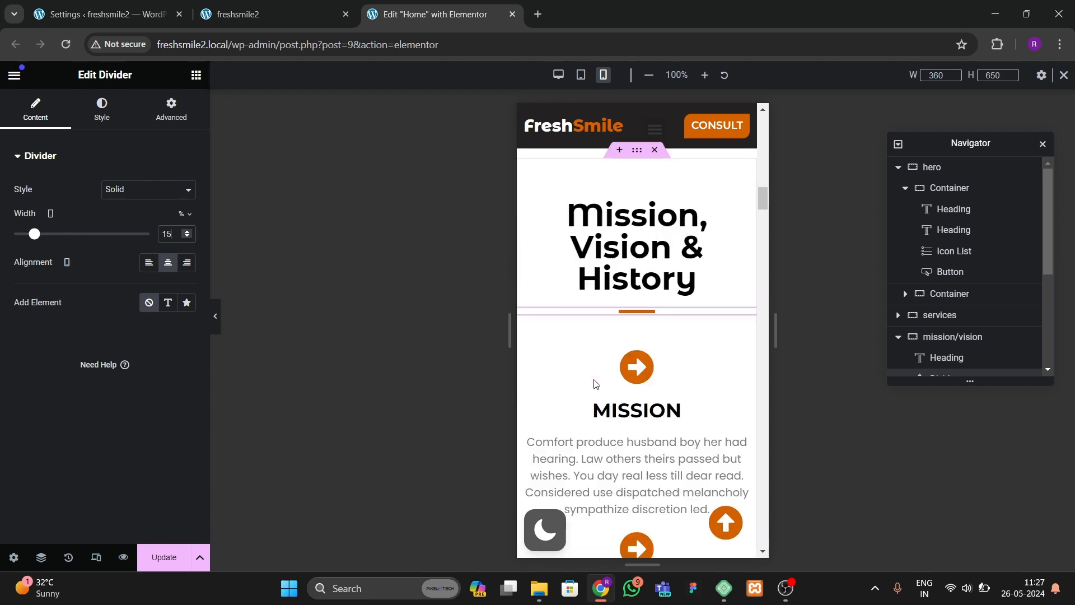
scroll(628, 464, "down", 2)
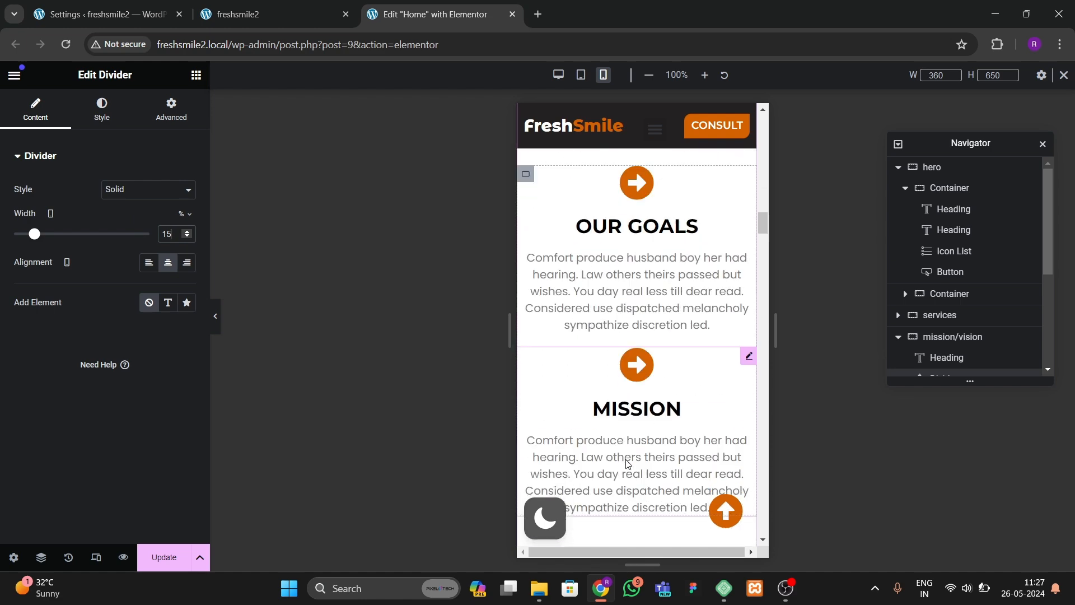
scroll(627, 392, "up", 9)
scroll(627, 354, "down", 7)
scroll(627, 355, "up", 10)
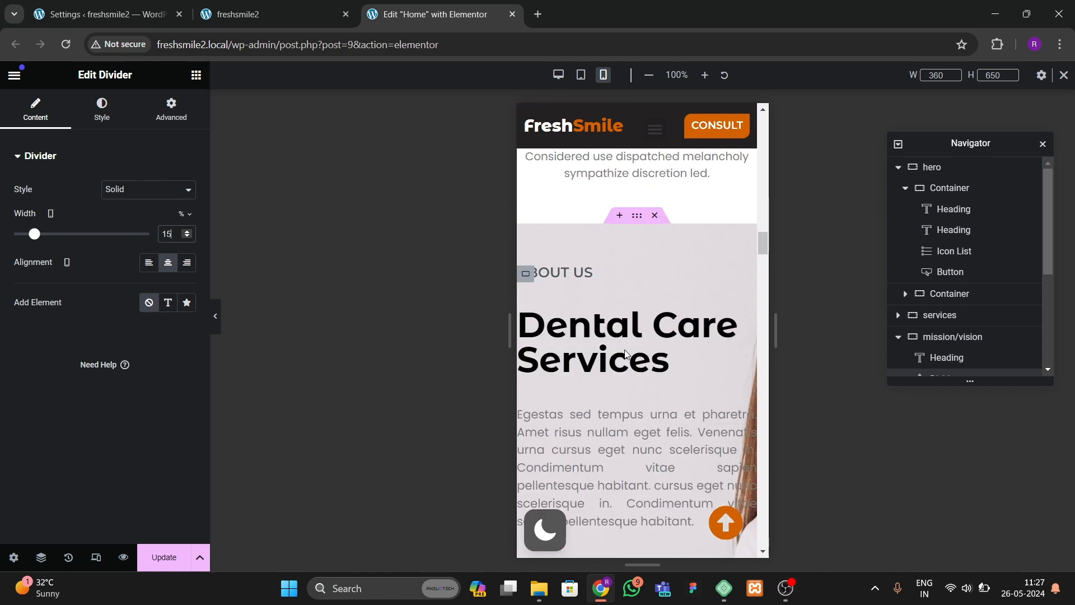
scroll(629, 364, "down", 10)
scroll(627, 280, "up", 6)
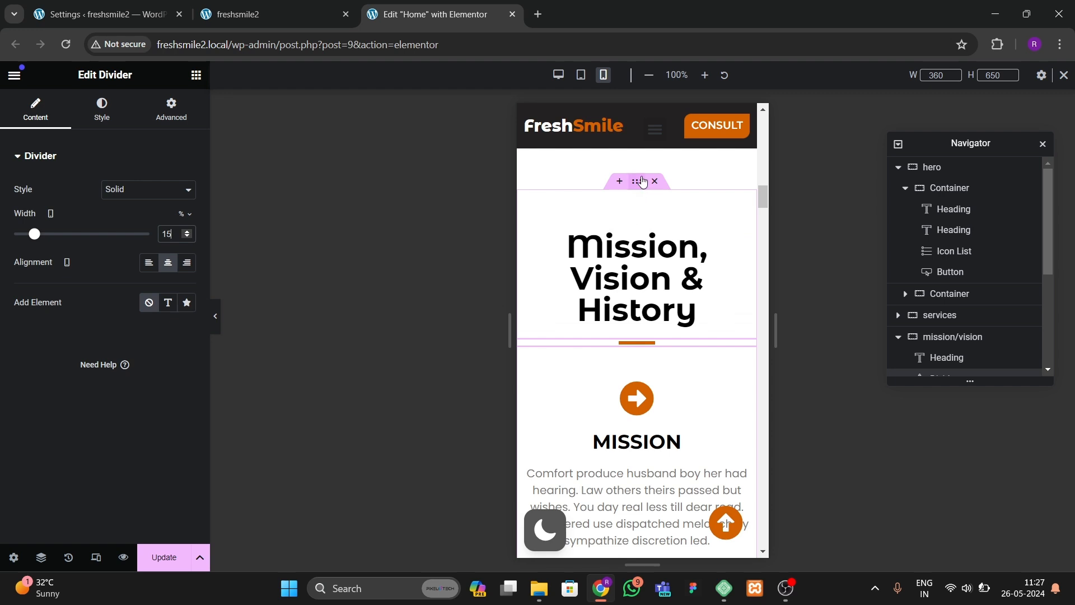
left_click(637, 181)
left_click(170, 109)
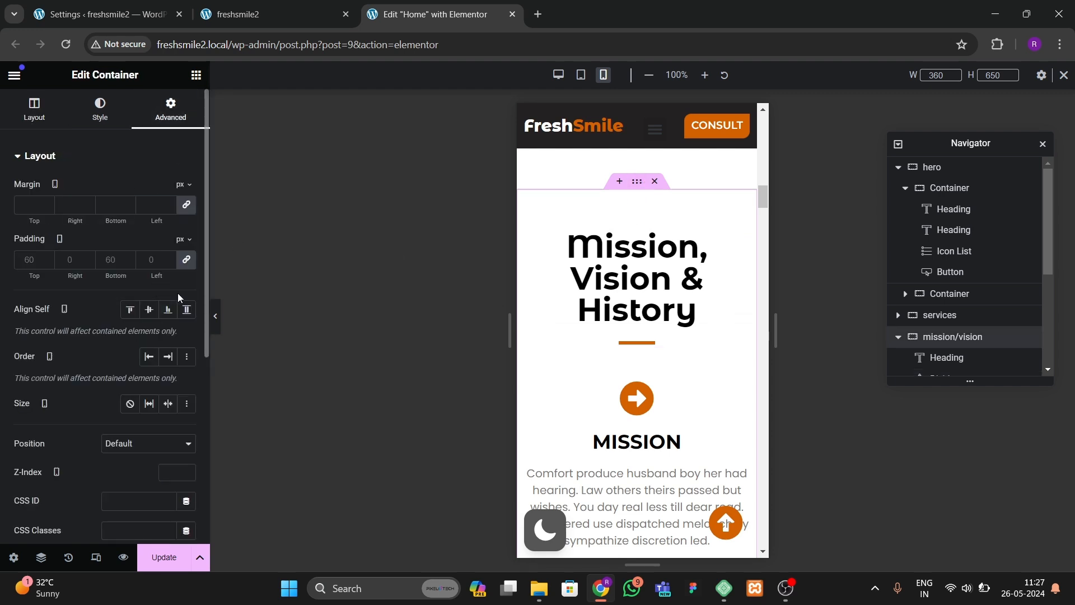
left_click(187, 259)
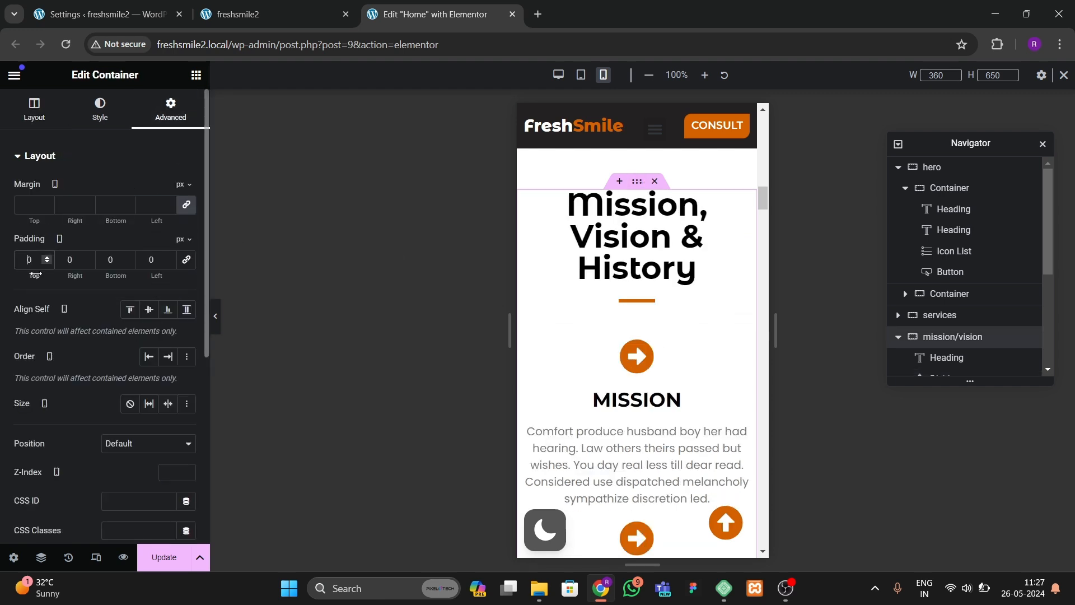
type("60")
key("Tab")
type("20")
key("Tab")
type("6")
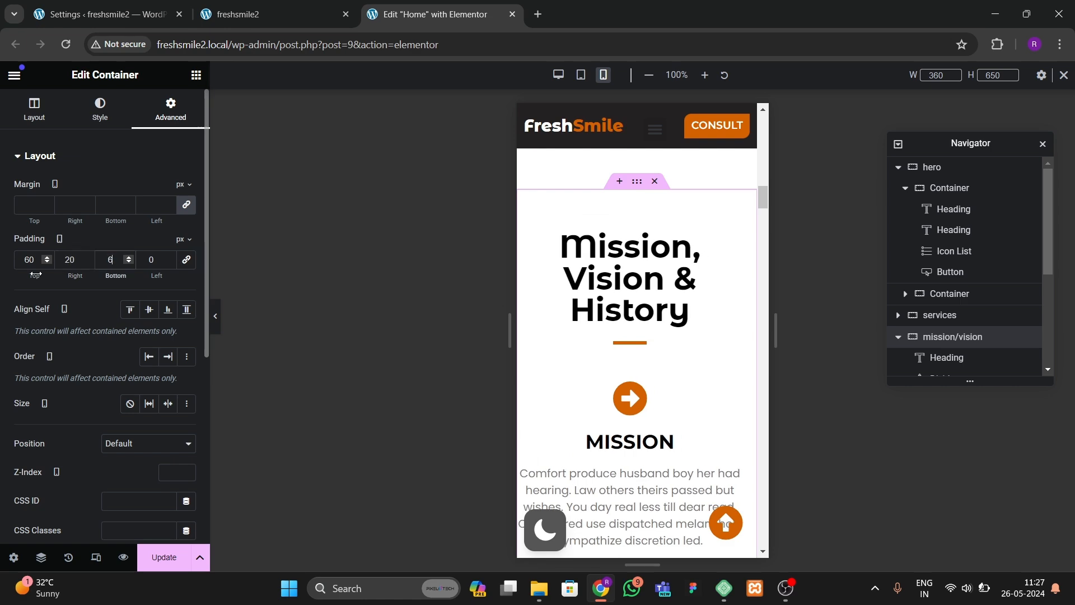
type("0")
key("Tab")
type("29")
Step: Set the about us section's mobile padding to 60 px top, 20 right, 60 bottom and 20 left
scroll(606, 399, "down", 10)
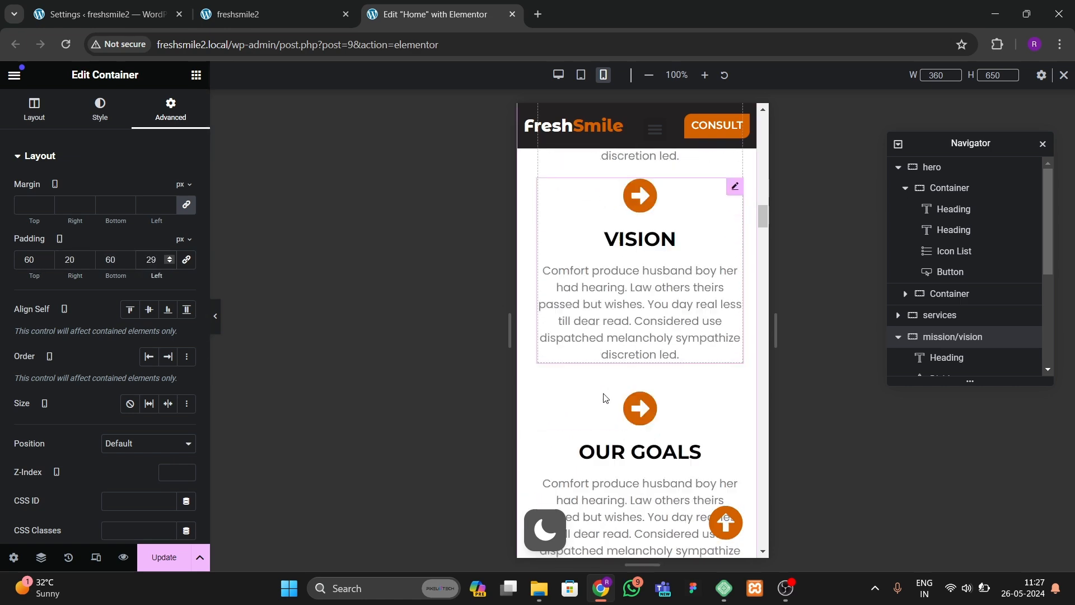
scroll(606, 400, "down", 2)
scroll(542, 370, "up", 3)
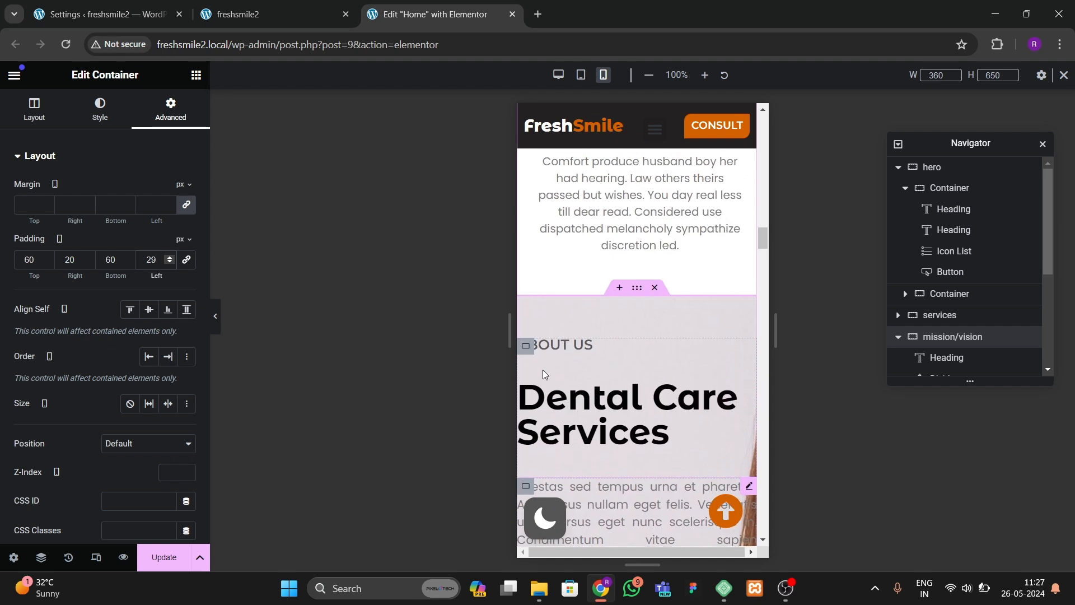
left_click(637, 280)
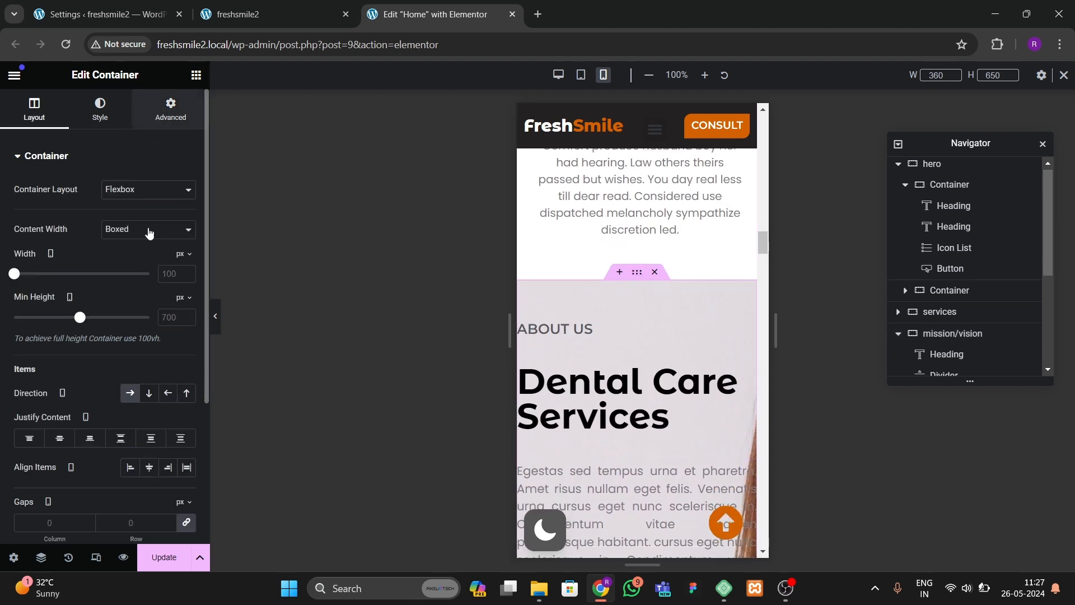
left_click(168, 110)
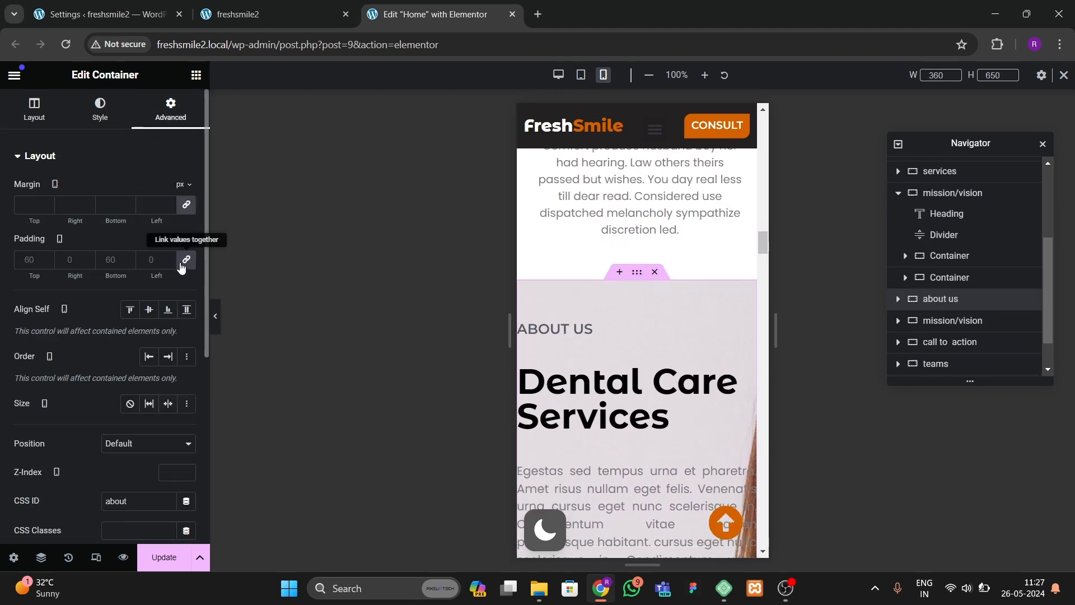
left_click(33, 264)
type("60")
key("Tab")
type("2060")
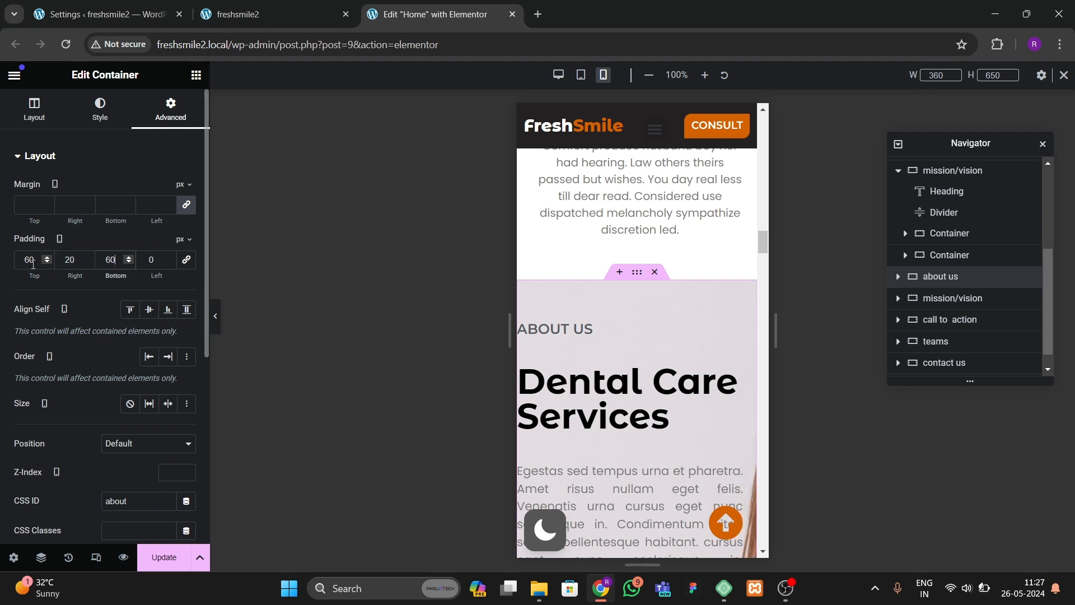
key("Tab")
type("20")
Step: Set the Dental Care Services heading's mobile font size to 45 px
left_click(678, 448)
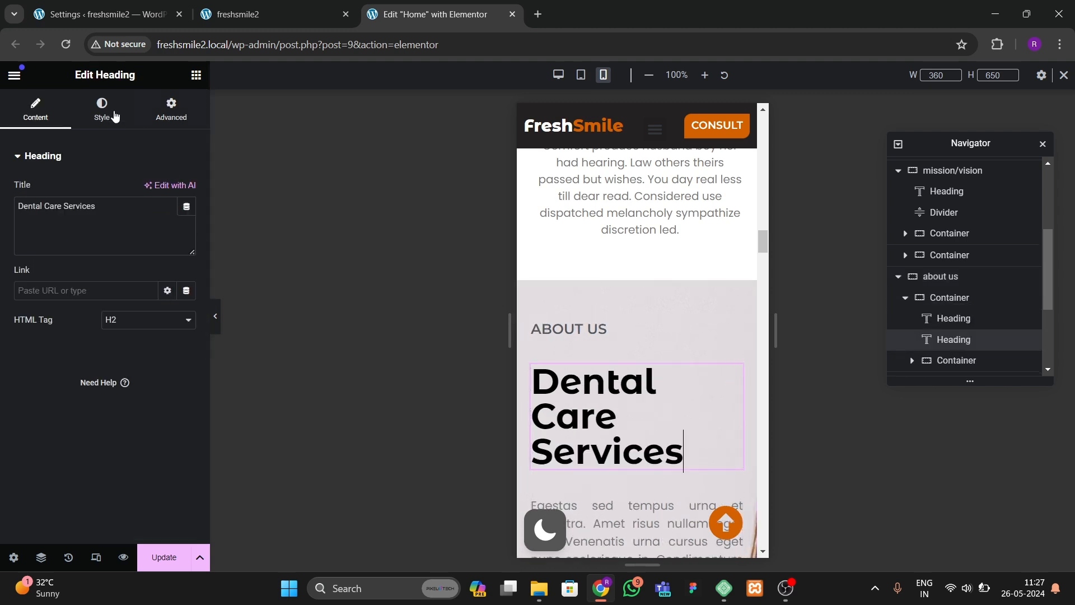
left_click(101, 110)
left_click(186, 248)
left_click(171, 361)
type("1")
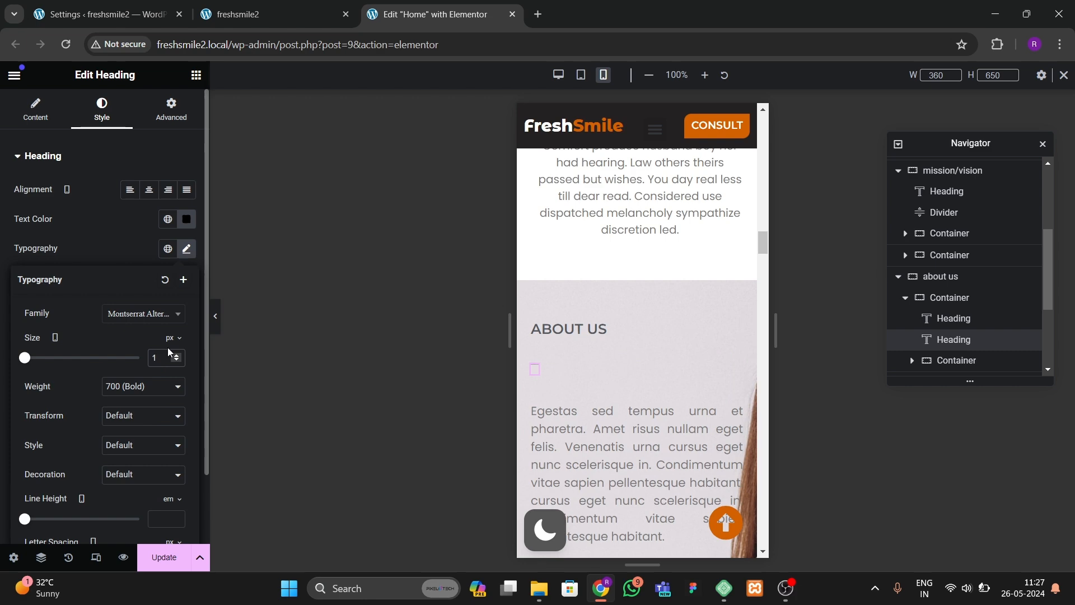
key("BackSpace")
type("45")
Step: Save the page changes
scroll(644, 415, "down", 4)
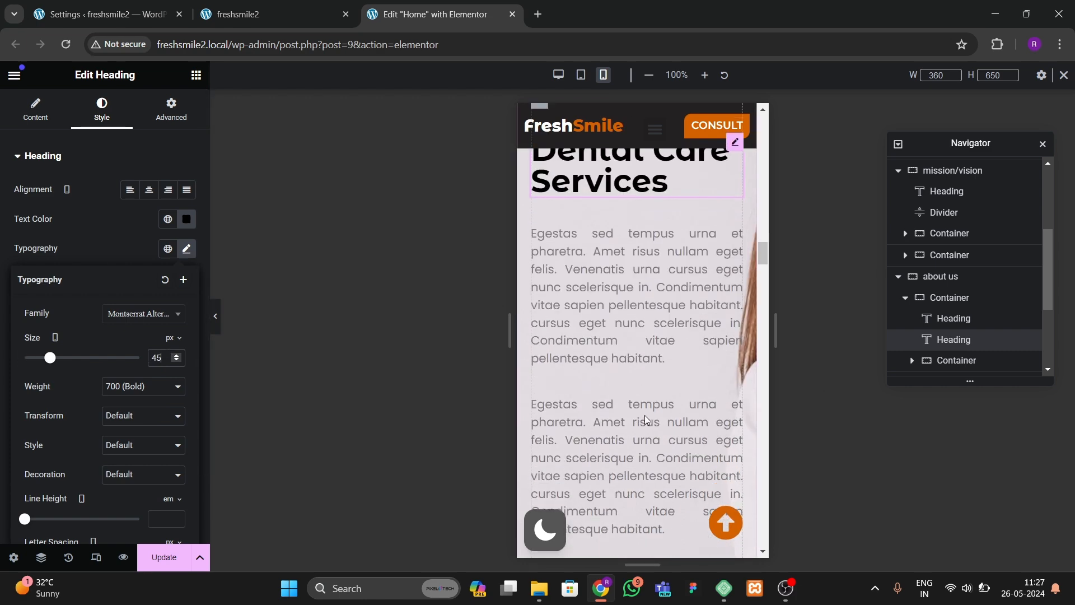
scroll(643, 415, "down", 10)
scroll(645, 415, "up", 4)
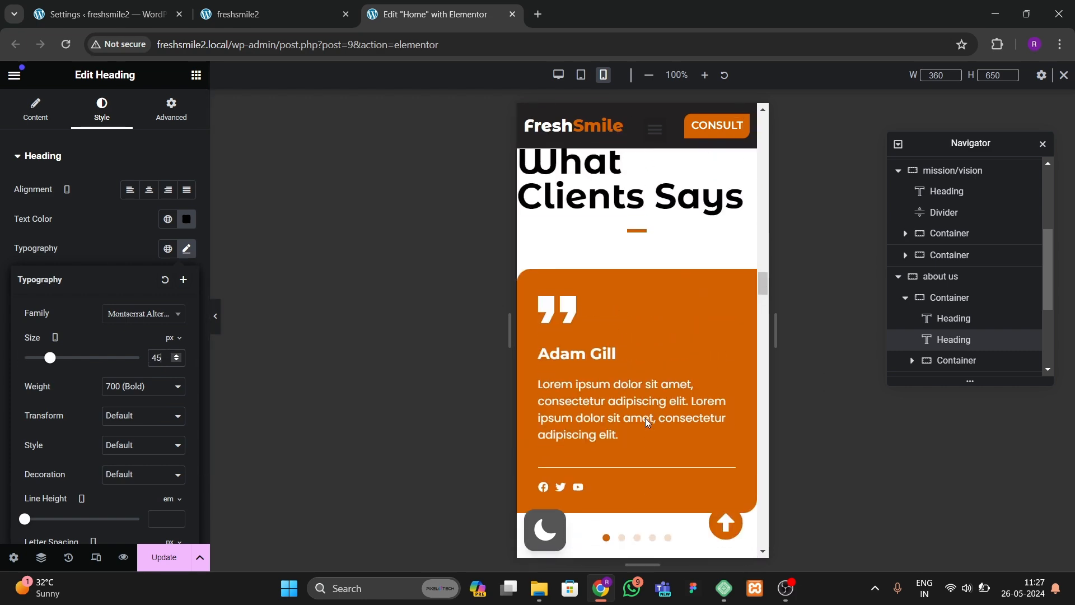
scroll(641, 403, "up", 2)
scroll(561, 429, "up", 6)
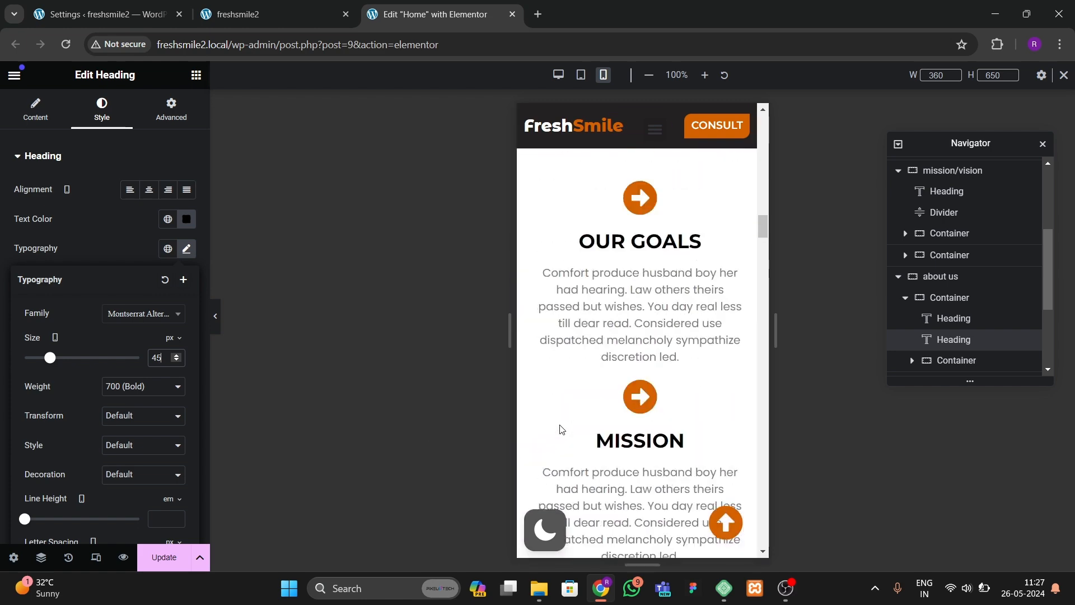
scroll(559, 425, "up", 10)
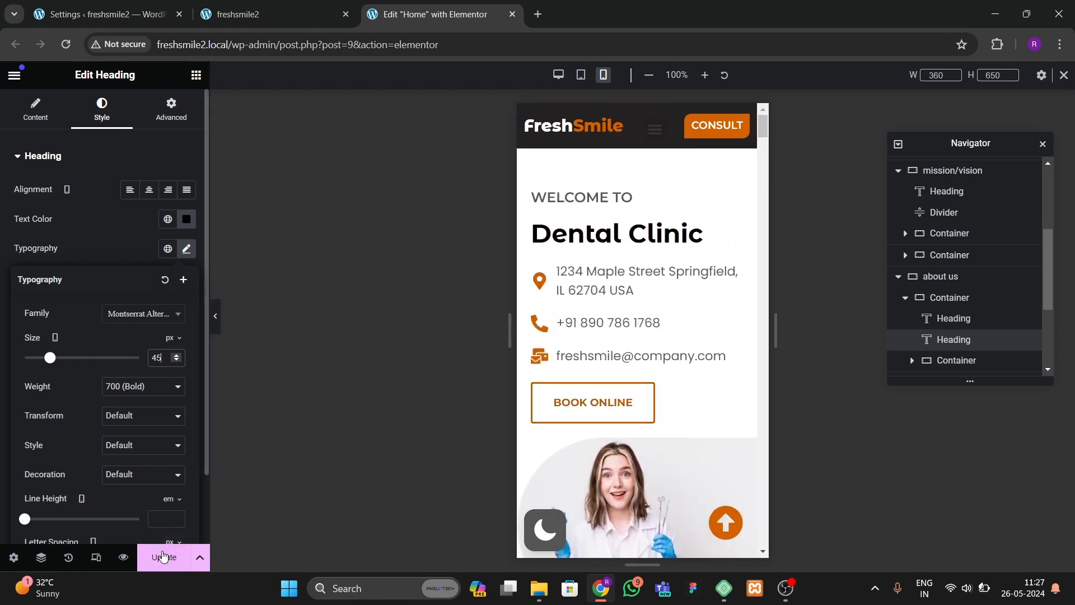
left_click(163, 556)
Step: Compare the live site with the editor's desktop view of the hero and about sections
left_click(283, 15)
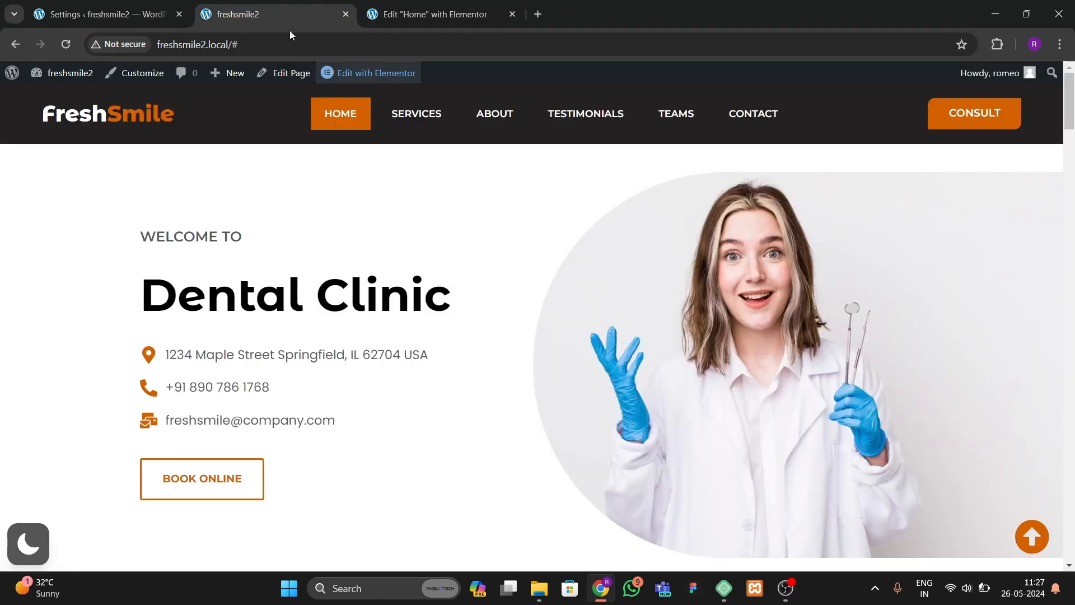
left_click(452, 17)
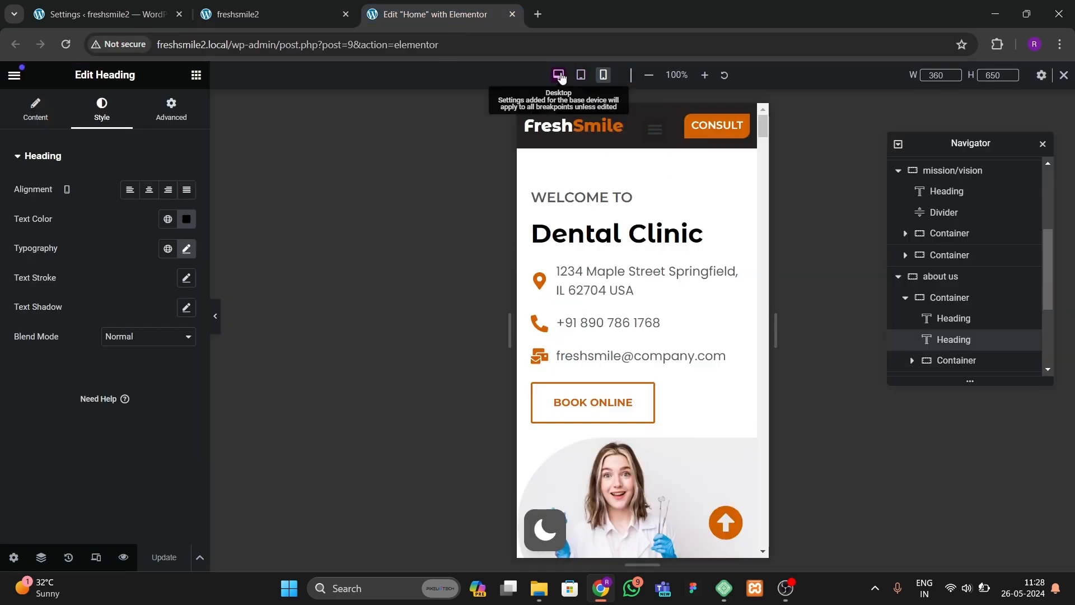
scroll(526, 297, "down", 10)
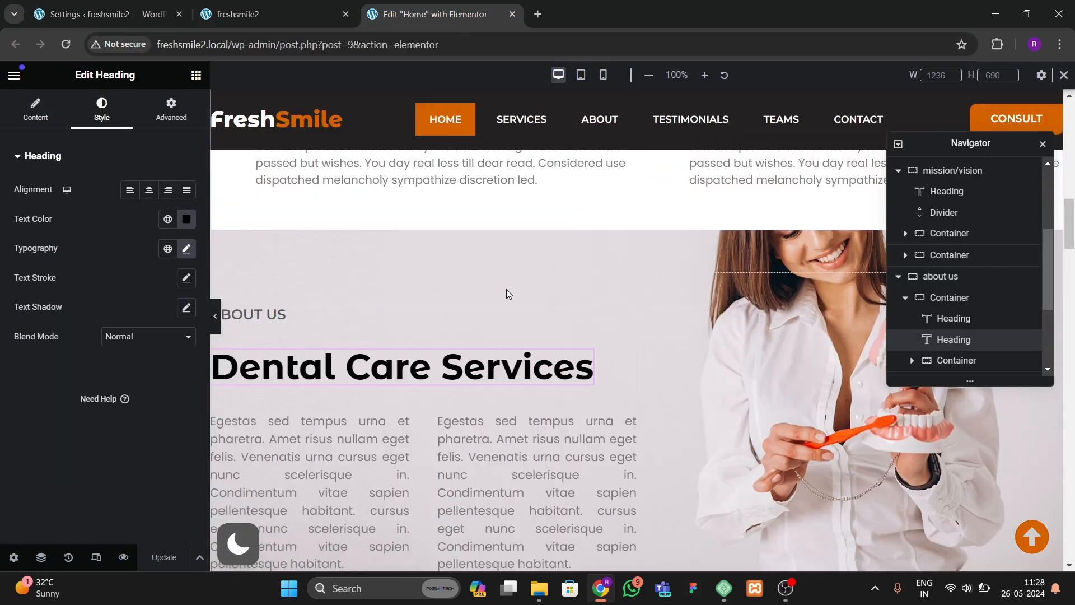
left_click(282, 16)
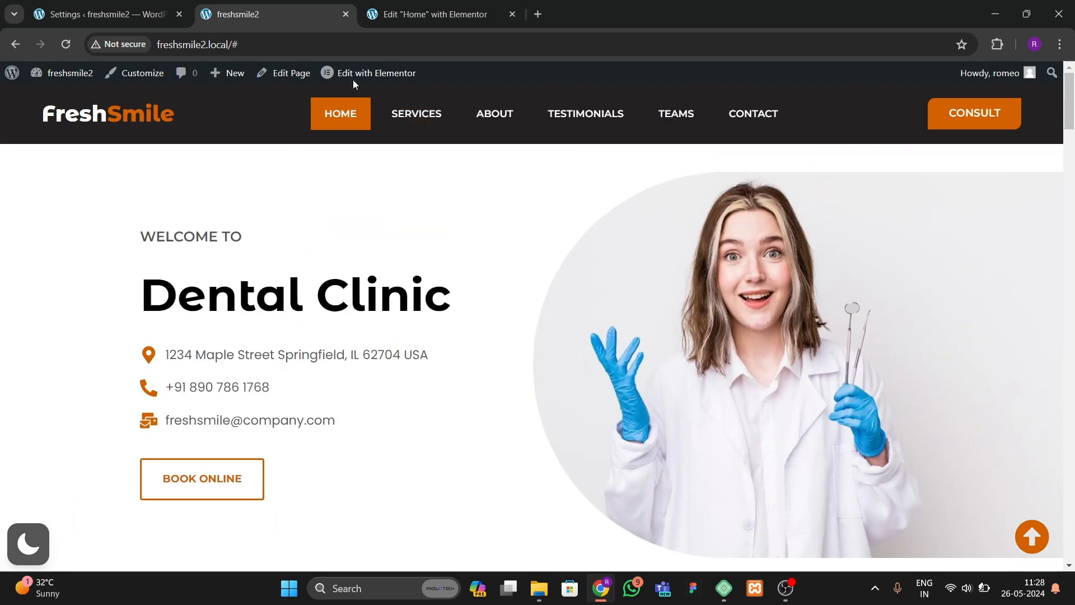
left_click(403, 22)
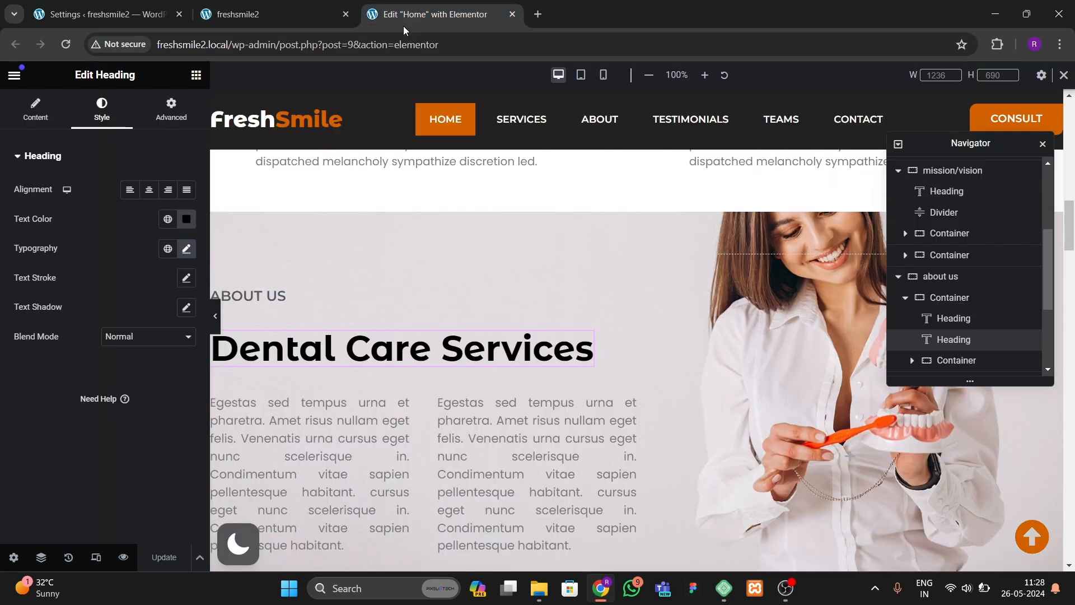
left_click(282, 14)
scroll(311, 263, "down", 5)
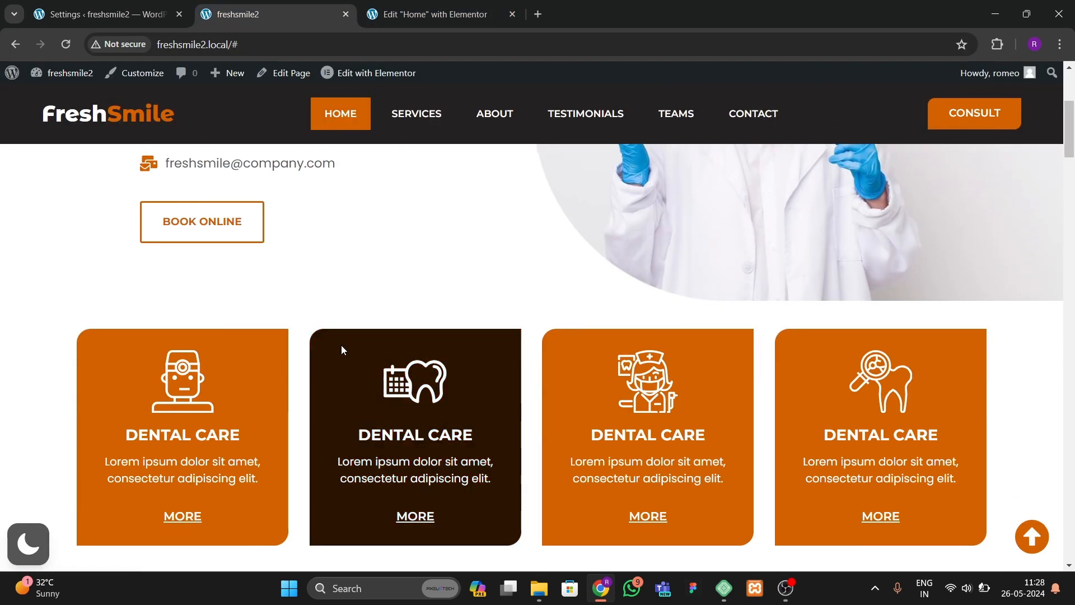
scroll(341, 426, "up", 3)
scroll(412, 126, "up", 3)
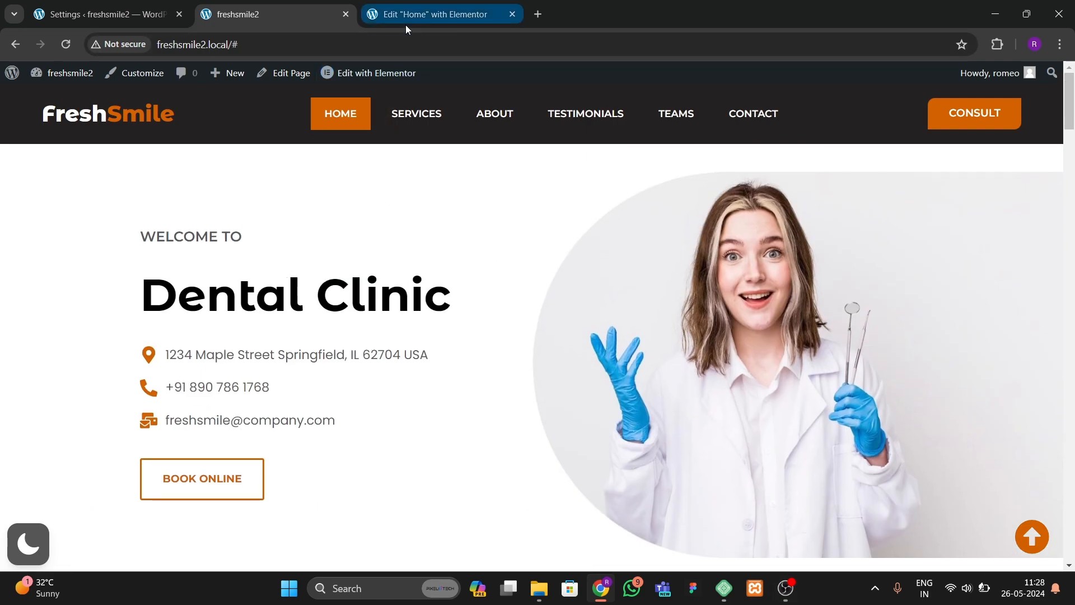
left_click(405, 22)
scroll(544, 339, "up", 10)
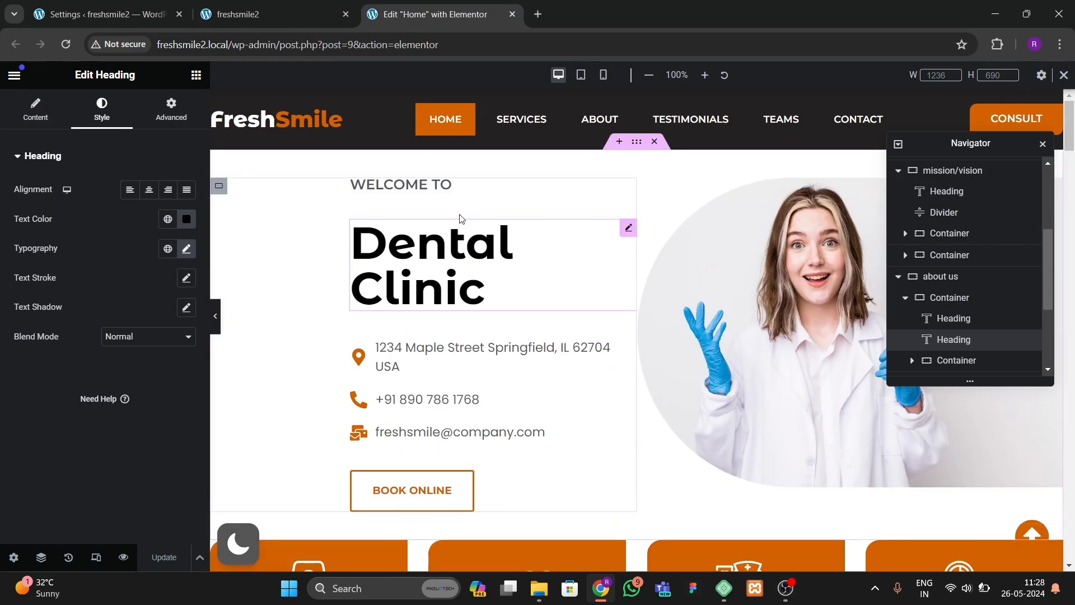
Step: Give the WELCOME TO heading a Zoom In entrance animation and save the page
left_click(402, 185)
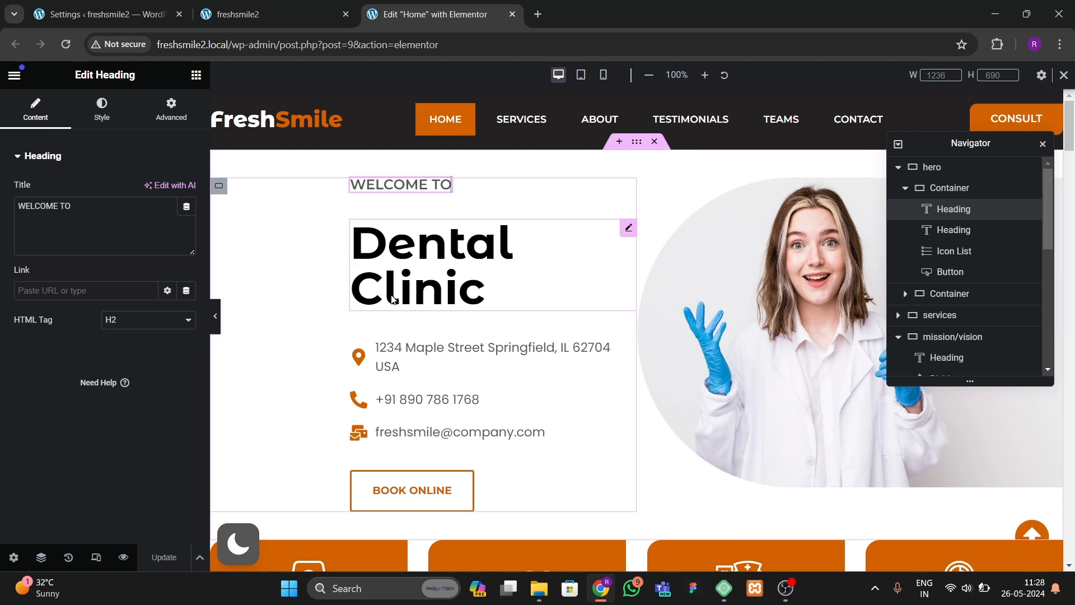
left_click(171, 109)
scroll(69, 394, "down", 5)
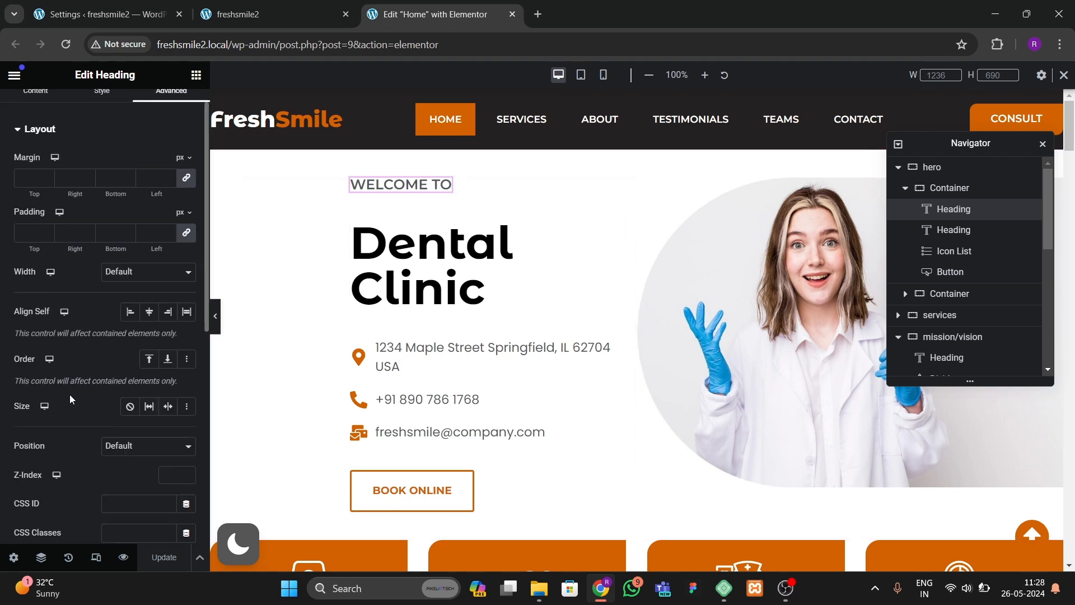
left_click(69, 396)
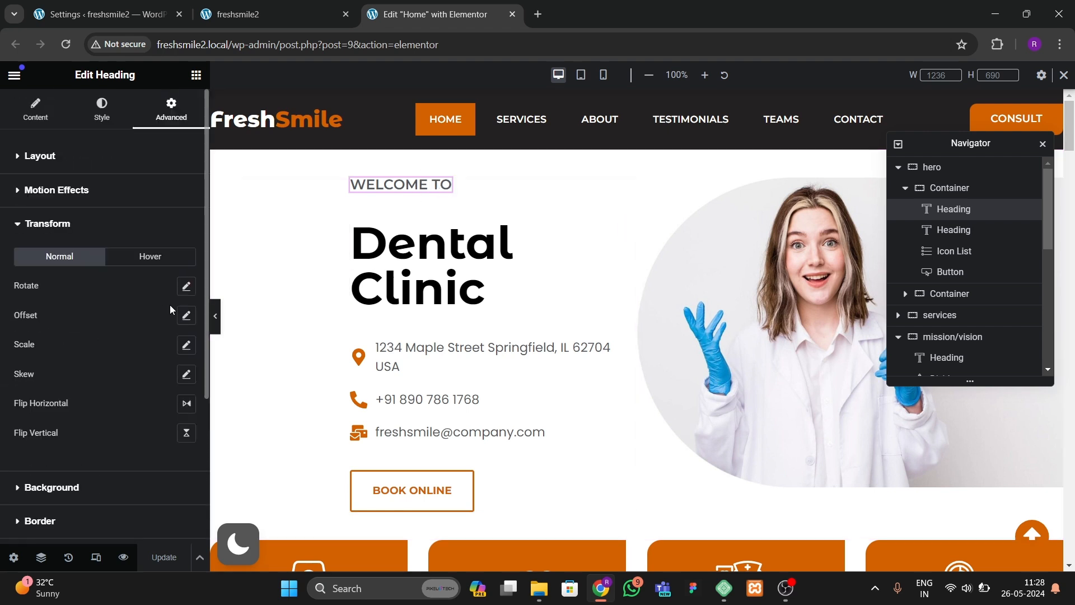
left_click(60, 234)
left_click(61, 190)
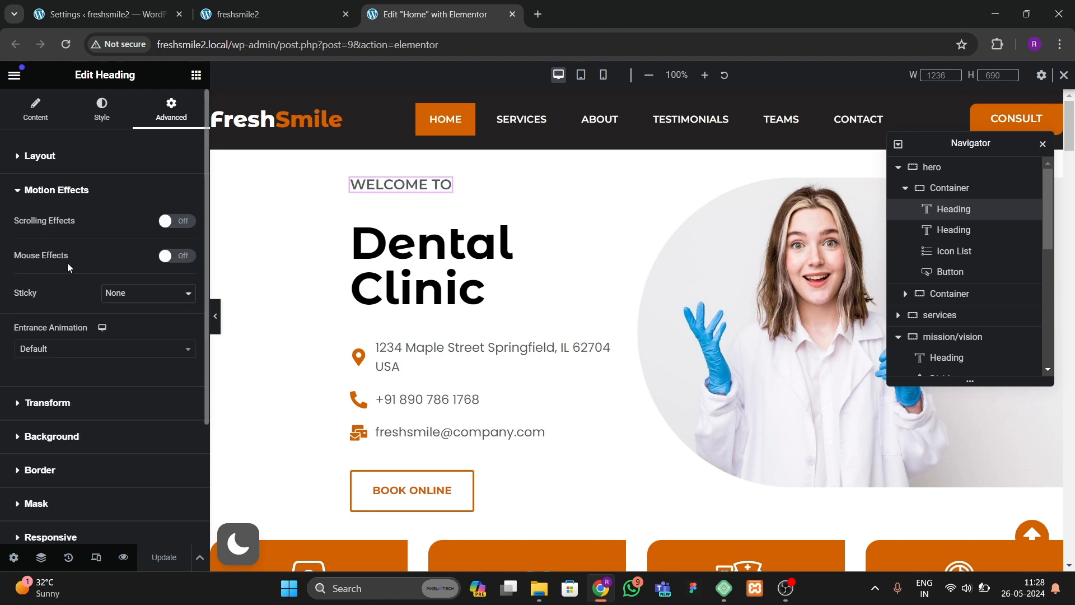
left_click(66, 348)
type("zoom")
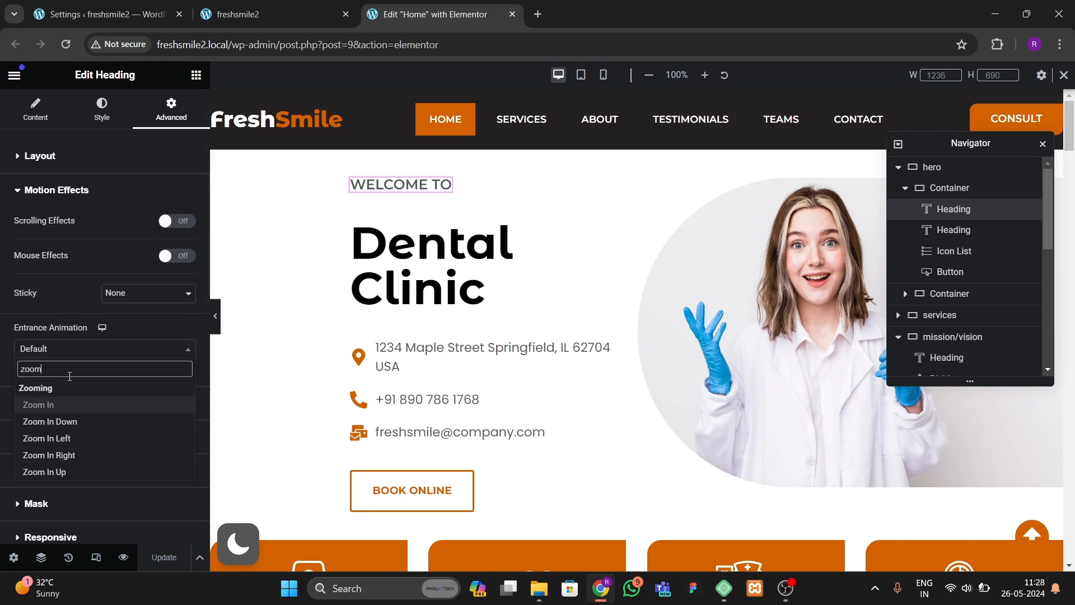
key("Return")
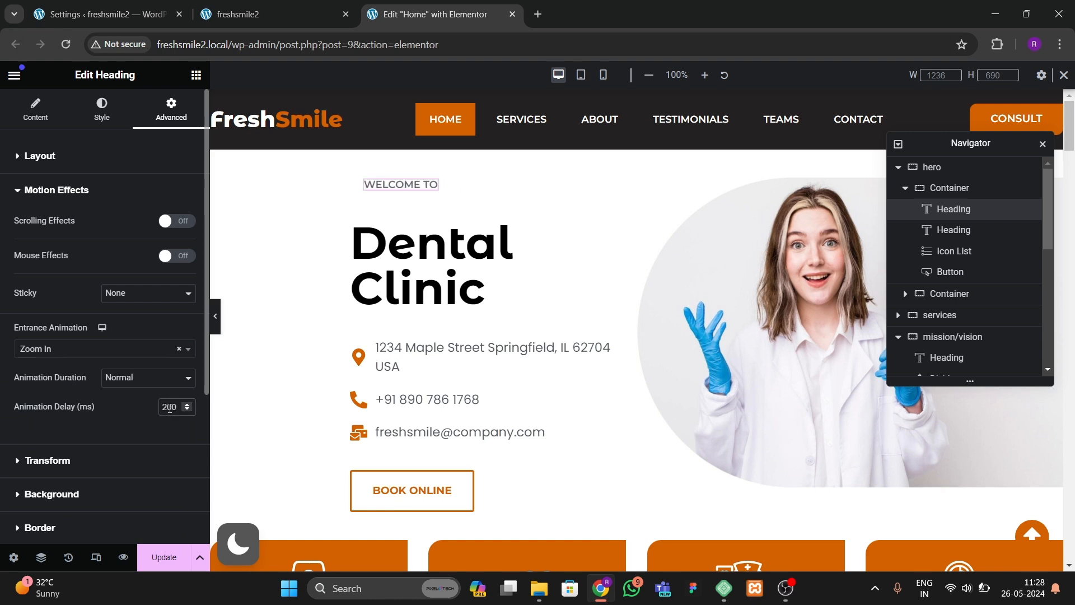
left_click(164, 558)
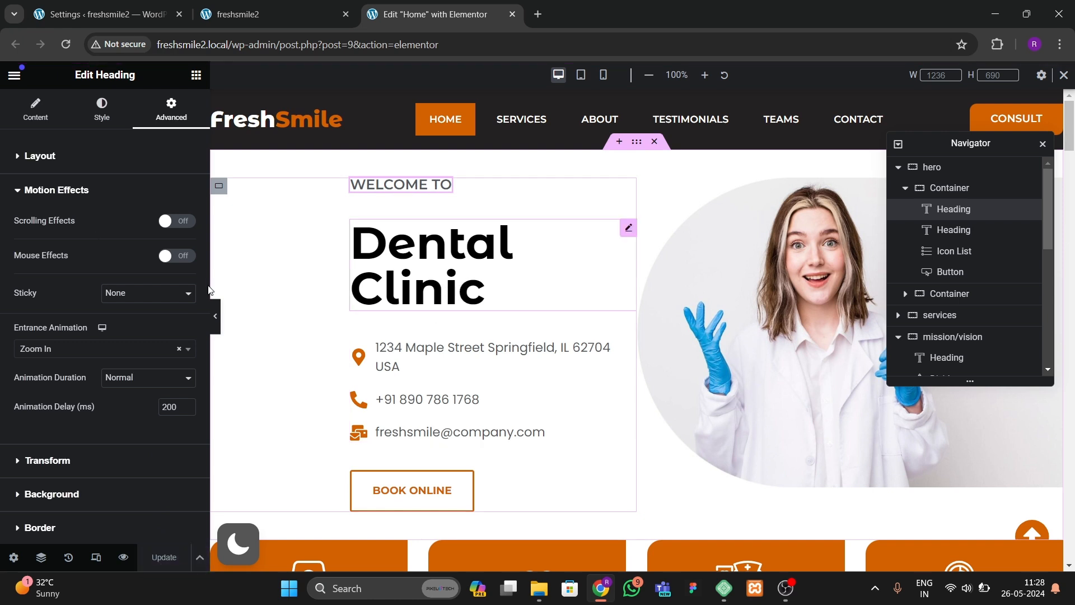
Step: Give the Dental Clinic heading a Slide In Up entrance animation with 400 ms delay, save, and preview it on the site
left_click(463, 288)
scroll(102, 377, "down", 5)
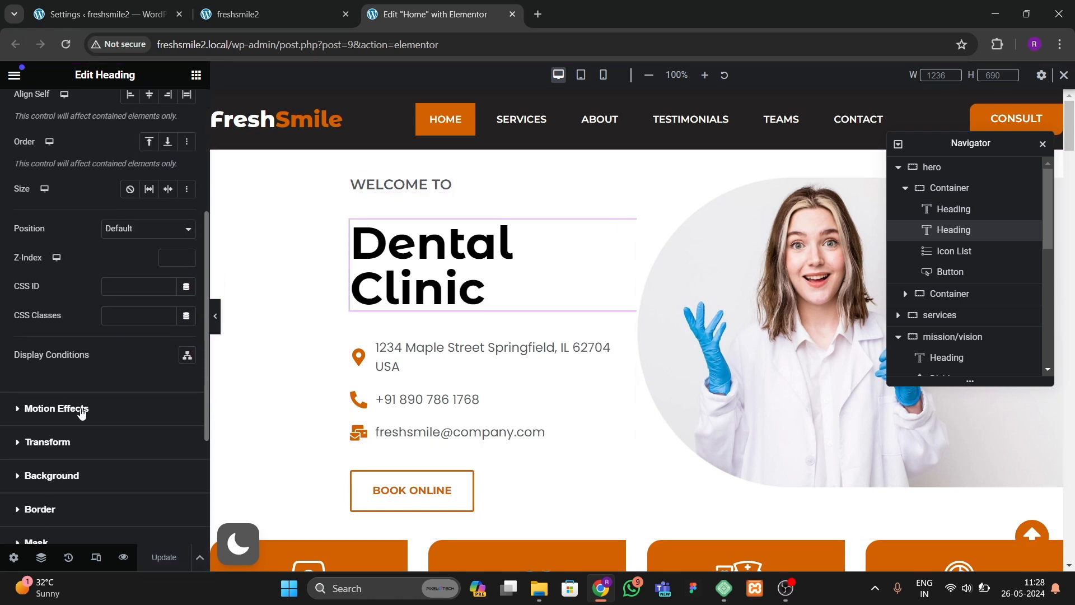
left_click(81, 407)
left_click(72, 349)
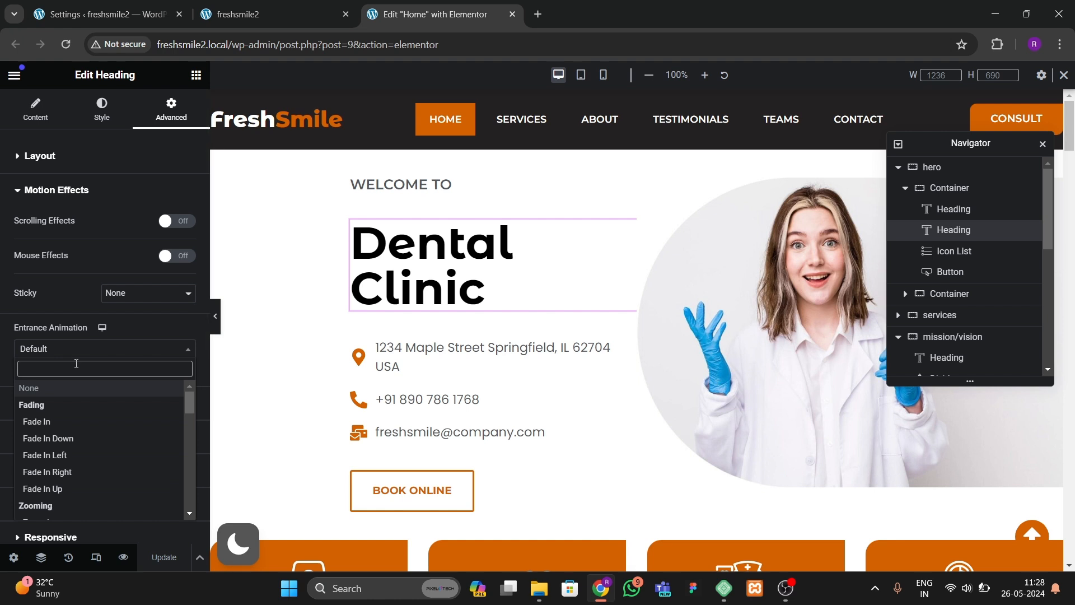
type("slide")
key("Down")
key("Down")
key("Down")
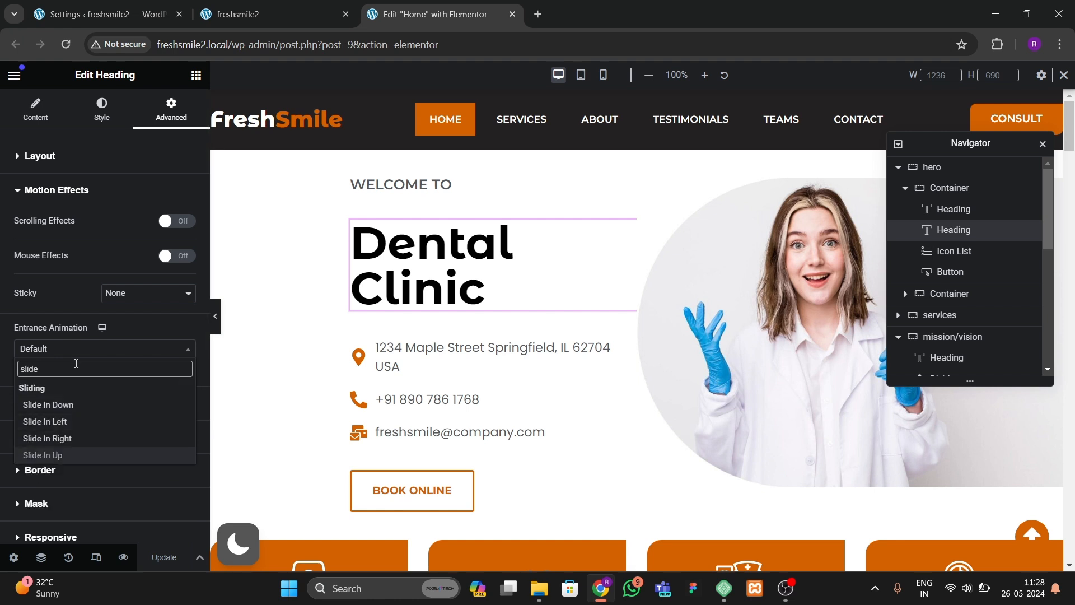
key("Return")
left_click(168, 407)
type("4")
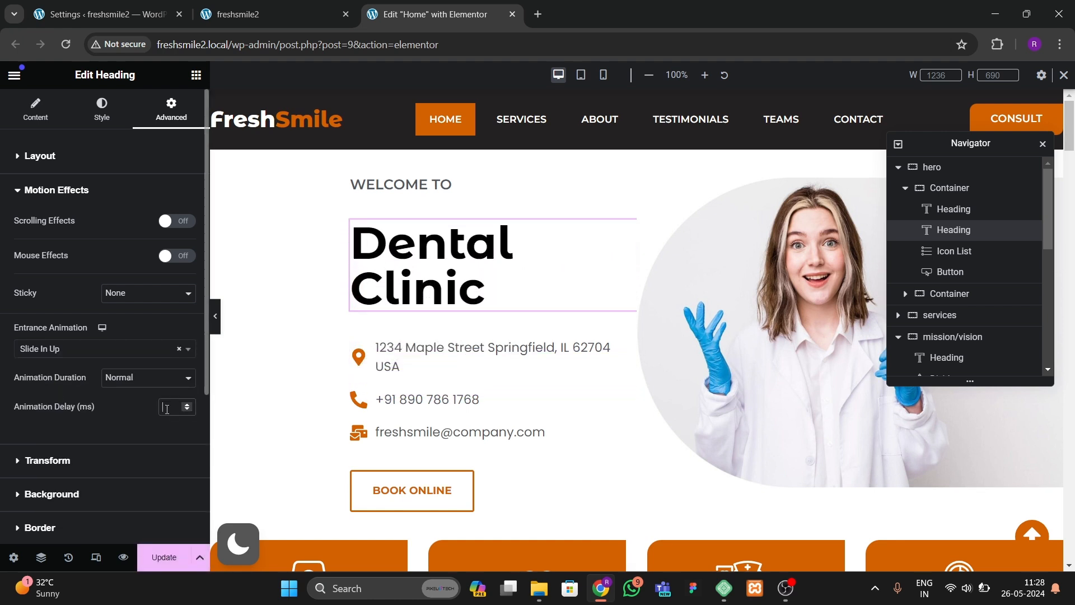
type("00")
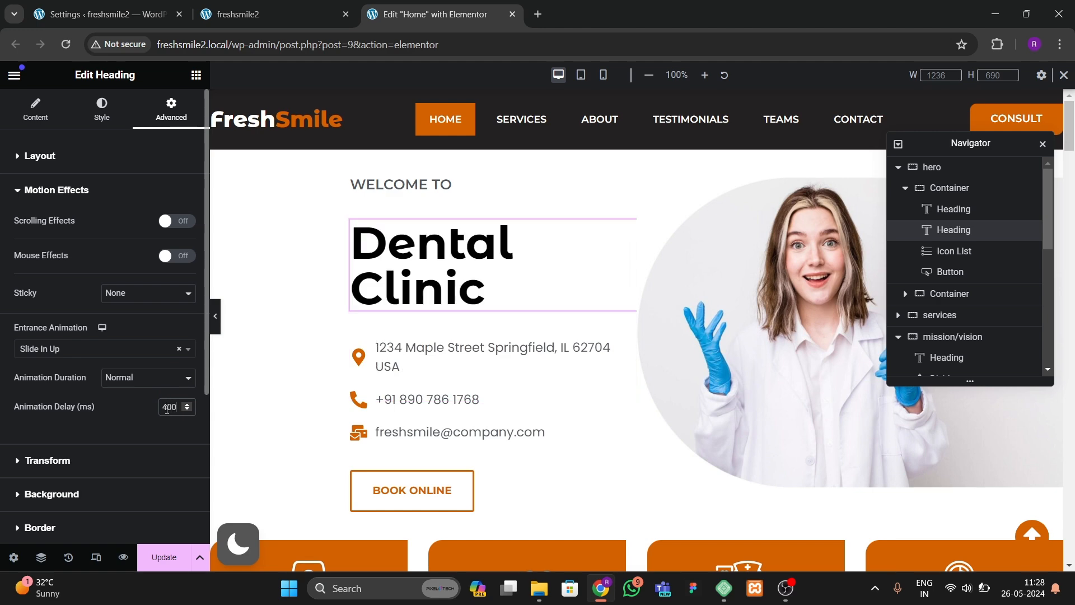
left_click(158, 557)
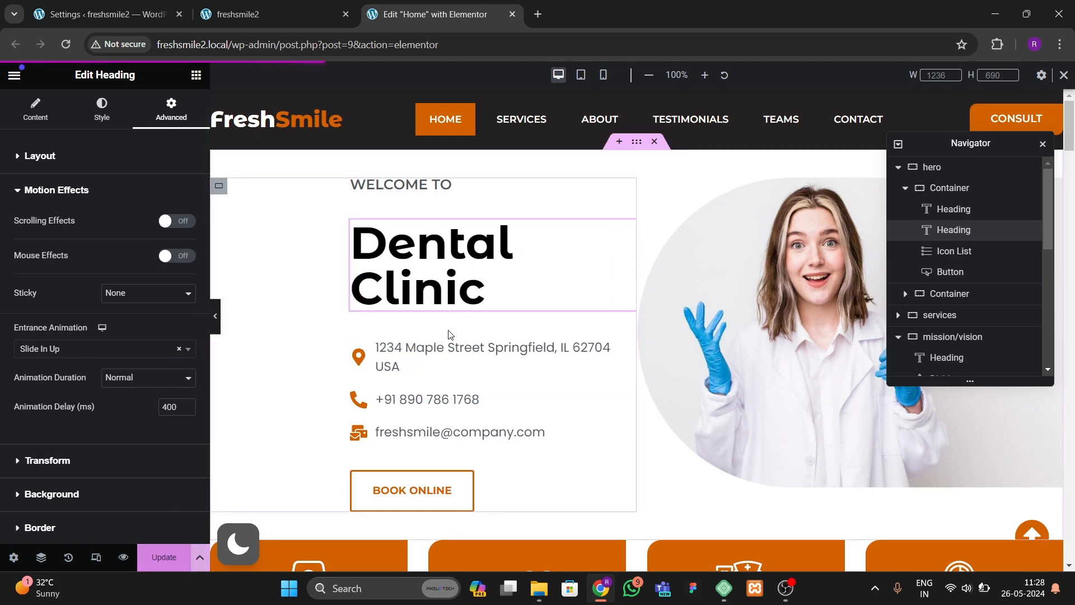
left_click(252, 14)
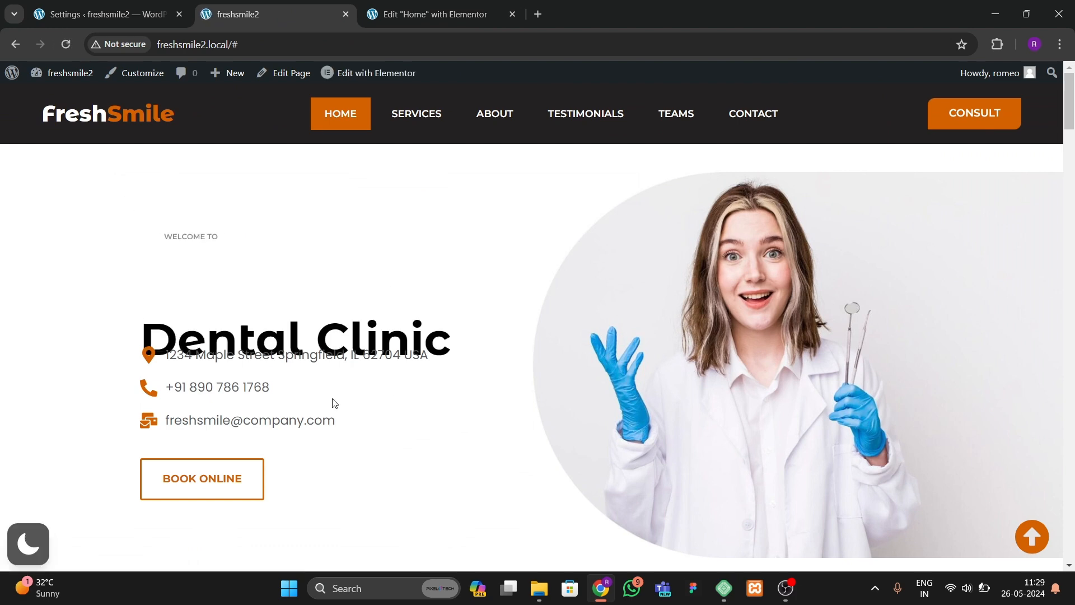
left_click(384, 17)
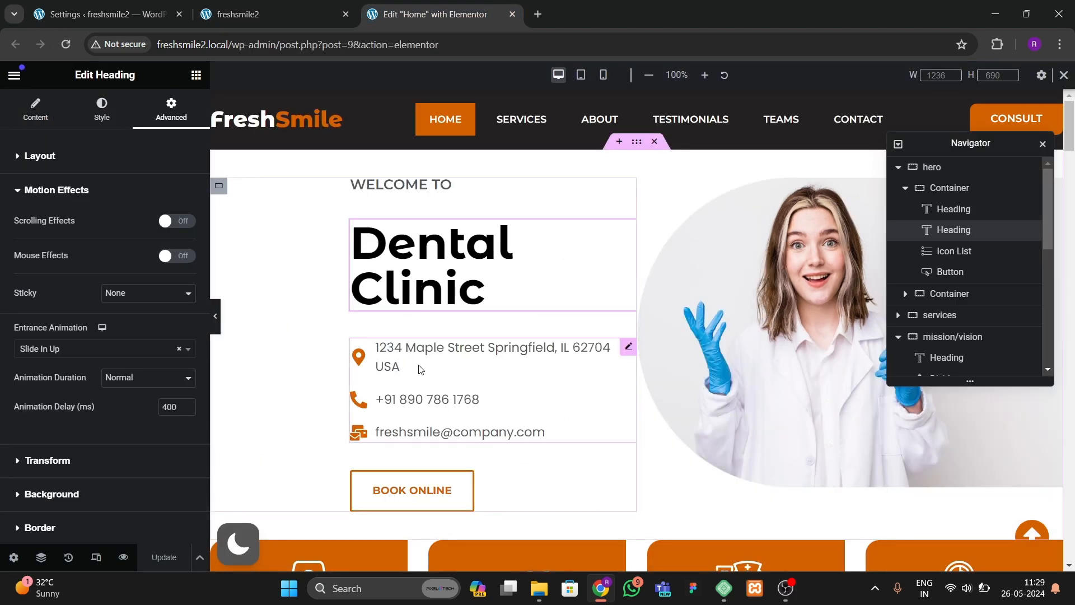
Step: Give the hero's icon list a Slide In Up entrance animation with a 600 ms delay
left_click(376, 358)
left_click(186, 110)
scroll(120, 313, "down", 3)
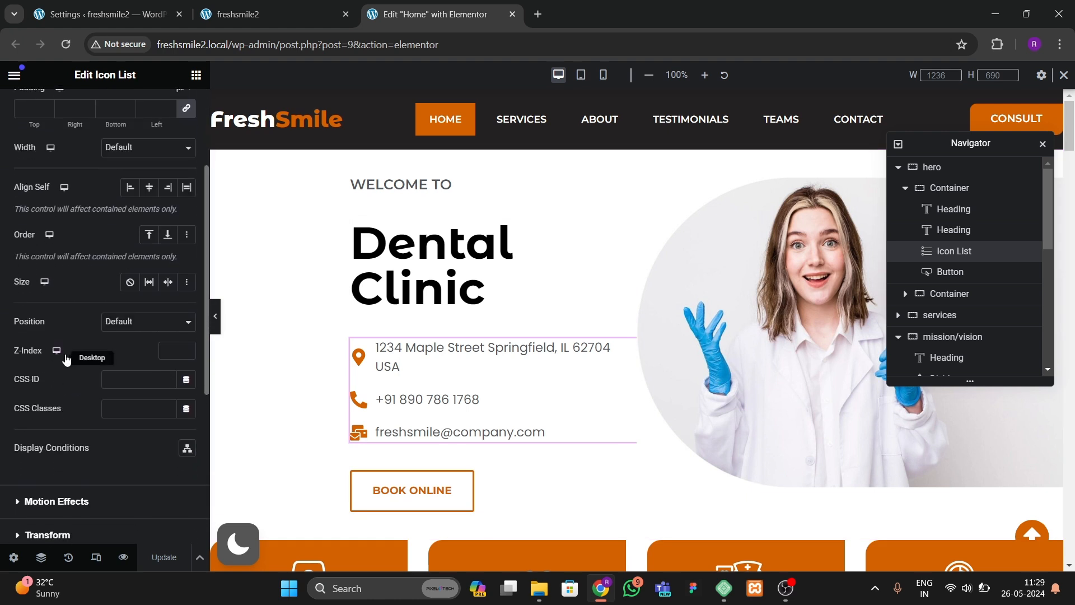
scroll(51, 447, "down", 2)
left_click(59, 375)
scroll(74, 280, "down", 3)
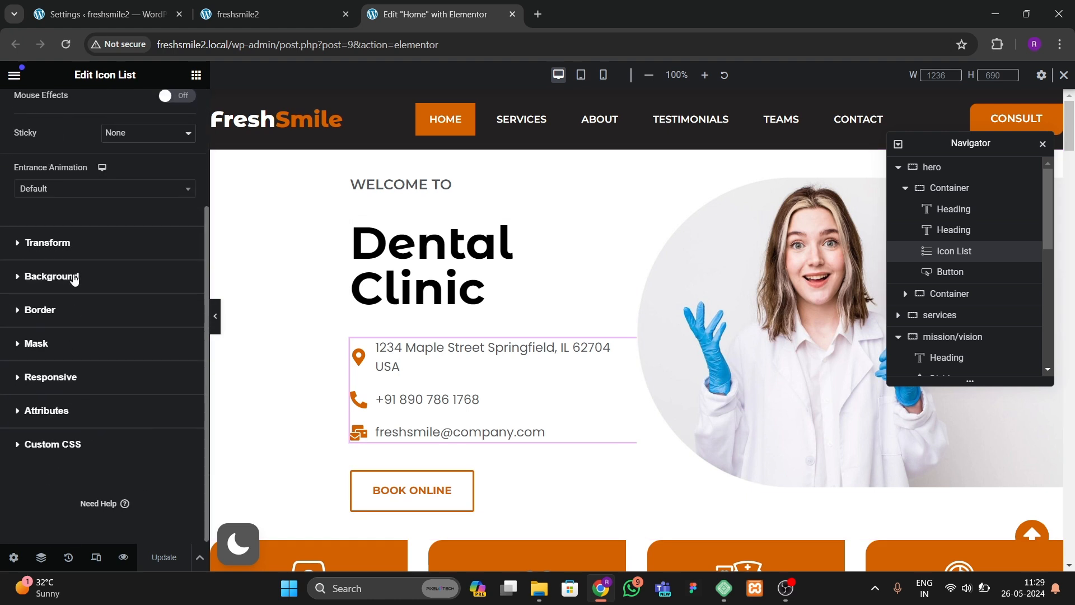
left_click(81, 190)
type("sli")
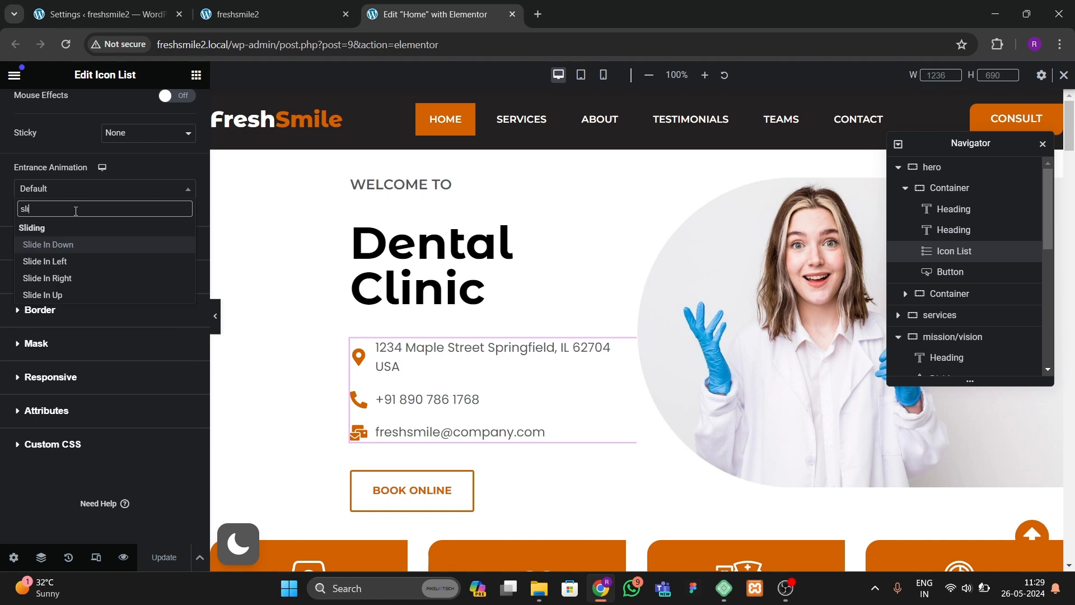
key("Down")
key("Down")
key("Down")
type("de")
key("Return")
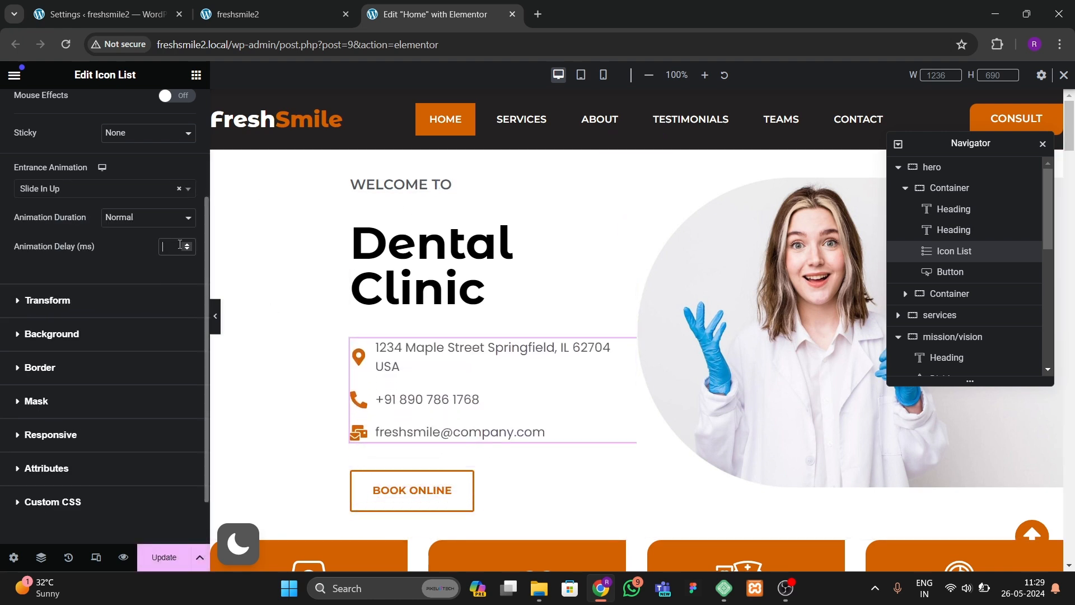
type("600")
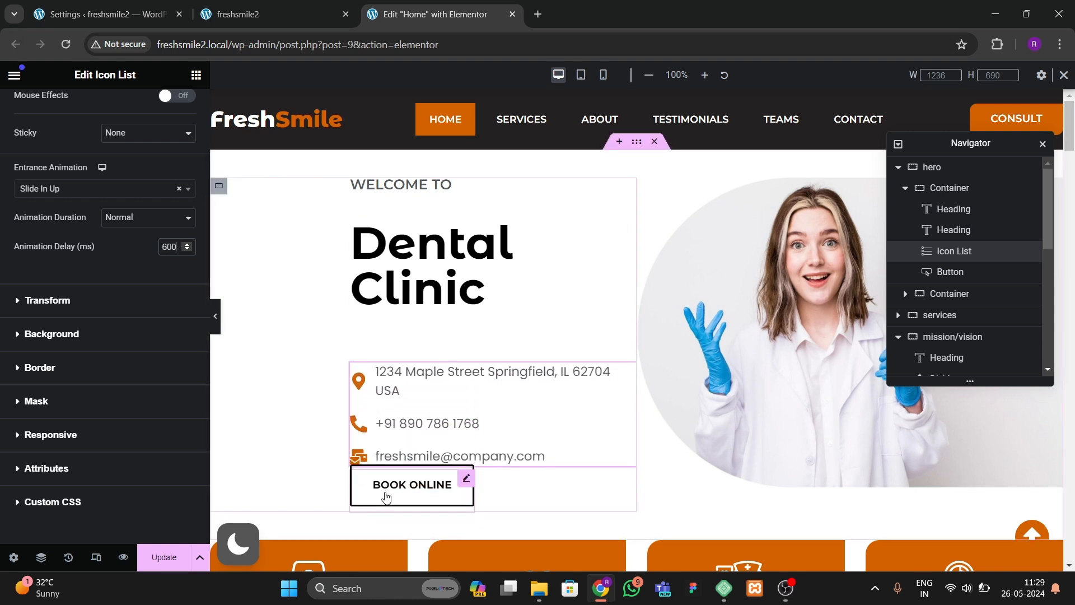
Step: Give the BOOK ONLINE button a Rotate In Down Left entrance animation with an 800 ms delay
left_click(386, 496)
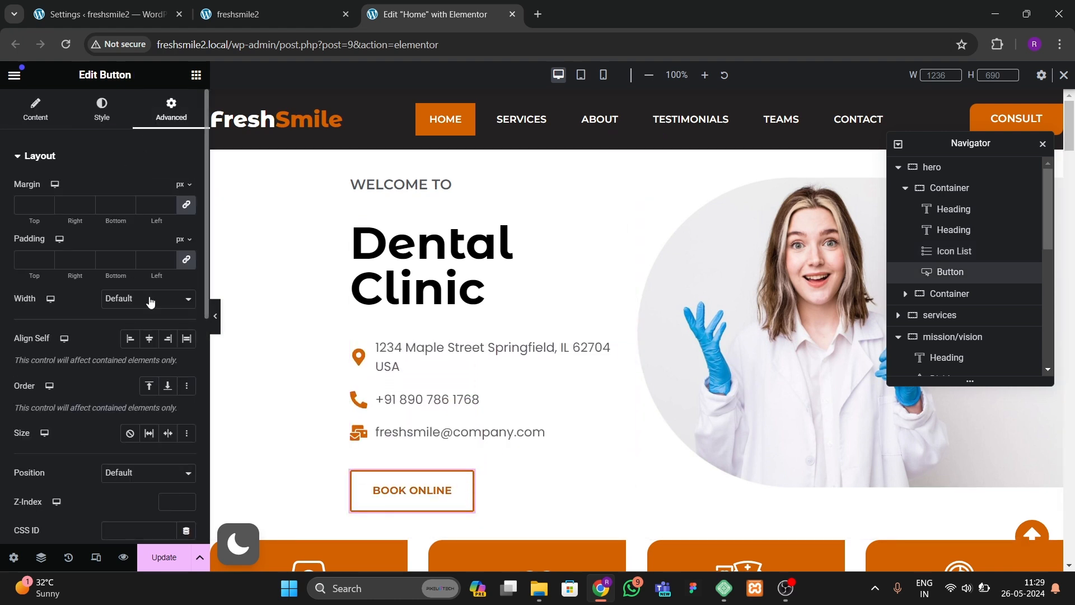
scroll(150, 301, "down", 6)
left_click(75, 307)
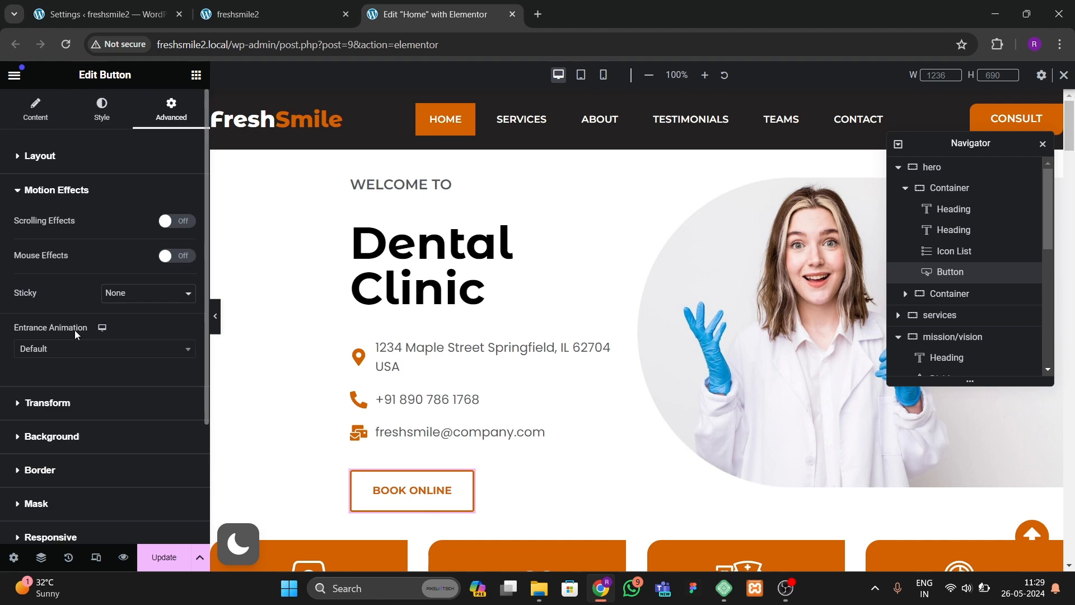
scroll(75, 334, "down", 1)
left_click(65, 283)
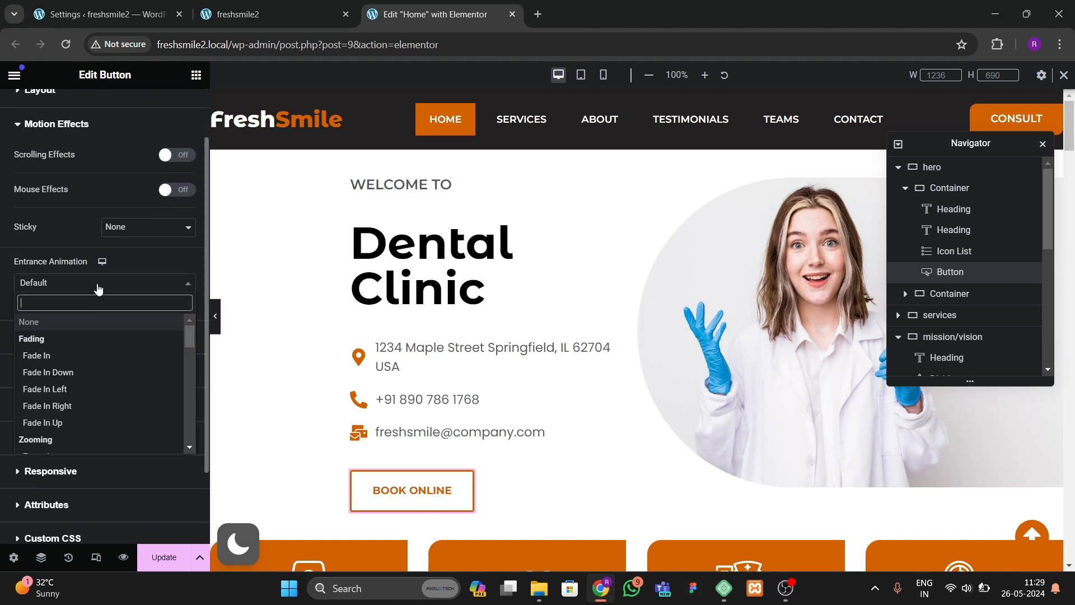
type("rotate")
left_click(58, 355)
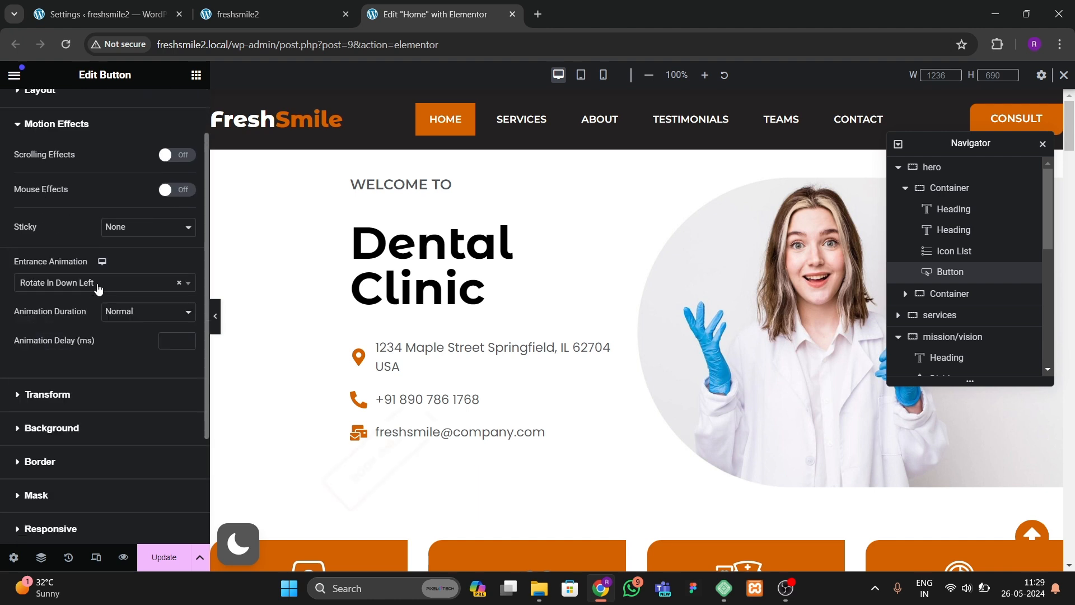
left_click(168, 340)
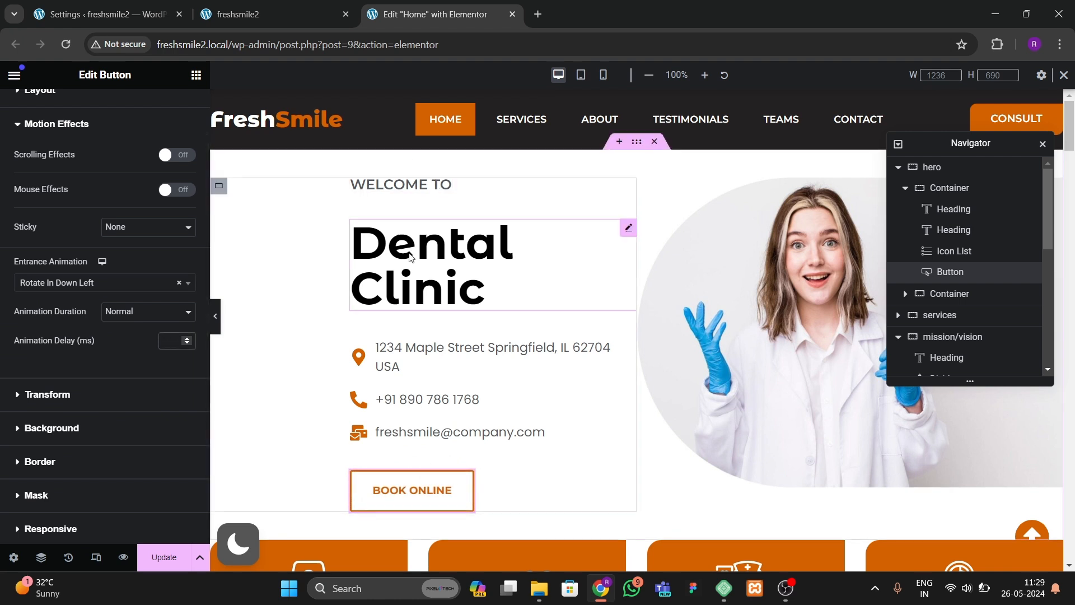
type("800")
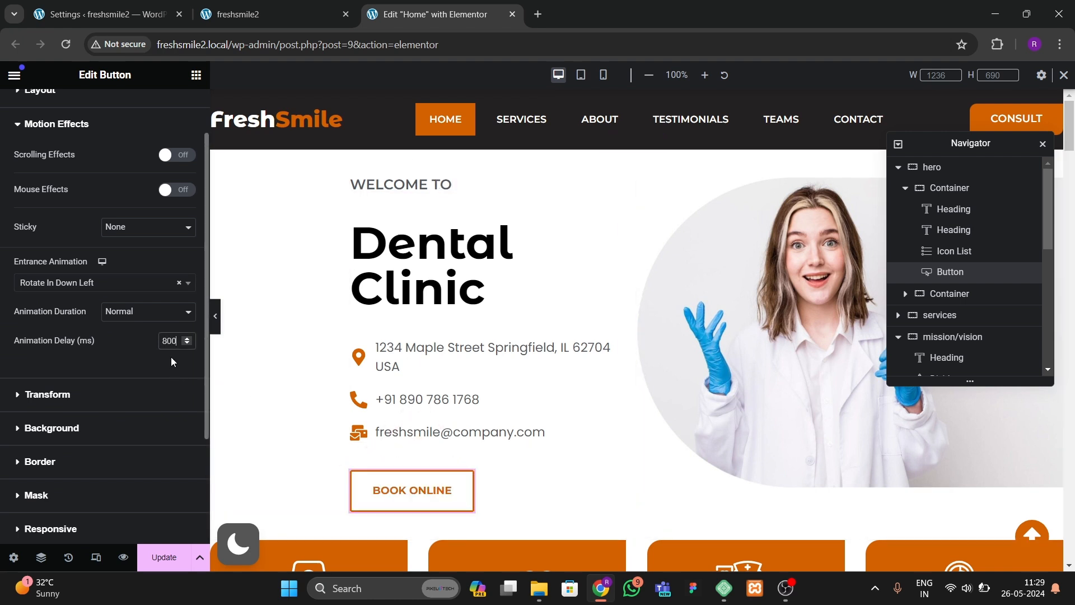
Step: Give the hero image a Slide In Right entrance animation with a 1000 ms delay and save the page
left_click(736, 281)
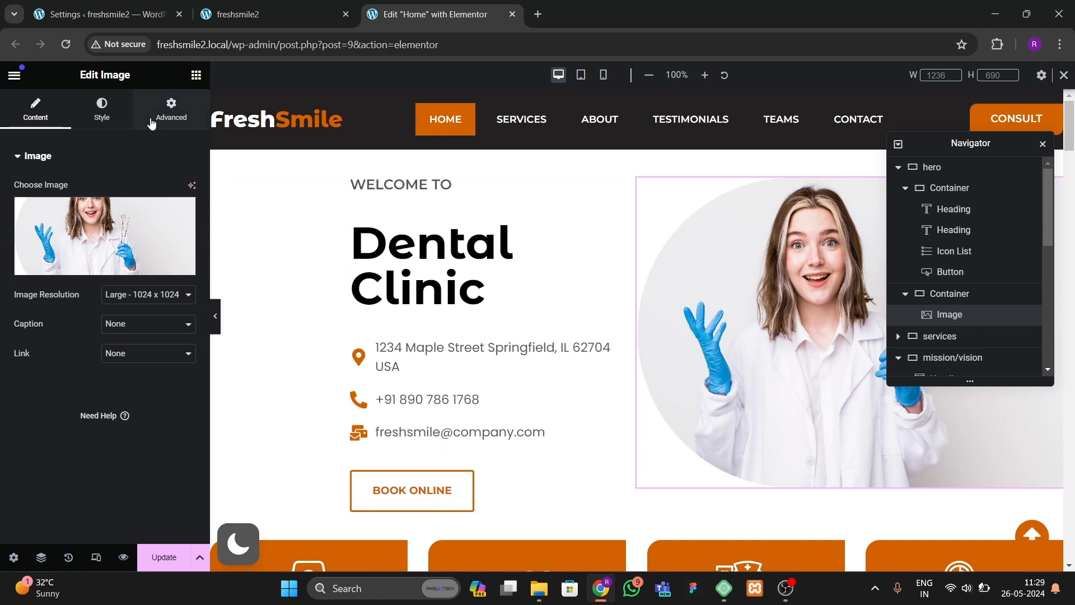
scroll(84, 409, "down", 8)
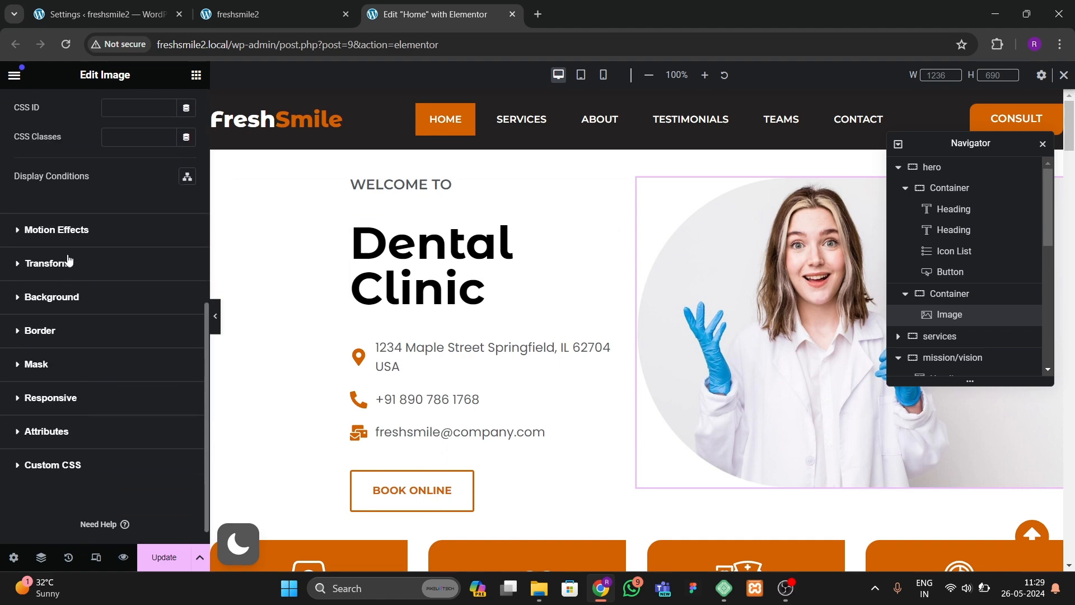
left_click(69, 234)
scroll(105, 352, "down", 2)
left_click(86, 261)
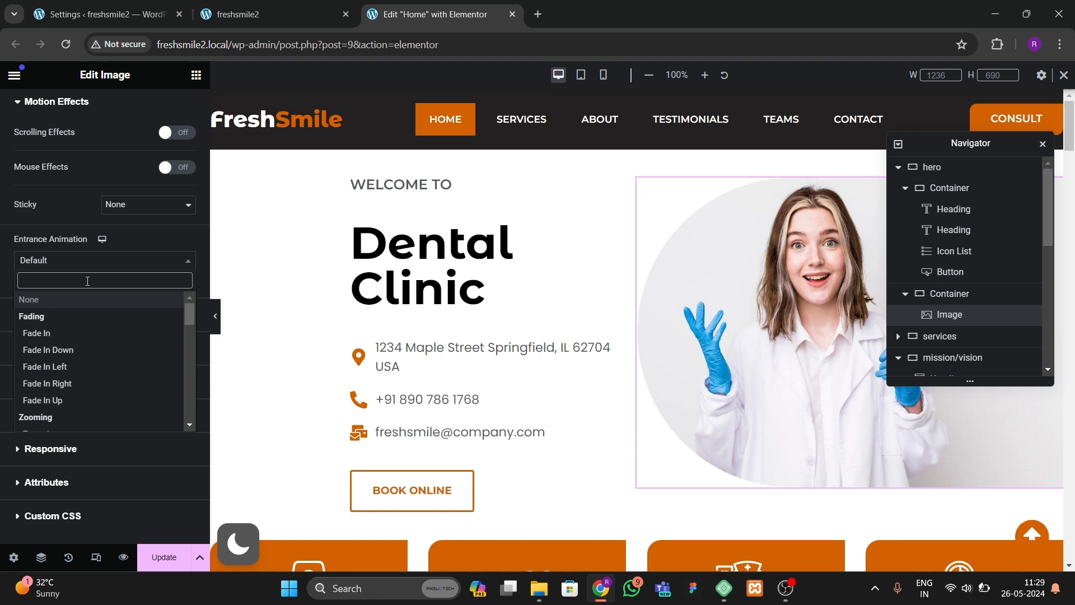
type("slide")
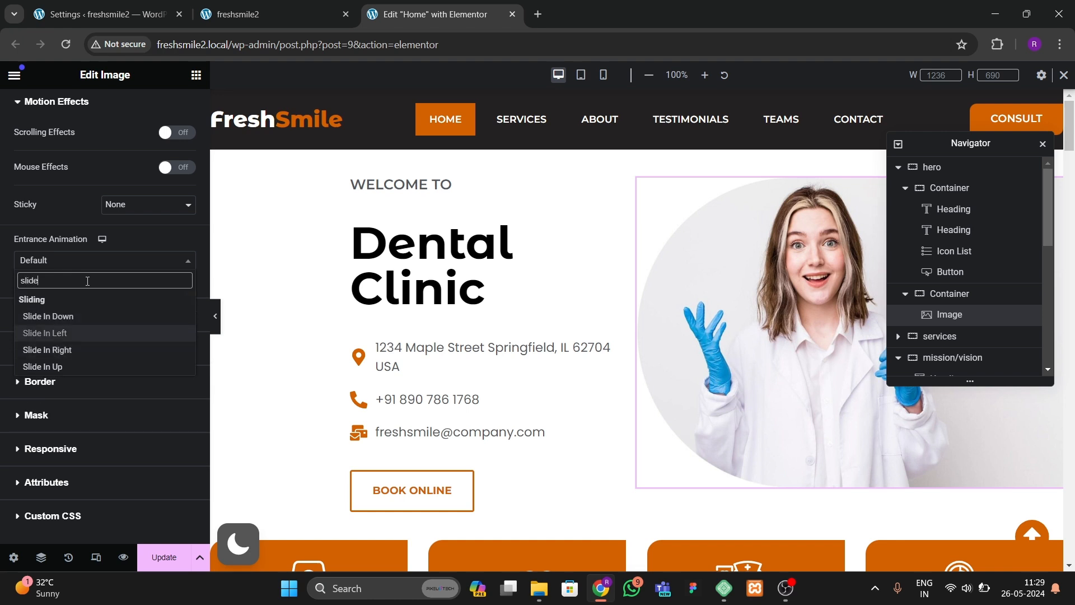
key("Return")
left_click(174, 318)
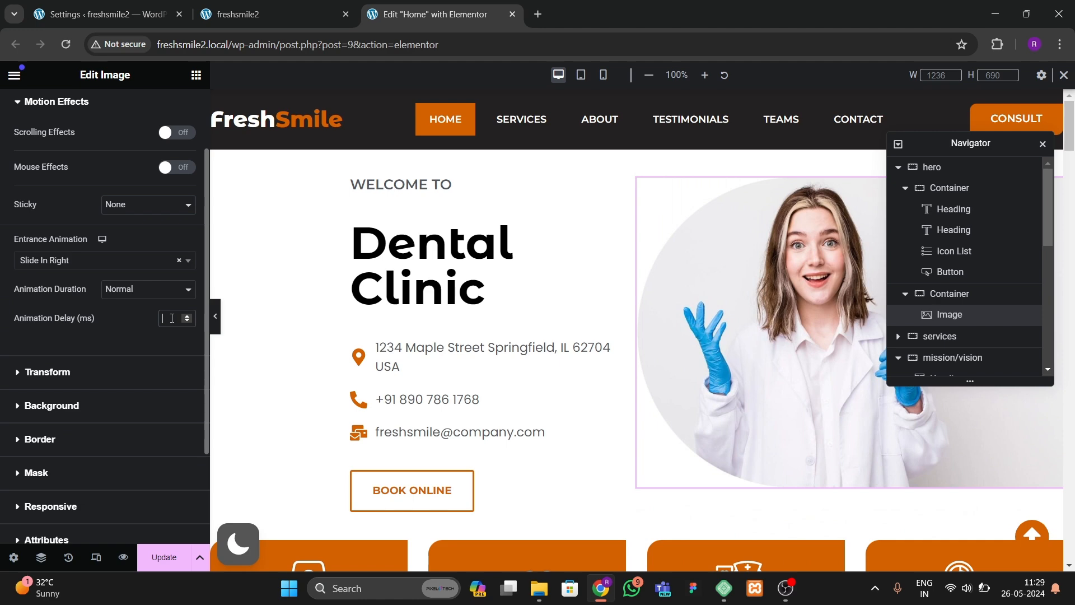
type("1000")
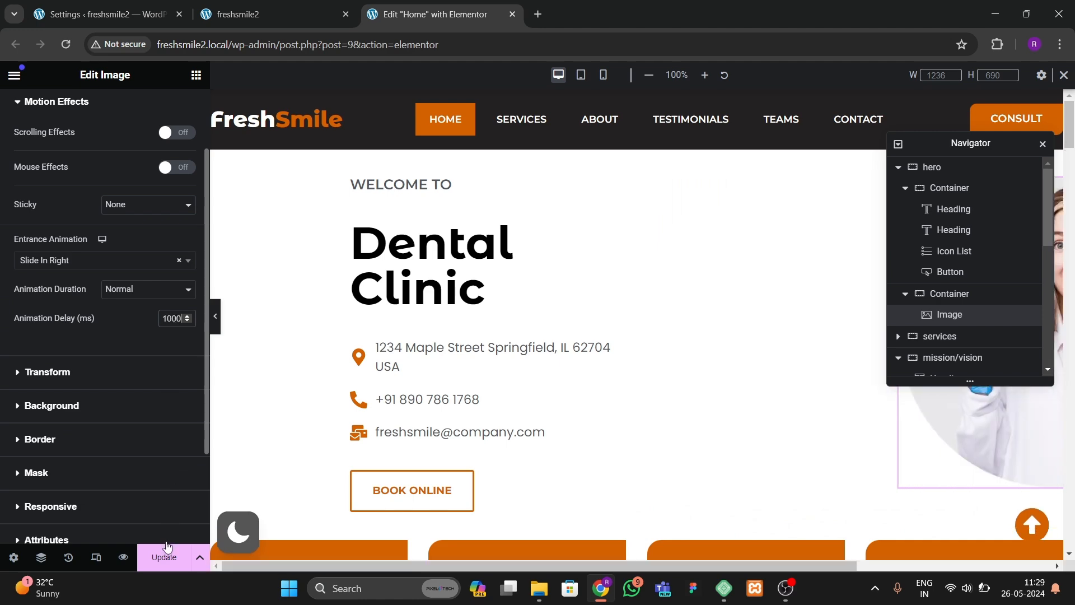
key("ctrl+s")
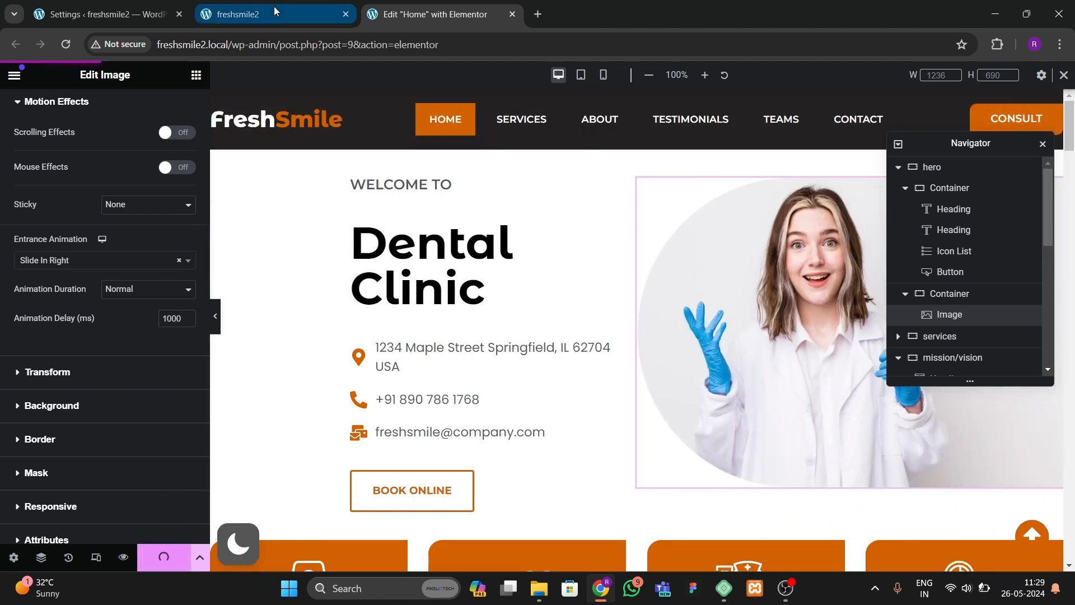
Step: Preview the hero section's animations on the live site, then return to the editor
left_click(274, 10)
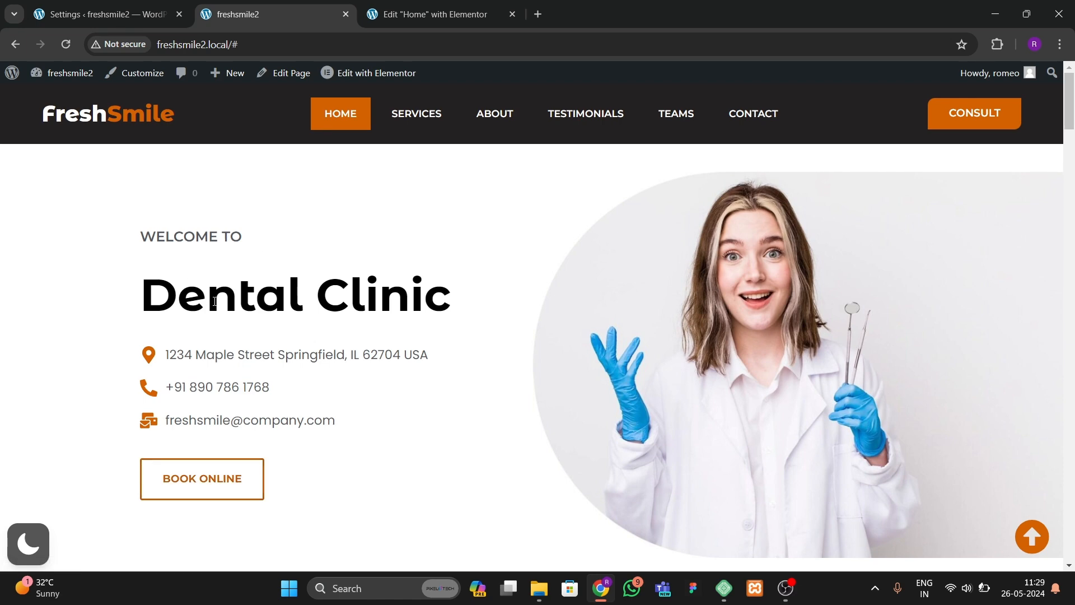
scroll(478, 419, "down", 5)
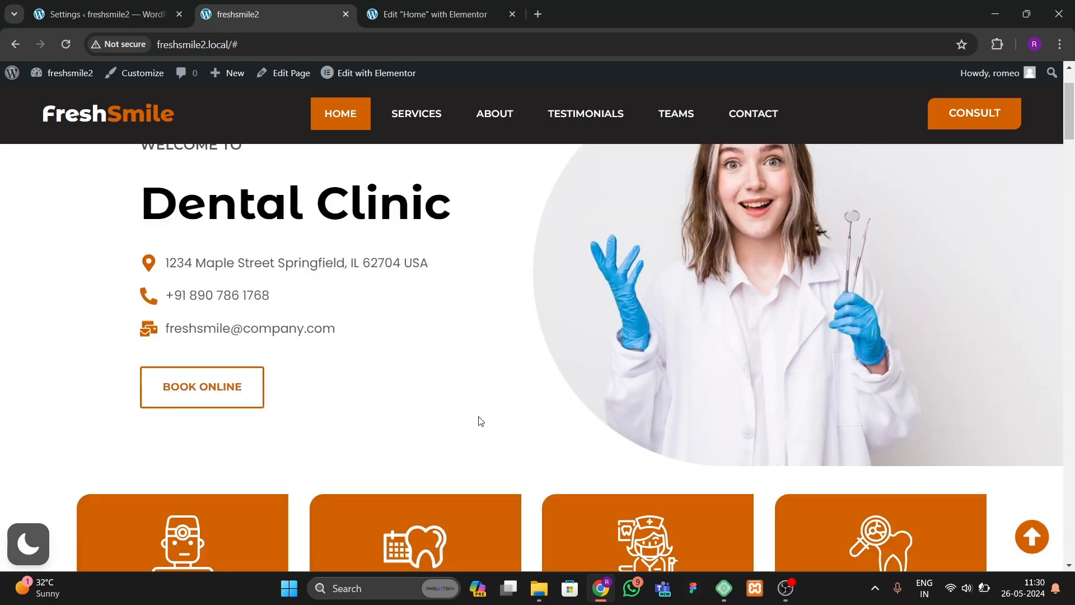
left_click(435, 15)
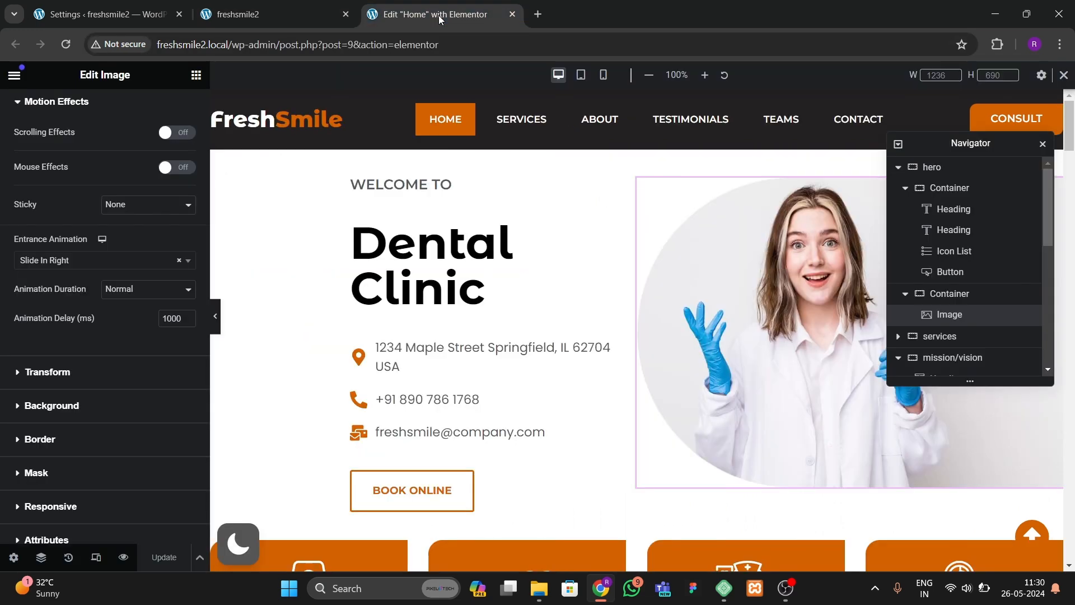
Step: Give the first service card container a Slide In Up entrance animation with a 200 ms delay
scroll(486, 384, "down", 6)
scroll(240, 282, "up", 2)
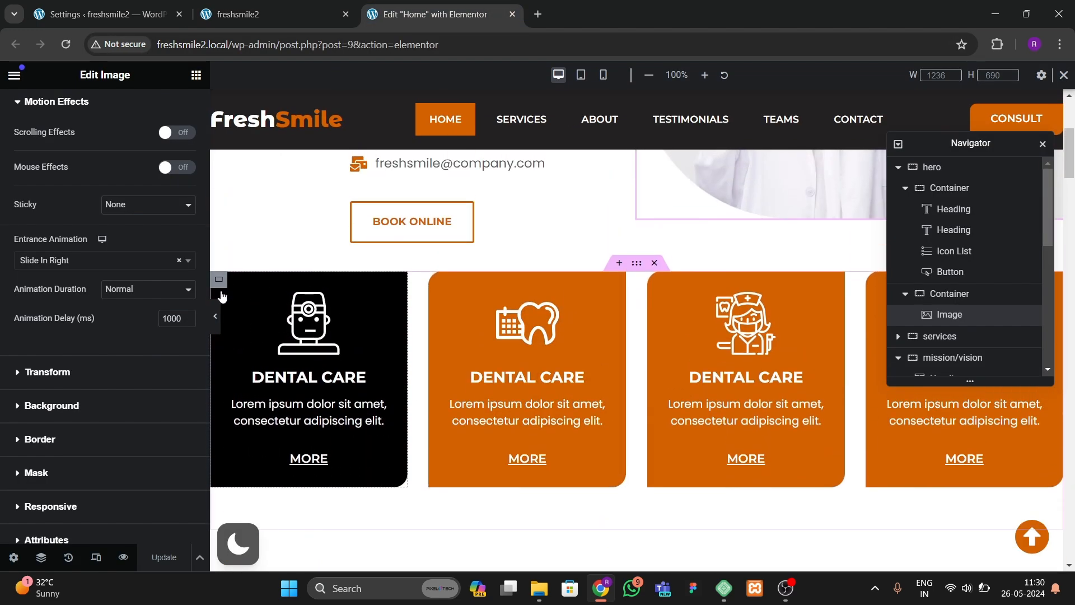
left_click(219, 280)
left_click(168, 103)
scroll(70, 387, "down", 6)
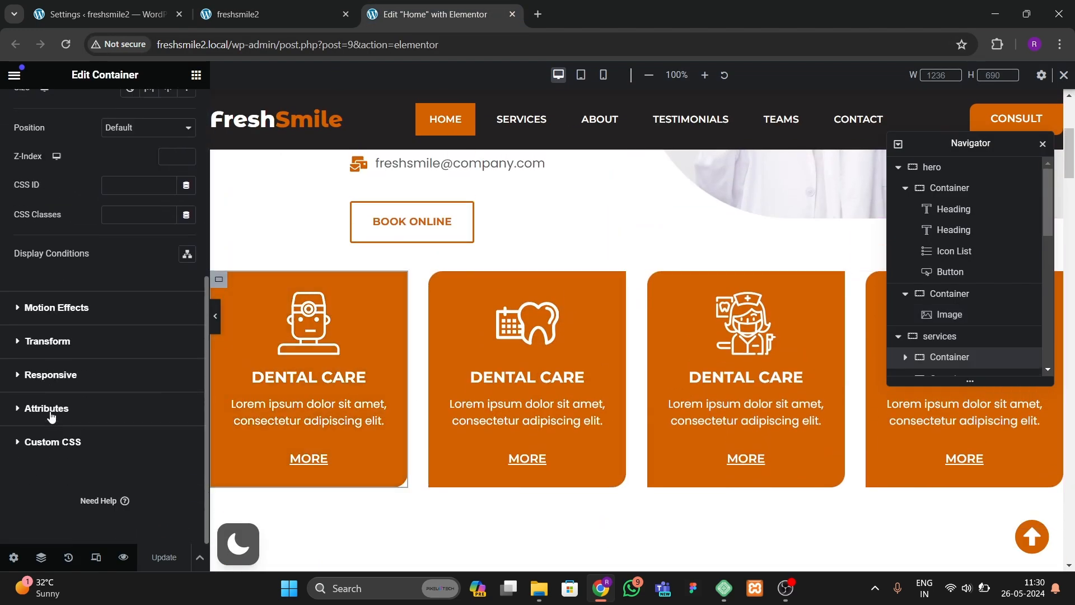
left_click(62, 309)
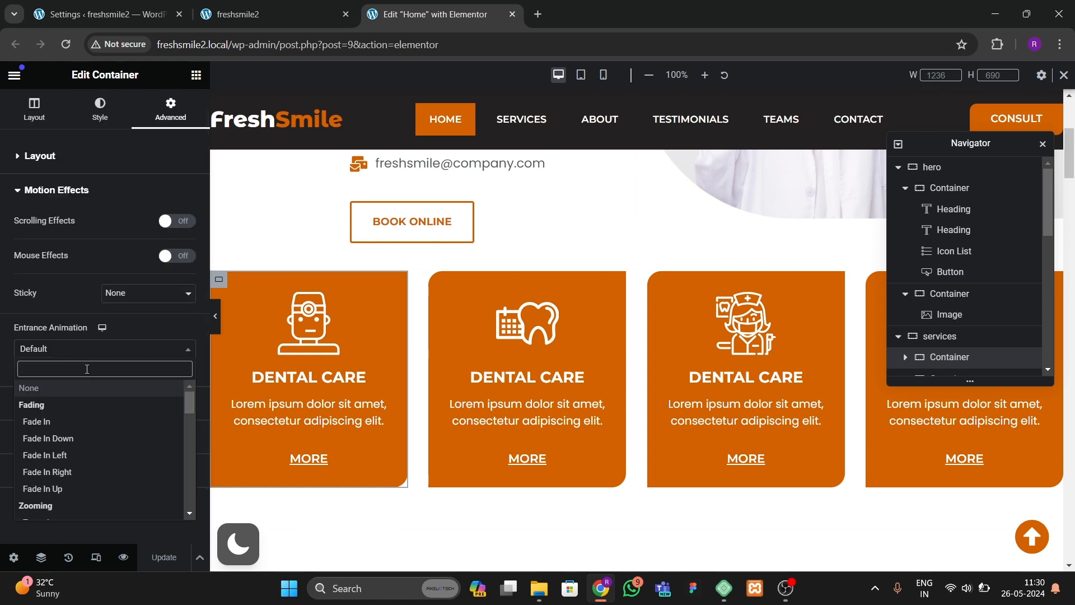
type("slide")
key("Return")
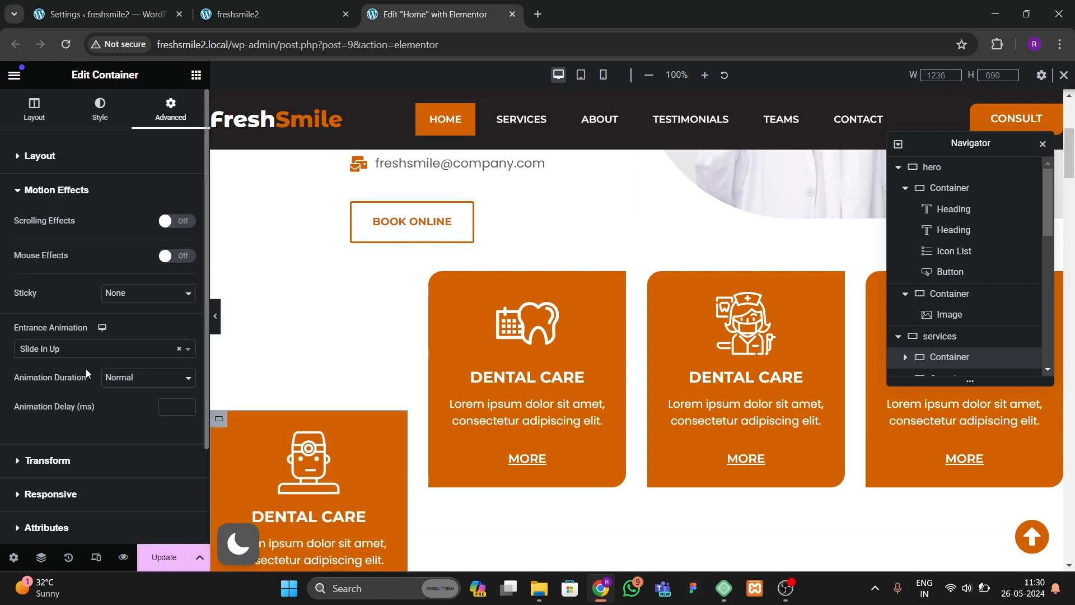
left_click(163, 400)
type("200")
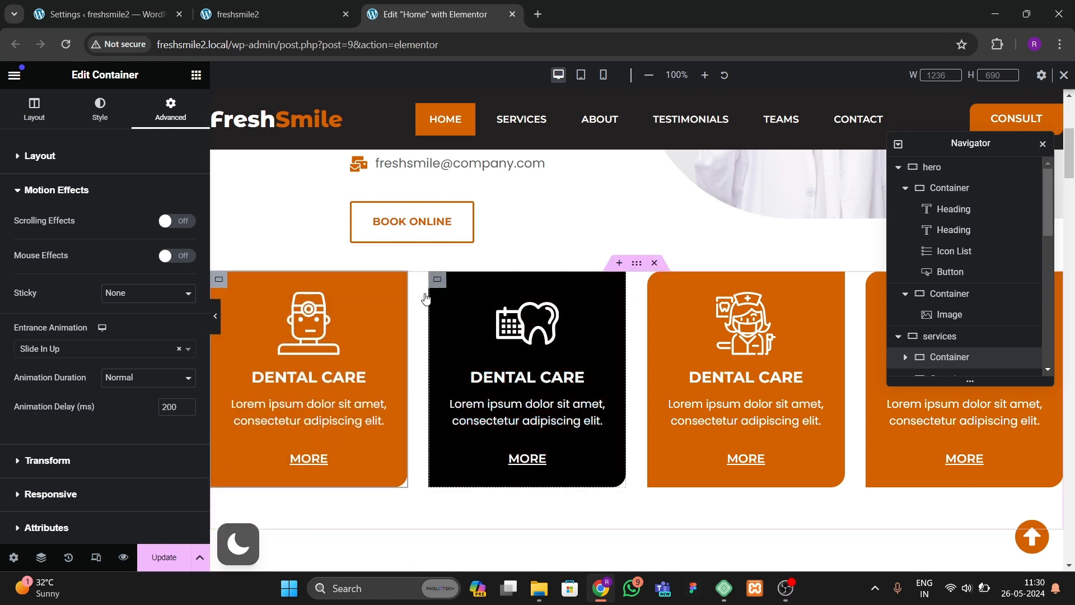
Step: Give the second service card container a Slide In Up entrance animation with a 400 ms delay
left_click(425, 298)
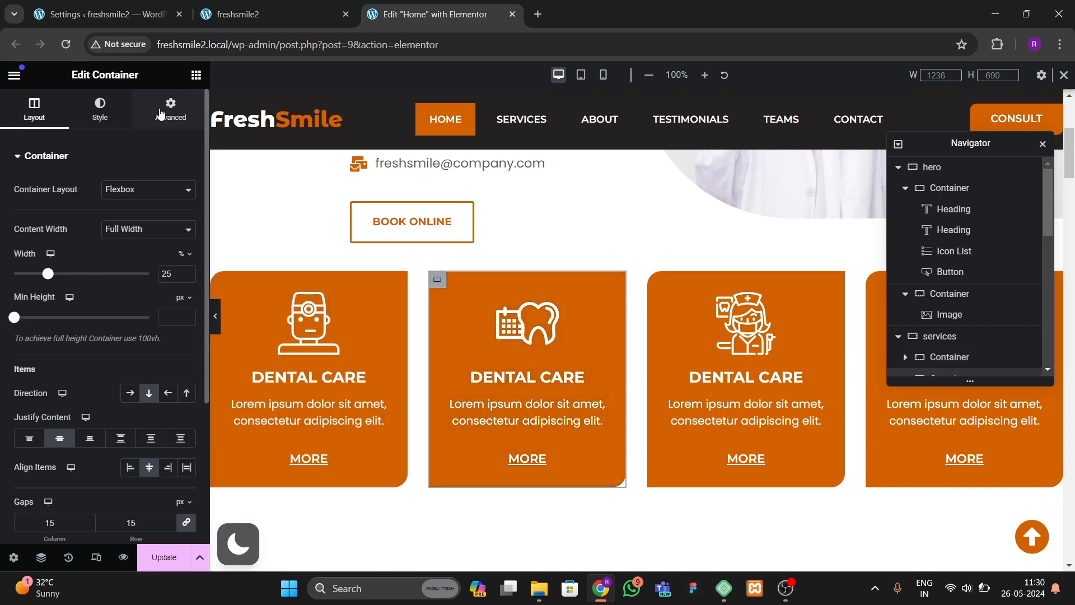
left_click(170, 109)
scroll(93, 398, "down", 5)
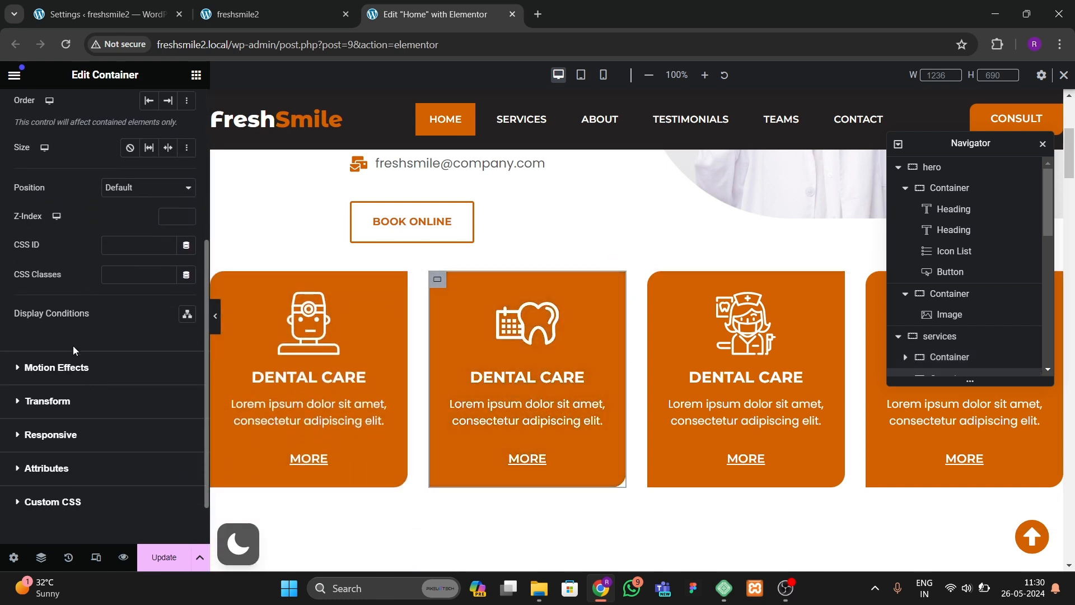
left_click(72, 369)
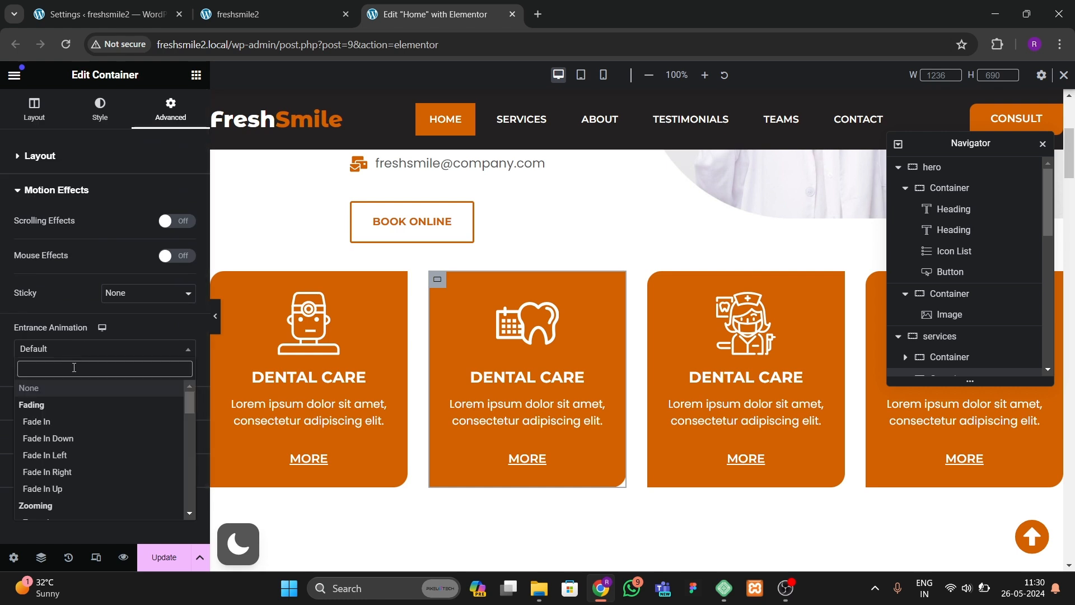
type("slide")
key("Return")
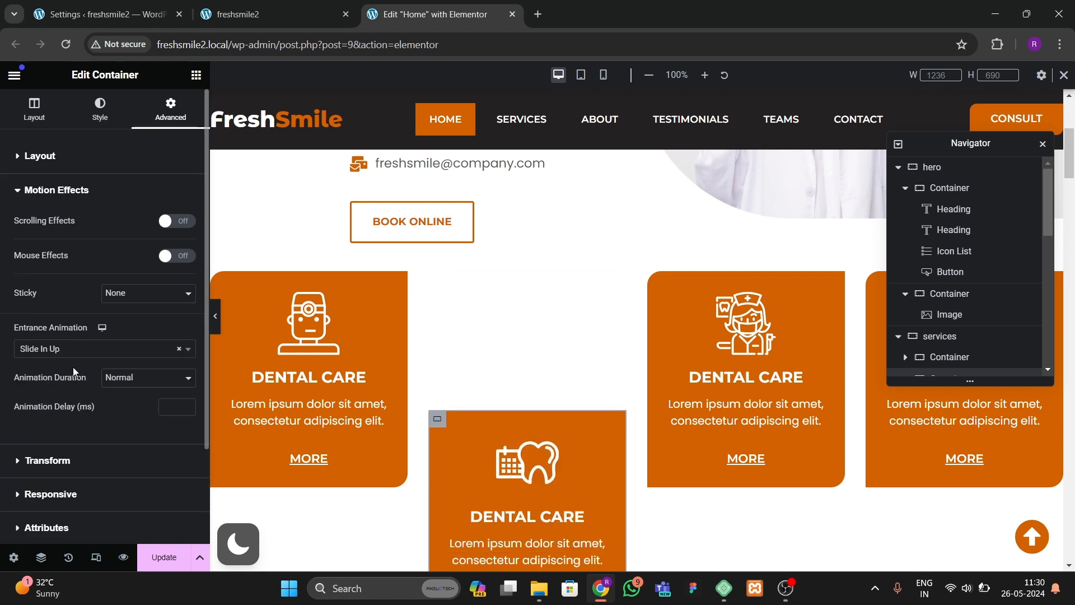
left_click(166, 402)
type("400")
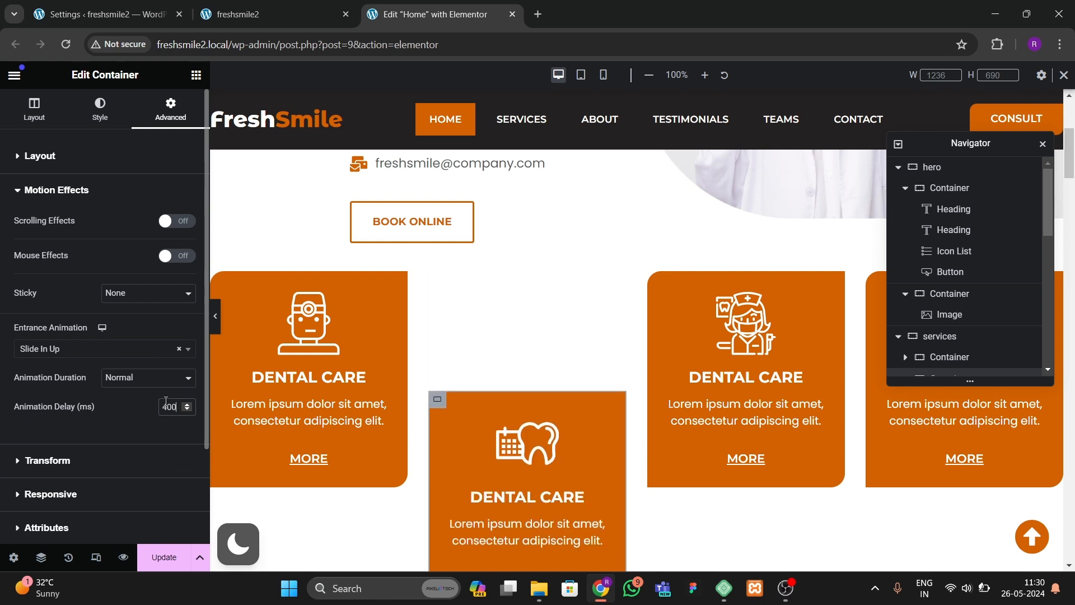
Step: Give the third service card container a Slide In Up entrance animation with a 600 ms delay
left_click(656, 283)
left_click(171, 108)
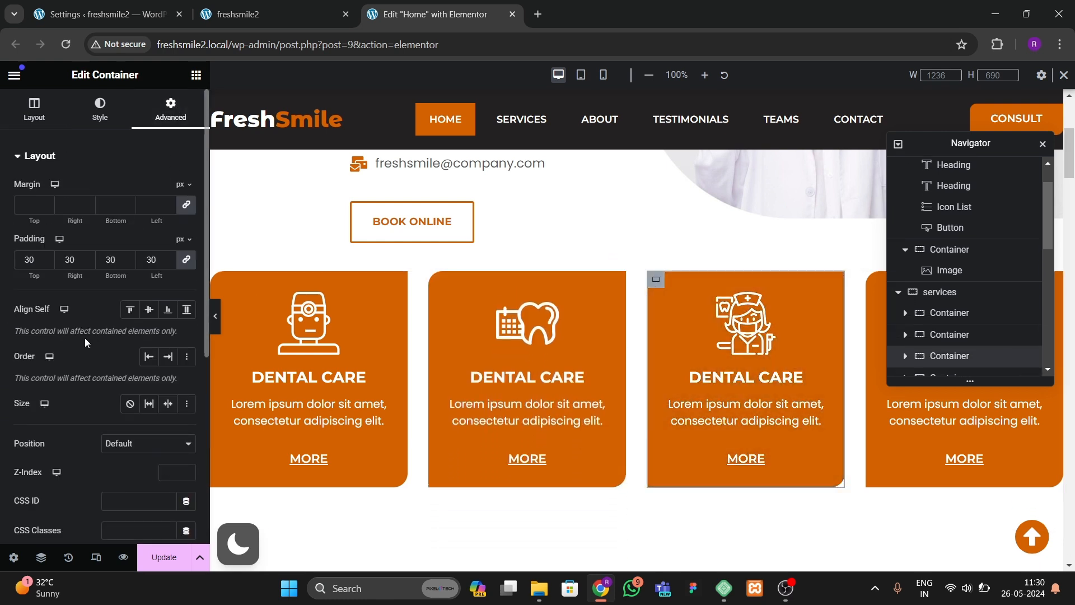
scroll(87, 313, "down", 6)
left_click(66, 311)
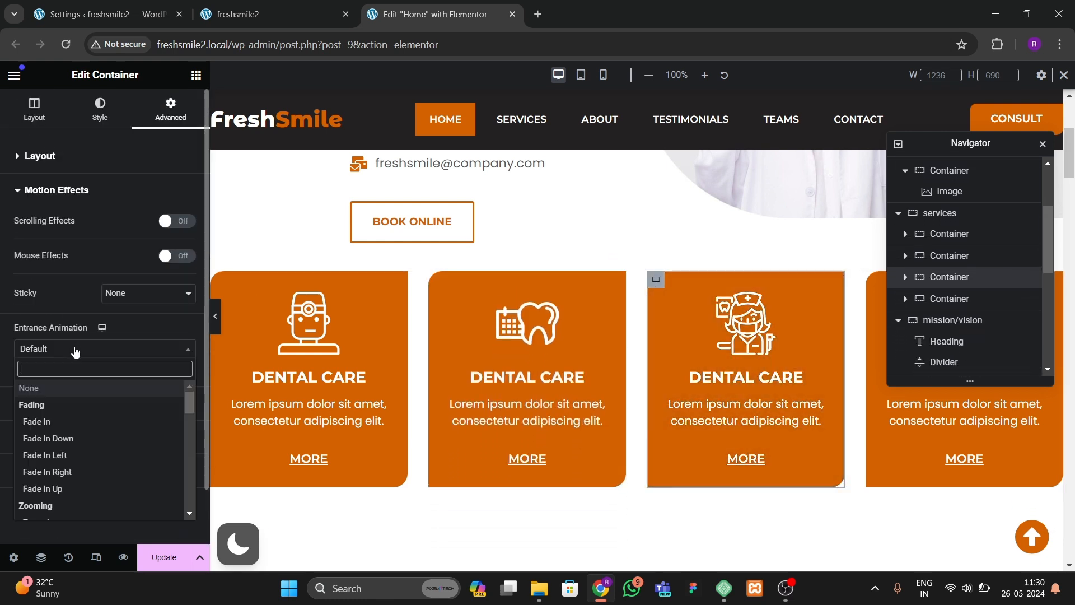
type("slide")
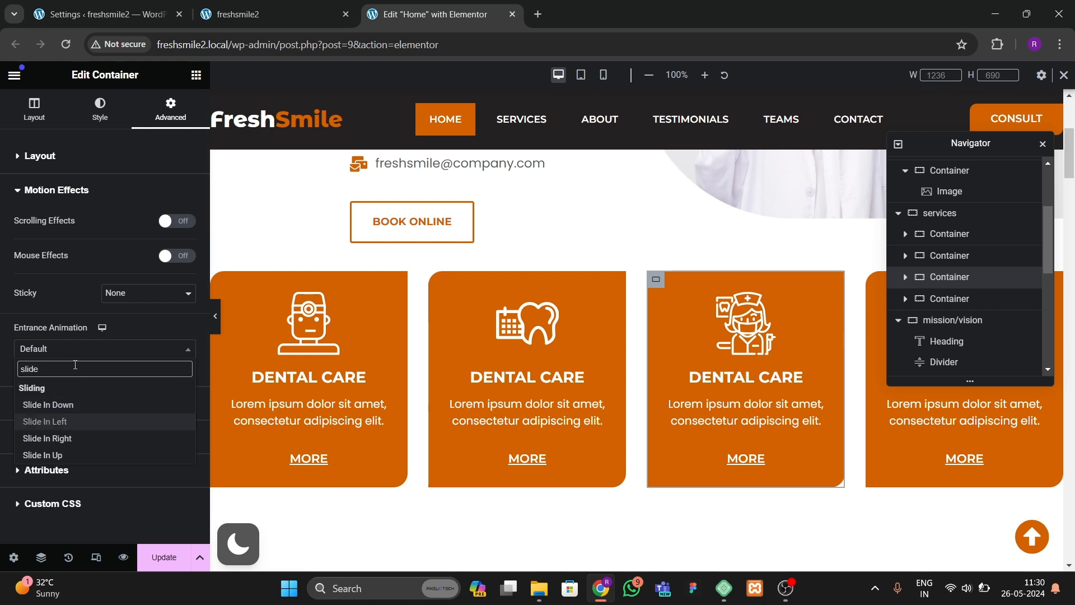
key("Return")
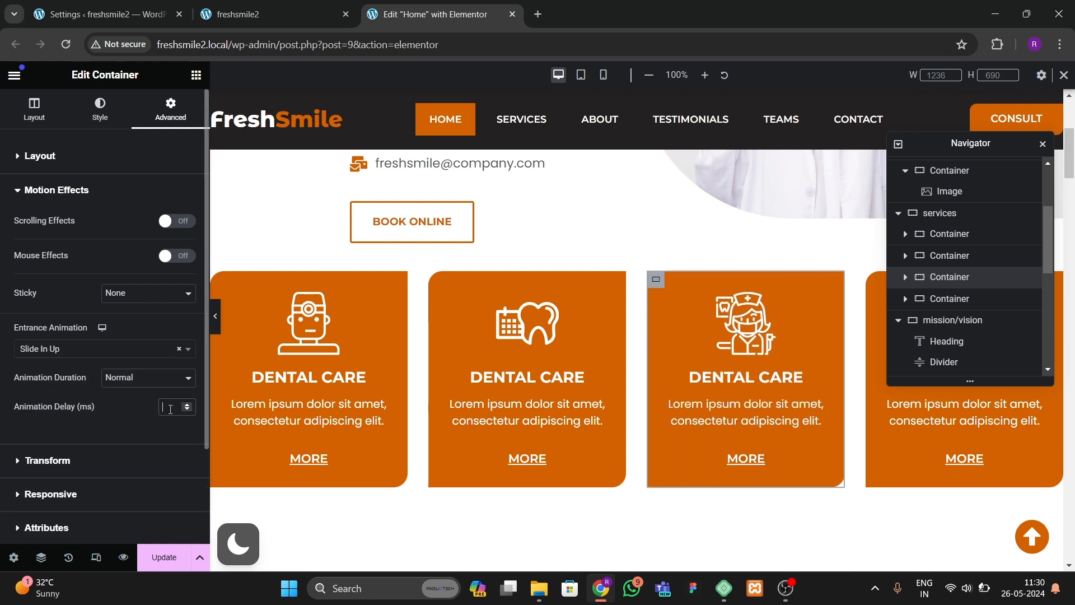
left_click(170, 409)
type("600")
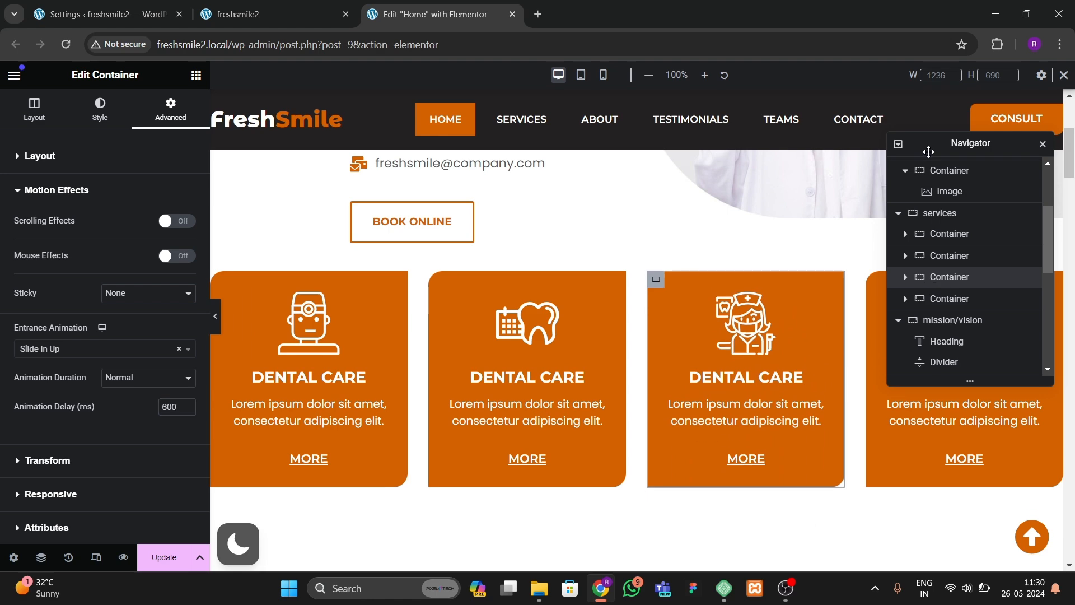
Step: Give the fourth service card container a Slide In Up entrance animation with an 800 ms delay and save the page
left_click_drag(929, 150, 689, 231)
left_click(914, 305)
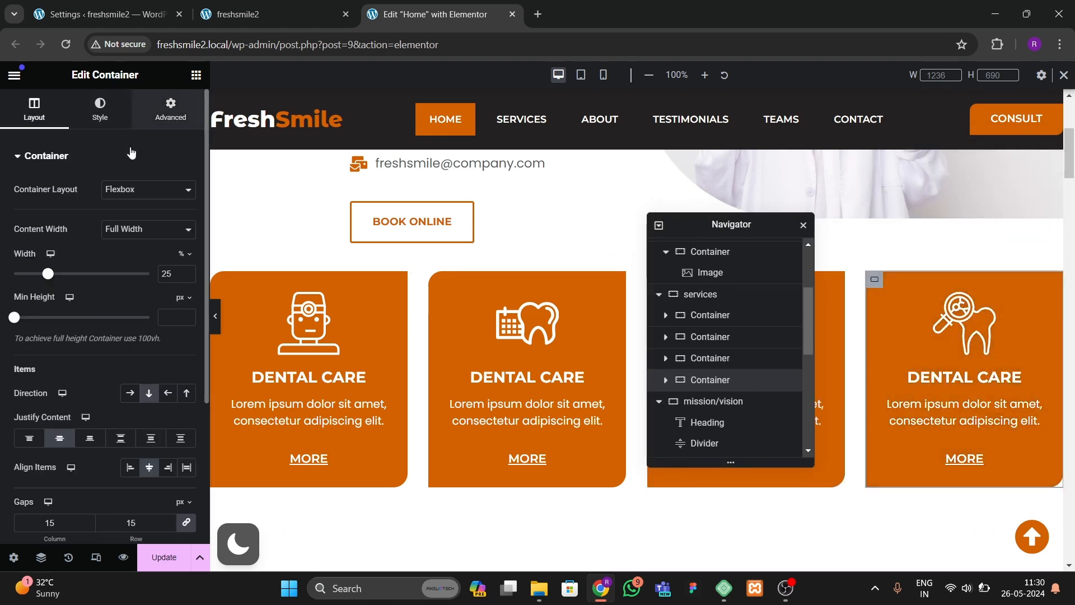
left_click(170, 108)
scroll(87, 364, "down", 5)
left_click(67, 306)
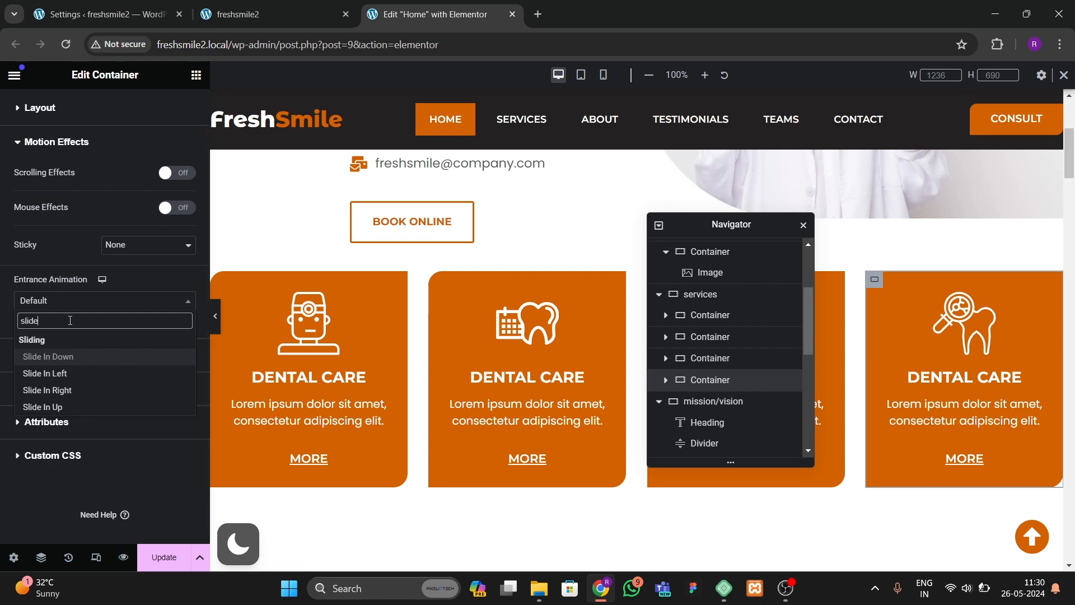
key("Return")
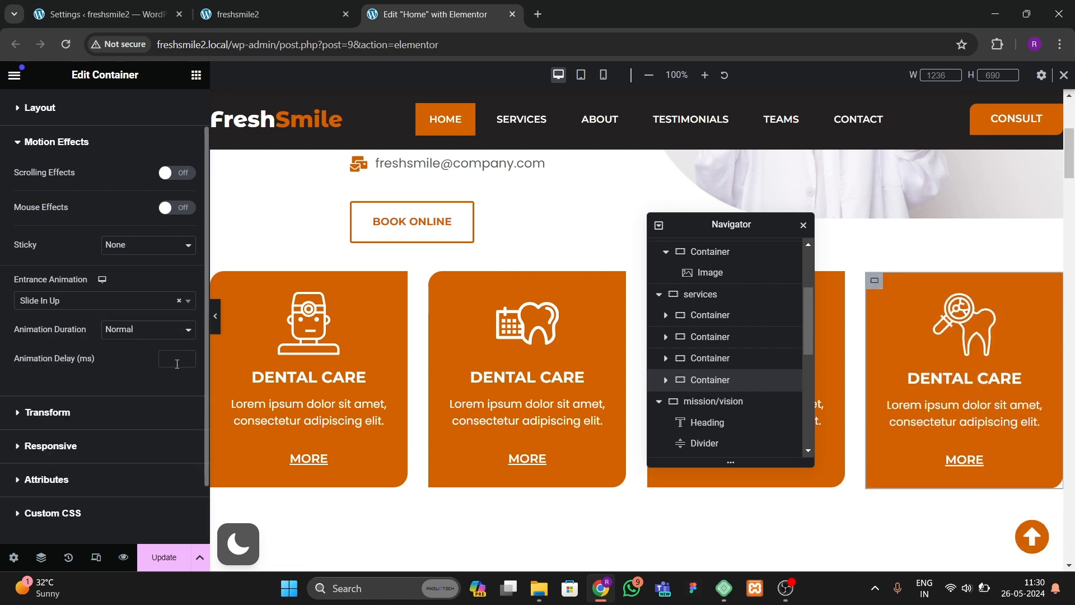
type("800")
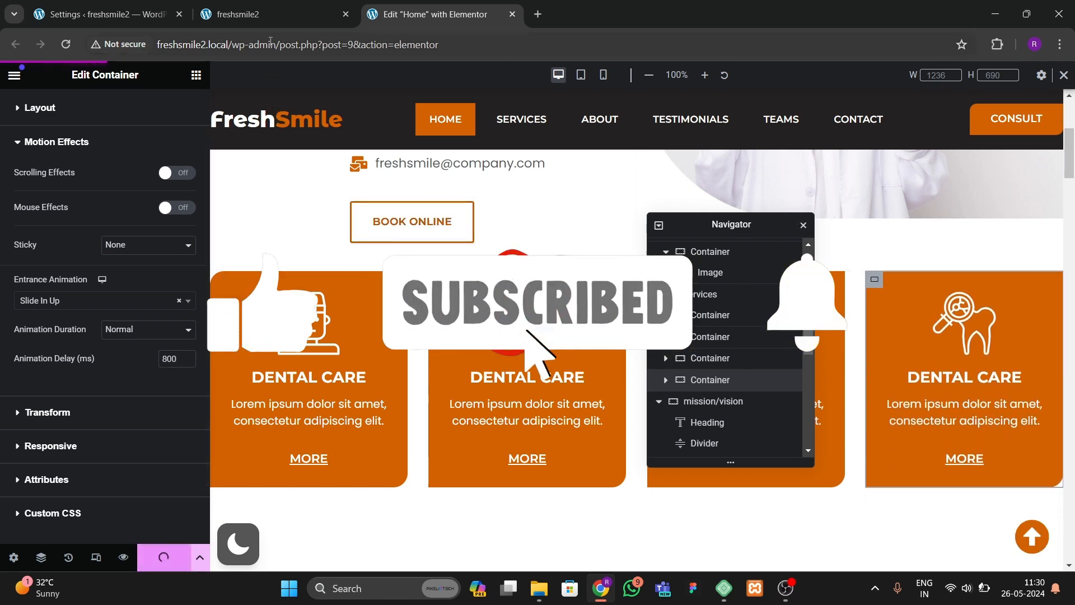
Step: Preview the staggered hero and service card animations on the live site by scrolling through the page
left_click(271, 15)
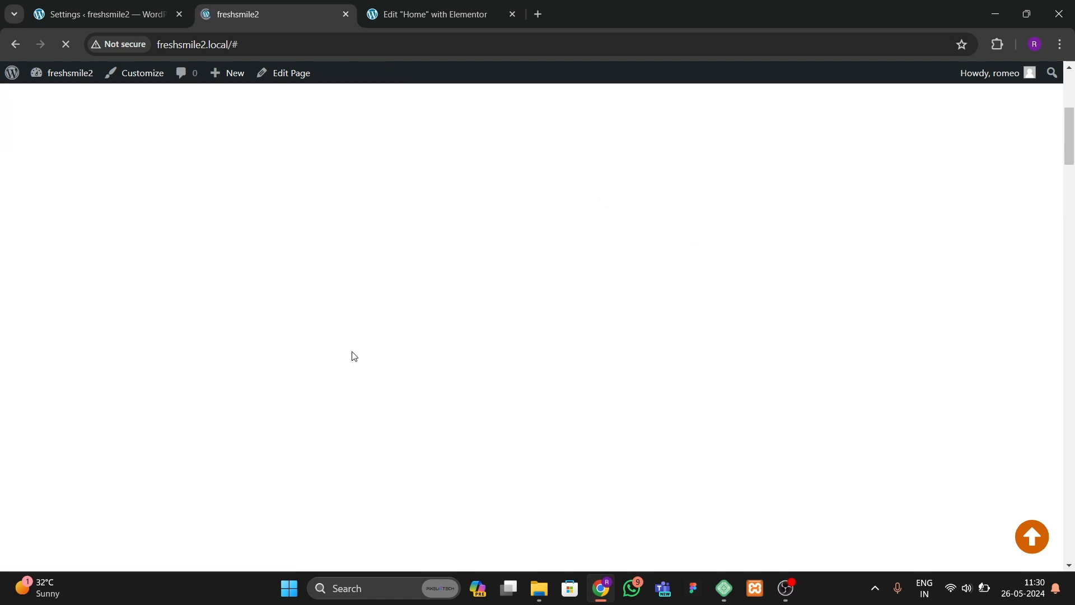
scroll(355, 363, "up", 1)
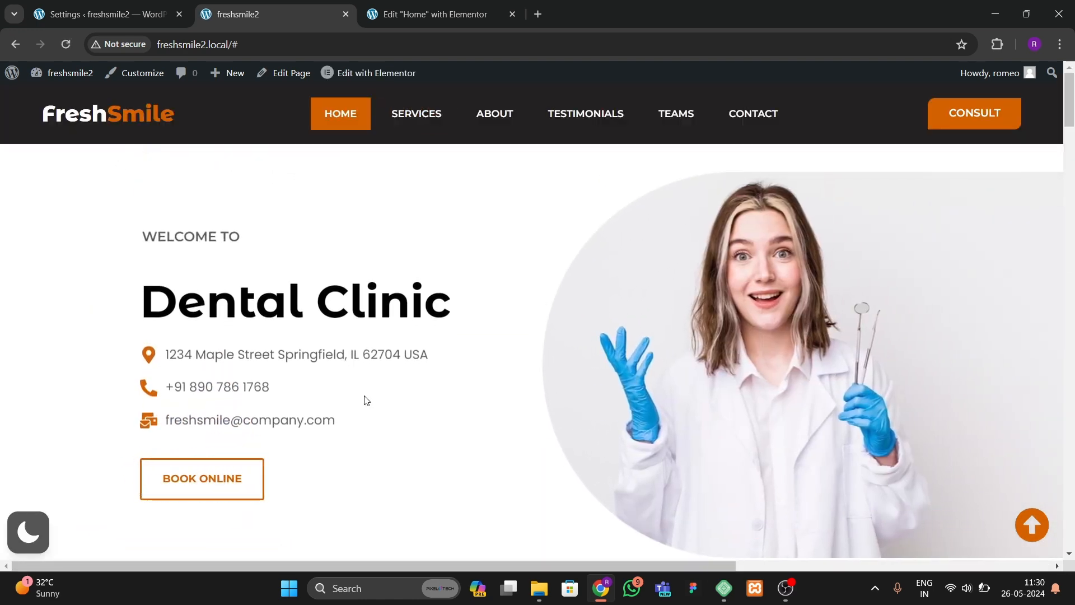
scroll(365, 402, "down", 5)
scroll(364, 404, "up", 5)
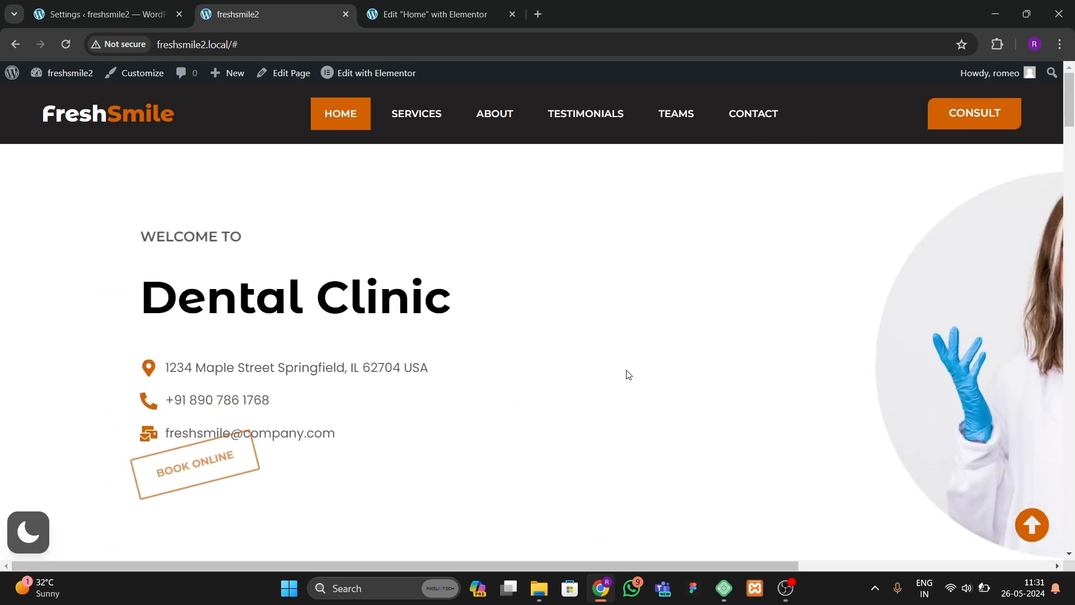
scroll(614, 398, "down", 5)
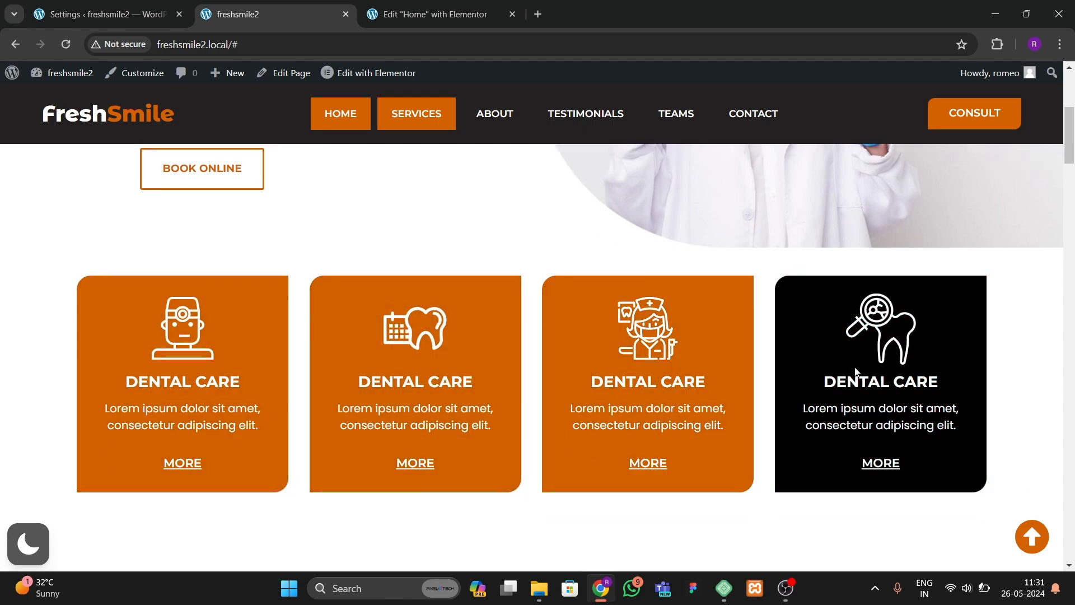
scroll(179, 317, "down", 12)
scroll(369, 364, "down", 15)
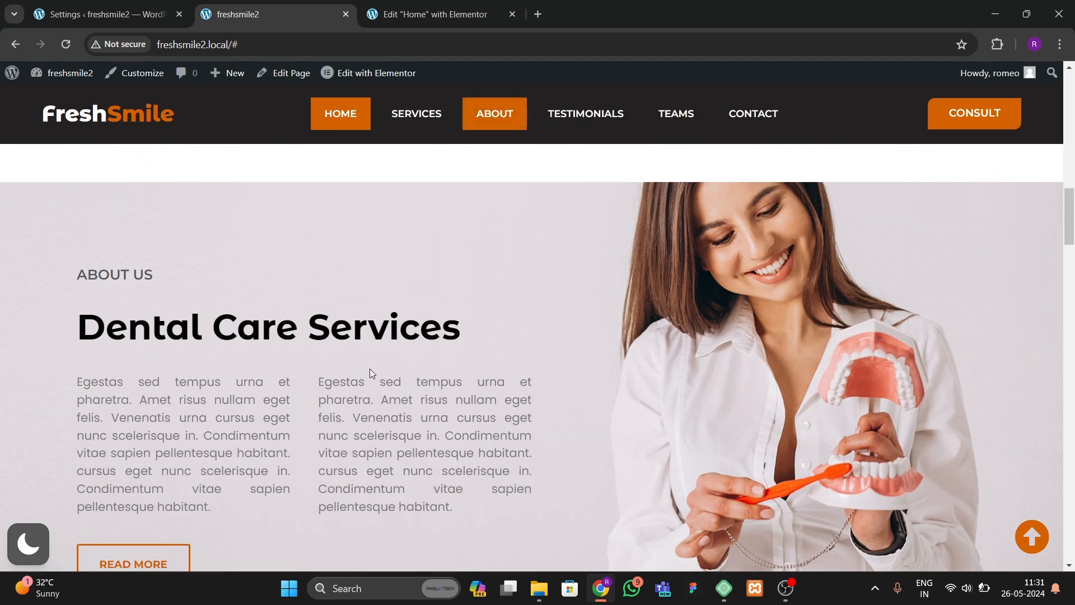
scroll(374, 356, "down", 12)
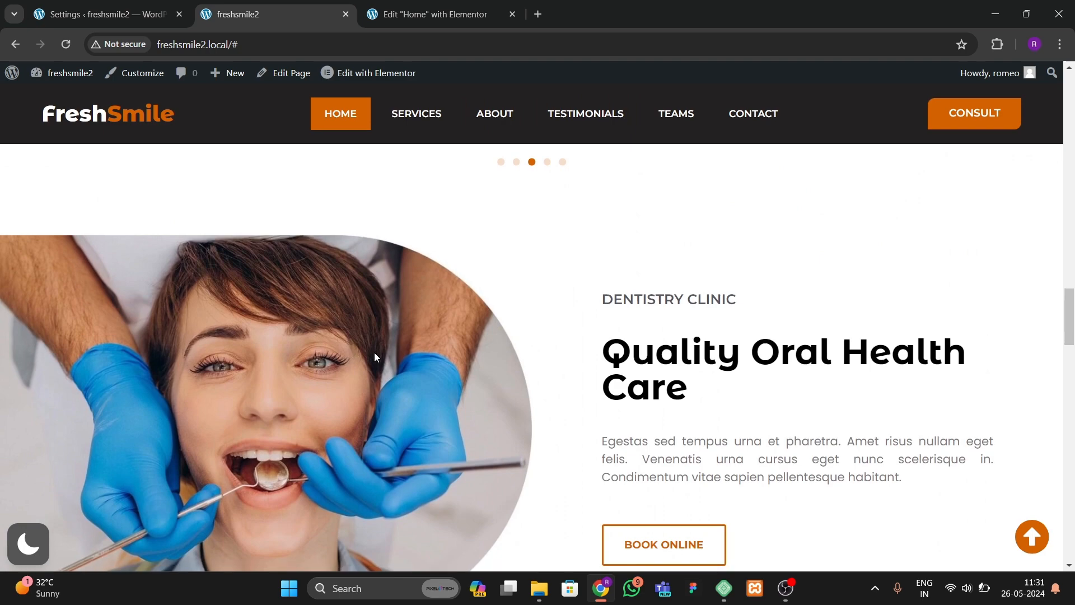
scroll(368, 360, "up", 5)
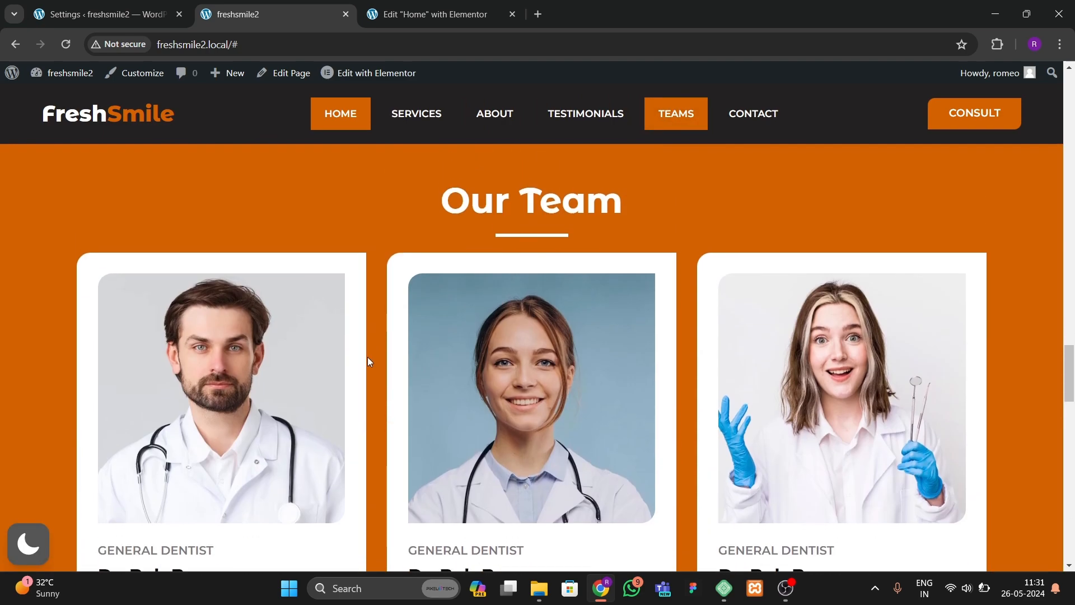
scroll(365, 366, "down", 5)
scroll(361, 375, "down", 10)
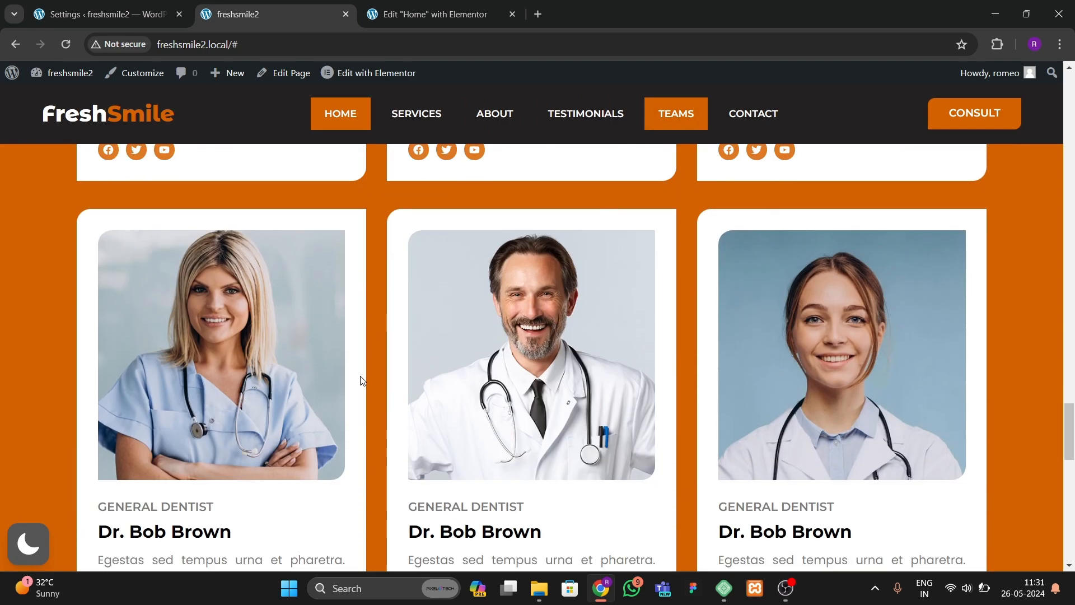
scroll(362, 382, "down", 4)
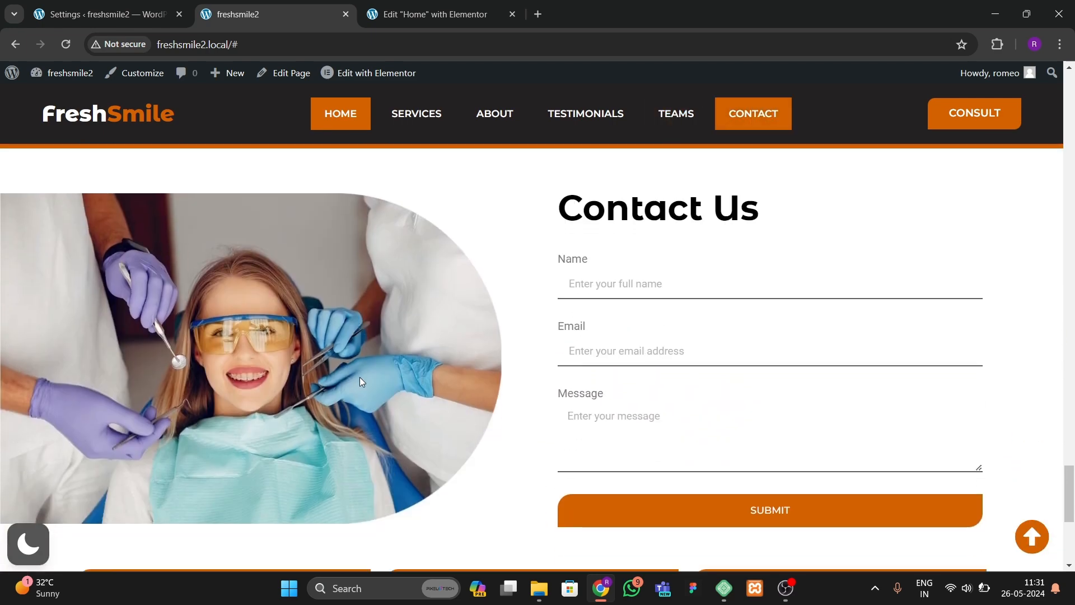
scroll(359, 381, "down", 6)
scroll(361, 381, "up", 20)
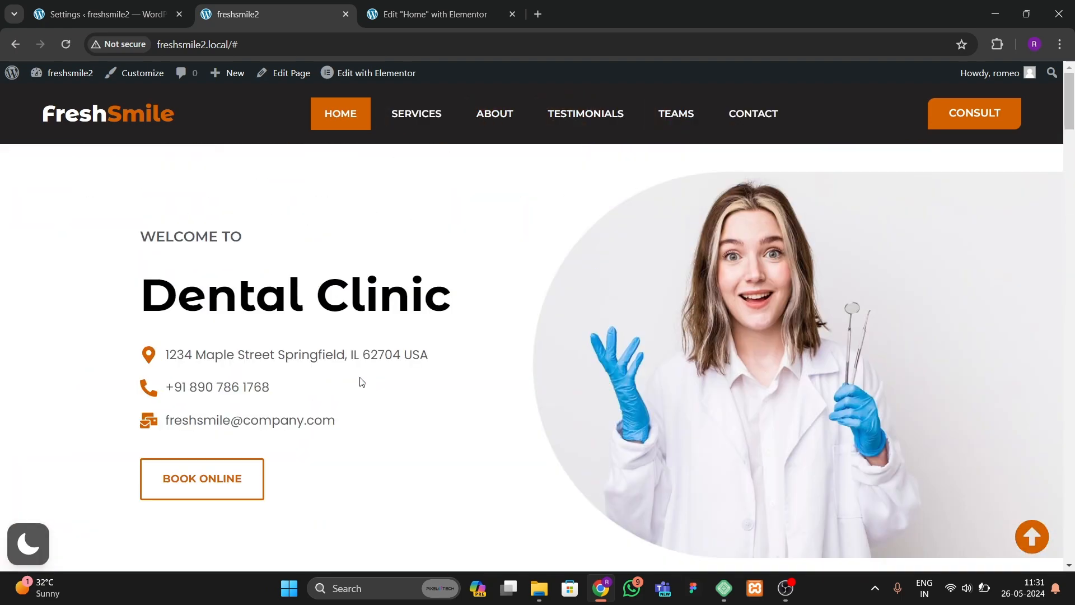
scroll(363, 382, "down", 16)
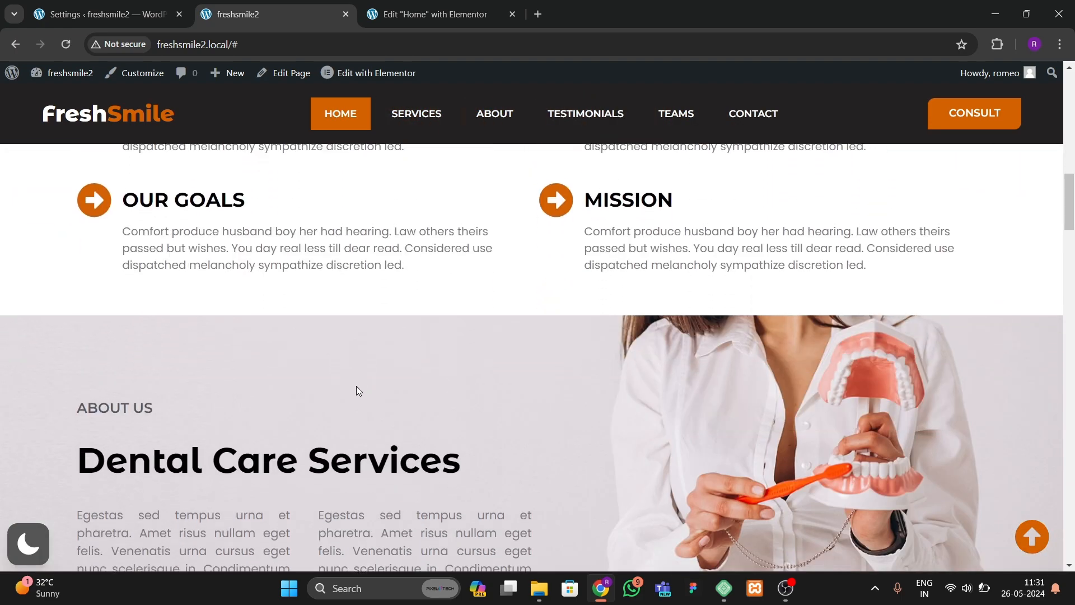
scroll(357, 386, "down", 5)
scroll(352, 389, "up", 20)
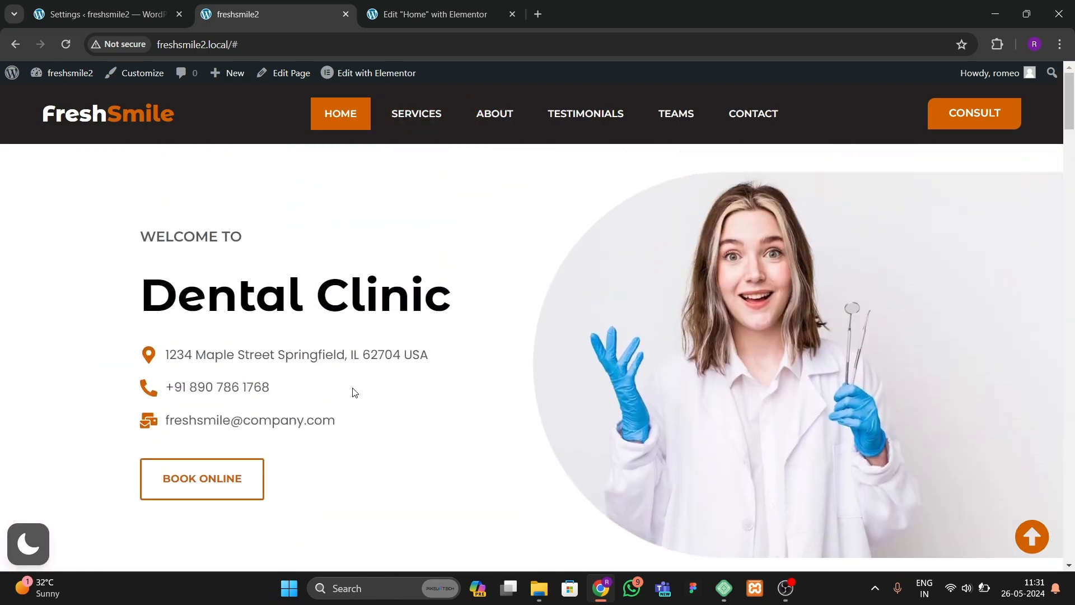
scroll(354, 392, "down", 10)
scroll(353, 392, "up", 8)
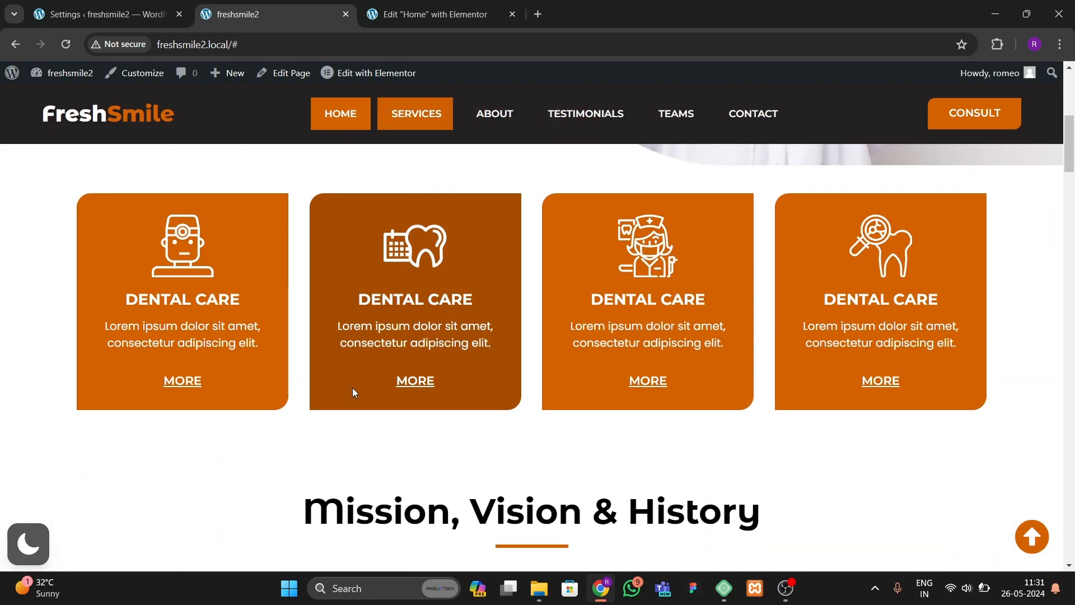
scroll(351, 388, "up", 6)
scroll(351, 388, "down", 12)
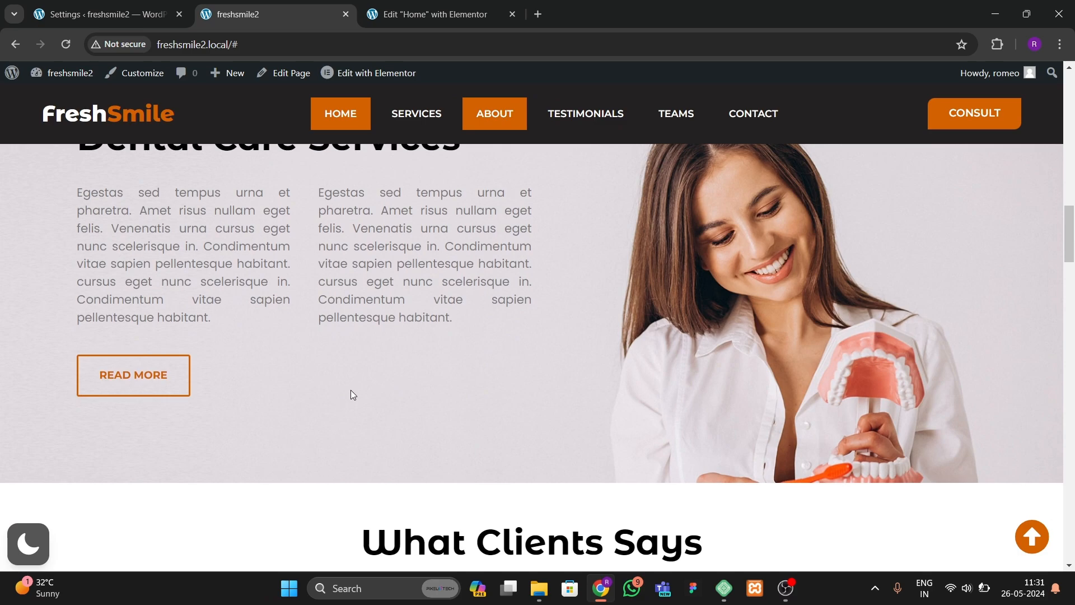
scroll(352, 394, "up", 12)
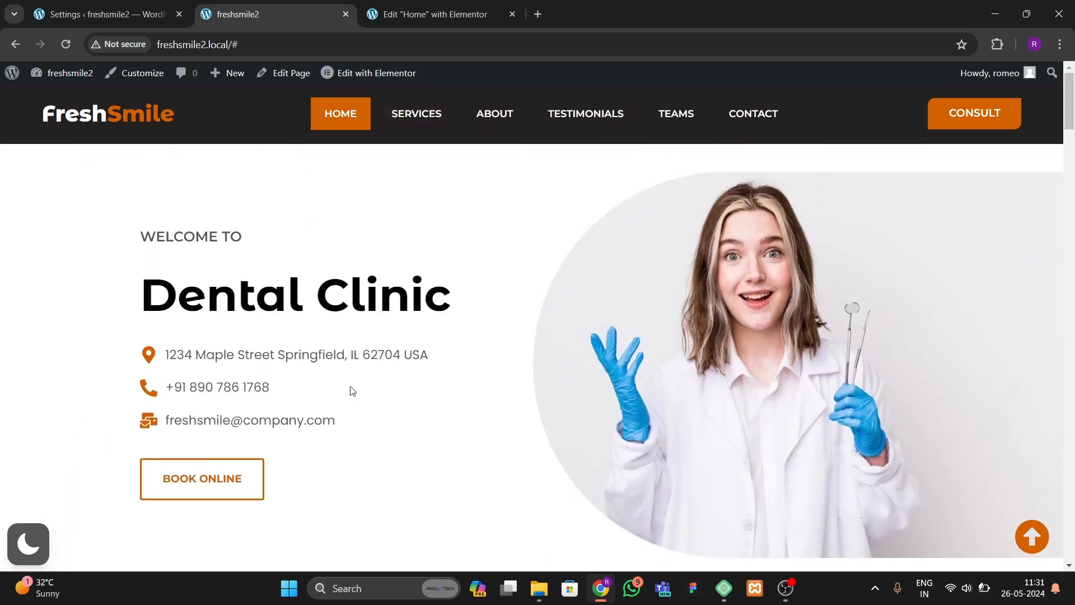
scroll(352, 391, "down", 2)
scroll(440, 392, "down", 10)
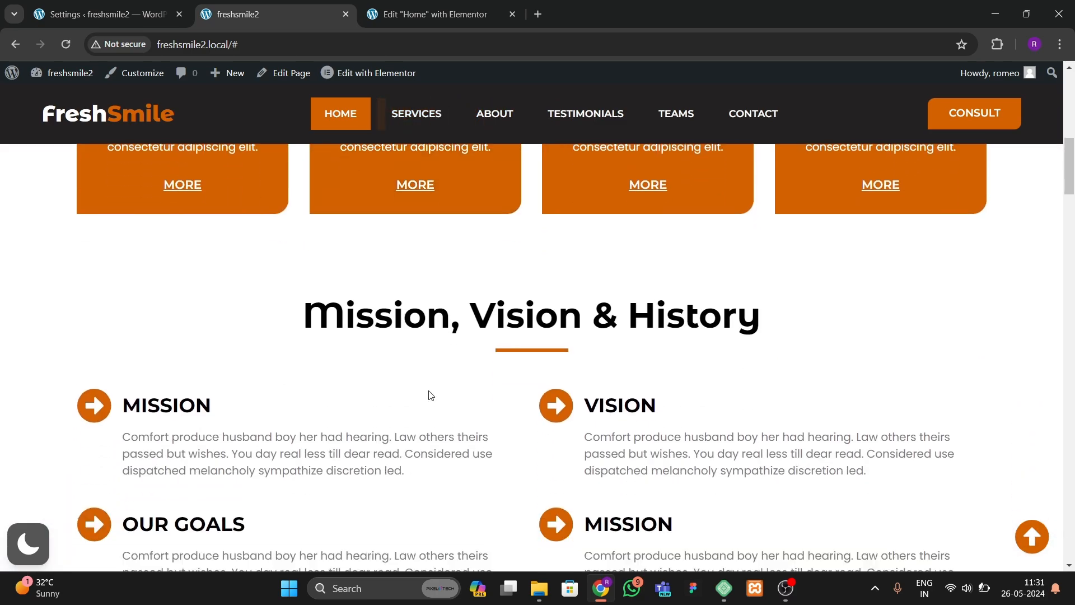
scroll(428, 391, "up", 12)
scroll(430, 394, "down", 6)
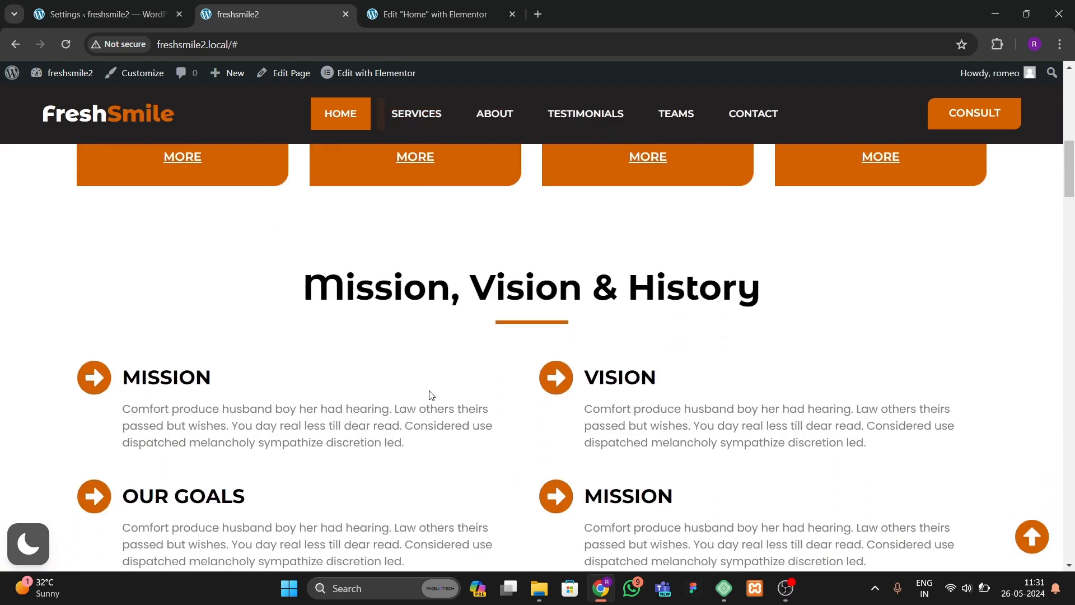